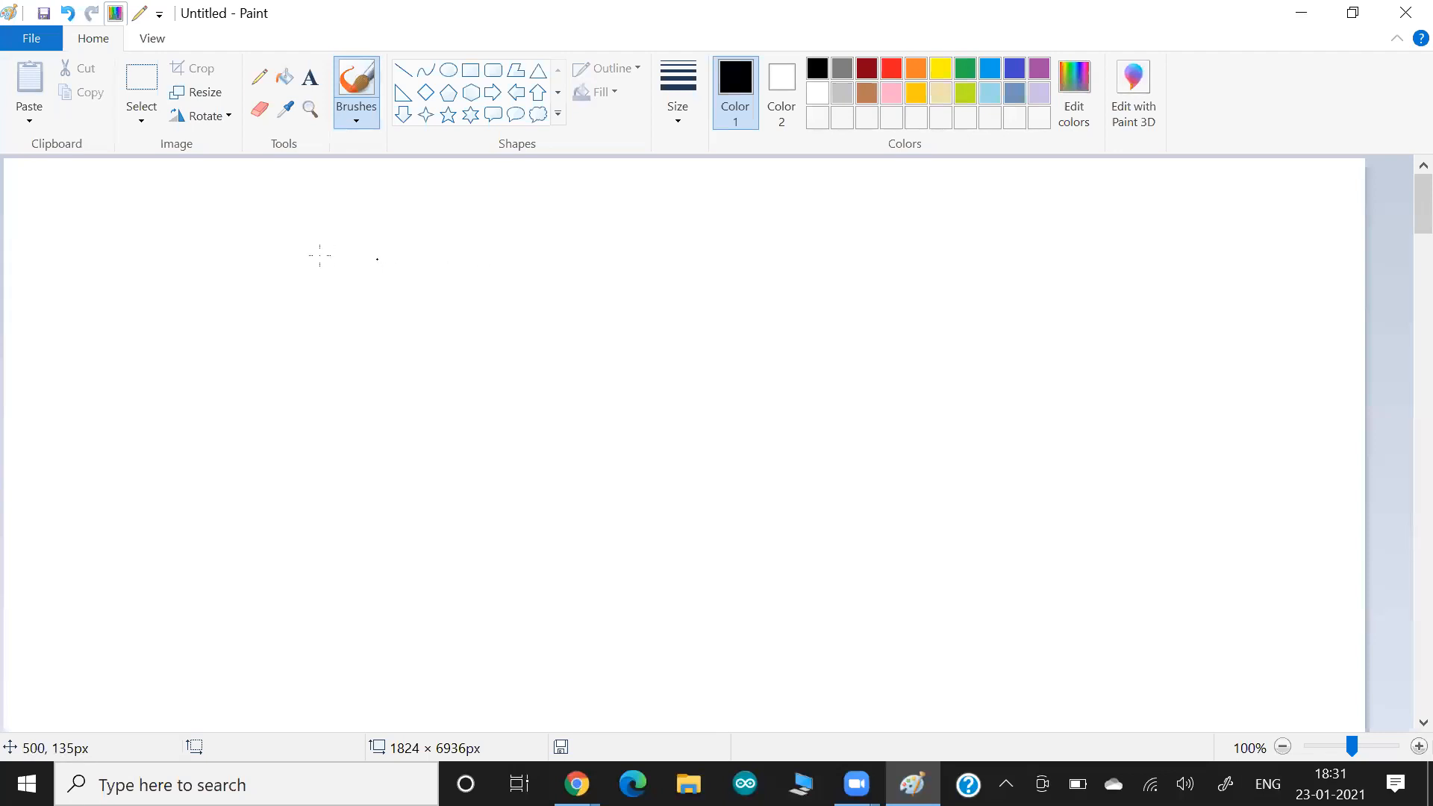
# Handwrite the heading "DNS → Route 53" in black near the canvas top, underlining both terms.
pyautogui.moveTo(291, 216)
pyautogui.mouseDown()
pyautogui.moveTo(293, 250)
pyautogui.moveTo(277, 253)
pyautogui.moveTo(350, 252)
pyautogui.mouseUp()
pyautogui.moveTo(375, 230); pyautogui.dragTo(362, 251)
pyautogui.moveTo(300, 263); pyautogui.dragTo(392, 263)
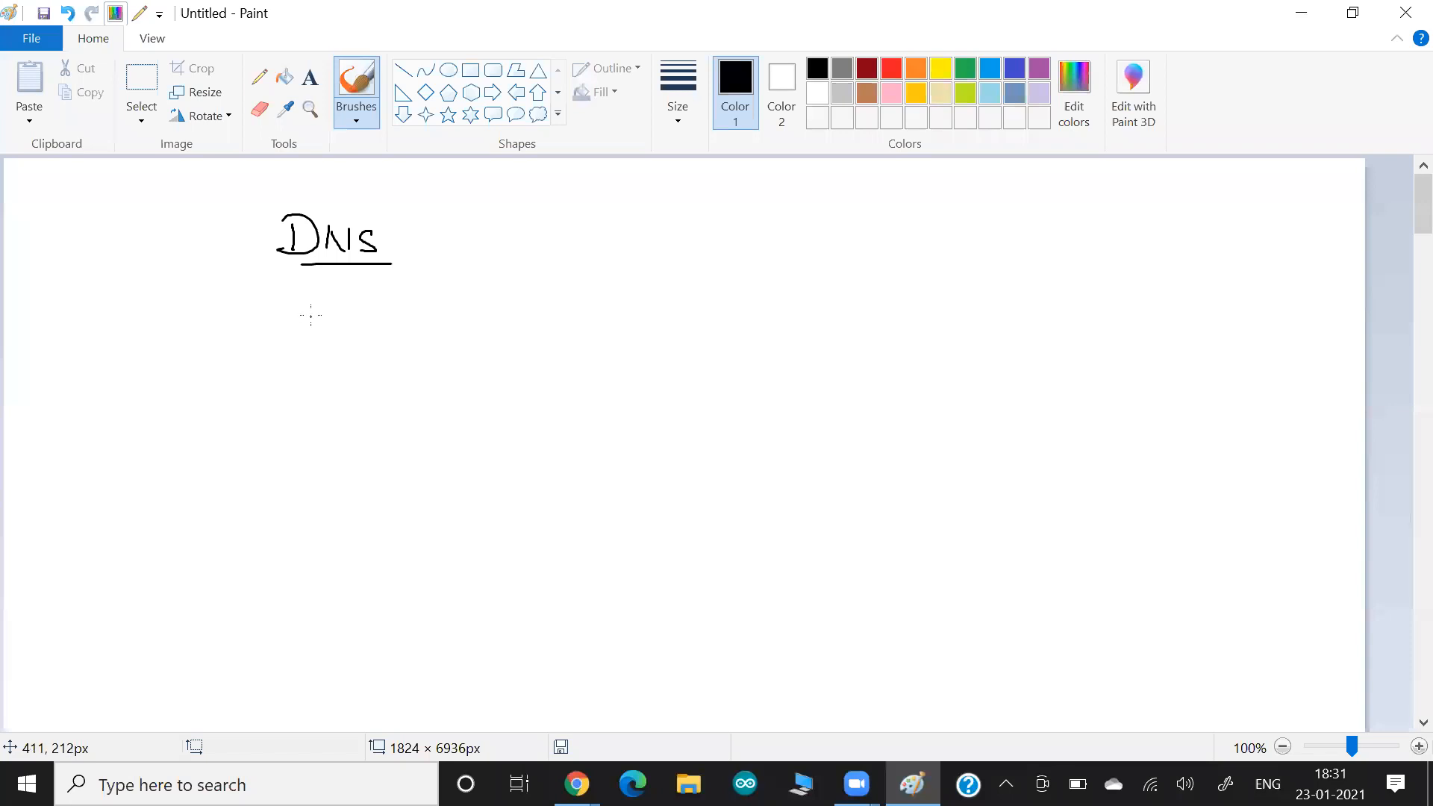
pyautogui.moveTo(416, 243); pyautogui.dragTo(511, 261)
pyautogui.moveTo(509, 228); pyautogui.dragTo(535, 256)
pyautogui.moveTo(531, 248)
pyautogui.mouseDown()
pyautogui.moveTo(565, 234)
pyautogui.moveTo(578, 249)
pyautogui.moveTo(617, 247)
pyautogui.moveTo(616, 267)
pyautogui.moveTo(640, 275)
pyautogui.mouseUp()
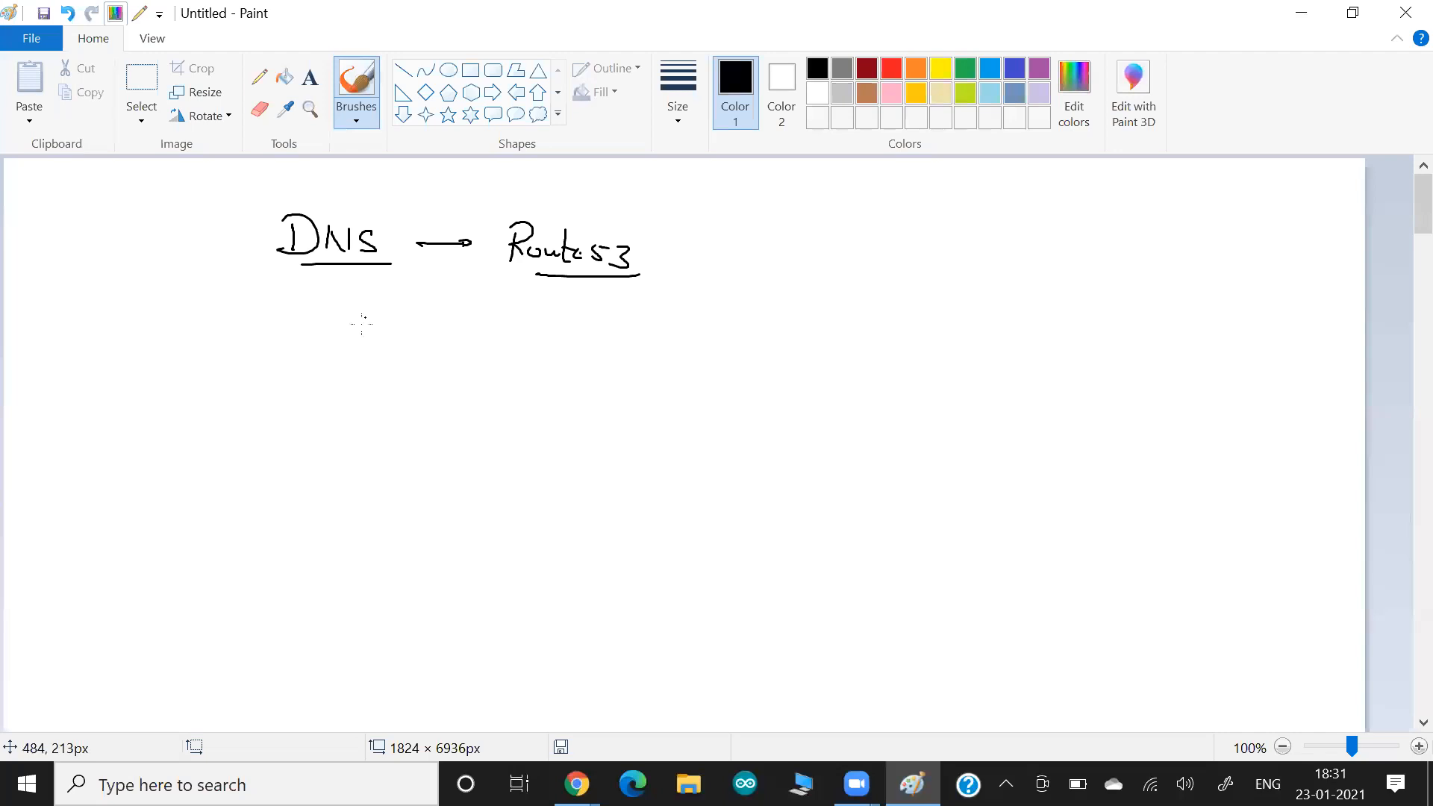
# Write "domain → Record" below the heading with both words underlined, and add an arrow pointing at "Route 53".
pyautogui.moveTo(260, 321); pyautogui.dragTo(354, 357)
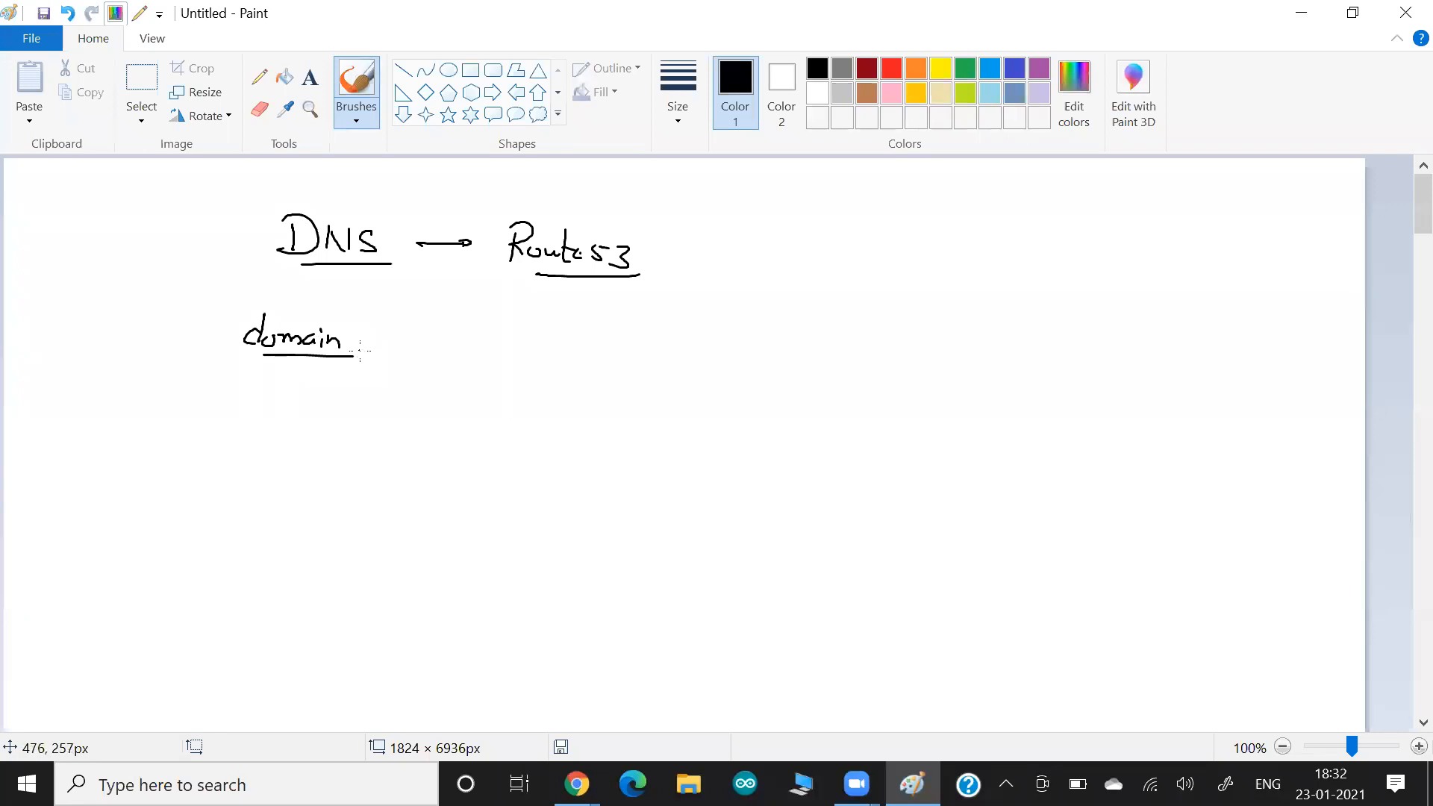
pyautogui.moveTo(357, 347); pyautogui.dragTo(433, 358)
pyautogui.moveTo(433, 351)
pyautogui.mouseDown()
pyautogui.moveTo(500, 337)
pyautogui.moveTo(504, 351)
pyautogui.mouseUp()
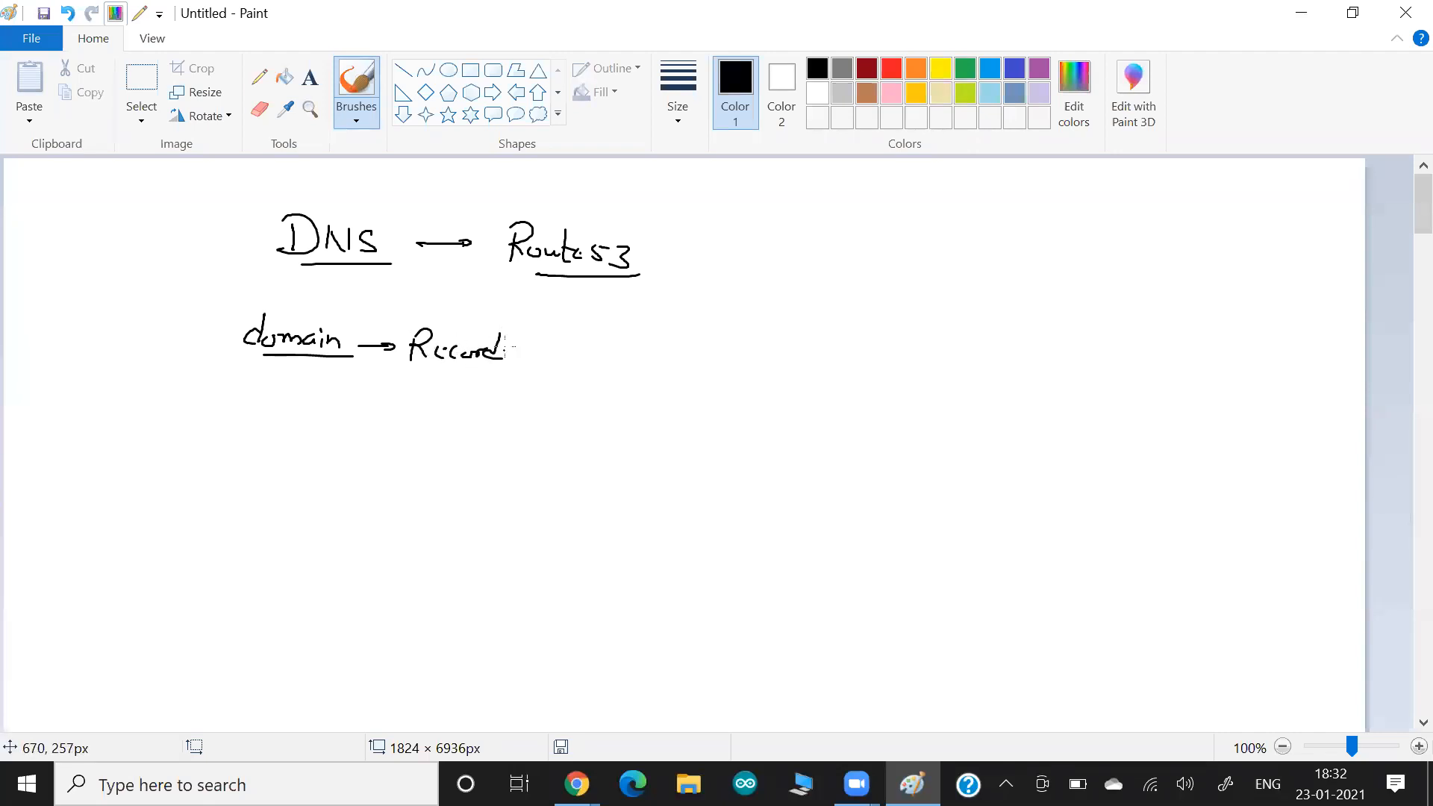
pyautogui.moveTo(698, 196)
pyautogui.mouseDown()
pyautogui.moveTo(642, 229)
pyautogui.moveTo(660, 234)
pyautogui.mouseUp()
pyautogui.moveTo(505, 372); pyautogui.dragTo(406, 368)
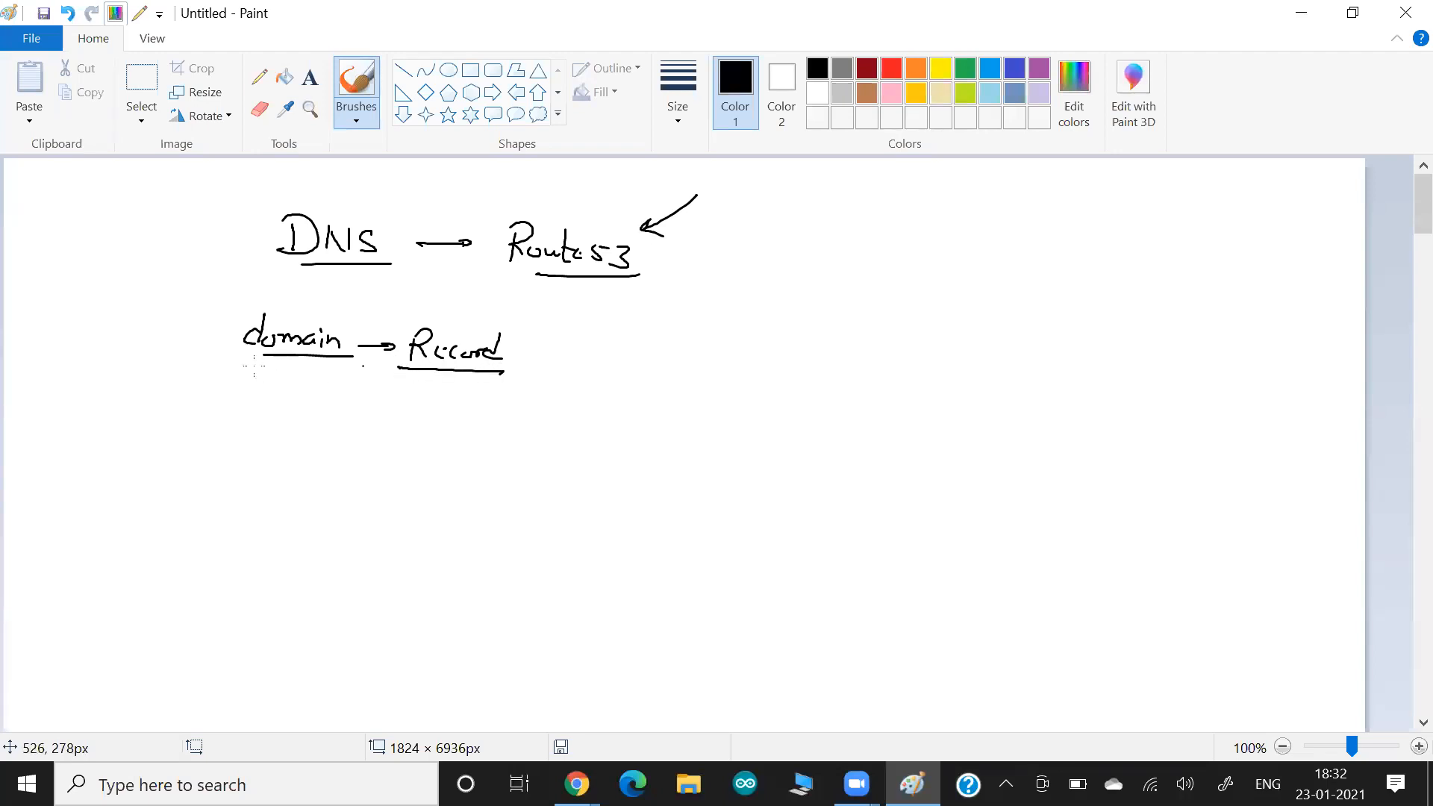
# Draw arrows from "domain" down to "Zone hosted" and from "Record" to an underlined "DB", and mark "Record" with a short arrow.
pyautogui.moveTo(260, 360)
pyautogui.mouseDown()
pyautogui.moveTo(235, 385)
pyautogui.moveTo(274, 413)
pyautogui.mouseUp()
pyautogui.moveTo(282, 409); pyautogui.dragTo(335, 427)
pyautogui.moveTo(332, 360); pyautogui.dragTo(268, 360)
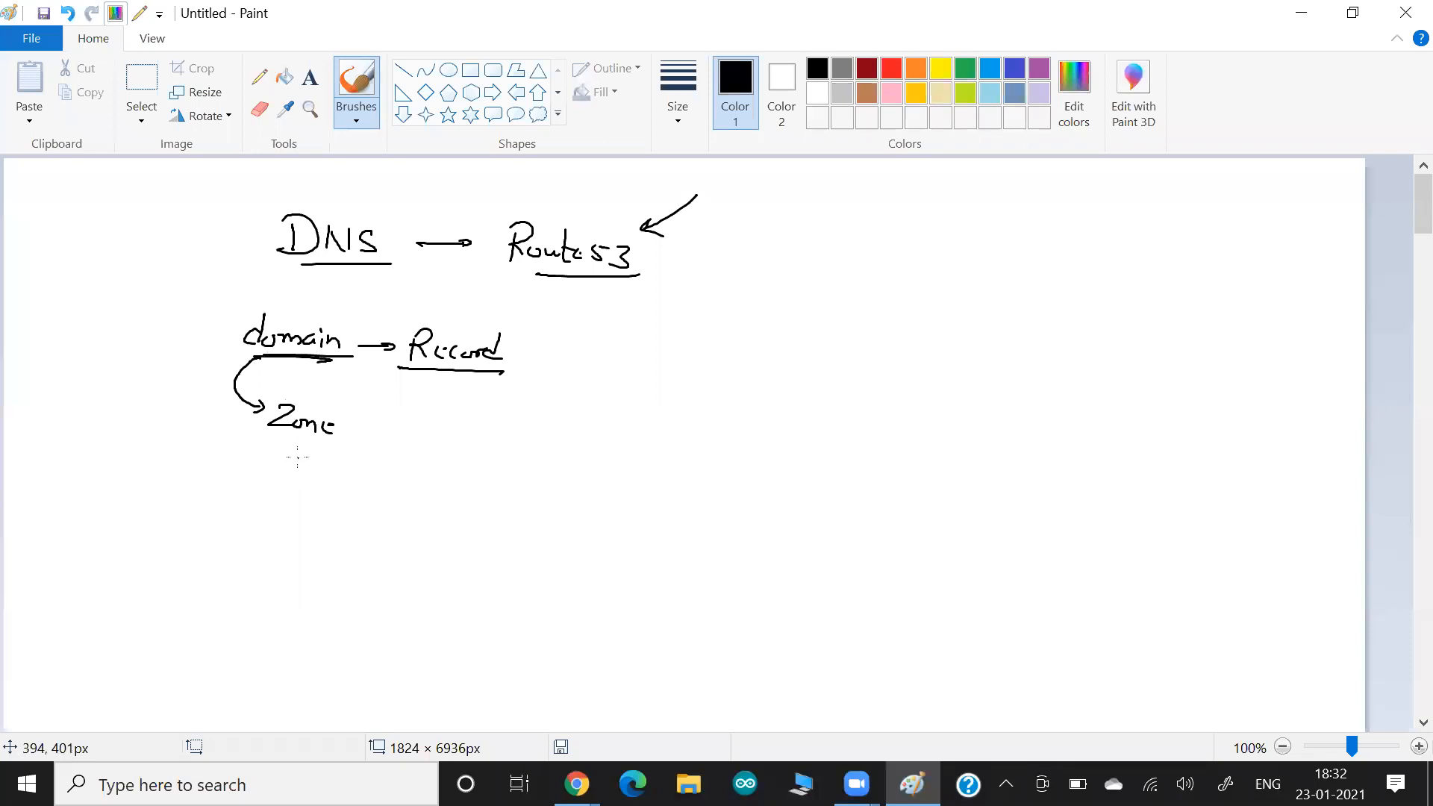
pyautogui.moveTo(295, 452)
pyautogui.mouseDown()
pyautogui.moveTo(296, 476)
pyautogui.moveTo(329, 454)
pyautogui.moveTo(371, 474)
pyautogui.mouseUp()
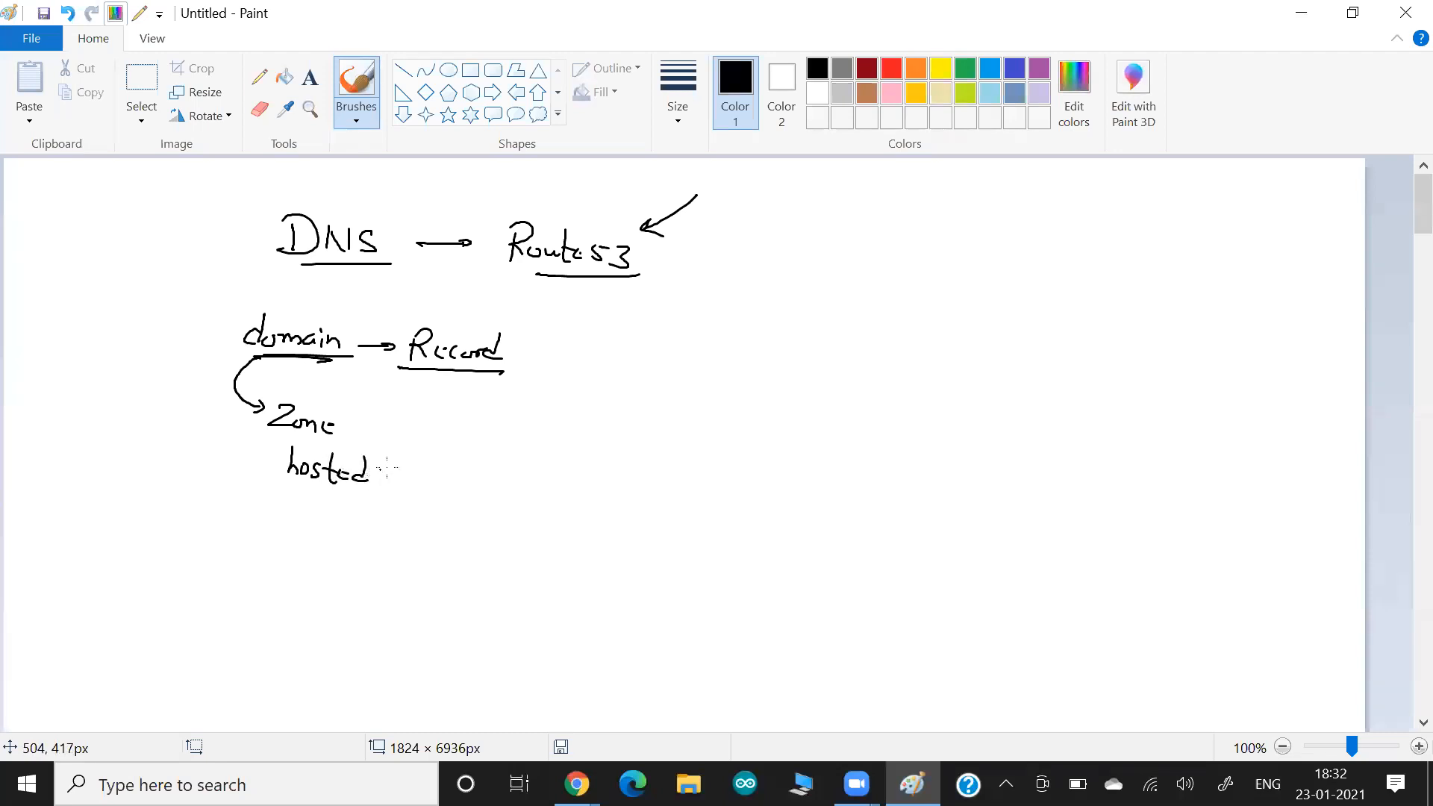
pyautogui.moveTo(456, 367); pyautogui.dragTo(525, 422)
pyautogui.moveTo(521, 337)
pyautogui.mouseDown()
pyautogui.moveTo(547, 322)
pyautogui.moveTo(534, 347)
pyautogui.mouseUp()
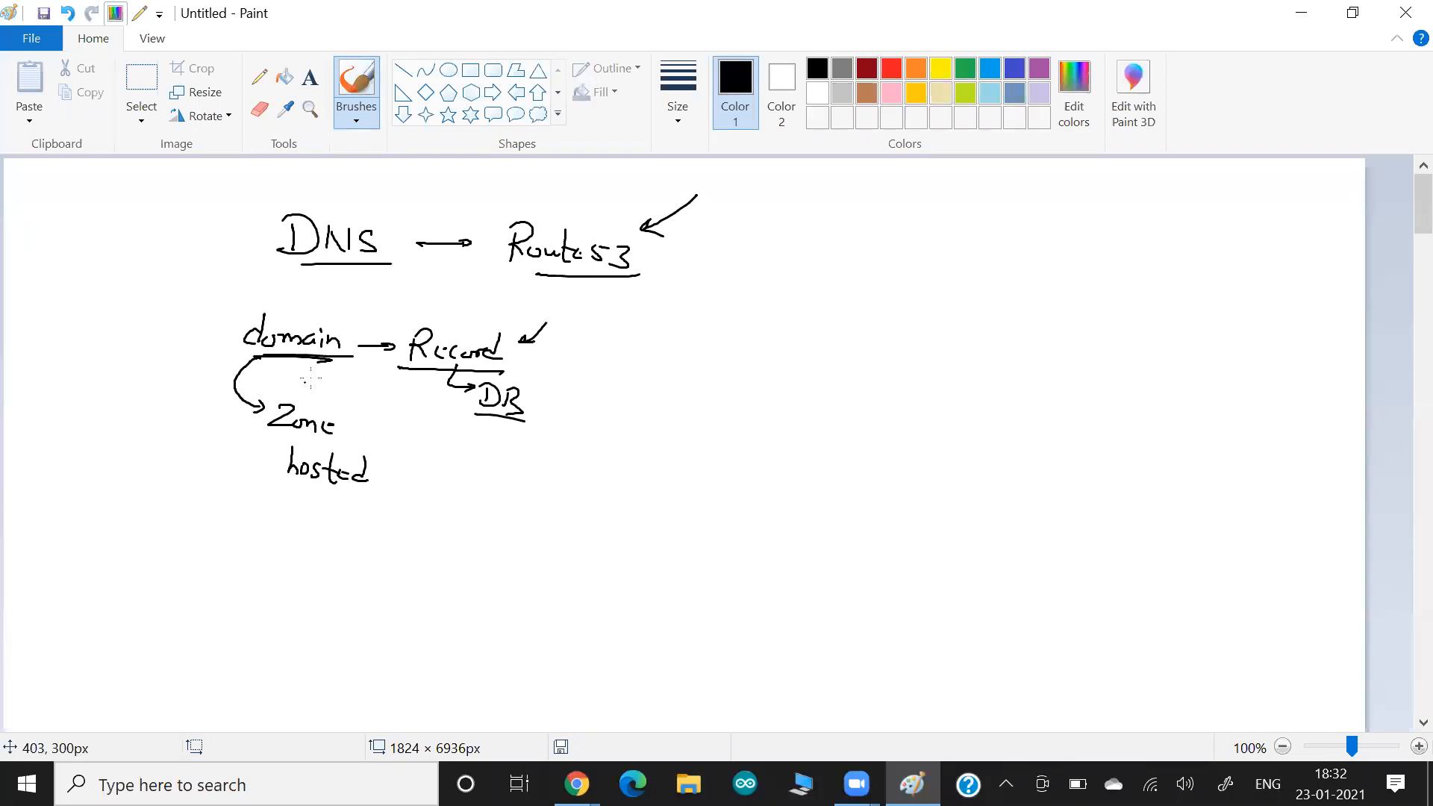
# Write underlined labels "Public" beside the domain notes and "Private" across from them, and box the words "domain" and "Private".
pyautogui.moveTo(142, 264); pyautogui.dragTo(220, 296)
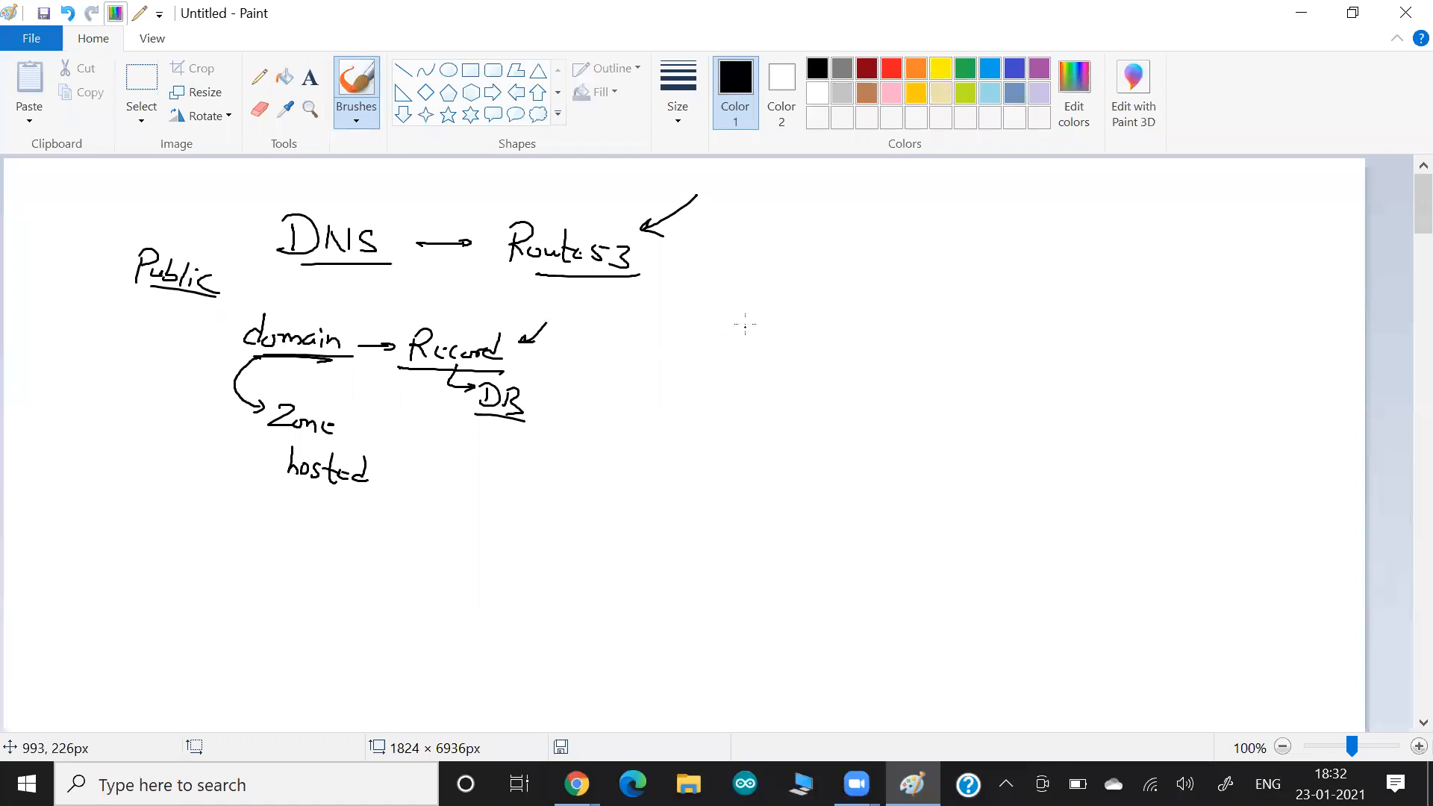
pyautogui.moveTo(749, 307)
pyautogui.mouseDown()
pyautogui.moveTo(751, 336)
pyautogui.moveTo(766, 315)
pyautogui.moveTo(862, 352)
pyautogui.mouseUp()
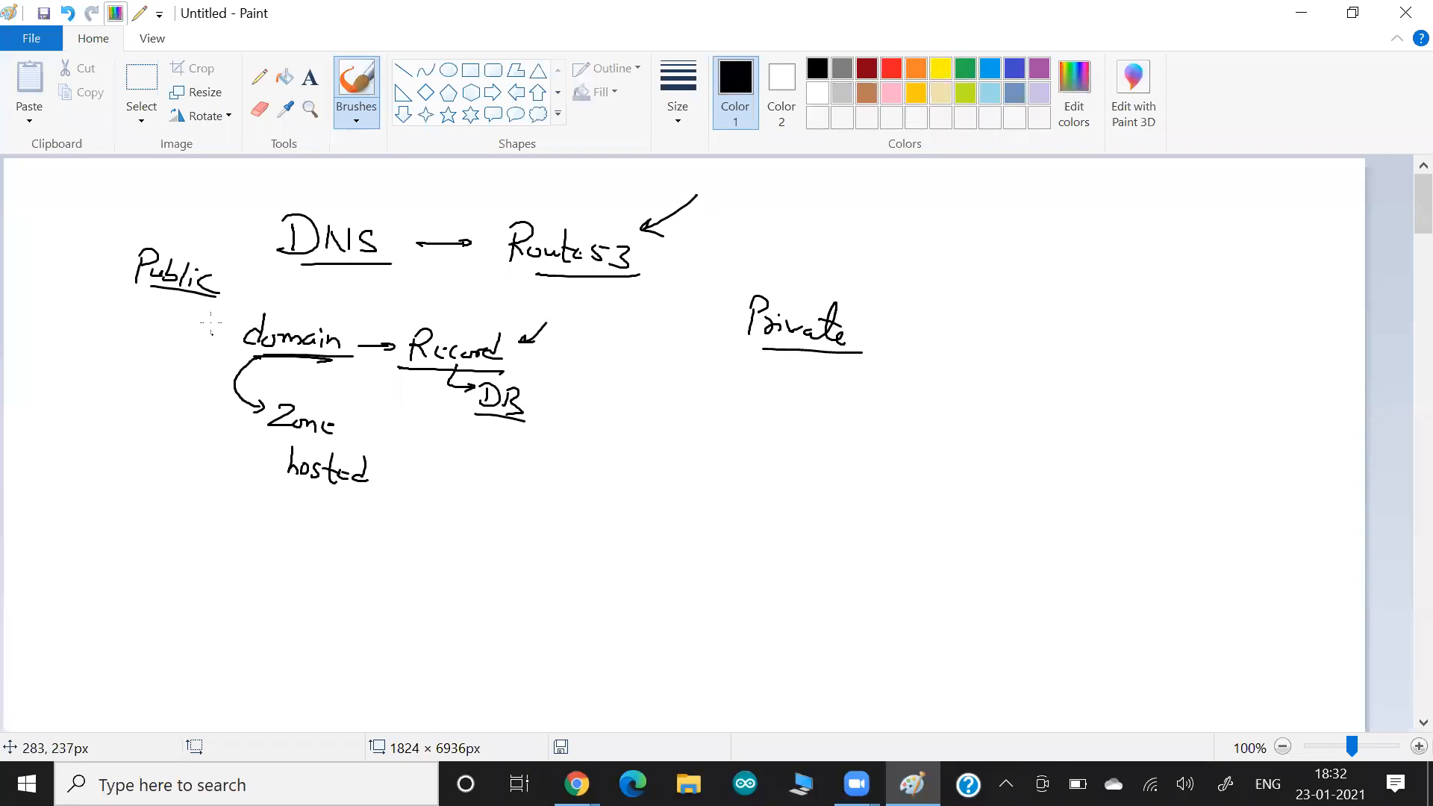
pyautogui.moveTo(241, 307)
pyautogui.mouseDown()
pyautogui.moveTo(372, 287)
pyautogui.moveTo(362, 345)
pyautogui.mouseUp()
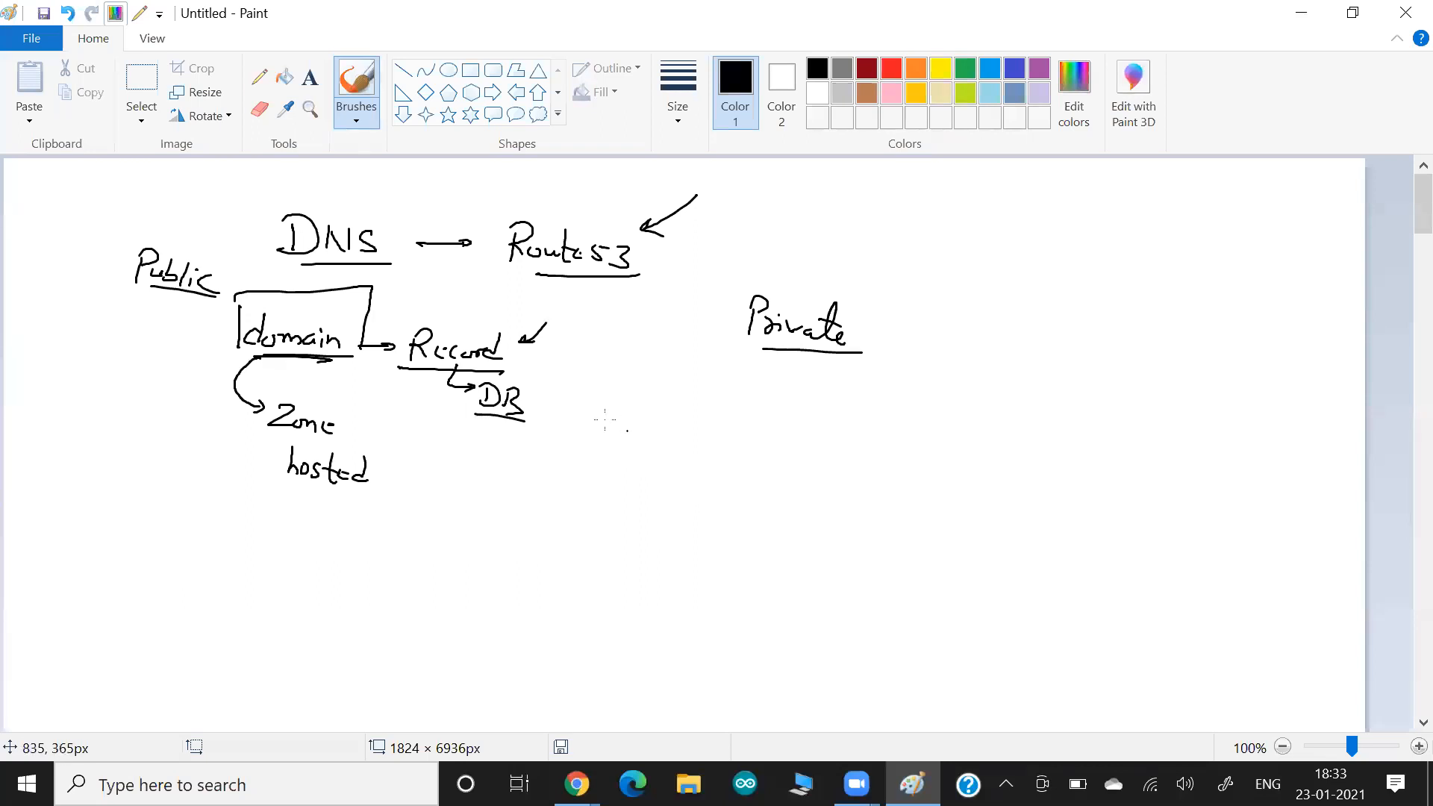
pyautogui.moveTo(708, 274)
pyautogui.mouseDown()
pyautogui.moveTo(708, 341)
pyautogui.moveTo(889, 297)
pyautogui.moveTo(879, 357)
pyautogui.moveTo(724, 339)
pyautogui.mouseUp()
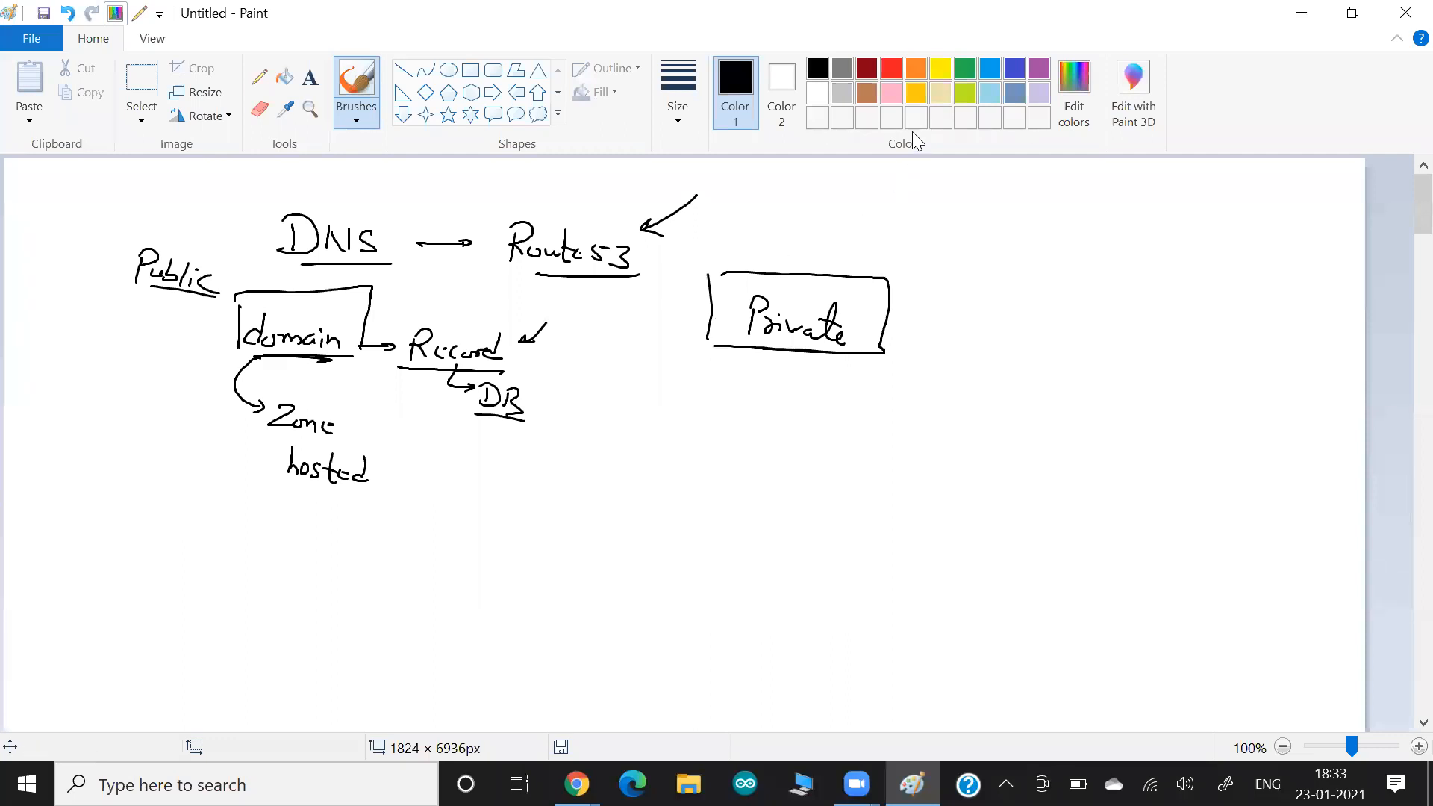
# Draw two orange arrows pointing at the upper corners of the "Private" box.
pyautogui.click(916, 67)
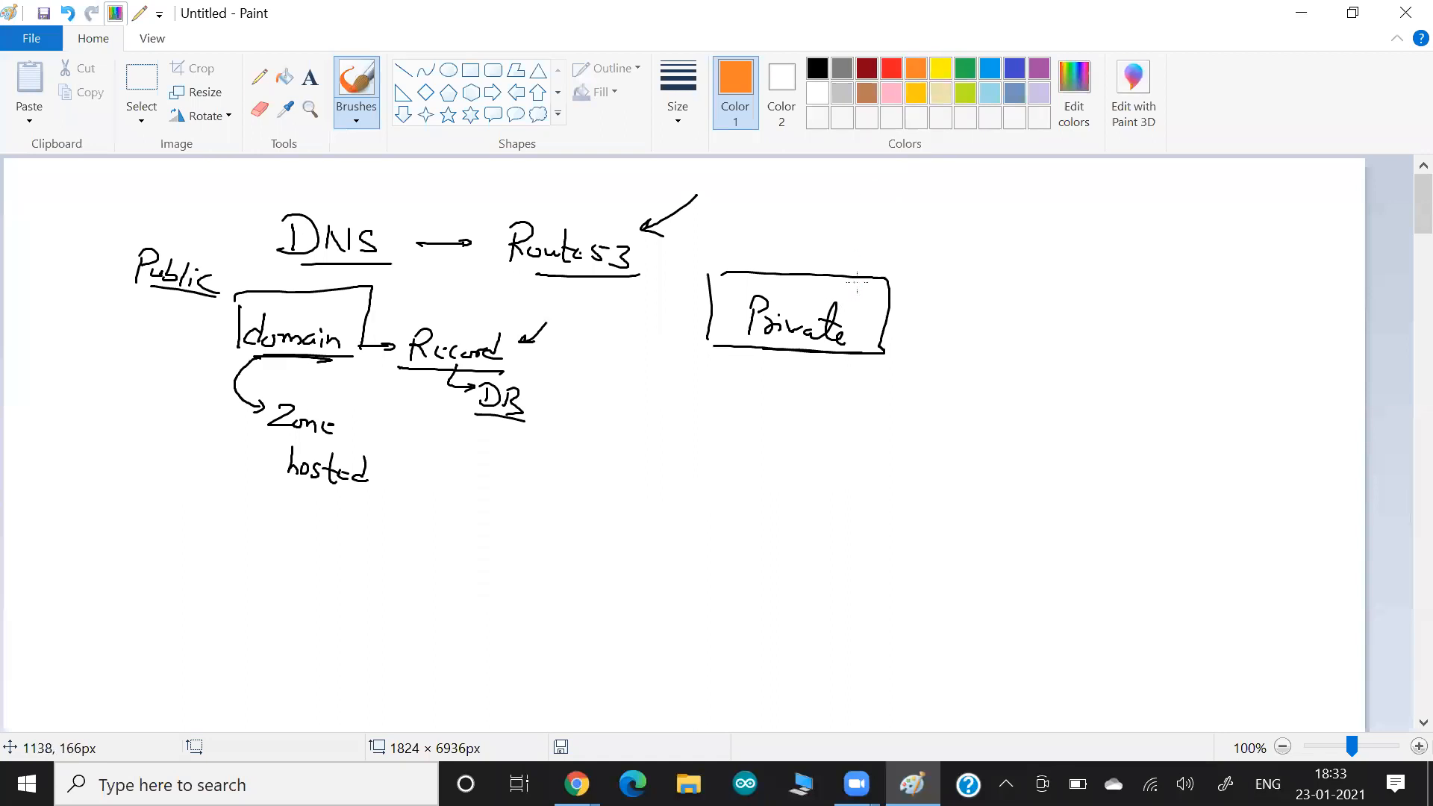
pyautogui.moveTo(910, 253); pyautogui.dragTo(866, 295)
pyautogui.moveTo(682, 244); pyautogui.dragTo(725, 286)
pyautogui.moveTo(733, 275); pyautogui.dragTo(720, 284)
# In blue, write an underlined "R.P." with an arrow below the "Private" box and underline "Route 53".
pyautogui.click(1014, 69)
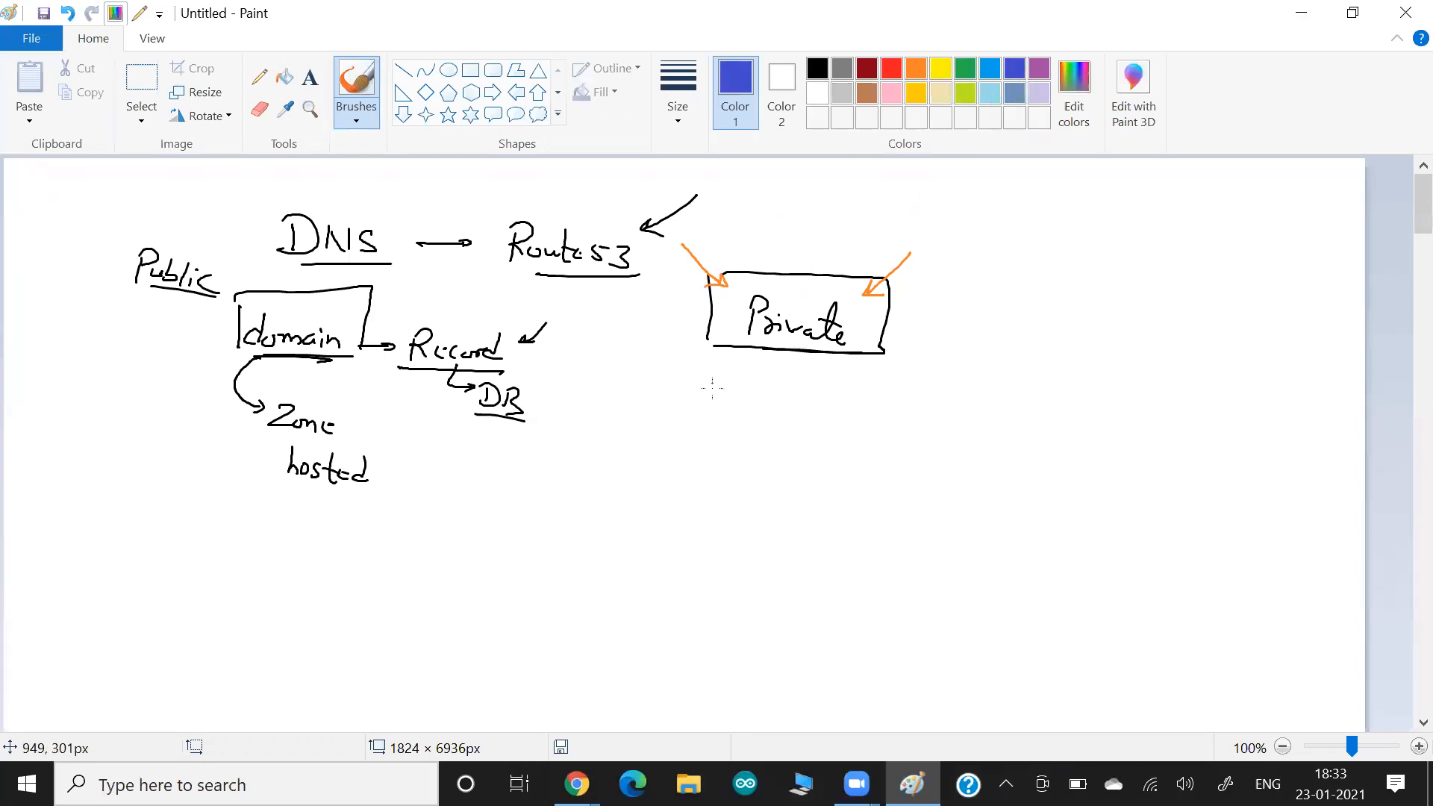
pyautogui.moveTo(676, 357)
pyautogui.mouseDown()
pyautogui.moveTo(753, 413)
pyautogui.moveTo(755, 395)
pyautogui.moveTo(777, 411)
pyautogui.moveTo(803, 401)
pyautogui.moveTo(814, 430)
pyautogui.mouseUp()
pyautogui.click(802, 409)
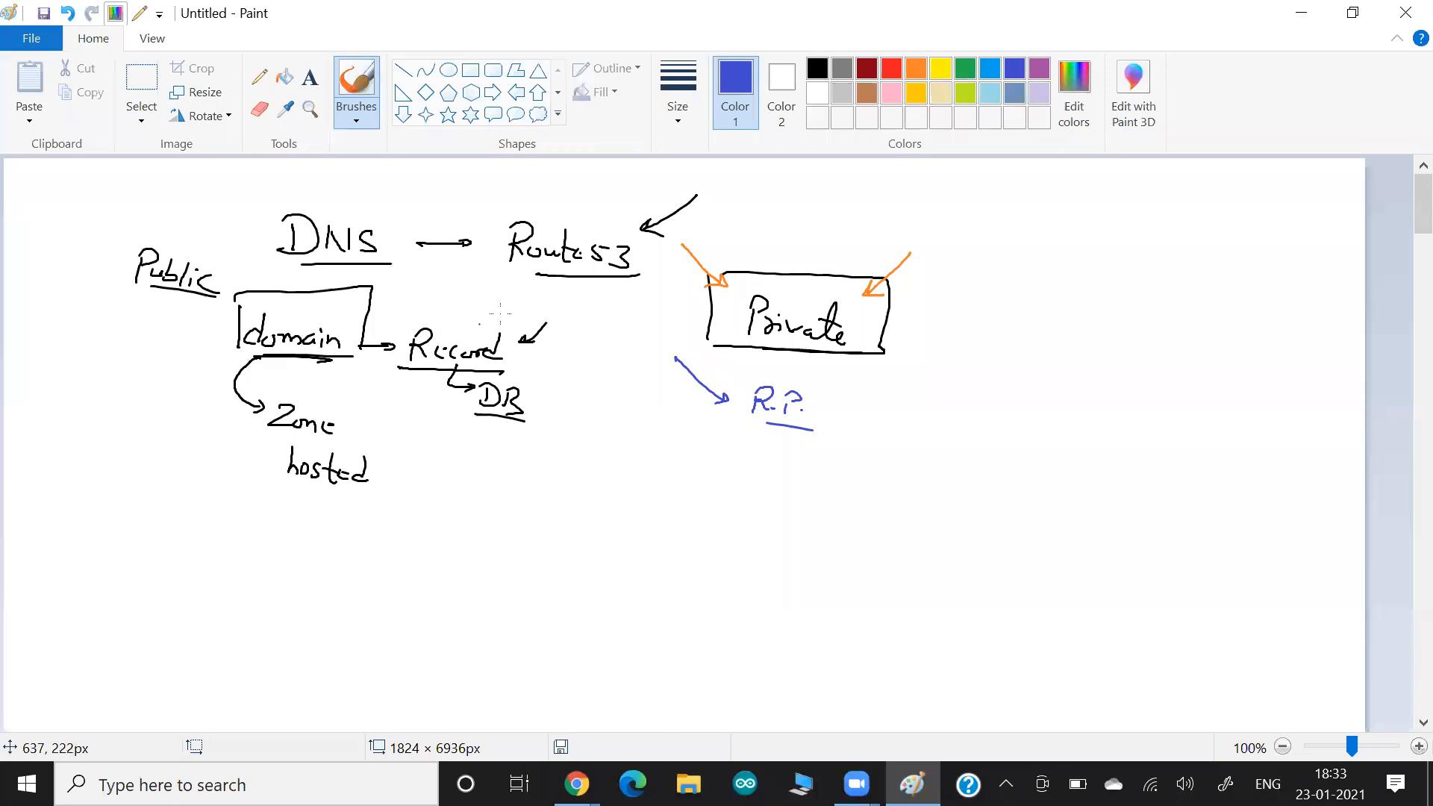
pyautogui.moveTo(624, 287); pyautogui.dragTo(502, 281)
pyautogui.moveTo(817, 431); pyautogui.dragTo(752, 424)
# Write "metadata" in blue to the right of the "Private" box, with an arrow leading to it and an underline.
pyautogui.moveTo(971, 263)
pyautogui.mouseDown()
pyautogui.moveTo(1150, 344)
pyautogui.moveTo(1132, 339)
pyautogui.mouseUp()
pyautogui.moveTo(1161, 338); pyautogui.dragTo(1162, 351)
pyautogui.moveTo(1183, 326)
pyautogui.mouseDown()
pyautogui.moveTo(1170, 348)
pyautogui.moveTo(1185, 334)
pyautogui.moveTo(1194, 368)
pyautogui.moveTo(1084, 345)
pyautogui.mouseUp()
pyautogui.moveTo(1084, 345); pyautogui.dragTo(1099, 354)
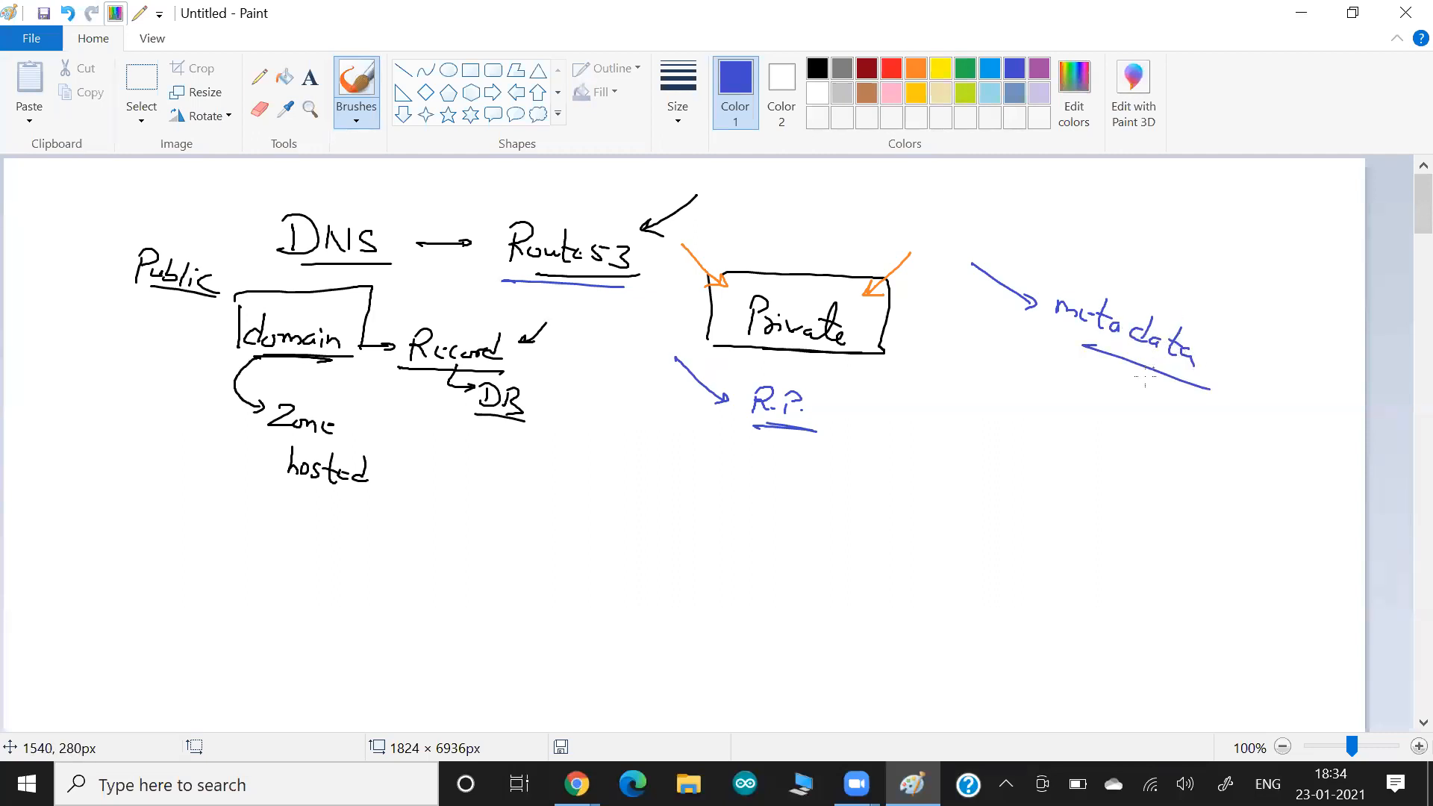
# Write an underlined "EC2" above "metadata", draw a curved arrow from "metadata" to it, and box "metadata".
pyautogui.moveTo(1095, 199)
pyautogui.mouseDown()
pyautogui.moveTo(1078, 224)
pyautogui.moveTo(1106, 230)
pyautogui.mouseUp()
pyautogui.moveTo(1120, 218); pyautogui.dragTo(1143, 255)
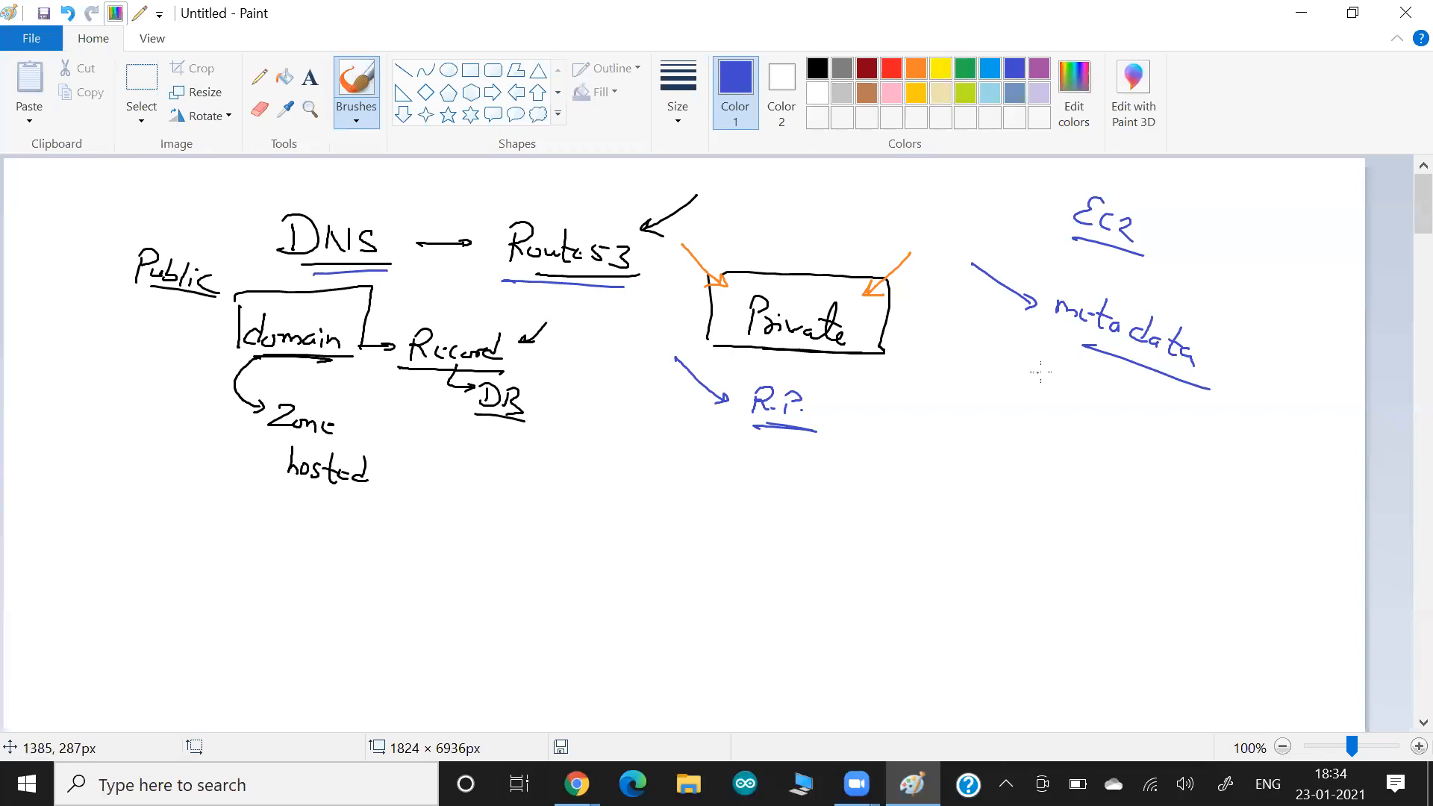
pyautogui.moveTo(1143, 366); pyautogui.dragTo(1041, 335)
pyautogui.moveTo(1174, 309); pyautogui.dragTo(1154, 229)
pyautogui.moveTo(1154, 229)
pyautogui.mouseDown()
pyautogui.moveTo(1170, 218)
pyautogui.moveTo(1173, 241)
pyautogui.mouseUp()
pyautogui.moveTo(1057, 271)
pyautogui.mouseDown()
pyautogui.moveTo(1043, 320)
pyautogui.moveTo(1186, 350)
pyautogui.mouseUp()
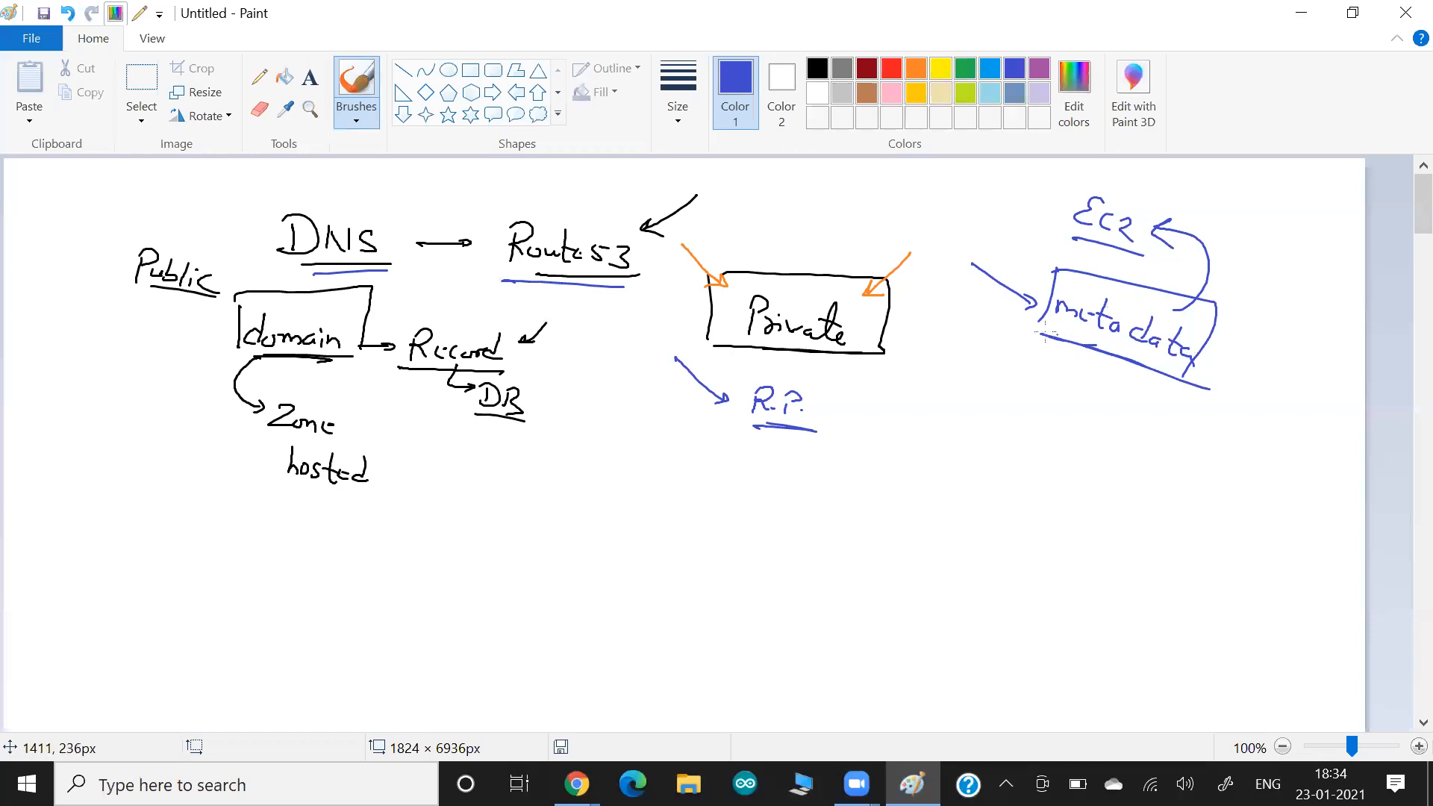
# Write an underlined "G.A." in blue below the "metadata" box with an arrow leading to it.
pyautogui.moveTo(978, 364); pyautogui.dragTo(1033, 389)
pyautogui.moveTo(1019, 382)
pyautogui.mouseDown()
pyautogui.moveTo(1120, 439)
pyautogui.moveTo(1075, 445)
pyautogui.mouseUp()
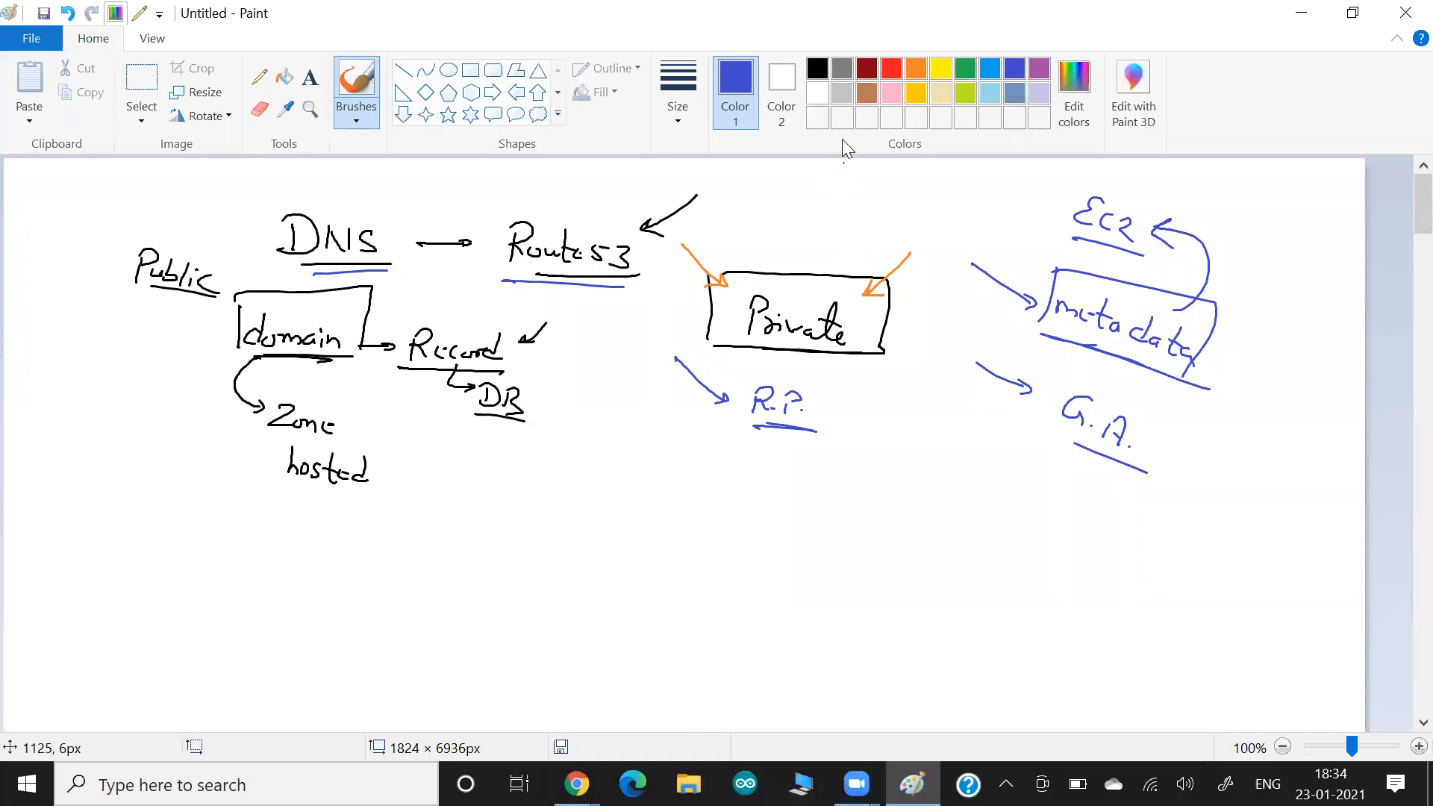
# Add orange arrows pointing at "metadata", the "Private" box, "R.P." and "G.A.", and set the drawing colour back to black.
pyautogui.click(924, 72)
pyautogui.moveTo(1274, 299); pyautogui.dragTo(1208, 326)
pyautogui.moveTo(1223, 314); pyautogui.dragTo(1224, 332)
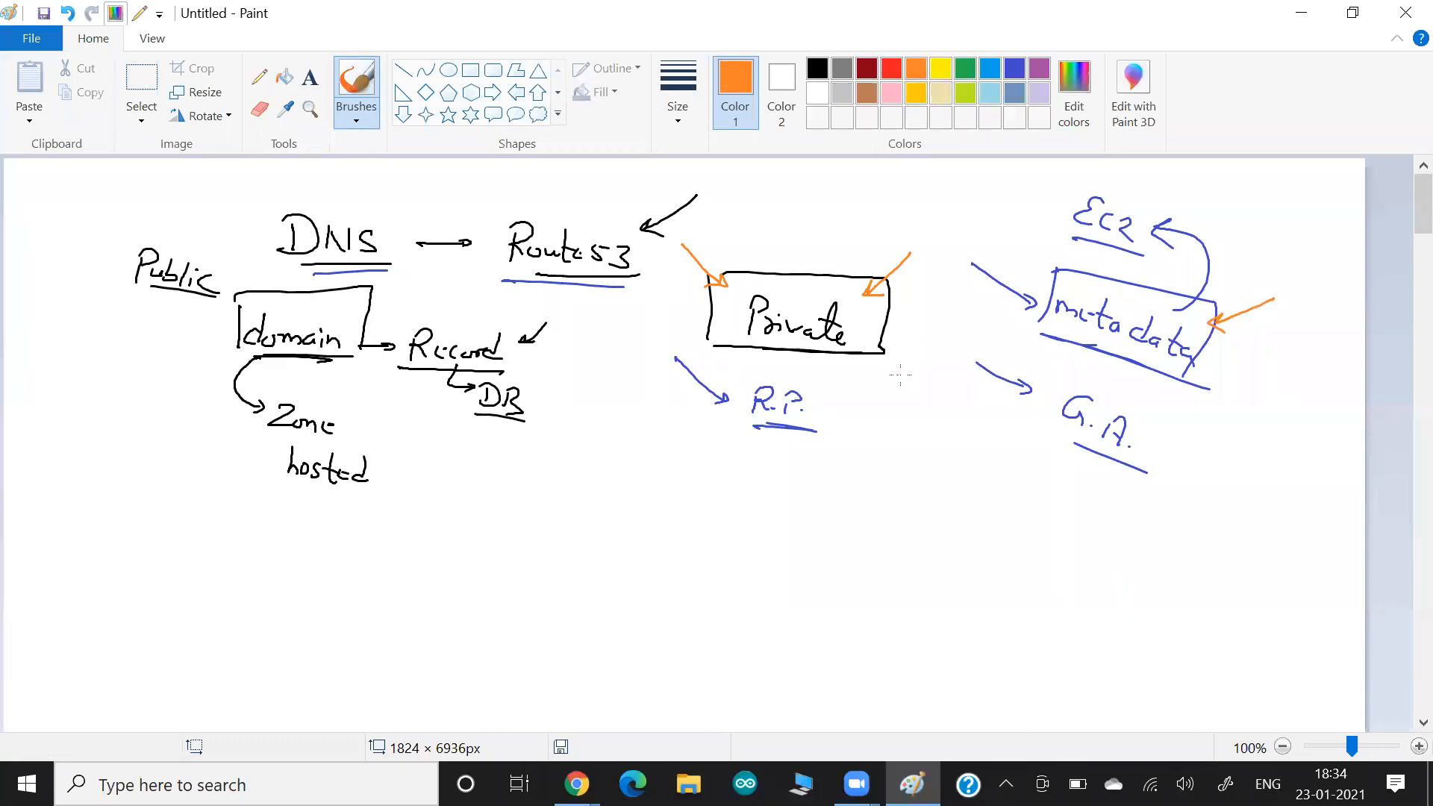
pyautogui.moveTo(873, 241)
pyautogui.mouseDown()
pyautogui.moveTo(829, 277)
pyautogui.moveTo(866, 282)
pyautogui.mouseUp()
pyautogui.moveTo(853, 389)
pyautogui.mouseDown()
pyautogui.moveTo(808, 408)
pyautogui.moveTo(838, 412)
pyautogui.mouseUp()
pyautogui.moveTo(1217, 458); pyautogui.dragTo(1145, 457)
pyautogui.moveTo(1164, 451); pyautogui.dragTo(1170, 474)
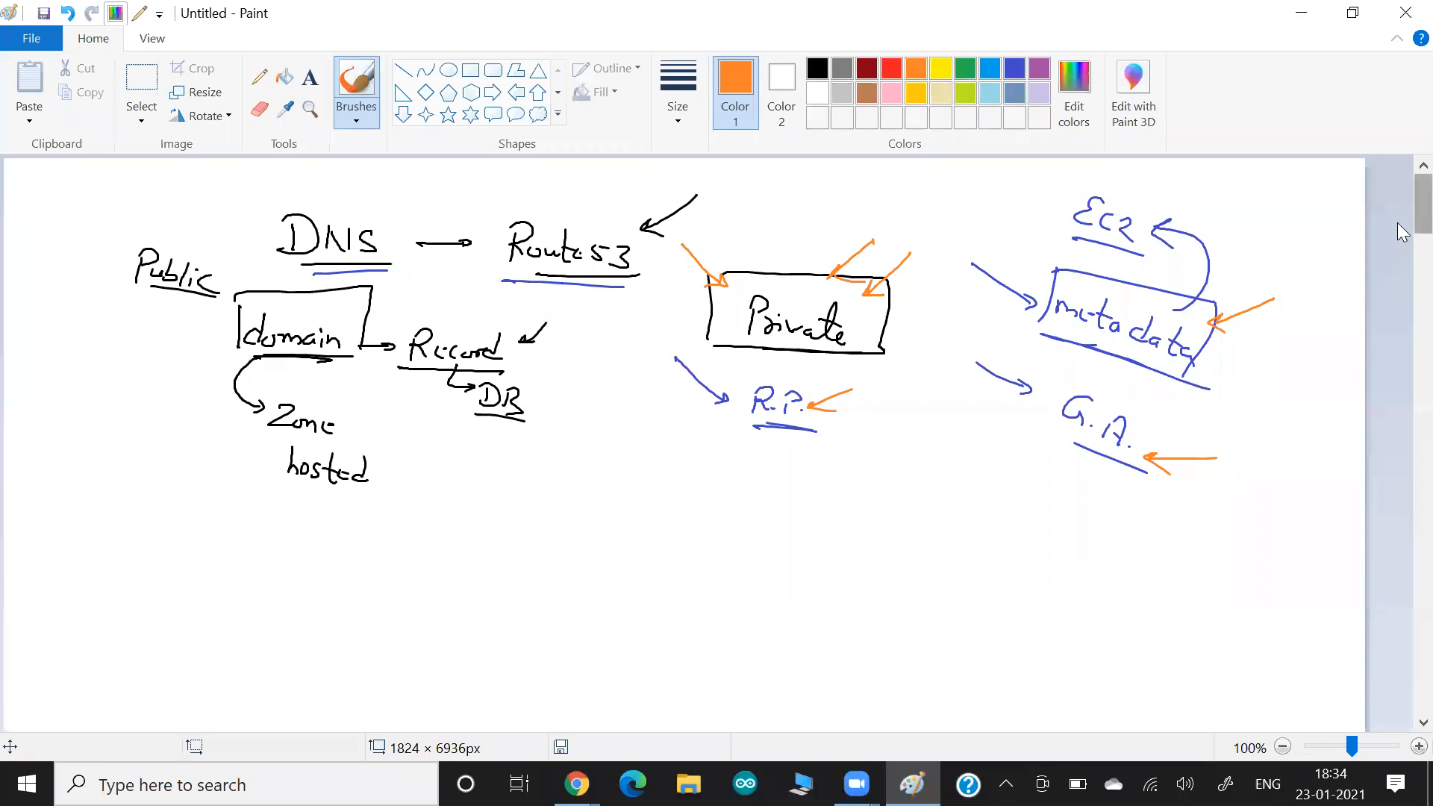
pyautogui.scroll(-5, 1402, 233)
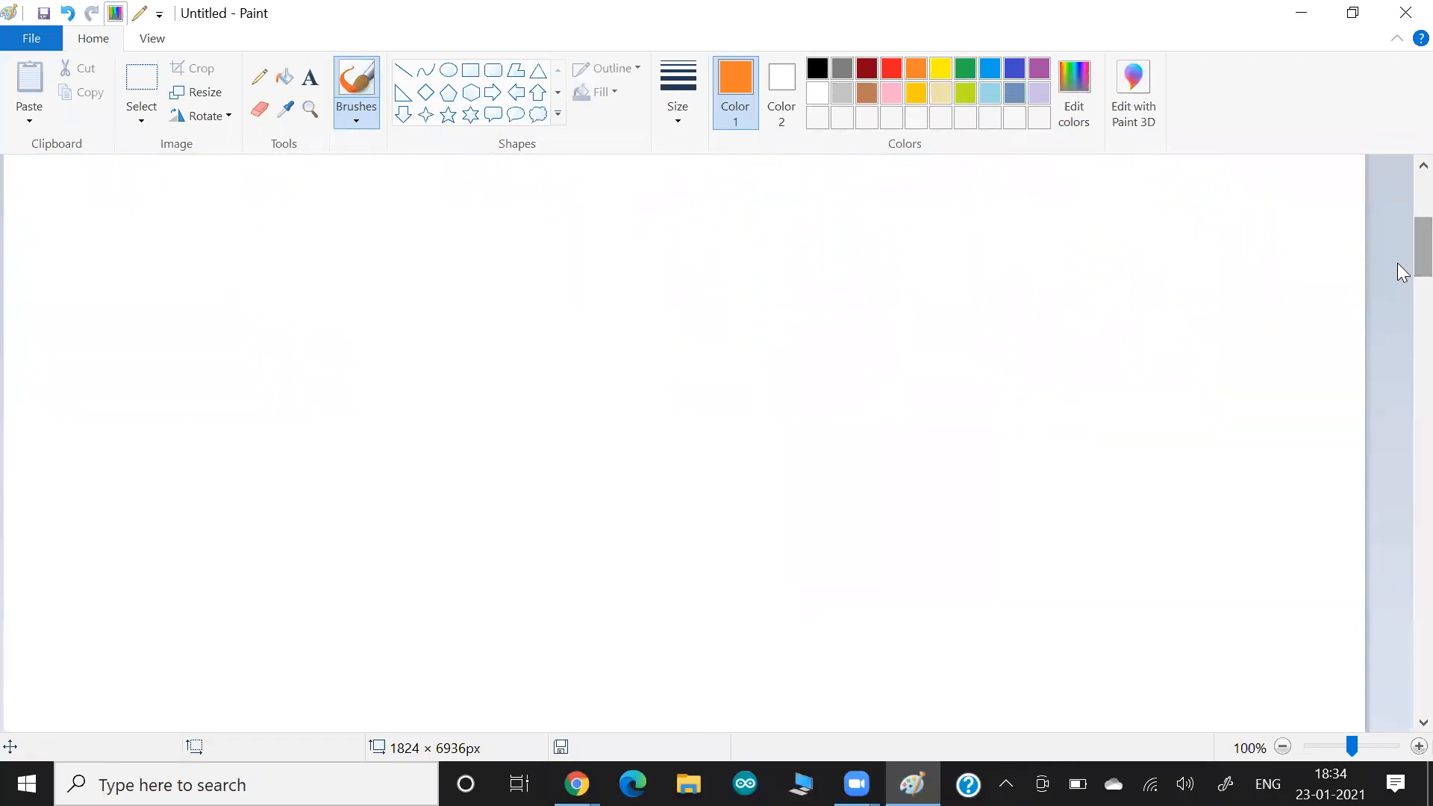
pyautogui.click(820, 70)
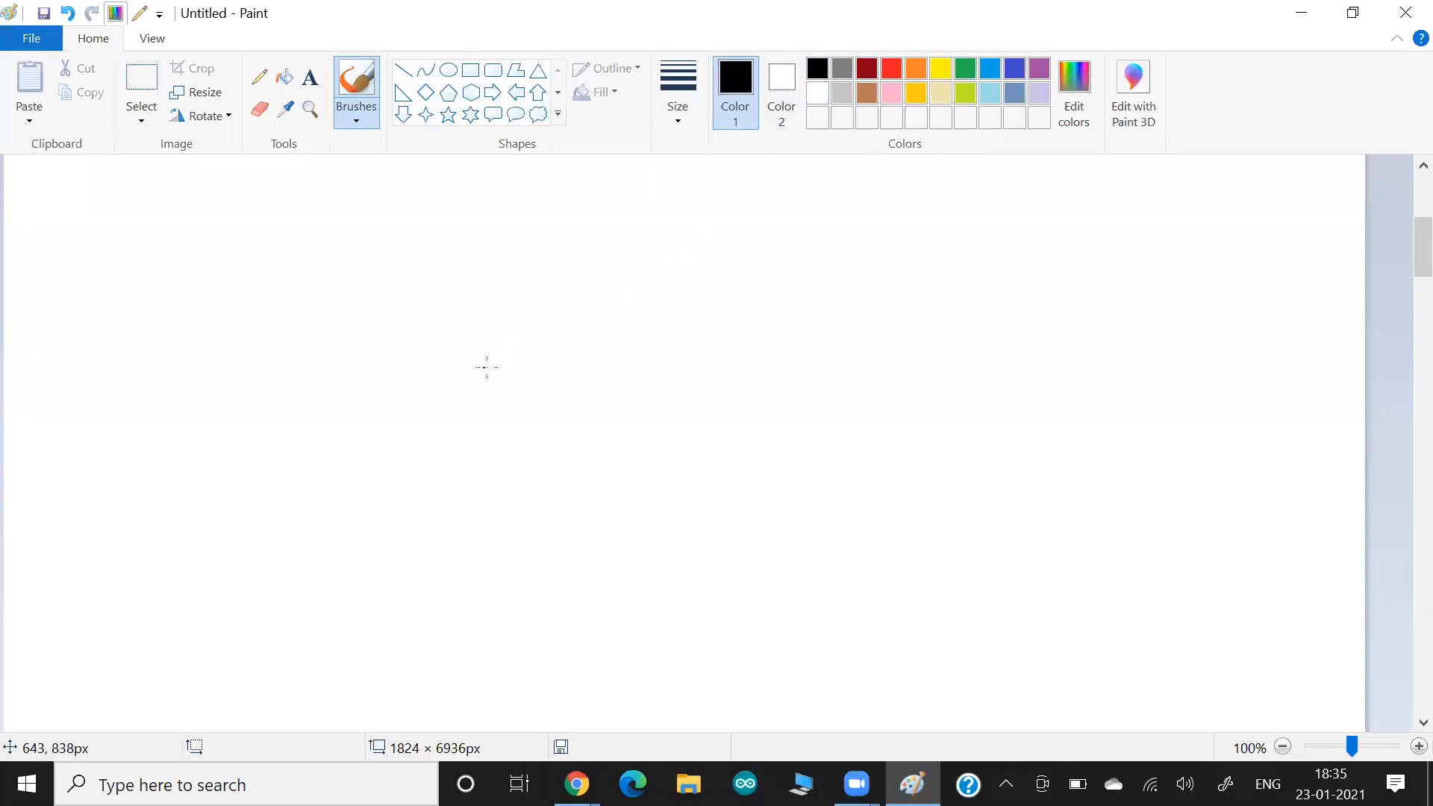
# Switch to Chrome, open the AWS Management Console and set the region to Asia Pacific (Mumbai) ap-south-1.
pyautogui.hotkey('alt', 'Tab')
pyautogui.hotkey('alt', 'Tab')
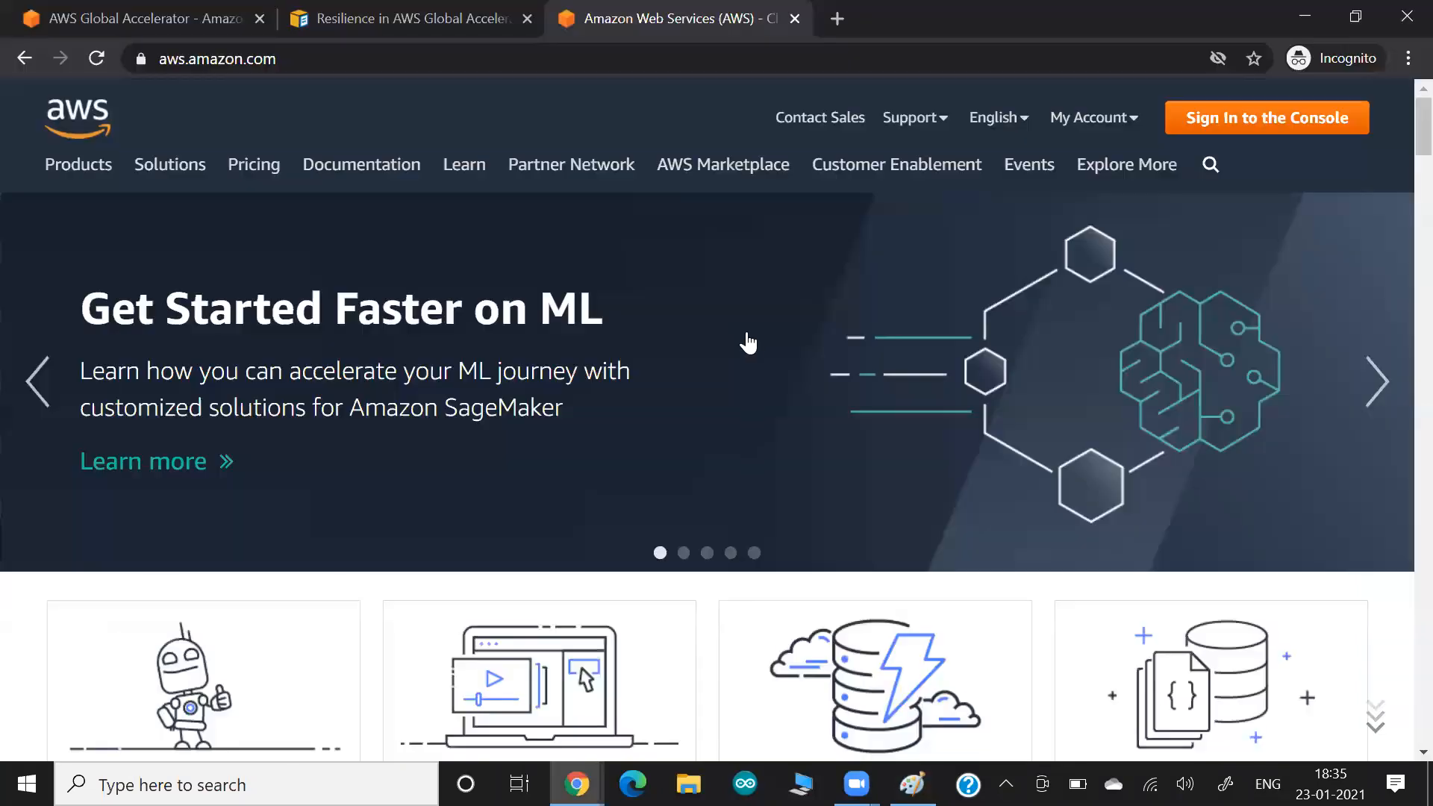
pyautogui.moveTo(1086, 121)
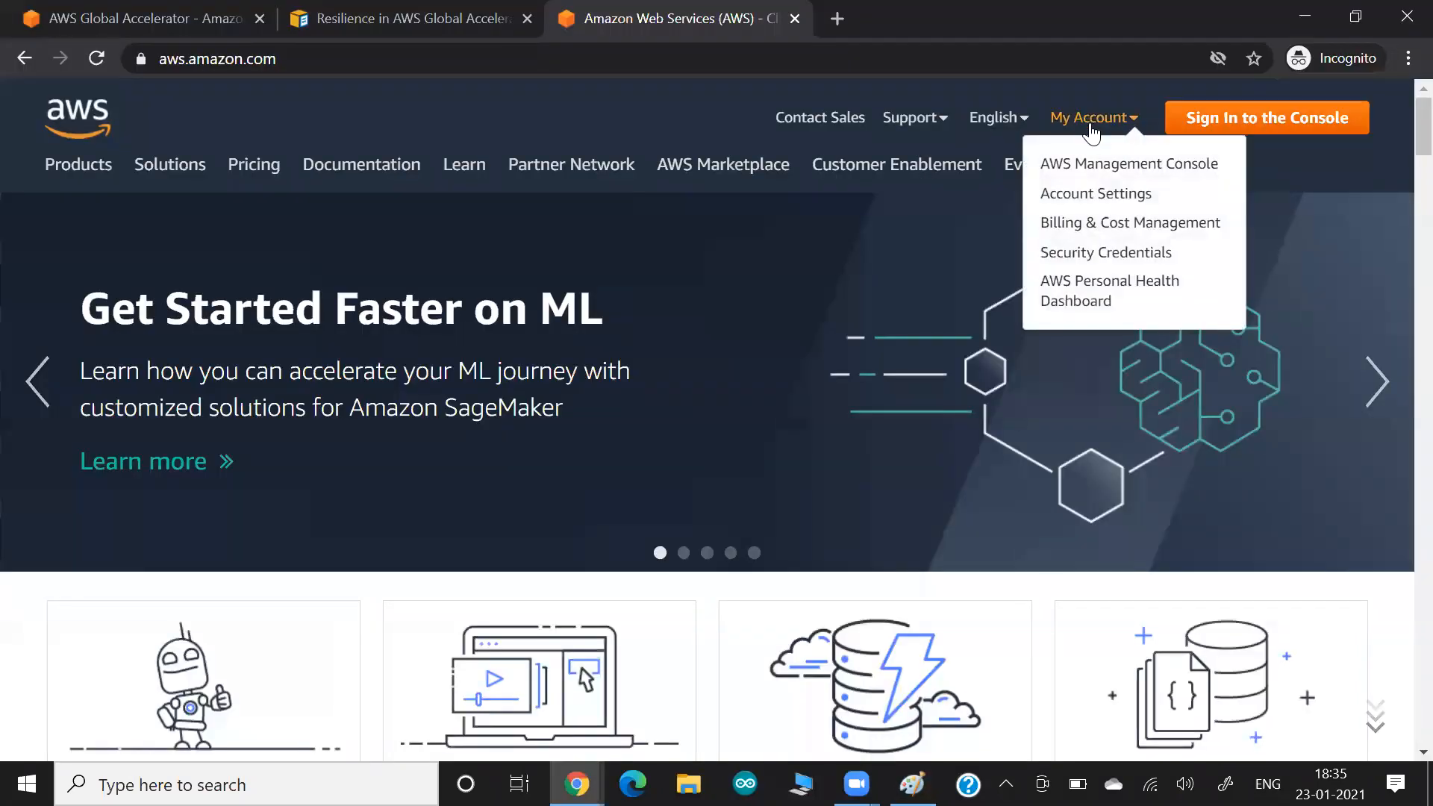
pyautogui.click(1091, 169)
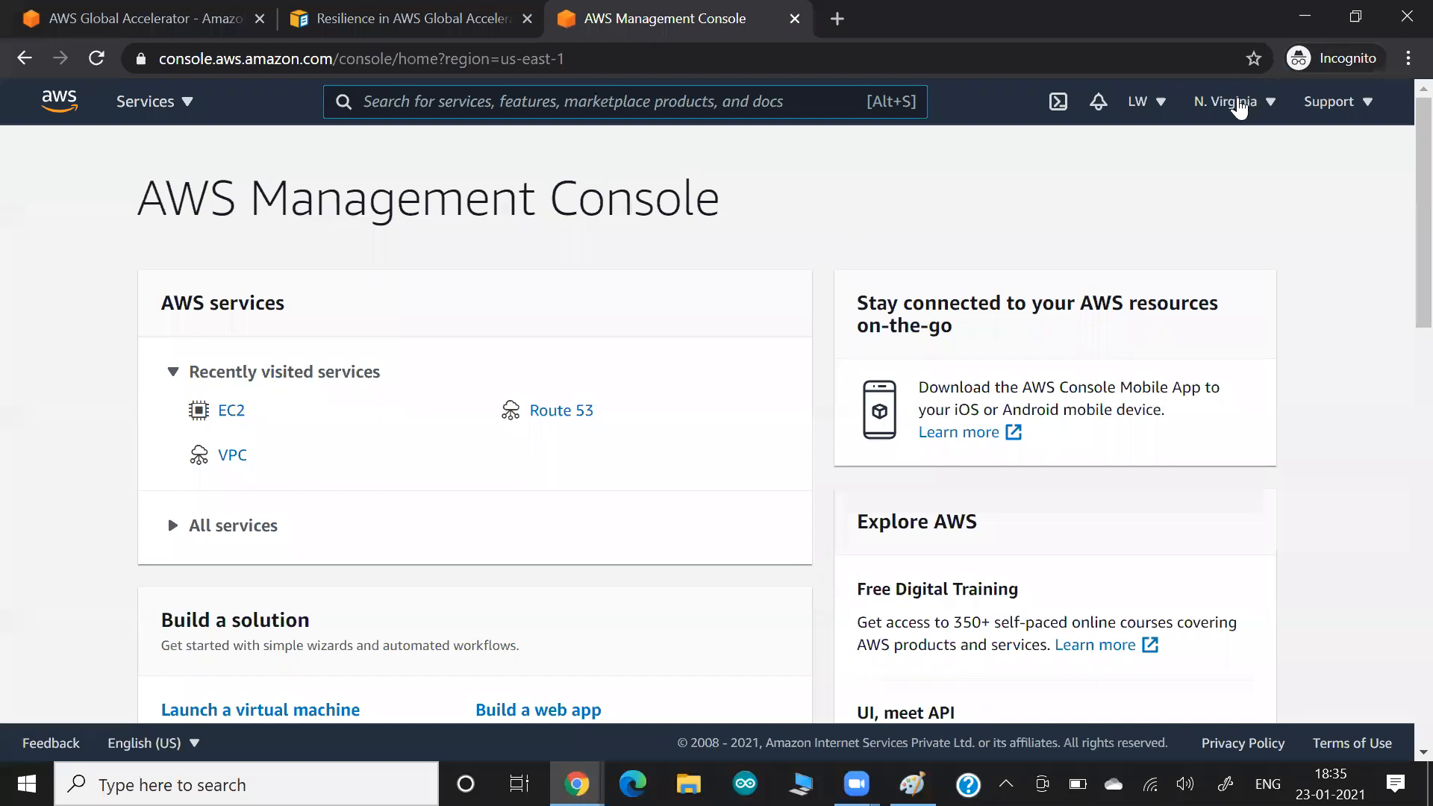
pyautogui.click(1239, 105)
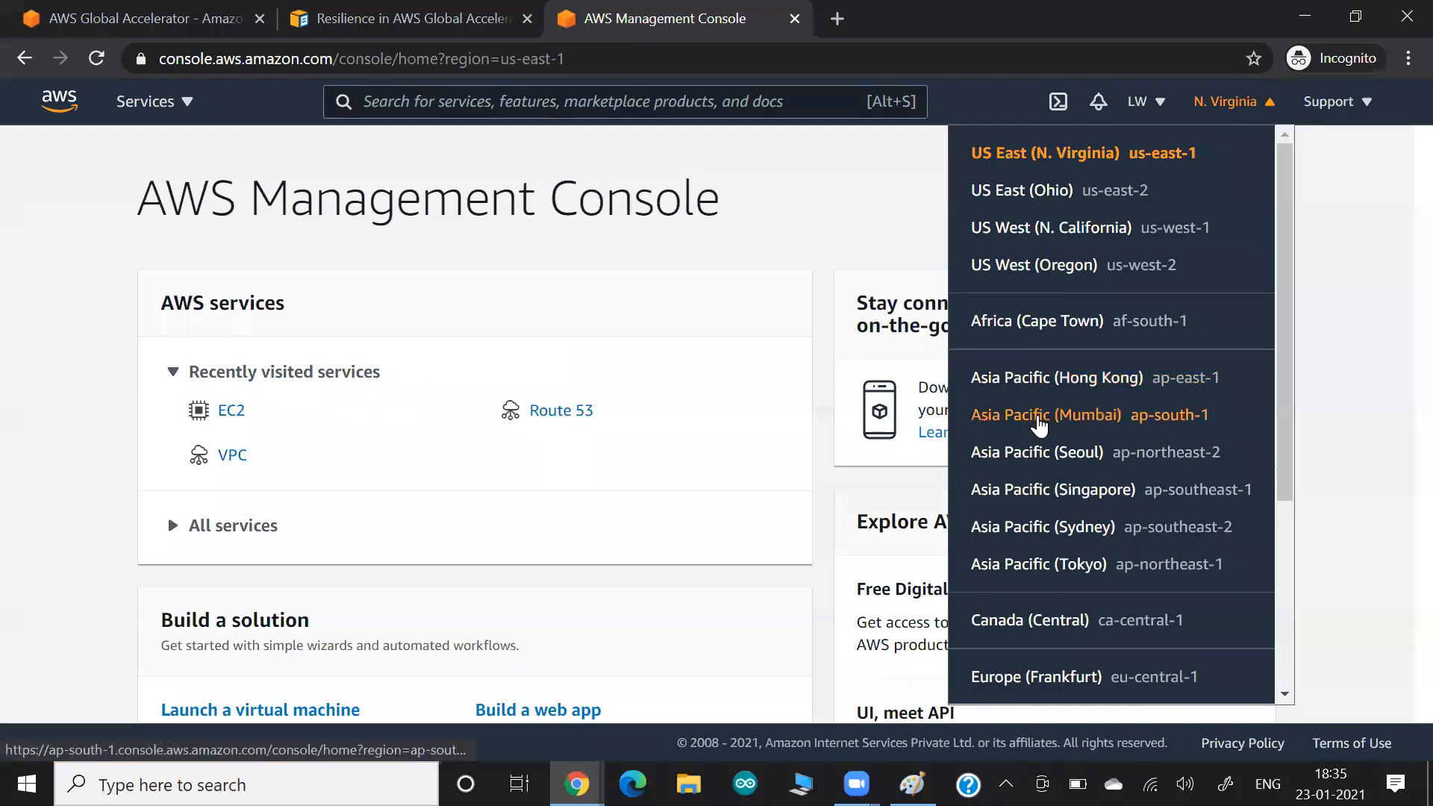
pyautogui.click(1040, 424)
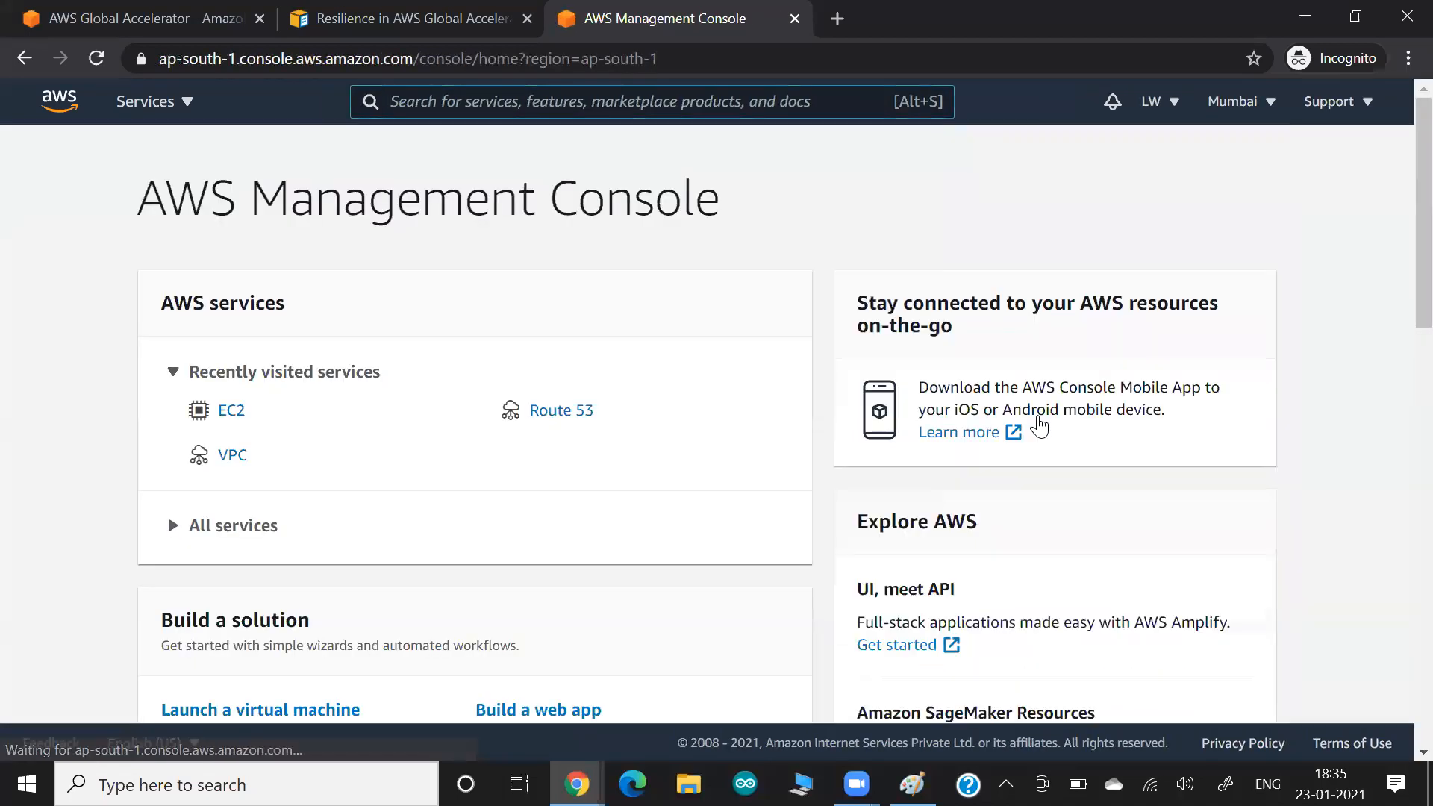
# Open the EC2 service and start the launch wizard for a new instance.
pyautogui.click(231, 412)
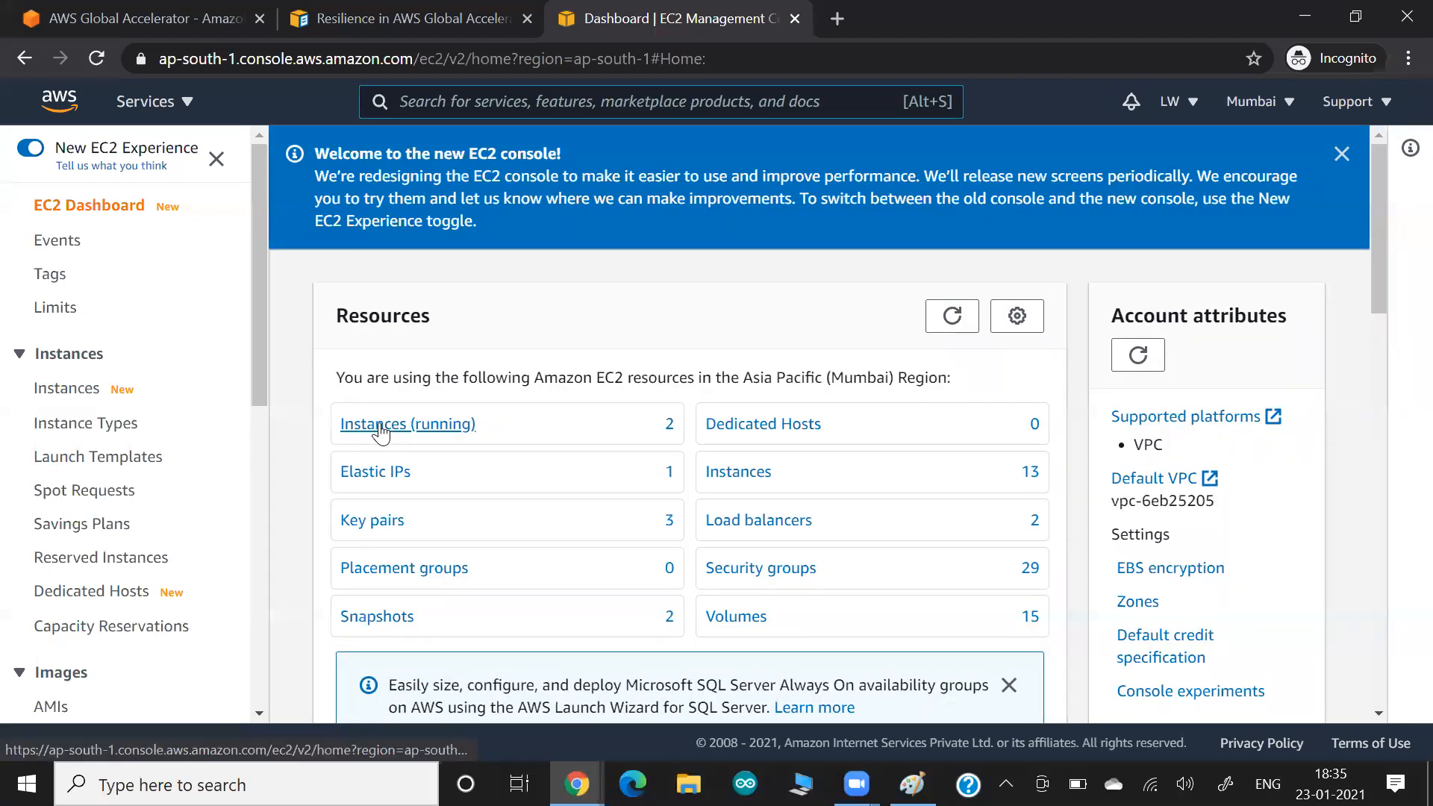
pyautogui.scroll(-7, 907, 302)
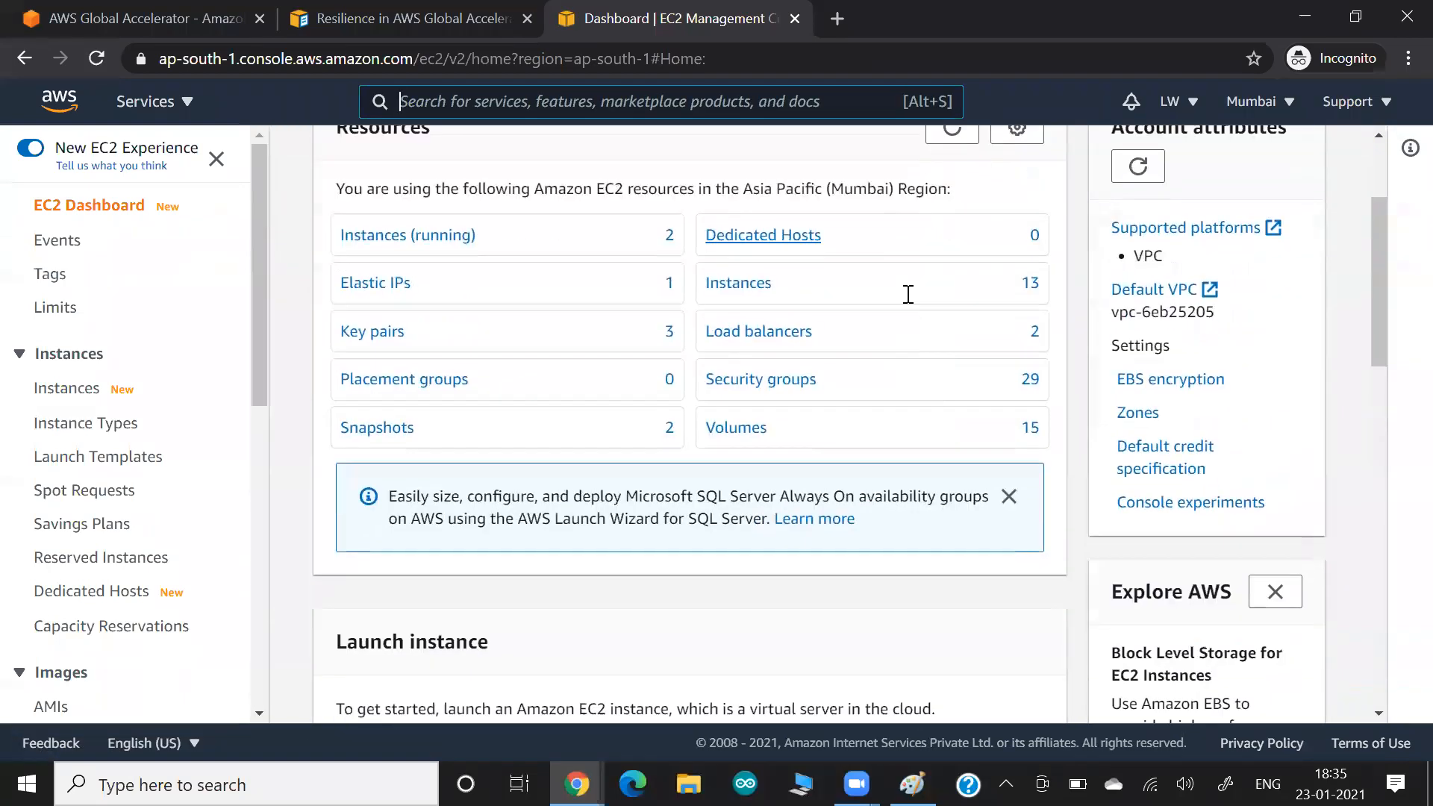
pyautogui.click(459, 396)
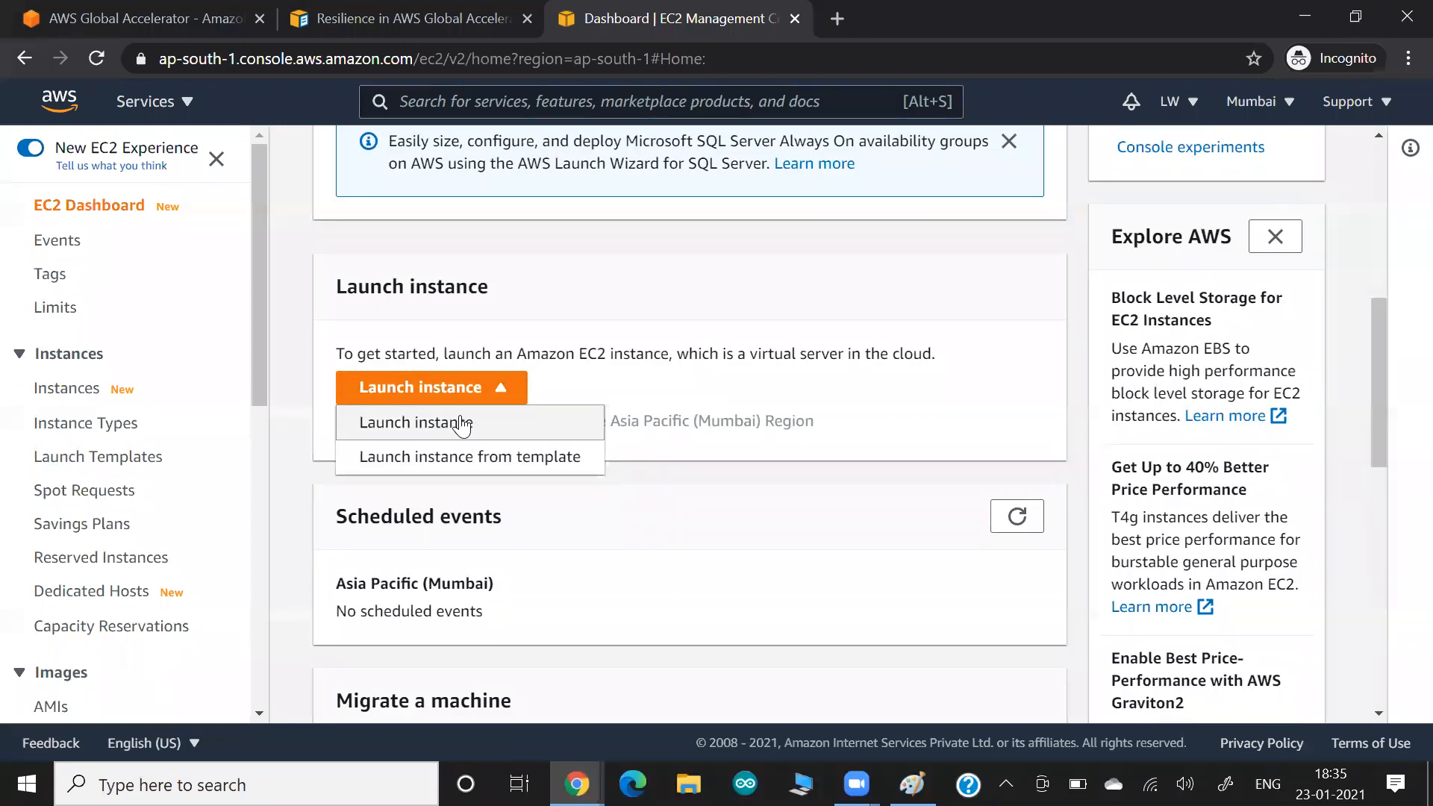
pyautogui.click(464, 419)
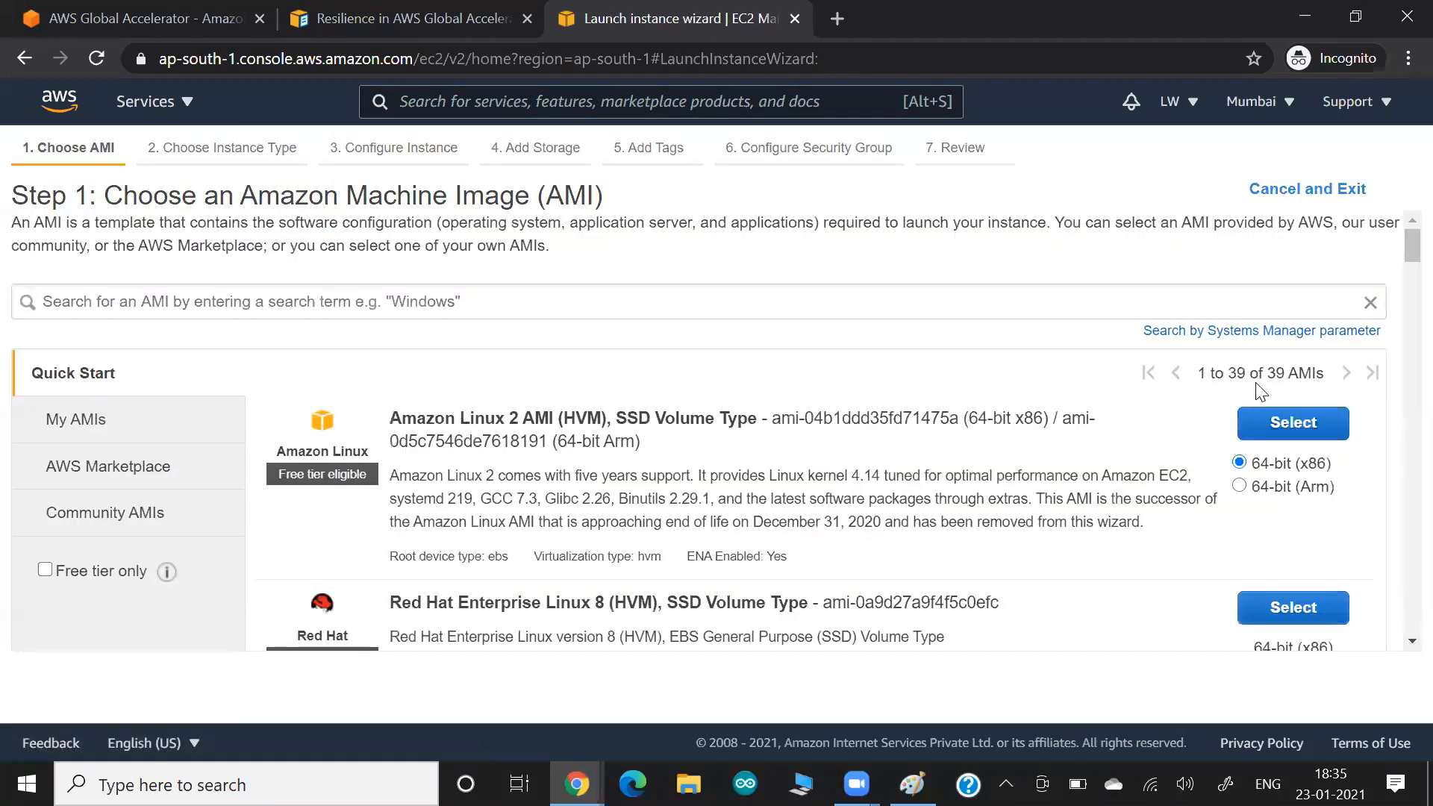
# Select the 64-bit (x86) Amazon Linux 2 AMI, keep the t2.micro type and continue to the instance details.
pyautogui.click(1277, 439)
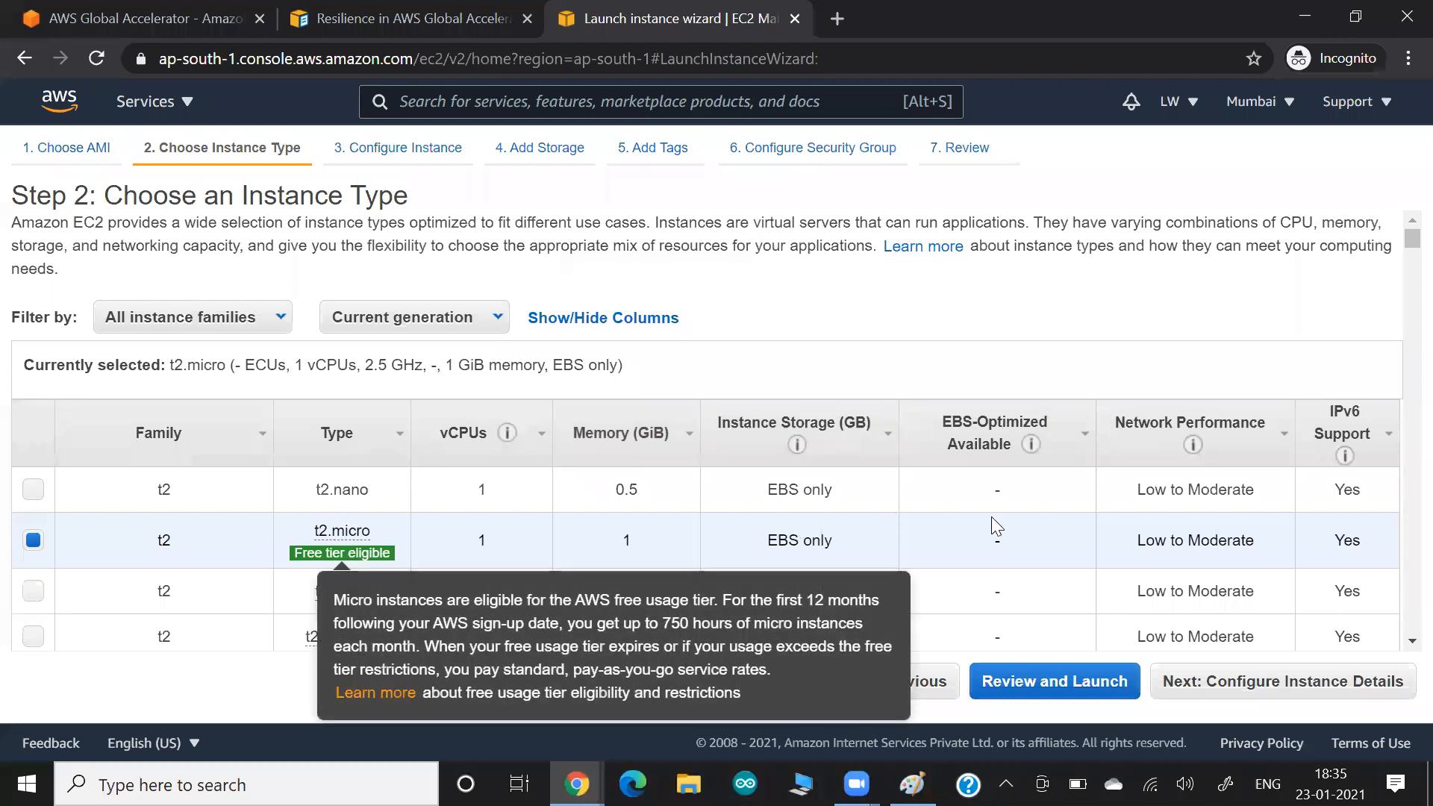
pyautogui.click(1245, 692)
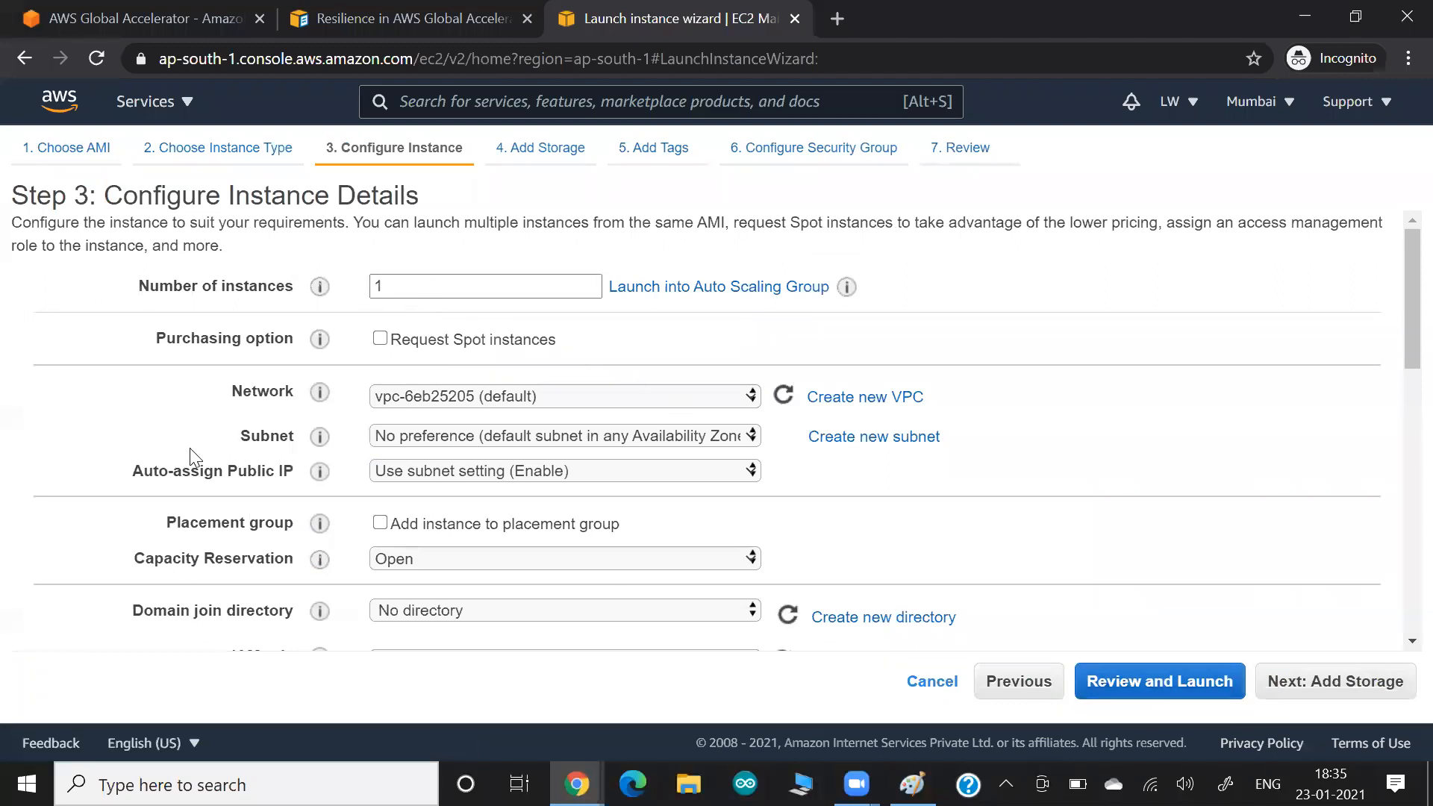
# Set the subnet to the default in ap-south-1a, enable auto-assigned public IP and continue to the storage settings.
pyautogui.moveTo(241, 391); pyautogui.dragTo(272, 393)
pyautogui.click(419, 436)
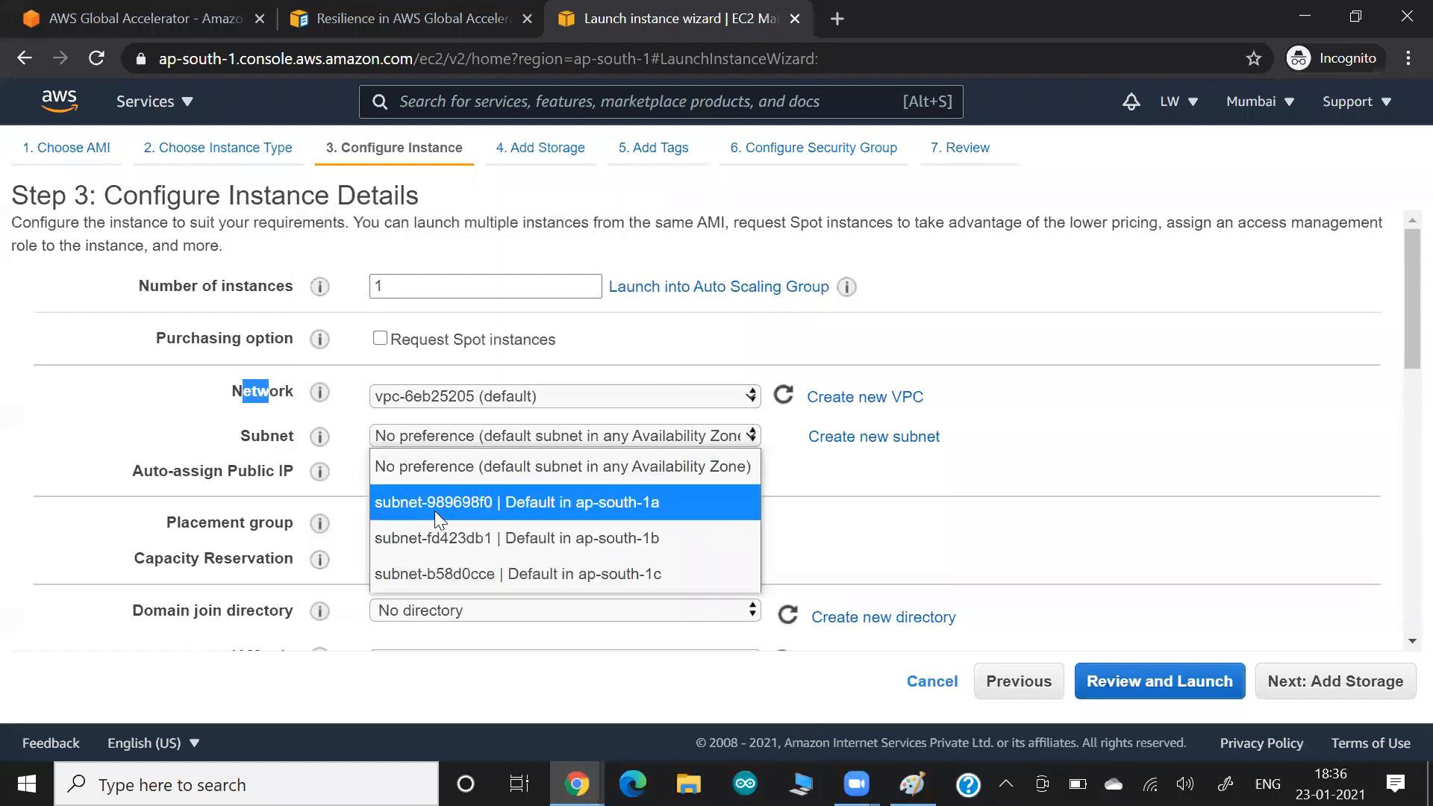
pyautogui.click(434, 511)
pyautogui.click(397, 498)
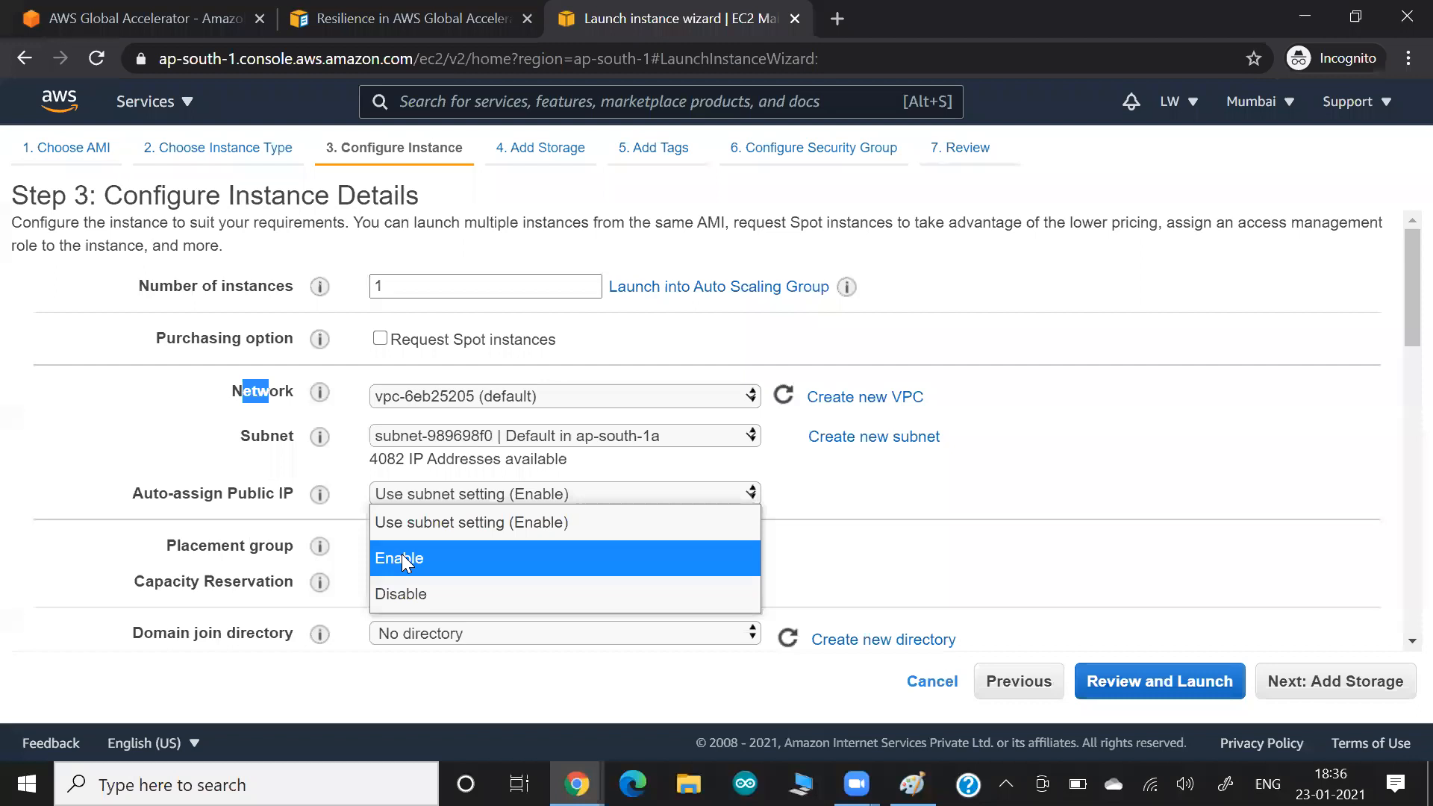
pyautogui.click(403, 561)
pyautogui.scroll(-3, 942, 545)
pyautogui.scroll(-3, 942, 545)
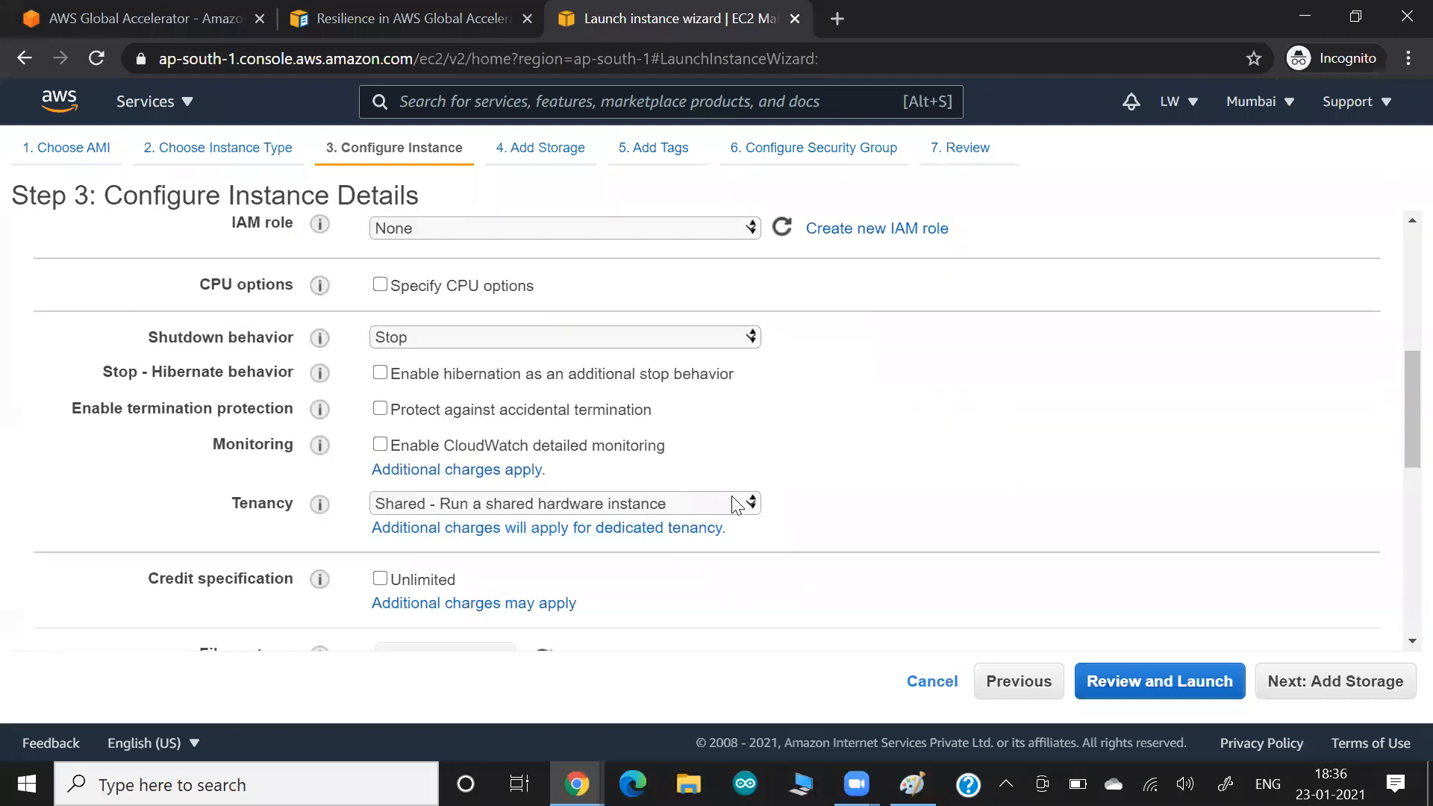
pyautogui.scroll(3, 1013, 440)
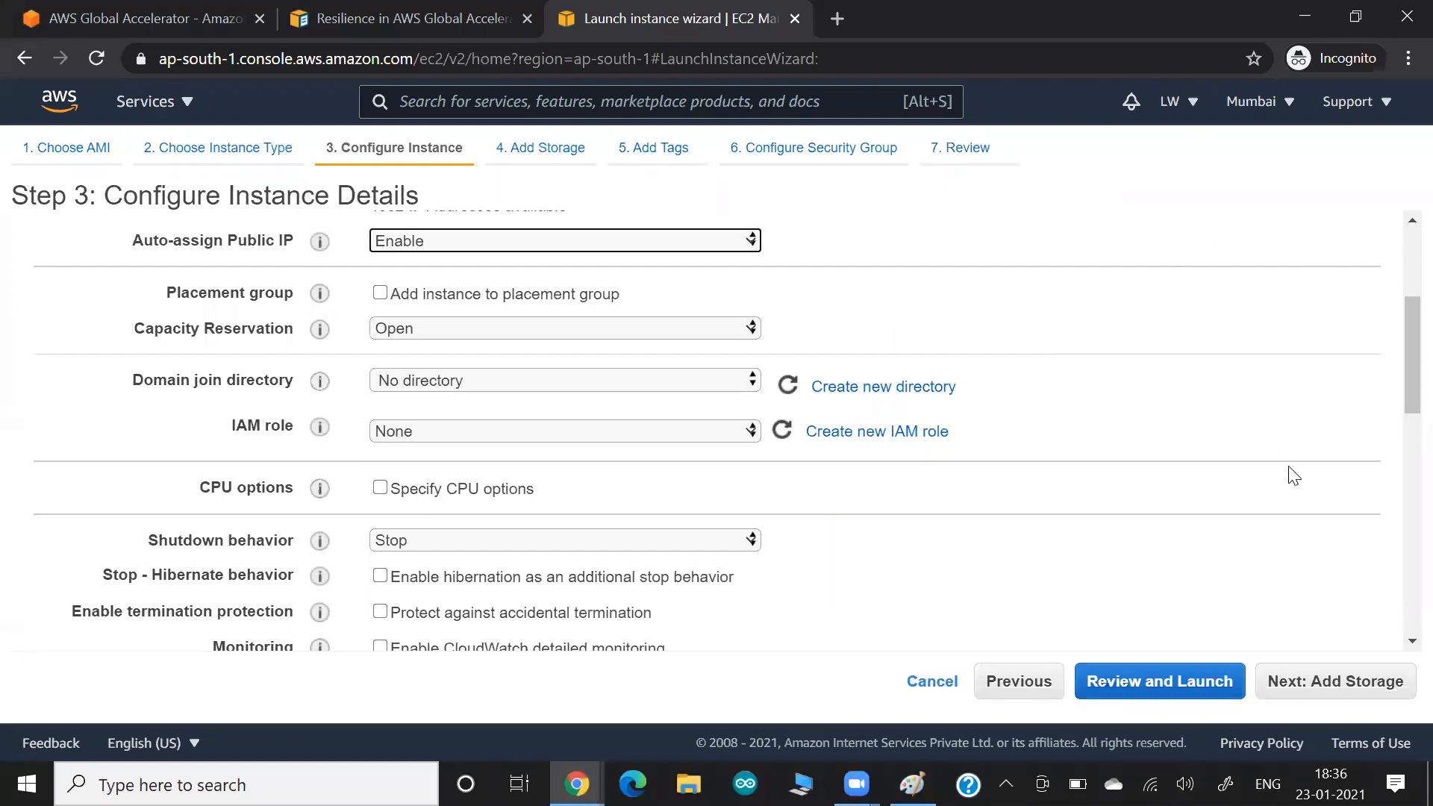
pyautogui.click(1308, 685)
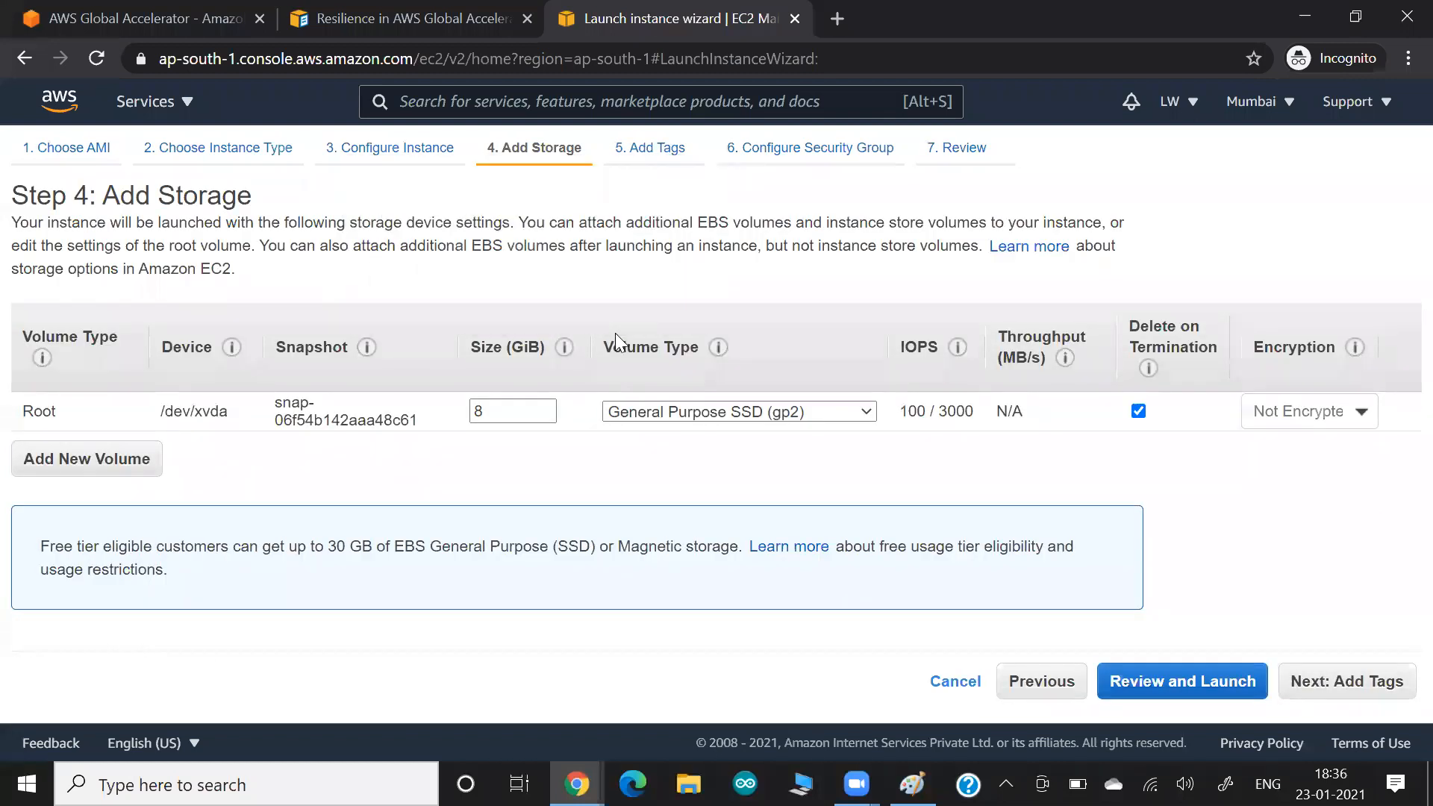
# Keep the default storage, add a tag with key Name and value "myos10", and continue to the security group settings.
pyautogui.click(1350, 679)
pyautogui.click(840, 418)
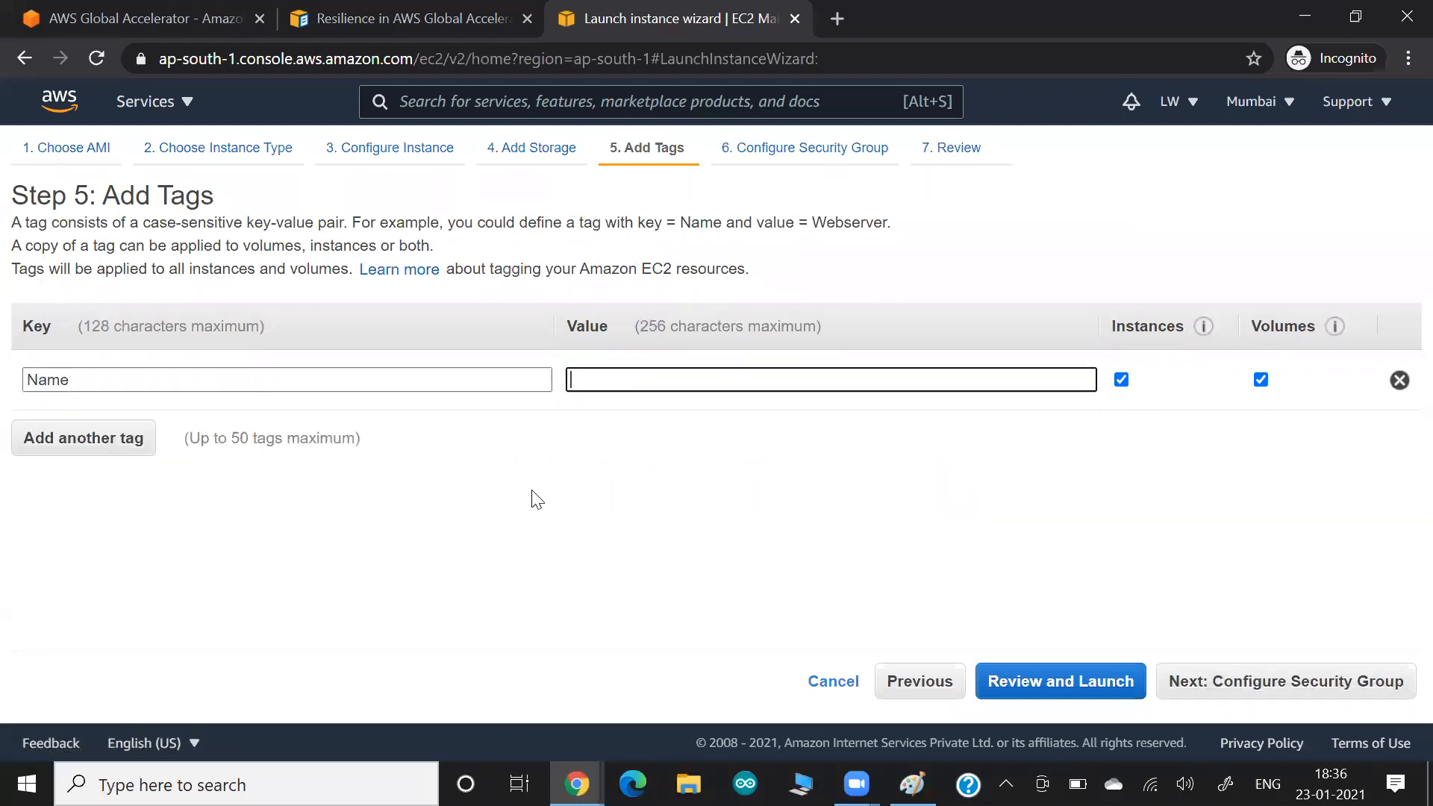
pyautogui.write('myos')
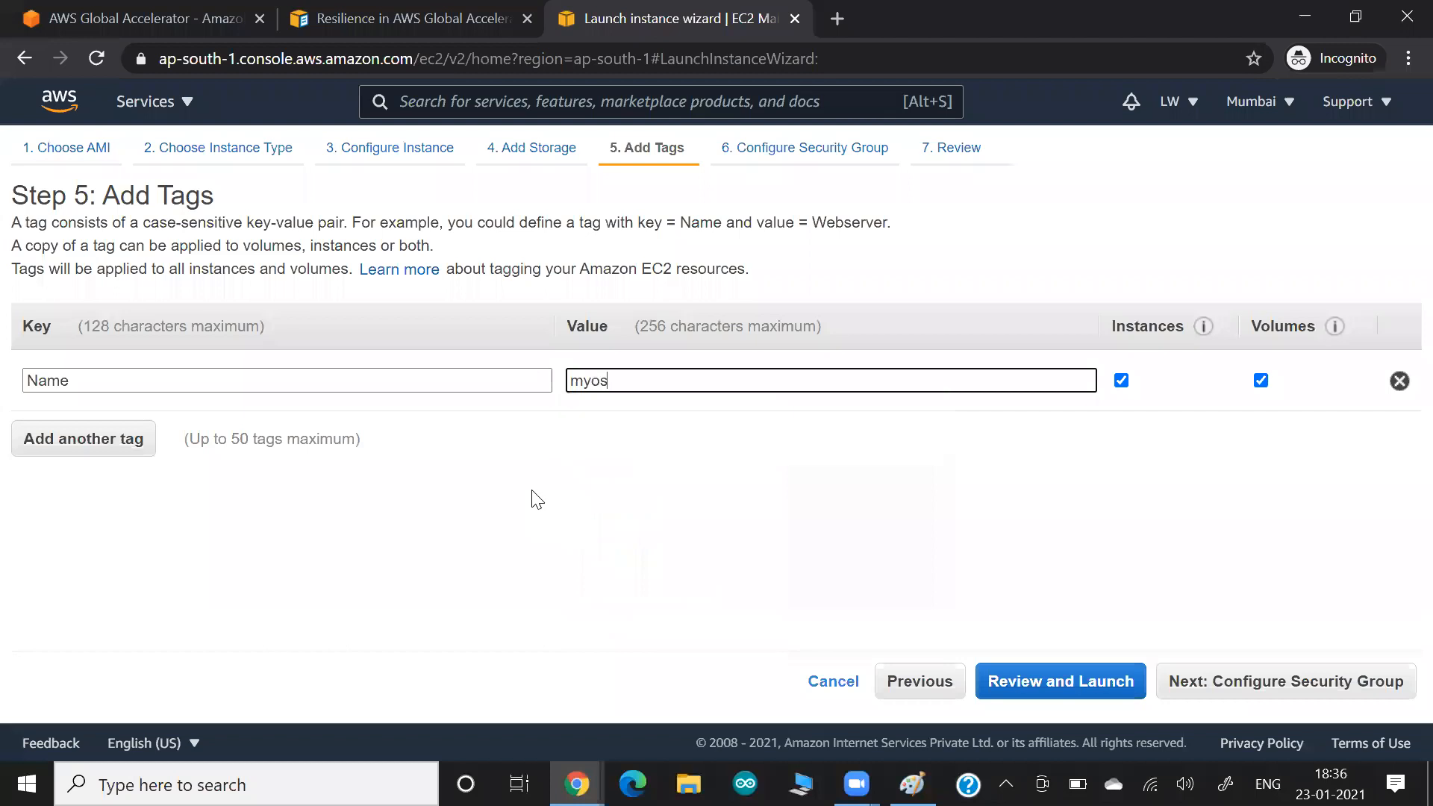
pyautogui.write('10')
pyautogui.click(1257, 683)
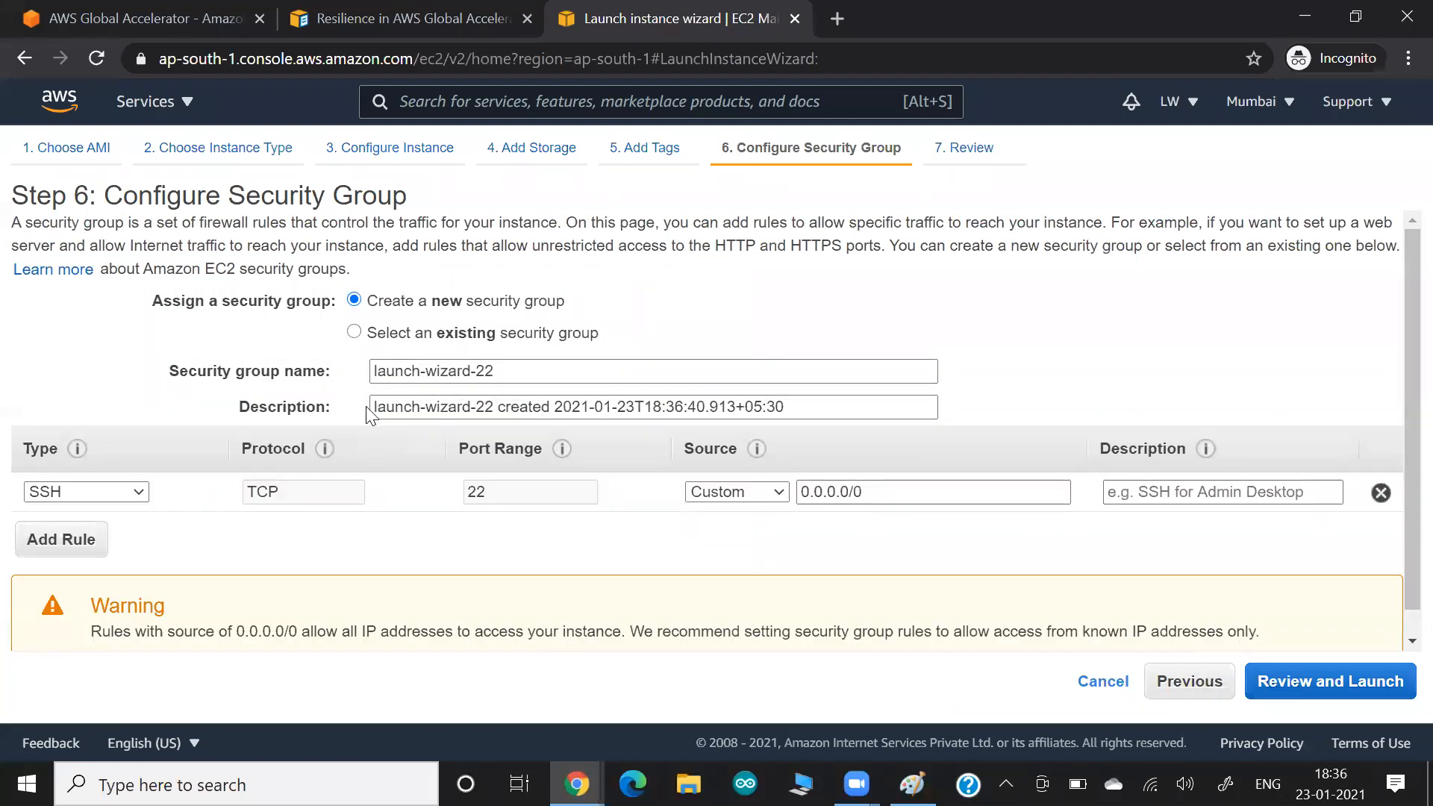
# Accept the new default security group and launch the instance with the existing key pair whose name starts with "sshkey", acknowledging private key access.
pyautogui.click(1294, 691)
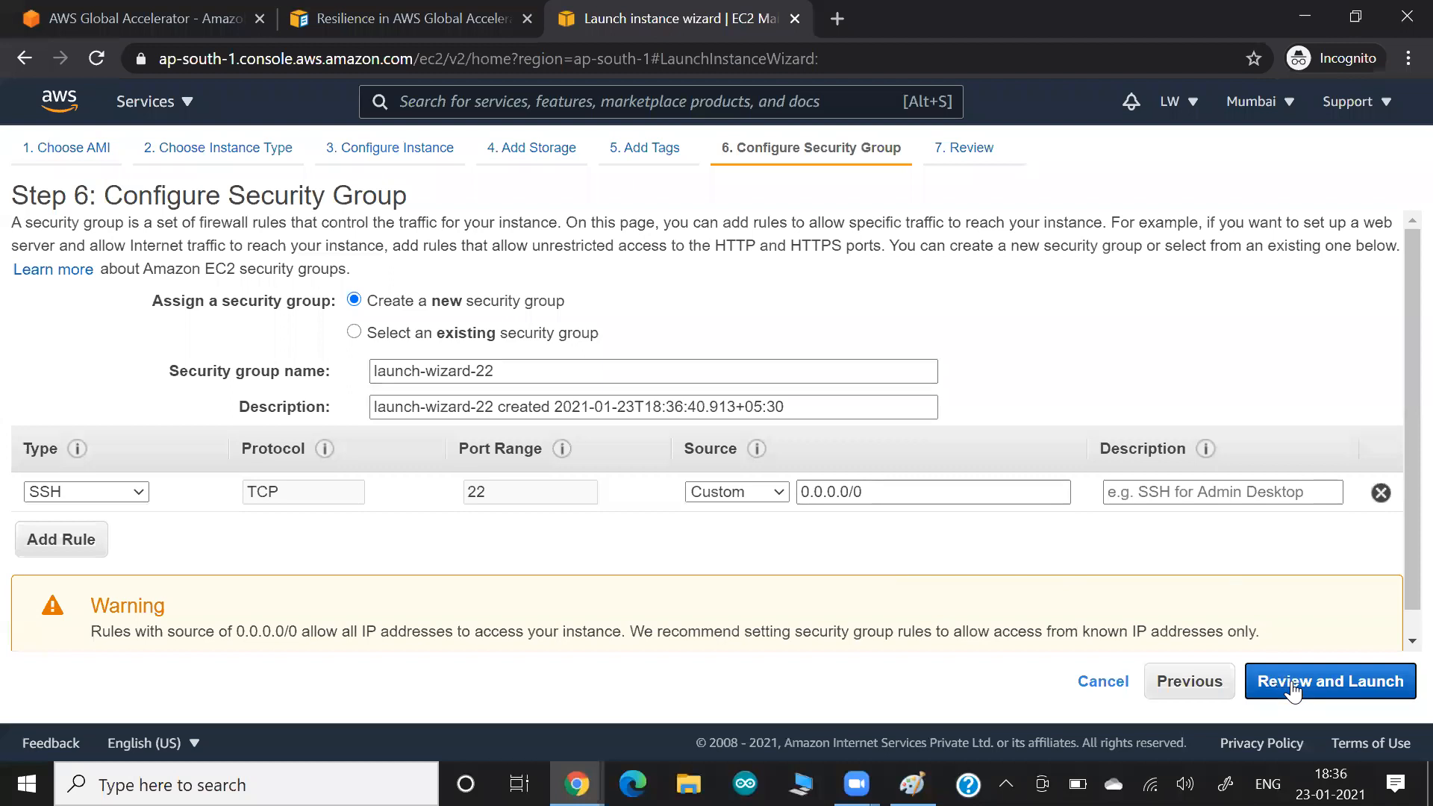
pyautogui.click(1378, 692)
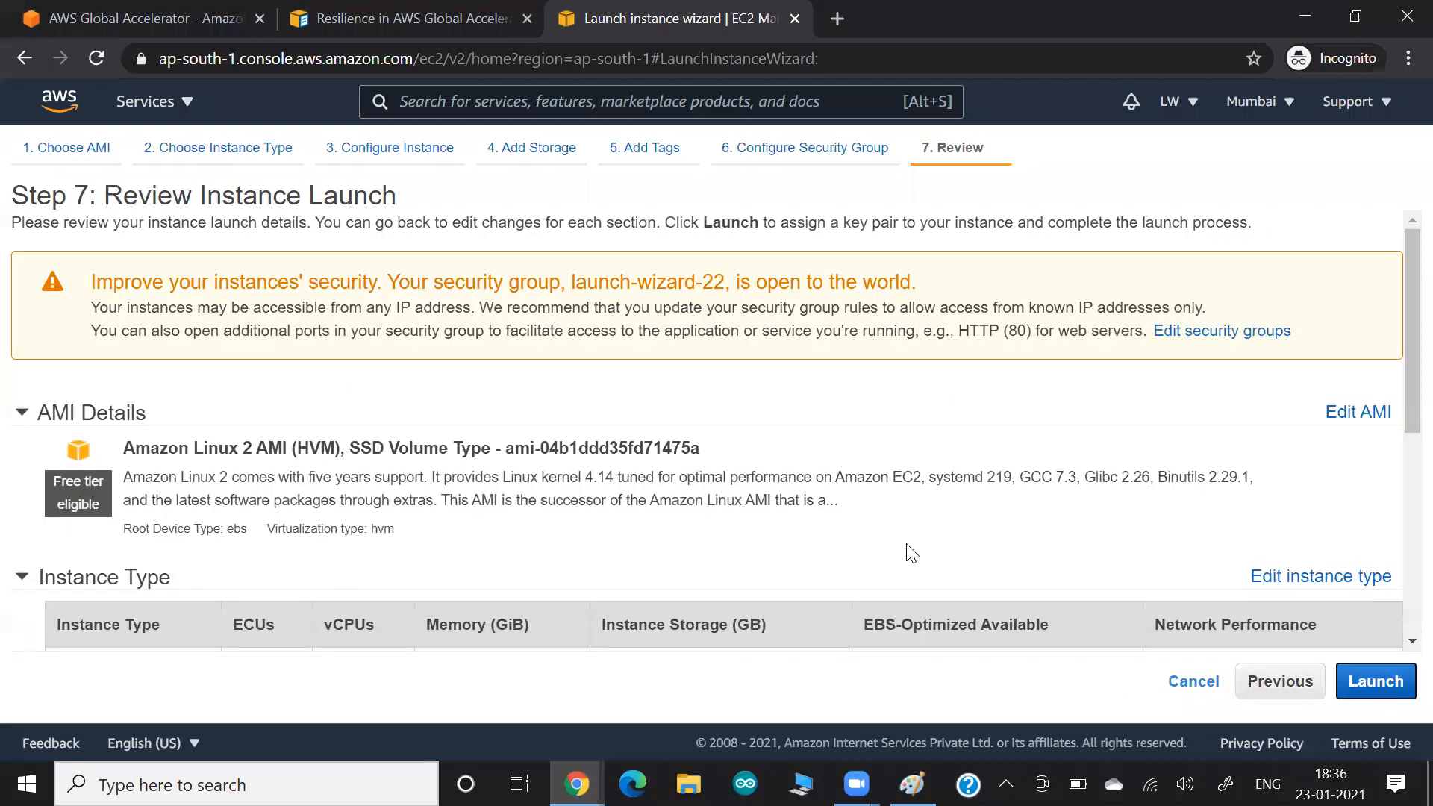
pyautogui.click(504, 506)
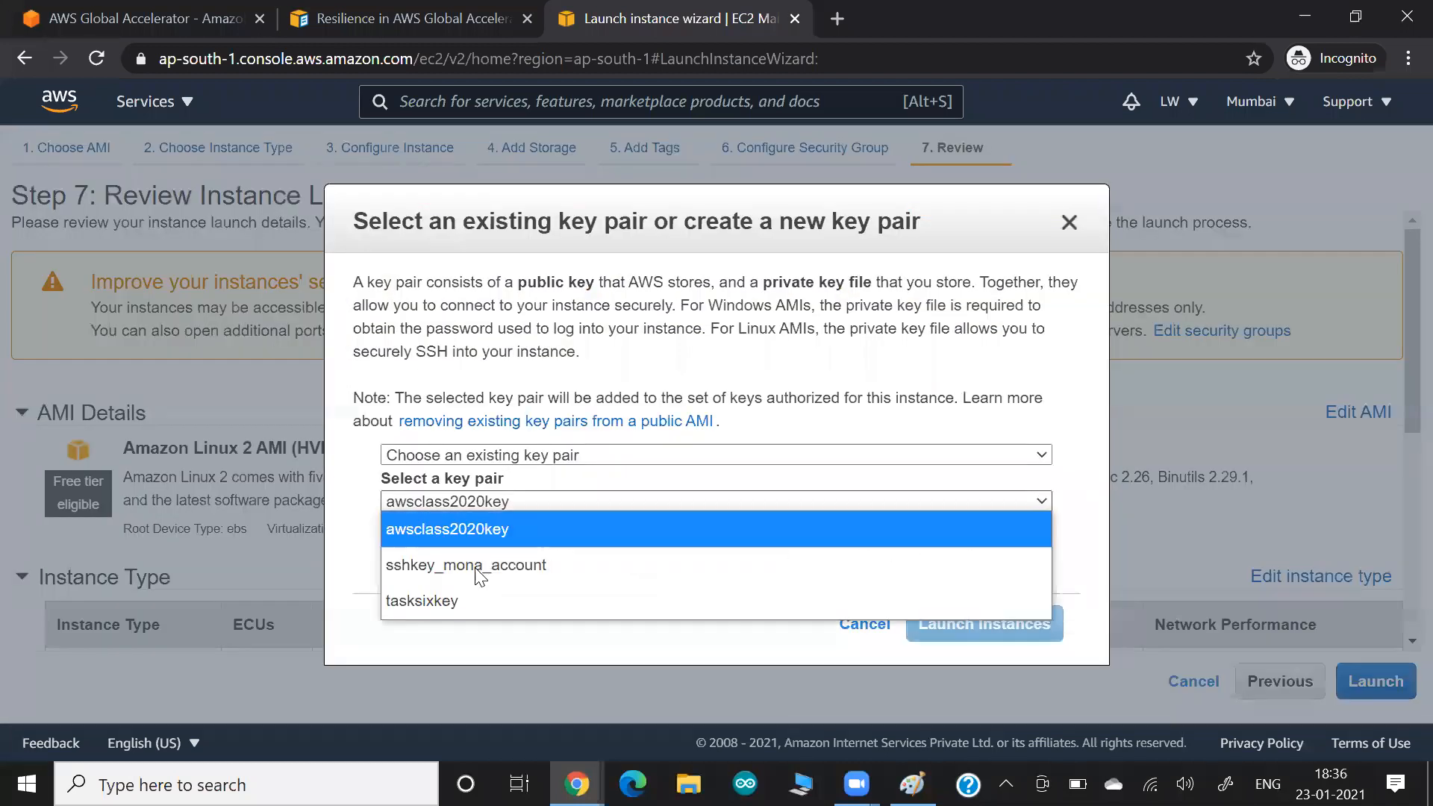
pyautogui.click(477, 564)
pyautogui.click(391, 534)
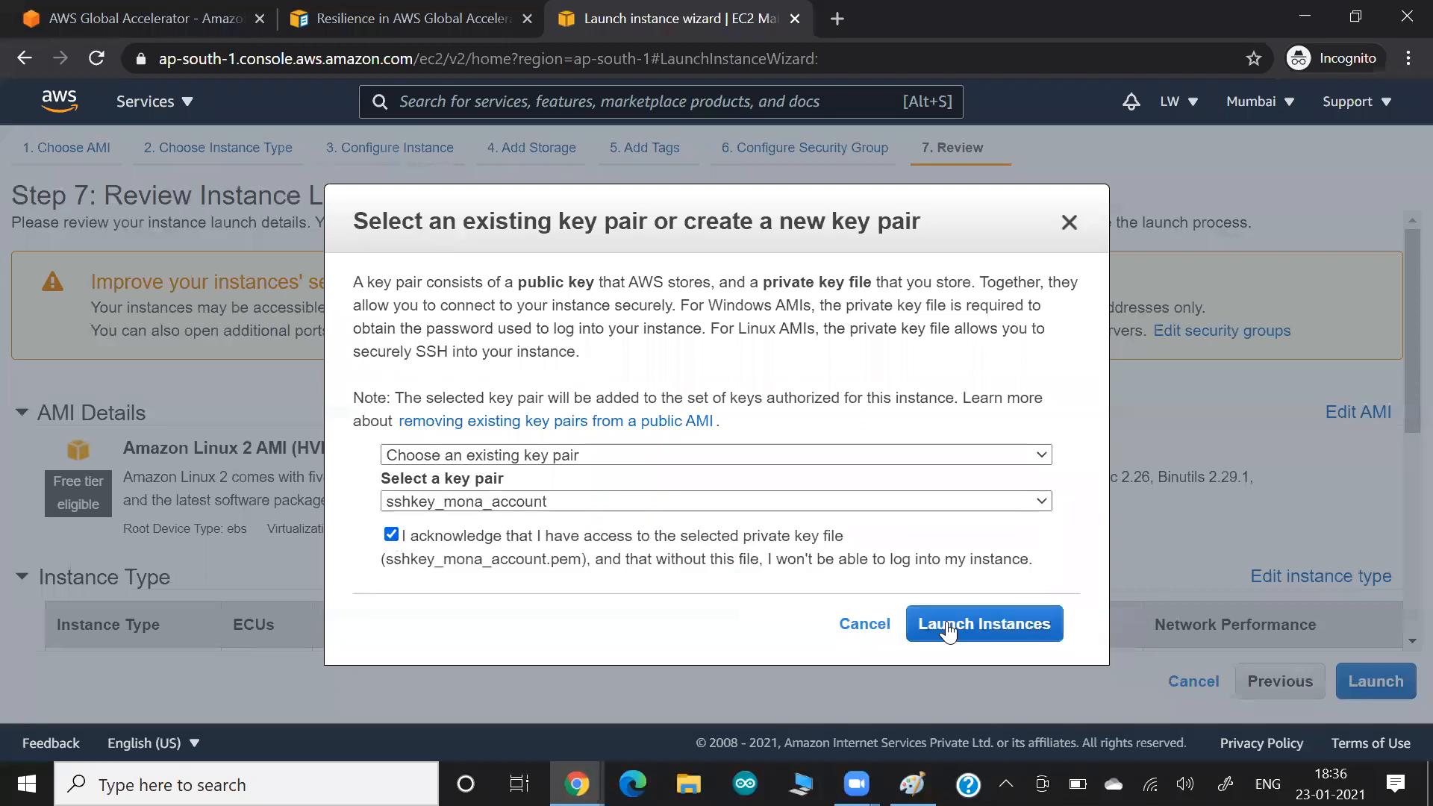
pyautogui.click(972, 626)
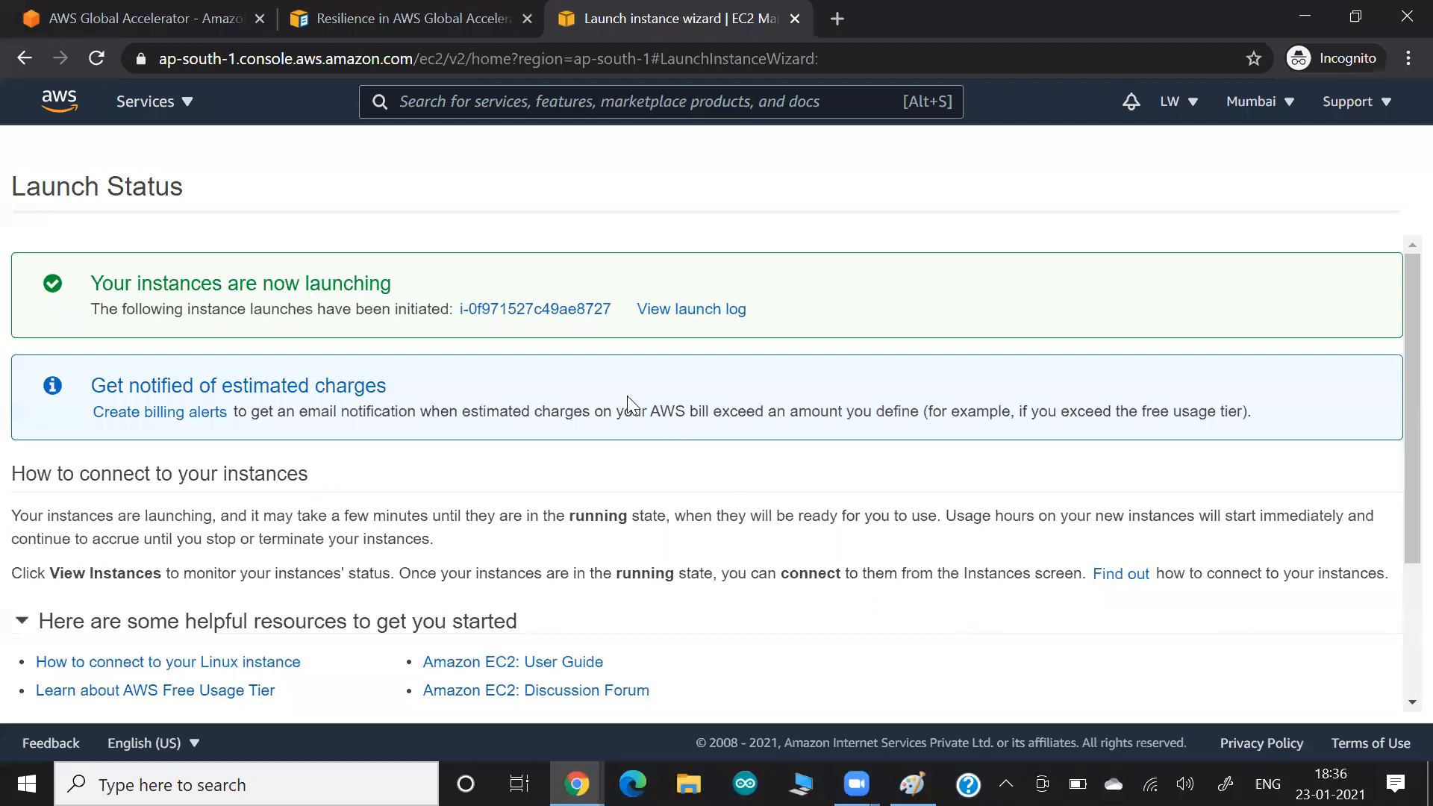
# Open the launched instance in the instances list and check its type, state and availability zone.
pyautogui.click(561, 310)
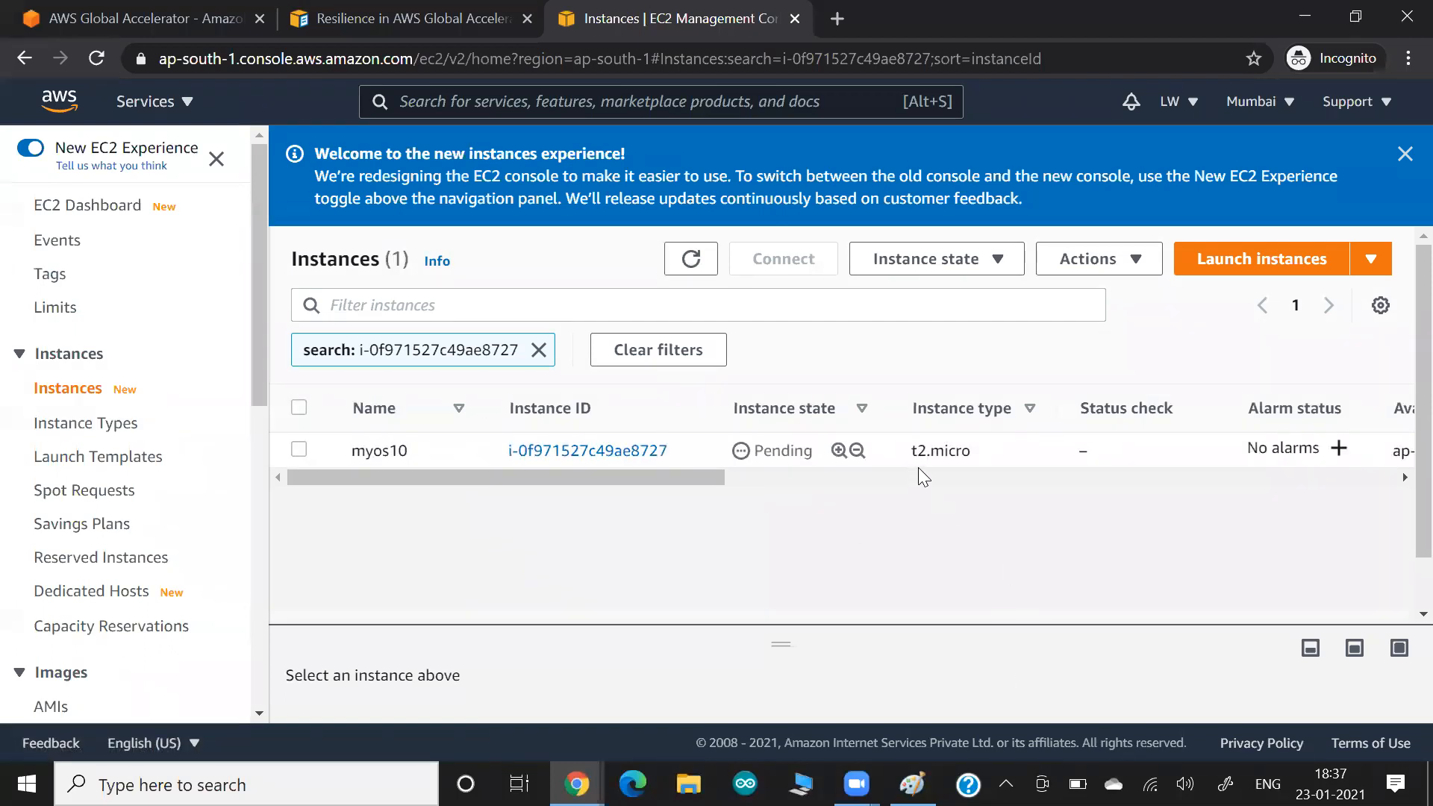
pyautogui.moveTo(918, 450); pyautogui.dragTo(990, 455)
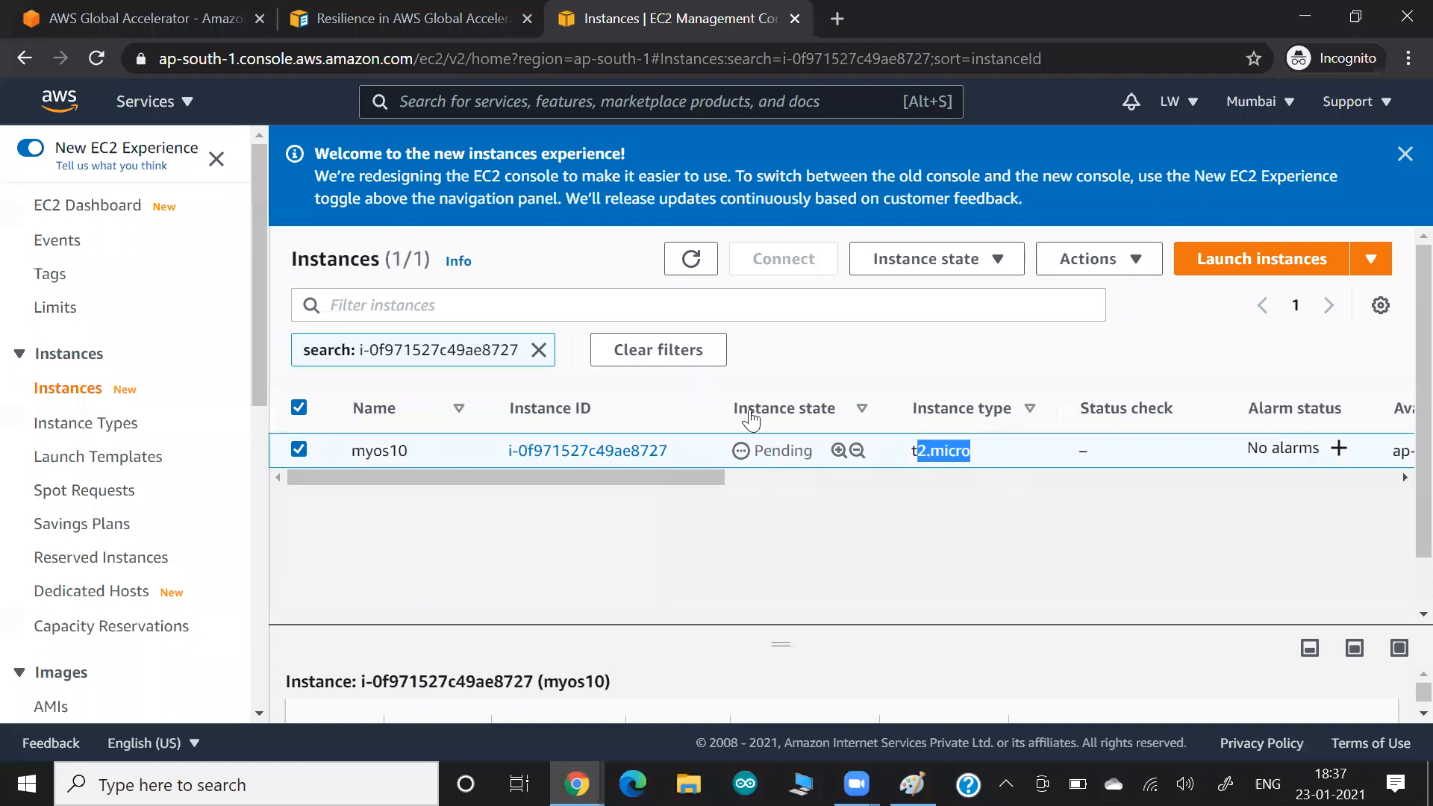
pyautogui.moveTo(645, 473); pyautogui.dragTo(965, 445)
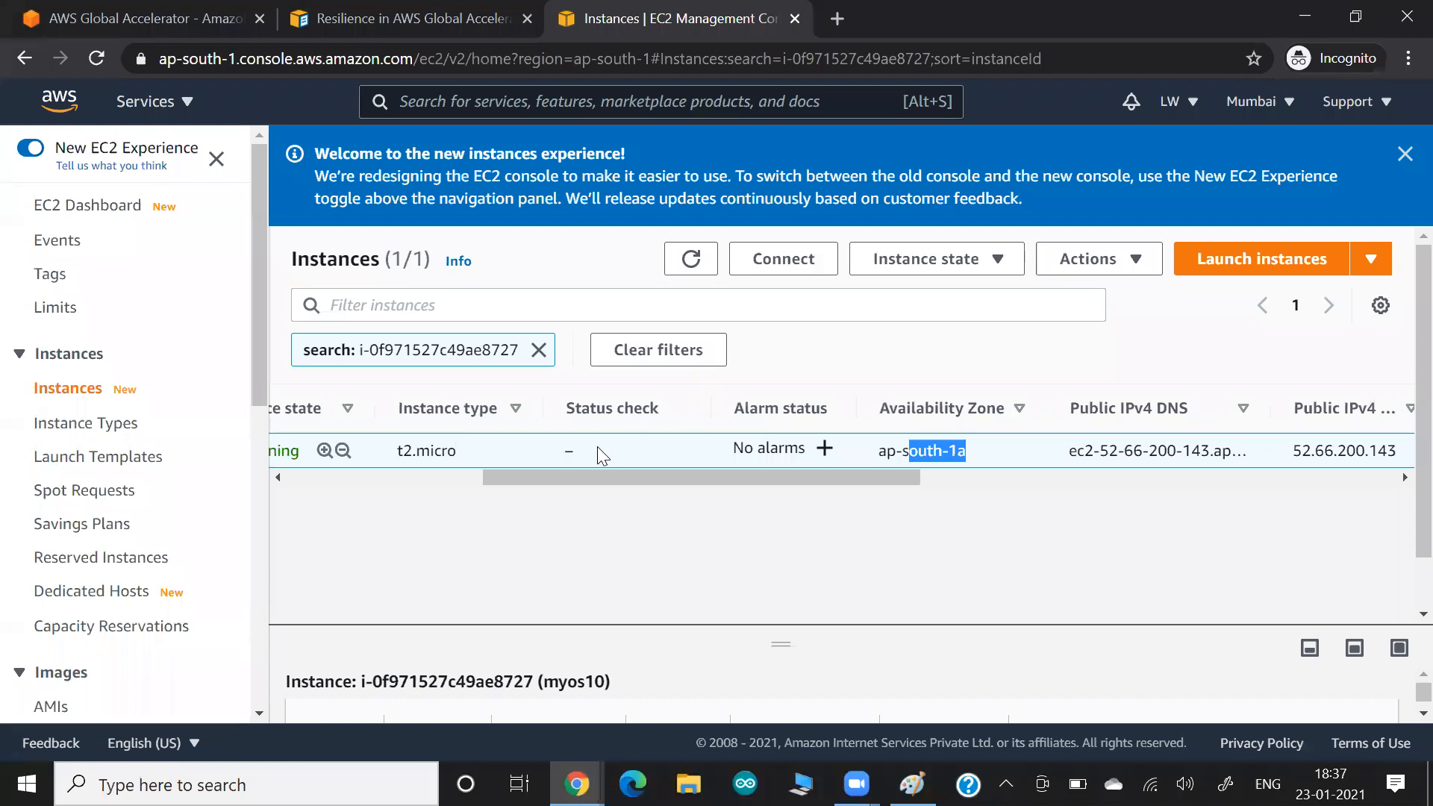
pyautogui.moveTo(592, 476); pyautogui.dragTo(395, 485)
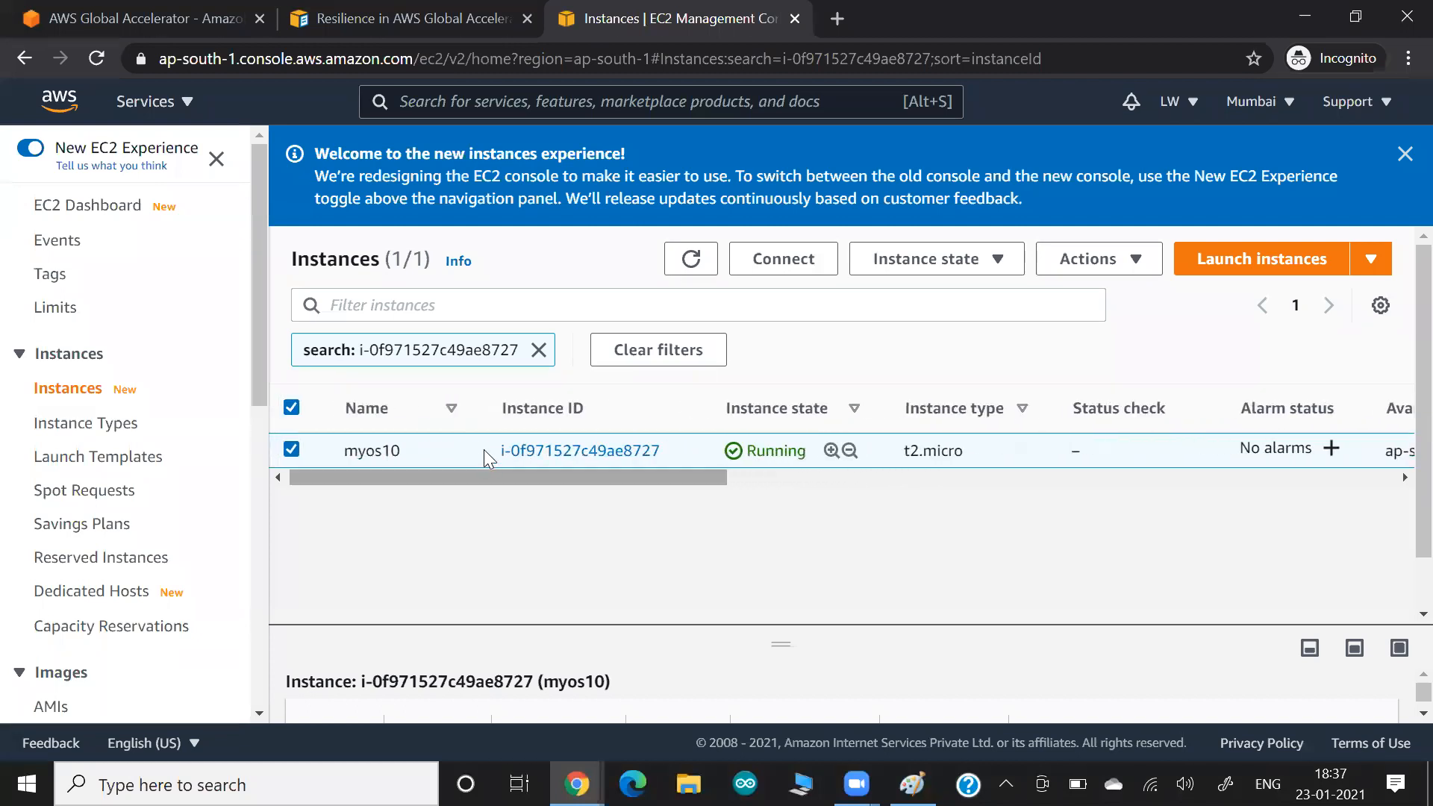
# Open the myos10 instance's details page and review its public IPv4 address, network IDs and AMI details.
pyautogui.click(575, 448)
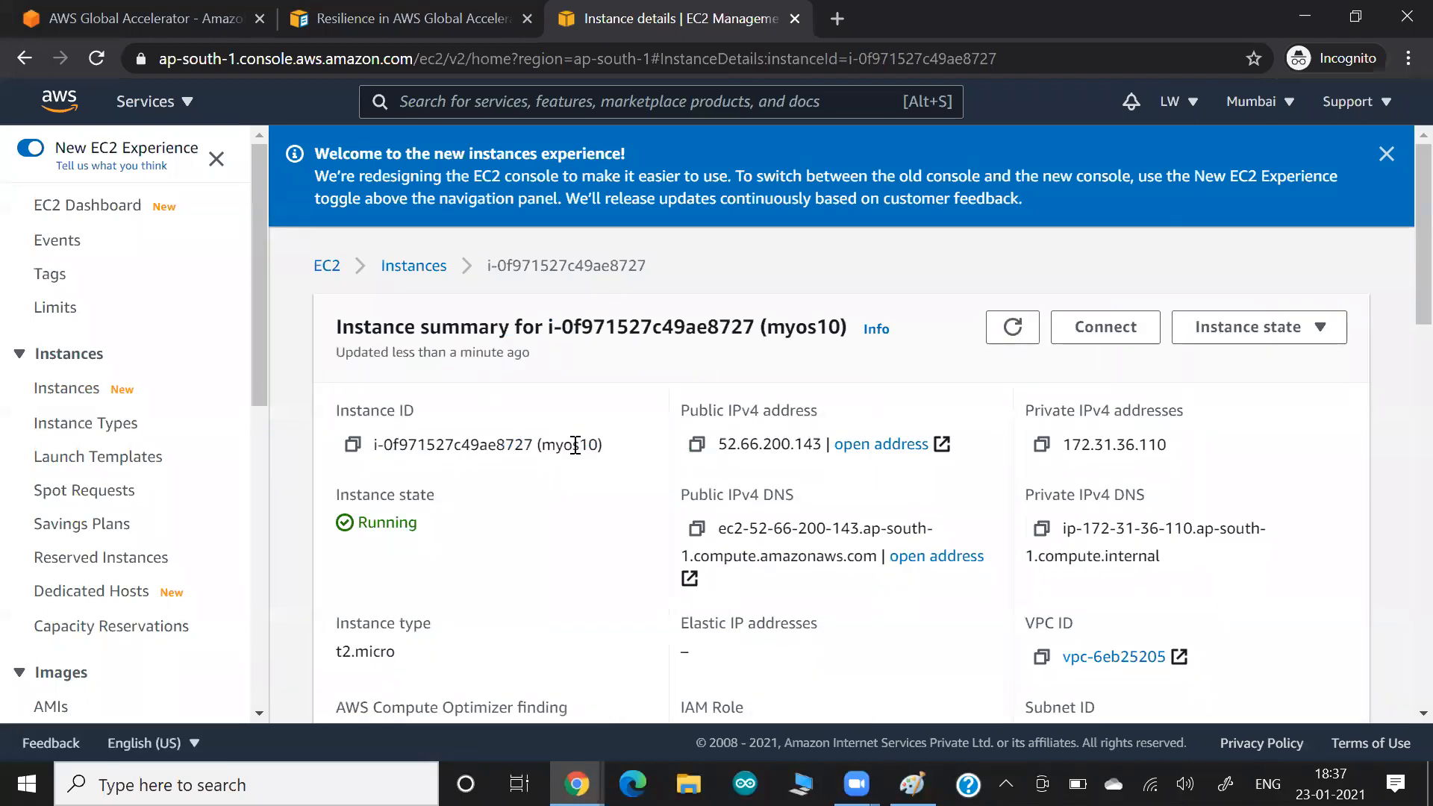
pyautogui.moveTo(719, 445); pyautogui.dragTo(824, 448)
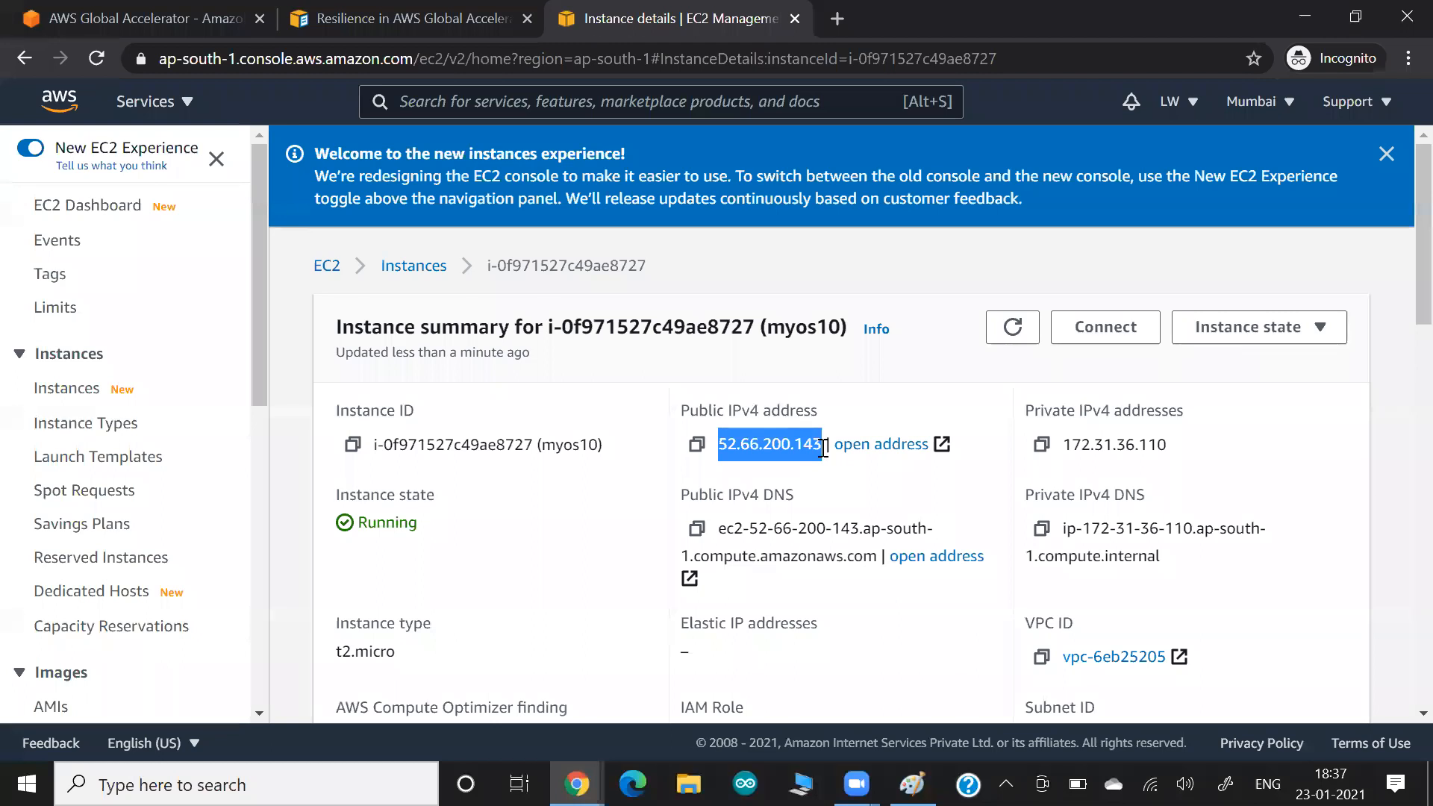
pyautogui.scroll(-3, 1091, 527)
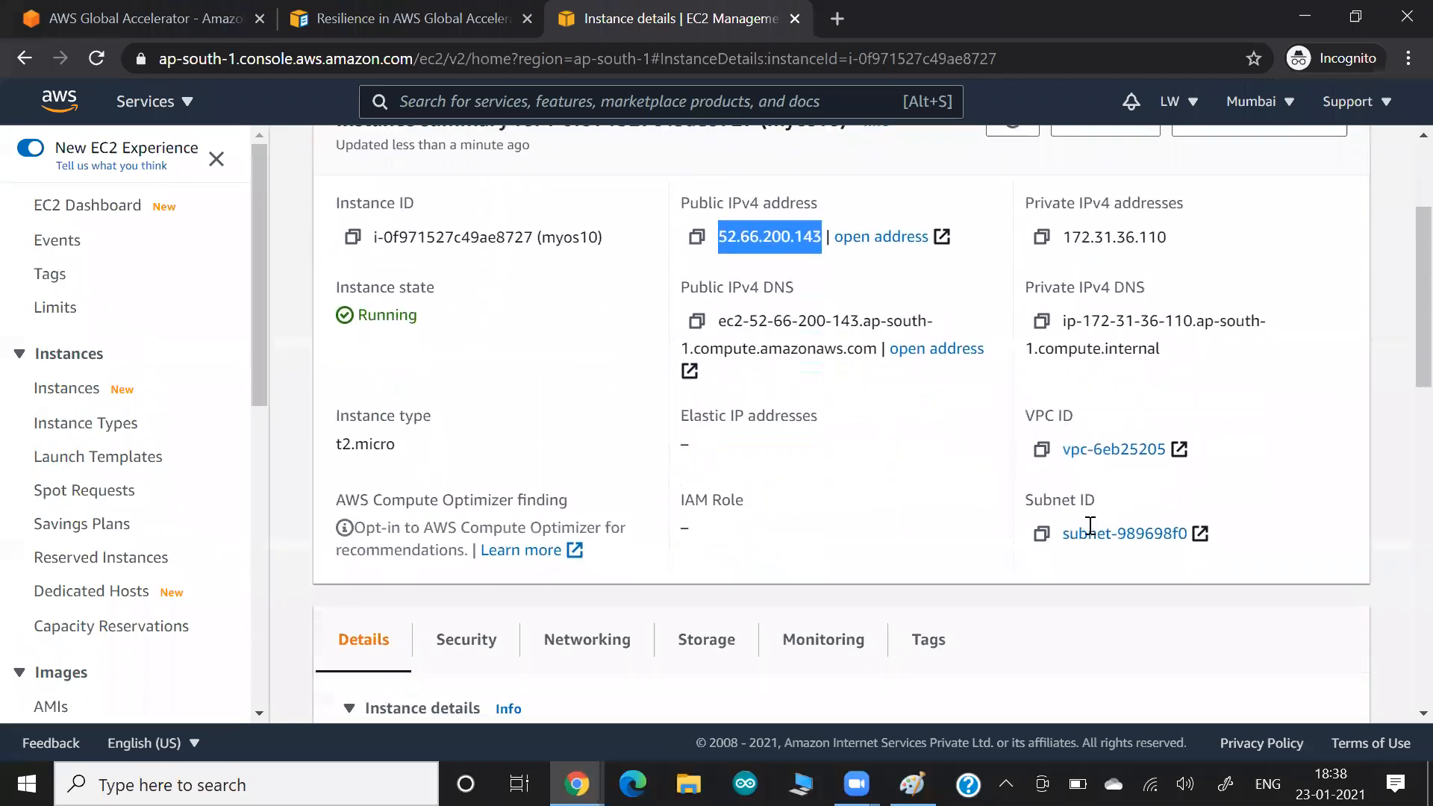
pyautogui.scroll(-3, 793, 458)
pyautogui.scroll(-3, 901, 426)
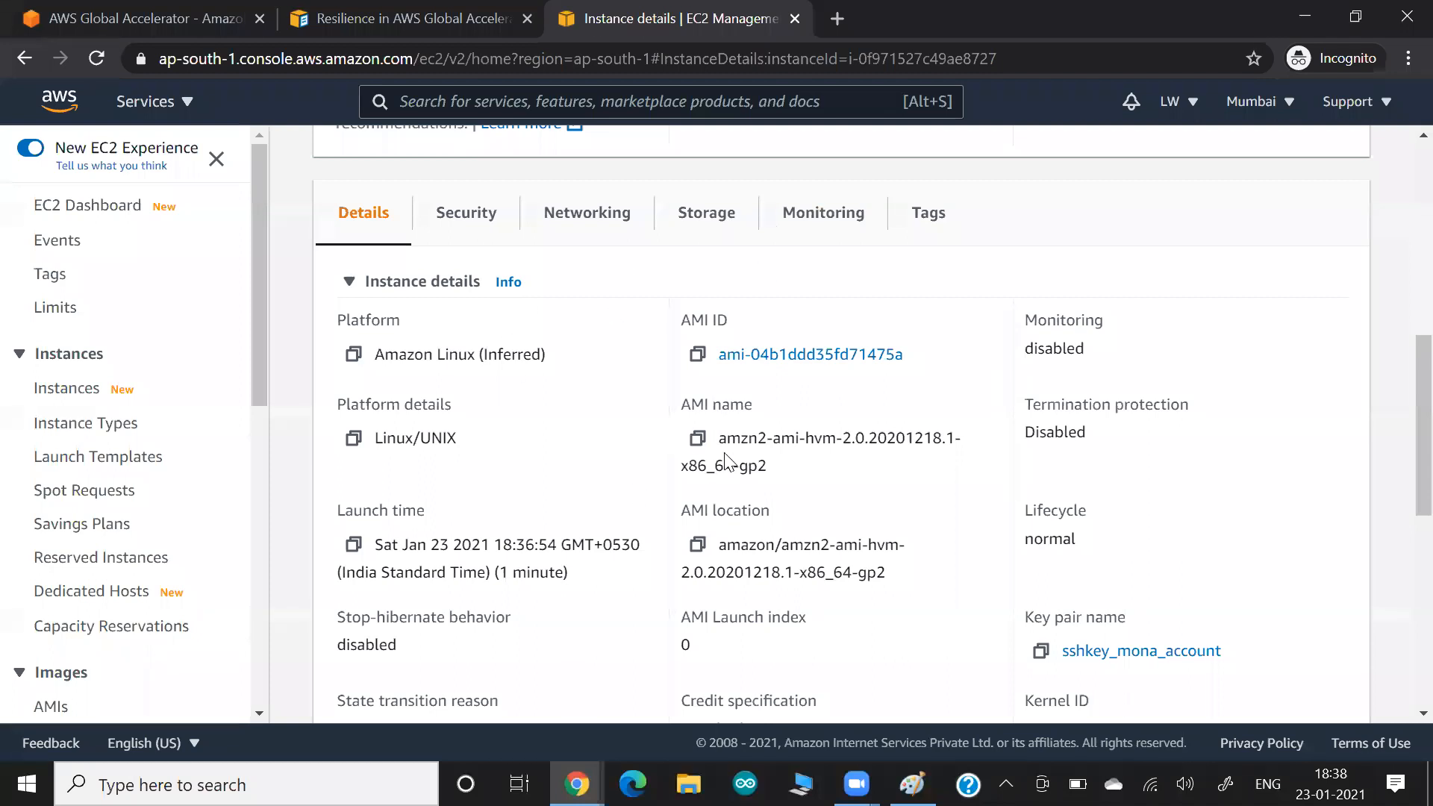
pyautogui.scroll(5, 723, 460)
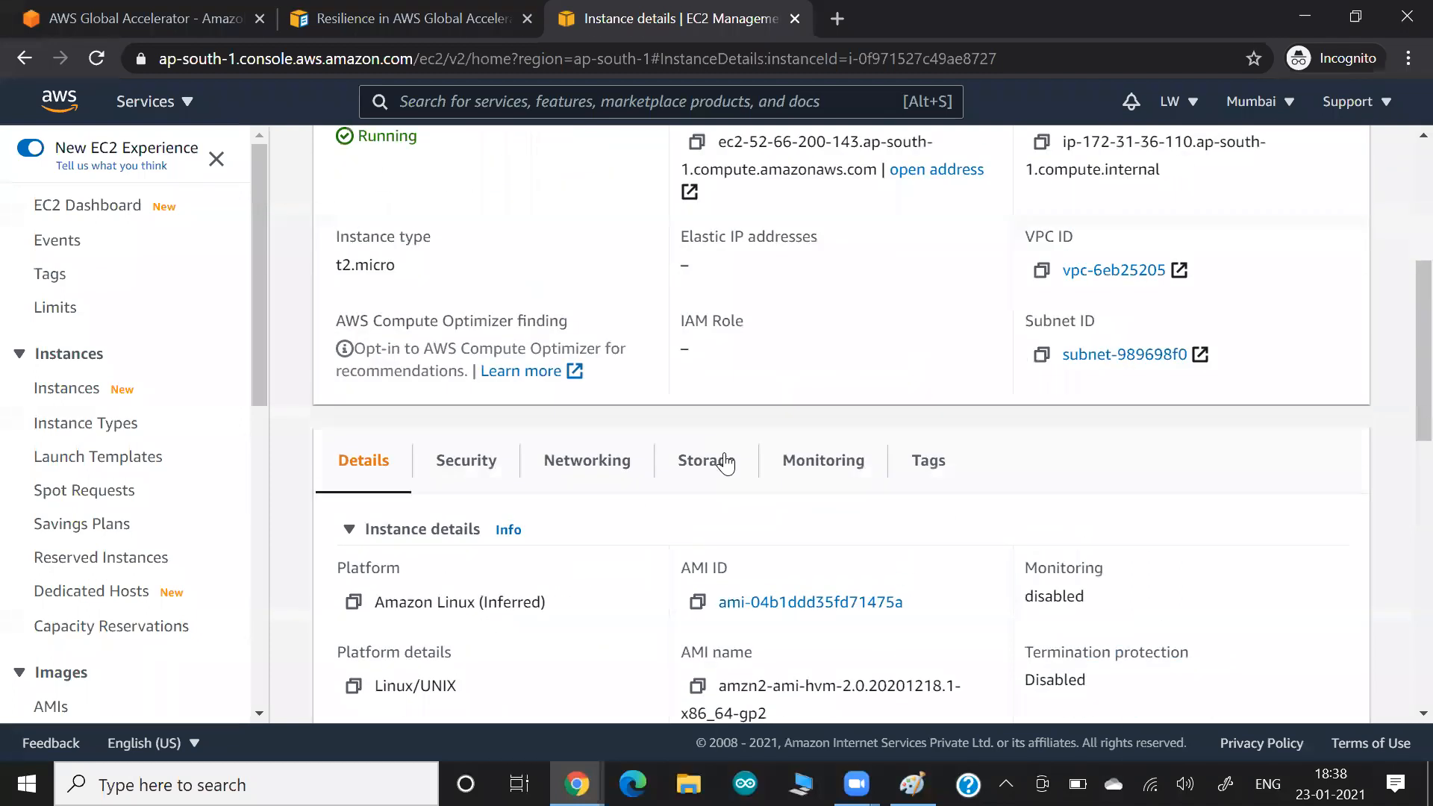
pyautogui.scroll(3, 900, 330)
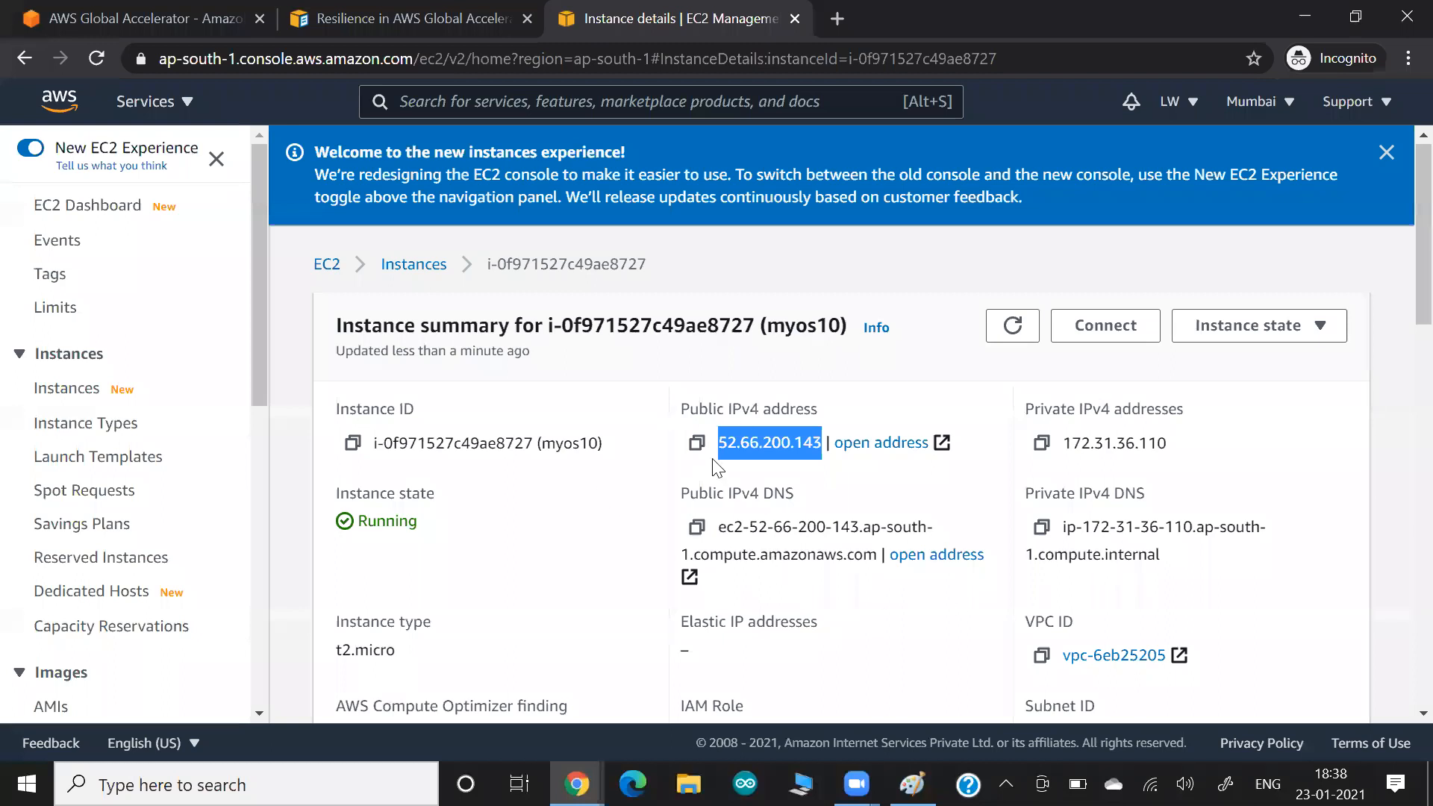
pyautogui.scroll(-1, 715, 467)
# Switch to Paint and handwrite "EC2" inside a box and an underlined "DB" heading on the blank canvas area.
pyautogui.hotkey('alt', 'Tab')
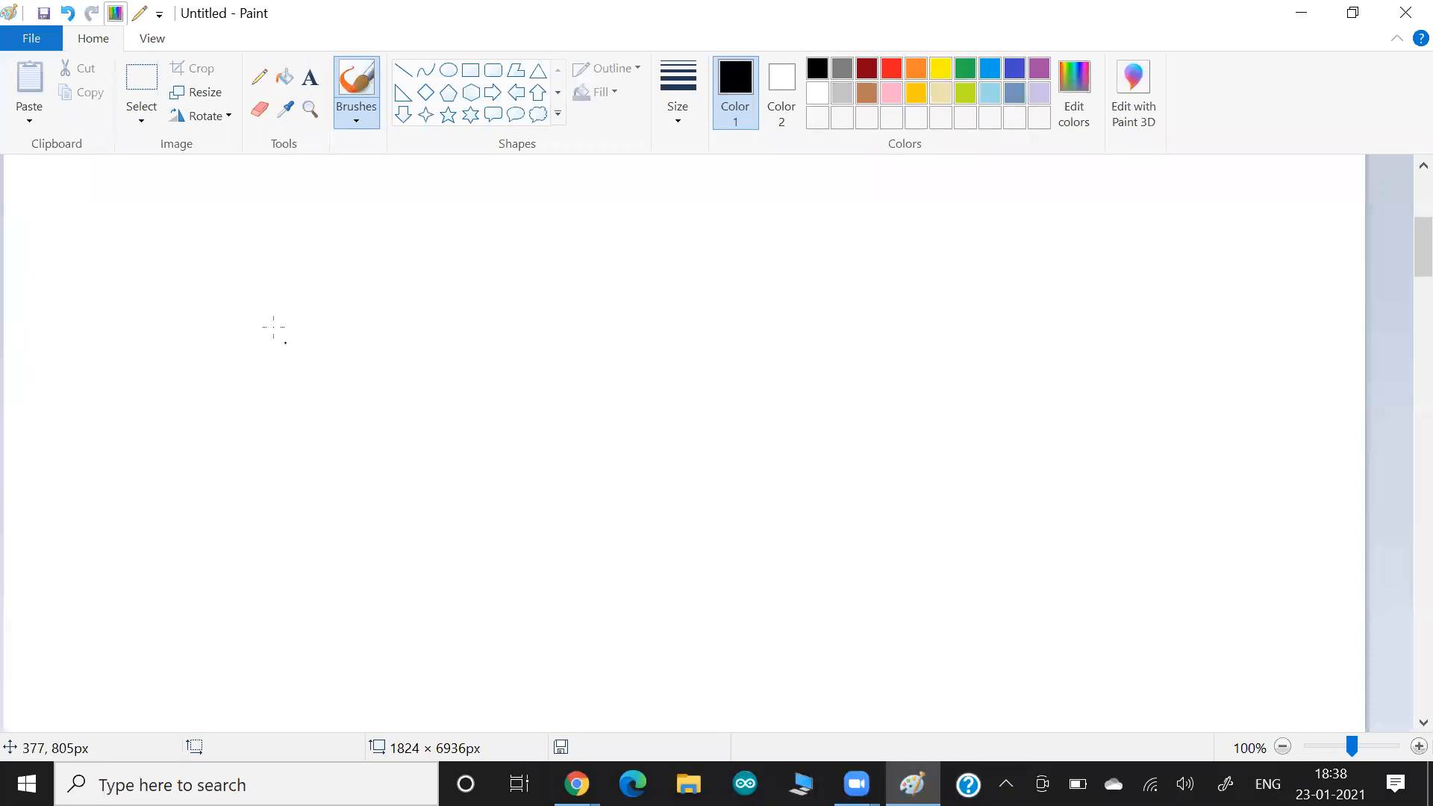
pyautogui.moveTo(281, 327)
pyautogui.mouseDown()
pyautogui.moveTo(283, 356)
pyautogui.moveTo(309, 357)
pyautogui.mouseUp()
pyautogui.moveTo(325, 347)
pyautogui.mouseDown()
pyautogui.moveTo(313, 342)
pyautogui.moveTo(334, 359)
pyautogui.mouseUp()
pyautogui.moveTo(724, 233)
pyautogui.mouseDown()
pyautogui.moveTo(720, 262)
pyautogui.moveTo(762, 245)
pyautogui.moveTo(754, 263)
pyautogui.mouseUp()
pyautogui.moveTo(739, 277)
pyautogui.mouseDown()
pyautogui.moveTo(784, 277)
pyautogui.moveTo(741, 277)
pyautogui.mouseUp()
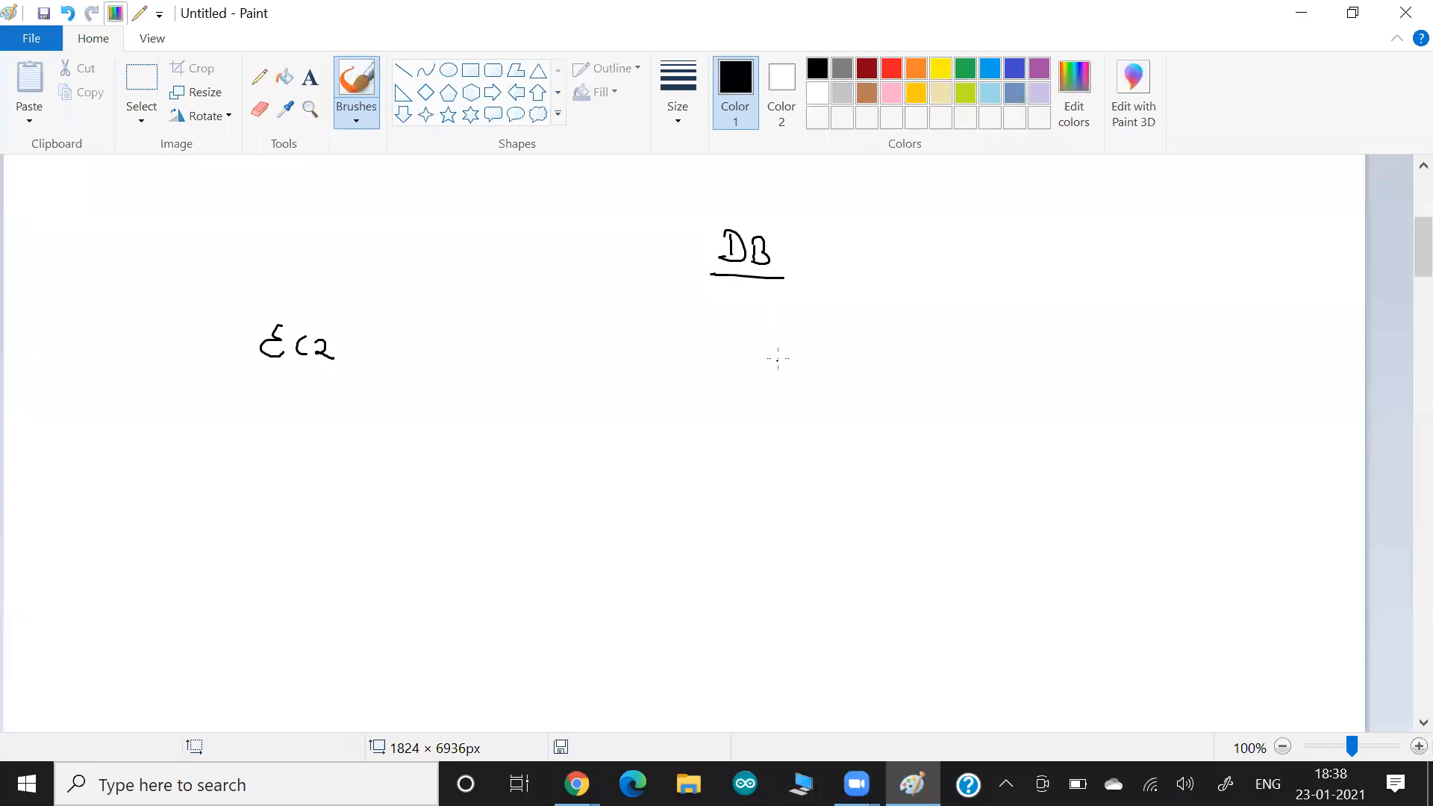
pyautogui.click(360, 317)
pyautogui.moveTo(360, 317)
pyautogui.mouseDown()
pyautogui.moveTo(356, 379)
pyautogui.moveTo(227, 368)
pyautogui.moveTo(352, 382)
pyautogui.mouseUp()
# Handwrite the entries "Pub IP", "A.Z" and "Region" as a list beneath the "DB" heading.
pyautogui.moveTo(744, 288); pyautogui.dragTo(743, 311)
pyautogui.moveTo(744, 289)
pyautogui.mouseDown()
pyautogui.moveTo(756, 286)
pyautogui.moveTo(743, 299)
pyautogui.mouseUp()
pyautogui.moveTo(755, 297); pyautogui.dragTo(837, 324)
pyautogui.moveTo(836, 306); pyautogui.dragTo(837, 318)
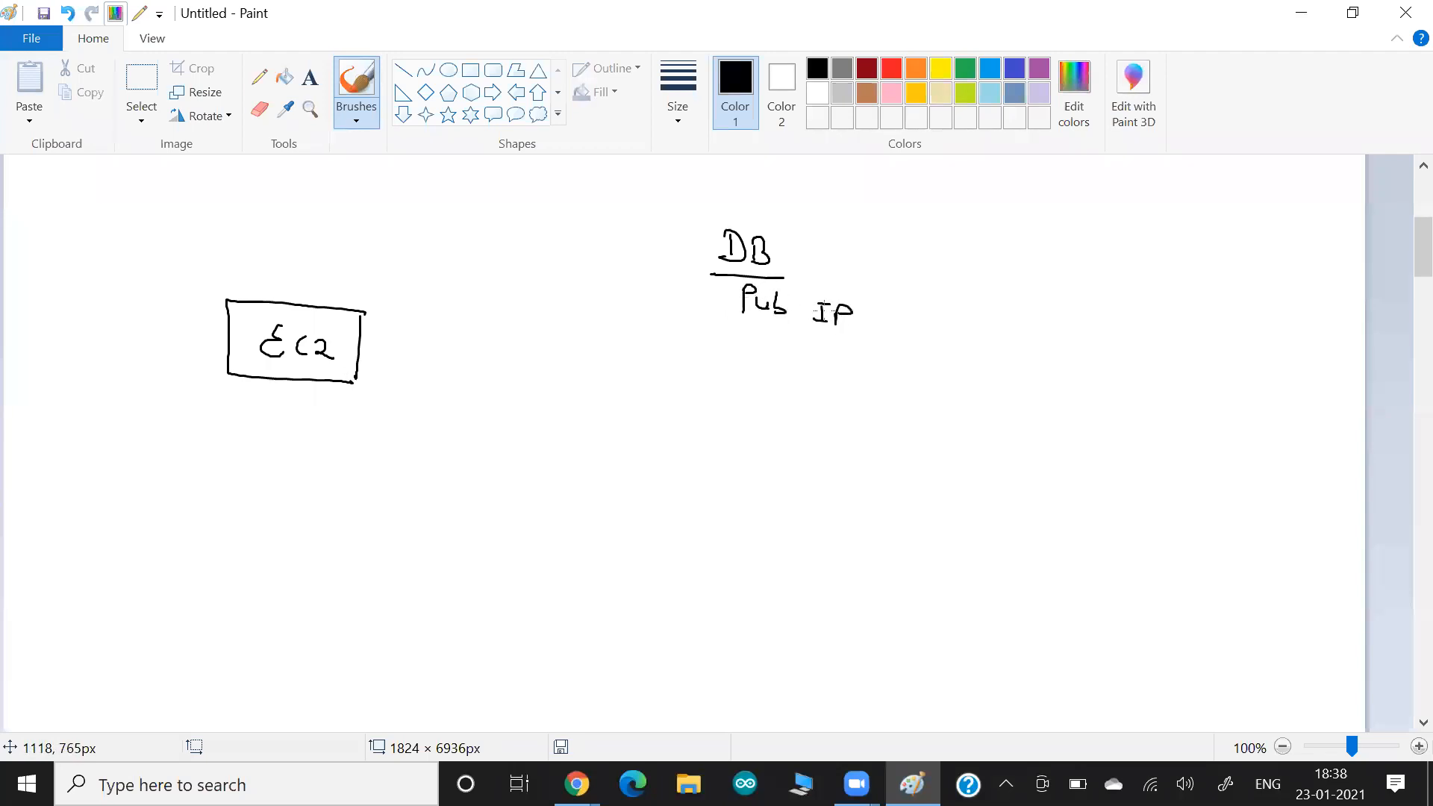
pyautogui.moveTo(749, 340)
pyautogui.mouseDown()
pyautogui.moveTo(744, 365)
pyautogui.moveTo(758, 363)
pyautogui.mouseUp()
pyautogui.click(760, 360)
pyautogui.moveTo(745, 355)
pyautogui.mouseDown()
pyautogui.moveTo(791, 365)
pyautogui.moveTo(741, 411)
pyautogui.mouseUp()
pyautogui.moveTo(743, 388); pyautogui.dragTo(757, 411)
pyautogui.moveTo(762, 403)
pyautogui.mouseDown()
pyautogui.moveTo(763, 448)
pyautogui.moveTo(787, 416)
pyautogui.moveTo(793, 426)
pyautogui.mouseUp()
pyautogui.moveTo(800, 417); pyautogui.dragTo(799, 426)
pyautogui.moveTo(809, 427); pyautogui.dragTo(823, 430)
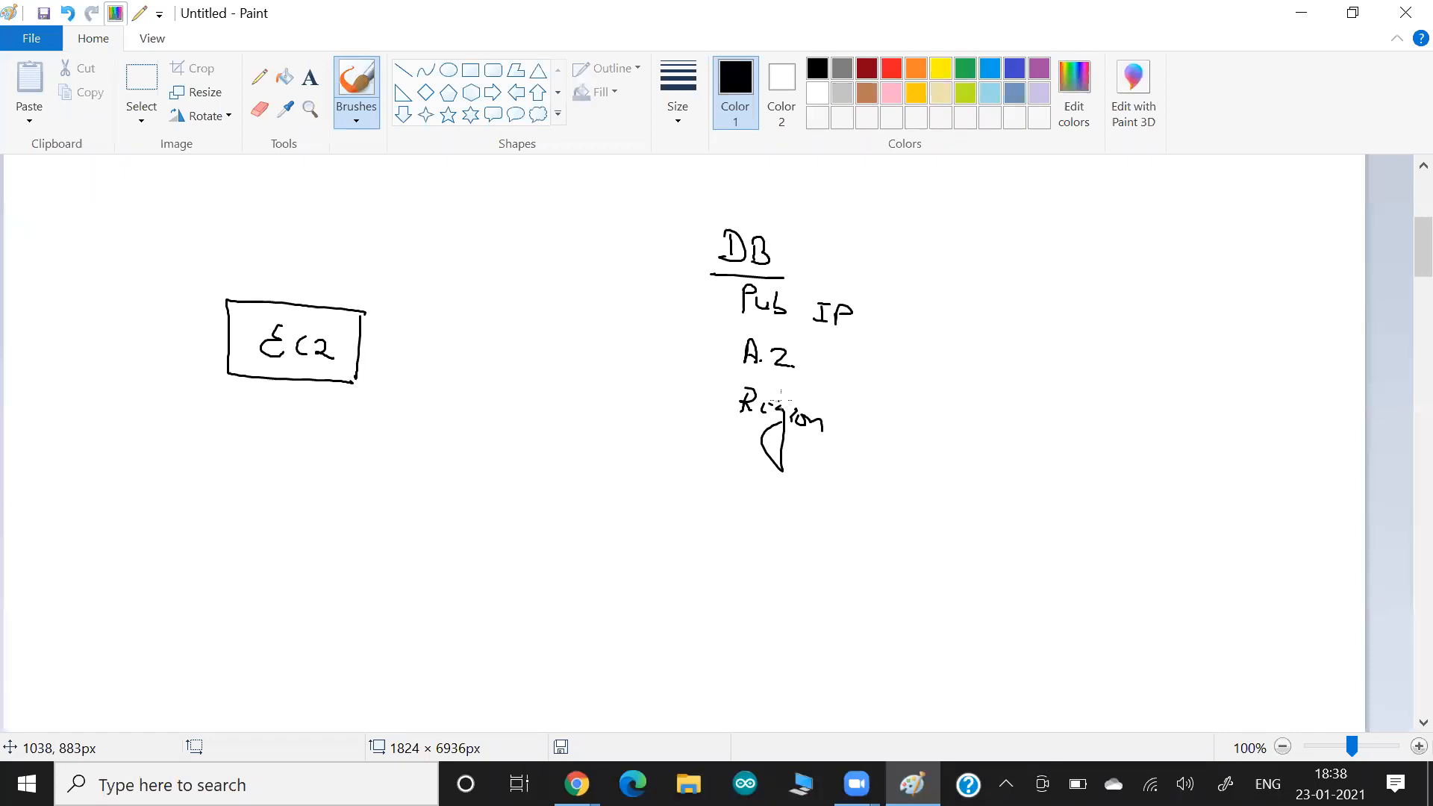
# Draw arrows pointing at the three list entries and the EC2 box, and re-underline "DB" and the box's lower edge.
pyautogui.moveTo(700, 280)
pyautogui.mouseDown()
pyautogui.moveTo(726, 307)
pyautogui.moveTo(721, 348)
pyautogui.mouseUp()
pyautogui.moveTo(688, 371); pyautogui.dragTo(716, 394)
pyautogui.moveTo(790, 281); pyautogui.dragTo(715, 277)
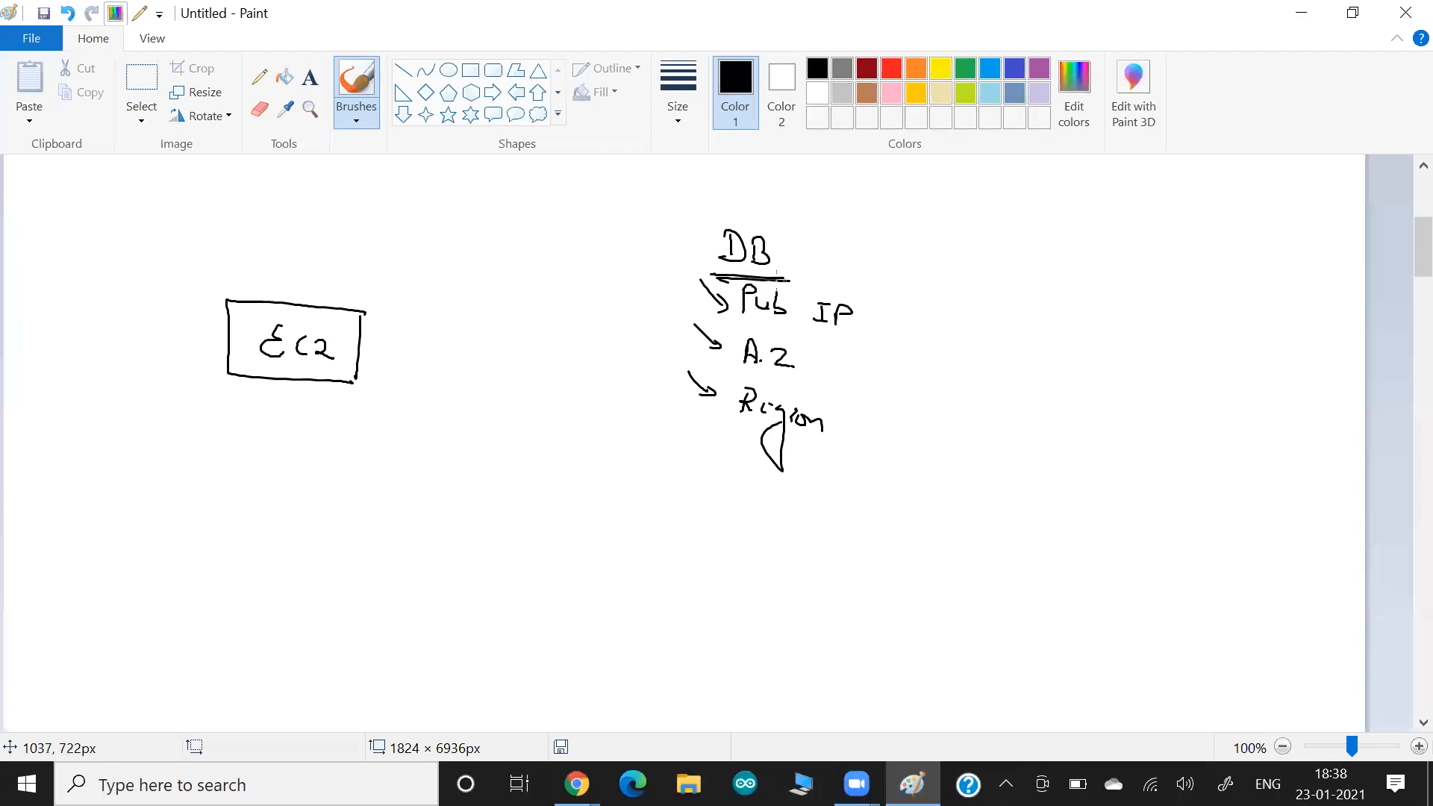
pyautogui.moveTo(388, 282)
pyautogui.mouseDown()
pyautogui.moveTo(319, 324)
pyautogui.moveTo(347, 328)
pyautogui.mouseUp()
pyautogui.moveTo(343, 379); pyautogui.dragTo(254, 371)
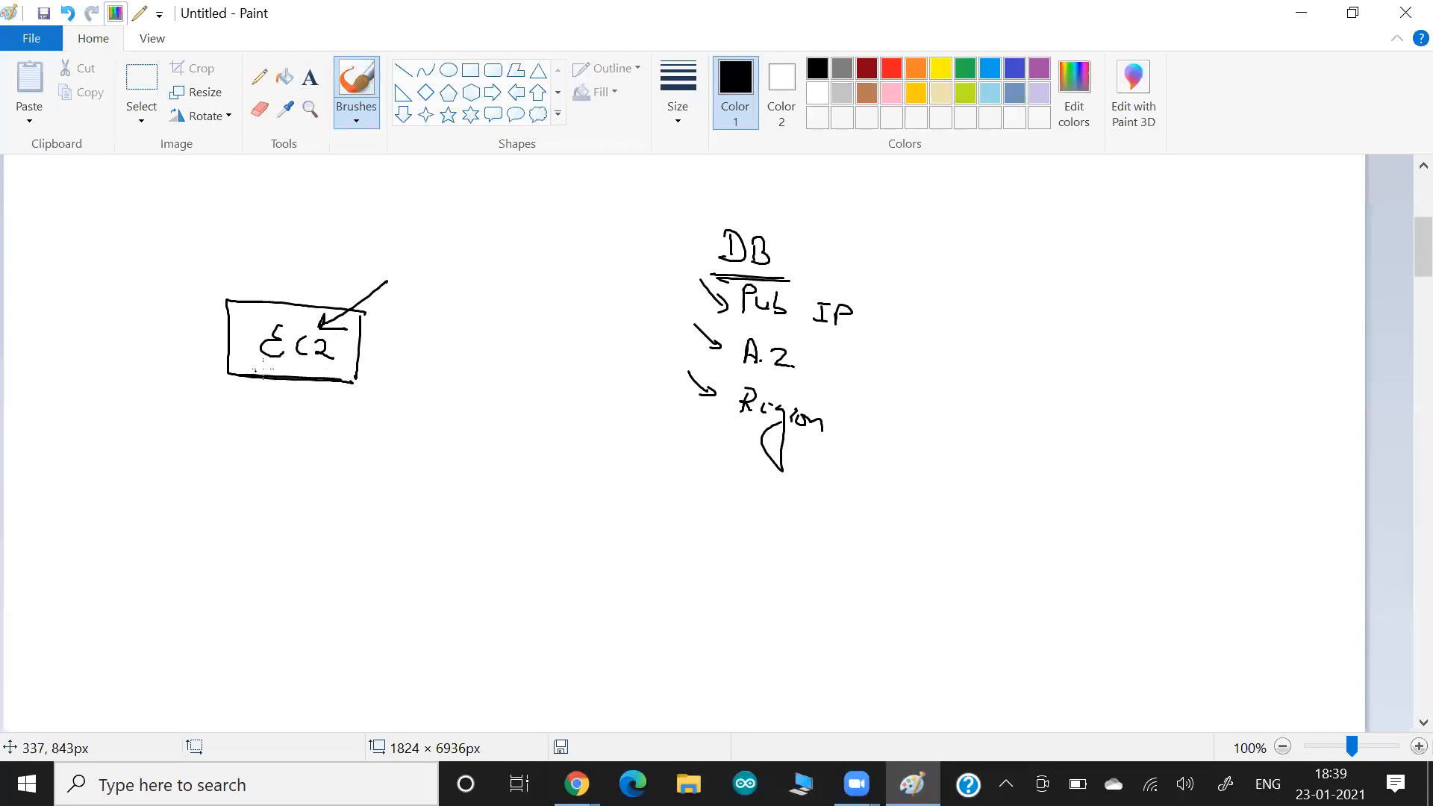
# Handwrite an underlined "(metadata)" beside "DB" with an arrow leading to an underlined "metadata server".
pyautogui.moveTo(834, 193)
pyautogui.mouseDown()
pyautogui.moveTo(810, 228)
pyautogui.moveTo(854, 220)
pyautogui.moveTo(909, 249)
pyautogui.moveTo(960, 248)
pyautogui.moveTo(972, 298)
pyautogui.moveTo(937, 323)
pyautogui.moveTo(1075, 402)
pyautogui.moveTo(1133, 412)
pyautogui.moveTo(1134, 439)
pyautogui.moveTo(1188, 458)
pyautogui.mouseUp()
pyautogui.moveTo(1045, 412); pyautogui.dragTo(1183, 491)
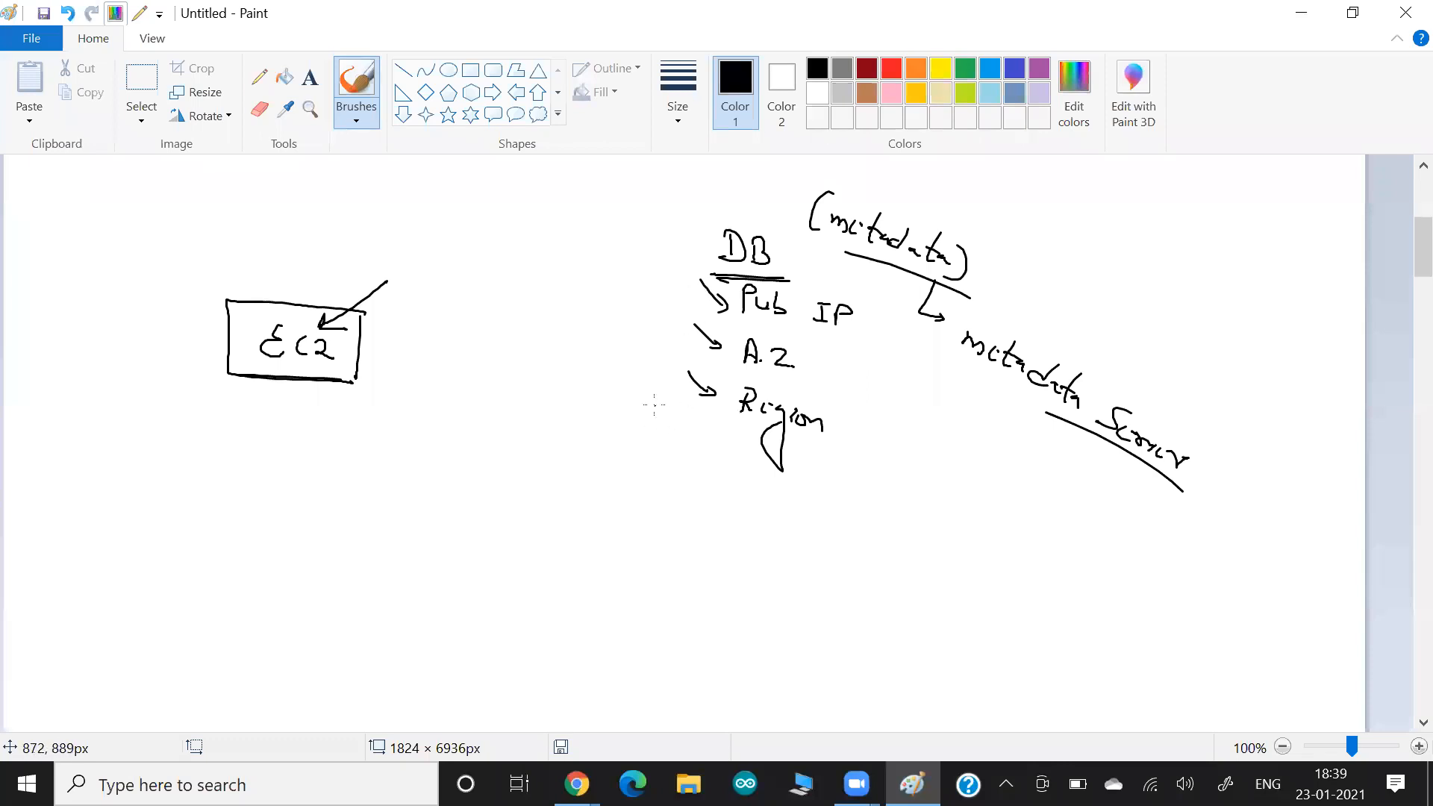
# Switch to Chrome, review the instance's details and summary again, and return to the Paint sketch.
pyautogui.hotkey('alt', 'Tab')
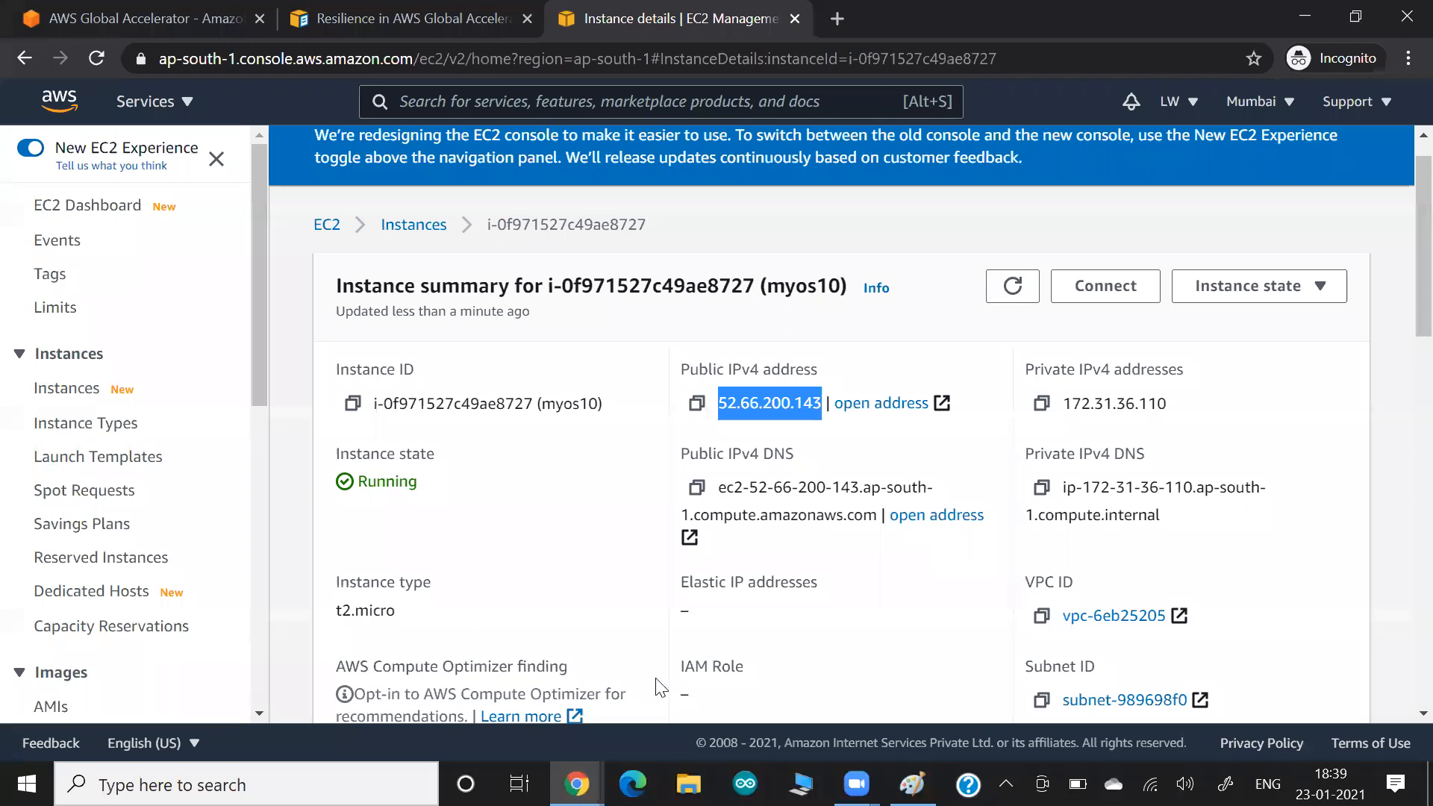
pyautogui.scroll(-7, 625, 512)
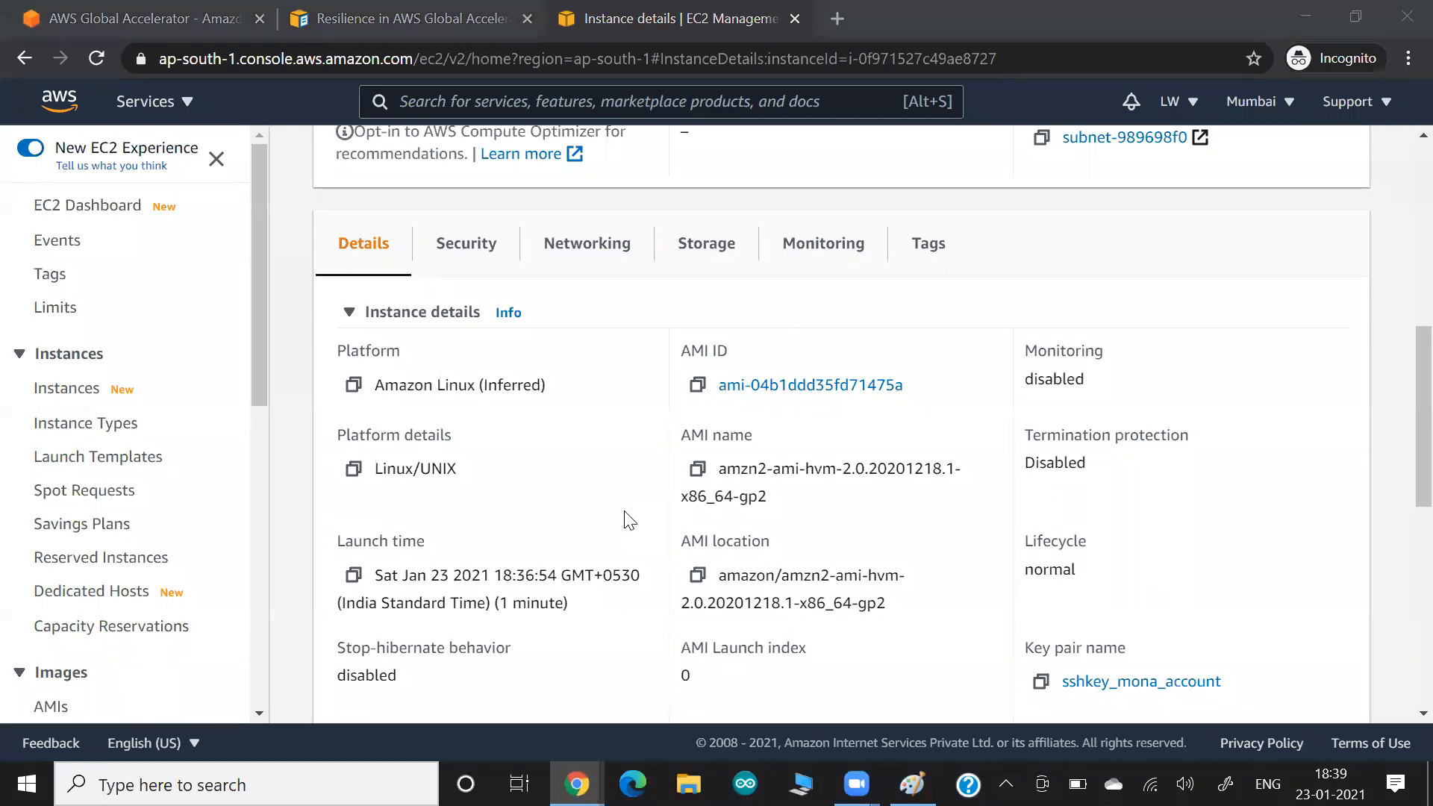
pyautogui.hotkey('alt', 'Tab')
pyautogui.hotkey('alt', 'Tab')
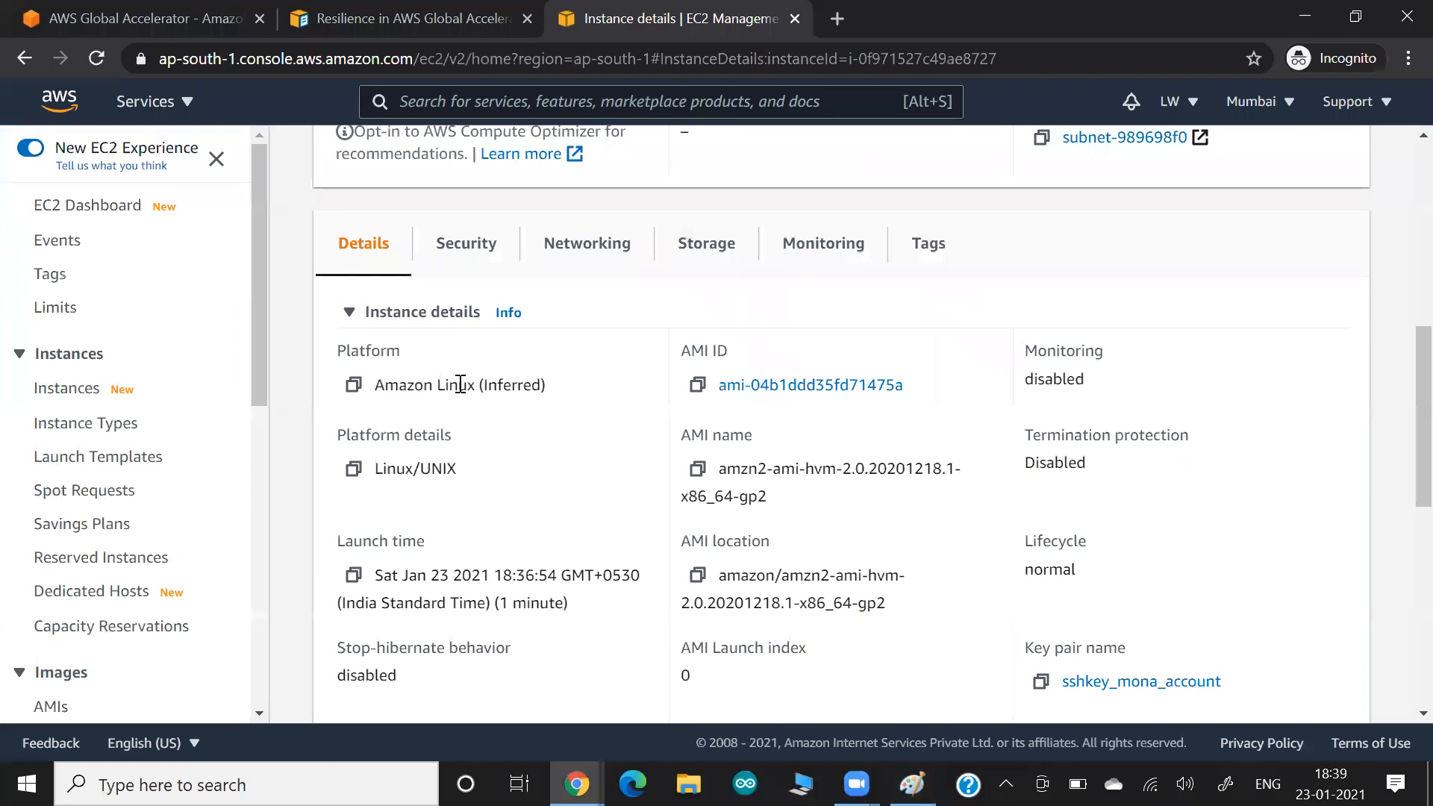
pyautogui.scroll(10, 461, 385)
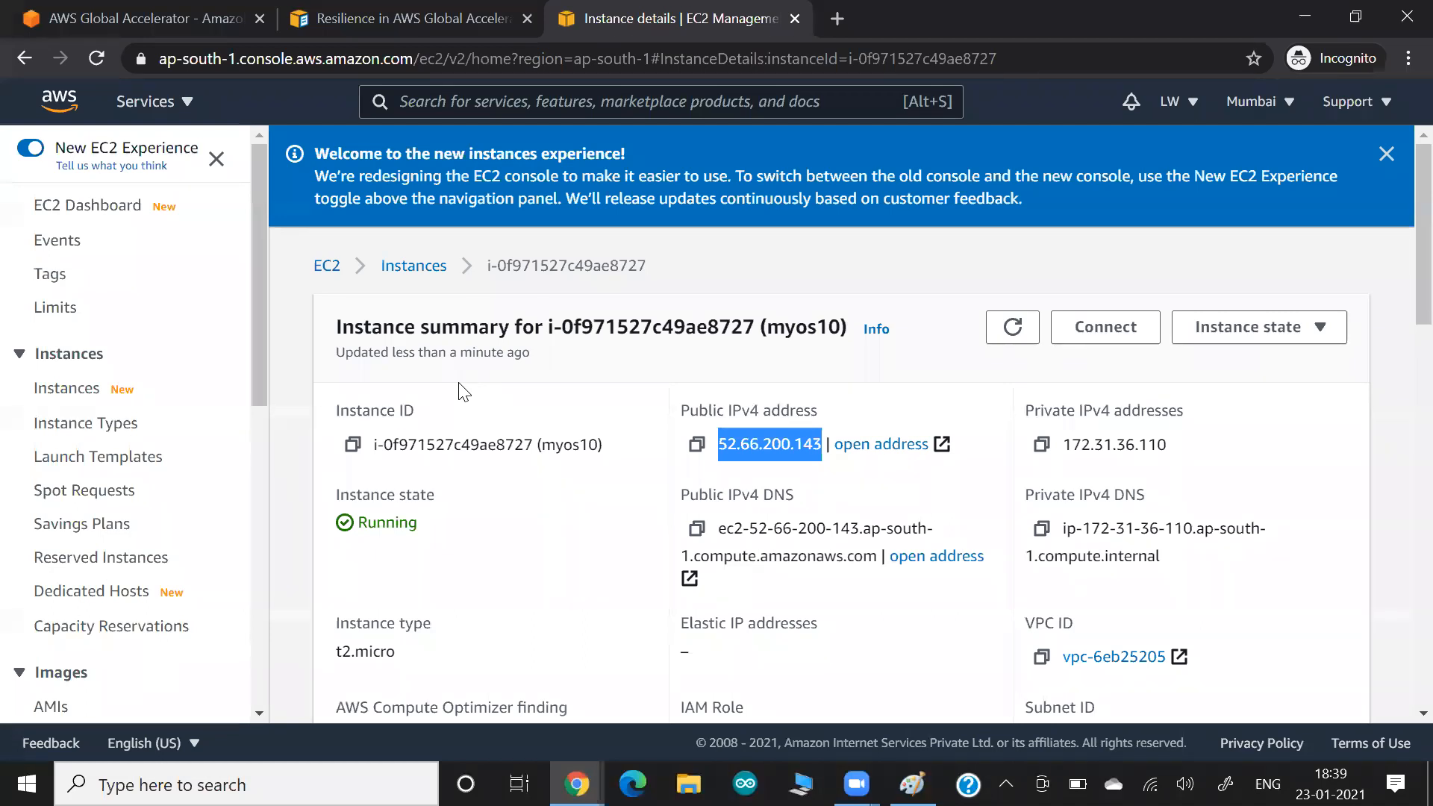
pyautogui.hotkey('alt', 'Tab')
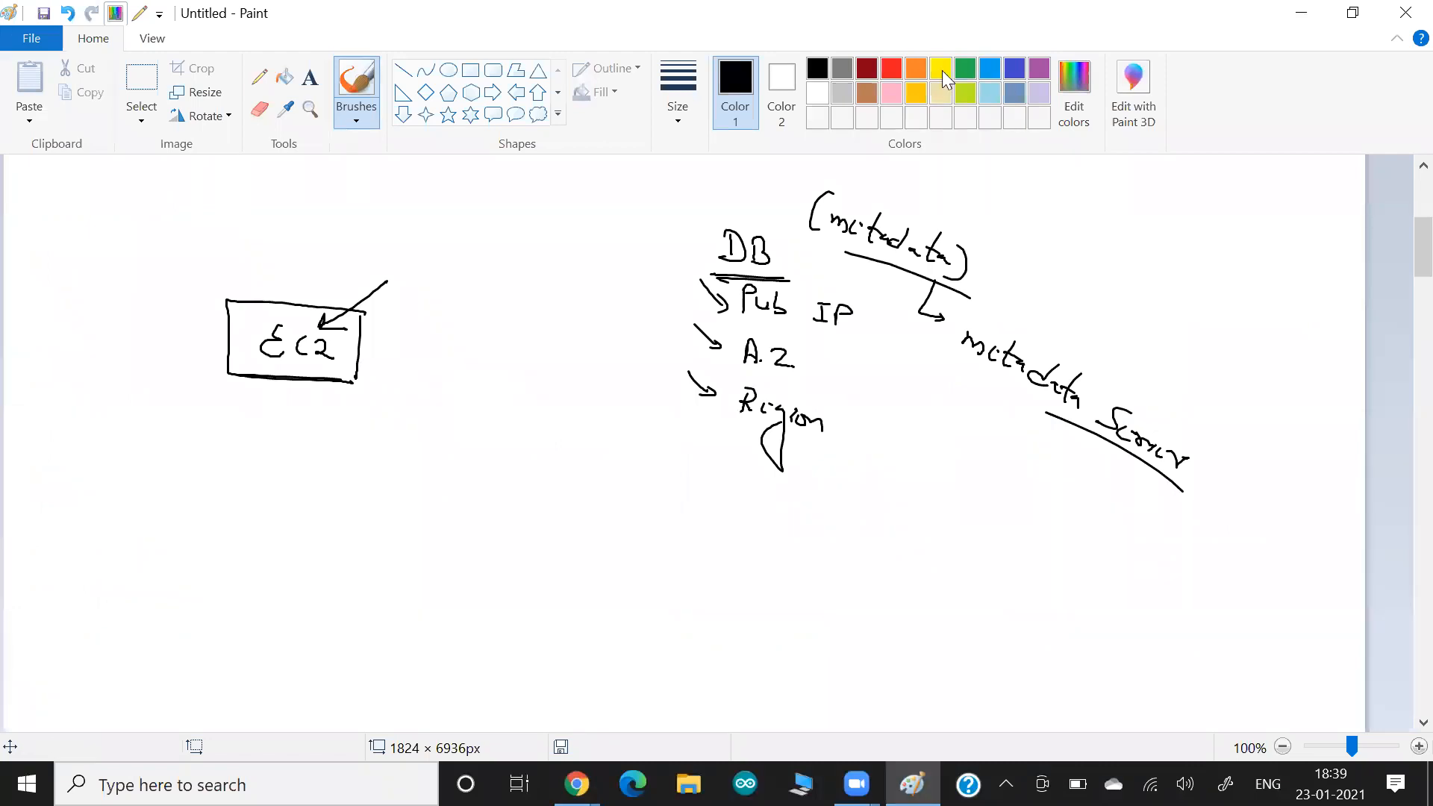
# Handwrite "O.S." in orange above the EC2 box, draw orange arrows into the box and underline "EC2".
pyautogui.click(918, 69)
pyautogui.moveTo(384, 267)
pyautogui.mouseDown()
pyautogui.moveTo(313, 313)
pyautogui.moveTo(328, 323)
pyautogui.mouseUp()
pyautogui.moveTo(211, 270); pyautogui.dragTo(211, 269)
pyautogui.click(227, 285)
pyautogui.moveTo(246, 271)
pyautogui.mouseDown()
pyautogui.moveTo(236, 291)
pyautogui.moveTo(293, 306)
pyautogui.mouseUp()
pyautogui.click(250, 291)
pyautogui.moveTo(254, 362); pyautogui.dragTo(323, 365)
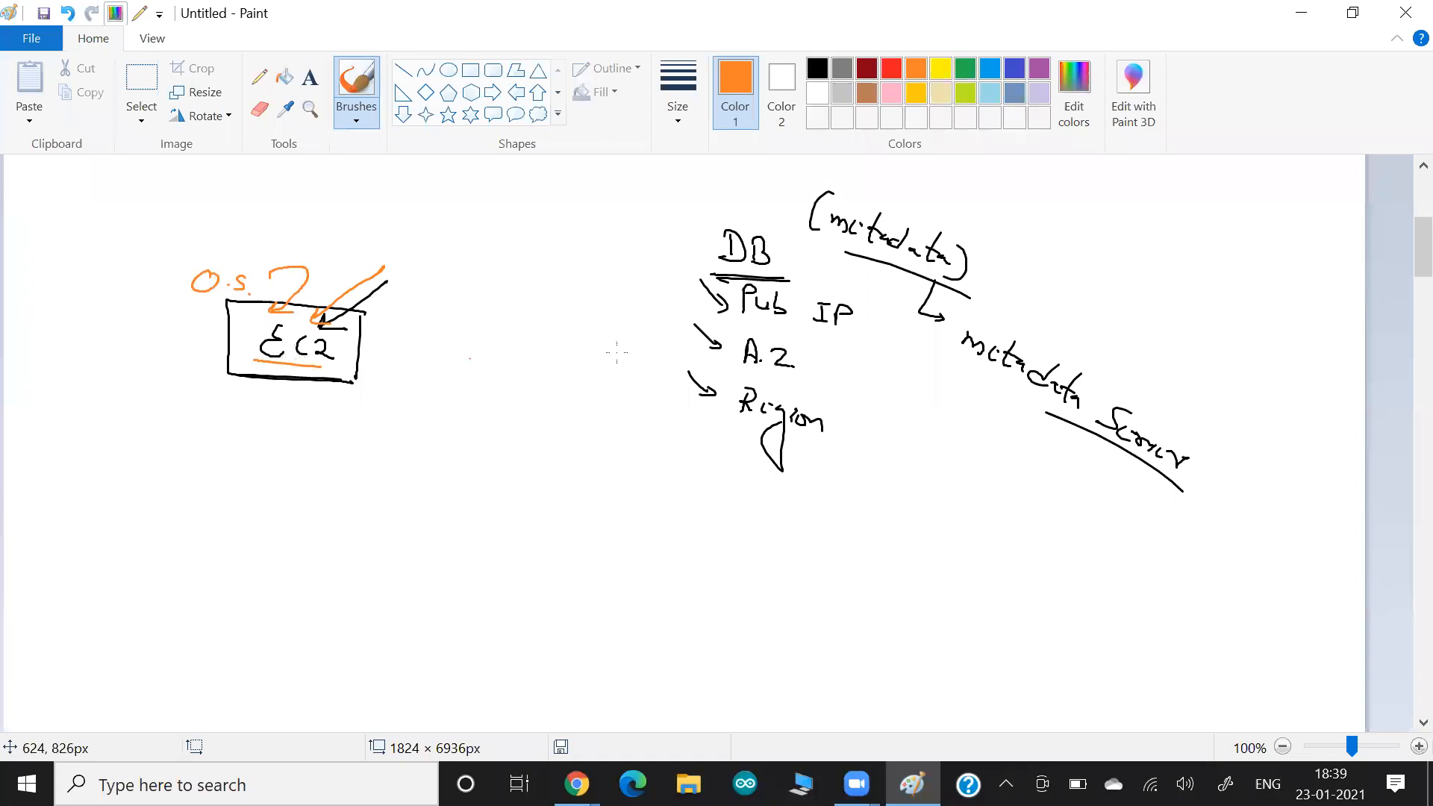
# Underline the "Pub IP", "A.Z" and "Region" entries in orange.
pyautogui.moveTo(747, 324); pyautogui.dragTo(824, 335)
pyautogui.moveTo(796, 386); pyautogui.dragTo(740, 380)
pyautogui.moveTo(838, 448); pyautogui.dragTo(736, 423)
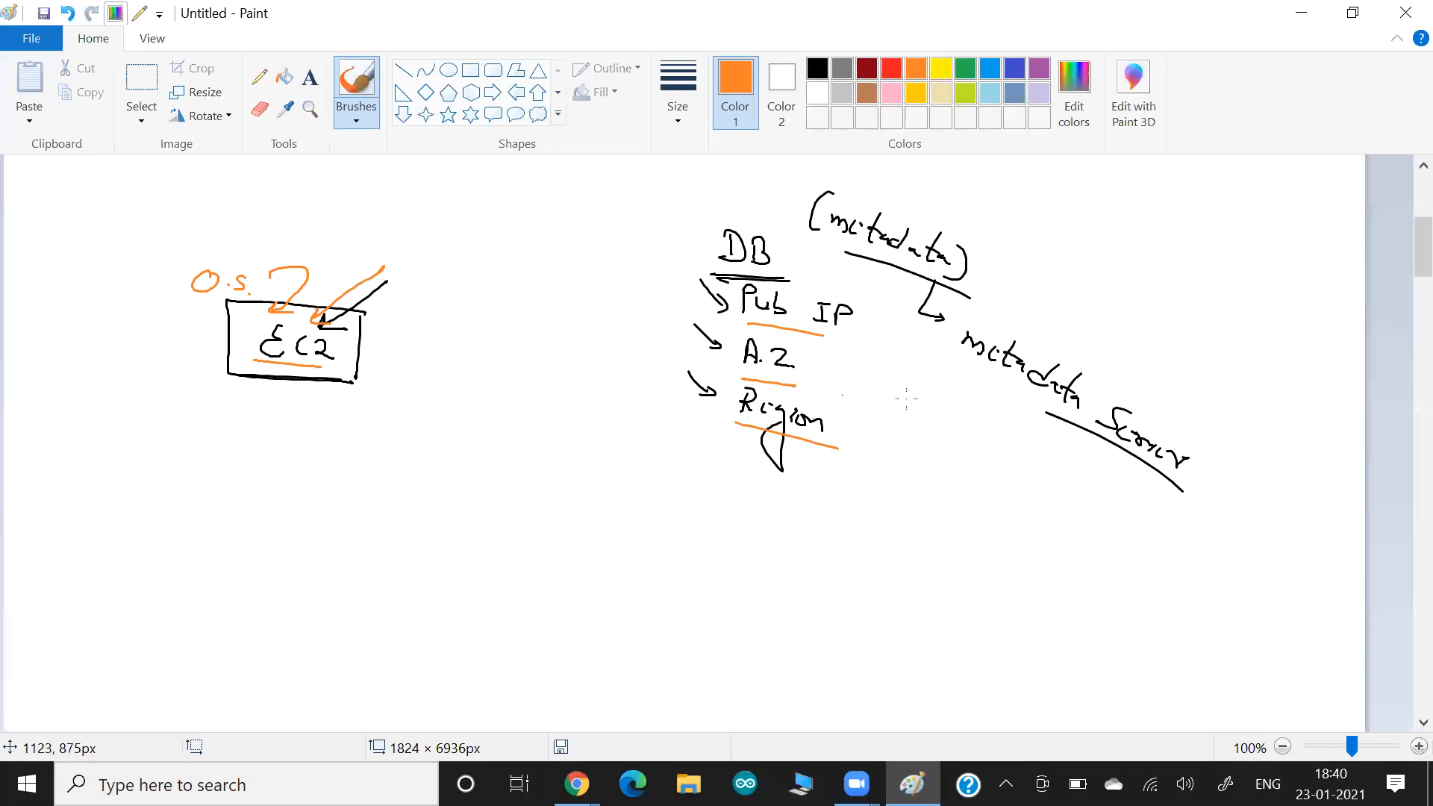
# Underline "DB" and "EC2" in indigo, and draw indigo arrows into the EC2 box and curving out below it.
pyautogui.click(1016, 68)
pyautogui.moveTo(793, 275)
pyautogui.mouseDown()
pyautogui.moveTo(702, 271)
pyautogui.moveTo(754, 276)
pyautogui.mouseUp()
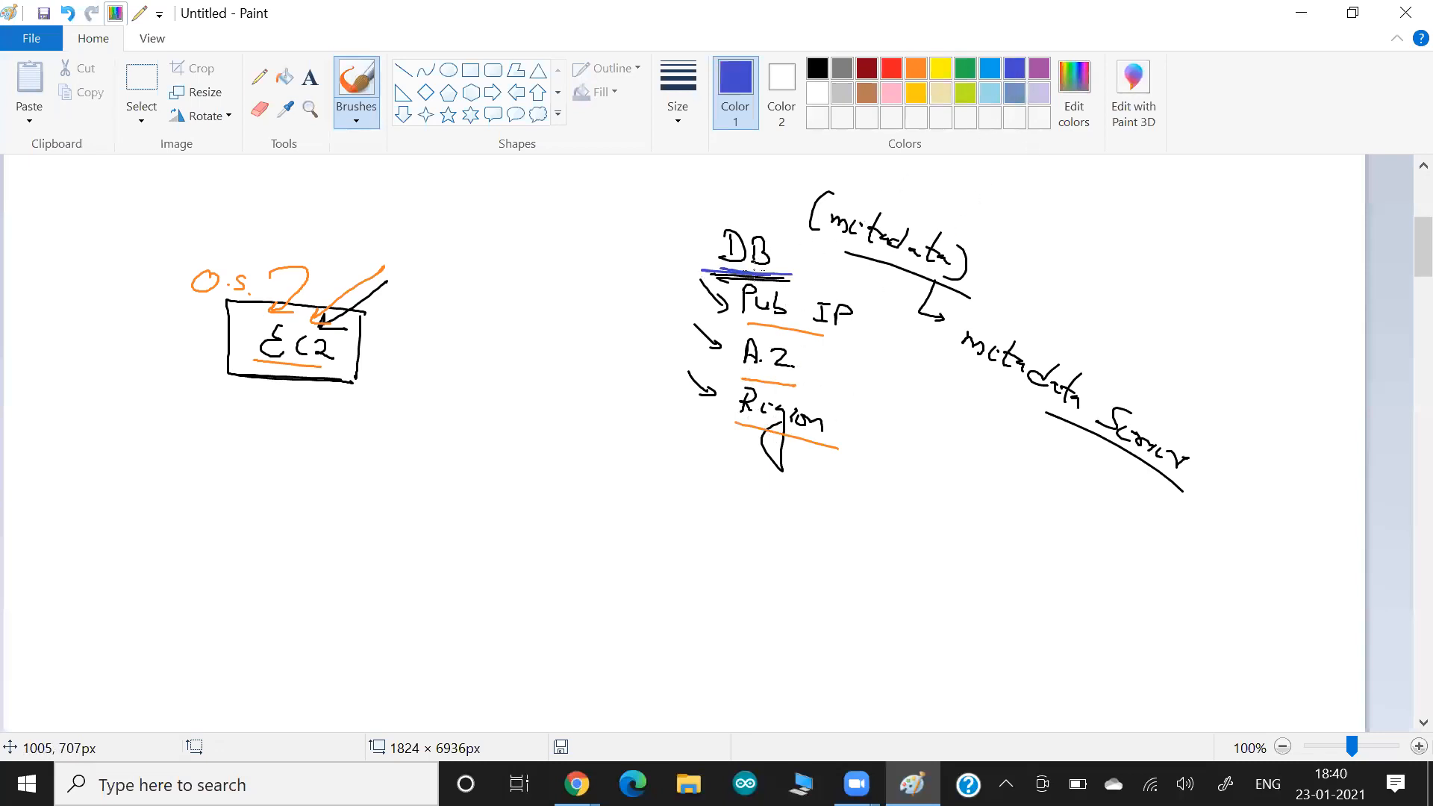
pyautogui.moveTo(362, 256); pyautogui.dragTo(300, 306)
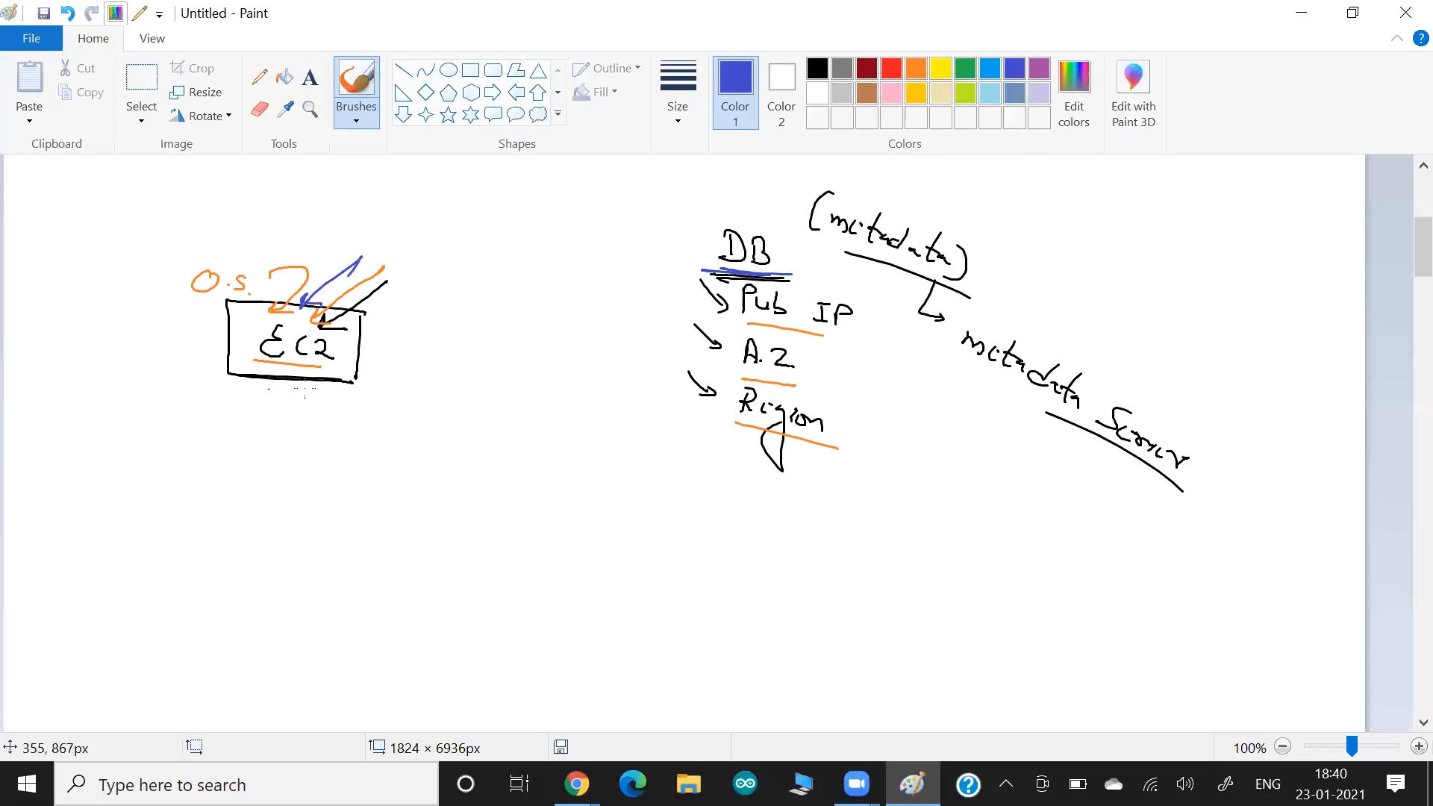
pyautogui.moveTo(333, 370)
pyautogui.mouseDown()
pyautogui.moveTo(246, 362)
pyautogui.moveTo(194, 397)
pyautogui.moveTo(236, 410)
pyautogui.mouseUp()
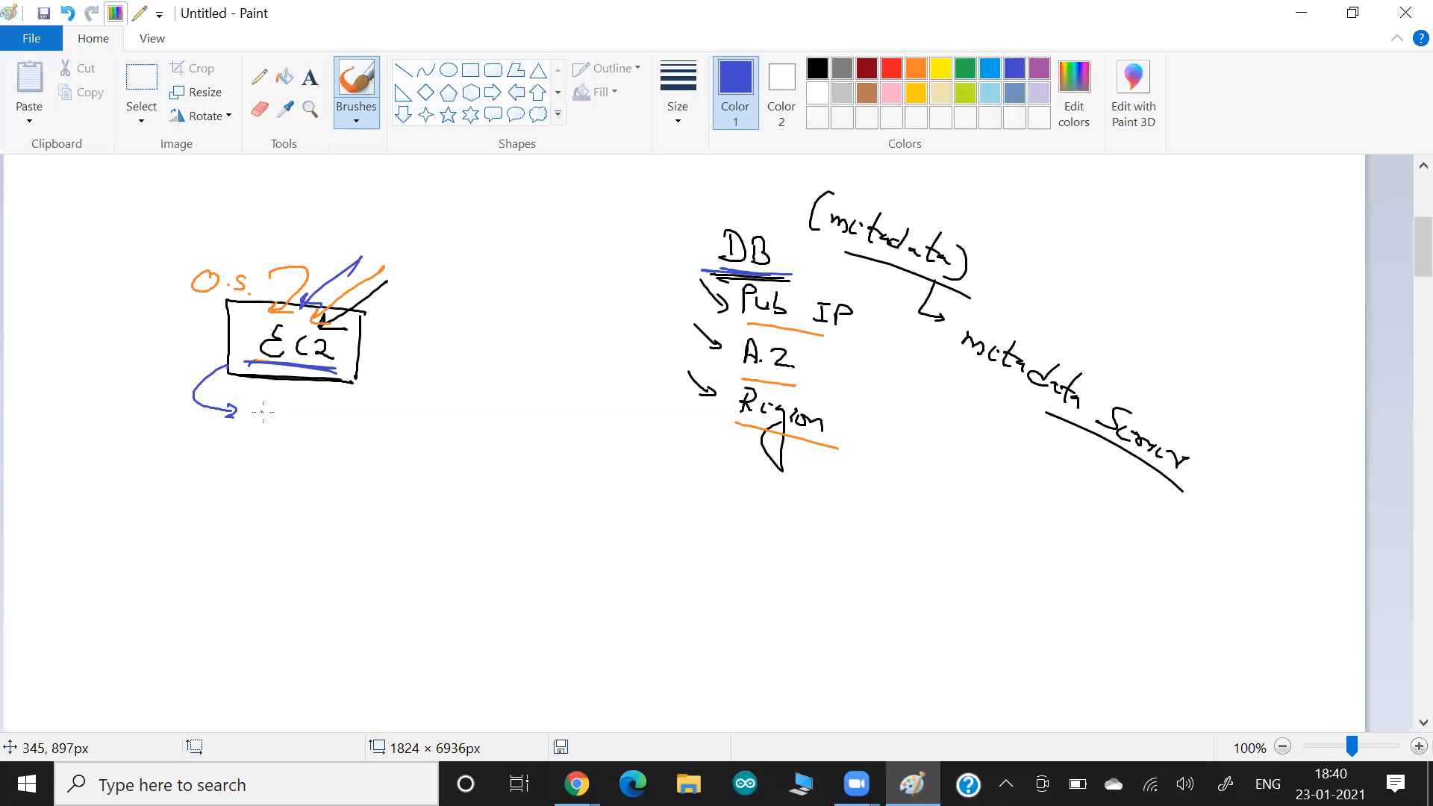
# Handwrite a circled, underlined "Py" beneath the EC2 box with an arrow leading down from it, and point an arrow at "A.Z".
pyautogui.moveTo(267, 395); pyautogui.dragTo(266, 423)
pyautogui.moveTo(266, 397); pyautogui.dragTo(277, 424)
pyautogui.moveTo(283, 413); pyautogui.dragTo(273, 445)
pyautogui.moveTo(284, 384)
pyautogui.mouseDown()
pyautogui.moveTo(300, 388)
pyautogui.moveTo(263, 385)
pyautogui.mouseUp()
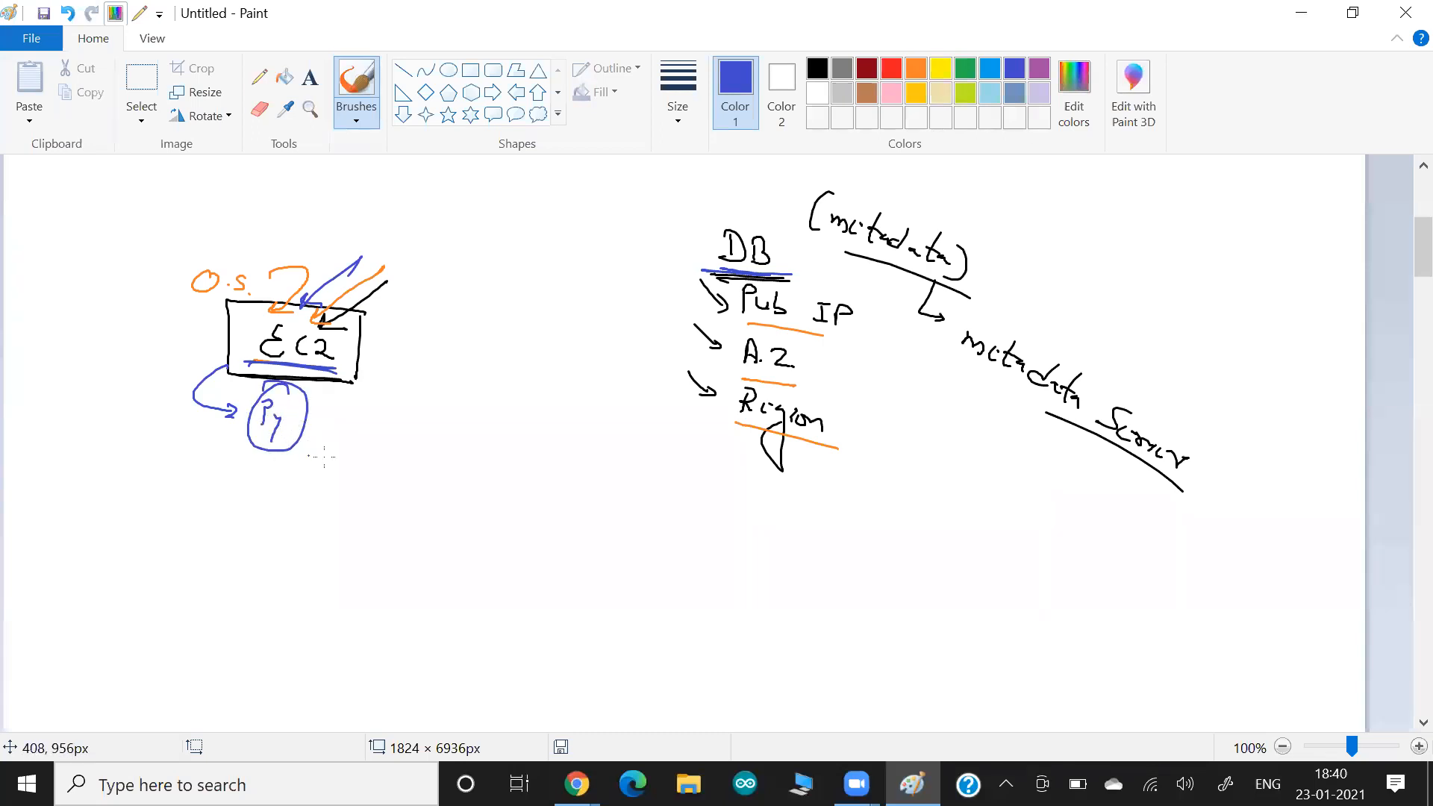
pyautogui.moveTo(302, 448)
pyautogui.mouseDown()
pyautogui.moveTo(237, 448)
pyautogui.moveTo(277, 450)
pyautogui.moveTo(319, 482)
pyautogui.mouseUp()
pyautogui.moveTo(303, 475); pyautogui.dragTo(304, 487)
pyautogui.moveTo(844, 348); pyautogui.dragTo(812, 371)
pyautogui.moveTo(814, 360); pyautogui.dragTo(826, 373)
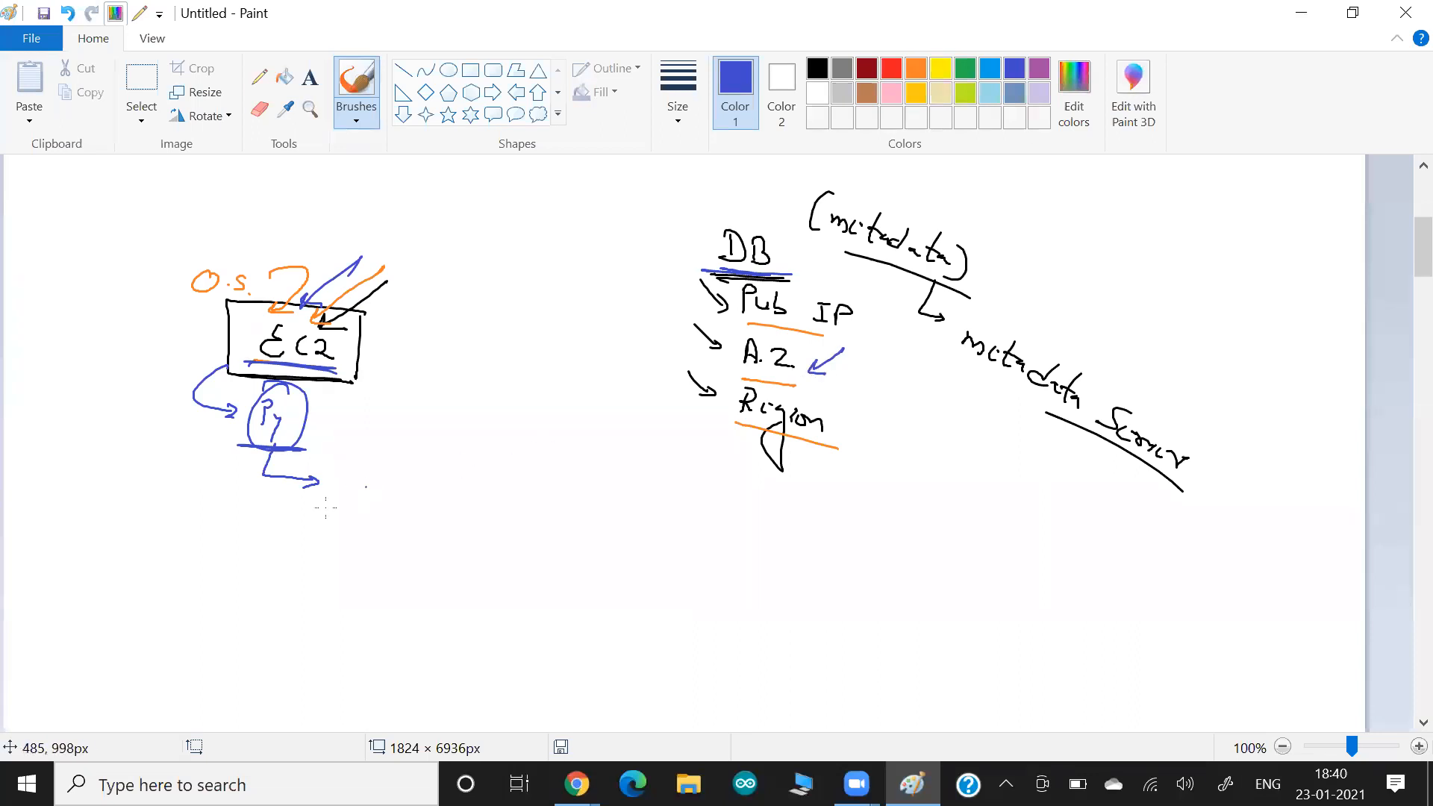
# Handwrite "1a = 2.1" and "1b = 2.2" below "Py", point an arrow at "Py" and re-underline "EC2".
pyautogui.moveTo(344, 468)
pyautogui.mouseDown()
pyautogui.moveTo(340, 495)
pyautogui.moveTo(390, 489)
pyautogui.mouseUp()
pyautogui.moveTo(379, 498); pyautogui.dragTo(439, 506)
pyautogui.click(427, 505)
pyautogui.moveTo(328, 515)
pyautogui.mouseDown()
pyautogui.moveTo(330, 533)
pyautogui.moveTo(385, 531)
pyautogui.mouseUp()
pyautogui.moveTo(373, 539)
pyautogui.mouseDown()
pyautogui.moveTo(442, 545)
pyautogui.moveTo(453, 560)
pyautogui.mouseUp()
pyautogui.click(420, 543)
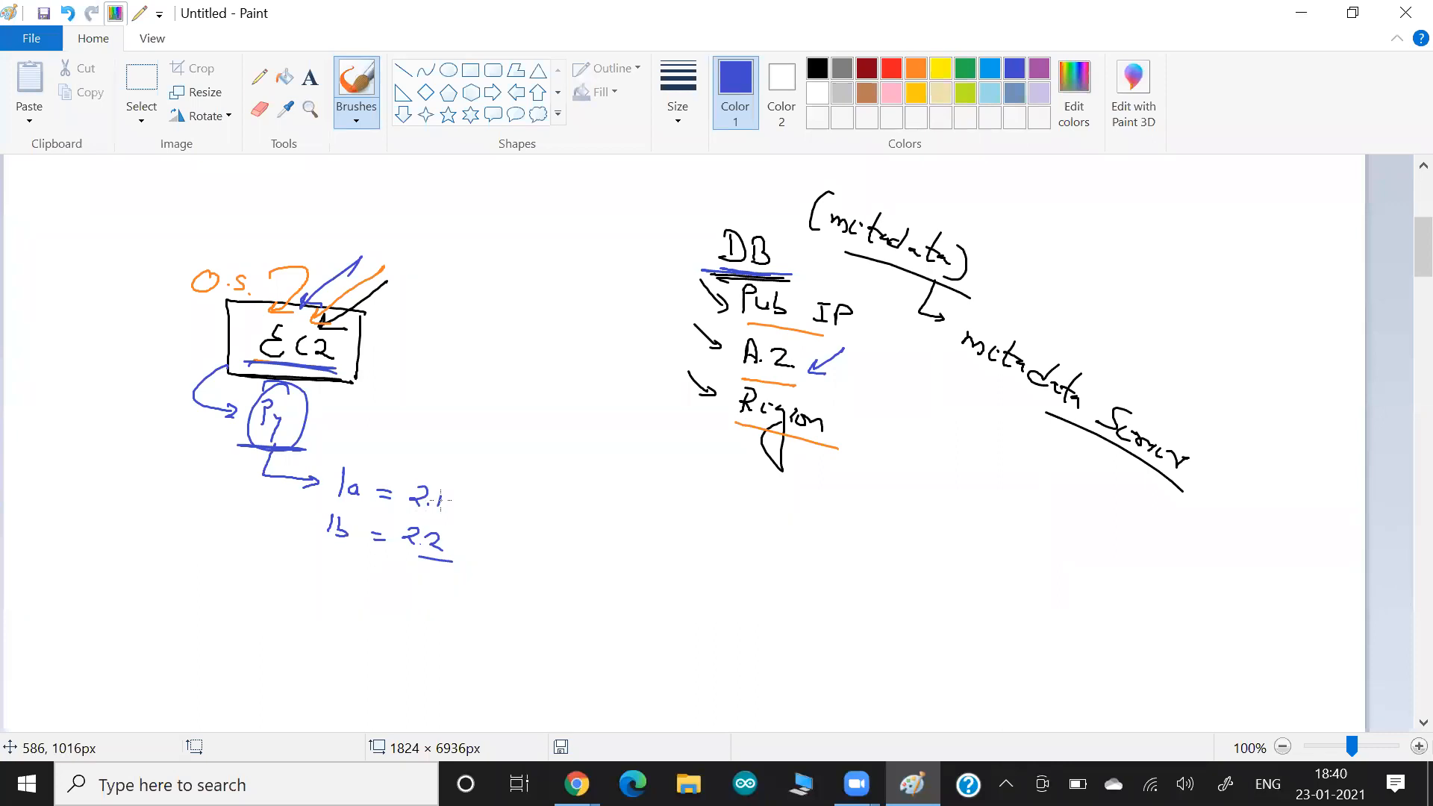
pyautogui.moveTo(351, 401)
pyautogui.mouseDown()
pyautogui.moveTo(299, 427)
pyautogui.moveTo(317, 431)
pyautogui.mouseUp()
pyautogui.moveTo(299, 366); pyautogui.dragTo(311, 366)
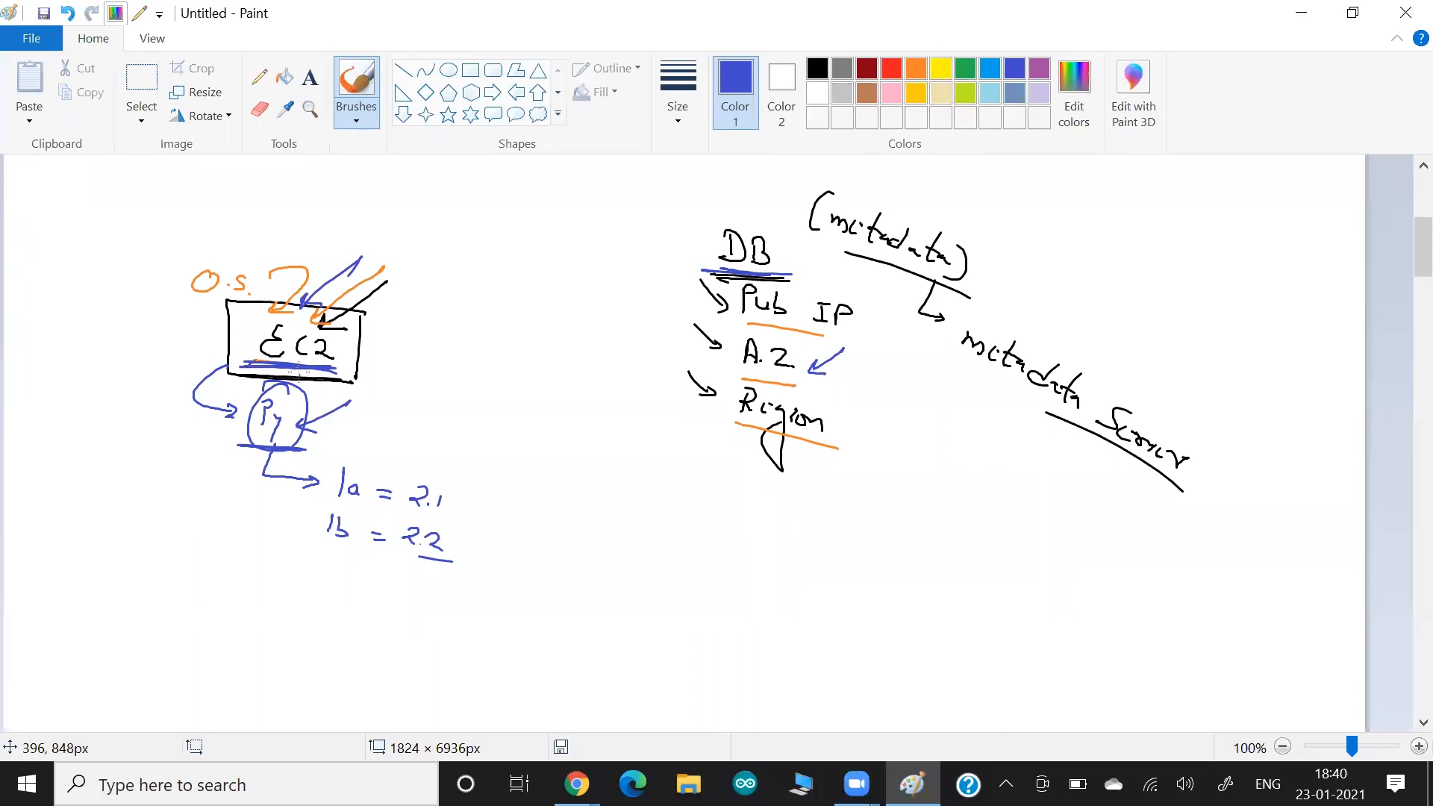
# Switch to Chrome and connect to the myos10 instance through EC2 Instance Connect as ec2-user.
pyautogui.hotkey('alt', 'Tab')
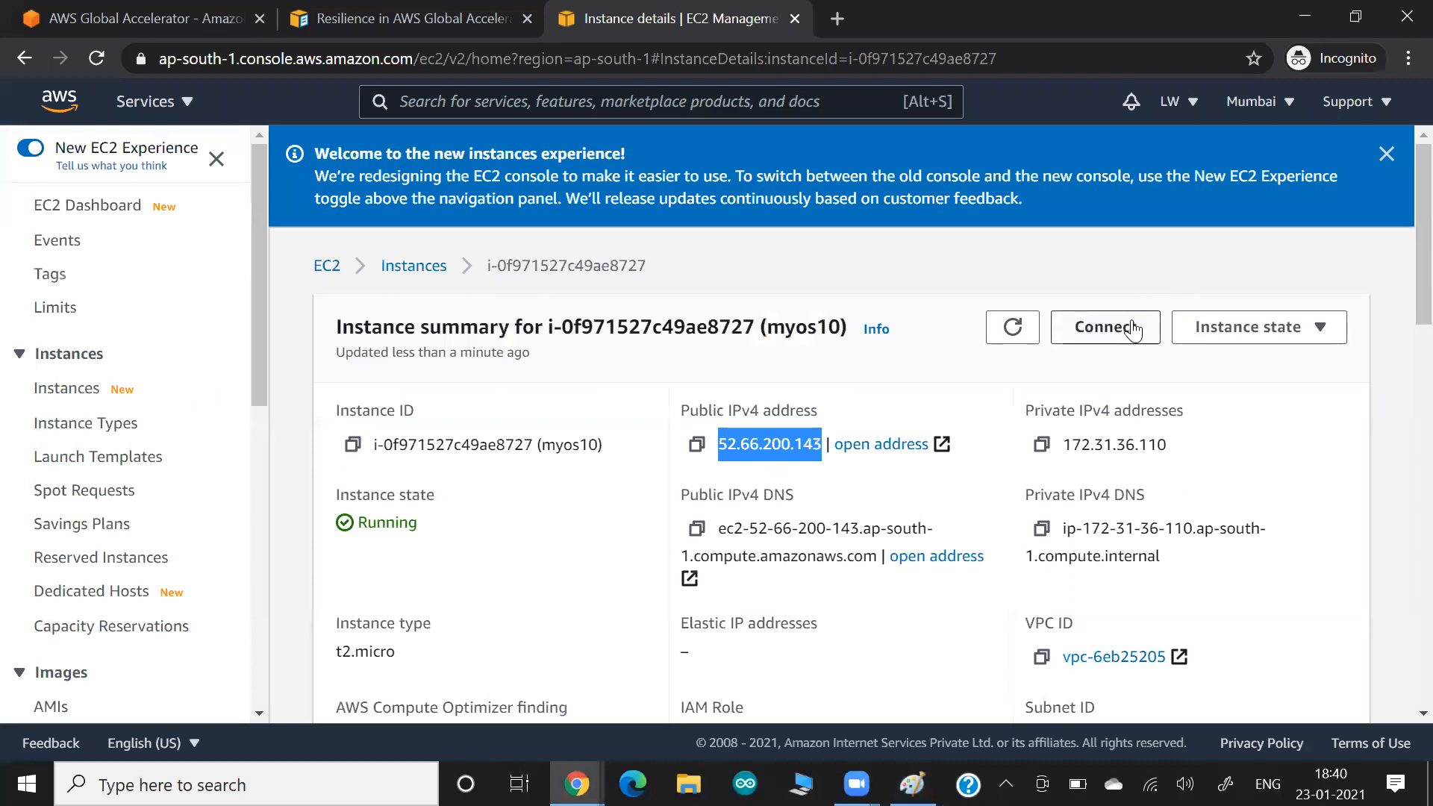
pyautogui.click(1134, 327)
pyautogui.scroll(-2, 351, 478)
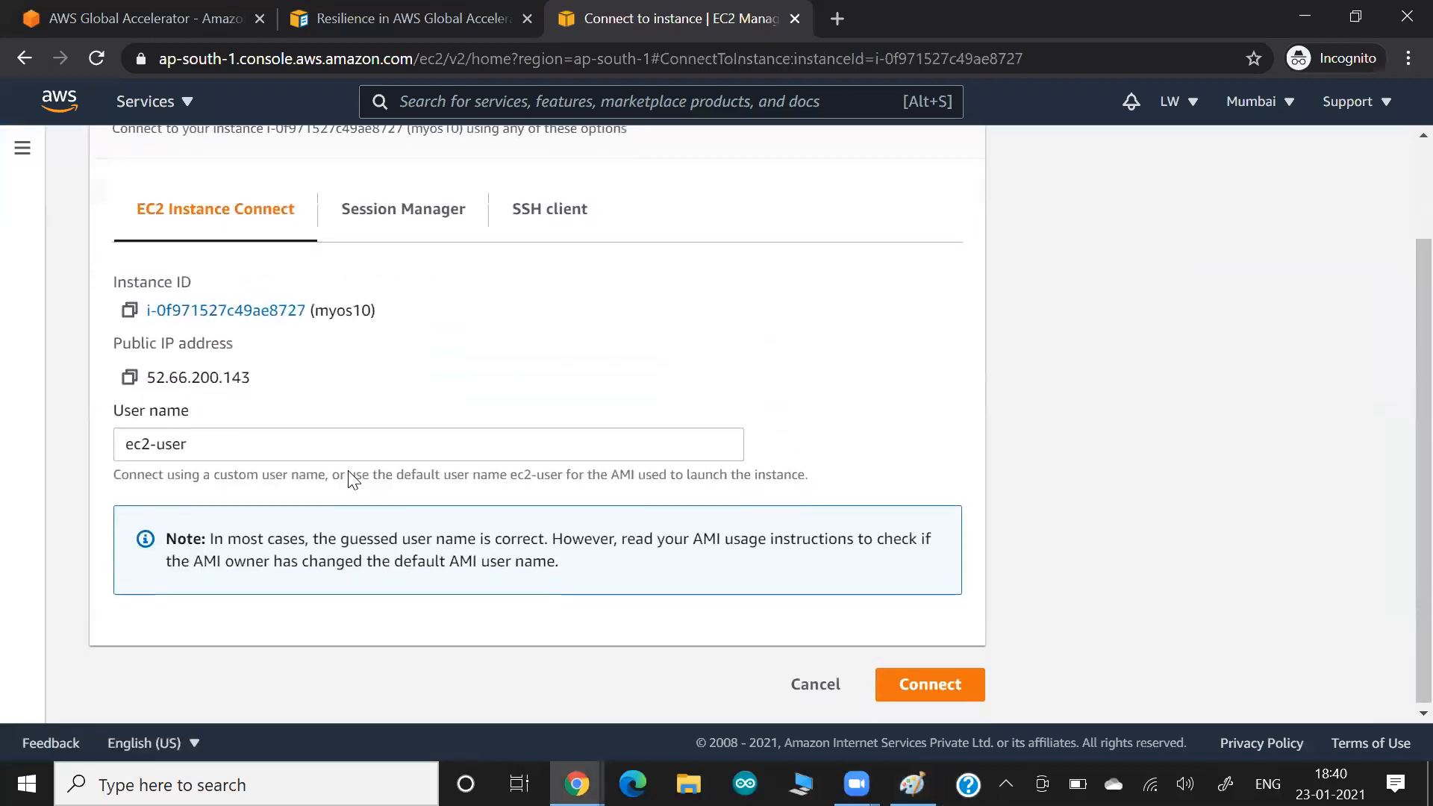
pyautogui.click(922, 680)
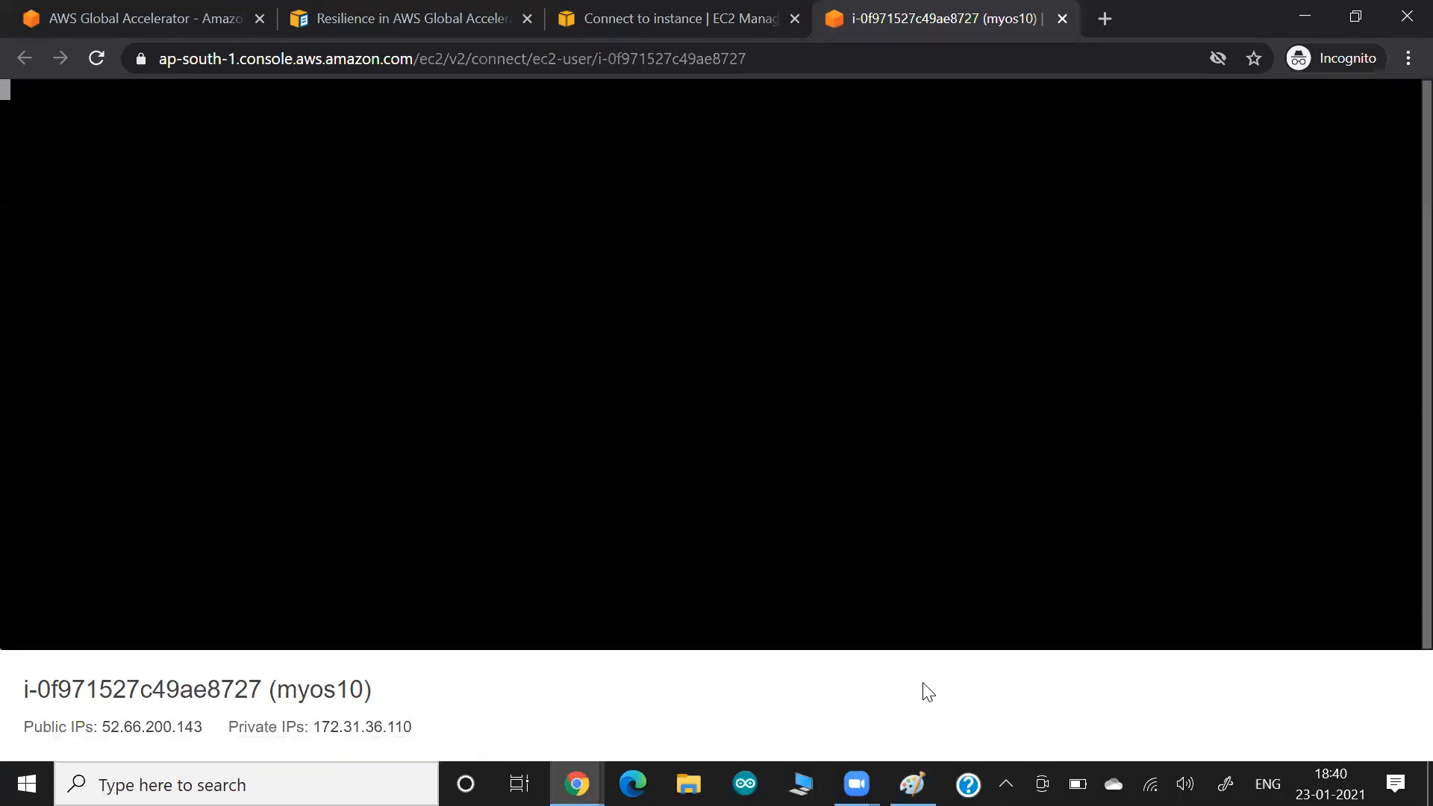
pyautogui.press('Return')
pyautogui.press('Return')
pyautogui.press('Return')
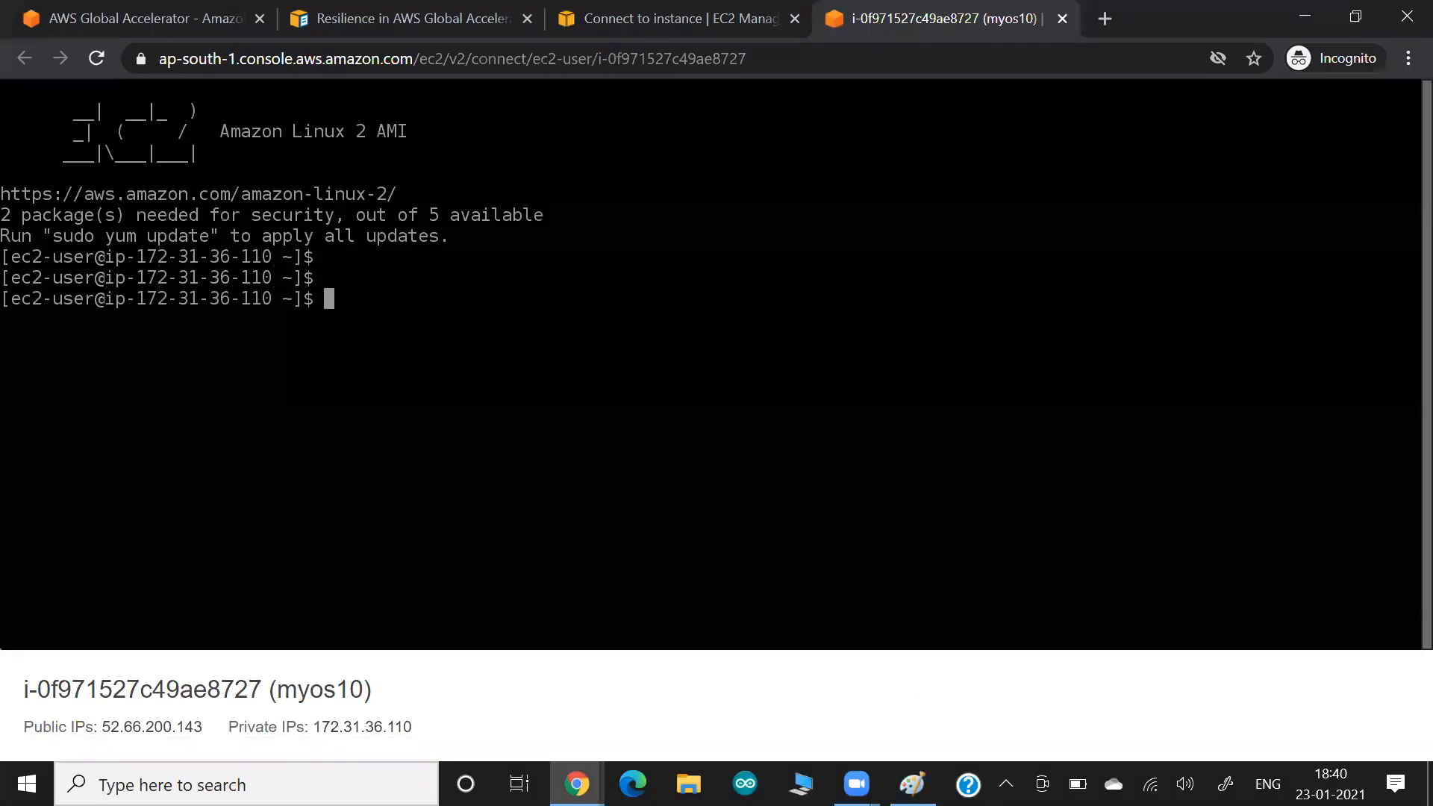
# Switch to the root user in the instance terminal with "sudo su -".
pyautogui.write('sudo us -')
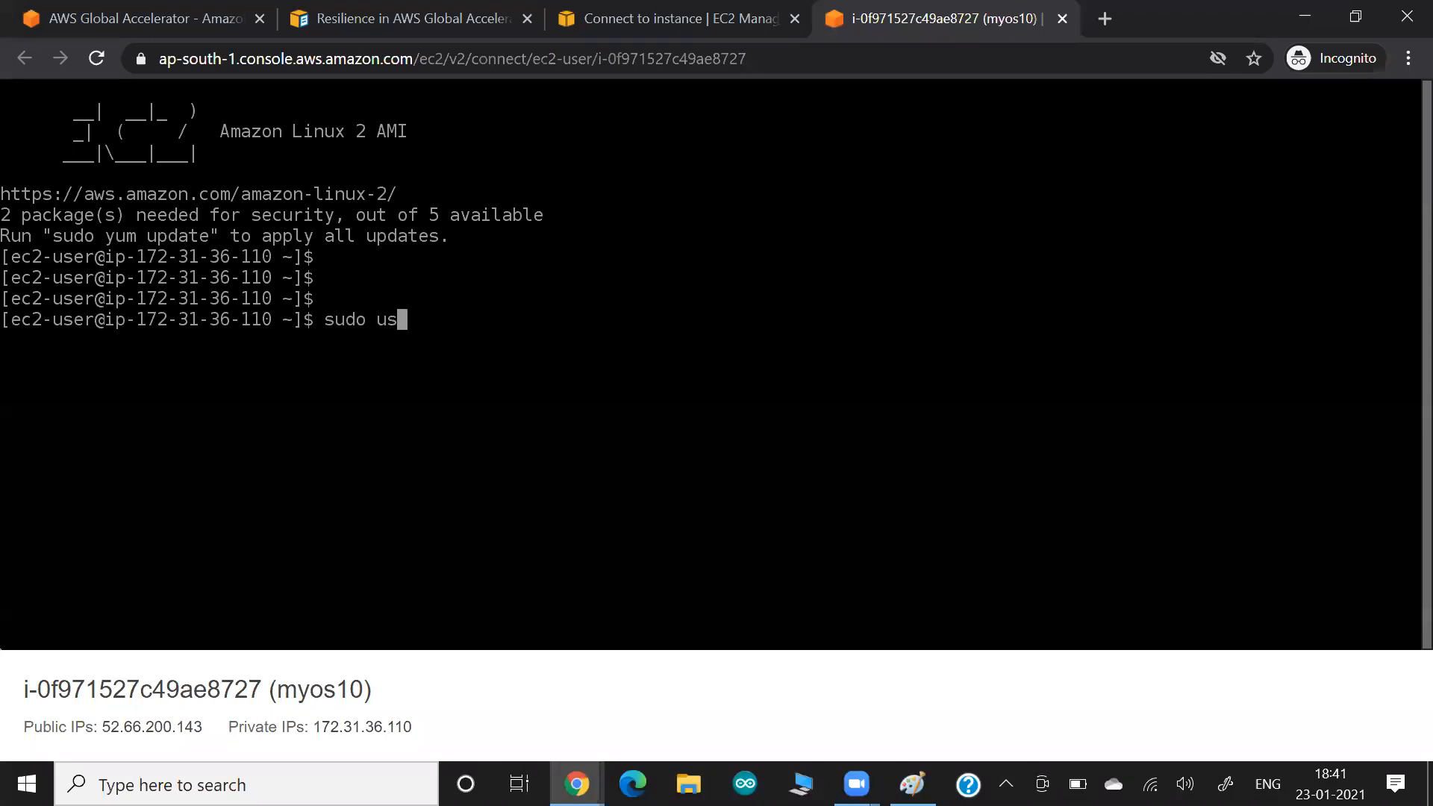
pyautogui.press('BackSpace')
pyautogui.press('BackSpace')
pyautogui.press('BackSpace')
pyautogui.press('BackSpace')
pyautogui.press('BackSpace')
pyautogui.write('su -')
pyautogui.press('Return')
pyautogui.press('Return')
pyautogui.press('Return')
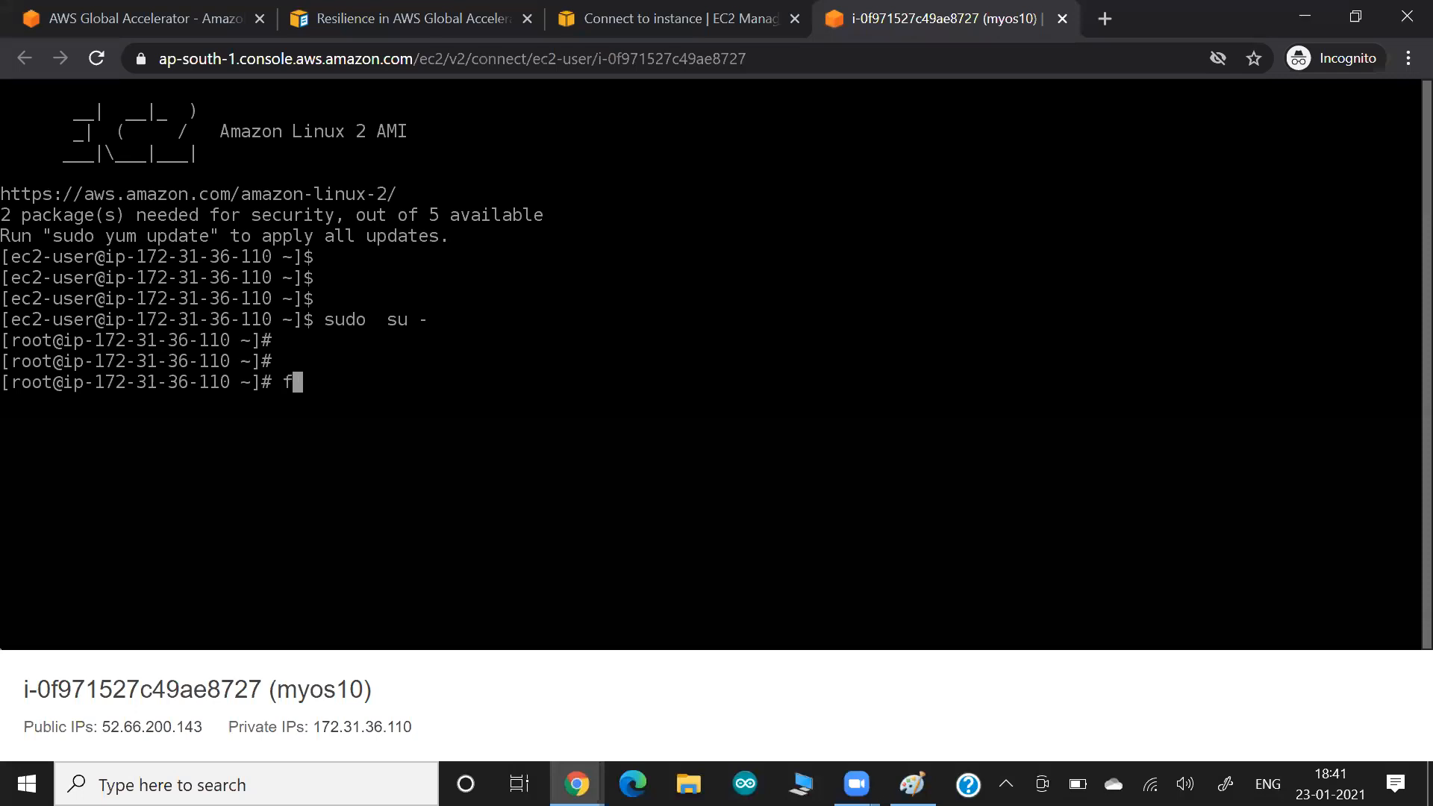
# Run ifconfig and highlight the eth0 interface's inet address in the output.
pyautogui.write('ifconfig')
pyautogui.press('Return')
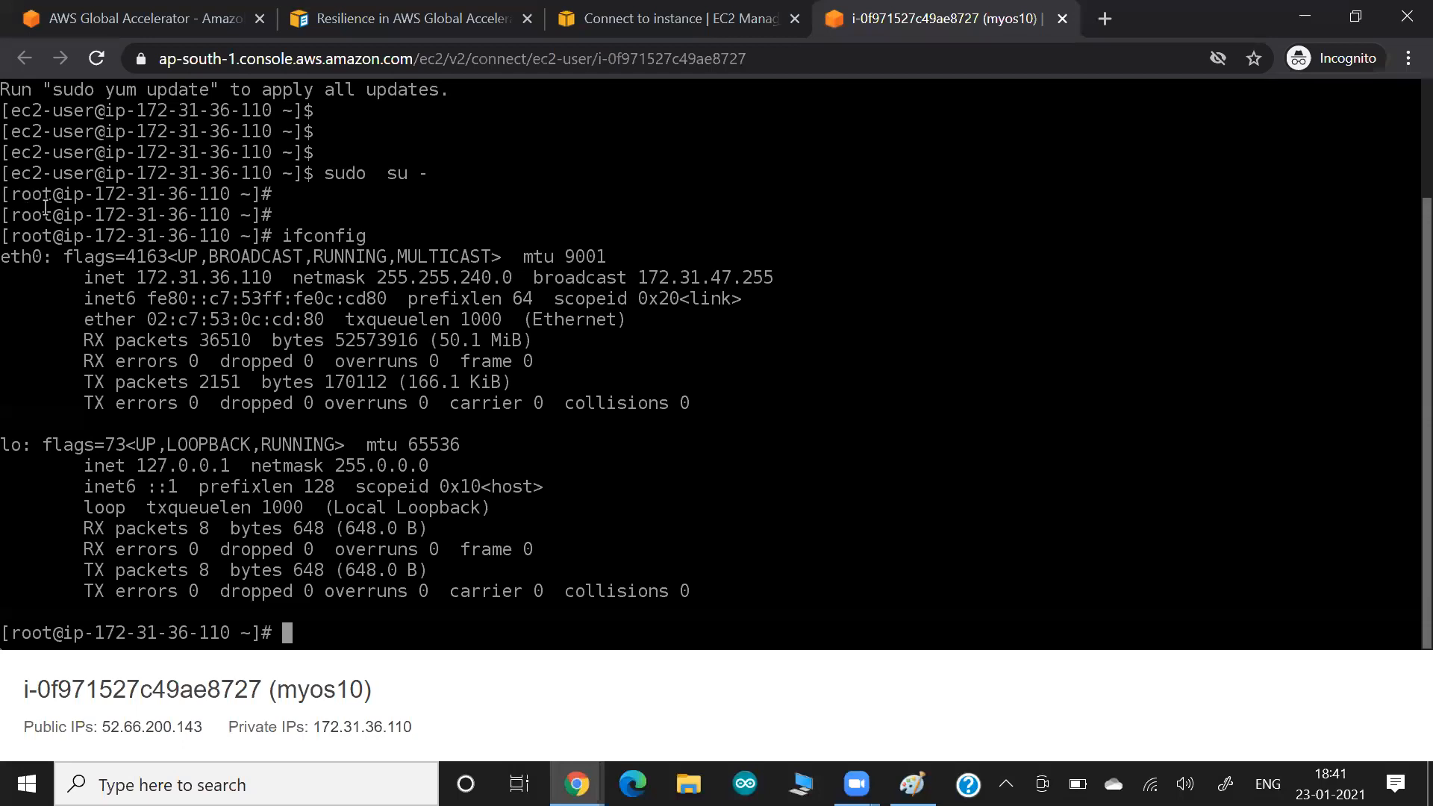
pyautogui.moveTo(30, 257); pyautogui.dragTo(298, 280)
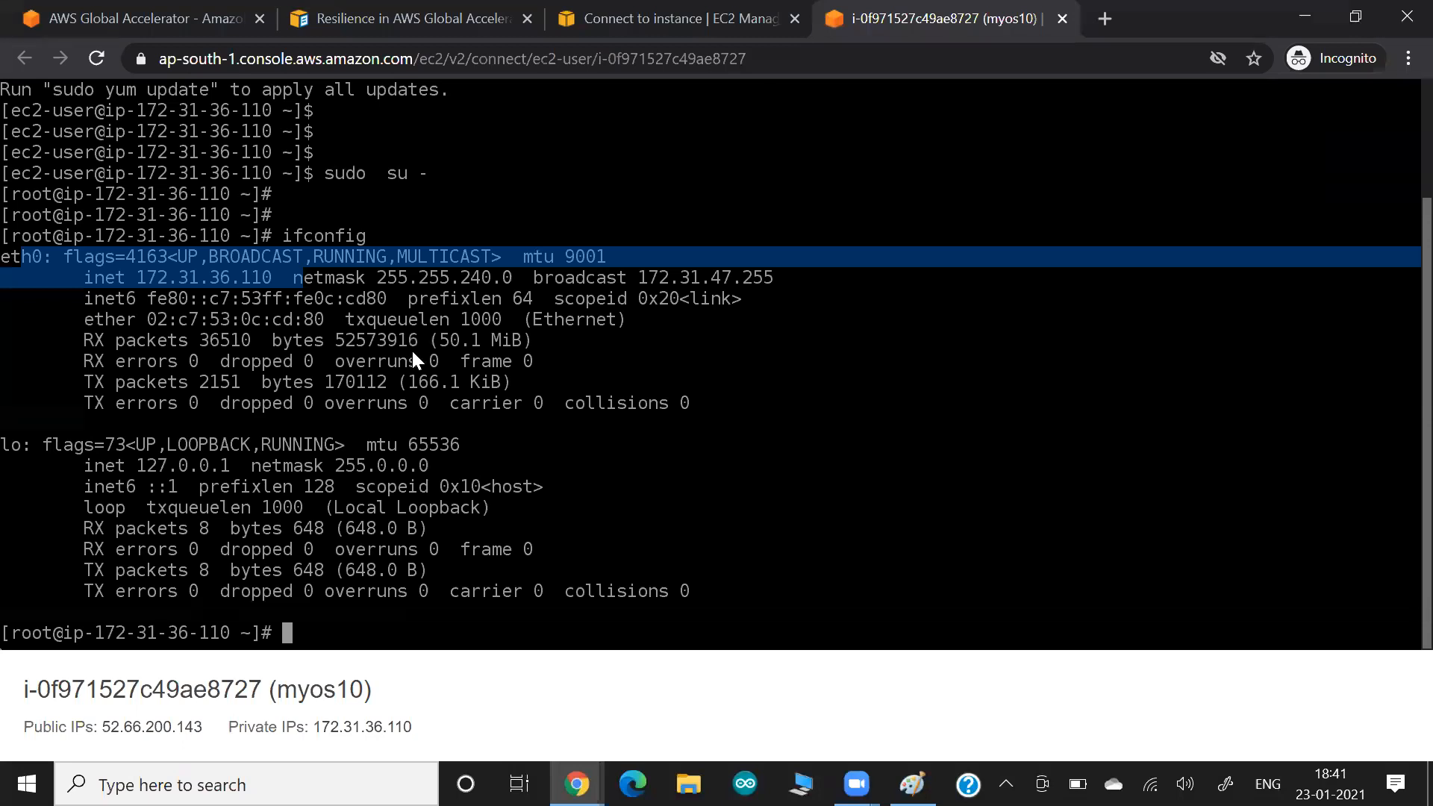
# Return to the Paint sketch, add indigo arrows at the three DB entries and underline "A.Z" and "Region" again in orange.
pyautogui.hotkey('alt', 'Tab')
pyautogui.moveTo(696, 279)
pyautogui.mouseDown()
pyautogui.moveTo(725, 319)
pyautogui.moveTo(712, 400)
pyautogui.mouseUp()
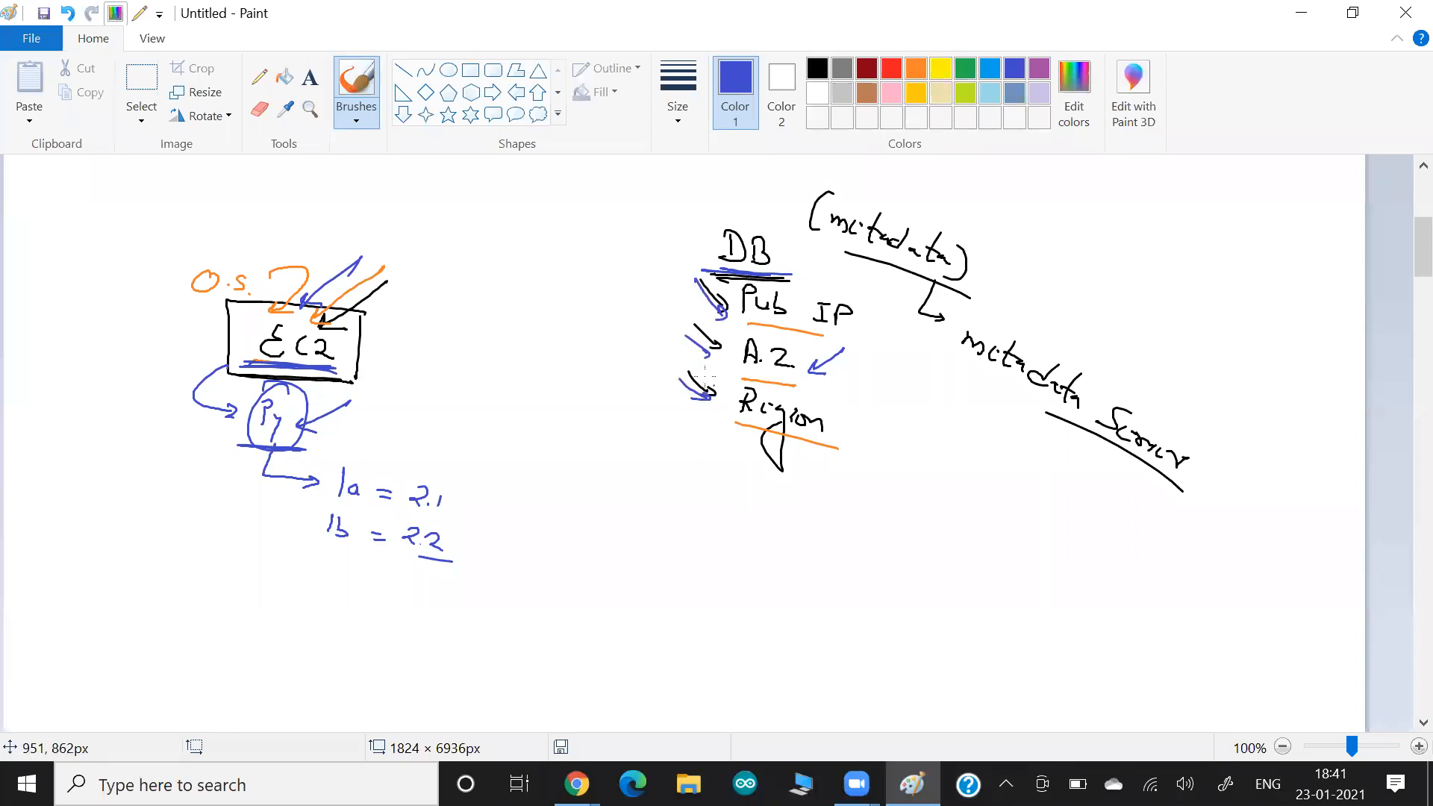
pyautogui.click(916, 68)
pyautogui.moveTo(741, 372); pyautogui.dragTo(808, 373)
pyautogui.moveTo(821, 447); pyautogui.dragTo(709, 433)
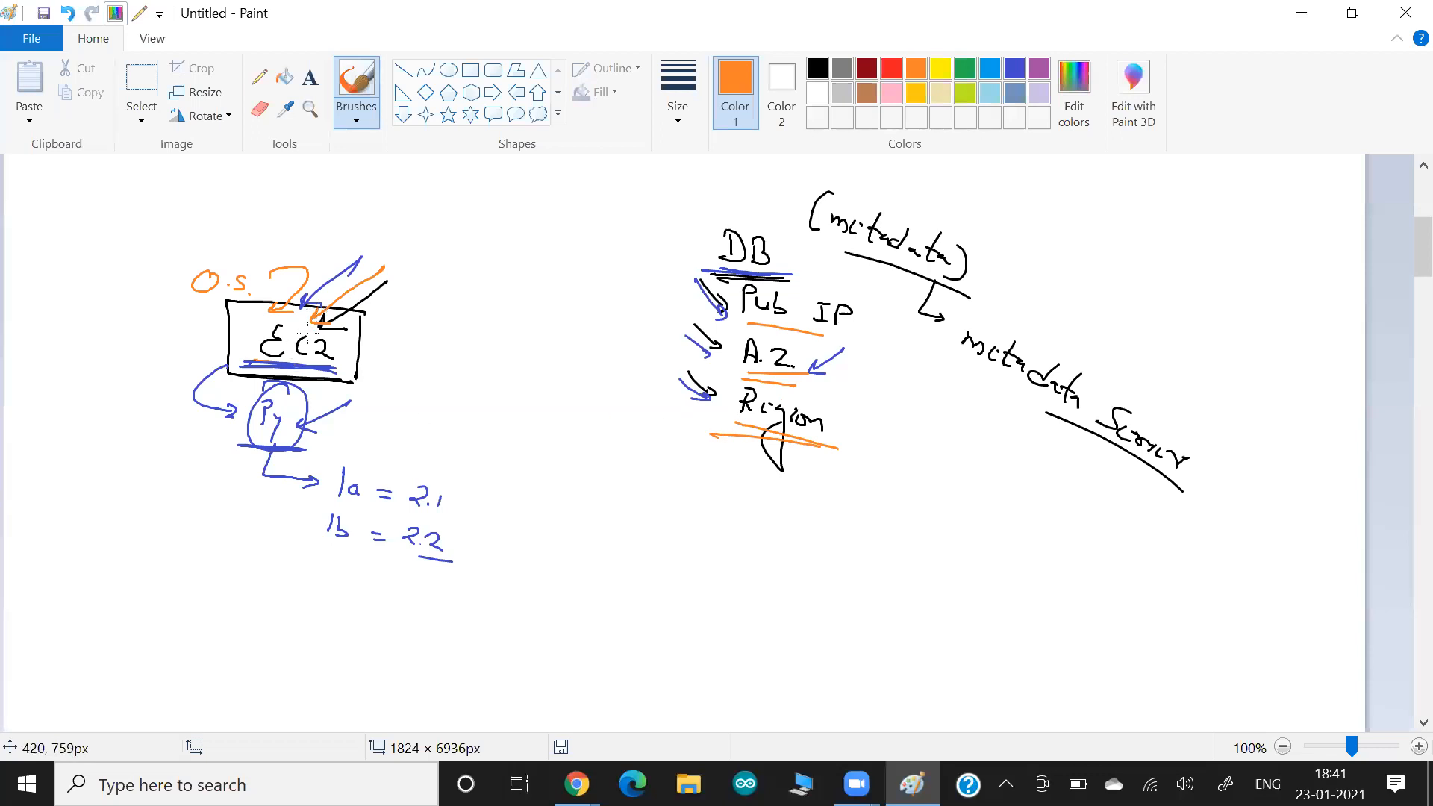
# Circle "Py" in orange with an arrow to "EC2", and mark "1a", "2.1" and the three DB entries with orange underlines and arrows.
pyautogui.moveTo(259, 448)
pyautogui.mouseDown()
pyautogui.moveTo(295, 384)
pyautogui.moveTo(272, 458)
pyautogui.moveTo(392, 418)
pyautogui.moveTo(351, 342)
pyautogui.moveTo(348, 377)
pyautogui.moveTo(288, 376)
pyautogui.mouseUp()
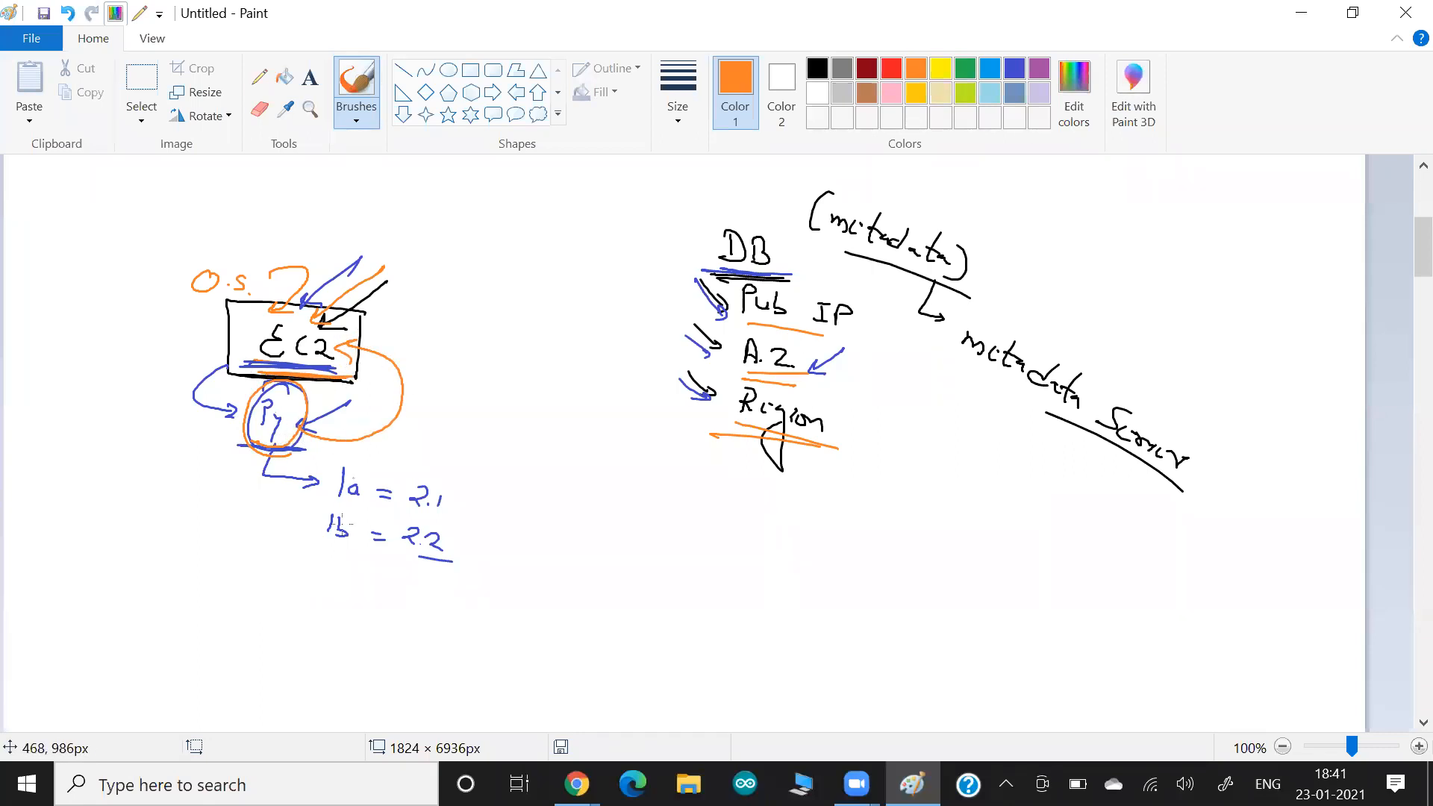
pyautogui.moveTo(337, 508); pyautogui.dragTo(420, 517)
pyautogui.moveTo(864, 432)
pyautogui.mouseDown()
pyautogui.moveTo(835, 432)
pyautogui.moveTo(846, 438)
pyautogui.mouseUp()
pyautogui.moveTo(854, 352)
pyautogui.mouseDown()
pyautogui.moveTo(812, 378)
pyautogui.moveTo(829, 387)
pyautogui.moveTo(738, 327)
pyautogui.mouseUp()
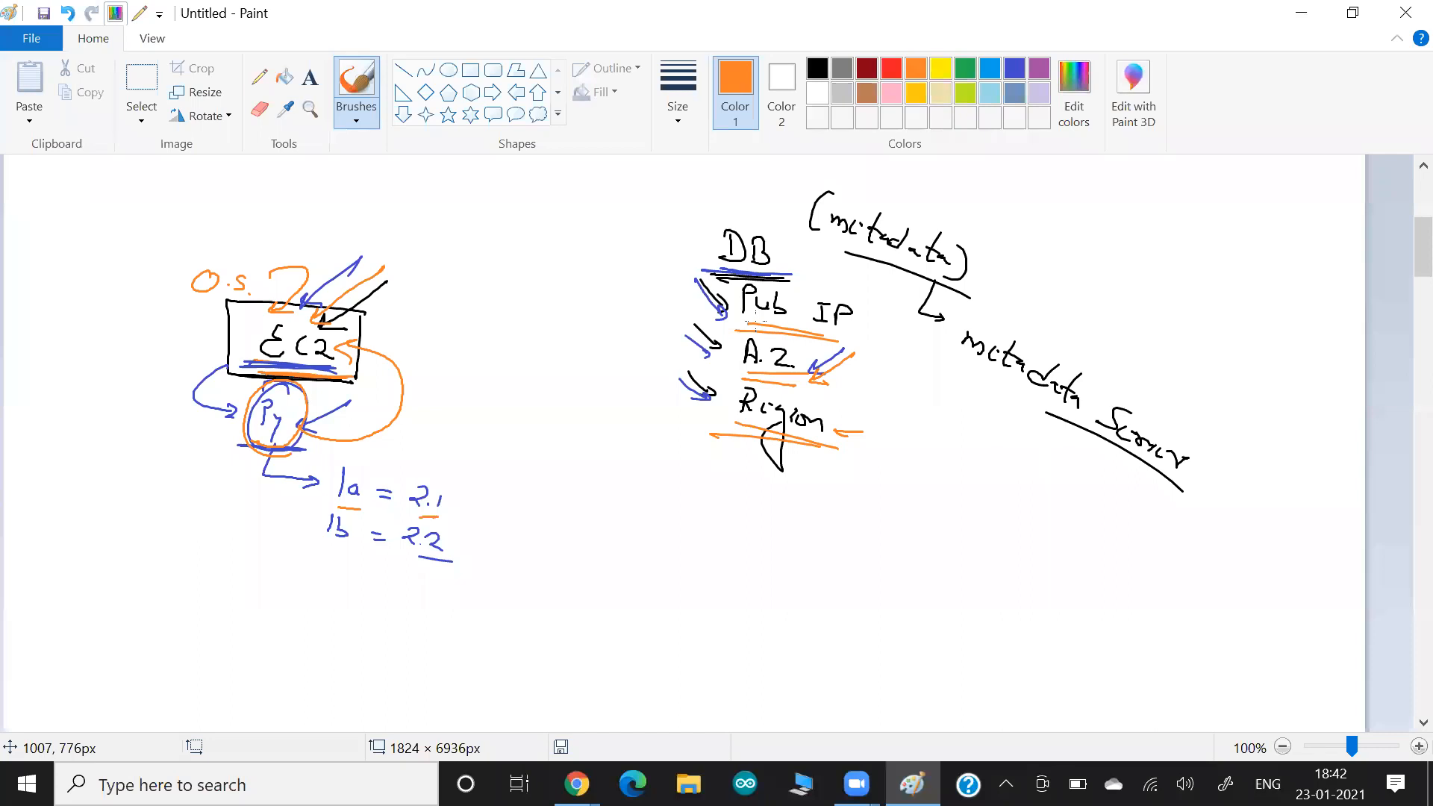
# Draw a long black curved arrow from the EC2 box to "metadata", and handwrite a short underlined label with an arrow pointing at "metadata".
pyautogui.click(819, 69)
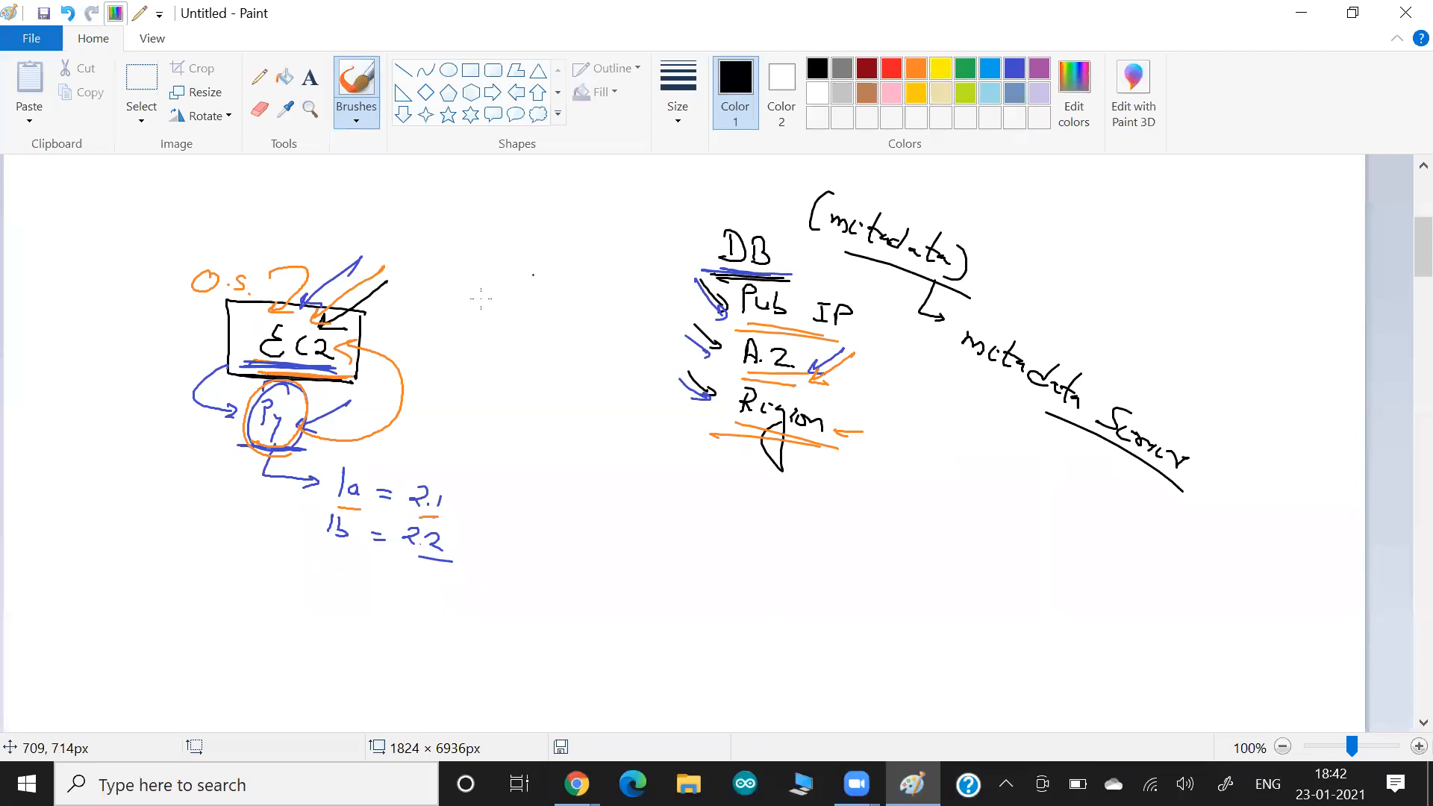
pyautogui.moveTo(378, 333); pyautogui.dragTo(406, 323)
pyautogui.moveTo(406, 322); pyautogui.dragTo(815, 224)
pyautogui.moveTo(1010, 233); pyautogui.dragTo(960, 258)
pyautogui.moveTo(966, 247); pyautogui.dragTo(978, 261)
pyautogui.moveTo(1030, 213); pyautogui.dragTo(1027, 241)
pyautogui.moveTo(1029, 211)
pyautogui.mouseDown()
pyautogui.moveTo(1049, 246)
pyautogui.moveTo(1067, 244)
pyautogui.mouseUp()
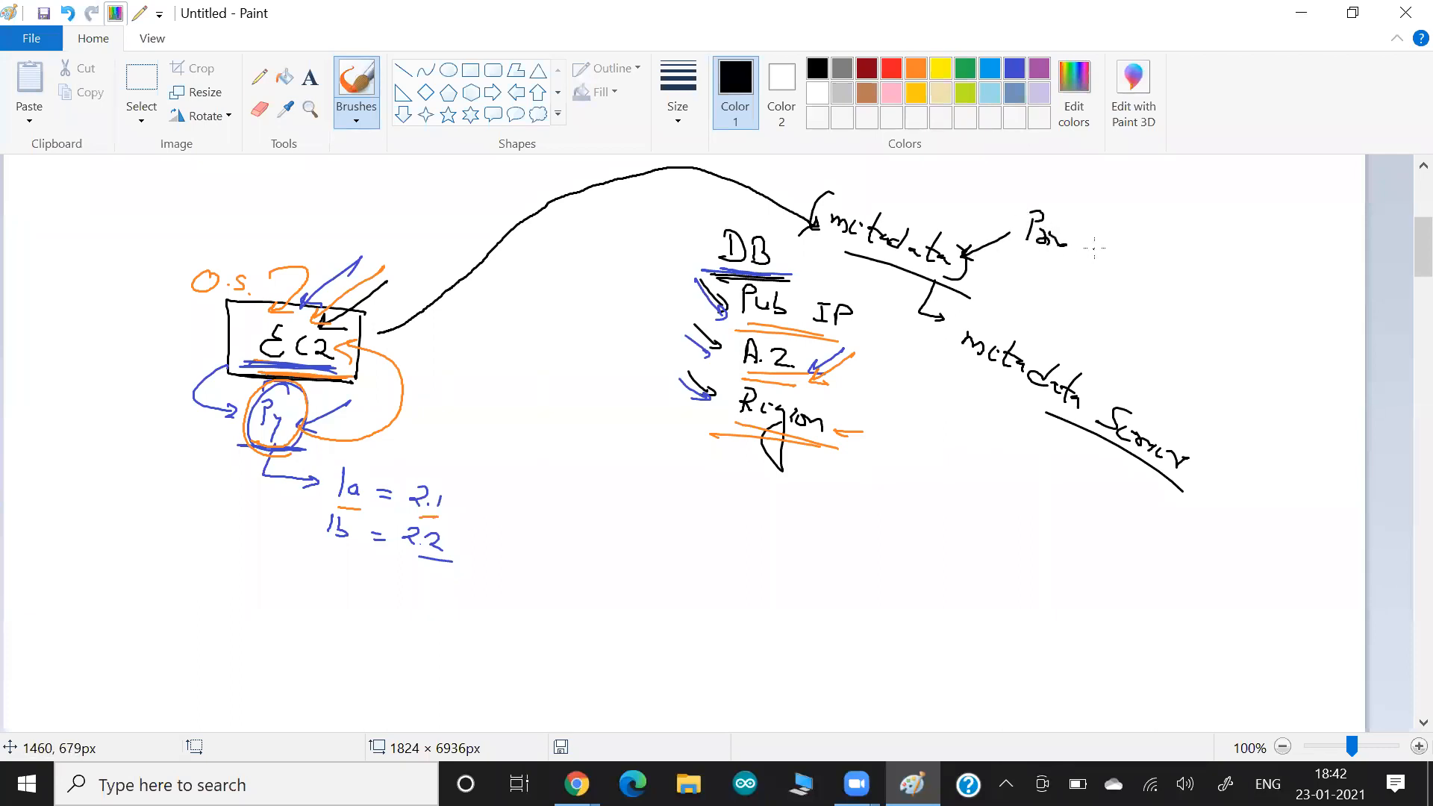
pyautogui.moveTo(1078, 273); pyautogui.dragTo(1005, 248)
# Circle "EC2" and box "metadata" in black, and draw an arrow from the metadata box to a handwritten "IP" followed by another arrow.
pyautogui.moveTo(255, 366); pyautogui.dragTo(342, 334)
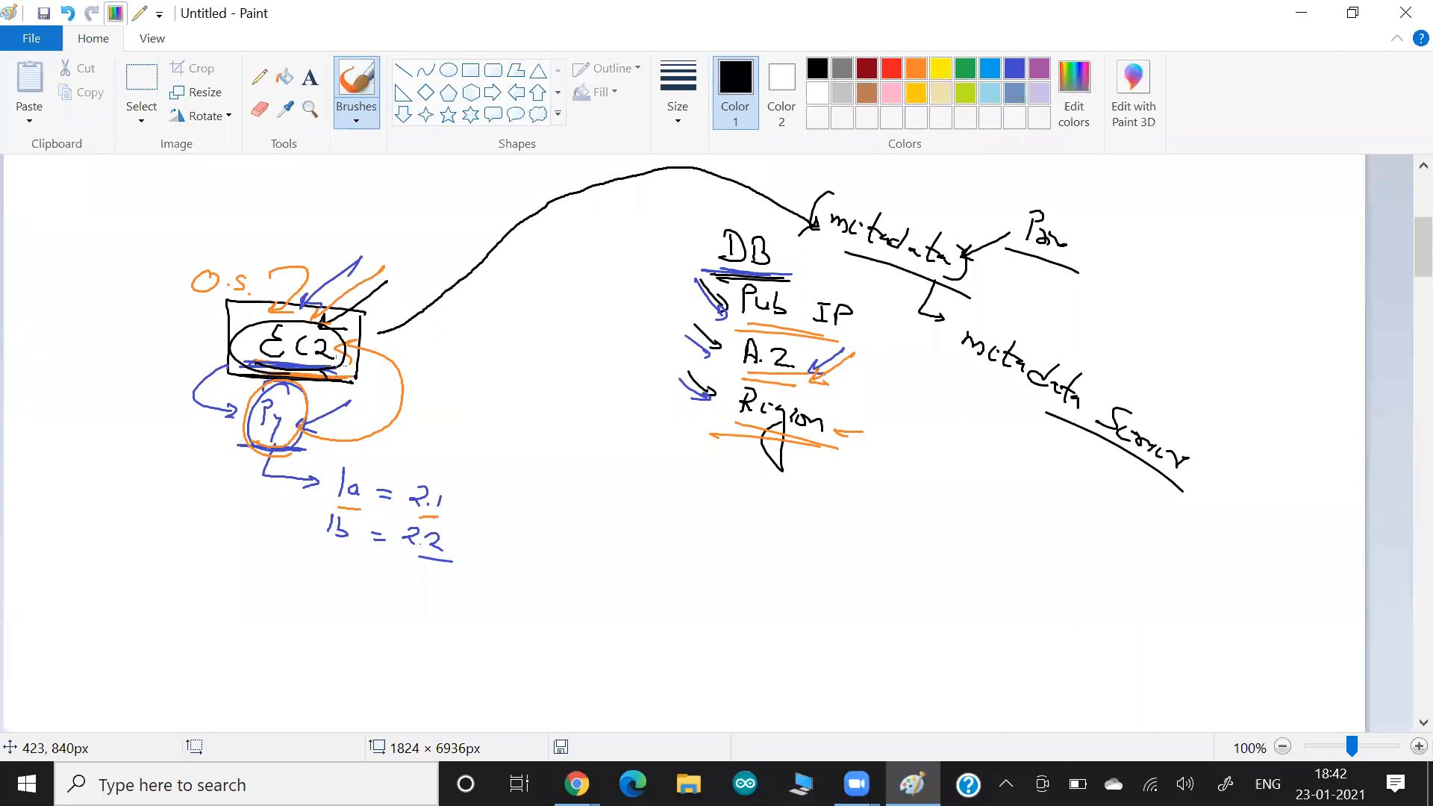
pyautogui.moveTo(970, 242)
pyautogui.mouseDown()
pyautogui.moveTo(957, 297)
pyautogui.moveTo(814, 183)
pyautogui.moveTo(888, 259)
pyautogui.moveTo(969, 294)
pyautogui.mouseUp()
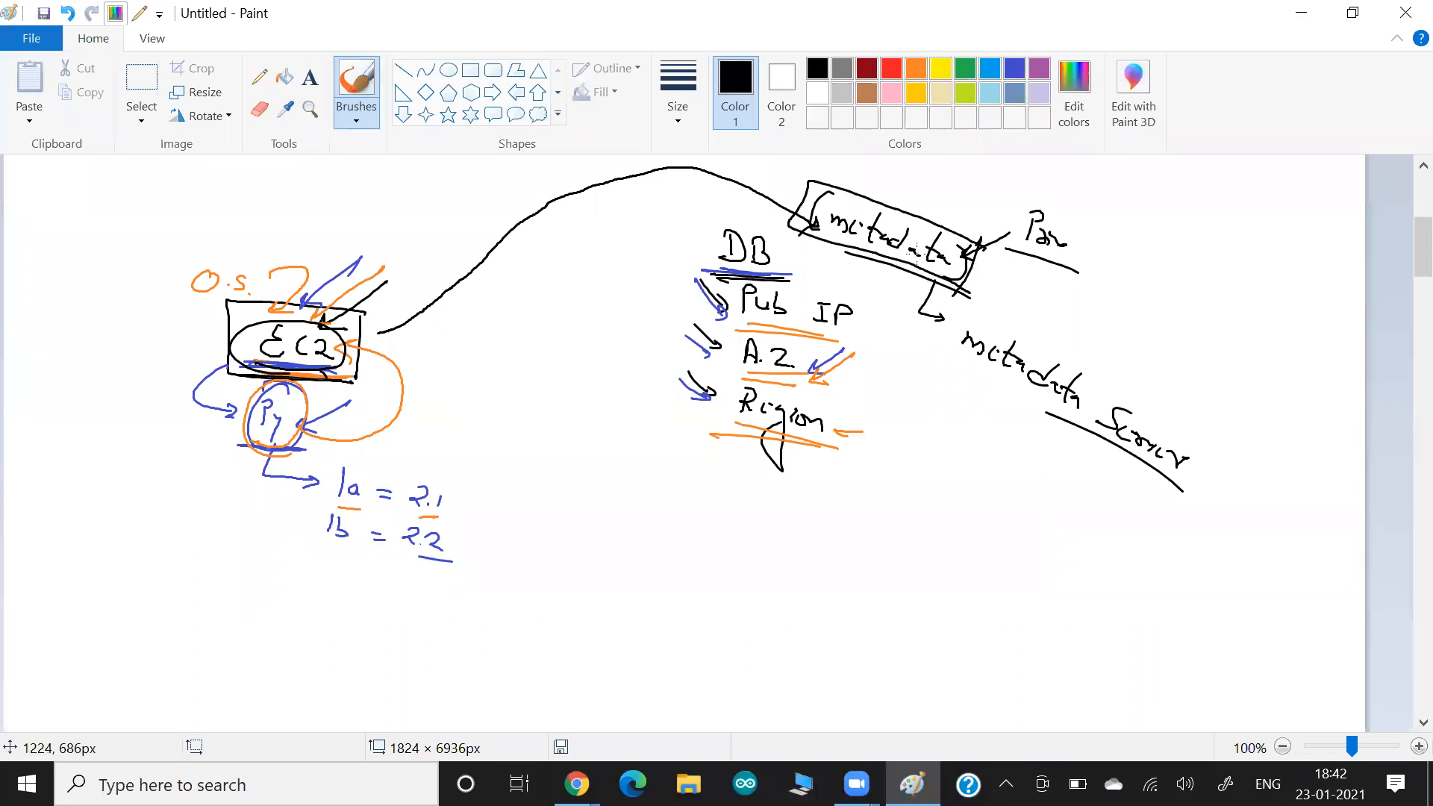
pyautogui.moveTo(967, 263); pyautogui.dragTo(1044, 279)
pyautogui.moveTo(1035, 281); pyautogui.dragTo(1043, 302)
pyautogui.moveTo(1048, 287); pyautogui.dragTo(1111, 329)
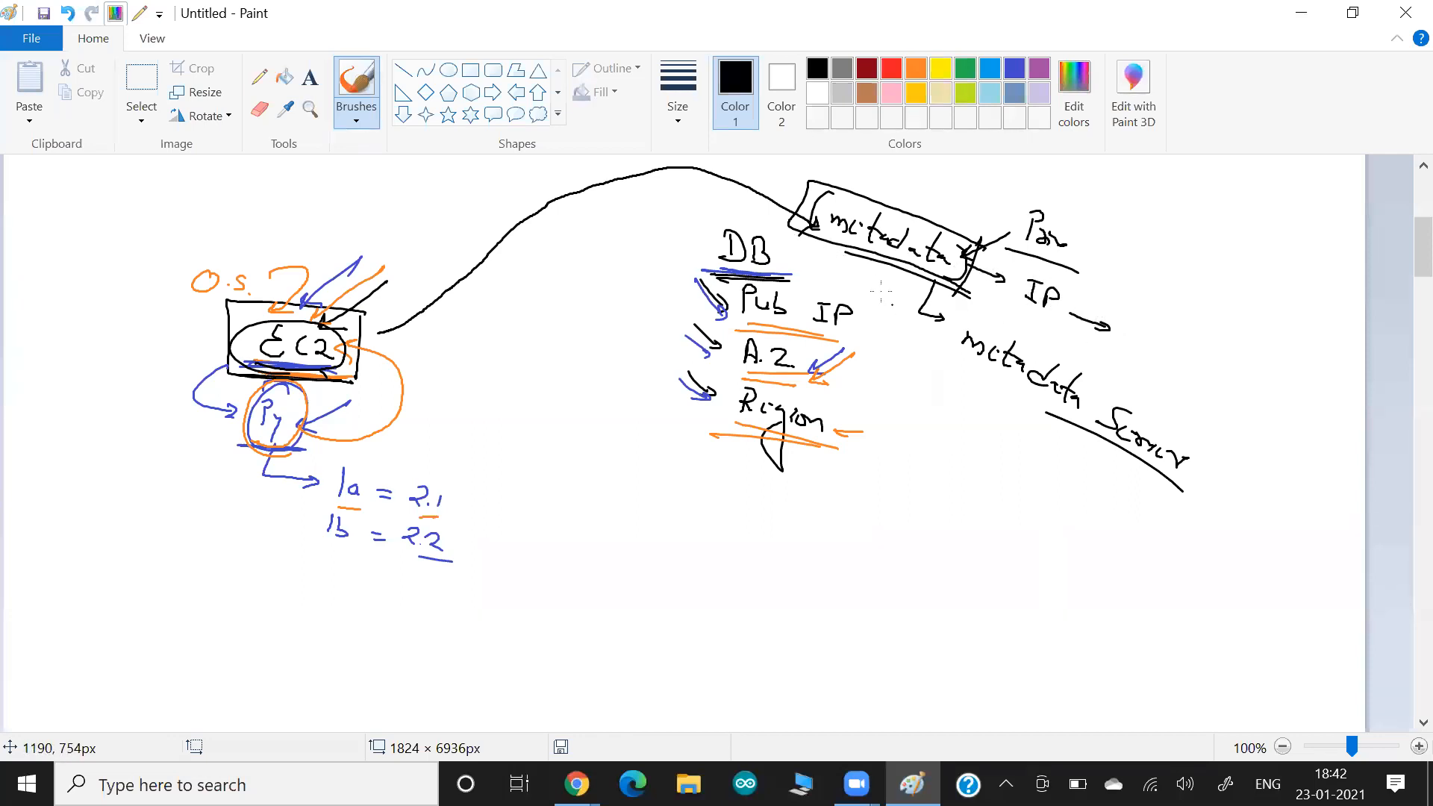
# Re-mark "metadata" and its incoming arrow, and handwrite the underlined address "169.254.169.254" after the "IP" arrow.
pyautogui.moveTo(887, 262); pyautogui.dragTo(802, 232)
pyautogui.moveTo(1016, 227)
pyautogui.mouseDown()
pyautogui.moveTo(967, 250)
pyautogui.moveTo(980, 249)
pyautogui.mouseUp()
pyautogui.moveTo(1133, 329)
pyautogui.mouseDown()
pyautogui.moveTo(1124, 362)
pyautogui.moveTo(1138, 349)
pyautogui.moveTo(1166, 358)
pyautogui.moveTo(1144, 373)
pyautogui.moveTo(1218, 389)
pyautogui.moveTo(1228, 424)
pyautogui.moveTo(1322, 481)
pyautogui.moveTo(1335, 523)
pyautogui.moveTo(1170, 410)
pyautogui.mouseUp()
pyautogui.click(1169, 380)
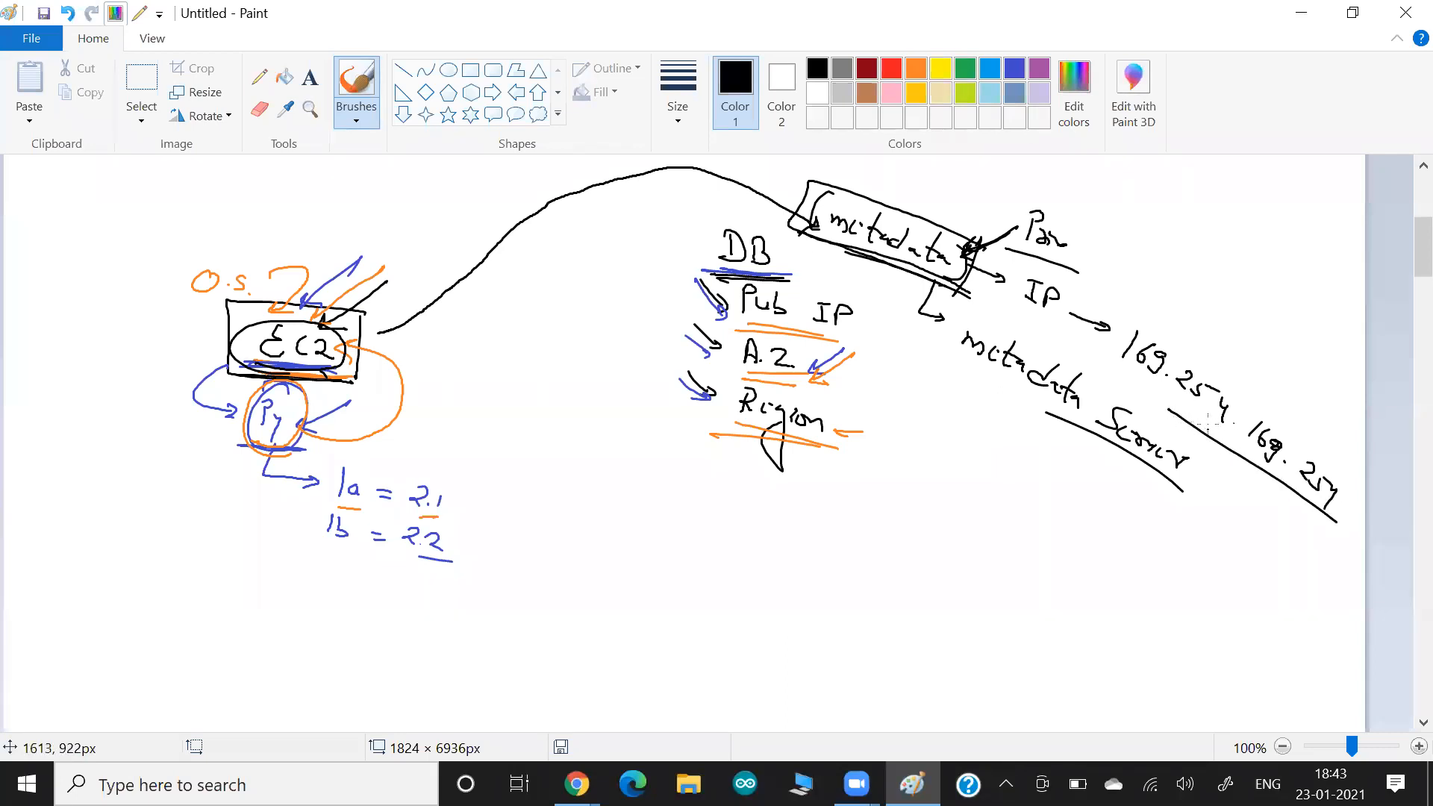
# Handwrite an underlined "API" below the address and a green underlined "Program" beneath it, each led to by an arrow.
pyautogui.moveTo(1241, 455)
pyautogui.mouseDown()
pyautogui.moveTo(1224, 484)
pyautogui.moveTo(1245, 499)
pyautogui.mouseUp()
pyautogui.moveTo(1254, 521)
pyautogui.mouseDown()
pyautogui.moveTo(1263, 503)
pyautogui.moveTo(1297, 531)
pyautogui.mouseUp()
pyautogui.moveTo(1287, 531); pyautogui.dragTo(1290, 543)
pyautogui.moveTo(1299, 561); pyautogui.dragTo(1244, 532)
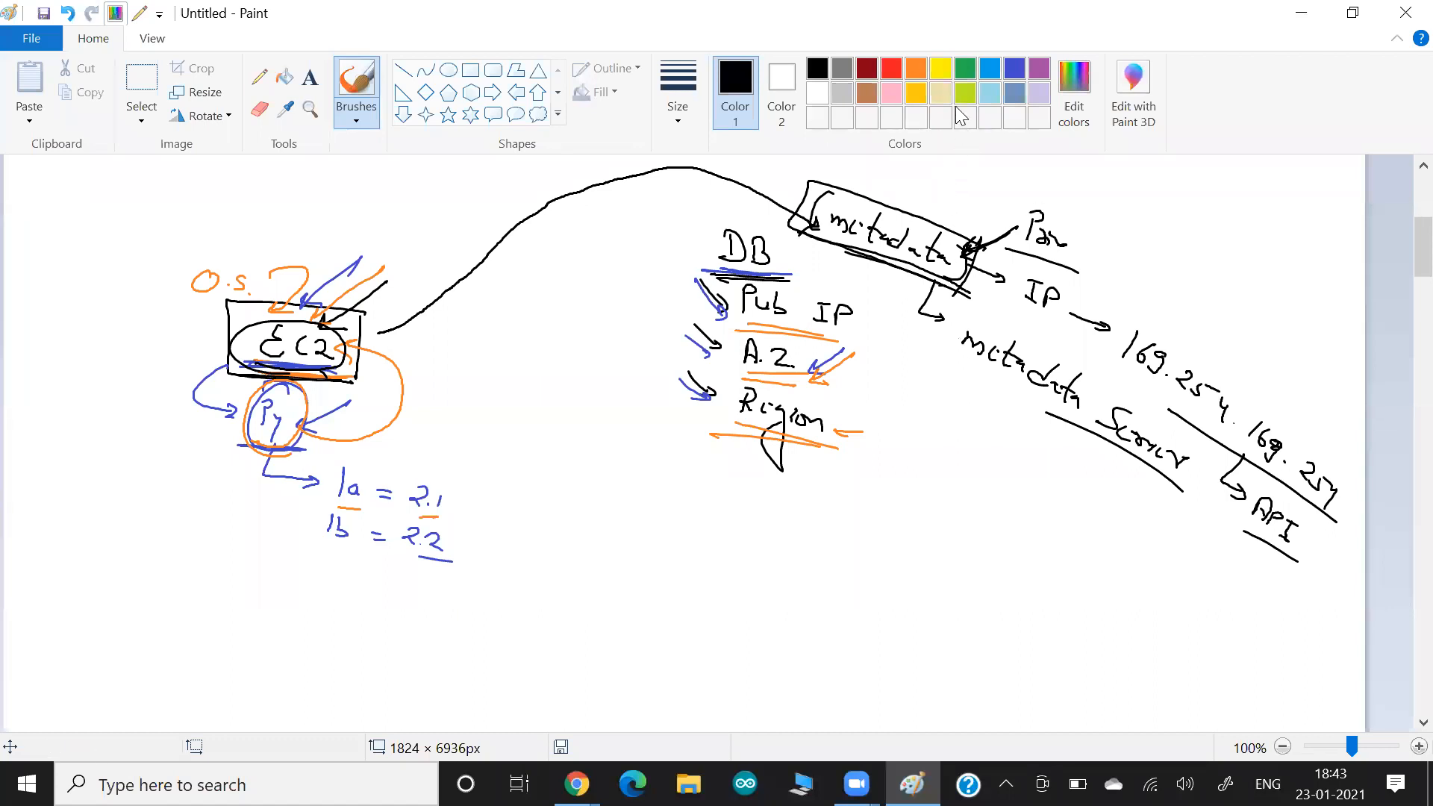
pyautogui.click(965, 68)
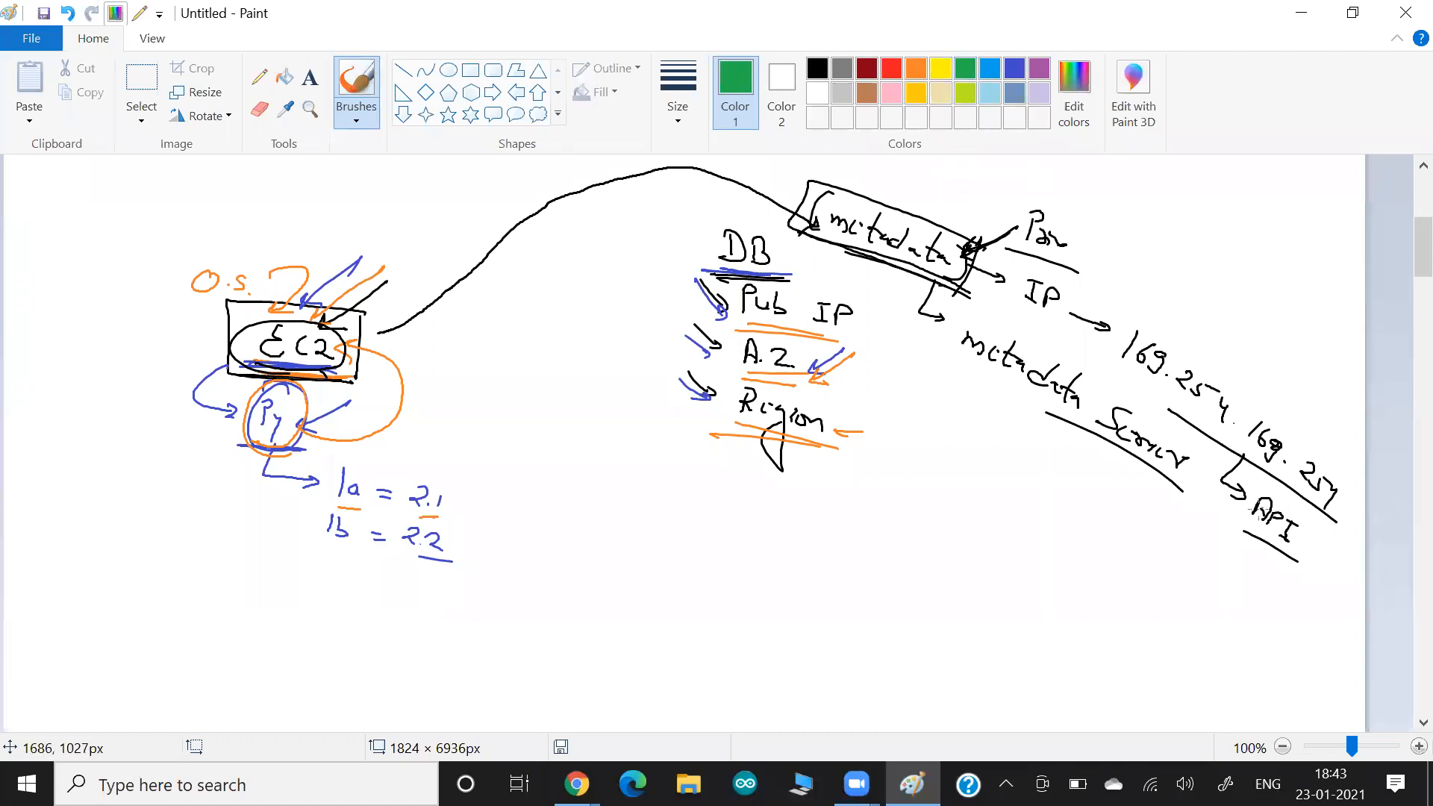
pyautogui.moveTo(1267, 536)
pyautogui.mouseDown()
pyautogui.moveTo(1263, 567)
pyautogui.moveTo(1313, 597)
pyautogui.moveTo(1312, 618)
pyautogui.moveTo(1351, 657)
pyautogui.mouseUp()
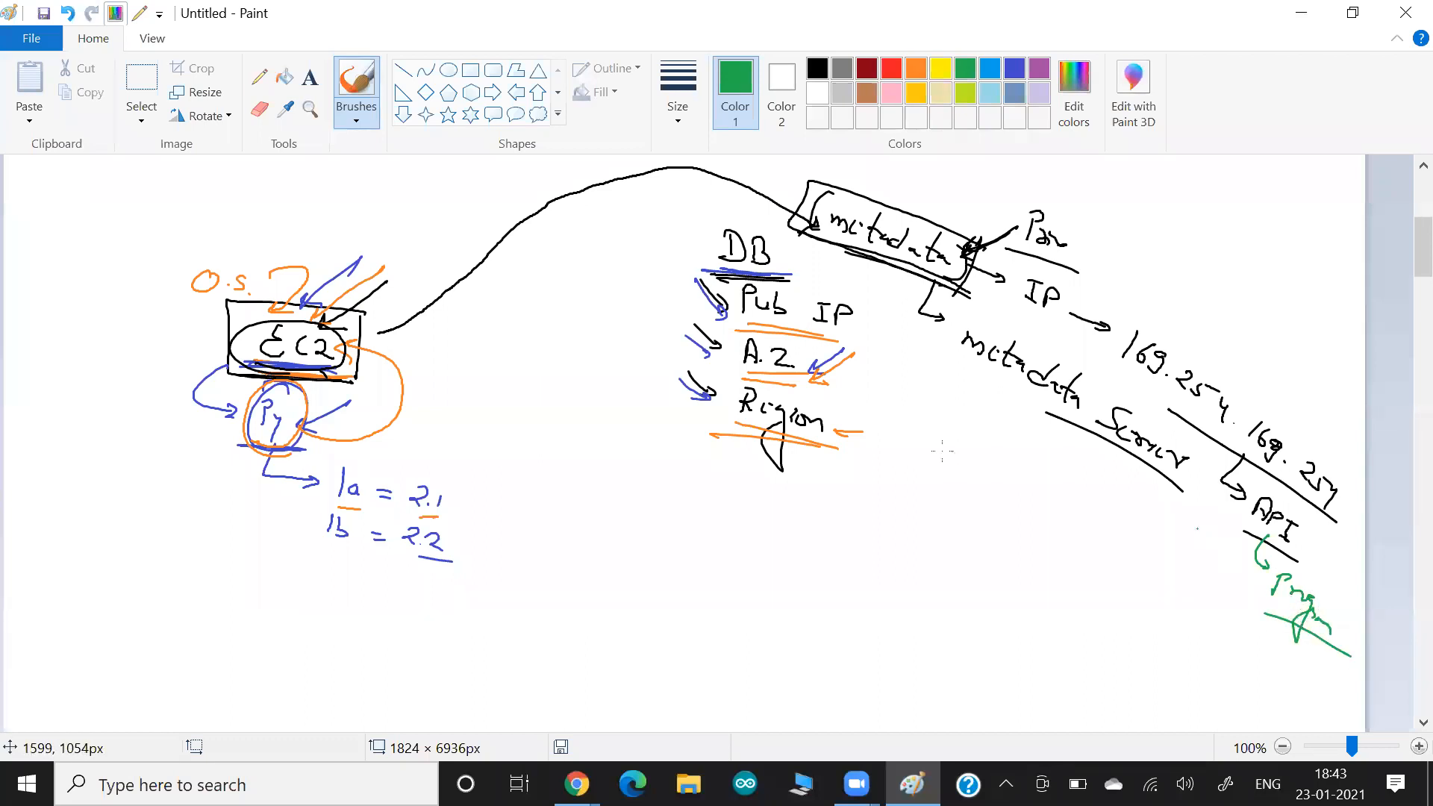
# Draw green arrows at the three DB entries and the metadata box, and circle "EC2" in green.
pyautogui.moveTo(875, 354)
pyautogui.mouseDown()
pyautogui.moveTo(829, 385)
pyautogui.moveTo(868, 387)
pyautogui.mouseUp()
pyautogui.moveTo(875, 478); pyautogui.dragTo(828, 446)
pyautogui.moveTo(829, 446); pyautogui.dragTo(848, 447)
pyautogui.moveTo(858, 319)
pyautogui.mouseDown()
pyautogui.moveTo(901, 298)
pyautogui.moveTo(892, 336)
pyautogui.mouseUp()
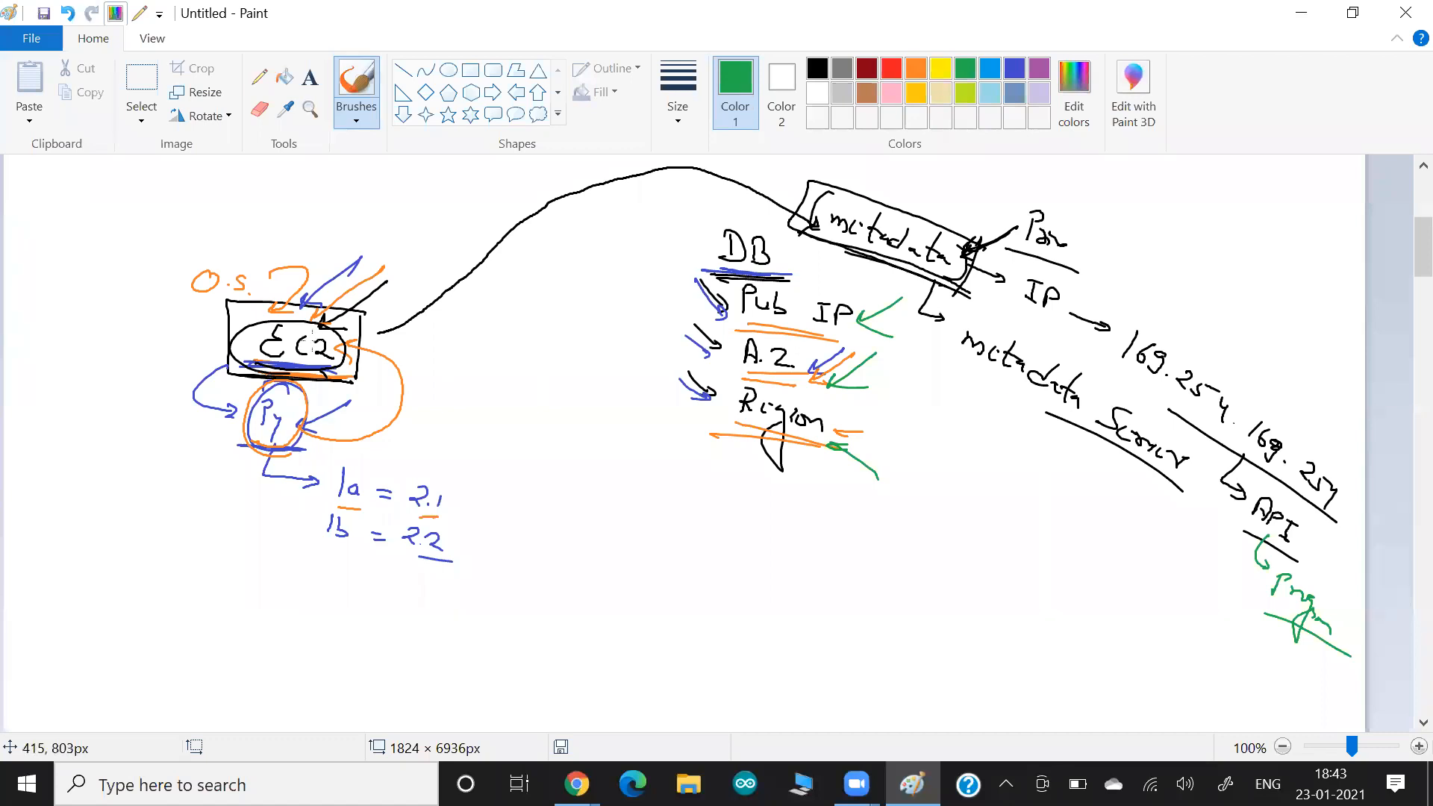
pyautogui.moveTo(327, 329)
pyautogui.mouseDown()
pyautogui.moveTo(272, 310)
pyautogui.moveTo(320, 350)
pyautogui.moveTo(299, 315)
pyautogui.mouseUp()
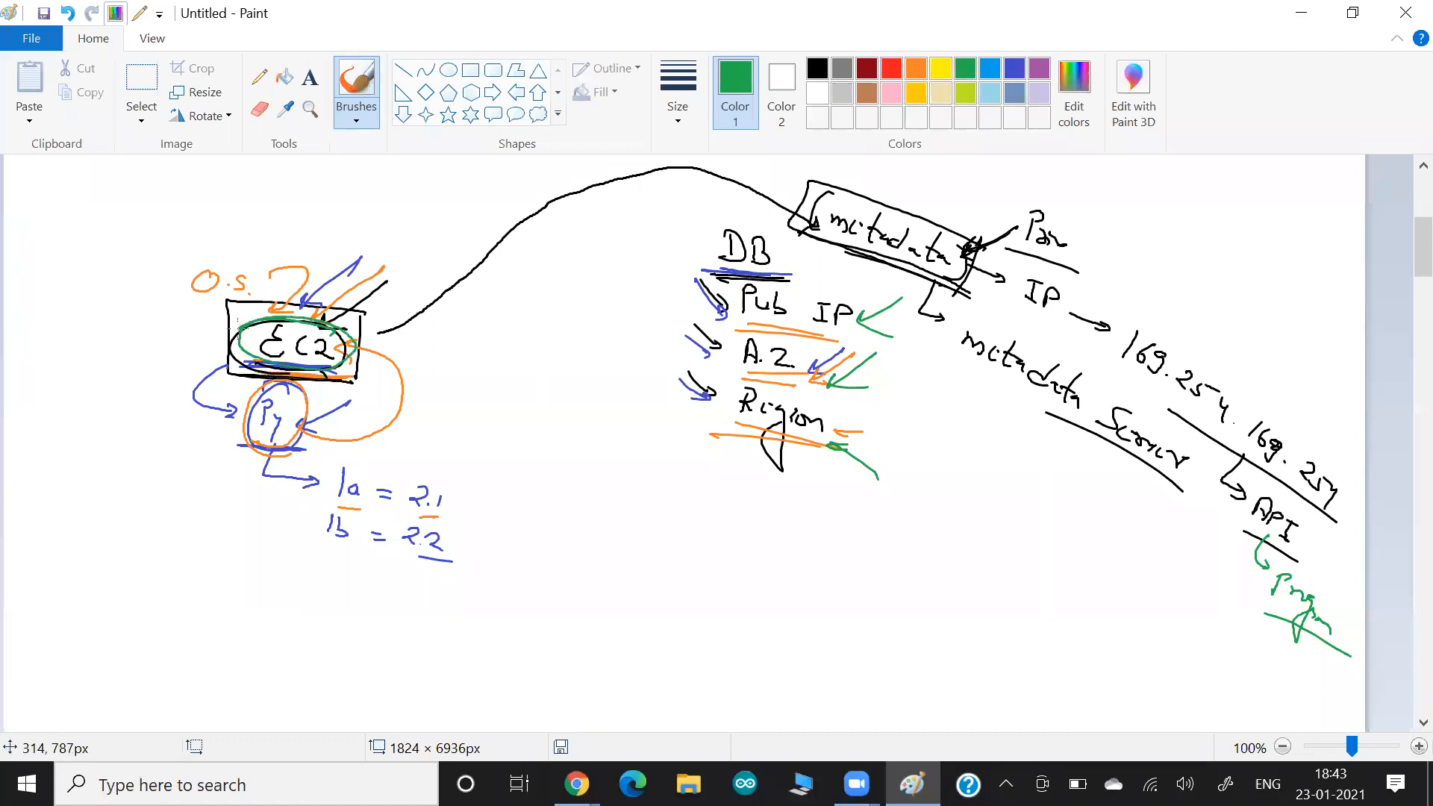
pyautogui.moveTo(761, 179); pyautogui.dragTo(824, 238)
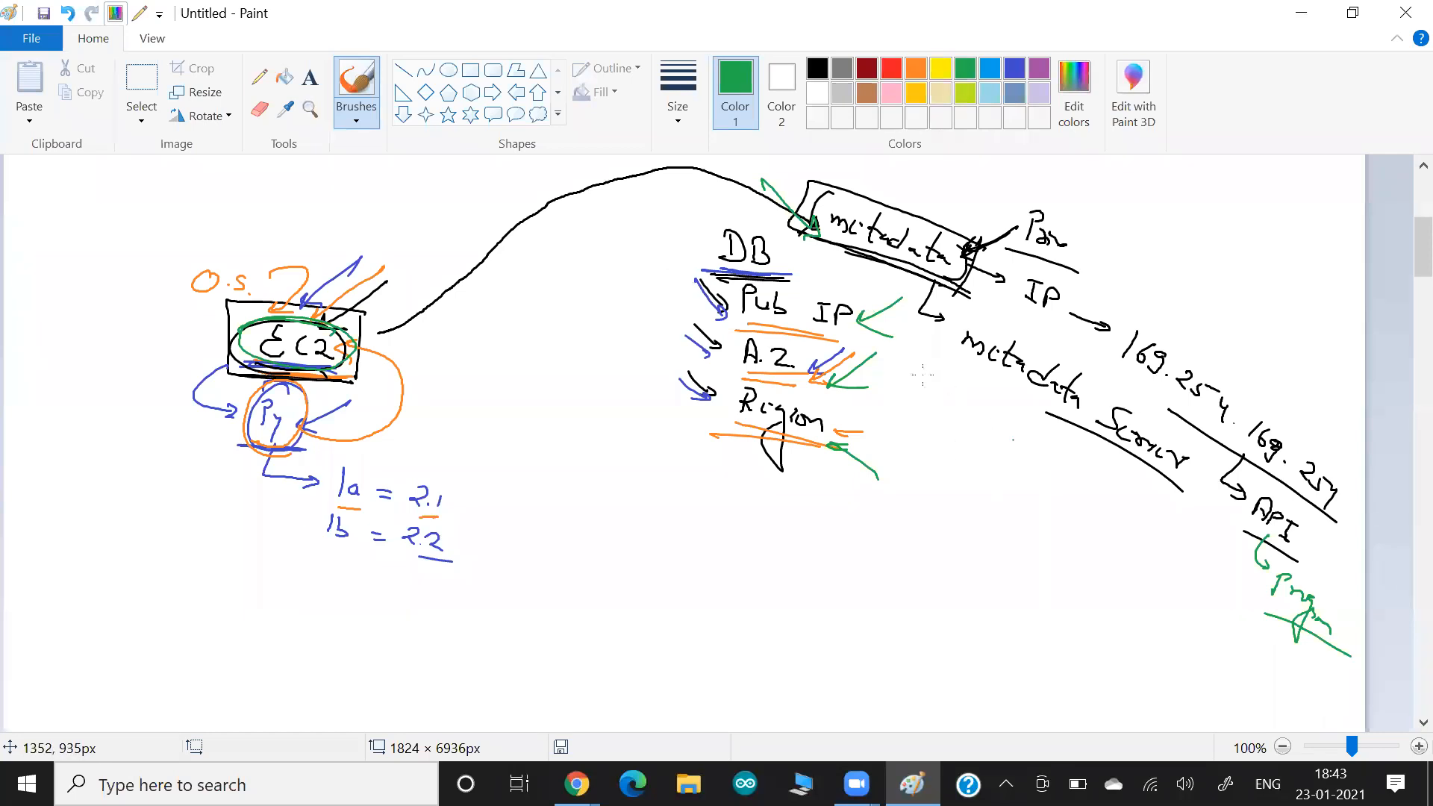
# Underline the first half of the 169.254.169.254 address and the label beside "metadata" in orange, and point an orange arrow at the address.
pyautogui.click(924, 73)
pyautogui.moveTo(1107, 358); pyautogui.dragTo(1224, 433)
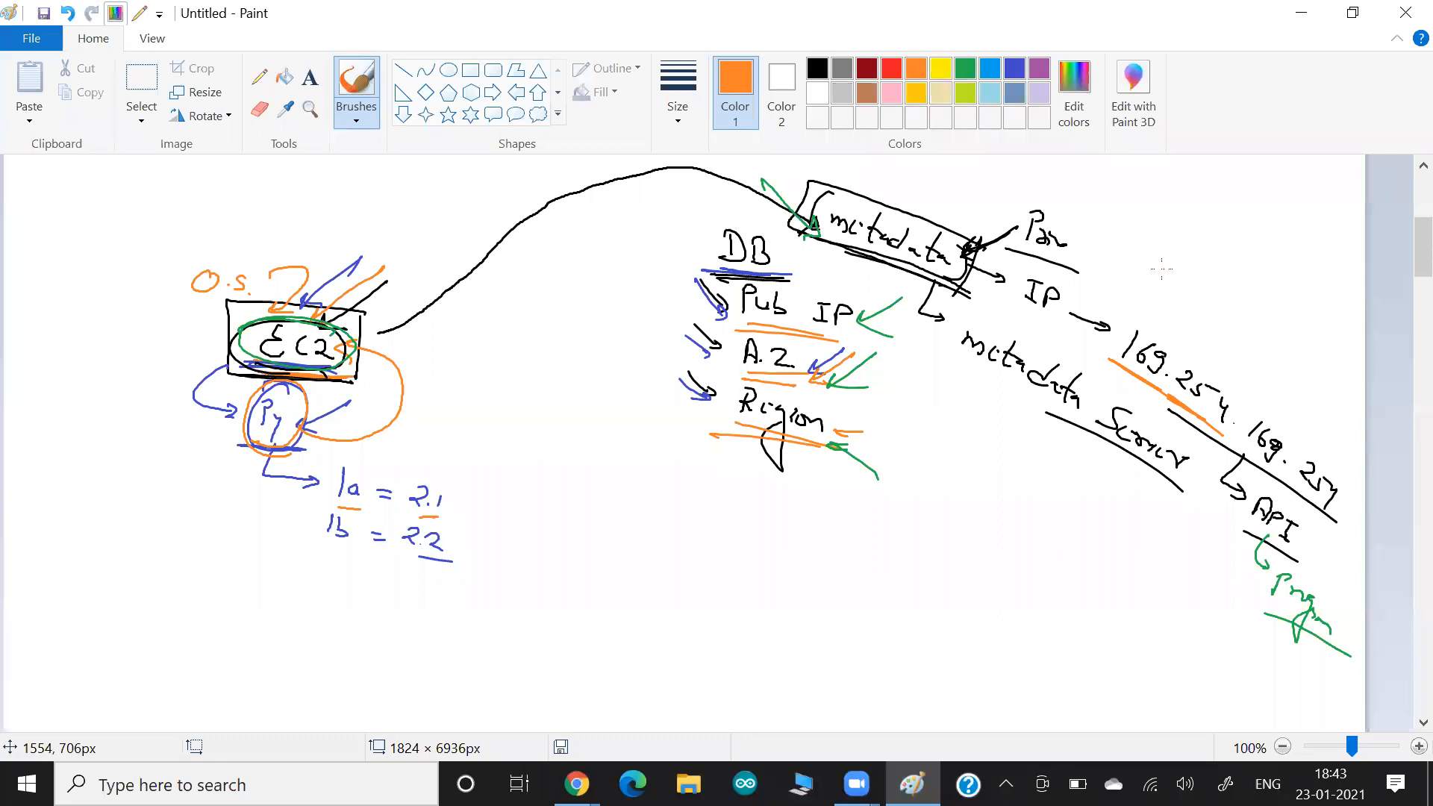
pyautogui.moveTo(1107, 378)
pyautogui.mouseDown()
pyautogui.moveTo(1148, 389)
pyautogui.moveTo(1138, 375)
pyautogui.mouseUp()
pyautogui.moveTo(1004, 240); pyautogui.dragTo(1071, 262)
pyautogui.moveTo(1152, 275); pyautogui.dragTo(1162, 326)
pyautogui.moveTo(1124, 370); pyautogui.dragTo(1143, 376)
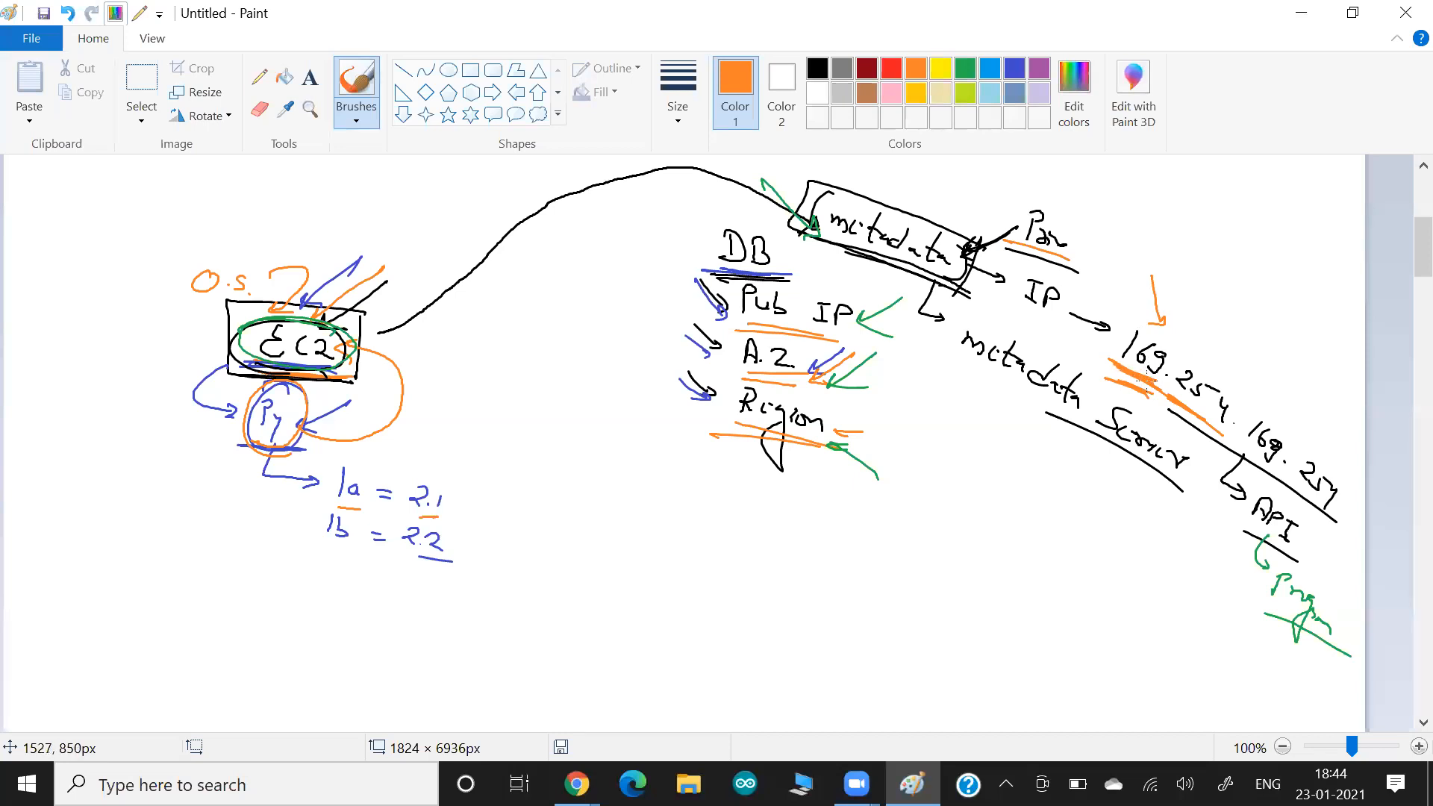
# Handwrite "Link-local IP" in orange above the 169.254.169.254 address and underline it.
pyautogui.moveTo(1190, 233)
pyautogui.mouseDown()
pyautogui.moveTo(1151, 248)
pyautogui.moveTo(1204, 277)
pyautogui.mouseUp()
pyautogui.moveTo(1207, 259); pyautogui.dragTo(1209, 285)
pyautogui.moveTo(1215, 269); pyautogui.dragTo(1217, 282)
pyautogui.moveTo(1245, 300)
pyautogui.mouseDown()
pyautogui.moveTo(1328, 350)
pyautogui.moveTo(1334, 376)
pyautogui.moveTo(1161, 278)
pyautogui.mouseUp()
pyautogui.moveTo(1290, 349); pyautogui.dragTo(1339, 382)
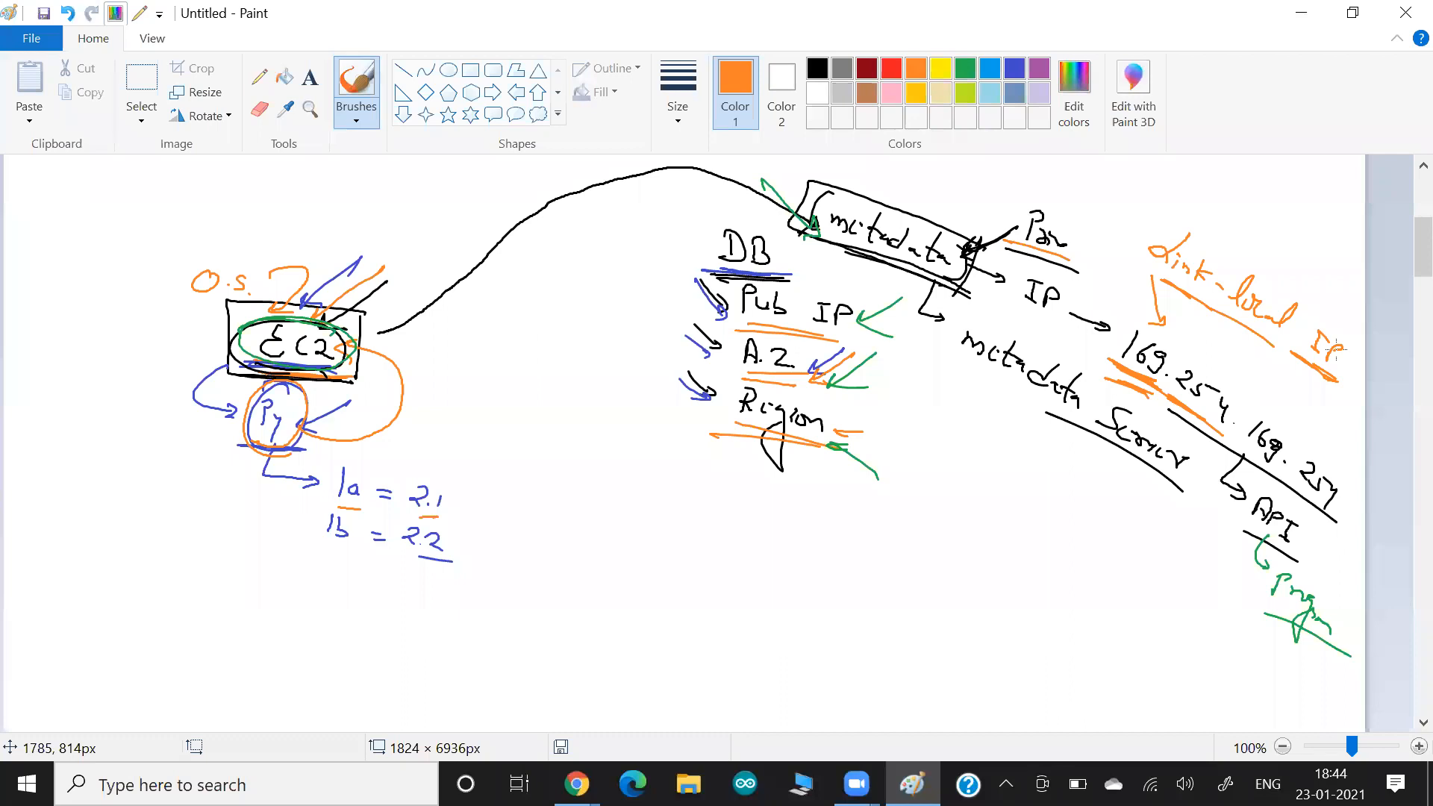
# Switch to Chrome and search Google for "link local ip address" in a new tab.
pyautogui.hotkey('alt', 'Tab')
pyautogui.hotkey('alt', 'Tab')
pyautogui.hotkey('alt', 'Tab')
pyautogui.hotkey('ctrl', 't')
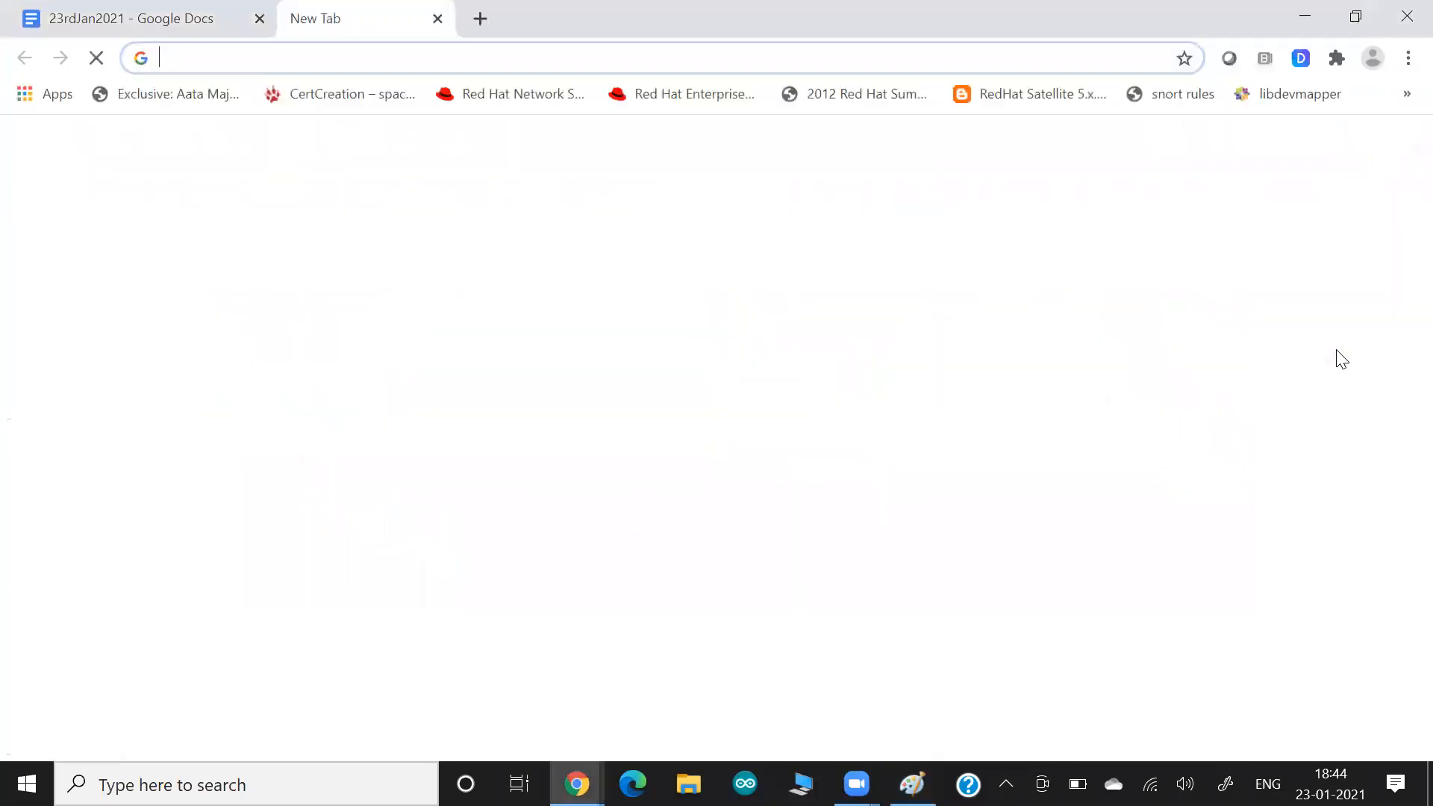
pyautogui.write('link ')
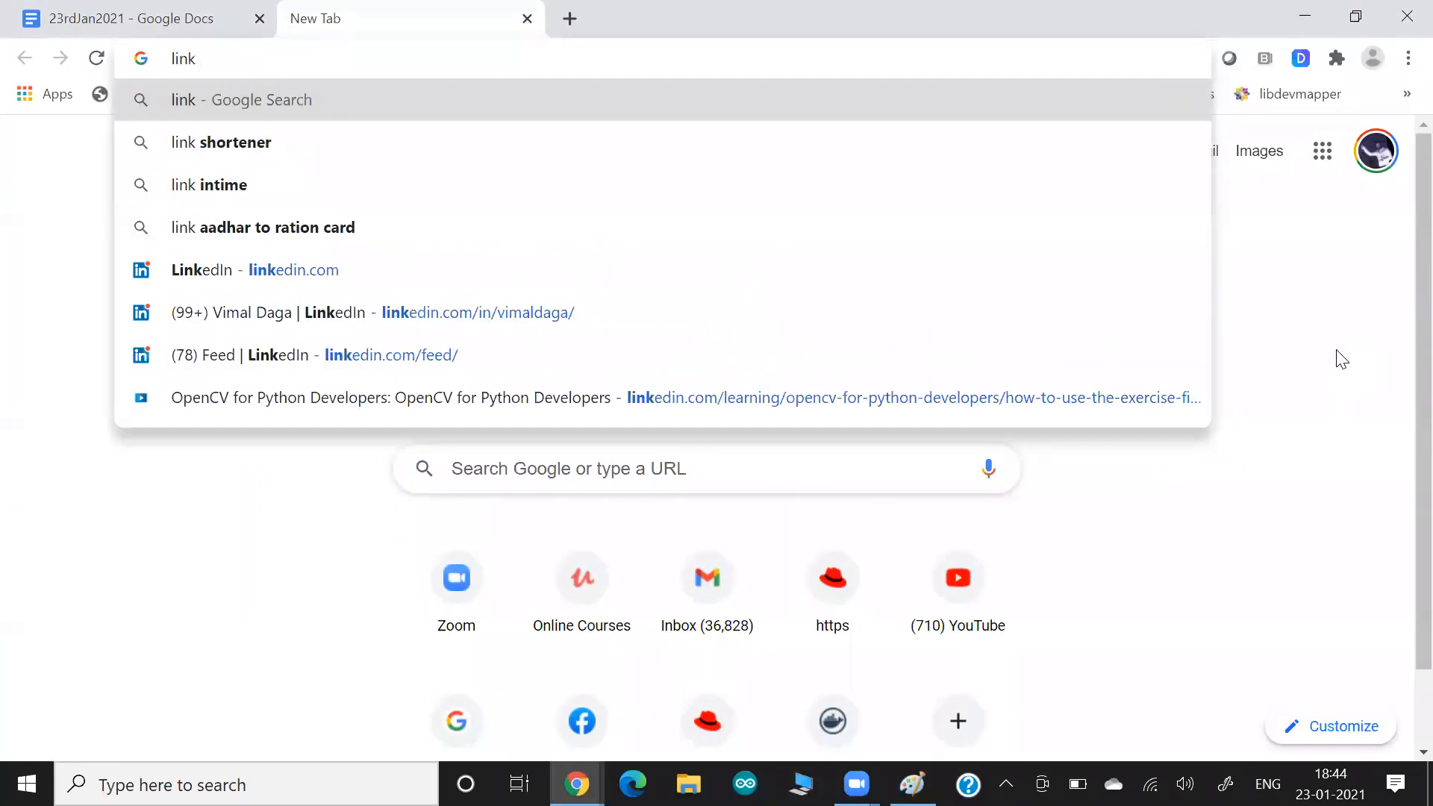
pyautogui.write('local')
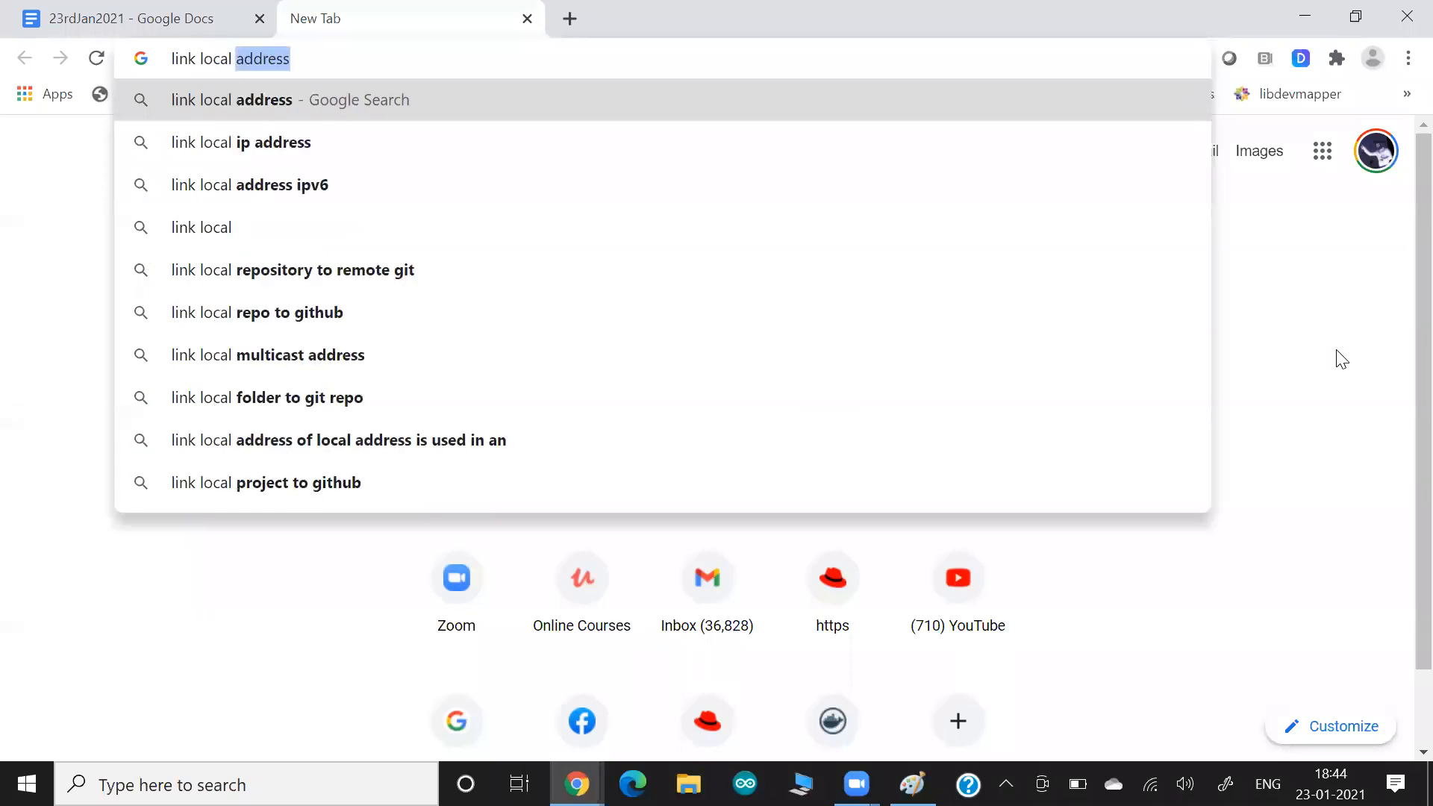
pyautogui.press('Down')
pyautogui.press('Return')
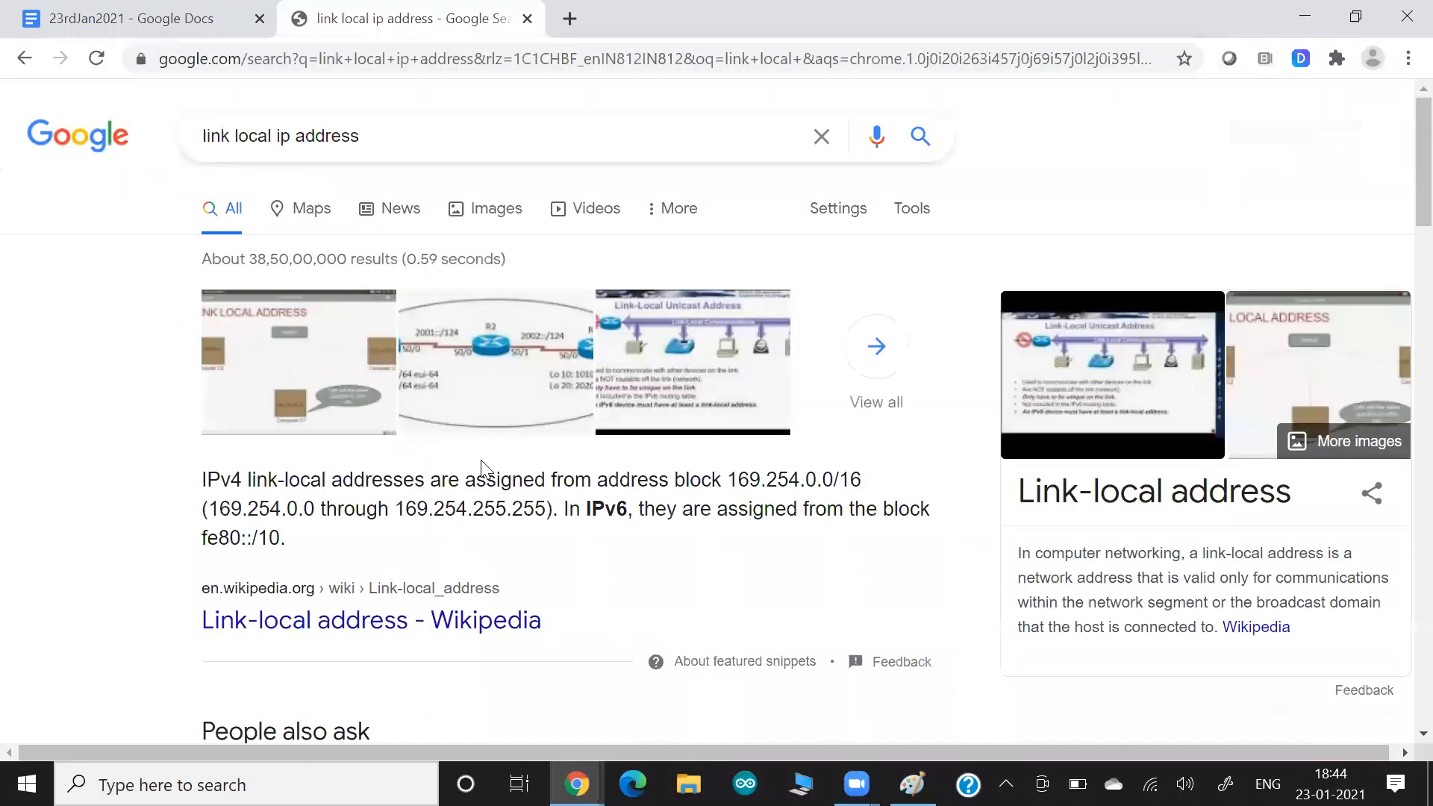
# Read the search results on the IPv4 link-local address block and the network segment definition, and return to the 23rdJan2021 document.
pyautogui.moveTo(218, 507); pyautogui.dragTo(368, 479)
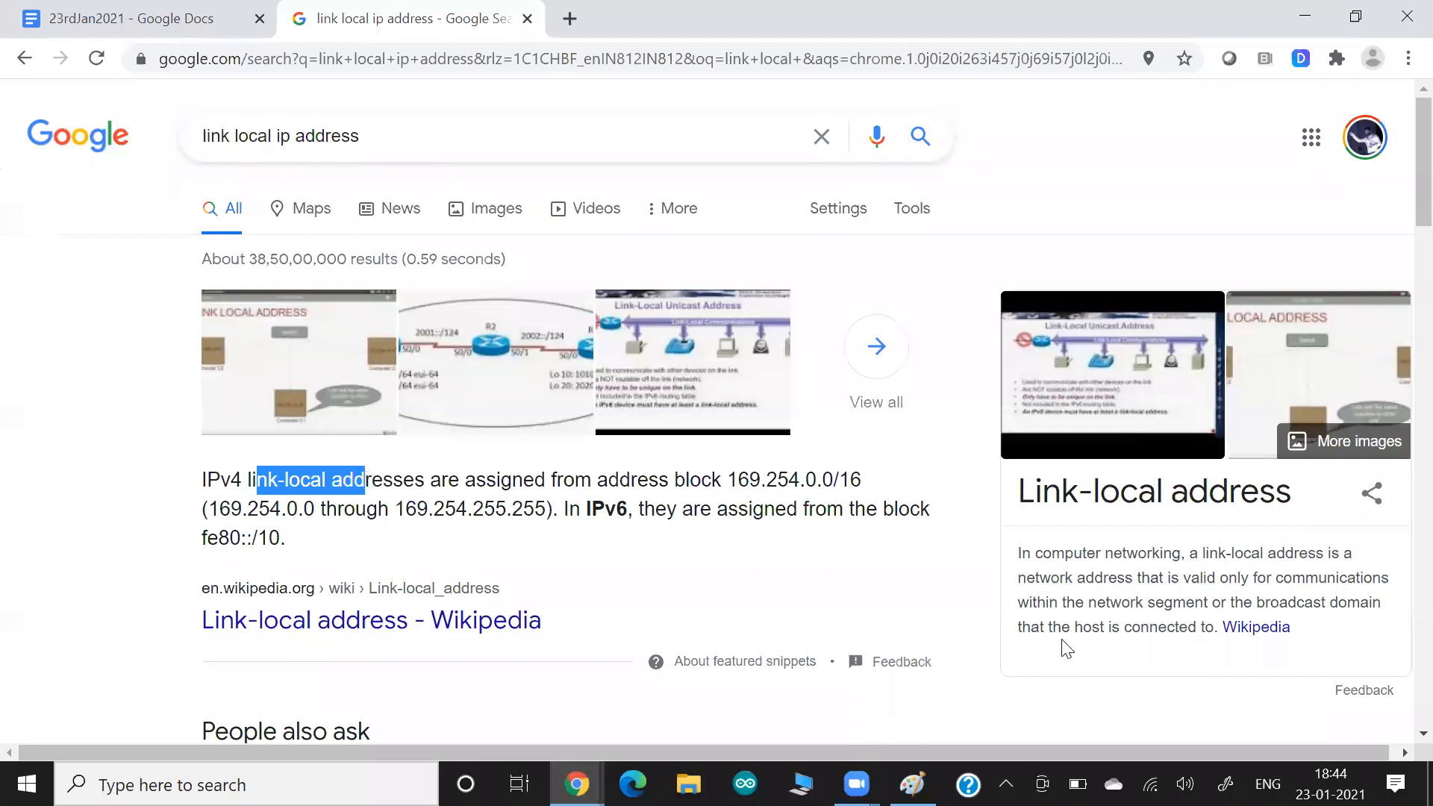
pyautogui.moveTo(1059, 602); pyautogui.dragTo(1214, 596)
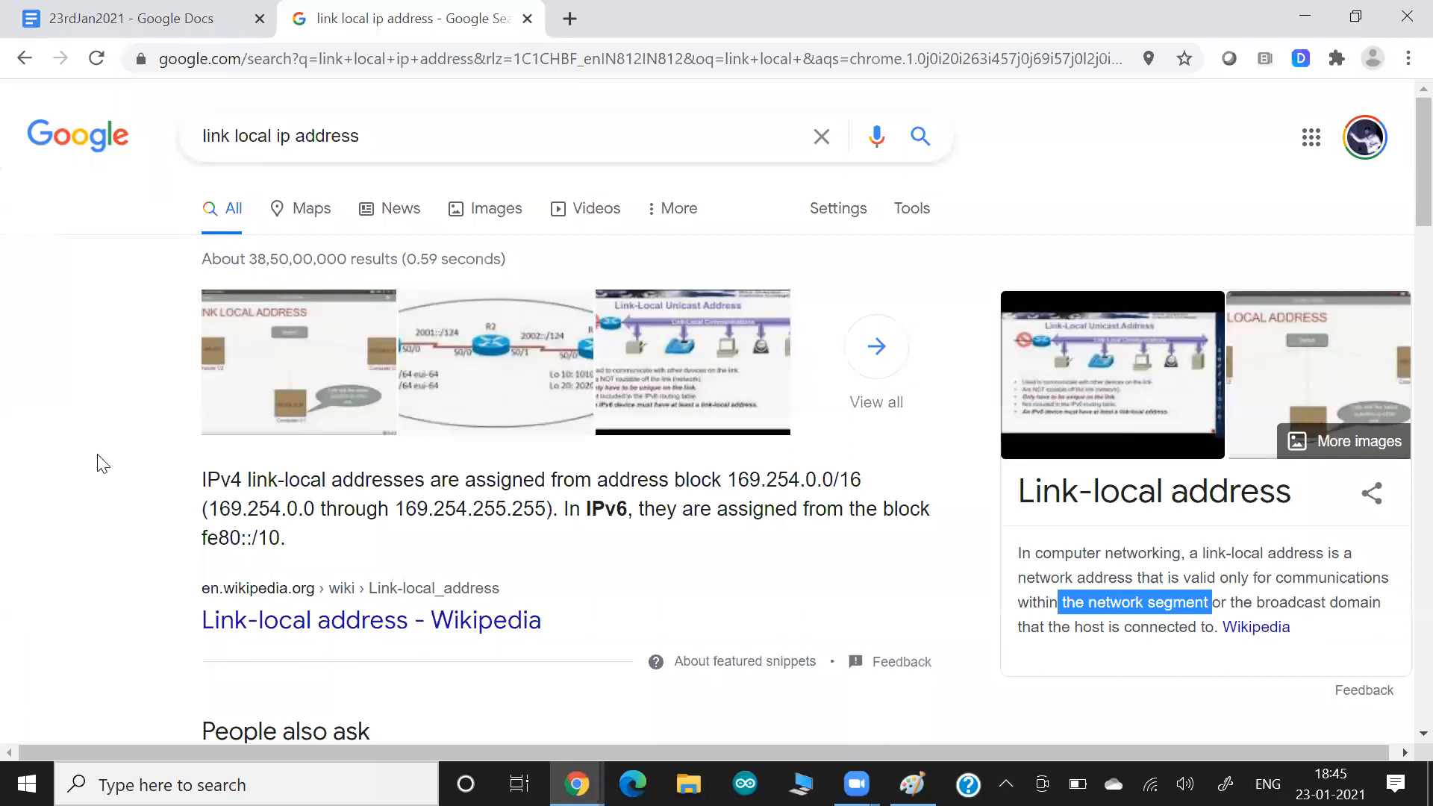
pyautogui.click(90, 550)
pyautogui.scroll(-6, 90, 550)
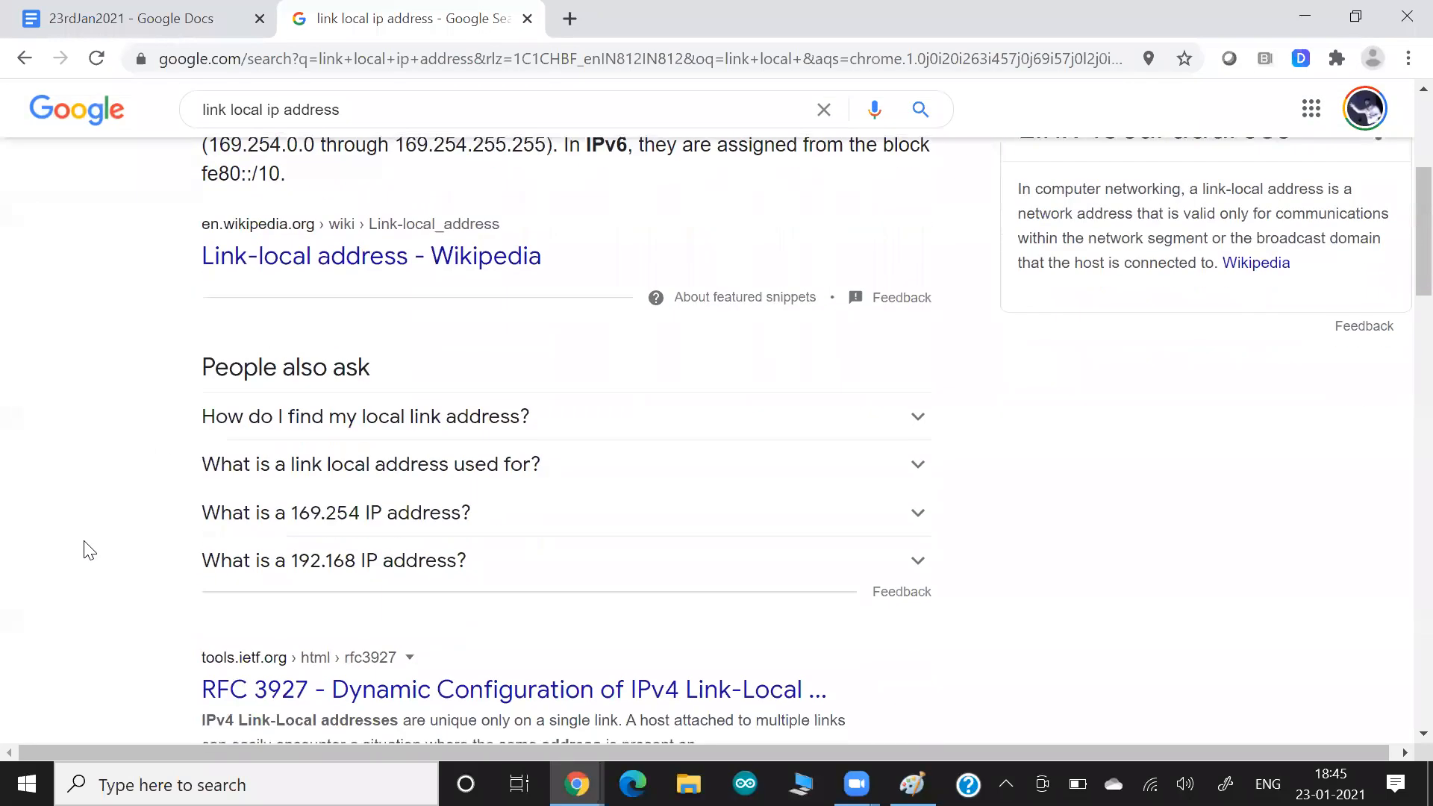
pyautogui.scroll(-1, 90, 550)
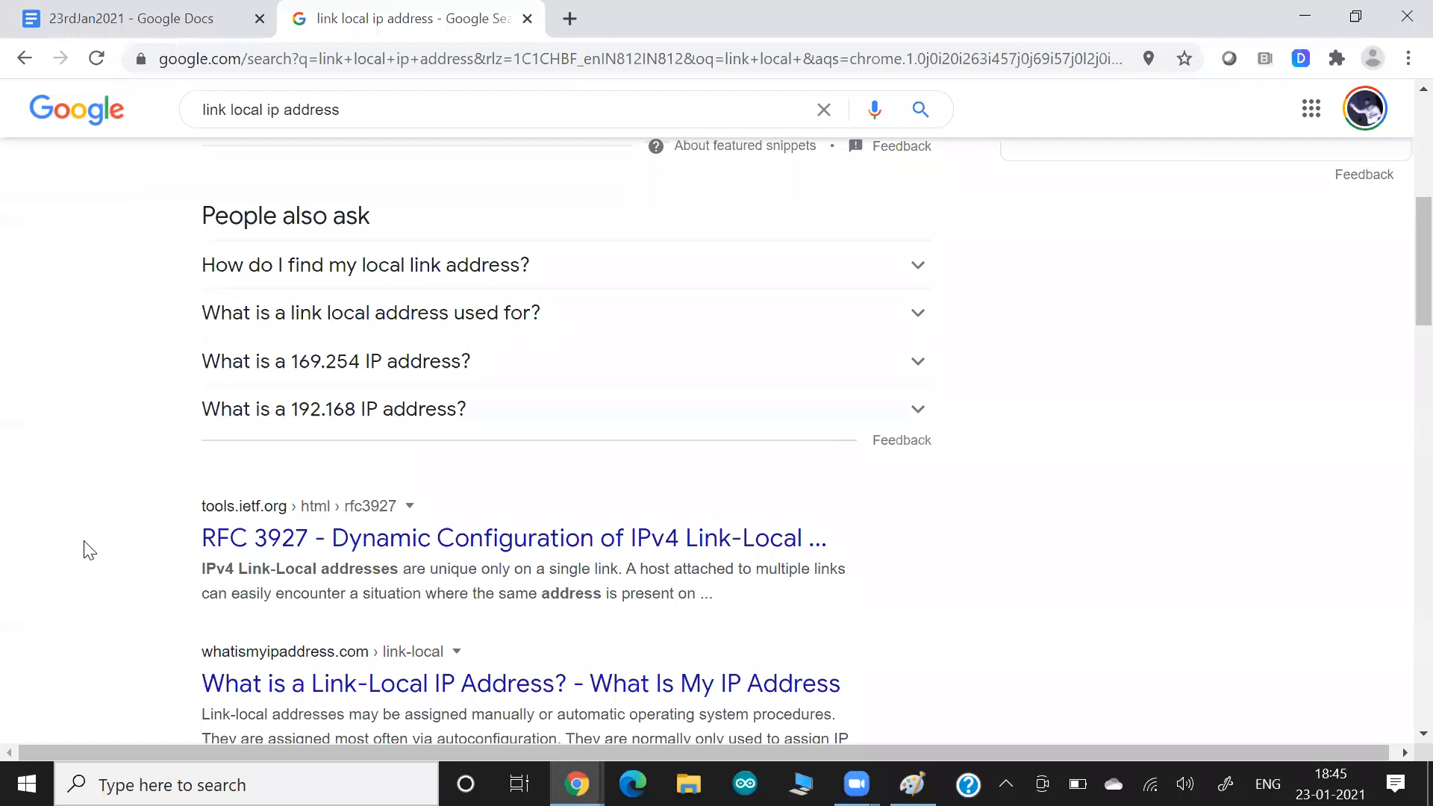
pyautogui.scroll(5, 89, 550)
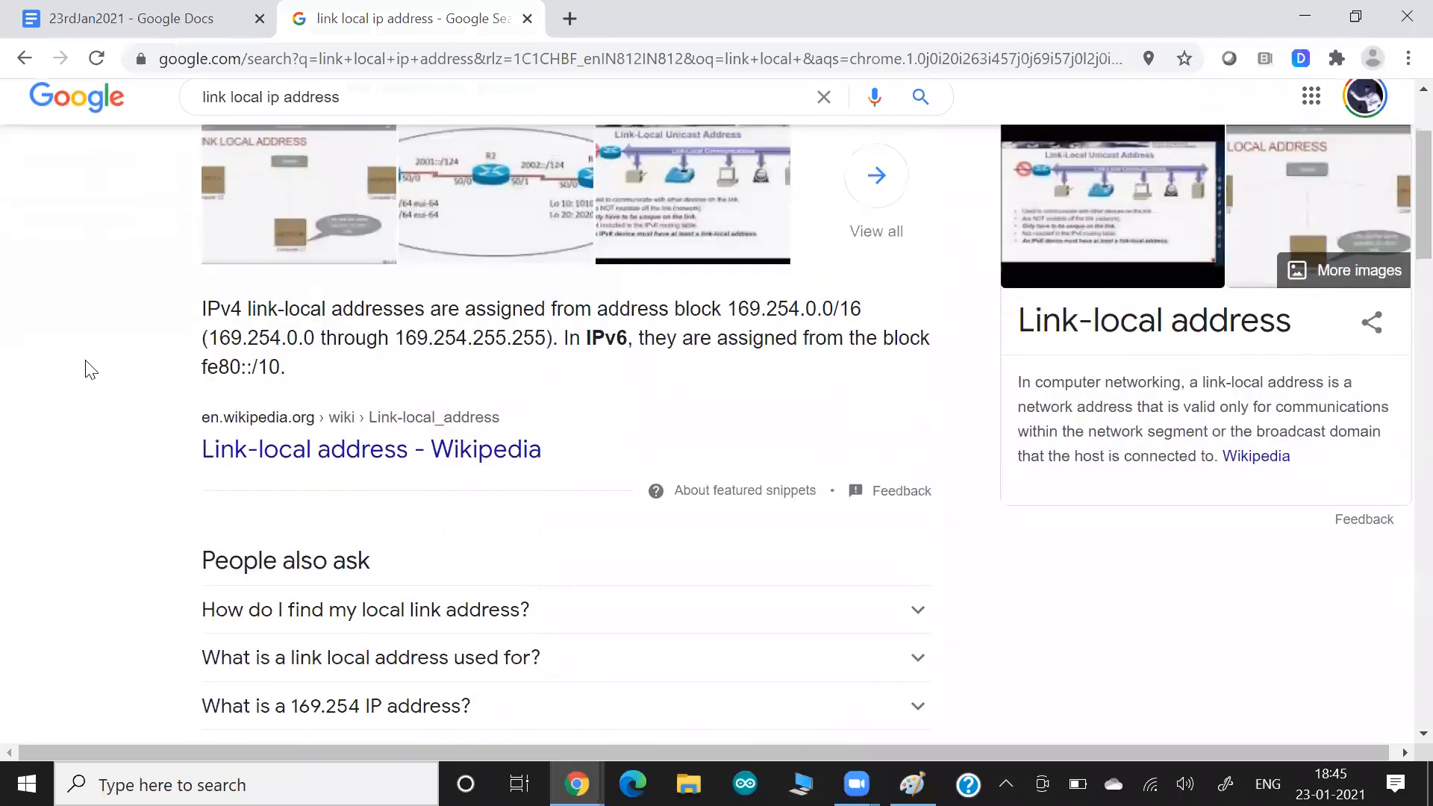
pyautogui.click(154, 15)
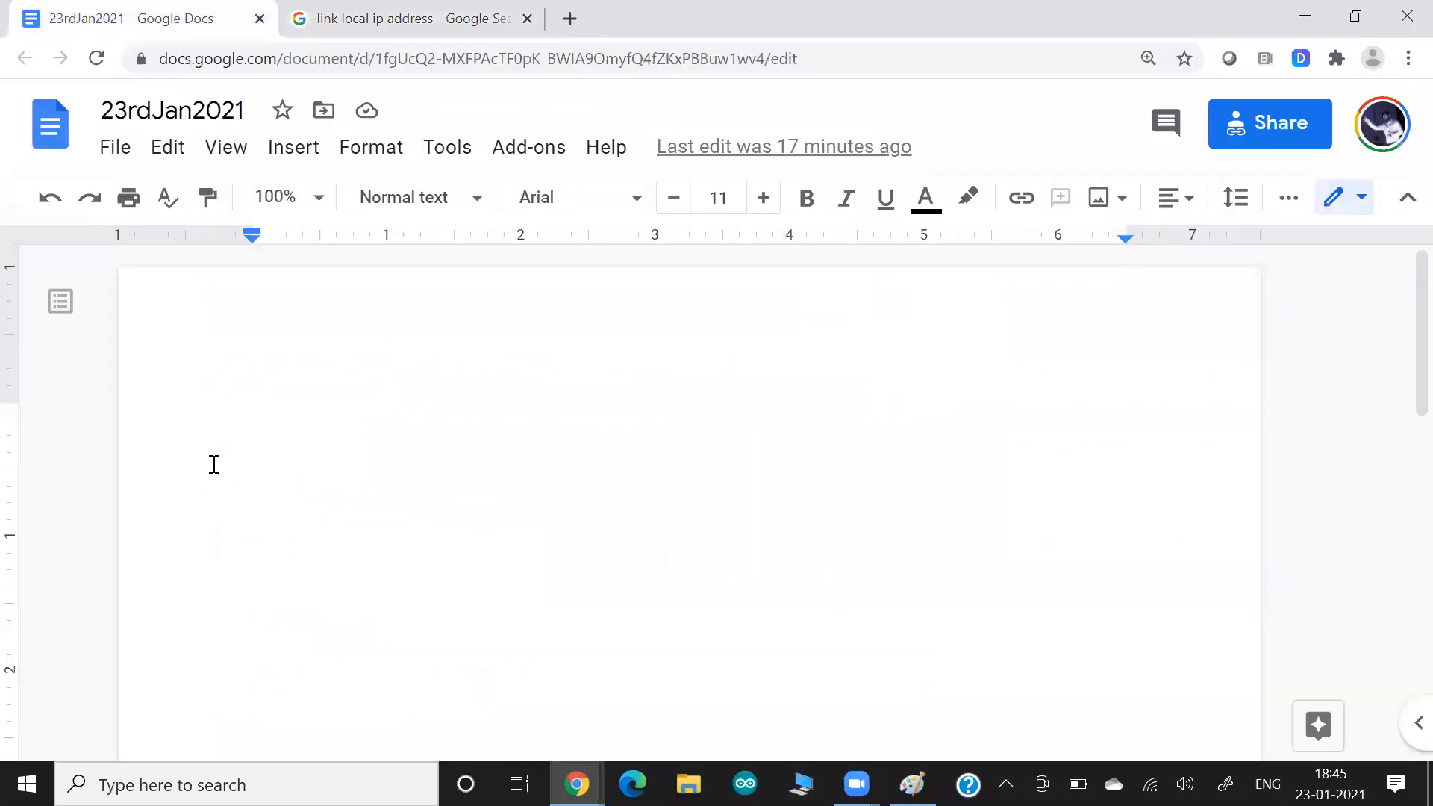
# In Paint, circle the 169.254.169.254 address in orange, and mark EC2, the metadata box and the three DB entries with dark red strokes.
pyautogui.hotkey('alt', 'Tab')
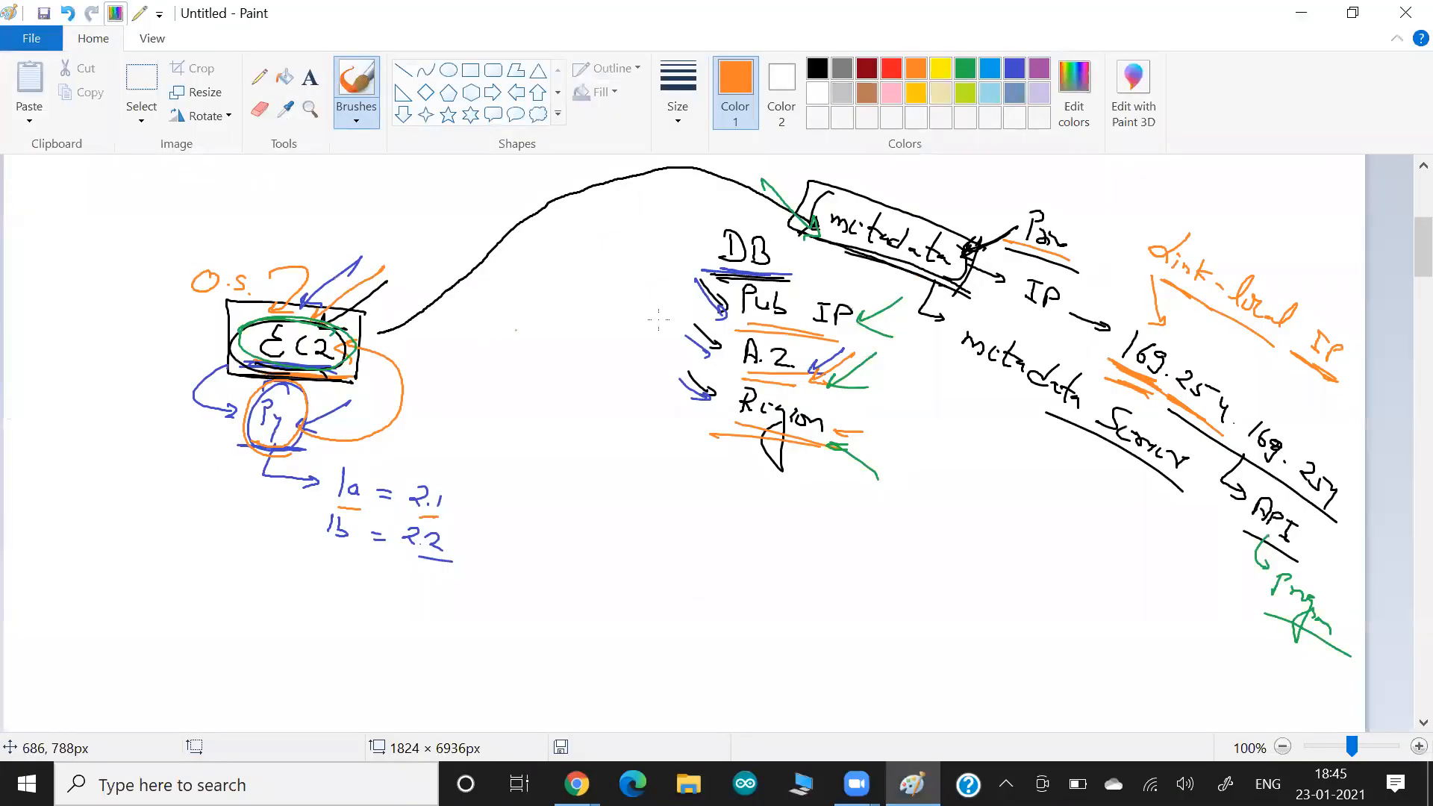
pyautogui.moveTo(872, 269)
pyautogui.mouseDown()
pyautogui.moveTo(1183, 407)
pyautogui.moveTo(1336, 512)
pyautogui.moveTo(1246, 359)
pyautogui.moveTo(1099, 326)
pyautogui.moveTo(1112, 377)
pyautogui.mouseUp()
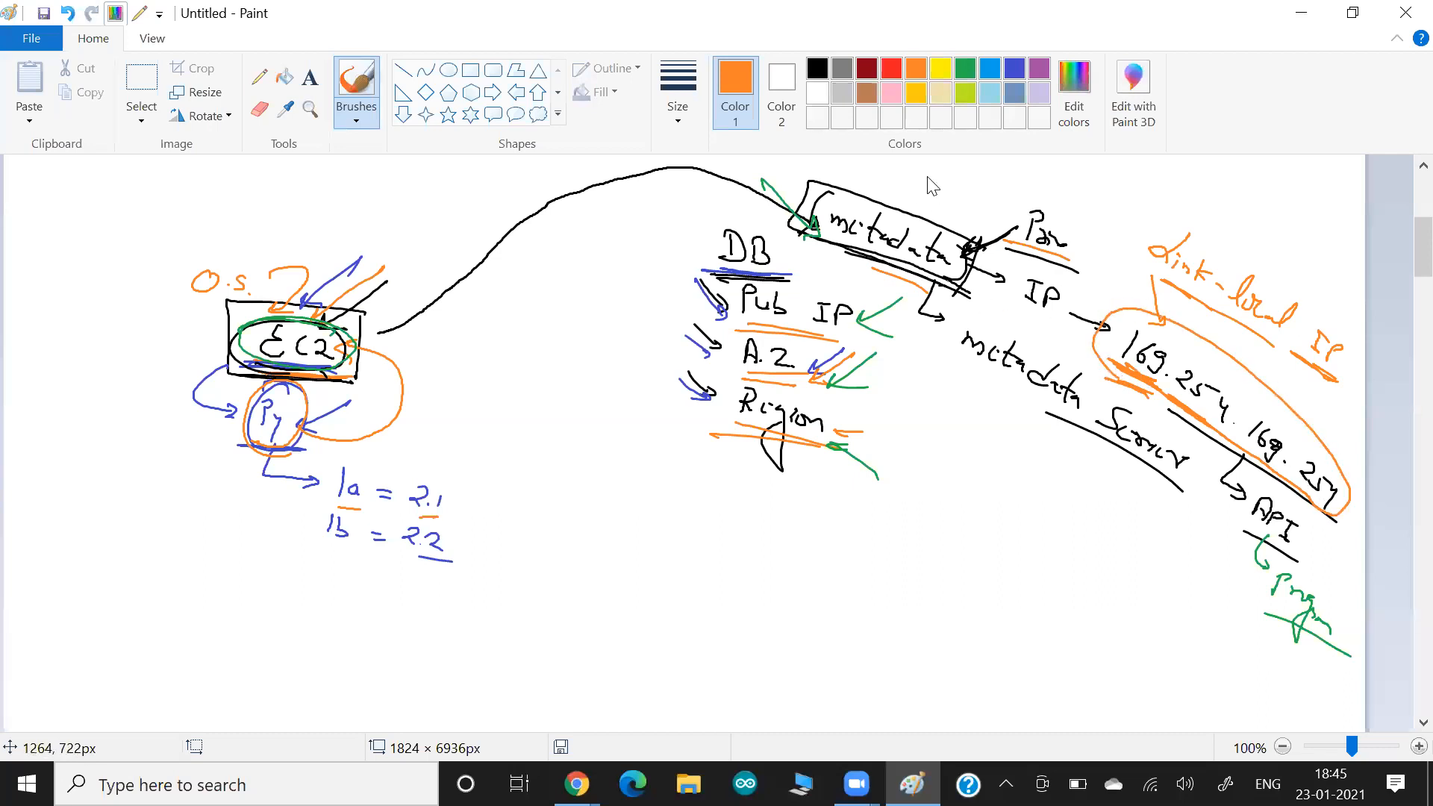
pyautogui.click(867, 68)
pyautogui.moveTo(389, 228); pyautogui.dragTo(312, 307)
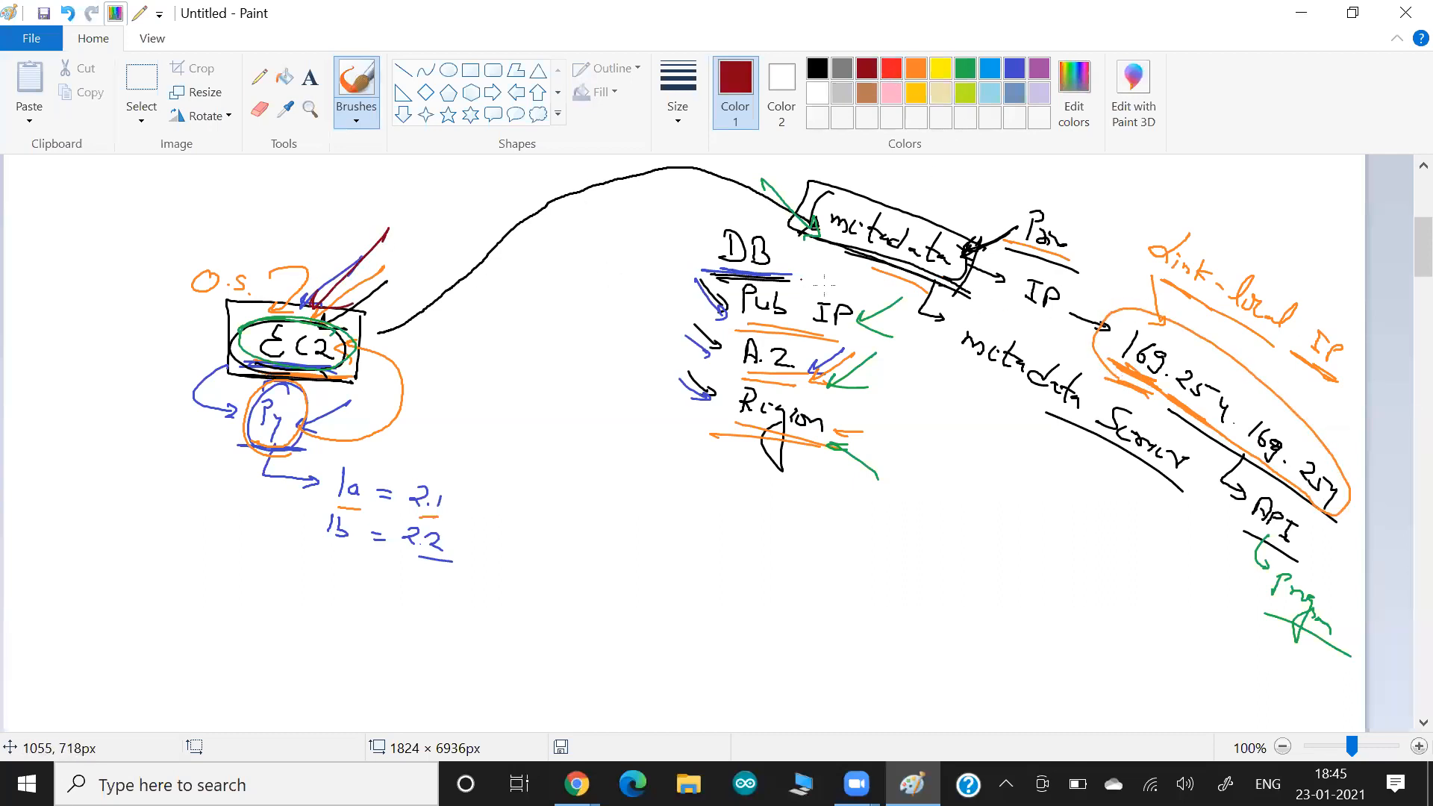
pyautogui.moveTo(947, 303); pyautogui.dragTo(782, 247)
pyautogui.moveTo(839, 338); pyautogui.dragTo(766, 325)
pyautogui.moveTo(834, 395); pyautogui.dragTo(769, 381)
pyautogui.moveTo(812, 455); pyautogui.dragTo(745, 441)
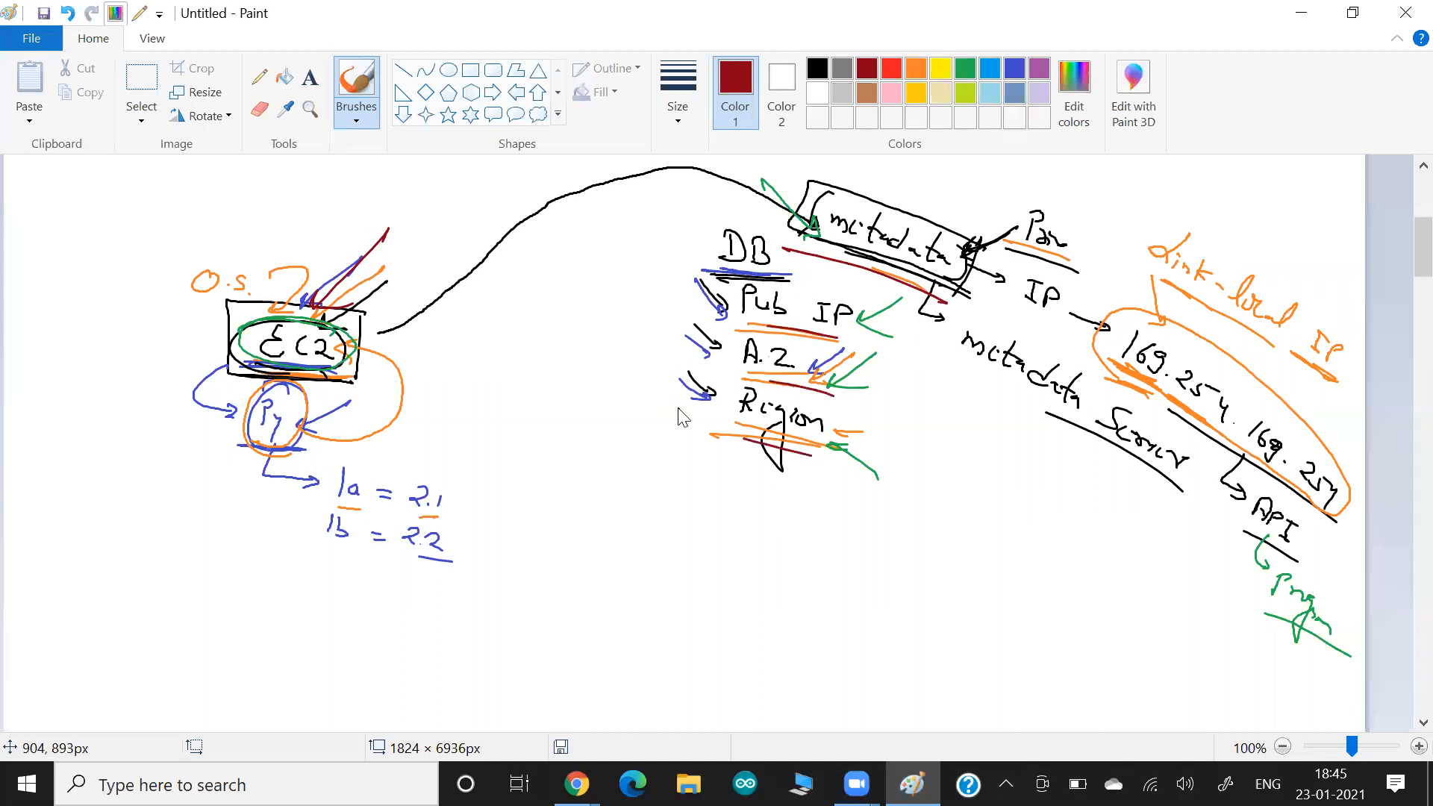
pyautogui.hotkey('alt', 'Tab')
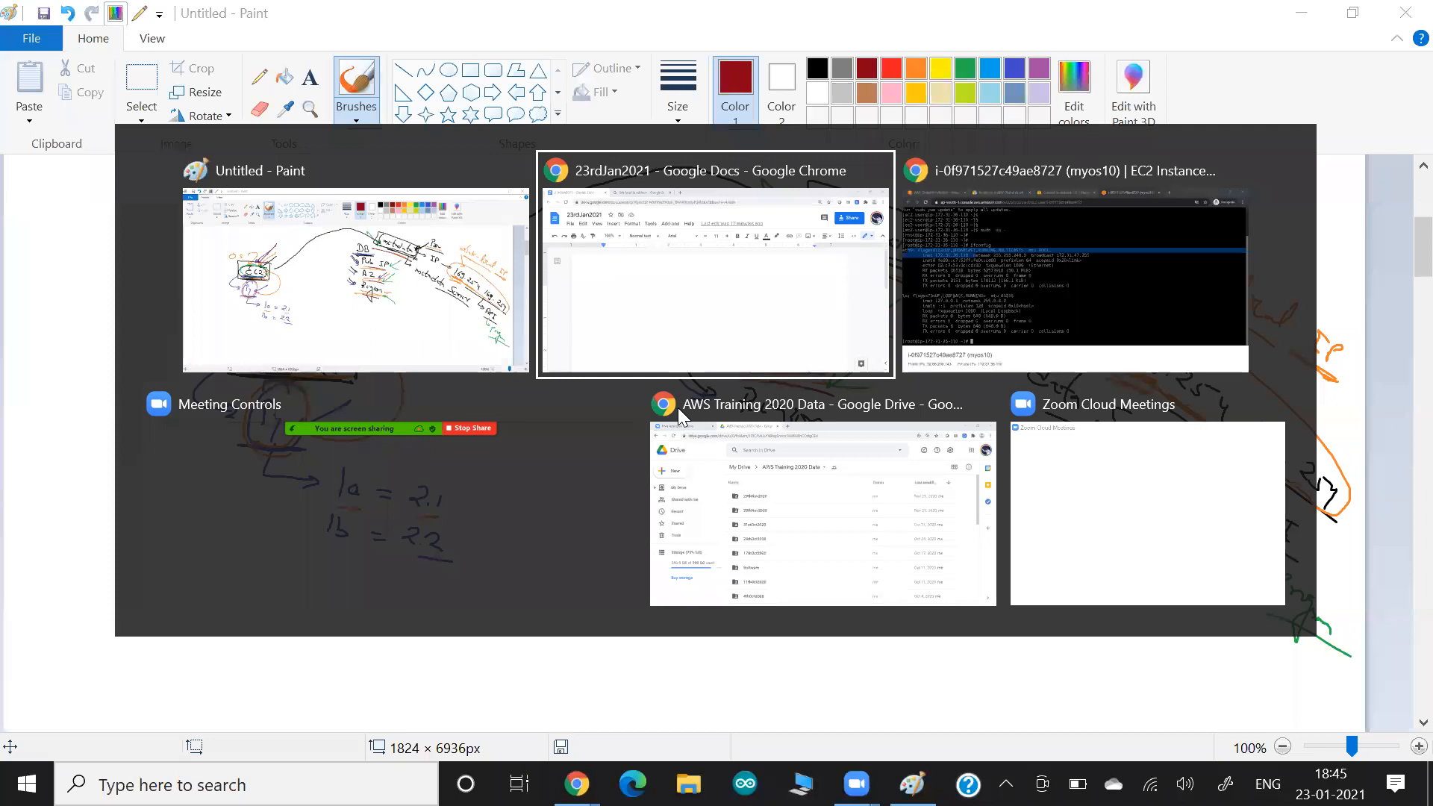
pyautogui.hotkey('alt', 'Tab')
pyautogui.press('Return')
pyautogui.press('Return')
pyautogui.press('Return')
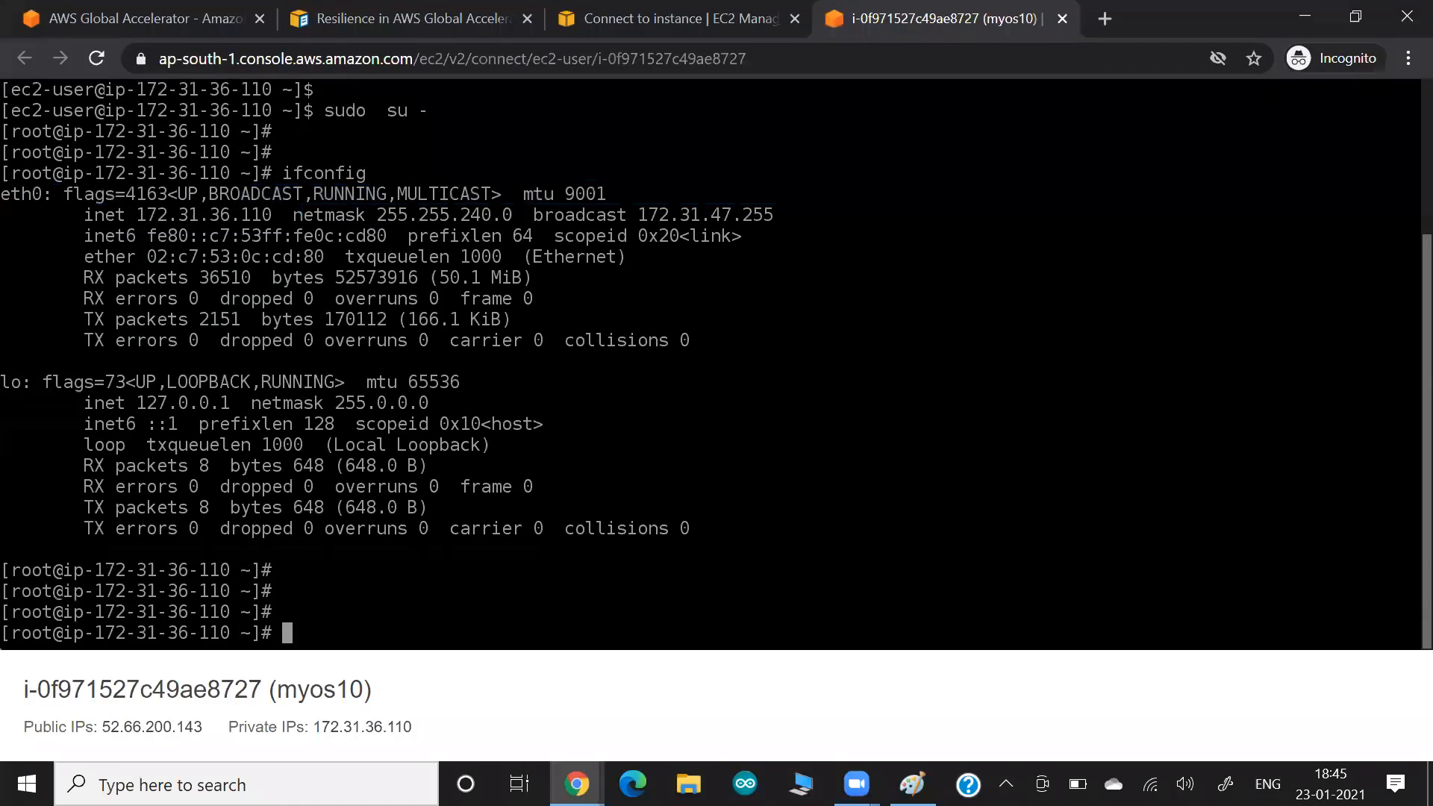
pyautogui.write('192.')
pyautogui.press('BackSpace')
pyautogui.press('BackSpace')
pyautogui.press('BackSpace')
pyautogui.press('BackSpace')
pyautogui.write('169.254.169.254')
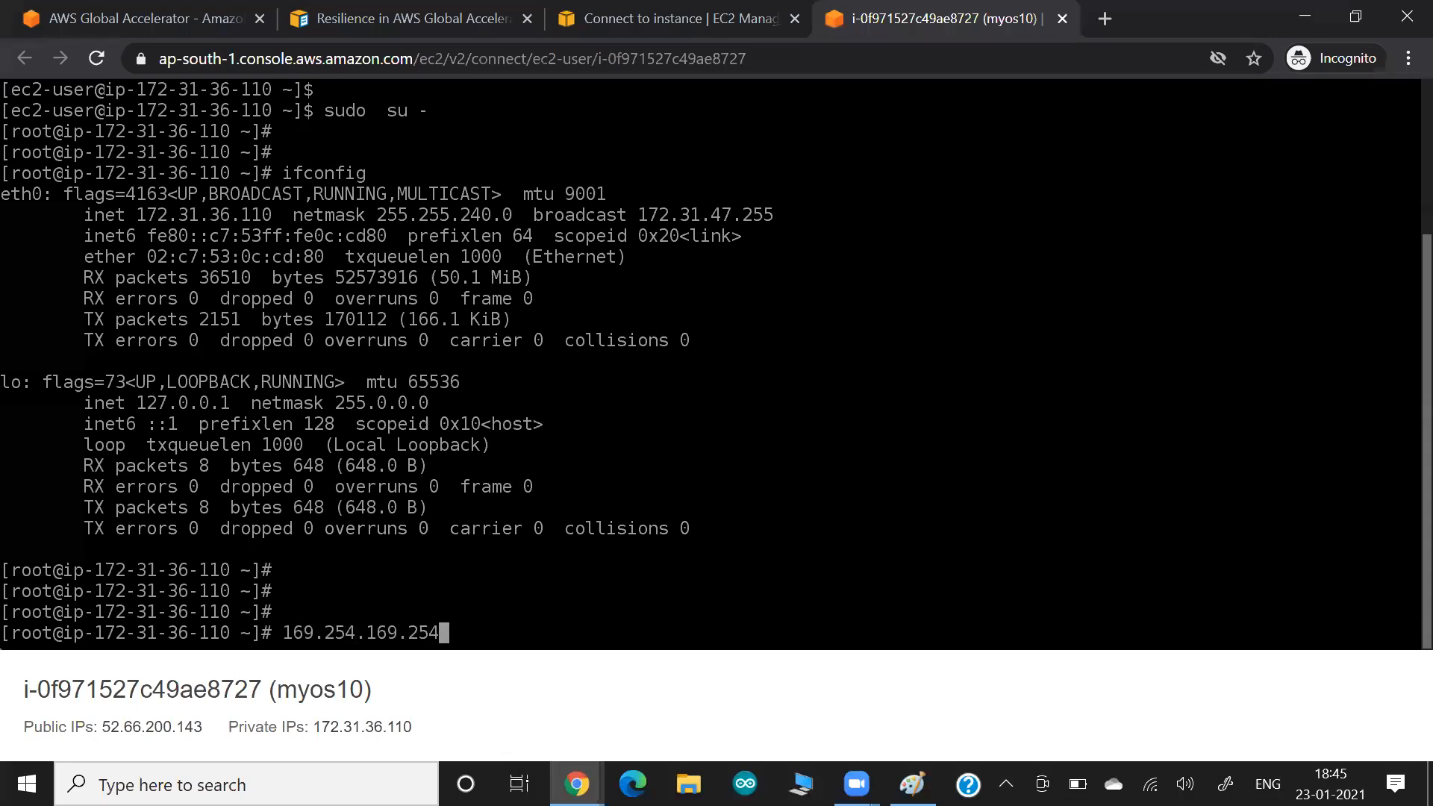
pyautogui.press('Home')
pyautogui.write('http://')
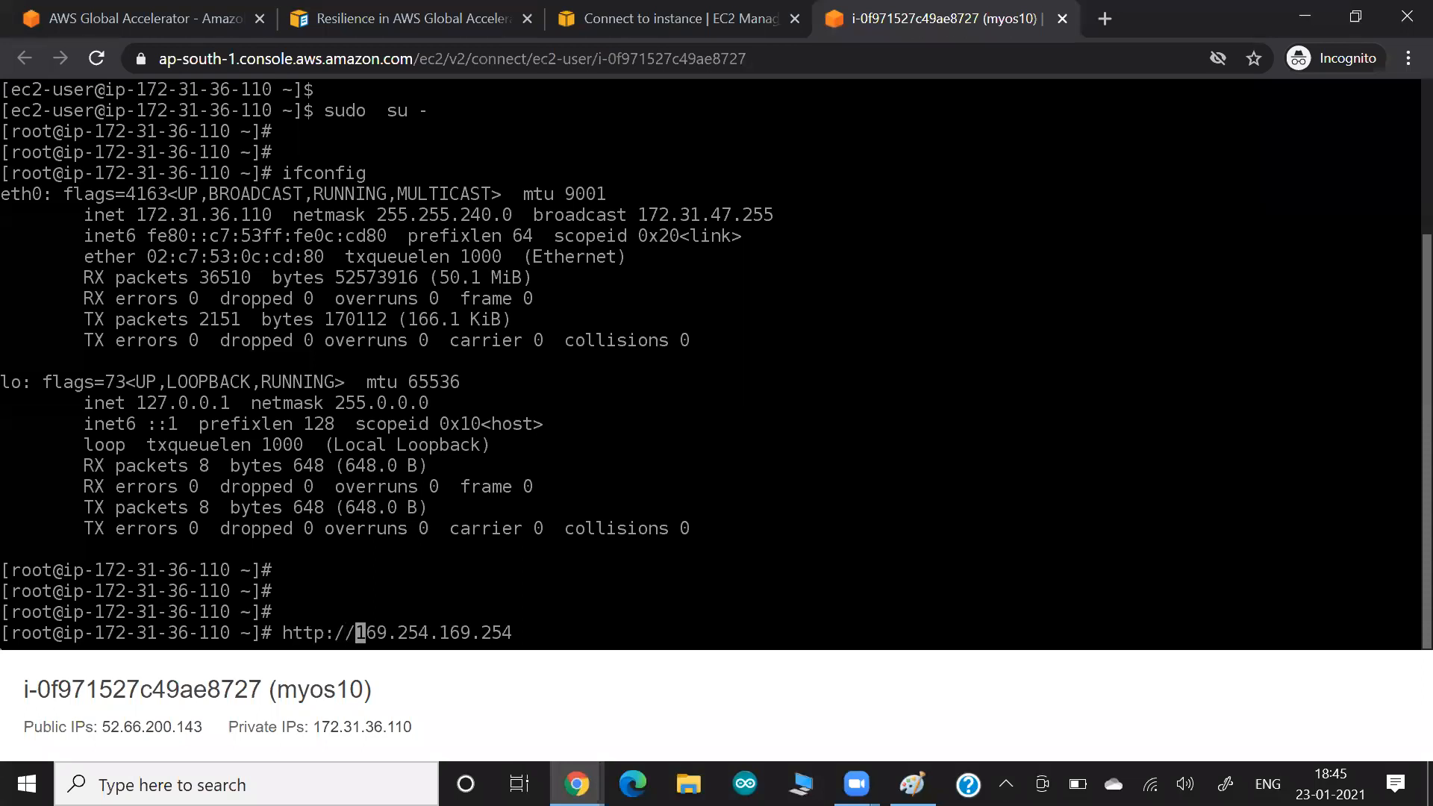
pyautogui.press('Home')
pyautogui.write('curl')
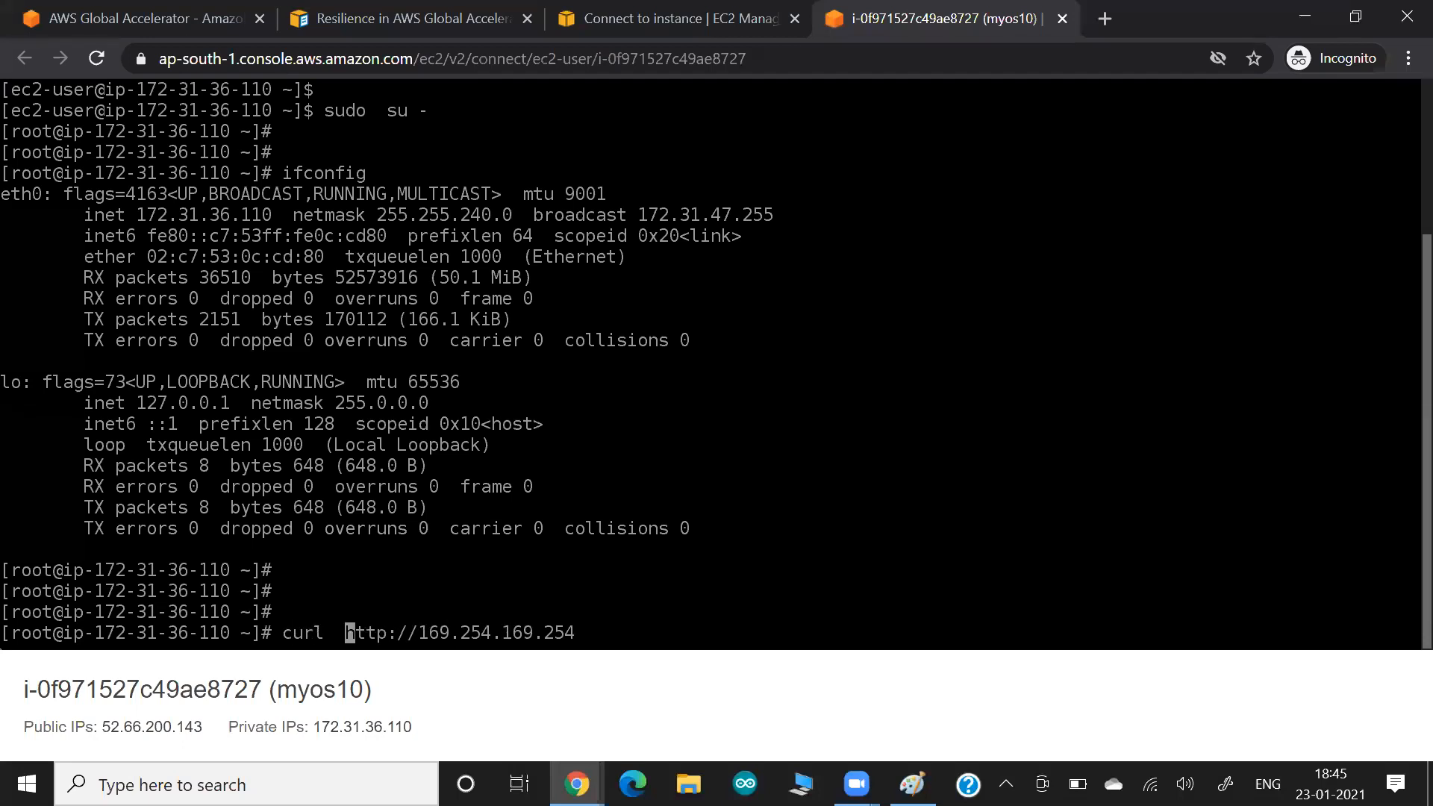
pyautogui.press('Return')
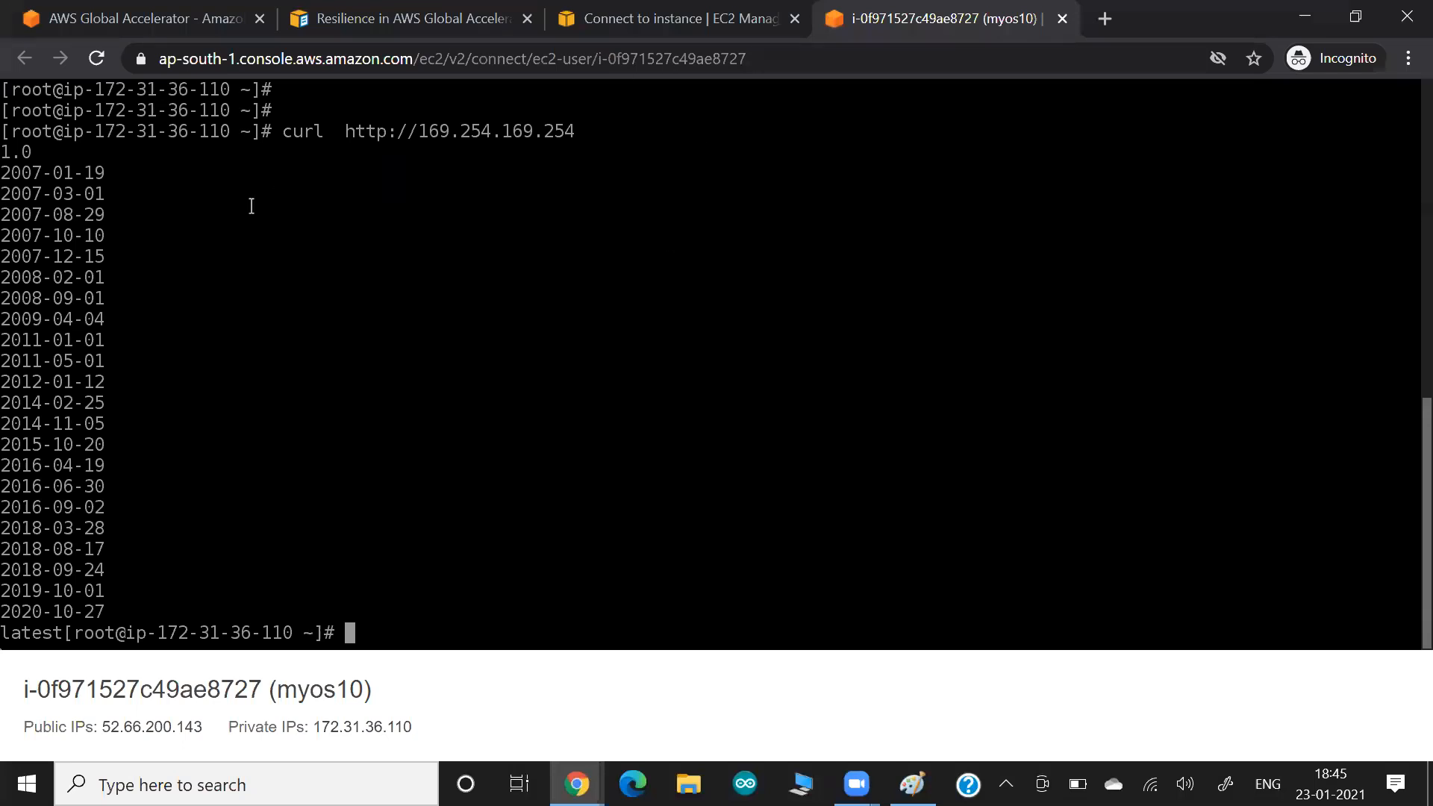
# Examine the dated versions in the curl output from oldest to newest, and glance back at the Paint sketch.
pyautogui.moveTo(23, 151); pyautogui.dragTo(110, 340)
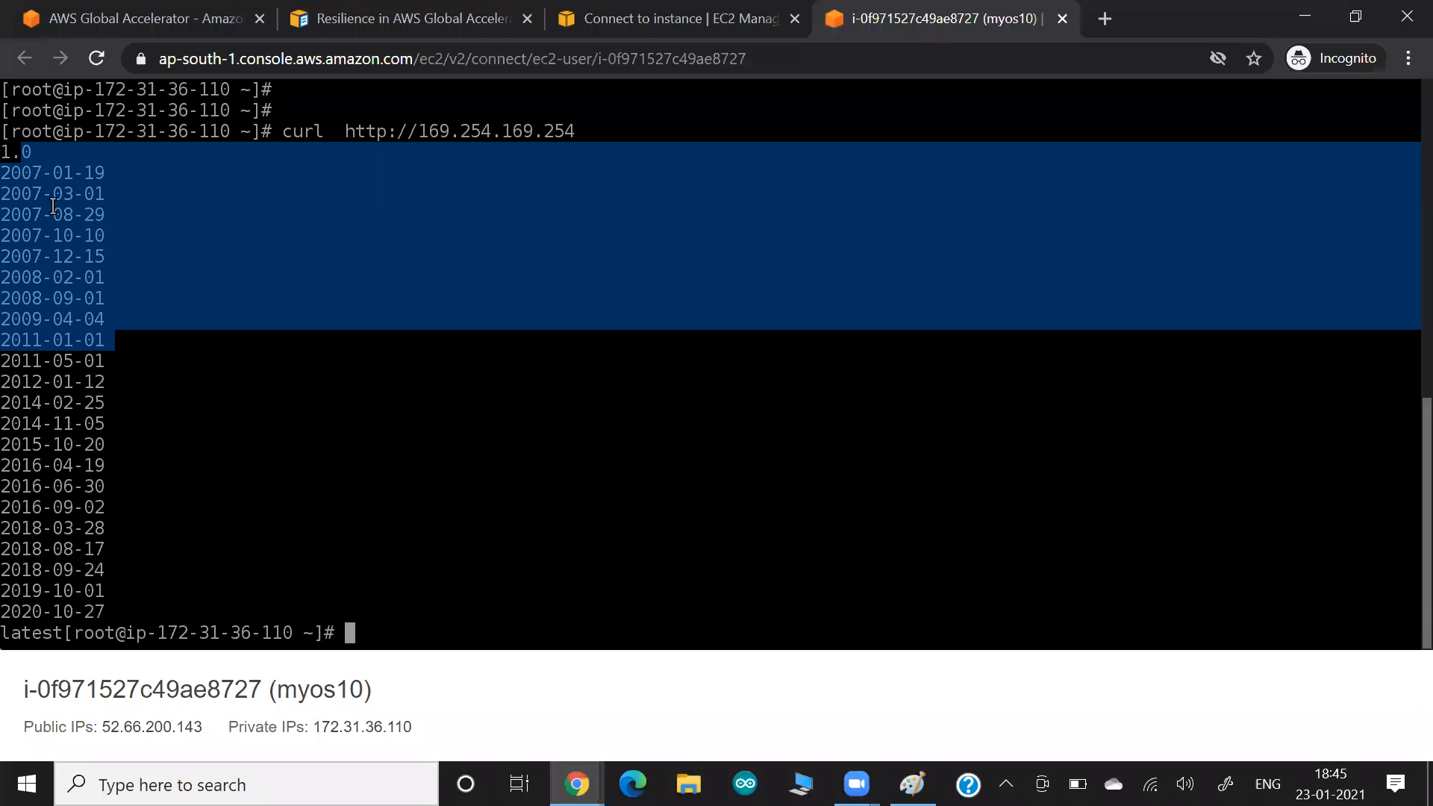
pyautogui.moveTo(35, 173); pyautogui.dragTo(112, 193)
pyautogui.moveTo(37, 340); pyautogui.dragTo(120, 361)
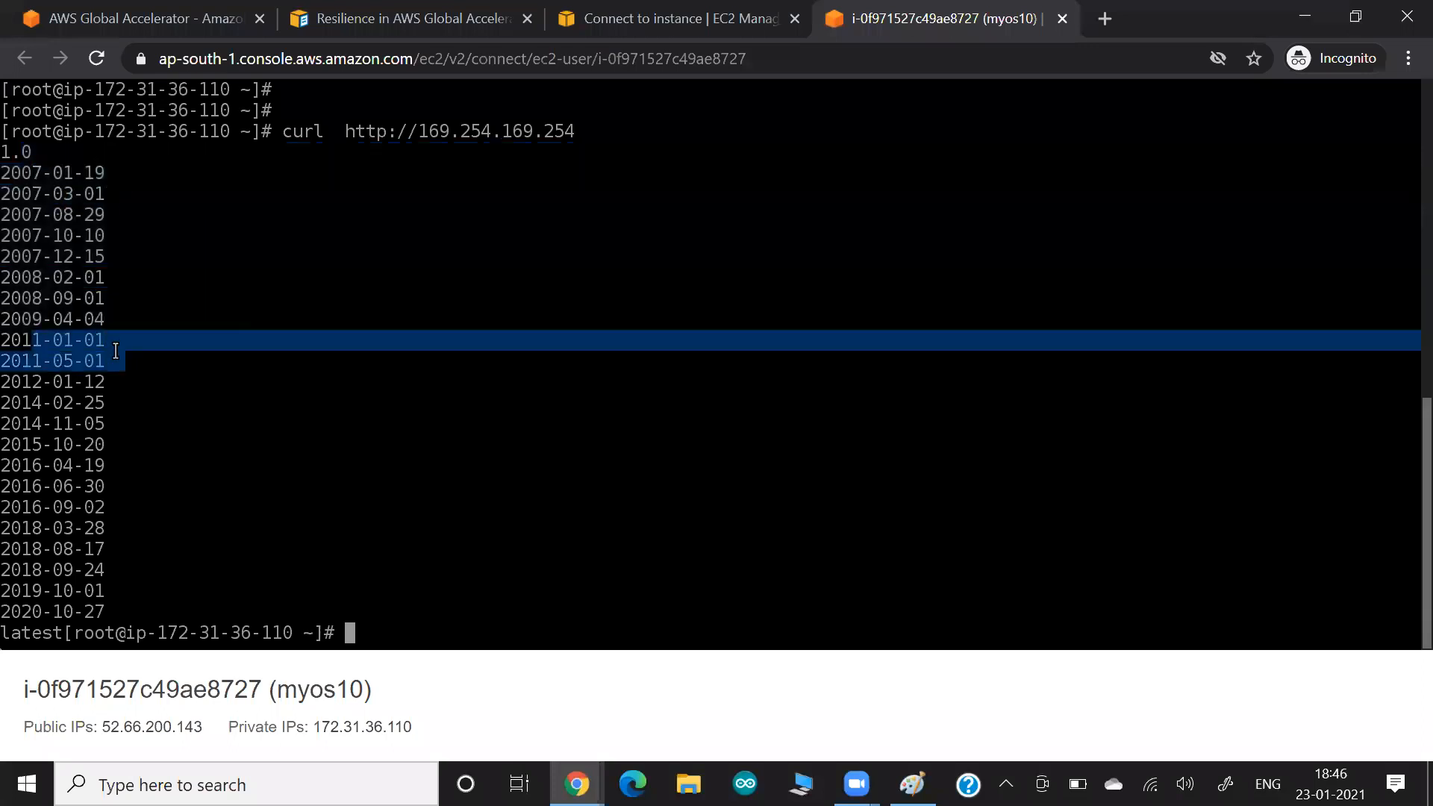
pyautogui.moveTo(18, 444); pyautogui.dragTo(112, 448)
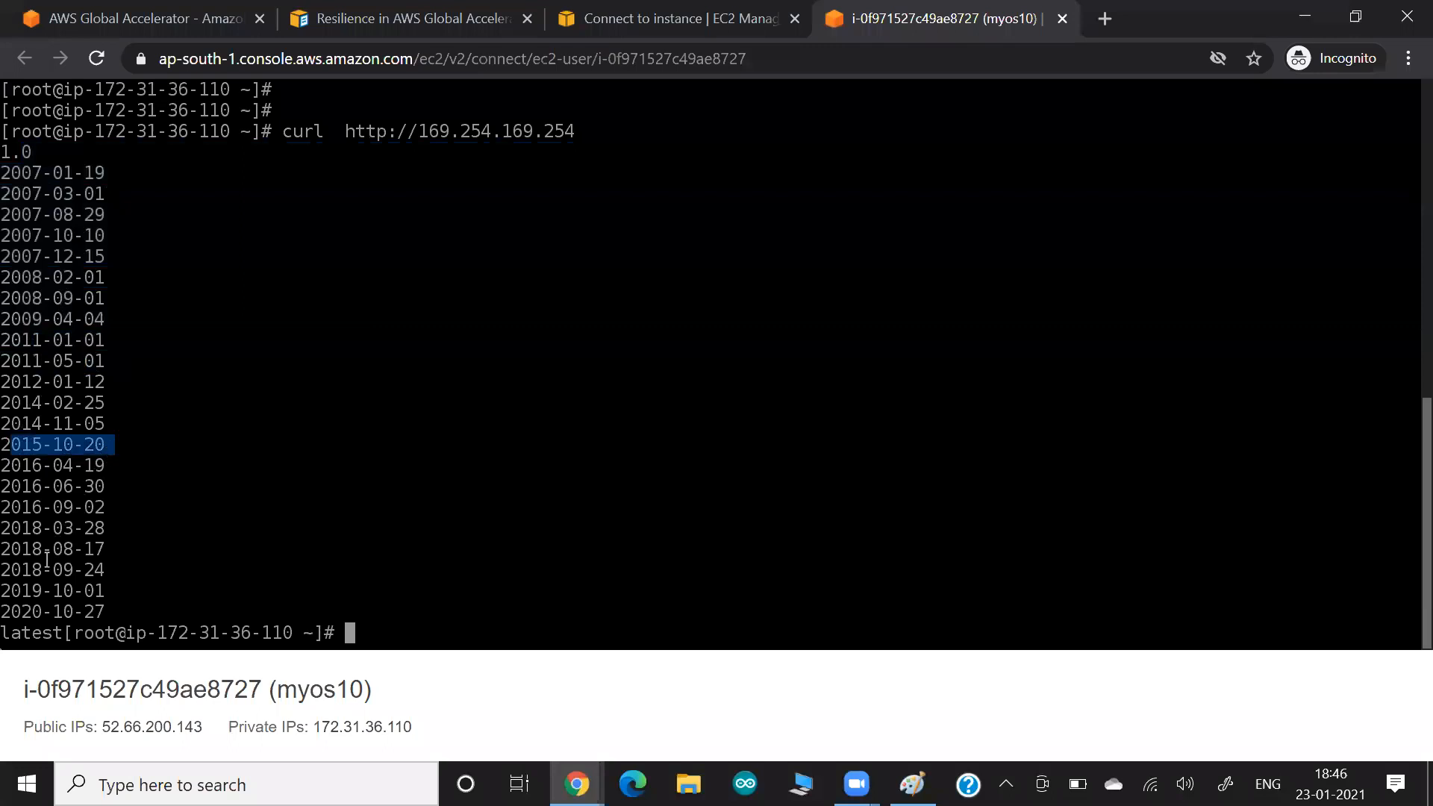
pyautogui.moveTo(23, 592); pyautogui.dragTo(126, 566)
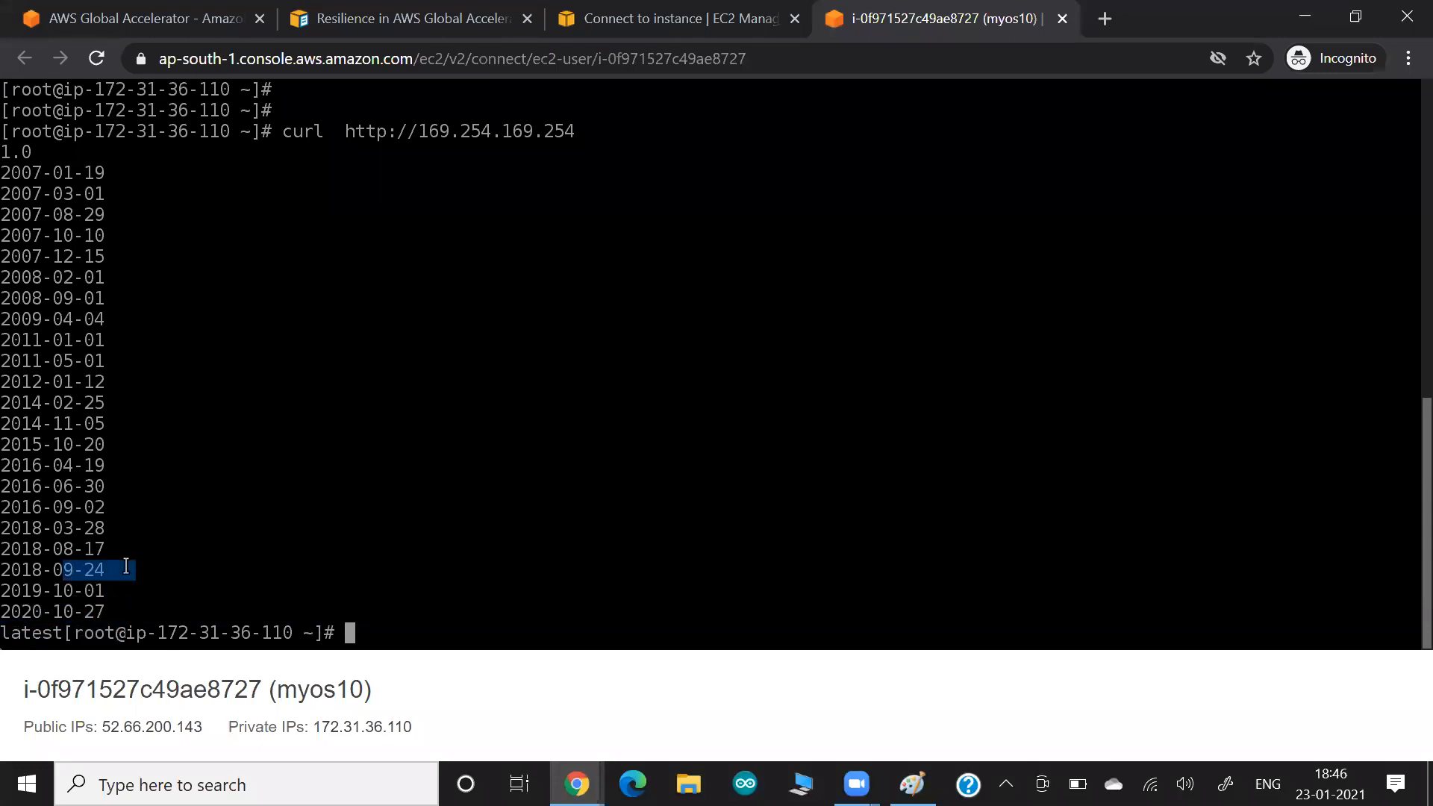
pyautogui.hotkey('alt', 'Tab')
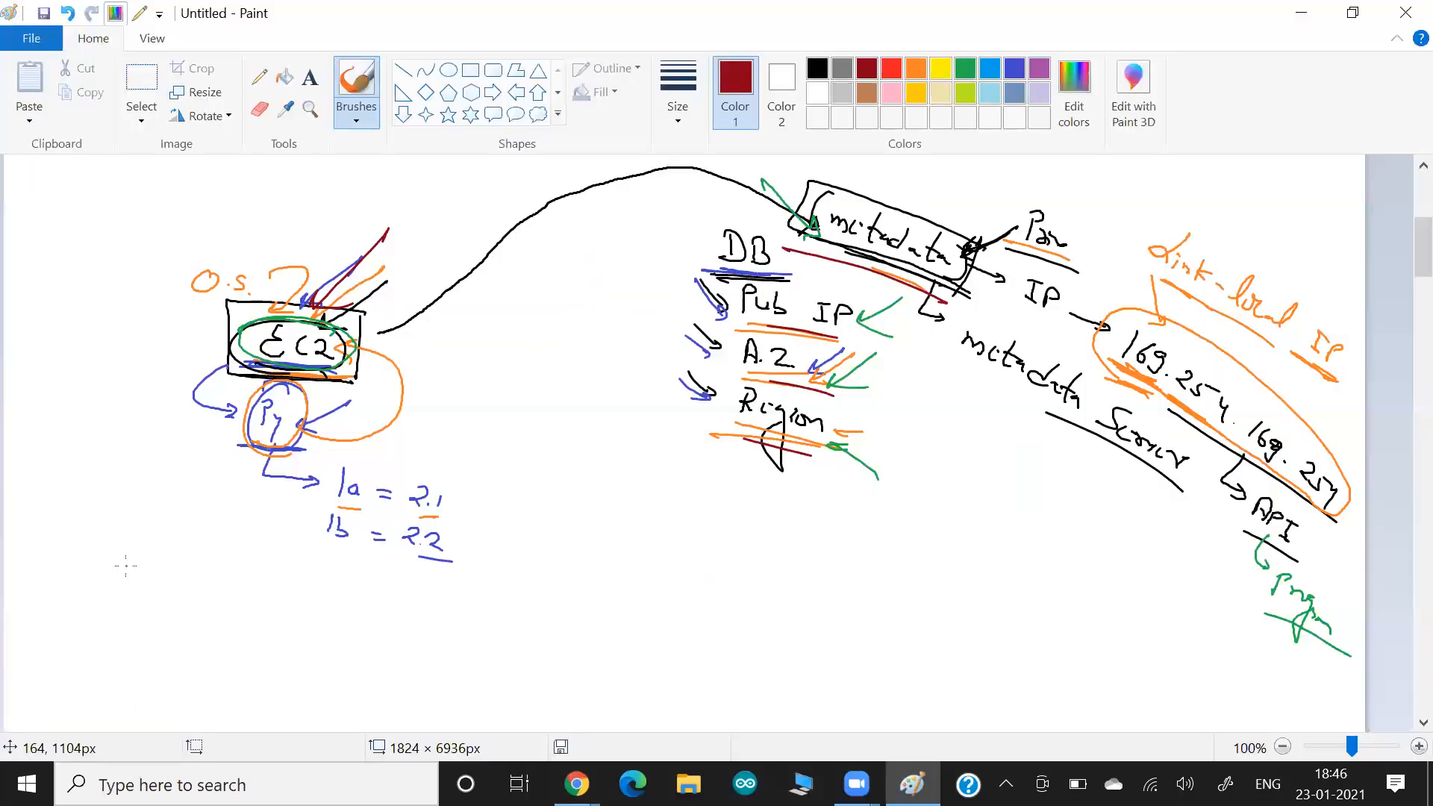
pyautogui.hotkey('alt', 'Tab')
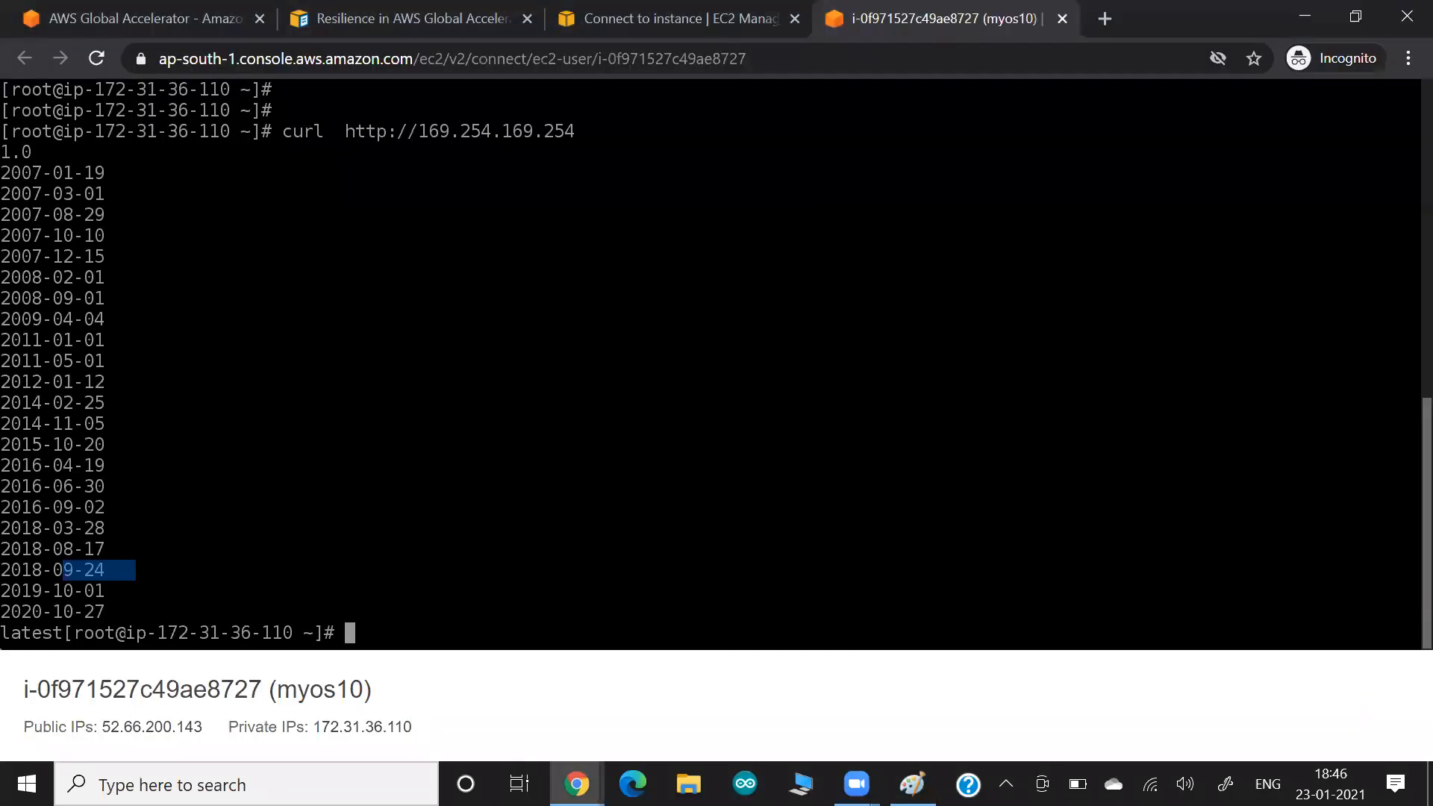
pyautogui.press('Up')
pyautogui.write('/')
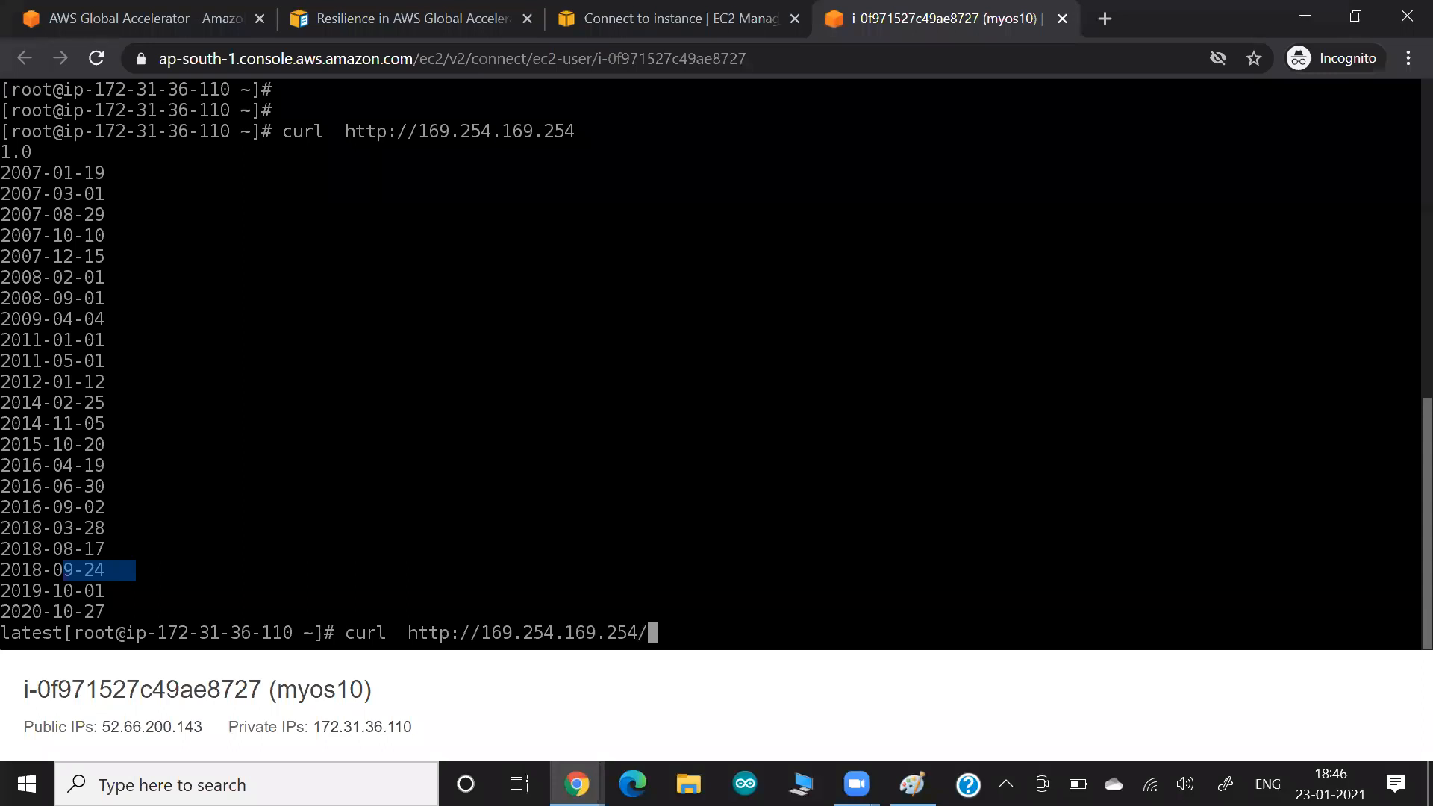
pyautogui.write('latest')
pyautogui.moveTo(4, 150); pyautogui.dragTo(112, 322)
pyautogui.moveTo(69, 633); pyautogui.dragTo(2, 633)
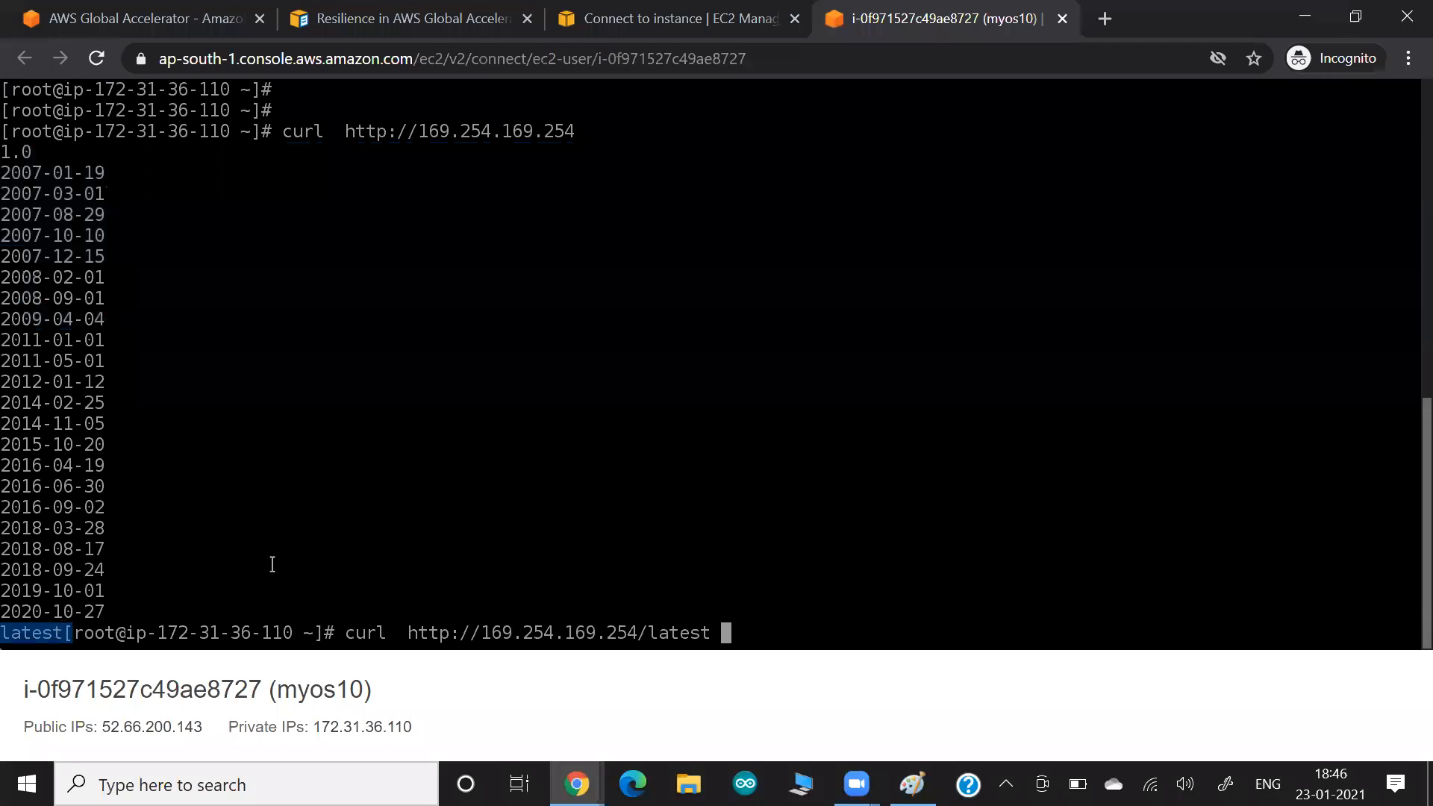
pyautogui.press('Return')
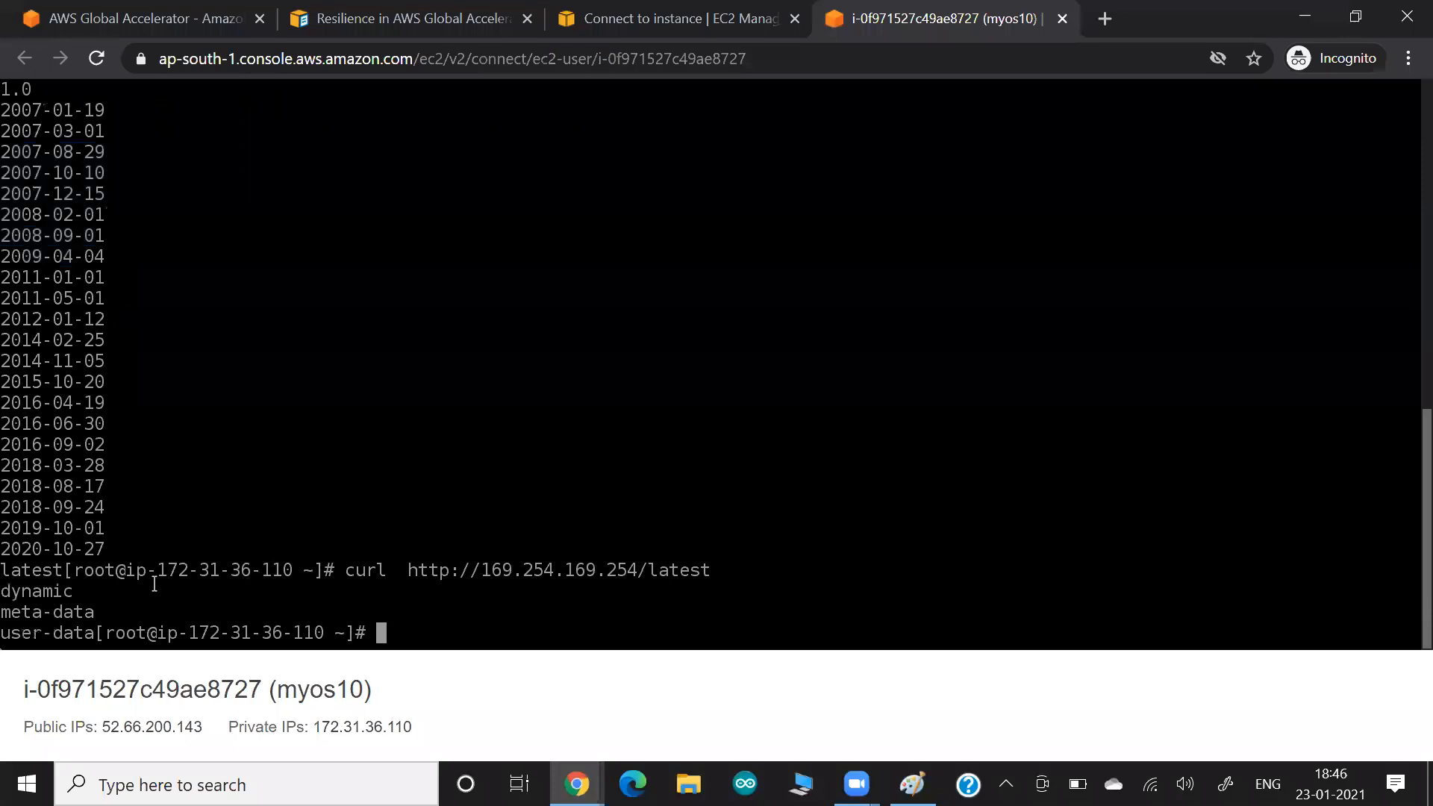
pyautogui.moveTo(23, 595); pyautogui.dragTo(80, 624)
pyautogui.hotkey('alt', 'Tab')
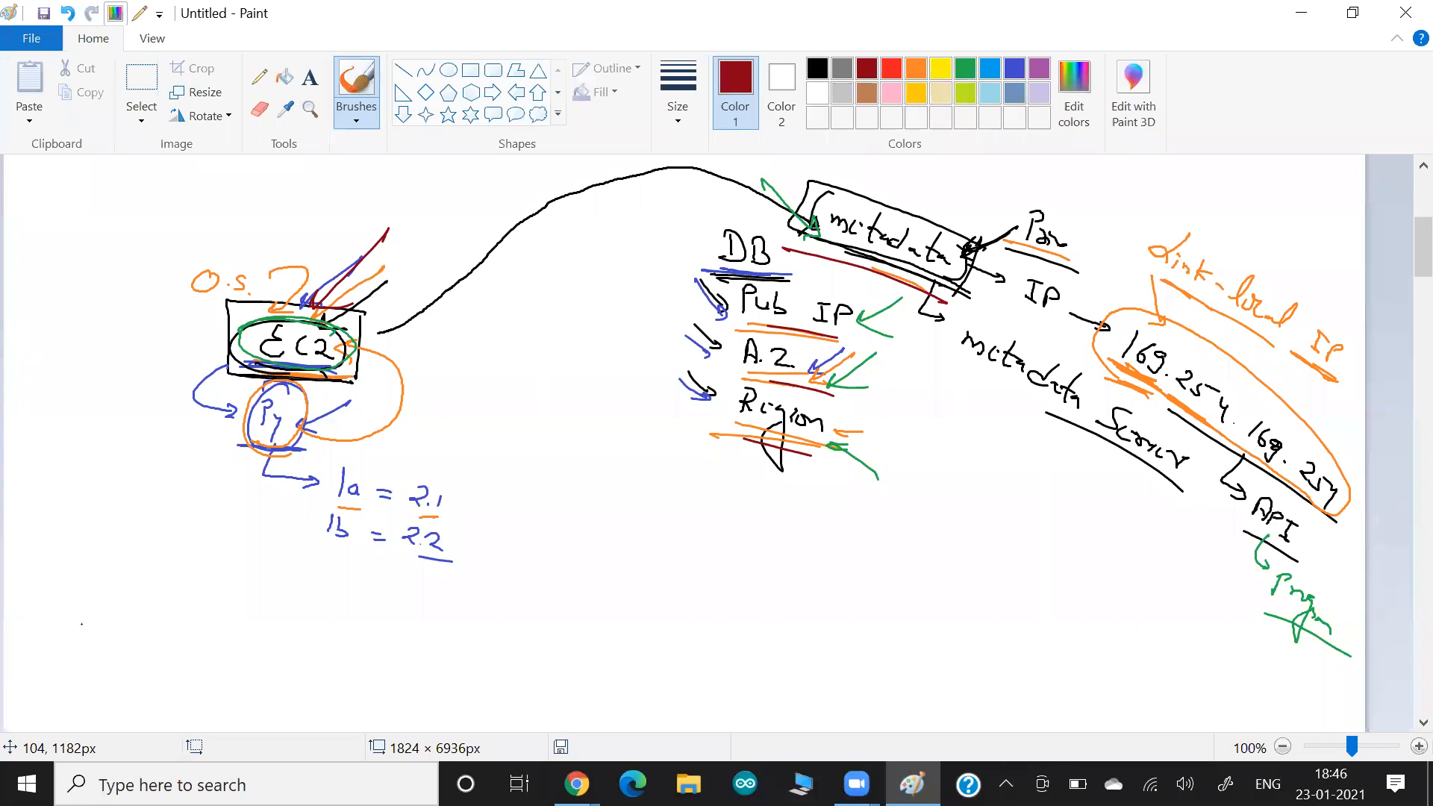
pyautogui.hotkey('alt', 'Tab')
pyautogui.write('/')
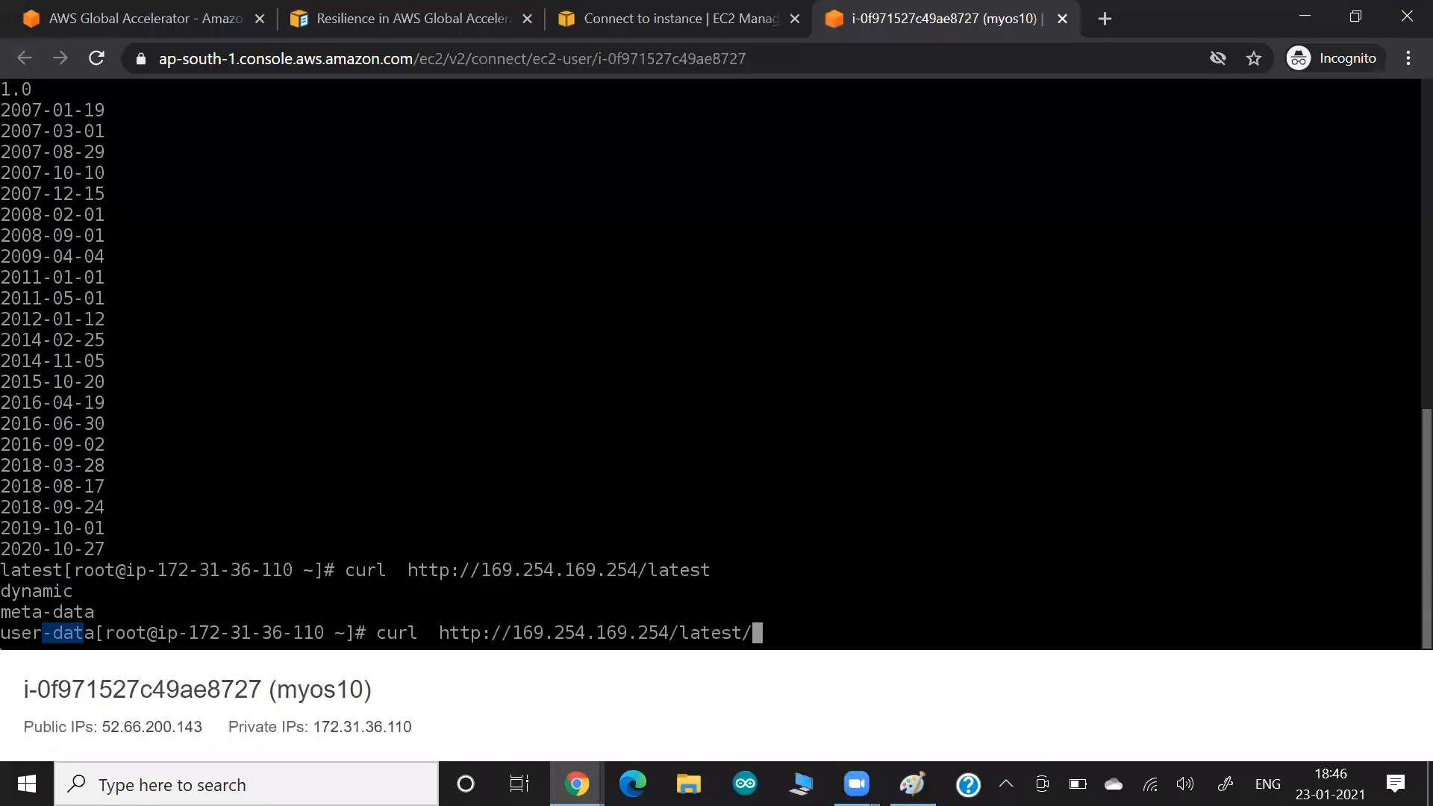
pyautogui.write('meta-data')
pyautogui.moveTo(460, 569); pyautogui.dragTo(595, 569)
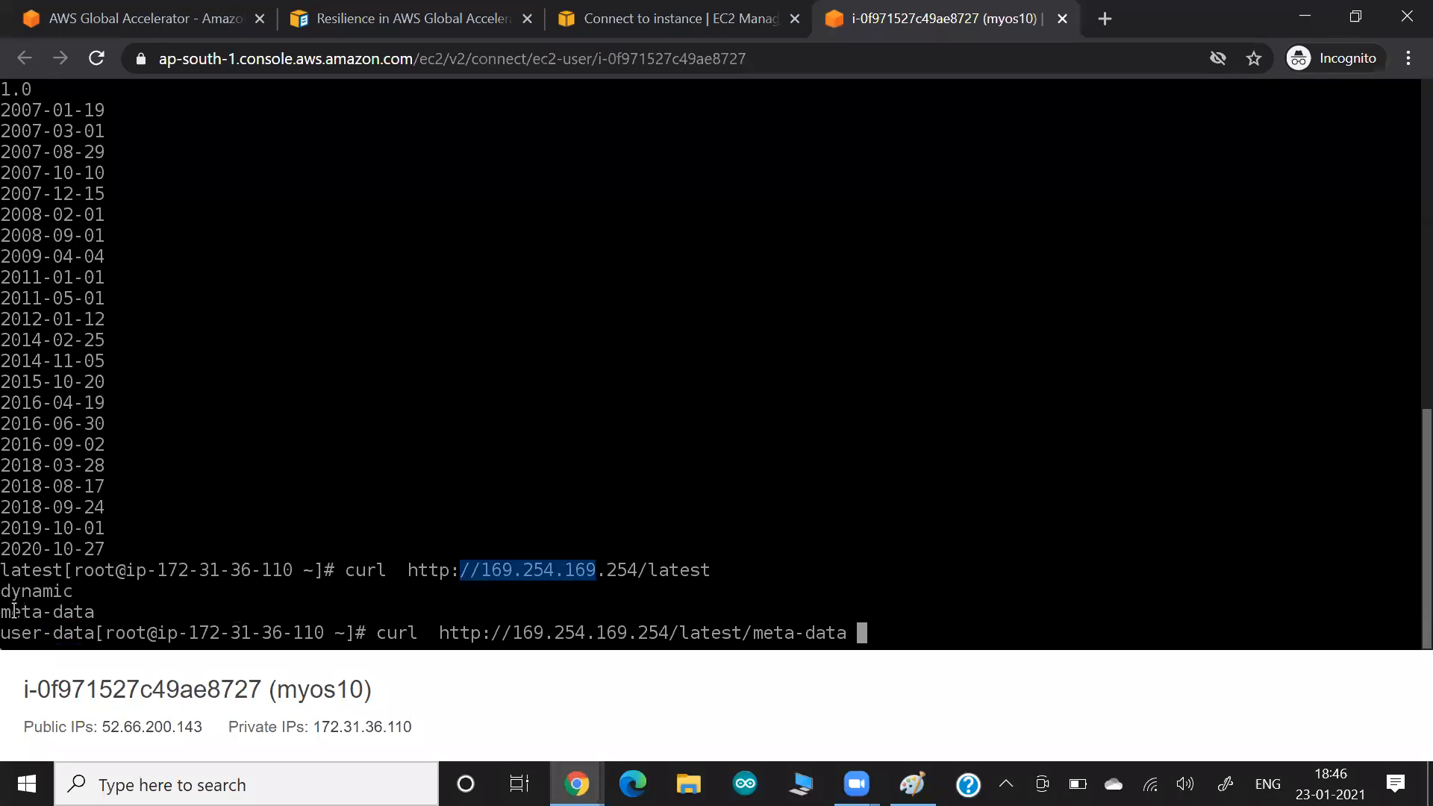
pyautogui.moveTo(12, 611); pyautogui.dragTo(103, 611)
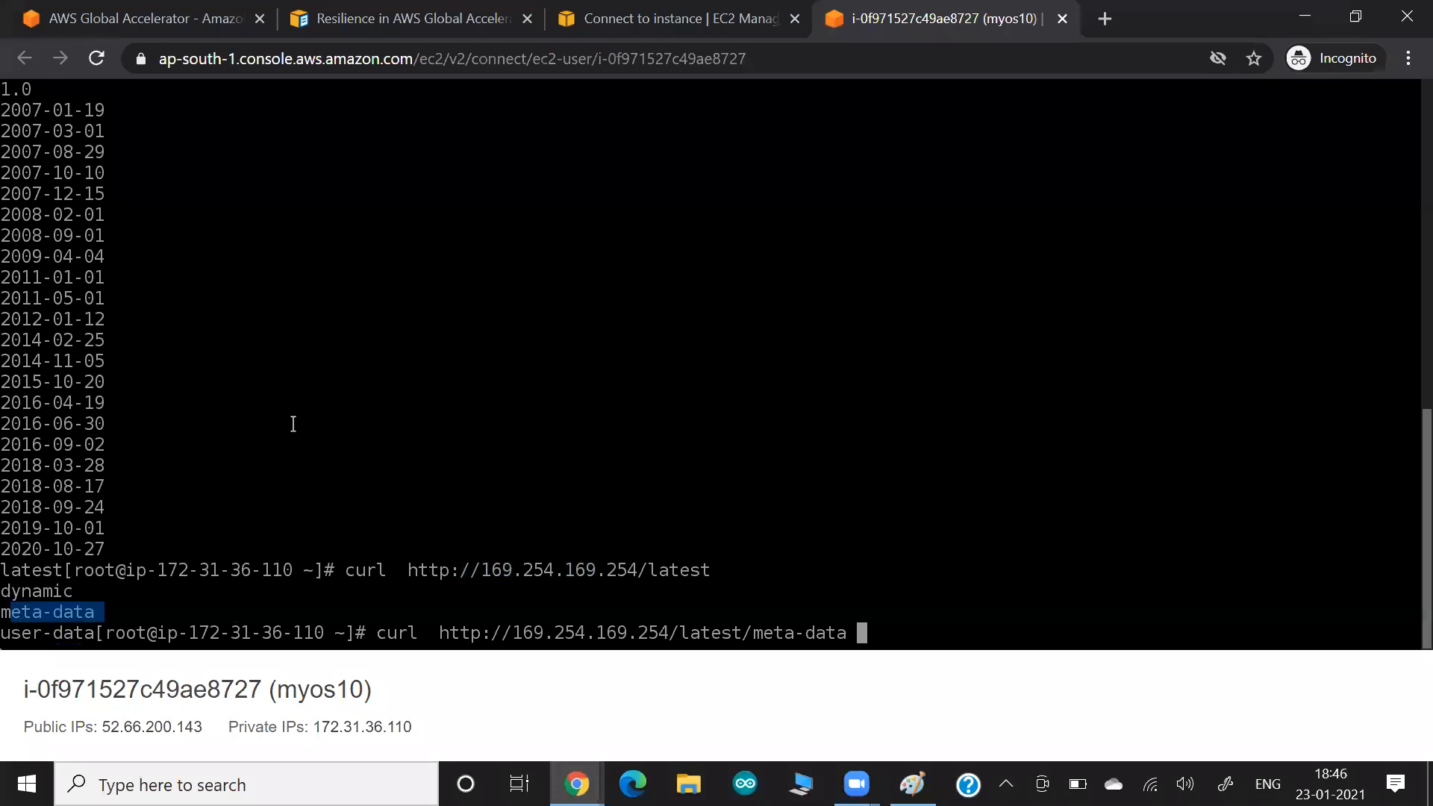
pyautogui.press('Return')
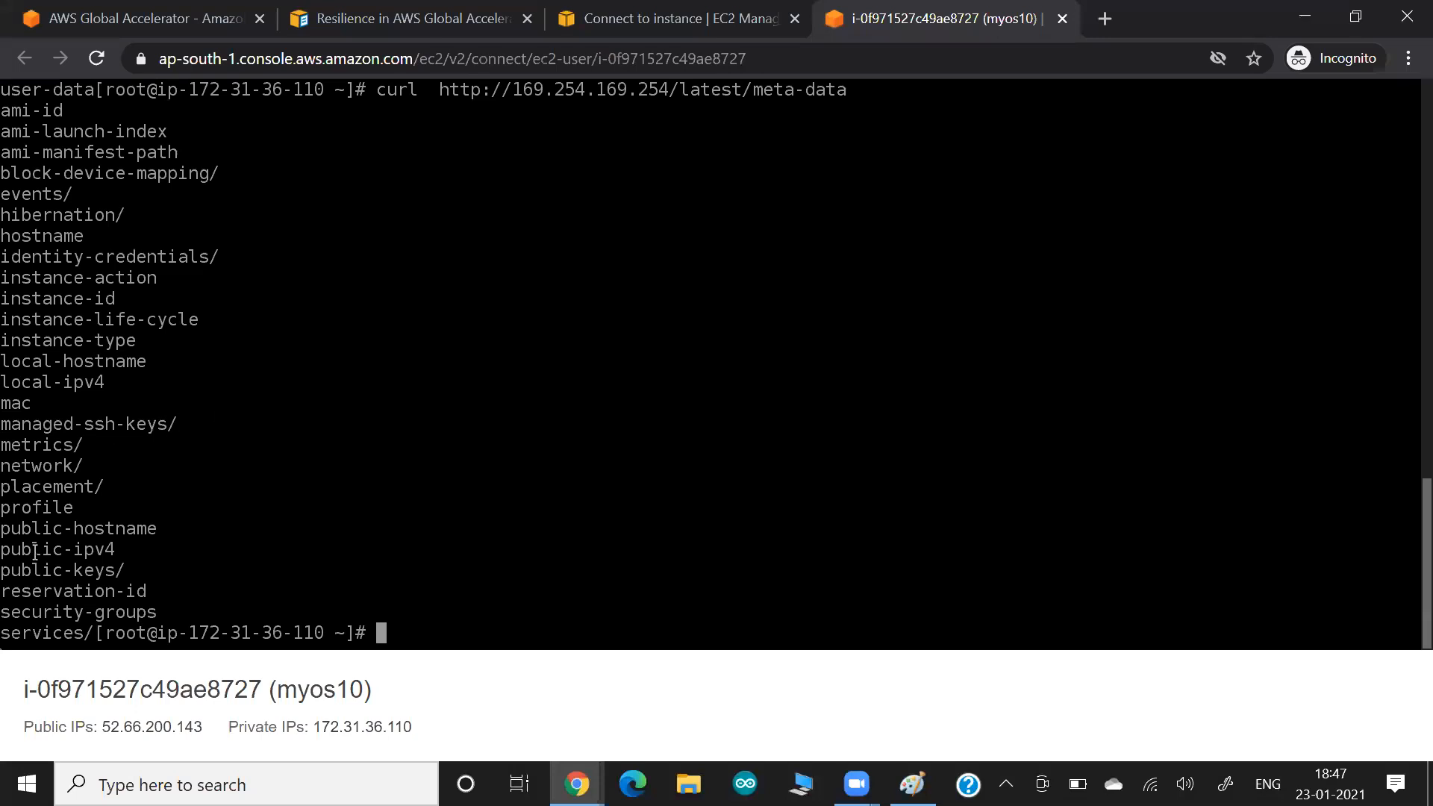
pyautogui.press('Up')
pyautogui.write('/public-')
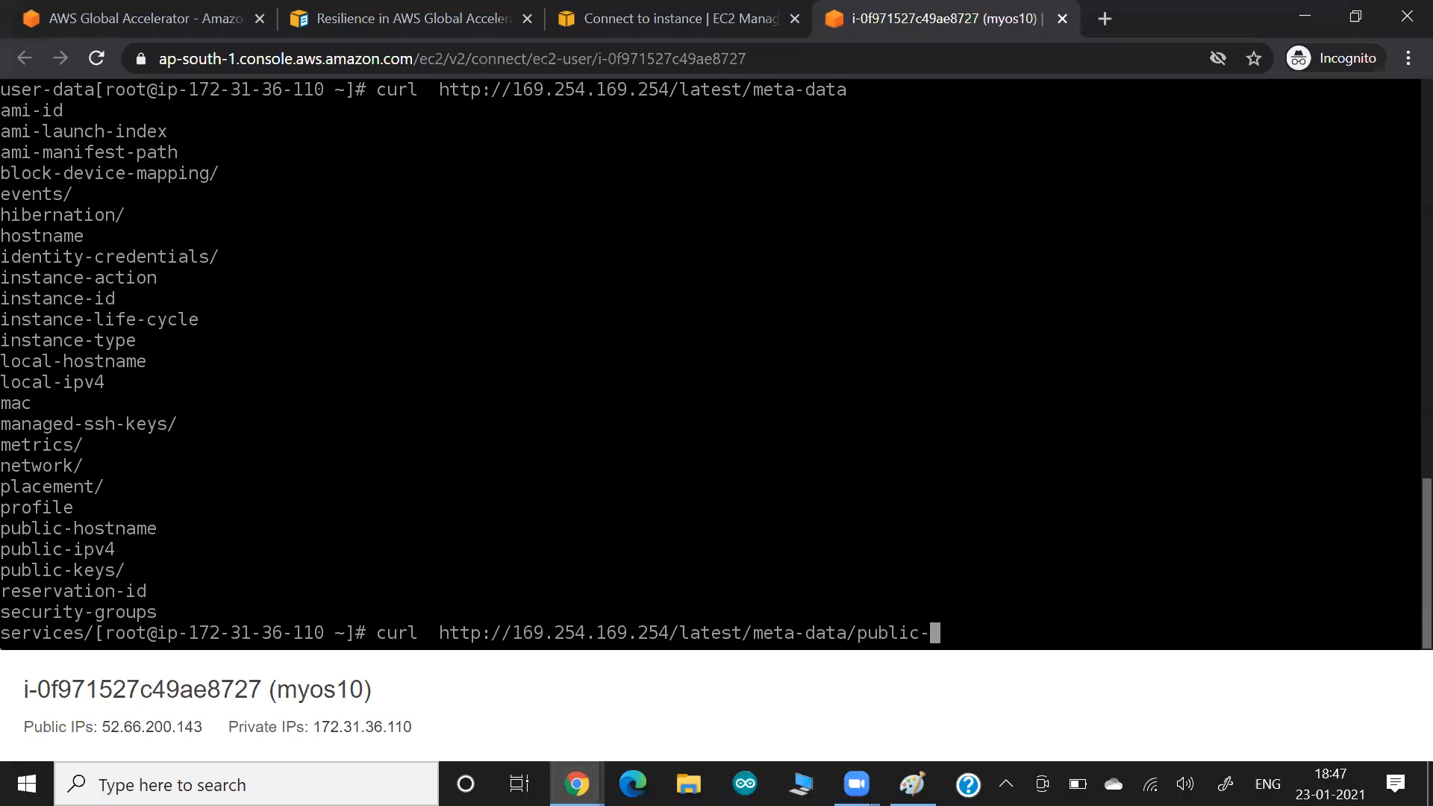
pyautogui.write('ipv4')
pyautogui.hotkey('alt', 'Tab')
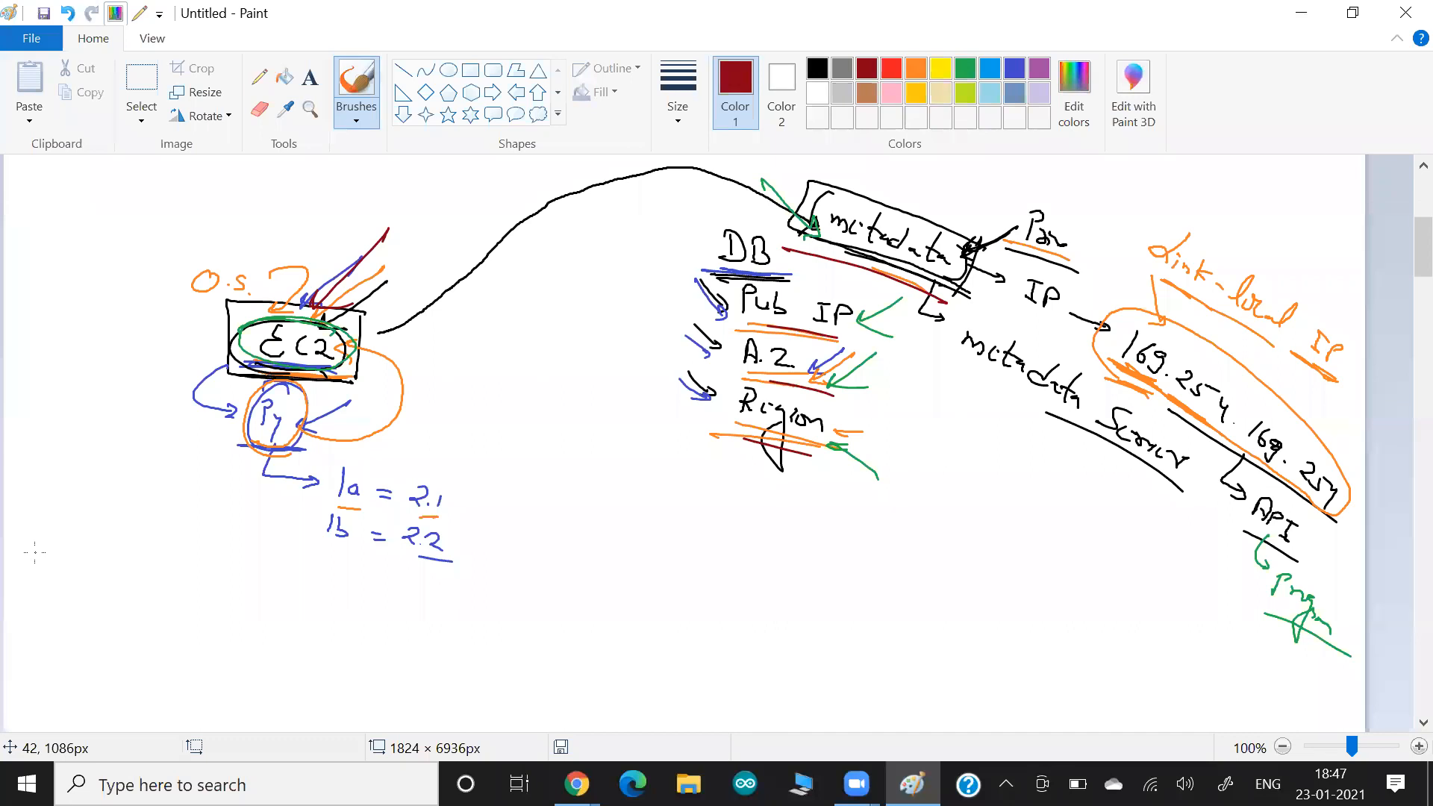
pyautogui.hotkey('alt', 'Tab')
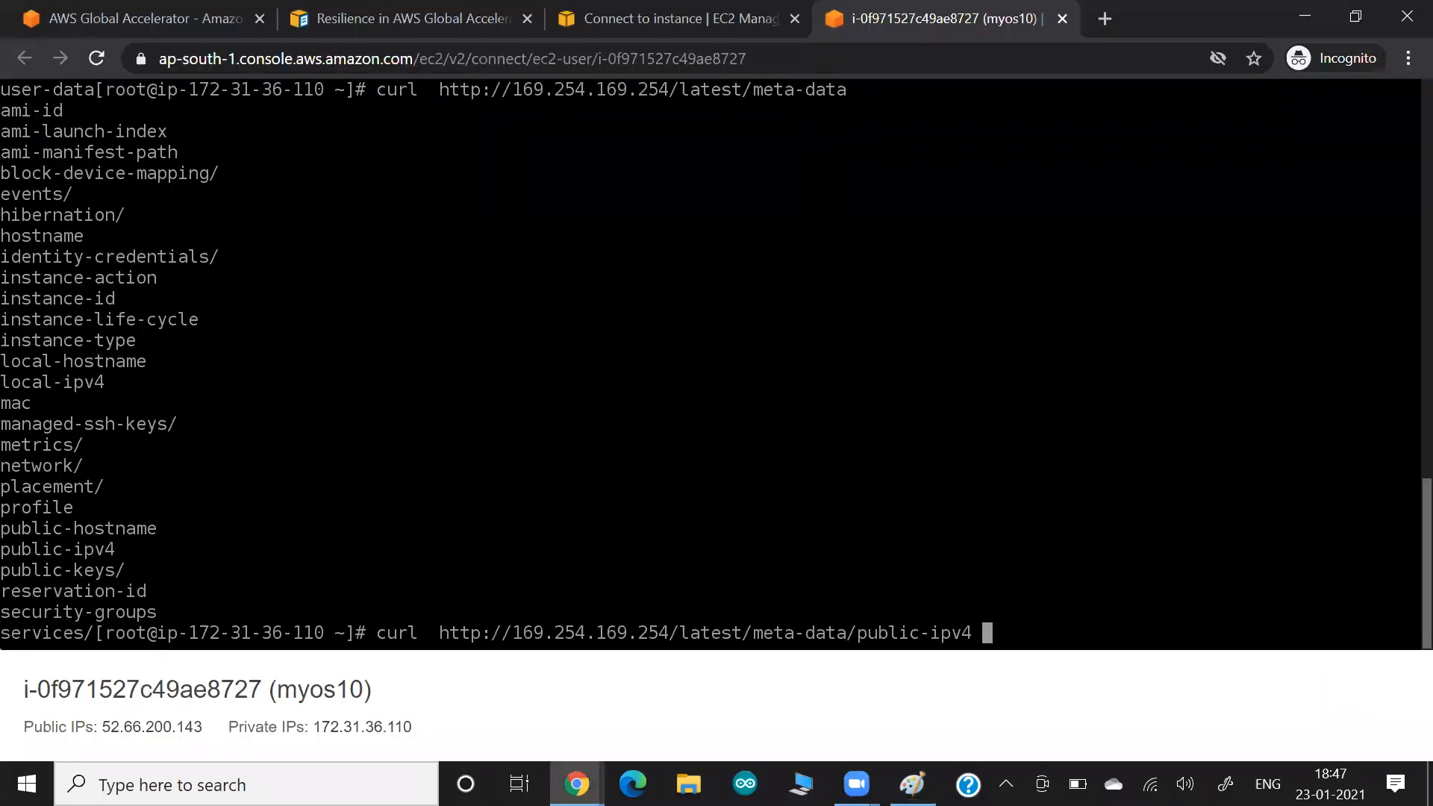
pyautogui.press('Return')
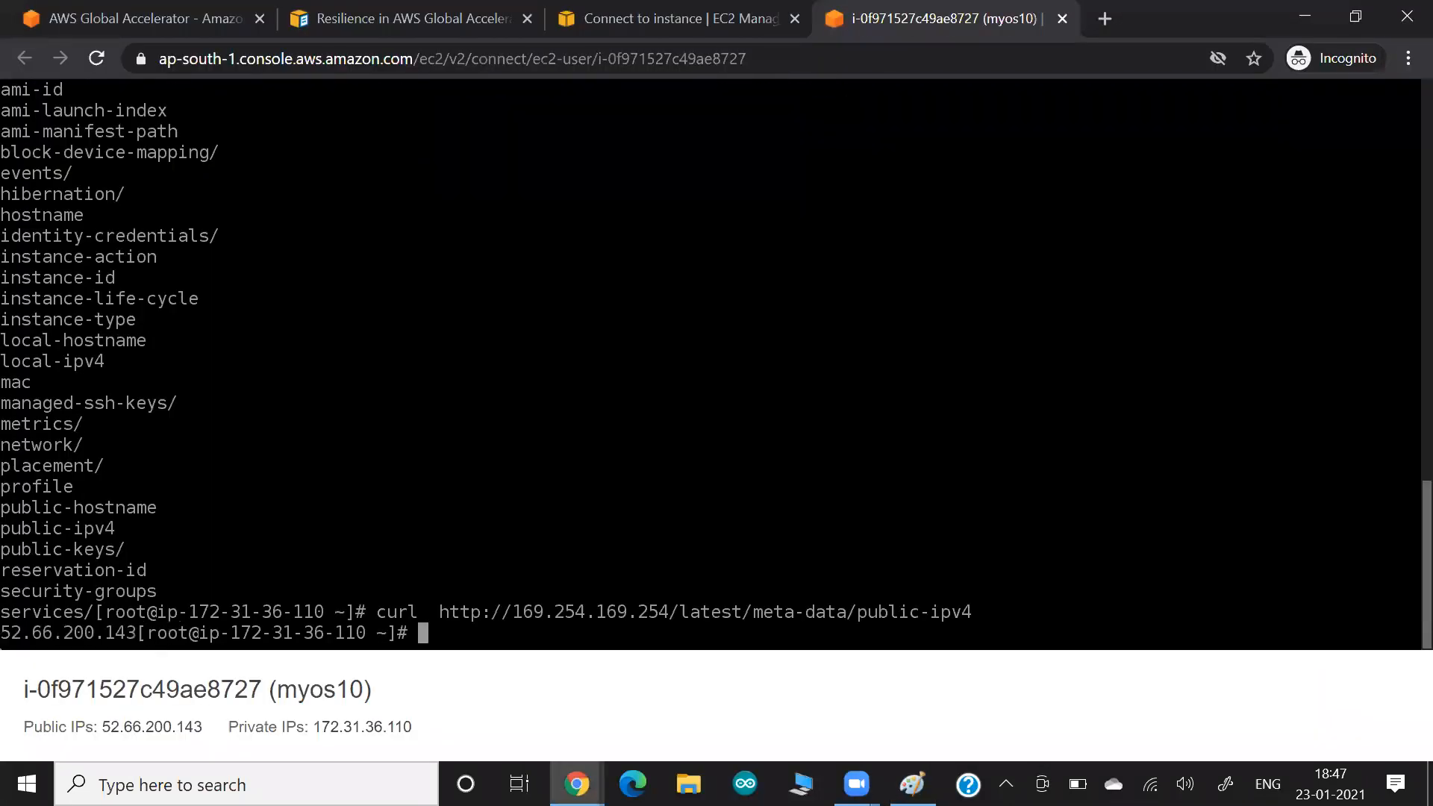
# Compare the returned public IP with the one on the Connect to instance page, and return to a fresh terminal prompt.
pyautogui.moveTo(226, 613); pyautogui.dragTo(330, 612)
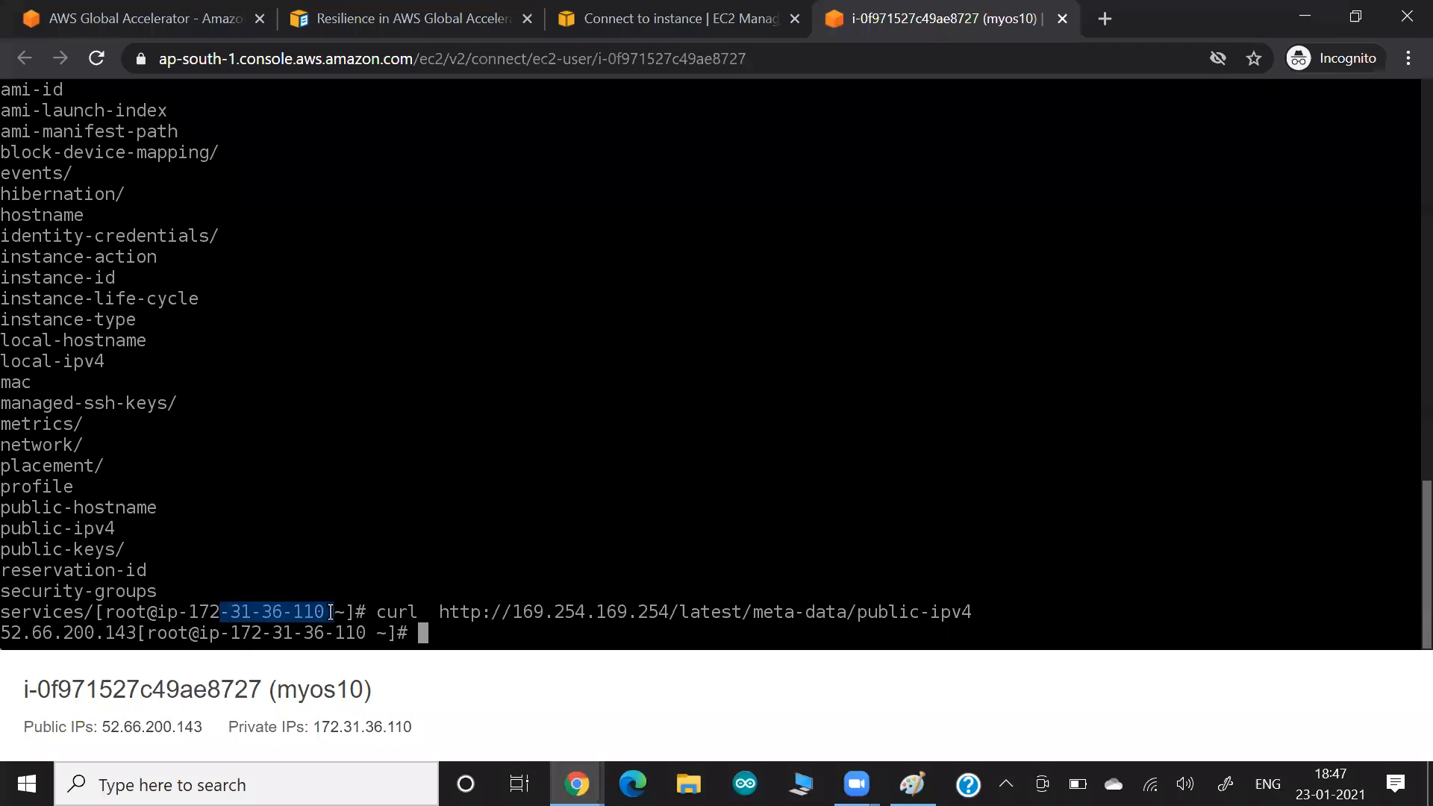
pyautogui.moveTo(34, 634); pyautogui.dragTo(153, 635)
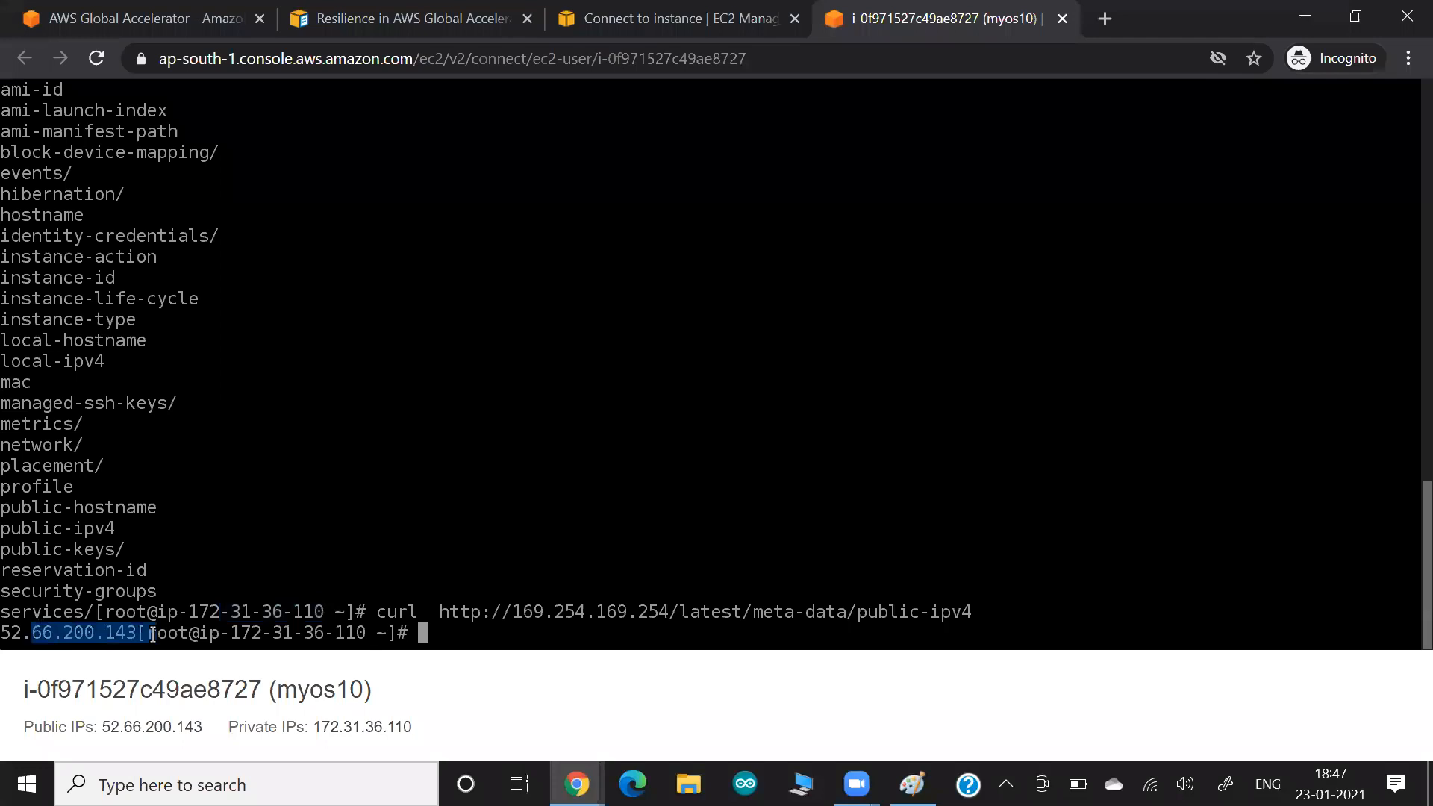
pyautogui.click(662, 30)
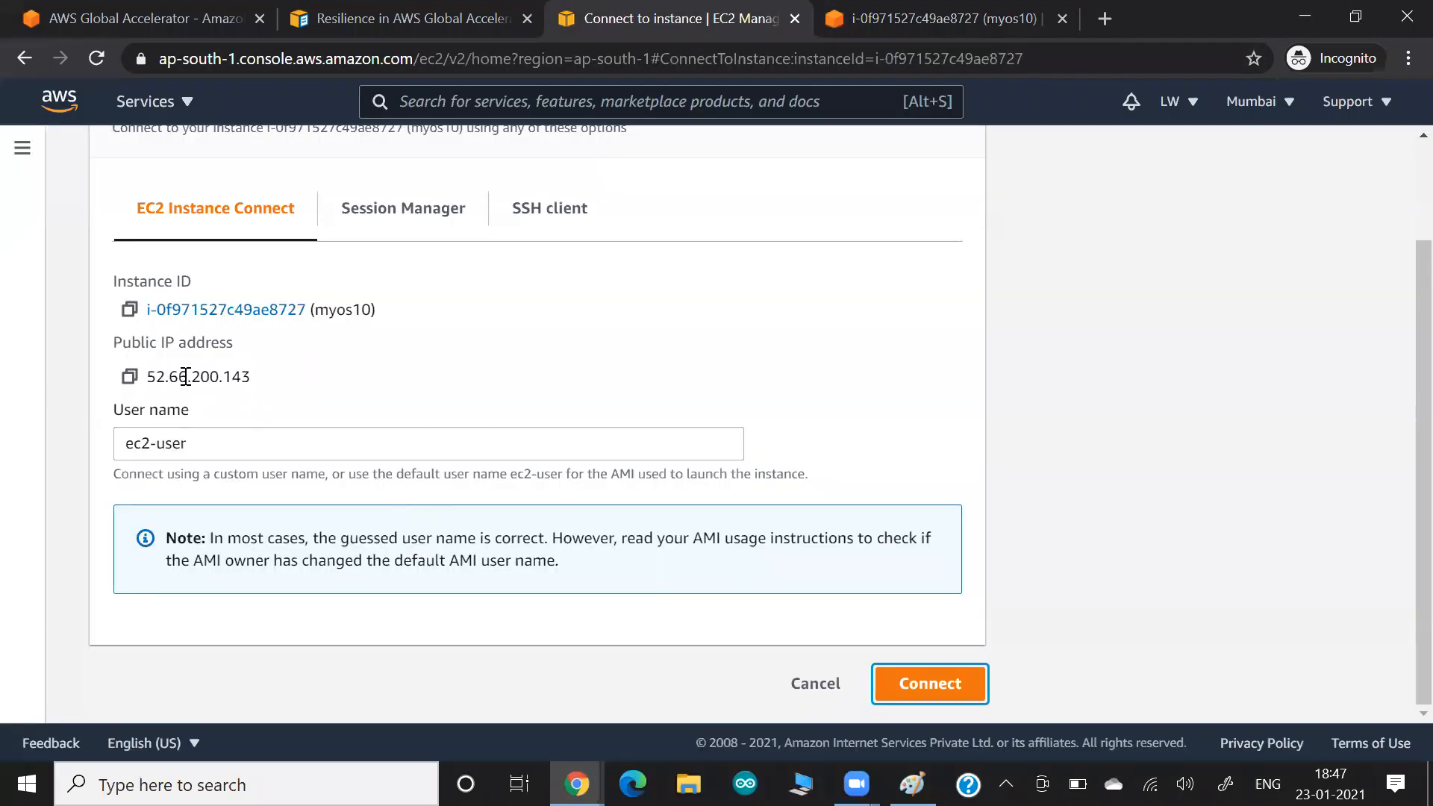
pyautogui.moveTo(186, 377); pyautogui.dragTo(297, 397)
pyautogui.hotkey('ctrl', 'Tab')
pyautogui.press('Return')
pyautogui.press('Return')
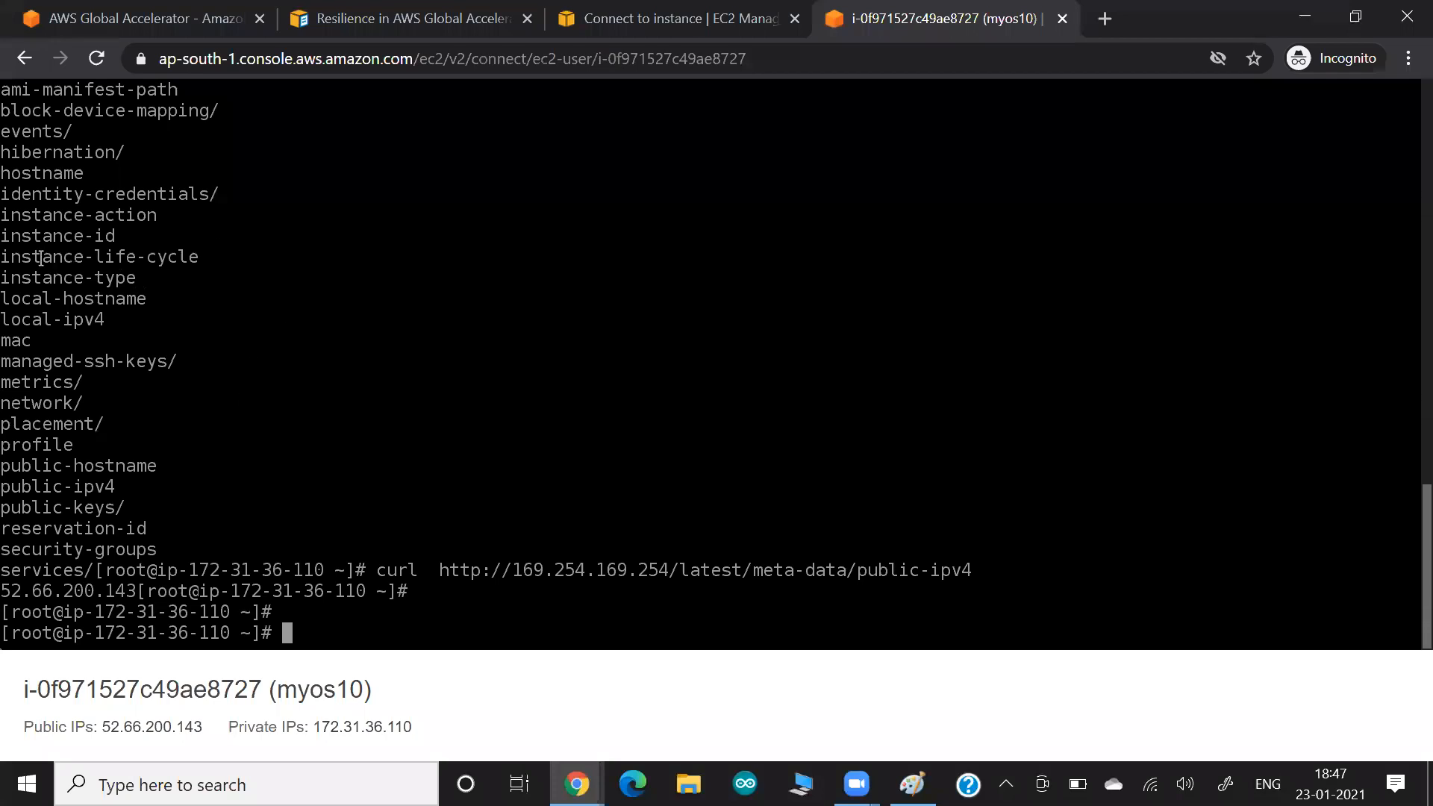
# Highlight instance-id in the metadata list, move the Connect to instance page into its own window, and cancel it to find myos10 in the Instances list.
pyautogui.moveTo(31, 236); pyautogui.dragTo(113, 241)
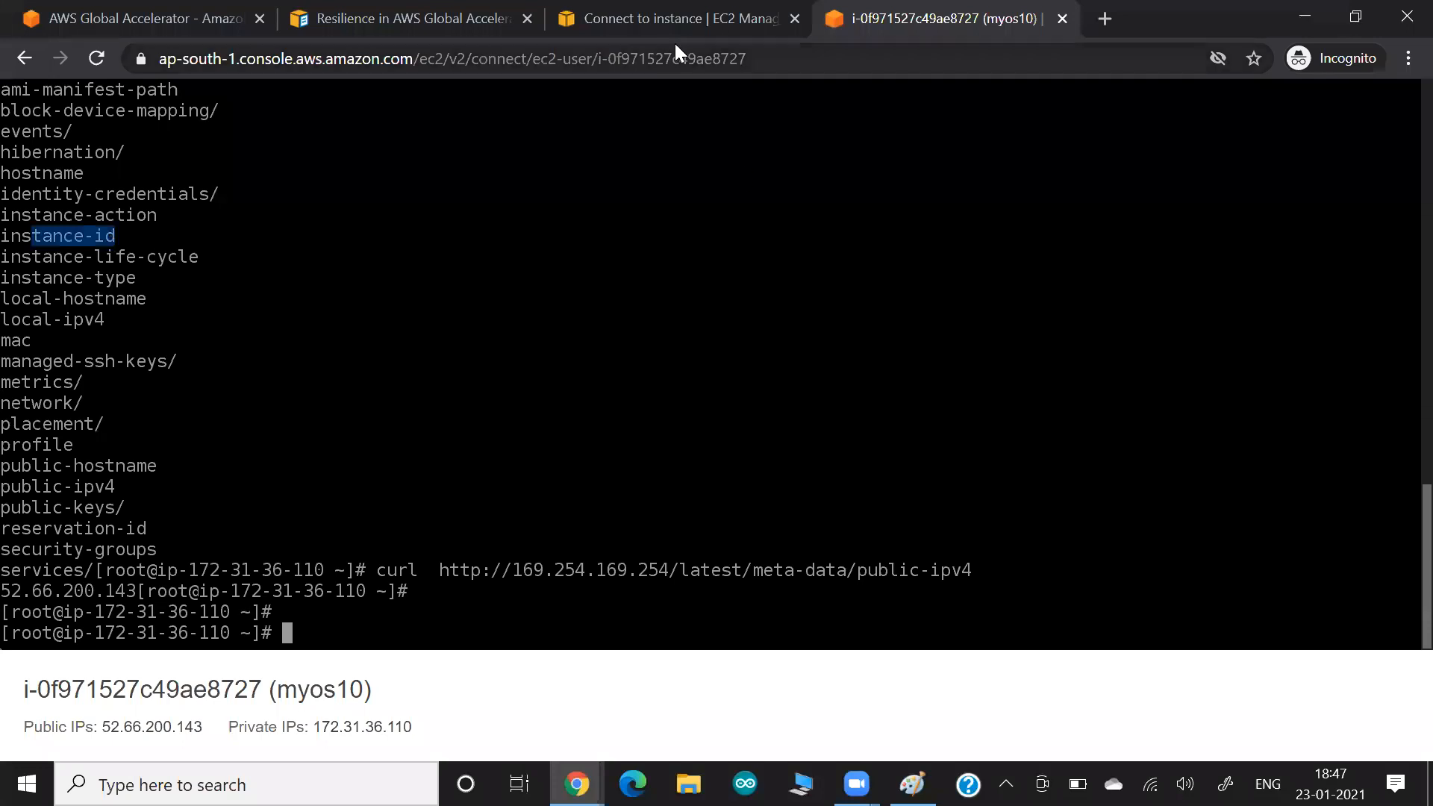
pyautogui.hotkey('alt', 'Tab')
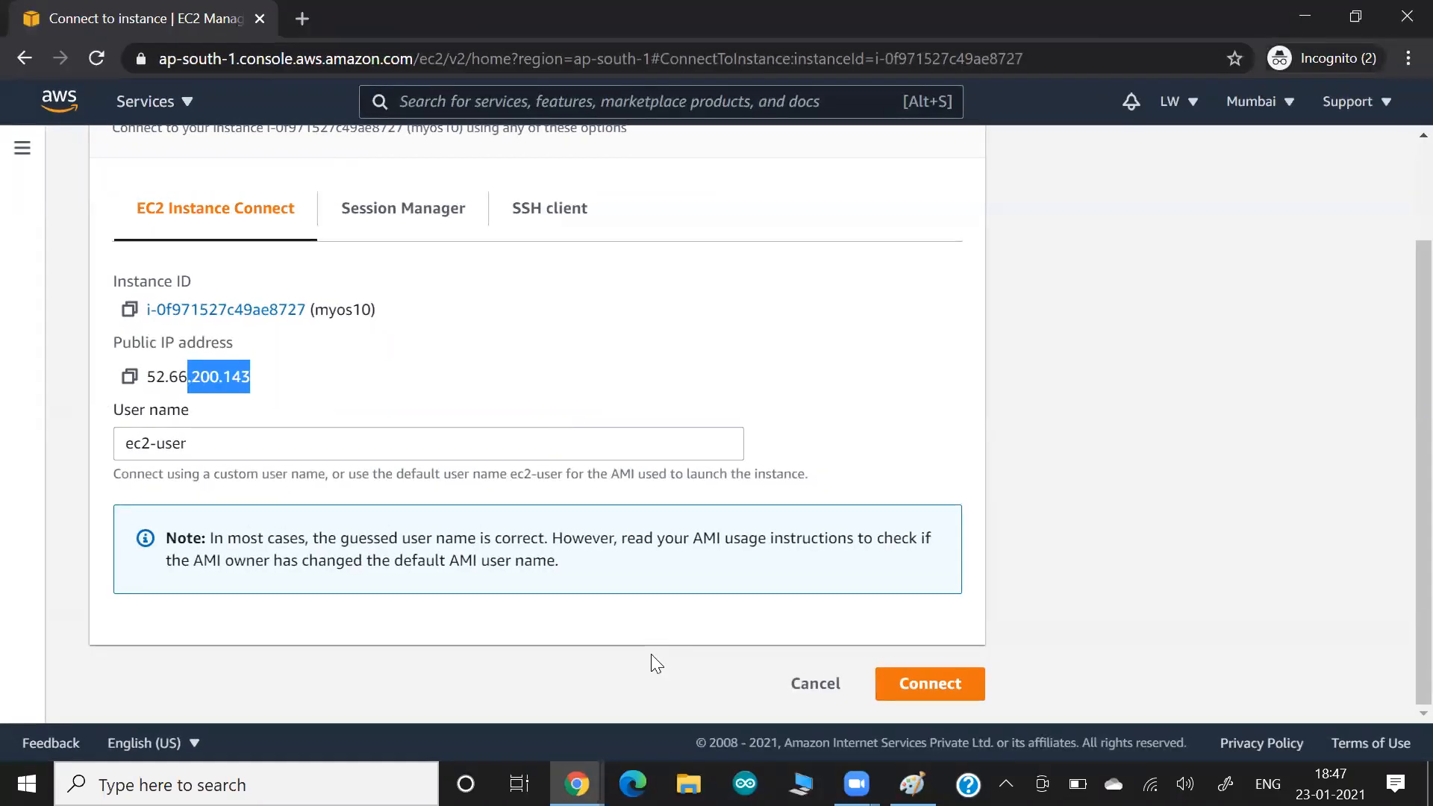
pyautogui.click(817, 702)
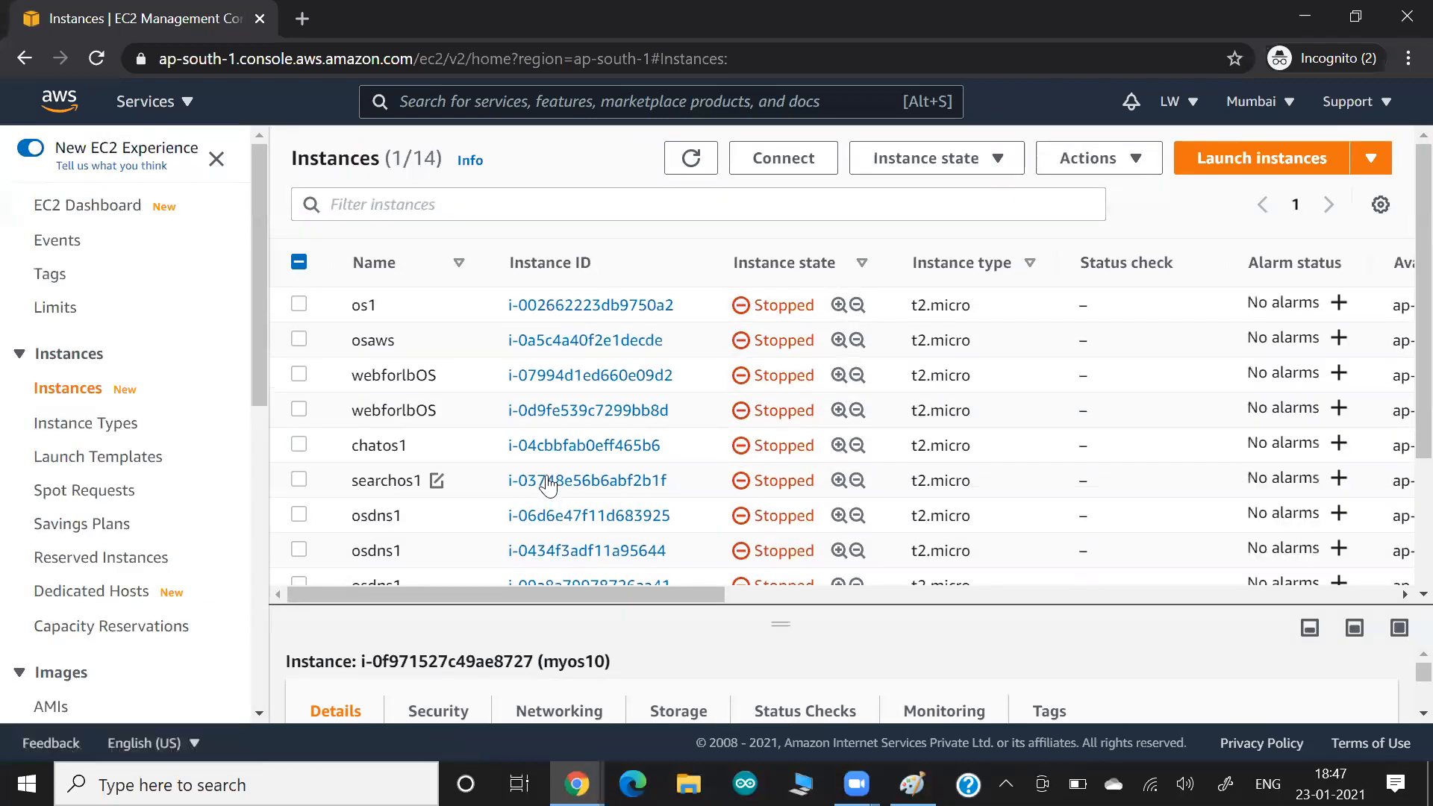
pyautogui.scroll(-3, 589, 448)
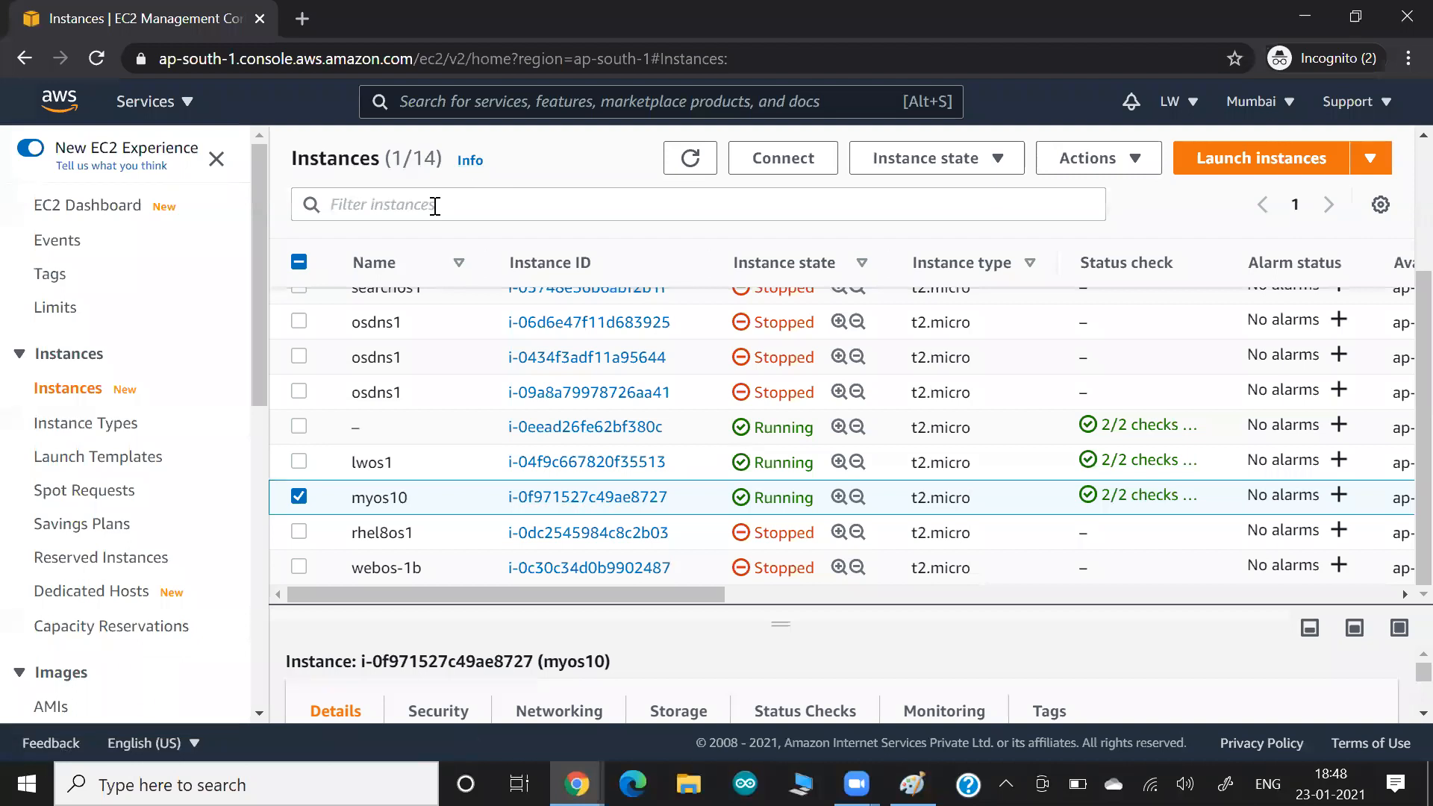
# Examine the public-keys and events metadata entries in the terminal, and enlarge the myos10 details in the console to compare the instance information.
pyautogui.hotkey('alt', 'Tab')
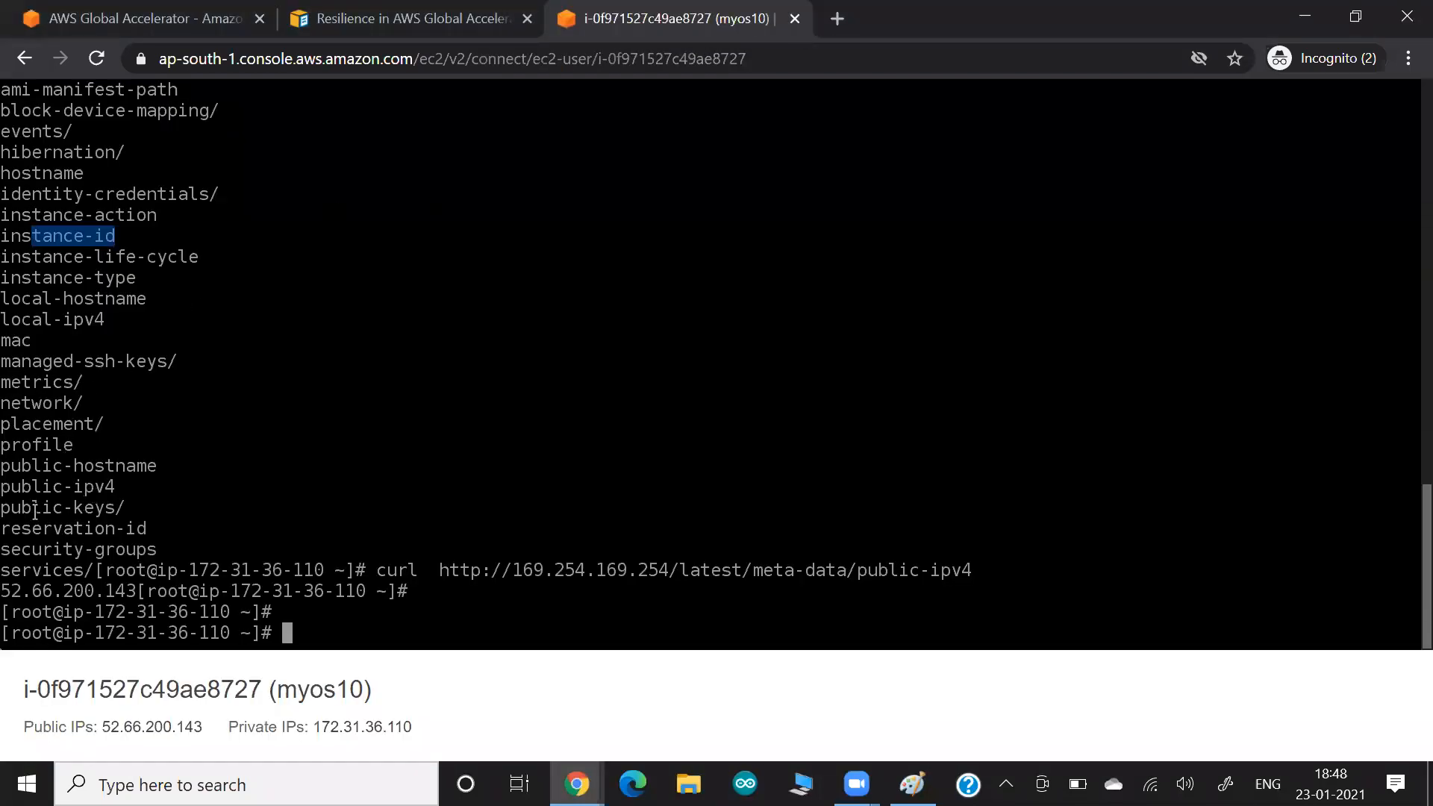
pyautogui.moveTo(23, 510); pyautogui.dragTo(133, 512)
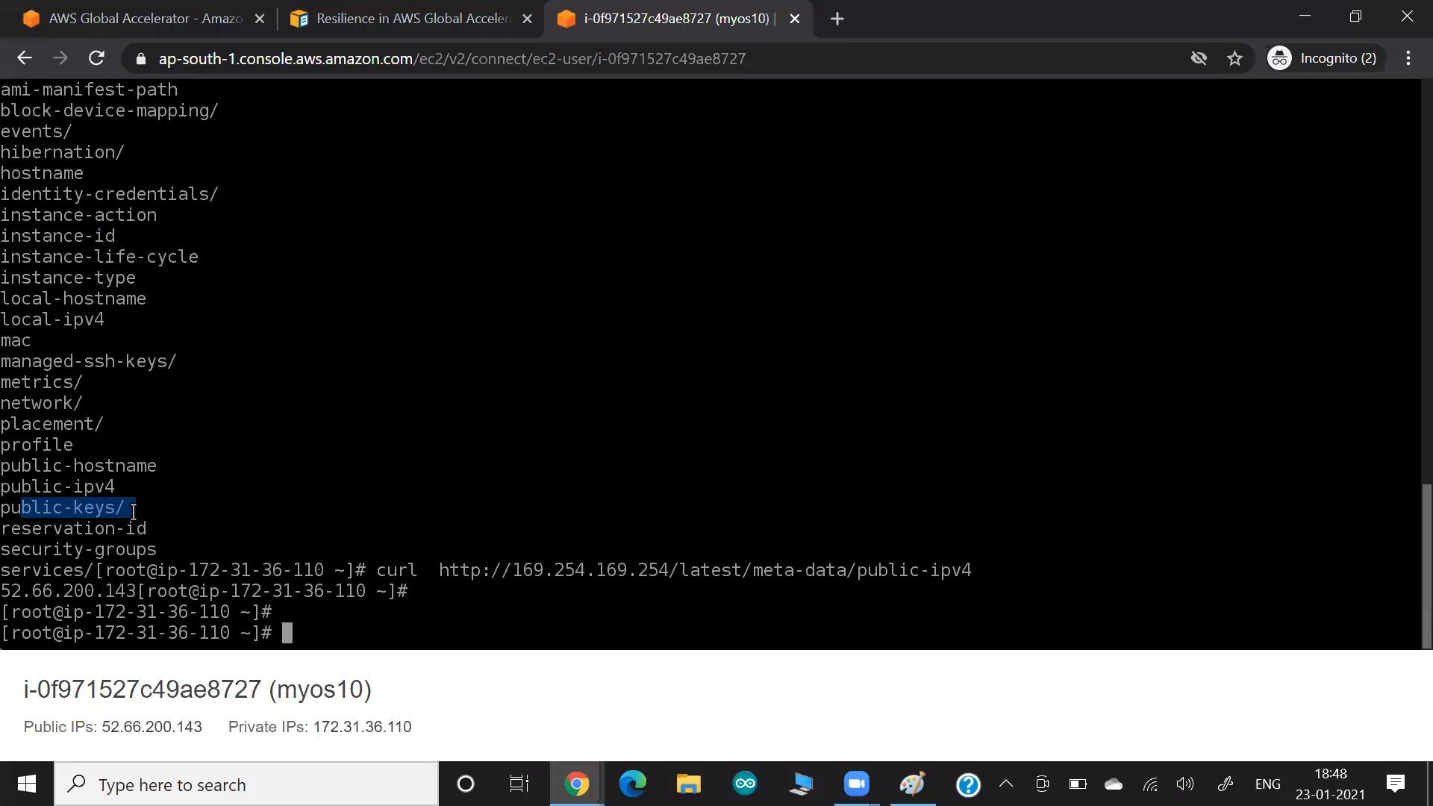
pyautogui.moveTo(43, 136); pyautogui.dragTo(82, 138)
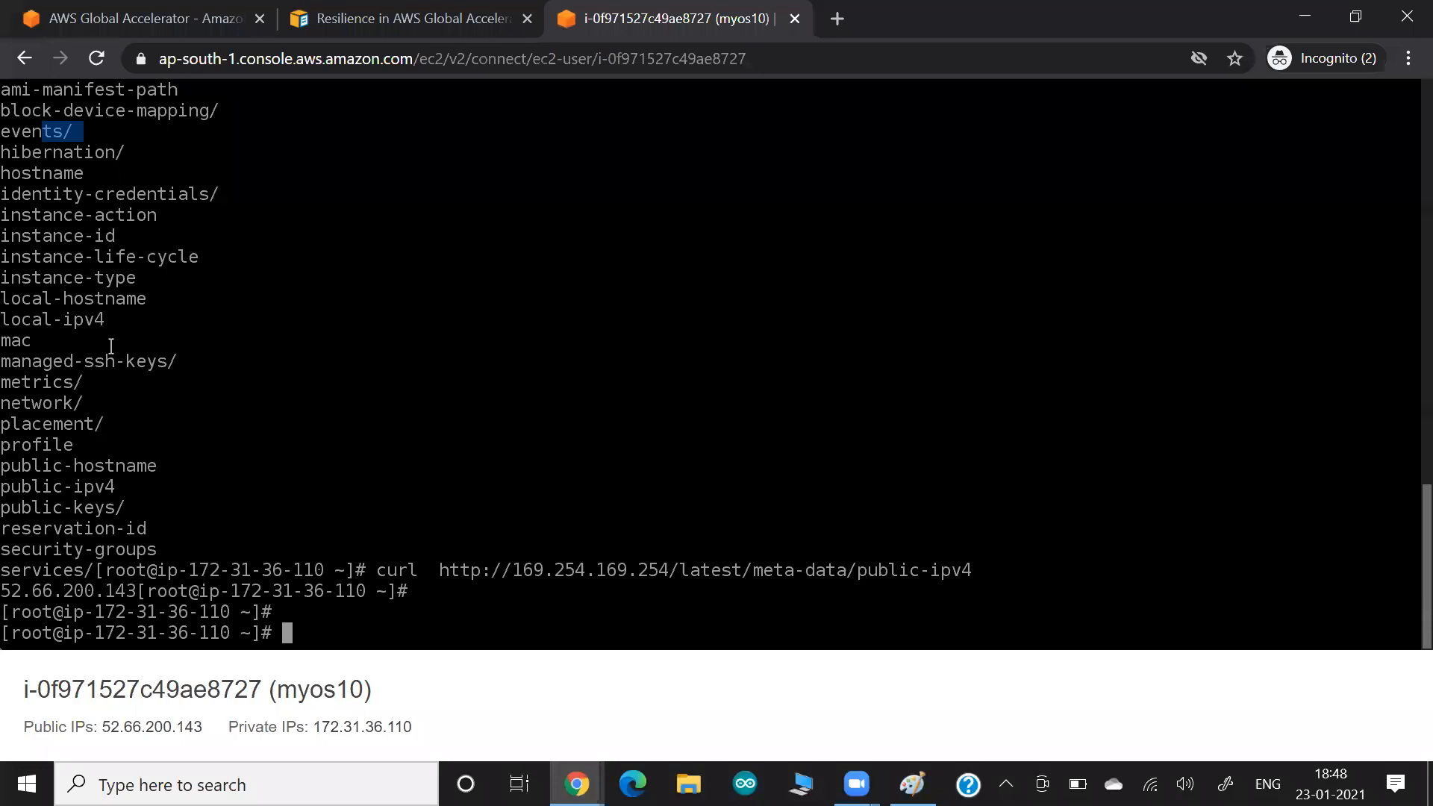
pyautogui.hotkey('alt', 'Tab')
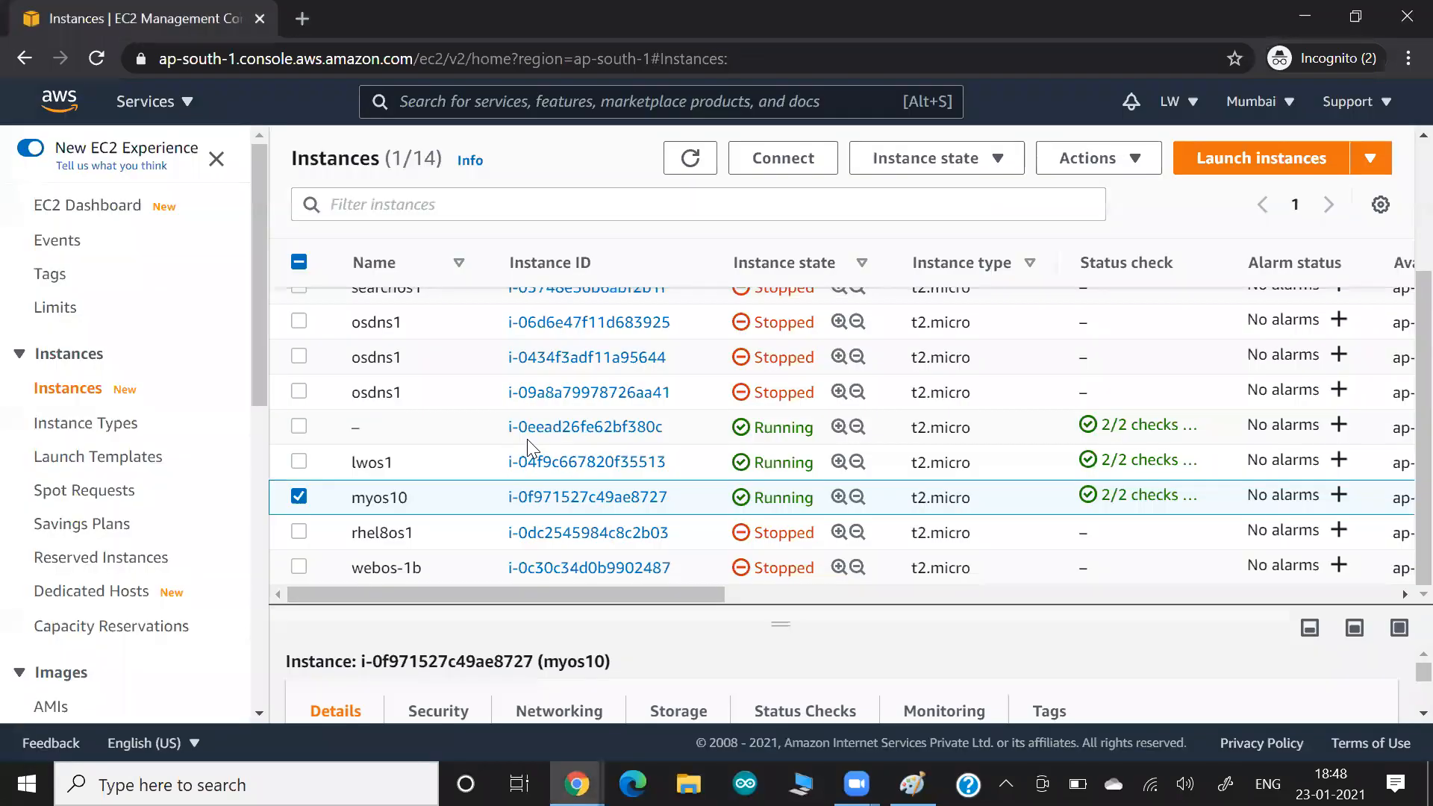
pyautogui.click(1400, 627)
pyautogui.scroll(-3, 910, 530)
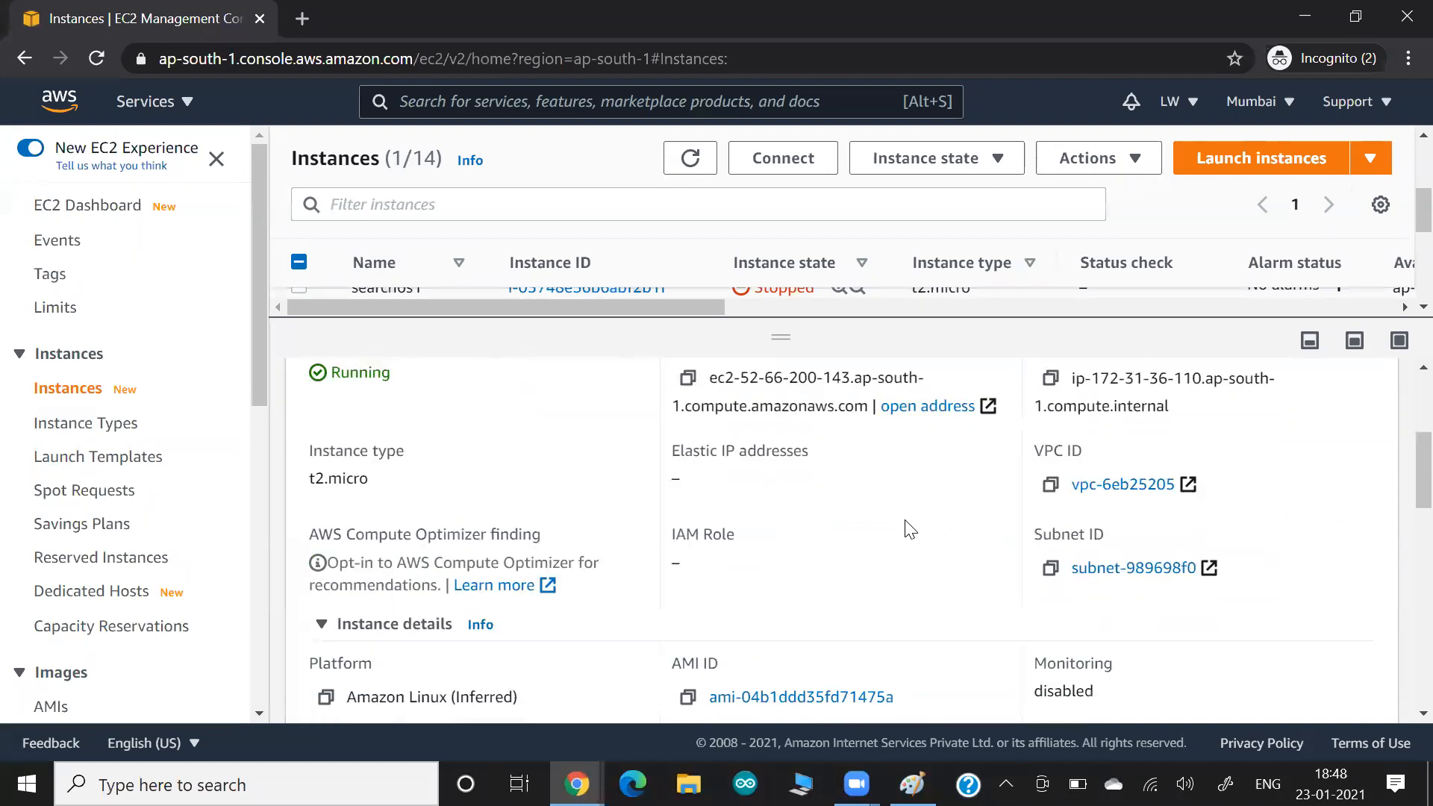
pyautogui.hotkey('alt', 'Tab')
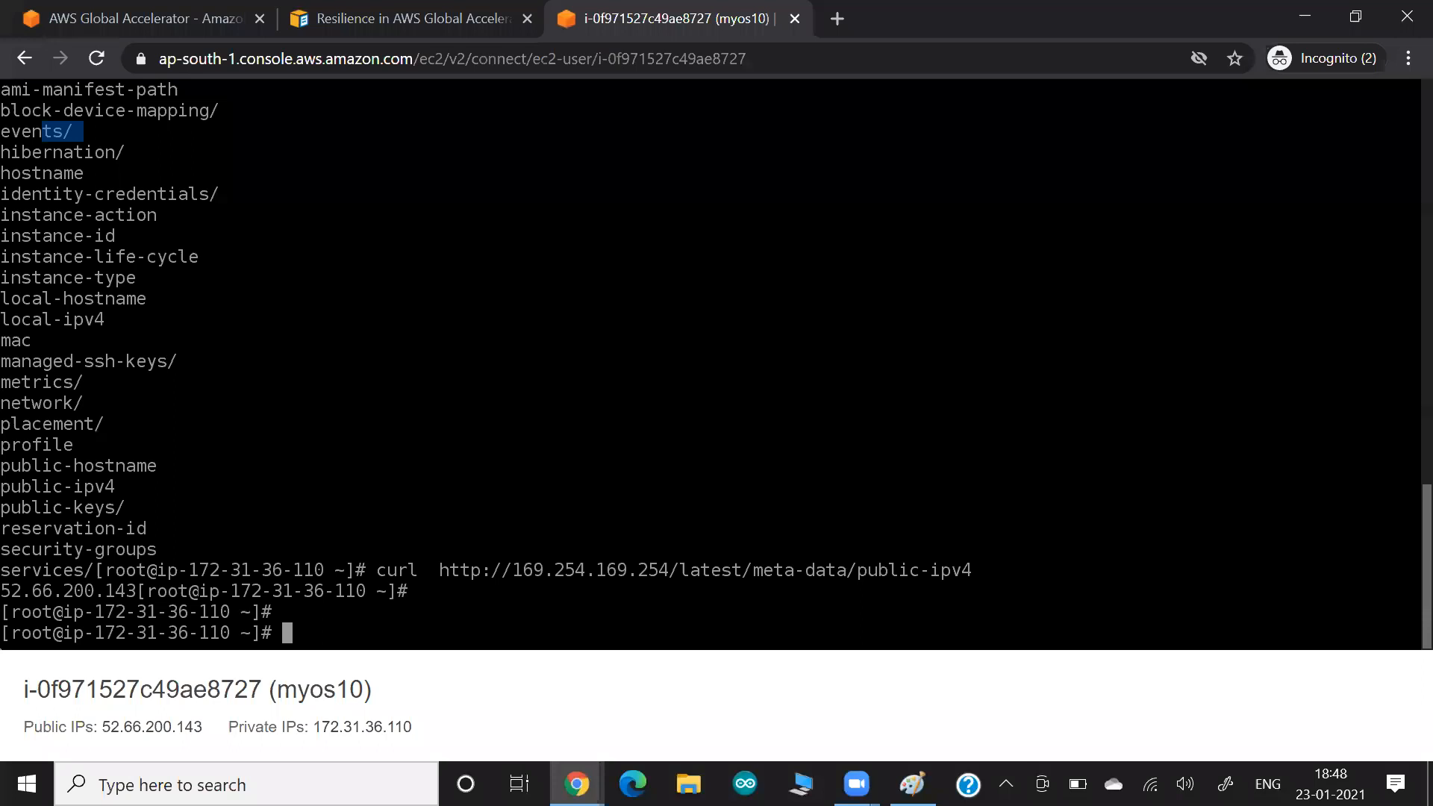
pyautogui.press('Up')
pyautogui.press('BackSpace')
pyautogui.press('BackSpace')
pyautogui.press('BackSpace')
pyautogui.press('BackSpace')
pyautogui.press('BackSpace')
pyautogui.press('BackSpace')
pyautogui.press('BackSpace')
pyautogui.press('BackSpace')
pyautogui.press('BackSpace')
pyautogui.press('BackSpace')
pyautogui.press('BackSpace')
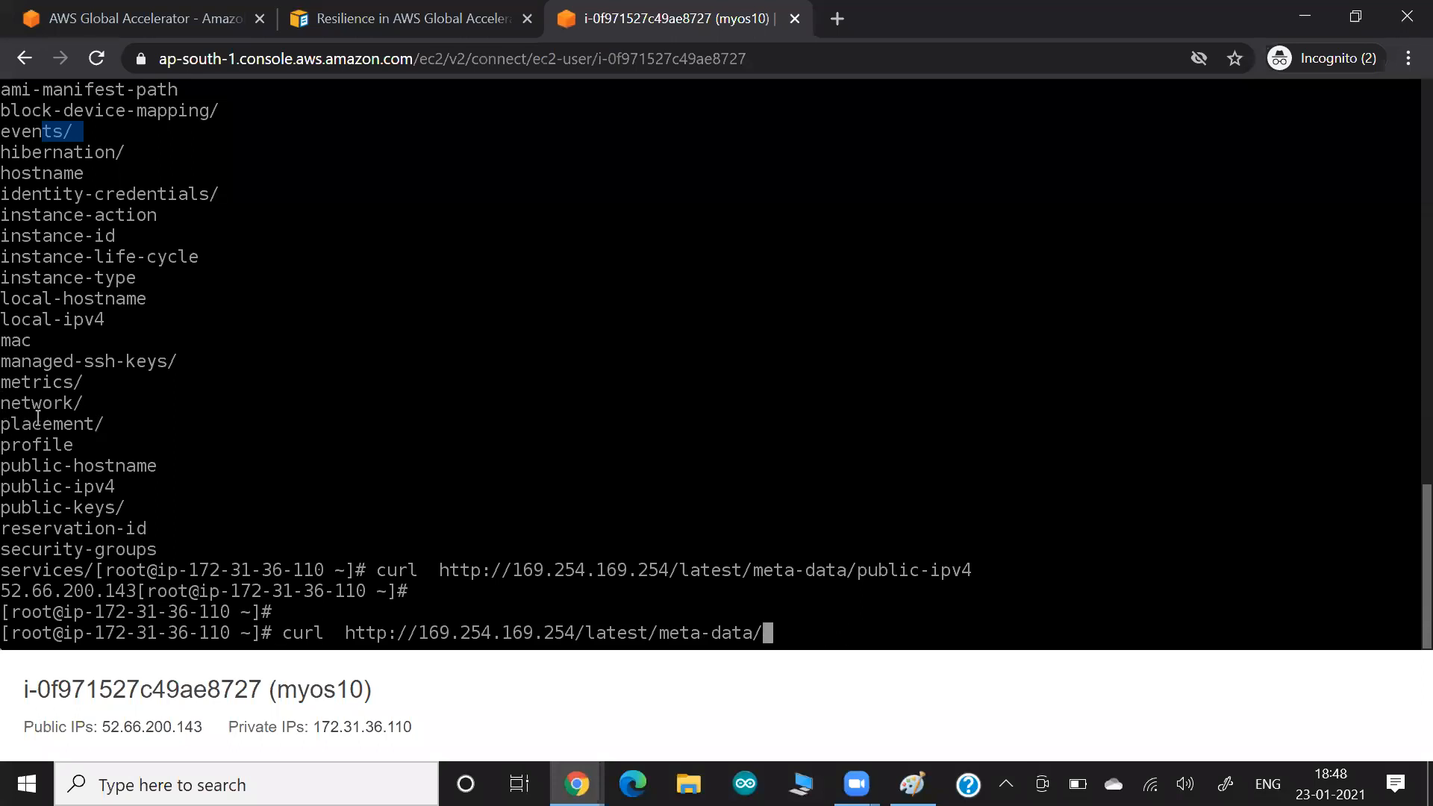
pyautogui.moveTo(23, 423); pyautogui.dragTo(98, 424)
pyautogui.write('placemenr')
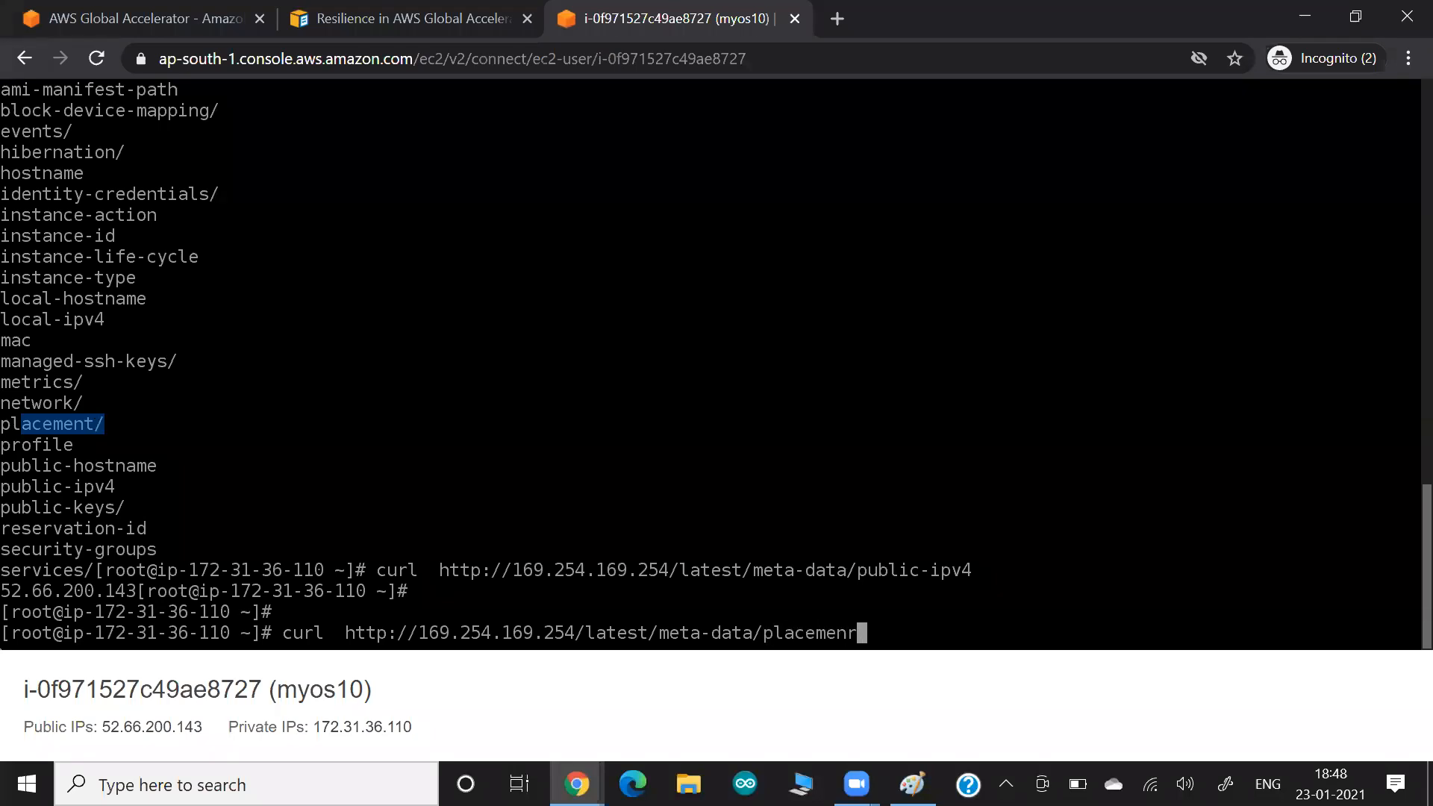
pyautogui.press('BackSpace')
pyautogui.write('t')
pyautogui.press('Return')
pyautogui.moveTo(64, 592); pyautogui.dragTo(111, 613)
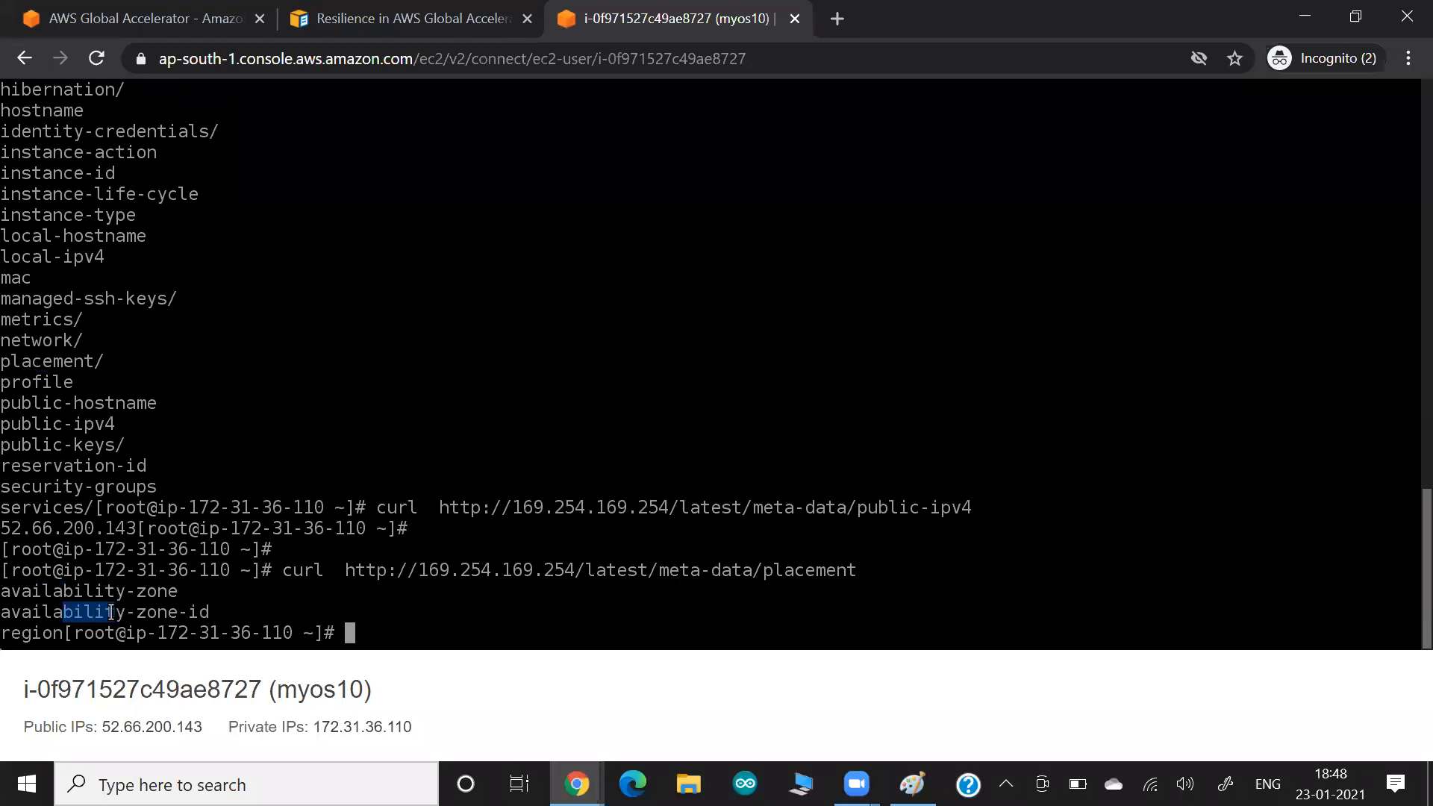
pyautogui.press('Up')
pyautogui.write('/re')
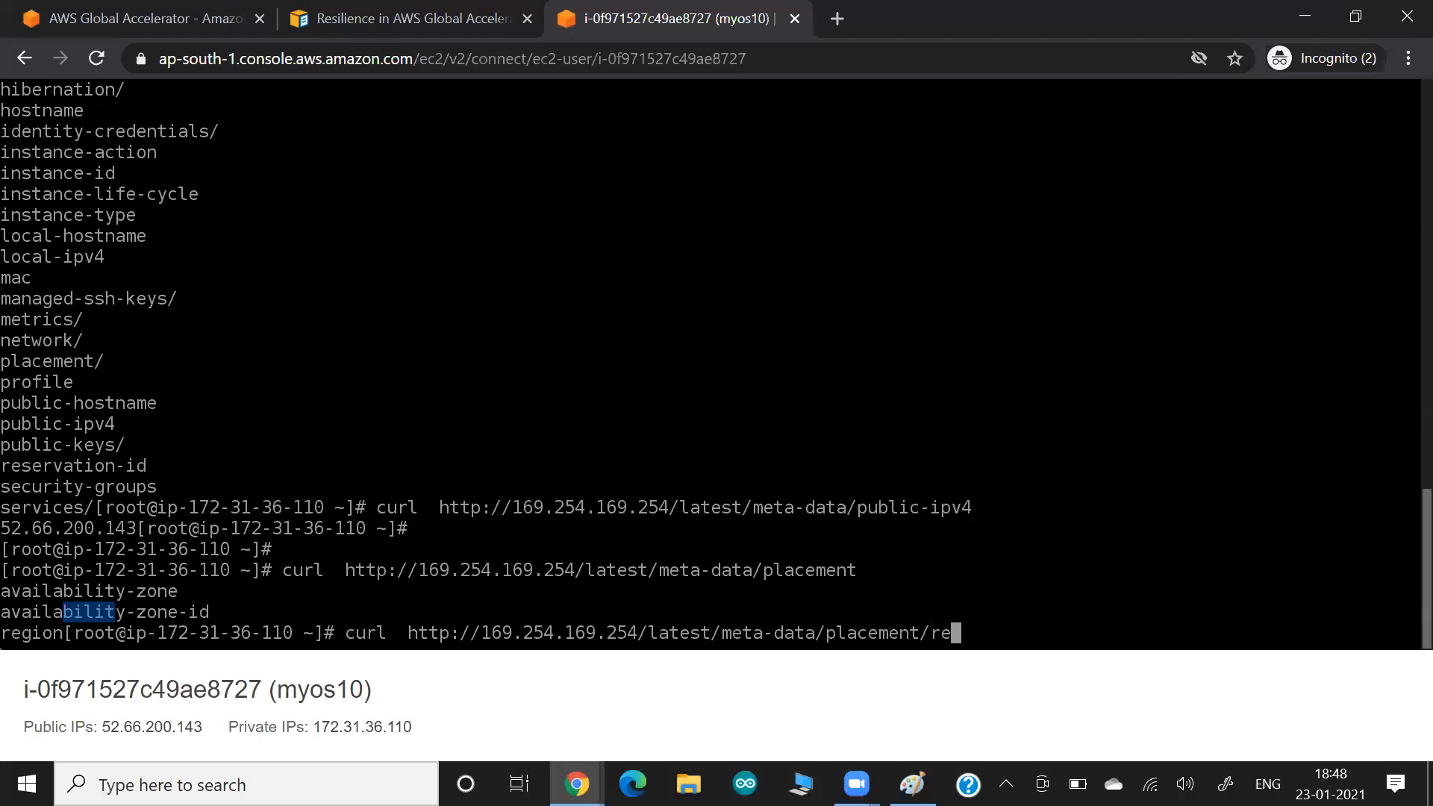
pyautogui.write('gion')
pyautogui.press('Return')
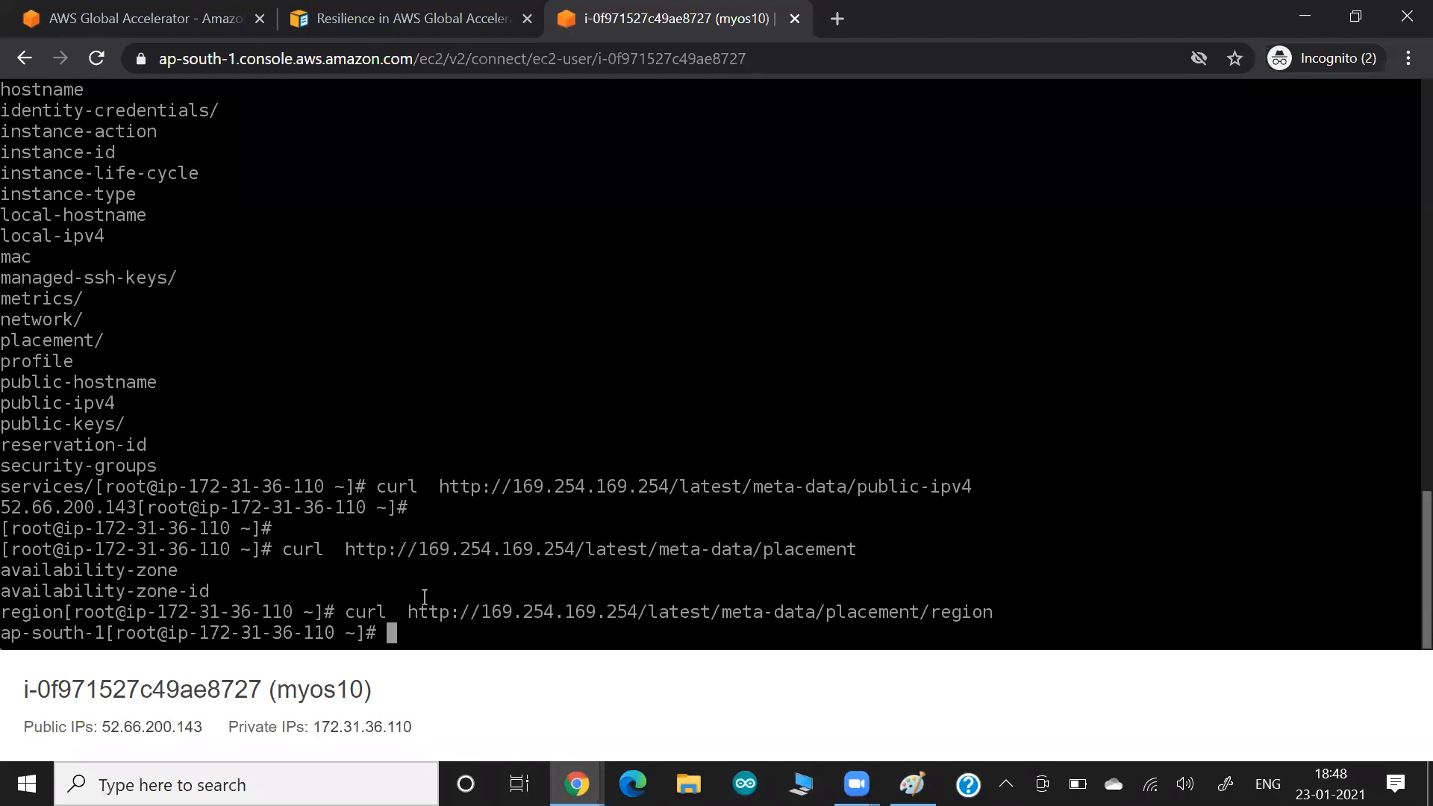
pyautogui.moveTo(260, 632); pyautogui.dragTo(371, 631)
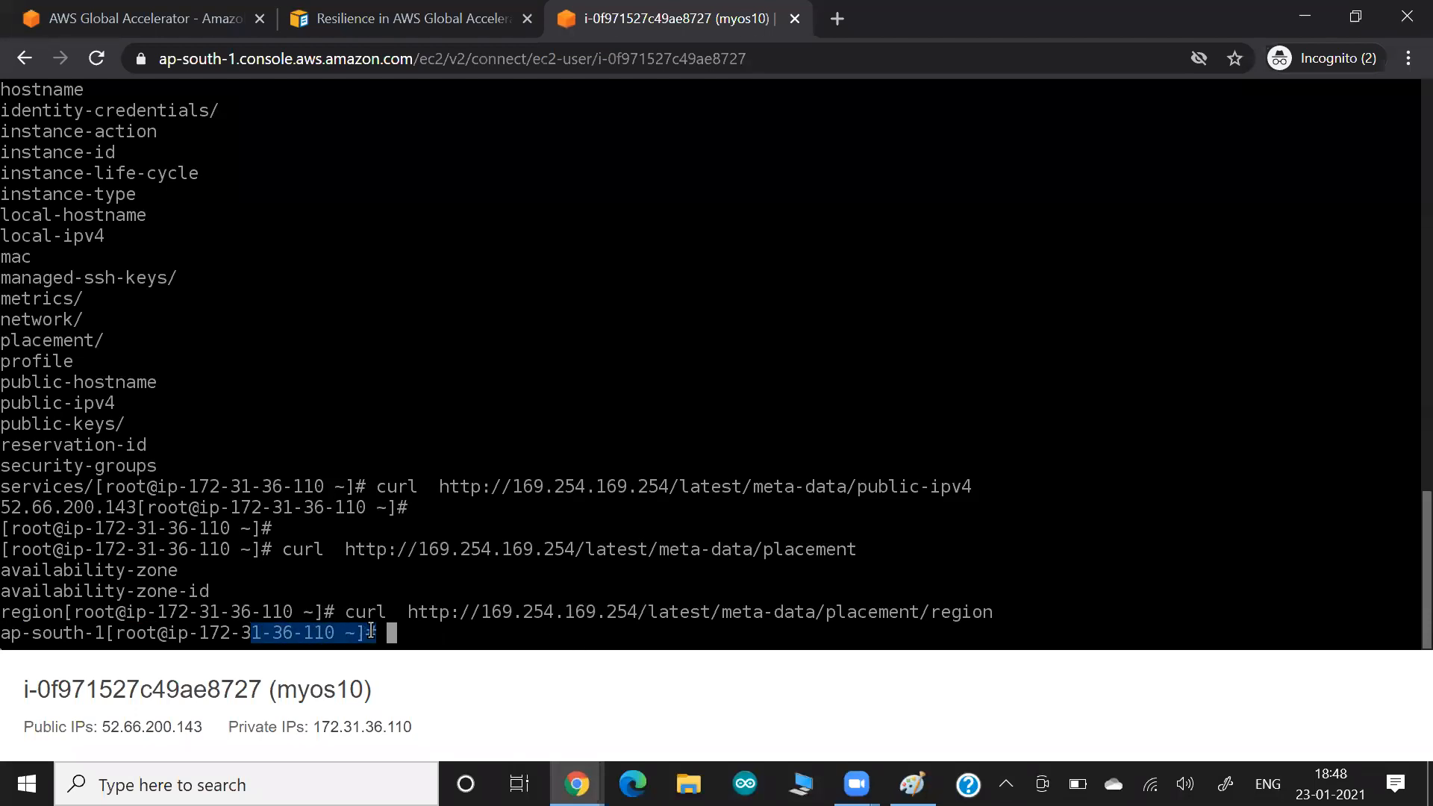
pyautogui.moveTo(43, 632); pyautogui.dragTo(135, 632)
# Check myos10 in the EC2 console, collapse its details, and bring the Instances list's Availability Zone column into view.
pyautogui.hotkey('alt', 'Tab')
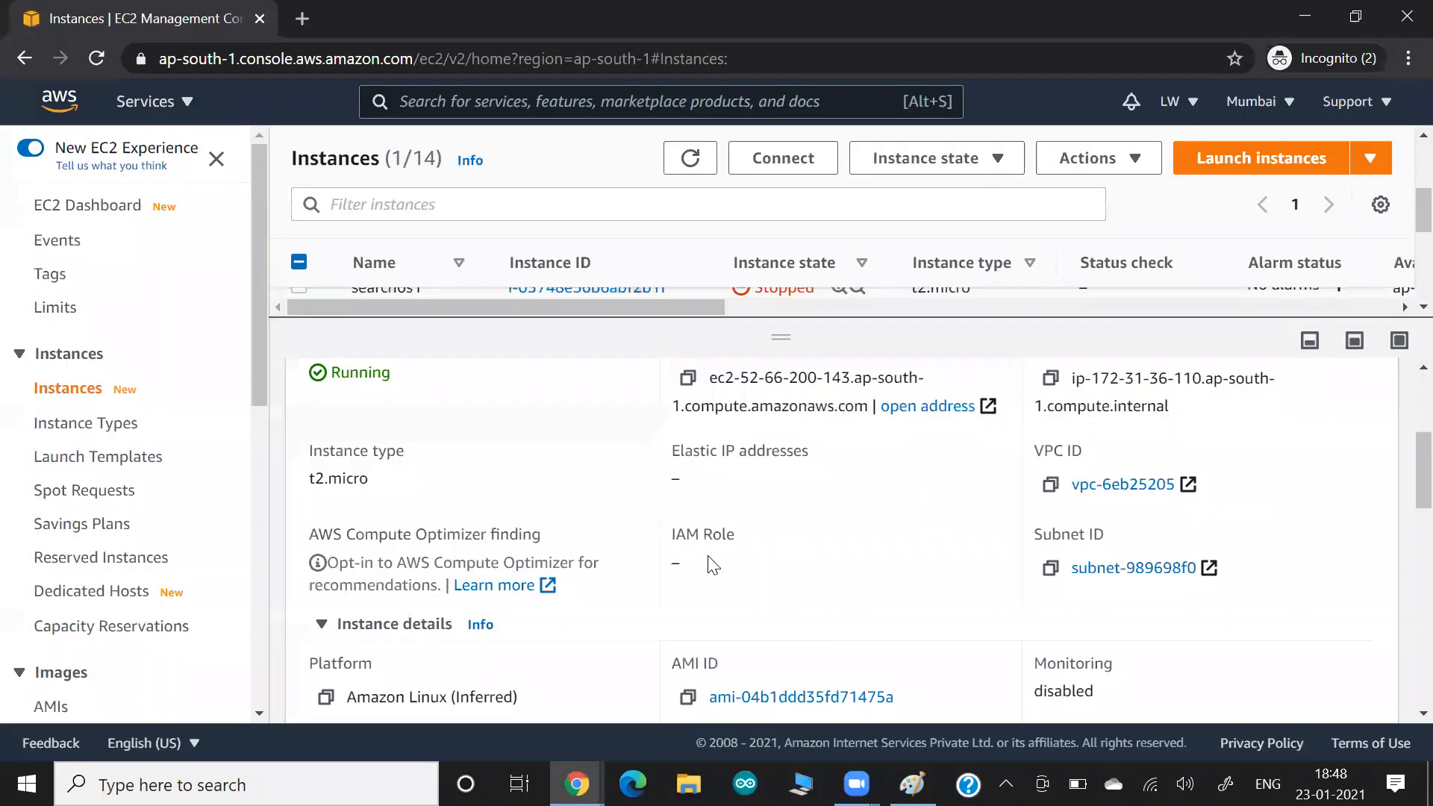
pyautogui.scroll(1, 709, 566)
pyautogui.scroll(3, 709, 565)
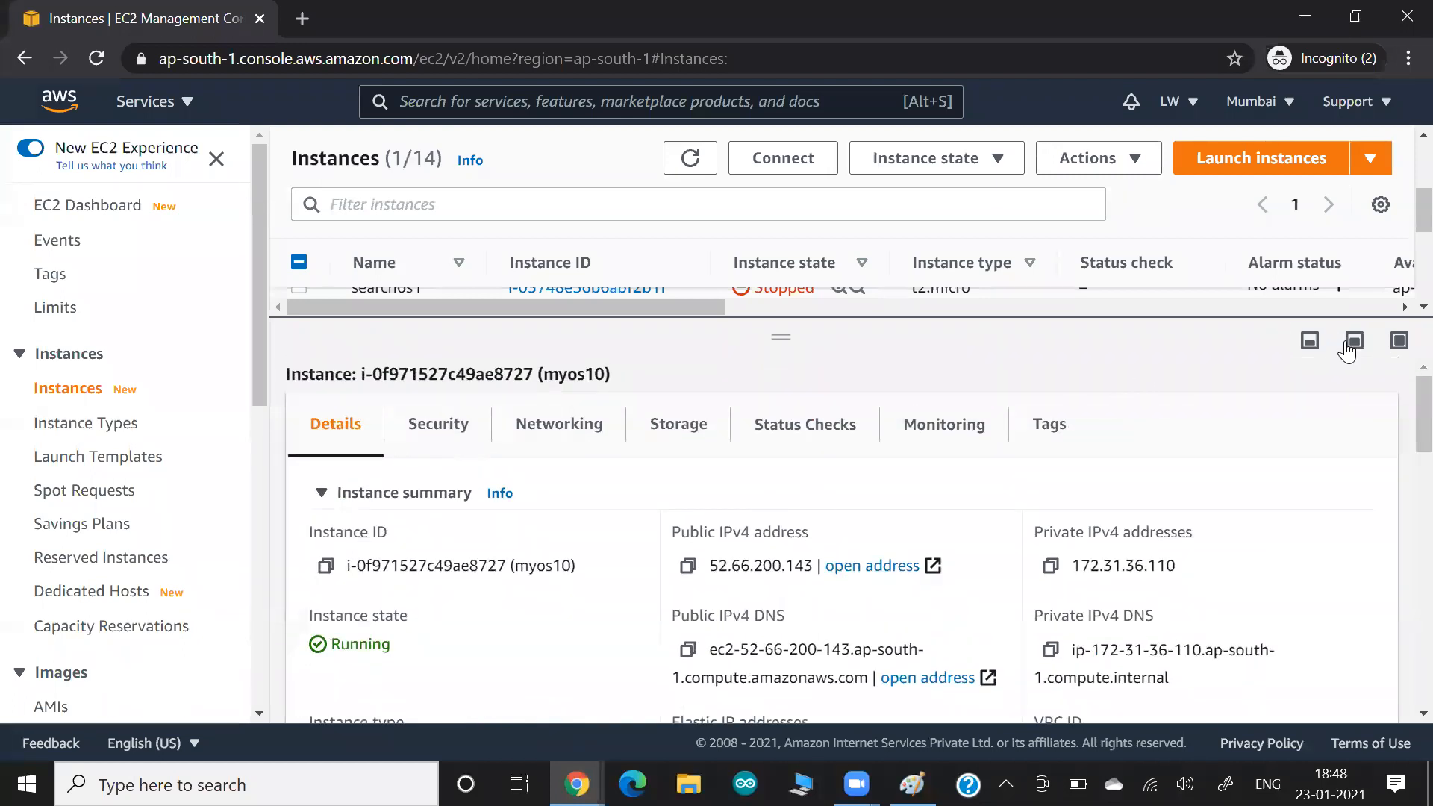
pyautogui.click(1299, 350)
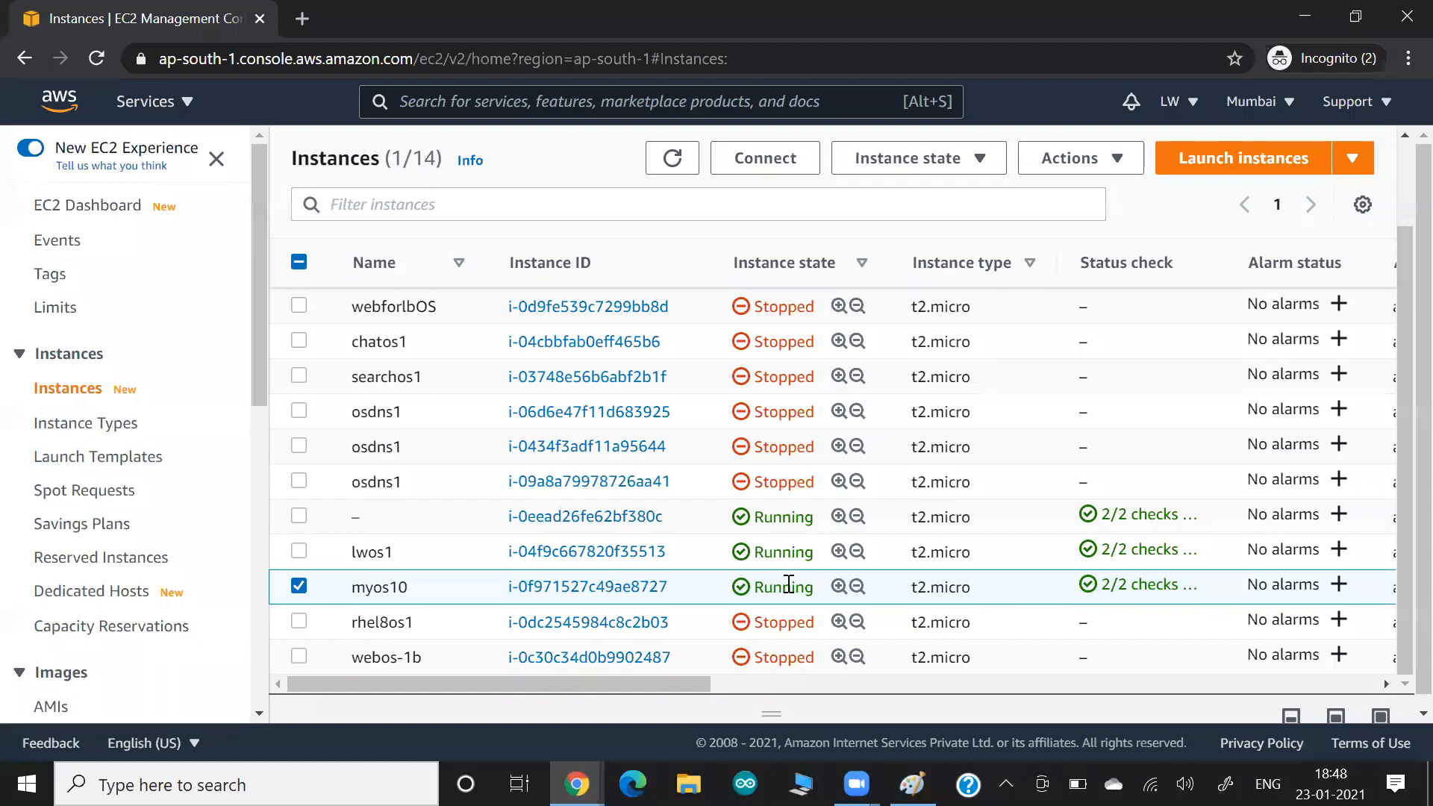
pyautogui.moveTo(688, 683); pyautogui.dragTo(971, 682)
pyautogui.hotkey('alt', 'Tab')
pyautogui.press('Up')
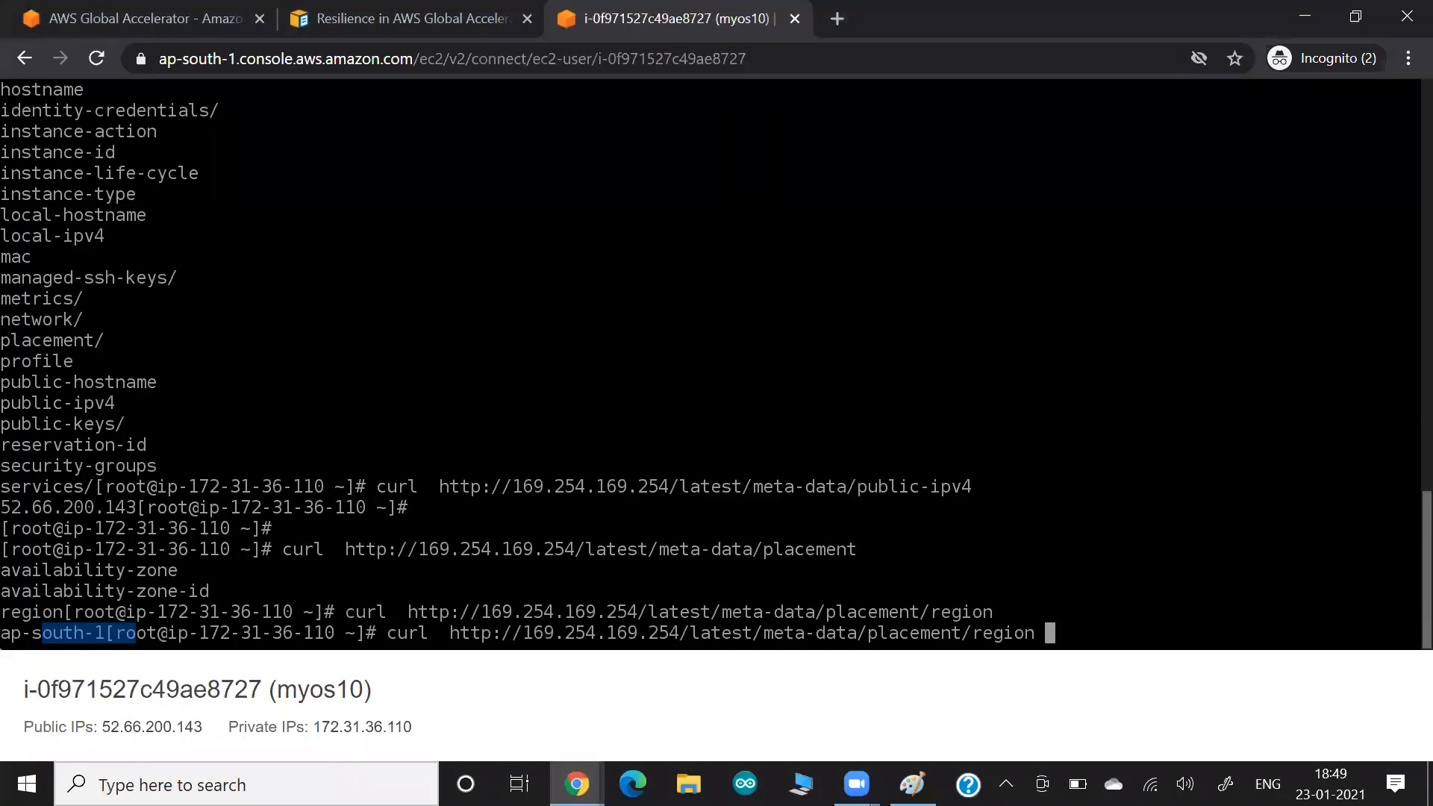
pyautogui.press('BackSpace')
pyautogui.press('BackSpace')
pyautogui.press('BackSpace')
pyautogui.press('BackSpace')
pyautogui.press('BackSpace')
pyautogui.press('BackSpace')
pyautogui.write('ava')
pyautogui.moveTo(64, 570); pyautogui.dragTo(183, 566)
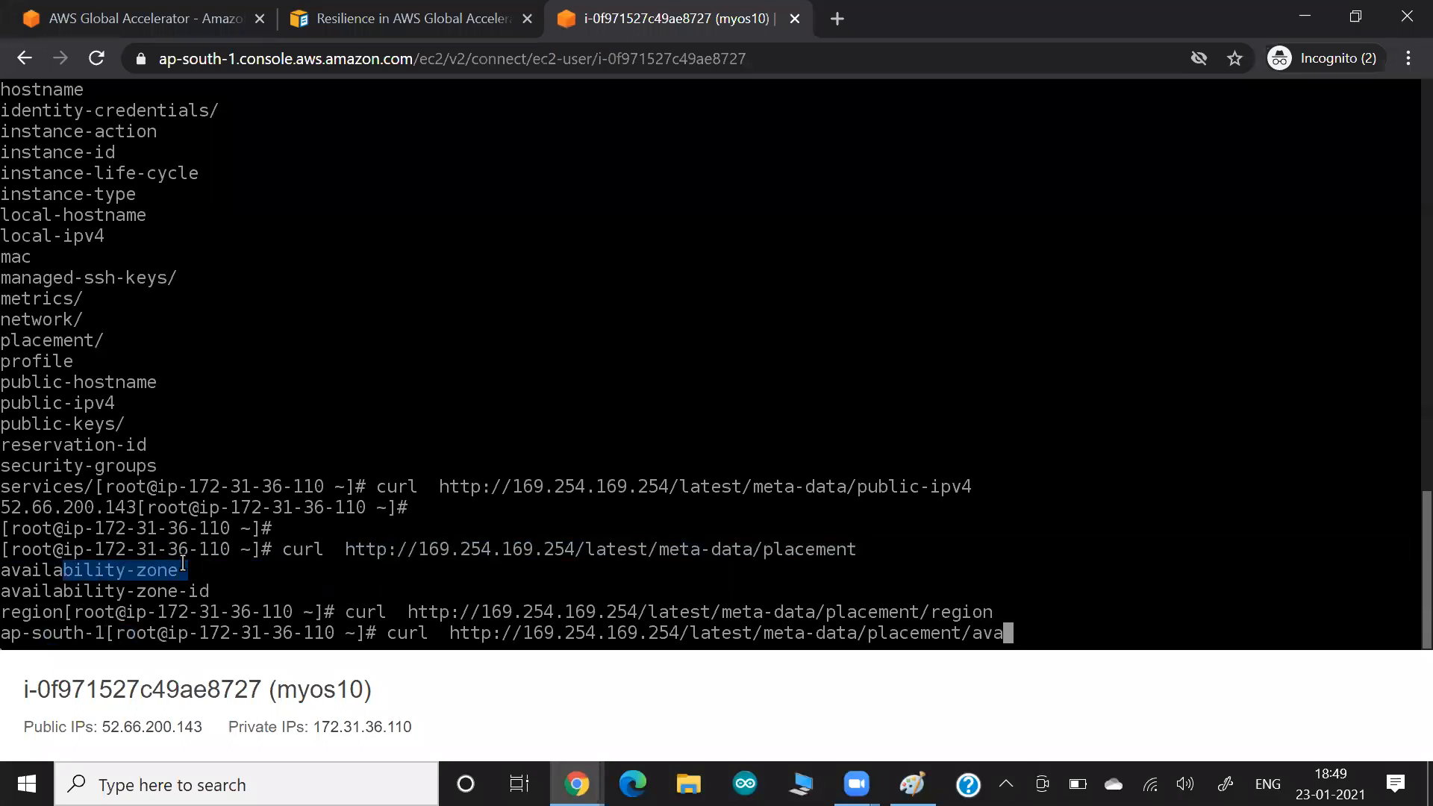
pyautogui.write('ilability')
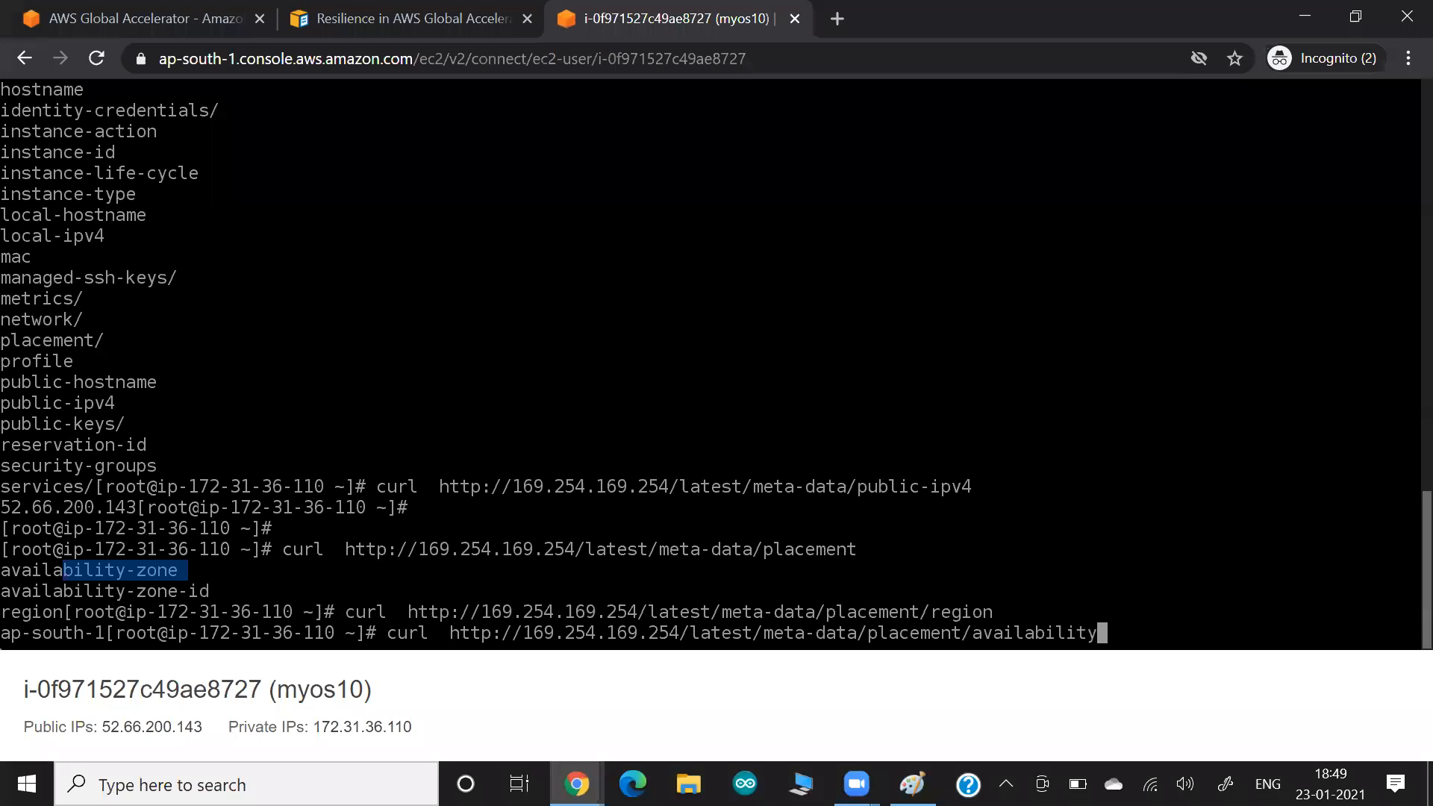
pyautogui.write('-zone')
pyautogui.press('Return')
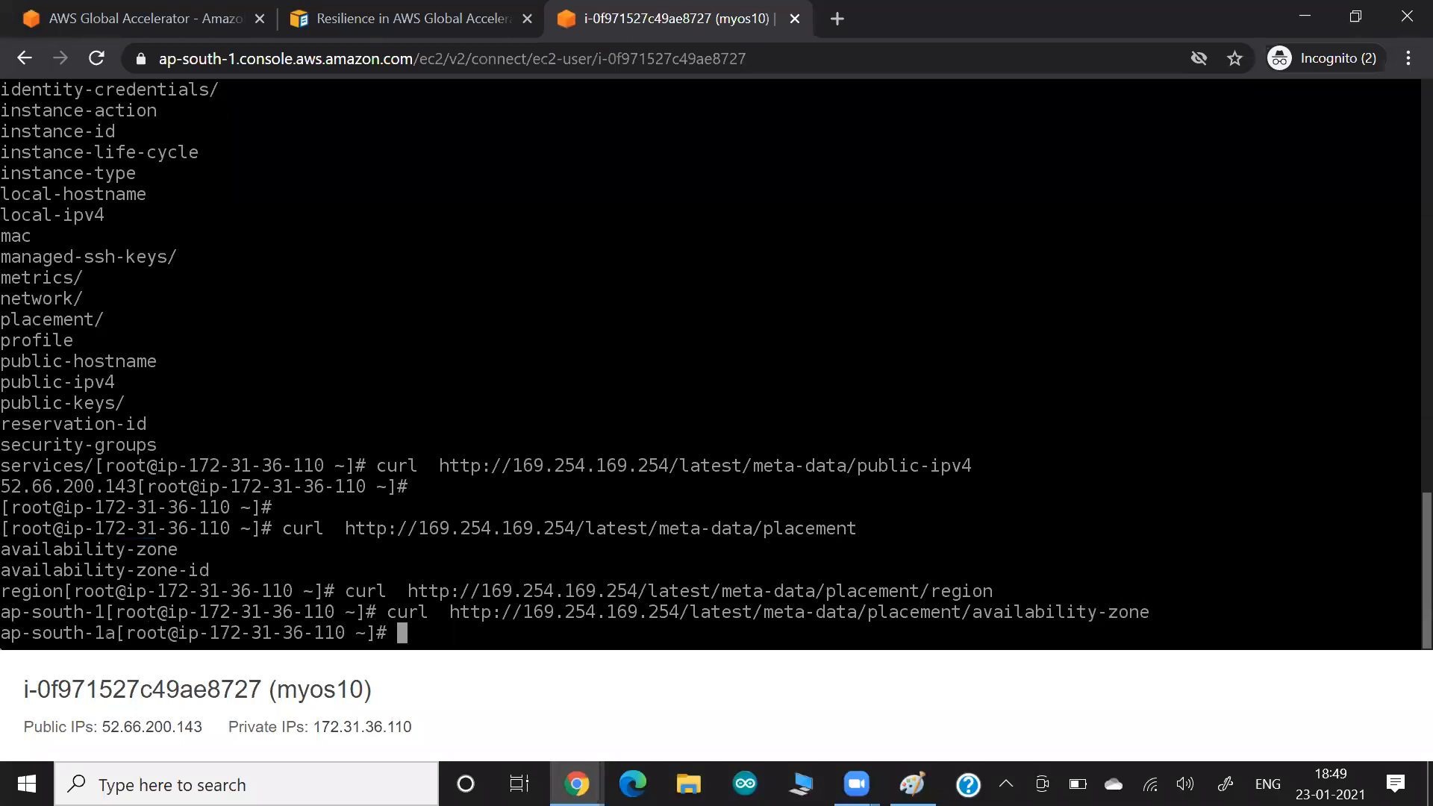
pyautogui.press('Up')
pyautogui.write('-id')
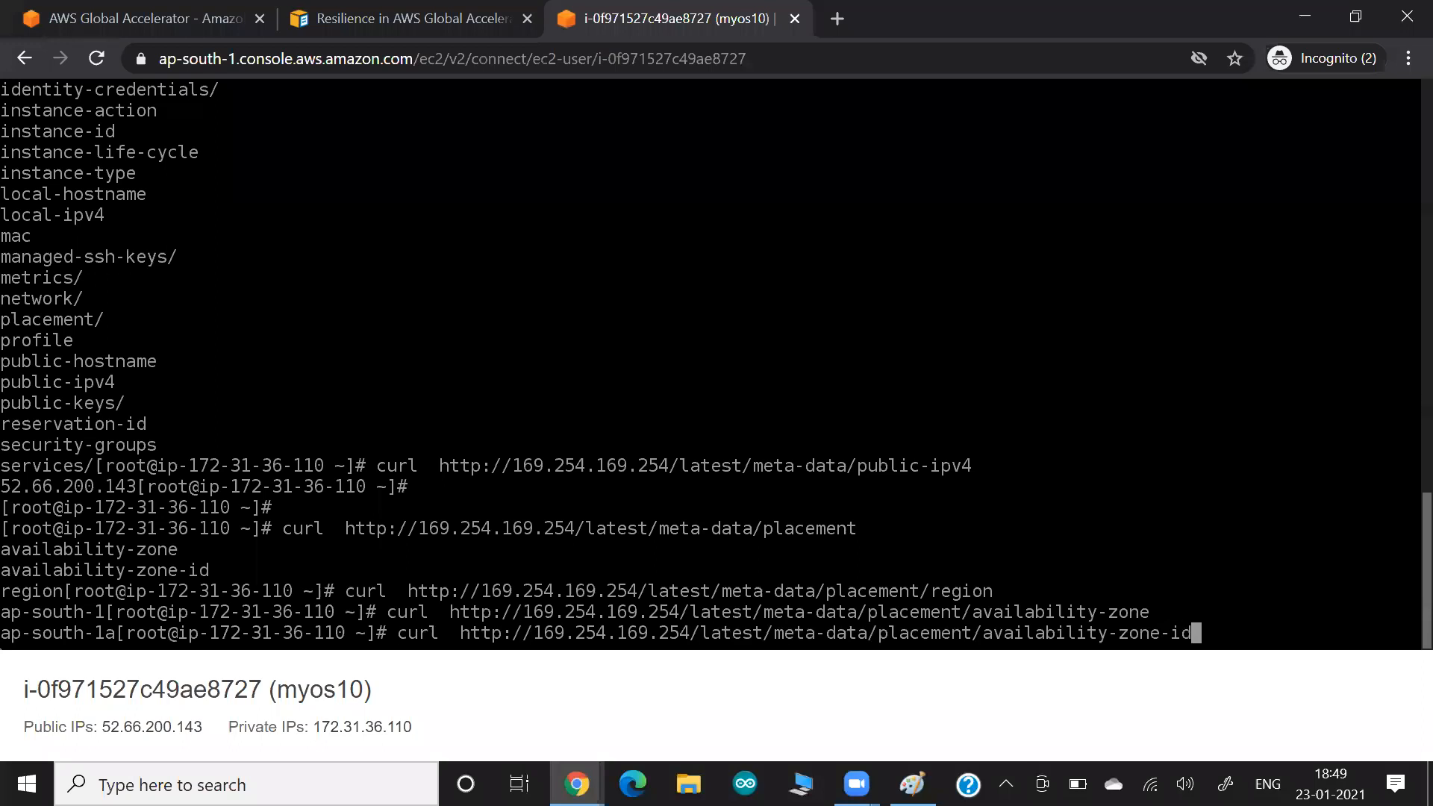
pyautogui.press('Return')
pyautogui.moveTo(49, 641); pyautogui.dragTo(92, 612)
# Compare the result with the myos10 Availability Zone in the Instances list, and return to the list's first columns.
pyautogui.hotkey('alt', 'Tab')
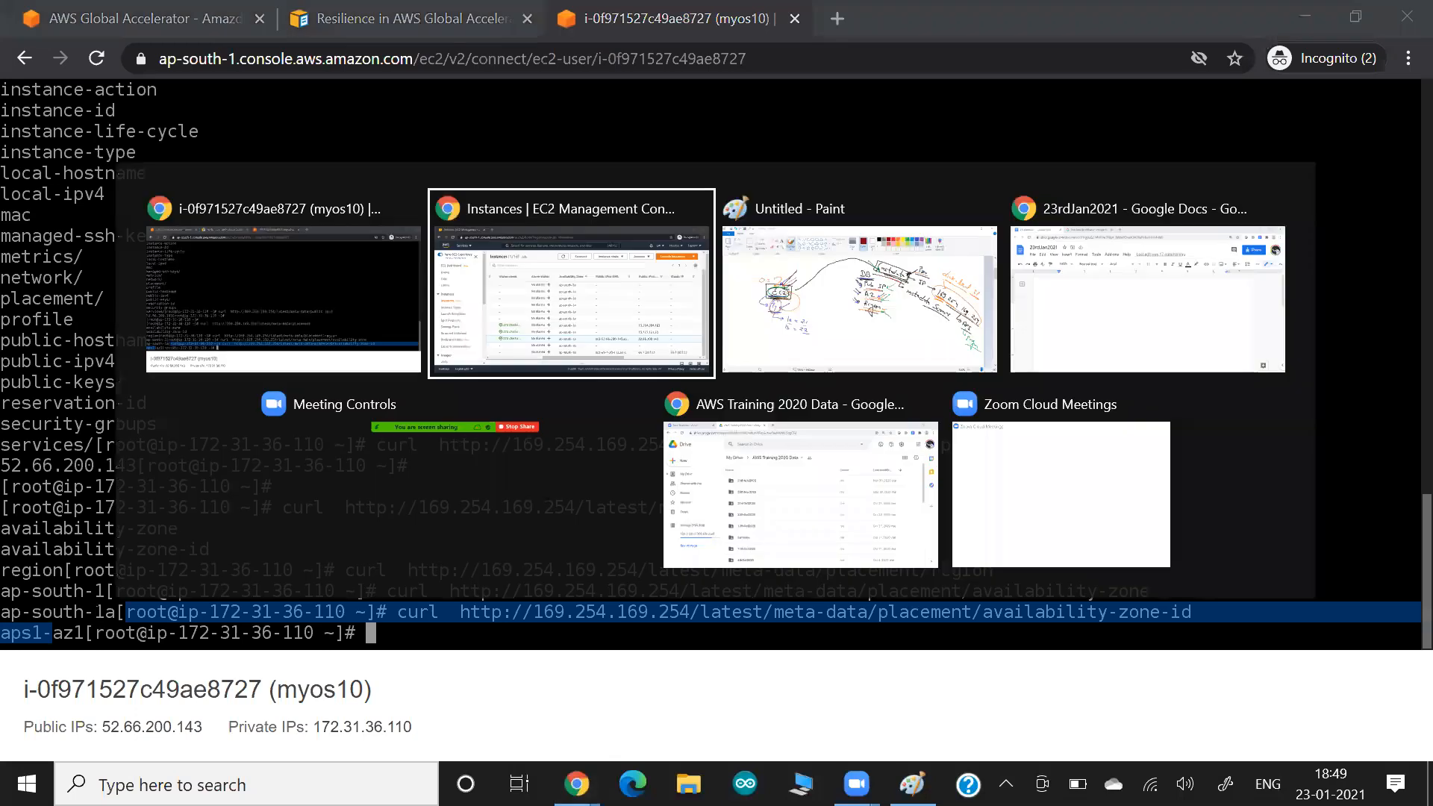
pyautogui.moveTo(706, 591); pyautogui.dragTo(745, 592)
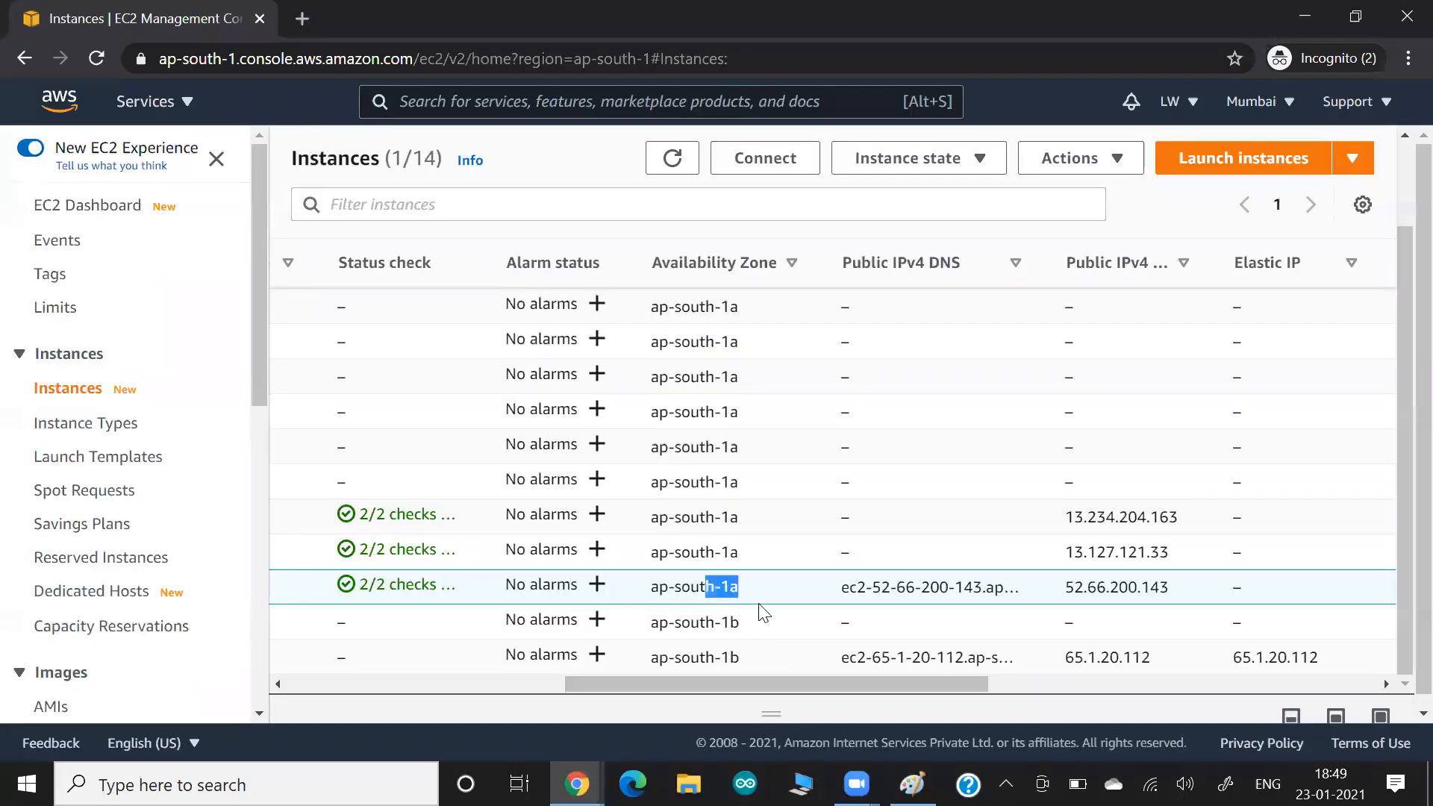
pyautogui.moveTo(764, 686); pyautogui.dragTo(381, 769)
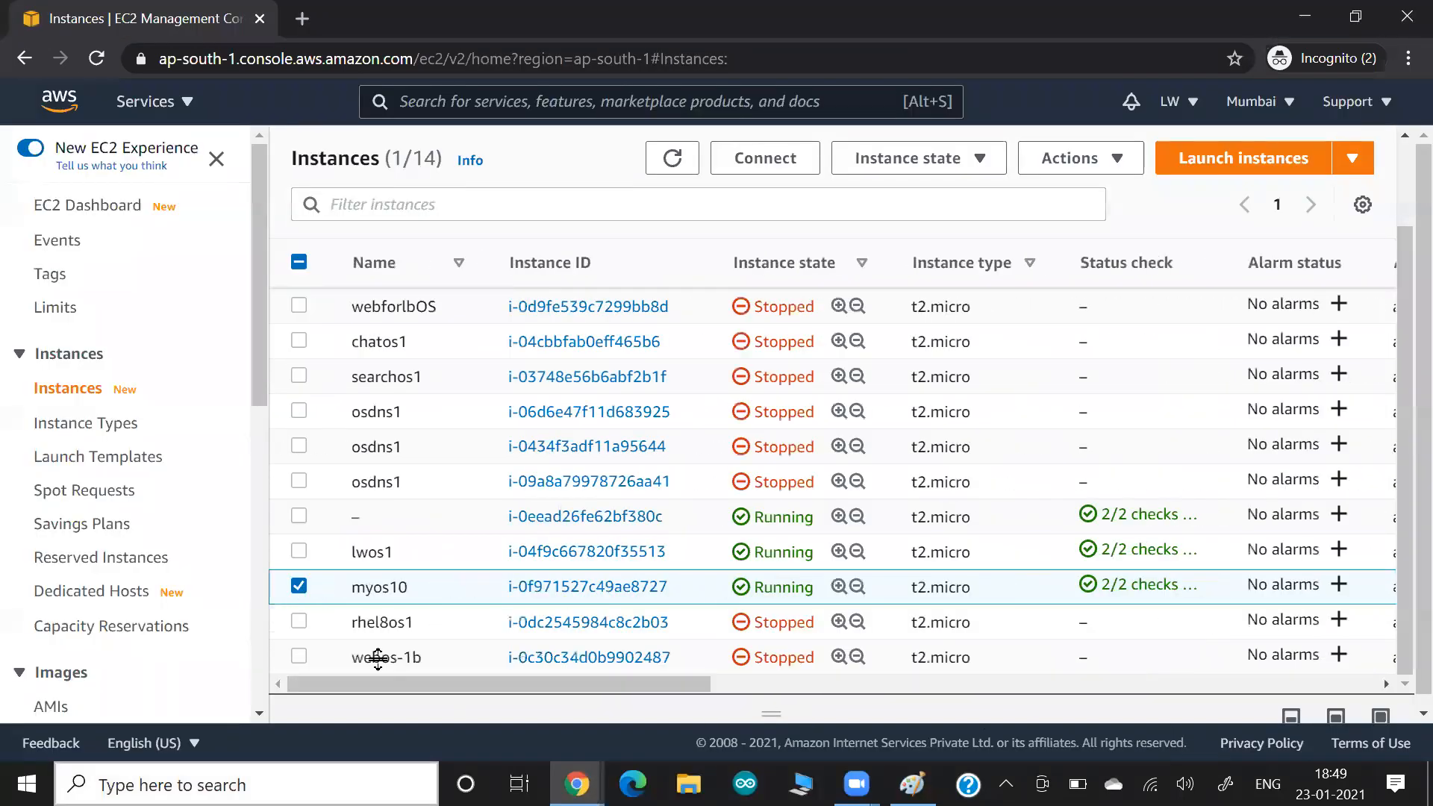
# Return to the terminal, add blank prompt lines, and paste a screenshot of the metadata queries into the 23rdJan2021 Google Docs document.
pyautogui.hotkey('alt', 'Tab')
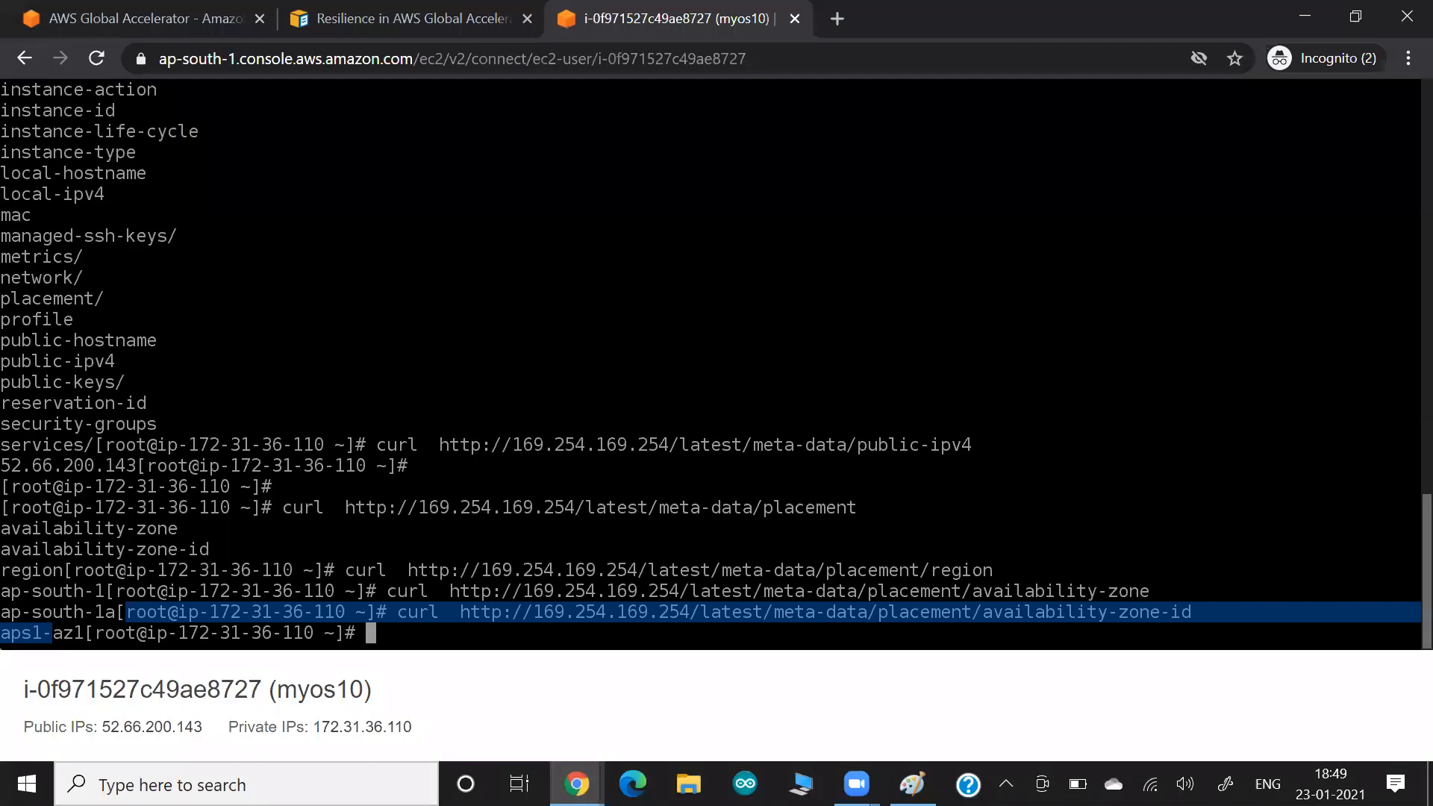
pyautogui.press('Return')
pyautogui.press('Return')
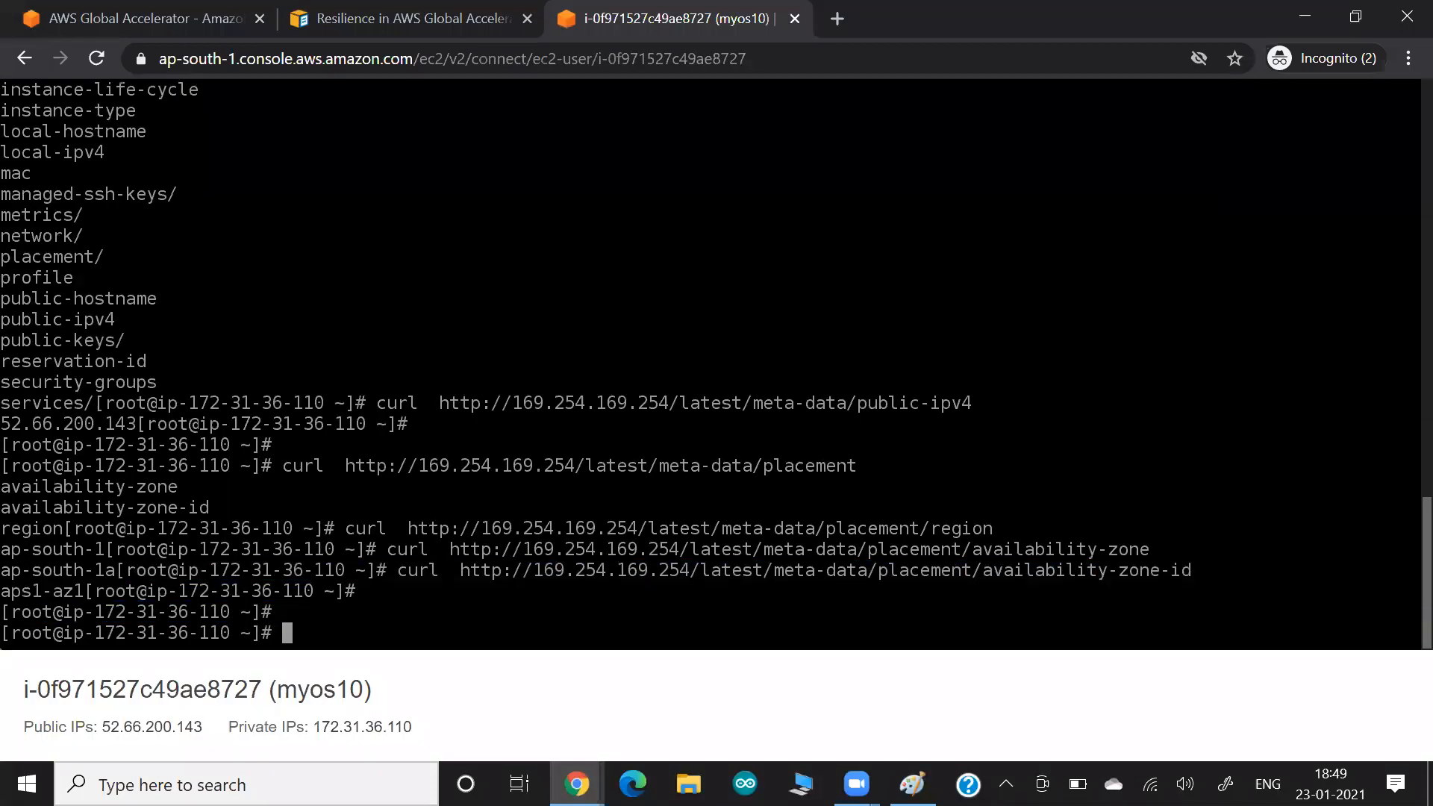
pyautogui.hotkey('alt', 'Tab')
pyautogui.hotkey('alt', 'Tab')
pyautogui.hotkey('alt', 'Tab')
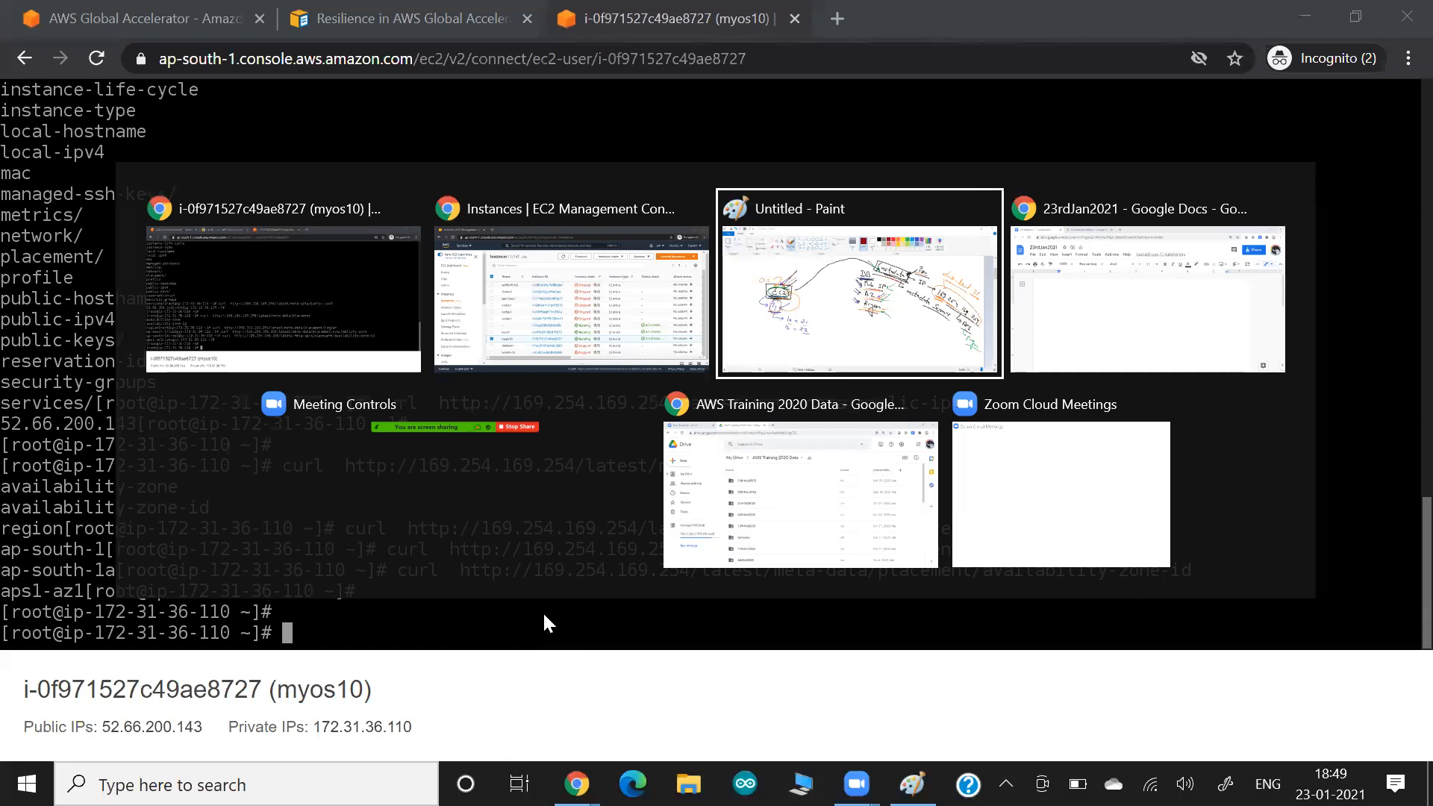
pyautogui.hotkey('ctrl', 'v')
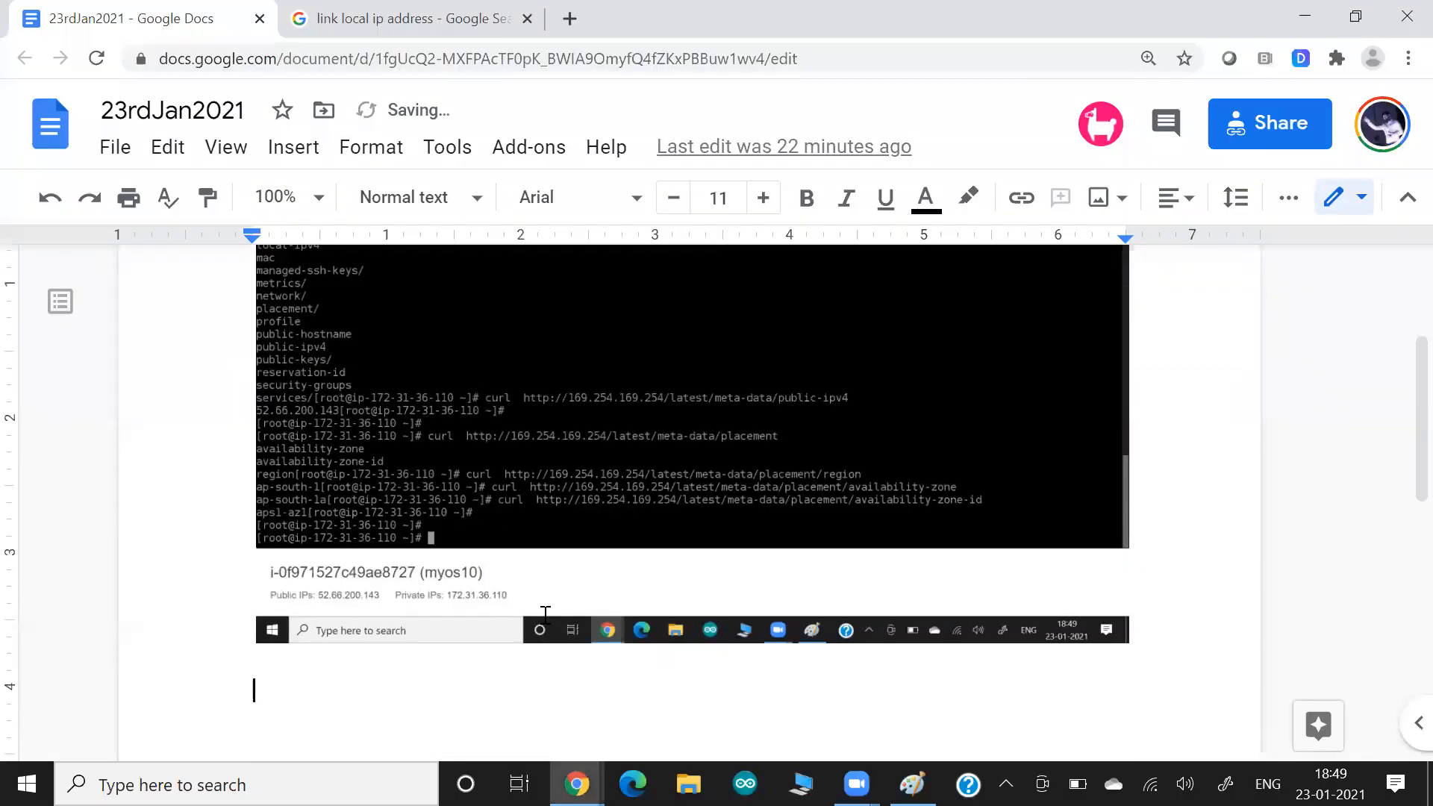
pyautogui.hotkey('alt', 'Tab')
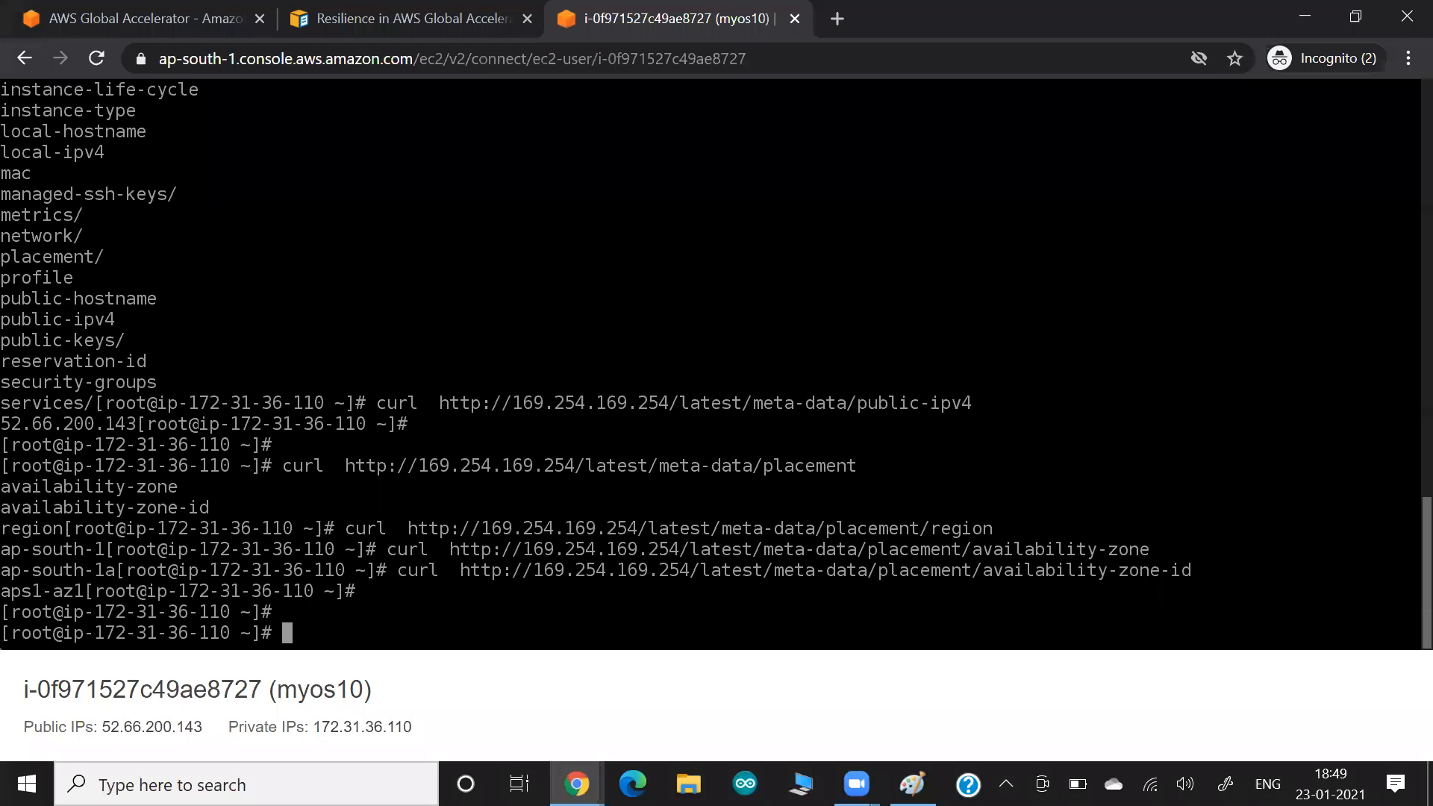
pyautogui.press('Return')
pyautogui.press('Return')
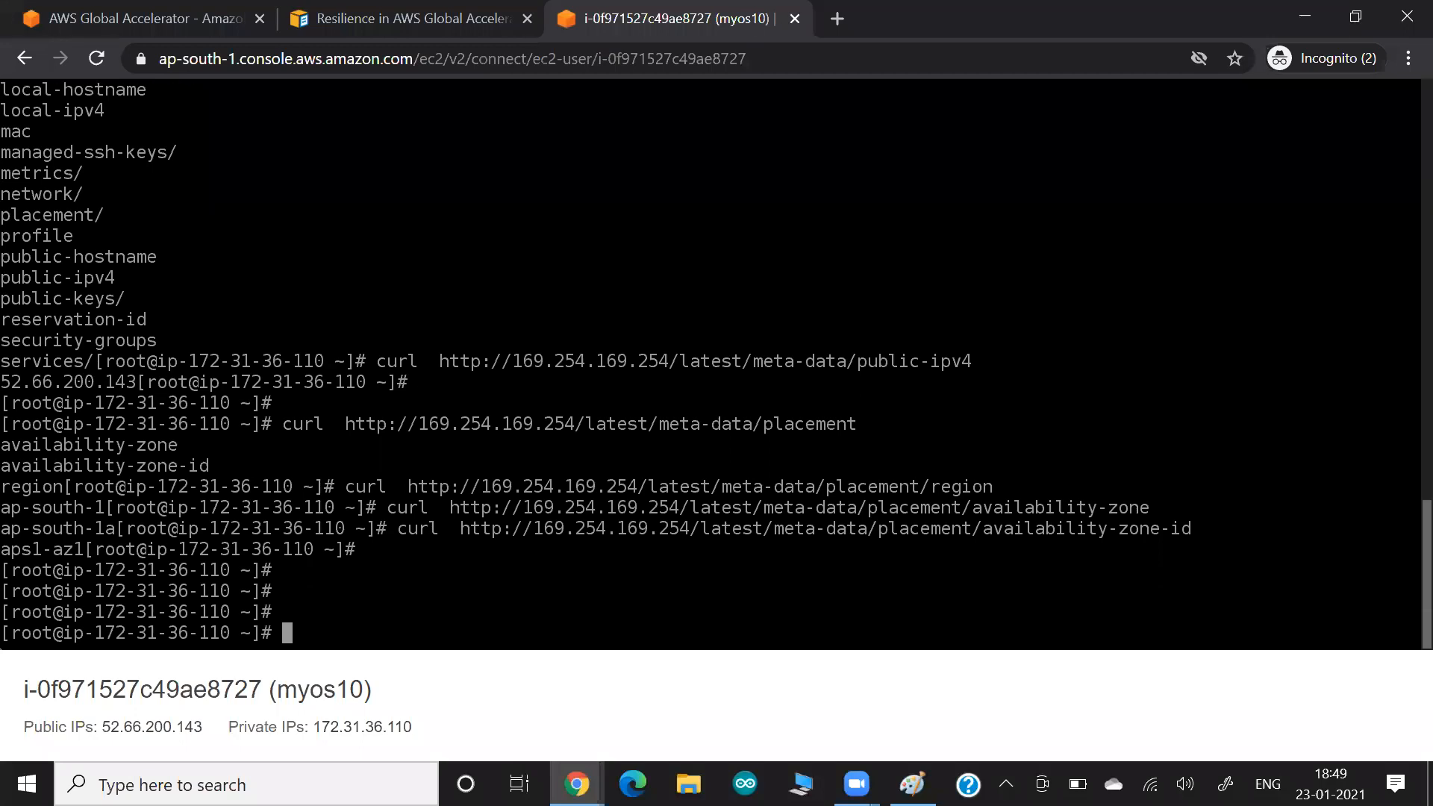
pyautogui.press('Up')
pyautogui.press('BackSpace')
pyautogui.press('BackSpace')
pyautogui.press('BackSpace')
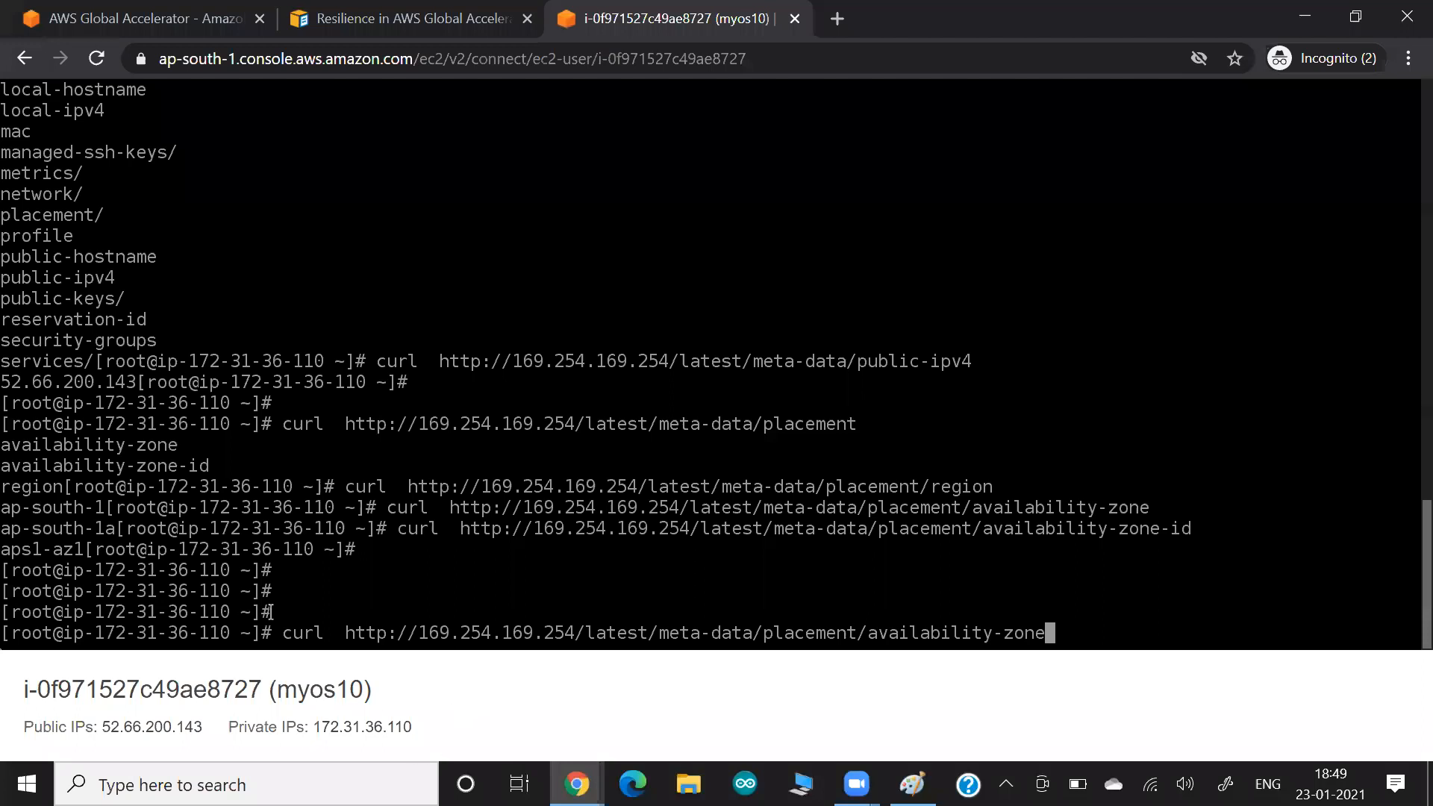
pyautogui.moveTo(238, 636); pyautogui.dragTo(333, 629)
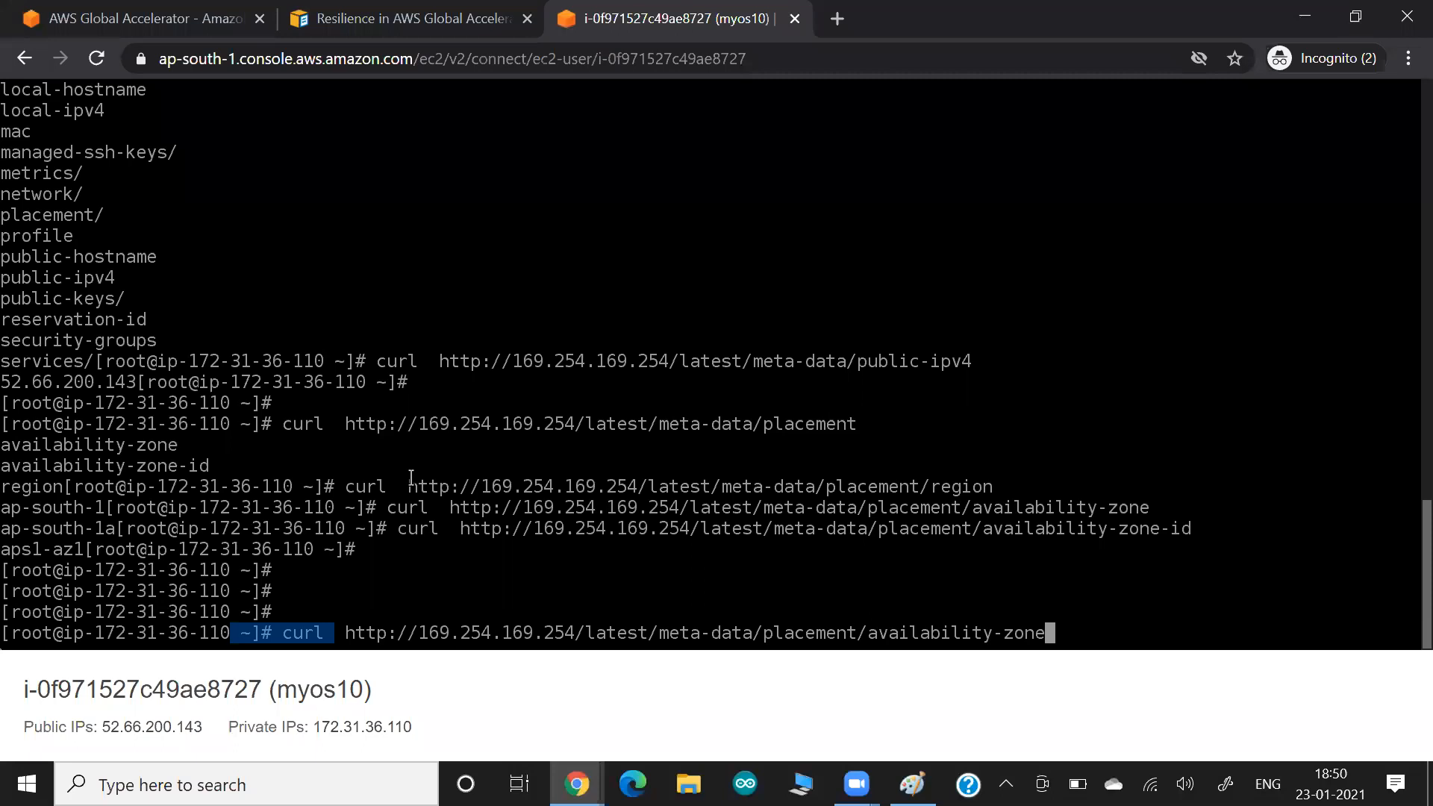
pyautogui.press('Return')
pyautogui.press('Return')
pyautogui.press('Return')
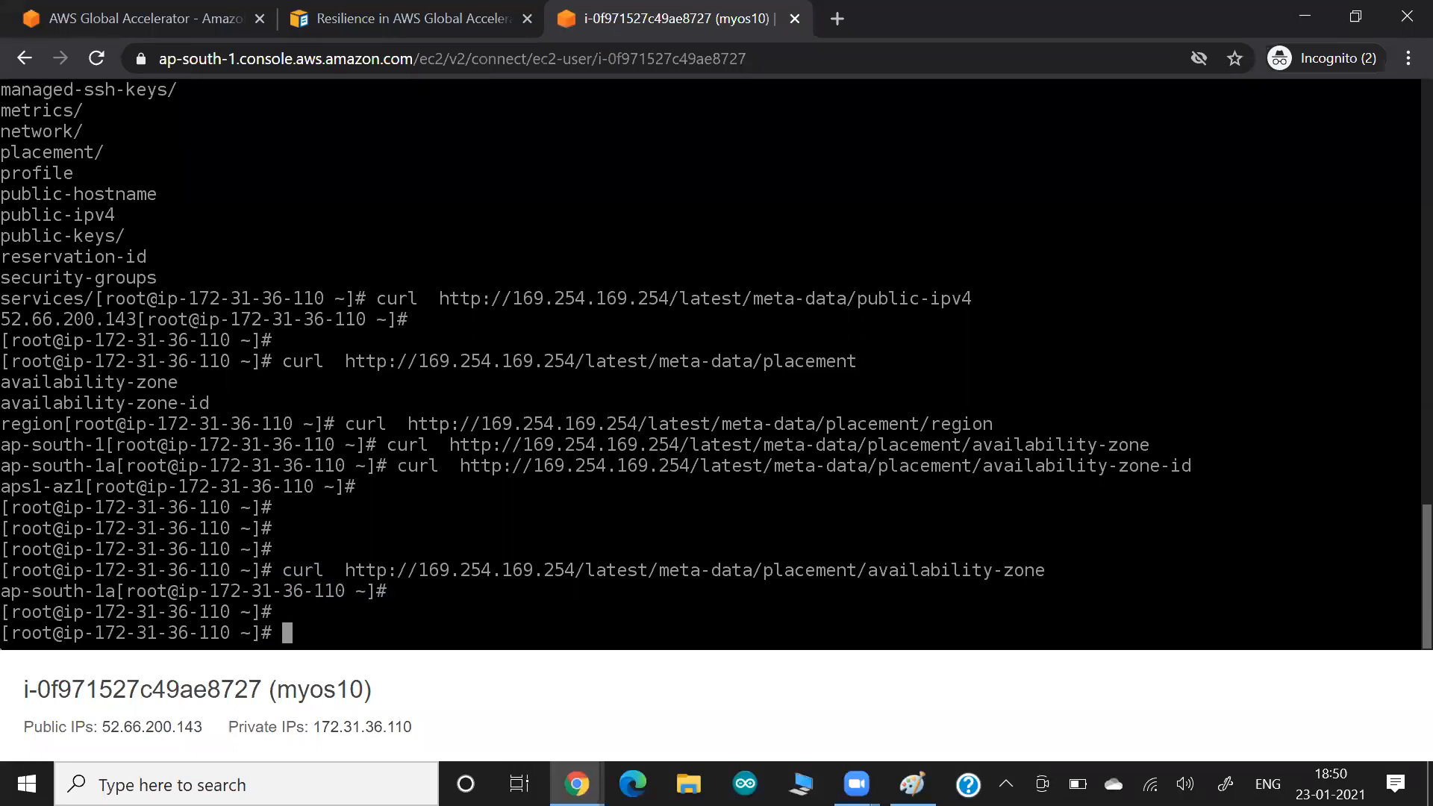
pyautogui.press('Return')
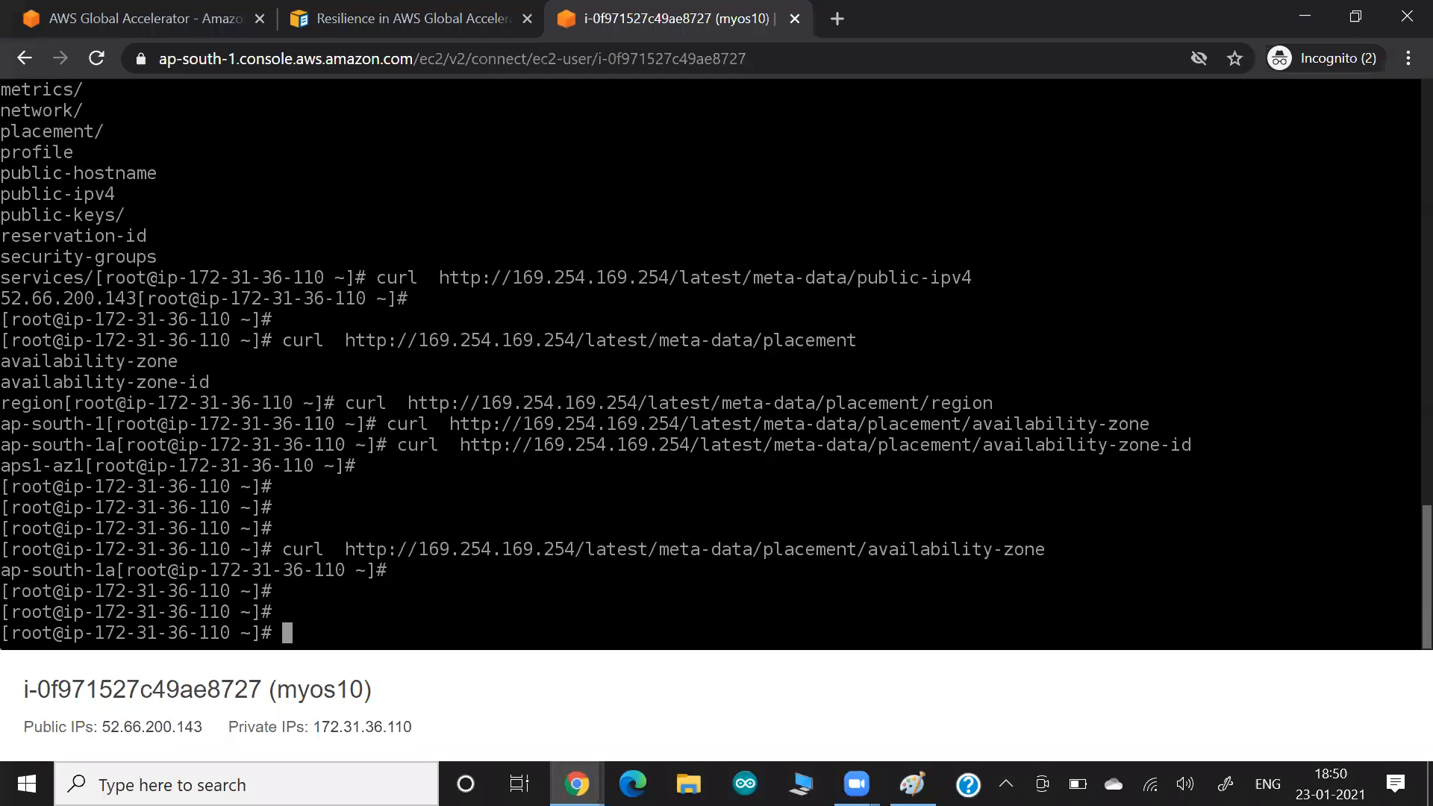
pyautogui.press('Up')
pyautogui.press('Home')
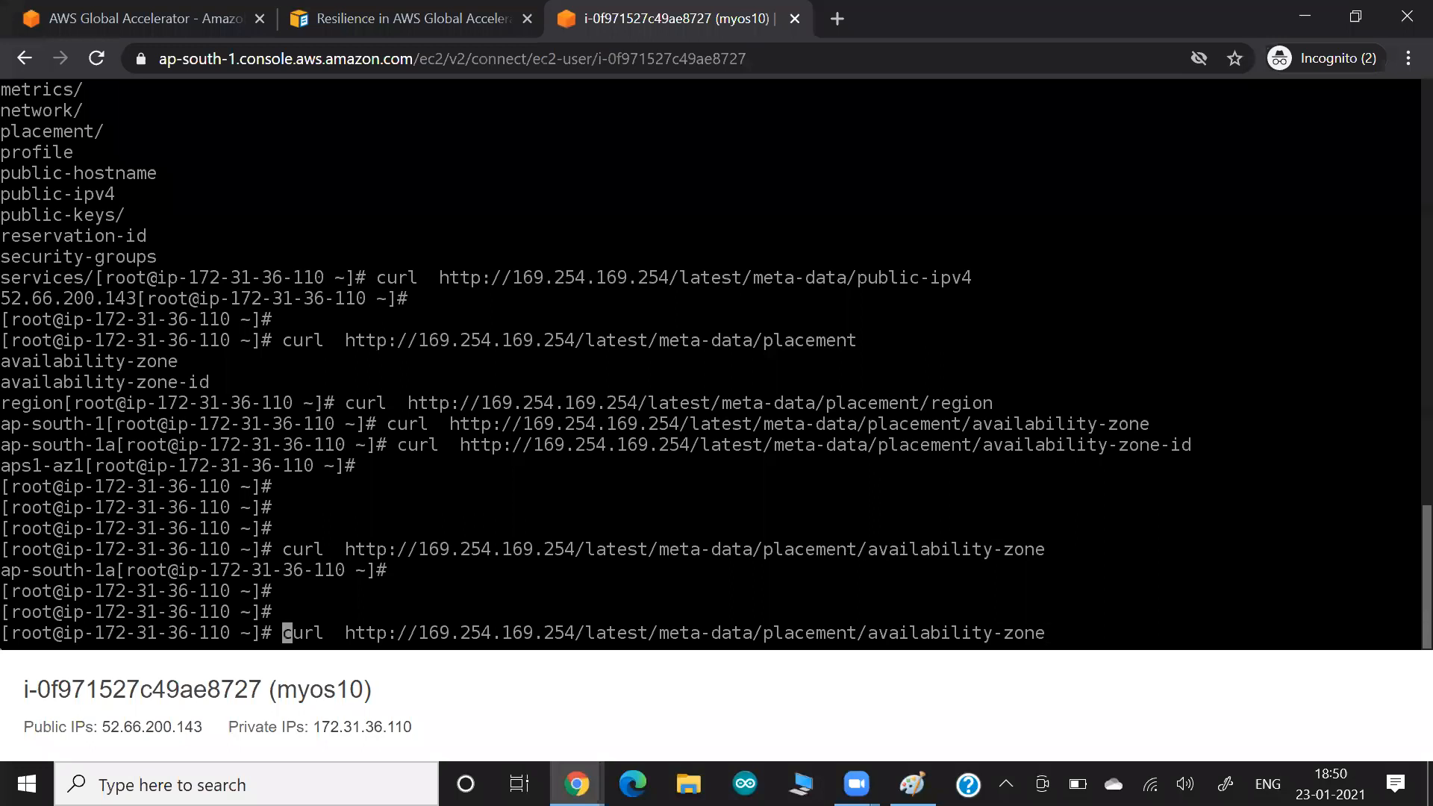
pyautogui.write('x=')
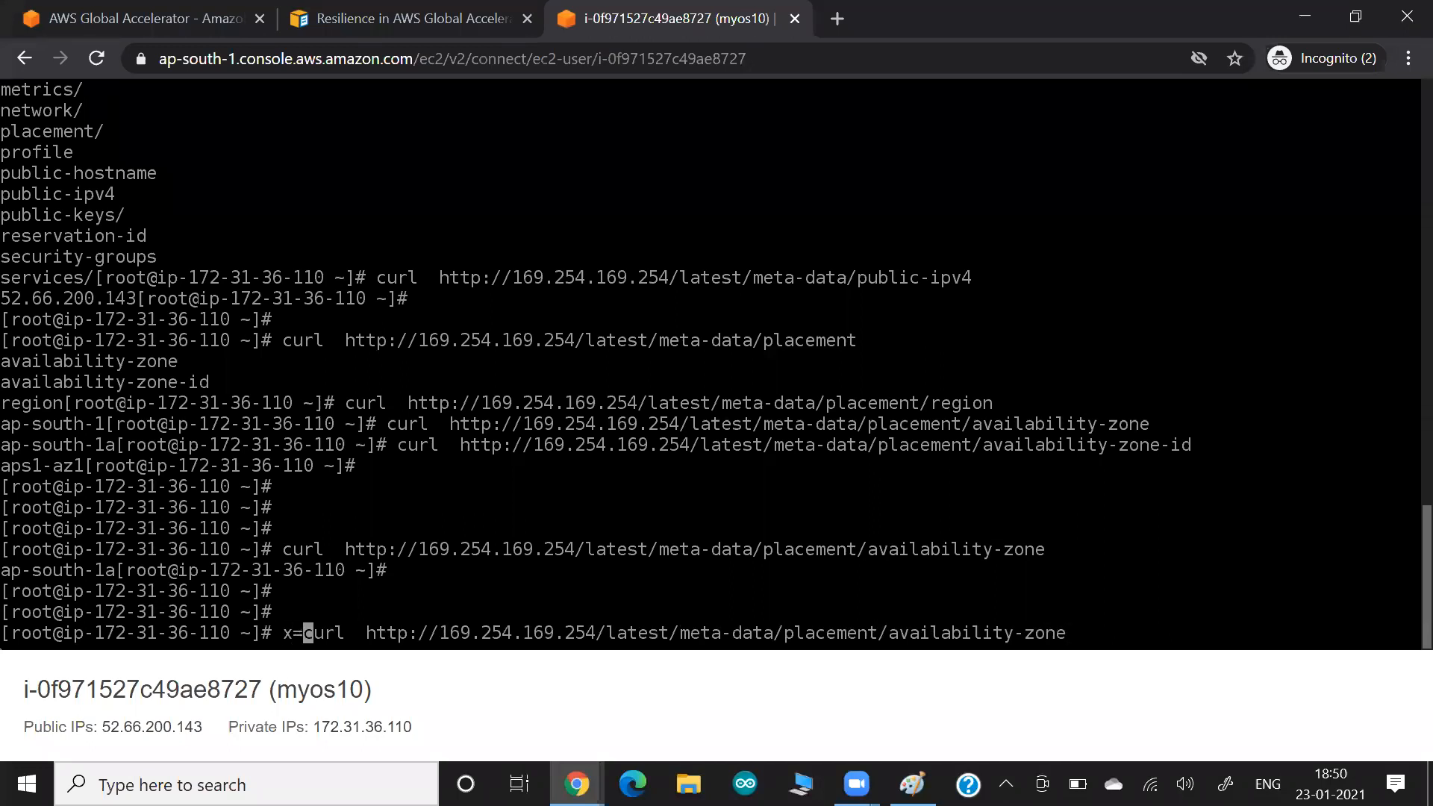
pyautogui.hotkey('ctrl', 'c')
pyautogui.press('Return')
pyautogui.press('Return')
# Run the date command in the terminal.
pyautogui.write('date')
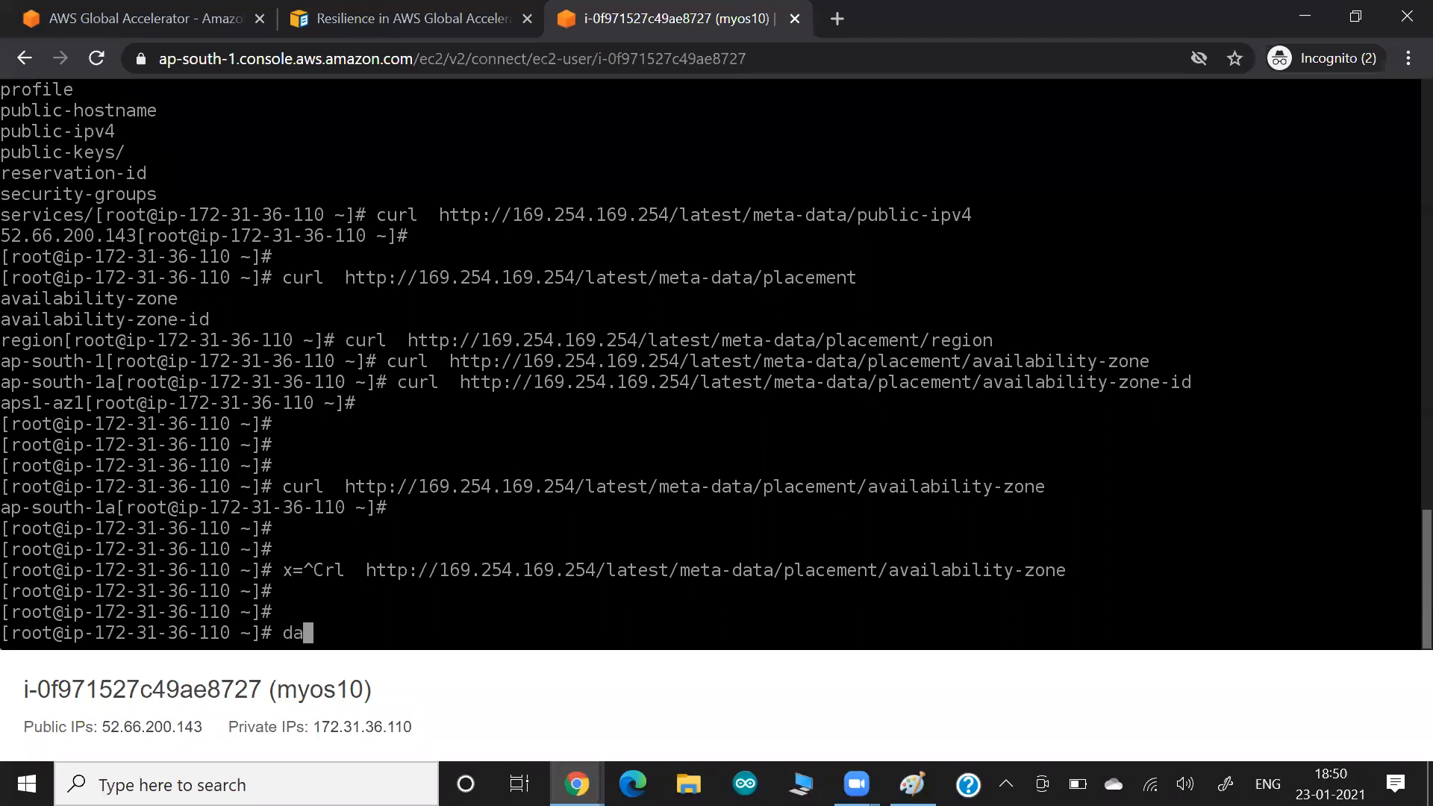
pyautogui.press('Return')
pyautogui.press('Return')
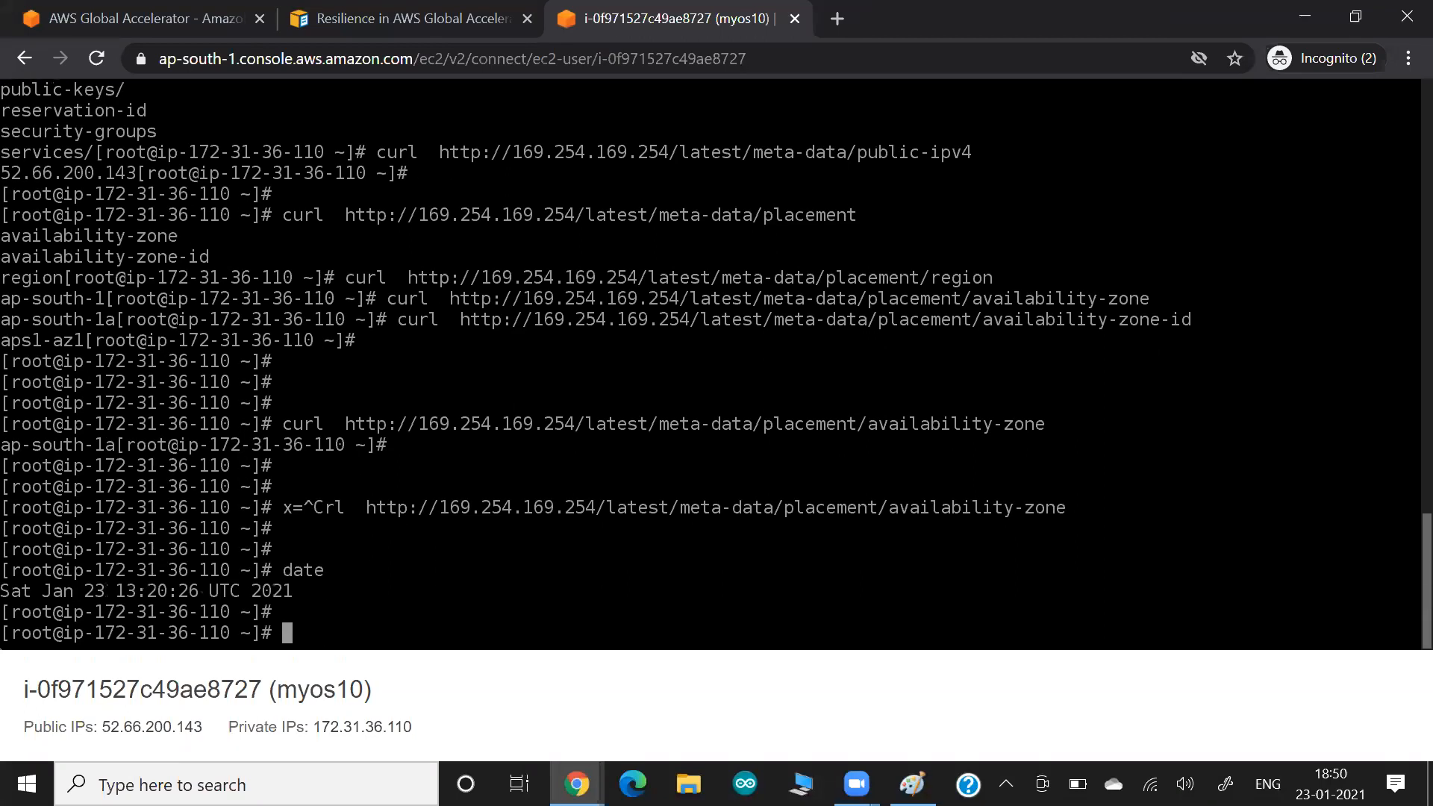
# Assign x=date without command substitution, print it with echo $x, and highlight the assignment and the variable reference.
pyautogui.write('x=date')
pyautogui.press('Return')
pyautogui.write('echo $x')
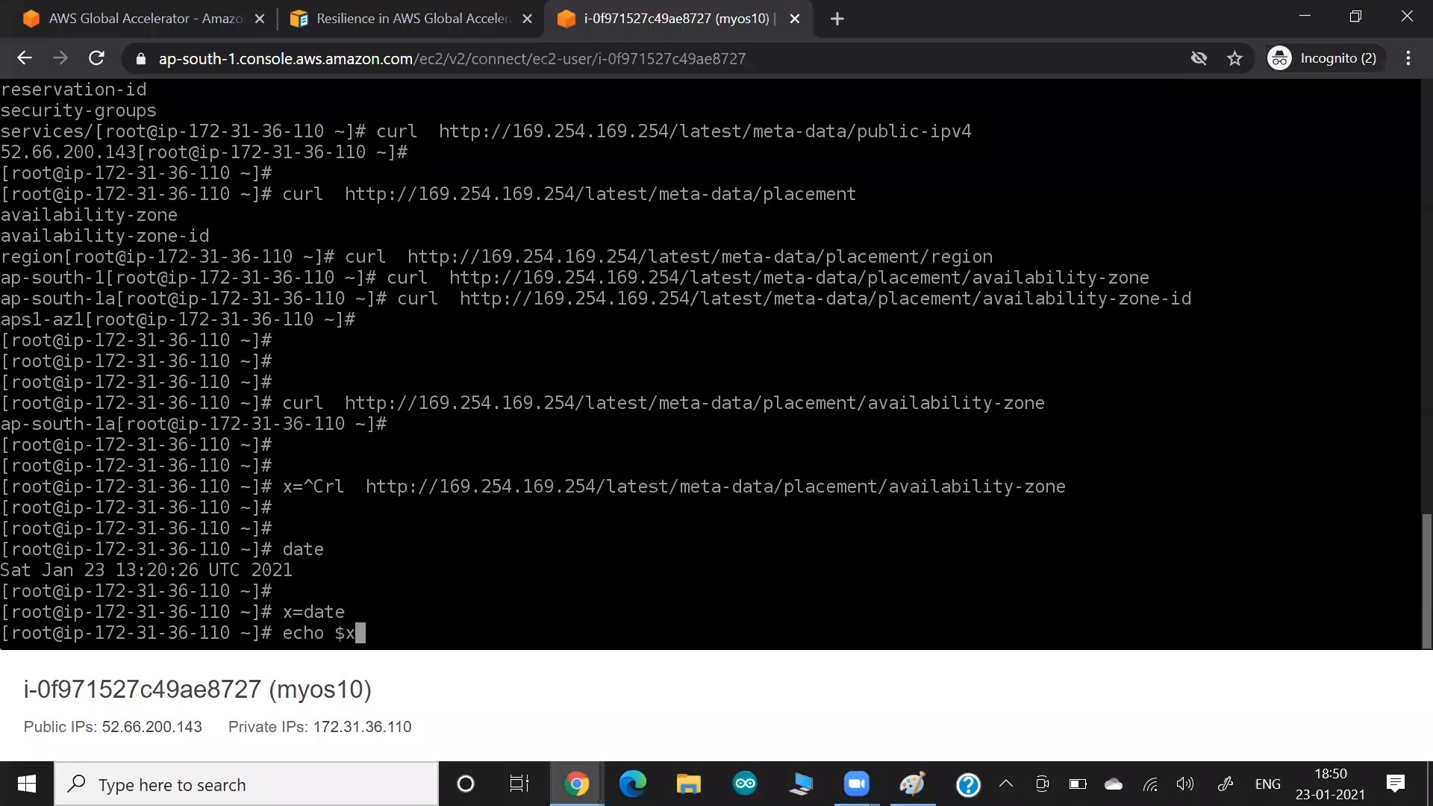
pyautogui.press('Return')
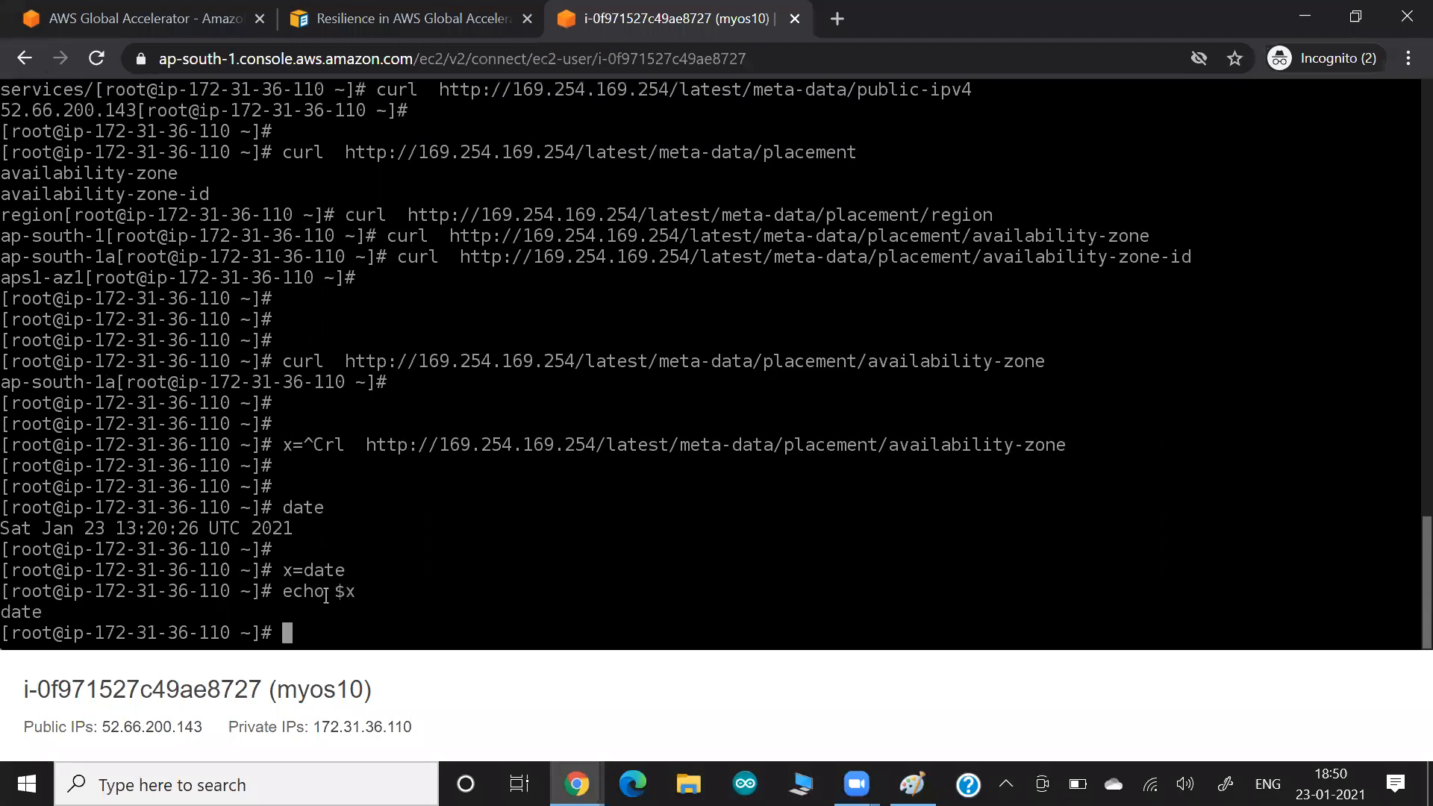
pyautogui.moveTo(265, 572); pyautogui.dragTo(375, 571)
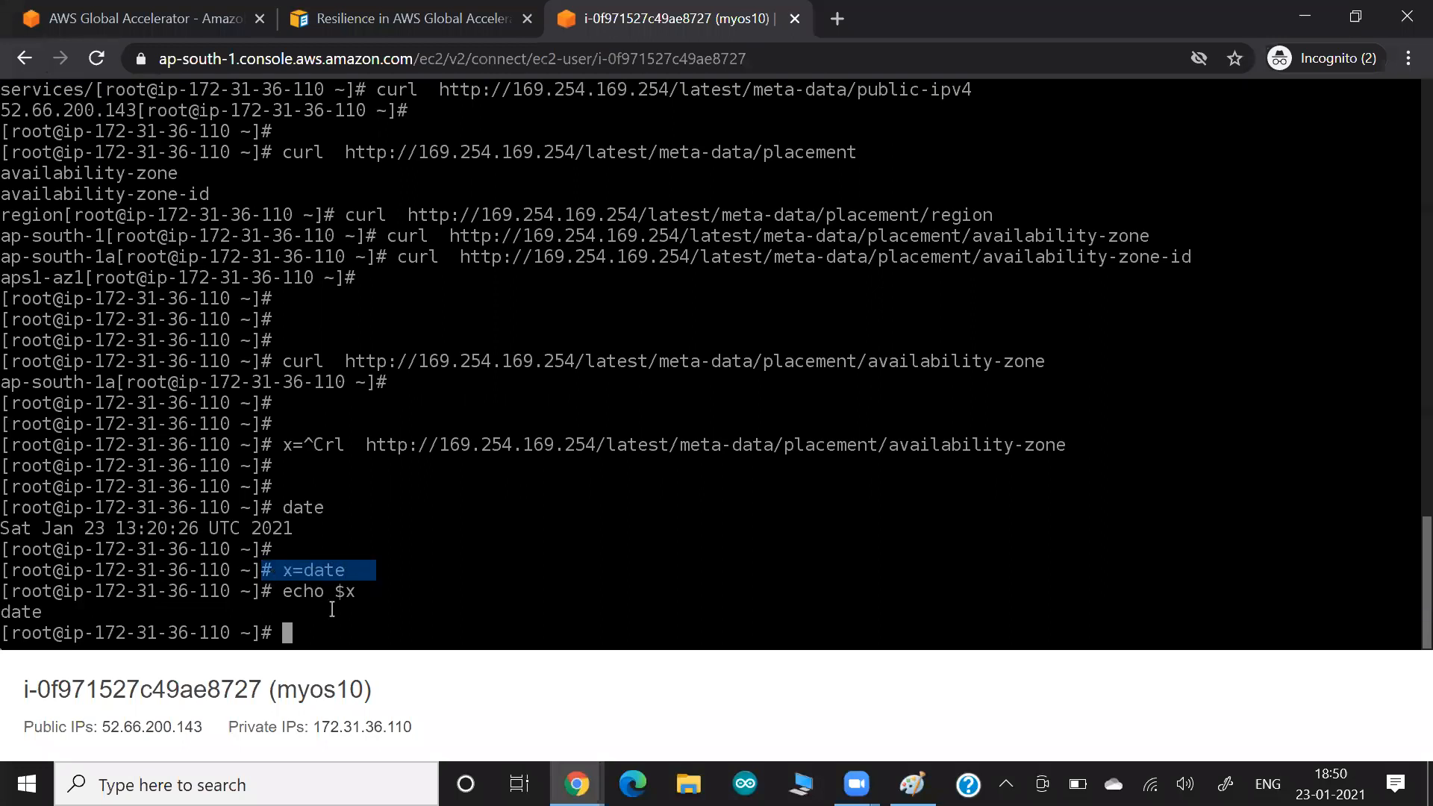
pyautogui.moveTo(331, 591); pyautogui.dragTo(361, 592)
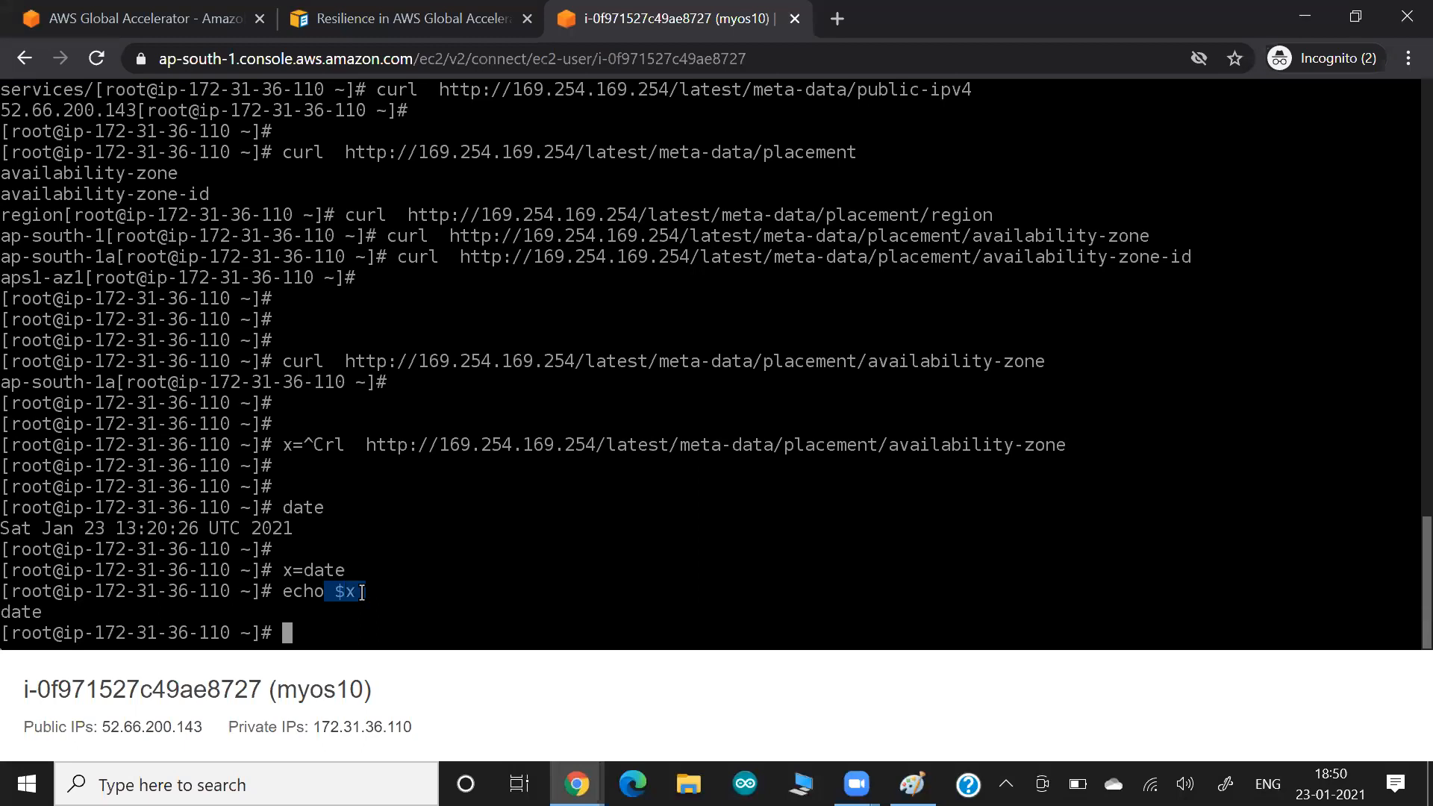
pyautogui.moveTo(306, 571); pyautogui.dragTo(344, 571)
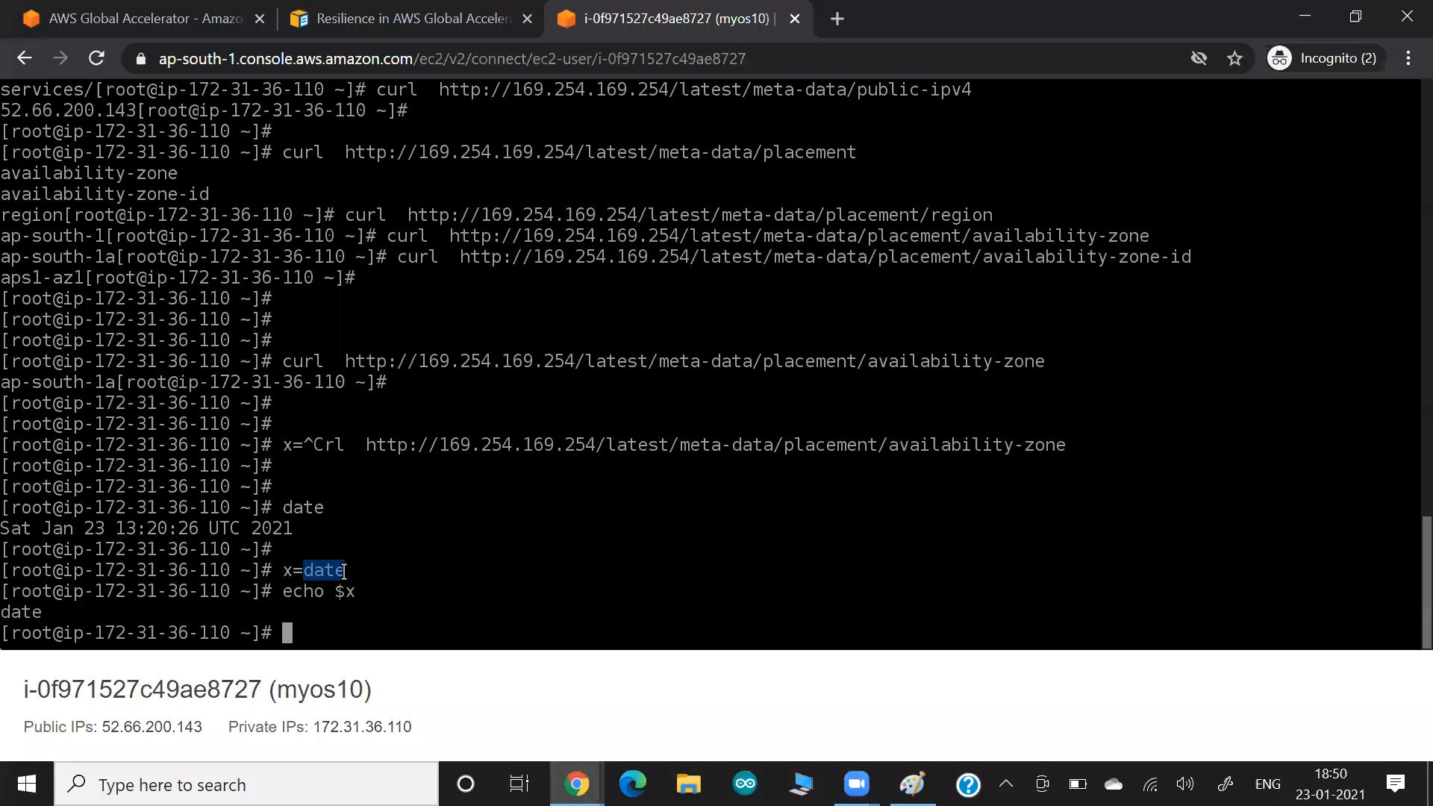
# Edit the earlier assignment to use command substitution, and run x=$(date).
pyautogui.press('Up')
pyautogui.press('Up')
pyautogui.press('Left')
pyautogui.press('Left')
pyautogui.press('Left')
pyautogui.press('Left')
pyautogui.write('$(')
pyautogui.press('End')
pyautogui.write(')')
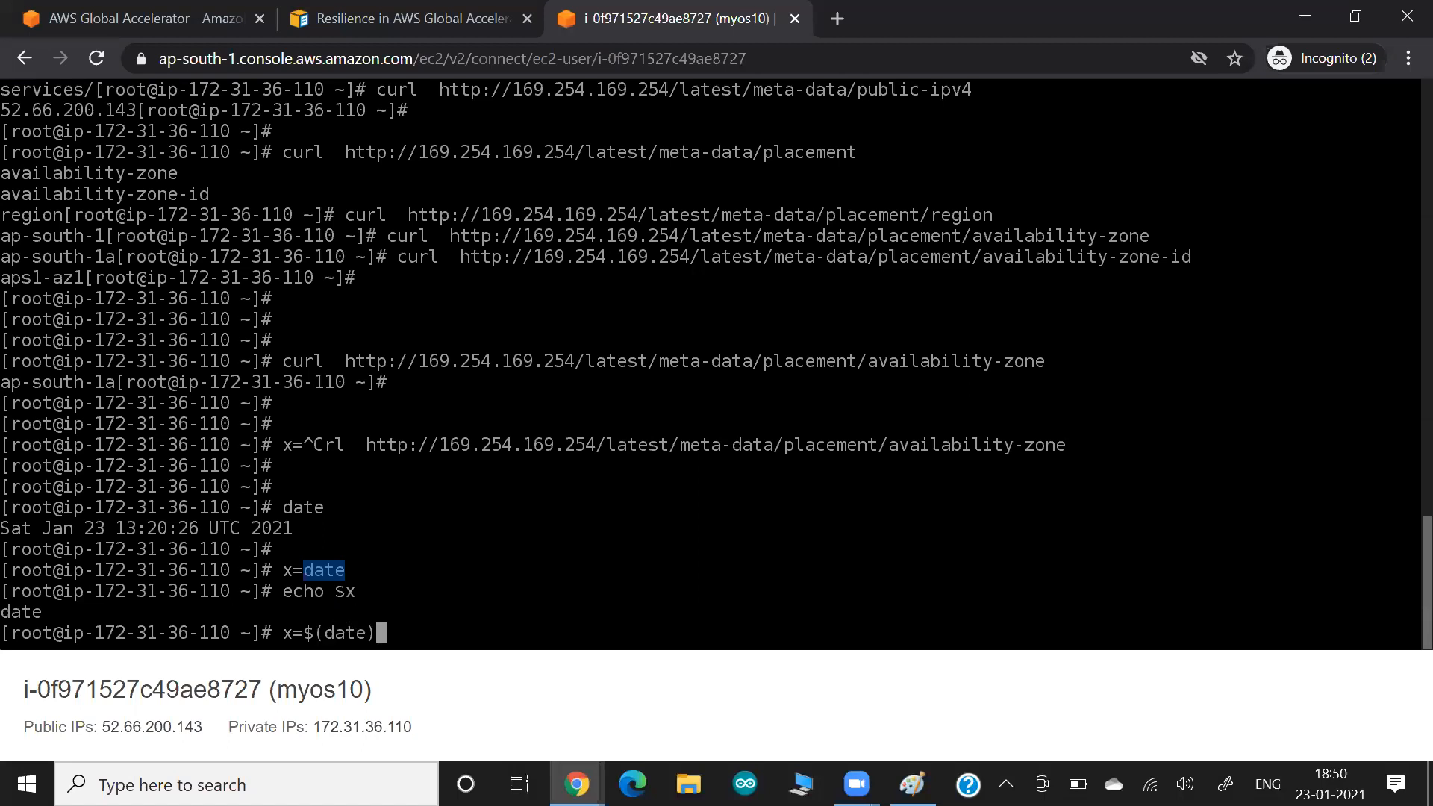
pyautogui.press('Return')
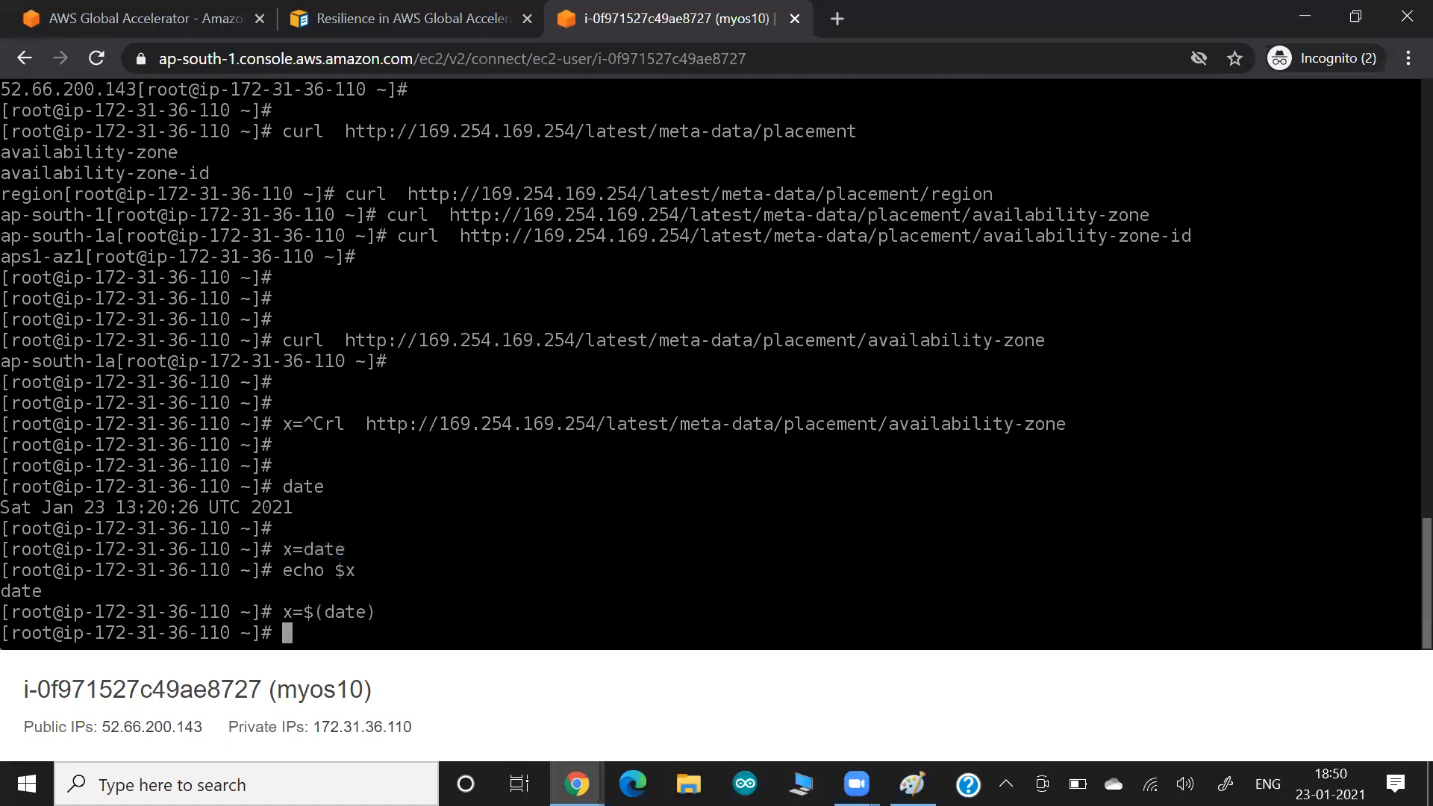
# Highlight the parts of the substitution, print the variable with echo $x, and highlight the time in the output.
pyautogui.moveTo(325, 614); pyautogui.dragTo(358, 616)
pyautogui.moveTo(275, 614); pyautogui.dragTo(314, 615)
pyautogui.write('echo $x')
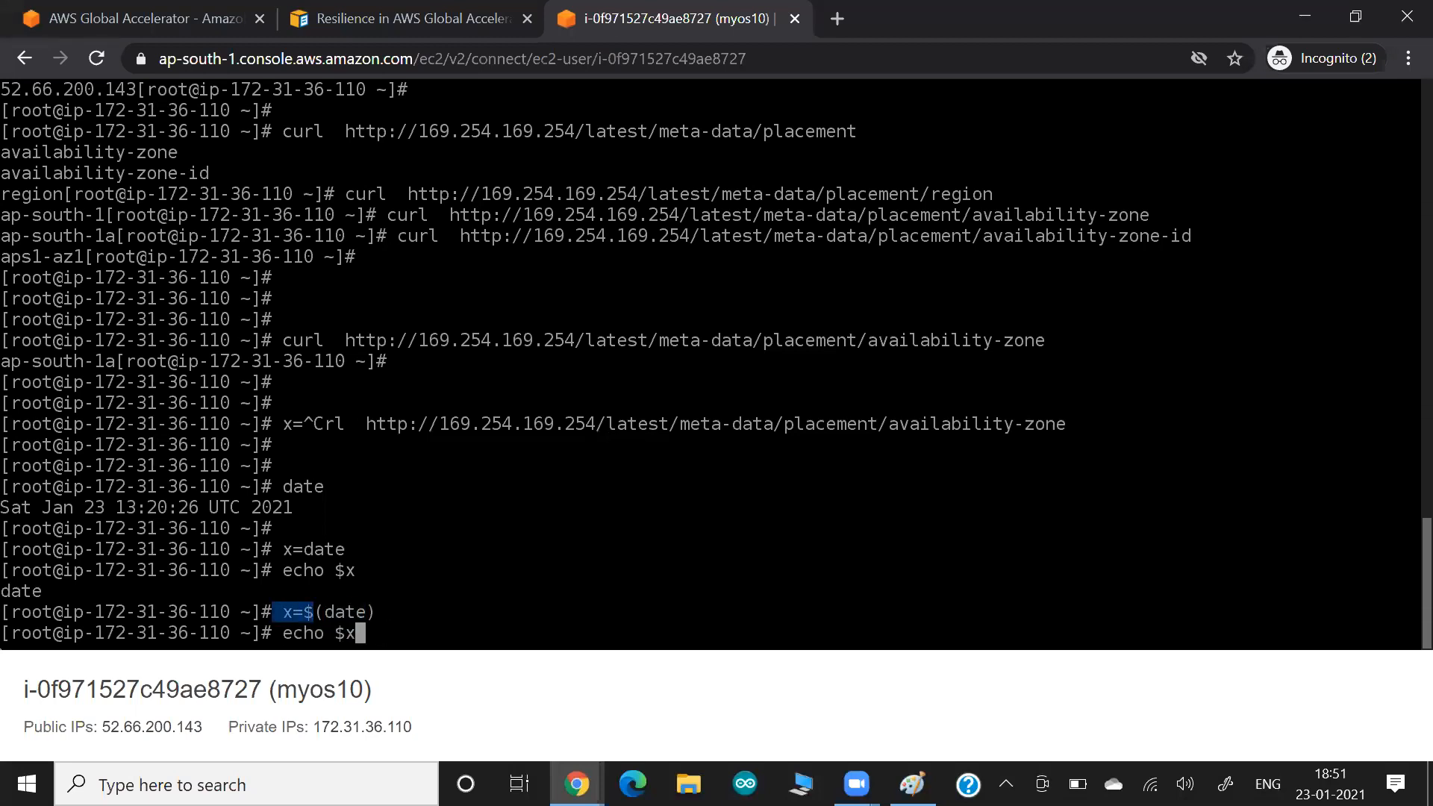
pyautogui.press('Return')
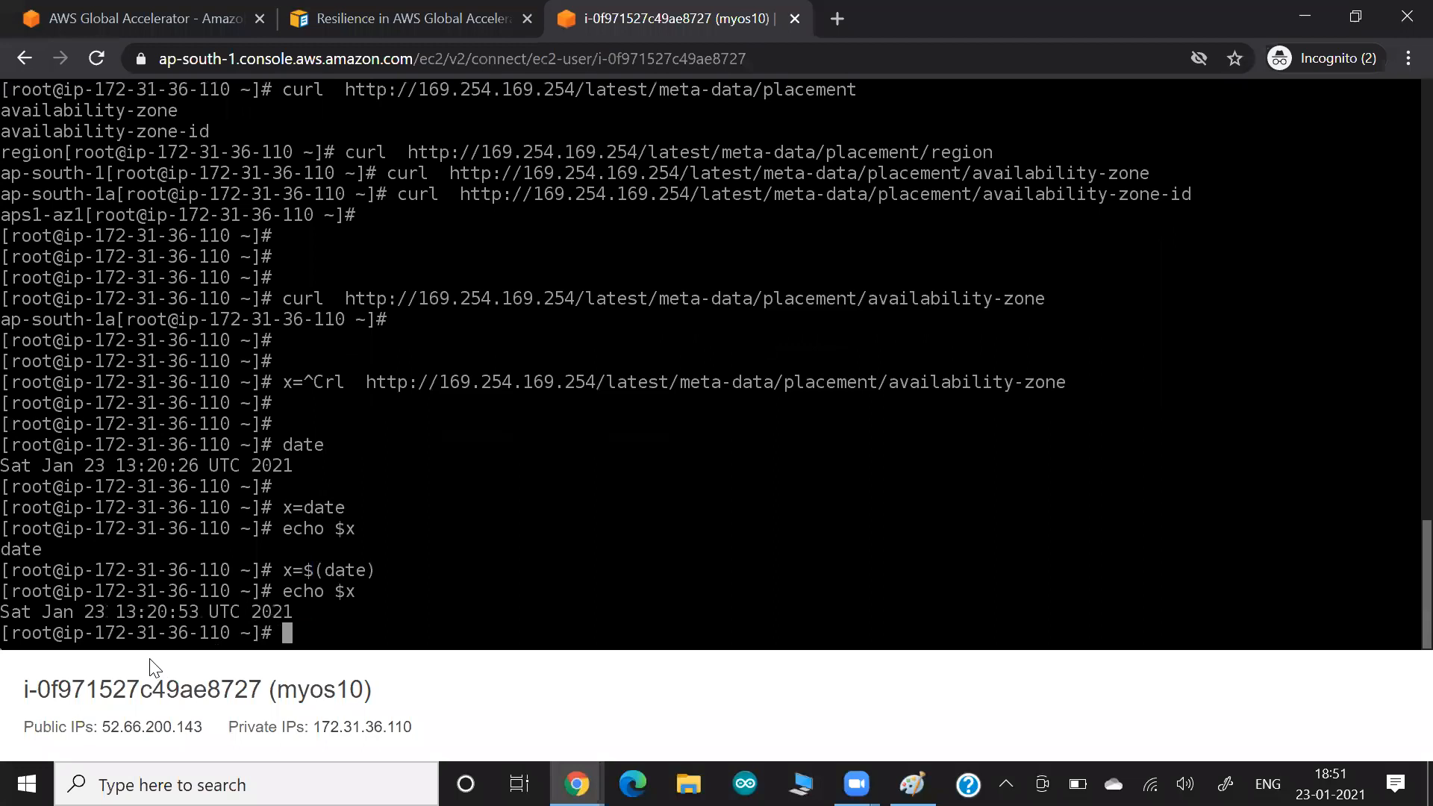
pyautogui.moveTo(126, 614); pyautogui.dragTo(254, 616)
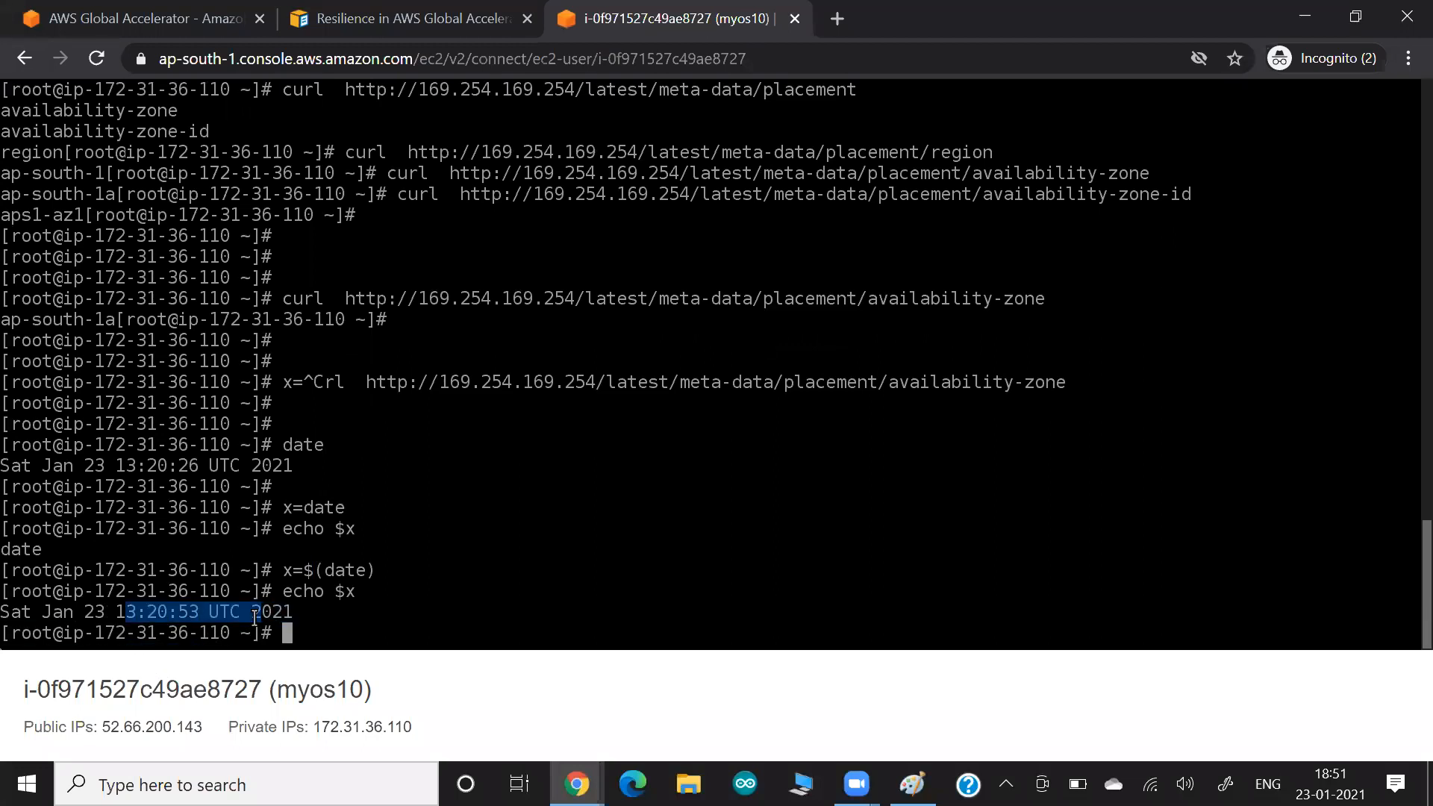
pyautogui.write('date')
pyautogui.press('Up')
pyautogui.press('Up')
pyautogui.press('Up')
pyautogui.press('Up')
pyautogui.press('Up')
pyautogui.press('Up')
pyautogui.hotkey('ctrl', 'a')
pyautogui.write('$(')
pyautogui.hotkey('ctrl', 'e')
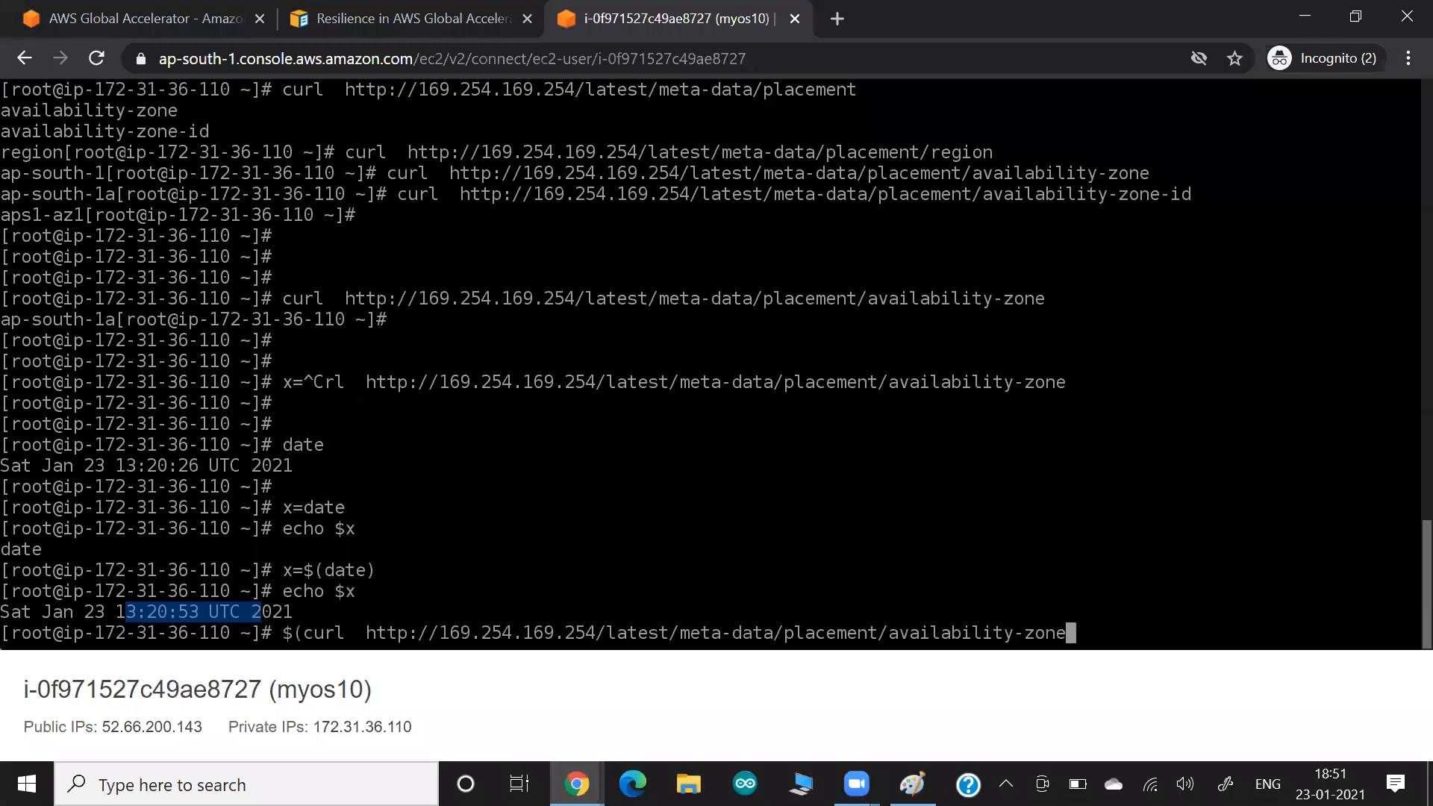
pyautogui.write(')')
pyautogui.hotkey('ctrl', 'a')
pyautogui.write('az=')
pyautogui.press('BackSpace')
pyautogui.write('name=')
pyautogui.press('Return')
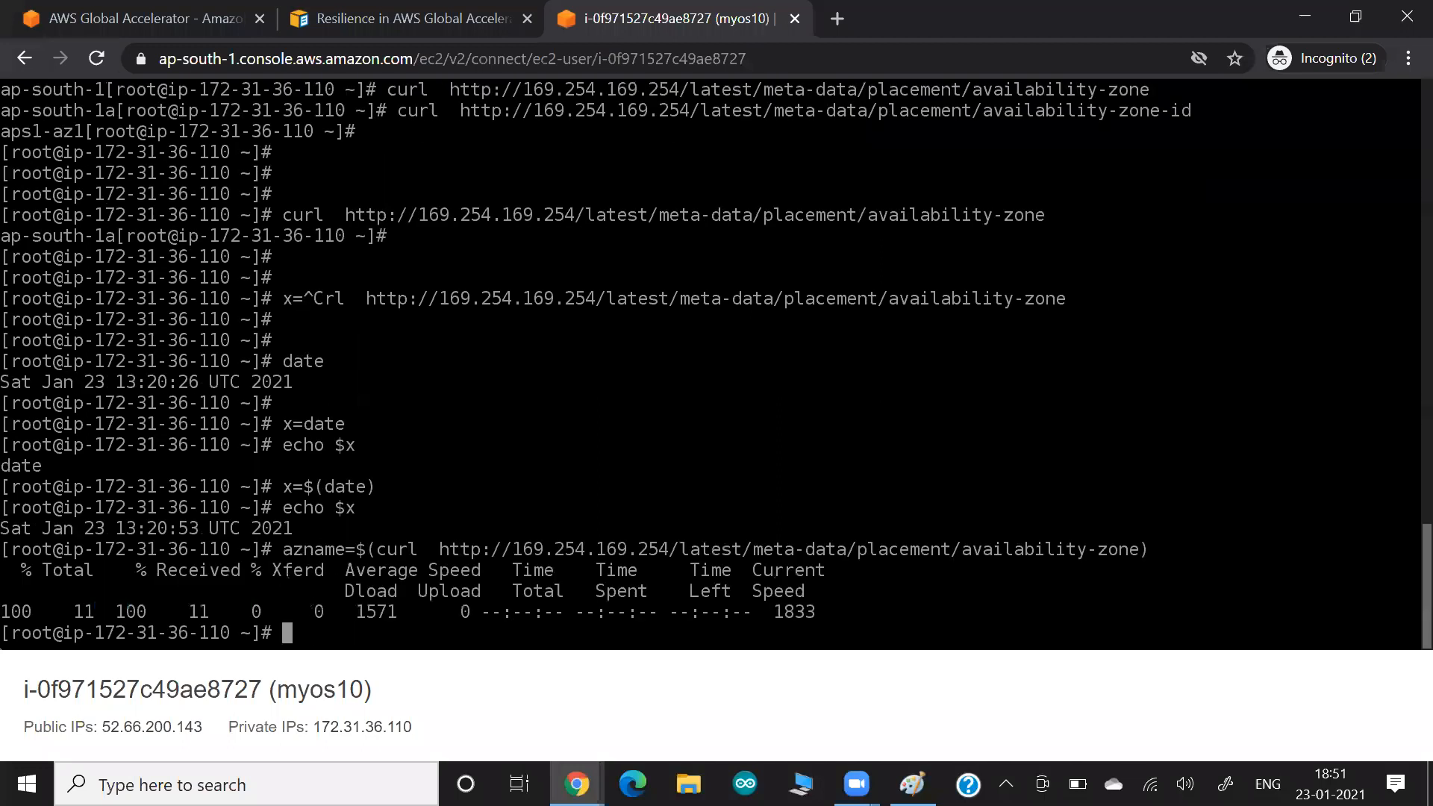
# Print the stored zone with echo $azname and highlight the output.
pyautogui.press('Return')
pyautogui.press('Return')
pyautogui.write('echo $')
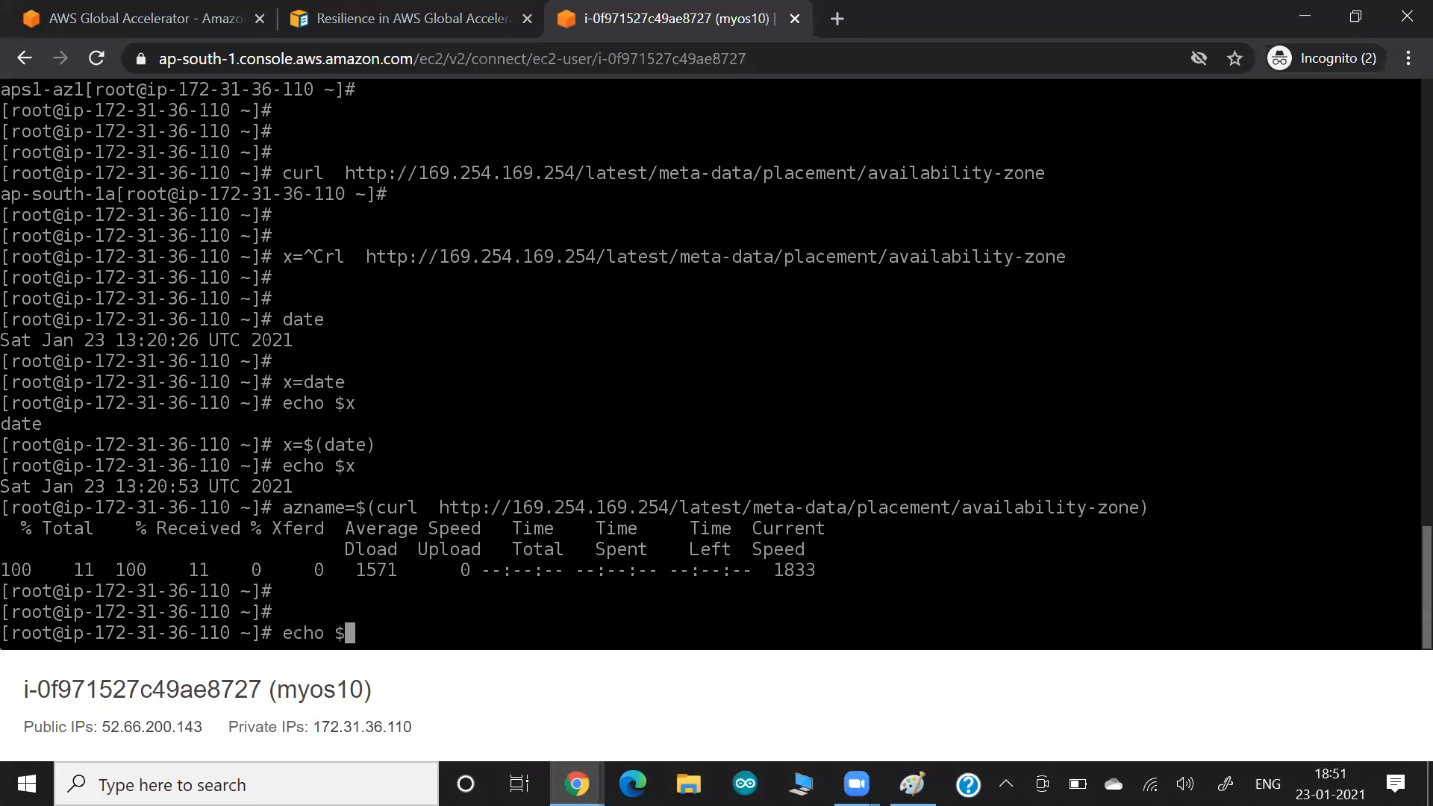
pyautogui.write('azname')
pyautogui.press('Return')
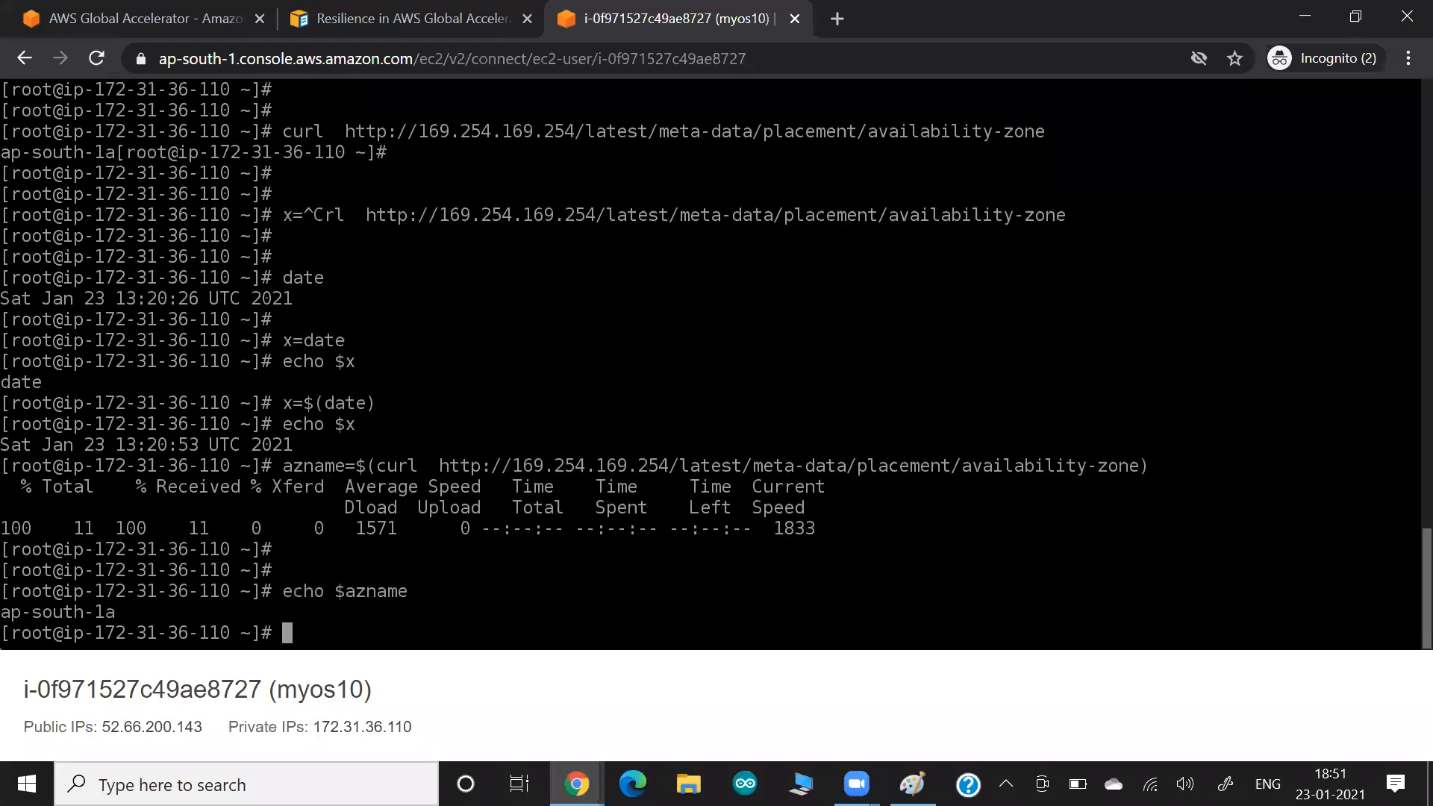
pyautogui.moveTo(64, 614); pyautogui.dragTo(131, 606)
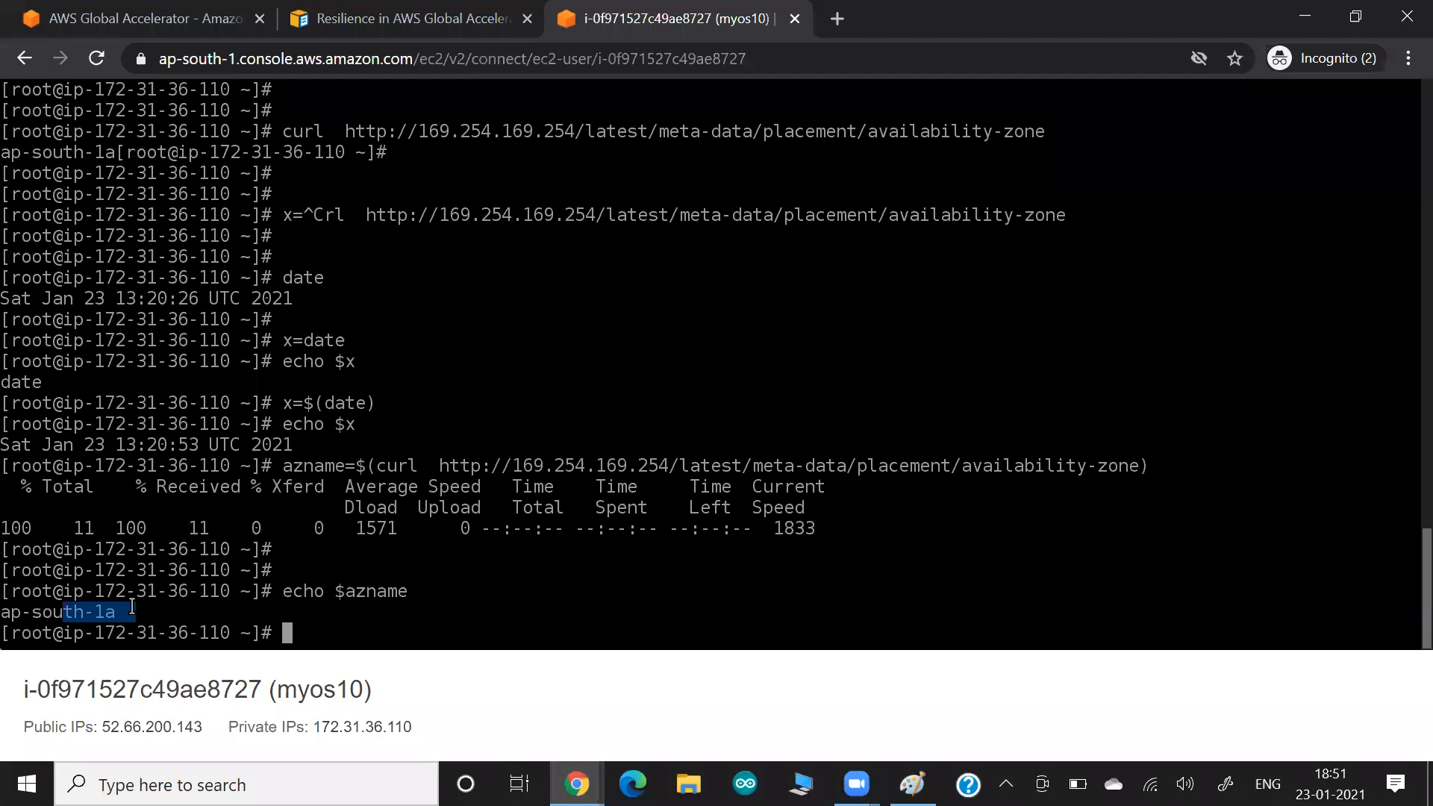
# Print the shell environment variable with echo $SHELL and highlight its output.
pyautogui.write('echo ')
pyautogui.write('$')
pyautogui.write('SHEL')
pyautogui.press('BackSpace')
pyautogui.write('LL')
pyautogui.press('Return')
pyautogui.moveTo(44, 611); pyautogui.dragTo(116, 612)
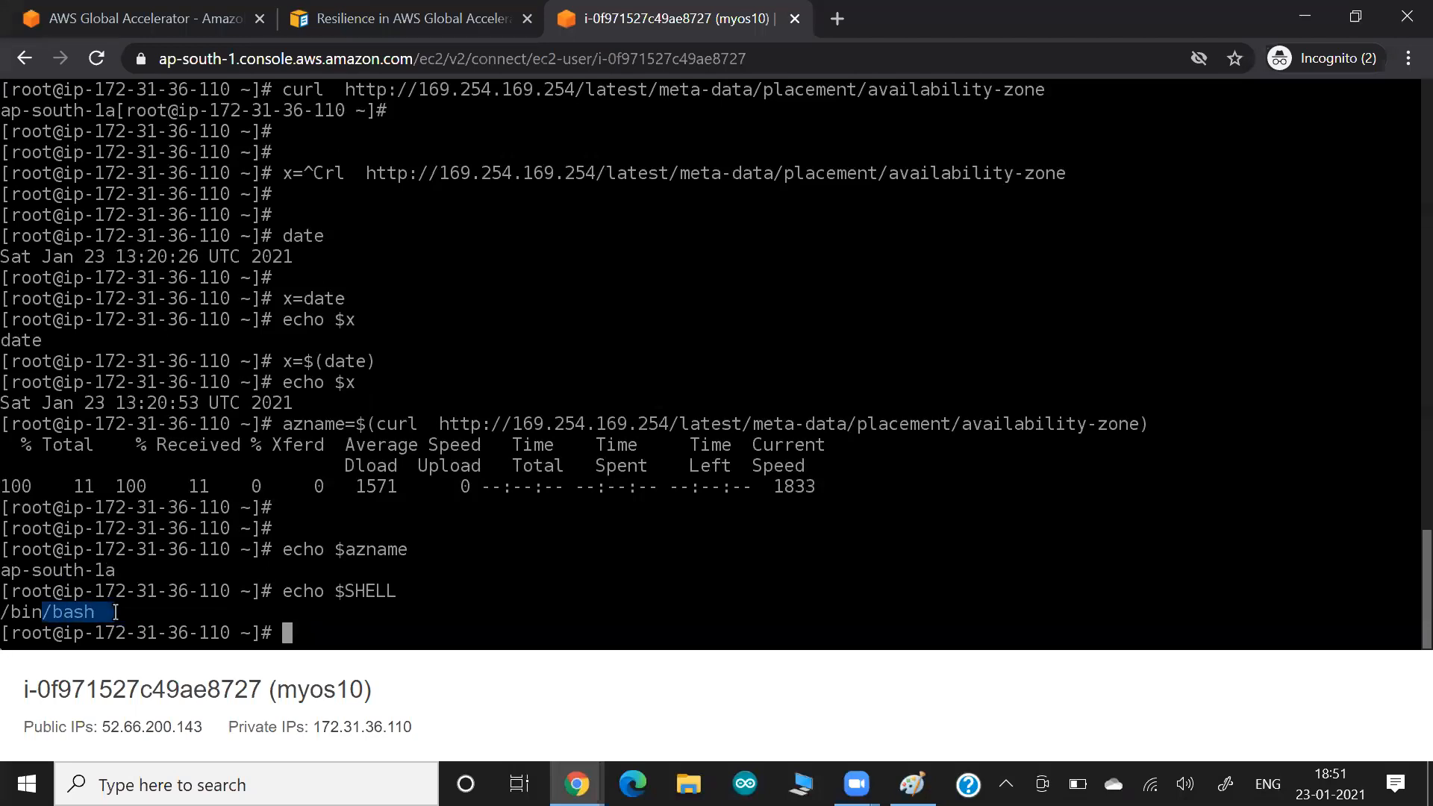
pyautogui.moveTo(88, 586); pyautogui.dragTo(94, 584)
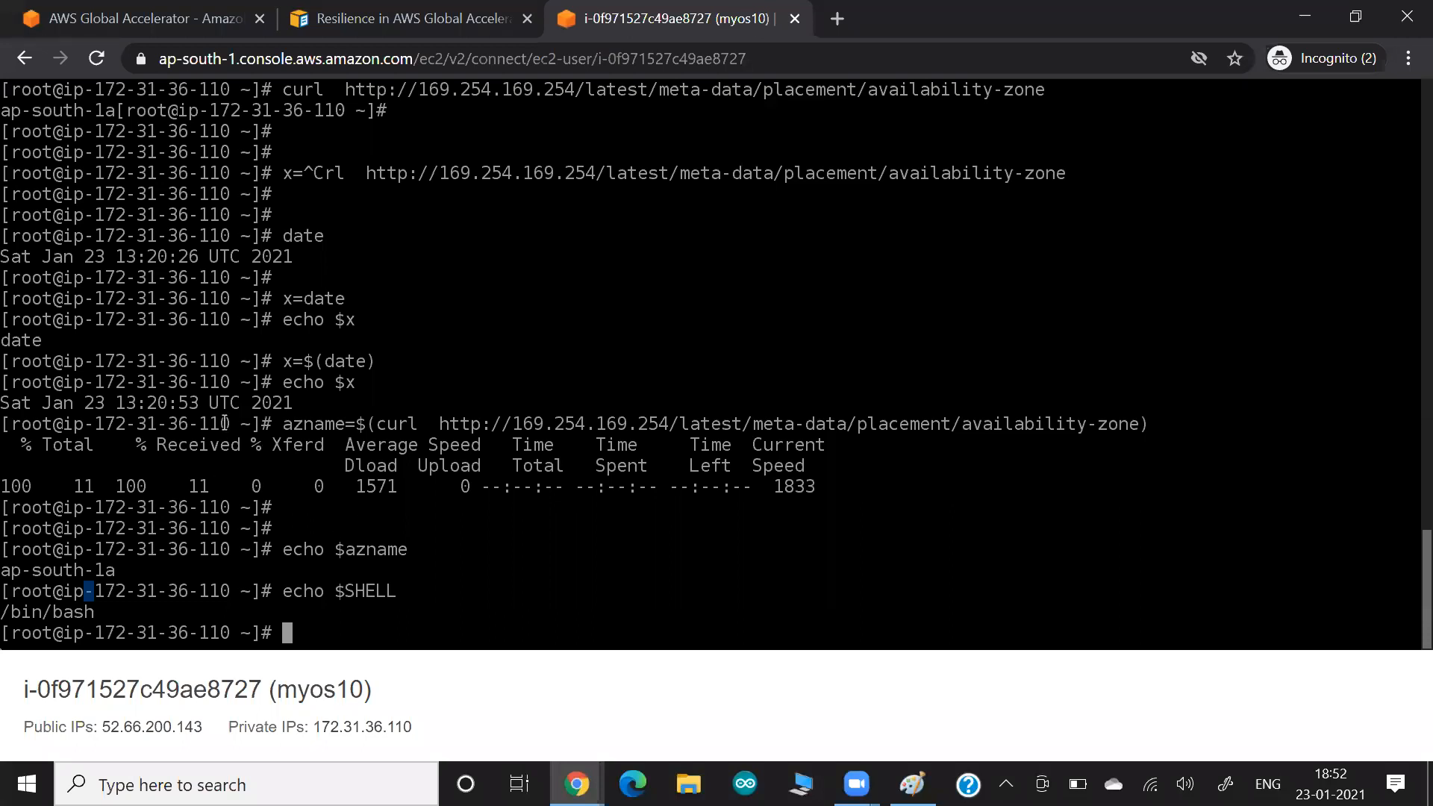
# Paste a screenshot of the variable examples into the 23rdJan2021 Google Docs document and return to the terminal prompt.
pyautogui.hotkey('alt', 'Tab')
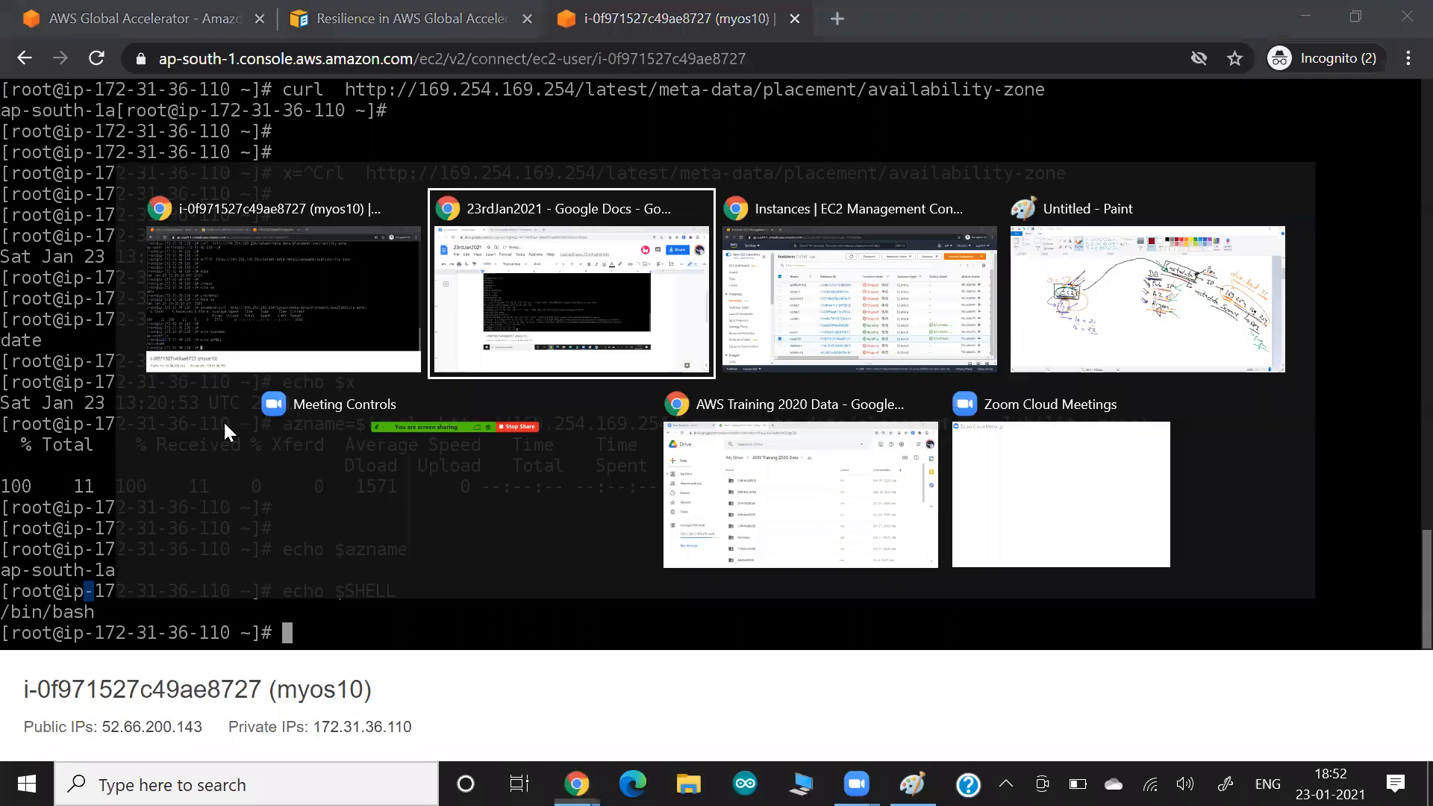
pyautogui.hotkey('ctrl', 'v')
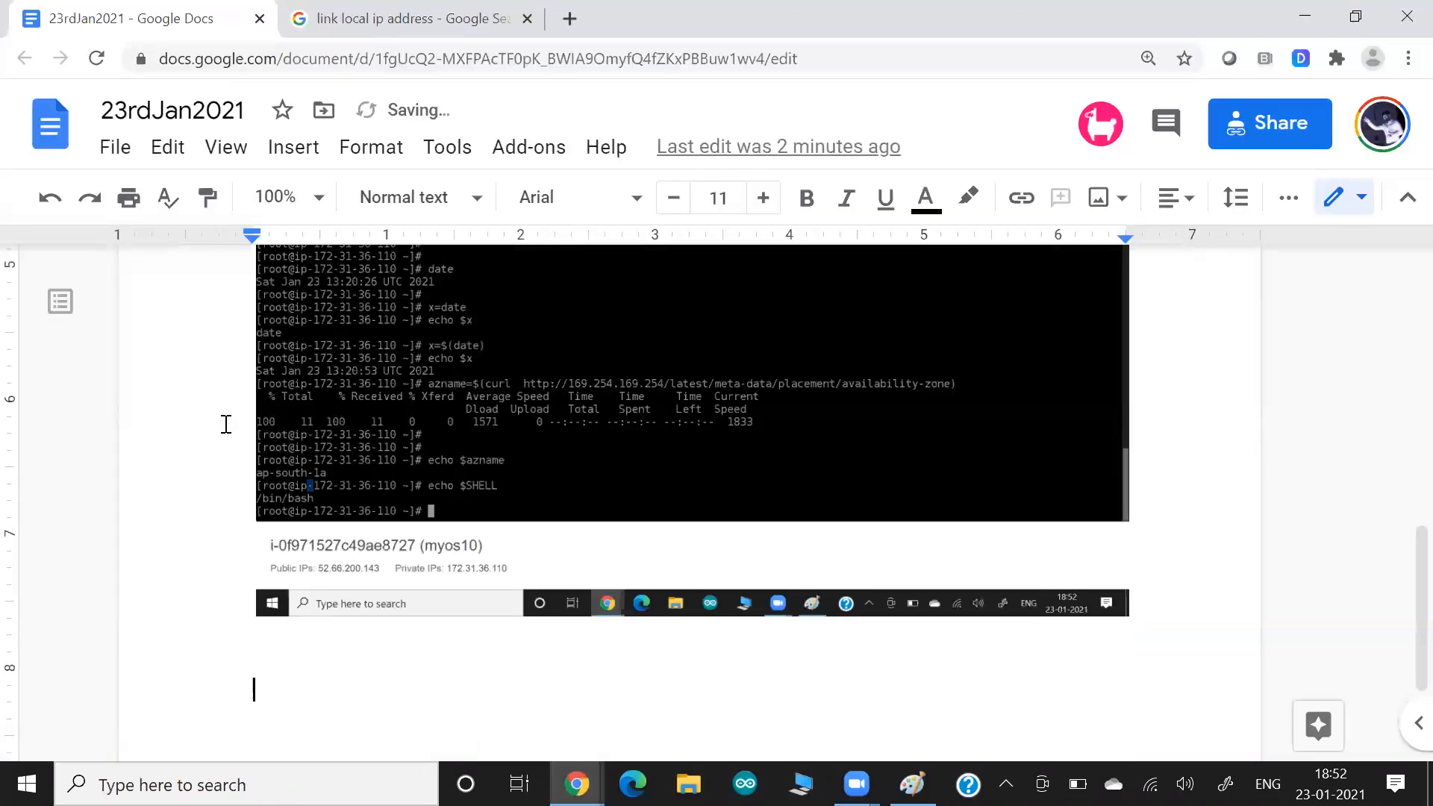
pyautogui.hotkey('alt', 'Tab')
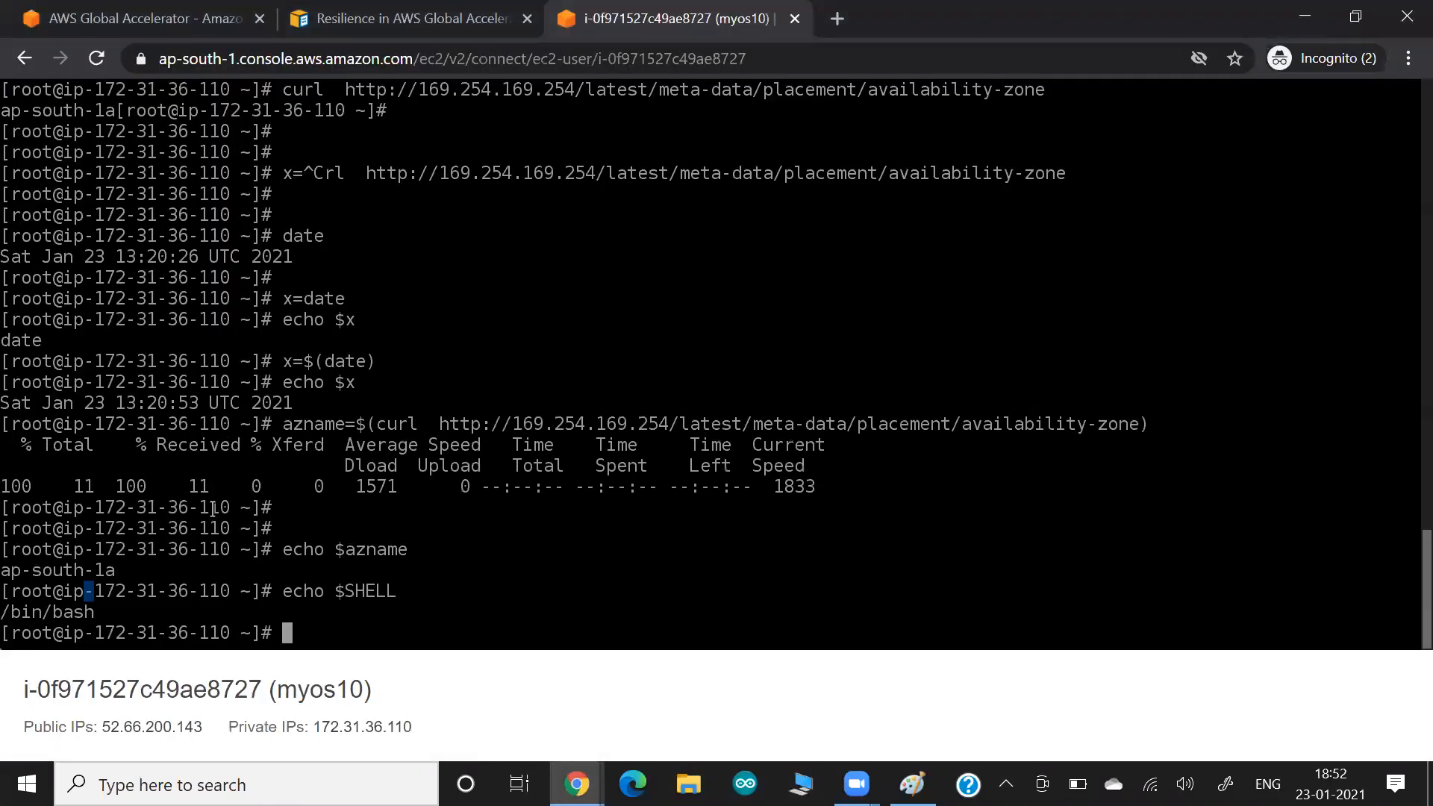
pyautogui.doubleClick(306, 627)
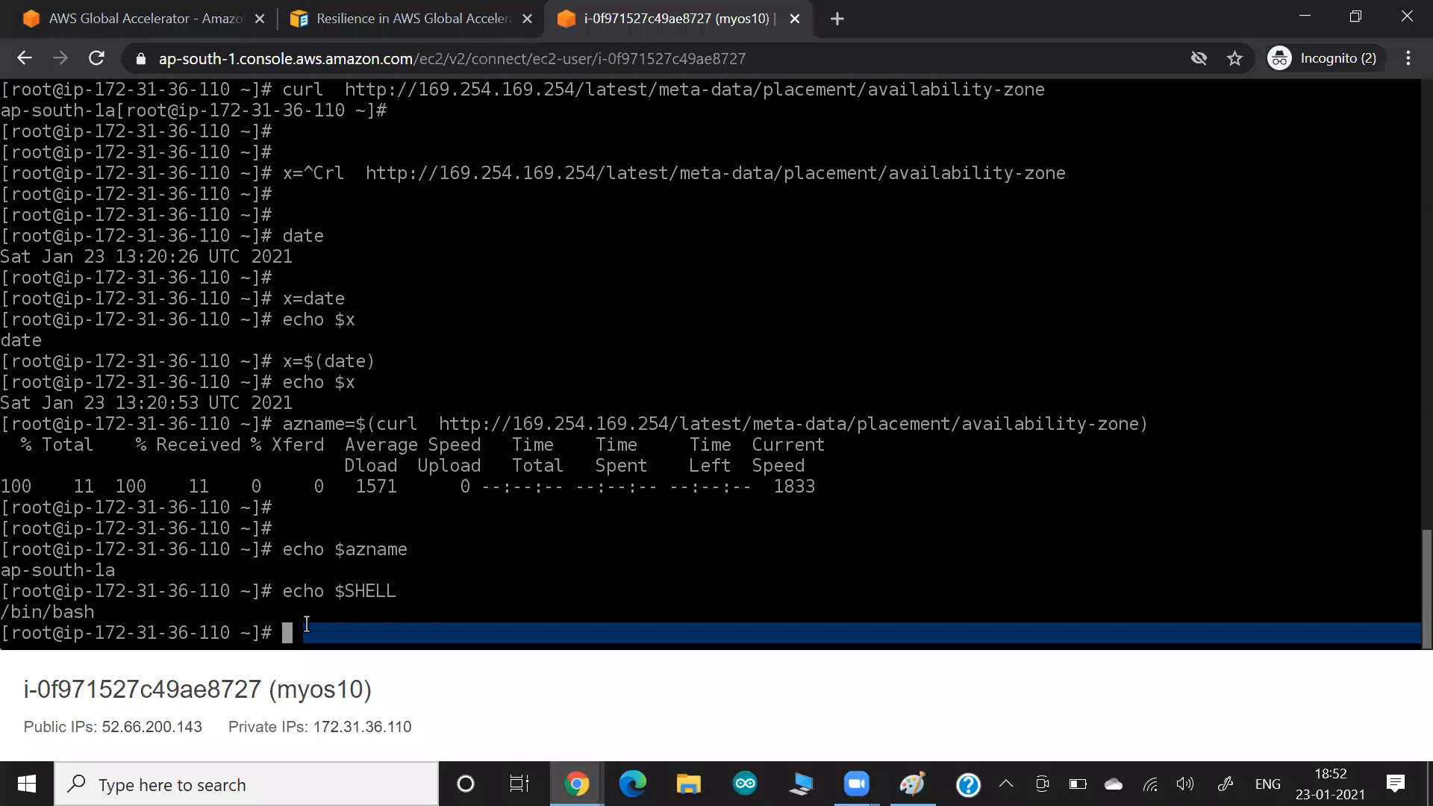
# Highlight the azname=$( assignment, the $azname reference and the availability-zone curl command in the terminal output.
pyautogui.moveTo(261, 424); pyautogui.dragTo(367, 426)
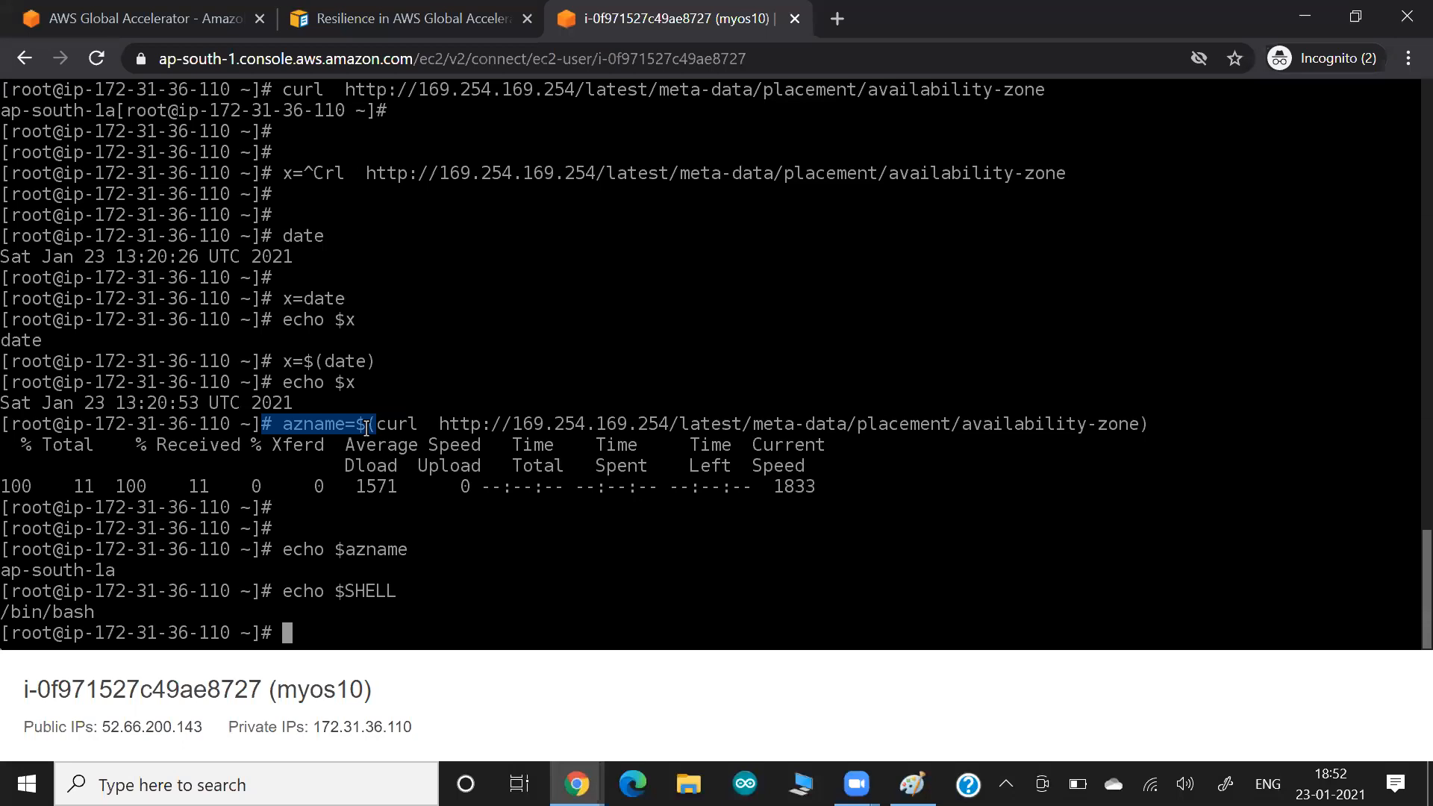
pyautogui.moveTo(335, 550); pyautogui.dragTo(386, 551)
pyautogui.moveTo(408, 427); pyautogui.dragTo(1132, 430)
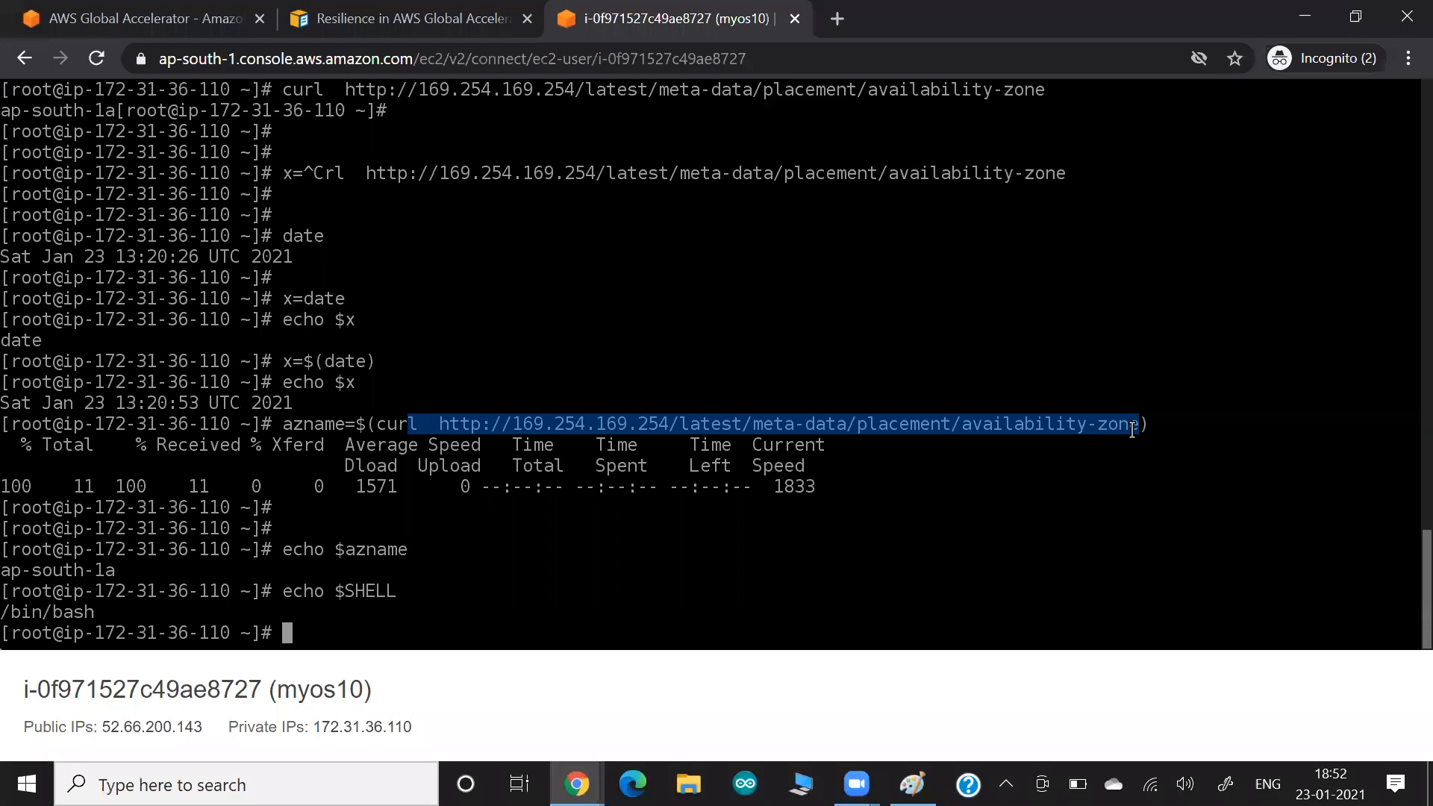
# Review the earlier curl queries and the meta-data category listing in the terminal history, briefly checking the Paint diagram first.
pyautogui.hotkey('alt', 'Tab')
pyautogui.hotkey('alt', 'Tab')
pyautogui.hotkey('alt', 'Tab')
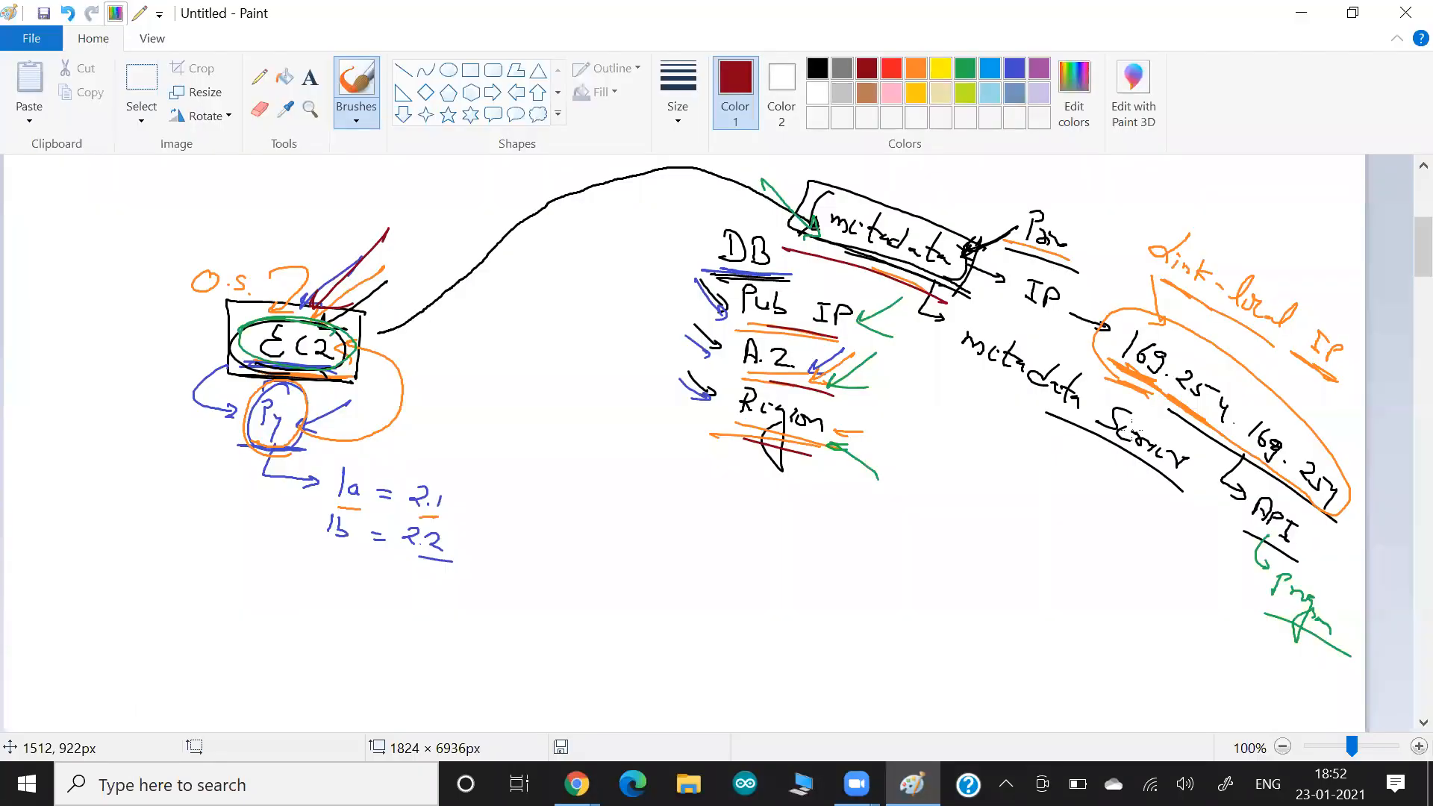
pyautogui.hotkey('alt', 'Tab')
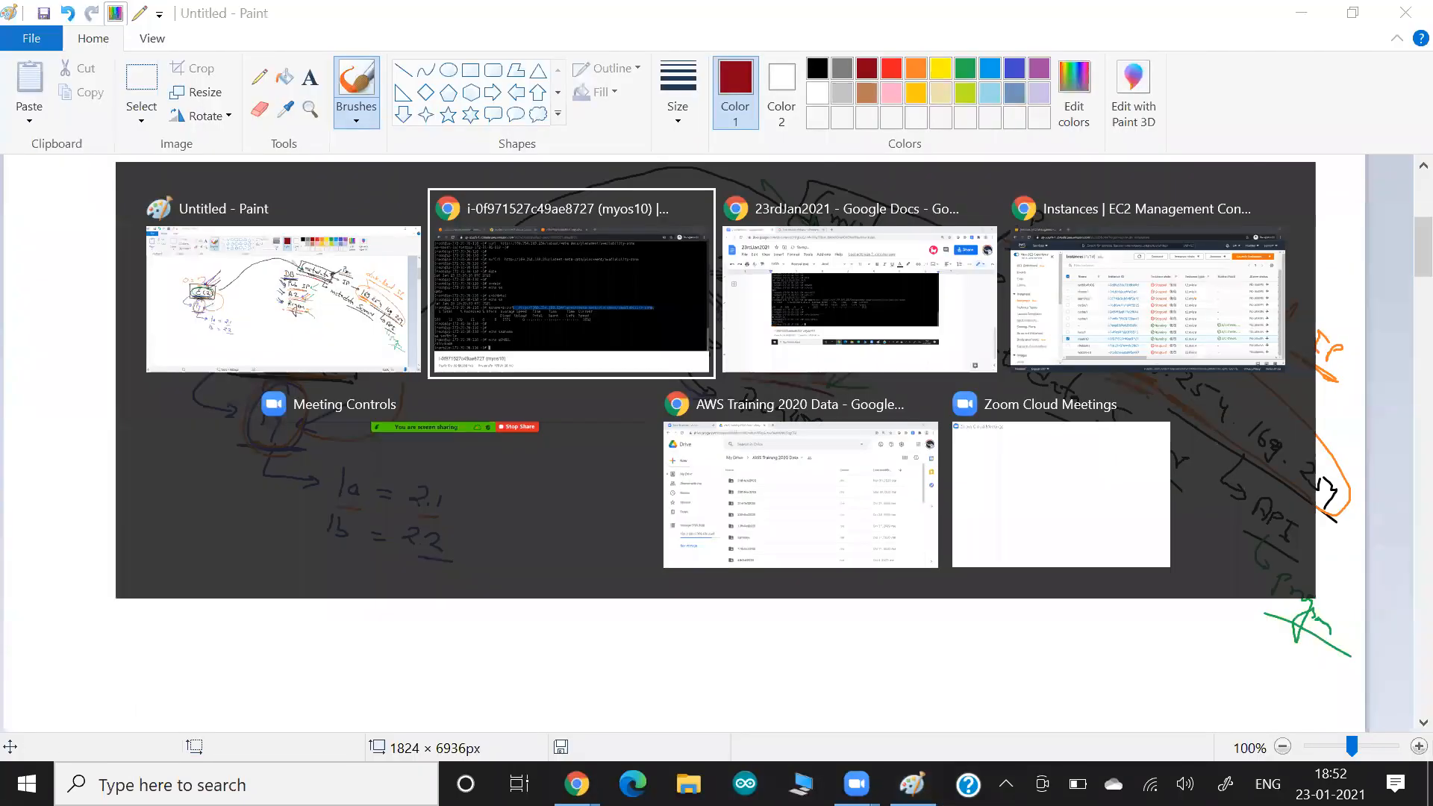
pyautogui.scroll(8, 615, 292)
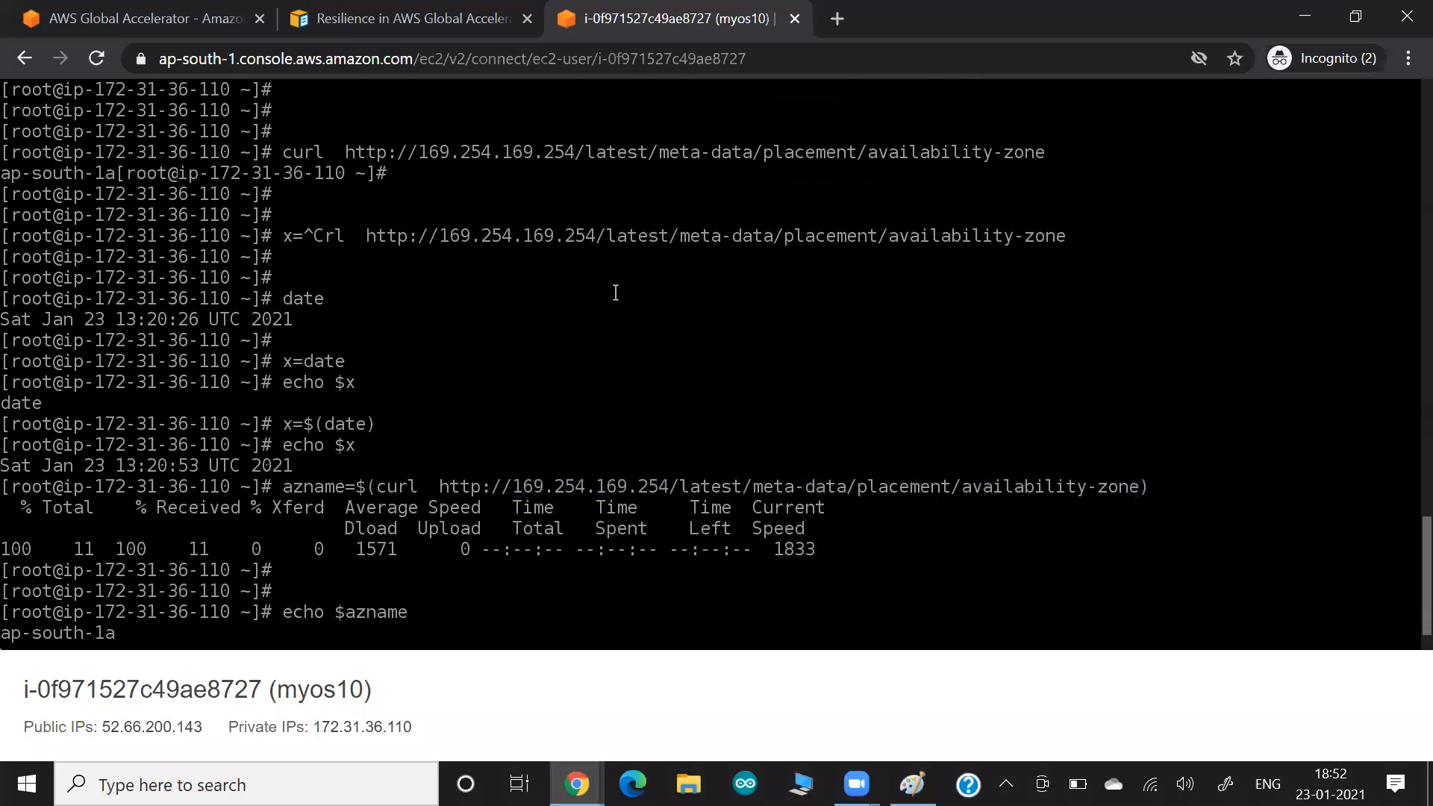
pyautogui.scroll(3, 615, 293)
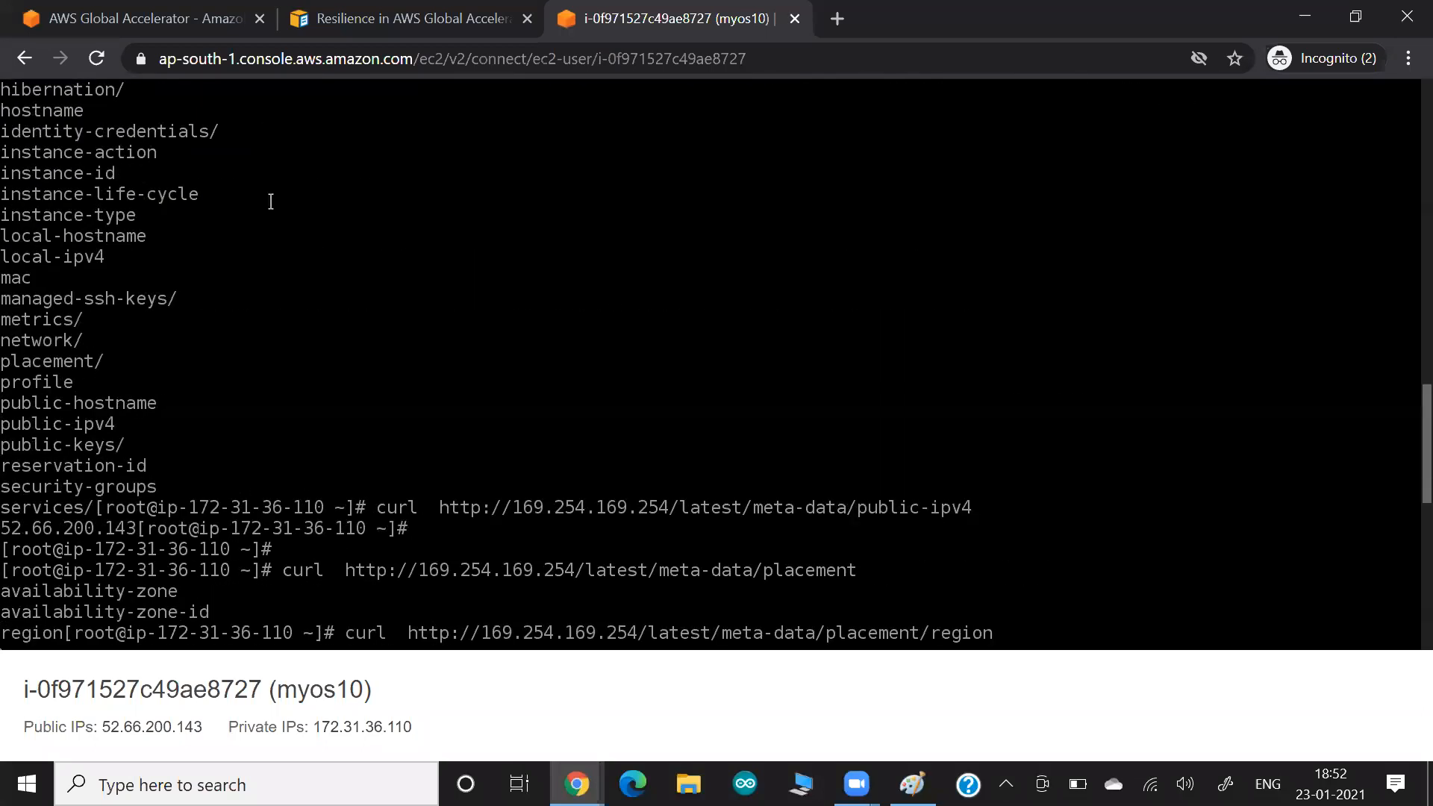
pyautogui.scroll(2, 299, 255)
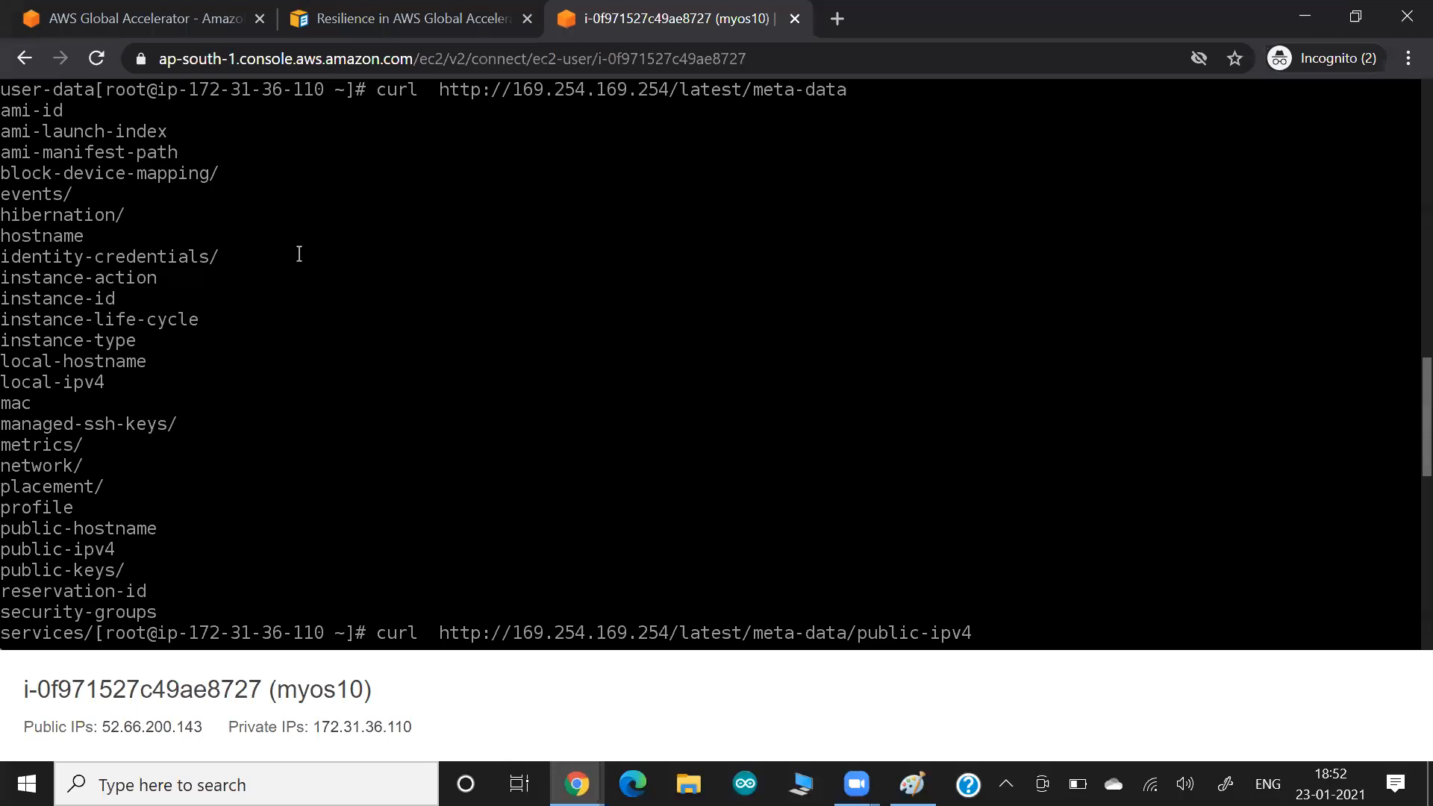
pyautogui.scroll(-10, 299, 254)
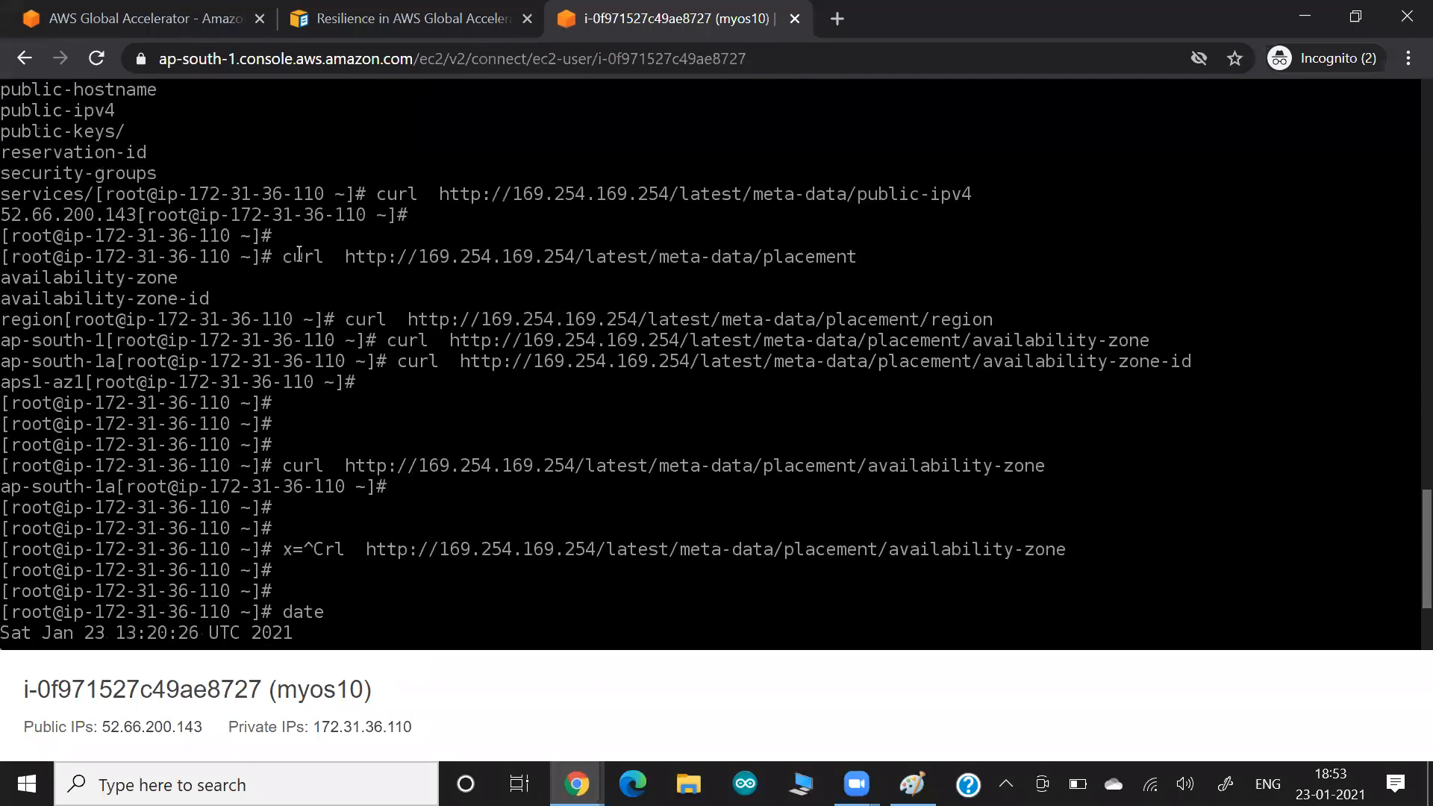
# In the Paint diagram, underline "metadata" in dark red, write a boxed, underlined "user-data" in black below Region, and add an arrow to metadata.
pyautogui.hotkey('alt', 'Tab')
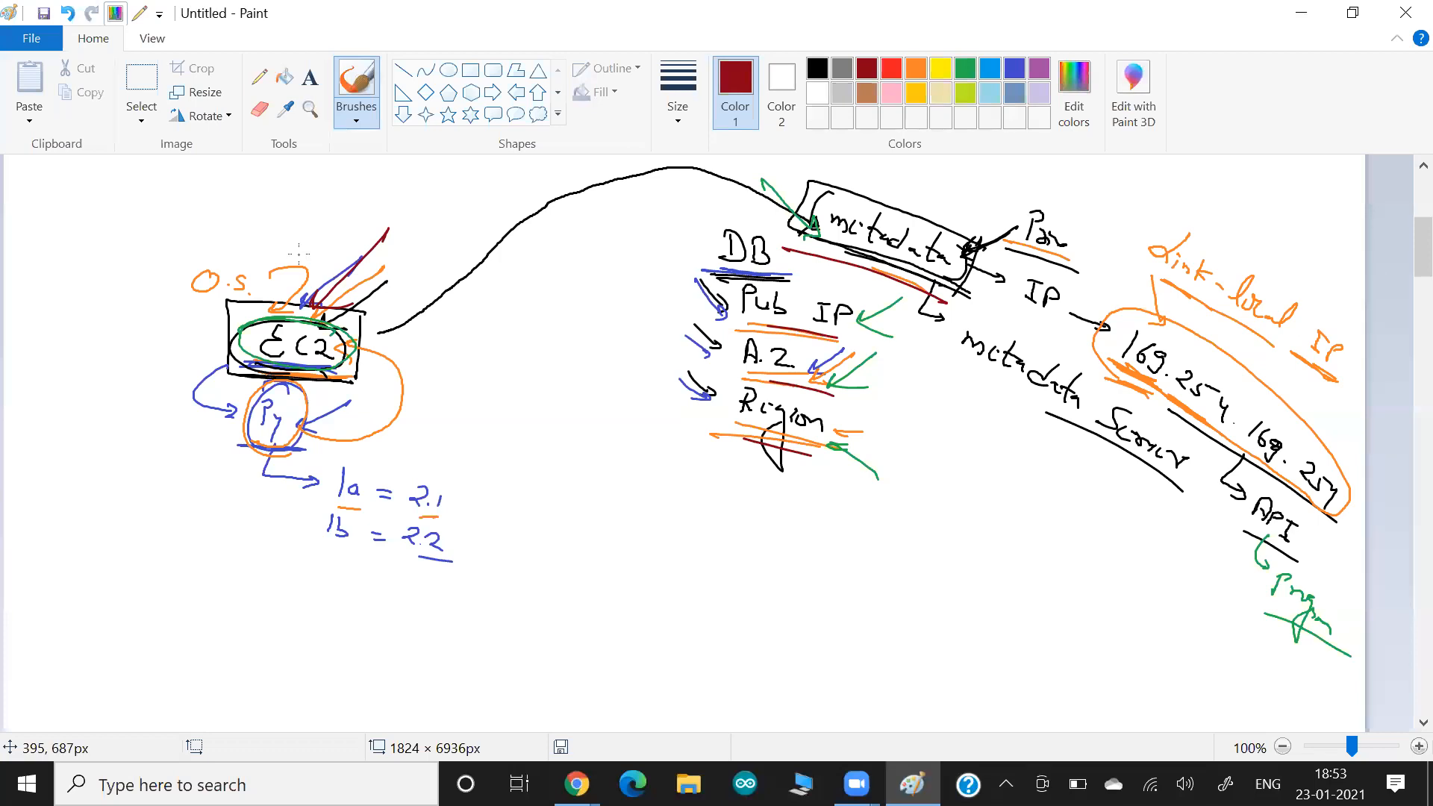
pyautogui.moveTo(792, 245); pyautogui.dragTo(905, 282)
pyautogui.click(817, 68)
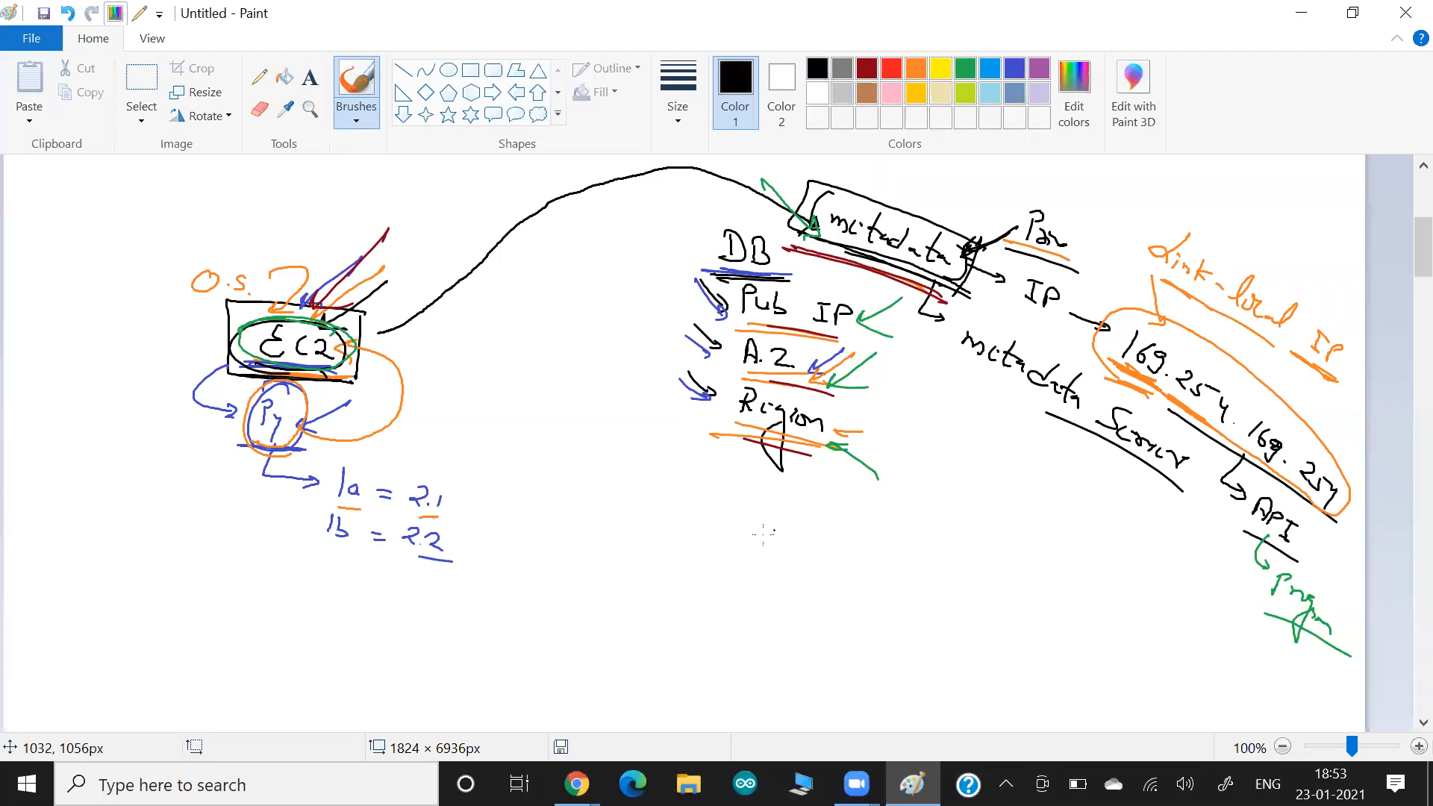
pyautogui.moveTo(747, 549); pyautogui.dragTo(893, 616)
pyautogui.moveTo(908, 636); pyautogui.dragTo(693, 577)
pyautogui.moveTo(738, 512)
pyautogui.mouseDown()
pyautogui.moveTo(715, 587)
pyautogui.moveTo(916, 552)
pyautogui.moveTo(899, 620)
pyautogui.mouseUp()
pyautogui.moveTo(1000, 203)
pyautogui.mouseDown()
pyautogui.moveTo(939, 238)
pyautogui.moveTo(963, 233)
pyautogui.mouseUp()
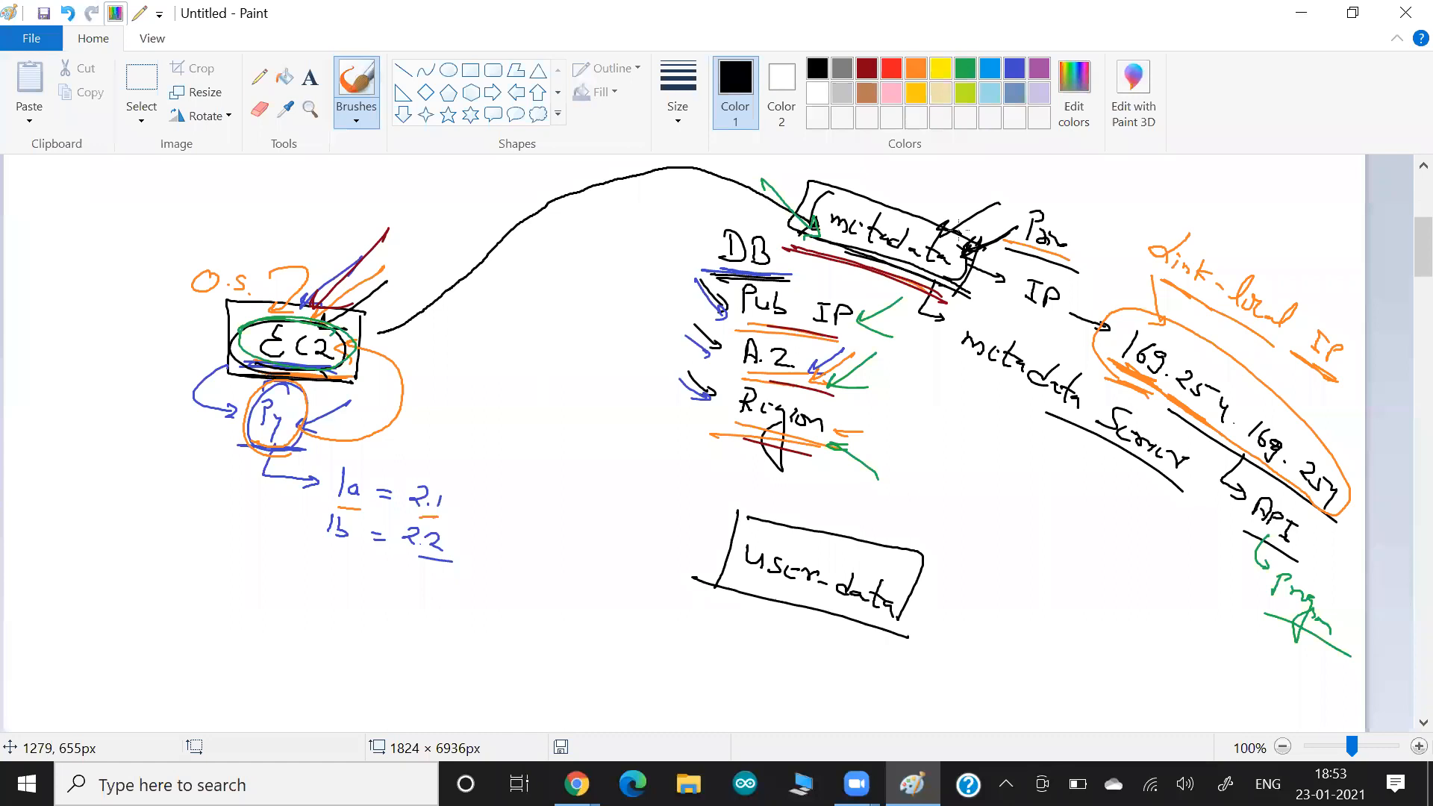
# In the blank area below the EC2 sketch, write "O.S." and an underlined "Image" in black.
pyautogui.scroll(-3, 958, 229)
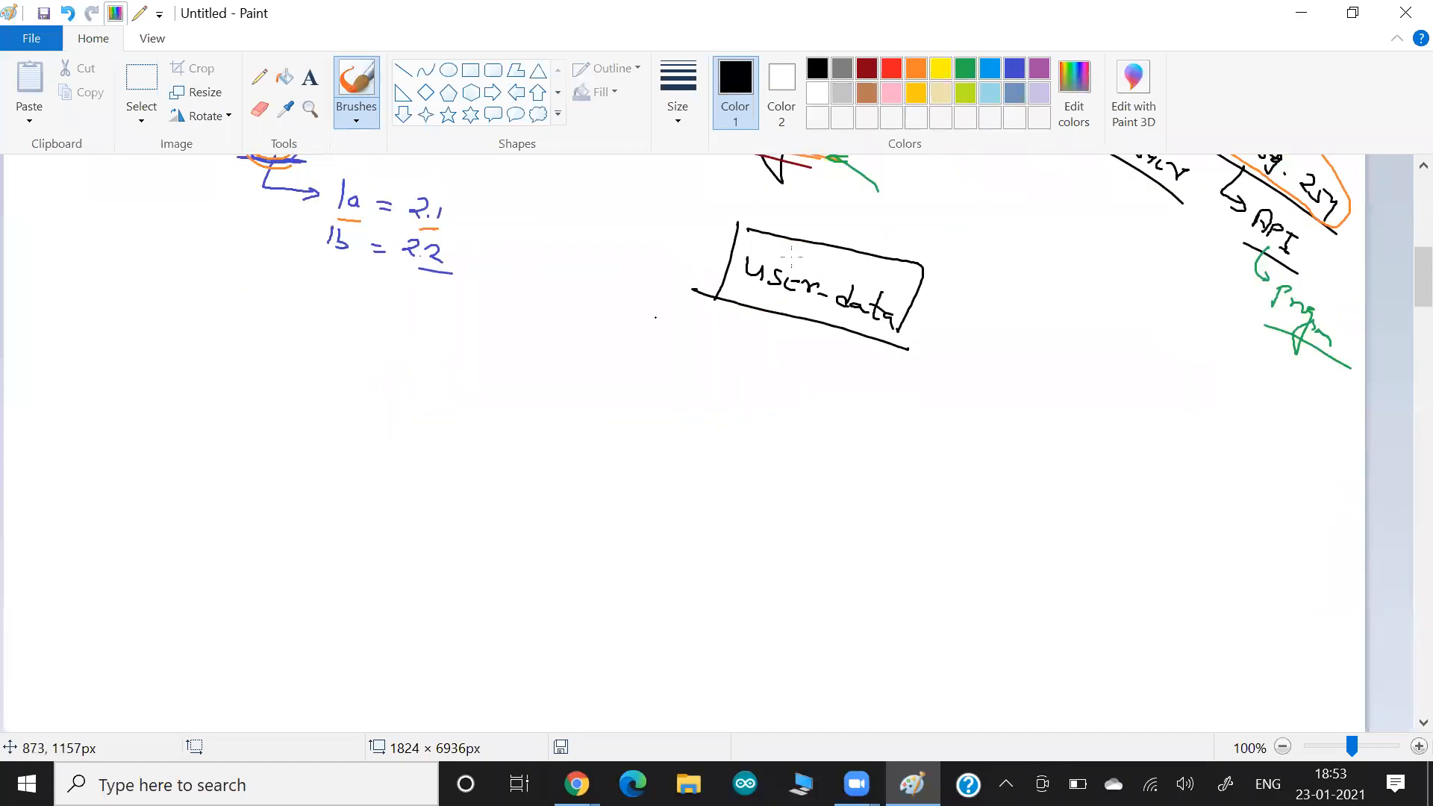
pyautogui.moveTo(333, 499); pyautogui.dragTo(366, 526)
pyautogui.click(355, 519)
pyautogui.click(389, 531)
pyautogui.moveTo(124, 399); pyautogui.dragTo(98, 398)
pyautogui.moveTo(103, 400); pyautogui.dragTo(110, 427)
pyautogui.moveTo(105, 430)
pyautogui.mouseDown()
pyautogui.moveTo(143, 429)
pyautogui.moveTo(142, 477)
pyautogui.mouseUp()
pyautogui.moveTo(154, 445); pyautogui.dragTo(172, 431)
pyautogui.moveTo(71, 447); pyautogui.dragTo(182, 452)
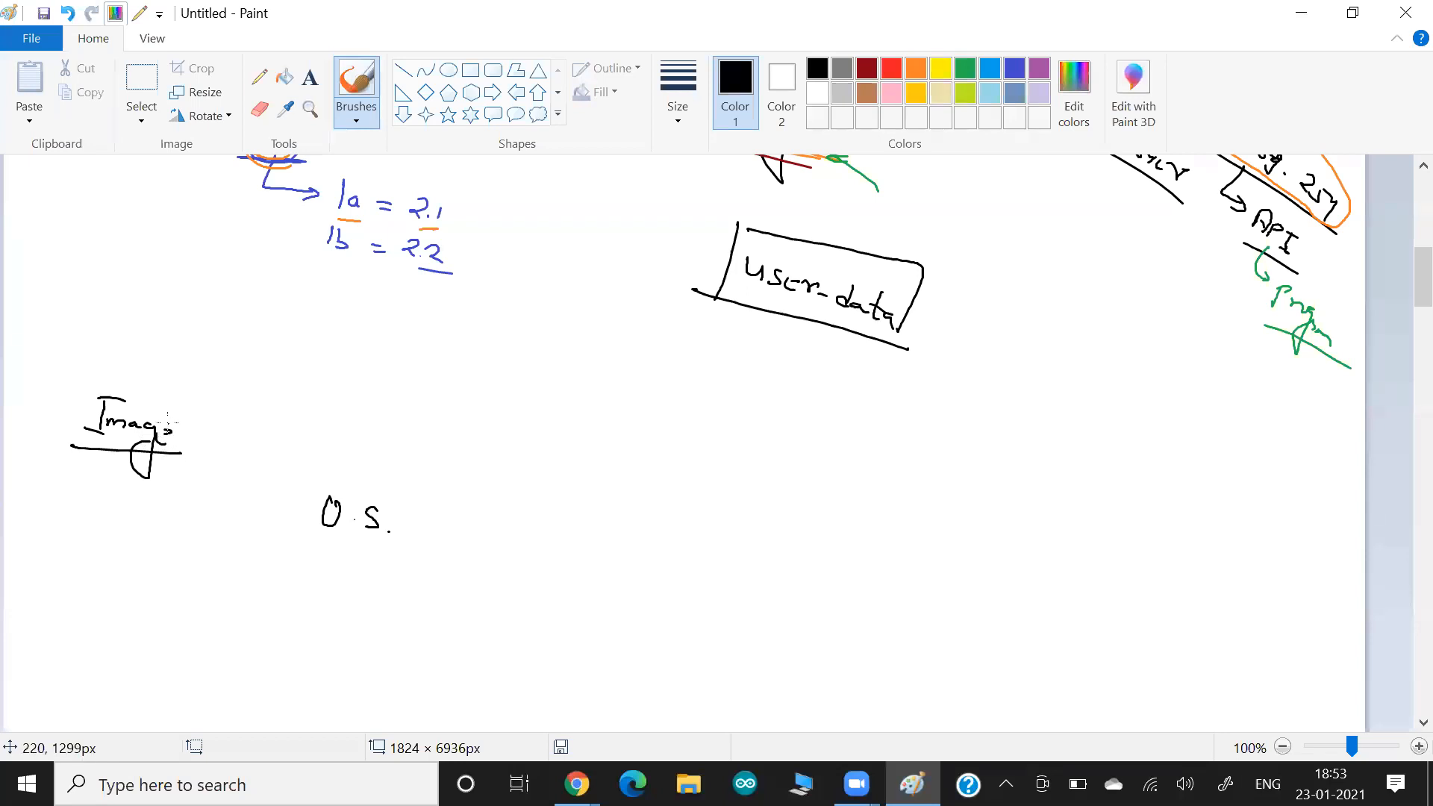
# Open Oracle VM VirtualBox and dismiss its new version notice to show the virtual machine list.
pyautogui.press('super')
pyautogui.write('virtu')
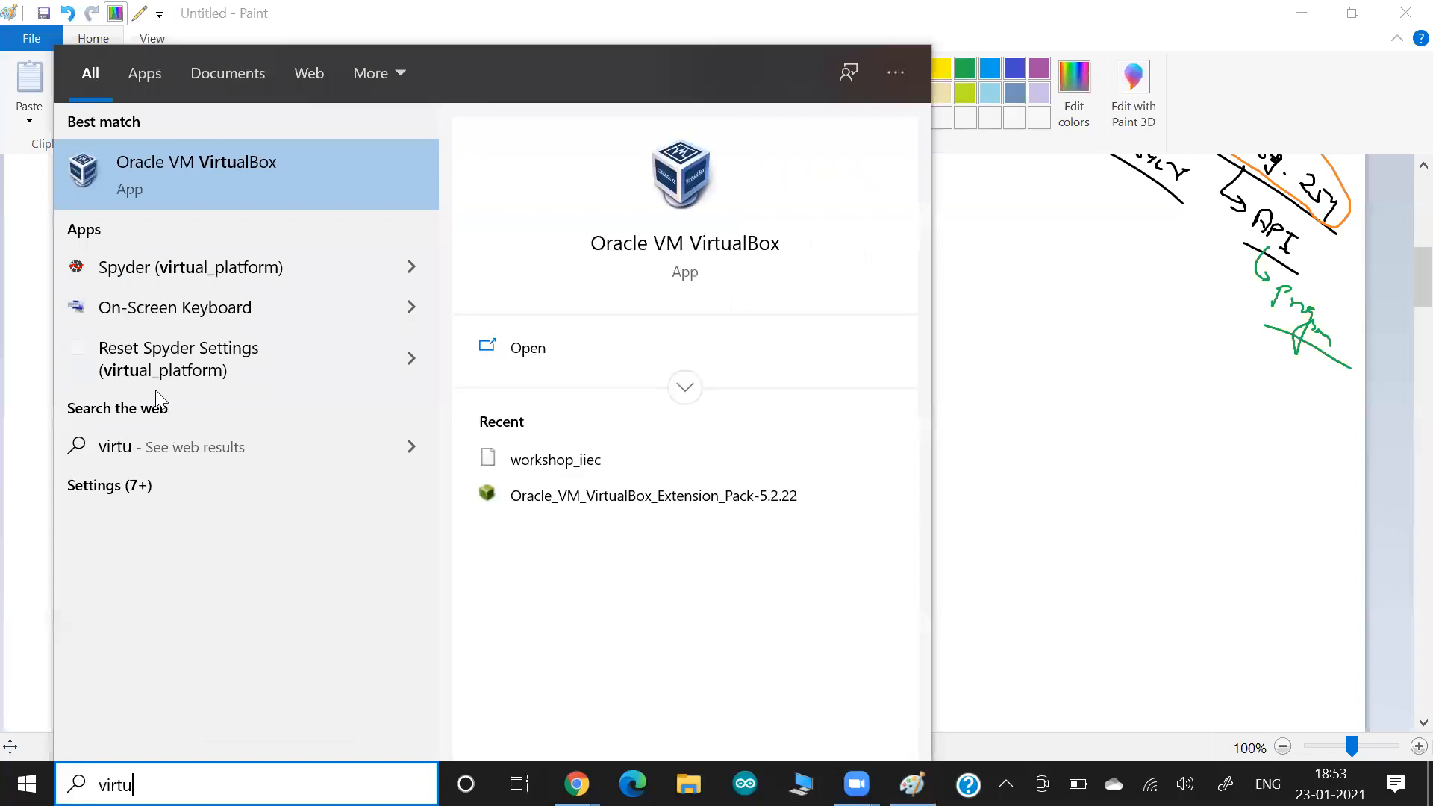
pyautogui.click(201, 158)
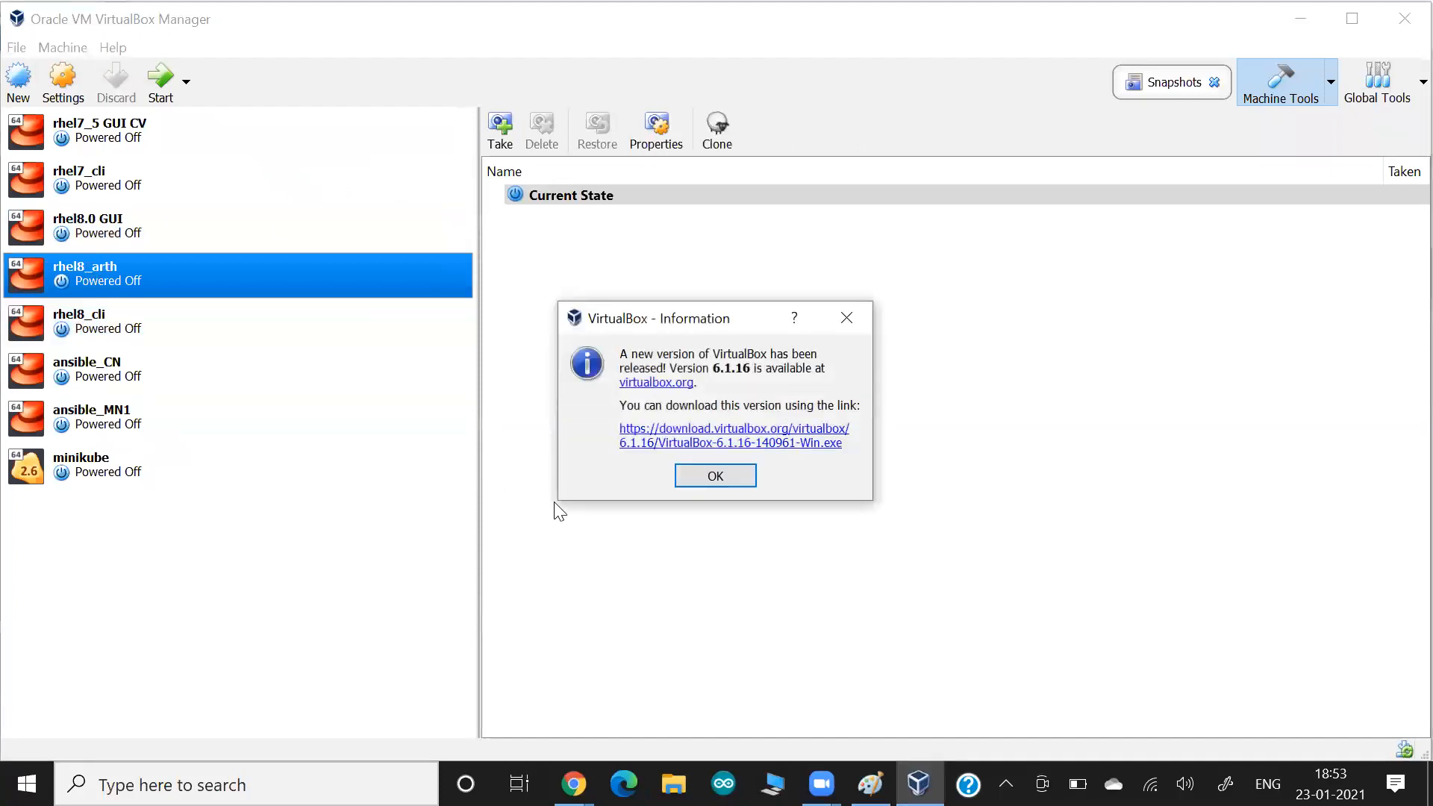
pyautogui.click(706, 476)
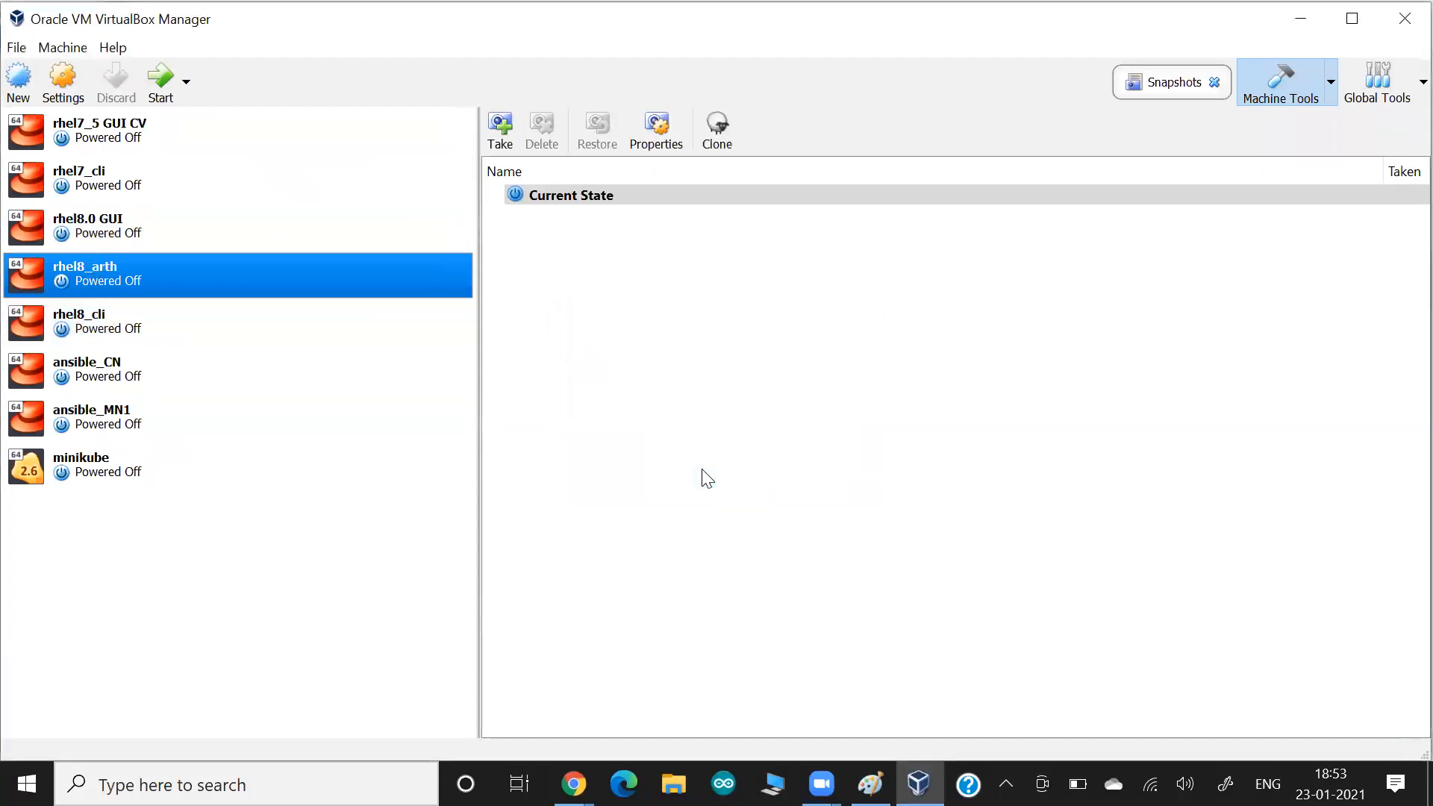
# Back in Paint, write an underlined "Cloud" above O.S., draw an arrow from Image to O.S., and write "Cloud" above Image.
pyautogui.hotkey('alt', 'Tab')
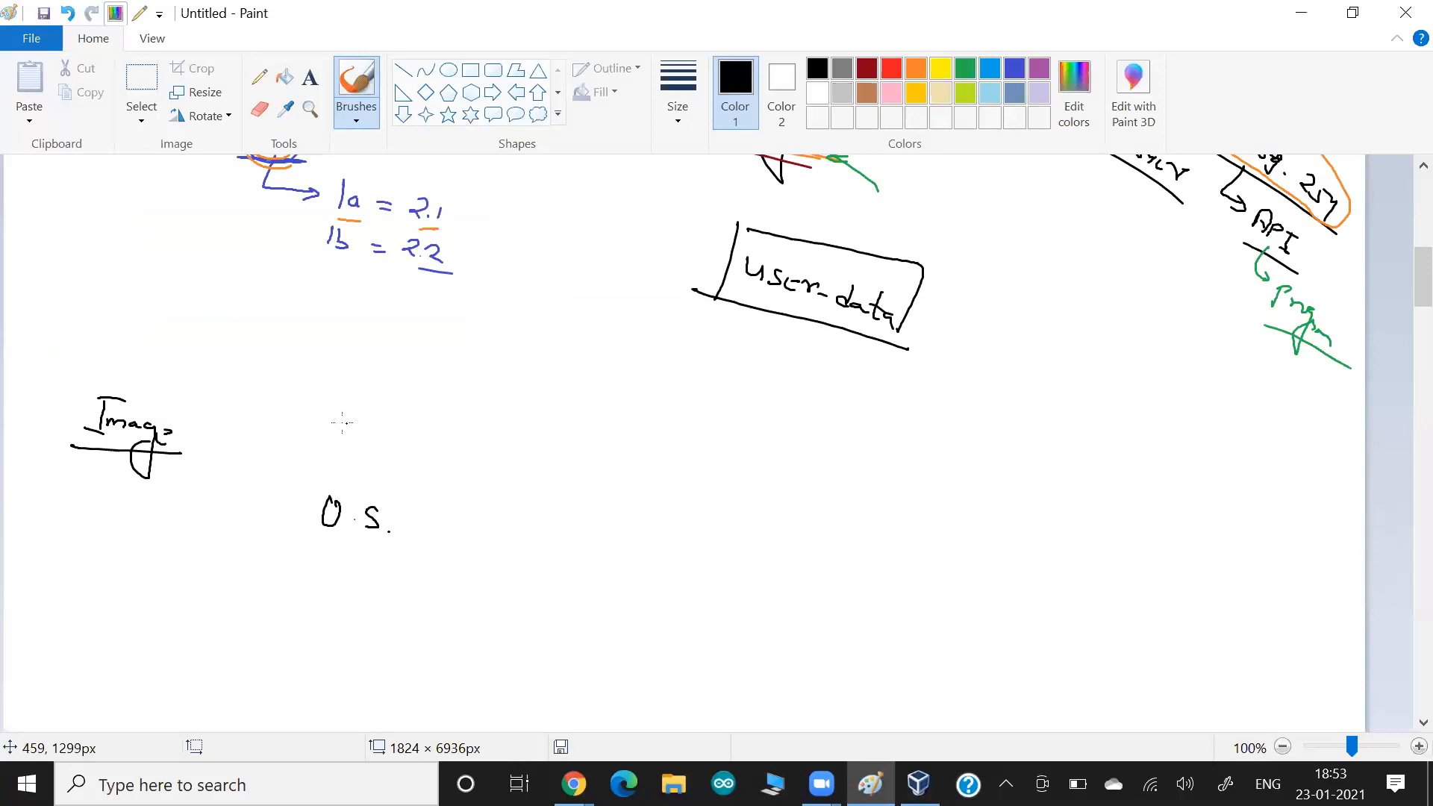
pyautogui.moveTo(364, 410); pyautogui.dragTo(357, 441)
pyautogui.moveTo(370, 410); pyautogui.dragTo(380, 428)
pyautogui.moveTo(388, 425); pyautogui.dragTo(402, 442)
pyautogui.moveTo(419, 422); pyautogui.dragTo(437, 457)
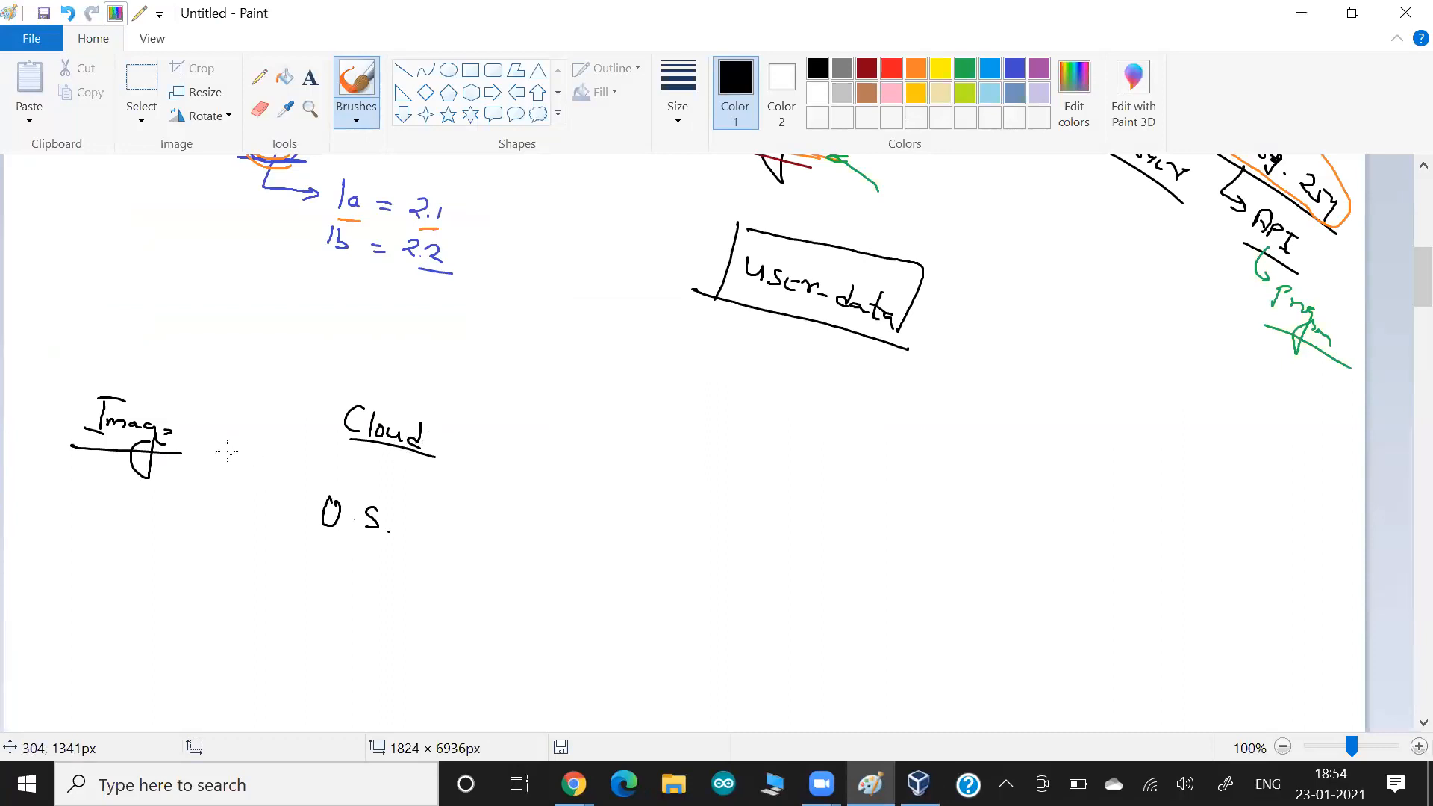
pyautogui.moveTo(192, 445); pyautogui.dragTo(304, 509)
pyautogui.moveTo(96, 345)
pyautogui.mouseDown()
pyautogui.moveTo(101, 366)
pyautogui.moveTo(161, 377)
pyautogui.mouseUp()
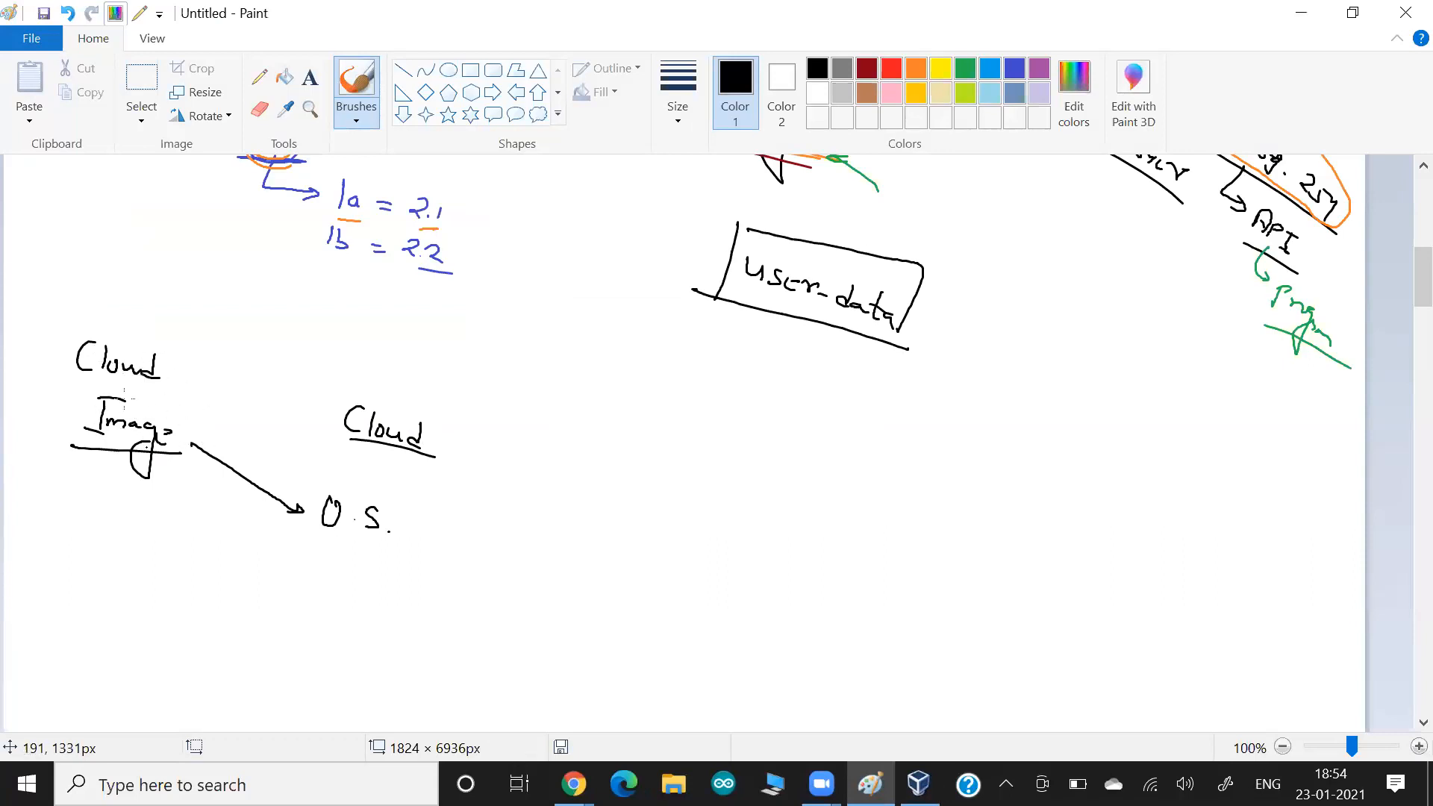
# Draw a bent arrow from Image down to a new, underlined "AMI" label.
pyautogui.moveTo(71, 442)
pyautogui.mouseDown()
pyautogui.moveTo(55, 466)
pyautogui.moveTo(81, 486)
pyautogui.moveTo(103, 478)
pyautogui.moveTo(114, 506)
pyautogui.mouseUp()
pyautogui.moveTo(120, 488)
pyautogui.mouseDown()
pyautogui.moveTo(141, 505)
pyautogui.moveTo(158, 489)
pyautogui.mouseUp()
pyautogui.moveTo(151, 489); pyautogui.dragTo(158, 511)
pyautogui.moveTo(111, 522); pyautogui.dragTo(157, 523)
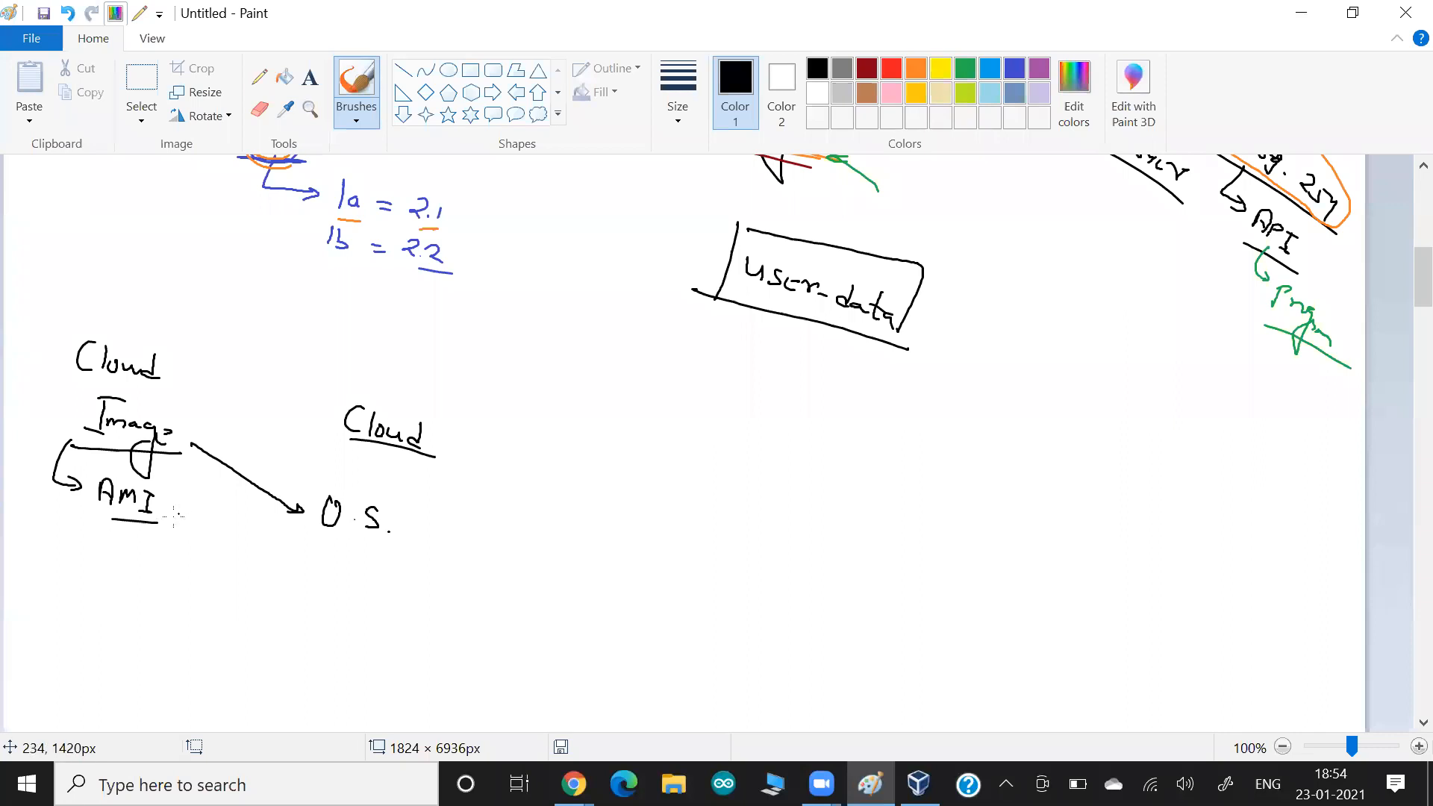
# Add a slash and an underlined "Qcow2" beside AMI, undoing misdrawn strokes, and underline AMI again.
pyautogui.moveTo(192, 478); pyautogui.dragTo(146, 540)
pyautogui.moveTo(181, 515); pyautogui.dragTo(248, 549)
pyautogui.hotkey('ctrl', 'z')
pyautogui.hotkey('ctrl', 'z')
pyautogui.hotkey('ctrl', 'z')
pyautogui.moveTo(214, 545)
pyautogui.mouseDown()
pyautogui.moveTo(256, 551)
pyautogui.moveTo(264, 591)
pyautogui.mouseUp()
pyautogui.moveTo(153, 535); pyautogui.dragTo(100, 523)
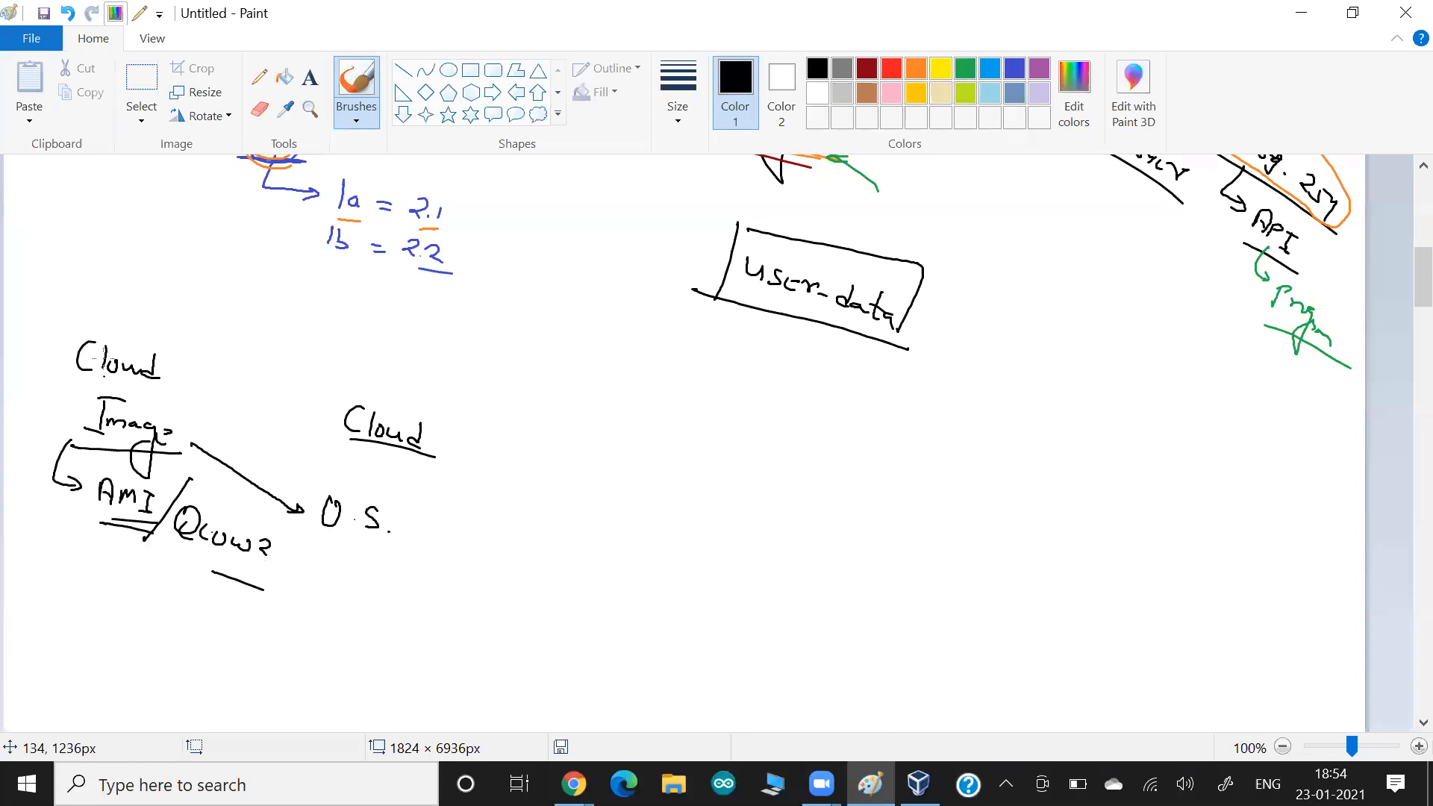
# Underline the Cloud label above Image, point two arrows at it, and write an underlined "Pre-Installed" beside it.
pyautogui.moveTo(48, 289); pyautogui.dragTo(74, 323)
pyautogui.moveTo(87, 379); pyautogui.dragTo(161, 382)
pyautogui.moveTo(269, 316)
pyautogui.mouseDown()
pyautogui.moveTo(194, 369)
pyautogui.moveTo(207, 368)
pyautogui.mouseUp()
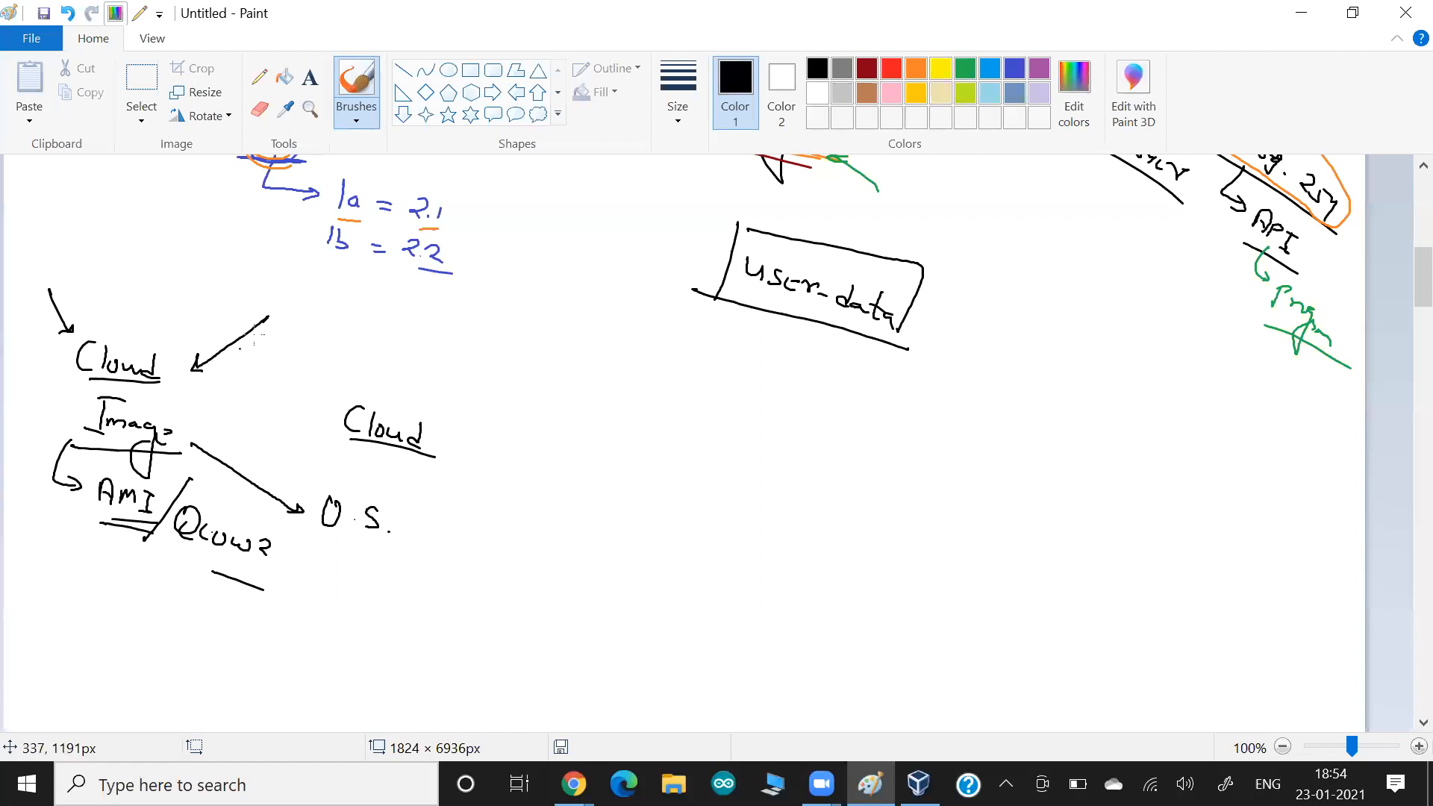
pyautogui.moveTo(298, 295)
pyautogui.mouseDown()
pyautogui.moveTo(315, 315)
pyautogui.moveTo(395, 304)
pyautogui.moveTo(385, 323)
pyautogui.moveTo(428, 336)
pyautogui.moveTo(460, 307)
pyautogui.moveTo(469, 330)
pyautogui.moveTo(485, 314)
pyautogui.mouseUp()
pyautogui.moveTo(501, 355); pyautogui.dragTo(326, 336)
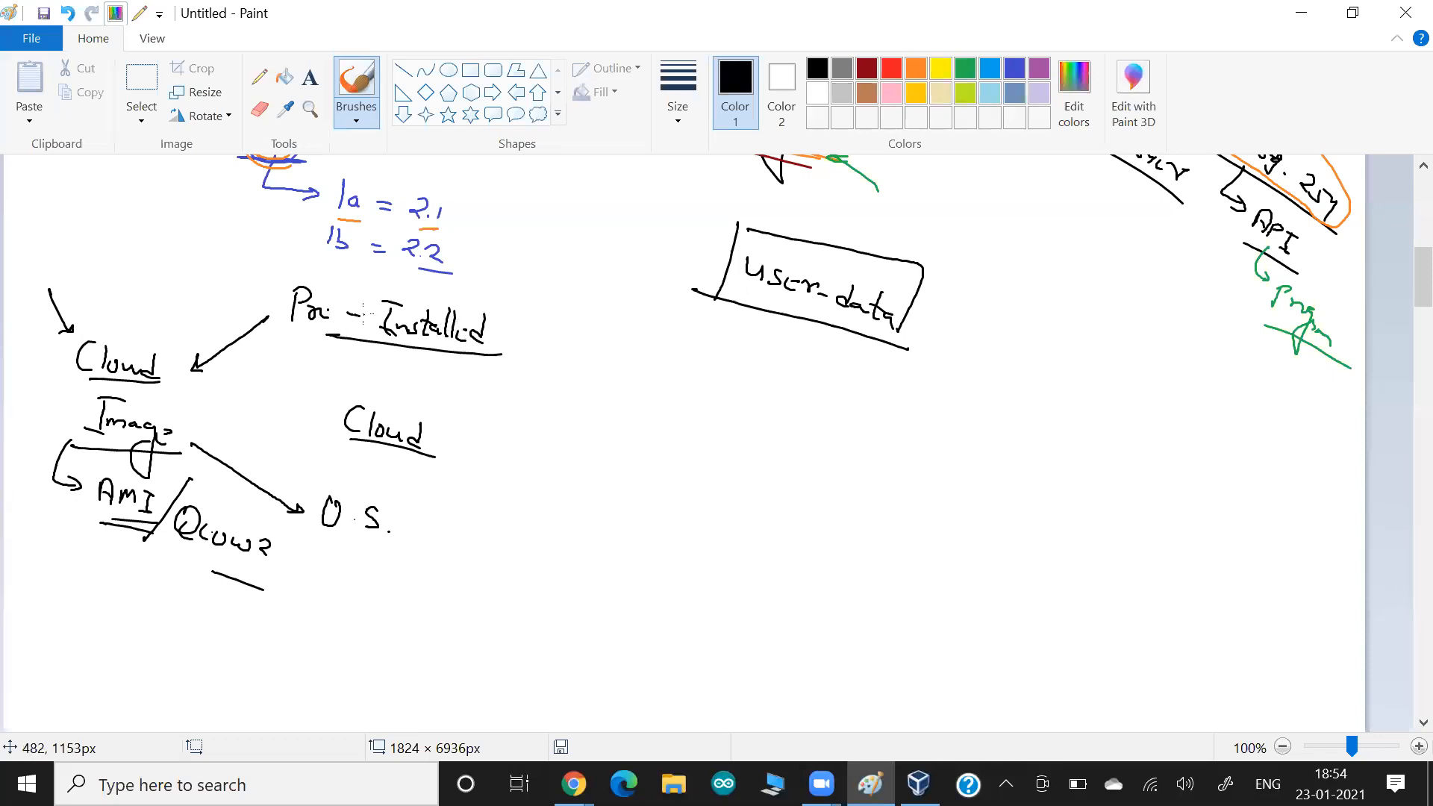
# Switch to the EC2 Instances page in Chrome and open the launch instance wizard at the AMI selection.
pyautogui.hotkey('alt', 'Tab')
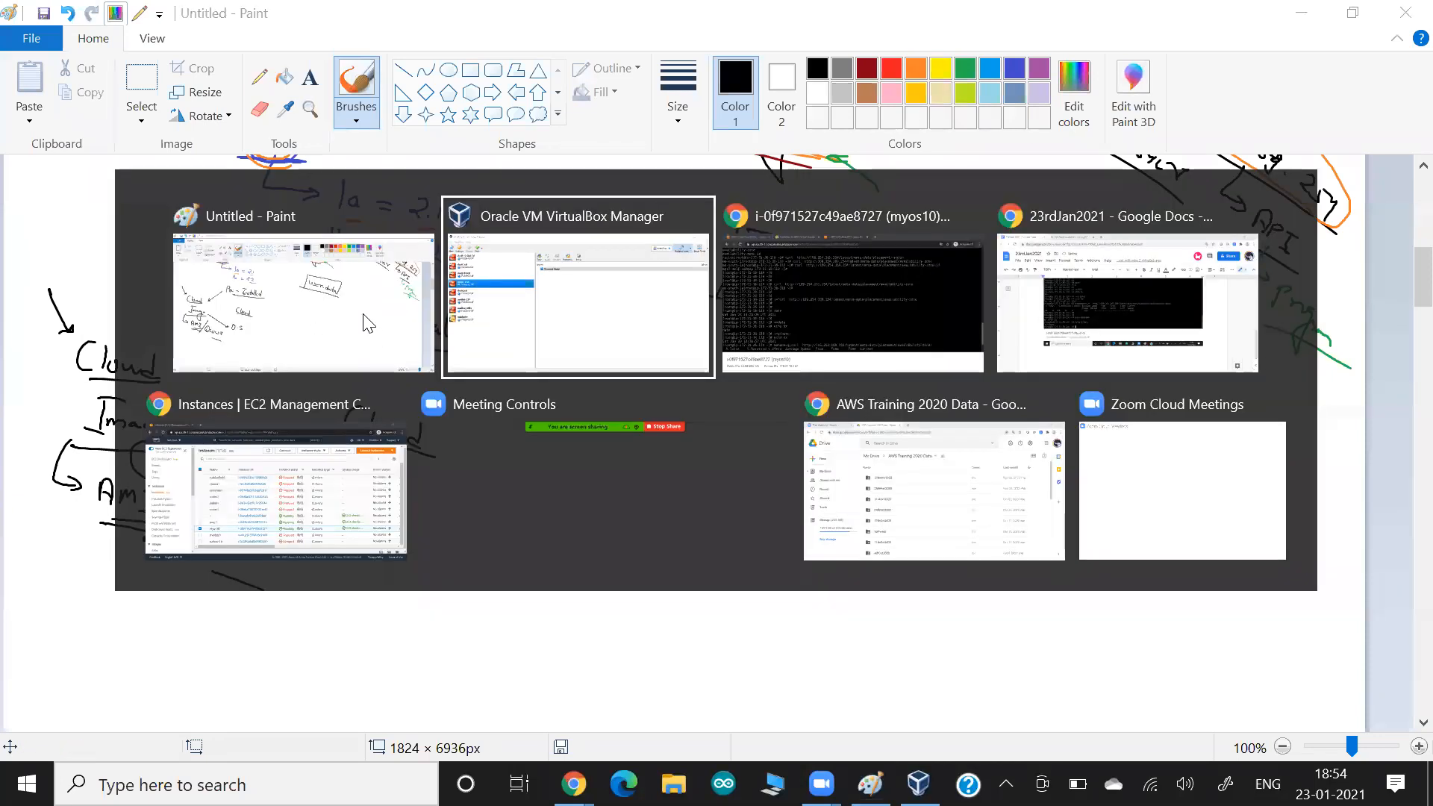
pyautogui.hotkey('alt', 'Tab')
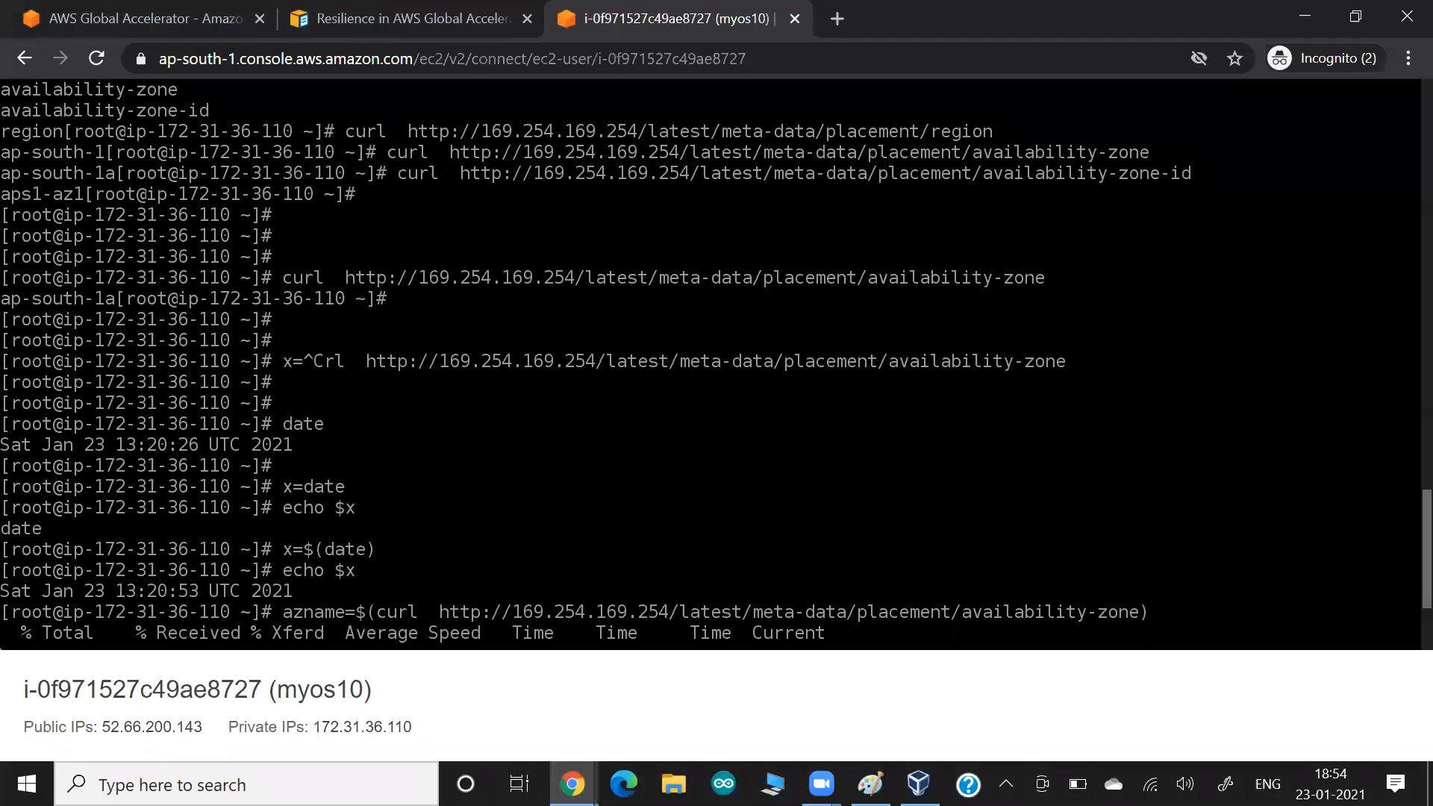
pyautogui.hotkey('alt', 'Tab')
pyautogui.press('Tab')
pyautogui.press('Tab')
pyautogui.press('Tab')
pyautogui.press('Tab')
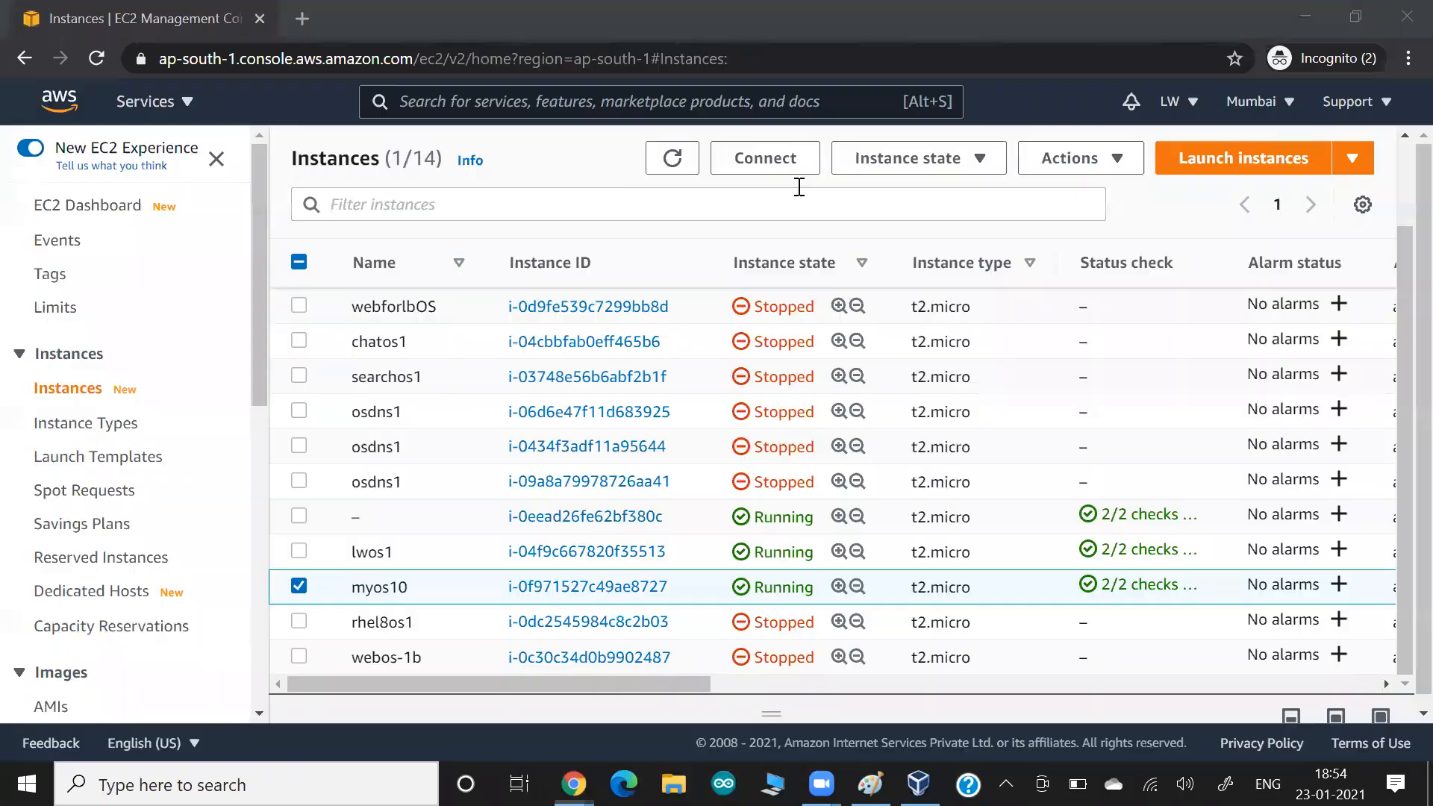
pyautogui.click(1229, 160)
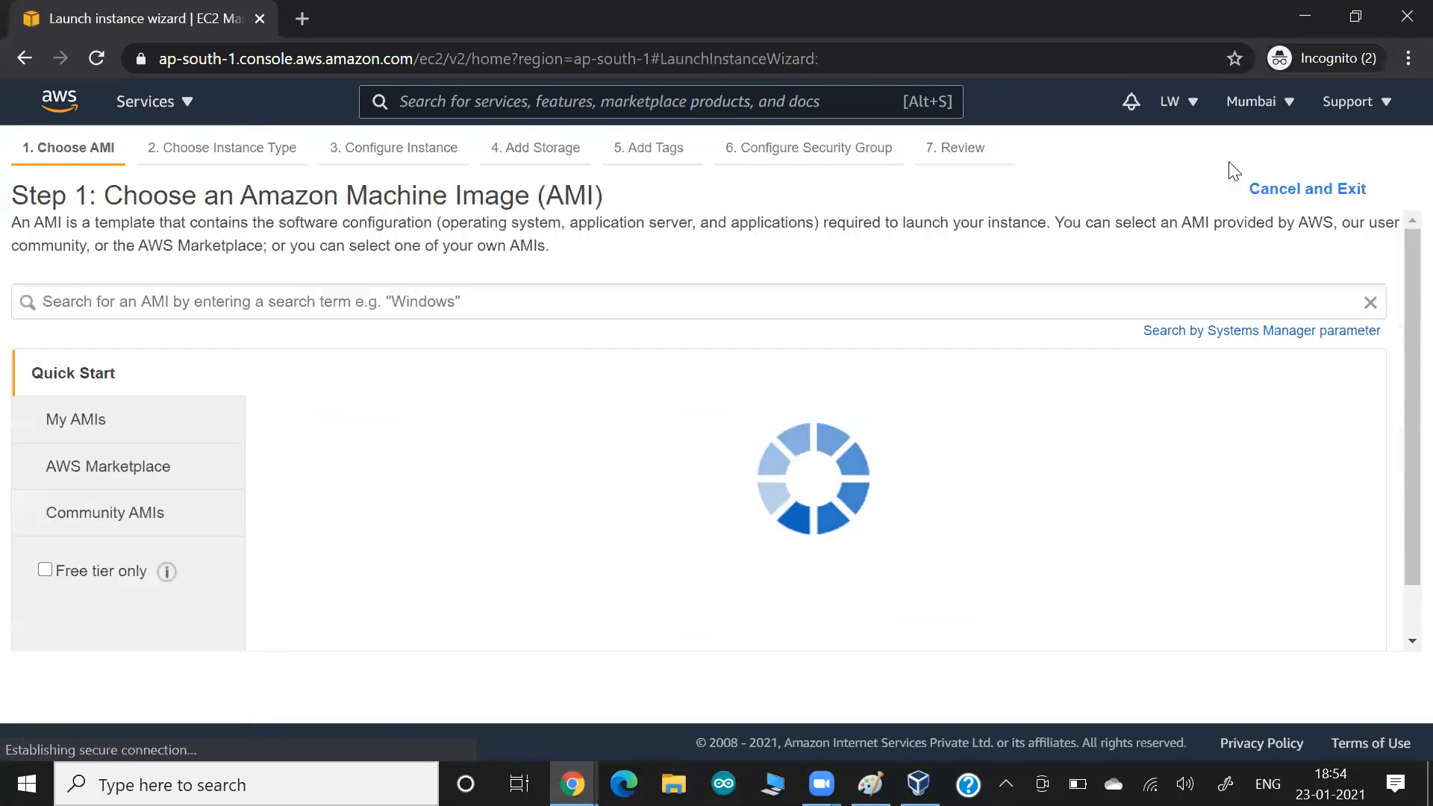
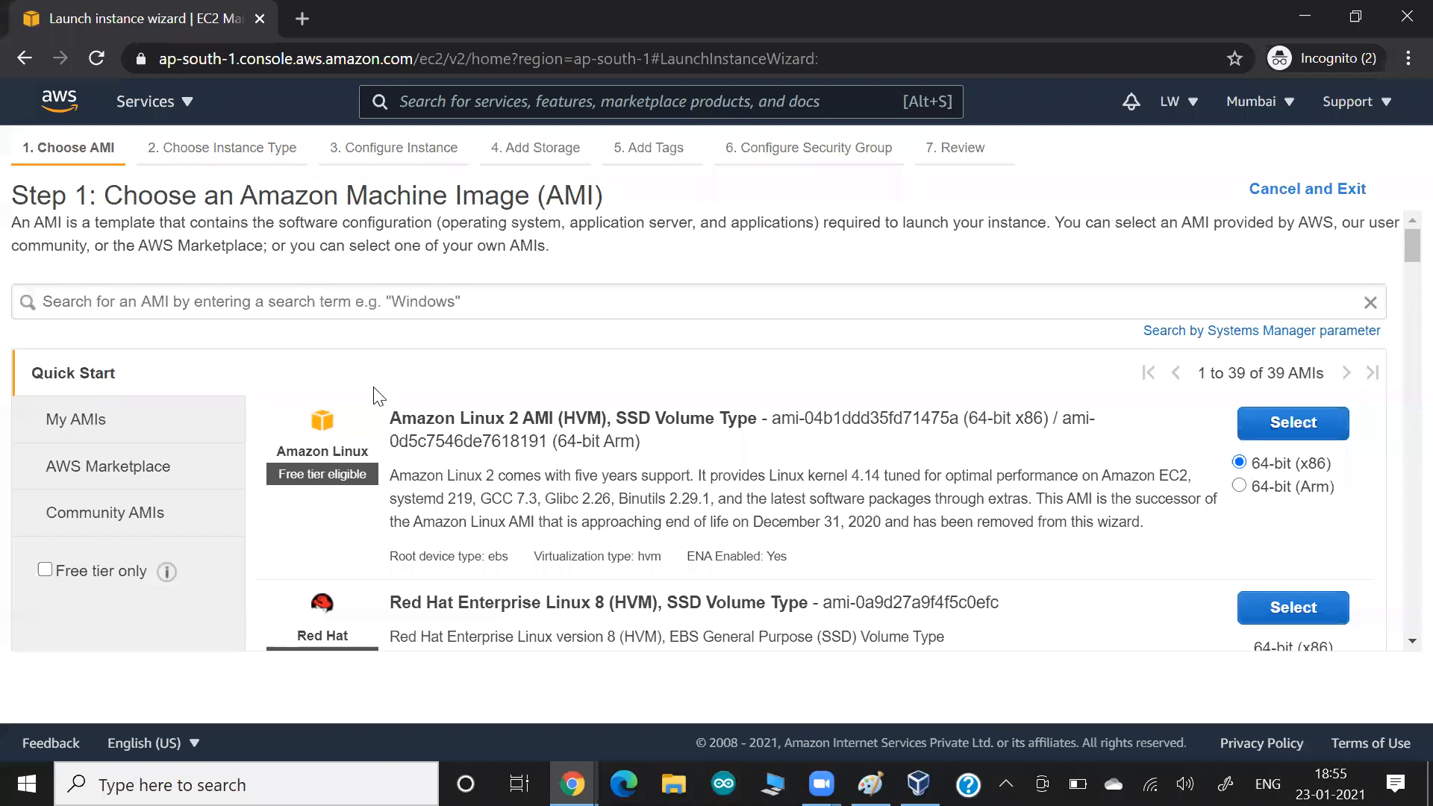
# Highlight the Amazon Linux 2 AMI title and IDs in the Quick Start list, and clear the selection.
pyautogui.moveTo(525, 415); pyautogui.dragTo(688, 439)
pyautogui.click(688, 439)
pyautogui.moveTo(487, 415); pyautogui.dragTo(679, 441)
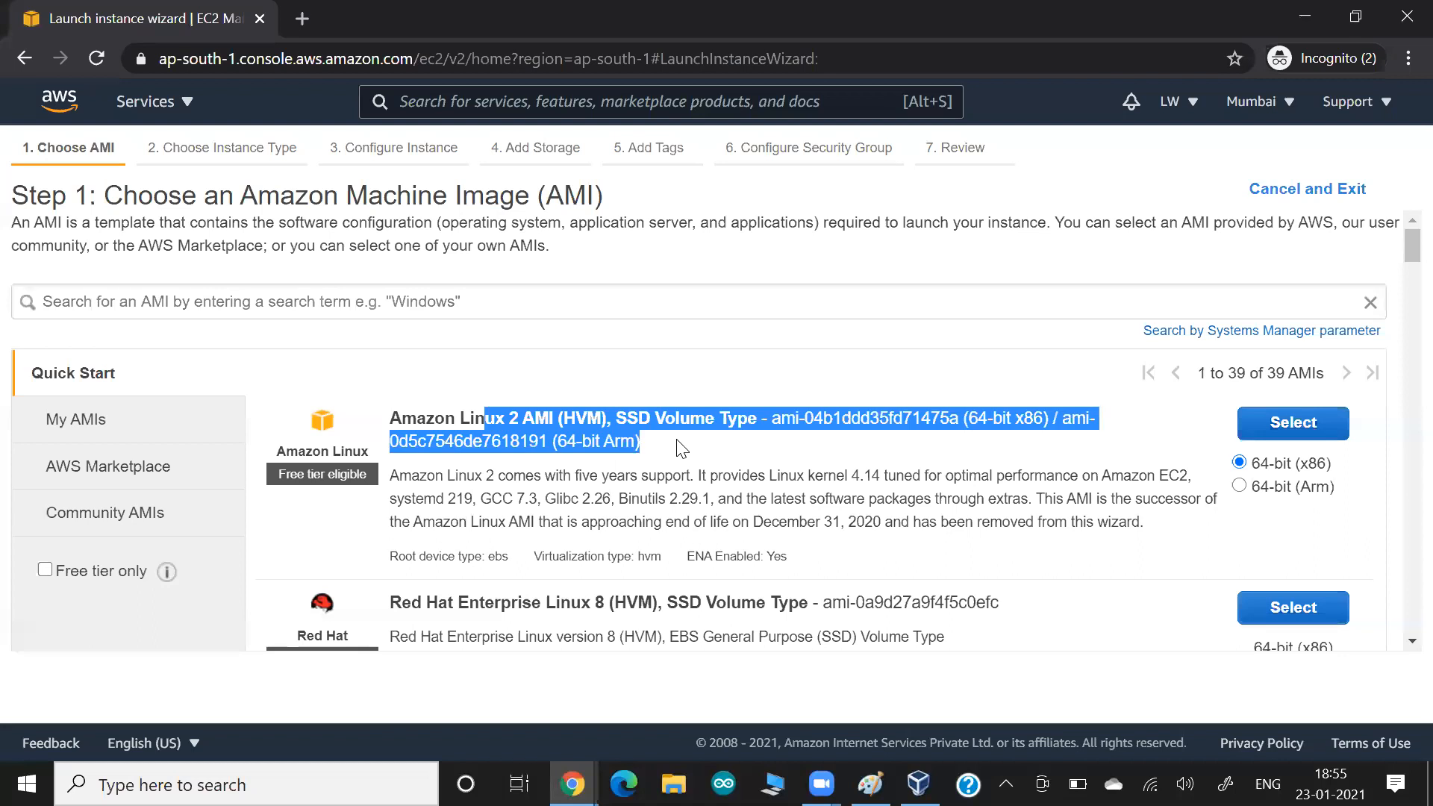
pyautogui.hotkey('alt', 'Tab')
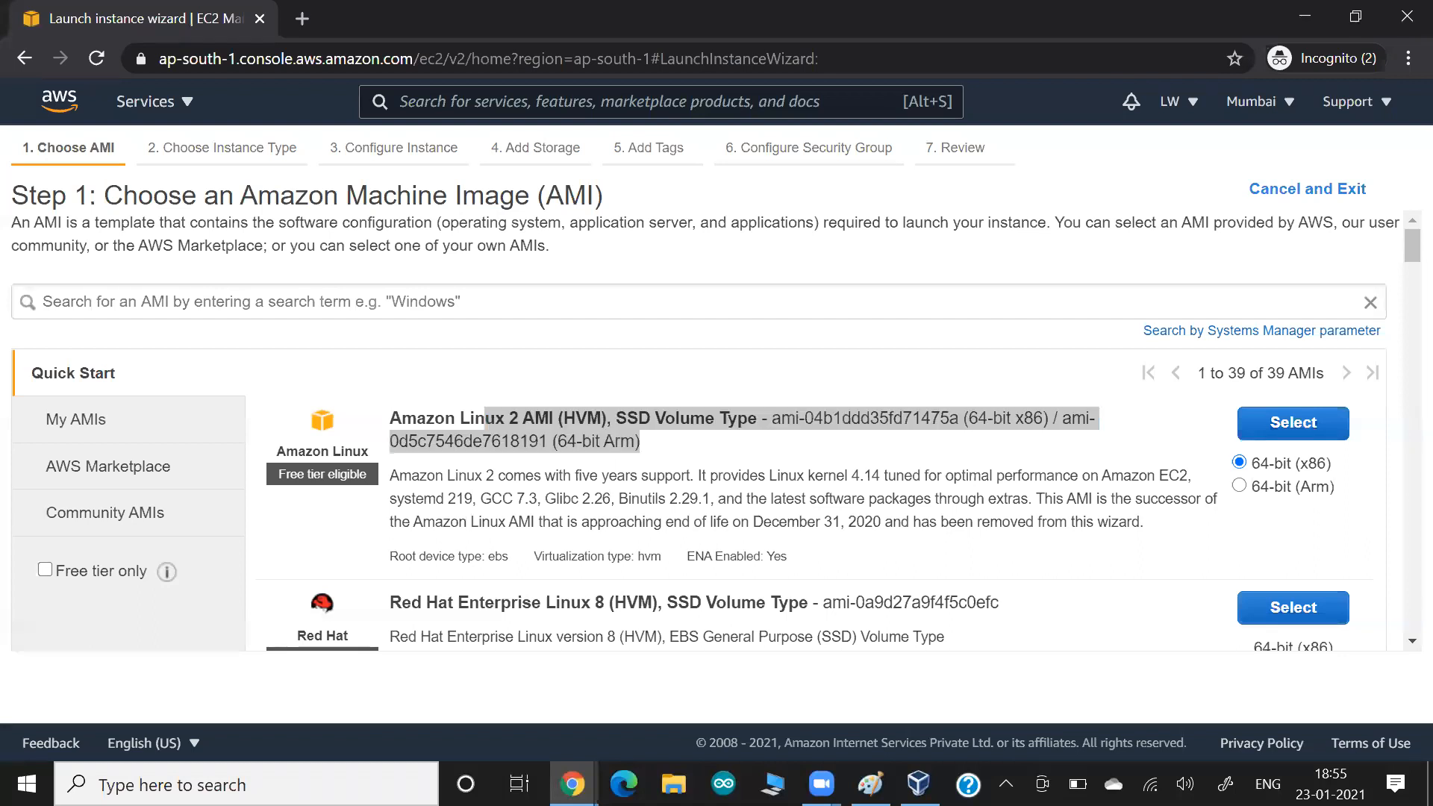
pyautogui.hotkey('alt', 'Tab')
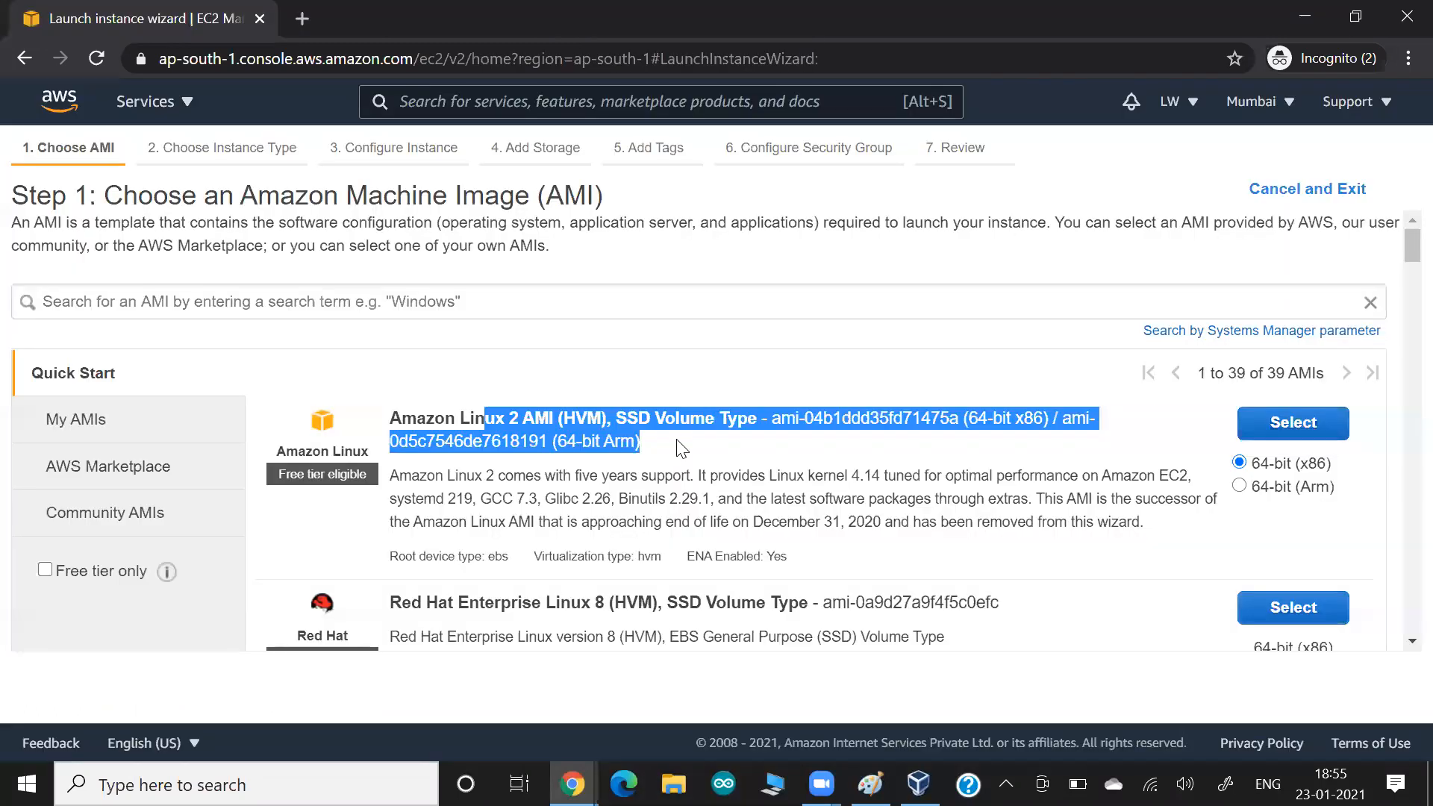
pyautogui.click(678, 448)
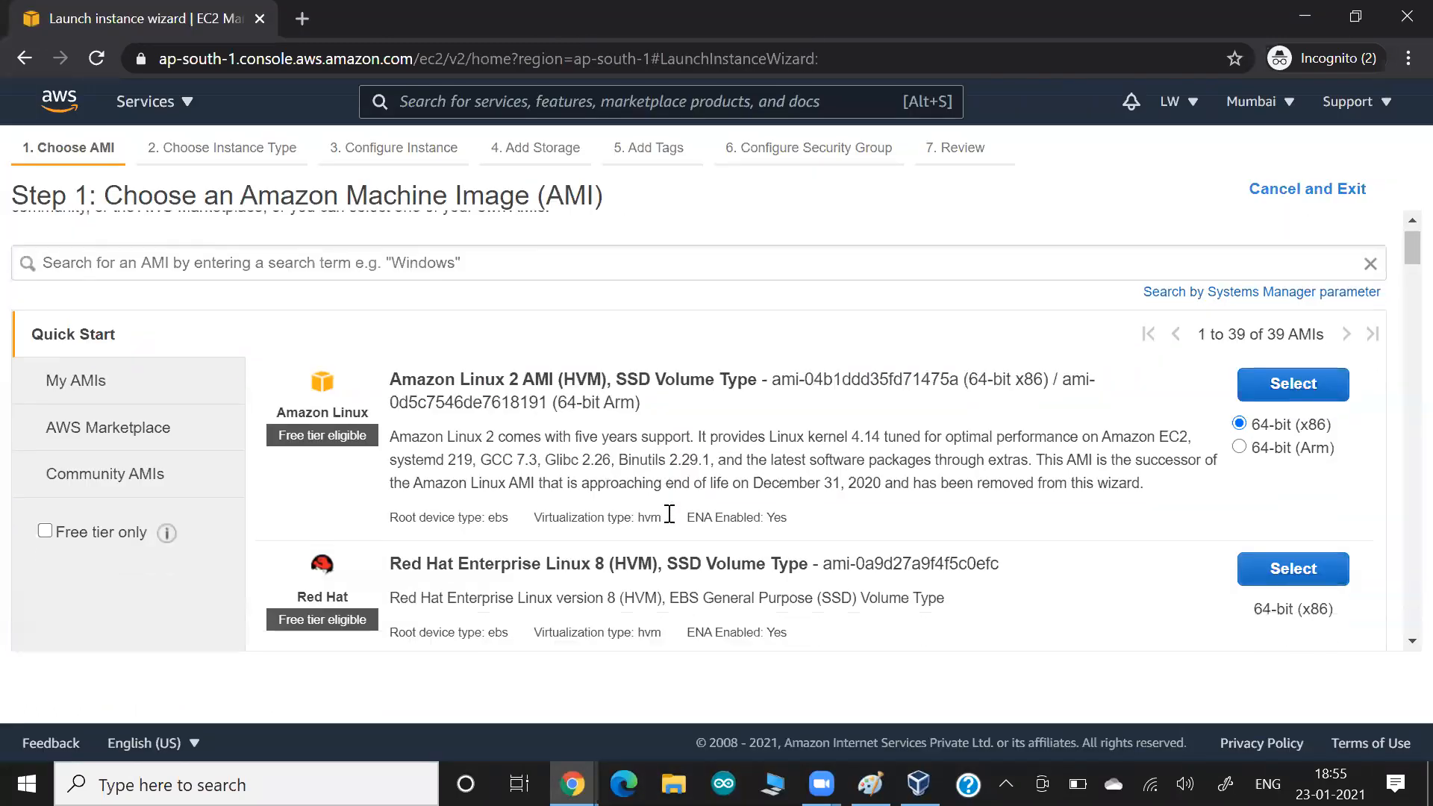
# Highlight the Red Hat Enterprise Linux 8 (HVM) AMI title in the Quick Start list, and return to the myos10 terminal.
pyautogui.scroll(-3, 616, 522)
pyautogui.moveTo(549, 415); pyautogui.dragTo(648, 412)
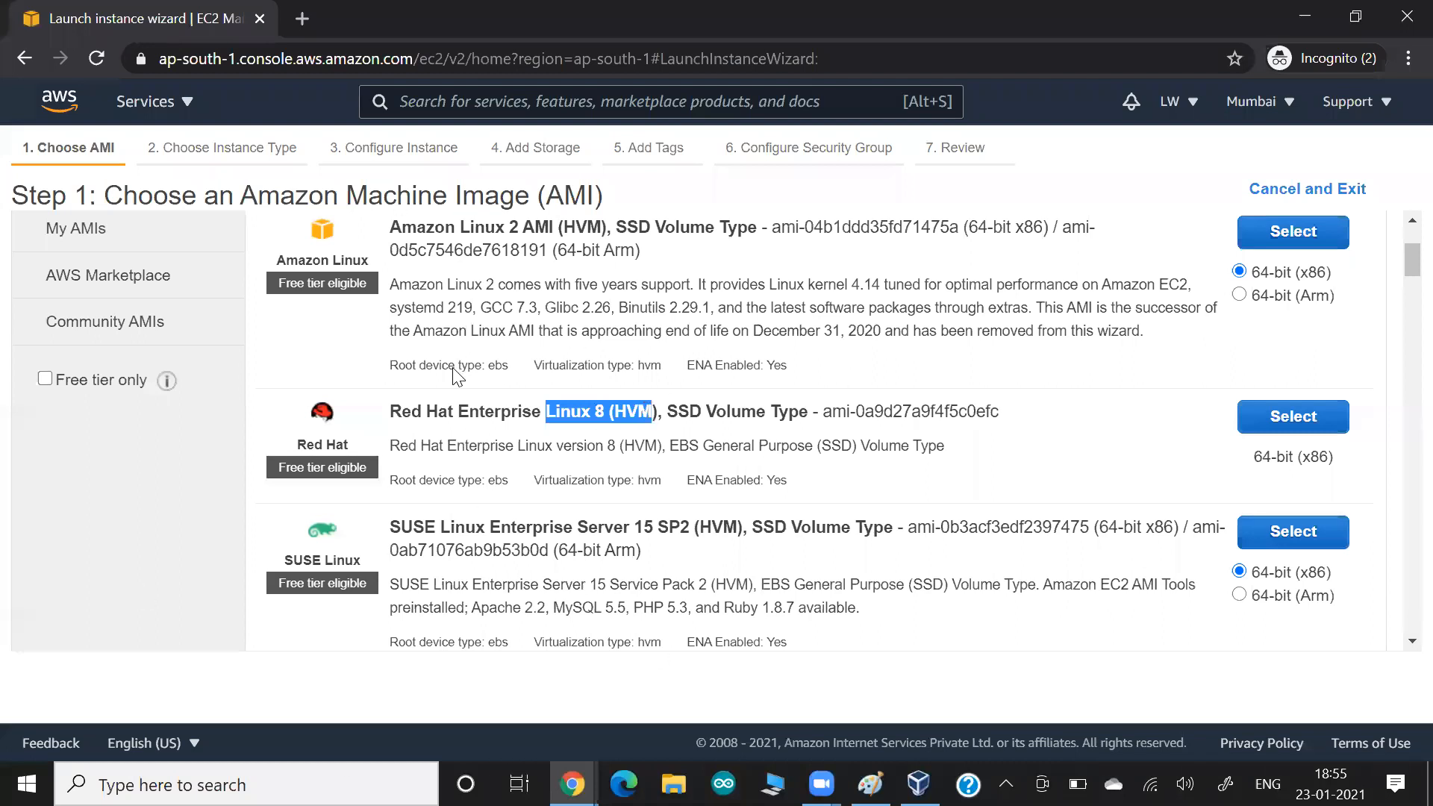
pyautogui.click(513, 448)
pyautogui.moveTo(479, 409); pyautogui.dragTo(685, 405)
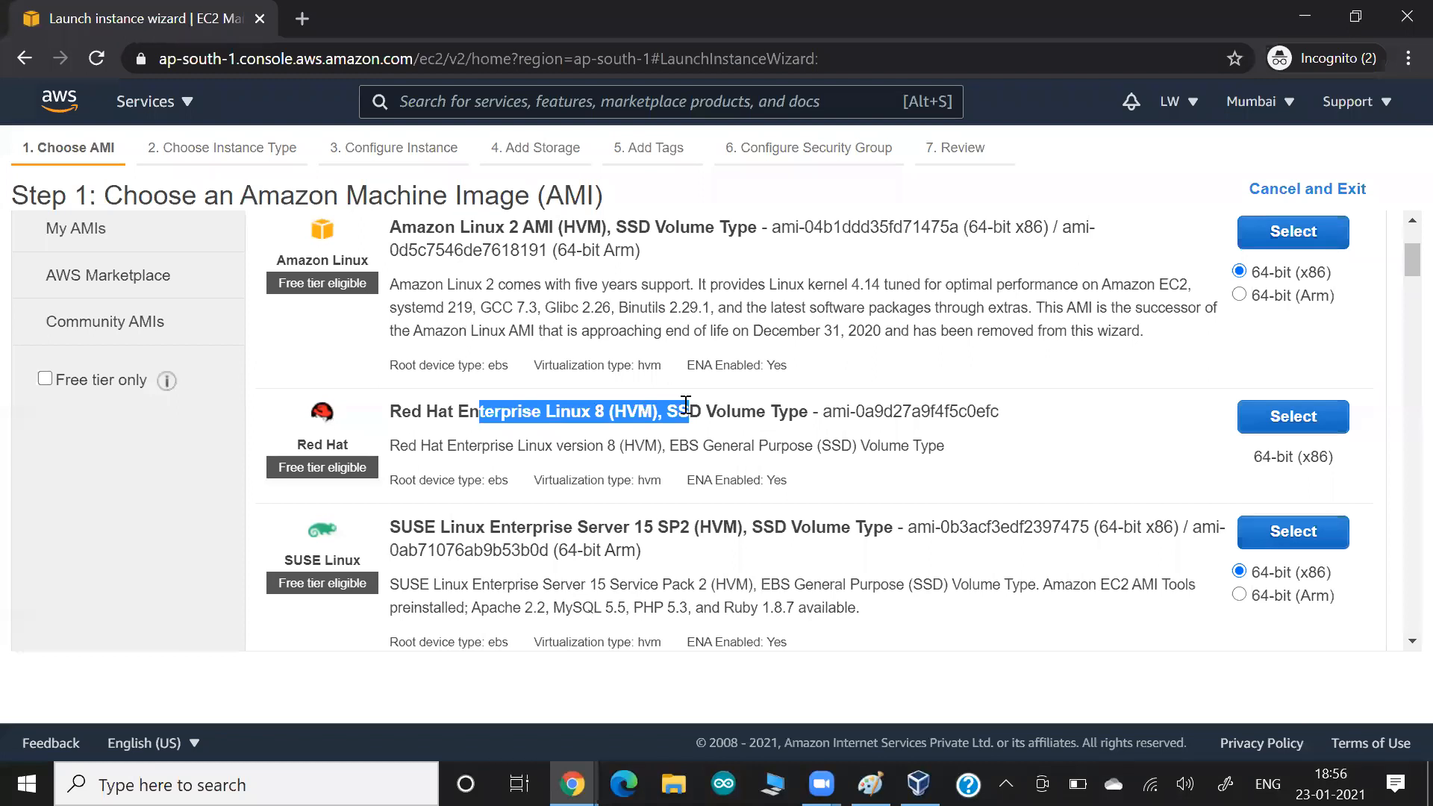
pyautogui.hotkey('alt', 'Tab')
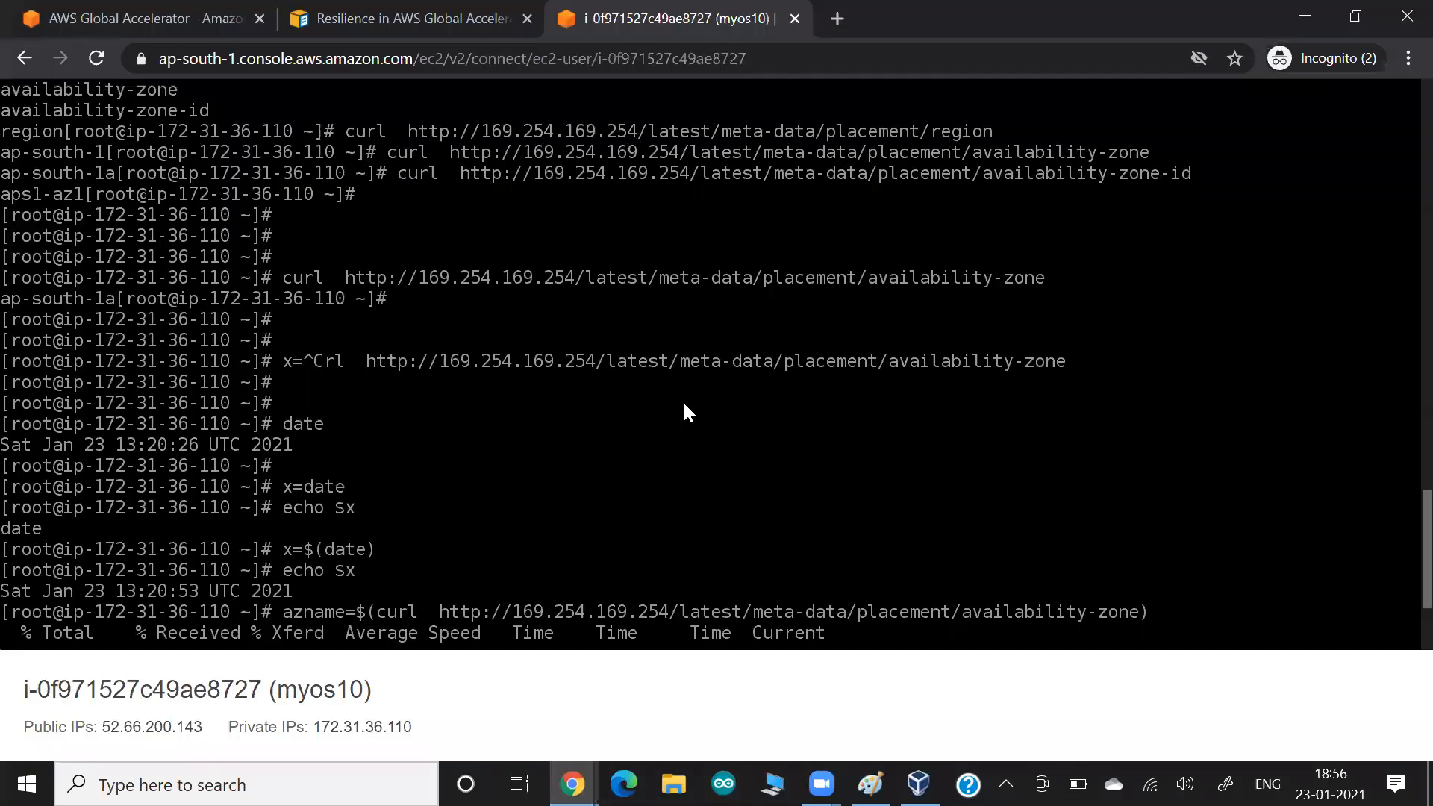
# Switch to Paint, extend "Pre-Installed" with an arrow to an underlined "O.S.", draw a long diagonal arrow from it, and write "Image/file" beneath.
pyautogui.hotkey('alt', 'Tab')
pyautogui.hotkey('alt', 'Tab')
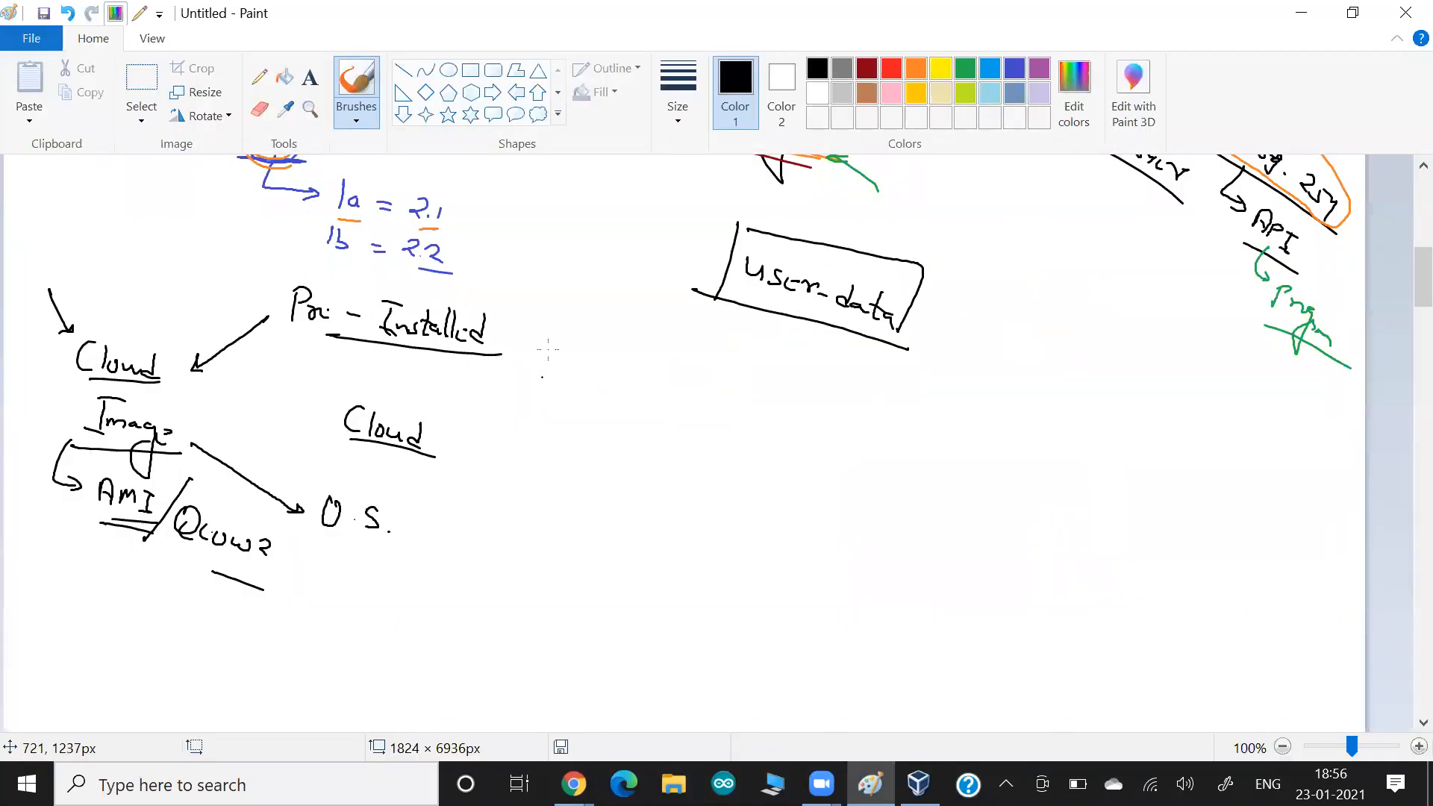
pyautogui.moveTo(494, 336); pyautogui.dragTo(515, 343)
pyautogui.moveTo(551, 335)
pyautogui.mouseDown()
pyautogui.moveTo(550, 350)
pyautogui.moveTo(552, 336)
pyautogui.mouseUp()
pyautogui.click(560, 355)
pyautogui.moveTo(580, 343)
pyautogui.mouseDown()
pyautogui.moveTo(569, 364)
pyautogui.moveTo(598, 382)
pyautogui.moveTo(622, 448)
pyautogui.moveTo(681, 522)
pyautogui.mouseUp()
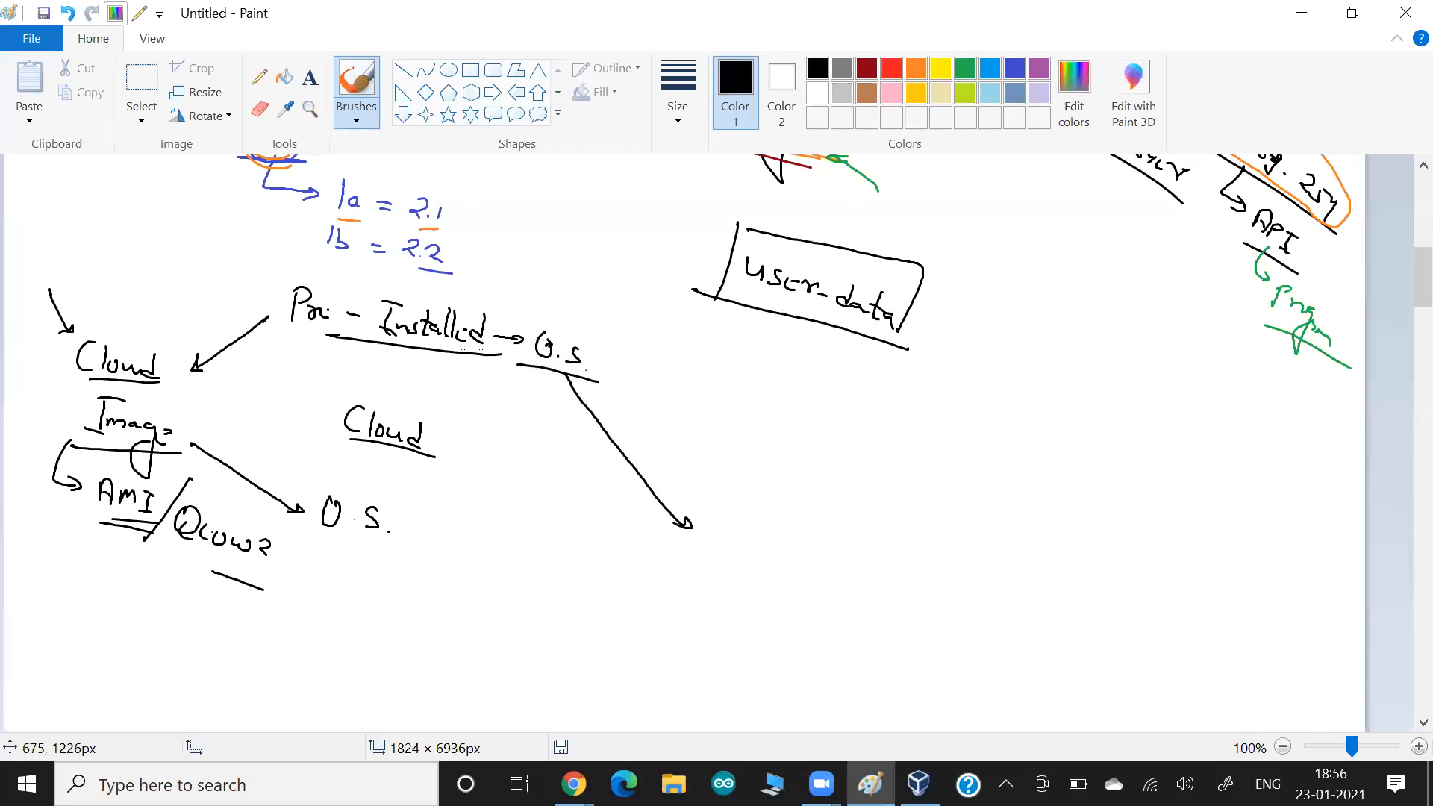
pyautogui.moveTo(476, 360)
pyautogui.mouseDown()
pyautogui.moveTo(470, 381)
pyautogui.moveTo(512, 380)
pyautogui.moveTo(518, 421)
pyautogui.moveTo(563, 379)
pyautogui.moveTo(564, 408)
pyautogui.moveTo(589, 403)
pyautogui.mouseUp()
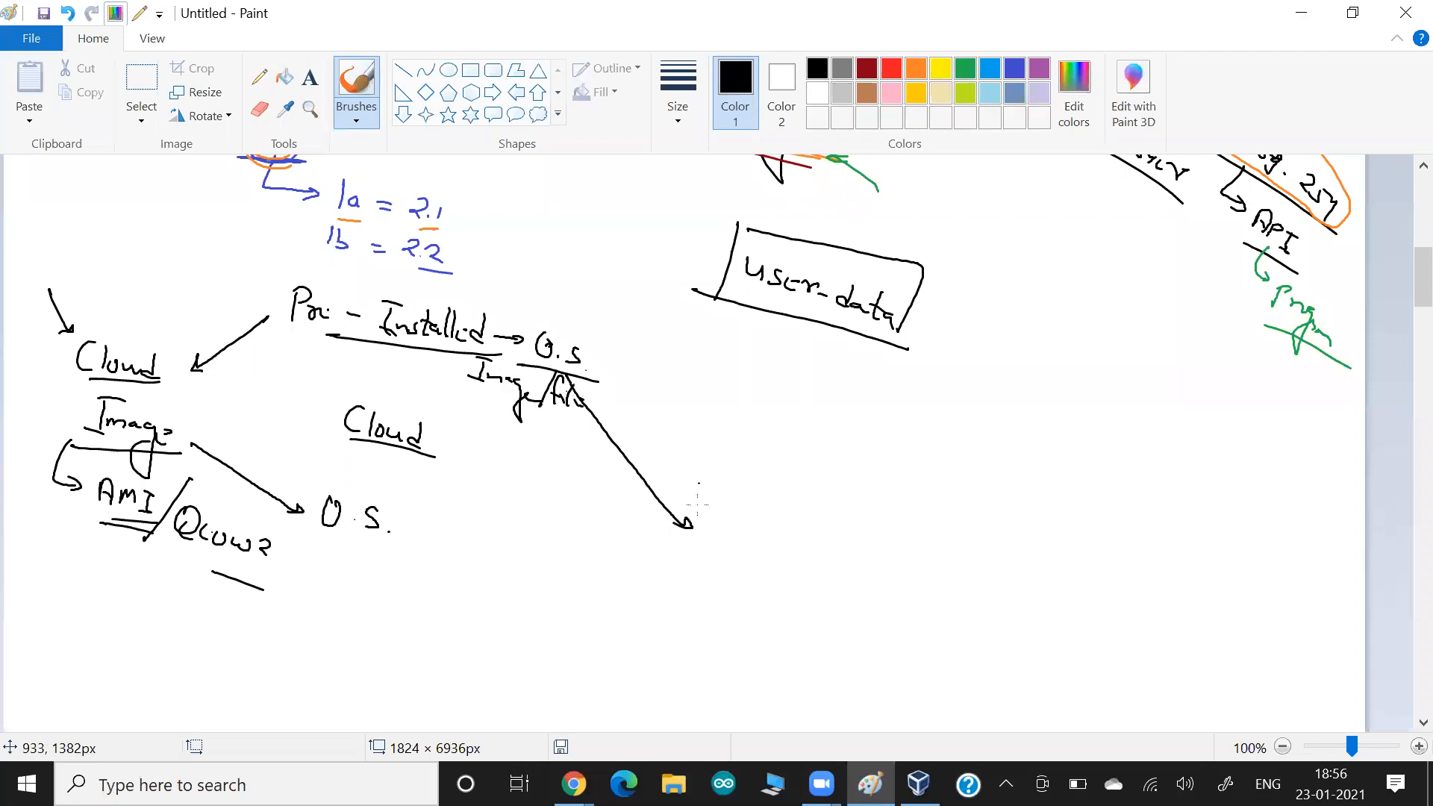
# Write an underlined "Root HD" at the long arrow's tip, and annotate it with "EBS" and an underlined "8GB" with an arrow.
pyautogui.moveTo(713, 532)
pyautogui.mouseDown()
pyautogui.moveTo(761, 530)
pyautogui.moveTo(766, 549)
pyautogui.moveTo(827, 569)
pyautogui.moveTo(695, 561)
pyautogui.mouseUp()
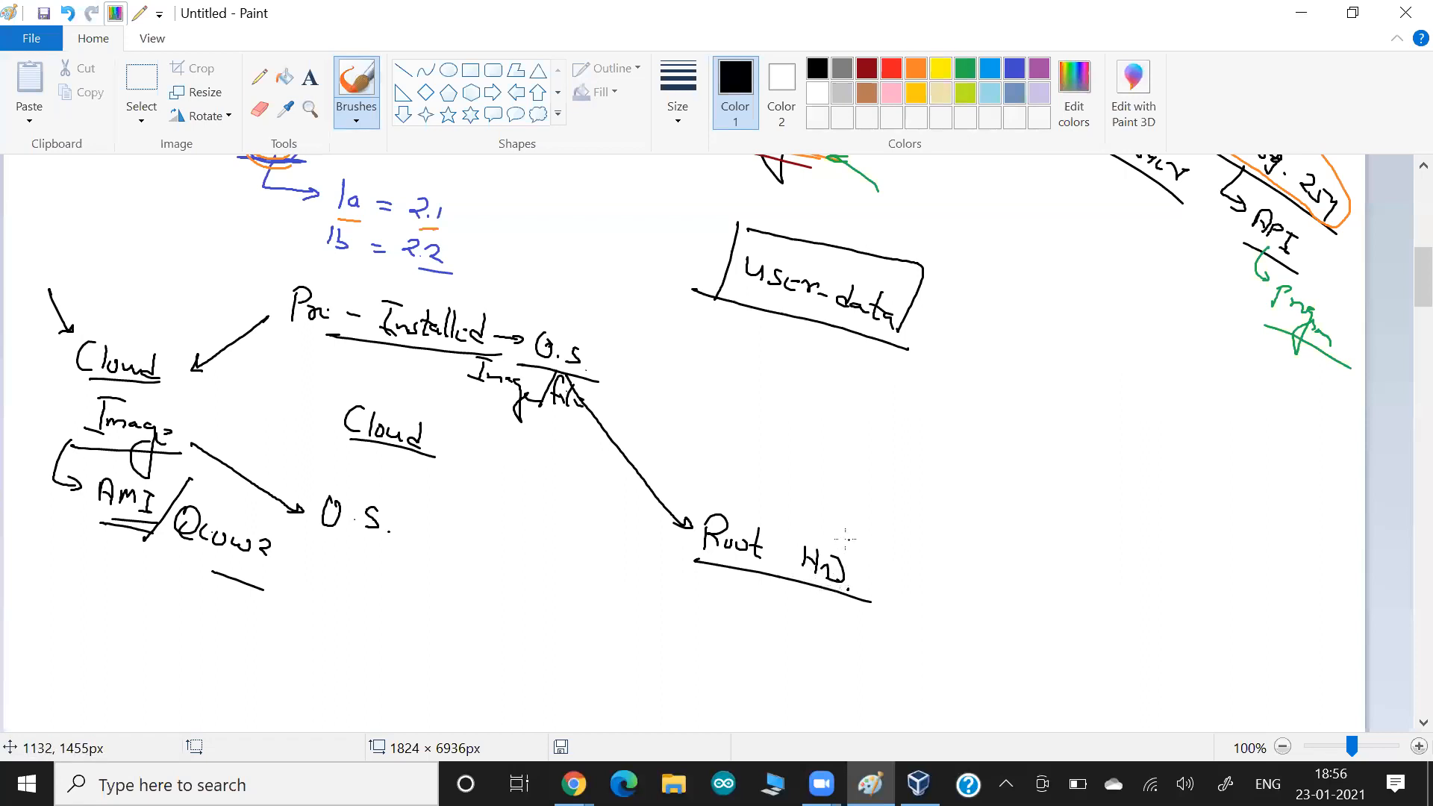
pyautogui.moveTo(839, 514)
pyautogui.mouseDown()
pyautogui.moveTo(868, 535)
pyautogui.moveTo(862, 554)
pyautogui.mouseUp()
pyautogui.moveTo(803, 482)
pyautogui.mouseDown()
pyautogui.moveTo(768, 513)
pyautogui.moveTo(787, 507)
pyautogui.mouseUp()
pyautogui.moveTo(821, 447); pyautogui.dragTo(818, 466)
pyautogui.moveTo(845, 466)
pyautogui.mouseDown()
pyautogui.moveTo(865, 490)
pyautogui.moveTo(800, 481)
pyautogui.mouseUp()
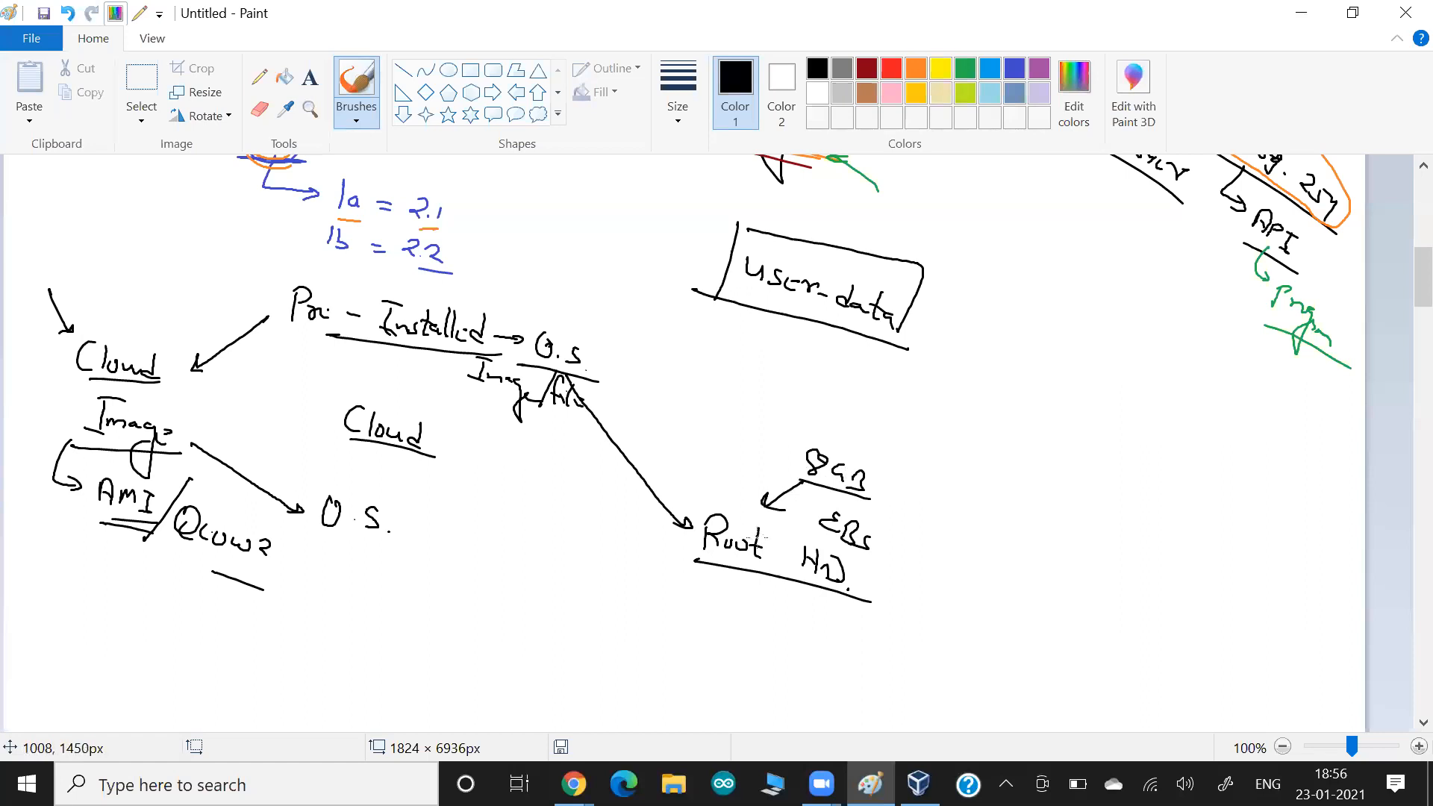
# Emphasize the underlines of Root HD and Image/file, retrace the arrow between them, and label it with an underlined "Copy".
pyautogui.moveTo(846, 591); pyautogui.dragTo(865, 597)
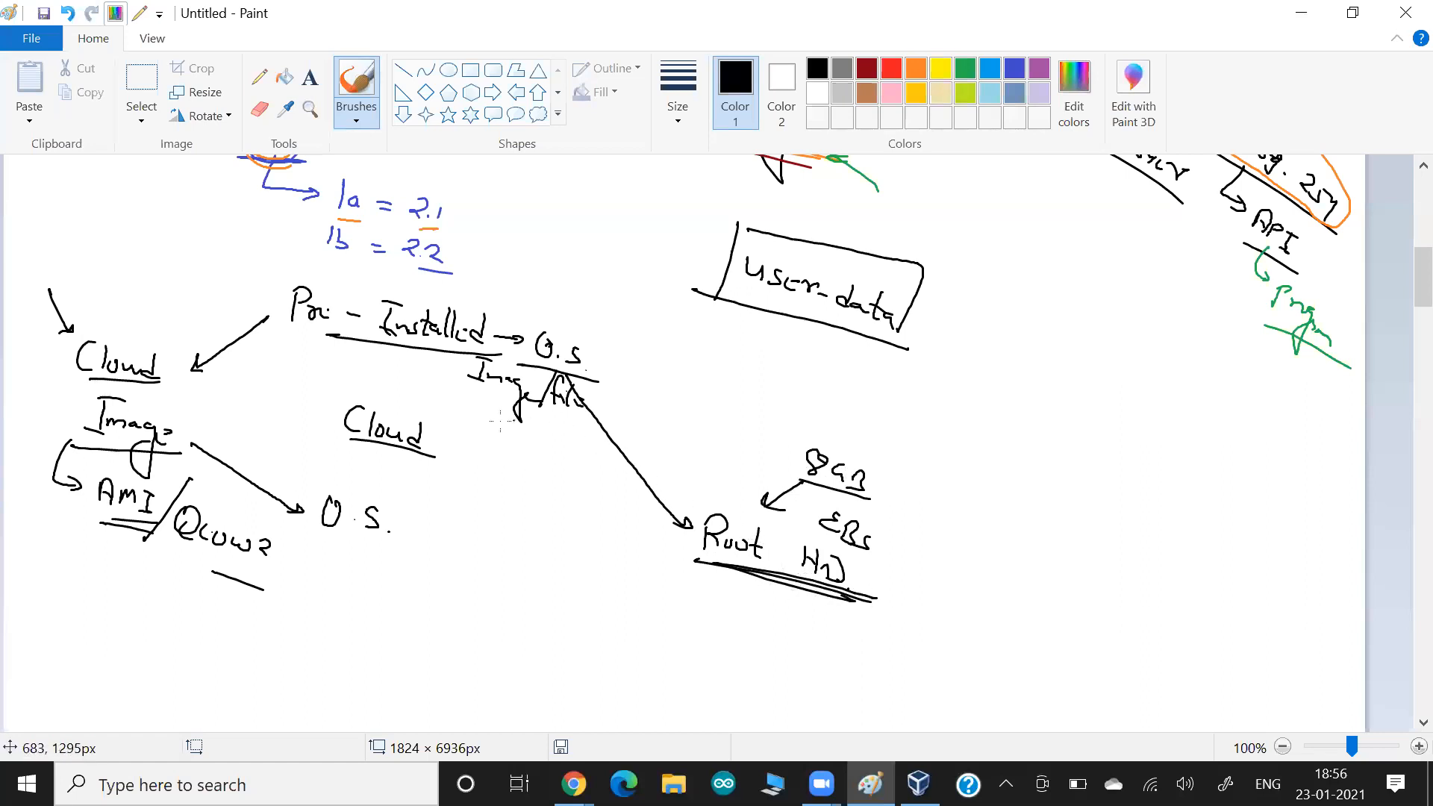
pyautogui.moveTo(520, 417)
pyautogui.mouseDown()
pyautogui.moveTo(646, 487)
pyautogui.moveTo(678, 518)
pyautogui.moveTo(663, 530)
pyautogui.mouseUp()
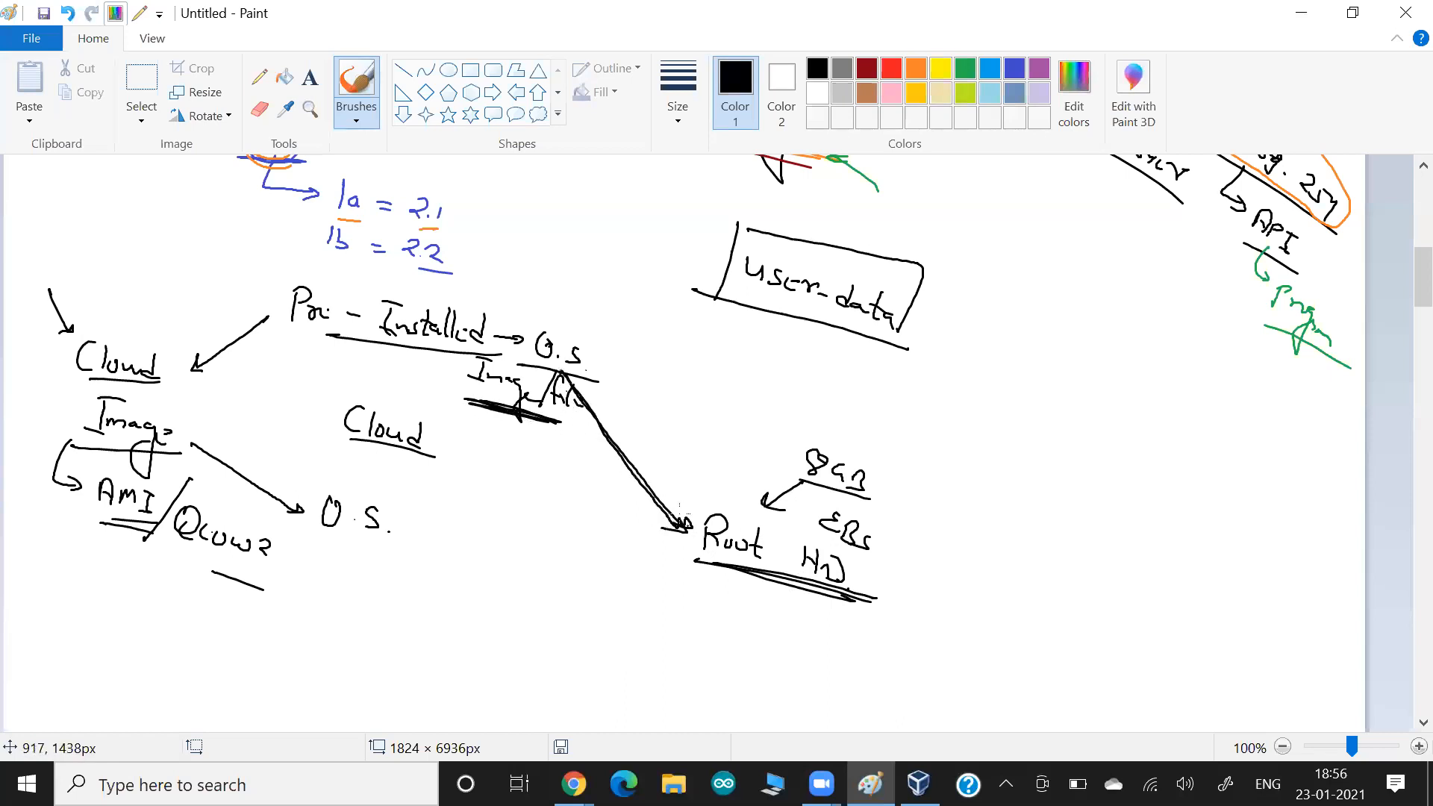
pyautogui.moveTo(647, 429)
pyautogui.mouseDown()
pyautogui.moveTo(675, 492)
pyautogui.moveTo(601, 462)
pyautogui.mouseUp()
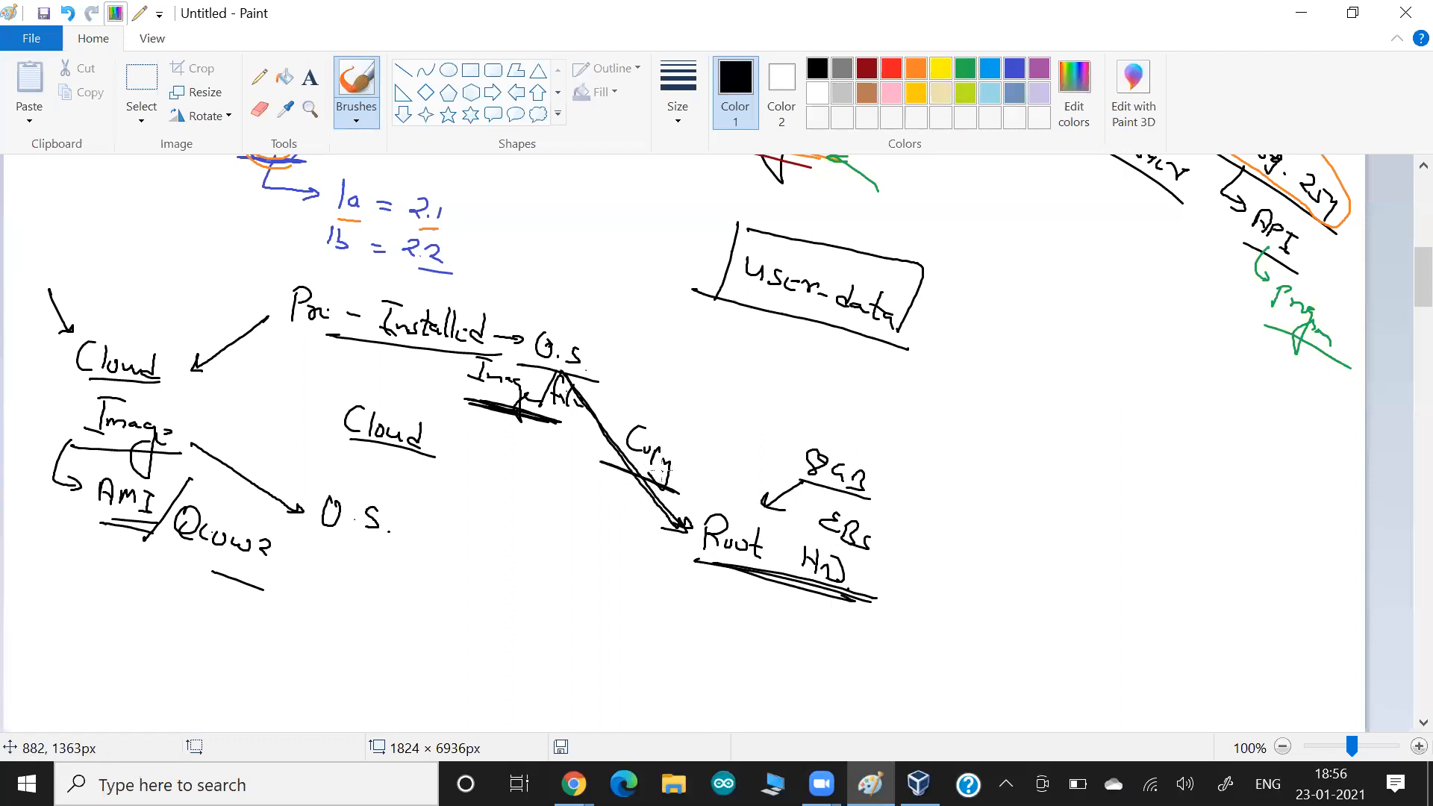
# Switch to Chrome to show the launch wizard's AMI list, and return to the Paint sketch.
pyautogui.hotkey('alt', 'Tab')
pyautogui.hotkey('alt', 'Tab')
pyautogui.press('Tab')
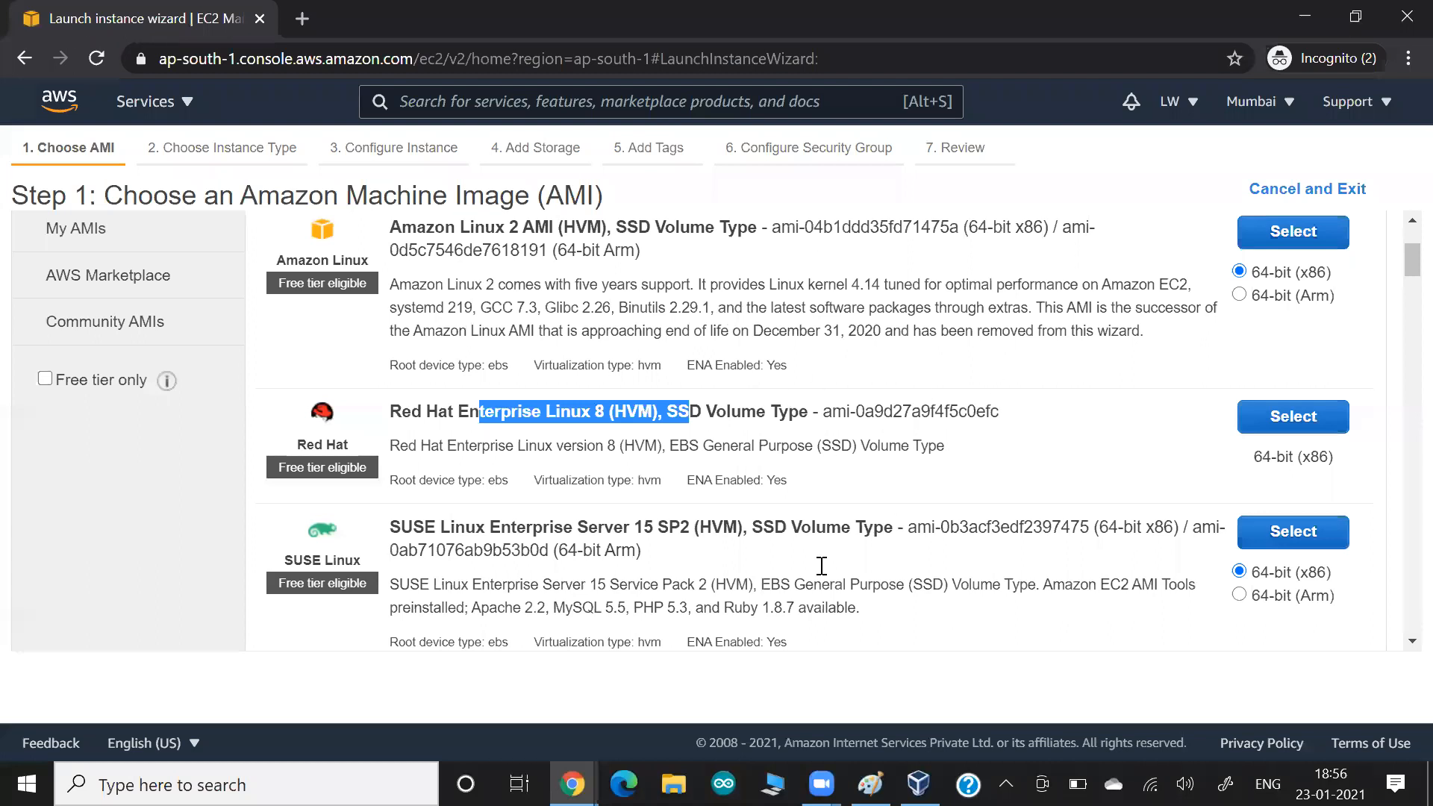
pyautogui.hotkey('alt', 'Tab')
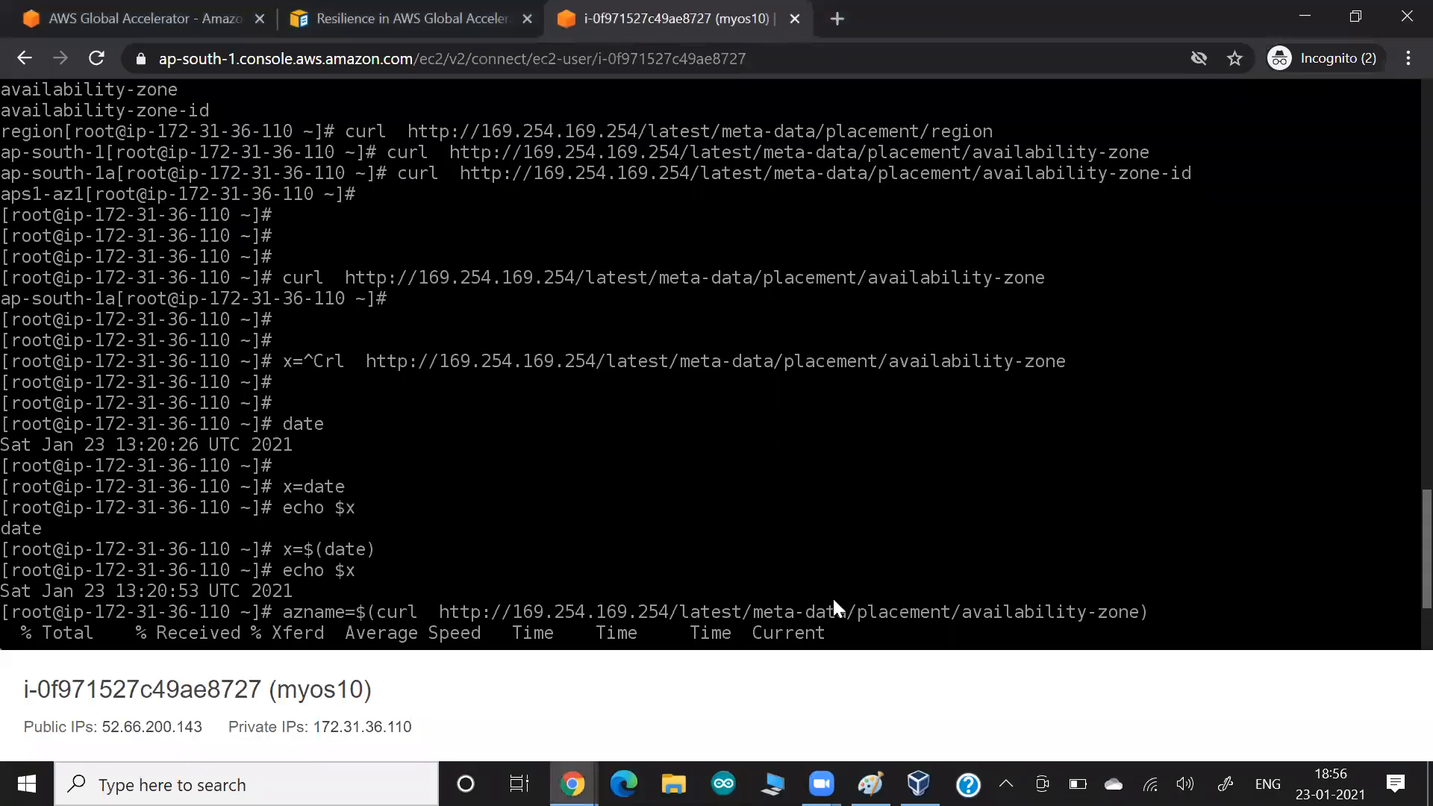
pyautogui.hotkey('alt', 'Tab')
pyautogui.hotkey('alt', 'Tab')
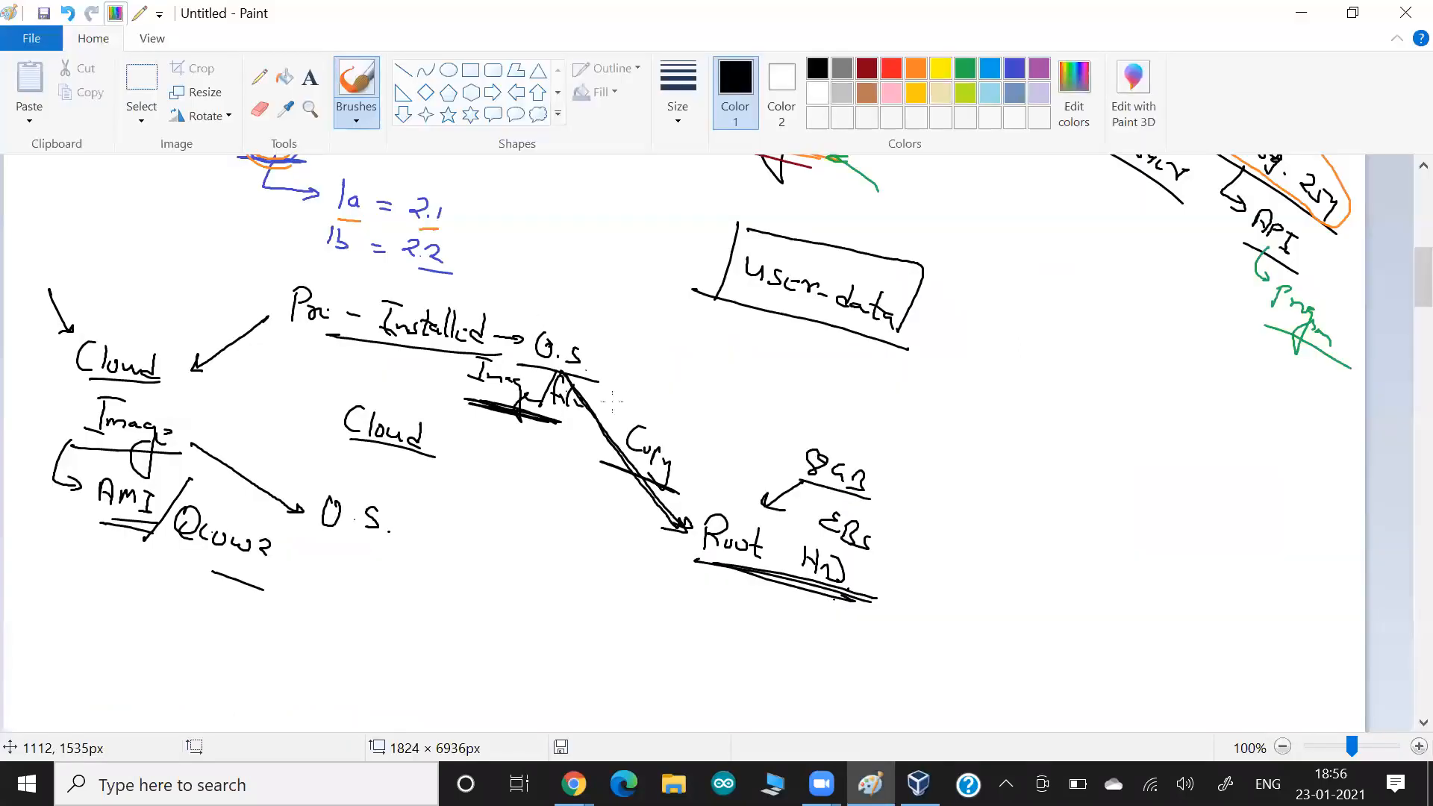
# Retrace the Copy arrow, re-underline Pre-Installed, Cloud and AMI/Qcow2, and add a short arrow pointing at Pre-Installed.
pyautogui.moveTo(565, 365)
pyautogui.mouseDown()
pyautogui.moveTo(649, 509)
pyautogui.moveTo(683, 531)
pyautogui.mouseUp()
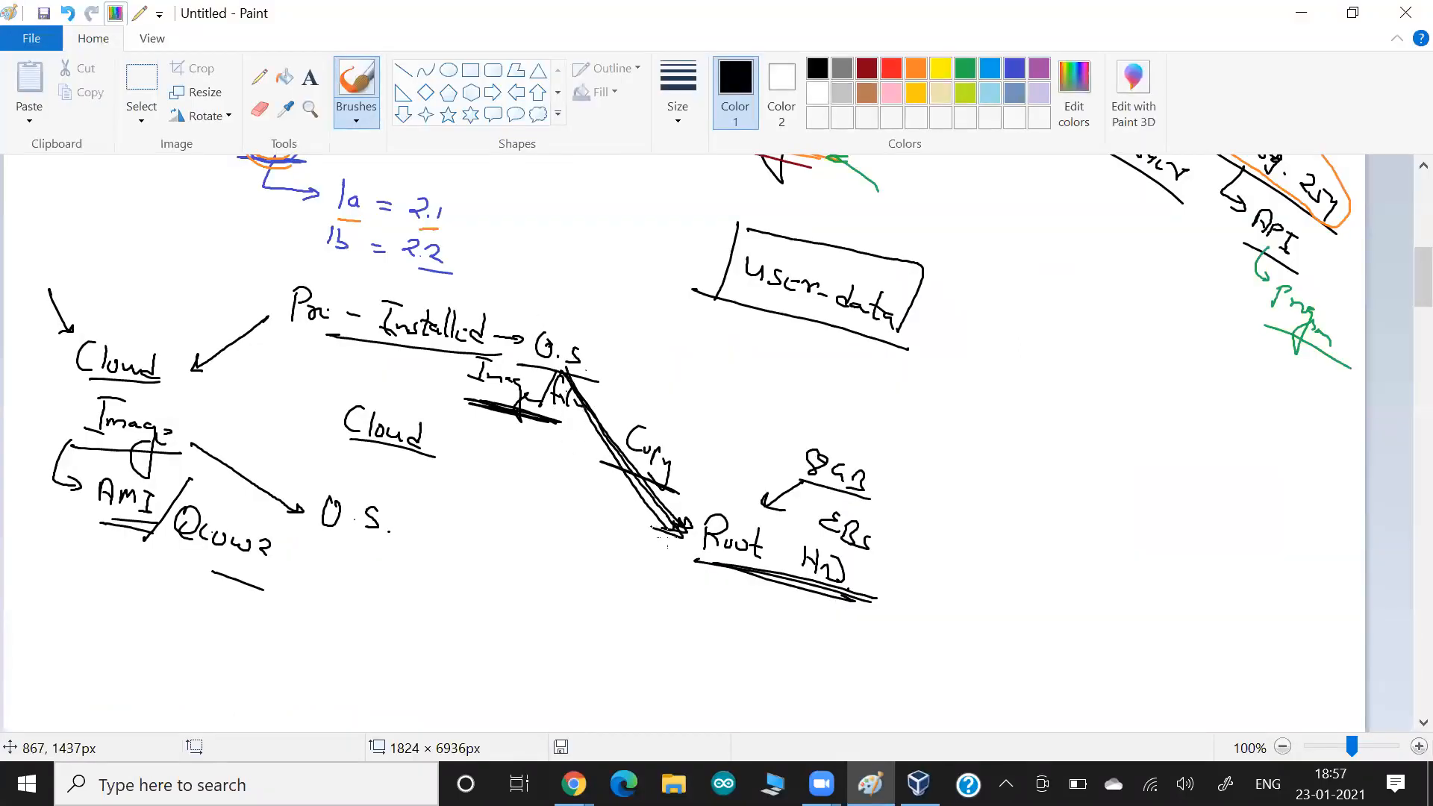
pyautogui.moveTo(360, 341); pyautogui.dragTo(284, 329)
pyautogui.moveTo(153, 389); pyautogui.dragTo(93, 377)
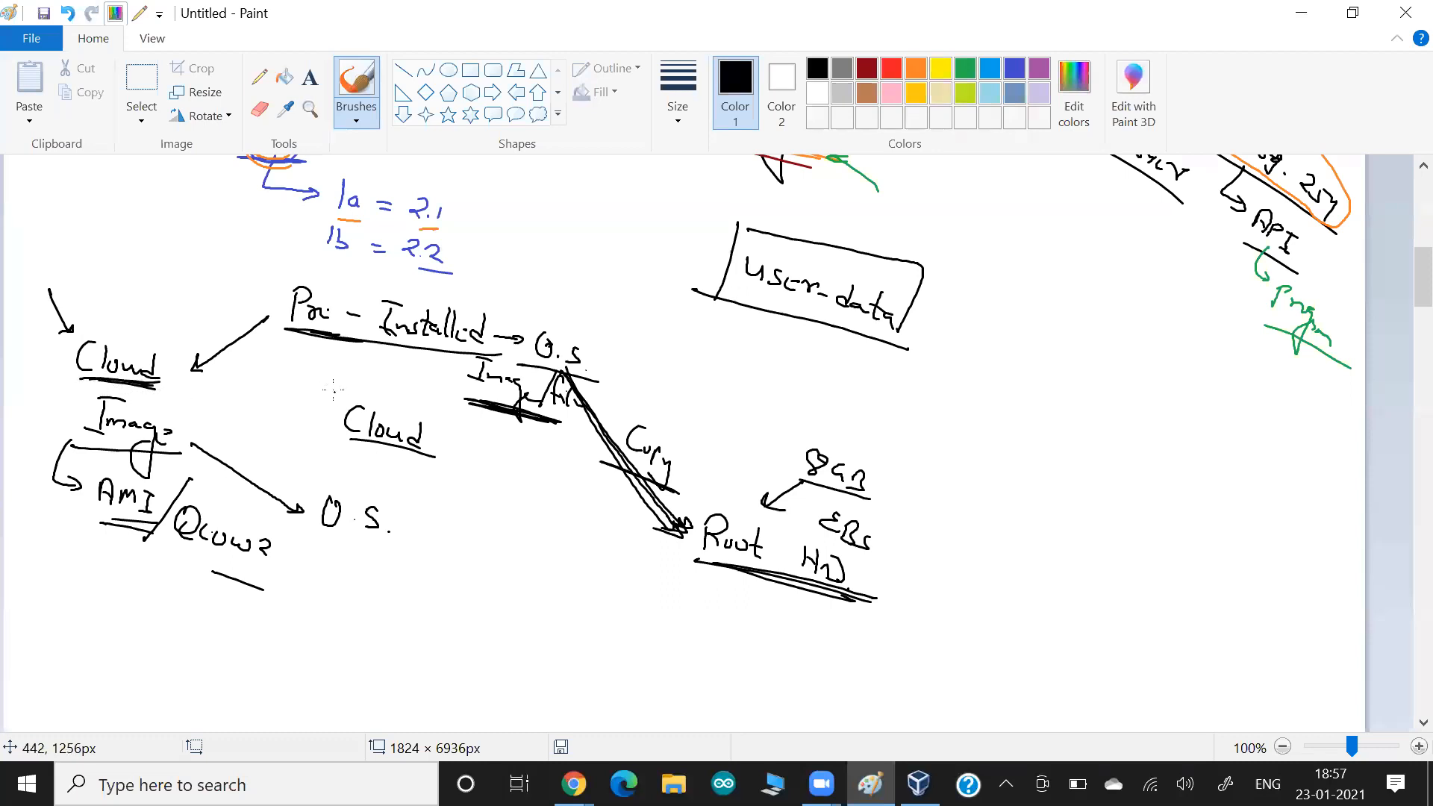
pyautogui.moveTo(266, 250)
pyautogui.mouseDown()
pyautogui.moveTo(287, 294)
pyautogui.moveTo(289, 282)
pyautogui.mouseUp()
pyautogui.moveTo(114, 529)
pyautogui.mouseDown()
pyautogui.moveTo(244, 579)
pyautogui.moveTo(121, 535)
pyautogui.mouseUp()
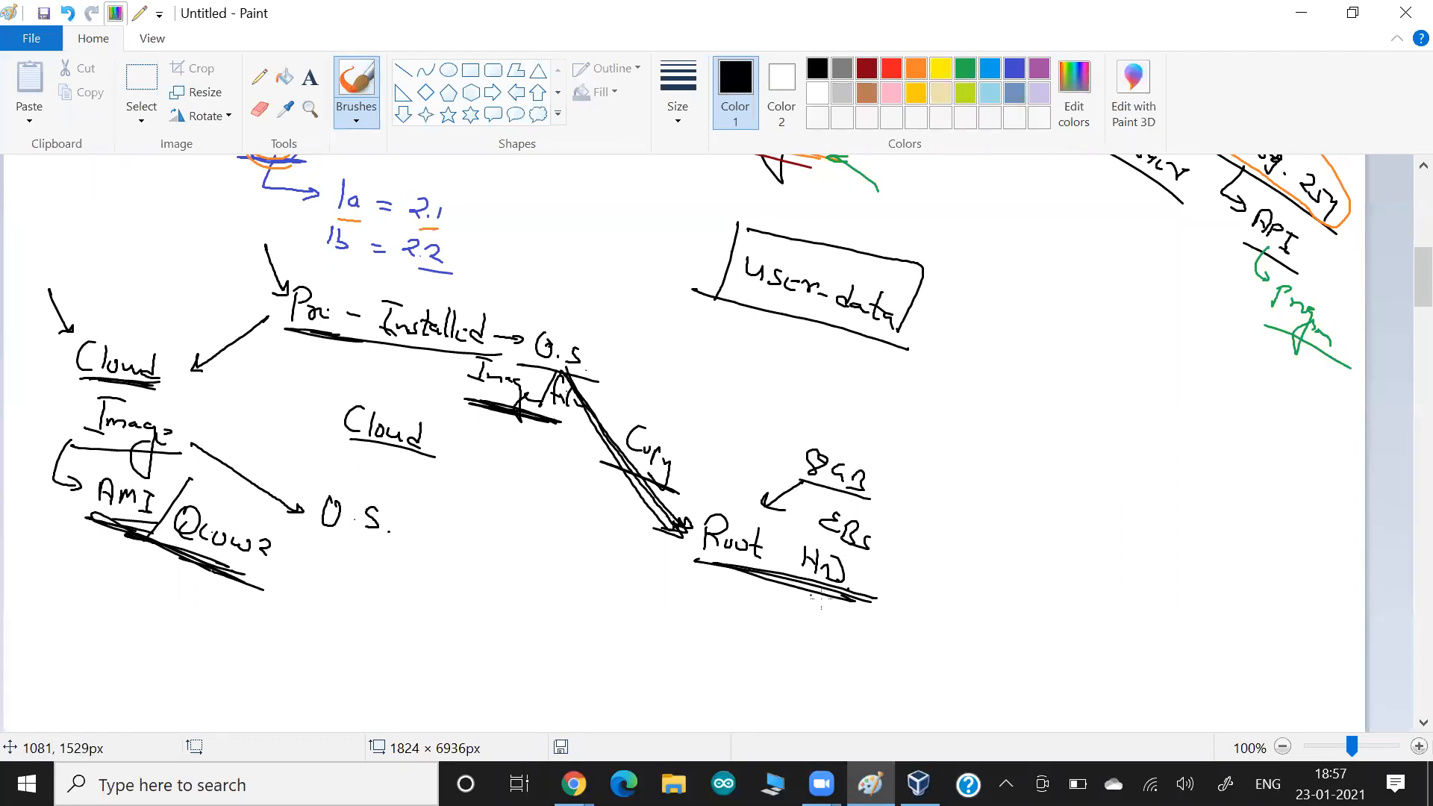
# Draw an elbow arrow from Root HD to an underlined "Boot".
pyautogui.moveTo(814, 586)
pyautogui.mouseDown()
pyautogui.moveTo(911, 642)
pyautogui.moveTo(900, 648)
pyautogui.moveTo(940, 625)
pyautogui.moveTo(957, 650)
pyautogui.moveTo(987, 651)
pyautogui.mouseUp()
pyautogui.moveTo(992, 636)
pyautogui.mouseDown()
pyautogui.moveTo(996, 657)
pyautogui.moveTo(1004, 643)
pyautogui.mouseUp()
pyautogui.moveTo(933, 671); pyautogui.dragTo(1017, 680)
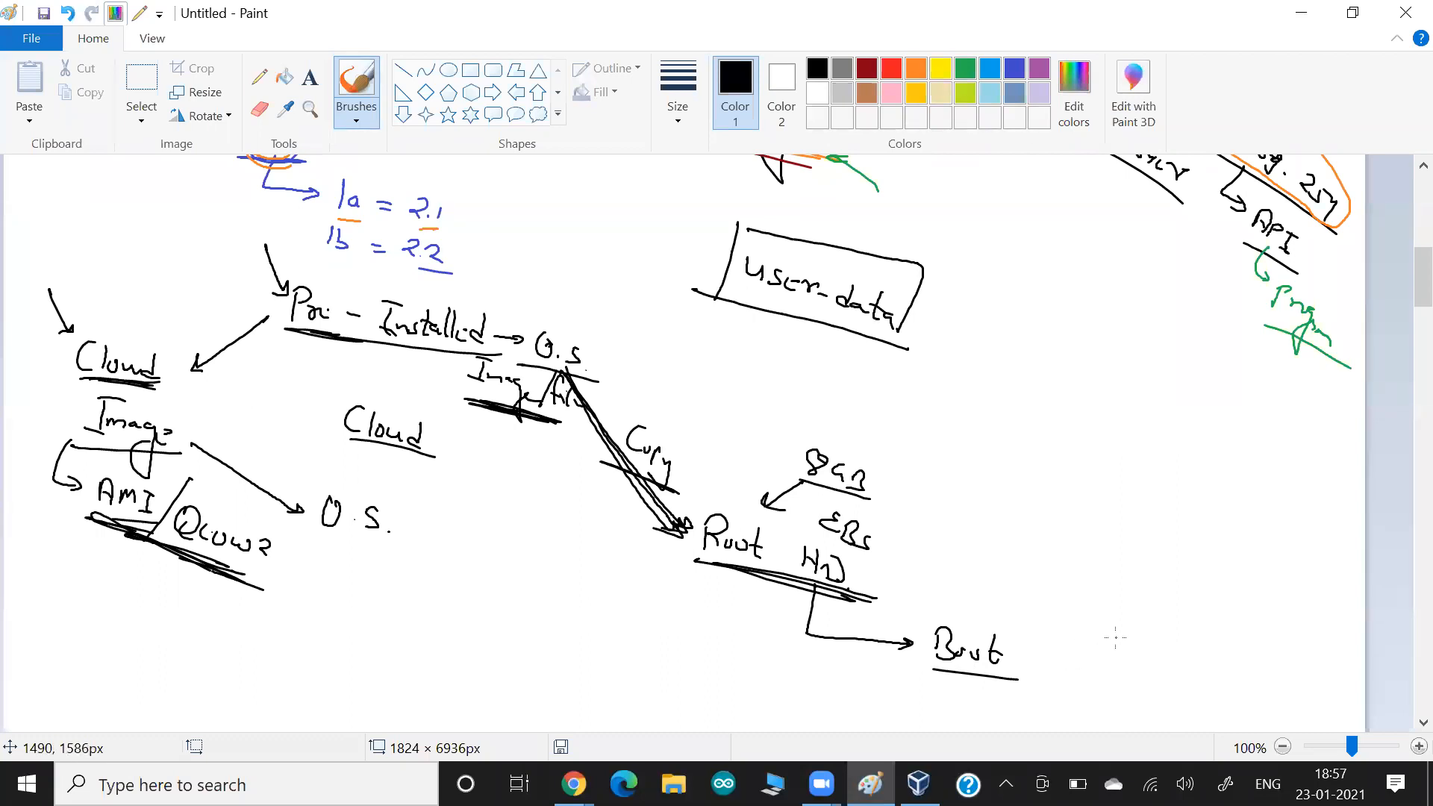
# Switch to VirtualBox Manager, start the rhel8_arth virtual machine, dismiss the keyboard capture notice, and let it boot.
pyautogui.hotkey('alt', 'Tab')
pyautogui.hotkey('alt', 'Tab')
pyautogui.hotkey('alt', 'Tab')
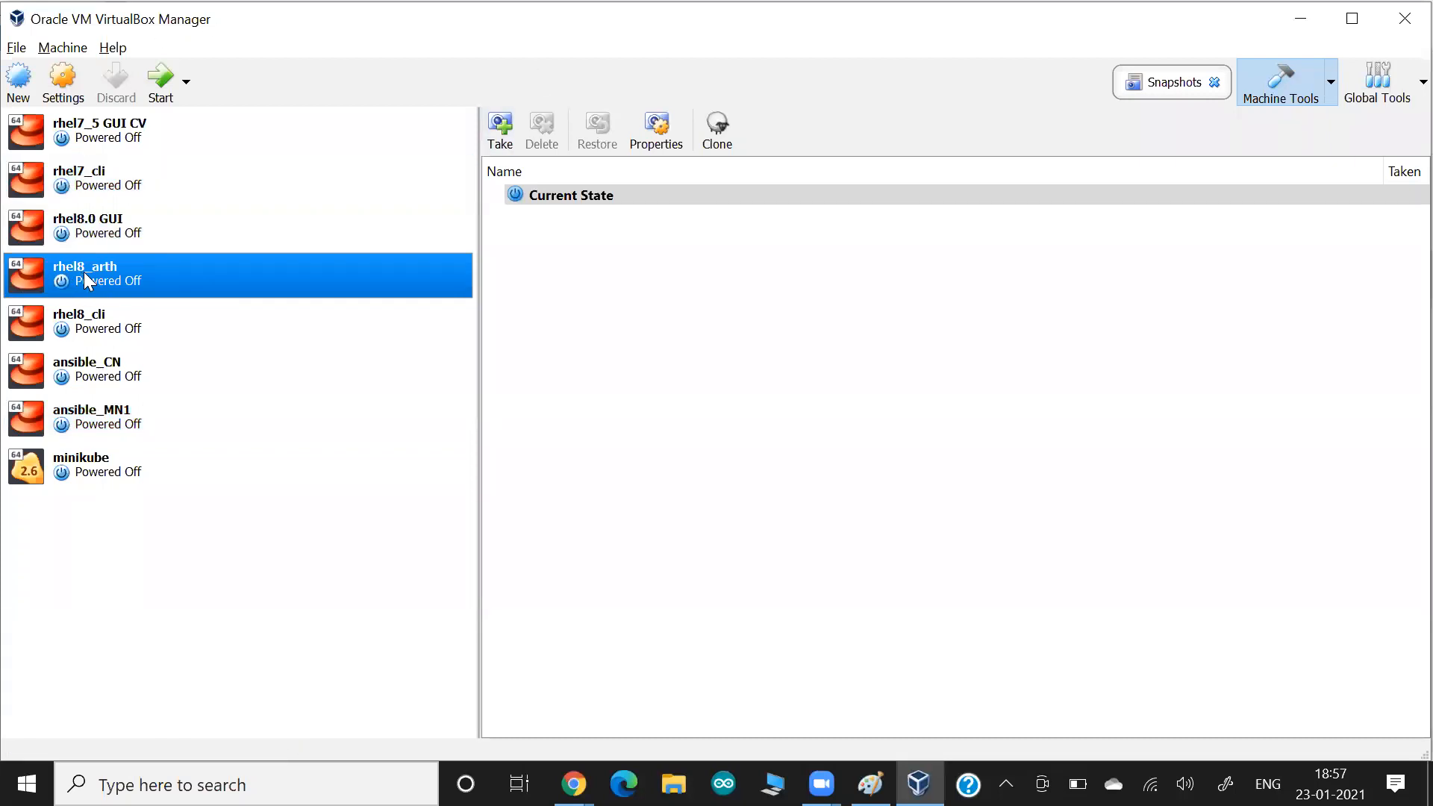
pyautogui.click(162, 81)
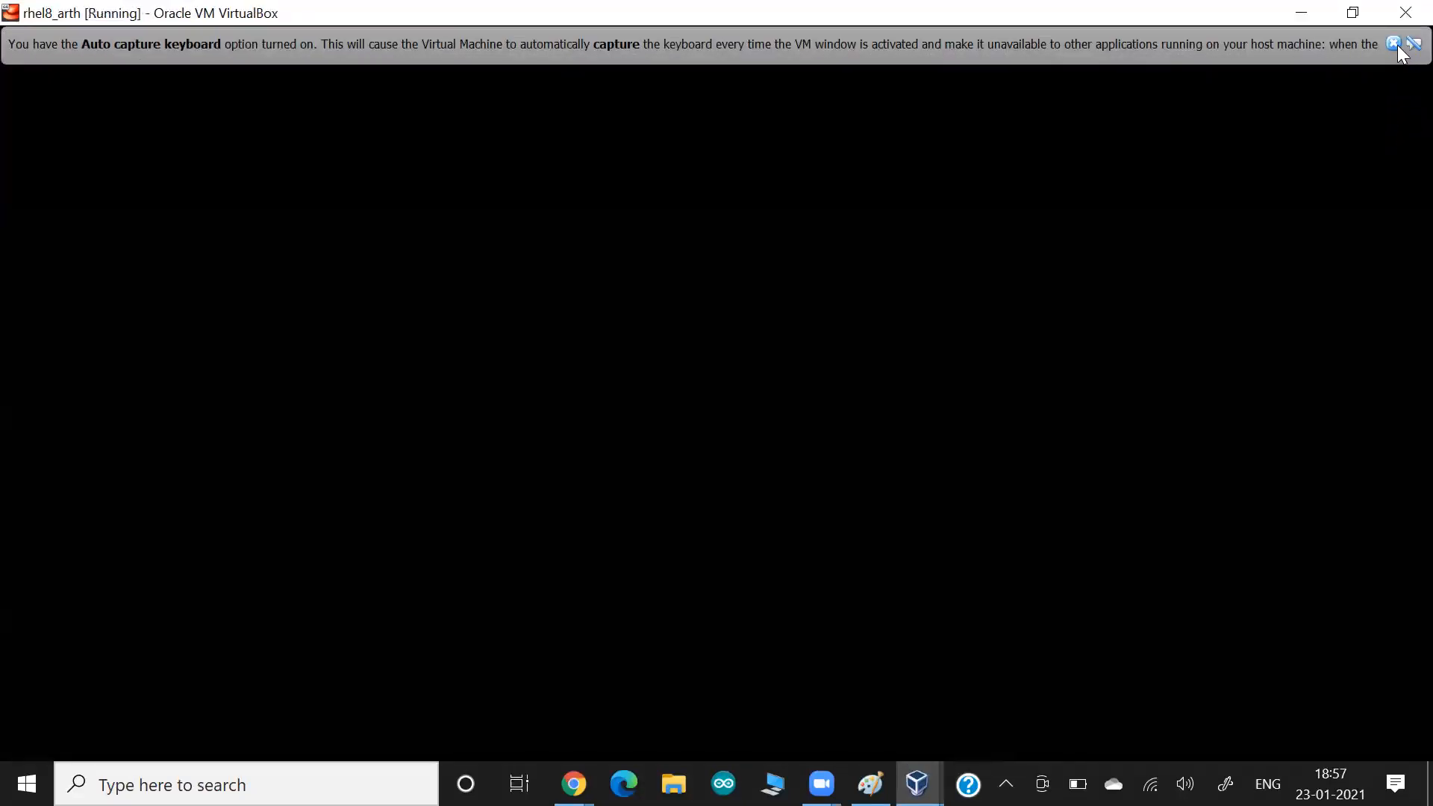
pyautogui.click(1394, 44)
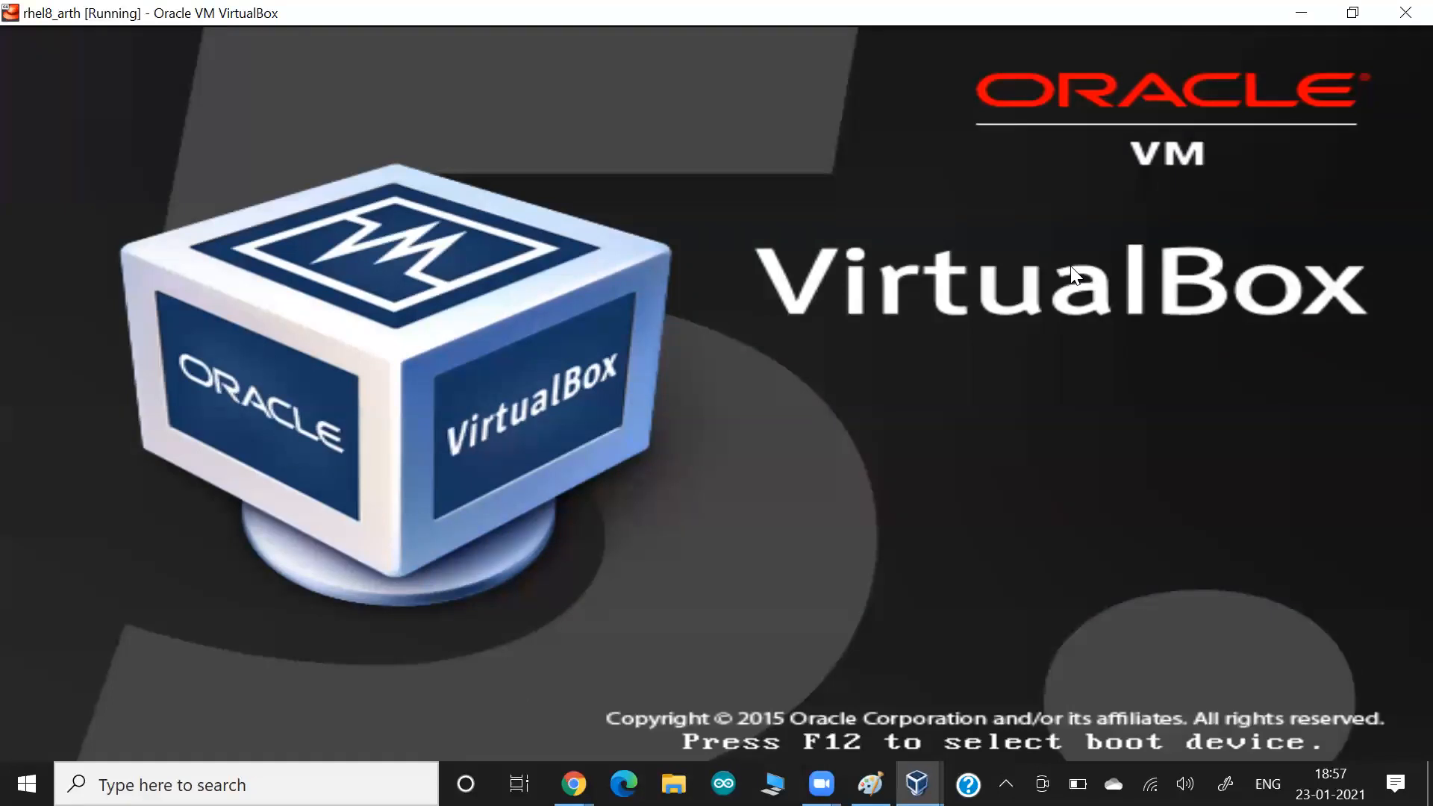
pyautogui.press('Return')
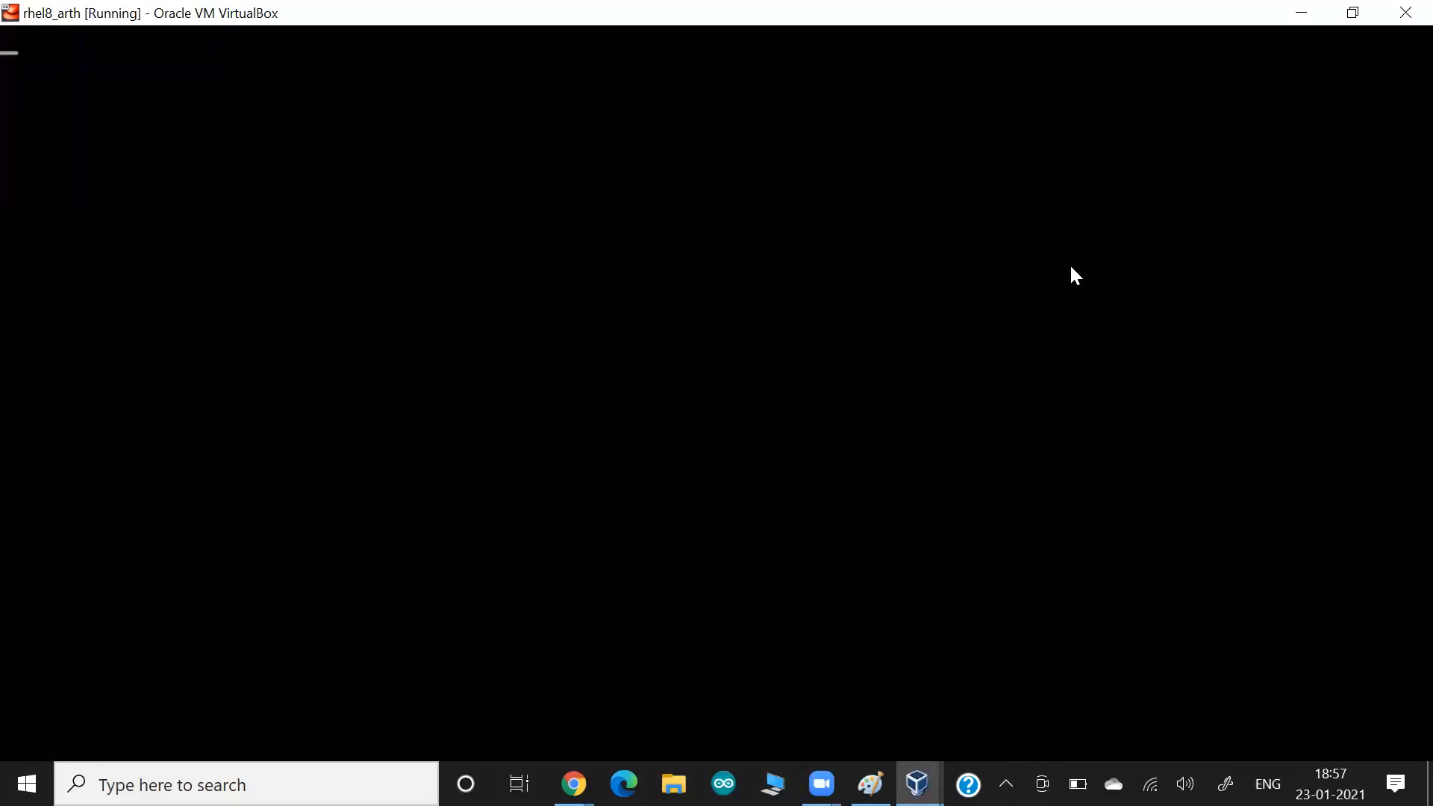
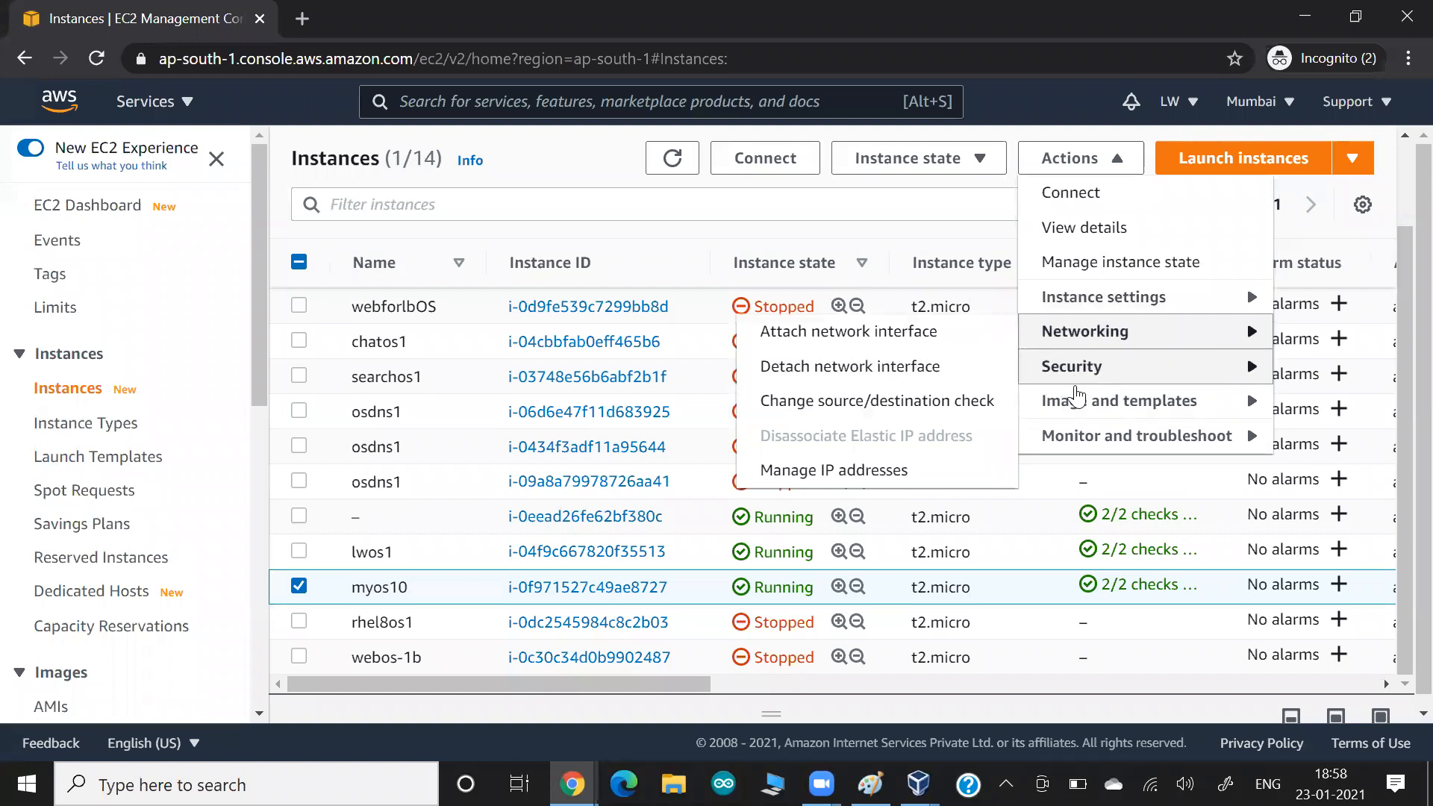
# Open the system log of the myos10 instance in the EC2 console.
pyautogui.moveTo(1069, 397)
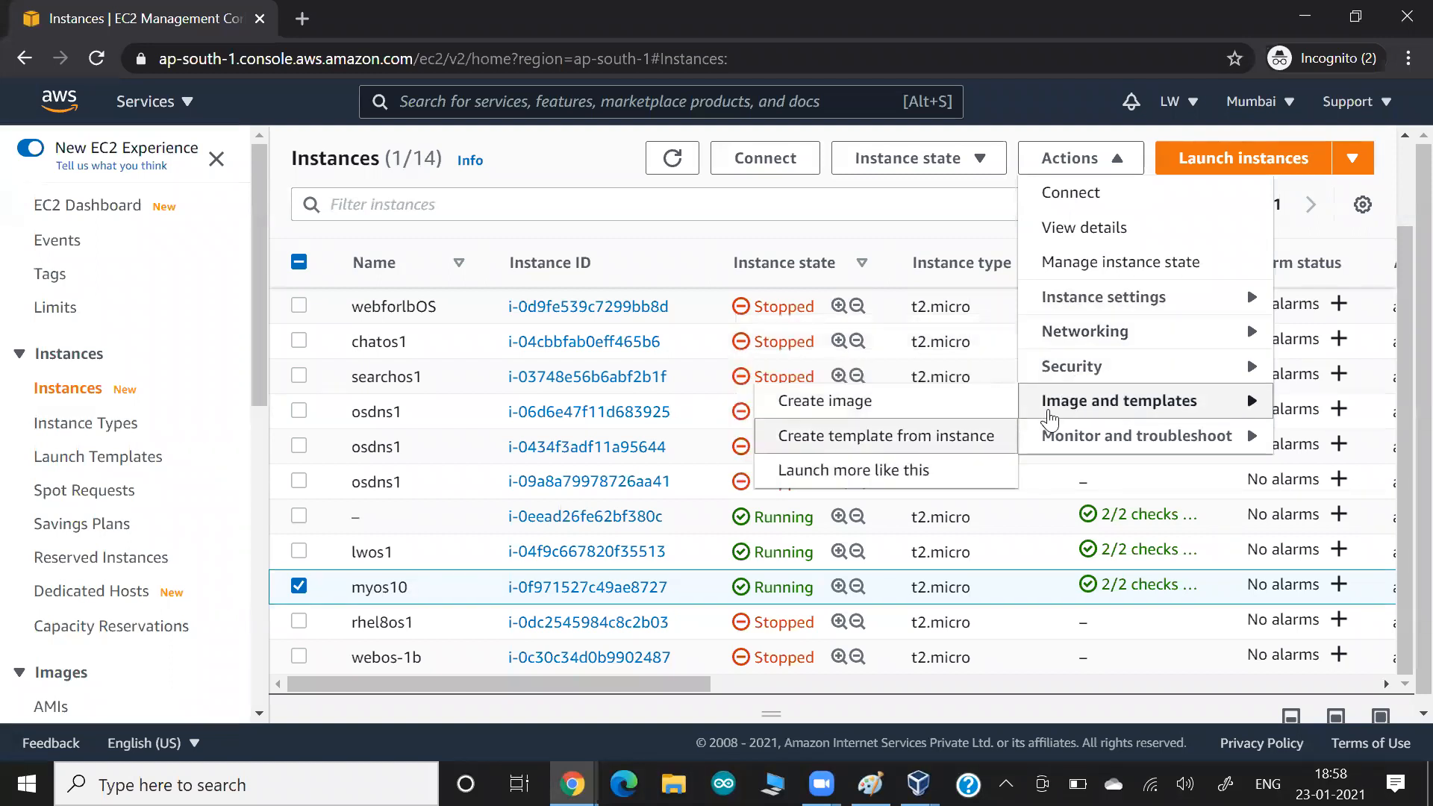
pyautogui.moveTo(1086, 439)
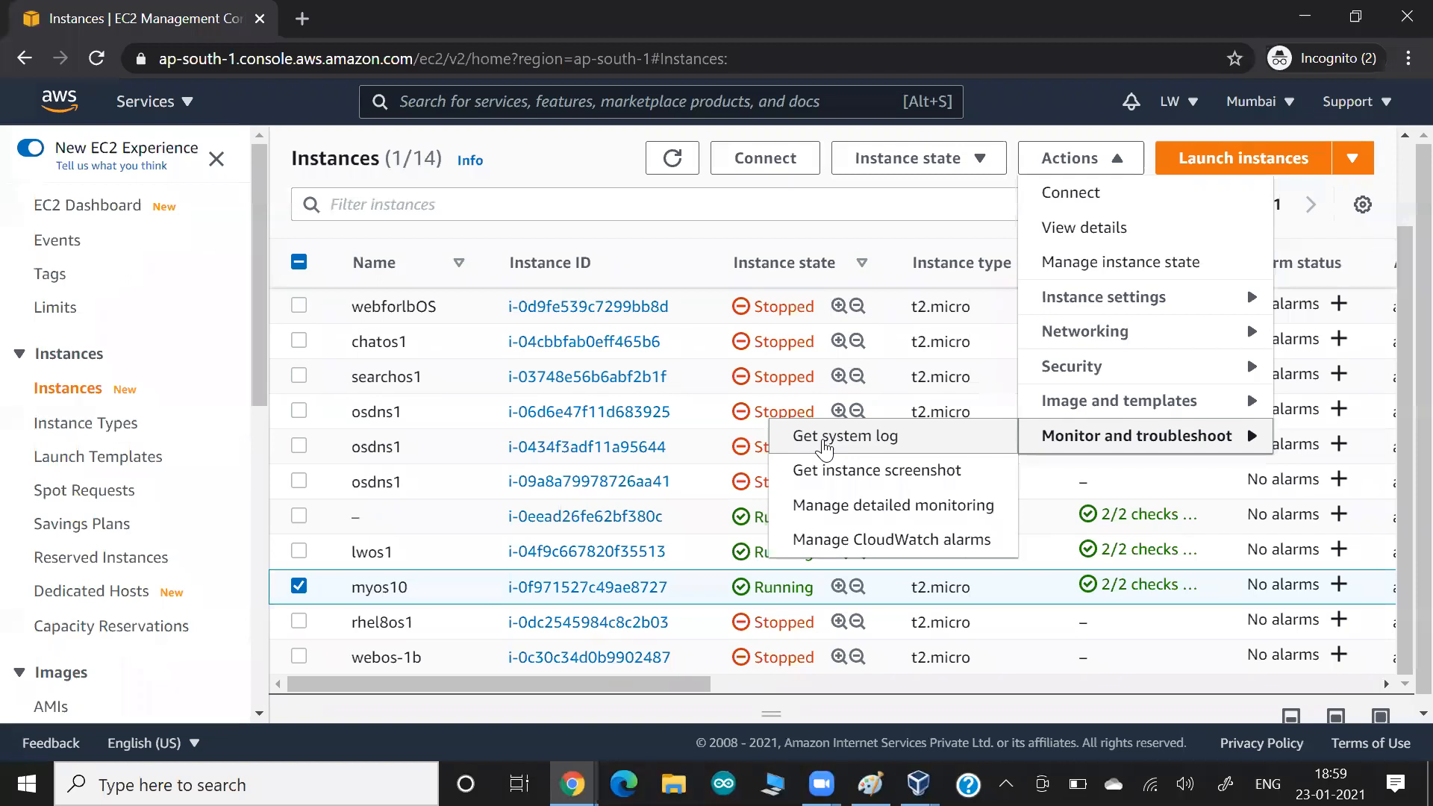
pyautogui.click(824, 441)
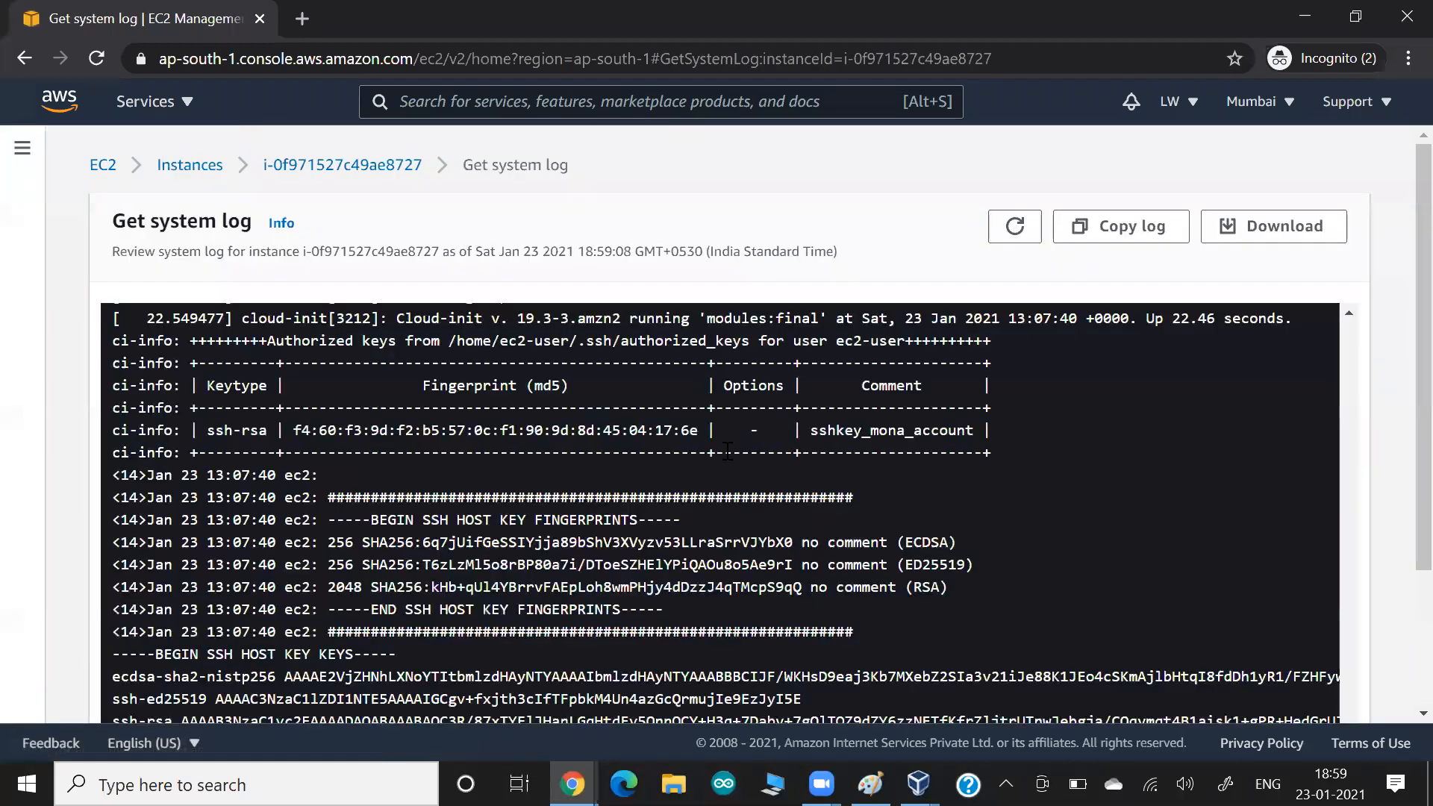
# Examine the system log from its end back to the start, highlight the opening Linux version and BIOS lines, and clear the selection.
pyautogui.scroll(-5, 728, 452)
pyautogui.scroll(2, 728, 451)
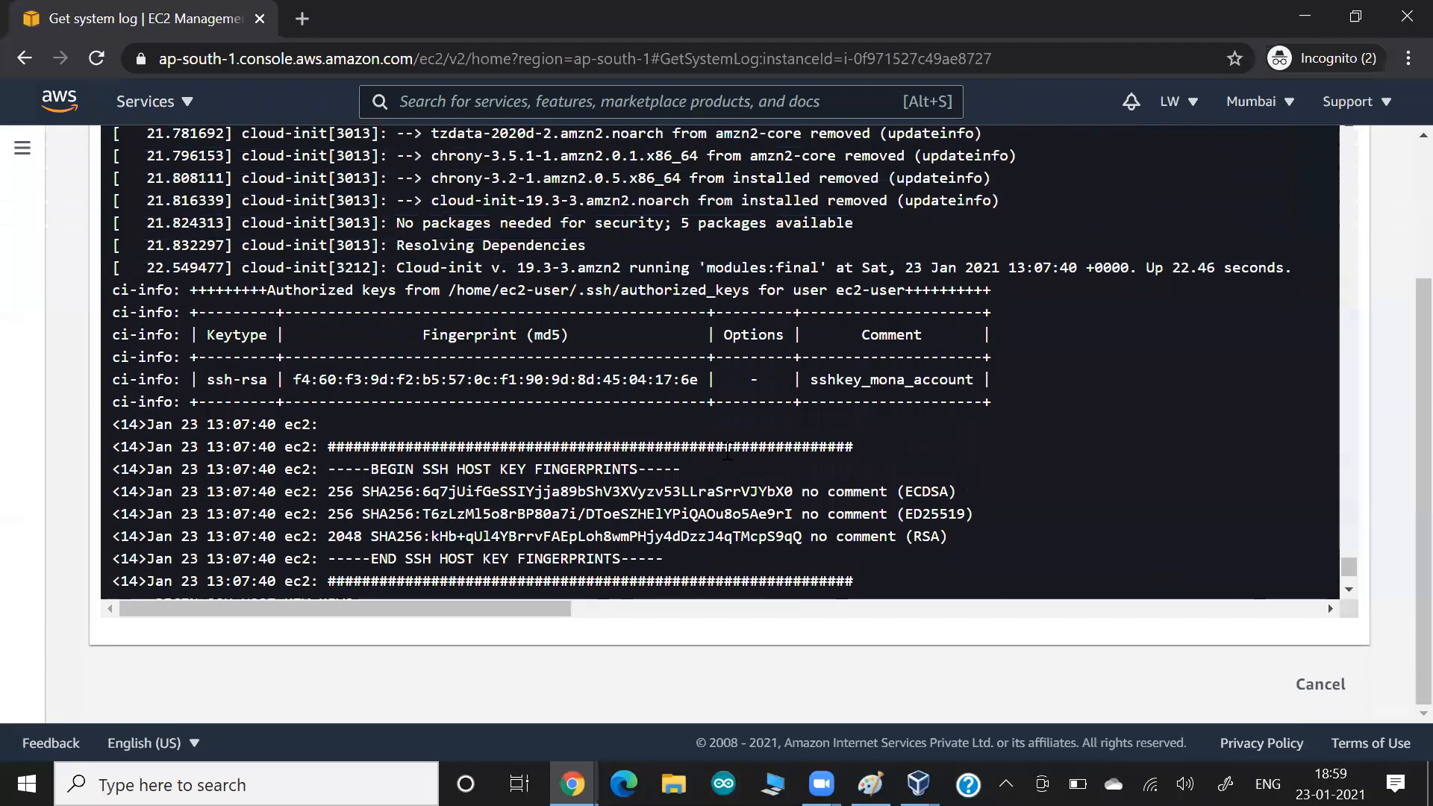
pyautogui.scroll(10, 728, 451)
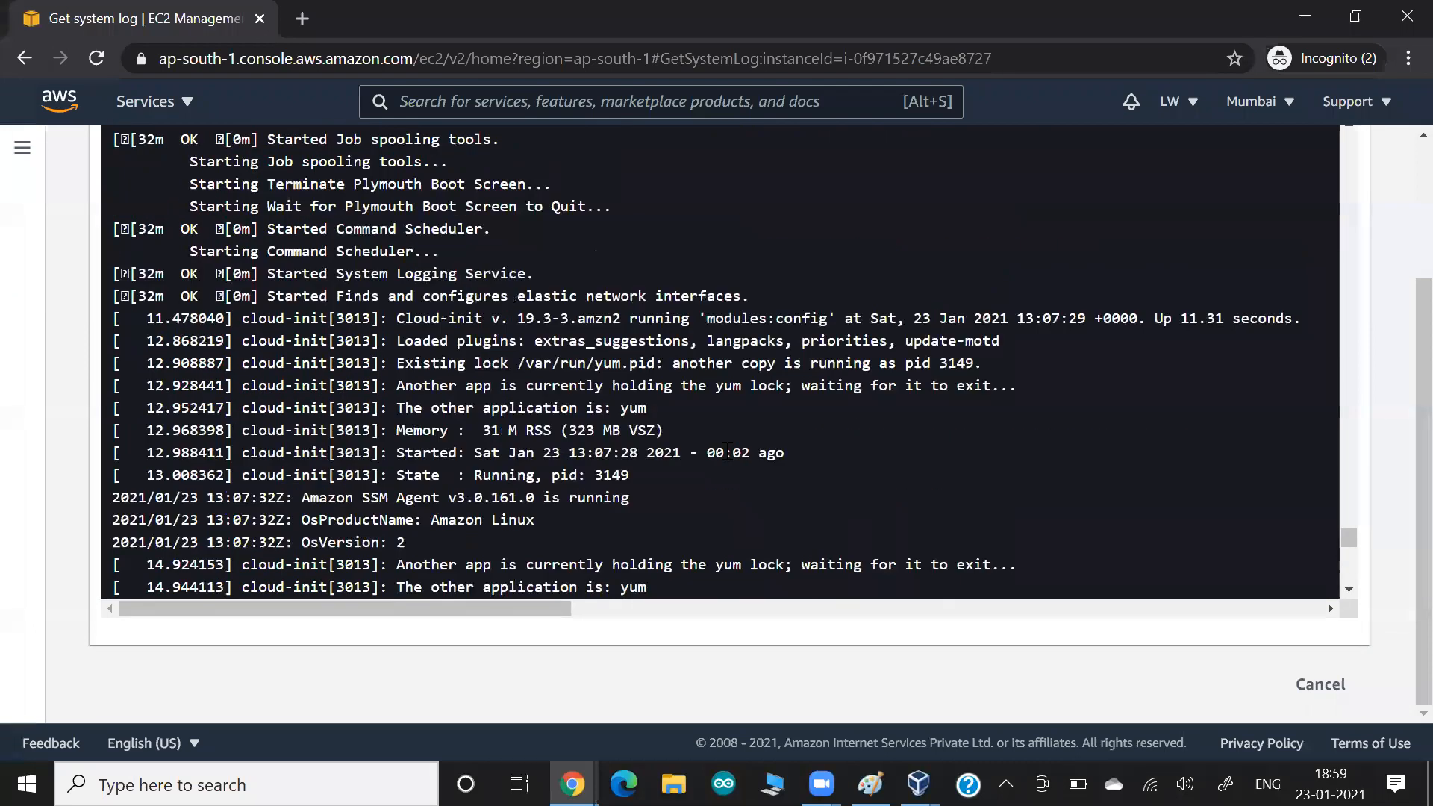
pyautogui.scroll(8, 728, 451)
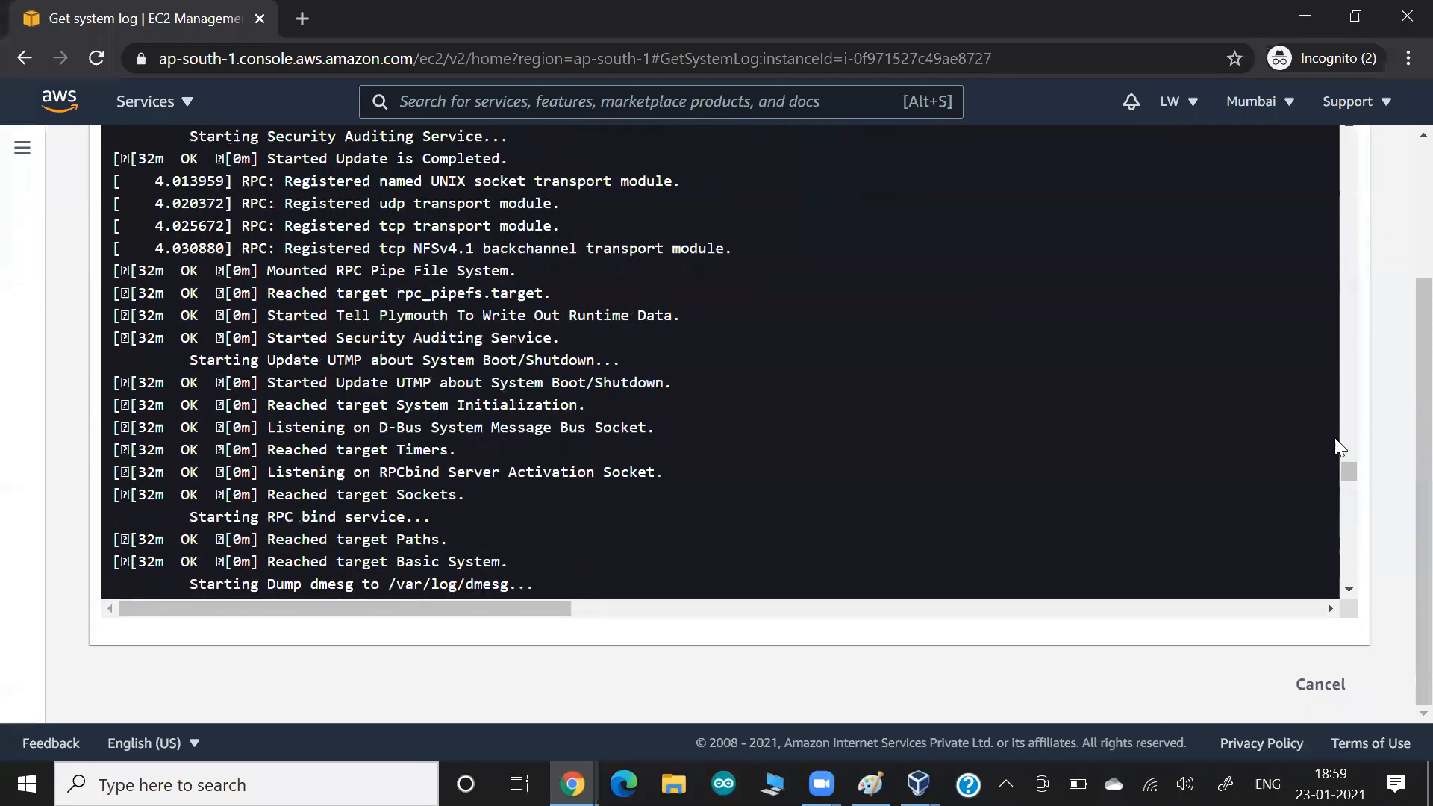
pyautogui.scroll(3, 1346, 439)
pyautogui.scroll(6, 1347, 439)
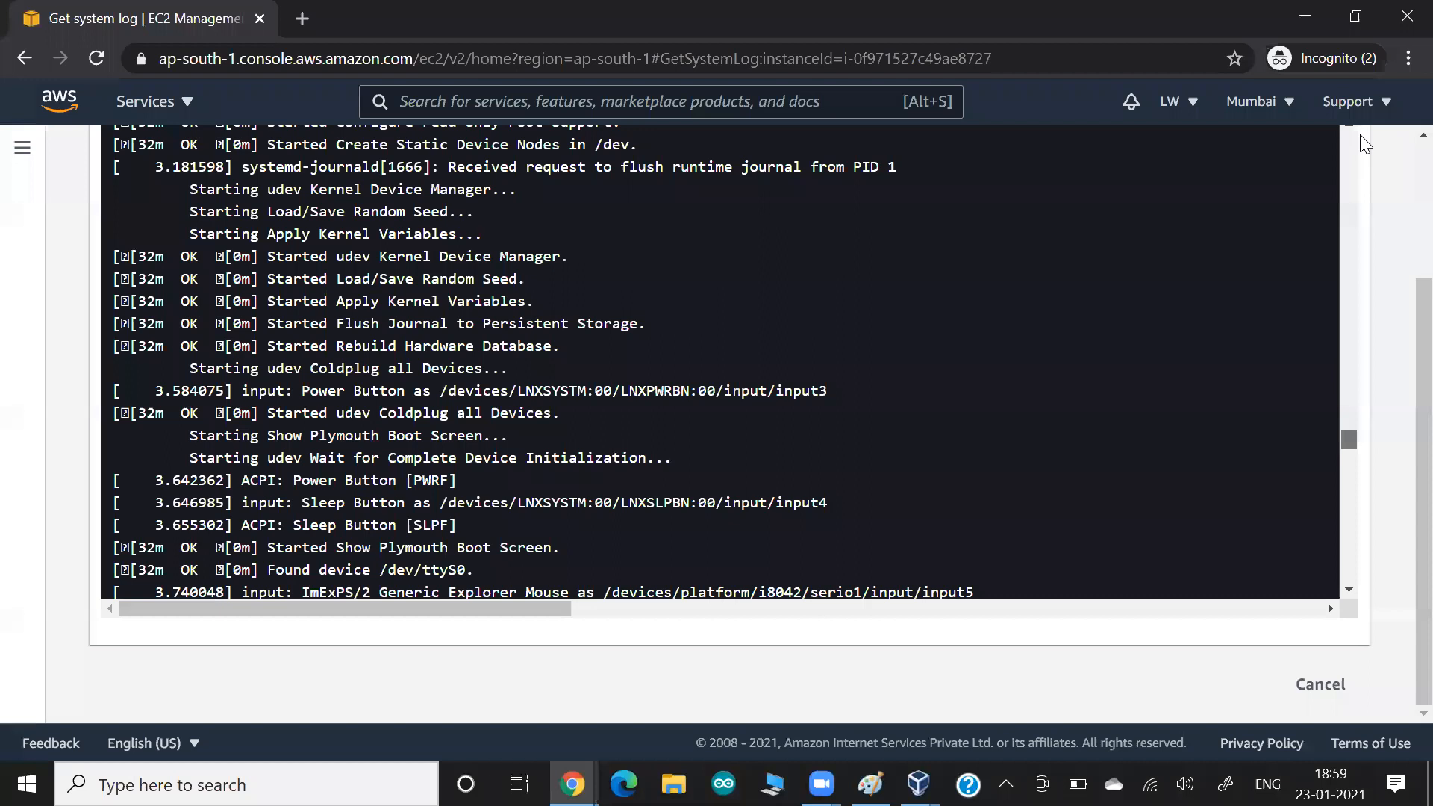
pyautogui.moveTo(1349, 439); pyautogui.dragTo(1382, 200)
pyautogui.scroll(8, 564, 261)
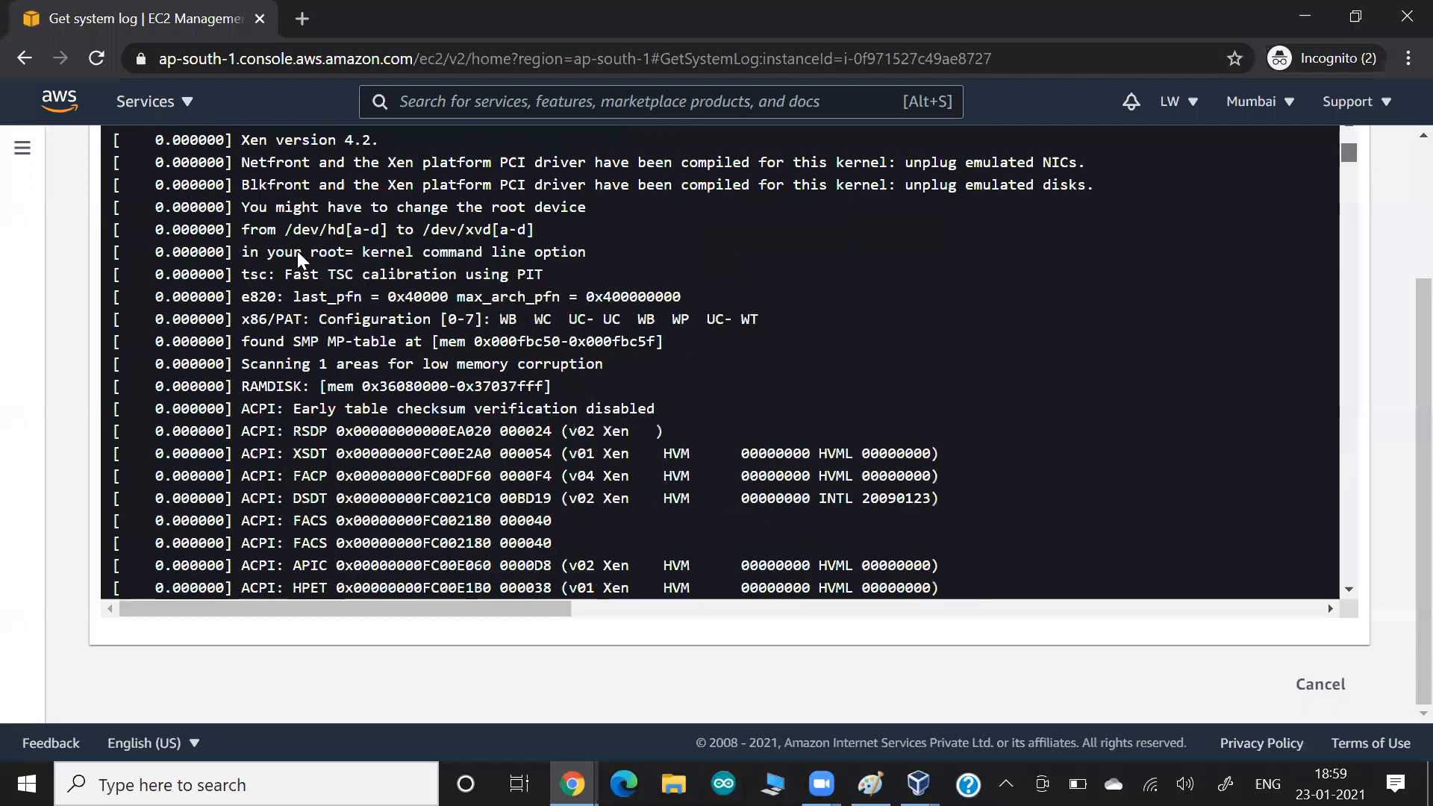
pyautogui.scroll(5, 334, 272)
pyautogui.moveTo(293, 242); pyautogui.dragTo(403, 478)
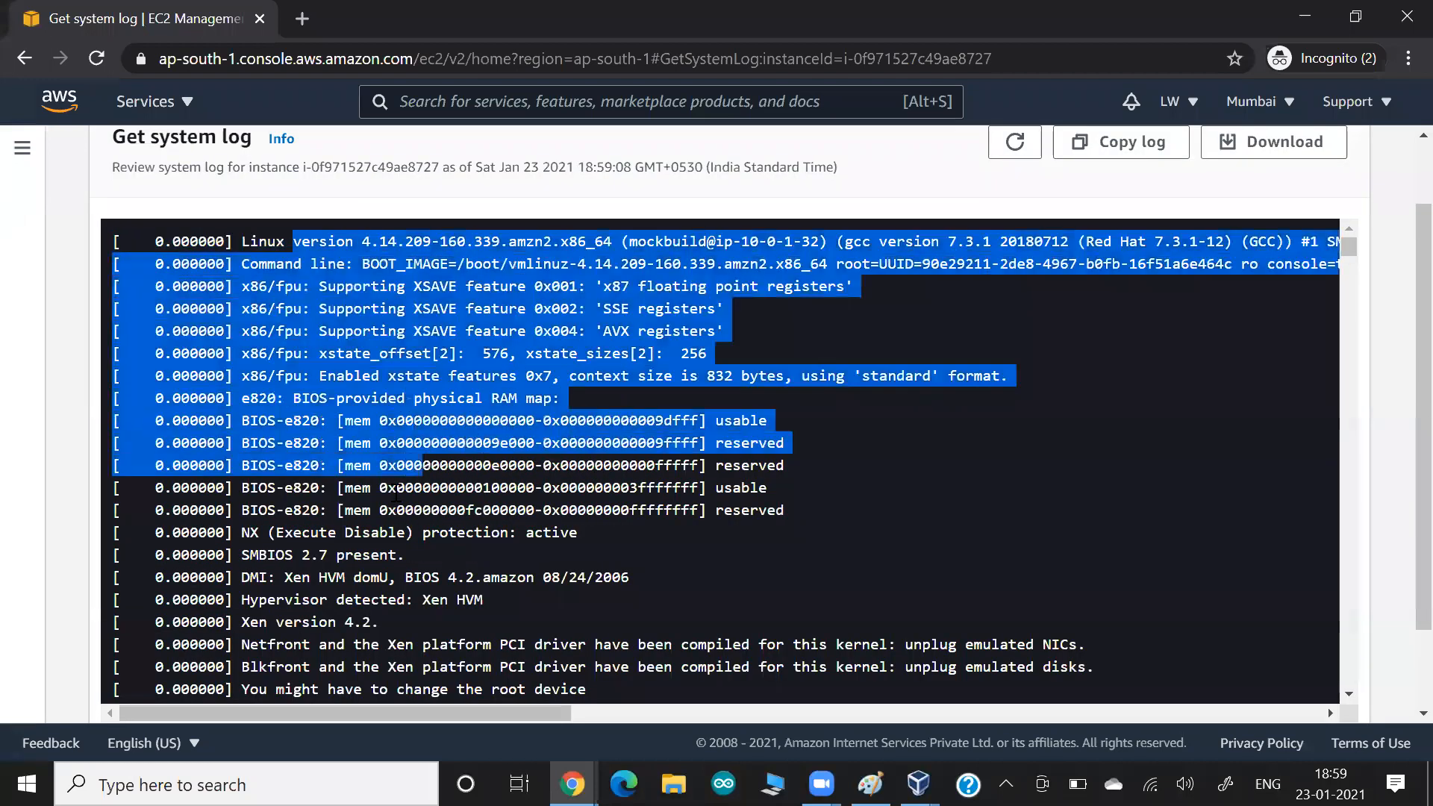
pyautogui.click(343, 521)
# Review the boot messages in the system log from the first kernel lines down to the systemd startup entries.
pyautogui.scroll(-3, 343, 521)
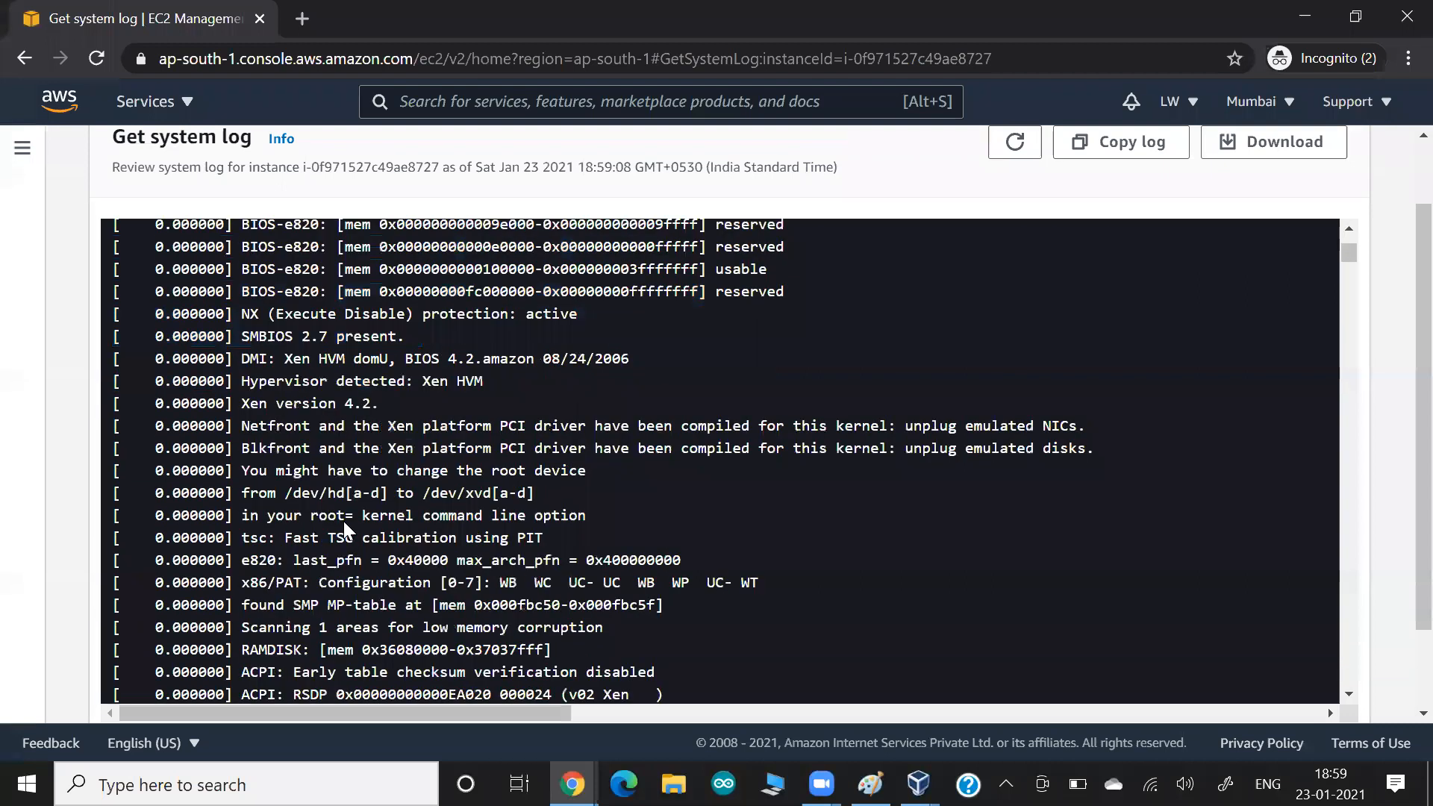
pyautogui.scroll(-8, 344, 521)
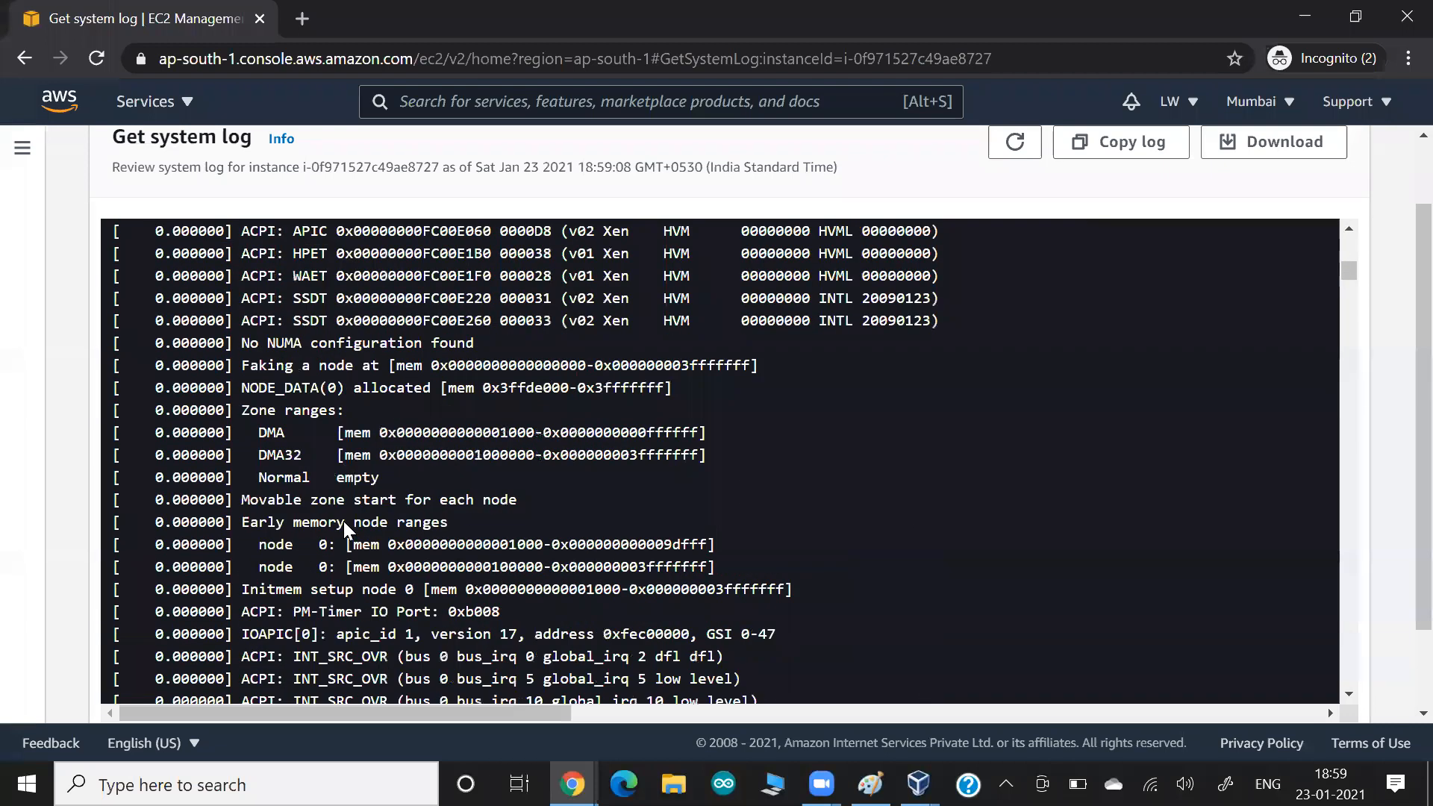
pyautogui.scroll(-10, 343, 521)
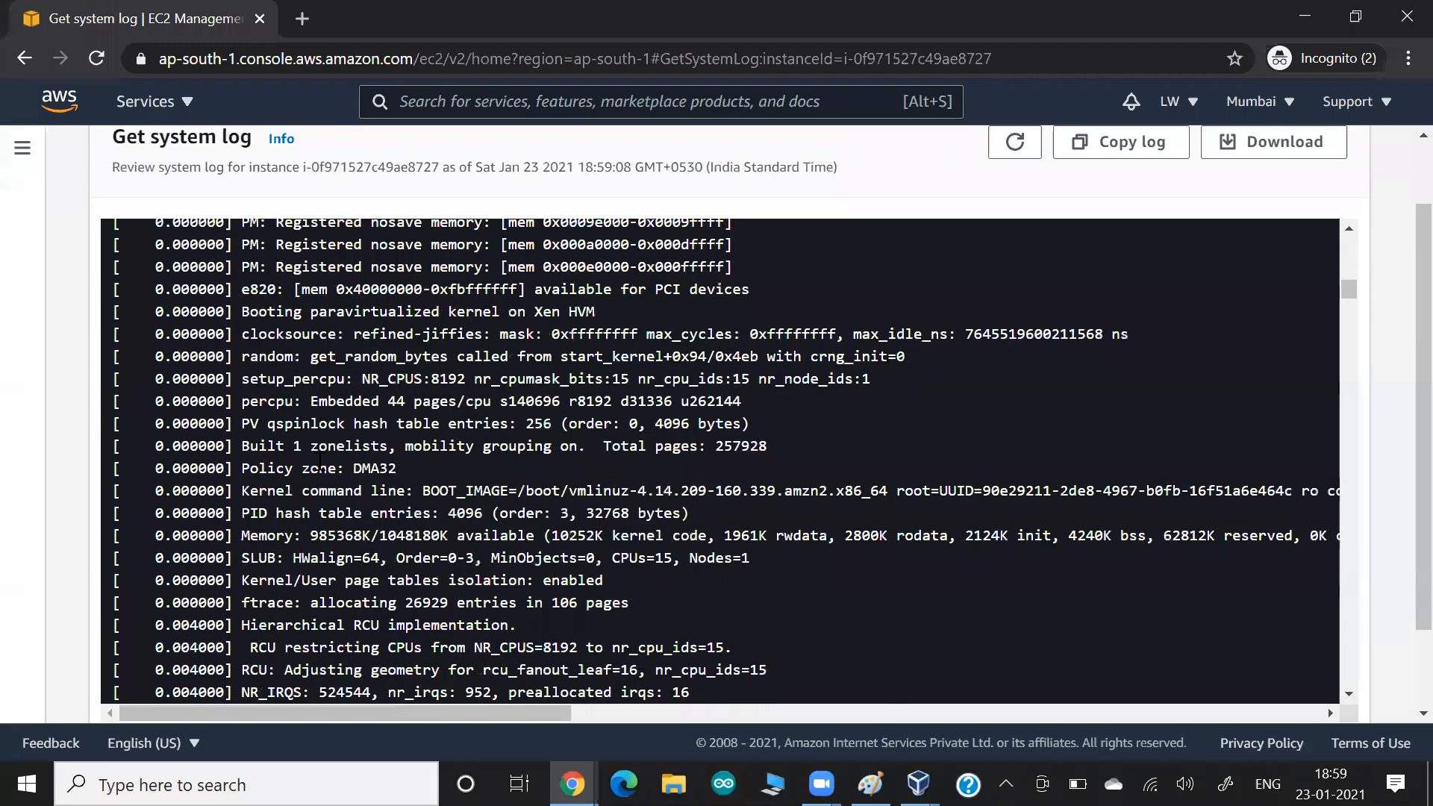
pyautogui.scroll(-15, 320, 462)
pyautogui.scroll(-15, 340, 469)
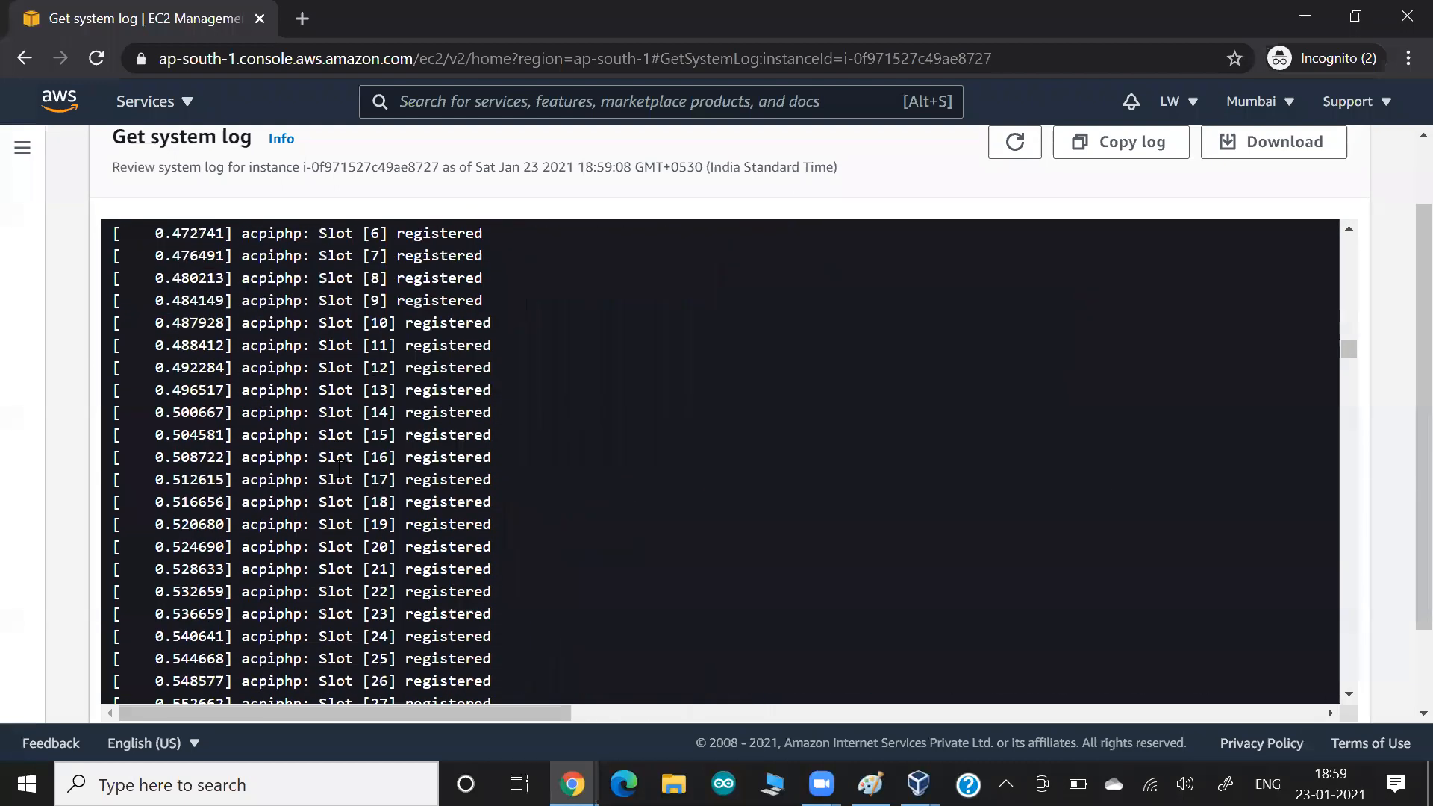
pyautogui.scroll(-15, 339, 469)
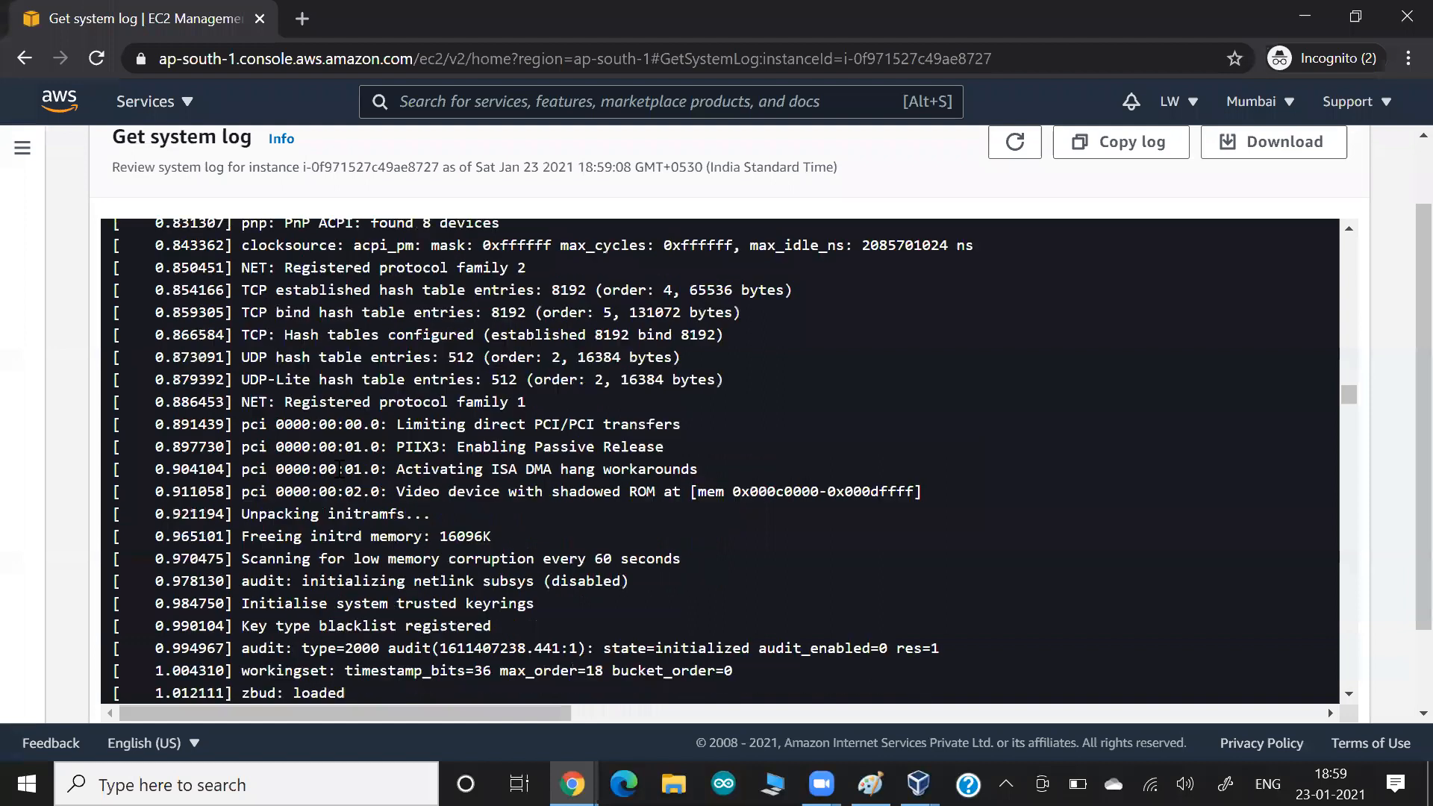
pyautogui.scroll(-20, 308, 436)
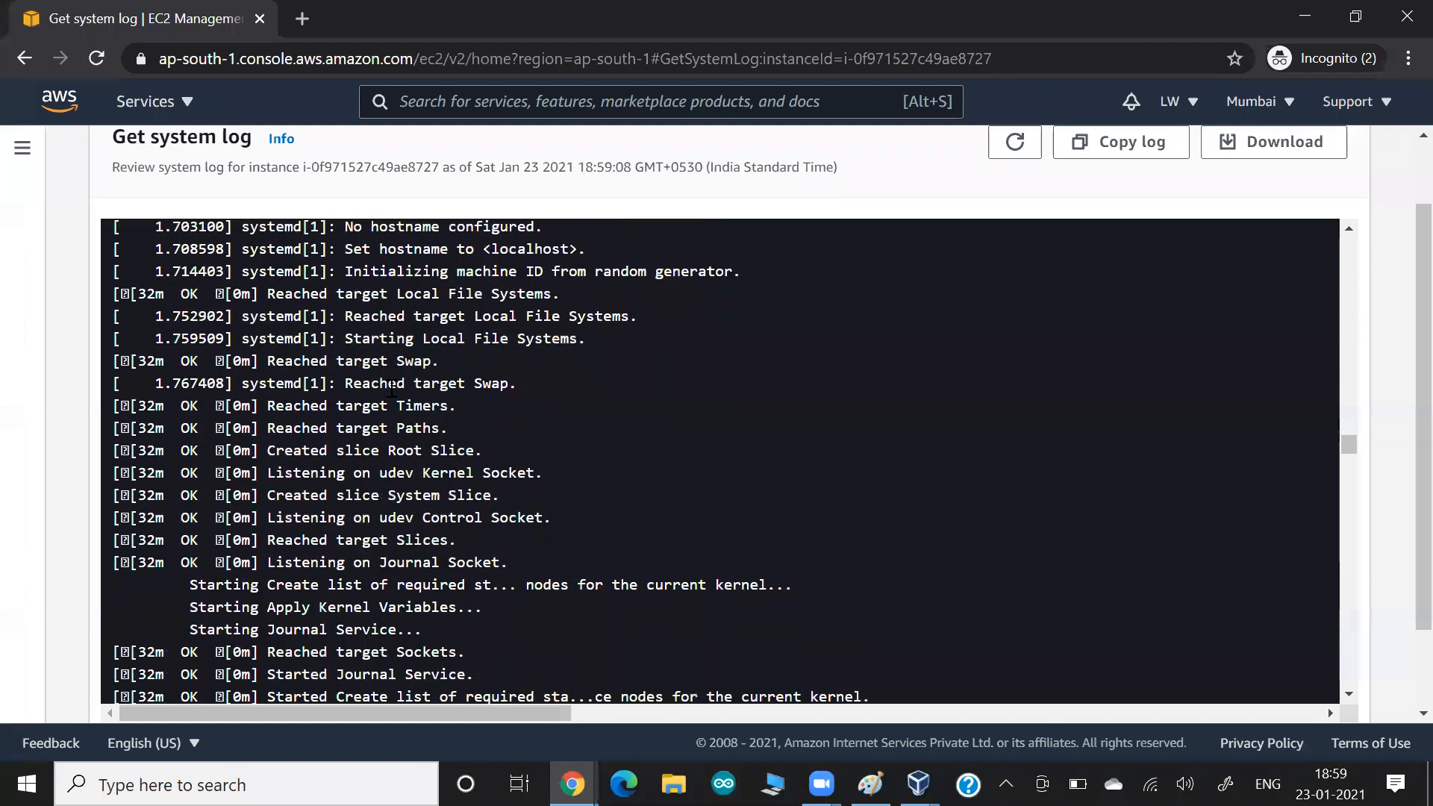
# Review the system log from the udev and root file system mounting entries to the stopped initrd targets, highlighting part of the page title.
pyautogui.scroll(-7, 415, 497)
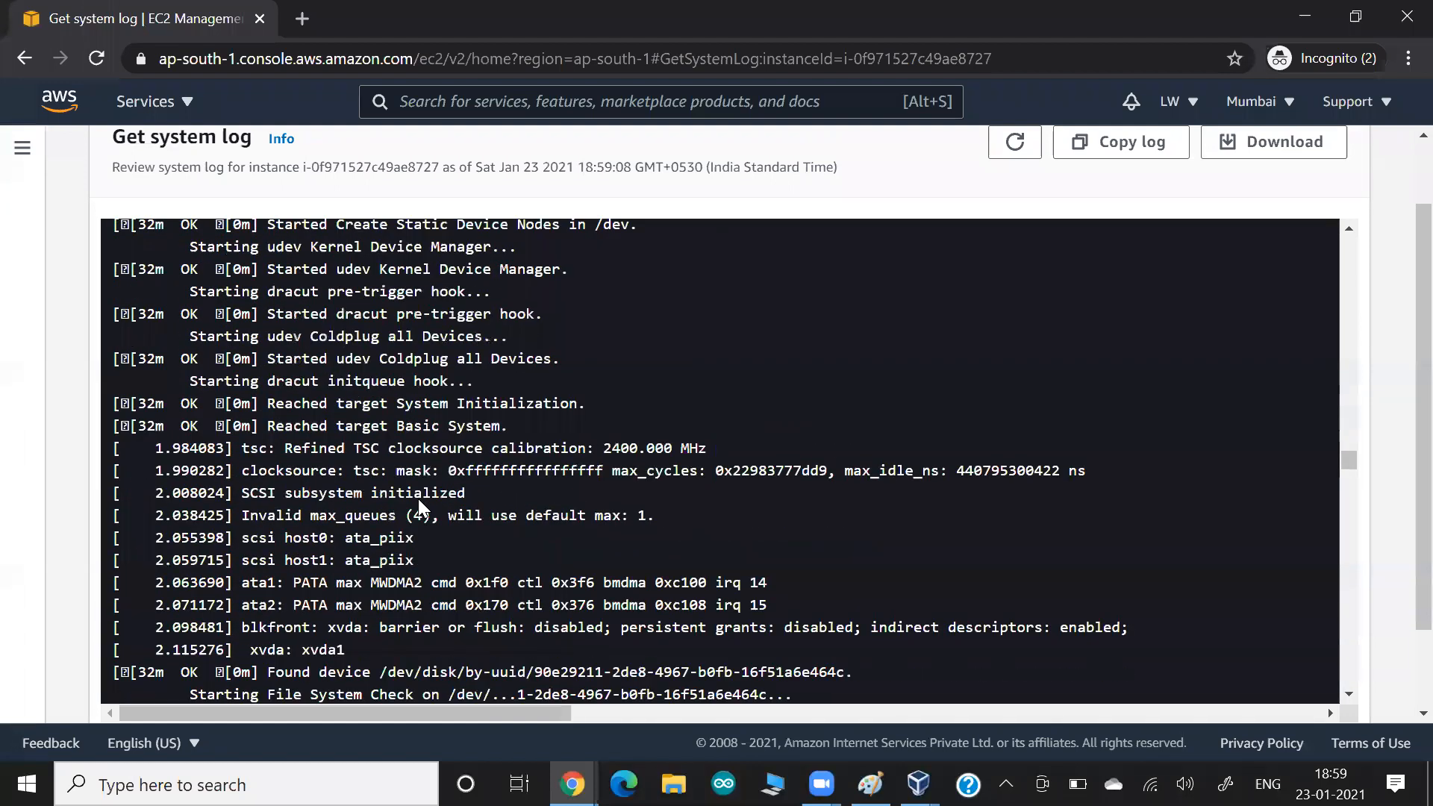
pyautogui.scroll(-6, 266, 457)
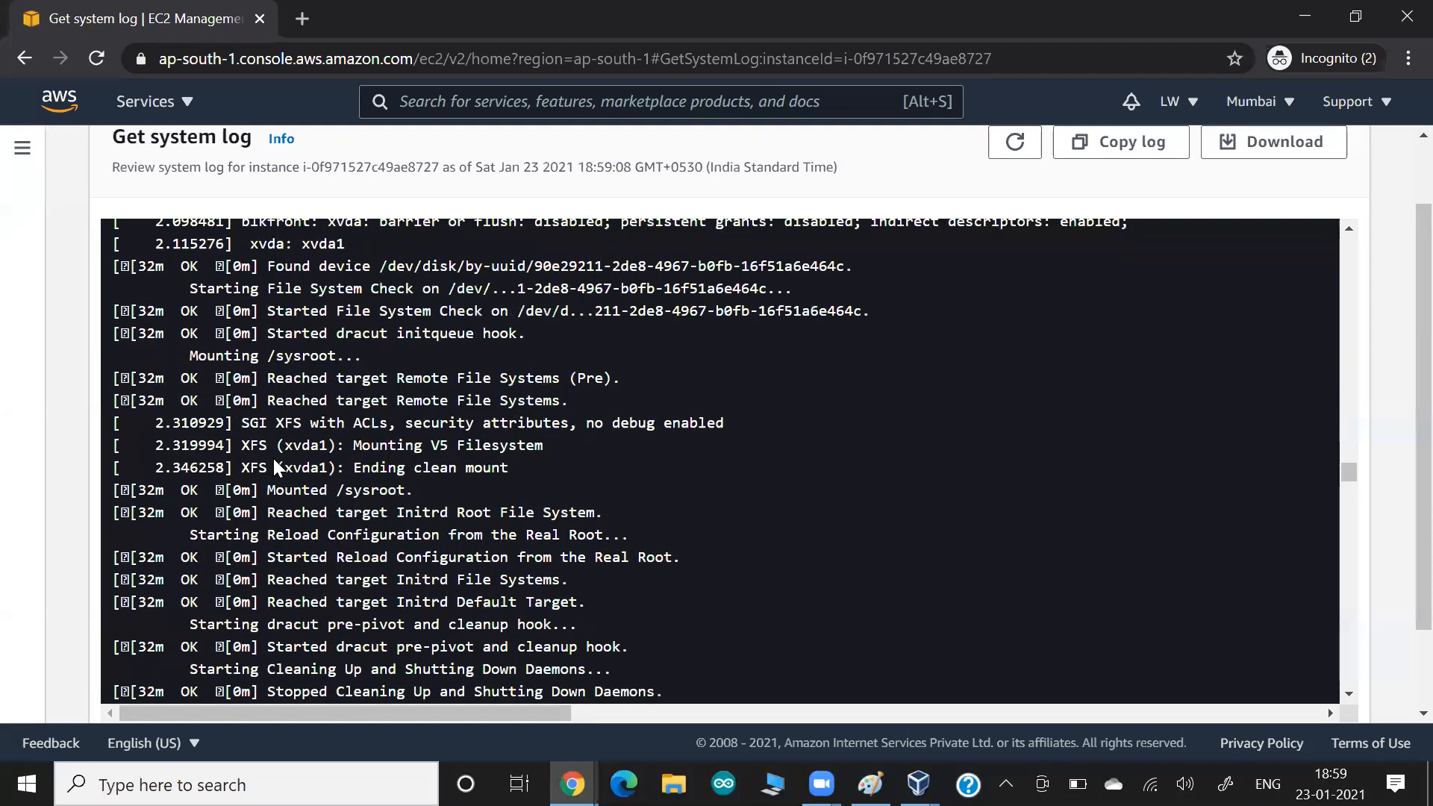
pyautogui.scroll(-2, 274, 460)
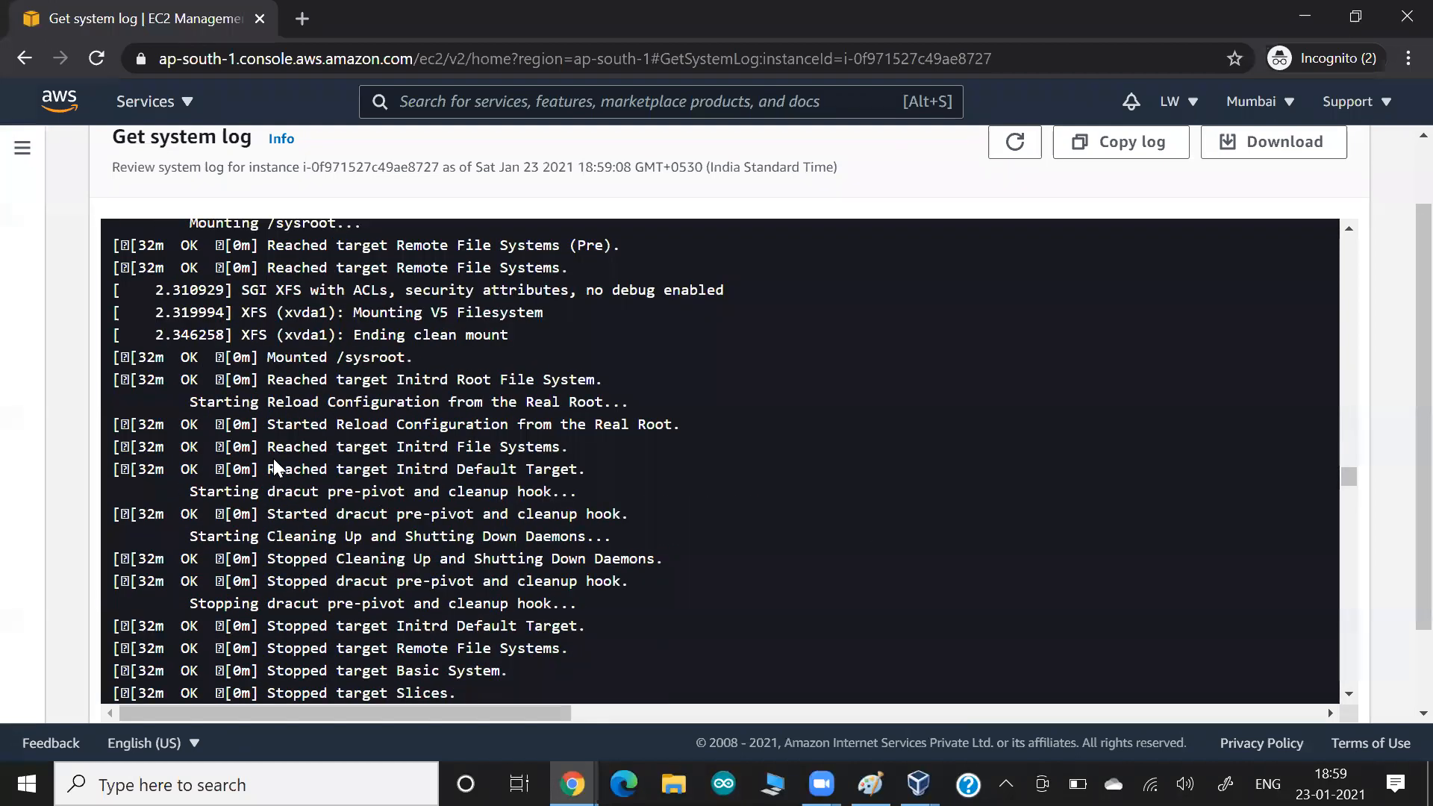
pyautogui.moveTo(160, 137); pyautogui.dragTo(234, 212)
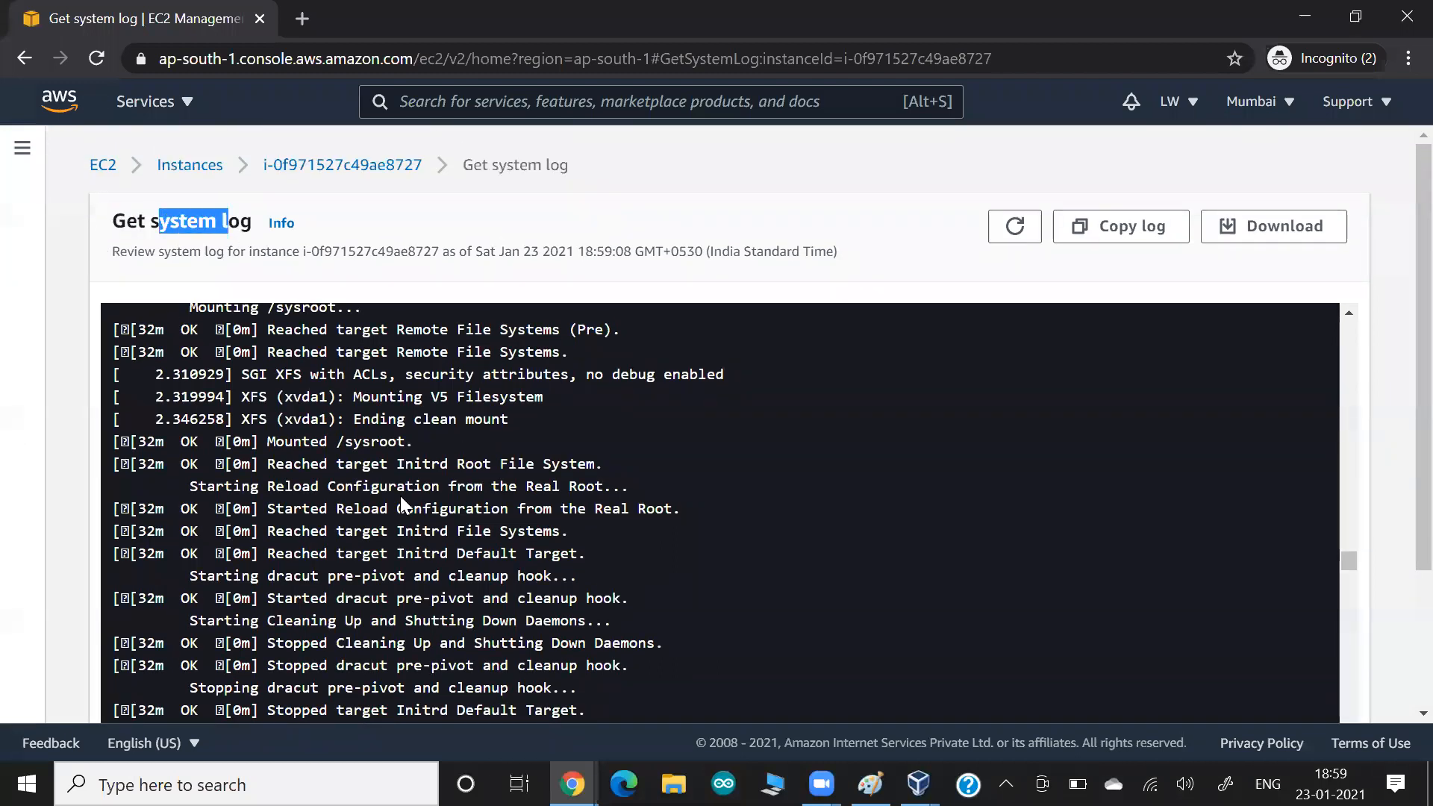
pyautogui.scroll(-3, 526, 457)
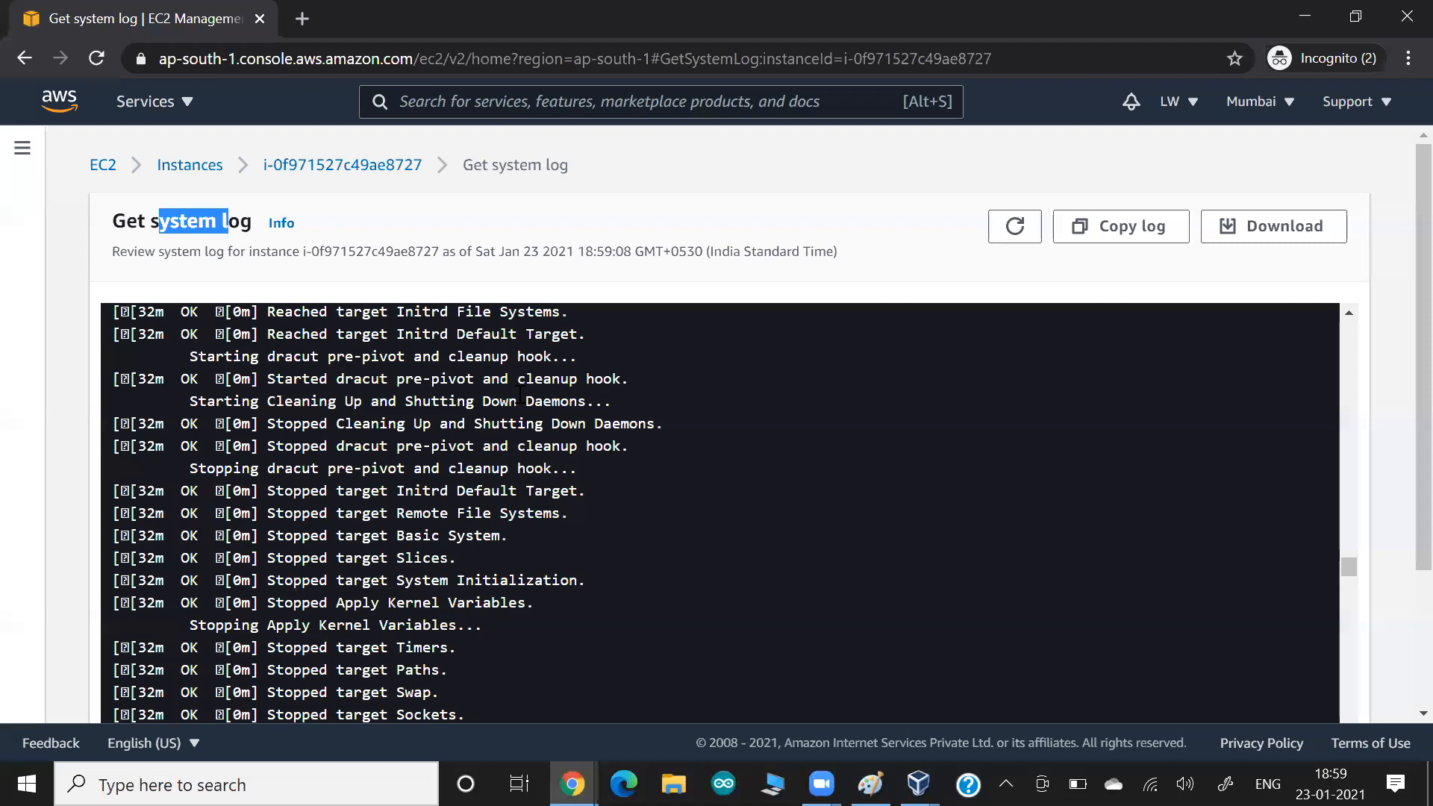
# Switch to Paint, add black arrows at Pre-Installed and Boot, circle Boot Process, and label it "log" with an arrow.
pyautogui.hotkey('alt', 'Tab')
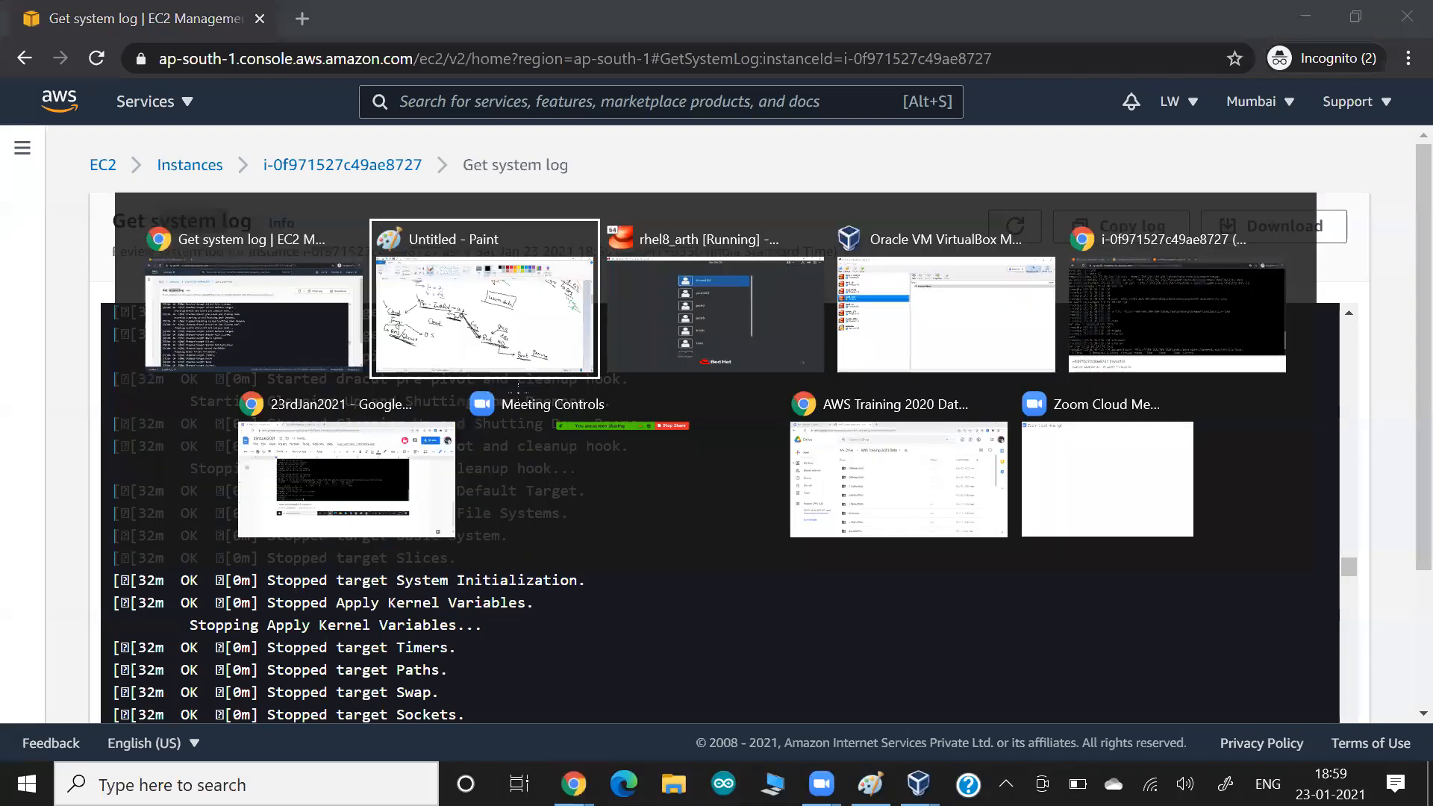
pyautogui.moveTo(1033, 560); pyautogui.dragTo(992, 606)
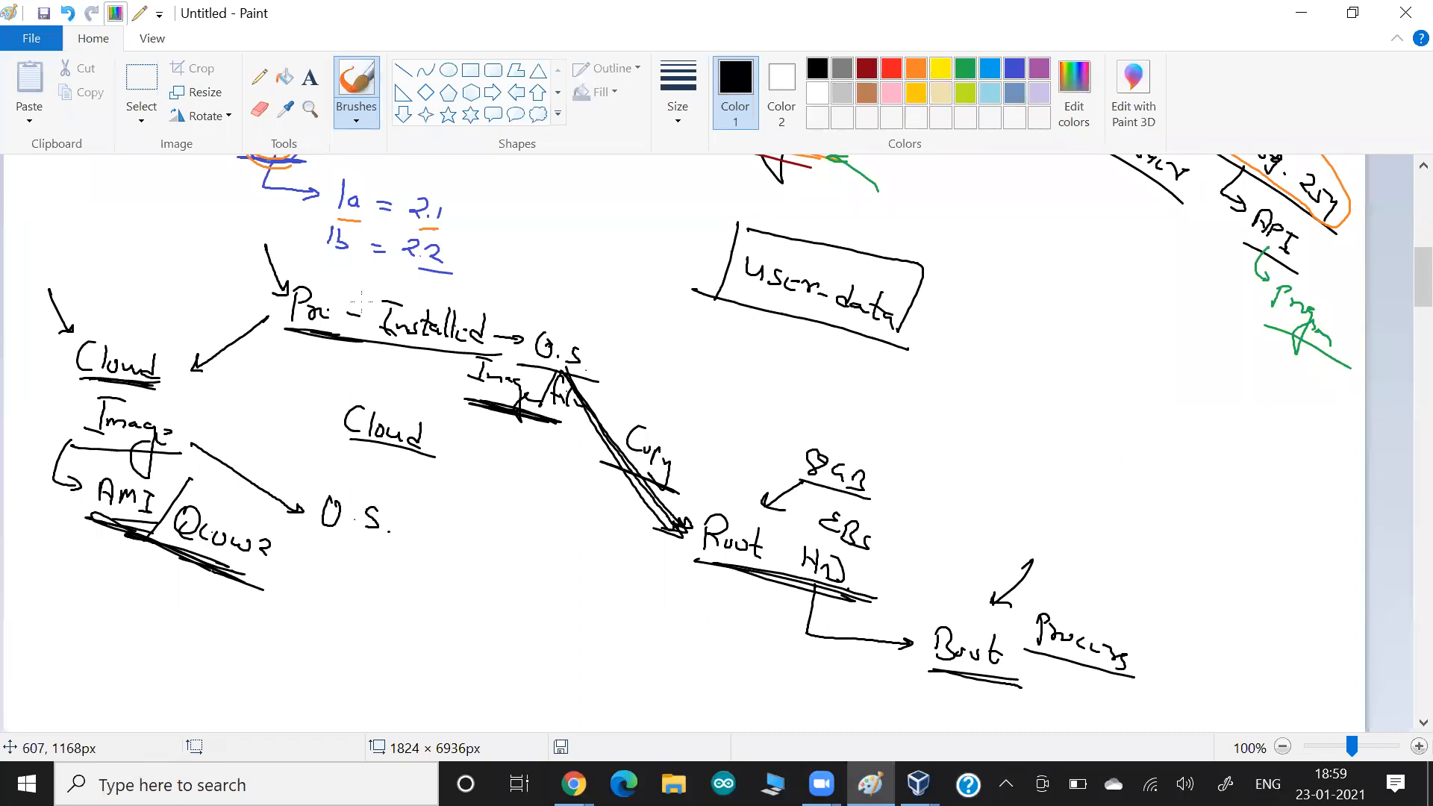
pyautogui.moveTo(277, 230)
pyautogui.mouseDown()
pyautogui.moveTo(291, 287)
pyautogui.moveTo(284, 277)
pyautogui.moveTo(298, 278)
pyautogui.mouseUp()
pyautogui.moveTo(1037, 551)
pyautogui.mouseDown()
pyautogui.moveTo(979, 602)
pyautogui.moveTo(1011, 606)
pyautogui.mouseUp()
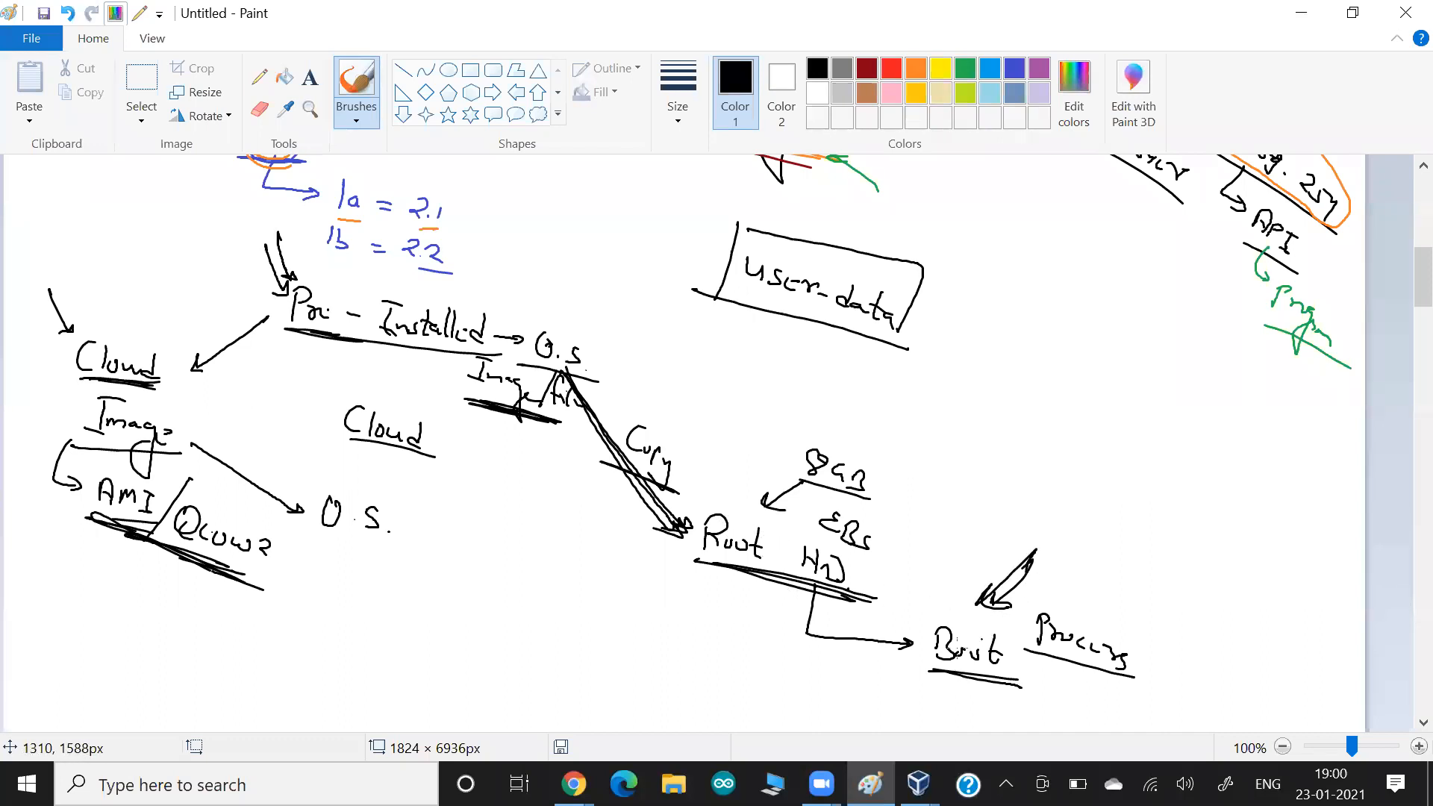
pyautogui.moveTo(963, 670)
pyautogui.mouseDown()
pyautogui.moveTo(1178, 651)
pyautogui.moveTo(946, 631)
pyautogui.mouseUp()
pyautogui.moveTo(1166, 612); pyautogui.dragTo(1142, 640)
pyautogui.moveTo(1185, 598); pyautogui.dragTo(1203, 612)
pyautogui.moveTo(1197, 614)
pyautogui.mouseDown()
pyautogui.moveTo(1228, 618)
pyautogui.moveTo(1217, 655)
pyautogui.mouseUp()
pyautogui.moveTo(1183, 624); pyautogui.dragTo(1239, 651)
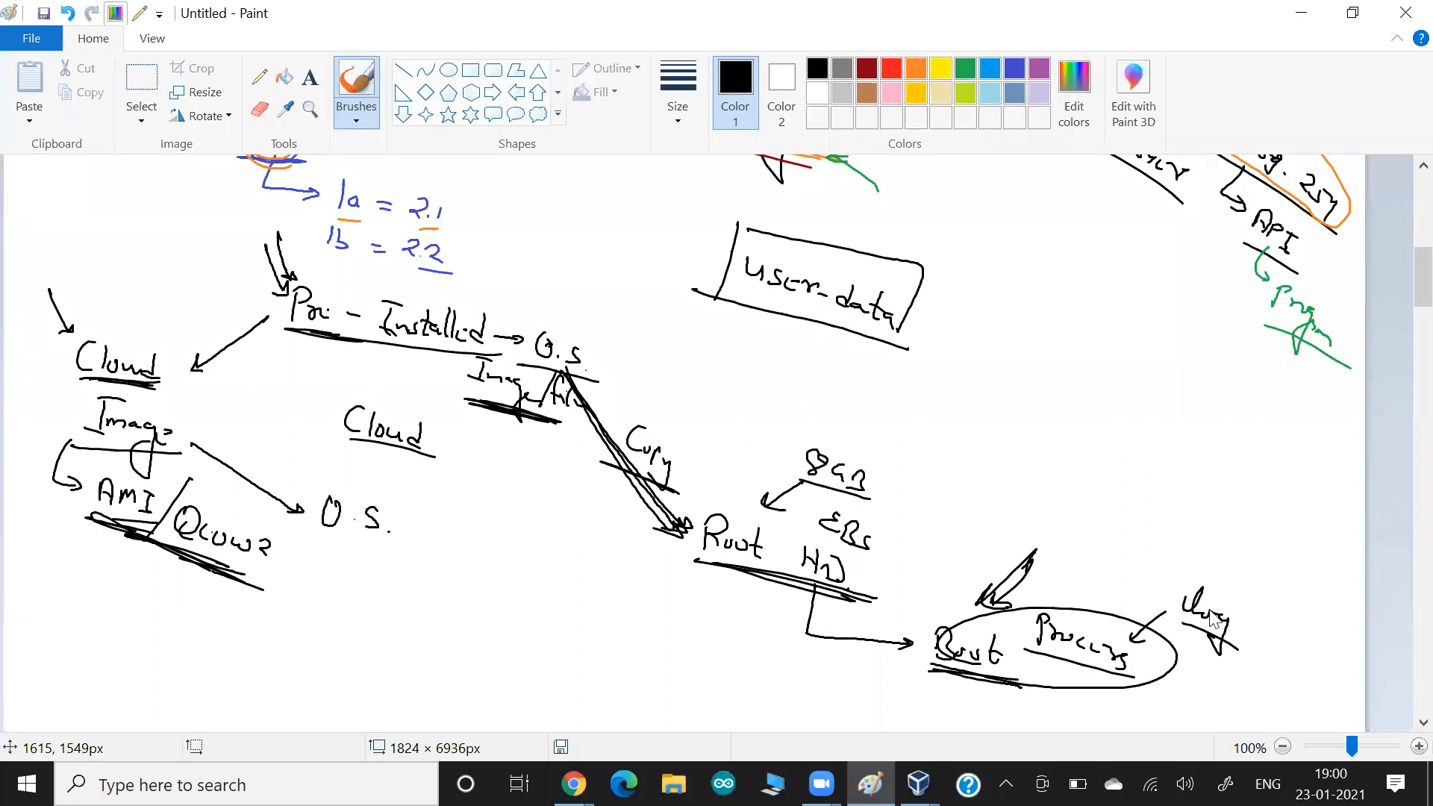
# Switch back to the instance's system log and examine the stopped-target and dracut entries.
pyautogui.hotkey('alt', 'Tab')
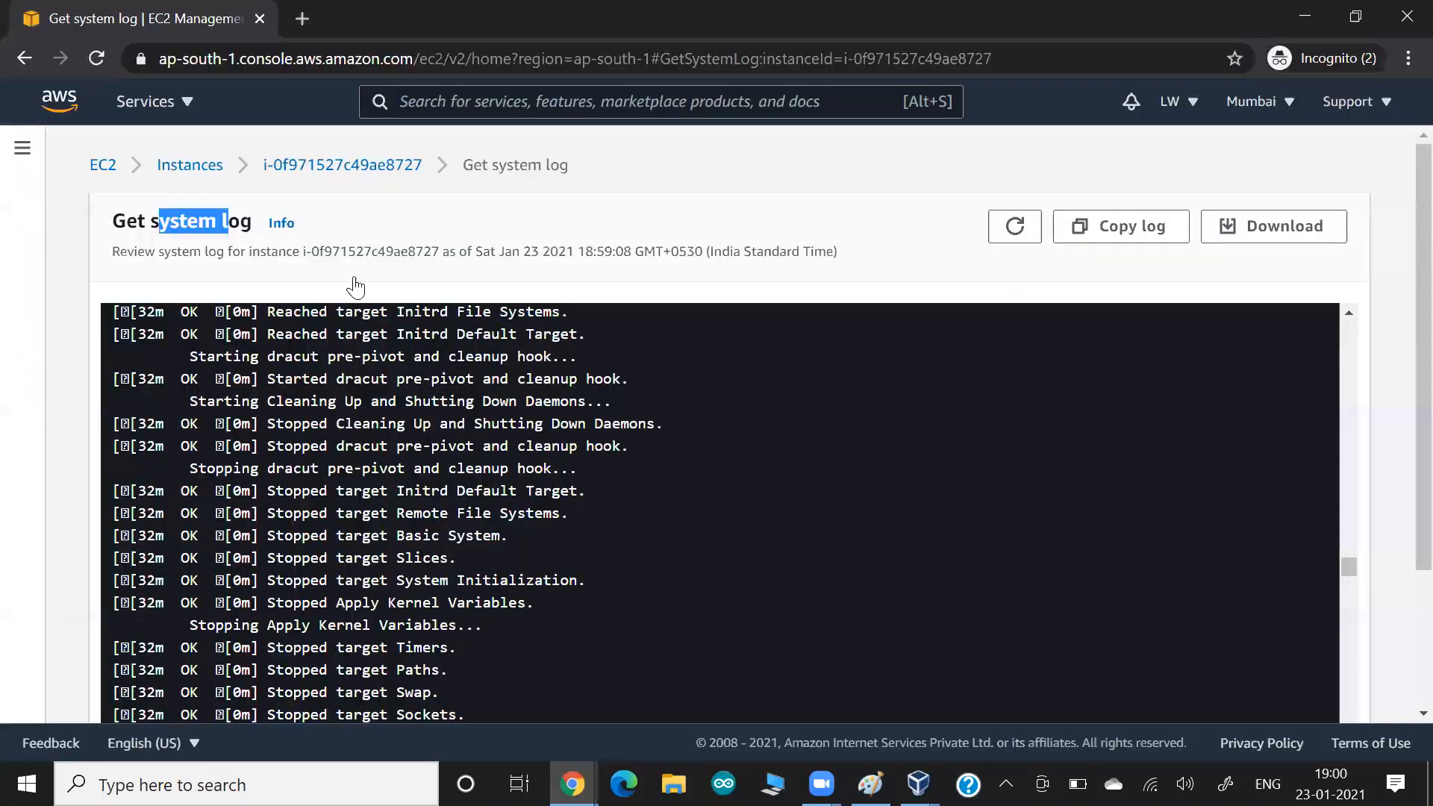
pyautogui.scroll(-5, 620, 342)
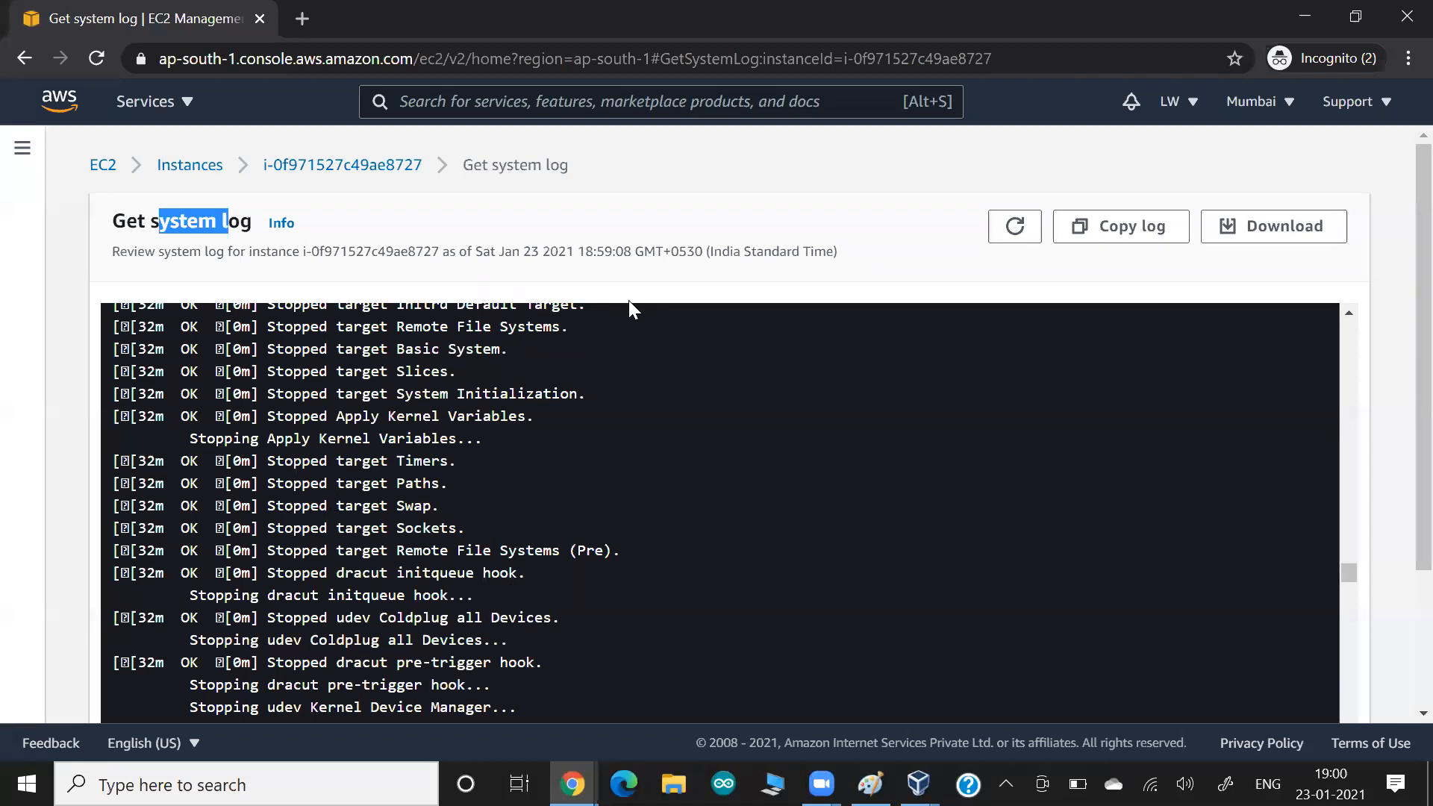
# Return to the Paint diagram and draw a green arrow pointing at the Cloud label above Image.
pyautogui.hotkey('alt', 'Tab')
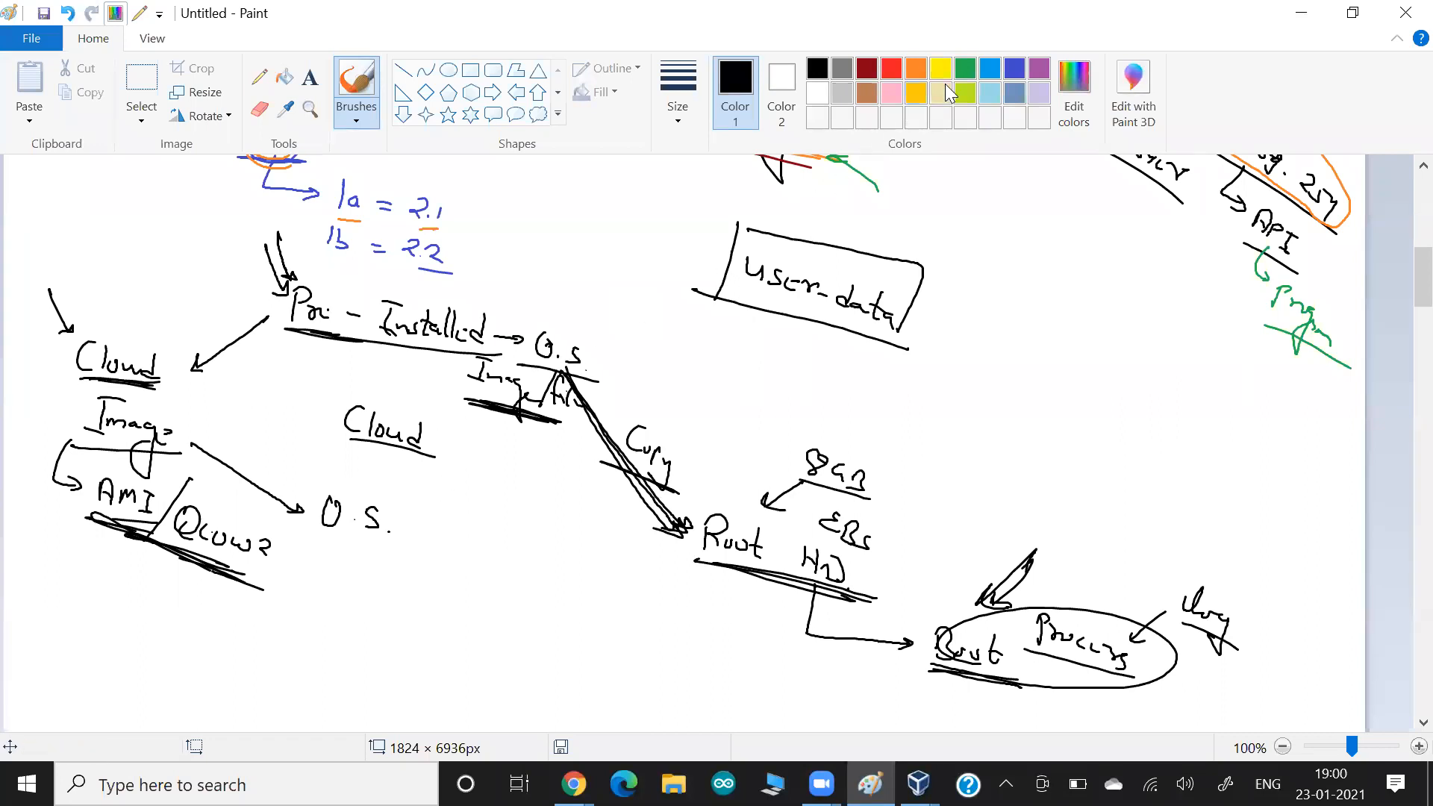
pyautogui.click(965, 70)
pyautogui.moveTo(31, 307); pyautogui.dragTo(59, 346)
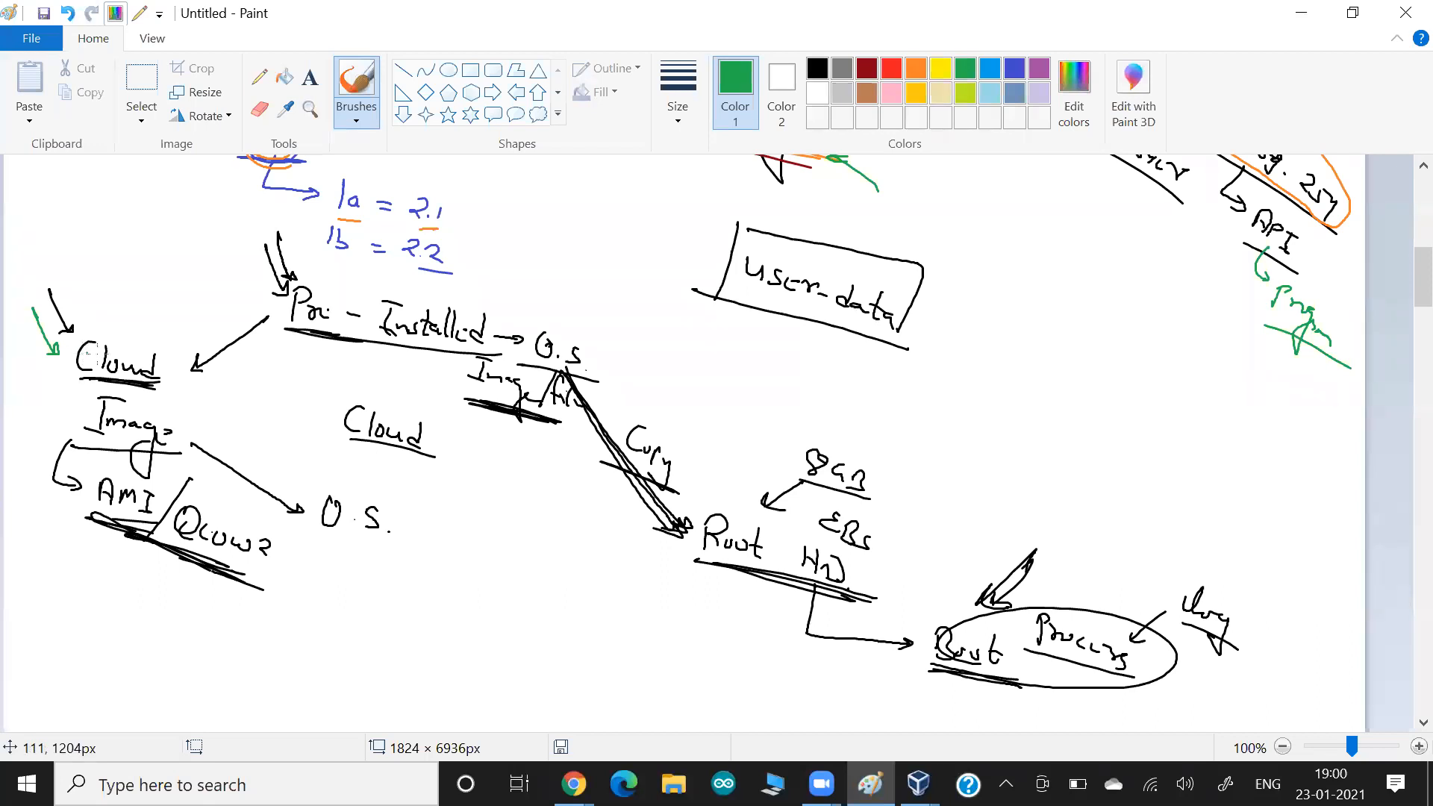
# Draw a purple arrow pointing at Boot Process, write "Cloud-init" at its tail, and underline the word.
pyautogui.scroll(-4, 88, 351)
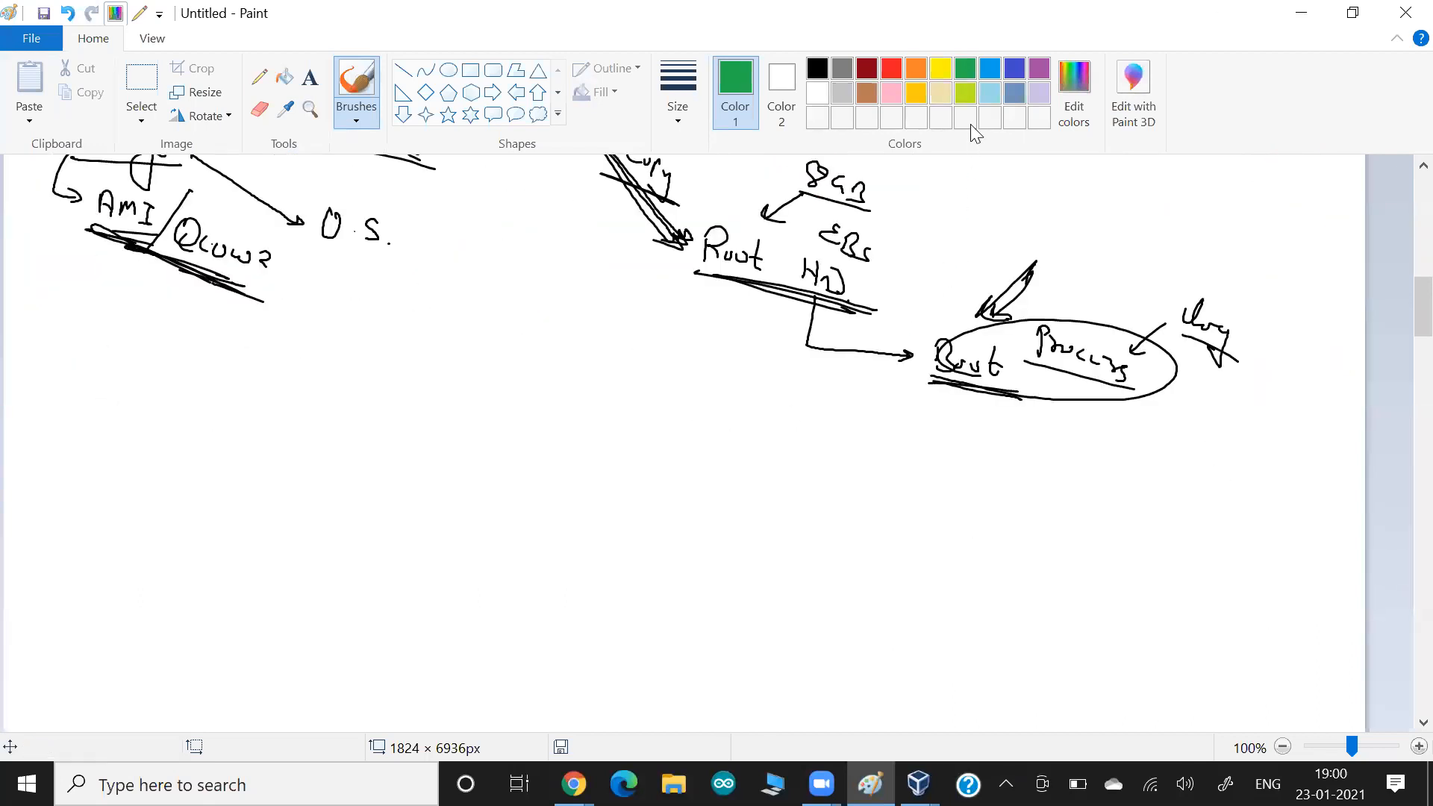
pyautogui.click(1039, 70)
pyautogui.moveTo(1073, 259)
pyautogui.mouseDown()
pyautogui.moveTo(1023, 309)
pyautogui.moveTo(1050, 313)
pyautogui.mouseUp()
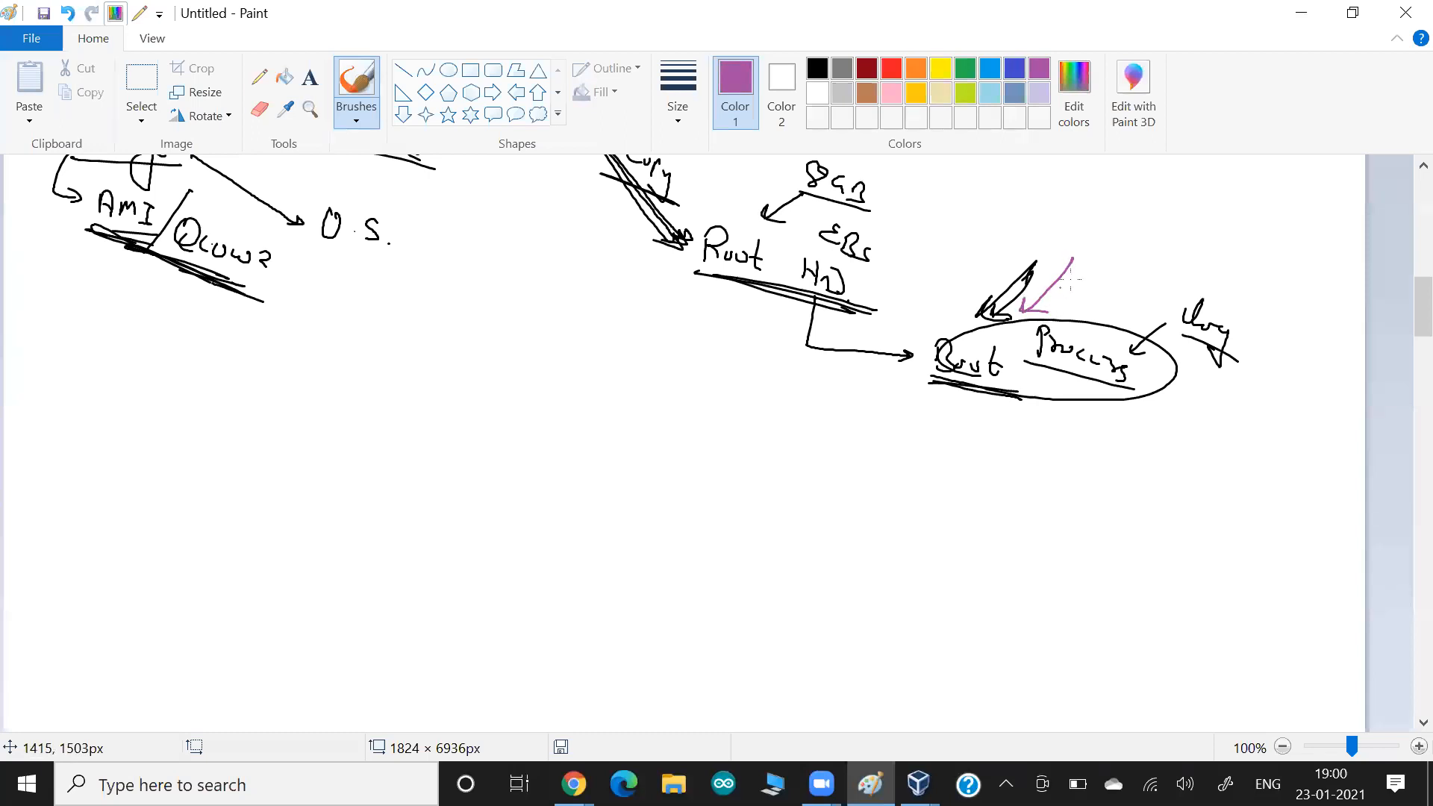
pyautogui.moveTo(1090, 218); pyautogui.dragTo(1087, 242)
pyautogui.moveTo(1102, 221)
pyautogui.mouseDown()
pyautogui.moveTo(1107, 244)
pyautogui.moveTo(1146, 253)
pyautogui.mouseUp()
pyautogui.moveTo(1132, 240); pyautogui.dragTo(1171, 244)
pyautogui.moveTo(1180, 256); pyautogui.dragTo(1180, 236)
pyautogui.moveTo(1187, 255); pyautogui.dragTo(1205, 257)
pyautogui.moveTo(1204, 237); pyautogui.dragTo(1220, 263)
pyautogui.moveTo(1212, 251); pyautogui.dragTo(1227, 249)
pyautogui.moveTo(1112, 256); pyautogui.dragTo(1237, 277)
# Underline Cloud and Image in purple, then correct the "d" in Cloud-init and circle the term.
pyautogui.scroll(4, 1126, 256)
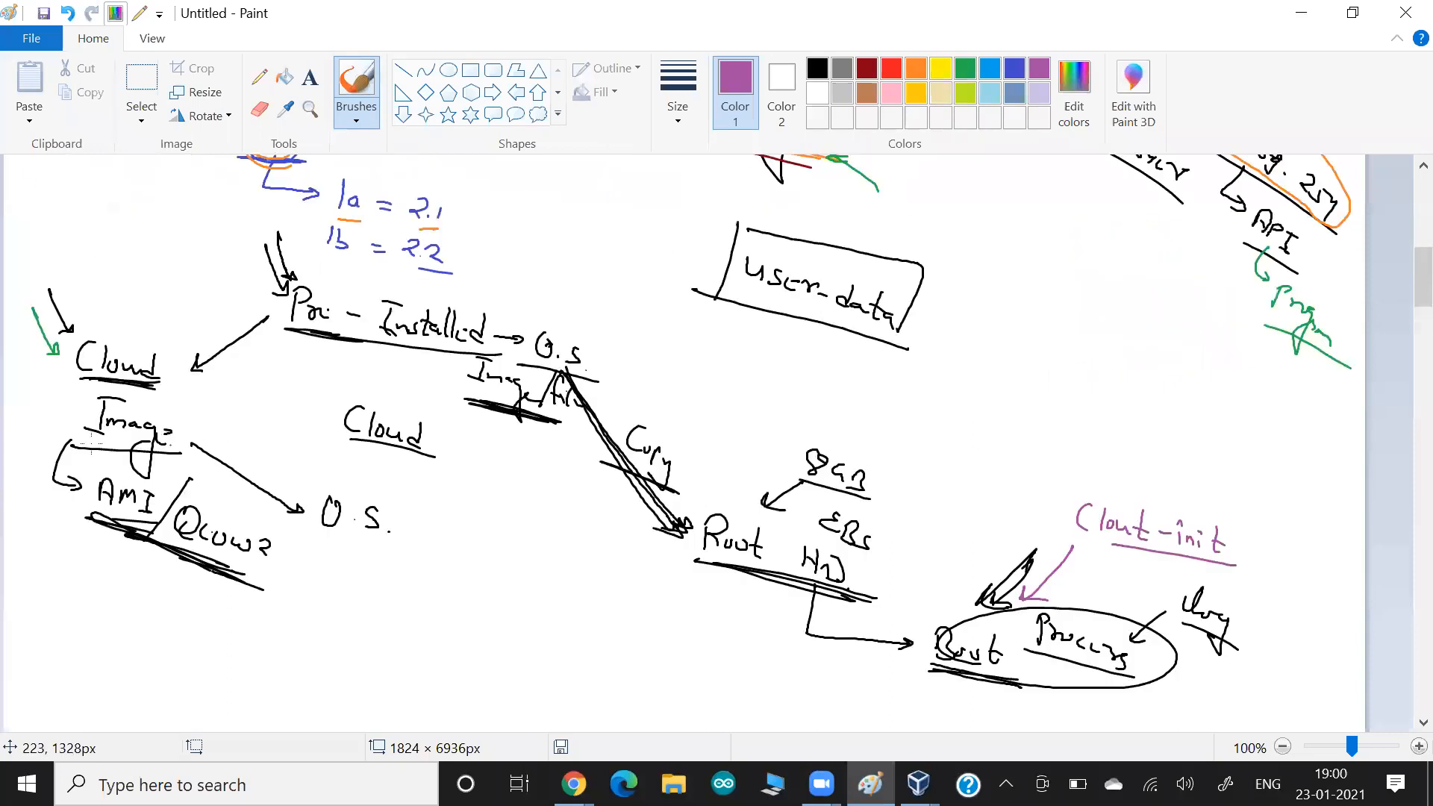
pyautogui.moveTo(178, 452); pyautogui.dragTo(67, 447)
pyautogui.moveTo(59, 389); pyautogui.dragTo(149, 390)
pyautogui.moveTo(1141, 509)
pyautogui.mouseDown()
pyautogui.moveTo(1120, 519)
pyautogui.moveTo(1221, 563)
pyautogui.moveTo(1121, 472)
pyautogui.moveTo(1064, 515)
pyautogui.moveTo(1108, 543)
pyautogui.mouseUp()
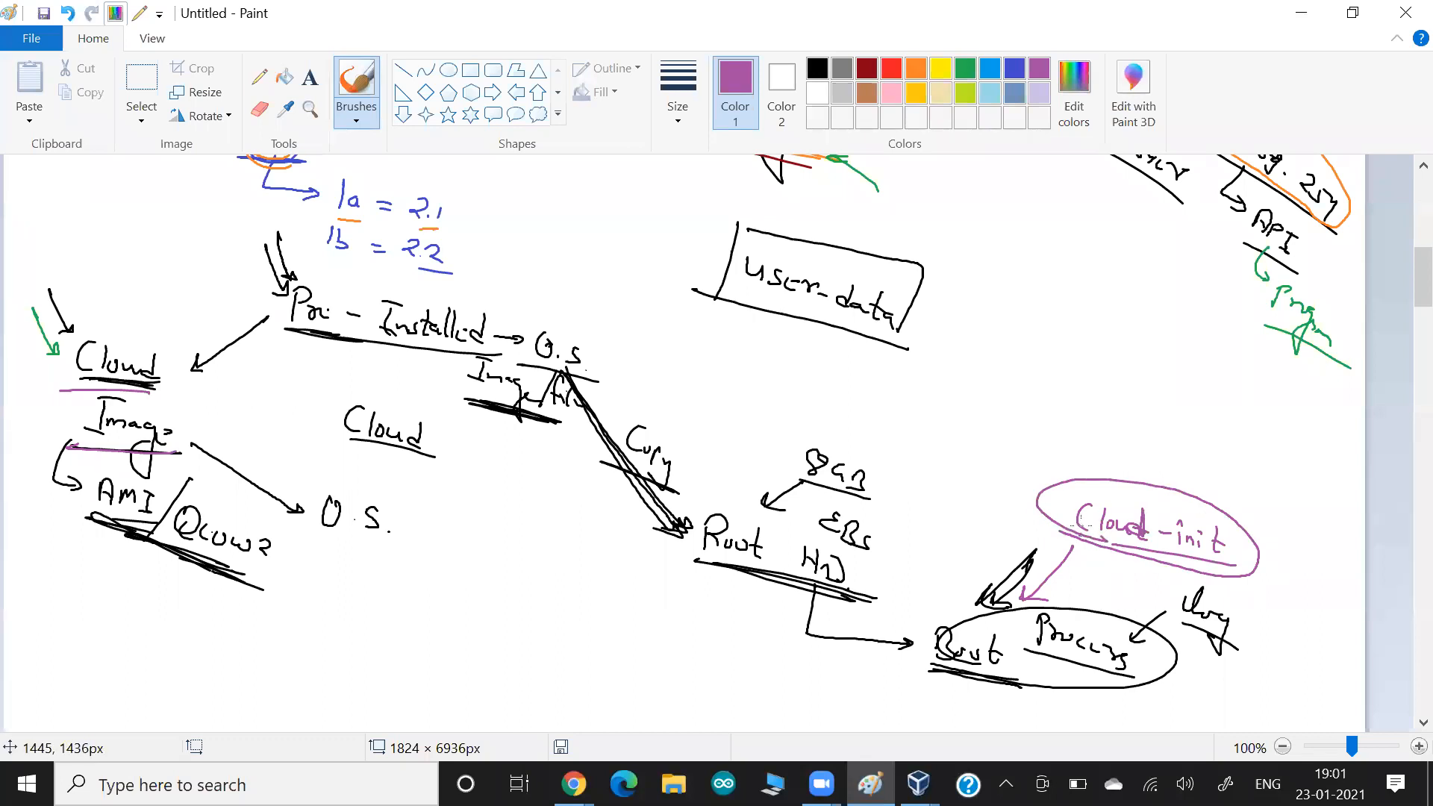
# Box Root HD in purple, retrace the Copy arrow leading to it, and underline the image file label.
pyautogui.moveTo(692, 492)
pyautogui.mouseDown()
pyautogui.moveTo(685, 565)
pyautogui.moveTo(869, 532)
pyautogui.moveTo(739, 574)
pyautogui.mouseUp()
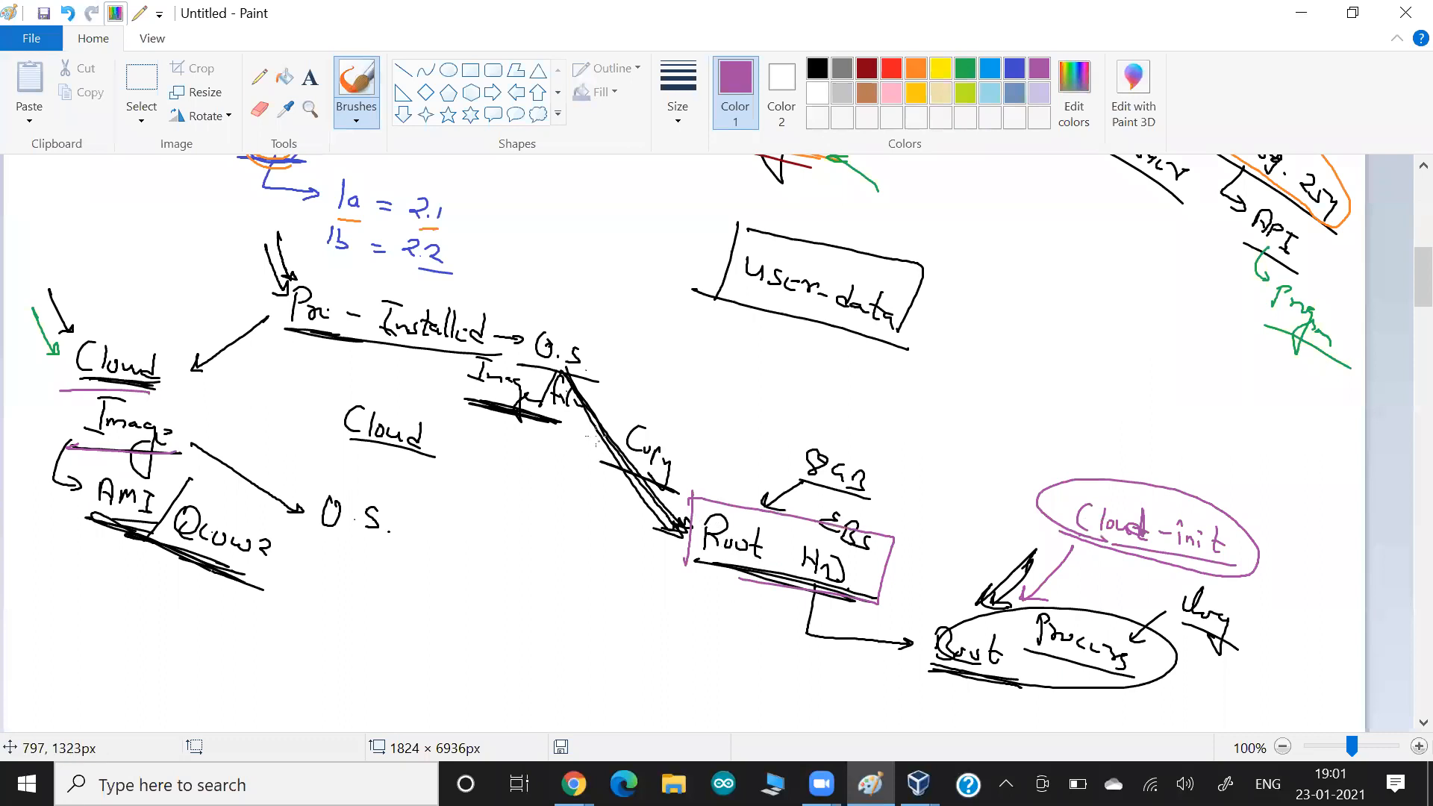
pyautogui.moveTo(567, 375)
pyautogui.mouseDown()
pyautogui.moveTo(681, 535)
pyautogui.moveTo(650, 525)
pyautogui.mouseUp()
pyautogui.moveTo(580, 425)
pyautogui.mouseDown()
pyautogui.moveTo(480, 400)
pyautogui.moveTo(565, 436)
pyautogui.mouseUp()
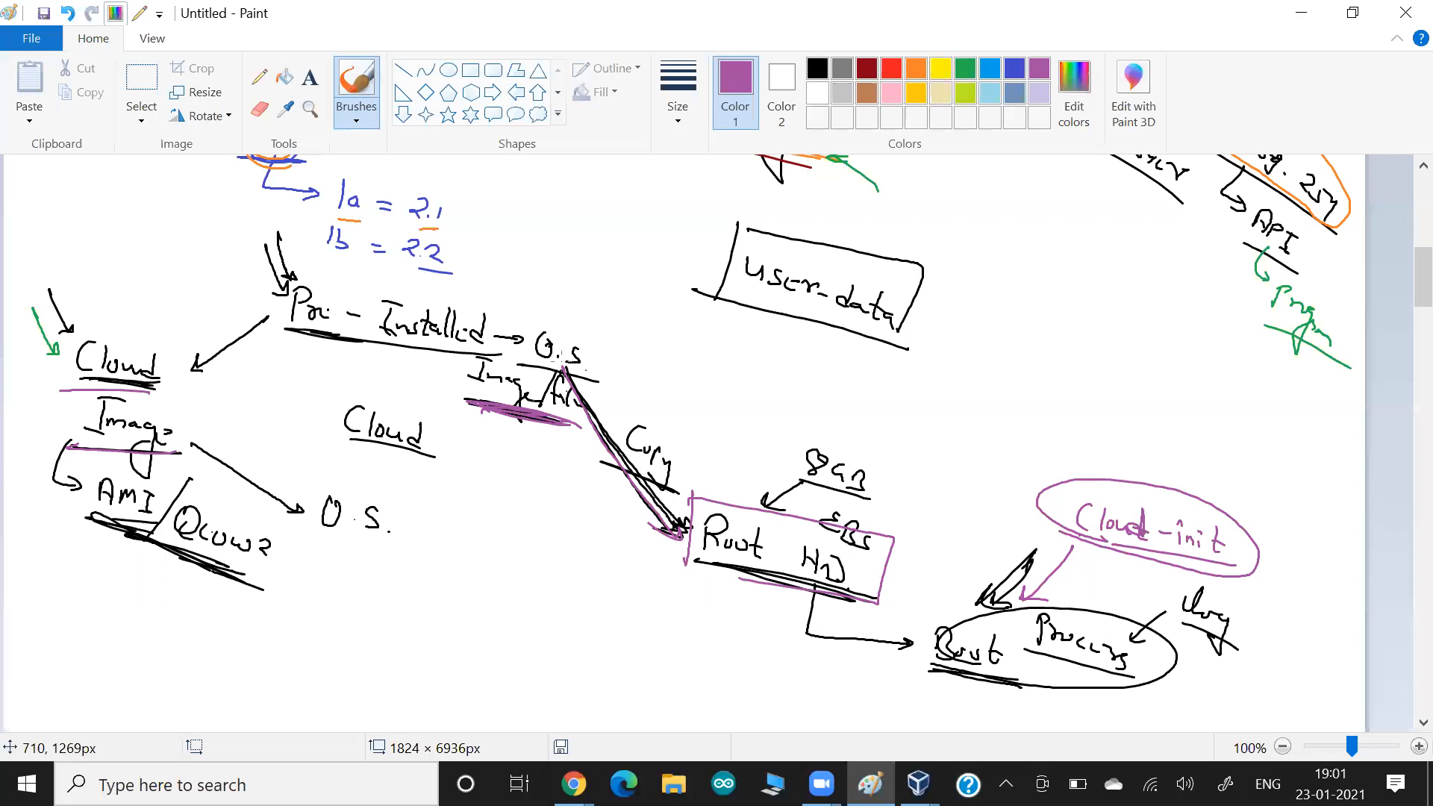
# Label the O.S. as "Storage" with a purple arrow, and emphasize the path from a circled Root HD to an underlined Boot Process.
pyautogui.moveTo(551, 314); pyautogui.dragTo(525, 329)
pyautogui.moveTo(551, 273)
pyautogui.mouseDown()
pyautogui.moveTo(549, 297)
pyautogui.moveTo(546, 286)
pyautogui.moveTo(617, 333)
pyautogui.mouseUp()
pyautogui.moveTo(677, 561)
pyautogui.mouseDown()
pyautogui.moveTo(834, 601)
pyautogui.moveTo(698, 533)
pyautogui.moveTo(736, 559)
pyautogui.mouseUp()
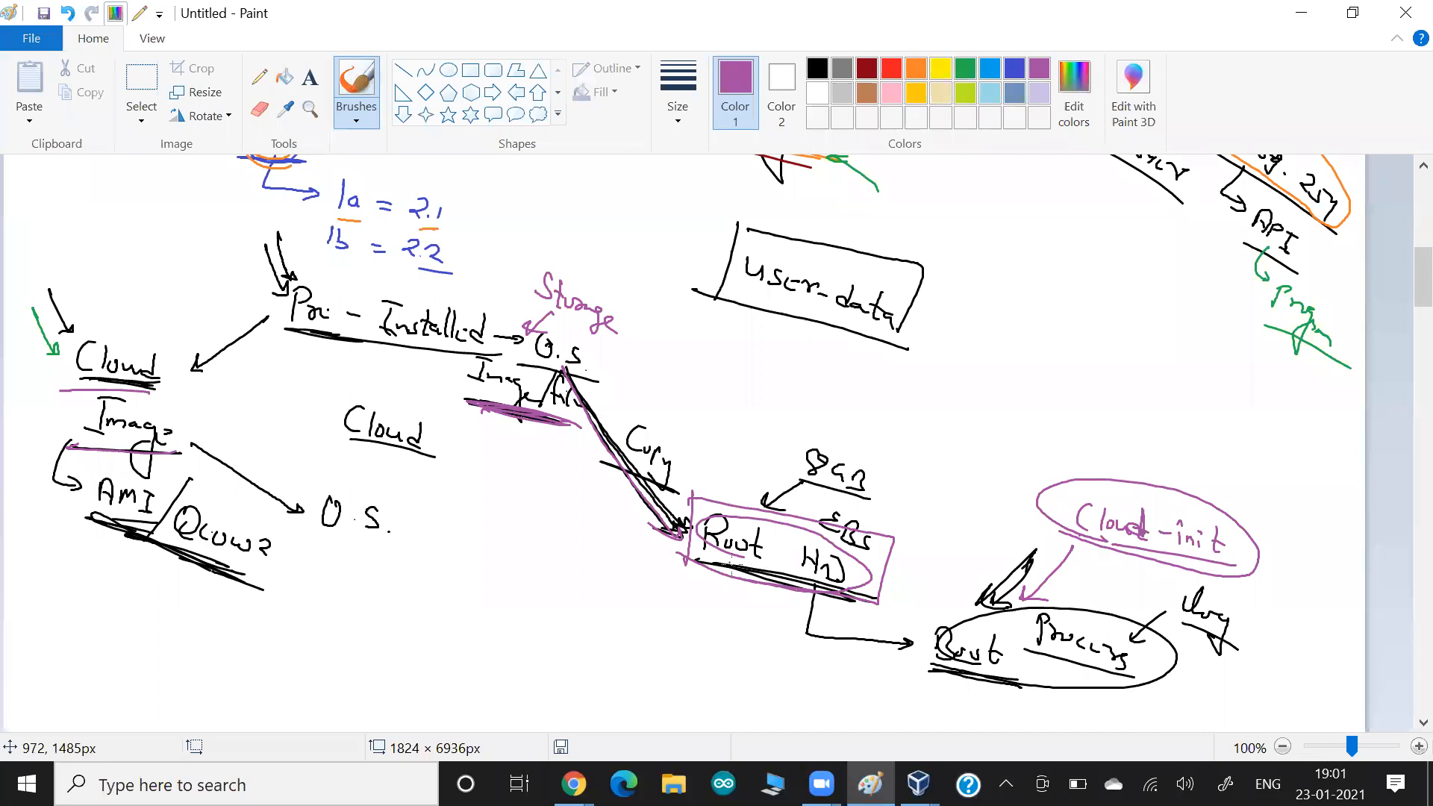
pyautogui.moveTo(813, 591)
pyautogui.mouseDown()
pyautogui.moveTo(928, 661)
pyautogui.moveTo(1103, 698)
pyautogui.mouseUp()
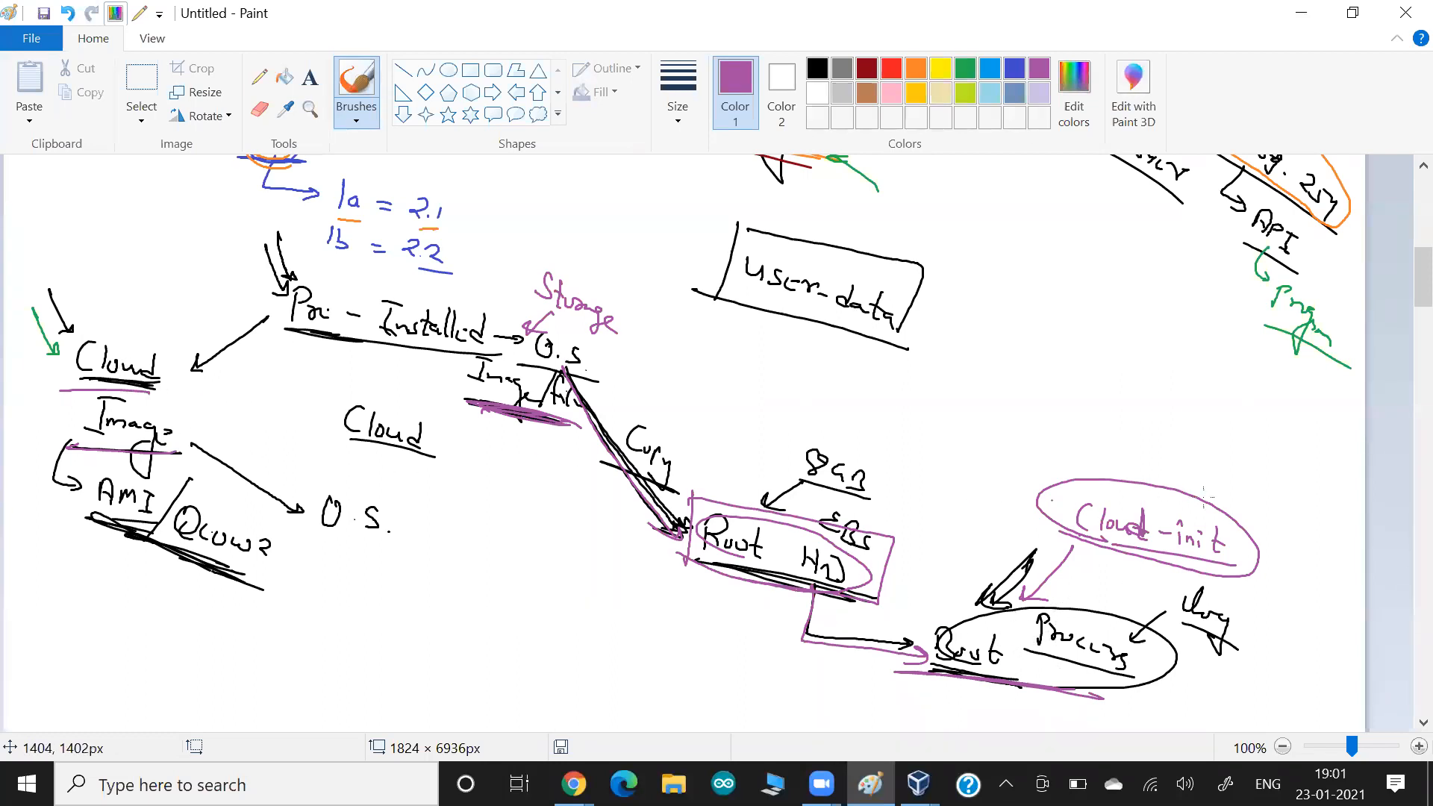
# Mark Cloud-init with a purple arrow and a thick green underline.
pyautogui.moveTo(1246, 480); pyautogui.dragTo(1219, 514)
pyautogui.click(965, 69)
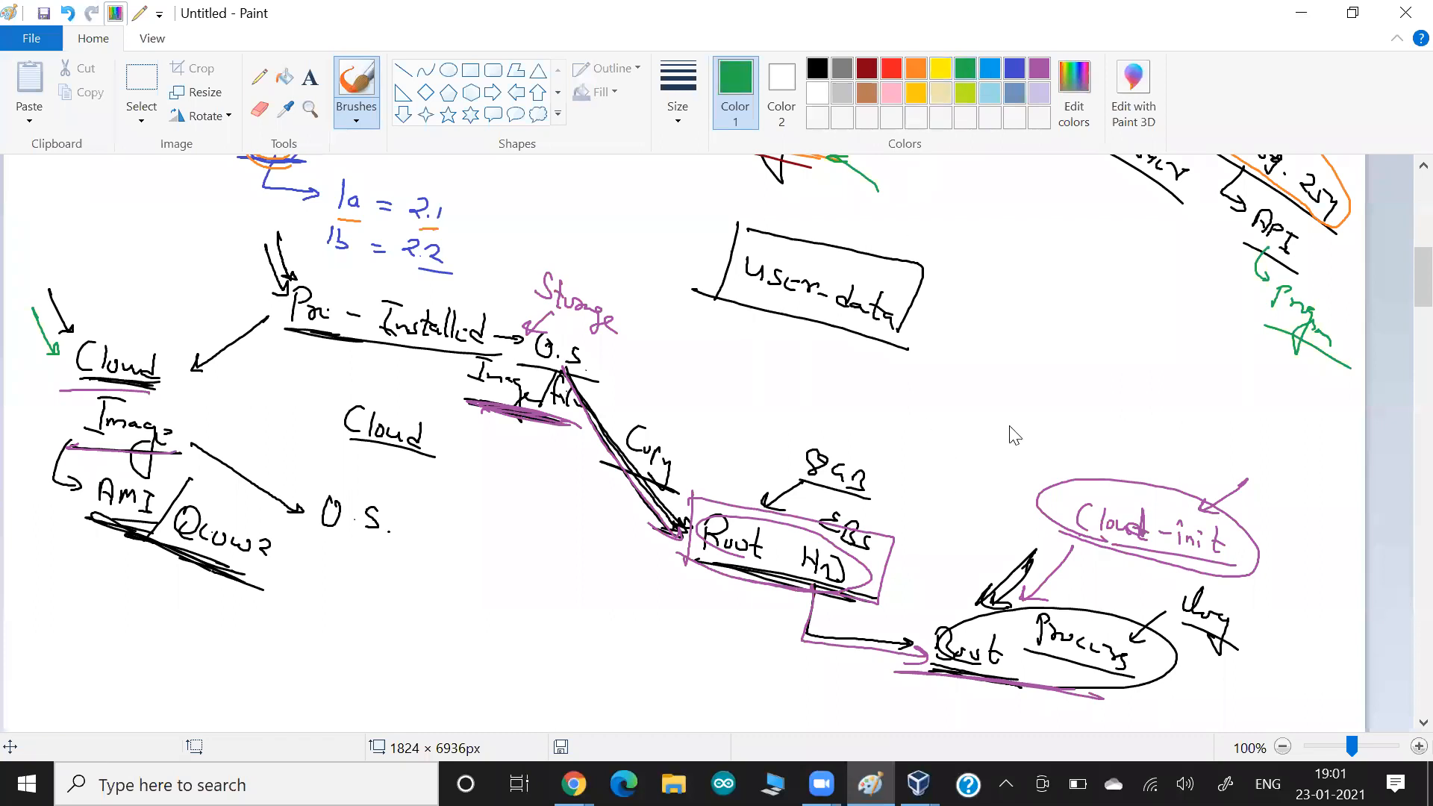
pyautogui.moveTo(1061, 535); pyautogui.dragTo(1256, 574)
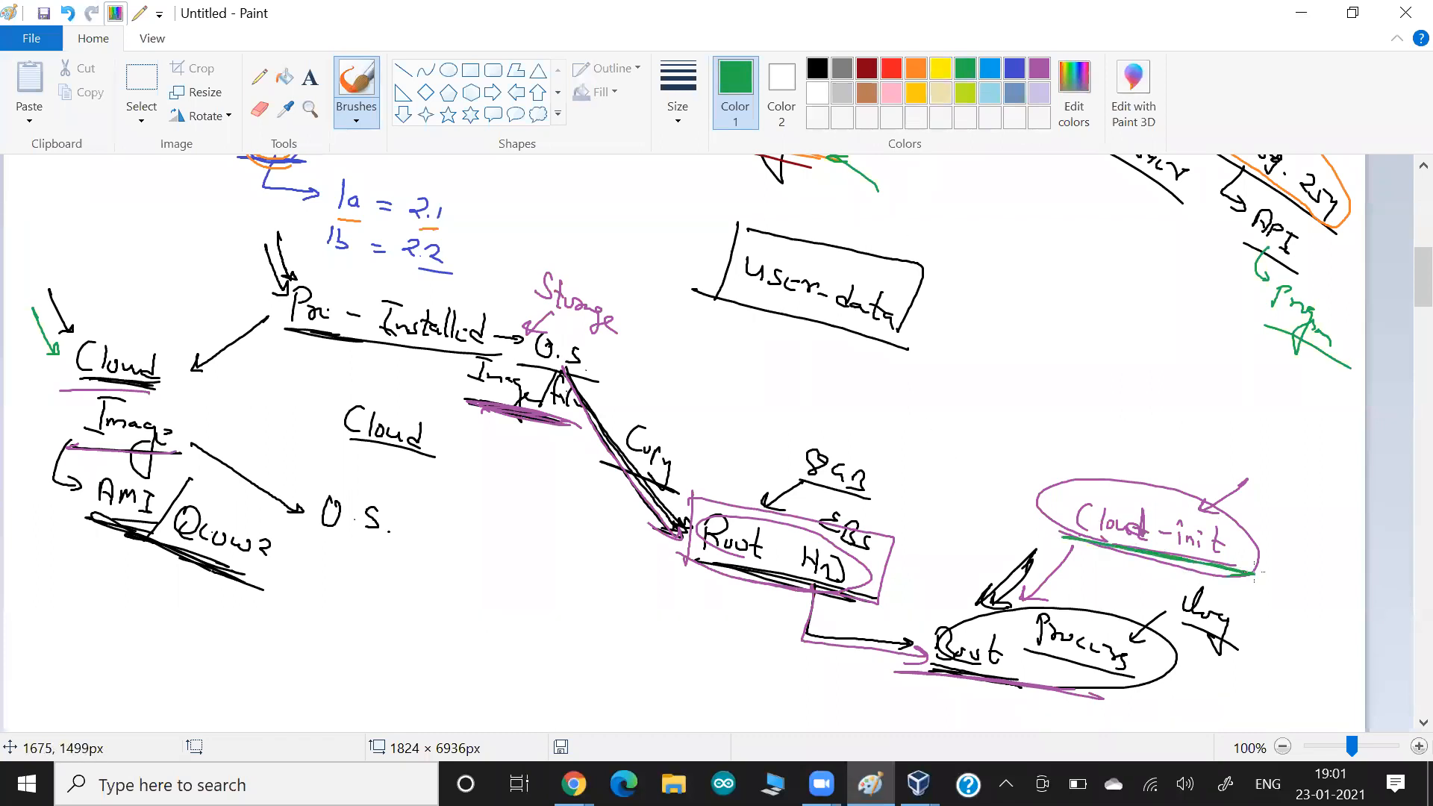
pyautogui.moveTo(1112, 544); pyautogui.dragTo(1053, 530)
# Write "Conf → Boot Time" in green below Boot Process and underline Time.
pyautogui.scroll(-4, 1023, 615)
pyautogui.moveTo(791, 465)
pyautogui.mouseDown()
pyautogui.moveTo(772, 499)
pyautogui.moveTo(834, 478)
pyautogui.moveTo(912, 501)
pyautogui.moveTo(901, 509)
pyautogui.moveTo(946, 482)
pyautogui.moveTo(940, 508)
pyautogui.moveTo(1000, 520)
pyautogui.mouseUp()
pyautogui.moveTo(990, 502); pyautogui.dragTo(1005, 500)
pyautogui.moveTo(1031, 499)
pyautogui.mouseDown()
pyautogui.moveTo(1062, 496)
pyautogui.moveTo(1053, 526)
pyautogui.mouseUp()
pyautogui.moveTo(1059, 519); pyautogui.dragTo(1116, 549)
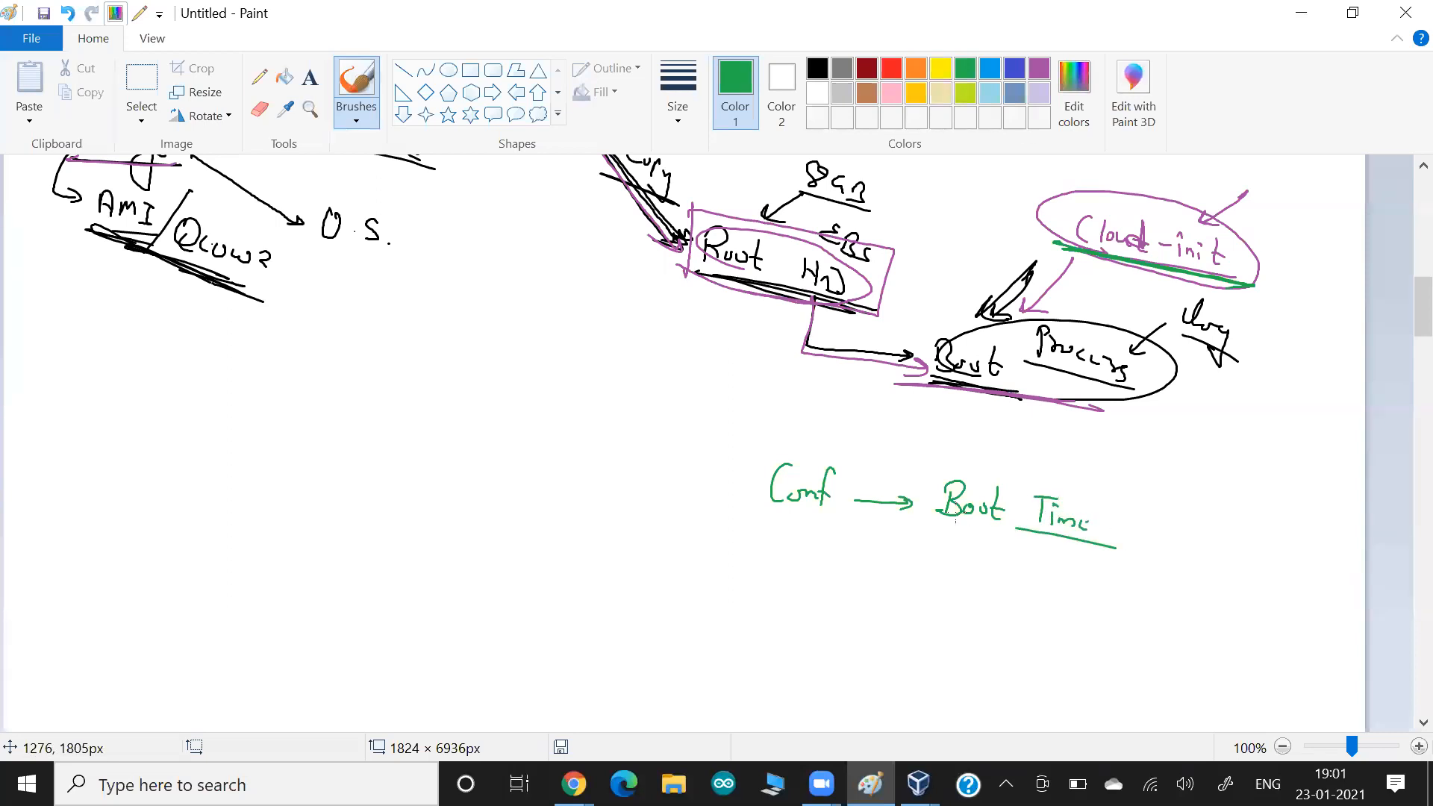
# Switch to the EC2 console, open the launch instance wizard, and highlight the Red Hat Enterprise Linux 8 AMI name.
pyautogui.hotkey('alt', 'Tab')
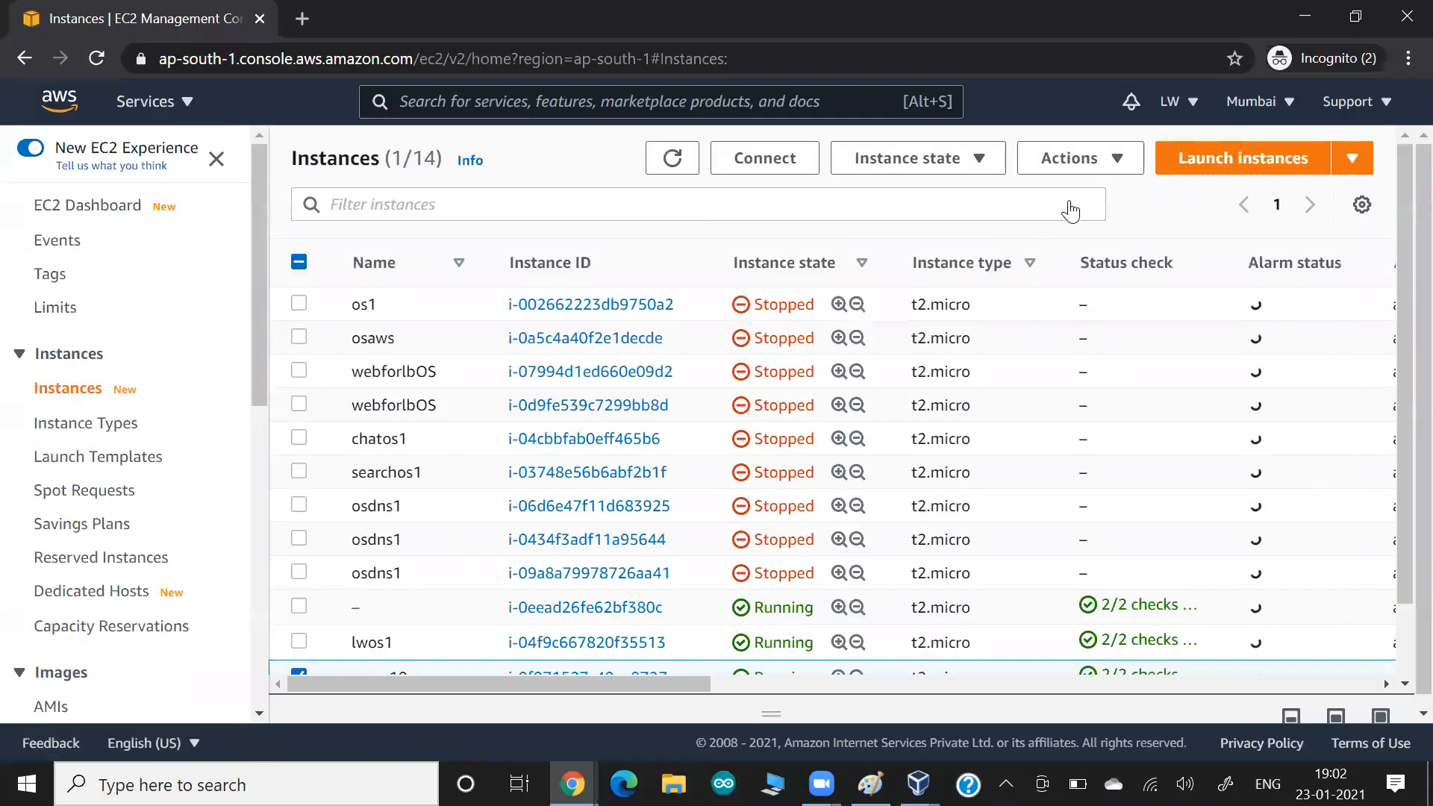
pyautogui.click(1203, 165)
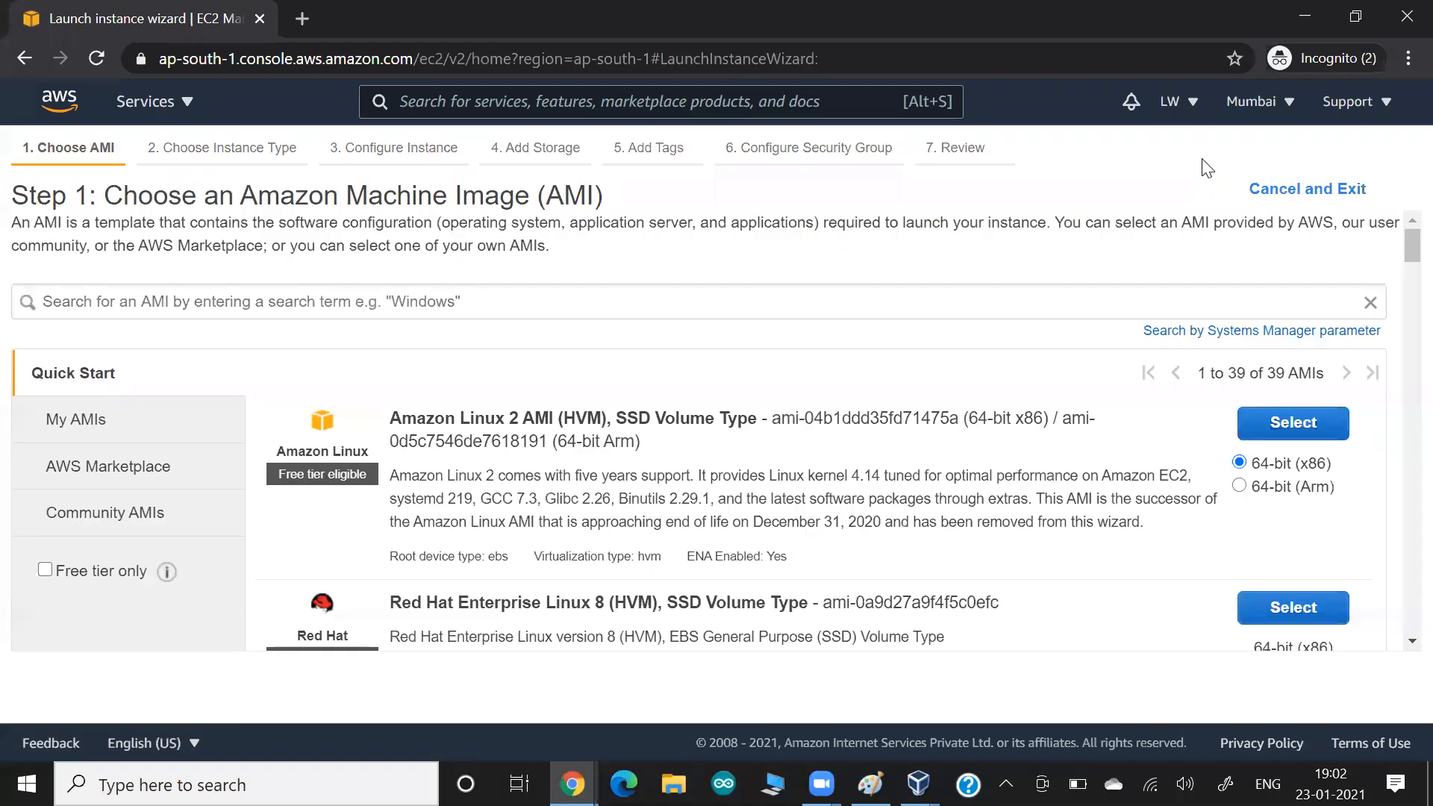
pyautogui.scroll(-1, 523, 515)
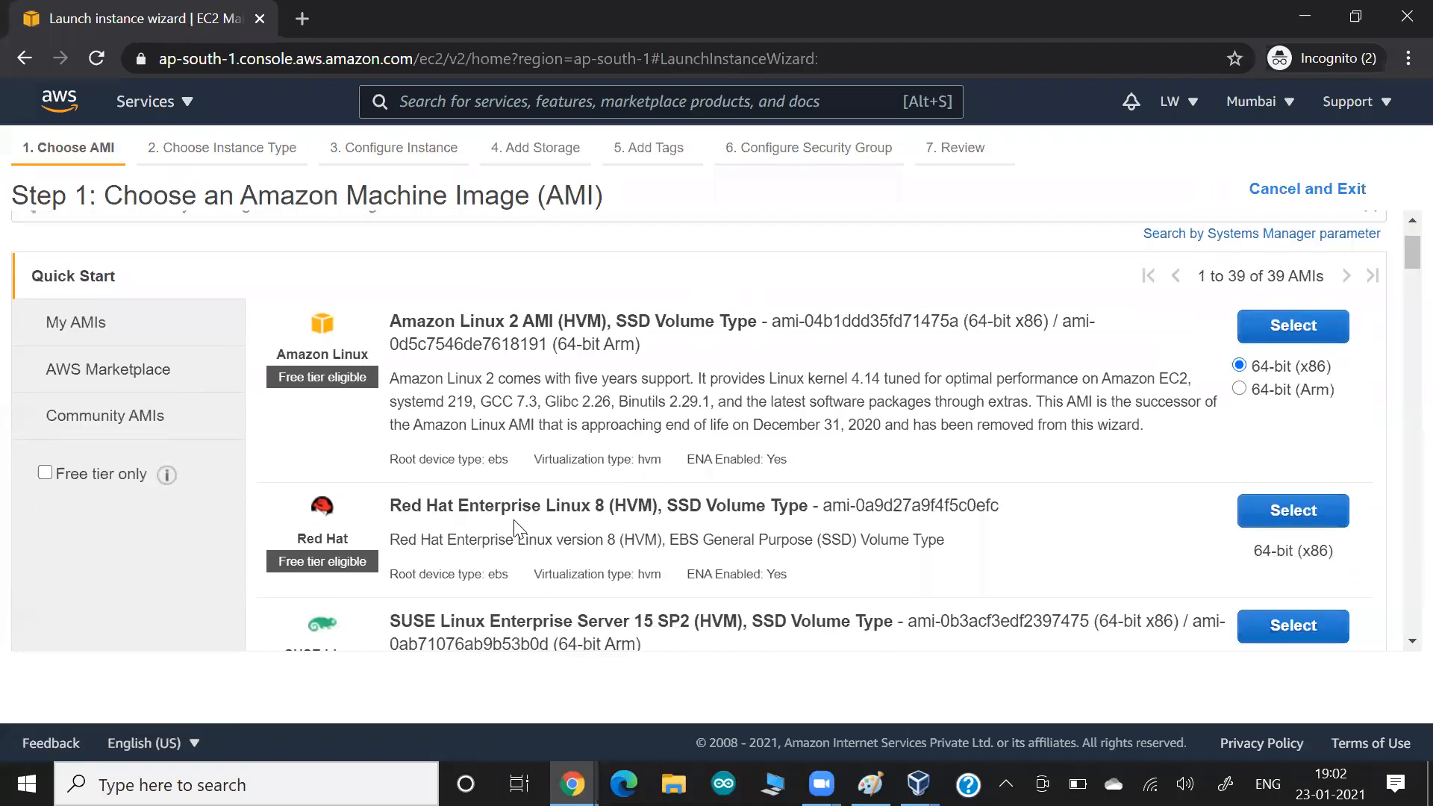
pyautogui.moveTo(512, 505); pyautogui.dragTo(633, 505)
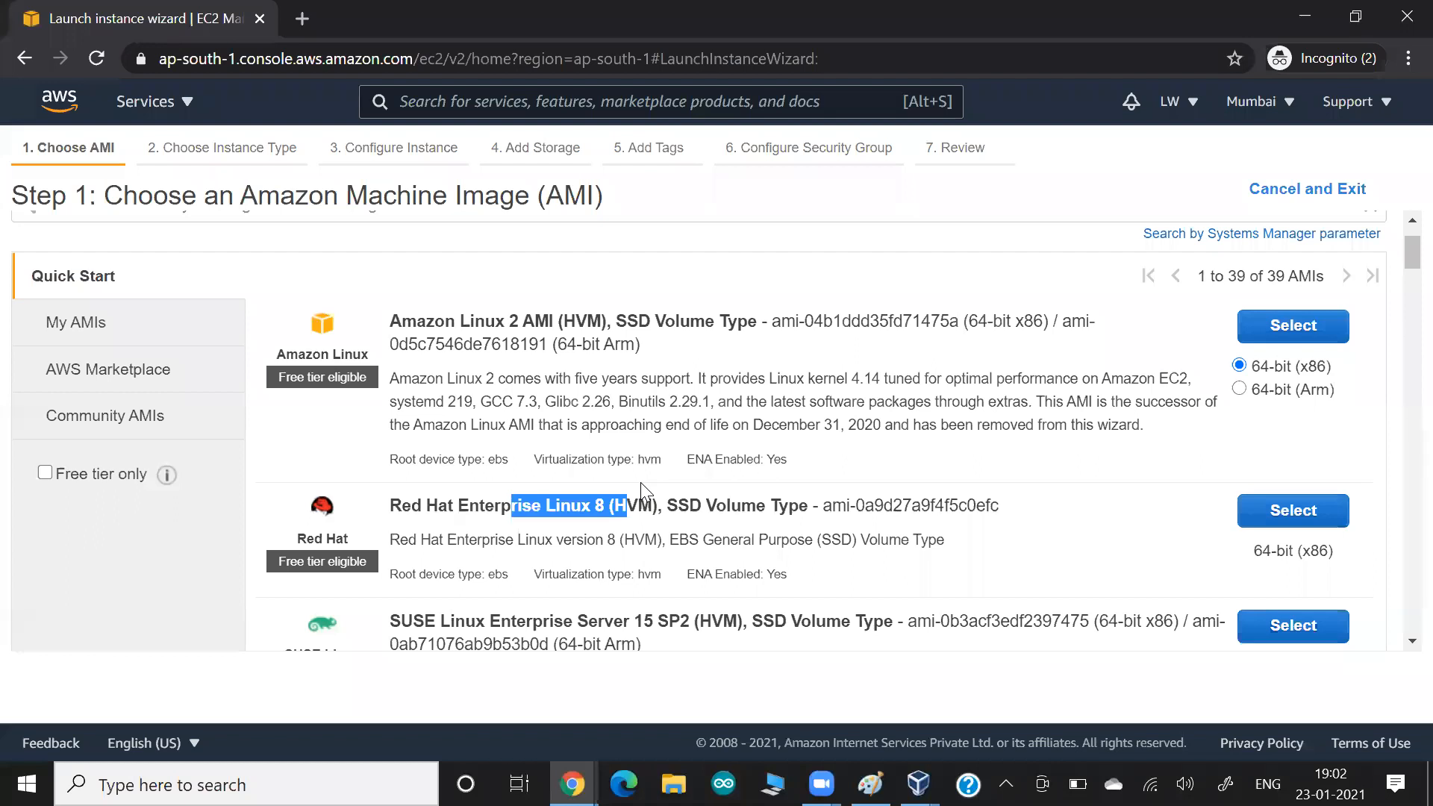
# Switch to Paint, circle and underline Cloud-init in blue with an arrow pointing at it, and underline Boot Process in blue.
pyautogui.hotkey('alt', 'Tab')
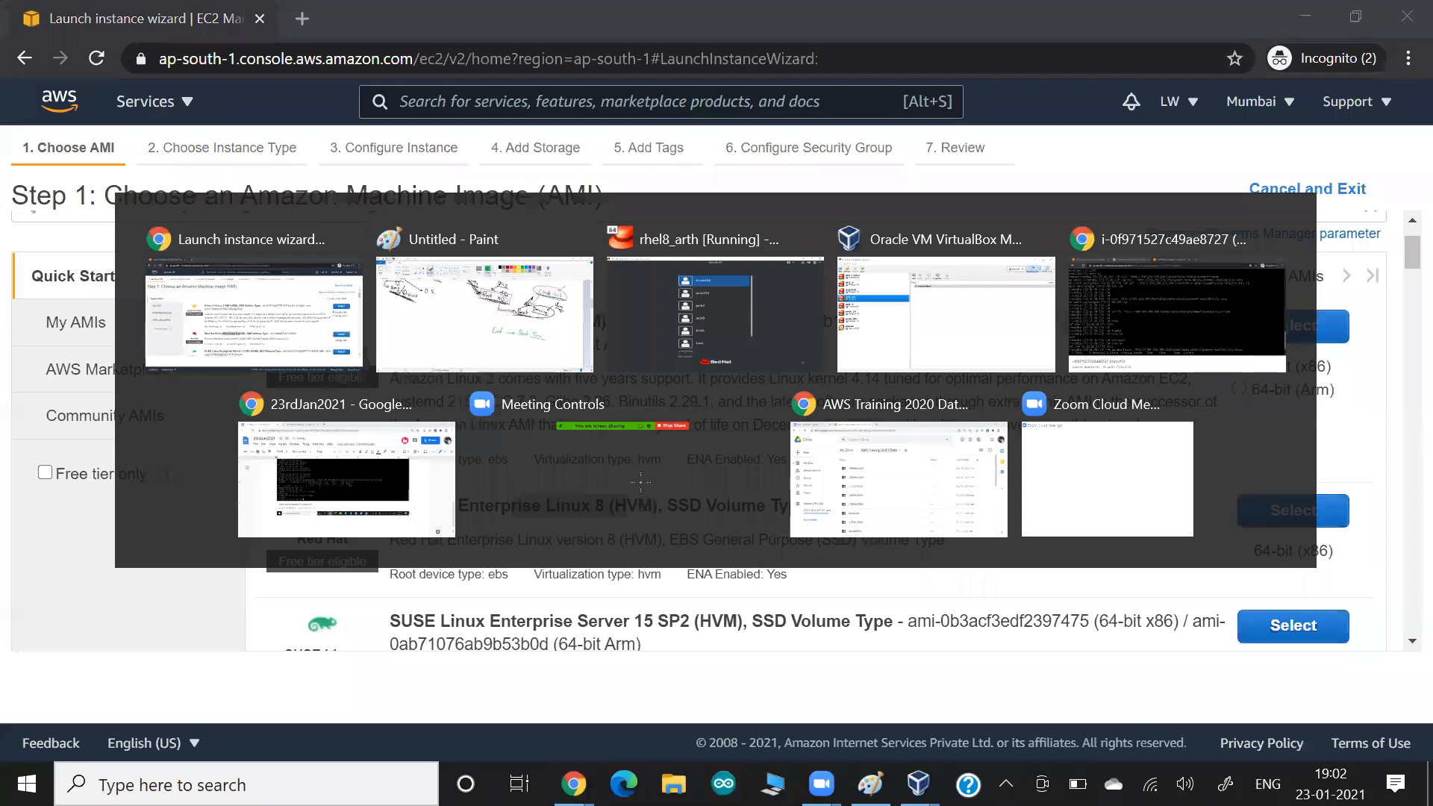
pyautogui.scroll(3, 641, 482)
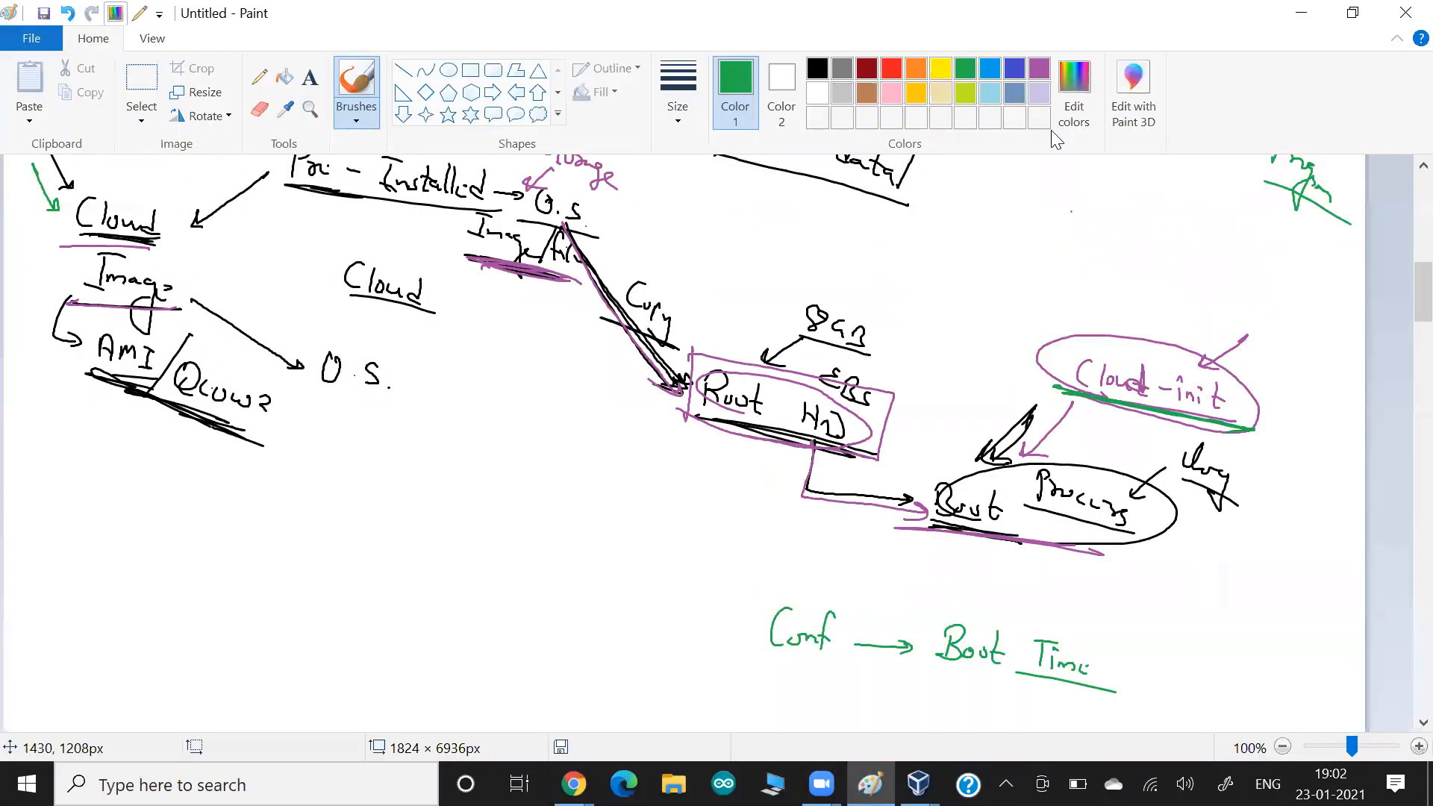
pyautogui.click(1014, 68)
pyautogui.moveTo(1220, 384)
pyautogui.mouseDown()
pyautogui.moveTo(1187, 424)
pyautogui.moveTo(1105, 341)
pyautogui.mouseUp()
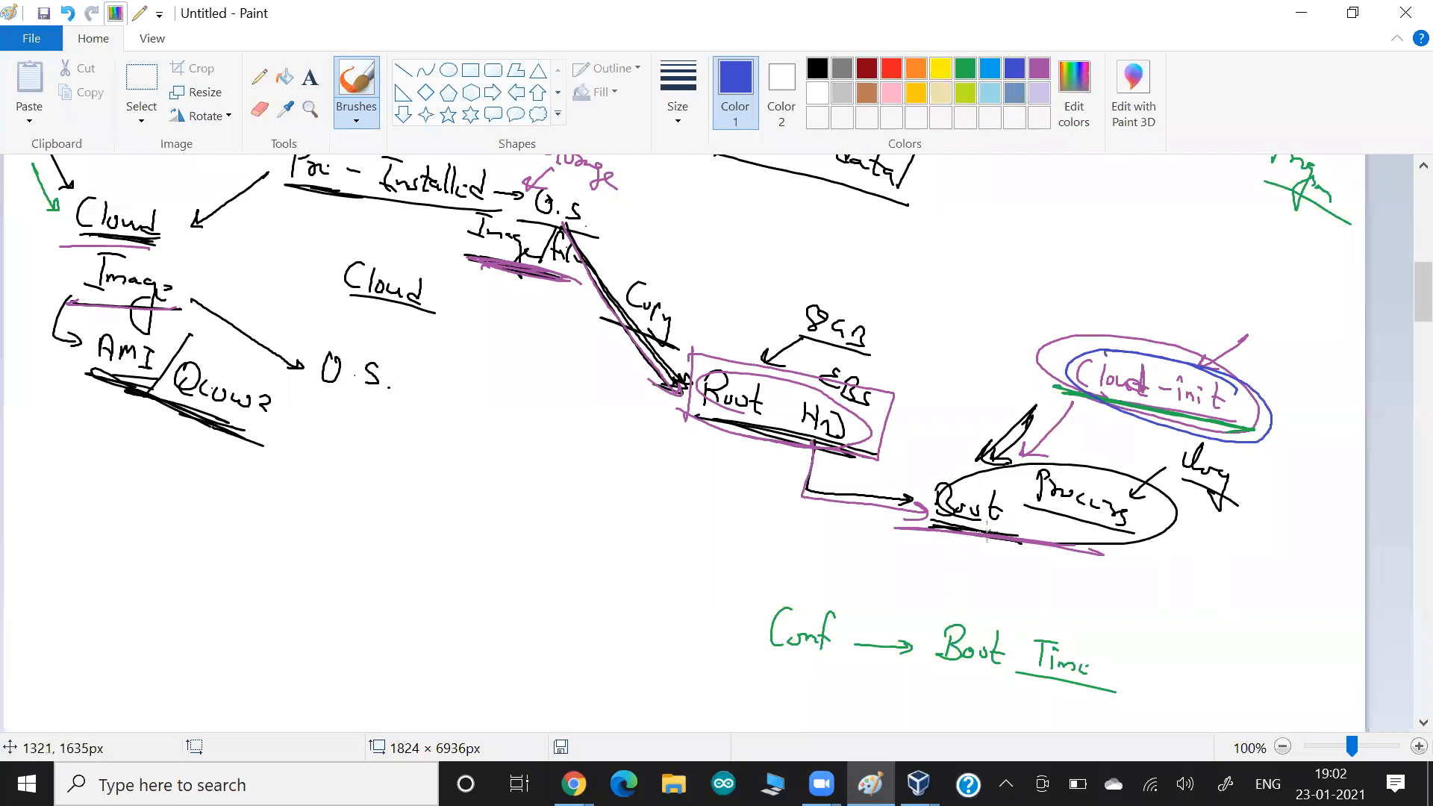
pyautogui.moveTo(1023, 542)
pyautogui.mouseDown()
pyautogui.moveTo(902, 530)
pyautogui.moveTo(1075, 544)
pyautogui.mouseUp()
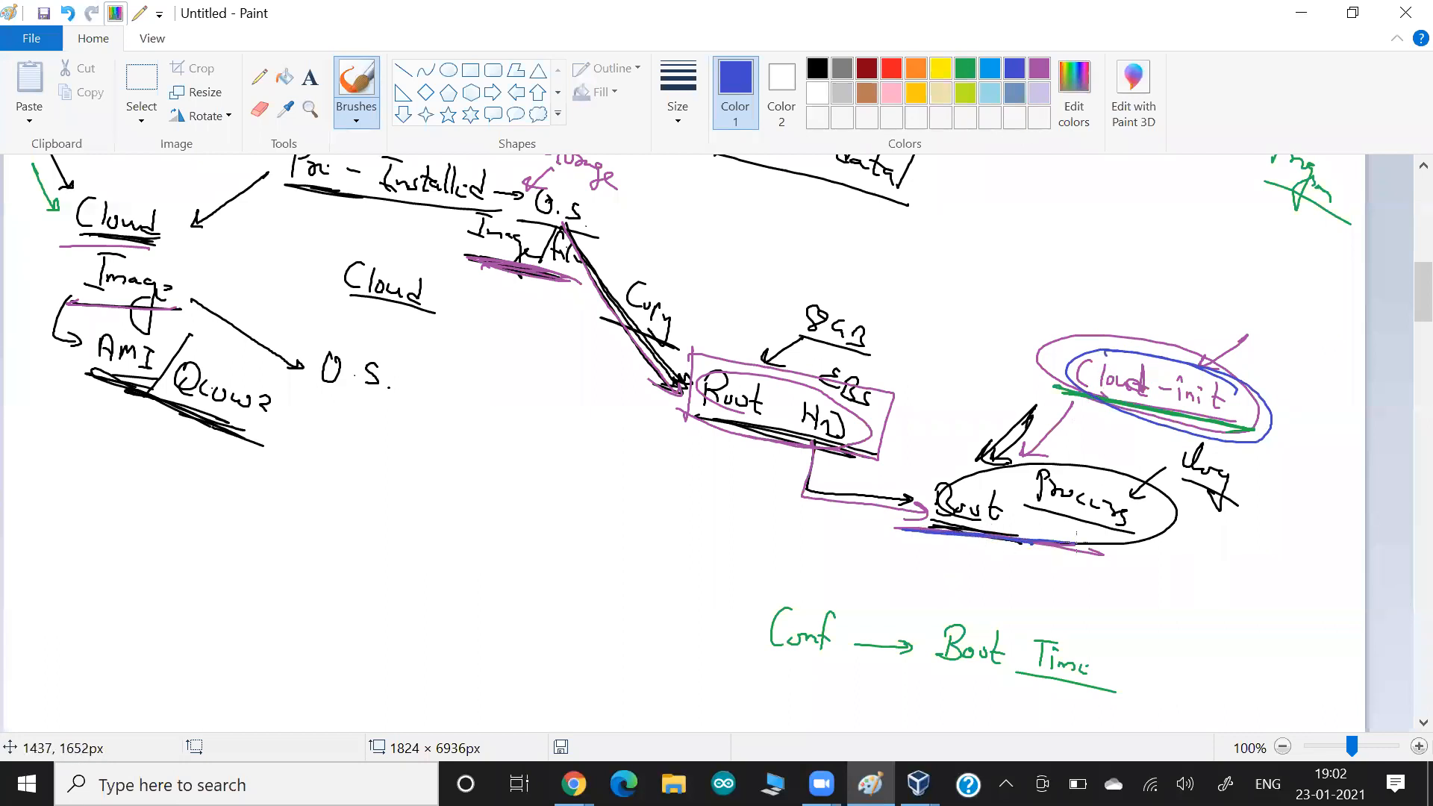
pyautogui.moveTo(1283, 330)
pyautogui.mouseDown()
pyautogui.moveTo(1206, 363)
pyautogui.moveTo(1238, 364)
pyautogui.mouseUp()
pyautogui.moveTo(1060, 393); pyautogui.dragTo(1227, 436)
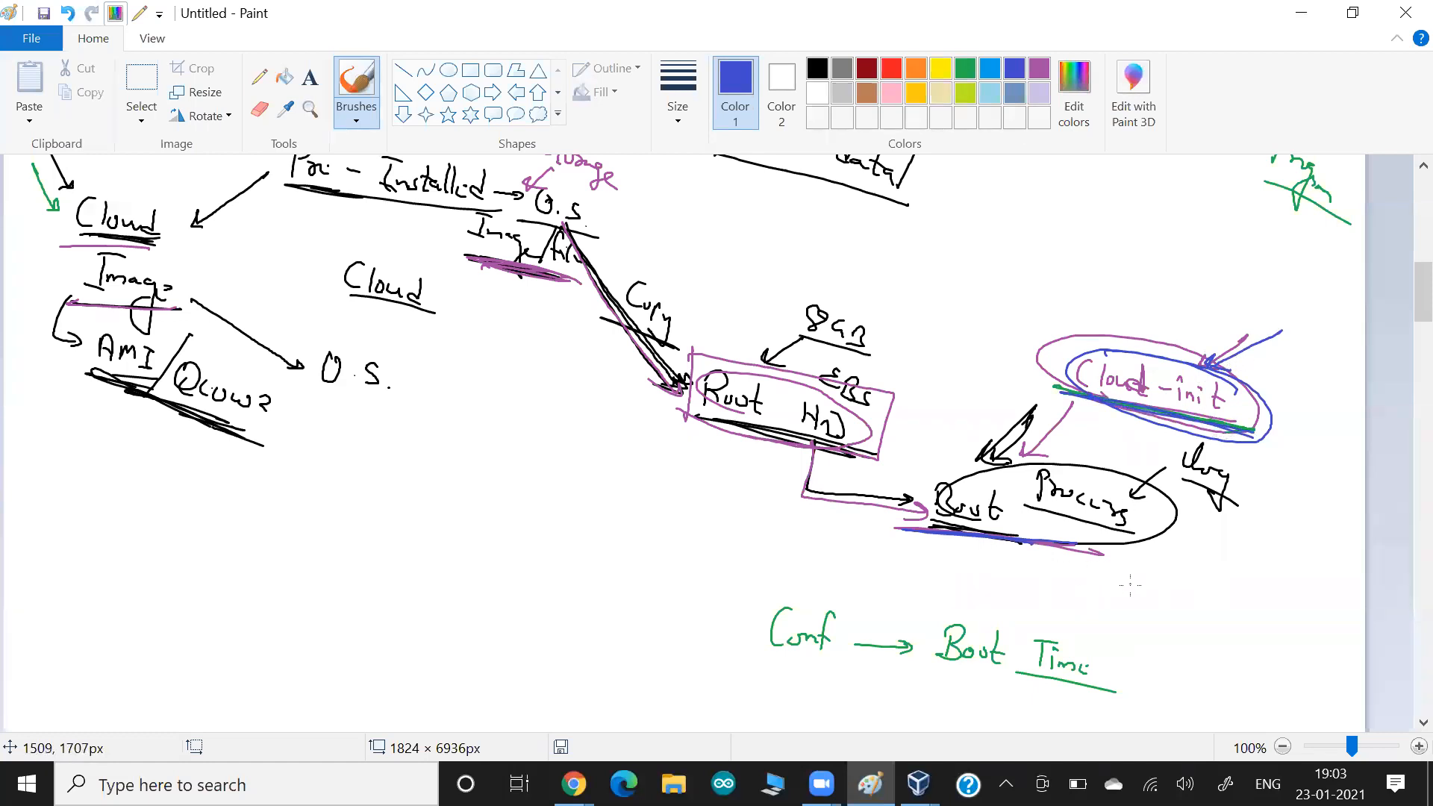
# Write an underlined "Login" in blue beside Boot Time, and add blue underlines beneath Conf, Boot Time and Cloud-init.
pyautogui.moveTo(1183, 629)
pyautogui.mouseDown()
pyautogui.moveTo(1203, 630)
pyautogui.moveTo(1197, 621)
pyautogui.moveTo(1204, 653)
pyautogui.mouseUp()
pyautogui.moveTo(1254, 436); pyautogui.dragTo(1080, 404)
pyautogui.moveTo(890, 661)
pyautogui.mouseDown()
pyautogui.moveTo(765, 648)
pyautogui.moveTo(1100, 686)
pyautogui.mouseUp()
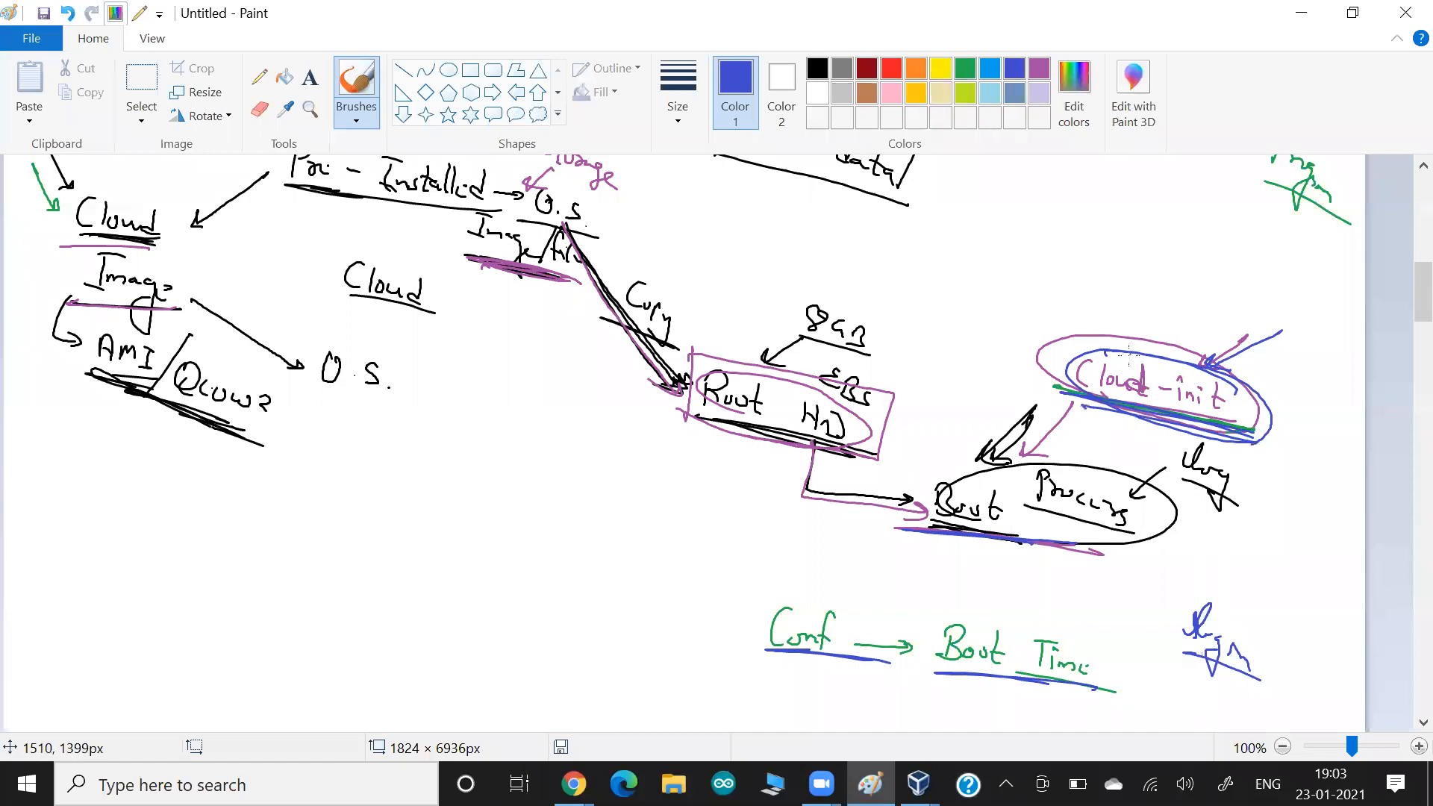
pyautogui.moveTo(1191, 431); pyautogui.dragTo(1217, 424)
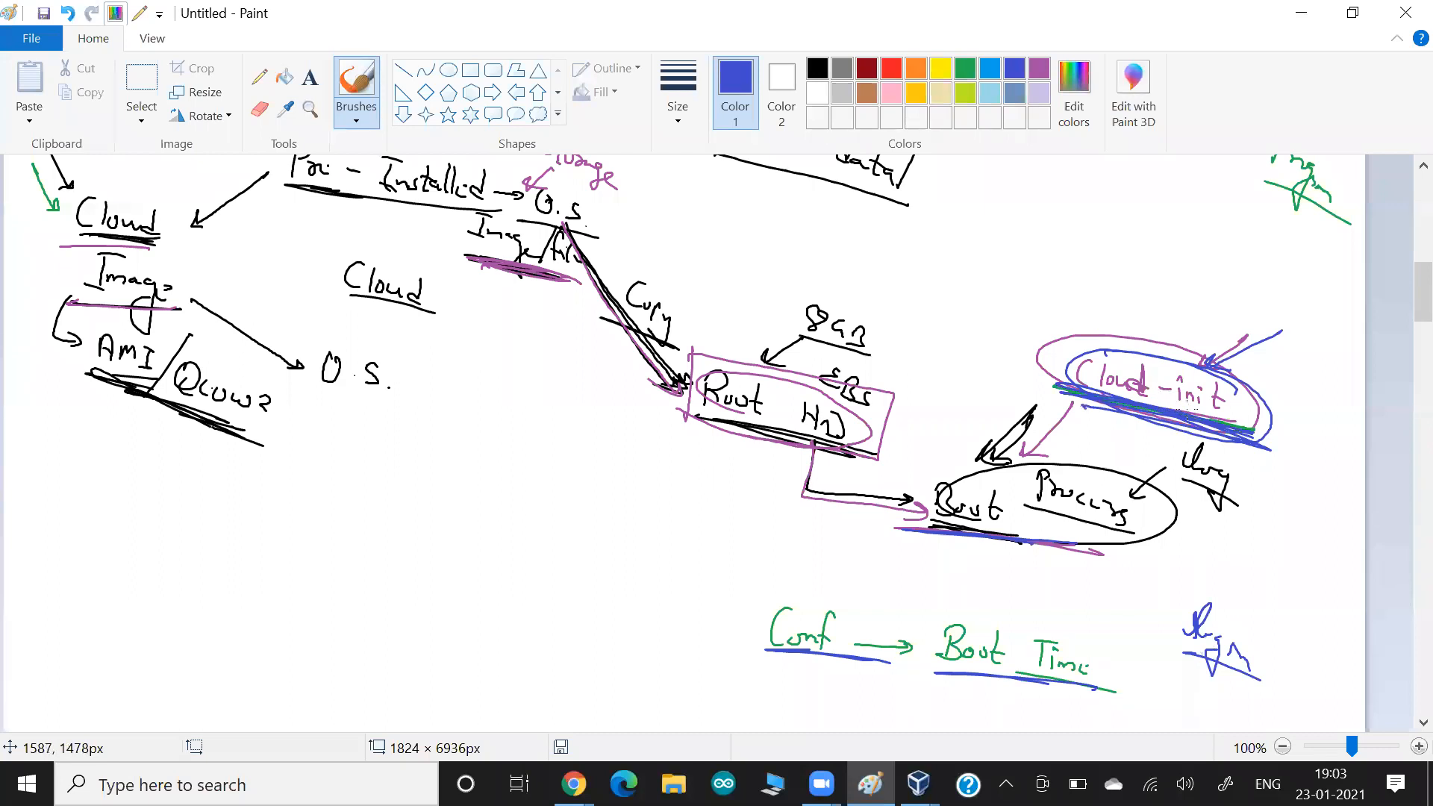
# Underline user-data in blue, label it "DB" with an arrow, and draw blue arrows both ways between user-data and Cloud-init.
pyautogui.scroll(3, 833, 340)
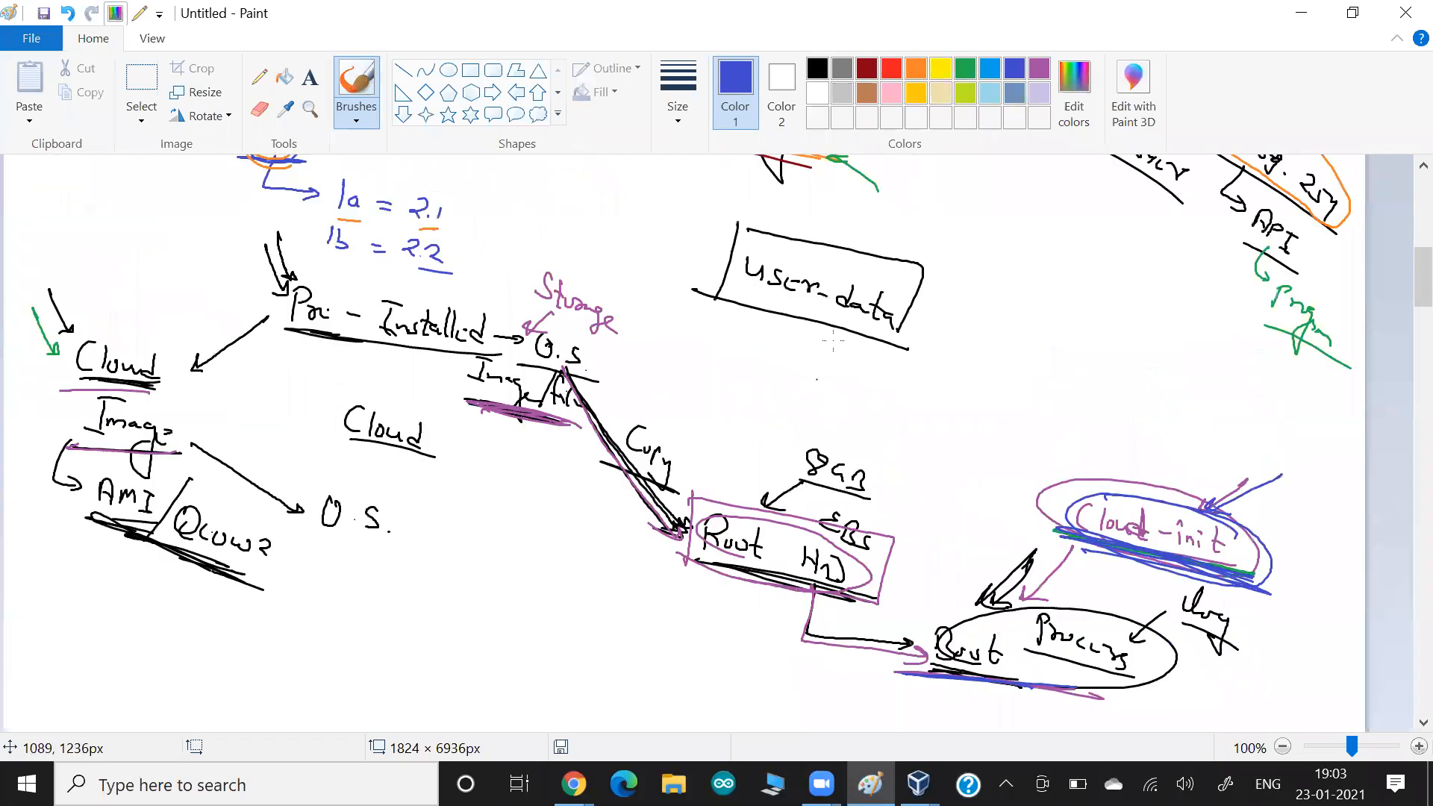
pyautogui.moveTo(954, 276)
pyautogui.mouseDown()
pyautogui.moveTo(904, 303)
pyautogui.moveTo(988, 292)
pyautogui.moveTo(962, 296)
pyautogui.mouseUp()
pyautogui.moveTo(896, 347); pyautogui.dragTo(704, 310)
pyautogui.moveTo(1158, 514)
pyautogui.mouseDown()
pyautogui.moveTo(923, 316)
pyautogui.moveTo(914, 329)
pyautogui.moveTo(960, 388)
pyautogui.moveTo(1077, 497)
pyautogui.moveTo(1054, 491)
pyautogui.mouseUp()
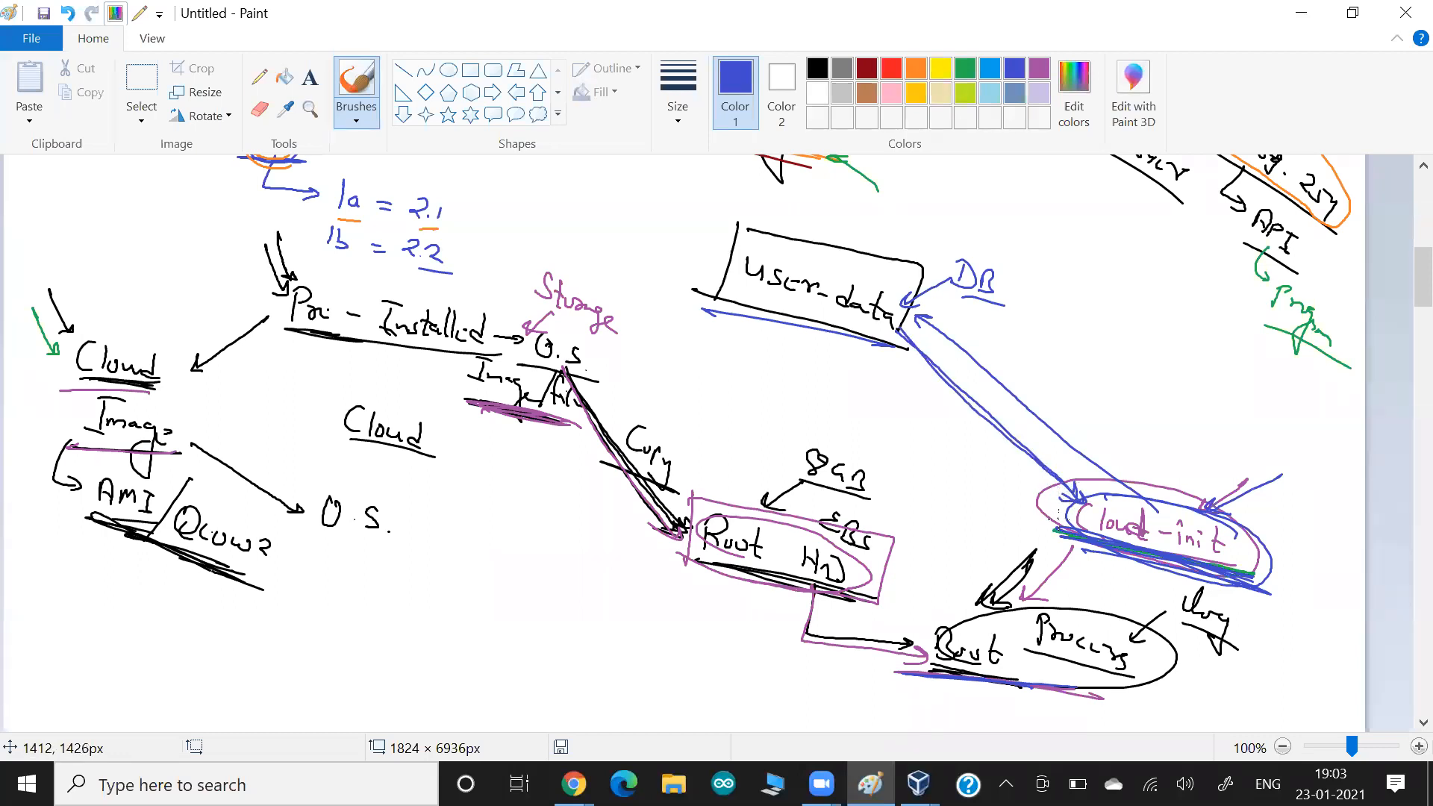
pyautogui.moveTo(1118, 556); pyautogui.dragTo(1038, 540)
# Write an underlined "Cmd" in blue with an arrow into user-data, and extend blue arrows from user-data through Cloud-init to an underlined Boot.
pyautogui.moveTo(761, 334)
pyautogui.mouseDown()
pyautogui.moveTo(759, 347)
pyautogui.moveTo(797, 345)
pyautogui.moveTo(826, 368)
pyautogui.moveTo(674, 301)
pyautogui.moveTo(731, 291)
pyautogui.mouseUp()
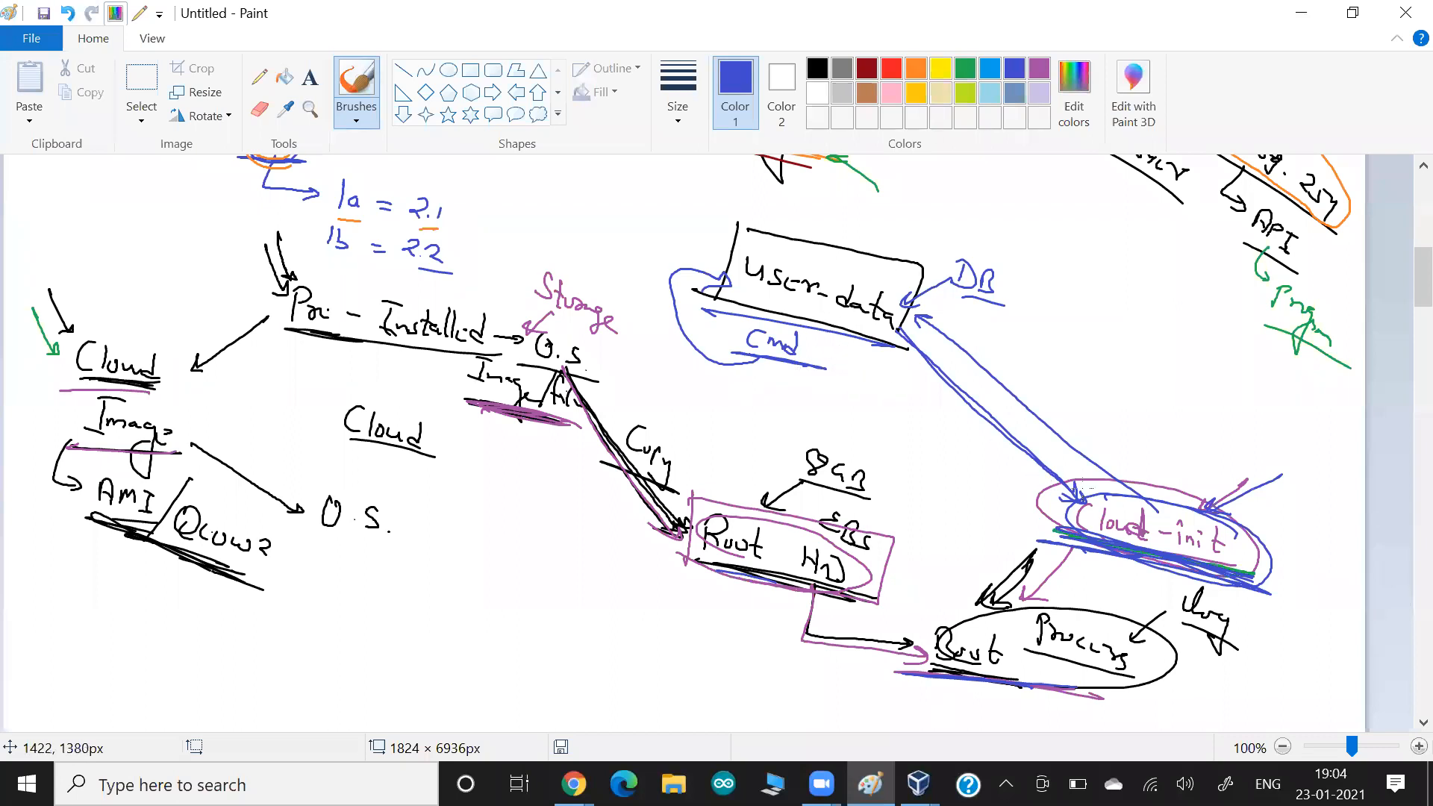
pyautogui.moveTo(870, 336)
pyautogui.mouseDown()
pyautogui.moveTo(1034, 501)
pyautogui.moveTo(1027, 517)
pyautogui.mouseUp()
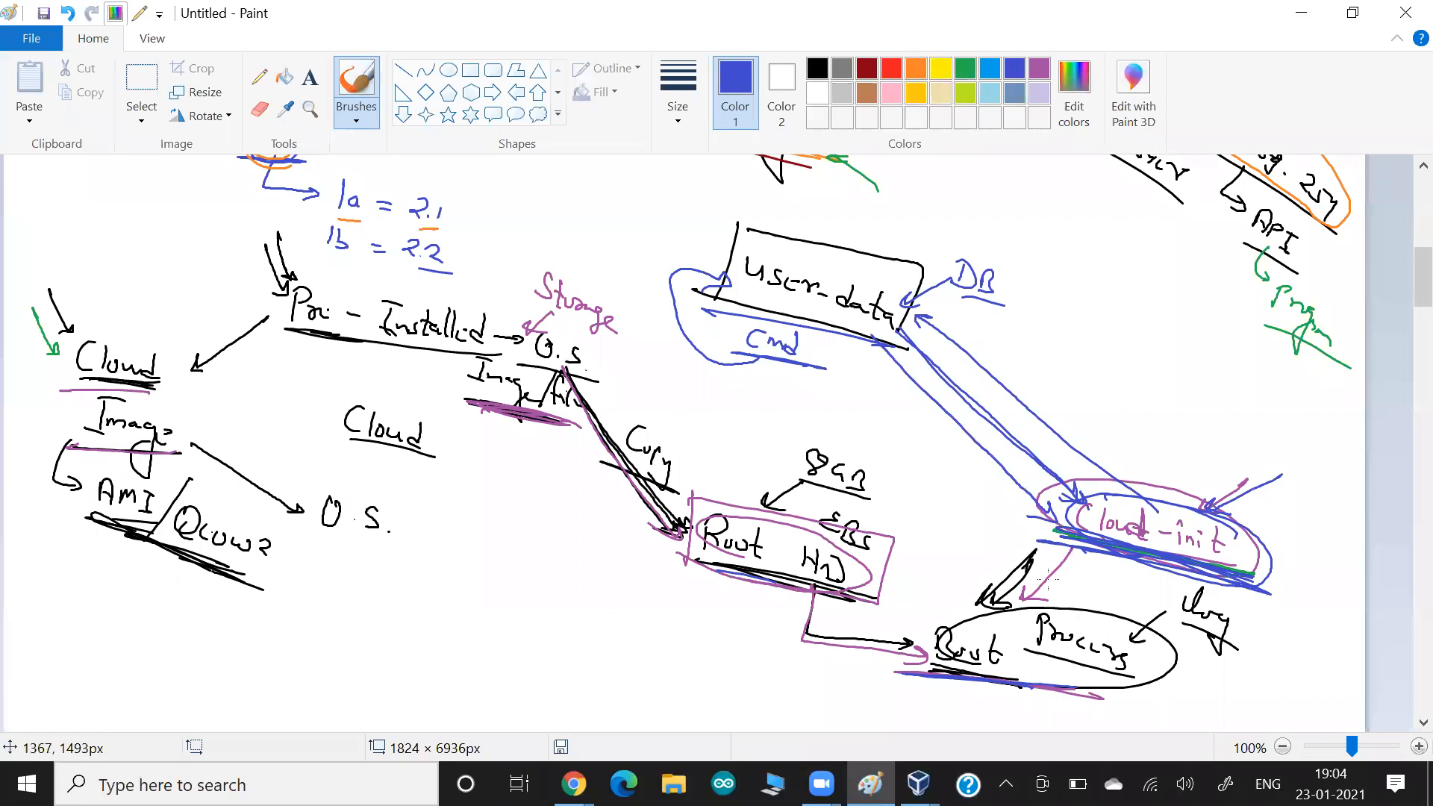
pyautogui.moveTo(1112, 553)
pyautogui.mouseDown()
pyautogui.moveTo(1022, 534)
pyautogui.moveTo(972, 594)
pyautogui.moveTo(992, 590)
pyautogui.mouseUp()
pyautogui.moveTo(1012, 674)
pyautogui.mouseDown()
pyautogui.moveTo(902, 664)
pyautogui.moveTo(1007, 678)
pyautogui.mouseUp()
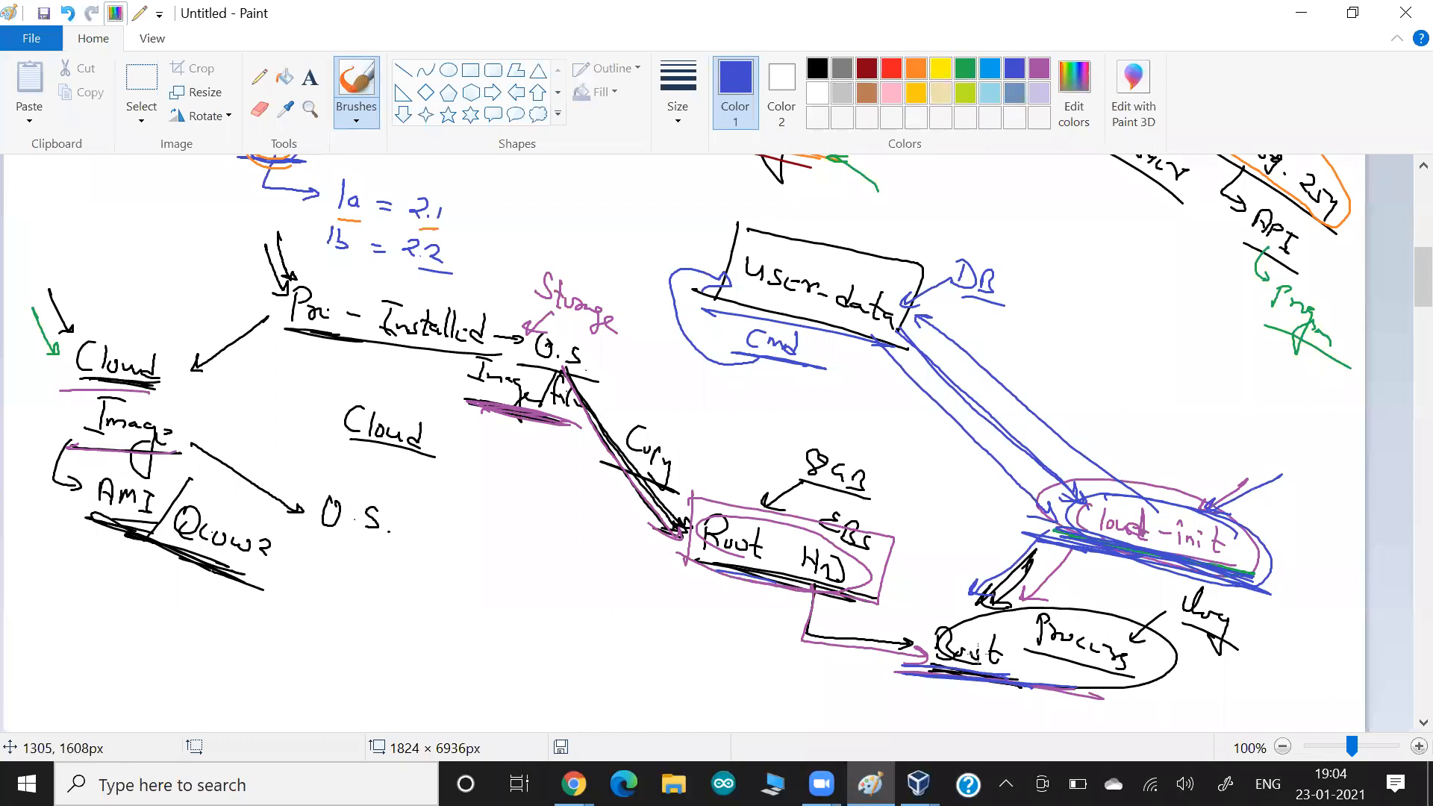
# Switch to the EC2 console, exit the launch instance wizard, and open the system log of the selected running instance.
pyautogui.hotkey('alt', 'Tab')
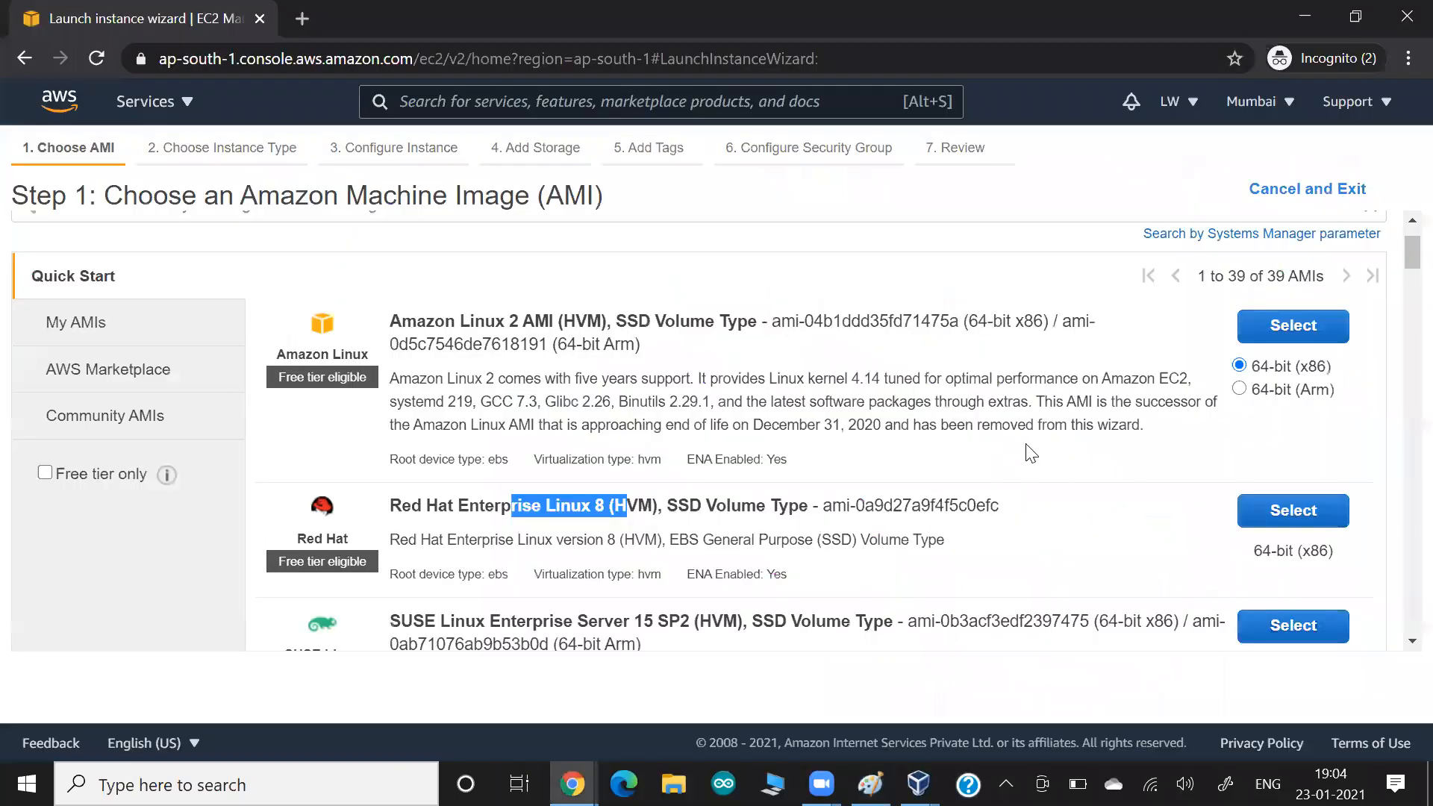
pyautogui.click(1271, 198)
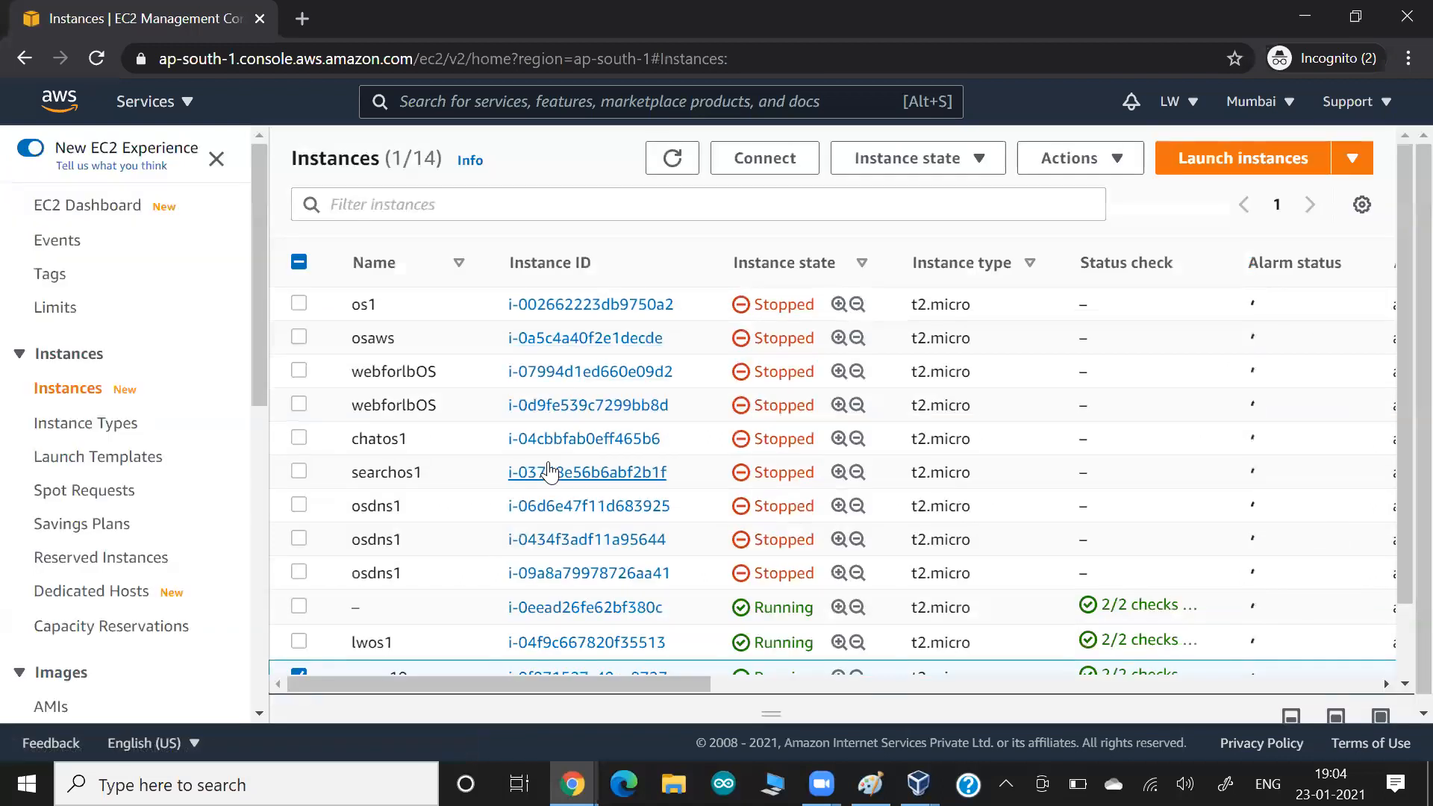
pyautogui.click(1074, 159)
pyautogui.click(1055, 454)
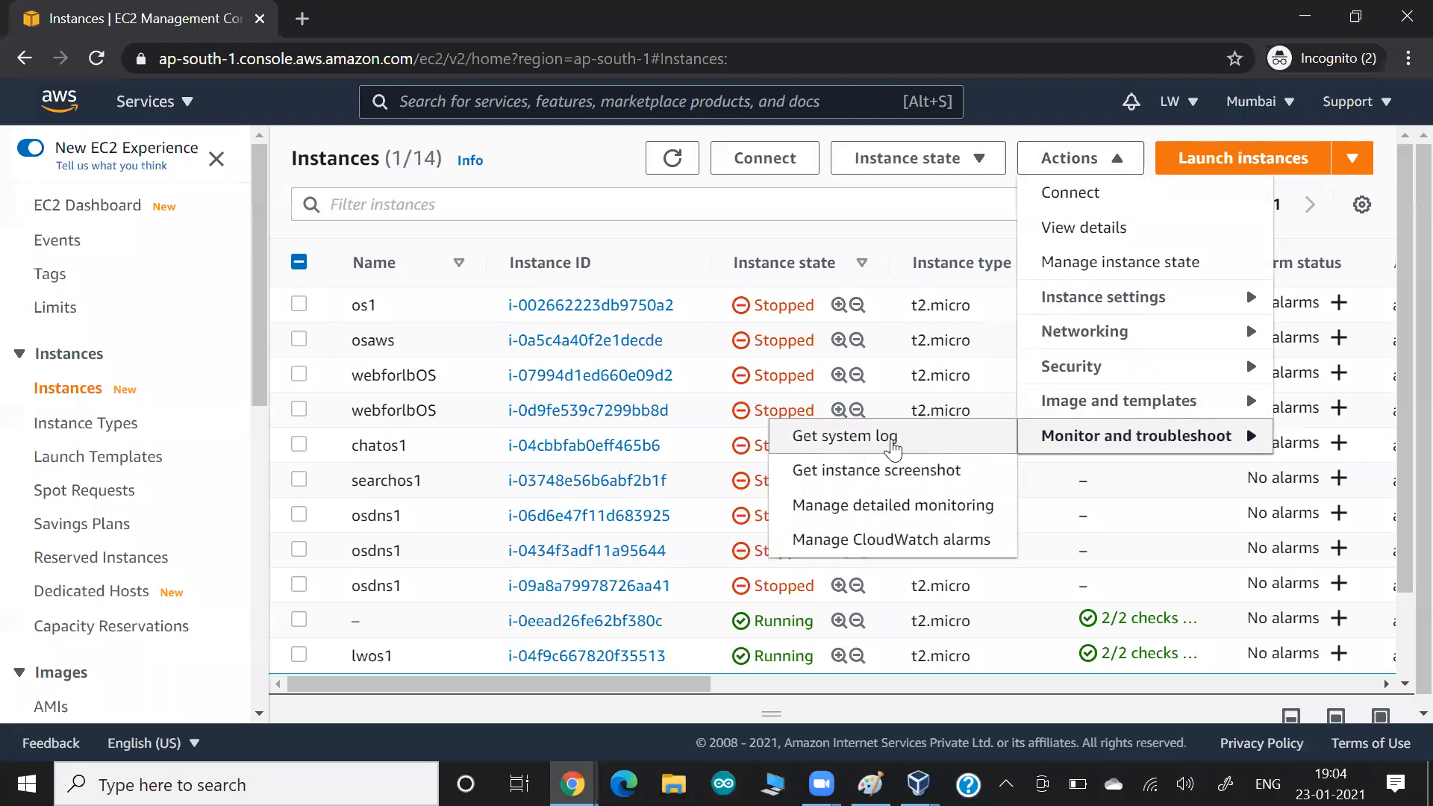
pyautogui.click(893, 440)
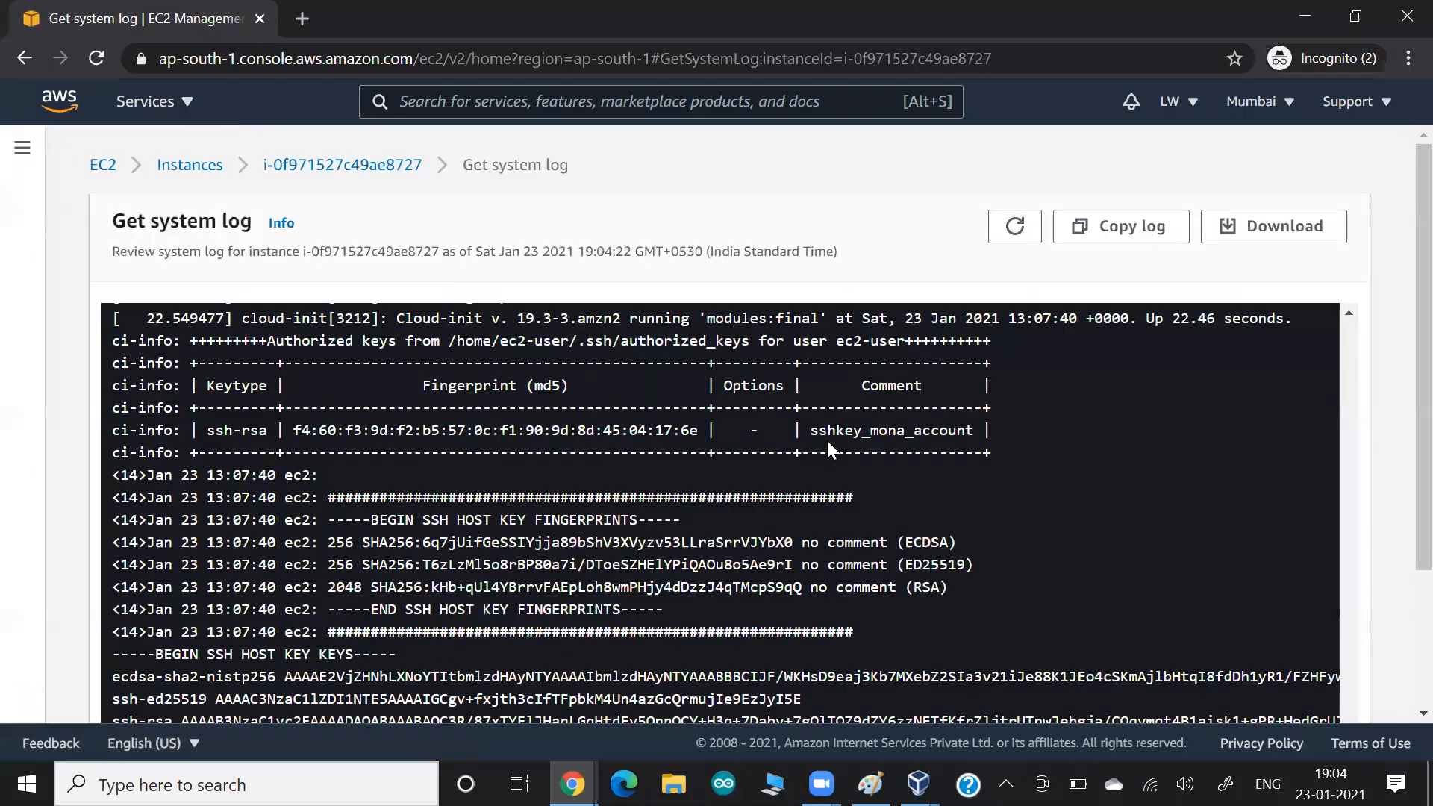
# Examine the end of the system log, highlighting cloud-init and "finished at" in its last line.
pyautogui.scroll(-5, 690, 455)
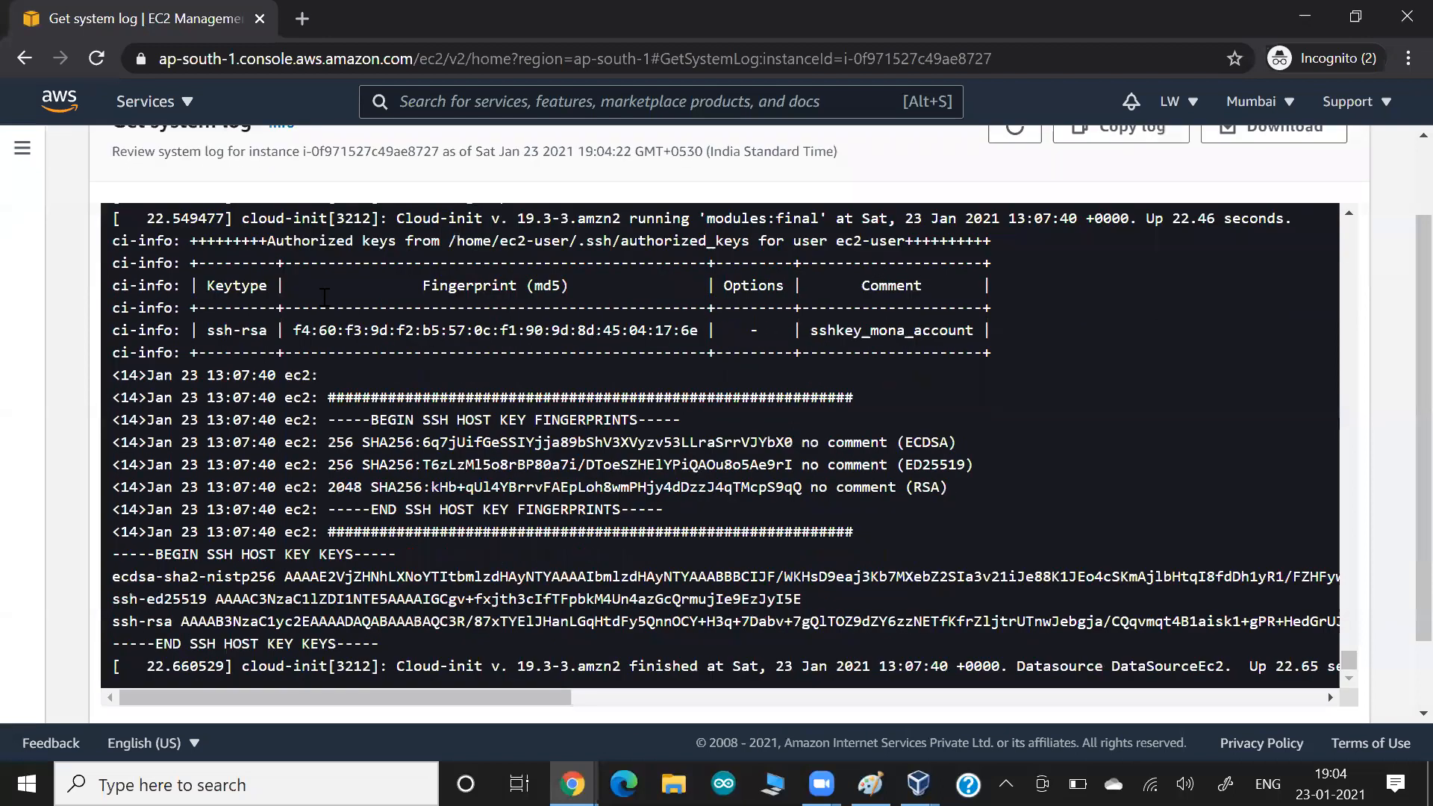
pyautogui.scroll(3, 247, 239)
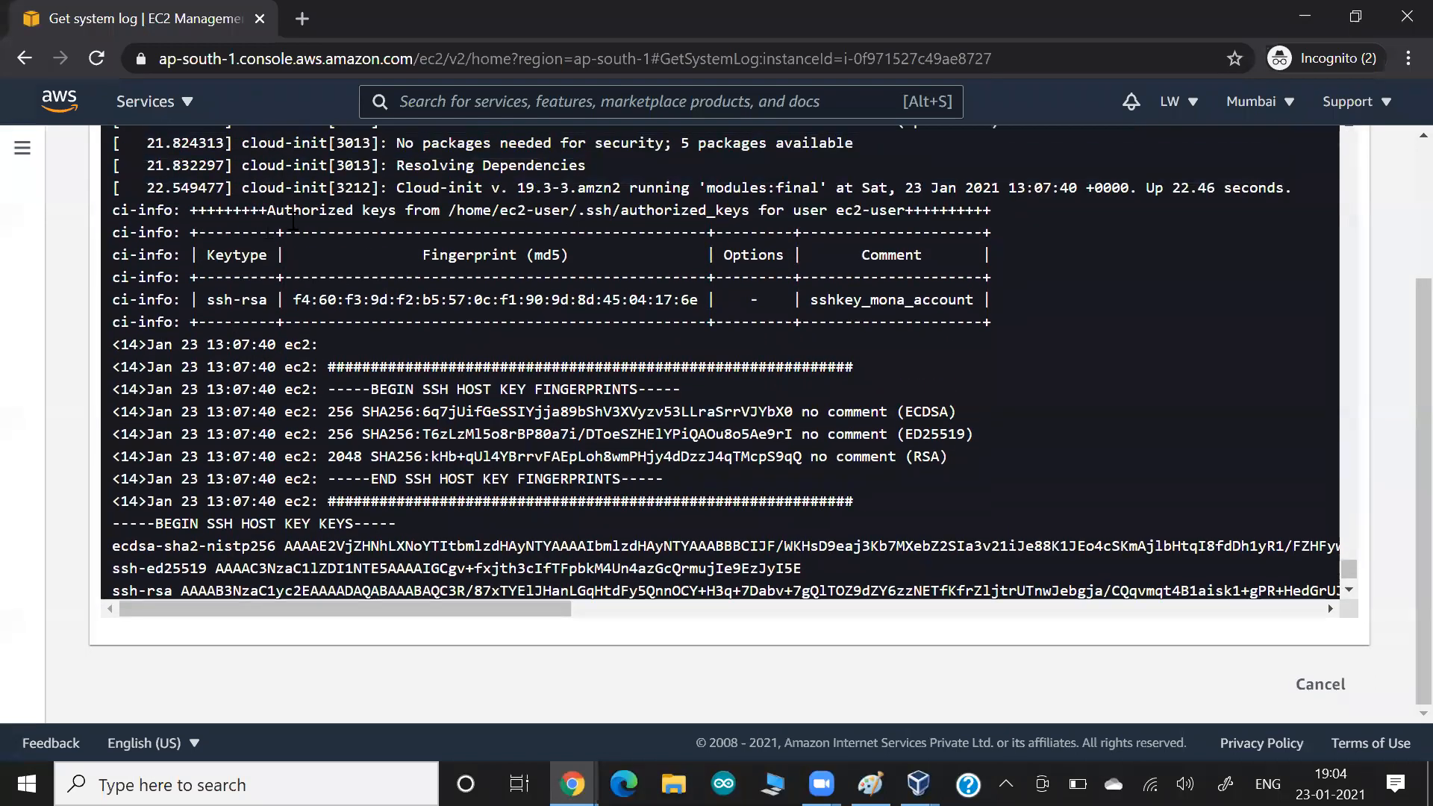
pyautogui.moveTo(233, 258); pyautogui.dragTo(249, 237)
pyautogui.moveTo(234, 325); pyautogui.dragTo(379, 310)
pyautogui.scroll(-3, 265, 396)
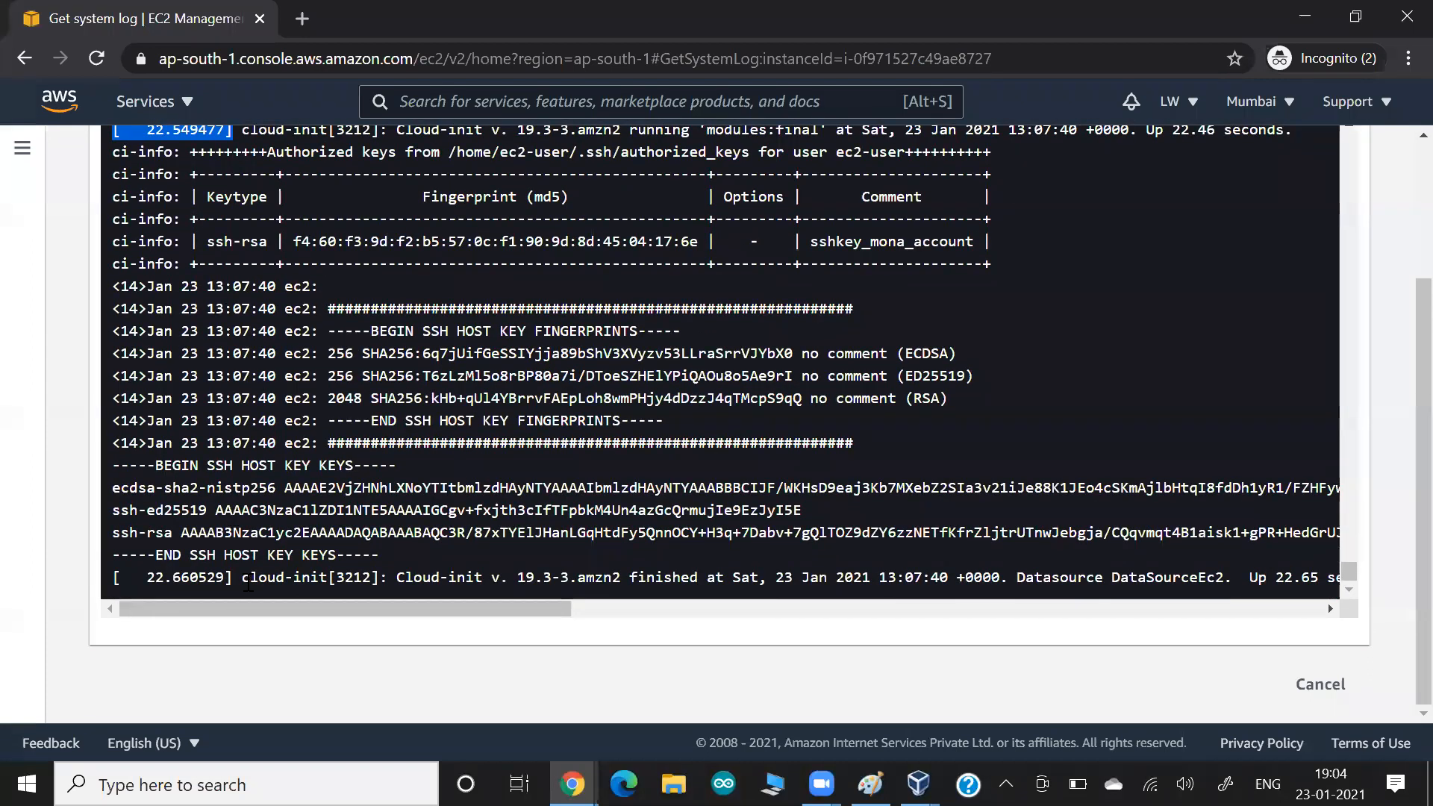
pyautogui.moveTo(249, 584); pyautogui.dragTo(318, 584)
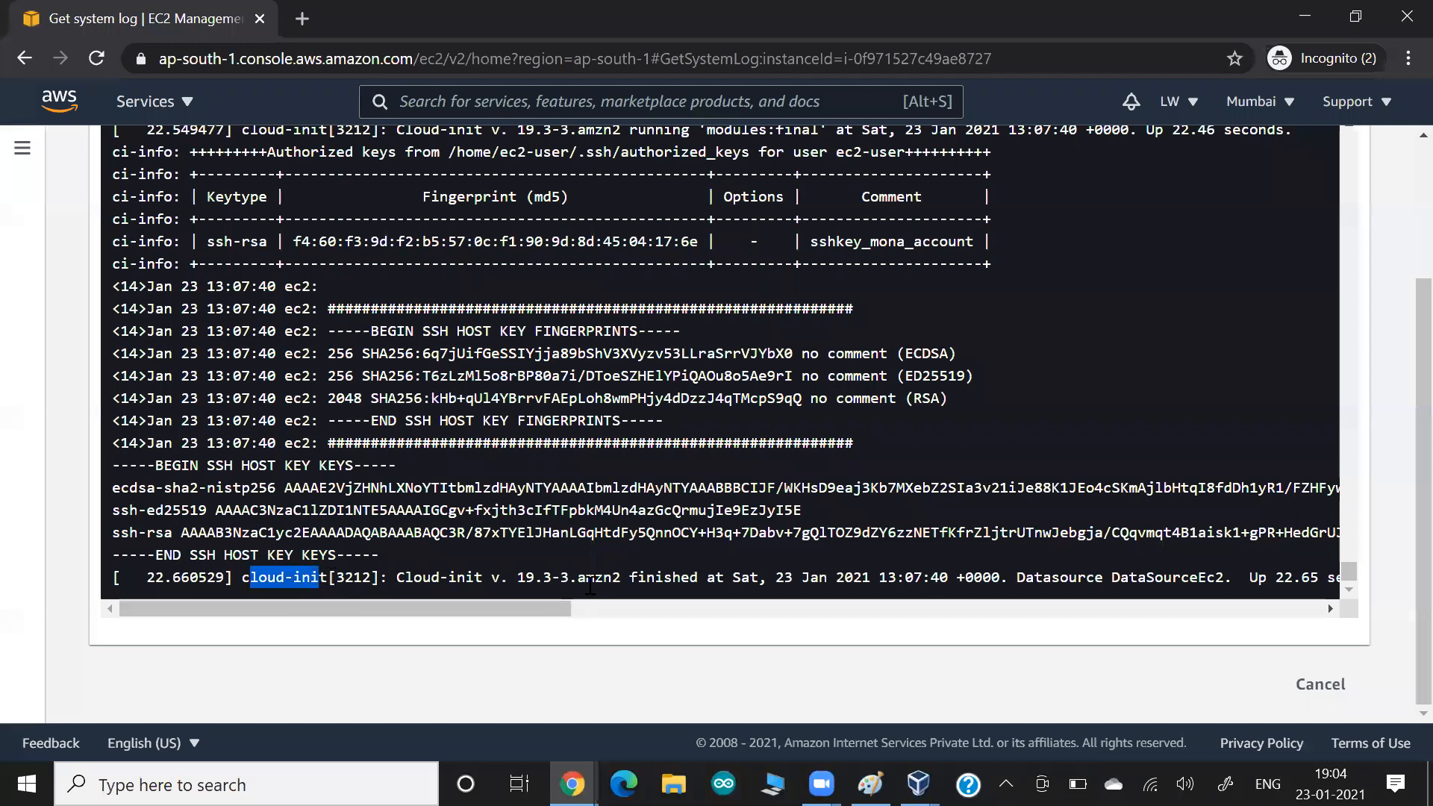
pyautogui.moveTo(599, 586); pyautogui.dragTo(724, 578)
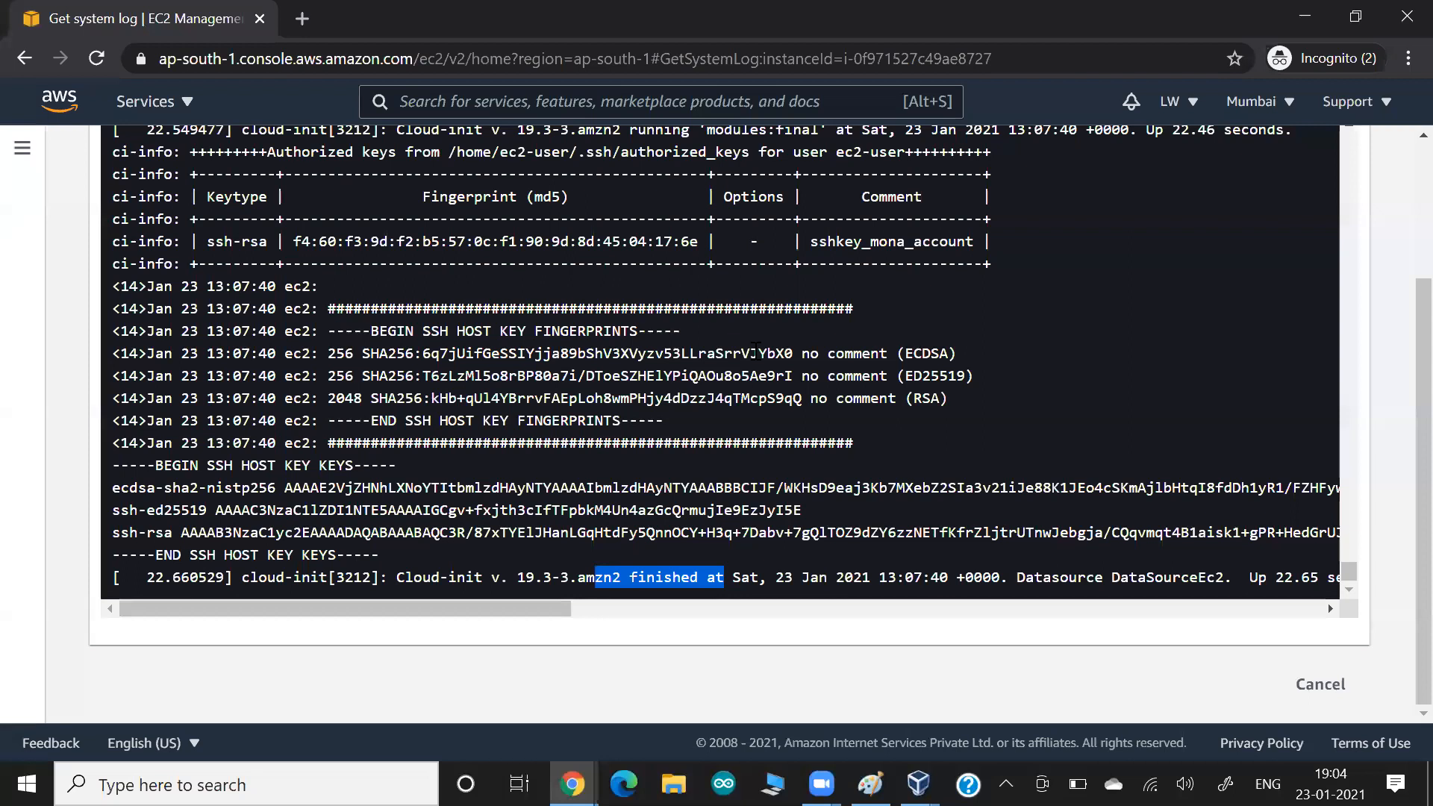
pyautogui.moveTo(423, 575); pyautogui.dragTo(497, 575)
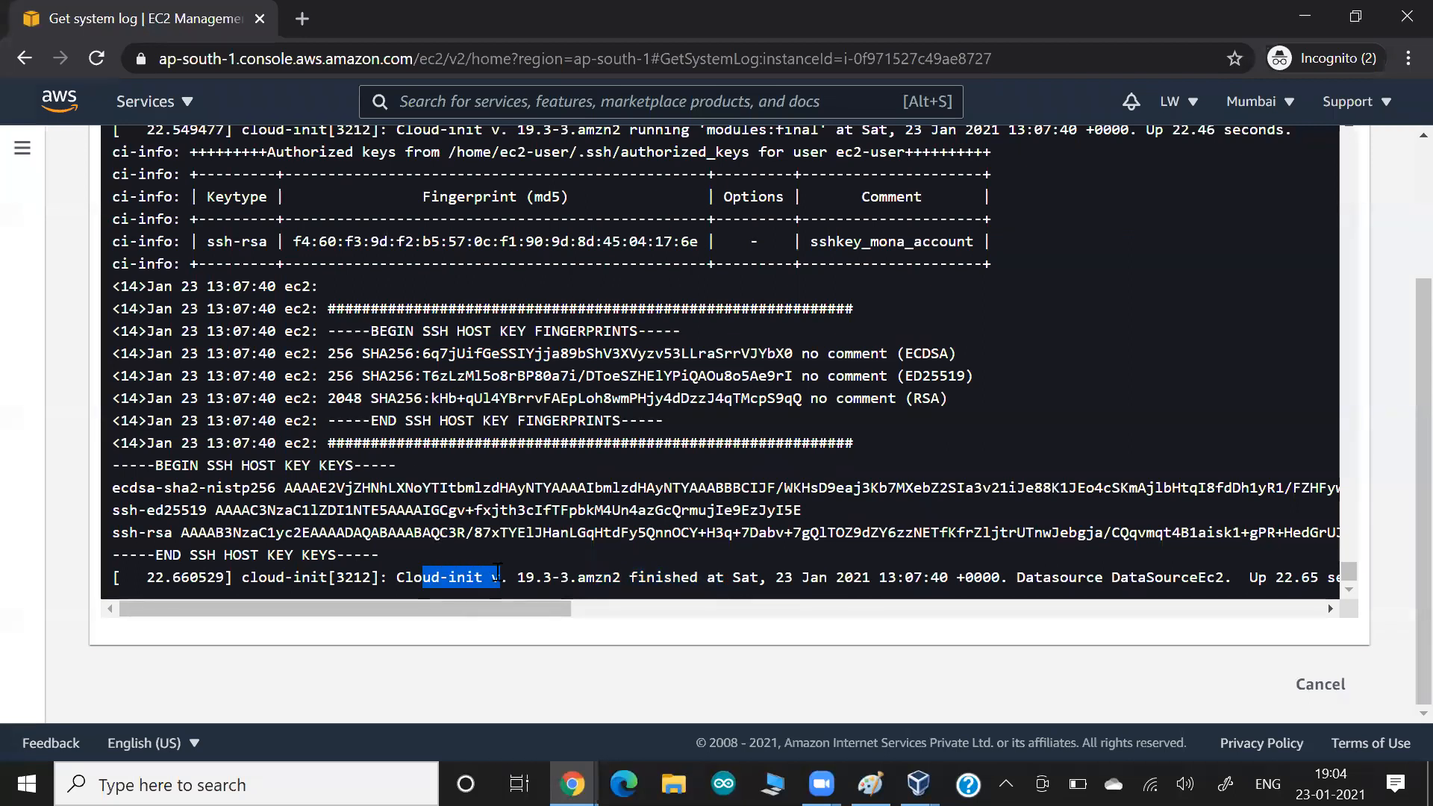
# Highlight the SSH key comment, the ec2-user authorized_keys path, and the cloud-init entry above them in the system log.
pyautogui.scroll(2, 657, 444)
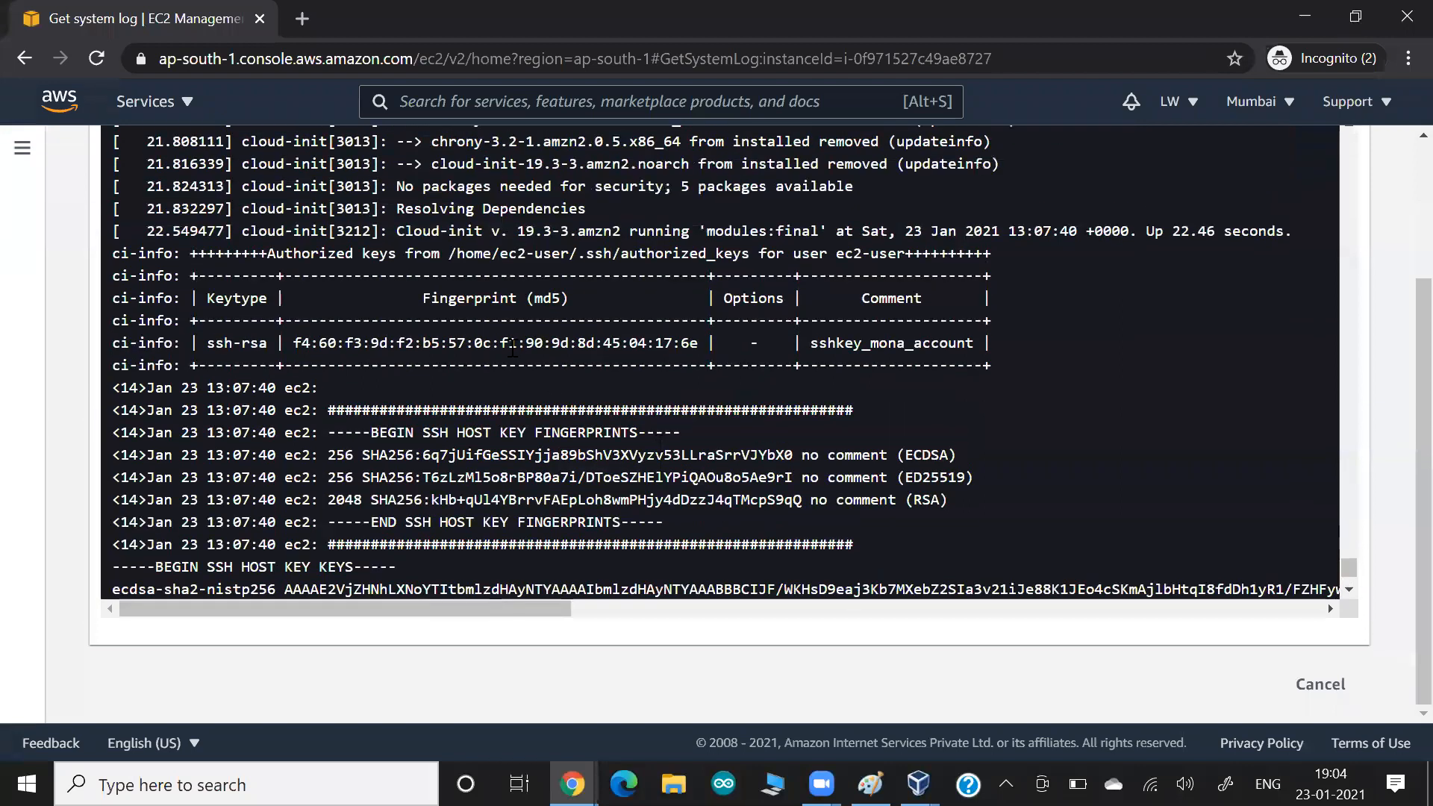
pyautogui.moveTo(778, 345); pyautogui.dragTo(989, 345)
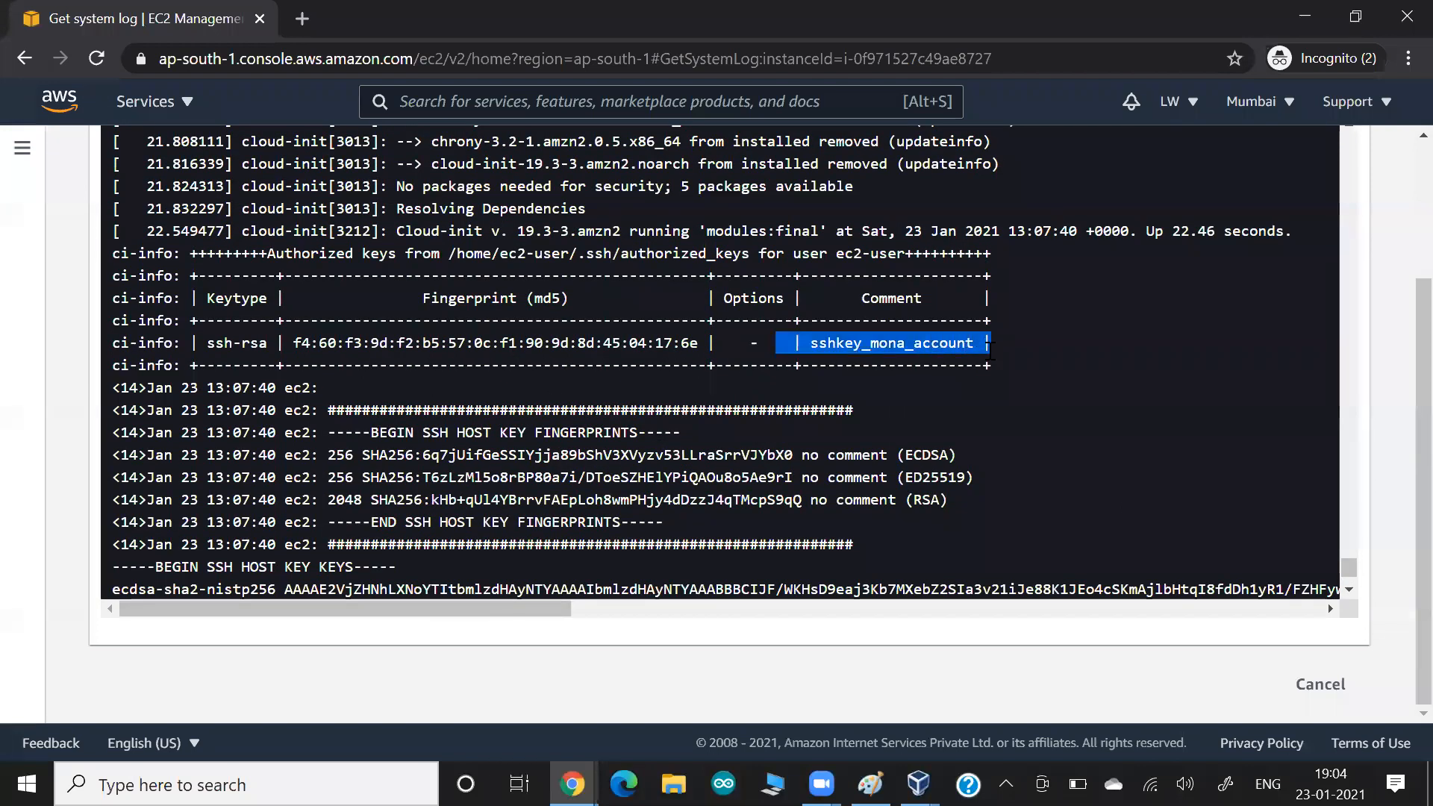
pyautogui.moveTo(501, 254); pyautogui.dragTo(744, 254)
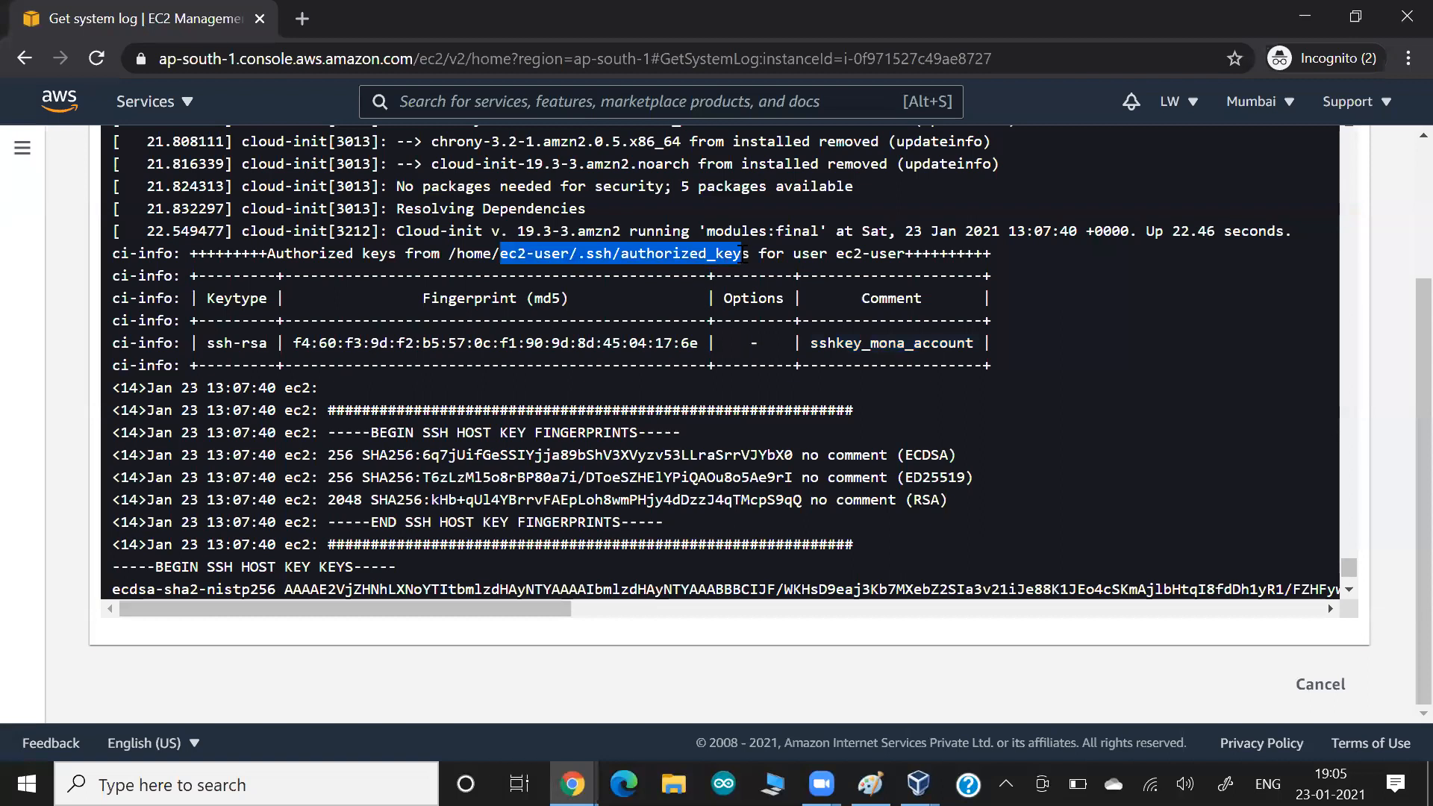
pyautogui.moveTo(827, 342); pyautogui.dragTo(957, 344)
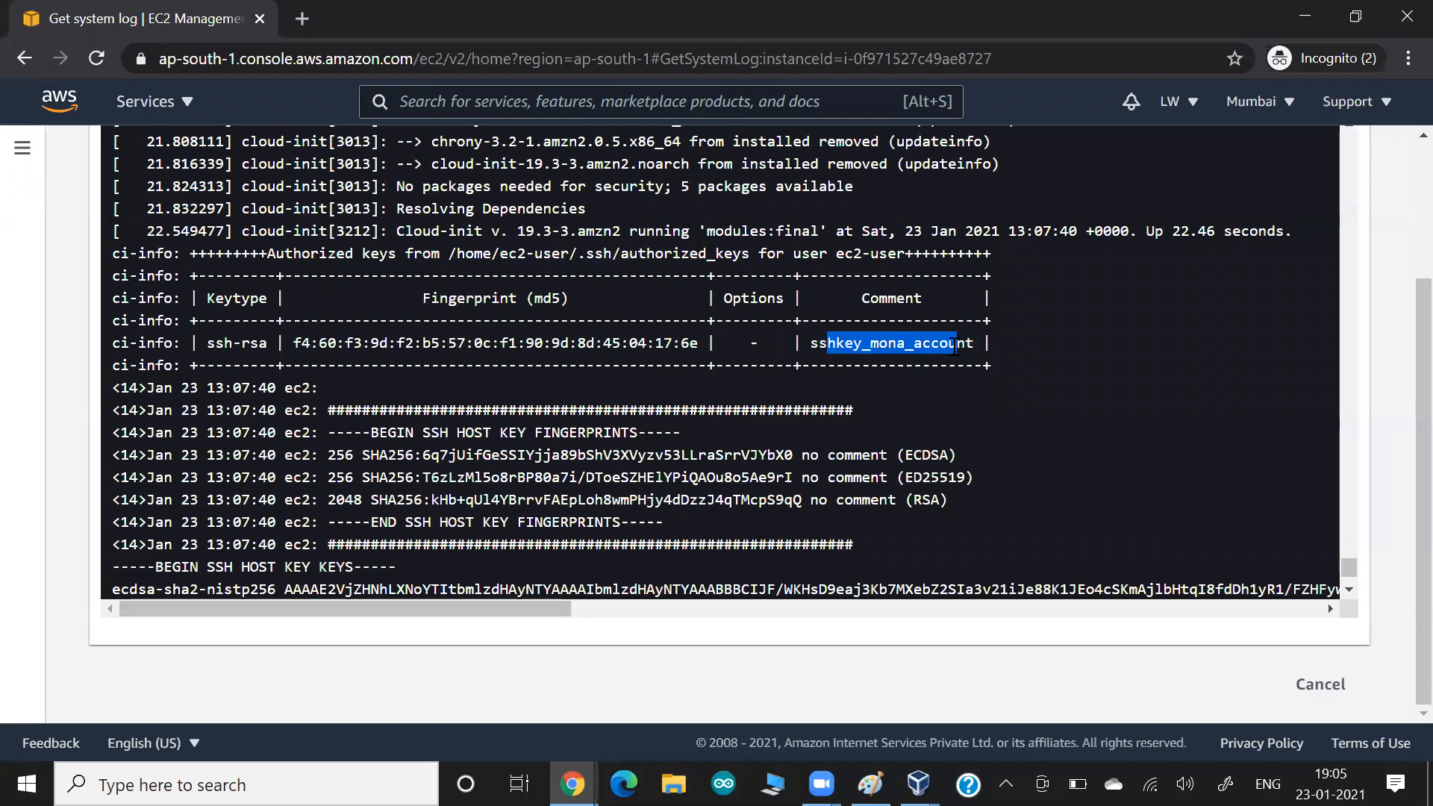
pyautogui.moveTo(241, 231); pyautogui.dragTo(338, 232)
# Switch to Paint, add another blue underline beneath user-data, and circle the metadata box in blue.
pyautogui.hotkey('alt', 'Tab')
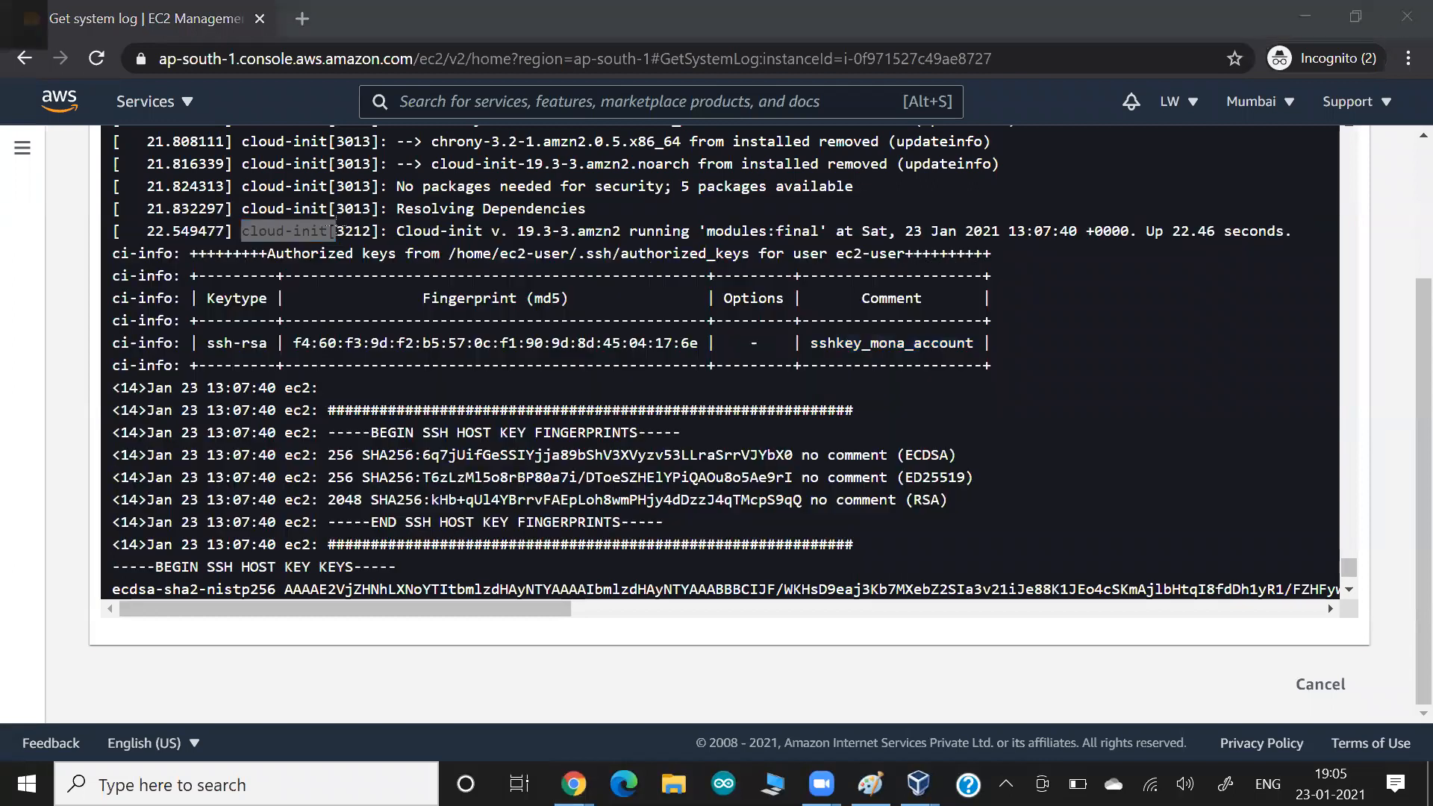
pyautogui.moveTo(903, 340); pyautogui.dragTo(724, 308)
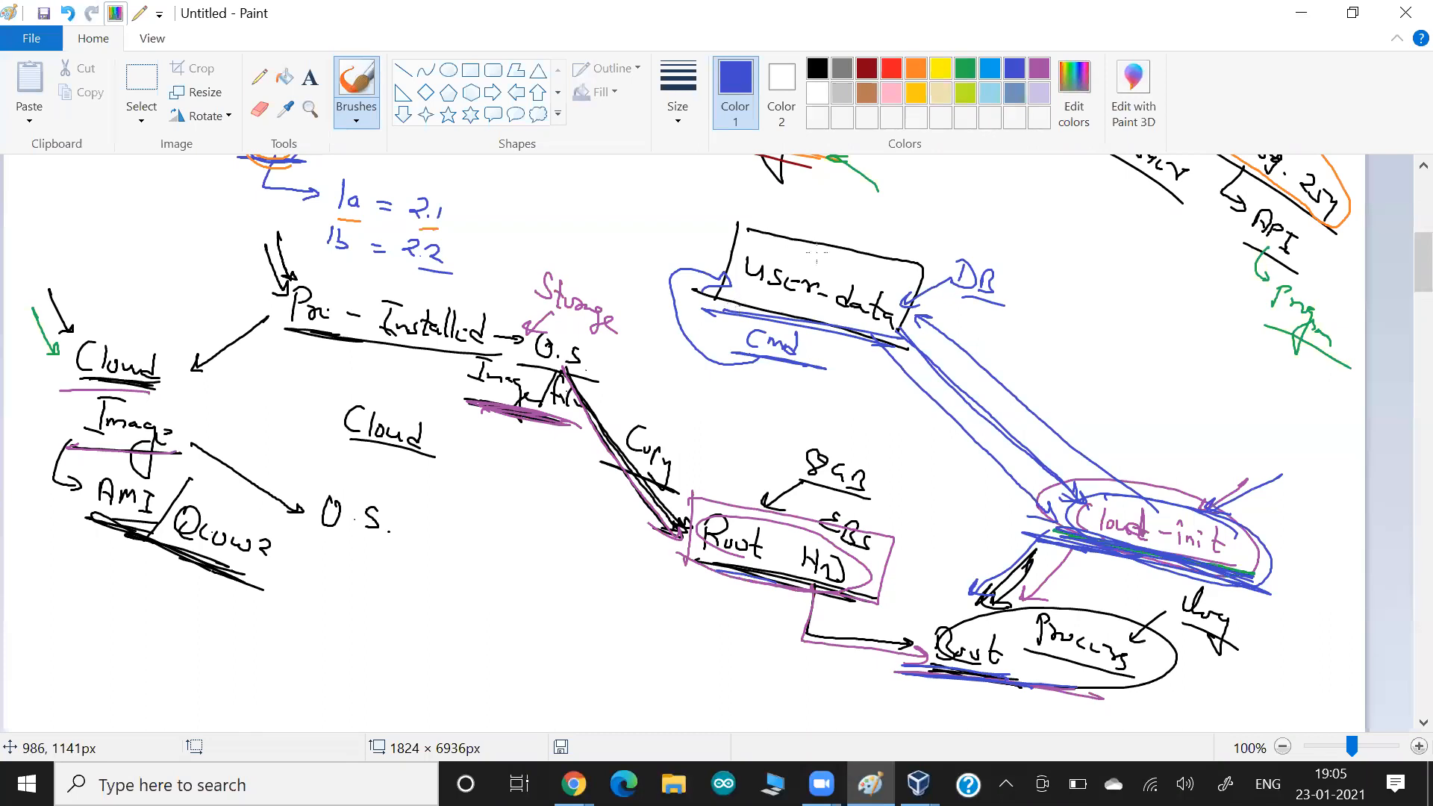
pyautogui.scroll(4, 735, 307)
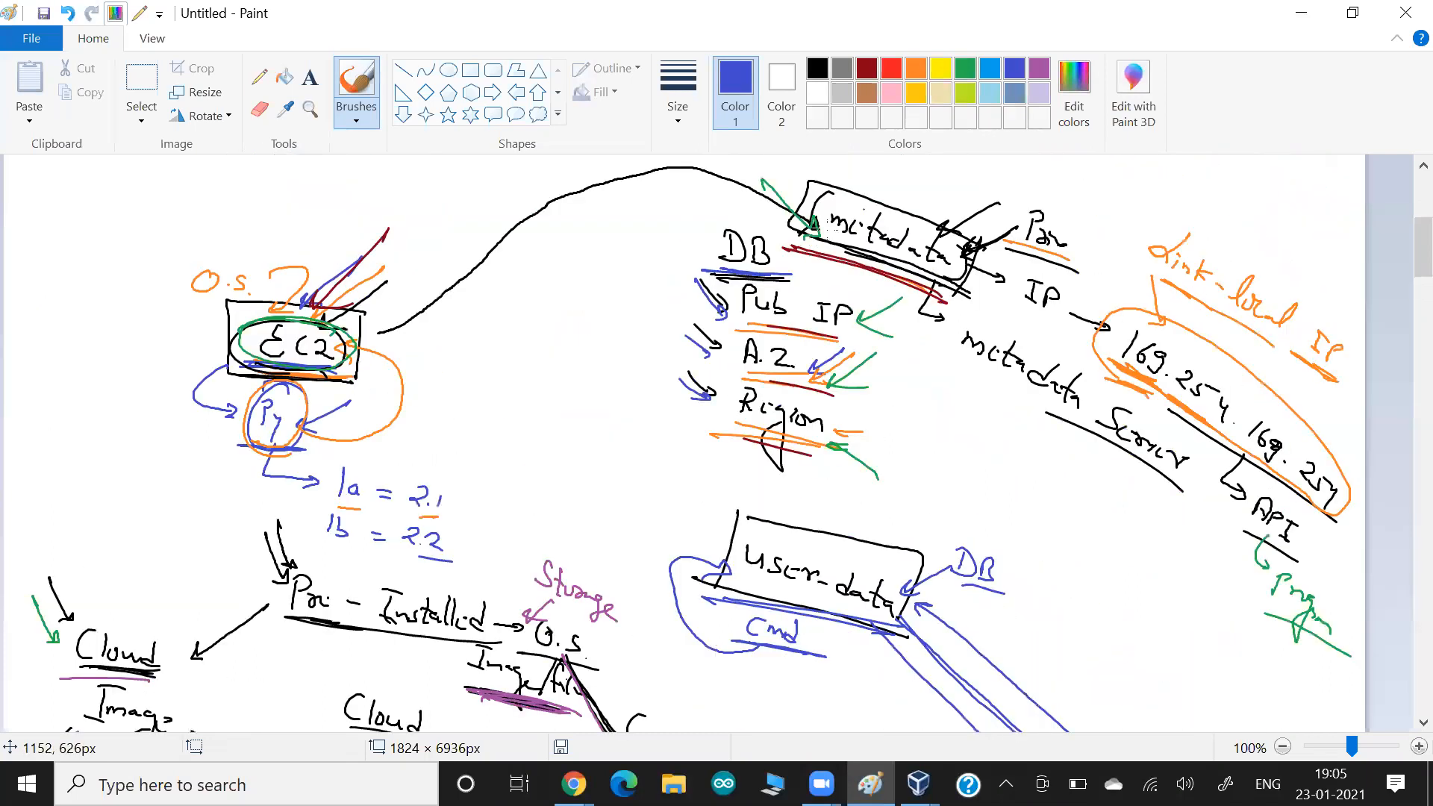
pyautogui.moveTo(814, 227)
pyautogui.mouseDown()
pyautogui.moveTo(969, 257)
pyautogui.moveTo(891, 249)
pyautogui.mouseUp()
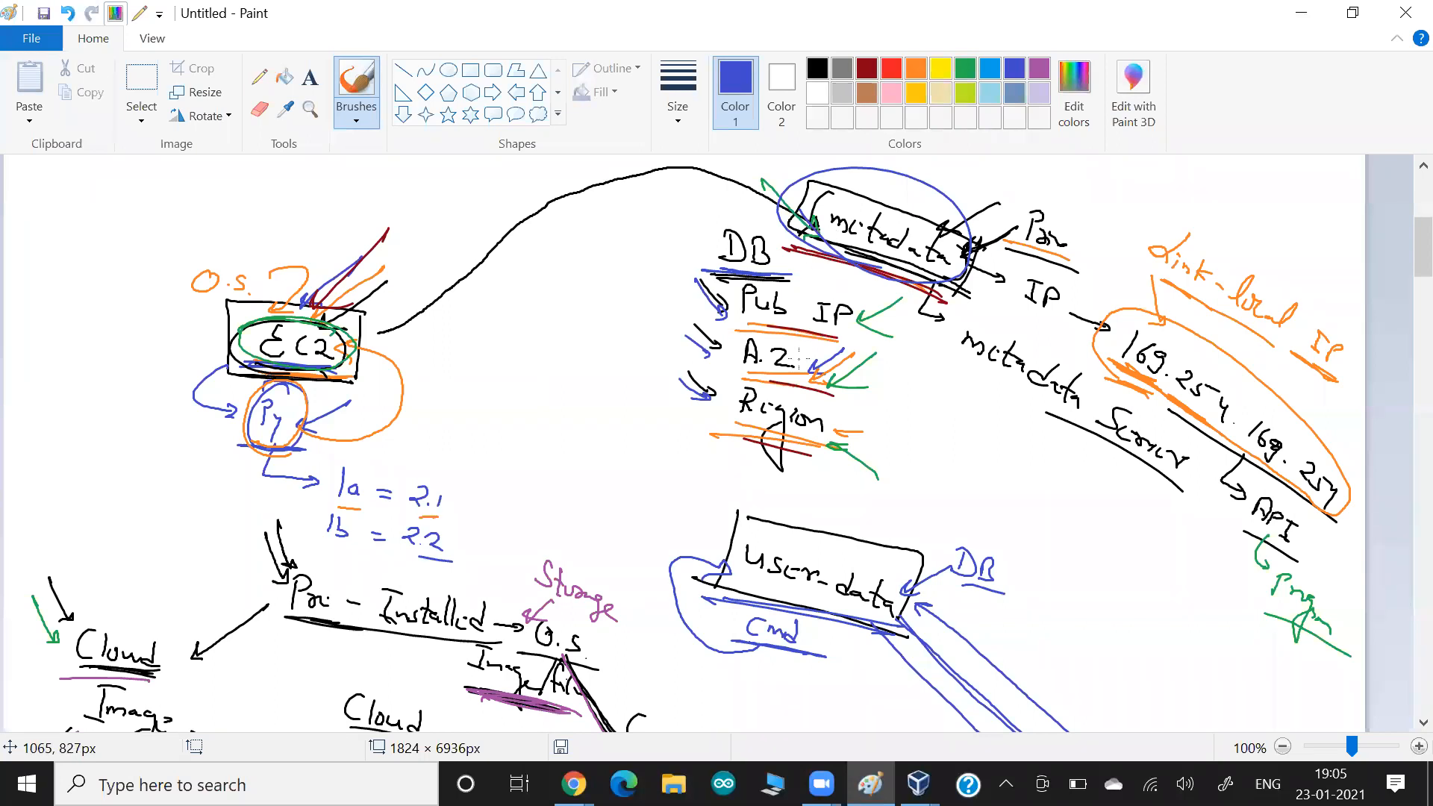
# Switch to the system log, highlight the authorized_keys text for ec2-user, and return to the user-data and Cloud-init diagram in Paint.
pyautogui.hotkey('alt', 'Tab')
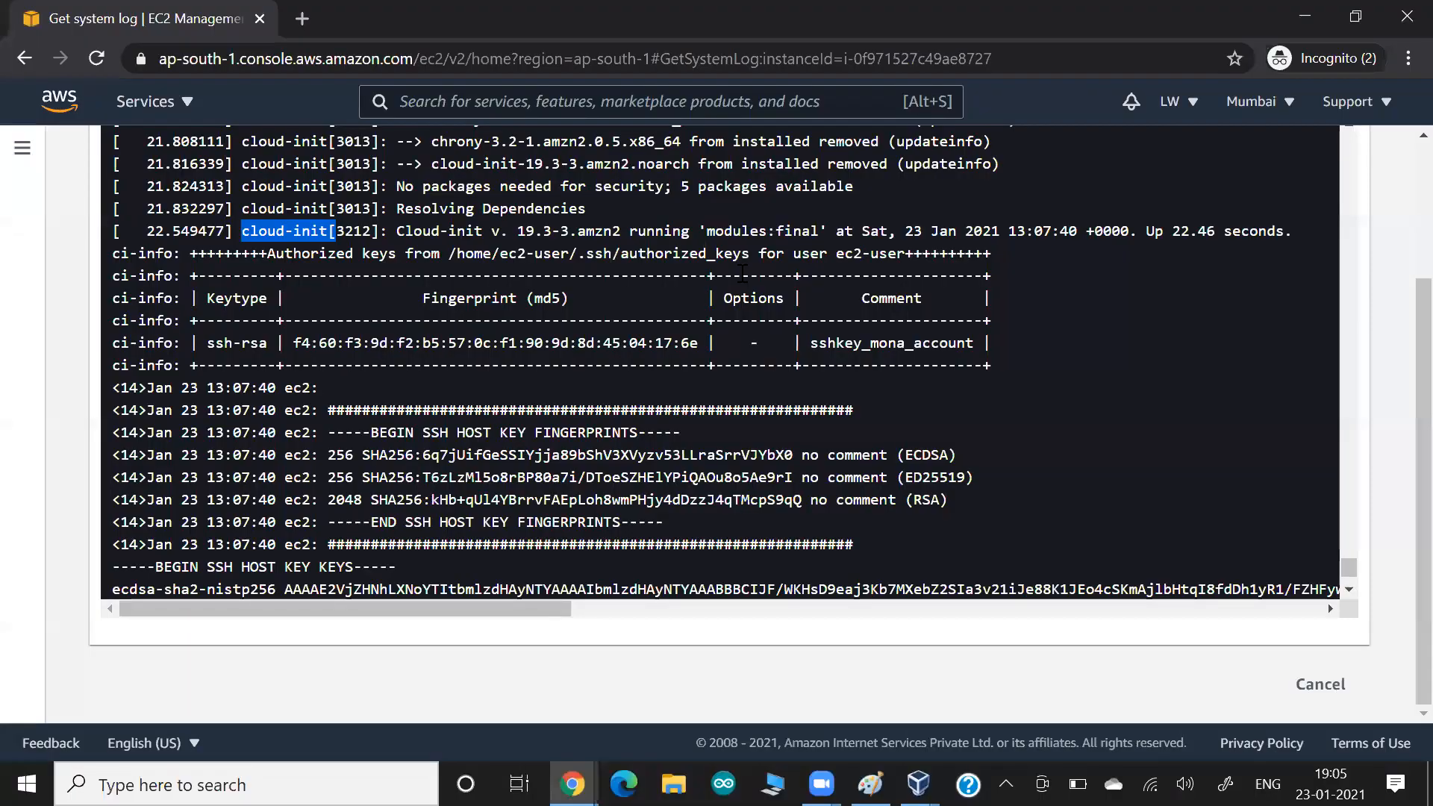
pyautogui.moveTo(604, 254); pyautogui.dragTo(743, 275)
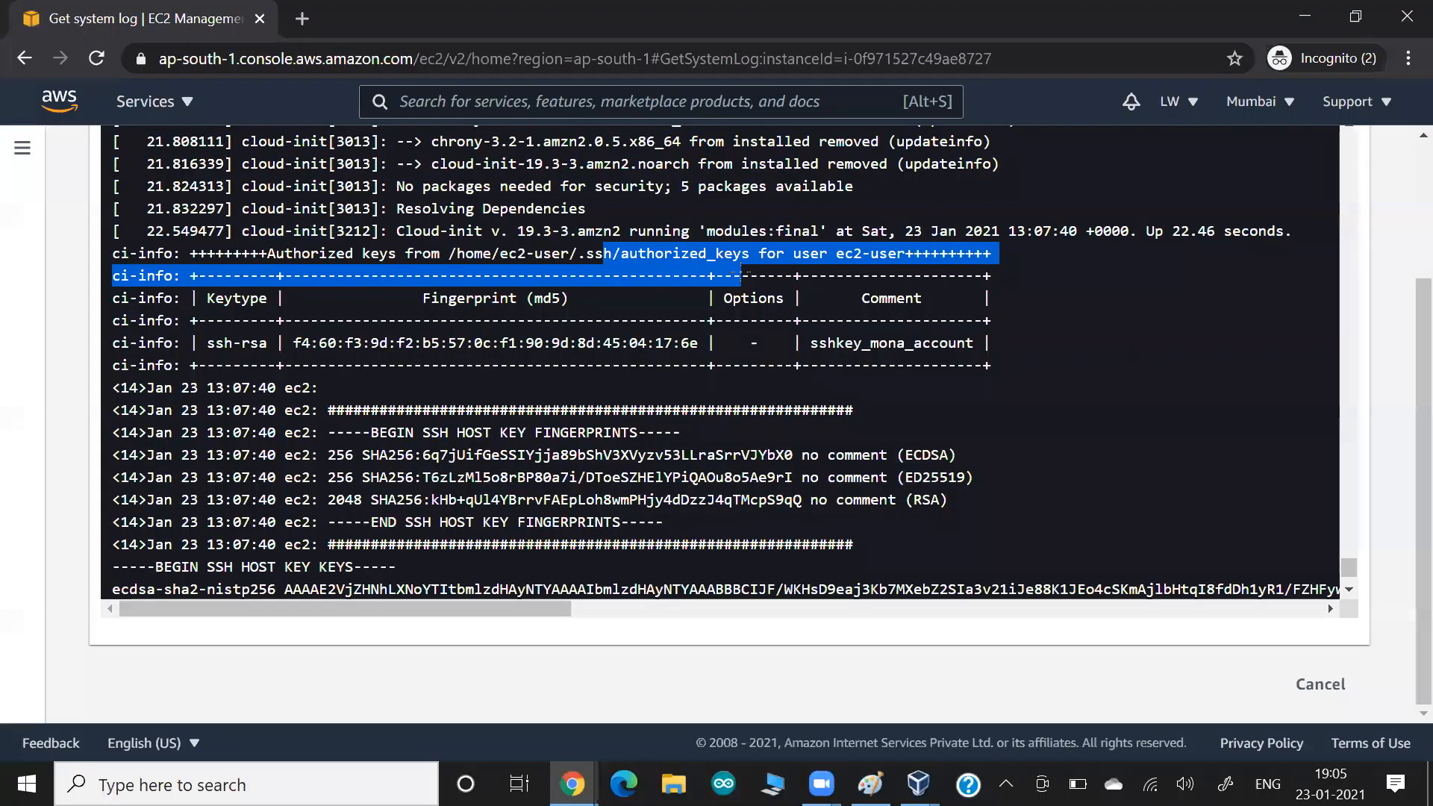
pyautogui.hotkey('alt', 'Tab')
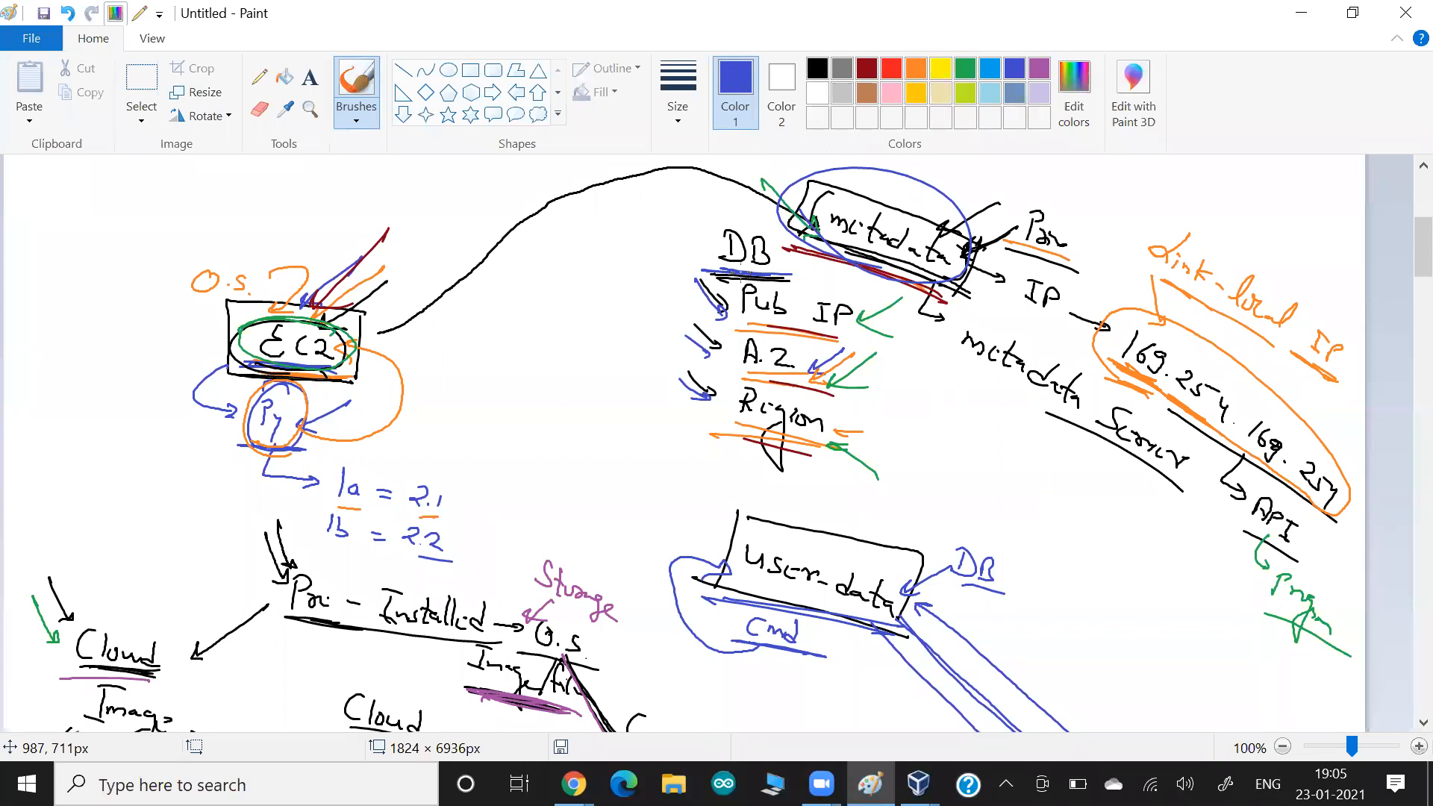
pyautogui.scroll(-5, 742, 272)
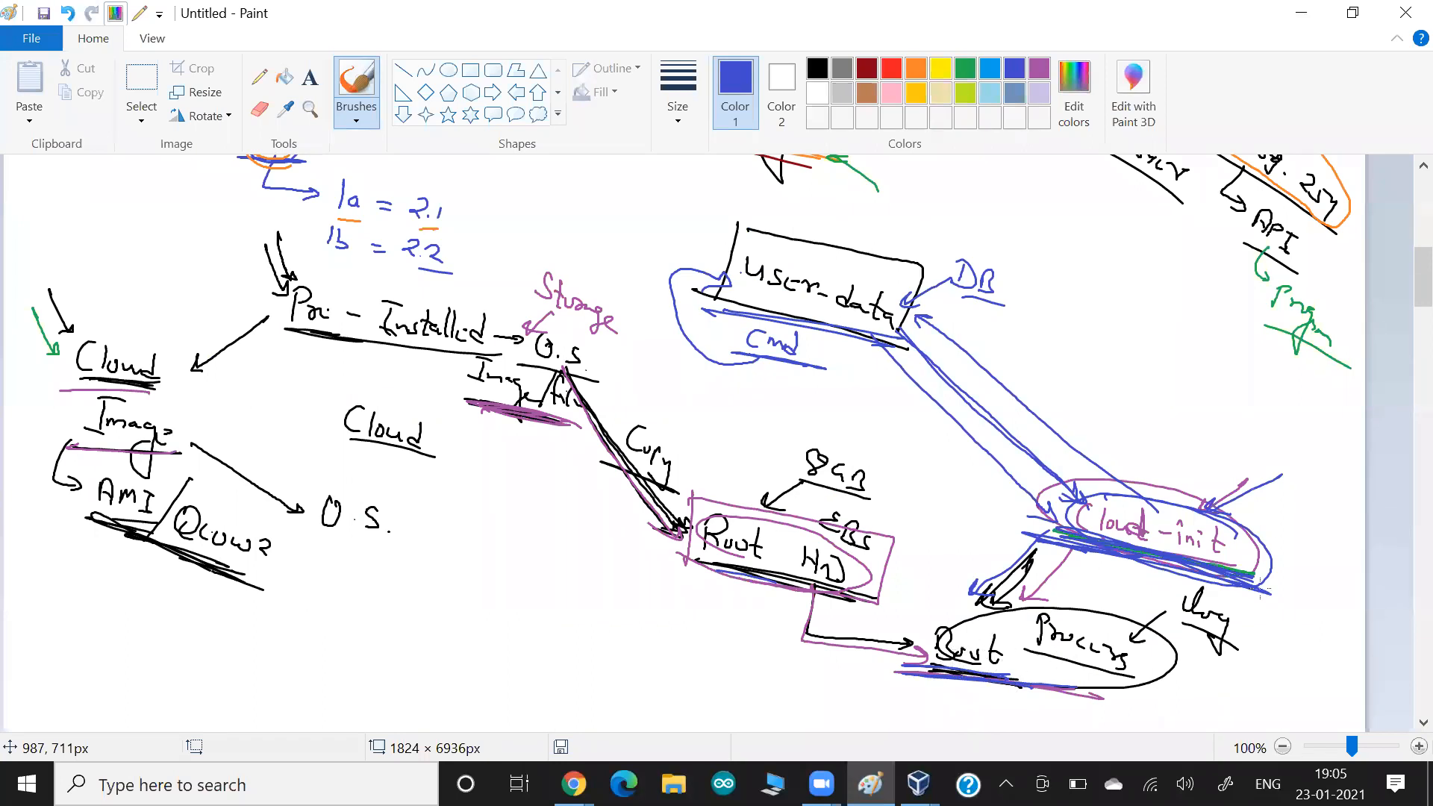
# Circle Cloud Image in blue and add blue arrows pointing at the cloud-init, Cloud and user-data labels.
pyautogui.moveTo(1293, 482); pyautogui.dragTo(1246, 515)
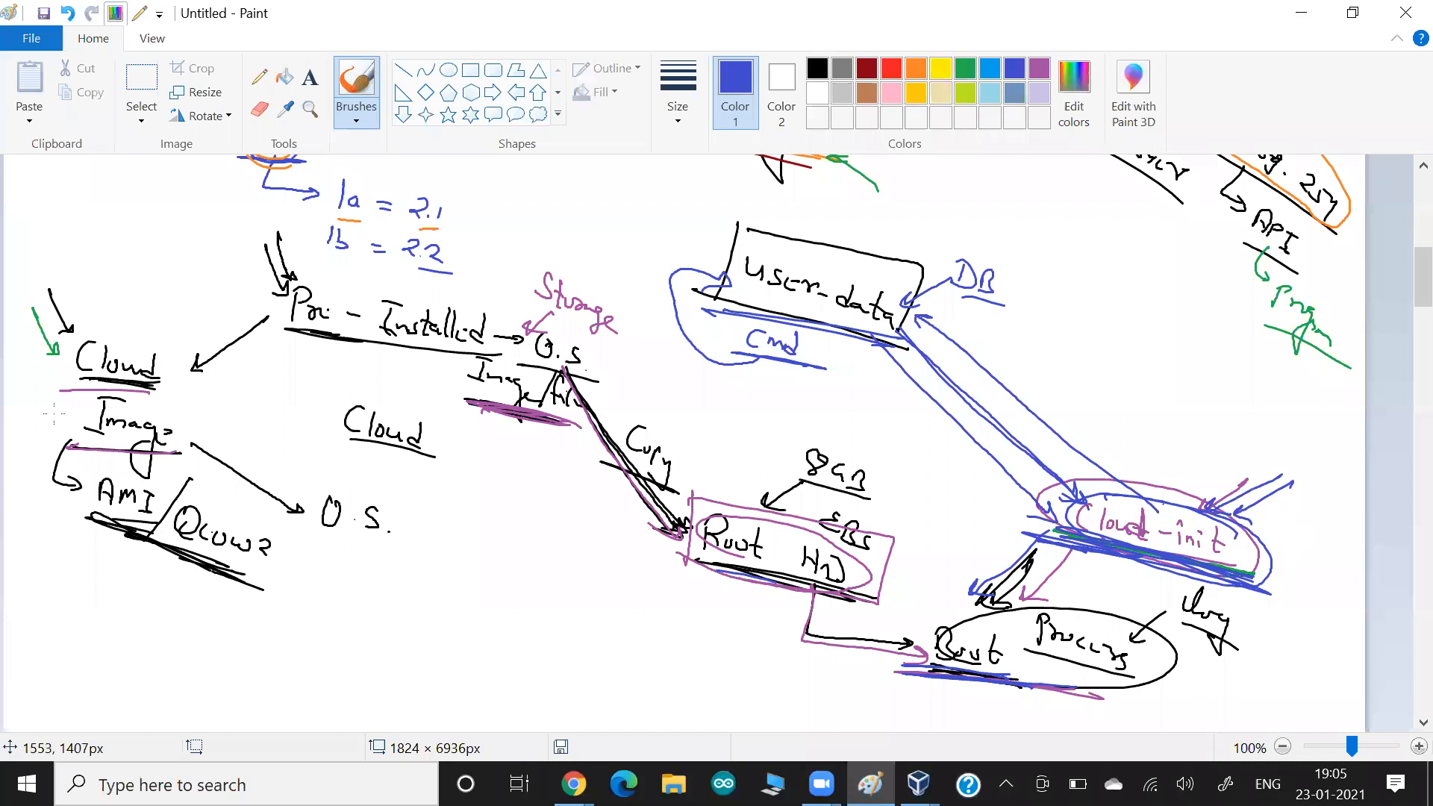
pyautogui.moveTo(71, 330); pyautogui.dragTo(54, 441)
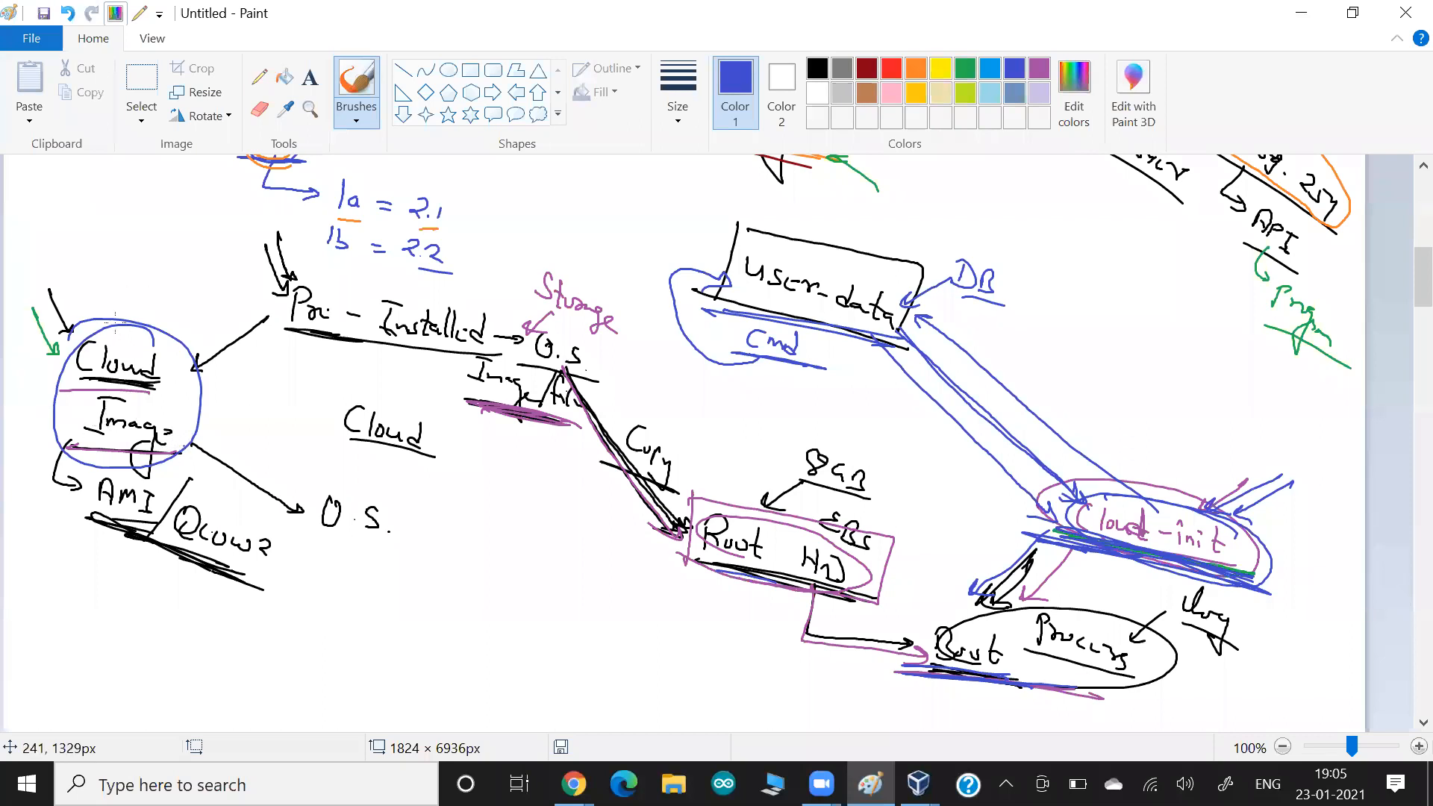
pyautogui.moveTo(139, 282); pyautogui.dragTo(113, 339)
pyautogui.moveTo(702, 180)
pyautogui.mouseDown()
pyautogui.moveTo(739, 237)
pyautogui.moveTo(758, 228)
pyautogui.mouseUp()
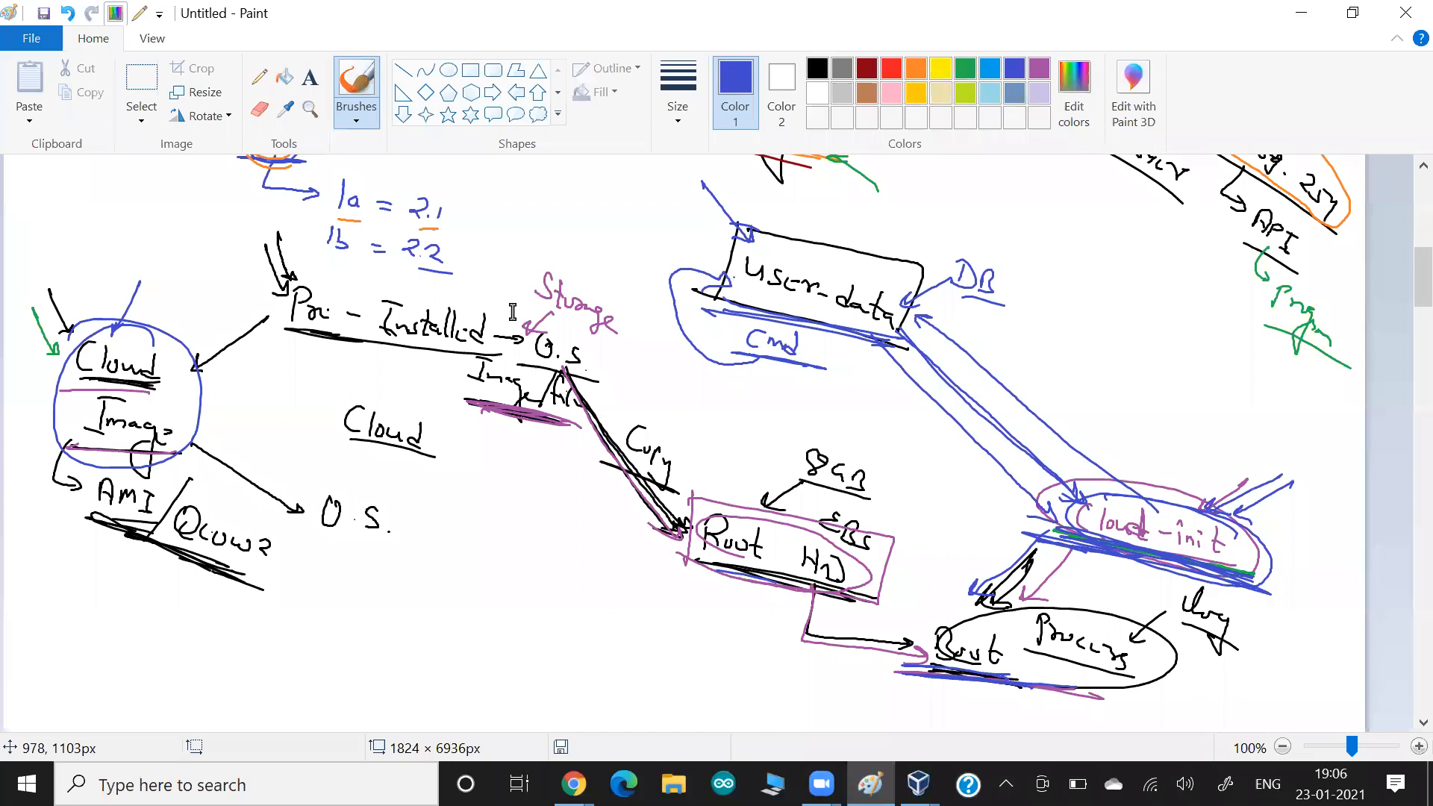
# Switch to the EC2 console in Chrome and connect to the myos10 instance with EC2 Instance Connect as ec2-user.
pyautogui.hotkey('alt', 'Tab')
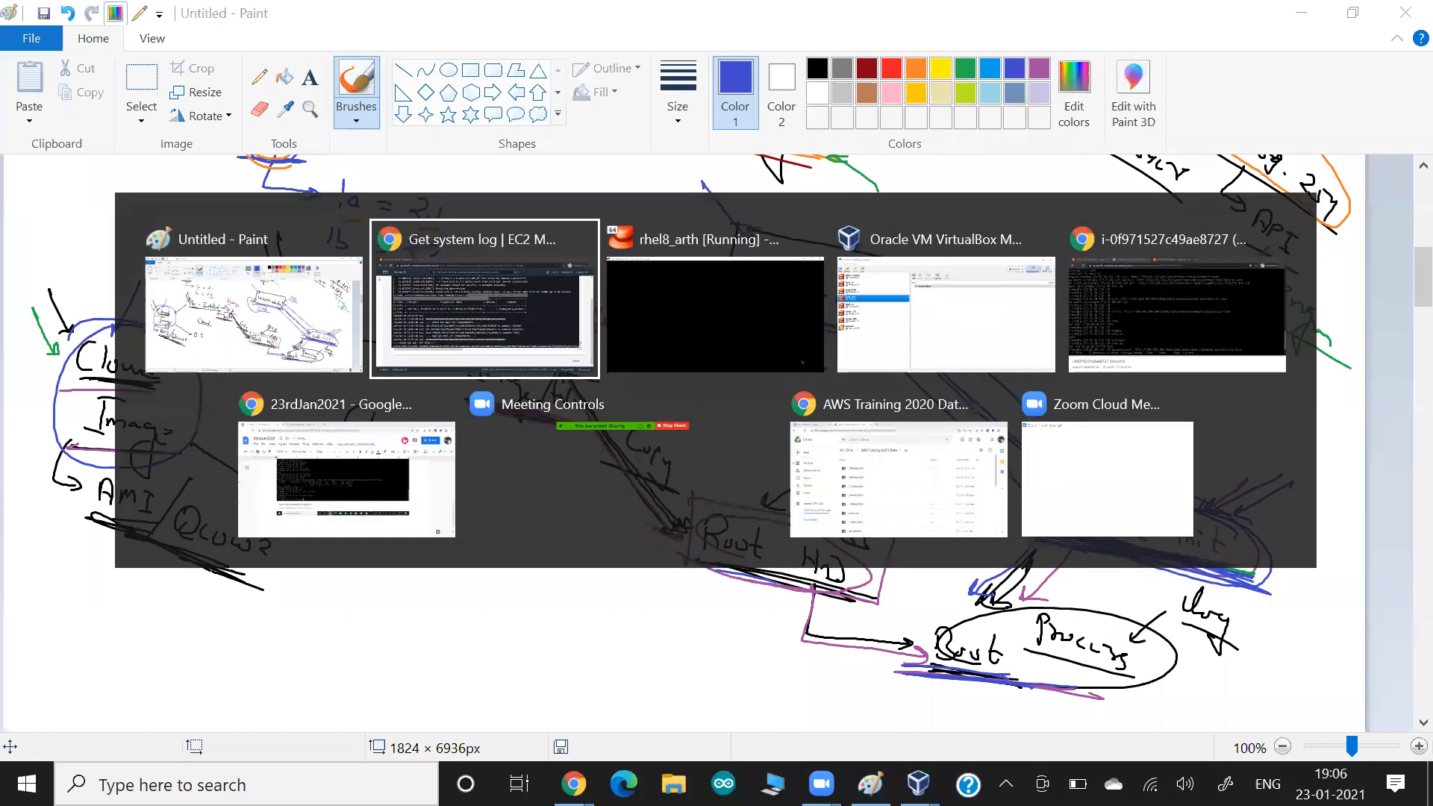
pyautogui.hotkey('alt', 'Tab')
pyautogui.hotkey('alt', 'Tab')
pyautogui.hotkey('alt', 'Tab')
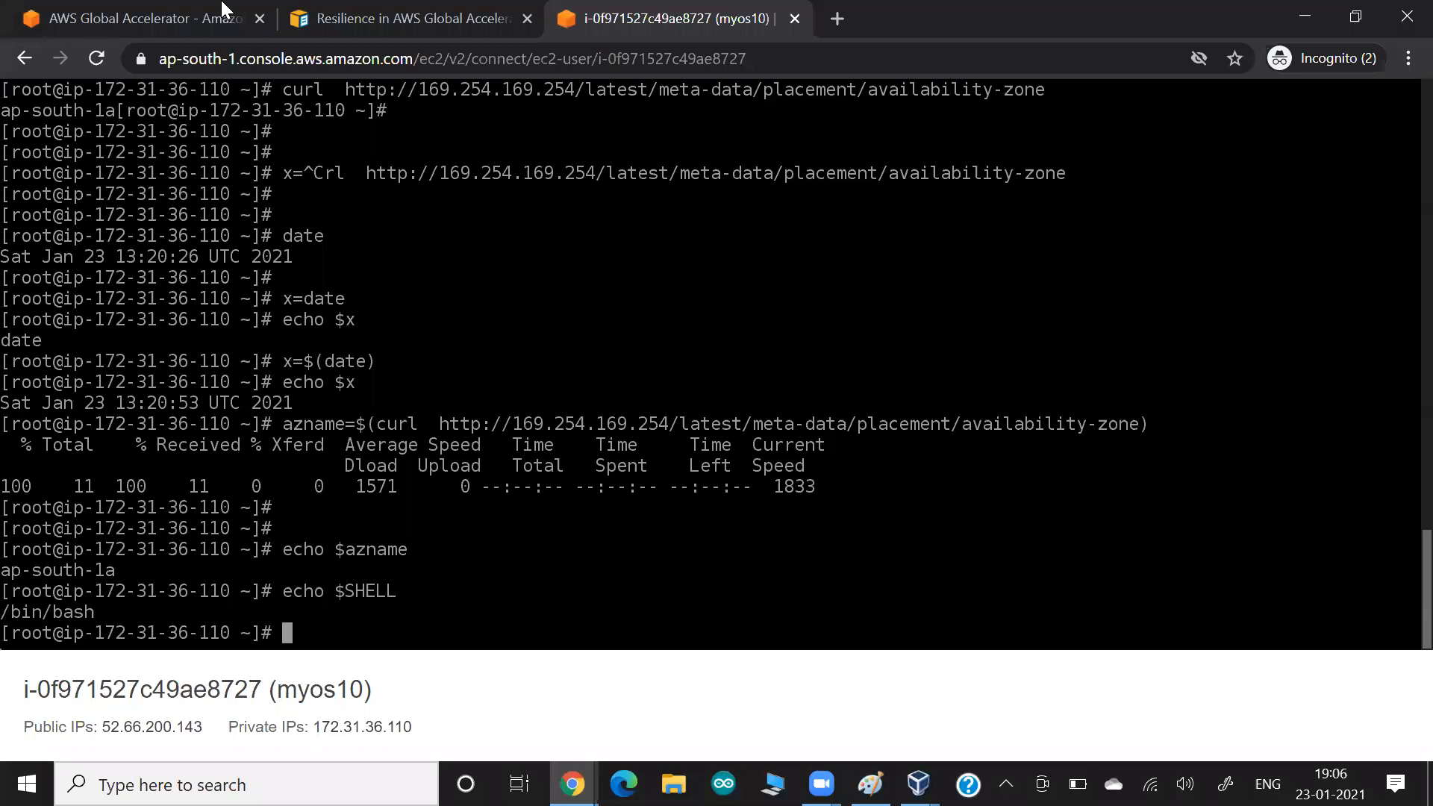
pyautogui.hotkey('alt', 'Tab')
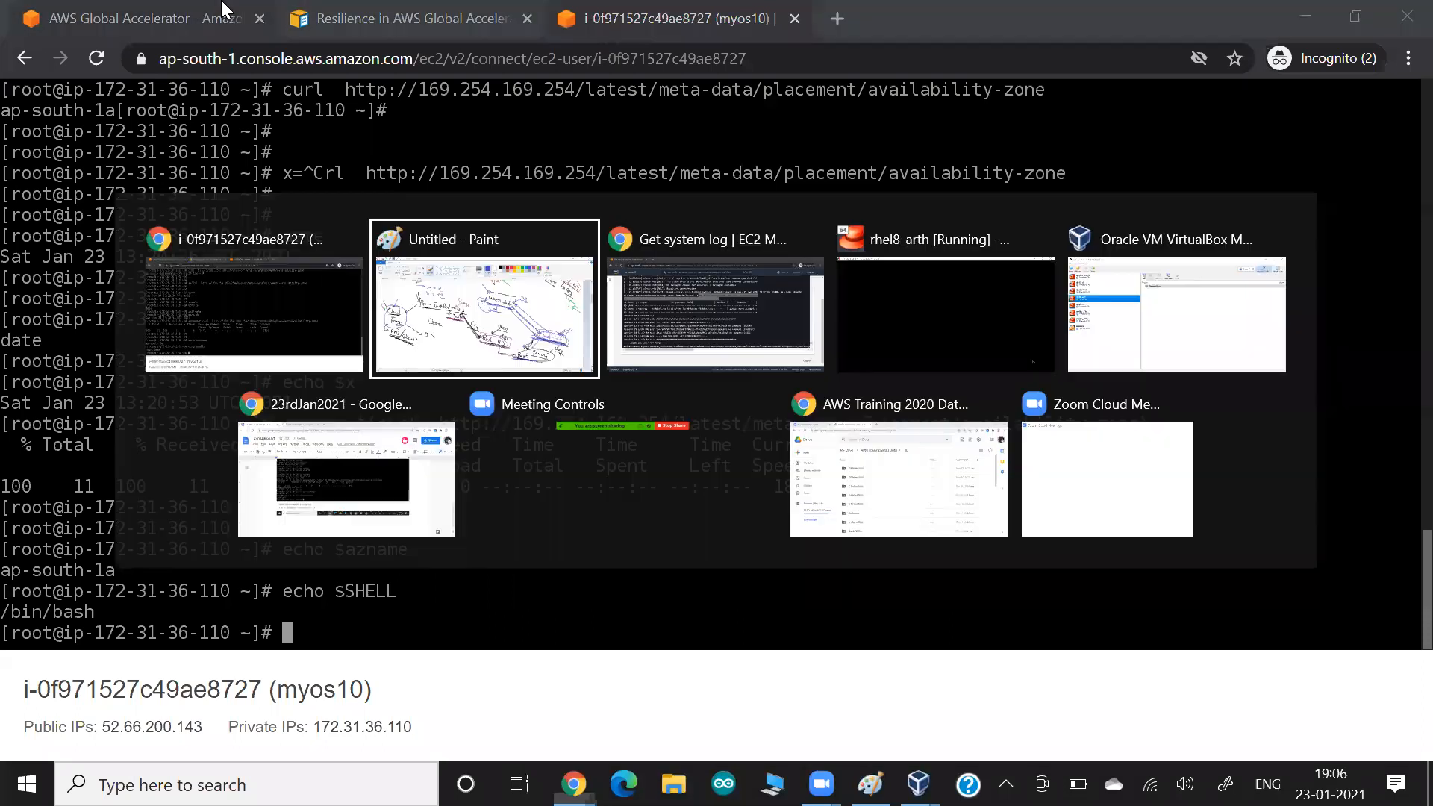
pyautogui.hotkey('alt', 'Tab')
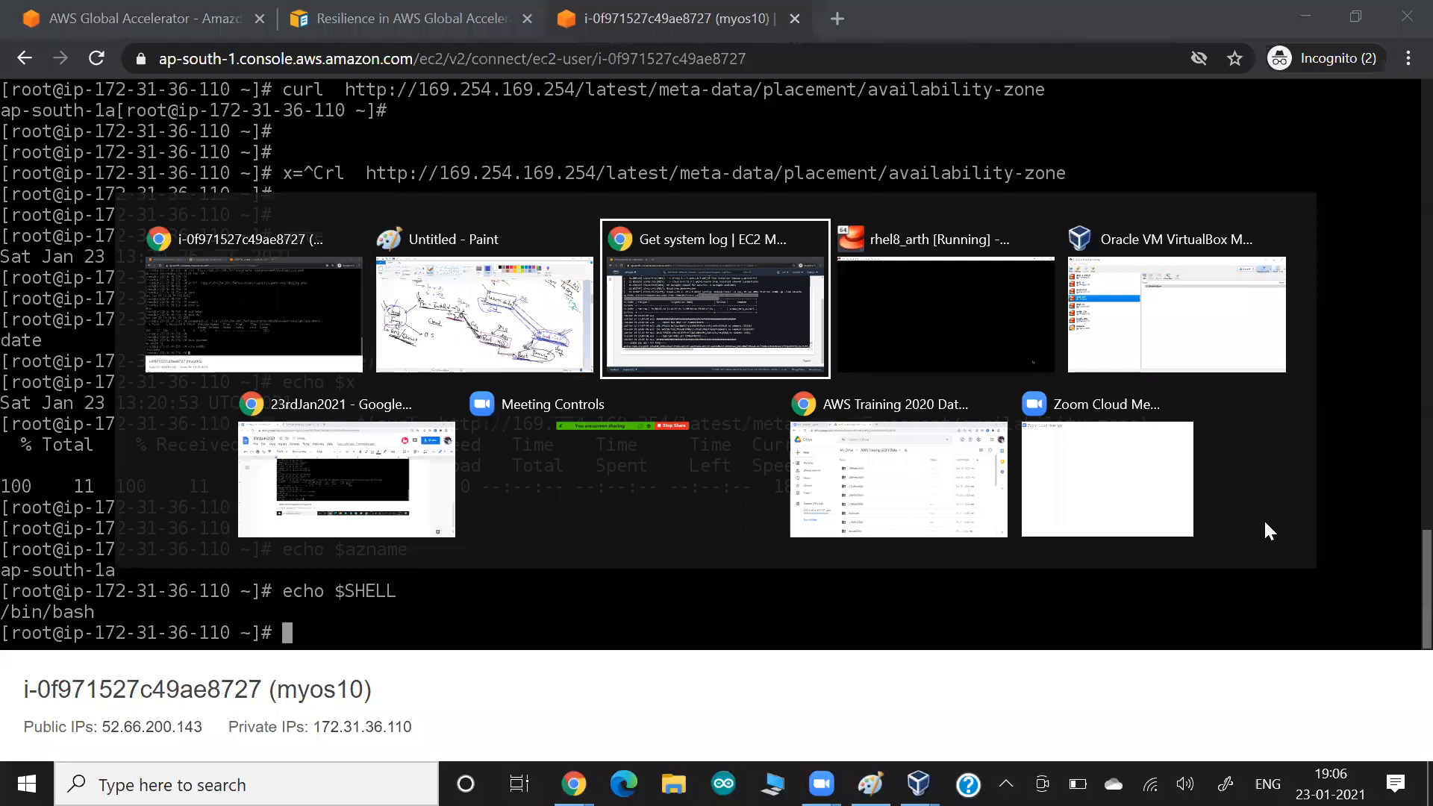
pyautogui.scroll(10, 670, 482)
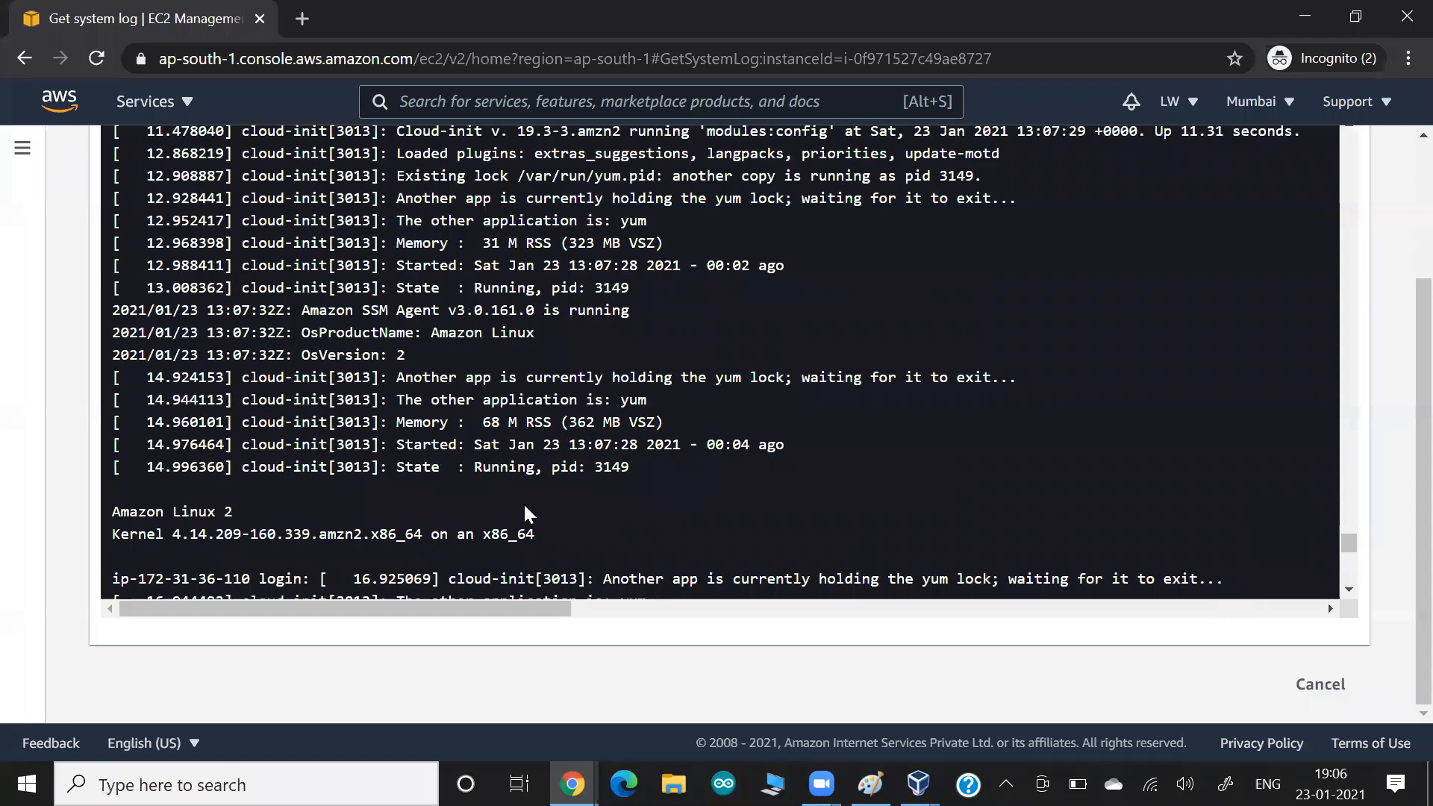
pyautogui.hotkey('alt', 'Left')
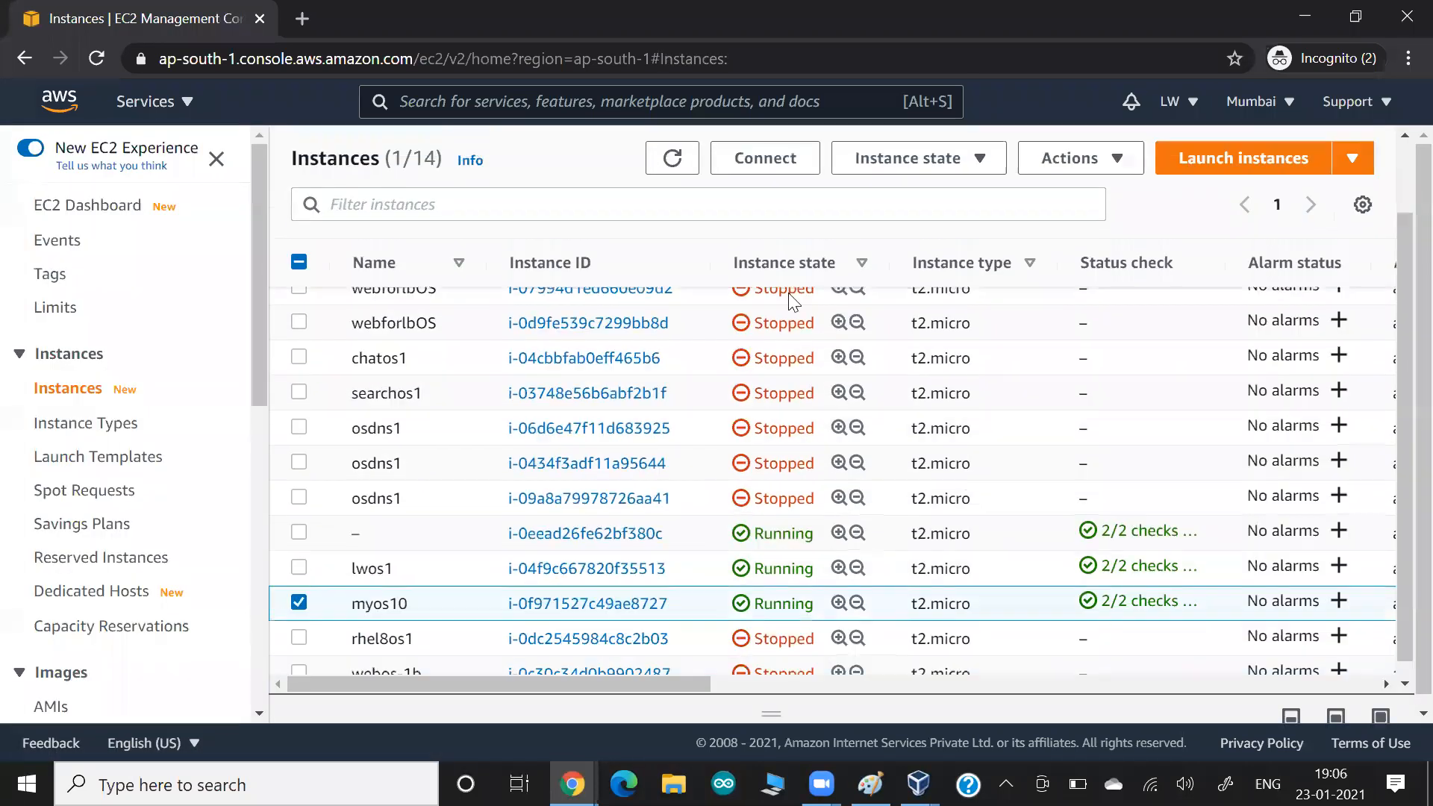
pyautogui.click(765, 164)
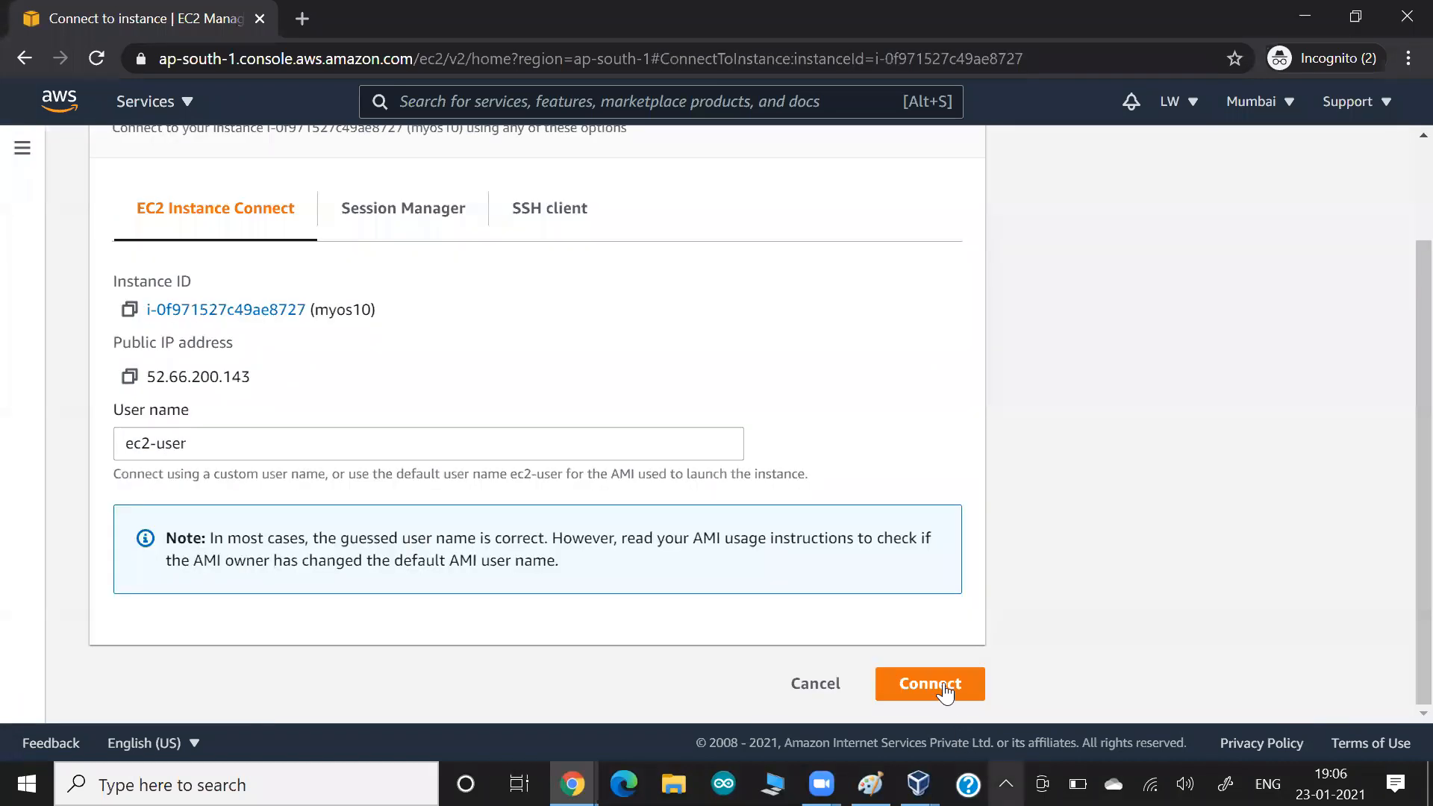
pyautogui.click(945, 685)
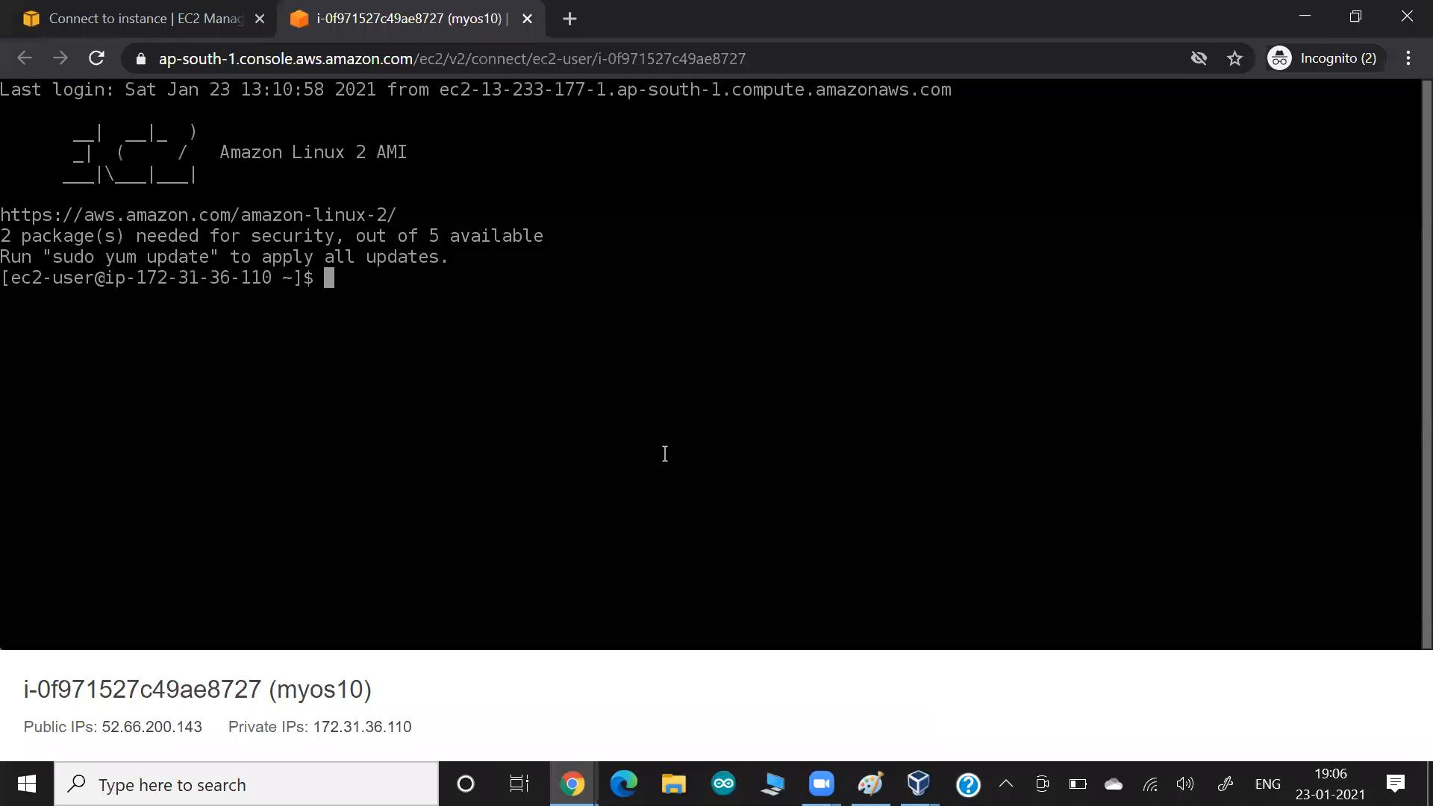
# Query the instance's metadata server by running curl 169.254.169.254.
pyautogui.write('curl 169.254.1')
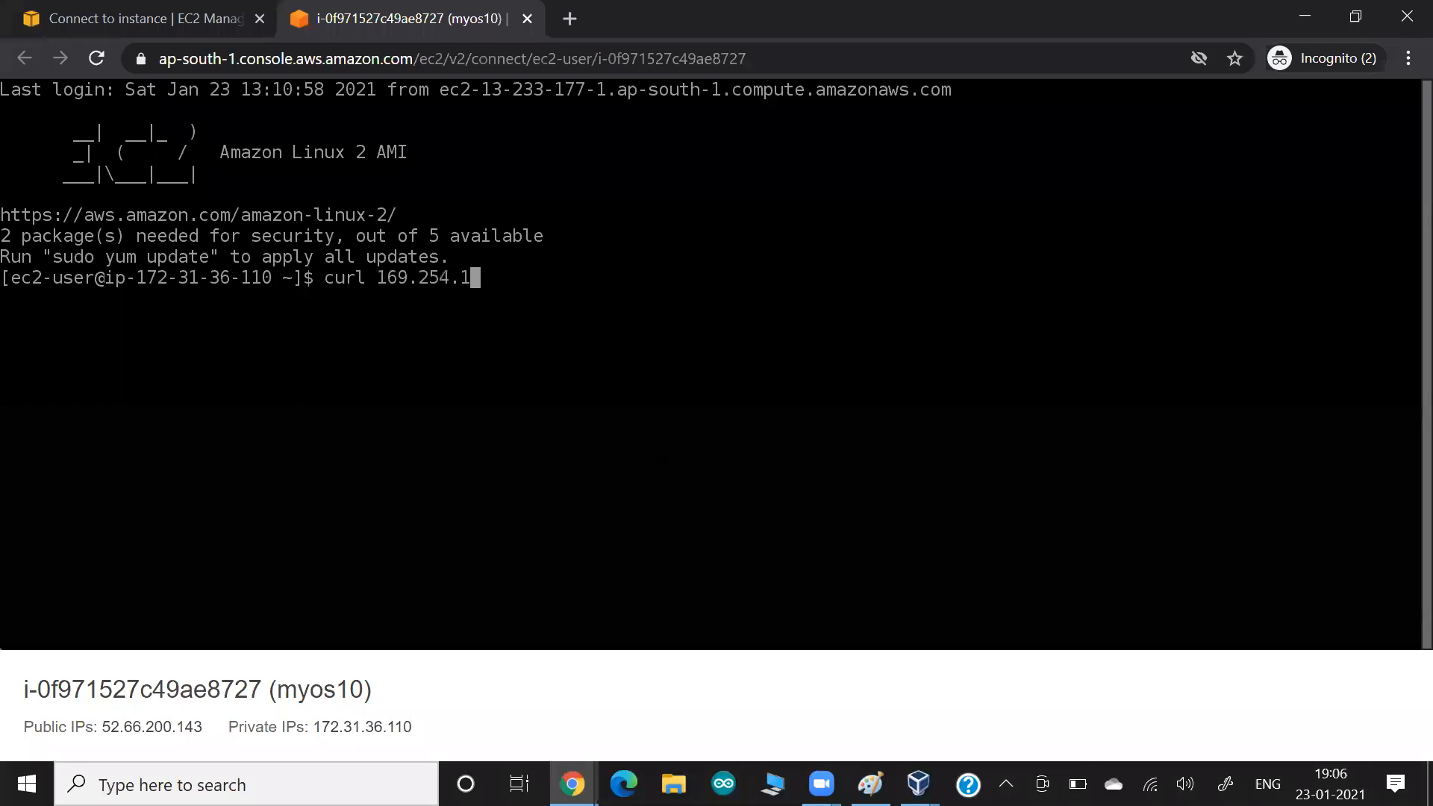
pyautogui.write('69.254')
pyautogui.press('Return')
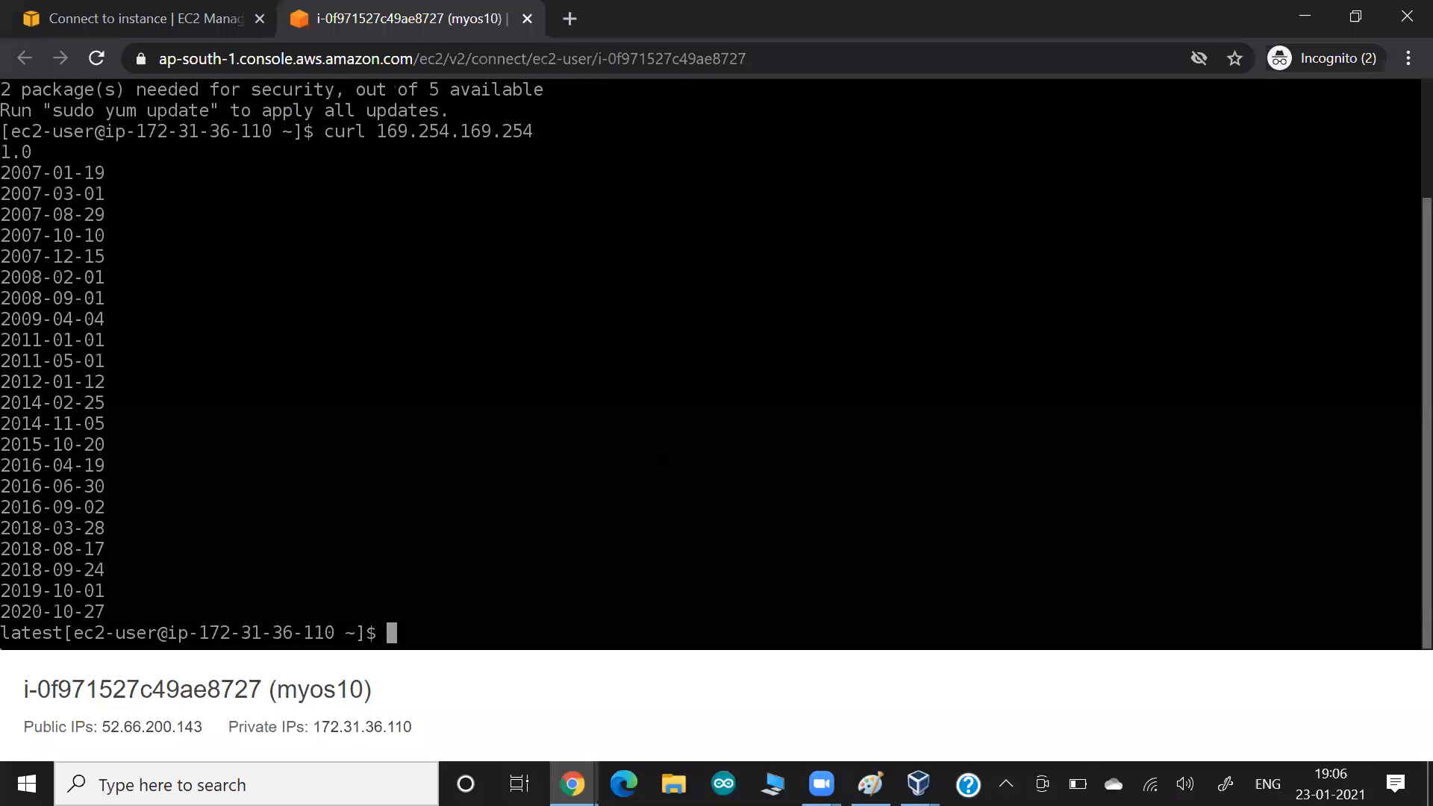
# Run curl 169.254.169.254/latest and highlight the user-data entry in the output.
pyautogui.press('Up')
pyautogui.write('/late')
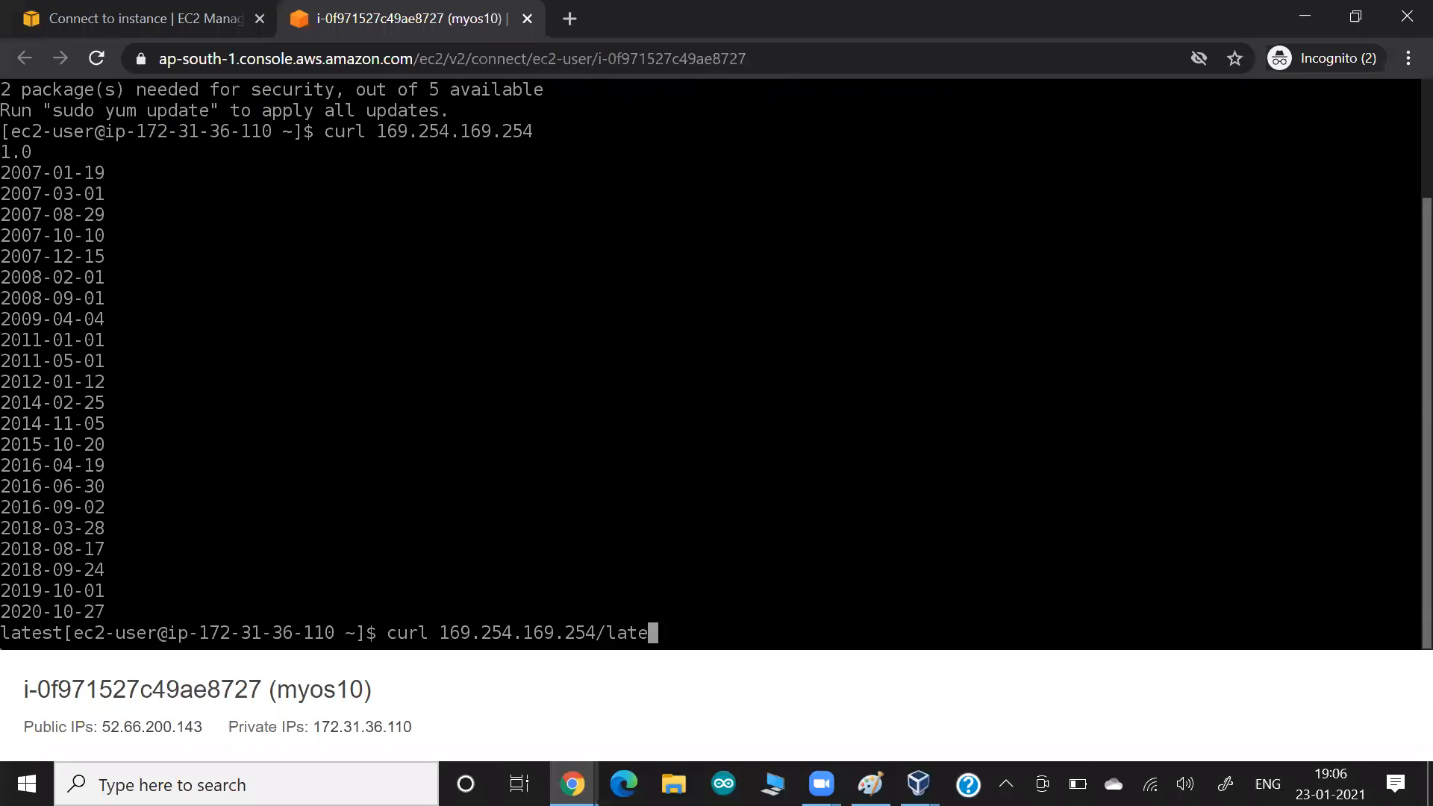
pyautogui.write('st')
pyautogui.press('Return')
pyautogui.press('Return')
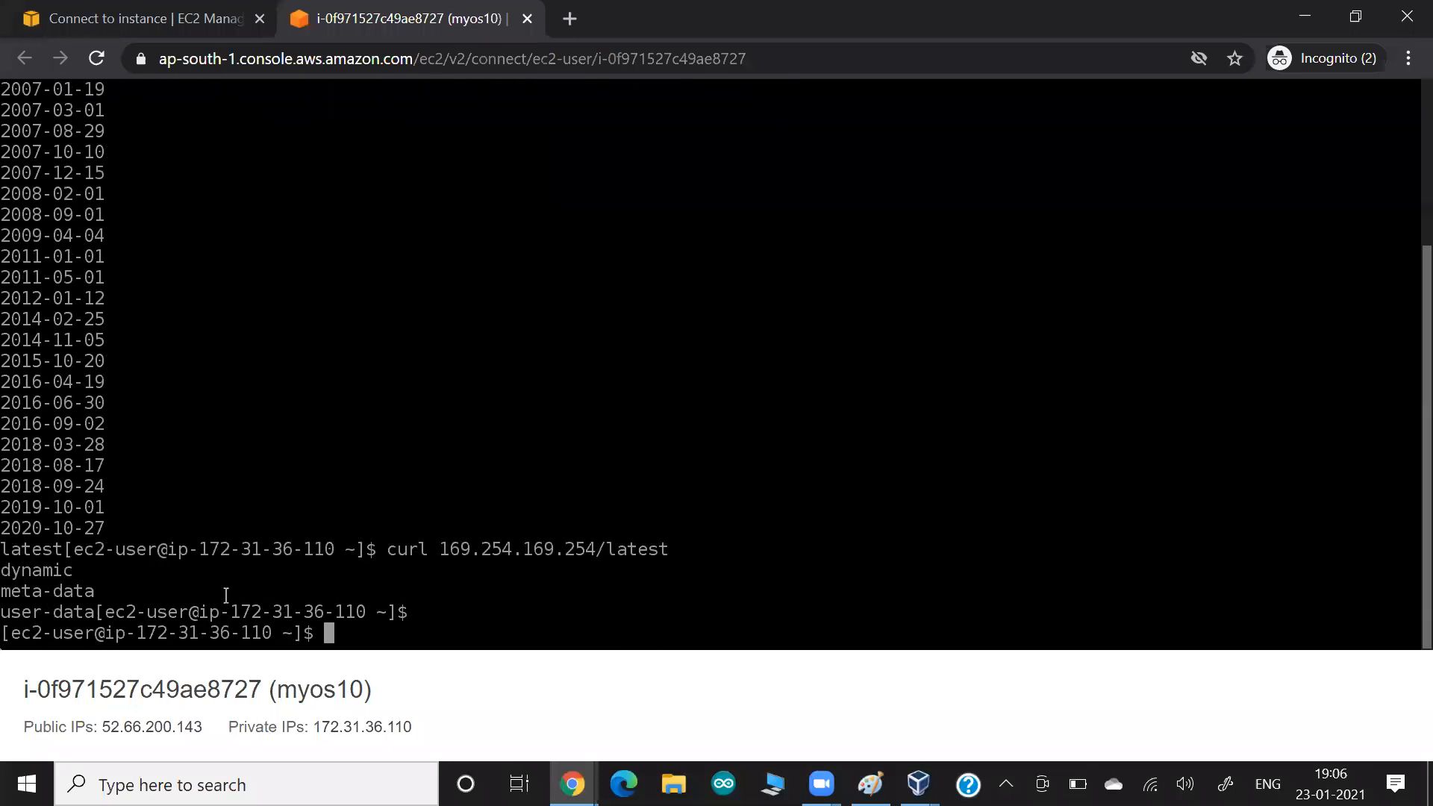
pyautogui.moveTo(36, 610); pyautogui.dragTo(109, 610)
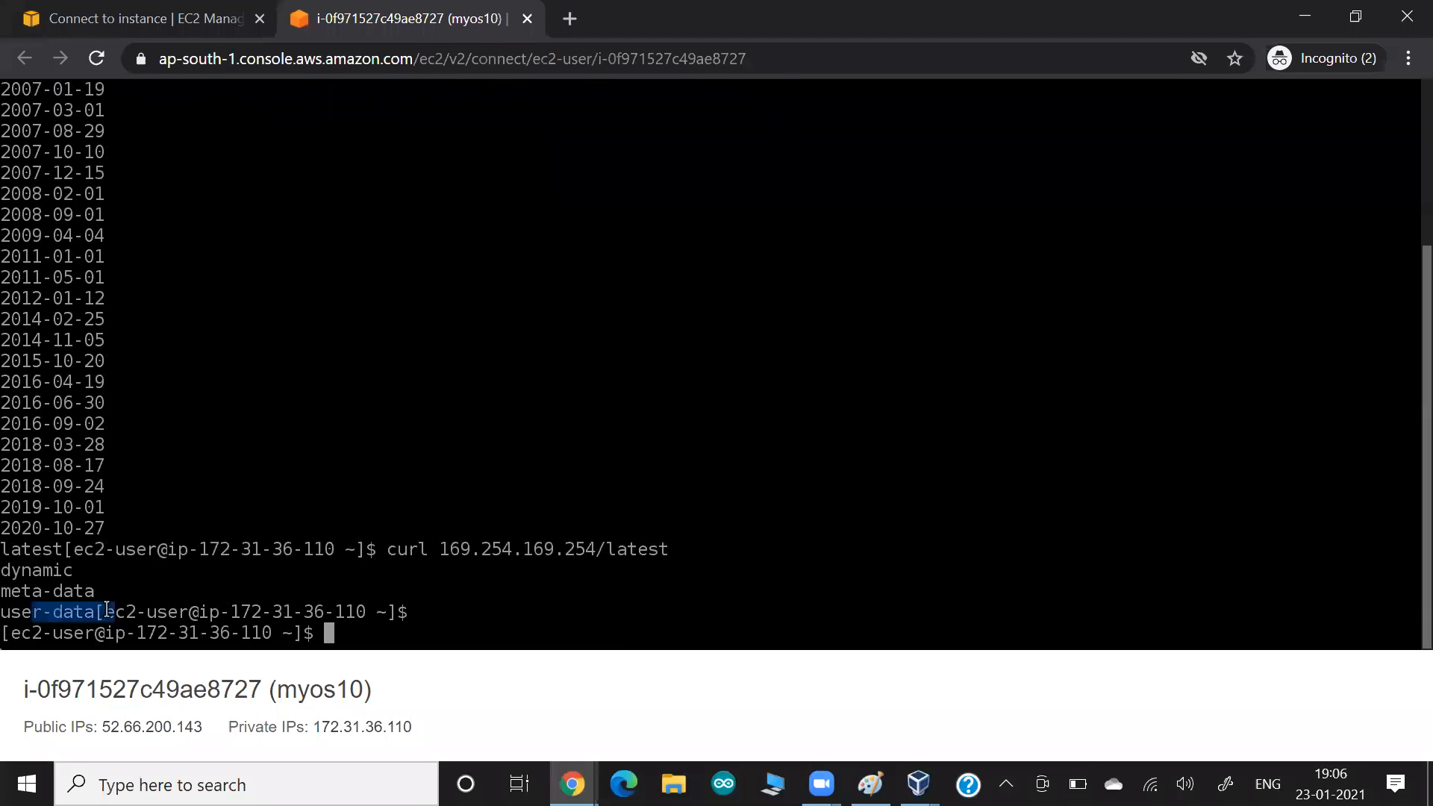
# Run curl 169.254.169.254/latest/user-data and highlight the returned output and the user-data entry above it.
pyautogui.press('Up')
pyautogui.write('/')
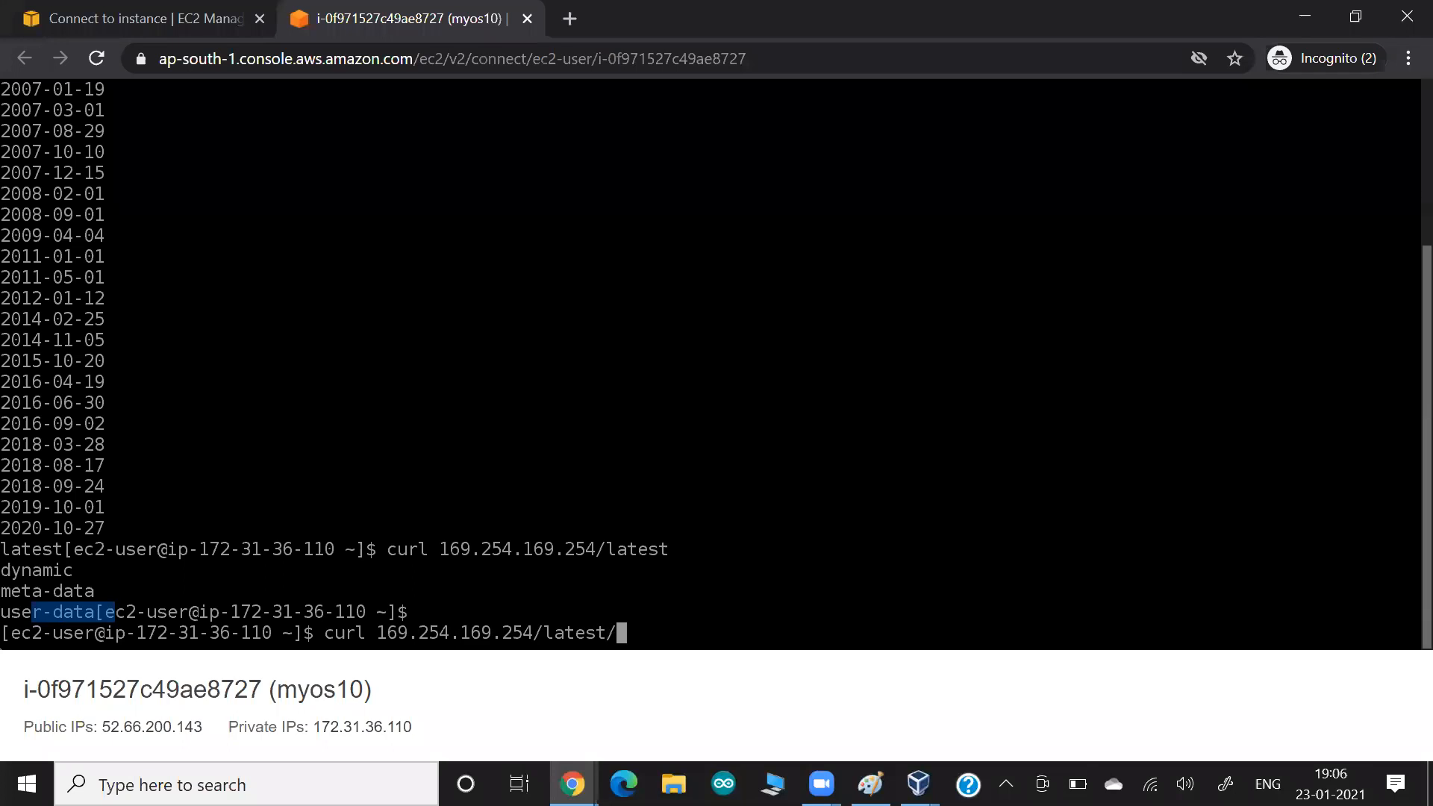
pyautogui.write('user-data')
pyautogui.press('Return')
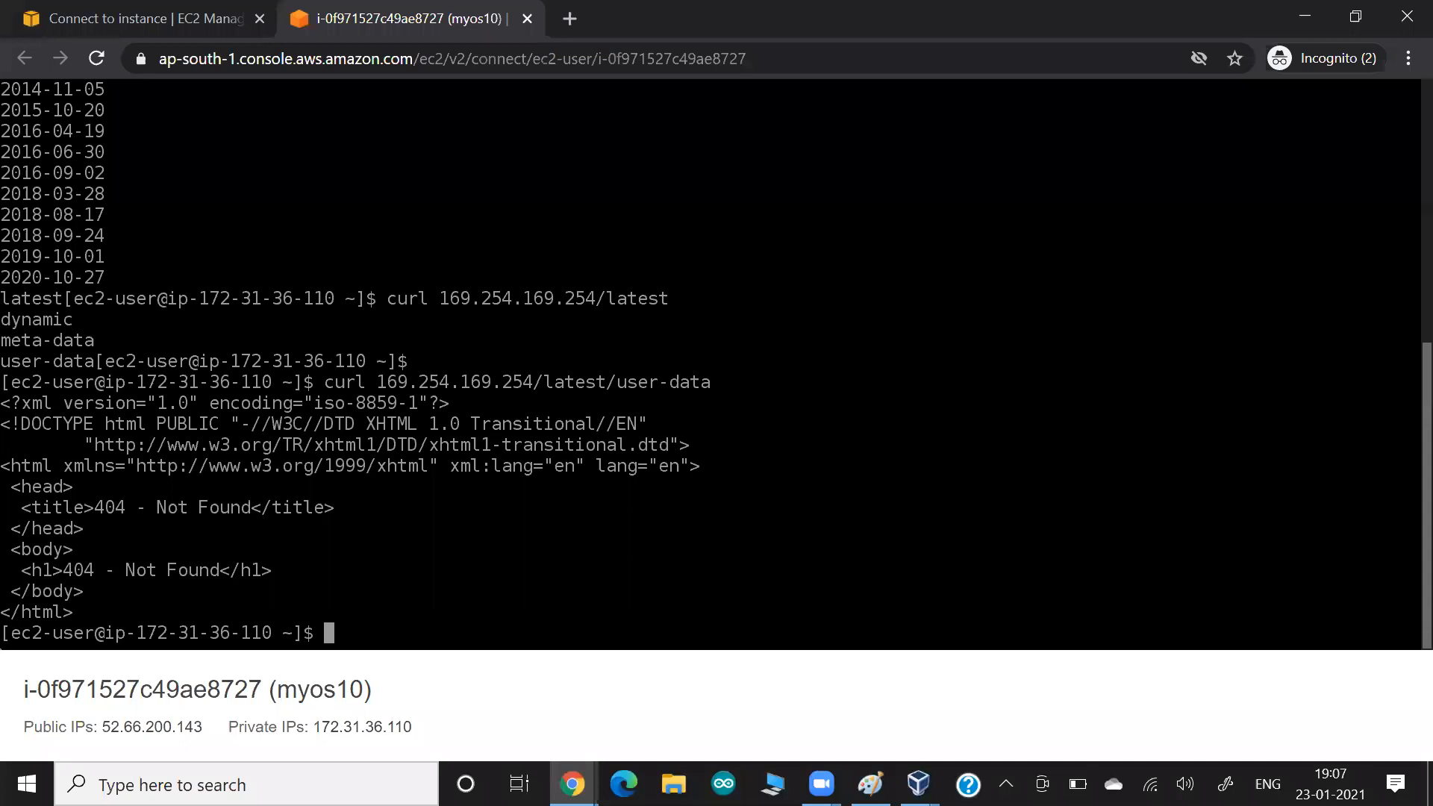
pyautogui.moveTo(88, 405); pyautogui.dragTo(277, 556)
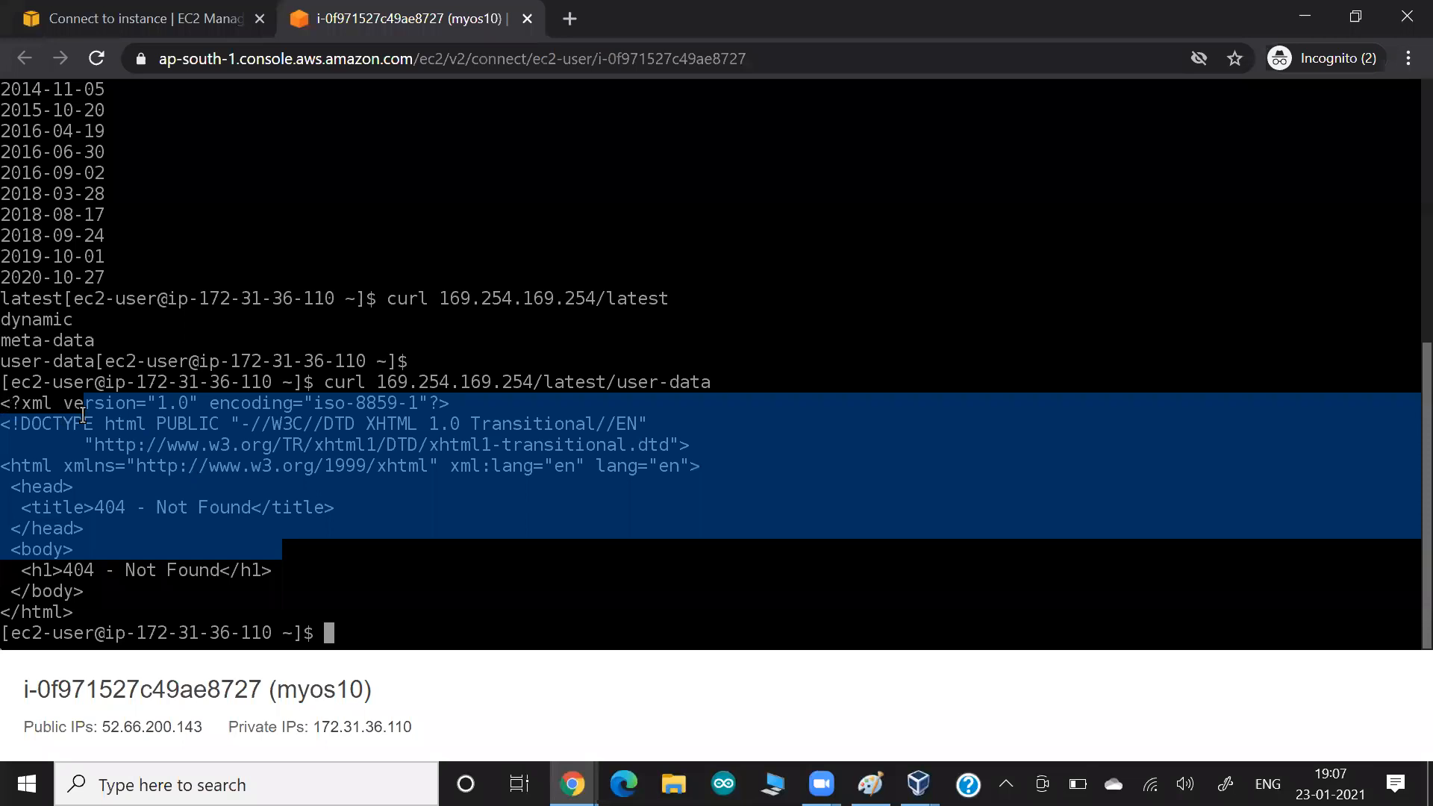
pyautogui.moveTo(44, 362); pyautogui.dragTo(261, 570)
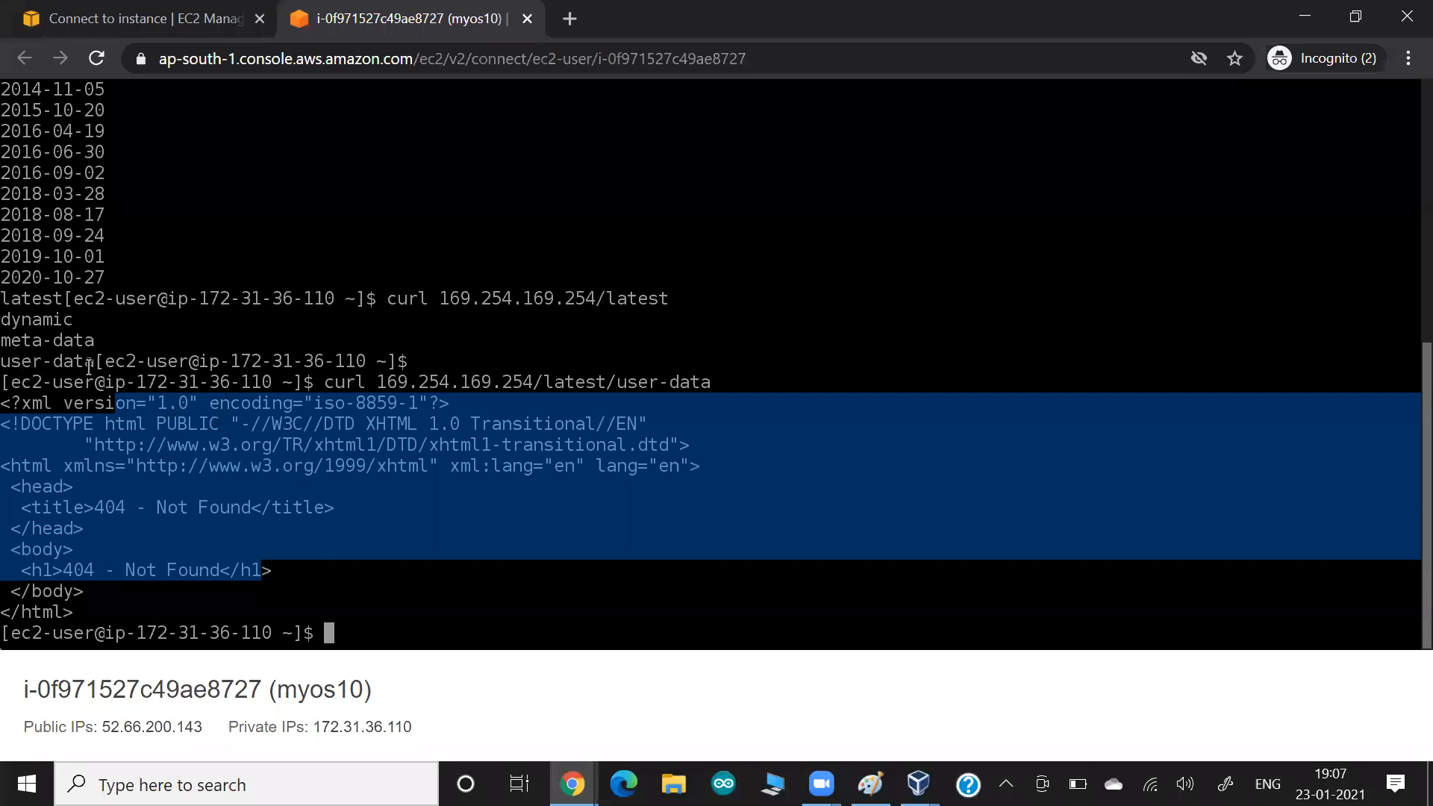
pyautogui.moveTo(89, 366); pyautogui.dragTo(20, 365)
# Switch to Paint, box the Cmd label, and write an underlined "Script" with an arrow to user-data in blue.
pyautogui.hotkey('alt', 'Tab')
pyautogui.hotkey('alt', 'Tab')
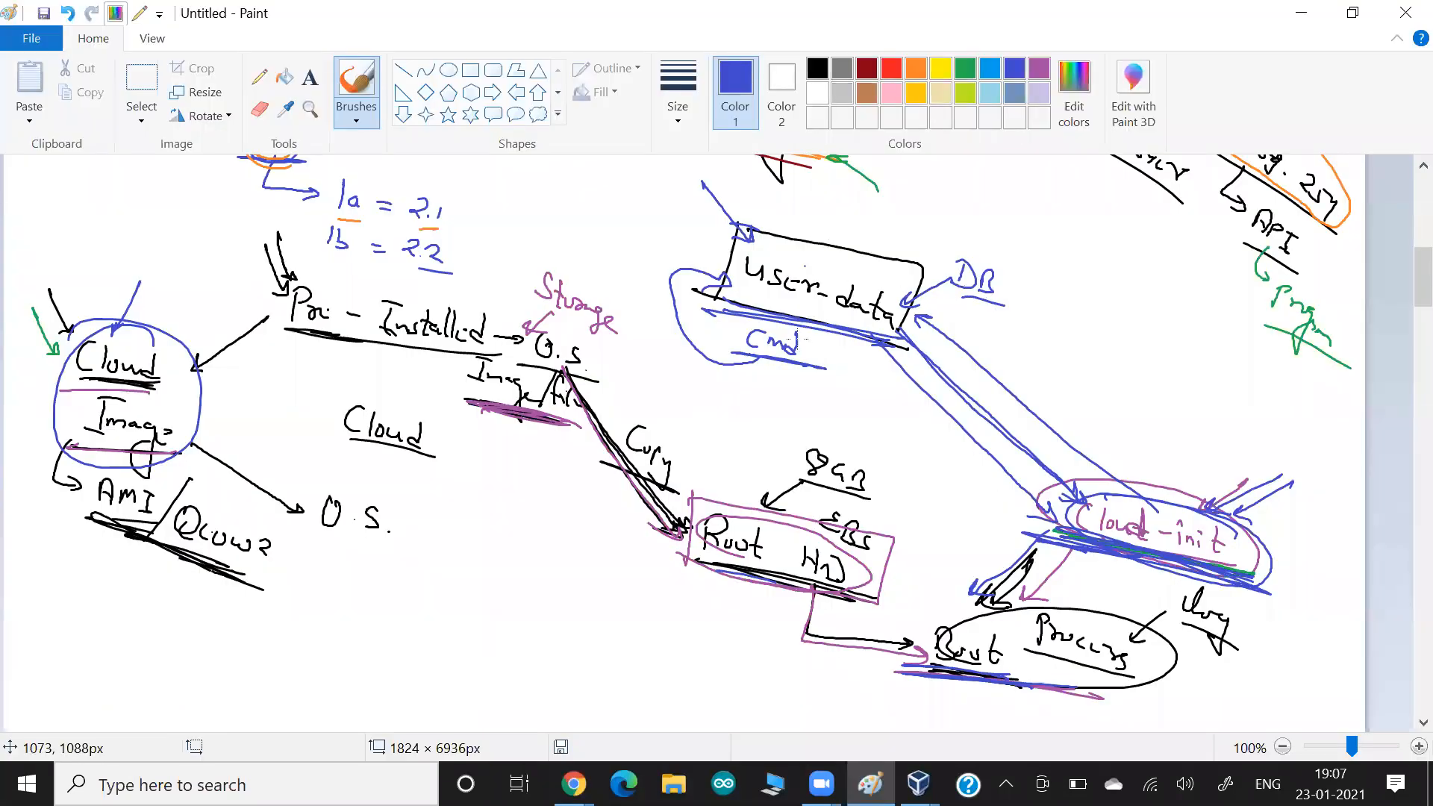
pyautogui.moveTo(745, 315); pyautogui.dragTo(823, 321)
pyautogui.moveTo(631, 209); pyautogui.dragTo(608, 233)
pyautogui.moveTo(638, 221); pyautogui.dragTo(737, 256)
pyautogui.moveTo(601, 248); pyautogui.dragTo(691, 267)
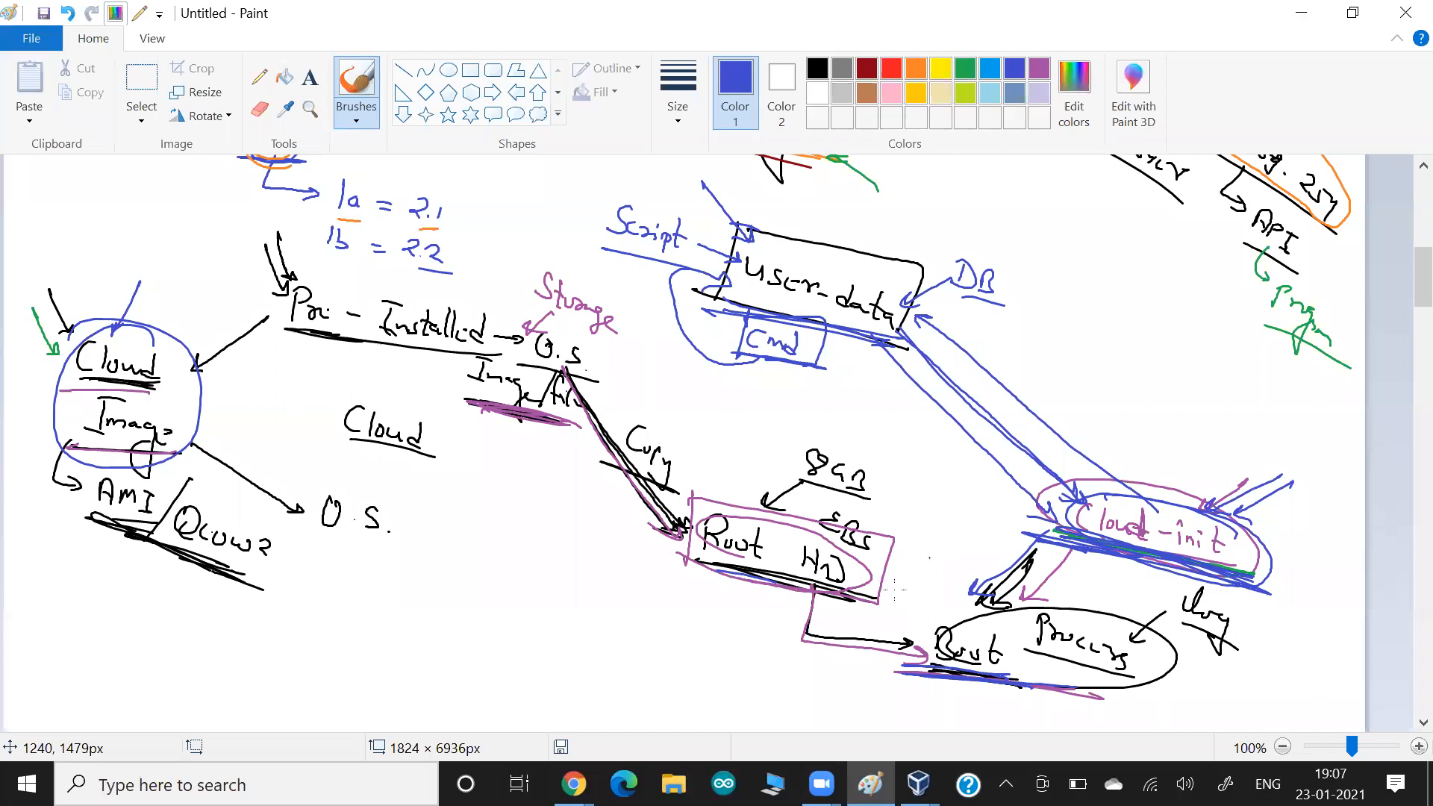
# Circle the Boot Process label in blue, then draw a box around Script and underline it.
pyautogui.moveTo(1137, 640); pyautogui.dragTo(1156, 629)
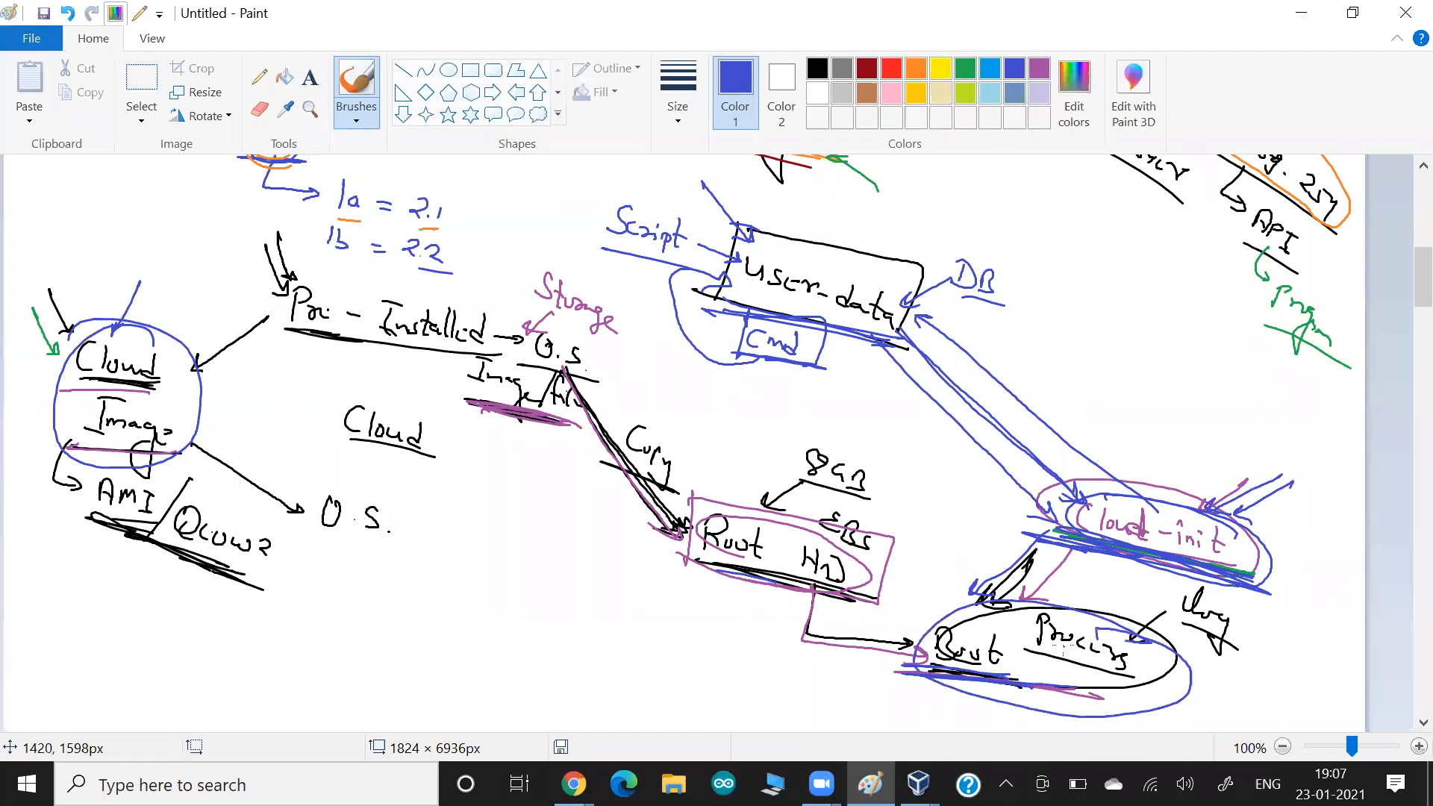
pyautogui.moveTo(592, 256)
pyautogui.mouseDown()
pyautogui.moveTo(603, 184)
pyautogui.moveTo(729, 202)
pyautogui.mouseUp()
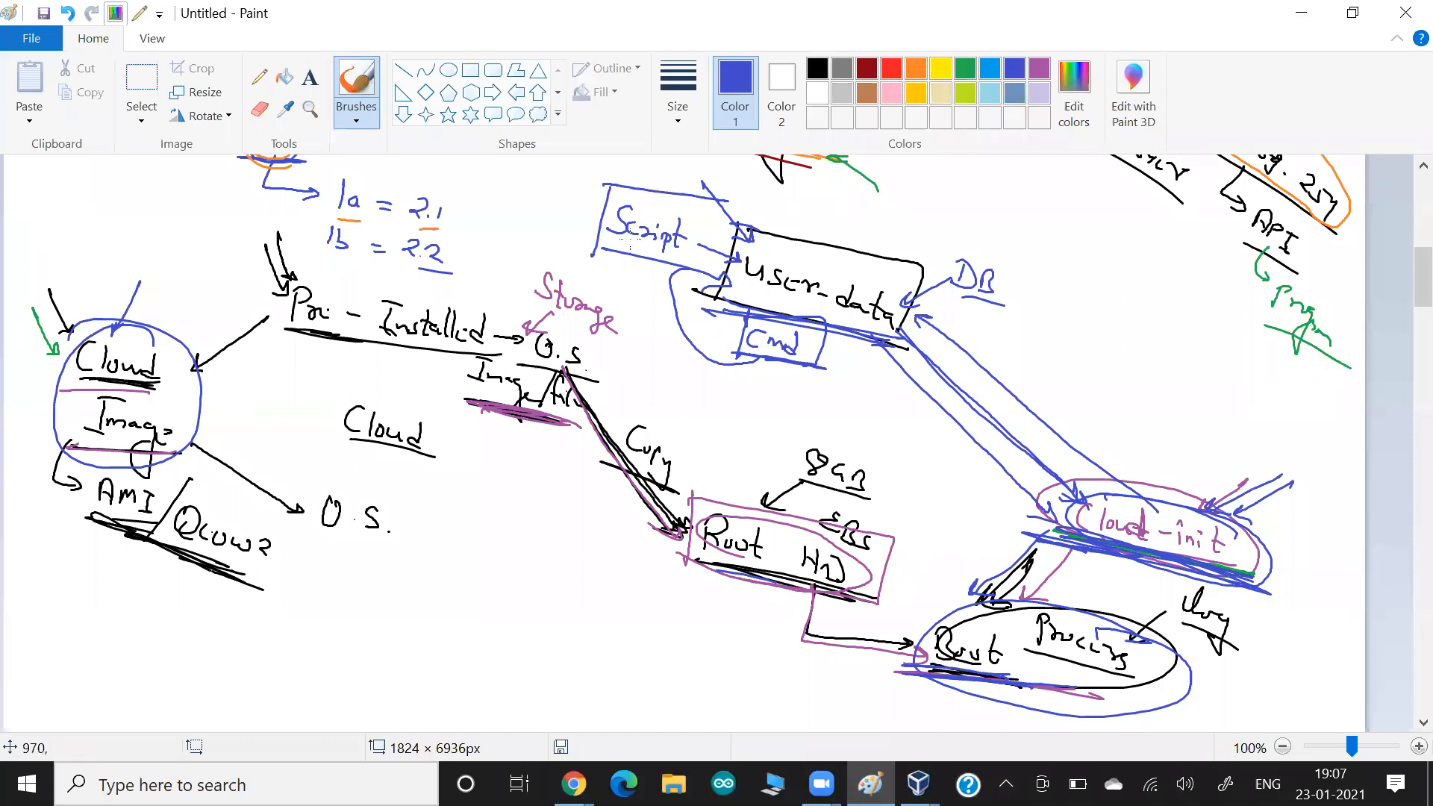
pyautogui.moveTo(729, 202); pyautogui.dragTo(559, 250)
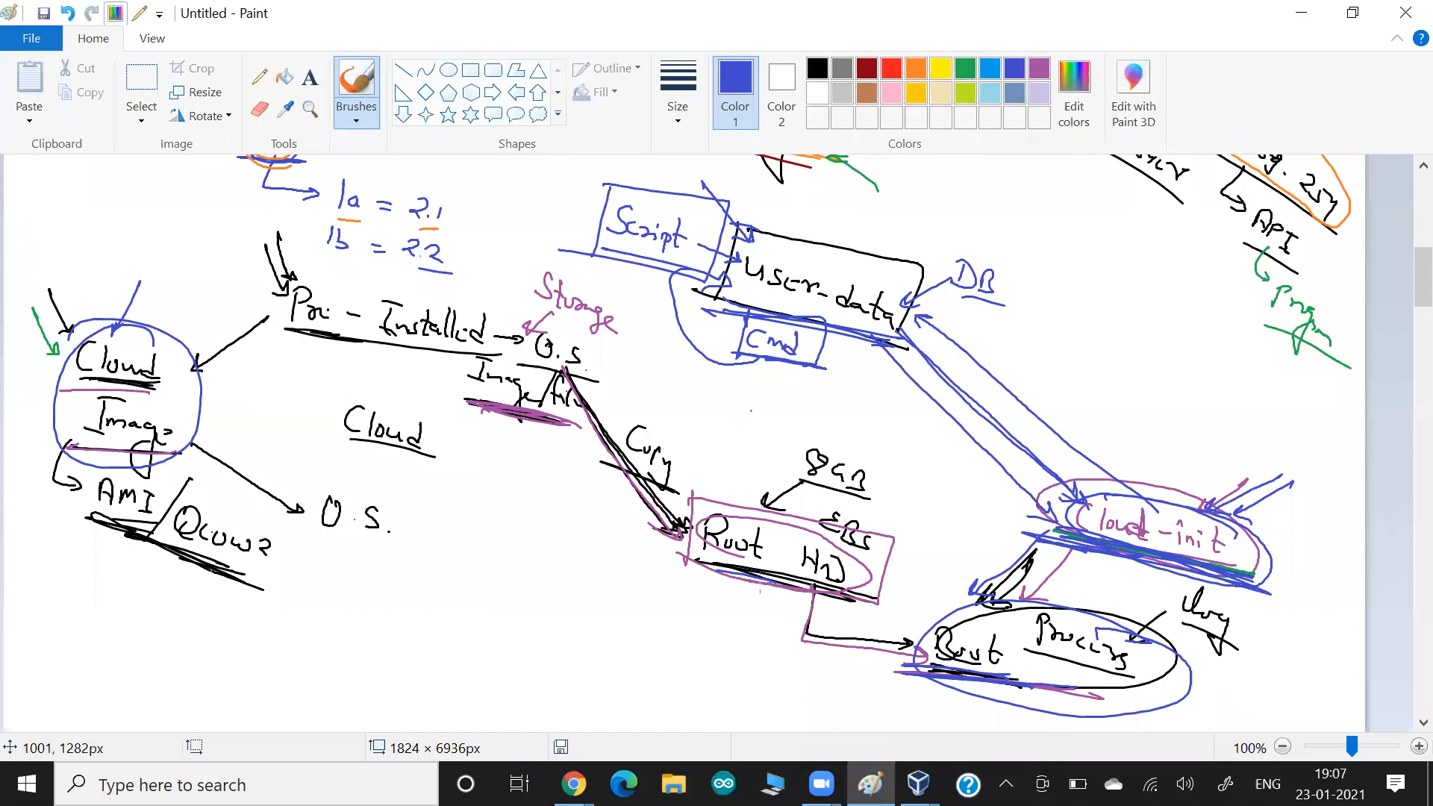
# Underline Boot in the Boot Process label and write an underlined "Bash shell" in blue below the Copy arrow.
pyautogui.scroll(-4, 751, 410)
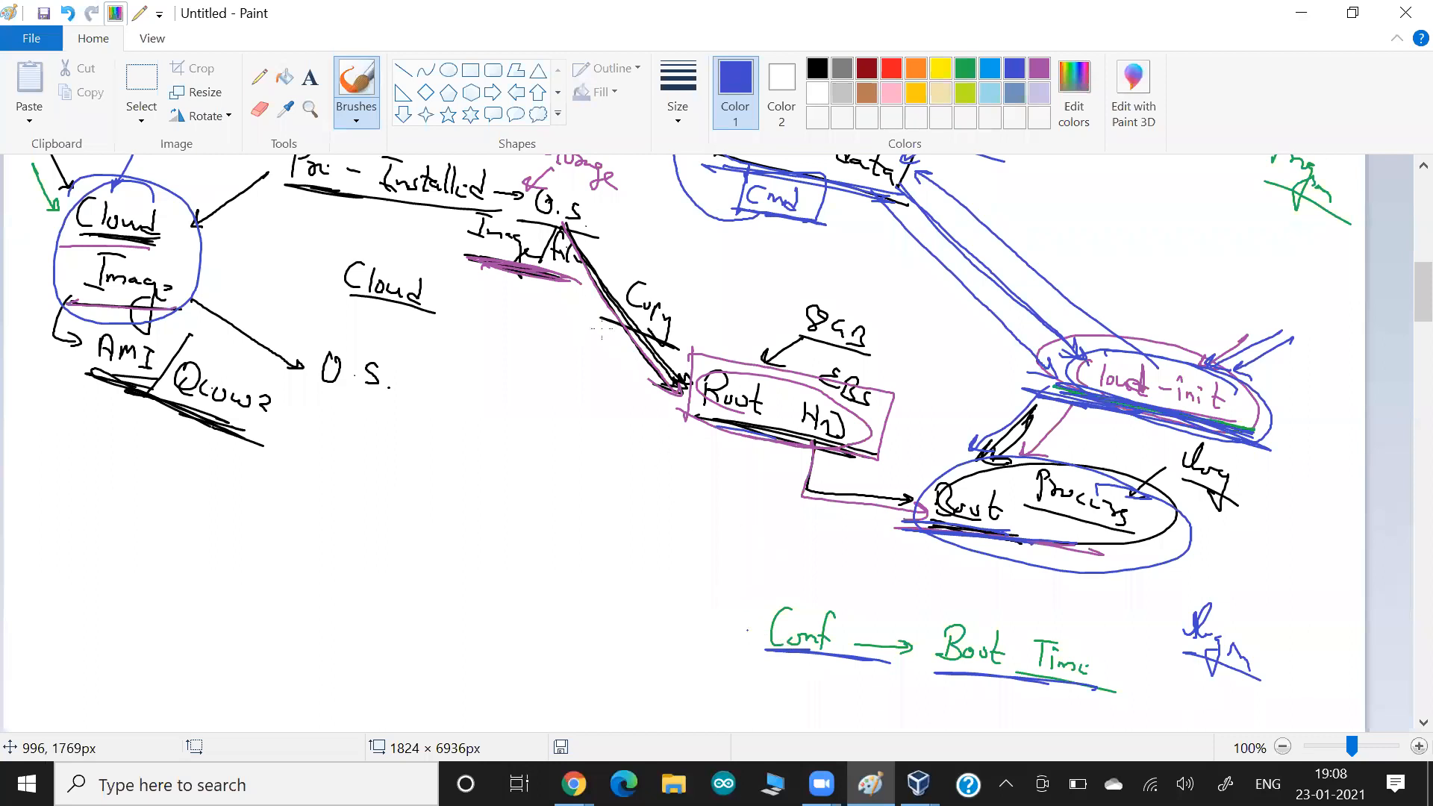
pyautogui.scroll(4, 606, 320)
pyautogui.scroll(-4, 606, 320)
pyautogui.moveTo(926, 531); pyautogui.dragTo(1030, 554)
pyautogui.moveTo(595, 467); pyautogui.dragTo(597, 506)
pyautogui.moveTo(613, 499); pyautogui.dragTo(631, 508)
pyautogui.moveTo(641, 489); pyautogui.dragTo(650, 514)
pyautogui.moveTo(687, 512); pyautogui.dragTo(681, 525)
pyautogui.moveTo(700, 512); pyautogui.dragTo(716, 531)
pyautogui.moveTo(725, 514); pyautogui.dragTo(722, 535)
pyautogui.moveTo(739, 513); pyautogui.dragTo(735, 536)
pyautogui.moveTo(608, 515); pyautogui.dragTo(749, 559)
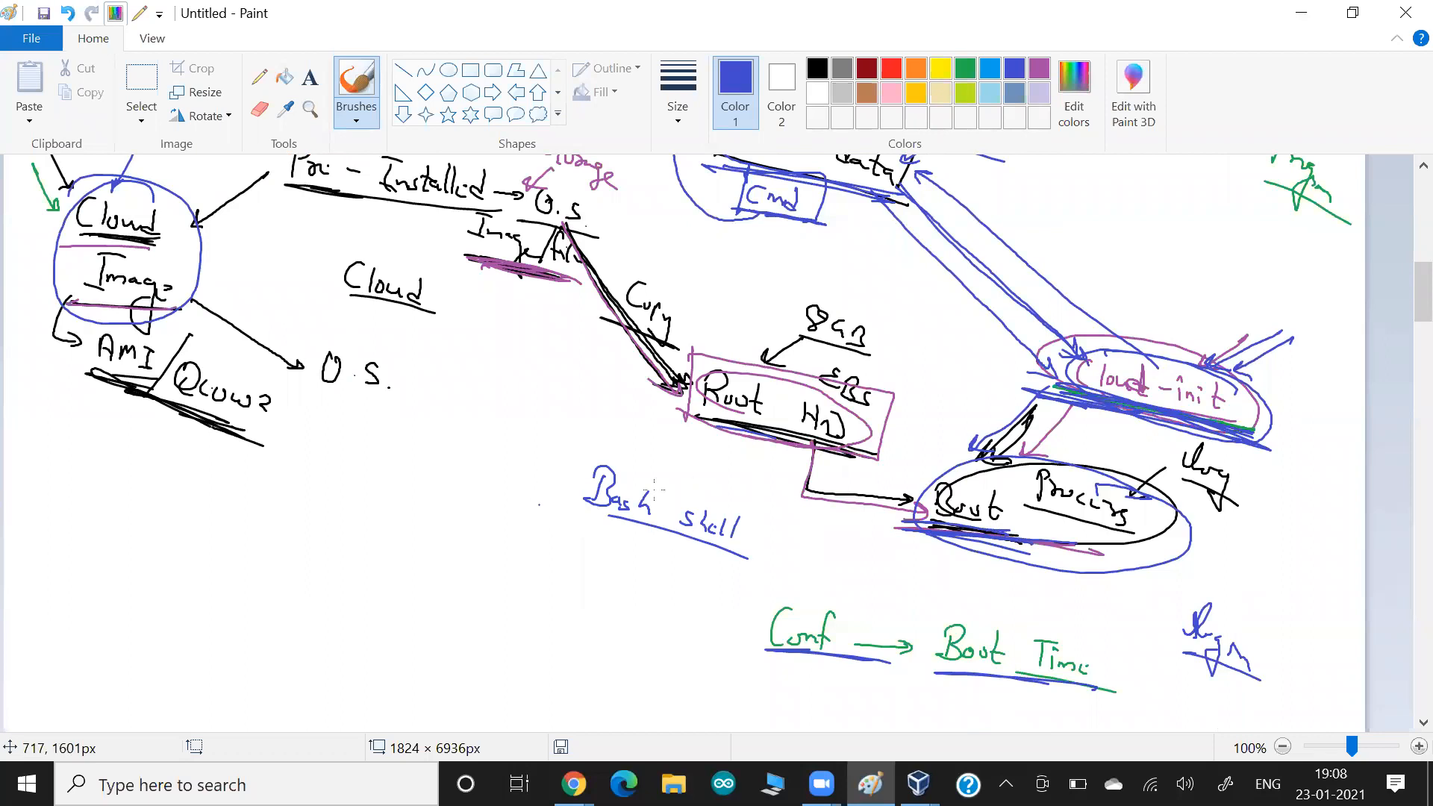
# Draw a double-line blue arrow pointing at Bash shell and add a second underline below Bash.
pyautogui.moveTo(521, 463); pyautogui.dragTo(567, 482)
pyautogui.moveTo(527, 478); pyautogui.dragTo(566, 490)
pyautogui.scroll(4, 736, 451)
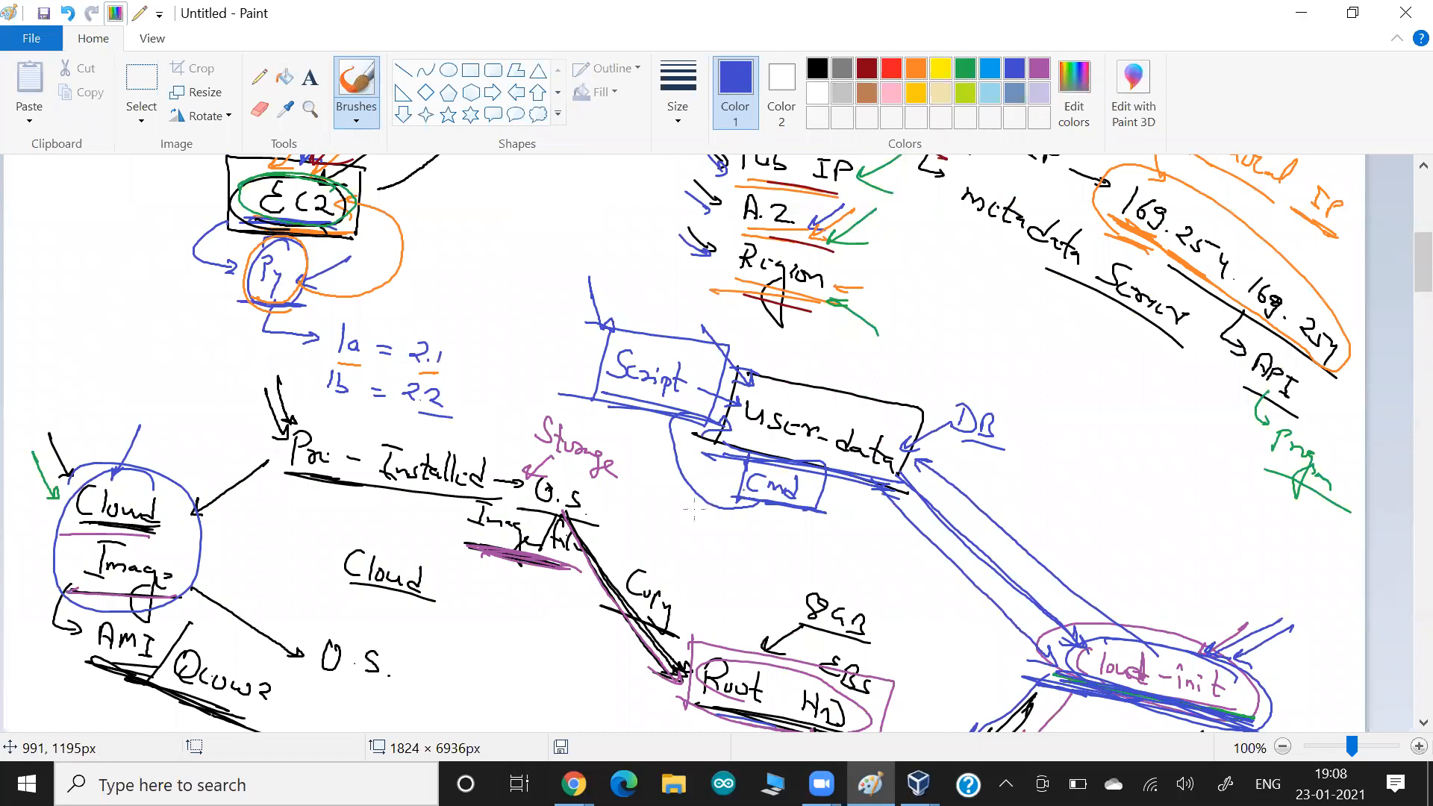
pyautogui.scroll(-4, 695, 509)
pyautogui.moveTo(589, 525); pyautogui.dragTo(663, 550)
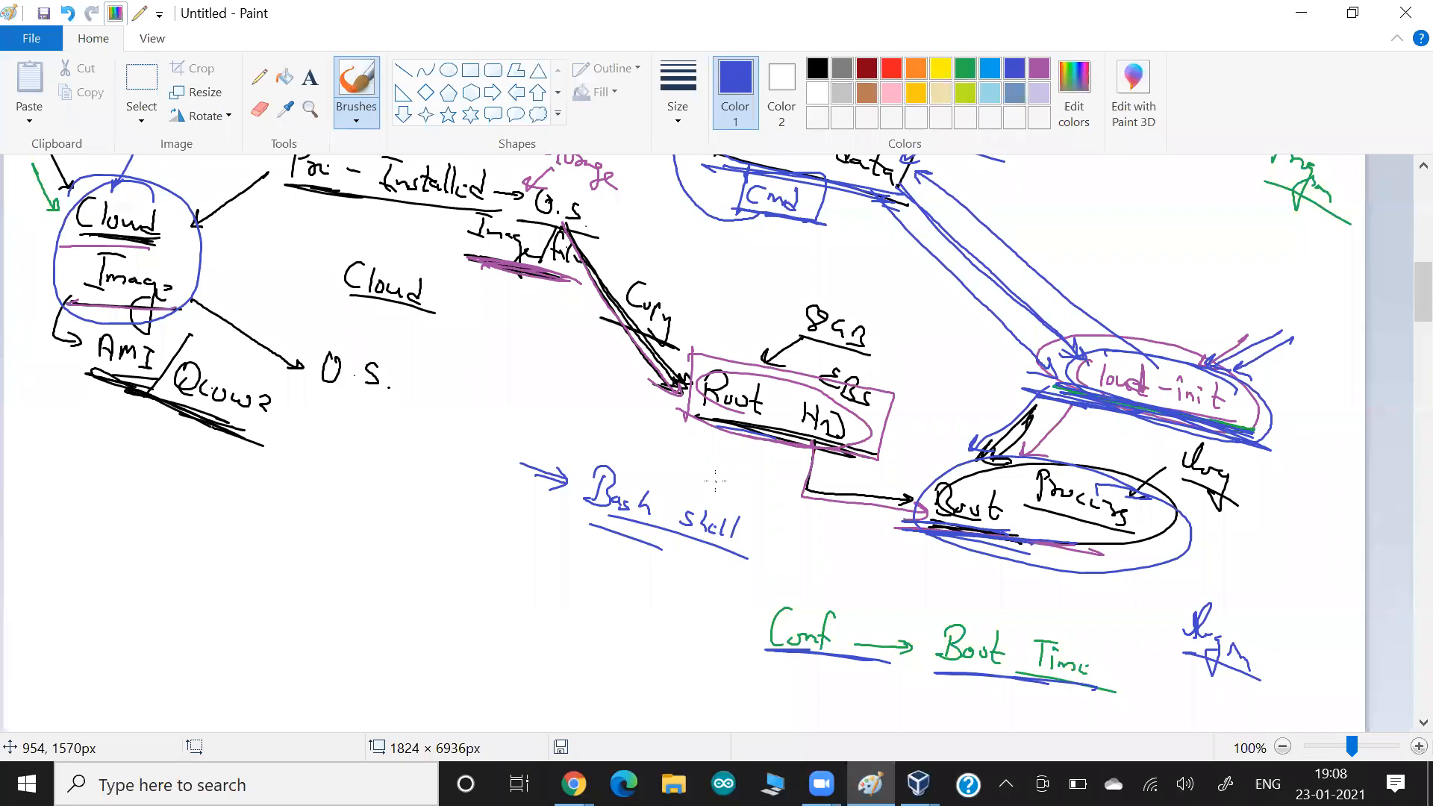
# Switch to the EC2 console and start launching an Amazon Linux 2 AMI t2.micro instance, advancing to Configure Instance Details.
pyautogui.hotkey('alt', 'Tab')
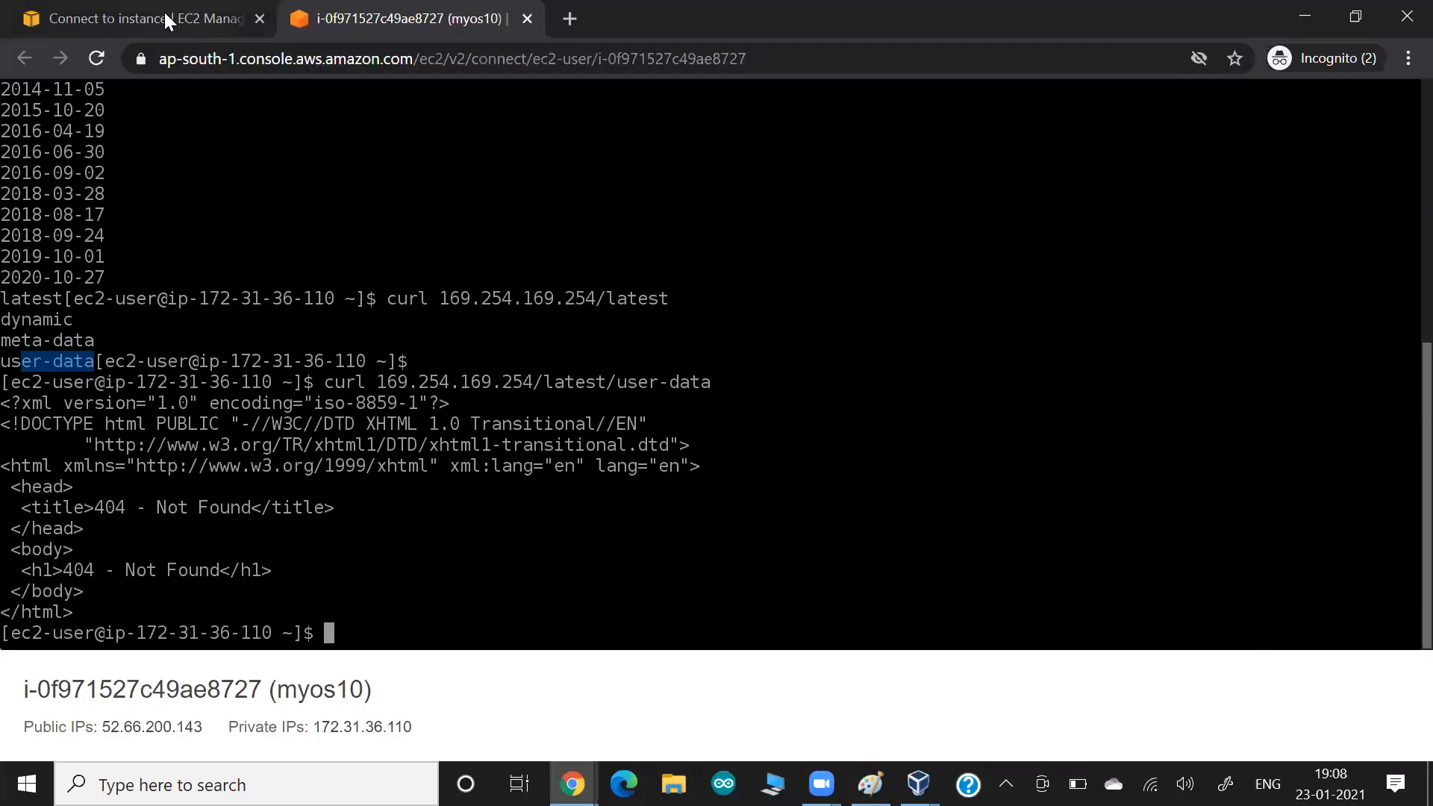
pyautogui.click(193, 23)
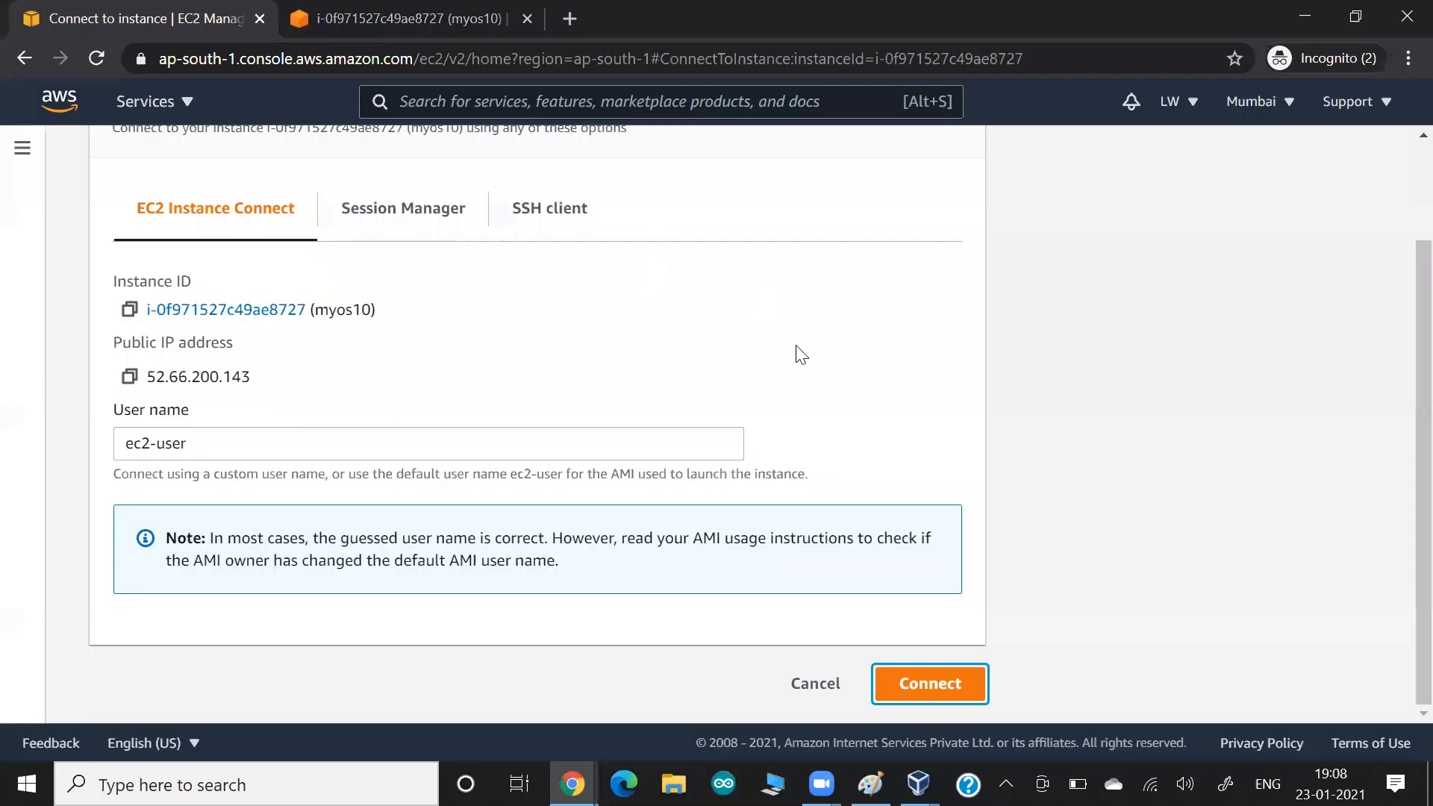
pyautogui.click(819, 684)
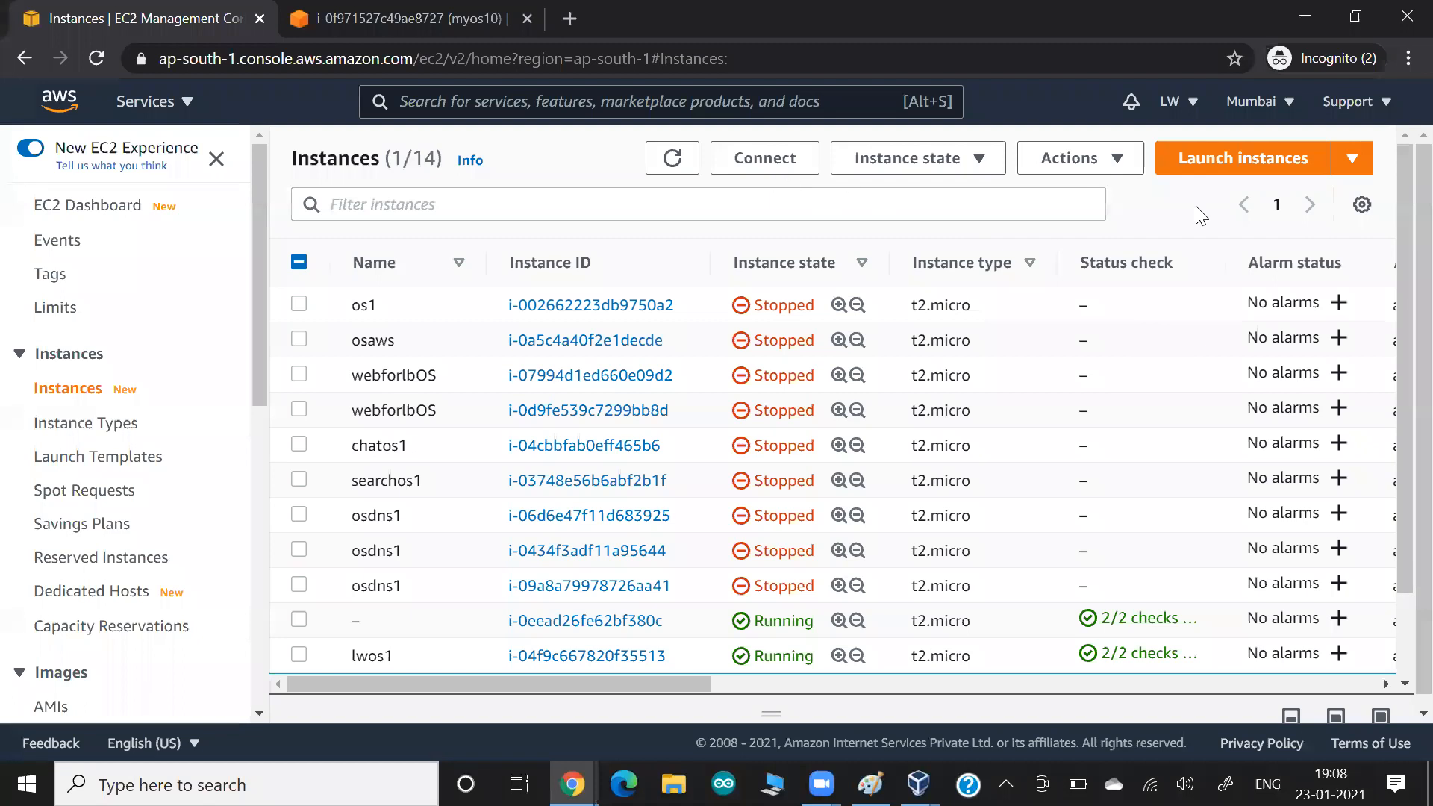
pyautogui.click(1243, 161)
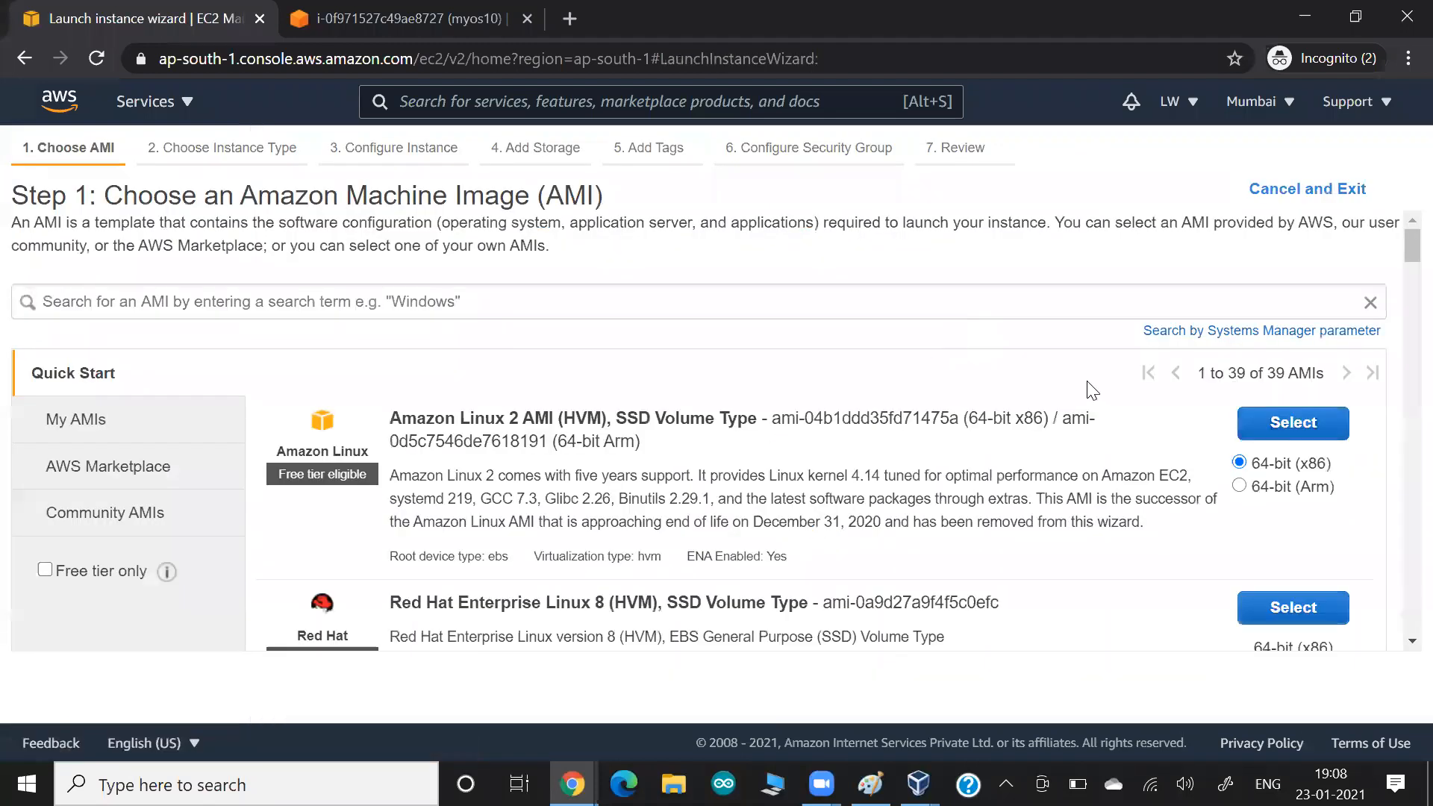
pyautogui.click(1333, 424)
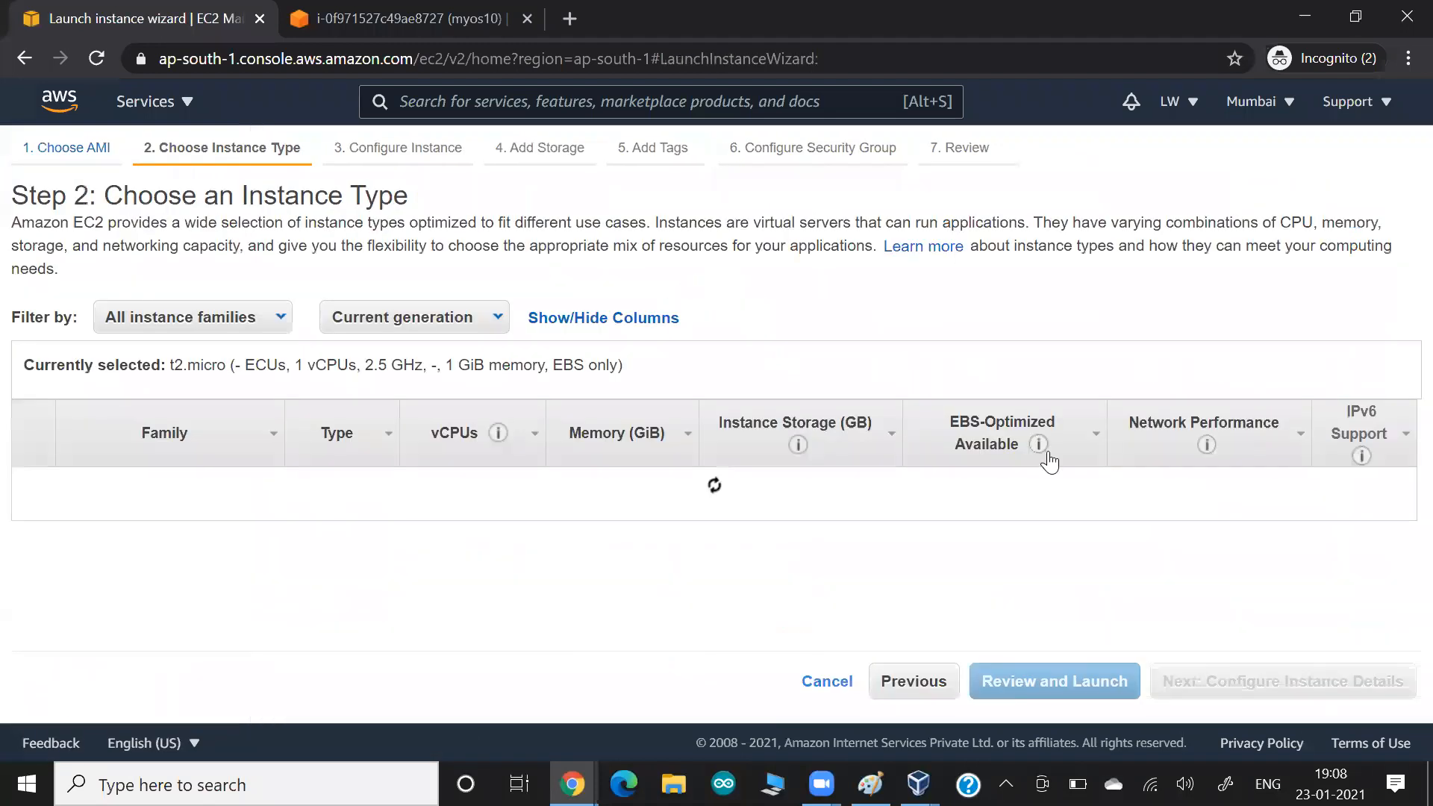
pyautogui.click(1202, 685)
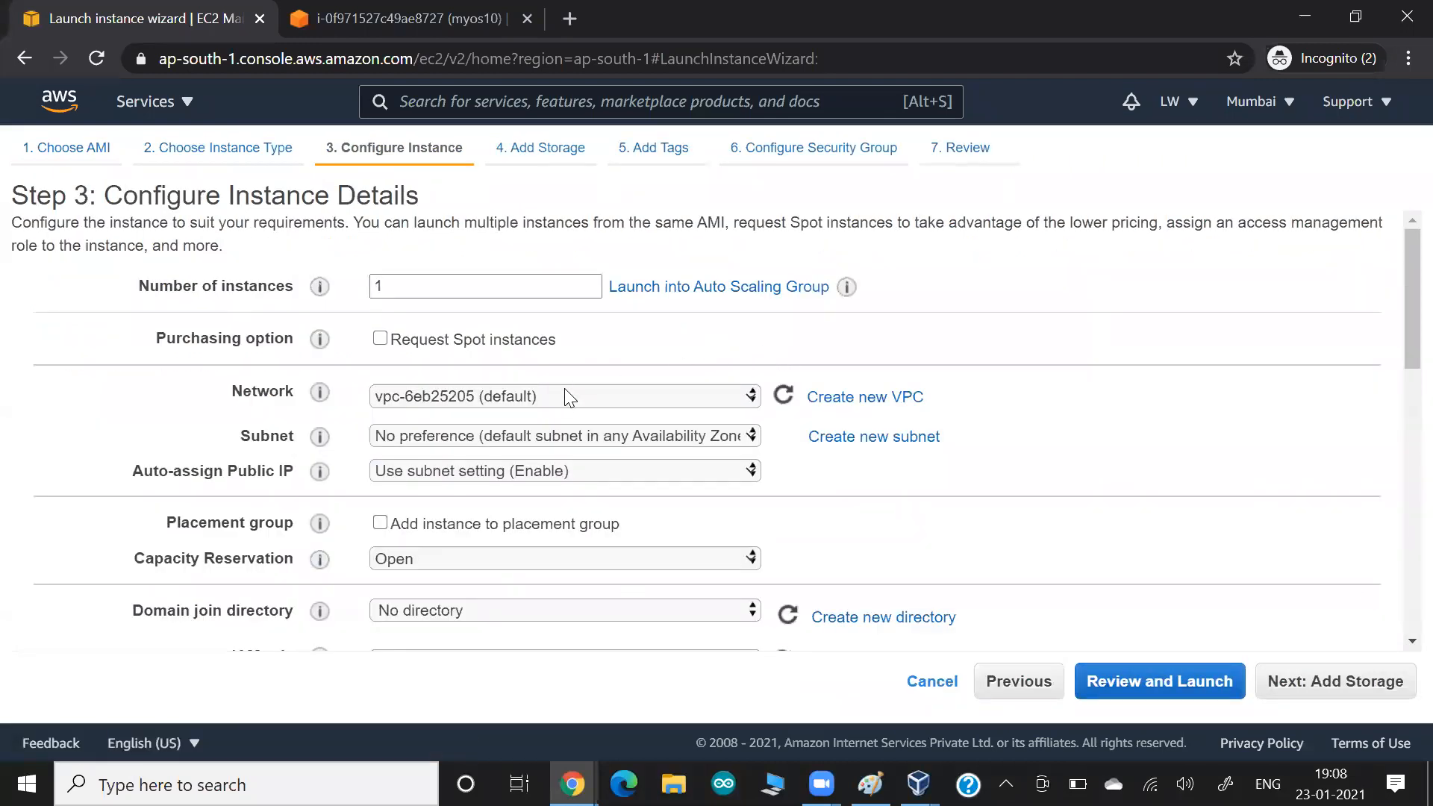
# Look through the instance detail settings from Network and Subnet down to the User data field in Advanced Details.
pyautogui.scroll(-1, 562, 396)
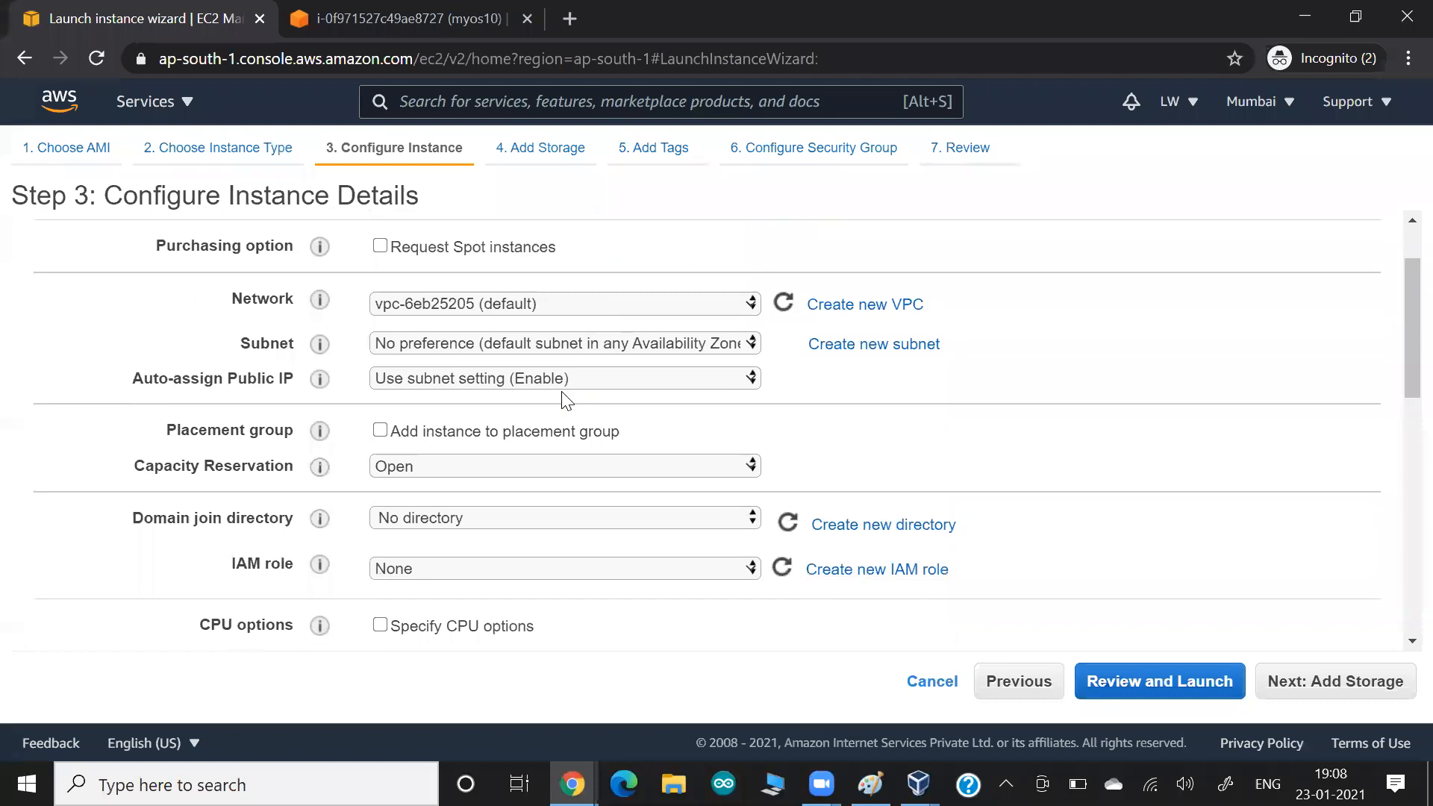
pyautogui.moveTo(251, 345); pyautogui.dragTo(288, 341)
pyautogui.scroll(-1, 288, 456)
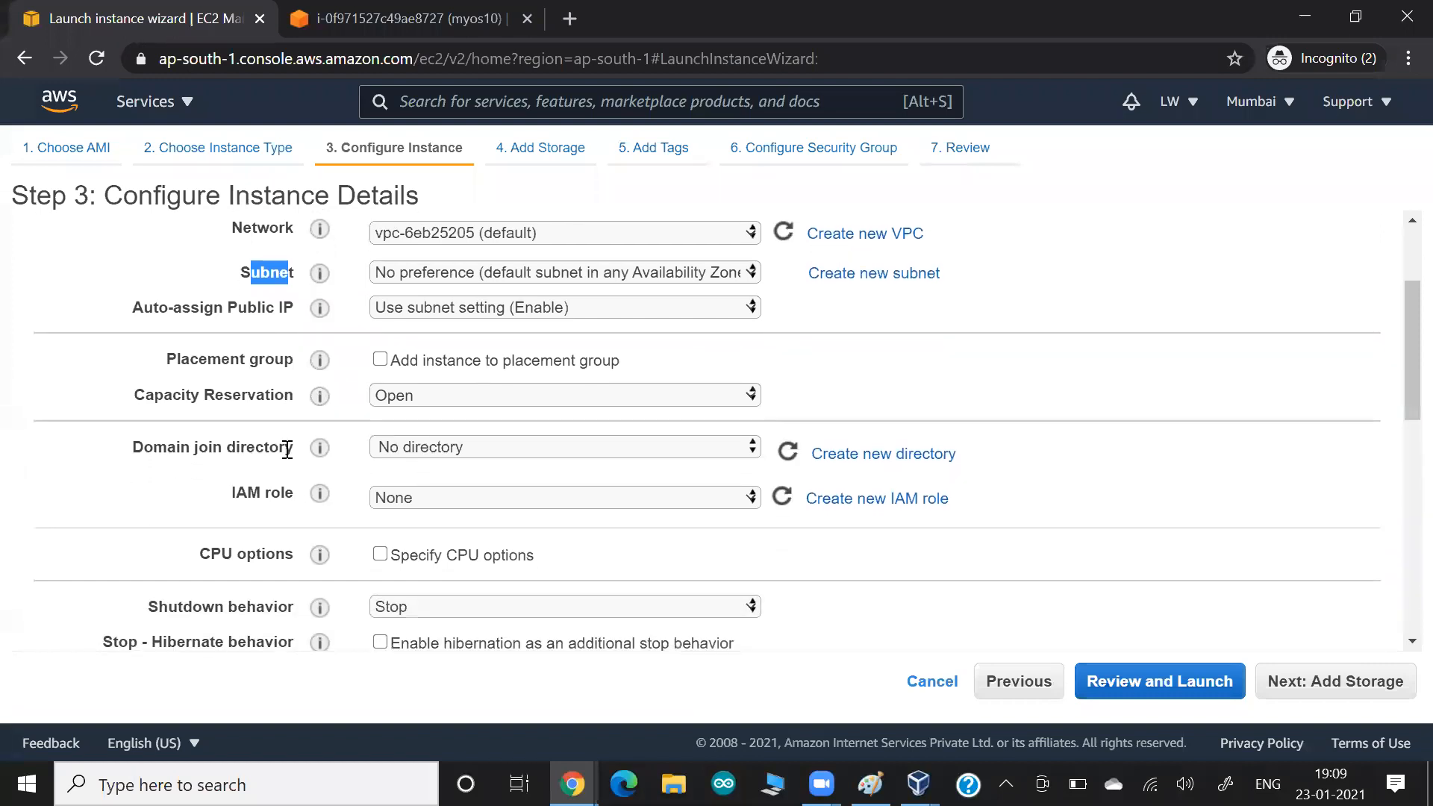
pyautogui.scroll(-1, 287, 449)
pyautogui.scroll(-3, 287, 449)
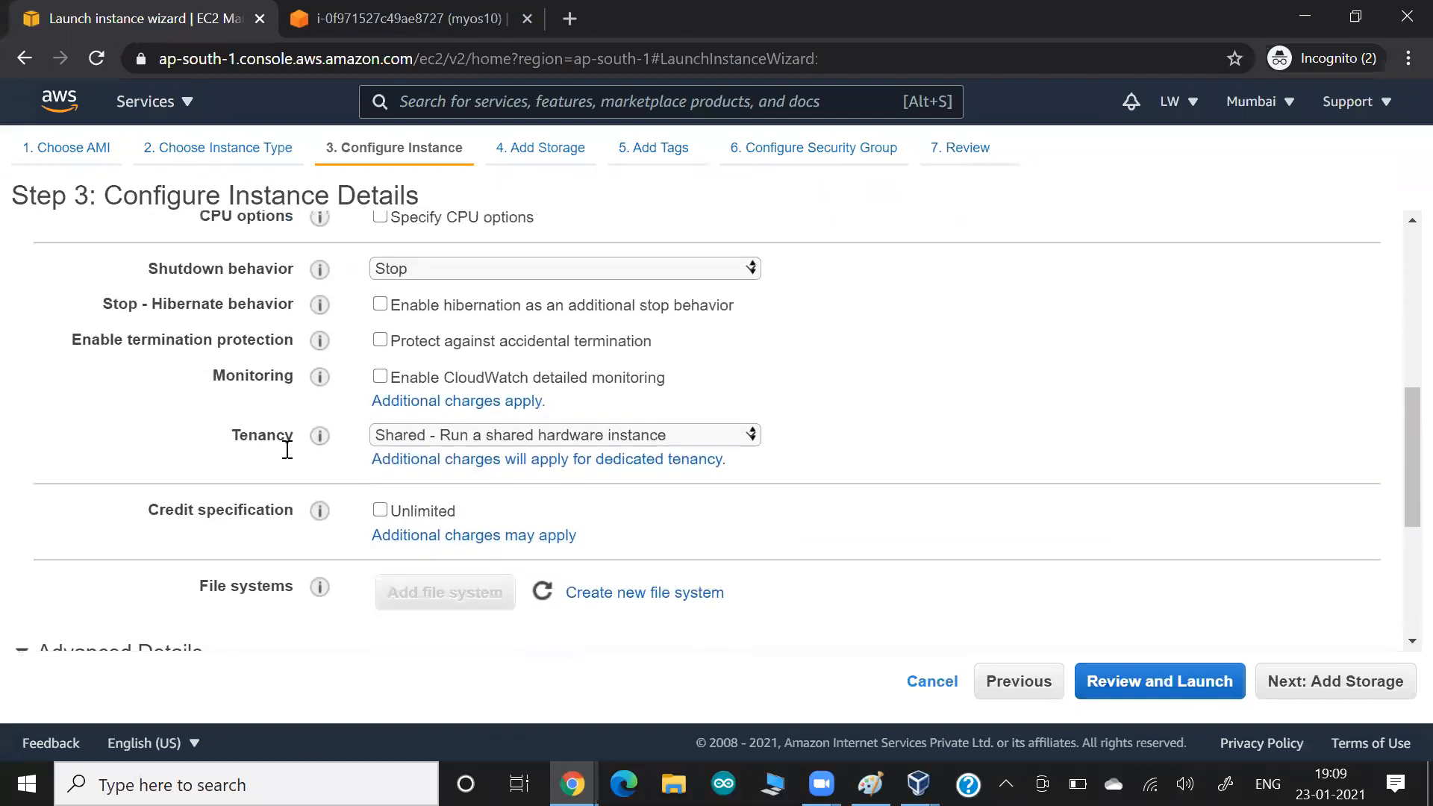
pyautogui.scroll(6, 287, 449)
pyautogui.scroll(-6, 204, 451)
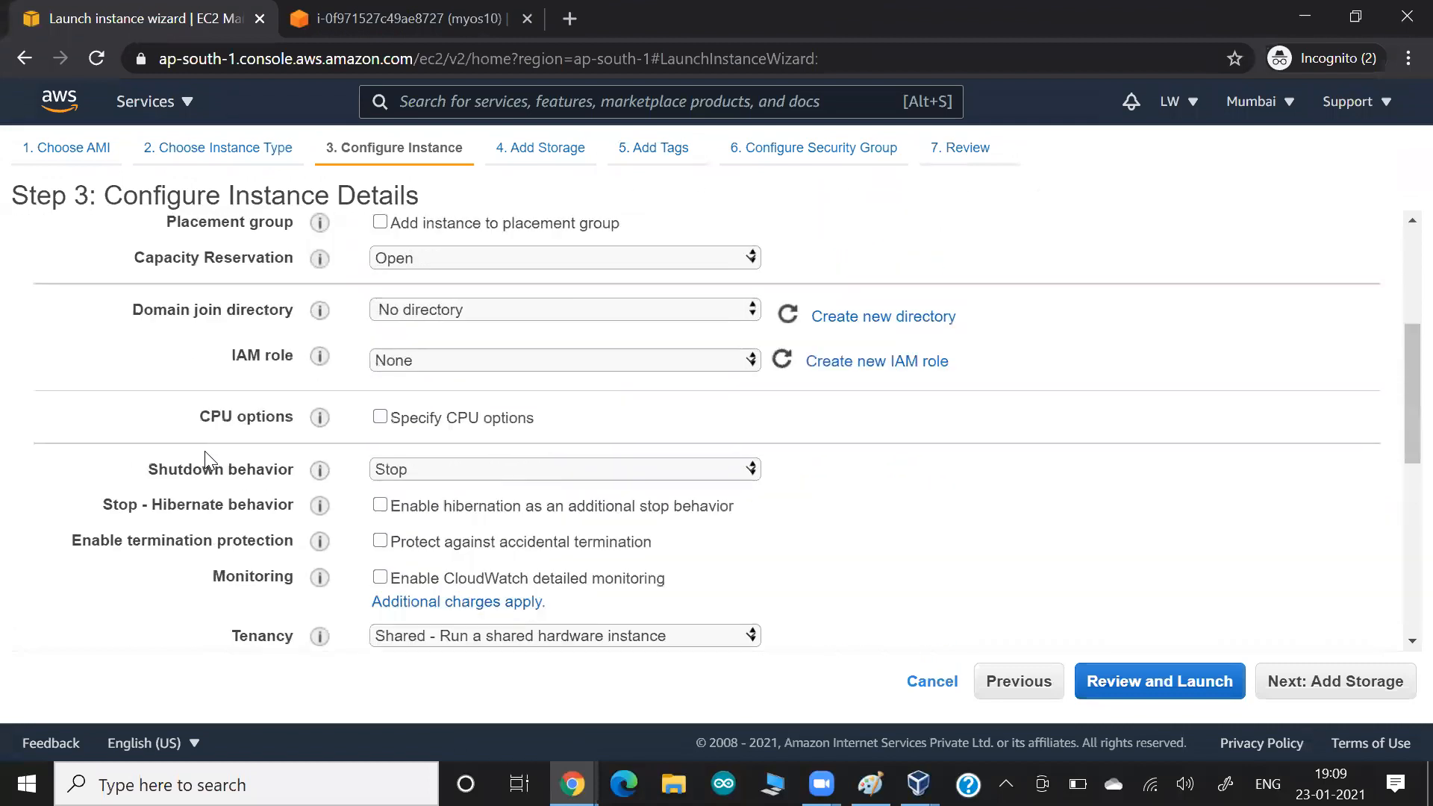
pyautogui.scroll(-3, 205, 451)
pyautogui.moveTo(229, 505); pyautogui.dragTo(284, 505)
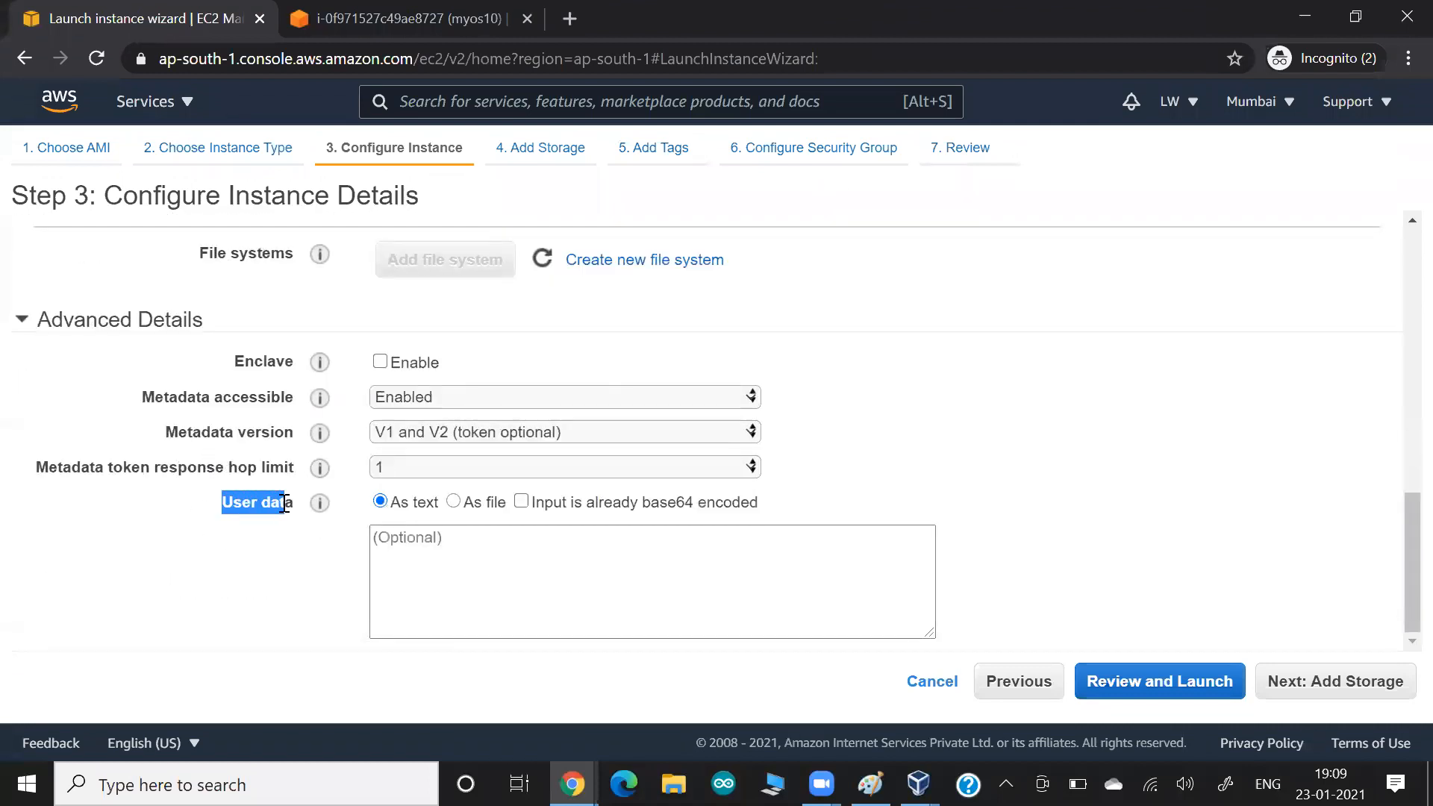
# Switch the user data input to As file, and return it to As text.
pyautogui.click(454, 502)
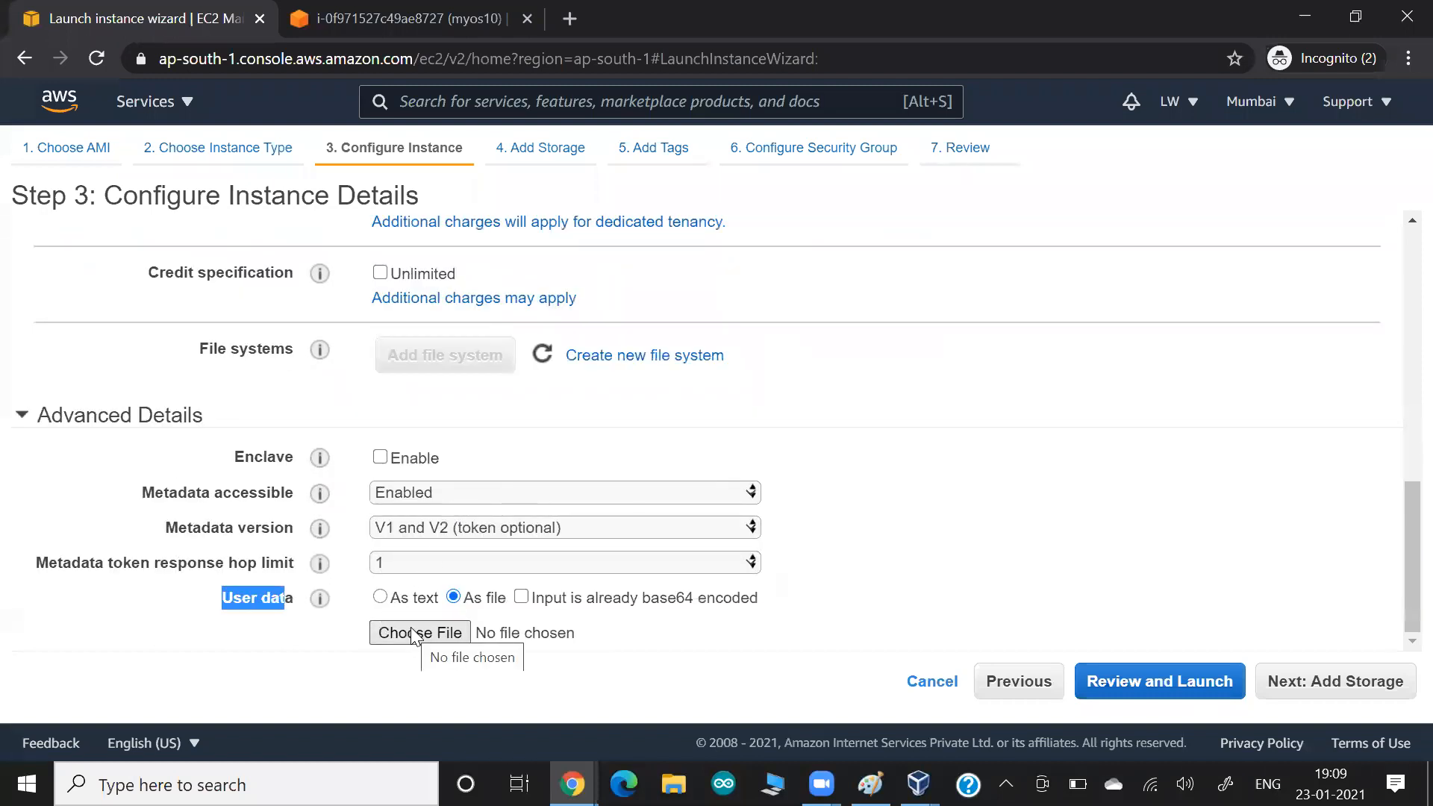
pyautogui.click(380, 597)
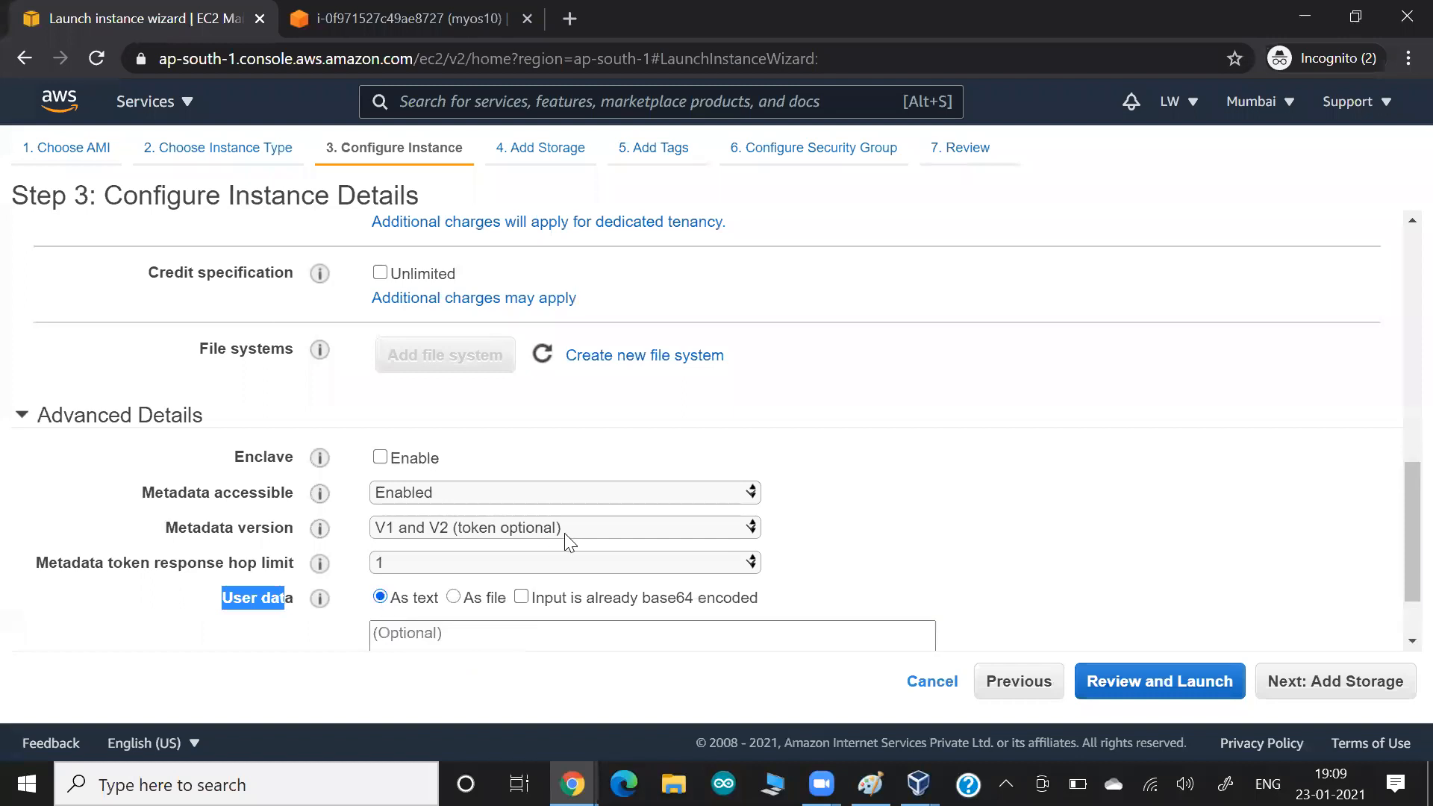
pyautogui.scroll(-1, 565, 533)
pyautogui.click(431, 547)
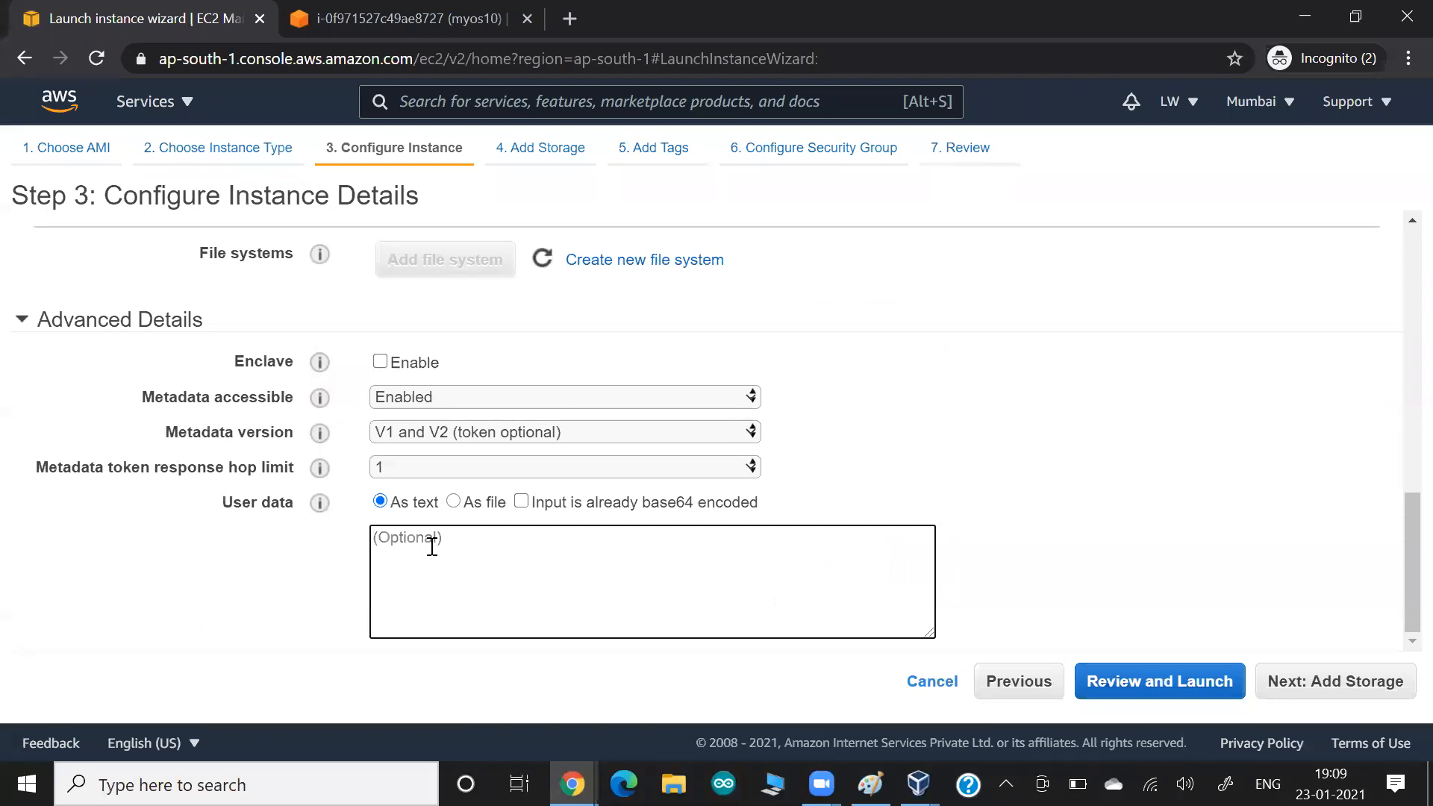
pyautogui.write('mkdir /')
pyautogui.write('m')
pyautogui.write('ydata')
pyautogui.press('Return')
pyautogui.tripleClick(431, 547)
pyautogui.press('BackSpace')
# Enter "yum install httpd -y" as the first command in the user data.
pyautogui.write('yum  install  httpd -y')
pyautogui.click(495, 546)
pyautogui.moveTo(516, 546); pyautogui.dragTo(522, 546)
pyautogui.click(523, 545)
pyautogui.press('Return')
pyautogui.press('End')
pyautogui.press('Left')
pyautogui.press('Left')
pyautogui.press('Right')
pyautogui.press('Right')
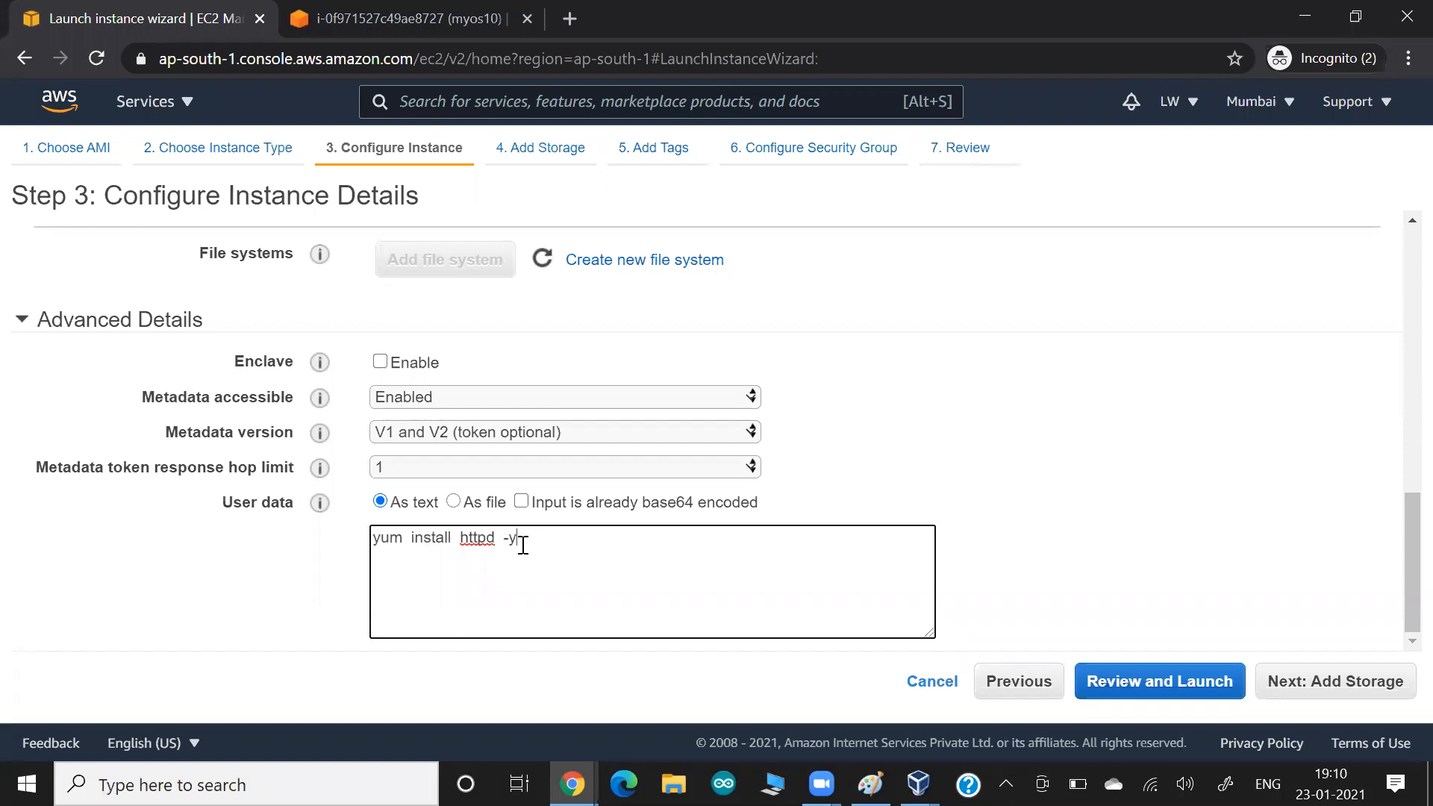
# Add the command "echo hello > /var/www/html/index.html" below the httpd install line in the user data.
pyautogui.press('Return')
pyautogui.write('/var/www/html/index.html')
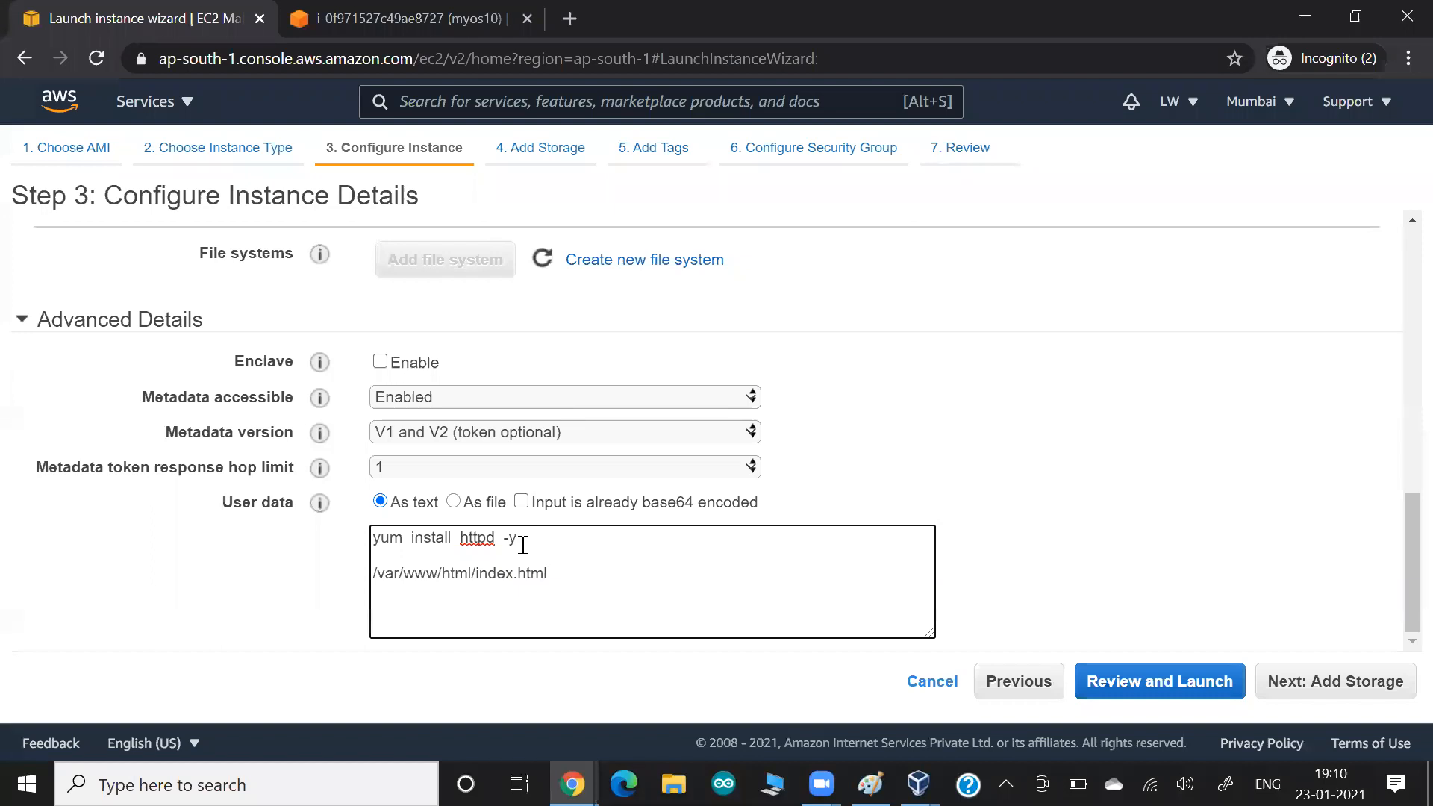
pyautogui.press('Home')
pyautogui.write('echo  ')
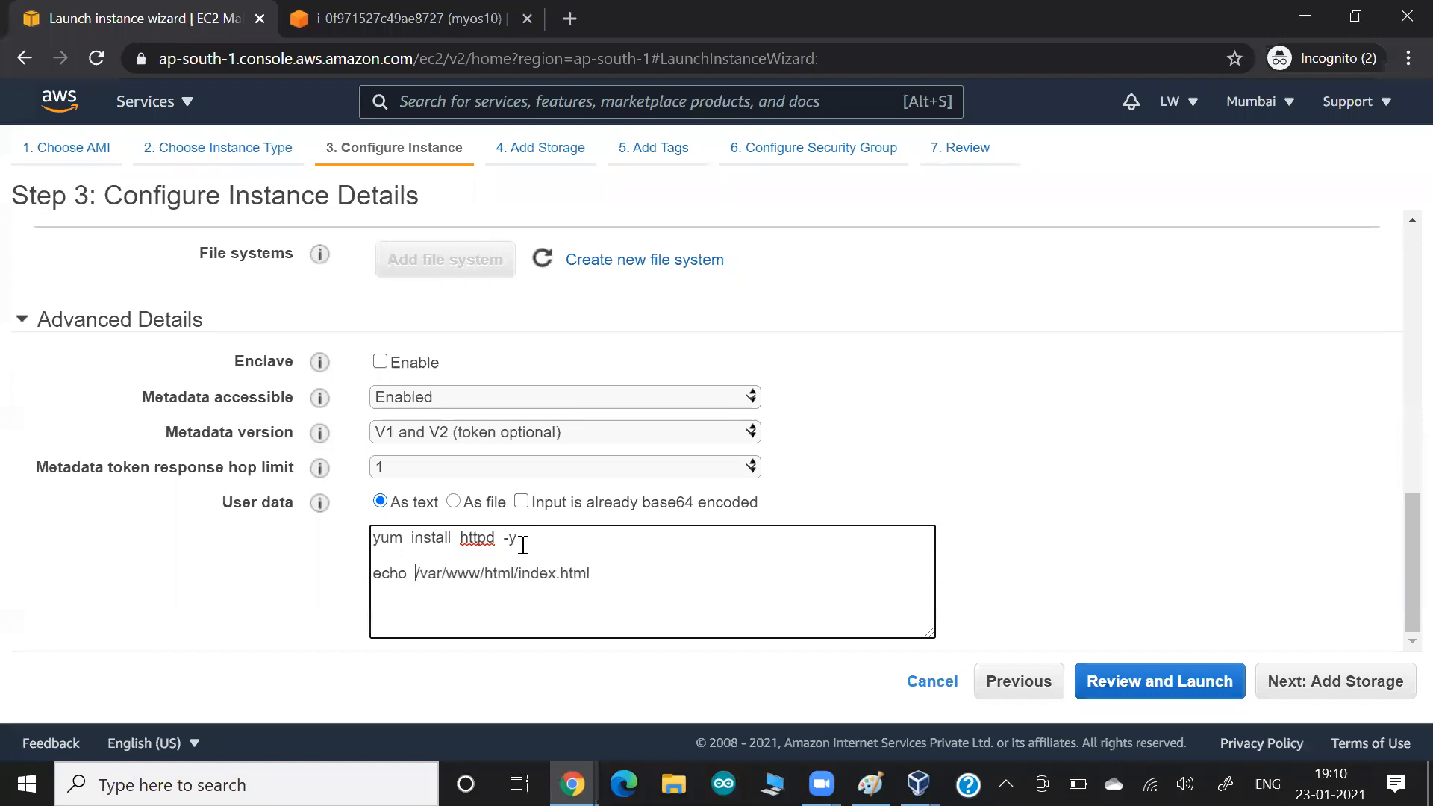
pyautogui.write('hello  >')
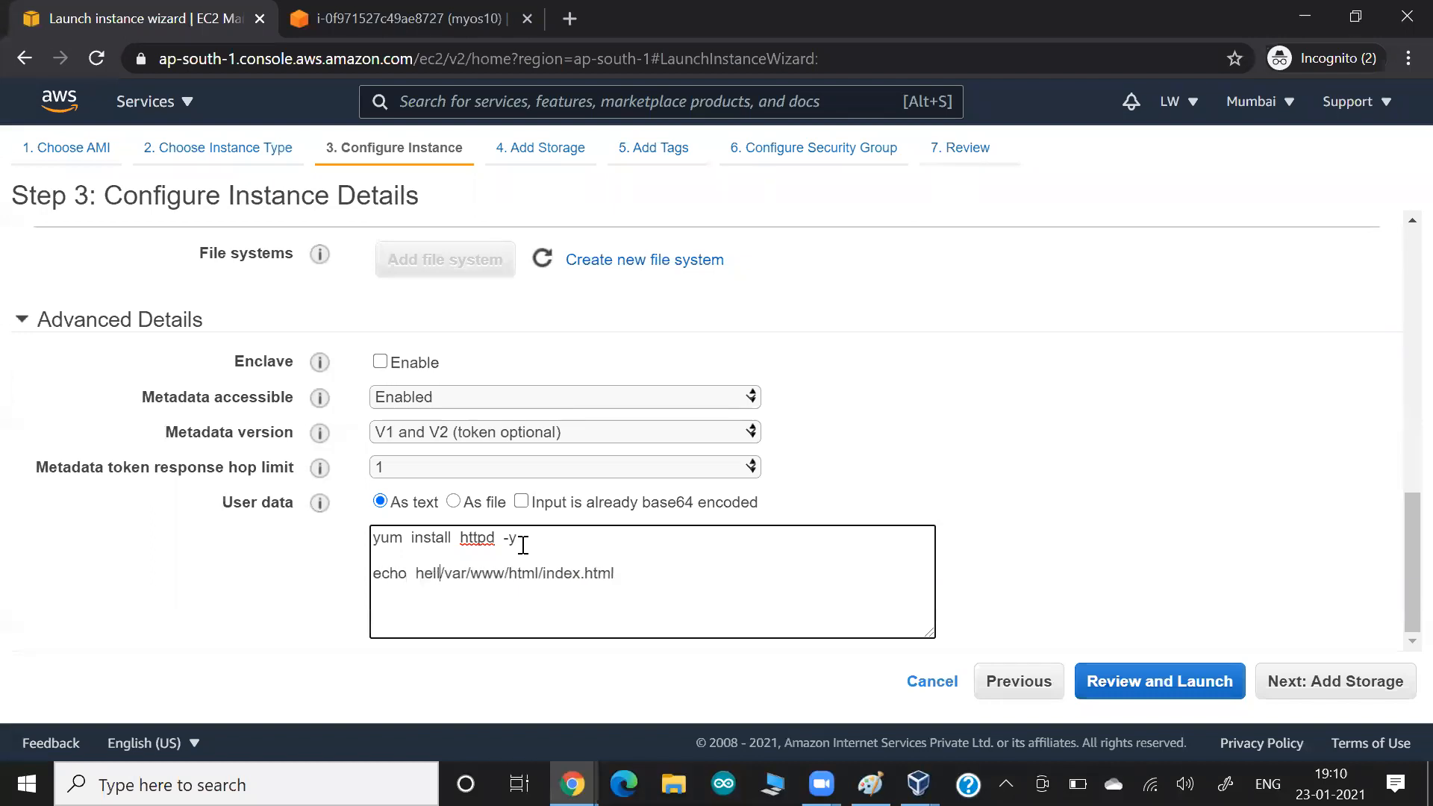
pyautogui.press('End')
pyautogui.press('Return')
pyautogui.press('Return')
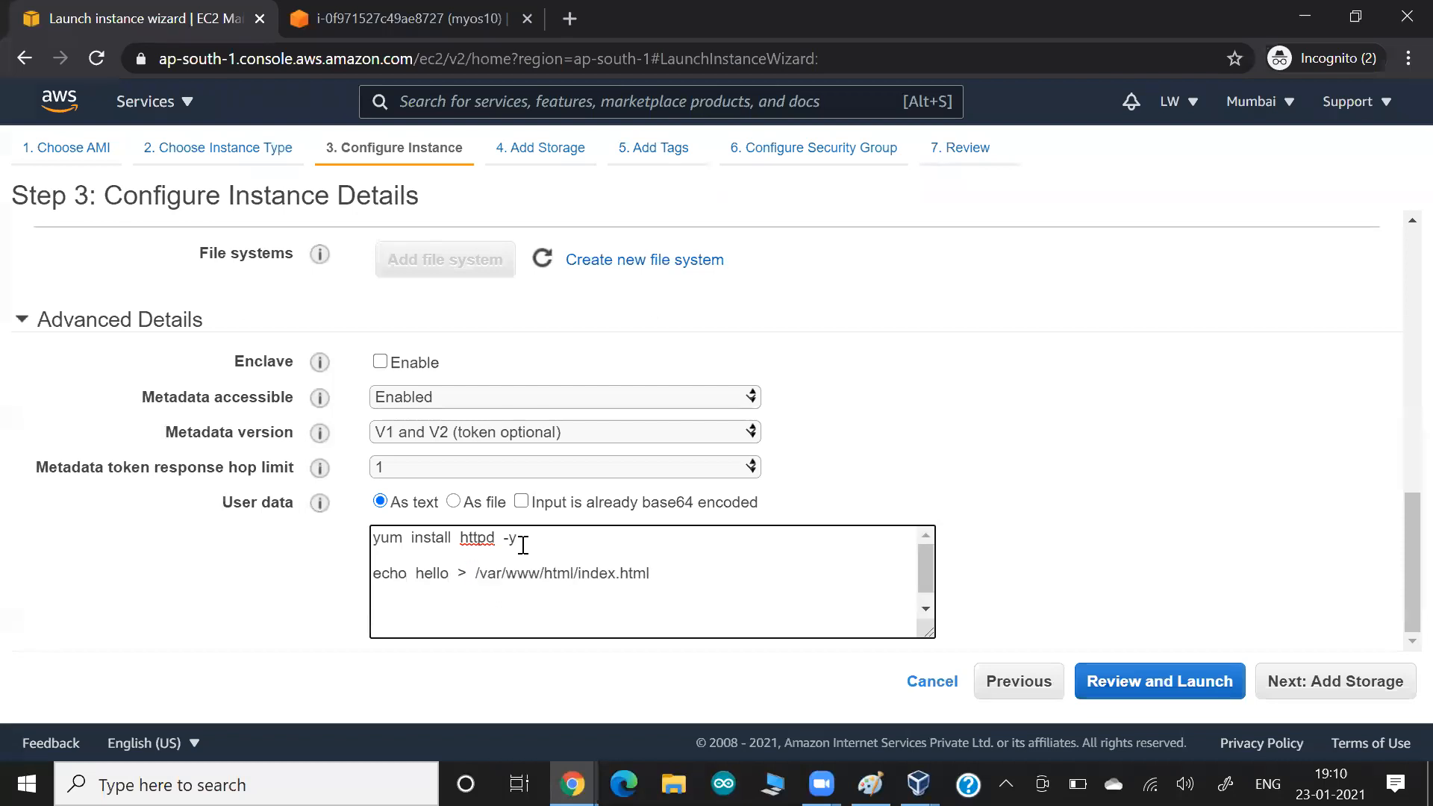
# Add "systemctl start httpd" and "systemctl enable httpd" as the closing commands of the user data.
pyautogui.write('systemctl start httpd')
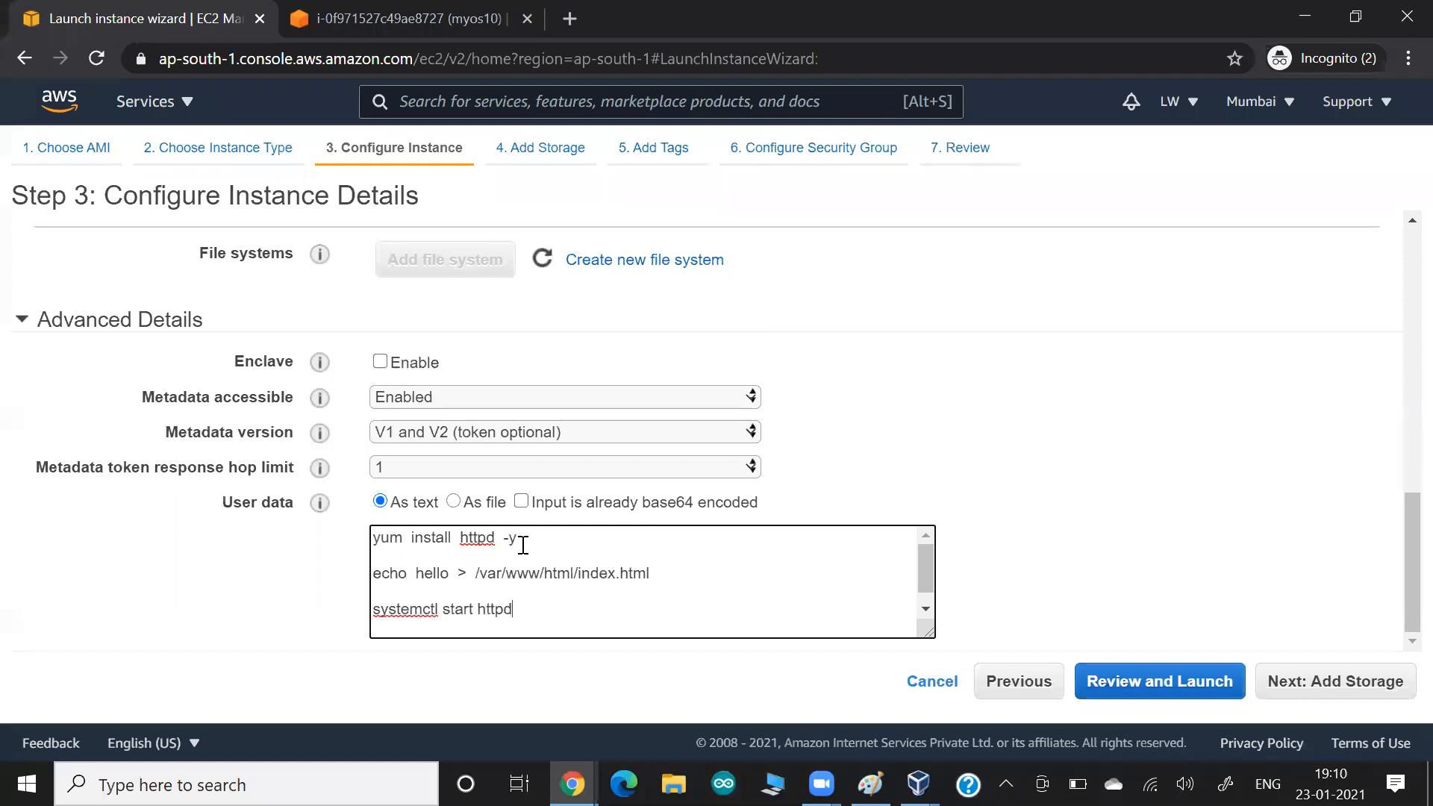
pyautogui.press('Return')
pyautogui.write('systemctl enable httpd')
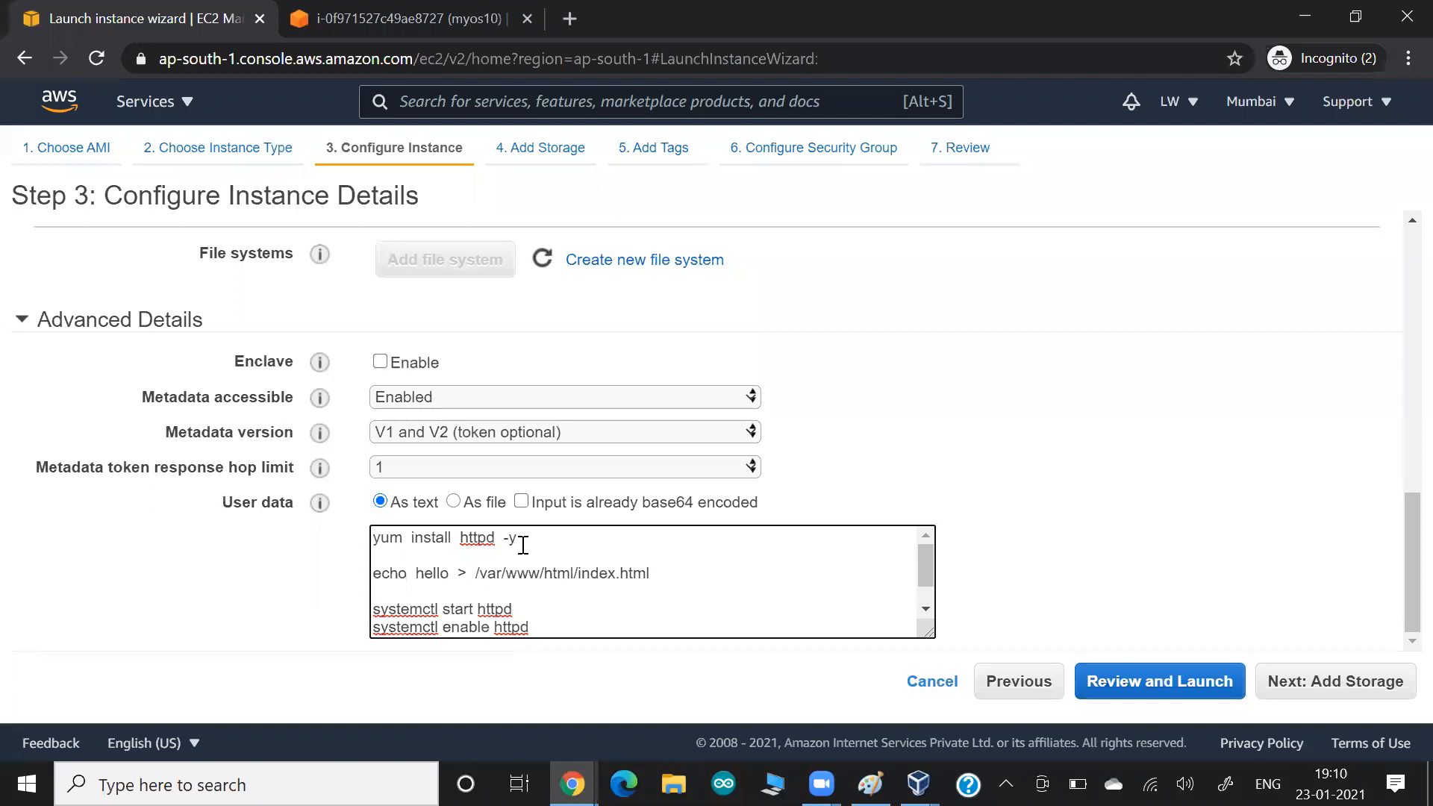
# Remove the blank lines between the user data commands and insert an empty line above the yum command.
pyautogui.press('BackSpace')
pyautogui.press('BackSpace')
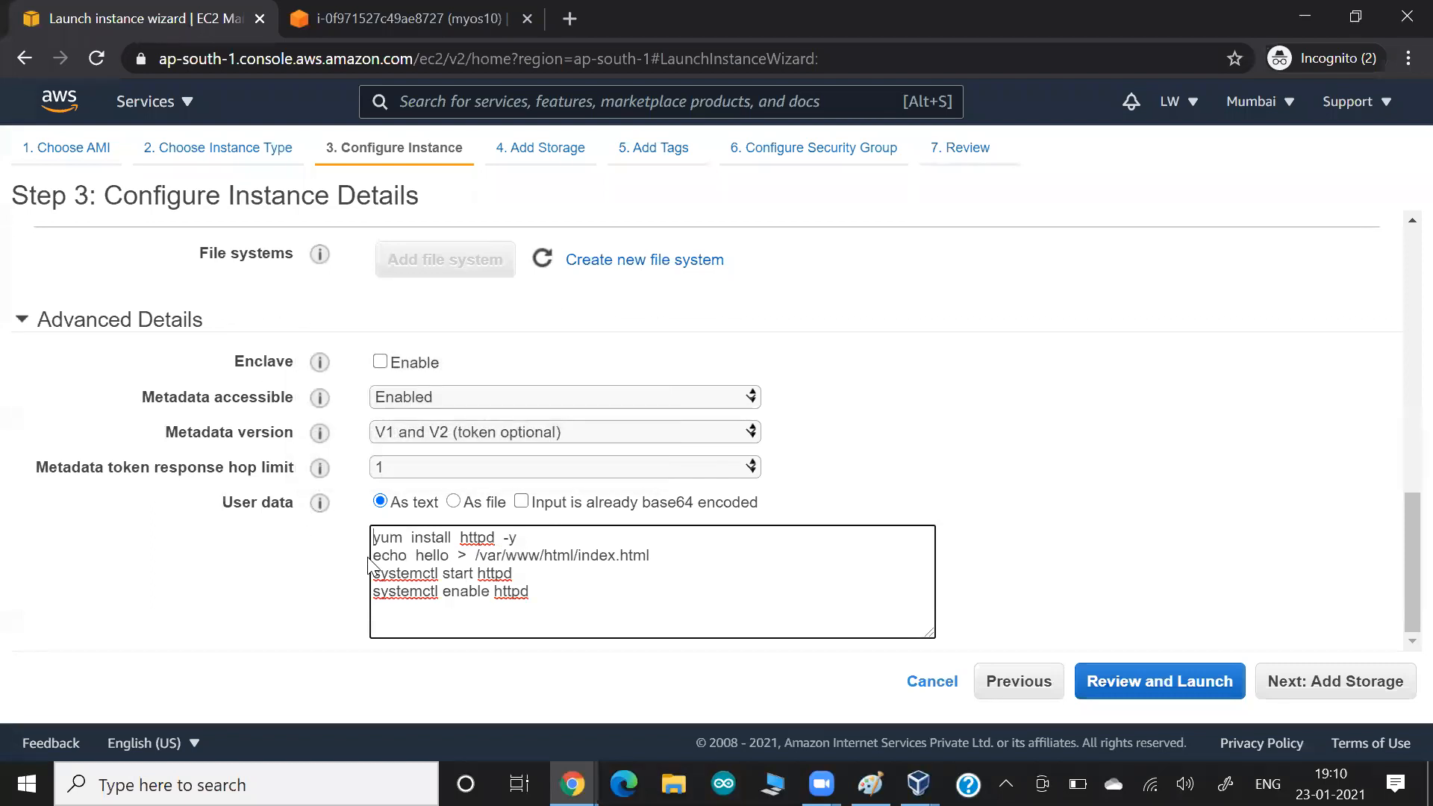
pyautogui.press('Return')
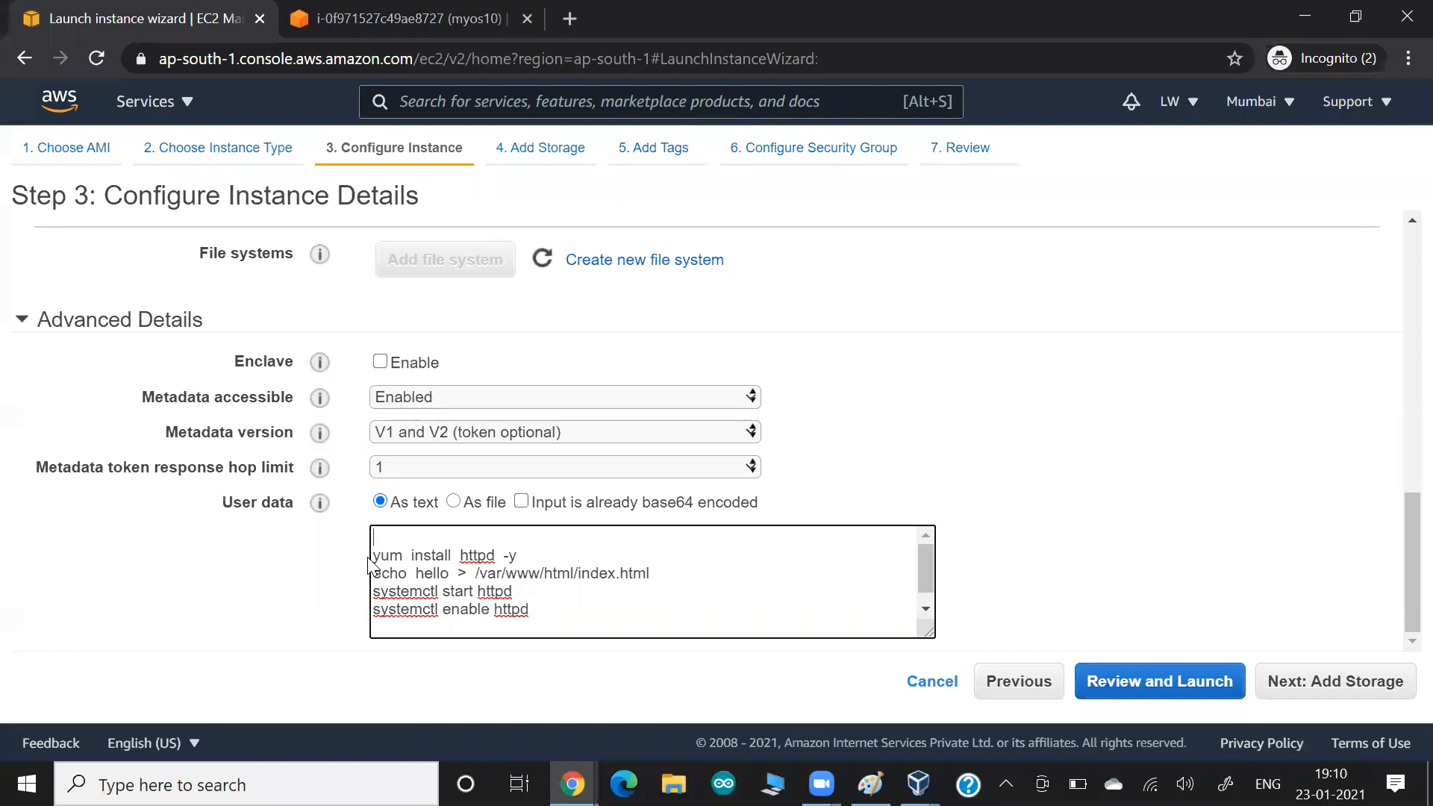
# Switch to the Paint diagram, circle cloud-init again in blue and mark another blue line from user-data to it.
pyautogui.moveTo(251, 504); pyautogui.dragTo(291, 508)
pyautogui.hotkey('alt', 'Tab')
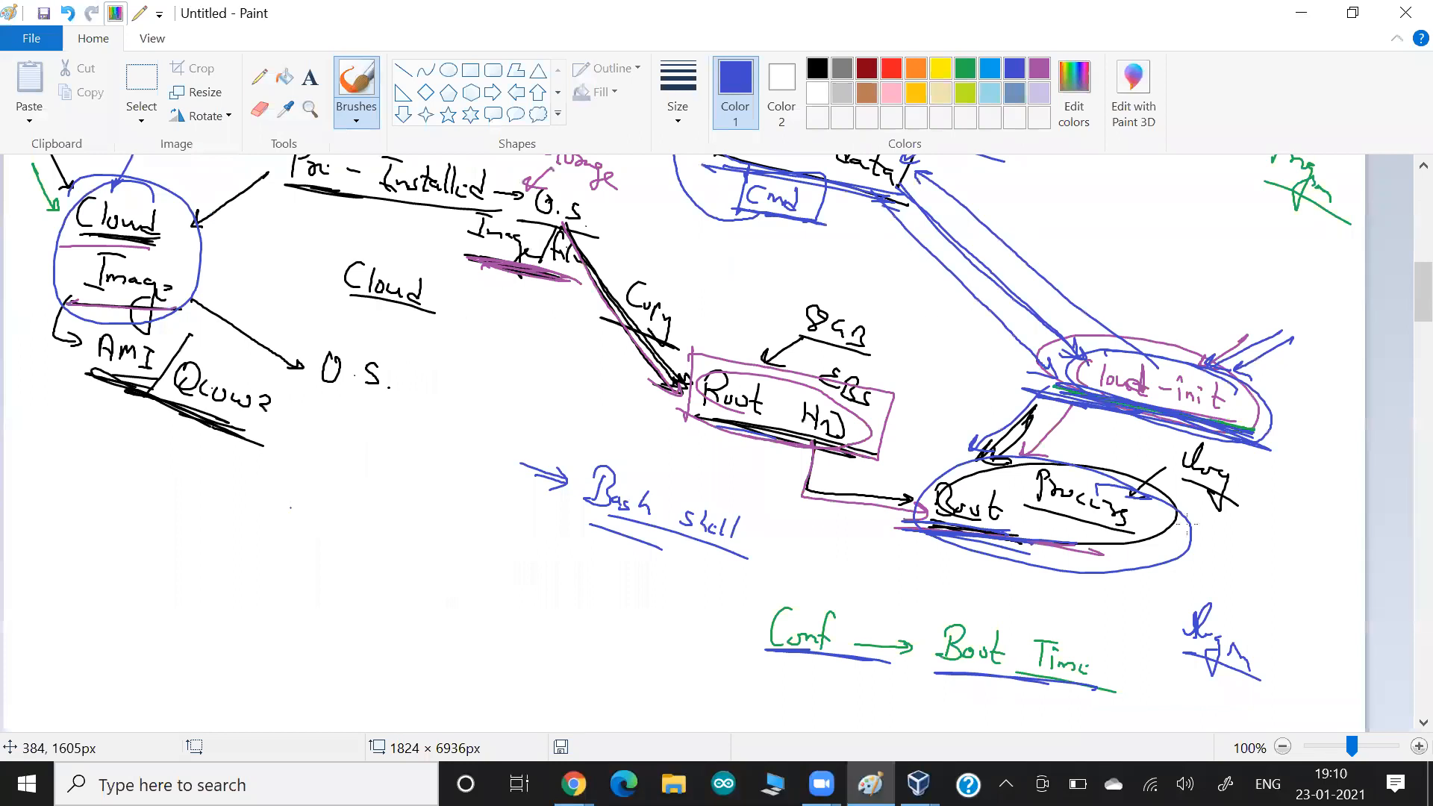
pyautogui.scroll(2, 1114, 622)
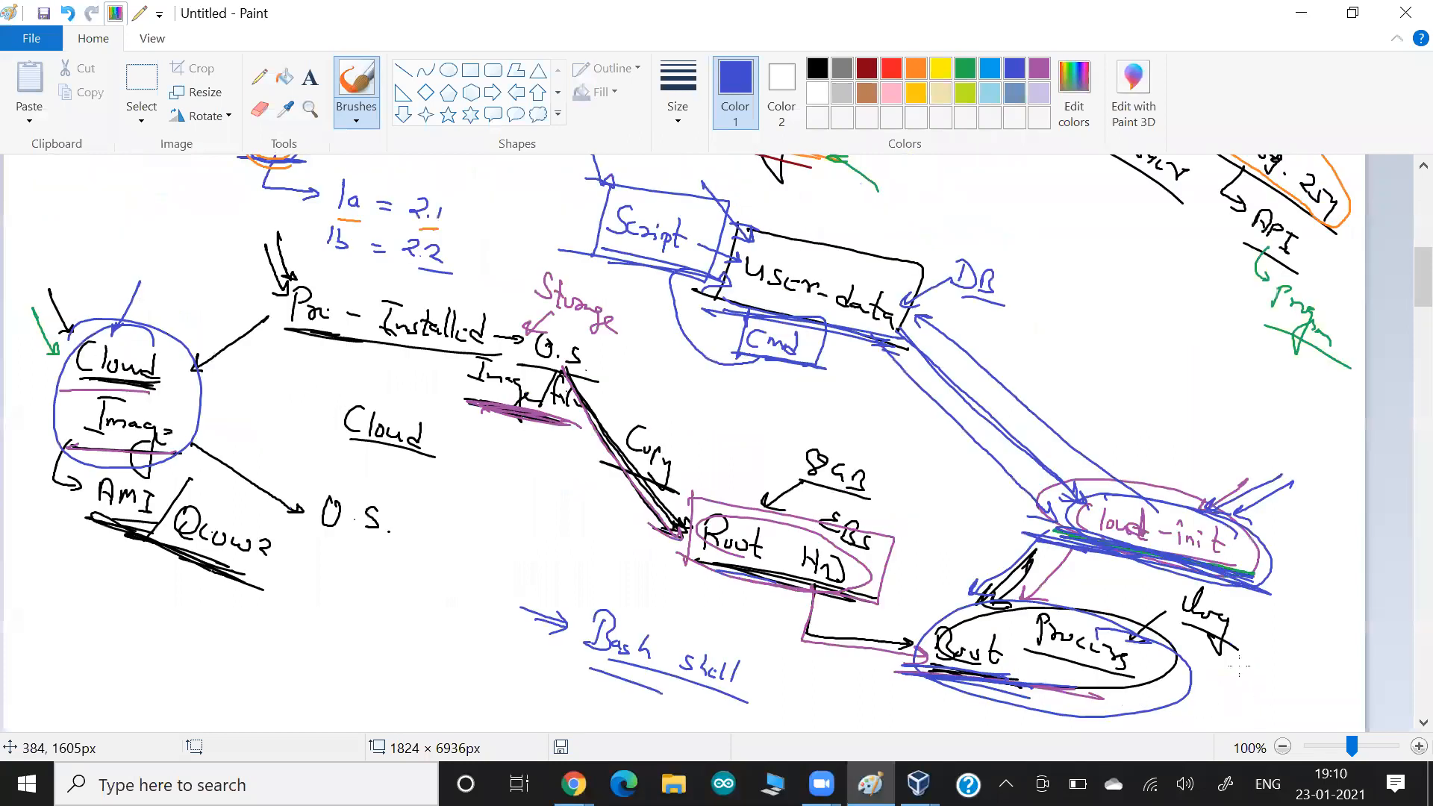
pyautogui.scroll(2, 1010, 619)
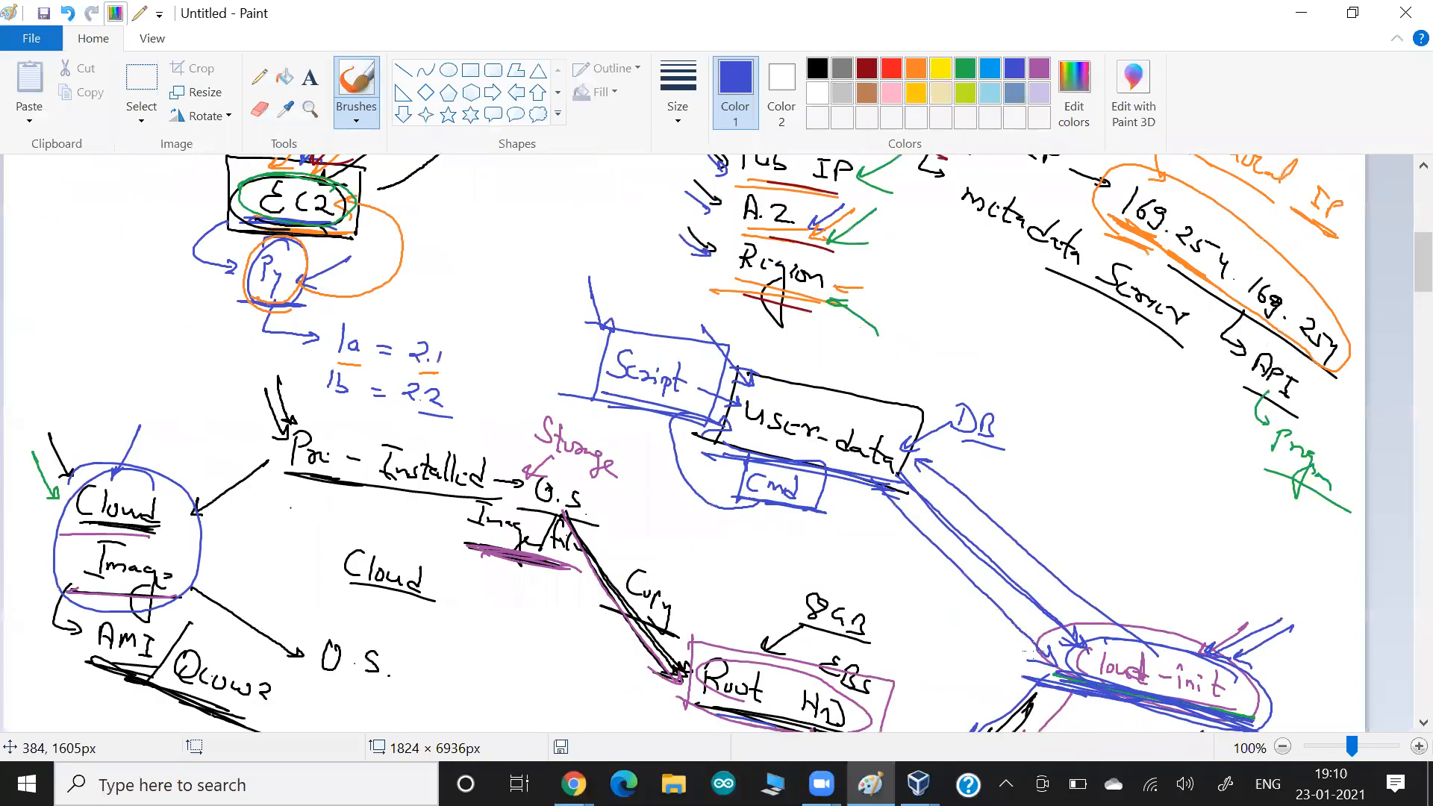
pyautogui.moveTo(1245, 663); pyautogui.dragTo(1051, 674)
pyautogui.moveTo(866, 482); pyautogui.dragTo(1037, 645)
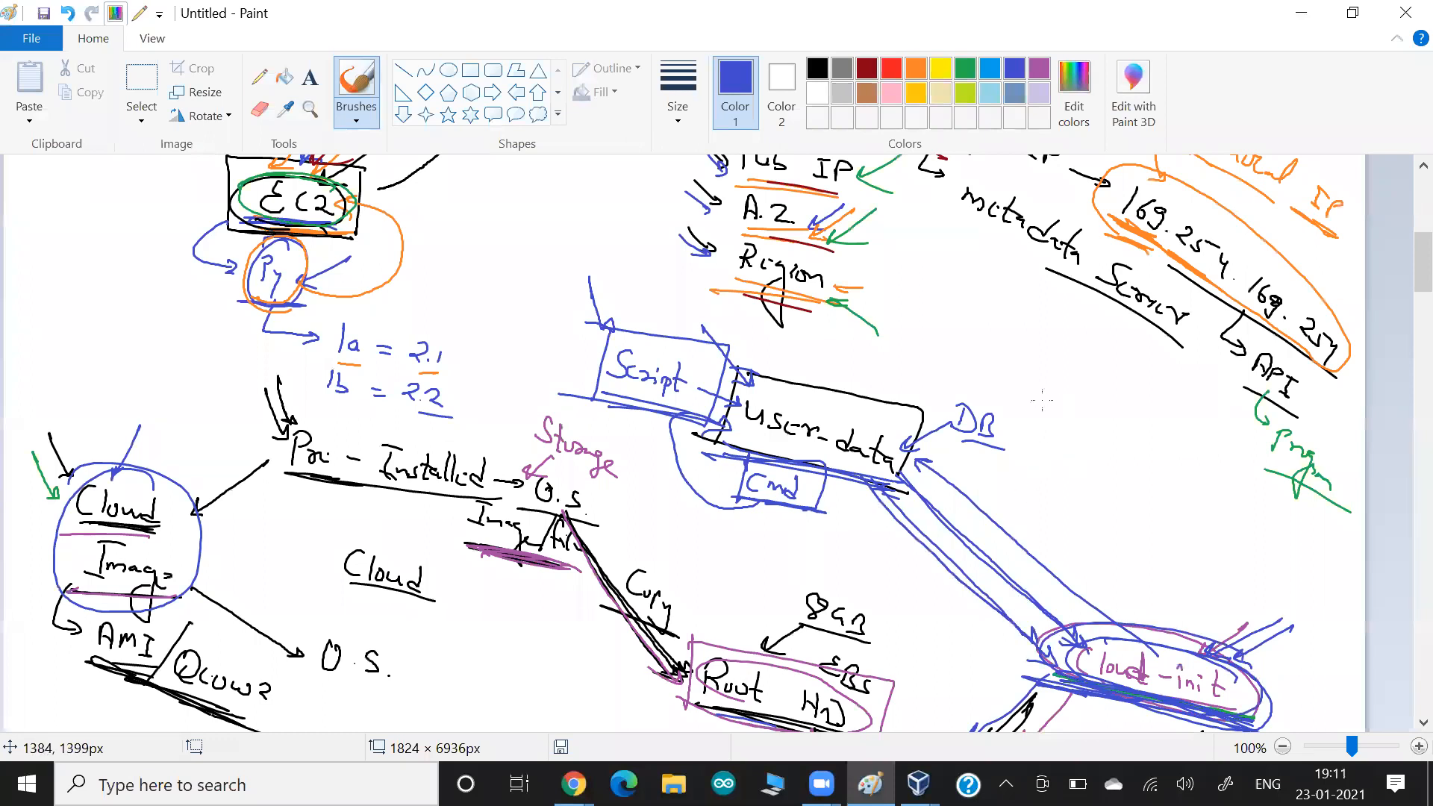
pyautogui.scroll(-4, 961, 457)
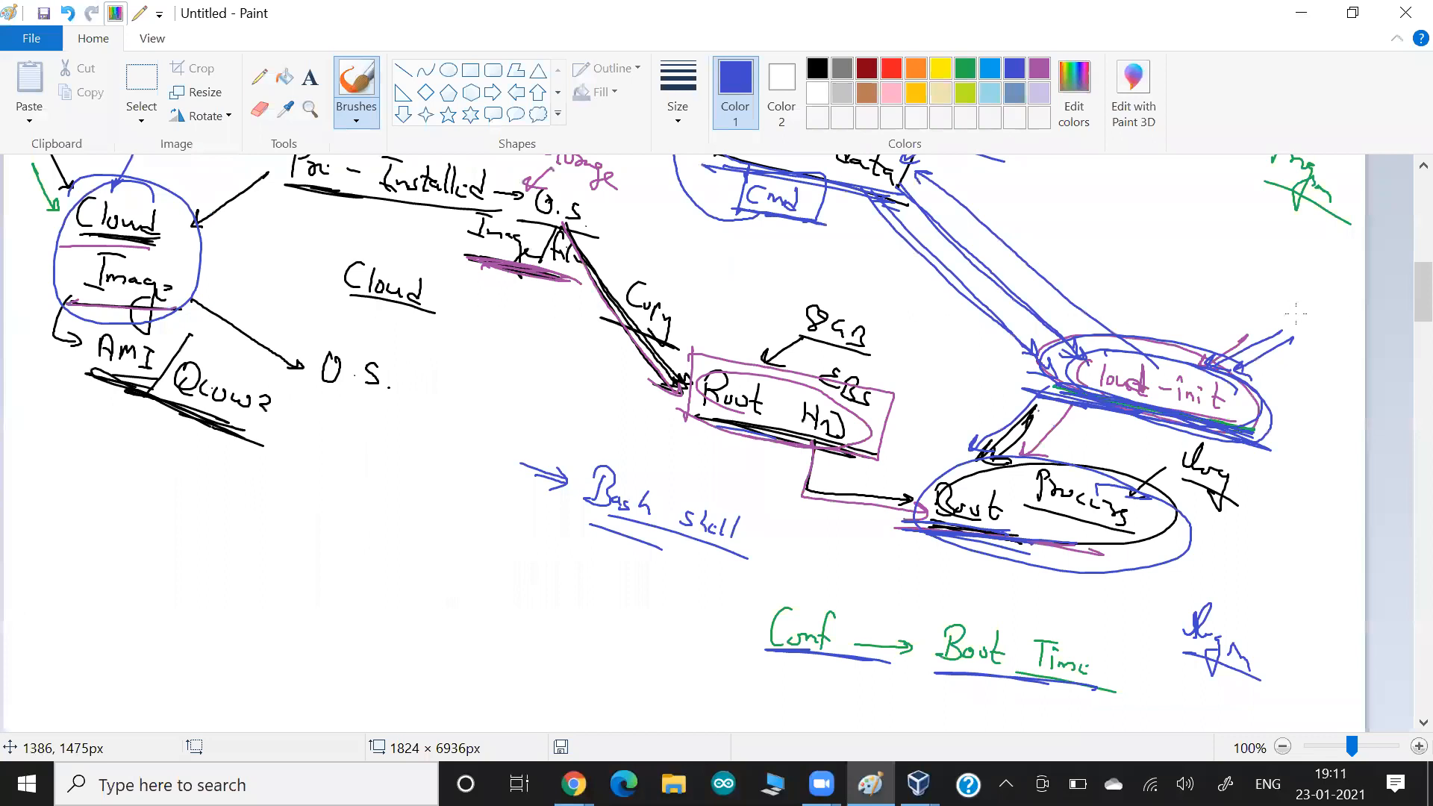
pyautogui.moveTo(1240, 291); pyautogui.dragTo(1291, 321)
pyautogui.moveTo(1233, 307); pyautogui.dragTo(1311, 339)
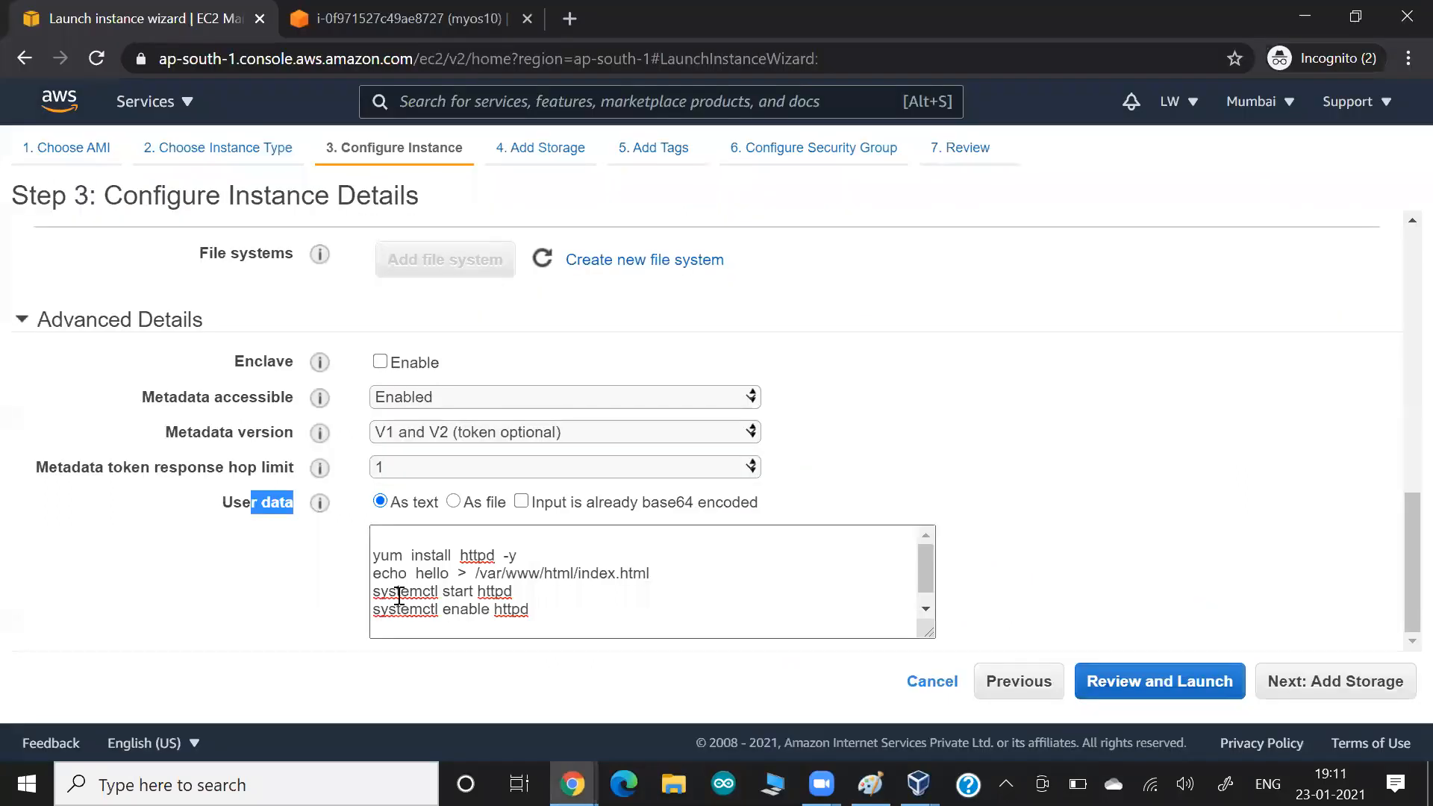
# Return to the EC2 launch wizard and add "#!/bin/bash" as the first line of the user data script.
pyautogui.hotkey('alt', 'Tab')
pyautogui.click(376, 556)
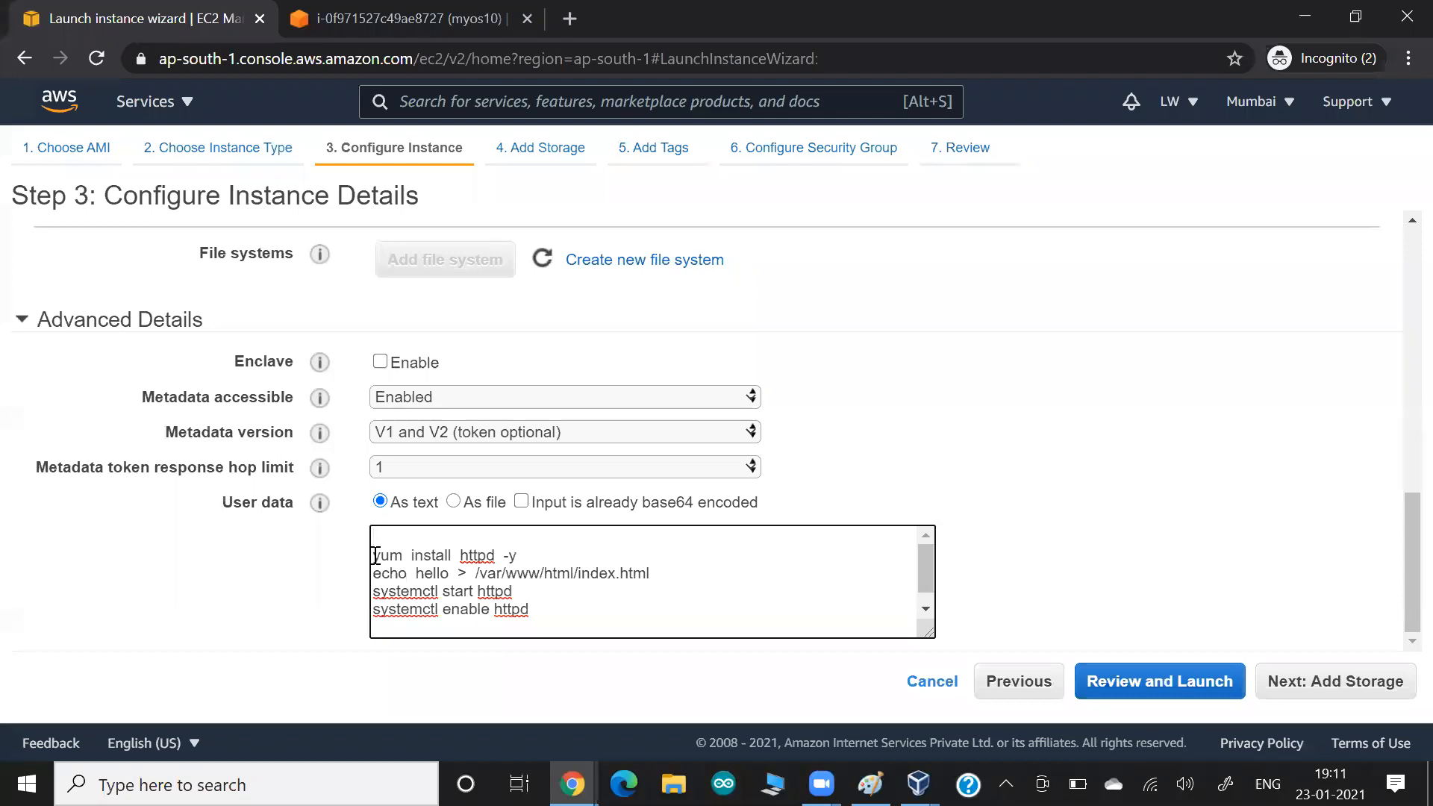
pyautogui.write('#!/bin/bash')
pyautogui.press('Return')
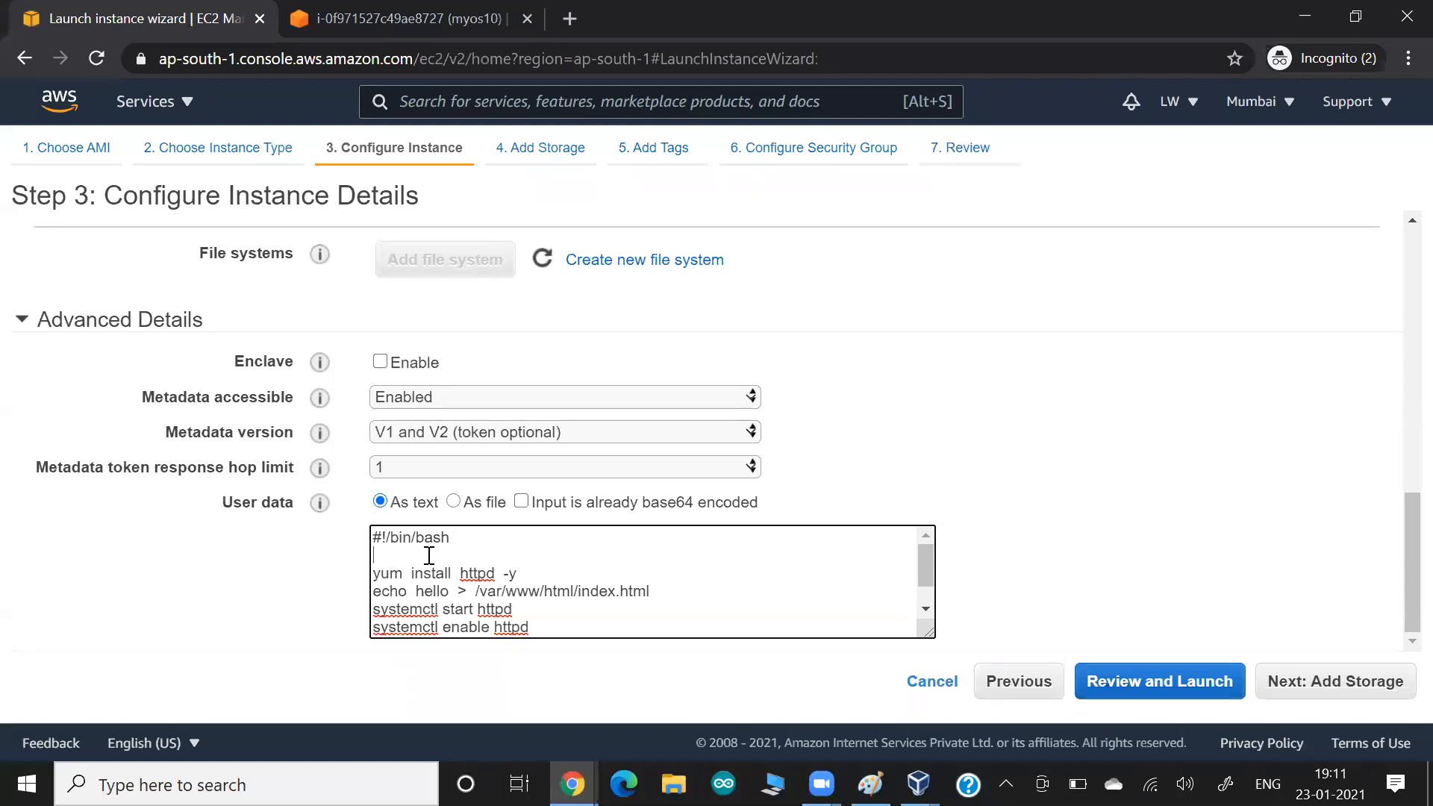
pyautogui.moveTo(458, 542); pyautogui.dragTo(358, 550)
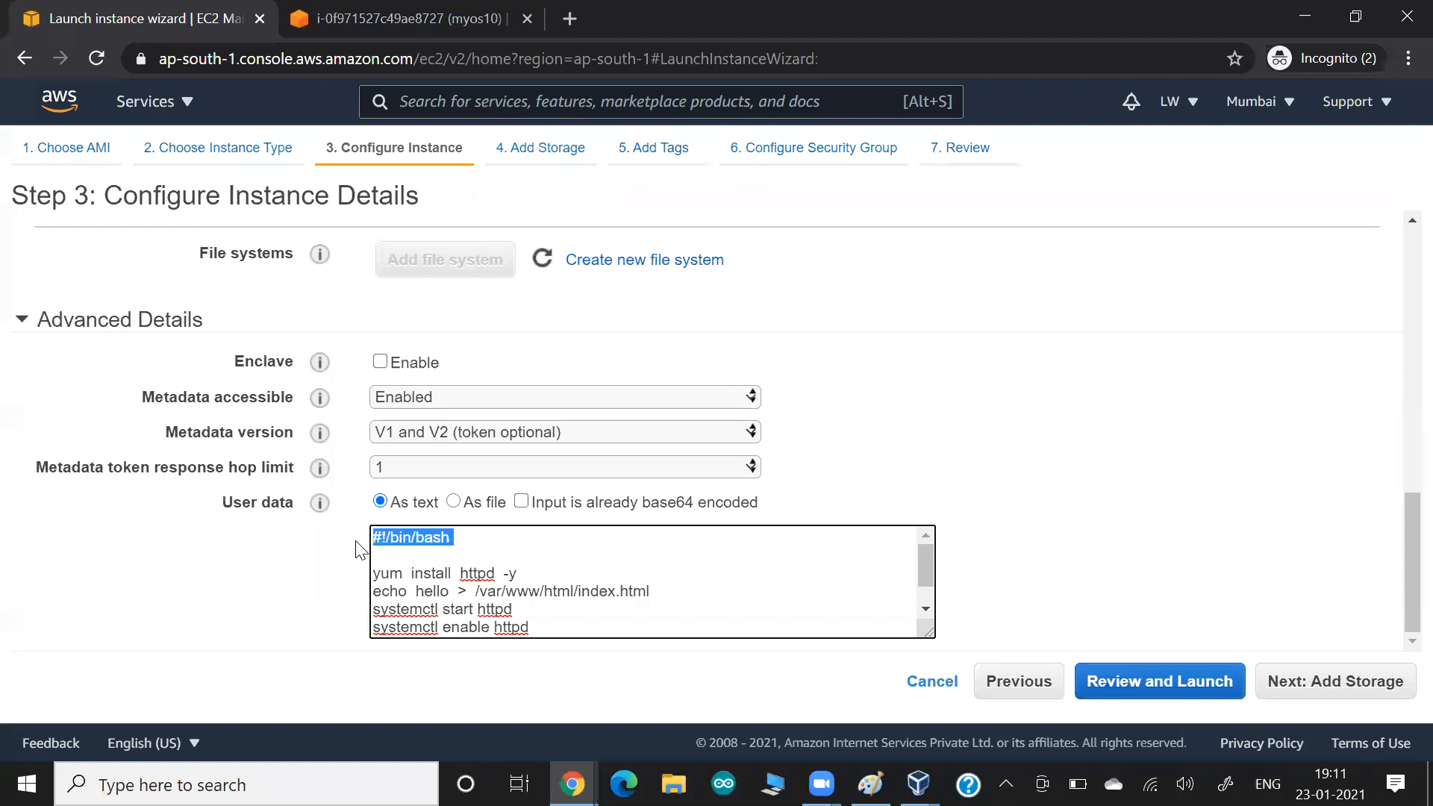
pyautogui.click(319, 571)
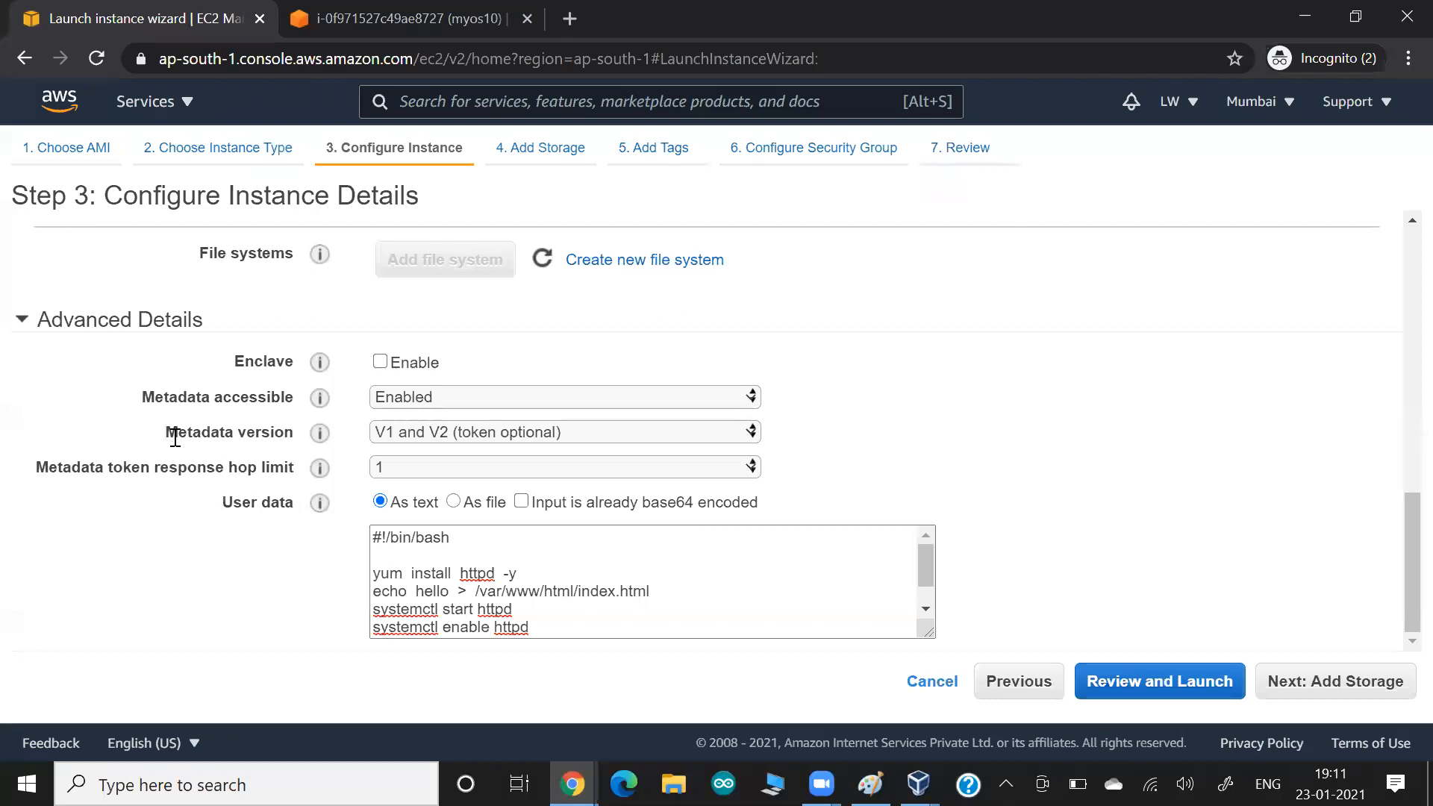
# Point out the Metadata version and User data labels, and check the 23rdJan2021 Google Doc before returning to the launch wizard.
pyautogui.moveTo(178, 432); pyautogui.dragTo(256, 428)
pyautogui.moveTo(223, 503); pyautogui.dragTo(293, 510)
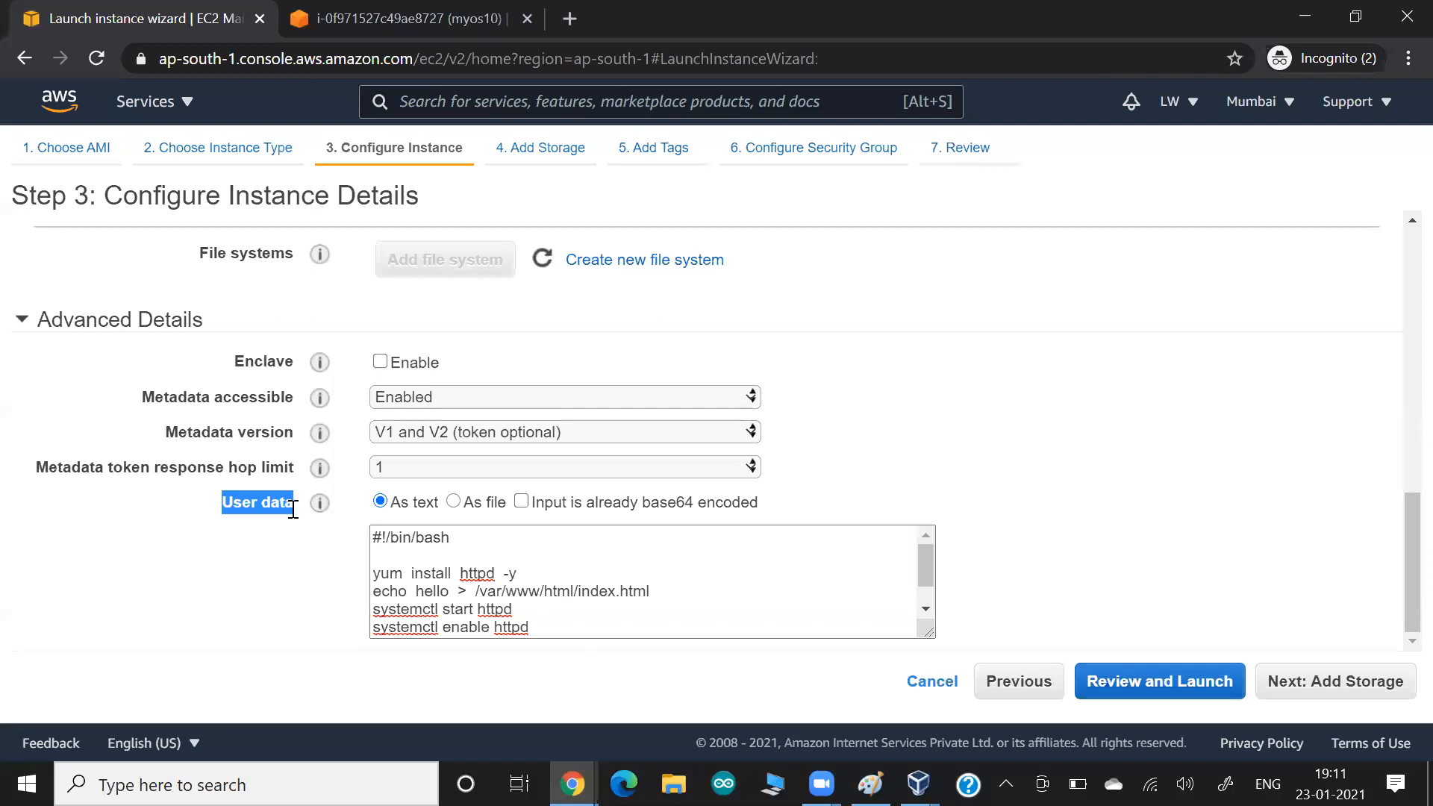
pyautogui.hotkey('alt', 'Tab')
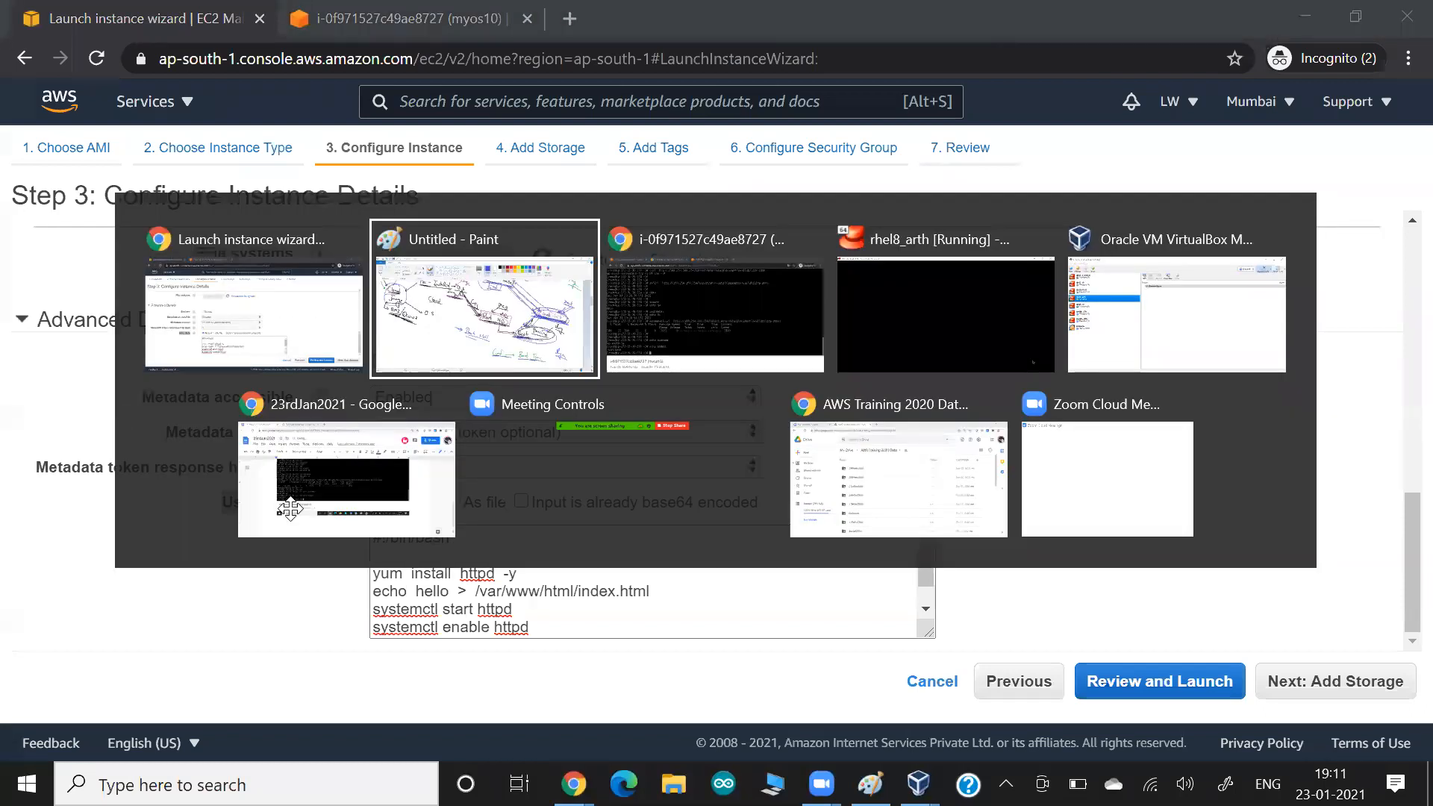
pyautogui.press('Tab')
pyautogui.press('Tab')
pyautogui.press('Tab')
pyautogui.press('Tab')
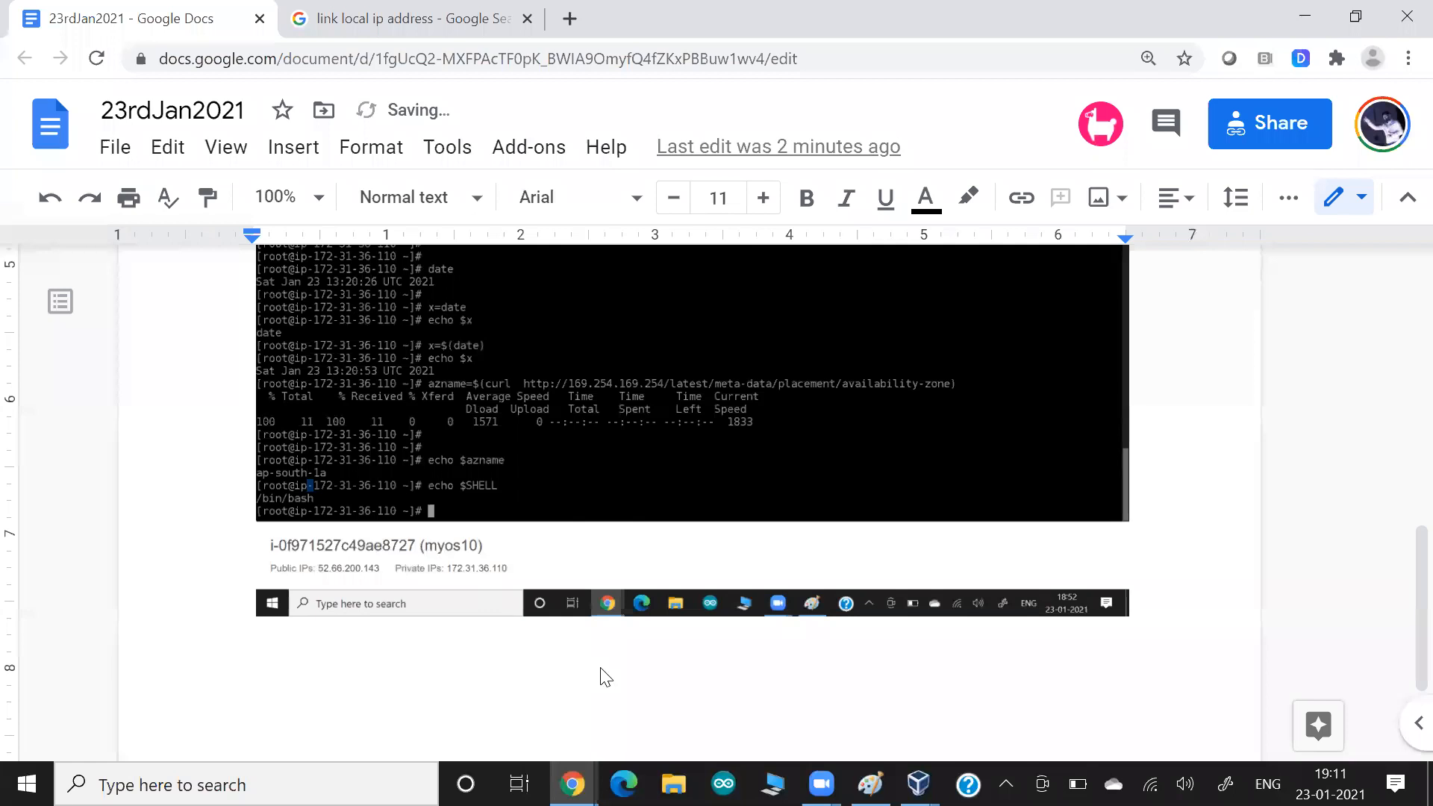
pyautogui.hotkey('alt', 'Tab')
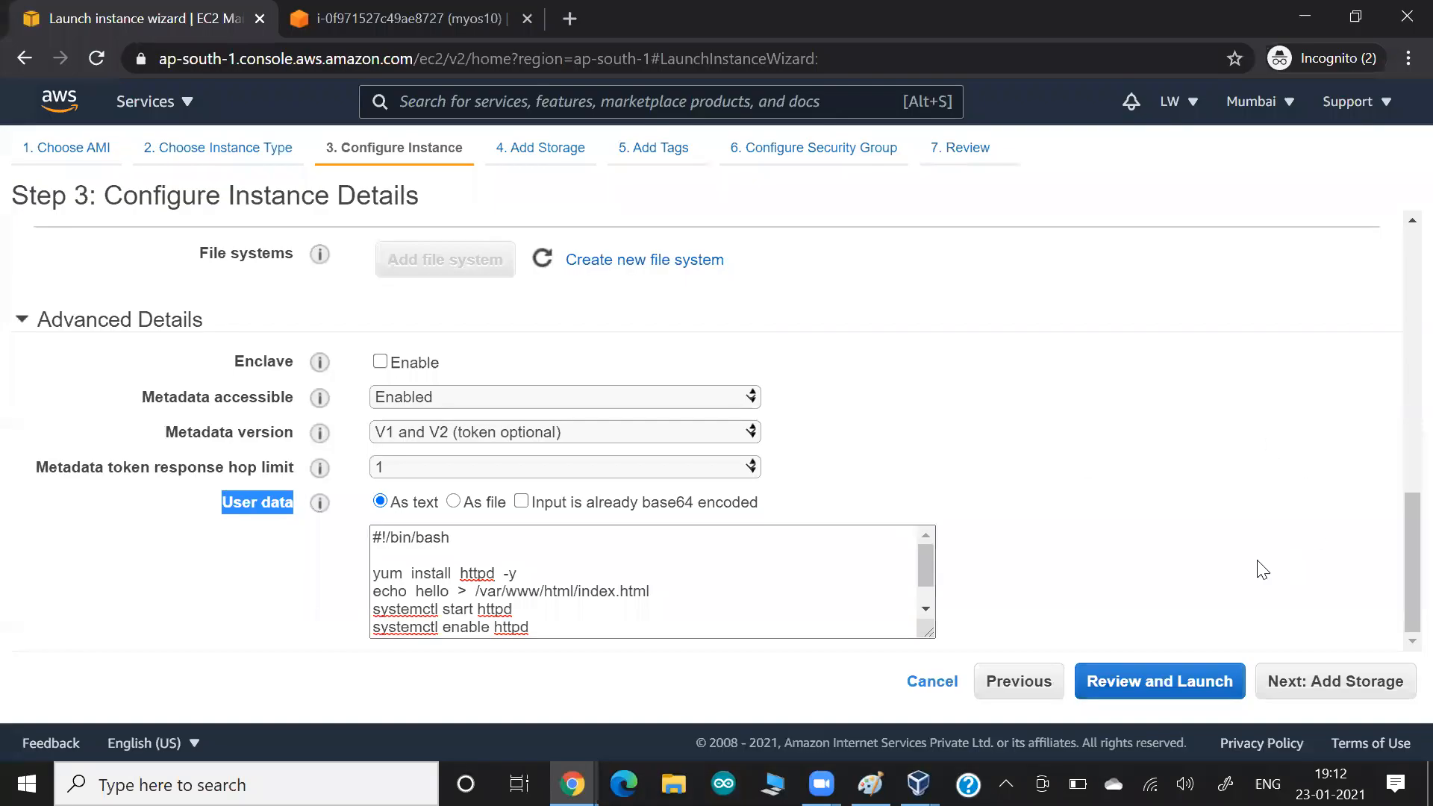
# Advance past the storage settings to Add Tags and add a Name tag with the value webauto.
pyautogui.click(1313, 691)
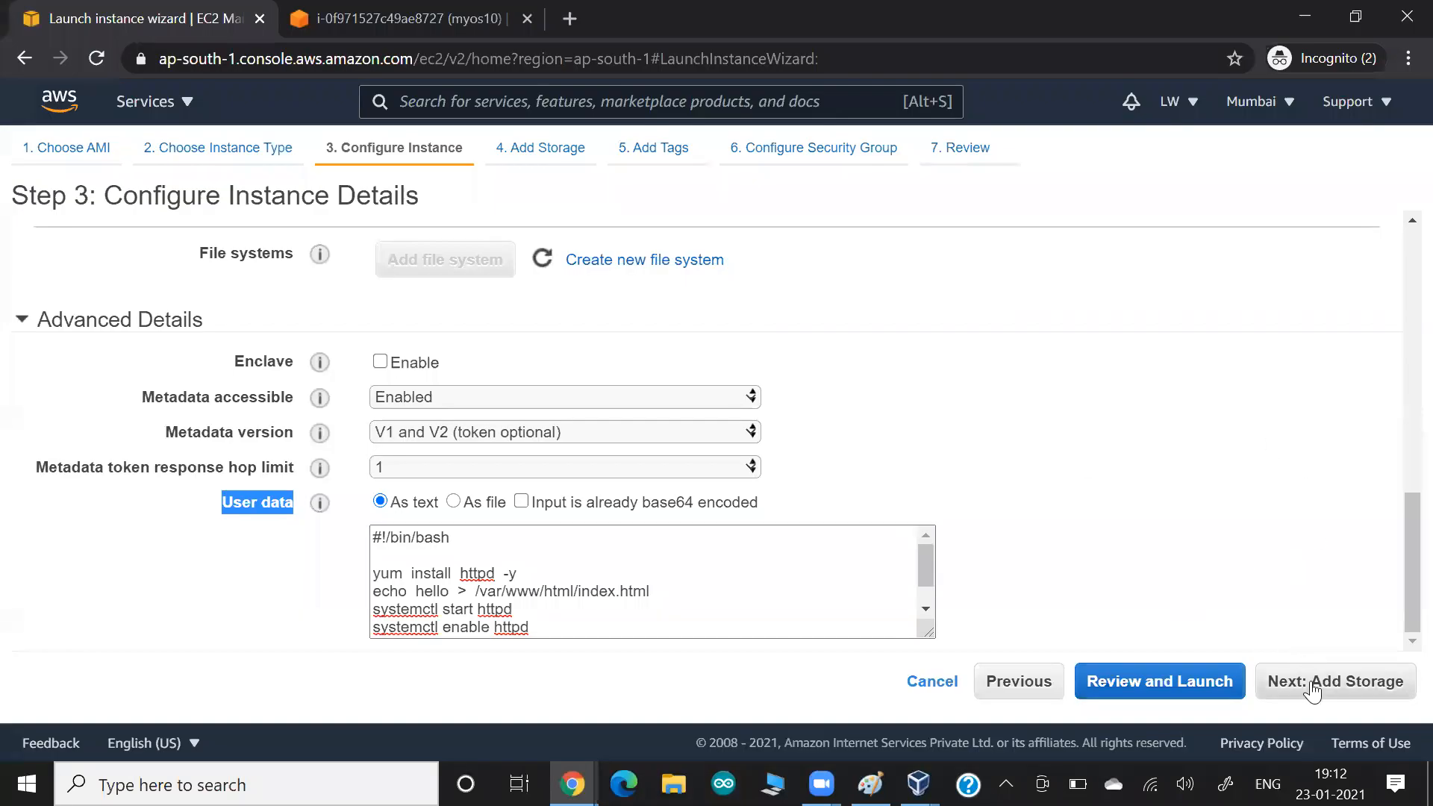
pyautogui.click(1343, 691)
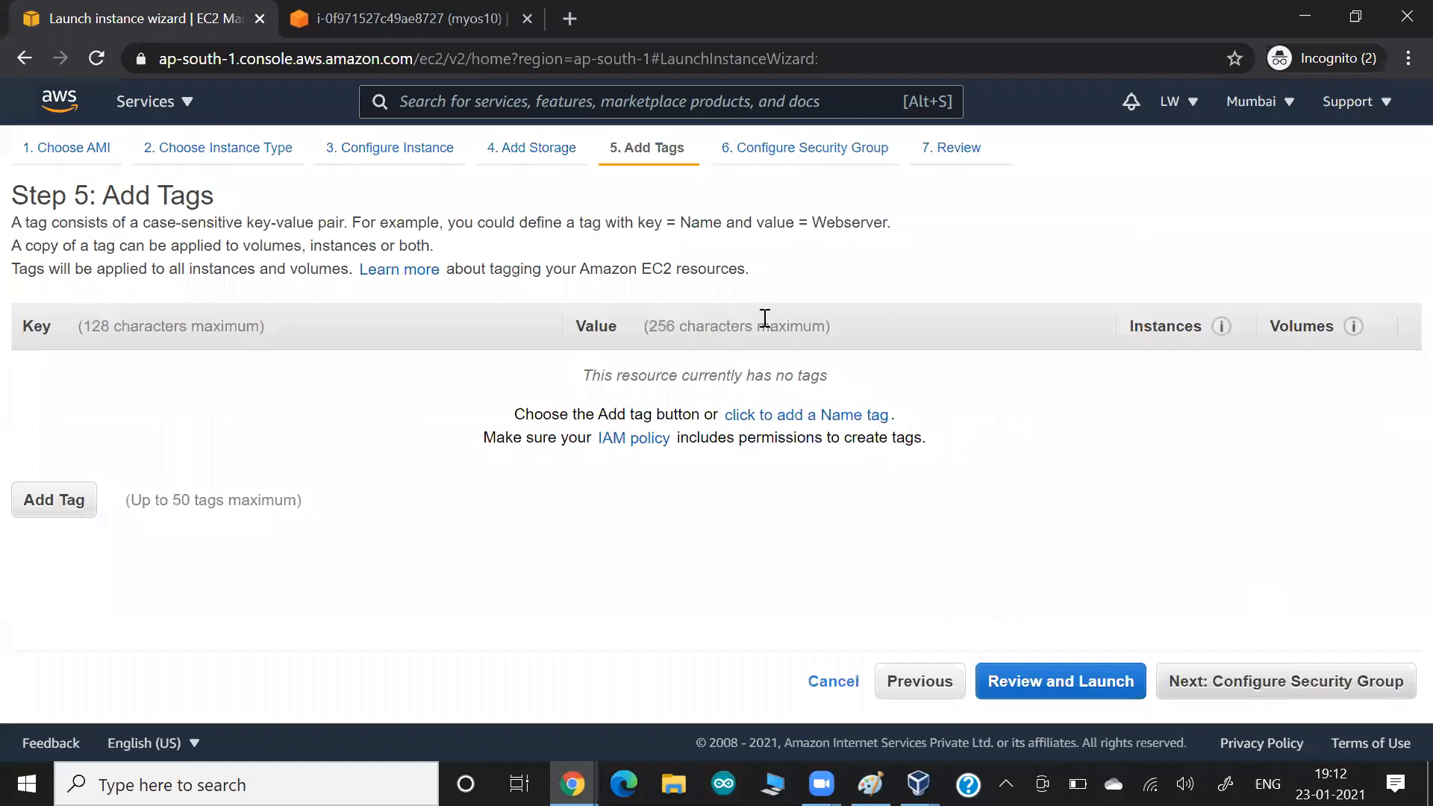
pyautogui.click(810, 416)
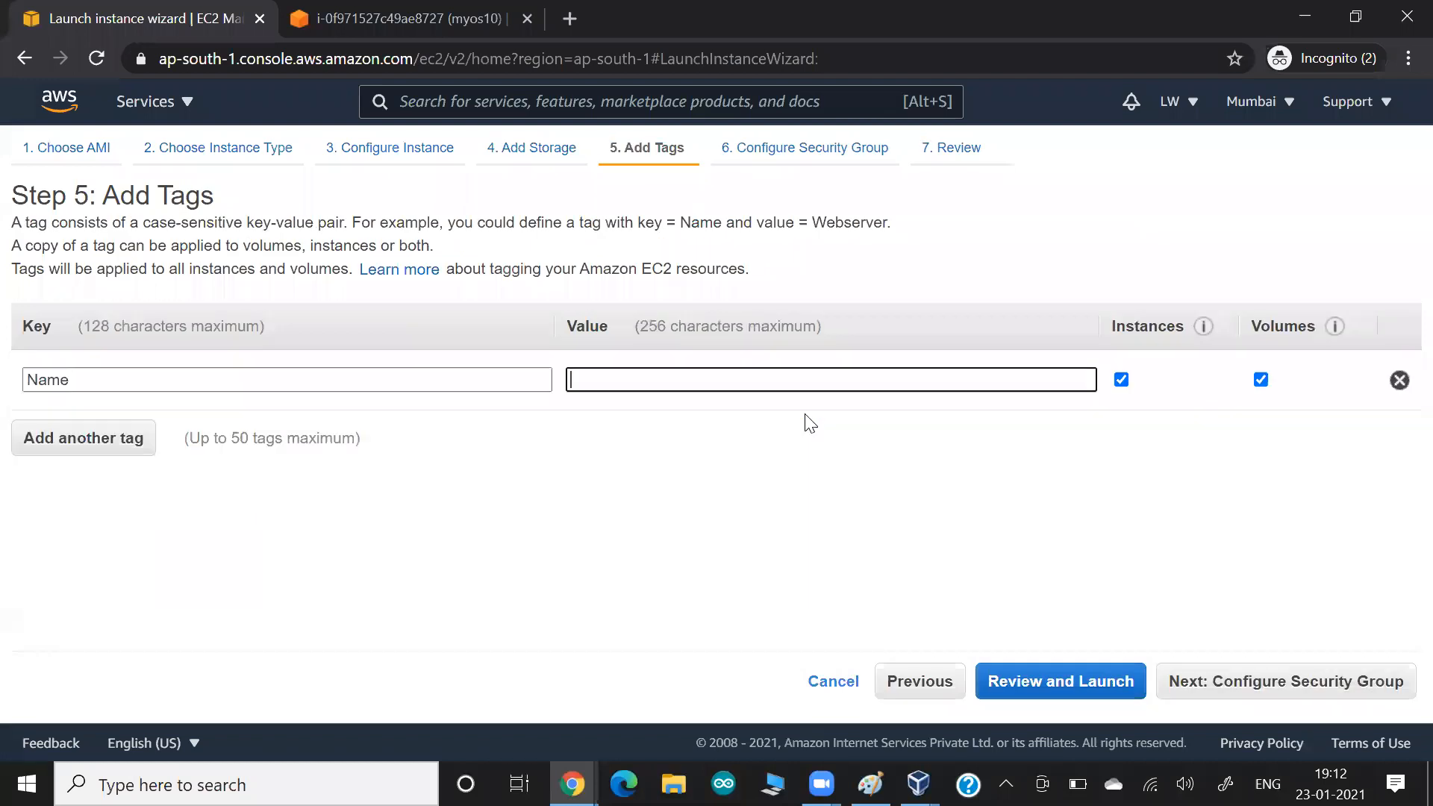
pyautogui.write('webauto')
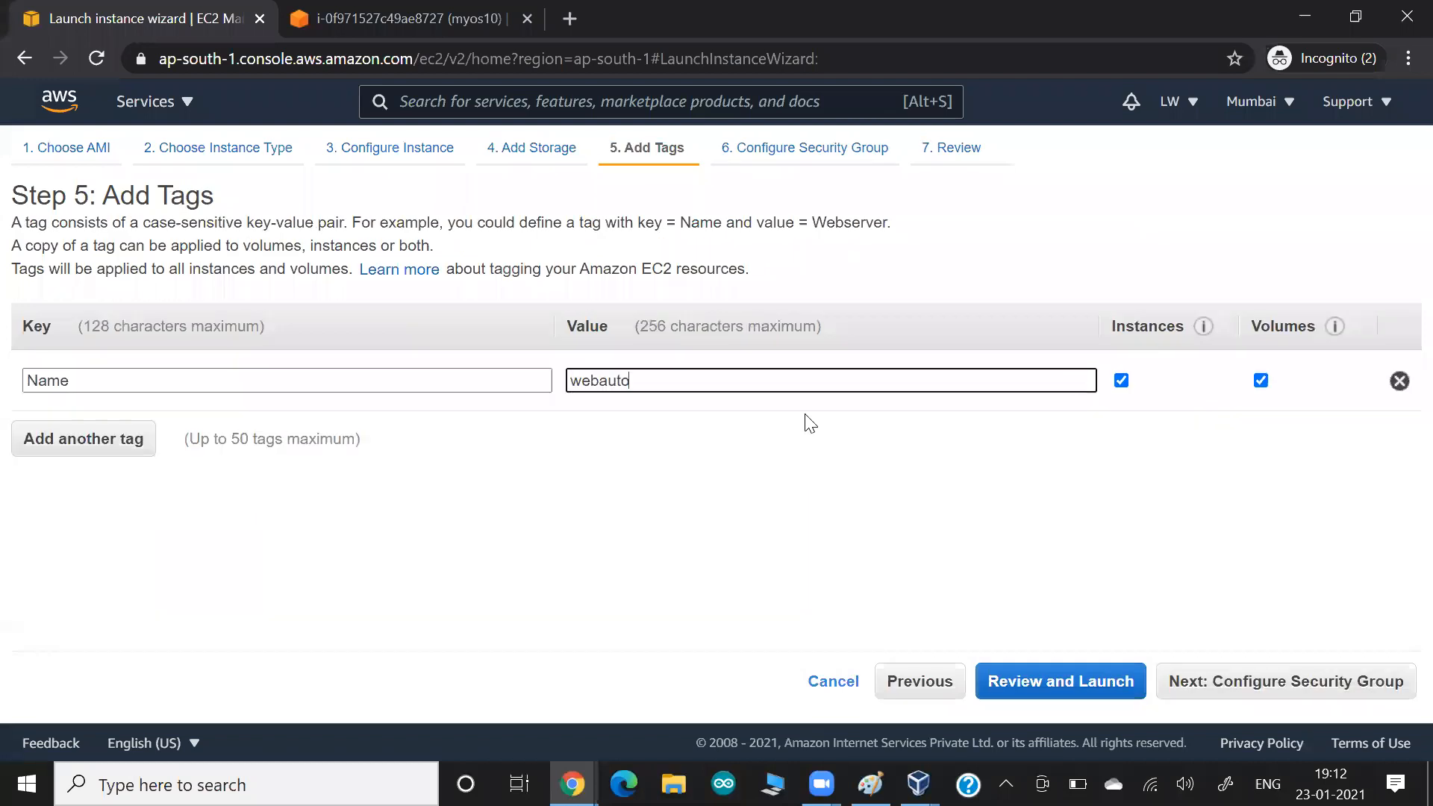
# Advance to the security group settings and set the existing rule's type to All traffic.
pyautogui.click(1197, 682)
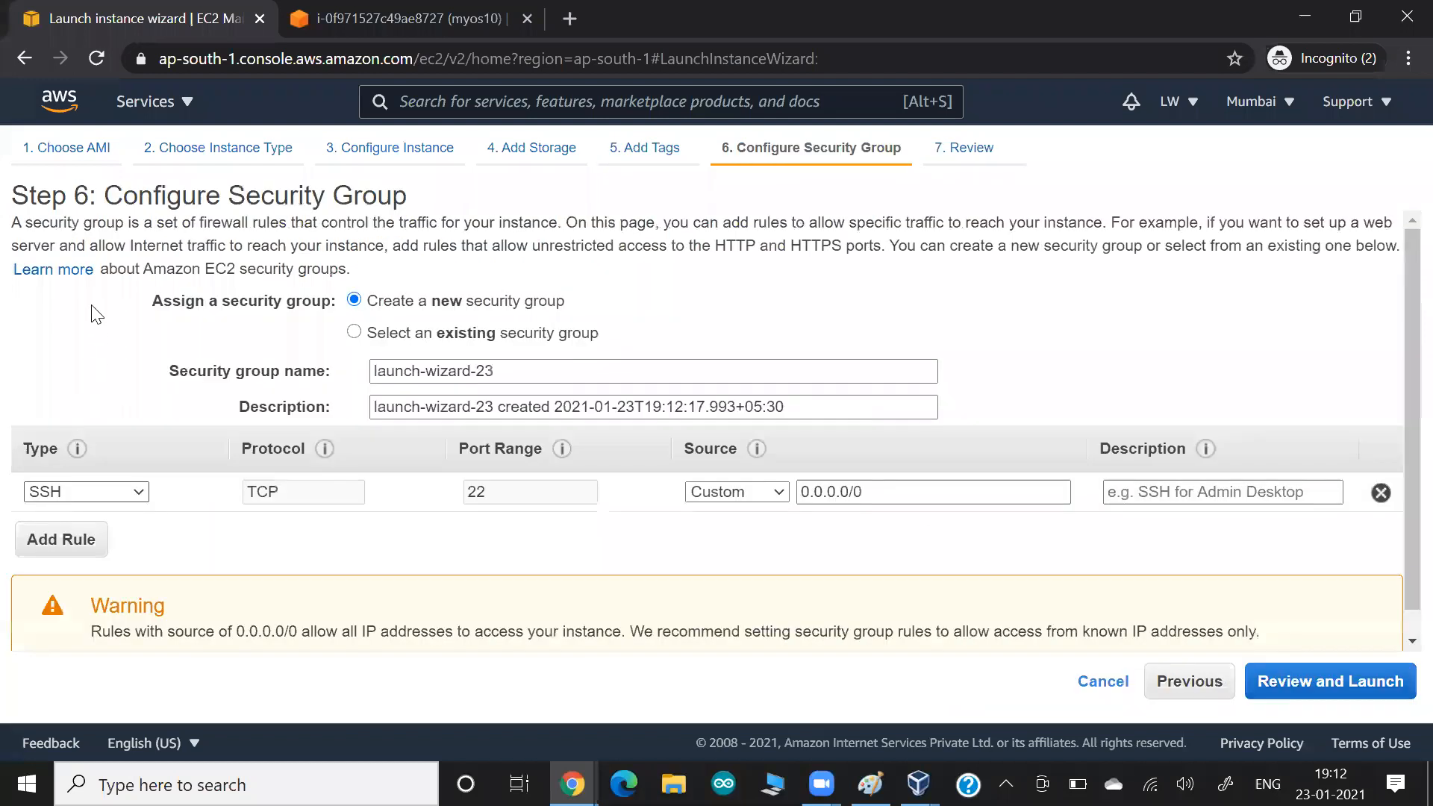
pyautogui.click(86, 492)
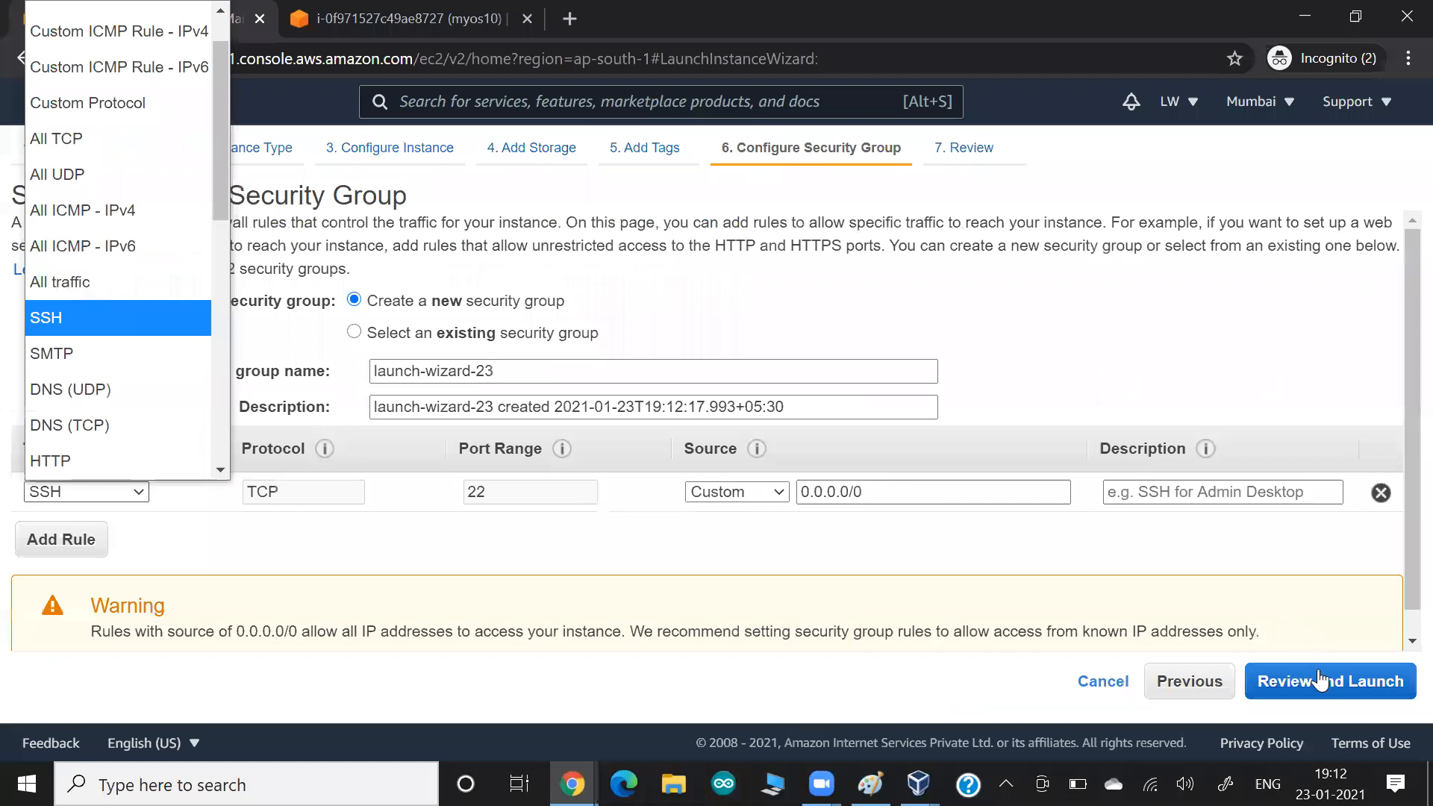
pyautogui.press('Up')
pyautogui.press('Return')
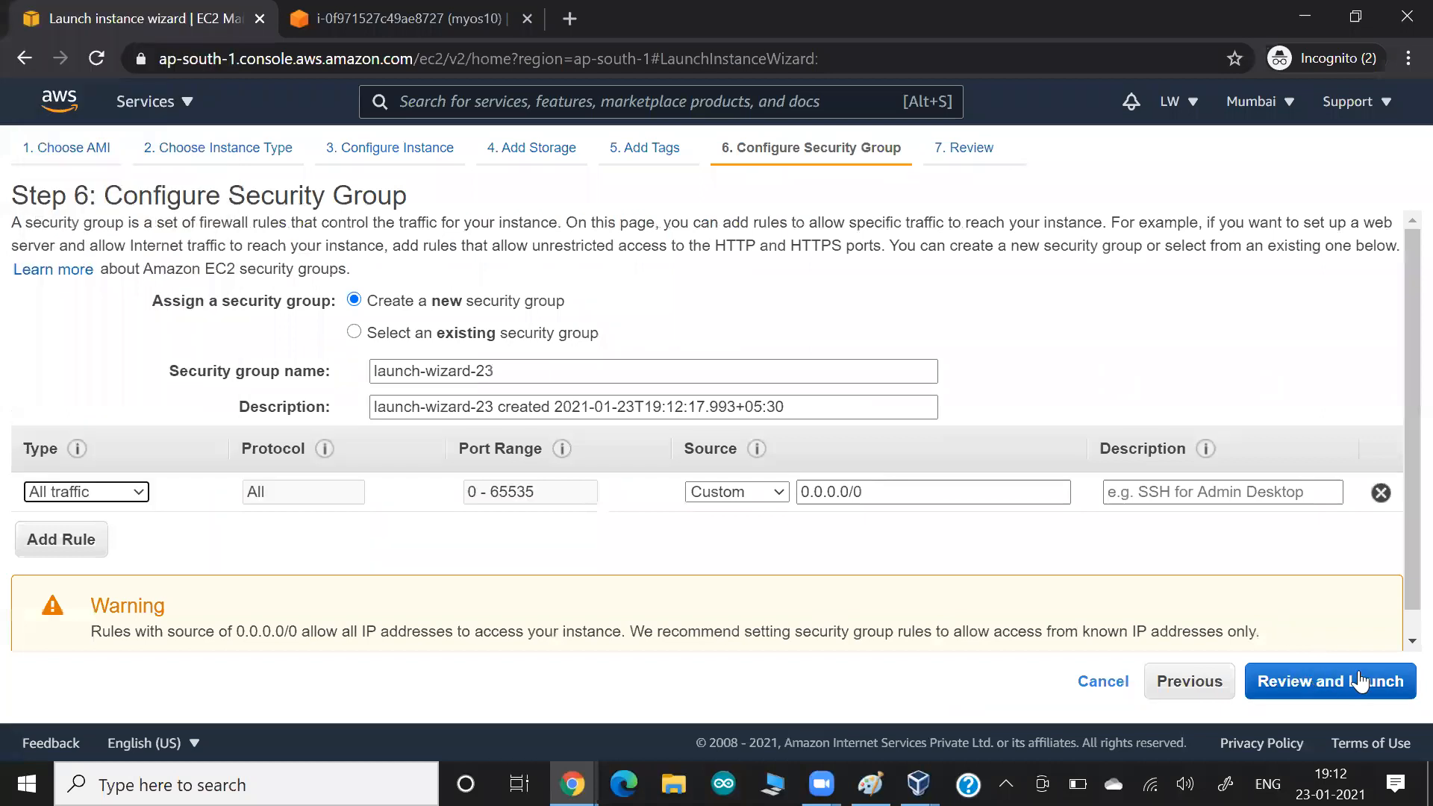
# Launch the instance with the existing key pair sshkey_mona_account, acknowledging access to its private key, and open the launched instance.
pyautogui.click(1393, 685)
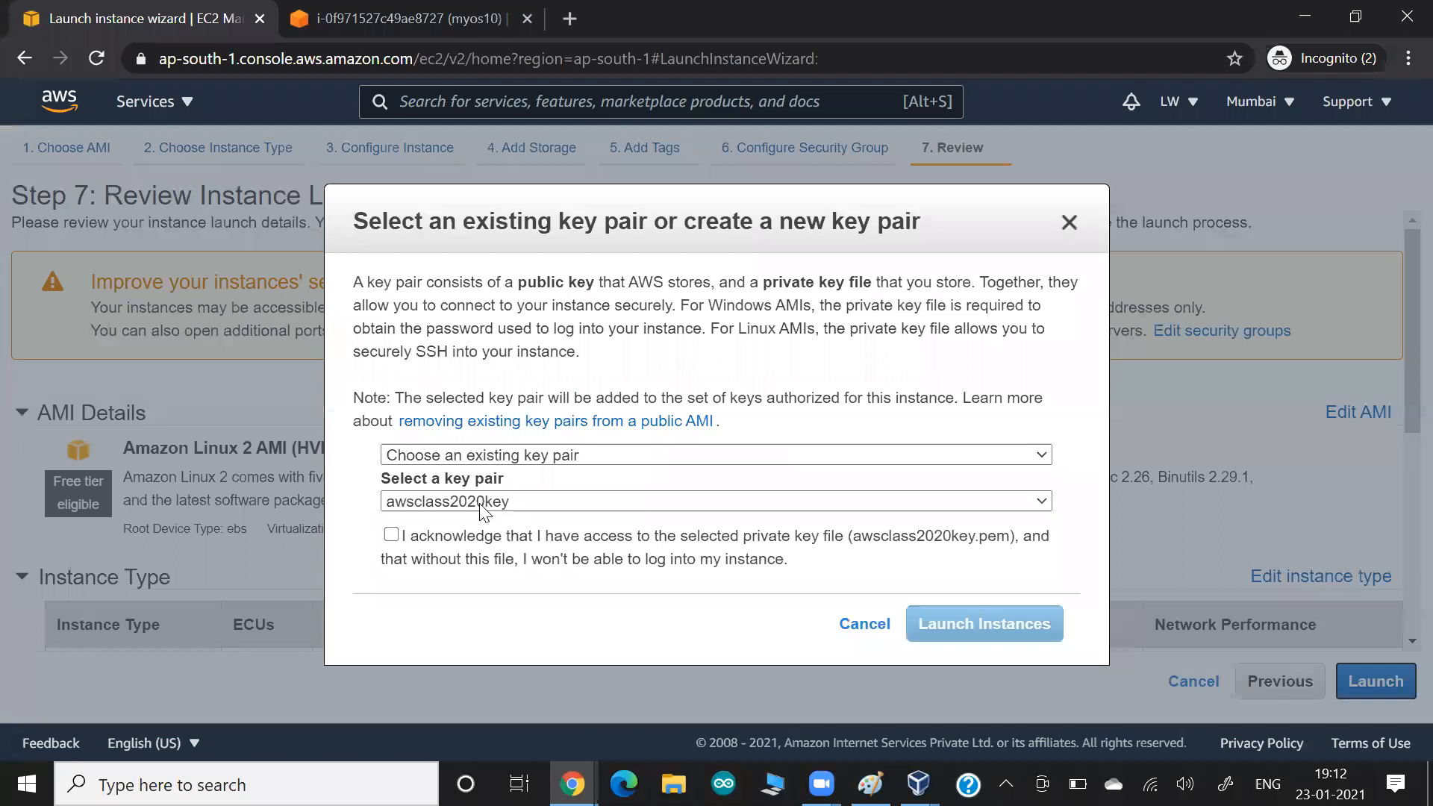
pyautogui.click(481, 502)
pyautogui.click(434, 556)
pyautogui.click(392, 535)
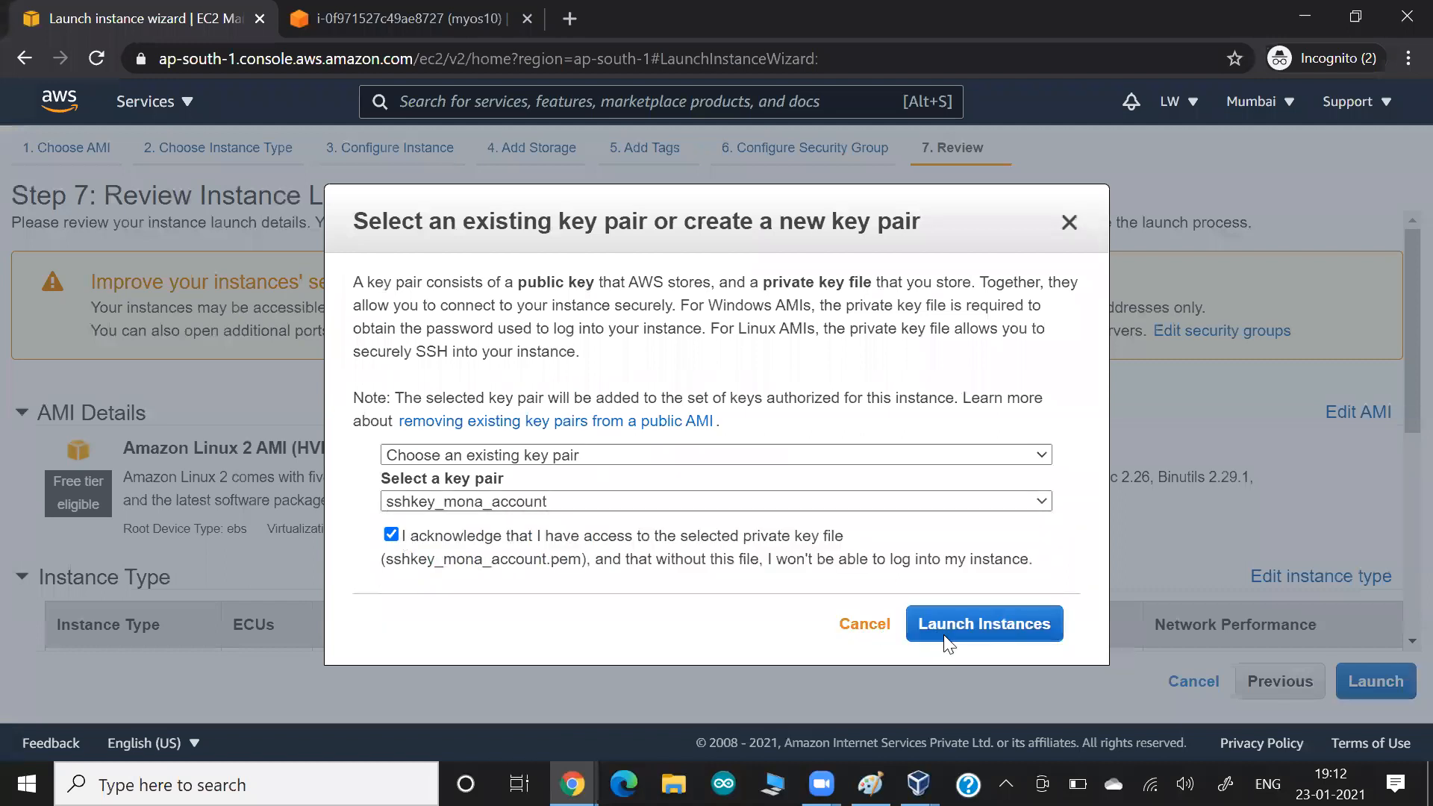
pyautogui.click(944, 636)
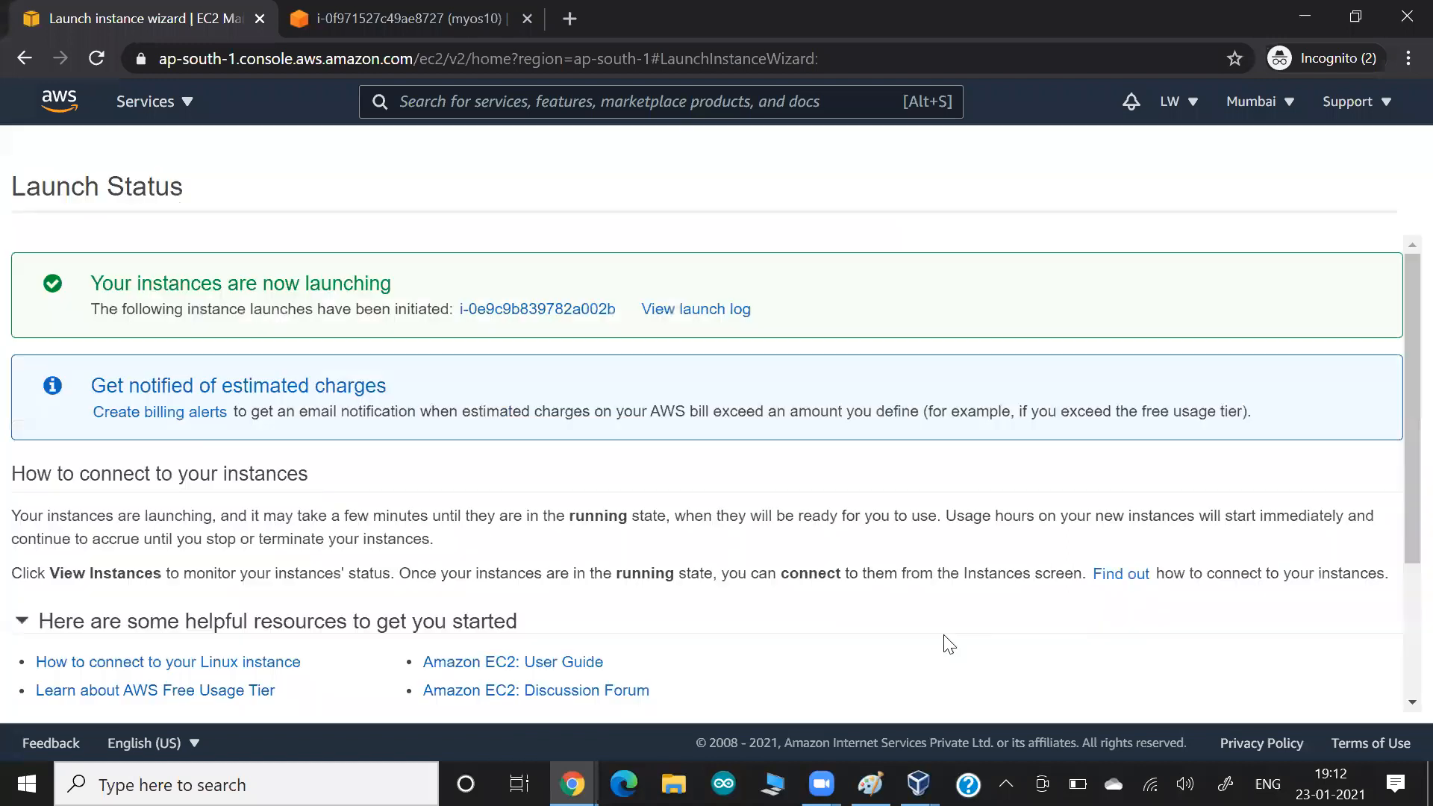
pyautogui.click(549, 311)
# Switch to the myos10 terminal and query the httpd package with "rpm -q httpd".
pyautogui.click(429, 33)
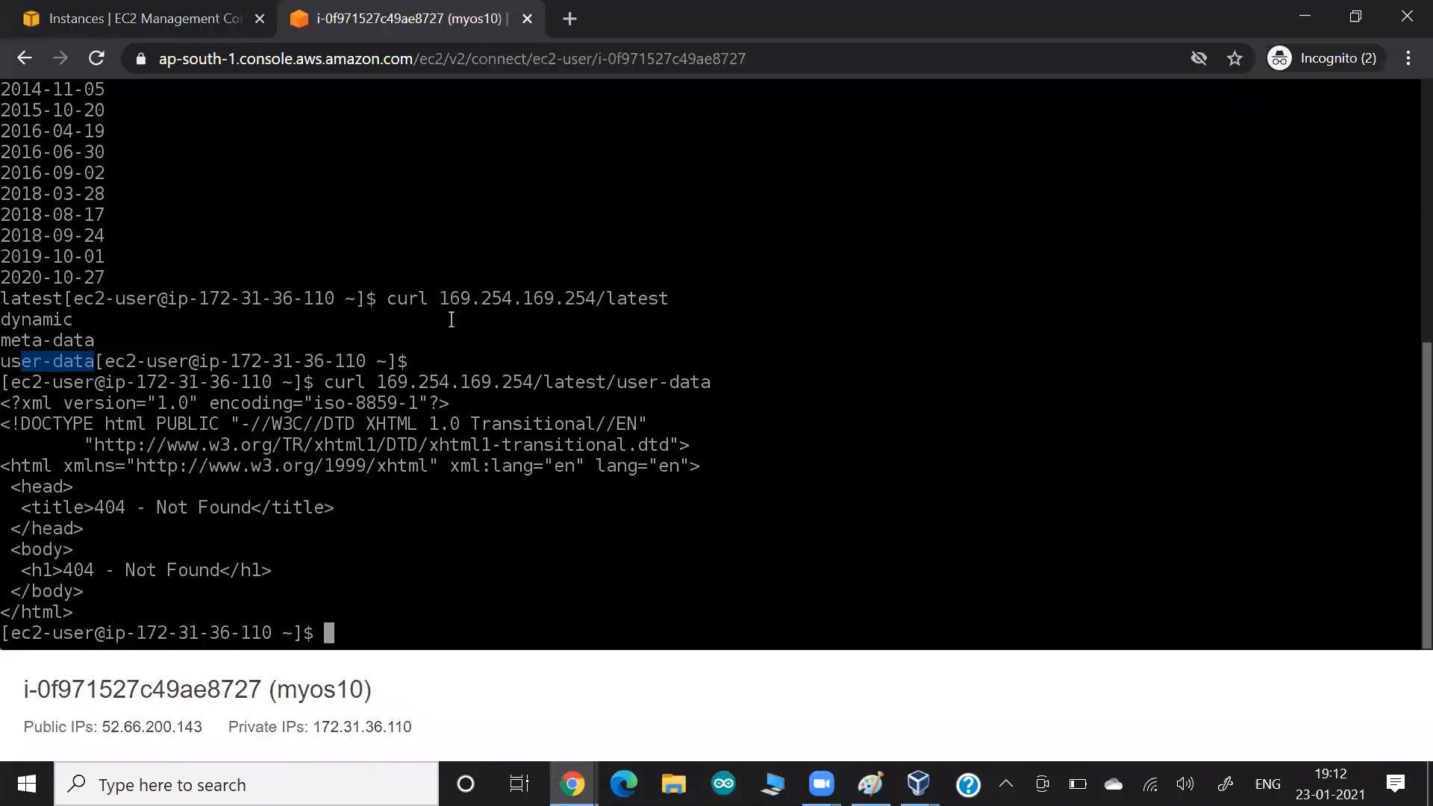
pyautogui.press('Return')
pyautogui.press('Return')
pyautogui.press('Return')
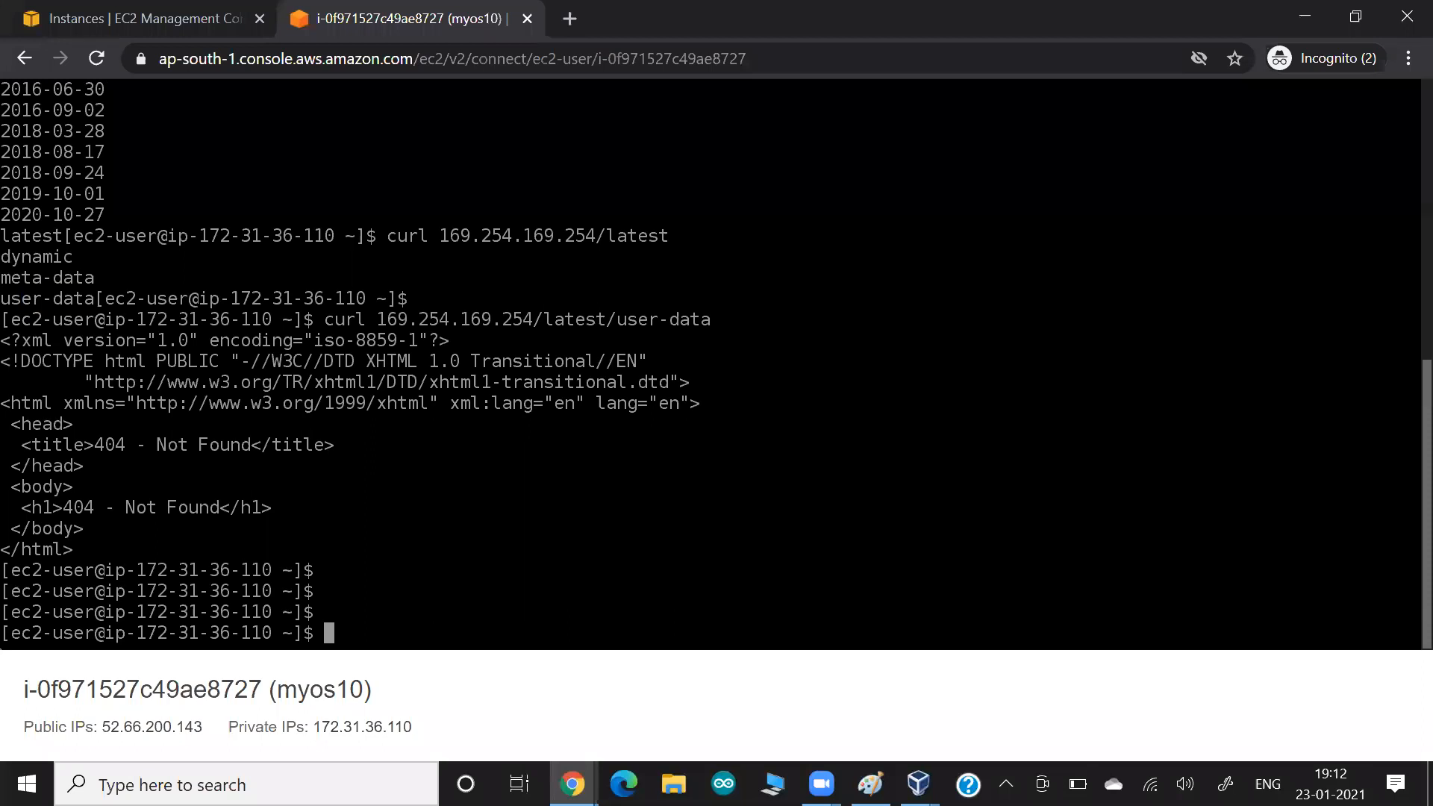
pyautogui.write('rpm -q httpd')
pyautogui.press('Return')
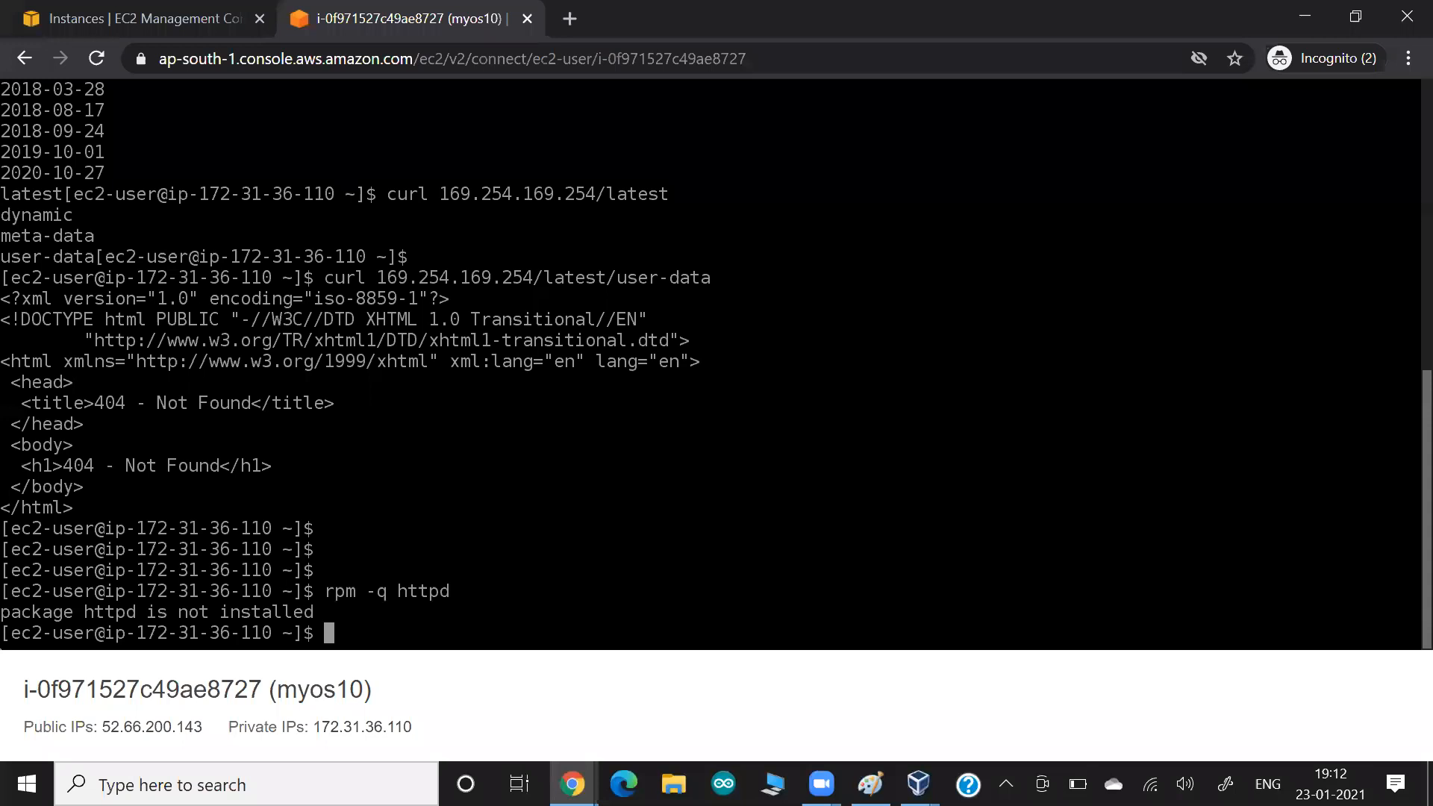
pyautogui.press('Return')
pyautogui.press('Return')
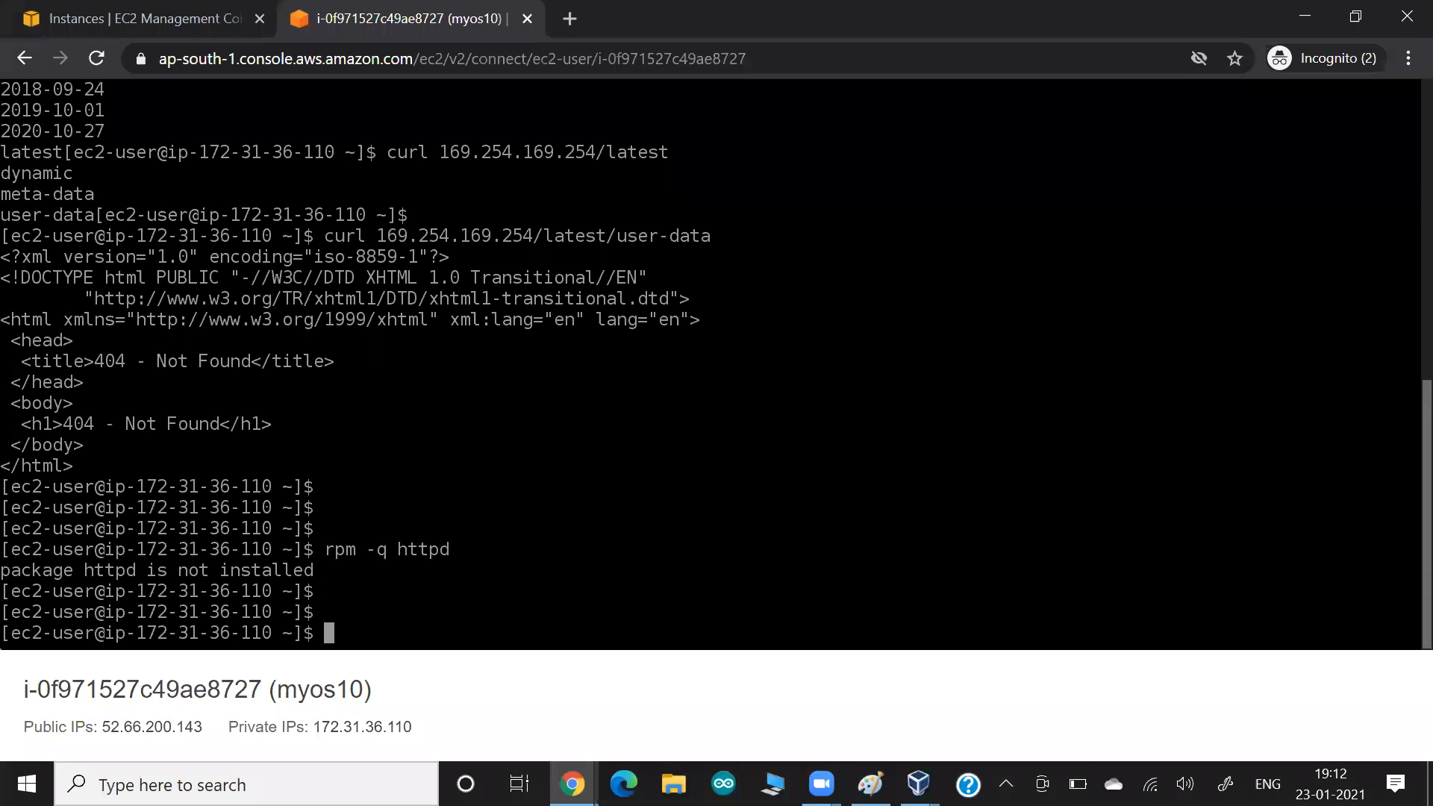
# Return to the EC2 console, open the new instance's system log and refresh it.
pyautogui.click(166, 22)
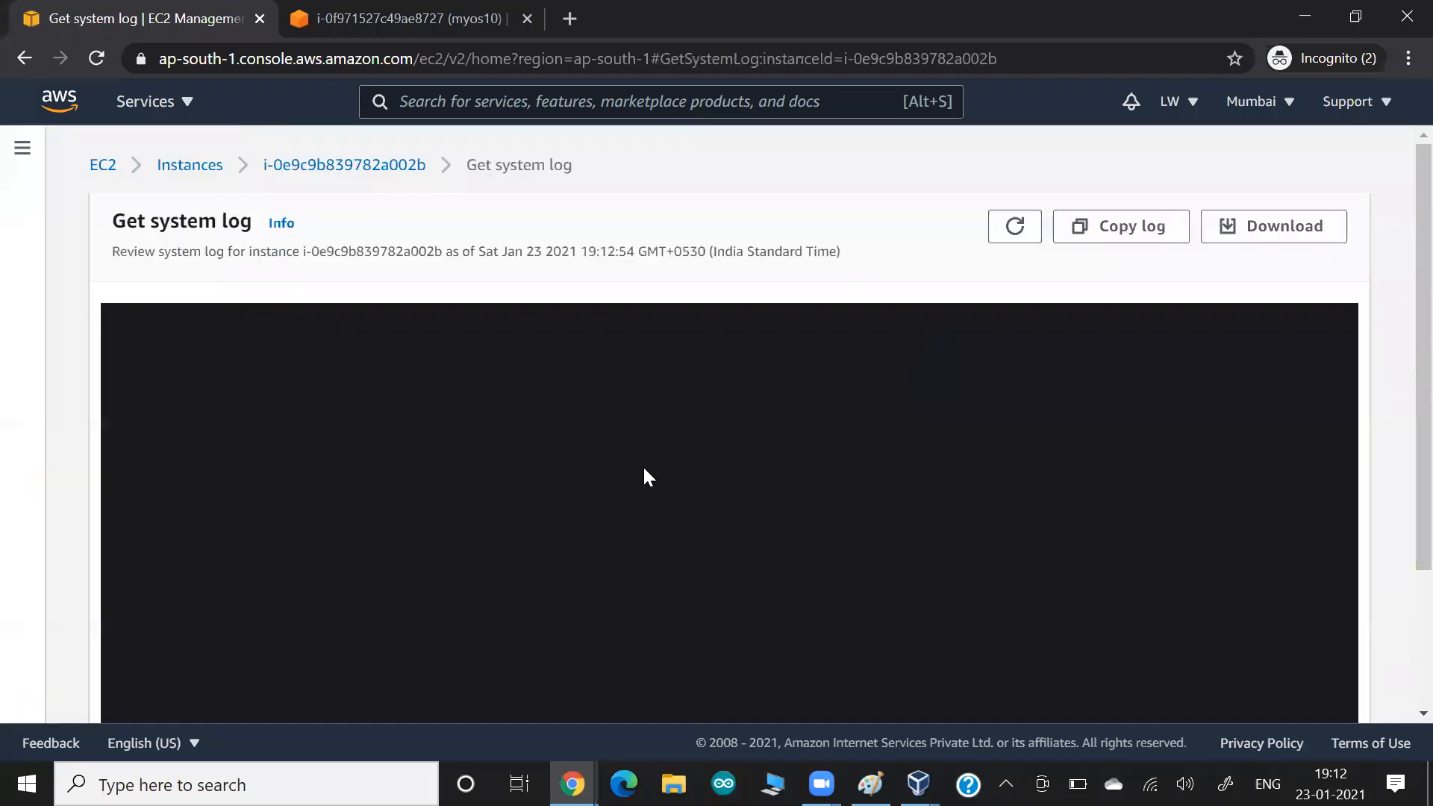
pyautogui.scroll(-1, 974, 505)
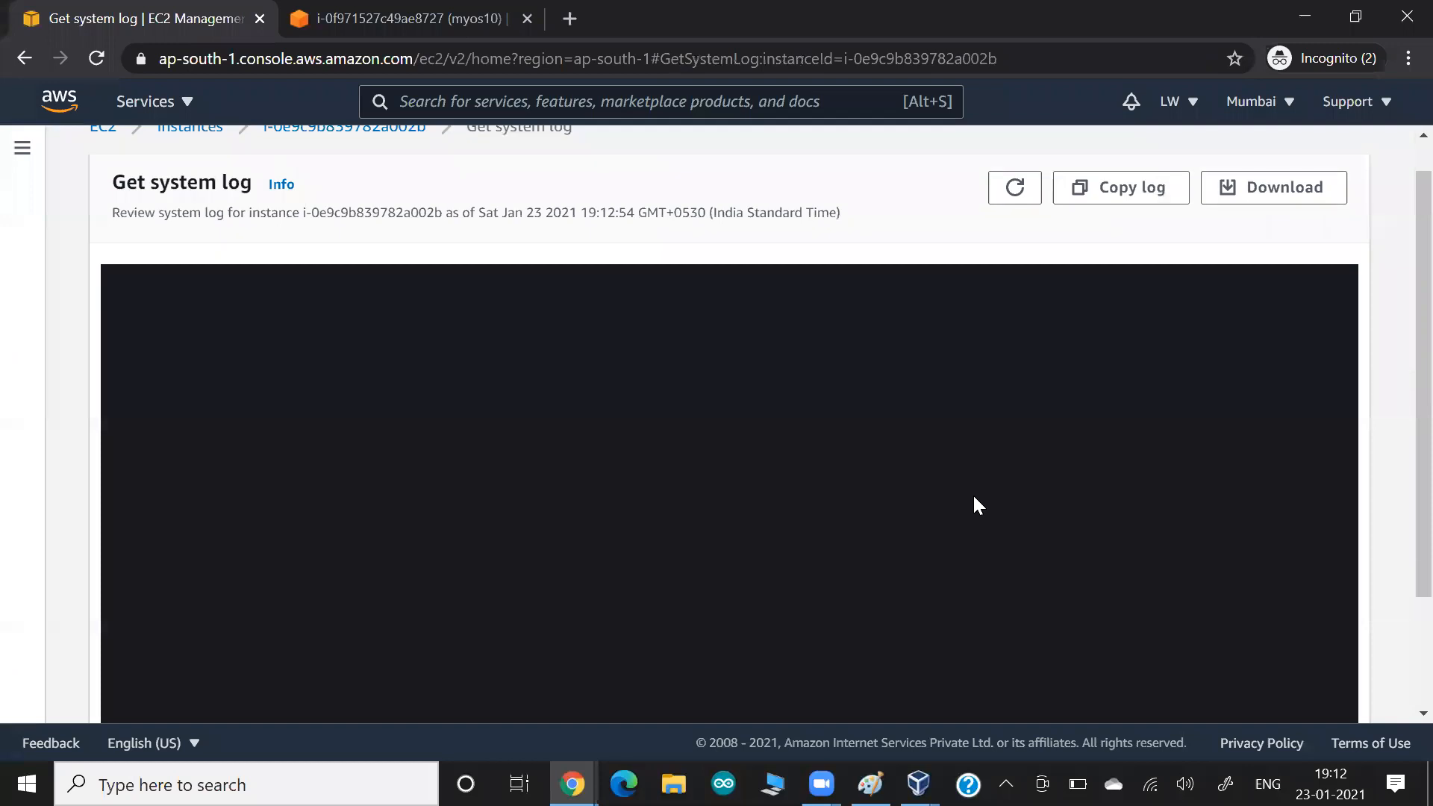
pyautogui.click(1013, 187)
pyautogui.click(1012, 200)
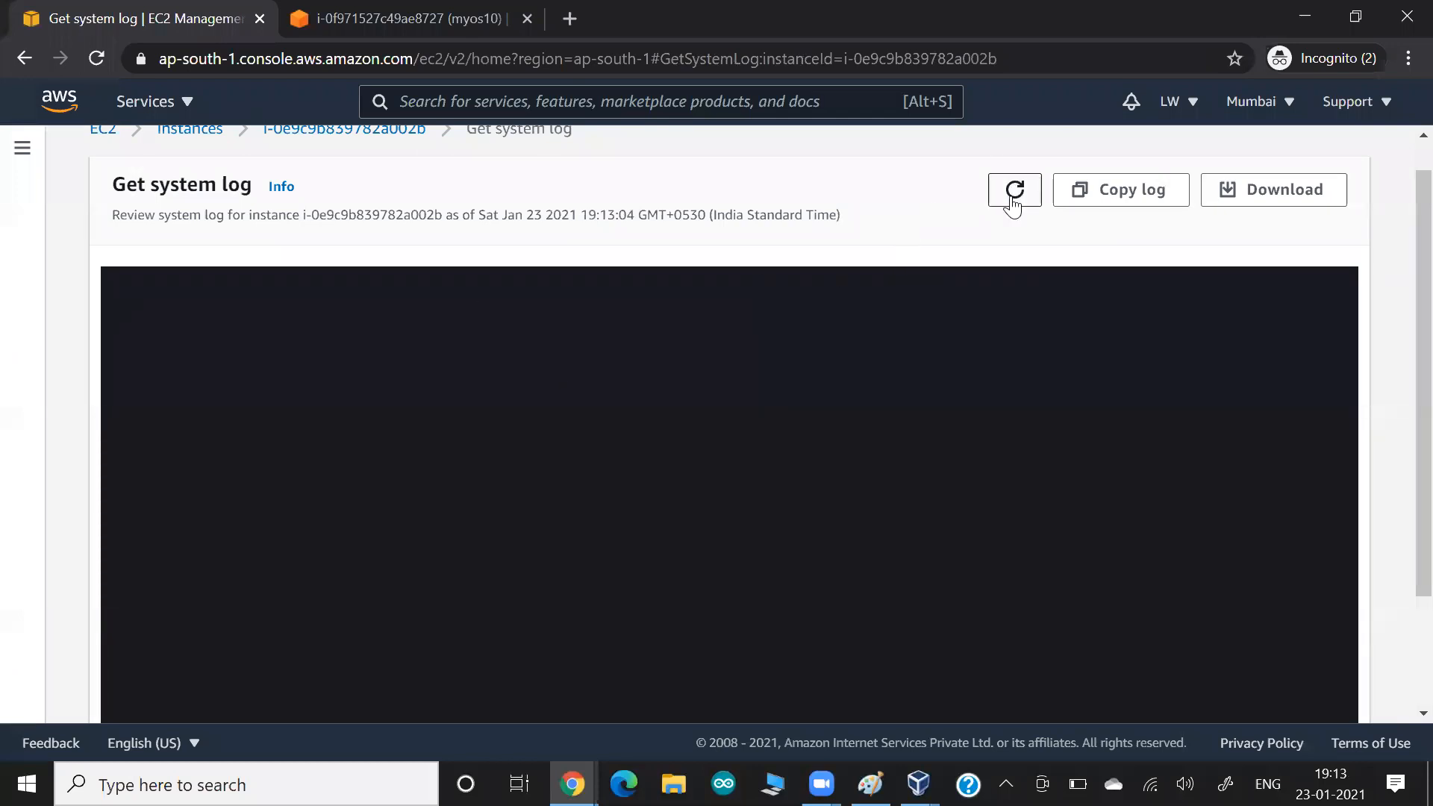
# Switch to the Paint diagram, underline Storage and AMI in blue, and trace blue marks around Root HD and on to Boot.
pyautogui.hotkey('alt', 'Tab')
pyautogui.hotkey('alt', 'Tab')
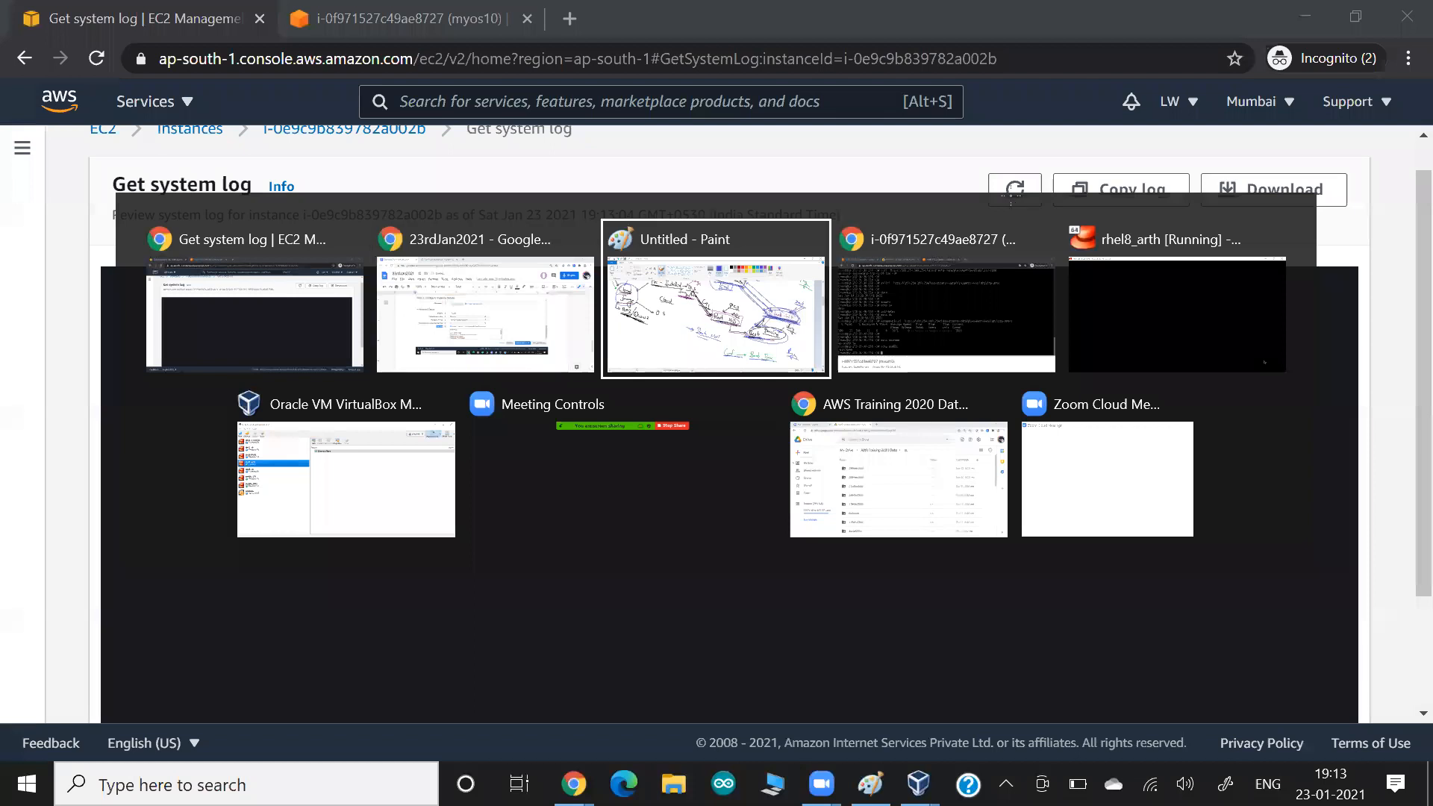
pyautogui.scroll(4, 477, 470)
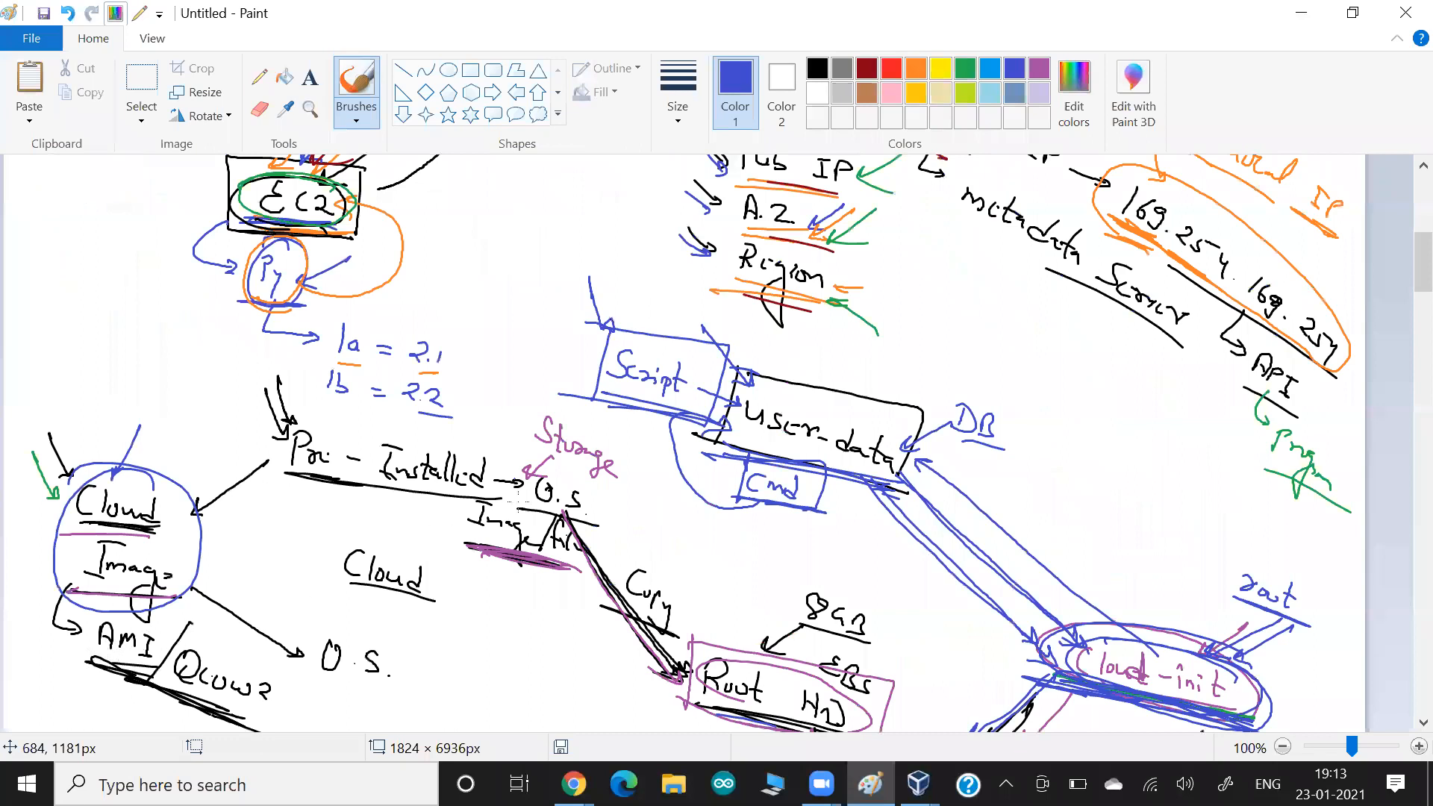
pyautogui.moveTo(526, 449); pyautogui.dragTo(634, 488)
pyautogui.moveTo(543, 462); pyautogui.dragTo(616, 480)
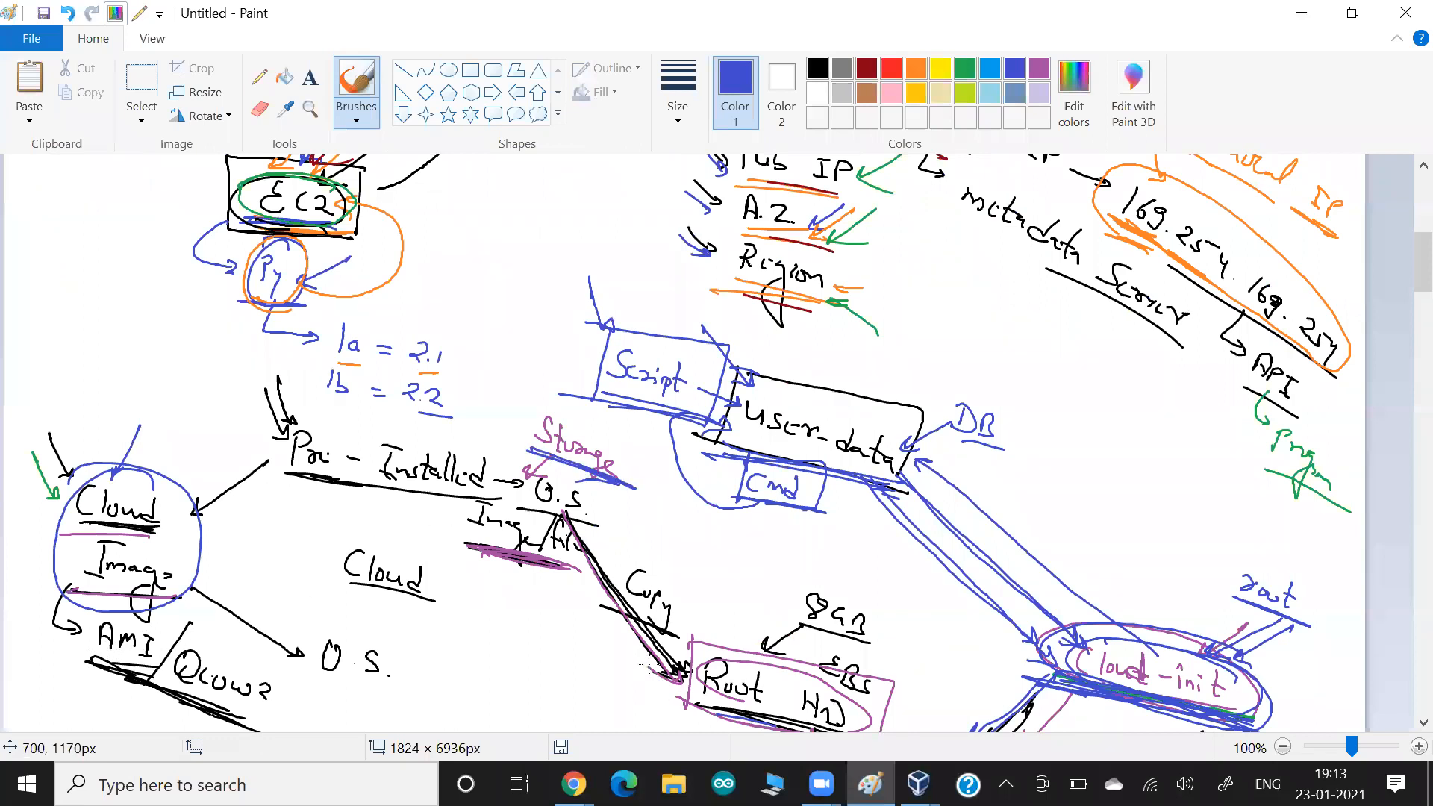
pyautogui.moveTo(87, 659); pyautogui.dragTo(142, 664)
pyautogui.scroll(-3, 963, 648)
pyautogui.moveTo(812, 589); pyautogui.dragTo(907, 659)
pyautogui.scroll(-3, 1060, 216)
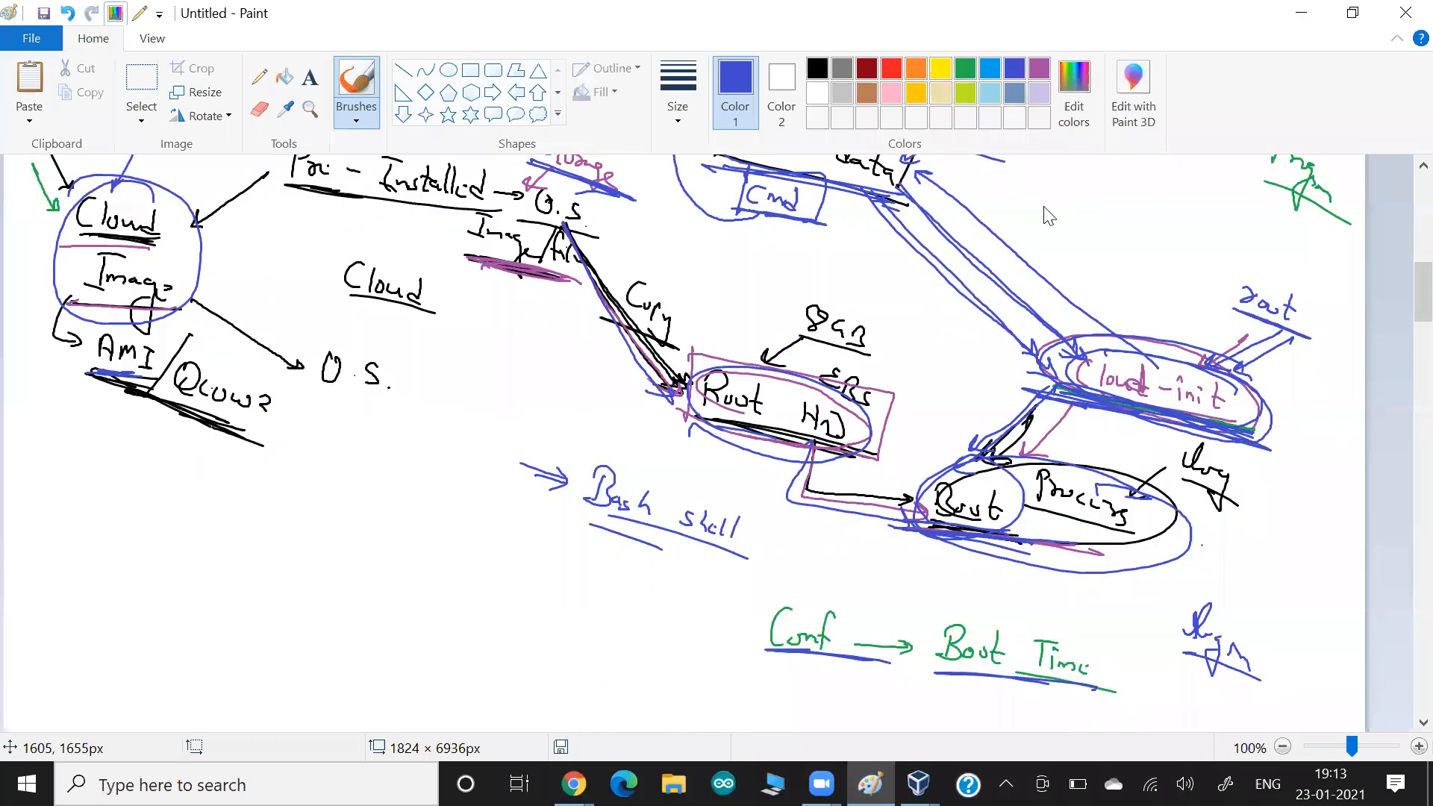
# Return to the EC2 system log, refresh it and look through the output area.
pyautogui.hotkey('alt', 'Tab')
pyautogui.click(1016, 200)
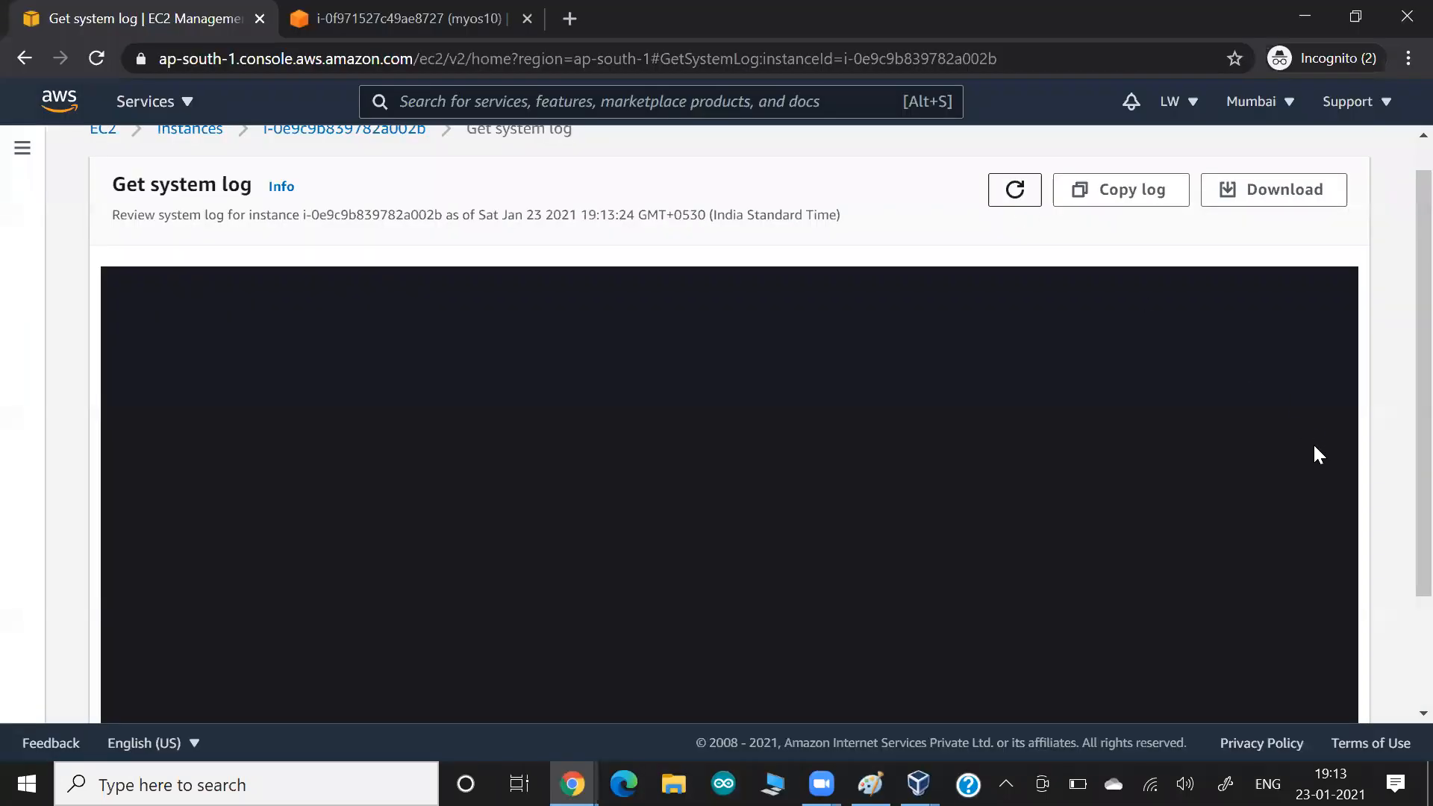
pyautogui.scroll(-2, 1390, 473)
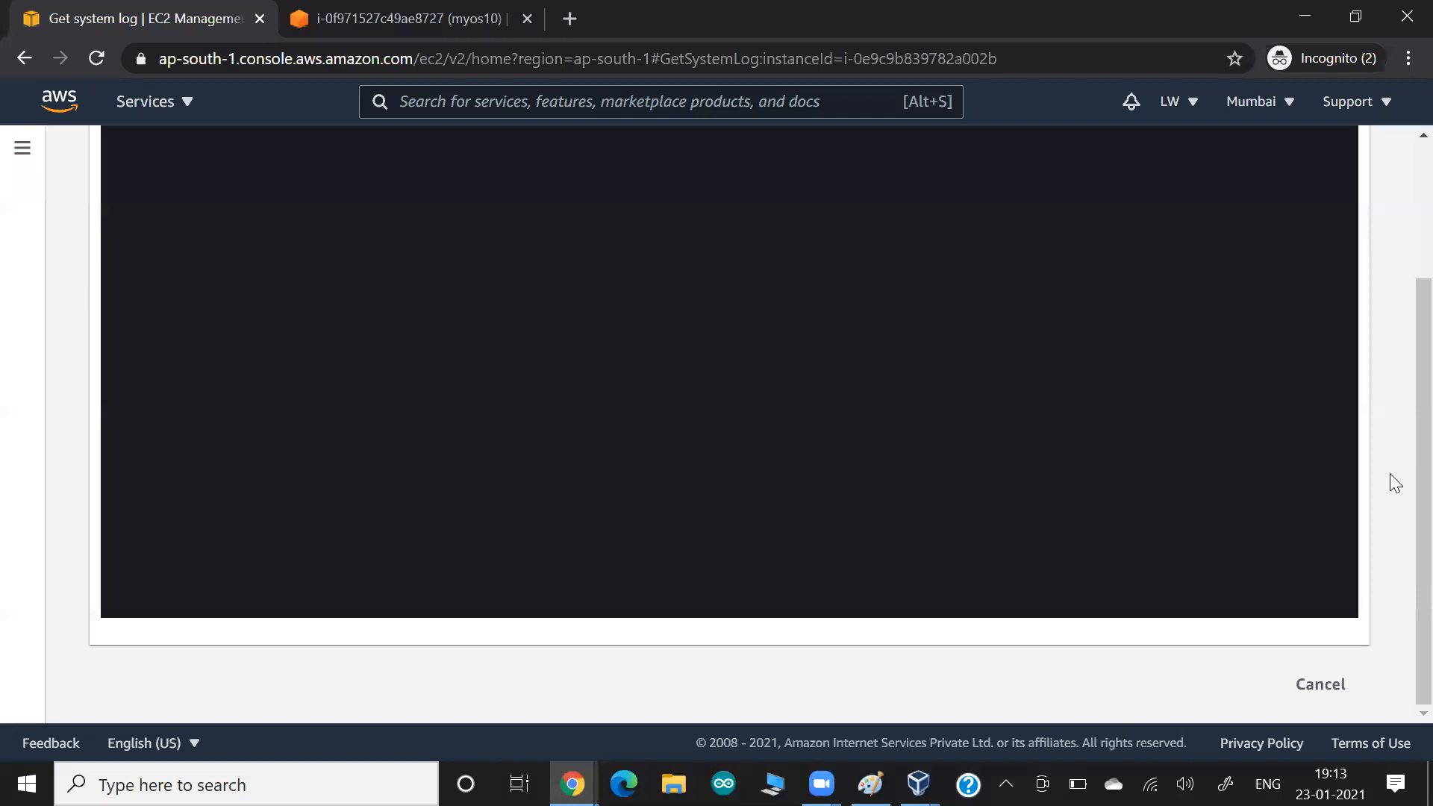
pyautogui.scroll(3, 1390, 474)
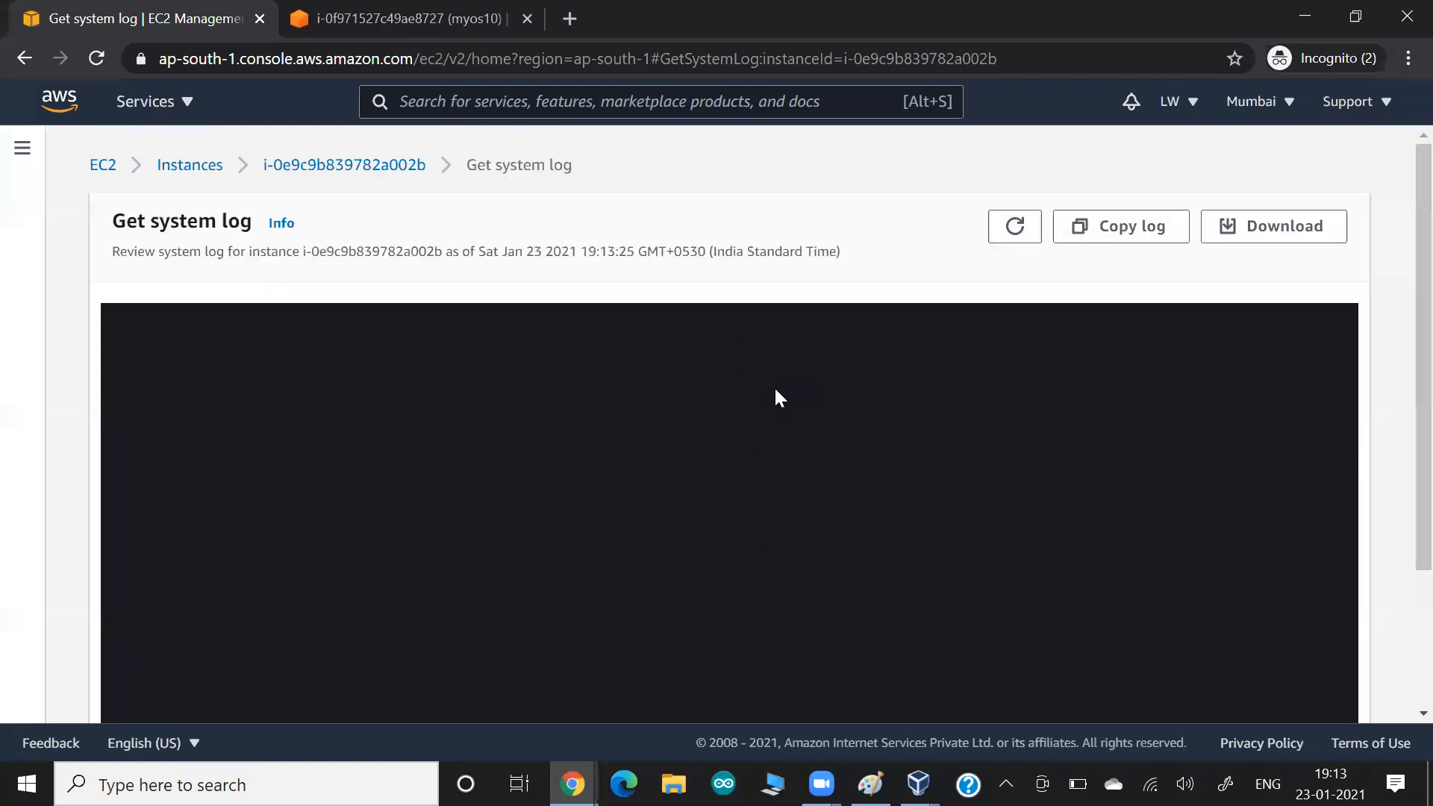
# Switch to Oracle VM VirtualBox Manager and power off the rhel8_arth virtual machine.
pyautogui.hotkey('alt', 'Tab')
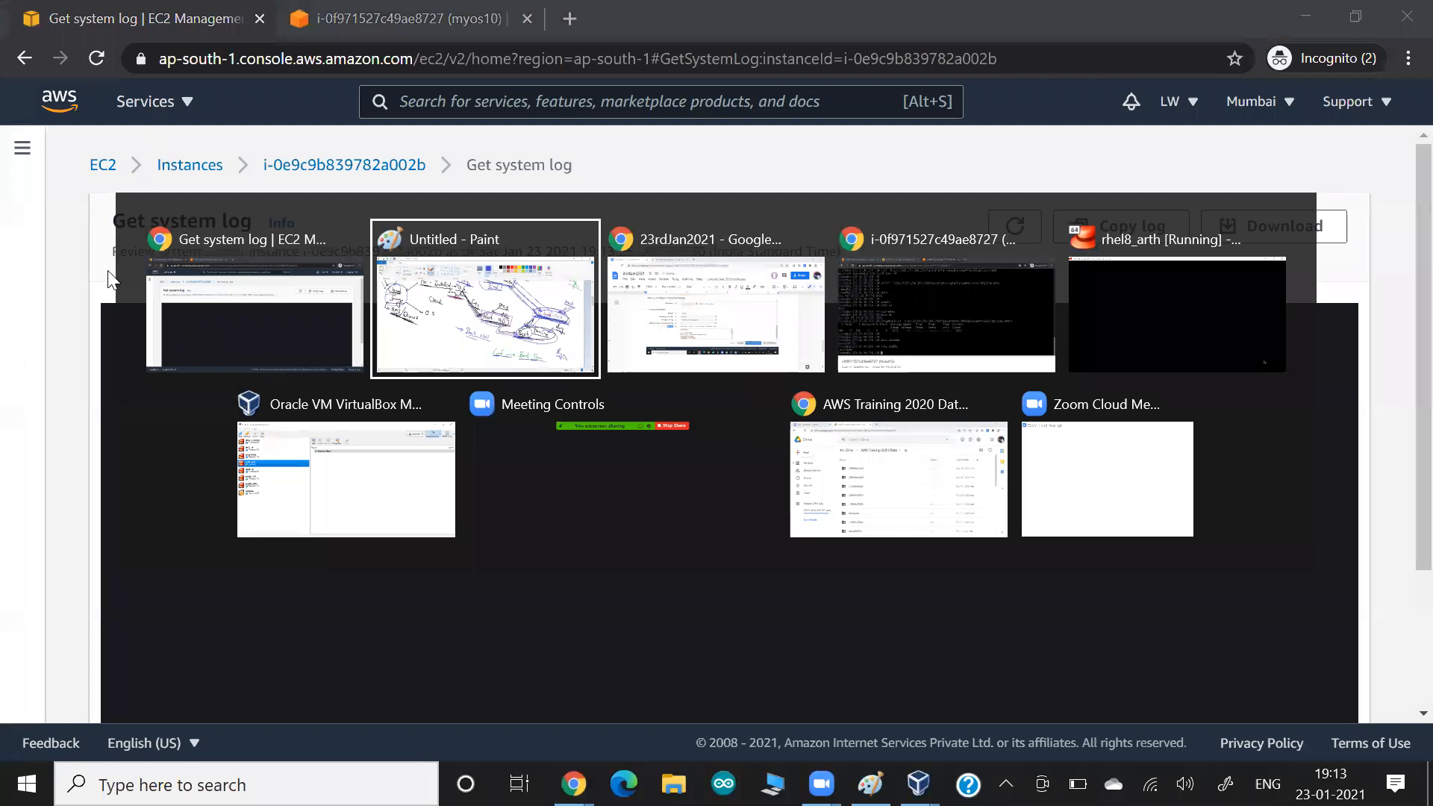
pyautogui.click(284, 467)
pyautogui.hotkey('shift', 'F10')
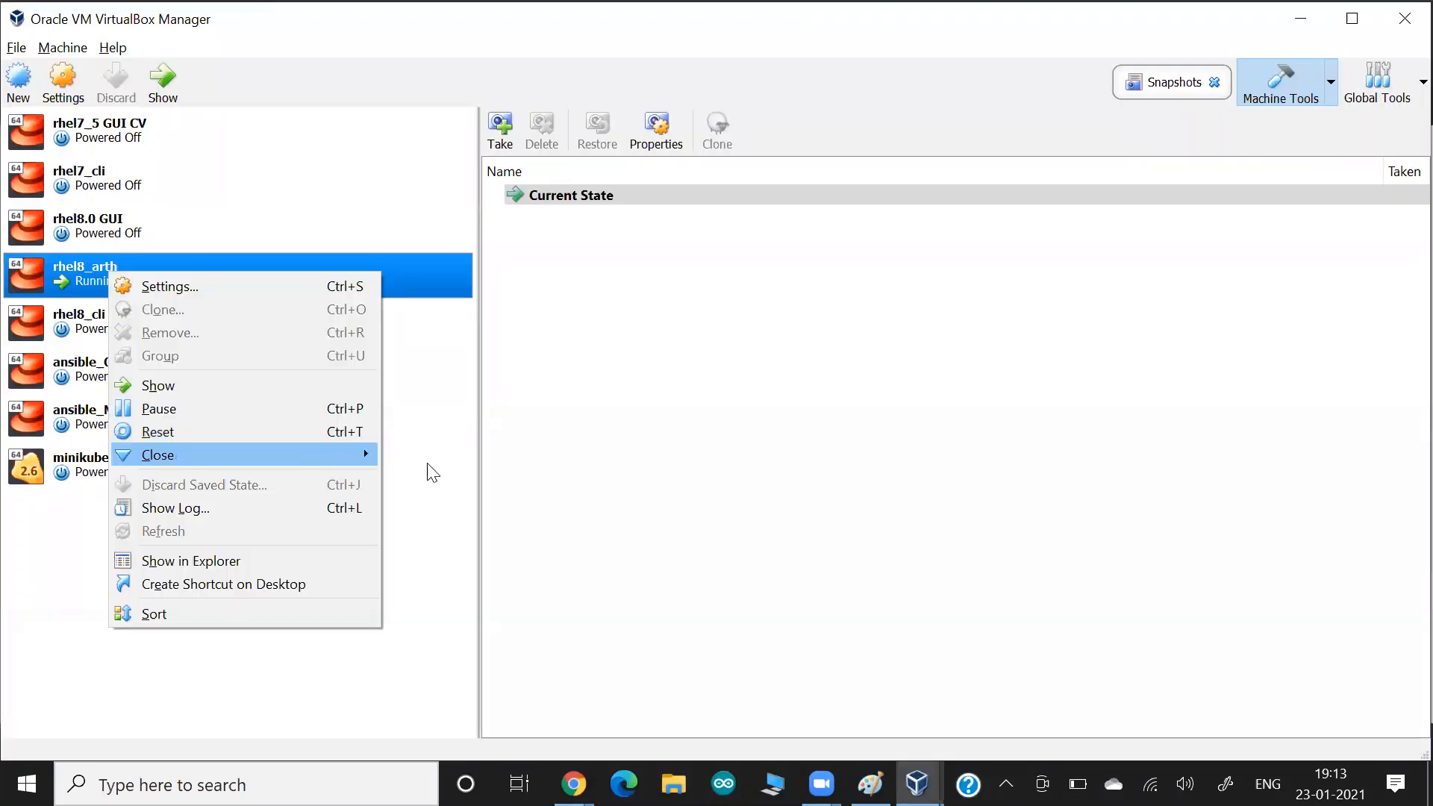
pyautogui.press('Right')
pyautogui.click(439, 508)
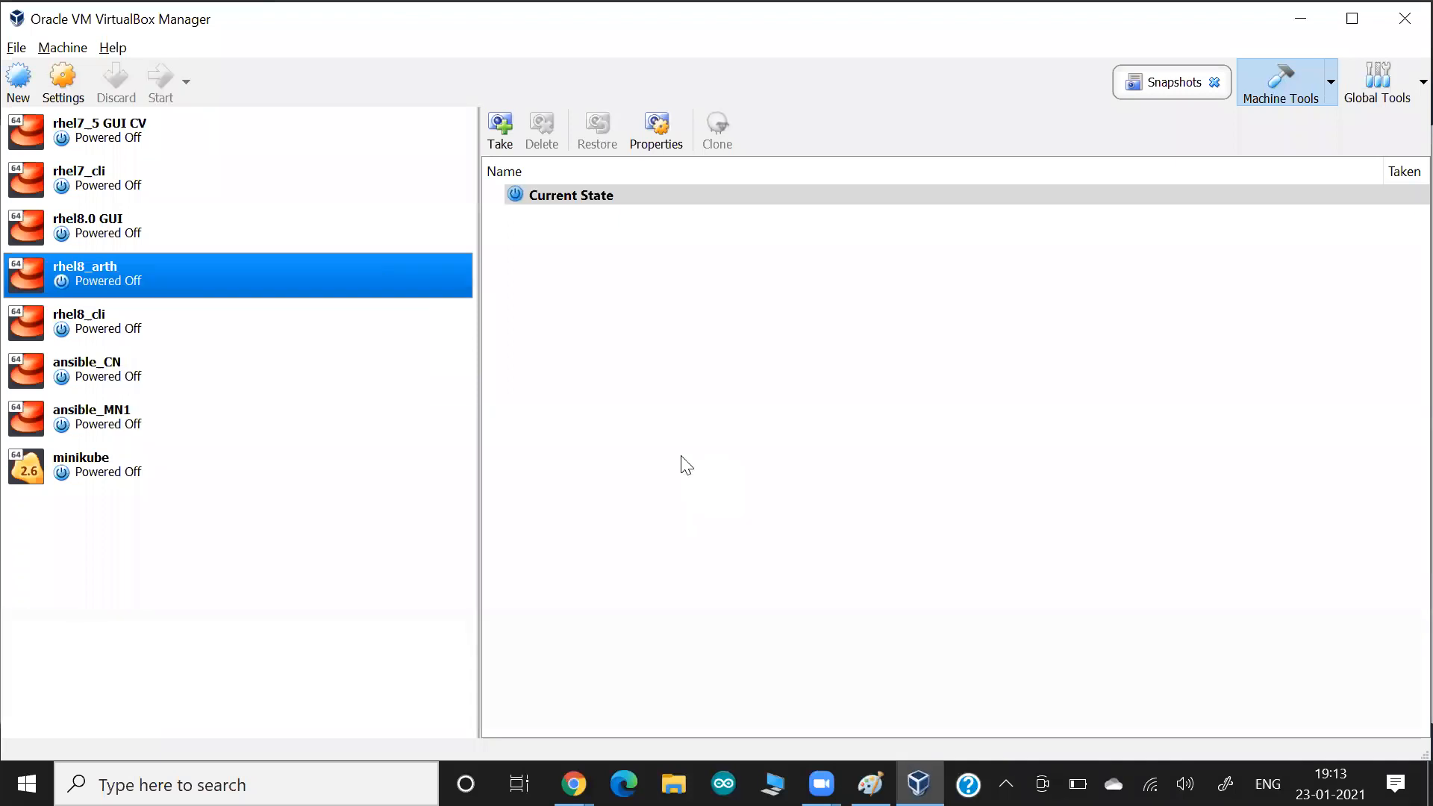
# Go back to the EC2 console, refresh the system log again, and leave it to check webauto1's status in the Instances list.
pyautogui.hotkey('alt', 'Tab')
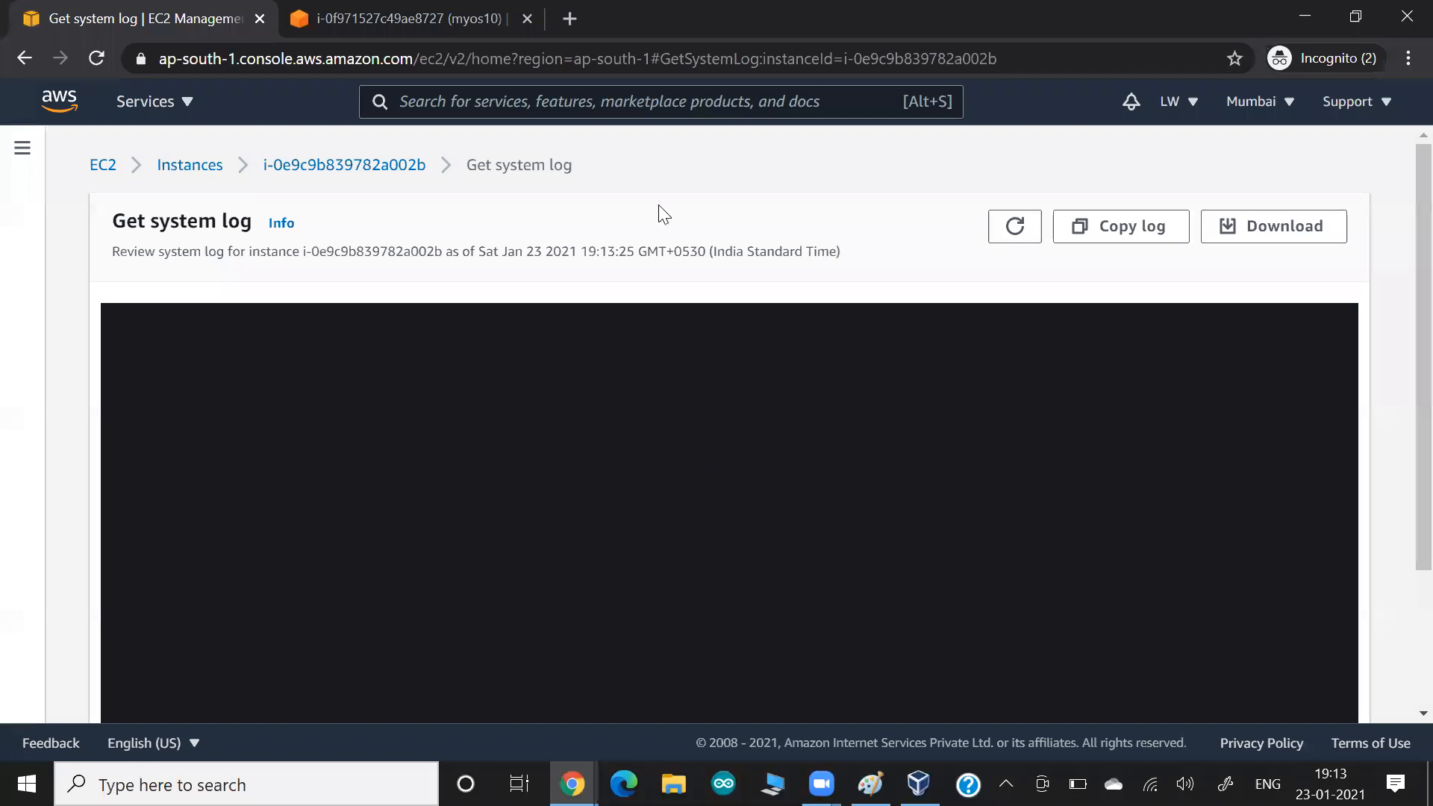
pyautogui.click(1013, 228)
pyautogui.scroll(-3, 937, 571)
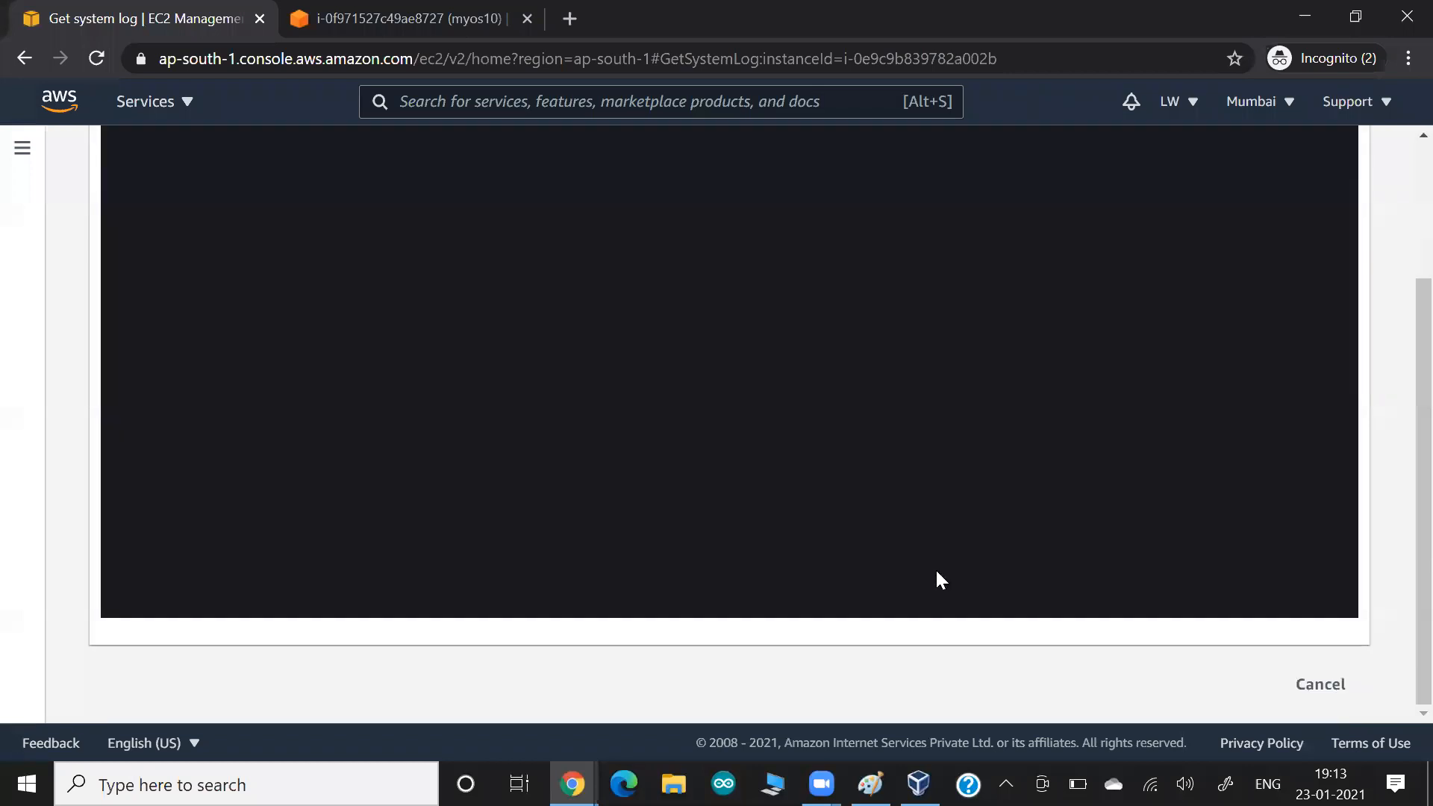
pyautogui.click(1326, 693)
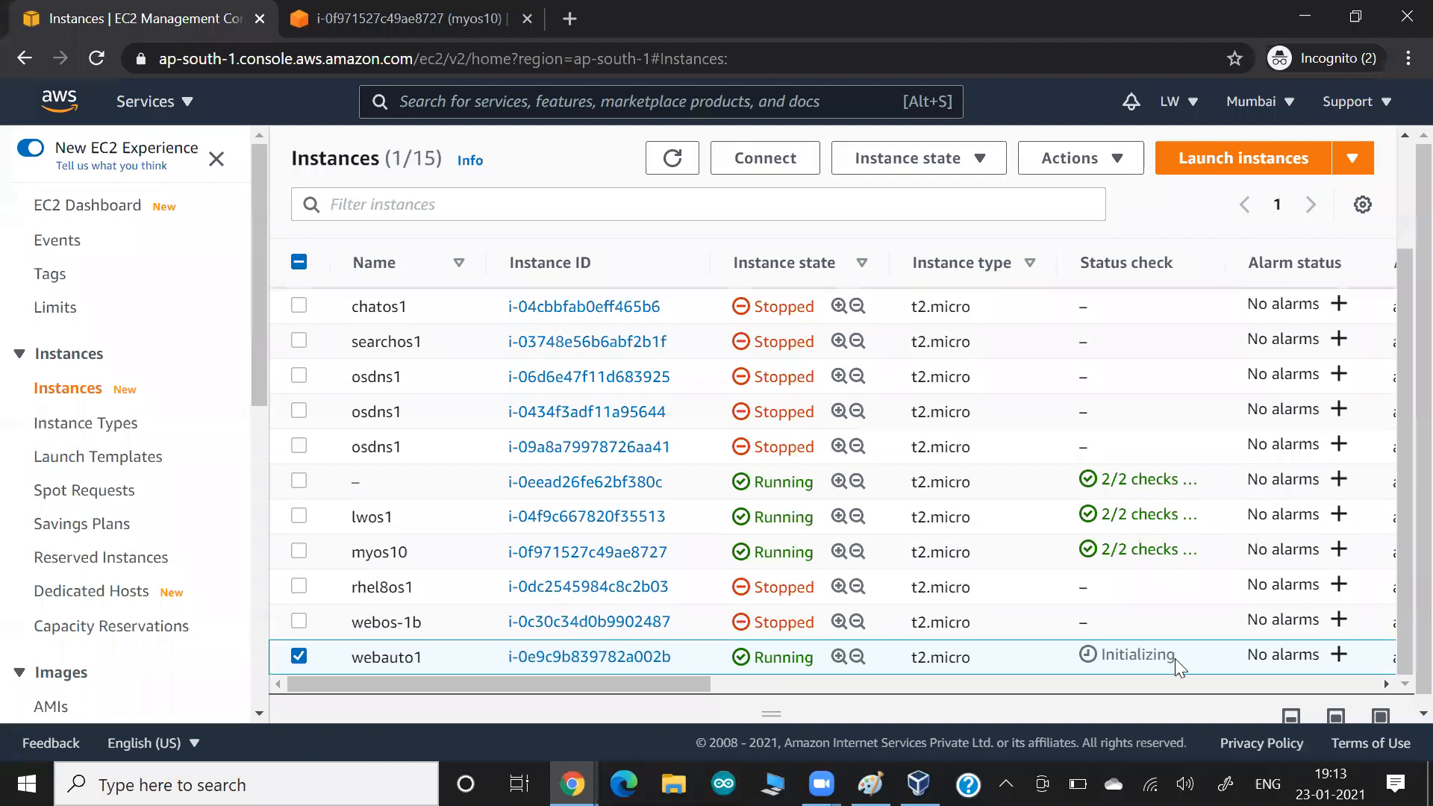
pyautogui.moveTo(1125, 657); pyautogui.dragTo(1175, 659)
# Reopen the system log of the webauto1 instance and look through it for boot output.
pyautogui.click(1119, 161)
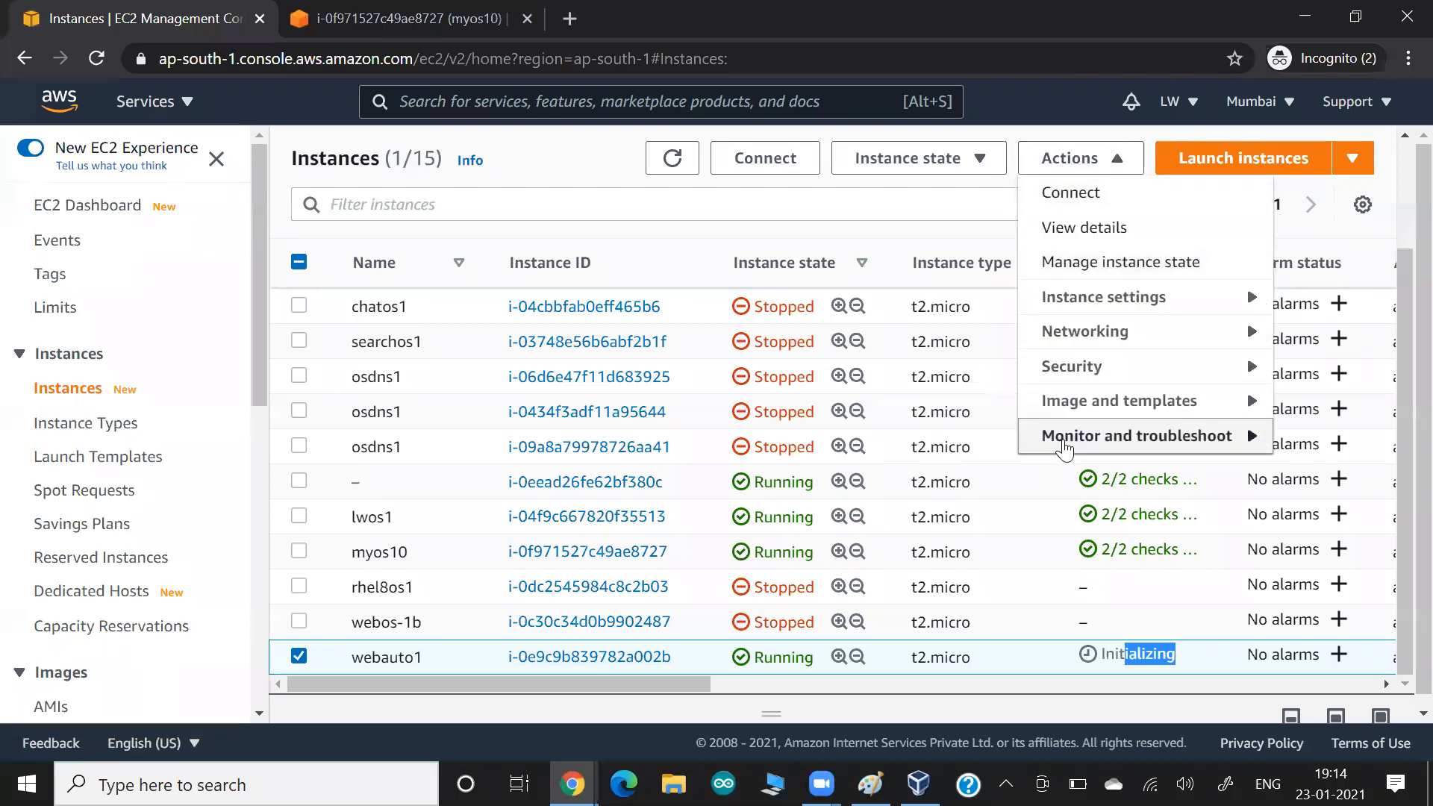
pyautogui.moveTo(1066, 447)
pyautogui.click(825, 434)
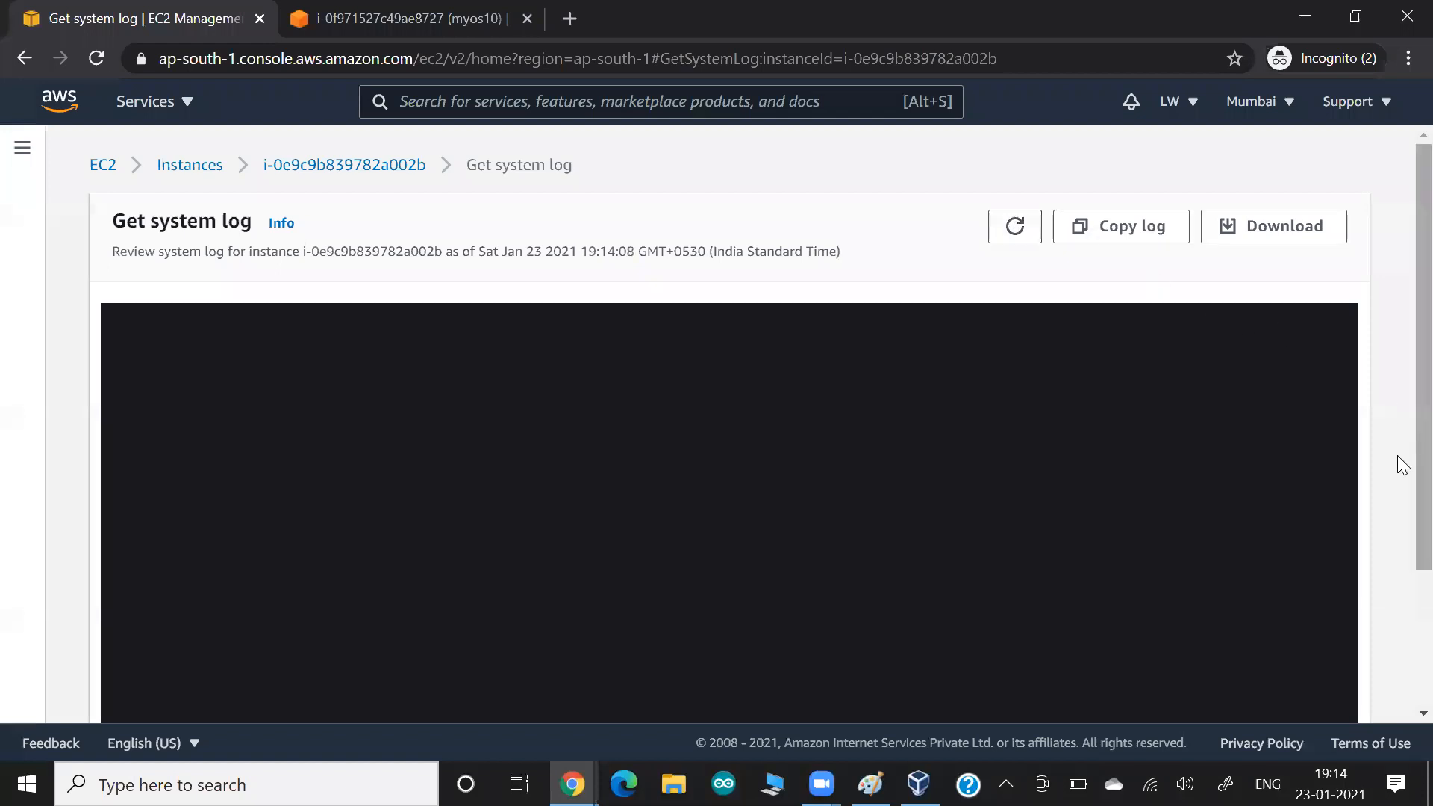
pyautogui.scroll(-2, 1404, 500)
# In the Paint diagram, mark Conf with three blue arrows and an underline, and draw a blue box around Boot Process.
pyautogui.hotkey('alt', 'Tab')
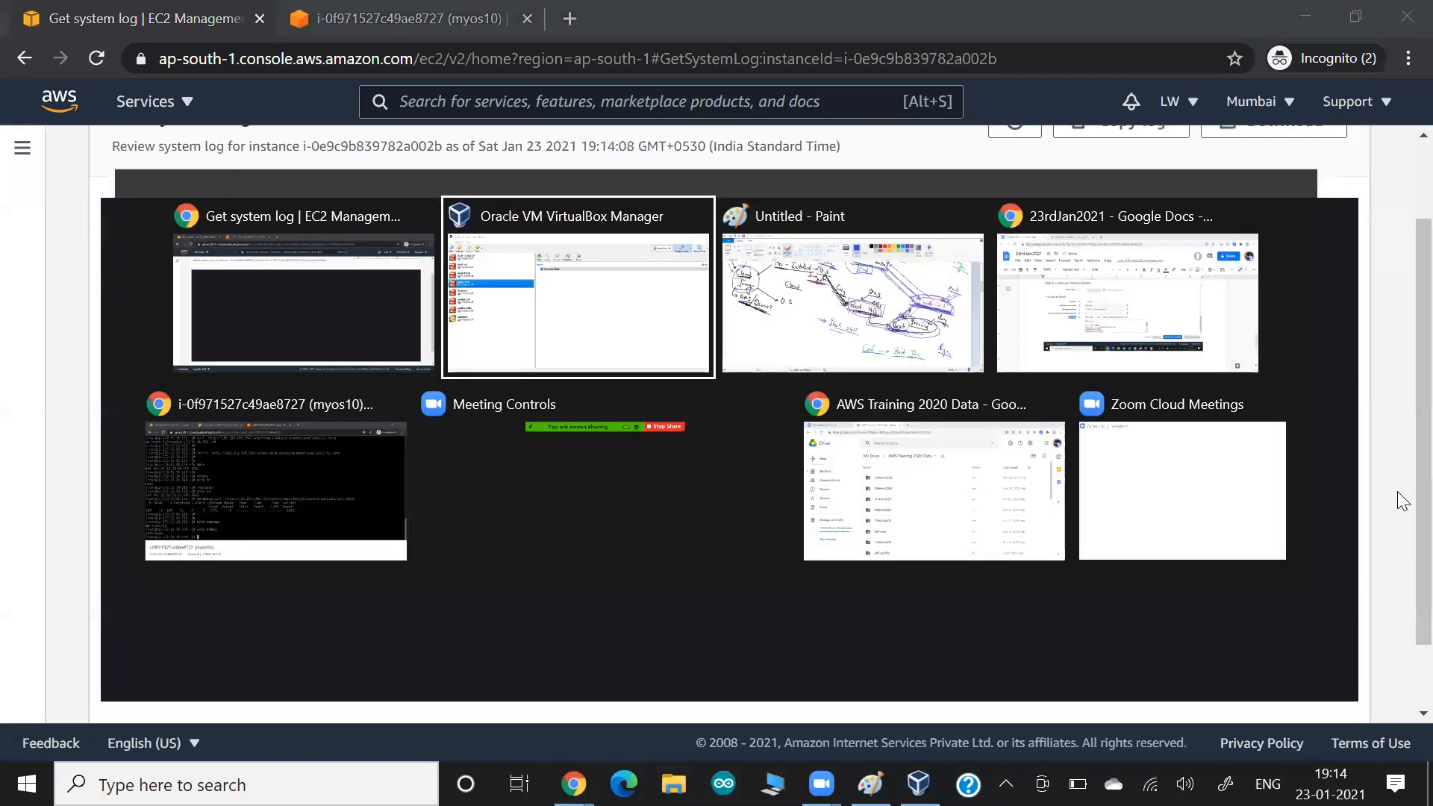
pyautogui.hotkey('alt', 'Tab')
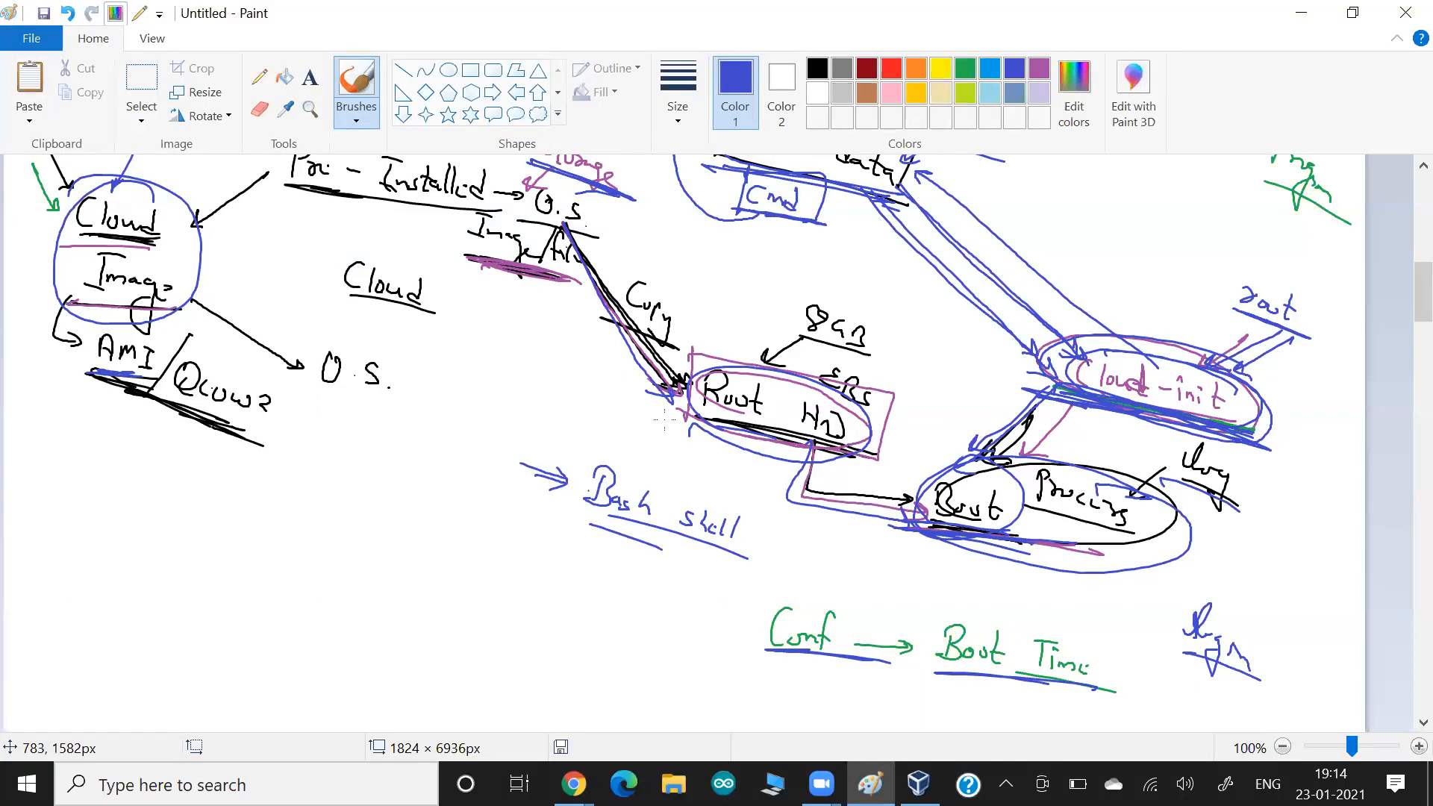
pyautogui.moveTo(715, 584); pyautogui.dragTo(756, 631)
pyautogui.moveTo(740, 625); pyautogui.dragTo(757, 632)
pyautogui.moveTo(698, 580); pyautogui.dragTo(758, 620)
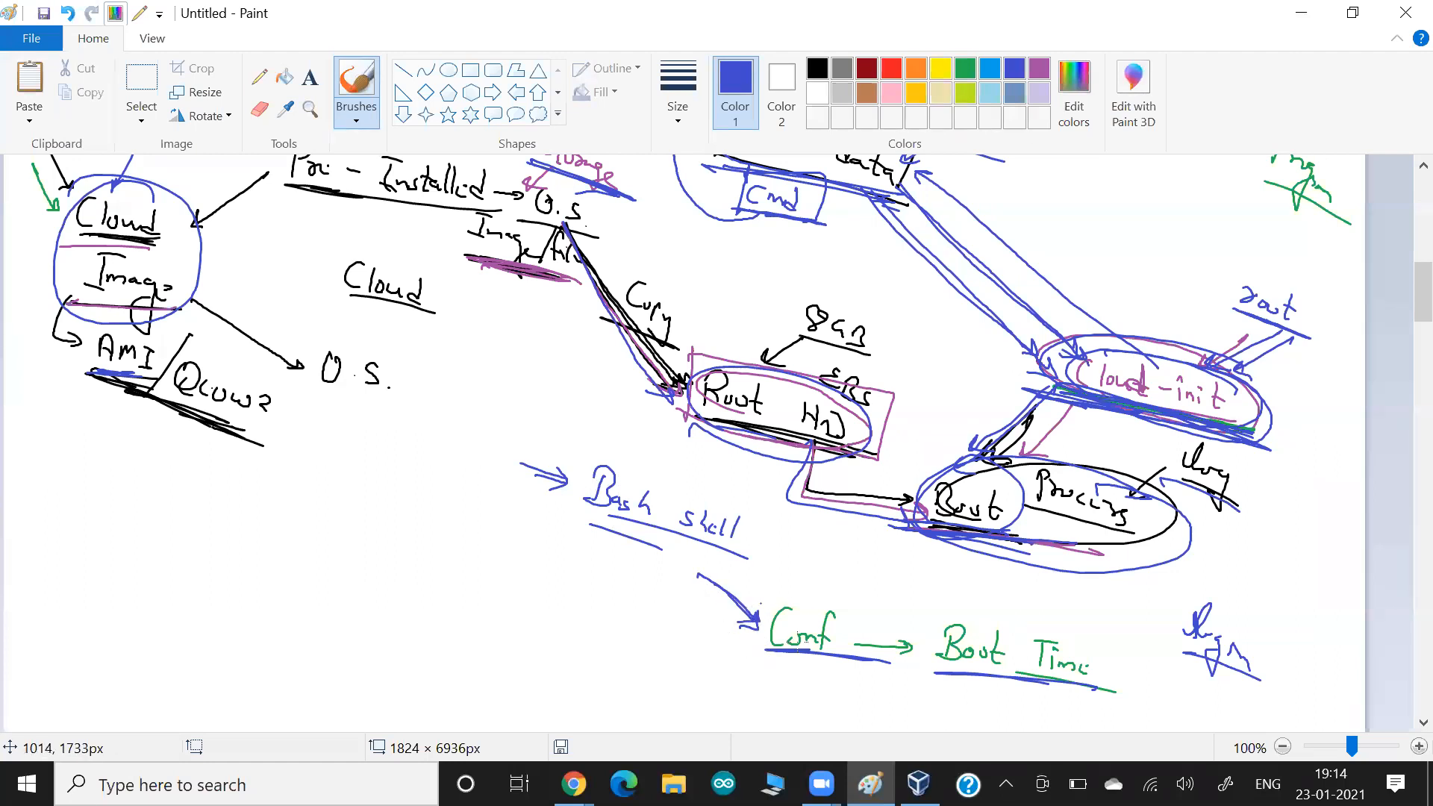
pyautogui.moveTo(659, 644); pyautogui.dragTo(751, 655)
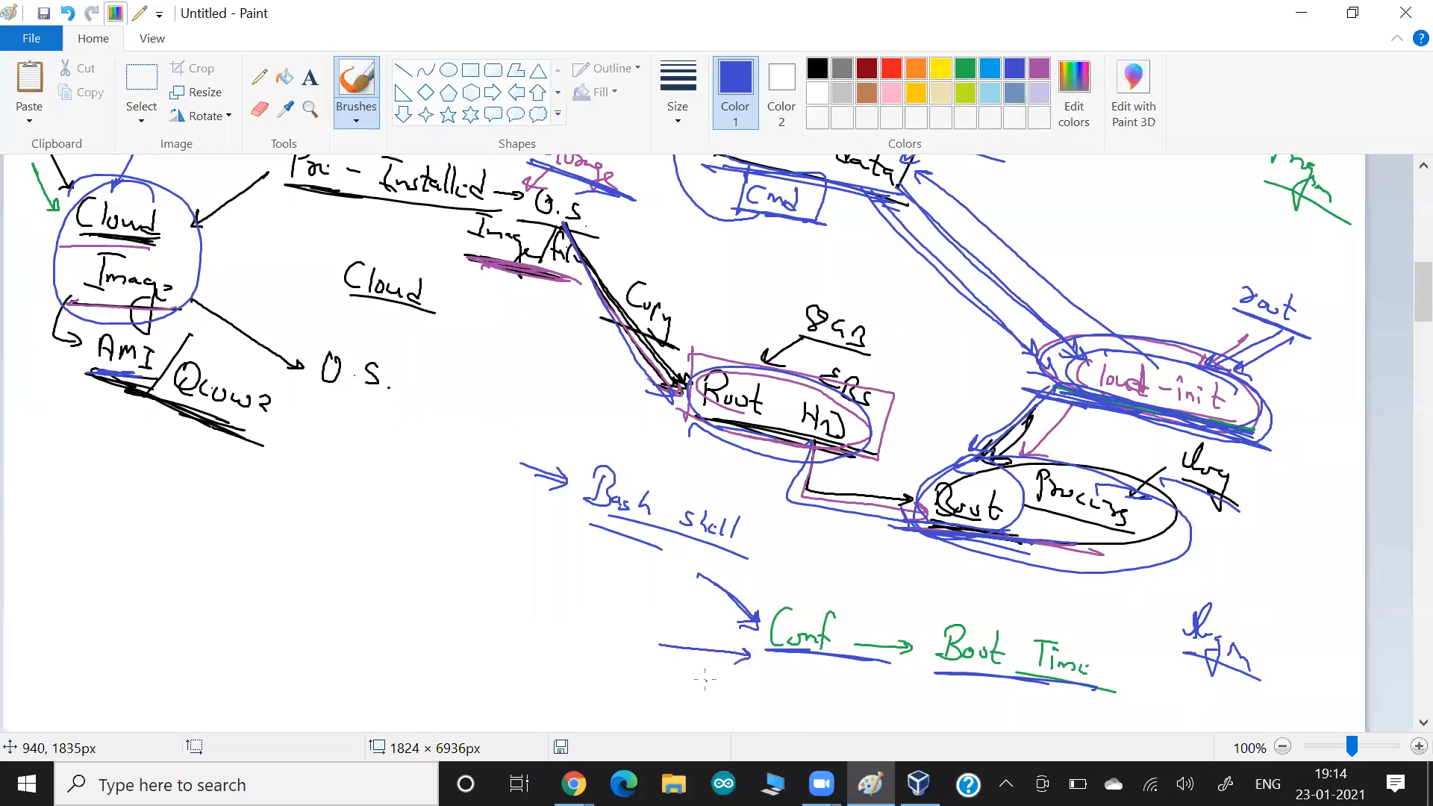
pyautogui.scroll(-3, 706, 646)
pyautogui.moveTo(745, 590)
pyautogui.mouseDown()
pyautogui.moveTo(784, 532)
pyautogui.moveTo(785, 549)
pyautogui.mouseUp()
pyautogui.moveTo(766, 513); pyautogui.dragTo(870, 523)
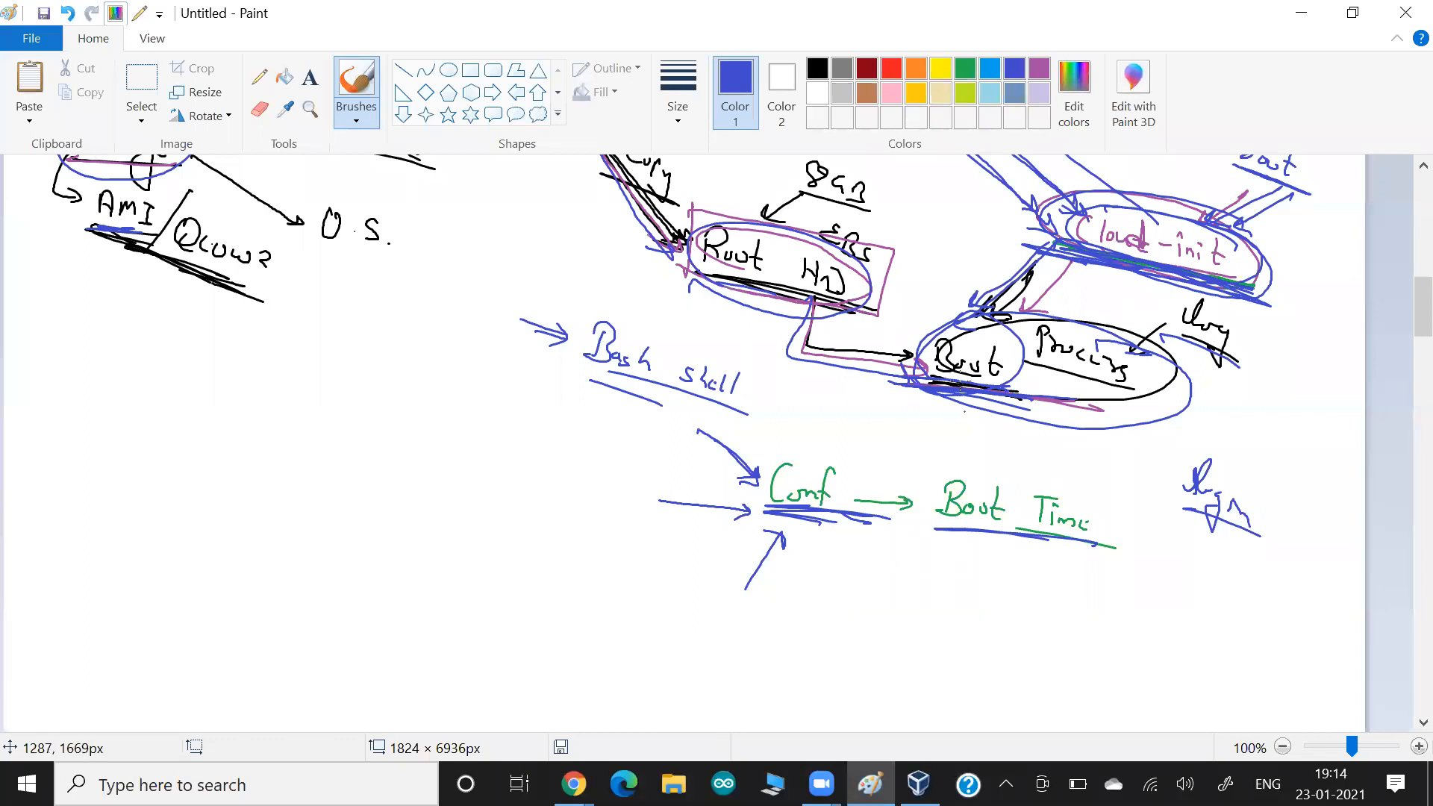
pyautogui.moveTo(921, 300)
pyautogui.mouseDown()
pyautogui.moveTo(912, 378)
pyautogui.moveTo(1165, 350)
pyautogui.moveTo(938, 385)
pyautogui.mouseUp()
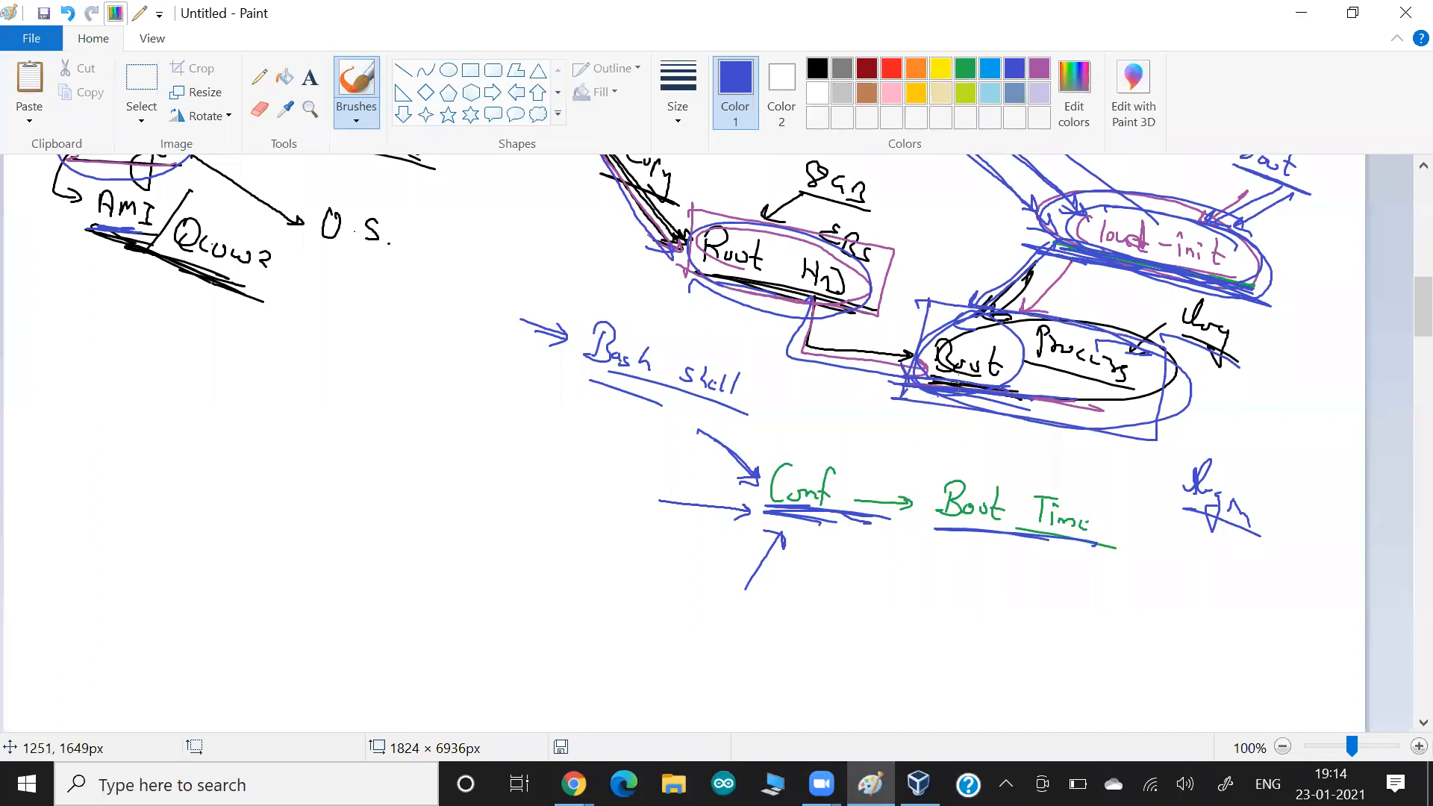
pyautogui.scroll(2, 1047, 316)
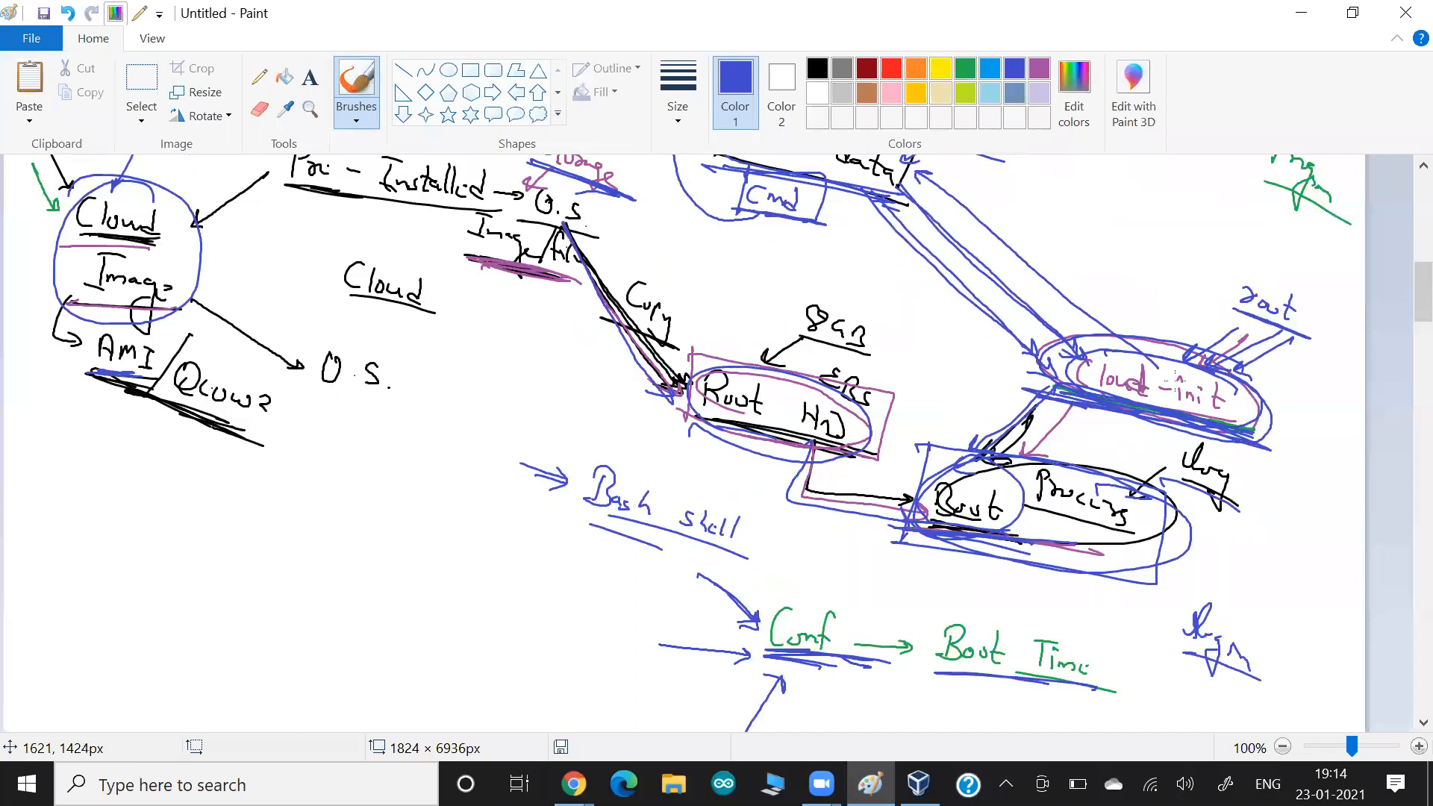
# Underline Script in blue, circle Cmd, and write CURL beneath it with a connecting arrow and underline.
pyautogui.scroll(2, 717, 440)
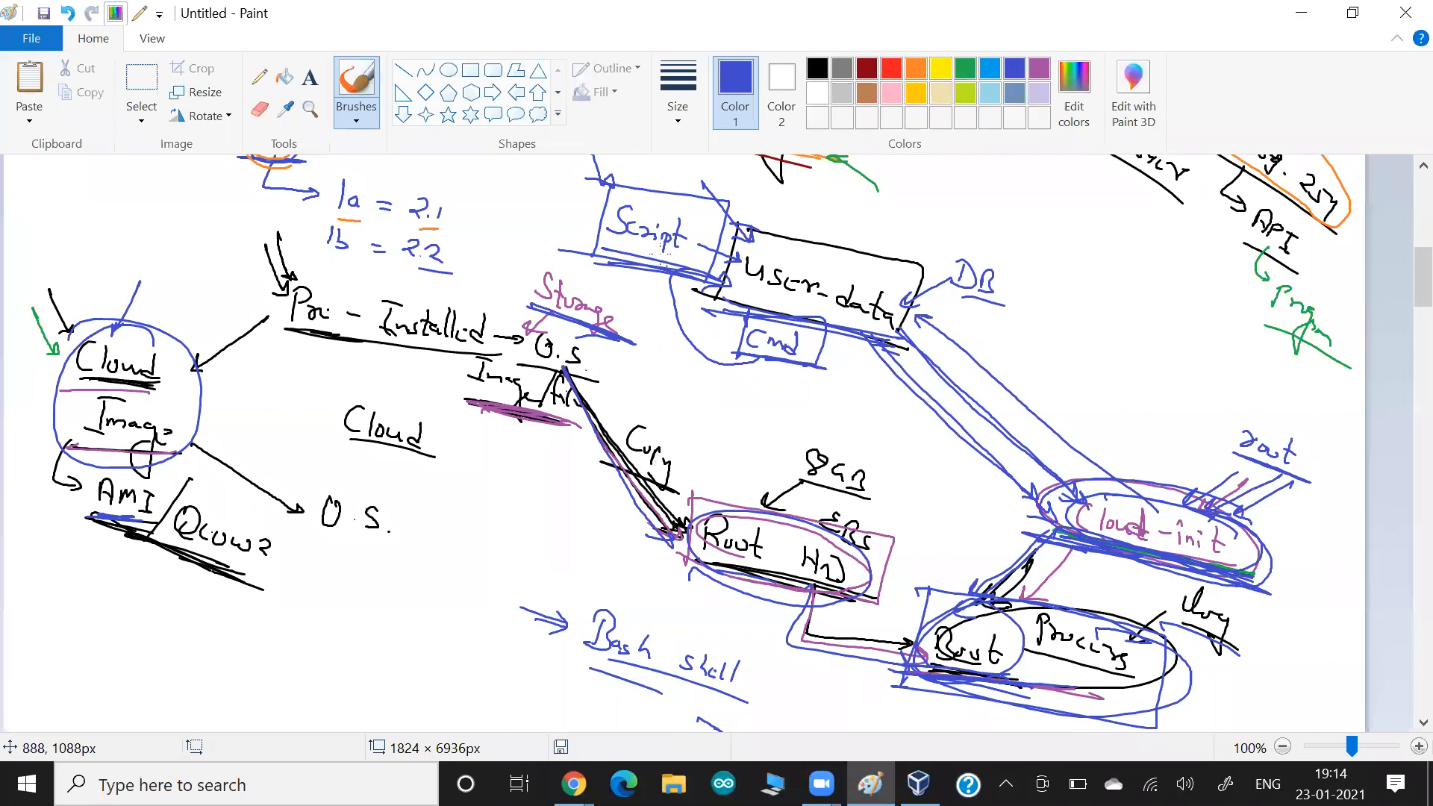
pyautogui.moveTo(593, 248); pyautogui.dragTo(698, 270)
pyautogui.moveTo(739, 377); pyautogui.dragTo(769, 317)
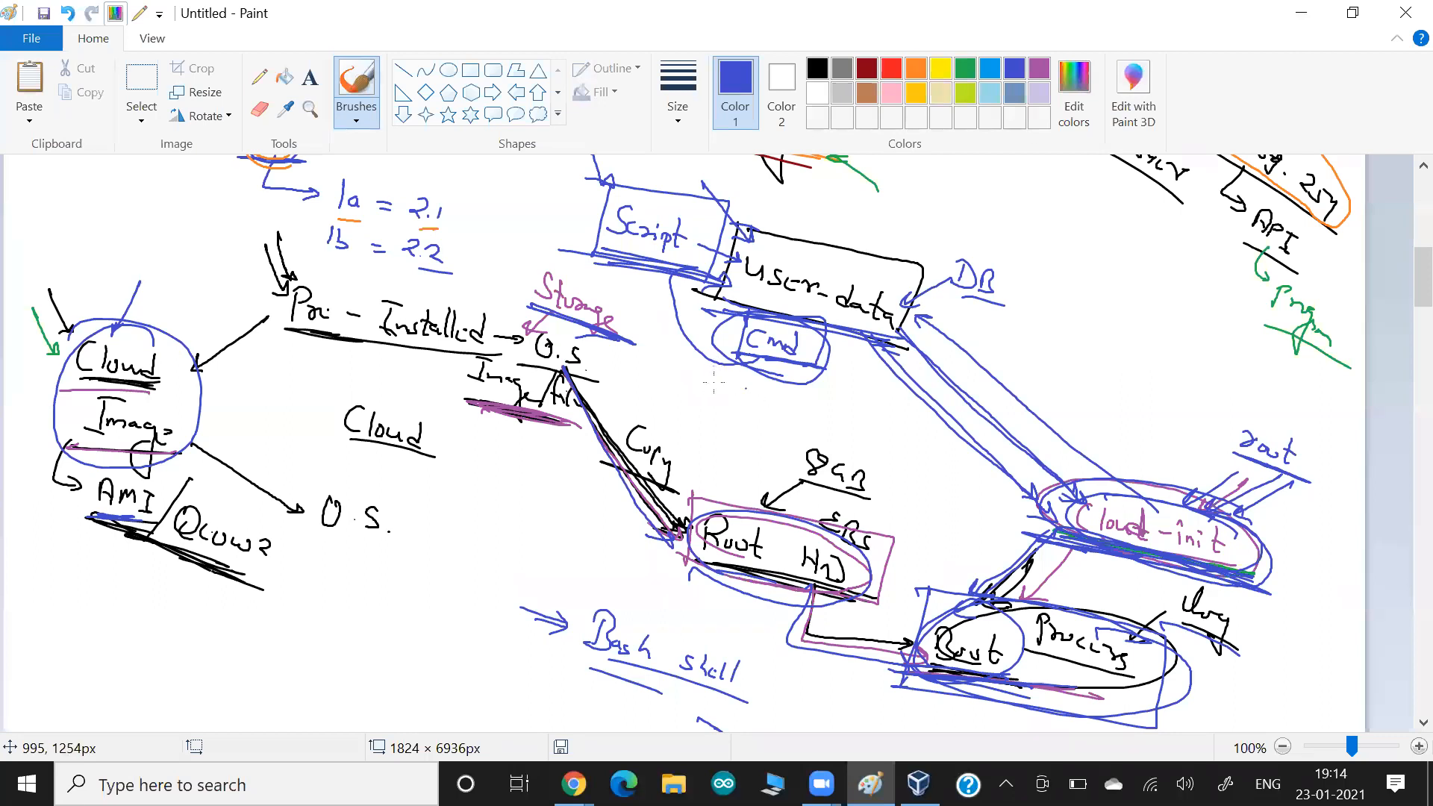
pyautogui.moveTo(802, 381); pyautogui.dragTo(903, 440)
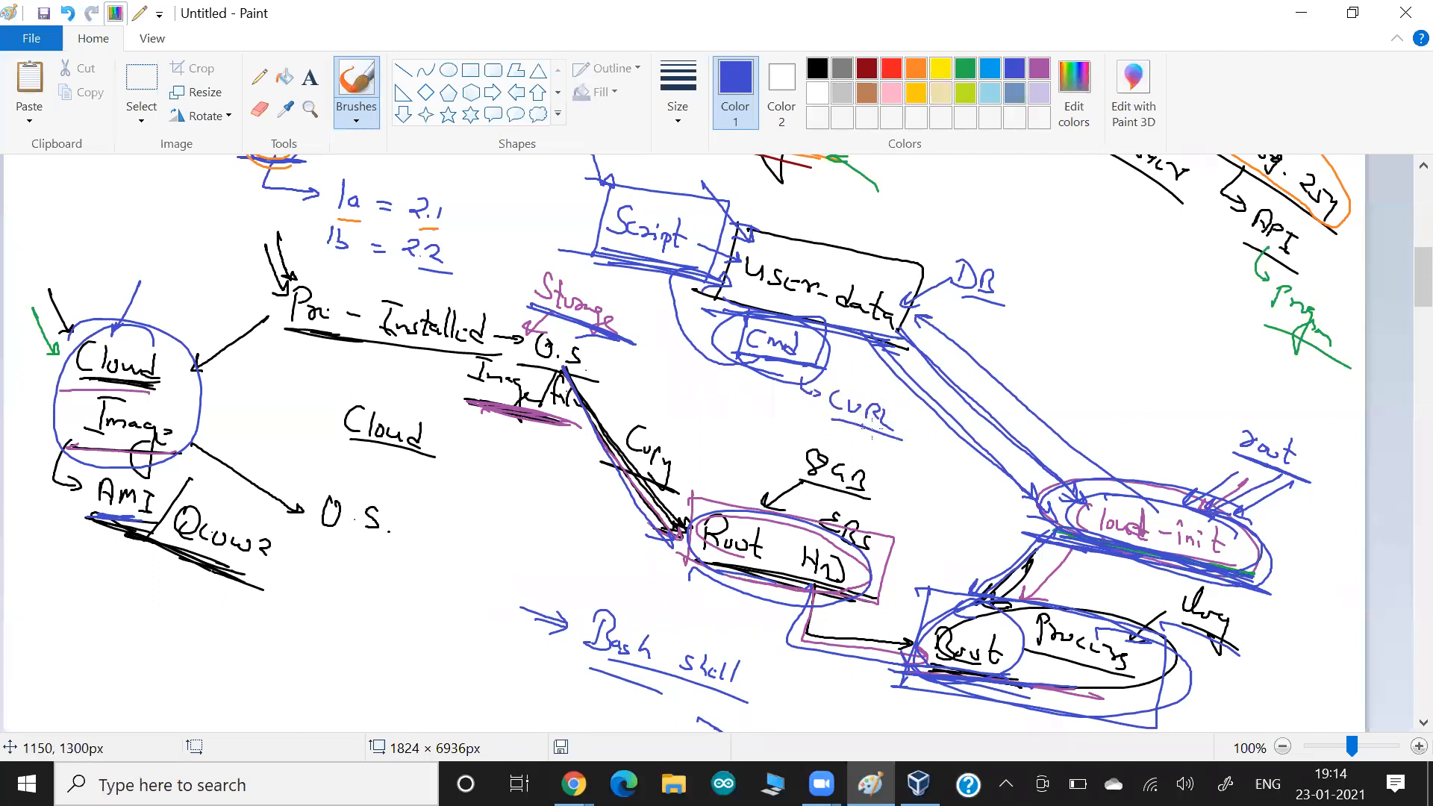
# Add a blue arrow pointing at the metadata box and underline A.Z and Region in blue.
pyautogui.scroll(2, 851, 422)
pyautogui.scroll(2, 852, 424)
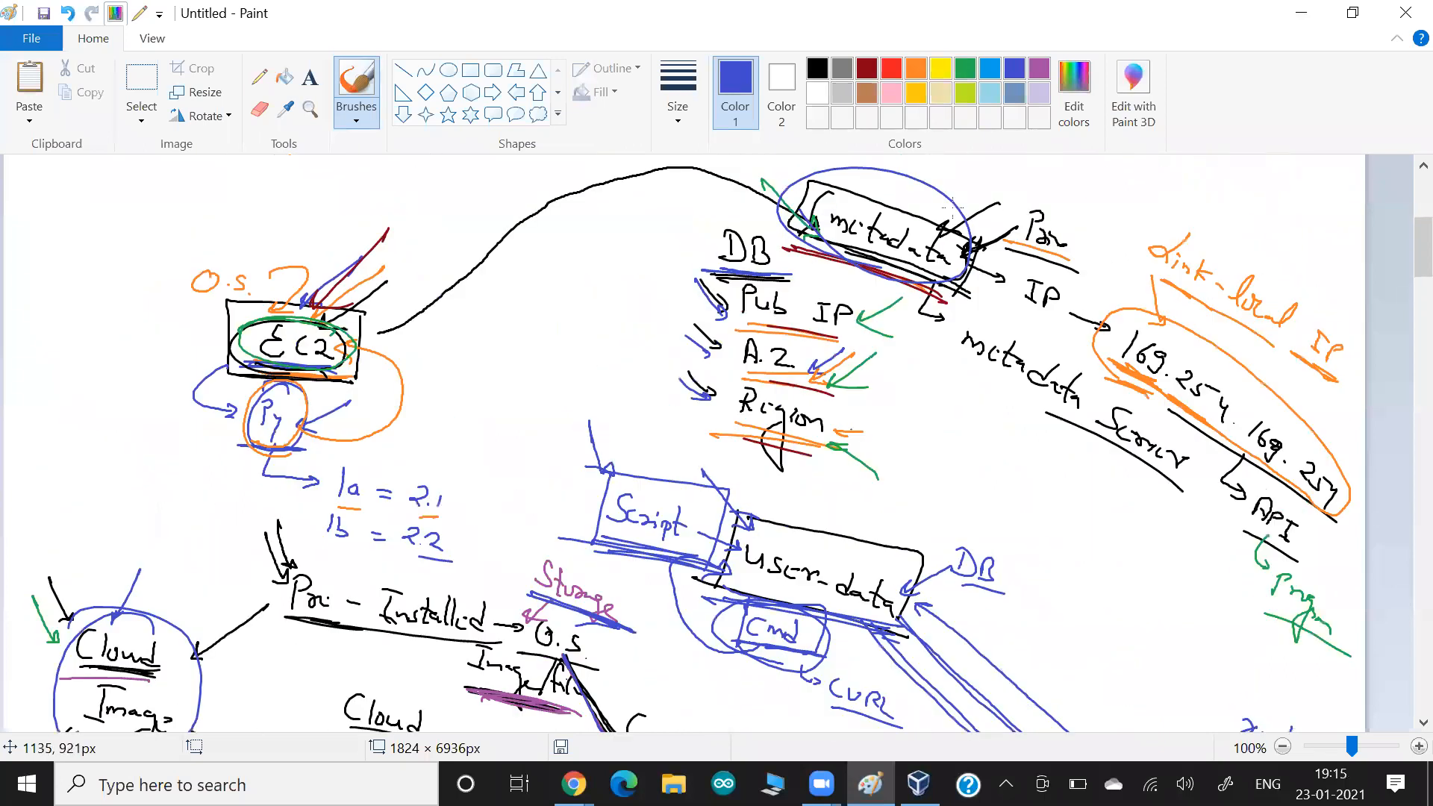
pyautogui.moveTo(995, 190); pyautogui.dragTo(935, 223)
pyautogui.moveTo(722, 424); pyautogui.dragTo(814, 446)
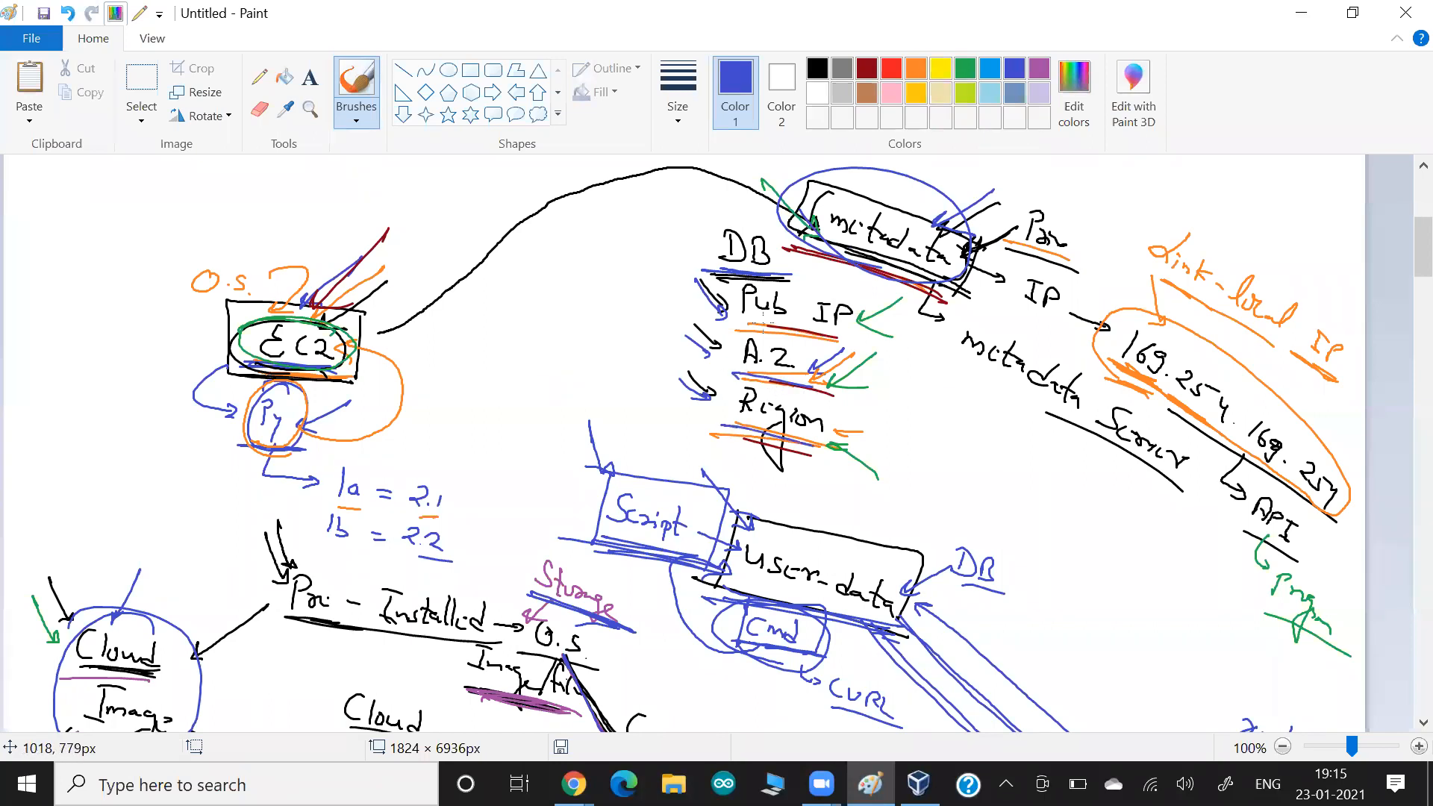
# Switch to the EC2 console, refresh the system log, and look through webauto1's instance details page.
pyautogui.hotkey('alt', 'Tab')
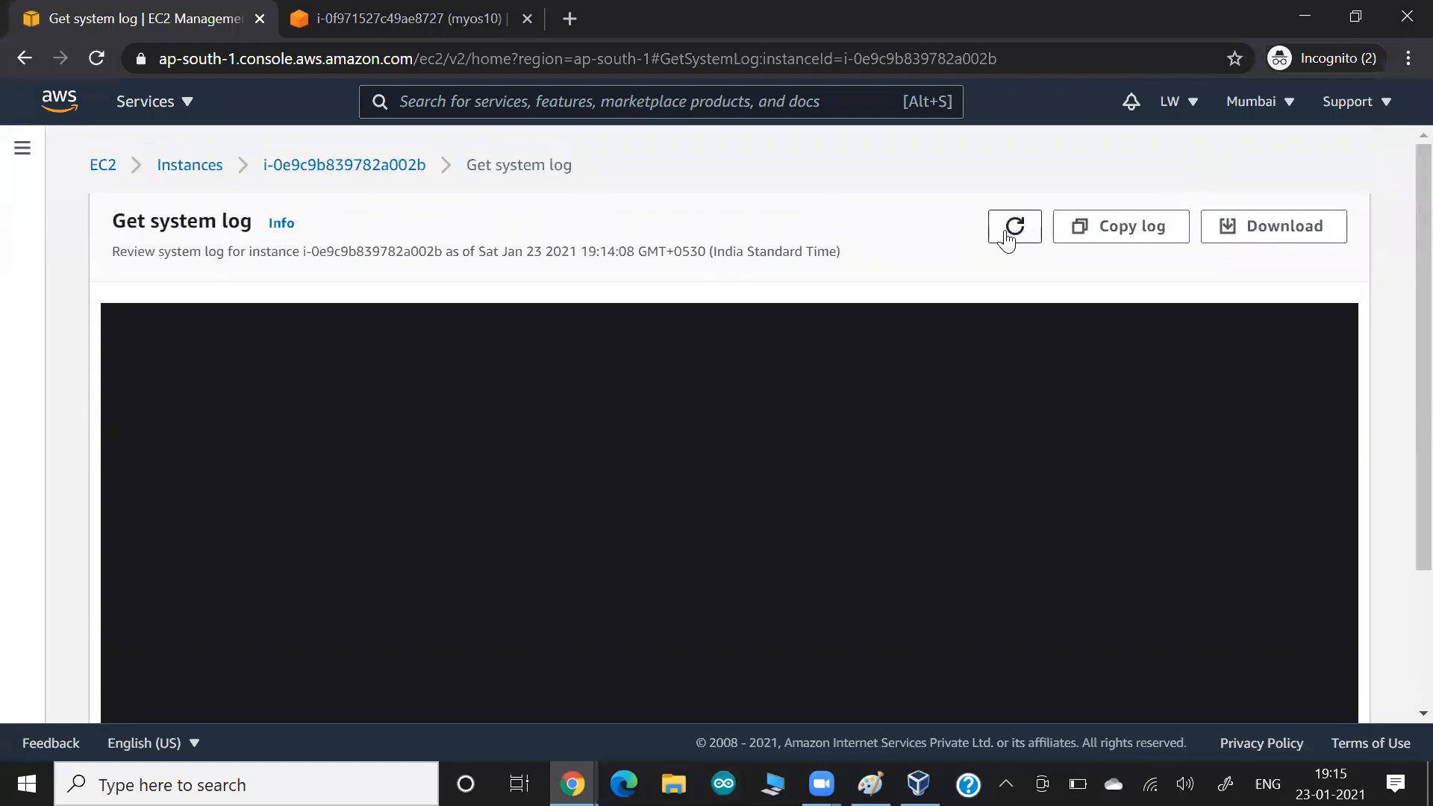
pyautogui.click(1012, 231)
pyautogui.click(281, 168)
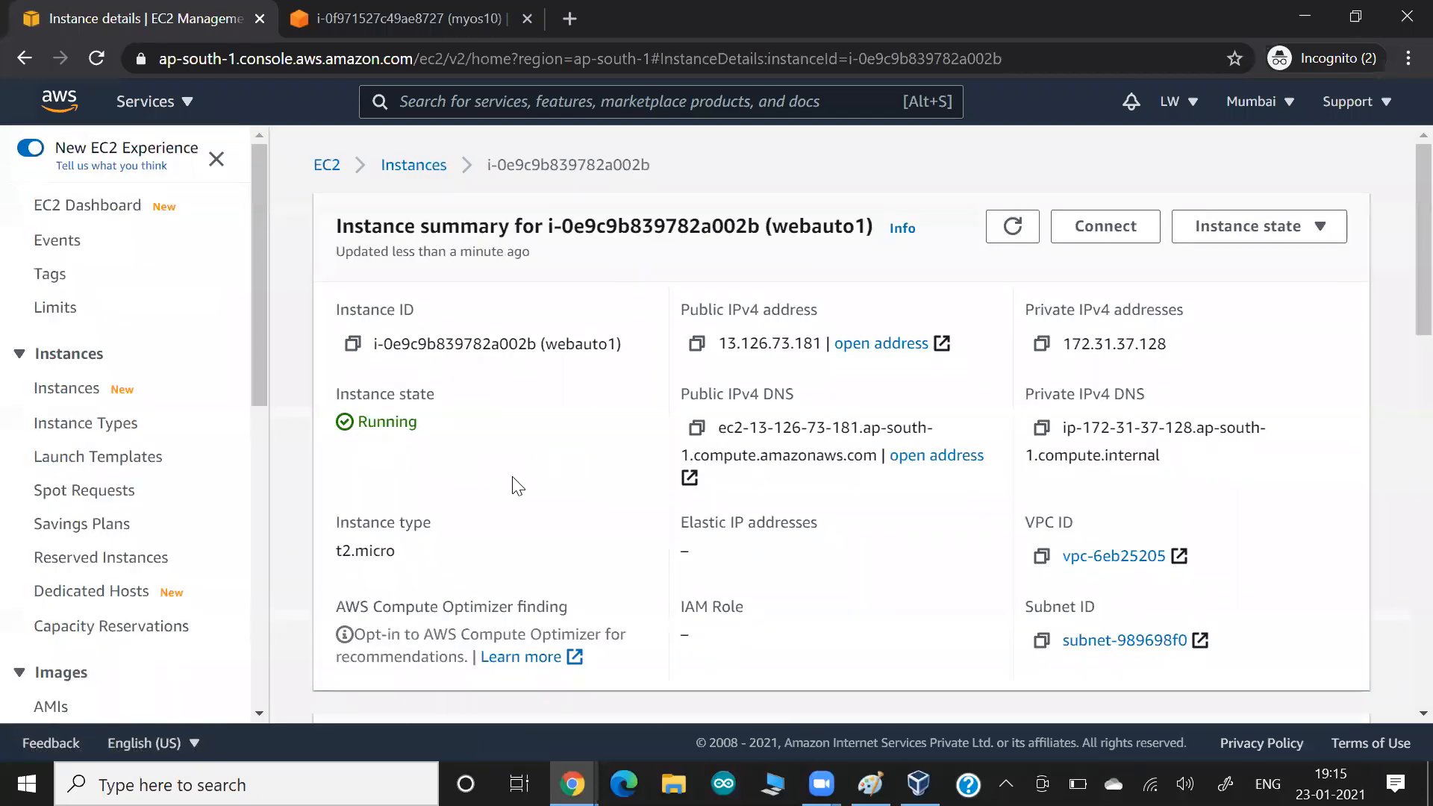
pyautogui.scroll(-3, 618, 519)
pyautogui.scroll(-4, 618, 519)
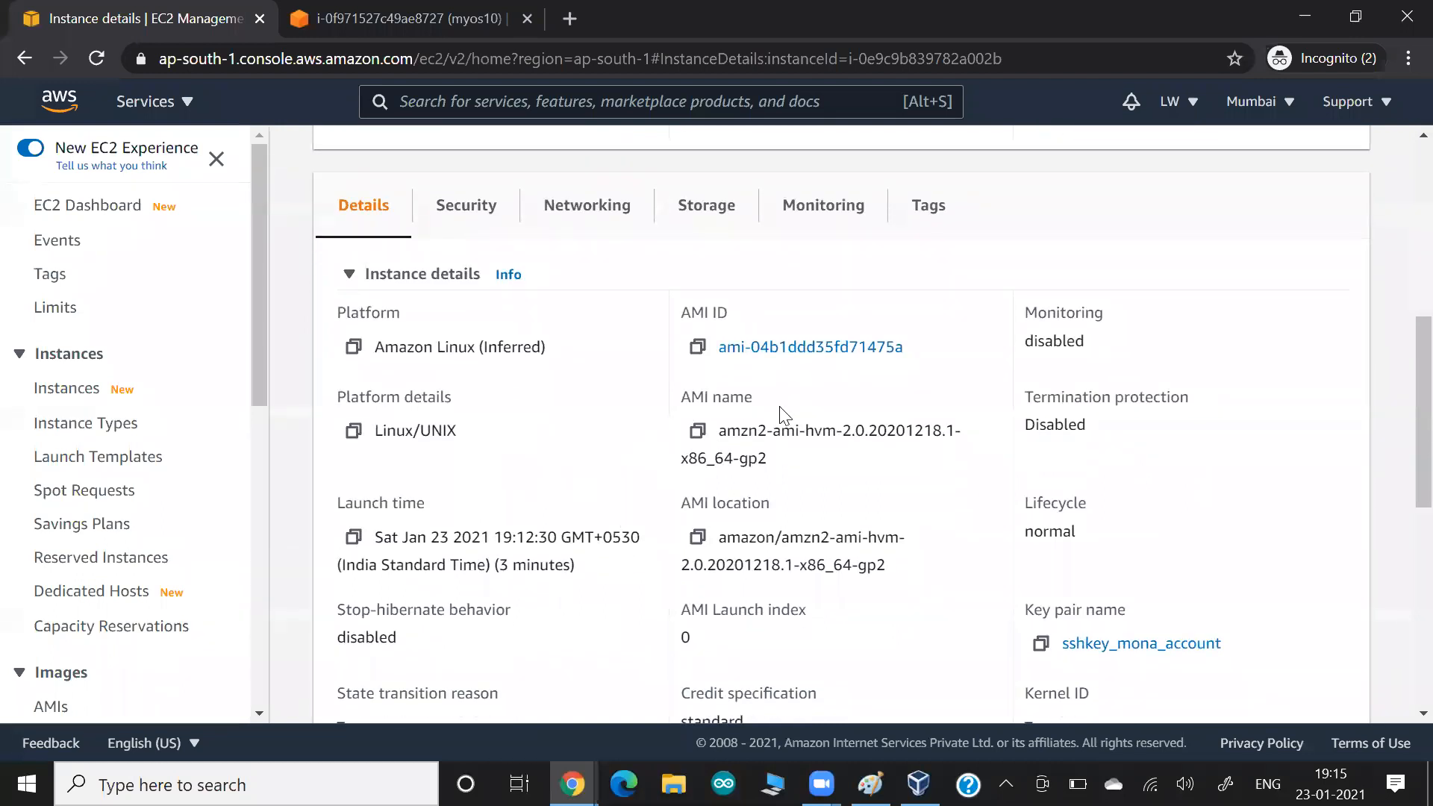
pyautogui.scroll(-2, 817, 492)
pyautogui.scroll(-5, 818, 493)
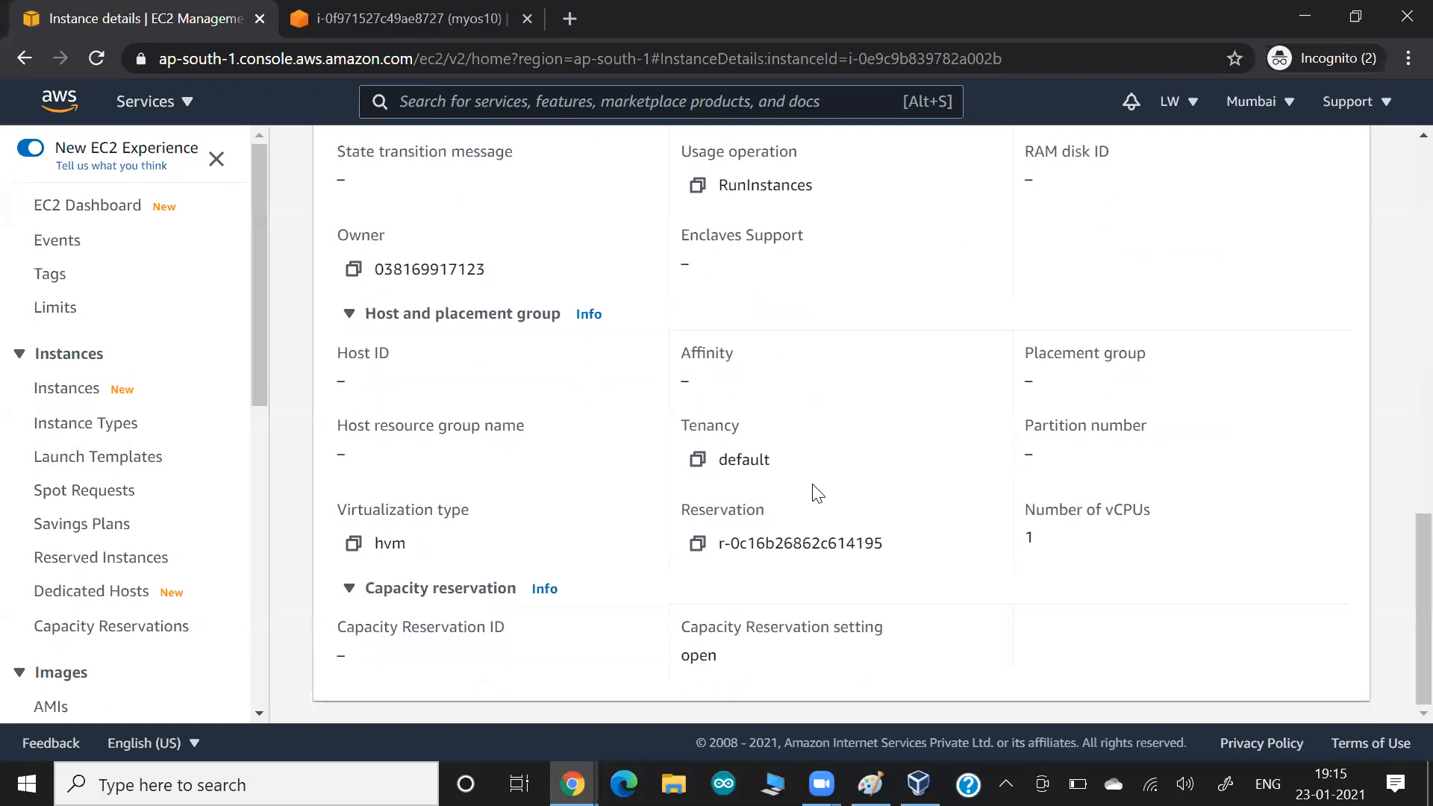
pyautogui.scroll(11, 817, 493)
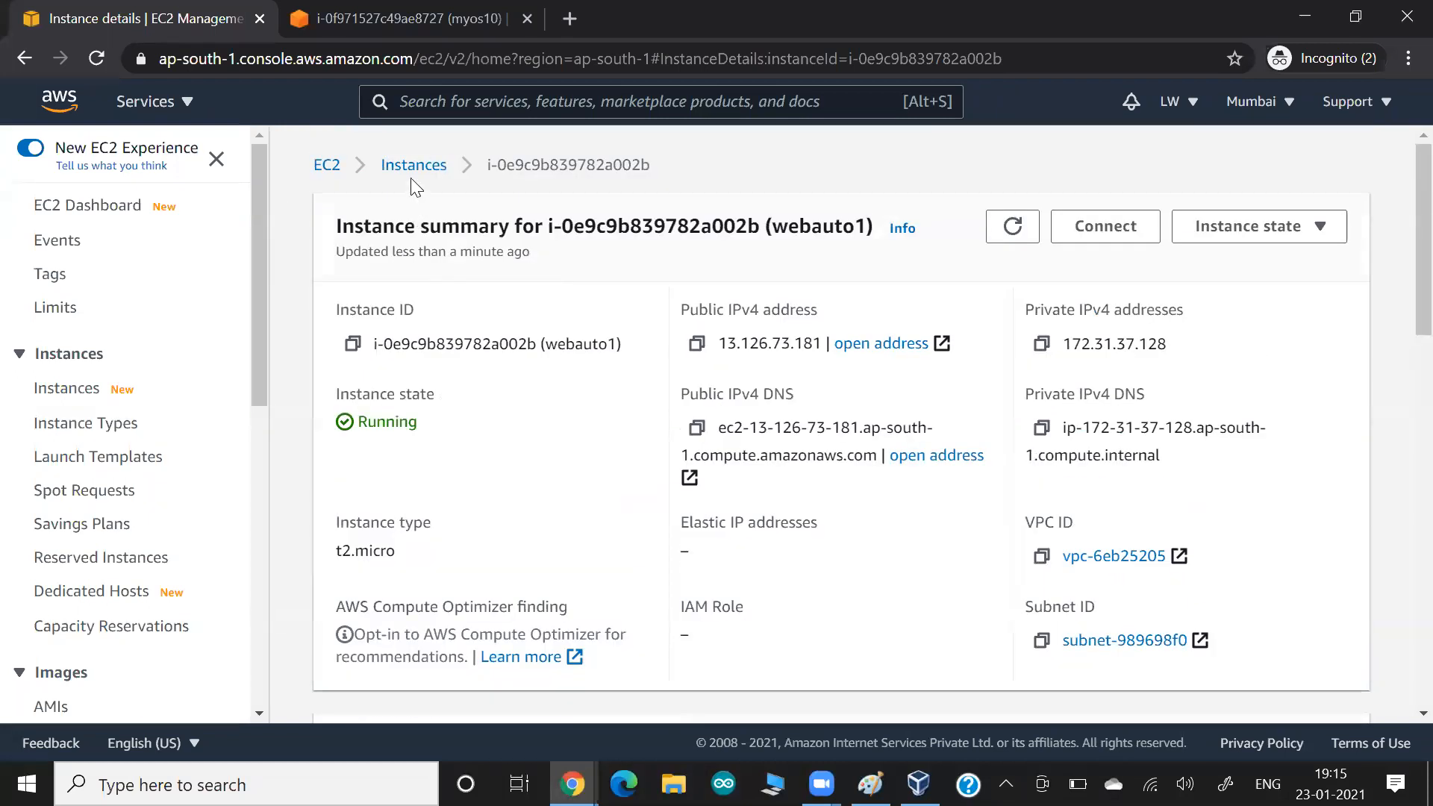
# Return to the Instances list and check webauto1's status checks and Availability Zone.
pyautogui.click(409, 168)
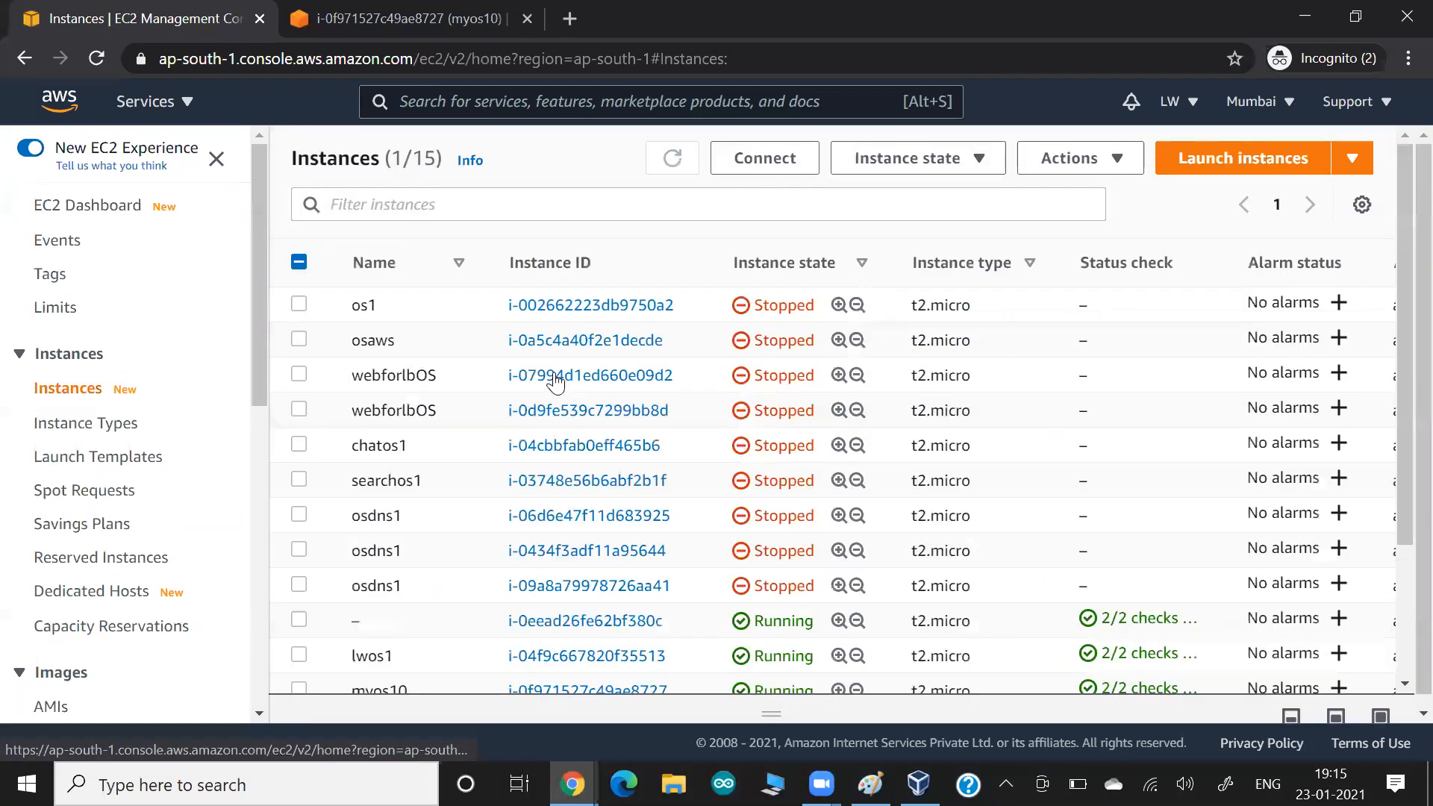
pyautogui.hscroll(2, 756, 506)
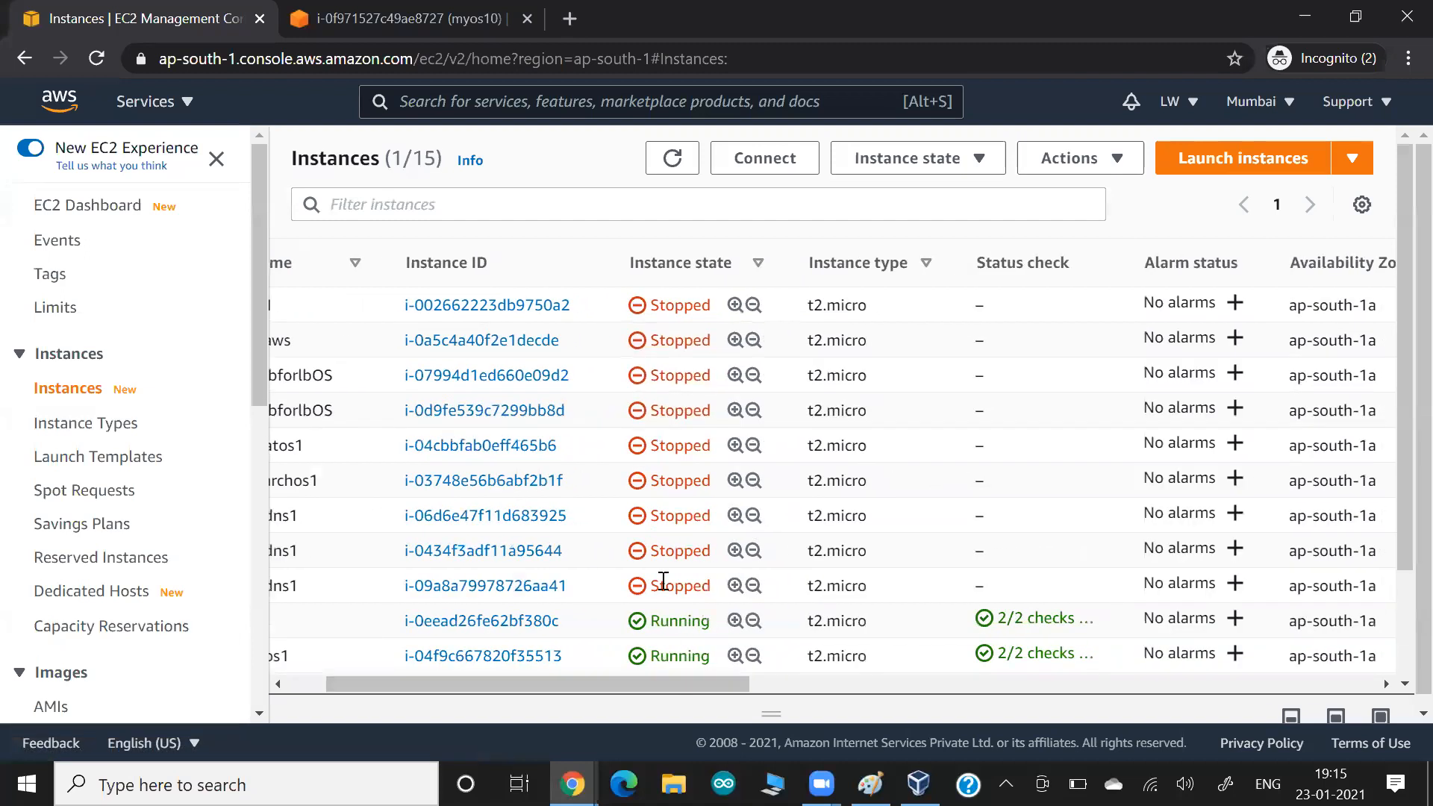
pyautogui.scroll(-2, 654, 581)
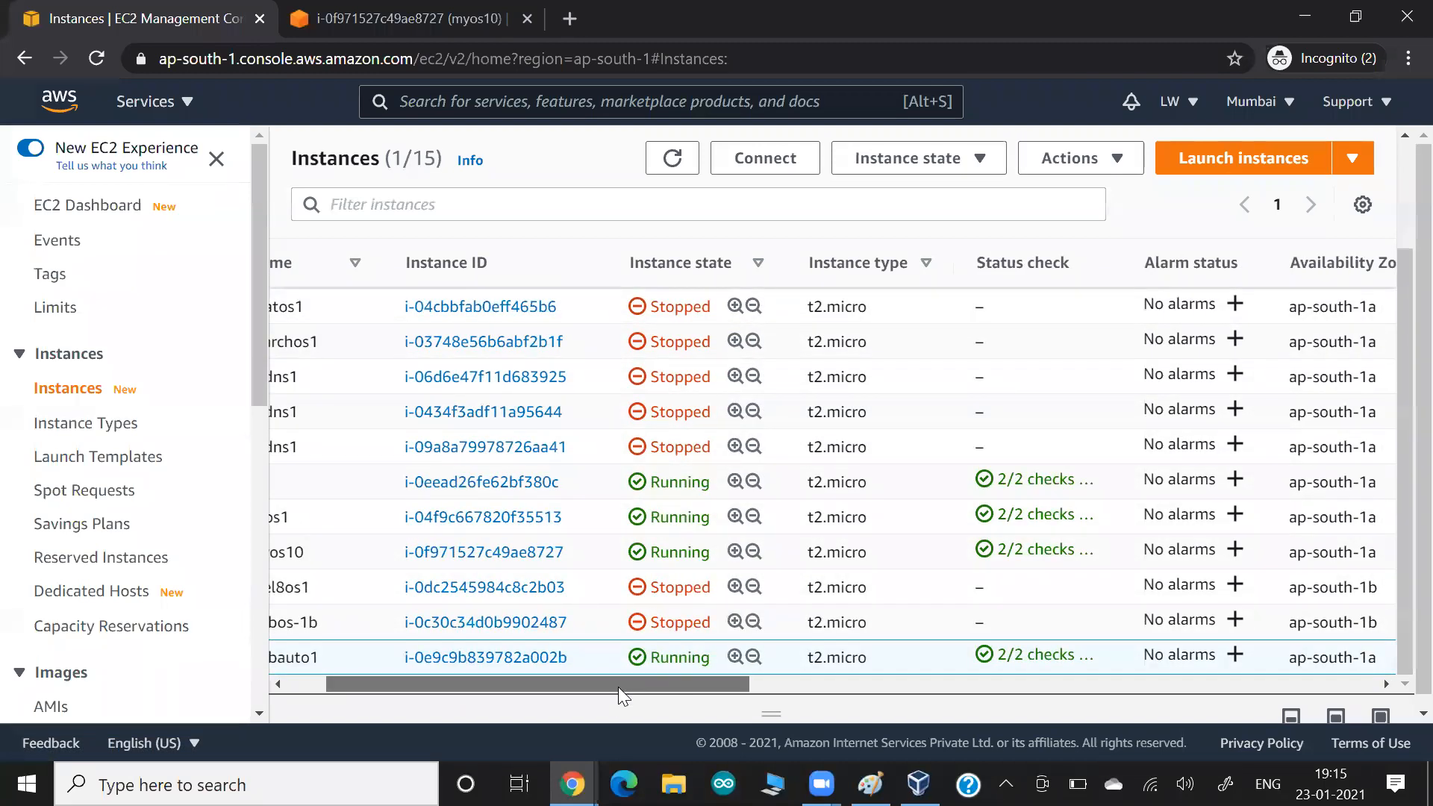
pyautogui.hscroll(2, 583, 571)
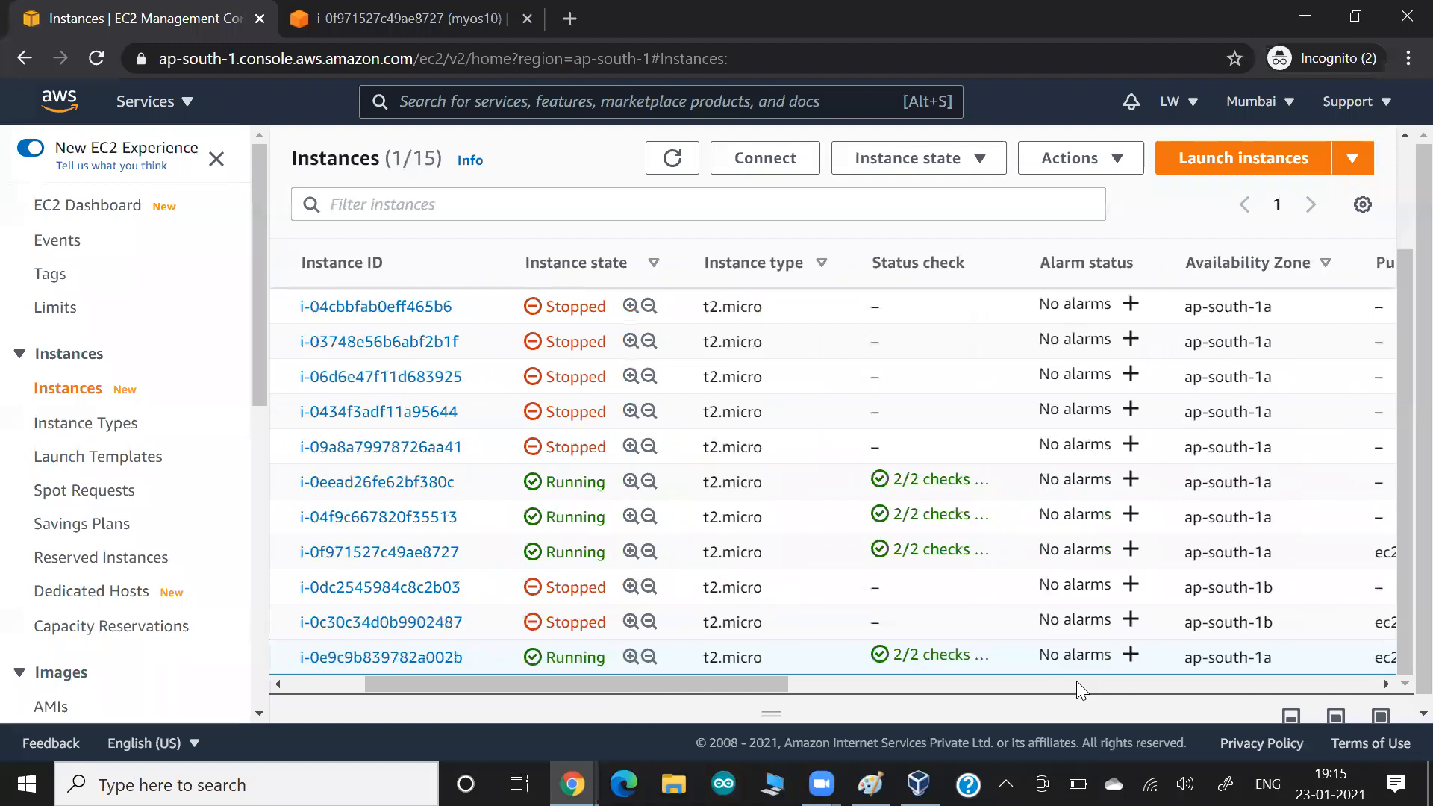
pyautogui.moveTo(1207, 656); pyautogui.dragTo(1286, 666)
pyautogui.moveTo(630, 685); pyautogui.dragTo(342, 684)
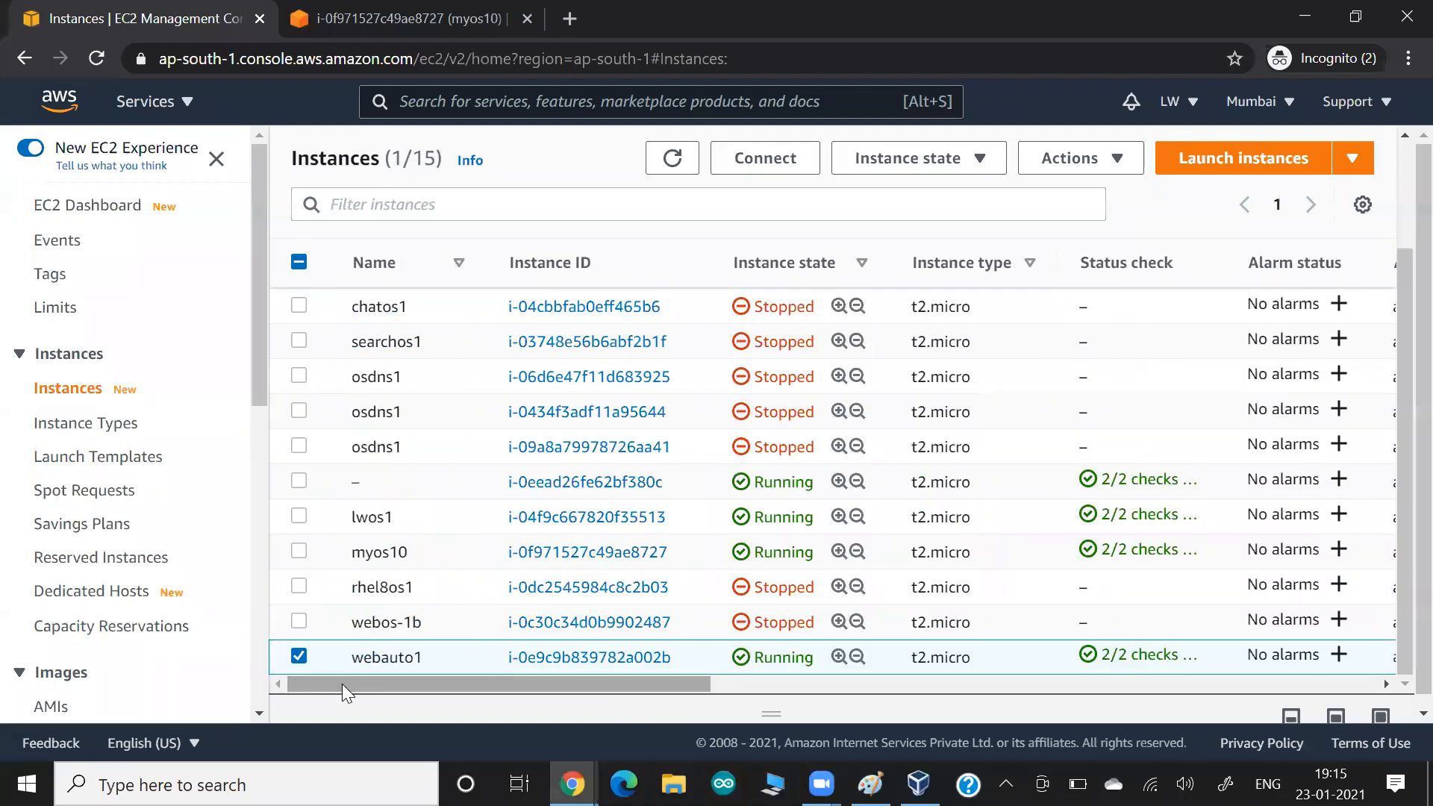
# Switch back to the Paint diagram, underline Script again, and circle and underline CURL in blue.
pyautogui.hotkey('alt', 'Tab')
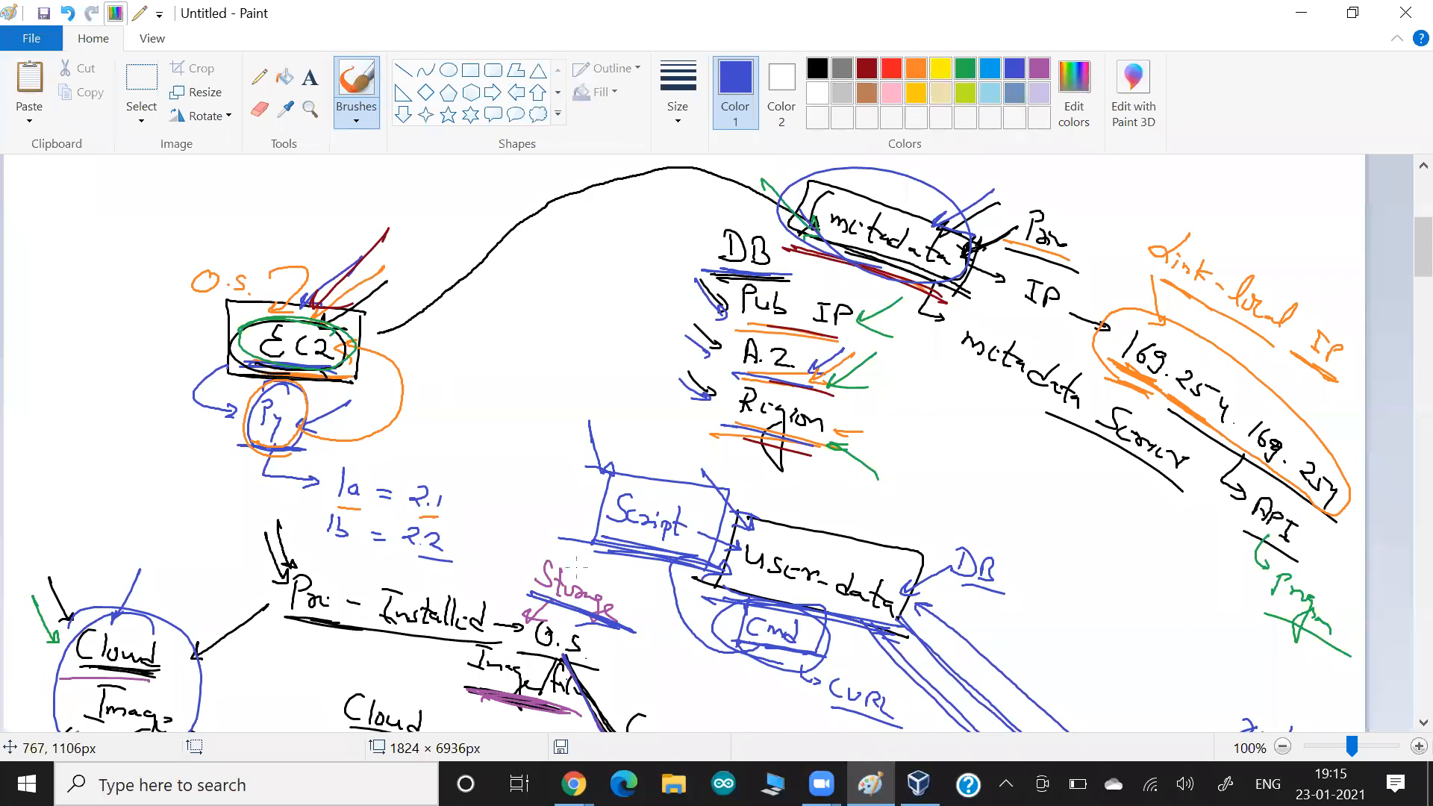
pyautogui.scroll(-4, 576, 567)
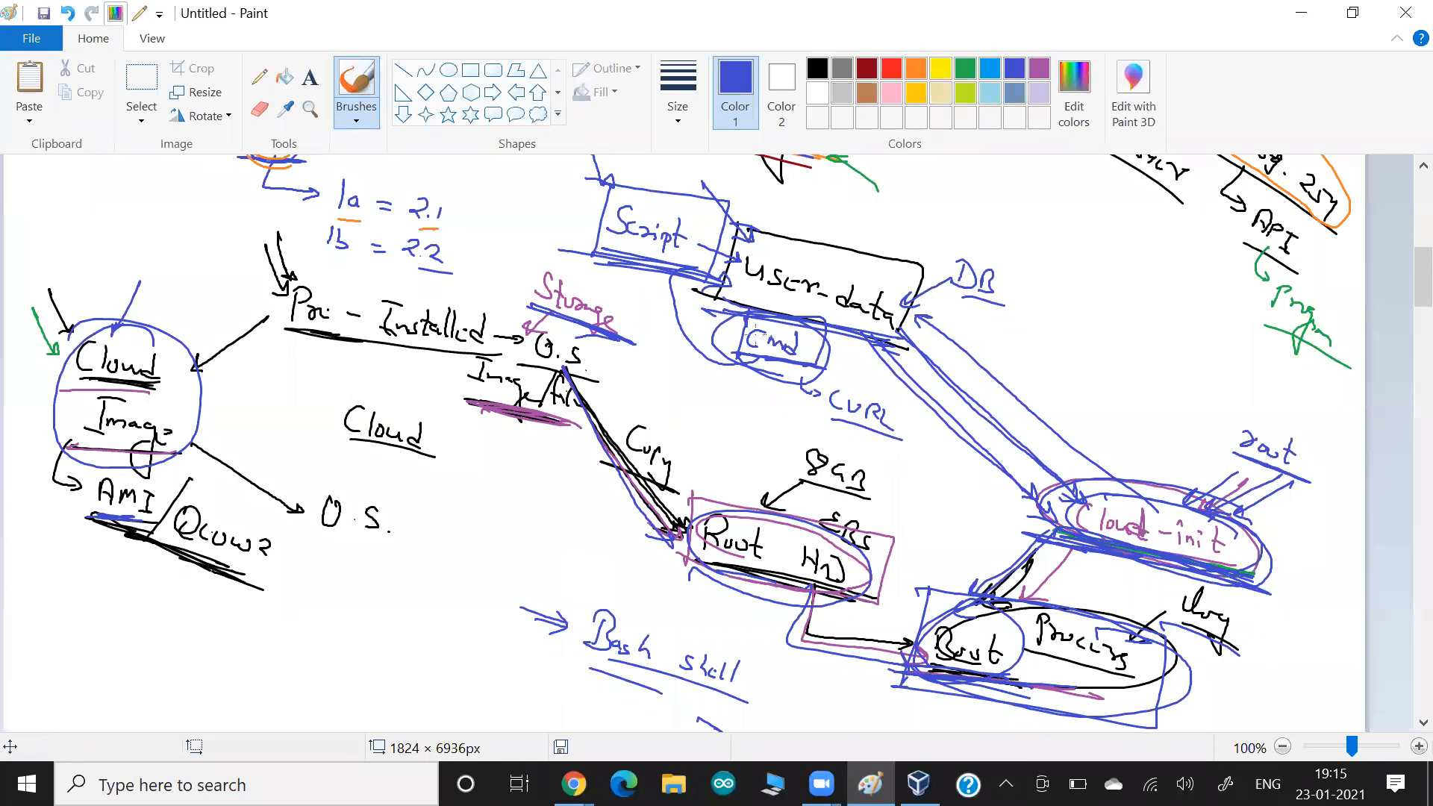
pyautogui.moveTo(601, 252); pyautogui.dragTo(704, 265)
pyautogui.moveTo(917, 431)
pyautogui.mouseDown()
pyautogui.moveTo(817, 399)
pyautogui.moveTo(825, 409)
pyautogui.mouseUp()
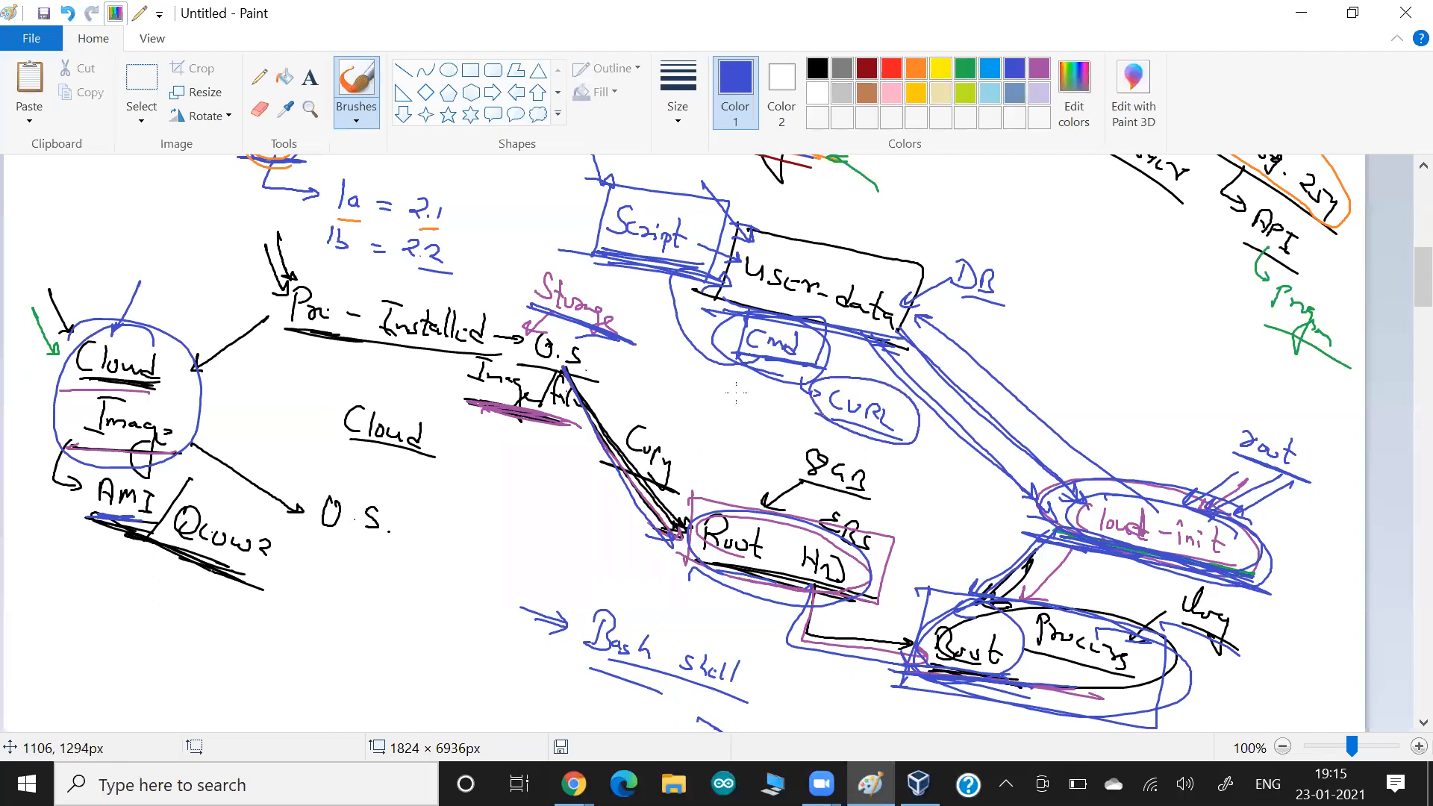
# Circle A.Z in blue in the metadata list of the diagram.
pyautogui.scroll(3, 738, 393)
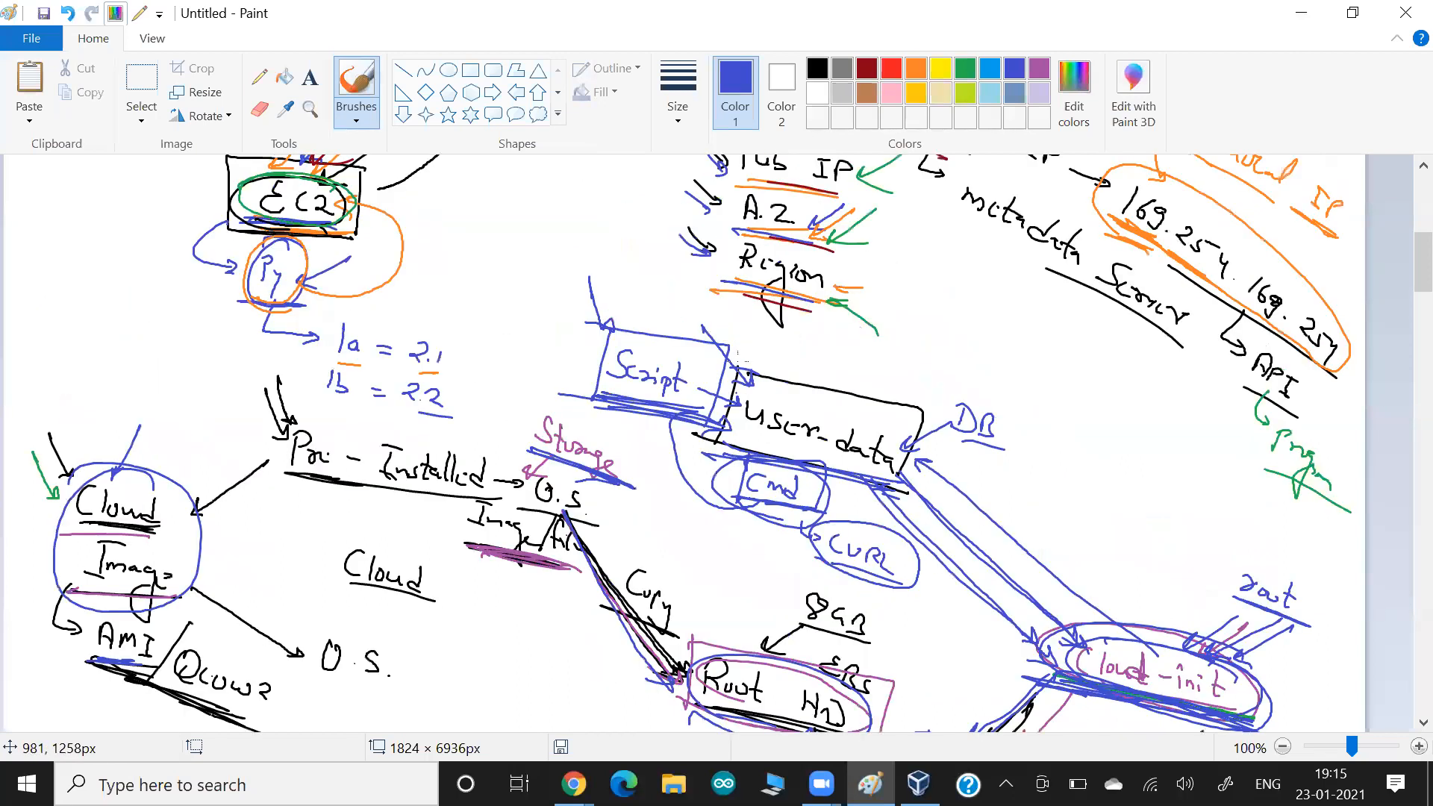
pyautogui.scroll(3, 738, 360)
pyautogui.moveTo(789, 390); pyautogui.dragTo(788, 392)
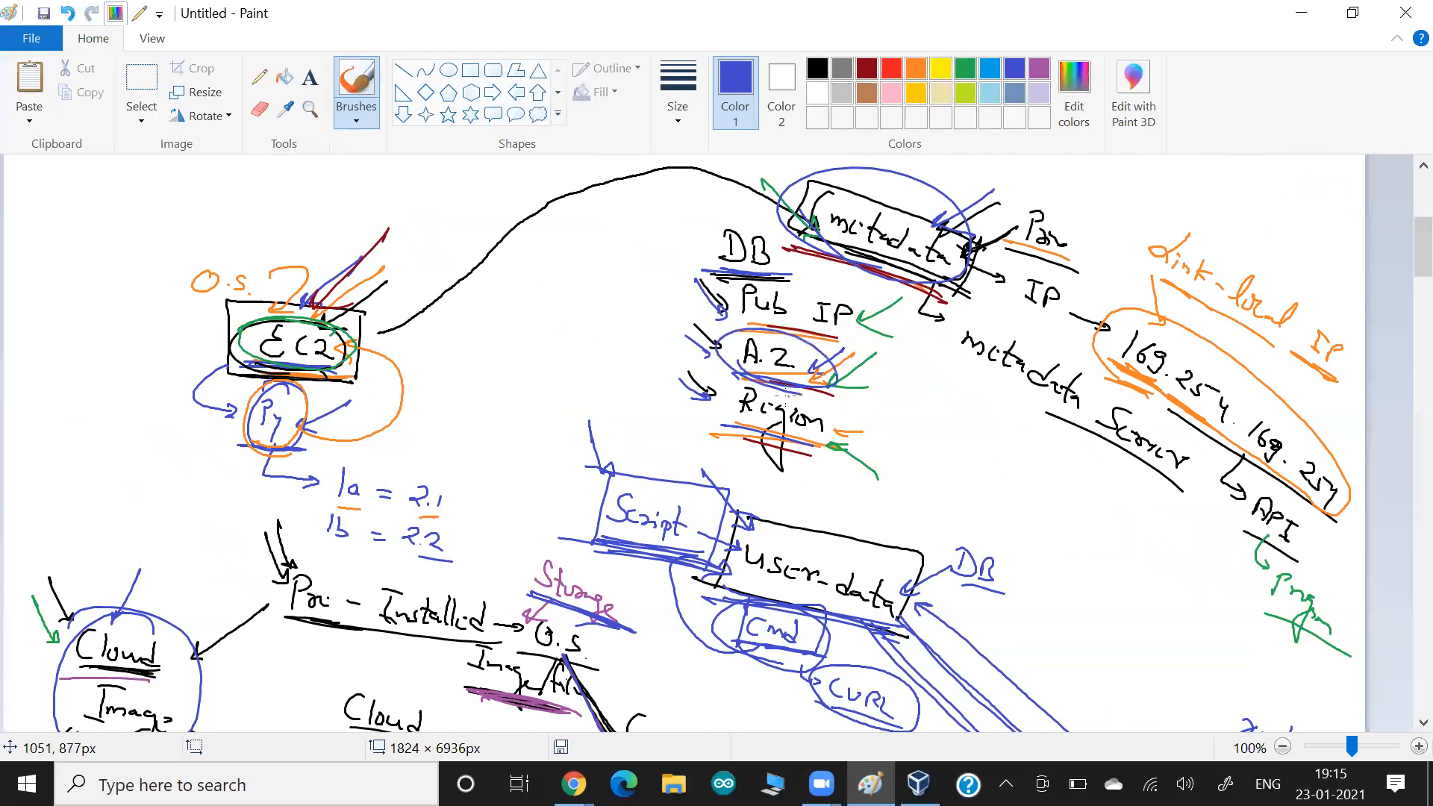
pyautogui.scroll(-3, 785, 393)
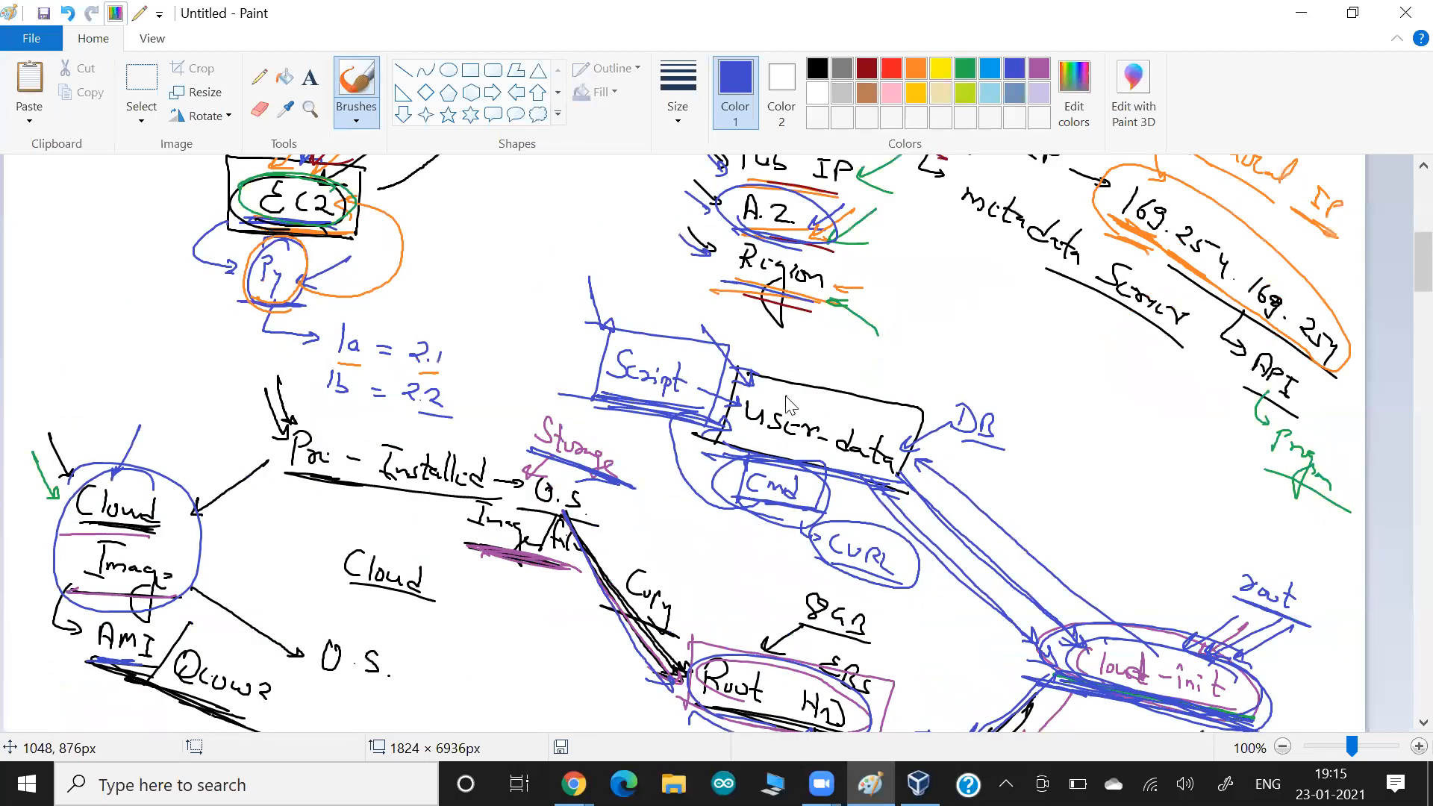
# Switch to the myos10 browser terminal, run history, and highlight the 169.254.169.254 address in the user-data curl entry.
pyautogui.hotkey('alt', 'Tab')
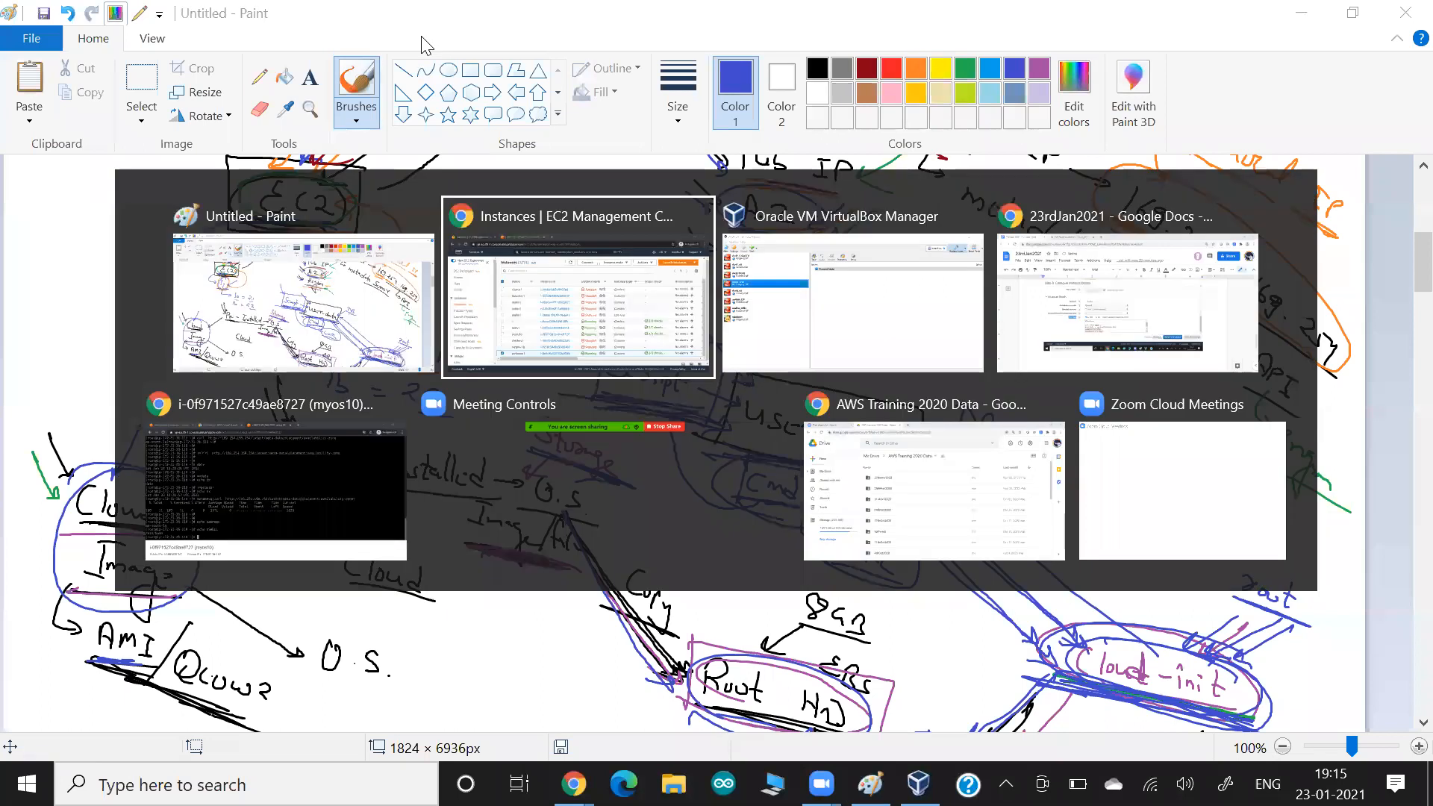
pyautogui.hotkey('ctrl', 'Tab')
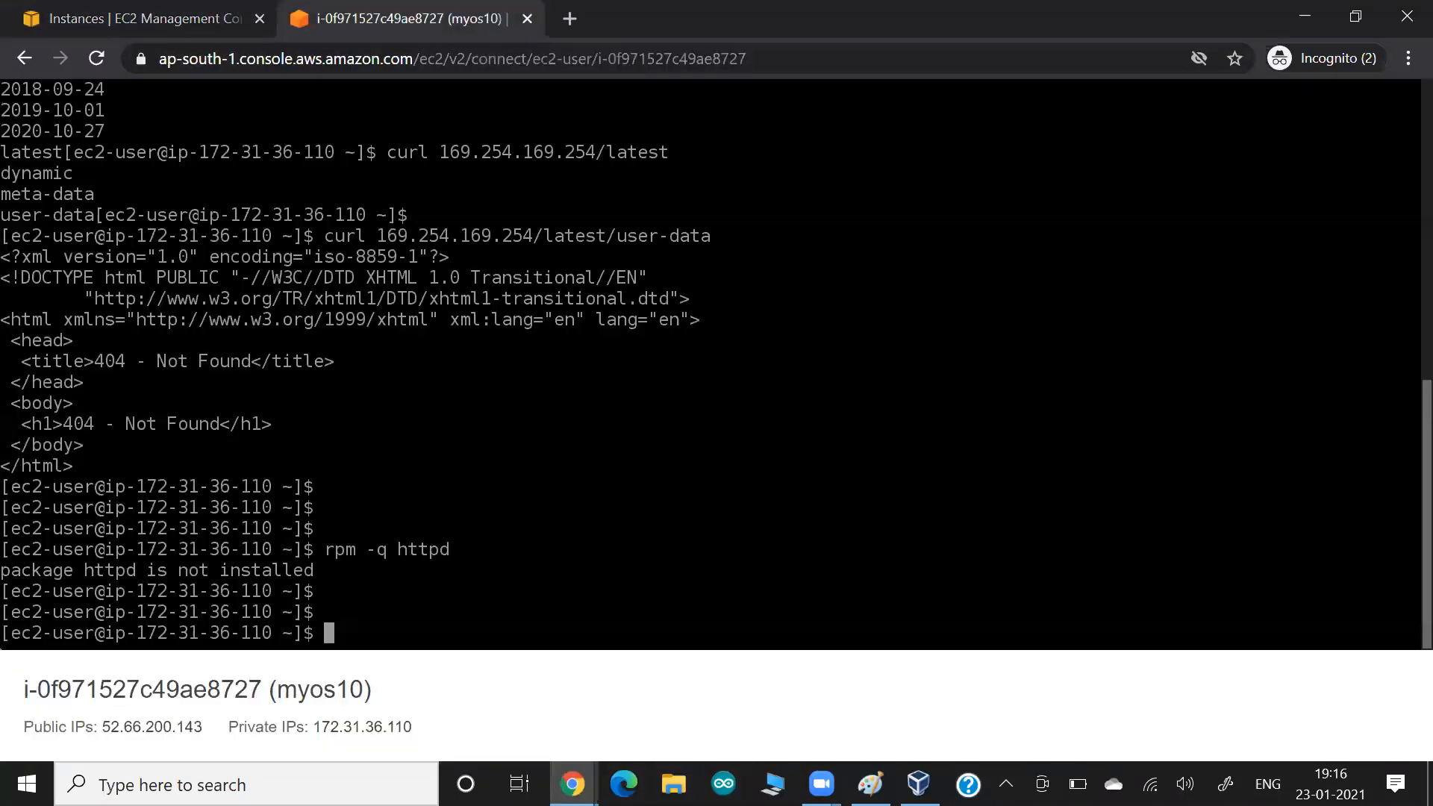
pyautogui.write('history')
pyautogui.press('Return')
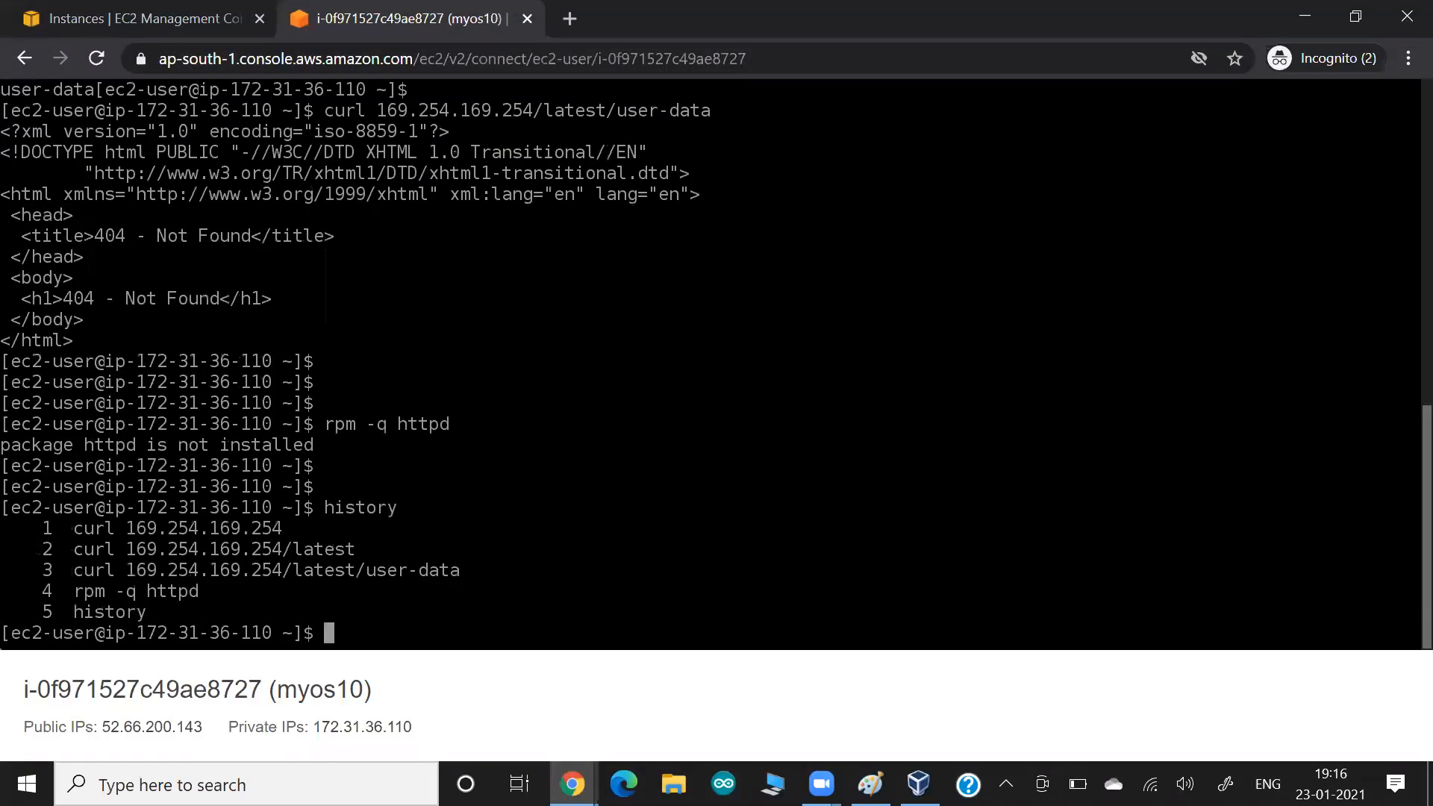
pyautogui.moveTo(126, 571); pyautogui.dragTo(312, 565)
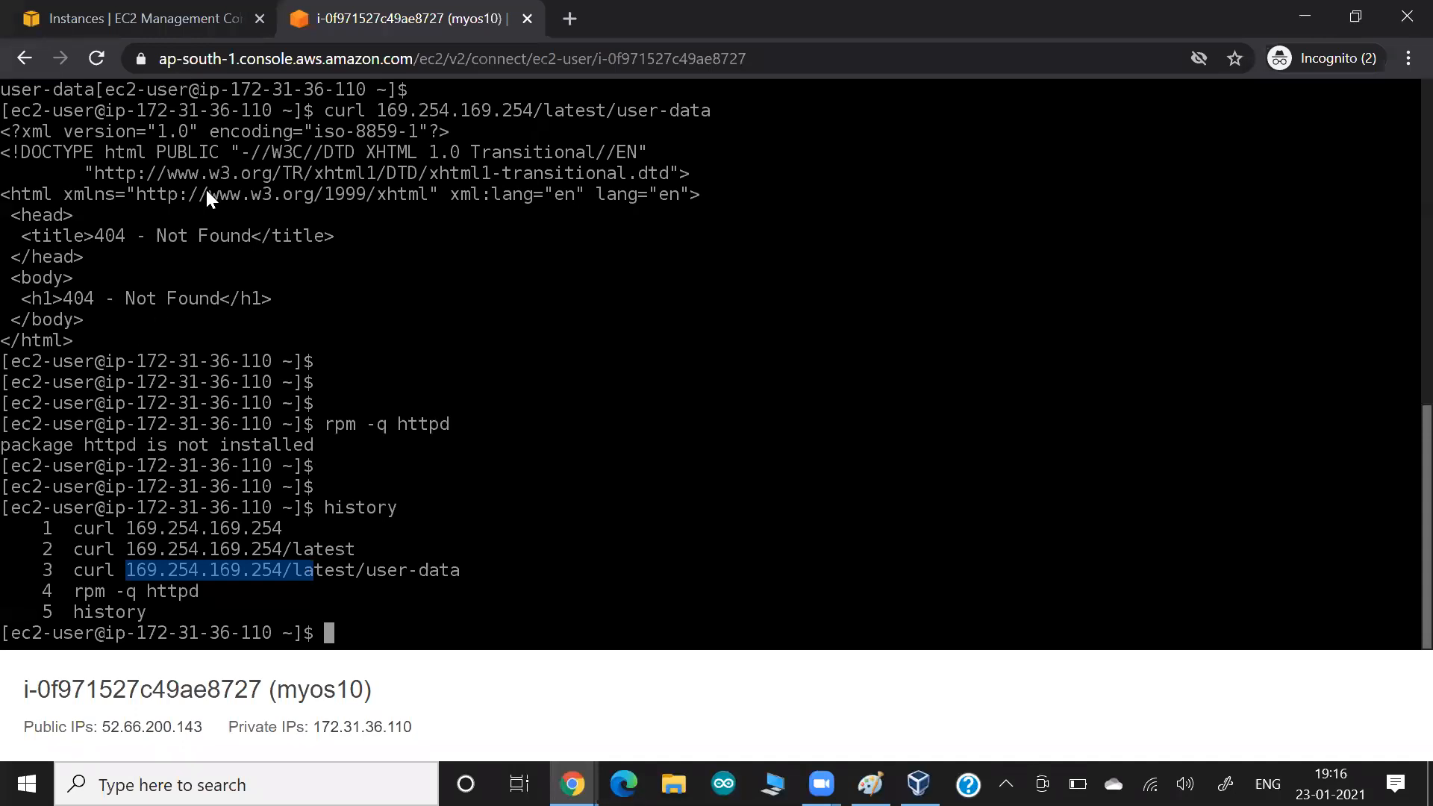
# Go back to the Instances list, reopen webauto1's system log, and inspect the cloud-init lines at its end.
pyautogui.hotkey('alt', 'Tab')
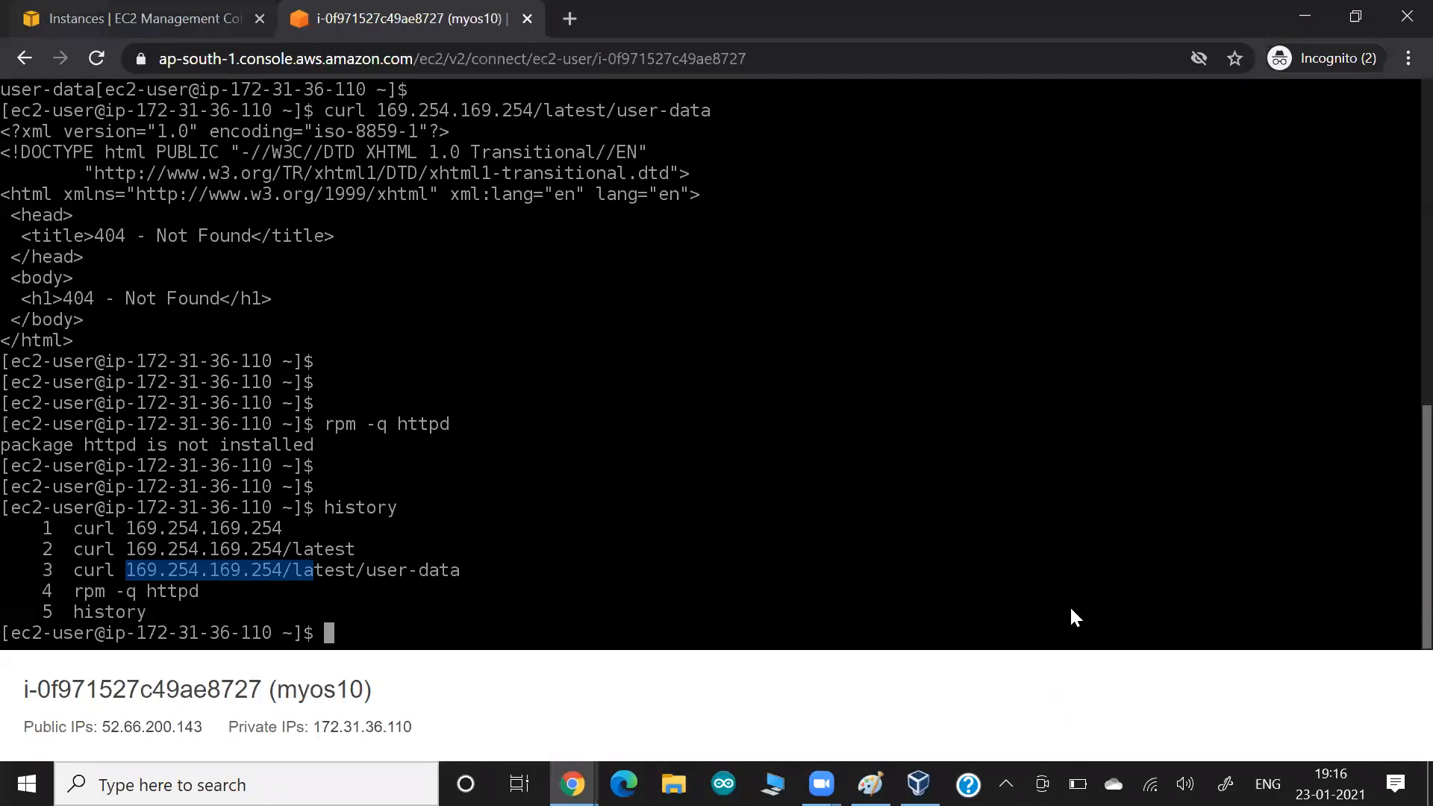
pyautogui.hotkey('ctrl', 'Tab')
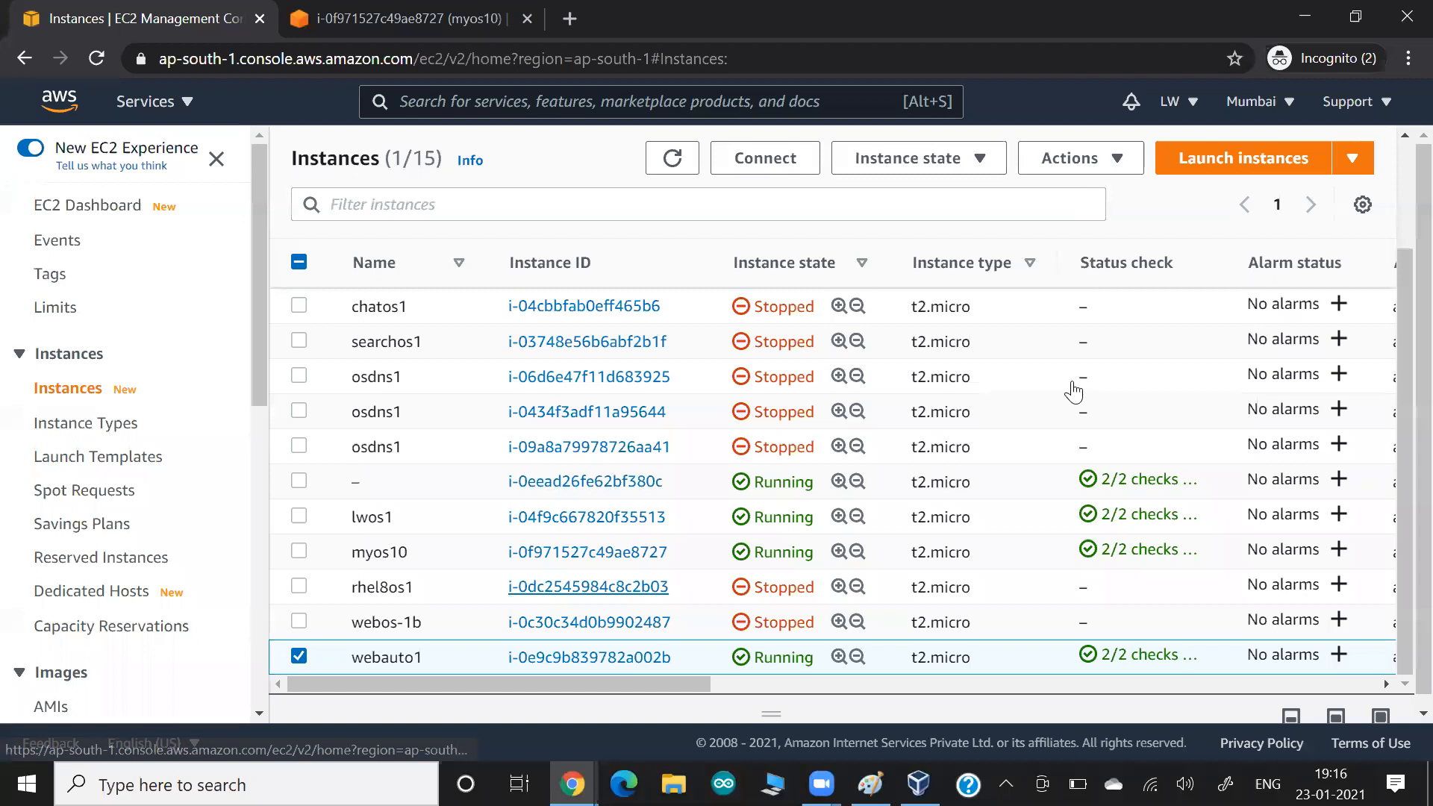
pyautogui.click(1081, 158)
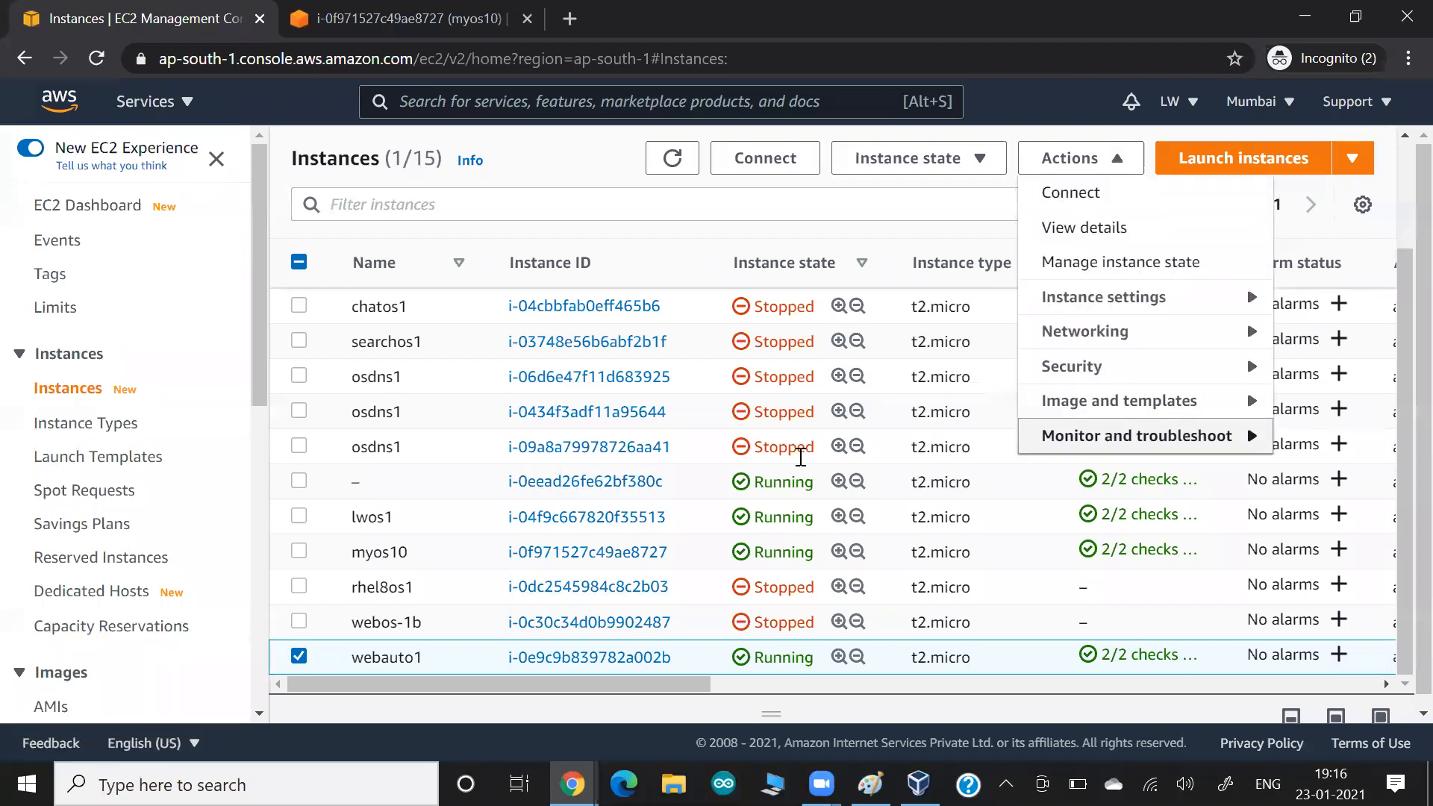
pyautogui.click(810, 440)
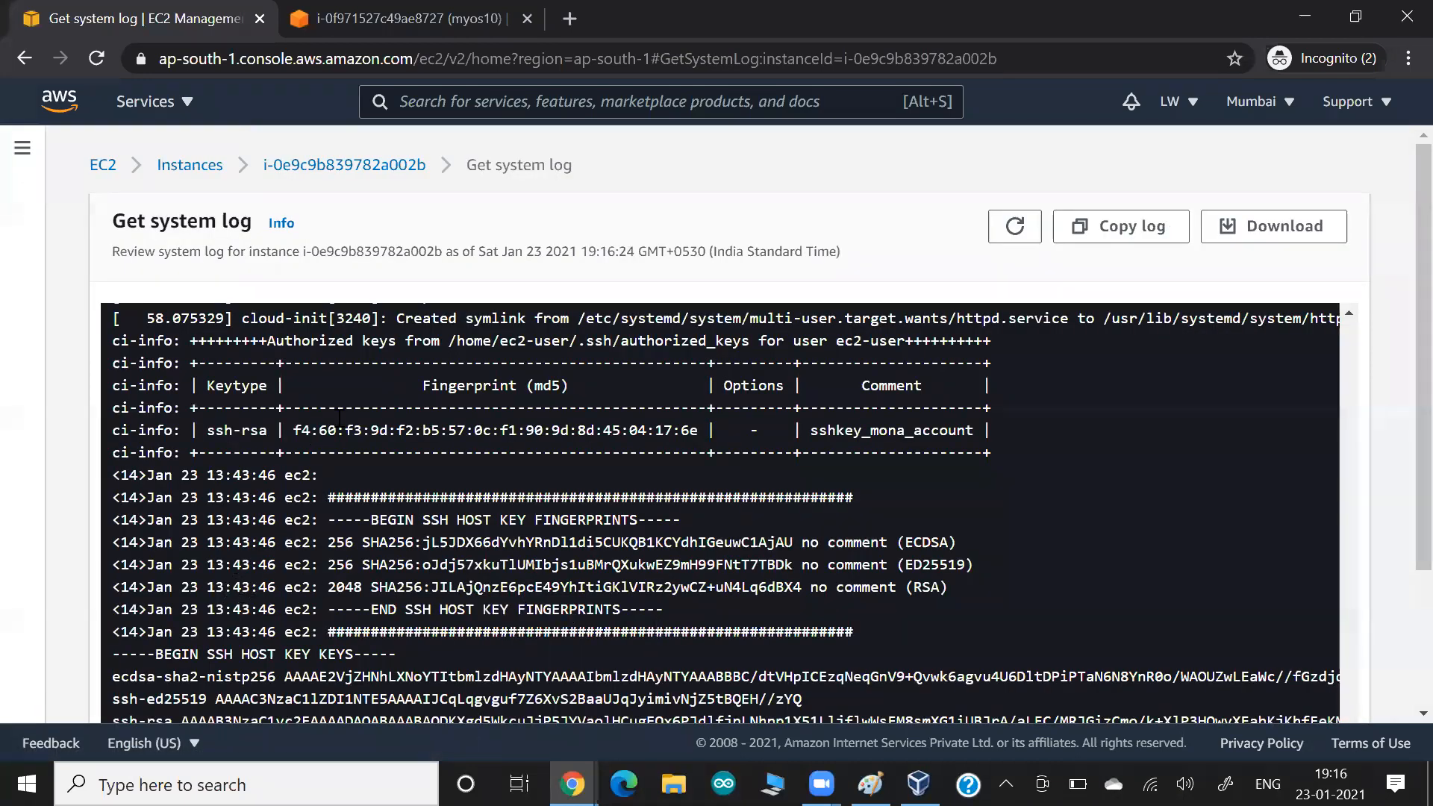
pyautogui.scroll(-3, 340, 419)
pyautogui.hscroll(4, 339, 419)
pyautogui.hscroll(-4, 339, 416)
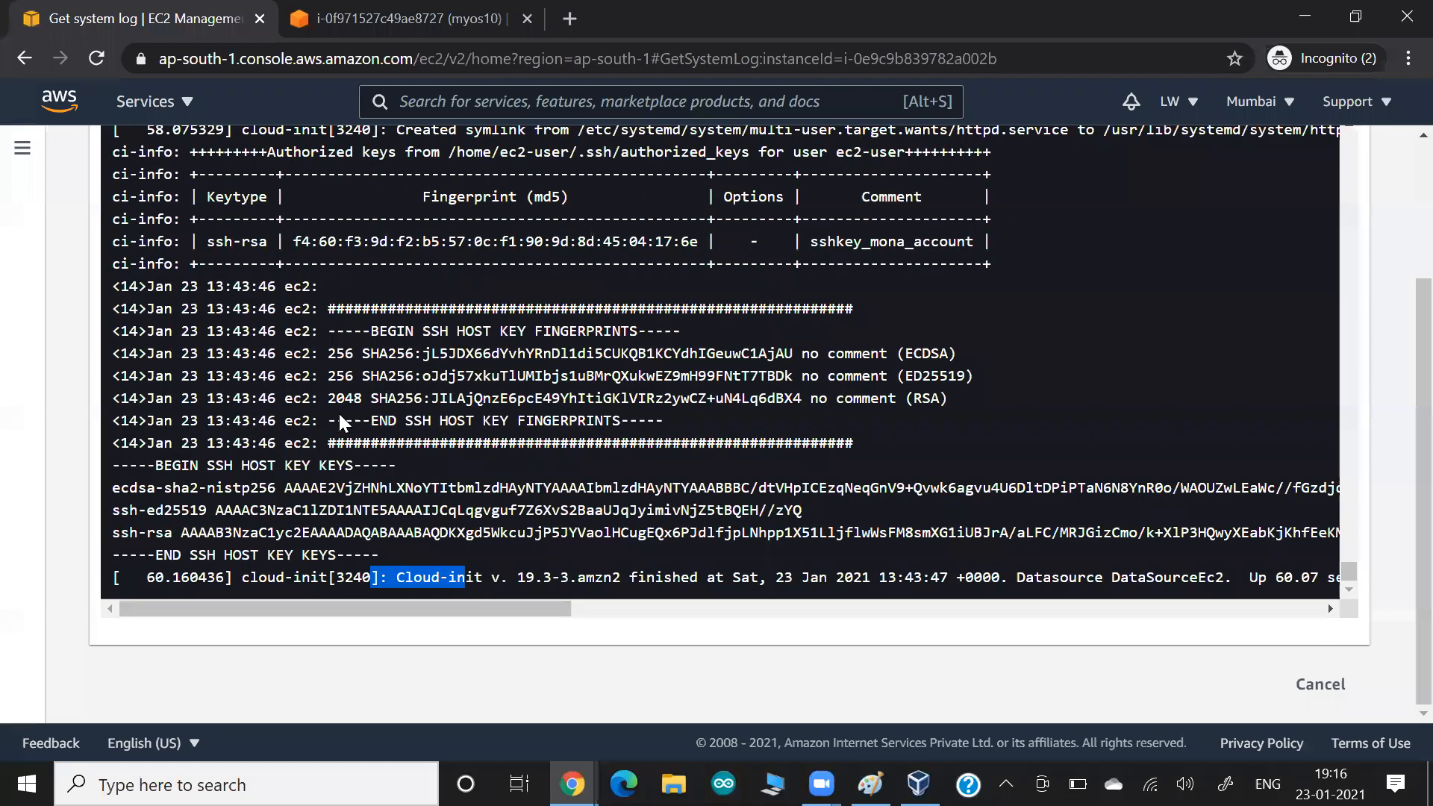
# Examine the system log's cloud-init entries for the httpd package installation and service symlink, highlighting httpd and symlink.
pyautogui.scroll(1, 342, 418)
pyautogui.scroll(2, 409, 267)
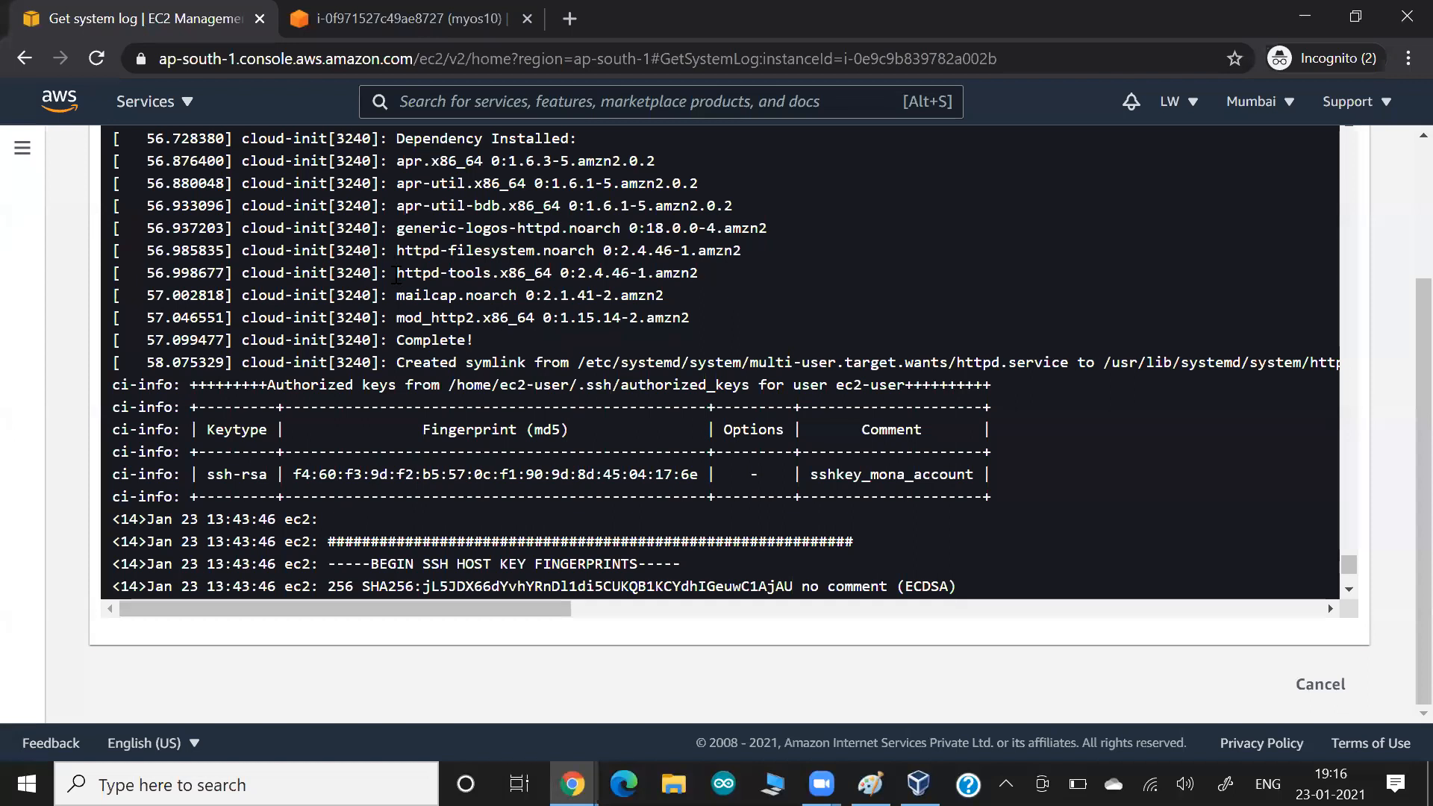
pyautogui.moveTo(398, 273); pyautogui.dragTo(448, 272)
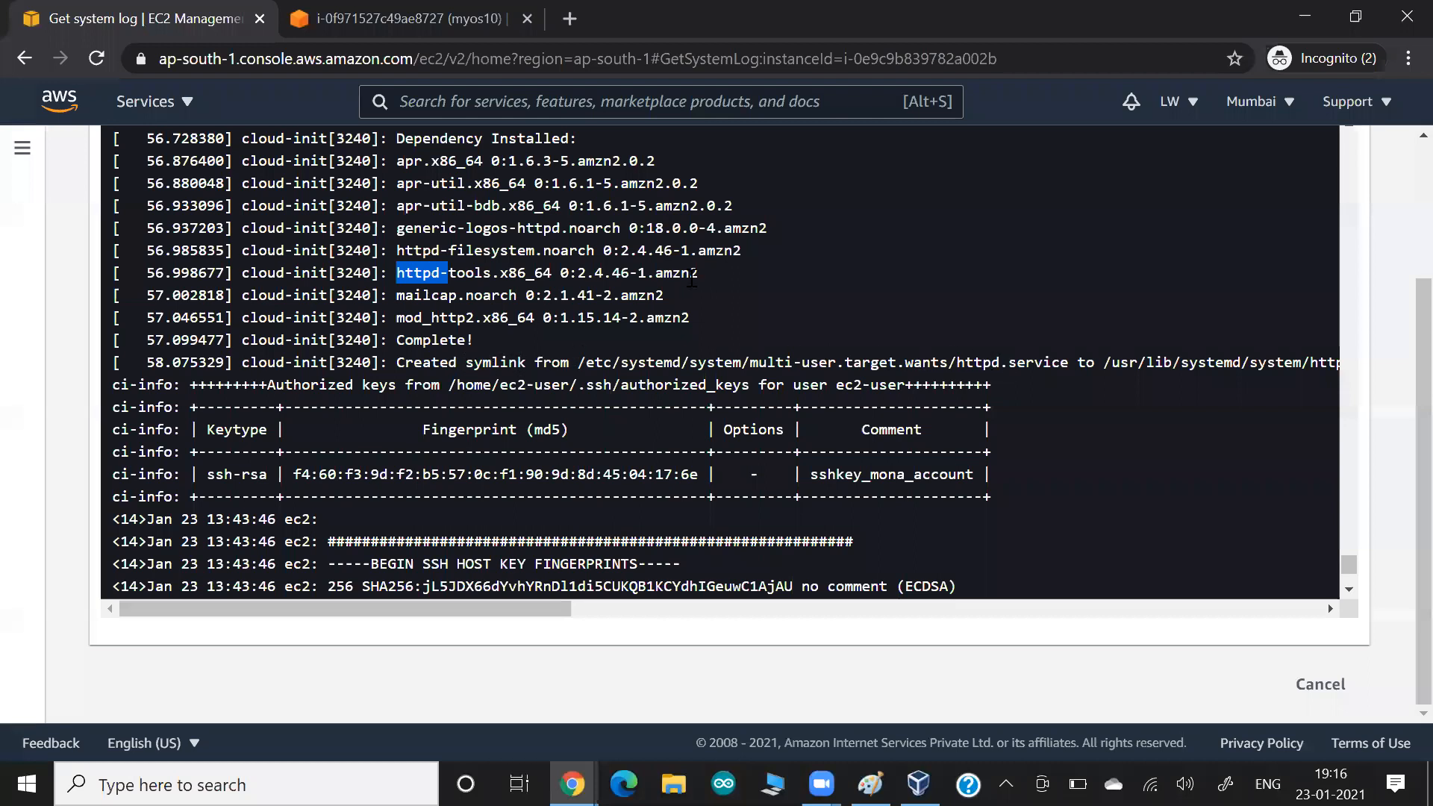
pyautogui.moveTo(457, 363); pyautogui.dragTo(577, 363)
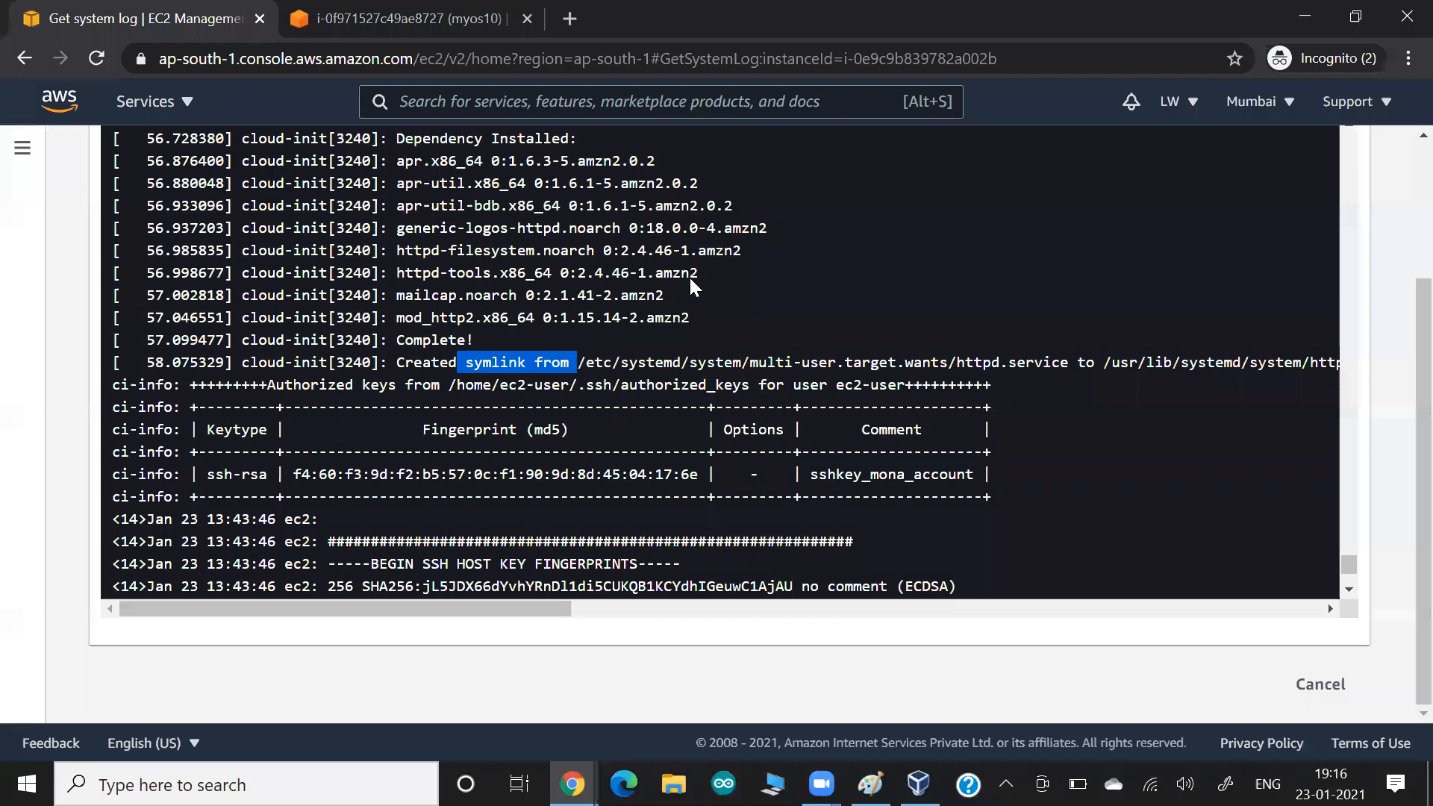
pyautogui.scroll(3, 486, 373)
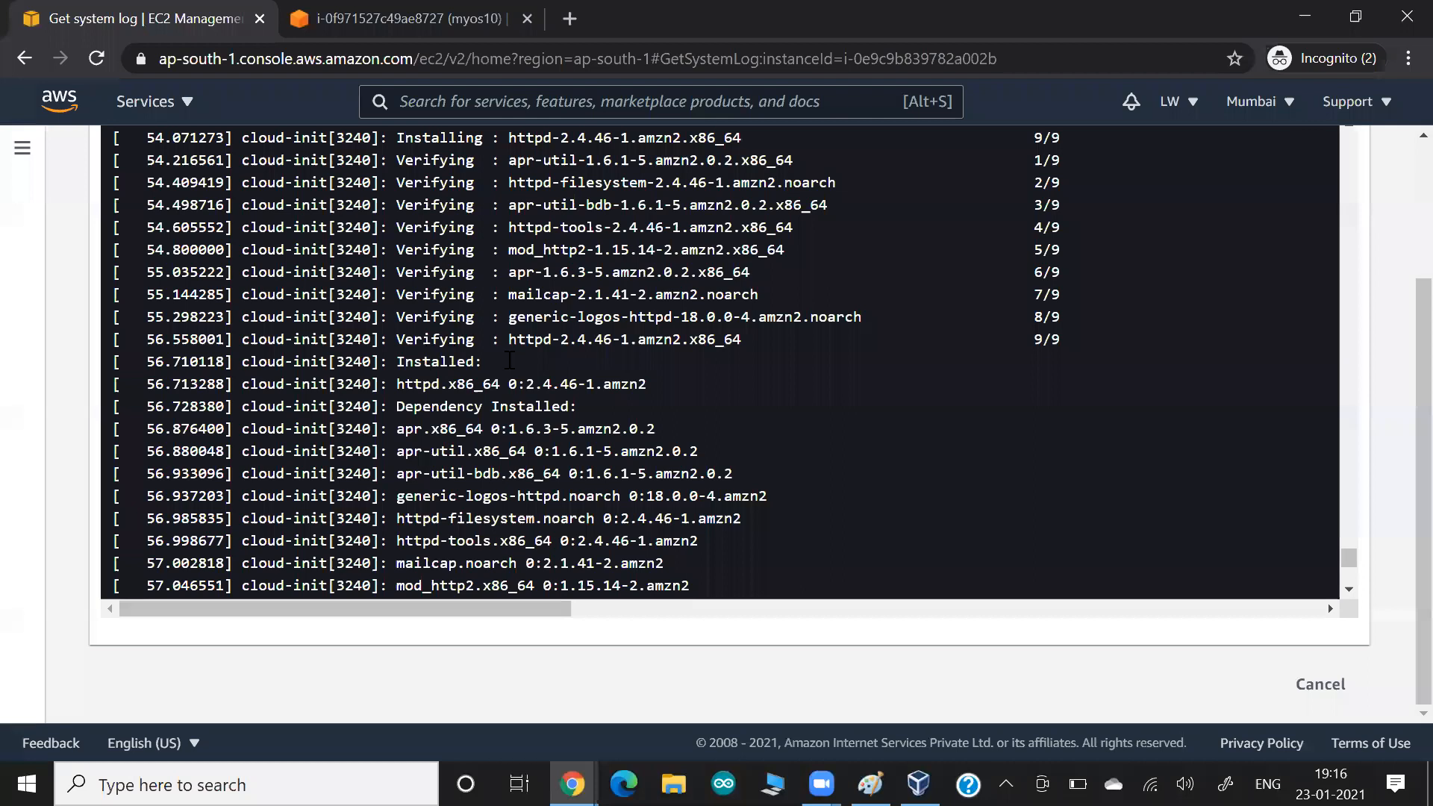
pyautogui.scroll(5, 510, 360)
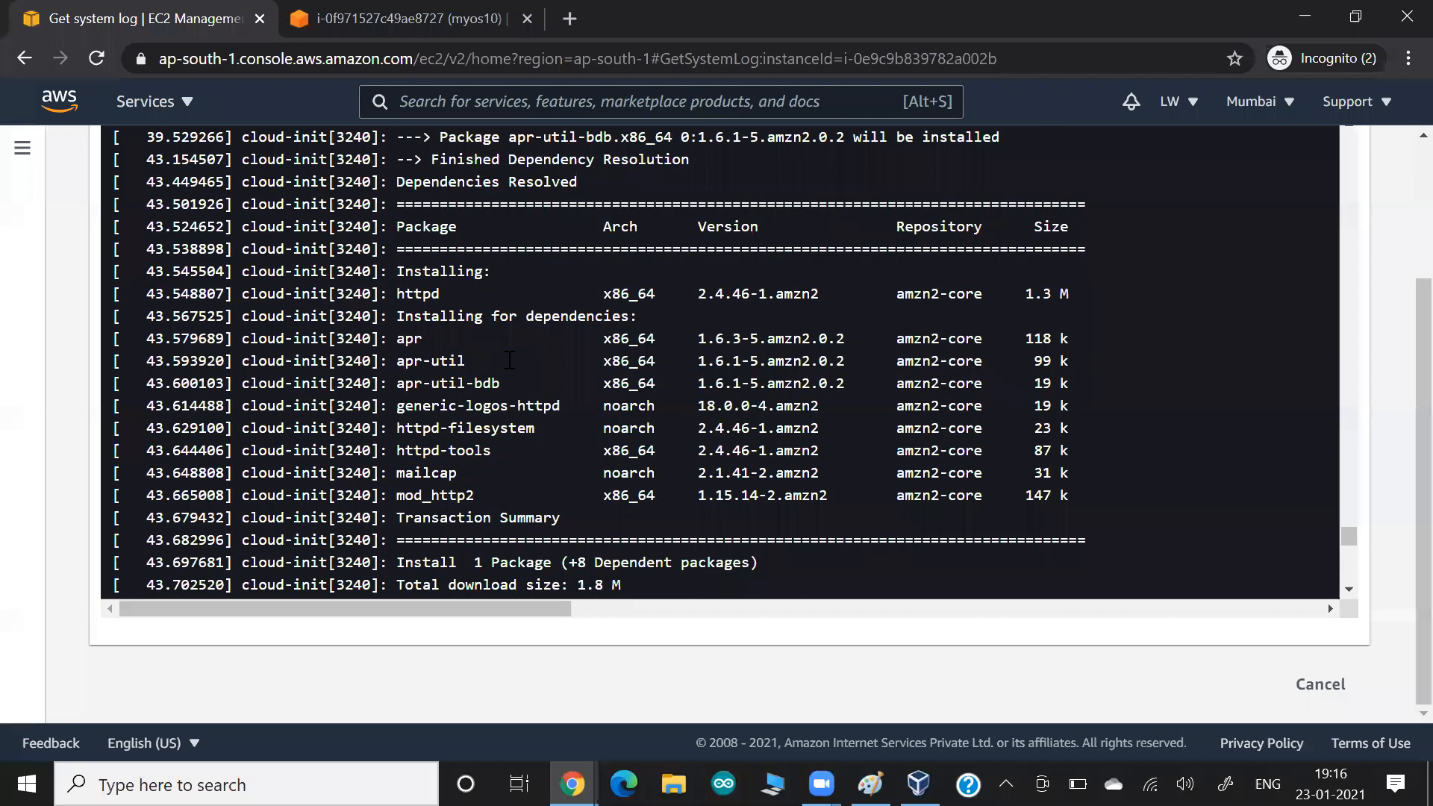
# Examine the earlier cloud-init and yum lock entries around the login prompt in webauto1's system log.
pyautogui.scroll(1, 510, 361)
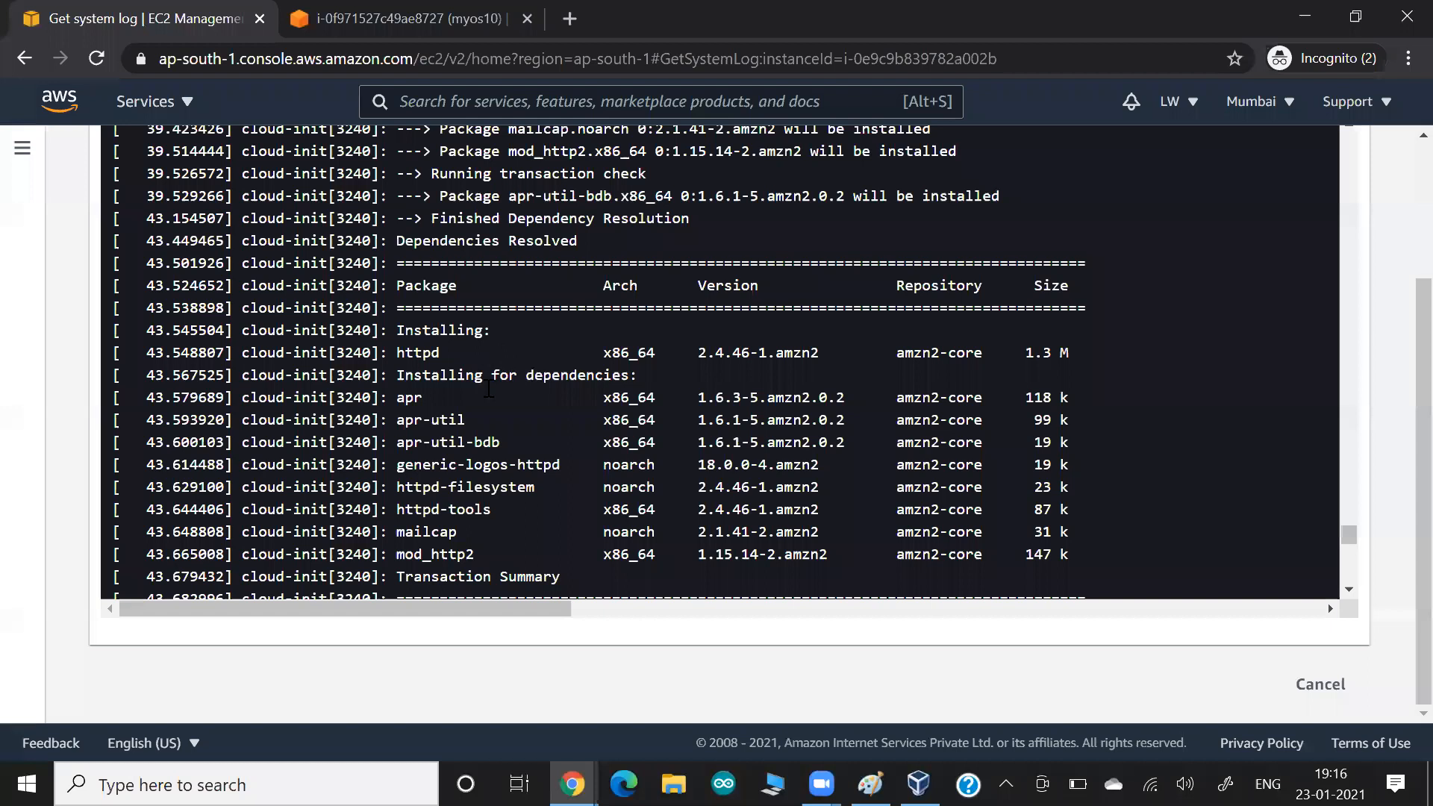
pyautogui.scroll(5, 488, 388)
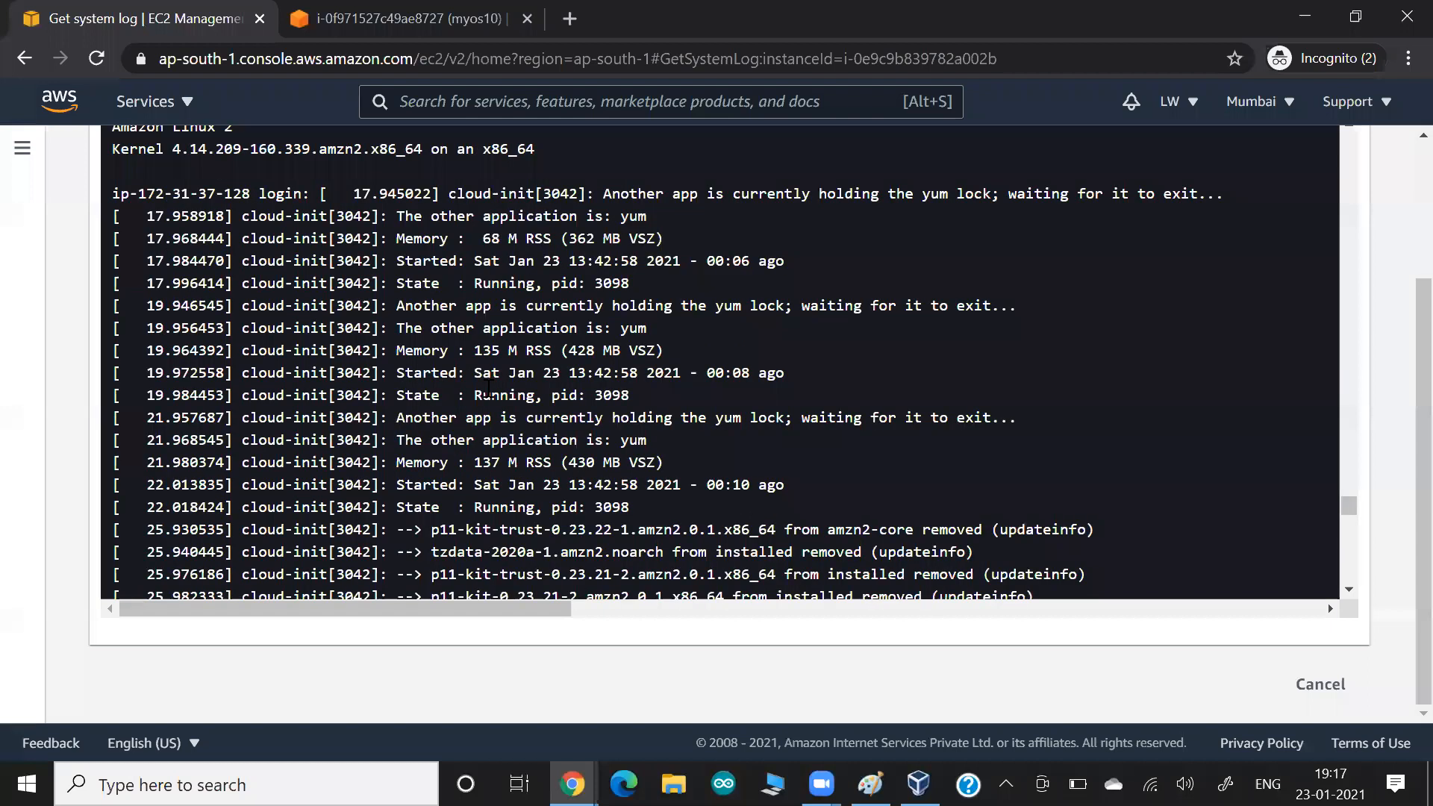
pyautogui.scroll(2, 488, 388)
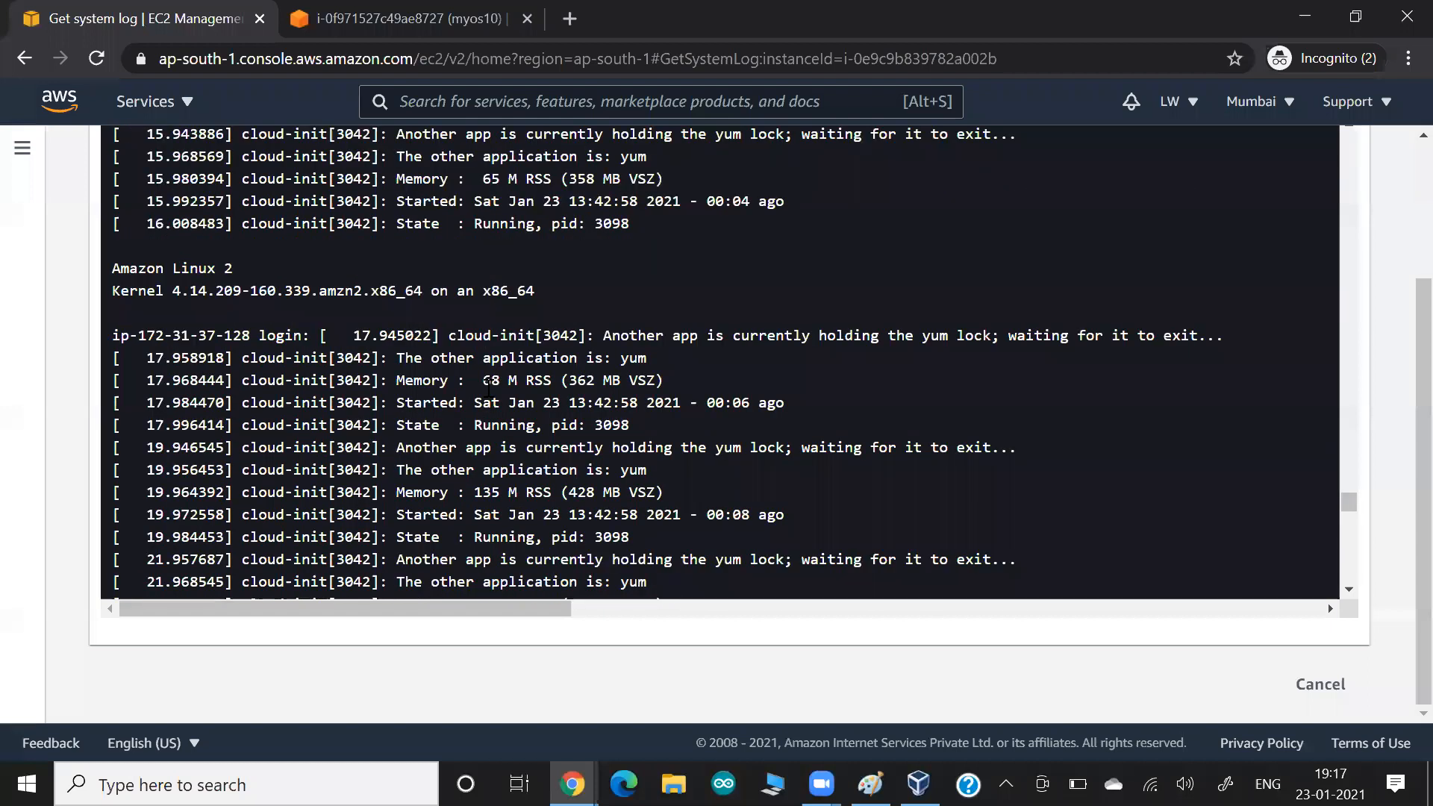
pyautogui.scroll(-1, 488, 388)
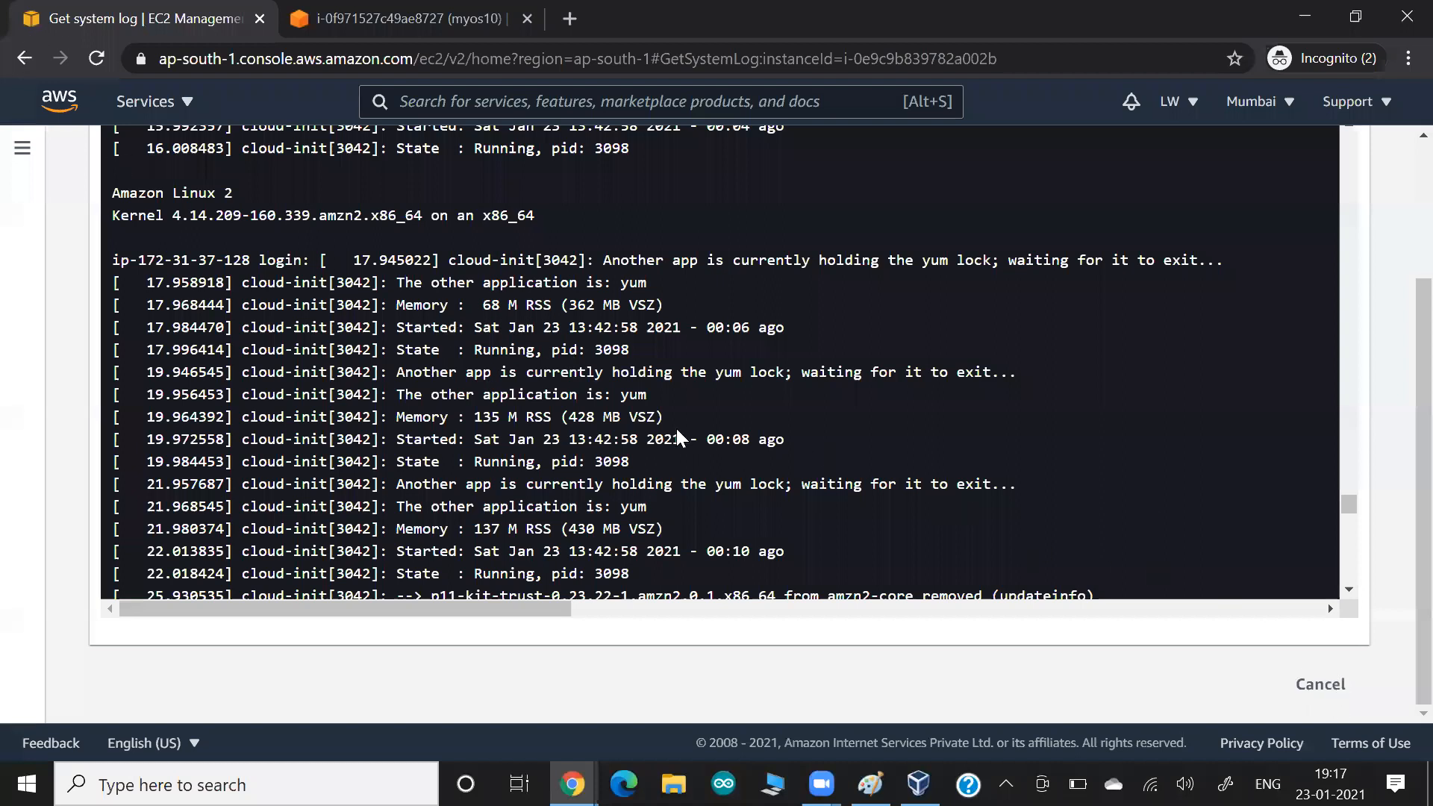
pyautogui.scroll(-7, 678, 433)
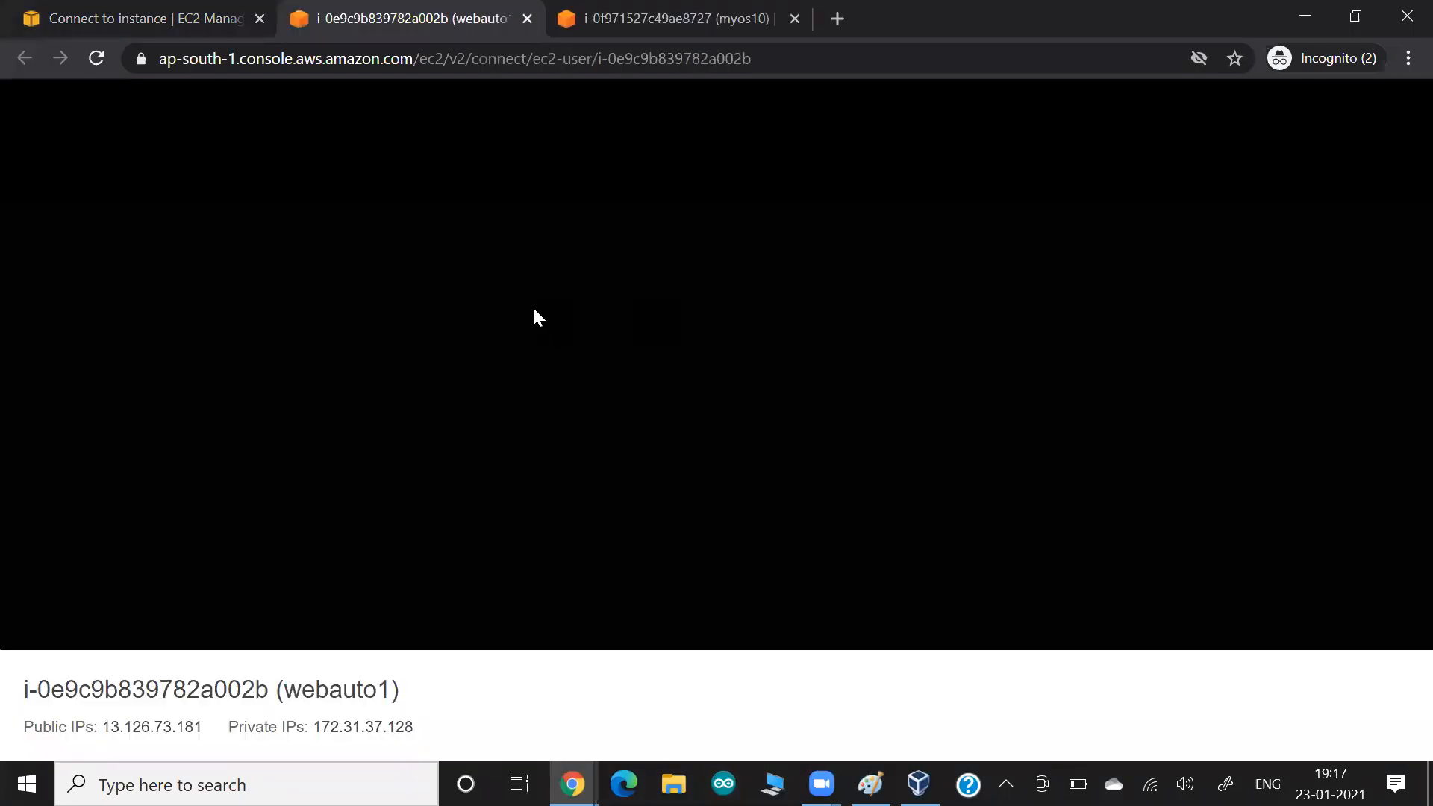
# Become root in webauto1's browser terminal with sudo su - and query the httpd package with rpm -q httpd.
pyautogui.write('sudo su -')
pyautogui.press('Return')
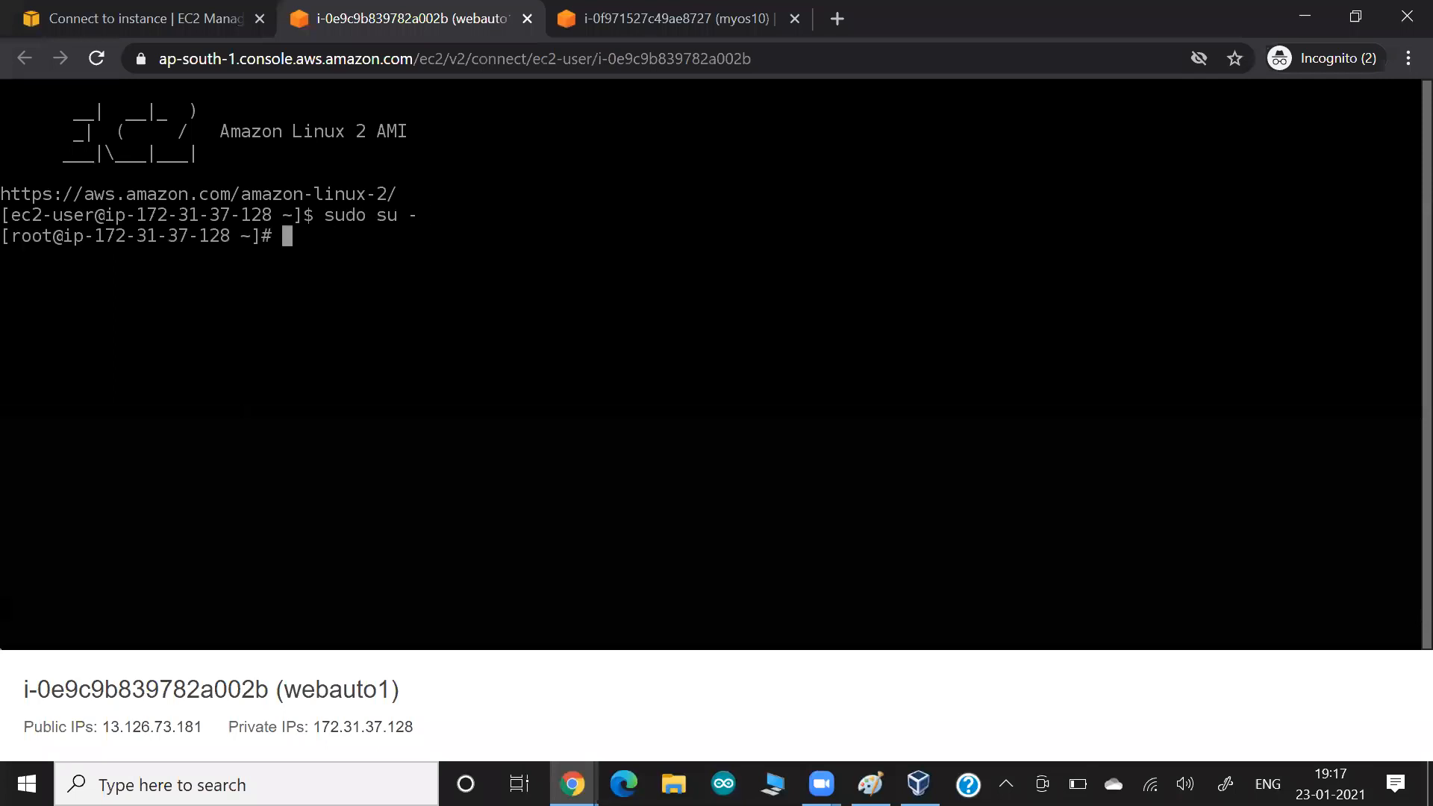
pyautogui.write('rpm -q httpd')
pyautogui.press('Return')
# Print the contents of /var/www/html/index.html in webauto1's terminal.
pyautogui.write('cat /')
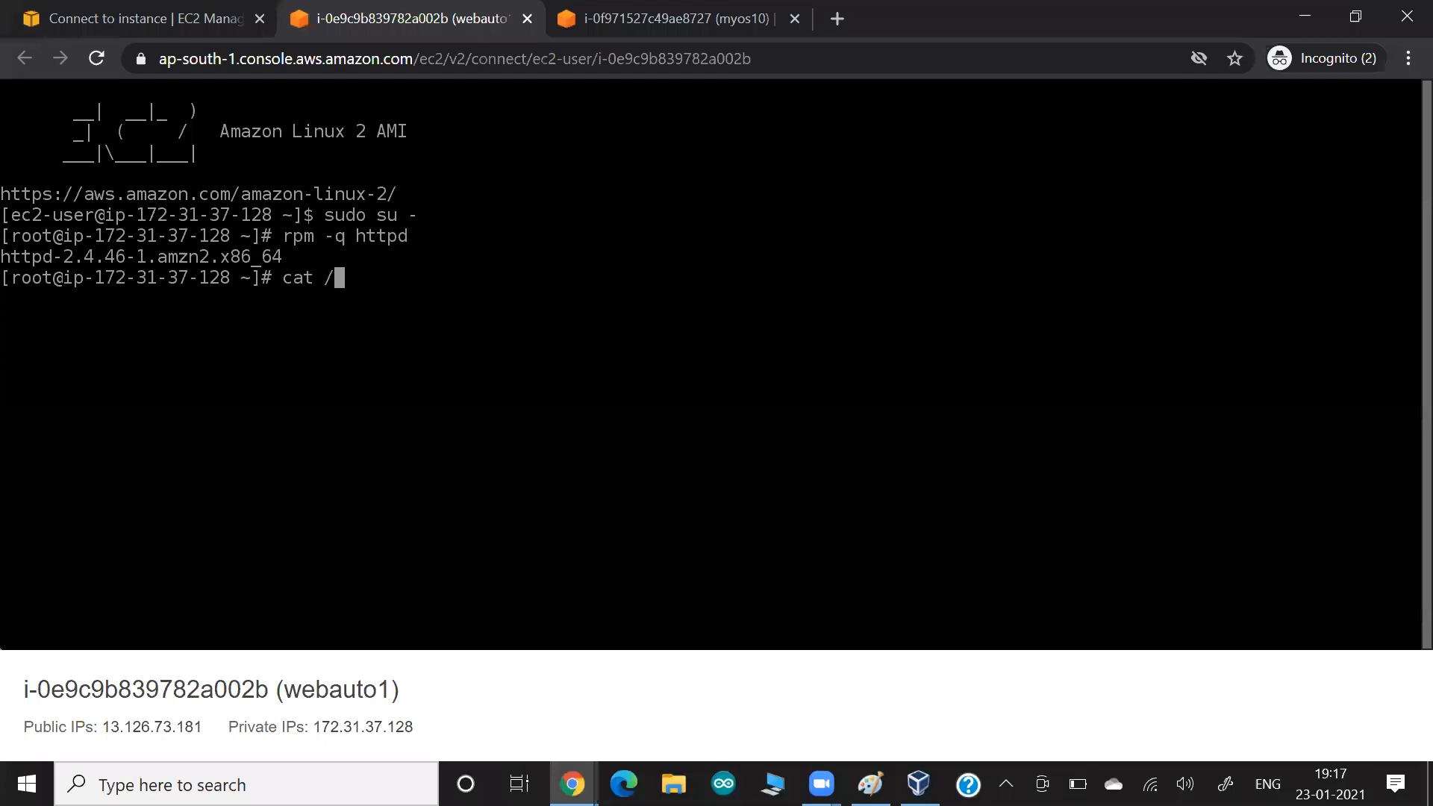
pyautogui.write('var/www/html/i')
pyautogui.press('Tab')
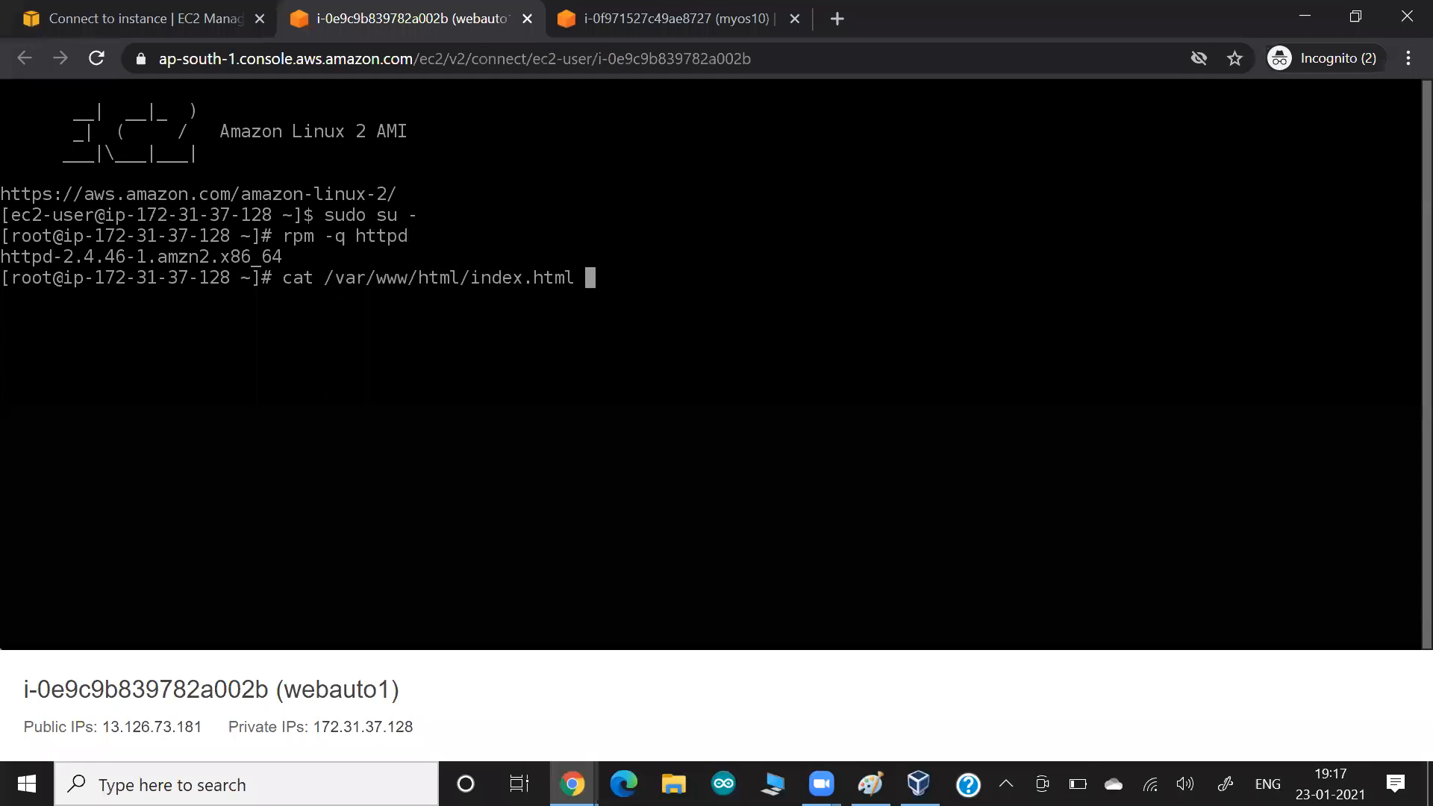
pyautogui.press('Return')
# Check the httpd service with systemctl status httpd and highlight the service details in its output.
pyautogui.write('system')
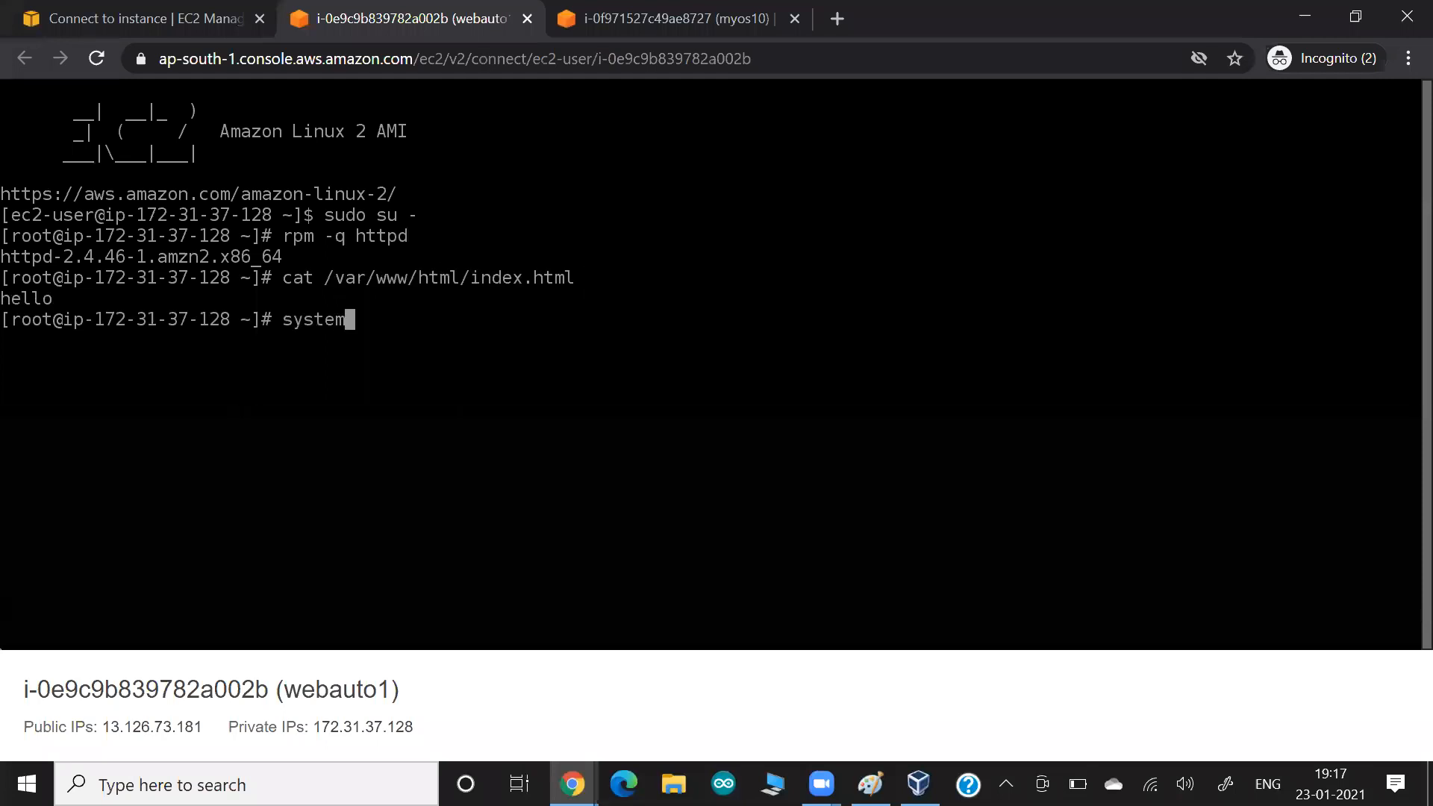
pyautogui.write('ctl status httpd')
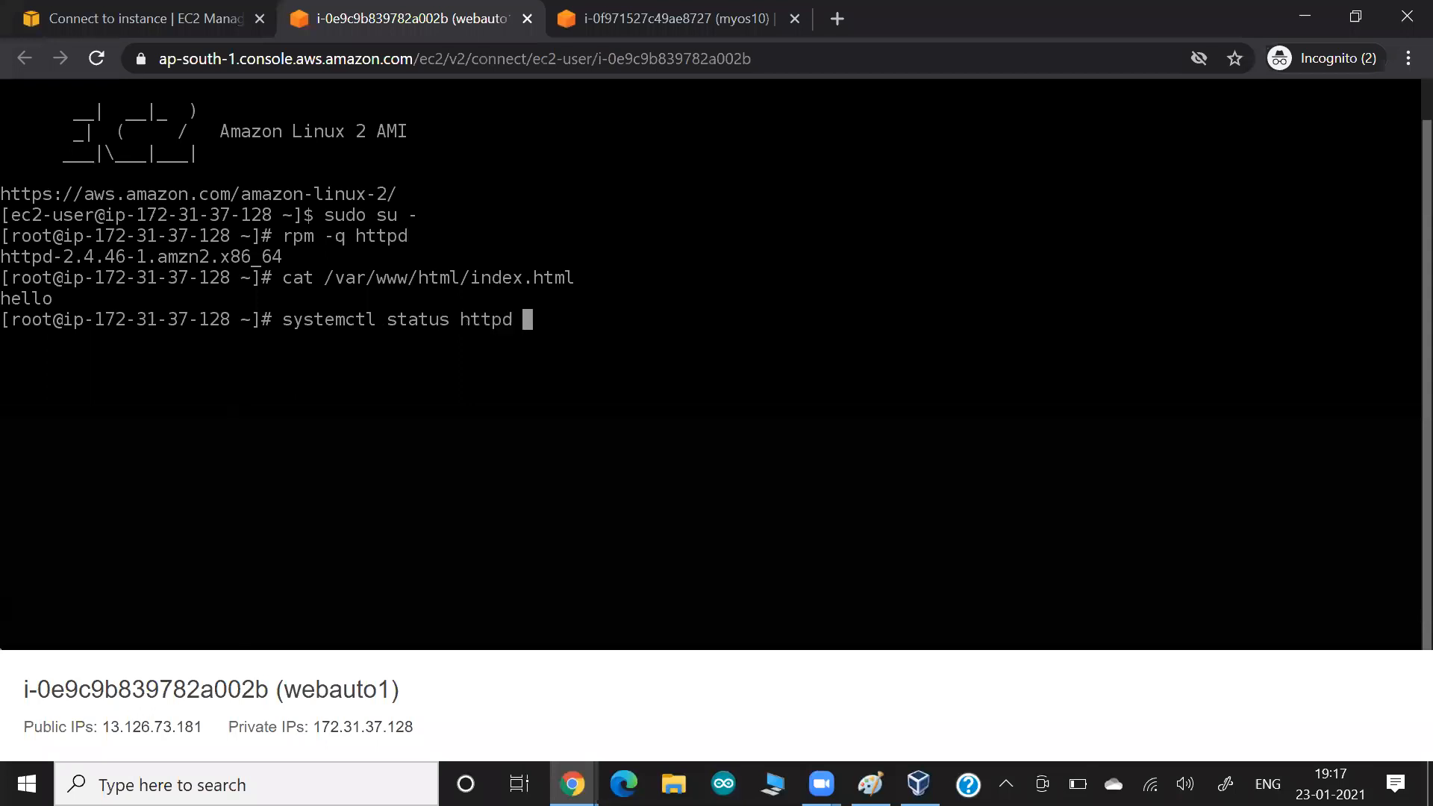
pyautogui.press('Return')
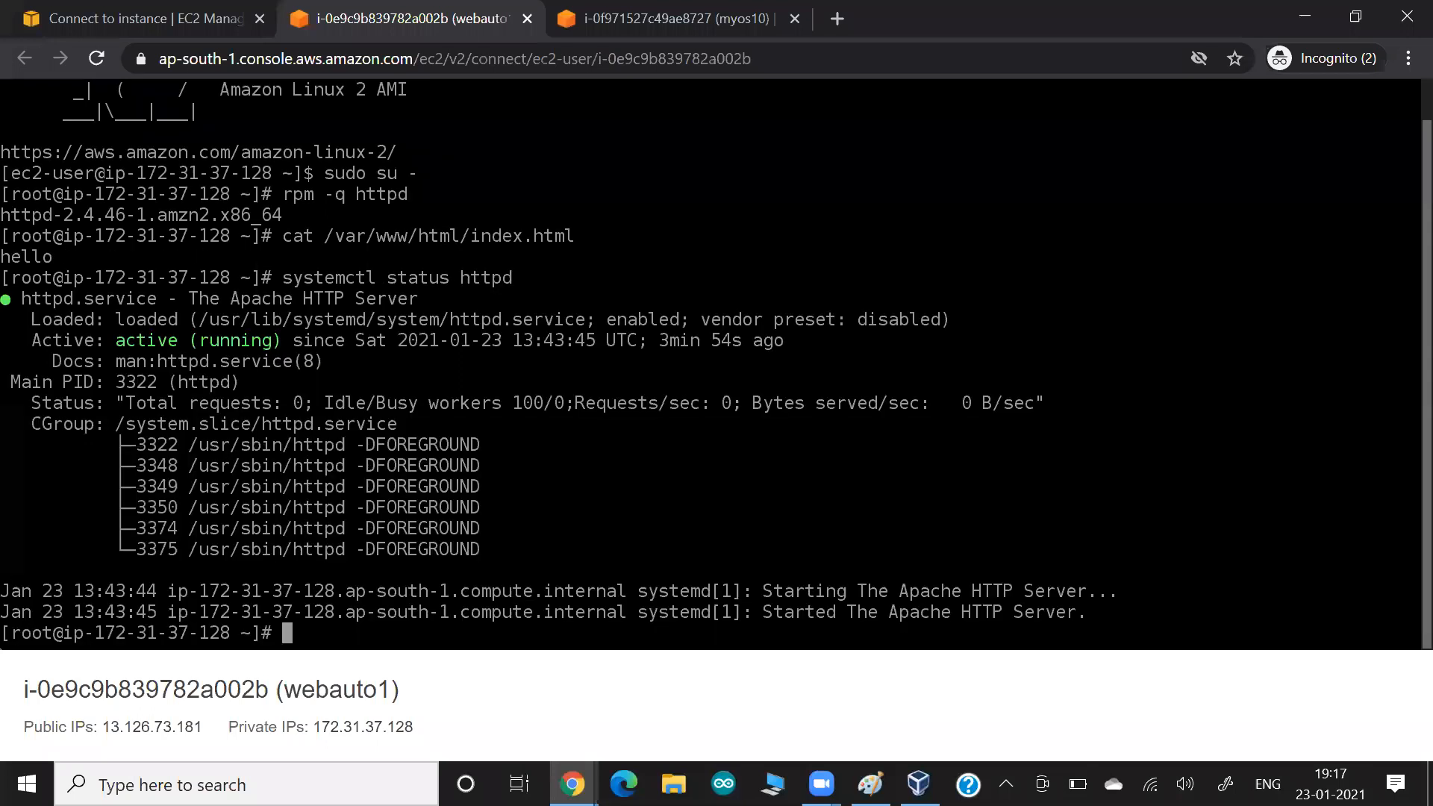
pyautogui.moveTo(284, 315); pyautogui.dragTo(598, 388)
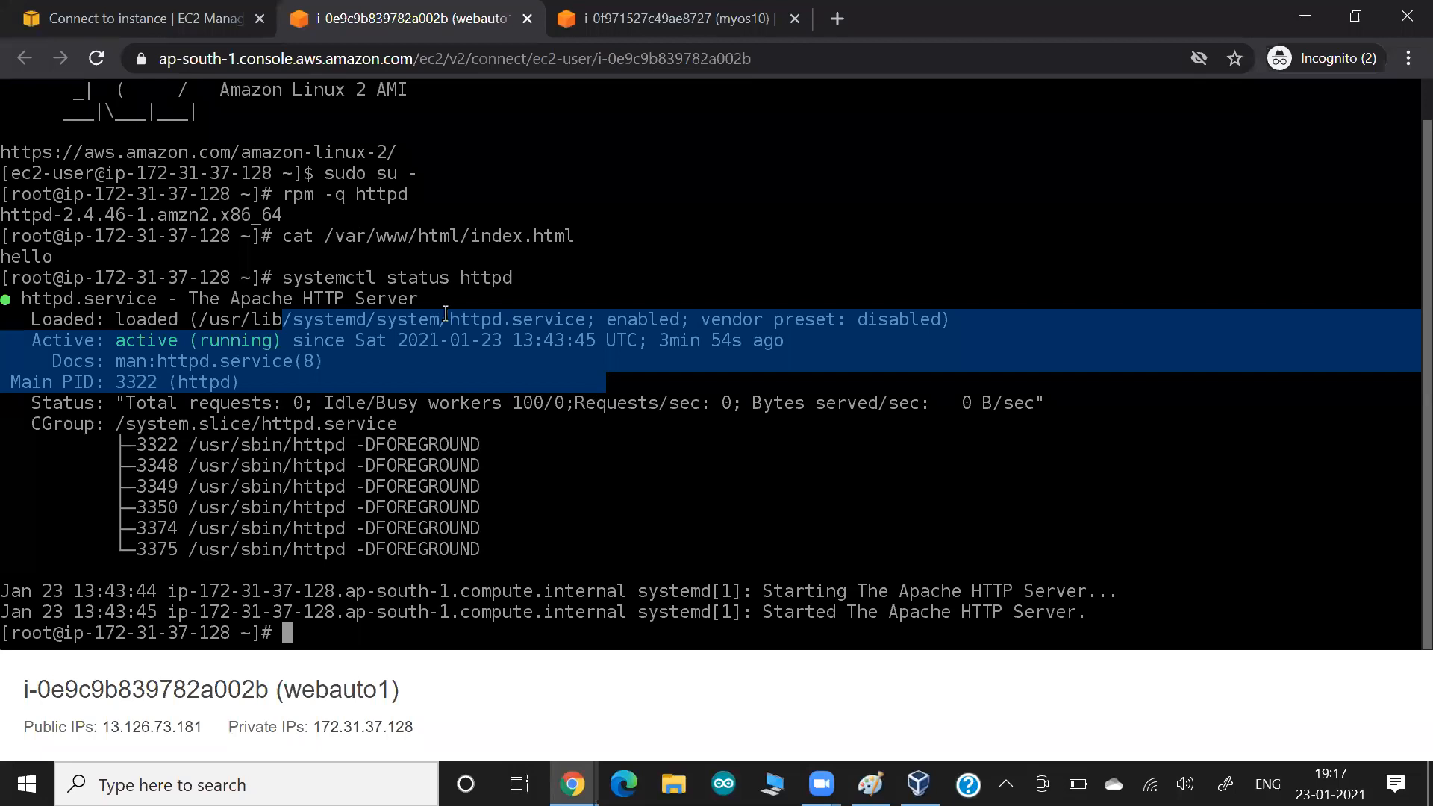
pyautogui.moveTo(314, 278); pyautogui.dragTo(450, 319)
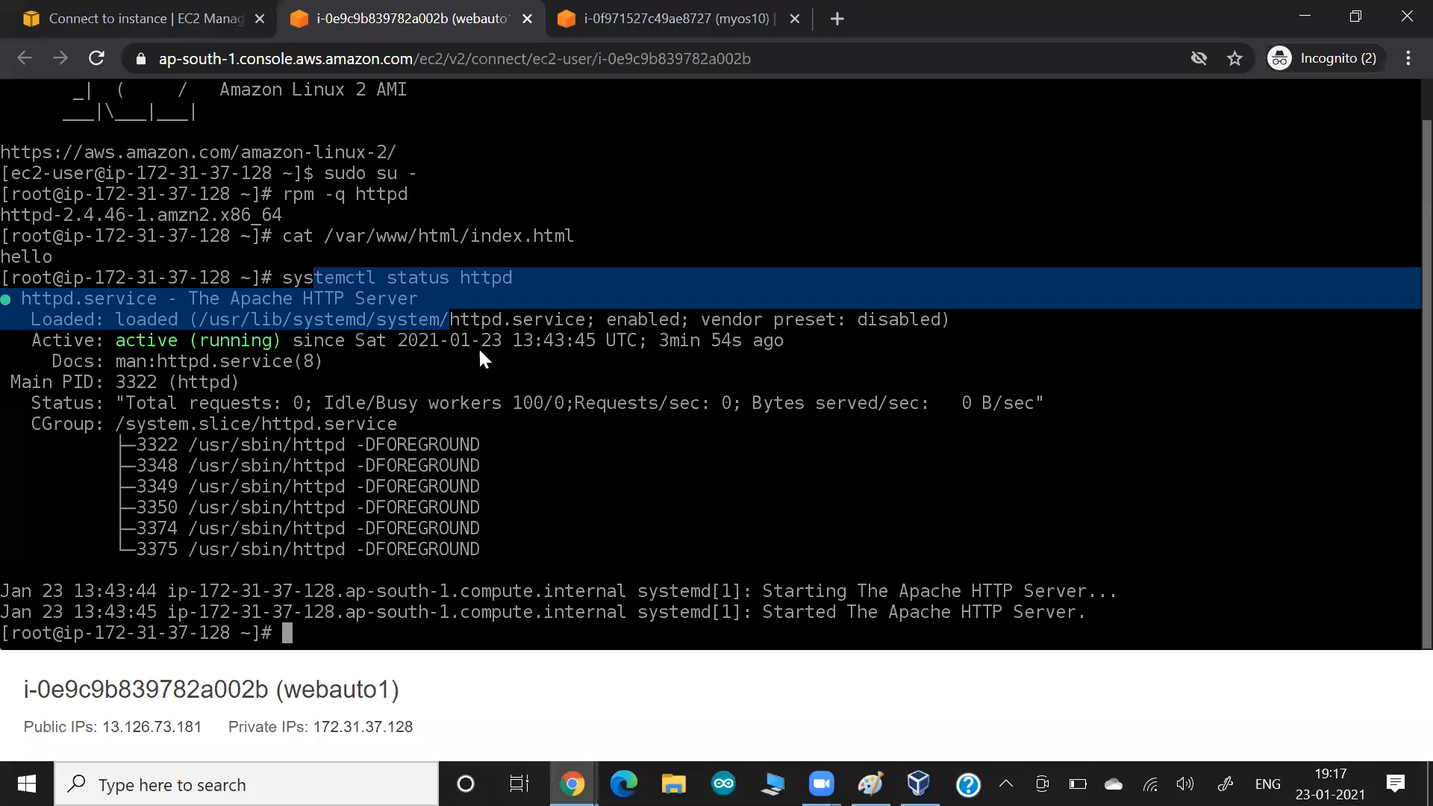
# Copy webauto1's public IP address from the EC2 connect page and open it in a new browser tab.
pyautogui.hotkey('ctrl', 'shift', 'Tab')
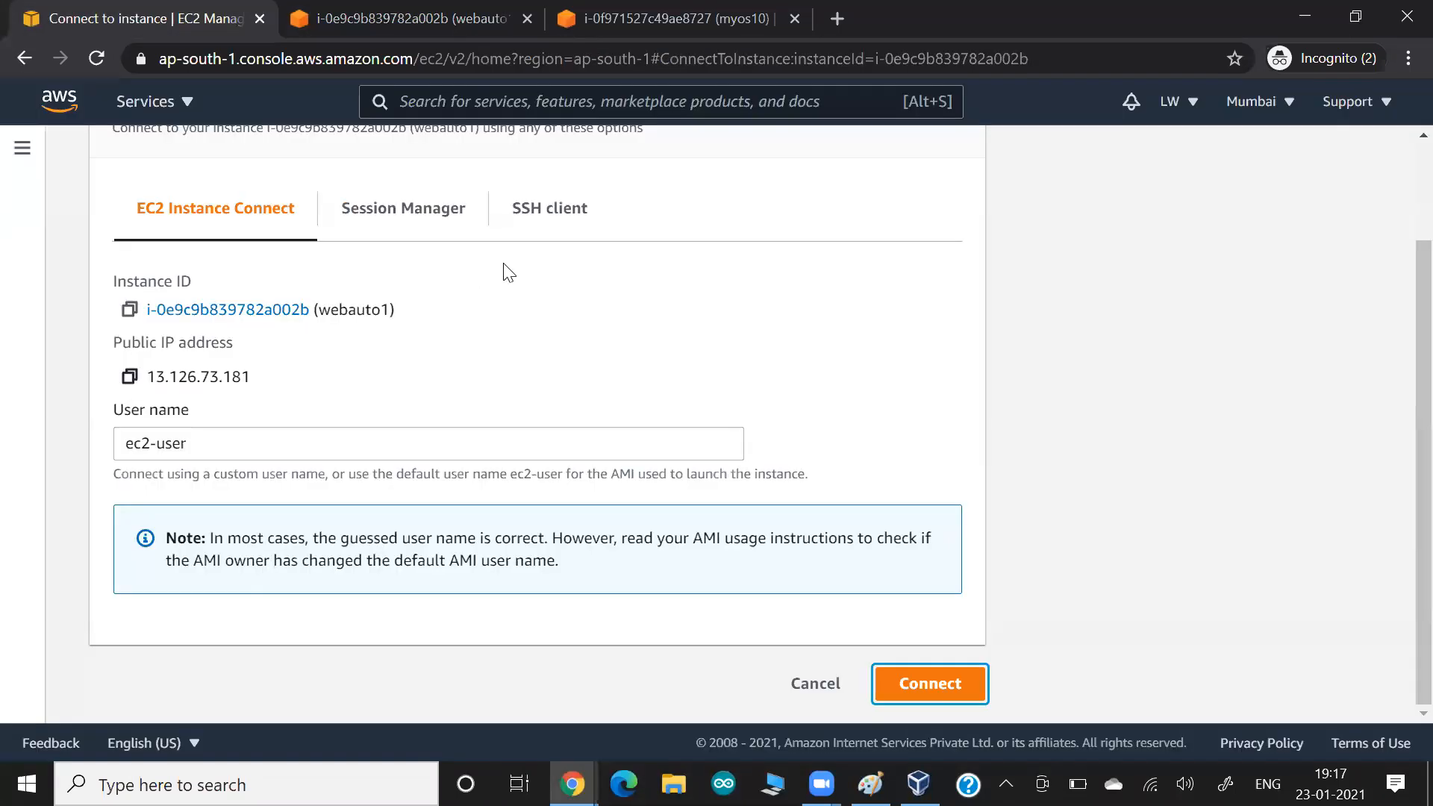
pyautogui.click(130, 377)
pyautogui.hotkey('ctrl', 't')
pyautogui.hotkey('ctrl', 'v')
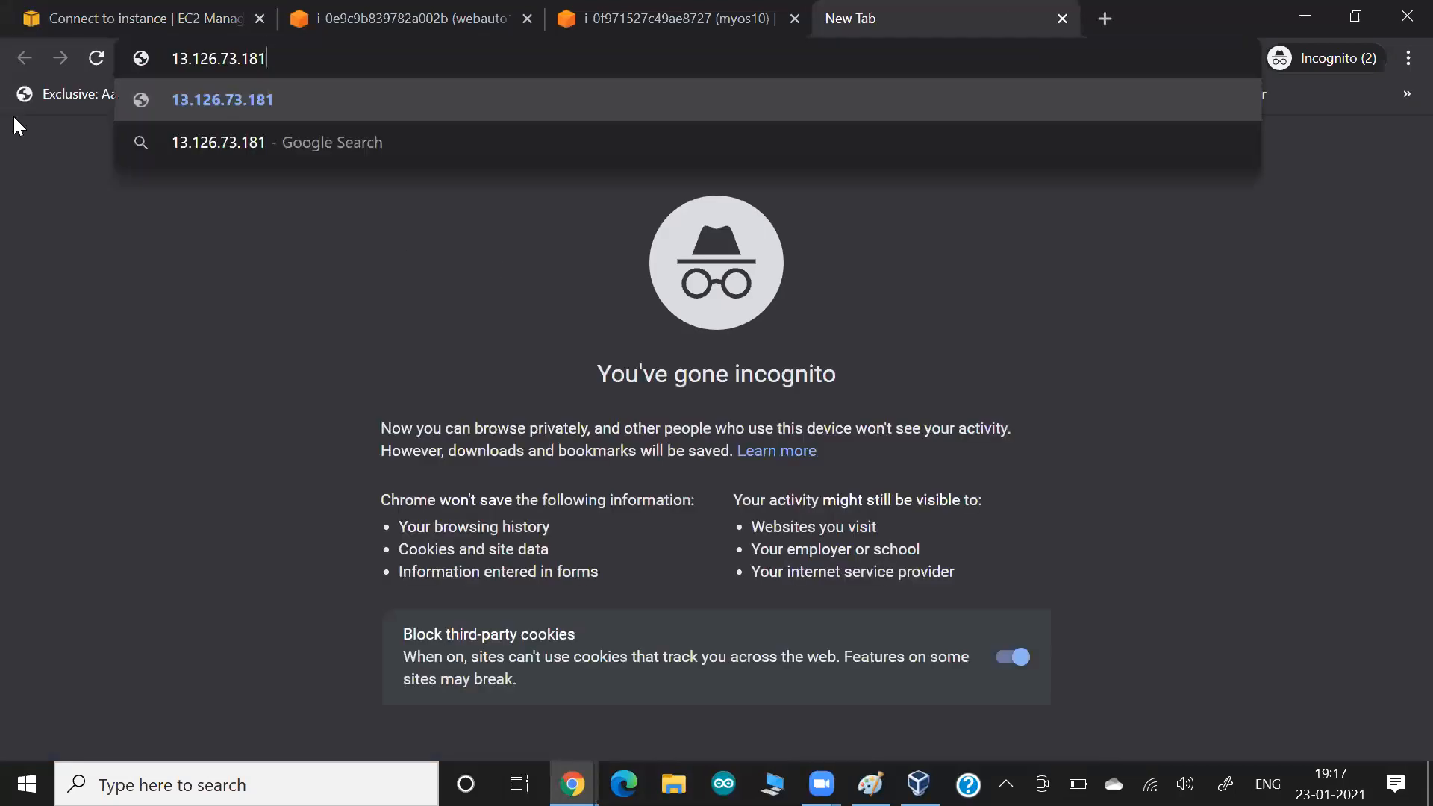
pyautogui.press('Return')
pyautogui.hotkey('ctrl', 'a')
pyautogui.click(206, 163)
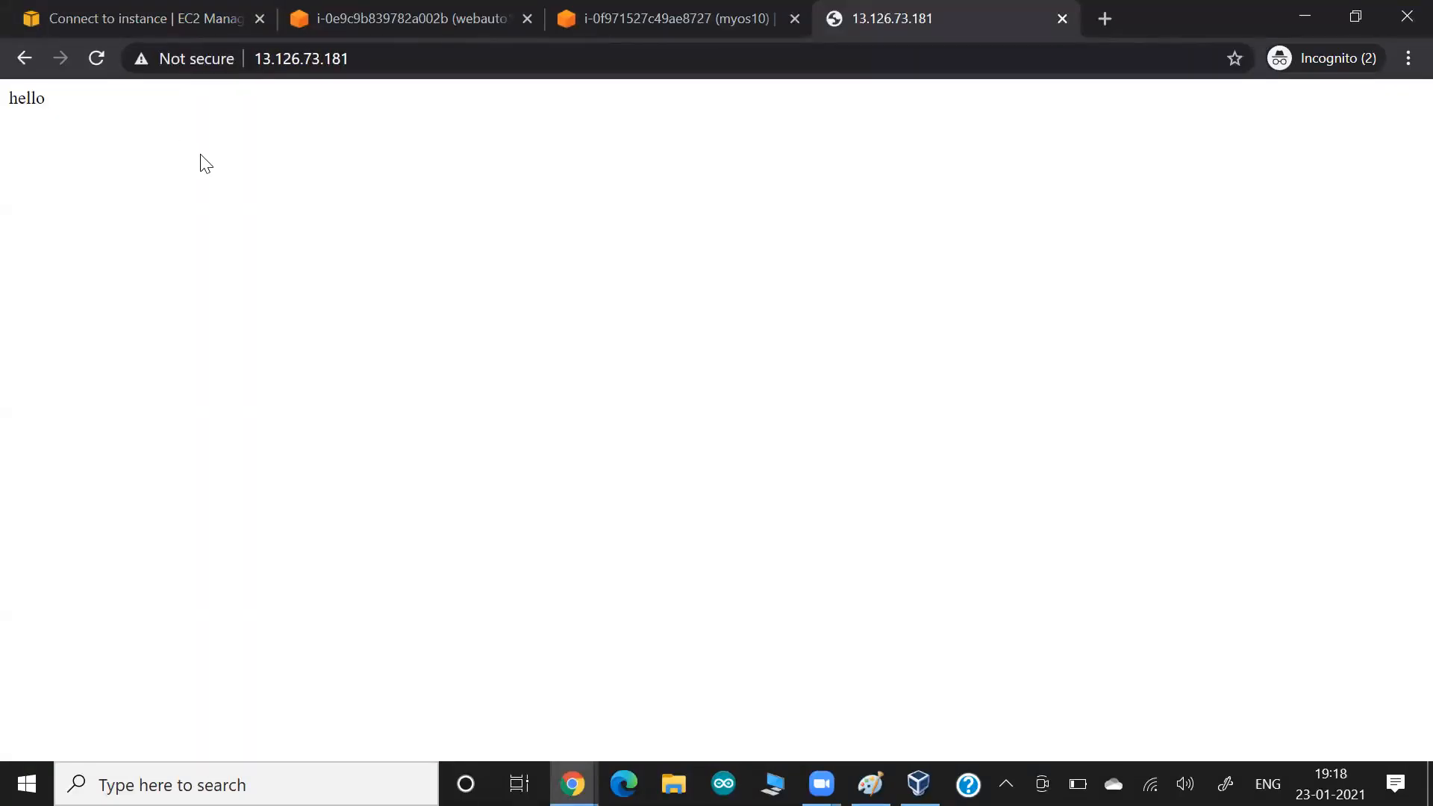
# Query 169.254.169.254 and its /latest path with curl from webauto1's terminal.
pyautogui.click(181, 20)
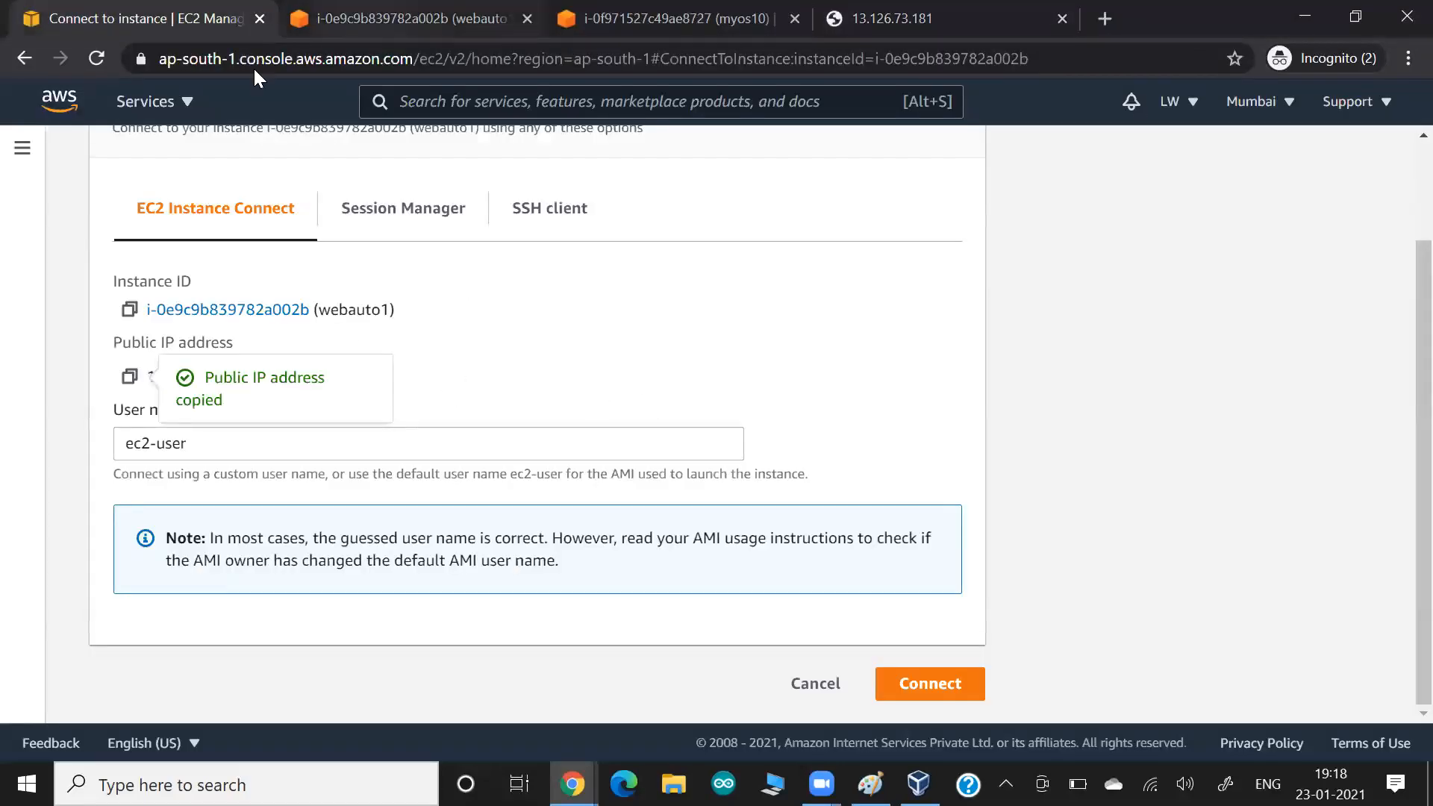
pyautogui.hotkey('ctrl', 'Tab')
pyautogui.write('curl ')
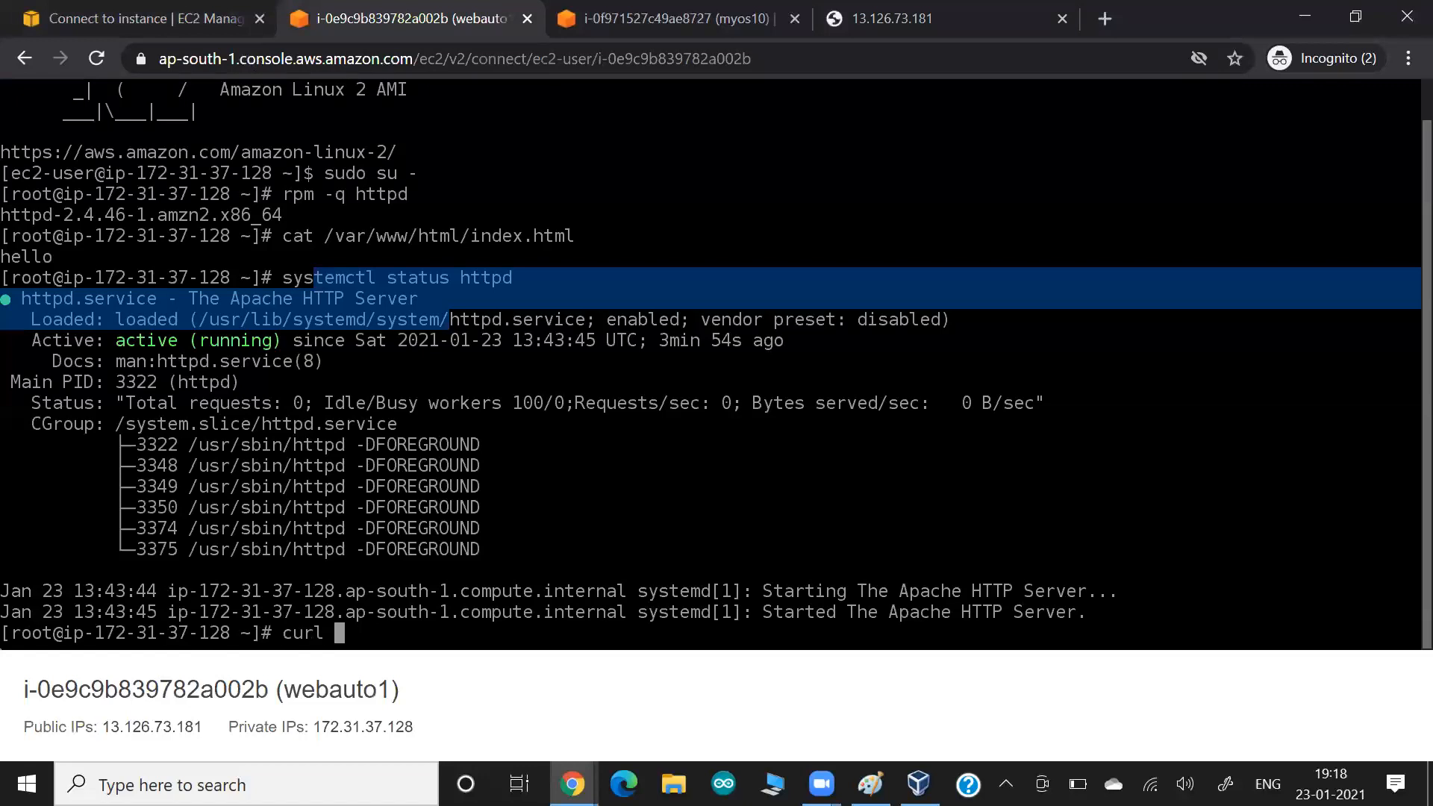
pyautogui.write('169.254.169.254')
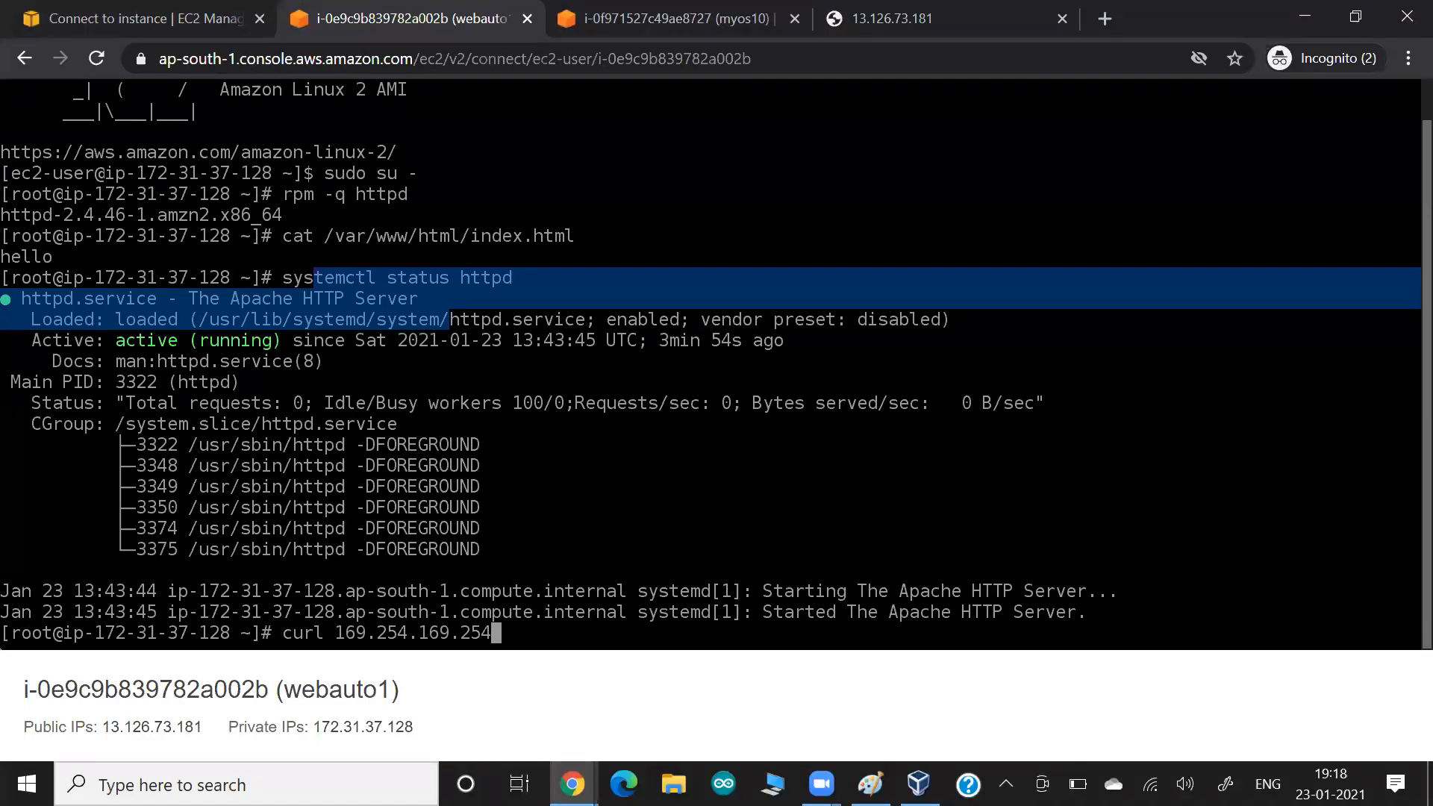
pyautogui.press('Return')
pyautogui.press('Up')
pyautogui.write('/latest')
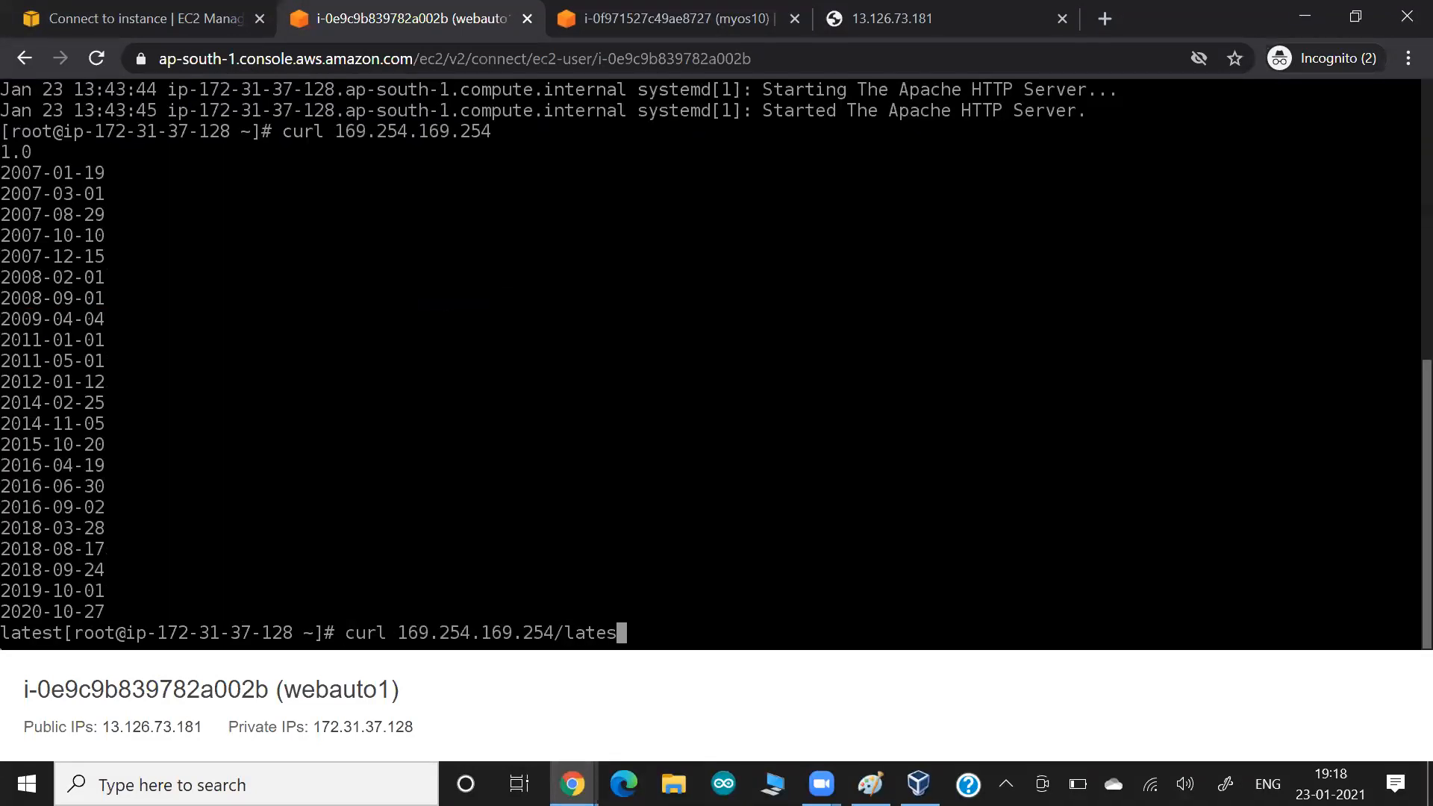
pyautogui.press('Return')
# Retrieve webauto1's launch script by running curl 169.254.169.254/latest/user-data.
pyautogui.press('Up')
pyautogui.write('/user-da')
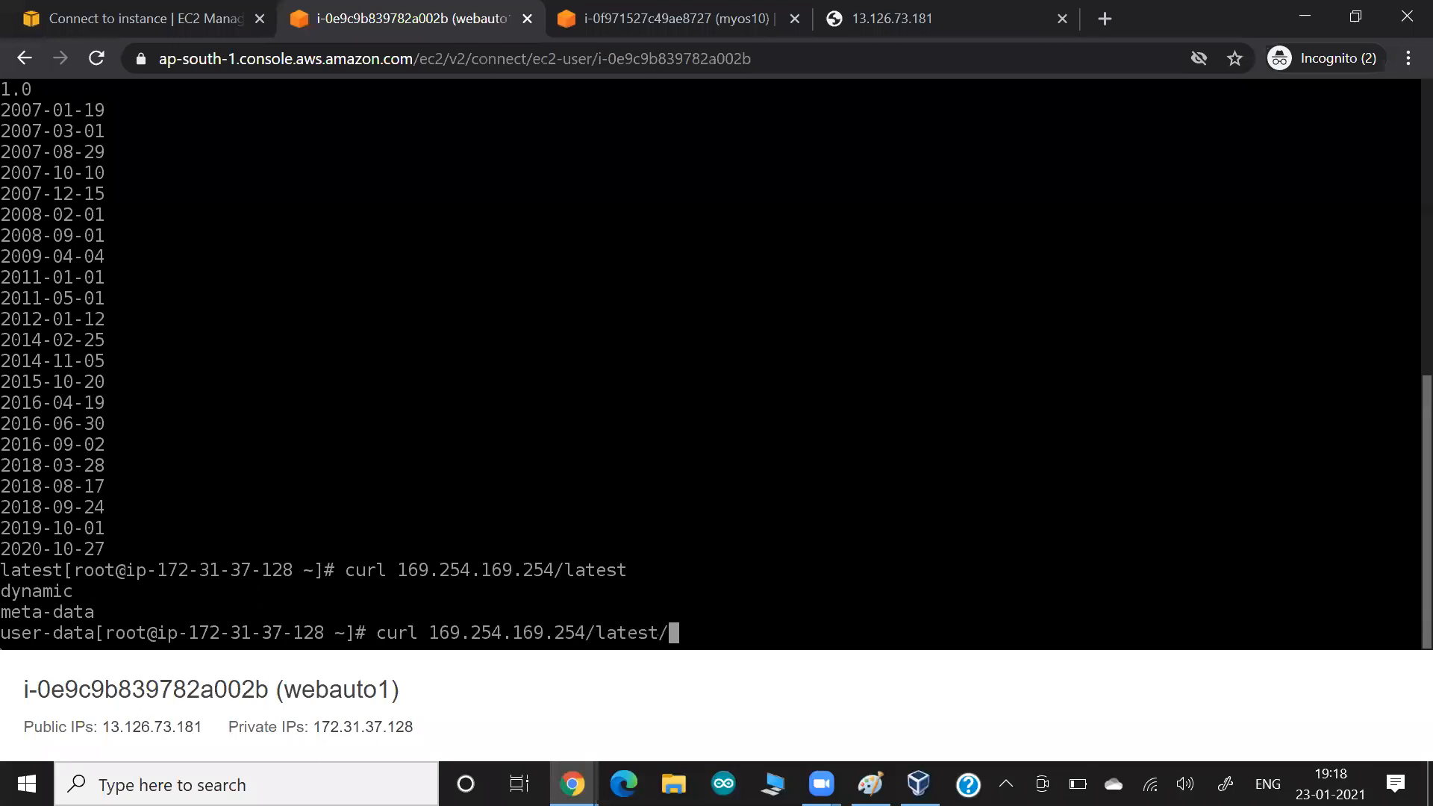
pyautogui.write('ta')
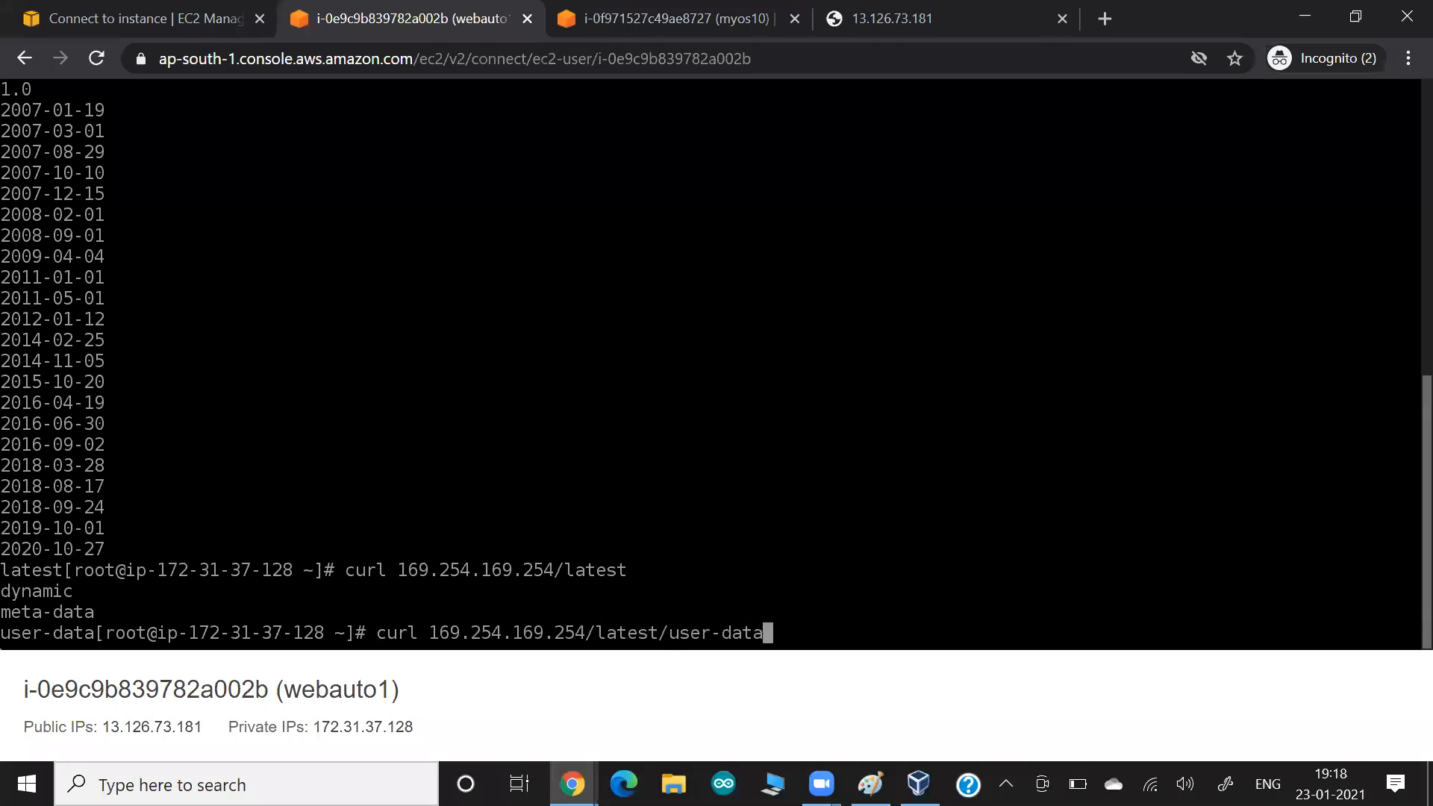
pyautogui.press('Return')
pyautogui.press('Return')
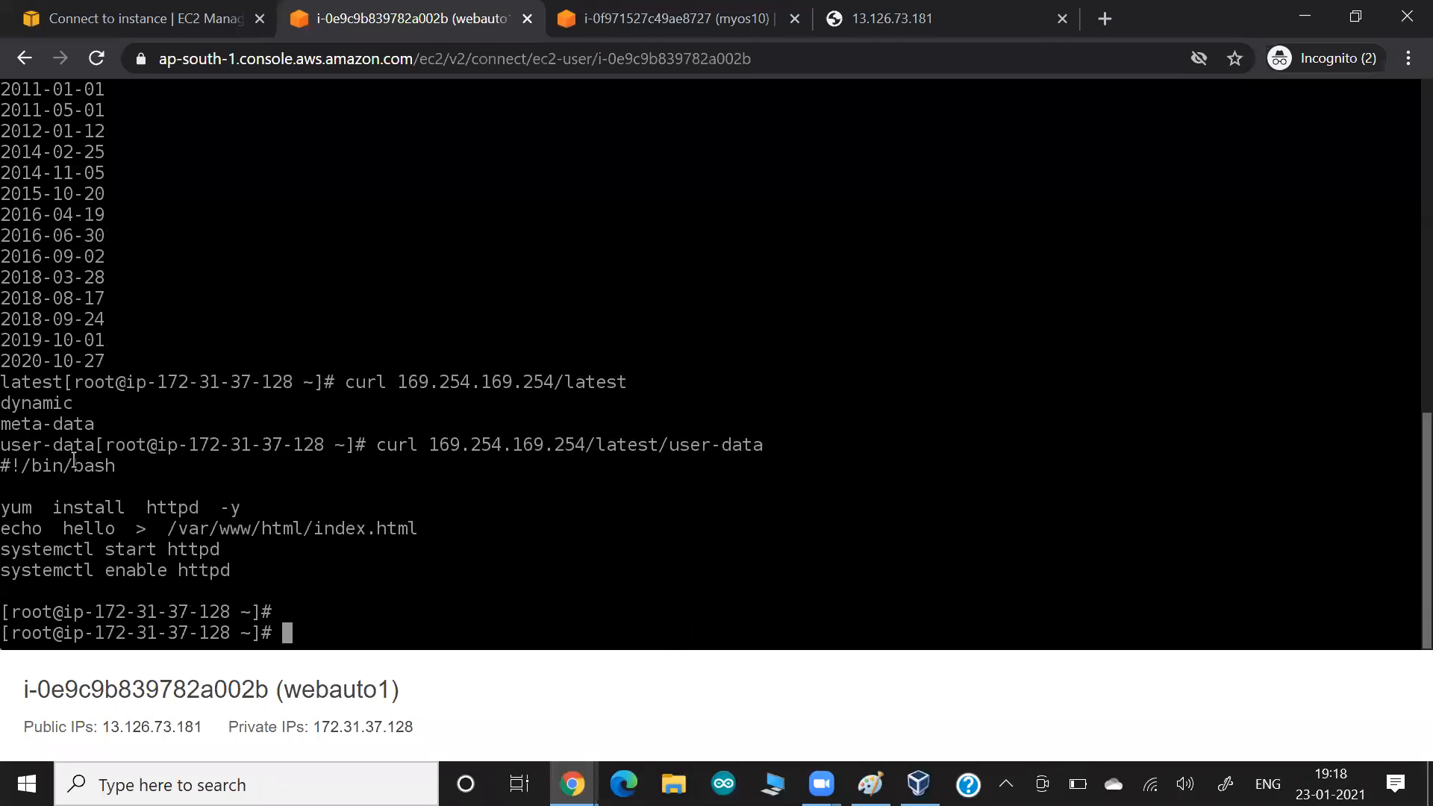
# Highlight the returned user-data script, paste its screenshot into the 23rdJan2021 Google Doc, and return to webauto1's terminal.
pyautogui.moveTo(2, 463); pyautogui.dragTo(298, 574)
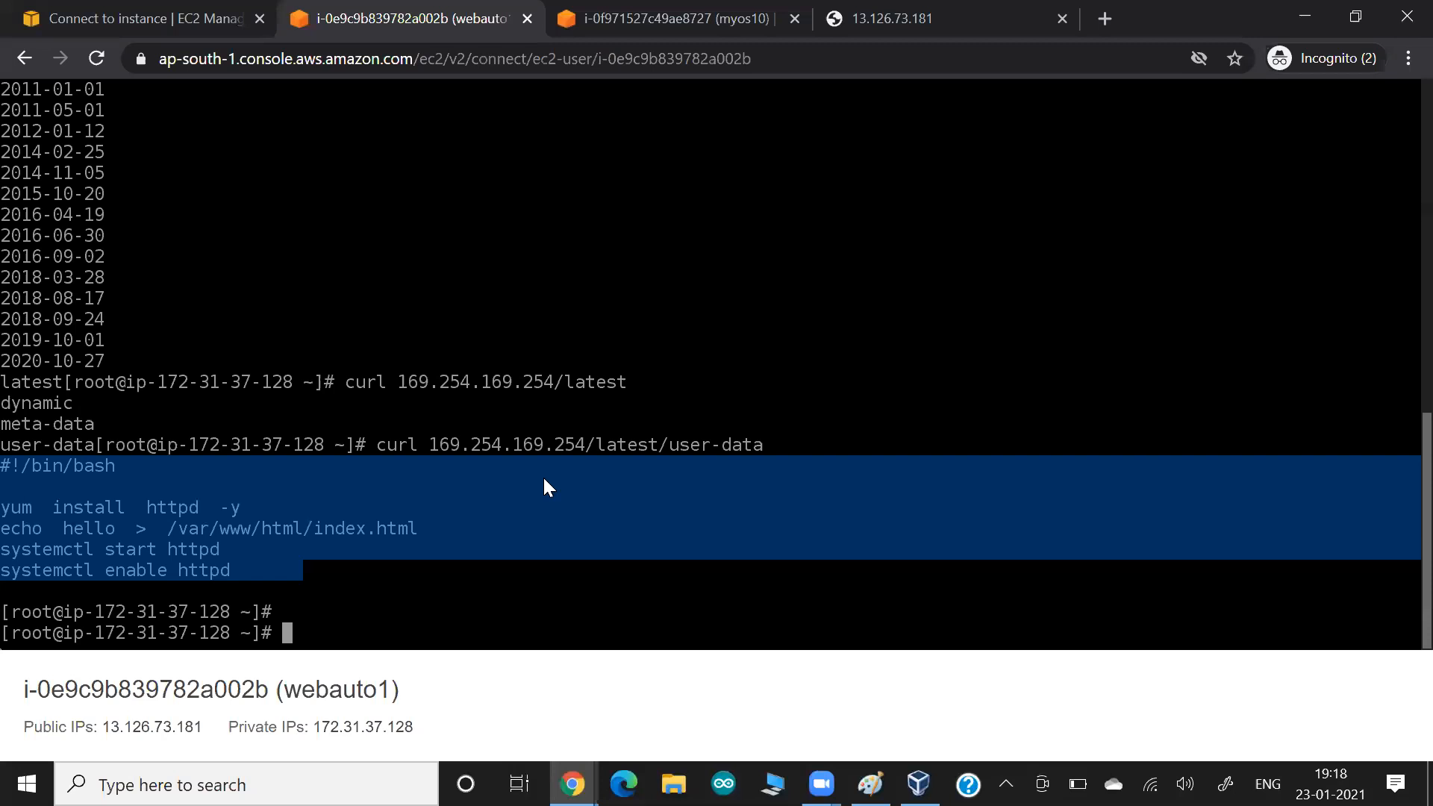
pyautogui.hotkey('alt', 'Tab')
pyautogui.hotkey('alt', 'Tab')
pyautogui.hotkey('alt', 'Tab')
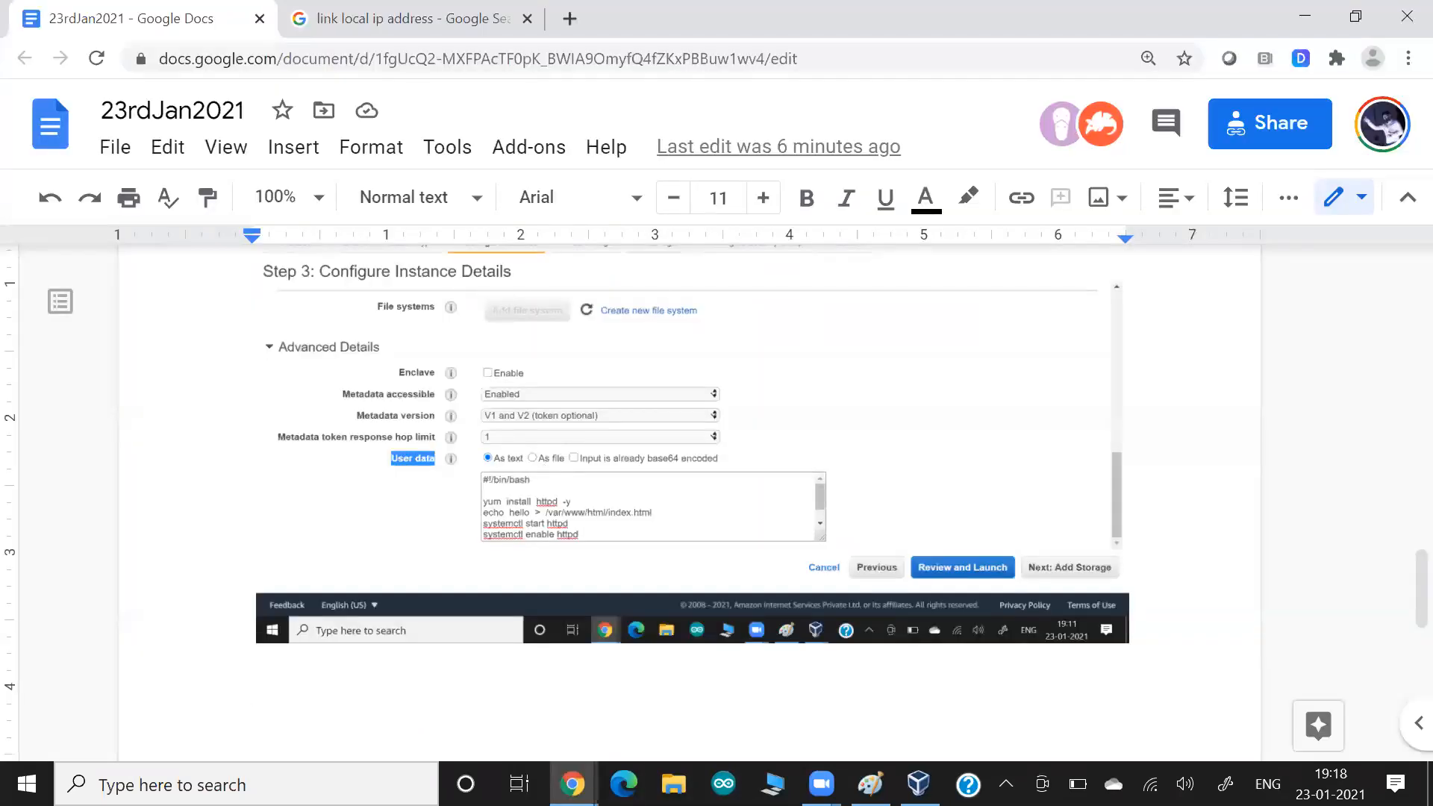
pyautogui.hotkey('ctrl', 'v')
pyautogui.hotkey('alt', 'Tab')
pyautogui.moveTo(552, 445); pyautogui.dragTo(776, 491)
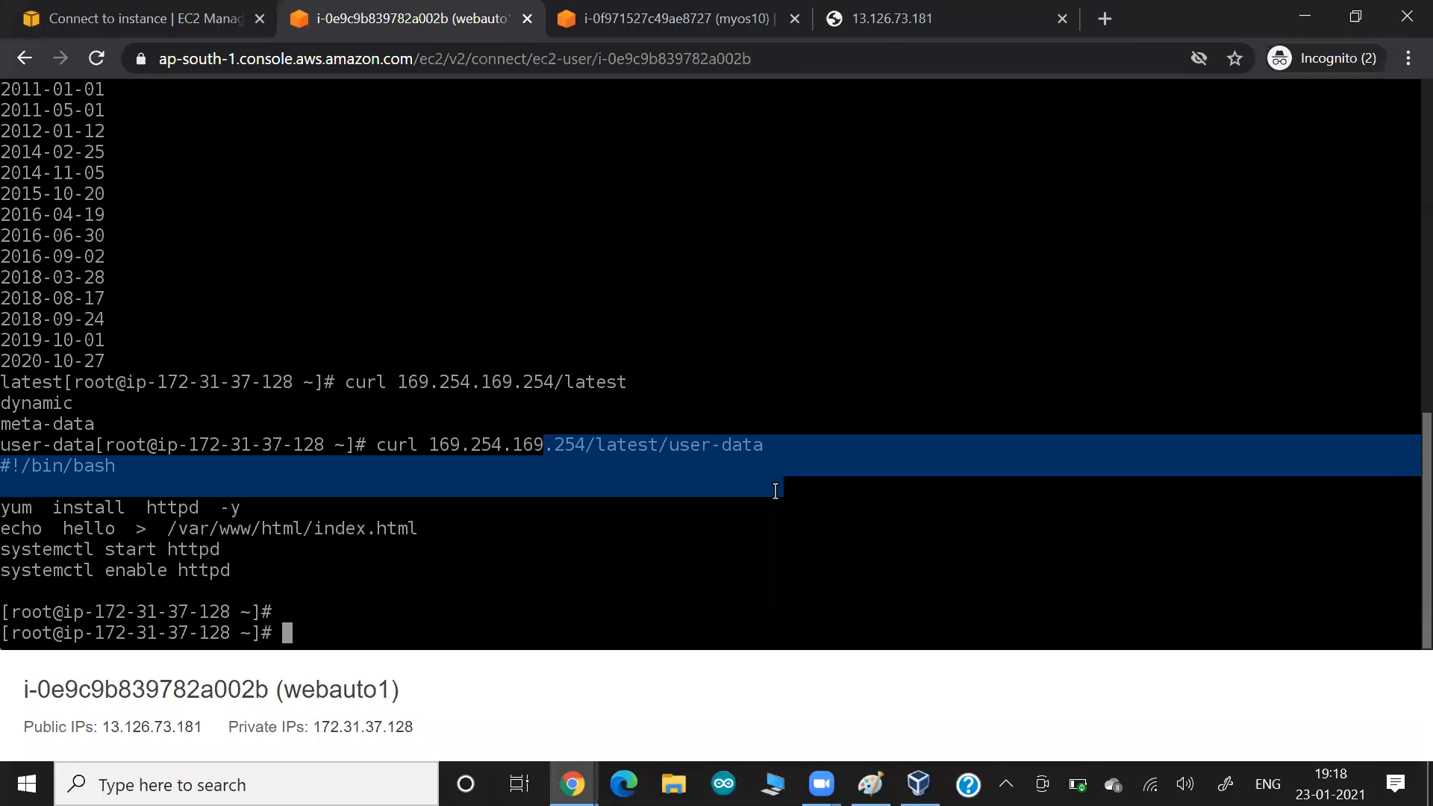
pyautogui.press('Return')
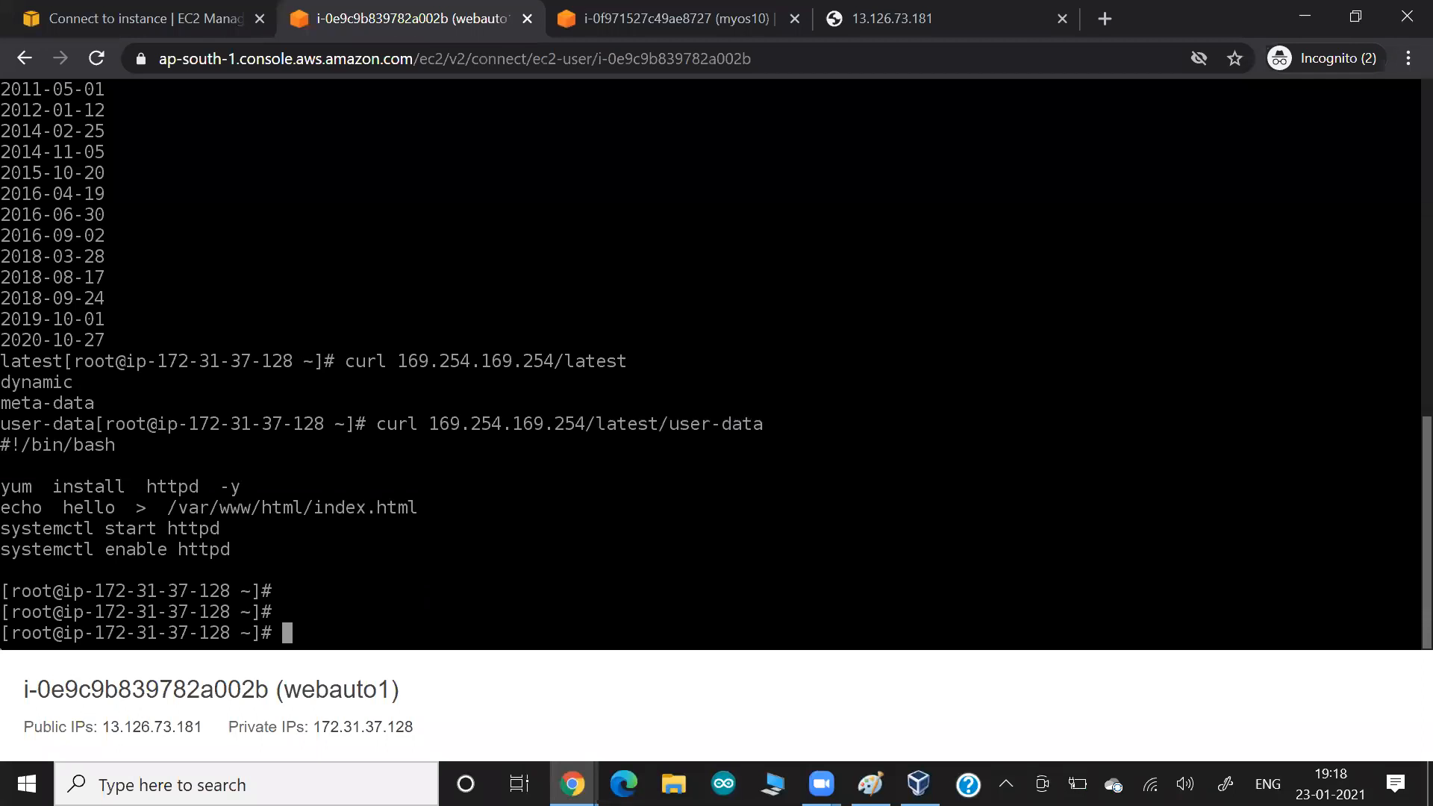
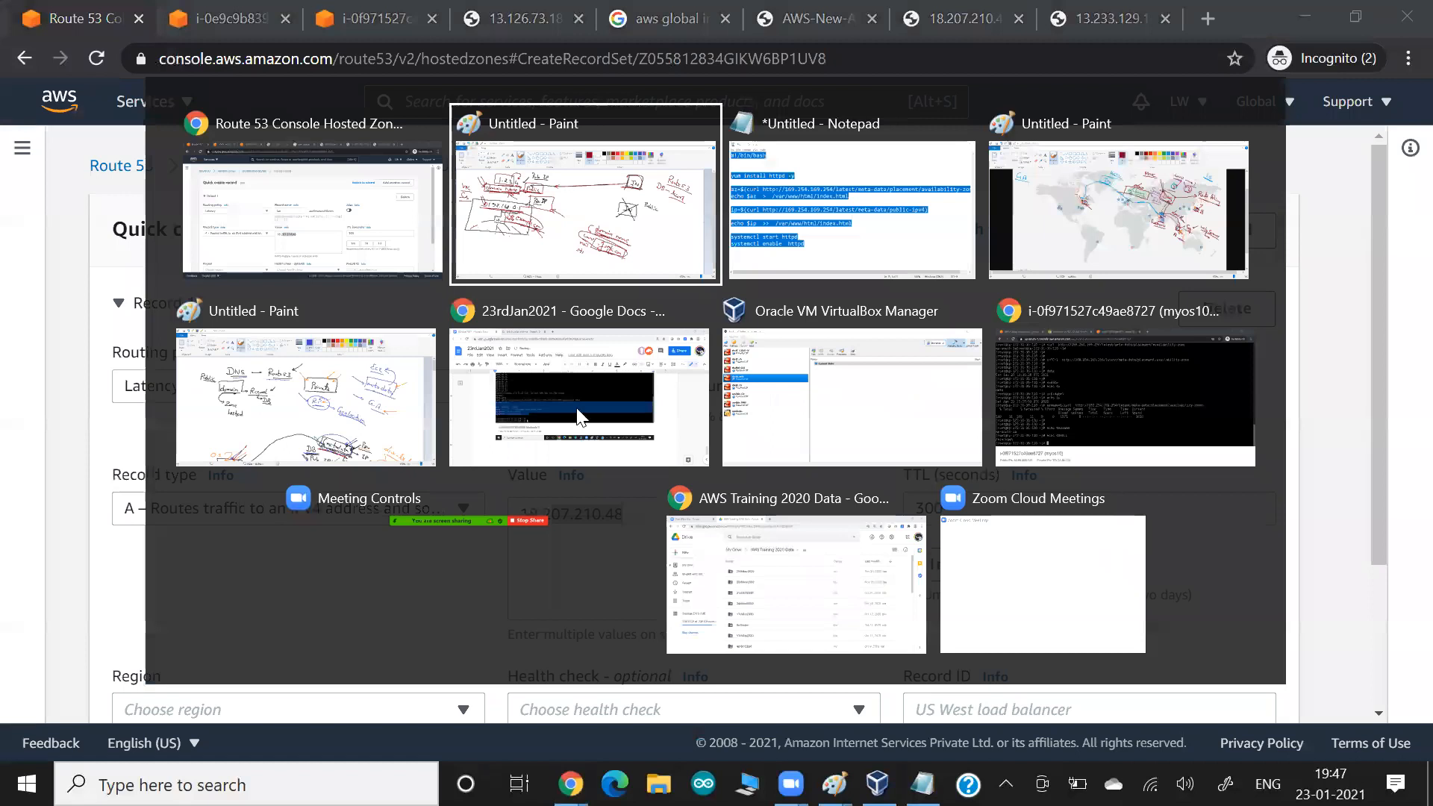
# Return to the Route 53 record form and highlight the IP address in the lat record's value.
pyautogui.hotkey('alt', 'Tab')
pyautogui.moveTo(569, 382); pyautogui.dragTo(535, 429)
pyautogui.moveTo(561, 515); pyautogui.dragTo(681, 497)
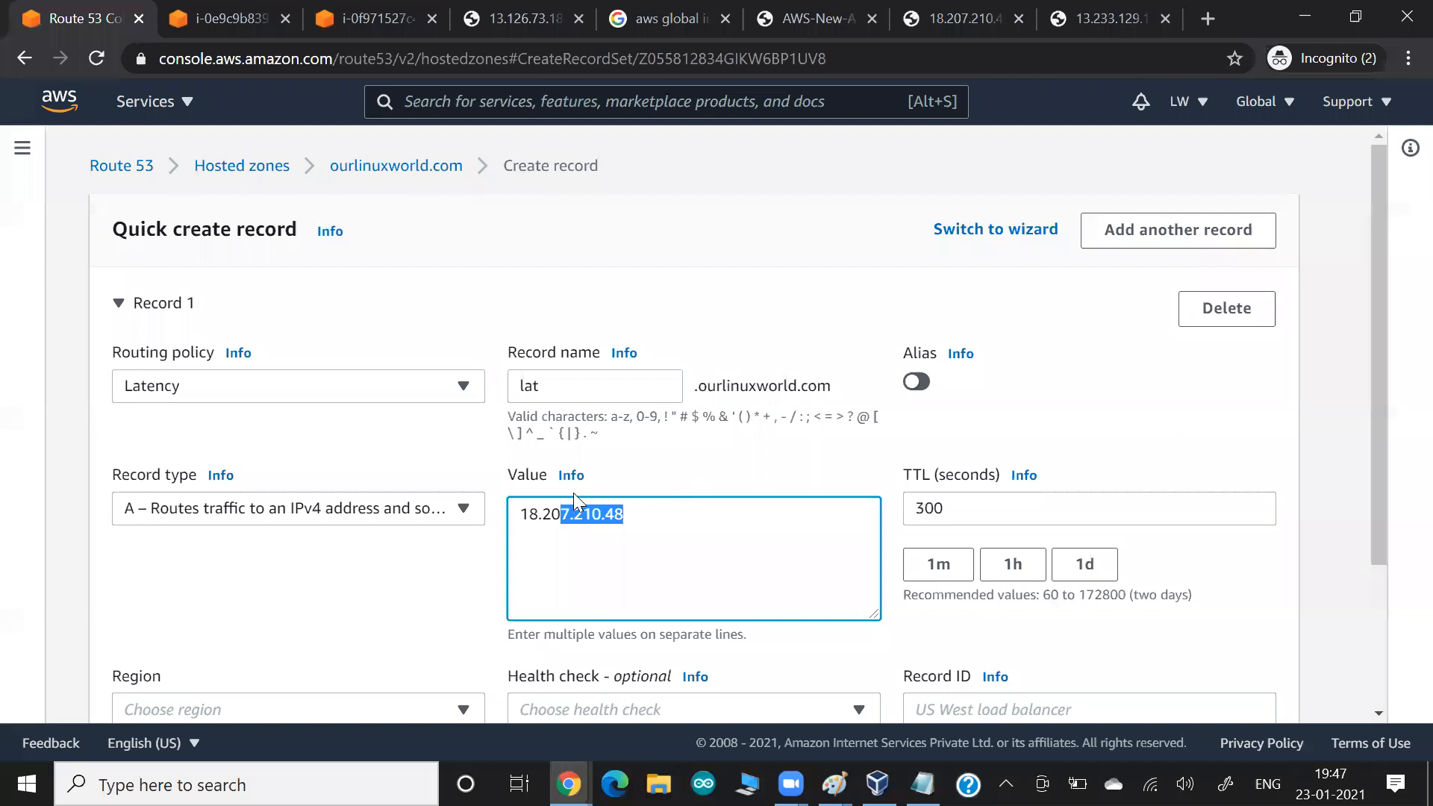
pyautogui.click(472, 544)
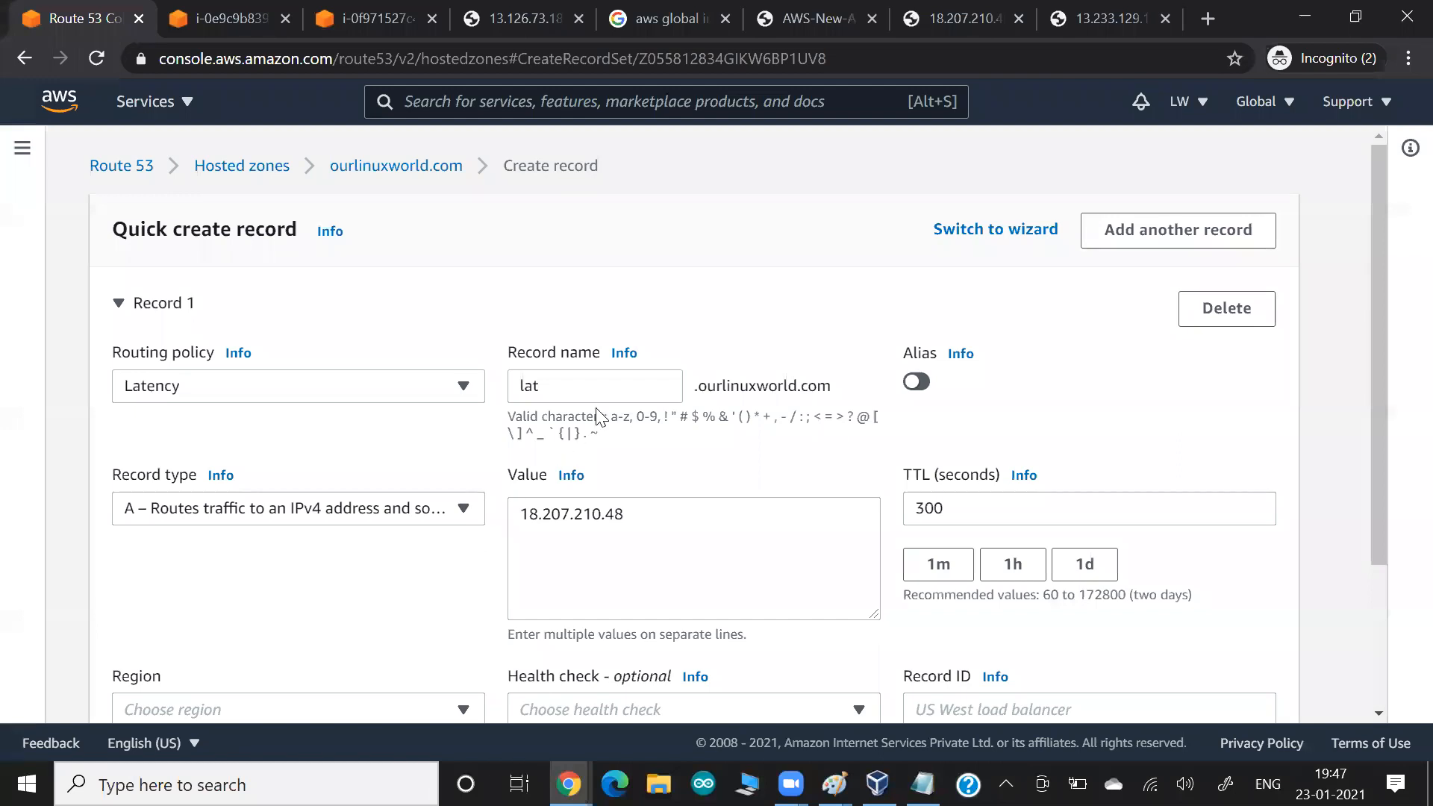
pyautogui.moveTo(574, 515); pyautogui.dragTo(638, 516)
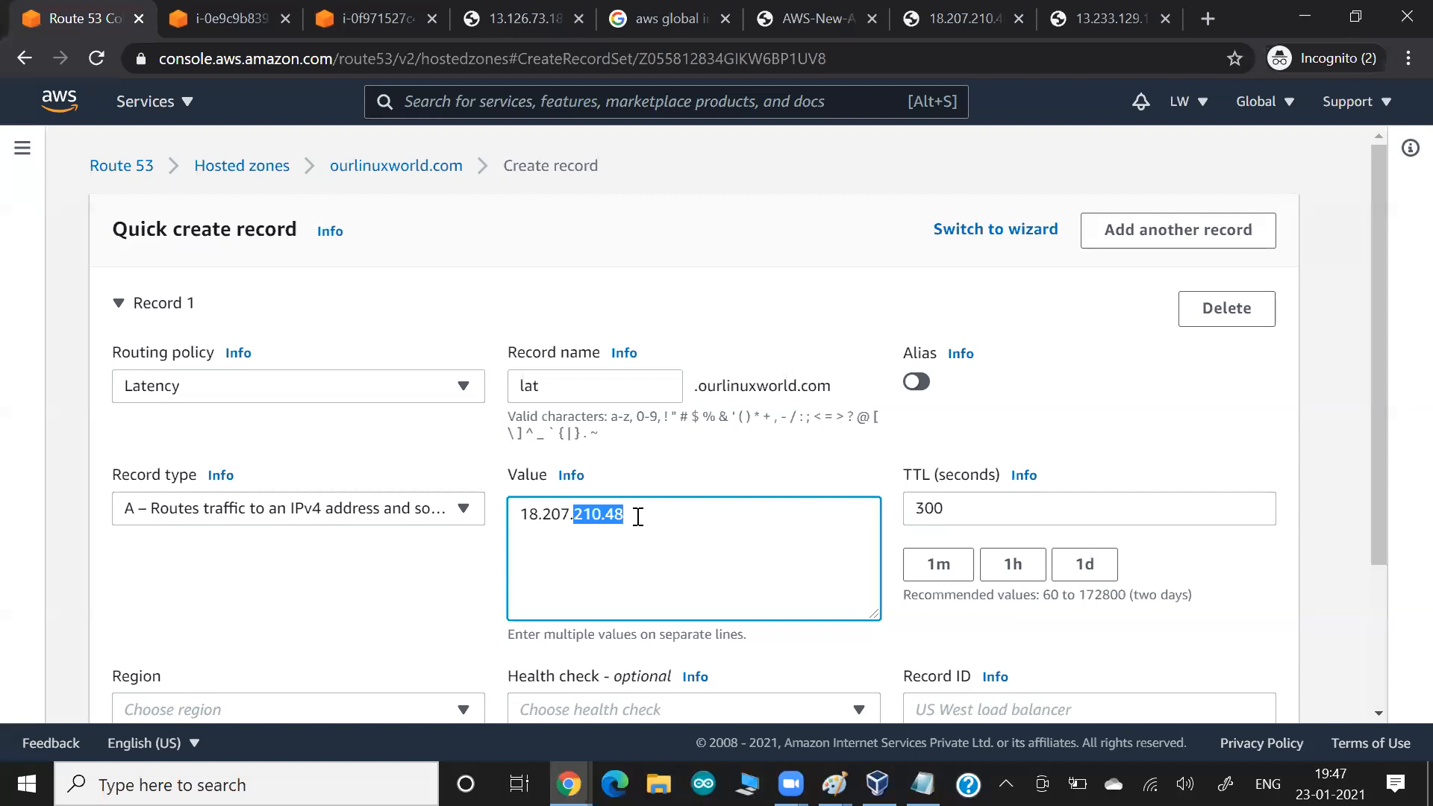
pyautogui.click(379, 570)
# Set the lat latency record's region to US East (N. Virginia).
pyautogui.scroll(-2, 381, 571)
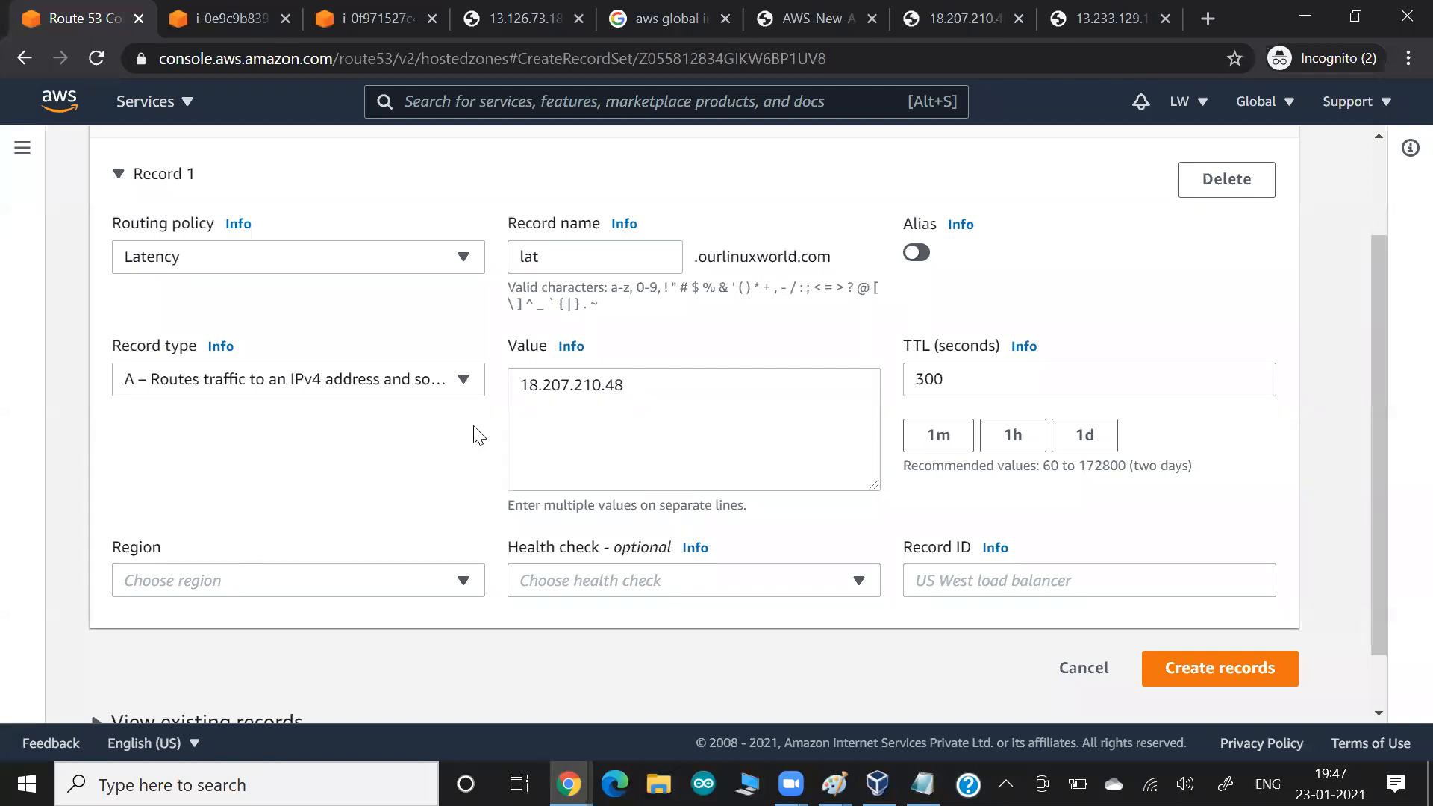
pyautogui.click(293, 593)
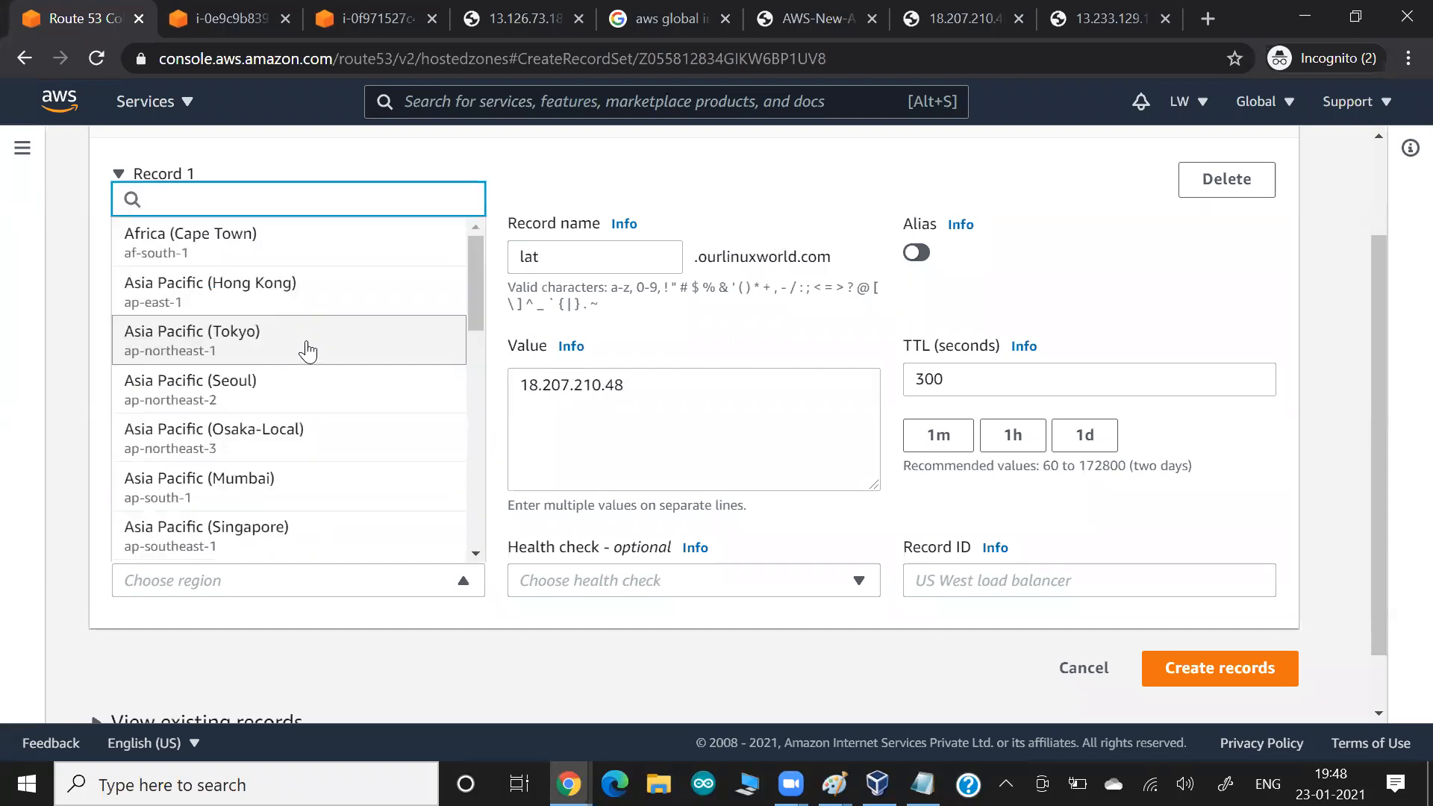
pyautogui.write('vi')
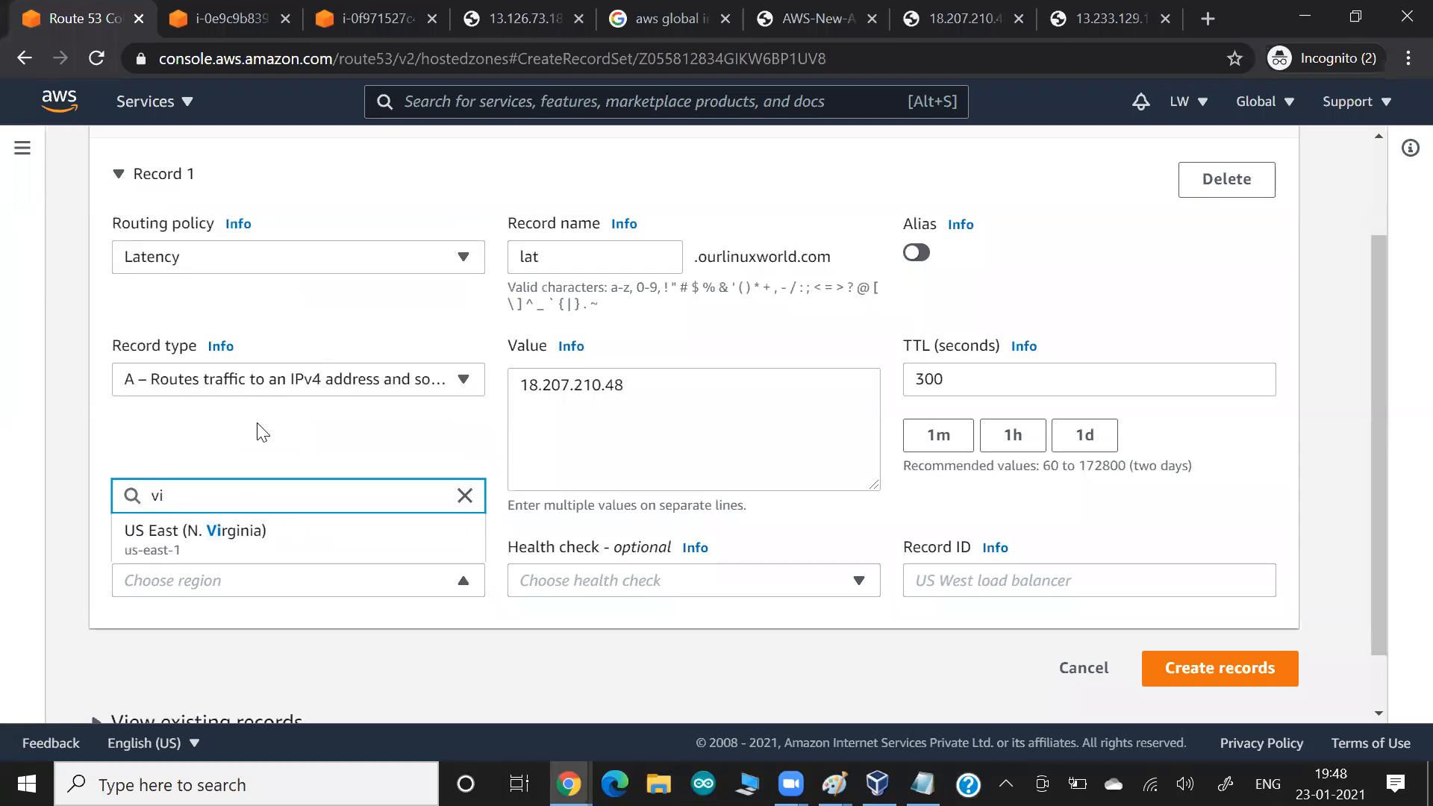
pyautogui.click(217, 550)
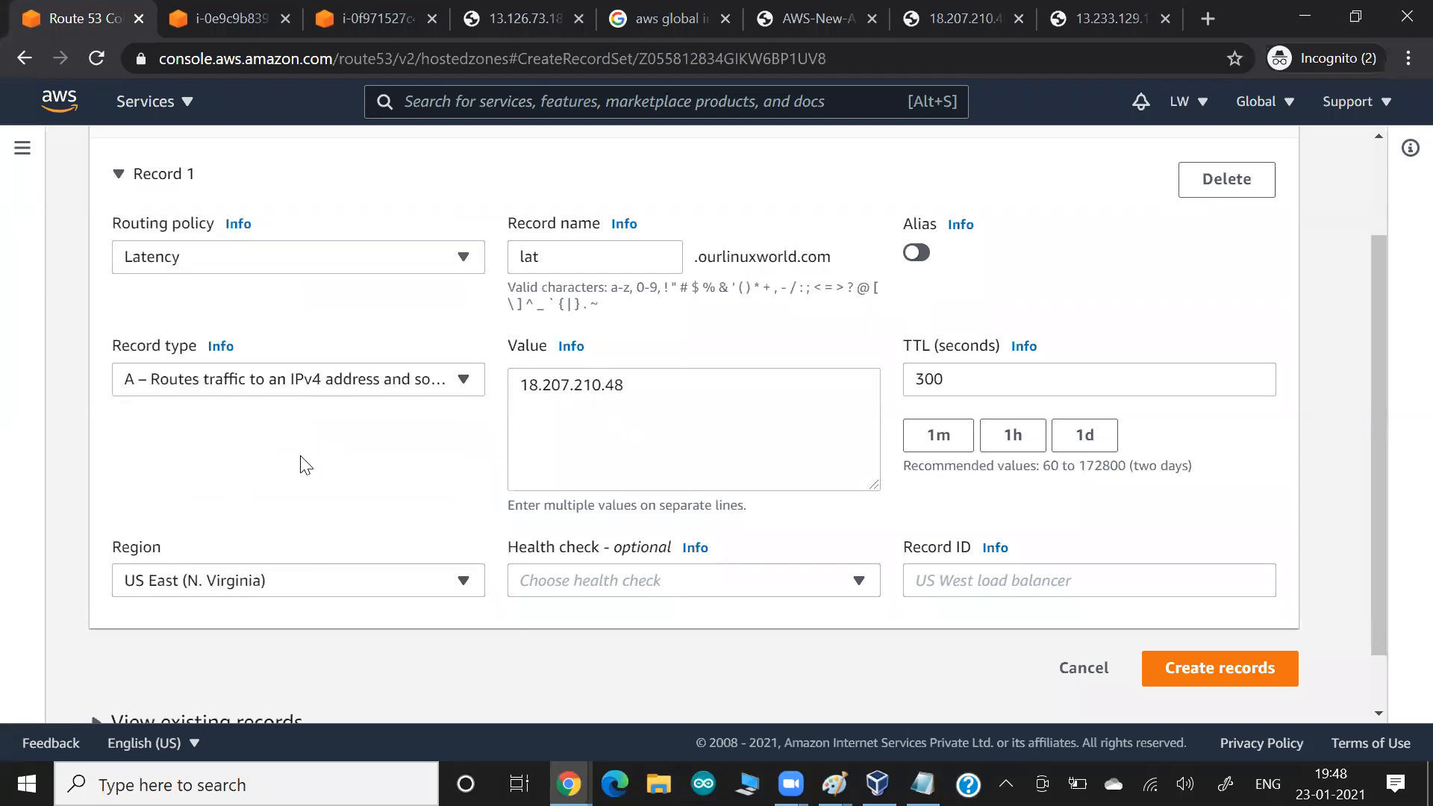
# Enter "us web server" as the lat latency record's record ID.
pyautogui.scroll(1, 301, 464)
pyautogui.scroll(-2, 301, 464)
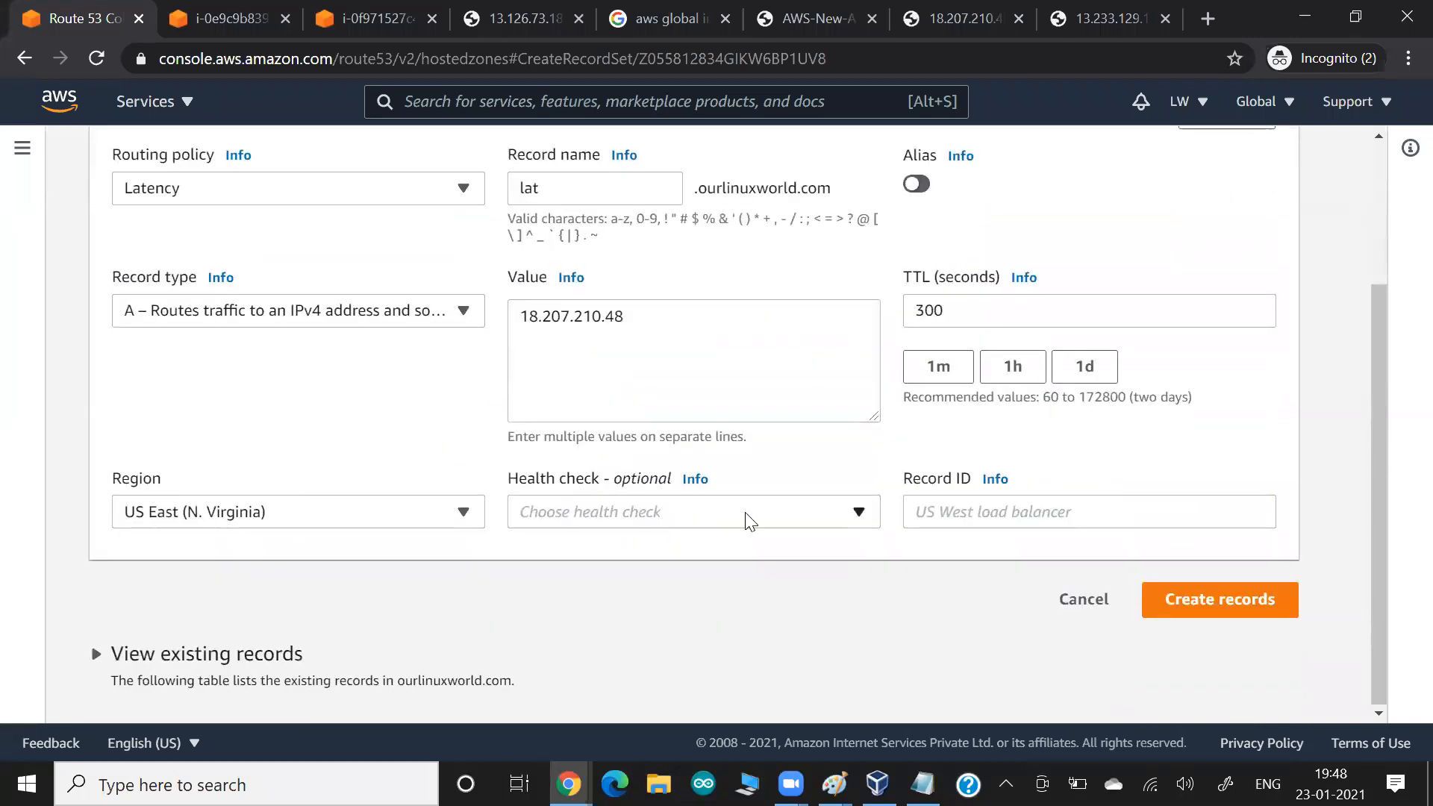
pyautogui.click(944, 512)
pyautogui.write('us')
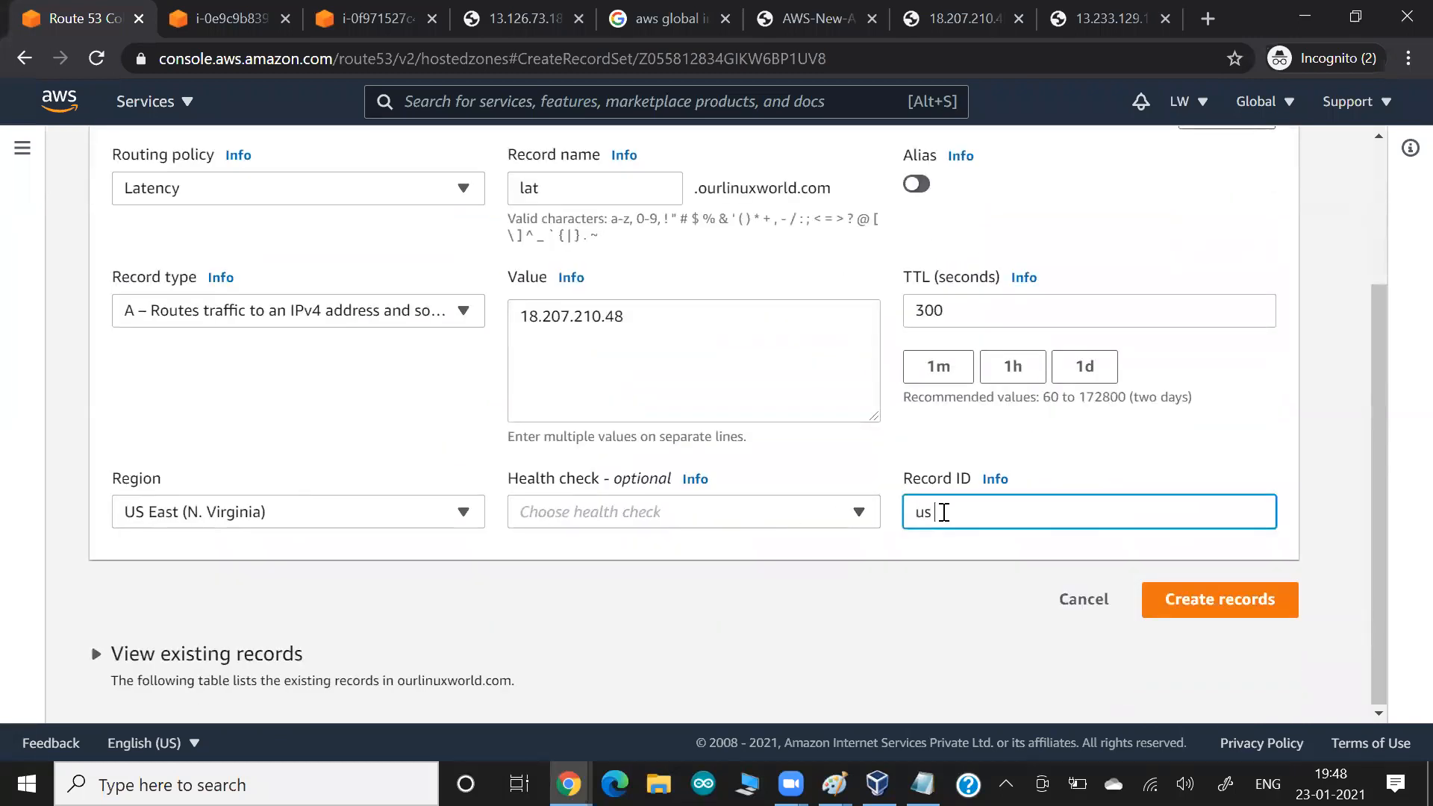
pyautogui.write(' web server')
pyautogui.moveTo(539, 481); pyautogui.dragTo(614, 484)
pyautogui.click(616, 567)
pyautogui.scroll(1, 616, 567)
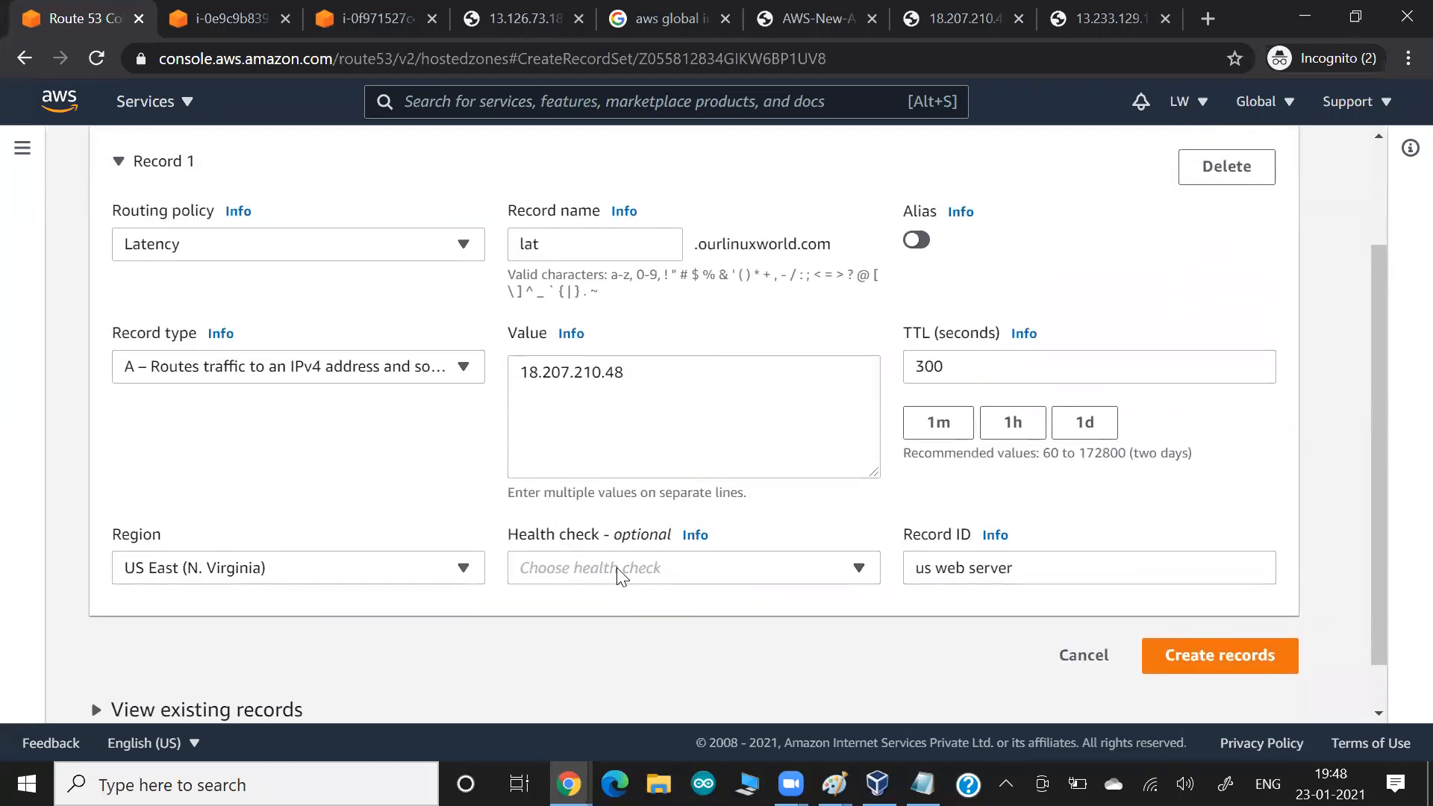
# Set the lat record's TTL to 30 seconds.
pyautogui.click(985, 366)
pyautogui.doubleClick(906, 348)
pyautogui.write('30')
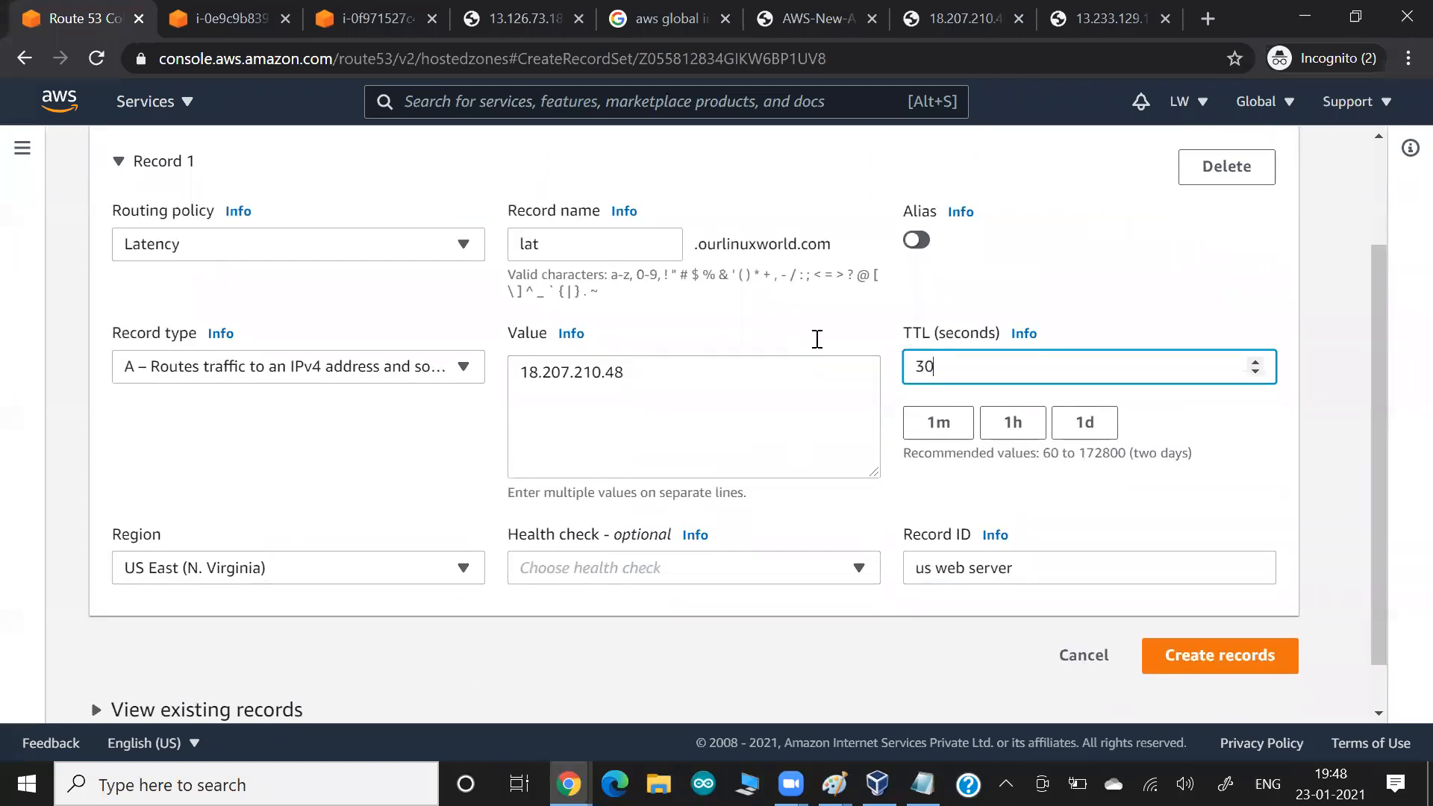
pyautogui.click(1329, 413)
pyautogui.scroll(1, 1328, 414)
pyautogui.scroll(-1, 1329, 414)
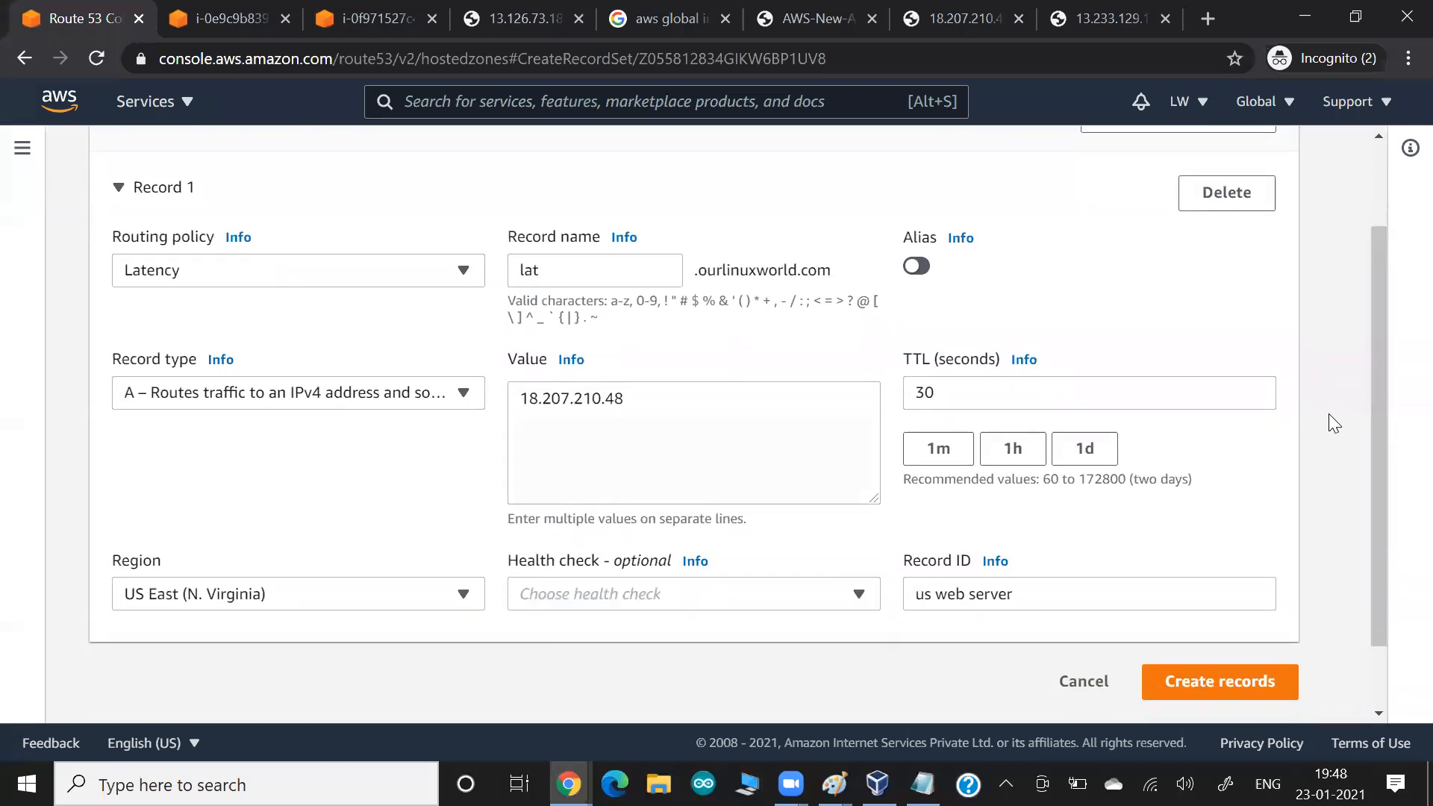
# Paste a screenshot of the filled-in lat record form into the 23rdJan2021 Google Doc and return to Route 53.
pyautogui.hotkey('alt', 'Tab')
pyautogui.press('Tab')
pyautogui.press('Tab')
pyautogui.press('Tab')
pyautogui.press('Tab')
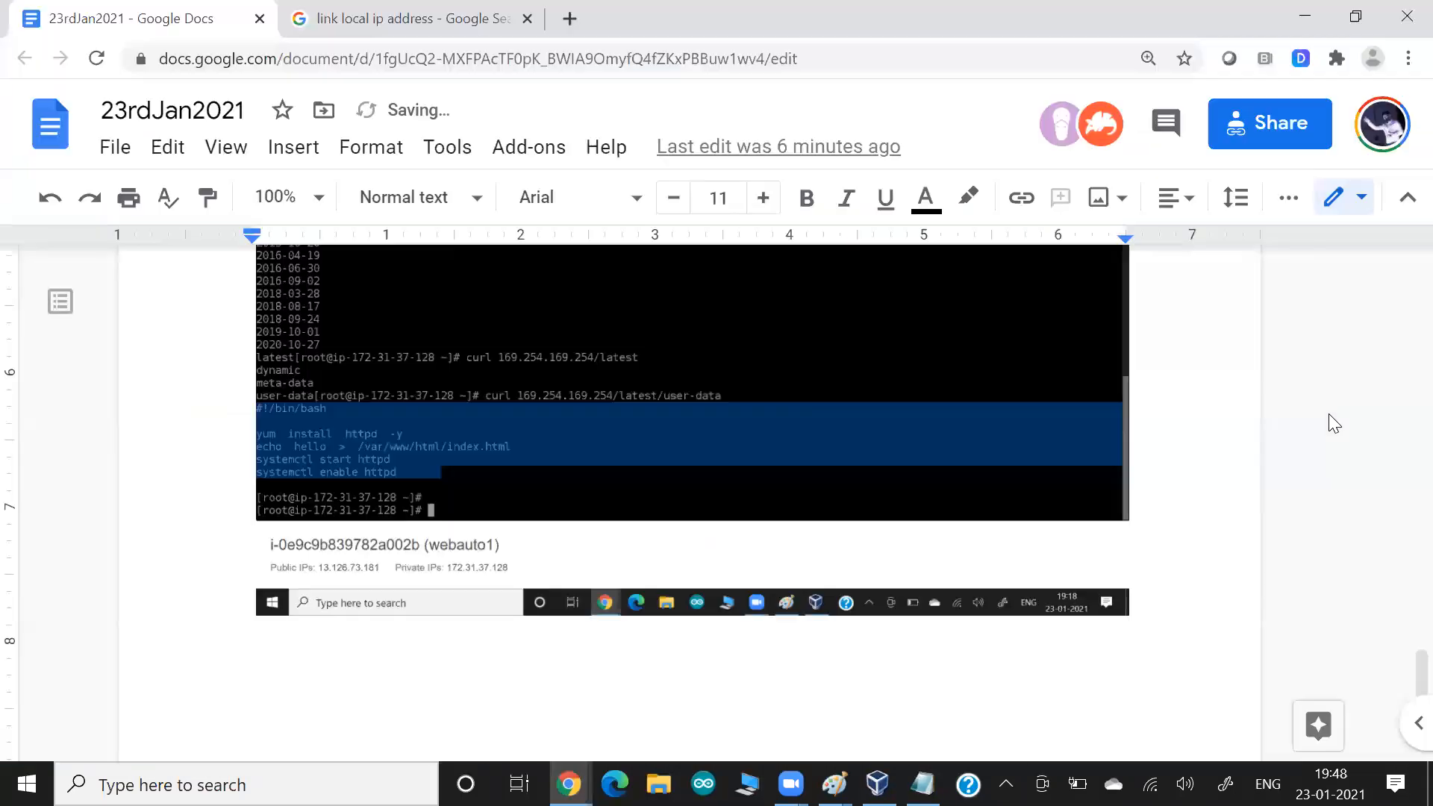
pyautogui.scroll(-10, 1332, 422)
pyautogui.hotkey('alt', 'Tab')
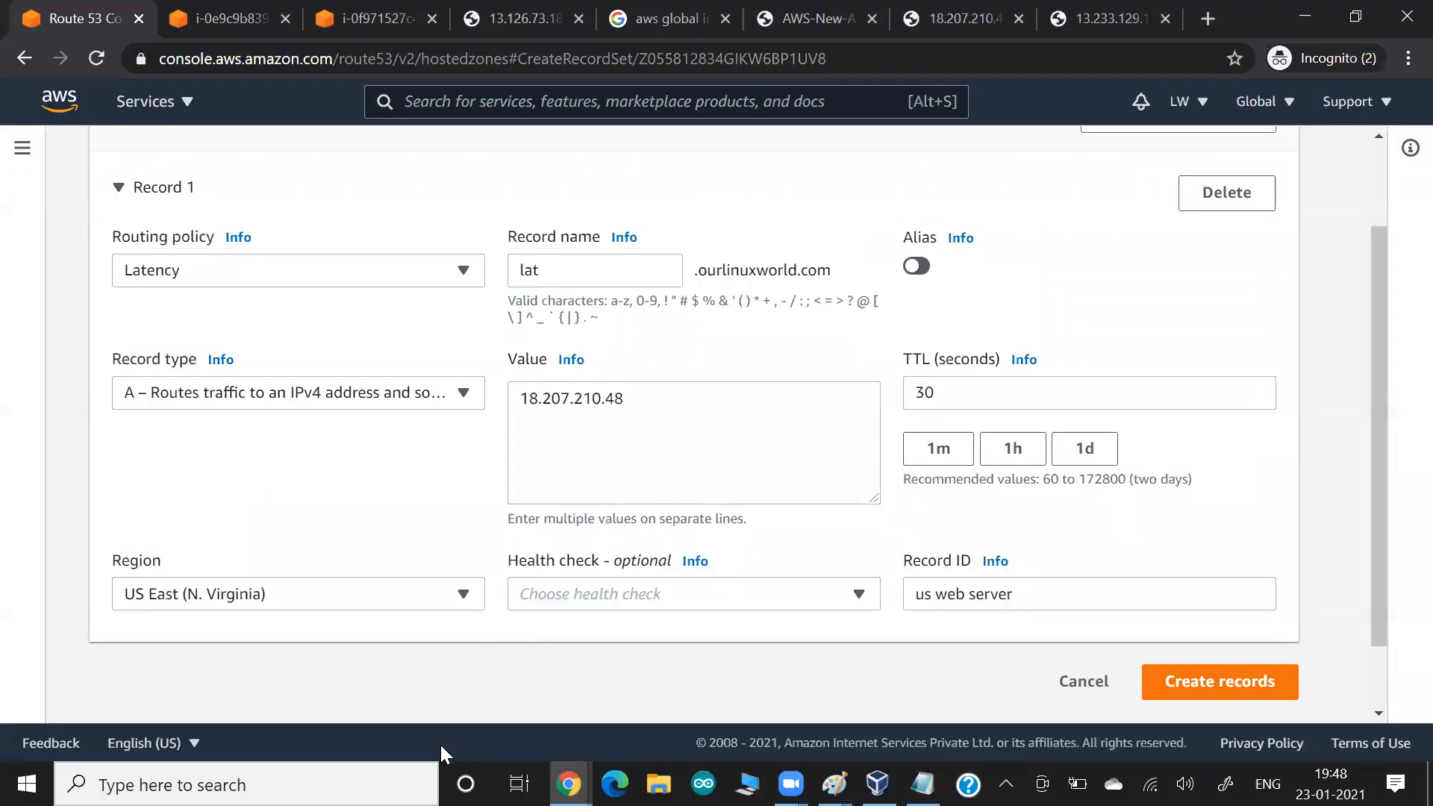
# Open Command Prompt and run nslookup lat.ourlinuxworld.com.
pyautogui.click(403, 784)
pyautogui.write('cmd')
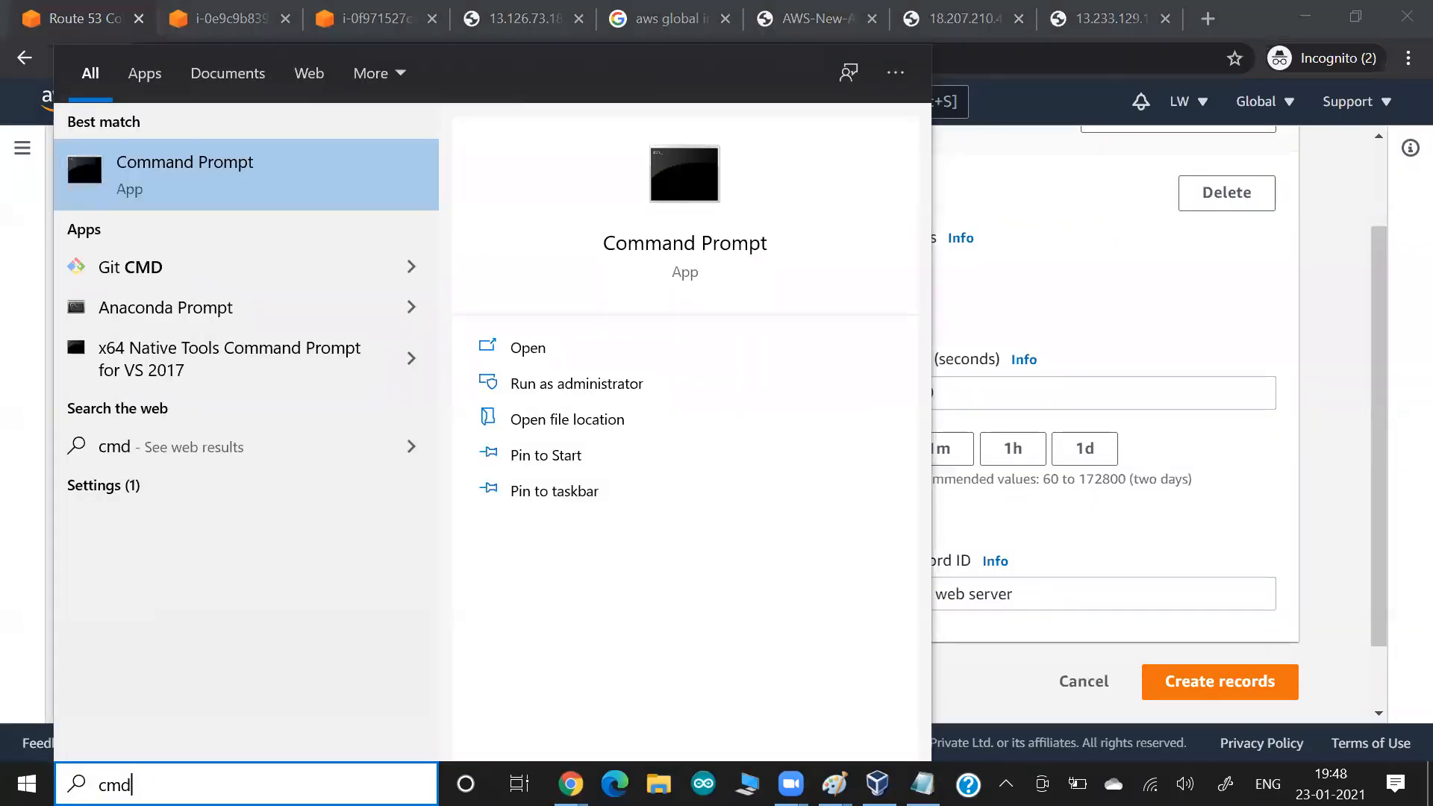
pyautogui.press('Return')
pyautogui.write('nslookpu')
pyautogui.press('BackSpace')
pyautogui.press('BackSpace')
pyautogui.write('up lat.l')
pyautogui.press('BackSpace')
pyautogui.write('or')
pyautogui.press('BackSpace')
pyautogui.press('BackSpace')
pyautogui.write('ourlinuxworld.com')
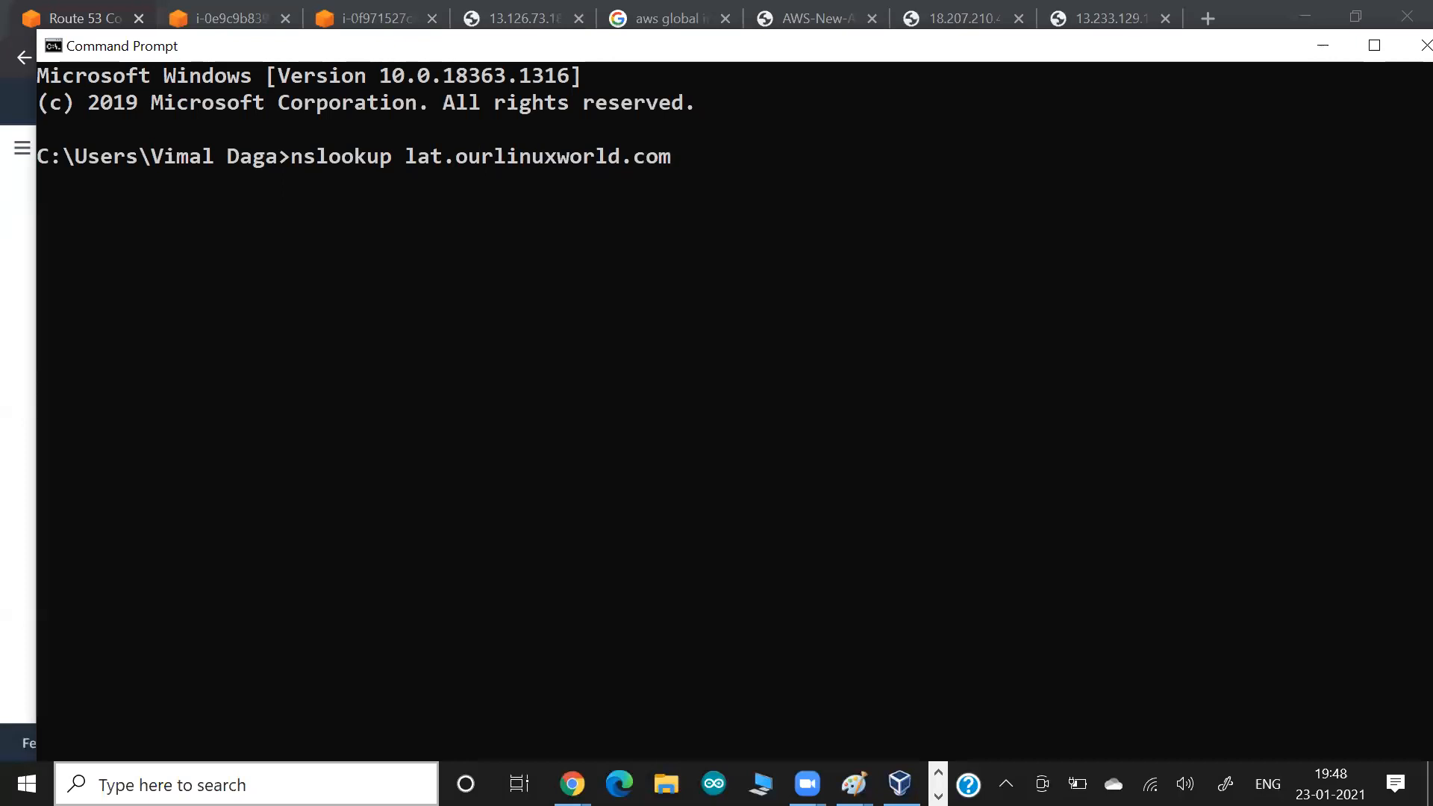
pyautogui.press('Return')
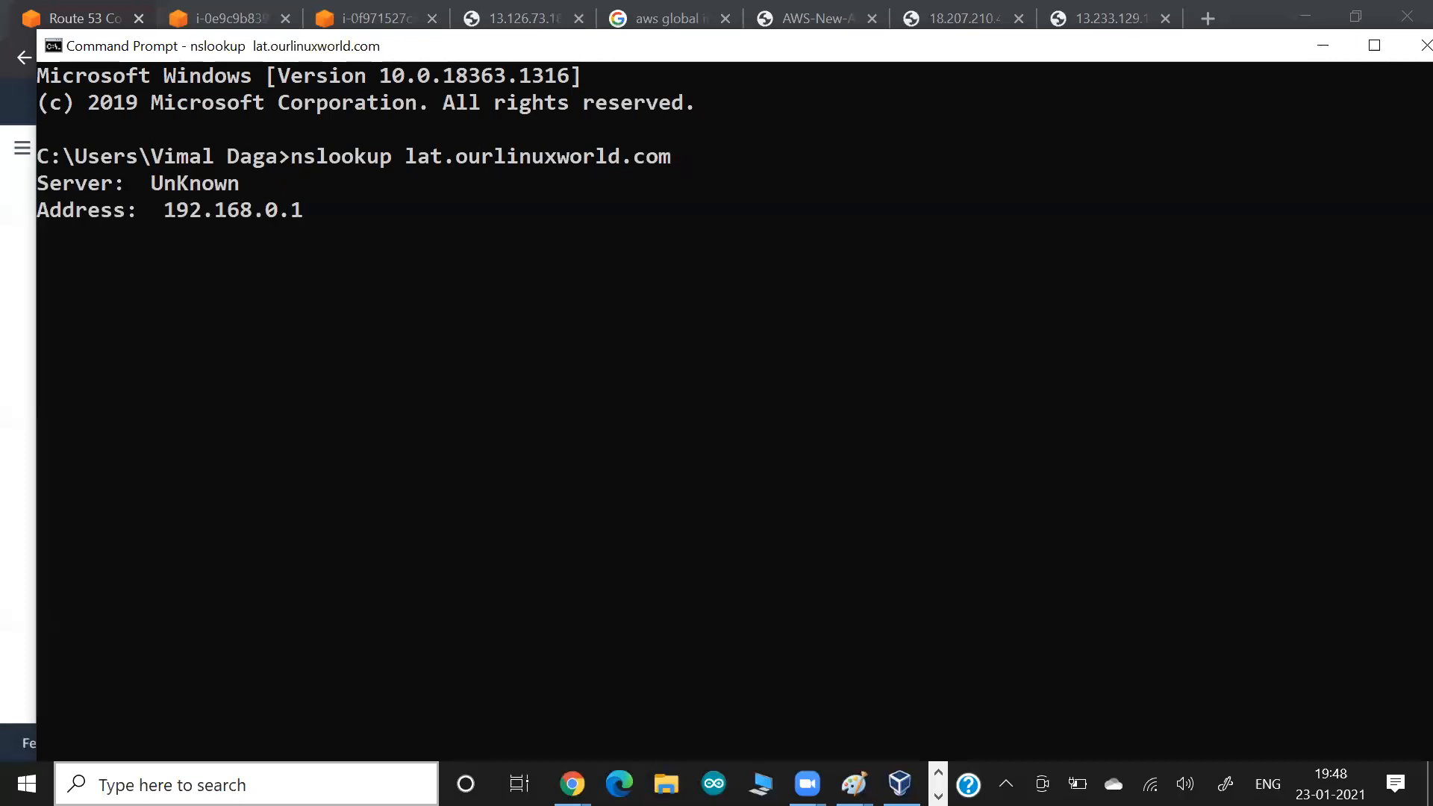
# Repeat the nslookup query for lat.ourlinuxworld.com two more times before creating the record.
pyautogui.press('Up')
pyautogui.press('Return')
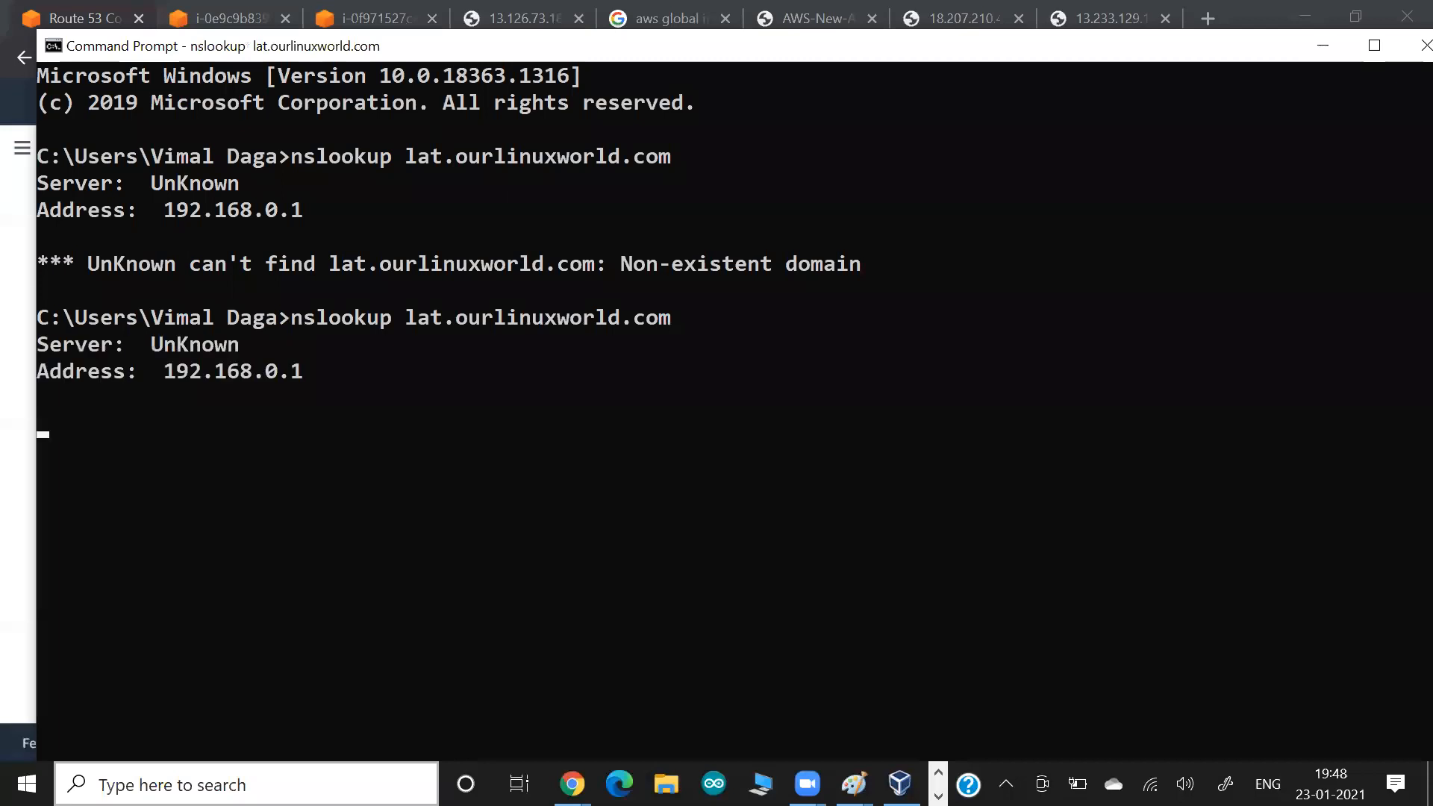
pyautogui.press('Up')
pyautogui.press('Return')
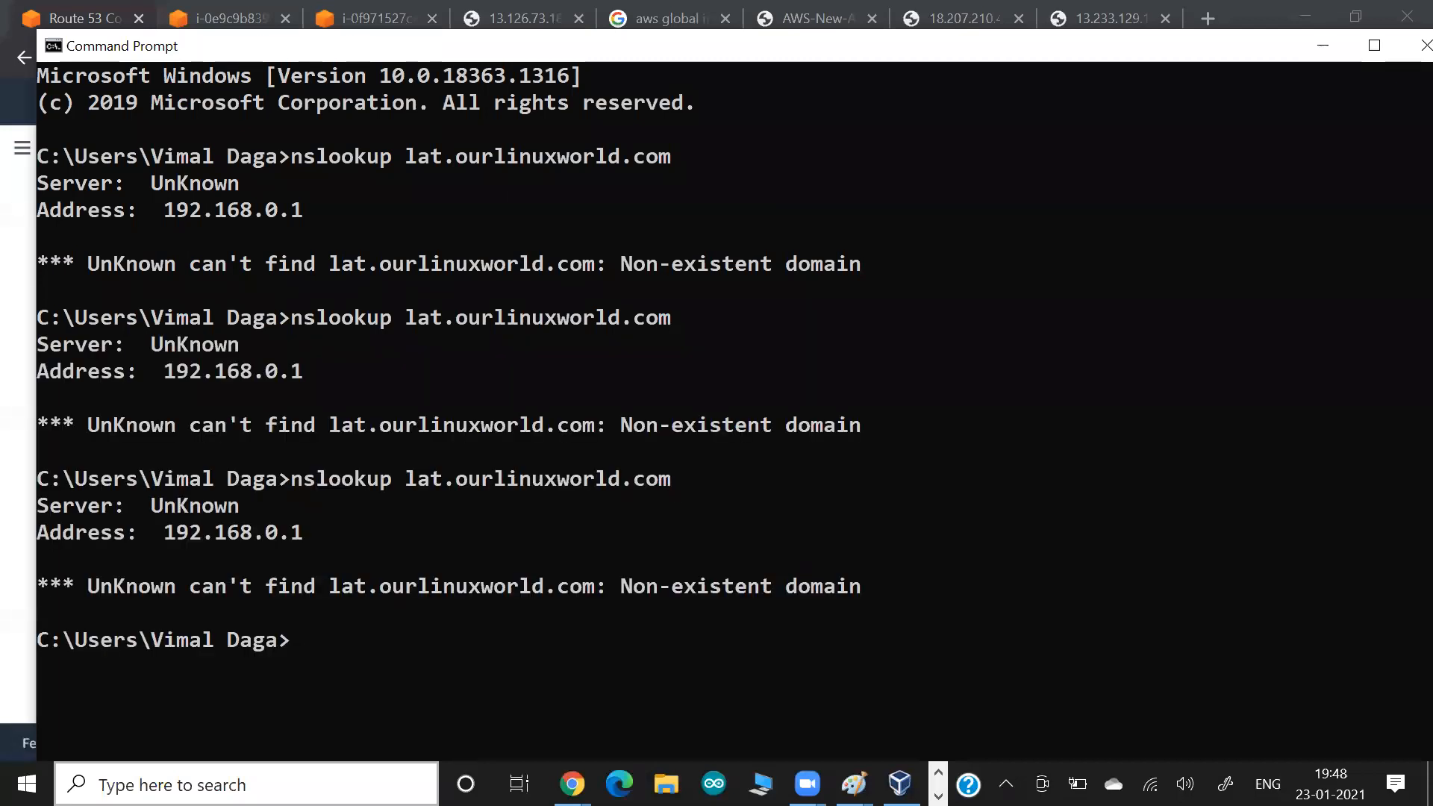
# Create the lat latency record from the Route 53 form and highlight its routing policy in the hosted zone's record list.
pyautogui.hotkey('alt', 'Tab')
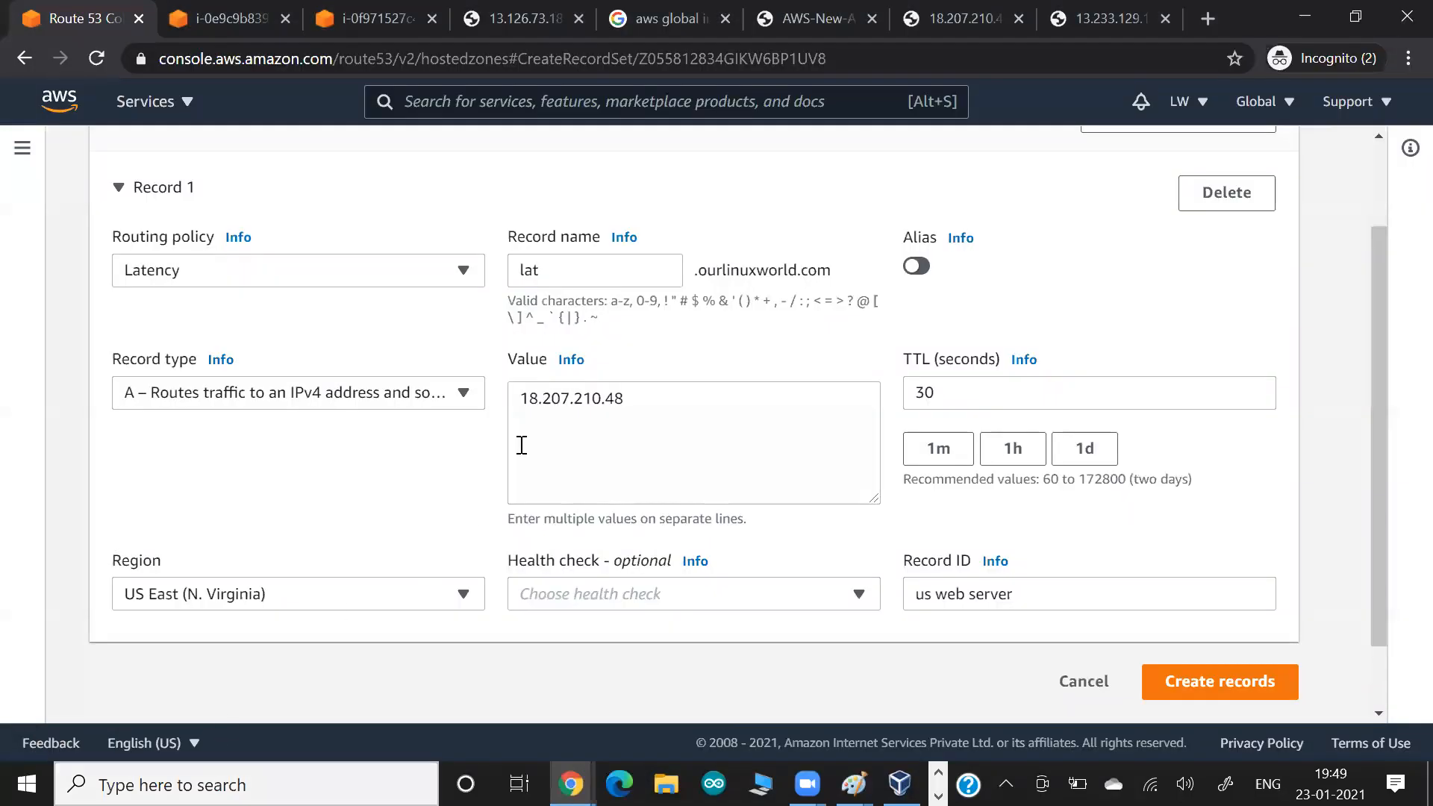
pyautogui.click(1183, 686)
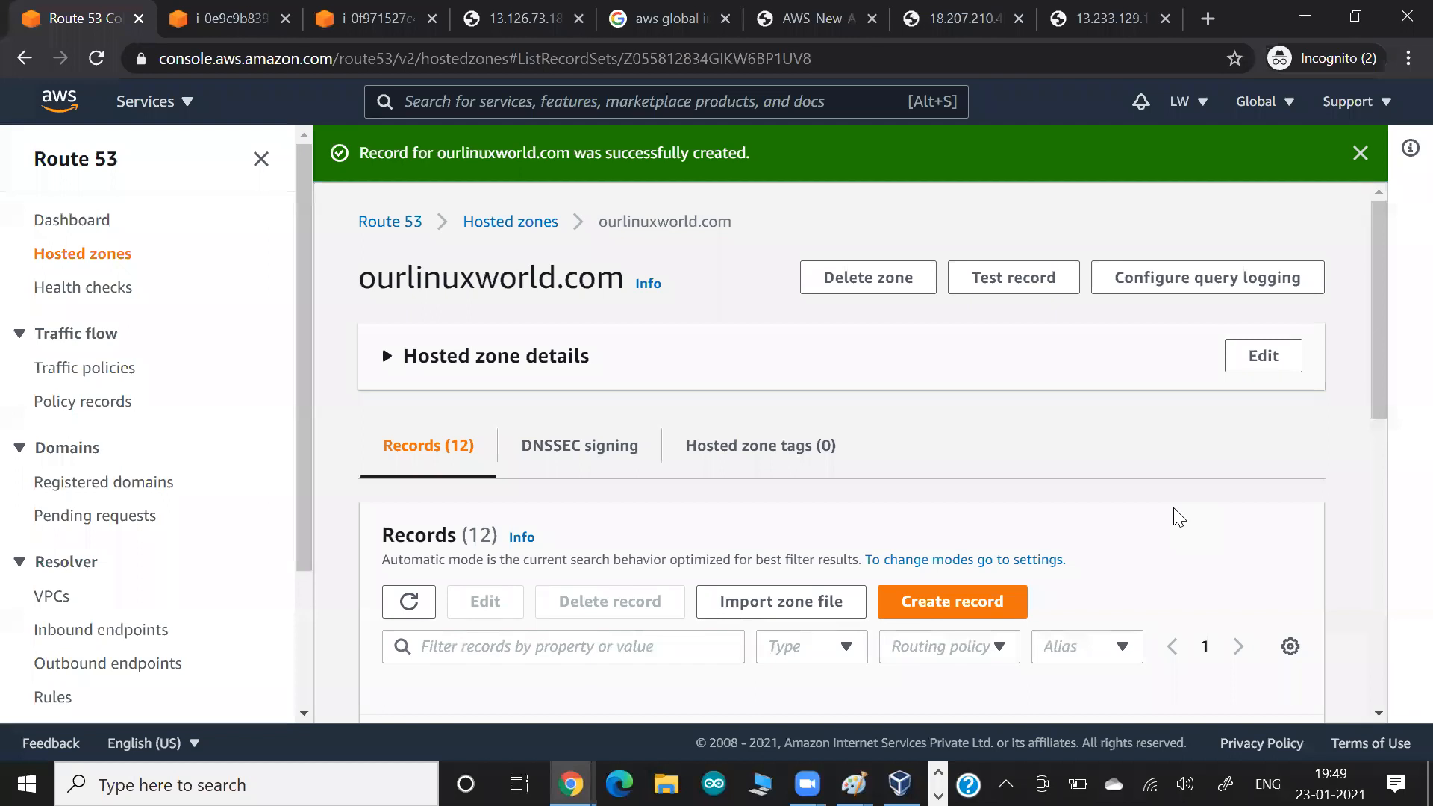
pyautogui.scroll(-5, 1178, 517)
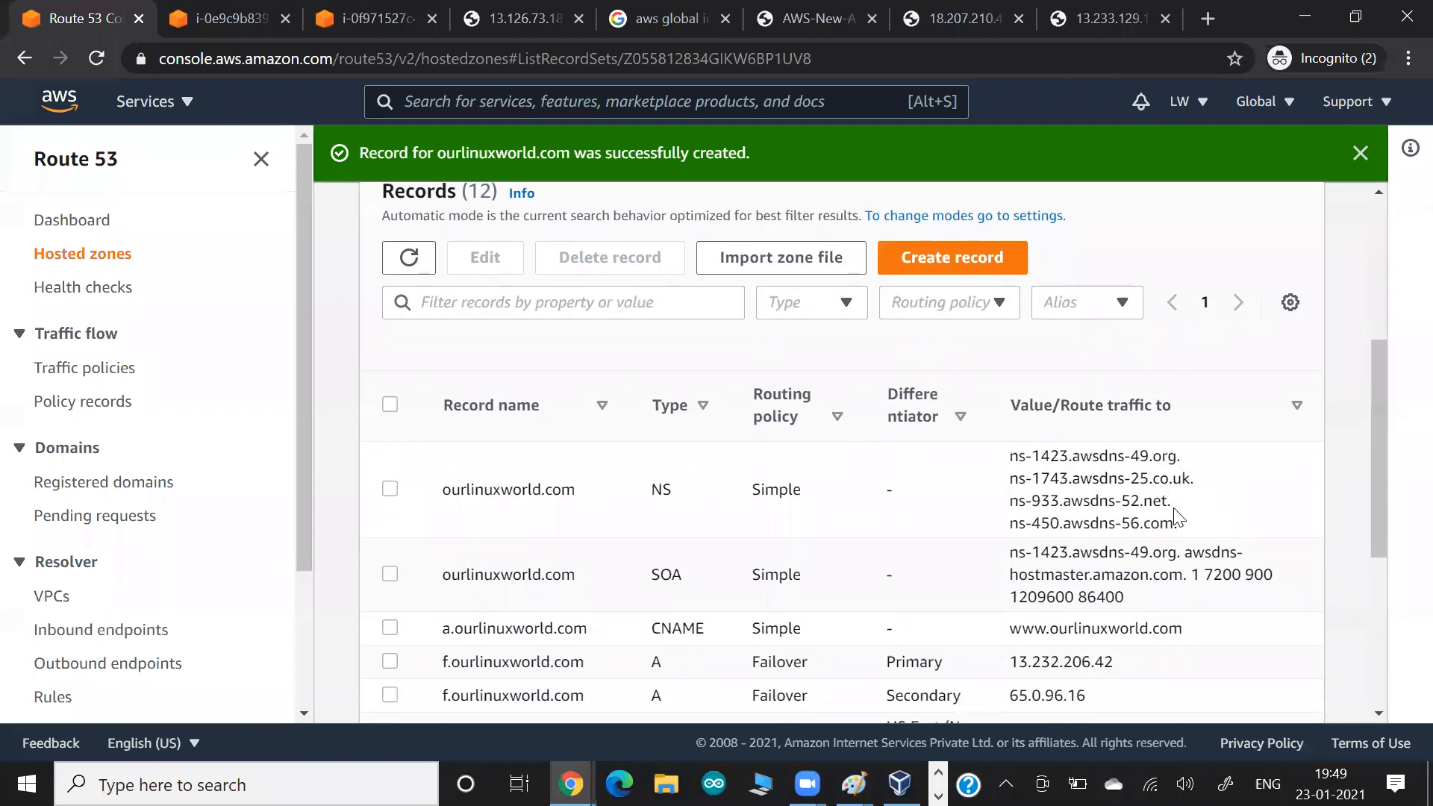
pyautogui.scroll(-5, 1177, 515)
pyautogui.scroll(2, 812, 491)
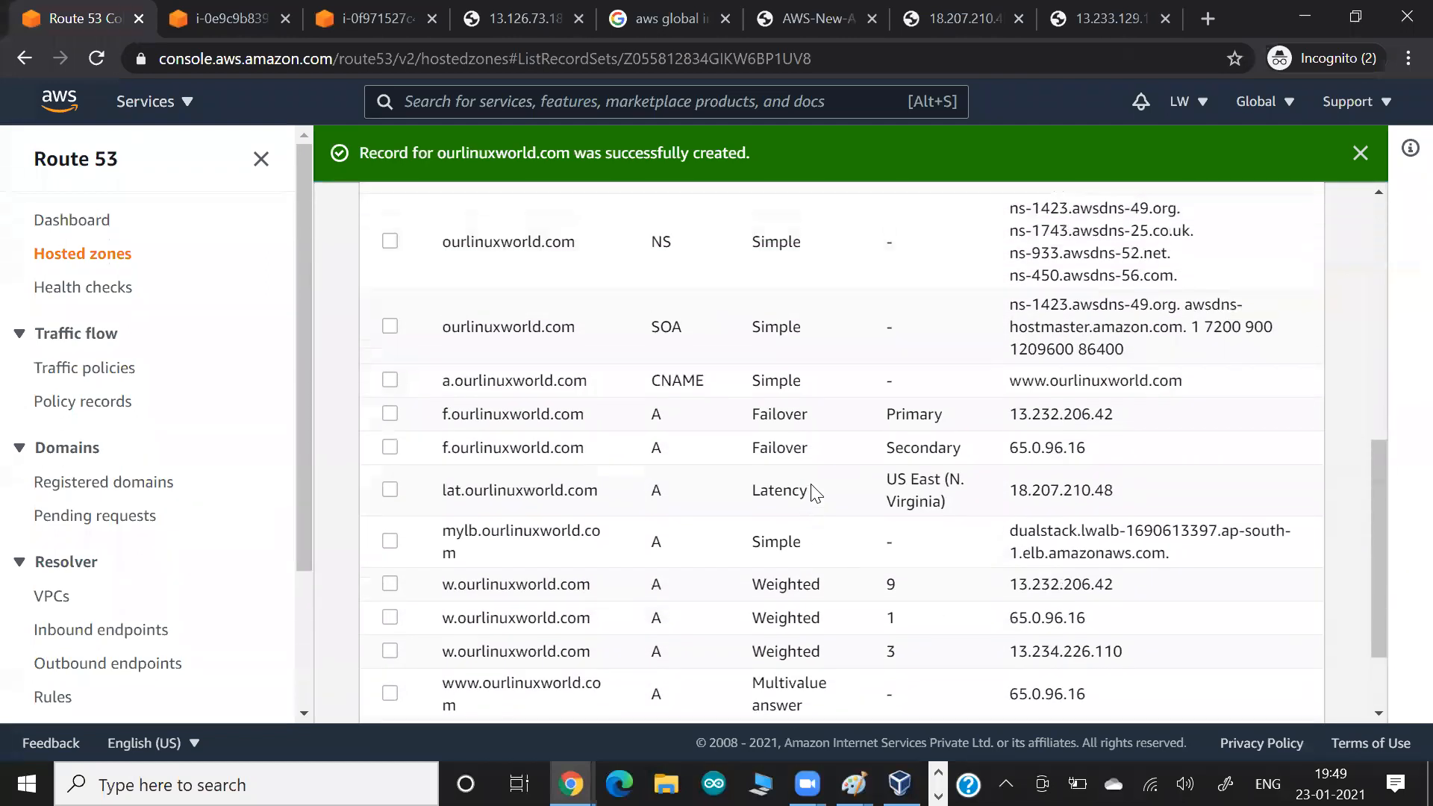
pyautogui.moveTo(760, 531); pyautogui.dragTo(821, 541)
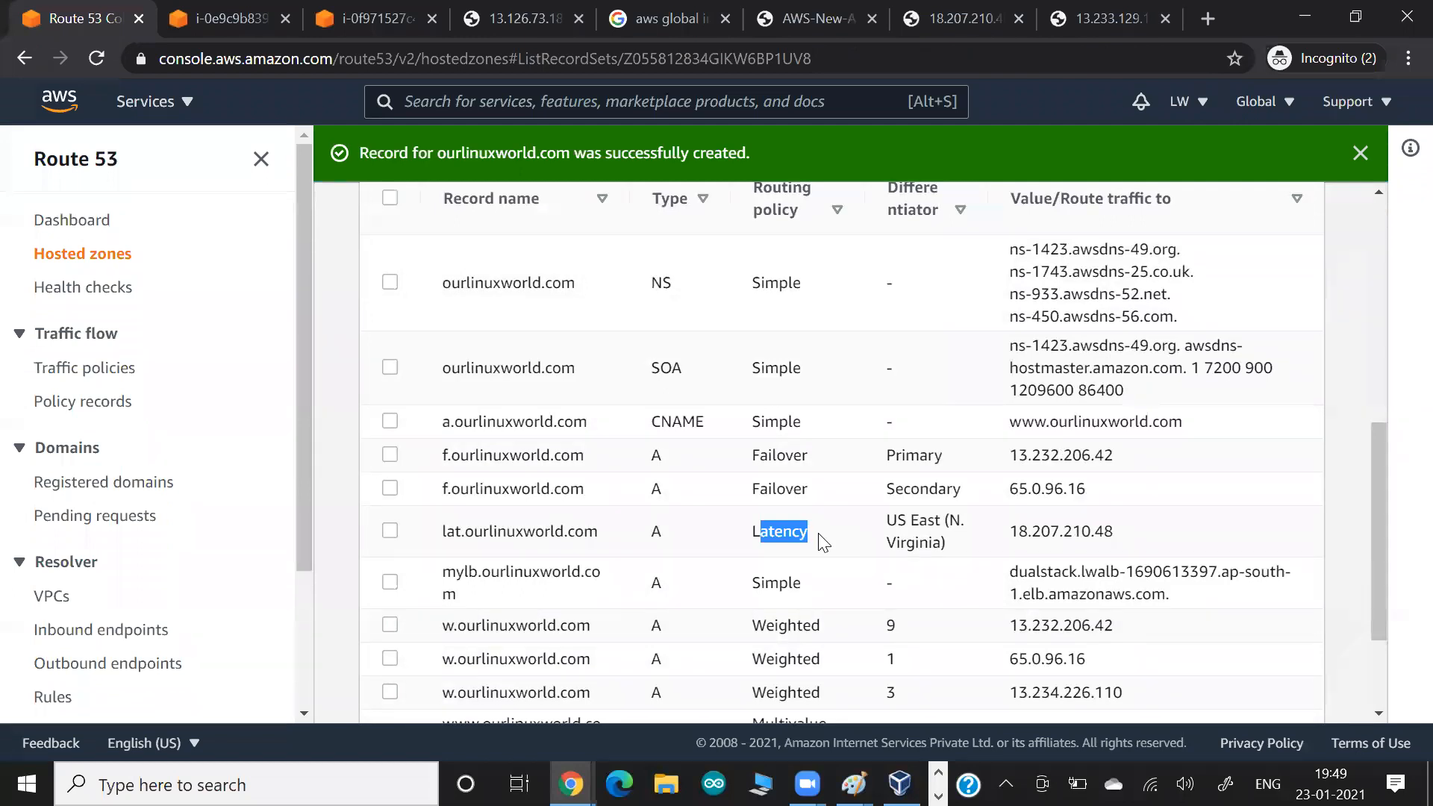
# Switch to Command Prompt and rerun nslookup lat.ourlinuxworld.com several times to check whether the new record resolves.
pyautogui.hotkey('alt', 'Tab')
pyautogui.press('Return')
pyautogui.press('Return')
pyautogui.press('Up')
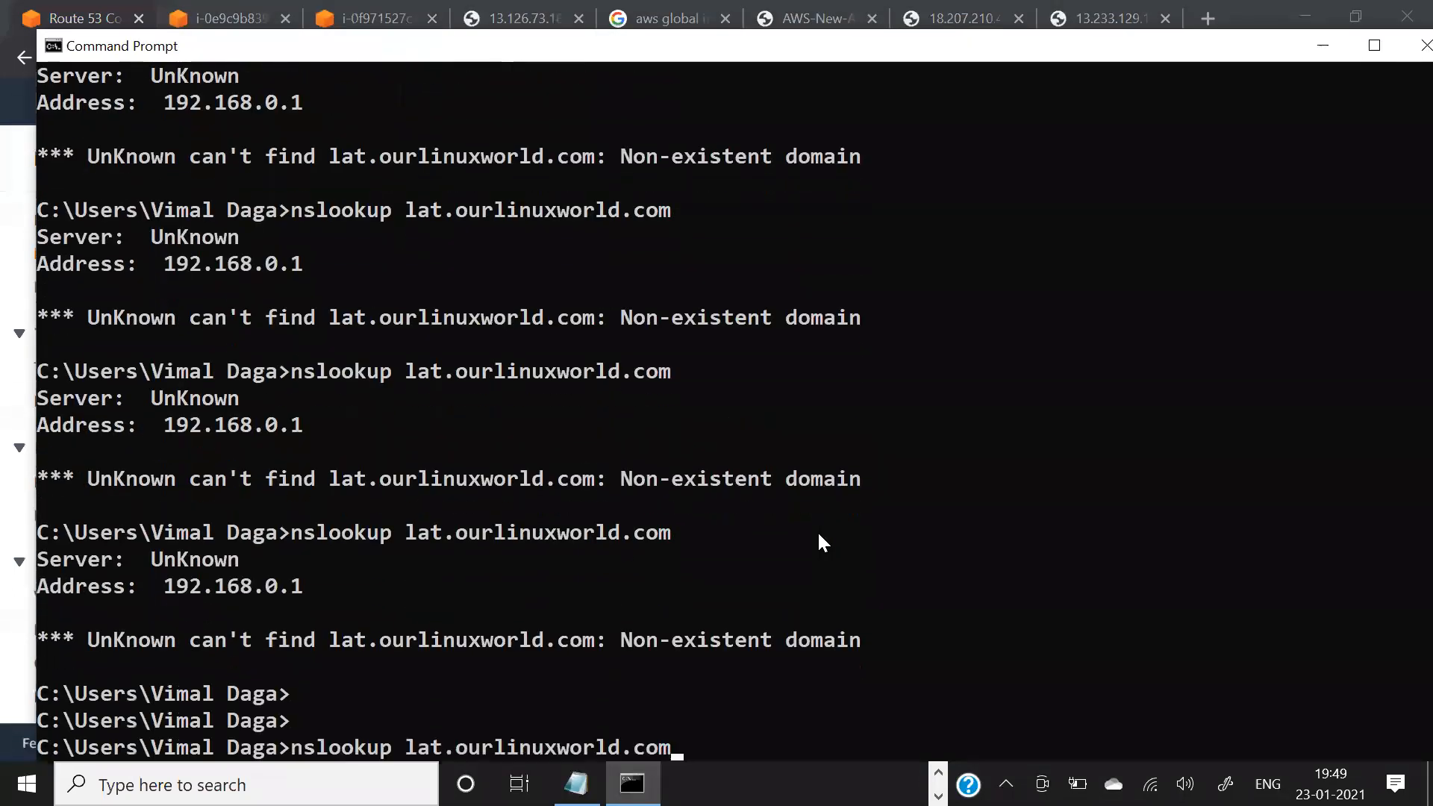
pyautogui.press('Return')
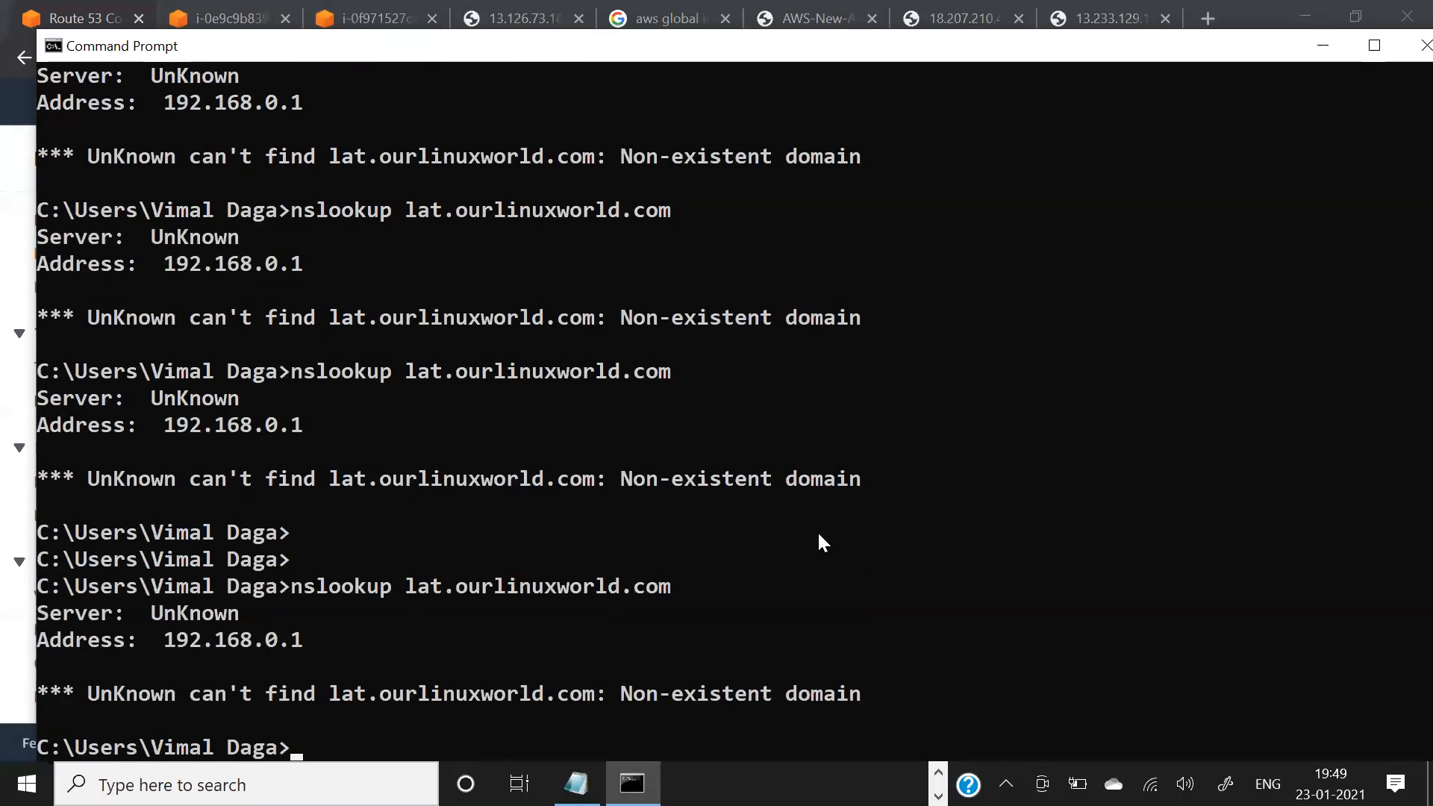
pyautogui.hotkey('alt', 'Tab')
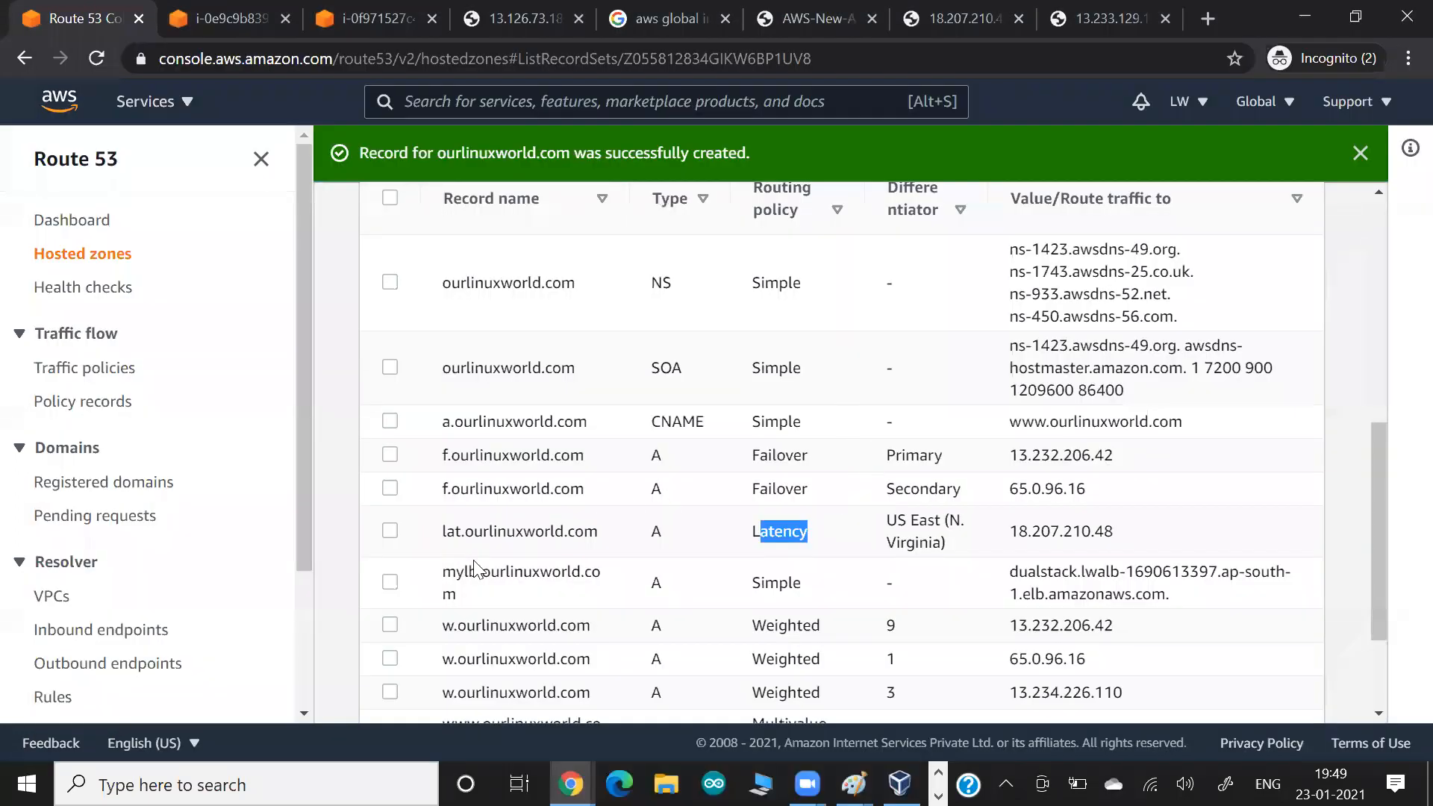
pyautogui.hotkey('alt', 'Tab')
pyautogui.hotkey('alt', 'Tab')
pyautogui.hotkey('alt', 'Tab')
pyautogui.press('Up')
pyautogui.press('Return')
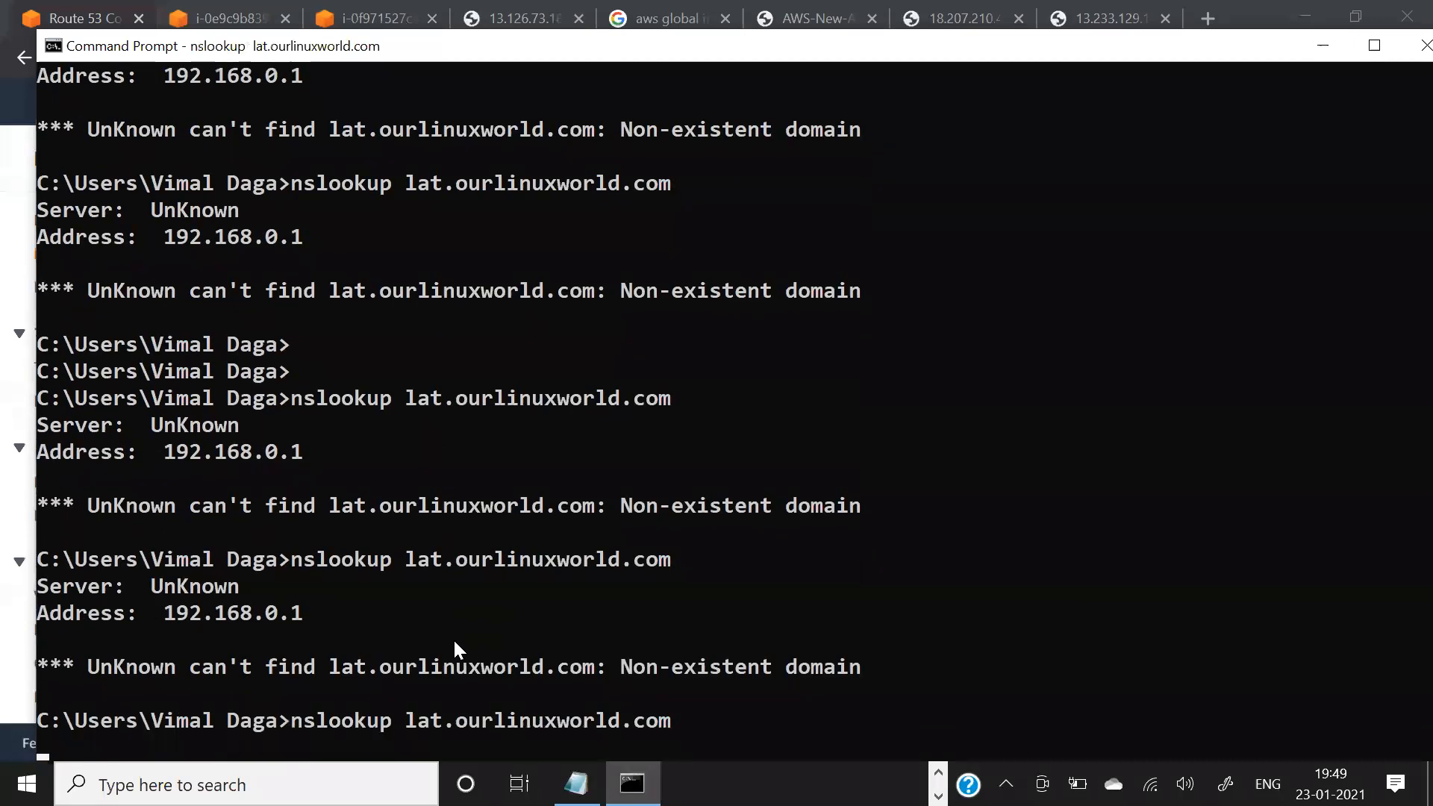
pyautogui.press('Up')
pyautogui.press('Return')
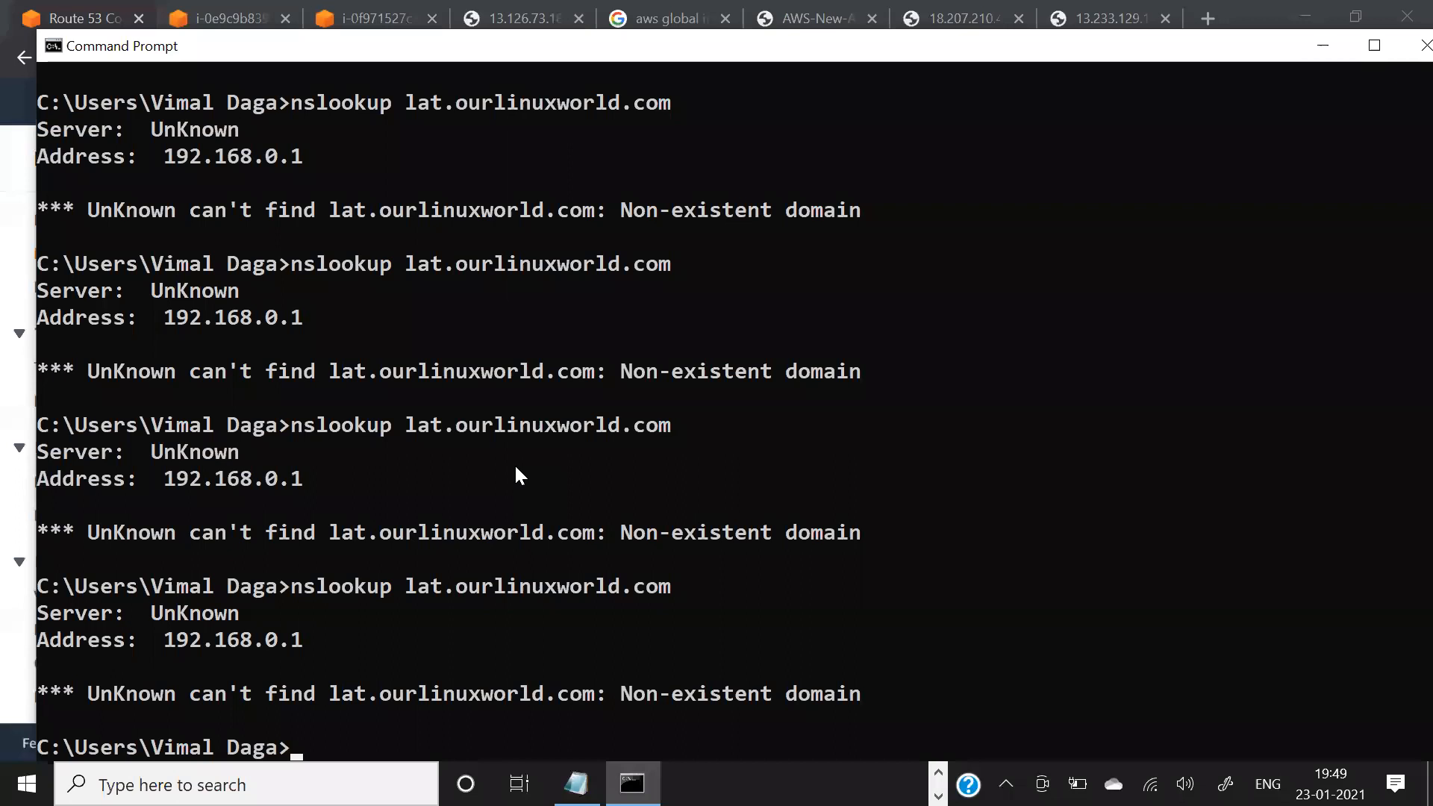
# Highlight the queried domain name and the lookup response in the nslookup output.
pyautogui.moveTo(408, 277); pyautogui.dragTo(461, 278)
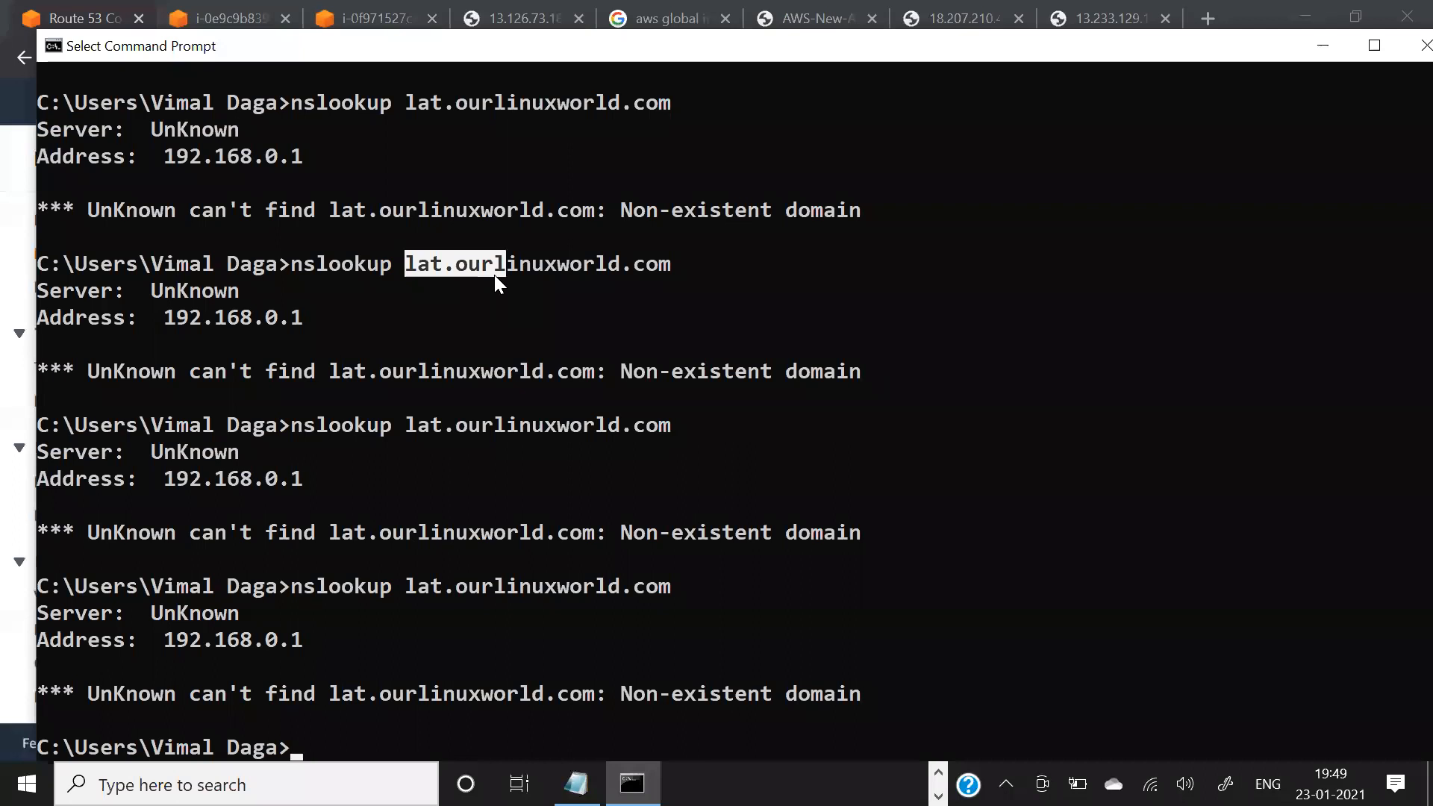
pyautogui.moveTo(494, 275); pyautogui.dragTo(633, 270)
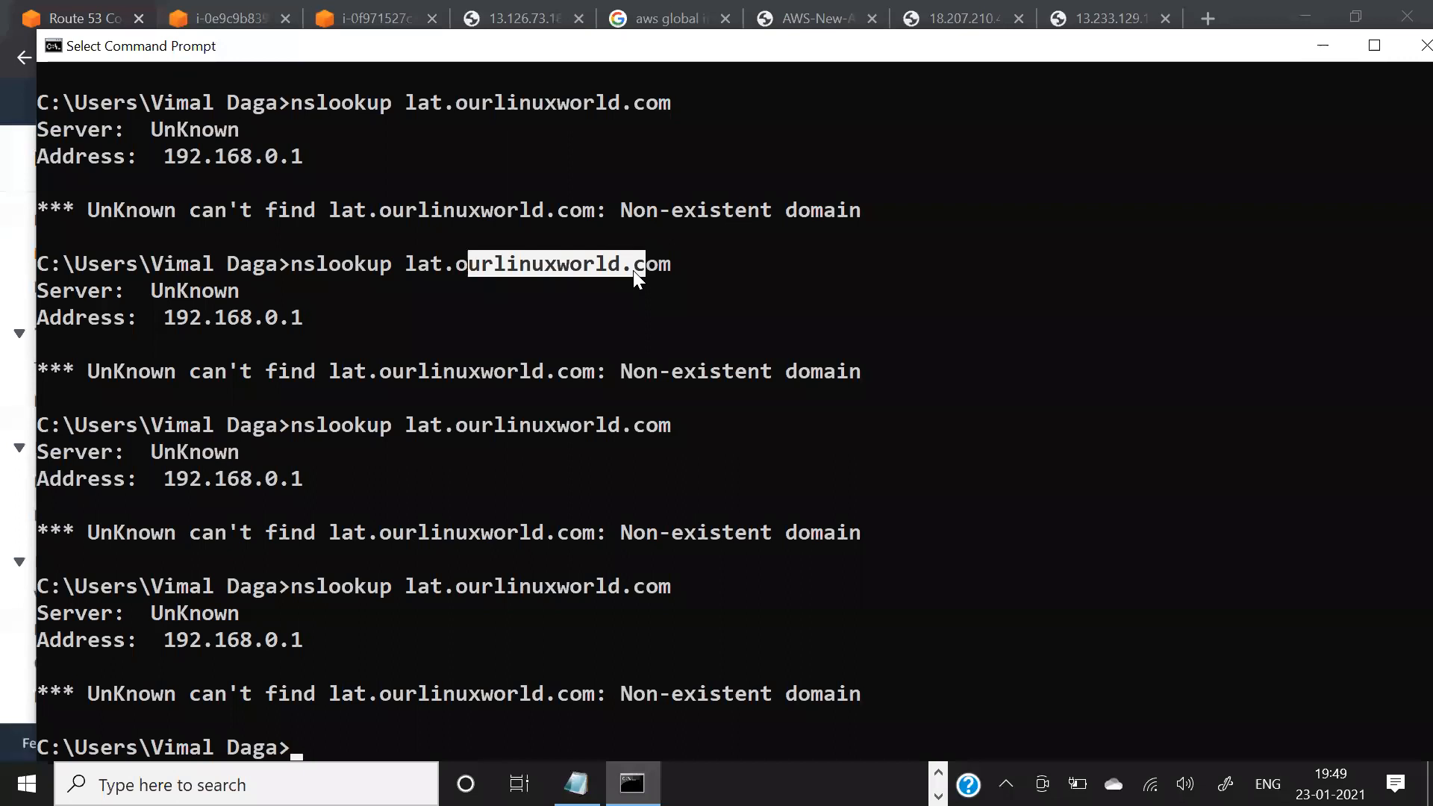
pyautogui.click(633, 270)
pyautogui.moveTo(483, 248); pyautogui.dragTo(563, 259)
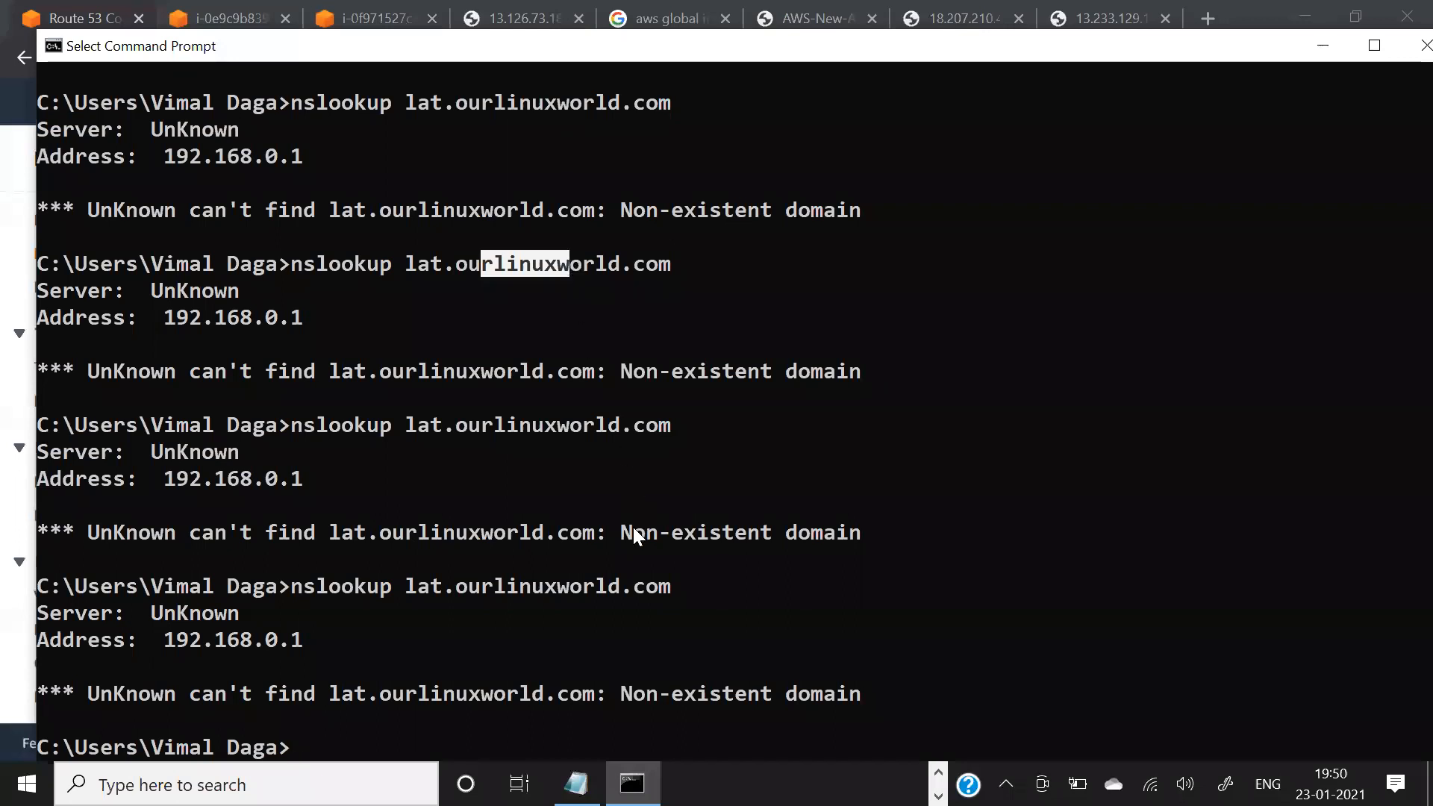
pyautogui.moveTo(633, 527); pyautogui.dragTo(821, 549)
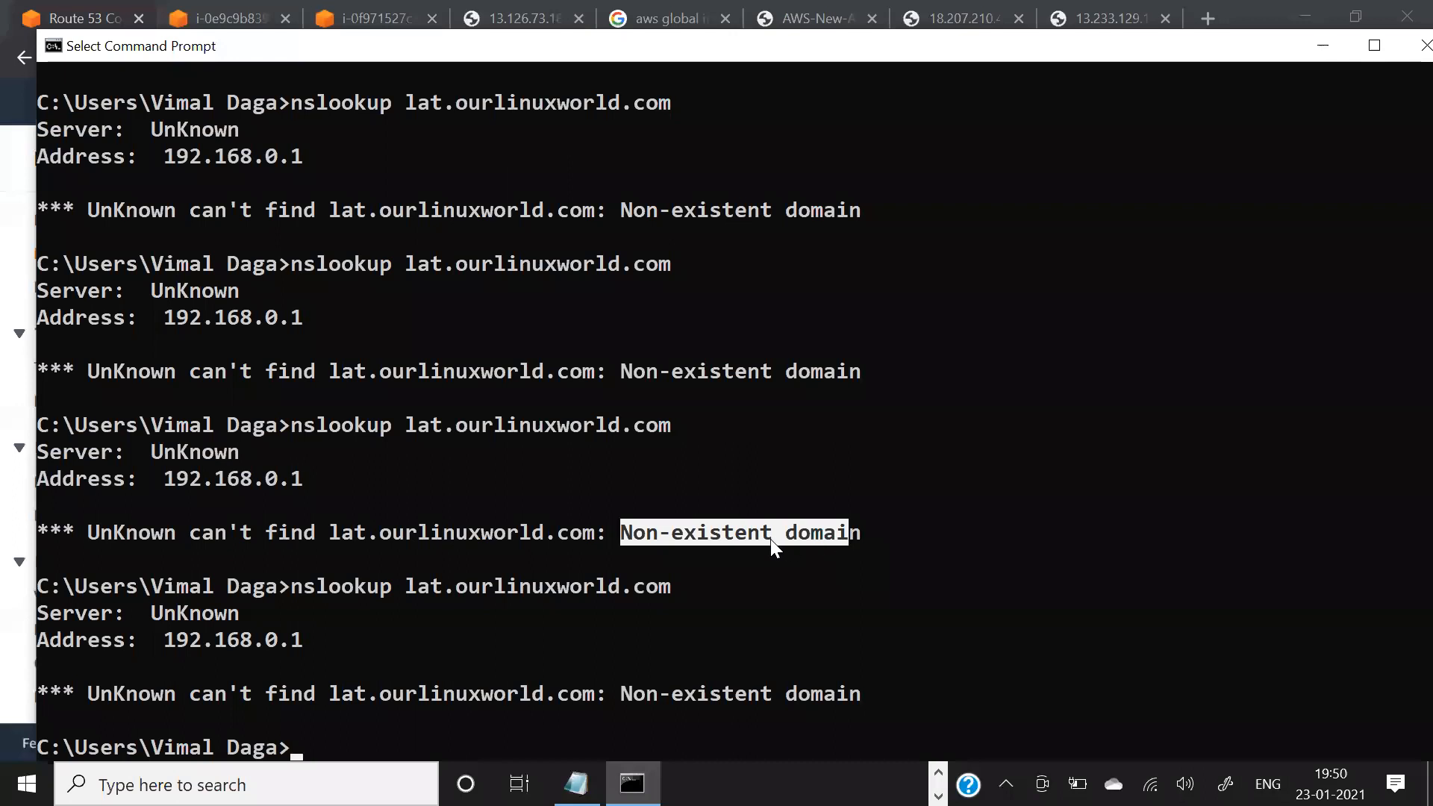
pyautogui.moveTo(458, 424); pyautogui.dragTo(678, 425)
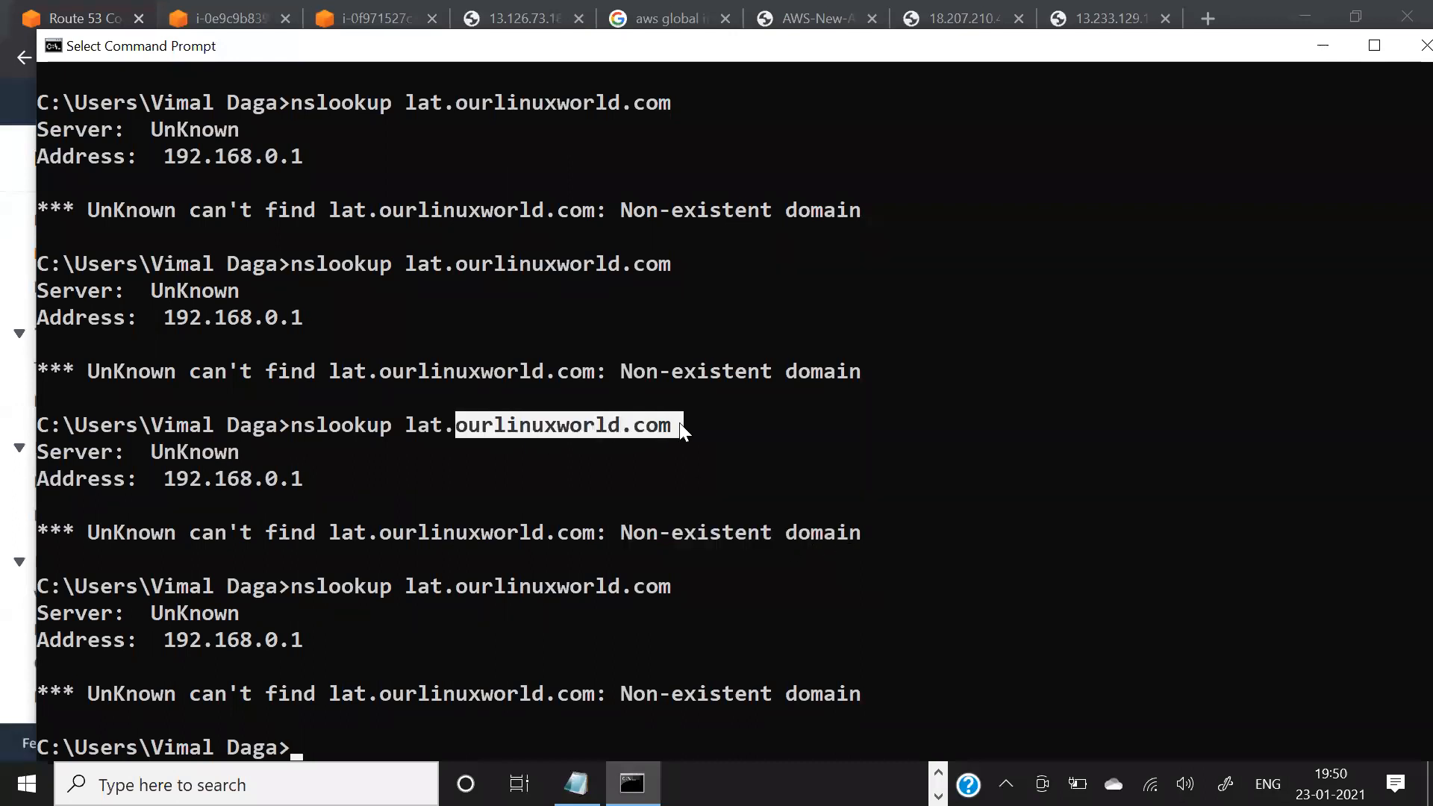
# Run nslookup lat.ourlinuxworld.com twice more in Command Prompt and inspect the last response.
pyautogui.hotkey('alt', 'Tab')
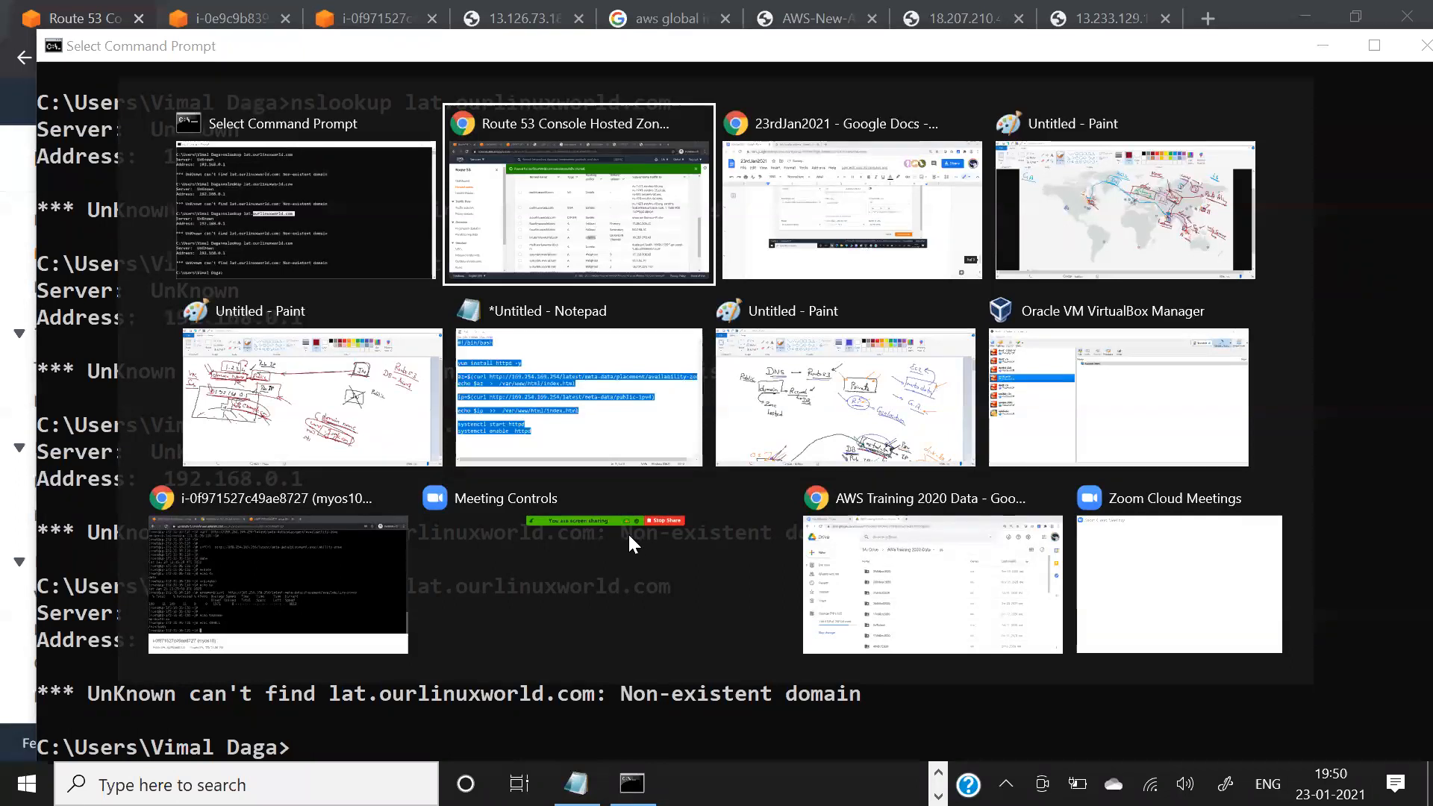
pyautogui.hotkey('alt', 'Tab')
pyautogui.press('Up')
pyautogui.press('Return')
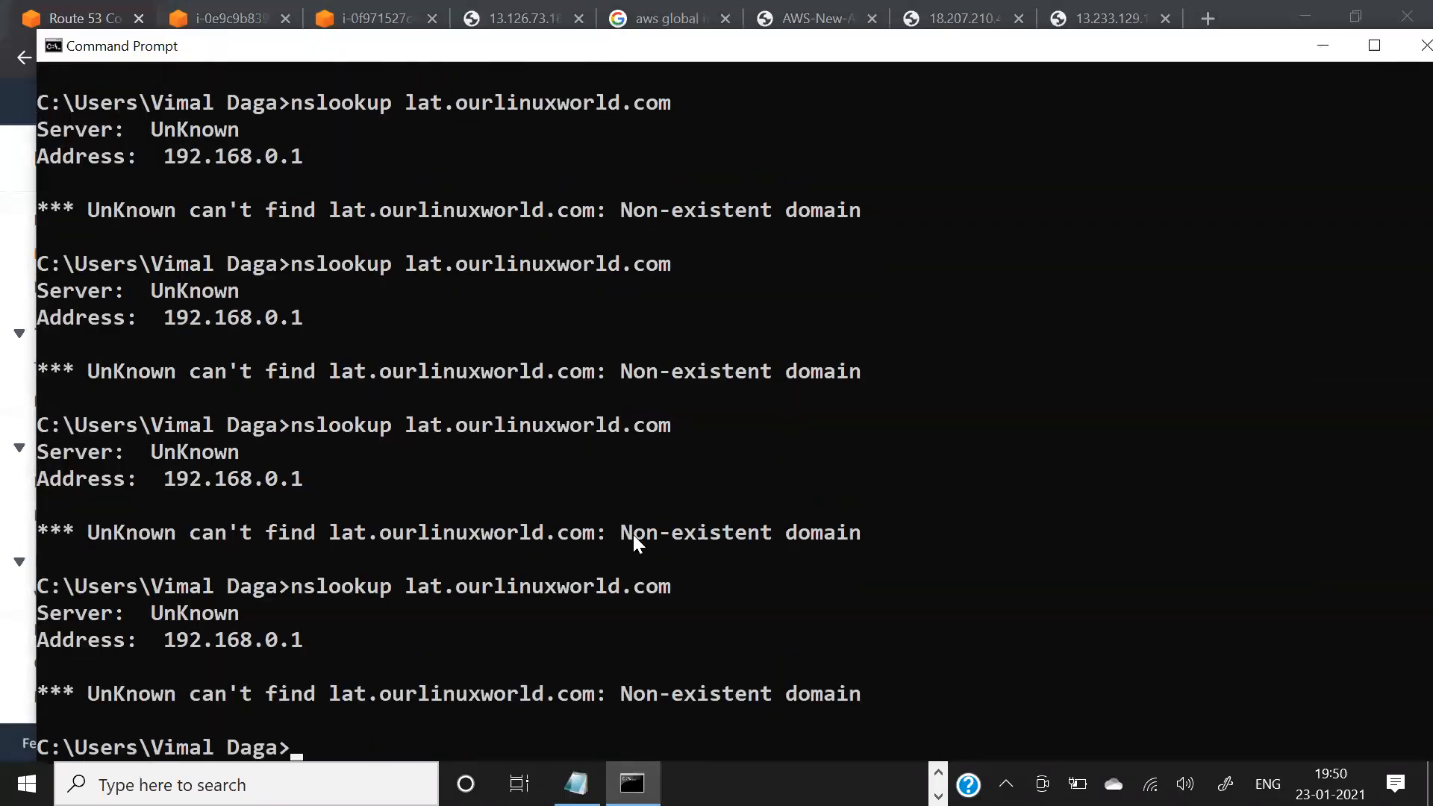
pyautogui.press('Up')
pyautogui.press('Return')
pyautogui.moveTo(593, 709); pyautogui.dragTo(815, 696)
pyautogui.click(815, 696)
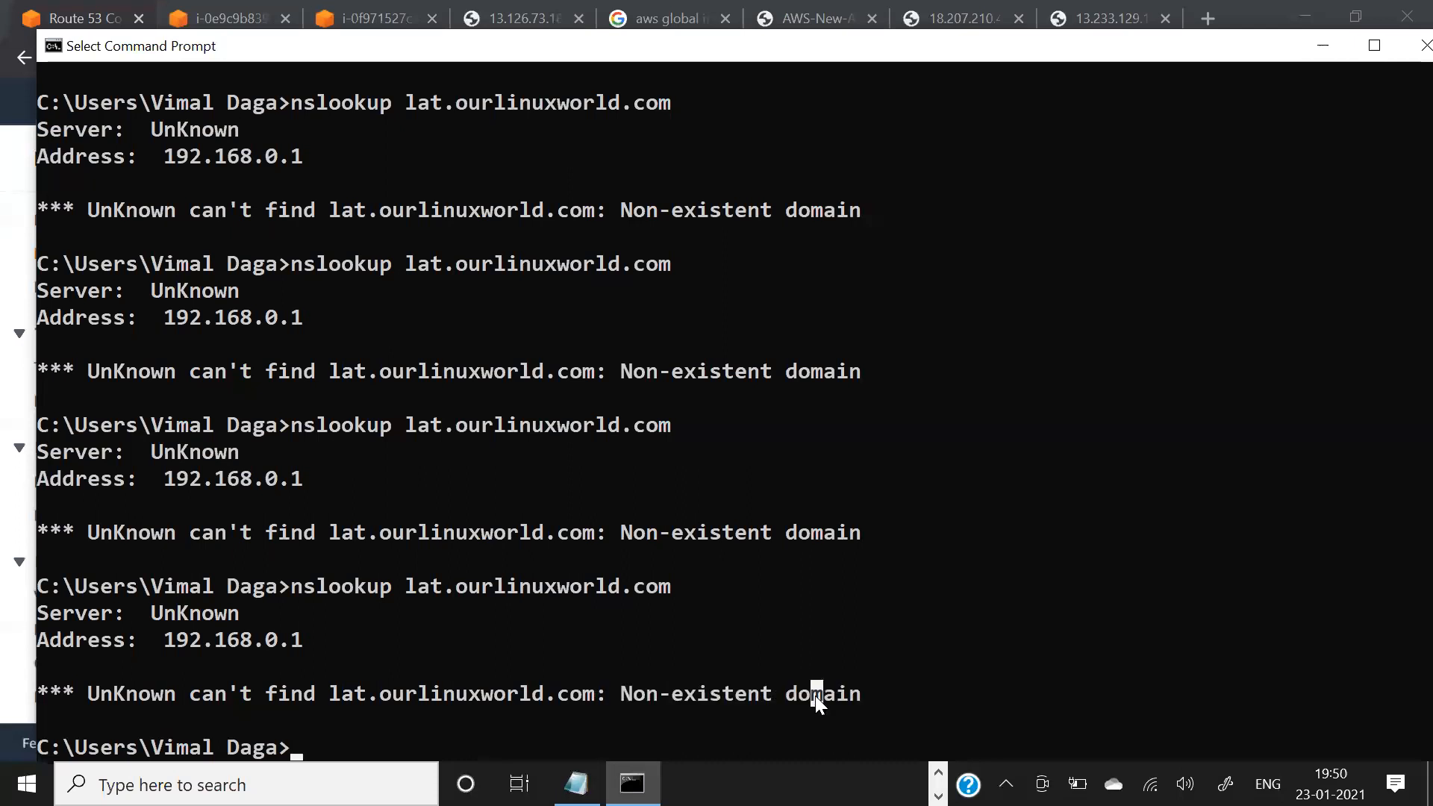
# Copy the lat.ourlinuxworld.com record name from Route 53 and open it in a new browser tab.
pyautogui.hotkey('alt', 'Tab')
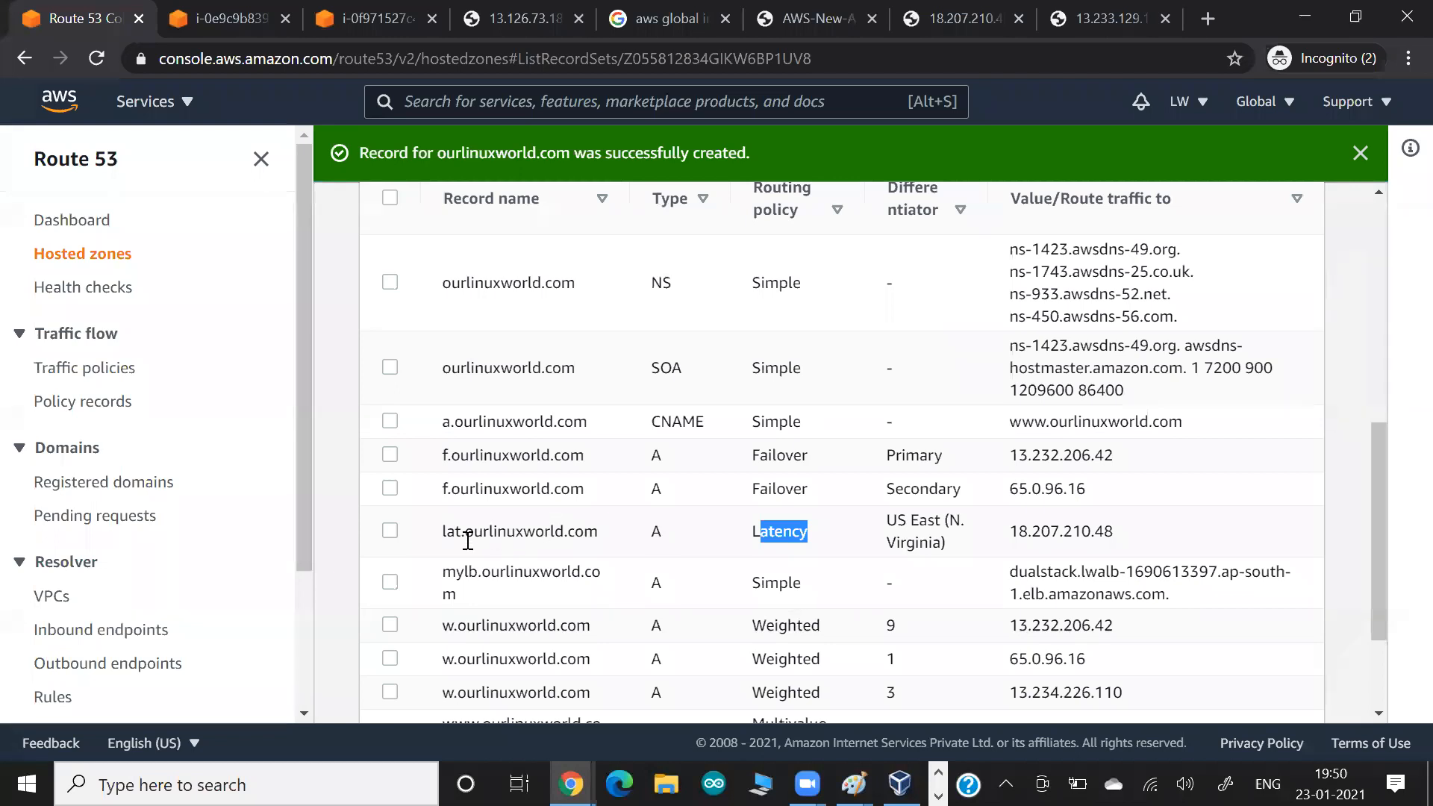
pyautogui.moveTo(444, 531); pyautogui.dragTo(601, 539)
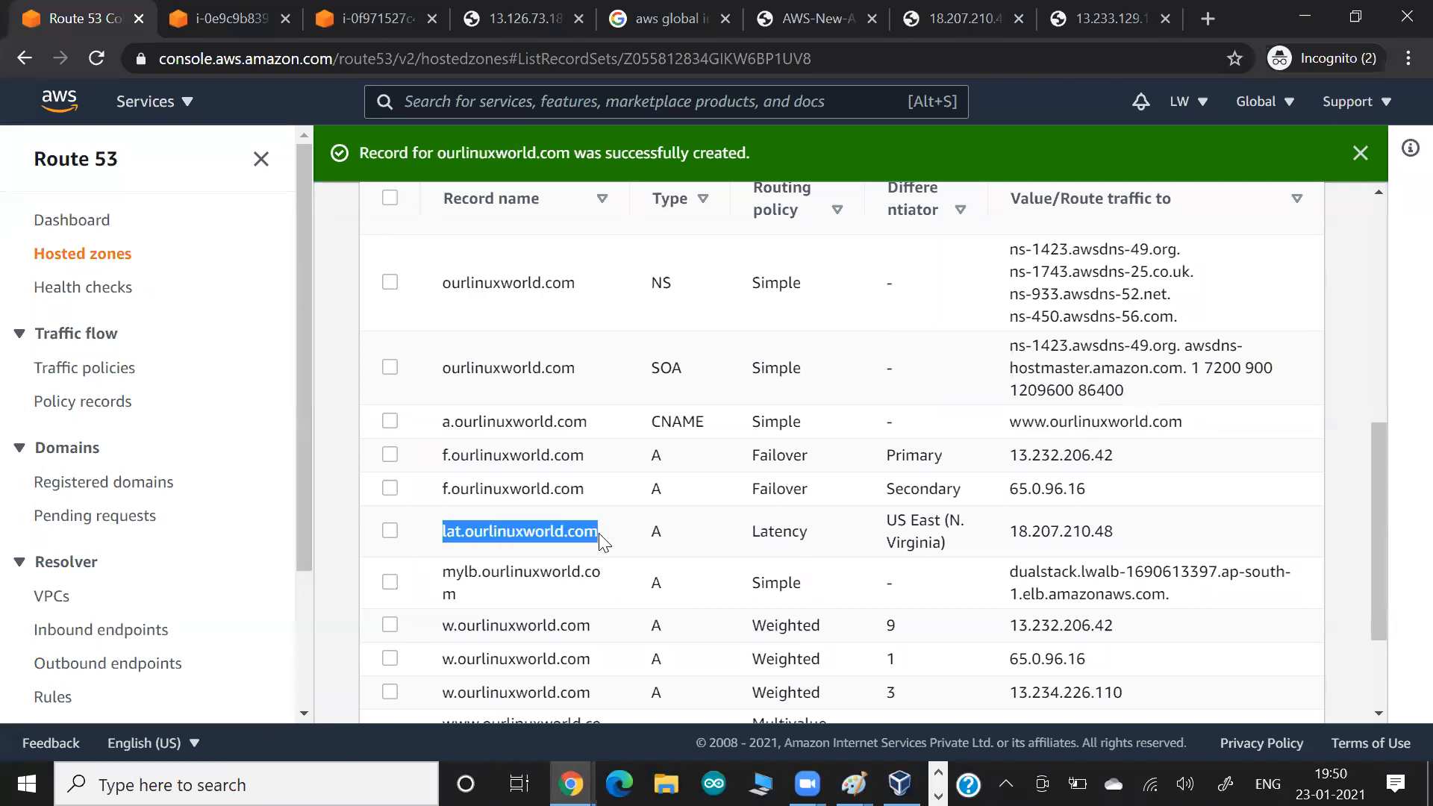
pyautogui.hotkey('ctrl', 'c')
pyautogui.hotkey('ctrl', 't')
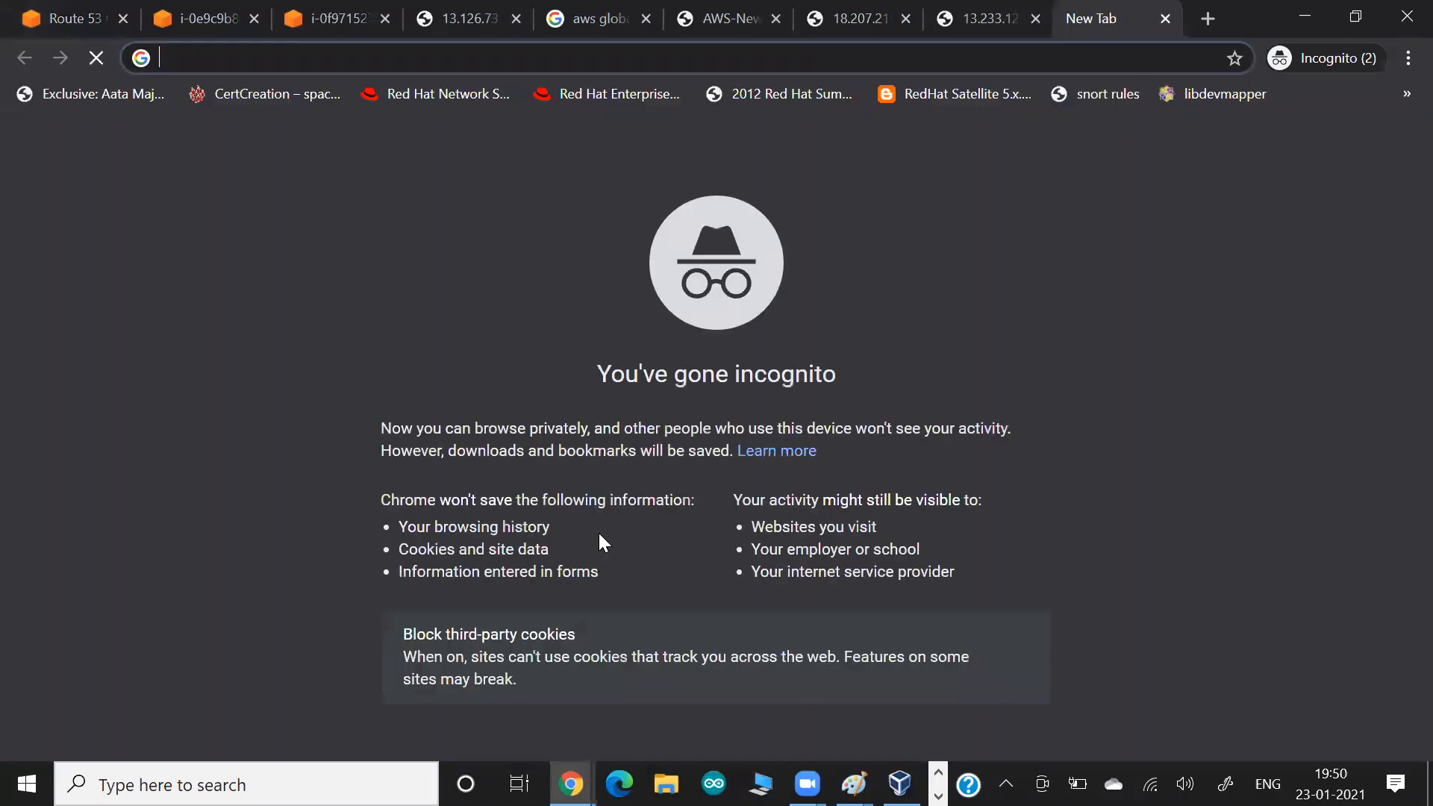
pyautogui.hotkey('ctrl', 'v')
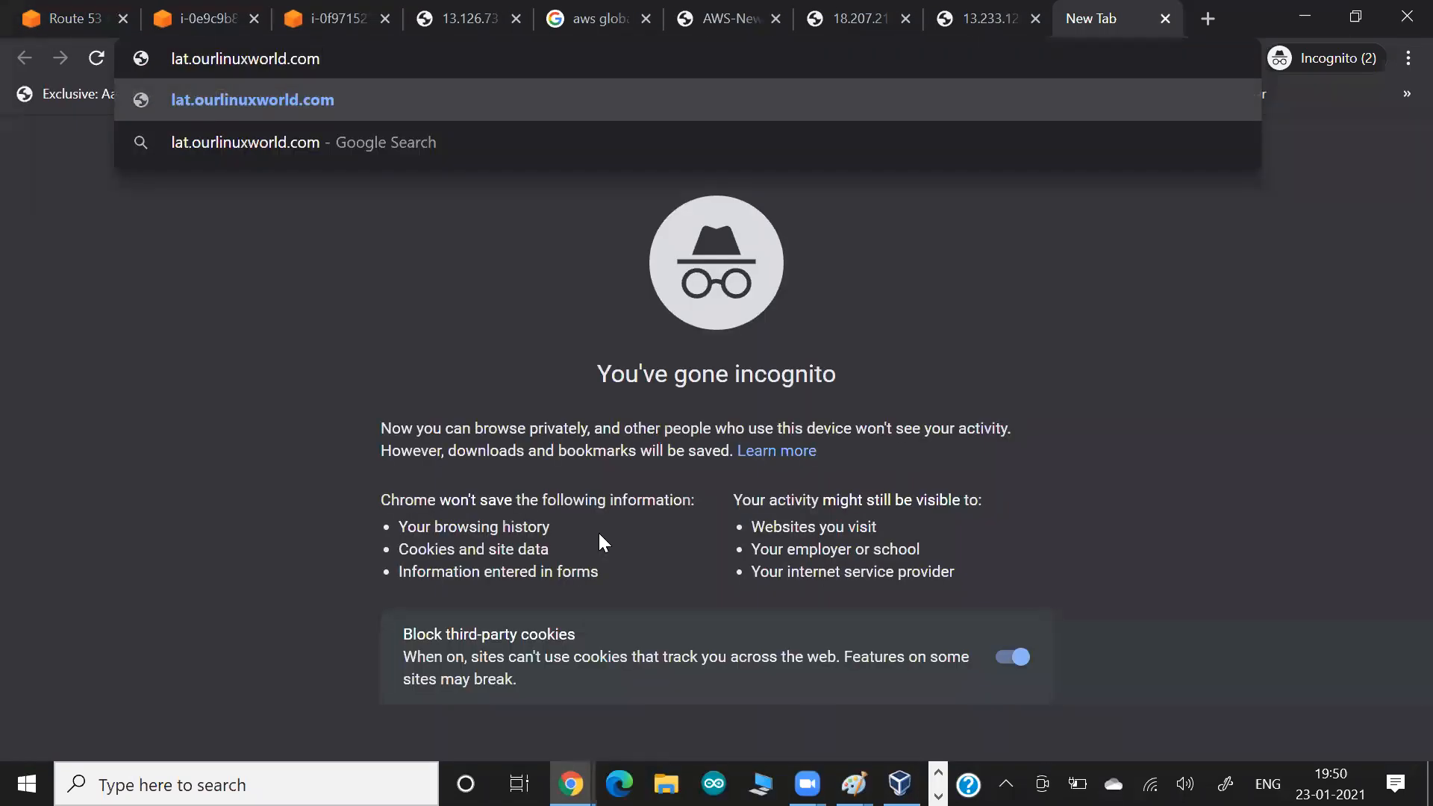
pyautogui.press('Return')
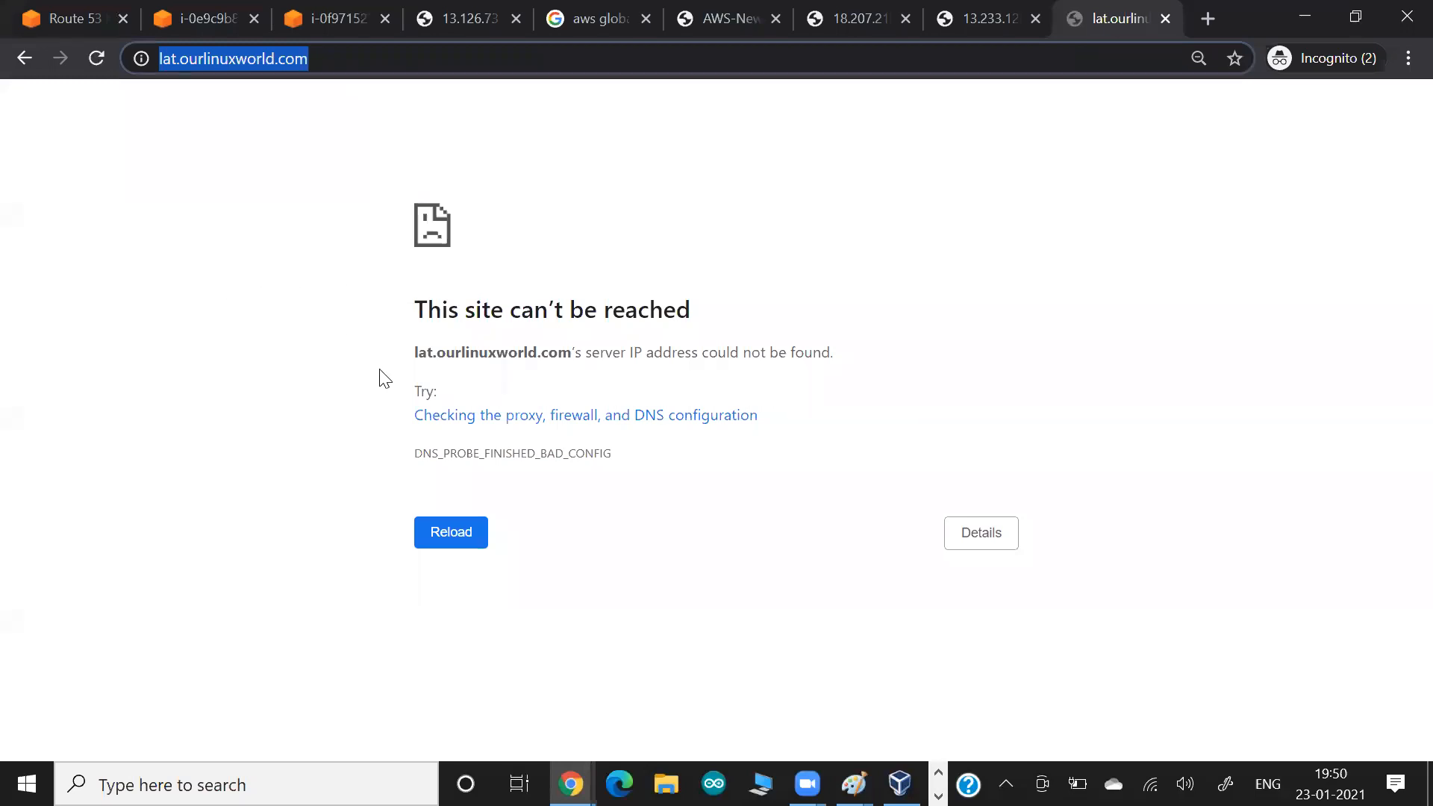
# Highlight the domain name in the lat.ourlinuxworld.com error page and view the server page at 13.233.129.186.
pyautogui.moveTo(418, 355); pyautogui.dragTo(552, 357)
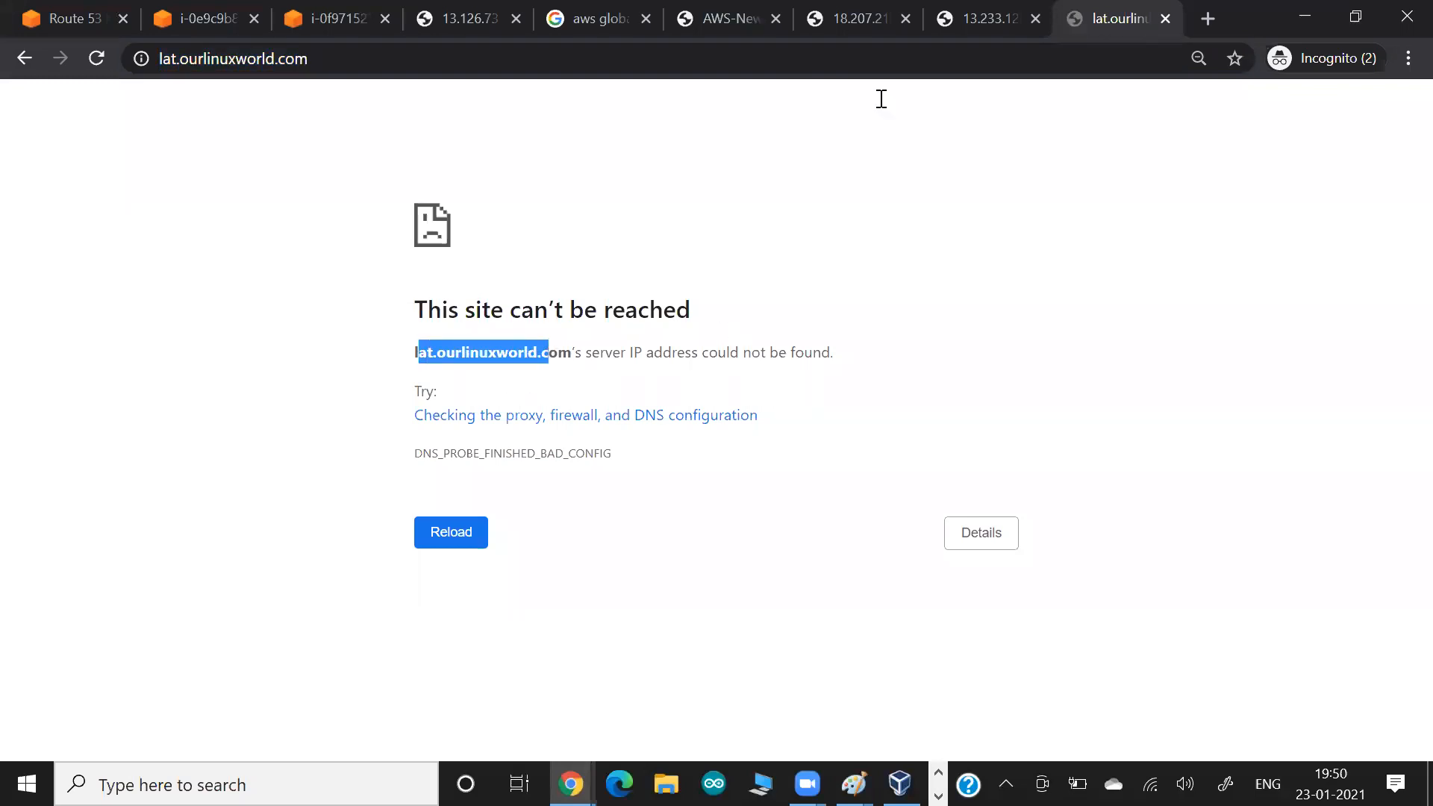
pyautogui.click(943, 62)
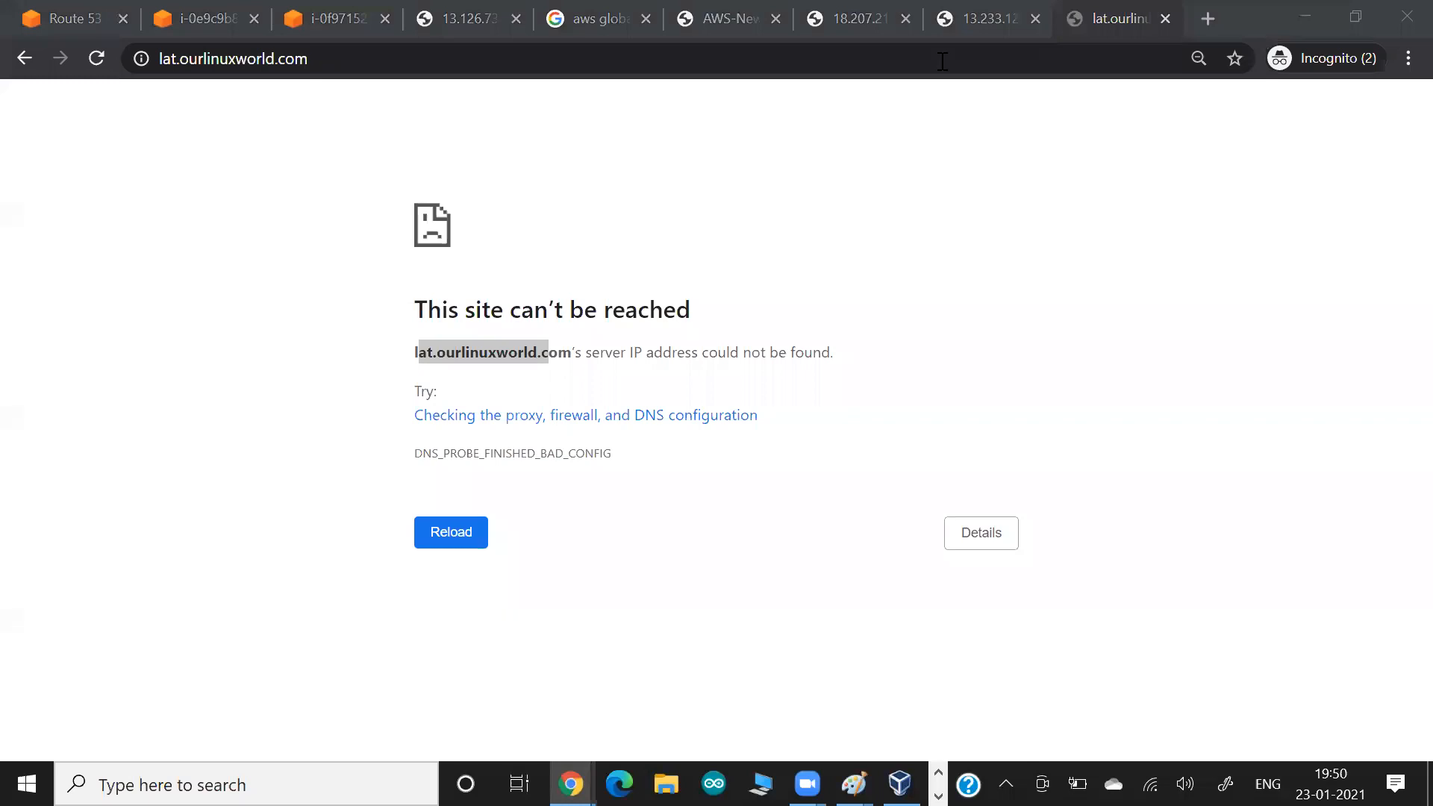
pyautogui.click(983, 29)
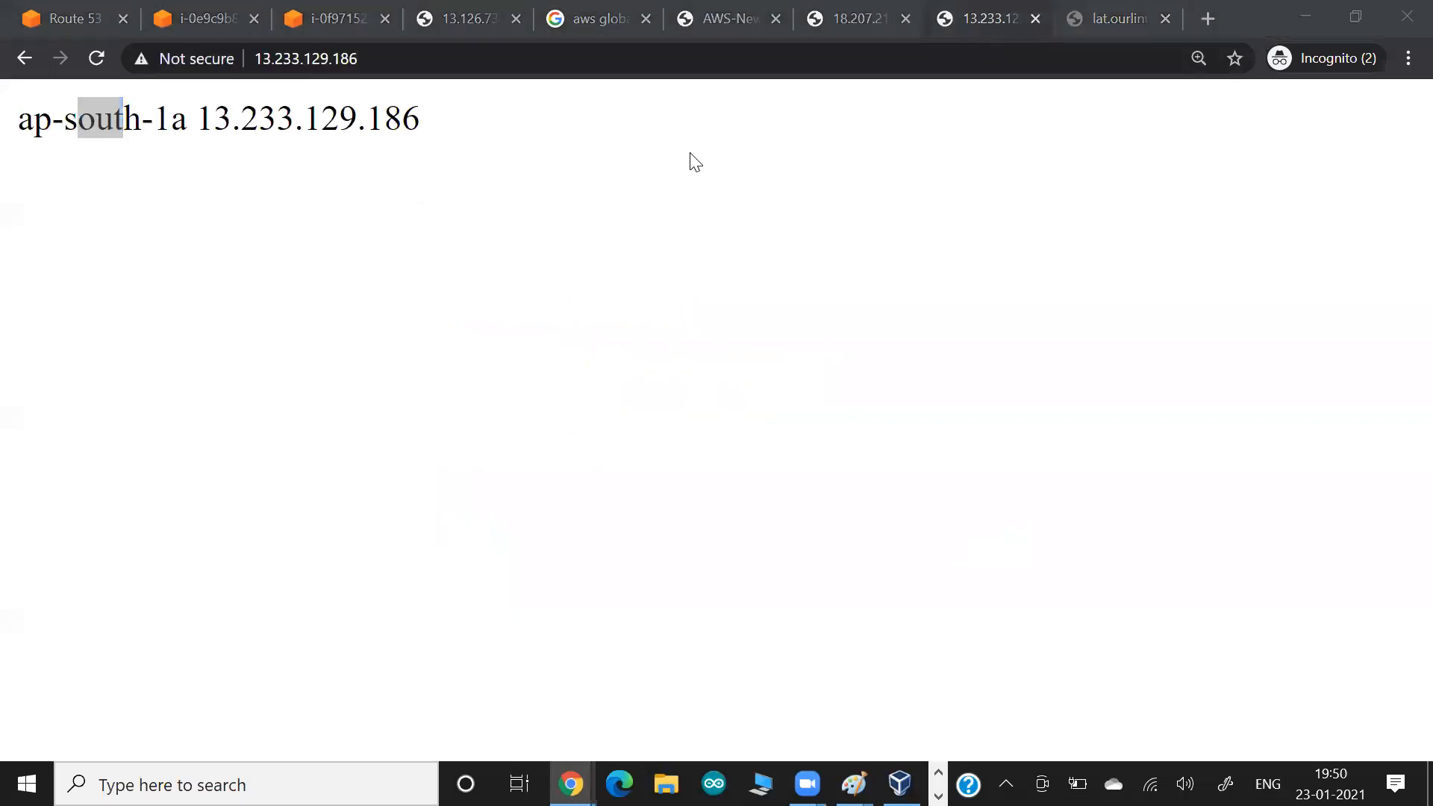
# Copy the lat.ourlinuxworld.com record name from the Route 53 records list and load it in another new browser tab.
pyautogui.click(73, 22)
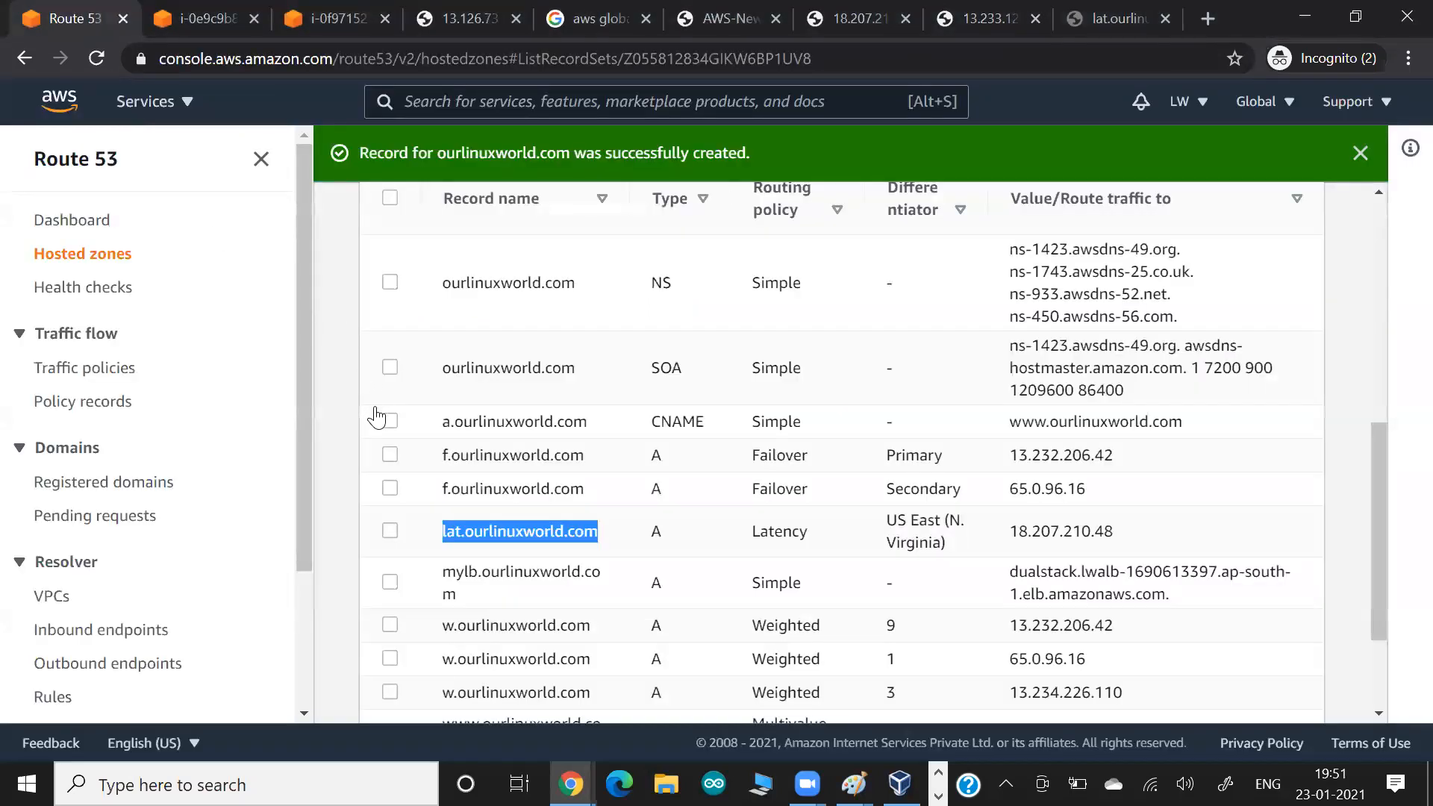
pyautogui.moveTo(438, 531); pyautogui.dragTo(604, 550)
pyautogui.hotkey('ctrl', 't')
pyautogui.hotkey('ctrl', 'v')
pyautogui.press('Return')
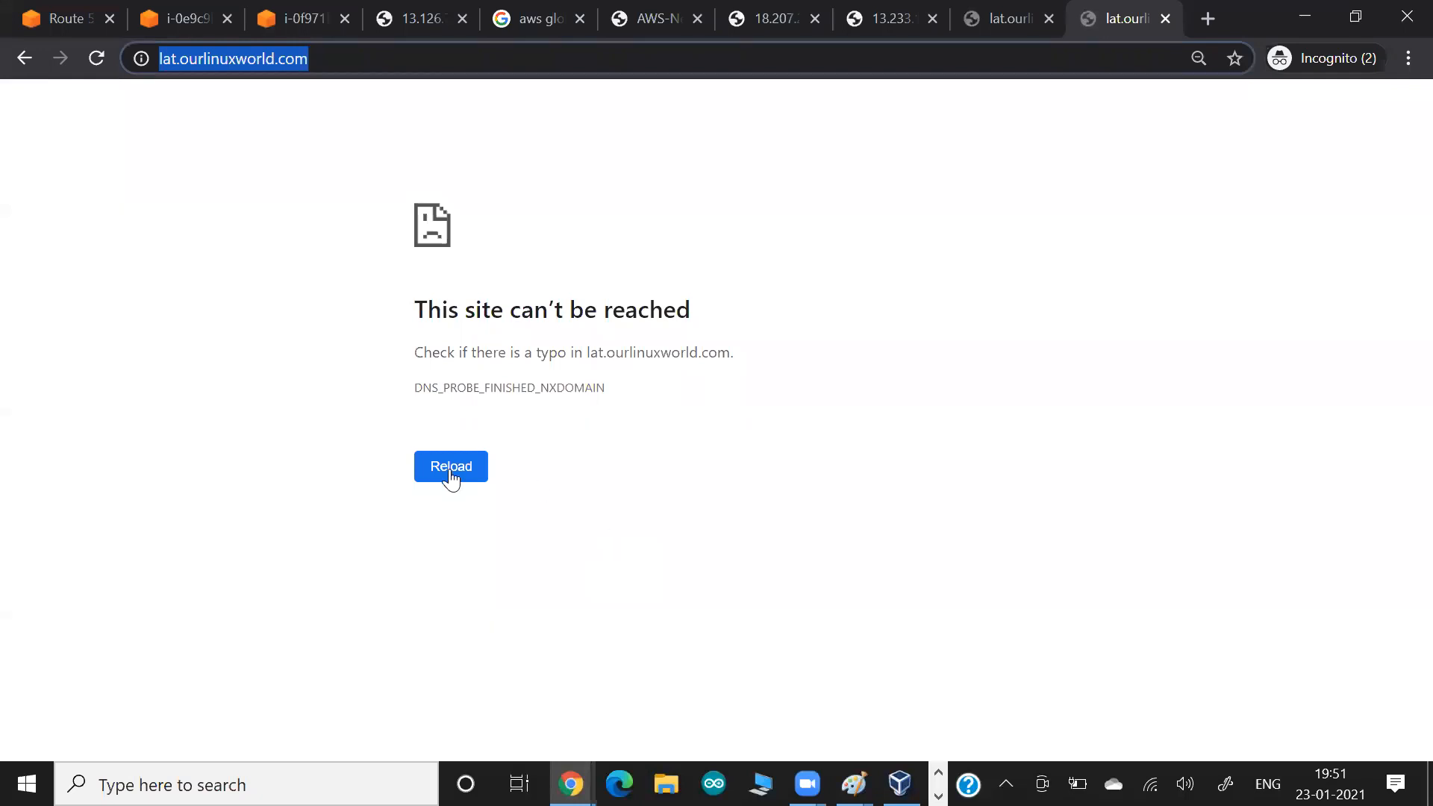
# Reload the US server page at 18.207.210.48 and compare it with the lat.ourlinuxworld.com page.
pyautogui.hotkey('ctrl', '7')
pyautogui.hotkey('ctrl', 'l')
pyautogui.press('Return')
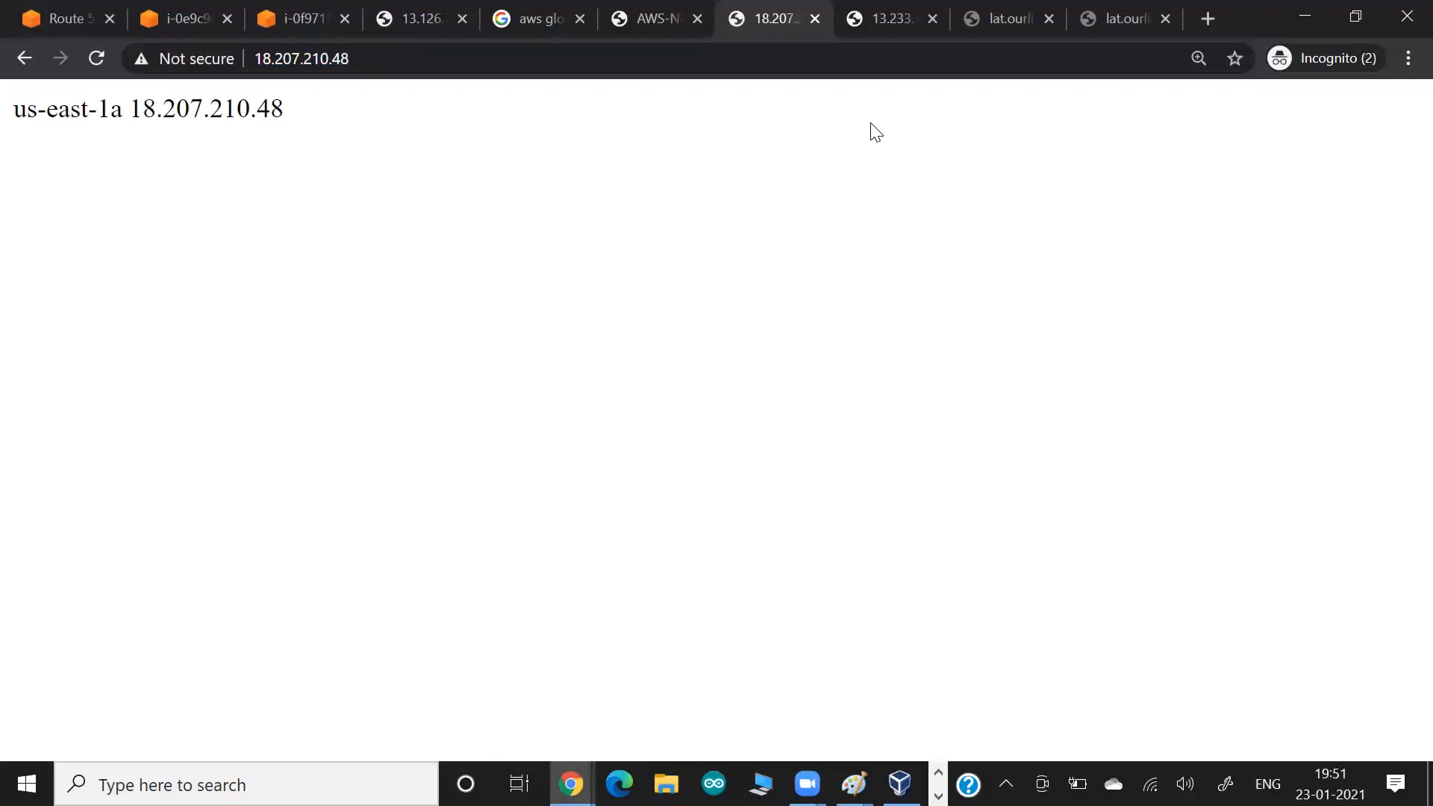
pyautogui.hotkey('ctrl', '9')
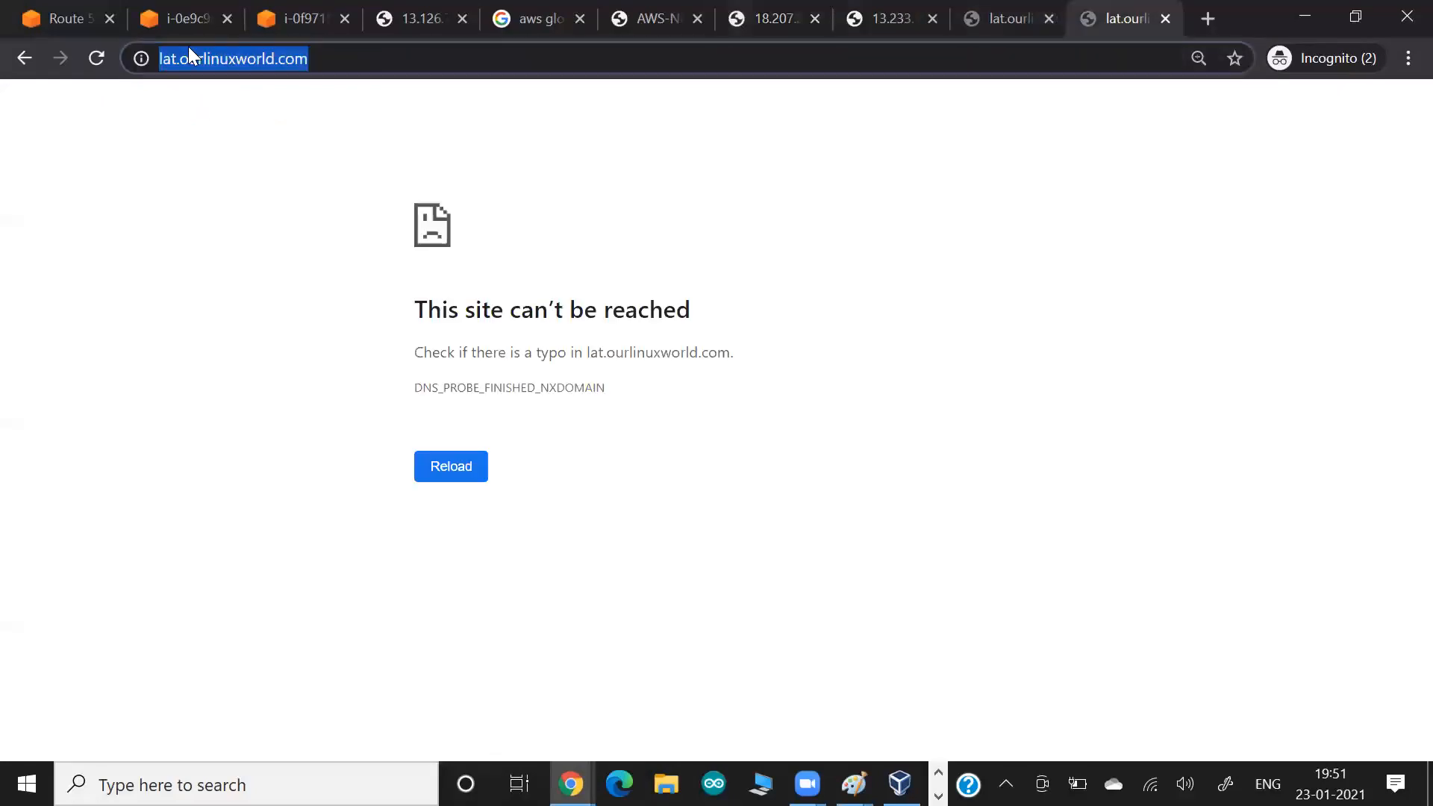
pyautogui.click(288, 60)
pyautogui.hotkey('ctrl', '7')
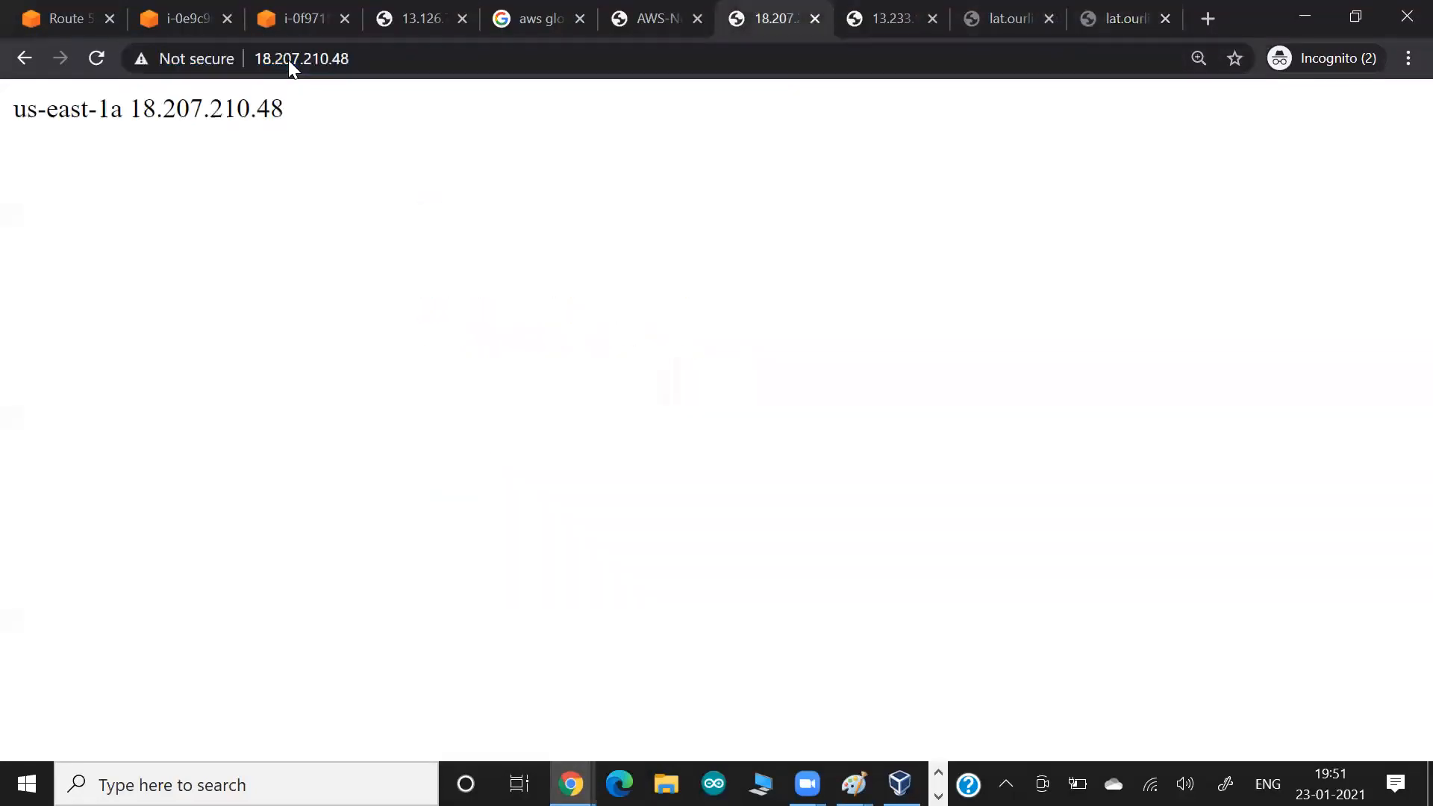
# Copy the latency record's name from the Route 53 records list and return to the 18.207.210.48 page.
pyautogui.click(48, 6)
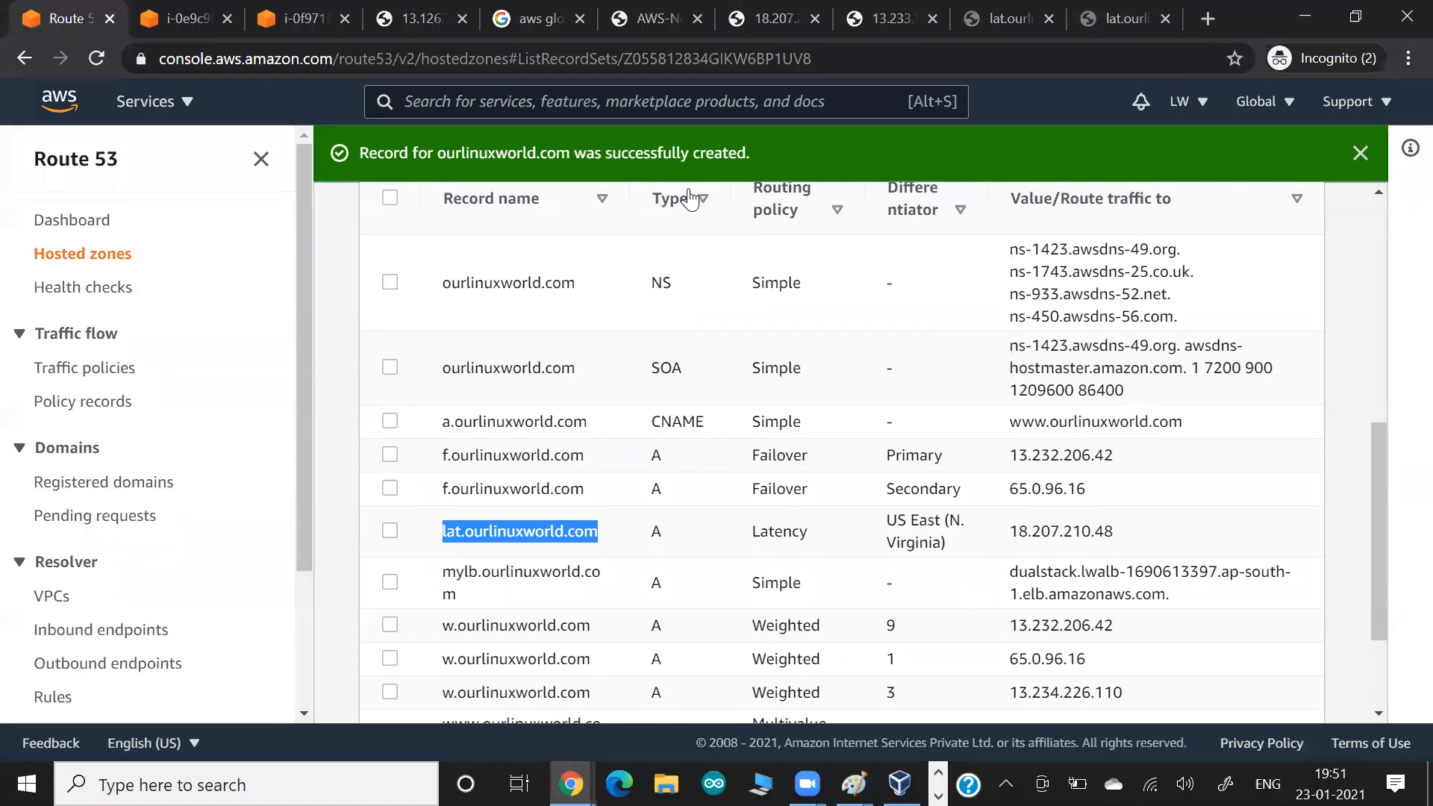
pyautogui.click(698, 111)
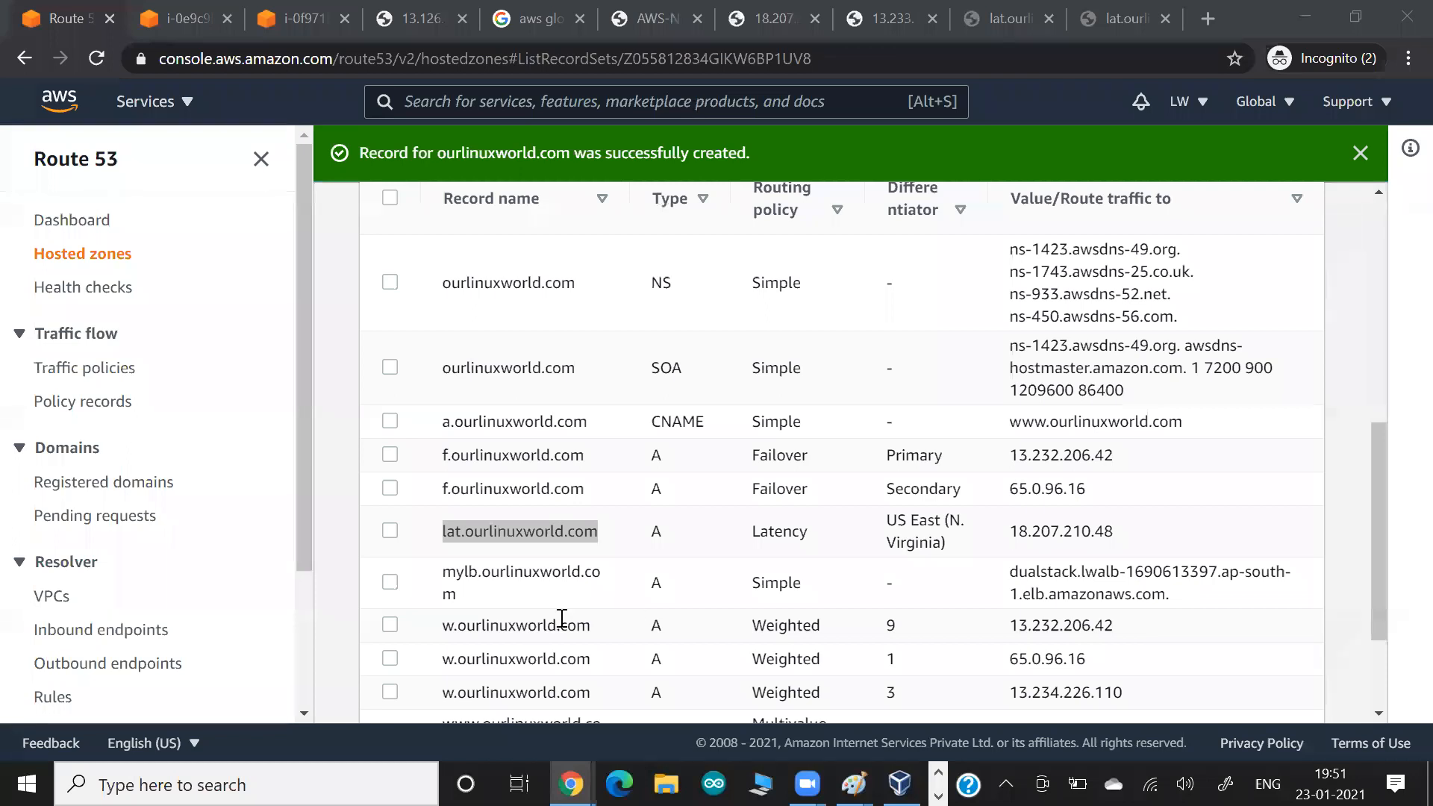
pyautogui.doubleClick(596, 532)
pyautogui.hotkey('ctrl', 'c')
pyautogui.click(769, 19)
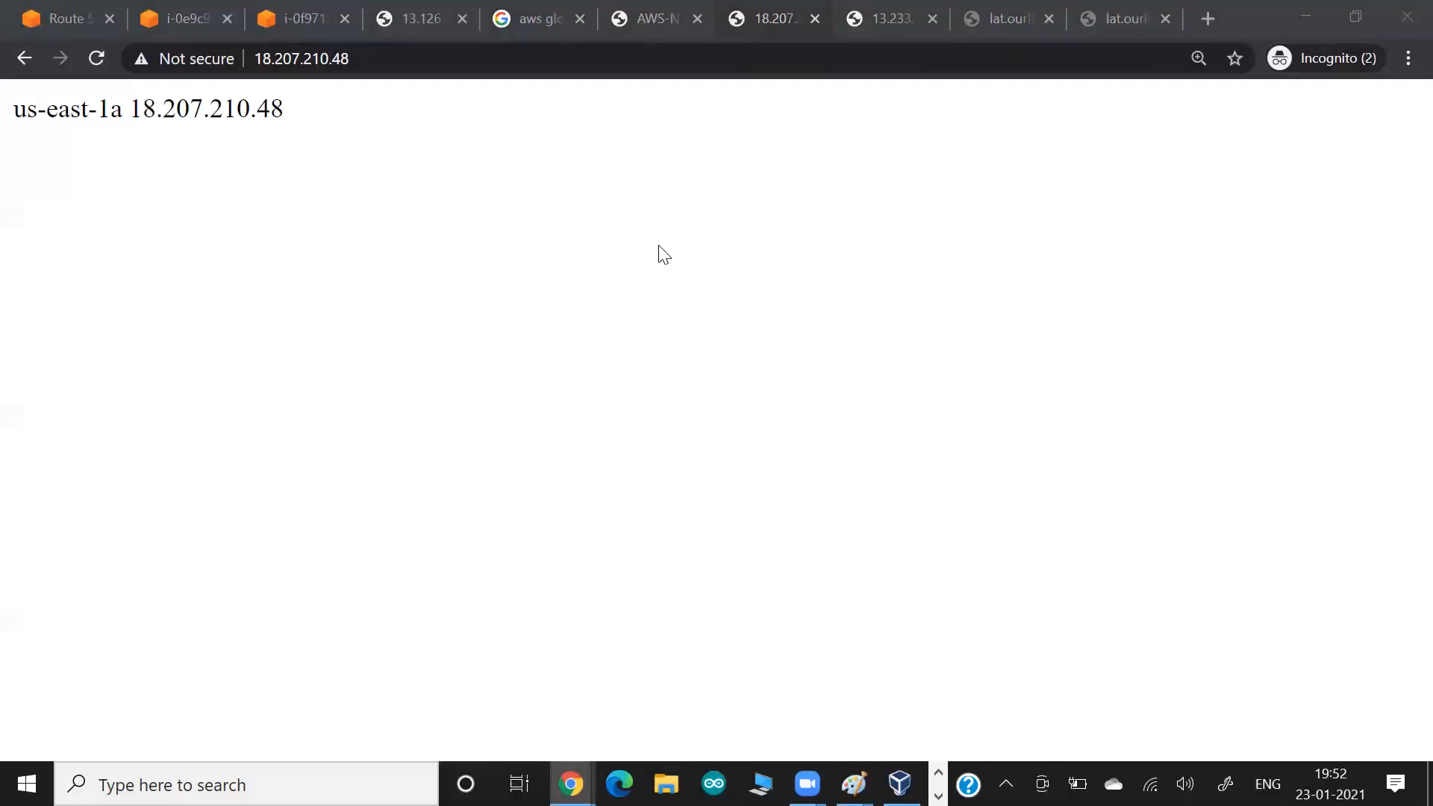
# Switch to the Paint world map, box the circled 3 above DNS and draw an arrow to the 3 over North America.
pyautogui.hotkey('alt', 'Tab')
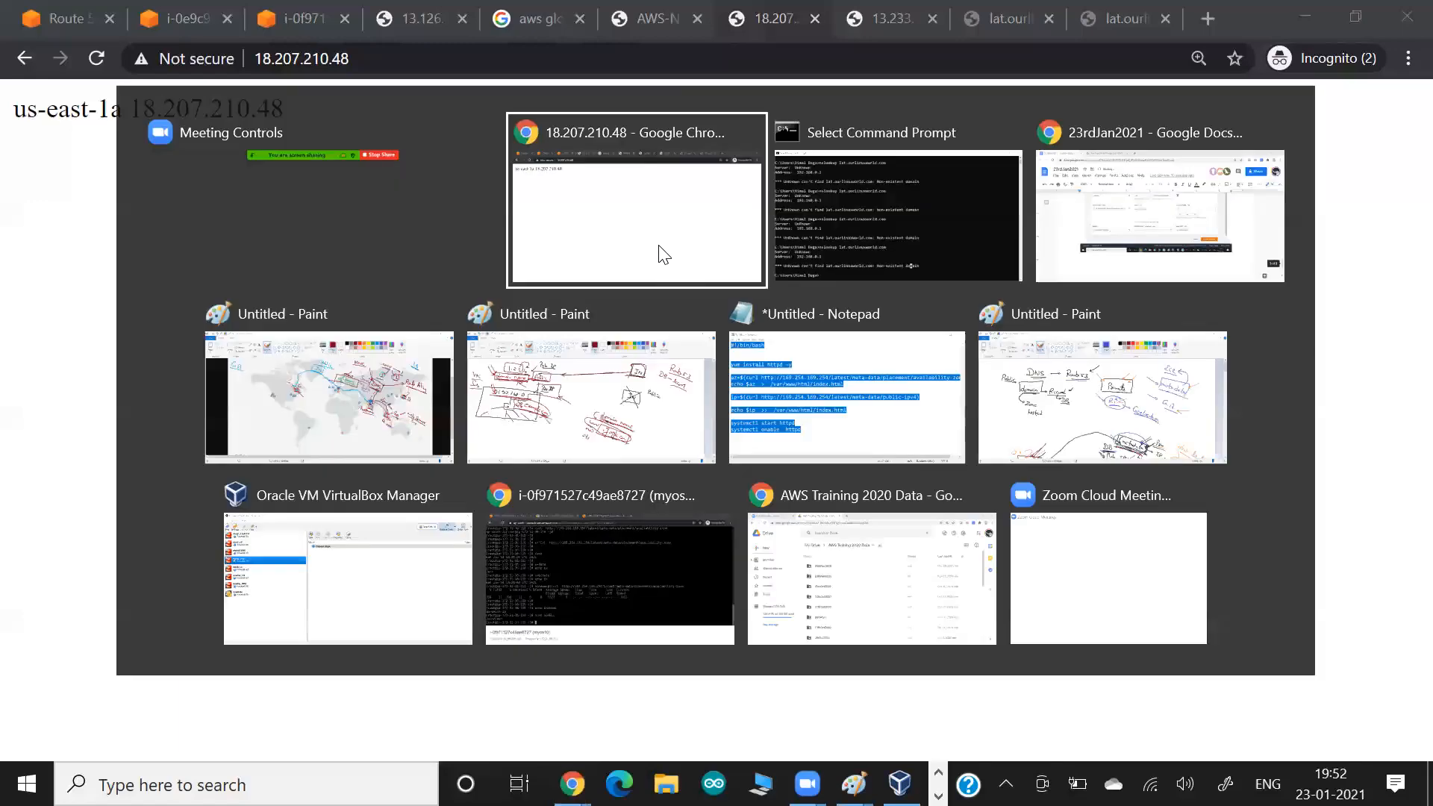
pyautogui.press('Tab')
pyautogui.press('Tab')
pyautogui.press('Tab')
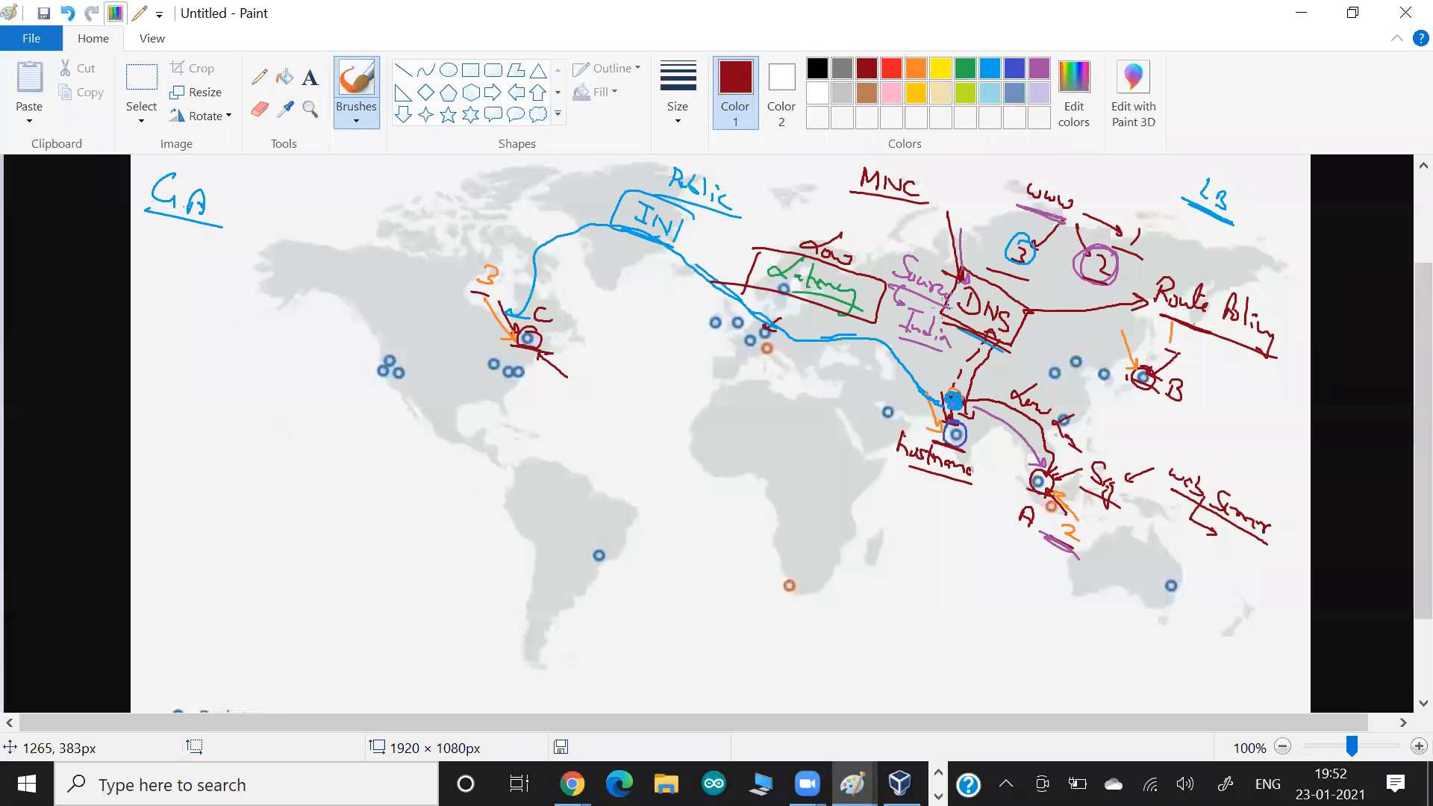
pyautogui.moveTo(1002, 263); pyautogui.dragTo(1031, 277)
pyautogui.moveTo(1041, 240)
pyautogui.mouseDown()
pyautogui.moveTo(997, 248)
pyautogui.moveTo(1029, 279)
pyautogui.mouseUp()
pyautogui.moveTo(456, 221); pyautogui.dragTo(502, 297)
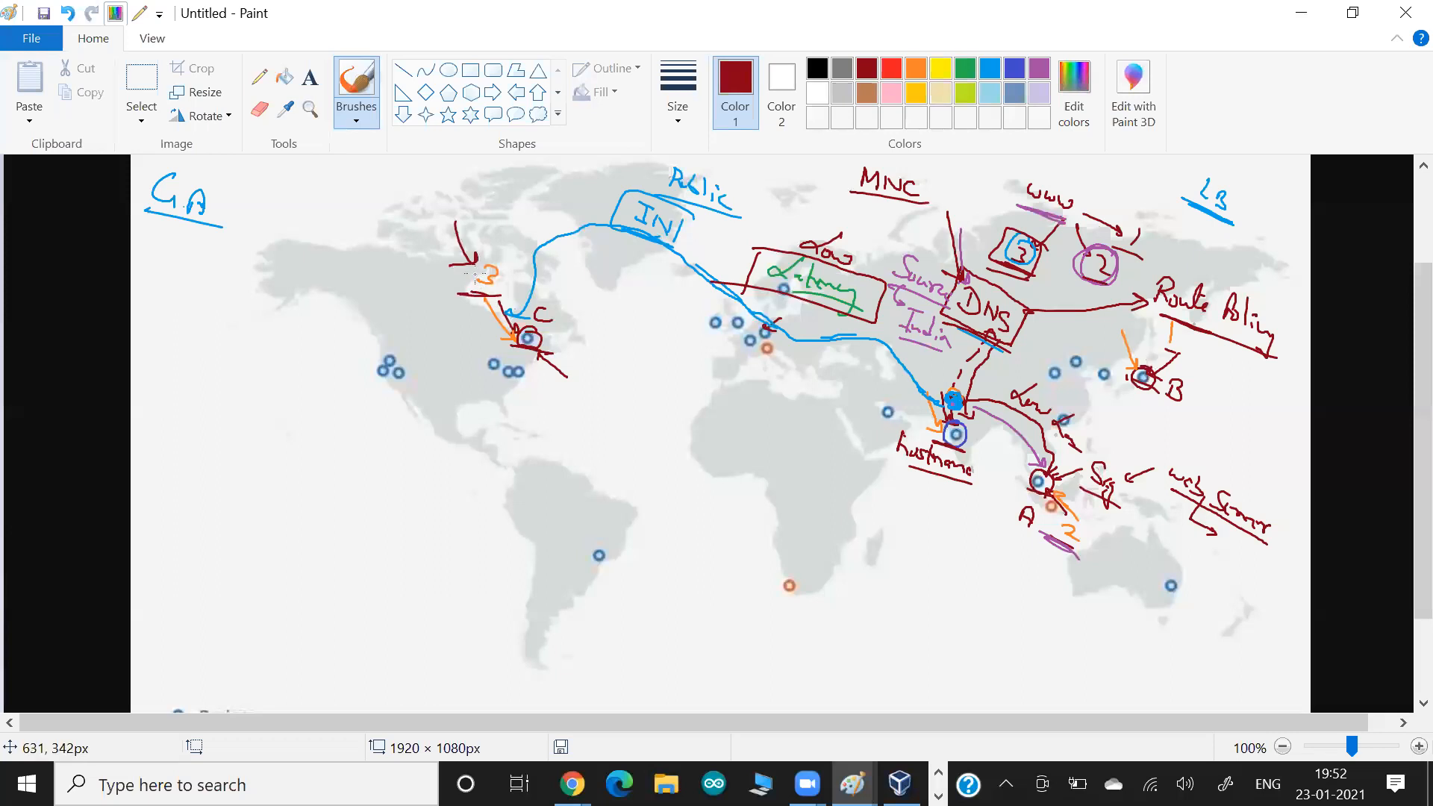
# Switch back to Chrome and highlight the us-east region text on the 18.207.210.48 page.
pyautogui.hotkey('alt', 'Tab')
pyautogui.press('Tab')
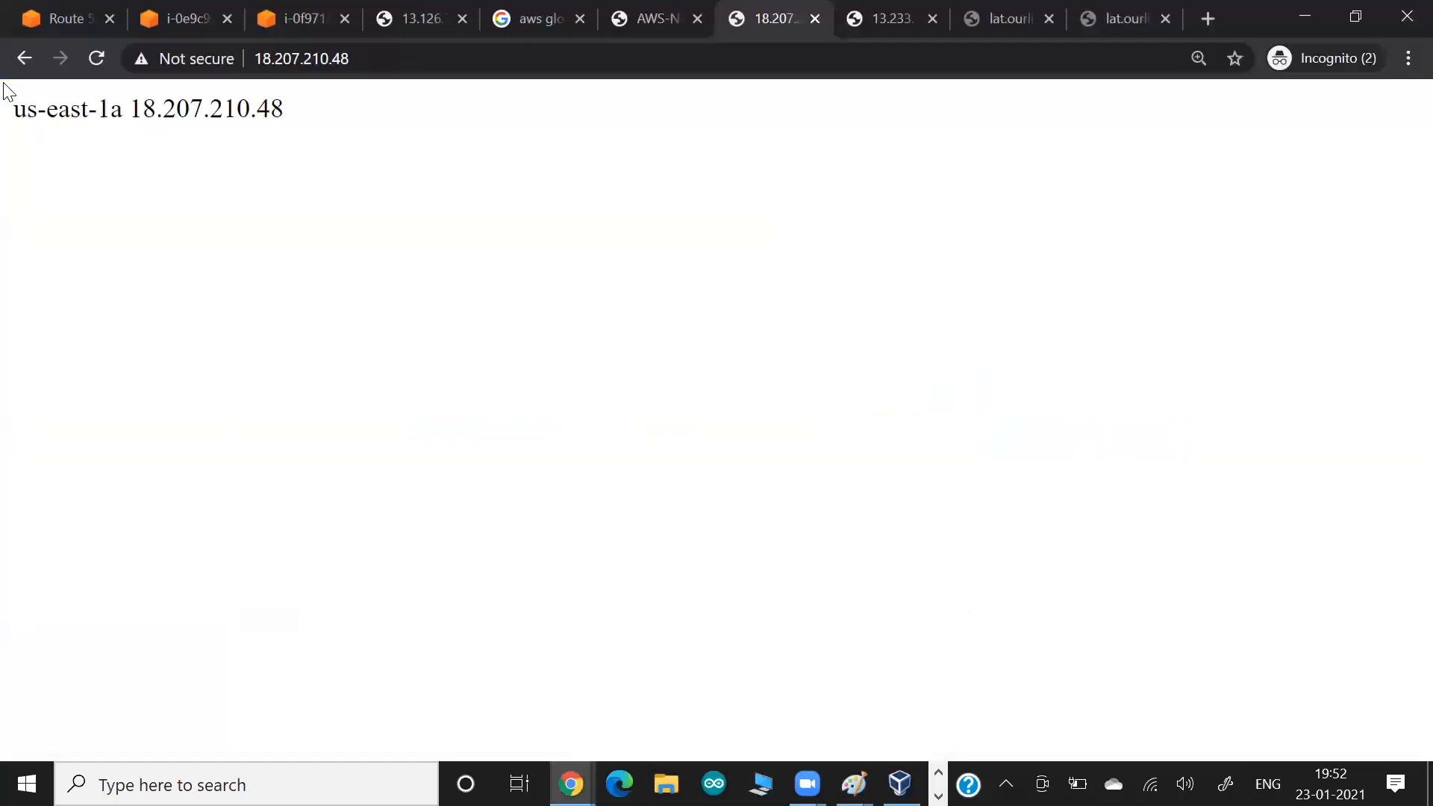
pyautogui.moveTo(27, 110); pyautogui.dragTo(101, 115)
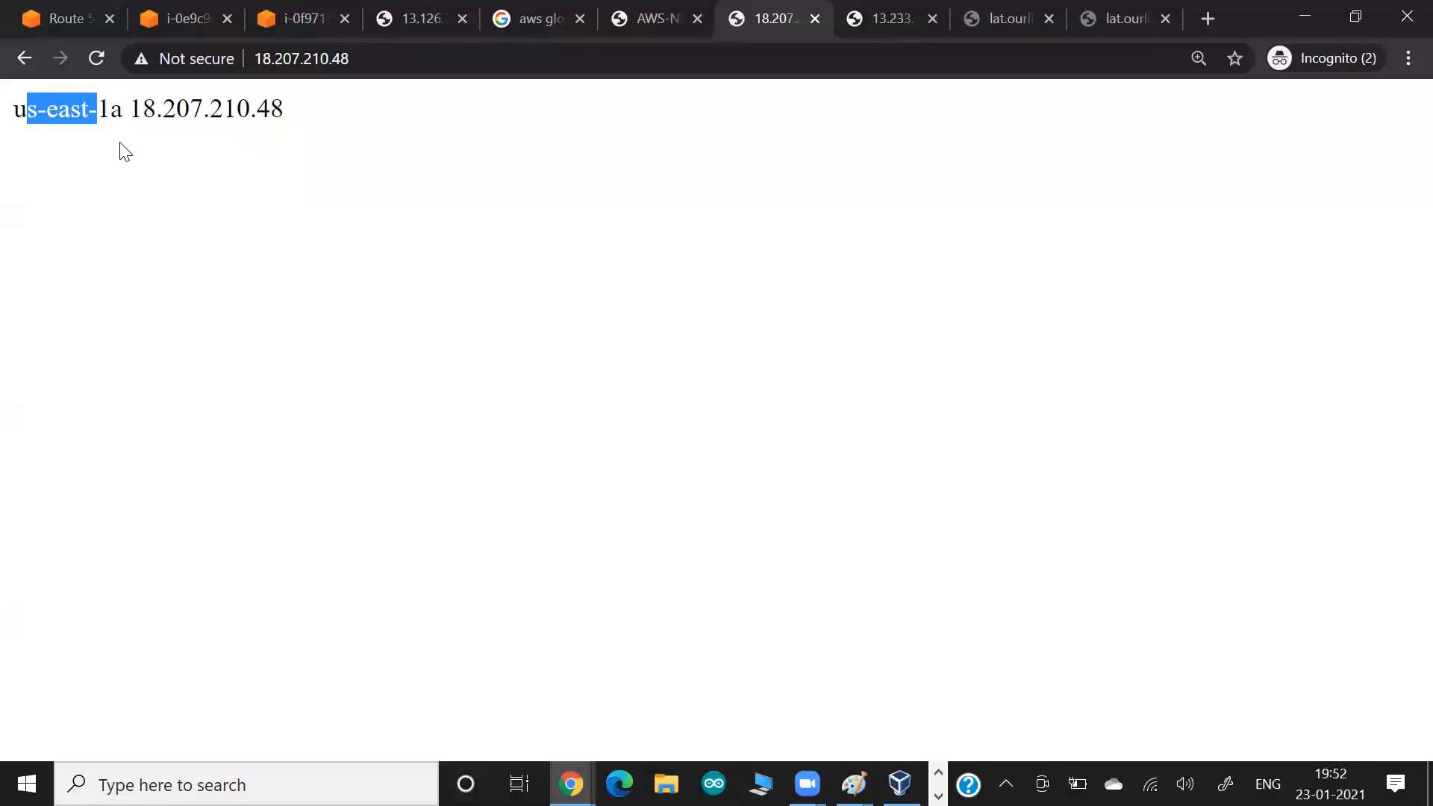
# Open the copied lat.ourlinuxworld.com address in a new browser tab and reload the page to retest it.
pyautogui.click(83, 20)
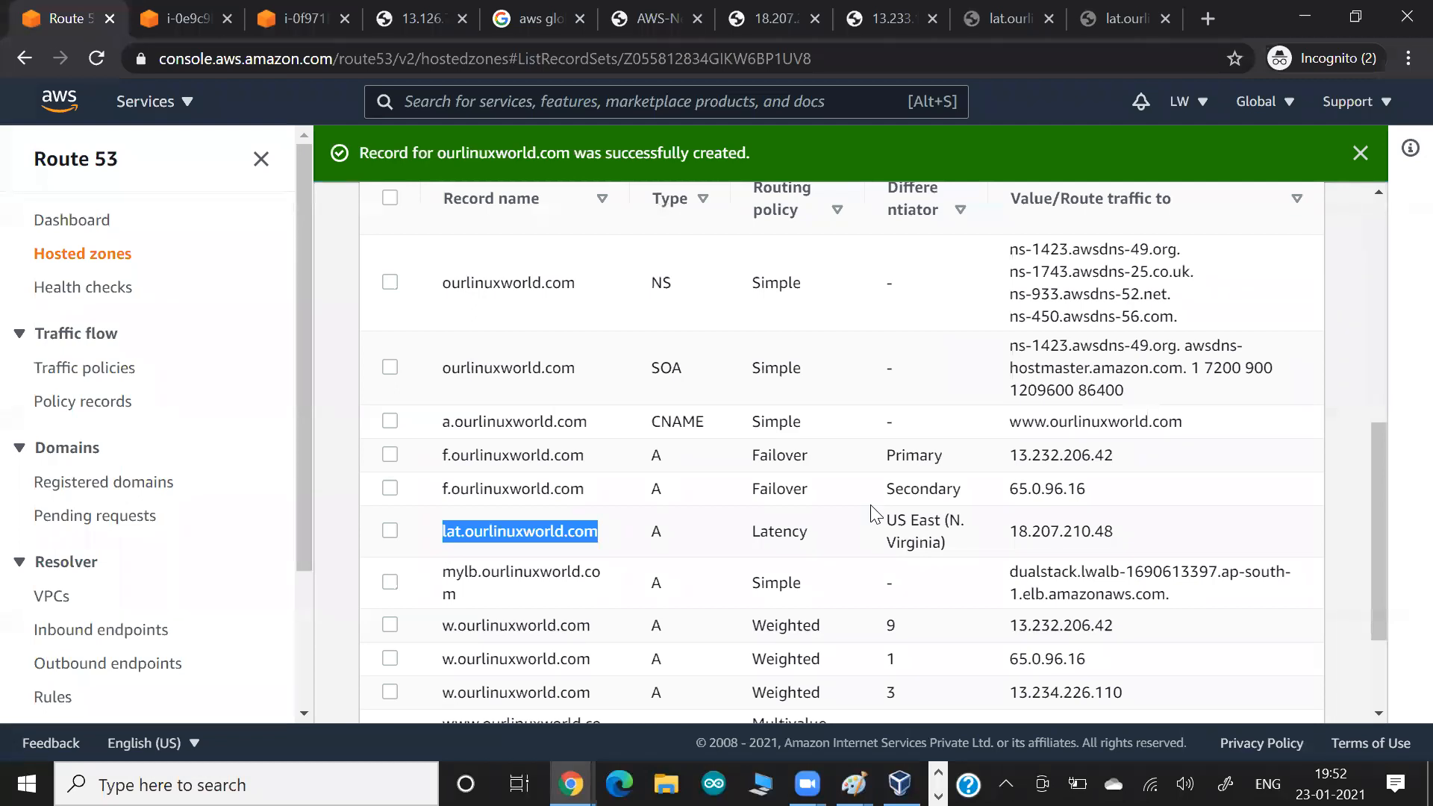
pyautogui.hotkey('ctrl', 't')
pyautogui.hotkey('ctrl', 'v')
pyautogui.press('Return')
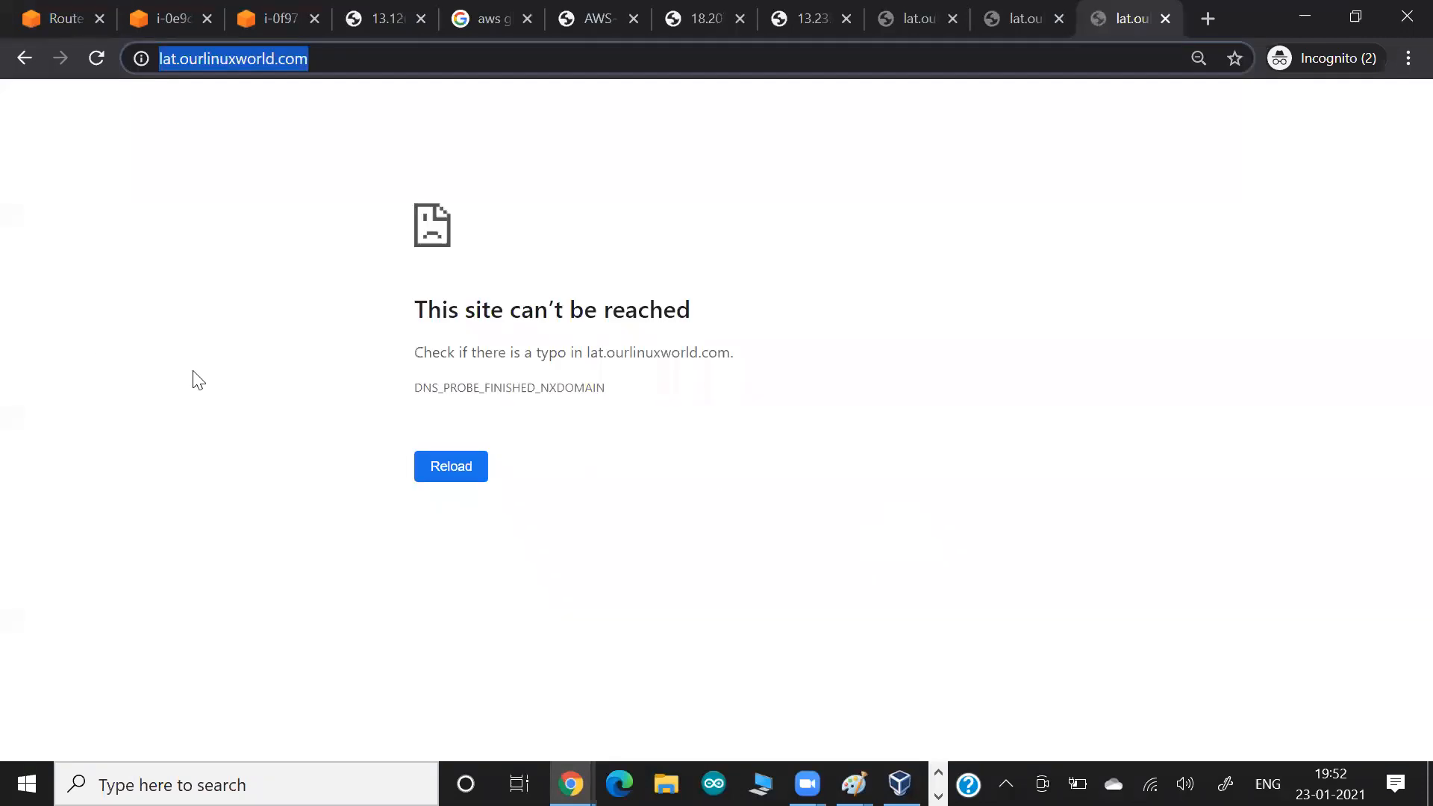
pyautogui.click(98, 60)
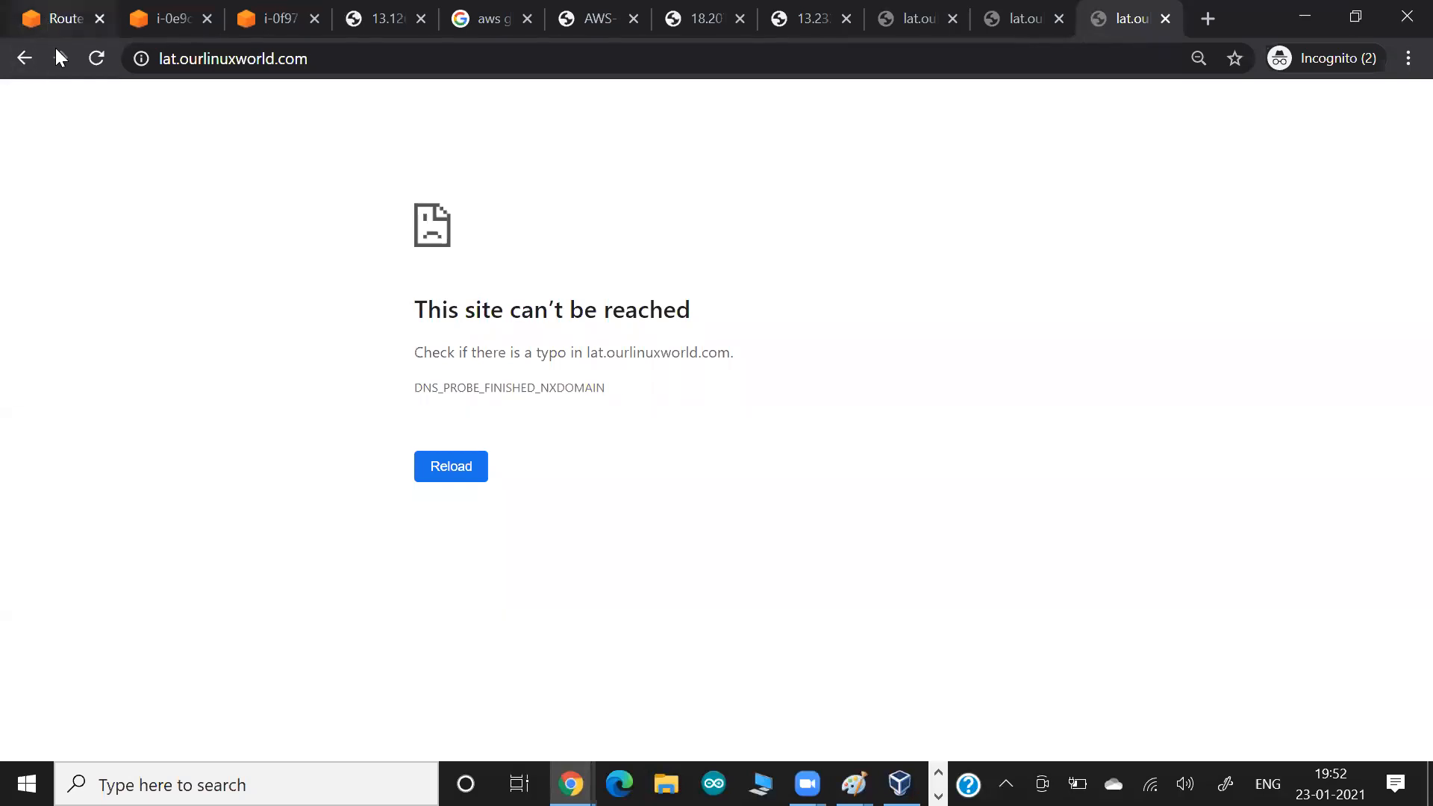
# Start a new record in the ourlinuxworld.com hosted zone, named lat with the Latency routing policy.
pyautogui.click(58, 23)
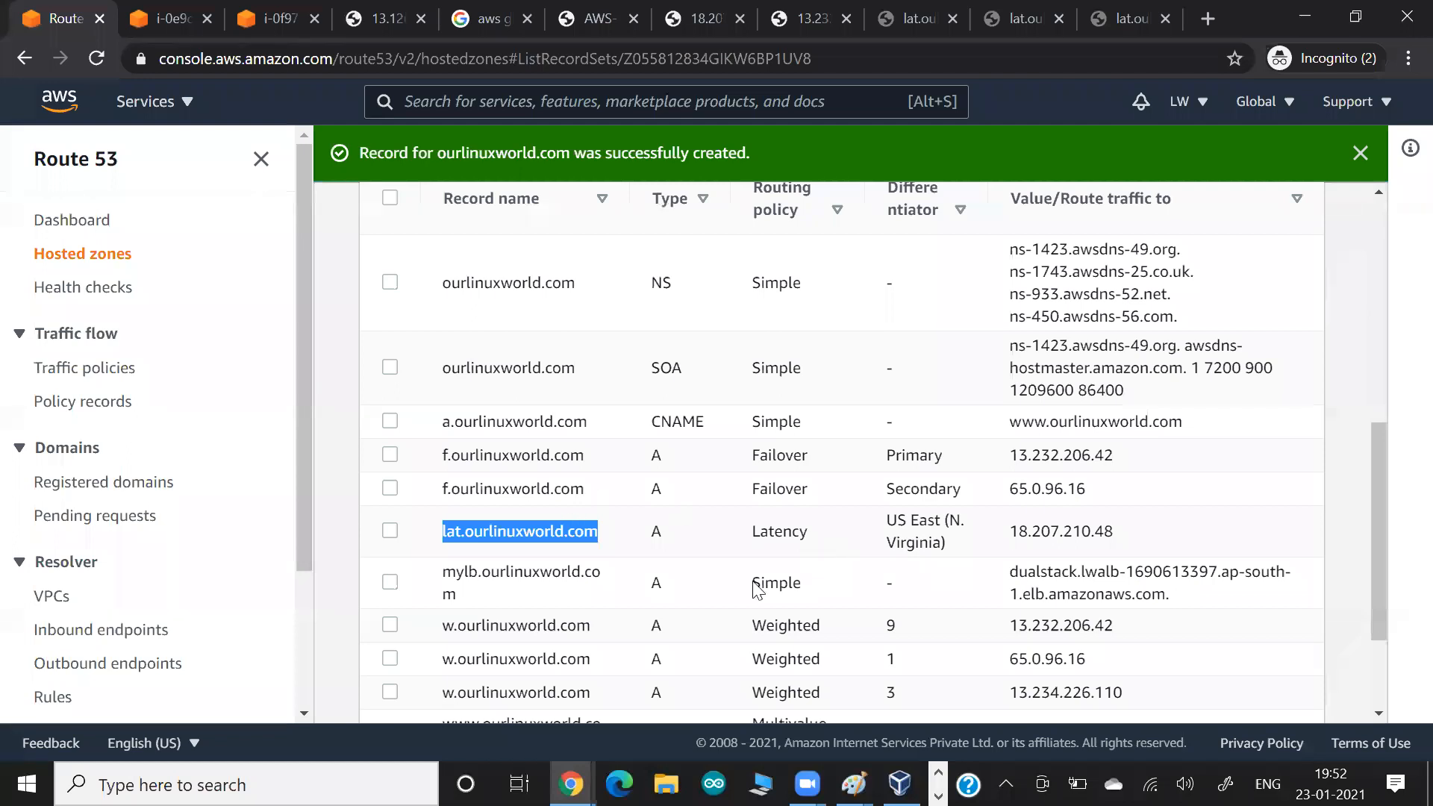
pyautogui.scroll(3, 756, 590)
pyautogui.click(955, 277)
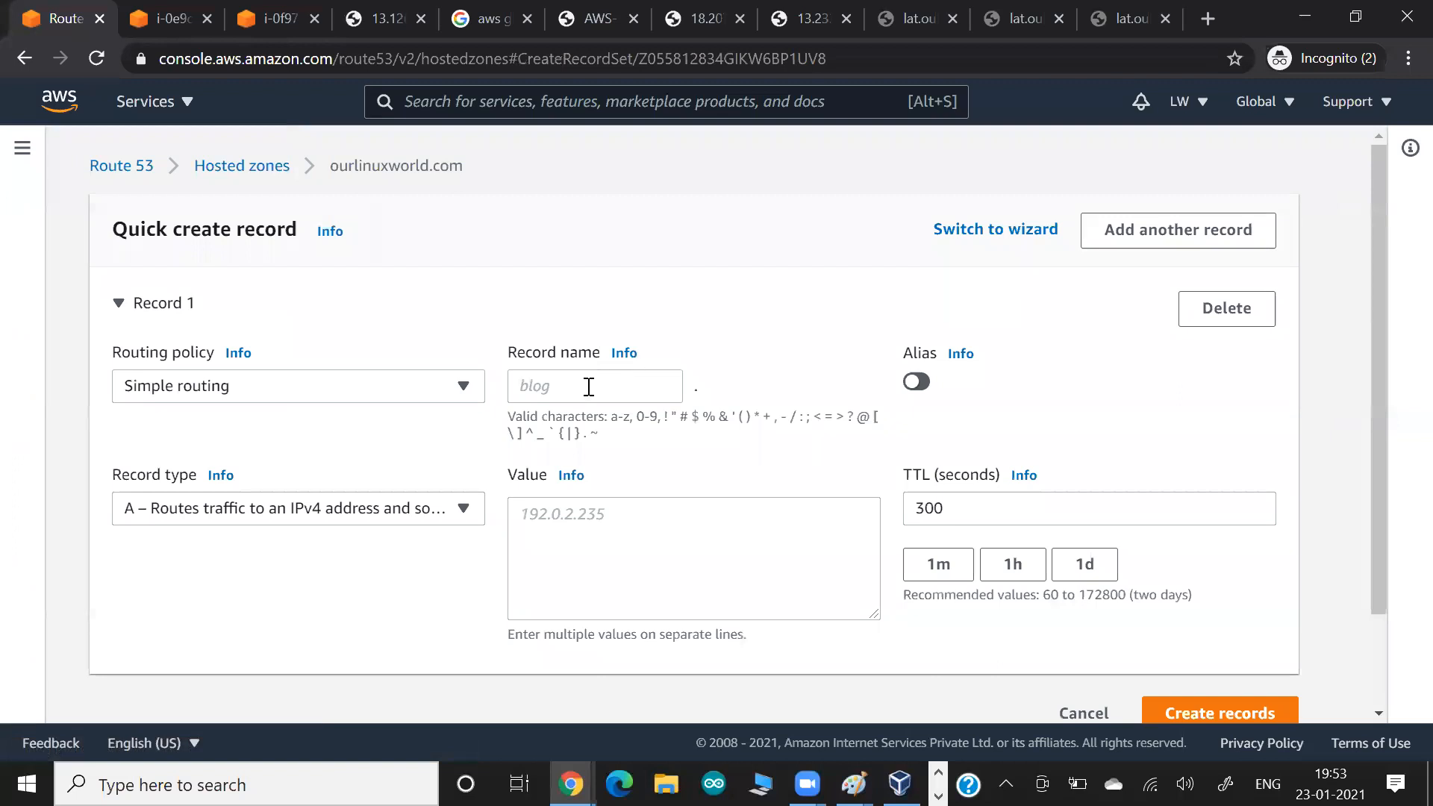
pyautogui.click(589, 386)
pyautogui.write('lat')
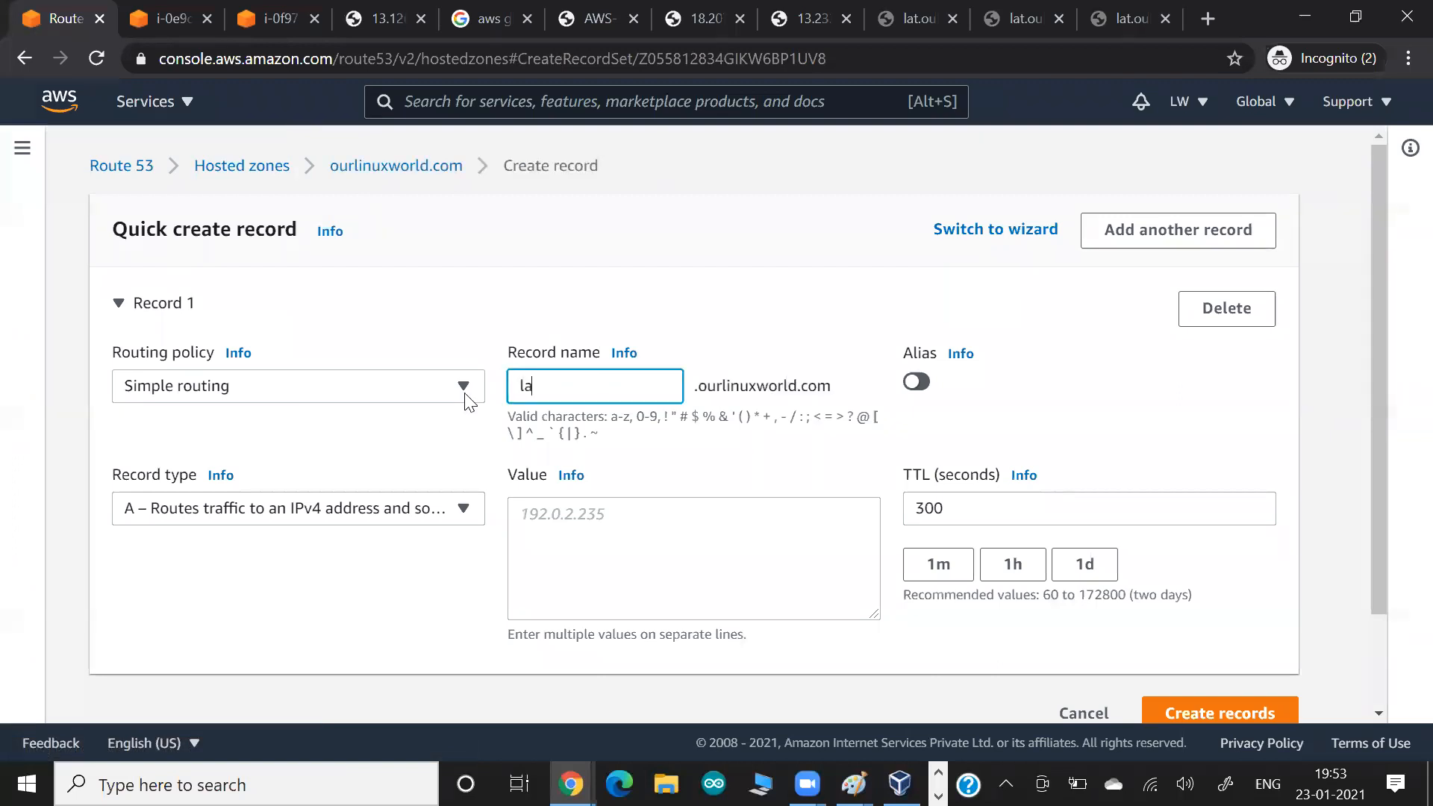
pyautogui.click(325, 396)
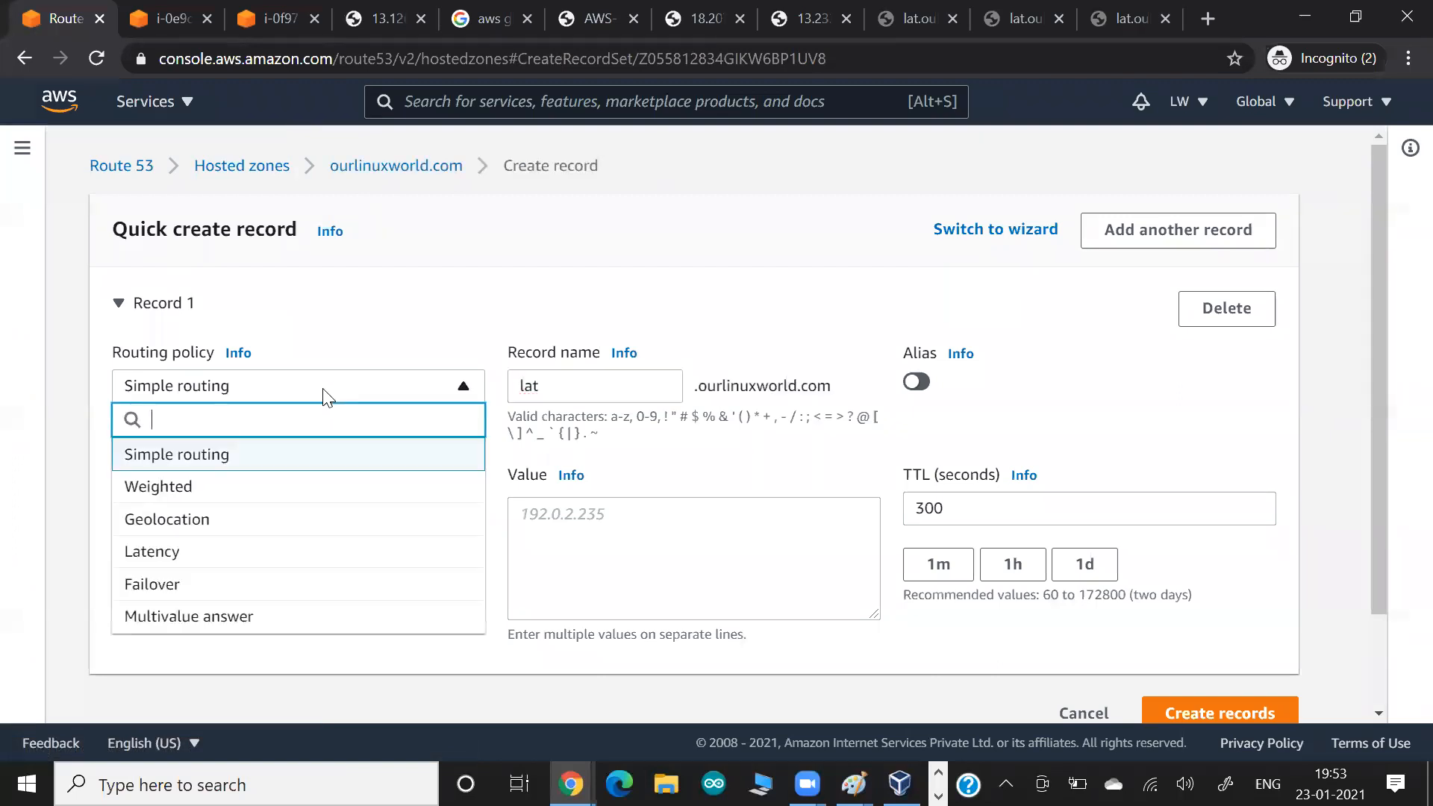
pyautogui.click(249, 551)
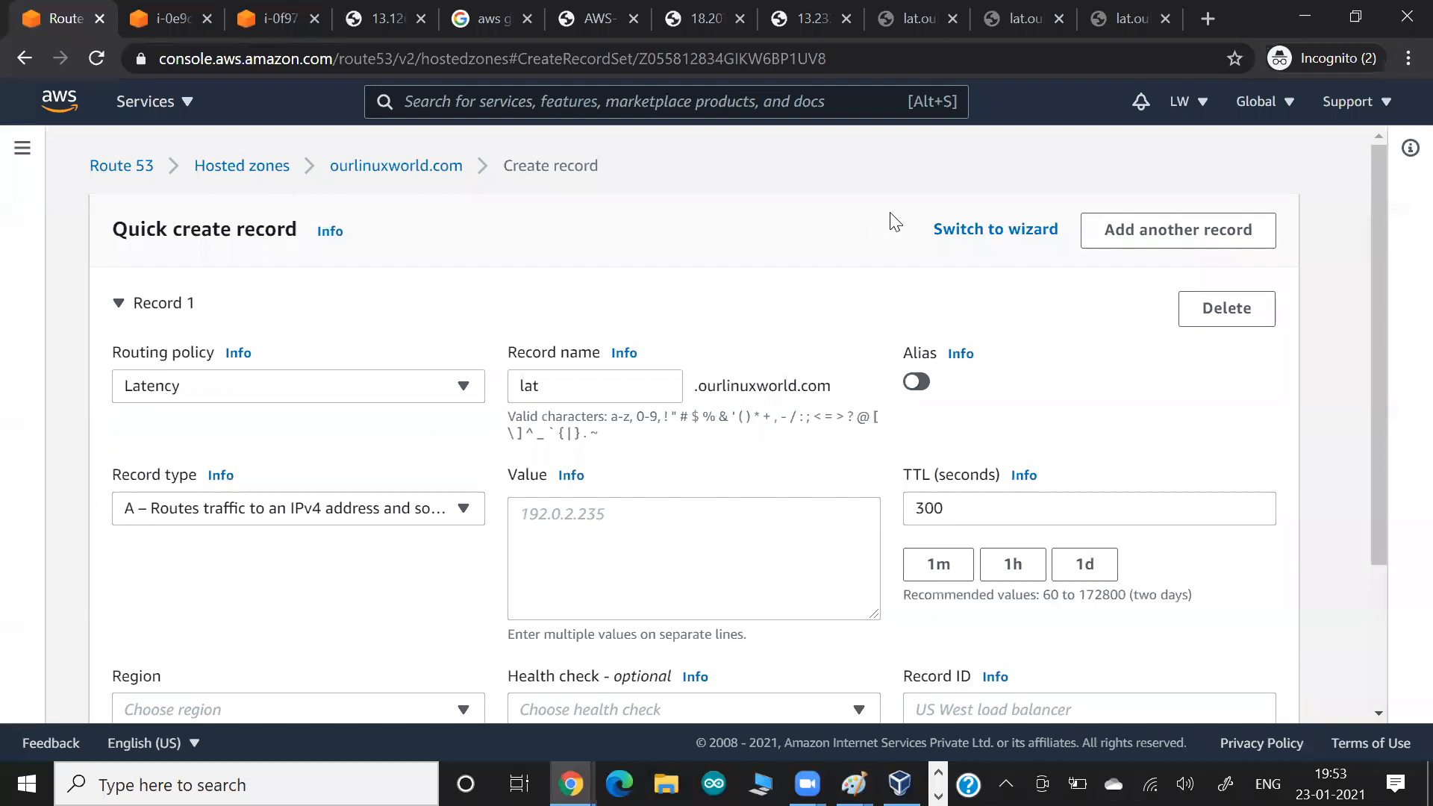
# Copy 13.233.129.186 from the ap-south-1a server page and enter it as the new record's value.
pyautogui.click(792, 39)
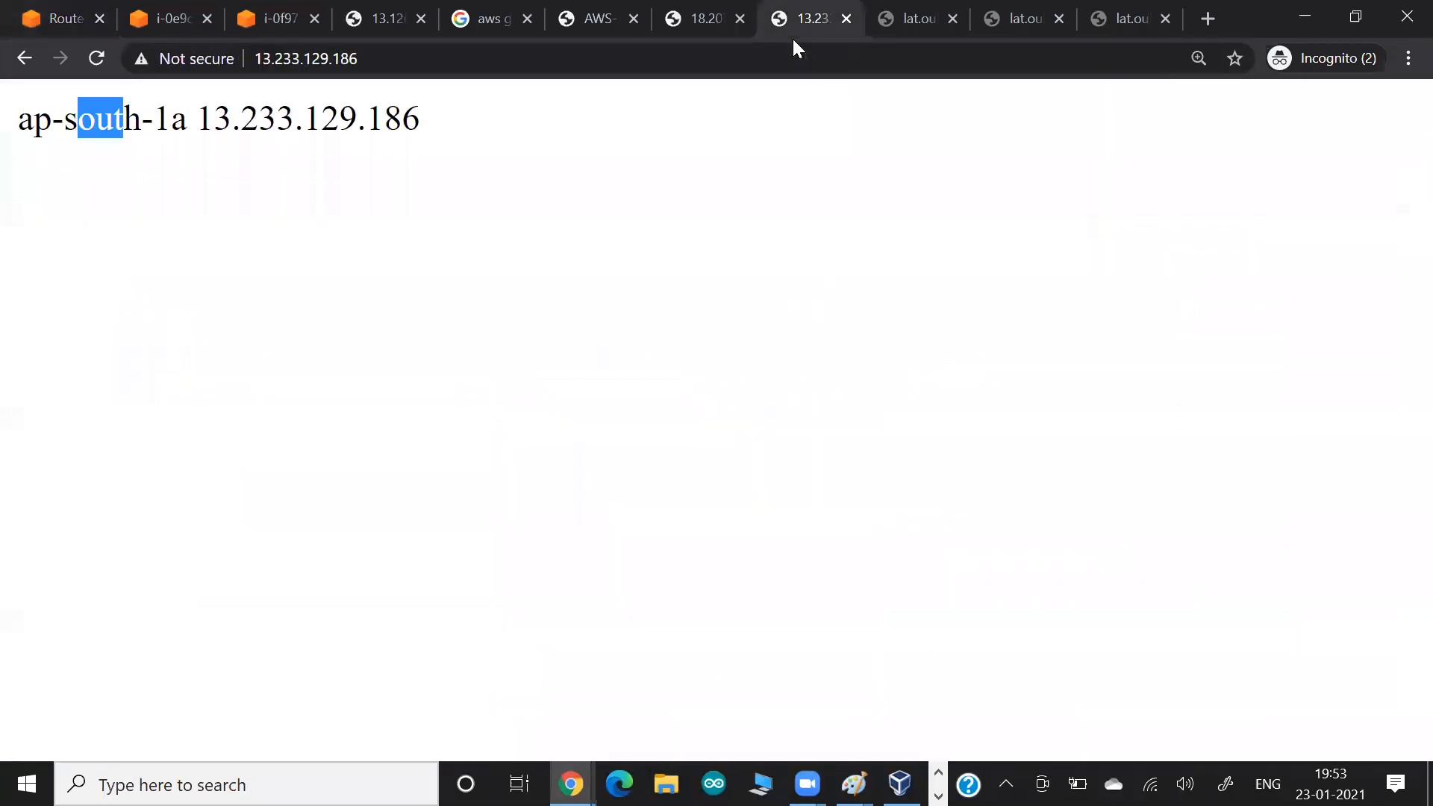
pyautogui.click(600, 61)
pyautogui.hotkey('ctrl', 'c')
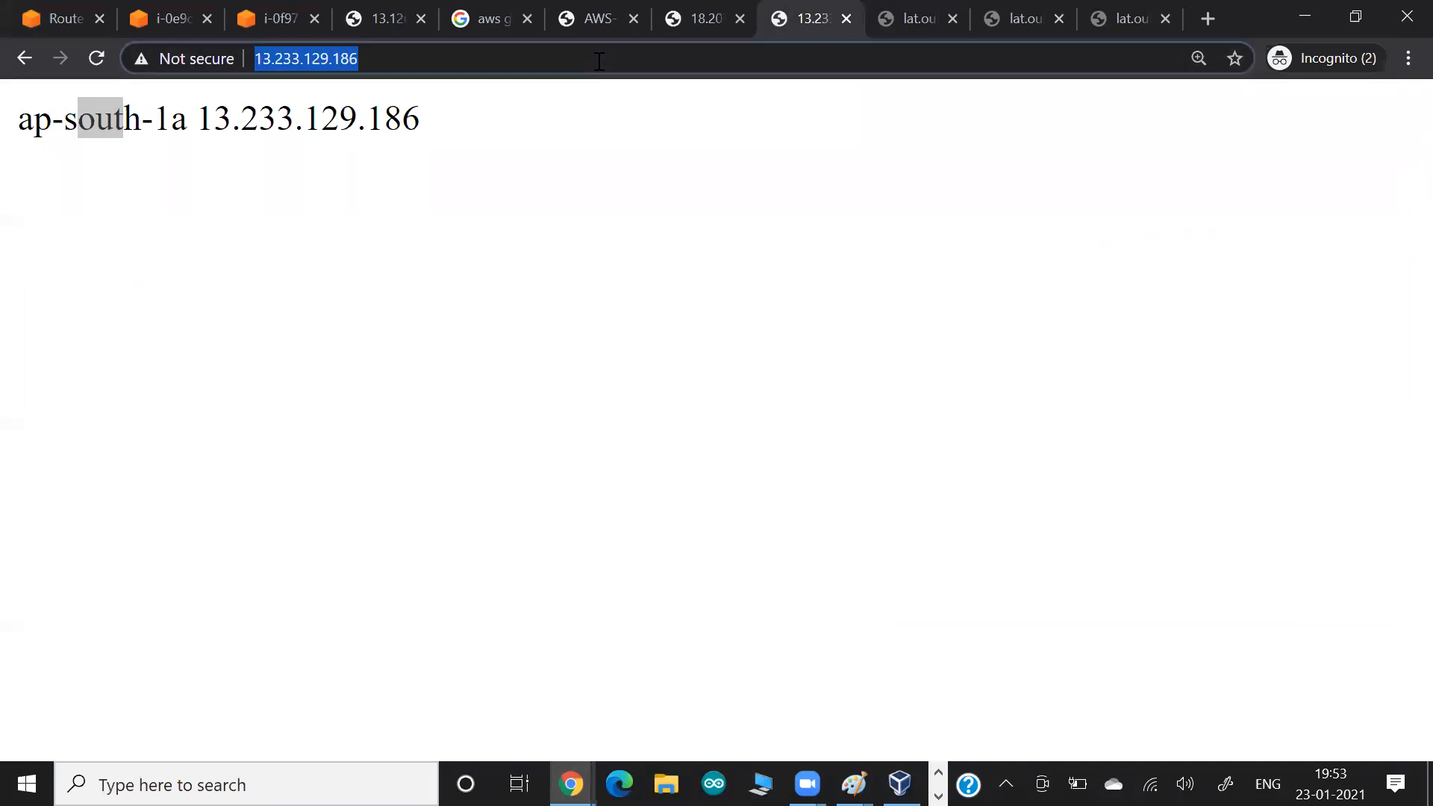
pyautogui.click(56, 16)
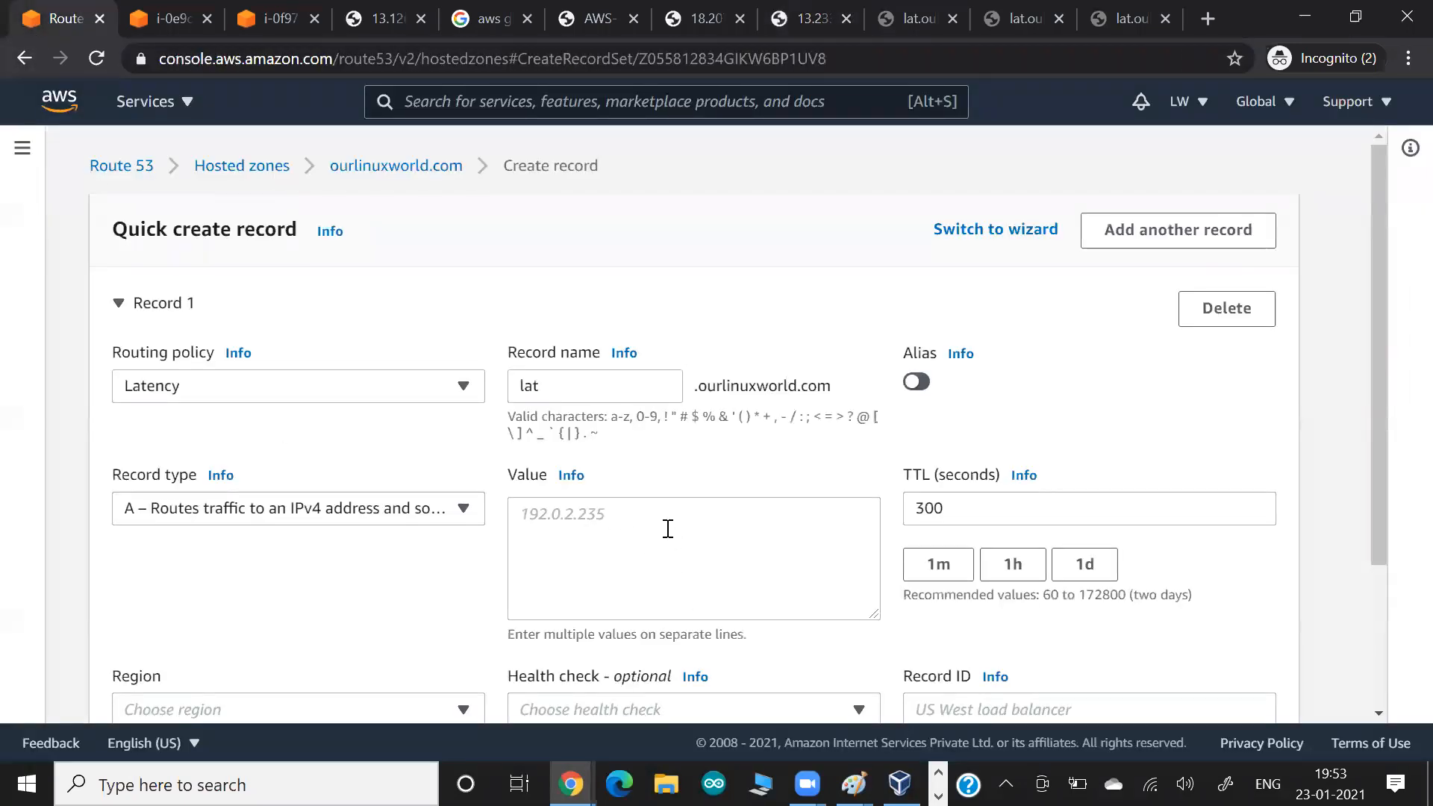
pyautogui.click(728, 461)
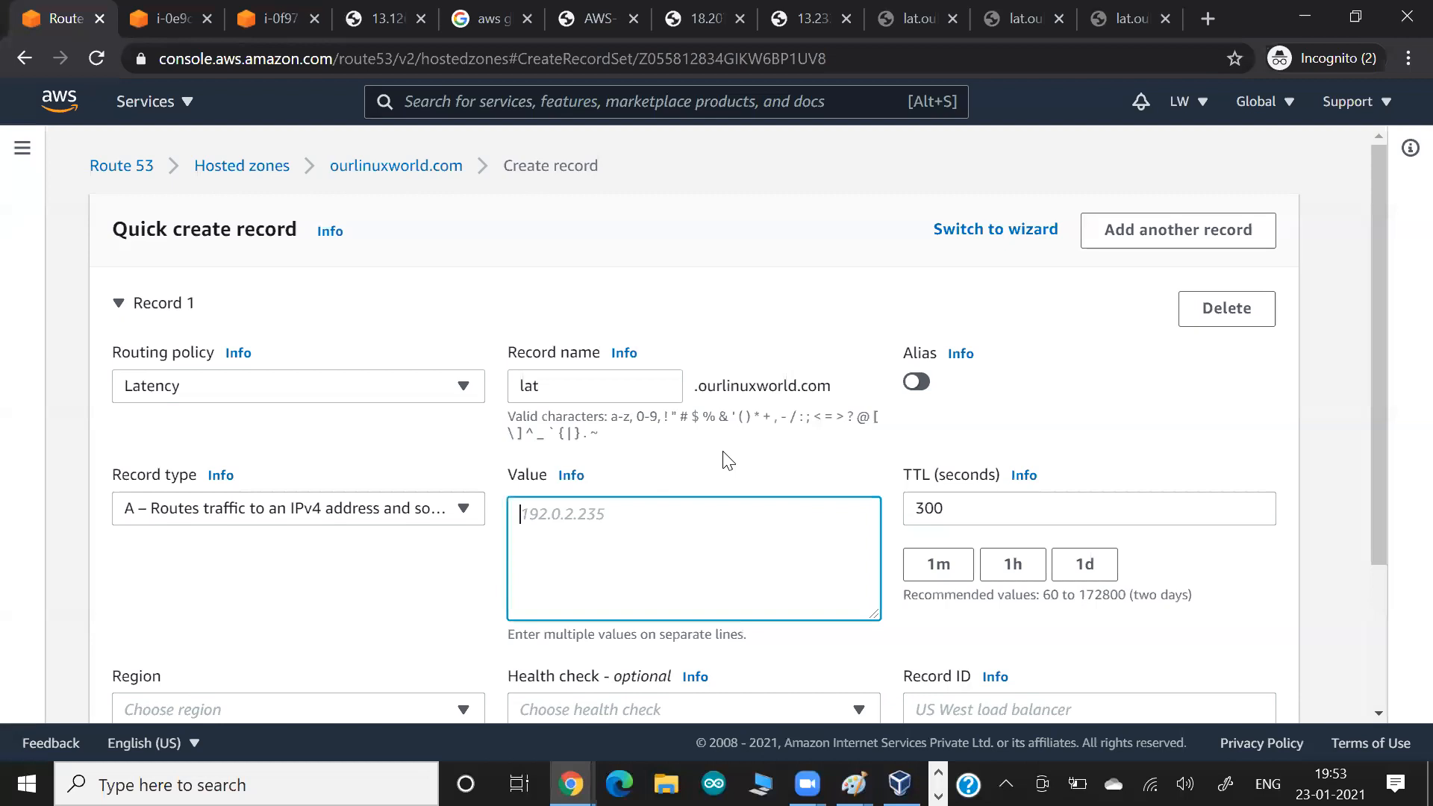
pyautogui.hotkey('ctrl', 'v')
pyautogui.press('Left')
pyautogui.press('Left')
pyautogui.press('Left')
pyautogui.press('Left')
pyautogui.press('Left')
pyautogui.press('Left')
pyautogui.press('Left')
pyautogui.press('BackSpace')
pyautogui.press('BackSpace')
pyautogui.press('BackSpace')
pyautogui.press('BackSpace')
pyautogui.press('BackSpace')
pyautogui.press('BackSpace')
pyautogui.press('BackSpace')
pyautogui.scroll(-2, 359, 564)
pyautogui.scroll(-1, 328, 522)
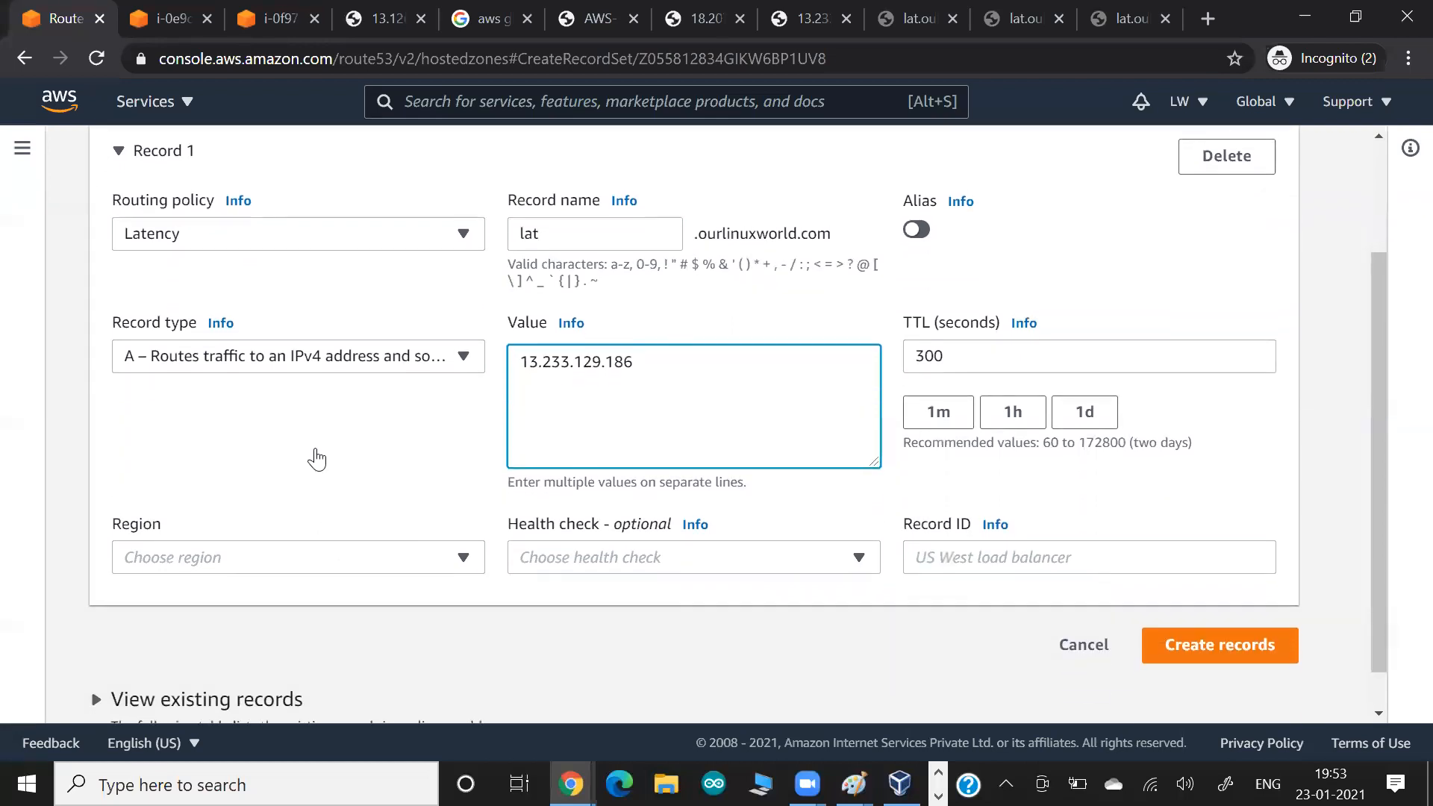
# Set the record's region to Asia Pacific (Mumbai) and its record ID to IN web server.
pyautogui.click(269, 554)
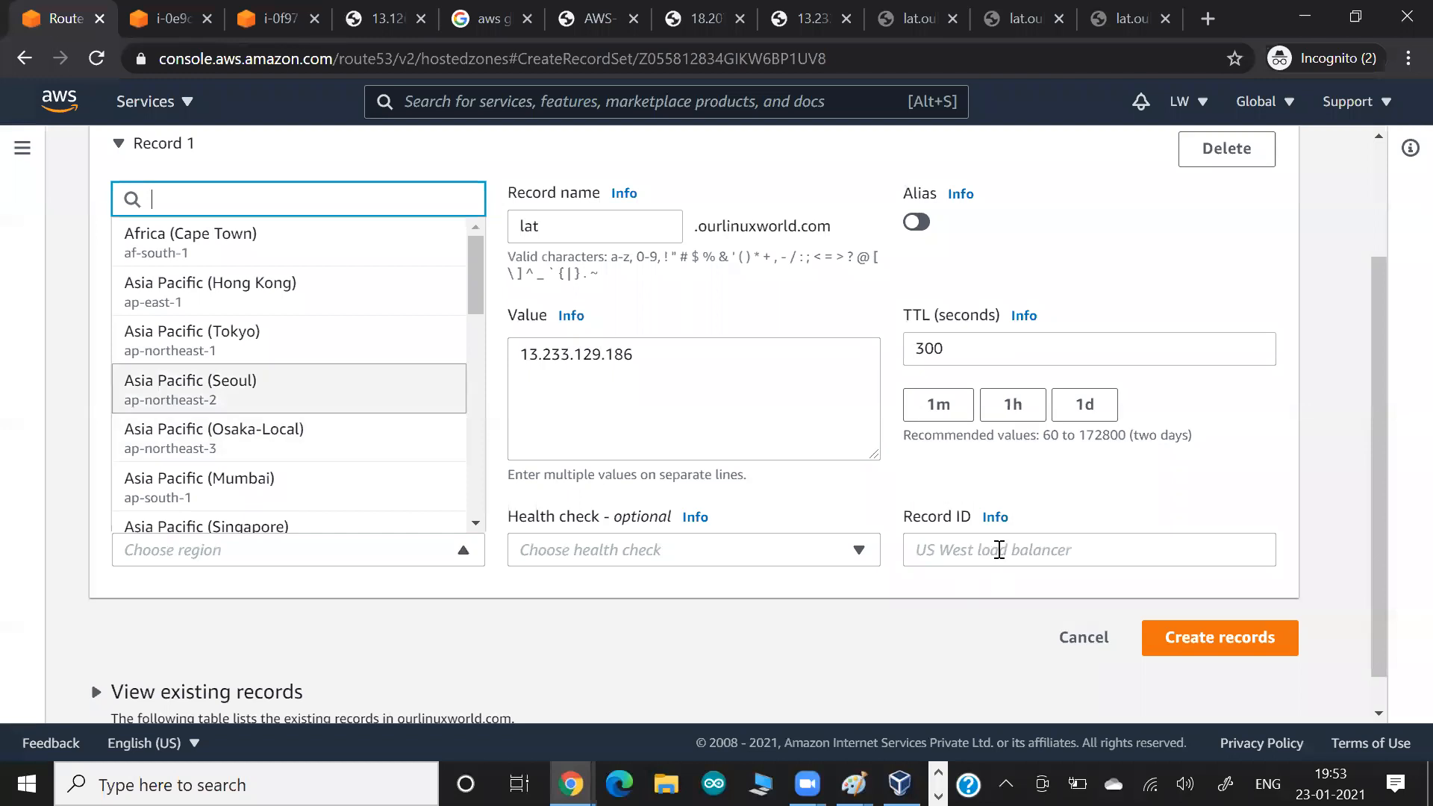
pyautogui.press('Down')
pyautogui.press('Return')
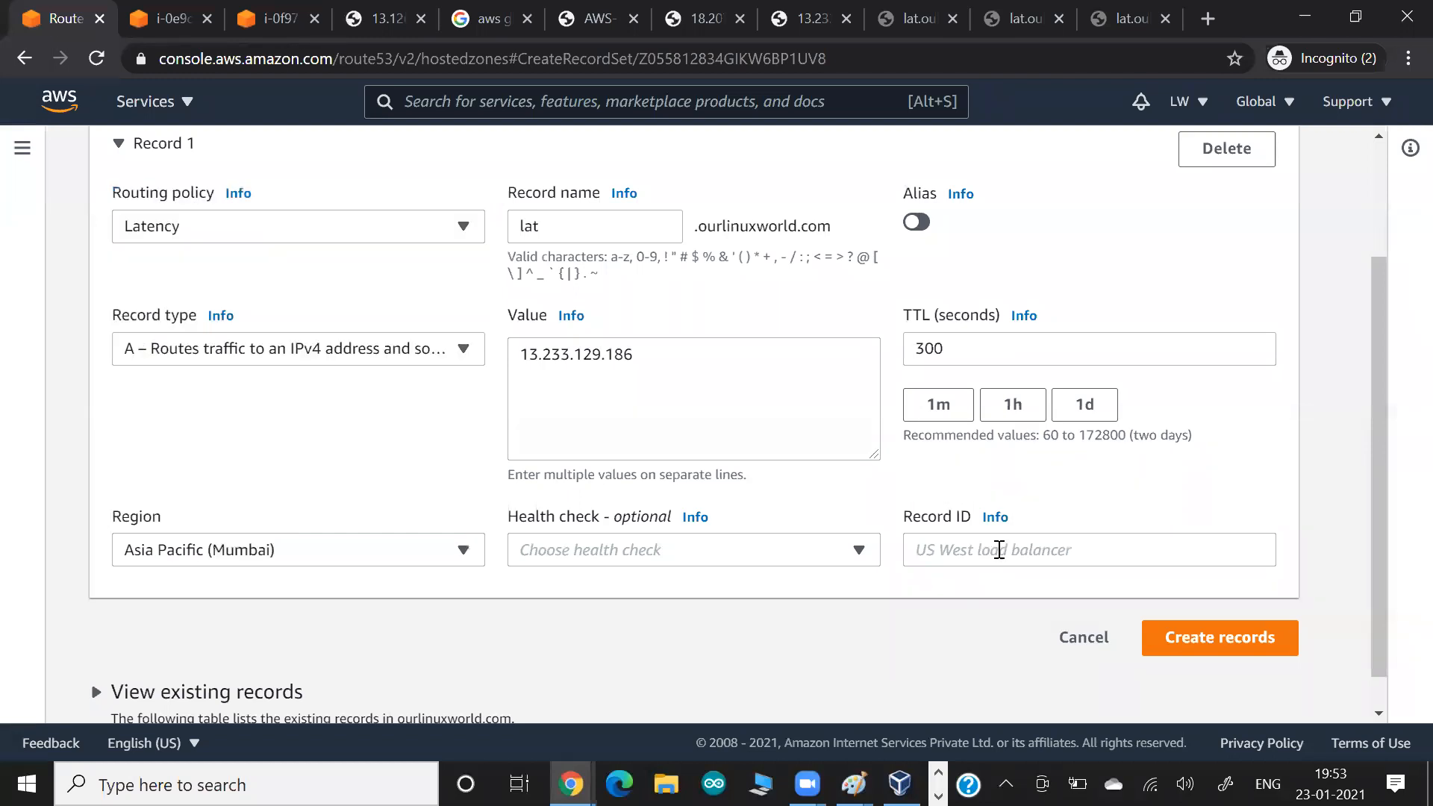
pyautogui.click(1000, 550)
pyautogui.write('IN we')
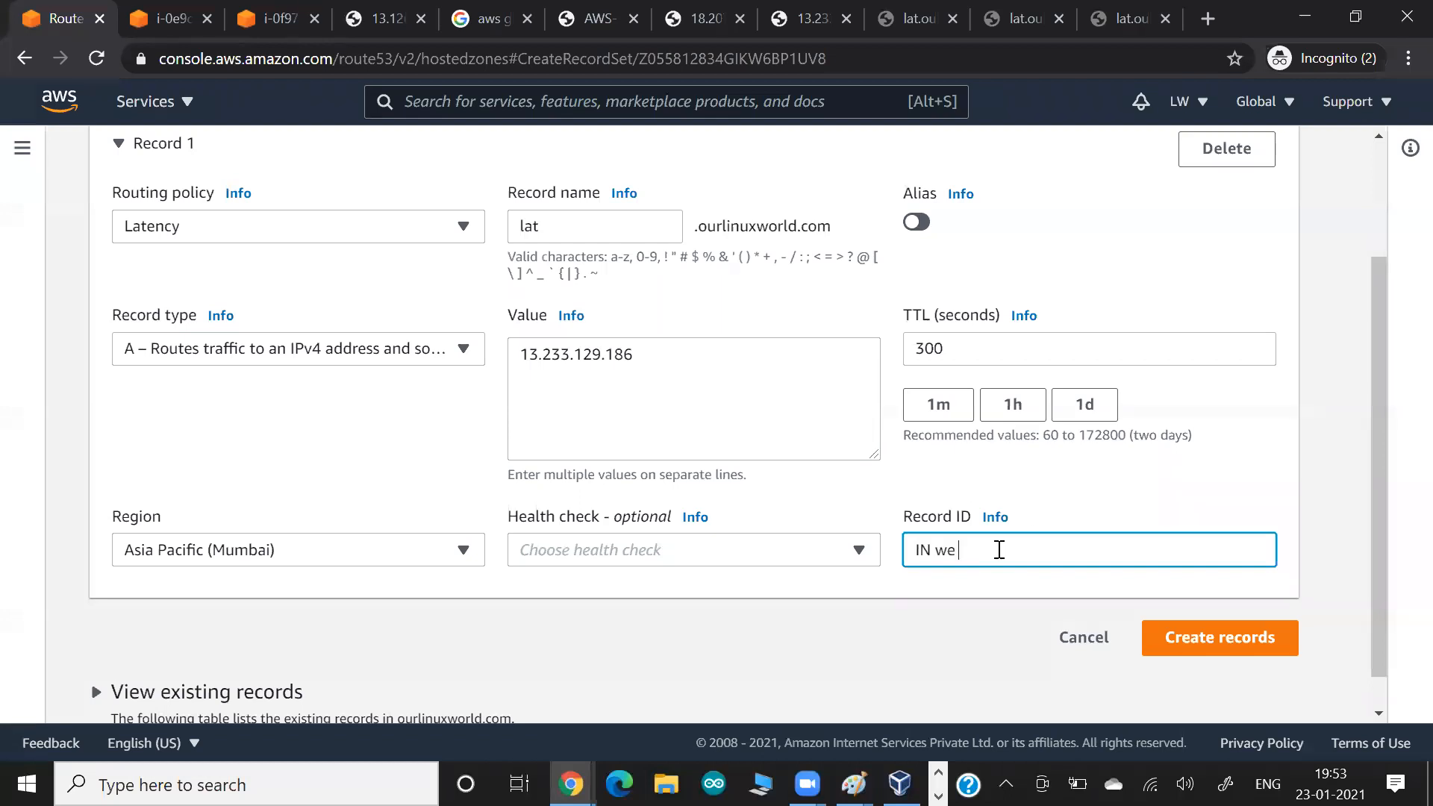
pyautogui.write('b server')
# Set the record's TTL to 30 seconds.
pyautogui.click(1002, 347)
pyautogui.press('BackSpace')
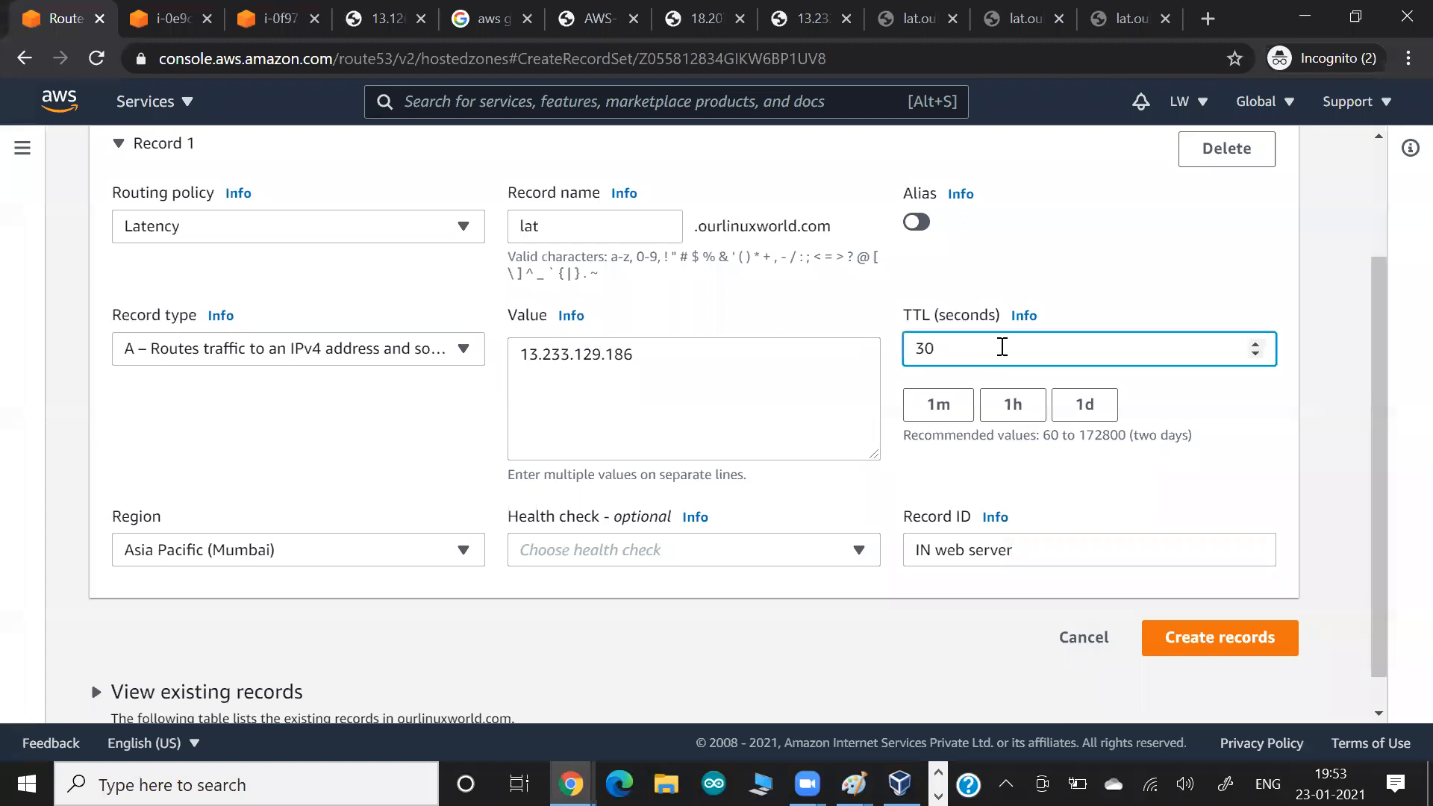
pyautogui.click(833, 664)
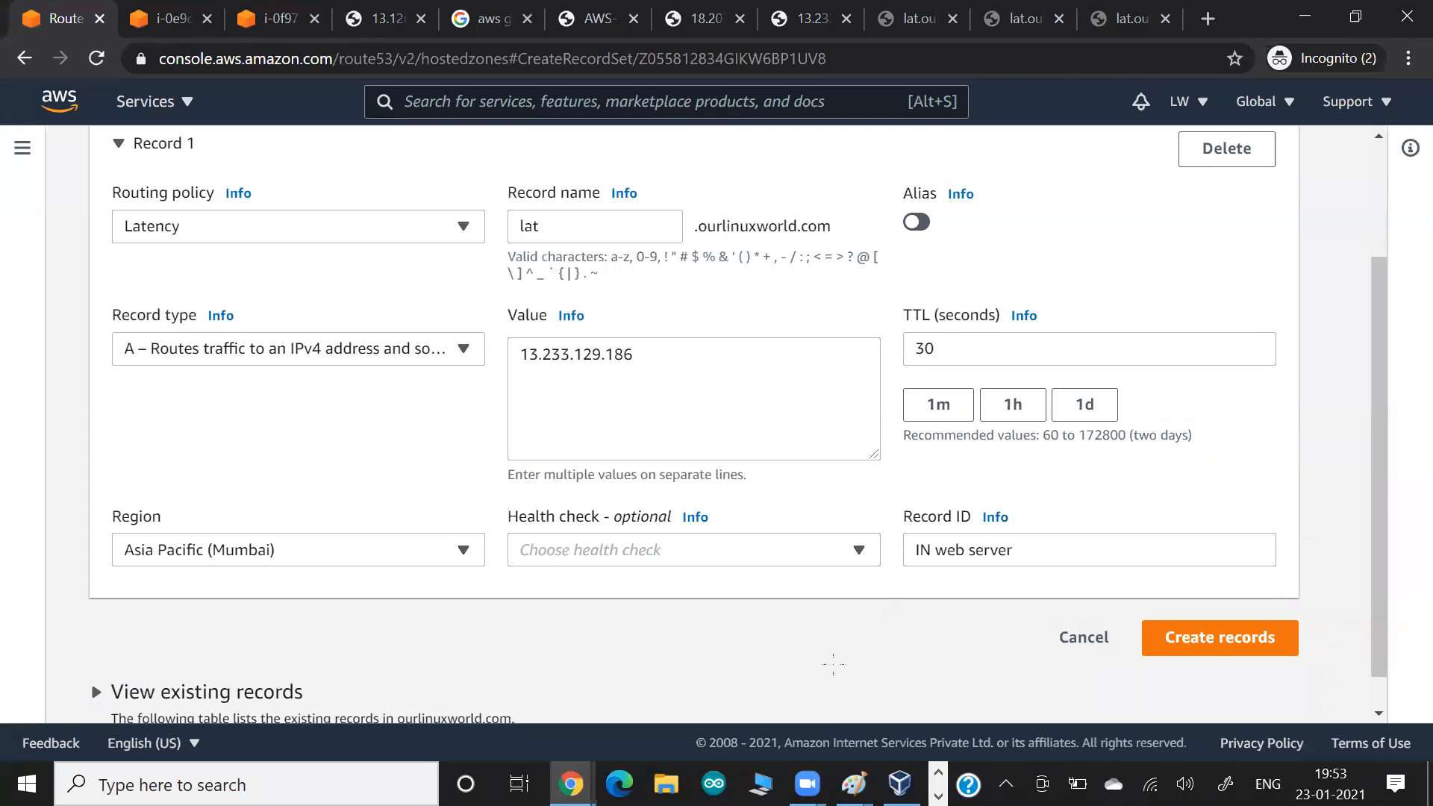
# Switch to Paint and mark the client in India and the US server C on the world map.
pyautogui.hotkey('alt', 'Tab')
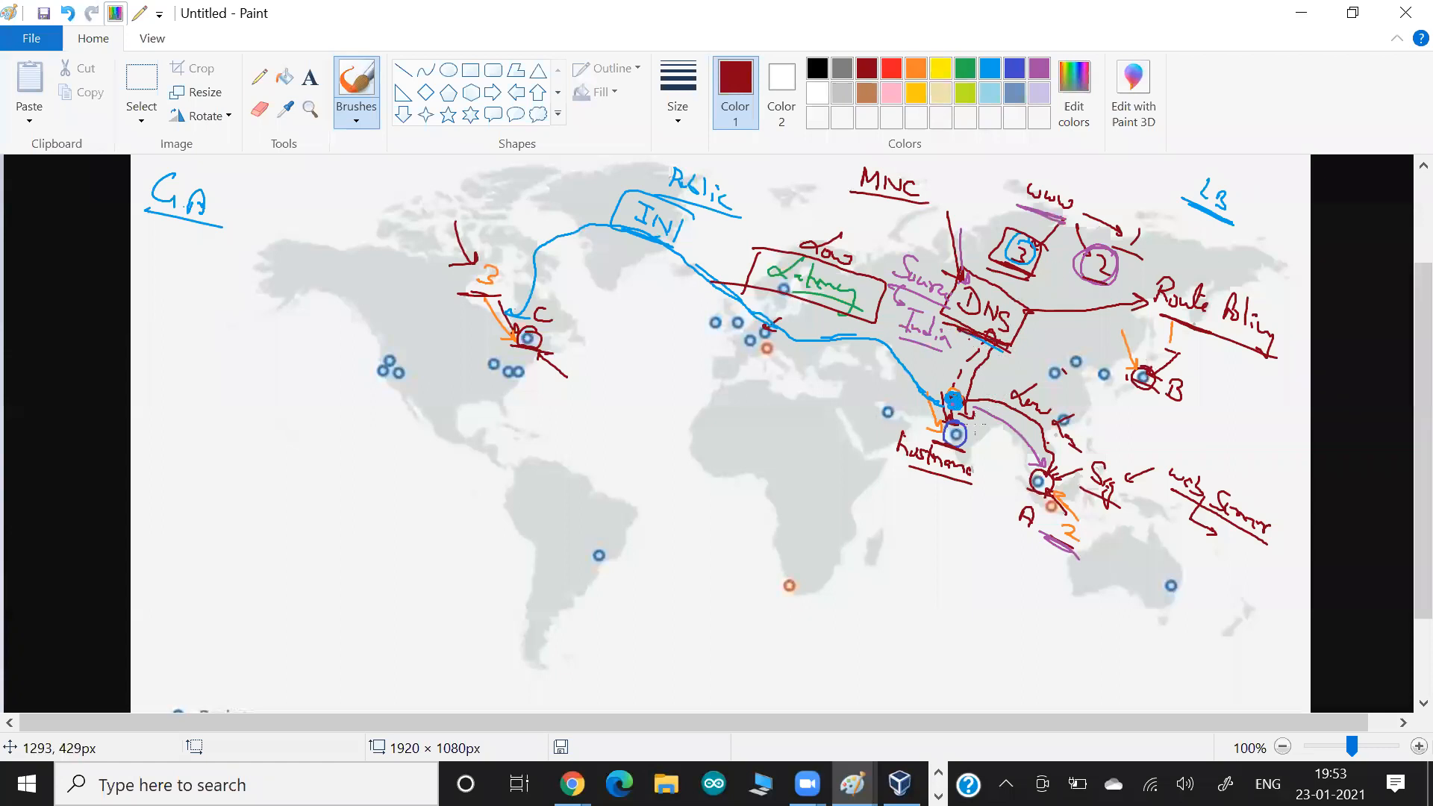
pyautogui.moveTo(963, 394); pyautogui.dragTo(968, 393)
pyautogui.moveTo(531, 326); pyautogui.dragTo(517, 325)
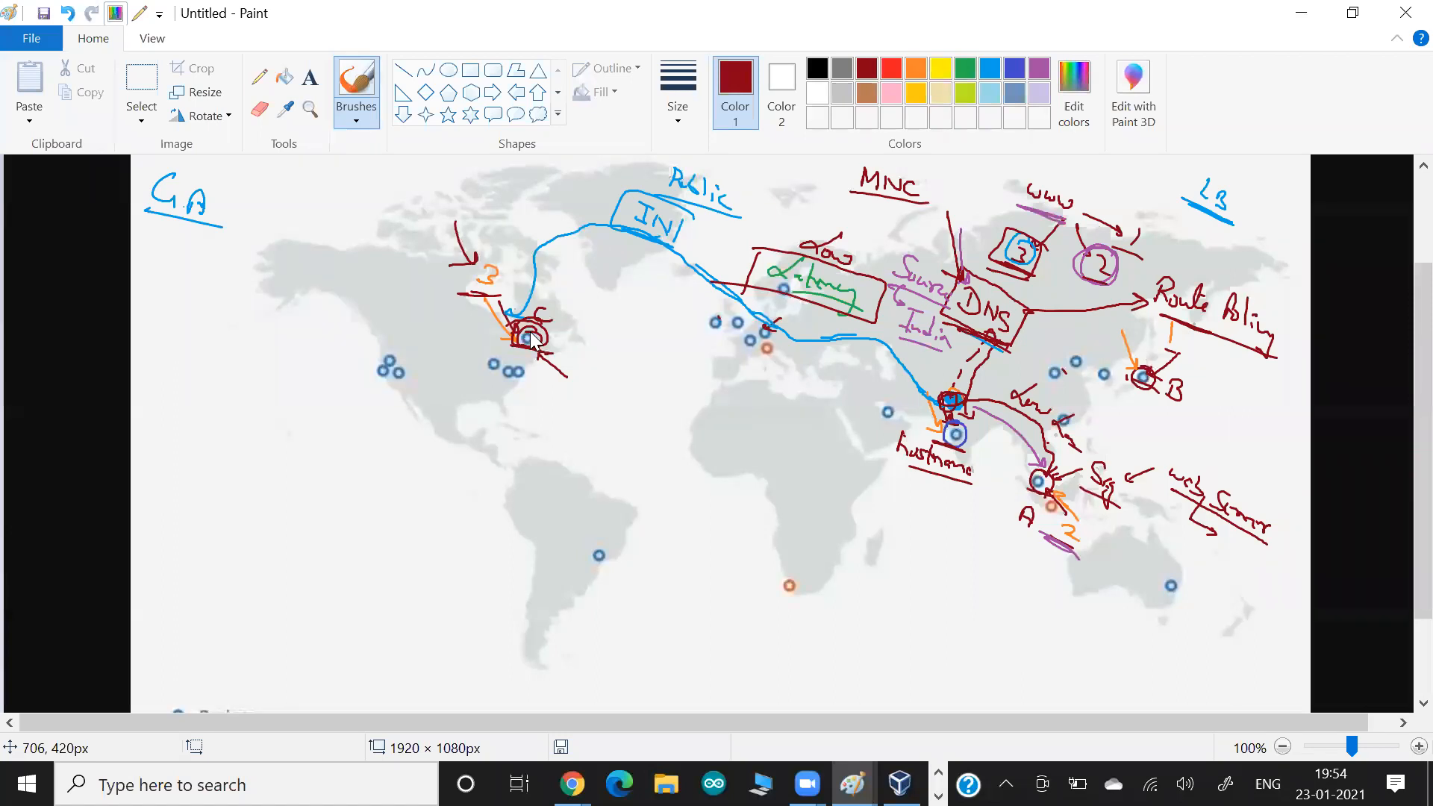
# Return to the browser and create the Mumbai latency record for lat.ourlinuxworld.com.
pyautogui.hotkey('alt', 'Tab')
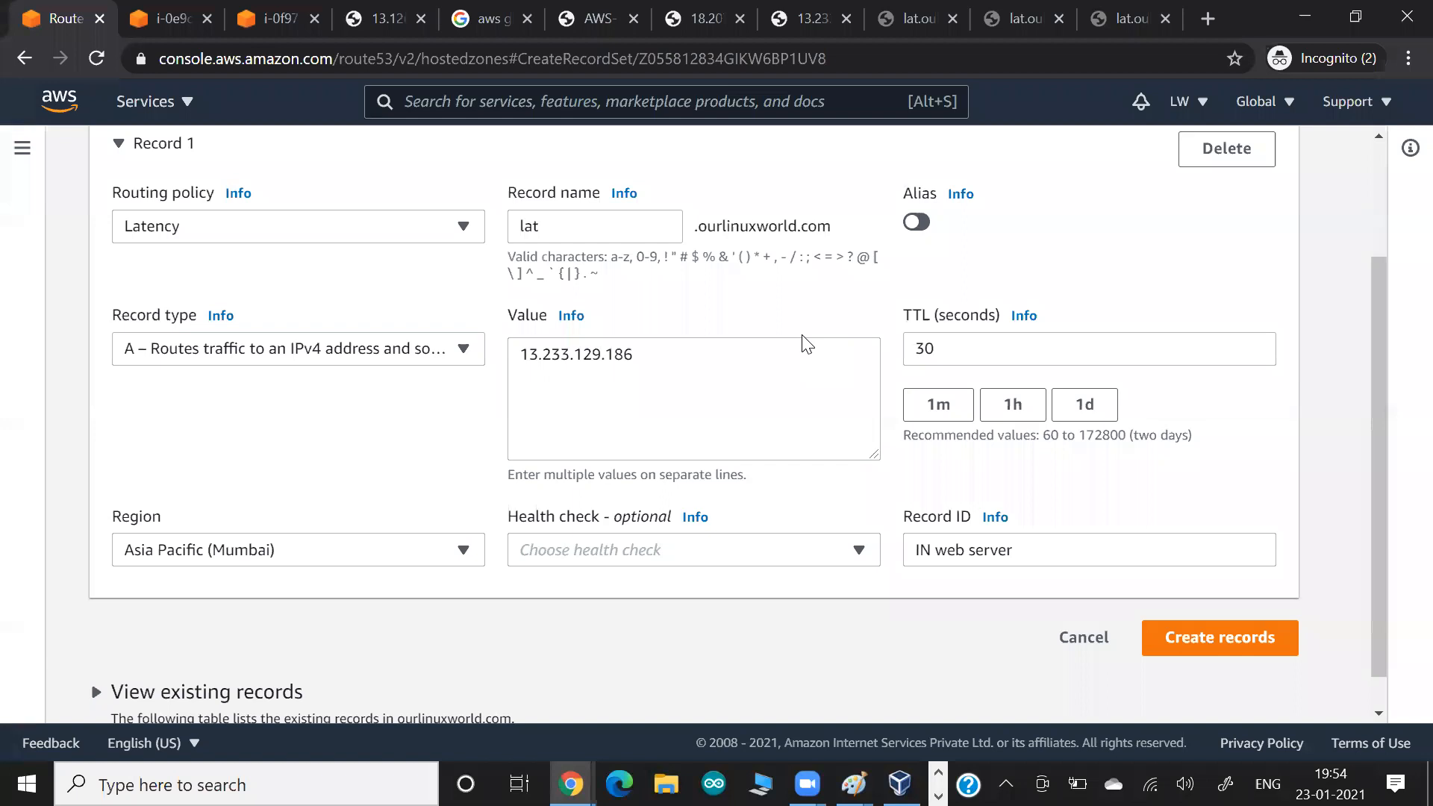
pyautogui.click(1219, 637)
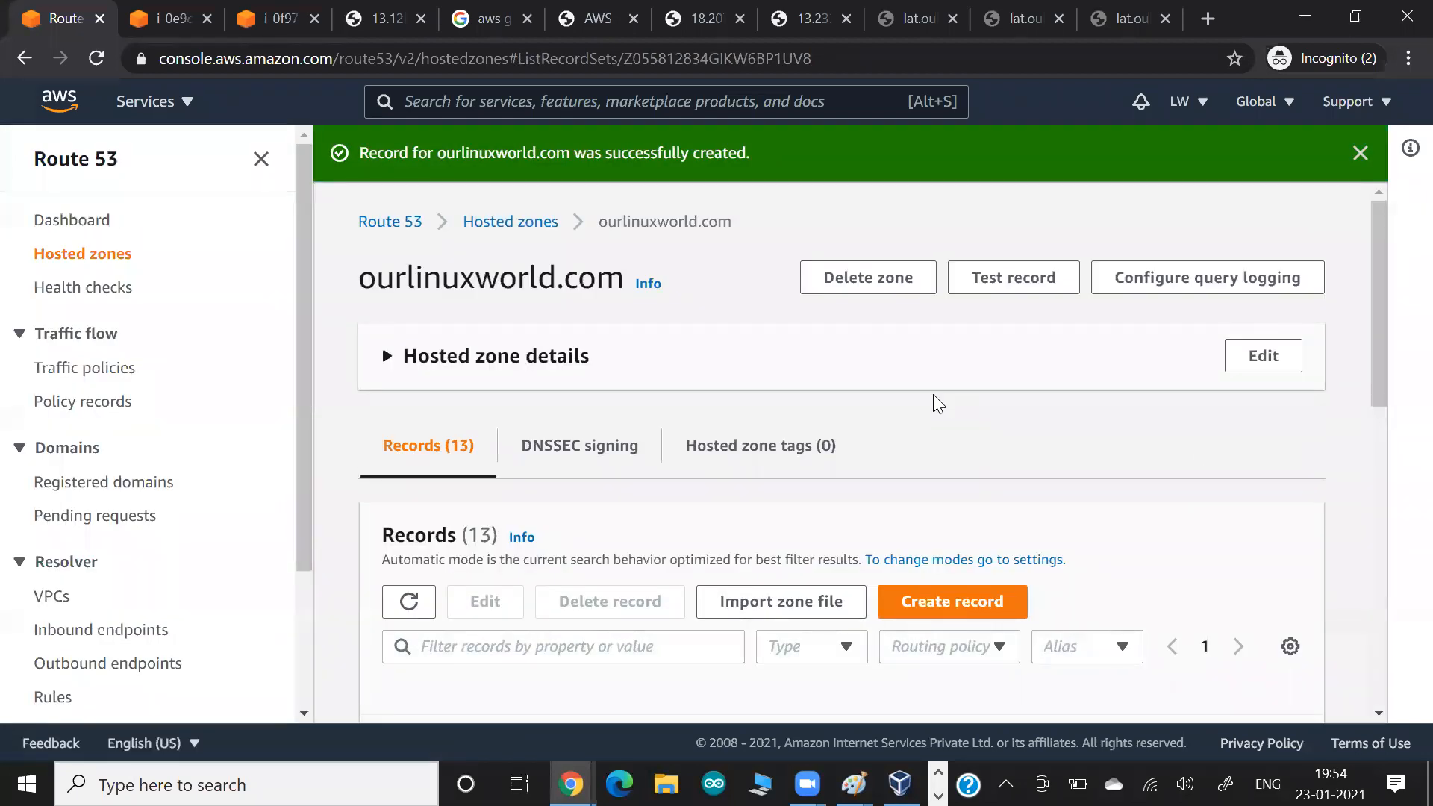
pyautogui.scroll(-10, 933, 394)
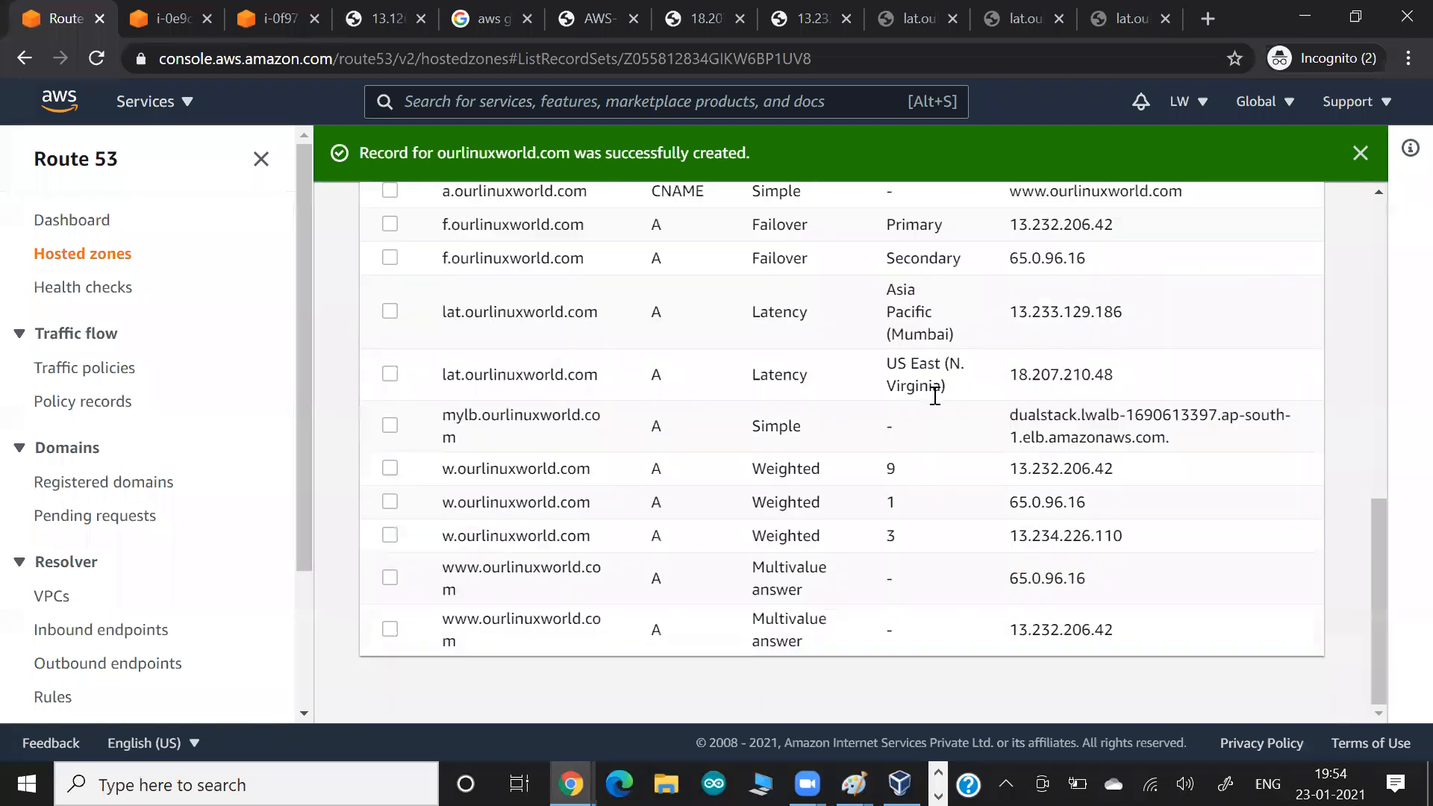
pyautogui.scroll(2, 444, 448)
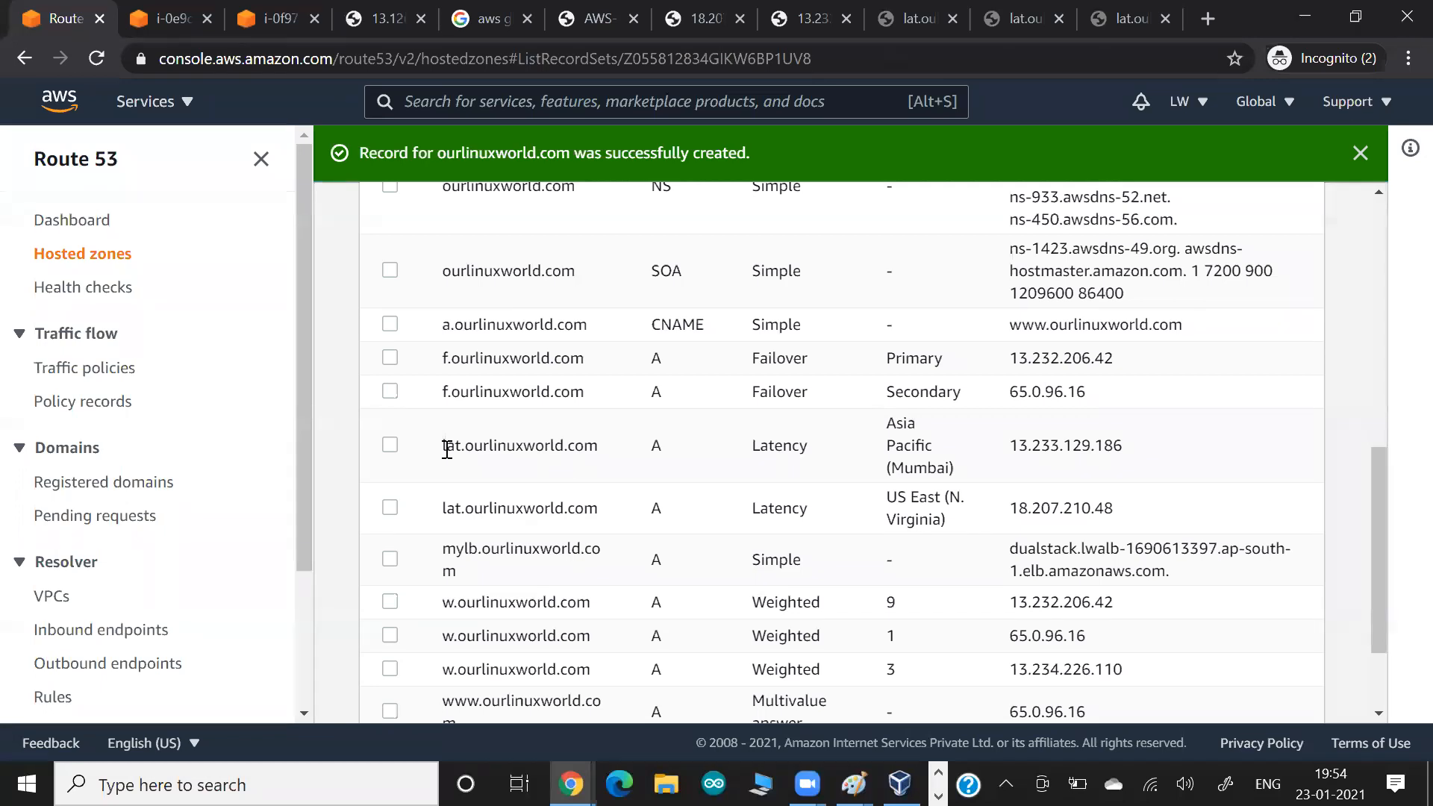
# Examine the names and IP values of the two lat.ourlinuxworld.com latency records in the record list.
pyautogui.moveTo(446, 447); pyautogui.dragTo(543, 446)
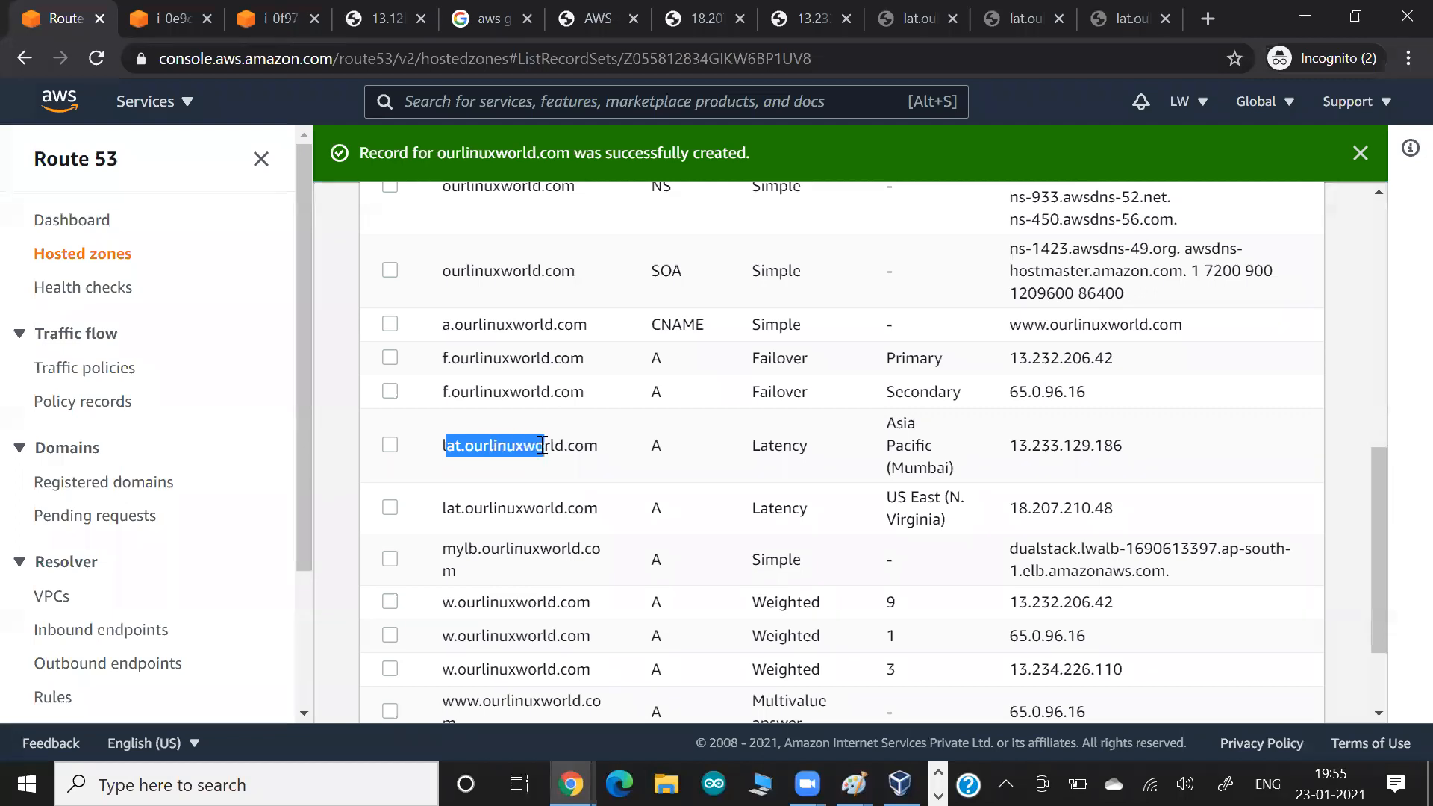
pyautogui.click(543, 446)
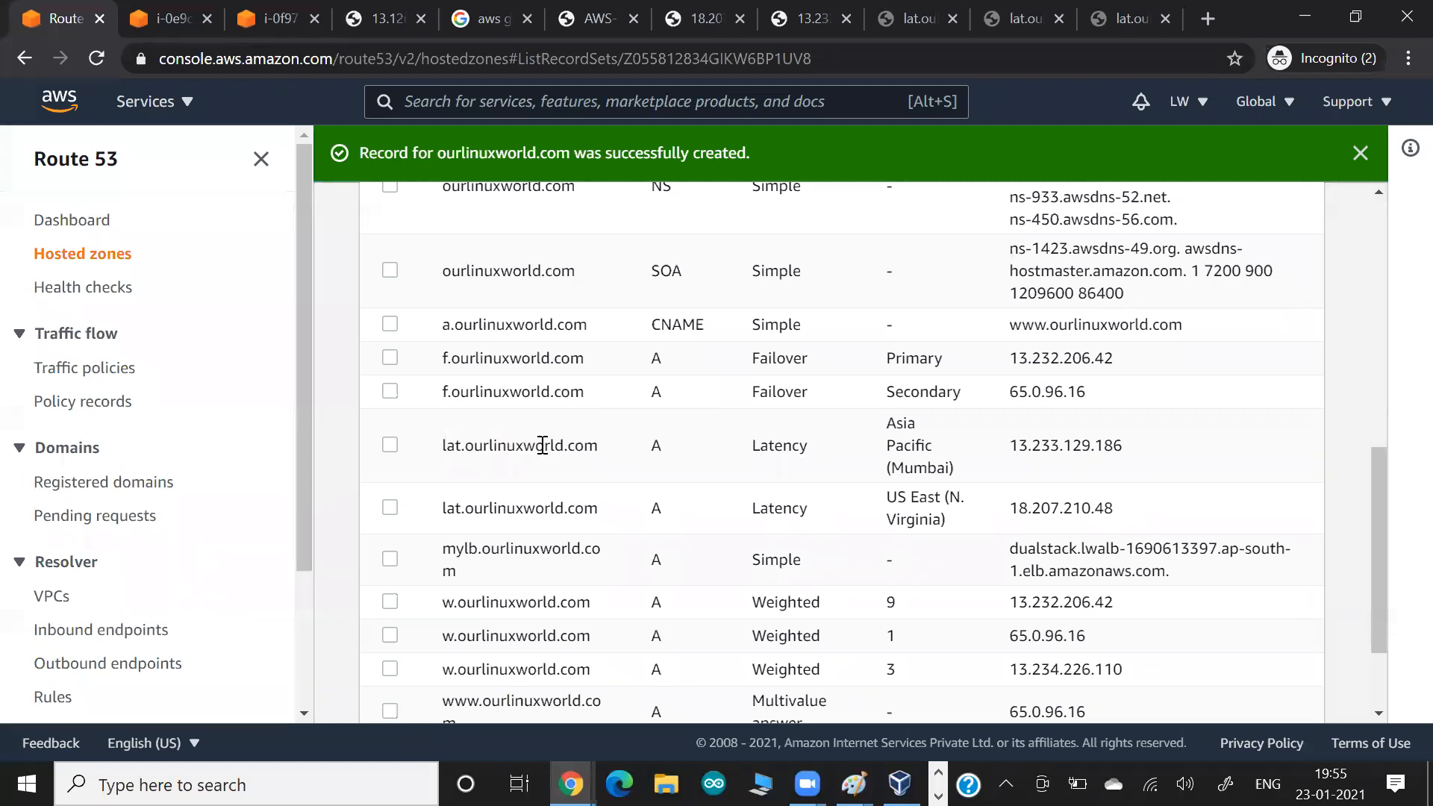
pyautogui.moveTo(442, 508); pyautogui.dragTo(515, 508)
pyautogui.moveTo(1020, 512); pyautogui.dragTo(1154, 515)
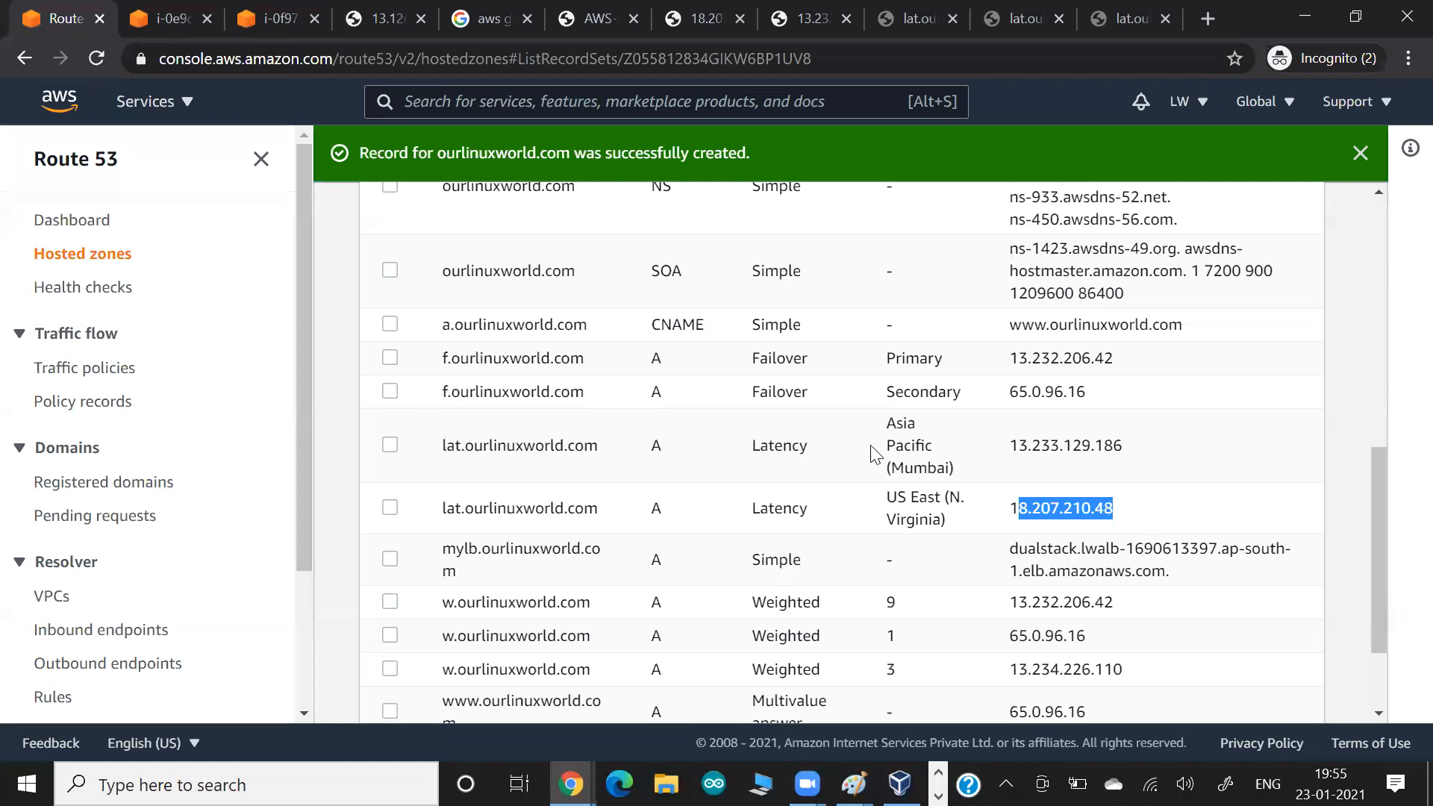
pyautogui.doubleClick(1000, 464)
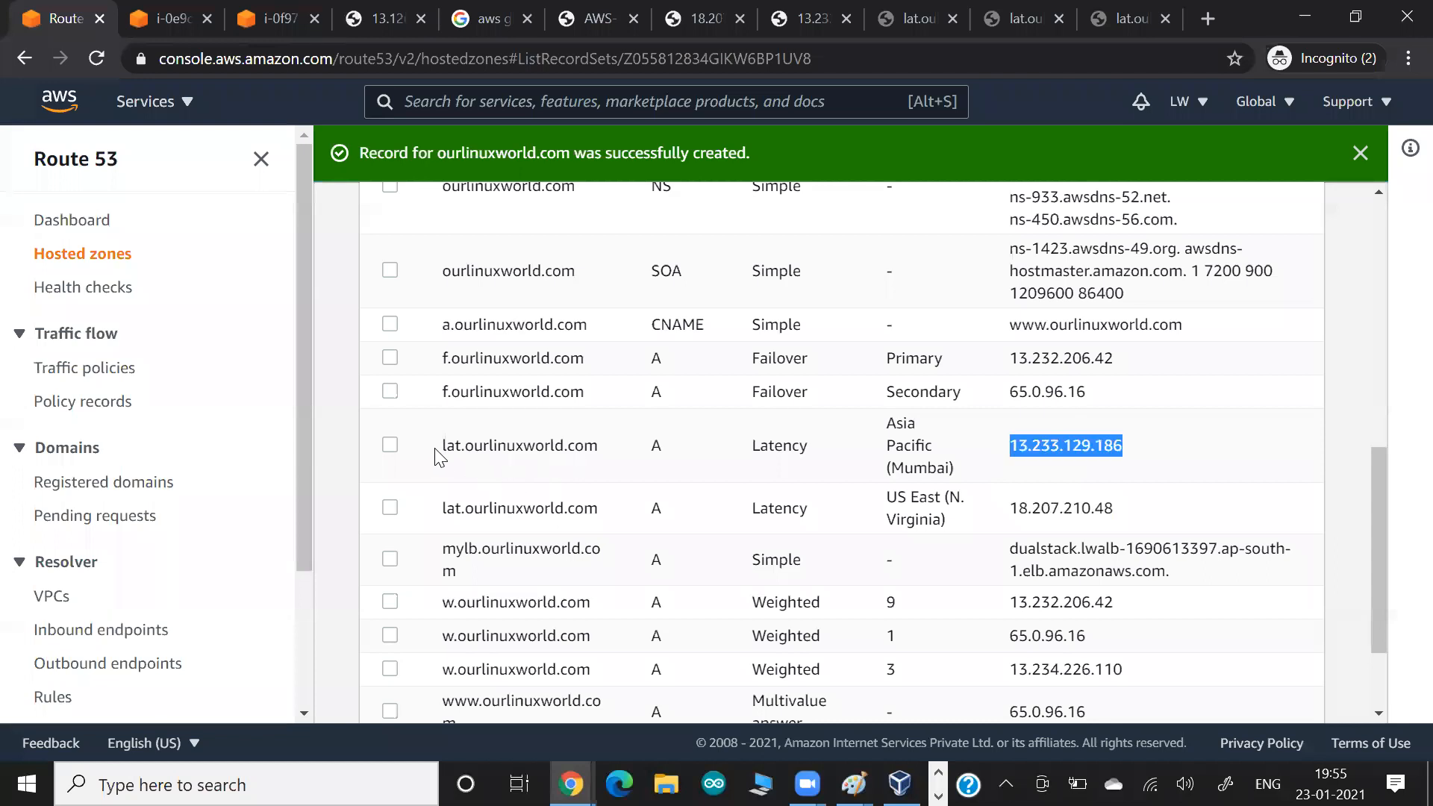
pyautogui.moveTo(443, 452); pyautogui.dragTo(598, 454)
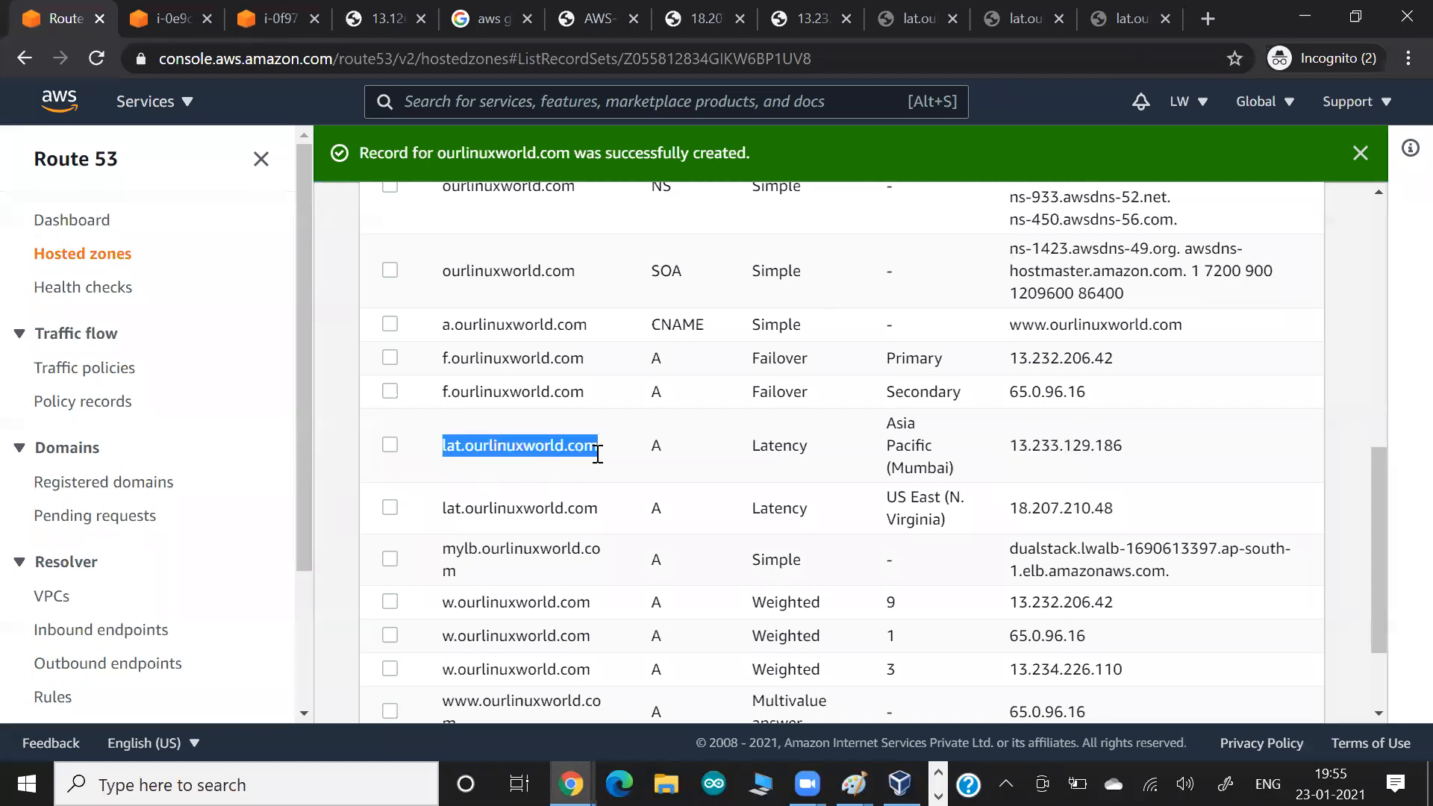
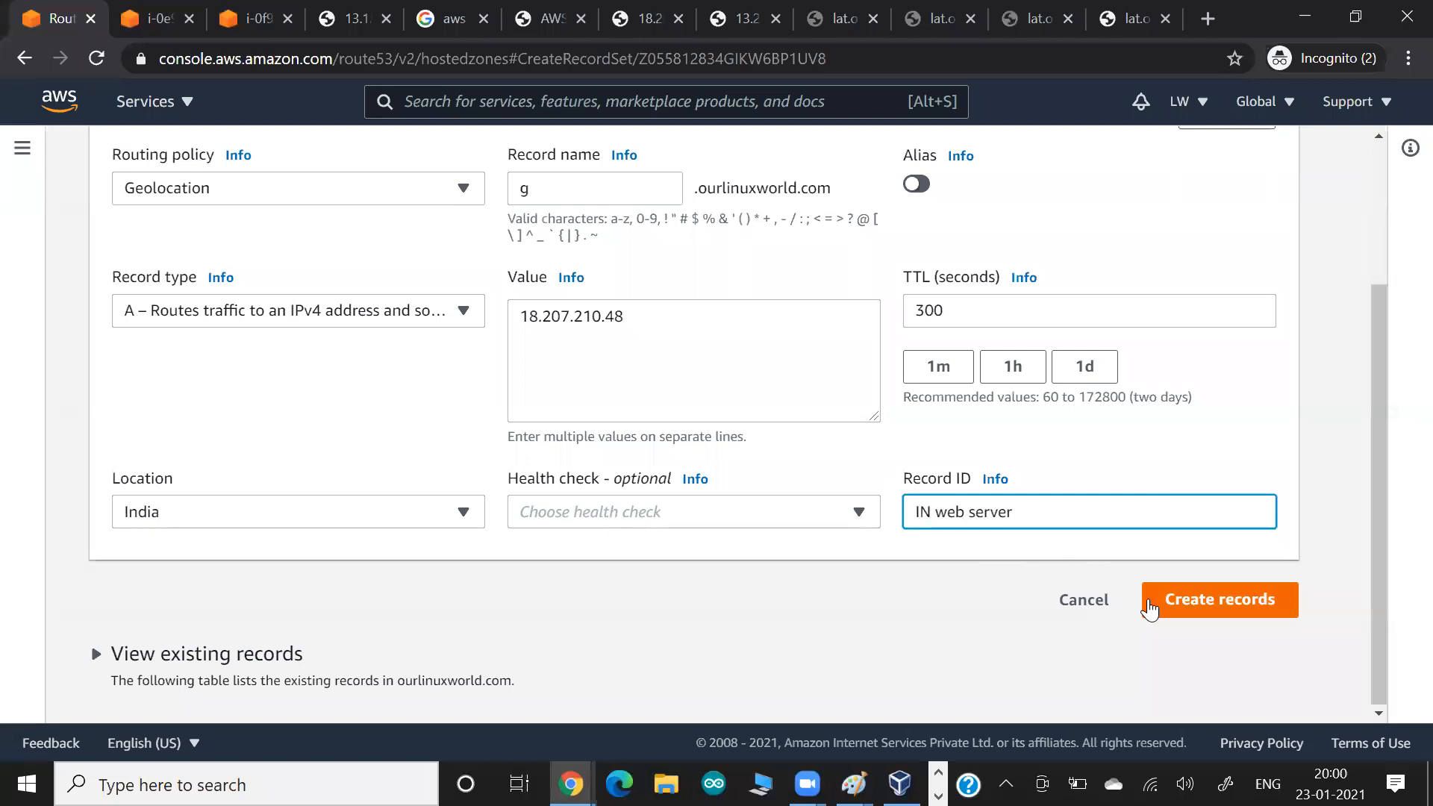
# Create the India geolocation record for g.ourlinuxworld.com with value 18.207.210.48.
pyautogui.write('for')
pyautogui.click(1236, 609)
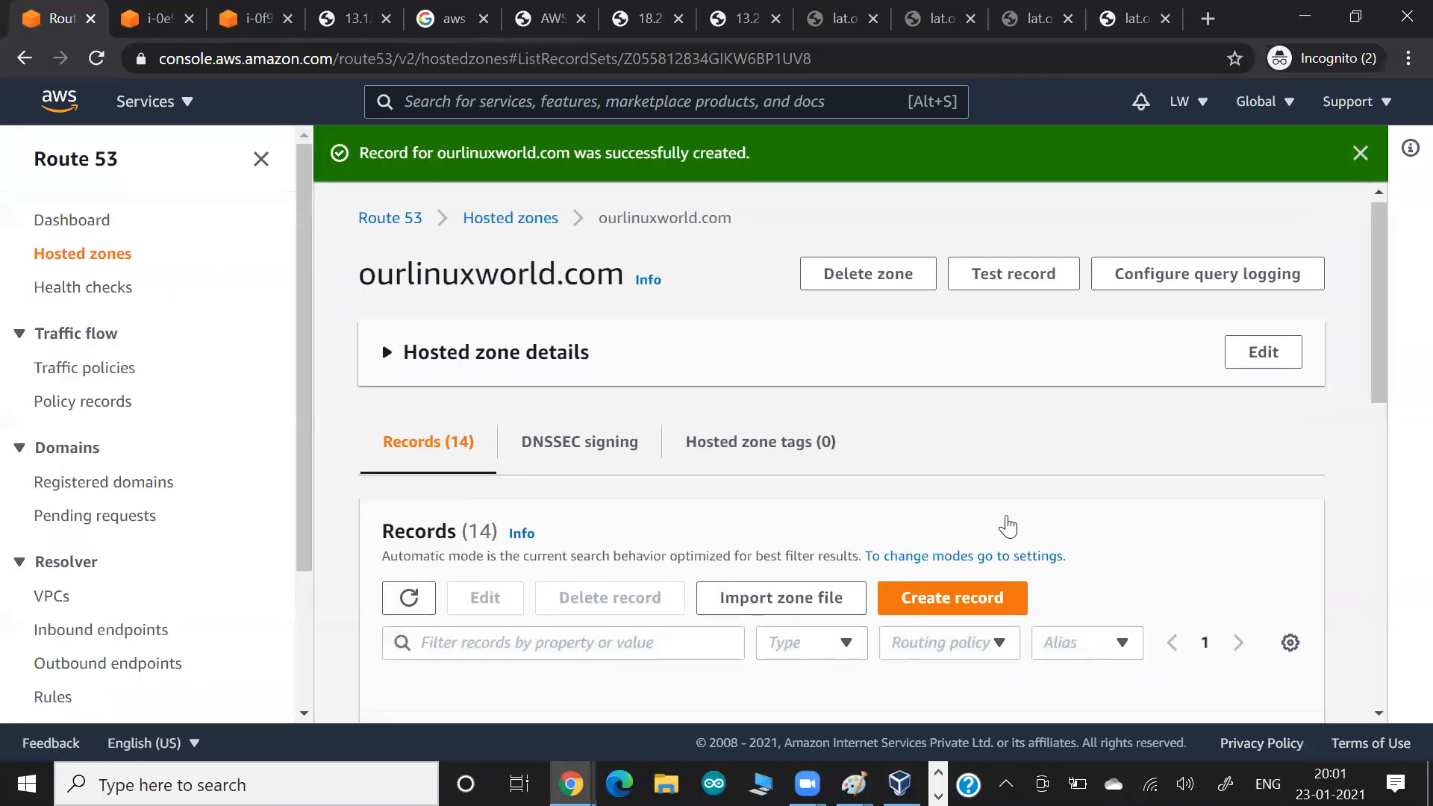
# Start another record in the ourlinuxworld.com hosted zone, named g with the Geolocation routing policy.
pyautogui.scroll(-2, 986, 507)
pyautogui.click(972, 469)
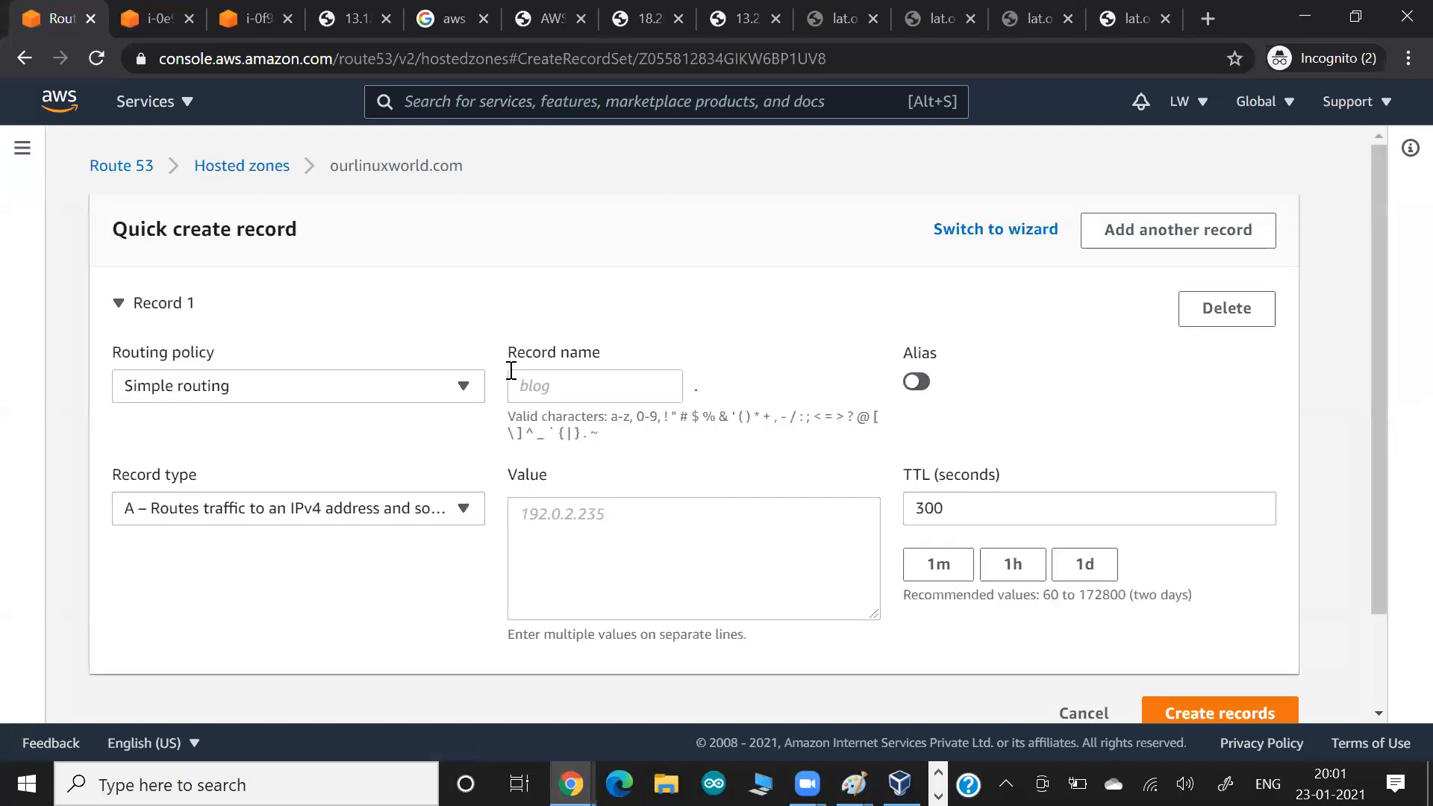
pyautogui.click(543, 389)
pyautogui.write('g')
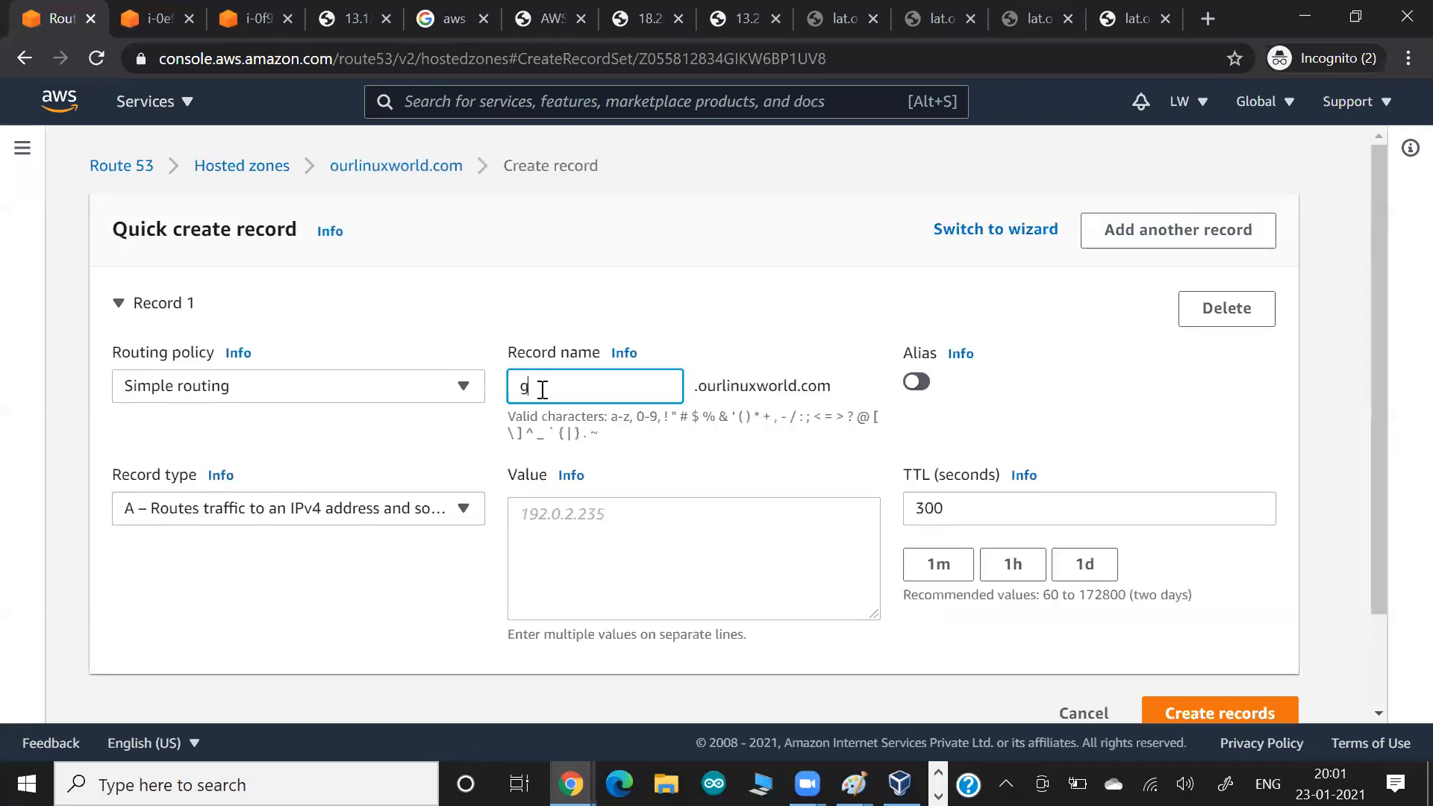
pyautogui.click(422, 396)
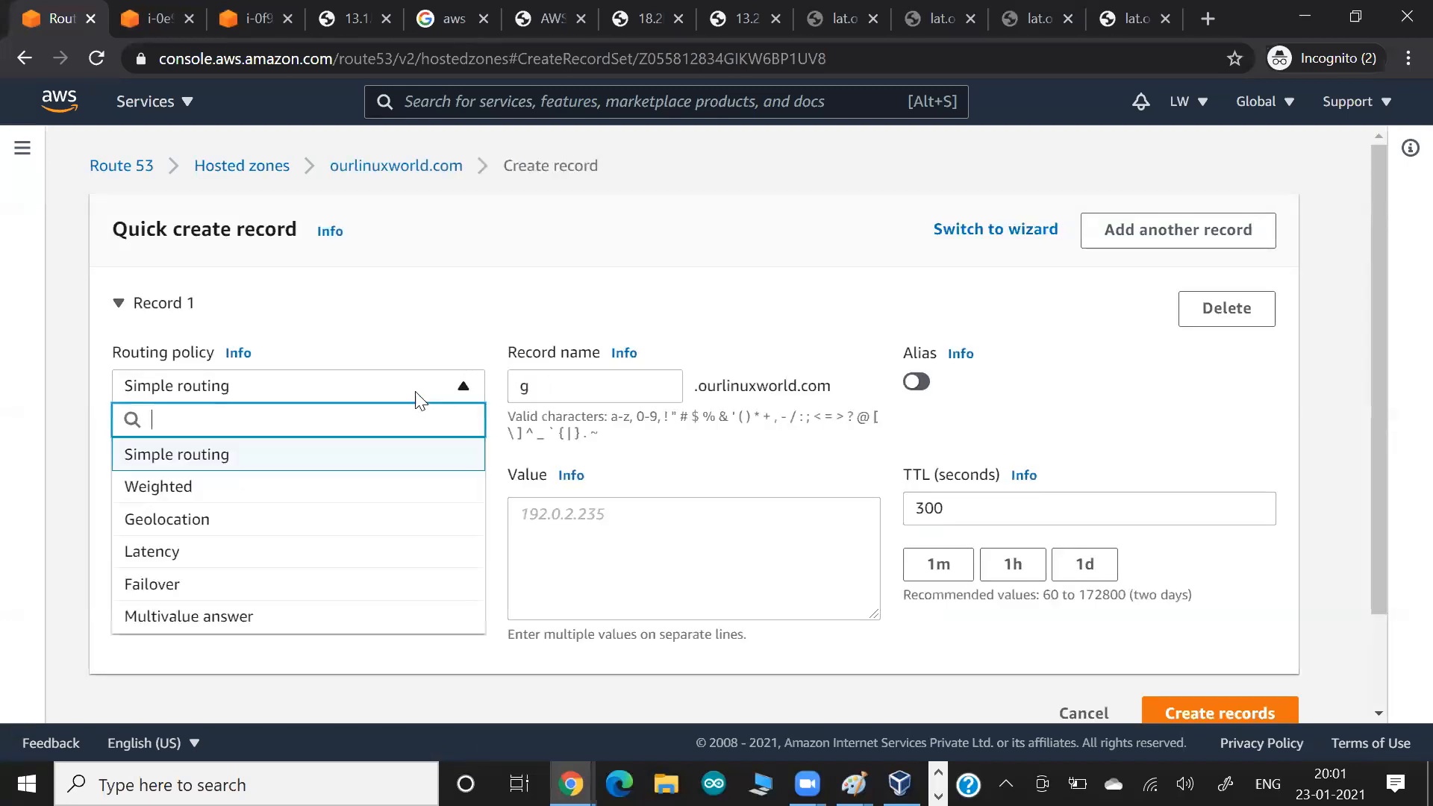
pyautogui.click(317, 527)
pyautogui.scroll(-3, 212, 556)
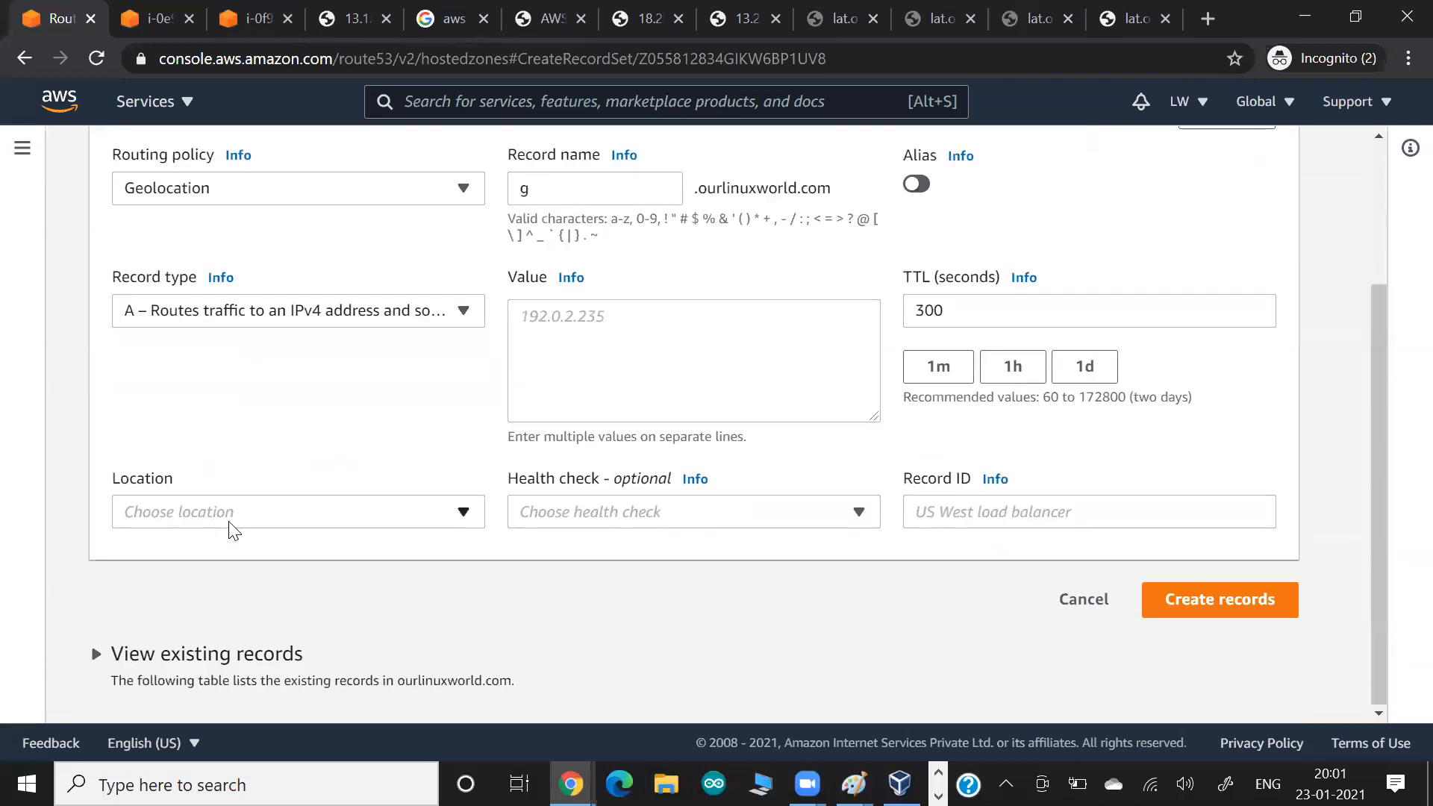
# Set the new geolocation record's location to Australia.
pyautogui.click(234, 527)
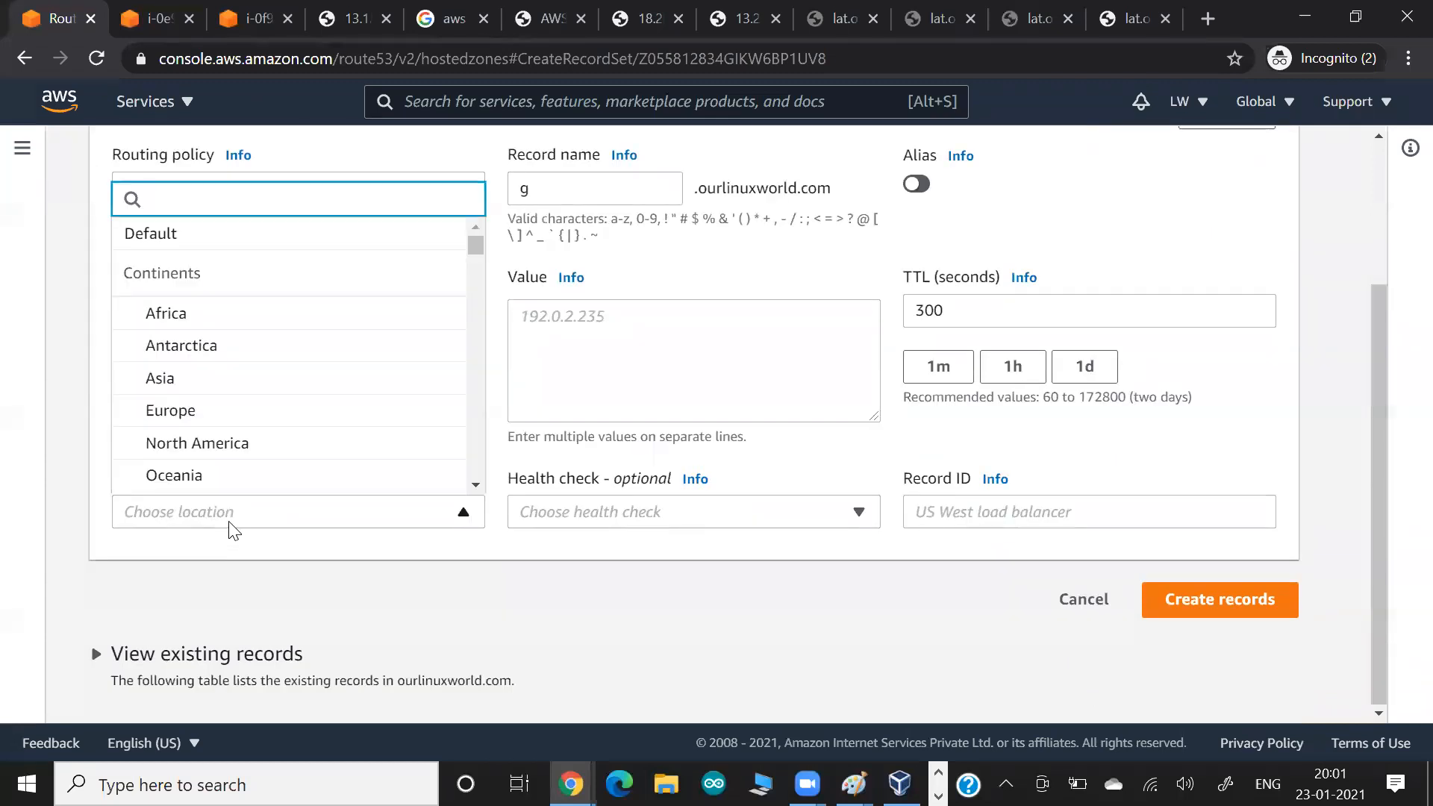
pyautogui.write('us')
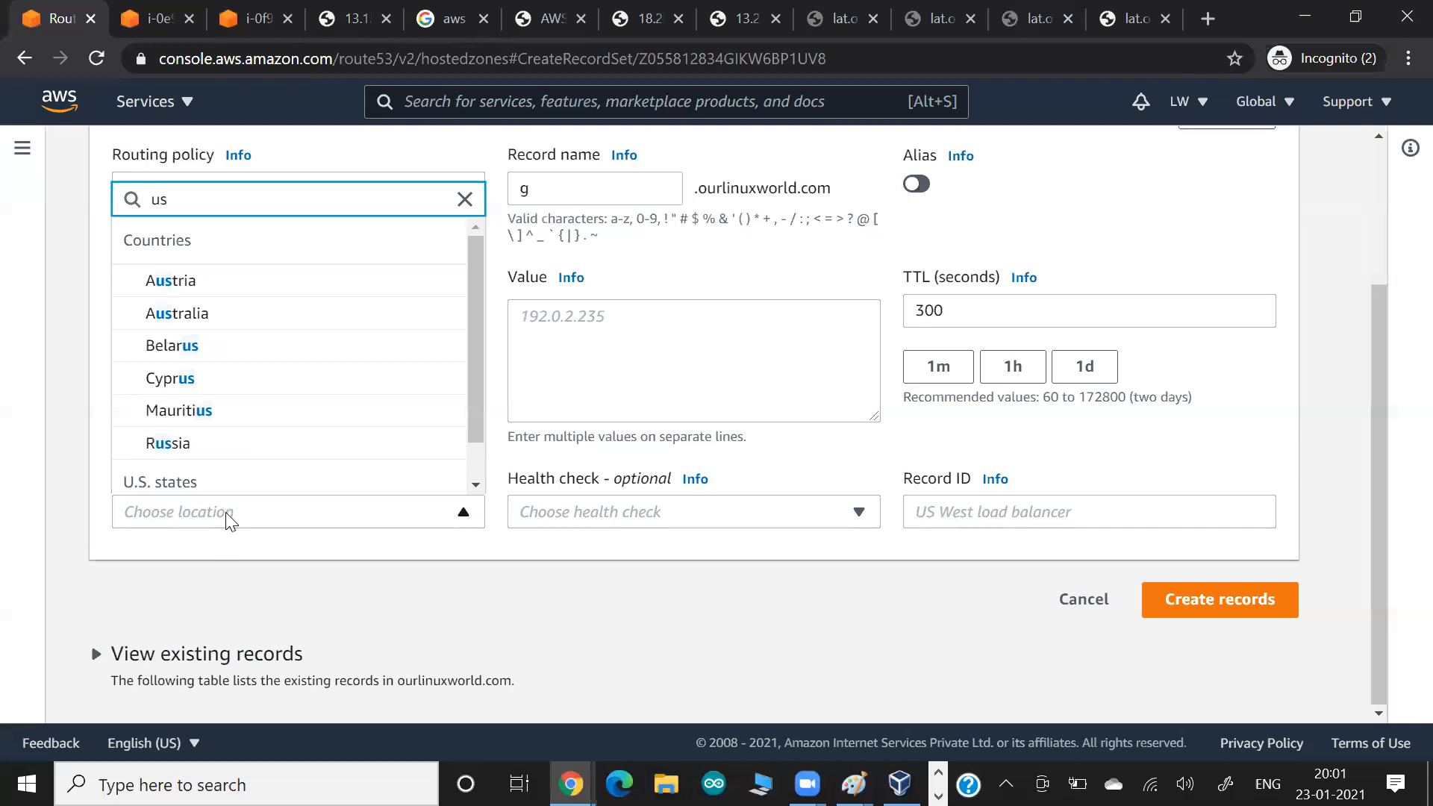
pyautogui.click(199, 320)
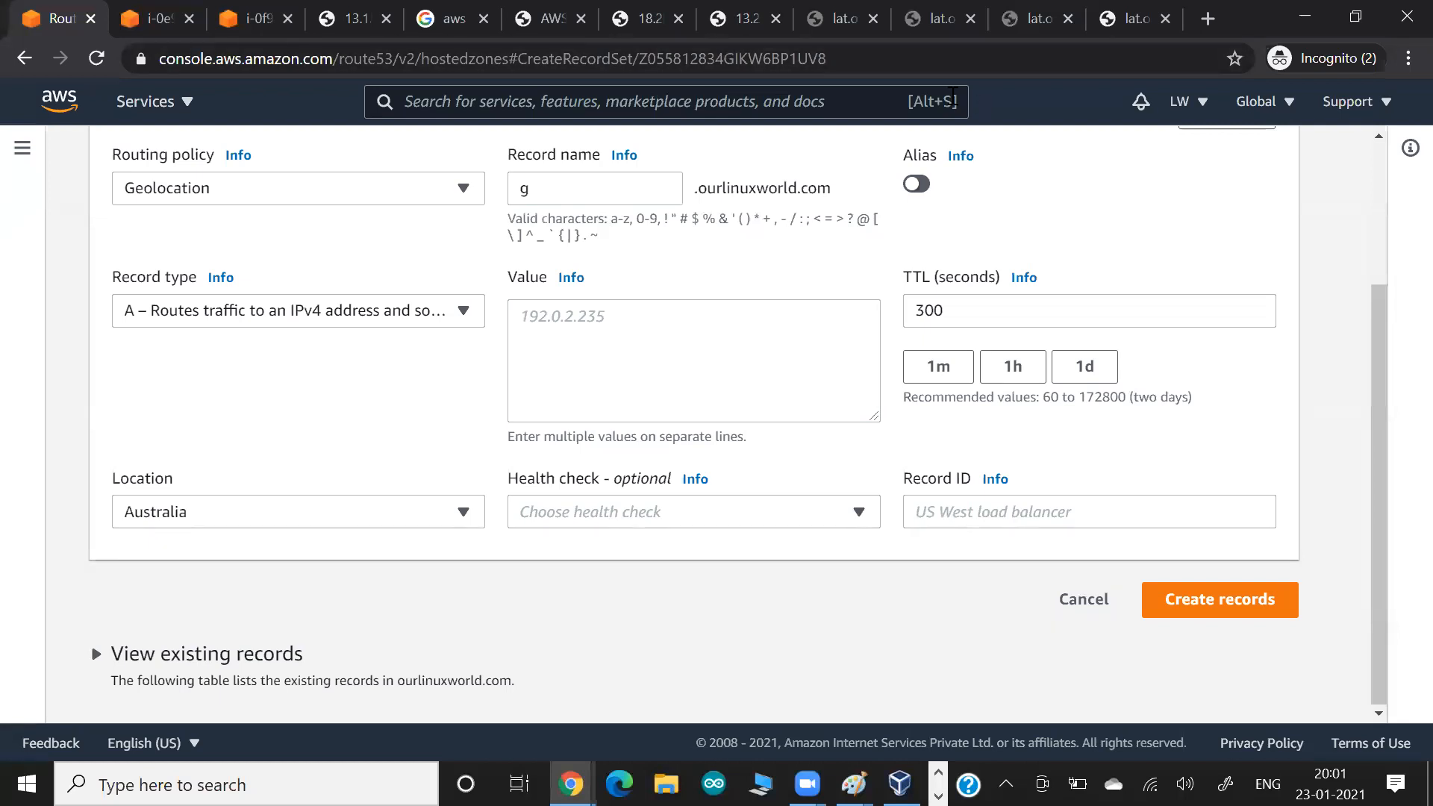
# Copy 13.233.129.186 from the ap-south-1a server page and enter the bare IP address as the geolocation record's value.
pyautogui.click(746, 29)
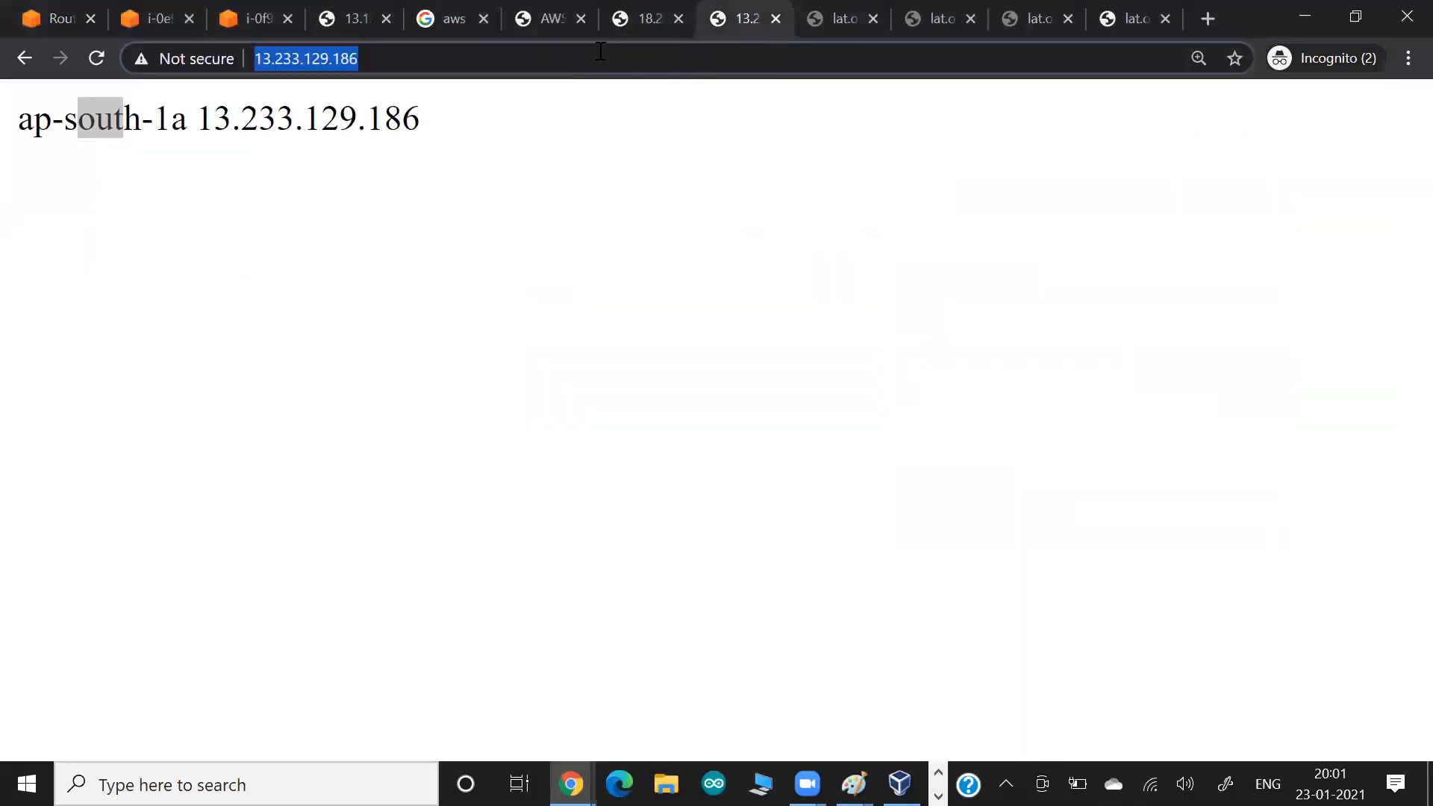
pyautogui.hotkey('alt', 'Tab')
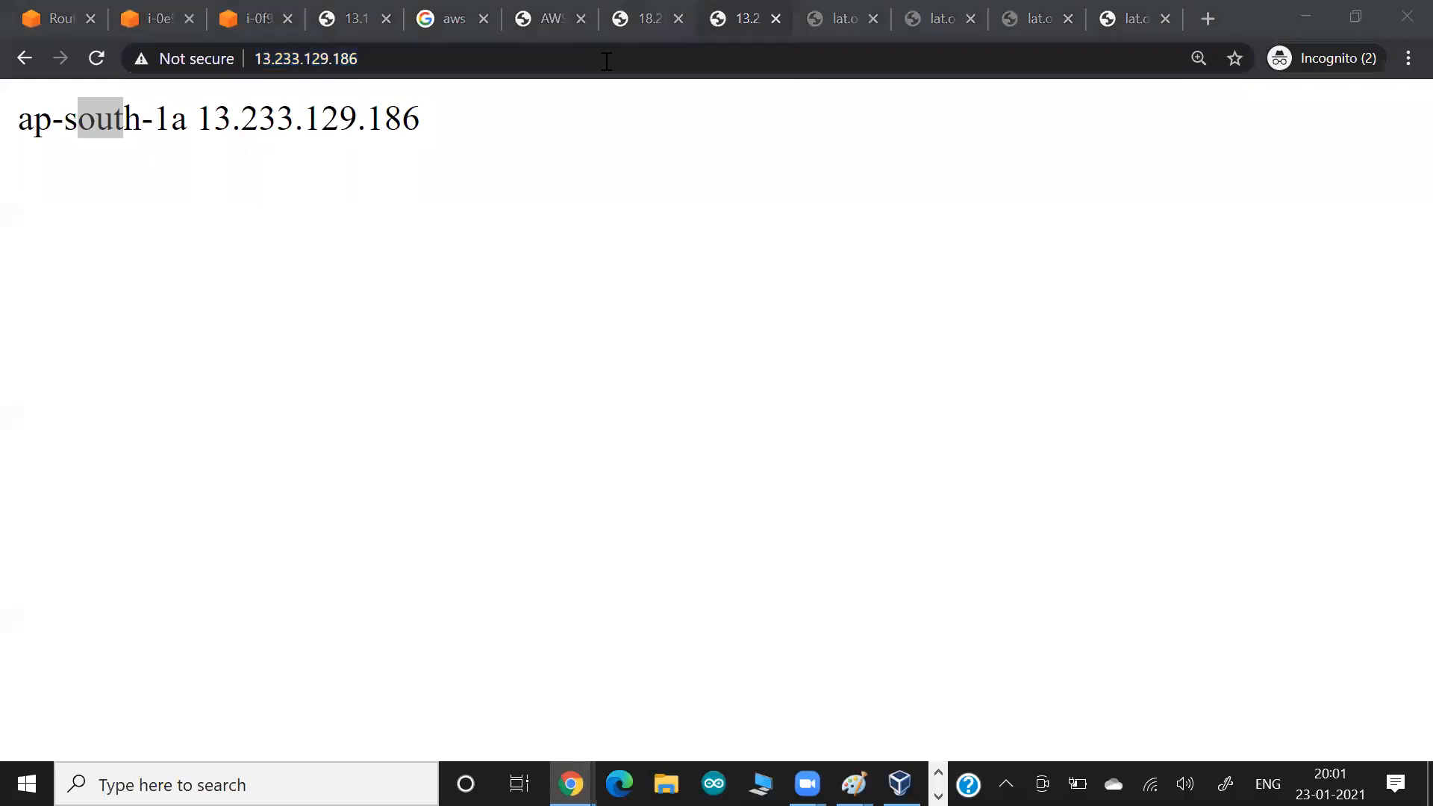
pyautogui.click(34, 21)
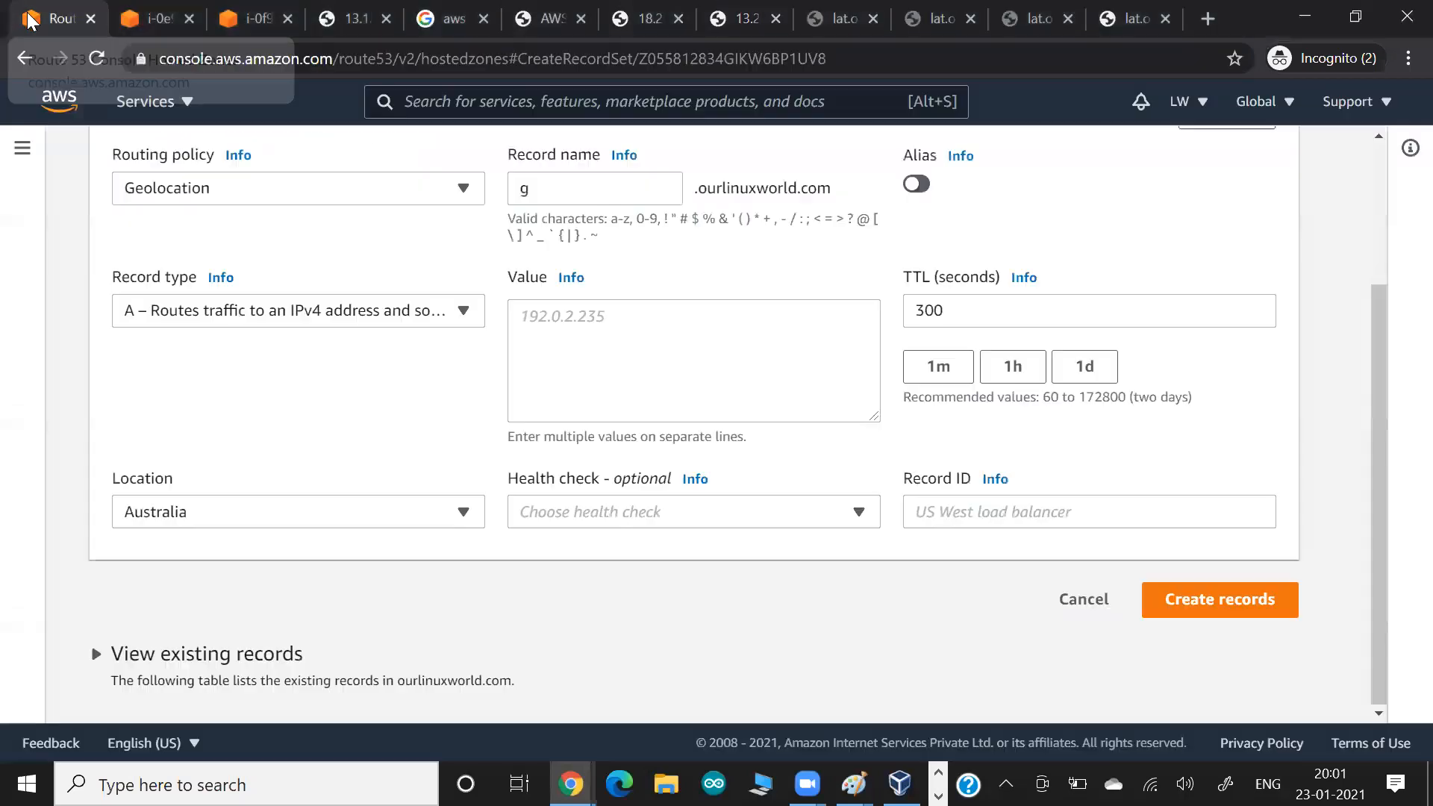
pyautogui.click(646, 327)
pyautogui.write('http://13.233.129.186/')
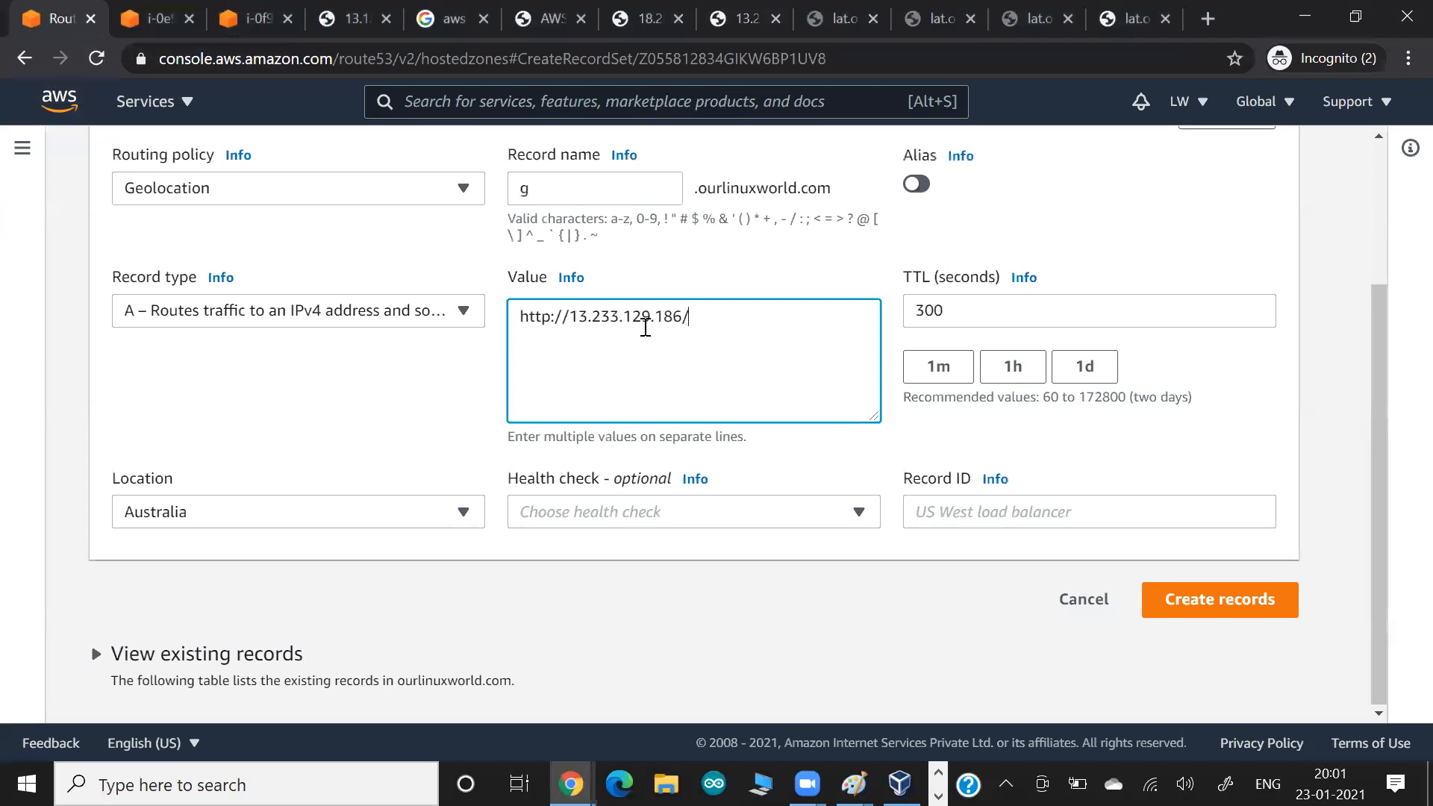
pyautogui.press('BackSpace')
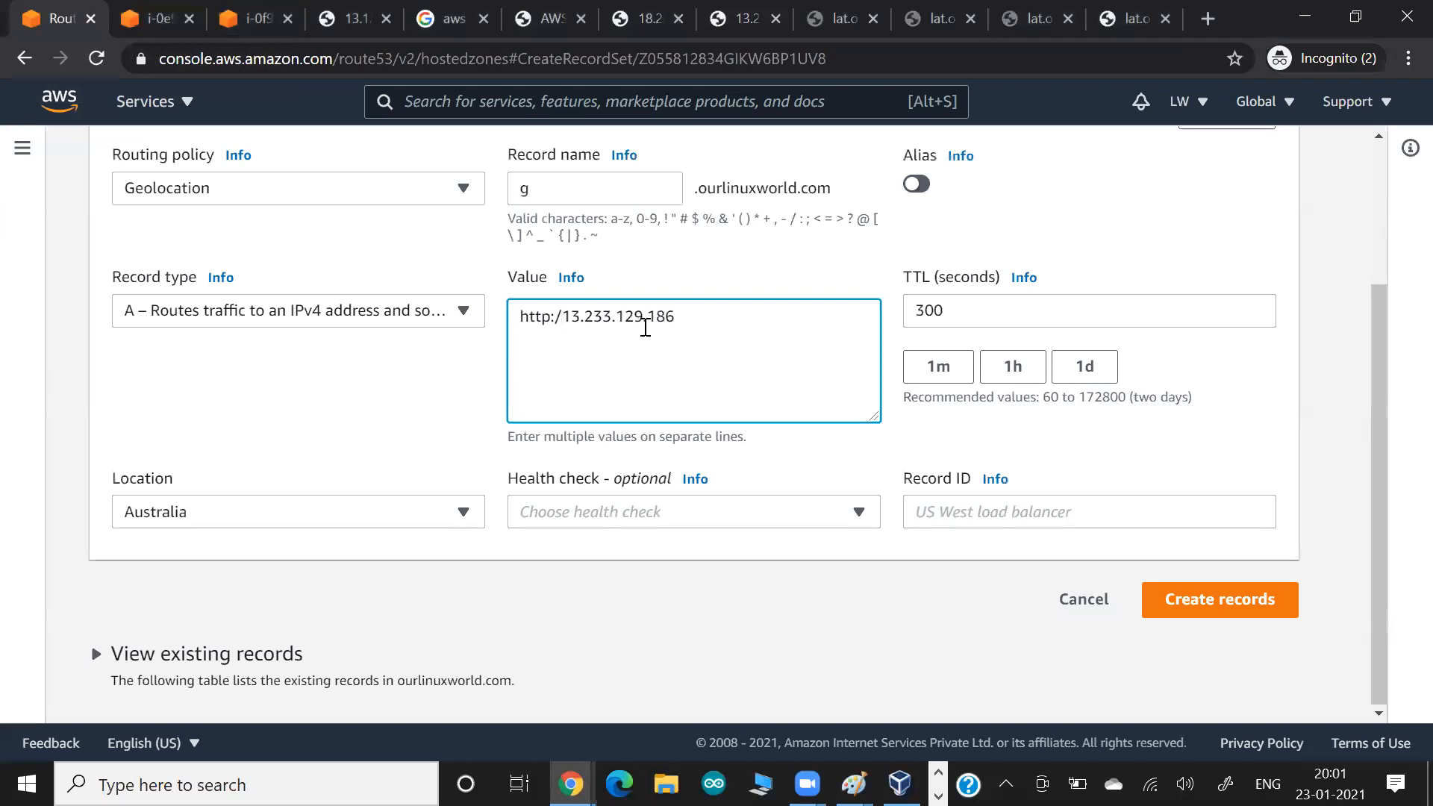
pyautogui.press('BackSpace')
pyautogui.press('BackSpace')
pyautogui.press('BackSpace')
pyautogui.press('BackSpace')
pyautogui.press('BackSpace')
pyautogui.press('BackSpace')
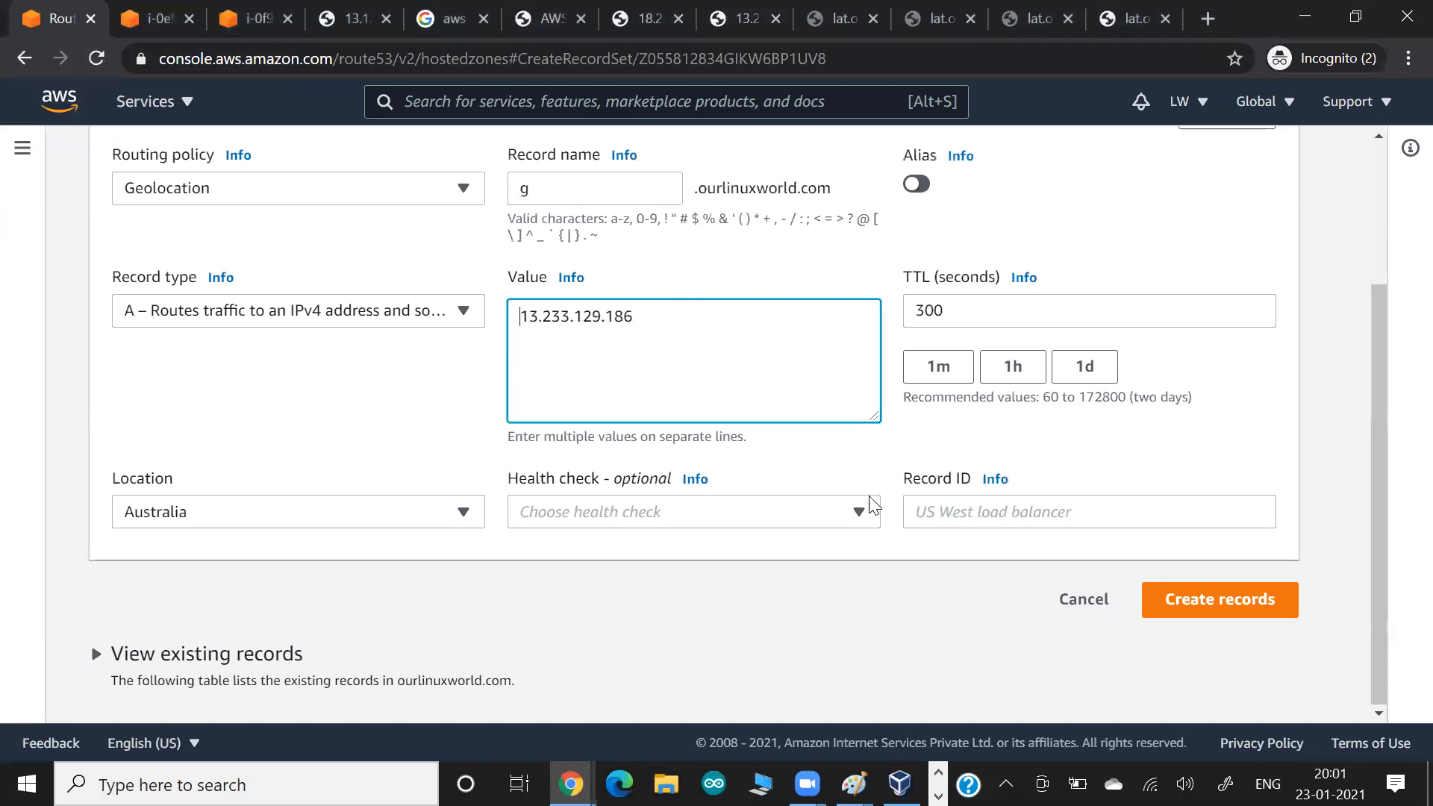
# Set the record ID to AZ and create the Australia geolocation record.
pyautogui.click(930, 503)
pyautogui.write('AZ')
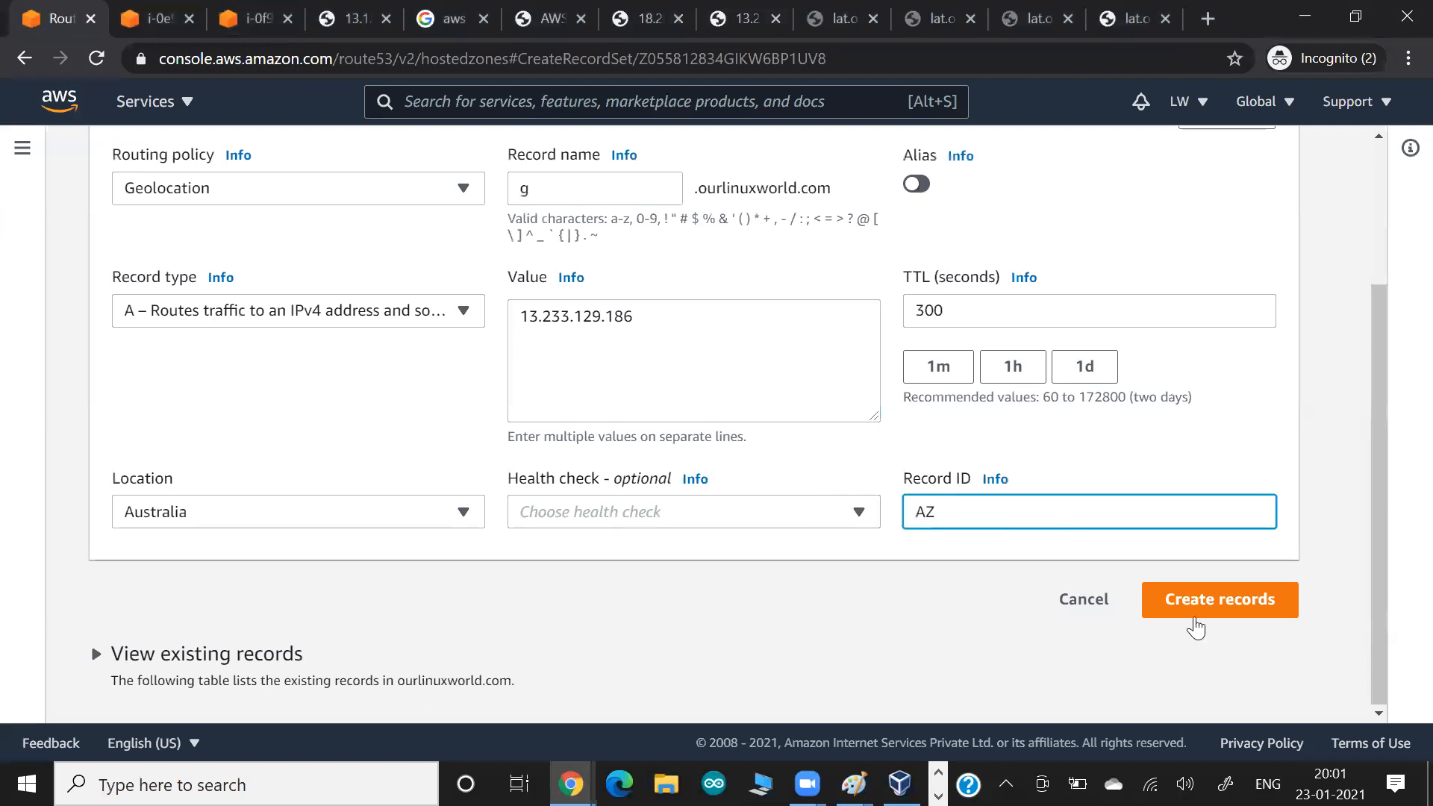
pyautogui.click(1238, 609)
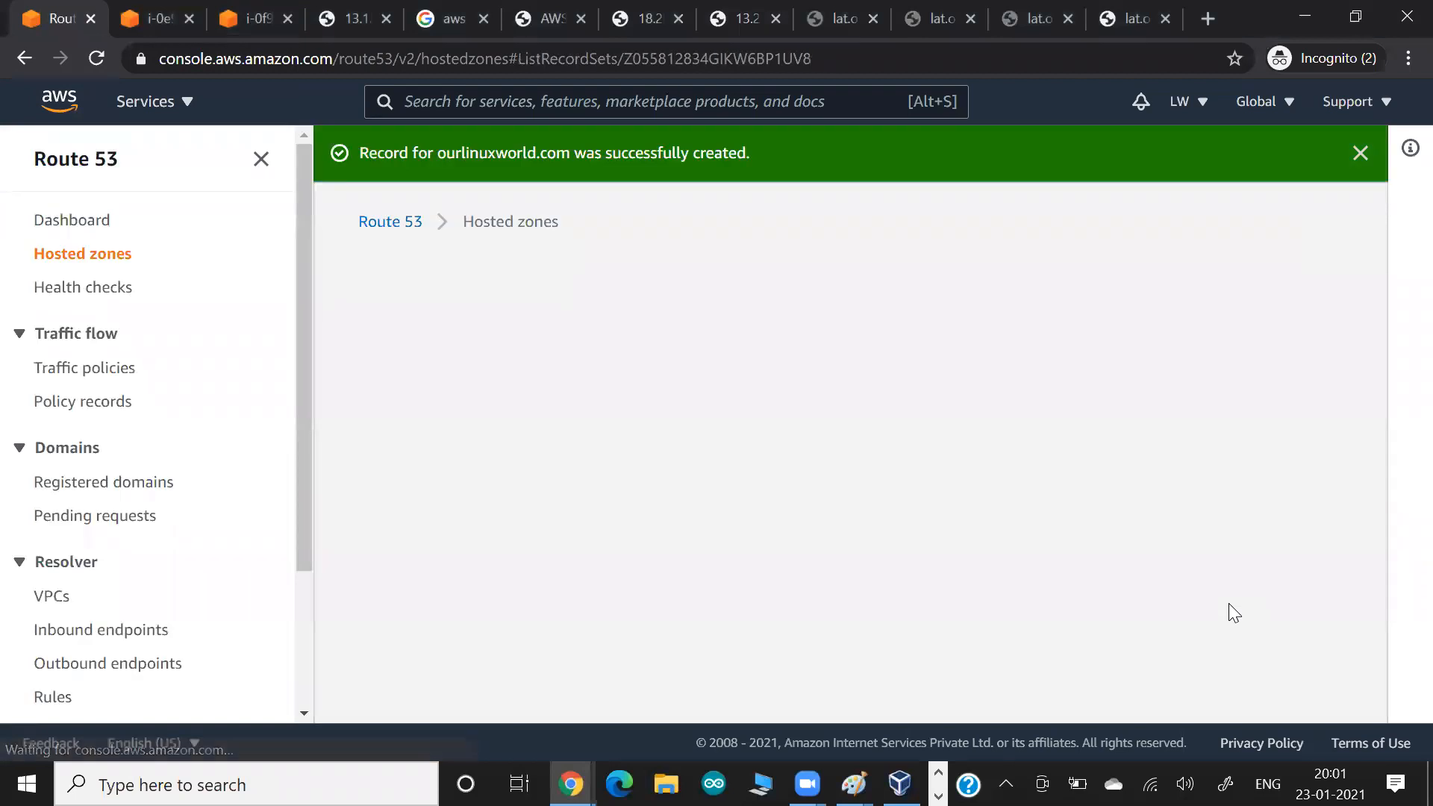
# Copy the name g.ourlinuxworld.com from the India geolocation record and open it in a new browser tab.
pyautogui.scroll(-10, 892, 479)
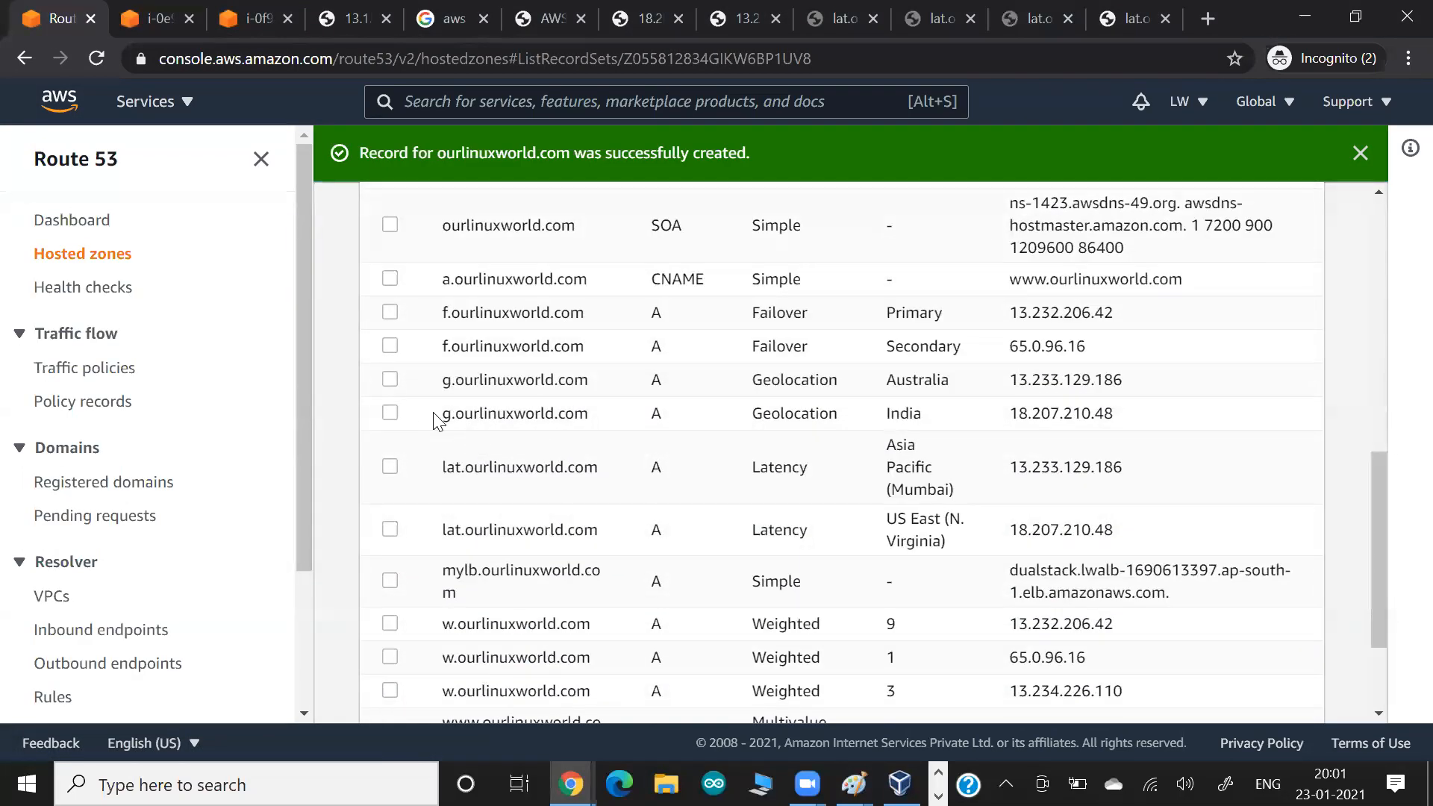
pyautogui.moveTo(442, 415); pyautogui.dragTo(588, 422)
pyautogui.hotkey('ctrl', 'c')
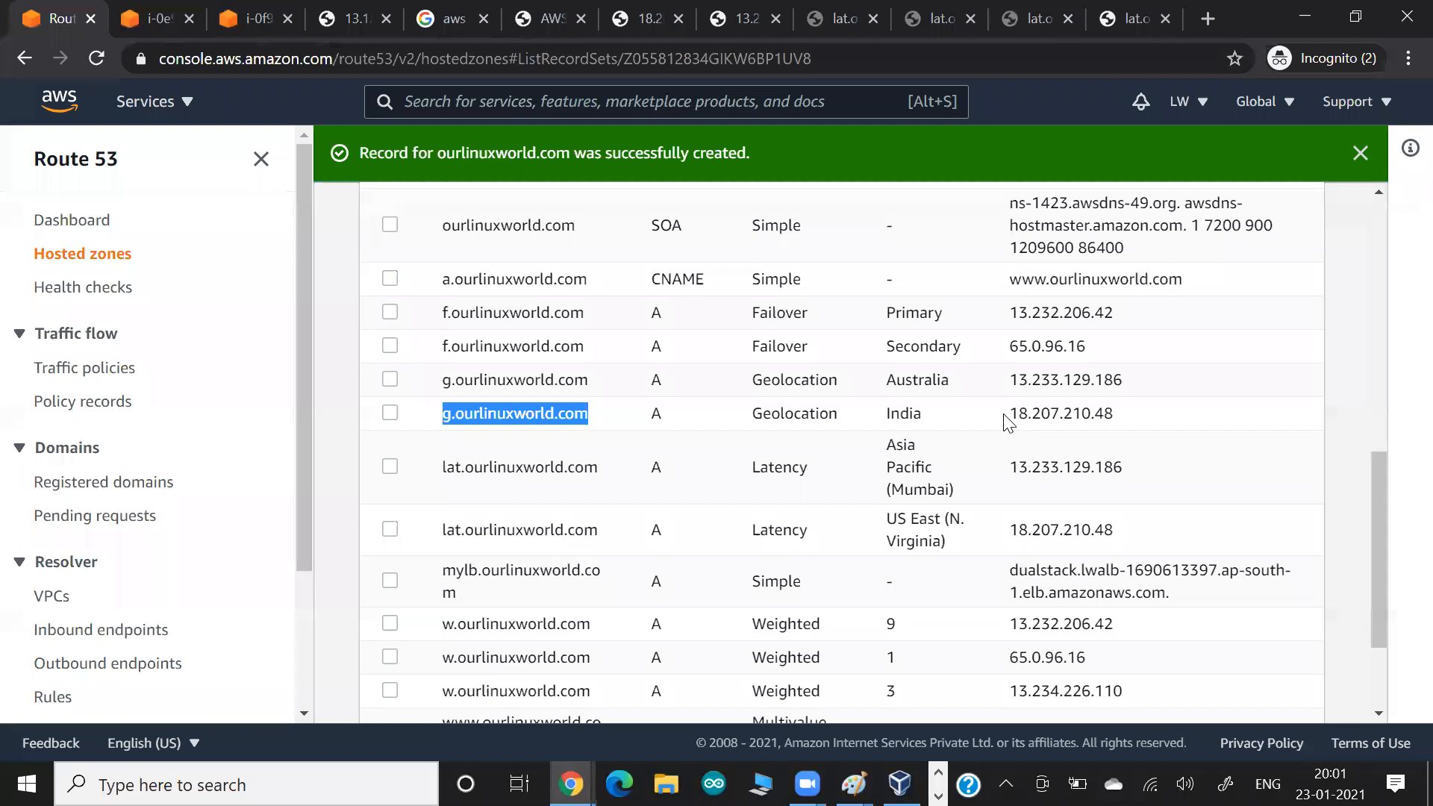
pyautogui.moveTo(1009, 415); pyautogui.dragTo(1108, 415)
pyautogui.hotkey('ctrl', 't')
pyautogui.hotkey('ctrl', 'v')
pyautogui.press('Return')
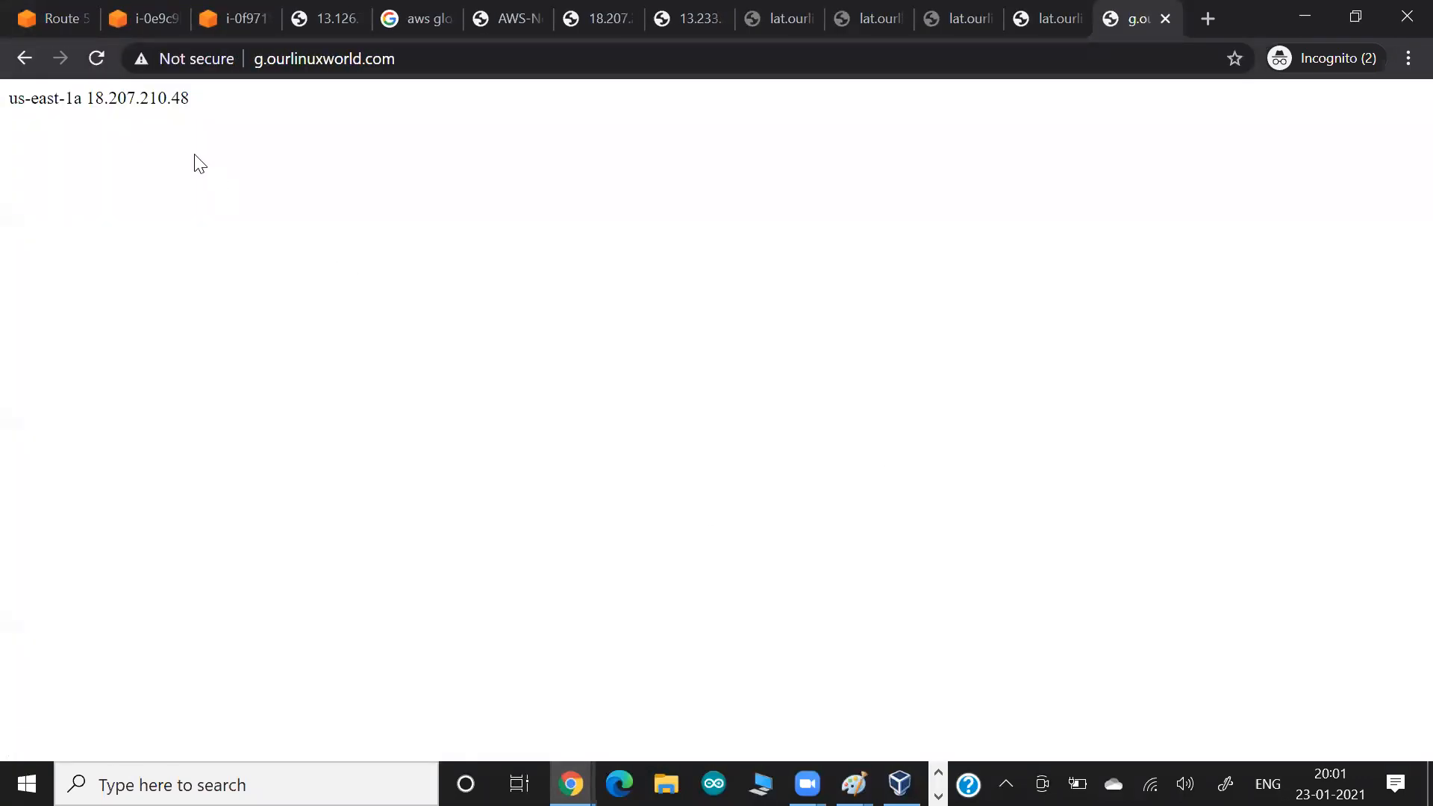
# Check the server's IP address on the g.ourlinuxworld.com page, enlarging the page to 125%.
pyautogui.moveTo(88, 98); pyautogui.dragTo(269, 116)
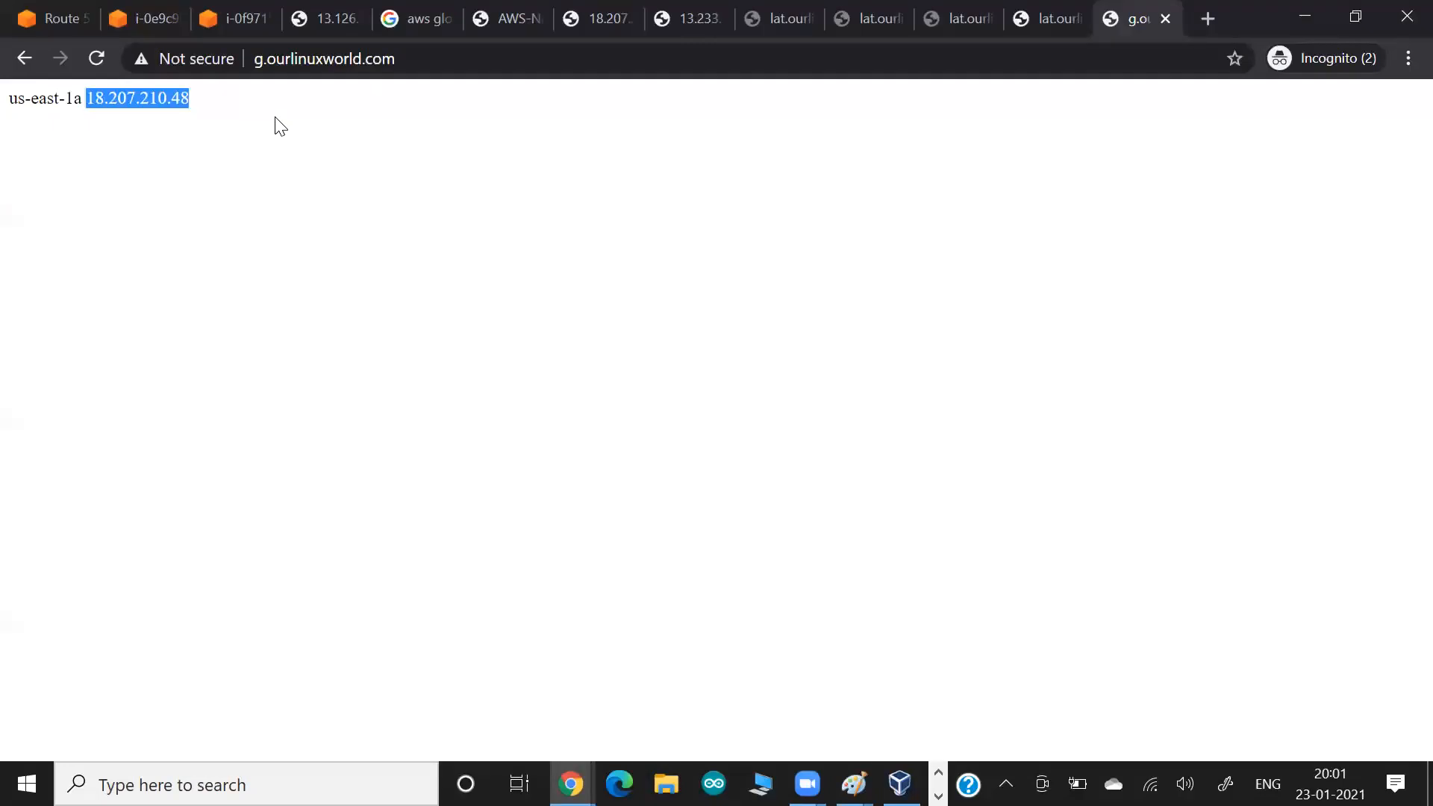
pyautogui.hotkey('ctrl', '+')
pyautogui.hotkey('ctrl', '+')
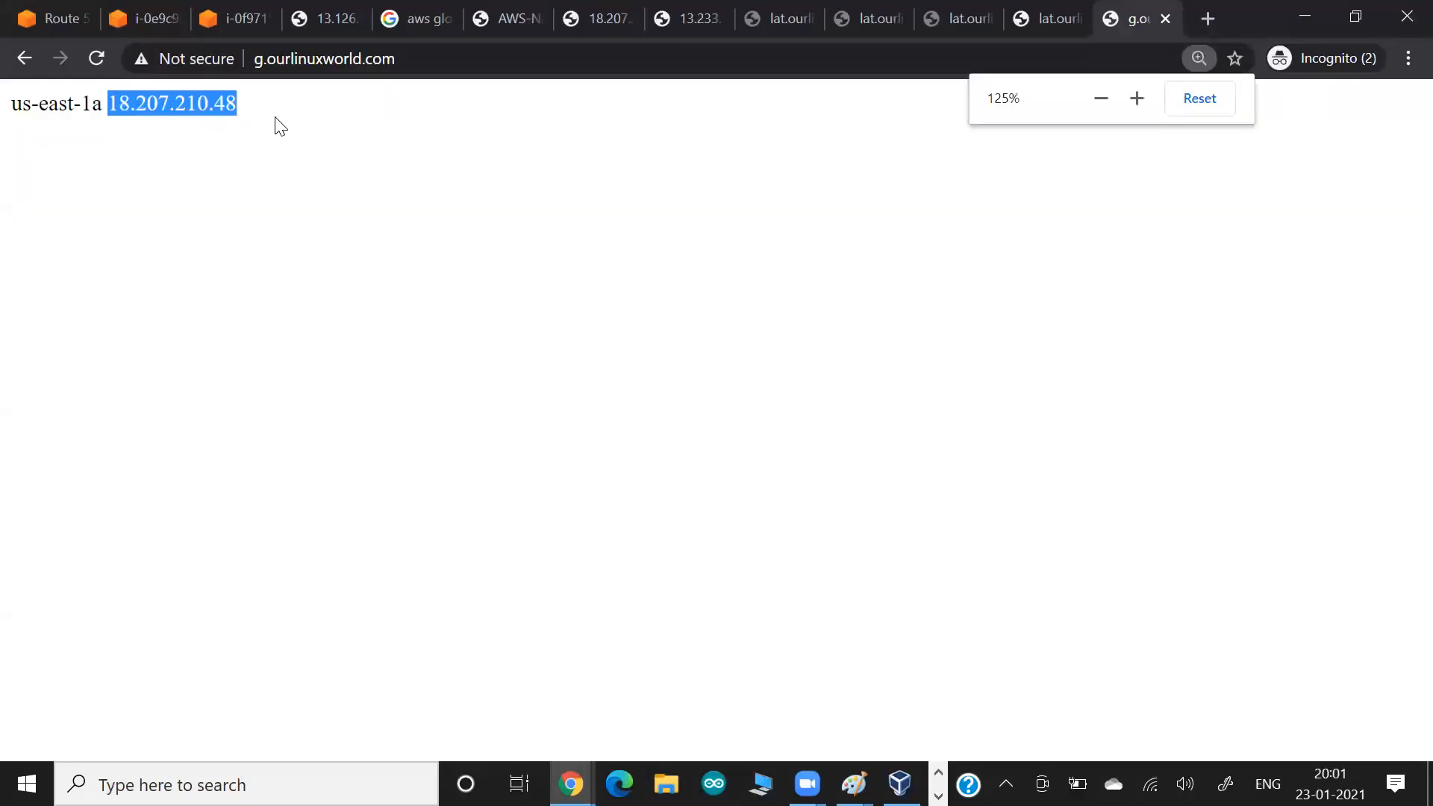
pyautogui.click(280, 127)
# Switch to the Command Prompt, look up g.ourlinuxworld.com with nslookup and highlight the resolved address.
pyautogui.hotkey('alt', 'Tab')
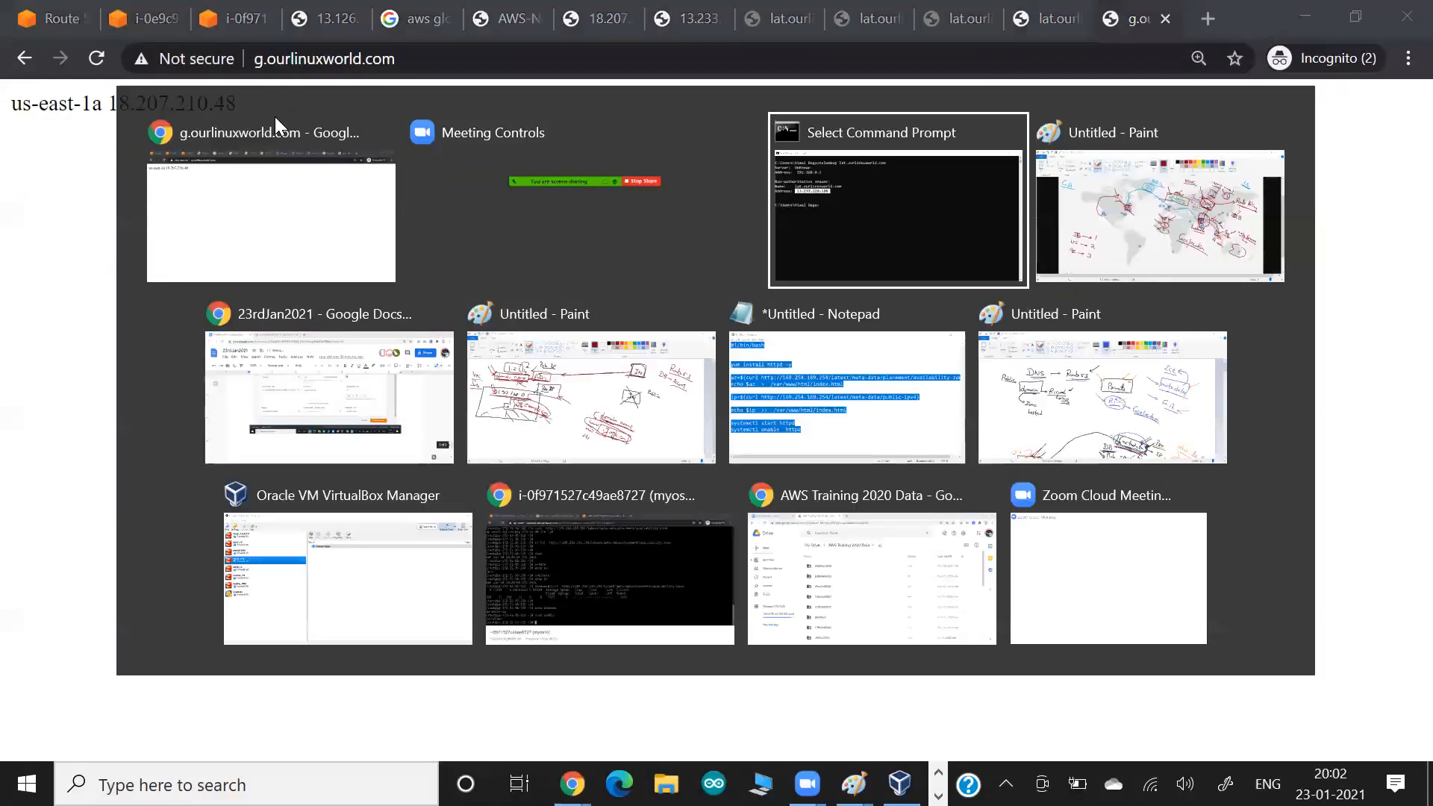
pyautogui.press('Left')
pyautogui.press('Left')
pyautogui.press('Left')
pyautogui.press('Left')
pyautogui.press('Left')
pyautogui.press('Left')
pyautogui.press('Left')
pyautogui.press('Left')
pyautogui.press('Left')
pyautogui.press('Left')
pyautogui.press('Left')
pyautogui.press('Left')
pyautogui.press('Left')
pyautogui.press('Left')
pyautogui.press('BackSpace')
pyautogui.press('BackSpace')
pyautogui.press('BackSpace')
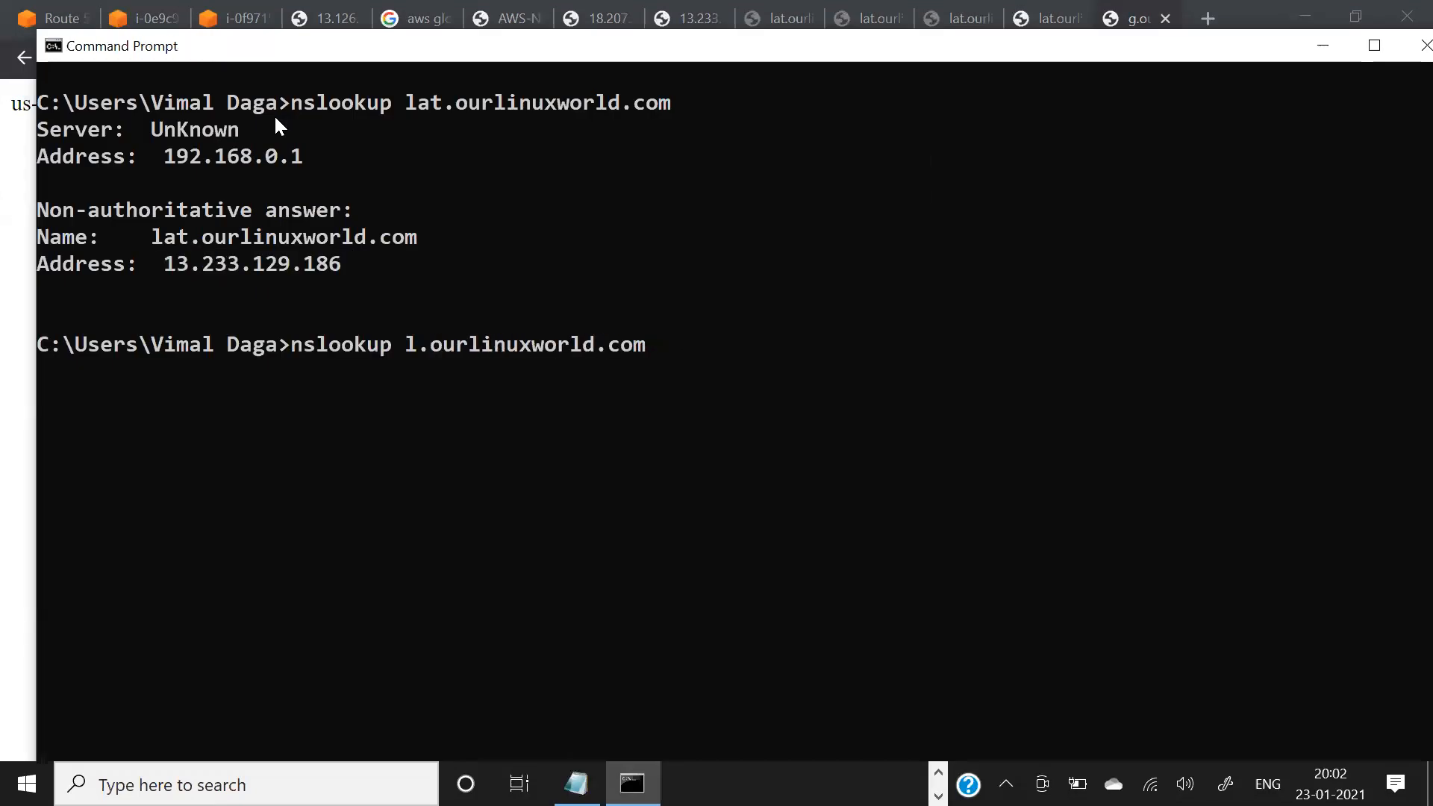
pyautogui.write('g')
pyautogui.press('Return')
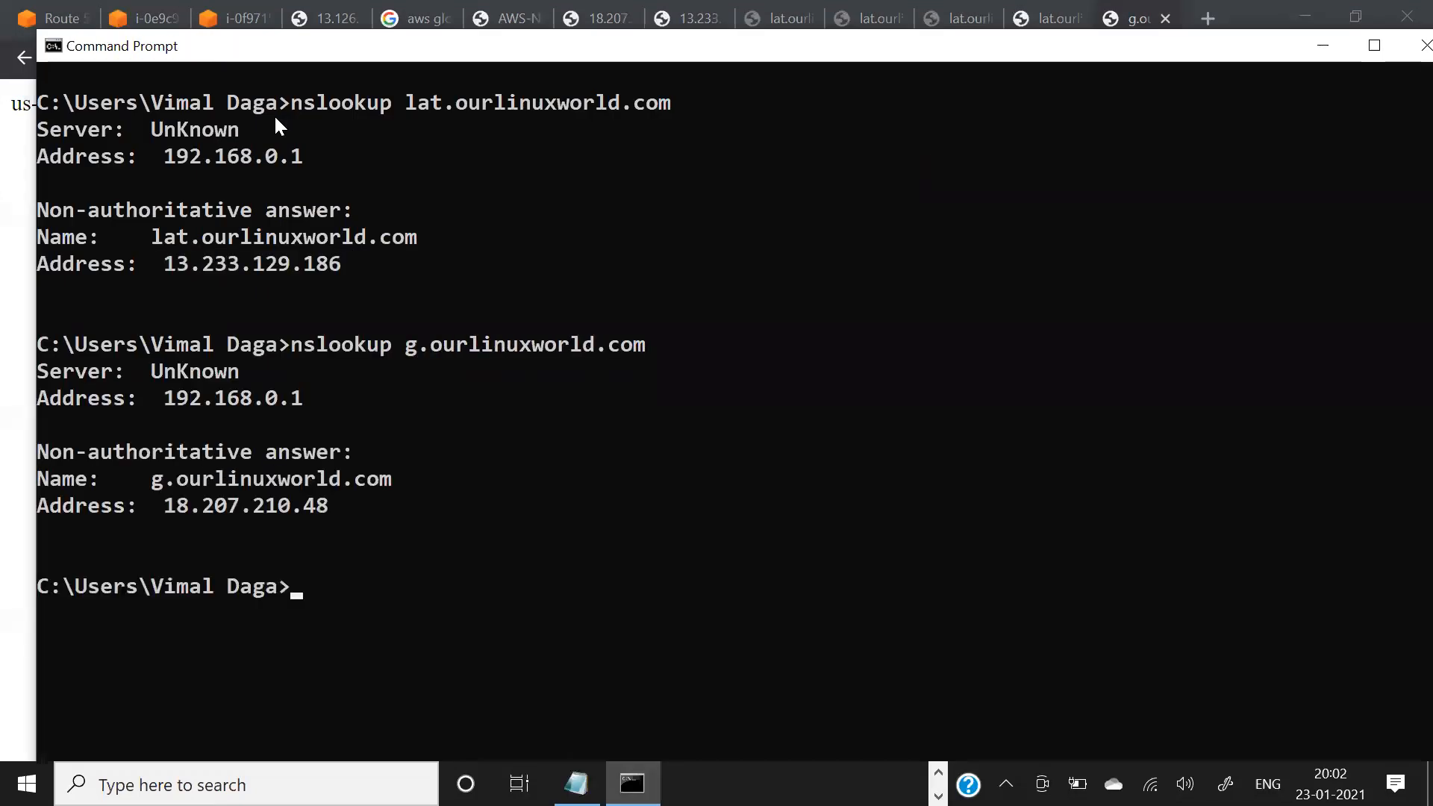
pyautogui.moveTo(155, 499); pyautogui.dragTo(376, 504)
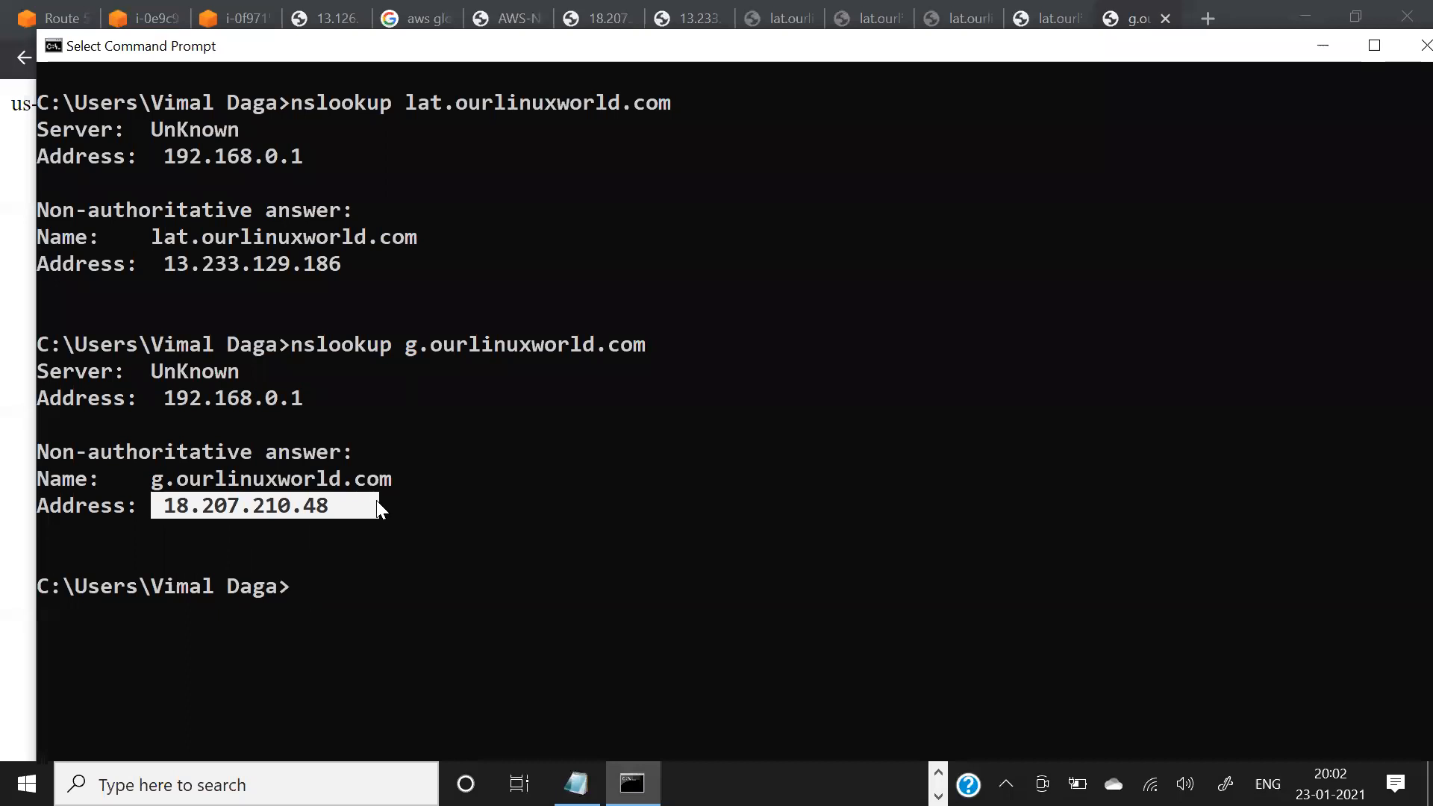
# Return to the Route 53 records in the browser, open a new record form and view its routing policy options.
pyautogui.hotkey('alt', 'Tab')
pyautogui.hotkey('alt', 'Tab')
pyautogui.hotkey('alt', 'Tab')
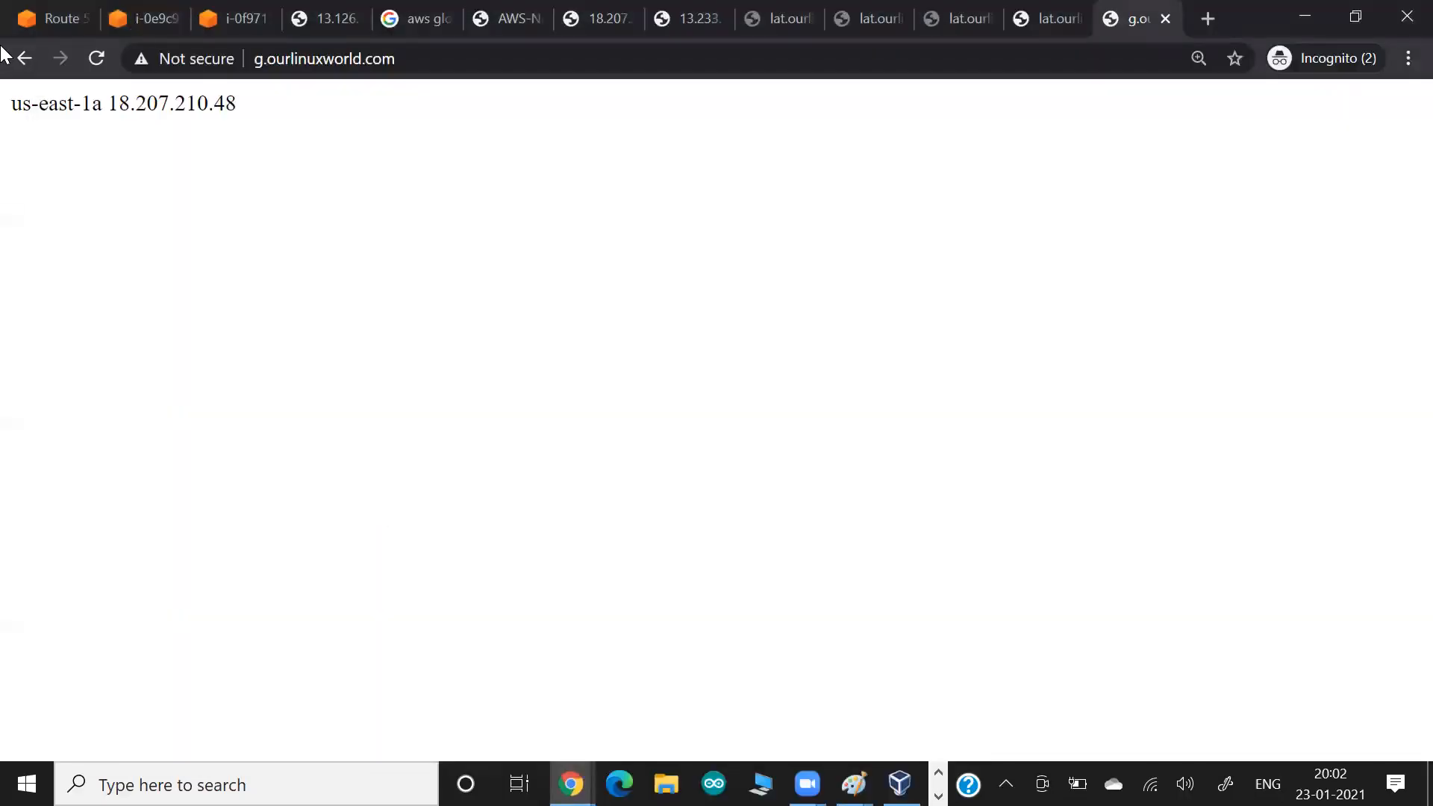
pyautogui.click(24, 26)
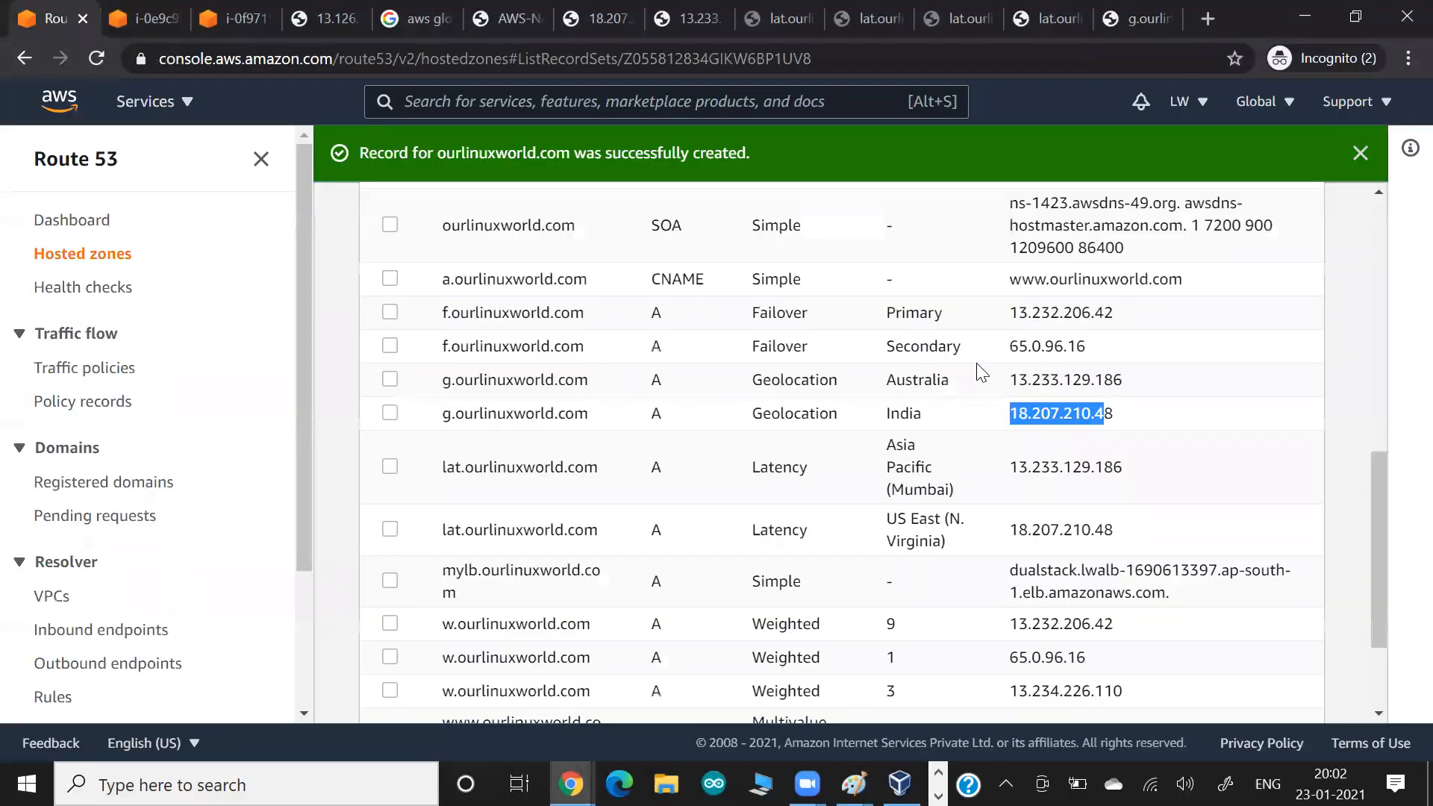
pyautogui.scroll(3, 1122, 342)
pyautogui.scroll(3, 1142, 374)
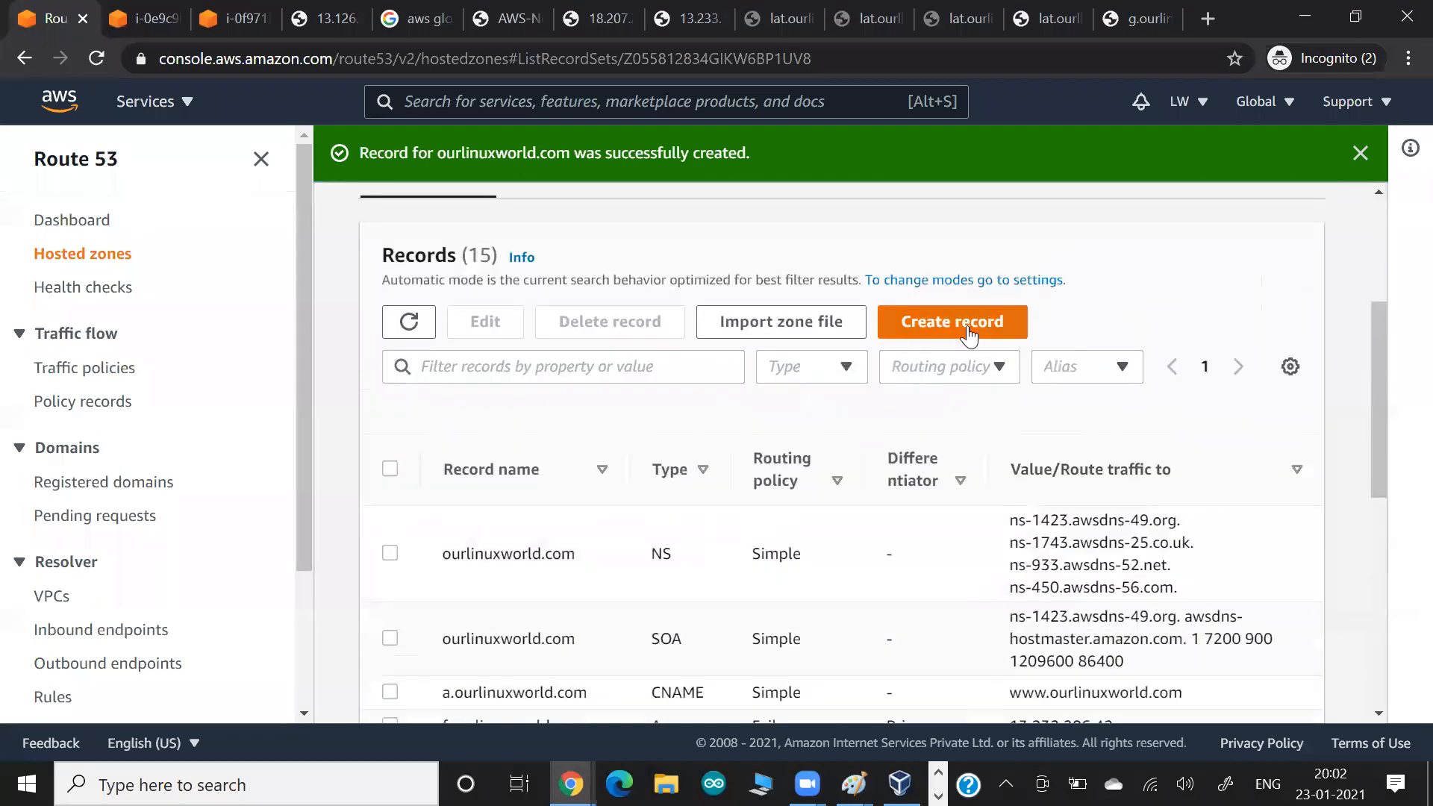
pyautogui.click(973, 320)
pyautogui.click(328, 386)
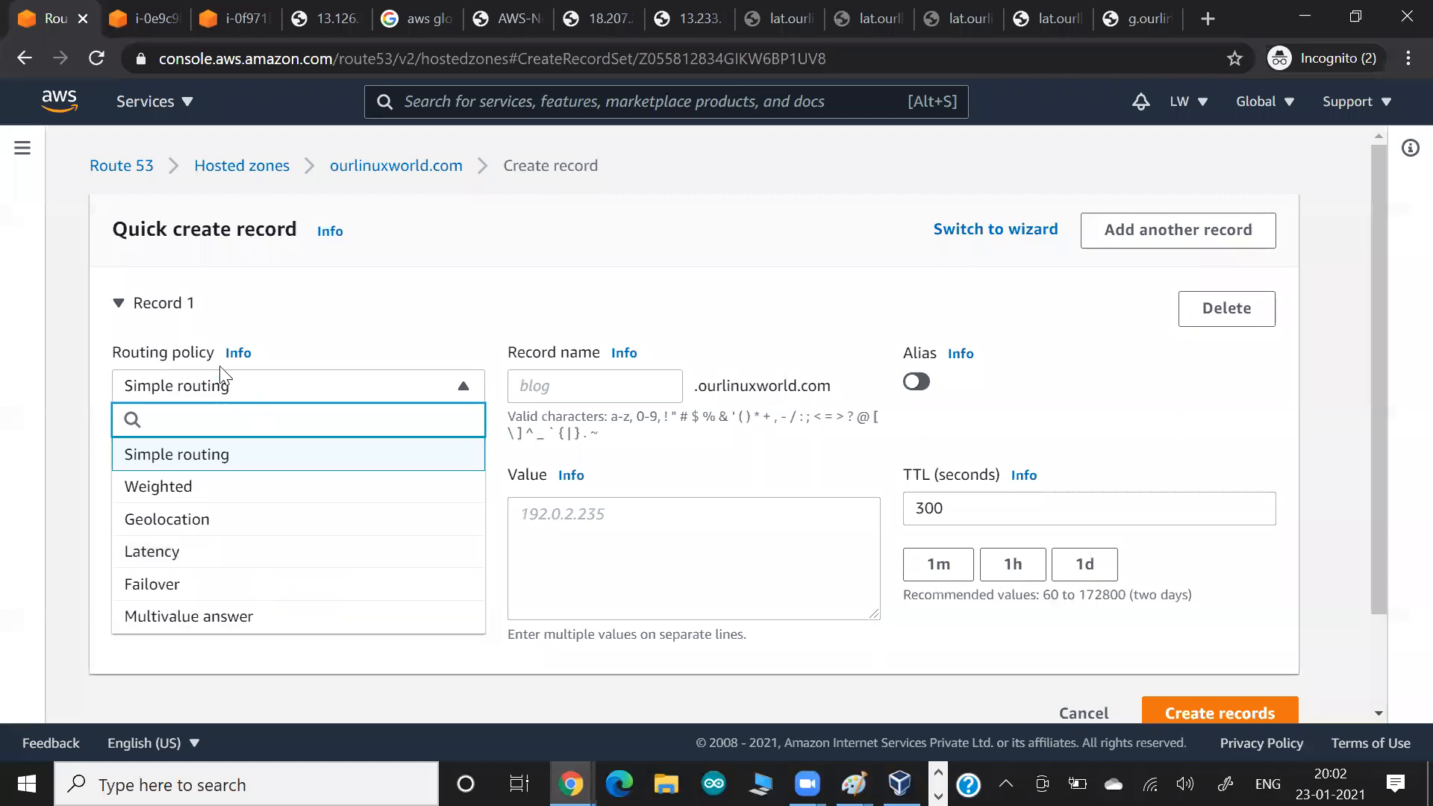
pyautogui.click(461, 259)
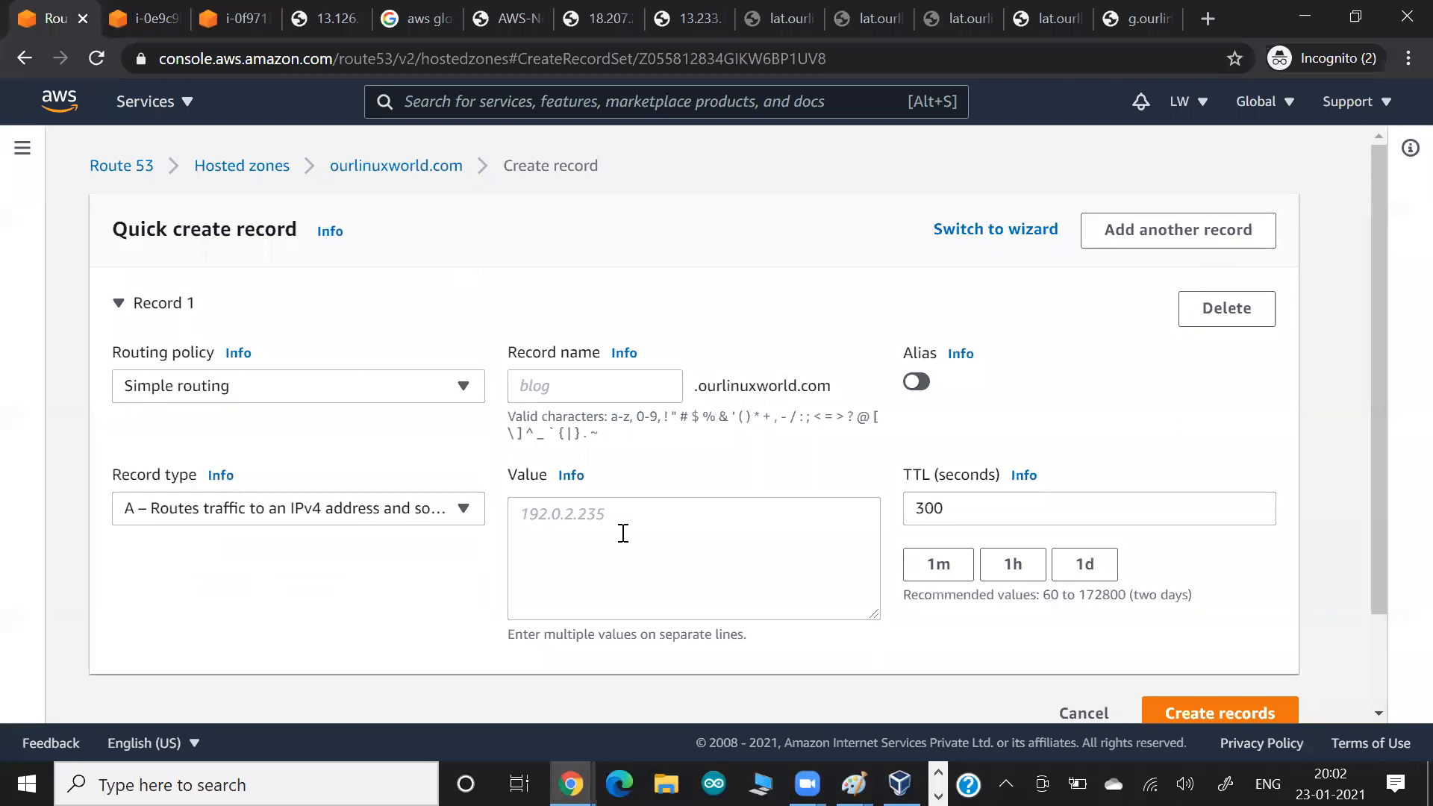
# Examine the existing records and routing policies in the new record form, then cancel it and review the zone's record list.
pyautogui.scroll(-2, 623, 534)
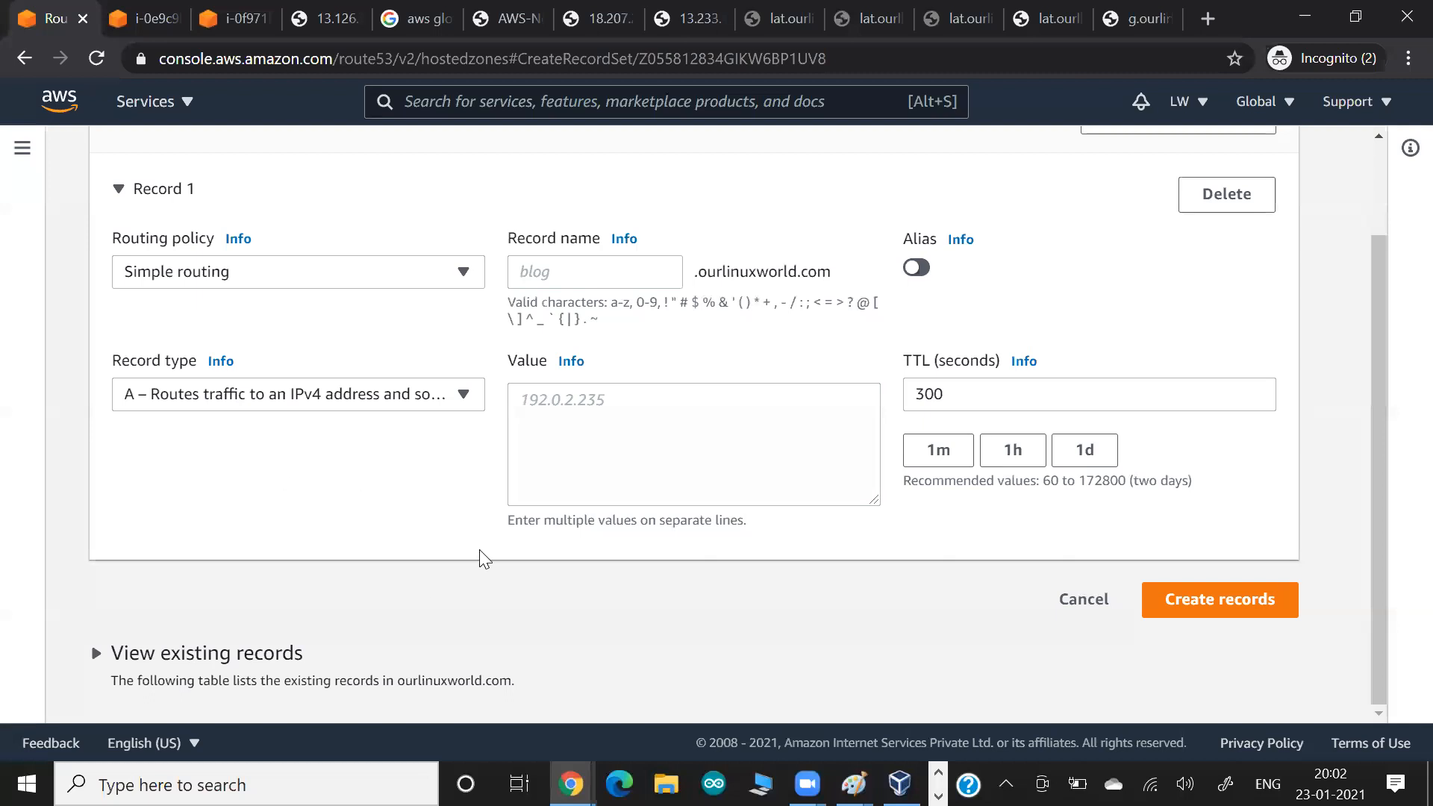
pyautogui.click(99, 654)
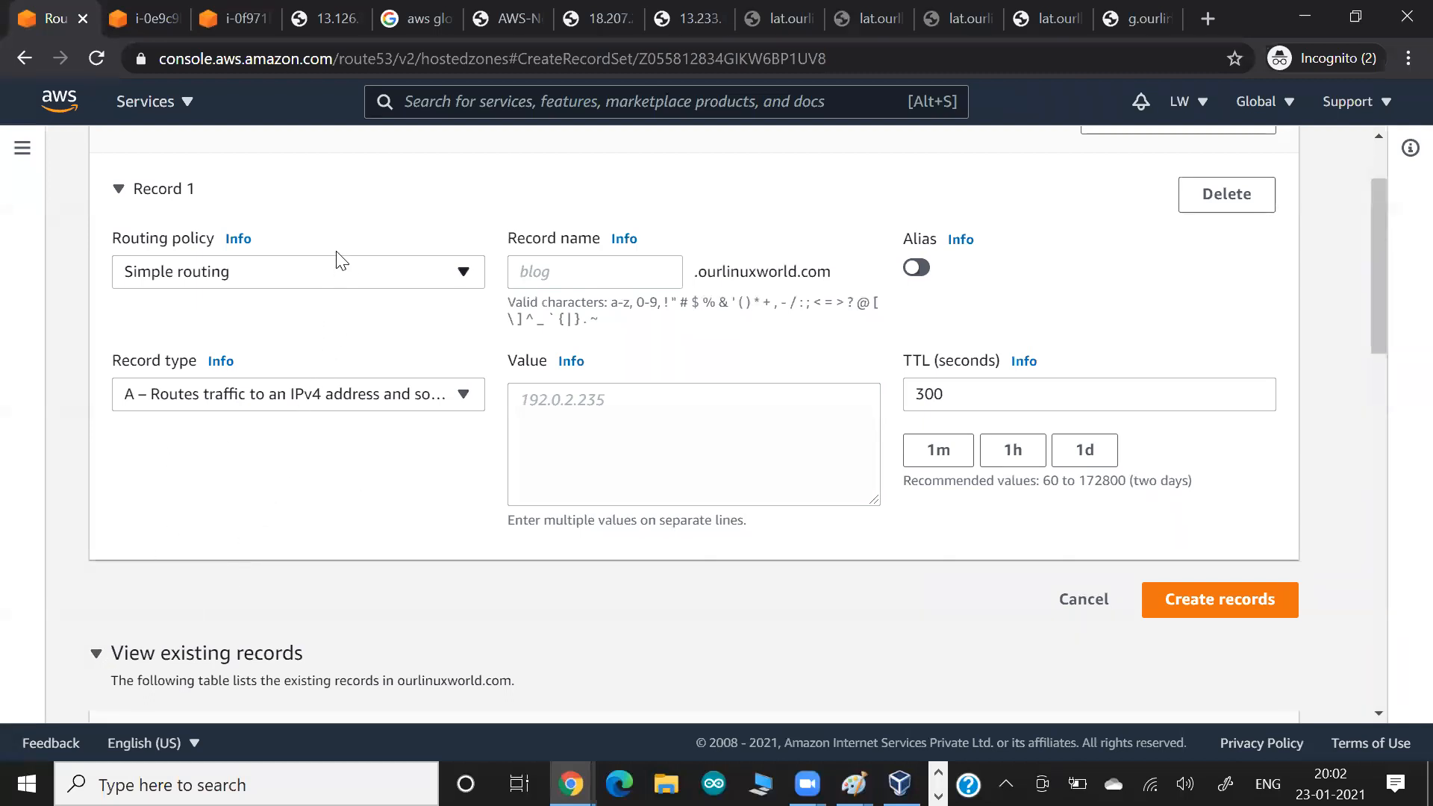
pyautogui.click(302, 275)
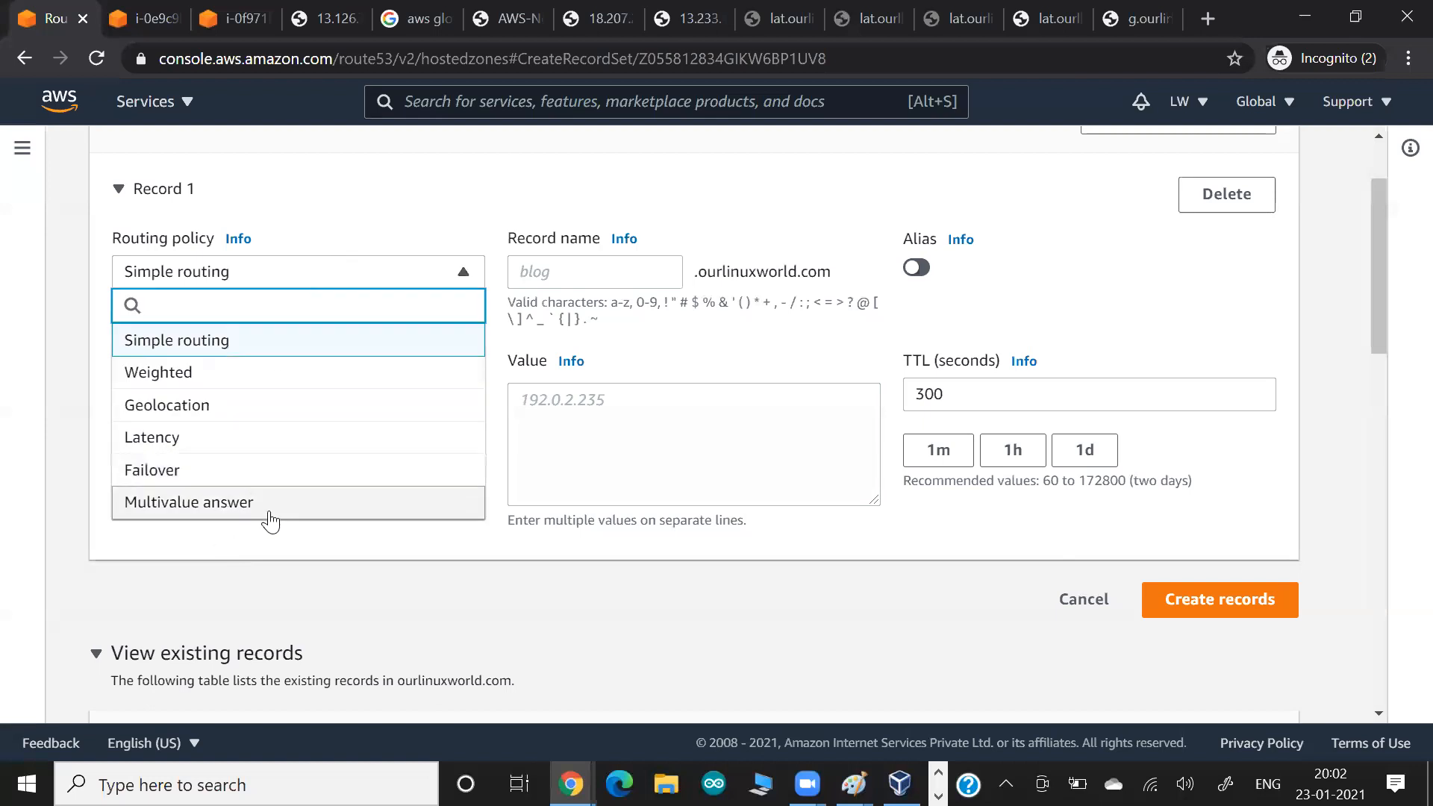
pyautogui.click(313, 562)
pyautogui.scroll(-6, 574, 556)
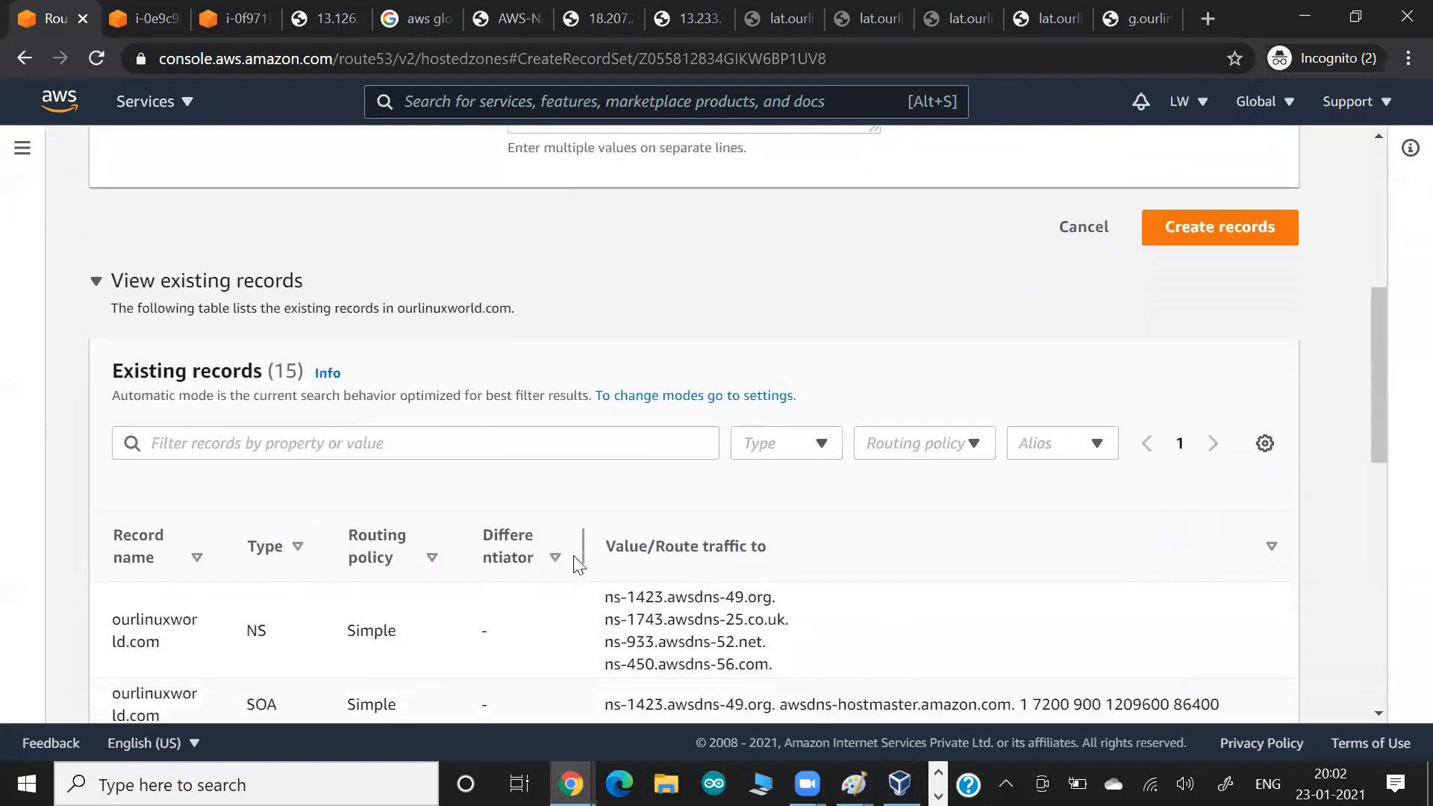
pyautogui.scroll(4, 574, 557)
pyautogui.scroll(3, 575, 557)
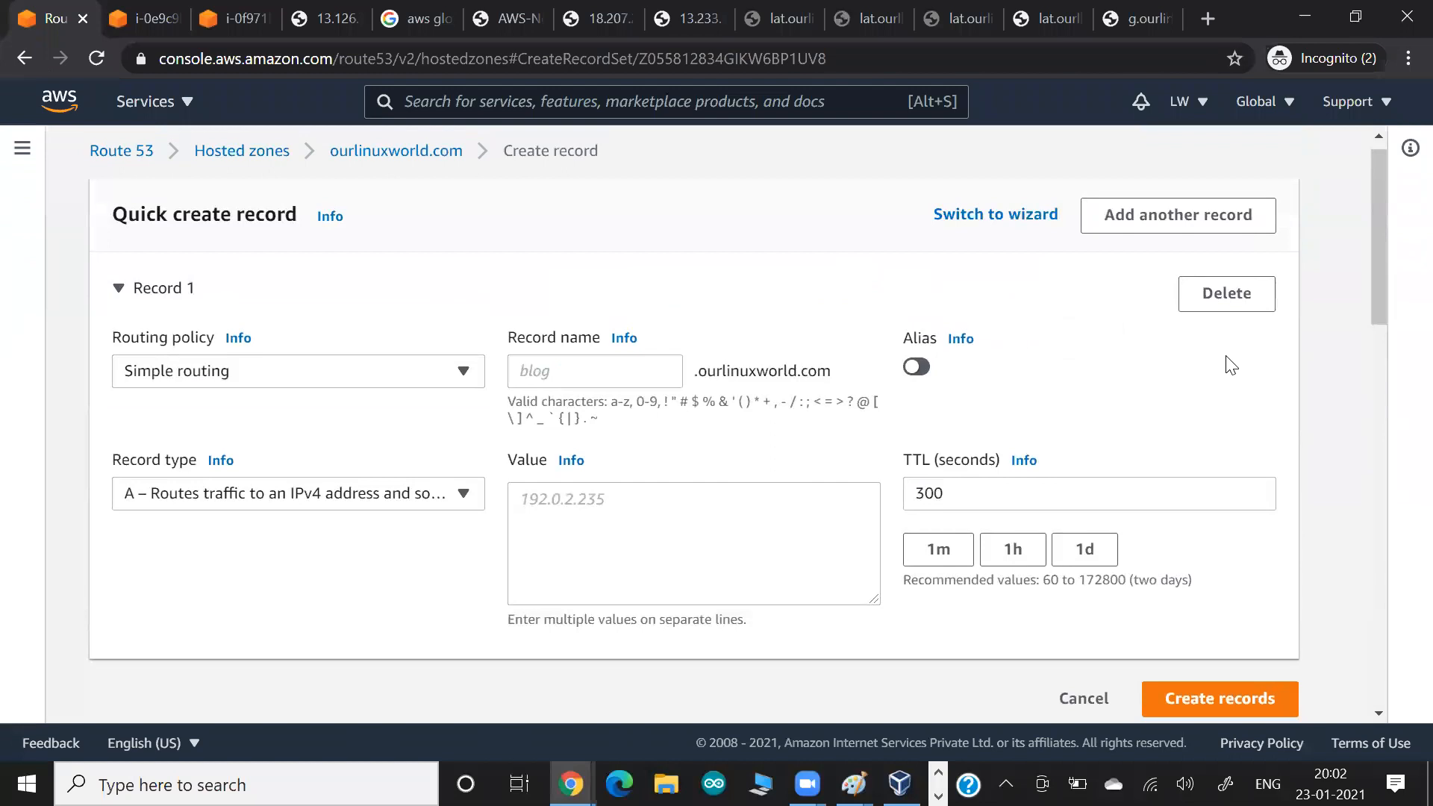
pyautogui.scroll(-4, 1226, 361)
pyautogui.click(1084, 362)
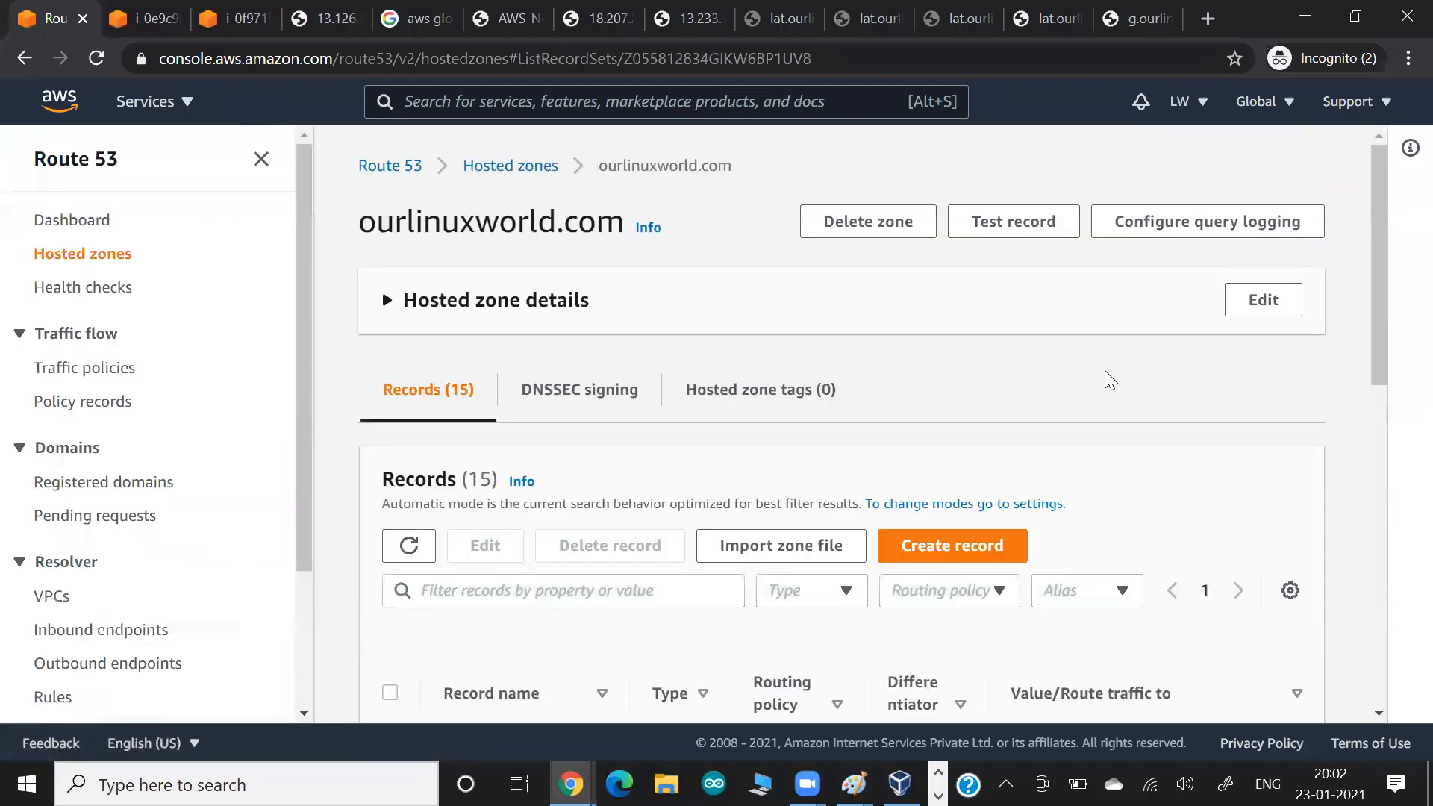
pyautogui.scroll(-5, 1105, 372)
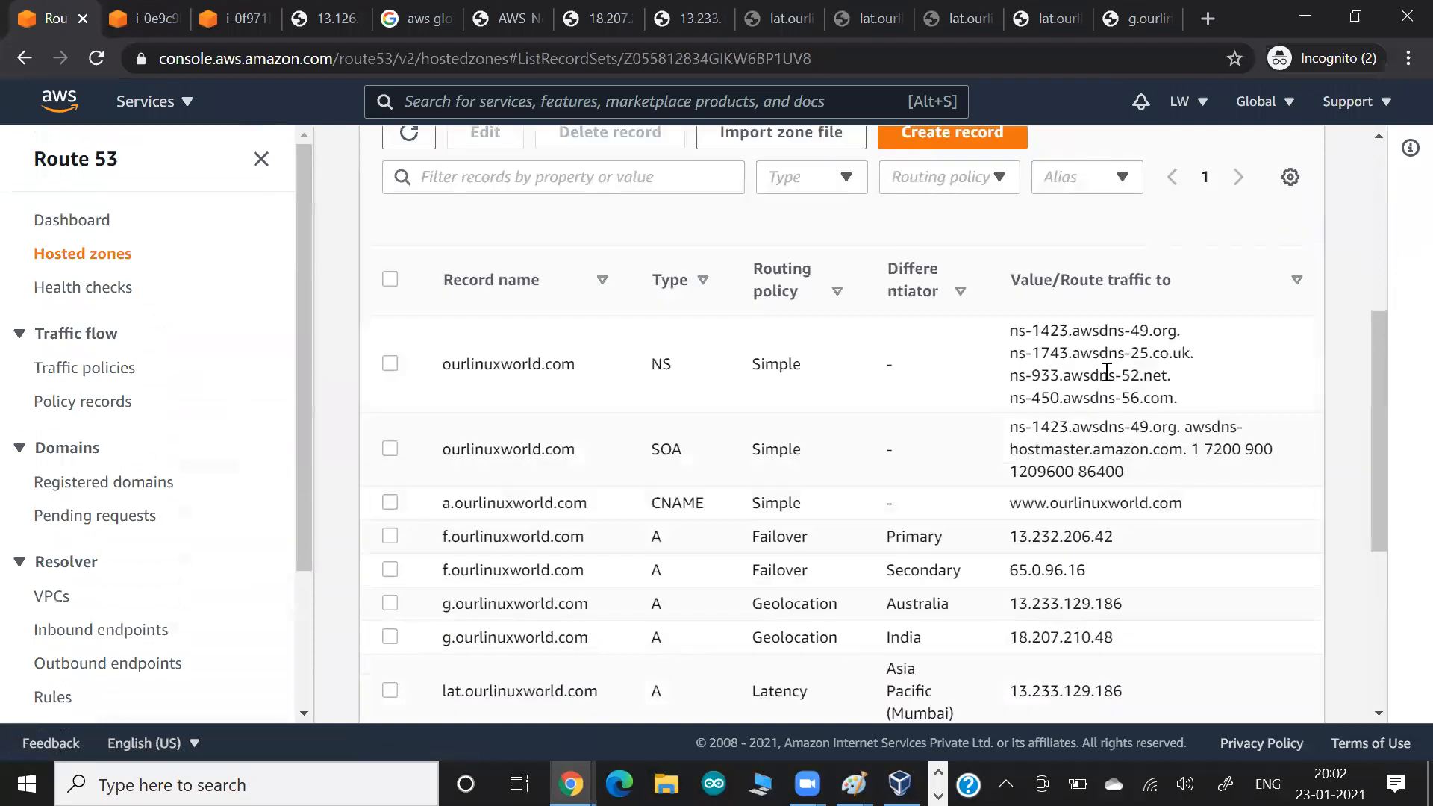
pyautogui.scroll(-3, 1106, 371)
# Switch to the Paint network diagram, underline Priv IP and the example.com name in blue, and draw an arrow from the crossed-out IN box.
pyautogui.hotkey('alt', 'Tab')
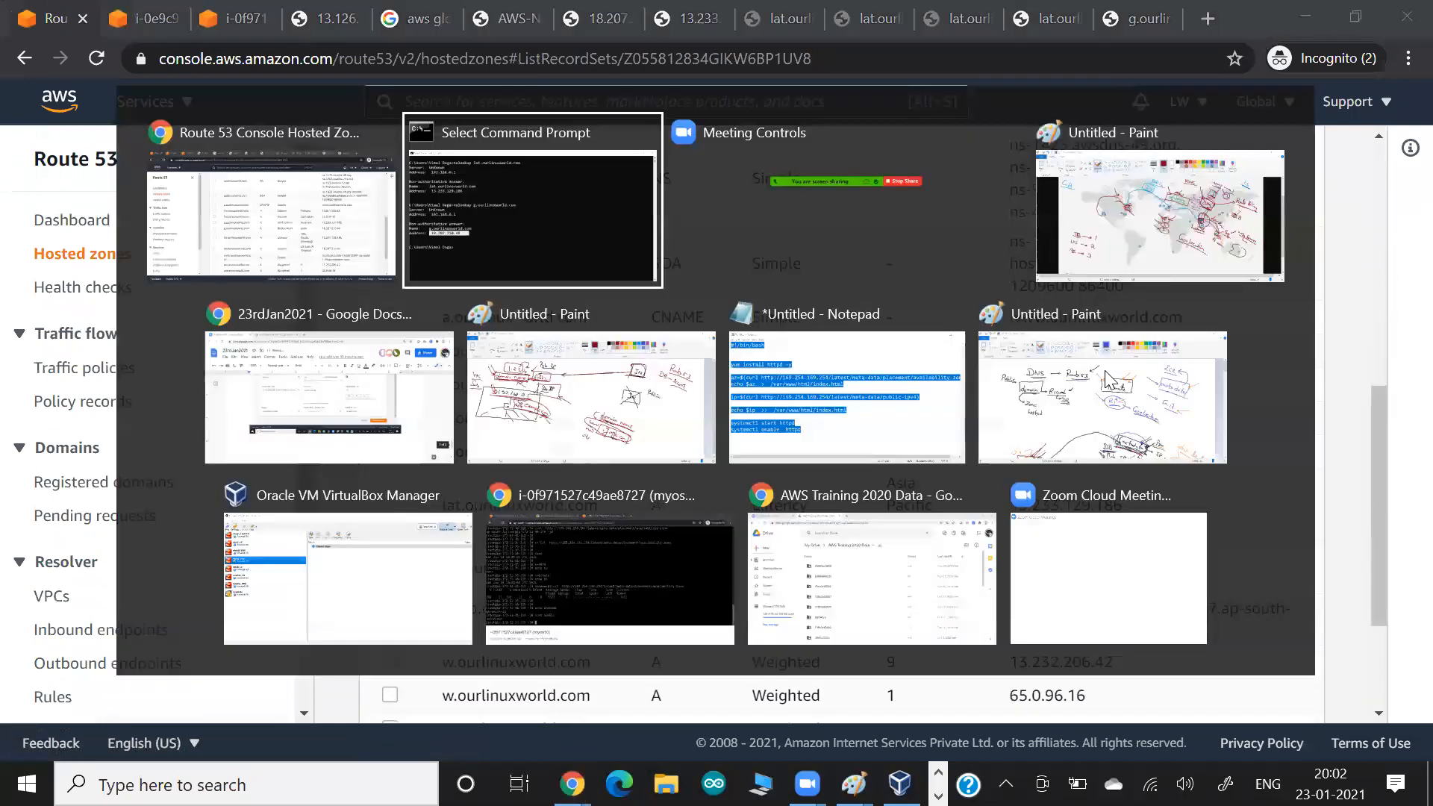
pyautogui.hotkey('alt', 'Tab')
pyautogui.hotkey('alt', 'Tab')
pyautogui.hotkey('alt', 'Tab')
pyautogui.hotkey('alt', 'Tab')
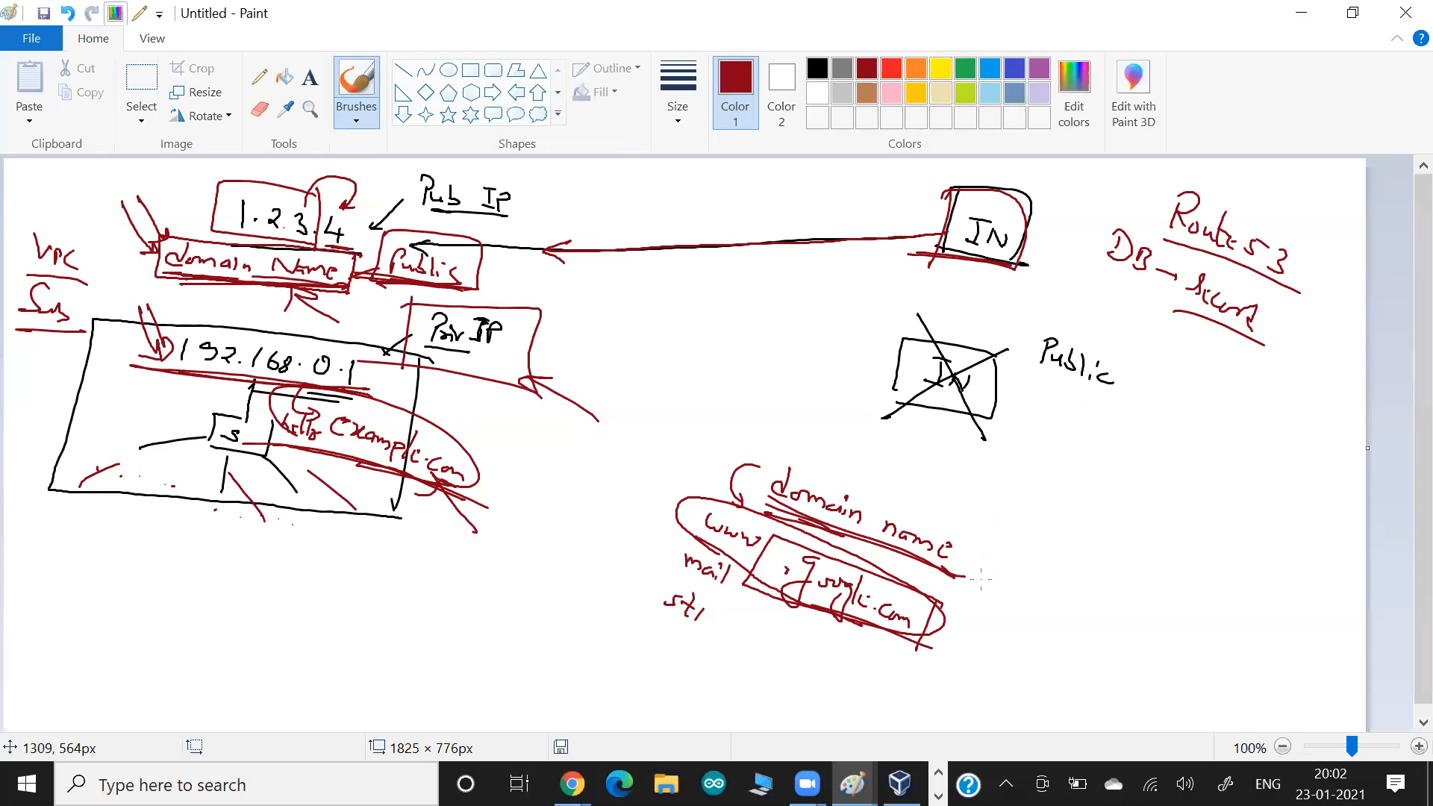
pyautogui.scroll(-1, 981, 578)
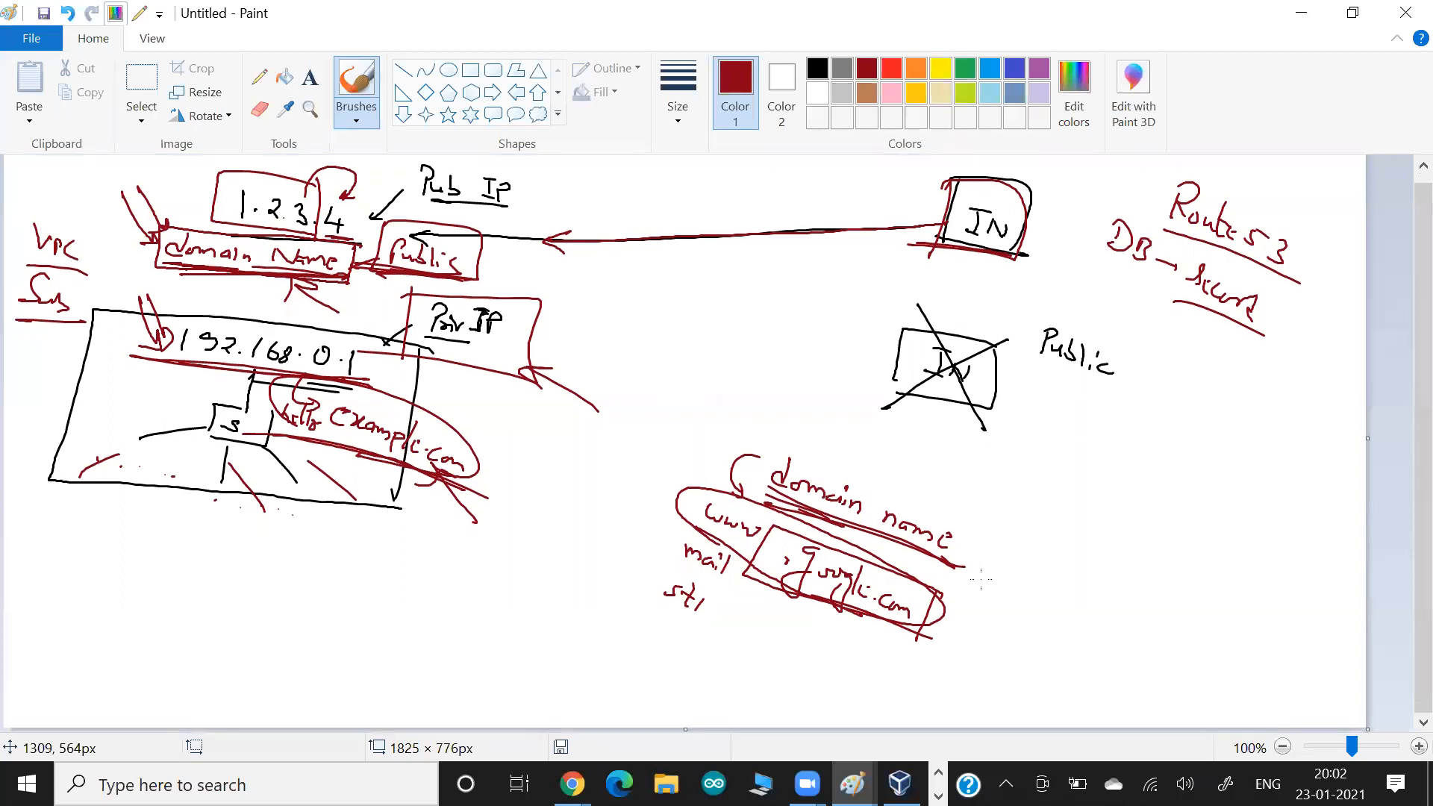
pyautogui.press('super')
pyautogui.press('super')
pyautogui.click(1015, 68)
pyautogui.moveTo(428, 341); pyautogui.dragTo(493, 347)
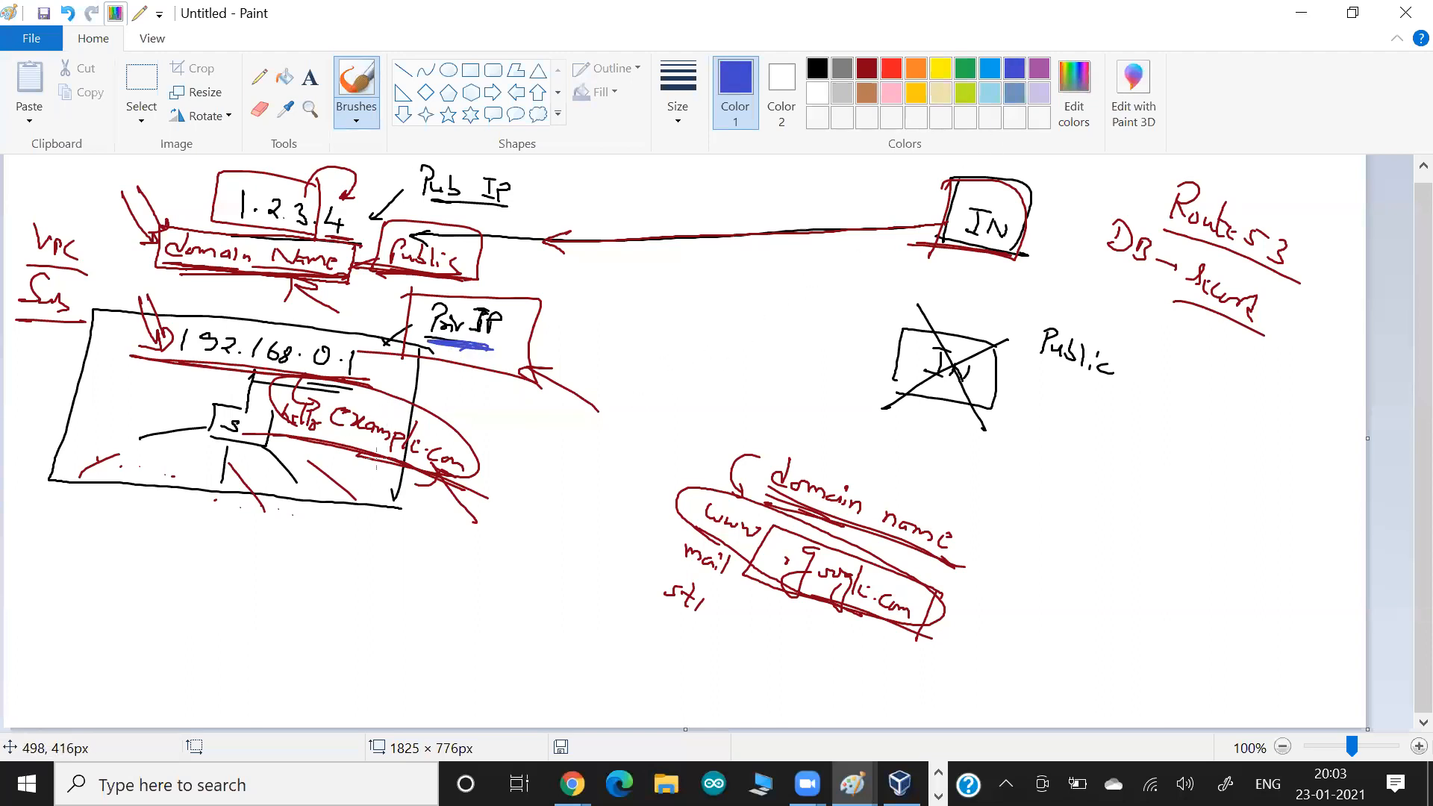
pyautogui.moveTo(311, 437); pyautogui.dragTo(468, 483)
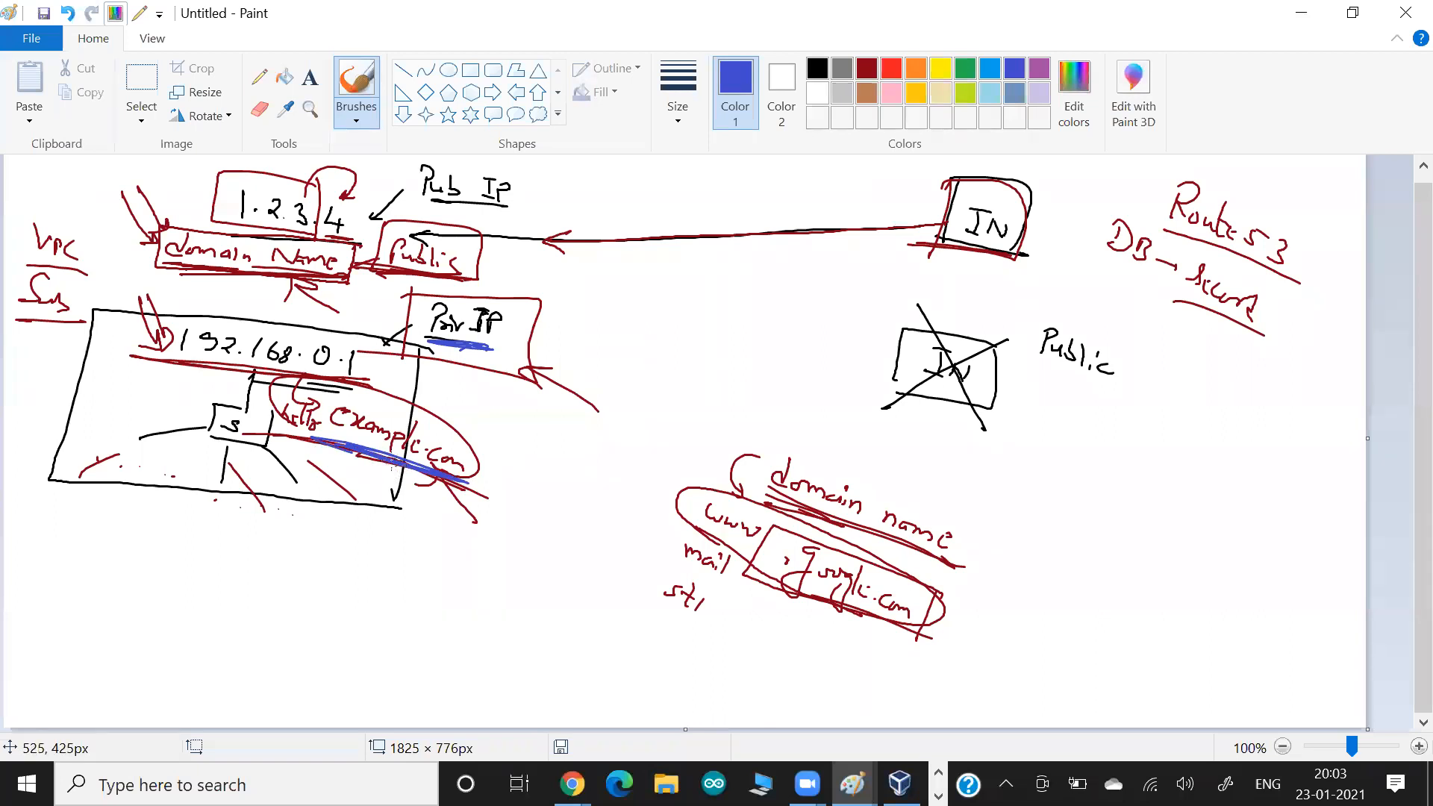
pyautogui.moveTo(918, 359); pyautogui.dragTo(776, 384)
pyautogui.moveTo(386, 341); pyautogui.dragTo(528, 348)
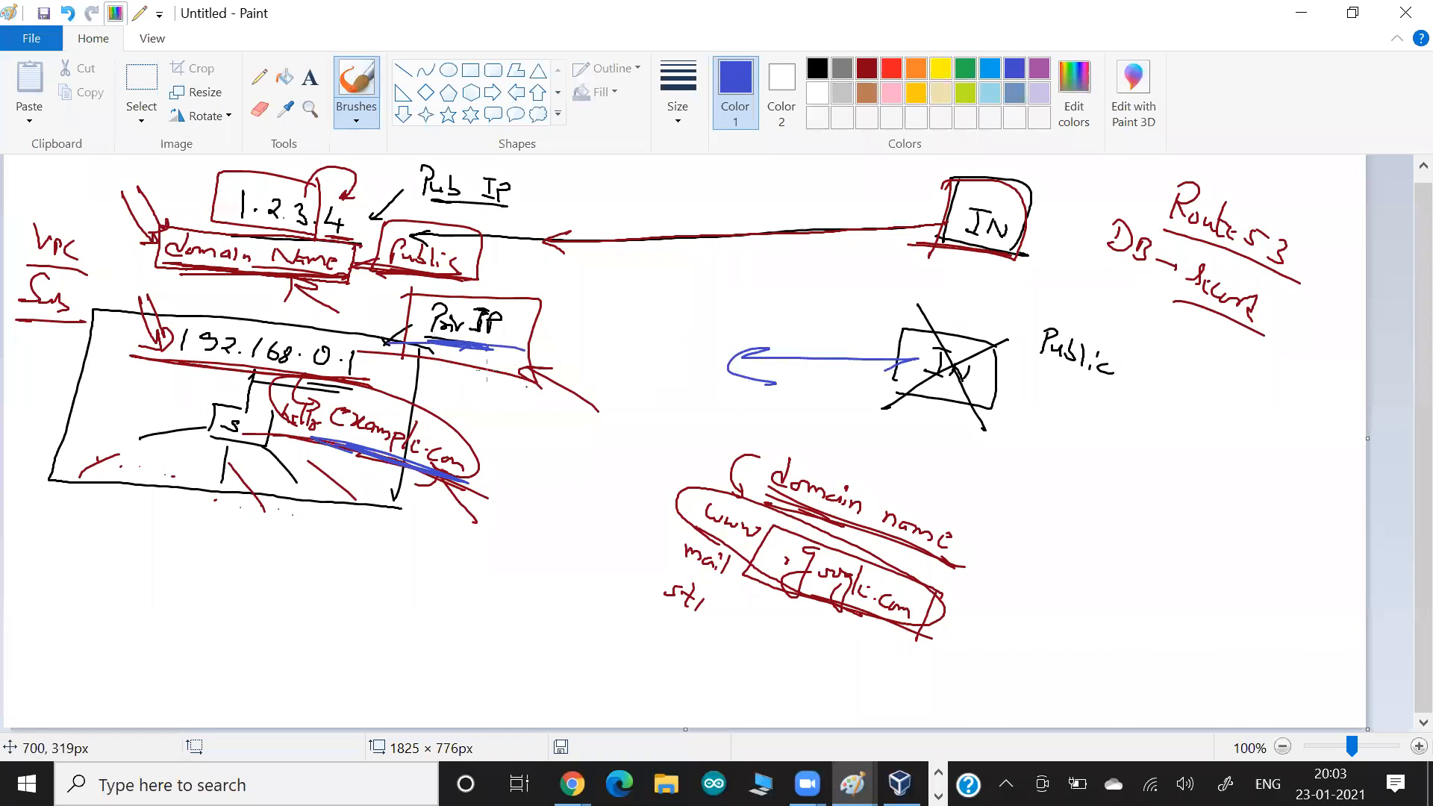
# Circle the private network in blue, underline VPC, and add arrows pointing to the network and the example.com name.
pyautogui.moveTo(378, 338)
pyautogui.mouseDown()
pyautogui.moveTo(142, 342)
pyautogui.moveTo(235, 504)
pyautogui.moveTo(477, 435)
pyautogui.moveTo(295, 322)
pyautogui.mouseUp()
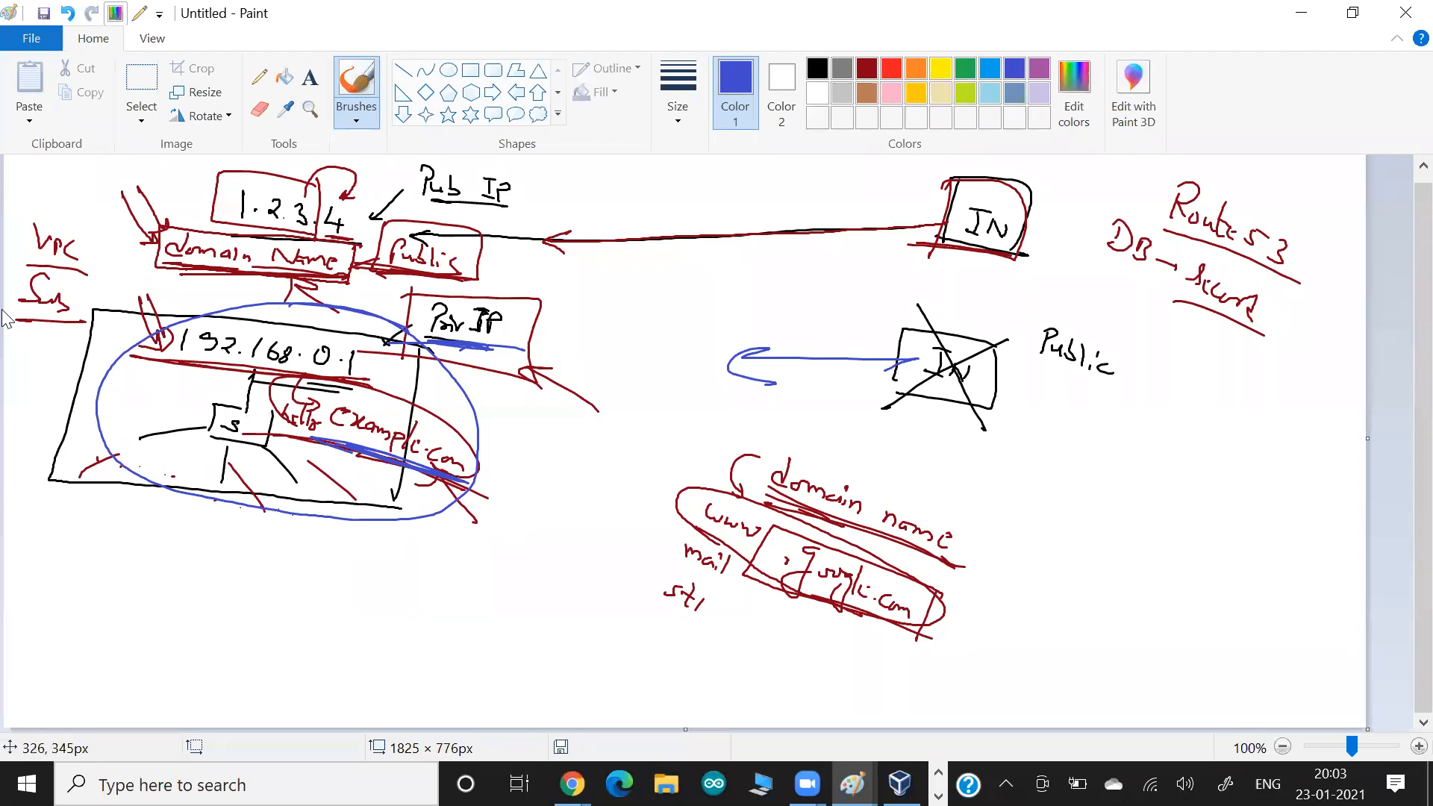
pyautogui.moveTo(16, 262); pyautogui.dragTo(88, 274)
pyautogui.moveTo(171, 281); pyautogui.dragTo(196, 306)
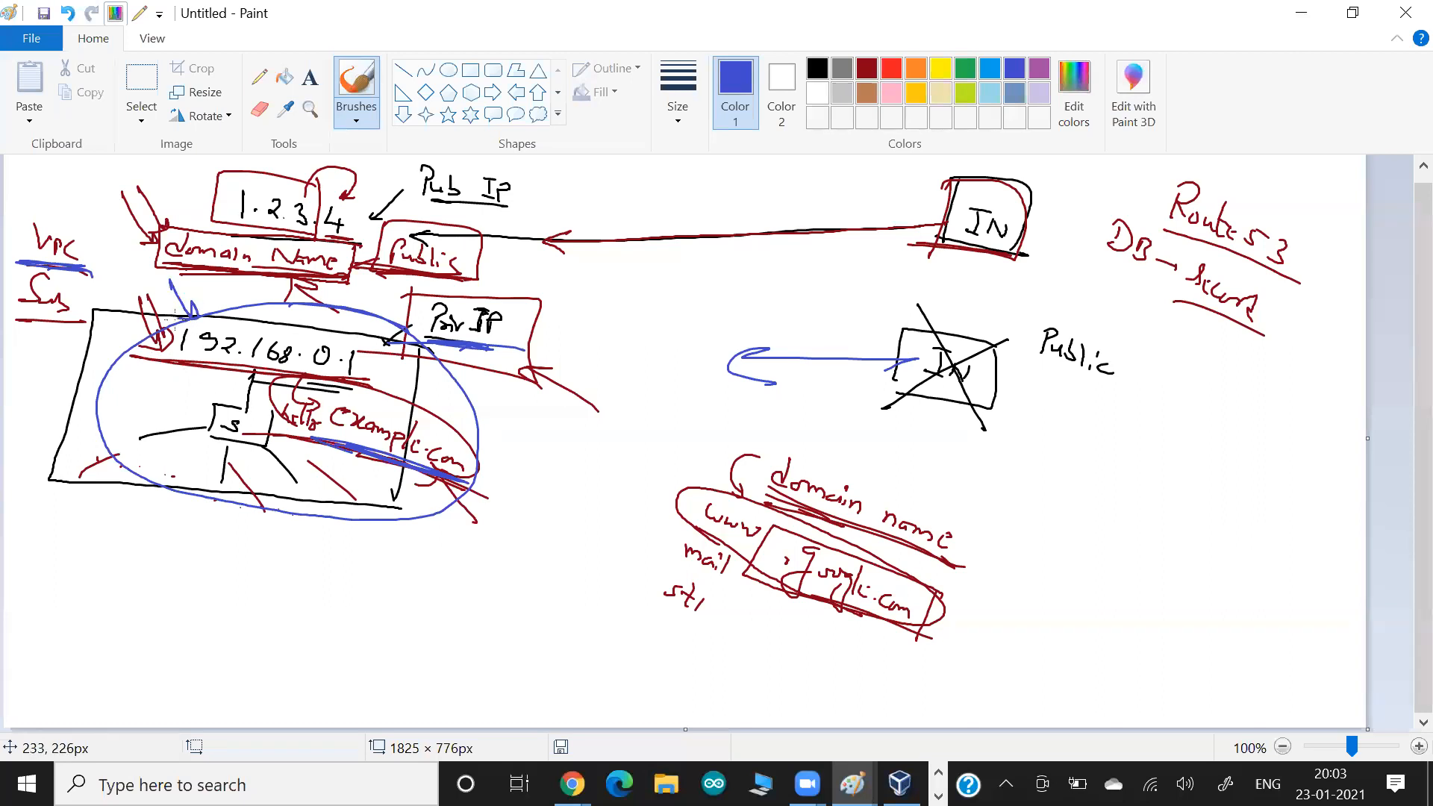
pyautogui.moveTo(488, 419); pyautogui.dragTo(445, 444)
# Open a new Paint canvas and handwrite the heading "Private Host Zone" in black, underlining its words.
pyautogui.press('super')
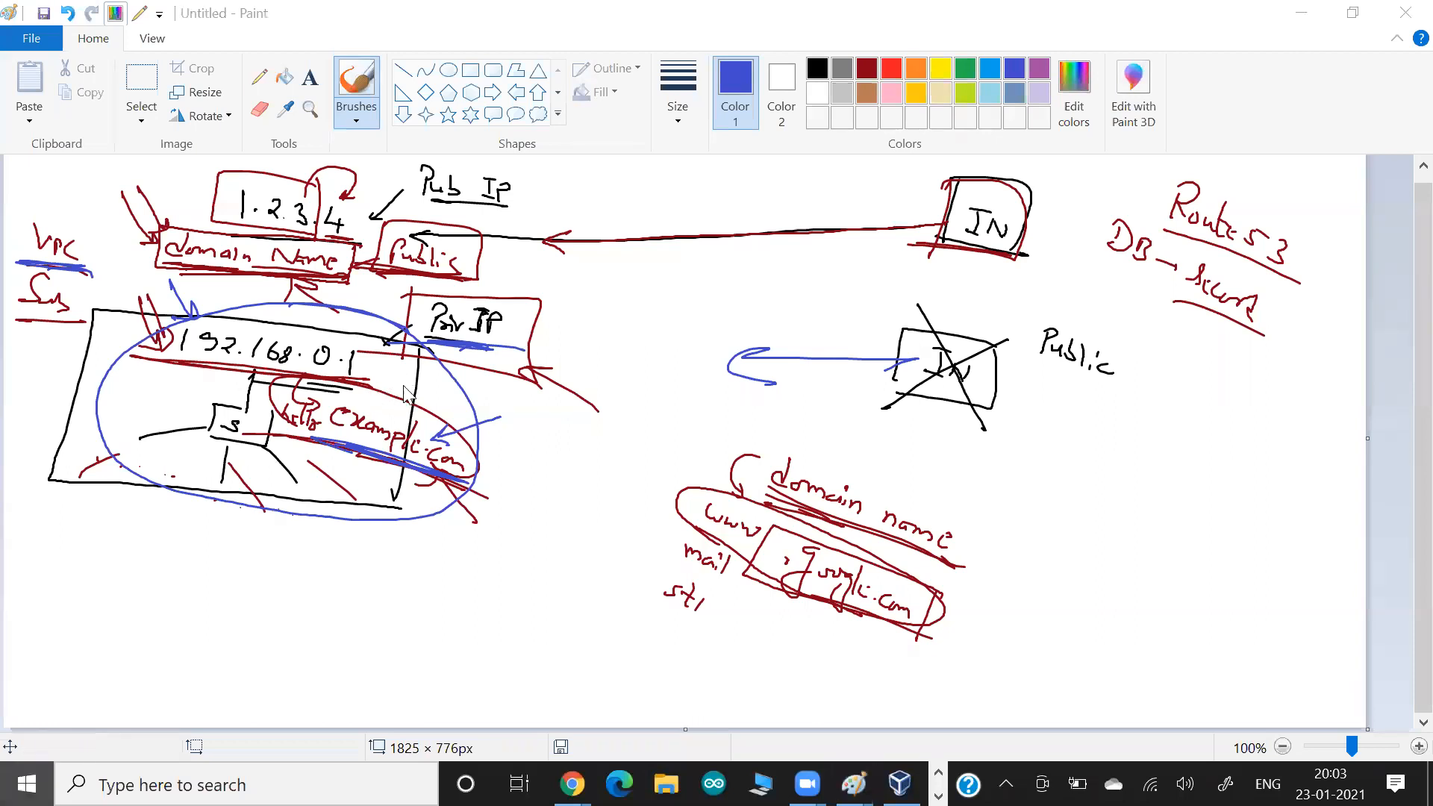
pyautogui.write('paint')
pyautogui.press('Return')
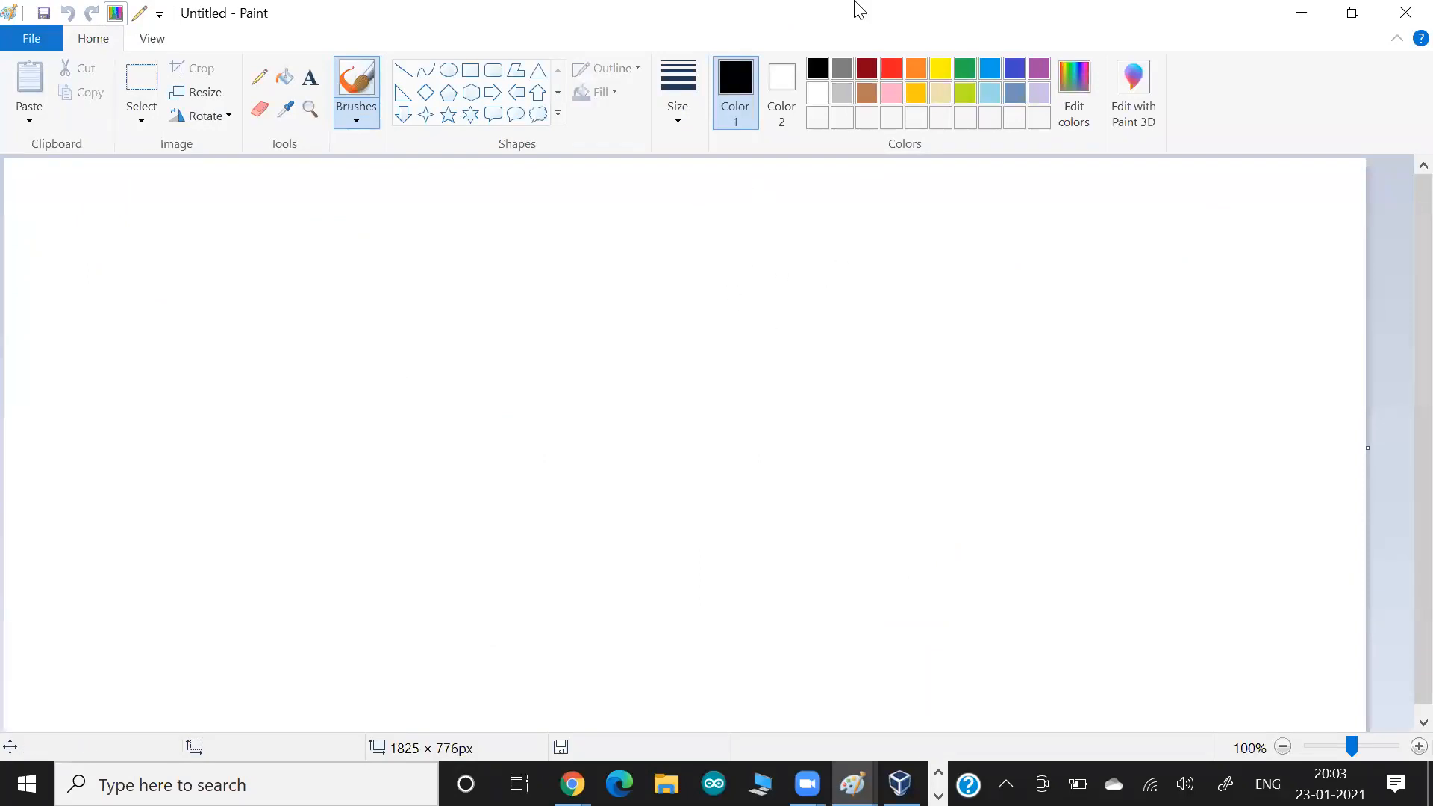
pyautogui.click(911, 1)
pyautogui.click(915, 9)
pyautogui.moveTo(468, 210)
pyautogui.mouseDown()
pyautogui.moveTo(492, 214)
pyautogui.moveTo(469, 245)
pyautogui.moveTo(571, 249)
pyautogui.moveTo(575, 226)
pyautogui.moveTo(640, 247)
pyautogui.mouseUp()
pyautogui.moveTo(665, 215)
pyautogui.mouseDown()
pyautogui.moveTo(666, 247)
pyautogui.moveTo(668, 228)
pyautogui.mouseUp()
pyautogui.moveTo(670, 232); pyautogui.dragTo(680, 248)
pyautogui.moveTo(701, 215)
pyautogui.mouseDown()
pyautogui.moveTo(710, 249)
pyautogui.moveTo(714, 232)
pyautogui.moveTo(782, 252)
pyautogui.moveTo(824, 246)
pyautogui.moveTo(846, 272)
pyautogui.mouseUp()
pyautogui.moveTo(640, 257); pyautogui.dragTo(695, 257)
pyautogui.moveTo(551, 256); pyautogui.dragTo(590, 256)
# Handwrite "Route 53" beside the heading on the canvas and underline it.
pyautogui.moveTo(994, 196)
pyautogui.mouseDown()
pyautogui.moveTo(984, 227)
pyautogui.moveTo(1051, 241)
pyautogui.mouseUp()
pyautogui.moveTo(1045, 233); pyautogui.dragTo(1065, 241)
pyautogui.moveTo(1070, 236); pyautogui.dragTo(1096, 245)
pyautogui.moveTo(1098, 246); pyautogui.dragTo(1105, 263)
pyautogui.moveTo(983, 229); pyautogui.dragTo(1115, 275)
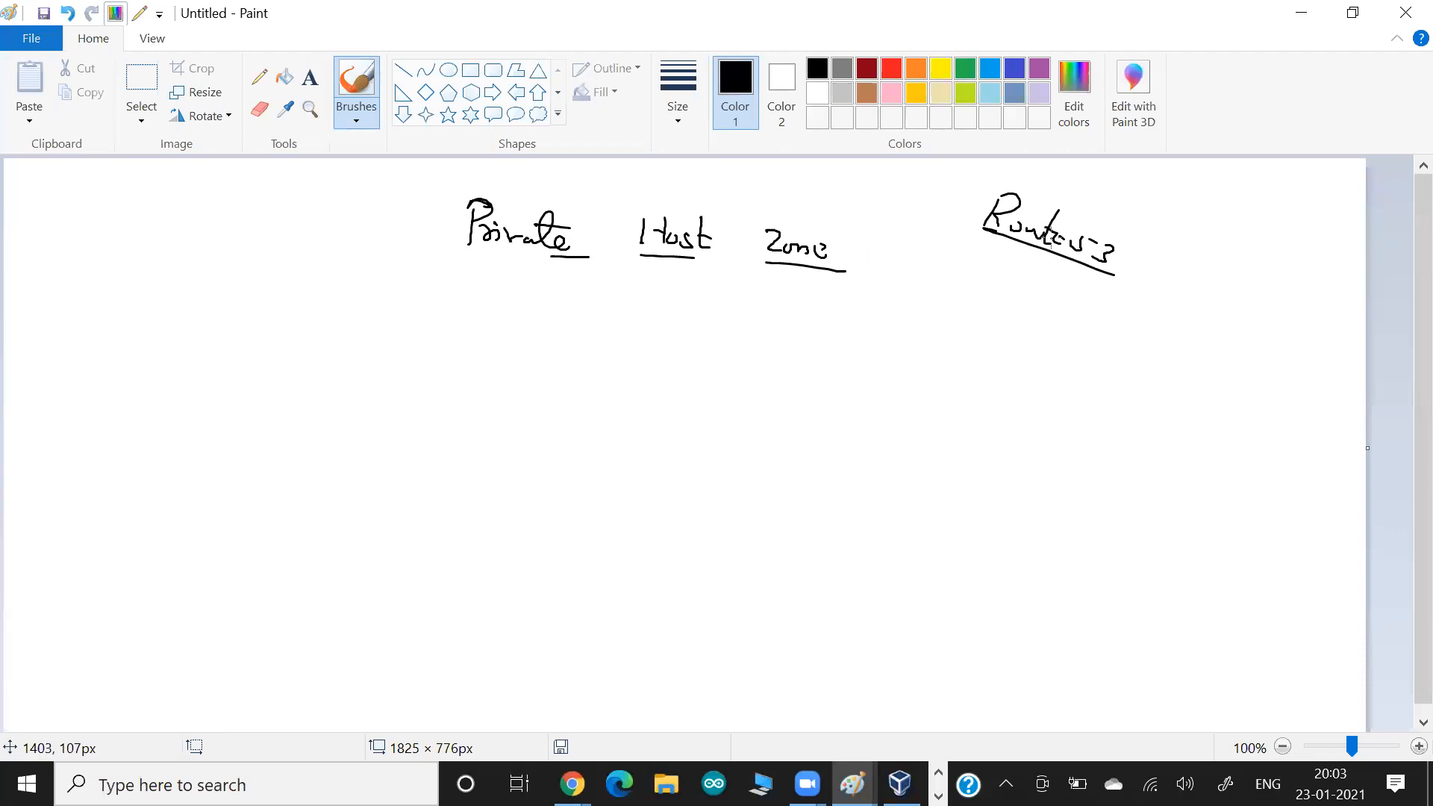
# Switch back to the browser and check the hosted zones and registered domain figures on the Route 53 dashboard.
pyautogui.hotkey('alt', 'Tab')
pyautogui.hotkey('alt', 'Tab')
pyautogui.hotkey('alt', 'Tab')
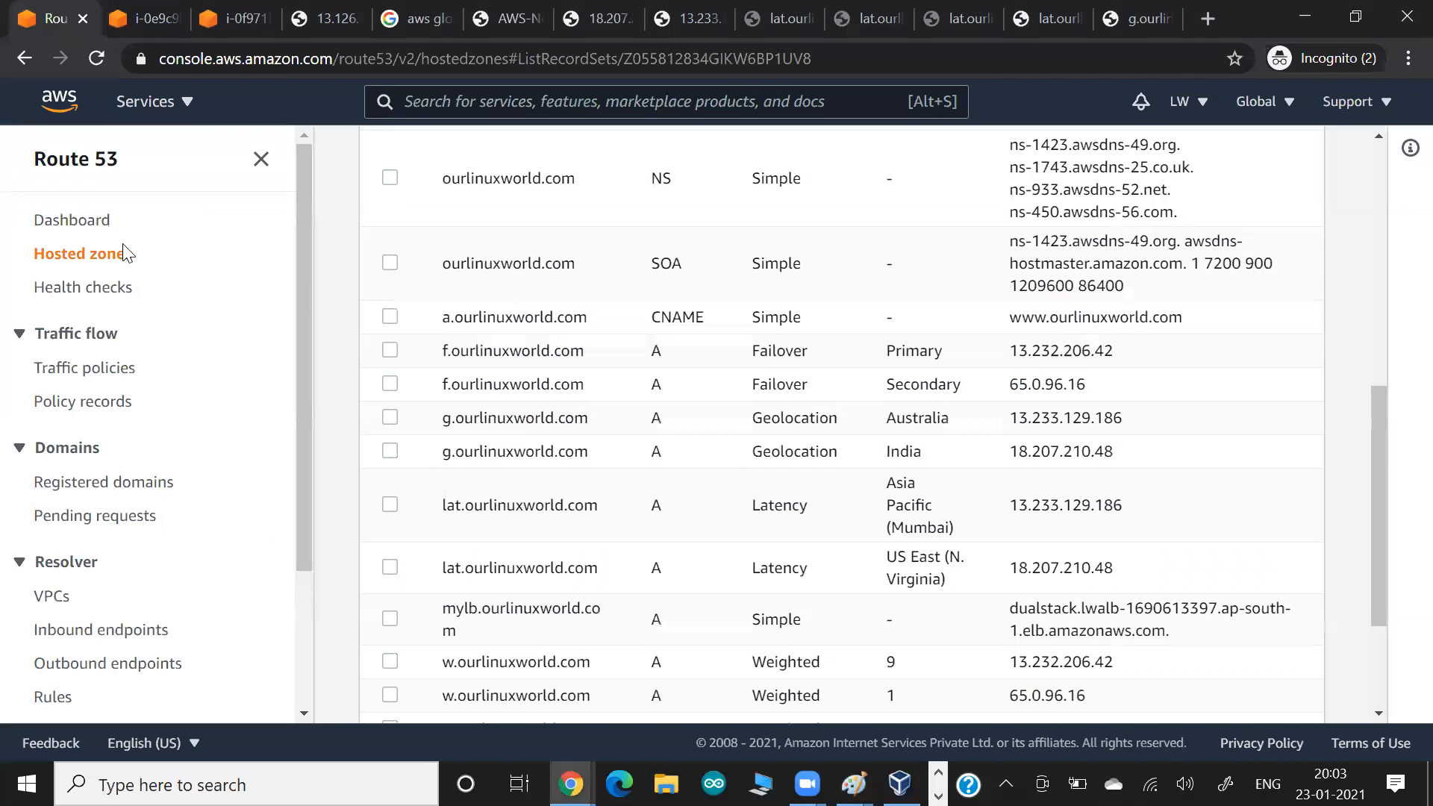
pyautogui.click(92, 227)
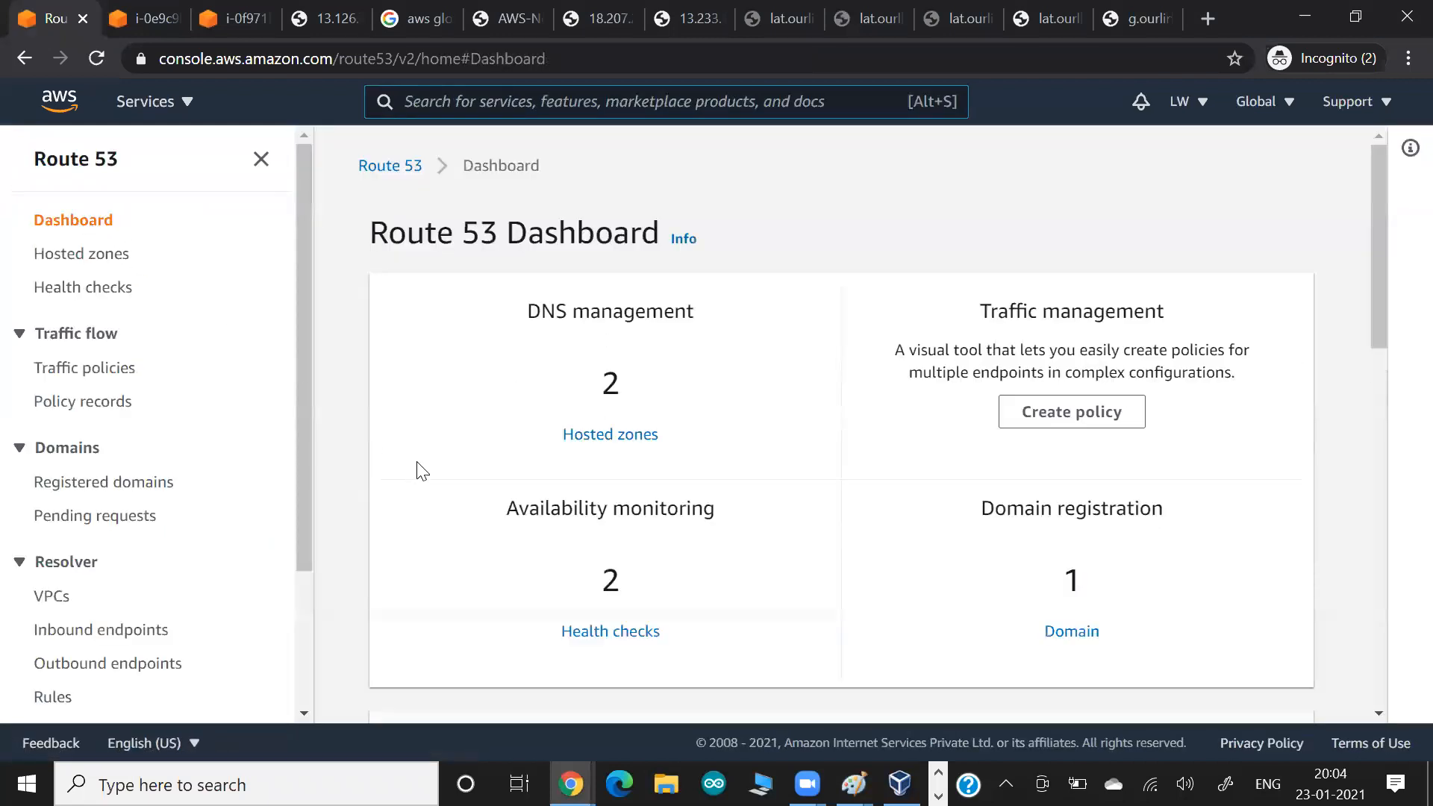
pyautogui.moveTo(522, 452); pyautogui.dragTo(672, 451)
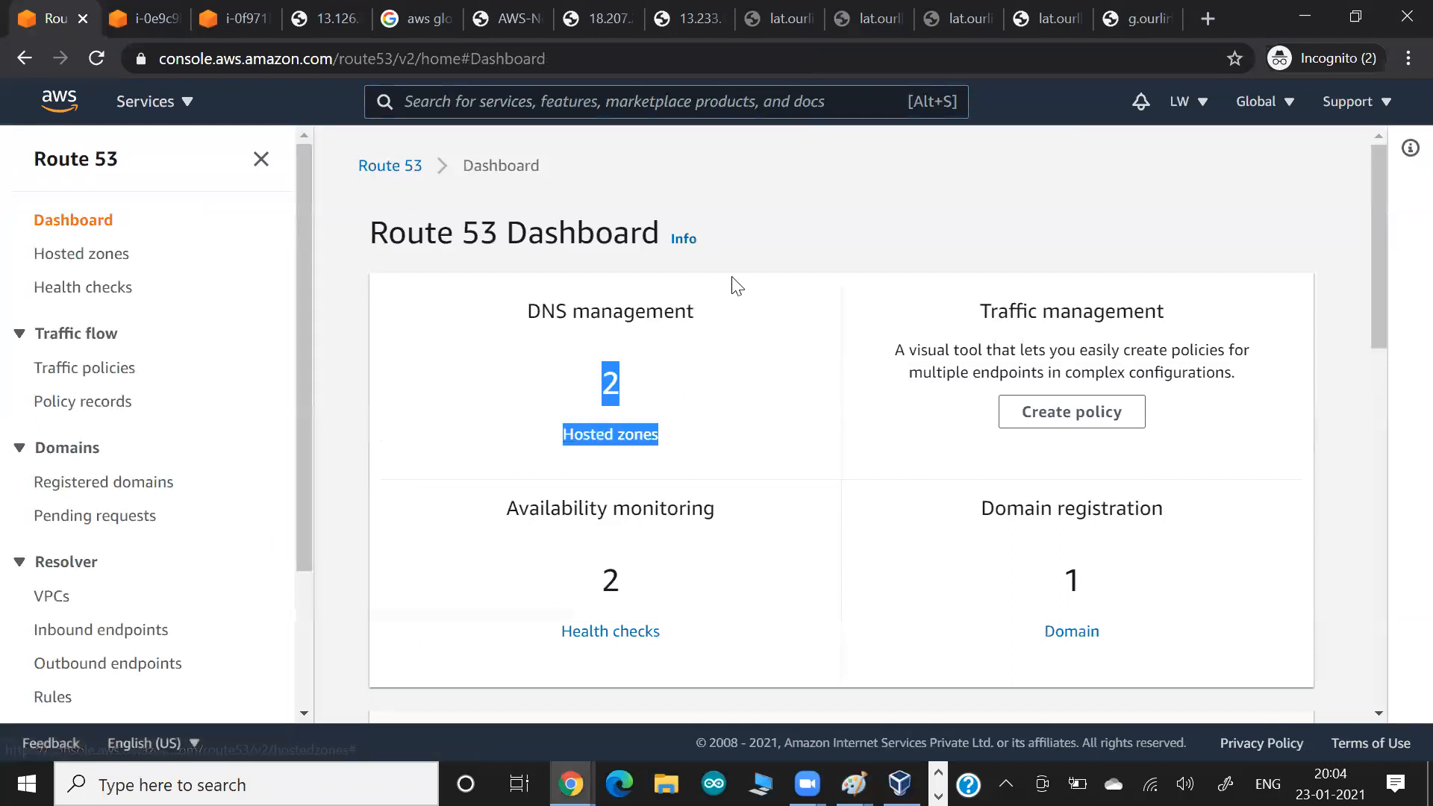
pyautogui.click(755, 269)
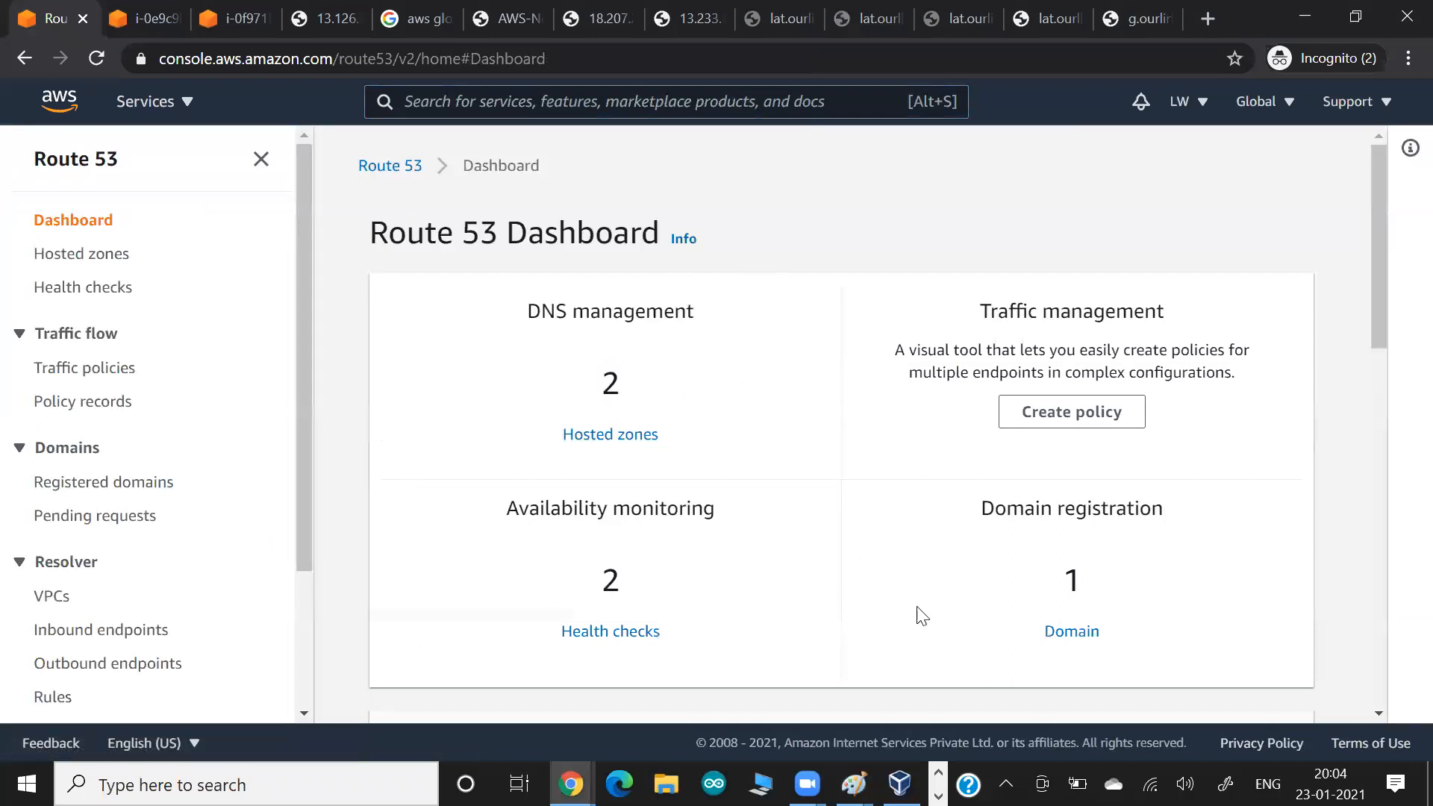
pyautogui.moveTo(988, 624); pyautogui.dragTo(1131, 644)
pyautogui.click(816, 493)
# Open the hosted zones list, highlight ourlinuxworld.com, and start creating a new hosted zone.
pyautogui.click(110, 265)
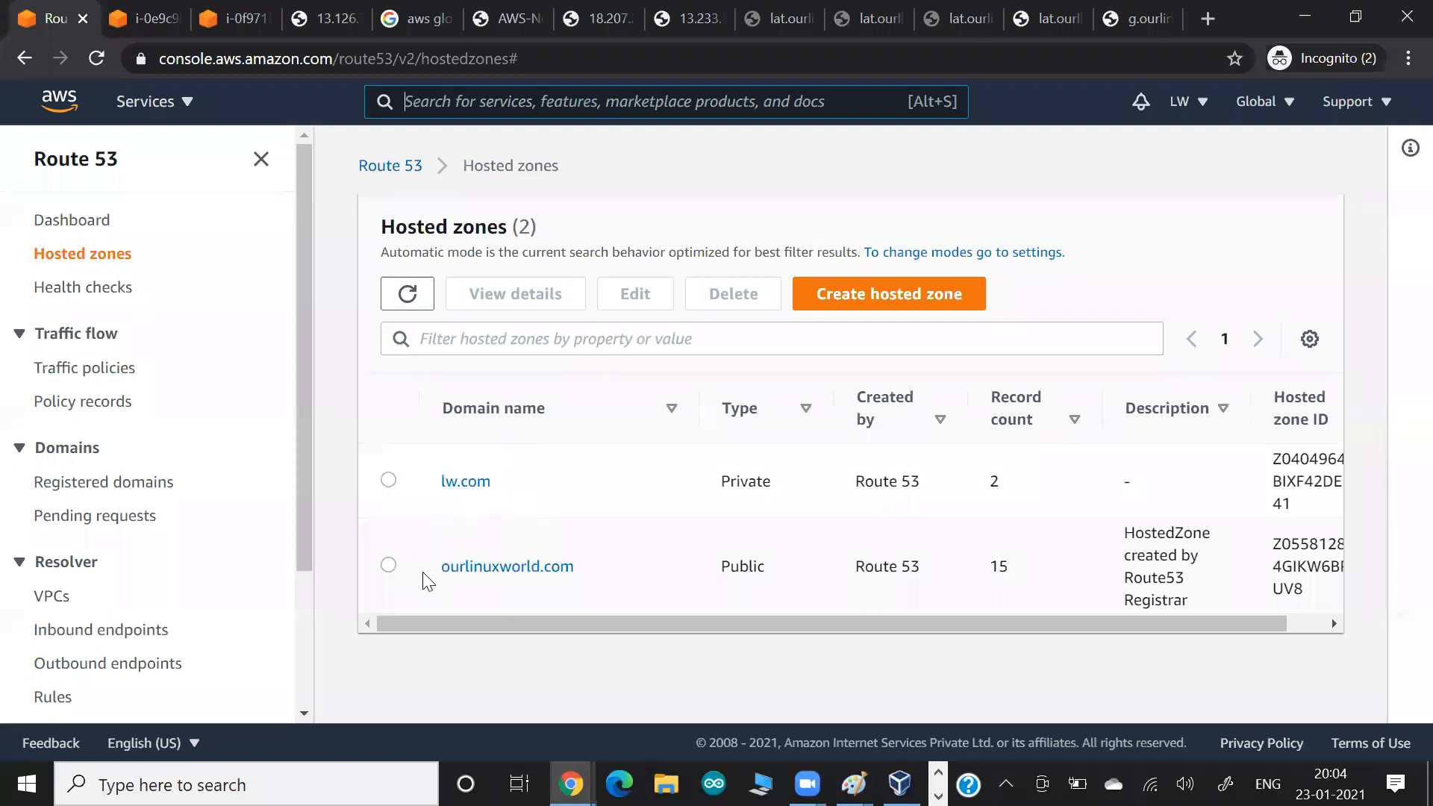
pyautogui.moveTo(423, 576); pyautogui.dragTo(614, 579)
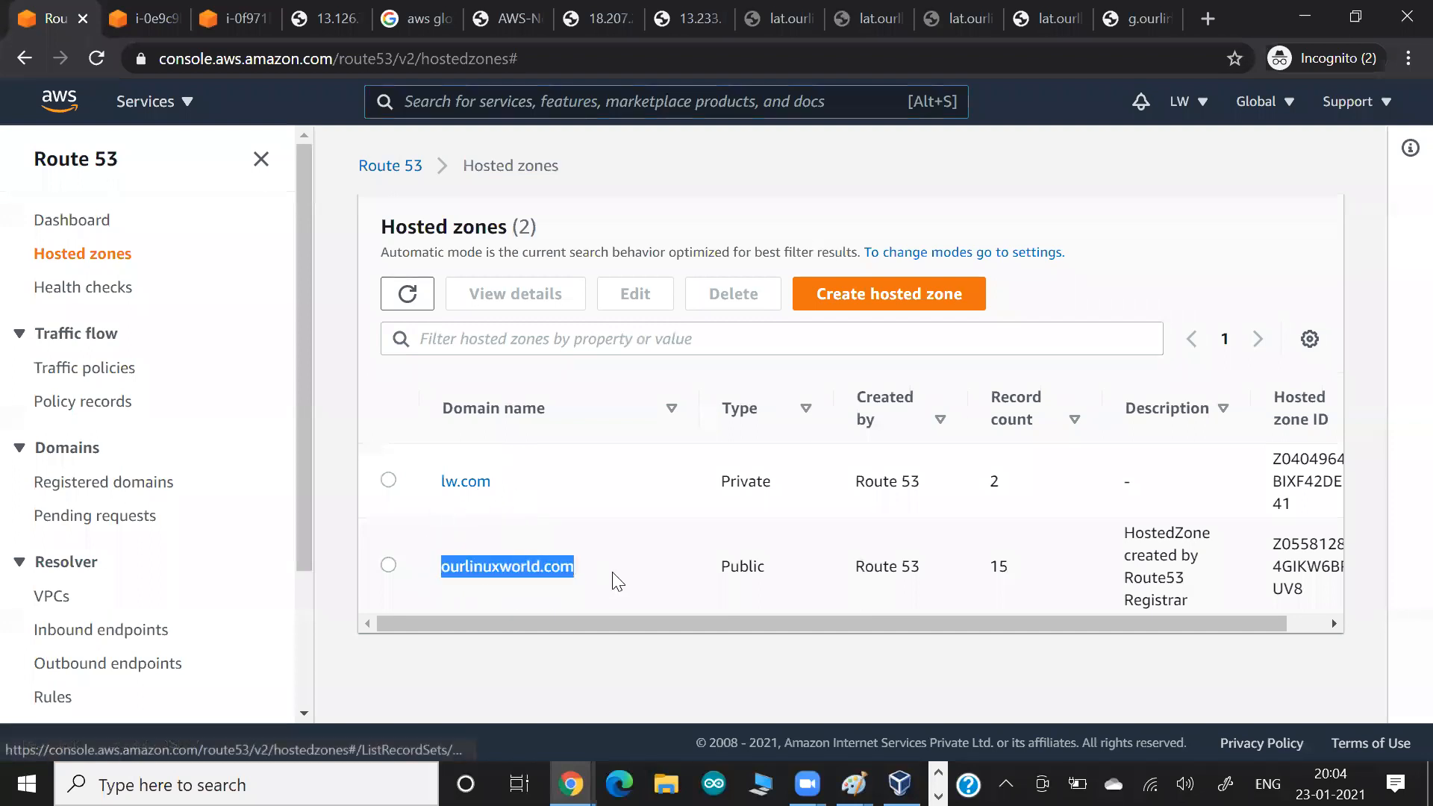
pyautogui.click(855, 302)
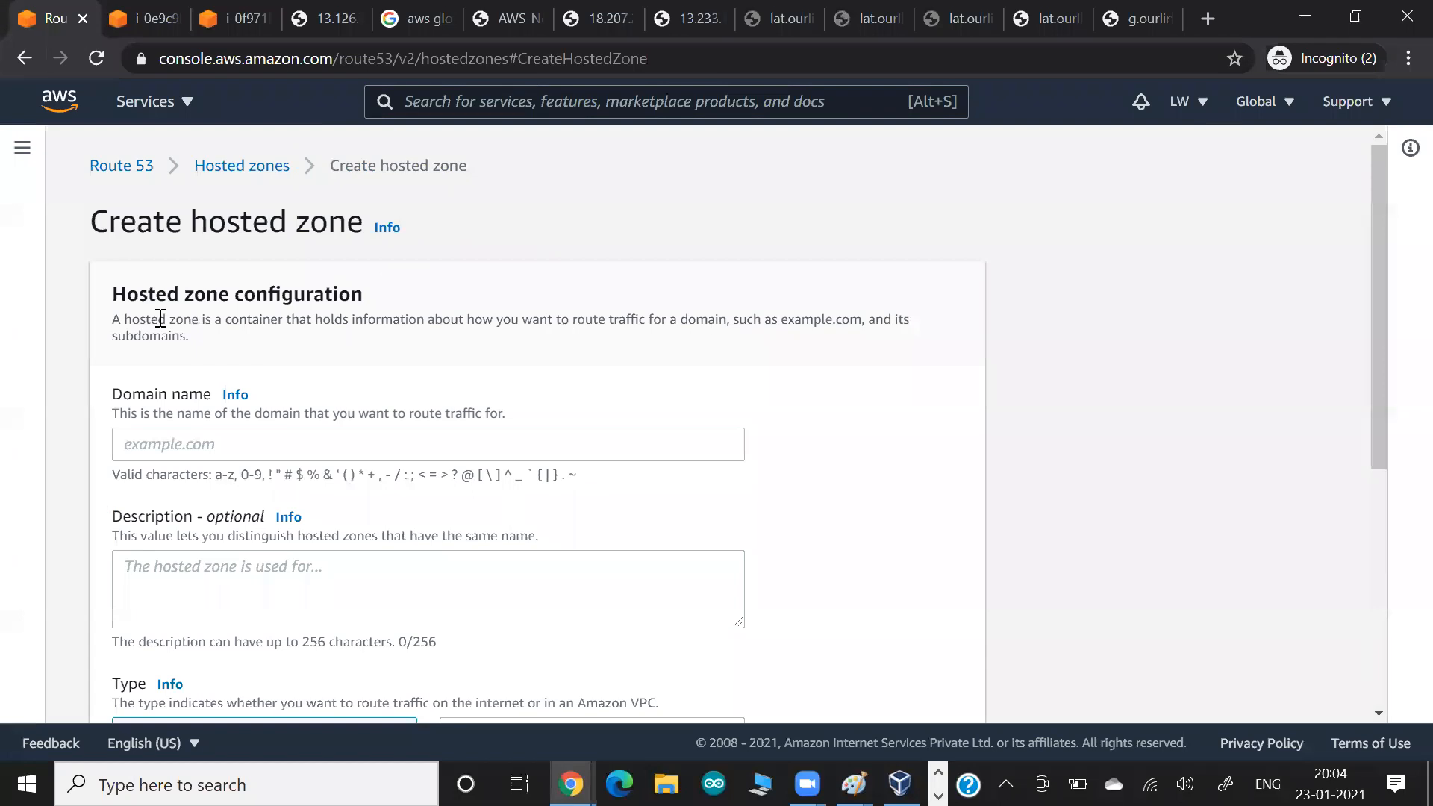
pyautogui.moveTo(148, 294); pyautogui.dragTo(217, 297)
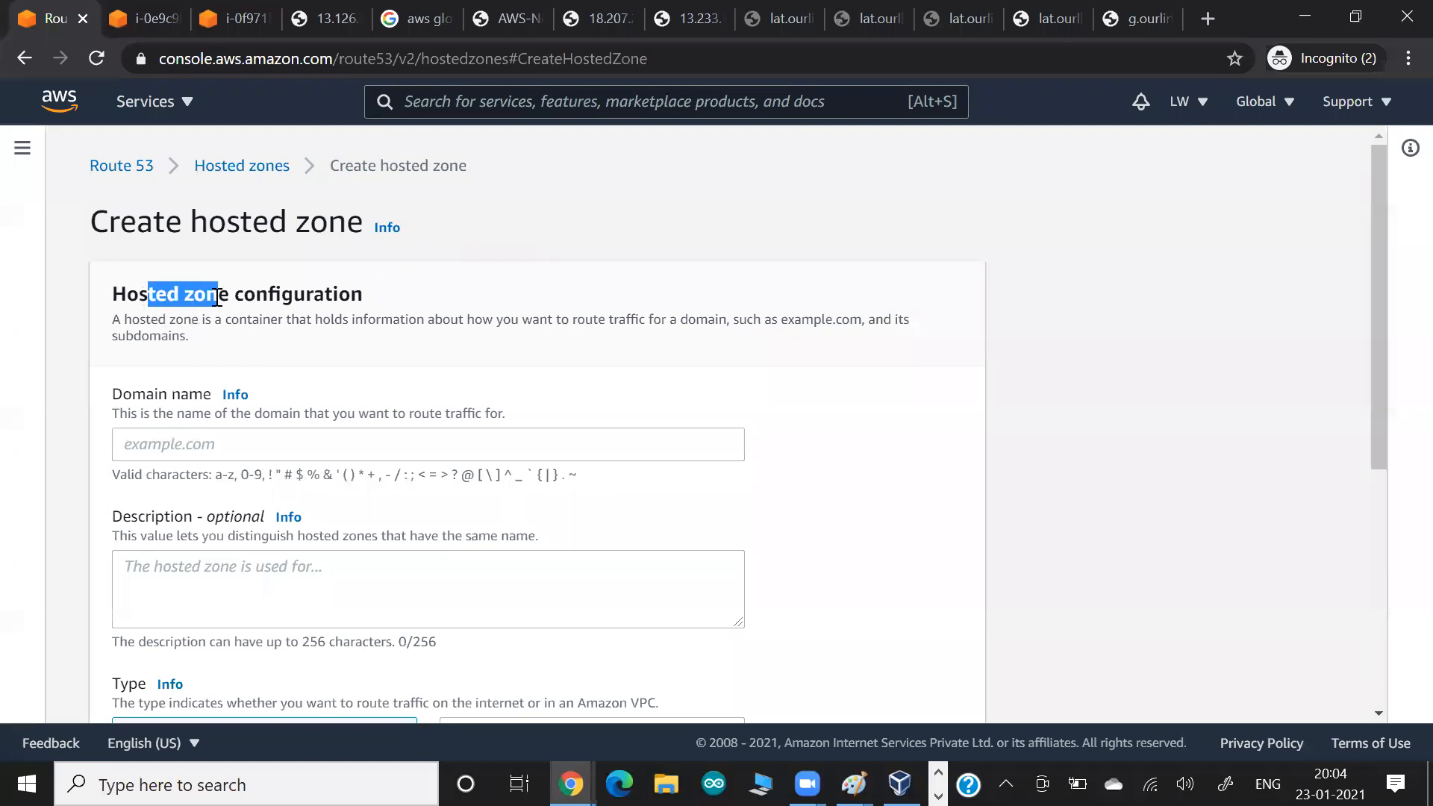
# Switch to Paint, underline "Private" in dark red, and handwrite "8.8.8.8" inside a box to the left of the heading.
pyautogui.hotkey('alt', 'Tab')
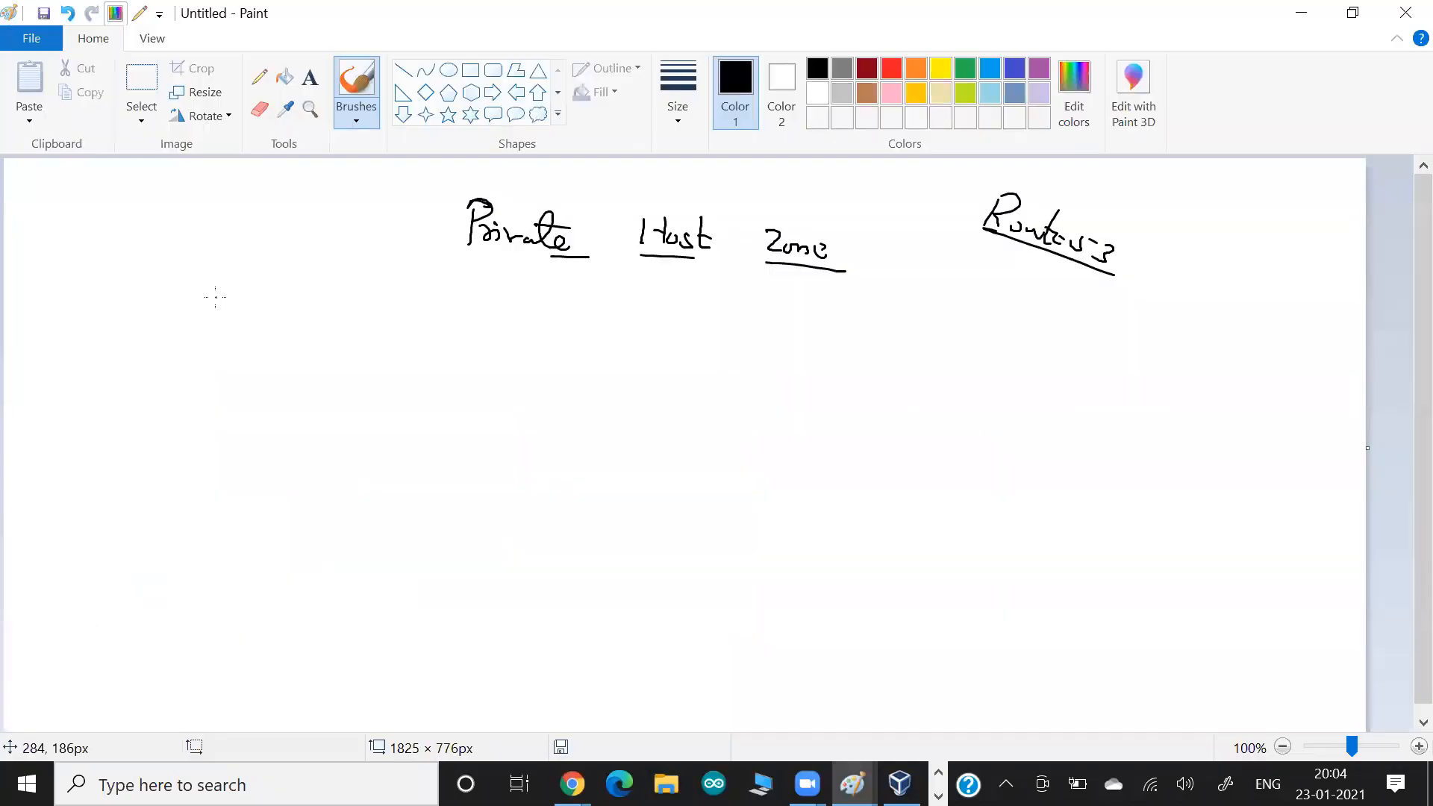
pyautogui.click(870, 69)
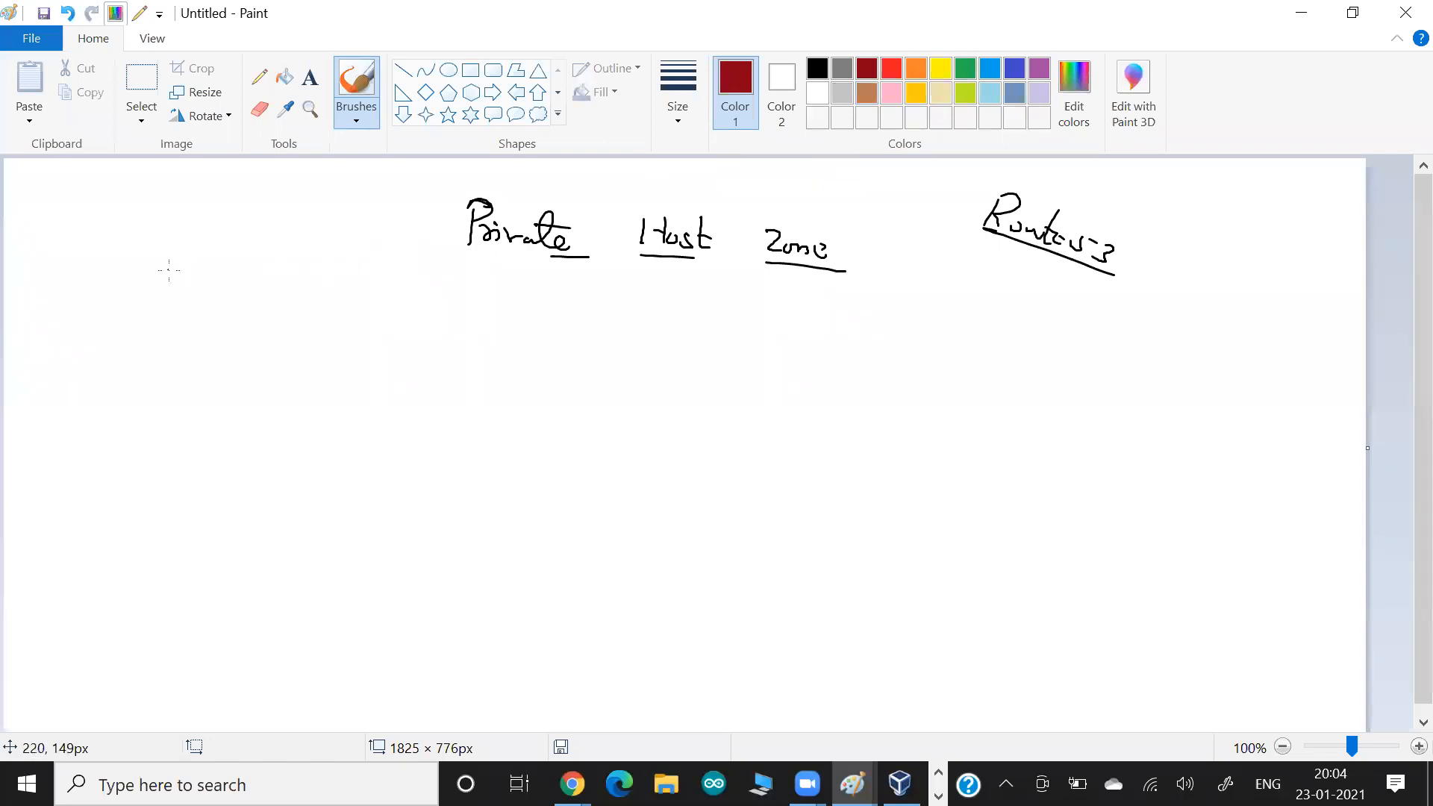
pyautogui.moveTo(597, 258); pyautogui.dragTo(432, 253)
pyautogui.moveTo(103, 247)
pyautogui.mouseDown()
pyautogui.moveTo(92, 274)
pyautogui.moveTo(188, 292)
pyautogui.mouseUp()
pyautogui.click(112, 263)
pyautogui.click(152, 273)
pyautogui.click(174, 278)
pyautogui.moveTo(69, 282); pyautogui.dragTo(199, 314)
pyautogui.moveTo(148, 303); pyautogui.dragTo(164, 302)
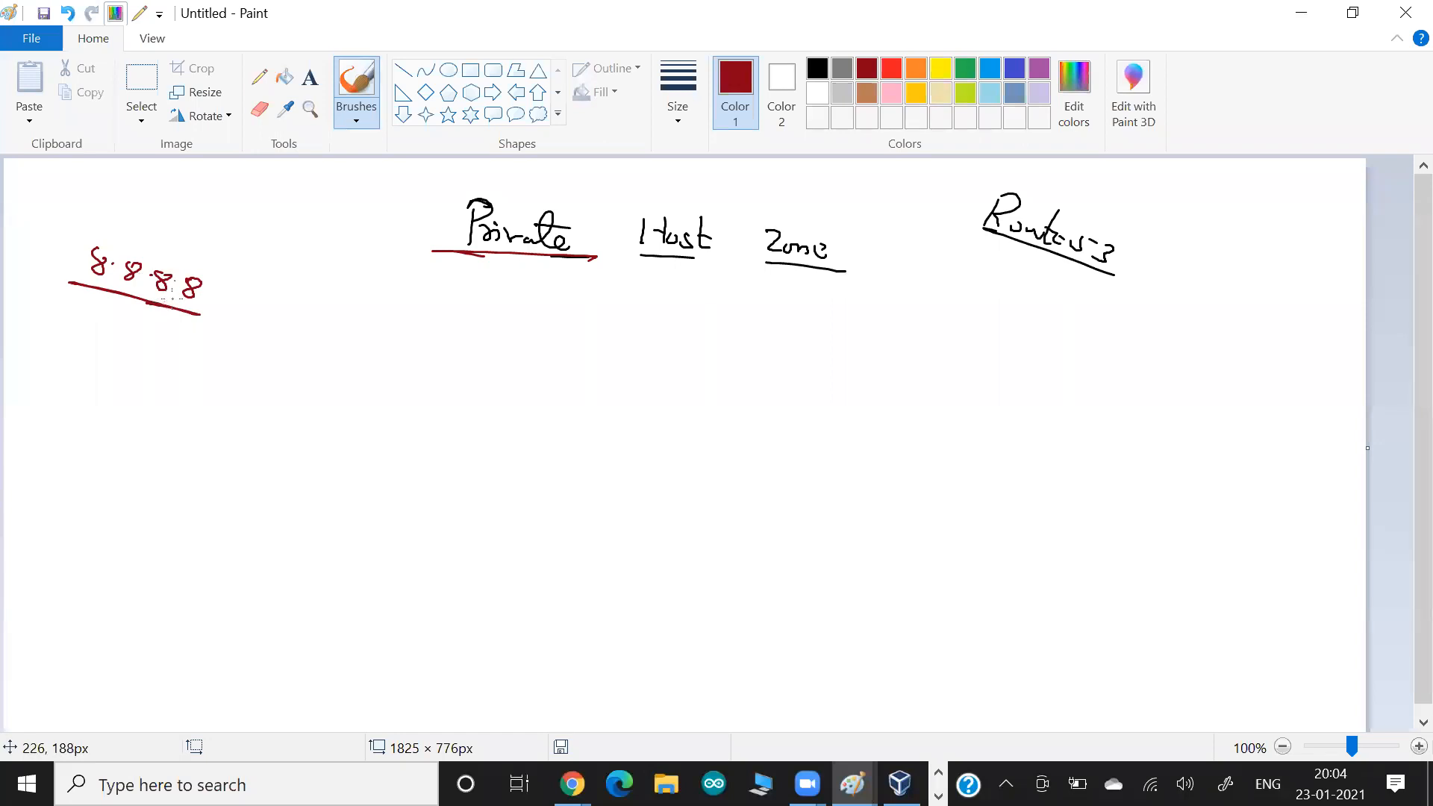
pyautogui.moveTo(191, 298)
pyautogui.mouseDown()
pyautogui.moveTo(205, 295)
pyautogui.moveTo(144, 254)
pyautogui.moveTo(76, 271)
pyautogui.moveTo(100, 288)
pyautogui.mouseUp()
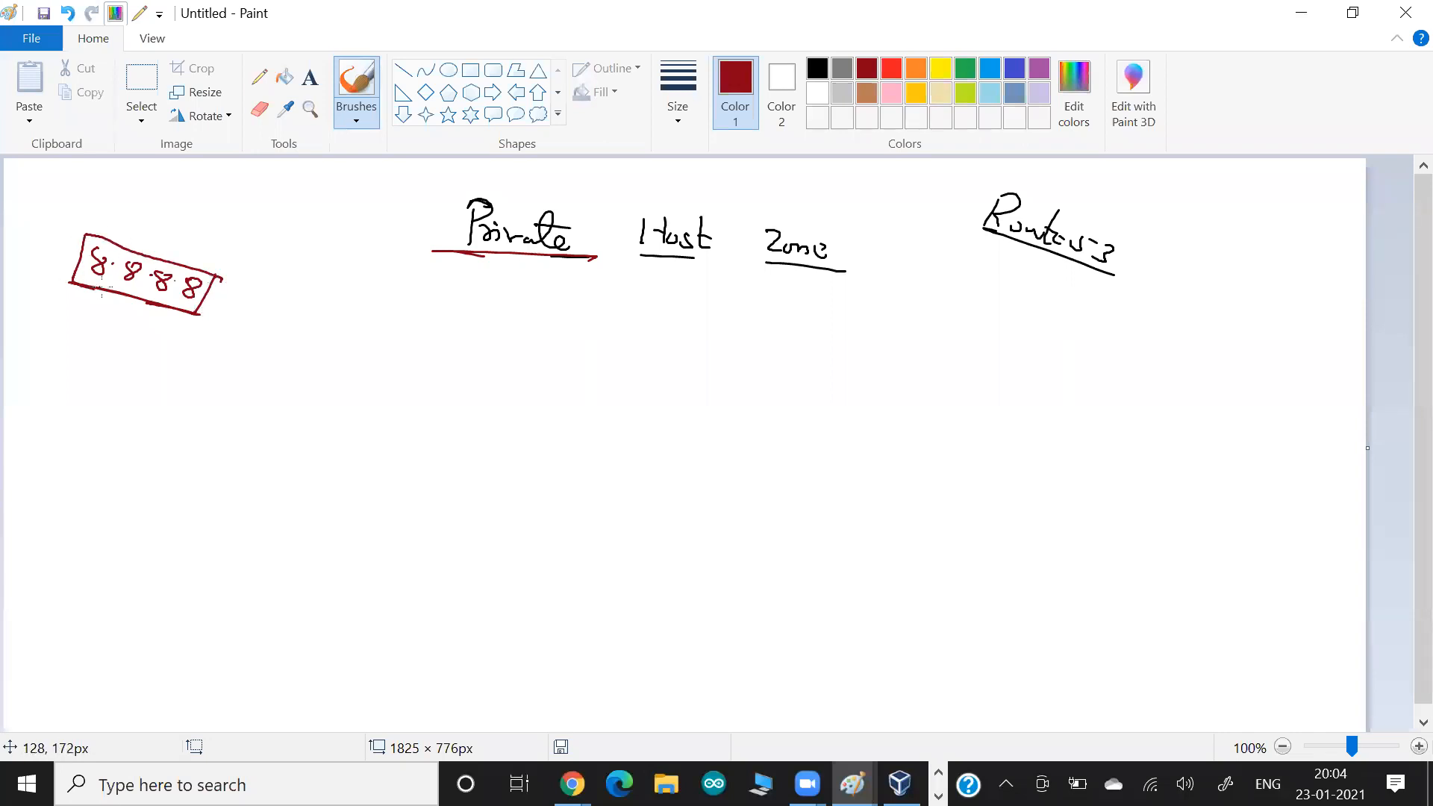
# Cross out the boxed 8.8.8.8 with dark red strokes.
pyautogui.moveTo(67, 191); pyautogui.dragTo(85, 230)
pyautogui.moveTo(184, 312); pyautogui.dragTo(91, 279)
pyautogui.moveTo(118, 215); pyautogui.dragTo(179, 325)
pyautogui.moveTo(246, 249); pyautogui.dragTo(104, 306)
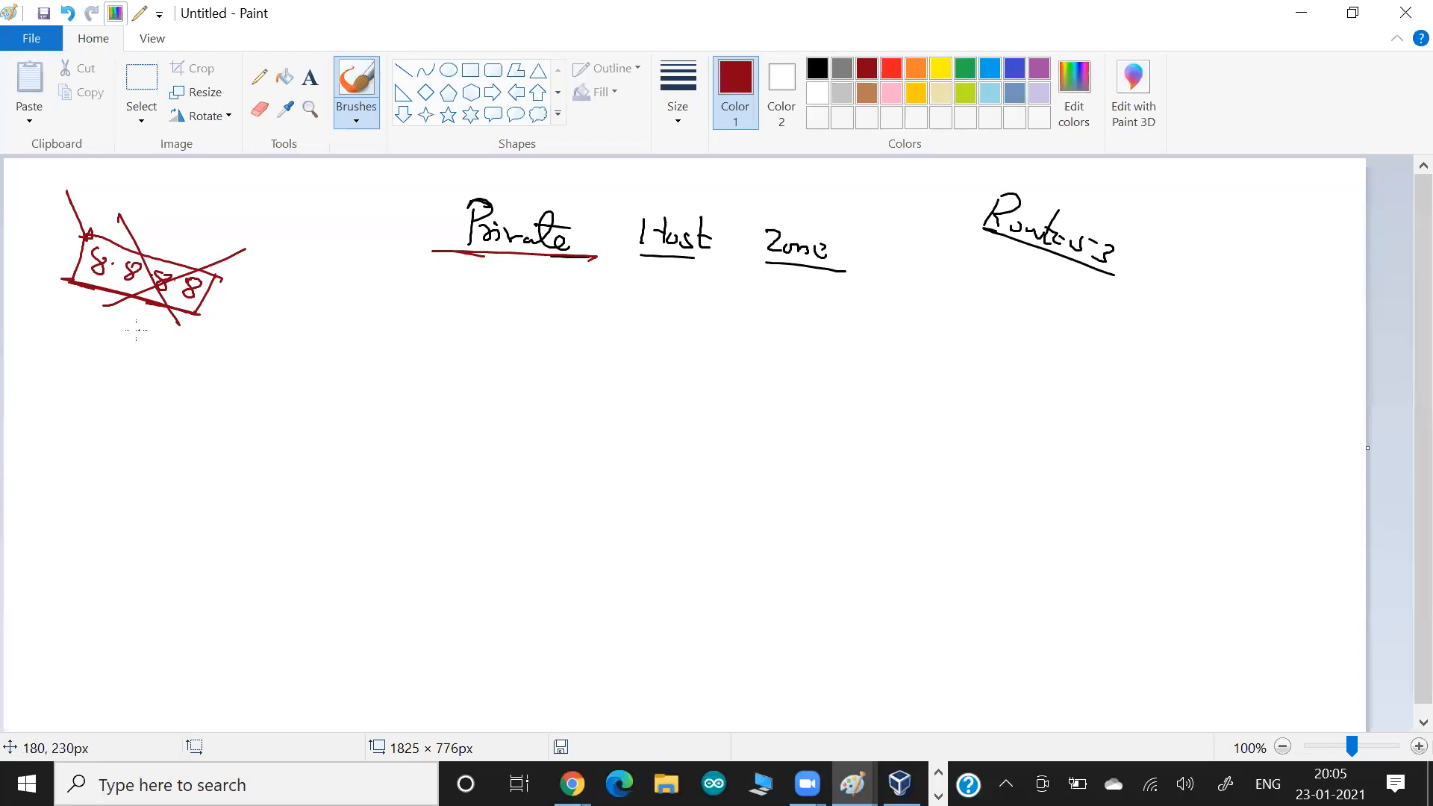
# Handwrite "google.com" in a box below the crossed-out address, mark it with arrows, and strike the name through.
pyautogui.moveTo(121, 355)
pyautogui.mouseDown()
pyautogui.moveTo(92, 378)
pyautogui.moveTo(131, 369)
pyautogui.moveTo(144, 395)
pyautogui.moveTo(228, 401)
pyautogui.moveTo(95, 388)
pyautogui.mouseUp()
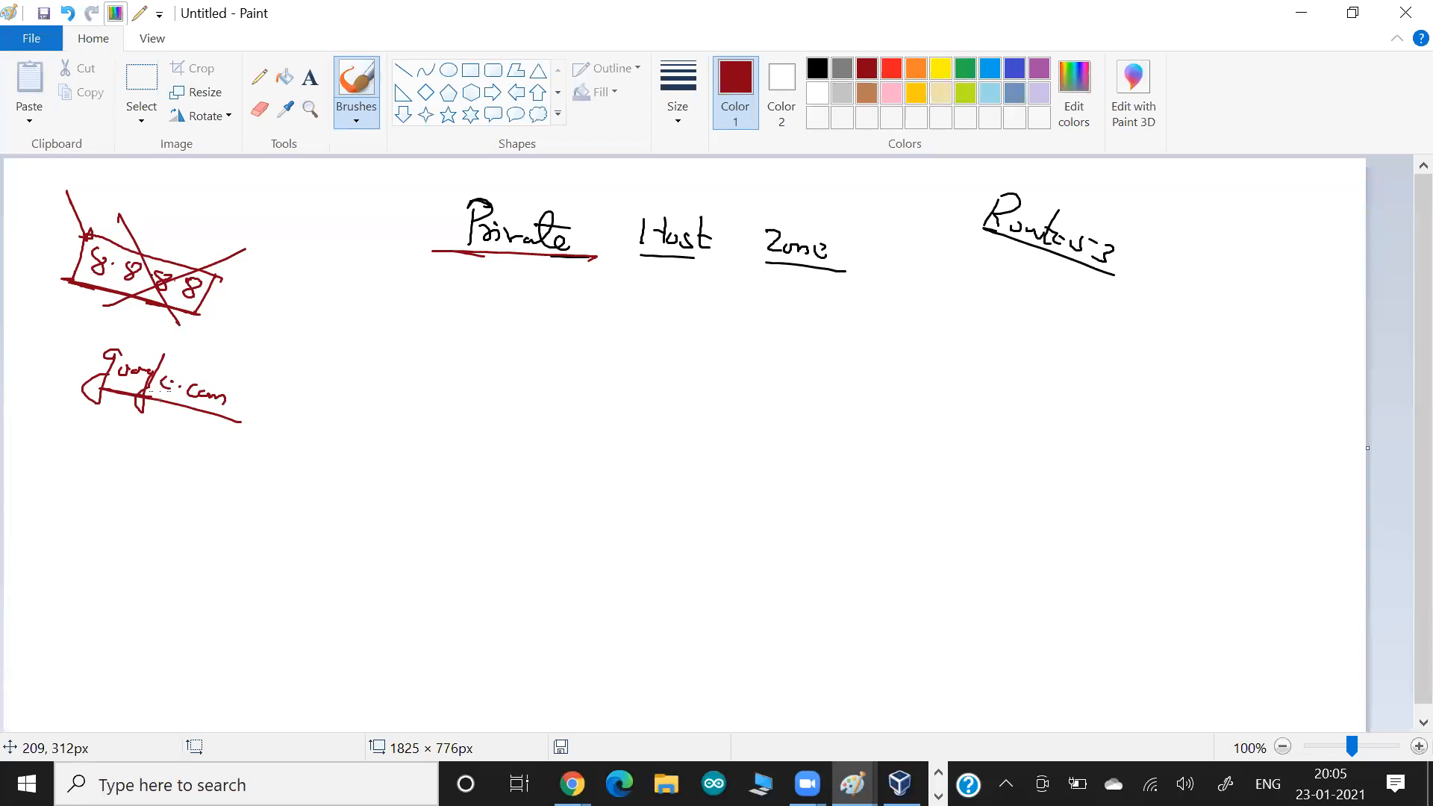
pyautogui.moveTo(248, 381)
pyautogui.mouseDown()
pyautogui.moveTo(130, 397)
pyautogui.moveTo(174, 400)
pyautogui.mouseUp()
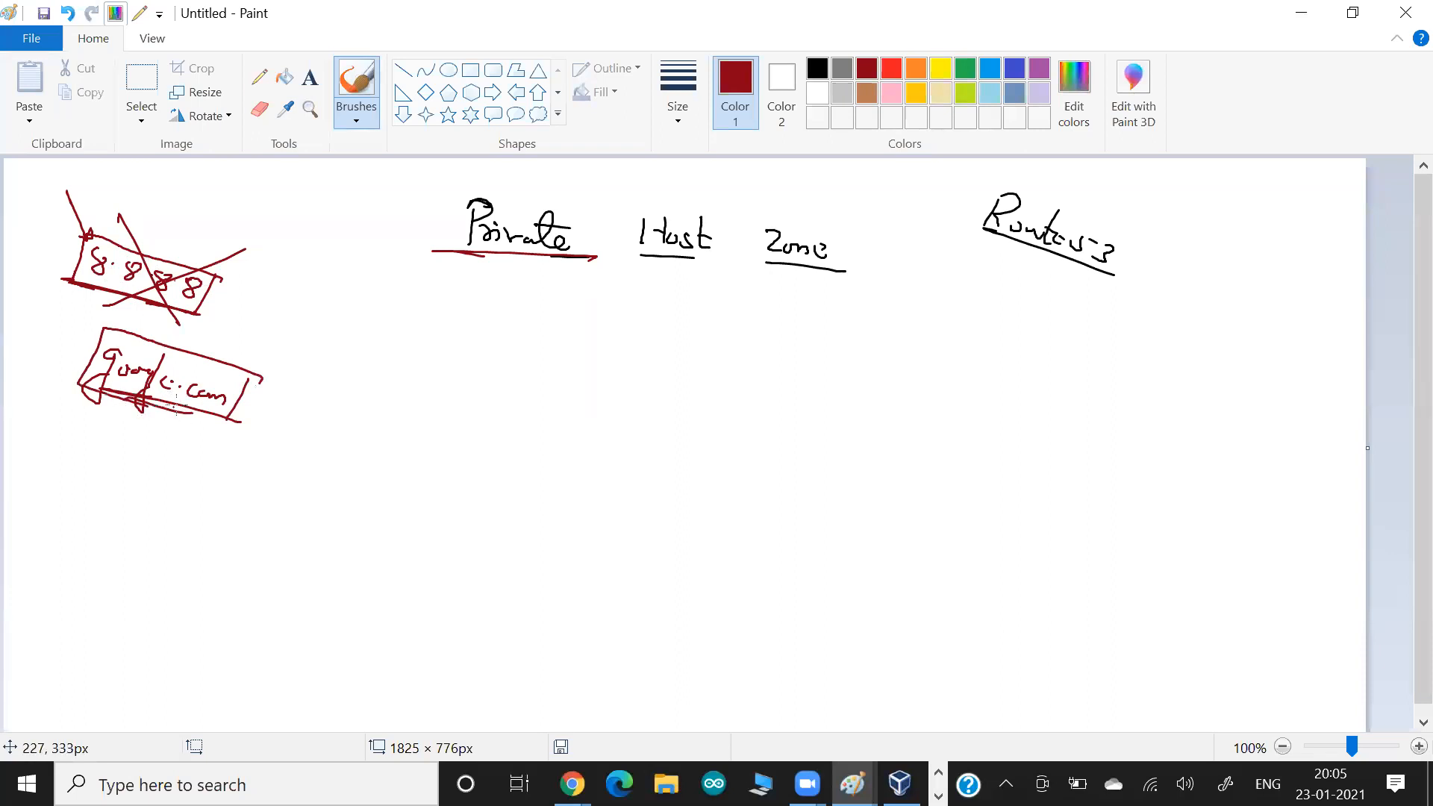
pyautogui.moveTo(276, 341); pyautogui.dragTo(226, 366)
pyautogui.moveTo(276, 358); pyautogui.dragTo(218, 424)
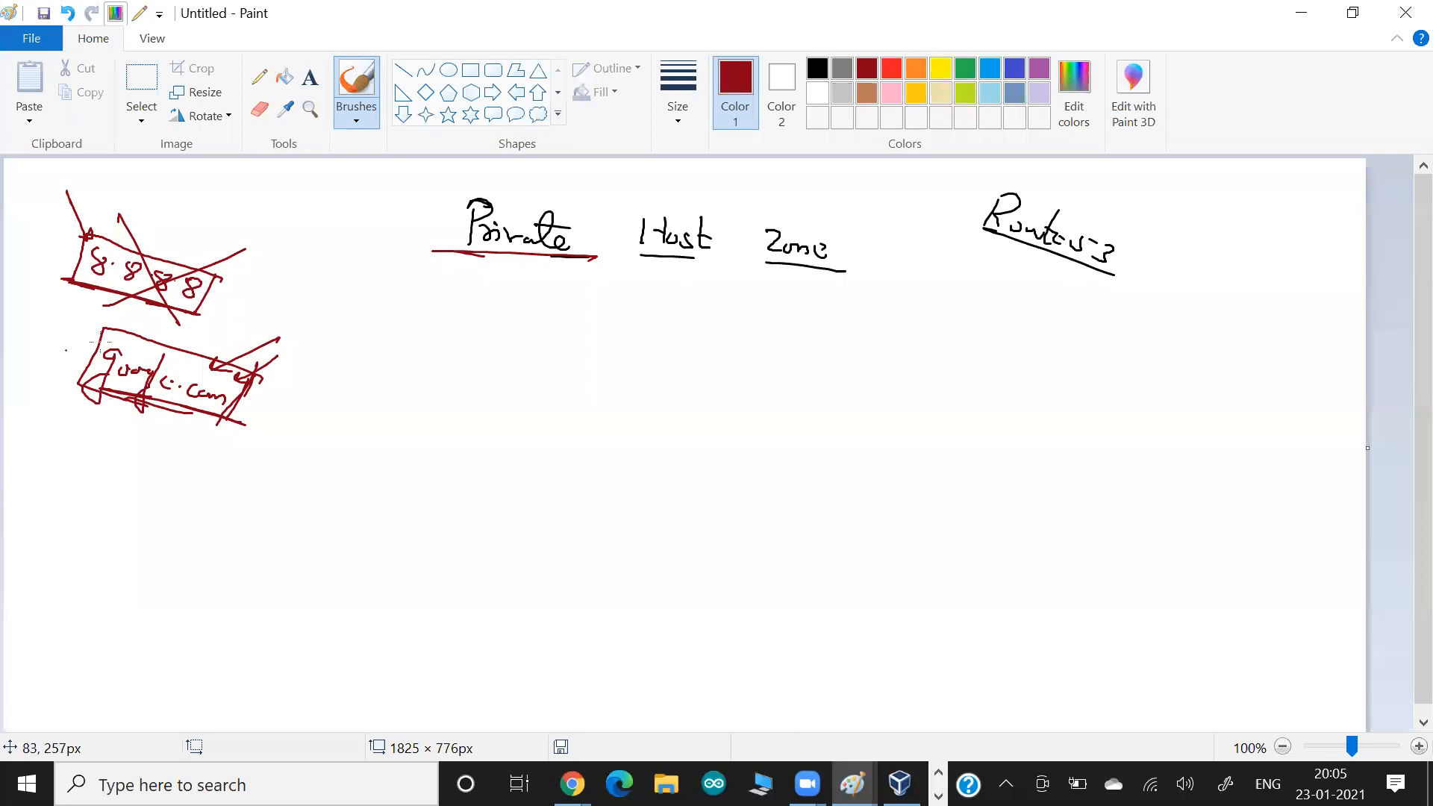
pyautogui.moveTo(219, 409)
pyautogui.mouseDown()
pyautogui.moveTo(81, 358)
pyautogui.moveTo(127, 364)
pyautogui.mouseUp()
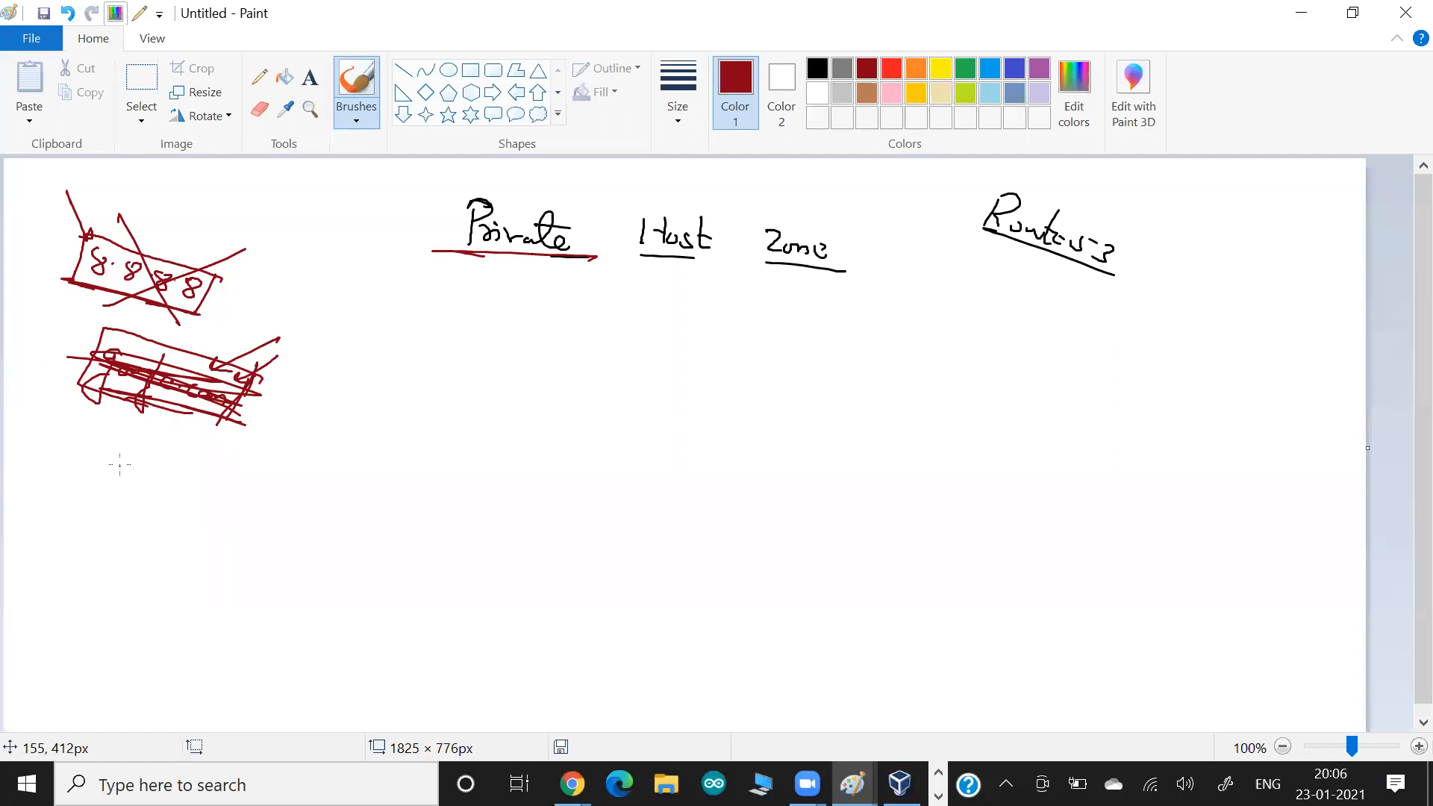
# Handwrite an underlined "mylwtest.com" on the canvas and enter mylwtest.com as the new hosted zone's domain name in the browser.
pyautogui.moveTo(118, 453)
pyautogui.mouseDown()
pyautogui.moveTo(133, 497)
pyautogui.moveTo(144, 478)
pyautogui.moveTo(269, 500)
pyautogui.moveTo(305, 525)
pyautogui.moveTo(131, 485)
pyautogui.mouseUp()
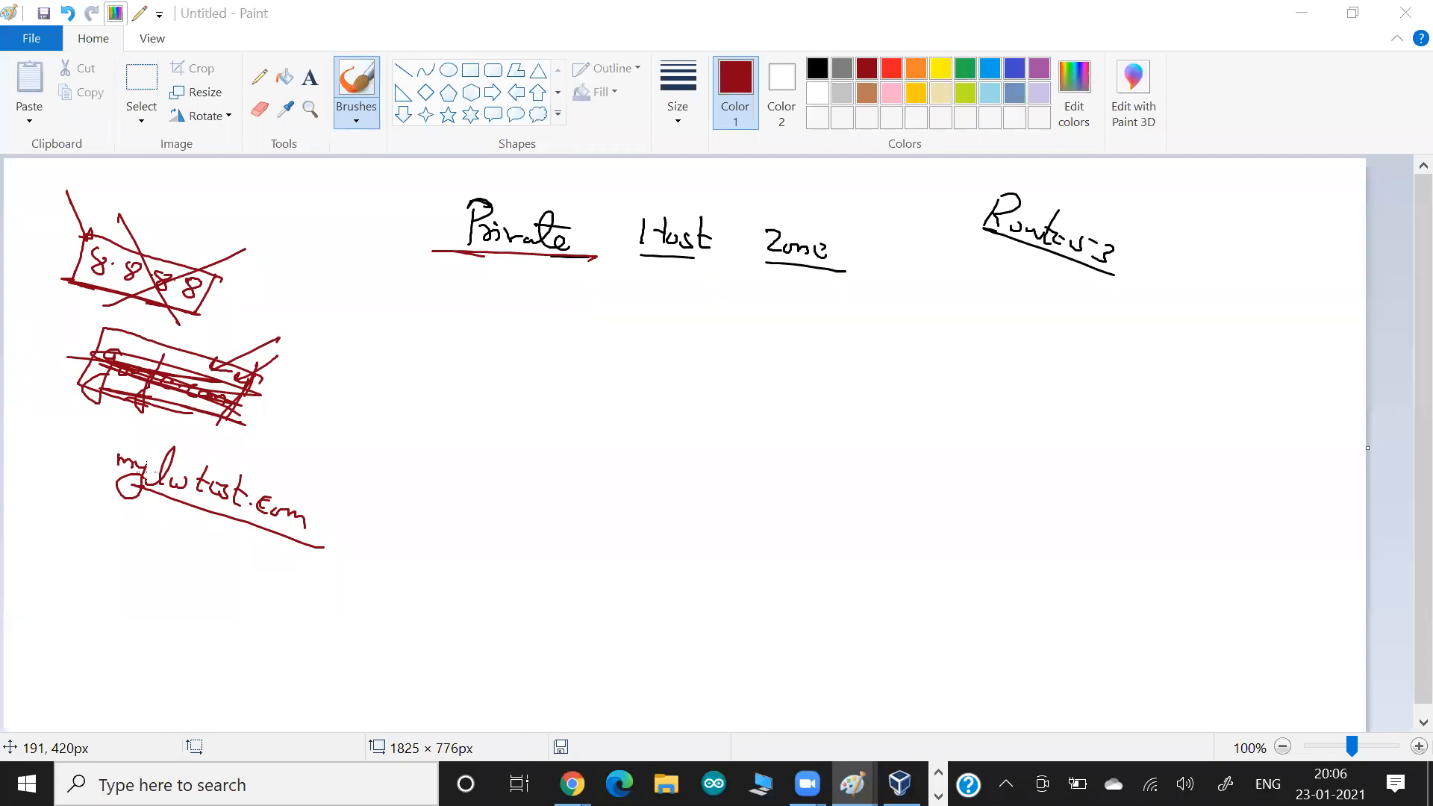
pyautogui.hotkey('alt', 'Tab')
pyautogui.click(158, 451)
pyautogui.write('mylwtest.com')
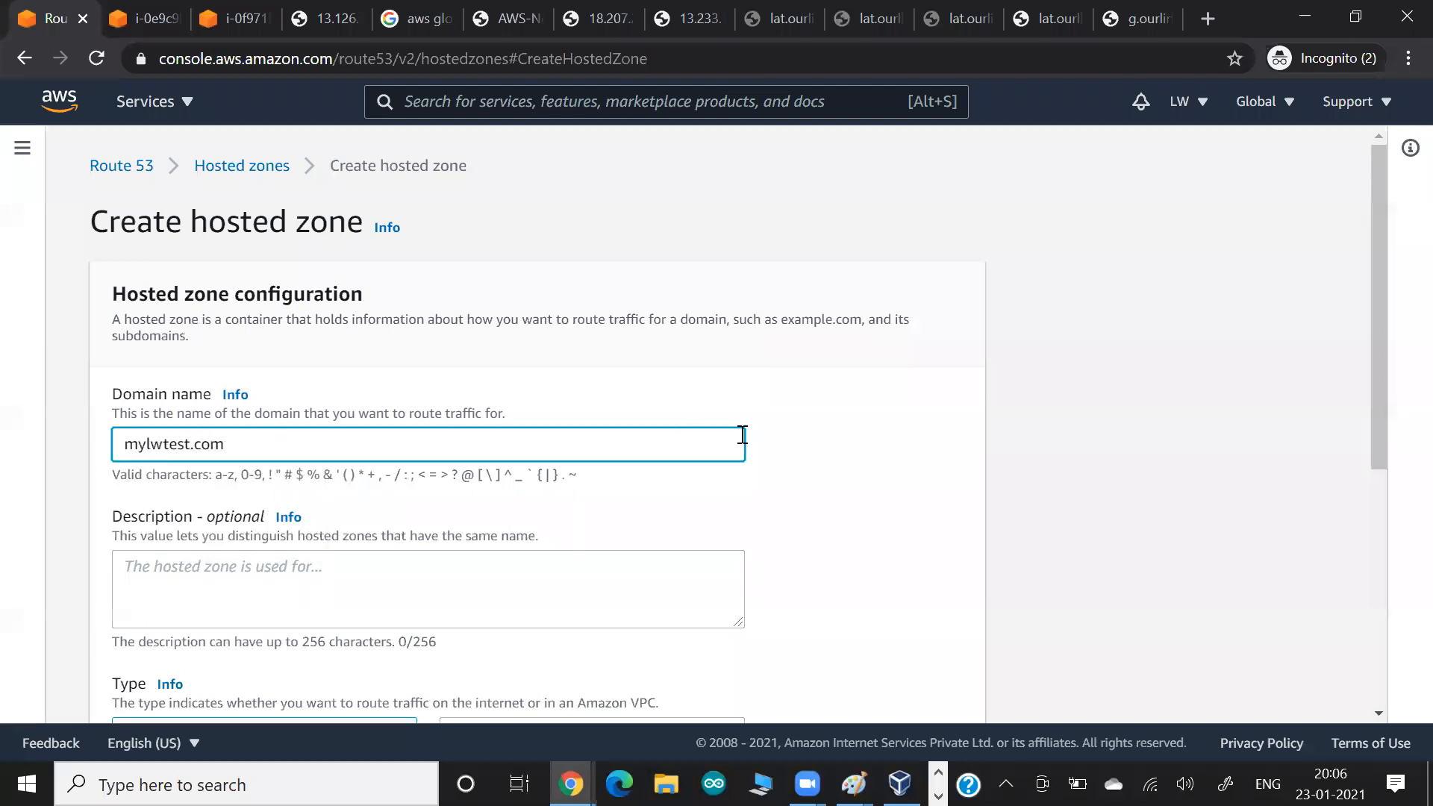
pyautogui.click(822, 473)
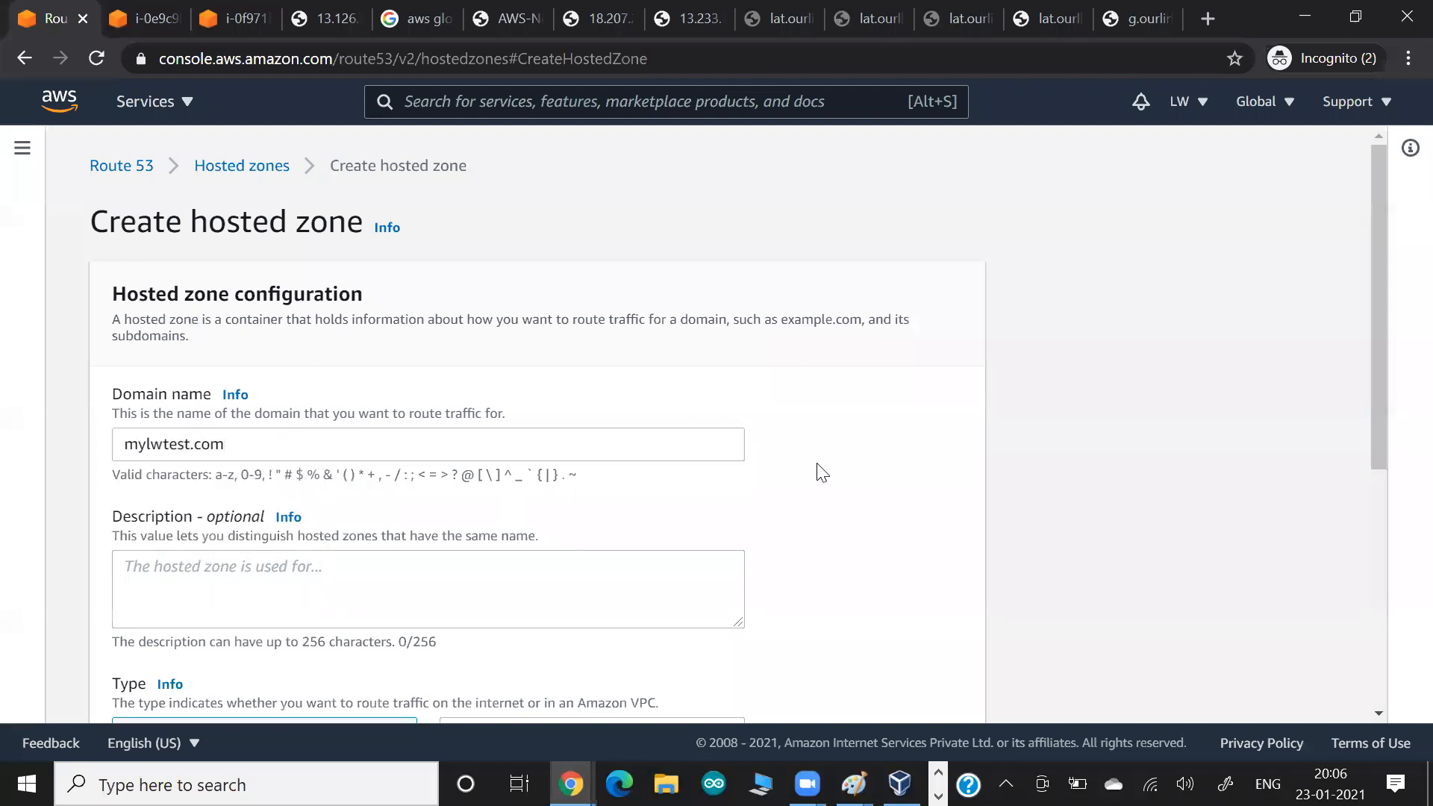
pyautogui.moveTo(133, 398); pyautogui.dragTo(203, 395)
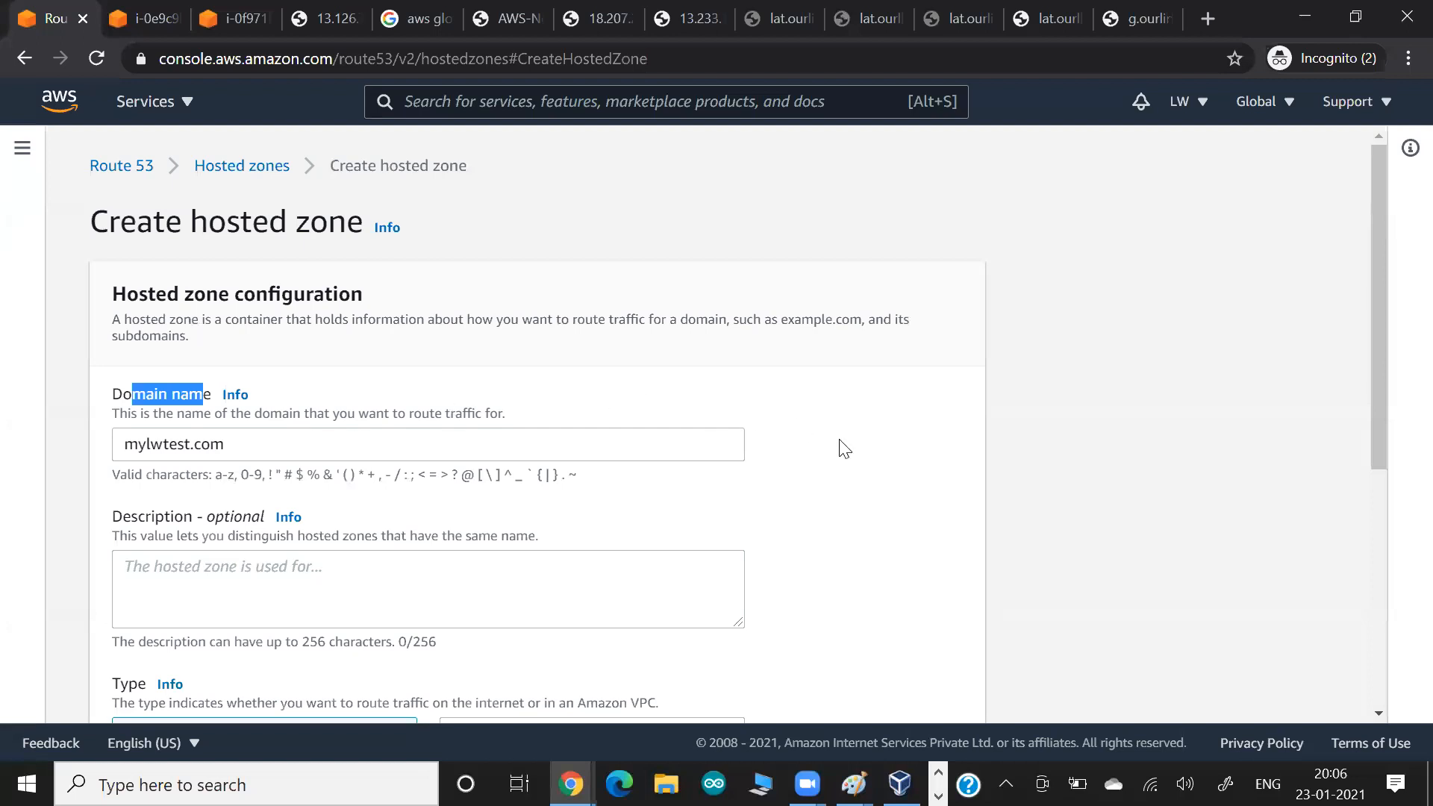
# Set the mylwtest.com zone's type to Private hosted zone and highlight its description about routing within an Amazon VPC.
pyautogui.scroll(-3, 844, 447)
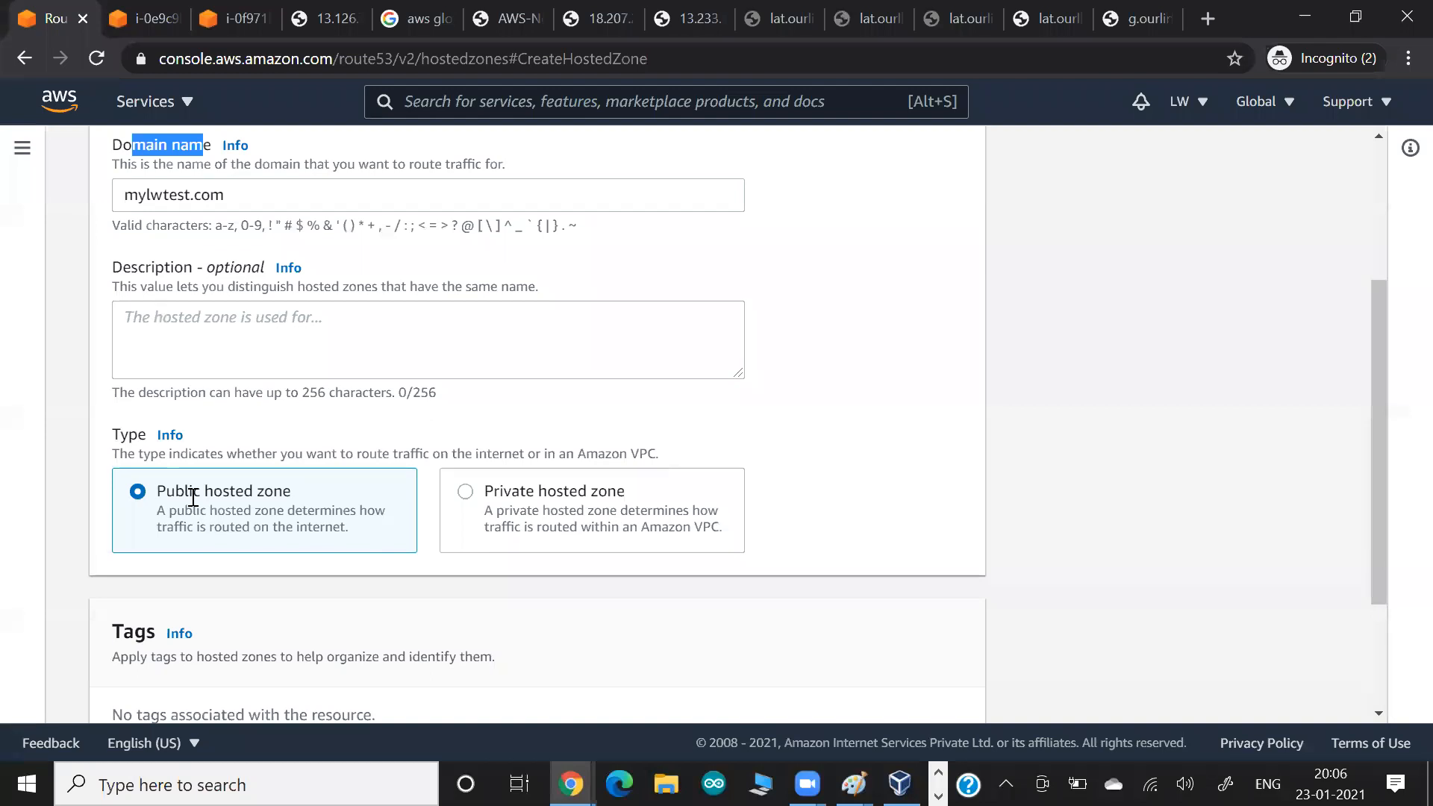
pyautogui.moveTo(192, 493); pyautogui.dragTo(235, 492)
pyautogui.click(249, 512)
pyautogui.moveTo(185, 493); pyautogui.dragTo(277, 506)
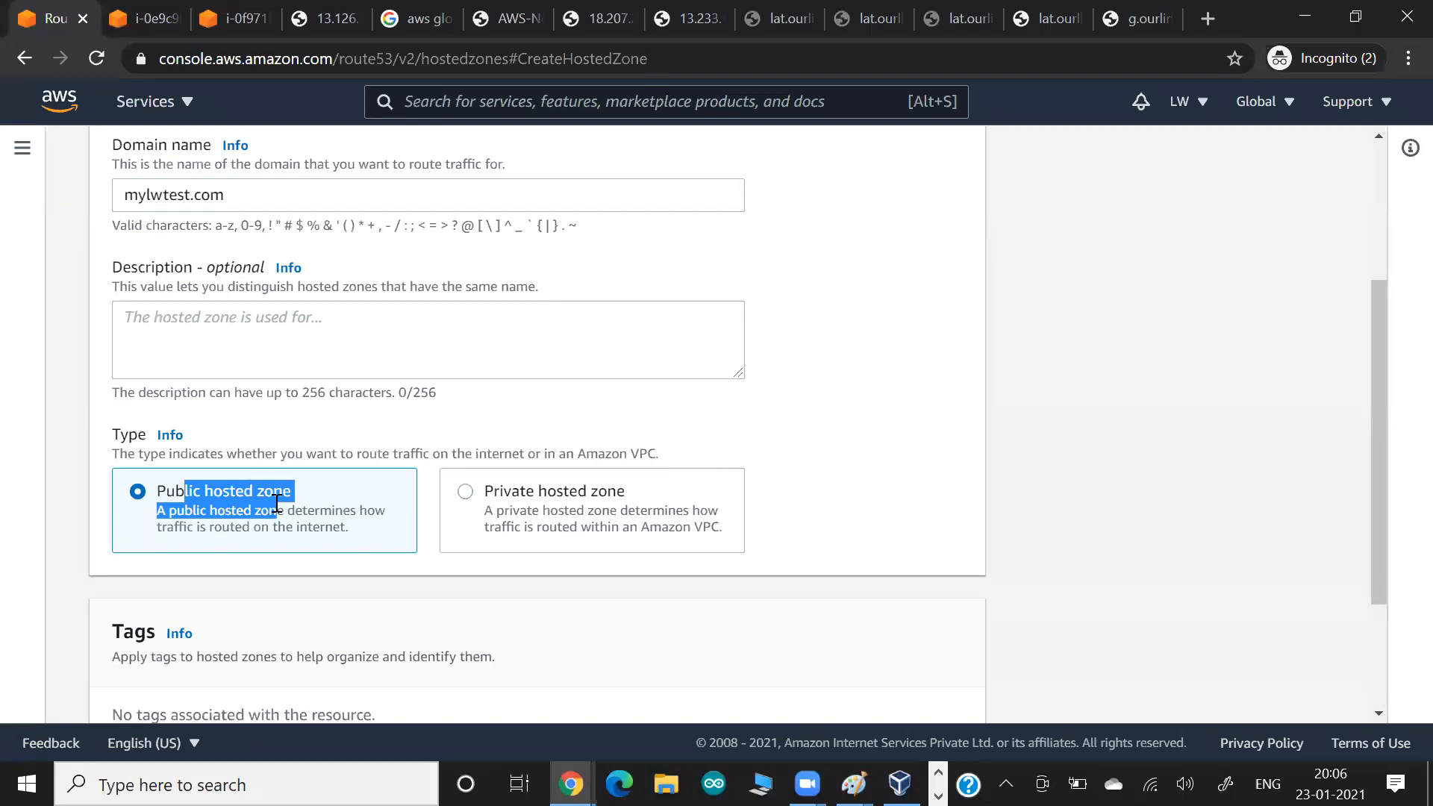
pyautogui.moveTo(263, 196); pyautogui.dragTo(150, 195)
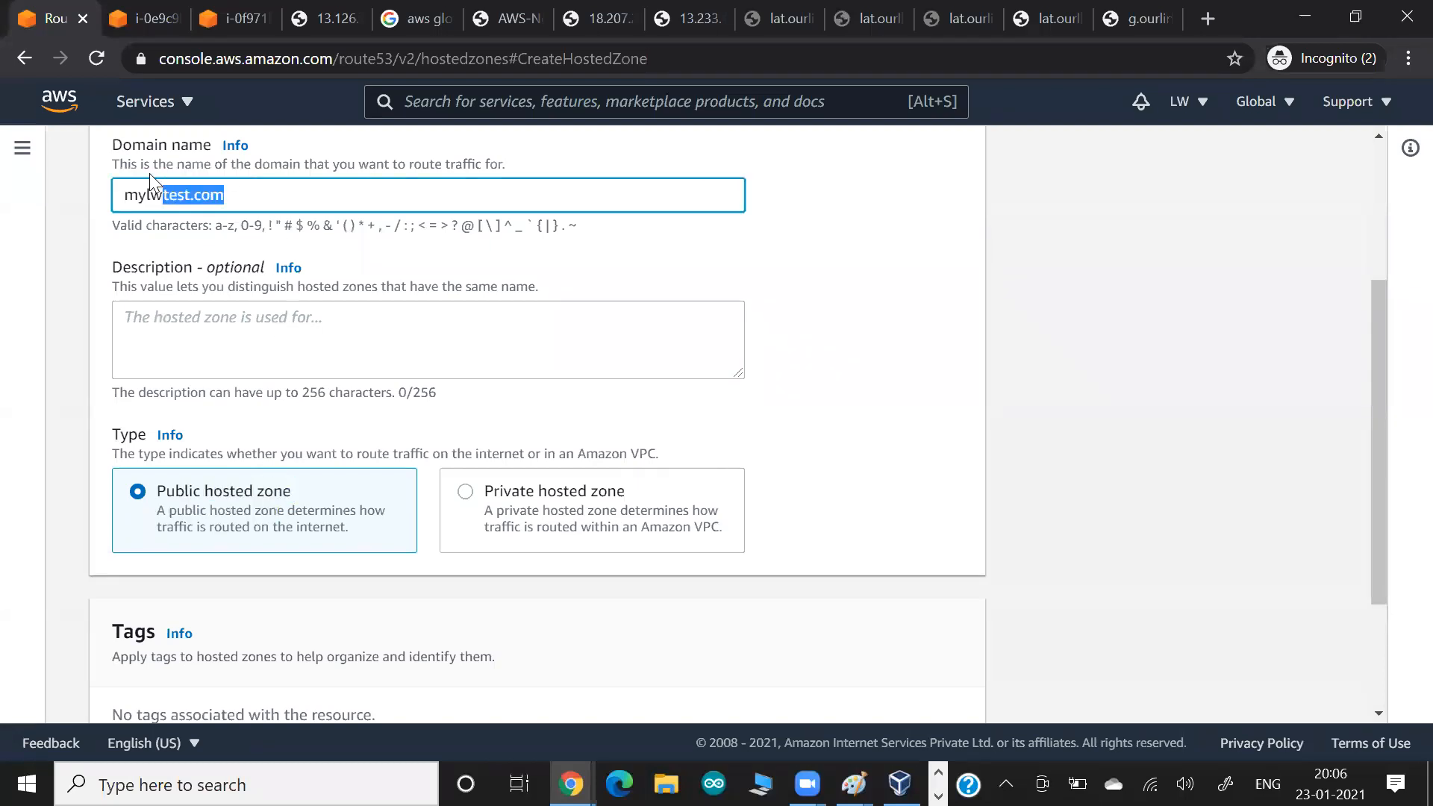
pyautogui.click(466, 496)
pyautogui.moveTo(486, 491); pyautogui.dragTo(729, 495)
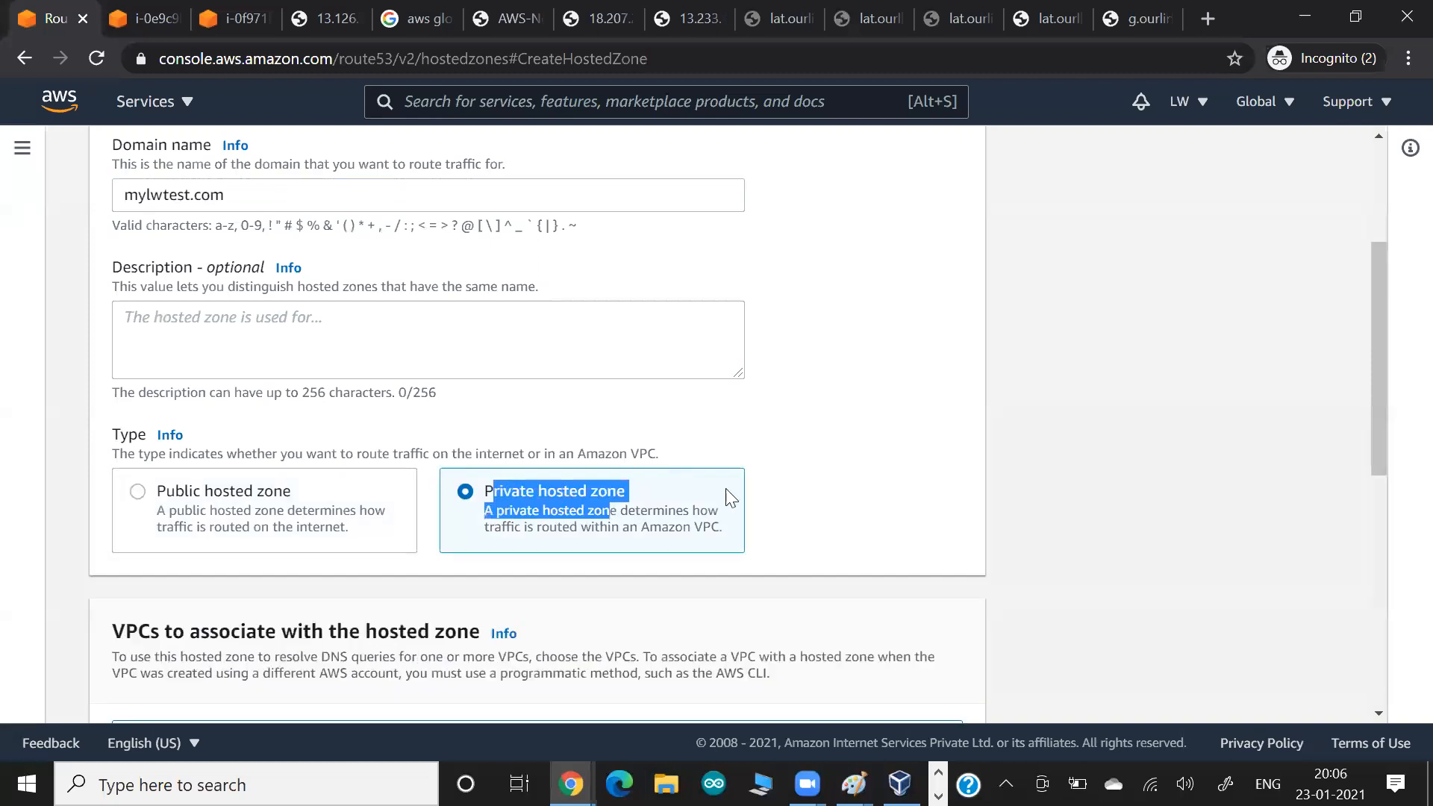
pyautogui.click(820, 480)
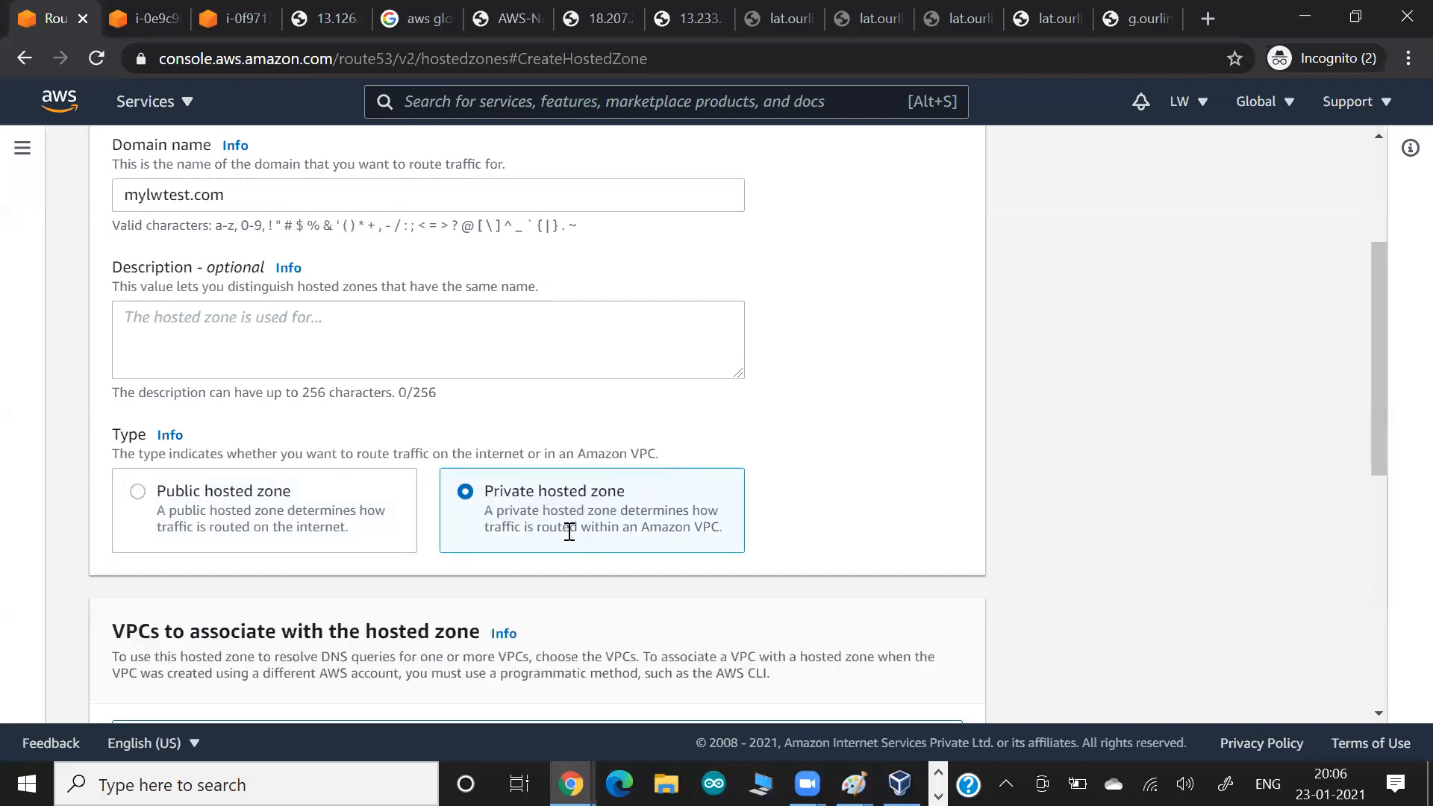
pyautogui.moveTo(528, 512); pyautogui.dragTo(729, 536)
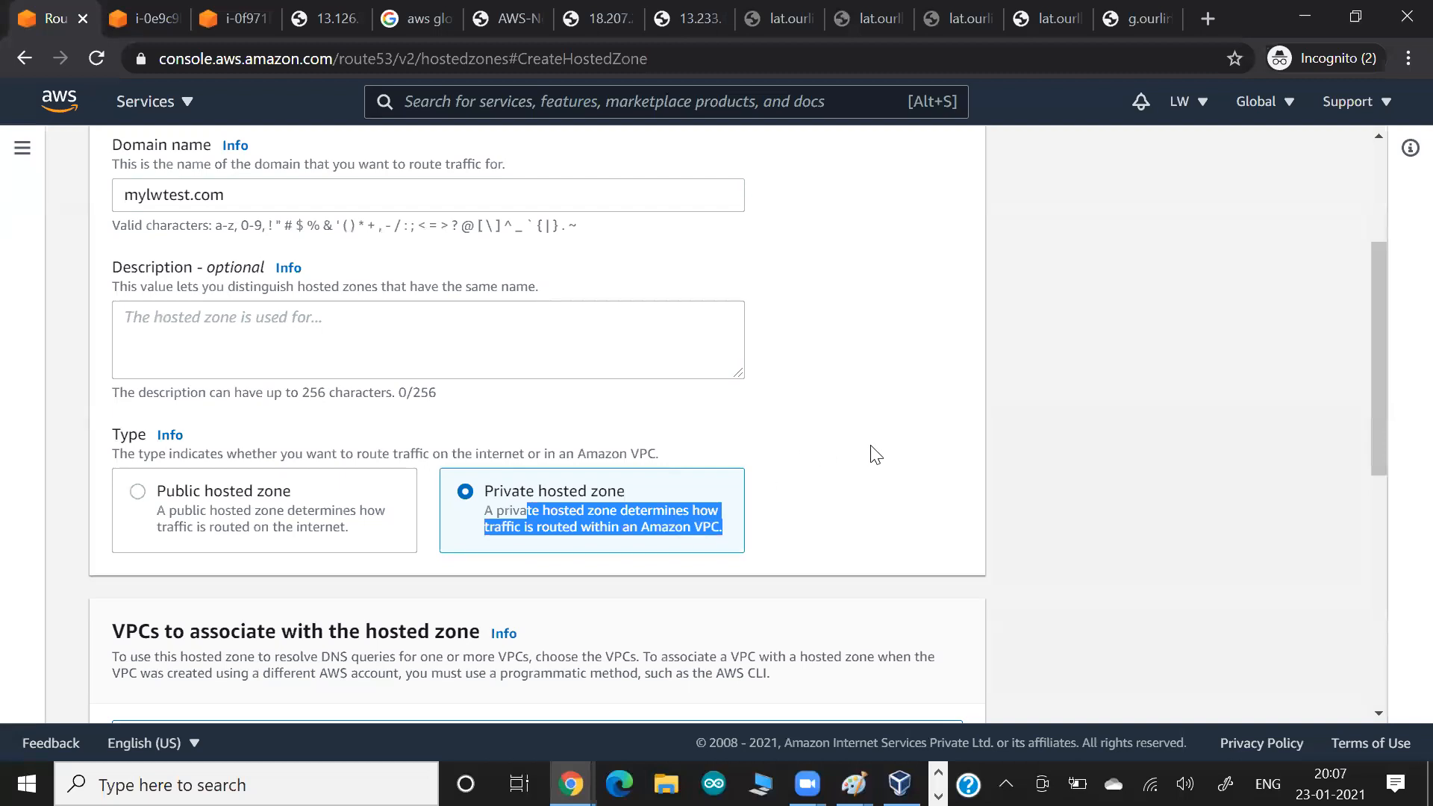
# Switch to the 23rdJan2021 Google Docs document and paste the screenshot of the private hosted zone settings below the latency record image.
pyautogui.hotkey('alt', 'Tab')
pyautogui.hotkey('alt', 'Tab')
pyautogui.hotkey('alt', 'Tab')
pyautogui.hotkey('alt', 'Tab')
pyautogui.hotkey('alt', 'Tab')
pyautogui.hotkey('alt', 'Tab')
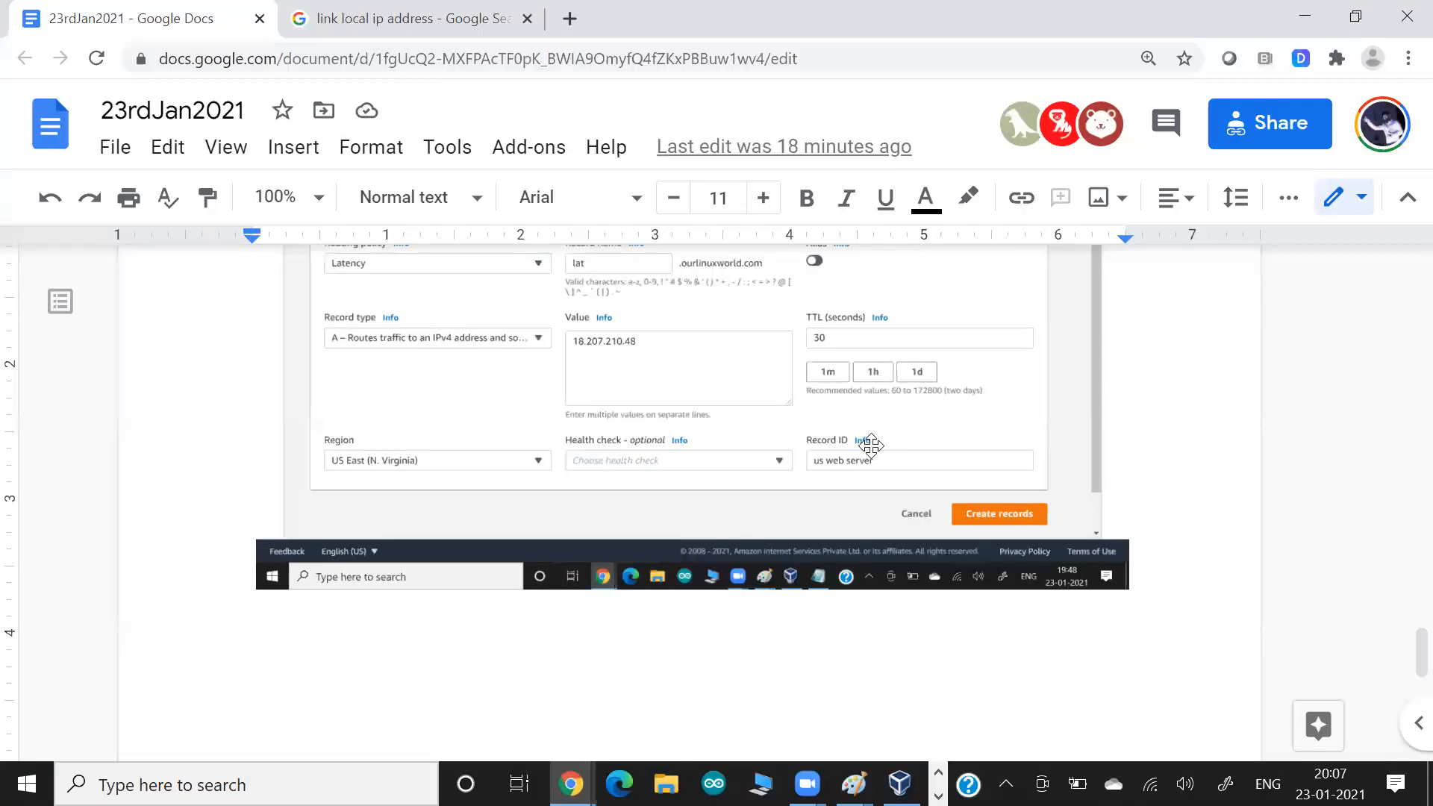
pyautogui.hotkey('ctrl', 'v')
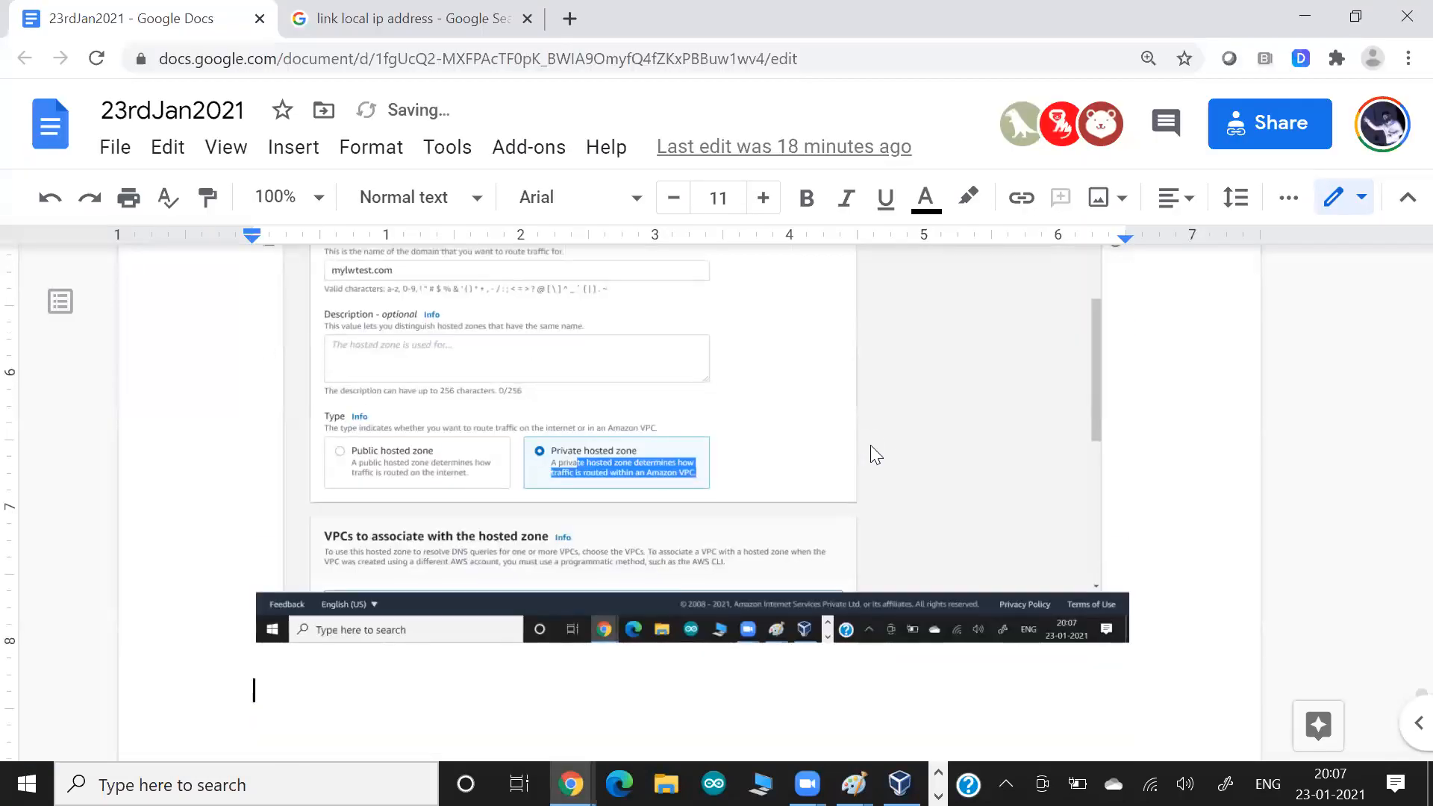
# Return to the hosted zone form and examine the private zone option, the VPC association section and the available regions.
pyautogui.hotkey('alt', 'Tab')
pyautogui.click(890, 362)
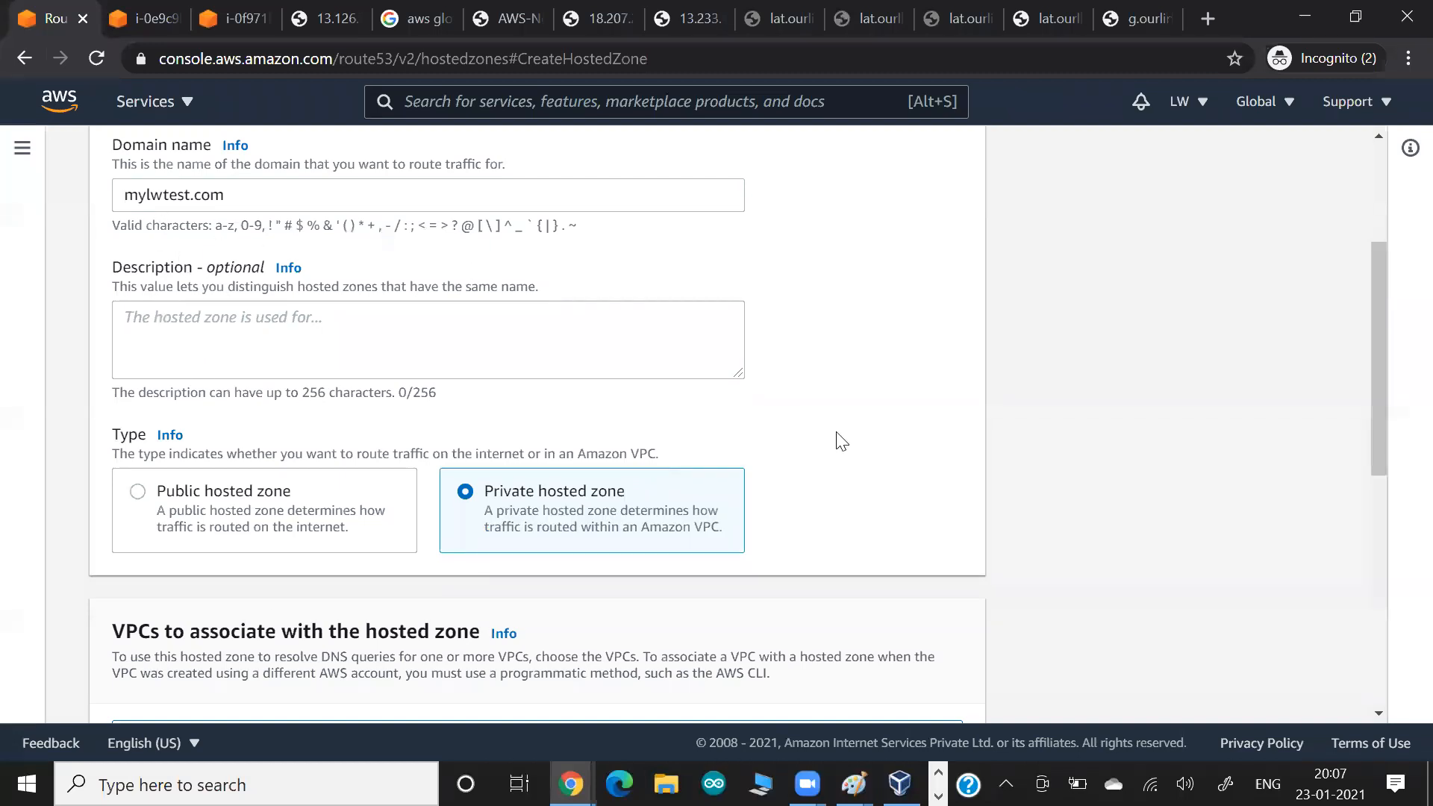
pyautogui.scroll(-2, 838, 438)
pyautogui.scroll(3, 837, 438)
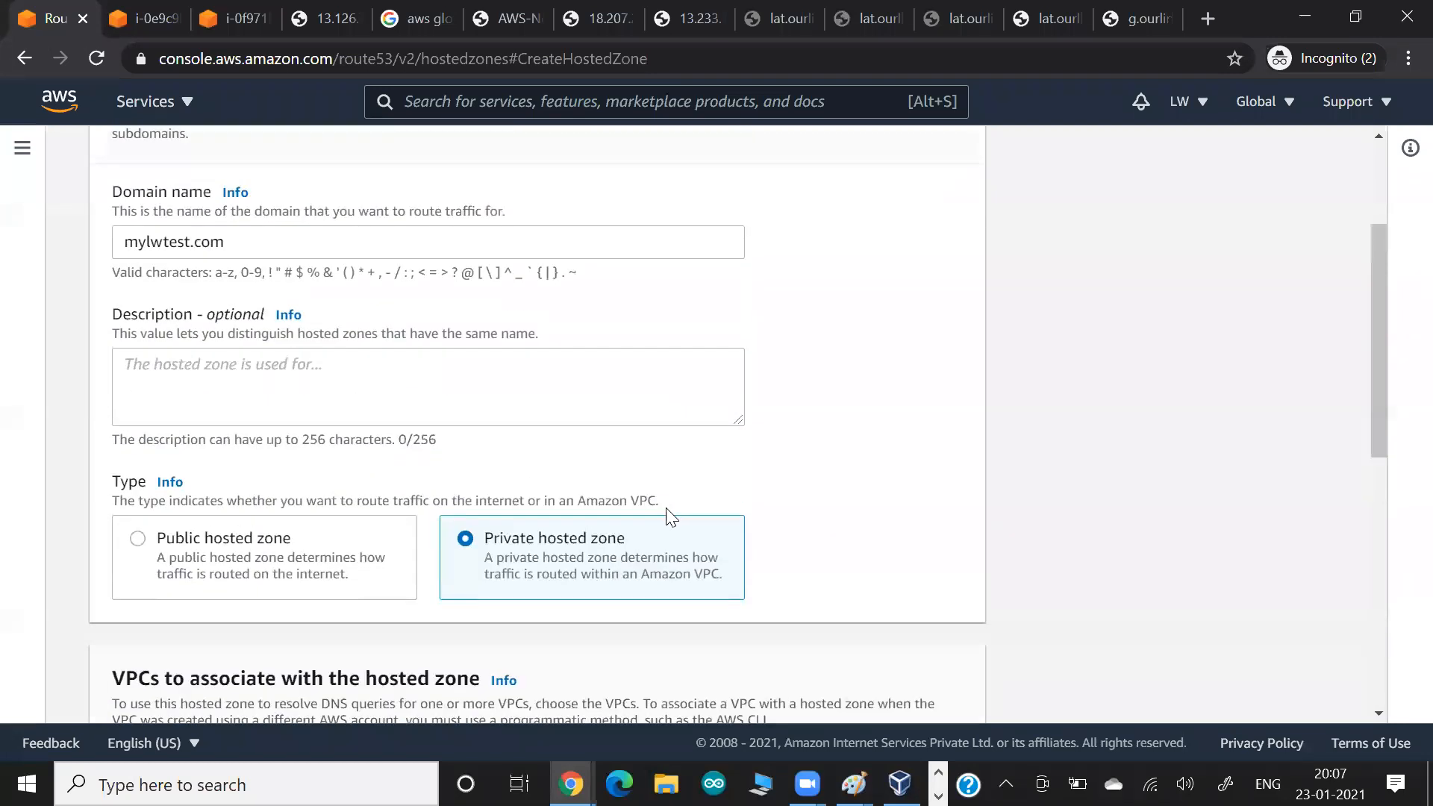
pyautogui.moveTo(505, 539); pyautogui.dragTo(665, 541)
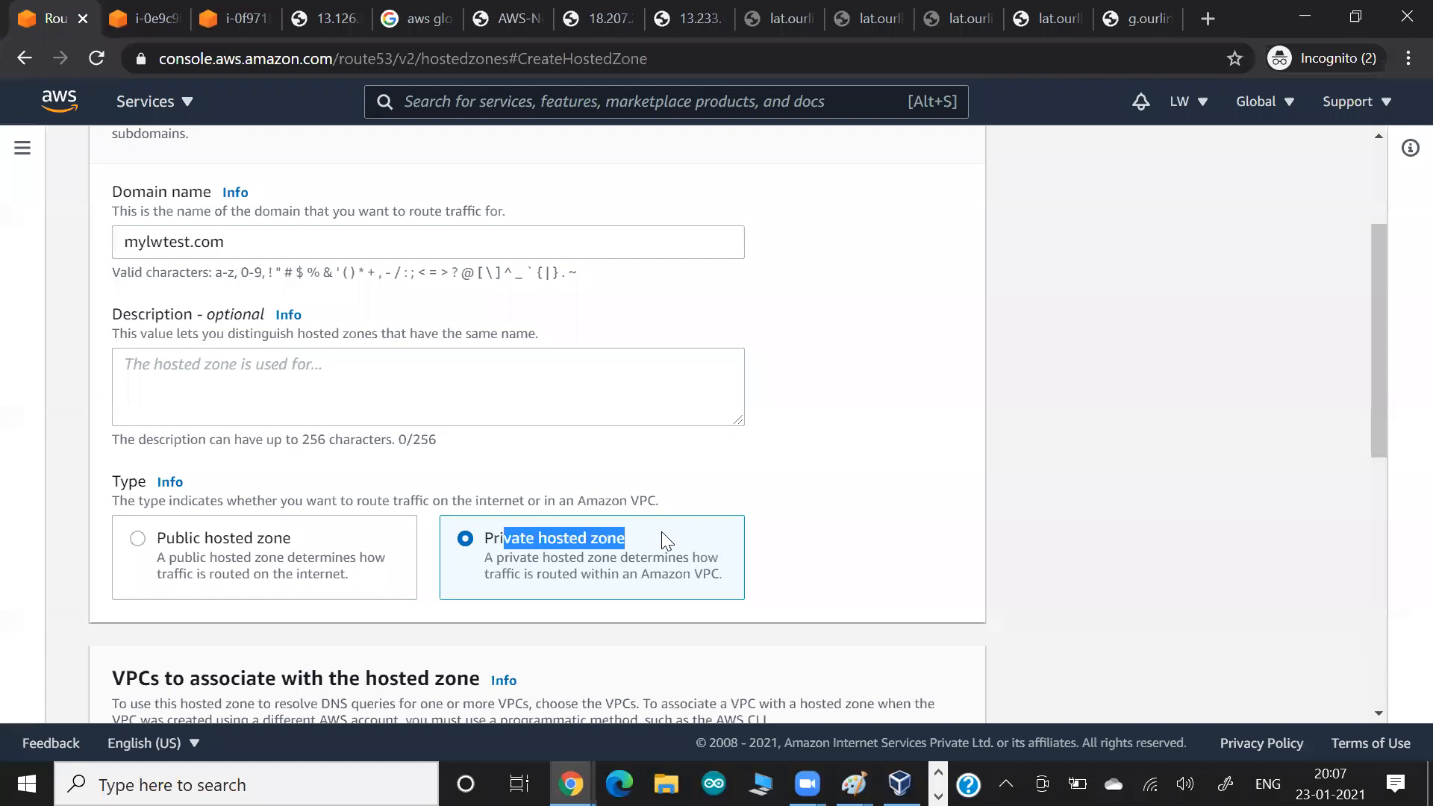
pyautogui.scroll(-2, 911, 427)
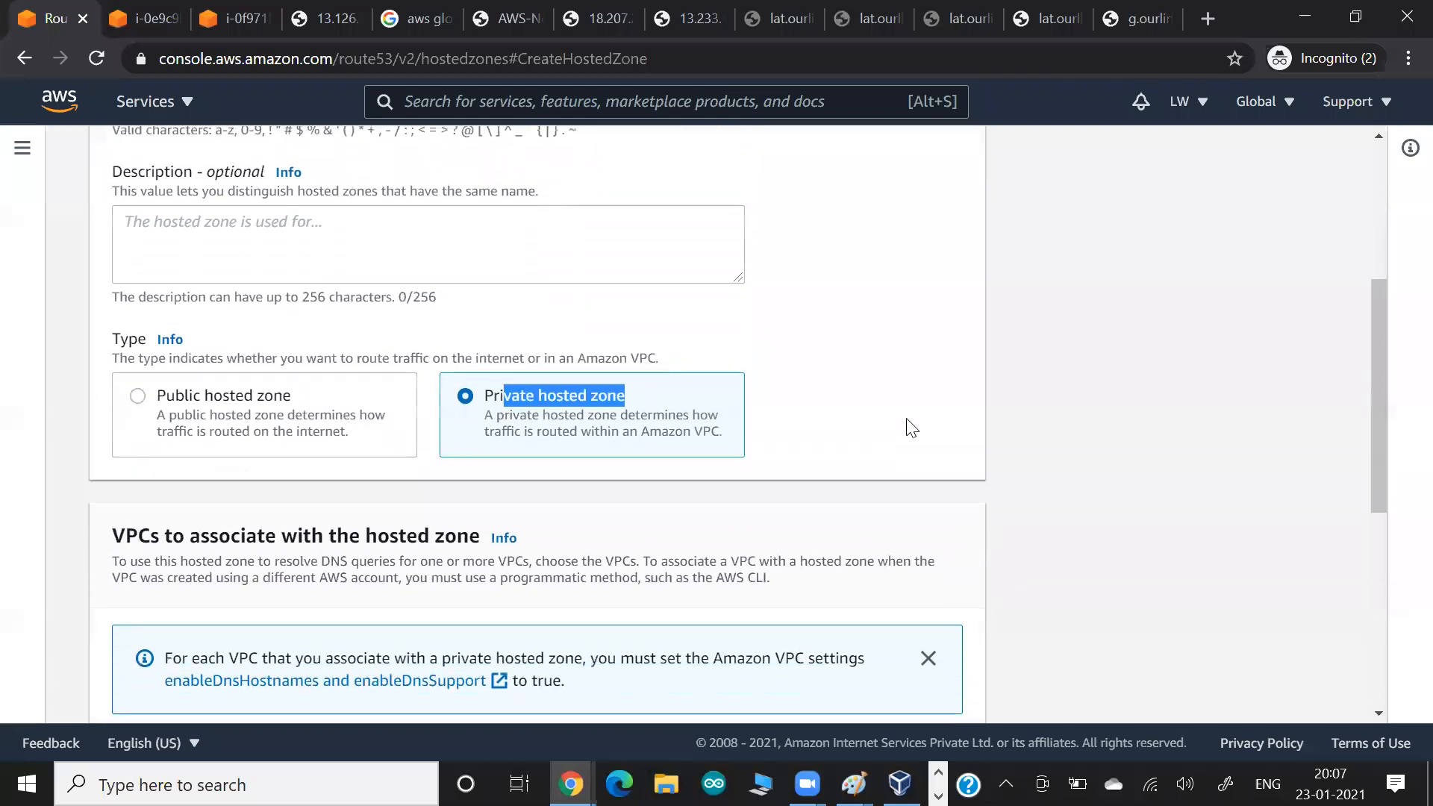
pyautogui.scroll(-4, 911, 427)
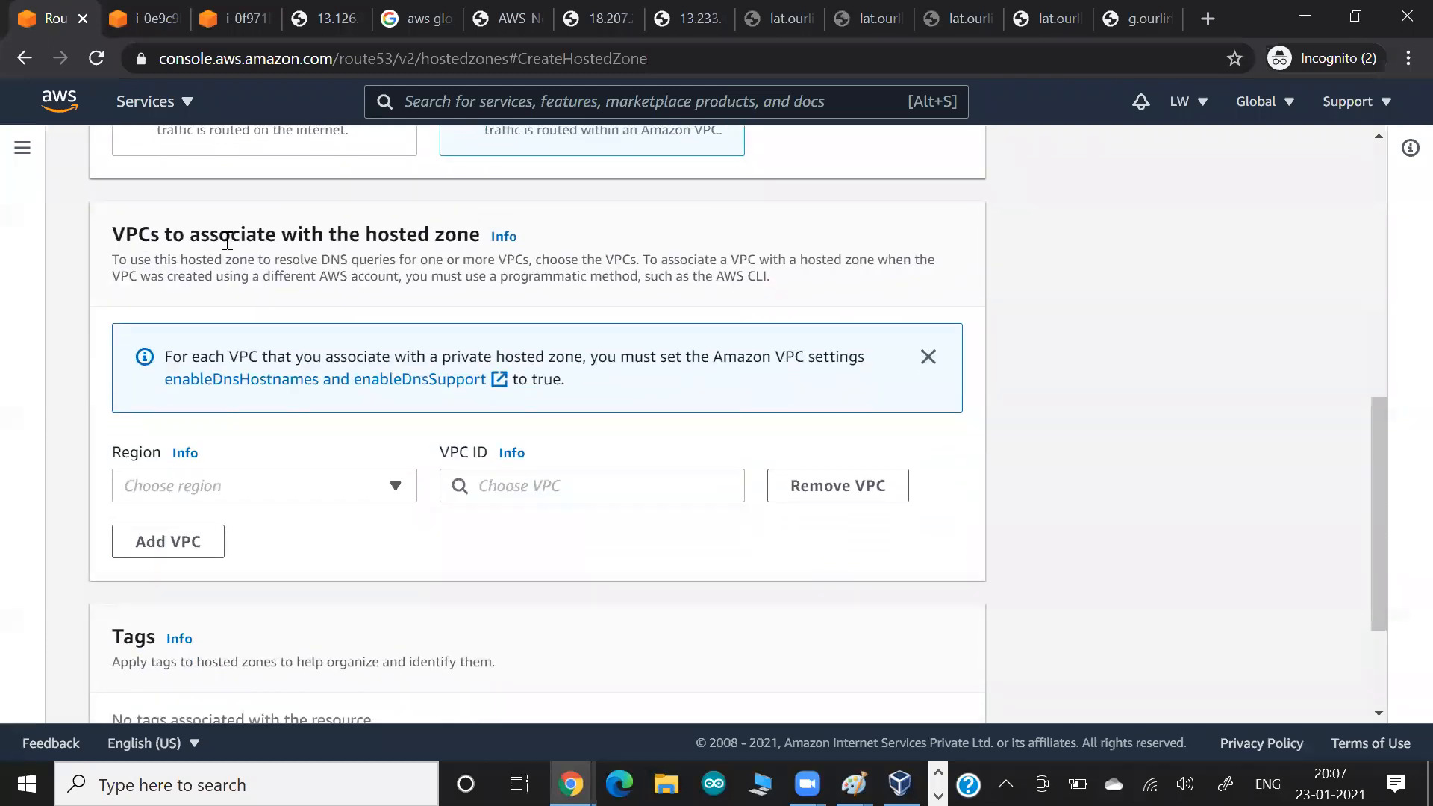
pyautogui.moveTo(185, 234); pyautogui.dragTo(388, 229)
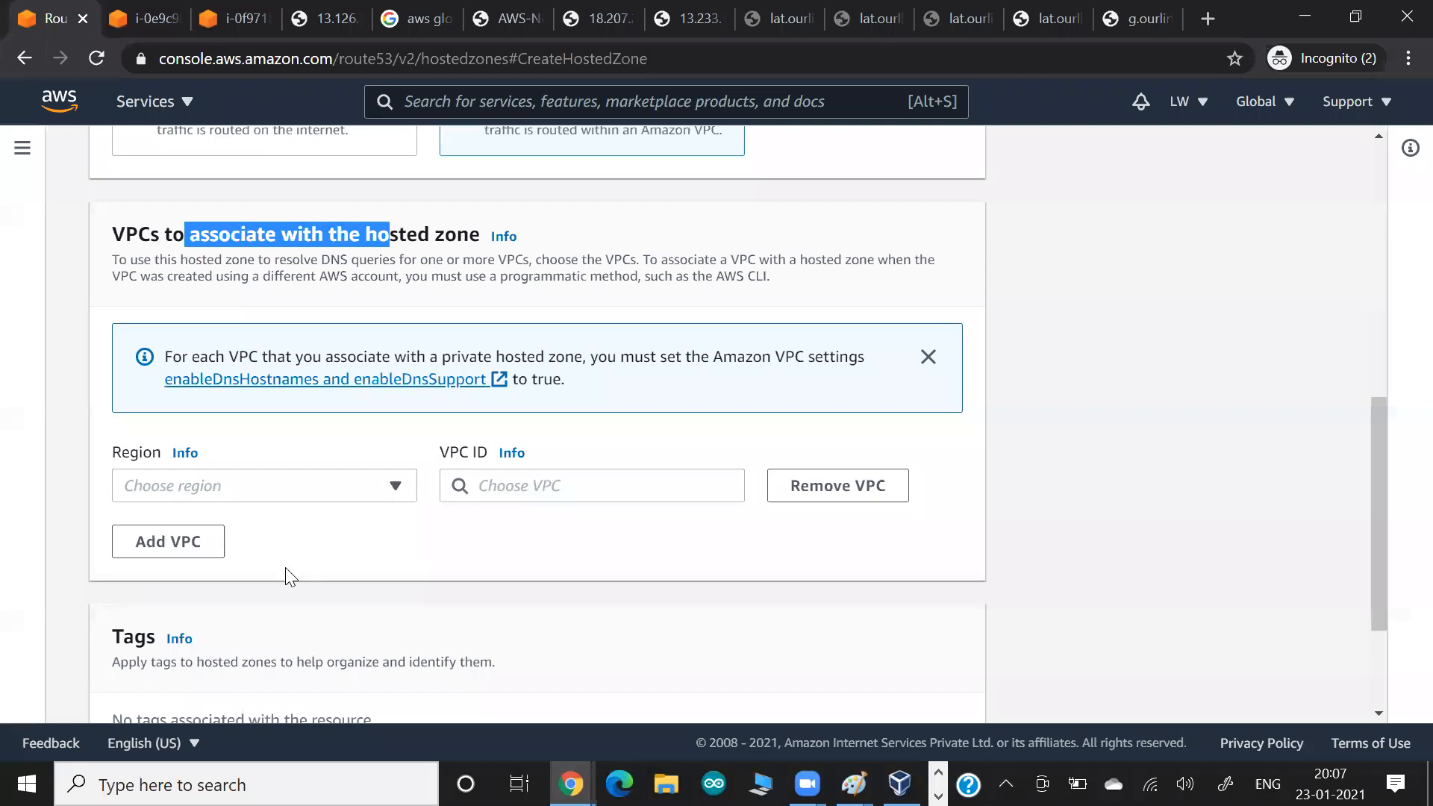
pyautogui.click(360, 499)
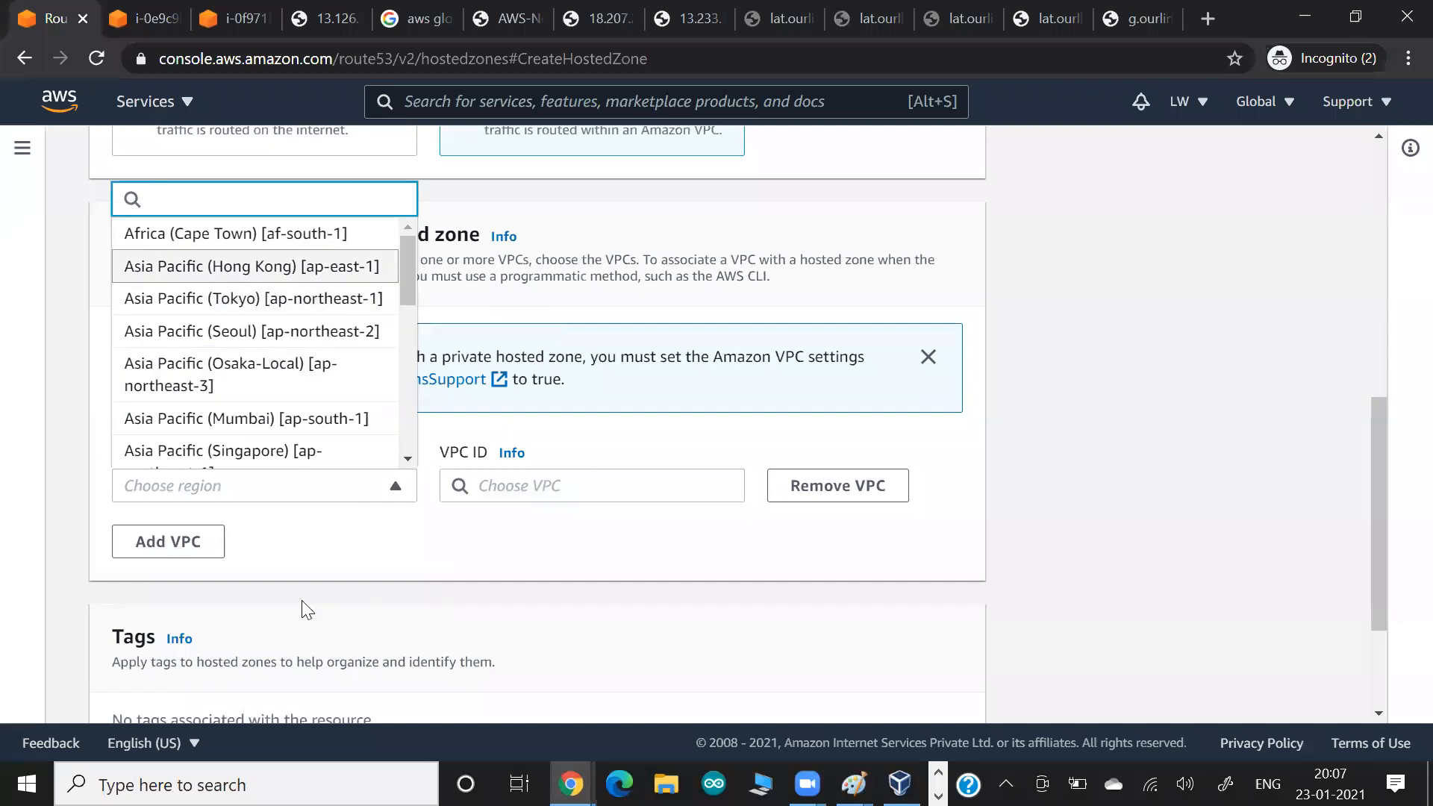
pyautogui.click(448, 553)
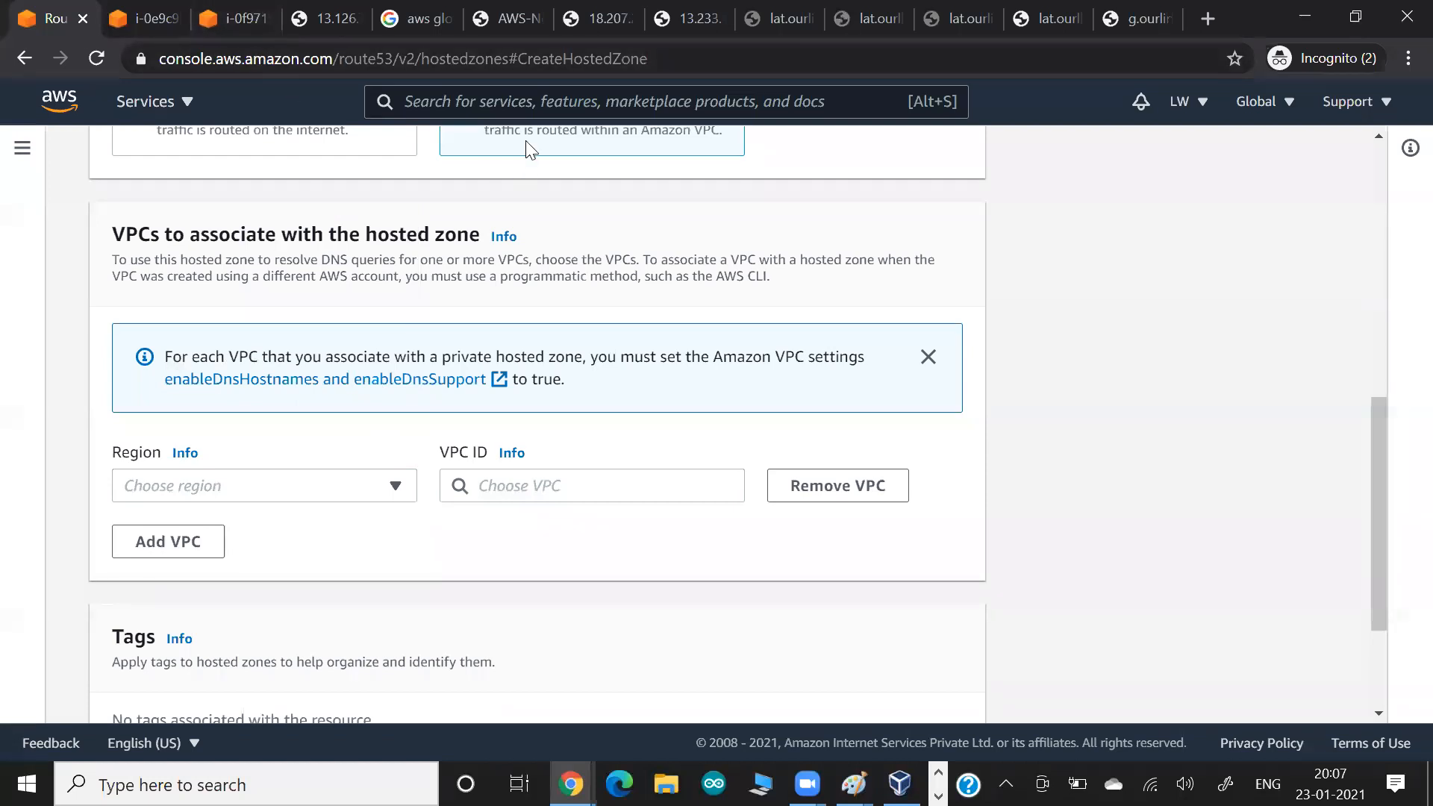
# Search the AWS services for "vpc".
pyautogui.click(551, 101)
pyautogui.write('vpc')
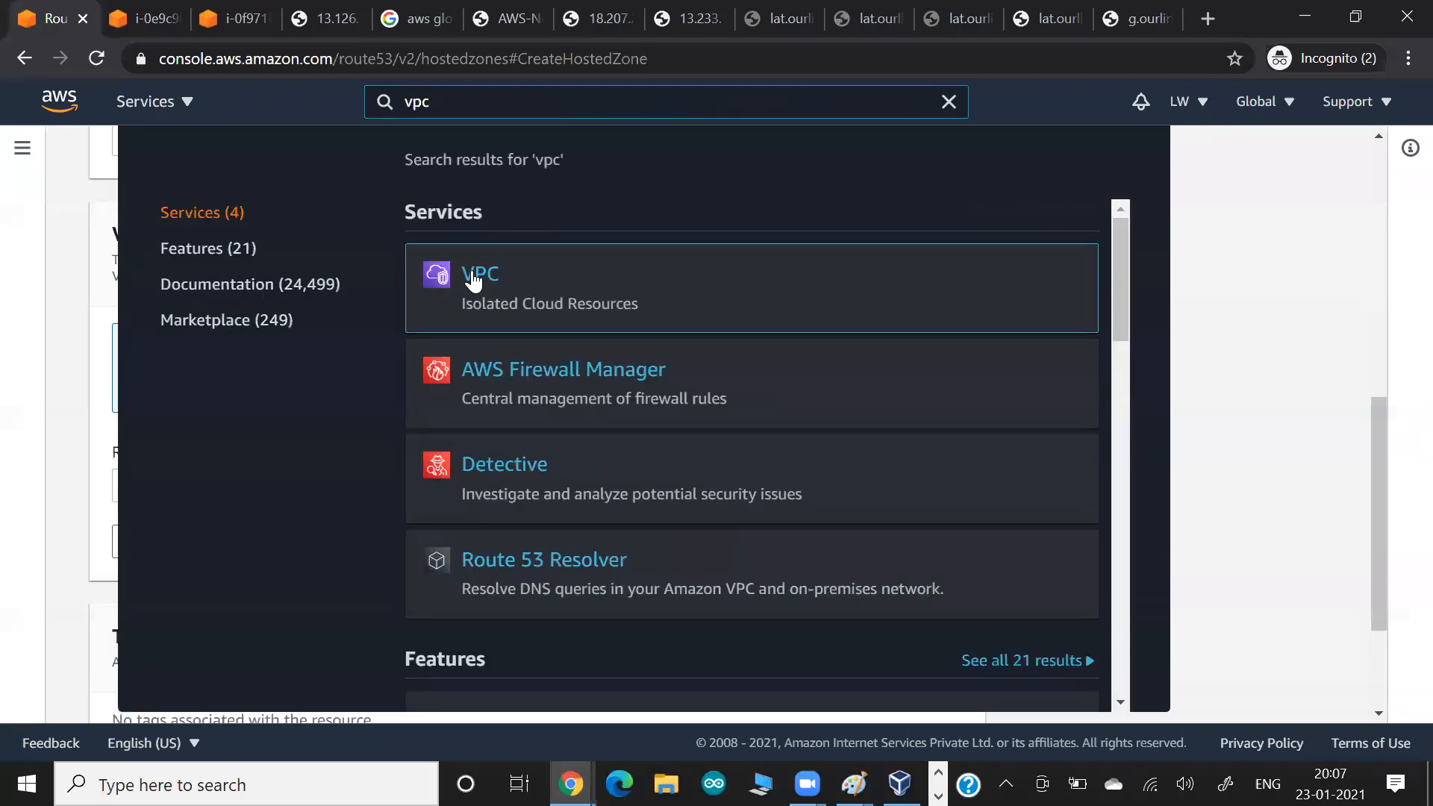
# Open the VPC service and start the VPC wizard with the VPC with a Single Public Subnet configuration.
pyautogui.click(473, 278)
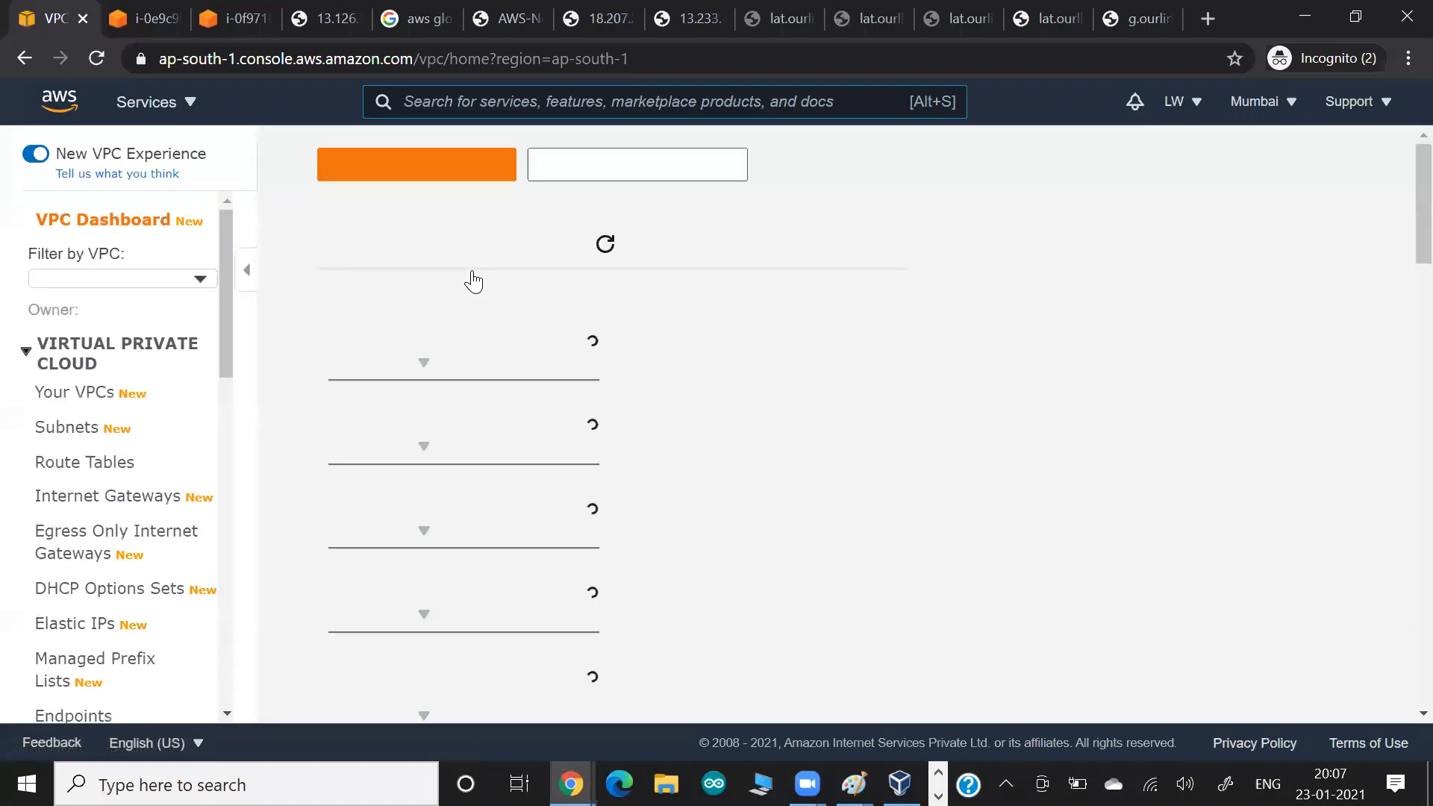
pyautogui.click(420, 180)
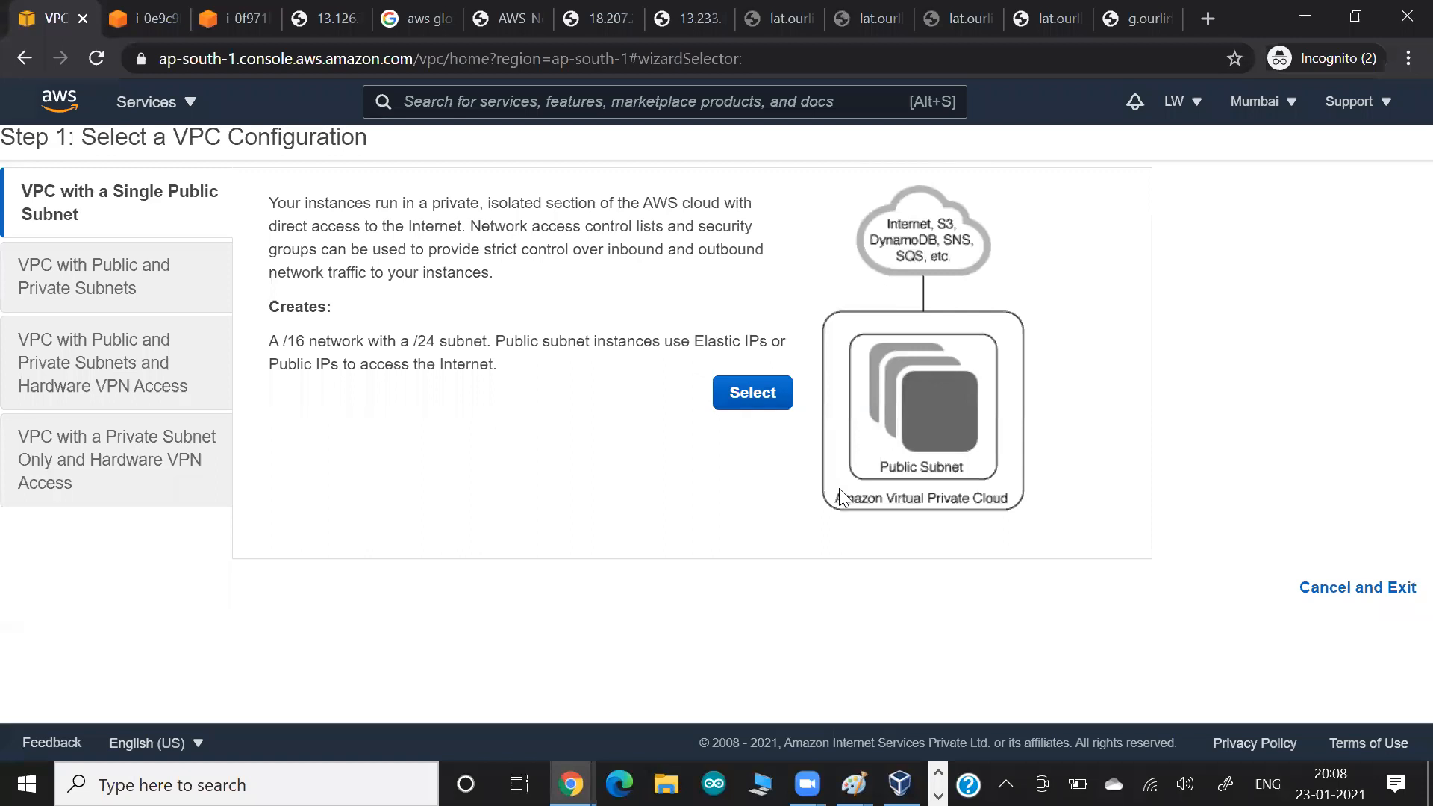
pyautogui.click(746, 401)
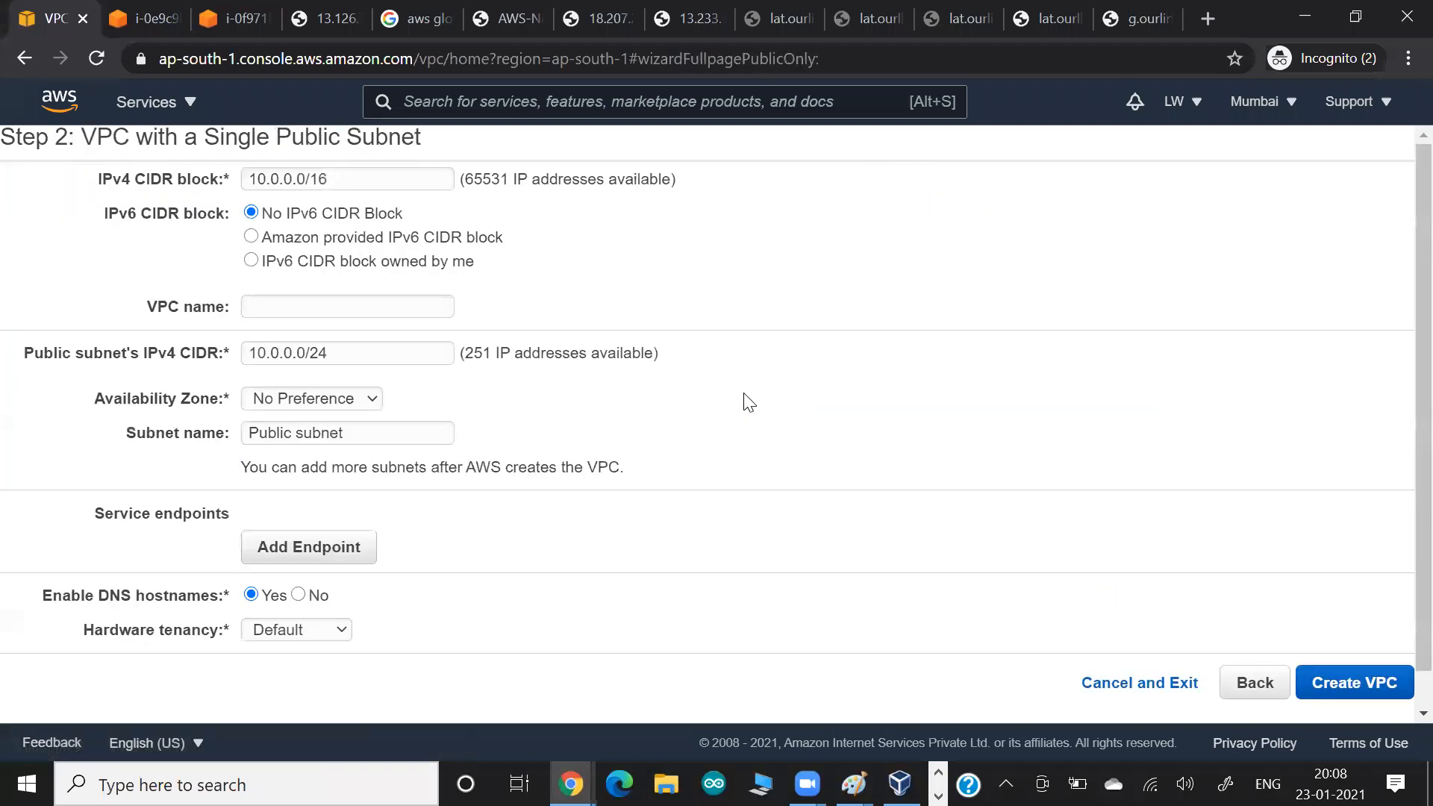
# Paste the captured image of the VPC wizard into the 23rdJan2021 Google Docs document, and return to the AWS console.
pyautogui.hotkey('alt', 'Tab')
pyautogui.hotkey('ctrl', 'v')
pyautogui.hotkey('alt', 'Tab')
# Name the VPC mydnsvpc, keeping the 10.0.0.0/16 IPv4 CIDR block.
pyautogui.moveTo(349, 179); pyautogui.dragTo(201, 187)
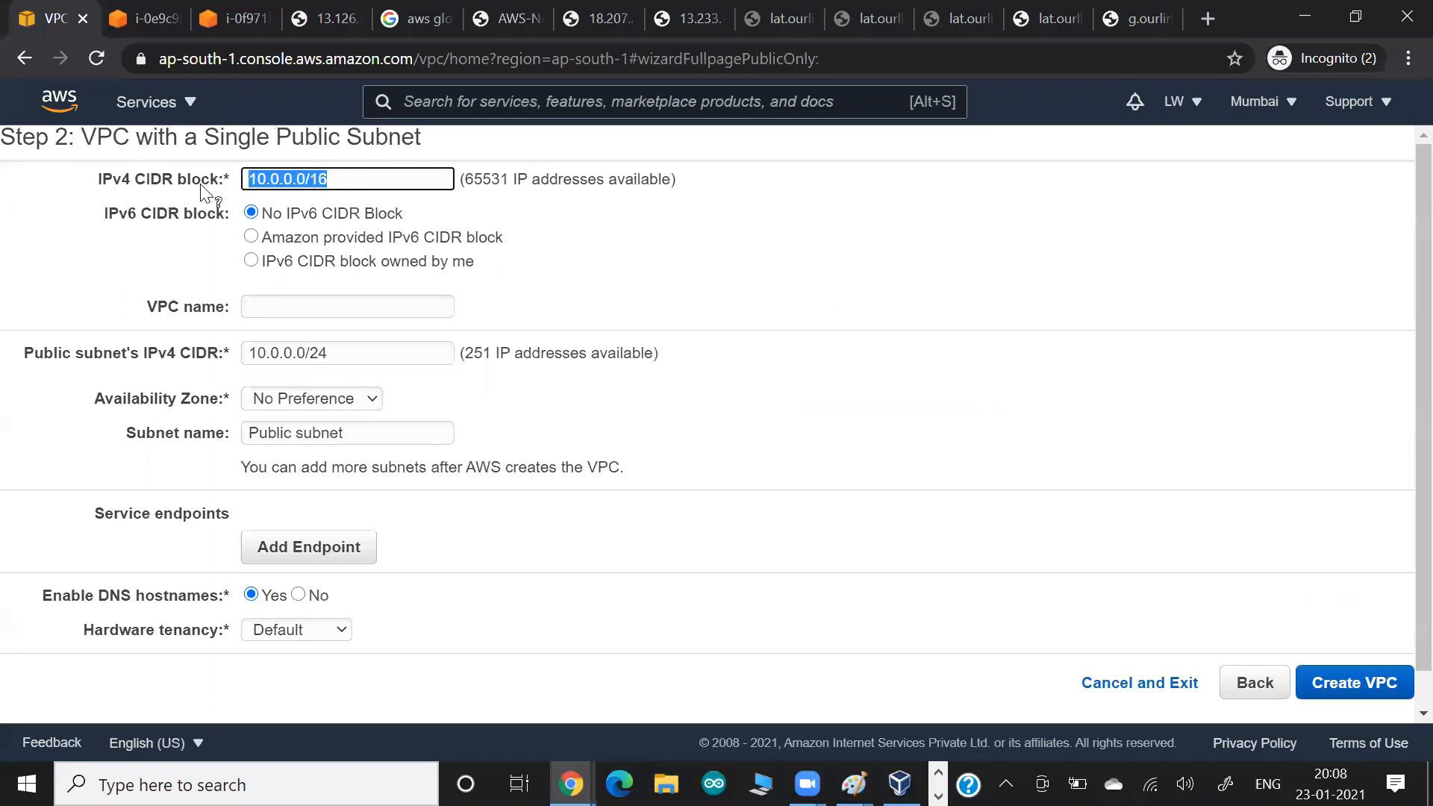
pyautogui.click(109, 246)
pyautogui.click(266, 306)
pyautogui.write('mydnsvpc')
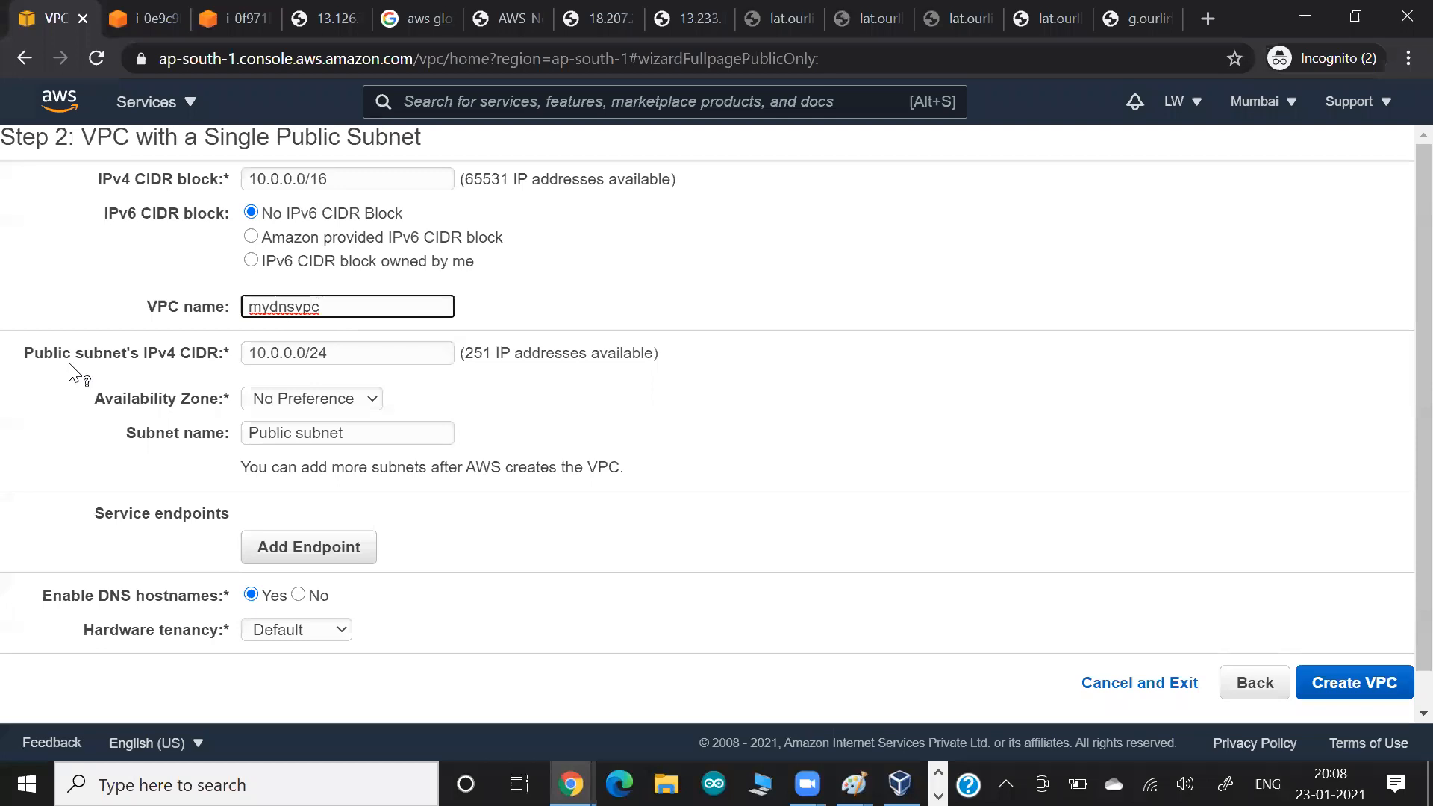
# Set the public subnet's availability zone to ap-south-1a and its name to Public subnet mydnsvpc.
pyautogui.moveTo(335, 353); pyautogui.dragTo(266, 352)
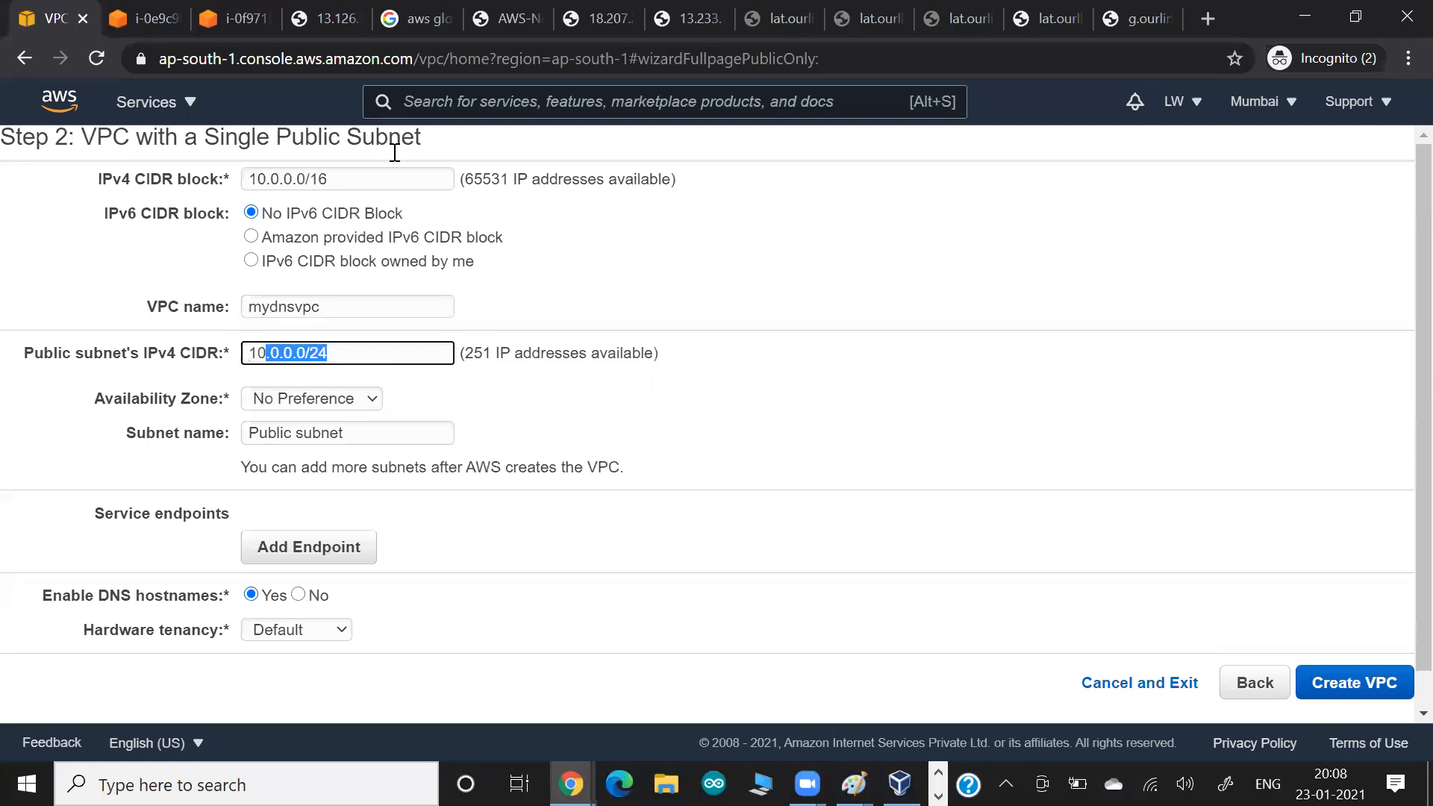
pyautogui.moveTo(331, 179); pyautogui.dragTo(292, 179)
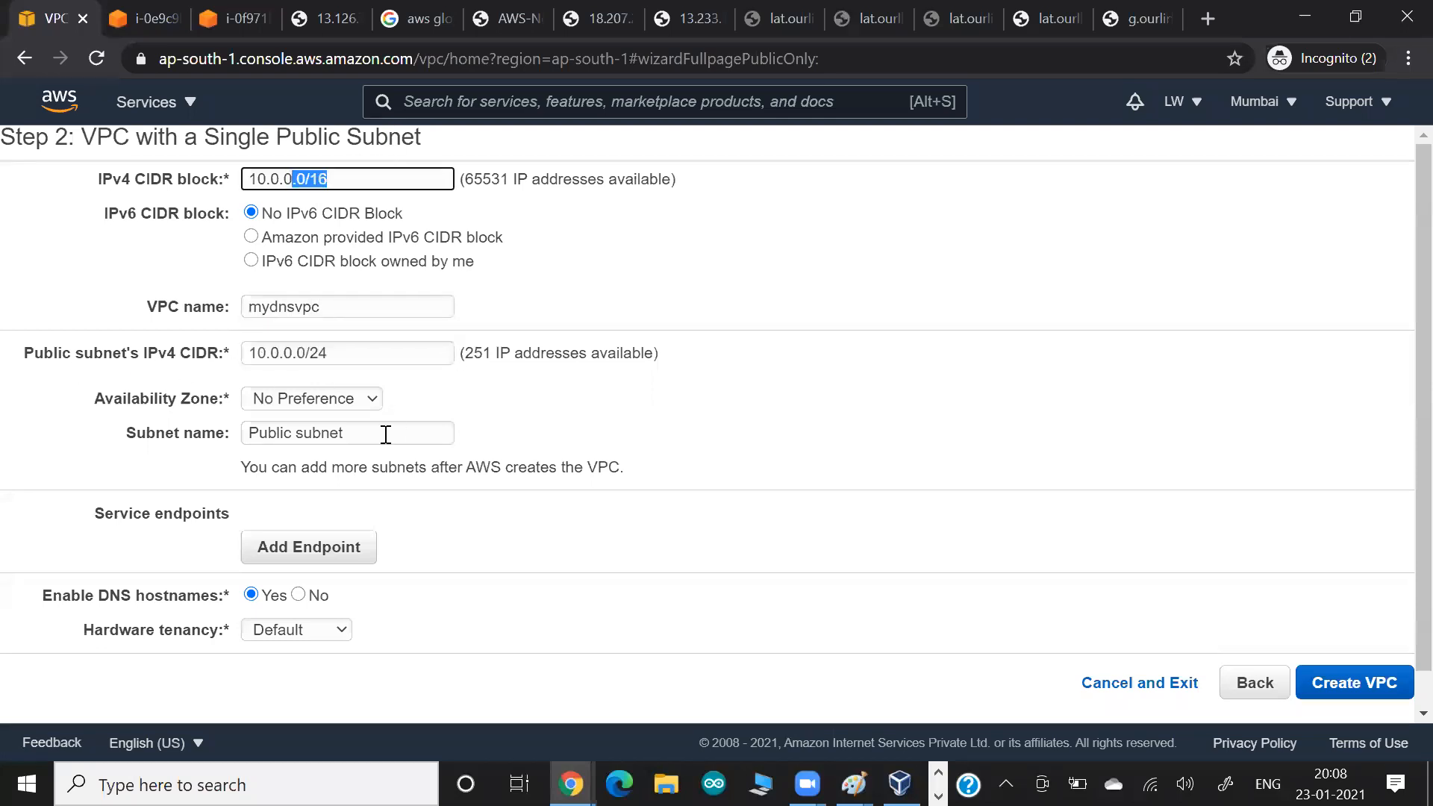
pyautogui.click(334, 396)
pyautogui.click(319, 464)
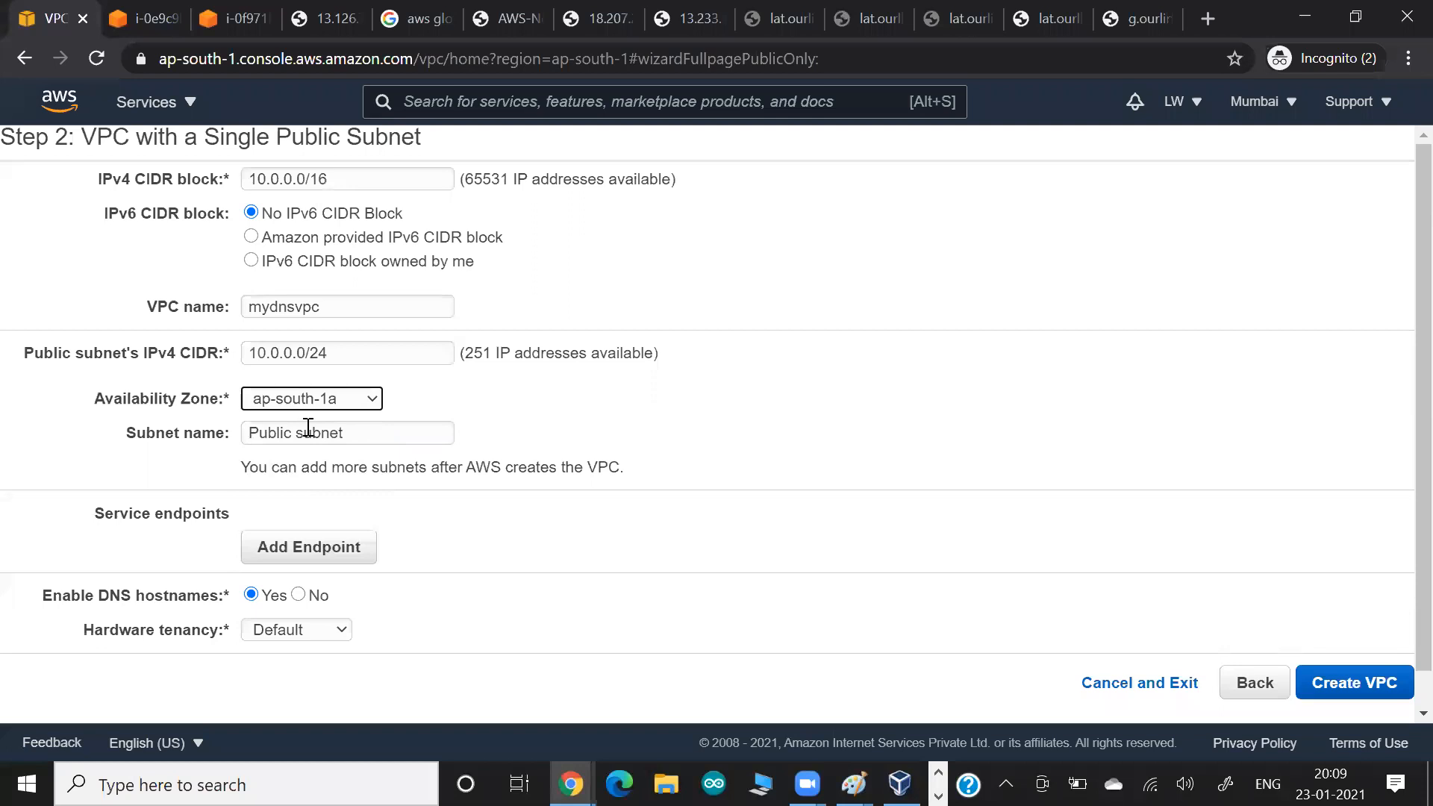
pyautogui.click(297, 434)
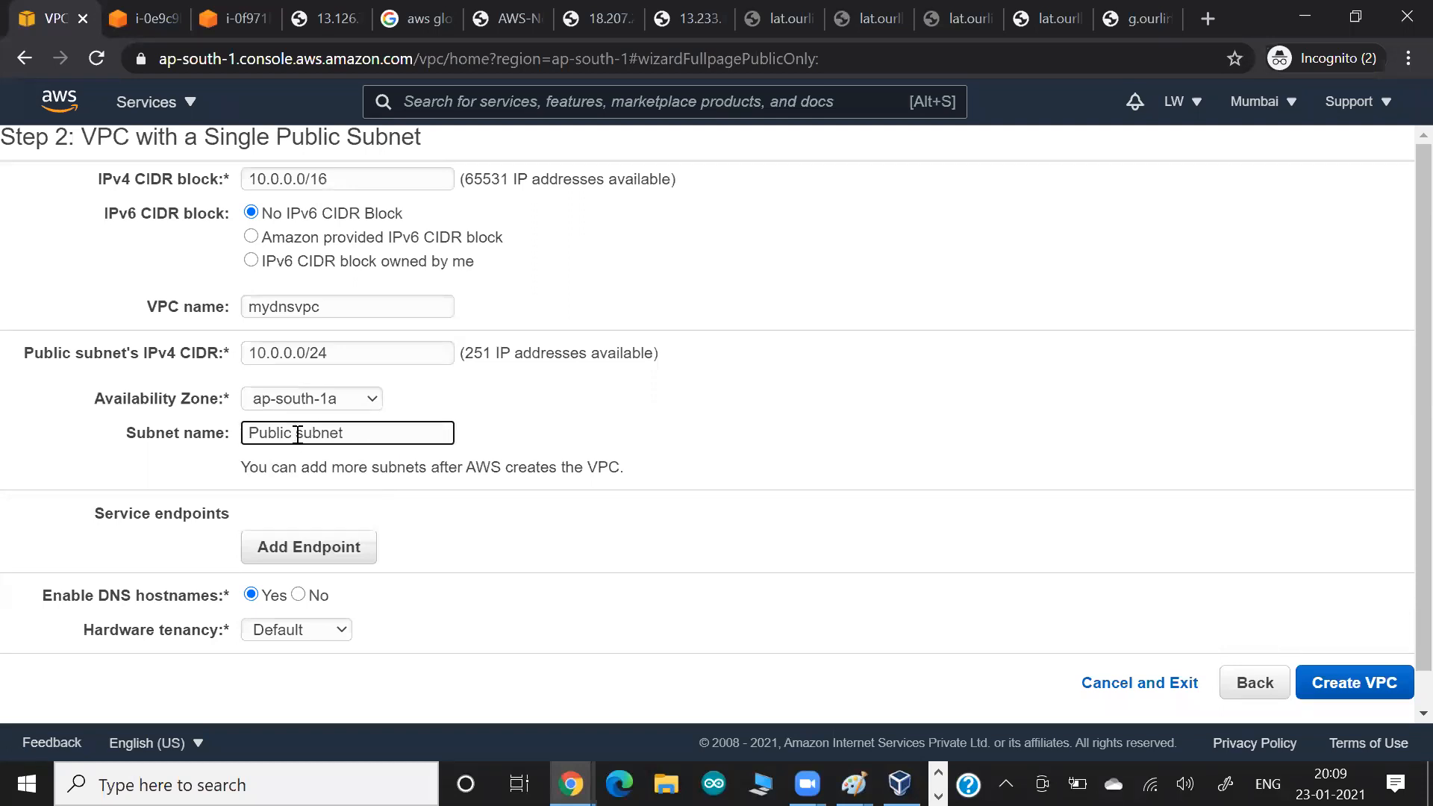
pyautogui.write('mydnsvpc')
# Paste the captured wizard image into the 23rdJan2021 Google Docs document with a line break after it, and return to the AWS console.
pyautogui.hotkey('alt', 'Tab')
pyautogui.hotkey('ctrl', 'v')
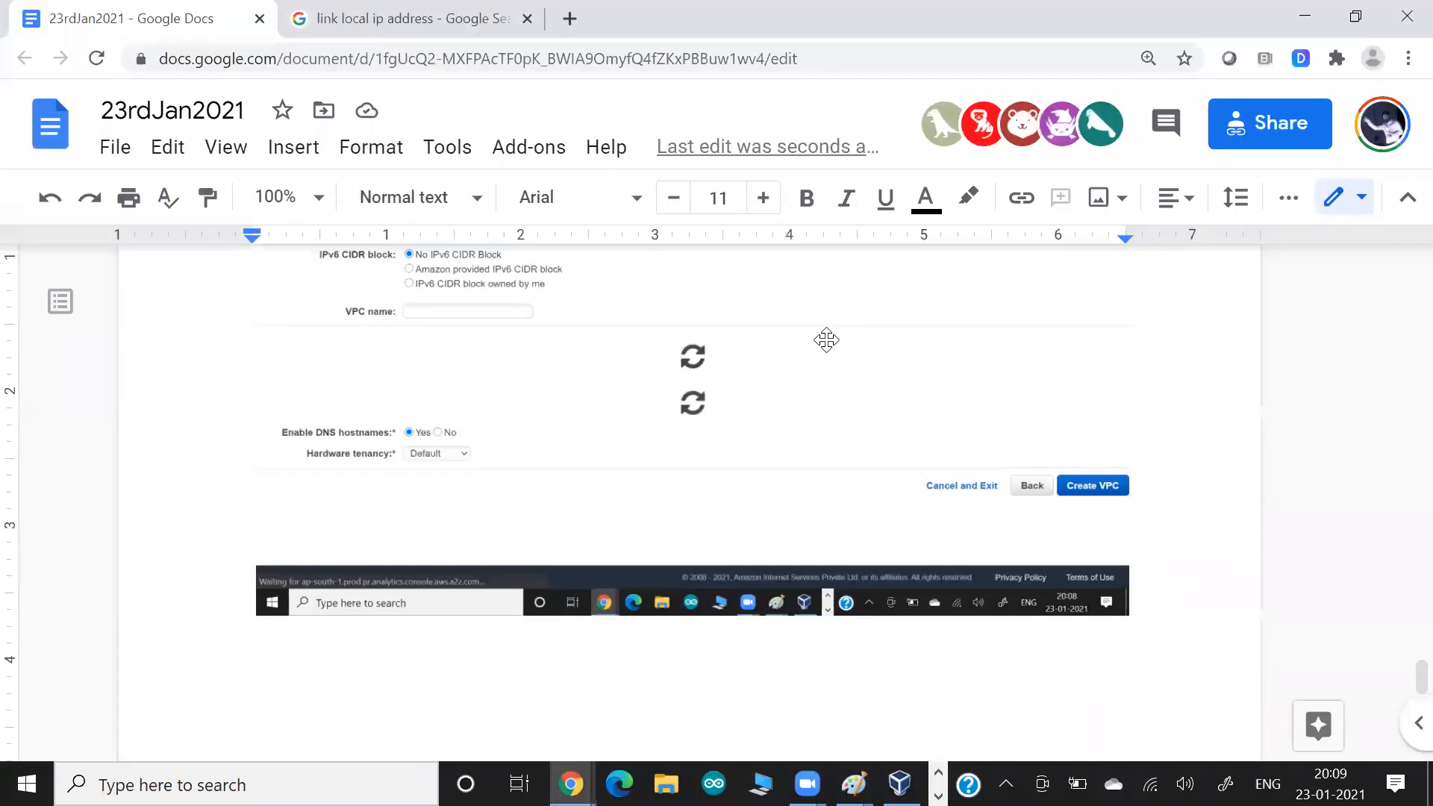
pyautogui.press('Return')
pyautogui.hotkey('alt', 'Tab')
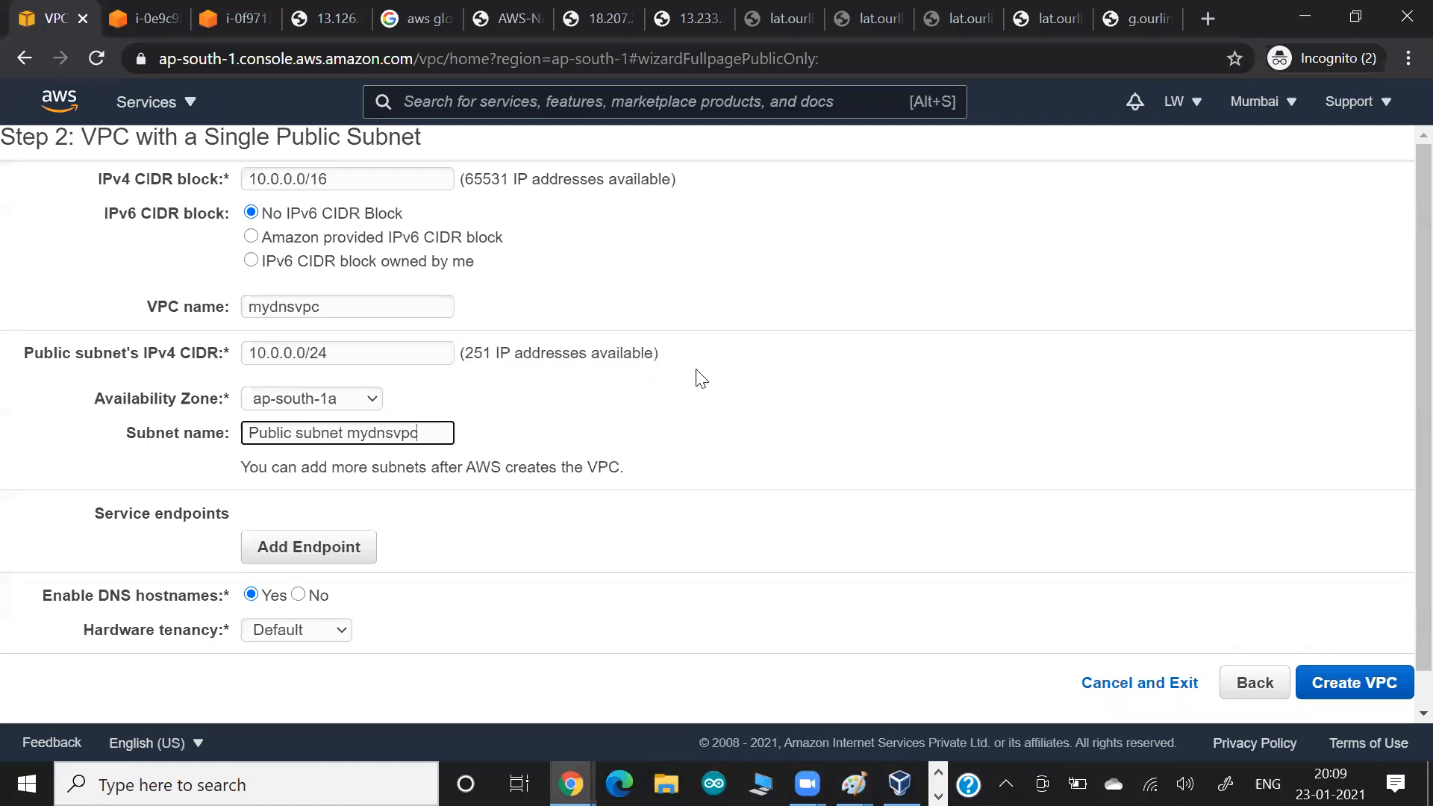
# Create the VPC and find mydnsvpc in the list of VPCs.
pyautogui.click(1388, 700)
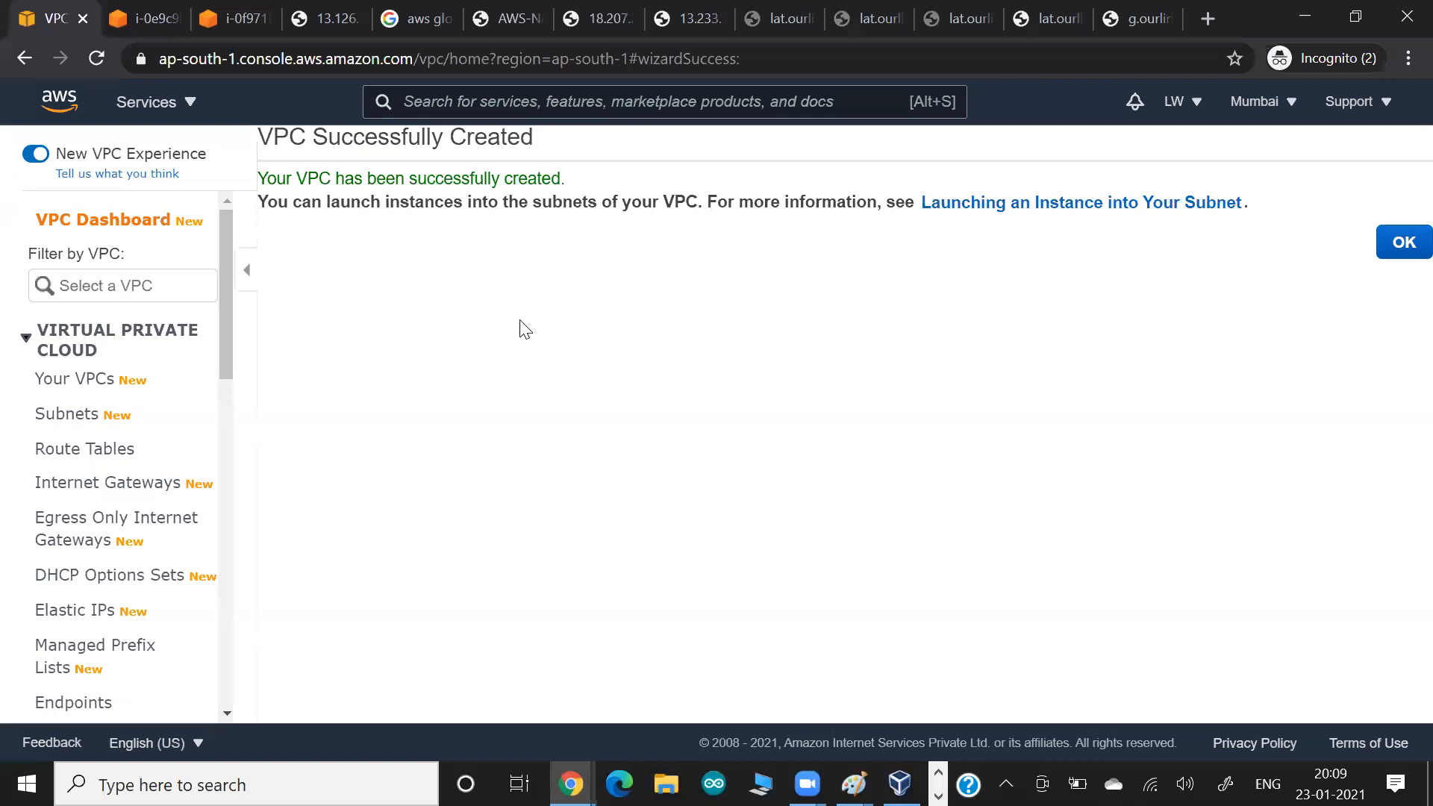
pyautogui.click(88, 384)
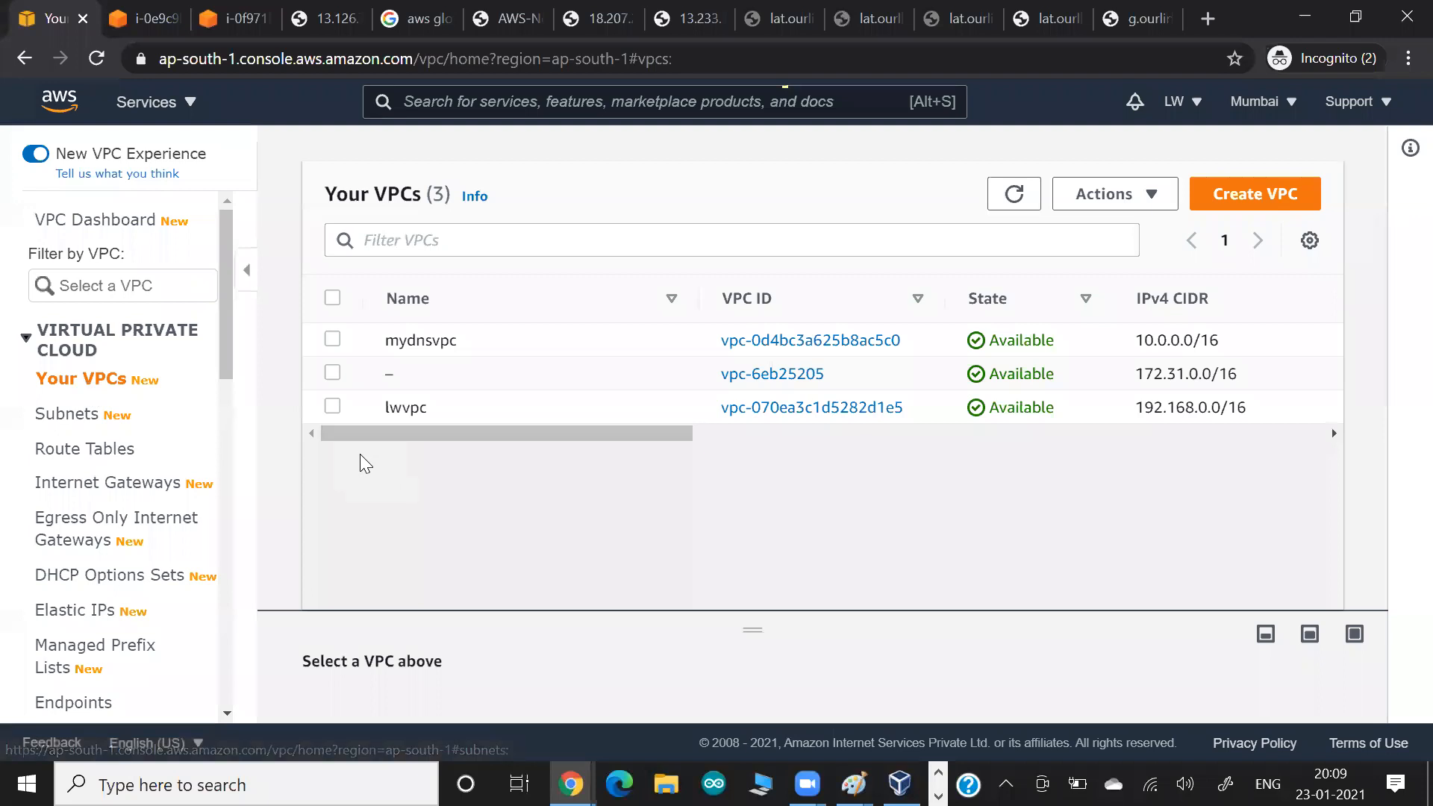
pyautogui.doubleClick(447, 342)
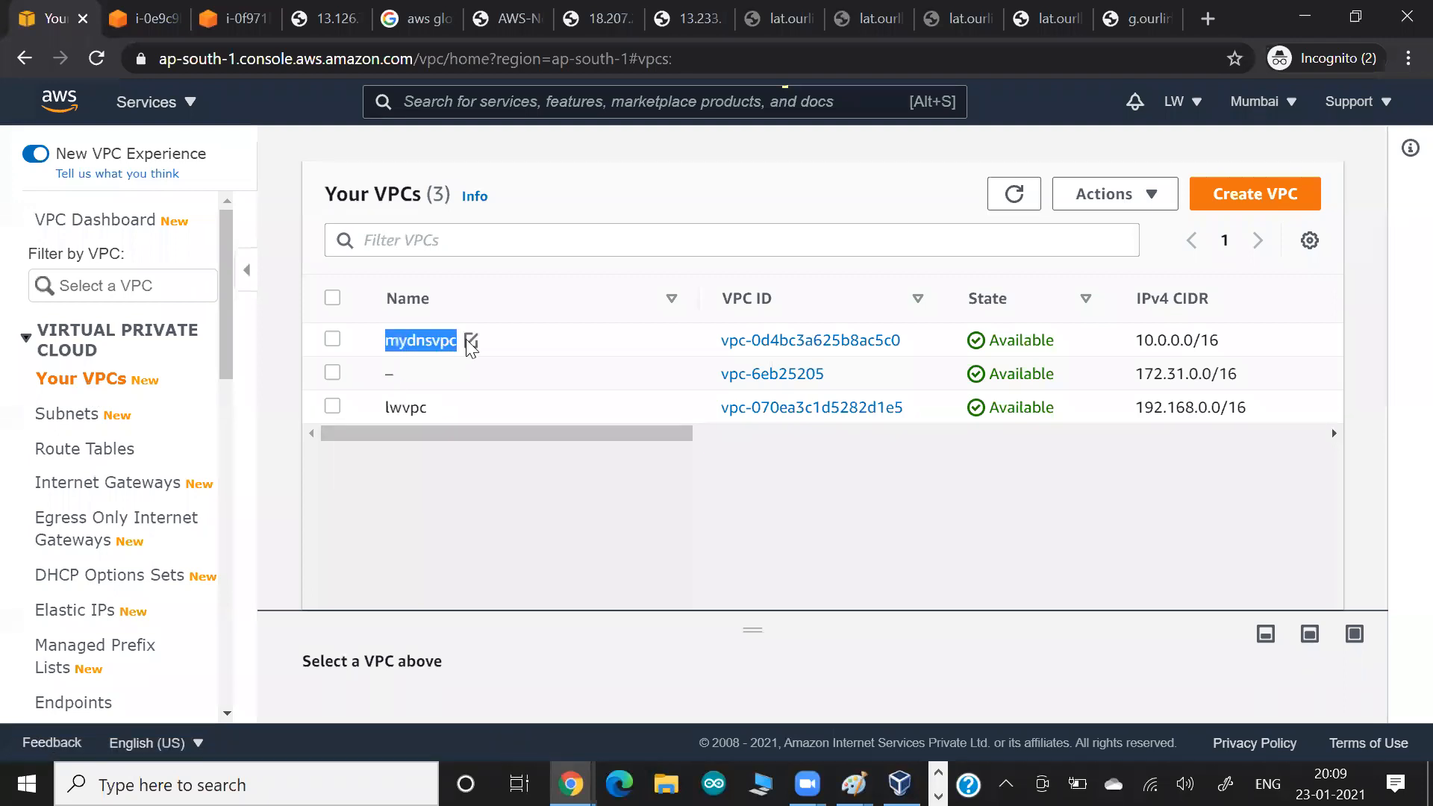
# Select the subnet Public subnet mydnsvpc and show its route table in an enlarged details pane.
pyautogui.click(43, 415)
pyautogui.moveTo(429, 442); pyautogui.dragTo(480, 441)
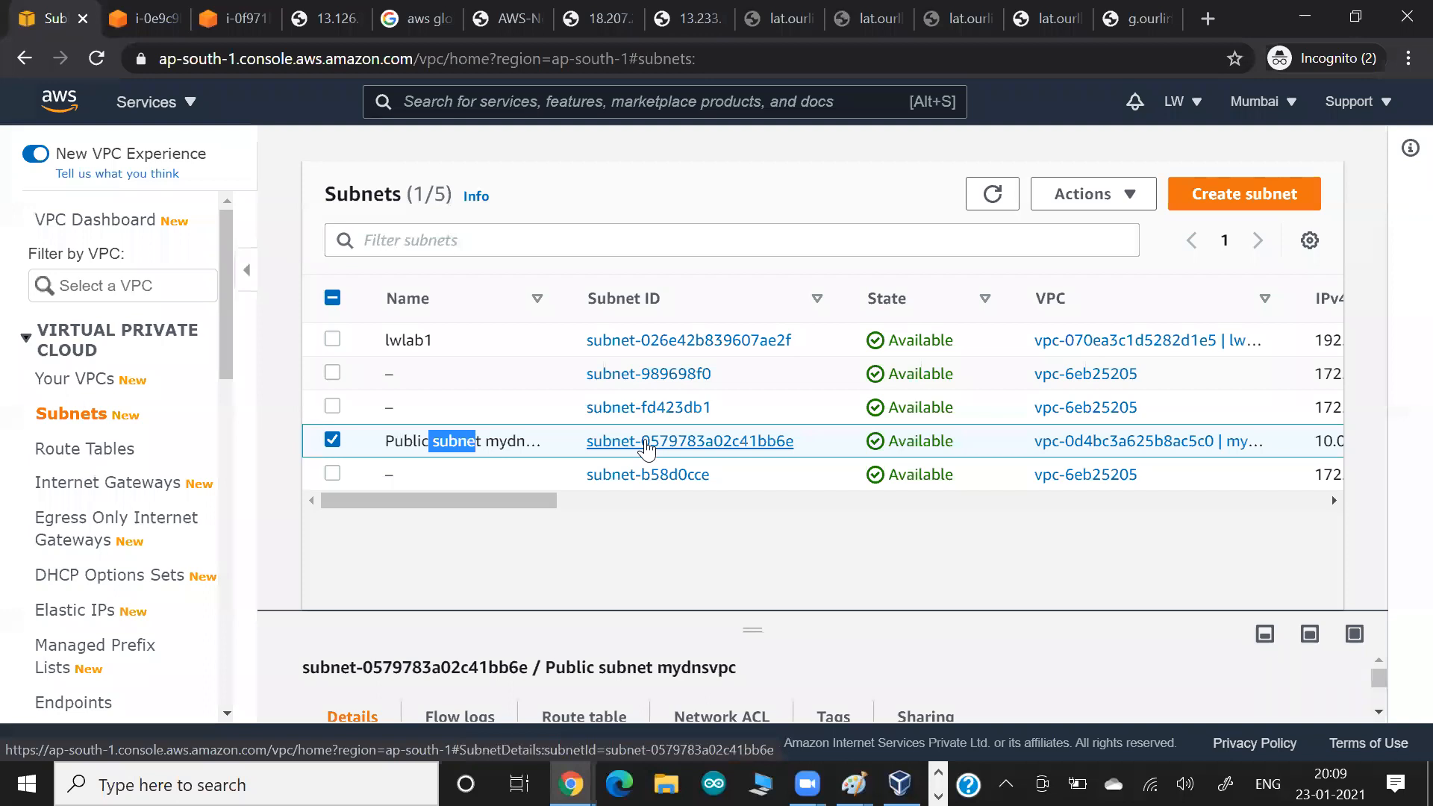
pyautogui.moveTo(747, 616); pyautogui.dragTo(751, 337)
pyautogui.click(577, 448)
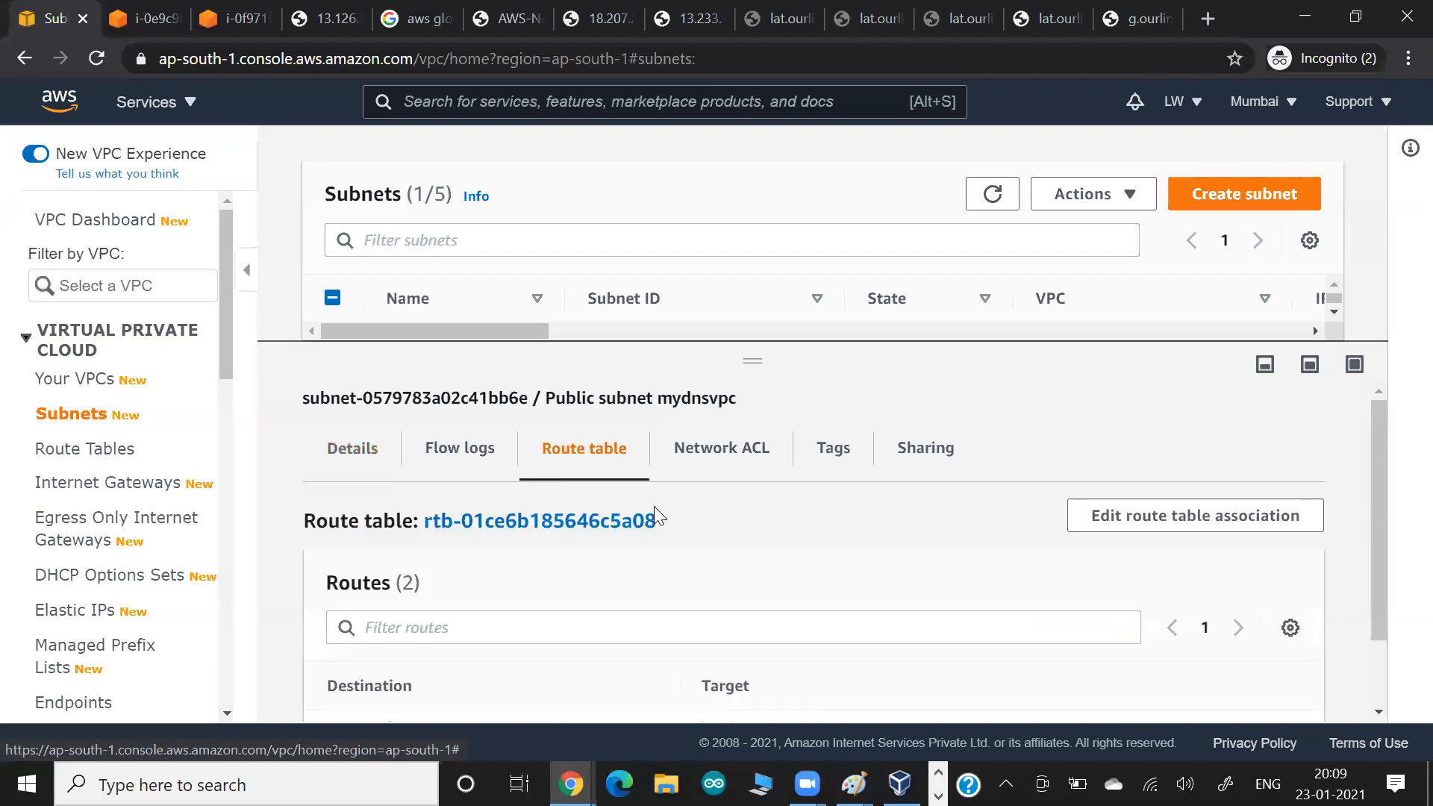
# Examine the 0.0.0.0/0 route and open the internet gateway it targets.
pyautogui.scroll(-1, 418, 652)
pyautogui.moveTo(328, 671); pyautogui.dragTo(418, 675)
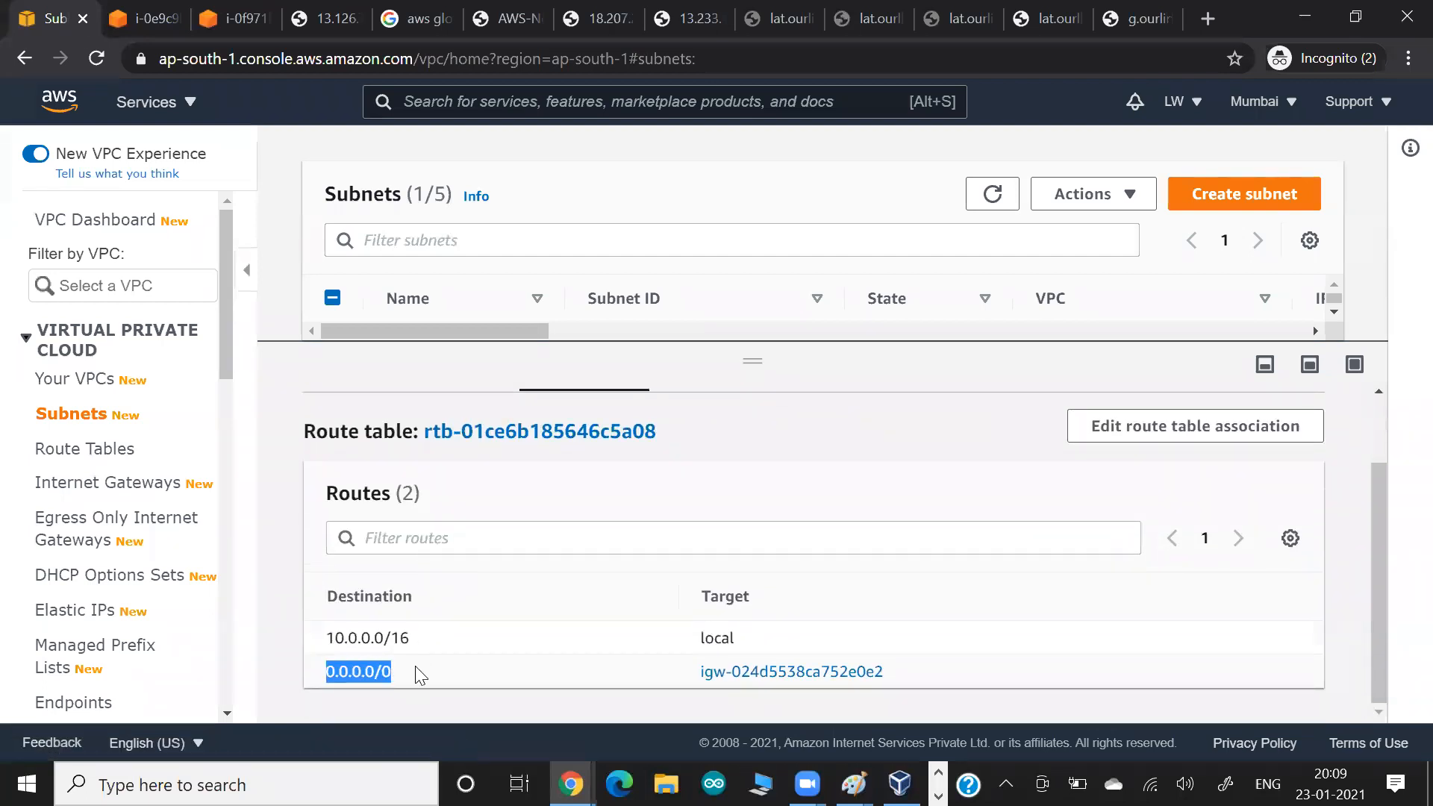
pyautogui.moveTo(700, 674); pyautogui.dragTo(813, 676)
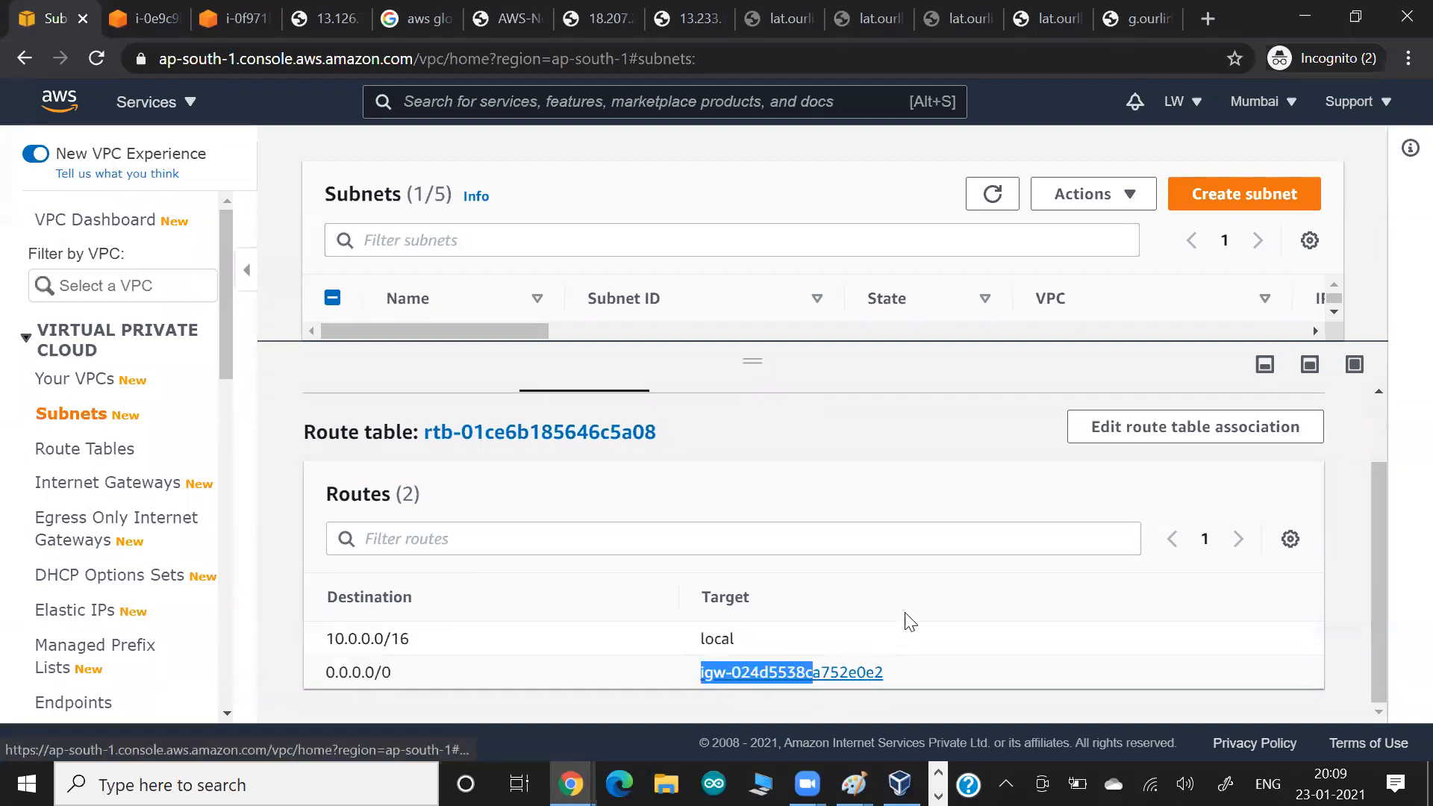
pyautogui.click(841, 676)
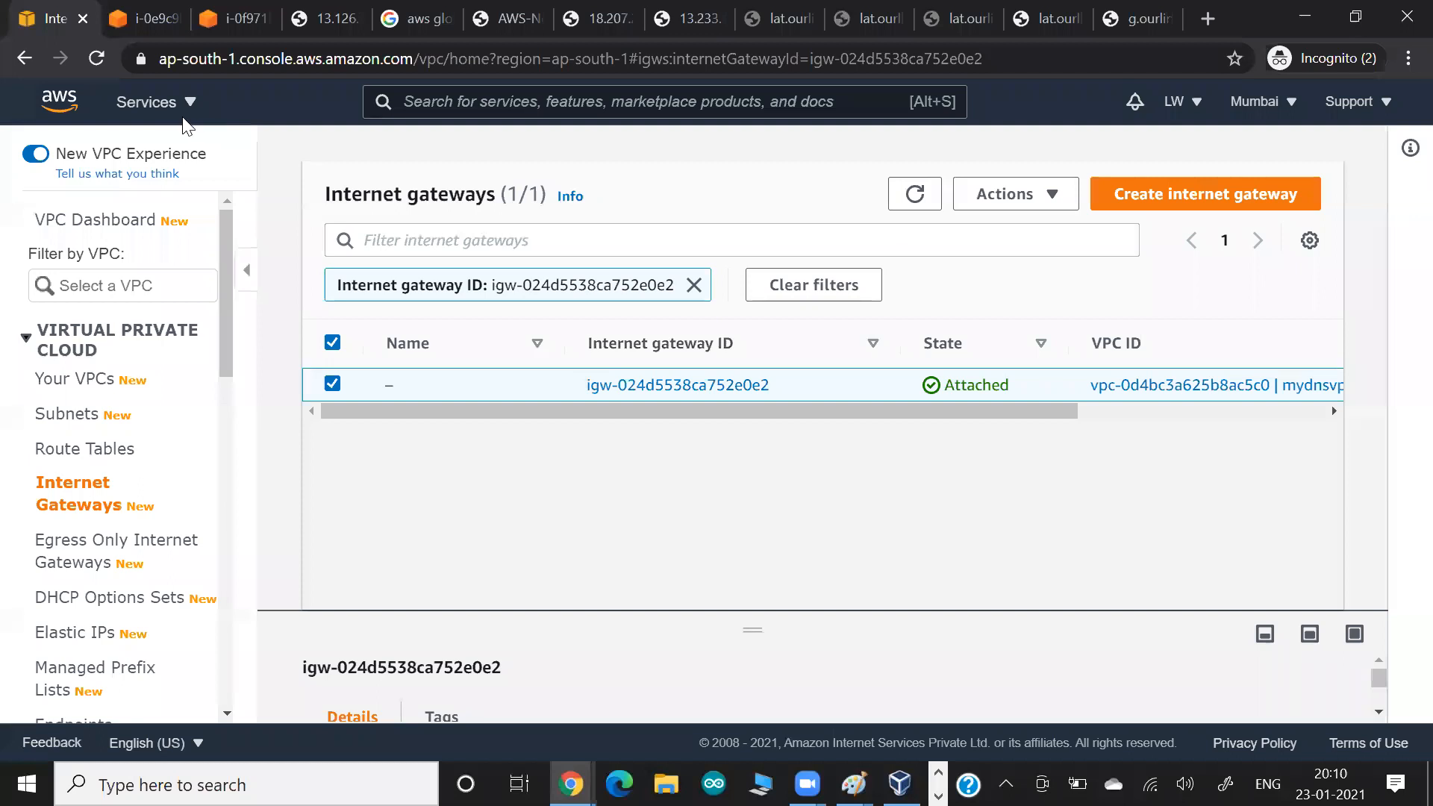
# Search the AWS services for route53 and open Route 53.
pyautogui.click(419, 103)
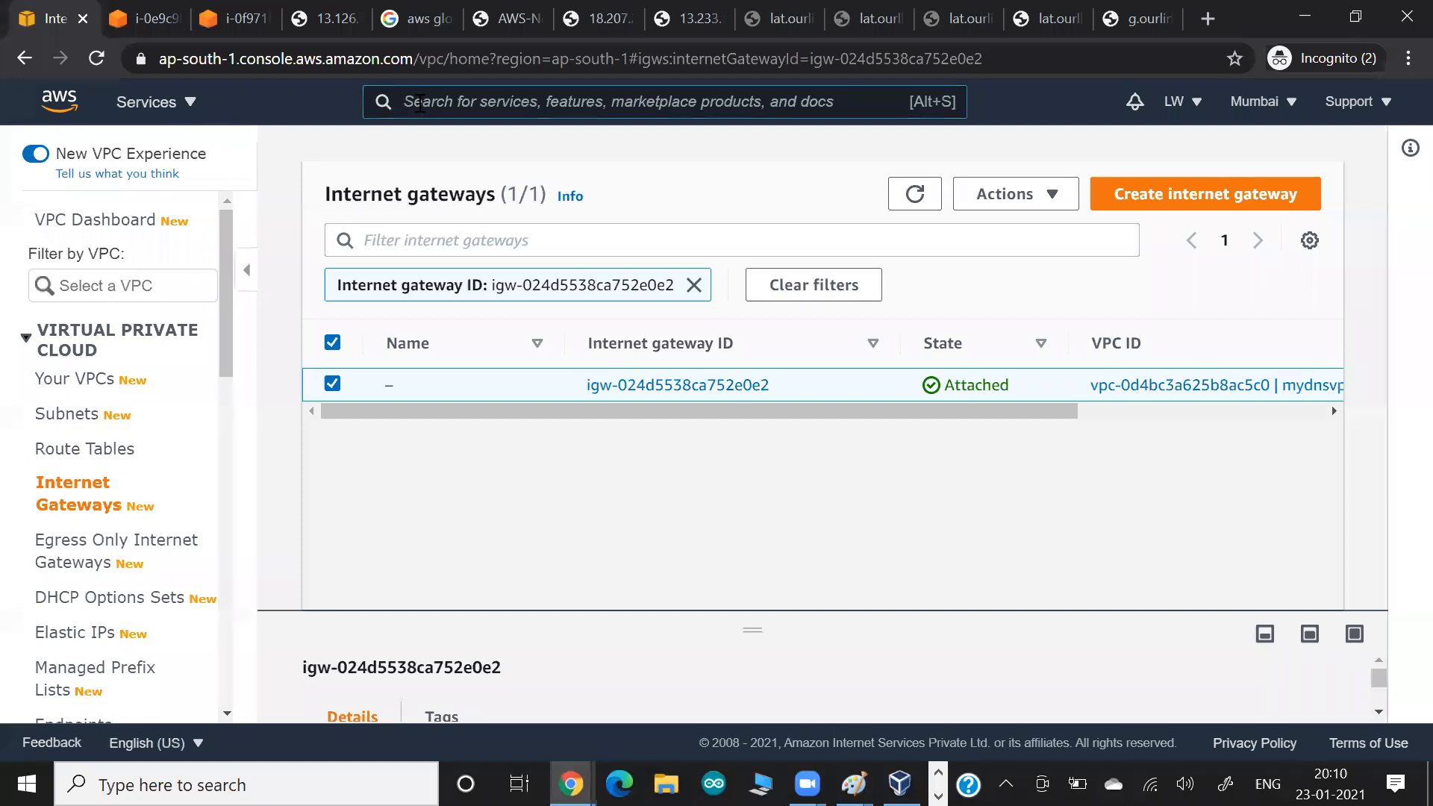
pyautogui.write('route53')
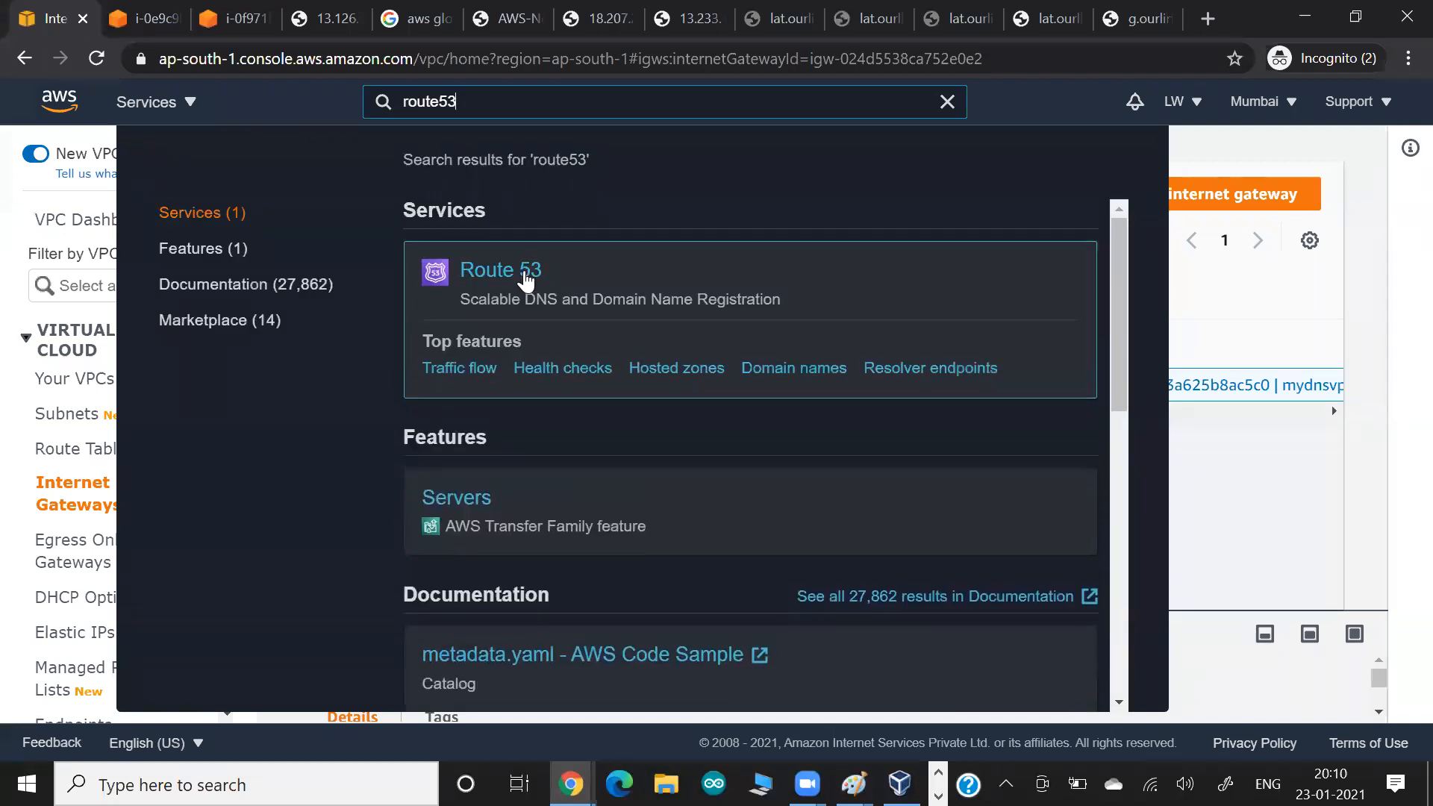
pyautogui.click(526, 278)
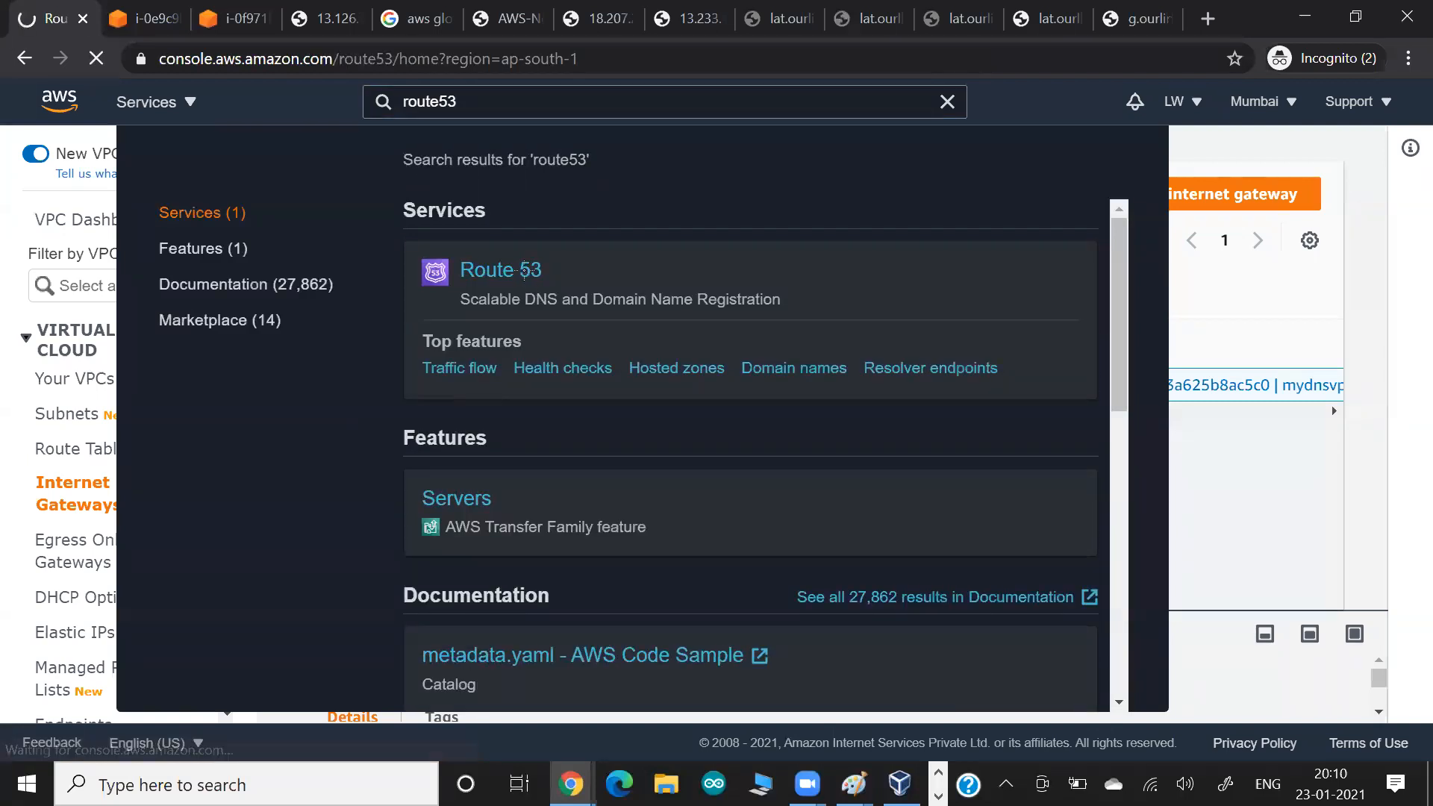
# Switch to the Paint drawing about private host zones and draw a large box labelled and underlined mydnsvpc.
pyautogui.hotkey('alt', 'Tab')
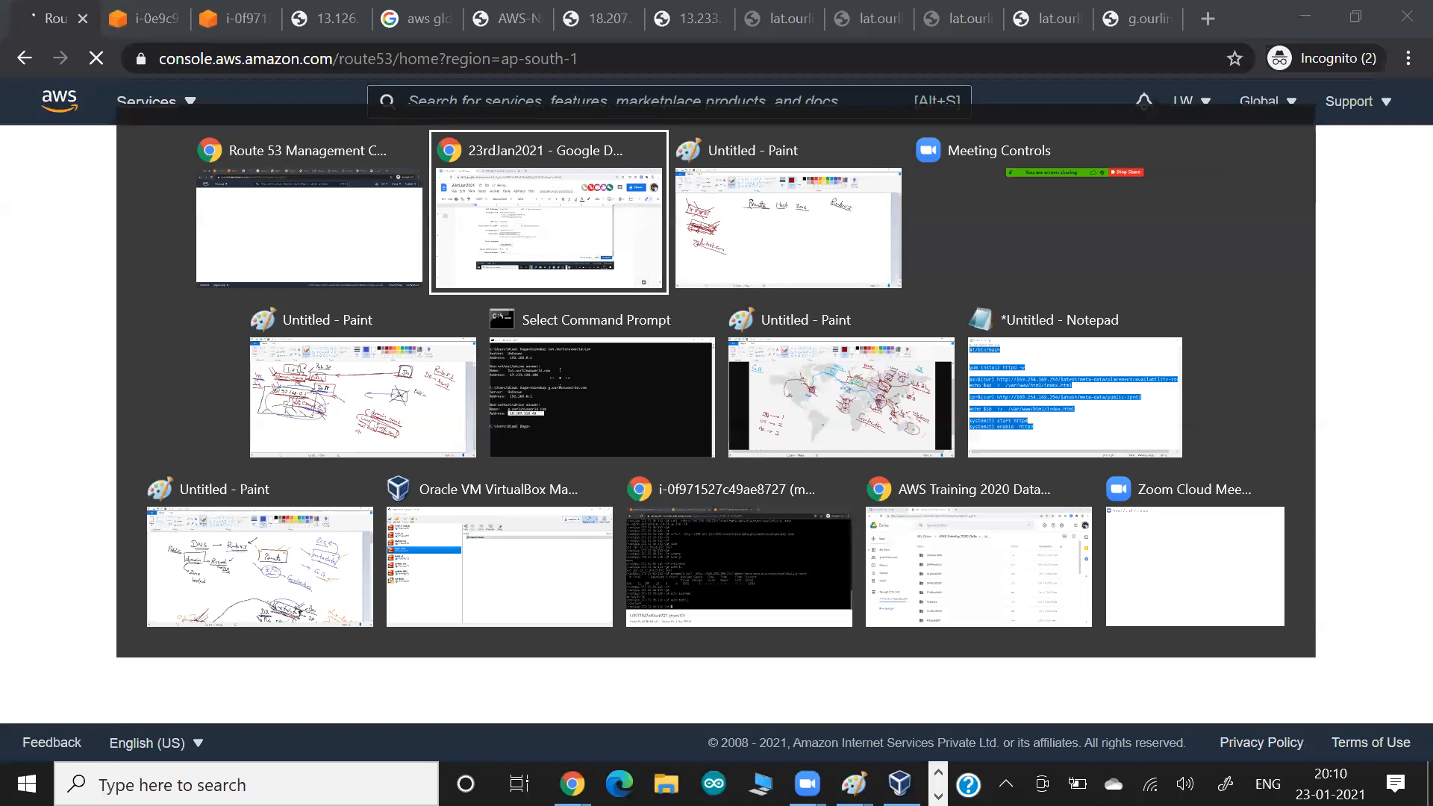
pyautogui.hotkey('alt', 'Tab')
pyautogui.scroll(-1, 643, 365)
pyautogui.moveTo(560, 371); pyautogui.dragTo(546, 586)
pyautogui.moveTo(560, 361)
pyautogui.mouseDown()
pyautogui.moveTo(1024, 385)
pyautogui.moveTo(483, 596)
pyautogui.mouseUp()
pyautogui.moveTo(666, 315); pyautogui.dragTo(741, 331)
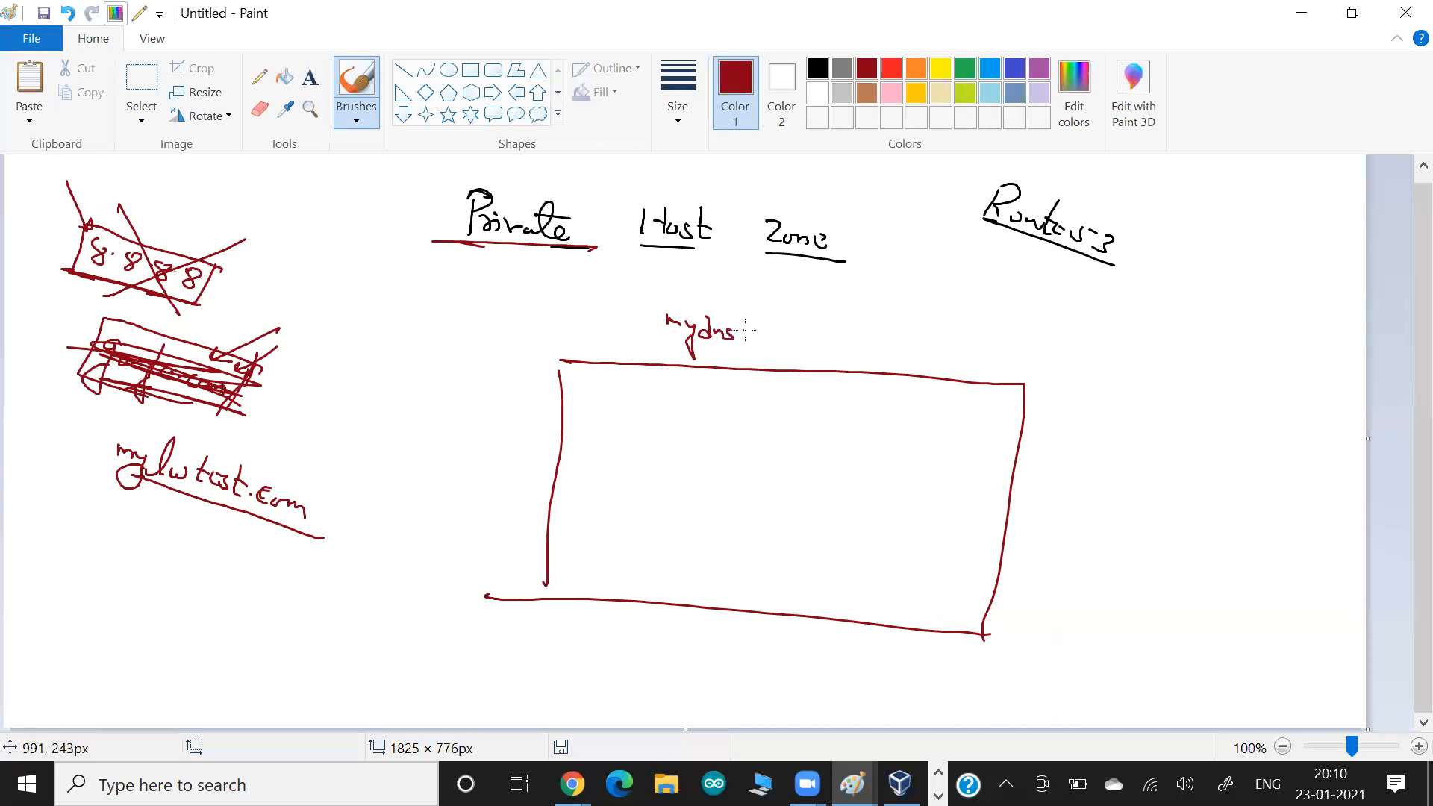
pyautogui.moveTo(743, 329); pyautogui.dragTo(763, 341)
pyautogui.moveTo(761, 333)
pyautogui.mouseDown()
pyautogui.moveTo(774, 344)
pyautogui.moveTo(643, 333)
pyautogui.mouseUp()
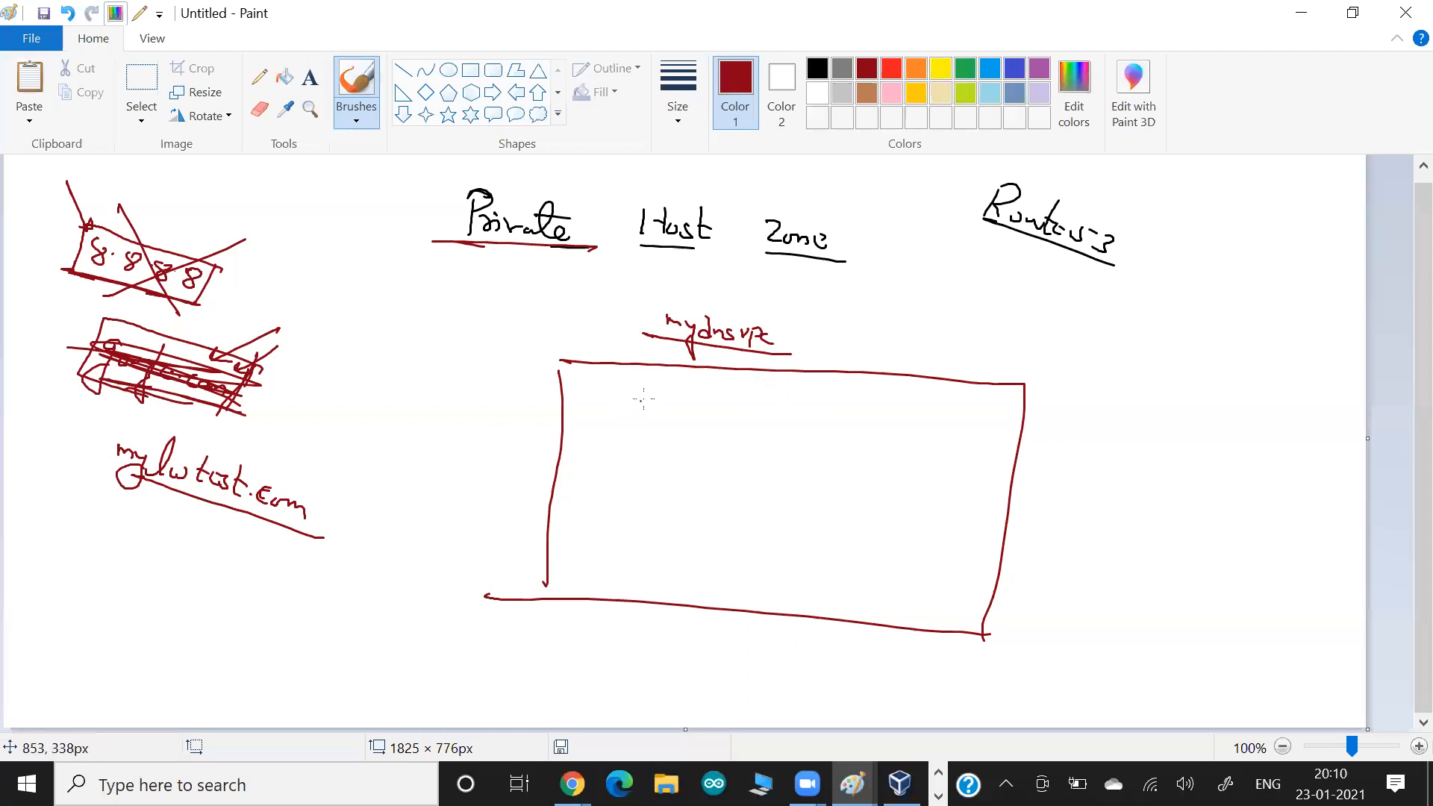
# Draw three small server boxes inside the VPC box and write an underlined 10.0.0.0 beside it.
pyautogui.moveTo(610, 426)
pyautogui.mouseDown()
pyautogui.moveTo(661, 398)
pyautogui.moveTo(611, 430)
pyautogui.mouseUp()
pyautogui.moveTo(780, 433)
pyautogui.mouseDown()
pyautogui.moveTo(834, 411)
pyautogui.moveTo(787, 442)
pyautogui.mouseUp()
pyautogui.moveTo(931, 453)
pyautogui.mouseDown()
pyautogui.moveTo(979, 425)
pyautogui.moveTo(933, 453)
pyautogui.mouseUp()
pyautogui.moveTo(1017, 324); pyautogui.dragTo(1007, 348)
pyautogui.moveTo(1027, 340); pyautogui.dragTo(1124, 407)
pyautogui.click(1038, 357)
pyautogui.click(1066, 363)
pyautogui.moveTo(1108, 382); pyautogui.dragTo(1106, 383)
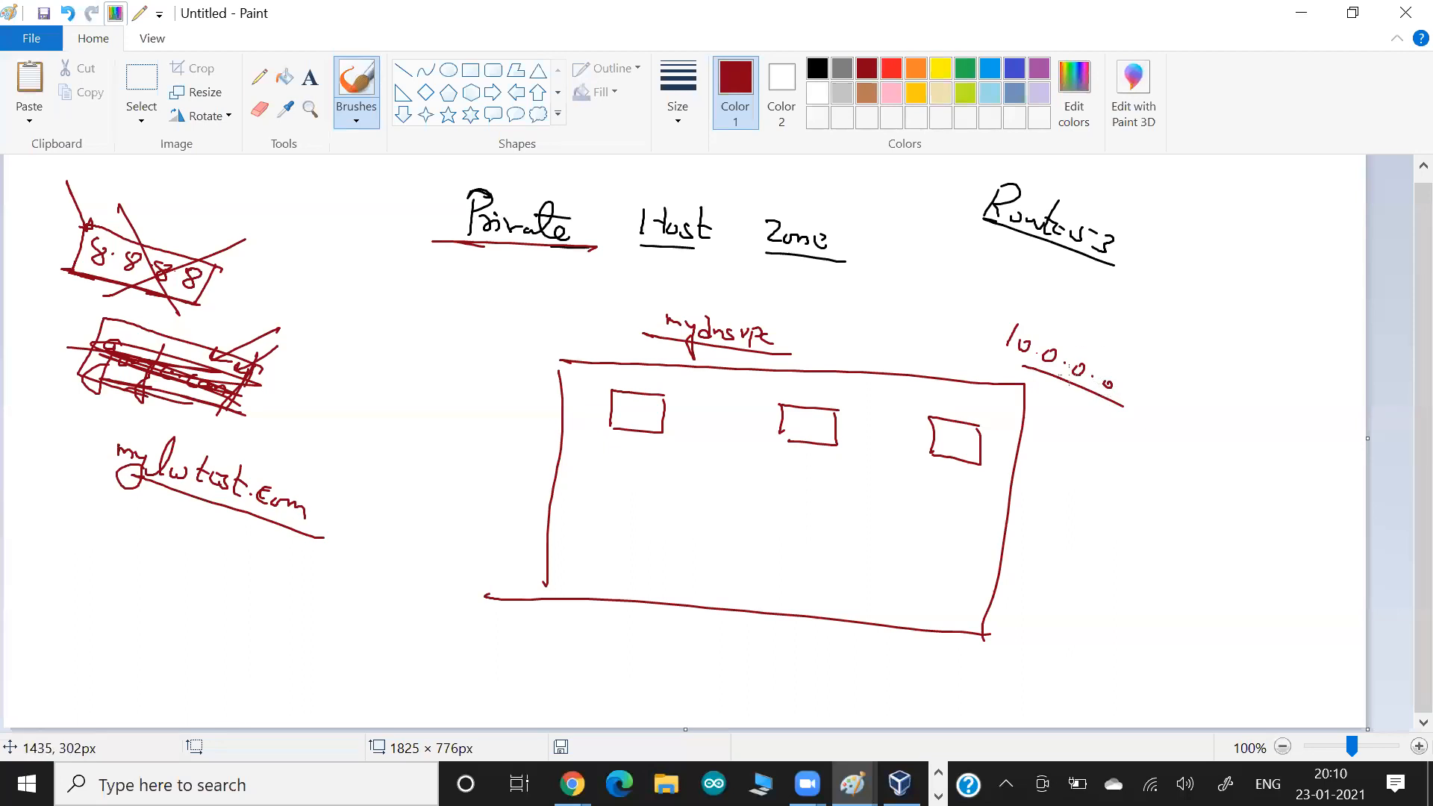
# Label the first server box with the address 10.0.0.1 and the name server1.
pyautogui.moveTo(609, 364)
pyautogui.mouseDown()
pyautogui.moveTo(607, 383)
pyautogui.moveTo(691, 395)
pyautogui.mouseUp()
pyautogui.click(633, 381)
pyautogui.click(657, 382)
pyautogui.moveTo(702, 401)
pyautogui.mouseDown()
pyautogui.moveTo(635, 390)
pyautogui.moveTo(596, 442)
pyautogui.moveTo(621, 451)
pyautogui.mouseUp()
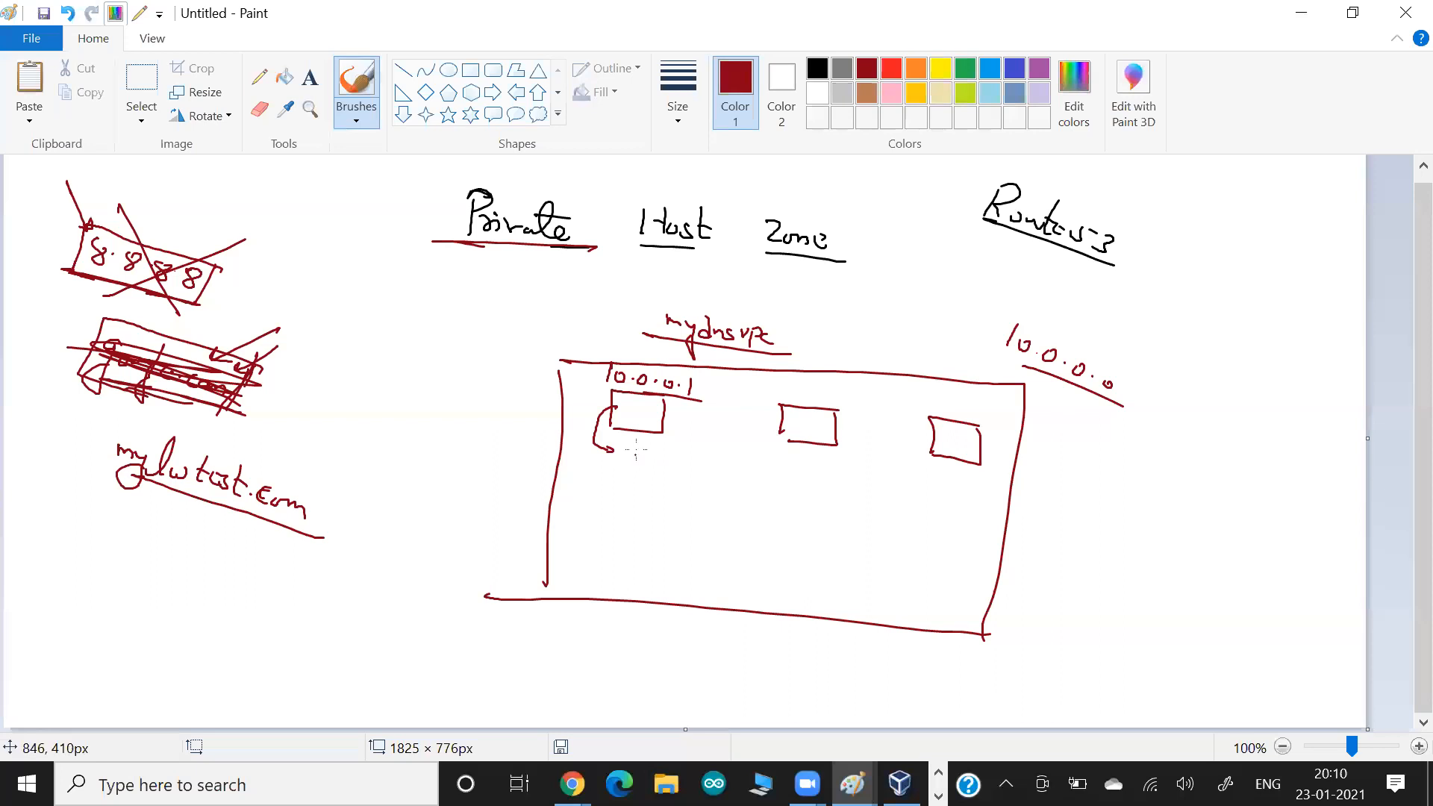
pyautogui.moveTo(589, 455)
pyautogui.mouseDown()
pyautogui.moveTo(577, 469)
pyautogui.moveTo(661, 488)
pyautogui.mouseUp()
# Circle the mylwtest.com domain, number the second server box 2, and underline the server1 label.
pyautogui.moveTo(75, 407)
pyautogui.mouseDown()
pyautogui.moveTo(103, 451)
pyautogui.moveTo(329, 474)
pyautogui.moveTo(109, 481)
pyautogui.mouseUp()
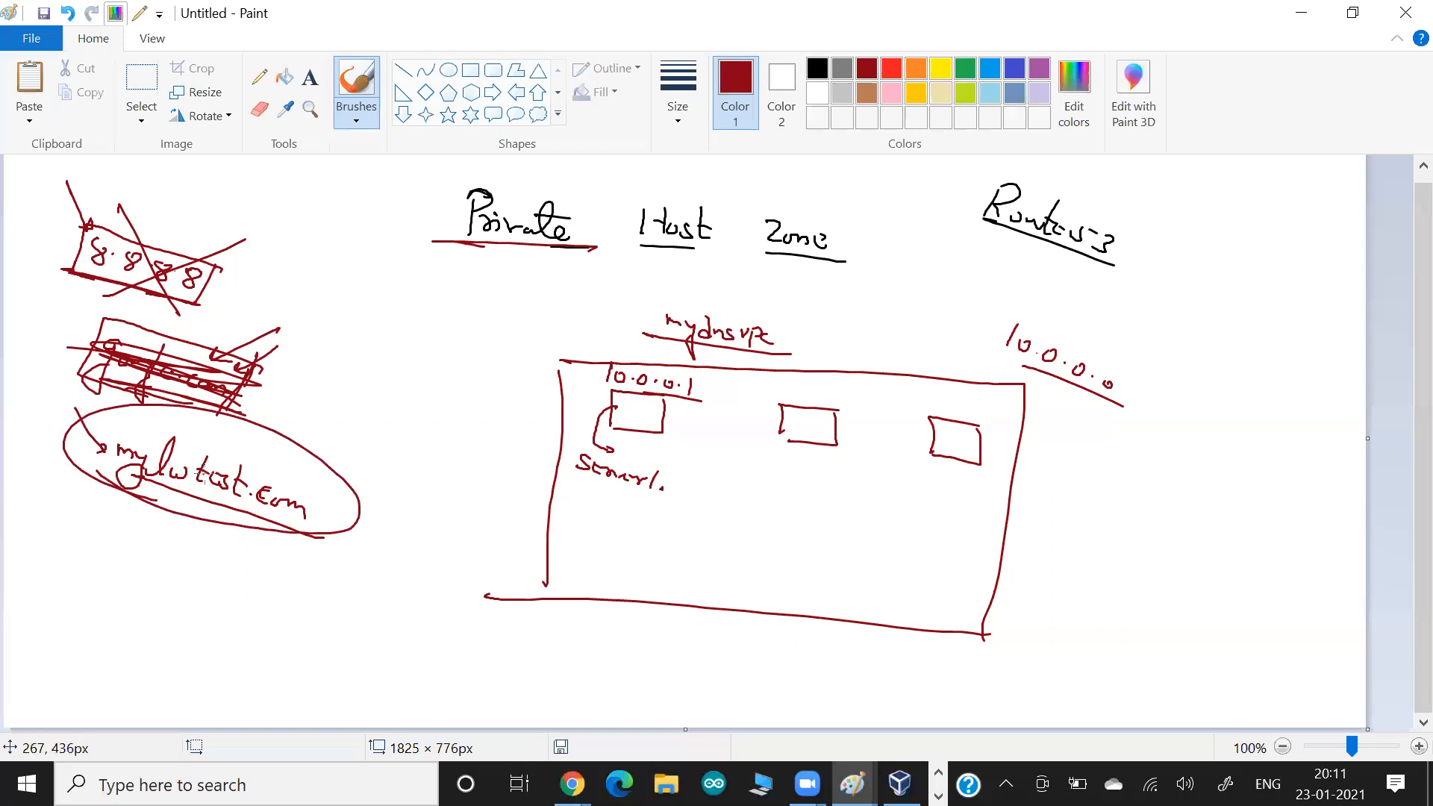
pyautogui.moveTo(671, 403); pyautogui.dragTo(688, 402)
pyautogui.moveTo(809, 384); pyautogui.dragTo(815, 415)
pyautogui.moveTo(597, 484); pyautogui.dragTo(663, 500)
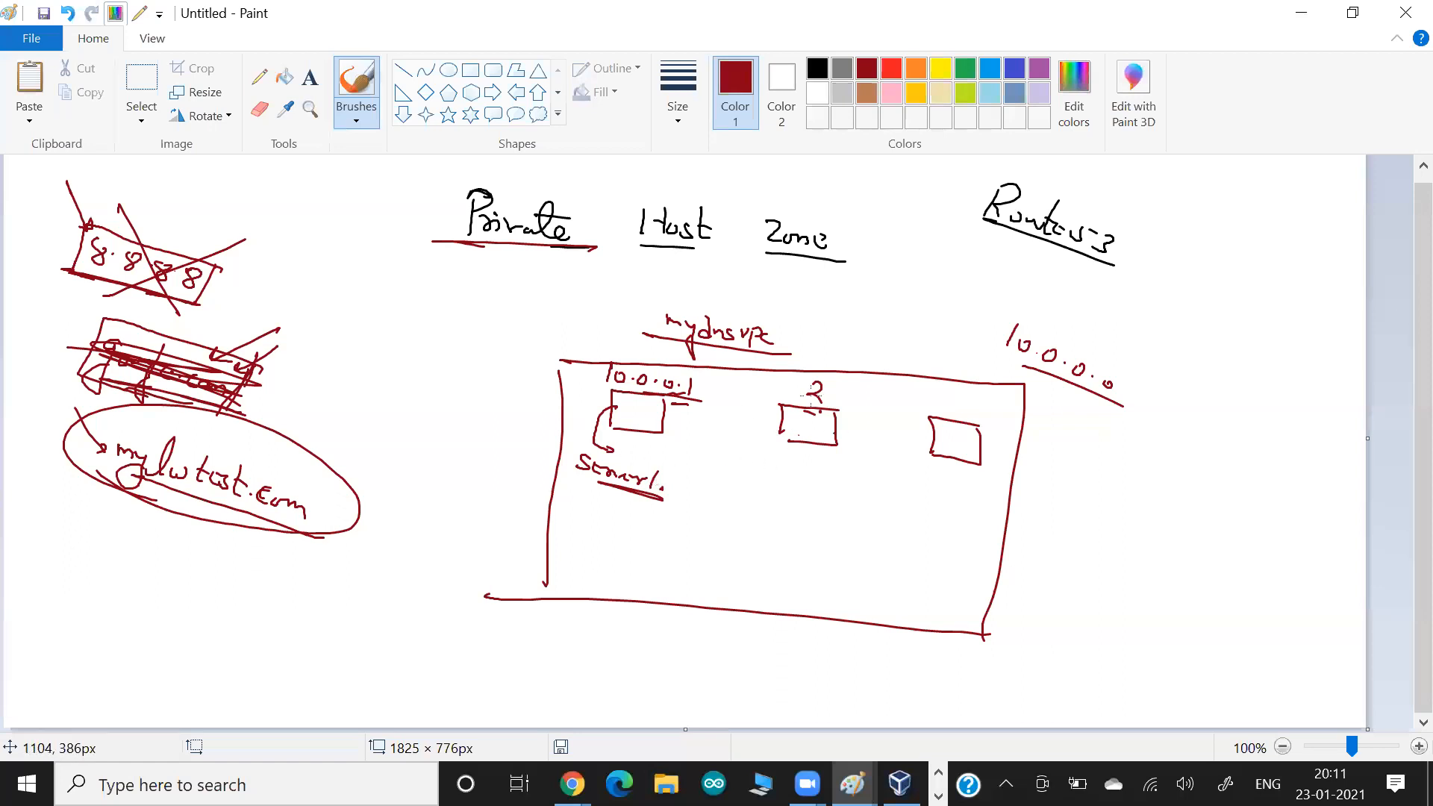
# Circle vpc in the mydnsvpc label, draw a labelled arrow toward the VPC box, and circle the word Private.
pyautogui.moveTo(769, 305); pyautogui.dragTo(773, 307)
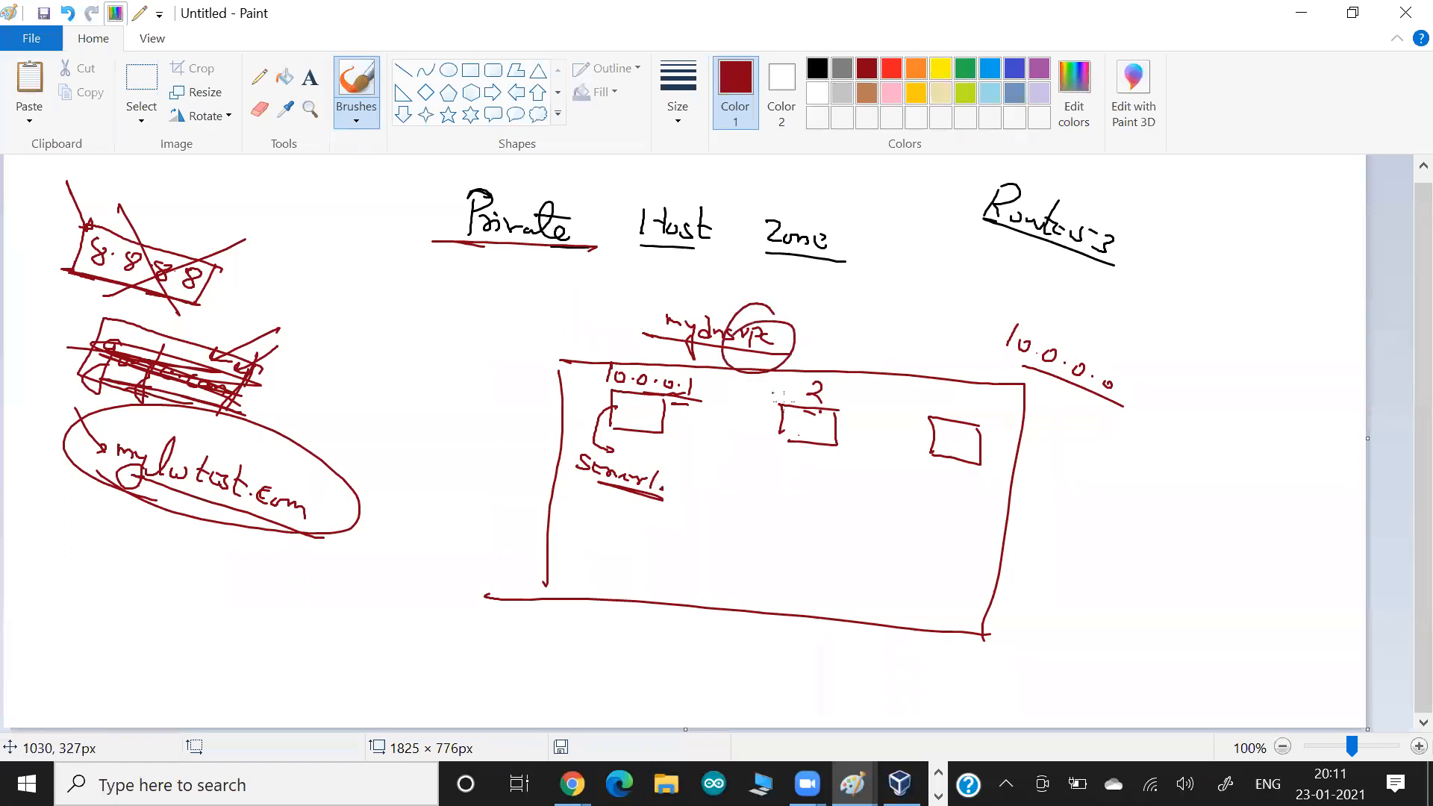
pyautogui.moveTo(334, 232)
pyautogui.mouseDown()
pyautogui.moveTo(447, 363)
pyautogui.moveTo(407, 359)
pyautogui.moveTo(362, 227)
pyautogui.moveTo(374, 250)
pyautogui.mouseUp()
pyautogui.moveTo(379, 240); pyautogui.dragTo(381, 267)
pyautogui.moveTo(332, 250); pyautogui.dragTo(368, 263)
pyautogui.moveTo(448, 242)
pyautogui.mouseDown()
pyautogui.moveTo(427, 248)
pyautogui.moveTo(545, 279)
pyautogui.mouseUp()
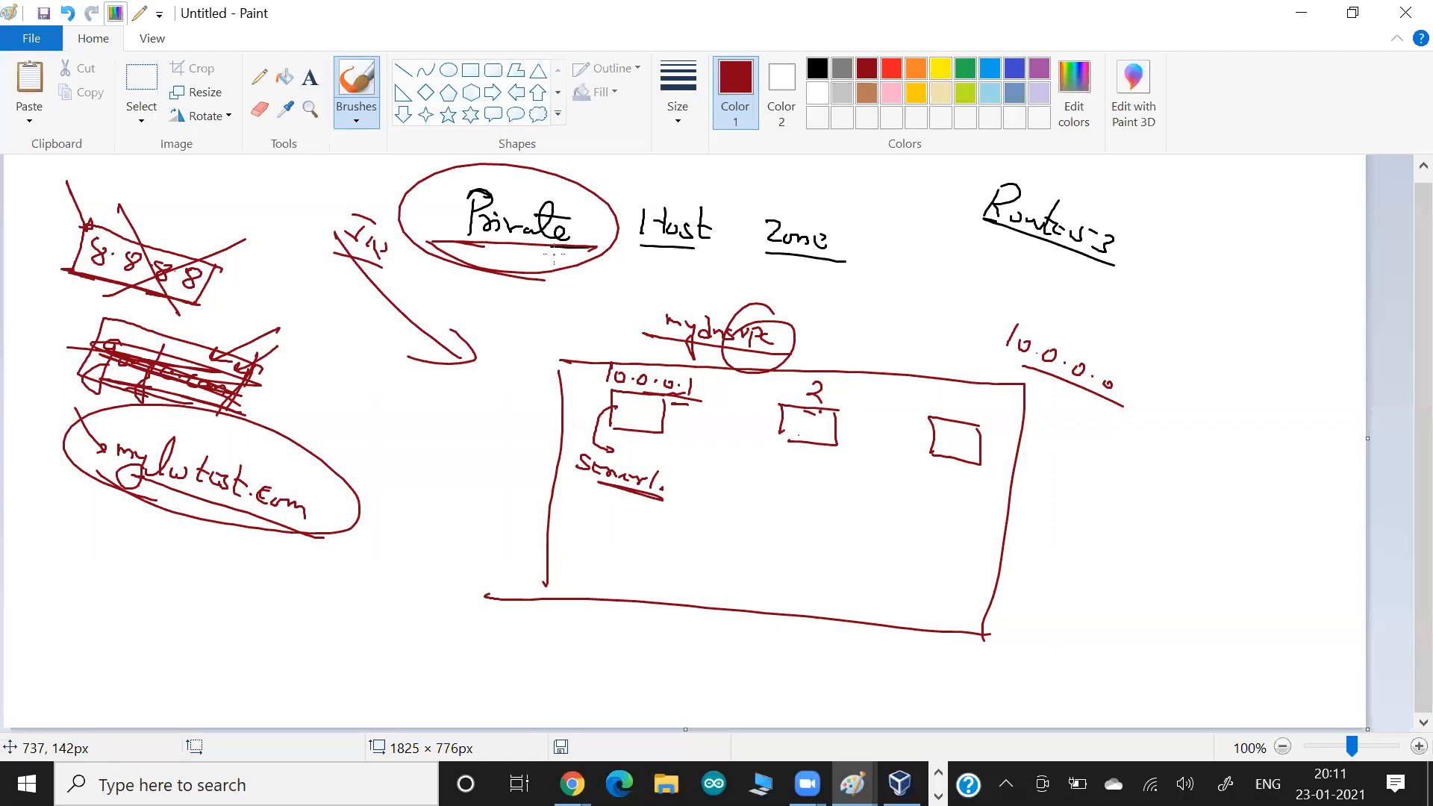
# Return to Route 53, start creating a hosted zone, and set its type to Private hosted zone.
pyautogui.hotkey('alt', 'Tab')
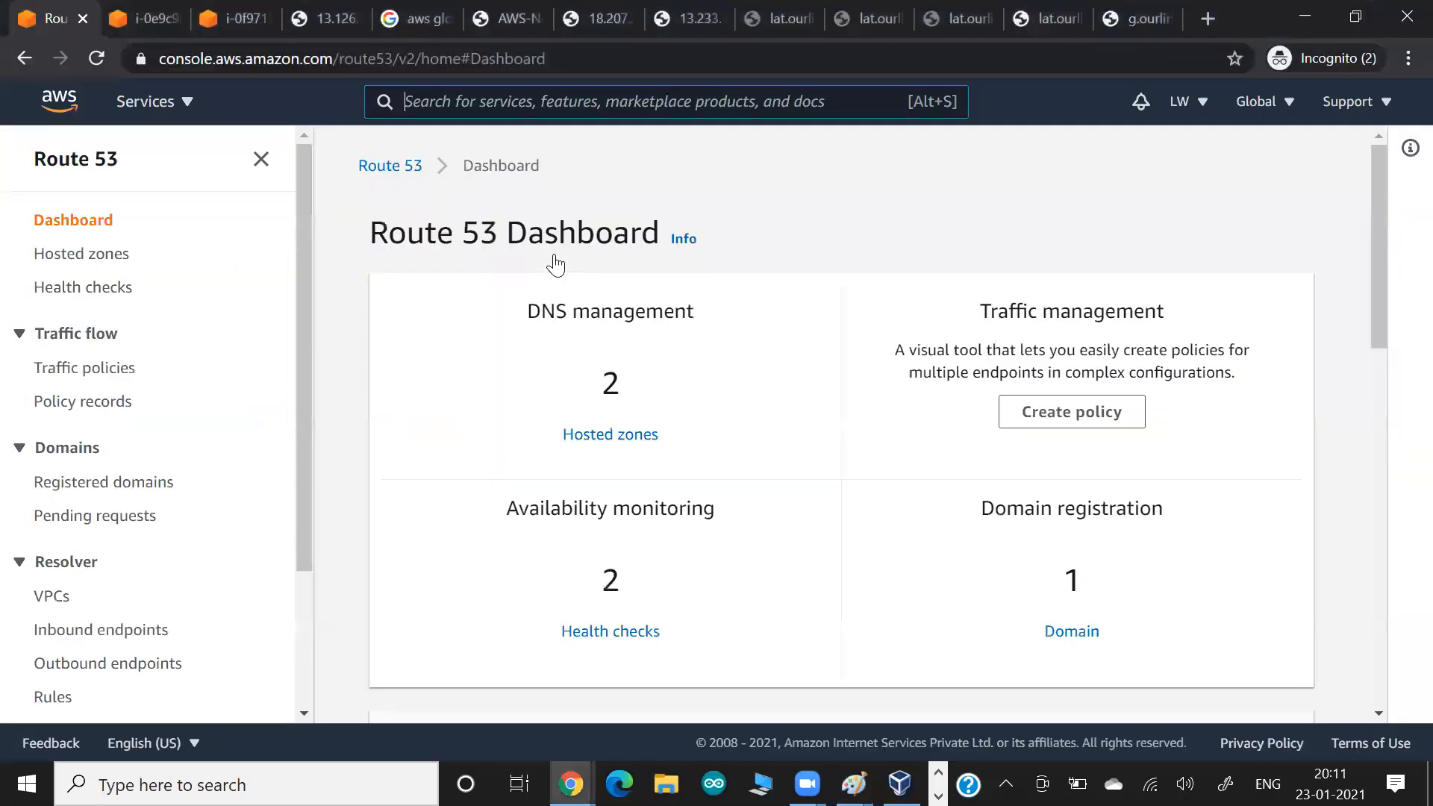
pyautogui.click(106, 255)
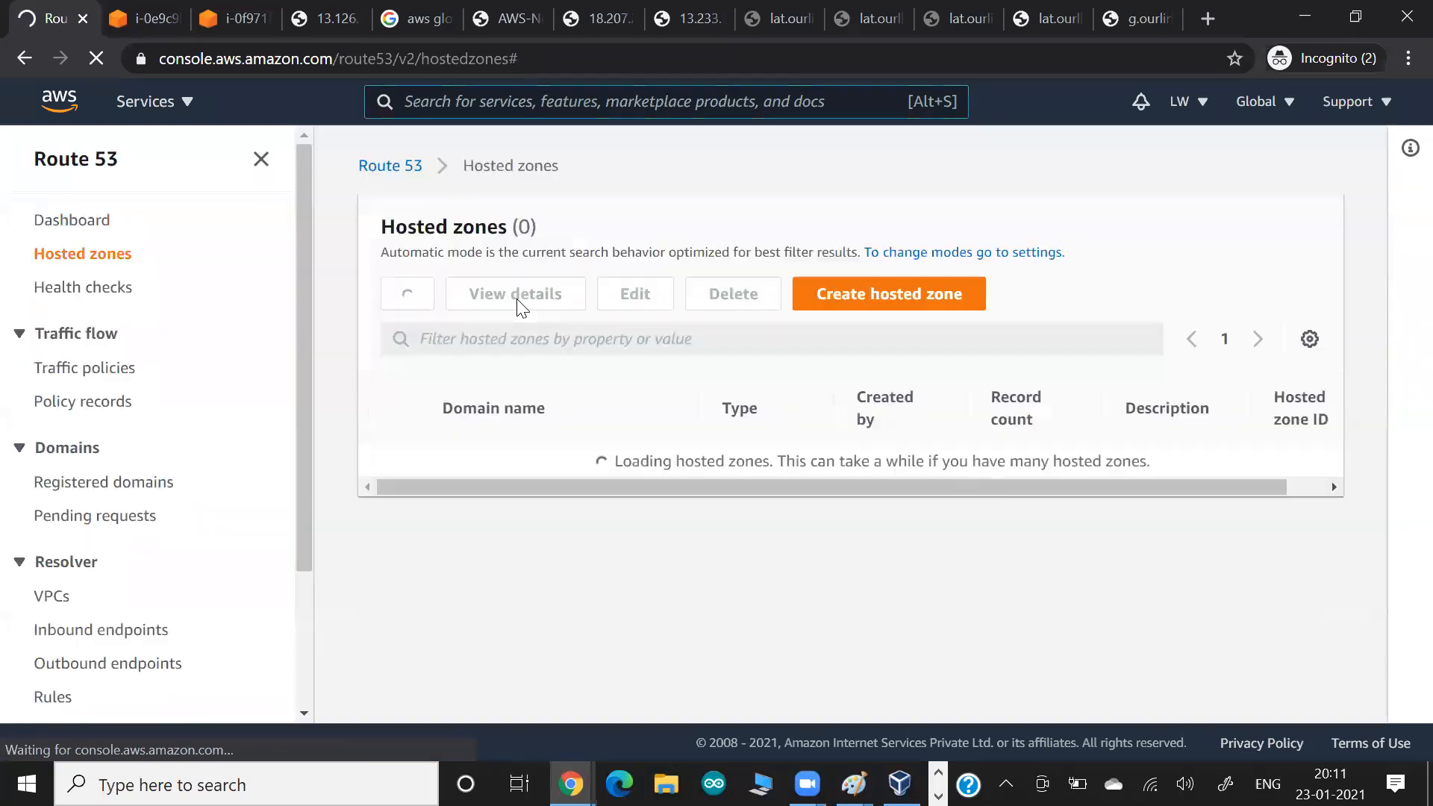
pyautogui.click(864, 300)
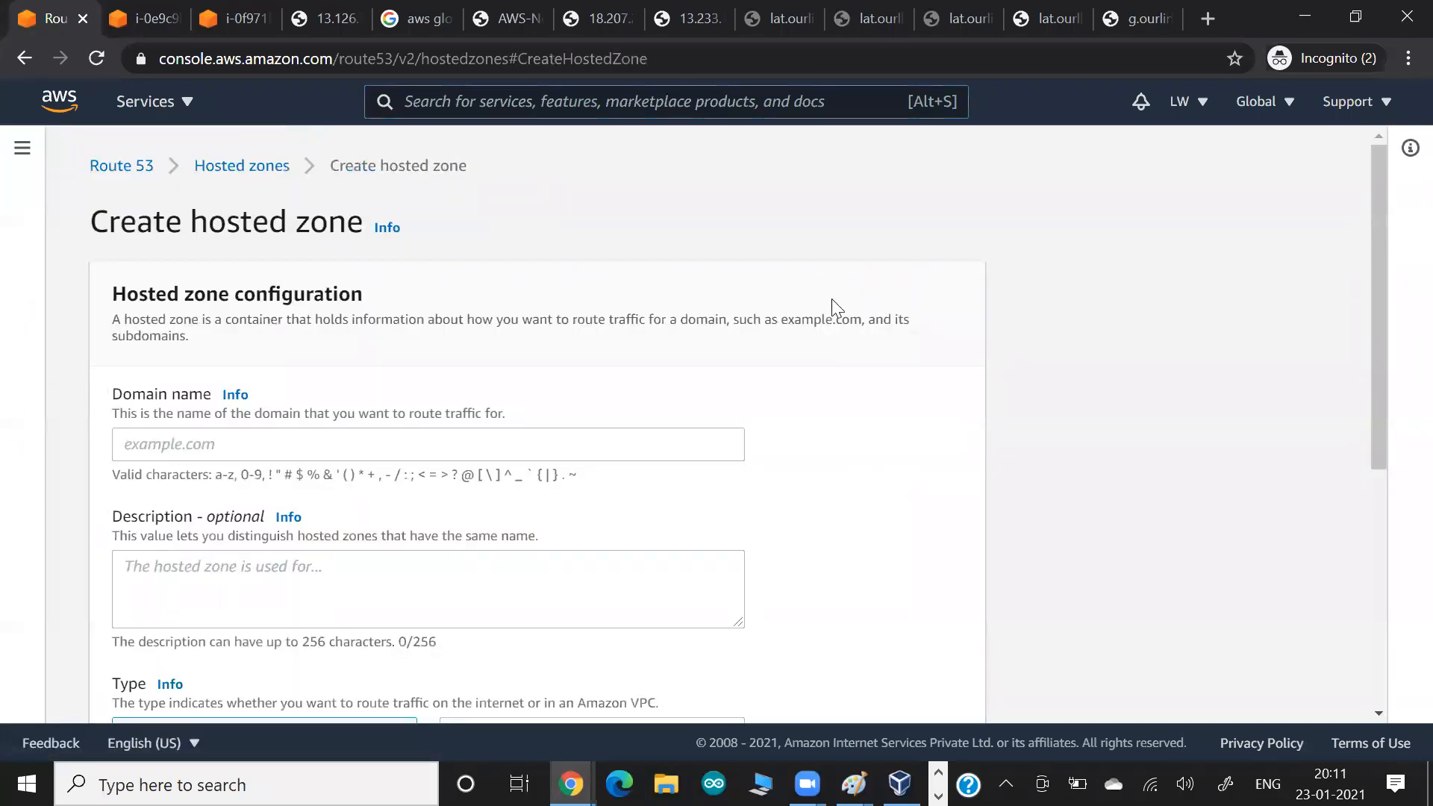
pyautogui.scroll(-4, 554, 407)
pyautogui.click(510, 431)
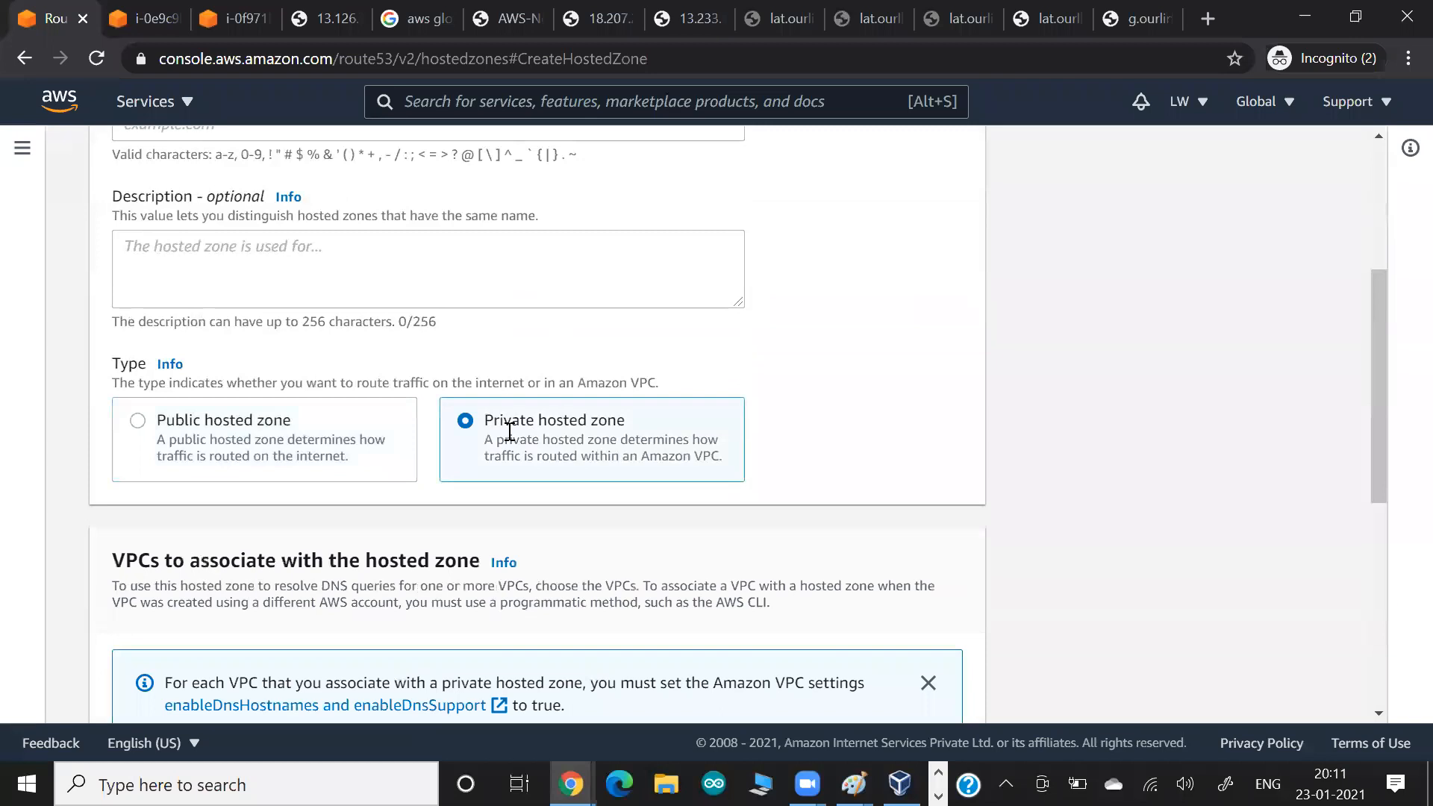
# Set the hosted zone's domain name to mylw.com, checking the name in the Paint sketch.
pyautogui.scroll(4, 510, 431)
pyautogui.click(307, 447)
pyautogui.hotkey('alt', 'Tab')
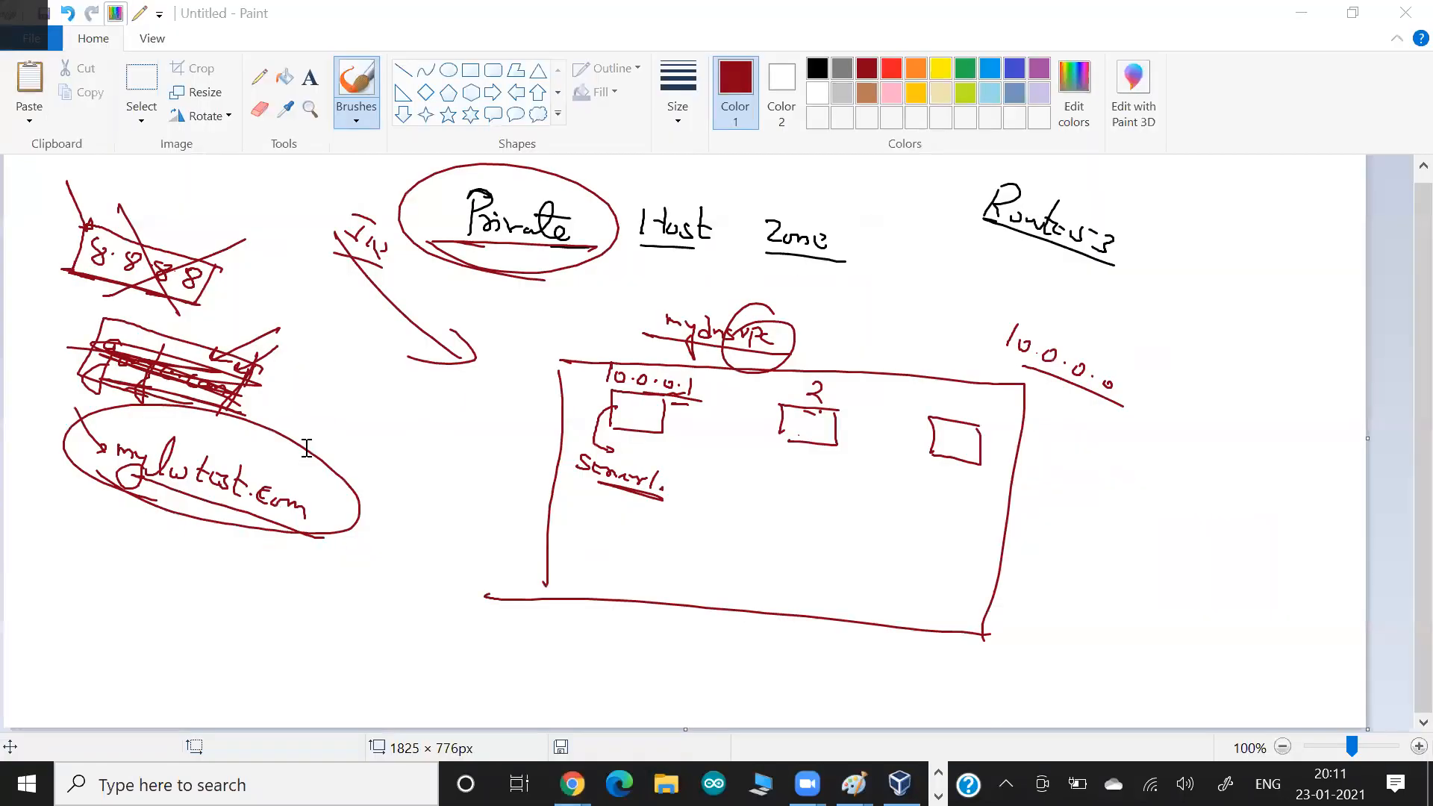
pyautogui.hotkey('alt', 'Tab')
pyautogui.write('mylwtec')
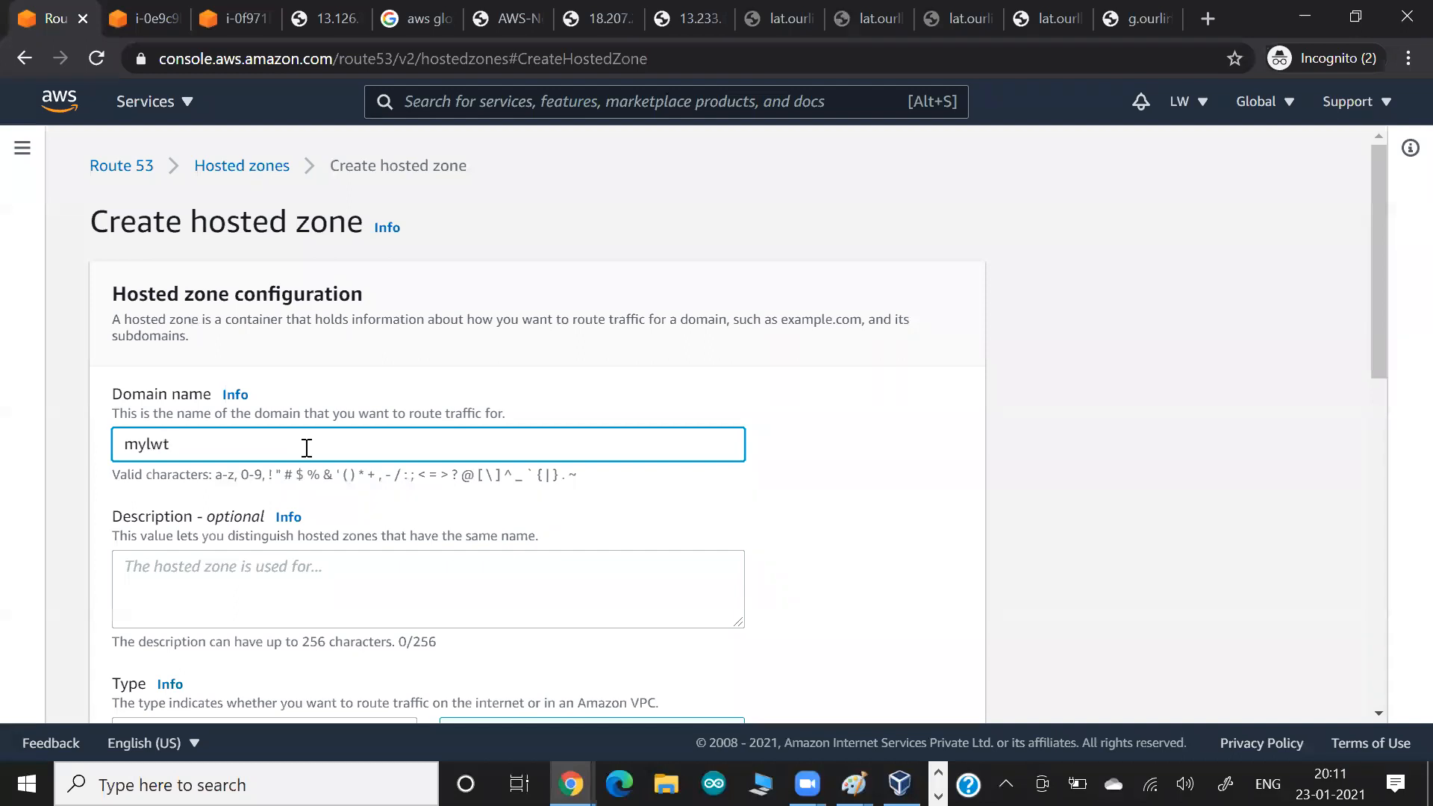
pyautogui.press('BackSpace')
pyautogui.press('BackSpace')
pyautogui.press('BackSpace')
pyautogui.write('.com')
pyautogui.click(884, 434)
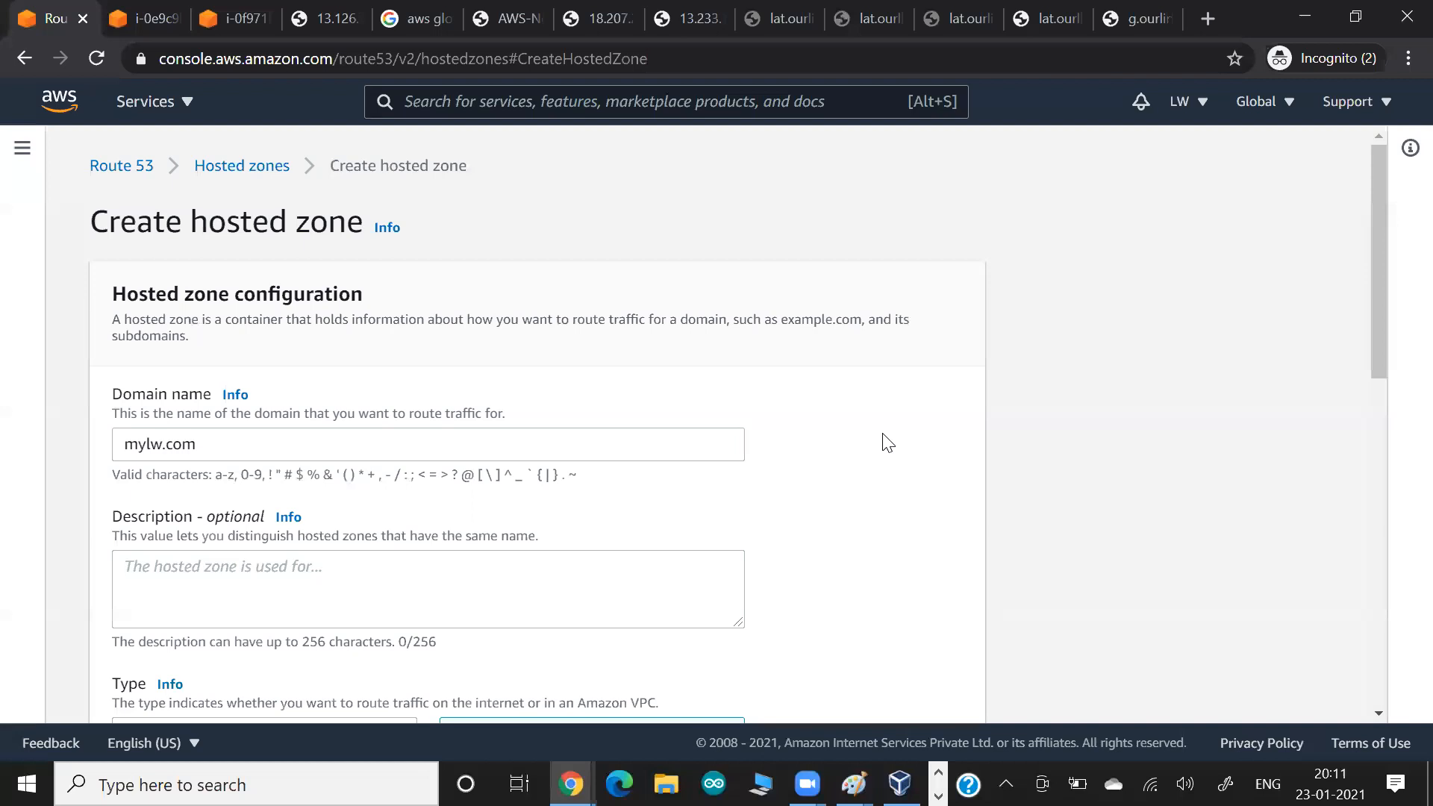
pyautogui.scroll(-3, 883, 442)
pyautogui.scroll(2, 883, 442)
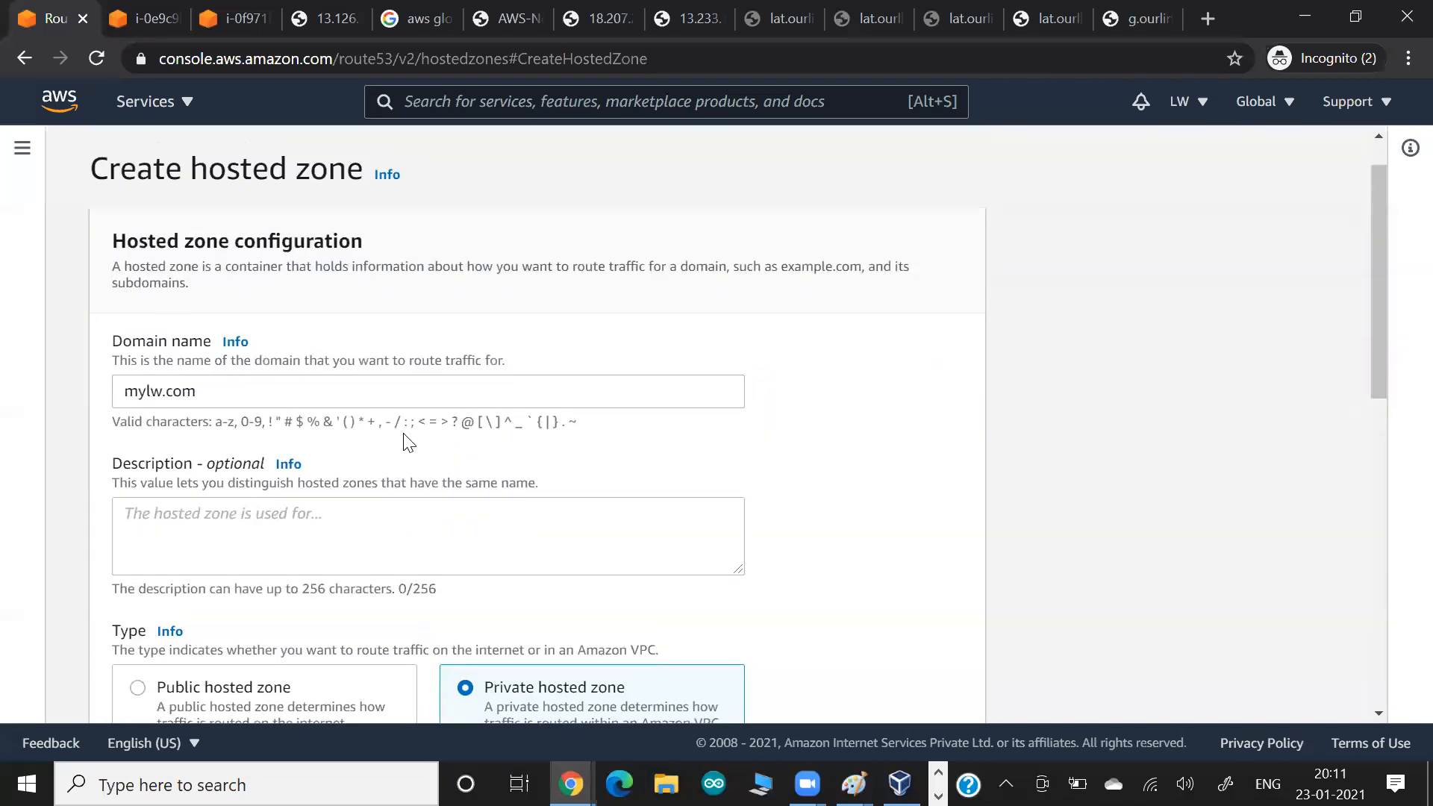
# Switch to the Paint sketch, extend the server1 label to server1.mylw.com, and underline the added domain.
pyautogui.hotkey('alt', 'Tab')
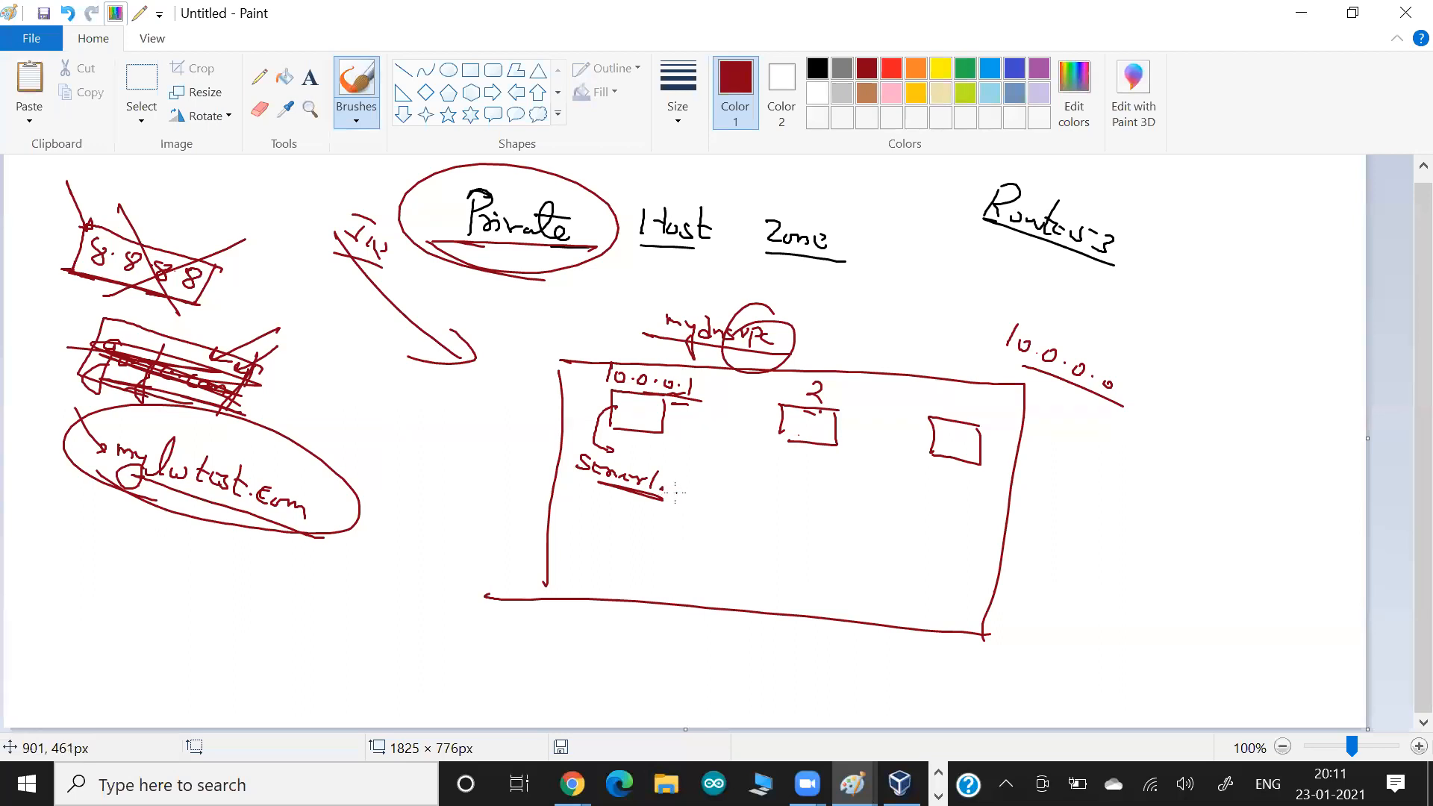
pyautogui.moveTo(676, 491); pyautogui.dragTo(750, 531)
pyautogui.click(738, 517)
pyautogui.moveTo(755, 529); pyautogui.dragTo(774, 546)
pyautogui.moveTo(654, 514); pyautogui.dragTo(794, 568)
# Scribble out test in the mylwtest.com label and draw a small arrow toward the mydnsvpc label.
pyautogui.moveTo(196, 469); pyautogui.dragTo(245, 489)
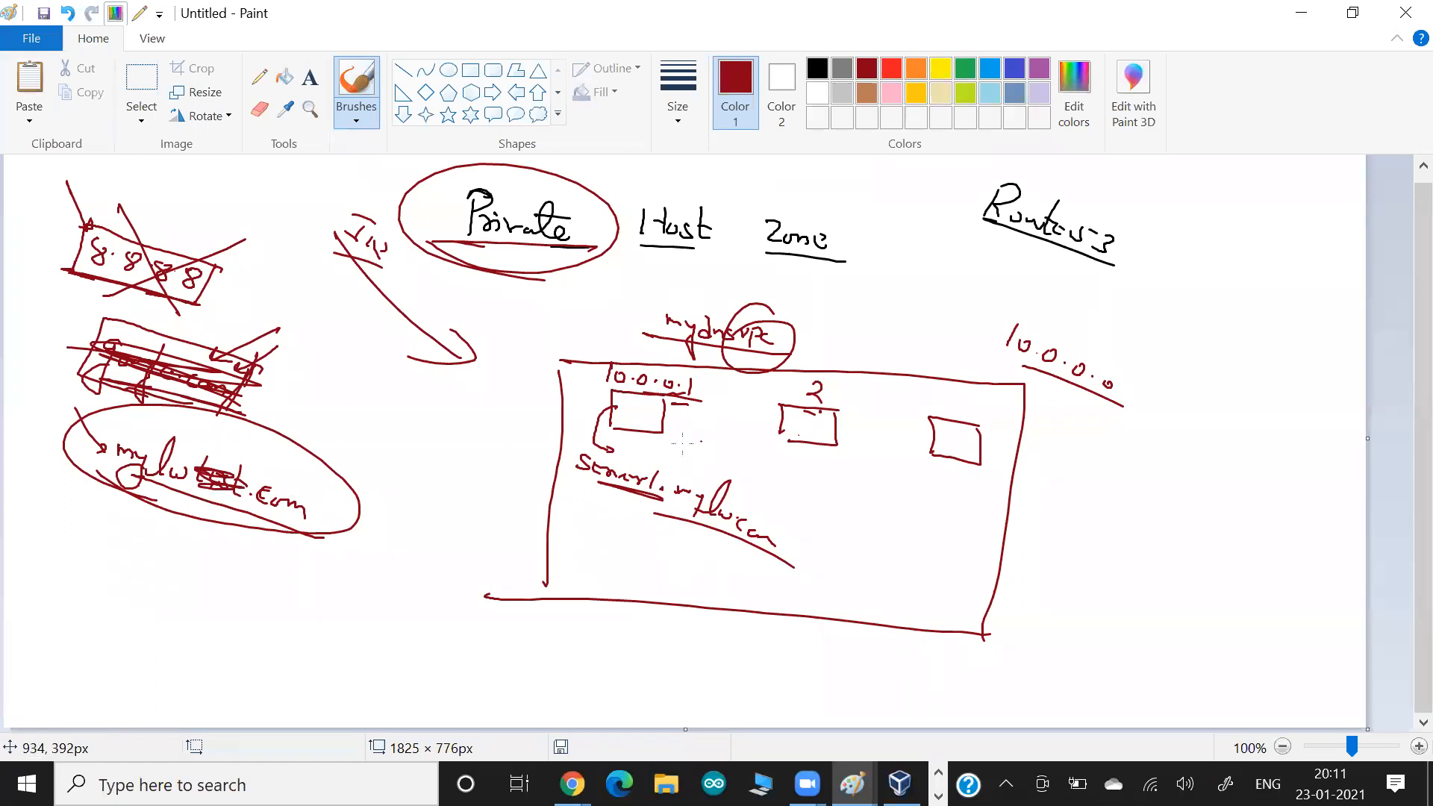
pyautogui.moveTo(640, 267)
pyautogui.mouseDown()
pyautogui.moveTo(672, 295)
pyautogui.moveTo(654, 302)
pyautogui.mouseUp()
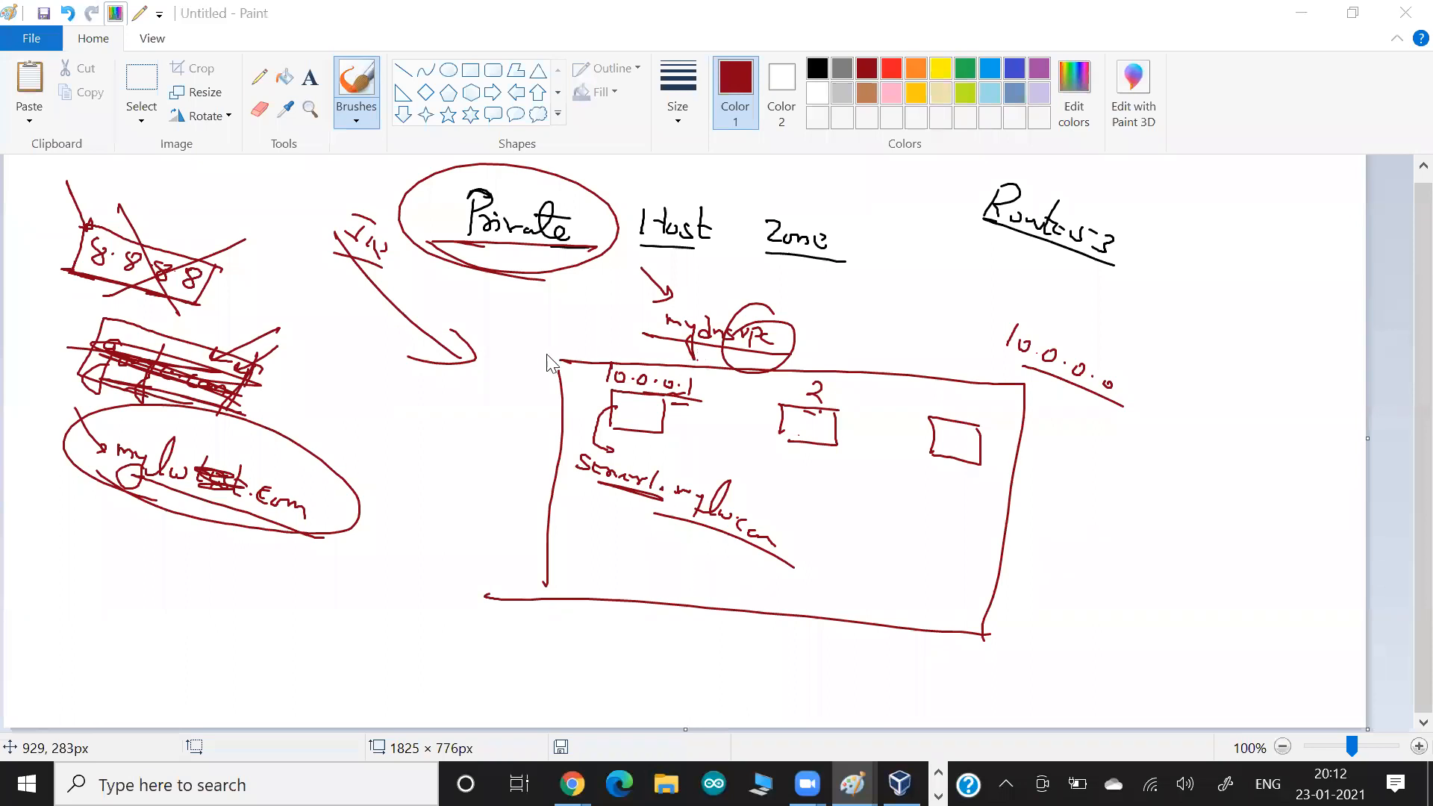
# Return to the hosted zone form and associate the mydnsvpc VPC in the Asia Pacific (Mumbai) [ap-south-1] region.
pyautogui.hotkey('alt', 'Tab')
pyautogui.scroll(-2, 785, 454)
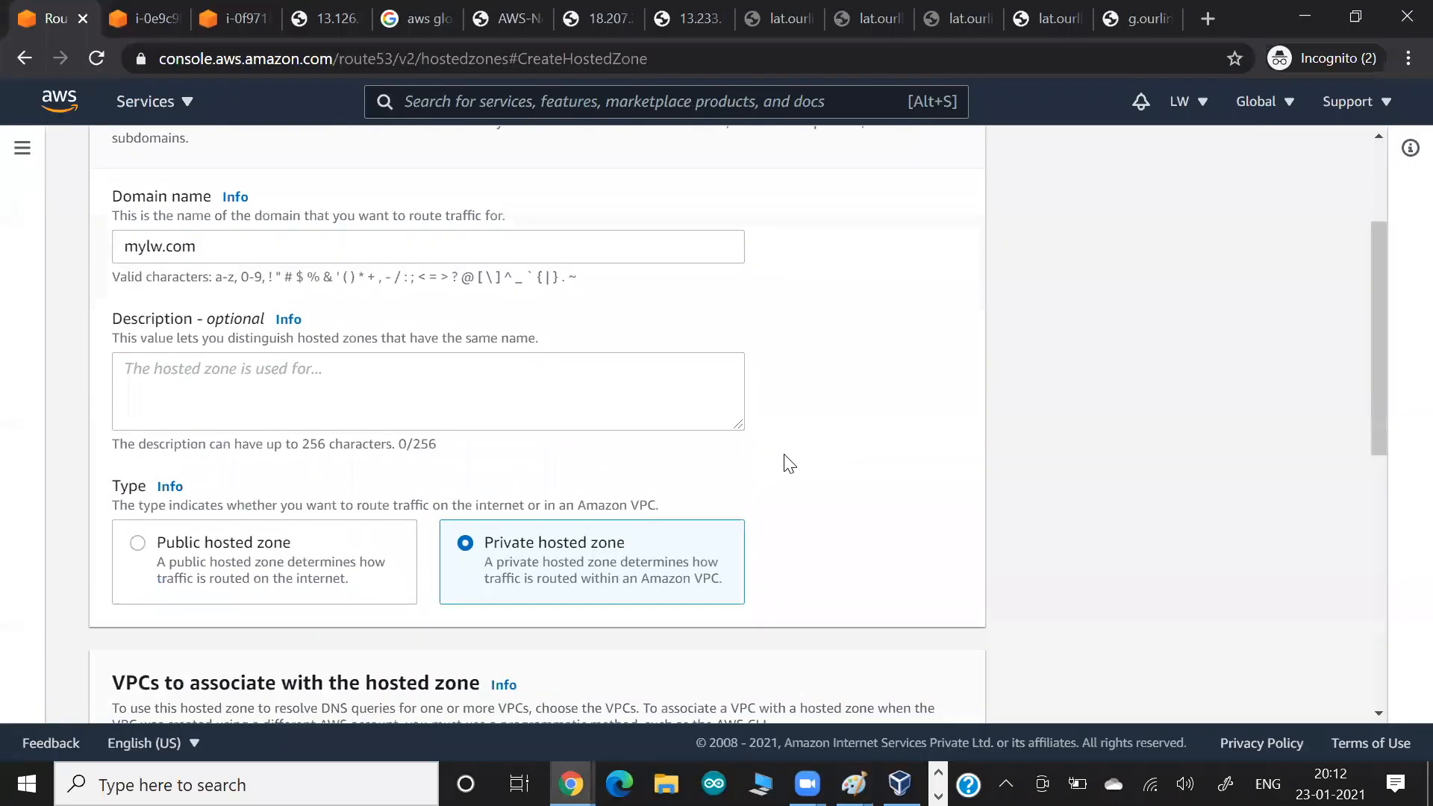
pyautogui.scroll(-4, 785, 463)
pyautogui.scroll(-3, 341, 380)
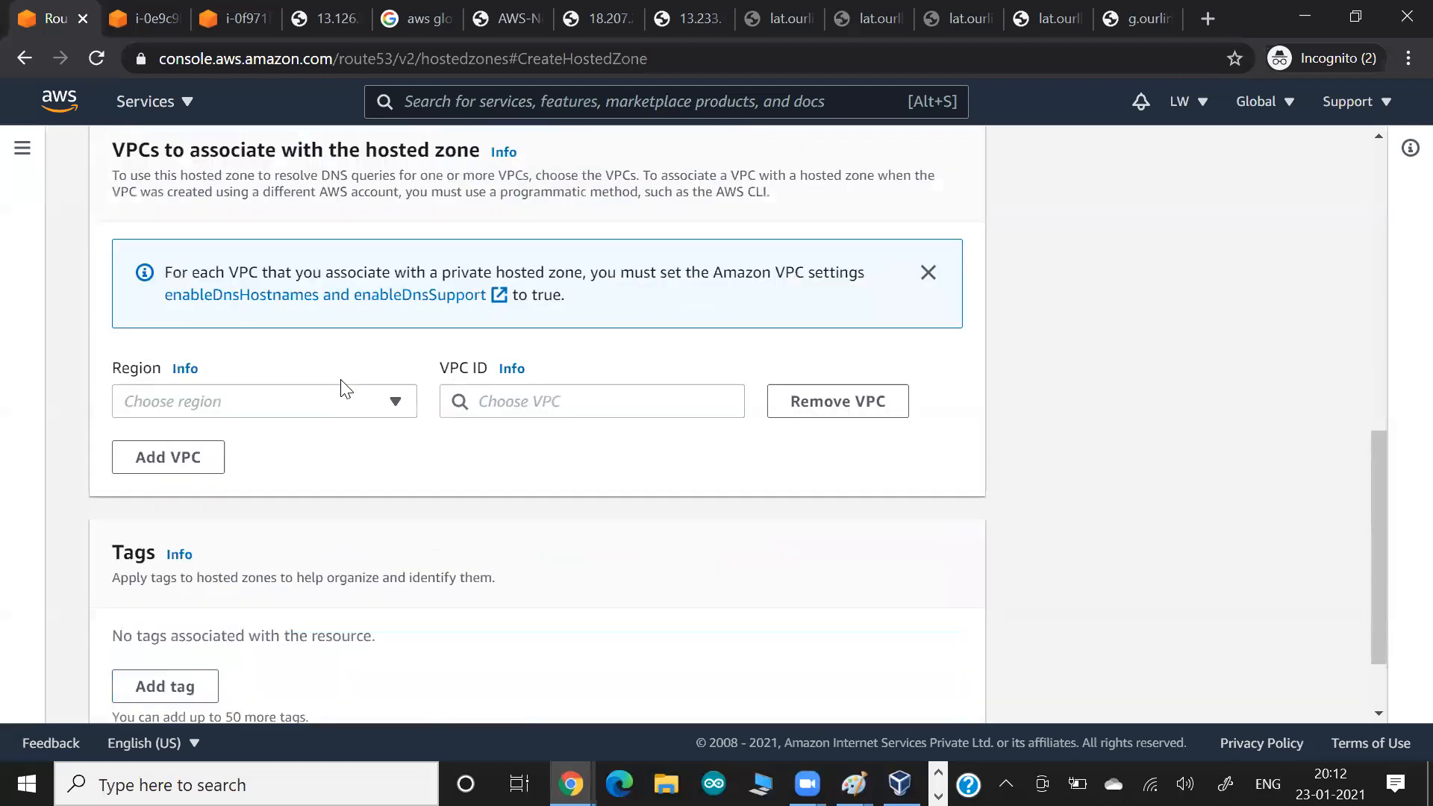
pyautogui.click(345, 388)
pyautogui.write('m')
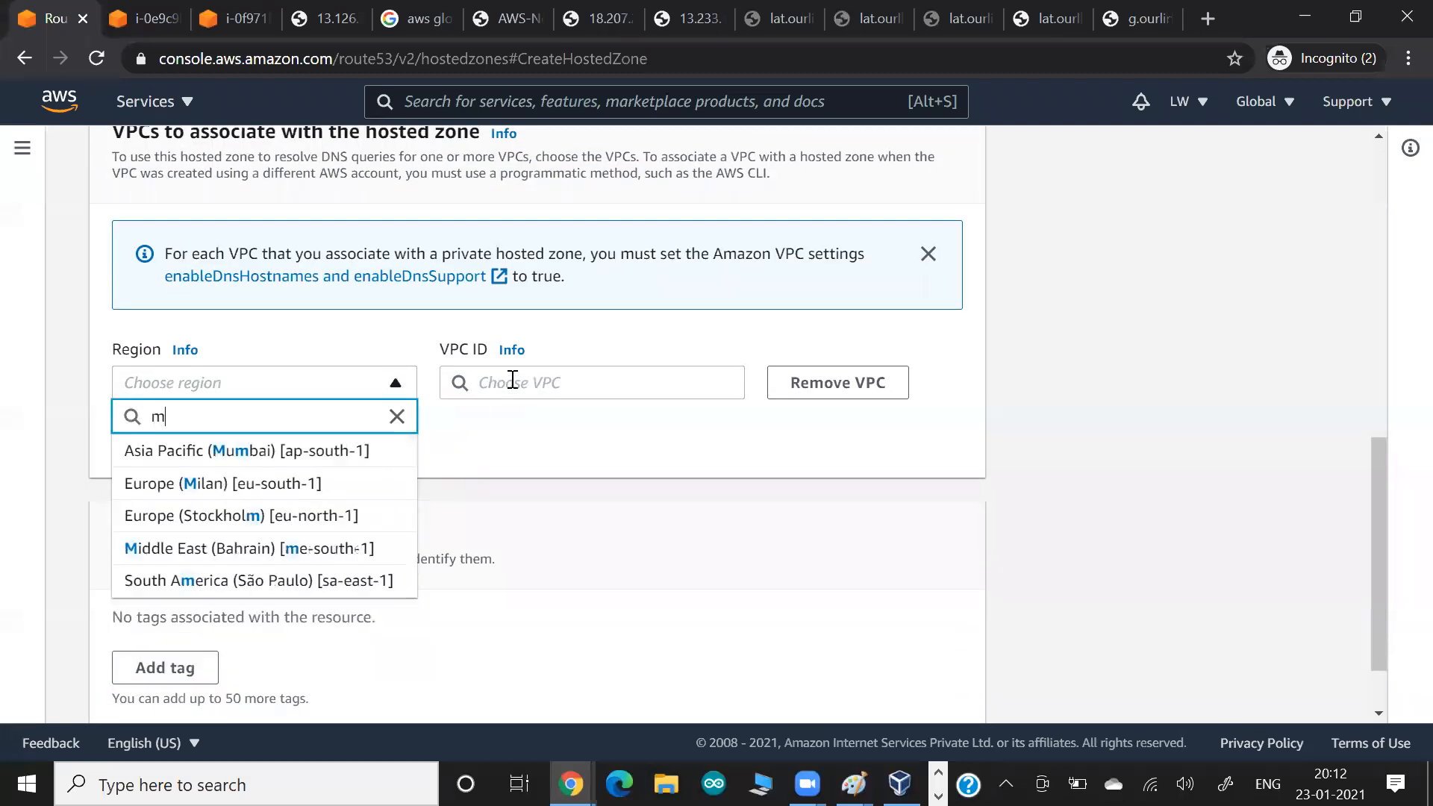
pyautogui.write('um')
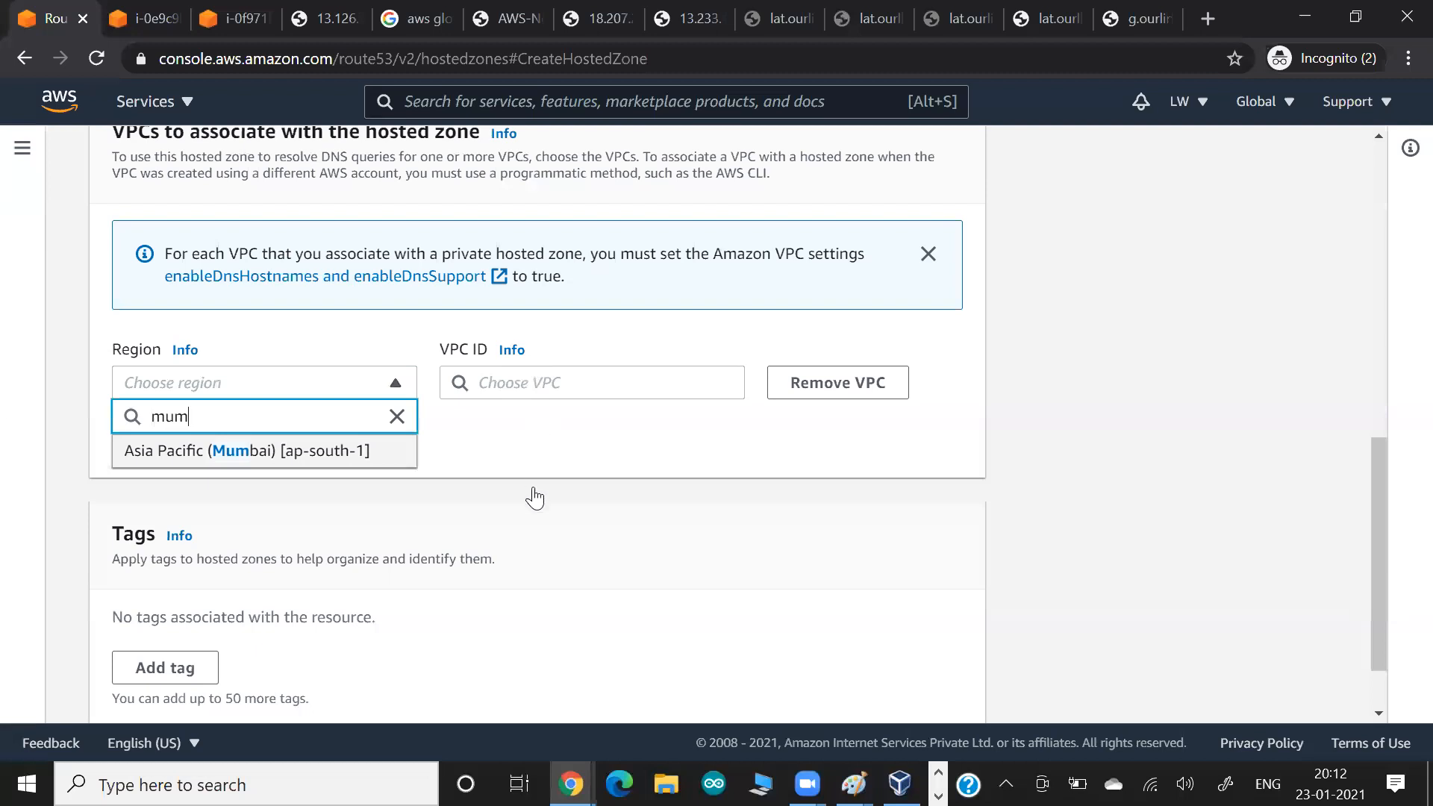
pyautogui.press('Return')
pyautogui.press('Tab')
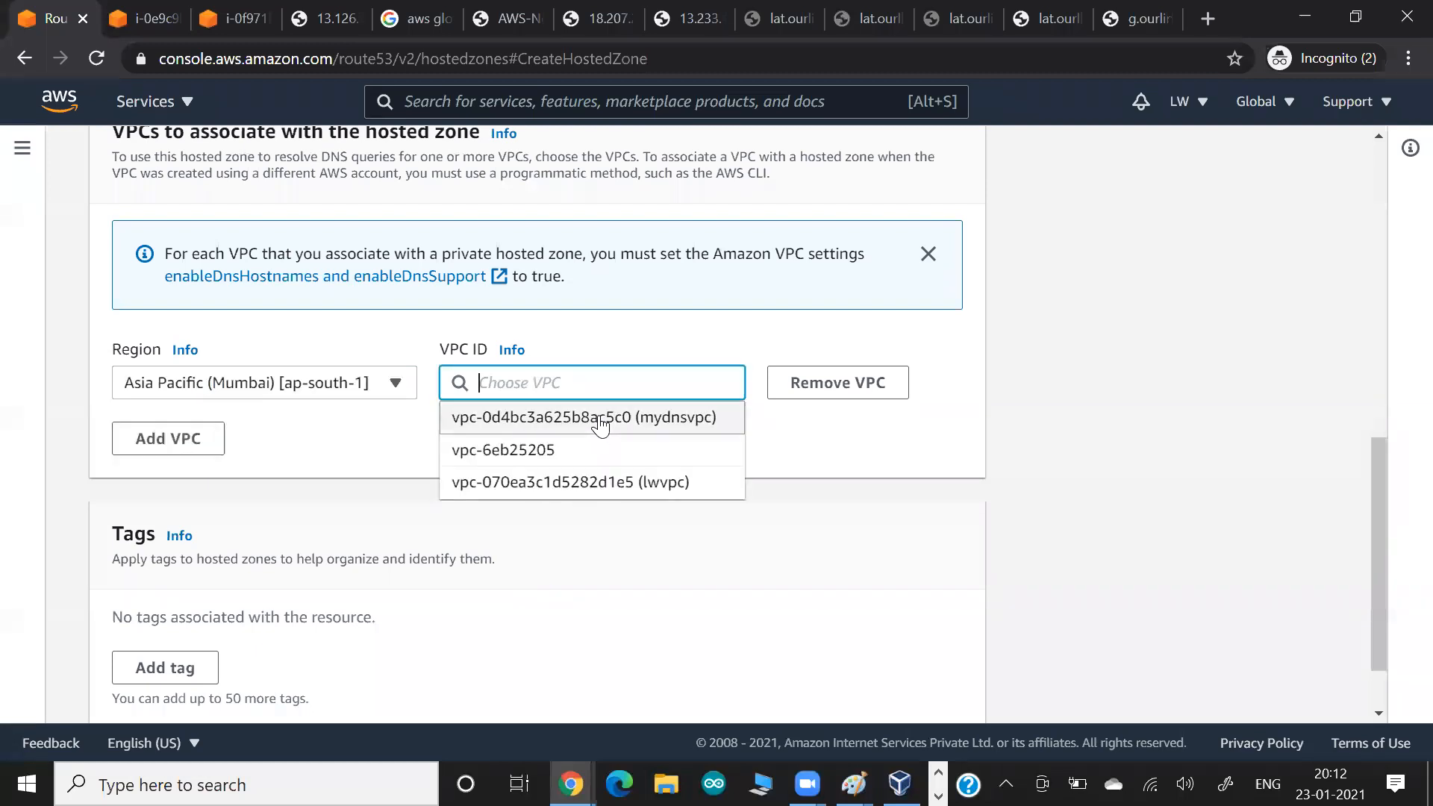
pyautogui.click(600, 417)
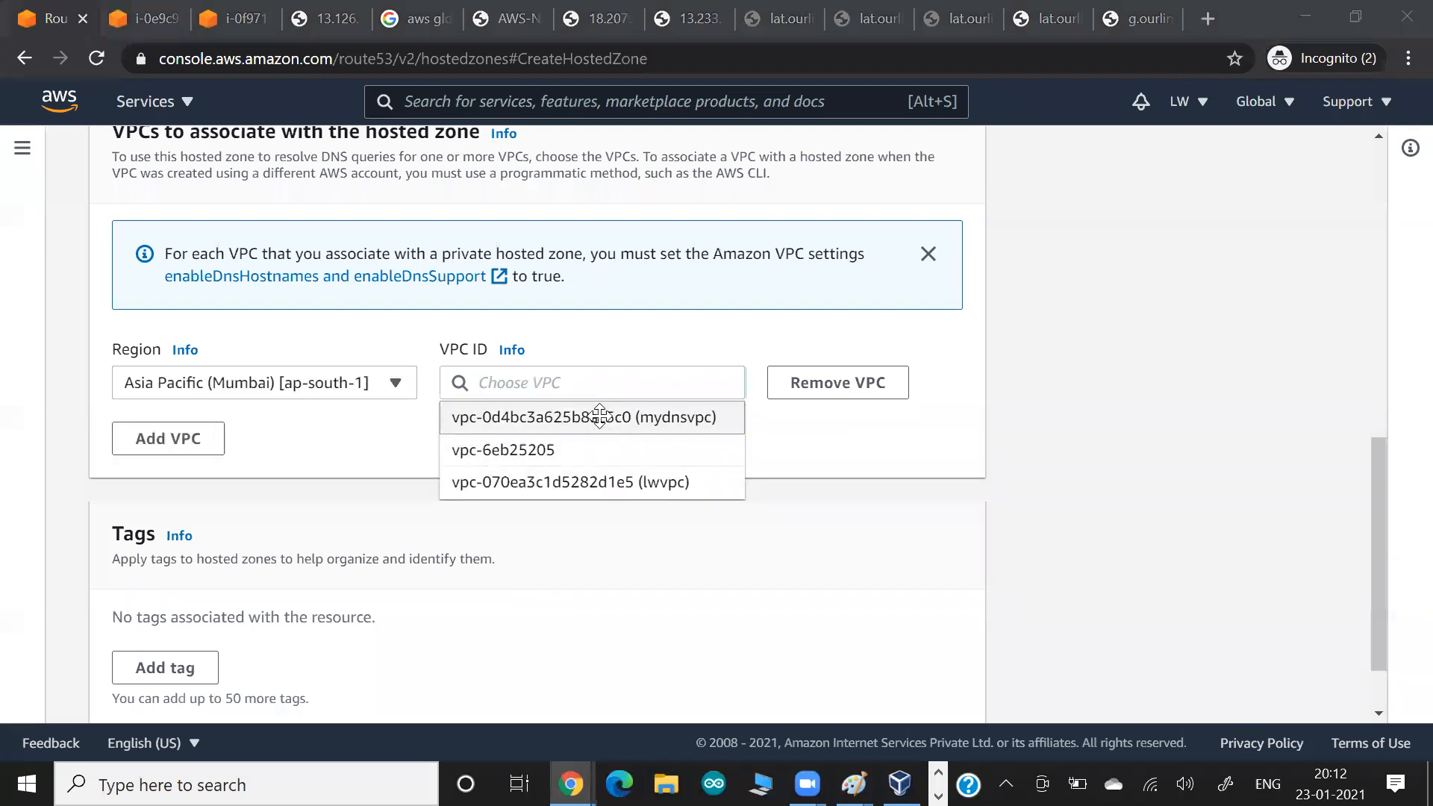
# Paste a screenshot of the VPC selection into the 23rdJan2021 Google Docs notes and return to the hosted zone form.
pyautogui.hotkey('alt', 'Tab')
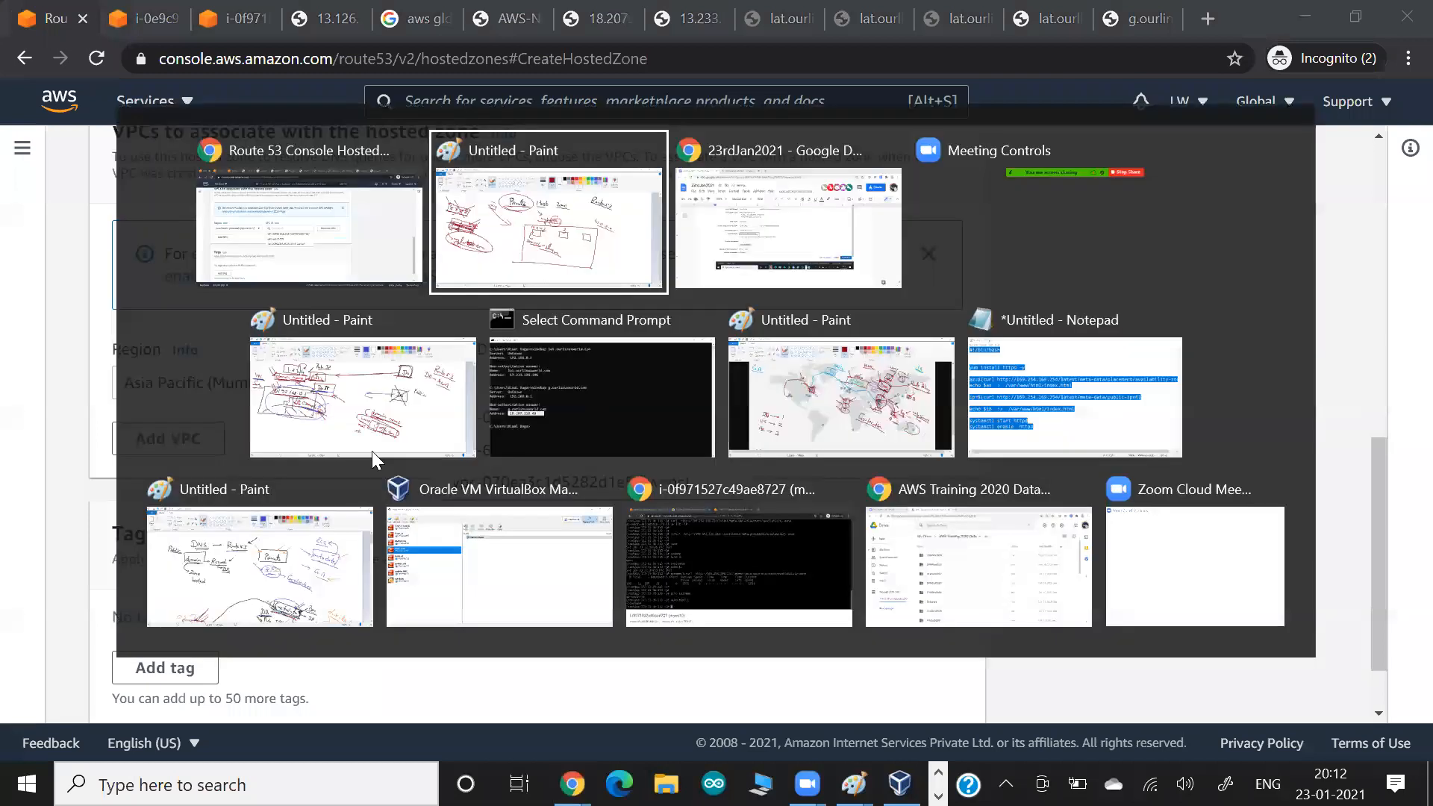
pyautogui.hotkey('ctrl', 'v')
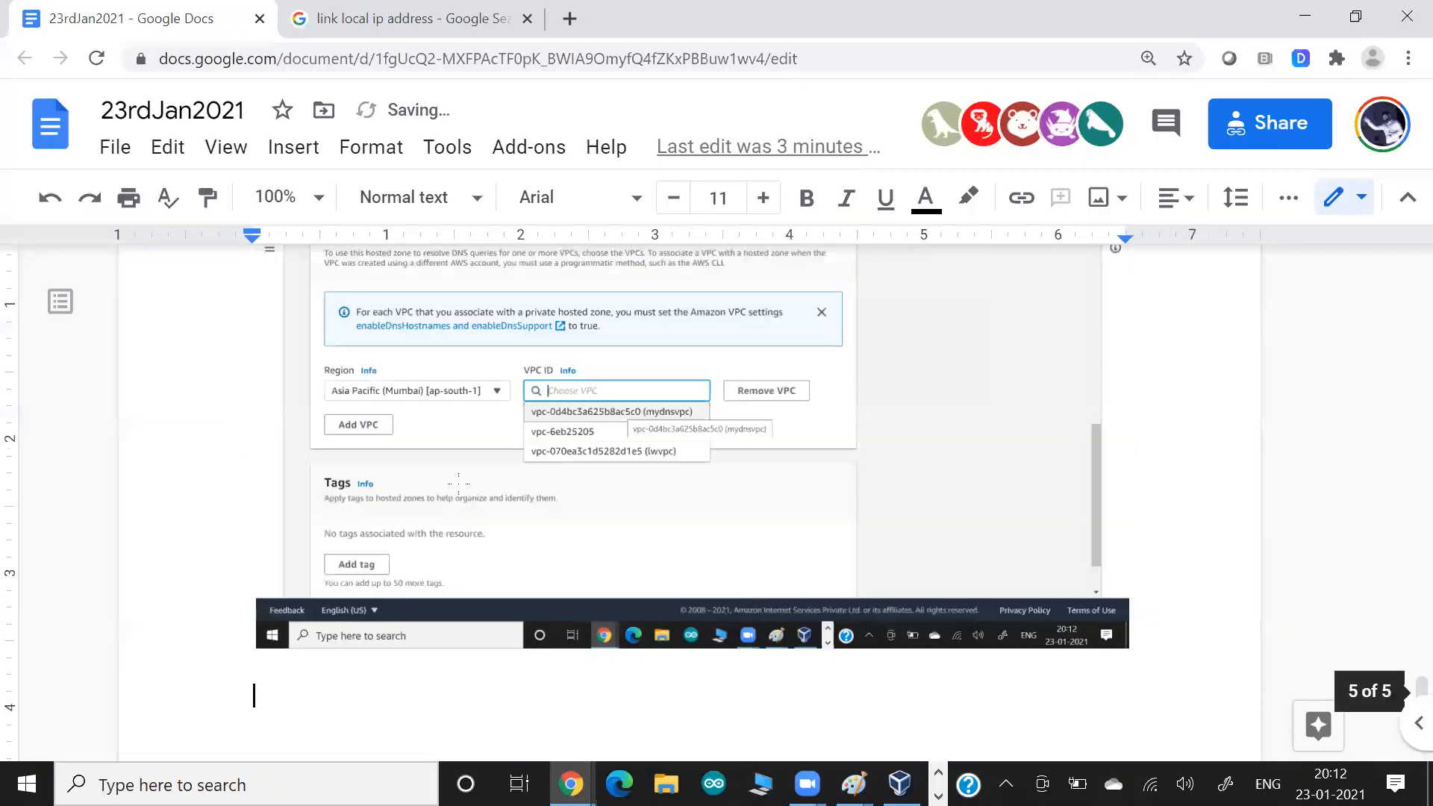
pyautogui.hotkey('alt', 'Tab')
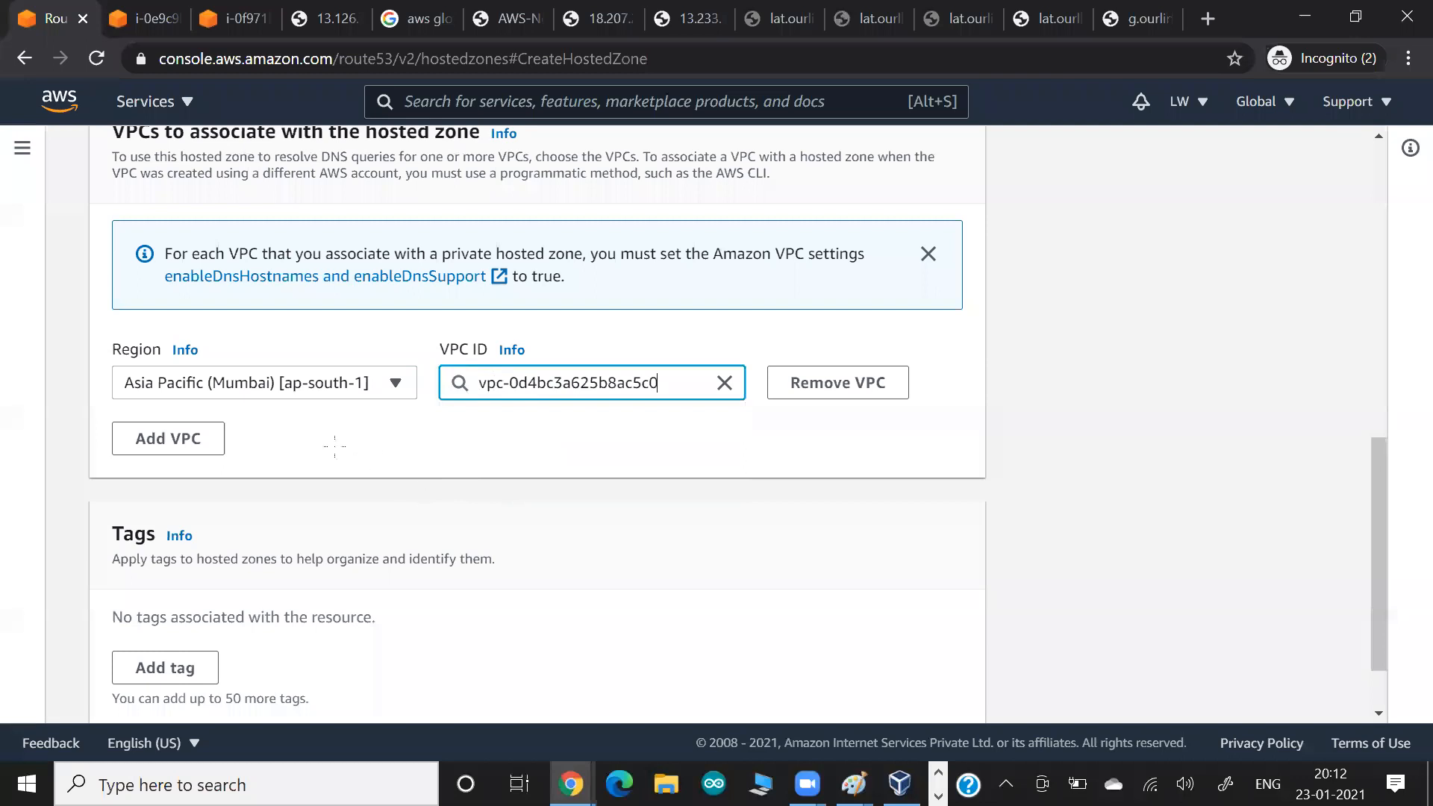
# In the Paint sketch, draw an arrow to the circled domain and underline mylw.com in the server1 label again.
pyautogui.hotkey('alt', 'Tab')
pyautogui.hotkey('alt', 'Tab')
pyautogui.hotkey('alt', 'Tab')
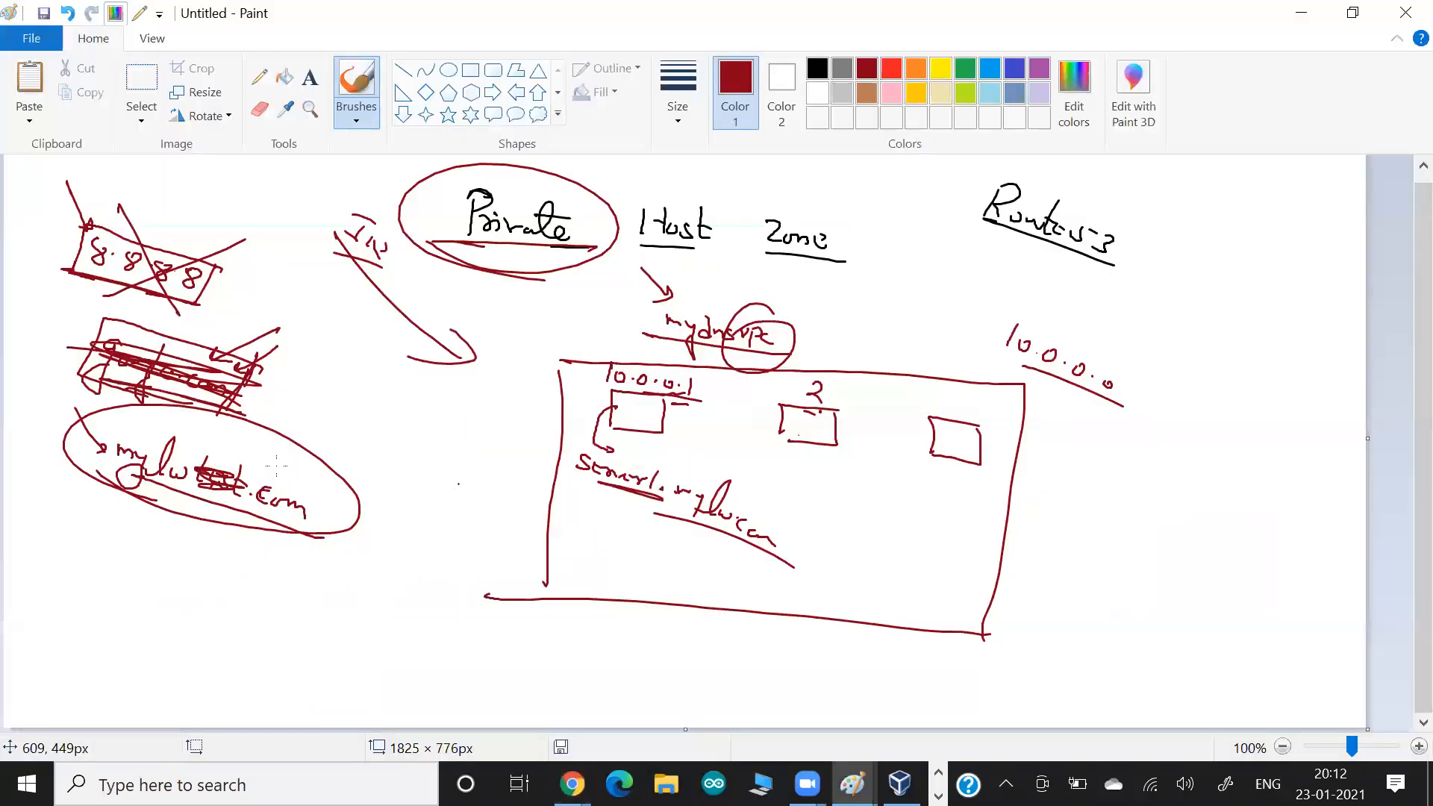
pyautogui.moveTo(338, 412); pyautogui.dragTo(280, 469)
pyautogui.moveTo(668, 510); pyautogui.dragTo(803, 567)
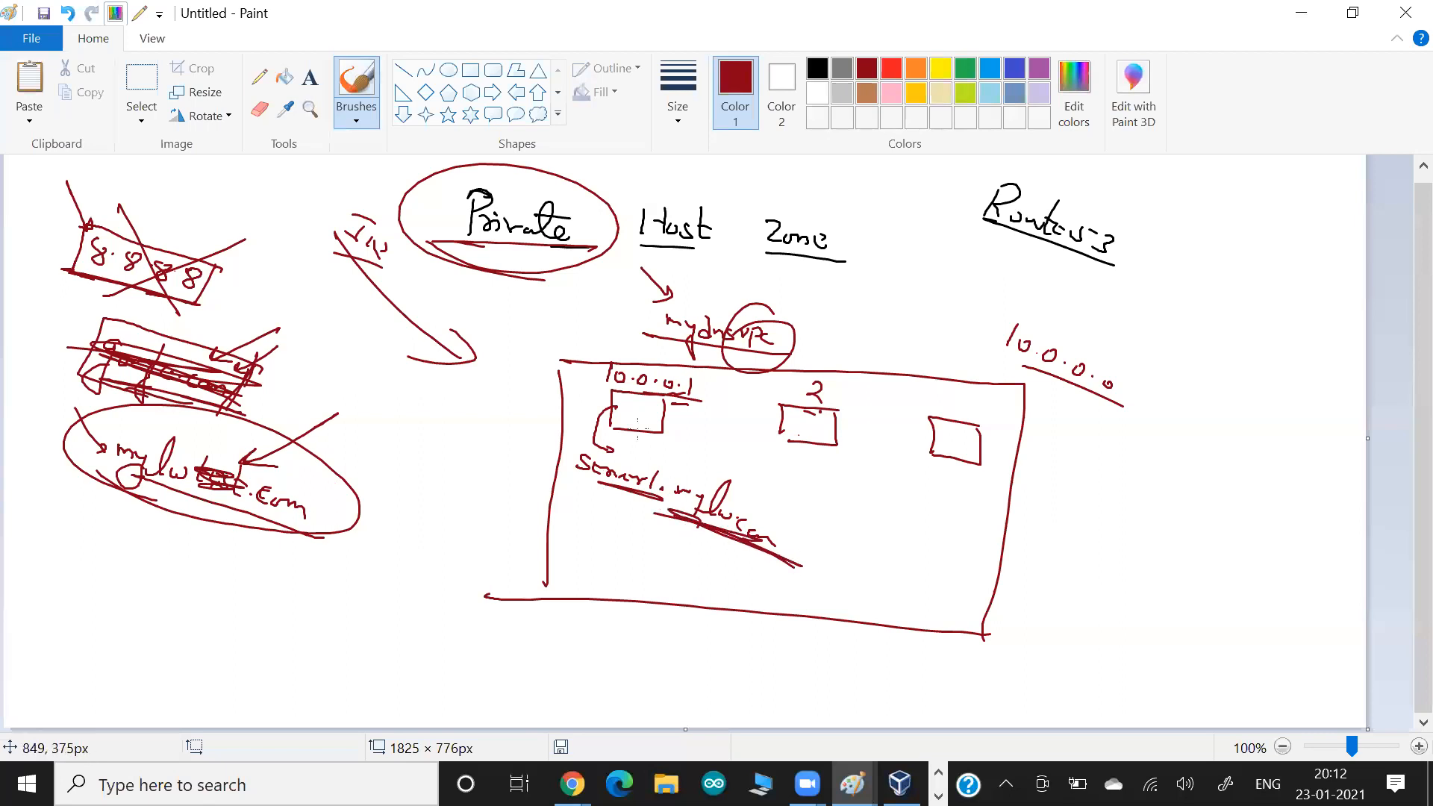
# Return to the hosted zone form, add a second VPC association row, and remove it again.
pyautogui.hotkey('alt', 'Tab')
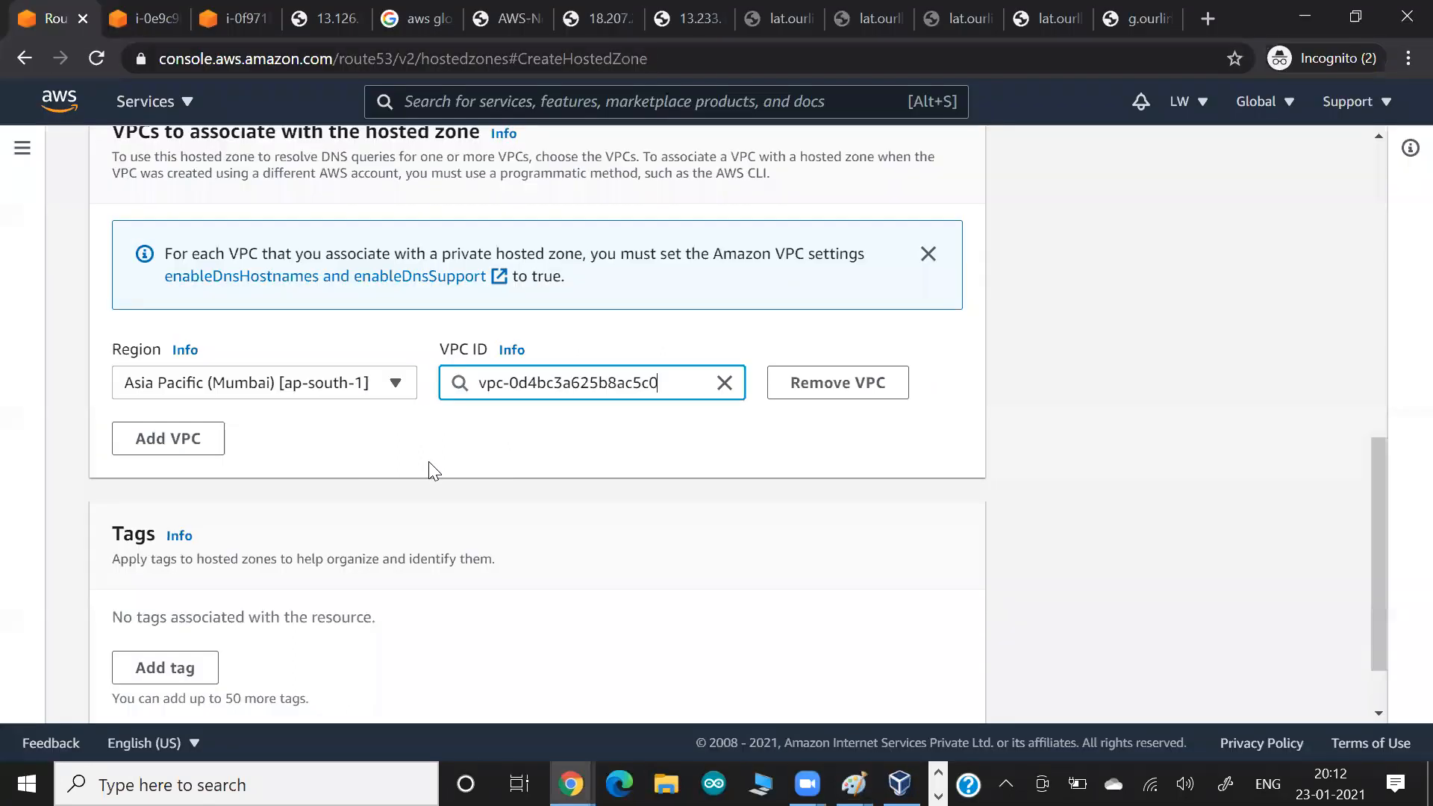
pyautogui.click(183, 448)
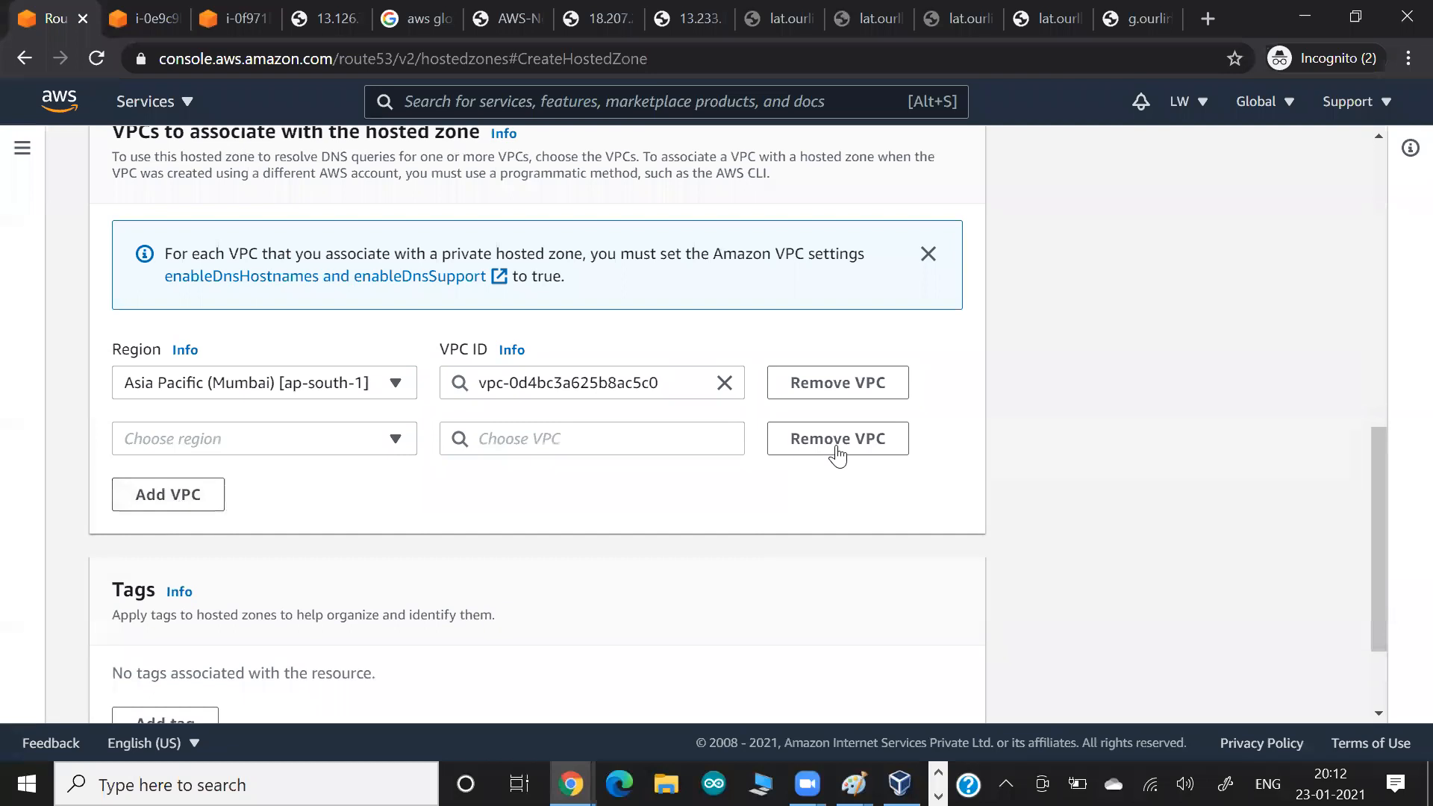
pyautogui.click(869, 442)
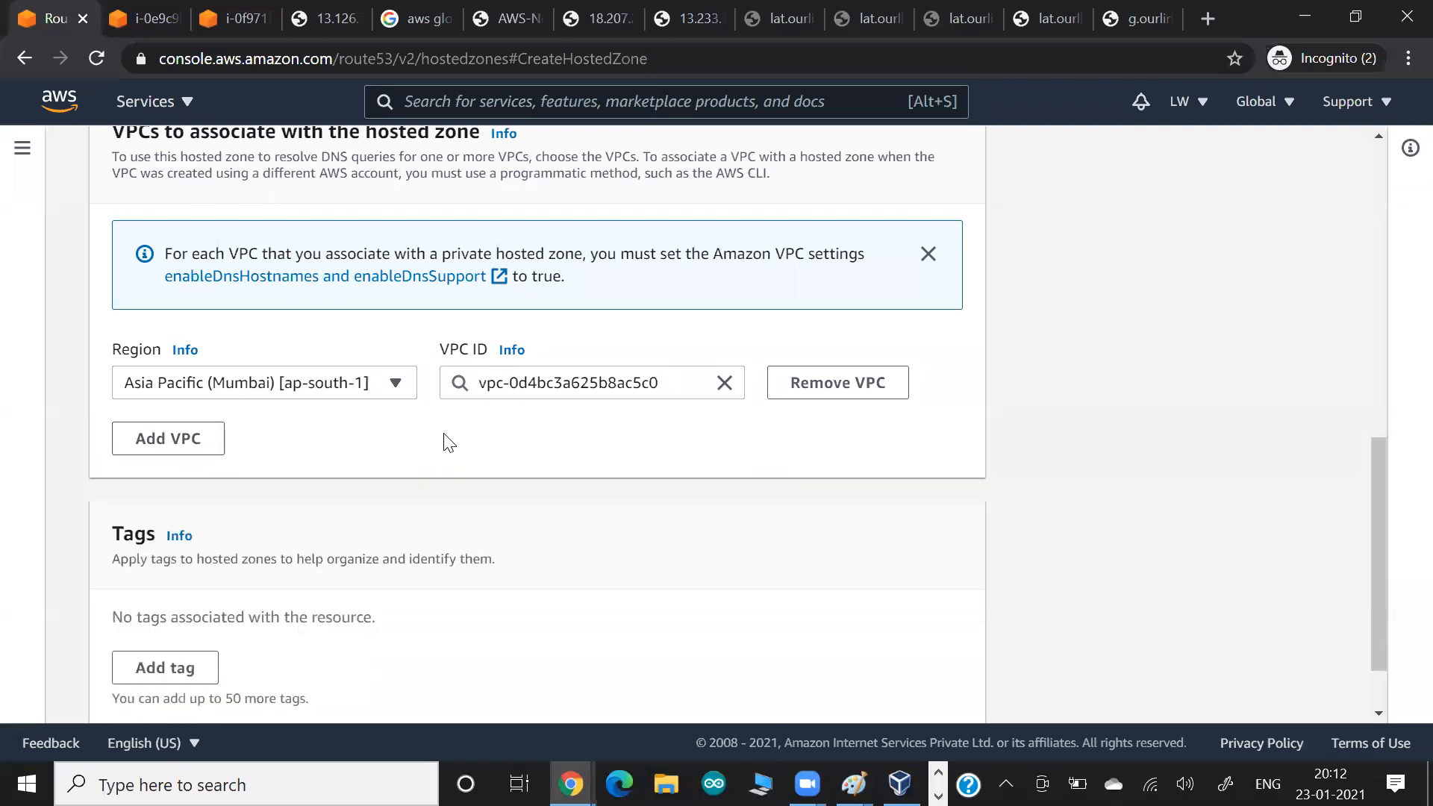
# Review the completed form, update the Google Docs notes, and create the mylw.com private hosted zone.
pyautogui.scroll(-2, 448, 442)
pyautogui.scroll(6, 448, 442)
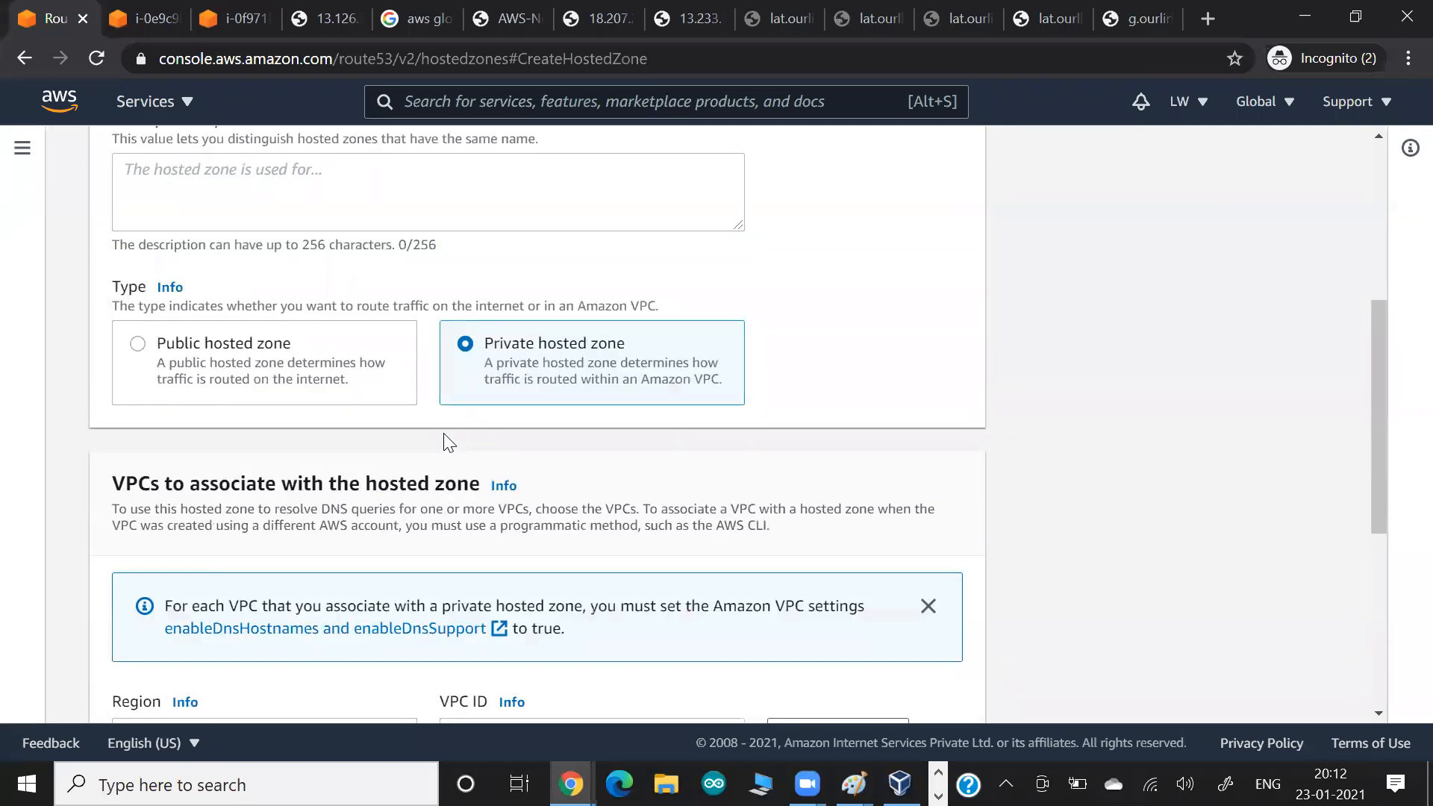
pyautogui.scroll(5, 549, 515)
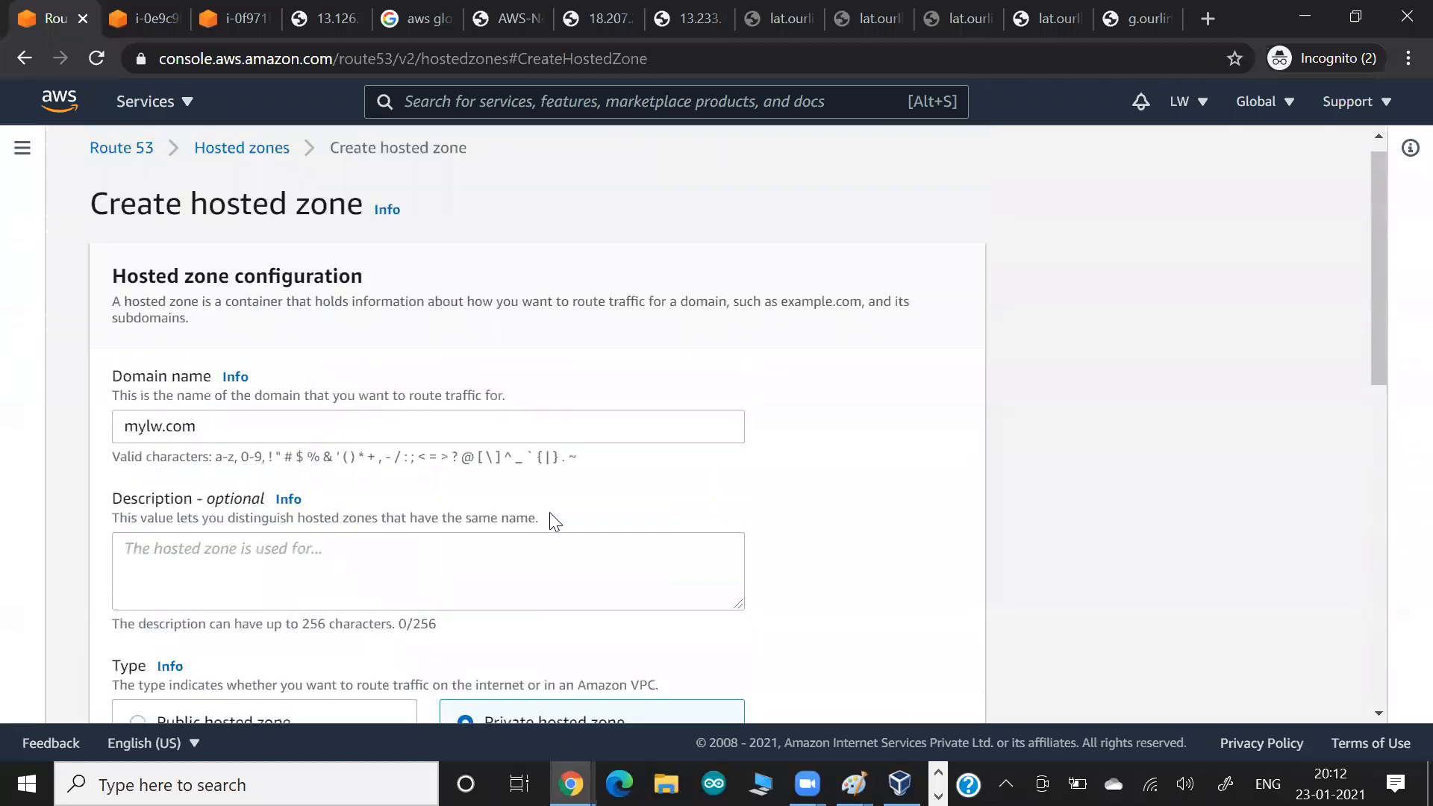
pyautogui.scroll(-11, 549, 514)
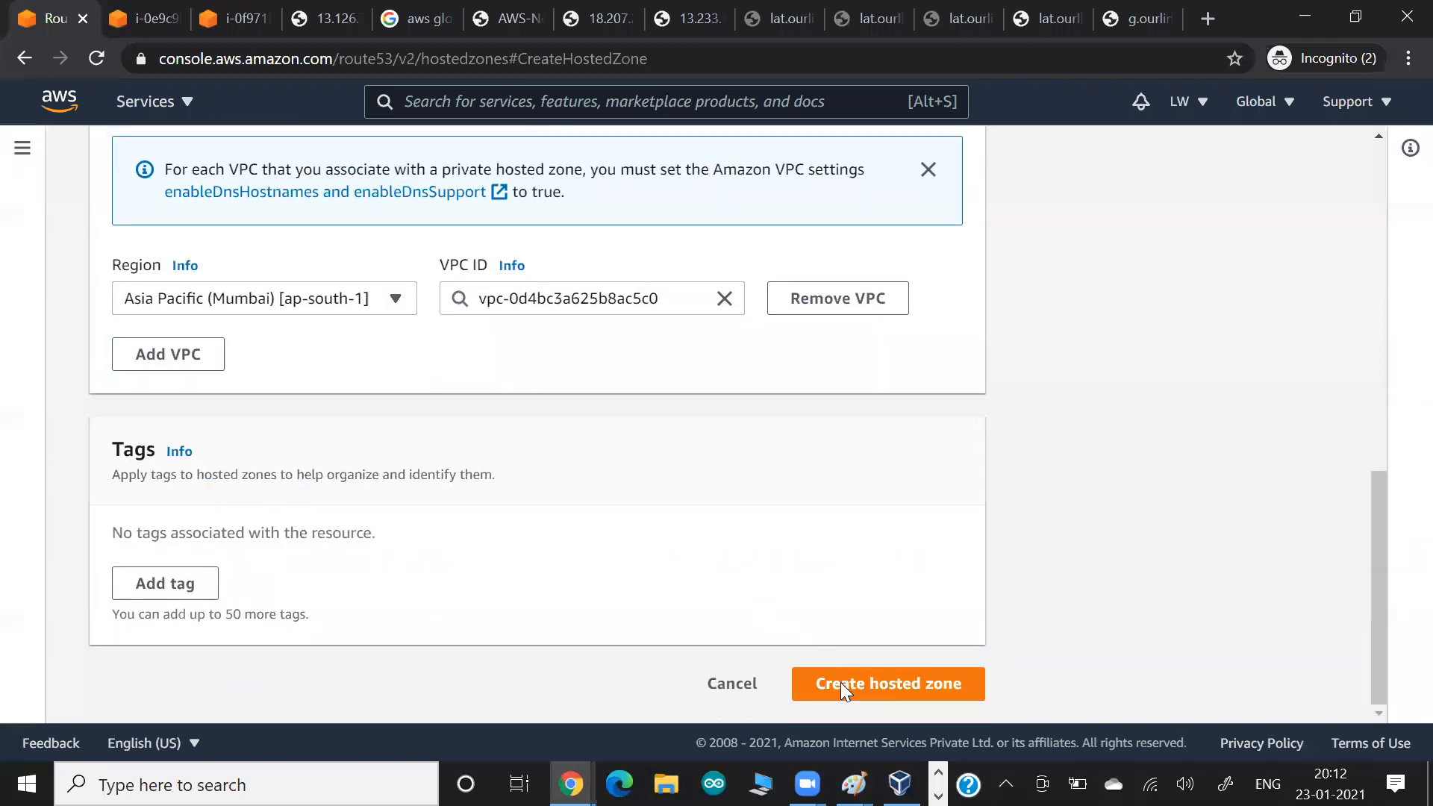
pyautogui.hotkey('alt', 'Tab')
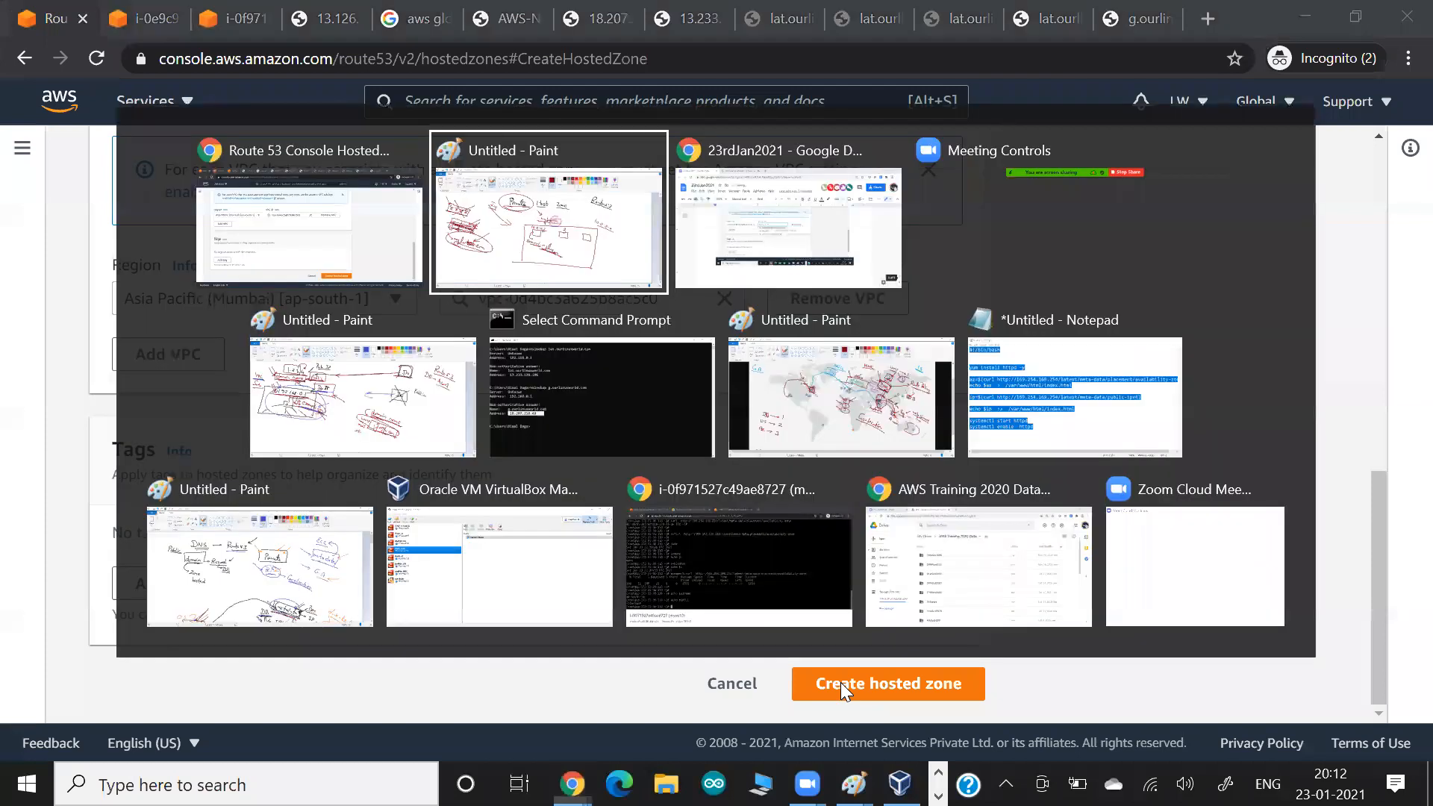
pyautogui.hotkey('alt', 'Tab')
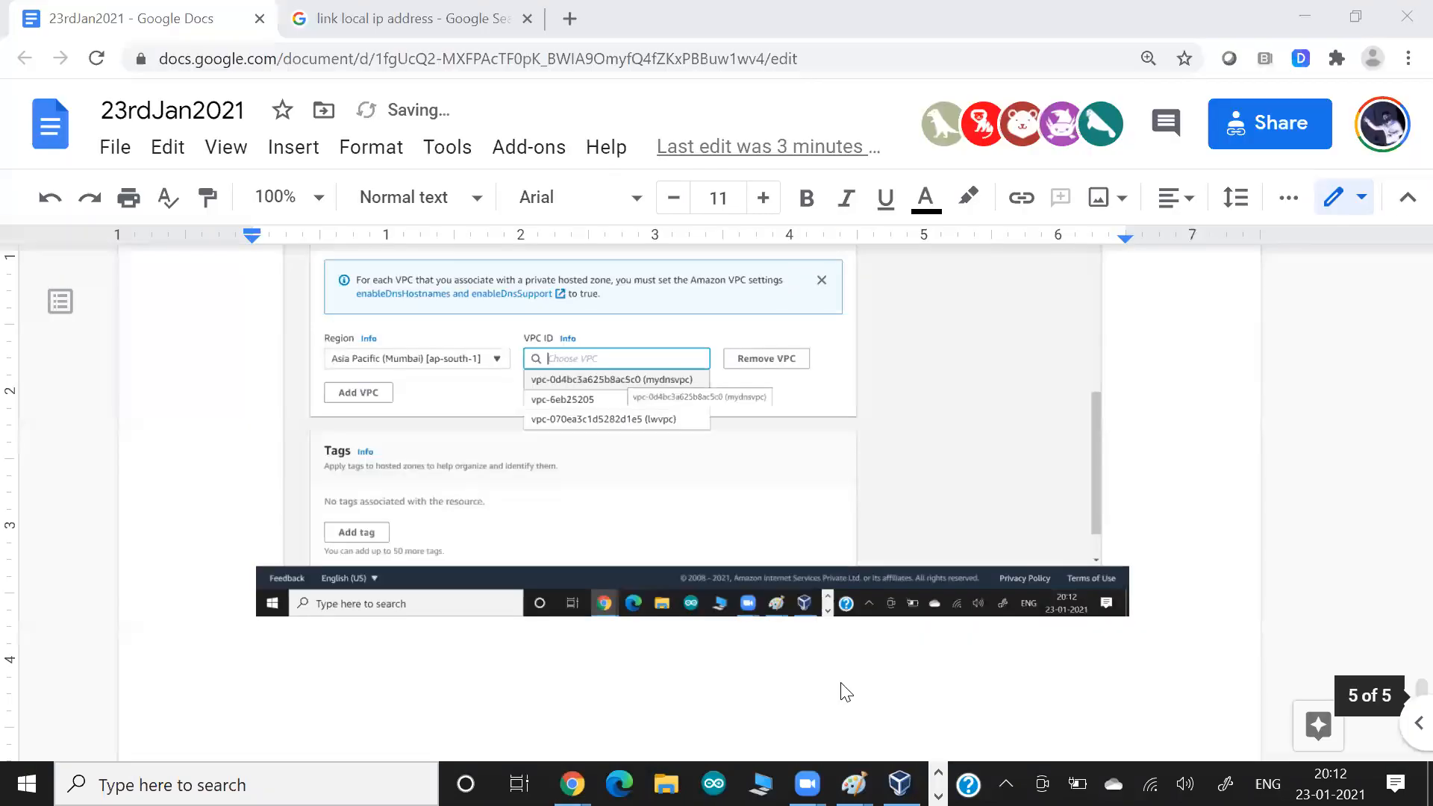
pyautogui.hotkey('alt', 'Tab')
pyautogui.scroll(-1, 722, 451)
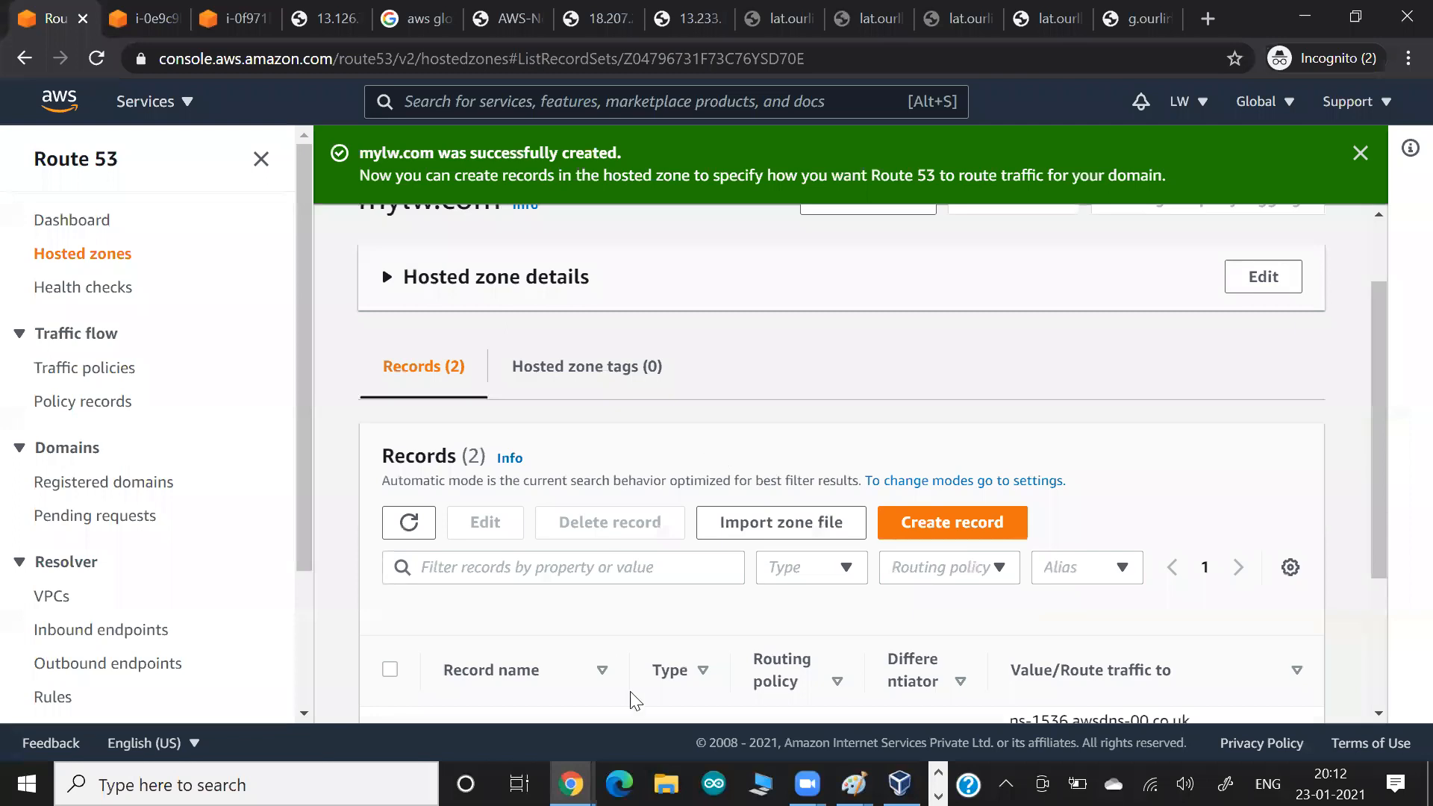
pyautogui.scroll(-3, 780, 618)
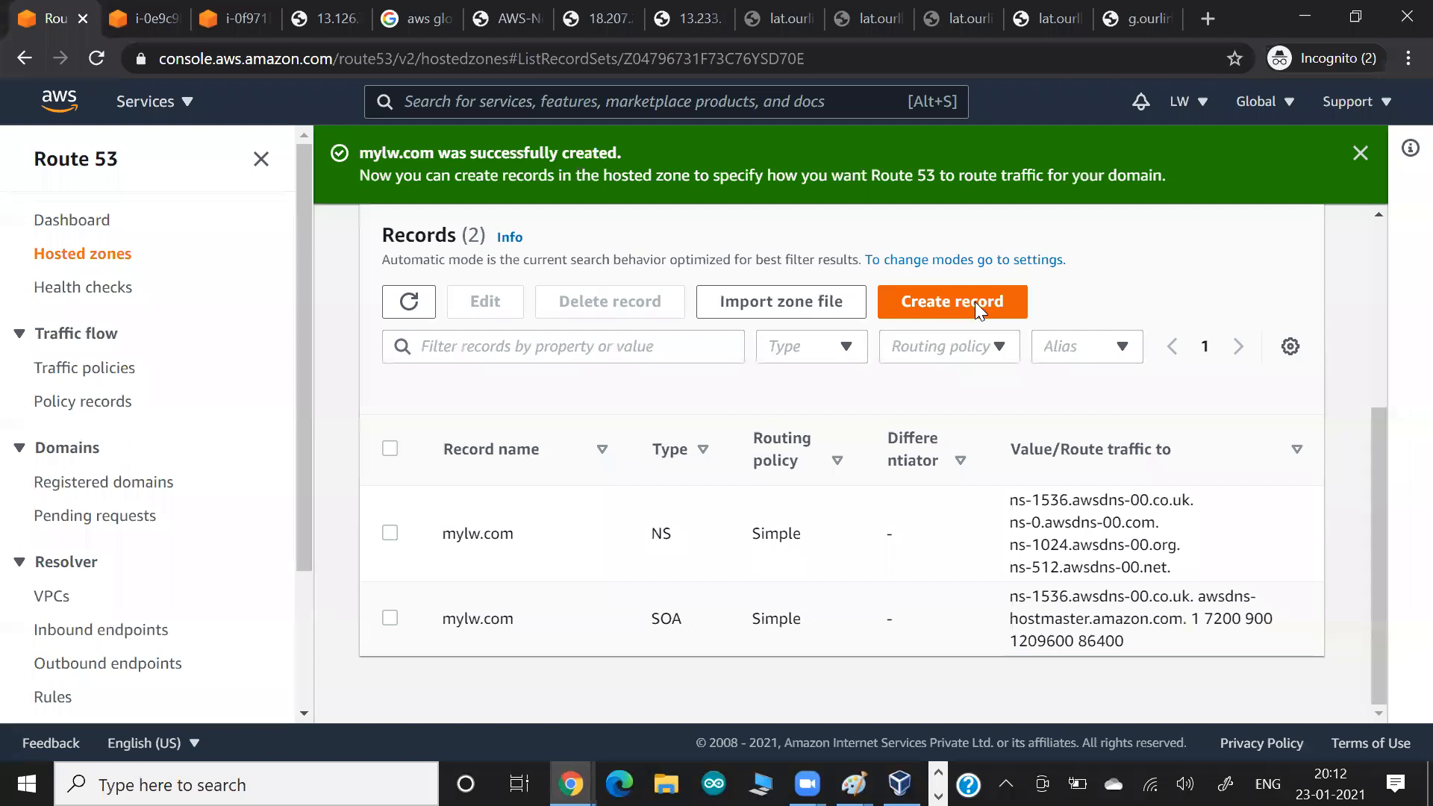
# In the Paint sketch, circle the server address labels 10.0.0.1 and 2 and draw arrows pointing at both.
pyautogui.hotkey('alt', 'Tab')
pyautogui.hotkey('alt', 'Tab')
pyautogui.hotkey('alt', 'Tab')
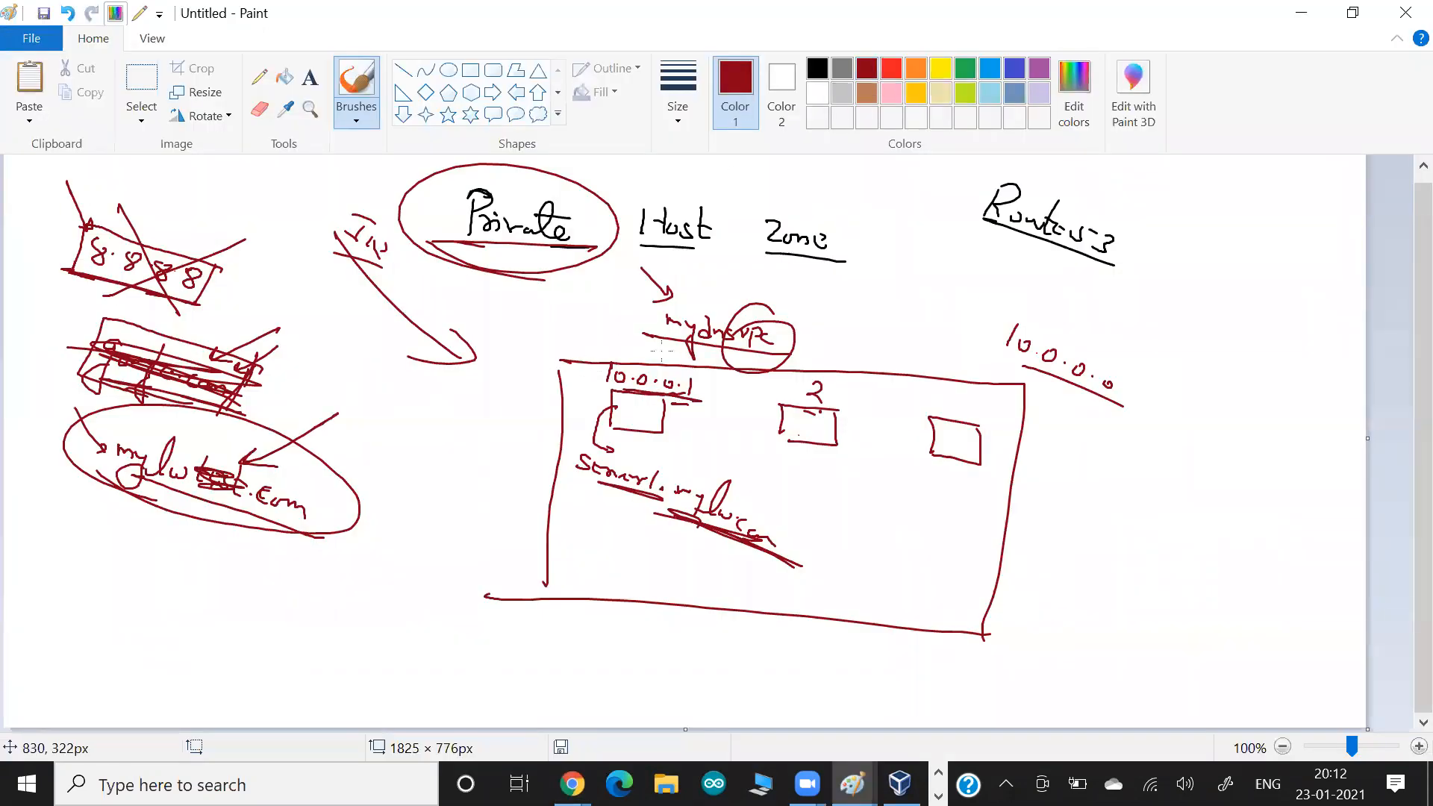
pyautogui.moveTo(623, 395); pyautogui.dragTo(631, 391)
pyautogui.moveTo(827, 380)
pyautogui.mouseDown()
pyautogui.moveTo(775, 393)
pyautogui.moveTo(779, 422)
pyautogui.mouseUp()
pyautogui.moveTo(607, 325); pyautogui.dragTo(634, 354)
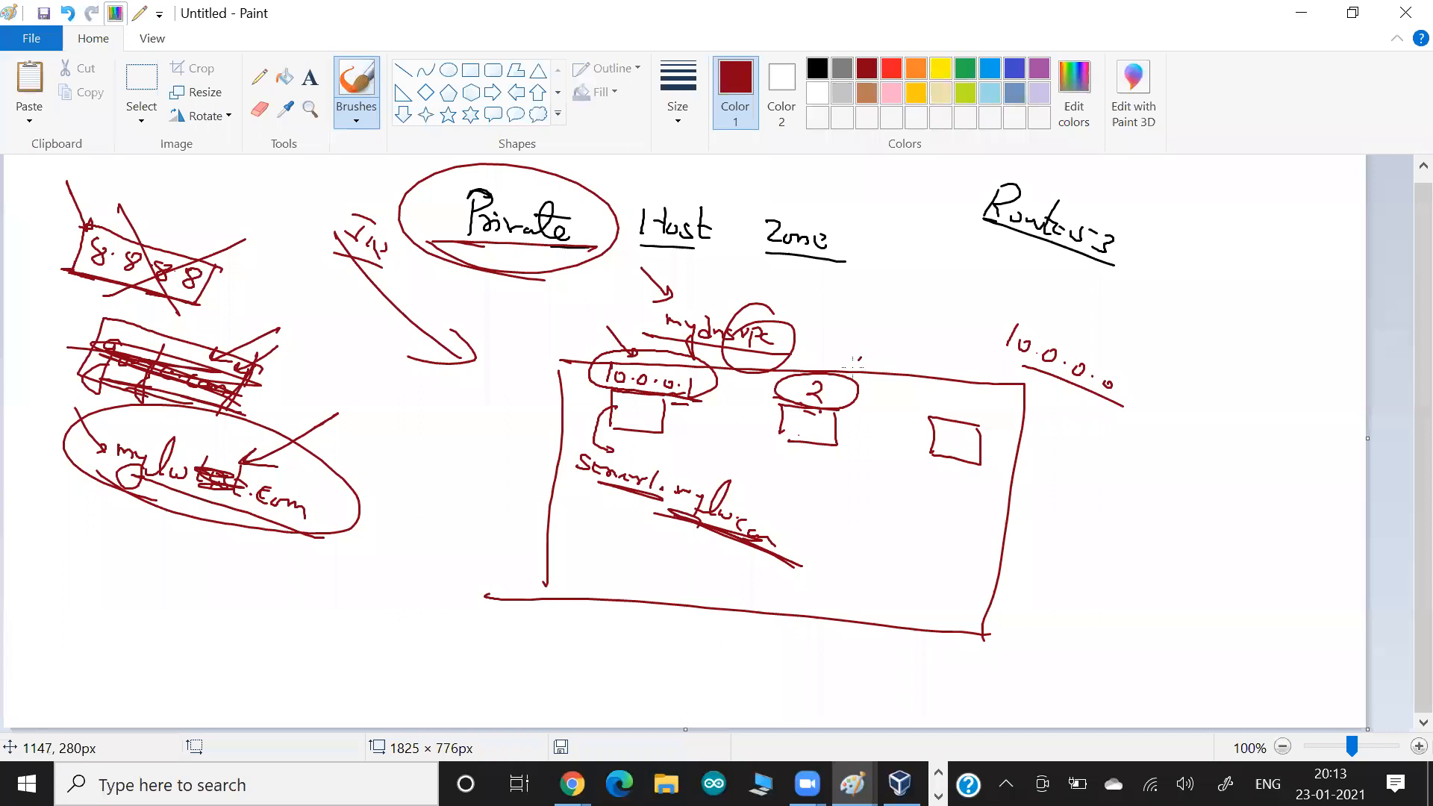
pyautogui.moveTo(861, 358); pyautogui.dragTo(846, 374)
pyautogui.moveTo(862, 348); pyautogui.dragTo(844, 374)
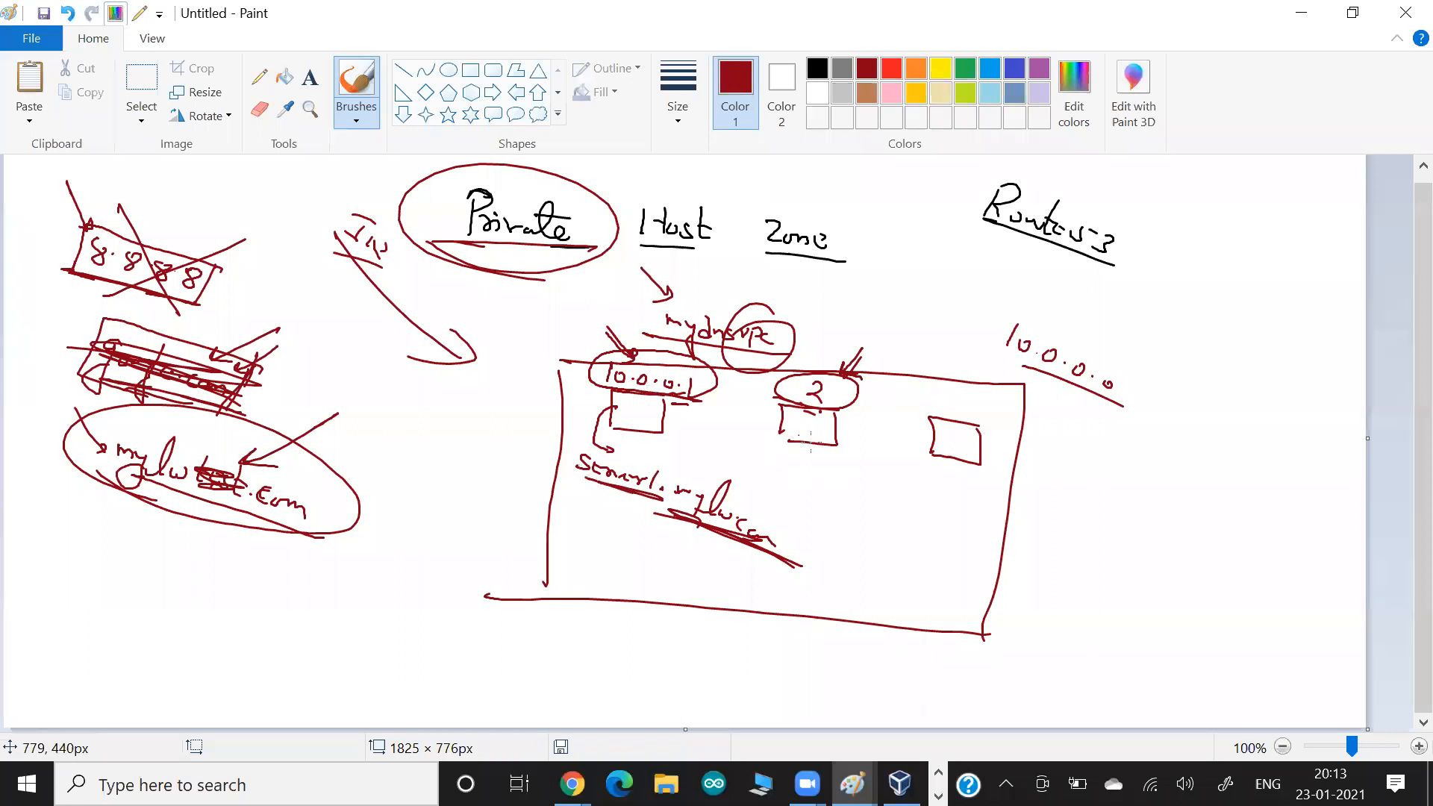
# Underline the second server box and write an underlined Record label beside the VPC box.
pyautogui.moveTo(847, 468); pyautogui.dragTo(786, 442)
pyautogui.moveTo(491, 384)
pyautogui.mouseDown()
pyautogui.moveTo(485, 395)
pyautogui.moveTo(536, 404)
pyautogui.mouseUp()
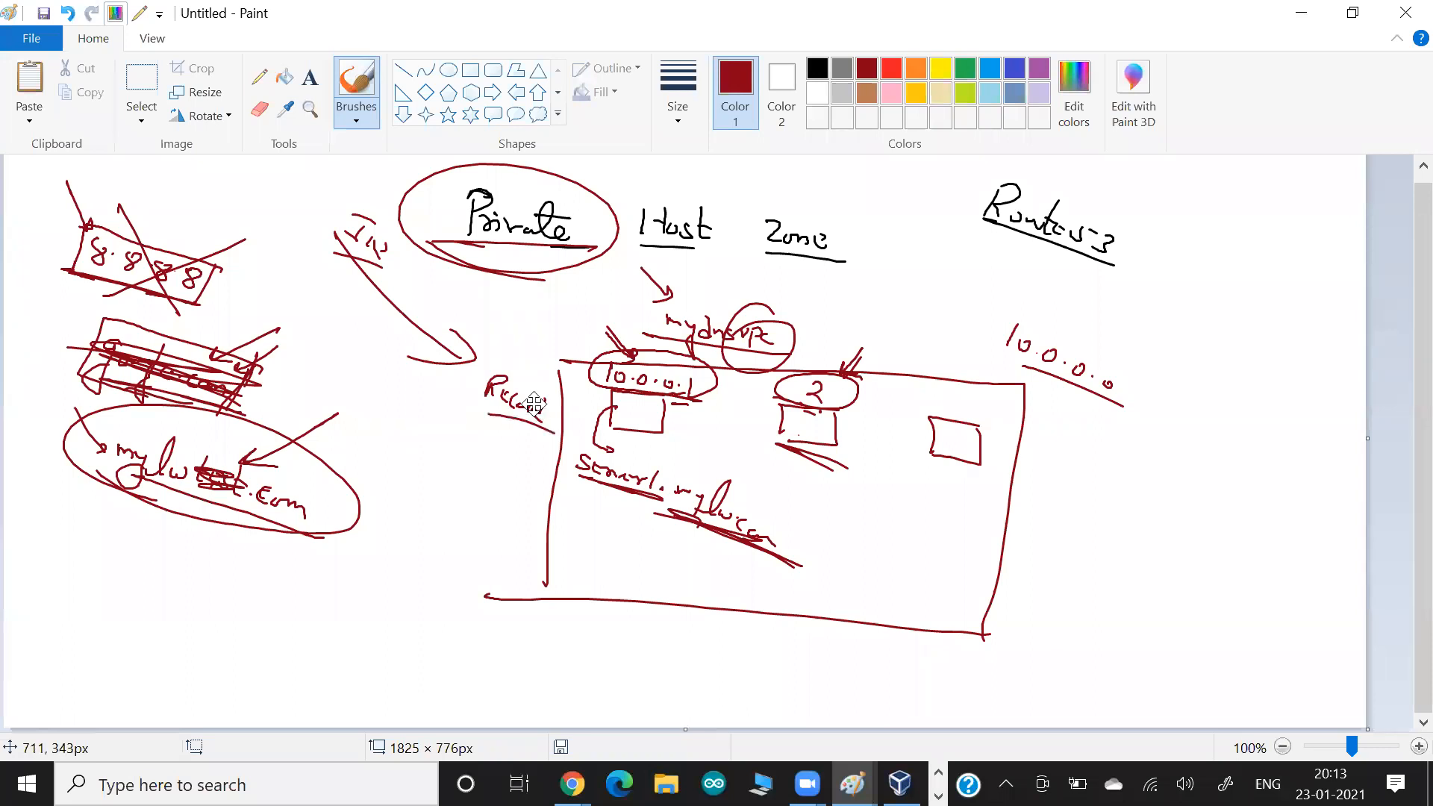
# Switch from Paint to the AWS console in Chrome and open the EC2 service in a new browser tab.
pyautogui.hotkey('alt', 'Tab')
pyautogui.hotkey('alt', 'Tab')
pyautogui.press('Tab')
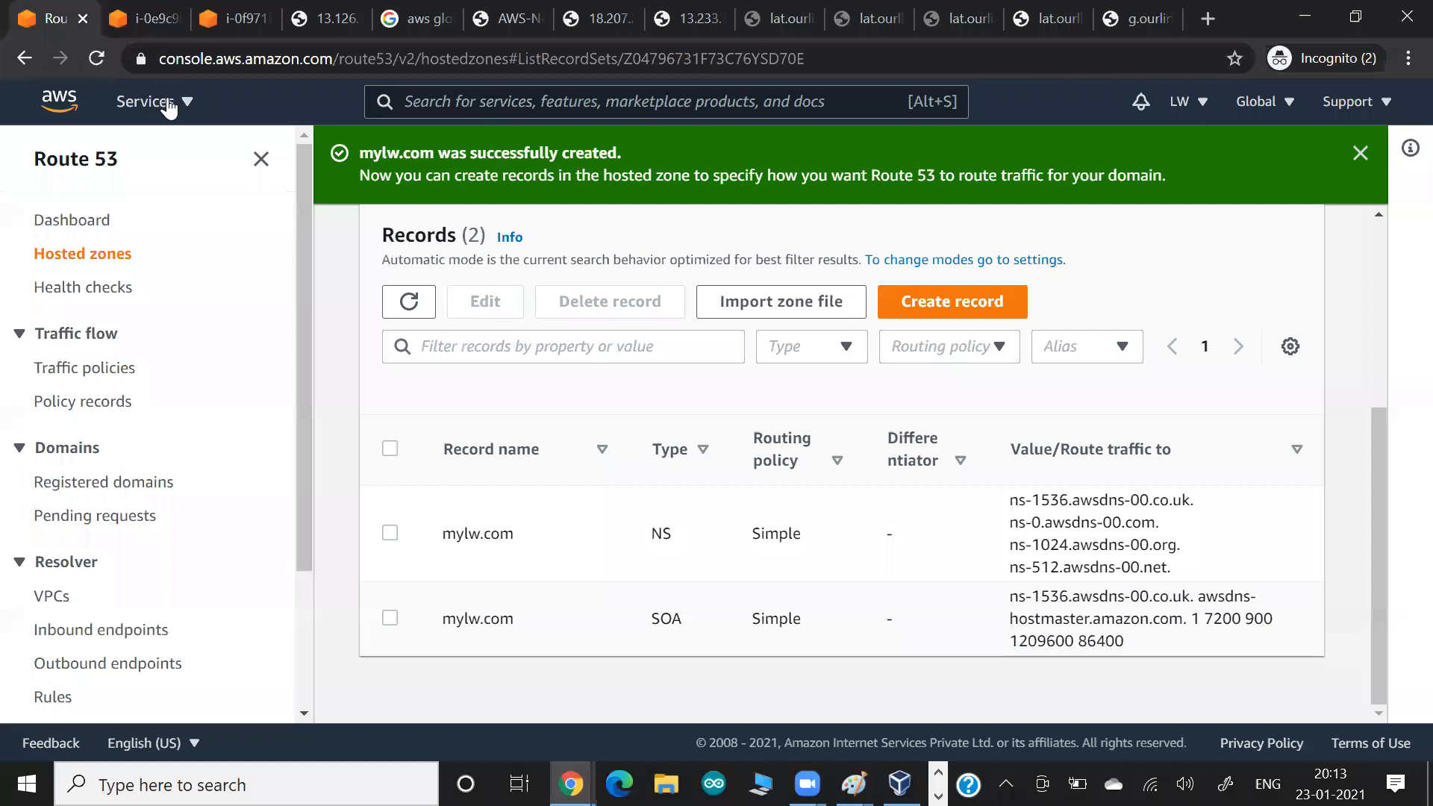
pyautogui.hotkey('ctrl', 'Tab')
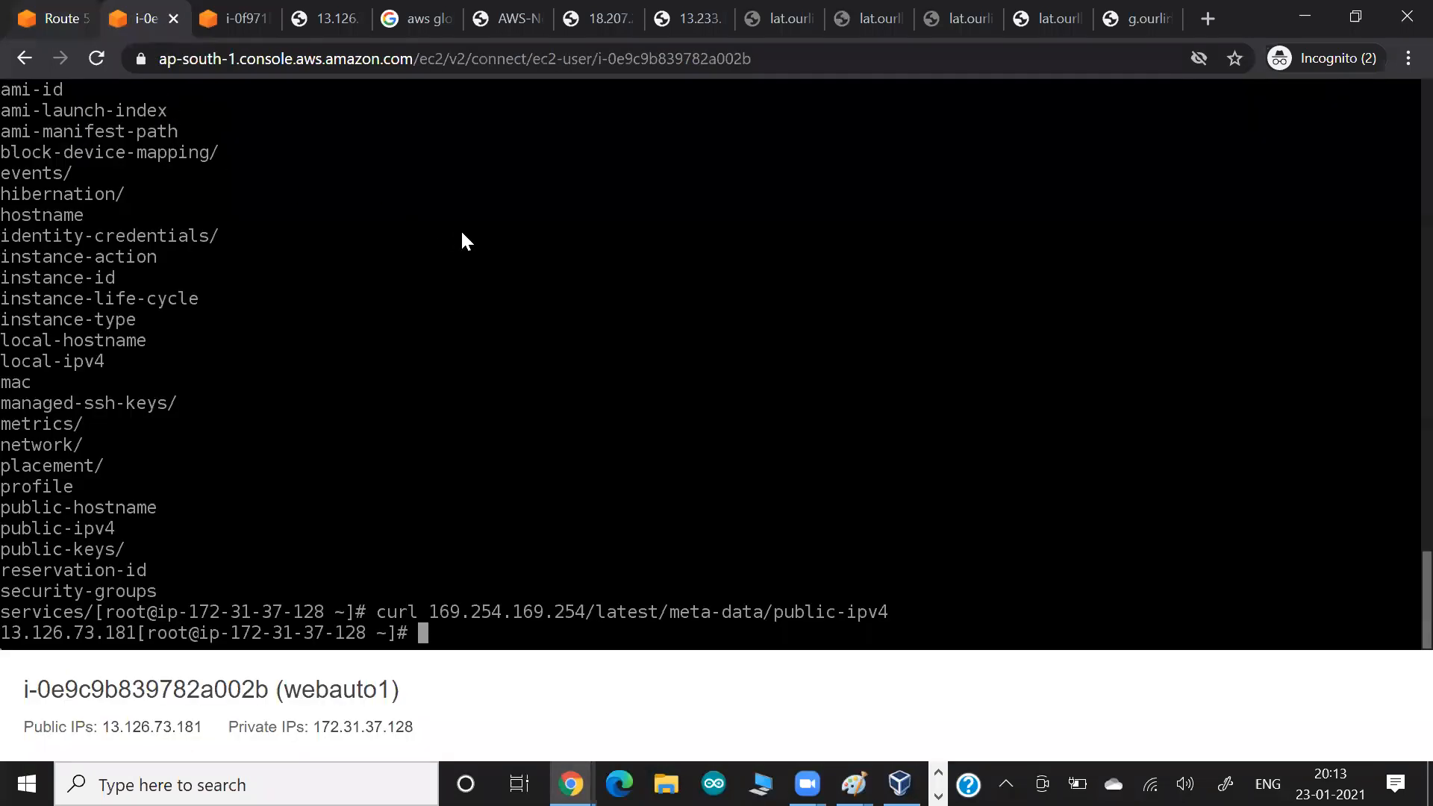
pyautogui.hotkey('ctrl', 'shift', 'Tab')
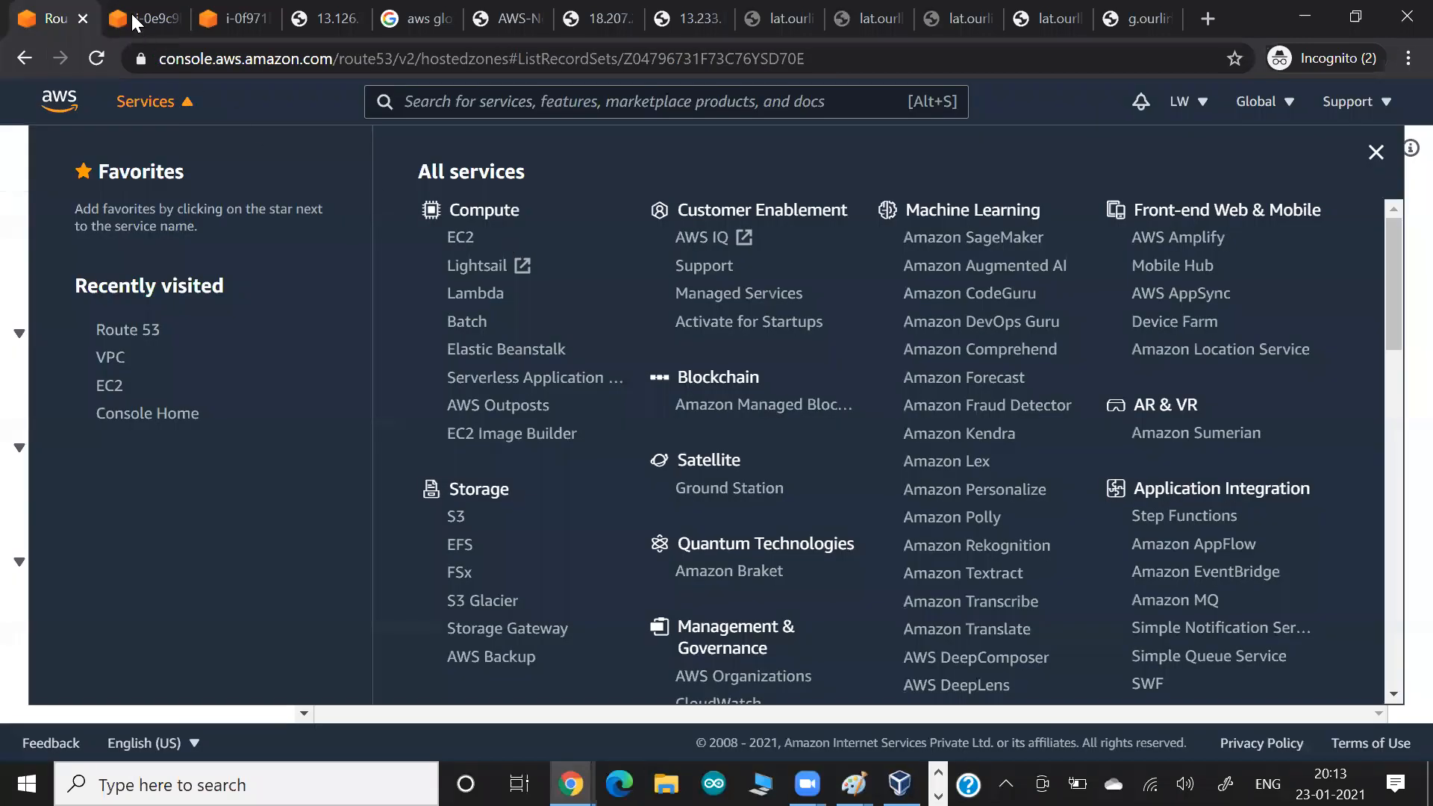
pyautogui.keyDown('ctrl'); pyautogui.keyDown('shift'); pyautogui.click(452, 237); pyautogui.keyUp('shift'); pyautogui.keyUp('ctrl')
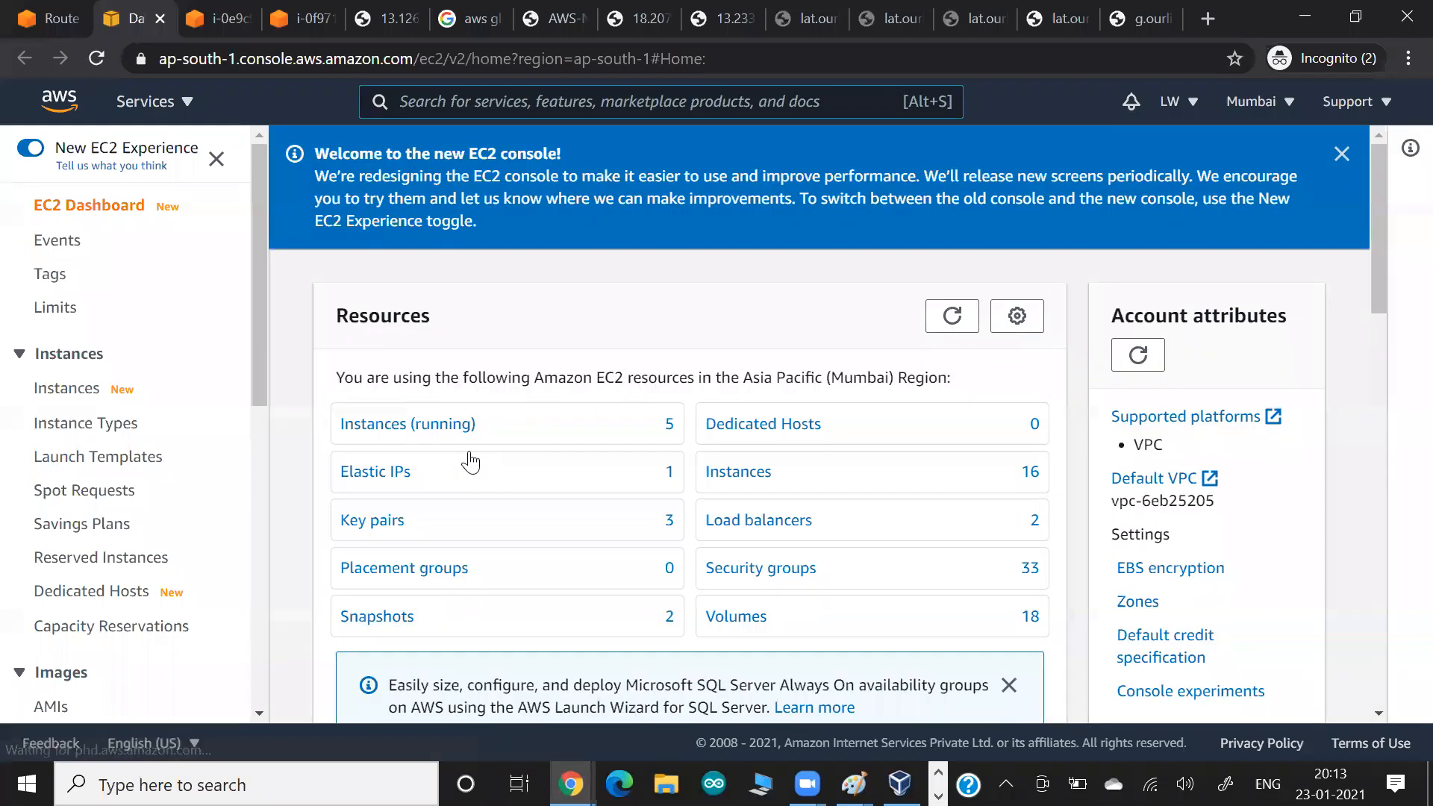
# Start launching an EC2 instance with the Amazon Linux 2 AMI (64-bit x86) and the t2.micro instance type.
pyautogui.scroll(-5, 469, 453)
pyautogui.click(472, 424)
pyautogui.click(472, 457)
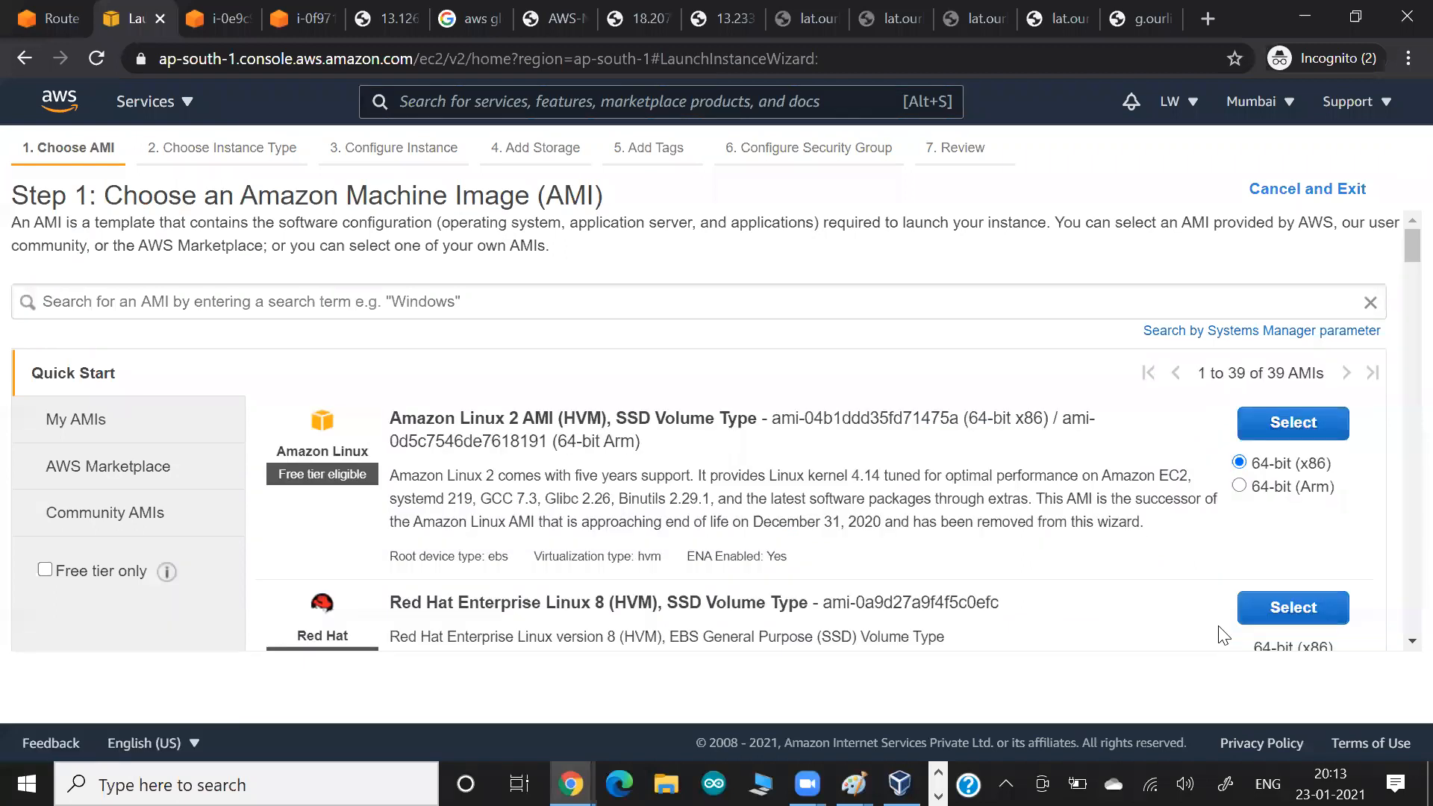
pyautogui.click(1293, 423)
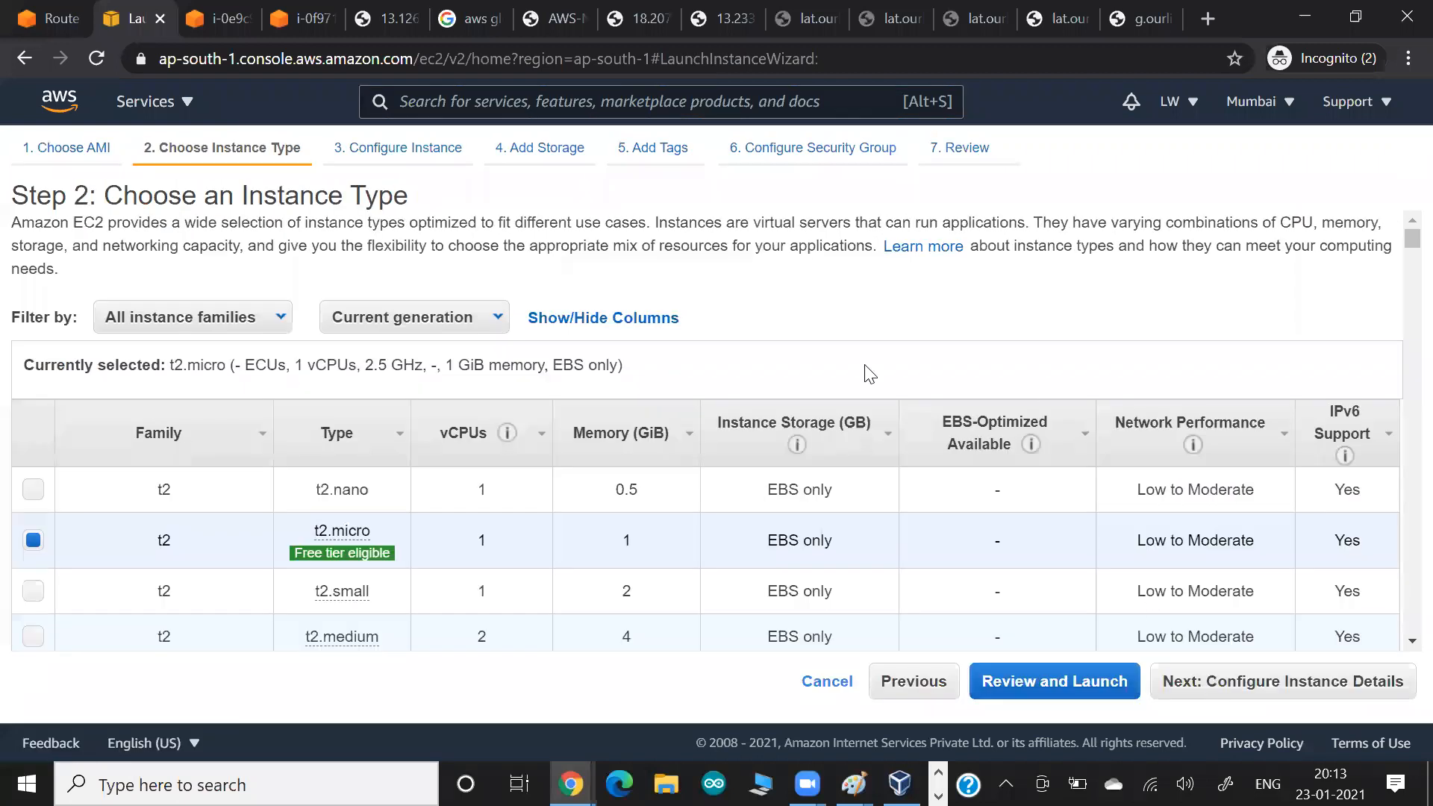
pyautogui.press('Return')
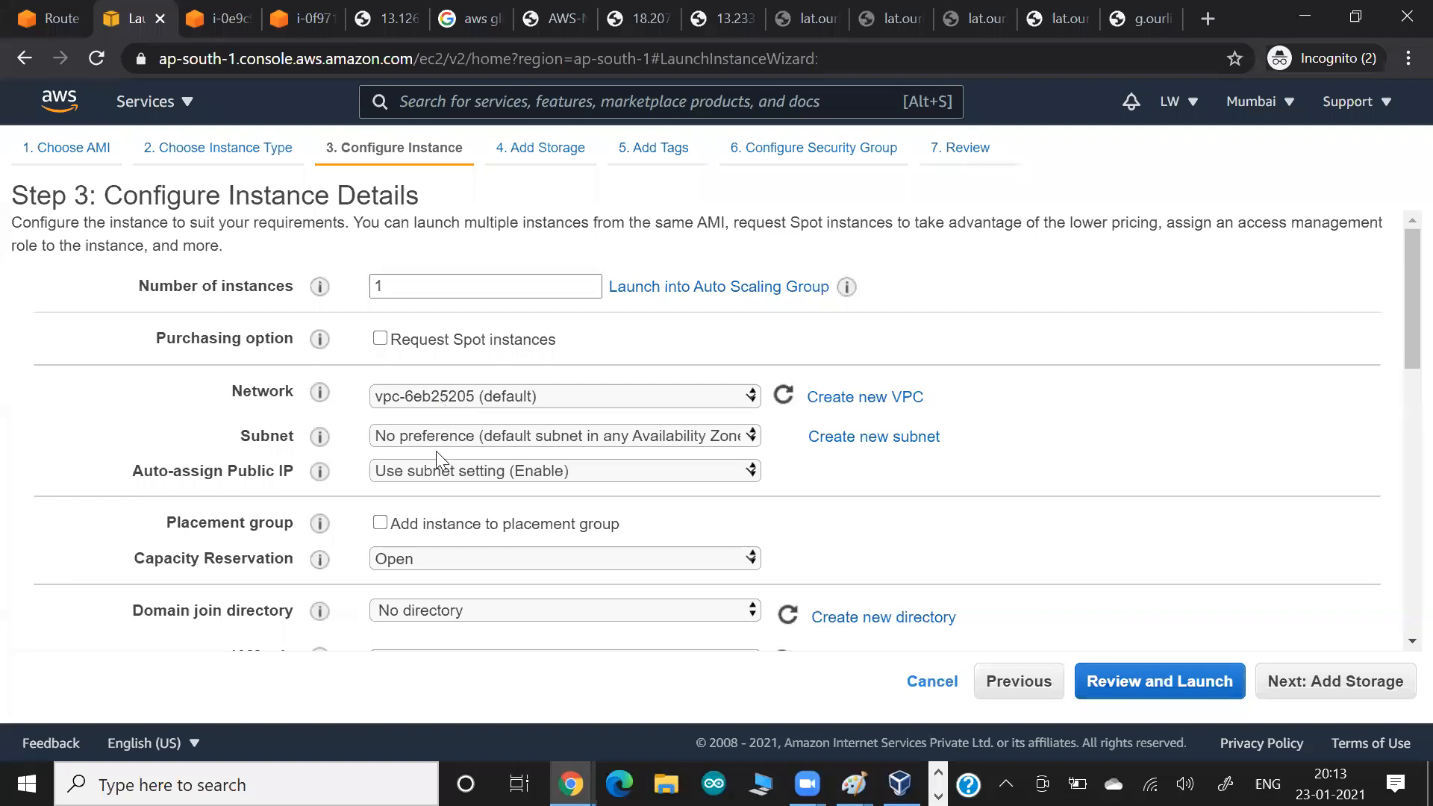
# Place the instance in the mydnsvpc network with its public subnet and set Auto-assign Public IP to Enable.
pyautogui.click(605, 396)
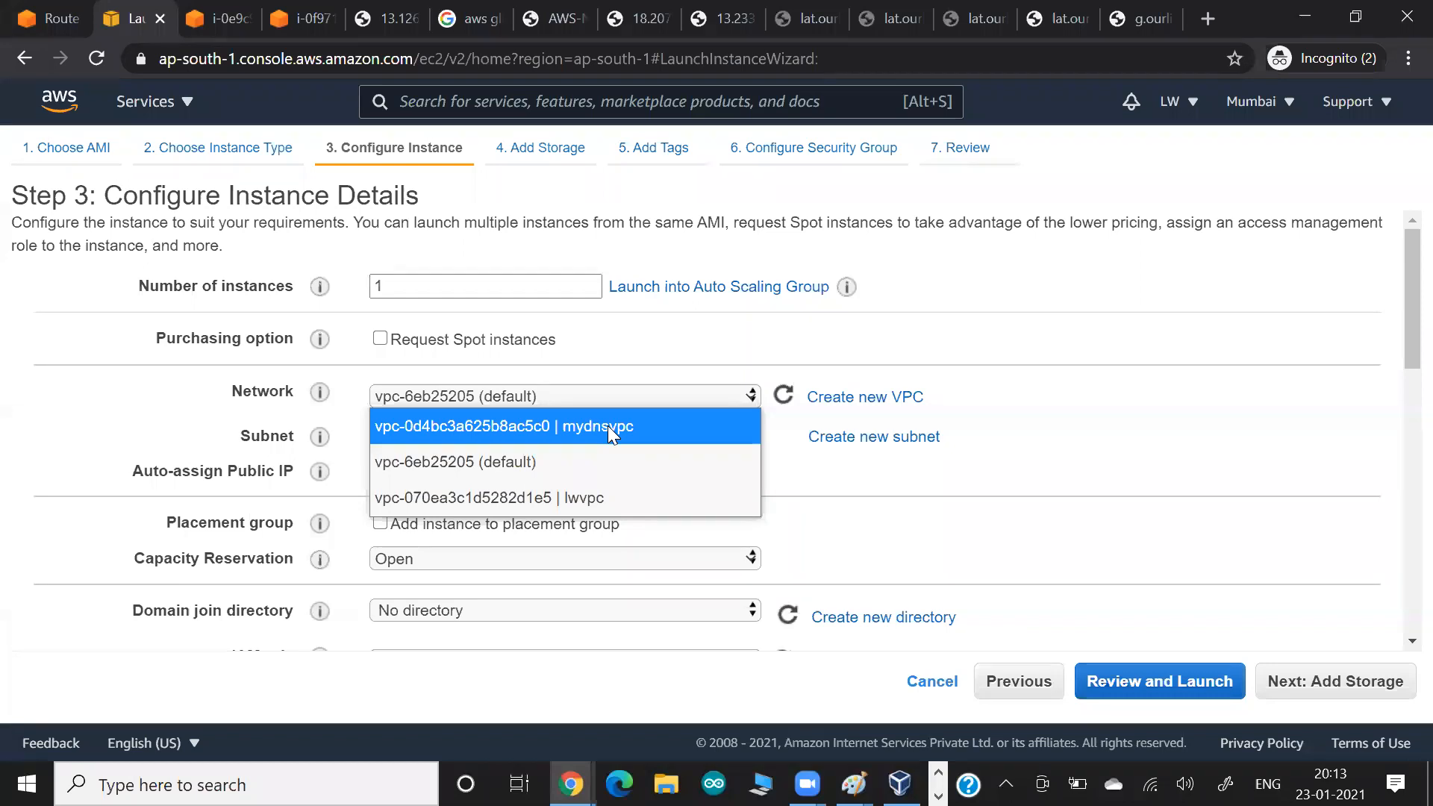
pyautogui.click(603, 441)
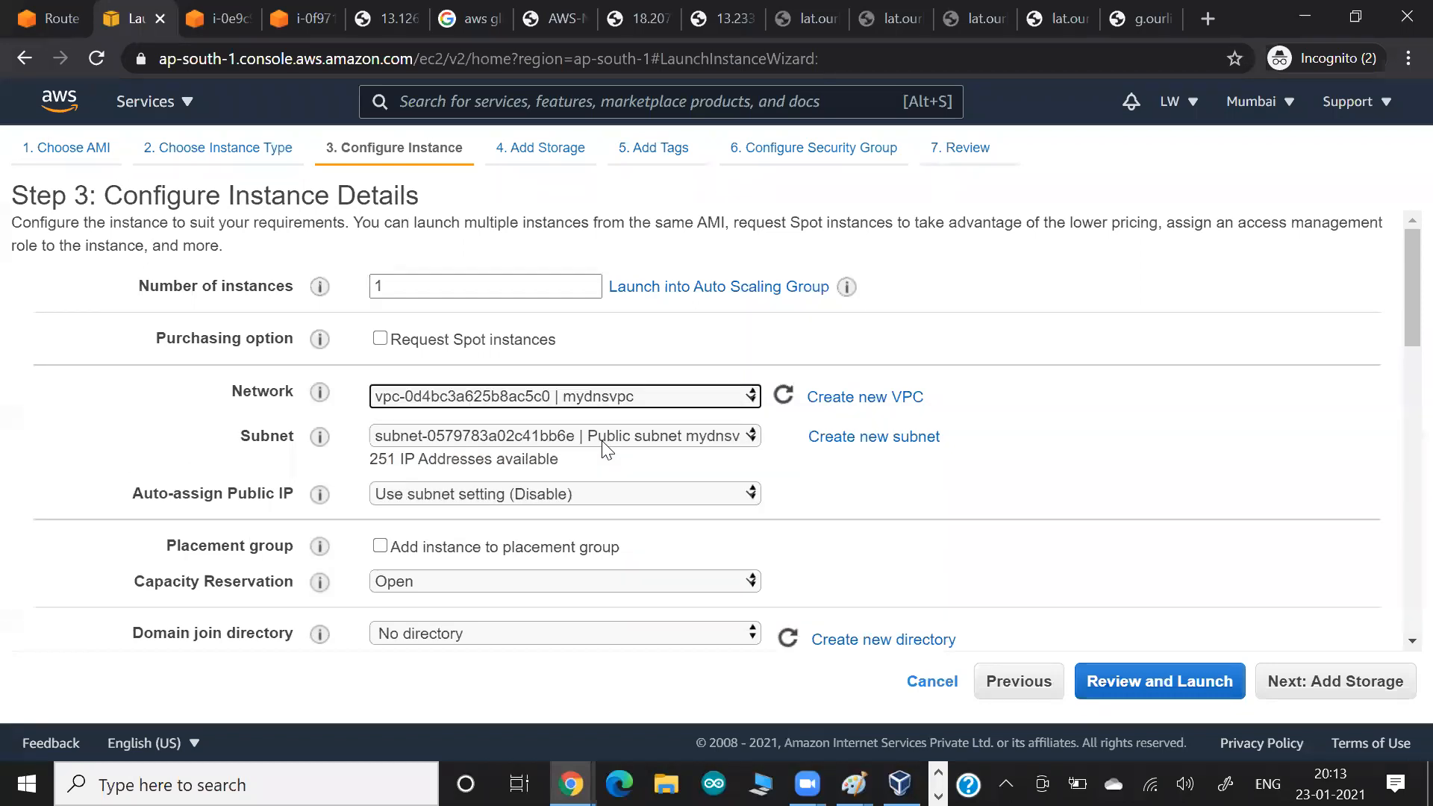
pyautogui.click(593, 429)
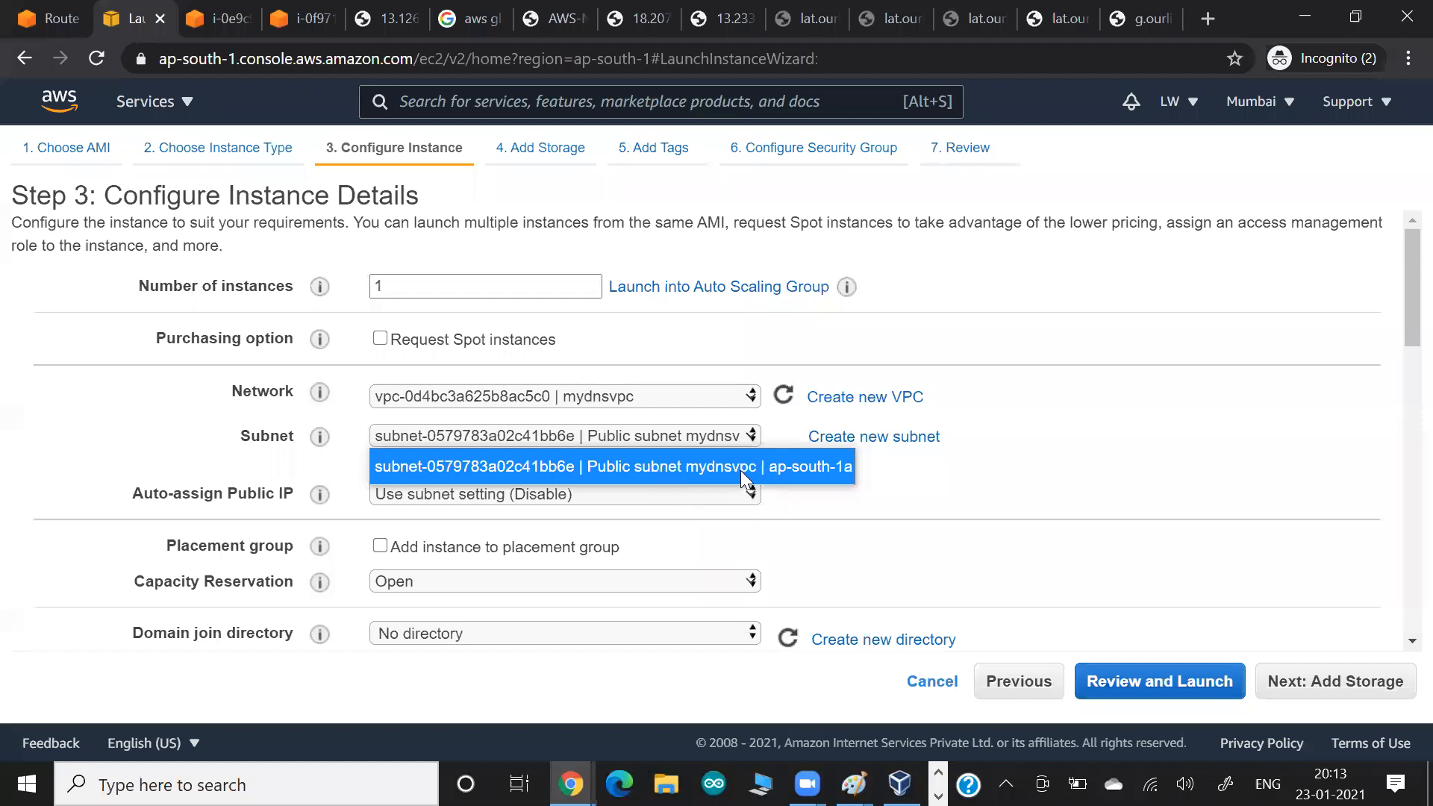
pyautogui.click(1007, 529)
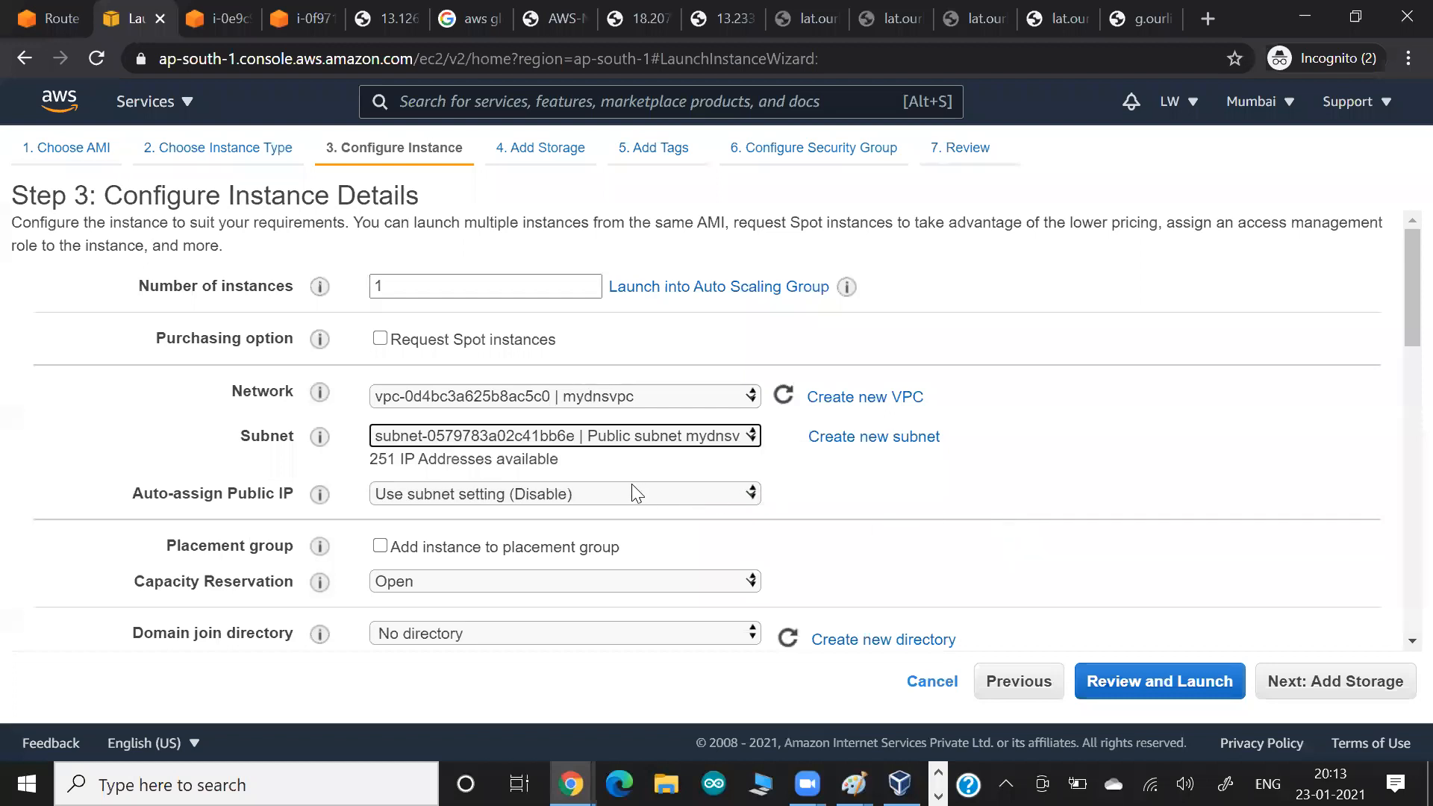
pyautogui.click(553, 494)
pyautogui.click(548, 544)
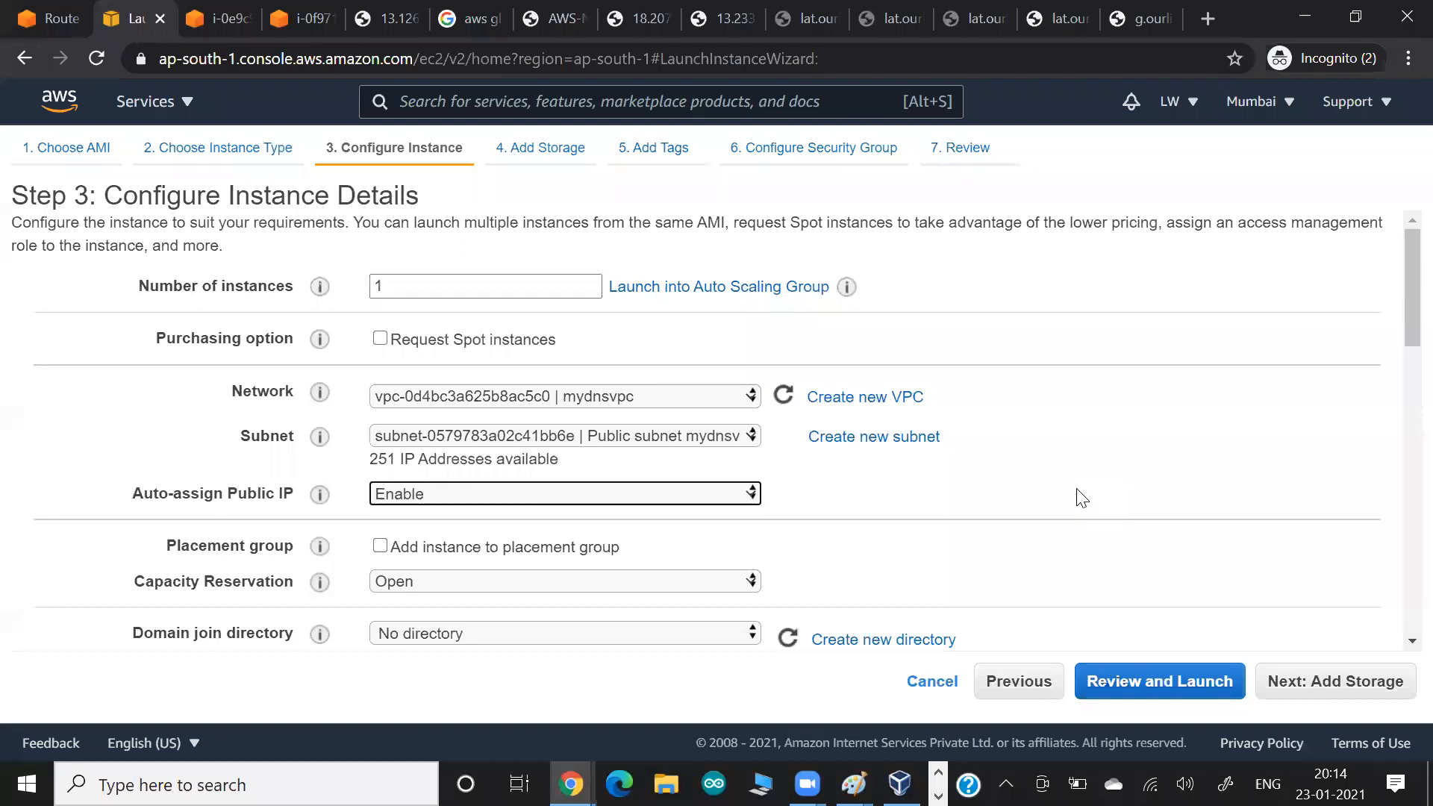
# Paste a screenshot of the instance details into the 23rdJan2021 Google Docs notes and return to the launch wizard.
pyautogui.hotkey('alt', 'Tab')
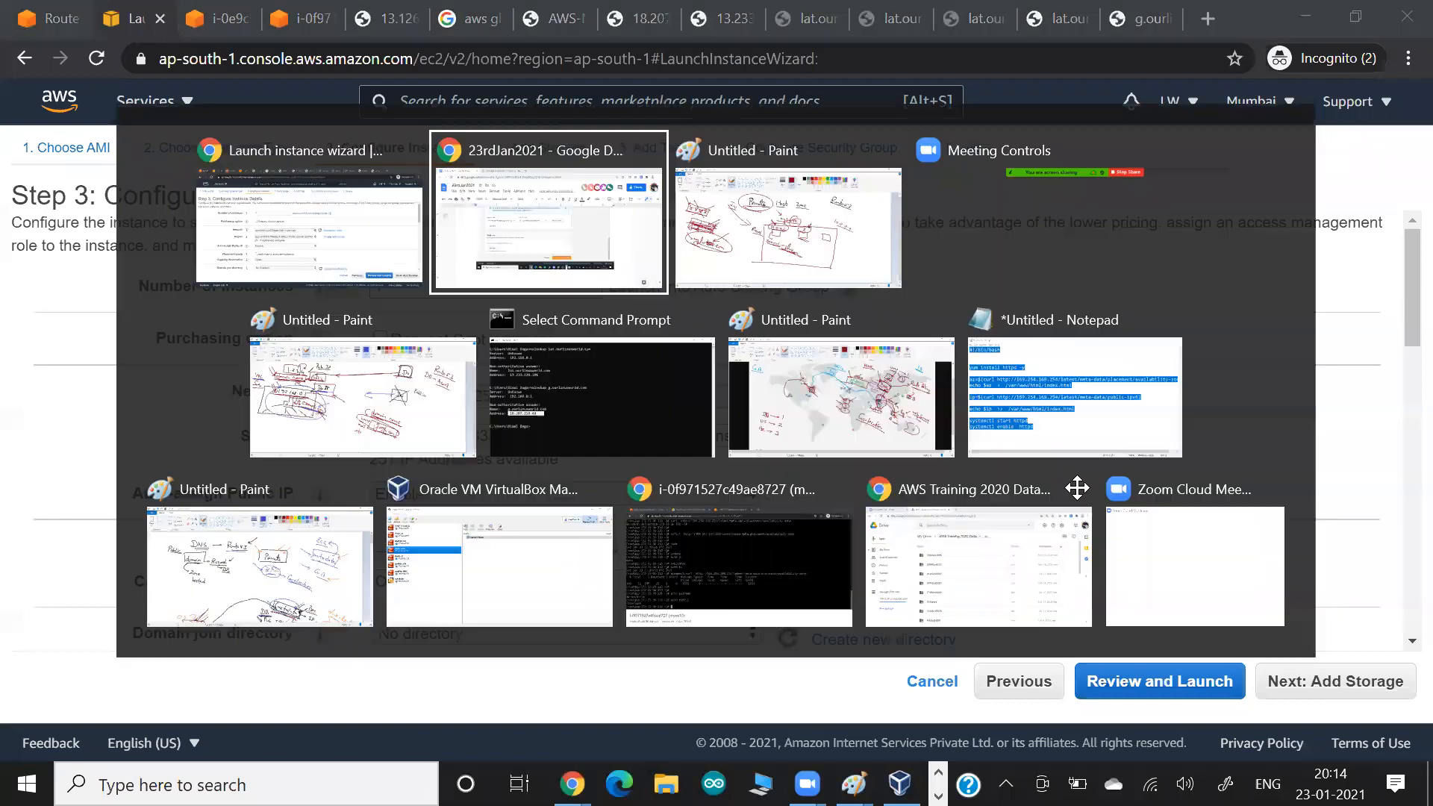
pyautogui.hotkey('ctrl', 'v')
pyautogui.press('Return')
pyautogui.hotkey('alt', 'Tab')
# Leave user data empty, accept the default storage, and add a Name tag with the value privos1.
pyautogui.scroll(-1, 1045, 450)
pyautogui.scroll(-10, 1046, 454)
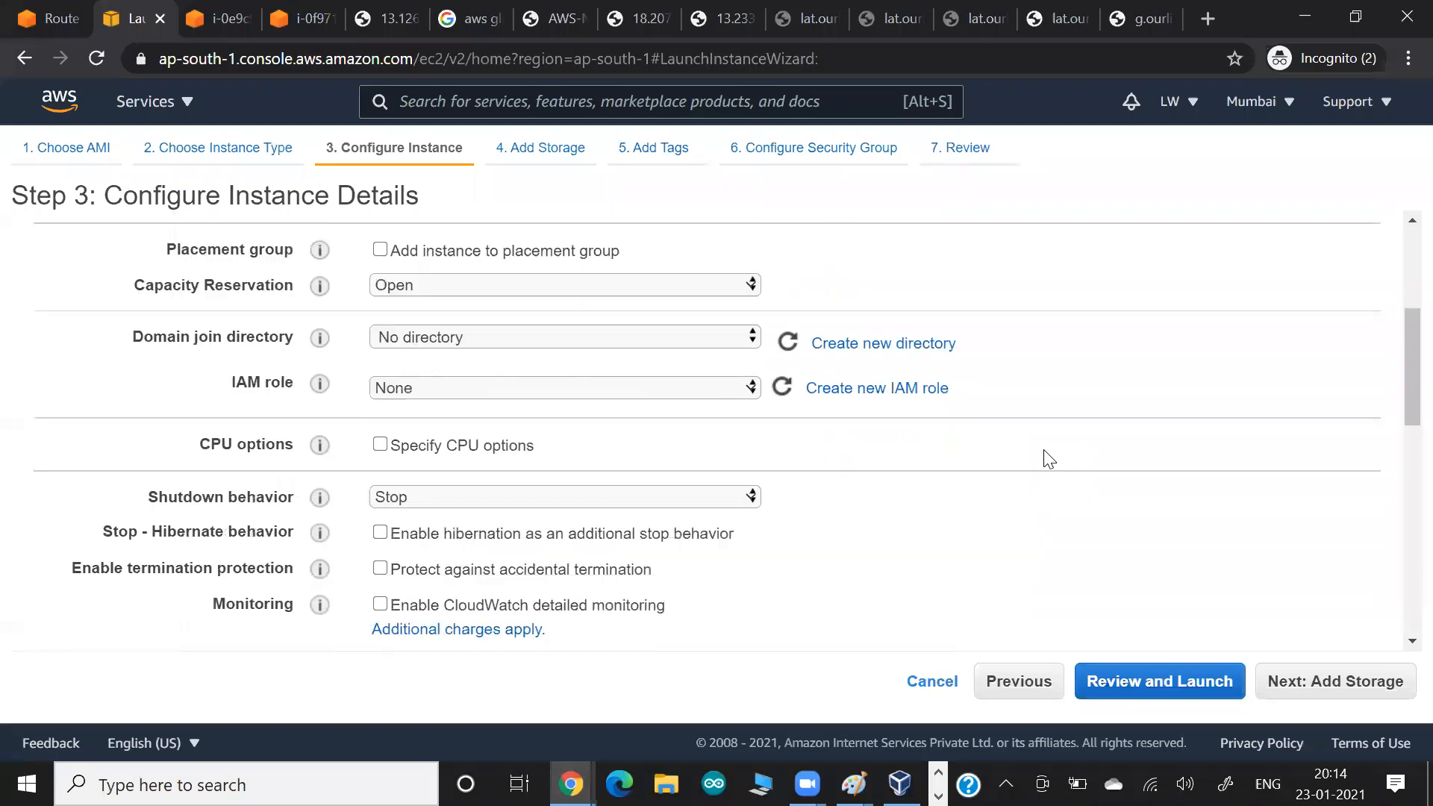
pyautogui.scroll(-3, 1030, 459)
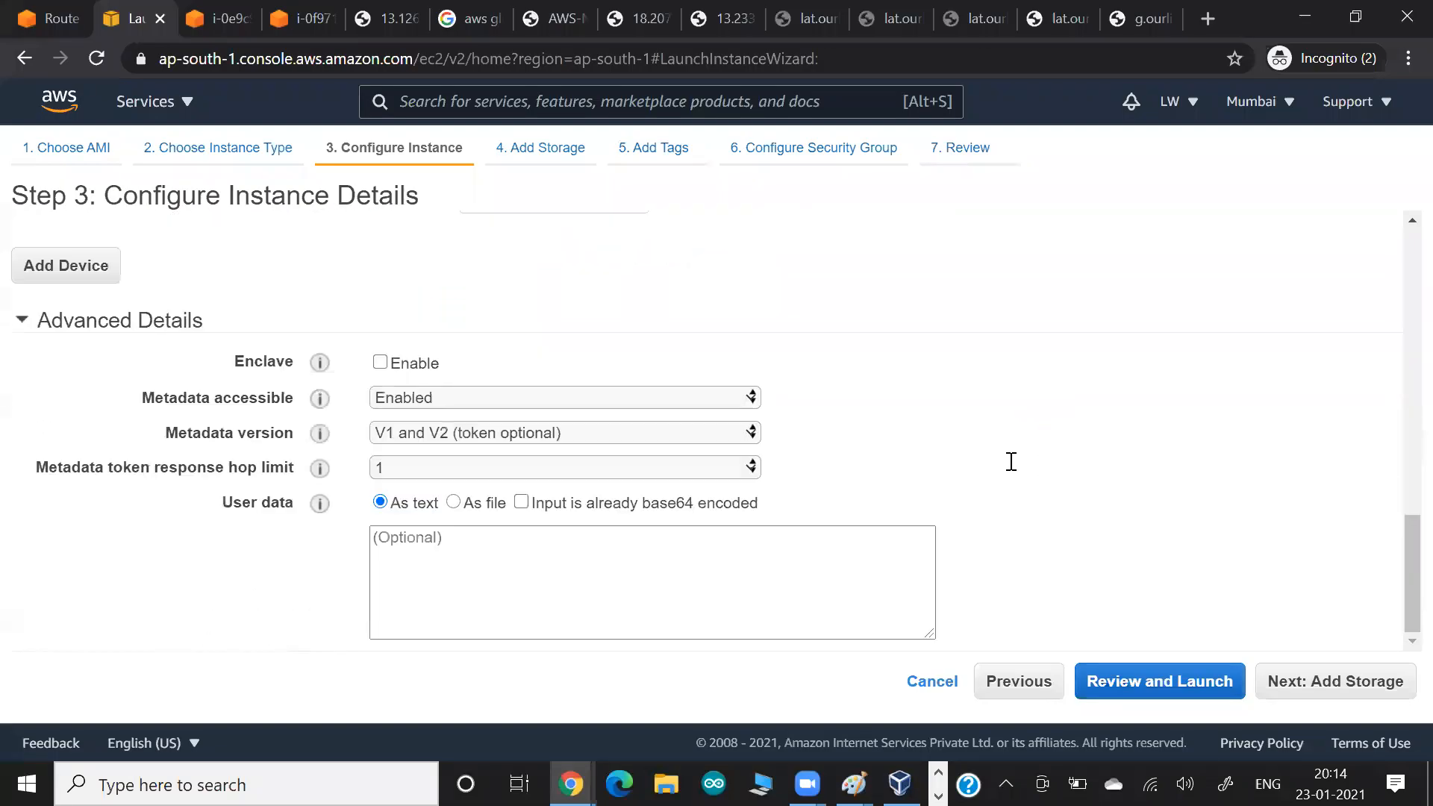
pyautogui.click(537, 585)
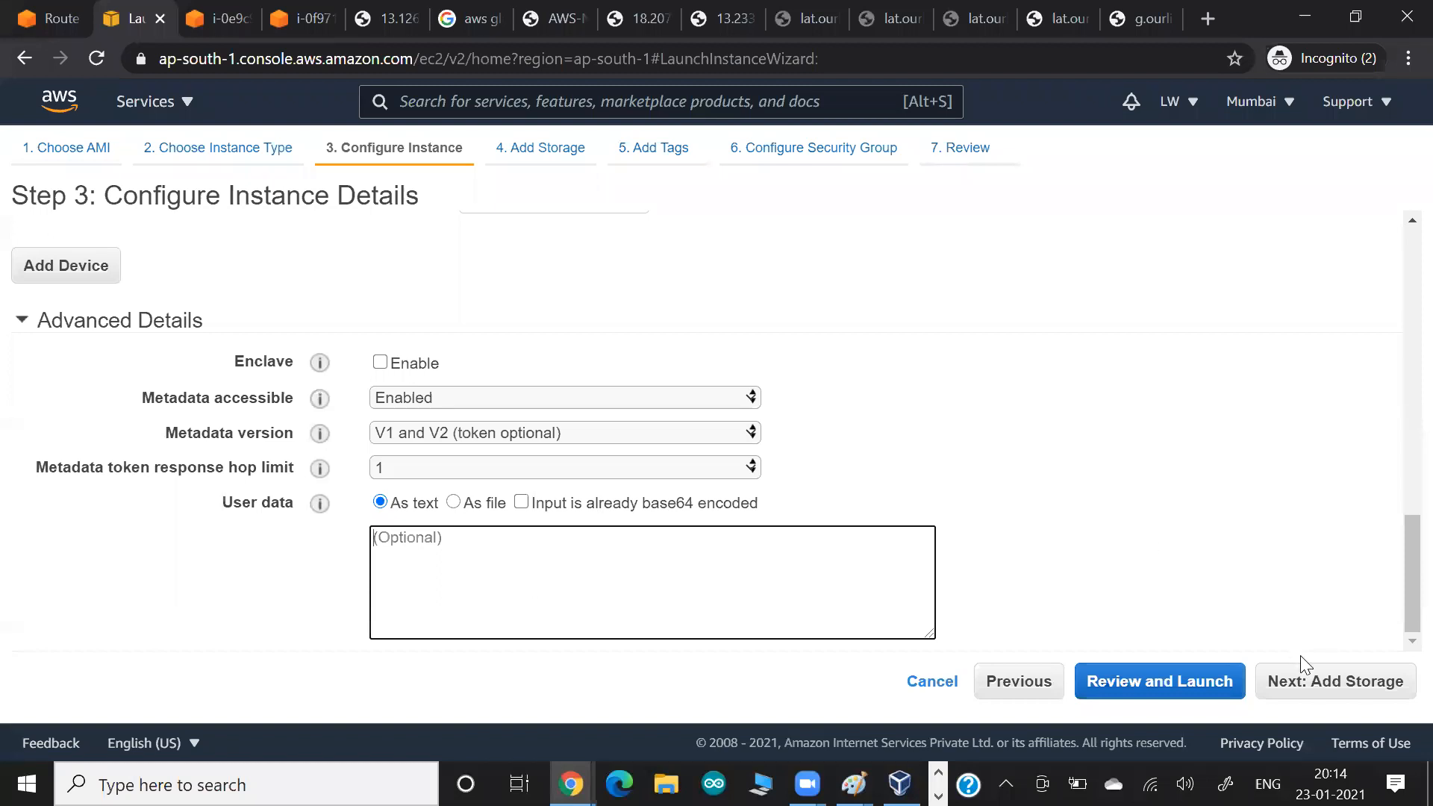
pyautogui.click(1308, 684)
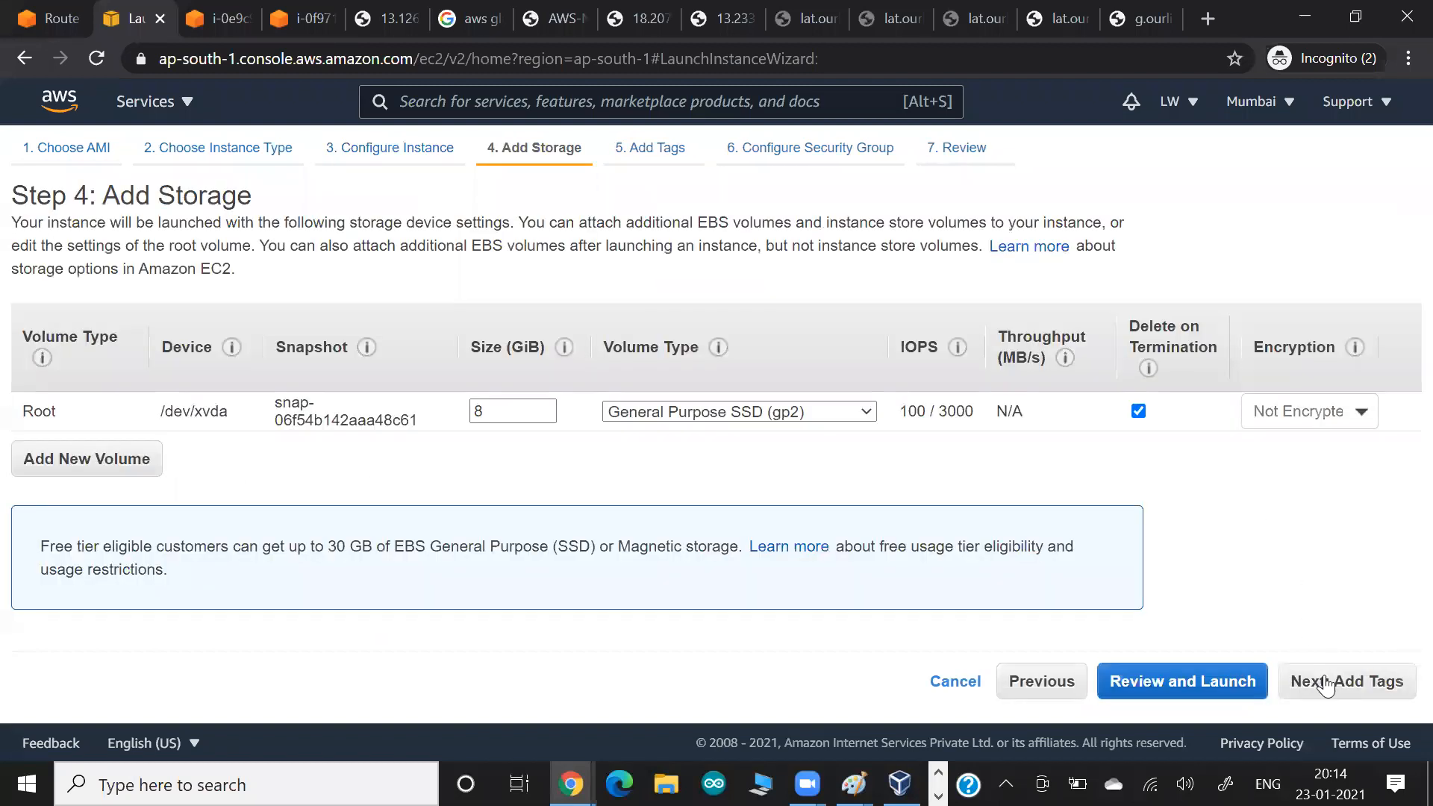
pyautogui.click(1327, 691)
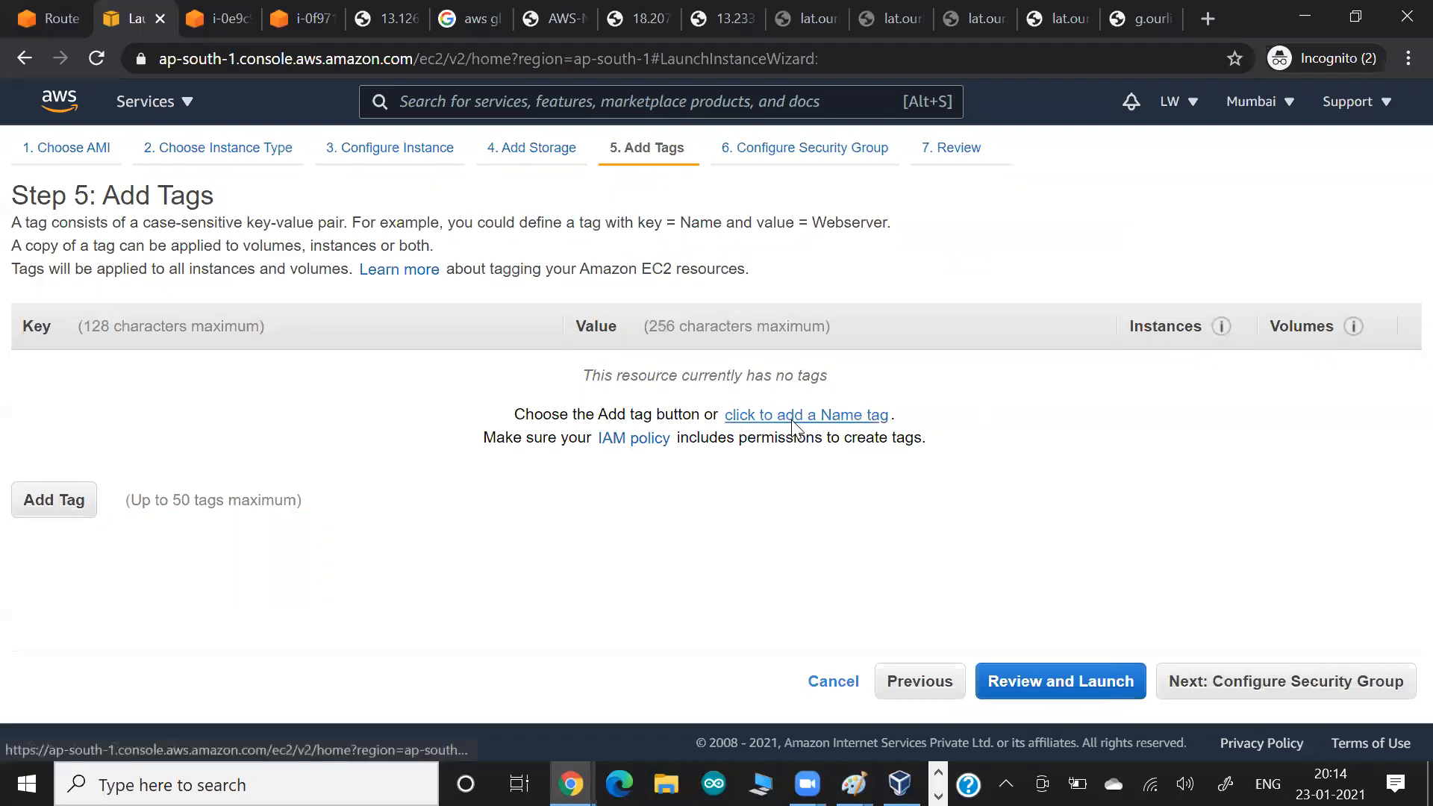
pyautogui.click(791, 418)
pyautogui.write('privos1')
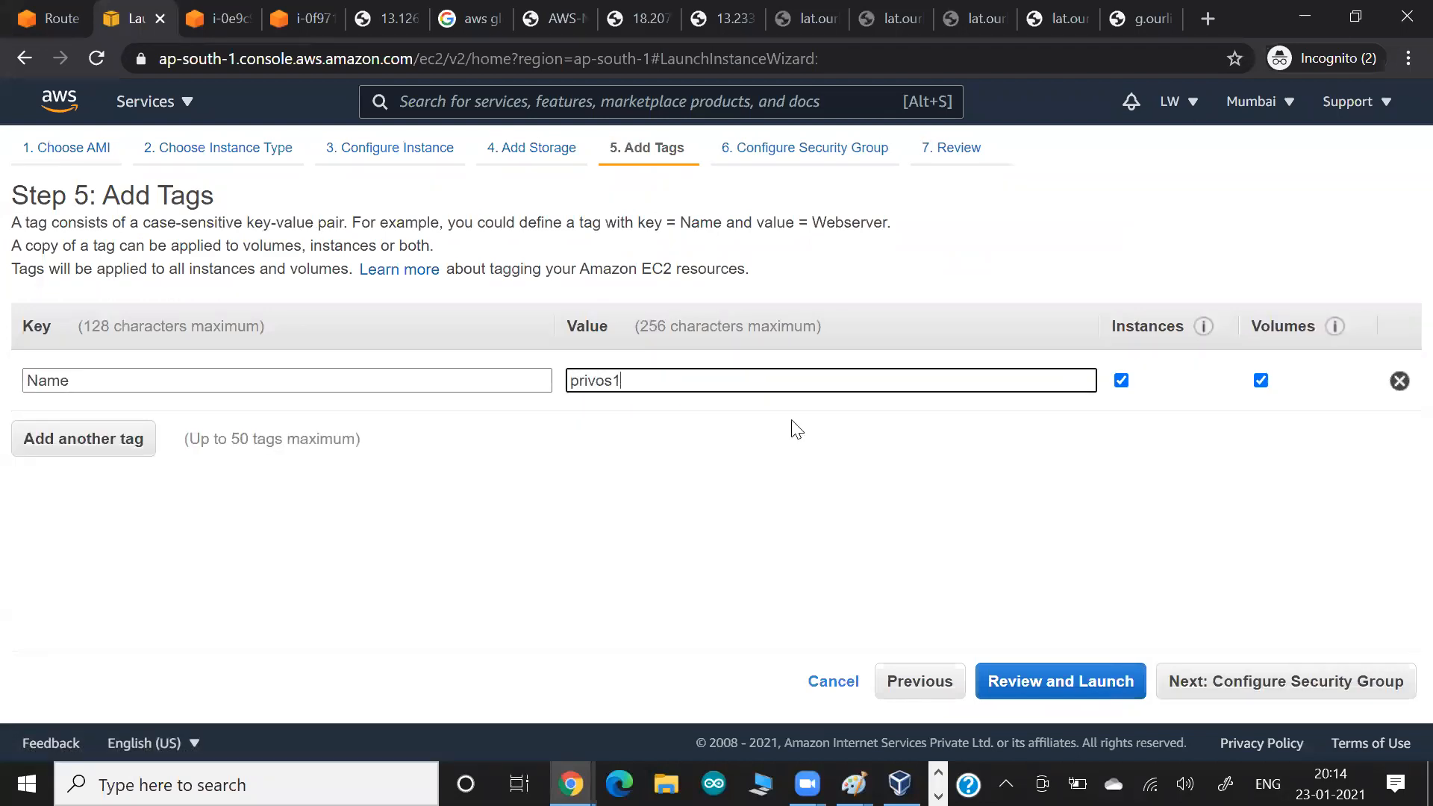
pyautogui.click(1241, 683)
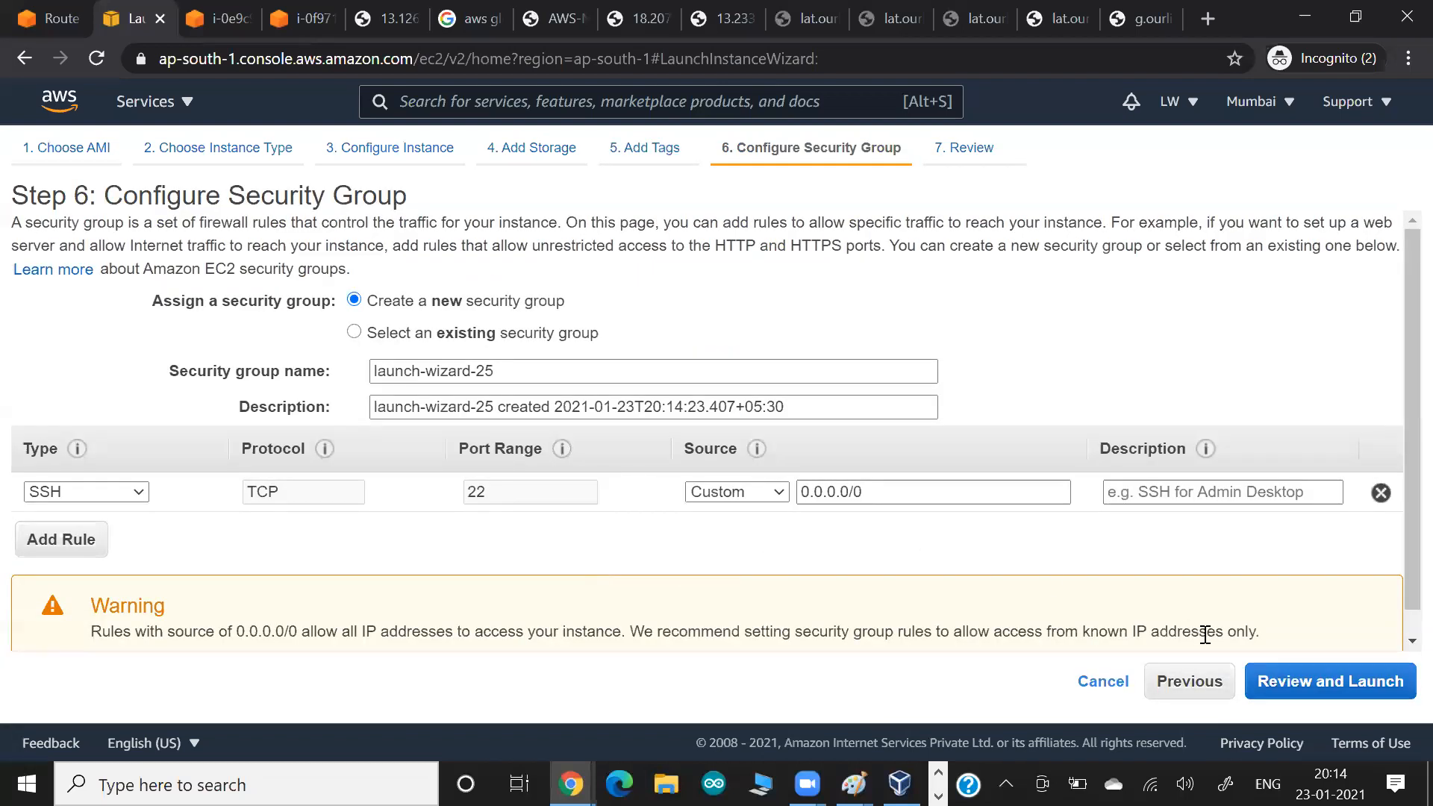
# Accept the default new security group and launch the instance with the existing sshkey account key pair, acknowledging access to its private key file.
pyautogui.click(1295, 682)
pyautogui.click(1372, 681)
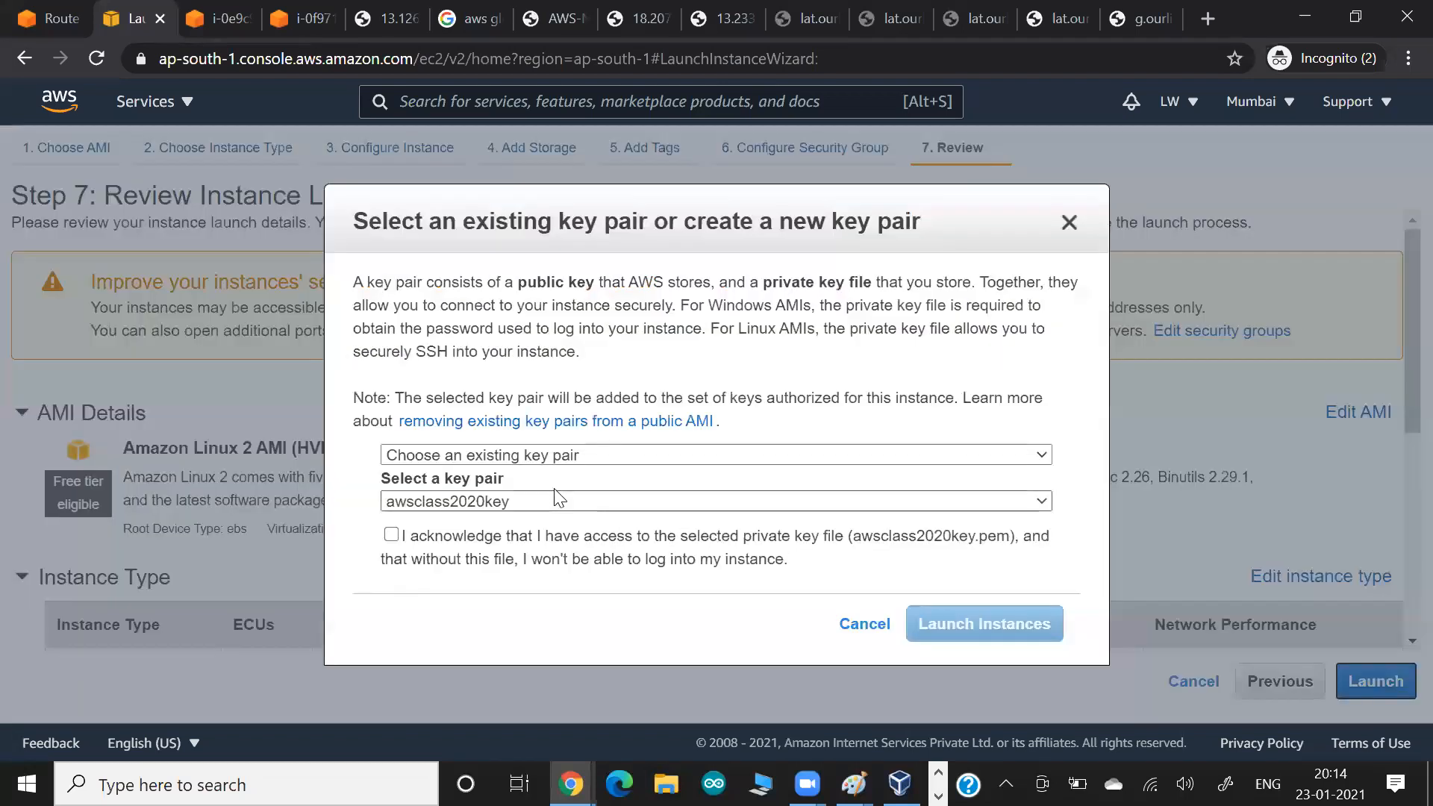
pyautogui.click(552, 500)
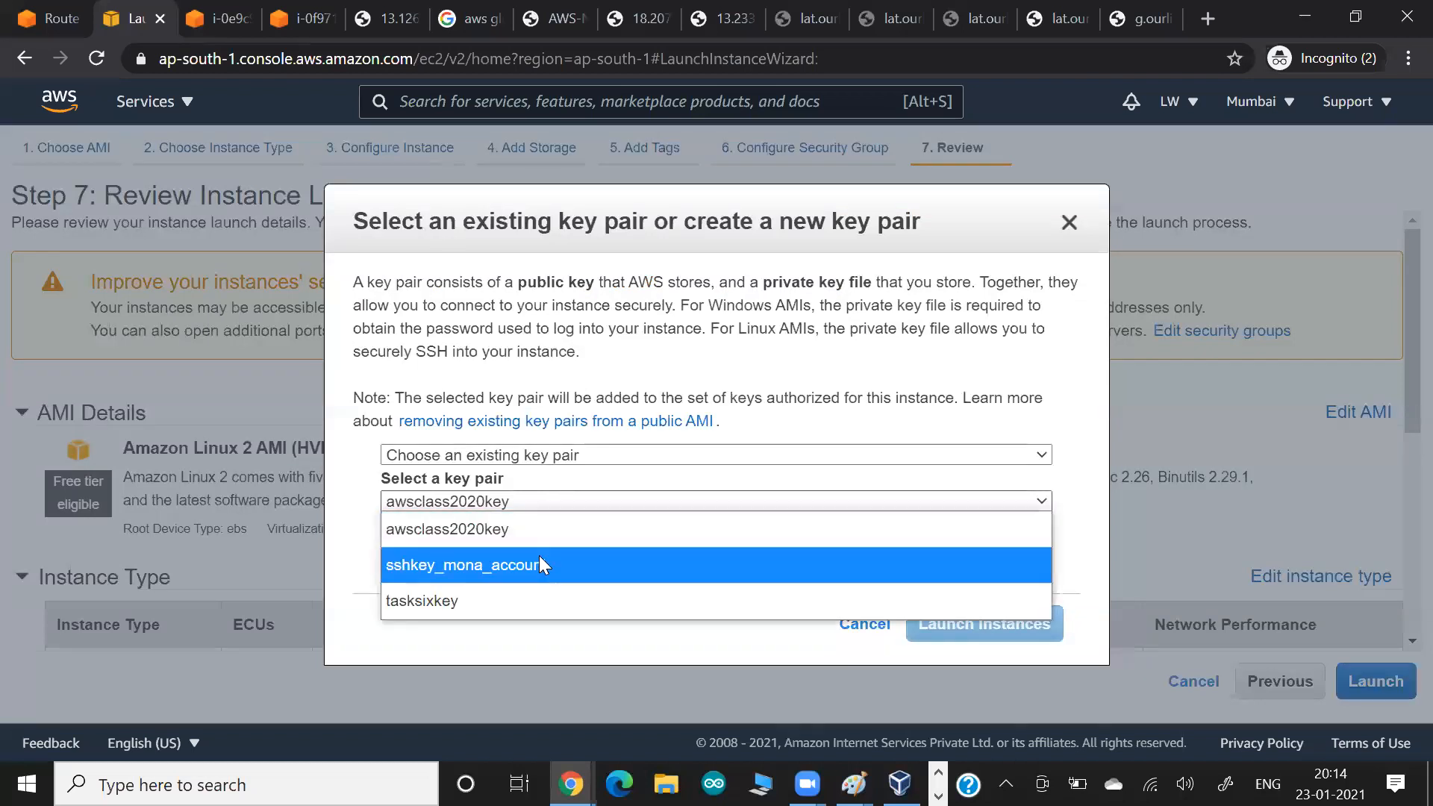
pyautogui.click(544, 564)
pyautogui.click(391, 536)
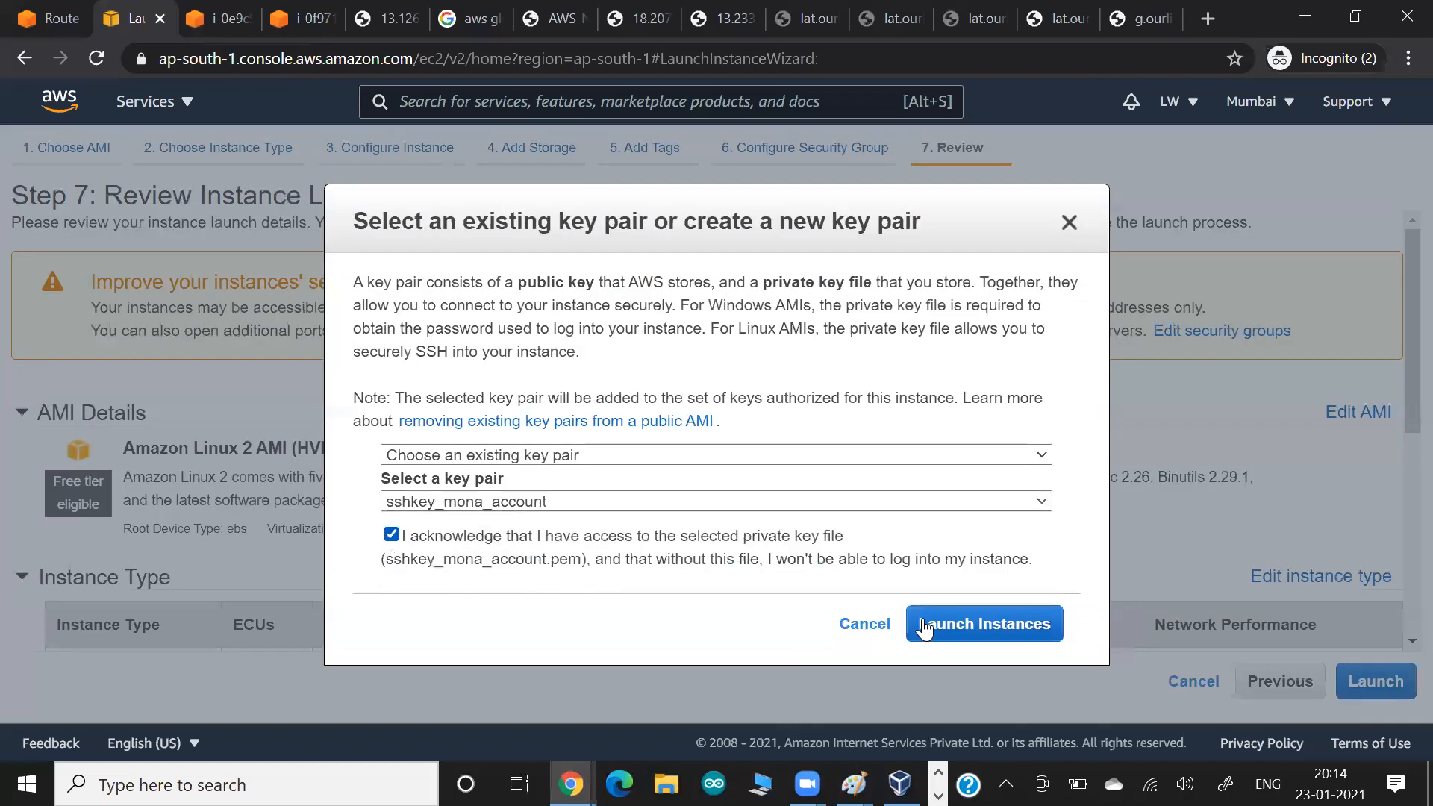
pyautogui.click(946, 627)
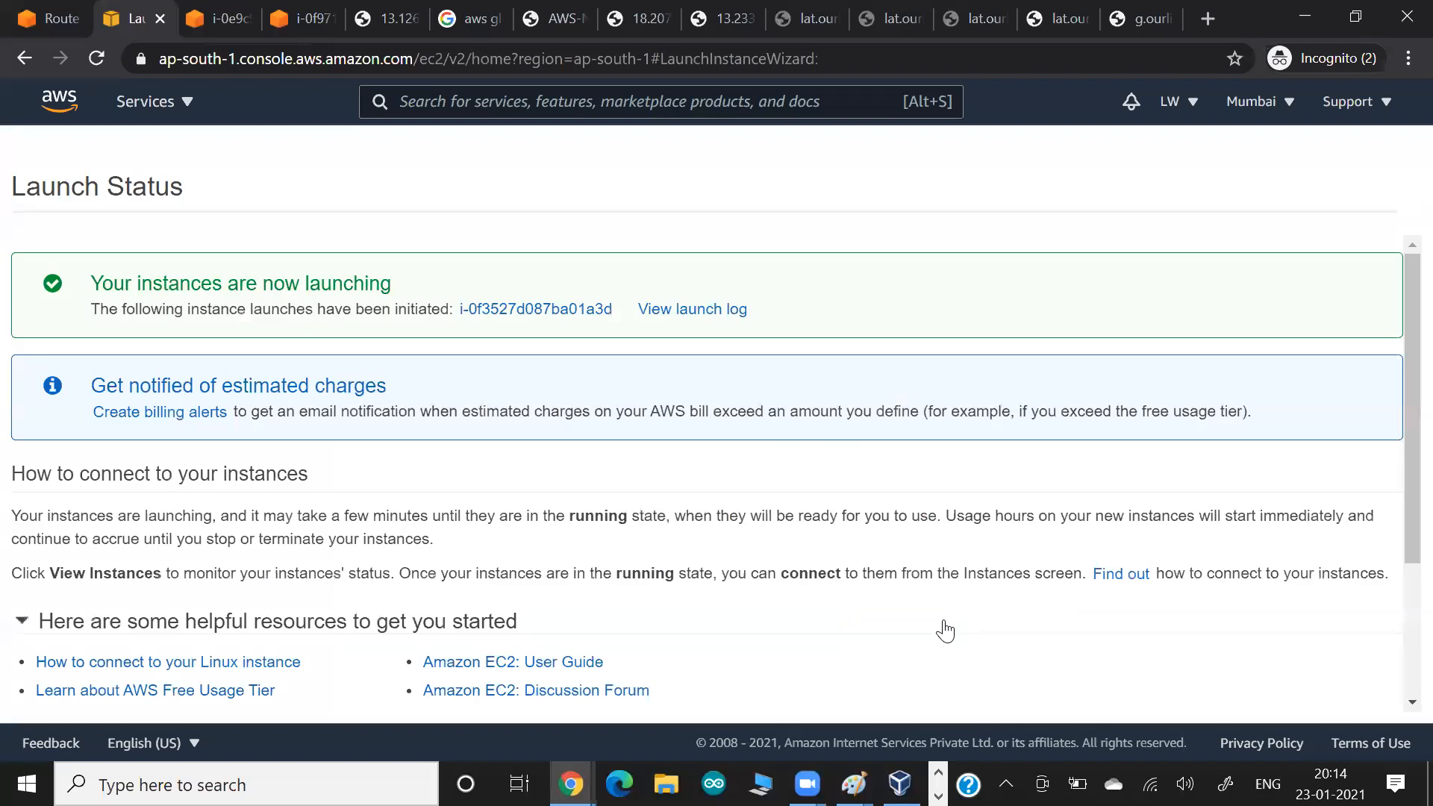
# Open the newly launched instance in the instance list, select privos1, and look through its instance settings options.
pyautogui.click(495, 313)
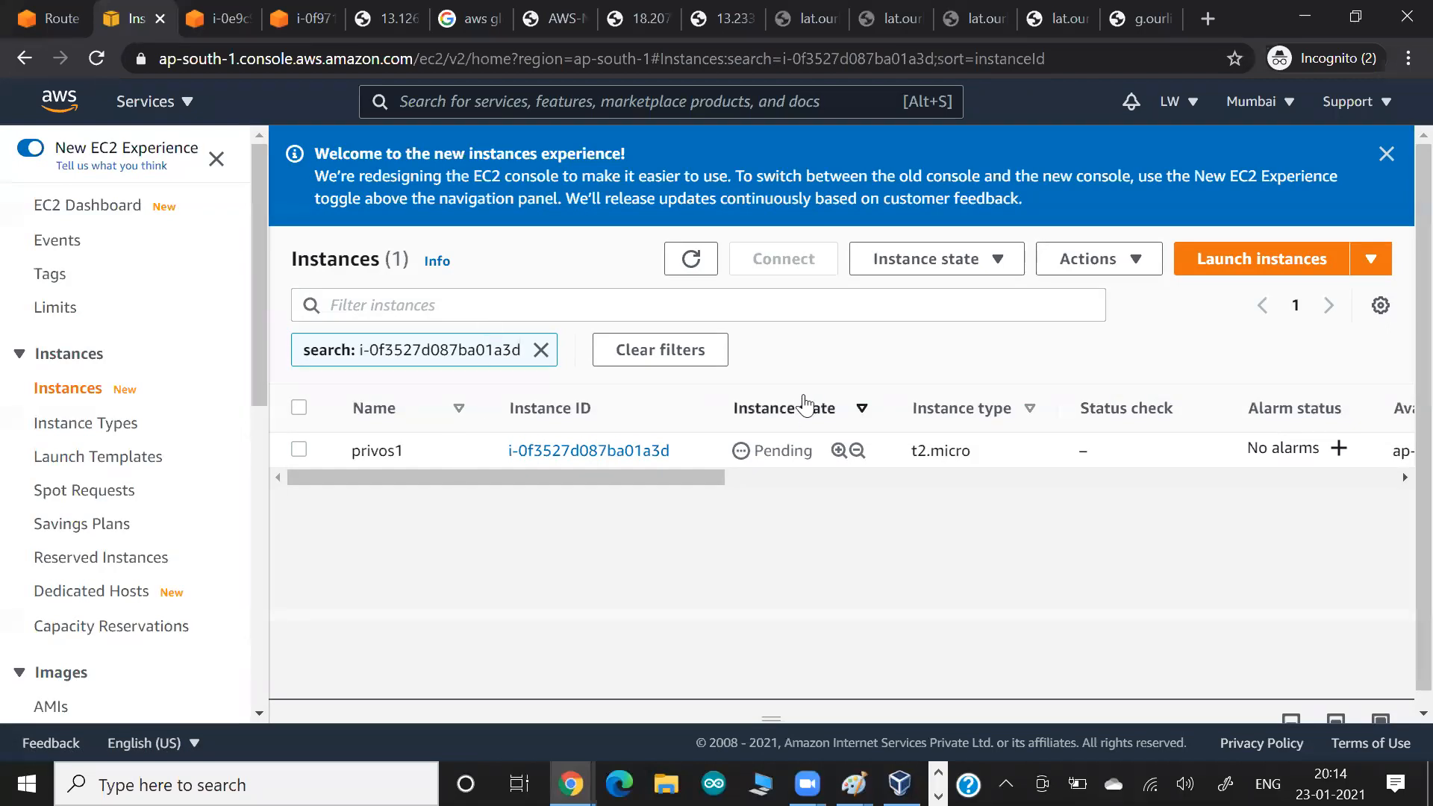
pyautogui.click(298, 449)
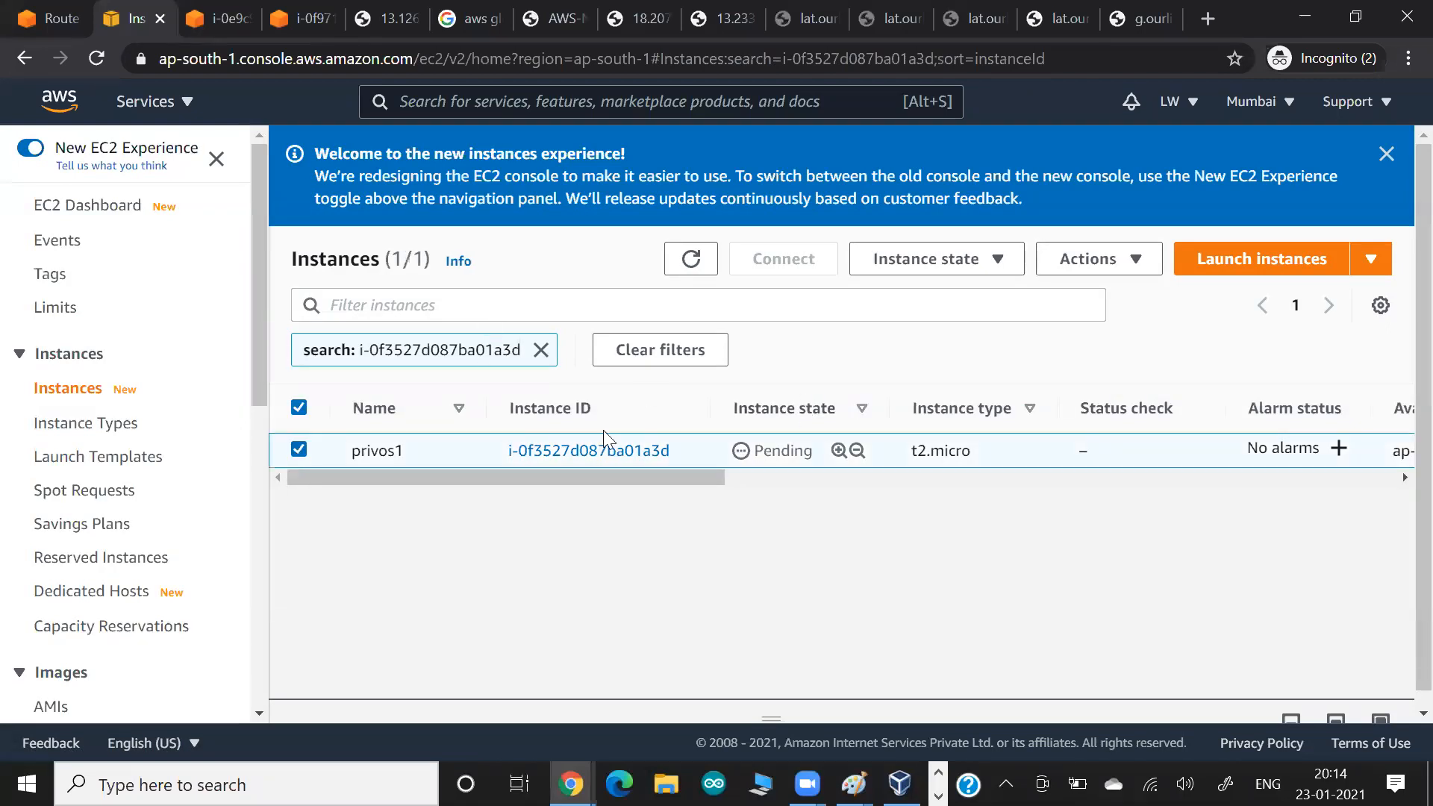
pyautogui.click(1102, 271)
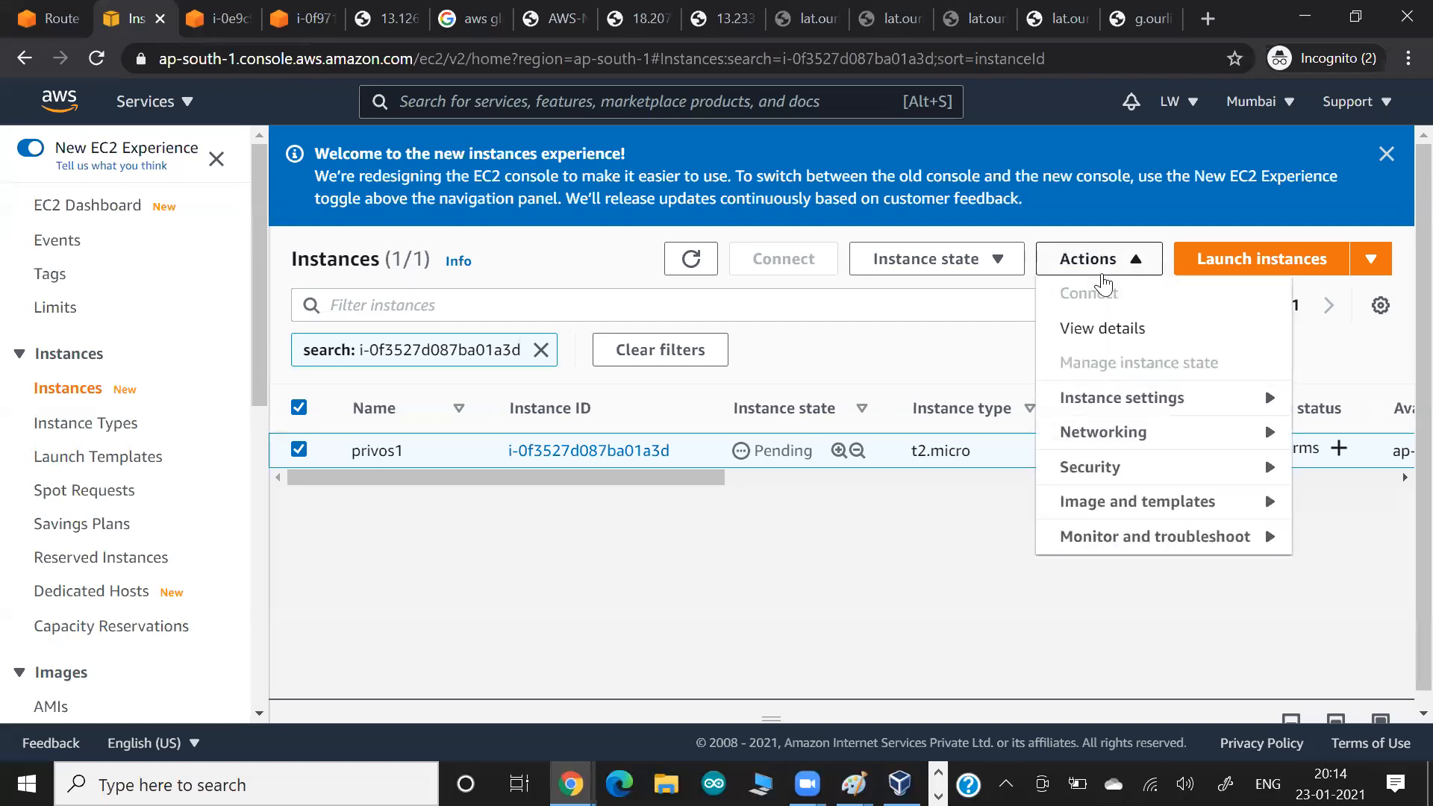
pyautogui.moveTo(1087, 409)
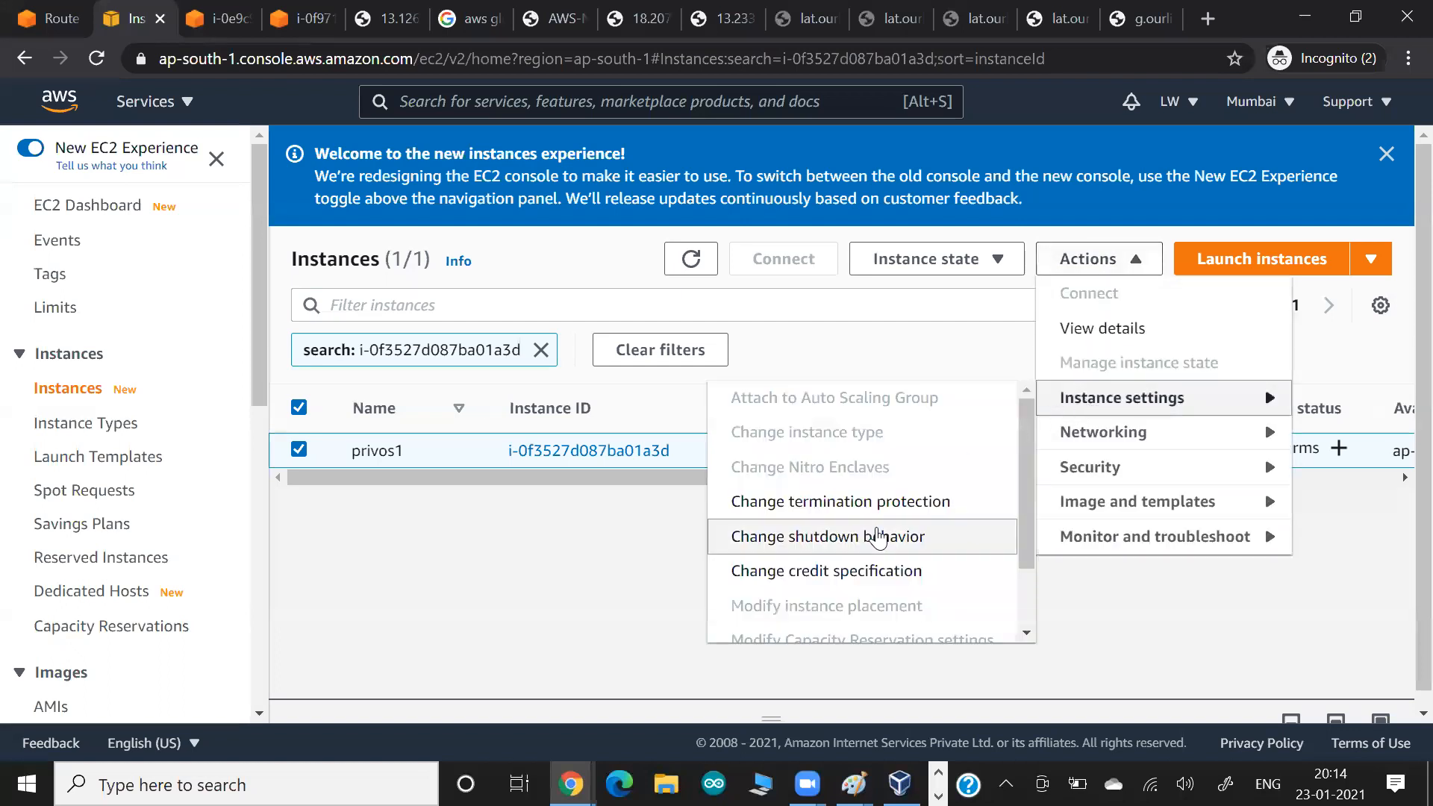
pyautogui.scroll(-1, 877, 536)
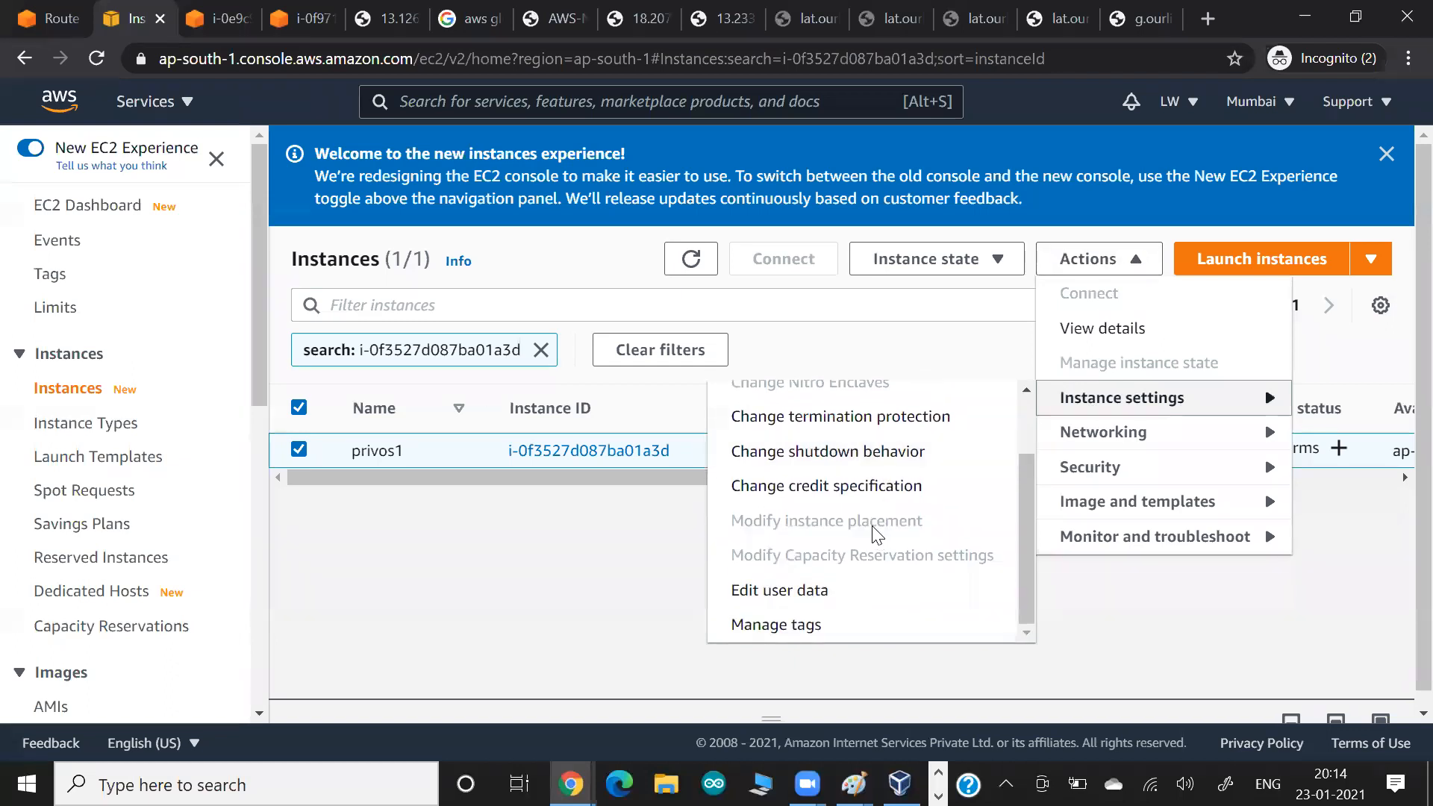
pyautogui.scroll(2, 866, 545)
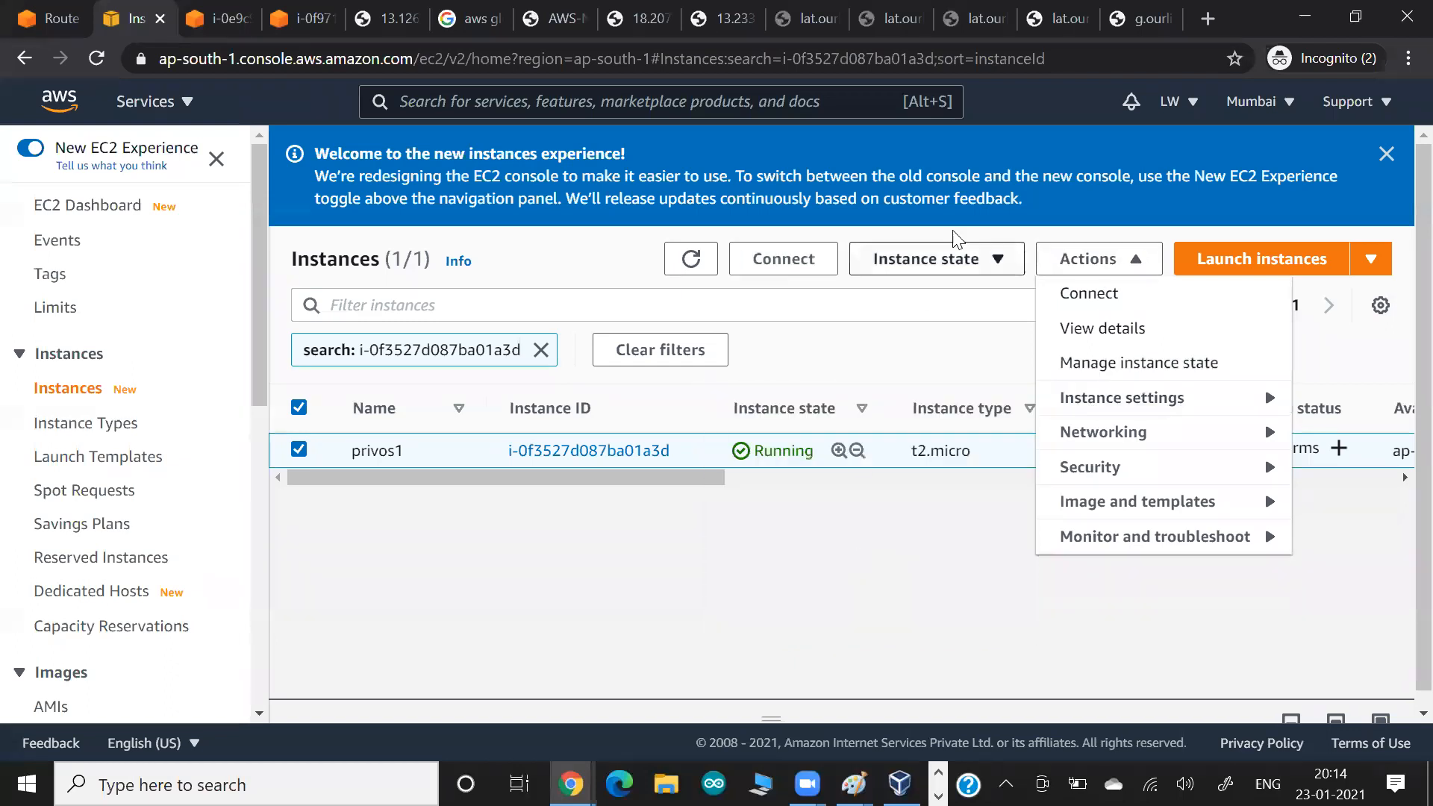
pyautogui.click(970, 258)
pyautogui.click(819, 344)
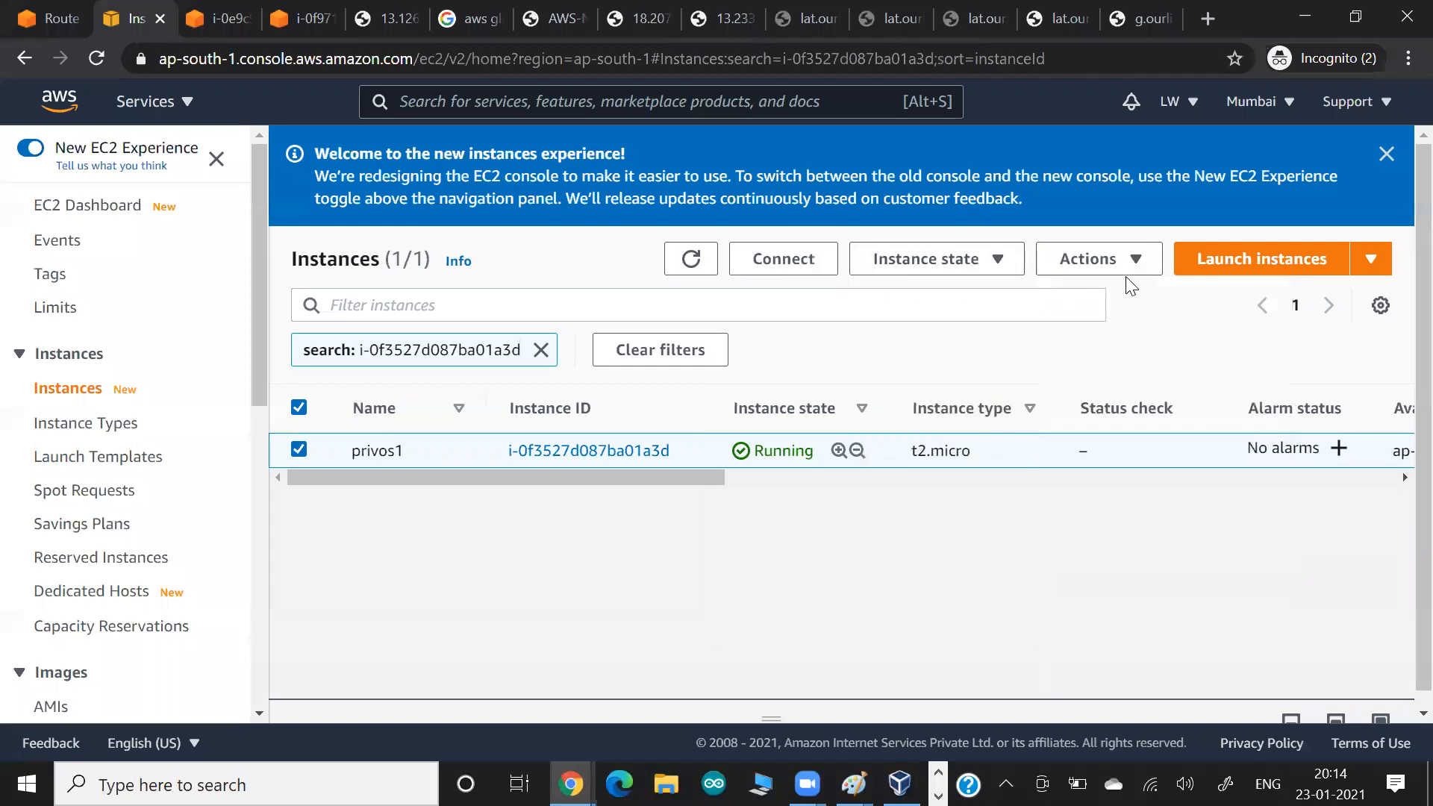
# Bring up the Launch more like this option for privos1 and paste a screenshot of it into the Google Docs notes.
pyautogui.click(1125, 259)
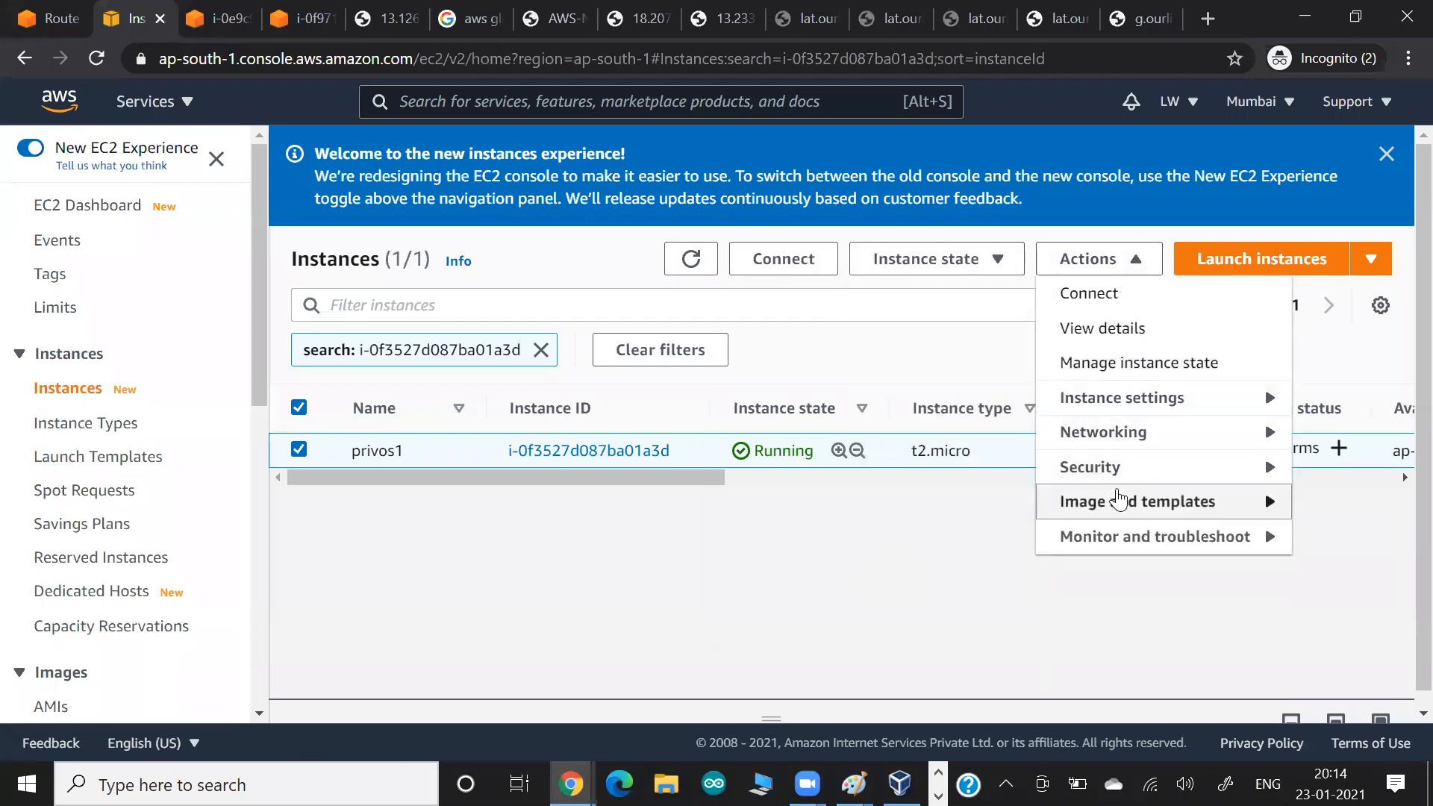
pyautogui.moveTo(1118, 498)
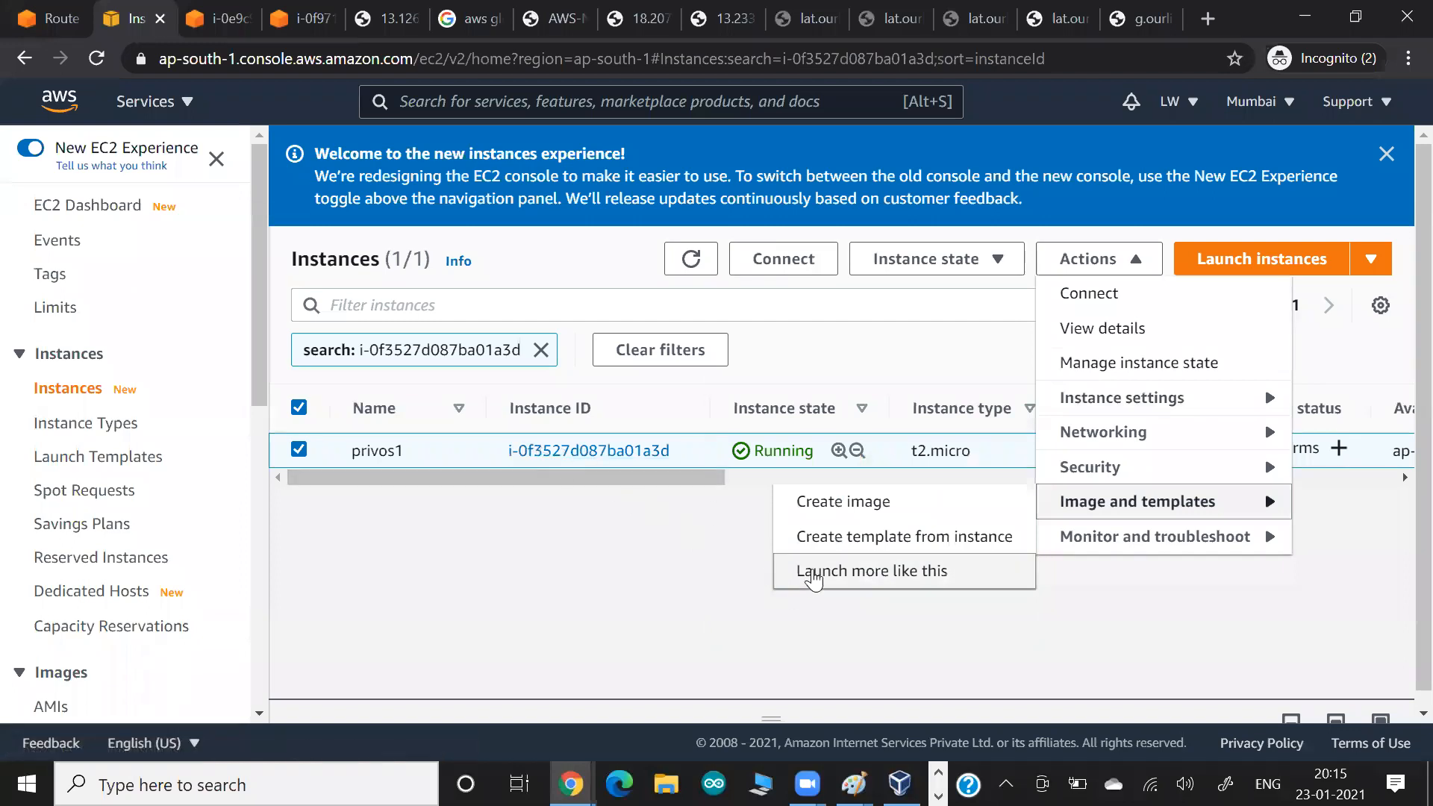
pyautogui.hotkey('alt', 'Tab')
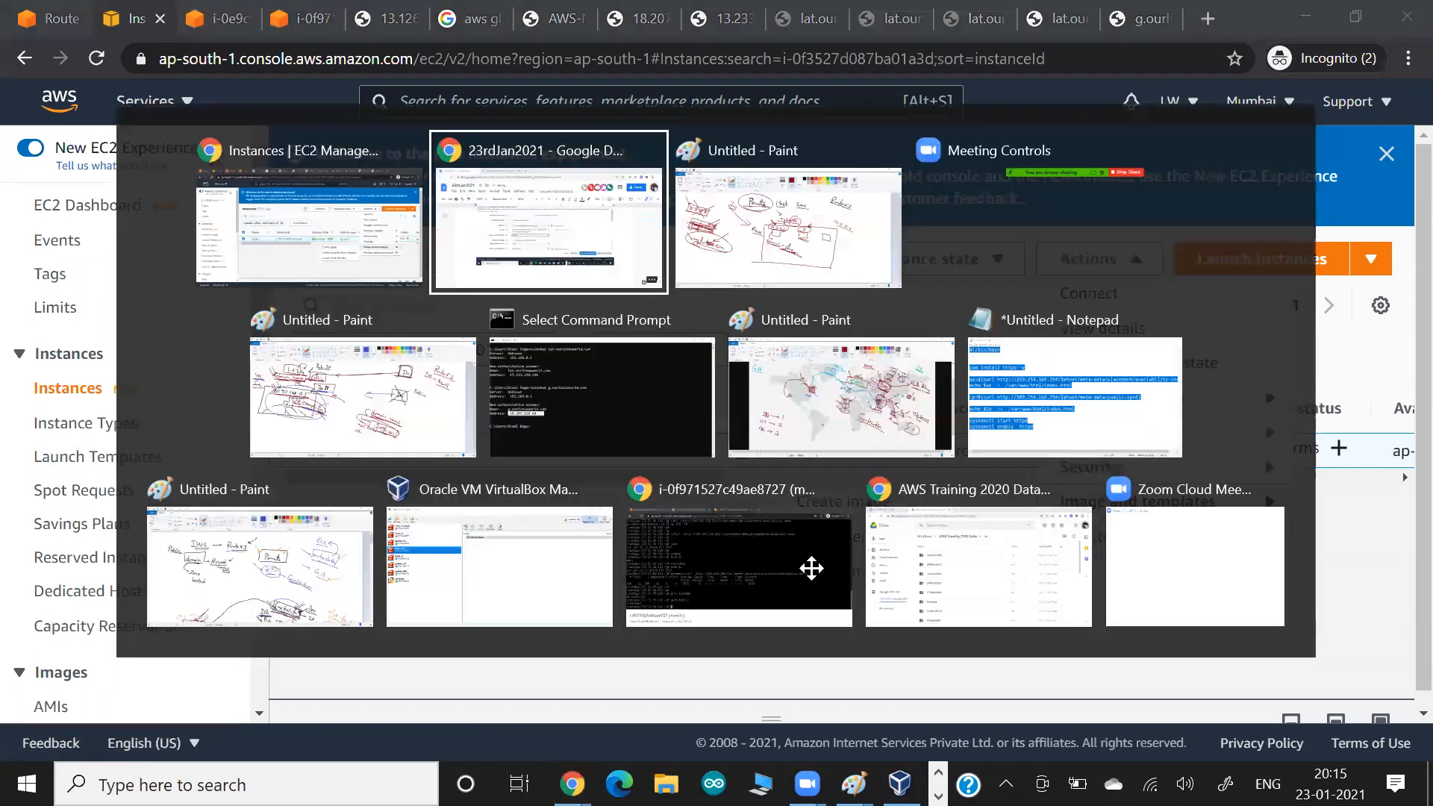
pyautogui.hotkey('ctrl', 'v')
pyautogui.hotkey('alt', 'Tab')
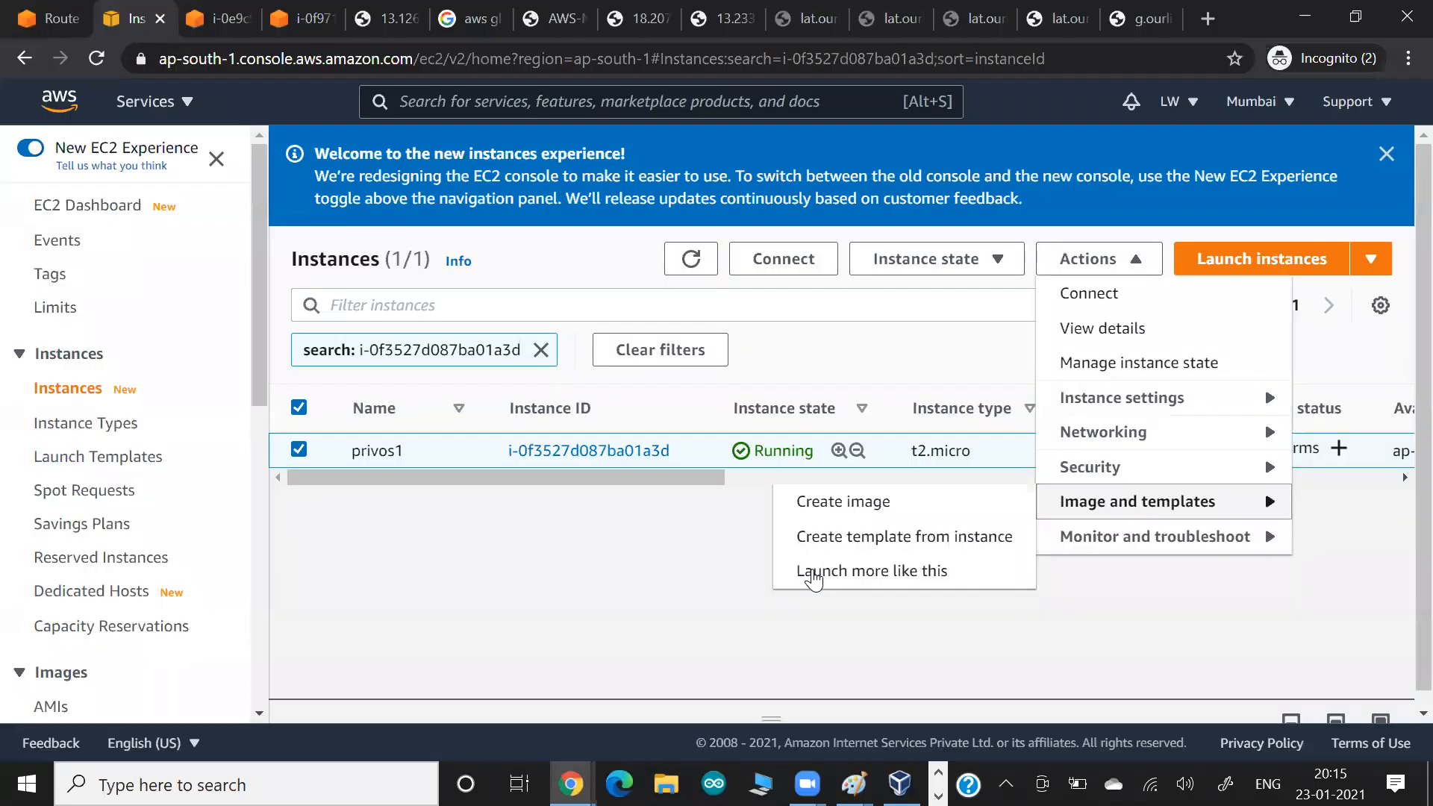
# Launch another instance like privos1 with the reviewed settings and the existing account key pair, acknowledging access to its private key file.
pyautogui.click(838, 568)
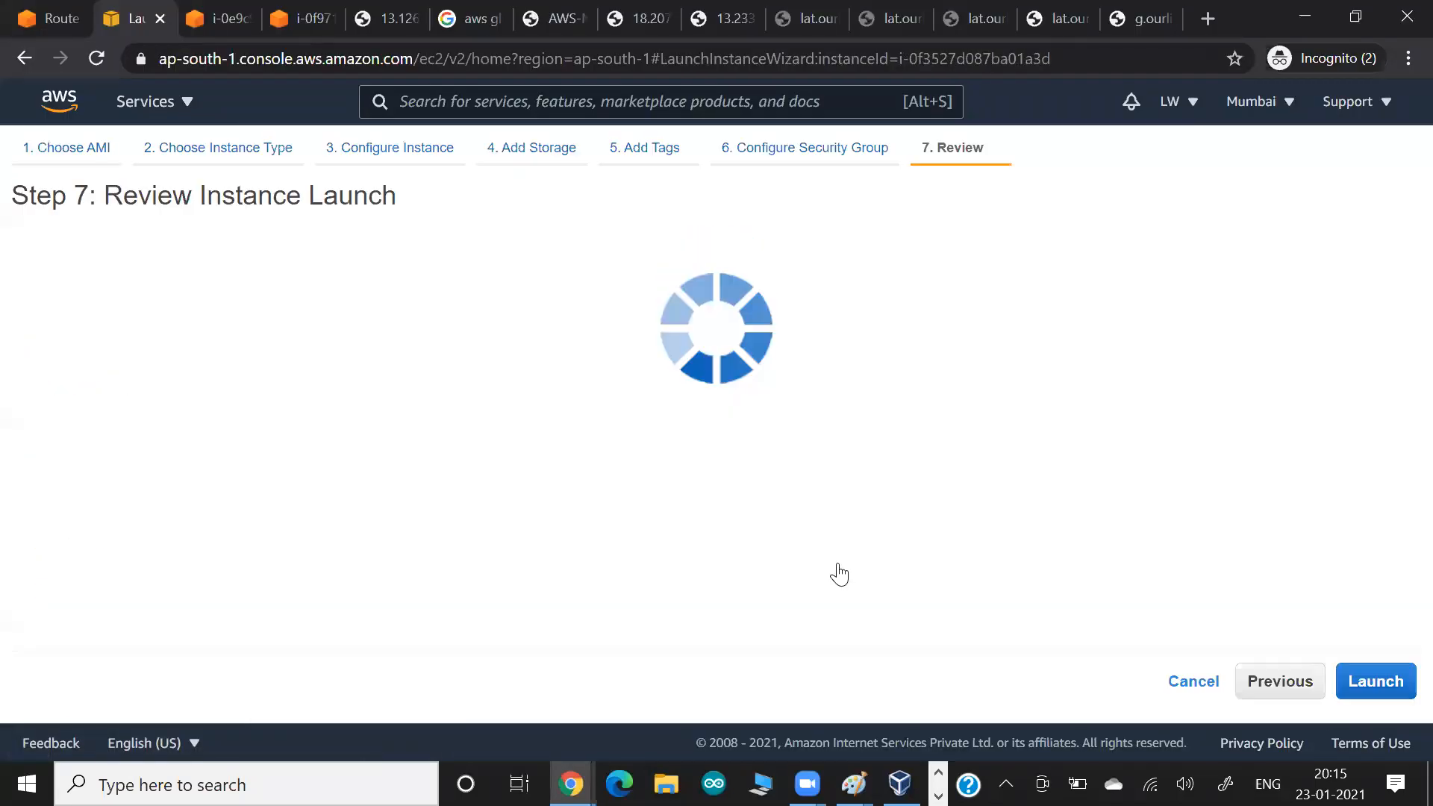
pyautogui.scroll(-6, 734, 282)
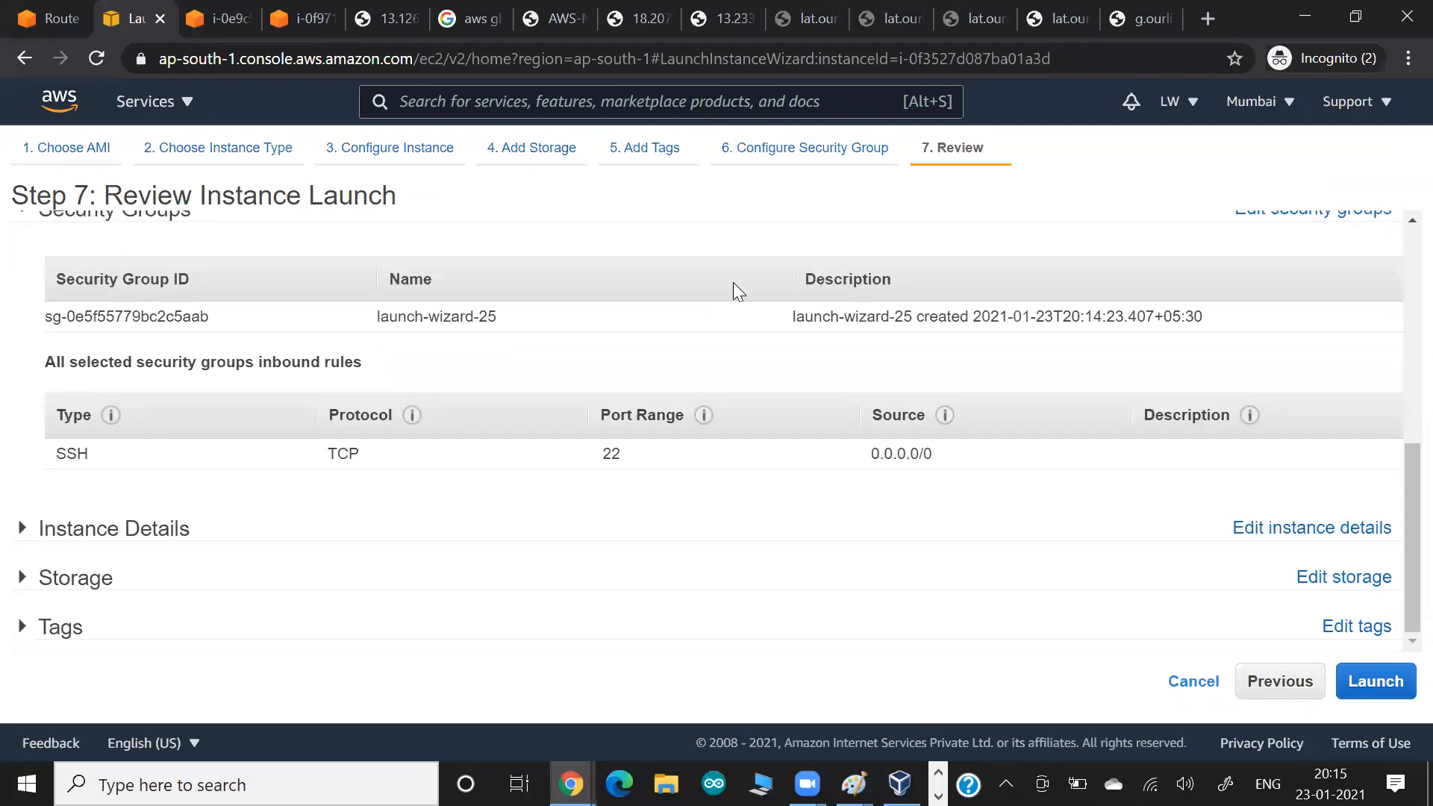
pyautogui.scroll(3, 734, 288)
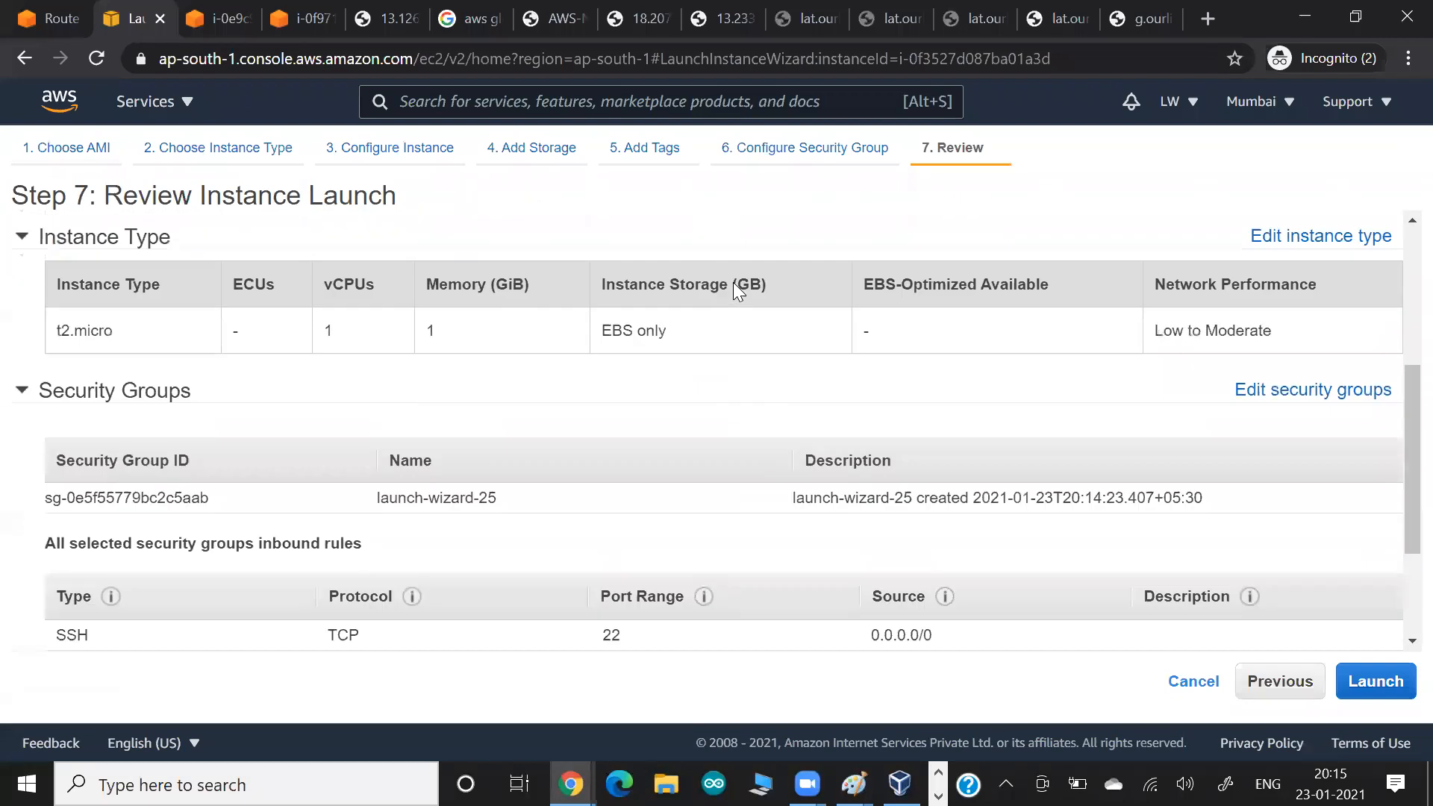
pyautogui.scroll(-3, 736, 288)
pyautogui.click(1370, 691)
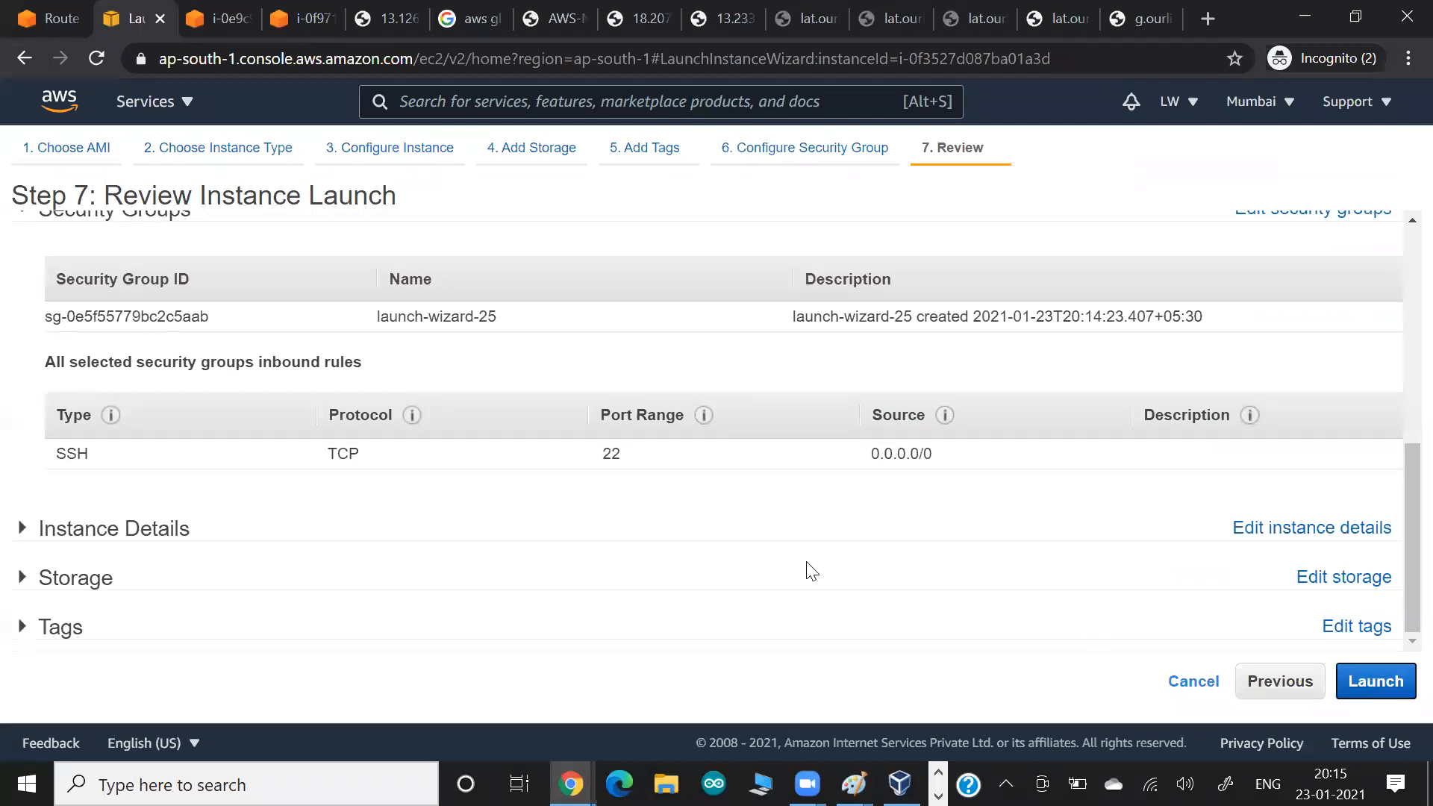
pyautogui.click(391, 535)
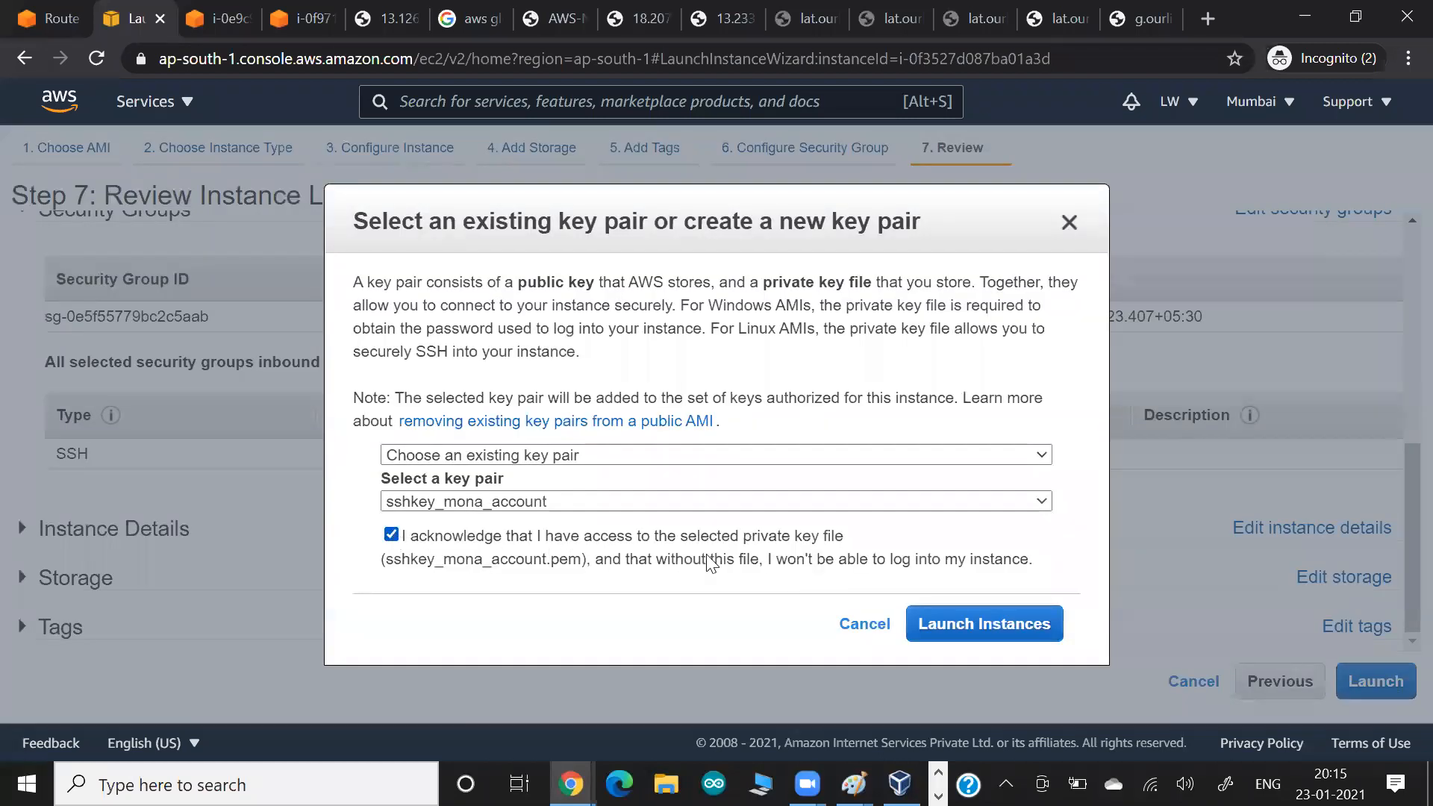
pyautogui.click(955, 628)
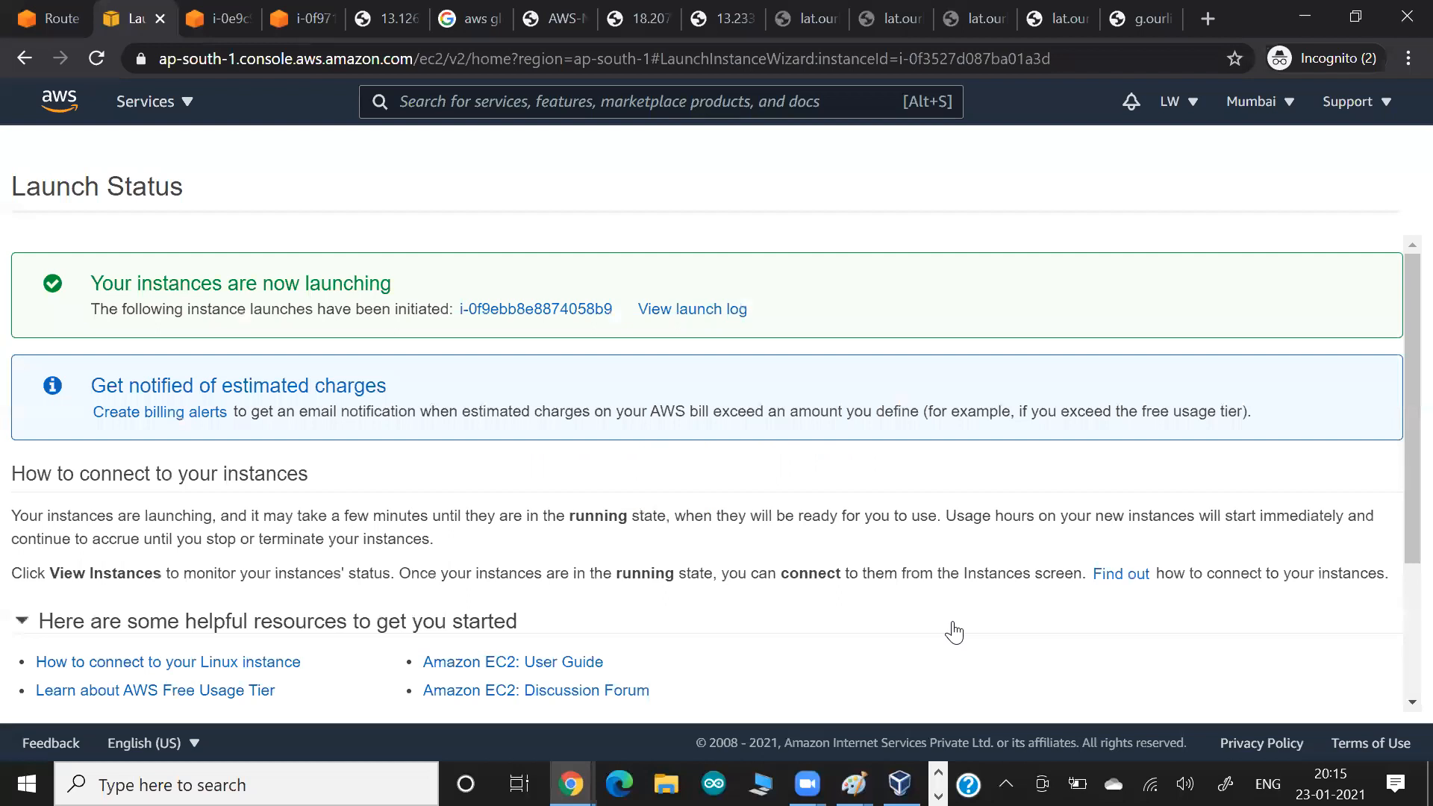
# Open the newly launched instance in the instance list, clear its ID filter, and filter the list by privos1.
pyautogui.click(554, 306)
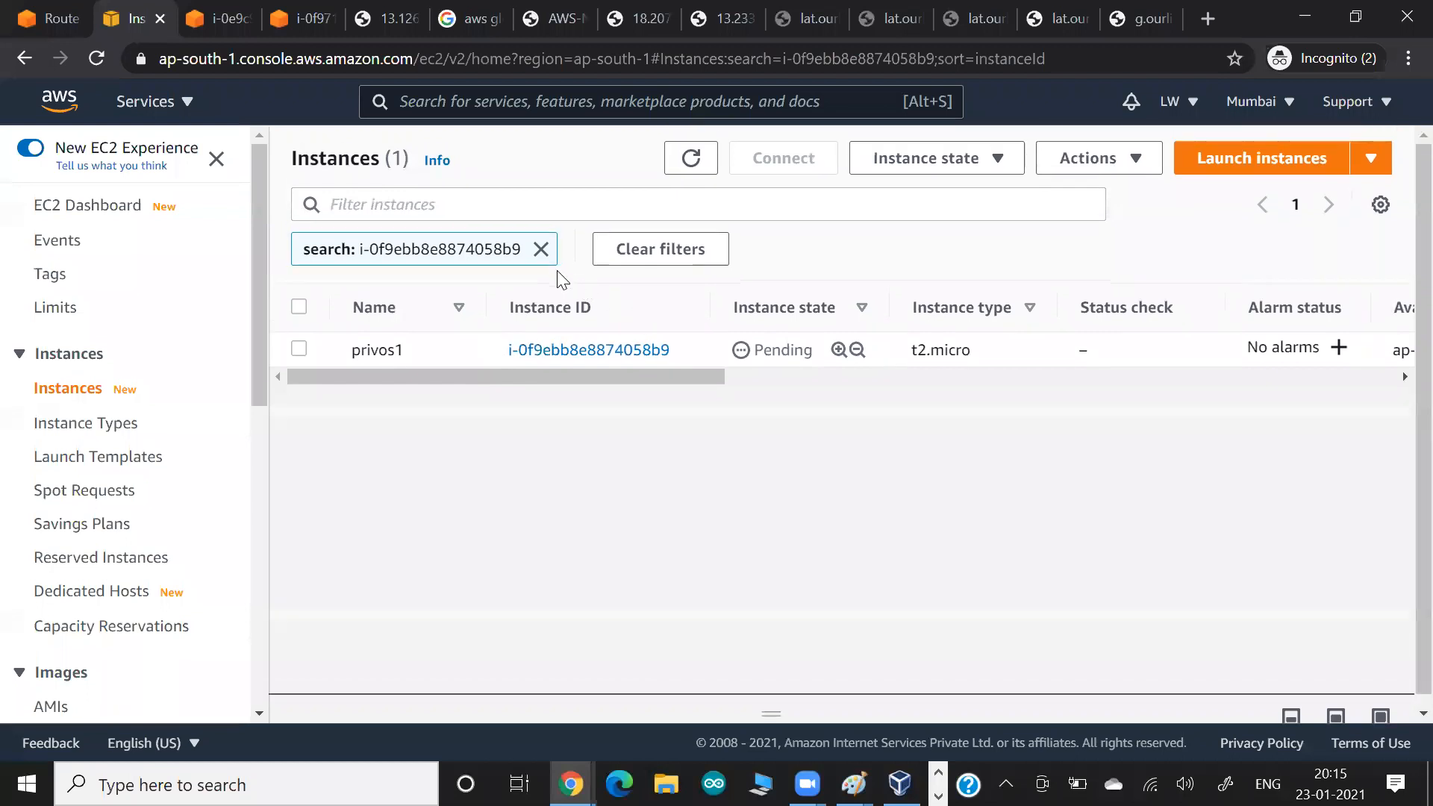
pyautogui.click(542, 238)
pyautogui.click(485, 209)
pyautogui.write('privos1')
pyautogui.press('Return')
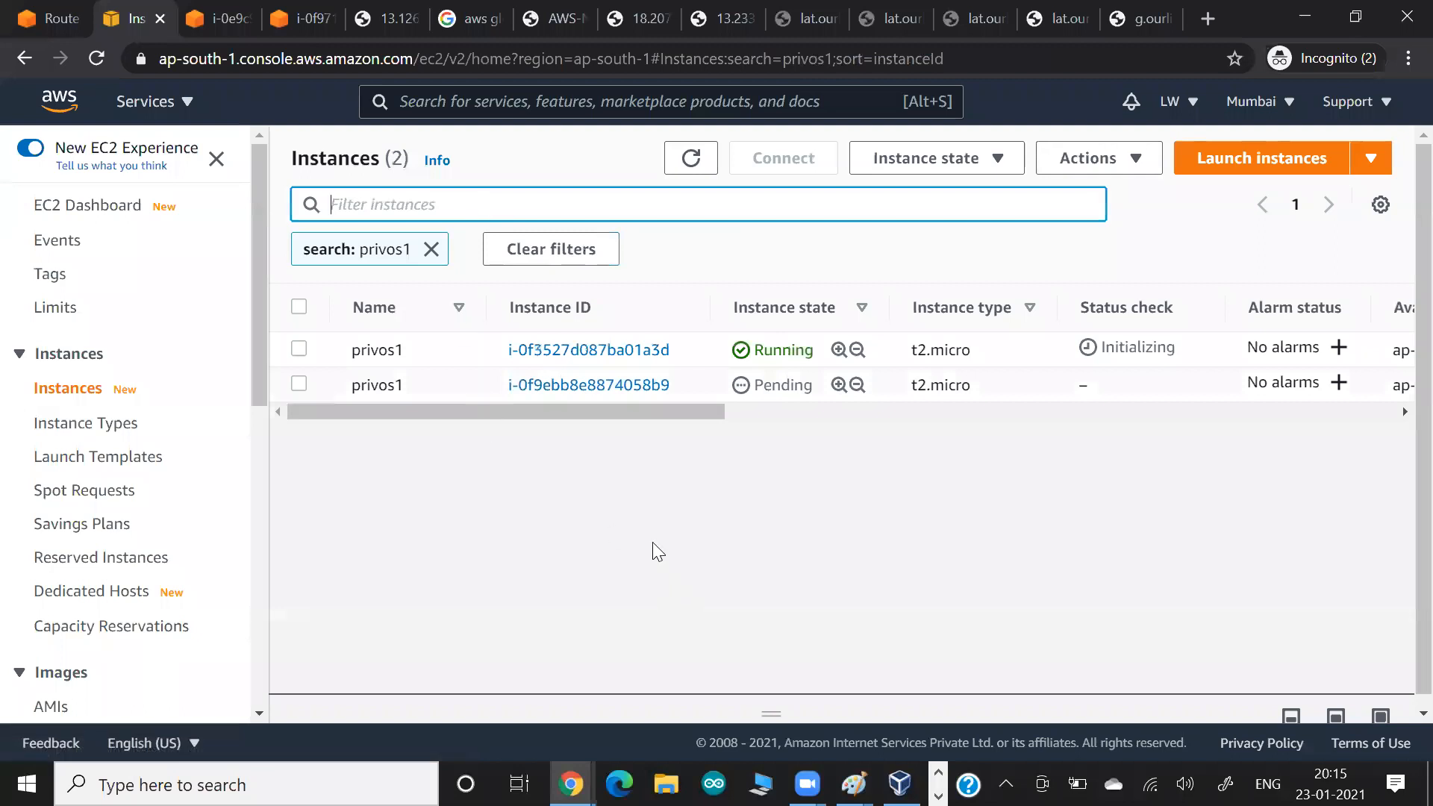
# Look up the private IPv4 address of the first privos1 instance and complete the first server's label as 10.0.0.179 in the Paint diagram.
pyautogui.click(604, 349)
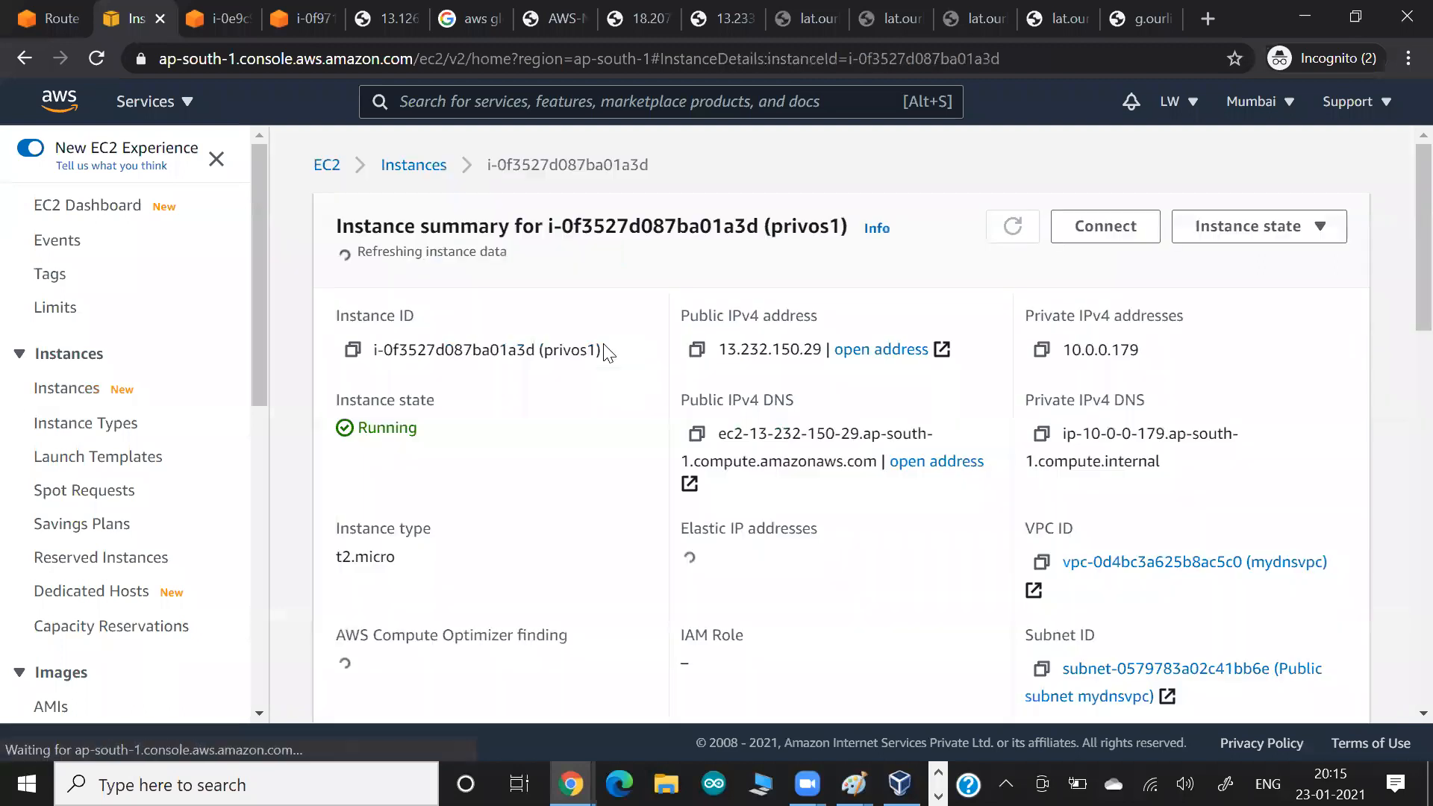
pyautogui.moveTo(1063, 345); pyautogui.dragTo(1142, 351)
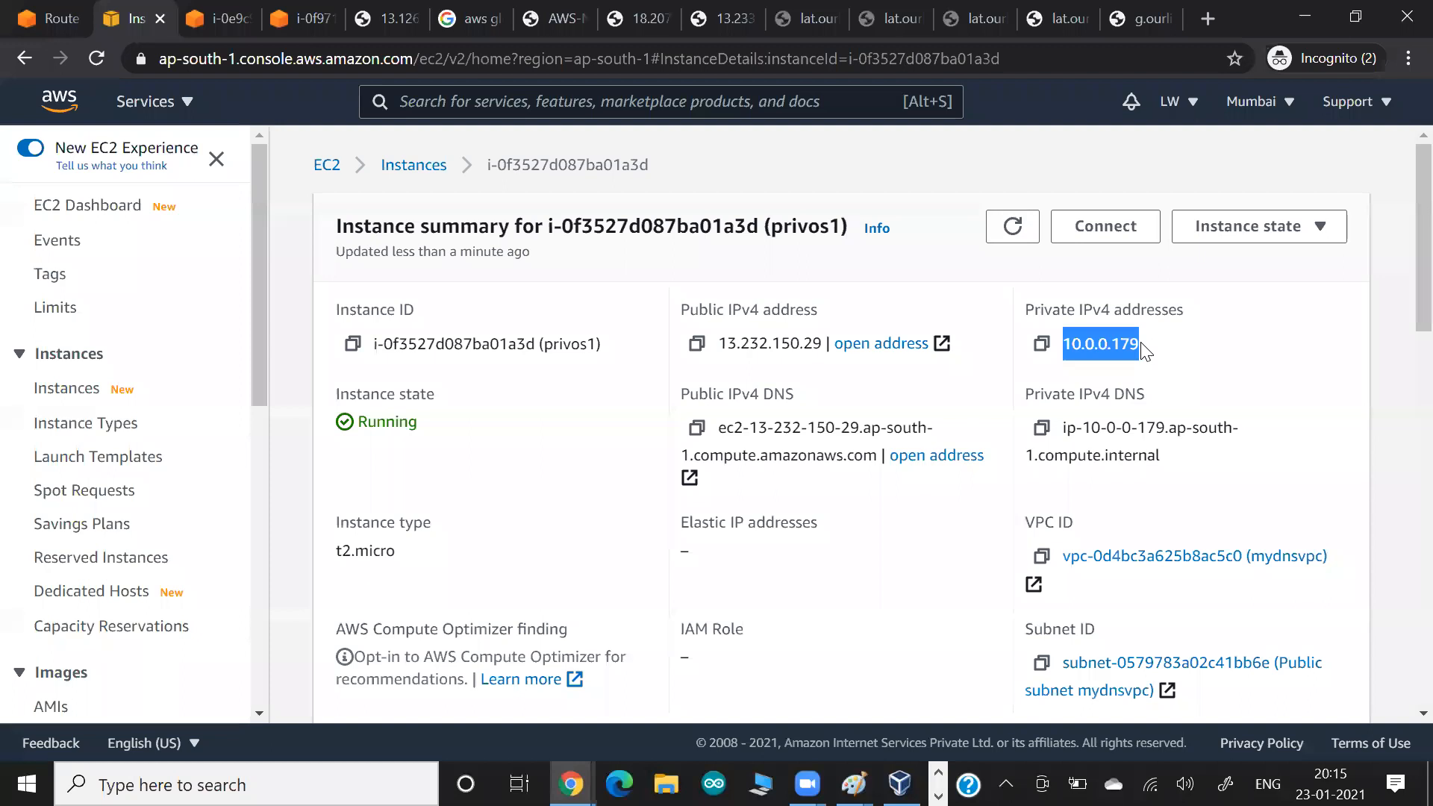
pyautogui.hotkey('alt', 'Tab')
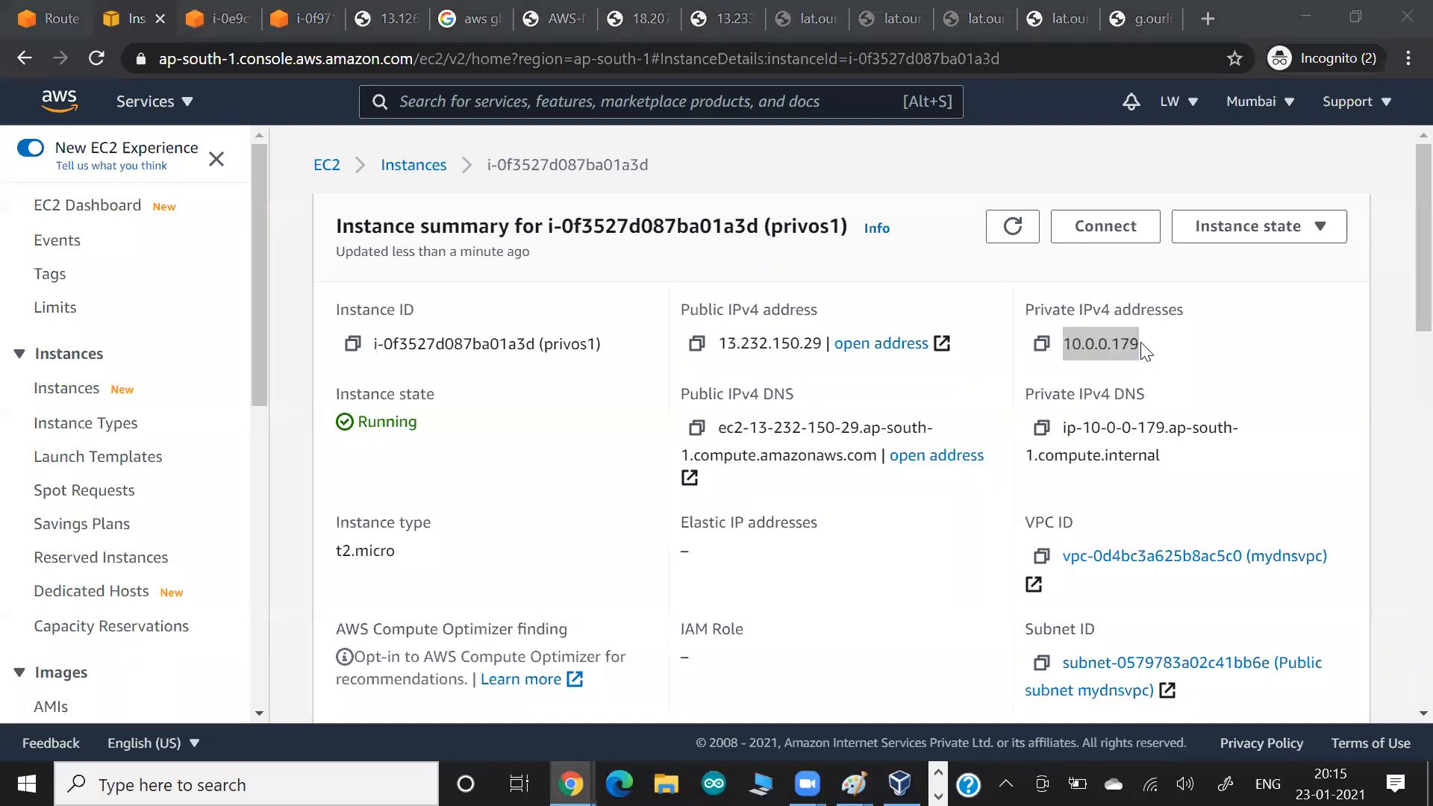
pyautogui.hotkey('alt', 'Tab')
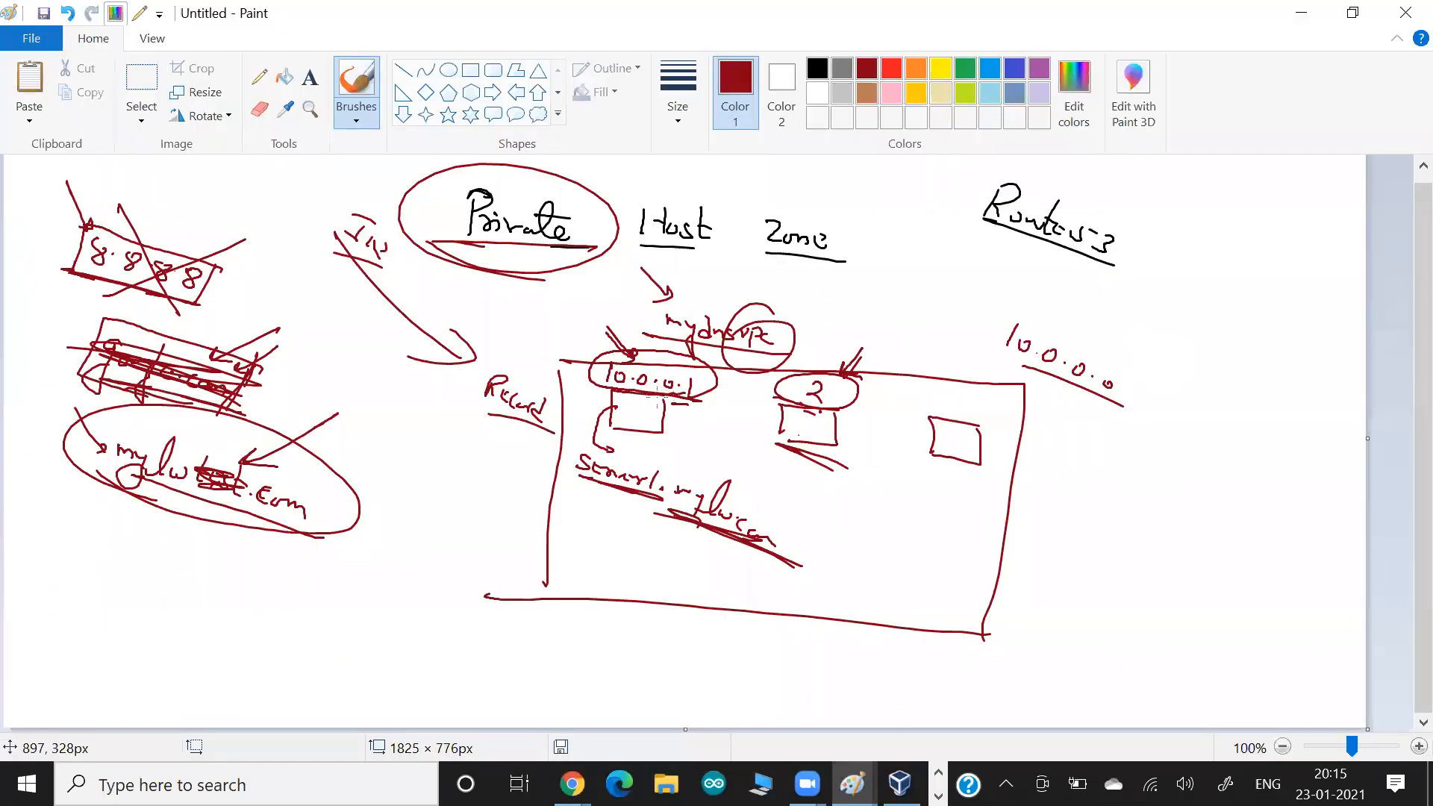
pyautogui.moveTo(694, 380); pyautogui.dragTo(710, 418)
pyautogui.hotkey('alt', 'Tab')
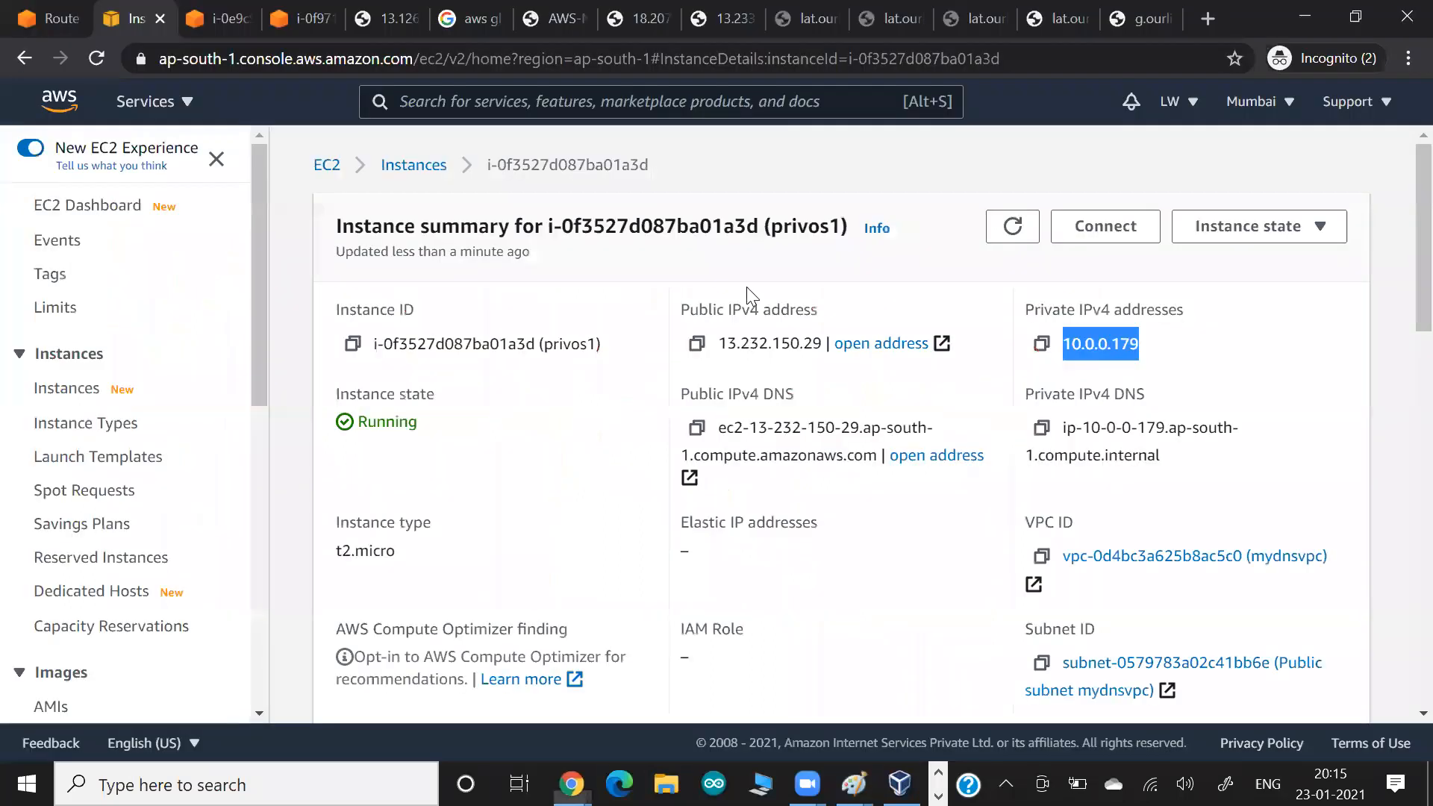
# Look up the second privos1 instance's private IPv4 address and label the second server 112 in the Paint diagram.
pyautogui.click(412, 171)
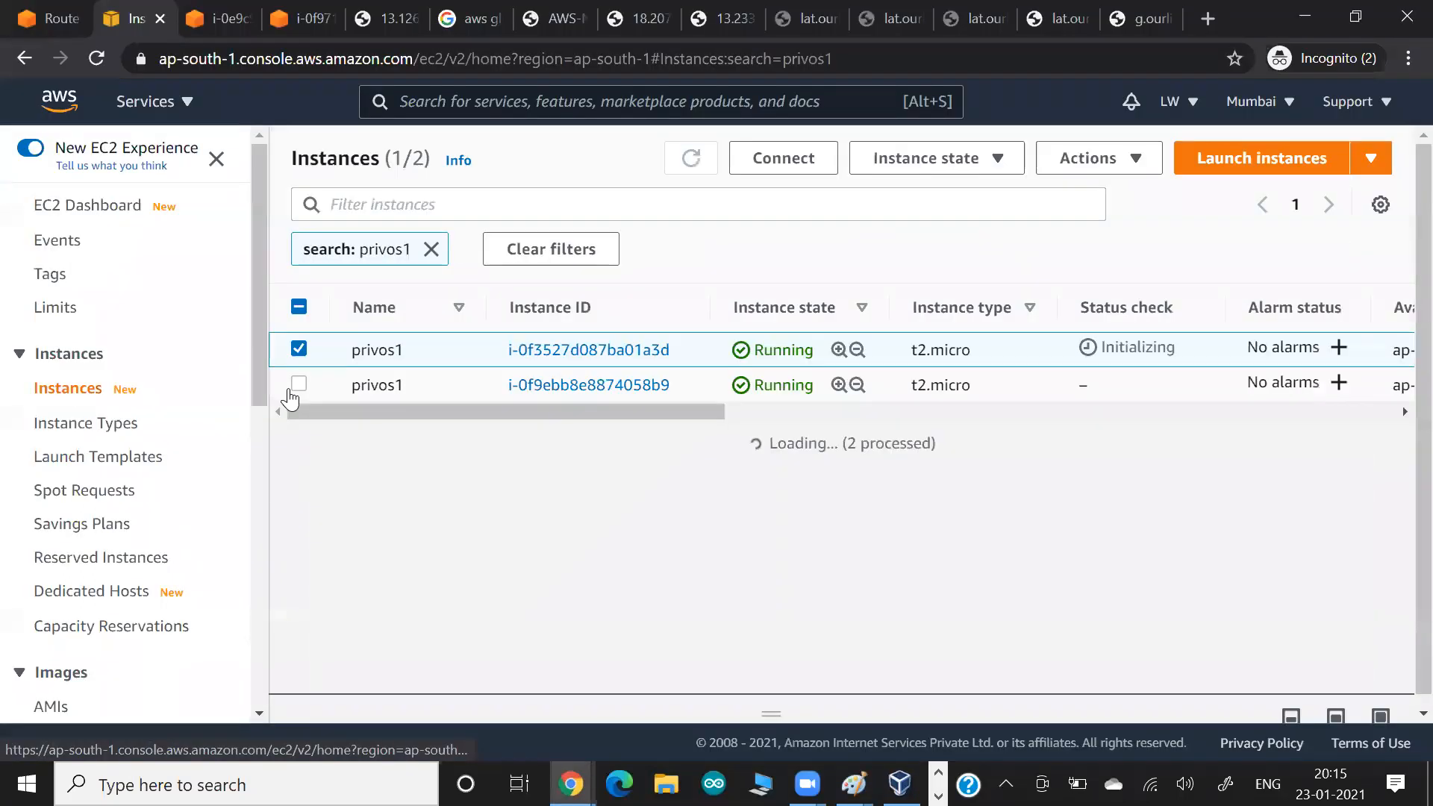
pyautogui.click(295, 387)
pyautogui.click(298, 352)
pyautogui.click(551, 387)
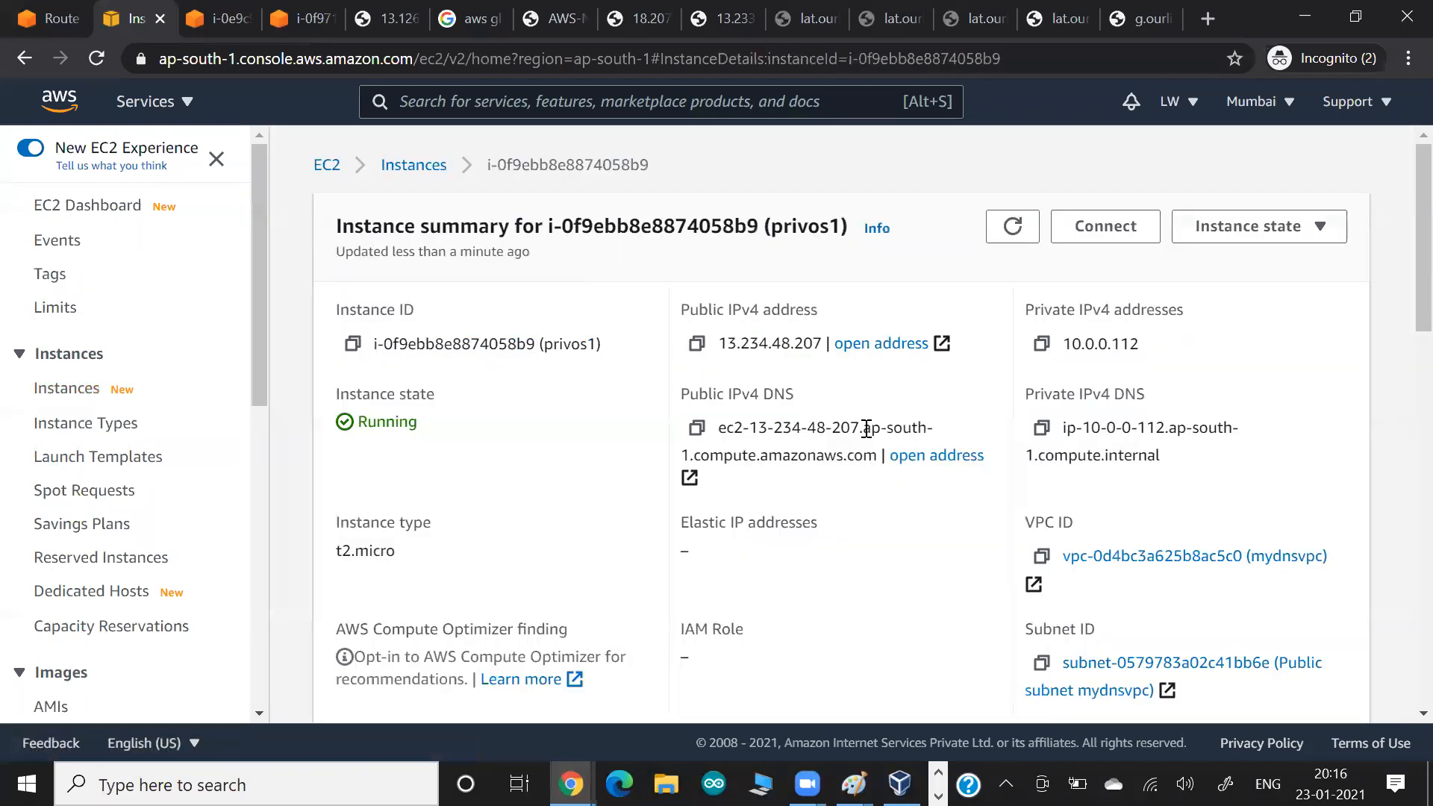
pyautogui.moveTo(1114, 348); pyautogui.dragTo(1177, 349)
pyautogui.hotkey('alt', 'Tab')
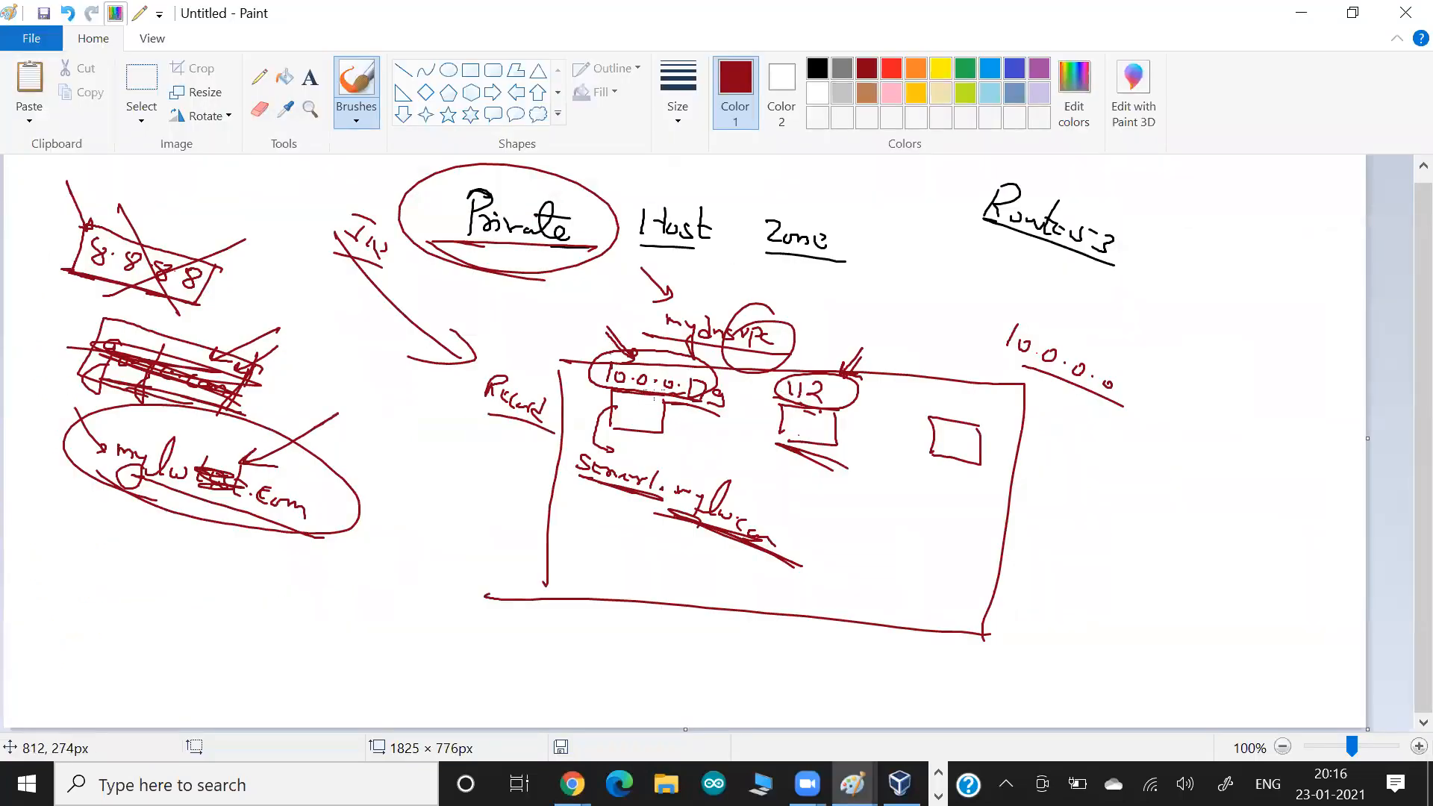
# Underline the 10.0.0.179 label with red strokes and add another red arrow pointing at the 112 label.
pyautogui.moveTo(584, 388); pyautogui.dragTo(730, 419)
pyautogui.moveTo(701, 415); pyautogui.dragTo(621, 402)
pyautogui.moveTo(859, 341); pyautogui.dragTo(823, 375)
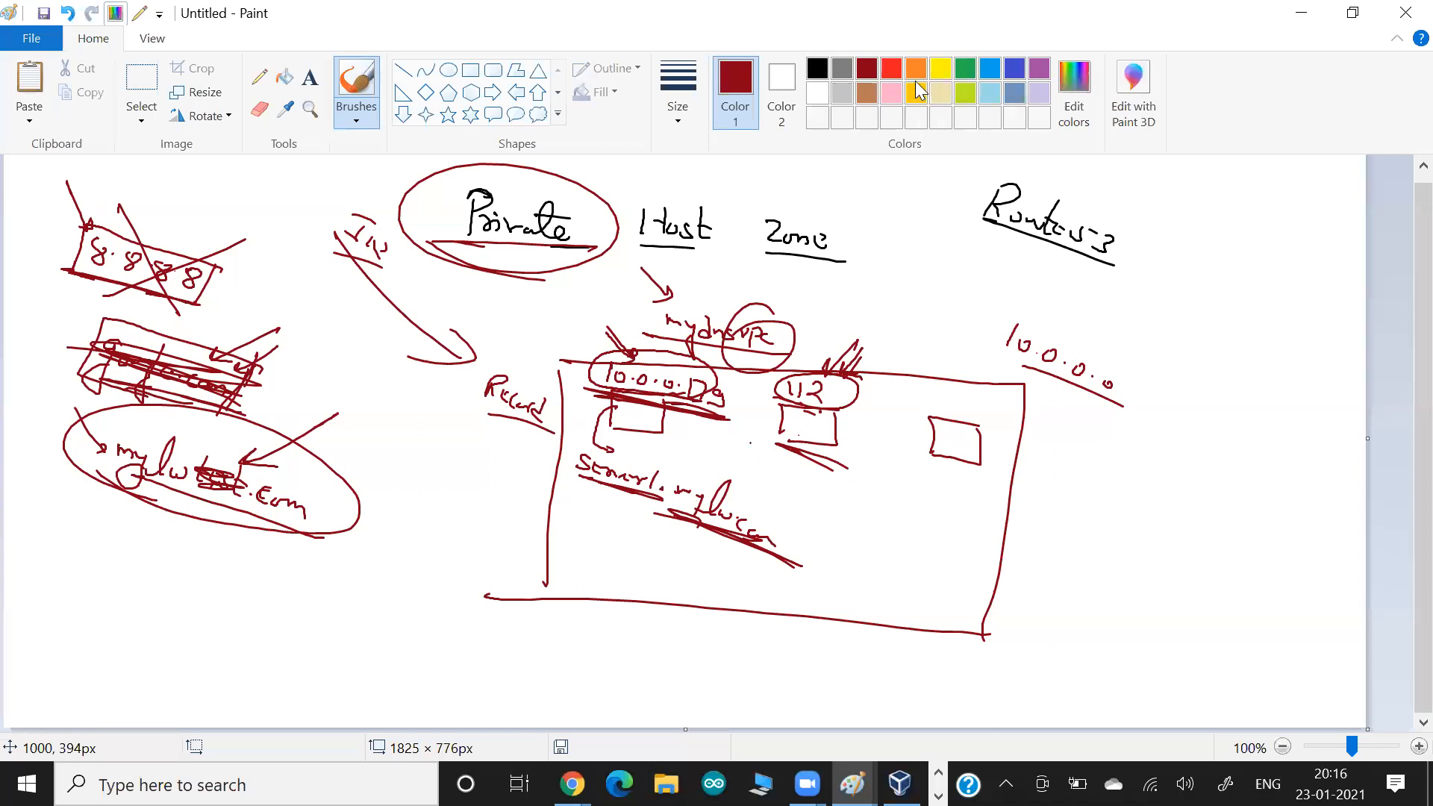
# Draw green arrow strokes from the label outside the VPC box to the 10.0.0.179 server.
pyautogui.click(965, 69)
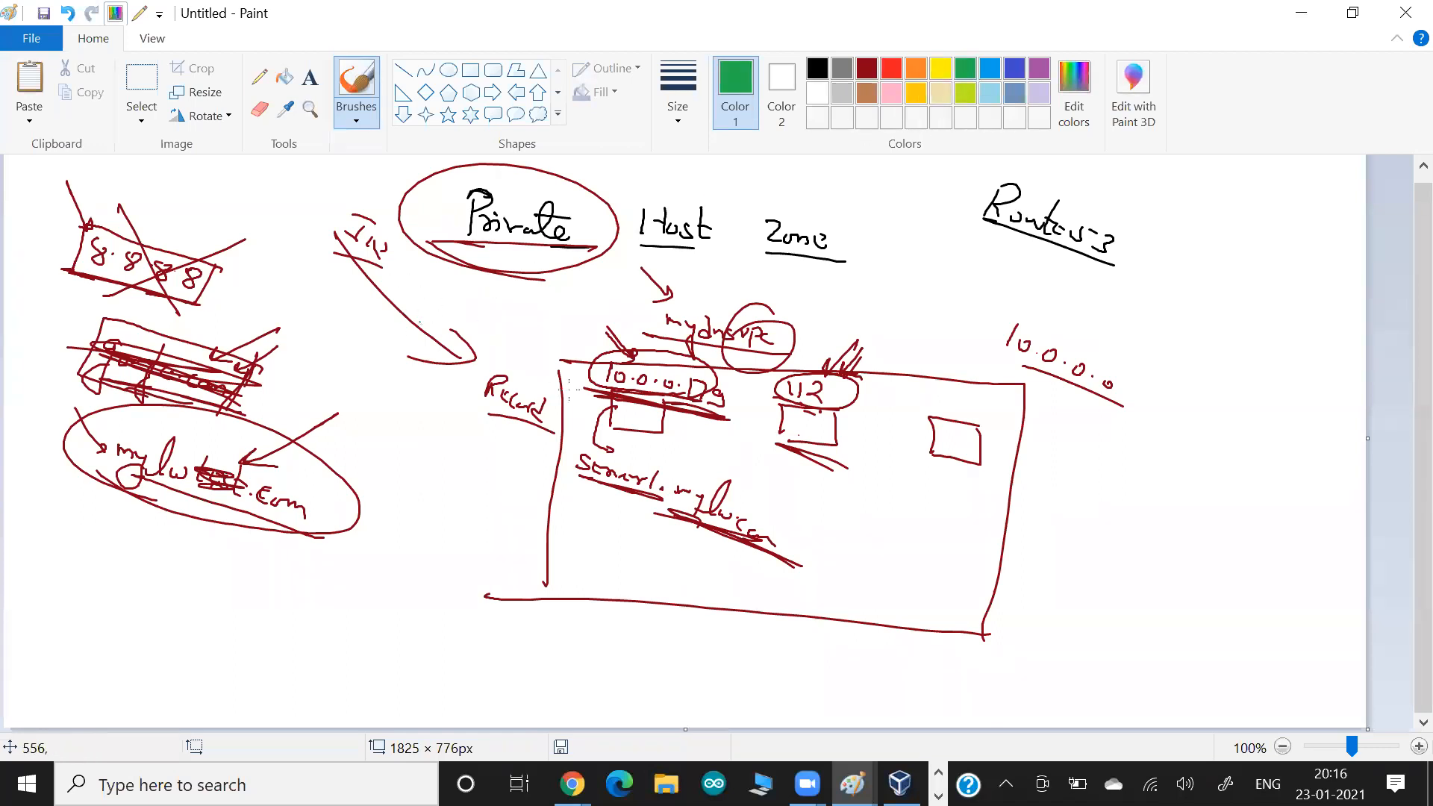
pyautogui.moveTo(397, 270); pyautogui.dragTo(575, 413)
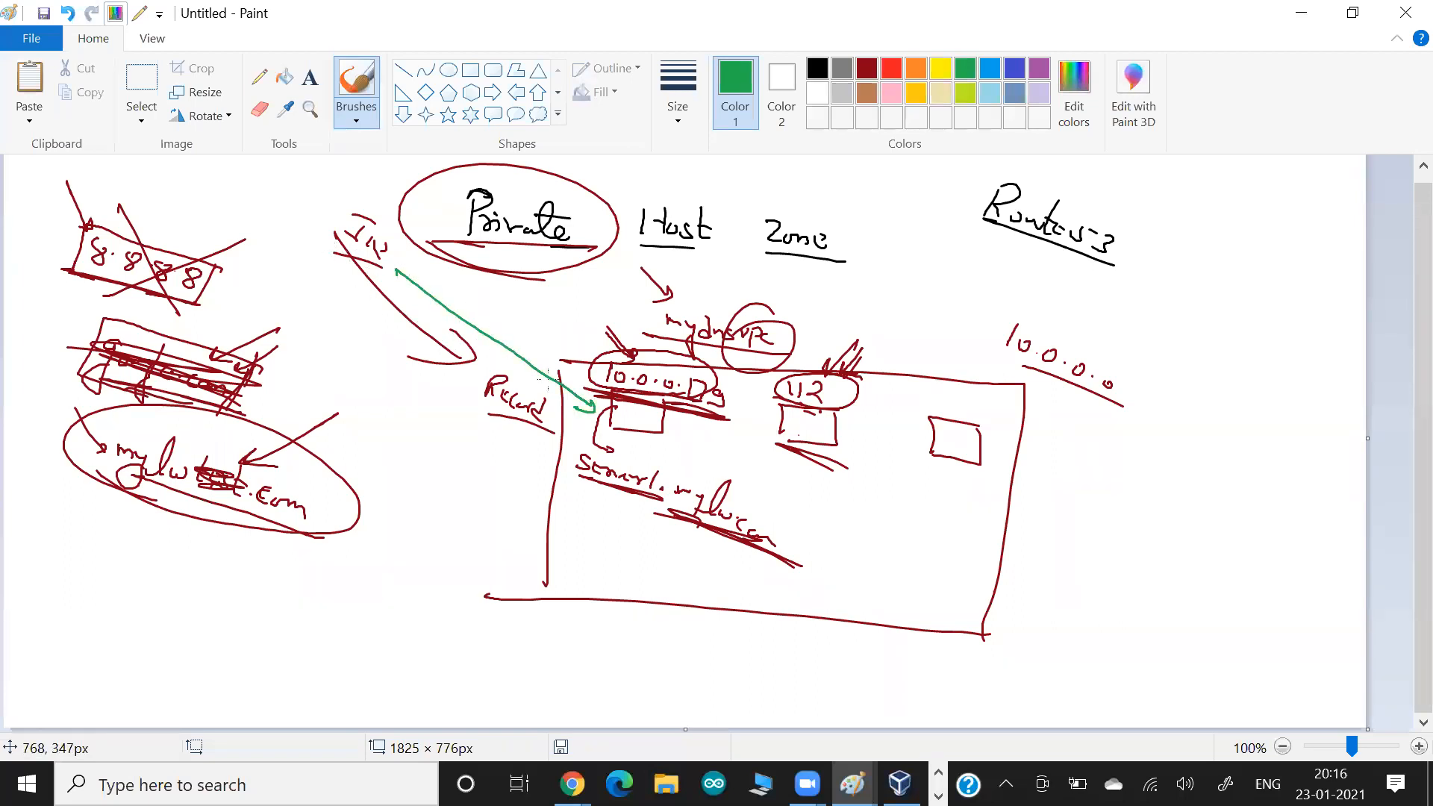
pyautogui.moveTo(334, 253); pyautogui.dragTo(596, 407)
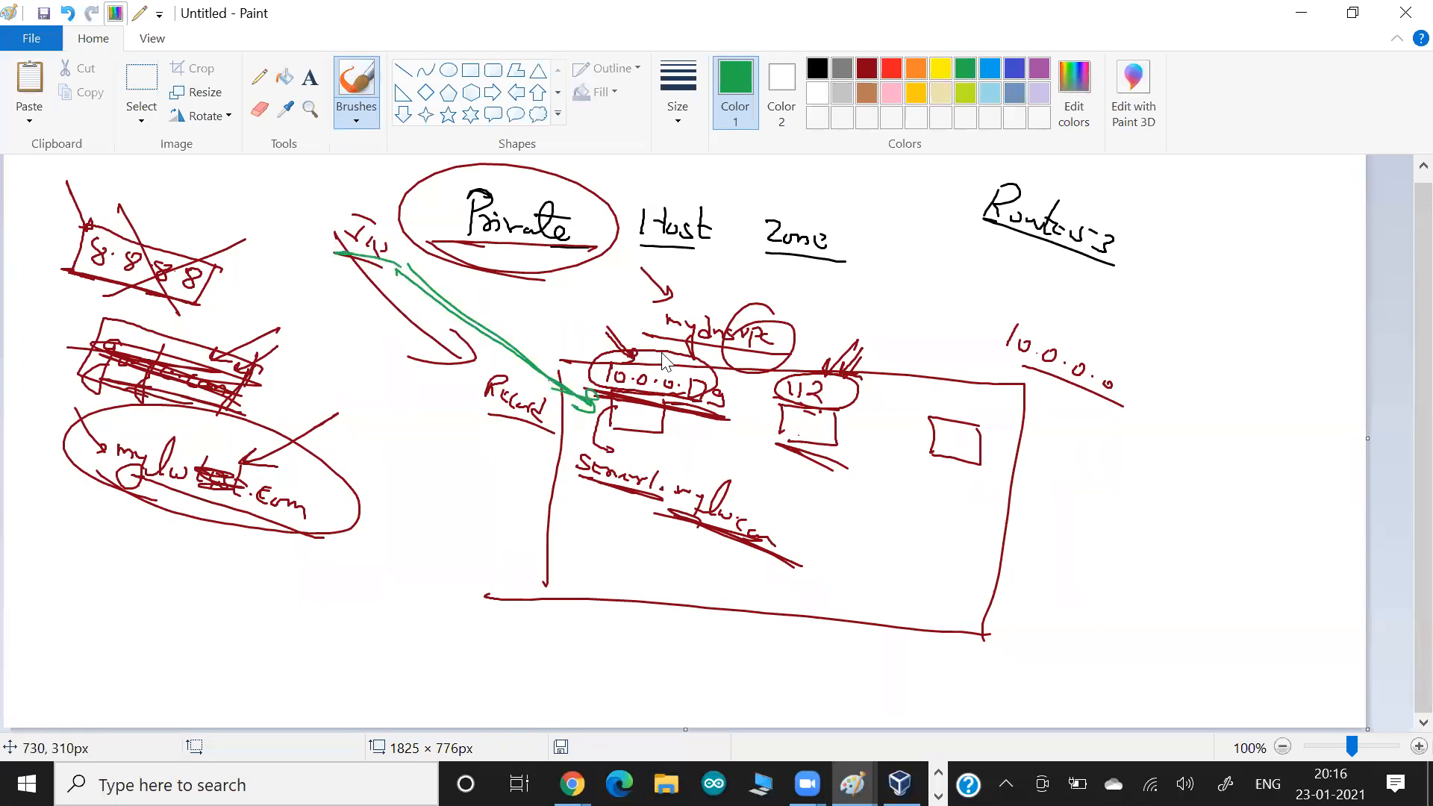
# Switch to the AWS console and connect to the second privos1 instance with EC2 Instance Connect as ec2-user.
pyautogui.hotkey('alt', 'Tab')
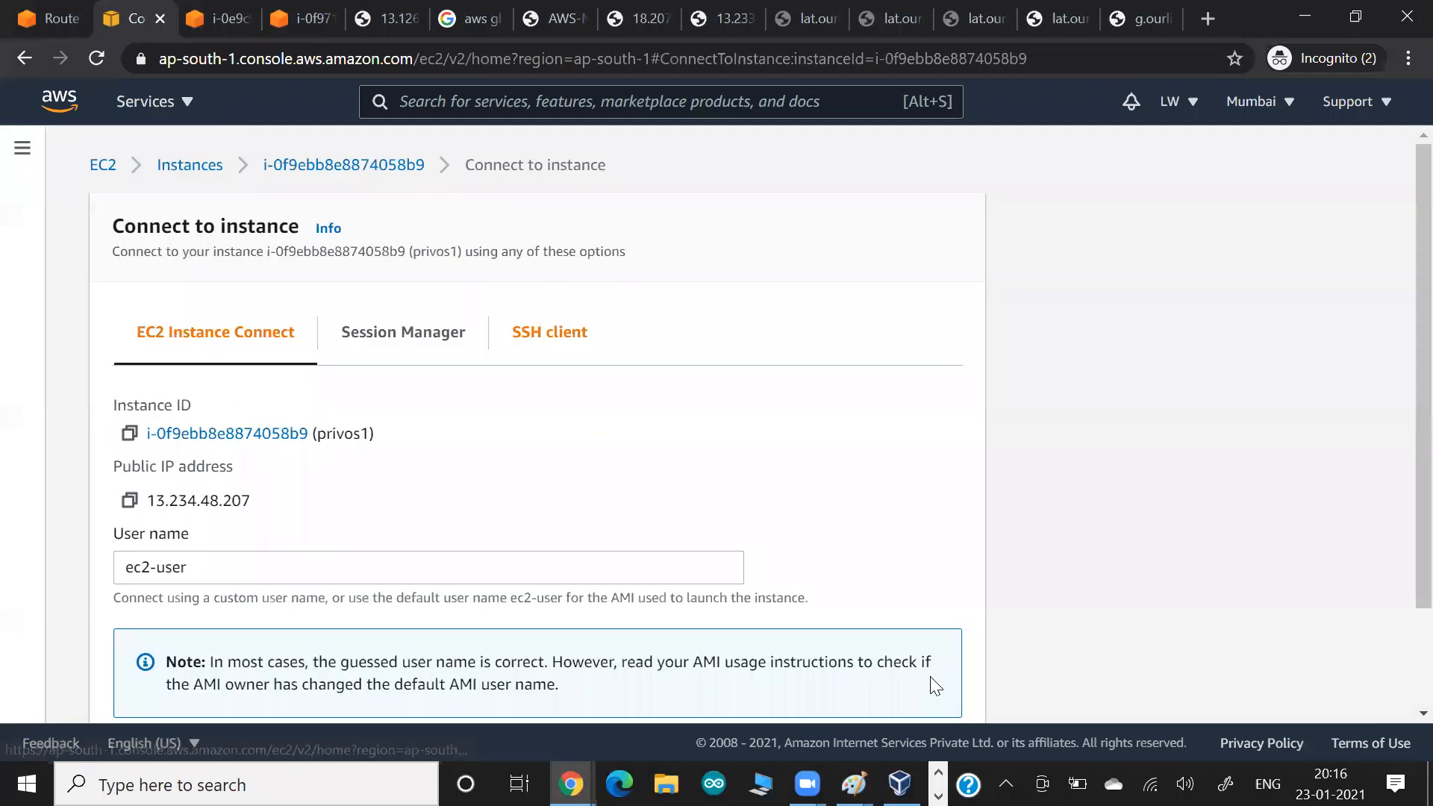
pyautogui.scroll(-2, 935, 686)
pyautogui.click(931, 676)
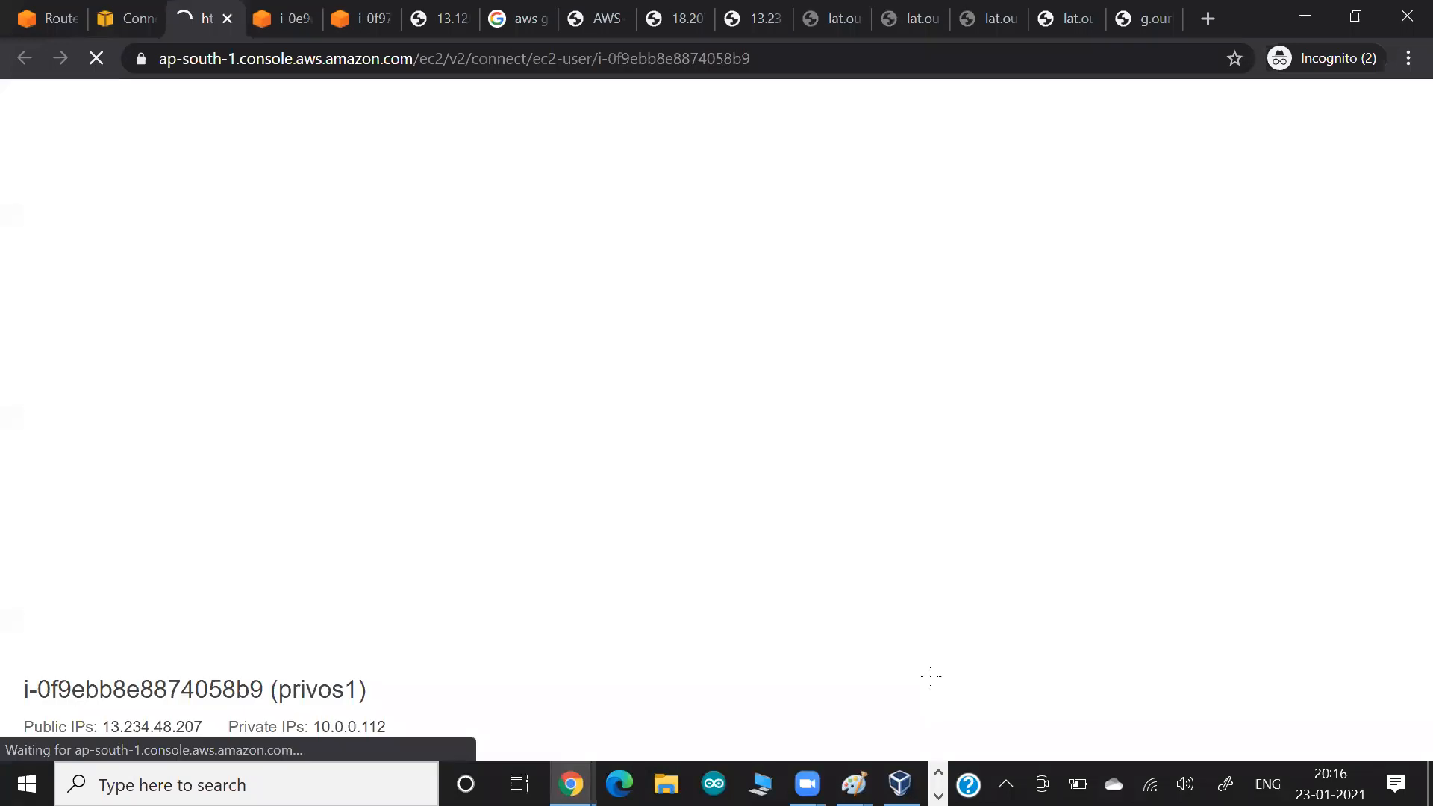
# Circle the 112 server in blue in the Paint diagram and draw a blue arrow from it to the 10.0.0.179 server.
pyautogui.hotkey('alt', 'Tab')
pyautogui.click(990, 68)
pyautogui.moveTo(859, 385)
pyautogui.mouseDown()
pyautogui.moveTo(804, 453)
pyautogui.moveTo(842, 376)
pyautogui.moveTo(777, 399)
pyautogui.mouseUp()
pyautogui.moveTo(747, 451); pyautogui.dragTo(697, 414)
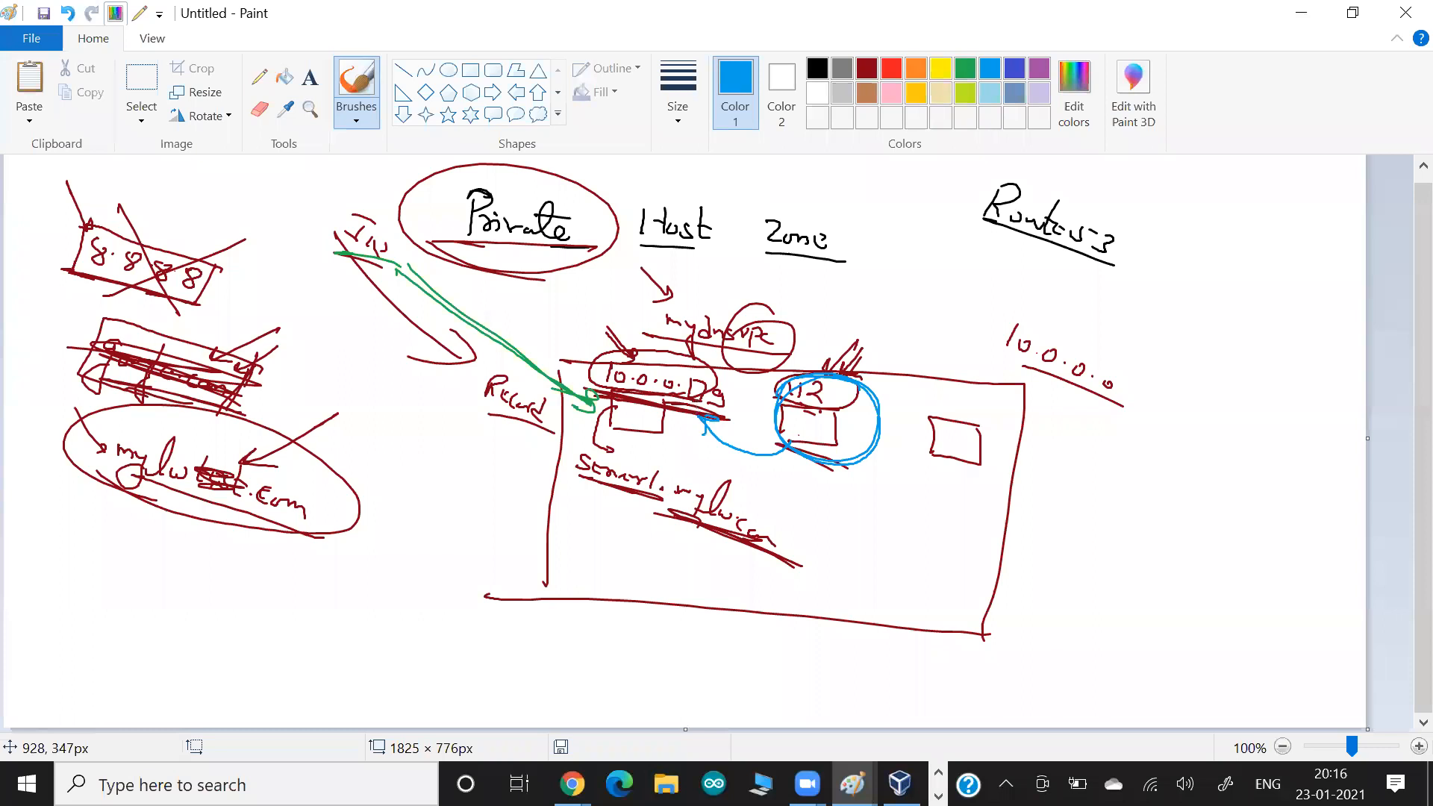
# Ping 10.0.0.179 from the connected instance's terminal, then stop the ping.
pyautogui.hotkey('alt', 'Tab')
pyautogui.write('.')
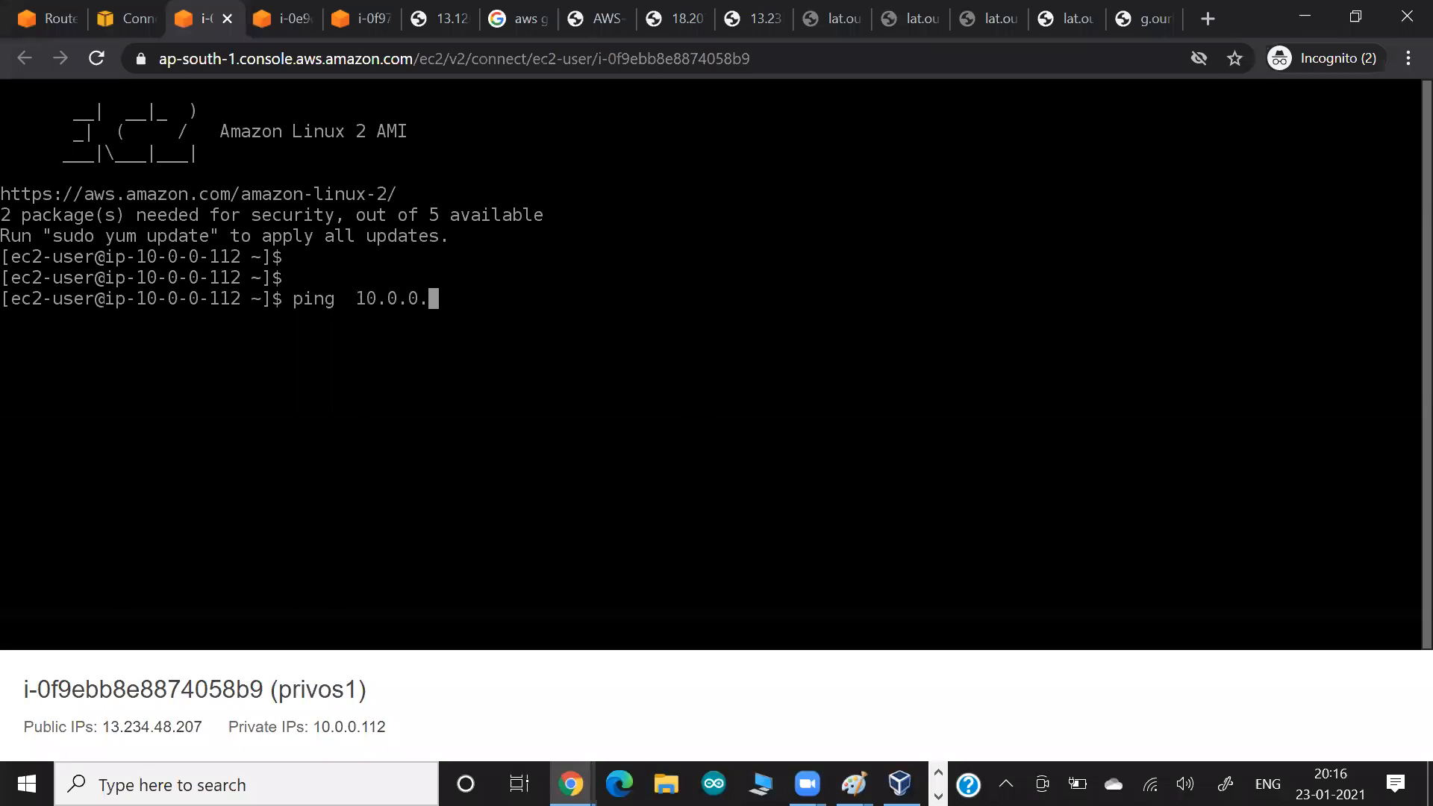
pyautogui.write('179')
pyautogui.press('Return')
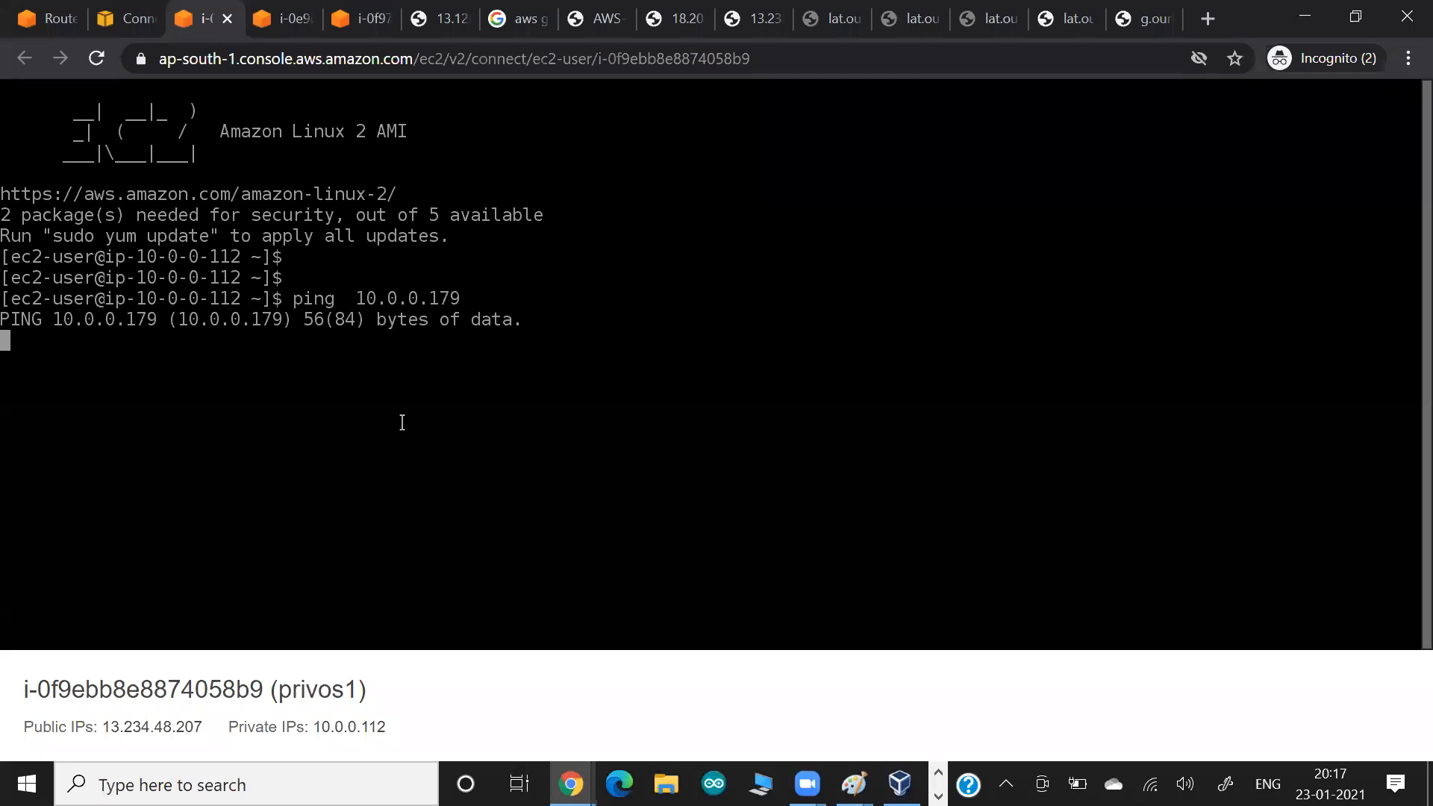
pyautogui.hotkey('ctrl', 'c')
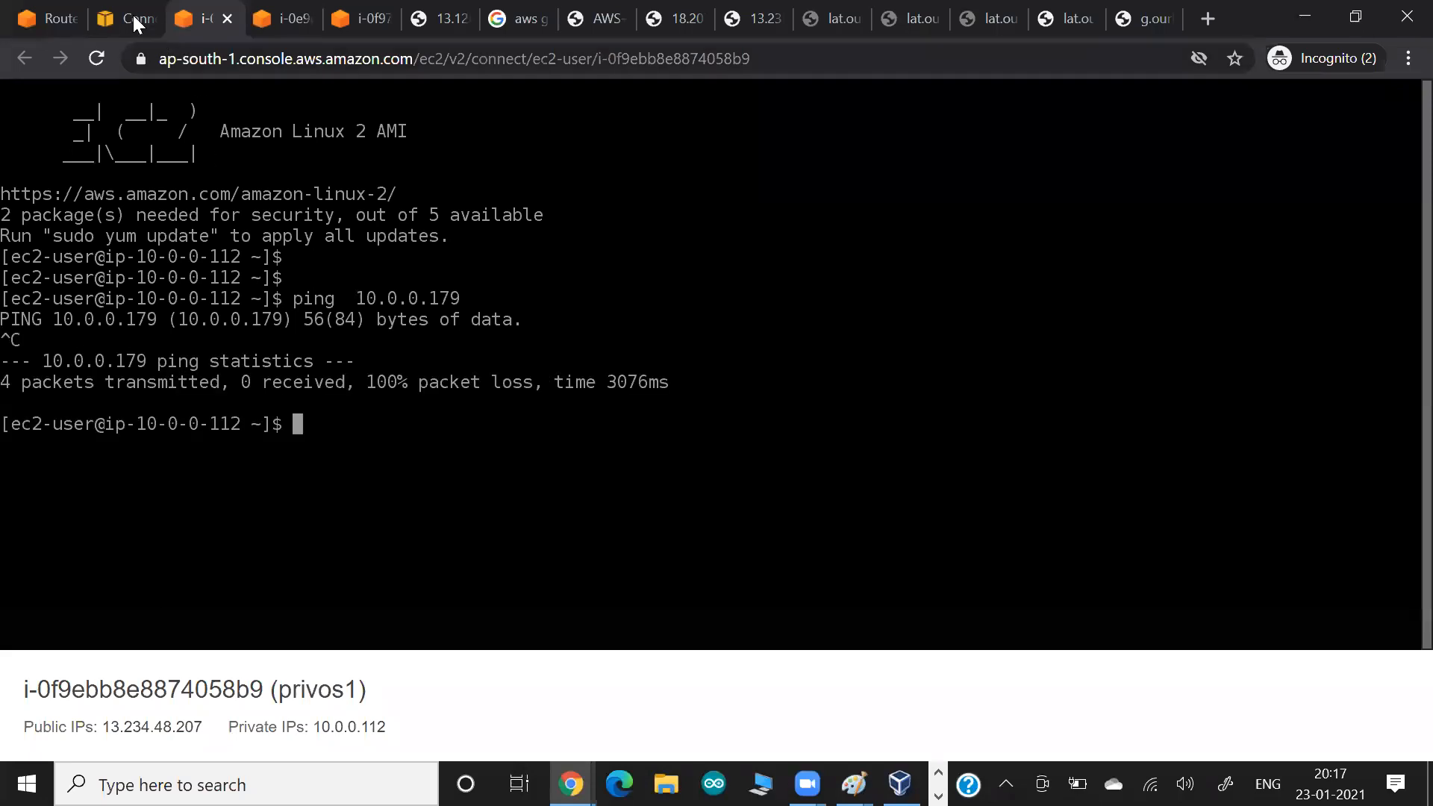
# Open the launch-wizard-25 security group from the 10.0.0.179 instance's security details and start editing its inbound rules.
pyautogui.hotkey('ctrl', 'shift', 'Tab')
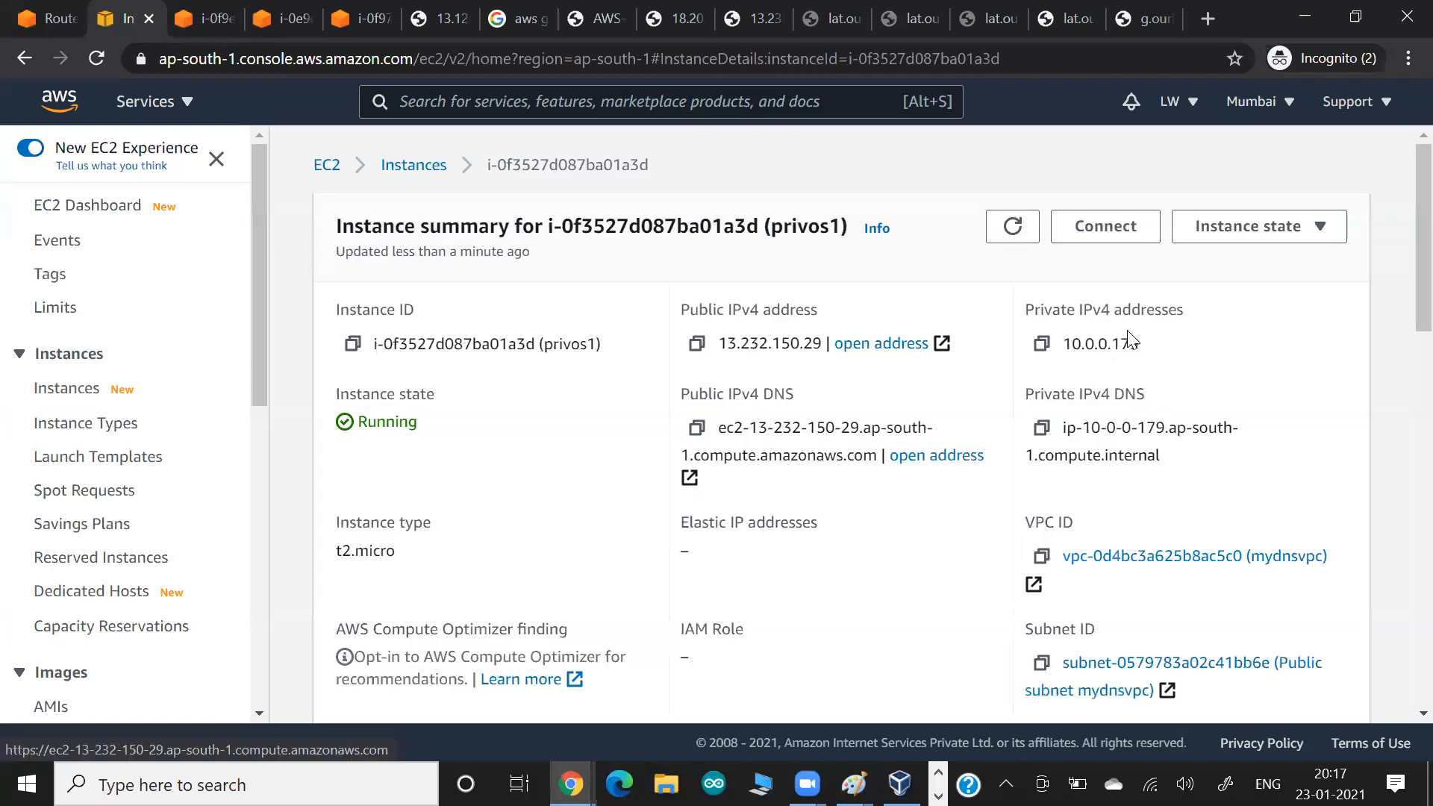
pyautogui.scroll(-6, 919, 396)
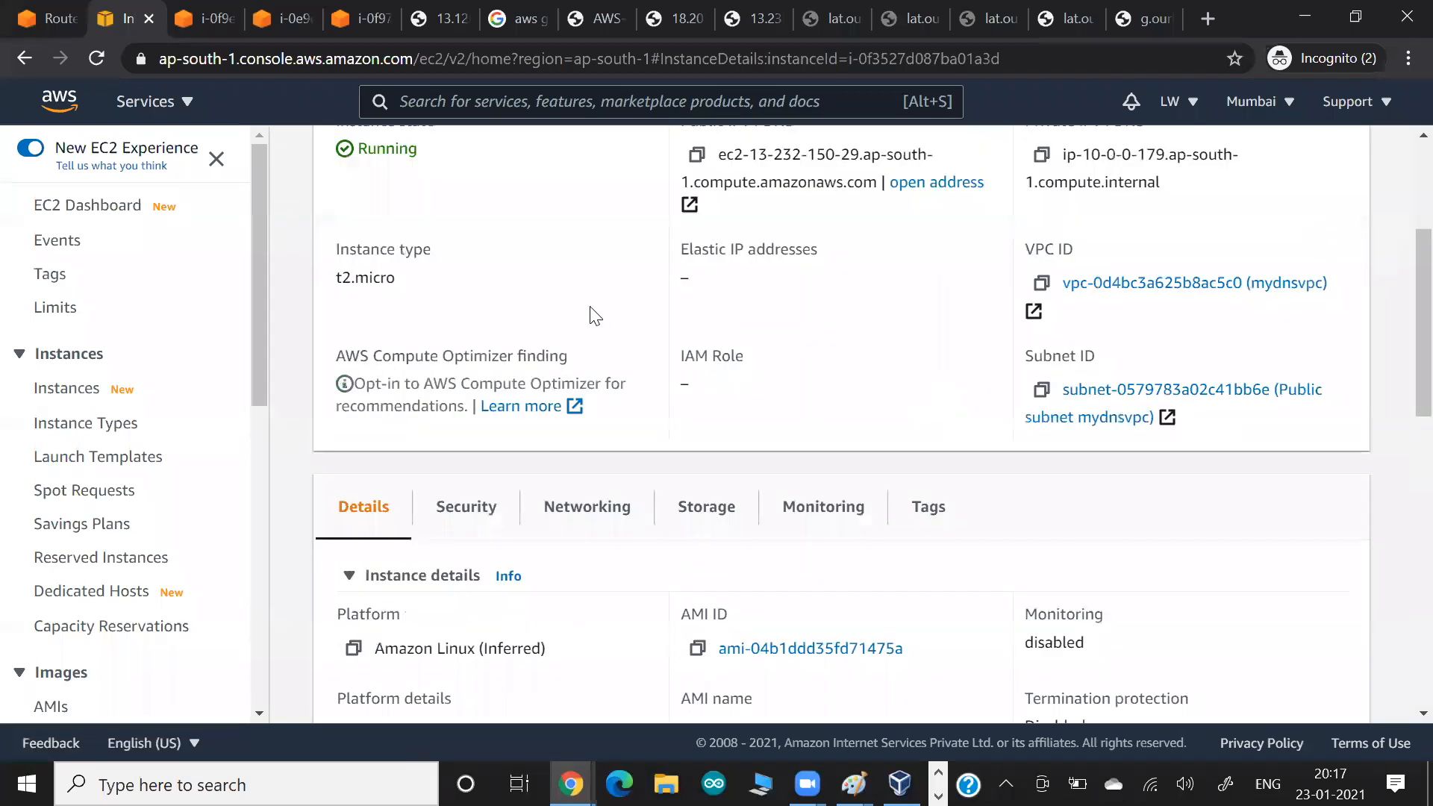
pyautogui.click(474, 274)
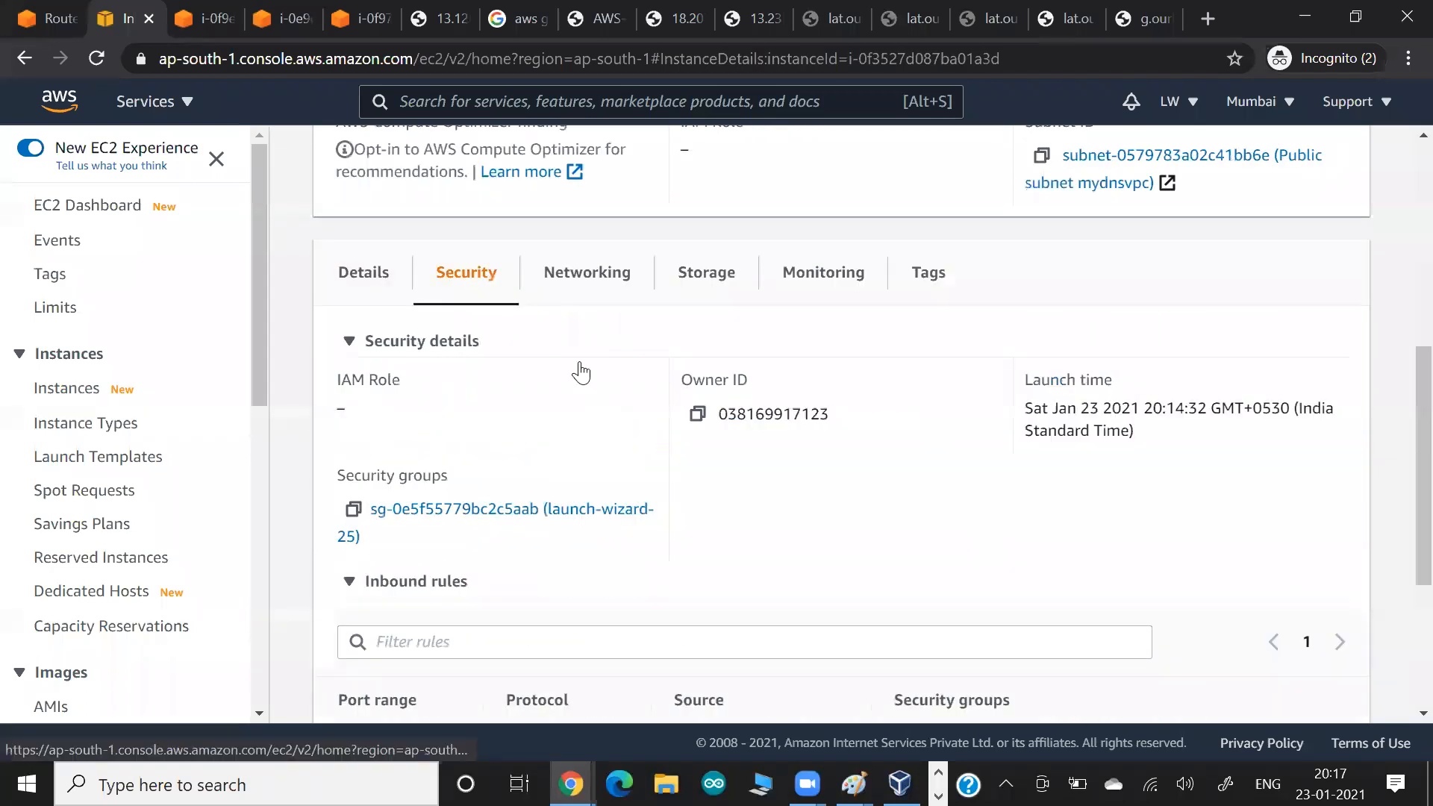
pyautogui.scroll(-2, 523, 307)
pyautogui.click(526, 314)
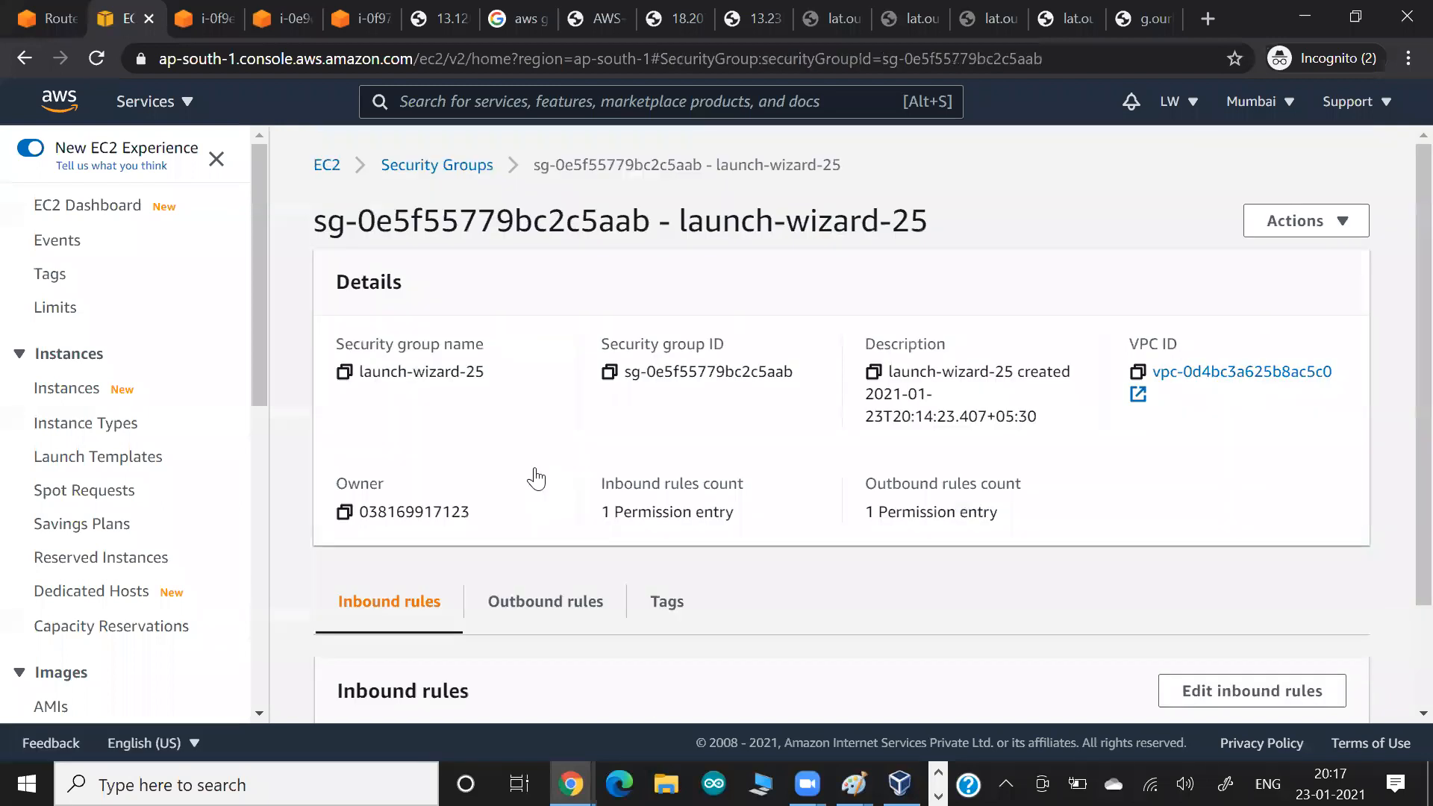
pyautogui.scroll(-2, 1305, 556)
pyautogui.click(1303, 560)
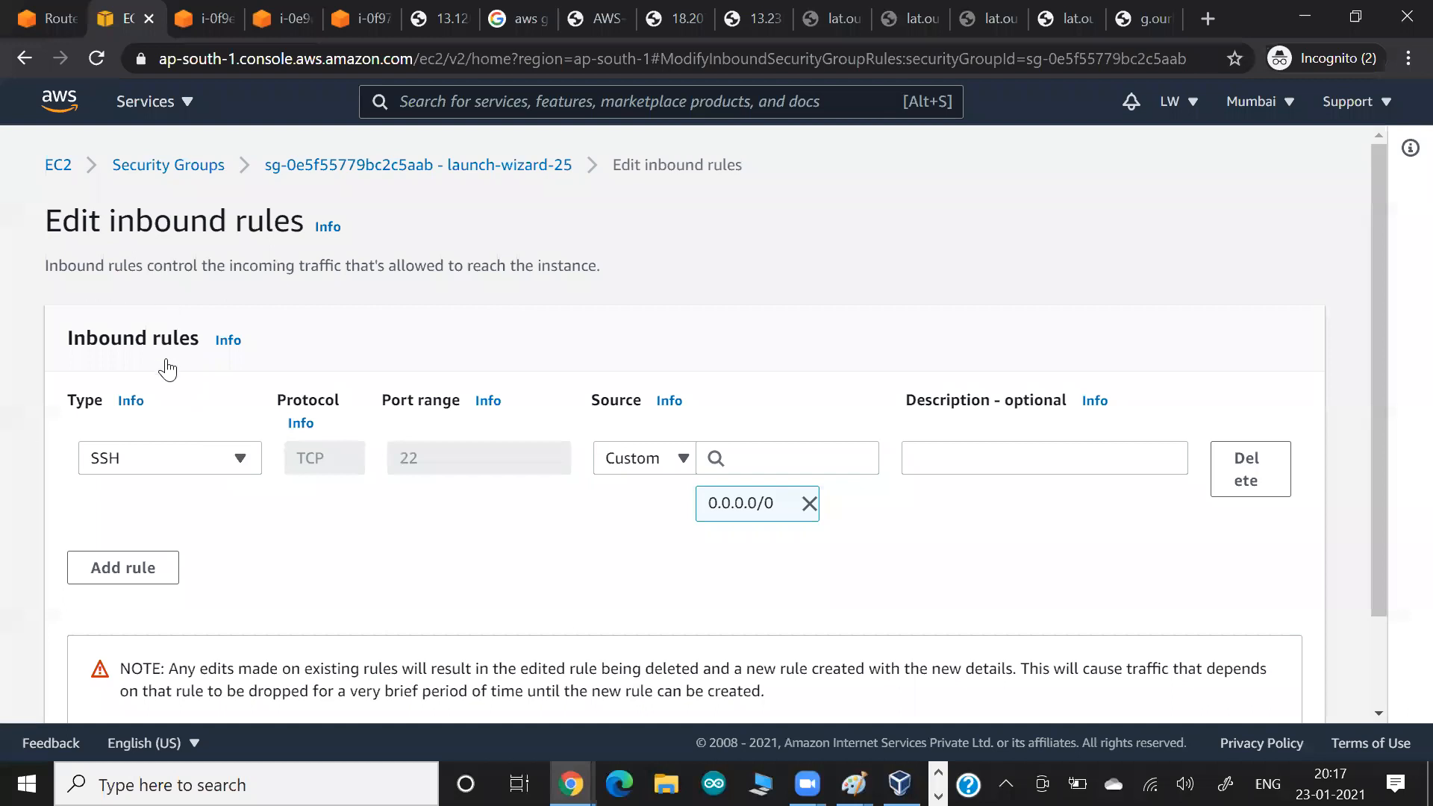
# Set the launch-wizard-25 inbound rule's type to All traffic with source 0.0.0.0/0 and save the rules.
pyautogui.click(170, 457)
pyautogui.scroll(-5, 165, 384)
pyautogui.scroll(-4, 165, 384)
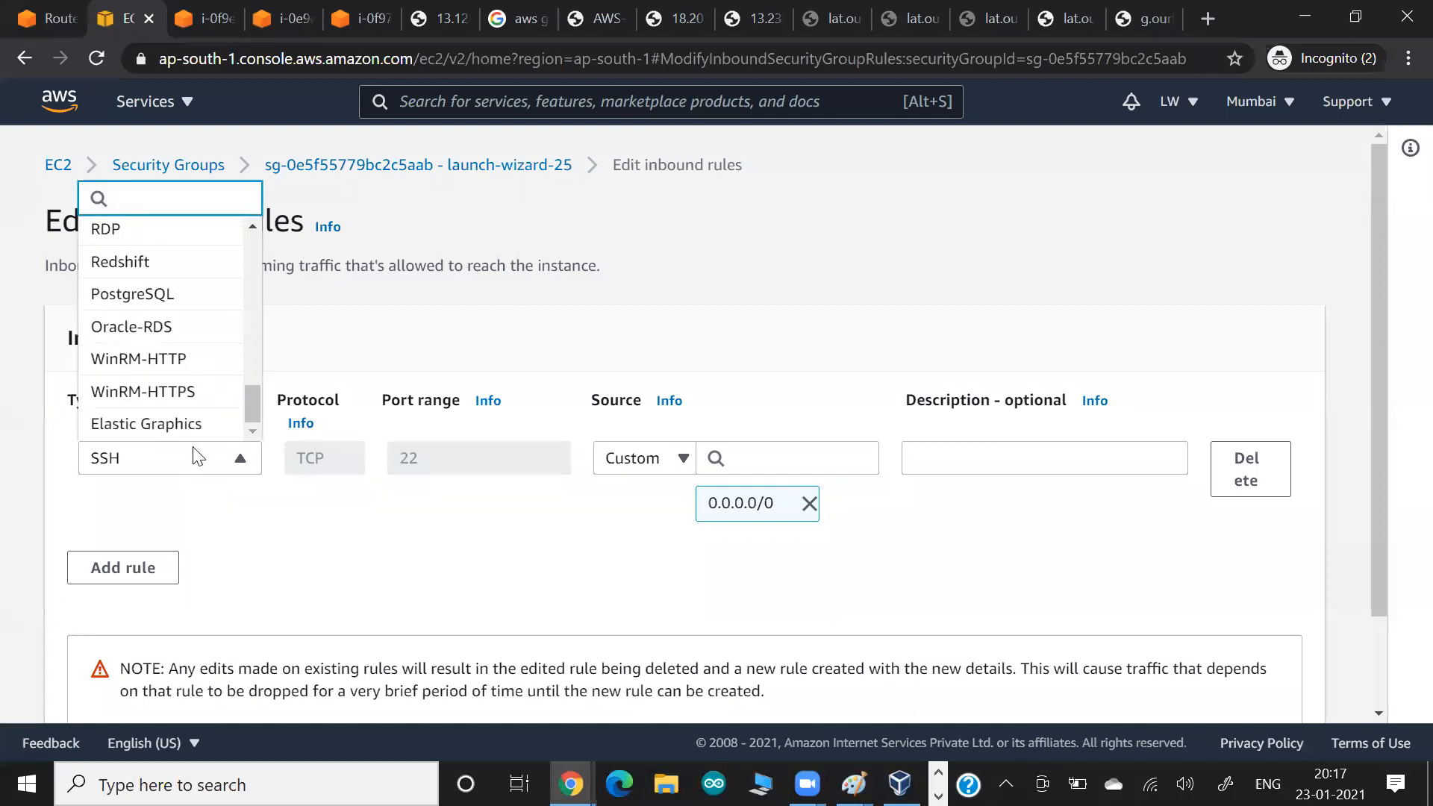
pyautogui.scroll(6, 195, 313)
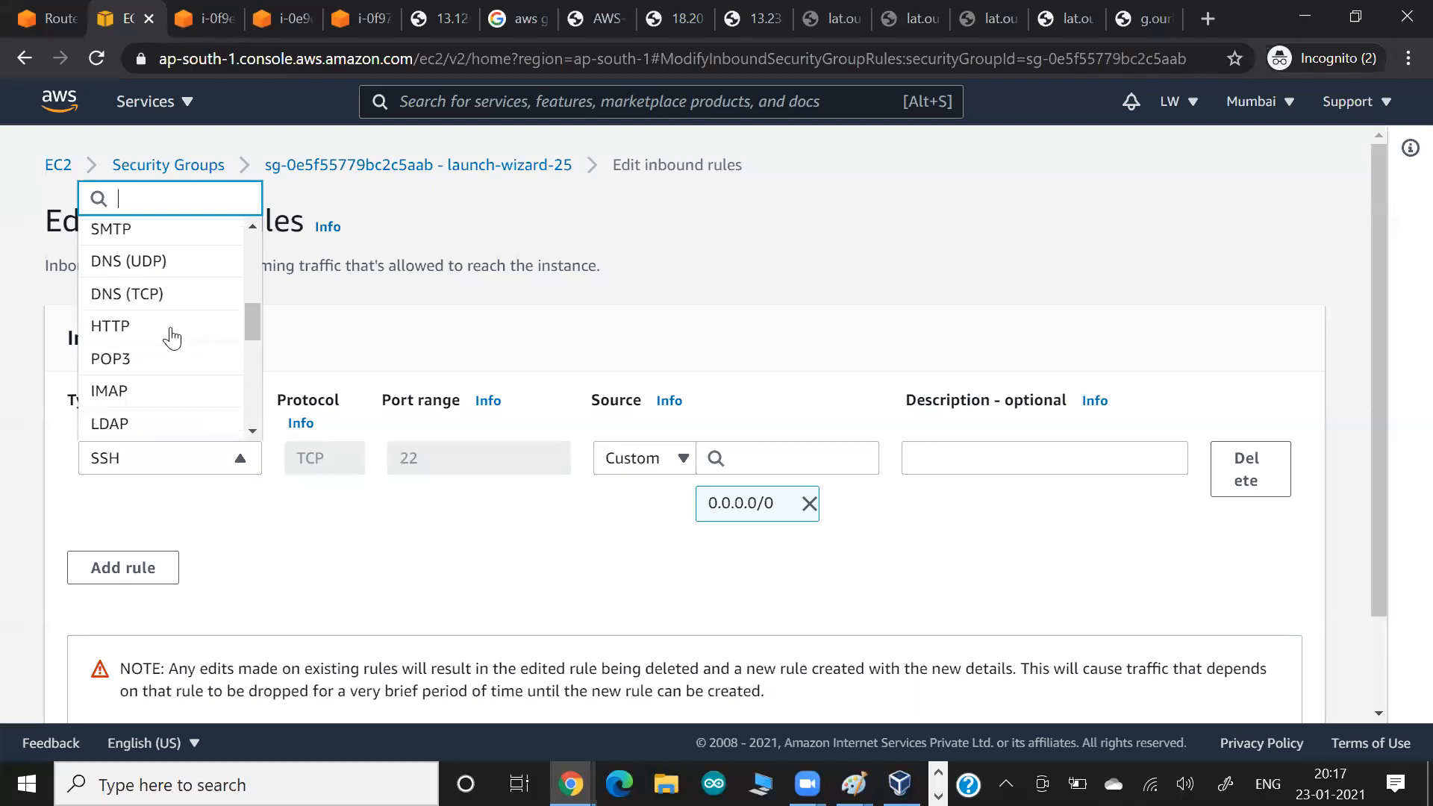
pyautogui.scroll(5, 174, 326)
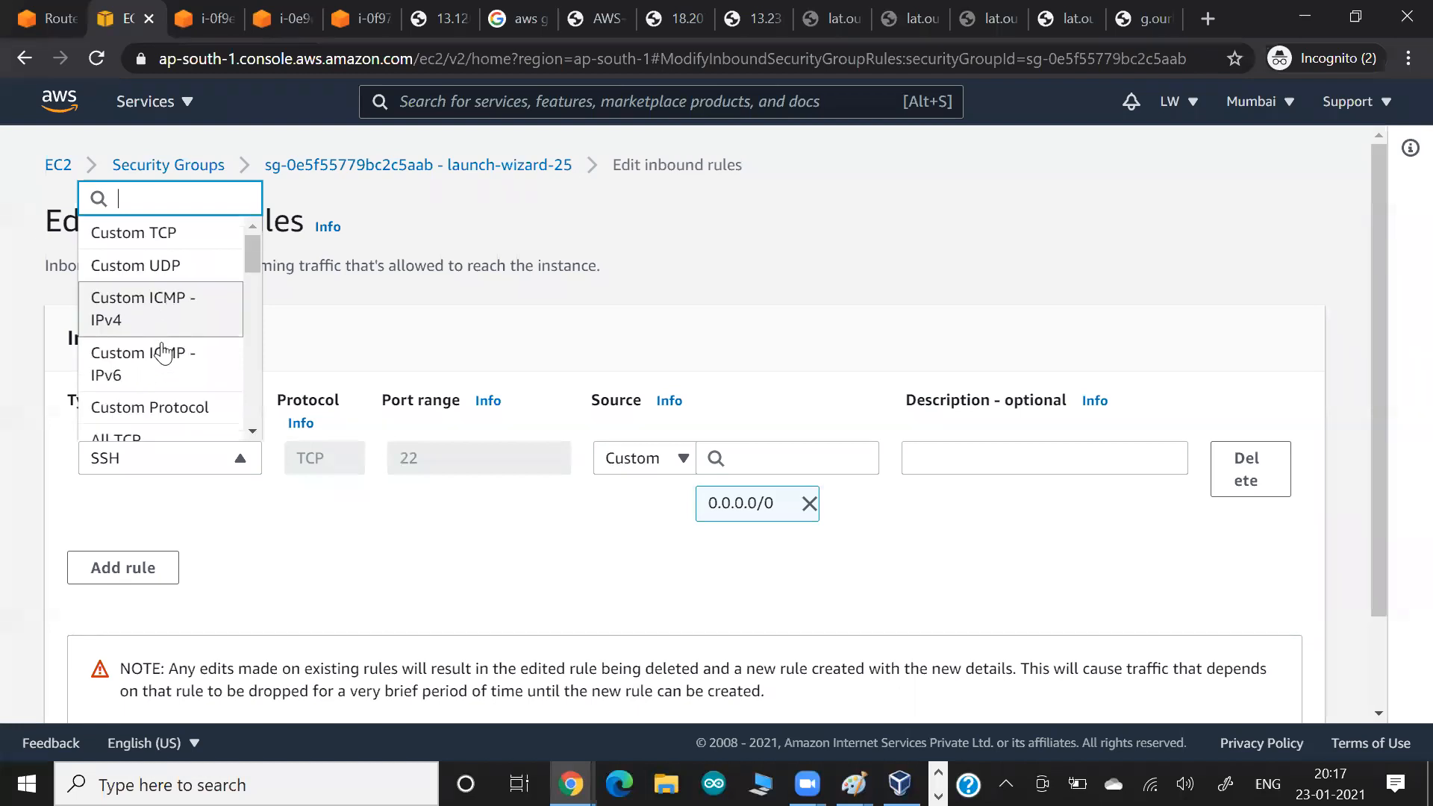
pyautogui.scroll(-3, 162, 353)
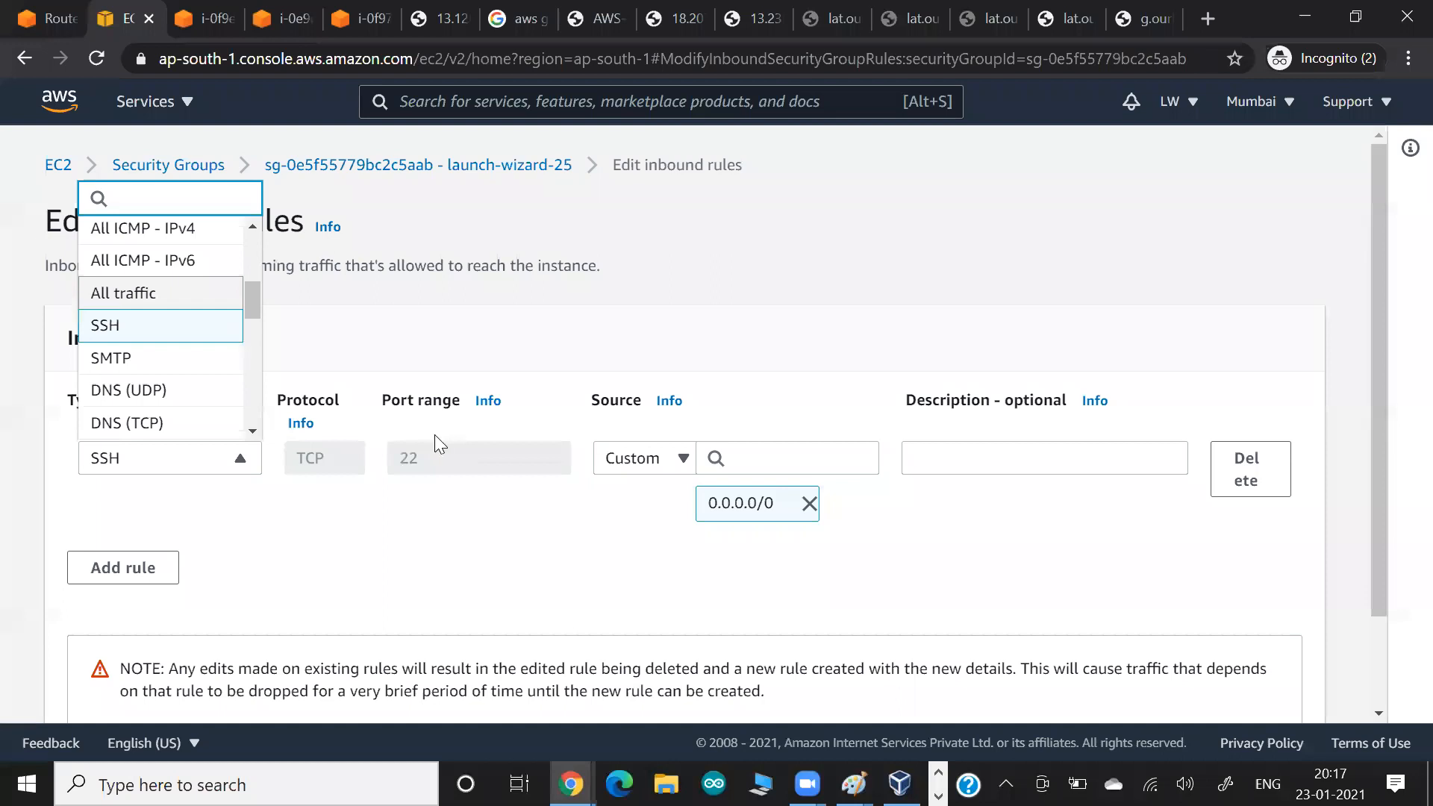
pyautogui.press('Return')
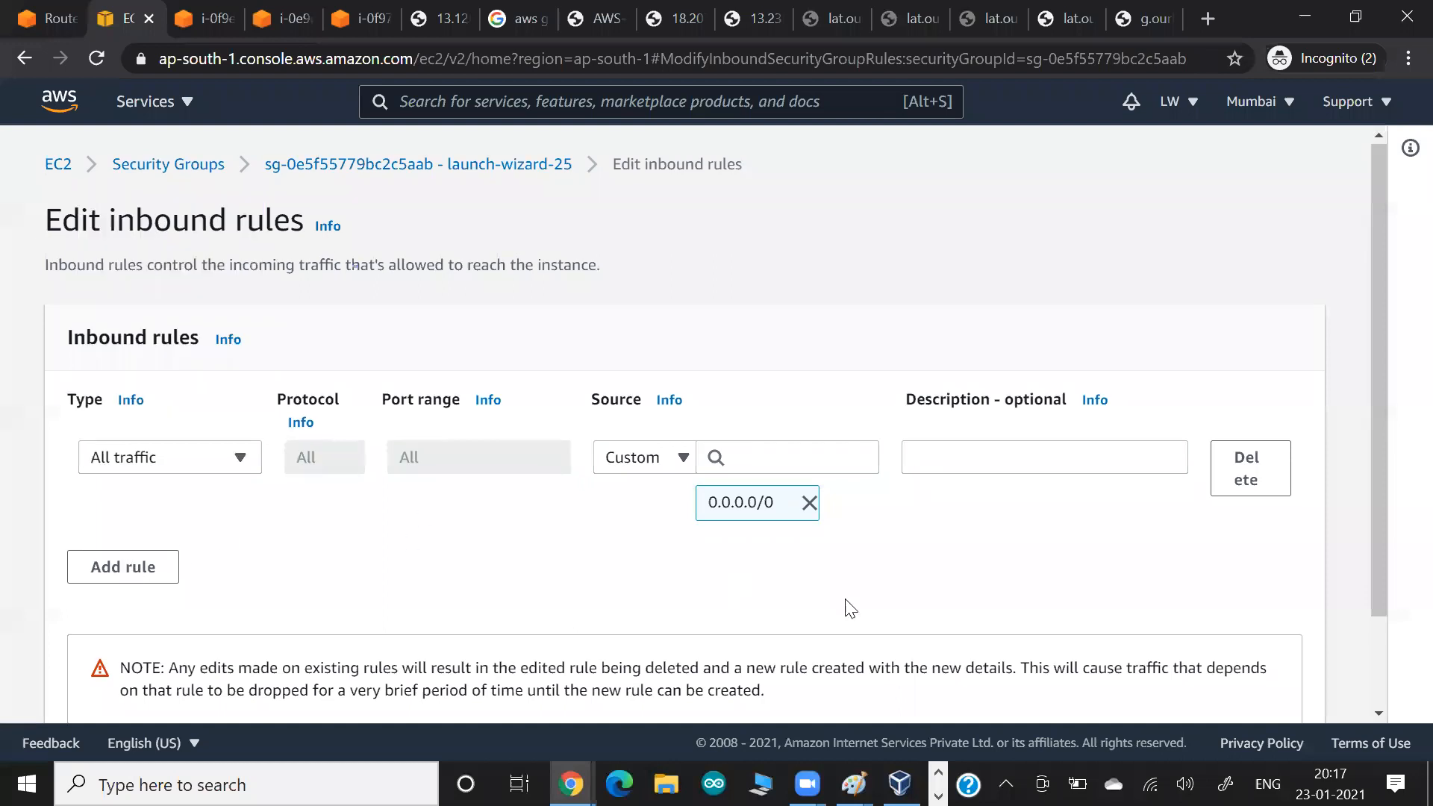
pyautogui.scroll(-2, 1185, 651)
pyautogui.click(1240, 680)
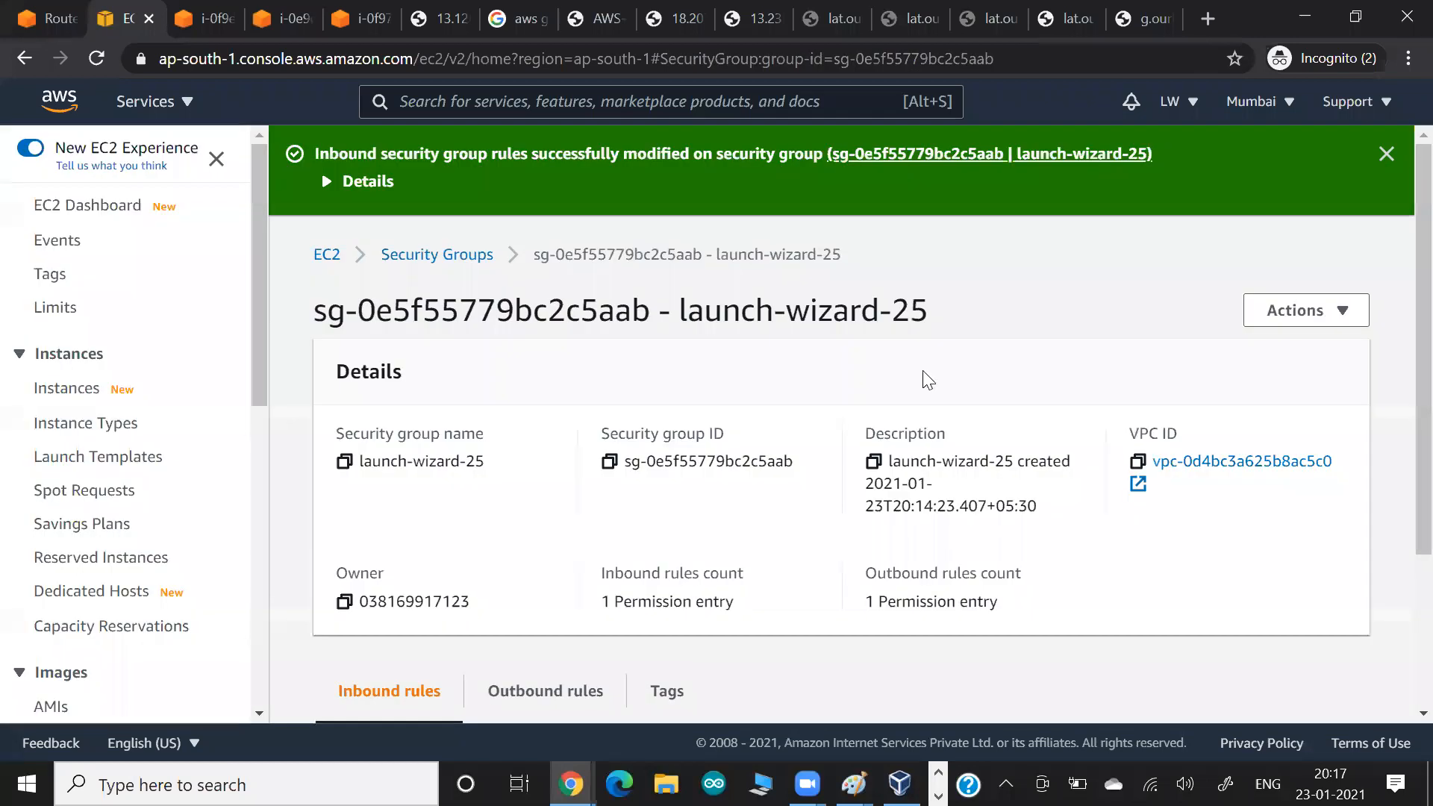
# Repeat the ping to 10.0.0.179 from the privos1 instance's terminal, stop it, and highlight the ping command line.
pyautogui.click(200, 18)
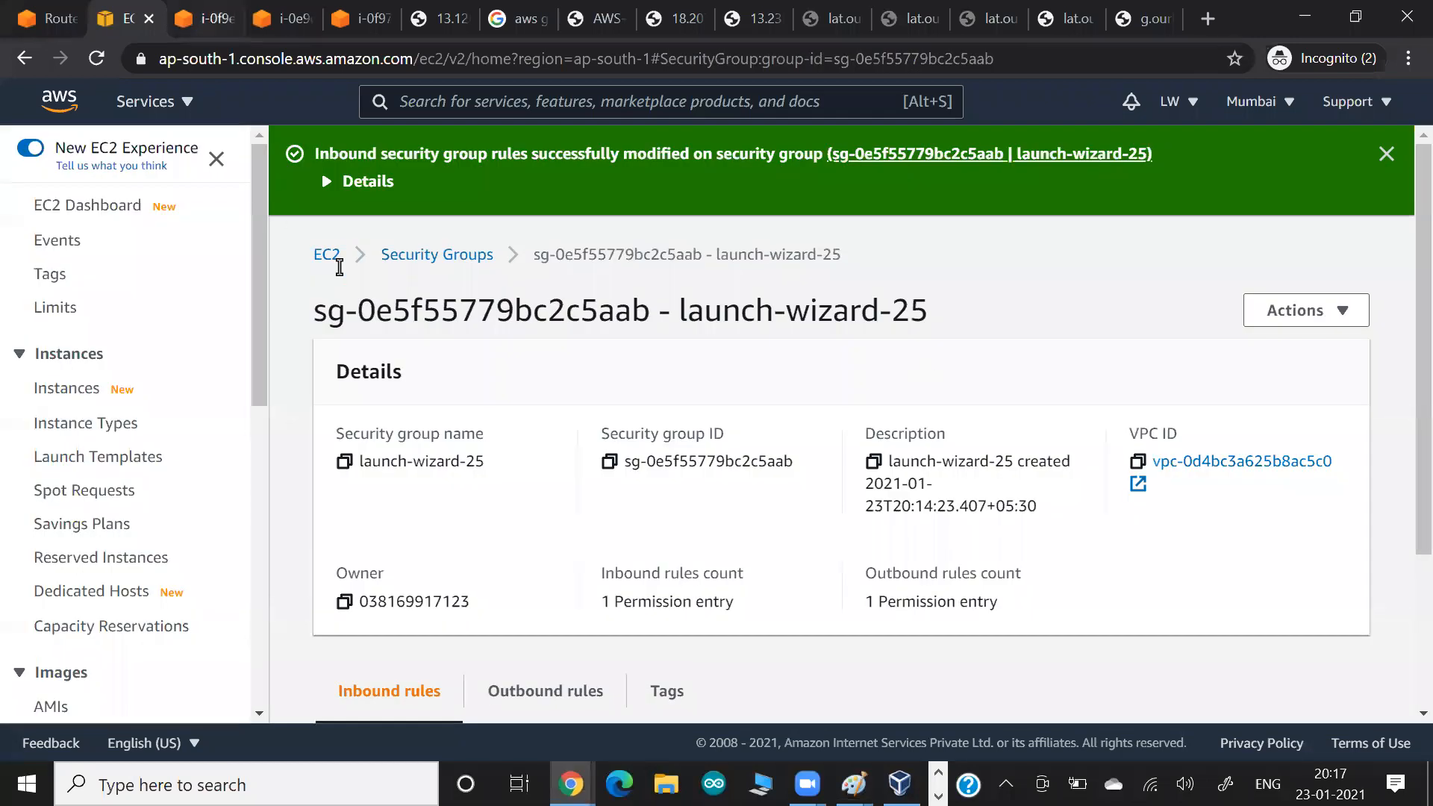
pyautogui.press('Up')
pyautogui.press('Return')
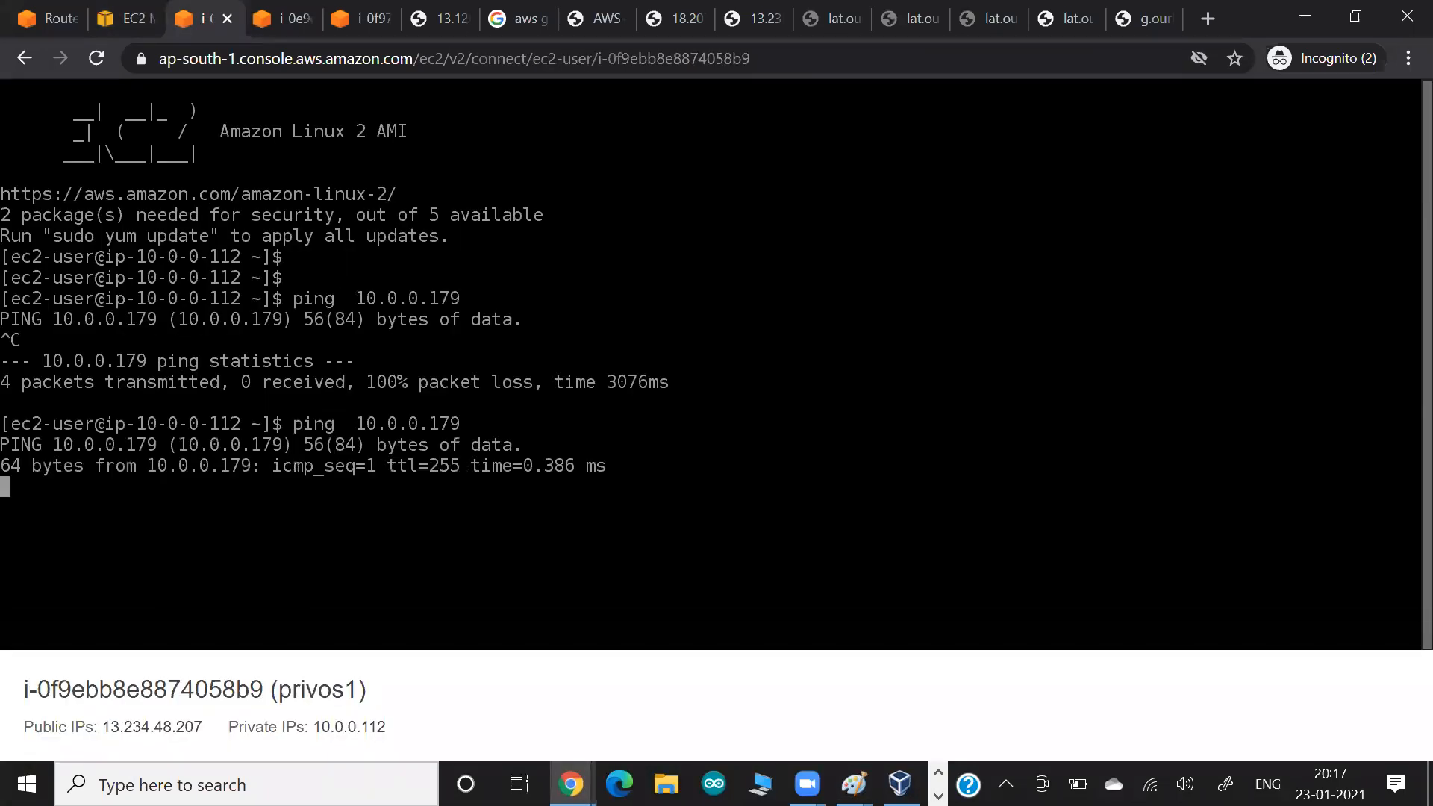
pyautogui.hotkey('ctrl', 'c')
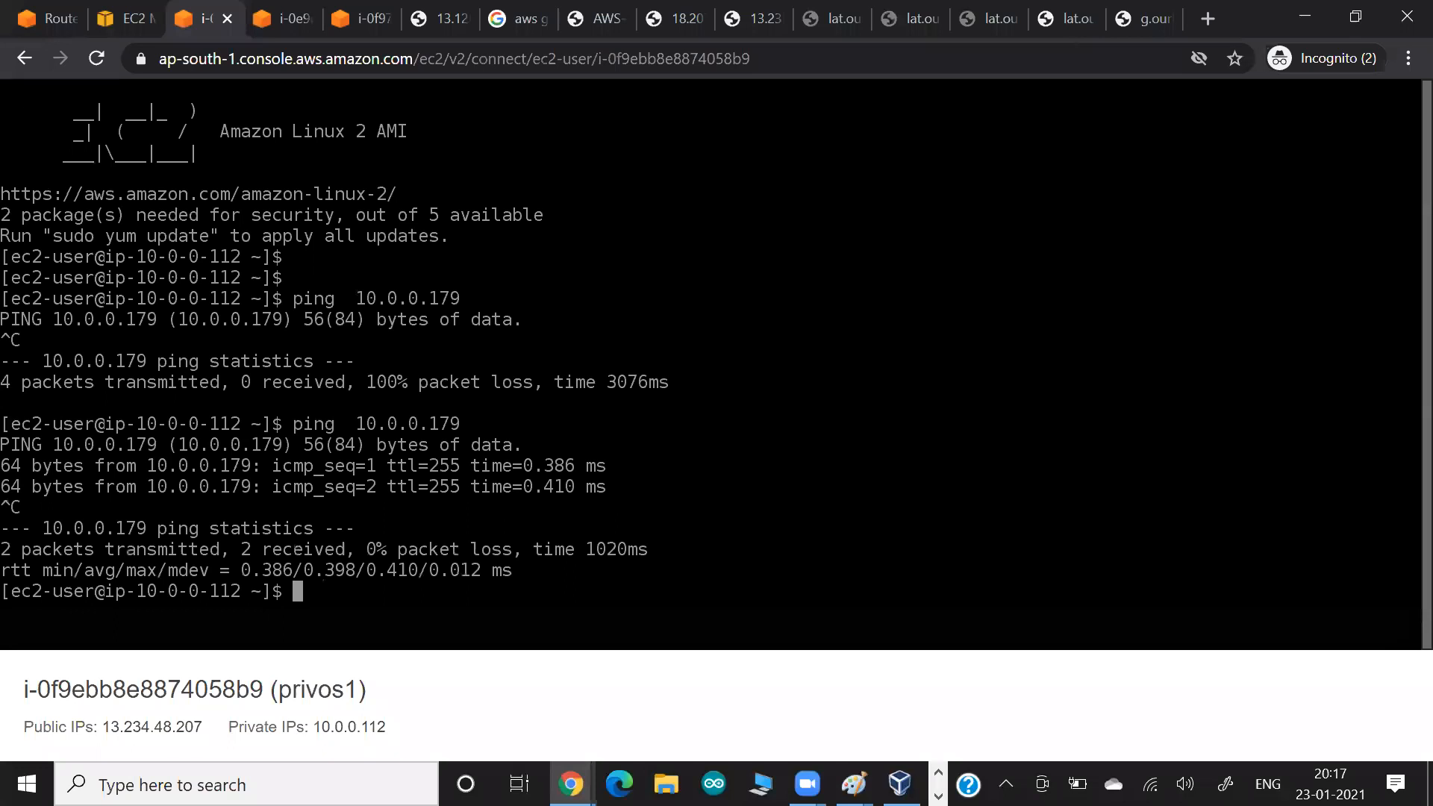
pyautogui.moveTo(361, 408); pyautogui.dragTo(486, 423)
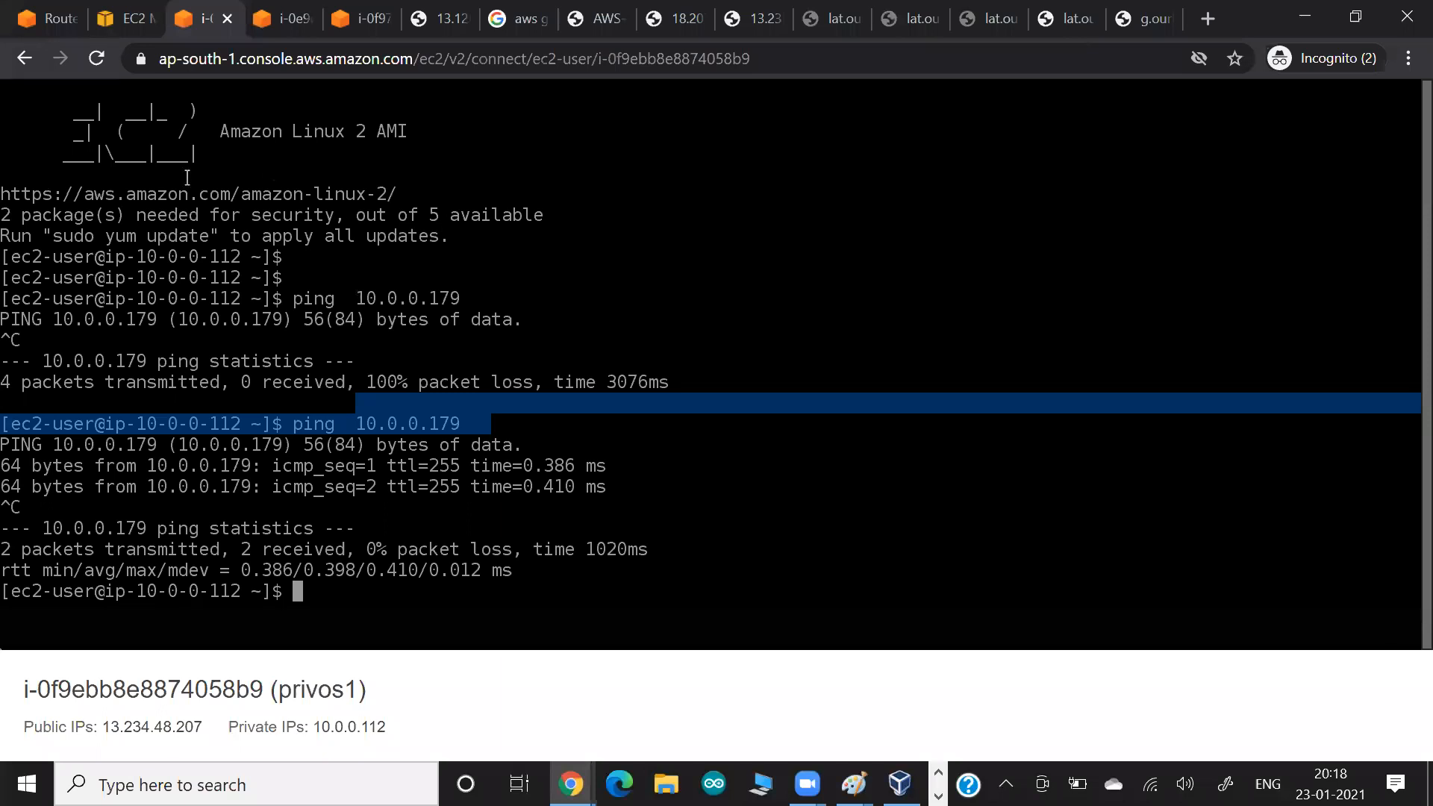
# Start a new A record in the mylw.com hosted zone in Route 53, named server1 with value 10.0.0.179.
pyautogui.click(46, 18)
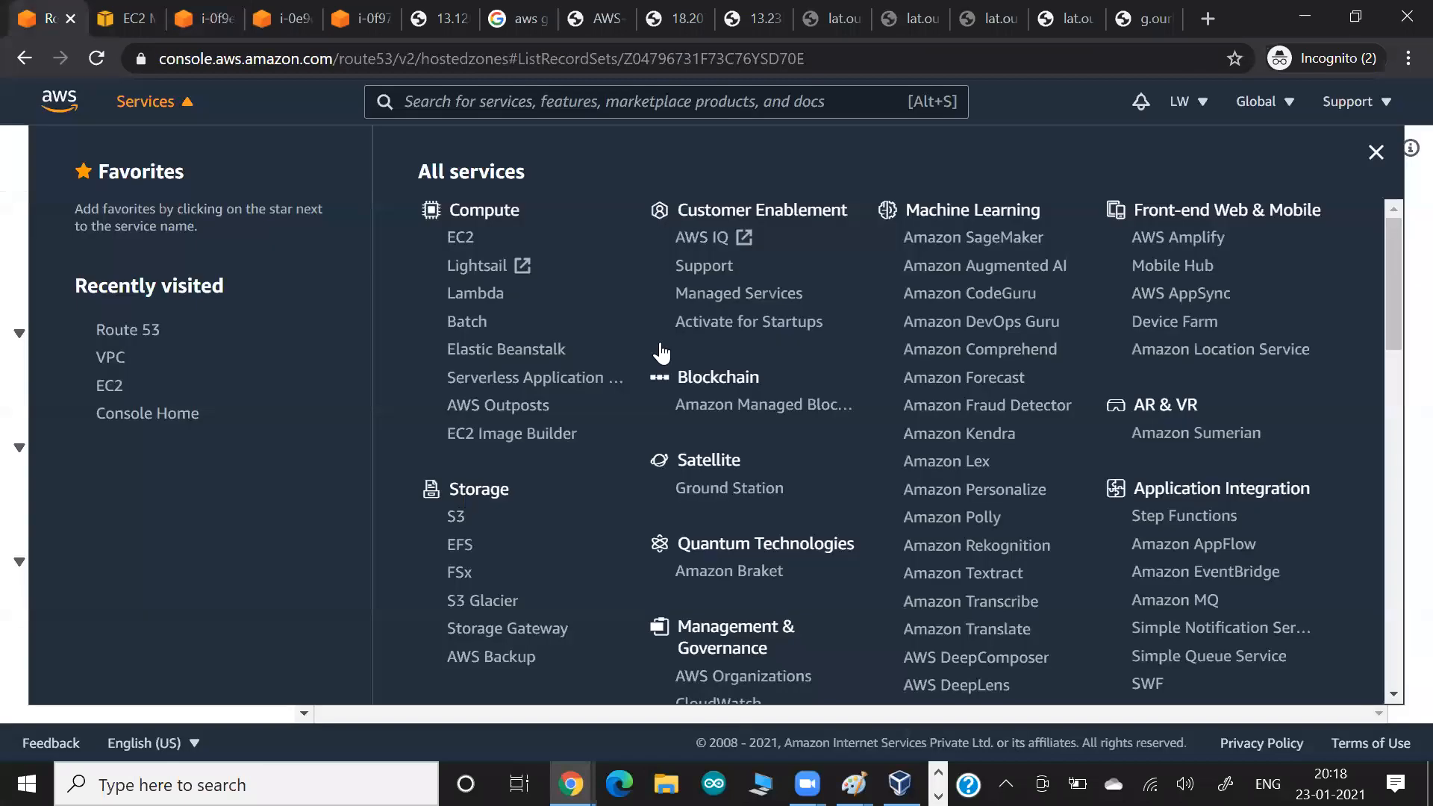
pyautogui.click(1376, 153)
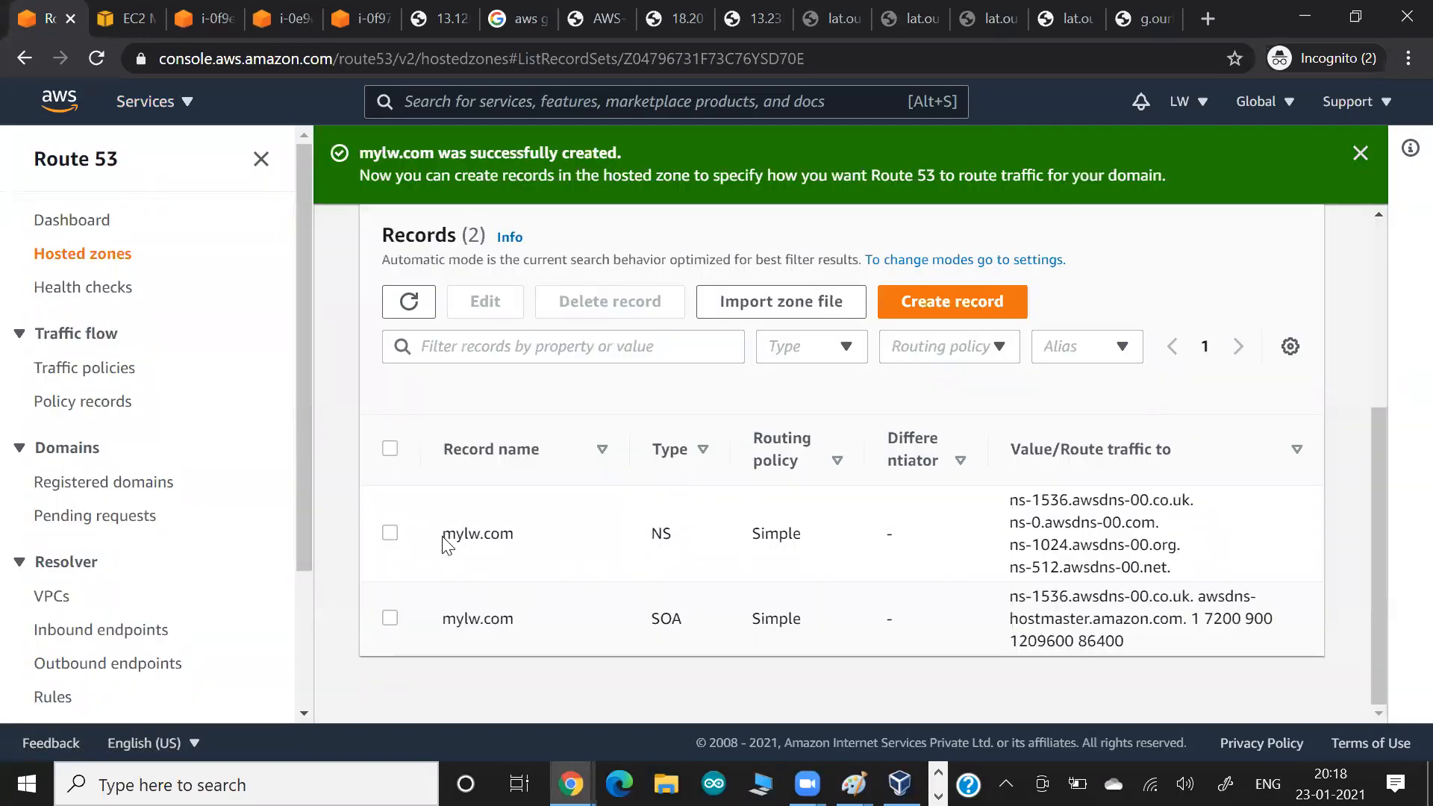
pyautogui.moveTo(445, 536); pyautogui.dragTo(514, 533)
pyautogui.click(973, 301)
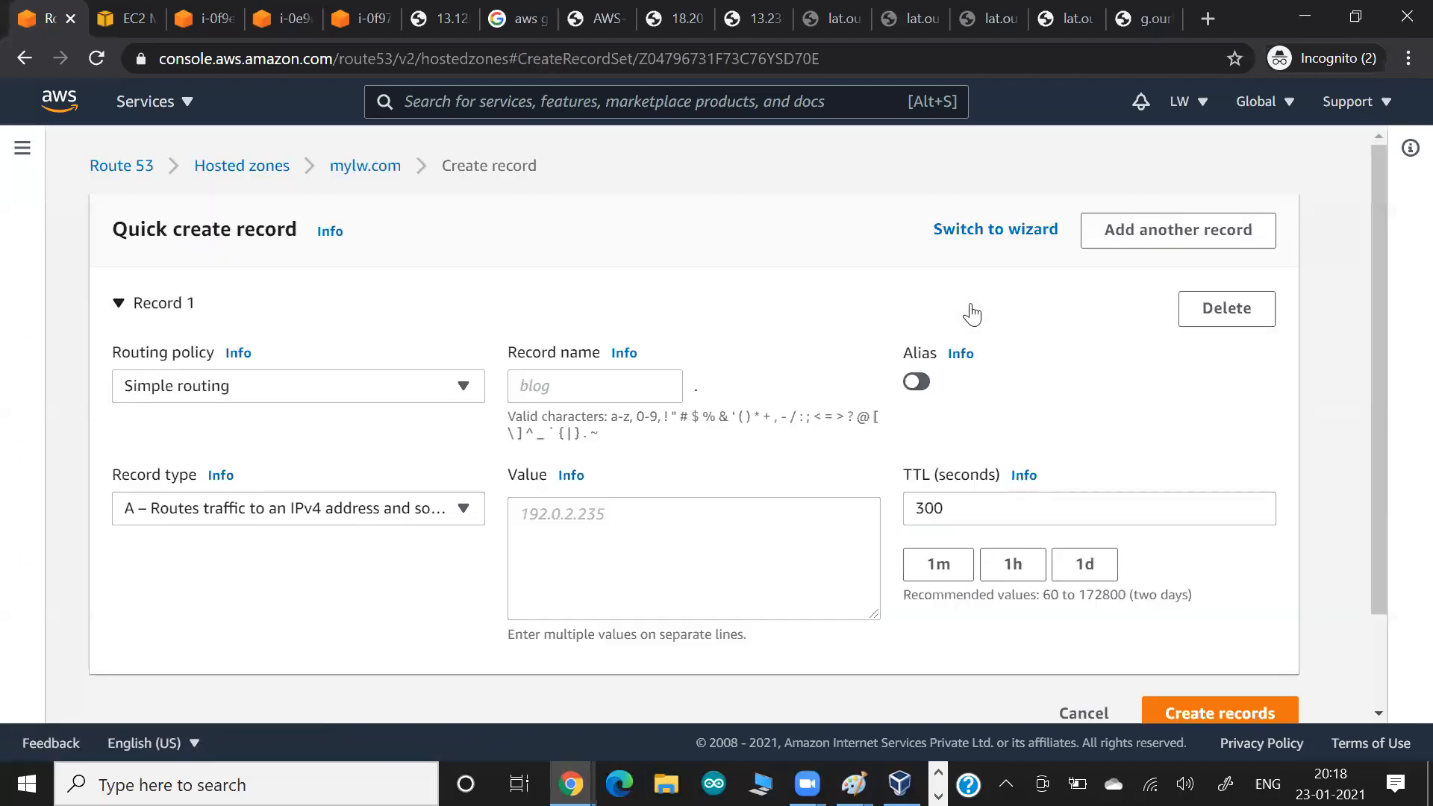
pyautogui.click(657, 397)
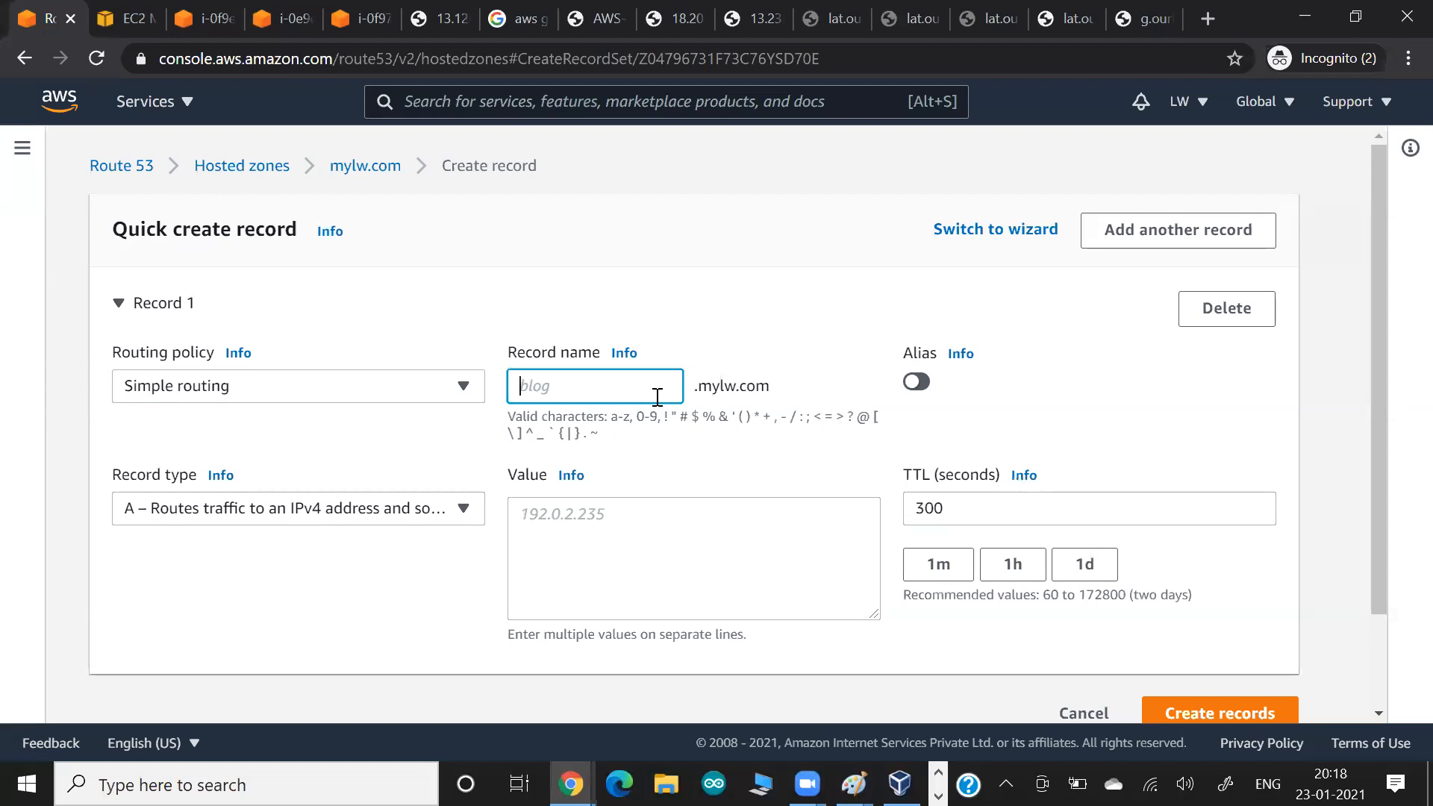
pyautogui.write('server1')
pyautogui.click(595, 532)
pyautogui.write('10.0.0.179')
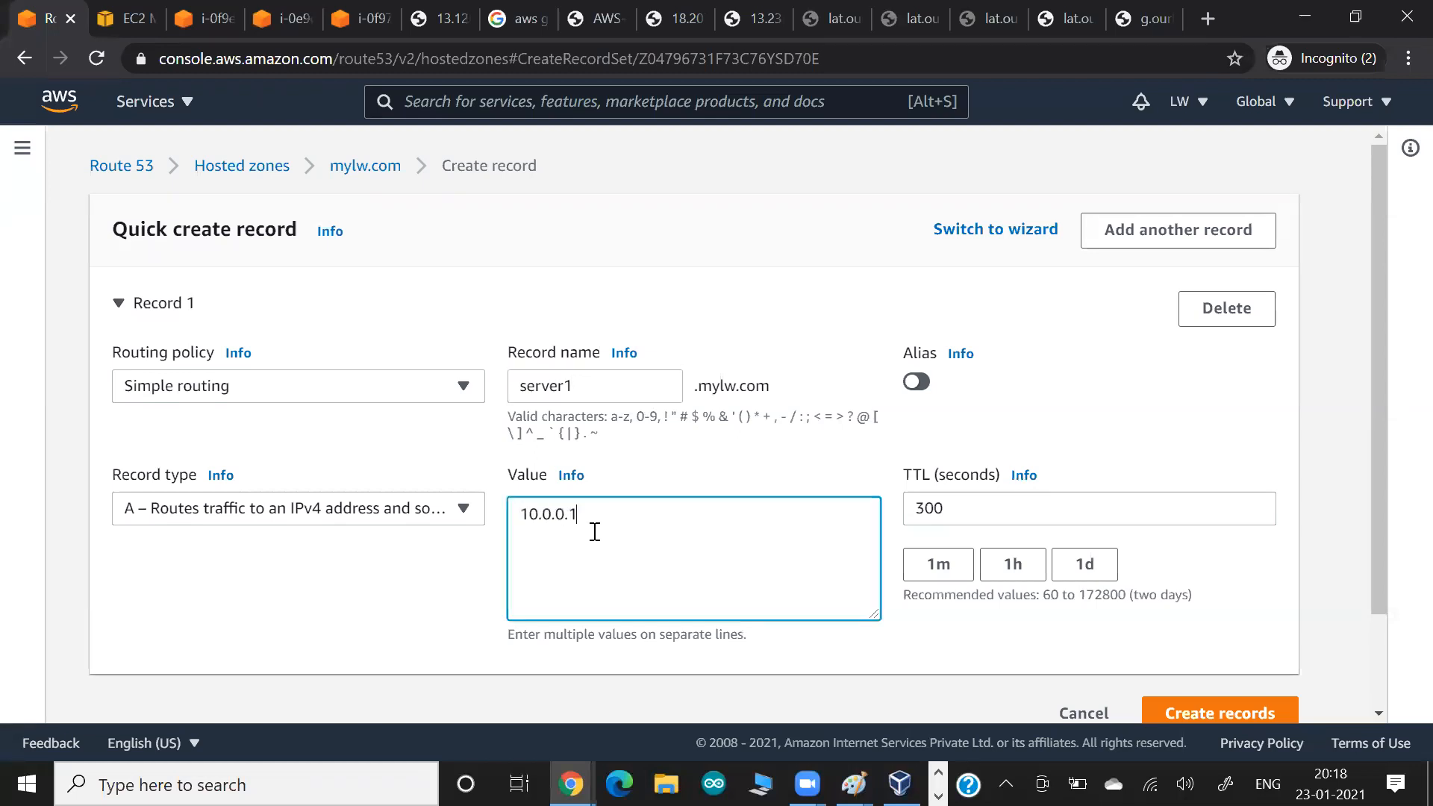
pyautogui.hotkey('alt', 'Tab')
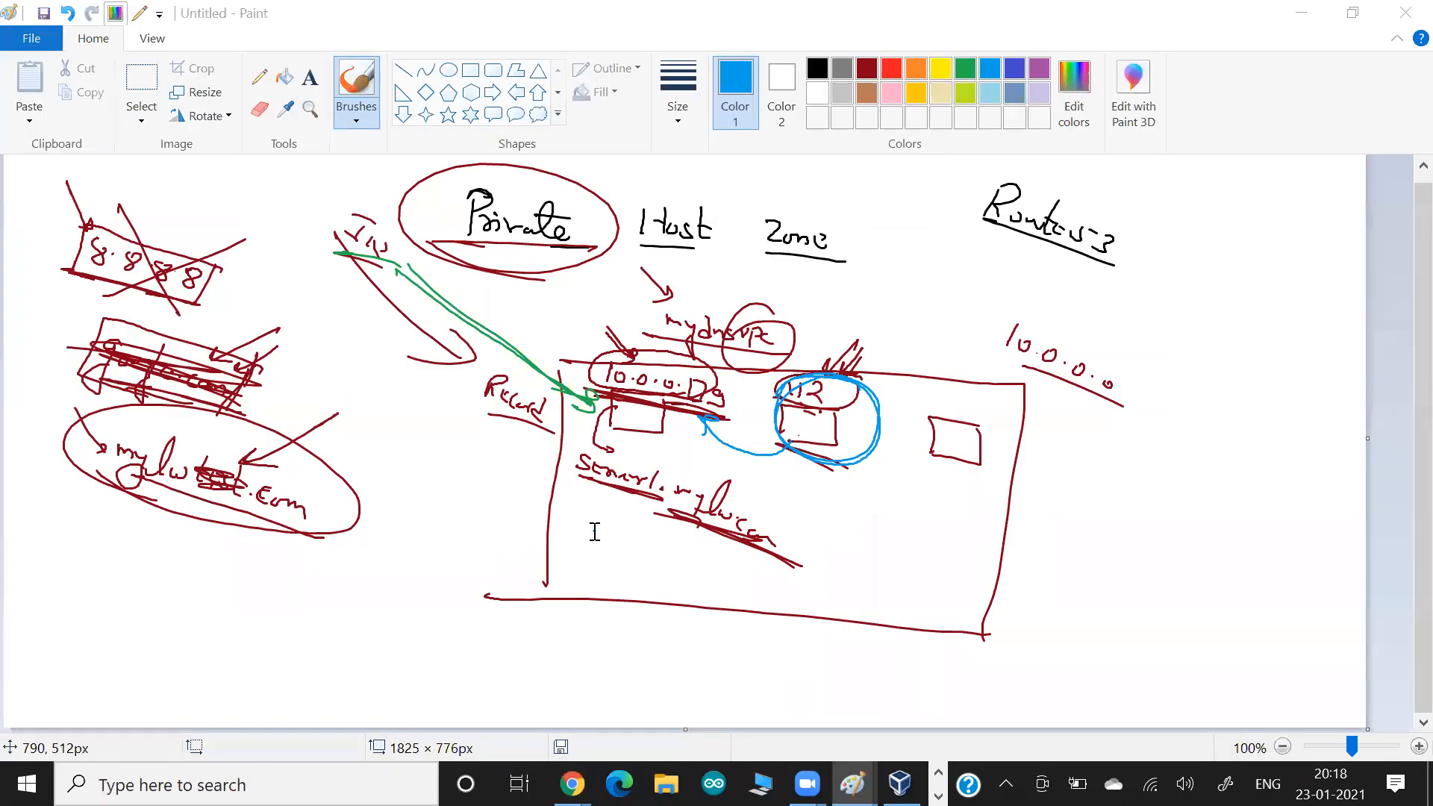
pyautogui.hotkey('alt', 'Tab')
# Keep simple routing for the server1 record, set its TTL to 30 seconds and create the record.
pyautogui.click(262, 384)
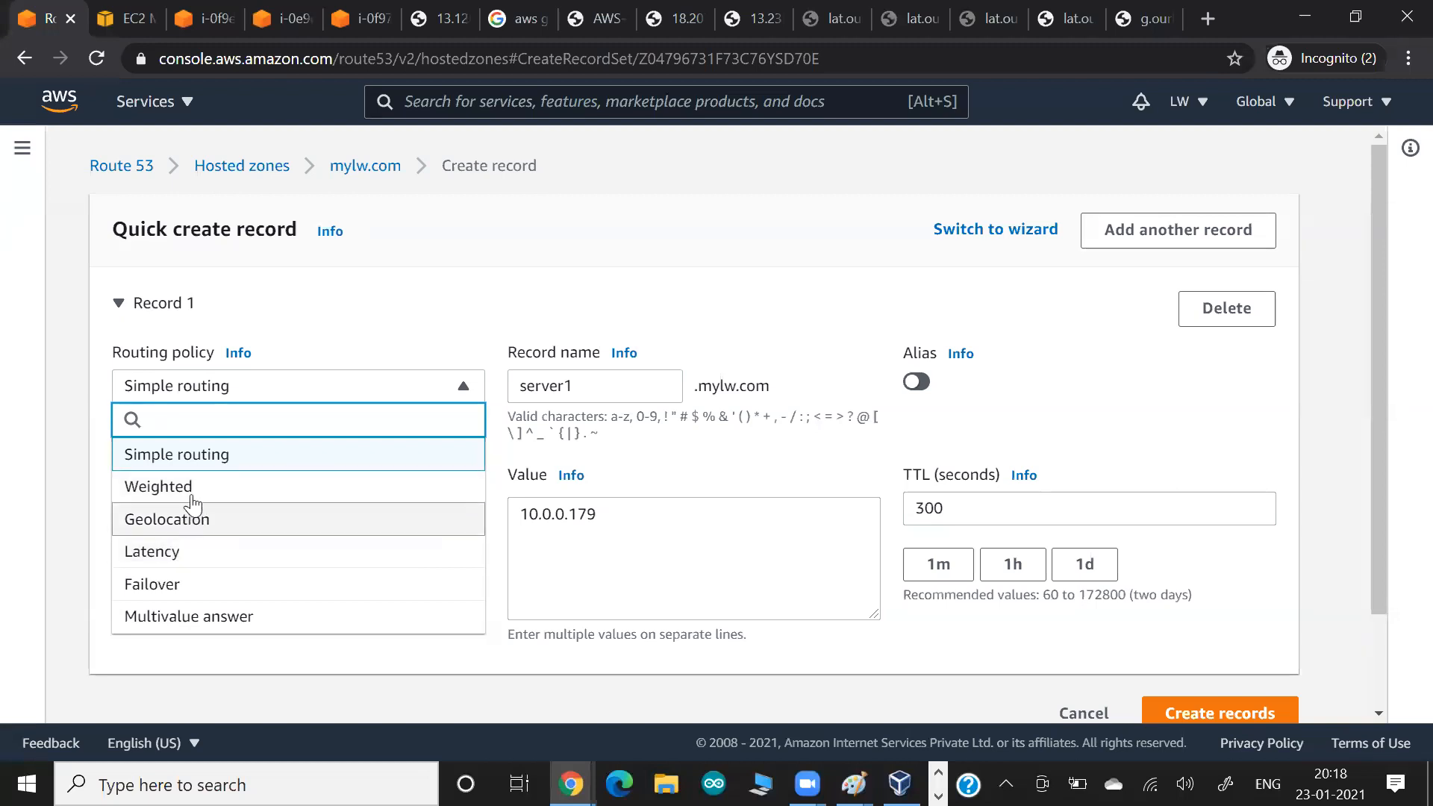
pyautogui.click(364, 307)
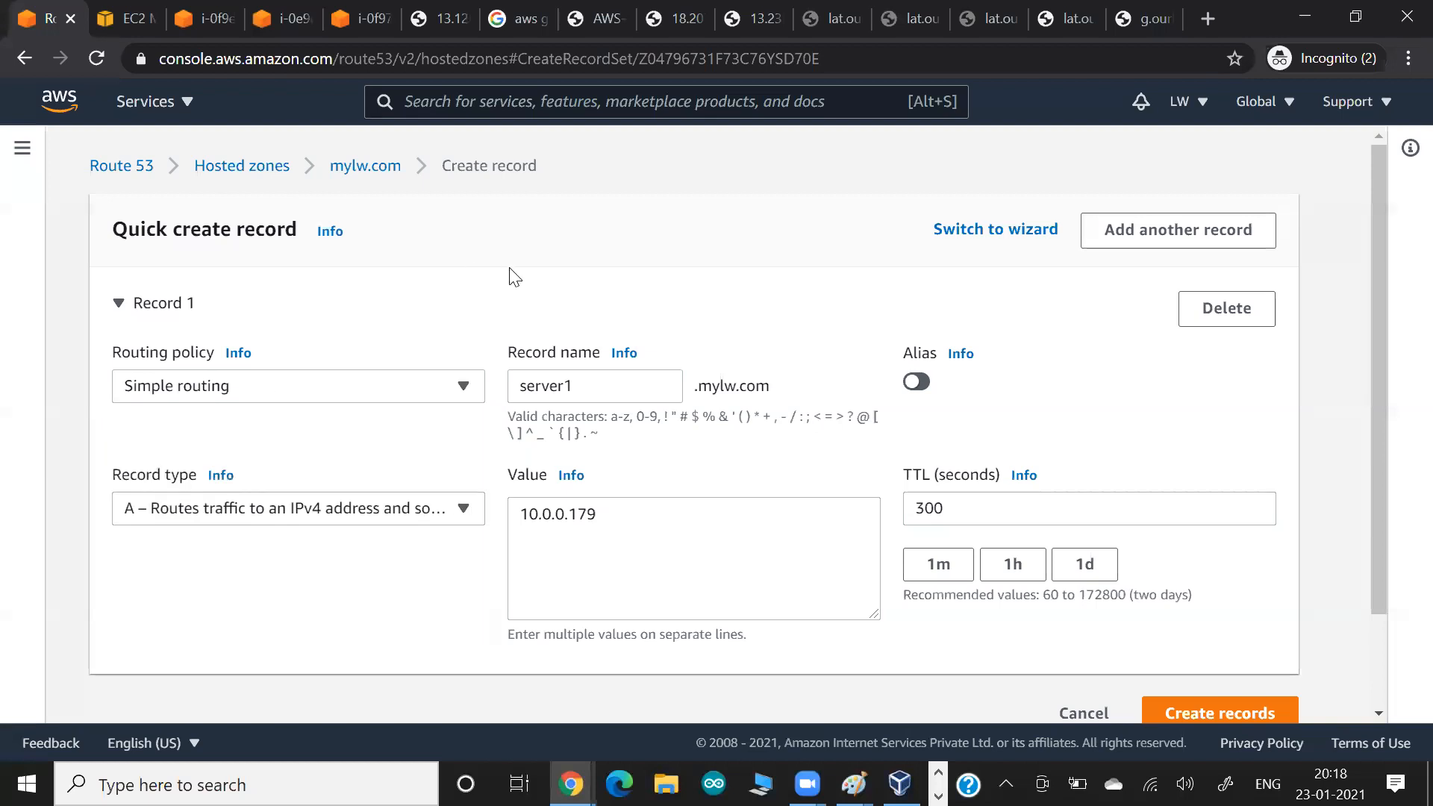
pyautogui.click(952, 518)
pyautogui.press('BackSpace')
pyautogui.click(348, 631)
pyautogui.hotkey('alt', 'Tab')
pyautogui.hotkey('alt', 'Tab')
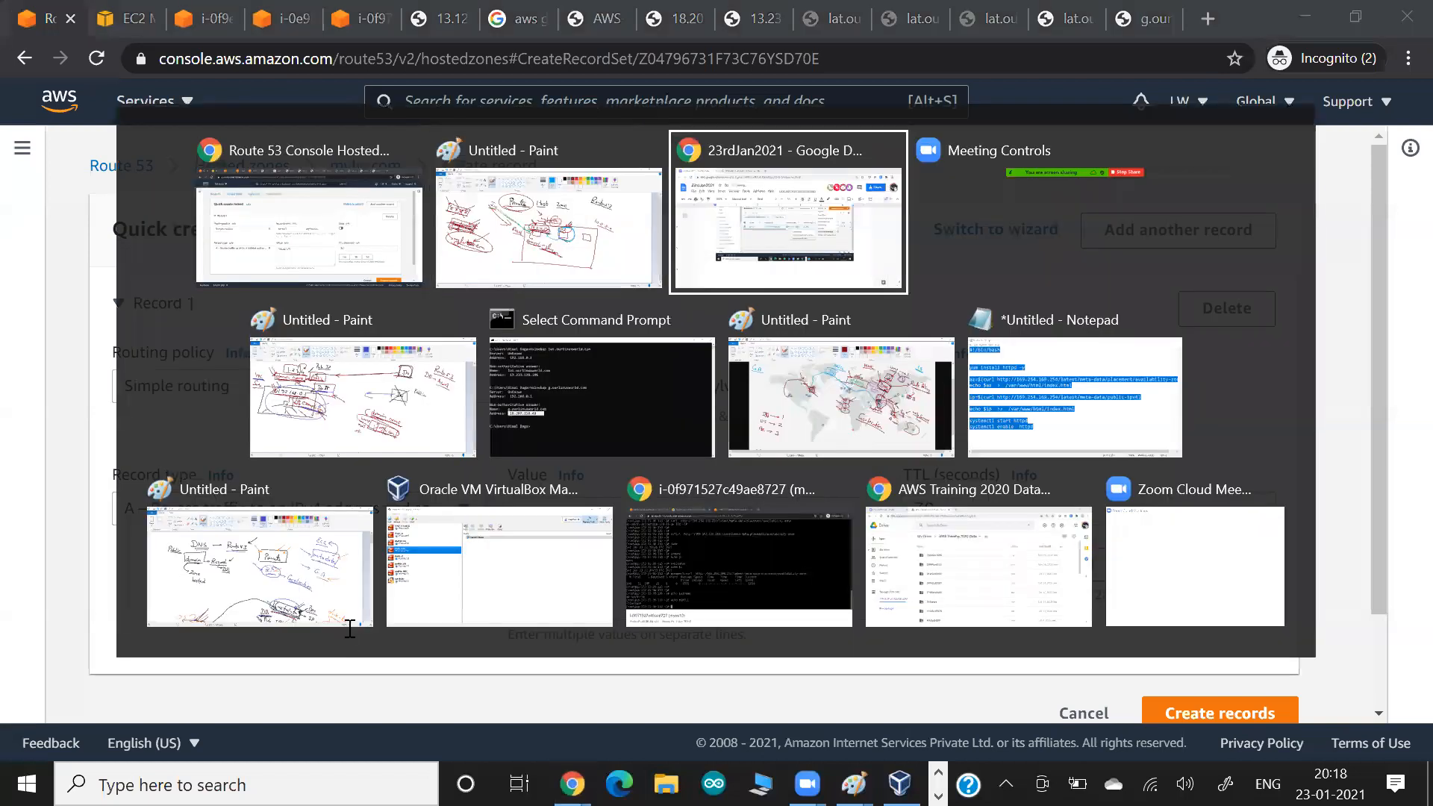
pyautogui.hotkey('alt', 'Tab')
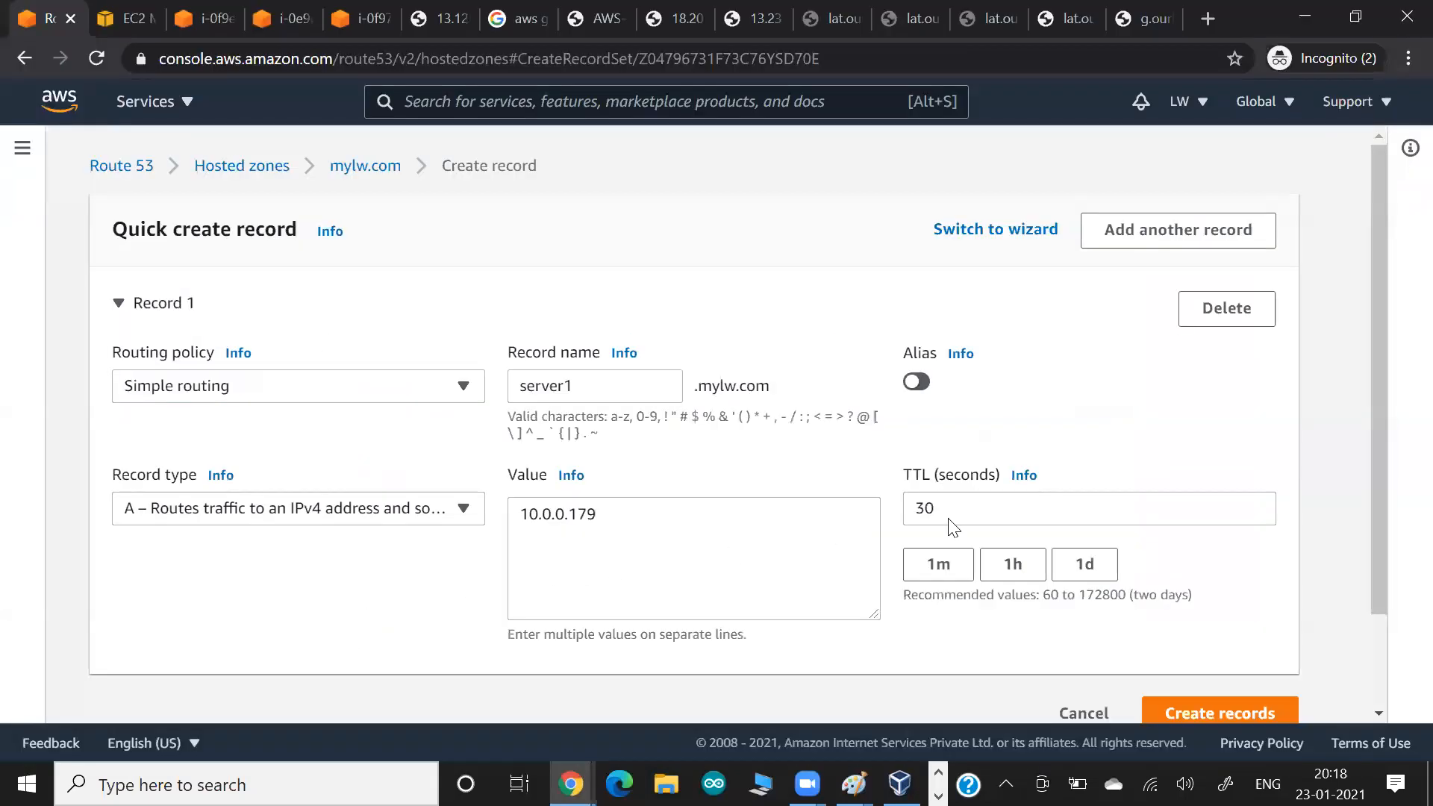
pyautogui.scroll(-2, 1145, 495)
pyautogui.click(1186, 603)
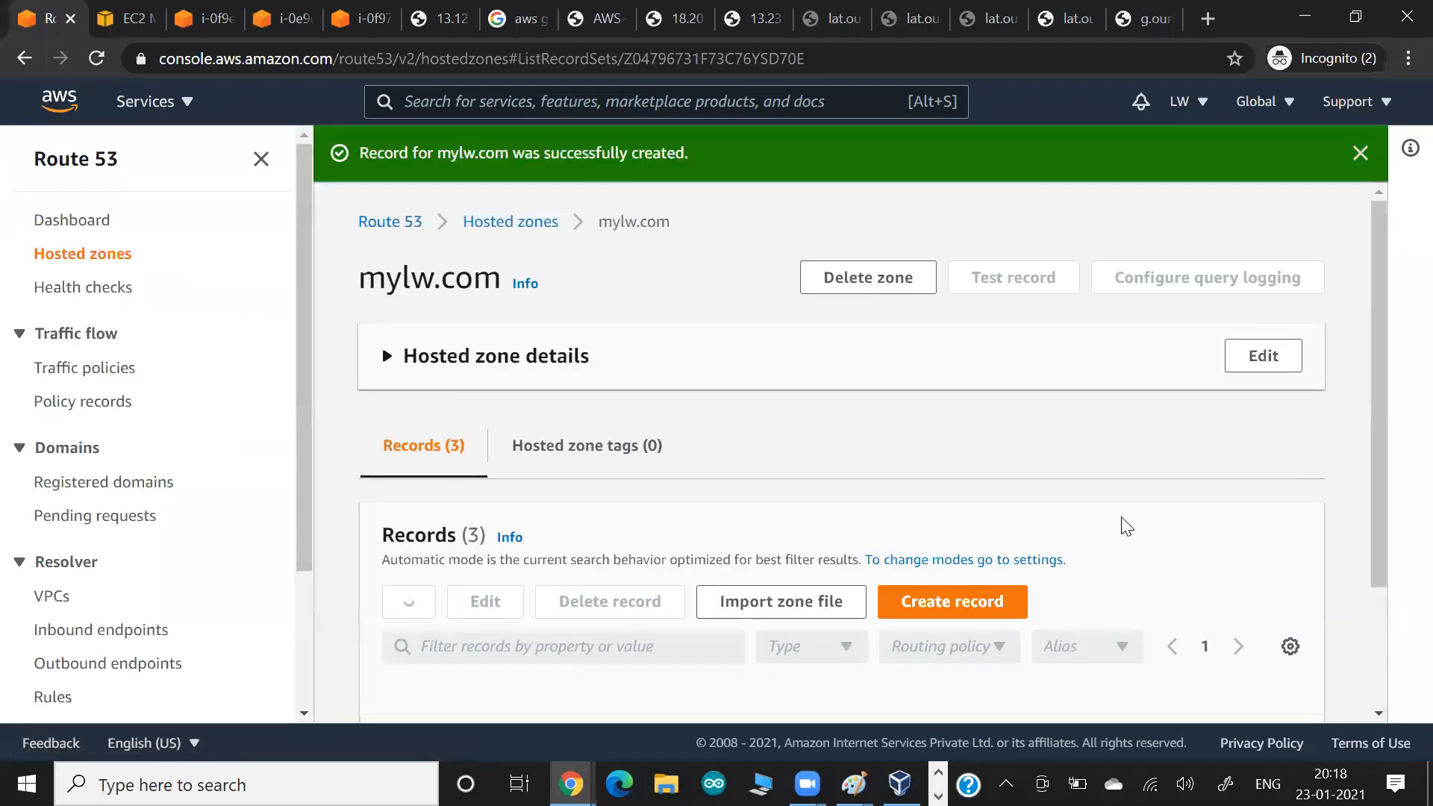
# Start another A record in the mylw.com zone, named server2 with value 10.0.0.112.
pyautogui.click(939, 602)
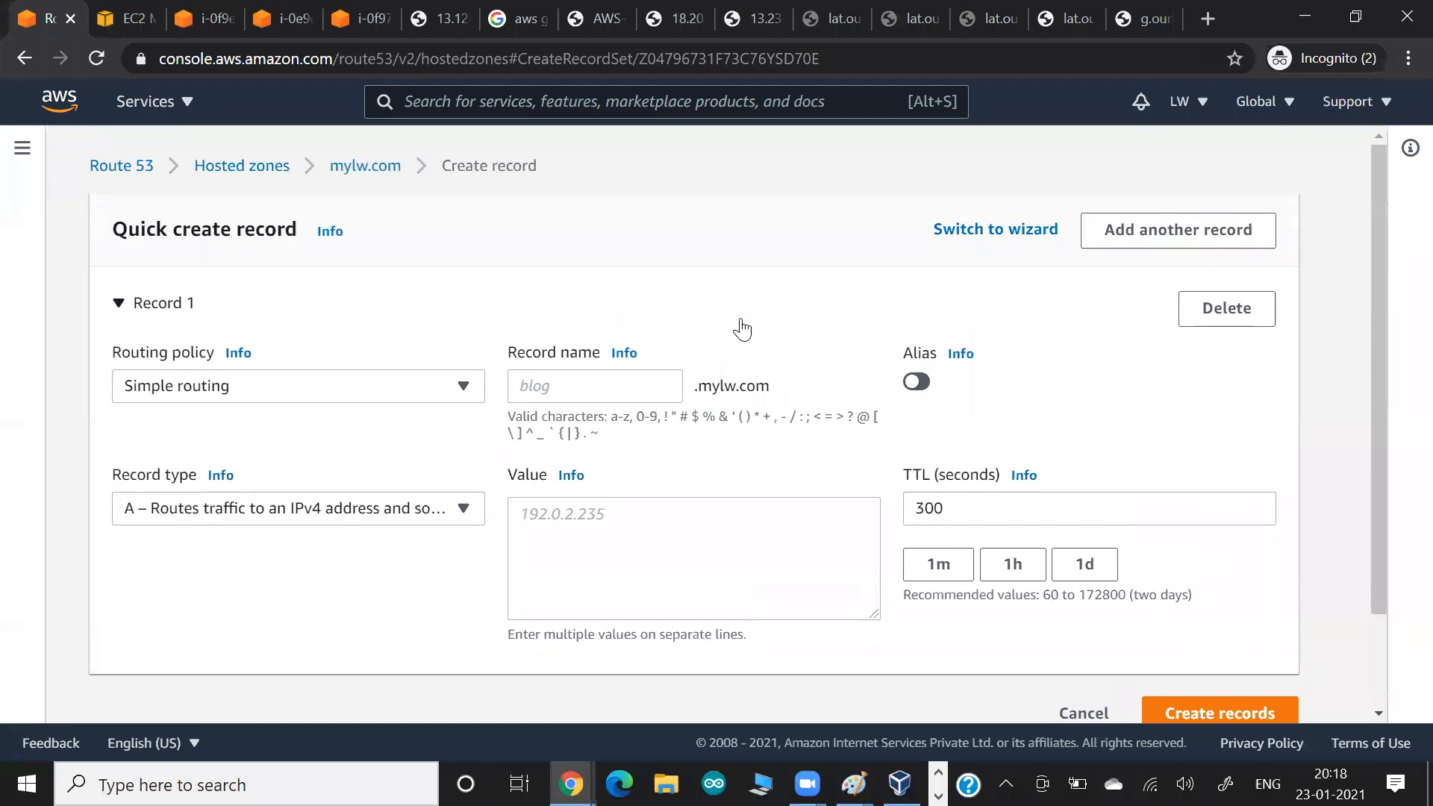
pyautogui.click(640, 385)
pyautogui.write('server2')
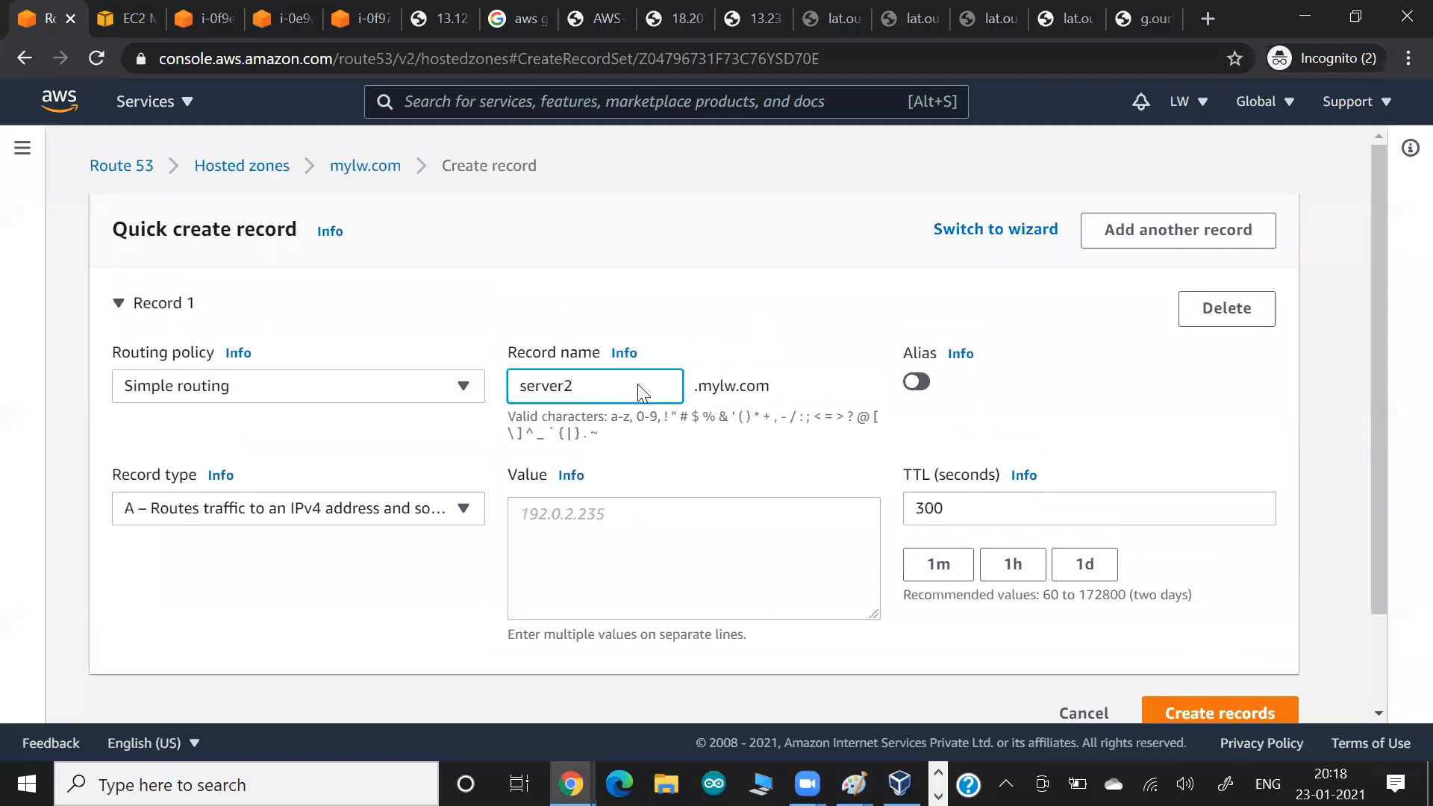
pyautogui.hotkey('alt', 'Tab')
pyautogui.hotkey('alt', 'Tab')
pyautogui.hotkey('alt', 'Tab')
pyautogui.click(612, 512)
pyautogui.write('10.0.0.112')
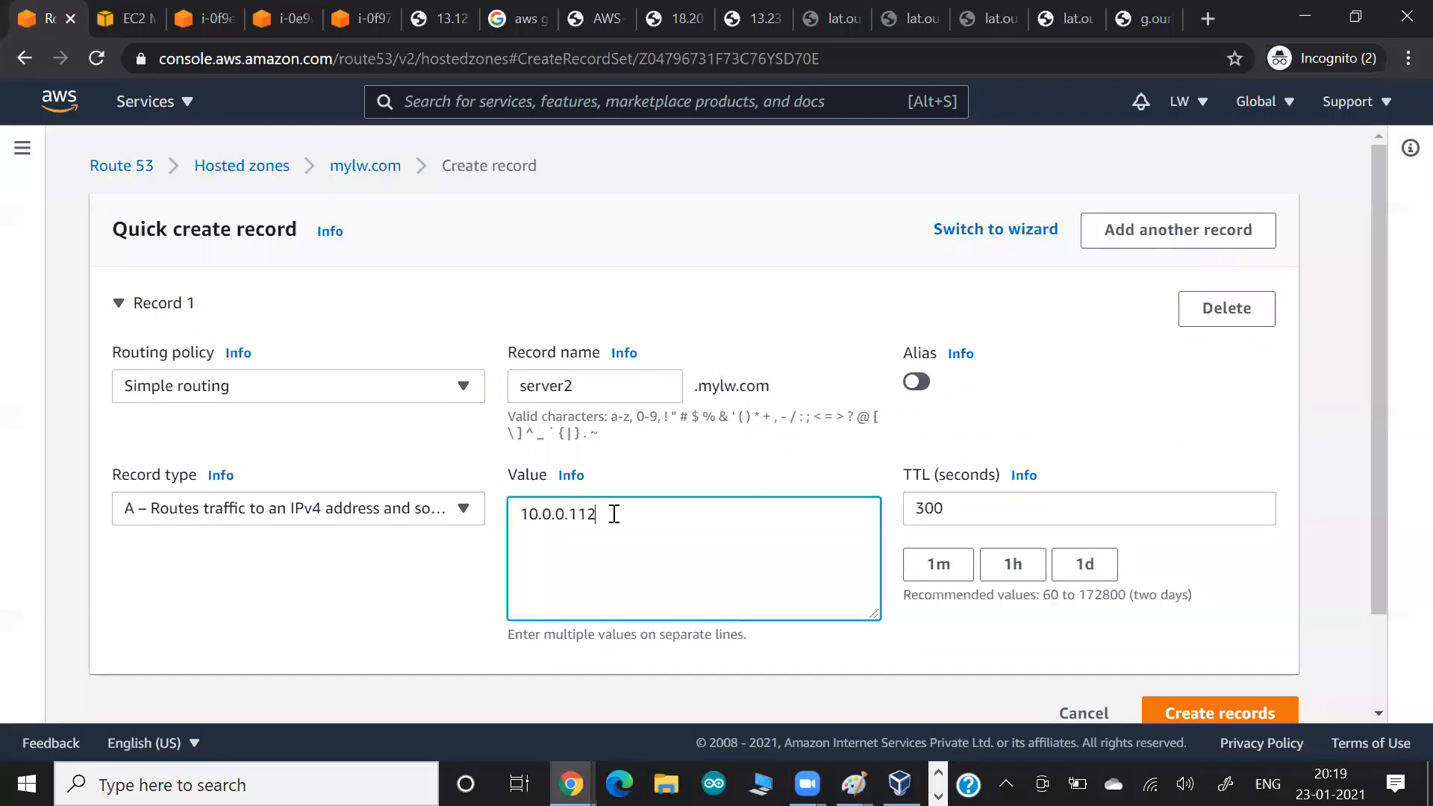
pyautogui.hotkey('alt', 'Tab')
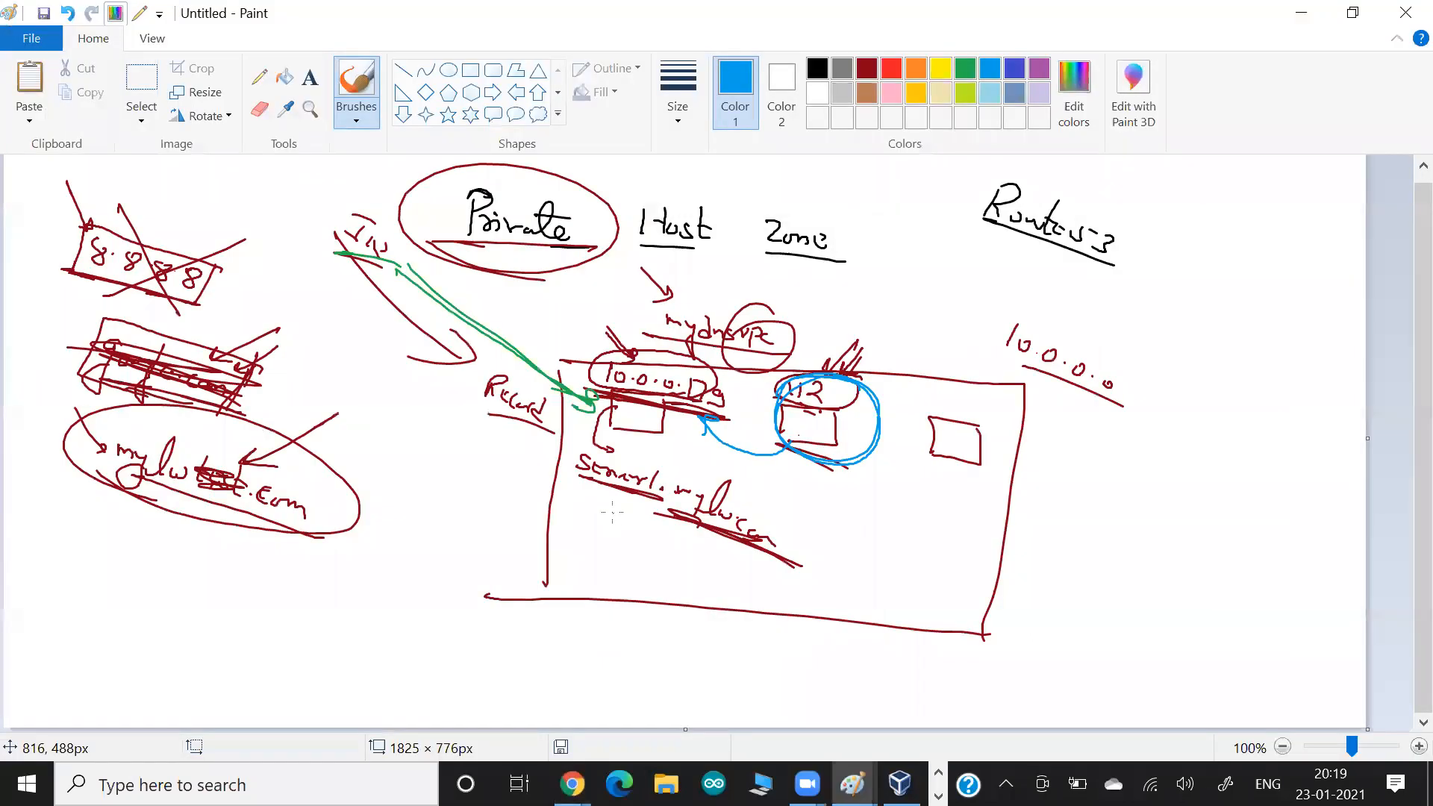
pyautogui.hotkey('alt', 'Tab')
# Set the server2 record's TTL to 30 seconds, create the record, and check the zone's record list.
pyautogui.scroll(-2, 771, 419)
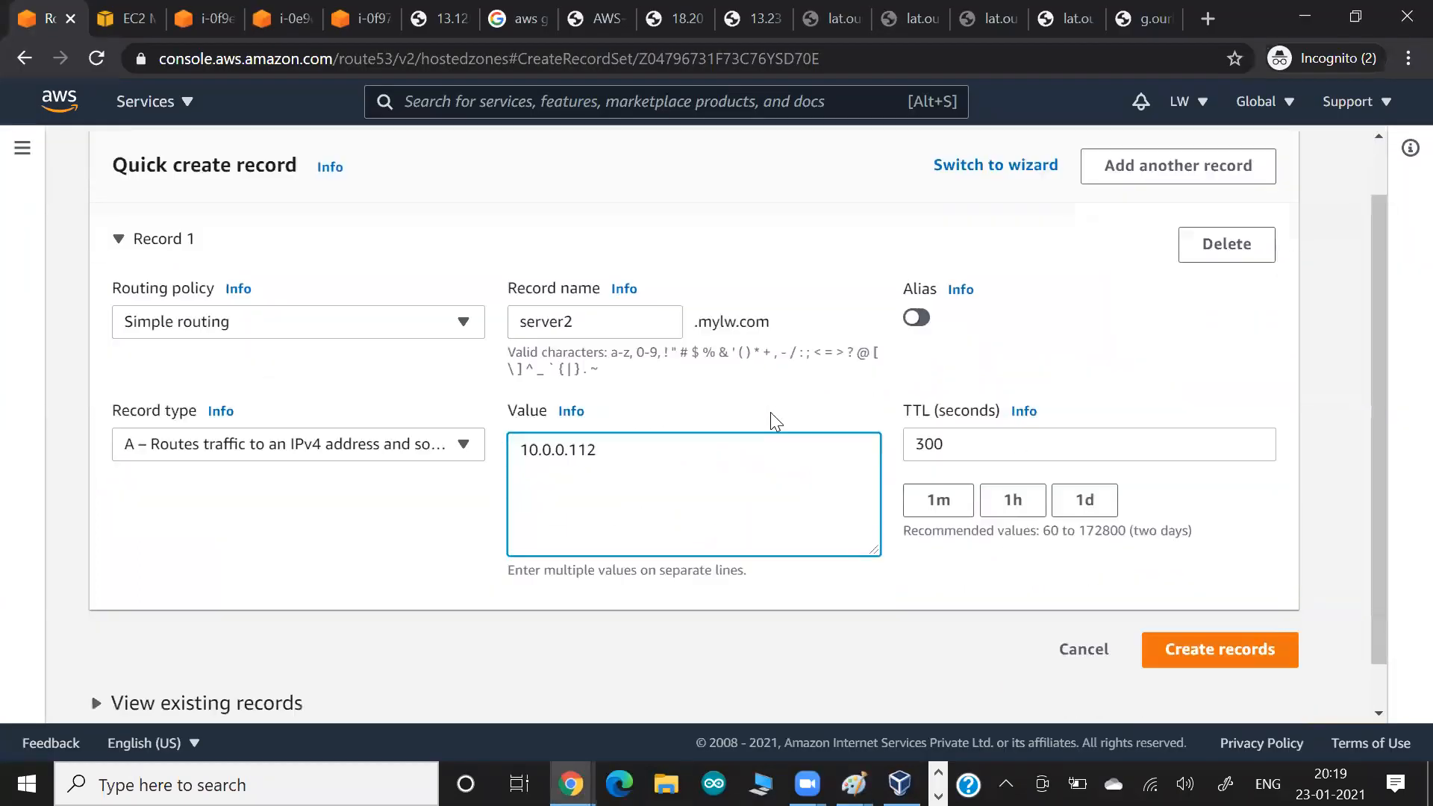
pyautogui.click(995, 400)
pyautogui.press('BackSpace')
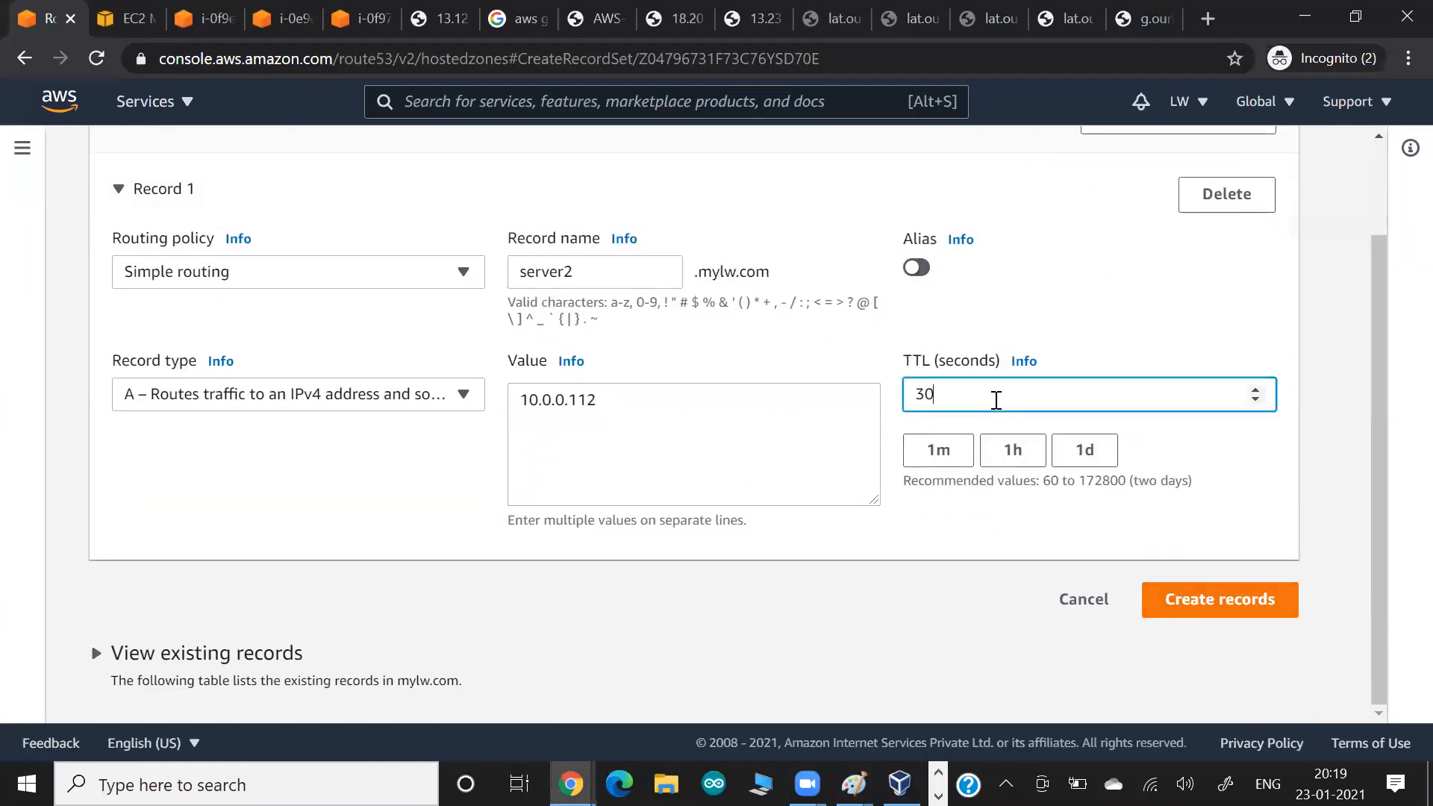
pyautogui.click(1170, 599)
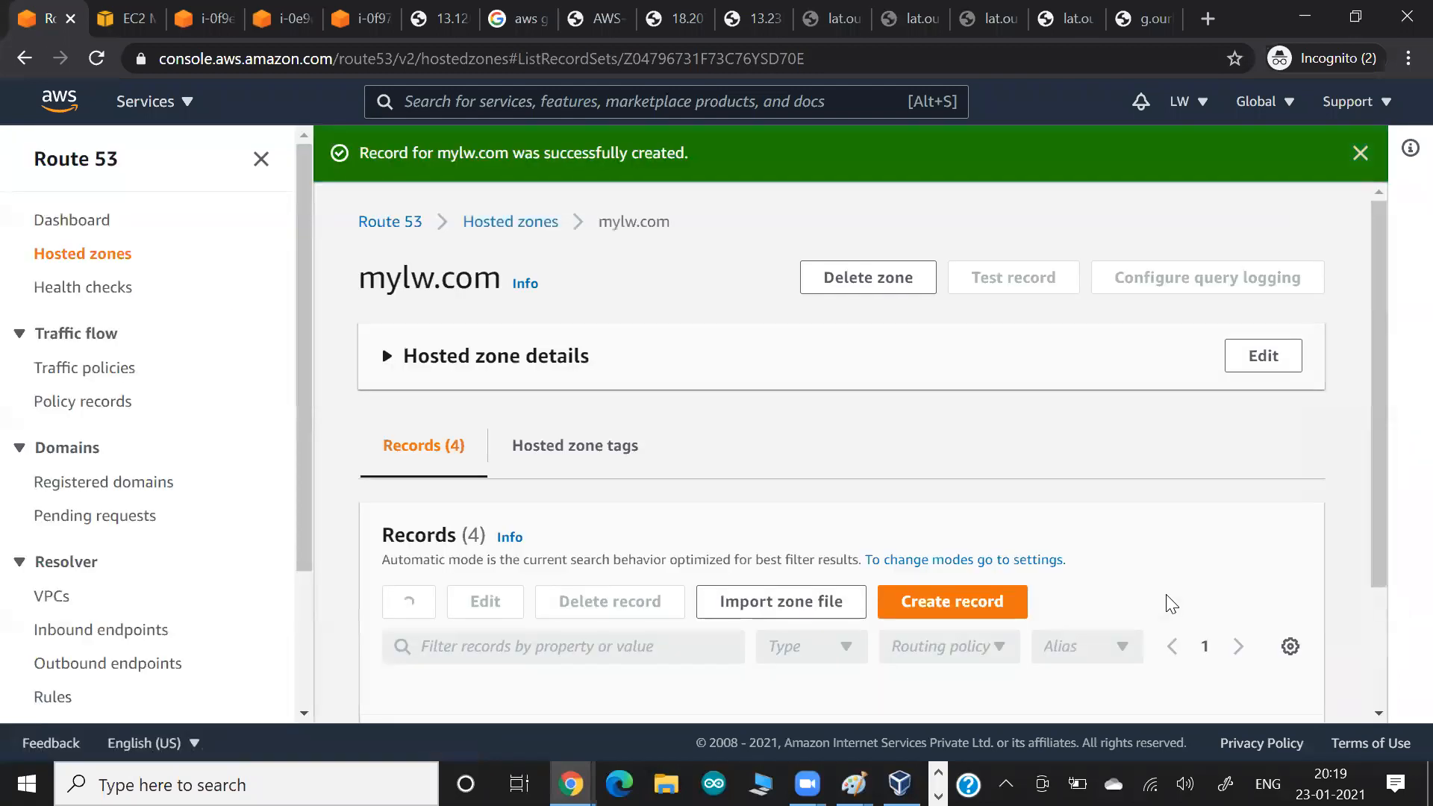
pyautogui.scroll(-5, 940, 493)
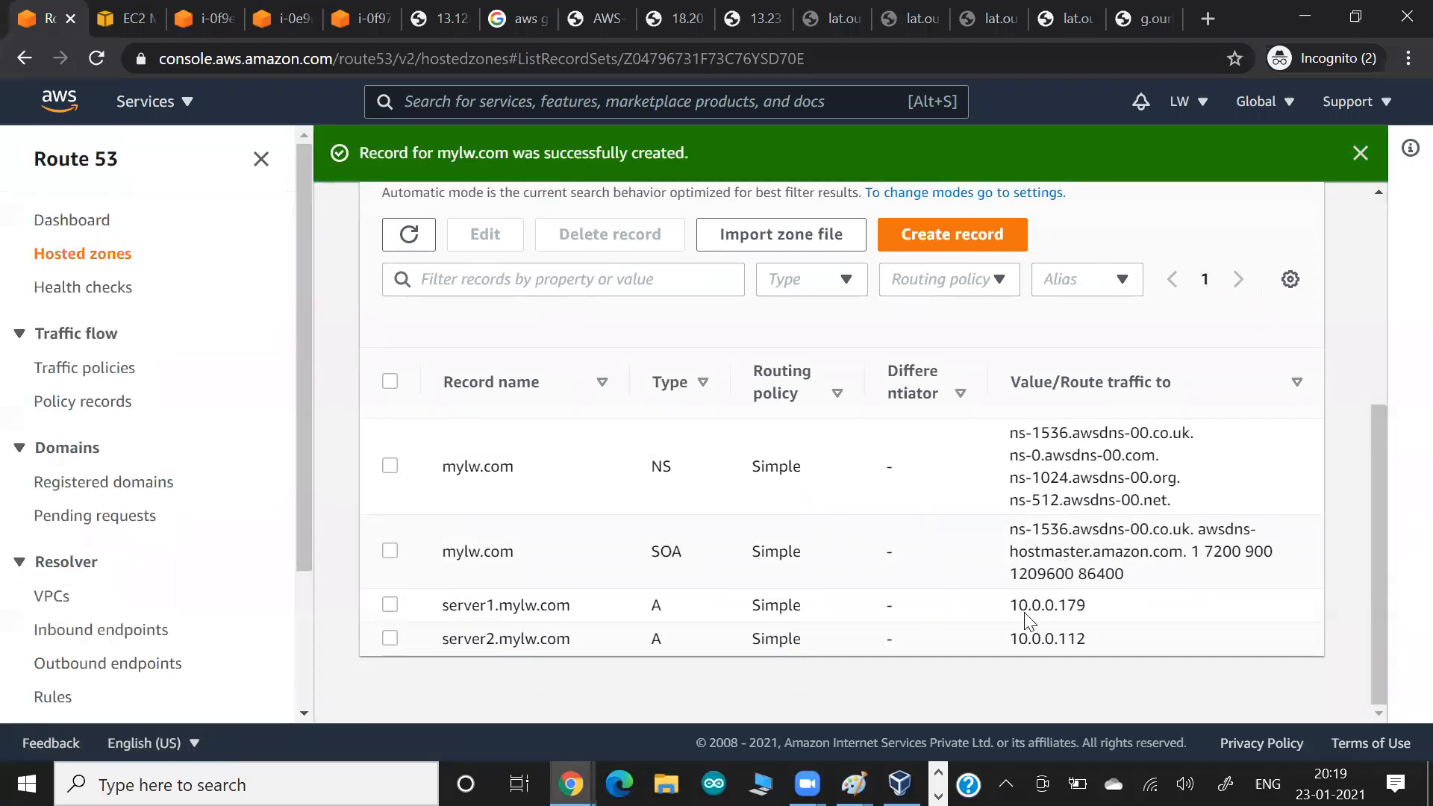
# Return to the privos1 instance's terminal, ping 10.0.0.179 once more, and stop the ping.
pyautogui.hotkey('alt', 'Tab')
pyautogui.hotkey('alt', 'Tab')
pyautogui.hotkey('alt', 'Tab')
pyautogui.hotkey('alt', 'Tab')
pyautogui.hotkey('alt', 'Tab')
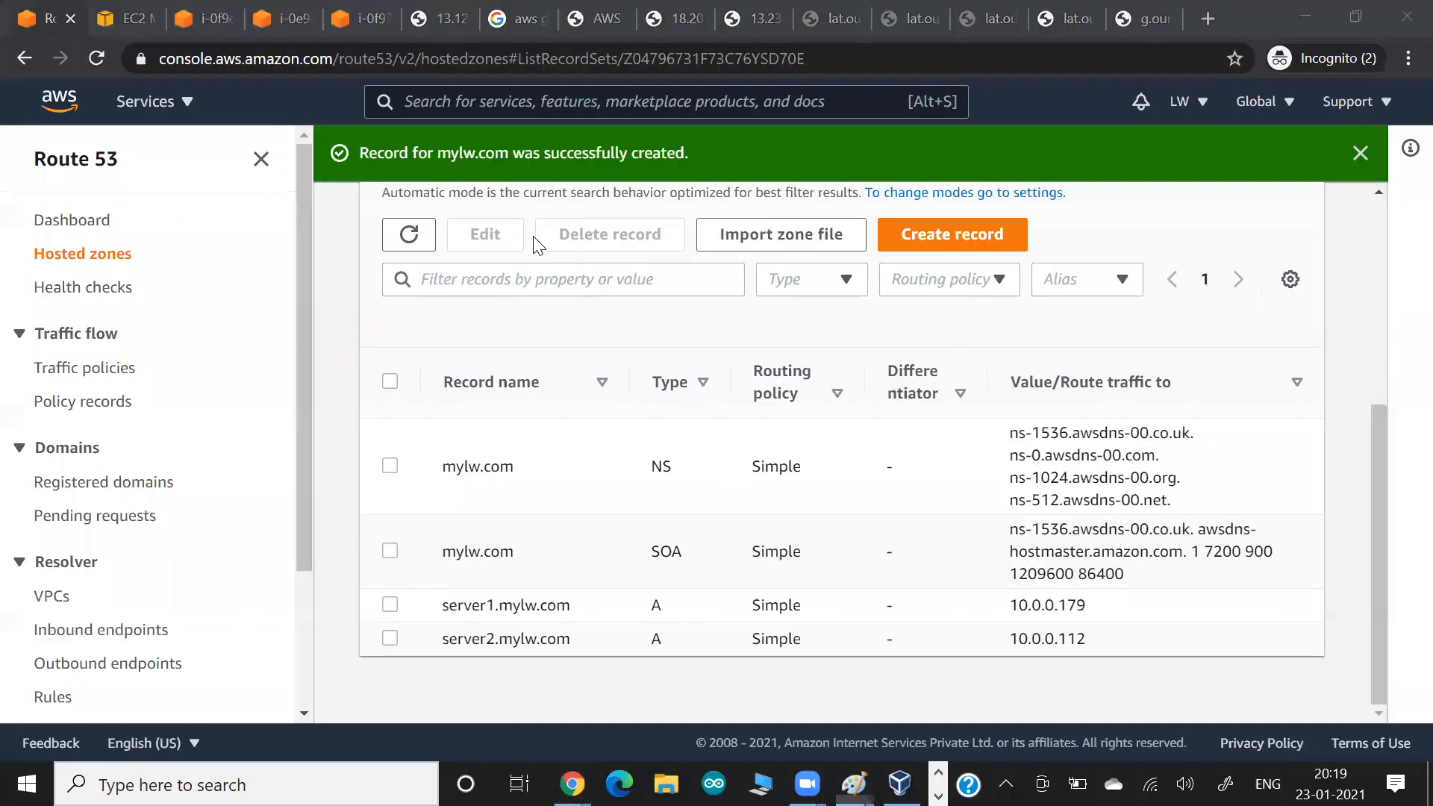
pyautogui.click(133, 17)
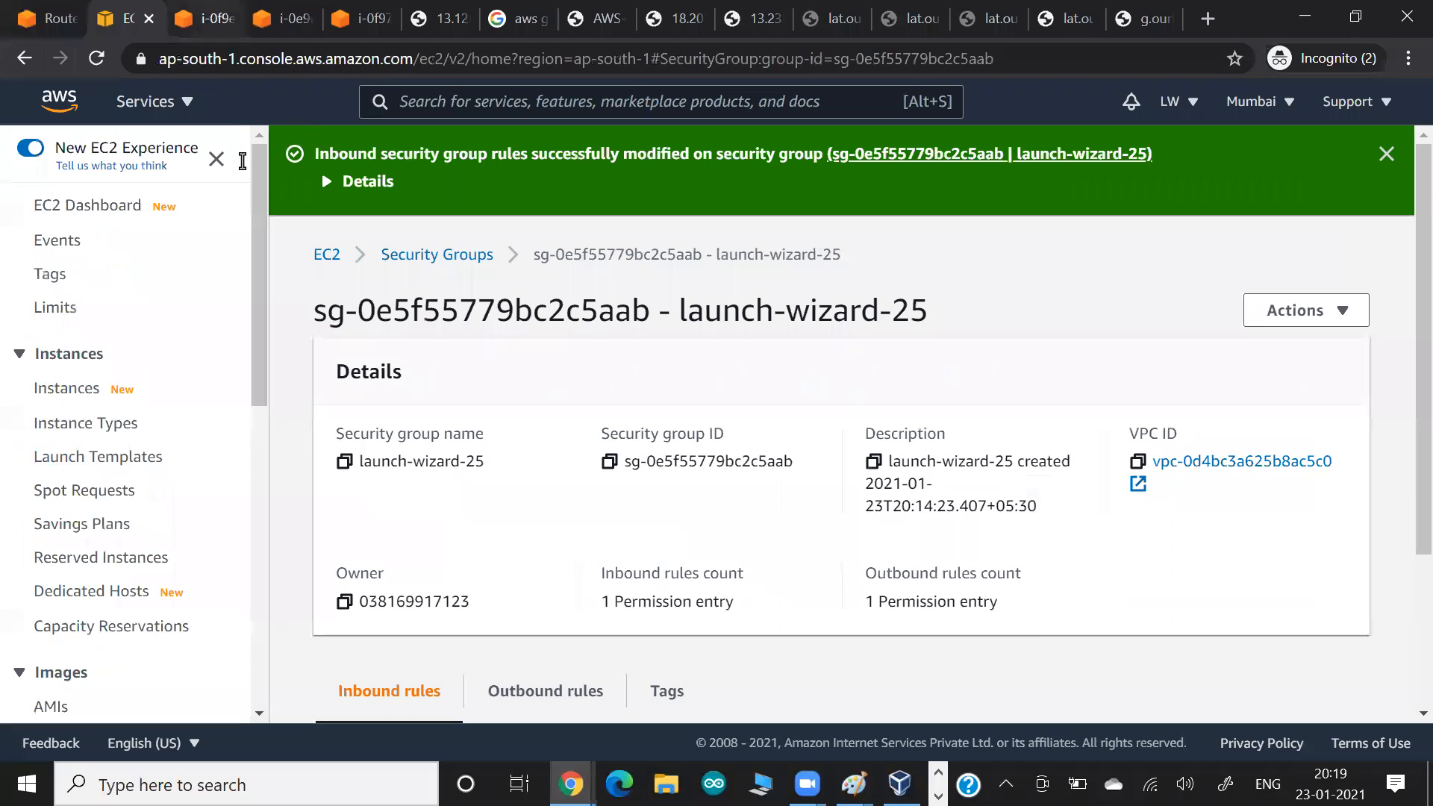
pyautogui.click(208, 11)
pyautogui.press('Up')
pyautogui.press('Return')
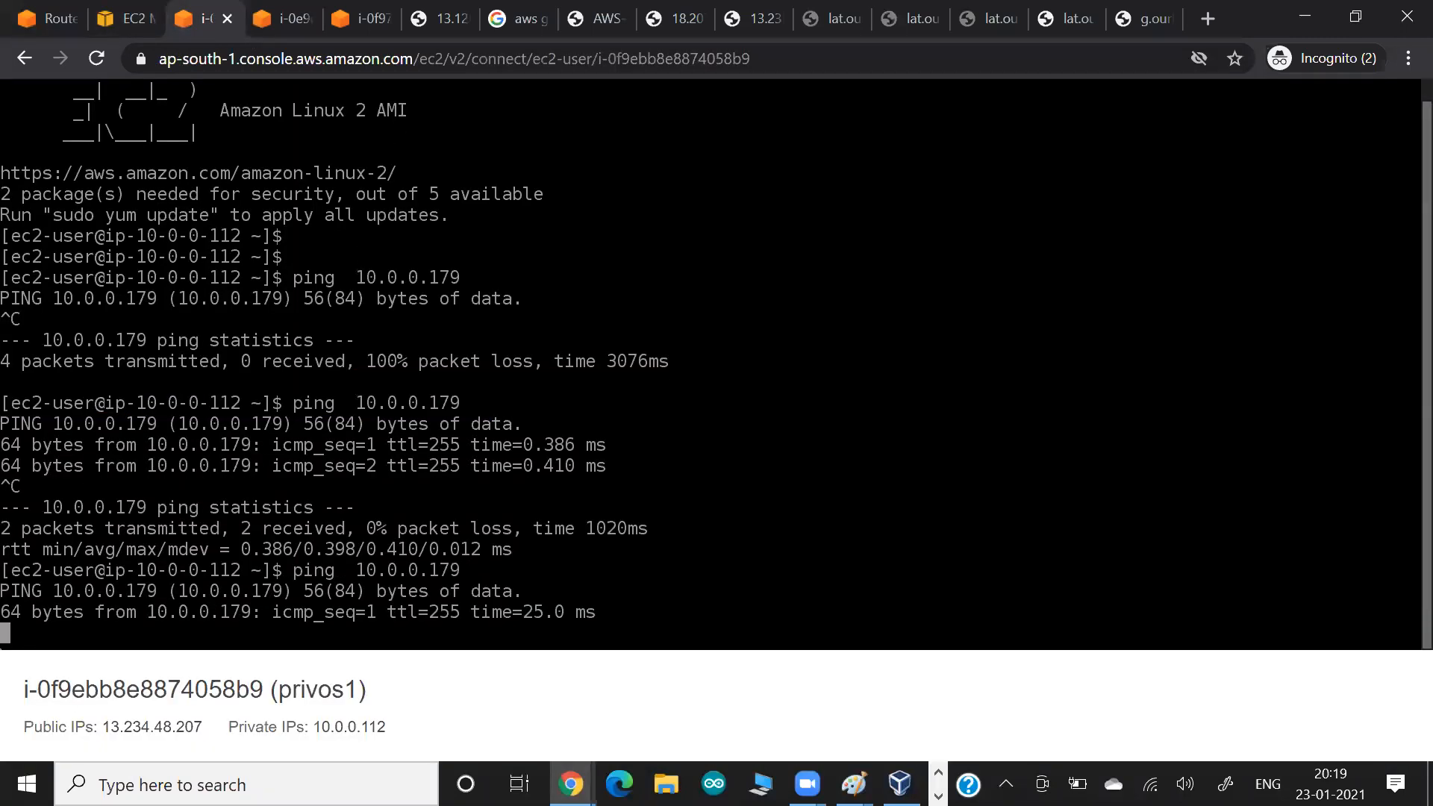
pyautogui.hotkey('ctrl', 'c')
pyautogui.press('Return')
pyautogui.press('Return')
# Ping server1.mylw.com from the privos1 instance's terminal, then stop the ping.
pyautogui.press('Up')
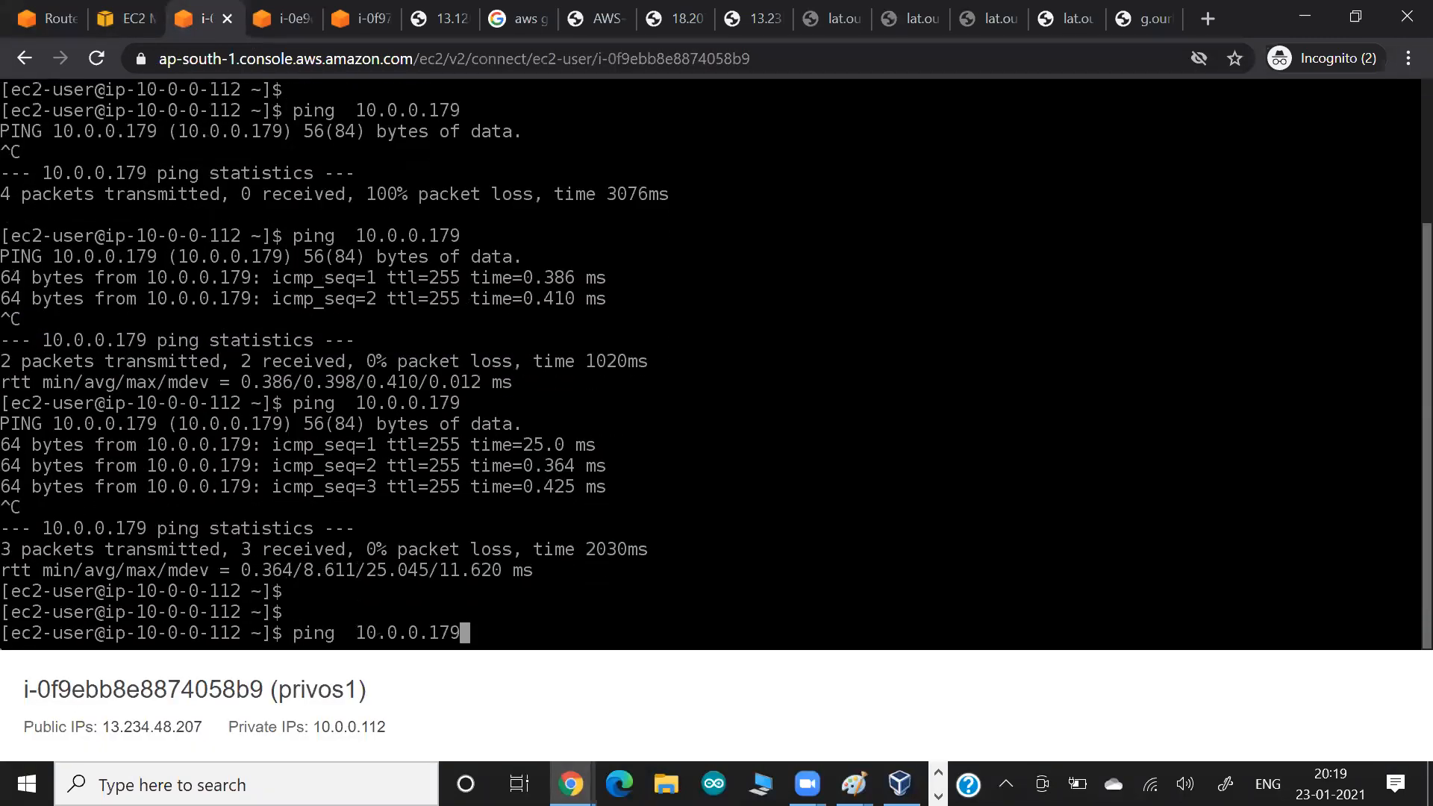
pyautogui.press('BackSpace')
pyautogui.press('BackSpace')
pyautogui.press('BackSpace')
pyautogui.press('BackSpace')
pyautogui.press('BackSpace')
pyautogui.press('BackSpace')
pyautogui.press('BackSpace')
pyautogui.press('BackSpace')
pyautogui.press('BackSpace')
pyautogui.press('BackSpace')
pyautogui.write('server1.lmy')
pyautogui.press('BackSpace')
pyautogui.press('BackSpace')
pyautogui.press('BackSpace')
pyautogui.write('mylw.com')
pyautogui.press('Return')
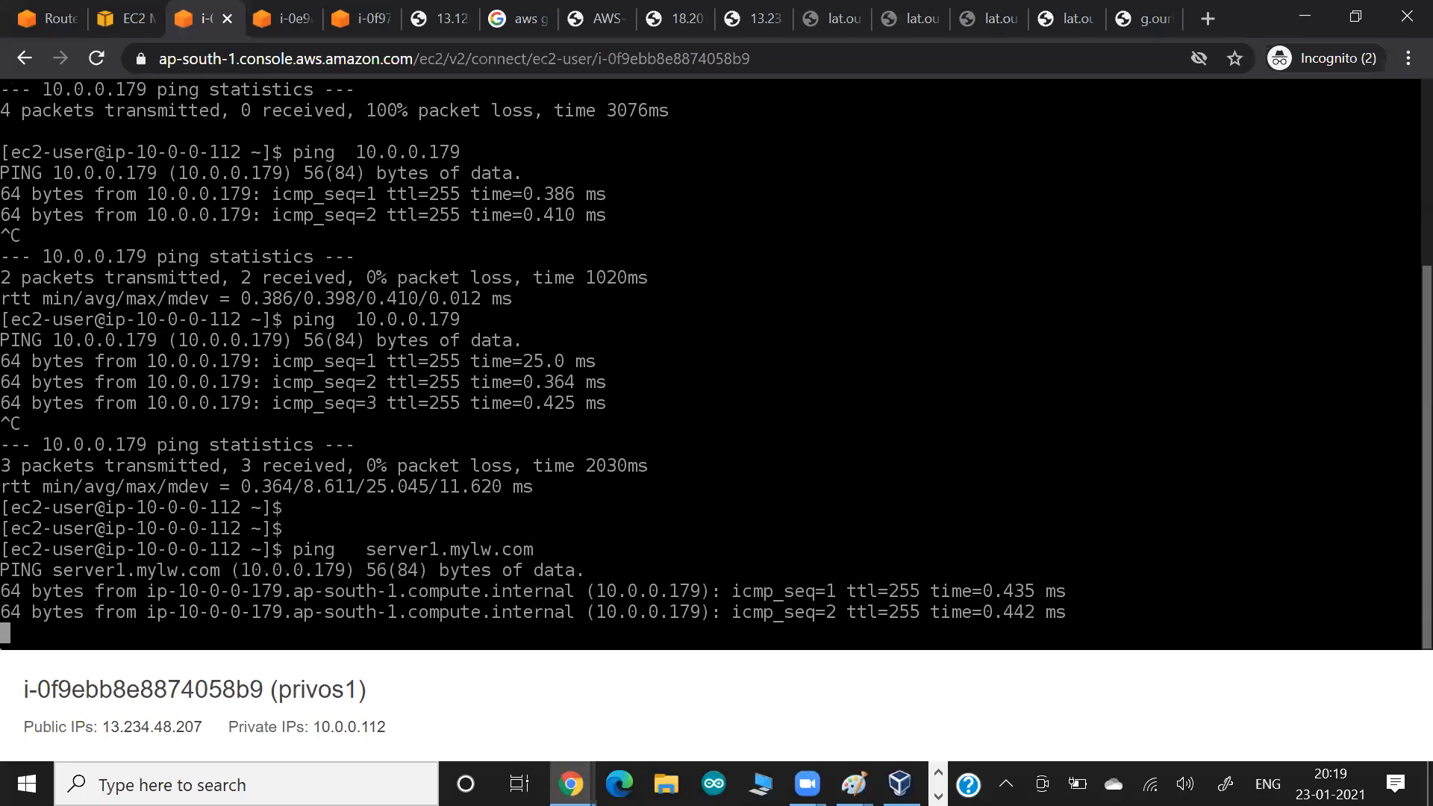
pyautogui.hotkey('ctrl', 'c')
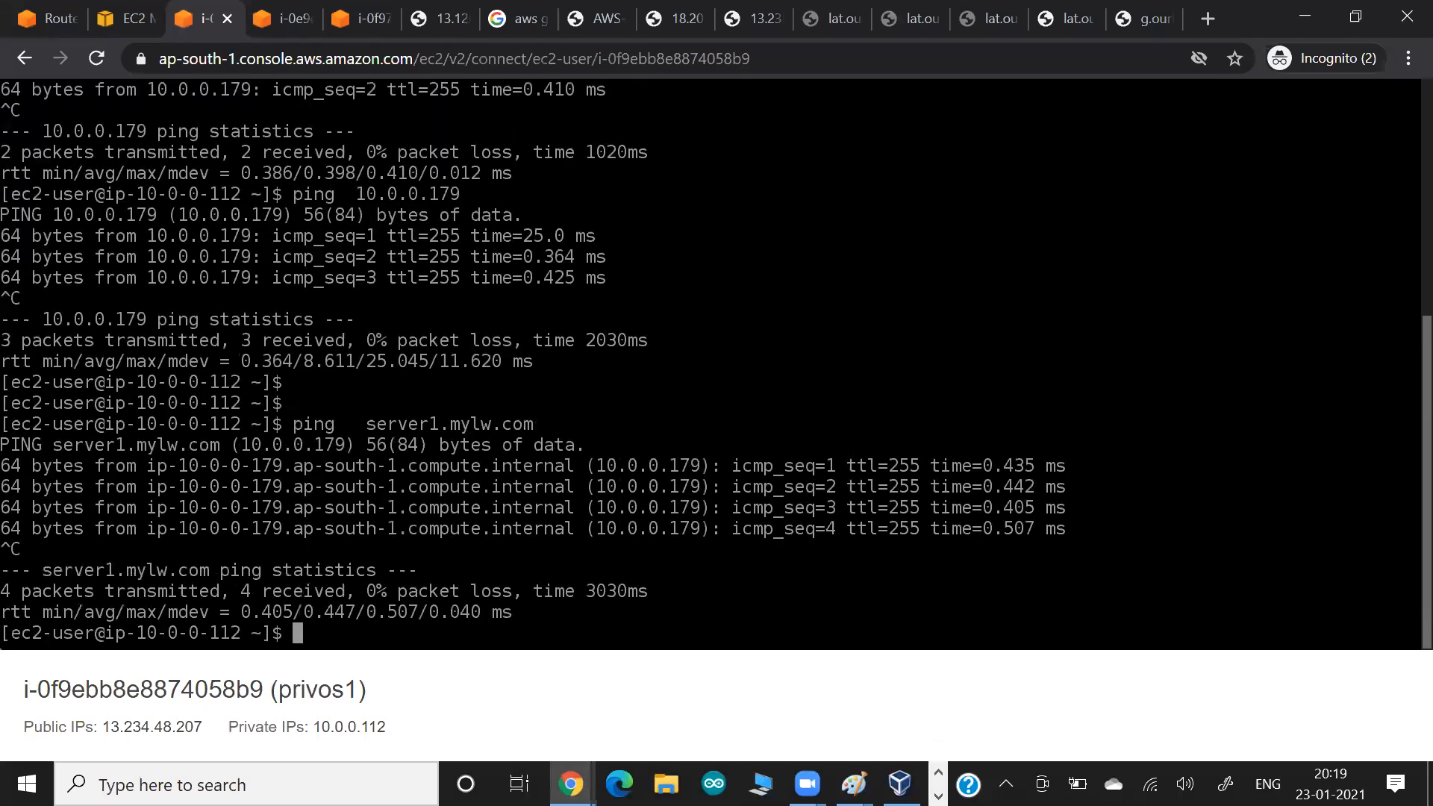
# Look up server1.mylw.com with nslookup in the privos1 instance's terminal and highlight the returned address.
pyautogui.moveTo(408, 426); pyautogui.dragTo(435, 427)
pyautogui.hotkey('ctrl', 'v')
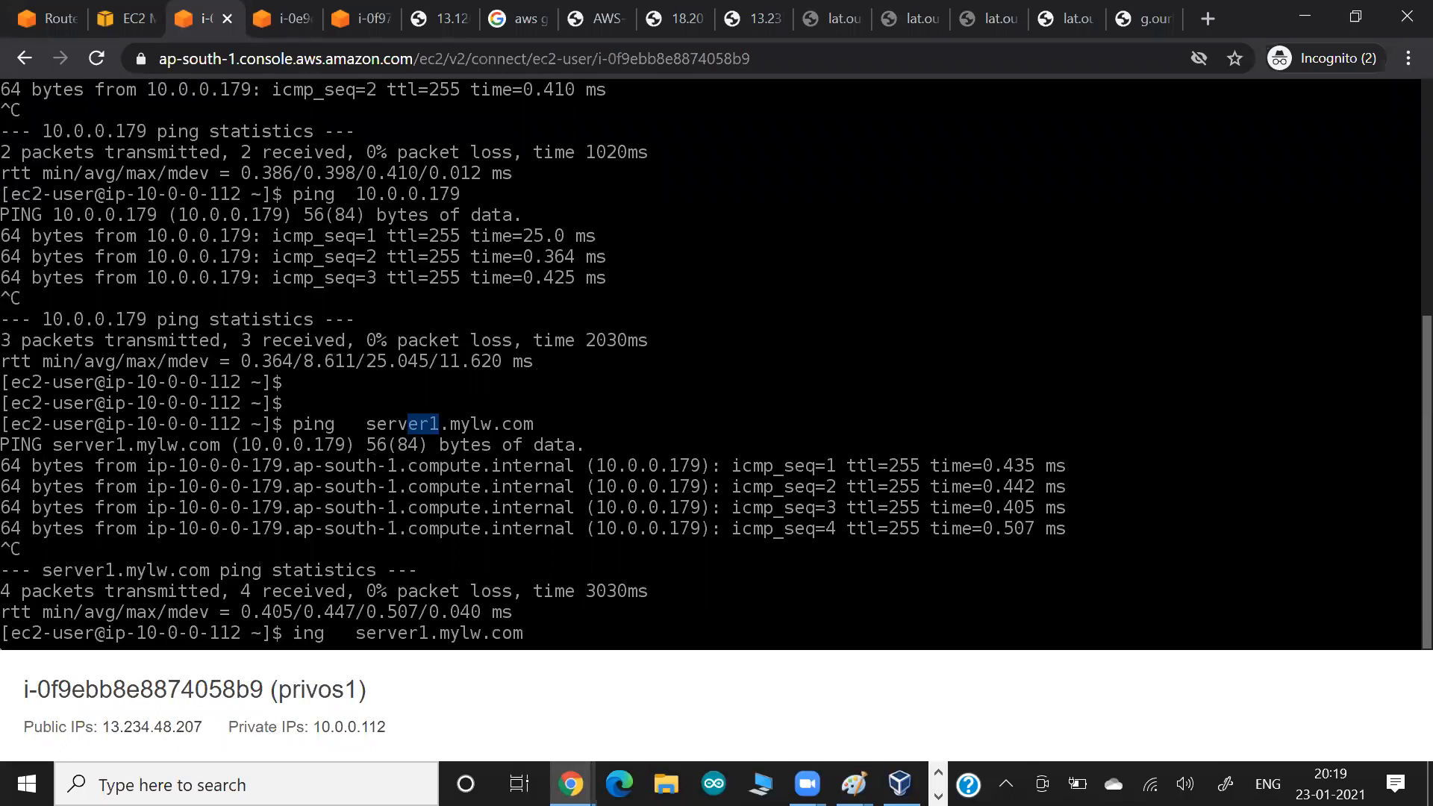
pyautogui.write('nslookup')
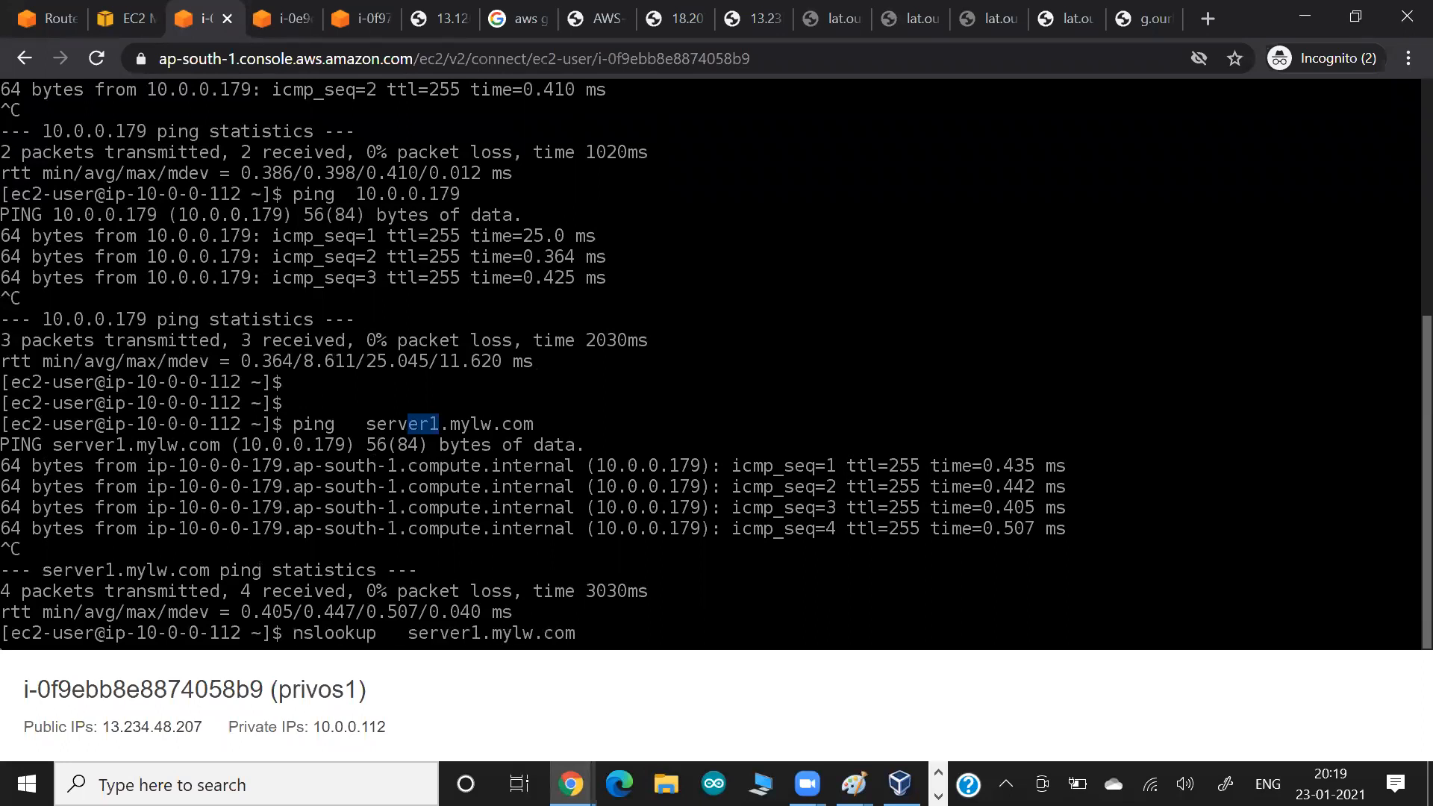
pyautogui.press('Return')
pyautogui.moveTo(85, 590); pyautogui.dragTo(183, 590)
# Run nslookup for server2.mylw.com in the same terminal and highlight the address in its answer.
pyautogui.press('Up')
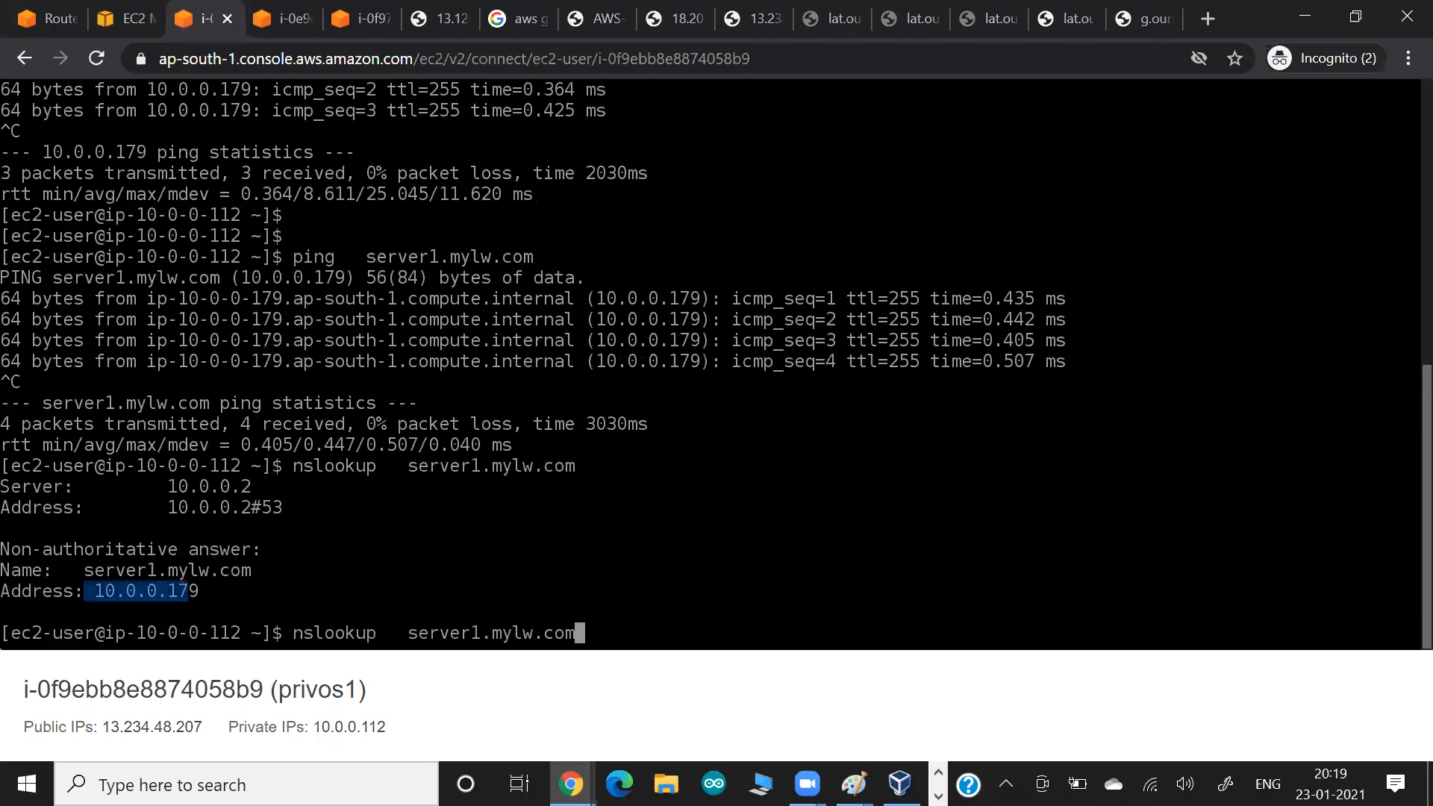
pyautogui.press('Left')
pyautogui.press('Left')
pyautogui.press('Left')
pyautogui.press('Left')
pyautogui.press('Left')
pyautogui.press('Left')
pyautogui.press('Left')
pyautogui.press('Left')
pyautogui.press('BackSpace')
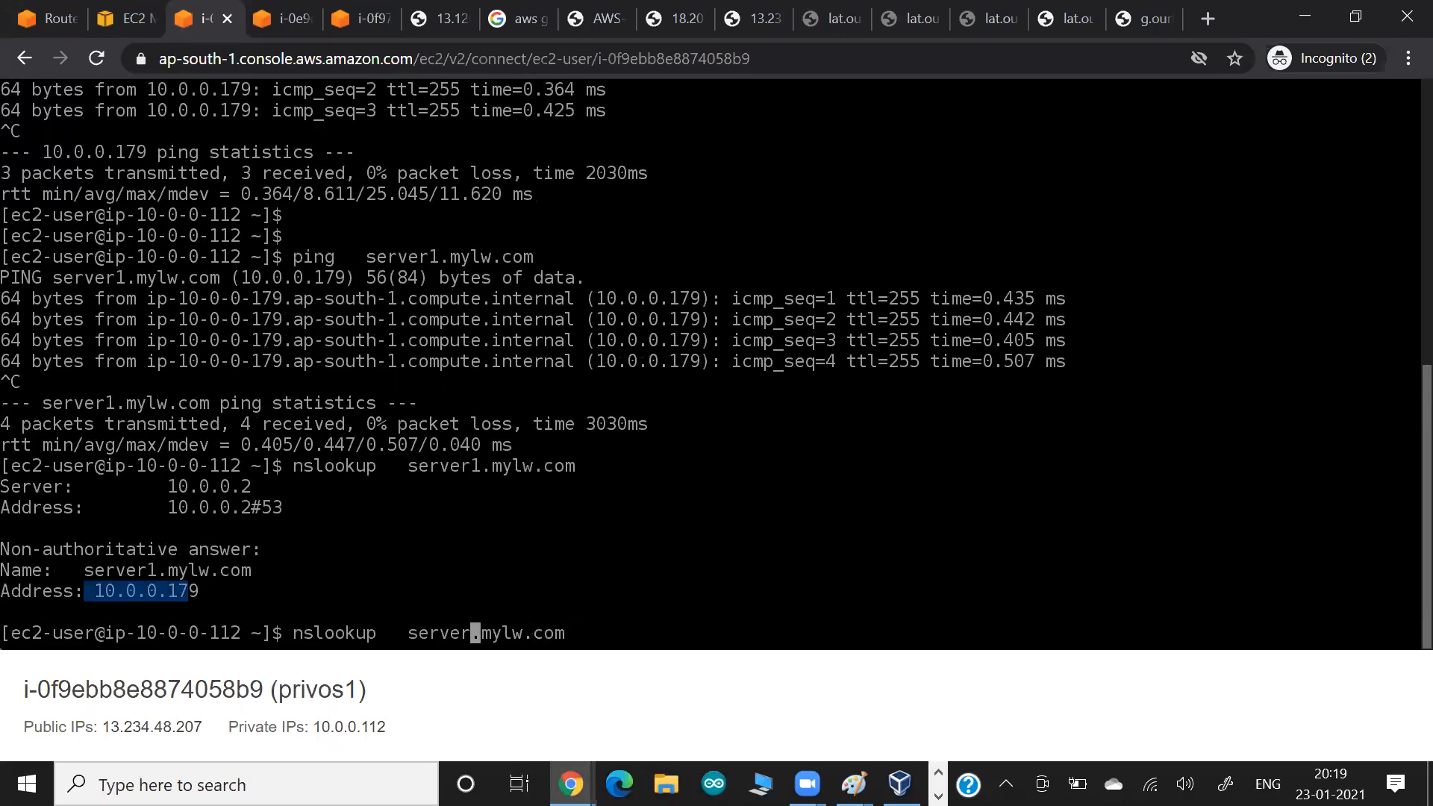
pyautogui.write('2')
pyautogui.press('Return')
pyautogui.moveTo(154, 591); pyautogui.dragTo(228, 596)
# Run nslookup for the undefined name server3.mylw.com and highlight the end of the response.
pyautogui.press('Up')
pyautogui.press('Left')
pyautogui.press('Left')
pyautogui.press('Left')
pyautogui.press('Left')
pyautogui.press('Left')
pyautogui.press('Left')
pyautogui.press('Left')
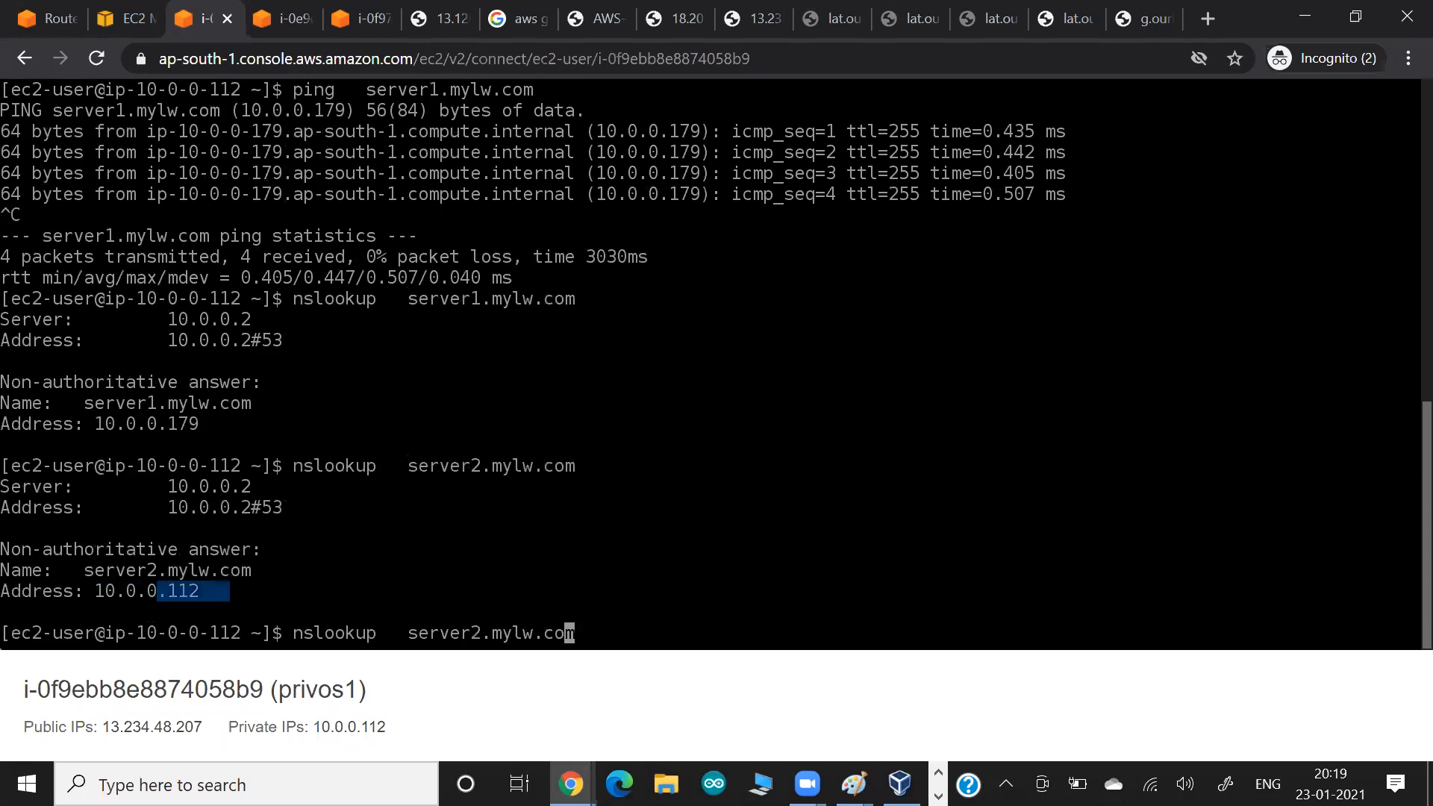
pyautogui.press('Left')
pyautogui.press('Left')
pyautogui.press('BackSpace')
pyautogui.write('3')
pyautogui.press('Return')
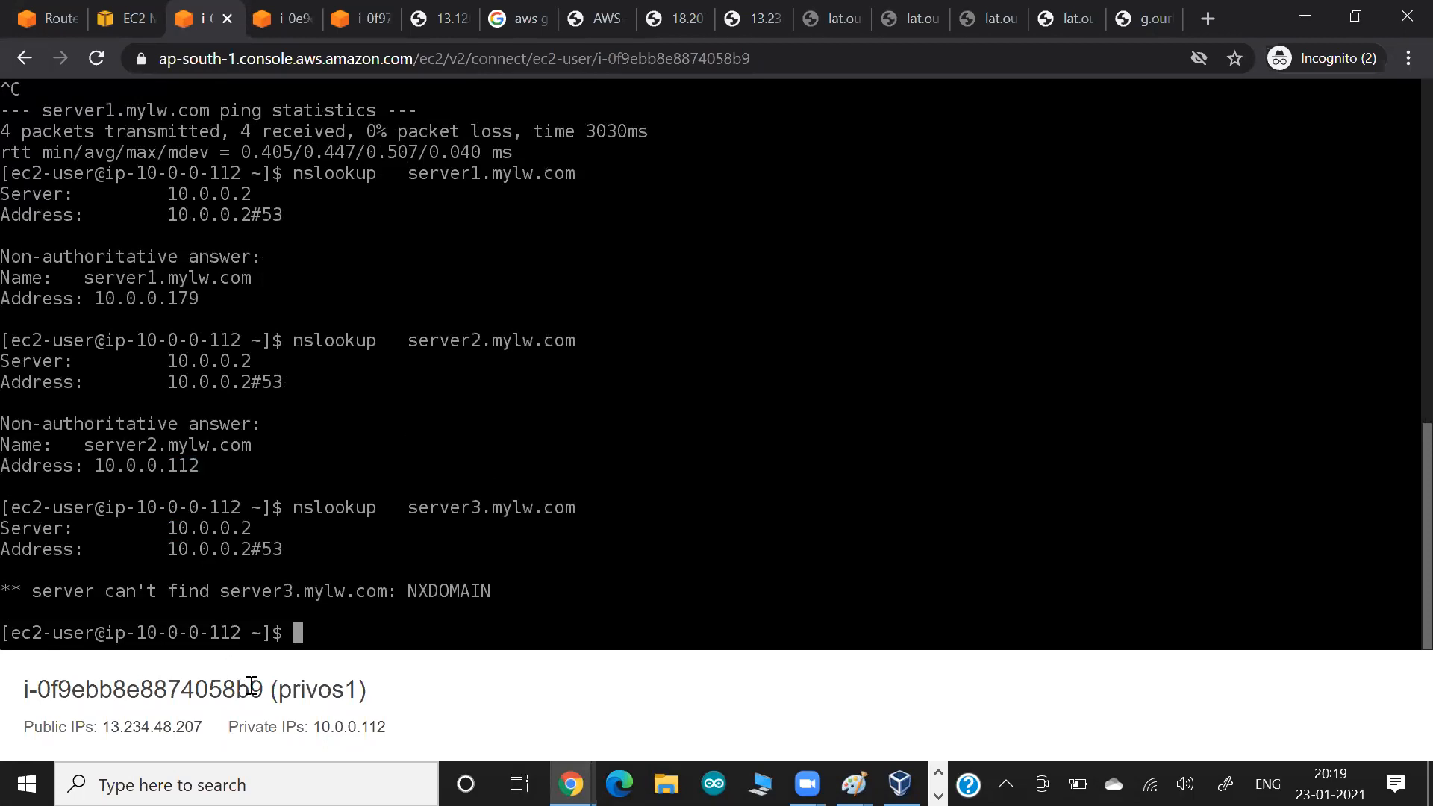
pyautogui.moveTo(378, 591); pyautogui.dragTo(515, 583)
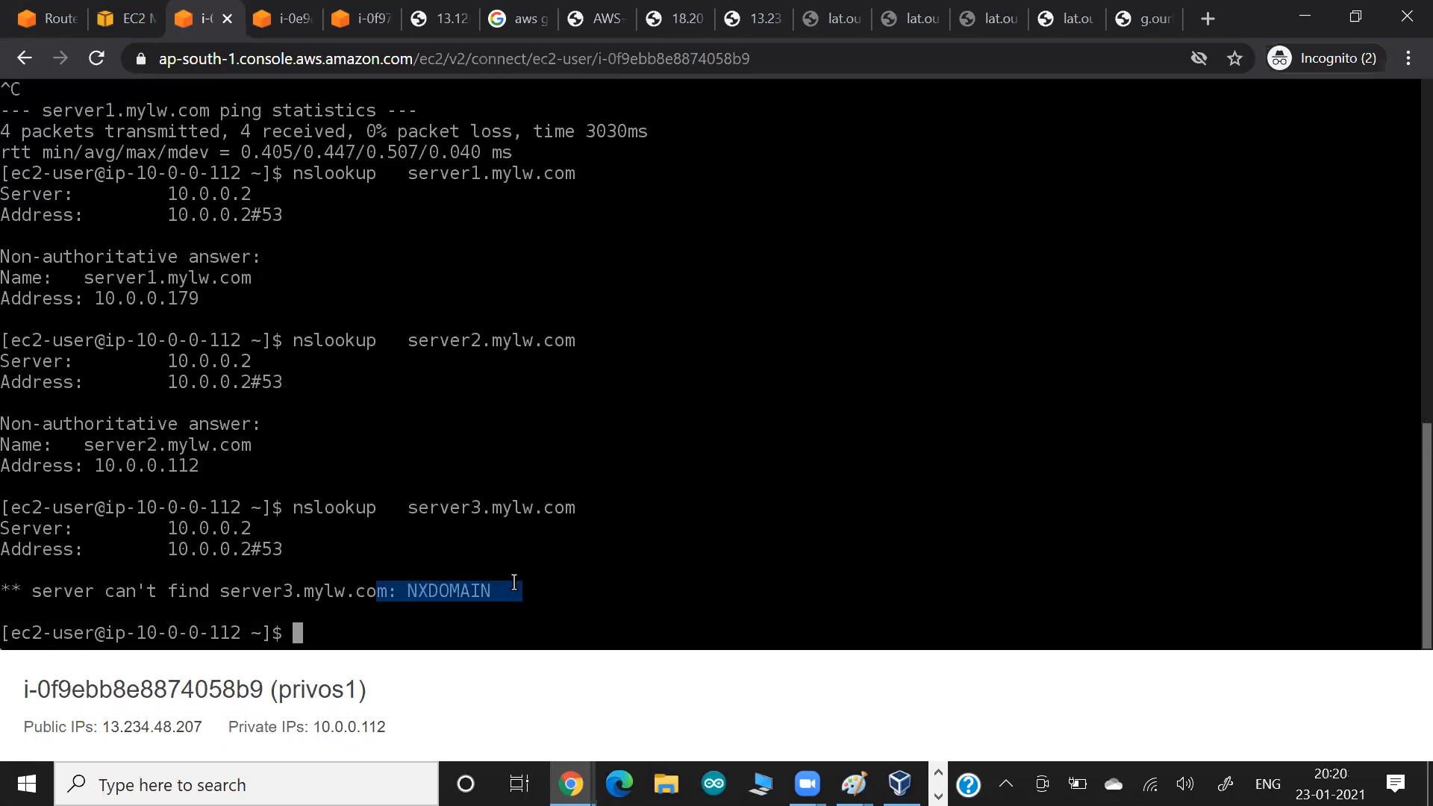
# Paste the copied terminal screenshot into the 23rdJan2021 Google Docs document and return to the instance terminal.
pyautogui.hotkey('alt', 'Tab')
pyautogui.hotkey('alt', 'Tab')
pyautogui.hotkey('alt', 'Tab')
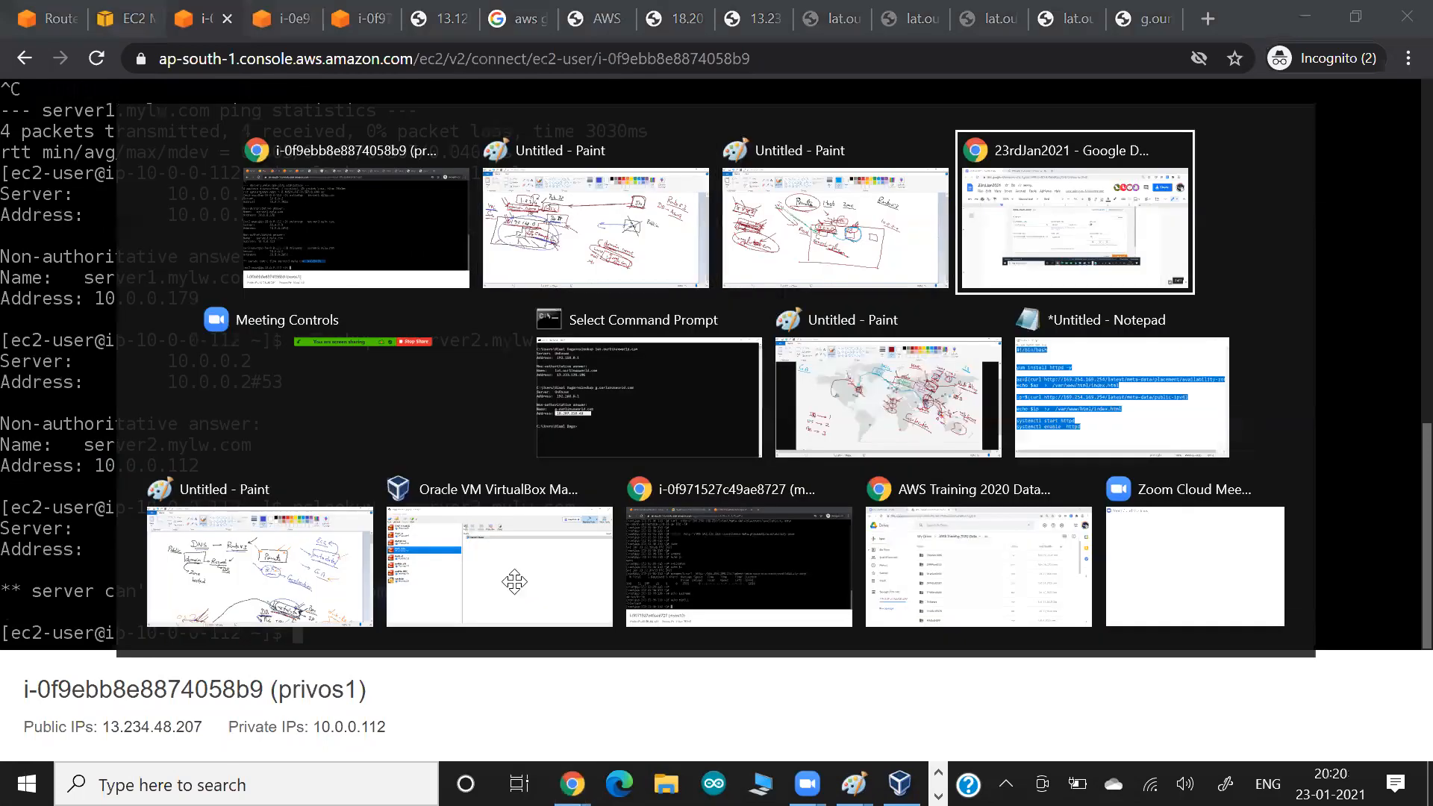
pyautogui.hotkey('ctrl', 'v')
pyautogui.hotkey('alt', 'Tab')
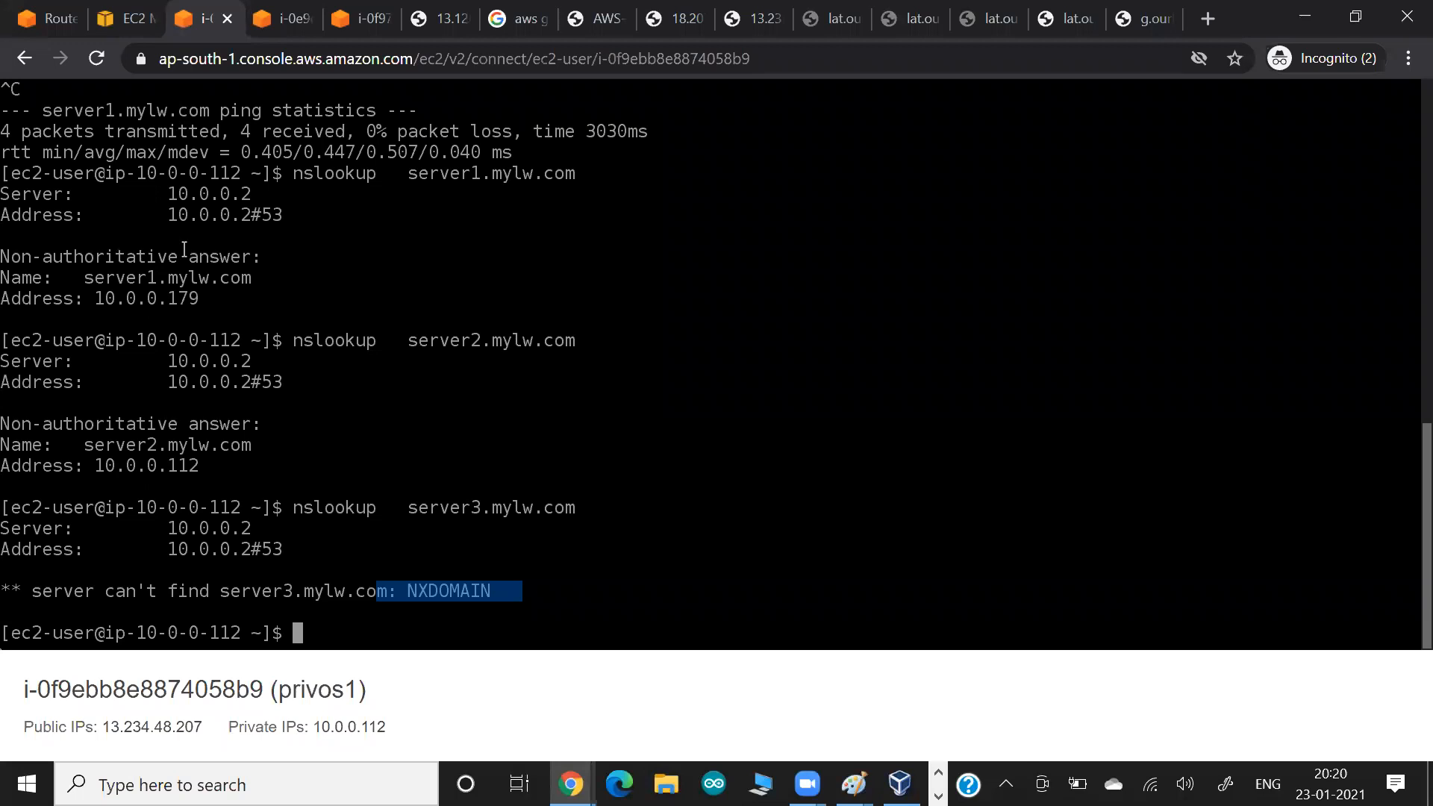
# Open the details of the privos1 instance i-0f3527d087ba01a3d in EC2 and examine its private IPv4 address and private DNS name.
pyautogui.click(123, 22)
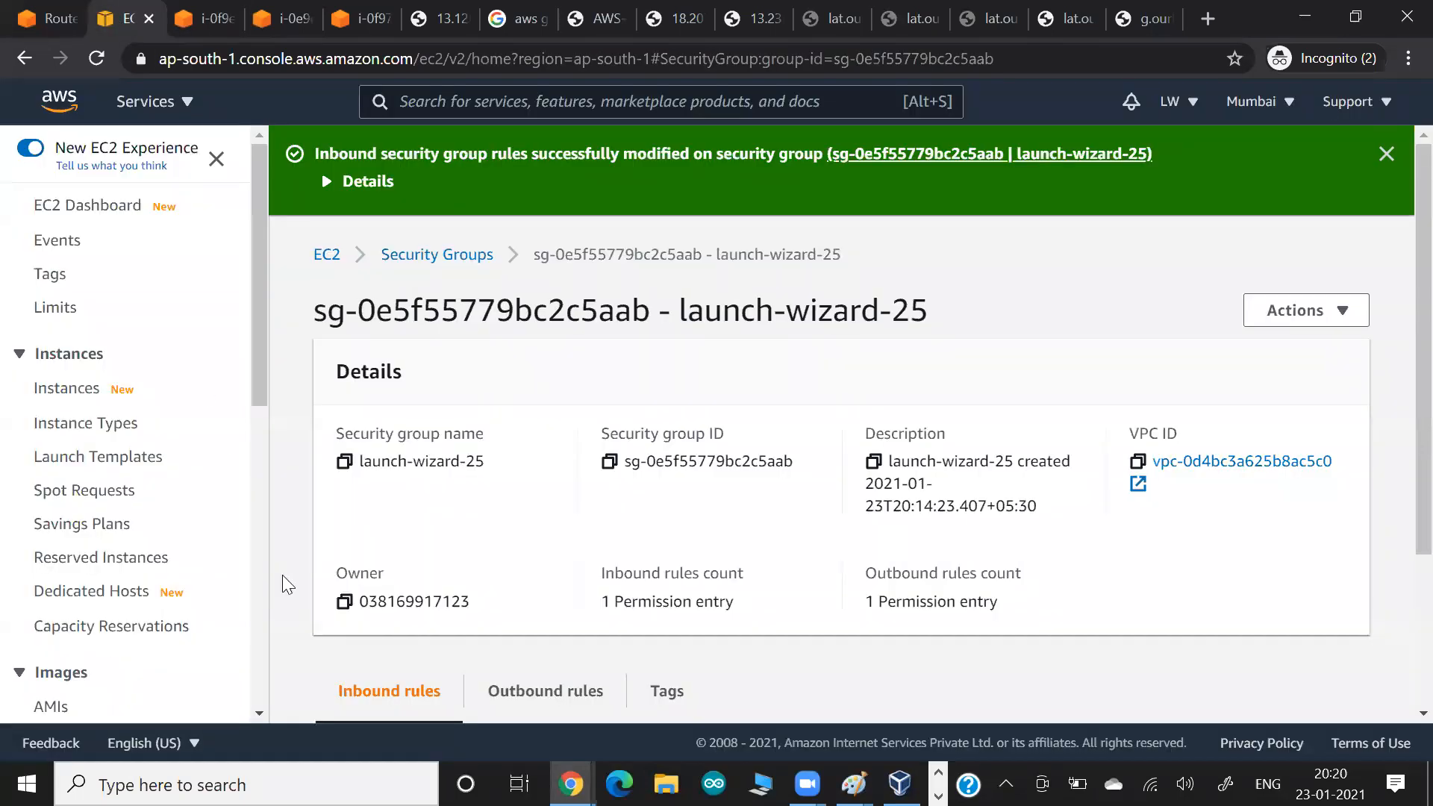
pyautogui.click(63, 389)
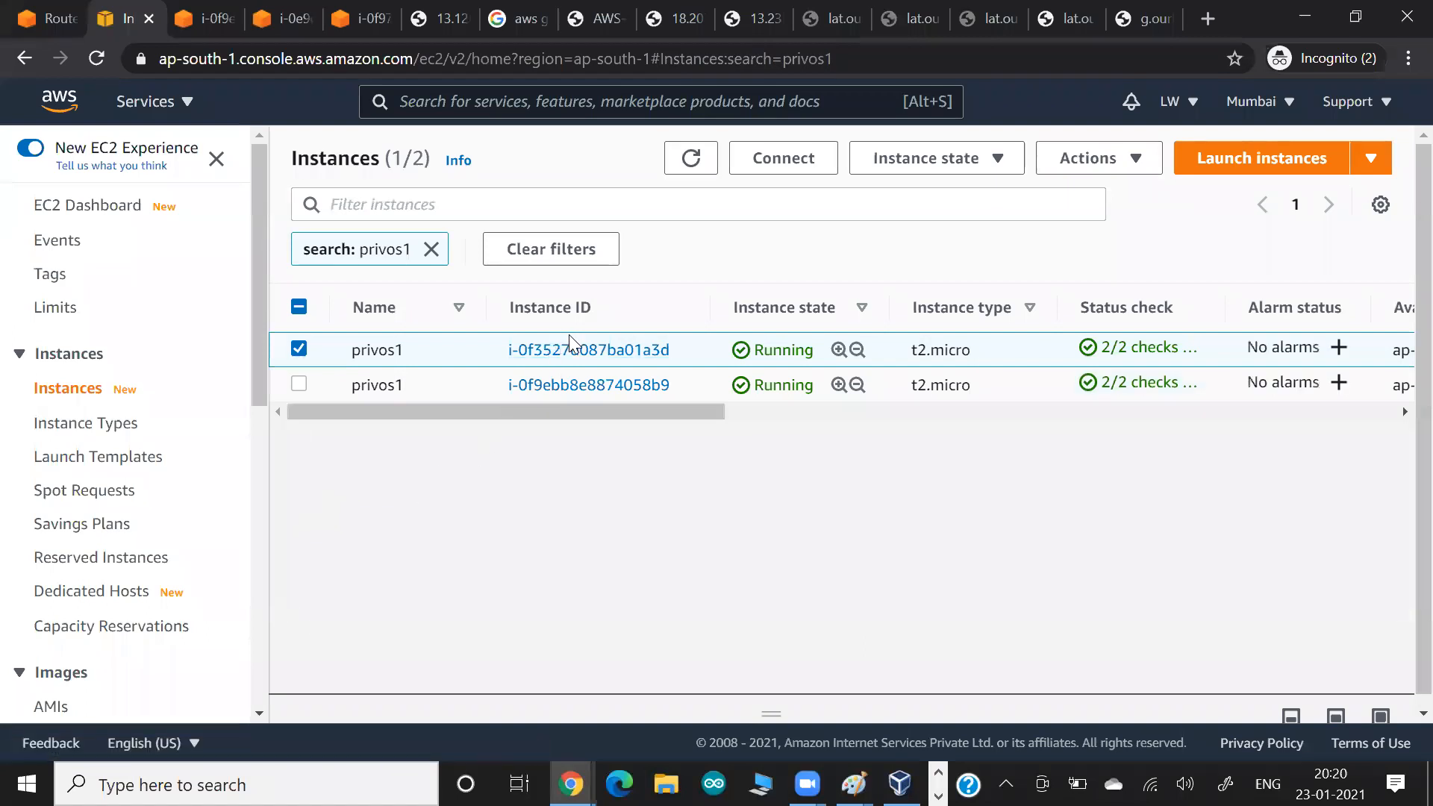
pyautogui.click(575, 349)
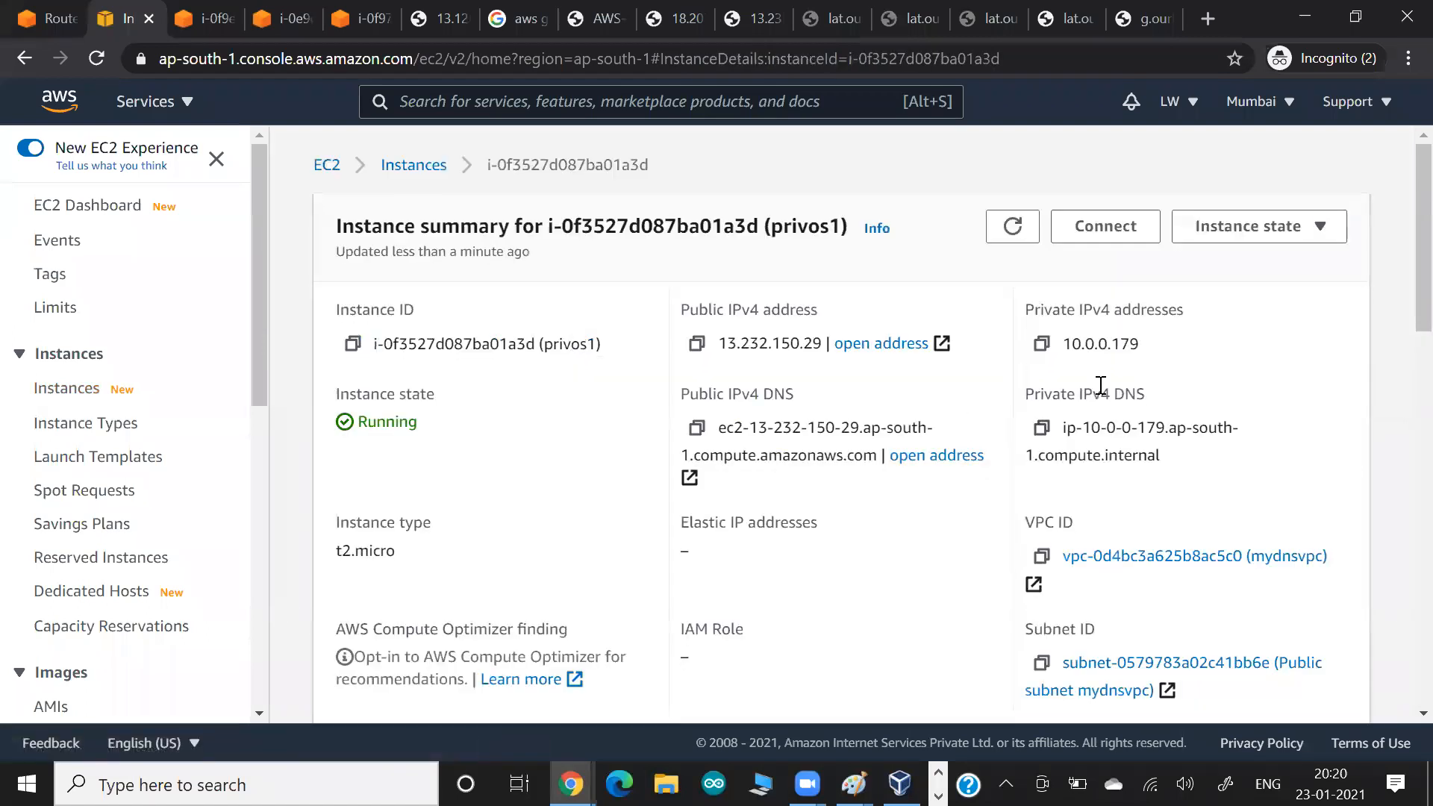
pyautogui.moveTo(1066, 345); pyautogui.dragTo(1157, 363)
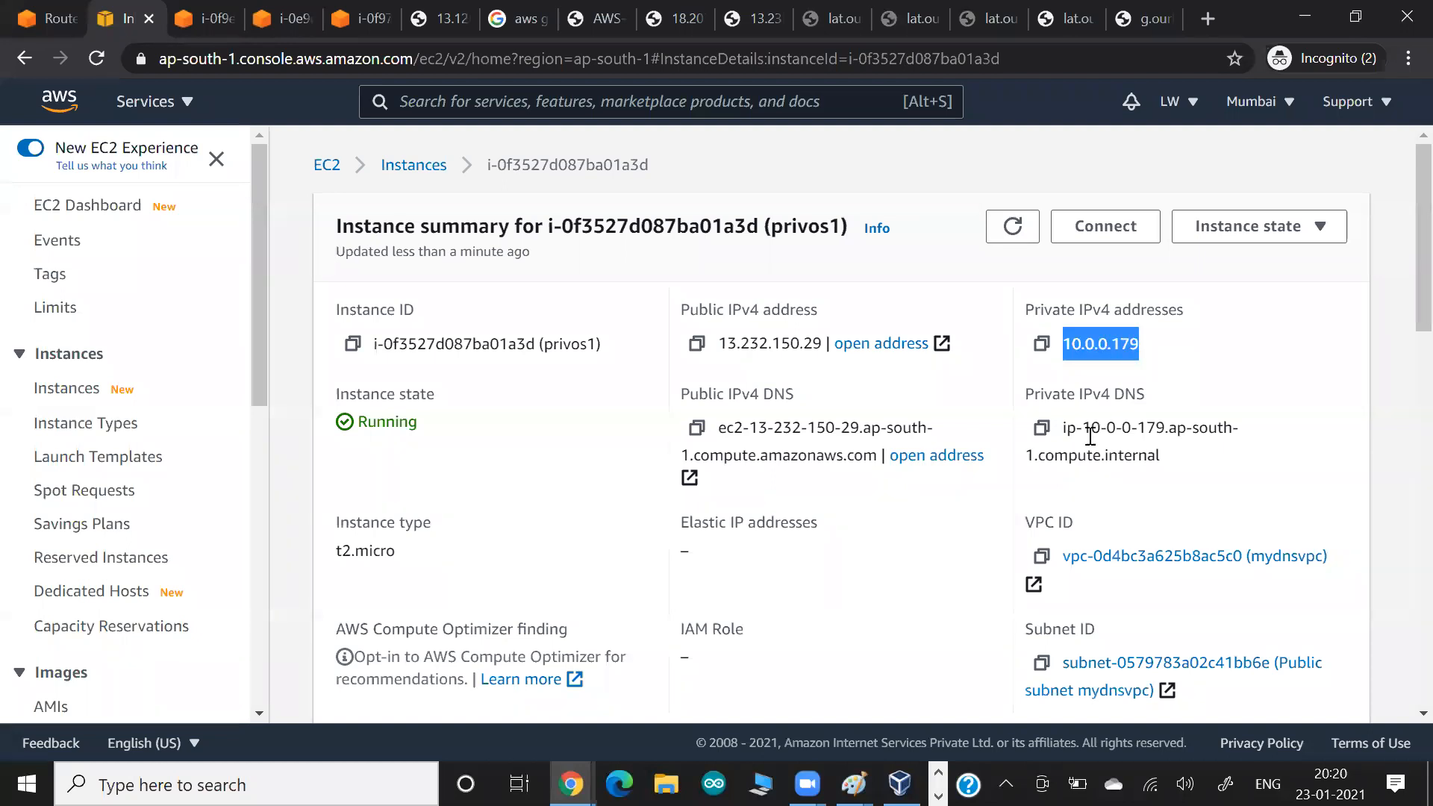
pyautogui.moveTo(1063, 422); pyautogui.dragTo(1169, 471)
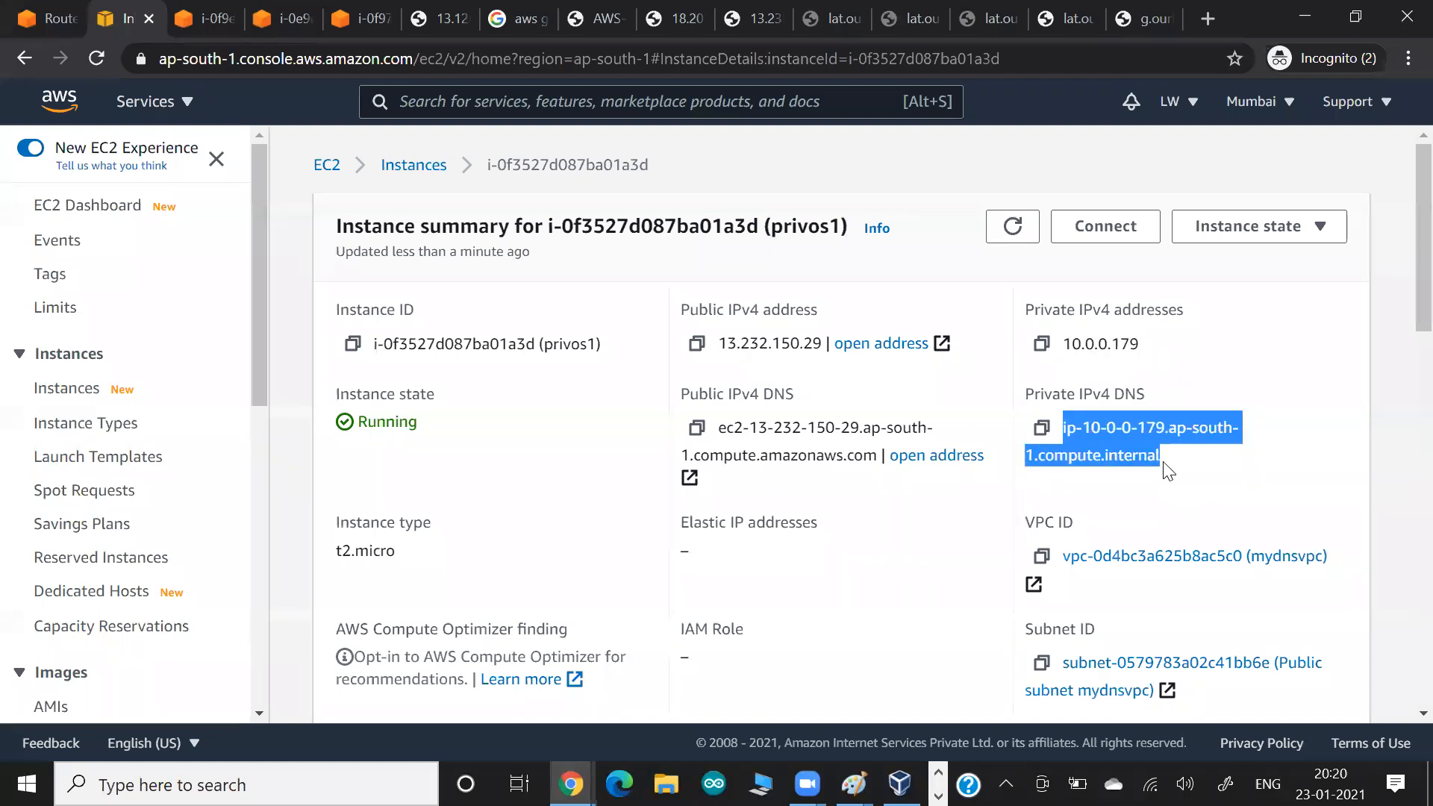
pyautogui.click(1168, 471)
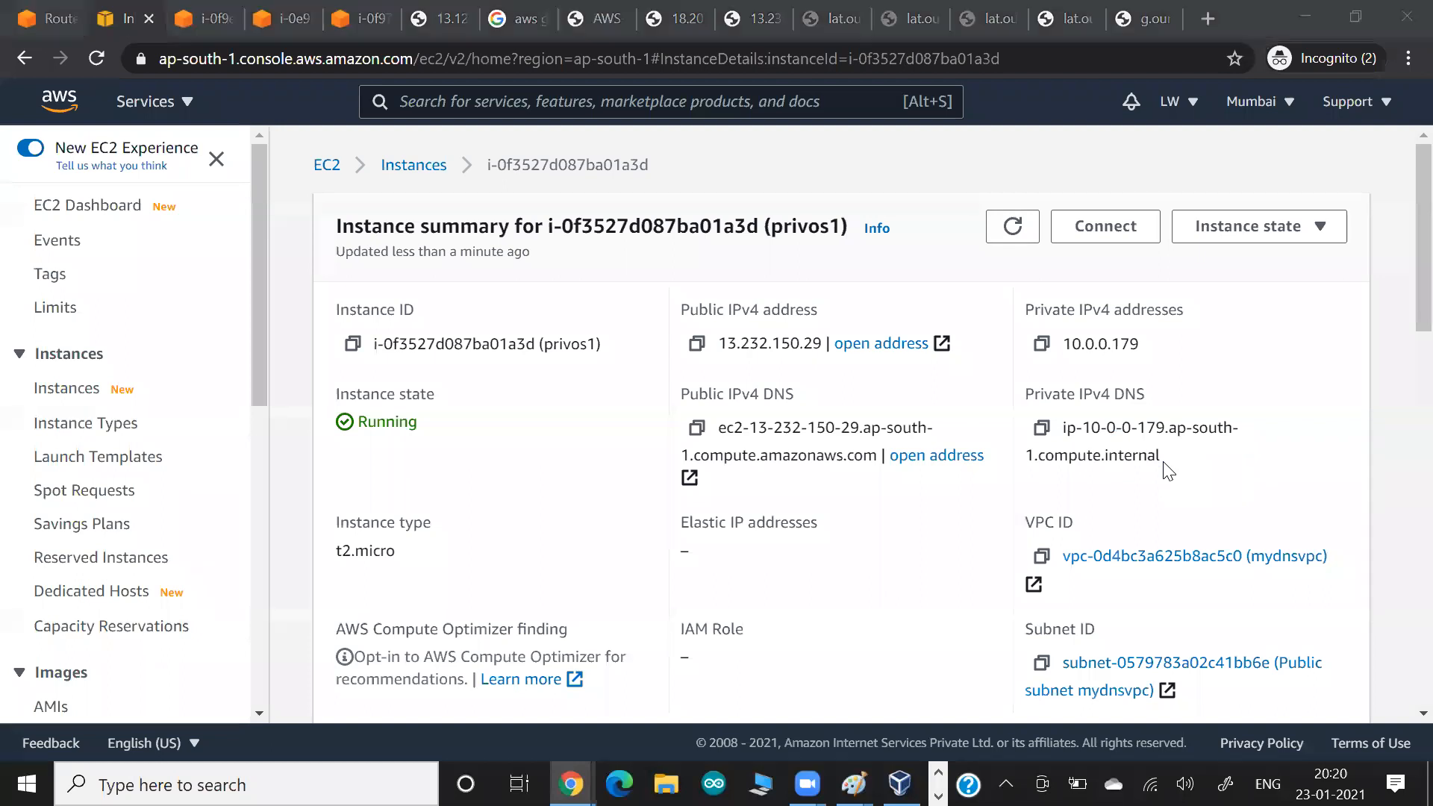
# Paste the instance summary screenshot into a new Paint canvas and circle compute.internal with an orange brush.
pyautogui.press('super')
pyautogui.write('paint')
pyautogui.press('Return')
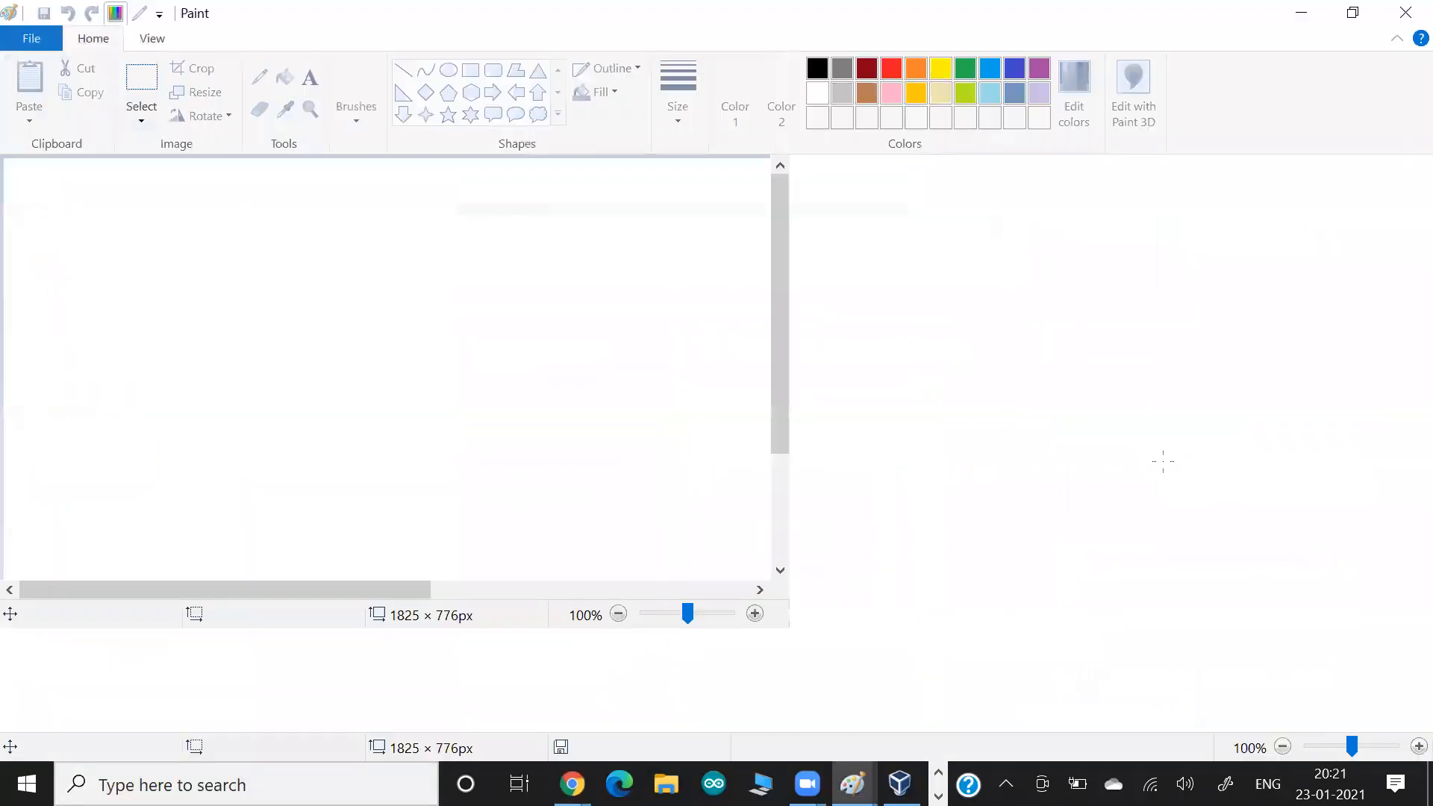
pyautogui.hotkey('ctrl', 'v')
pyautogui.scroll(-2, 1163, 460)
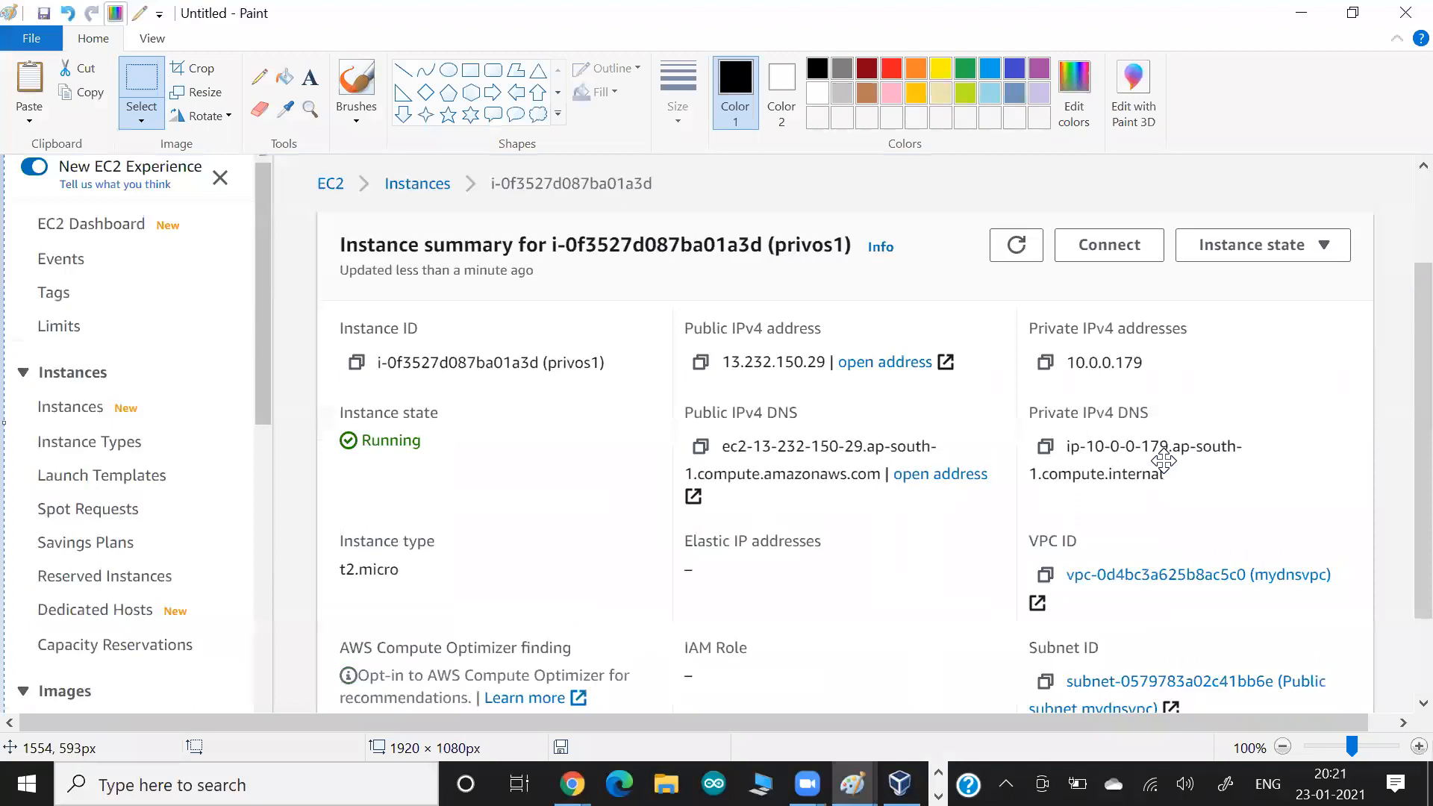
pyautogui.click(916, 69)
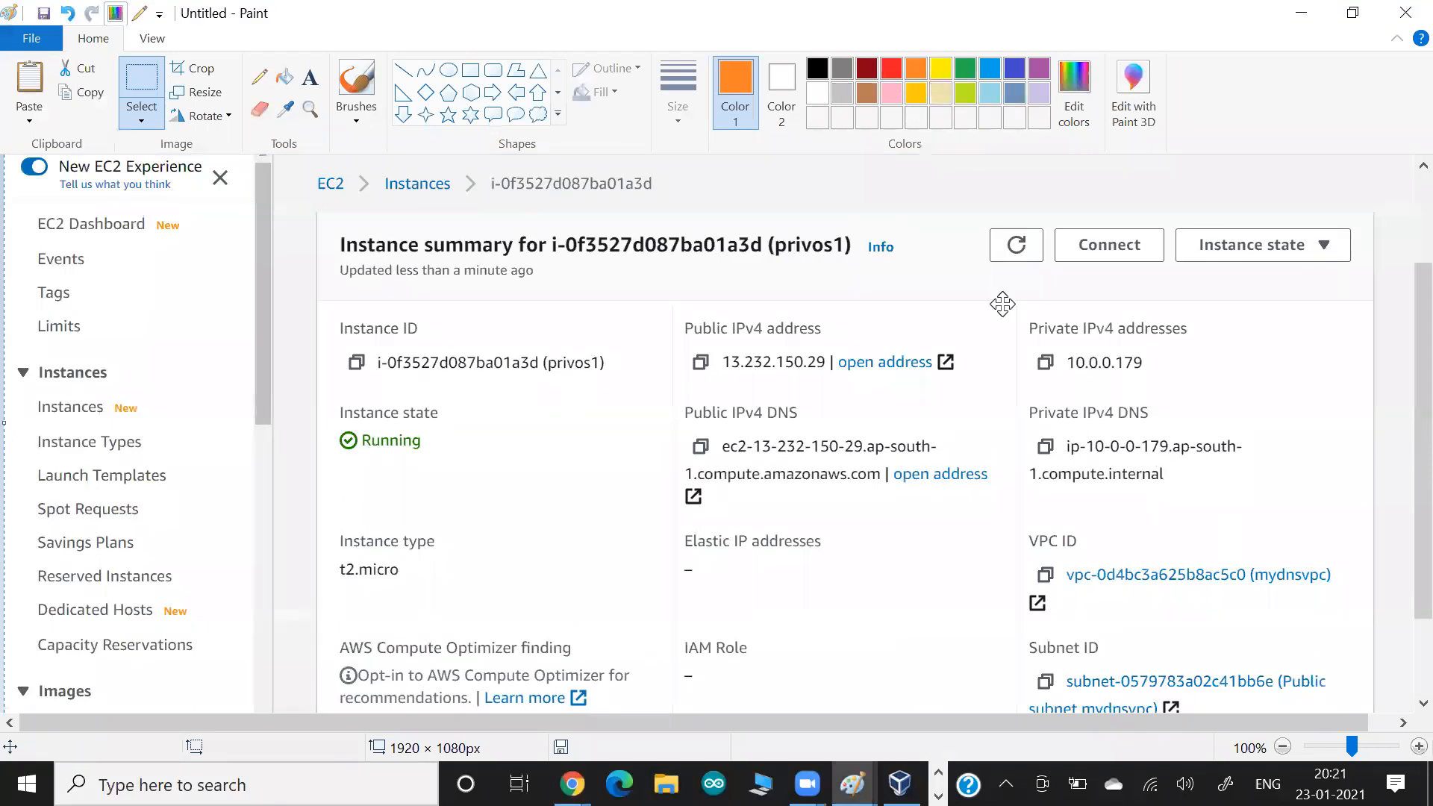
pyautogui.click(356, 82)
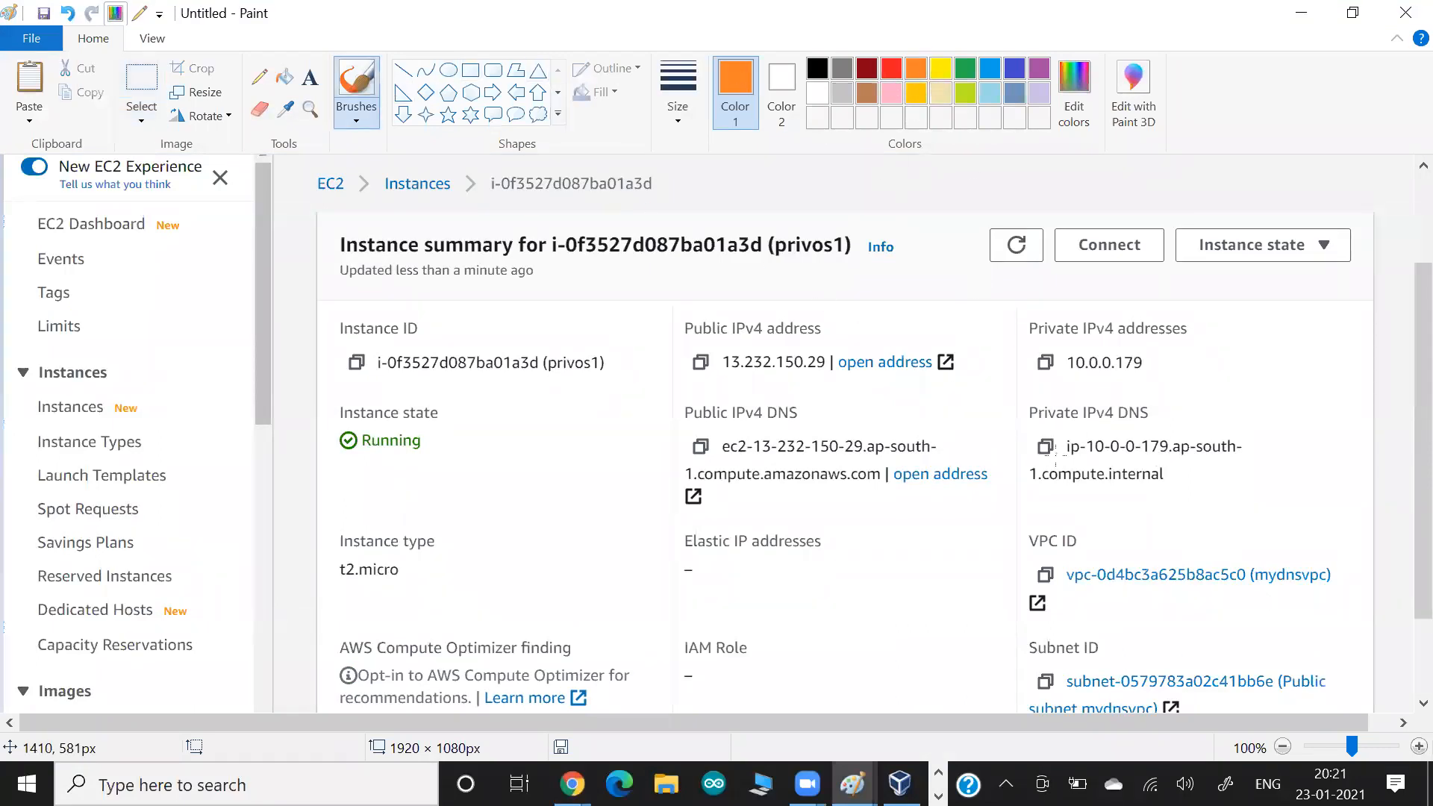
pyautogui.moveTo(1041, 487)
pyautogui.mouseDown()
pyautogui.moveTo(1189, 466)
pyautogui.moveTo(1056, 454)
pyautogui.moveTo(1043, 476)
pyautogui.mouseUp()
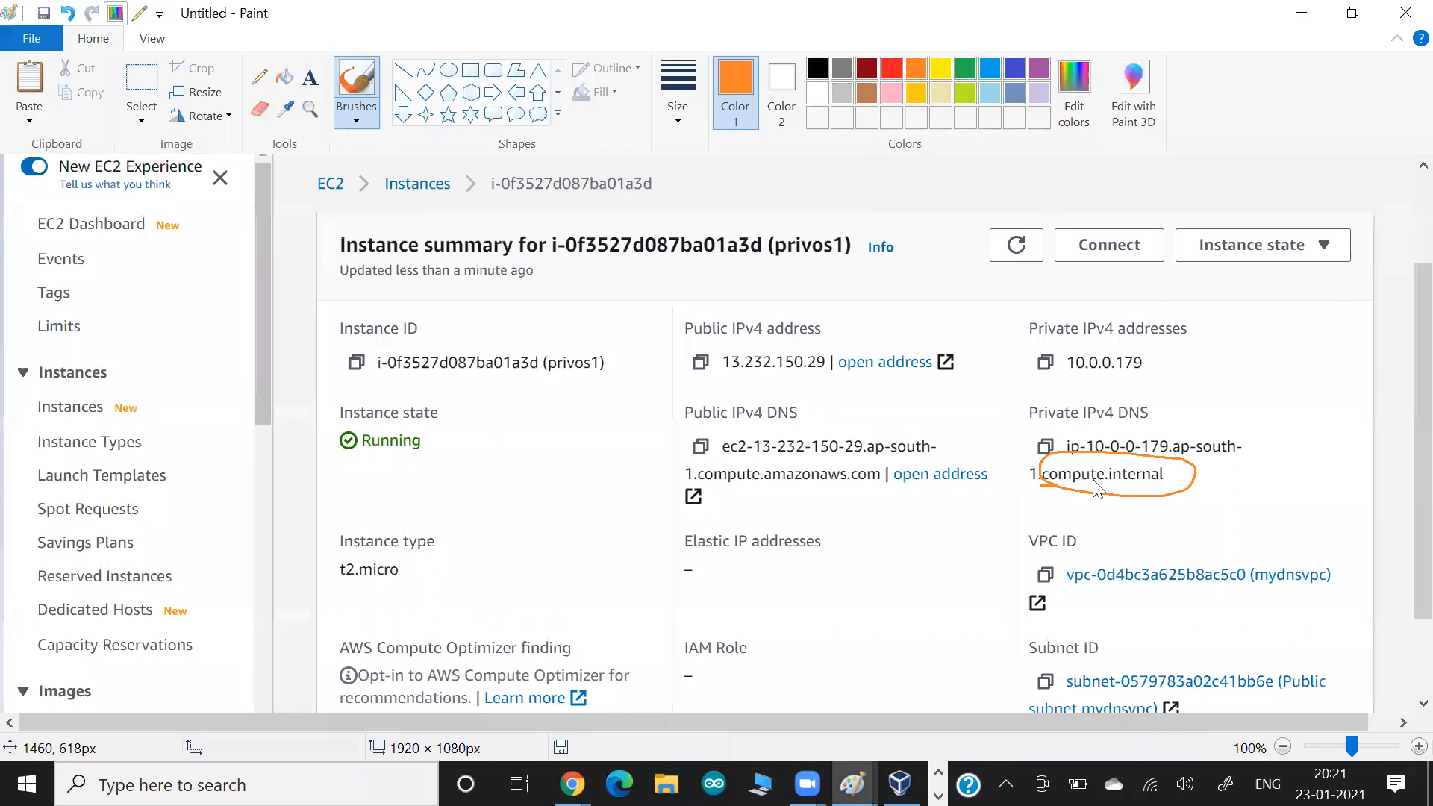
# Switch to the Route 53 record list in Chrome and highlight the mylw.com domain name for comparison.
pyautogui.hotkey('alt', 'Tab')
pyautogui.click(60, 31)
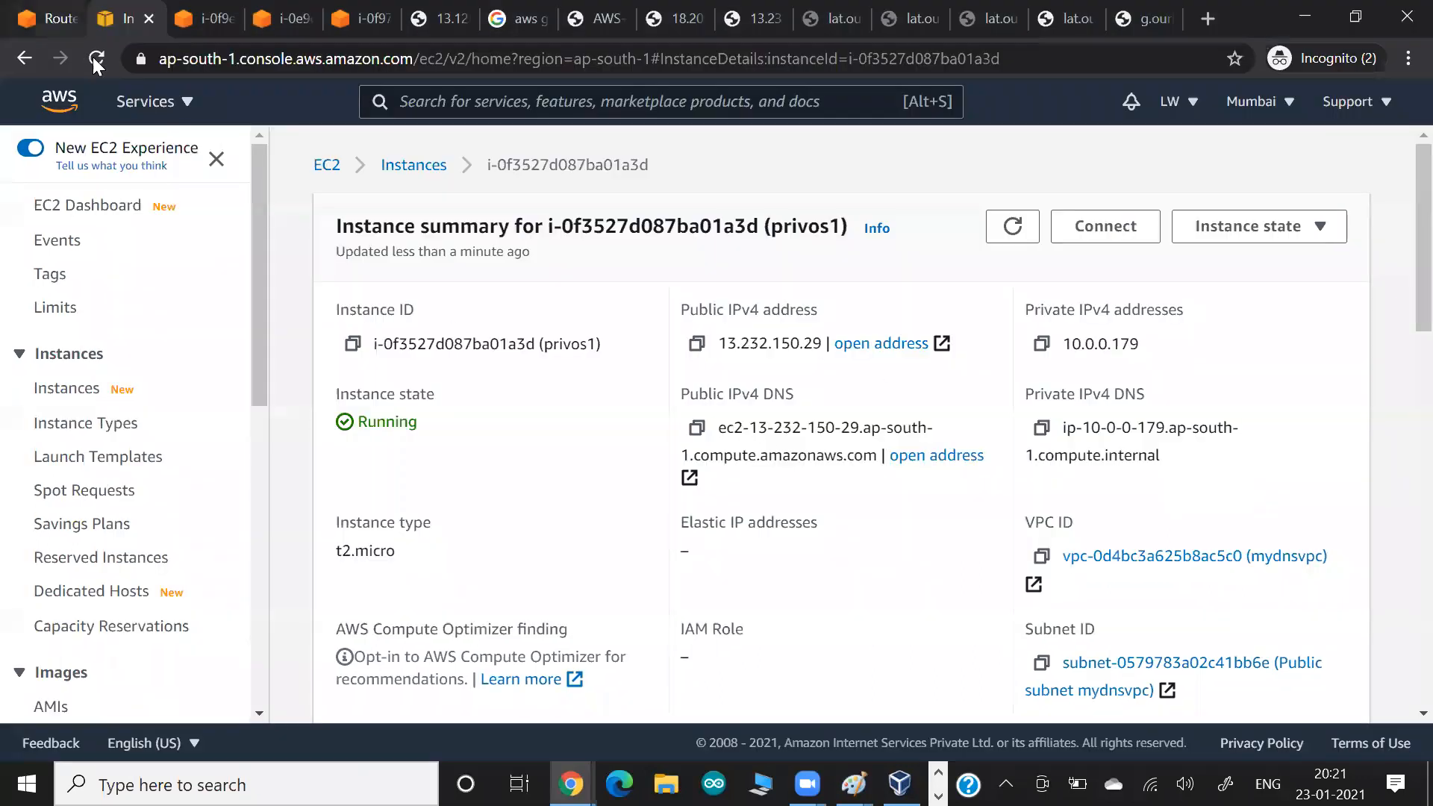
pyautogui.moveTo(446, 478); pyautogui.dragTo(541, 472)
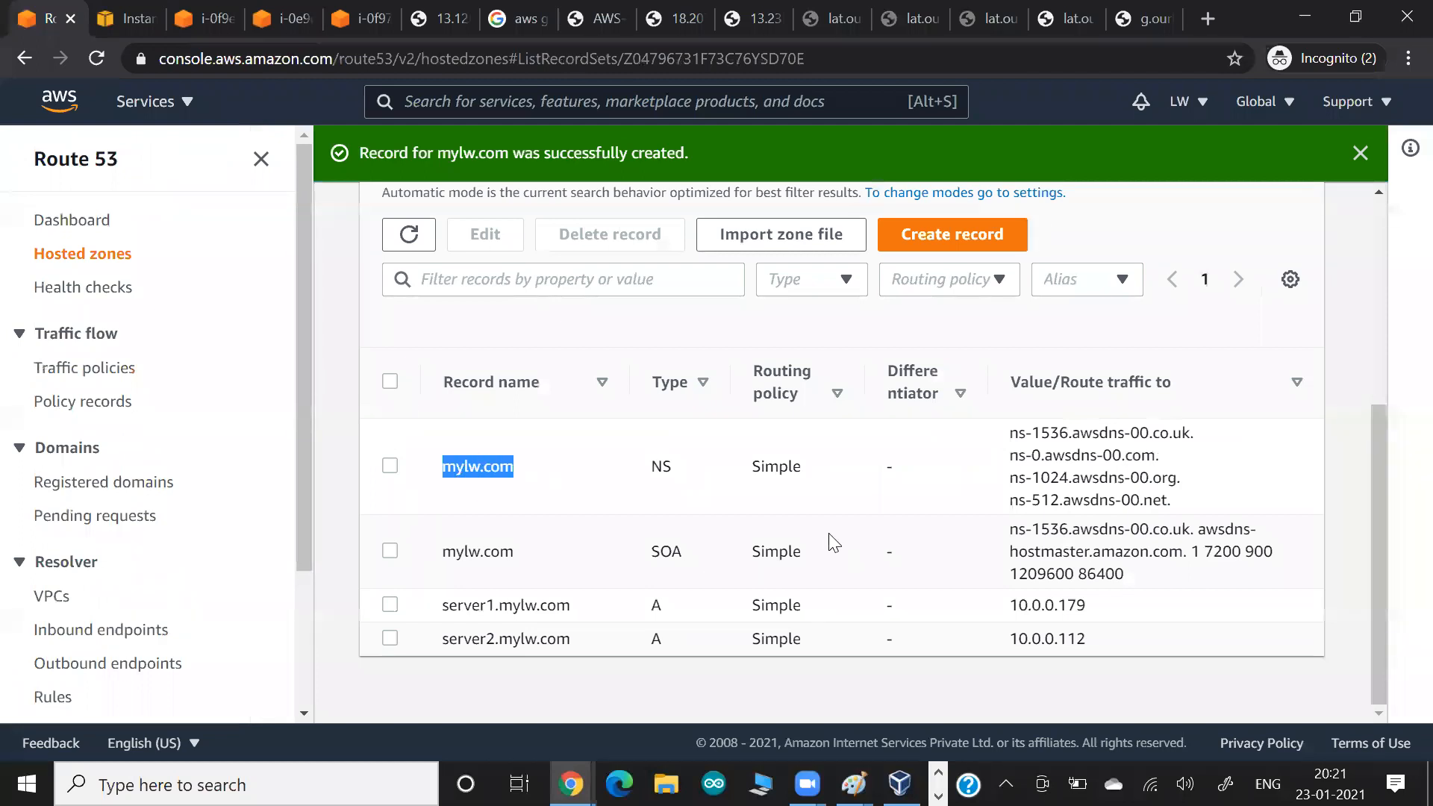
# Return to Paint, point arrows at compute.internal and the private IPv4 address, and underline the instance ID and the address 10.0.0.179.
pyautogui.hotkey('alt', 'Tab')
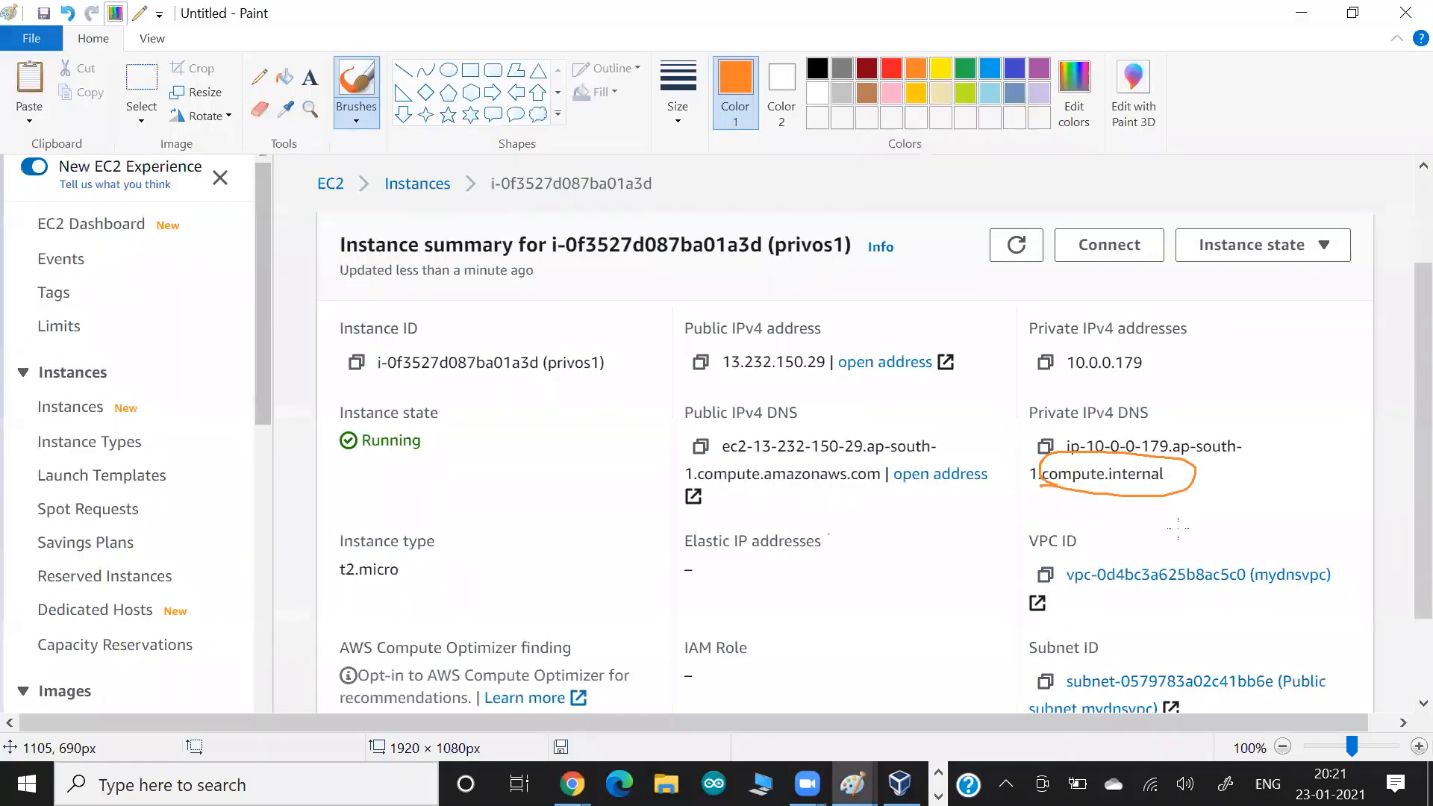
pyautogui.moveTo(1192, 542); pyautogui.dragTo(1134, 493)
pyautogui.moveTo(523, 261); pyautogui.dragTo(680, 265)
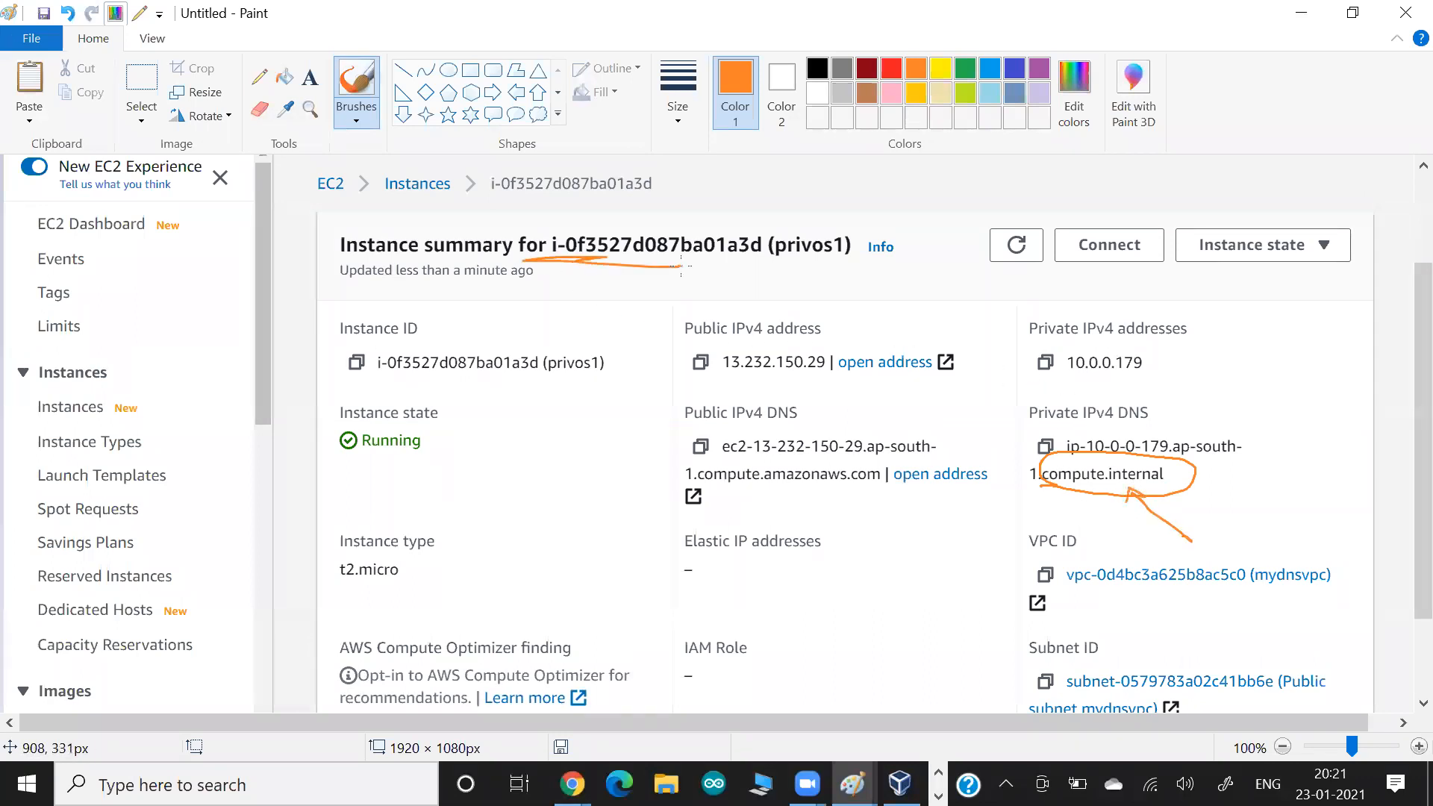
pyautogui.moveTo(1036, 285); pyautogui.dragTo(1081, 348)
pyautogui.moveTo(1075, 334); pyautogui.dragTo(1083, 348)
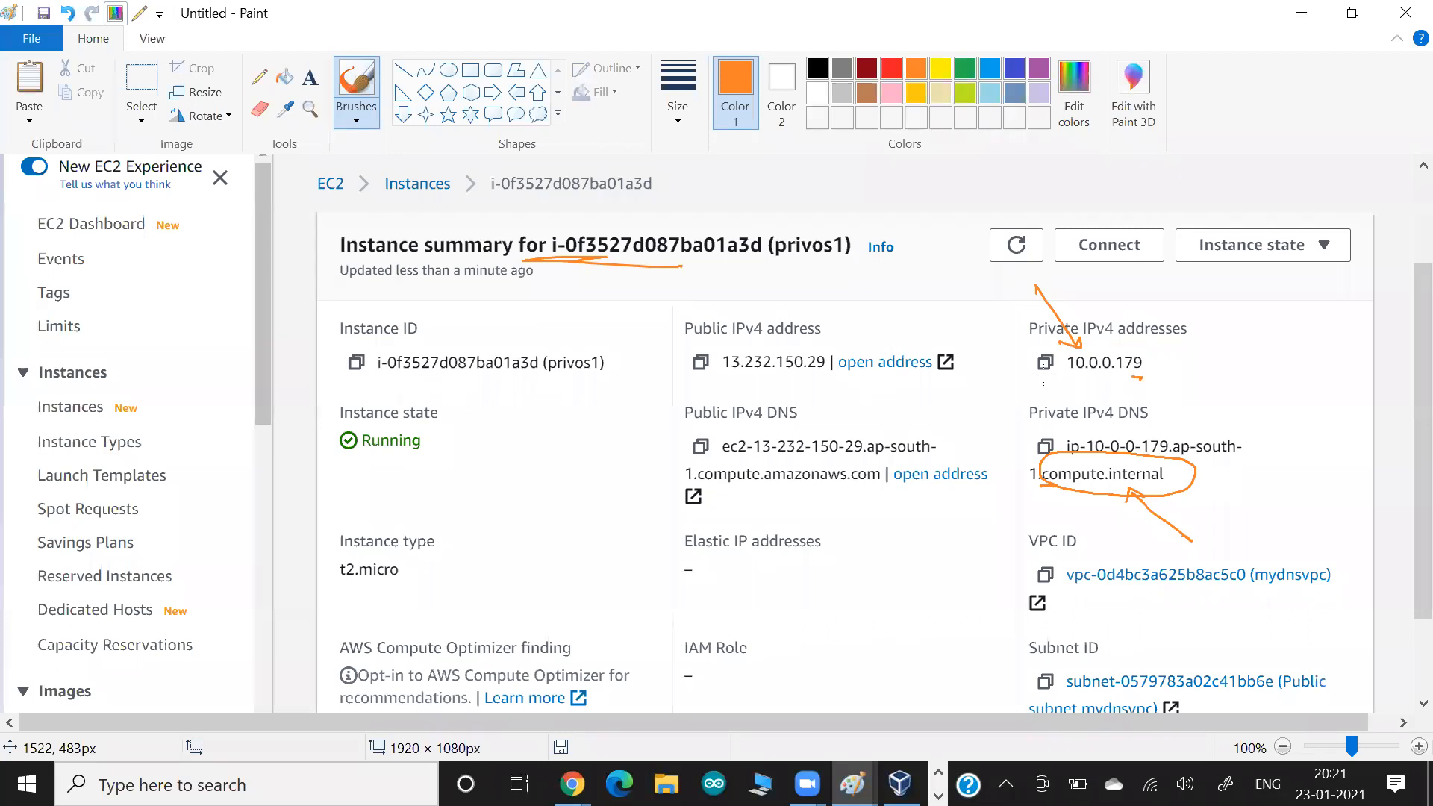
pyautogui.moveTo(1135, 377); pyautogui.dragTo(1042, 378)
# Circle the private DNS hostname, add more arrows to it and the private address, and write DNS with a curved arrow to compute.internal.
pyautogui.moveTo(1084, 457)
pyautogui.mouseDown()
pyautogui.moveTo(1231, 463)
pyautogui.moveTo(1169, 424)
pyautogui.moveTo(1075, 447)
pyautogui.mouseUp()
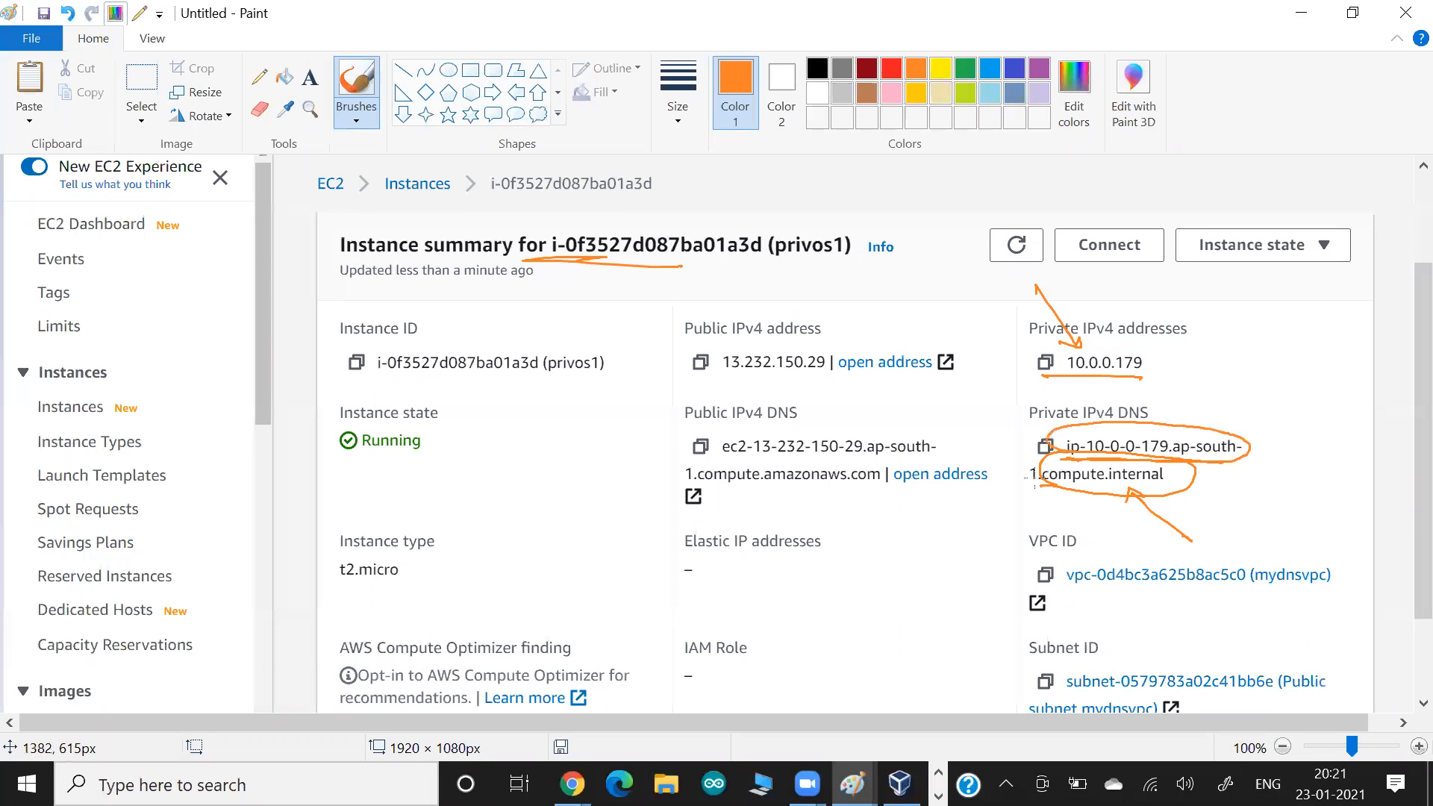
pyautogui.moveTo(1008, 401); pyautogui.dragTo(1047, 445)
pyautogui.moveTo(1063, 279)
pyautogui.mouseDown()
pyautogui.moveTo(1102, 348)
pyautogui.moveTo(1077, 343)
pyautogui.mouseUp()
pyautogui.moveTo(1231, 540)
pyautogui.mouseDown()
pyautogui.moveTo(1166, 484)
pyautogui.moveTo(1181, 492)
pyautogui.mouseUp()
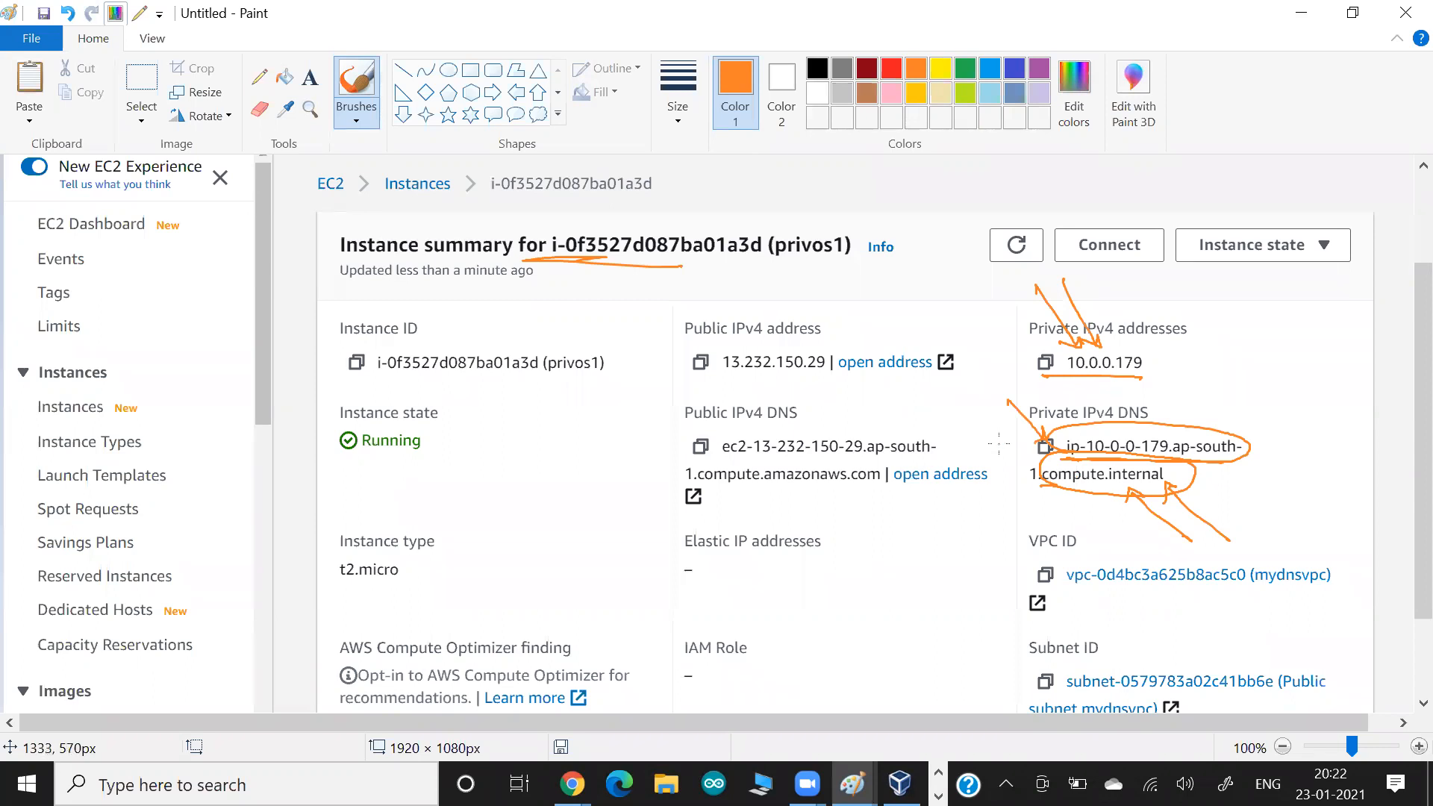
pyautogui.moveTo(1278, 326)
pyautogui.mouseDown()
pyautogui.moveTo(1275, 351)
pyautogui.moveTo(1328, 356)
pyautogui.moveTo(1343, 457)
pyautogui.moveTo(1220, 486)
pyautogui.moveTo(1202, 473)
pyautogui.moveTo(1204, 492)
pyautogui.mouseUp()
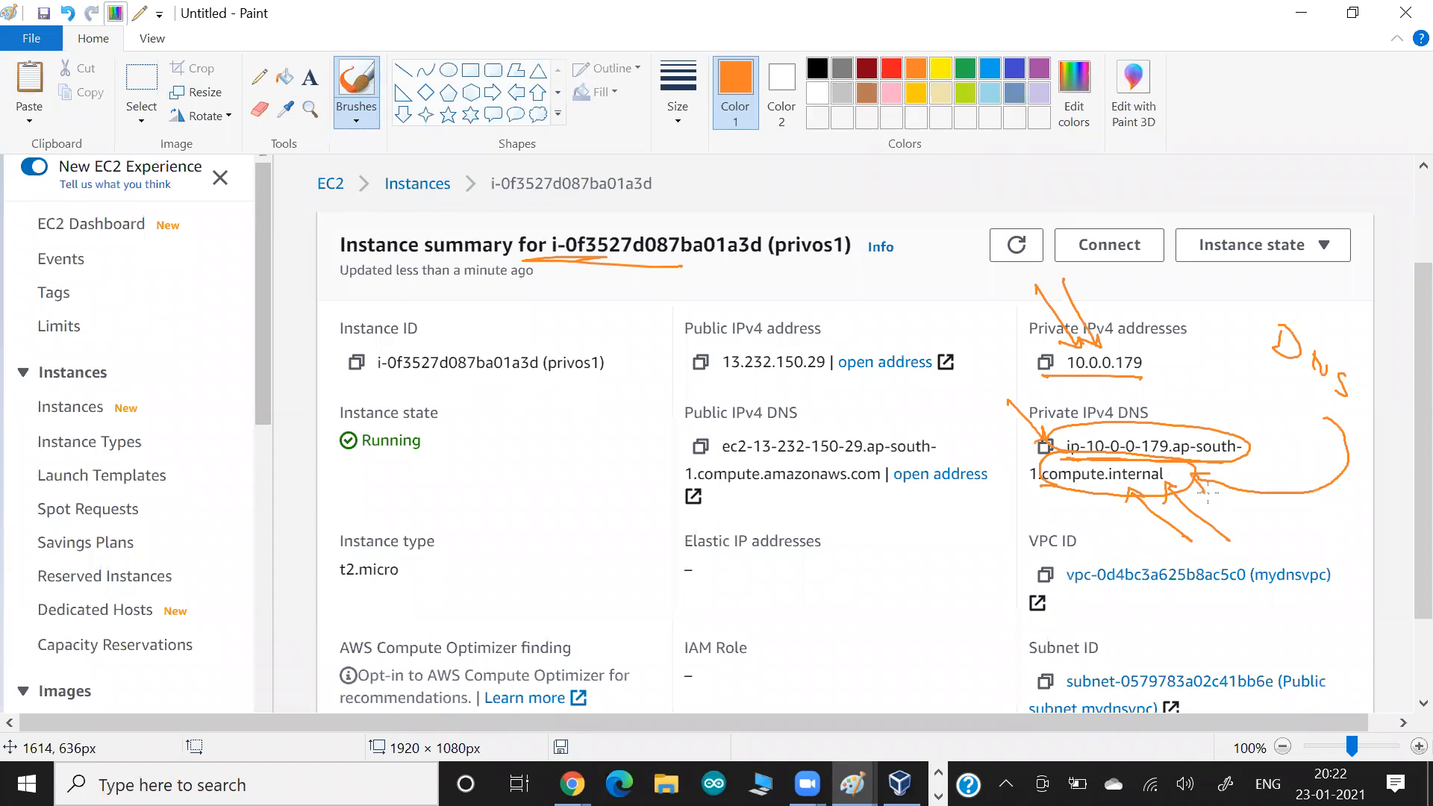
# Switch back to the Route 53 record list and highlight the IP address of the server1.mylw.com record.
pyautogui.hotkey('alt', 'Tab')
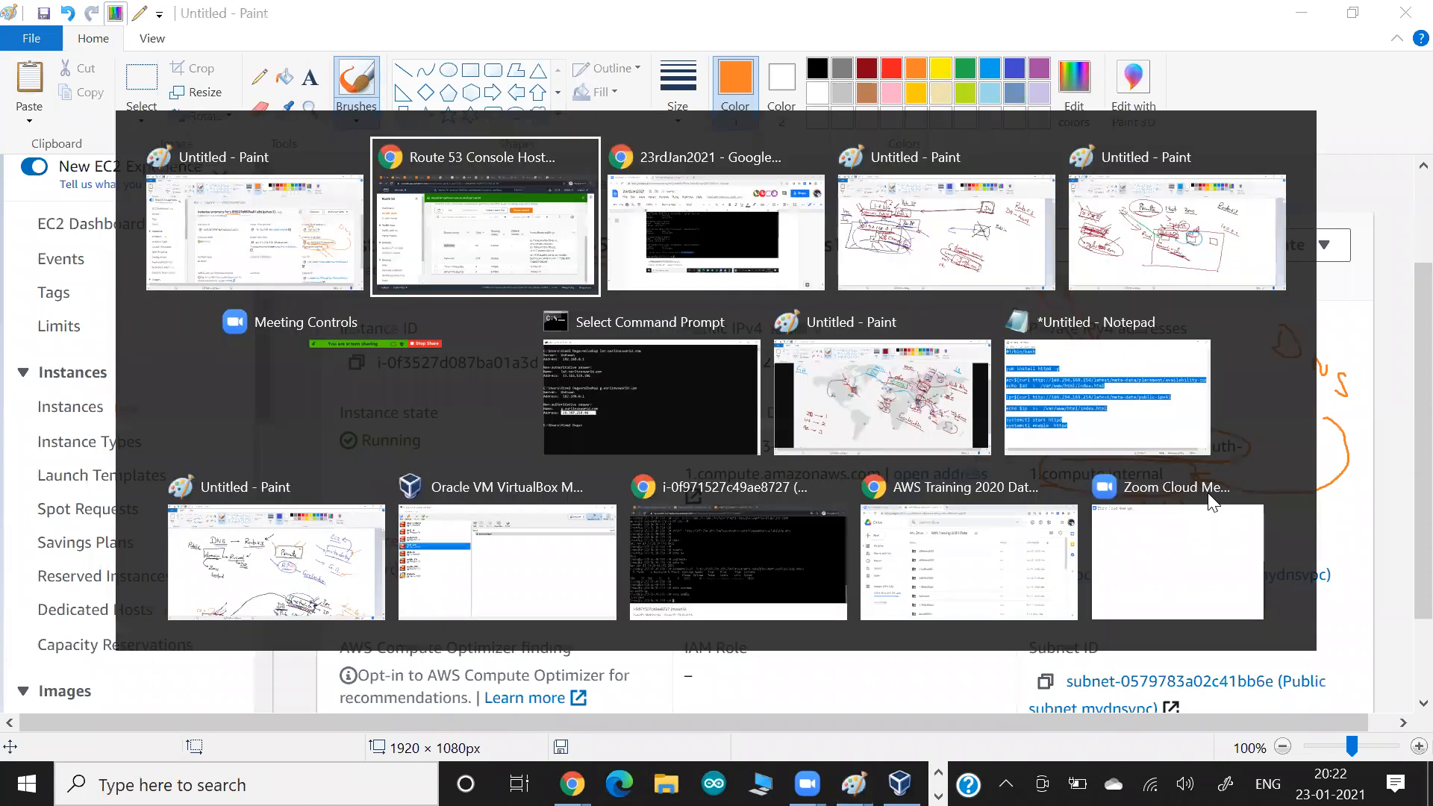
pyautogui.moveTo(440, 463); pyautogui.dragTo(520, 481)
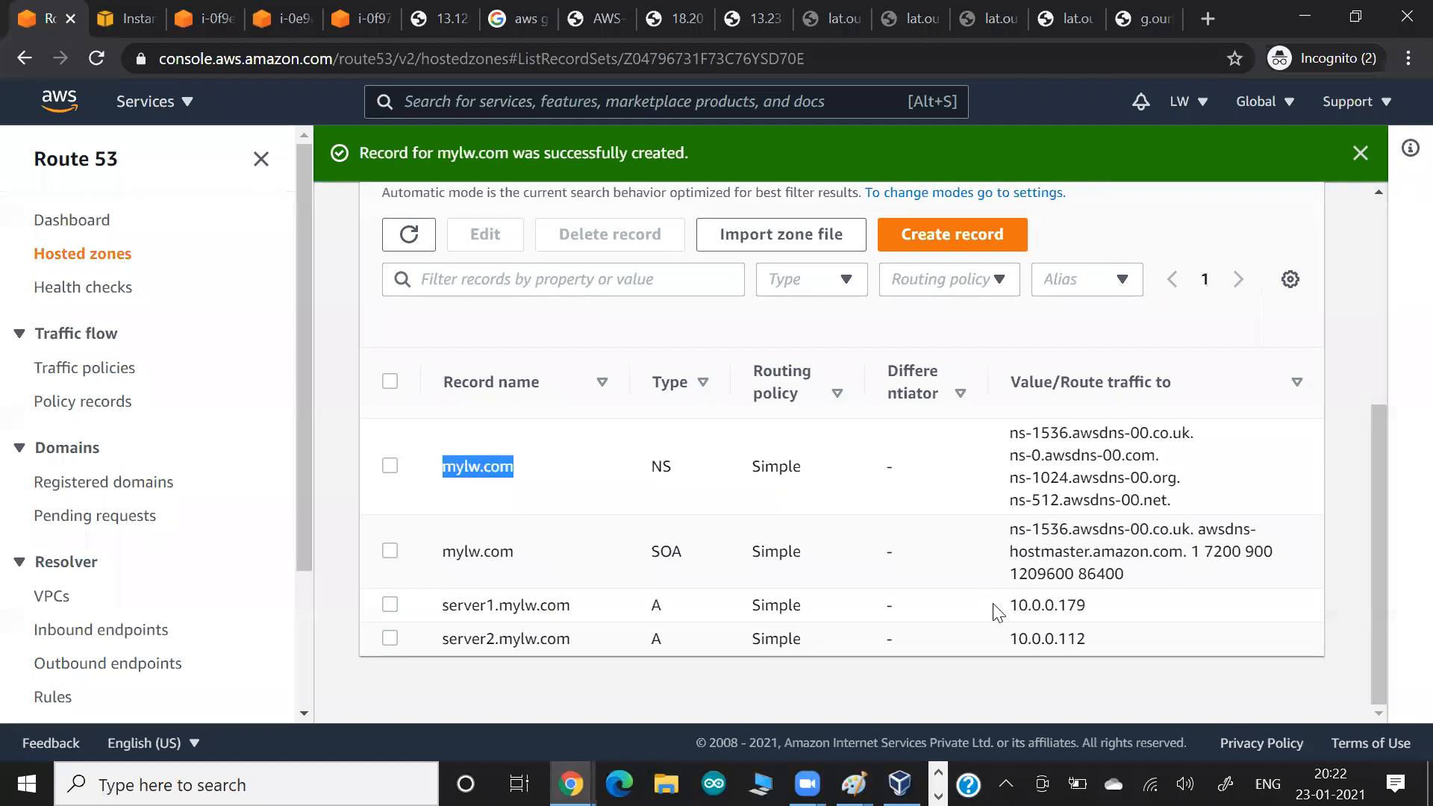
pyautogui.click(1039, 604)
pyautogui.moveTo(1019, 604); pyautogui.dragTo(1092, 608)
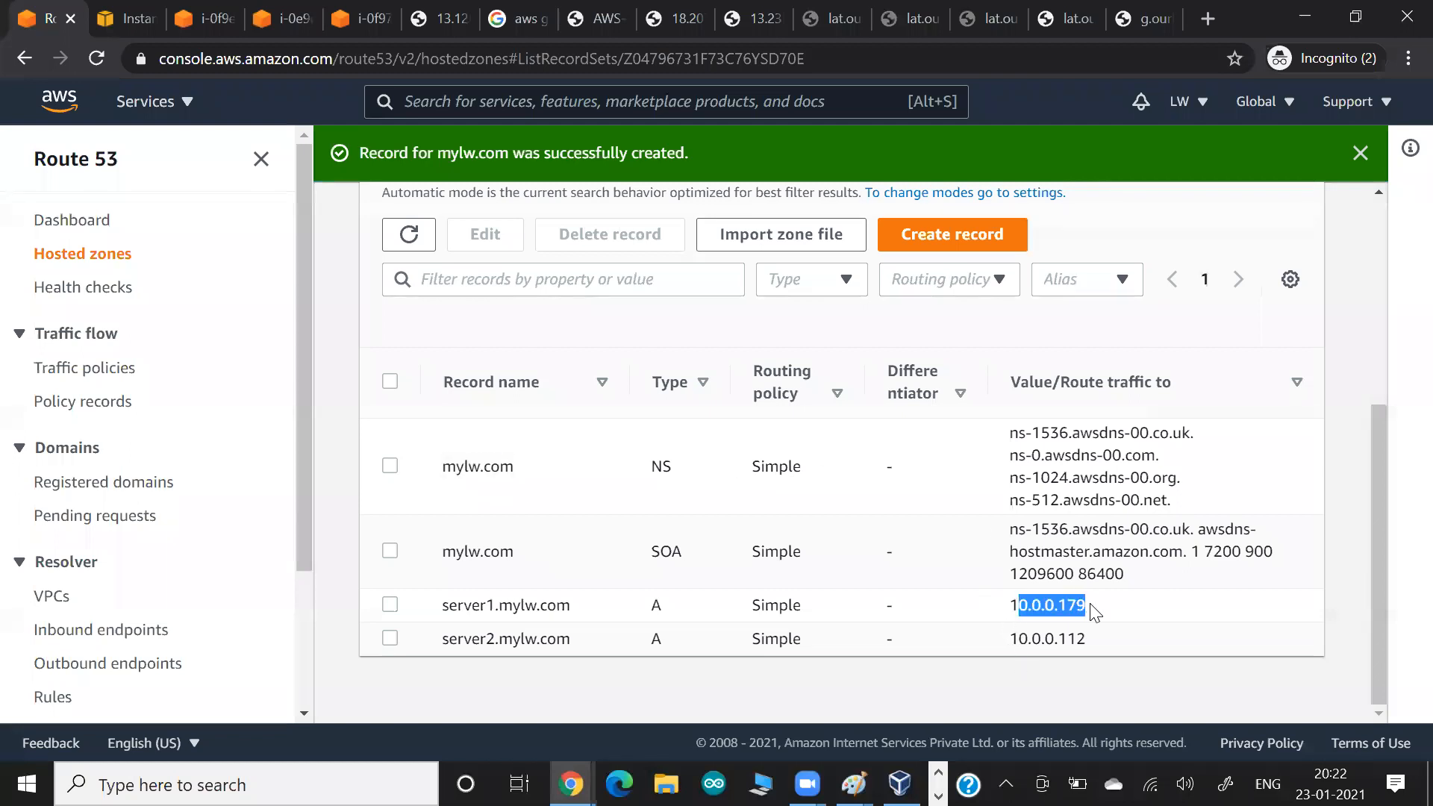
# Return to the privos1 instance's terminal, rerun the ping to server1.mylw.com from the command history, and stop it.
pyautogui.hotkey('alt', 'Tab')
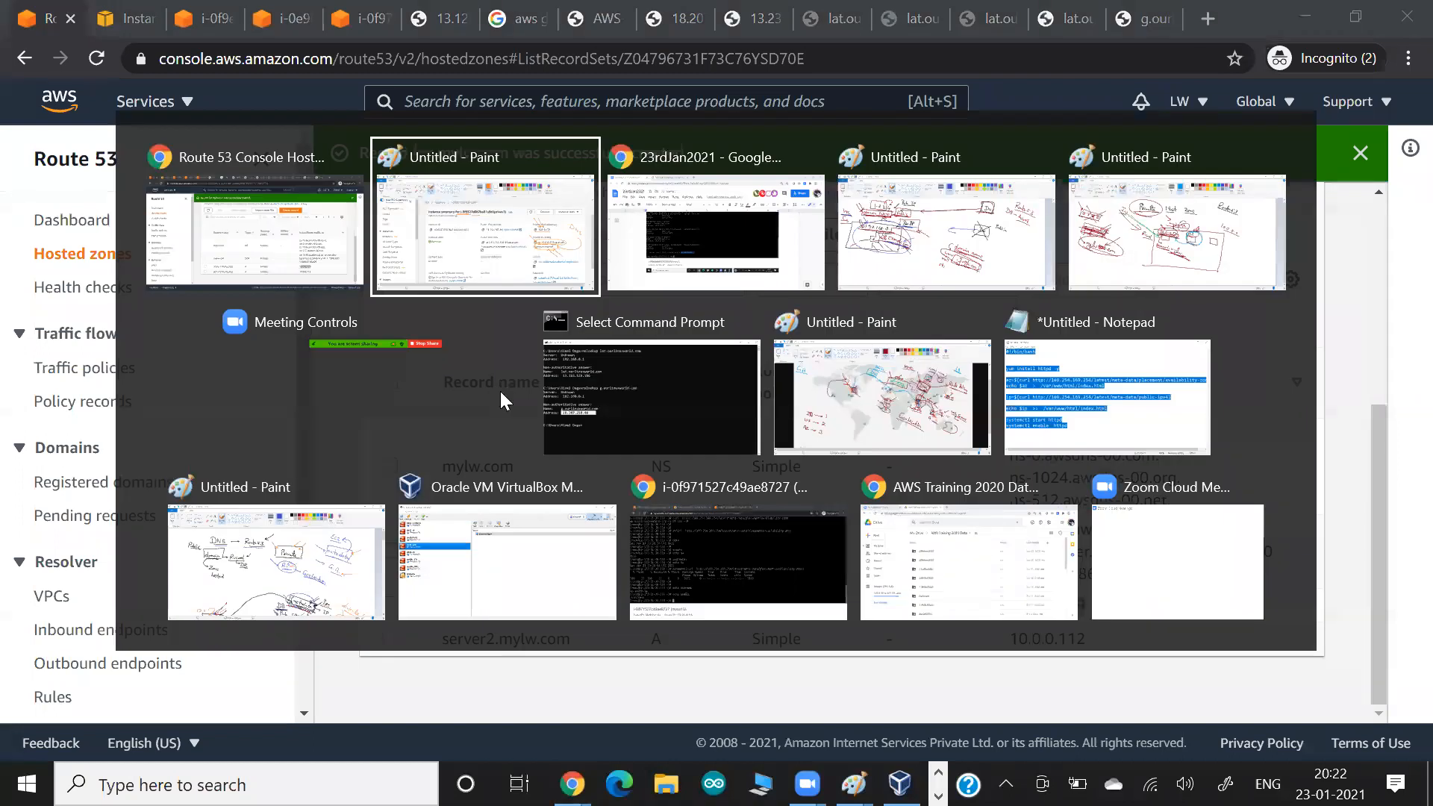
pyautogui.hotkey('alt', 'Tab')
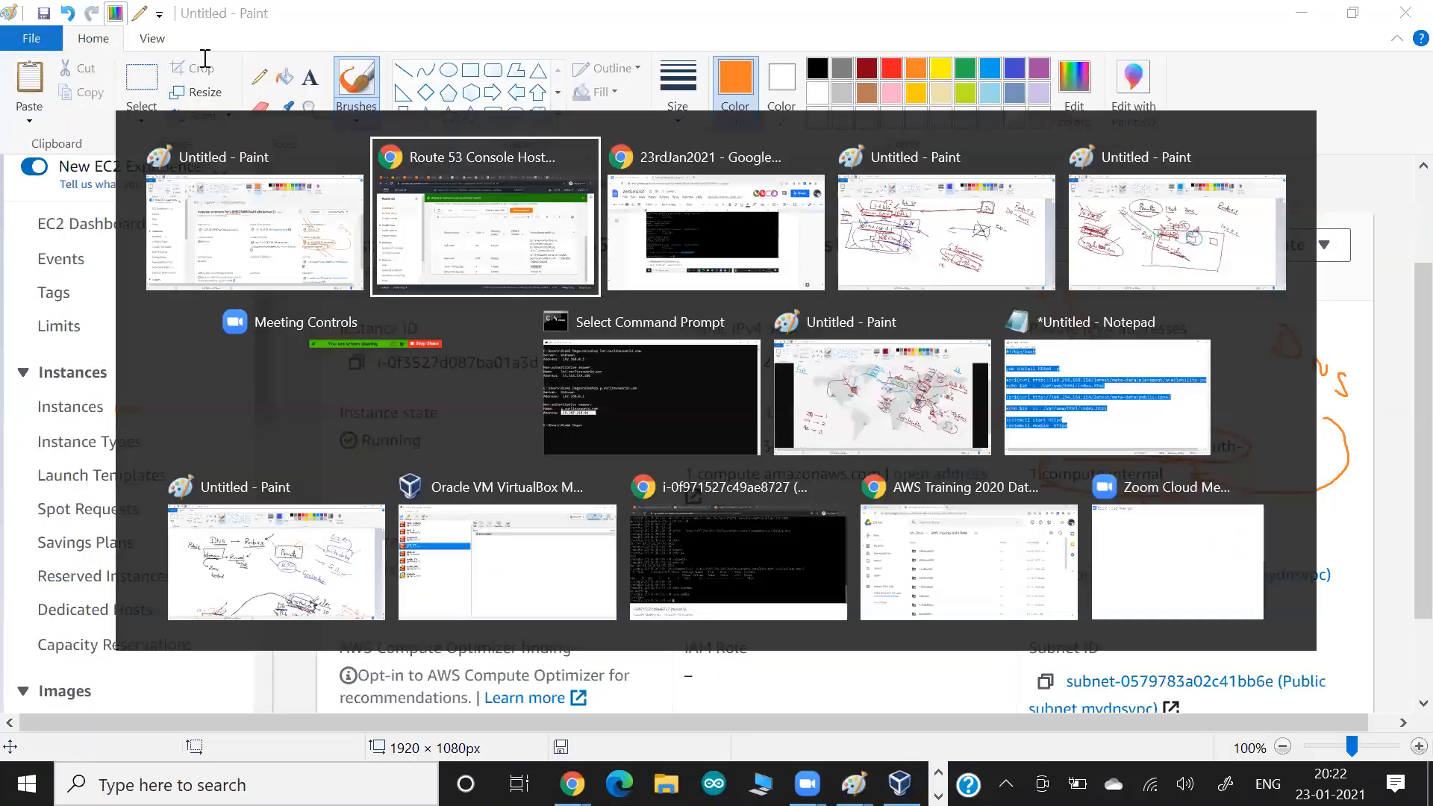
pyautogui.hotkey('ctrl', 'Tab')
pyautogui.hotkey('ctrl', 'Tab')
pyautogui.press('Up')
pyautogui.press('Up')
pyautogui.press('Up')
pyautogui.press('Up')
pyautogui.press('Up')
pyautogui.press('Down')
pyautogui.press('Return')
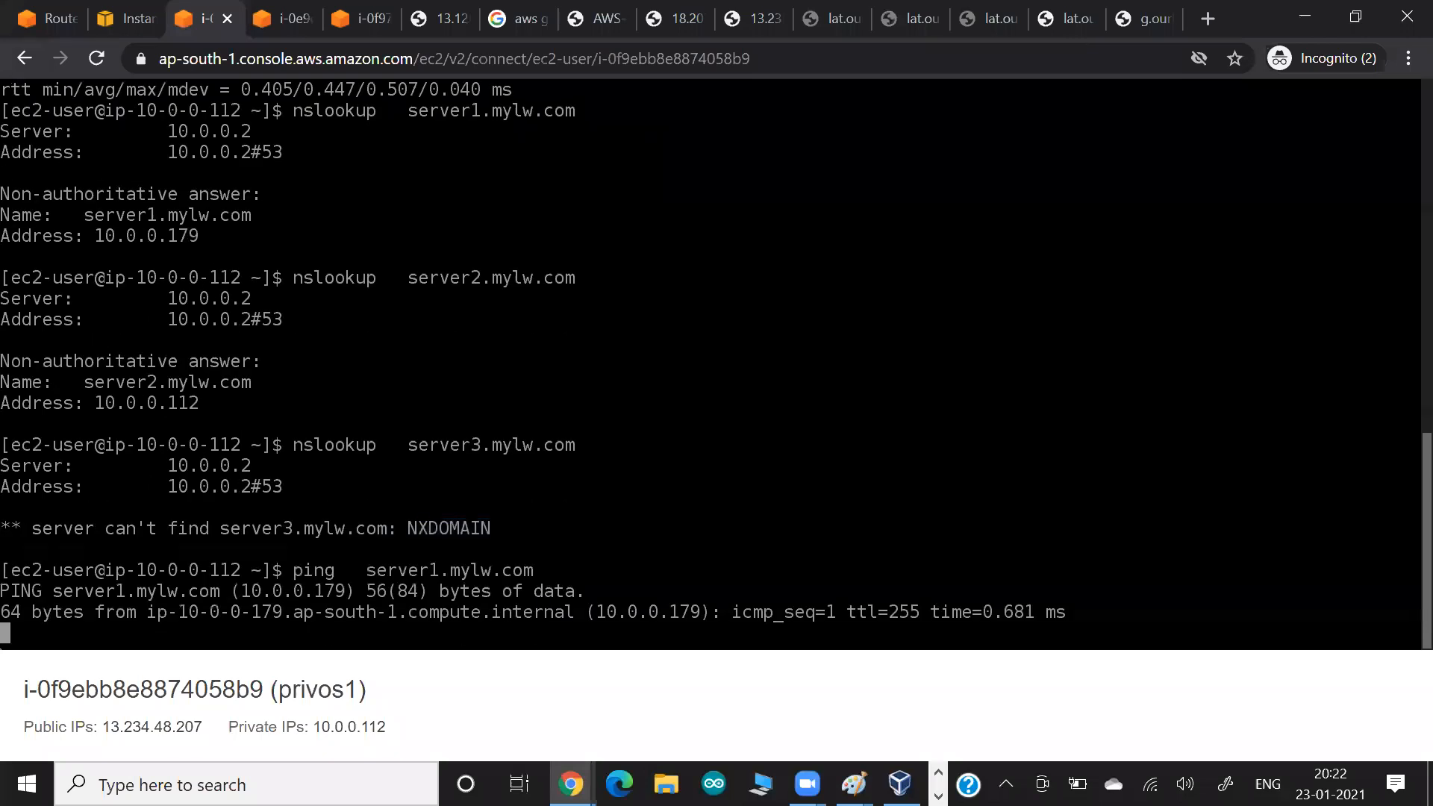
pyautogui.hotkey('ctrl', 'c')
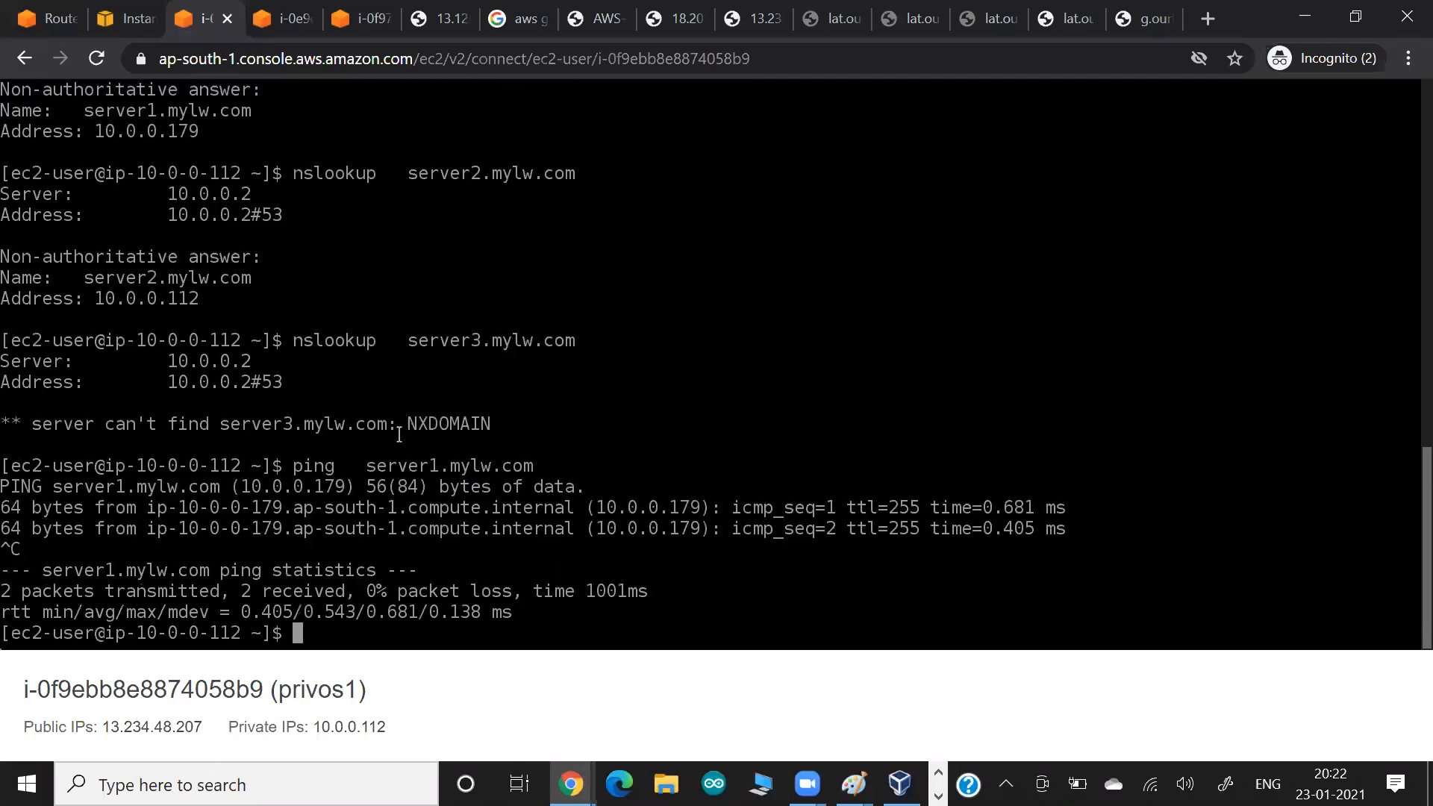
# Highlight server1.mylw.com, the address 10.0.0.179 and the compute.internal hostname in the ping output to compare the names.
pyautogui.moveTo(397, 460); pyautogui.dragTo(475, 454)
pyautogui.moveTo(607, 504); pyautogui.dragTo(690, 505)
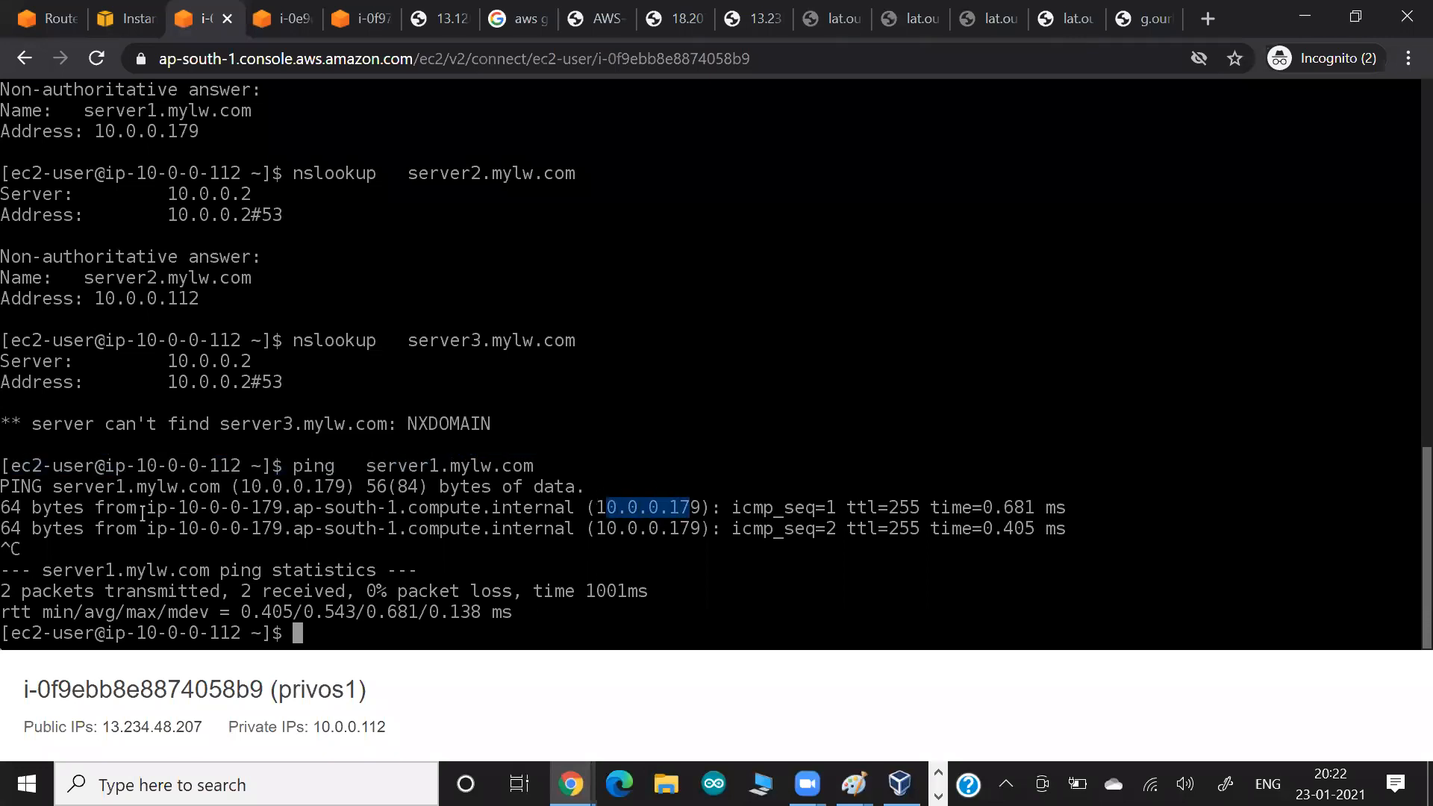
pyautogui.moveTo(138, 508); pyautogui.dragTo(436, 512)
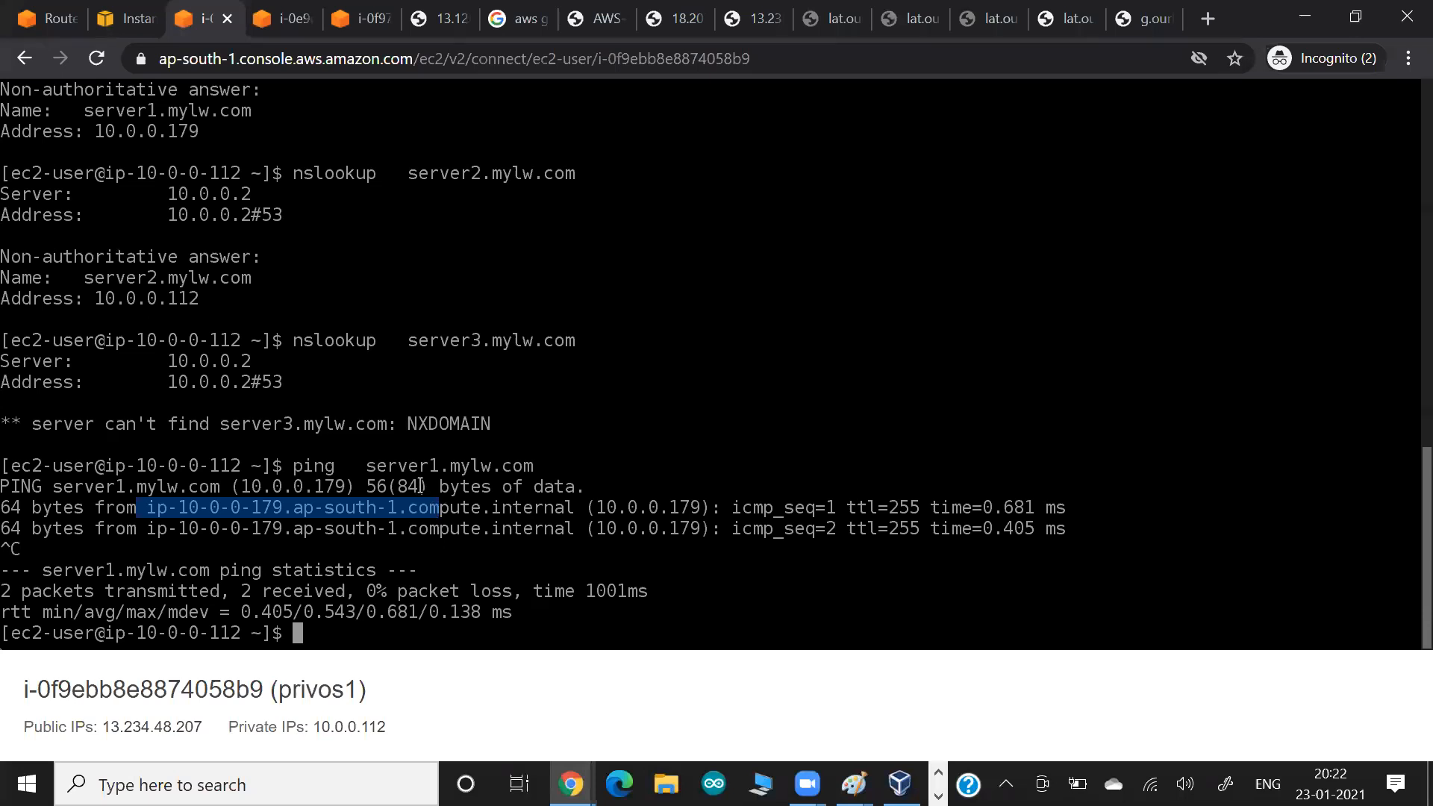
pyautogui.moveTo(398, 465); pyautogui.dragTo(491, 466)
pyautogui.moveTo(199, 509); pyautogui.dragTo(329, 510)
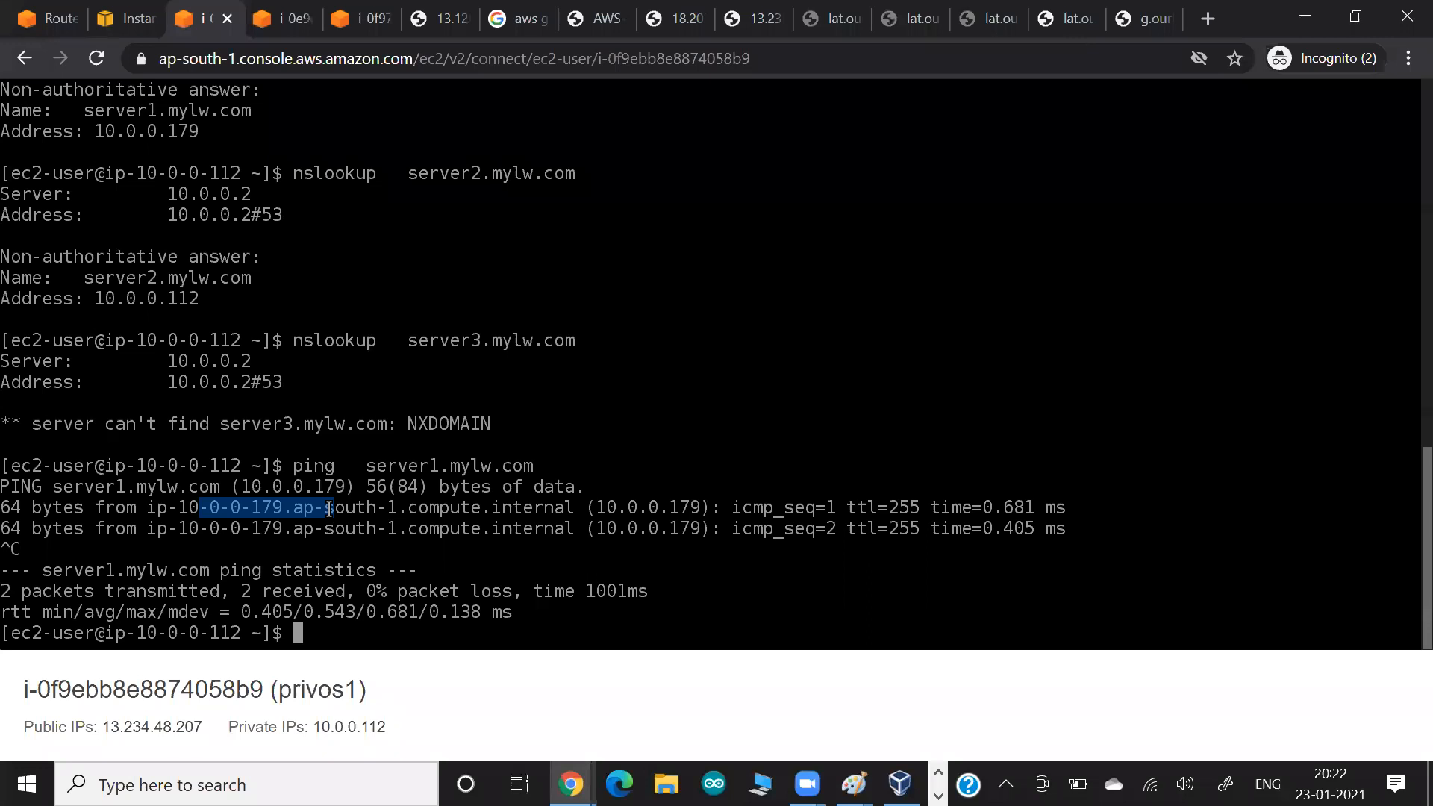
pyautogui.moveTo(329, 510); pyautogui.dragTo(332, 510)
pyautogui.moveTo(415, 509); pyautogui.dragTo(570, 505)
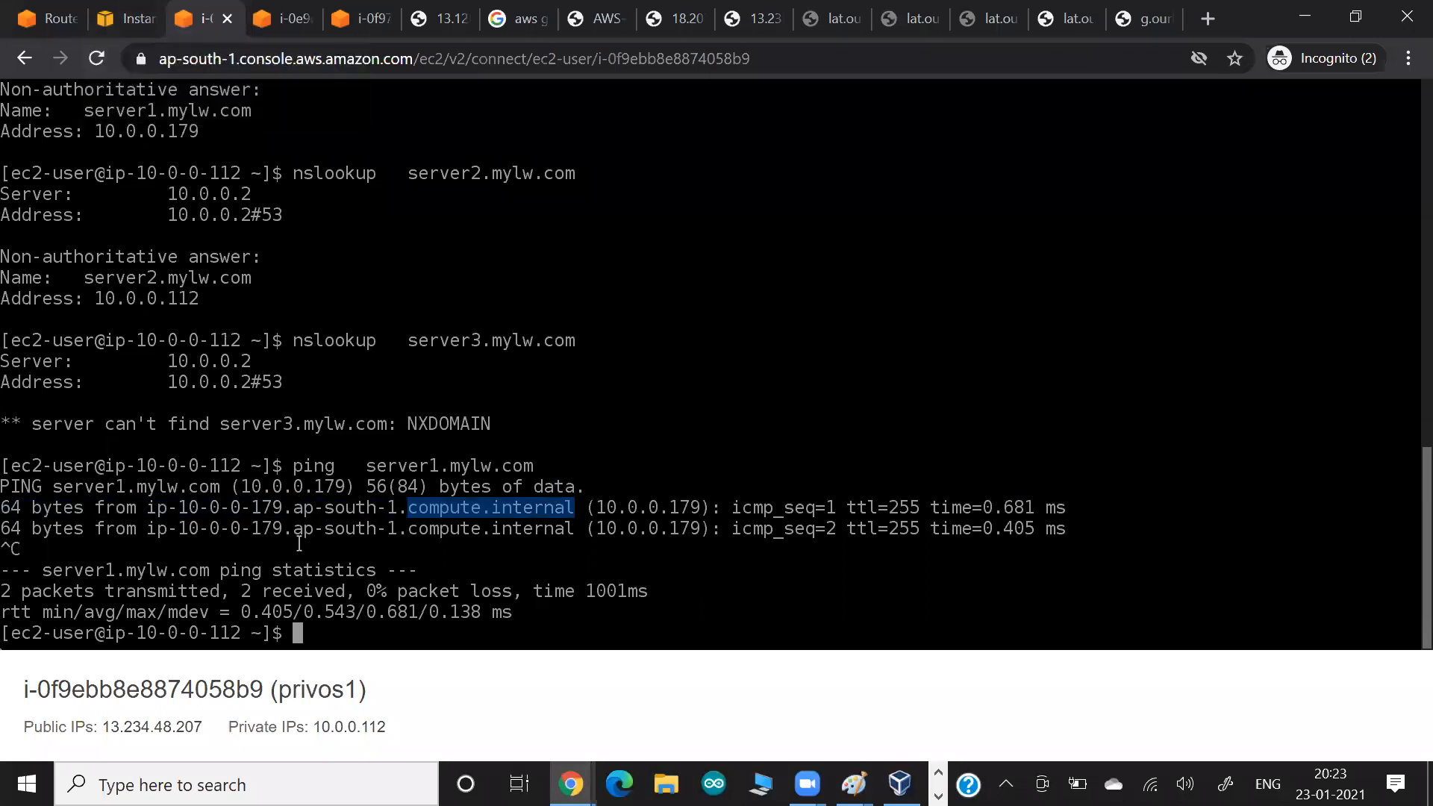
pyautogui.moveTo(237, 523); pyautogui.dragTo(376, 528)
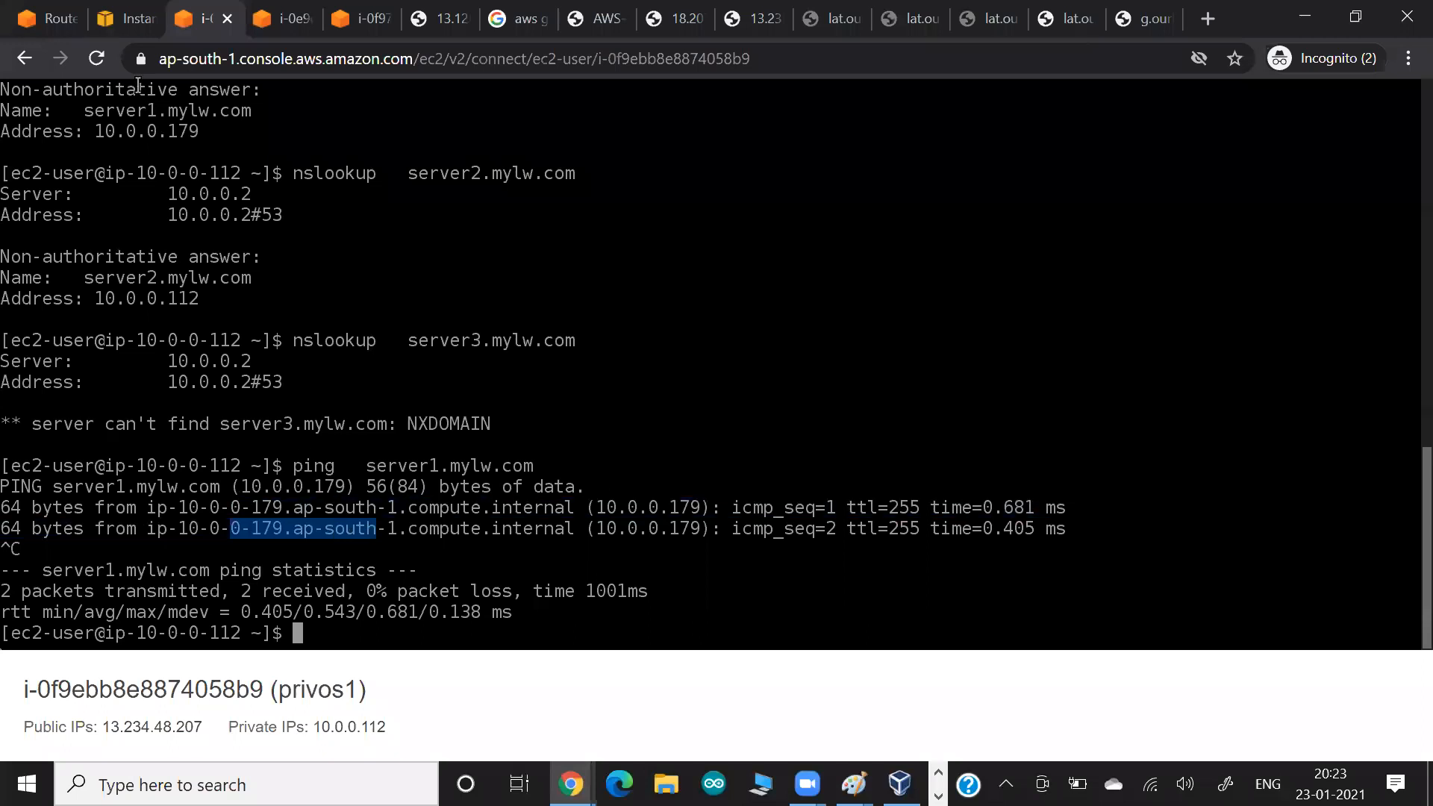
# Compare the compute.internal name and private IPv4 address in the instance details with mylw.com in the Route 53 record list.
pyautogui.click(123, 24)
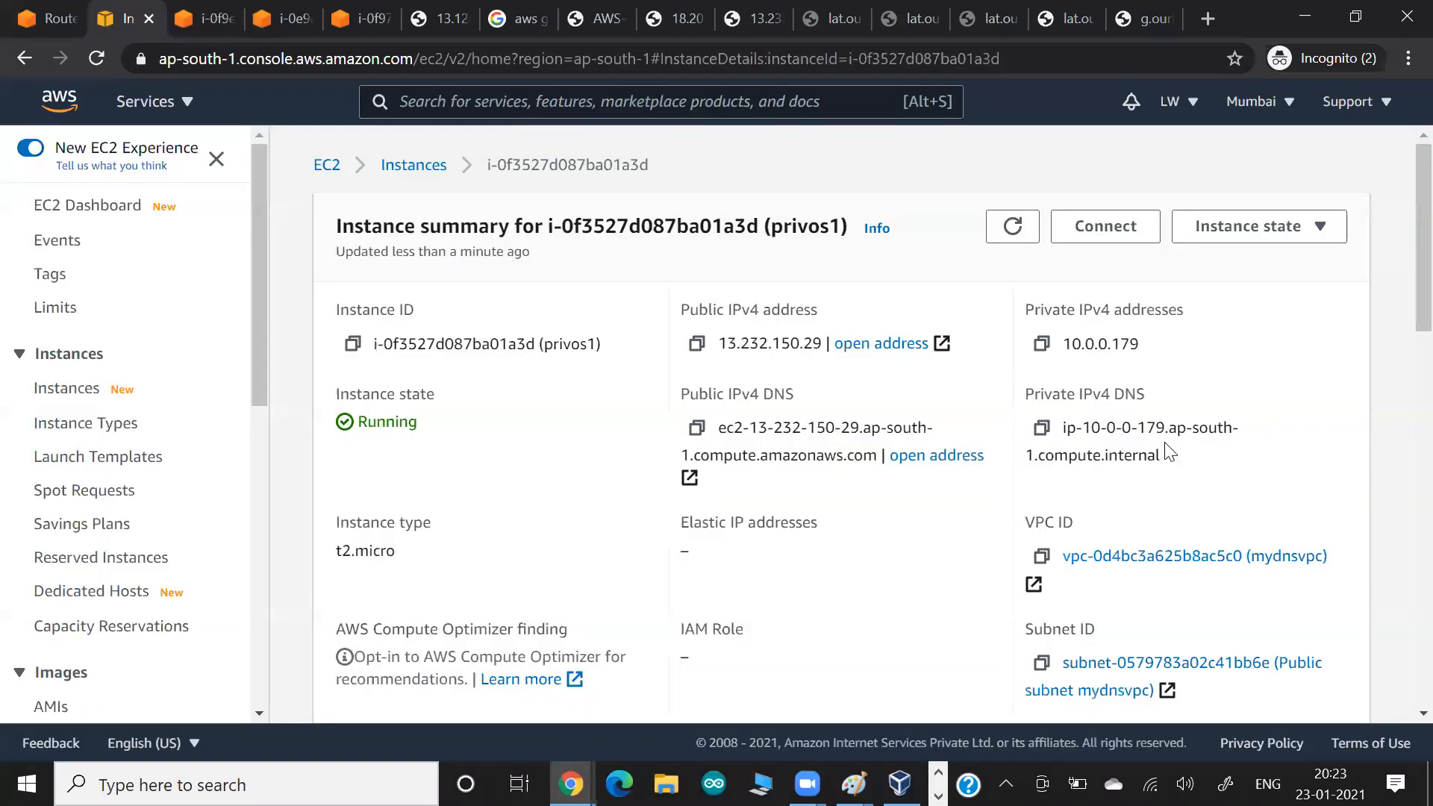
pyautogui.moveTo(1039, 463); pyautogui.dragTo(1178, 466)
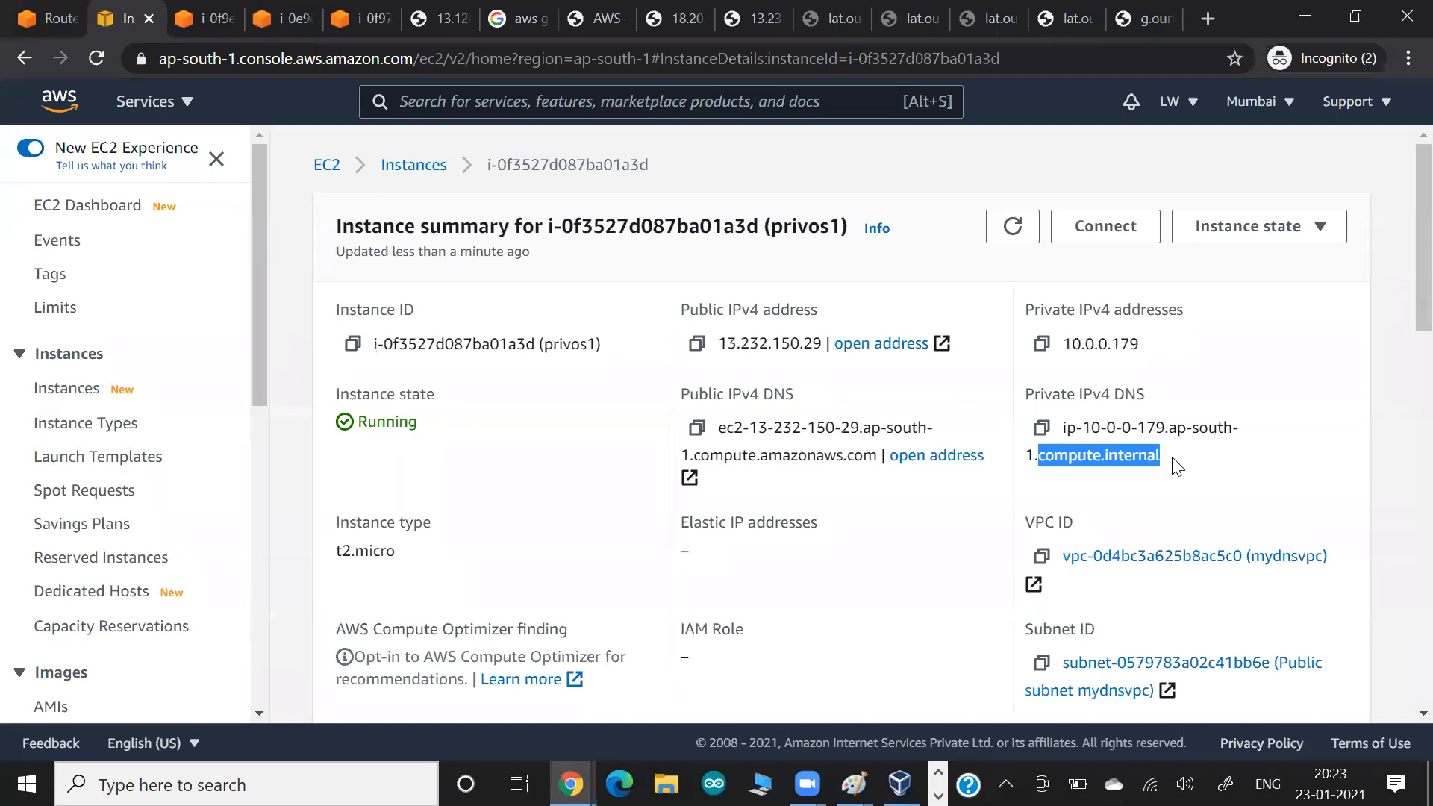
pyautogui.moveTo(1086, 346); pyautogui.dragTo(1194, 350)
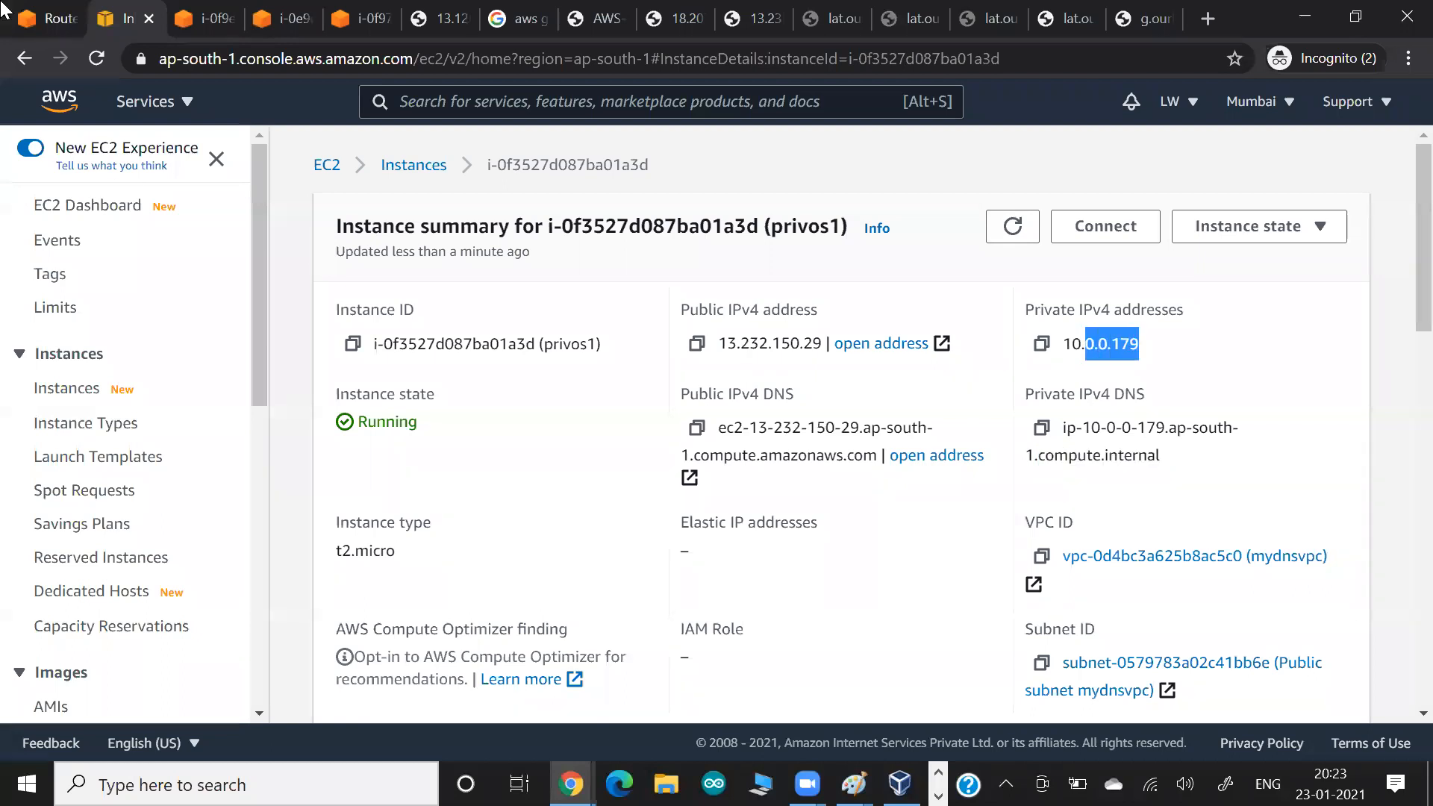
pyautogui.click(43, 19)
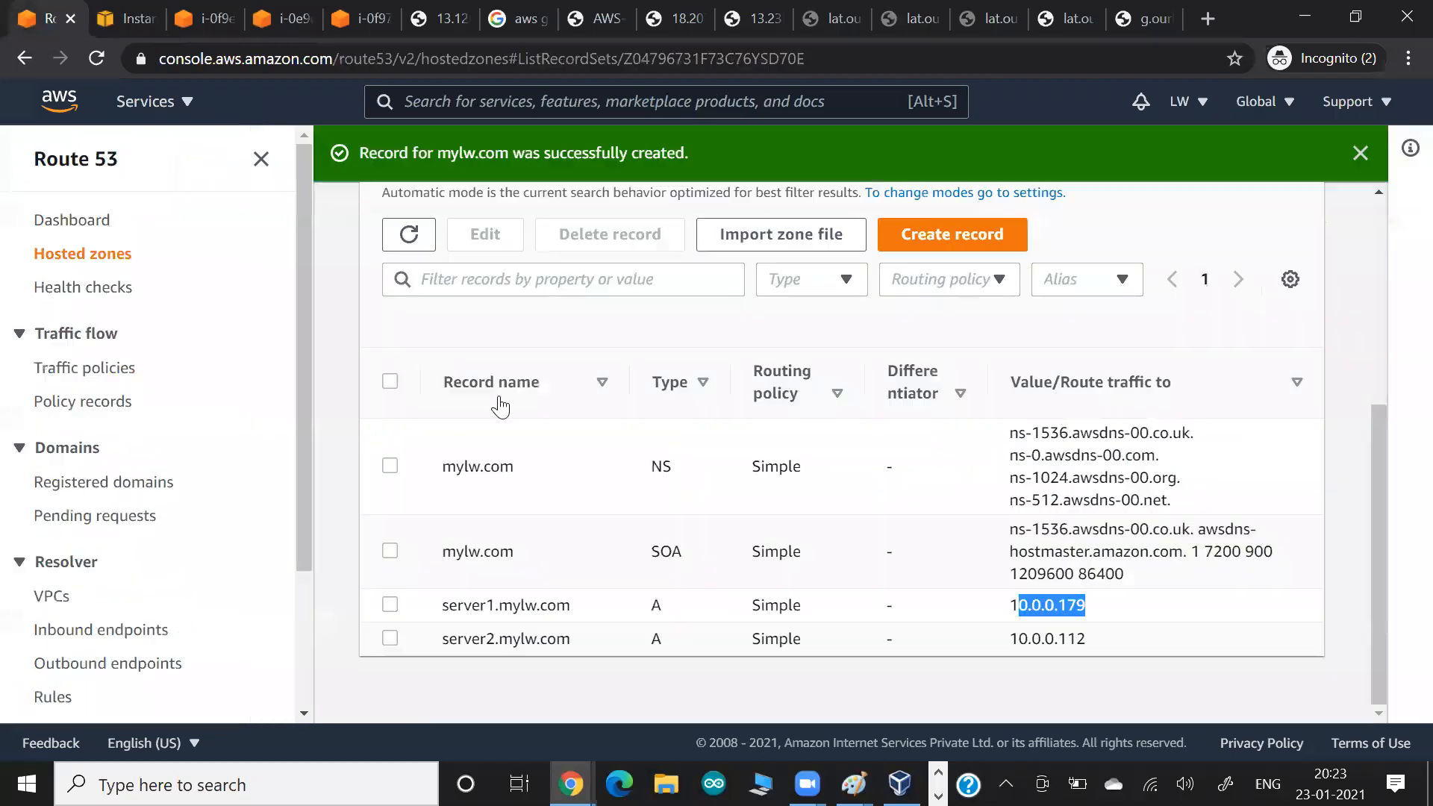
pyautogui.doubleClick(455, 467)
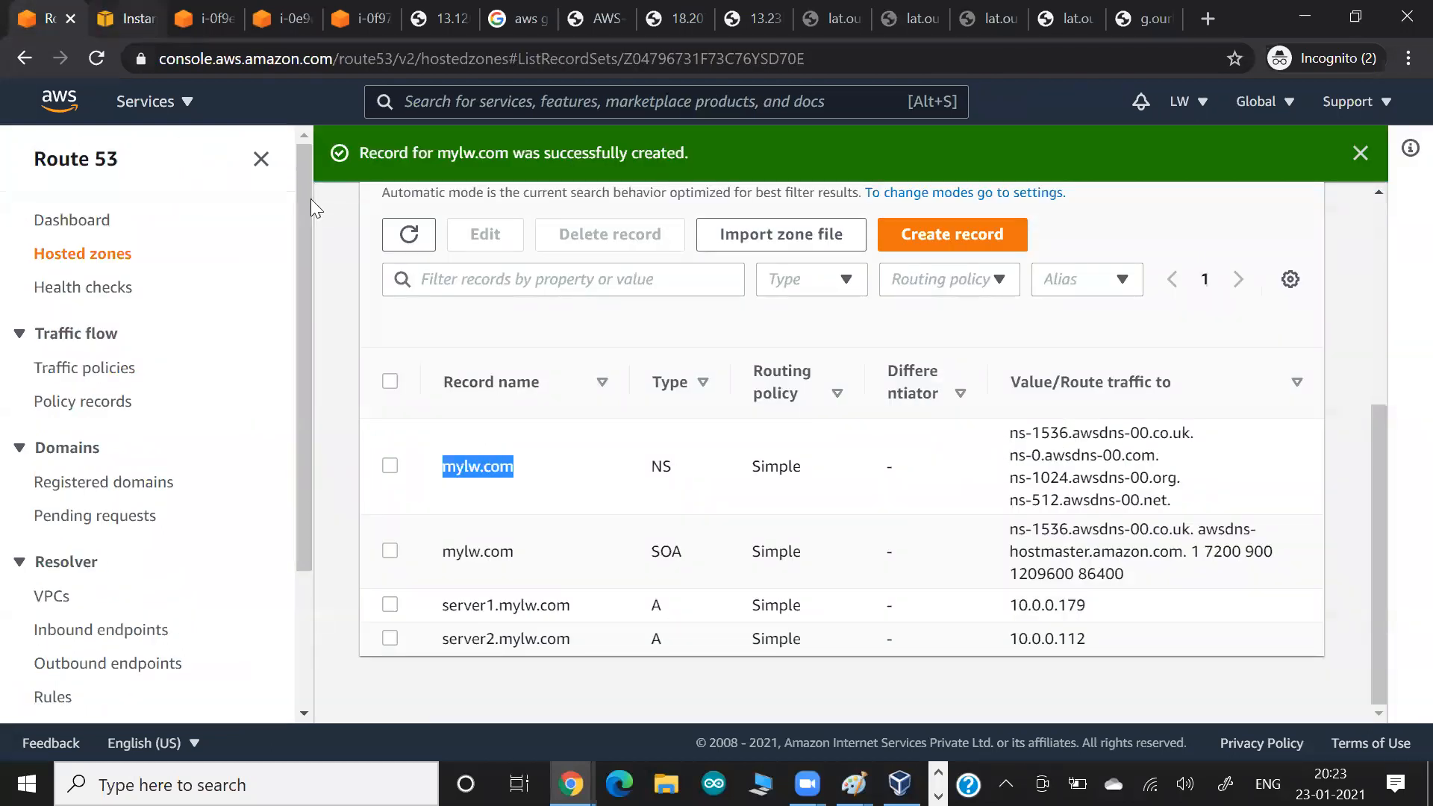
# Return to the instance details and highlight the private IPv4 address and the compute.internal part of its private DNS name.
pyautogui.click(127, 18)
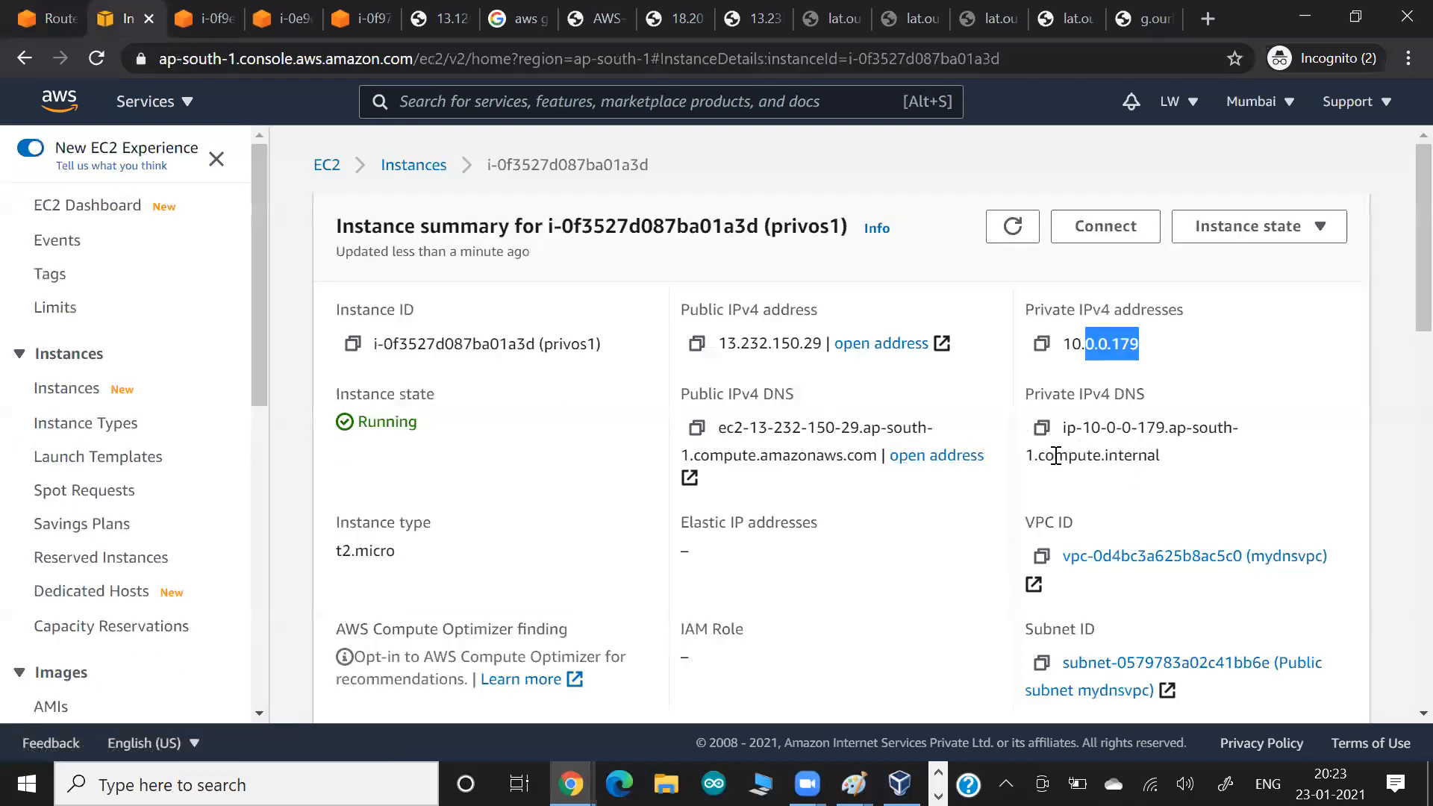
pyautogui.moveTo(1055, 456); pyautogui.dragTo(1185, 476)
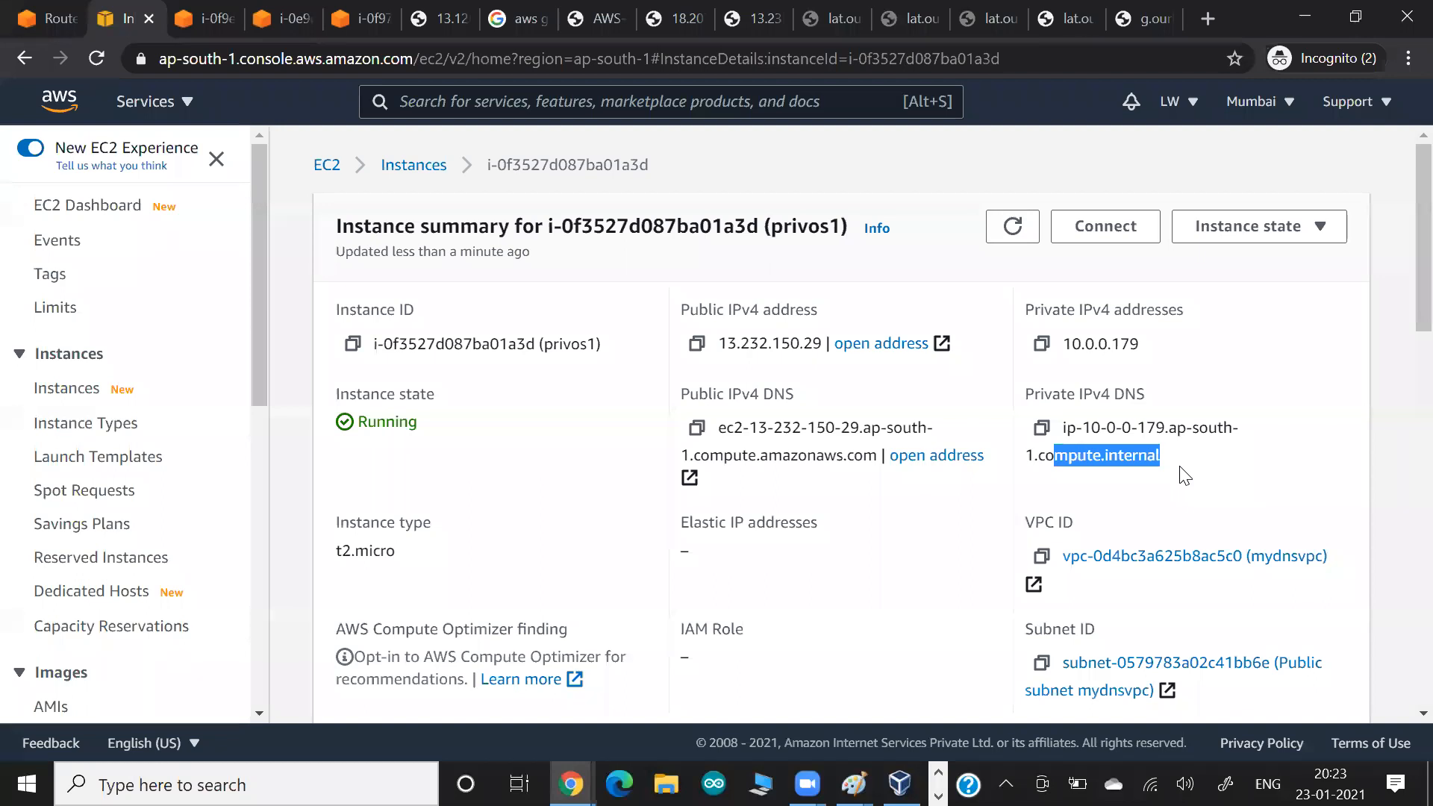
pyautogui.doubleClick(1117, 345)
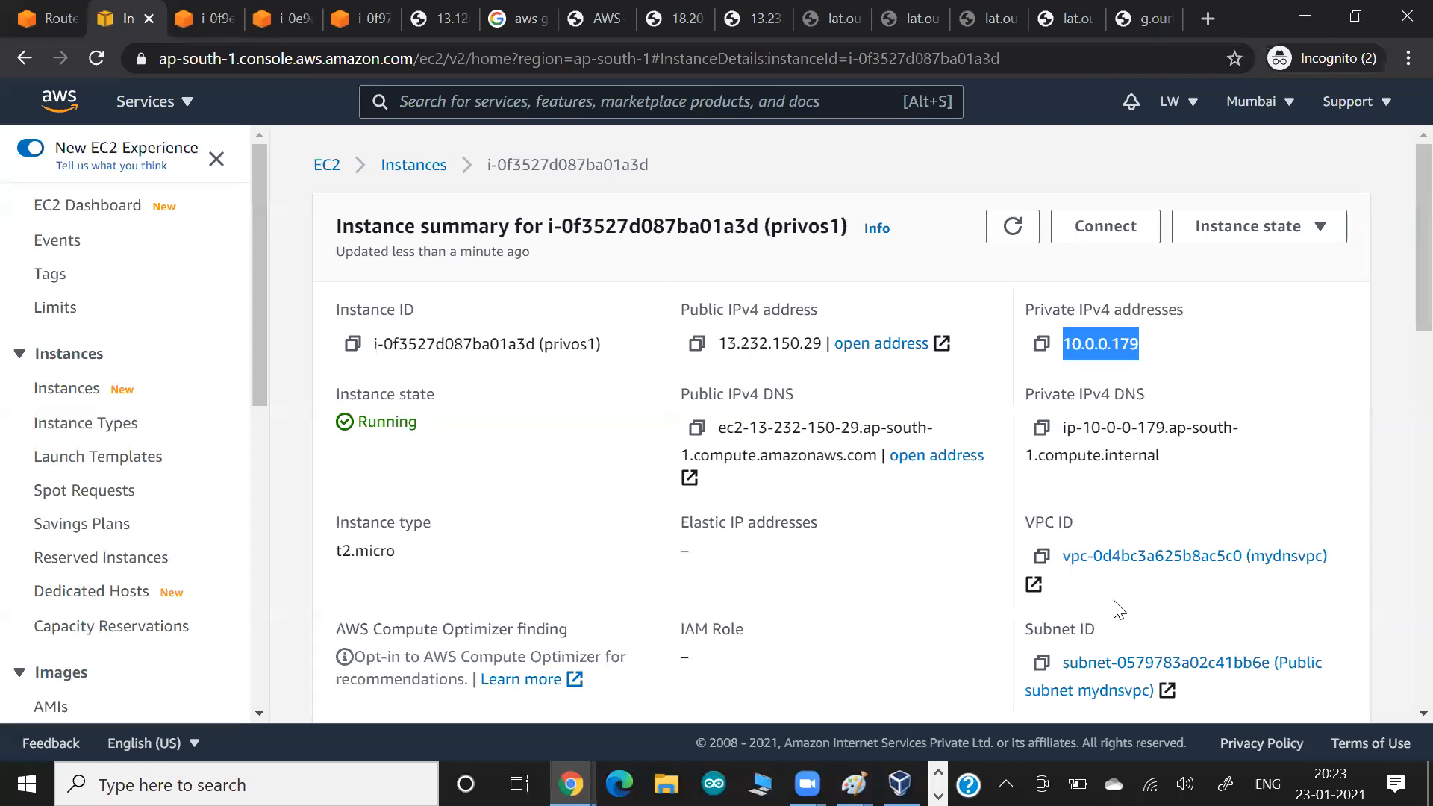
pyautogui.doubleClick(1129, 457)
# Switch to Paint and open a new blank drawing in a separate window.
pyautogui.hotkey('alt', 'Tab')
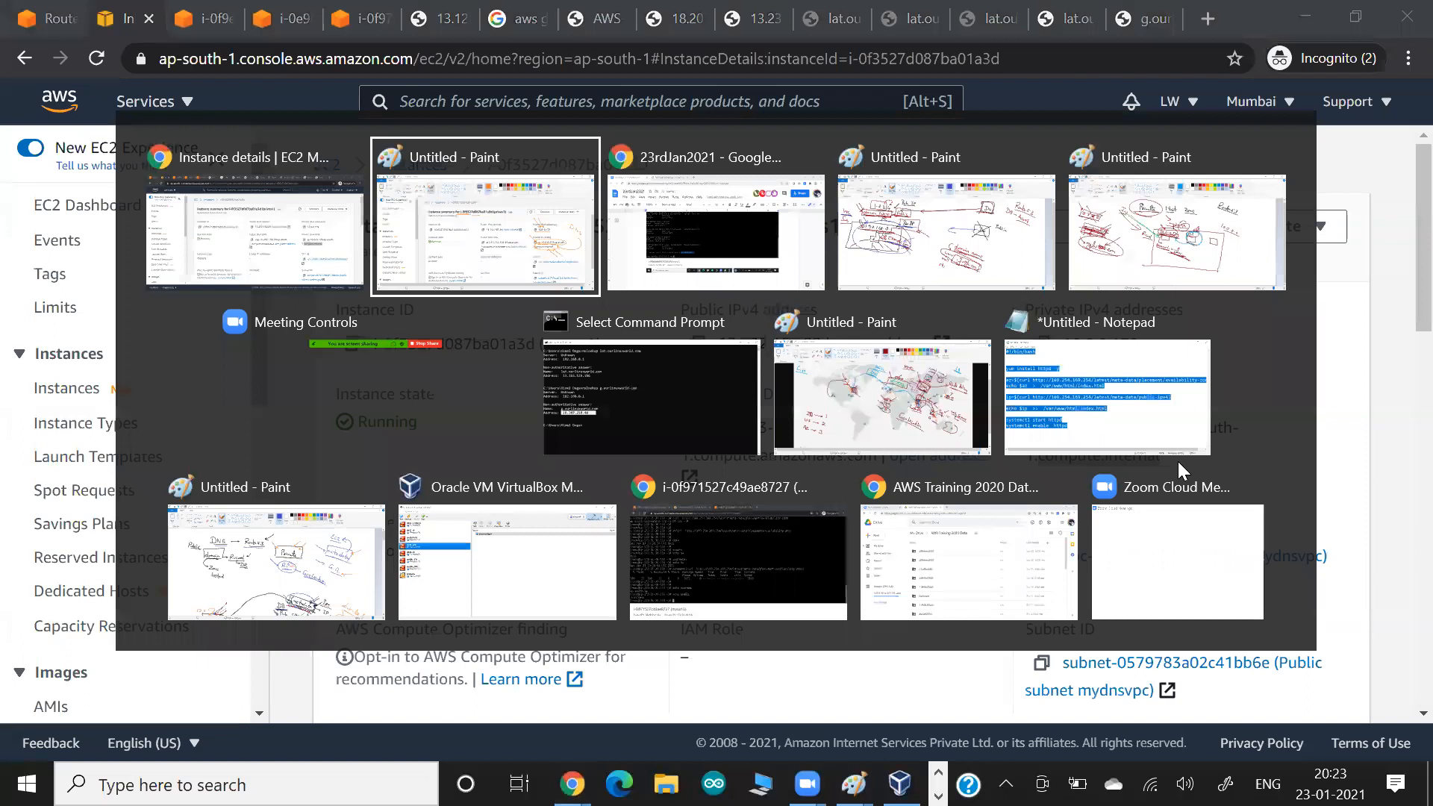
pyautogui.hotkey('alt', 'Tab')
pyautogui.hotkey('alt', 'Tab')
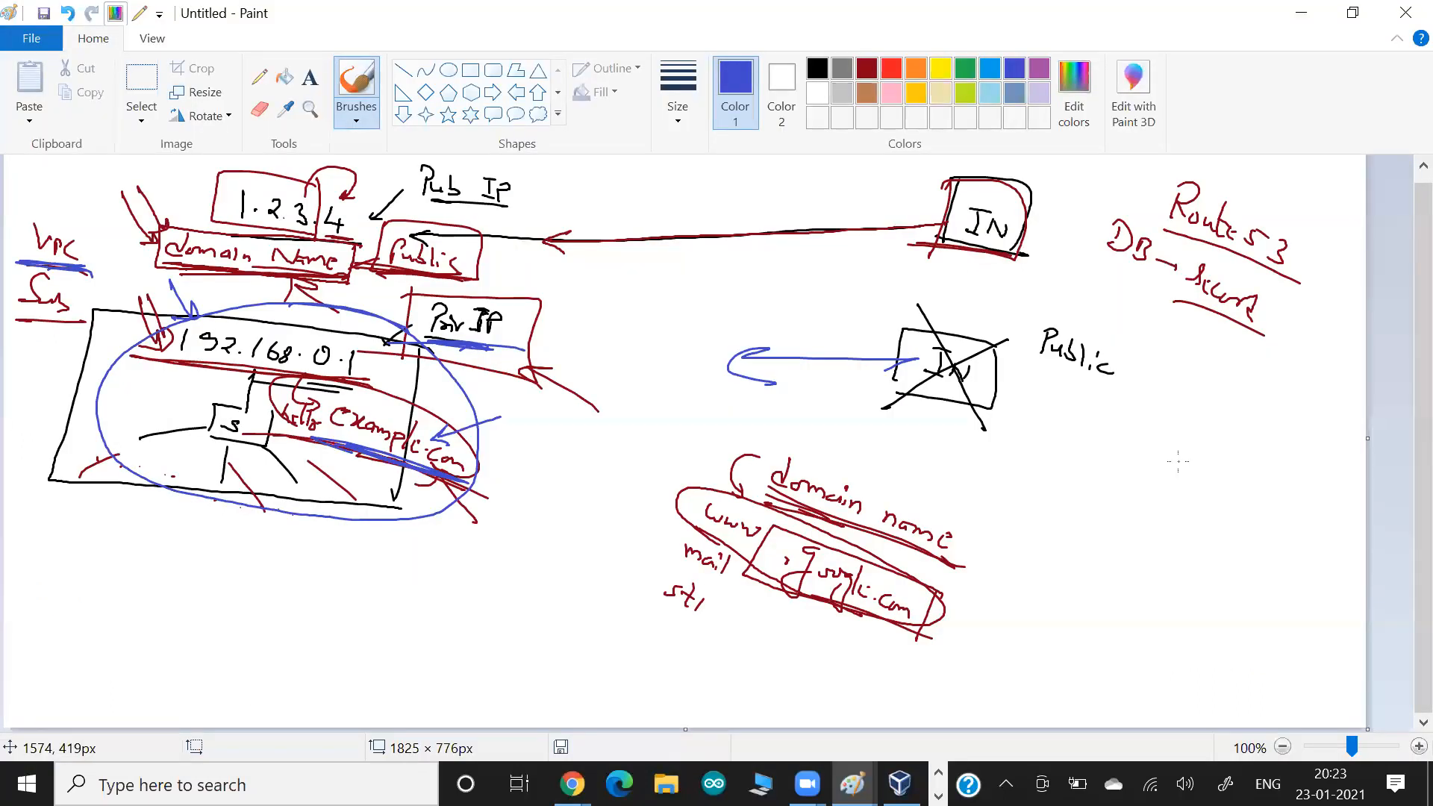
pyautogui.press('super')
pyautogui.write('paint')
pyautogui.press('Return')
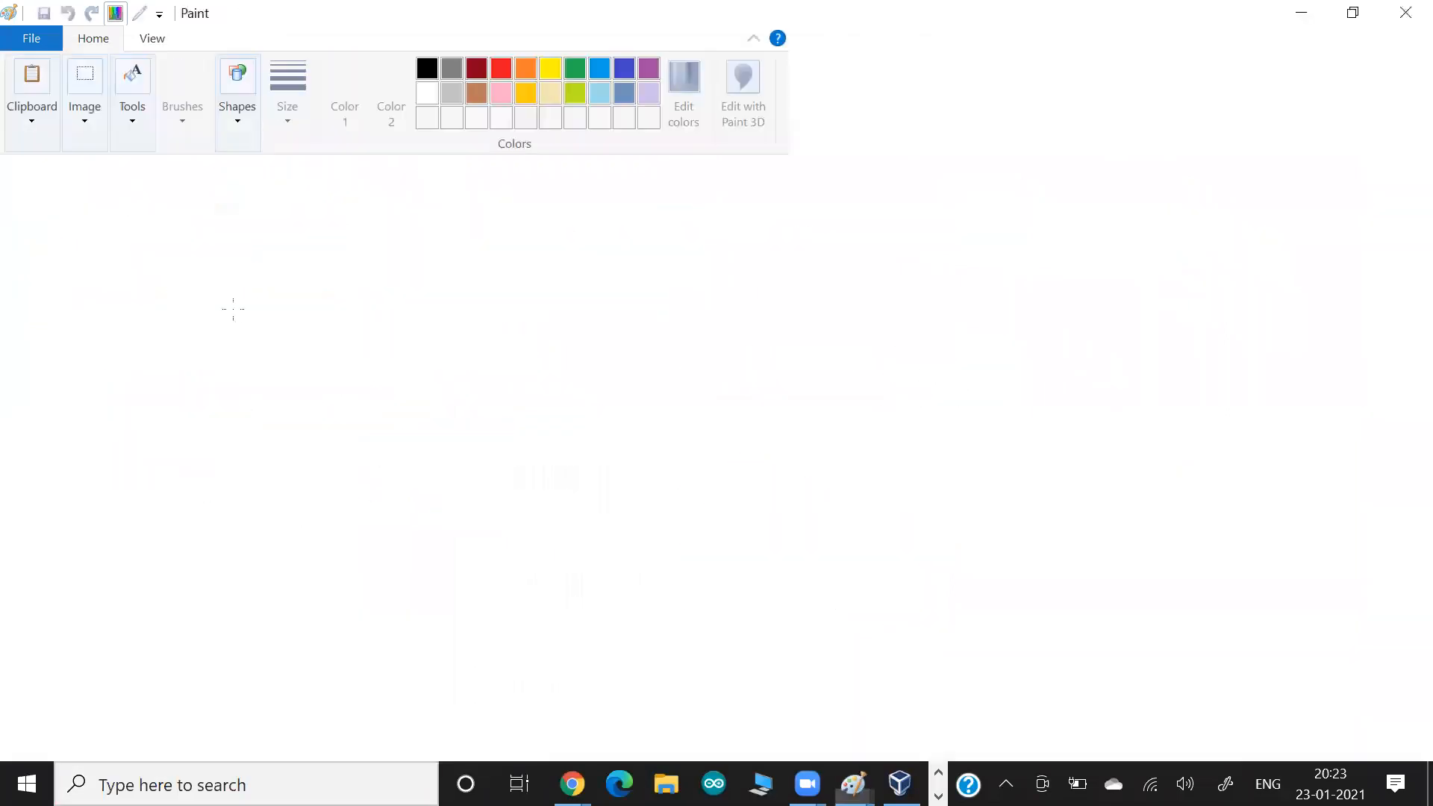
# Draw a rectangular box on the blank canvas and write IP, GW and Domain Name beside it.
pyautogui.moveTo(228, 289); pyautogui.dragTo(225, 366)
pyautogui.moveTo(232, 287)
pyautogui.mouseDown()
pyautogui.moveTo(273, 375)
pyautogui.moveTo(225, 364)
pyautogui.mouseUp()
pyautogui.moveTo(402, 270); pyautogui.dragTo(423, 273)
pyautogui.moveTo(410, 274); pyautogui.dragTo(410, 292)
pyautogui.moveTo(402, 291); pyautogui.dragTo(423, 288)
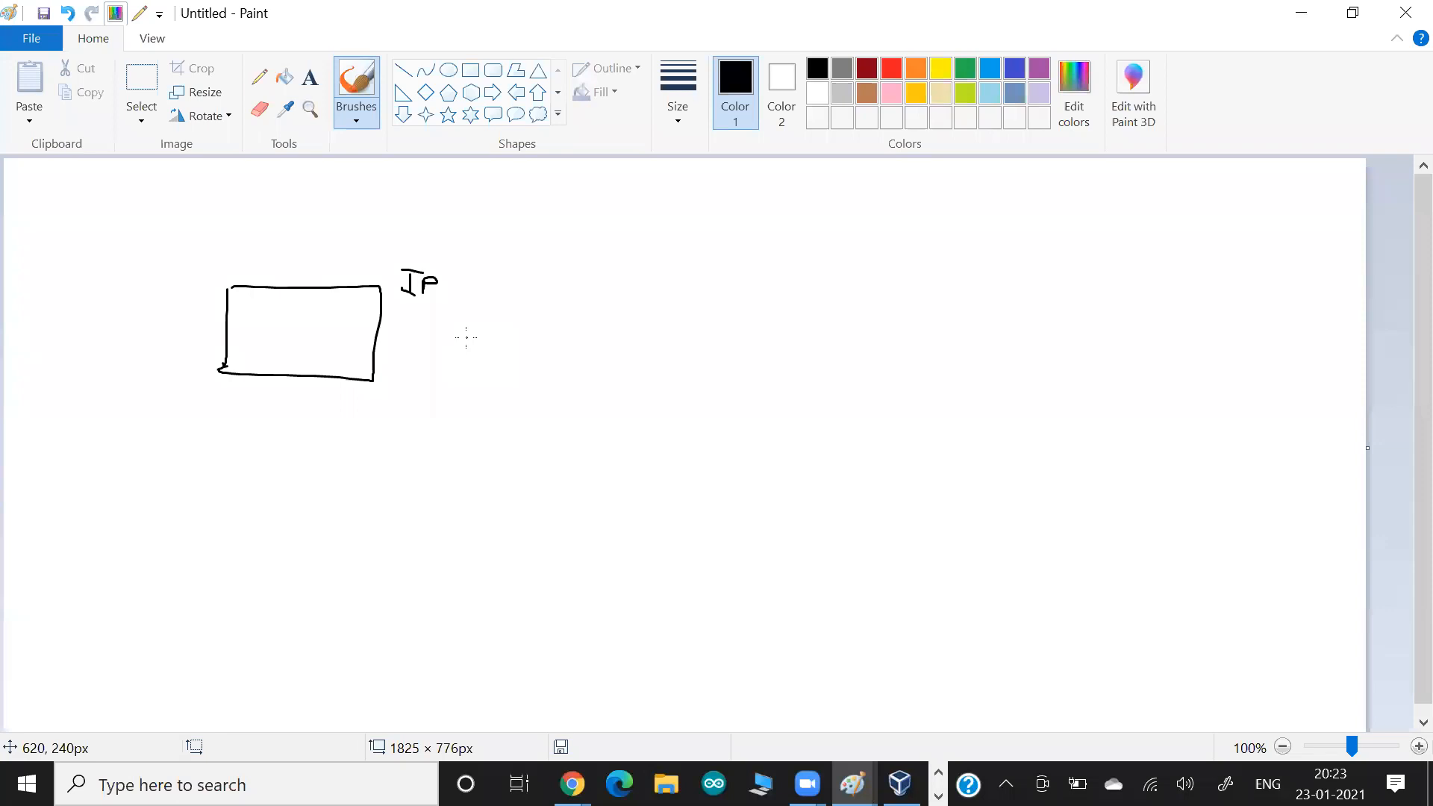
pyautogui.moveTo(408, 315)
pyautogui.mouseDown()
pyautogui.moveTo(402, 324)
pyautogui.moveTo(440, 319)
pyautogui.moveTo(402, 350)
pyautogui.moveTo(417, 381)
pyautogui.moveTo(458, 389)
pyautogui.moveTo(398, 403)
pyautogui.moveTo(457, 422)
pyautogui.mouseUp()
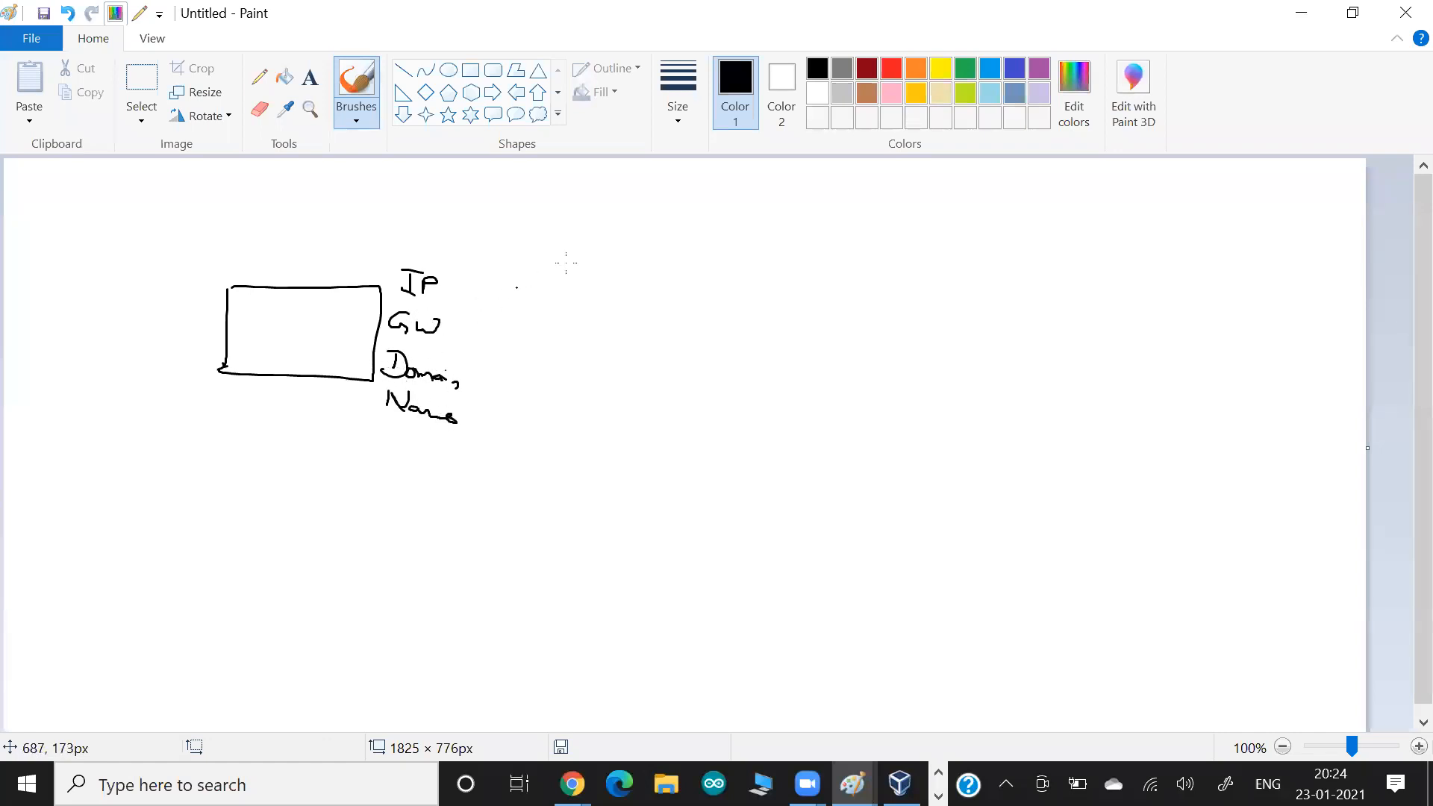
# Point an arrow at IP, write DHCP across the canvas from the box, and underline each of its letters.
pyautogui.moveTo(364, 230)
pyautogui.mouseDown()
pyautogui.moveTo(386, 271)
pyautogui.moveTo(370, 276)
pyautogui.mouseUp()
pyautogui.moveTo(907, 299)
pyautogui.mouseDown()
pyautogui.moveTo(900, 319)
pyautogui.moveTo(916, 326)
pyautogui.moveTo(890, 327)
pyautogui.mouseUp()
pyautogui.moveTo(945, 313); pyautogui.dragTo(933, 340)
pyautogui.moveTo(961, 322); pyautogui.dragTo(952, 346)
pyautogui.moveTo(998, 350); pyautogui.dragTo(991, 374)
pyautogui.moveTo(995, 350); pyautogui.dragTo(991, 360)
pyautogui.moveTo(893, 335); pyautogui.dragTo(904, 341)
pyautogui.moveTo(931, 349); pyautogui.dragTo(967, 374)
pyautogui.moveTo(978, 382); pyautogui.dragTo(996, 392)
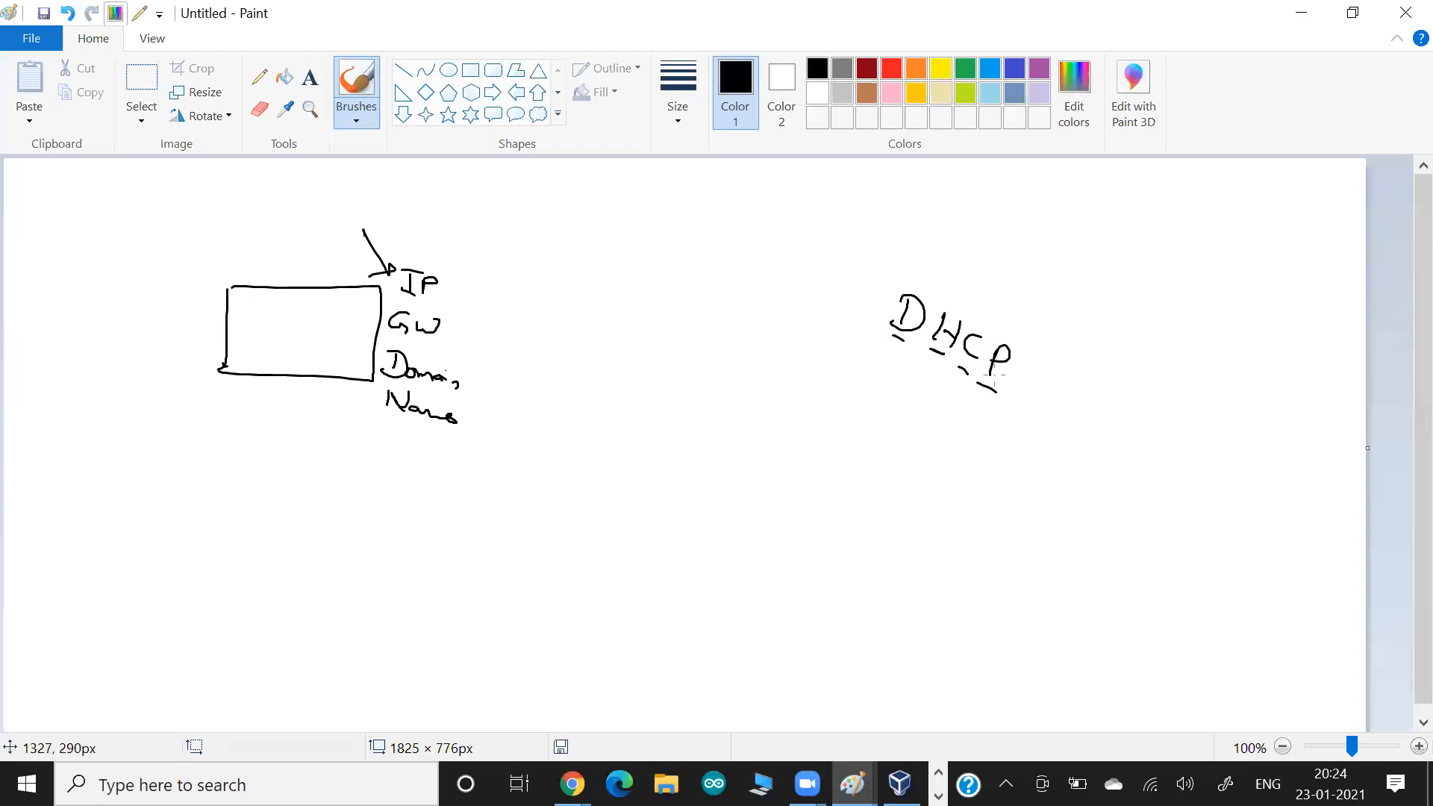
# Frame the word DHCP with a slanted box and point an arrow at it.
pyautogui.moveTo(1045, 350); pyautogui.dragTo(1012, 413)
pyautogui.moveTo(1054, 366)
pyautogui.mouseDown()
pyautogui.moveTo(1018, 334)
pyautogui.moveTo(845, 299)
pyautogui.moveTo(1016, 415)
pyautogui.mouseUp()
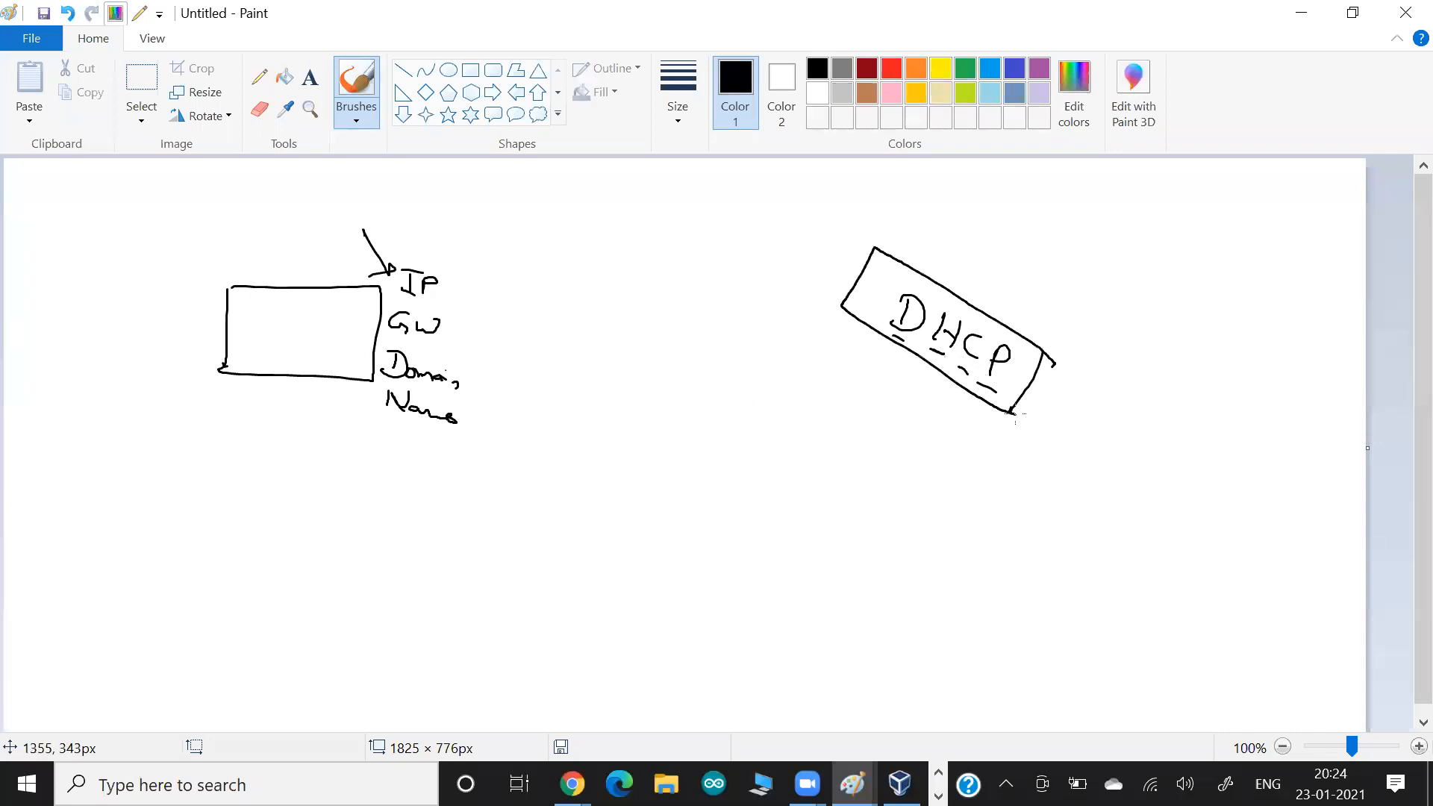
pyautogui.moveTo(1117, 337)
pyautogui.mouseDown()
pyautogui.moveTo(1037, 363)
pyautogui.moveTo(1055, 375)
pyautogui.mouseUp()
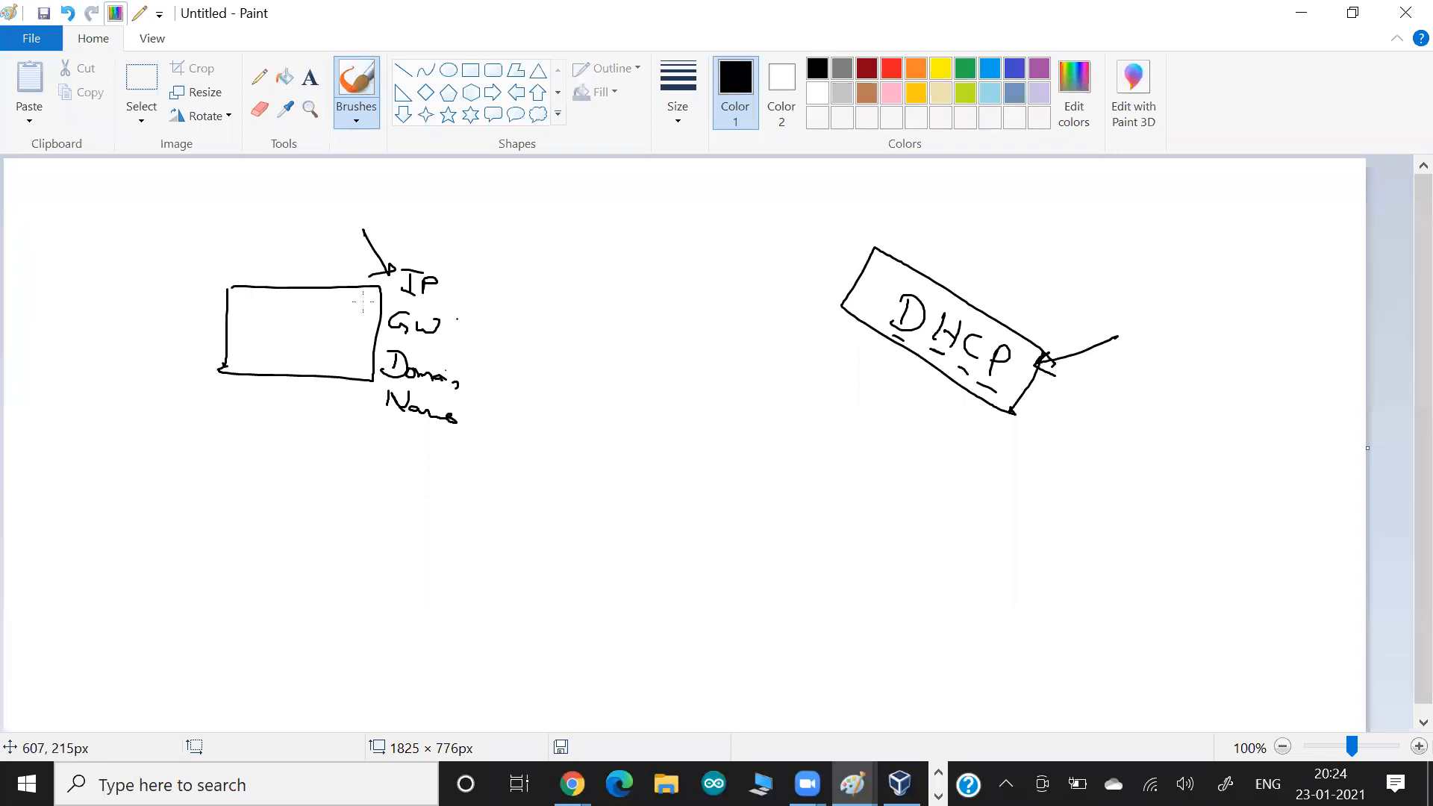
# Label the empty box EC2, draw a dark red arrow from IP to DHCP, and underline the network settings and DHCP.
pyautogui.moveTo(288, 304)
pyautogui.mouseDown()
pyautogui.moveTo(291, 328)
pyautogui.moveTo(308, 329)
pyautogui.mouseUp()
pyautogui.moveTo(309, 318); pyautogui.dragTo(323, 328)
pyautogui.click(866, 70)
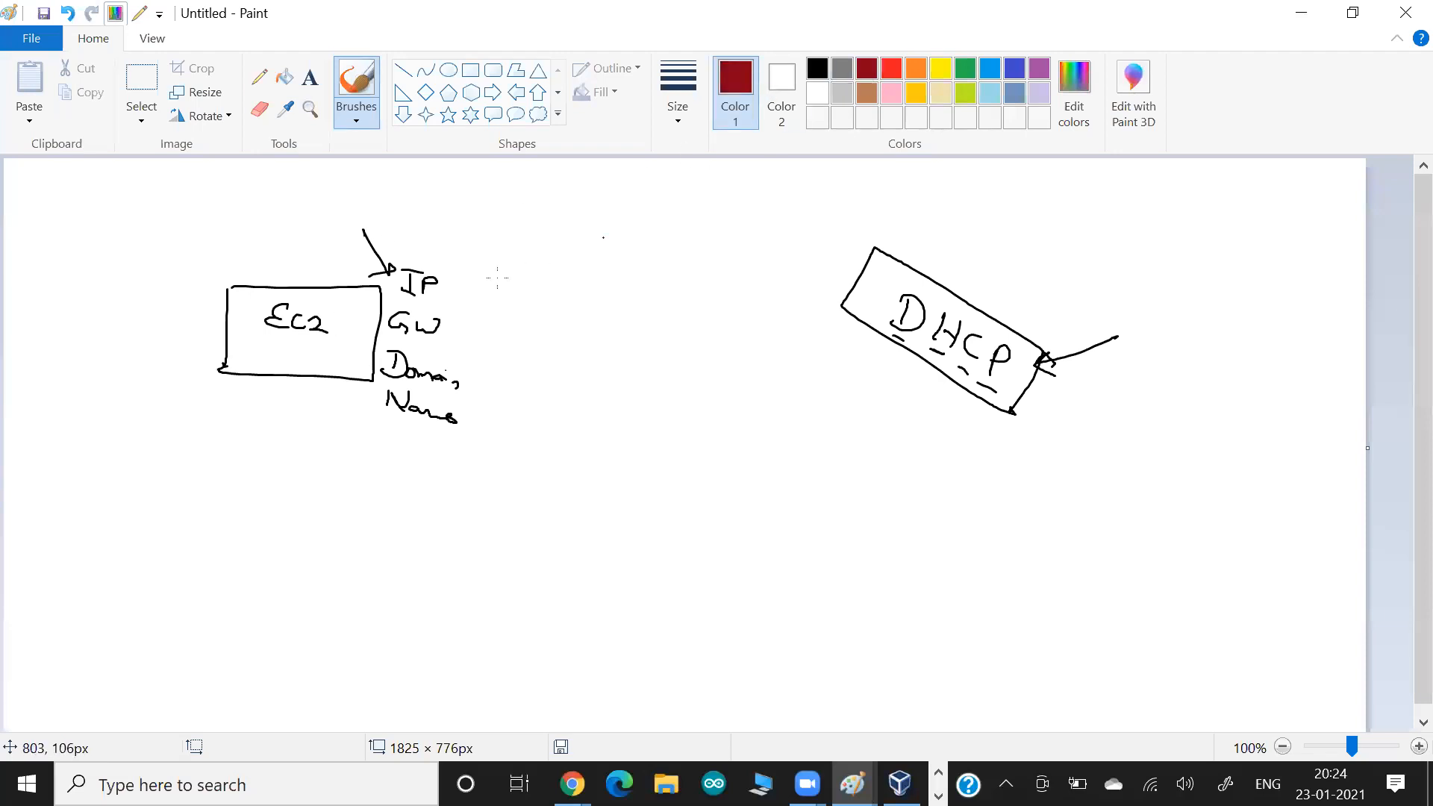
pyautogui.moveTo(459, 297)
pyautogui.mouseDown()
pyautogui.moveTo(875, 334)
pyautogui.moveTo(860, 340)
pyautogui.mouseUp()
pyautogui.moveTo(448, 306); pyautogui.dragTo(391, 298)
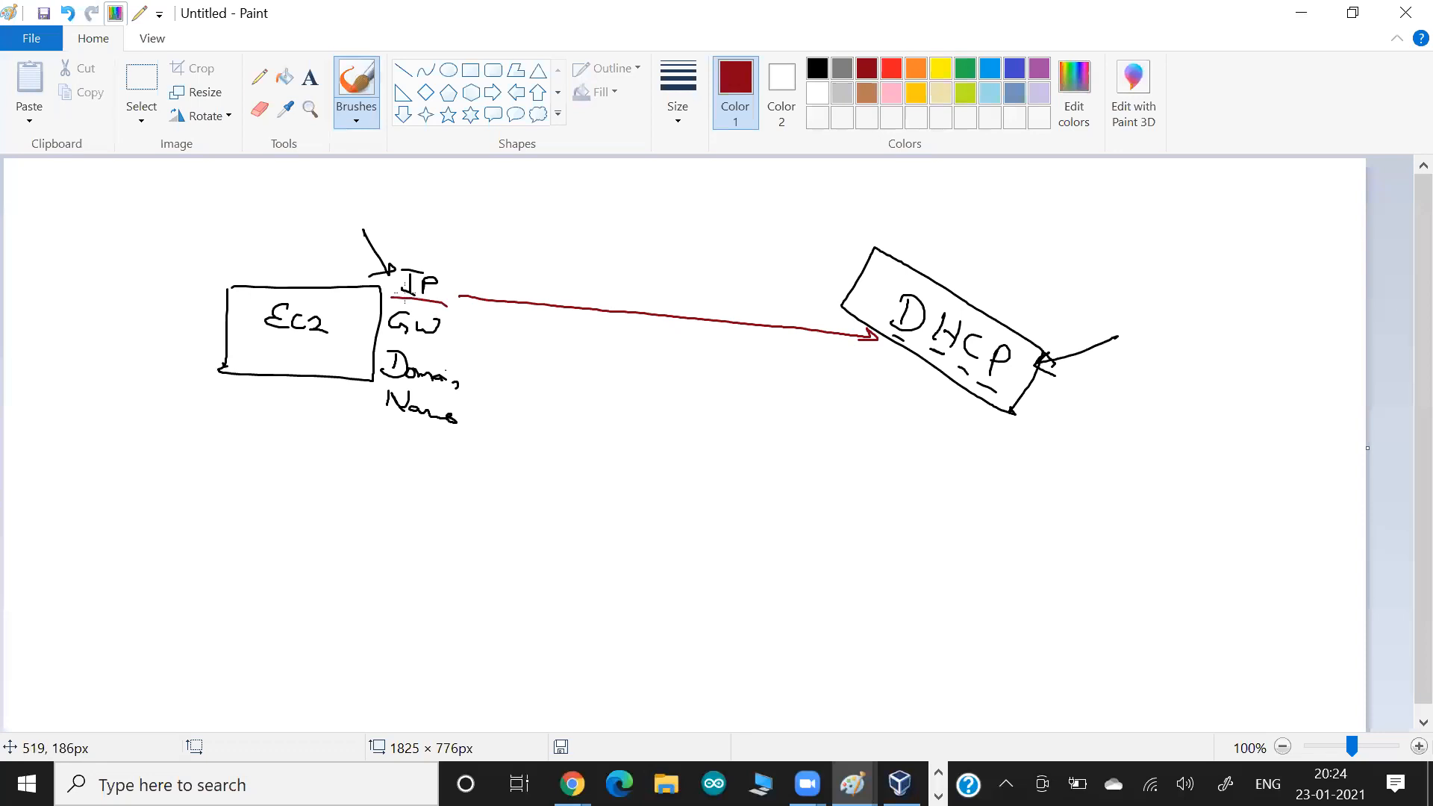
pyautogui.moveTo(452, 349); pyautogui.dragTo(418, 342)
pyautogui.moveTo(451, 396)
pyautogui.mouseDown()
pyautogui.moveTo(384, 376)
pyautogui.moveTo(405, 418)
pyautogui.mouseUp()
pyautogui.moveTo(896, 351)
pyautogui.mouseDown()
pyautogui.moveTo(1004, 396)
pyautogui.moveTo(926, 357)
pyautogui.mouseUp()
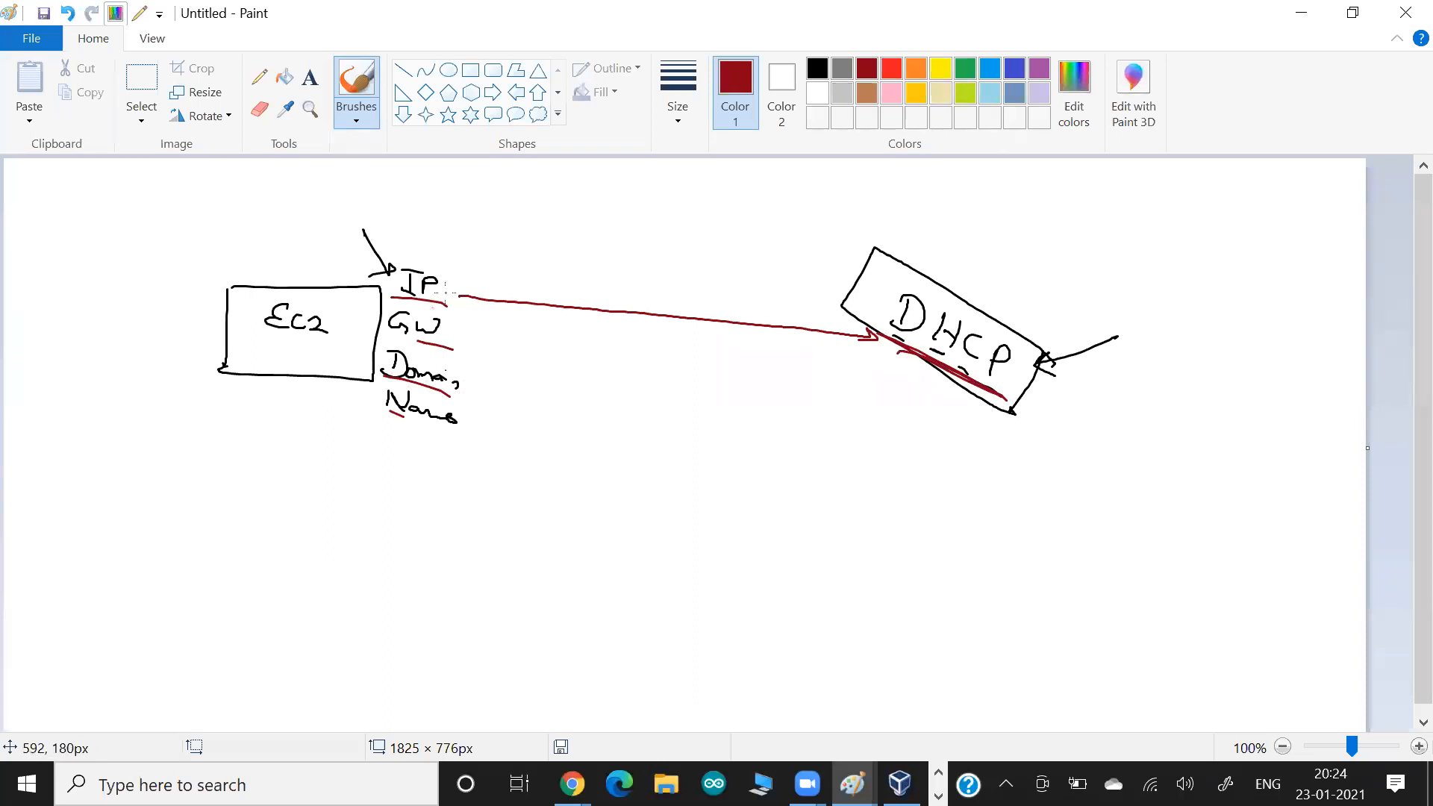
# Switch back to the EC2 instance details and highlight the full private IPv4 DNS name.
pyautogui.hotkey('alt', 'Tab')
pyautogui.hotkey('alt', 'Tab')
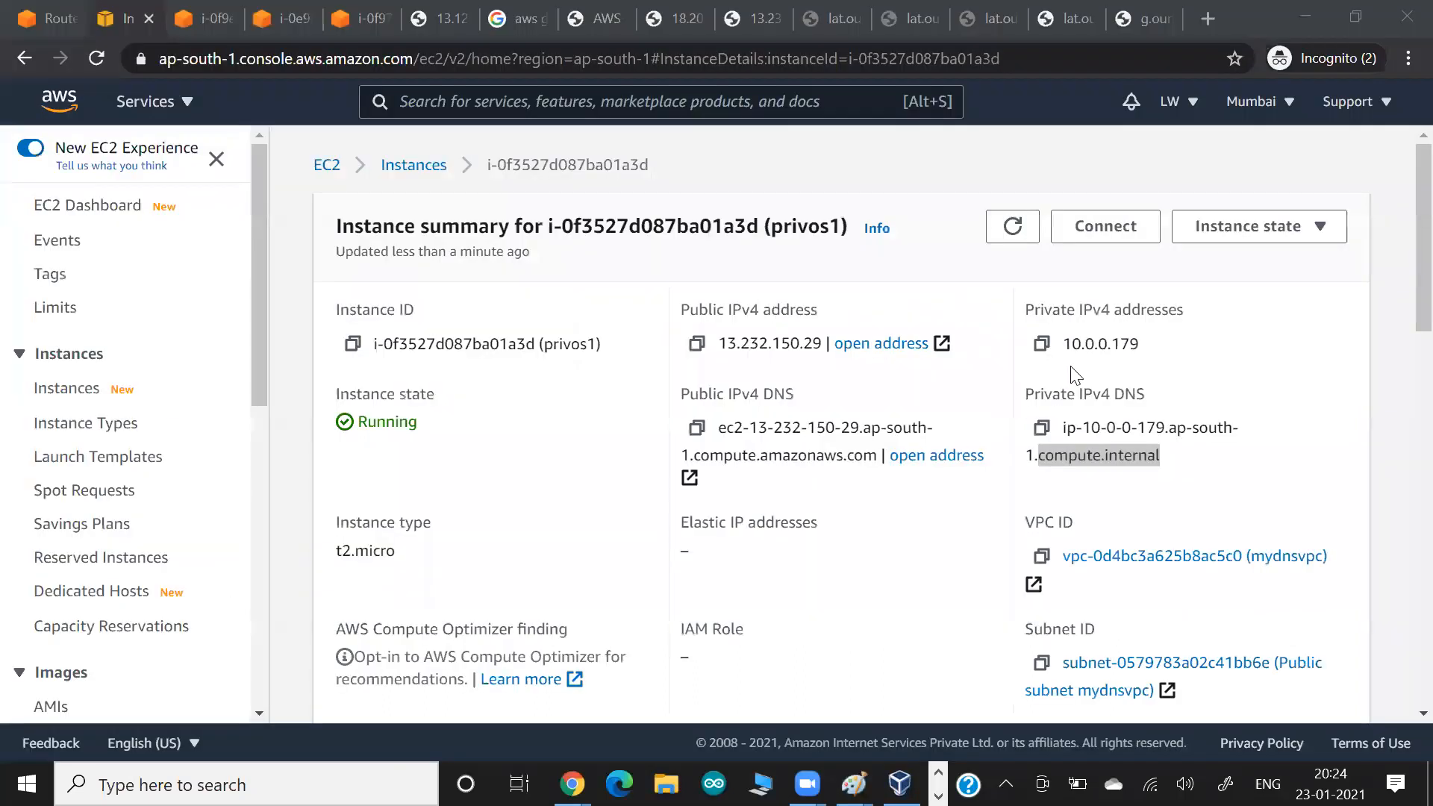
pyautogui.moveTo(1067, 427); pyautogui.dragTo(1195, 468)
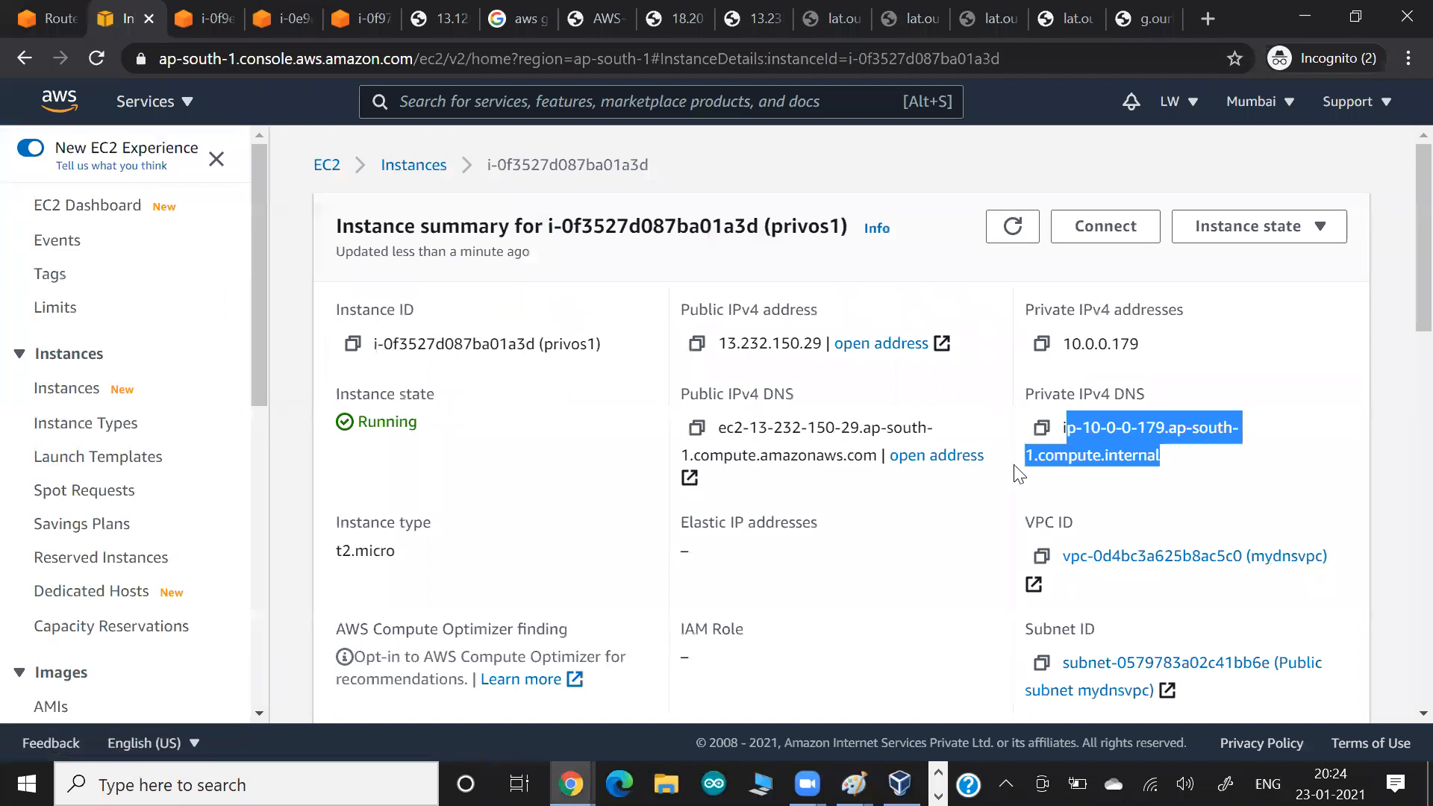
# Open the instance's VPC mydnsvpc, select it, and show its actions to reach the DHCP options set editing.
pyautogui.click(1116, 563)
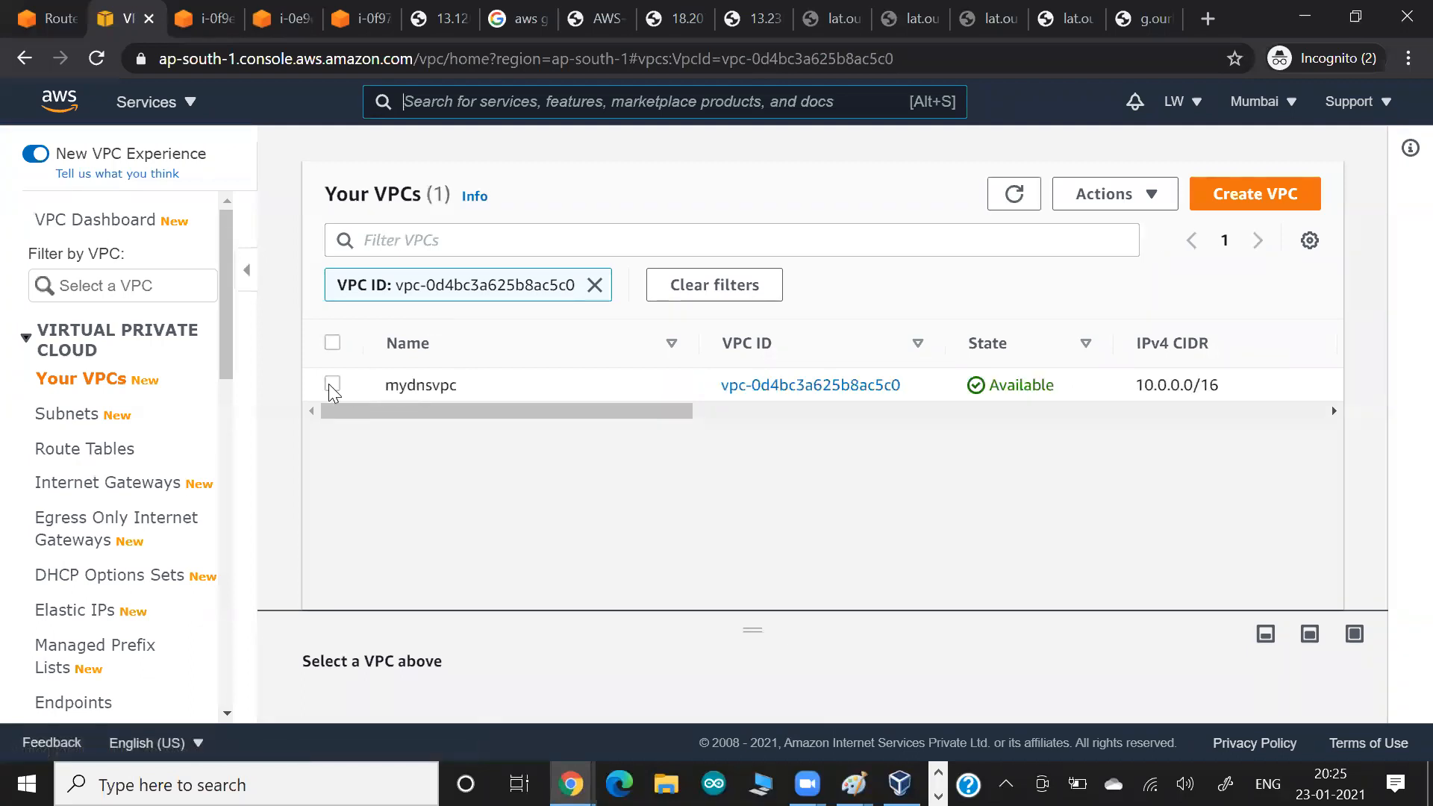
pyautogui.click(332, 385)
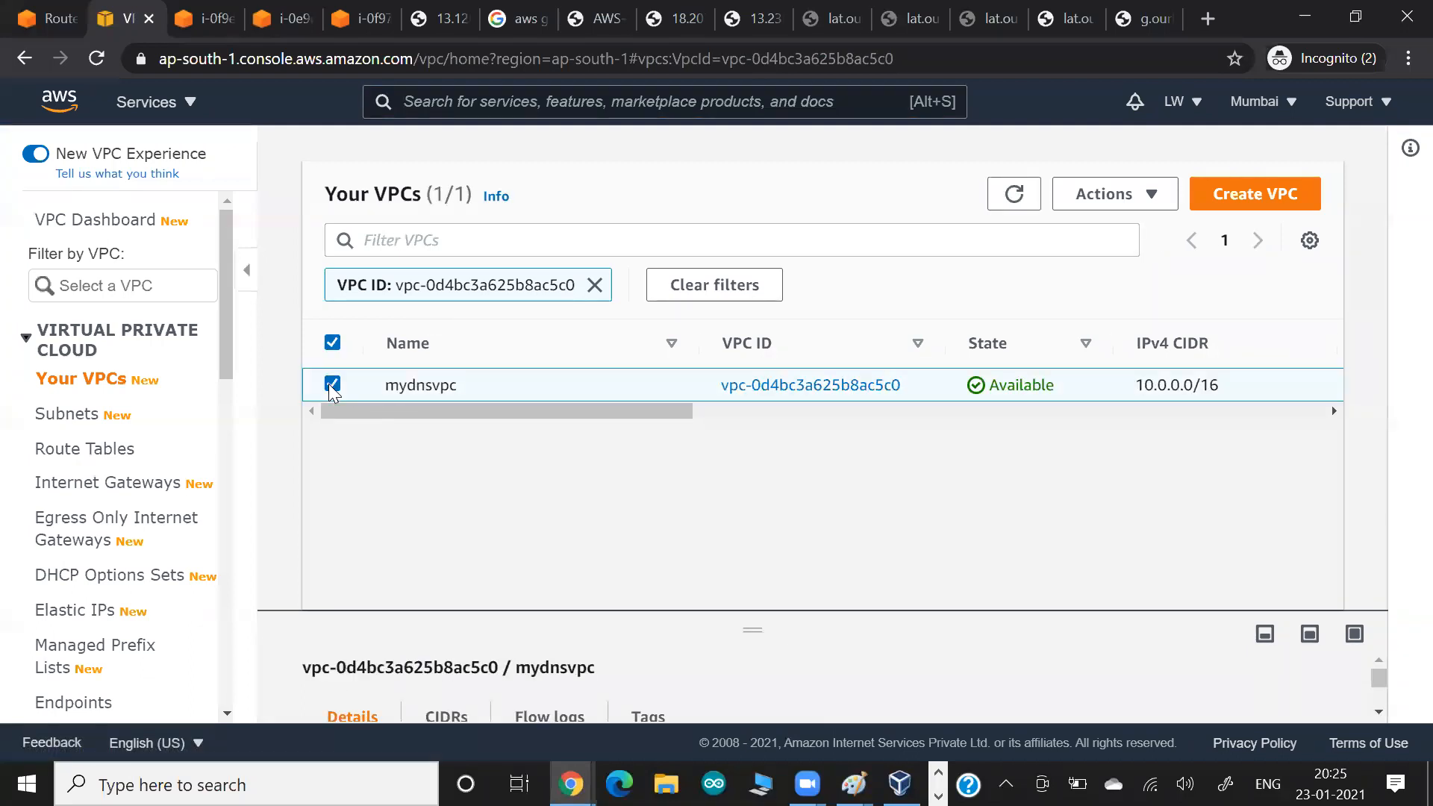
pyautogui.click(1123, 203)
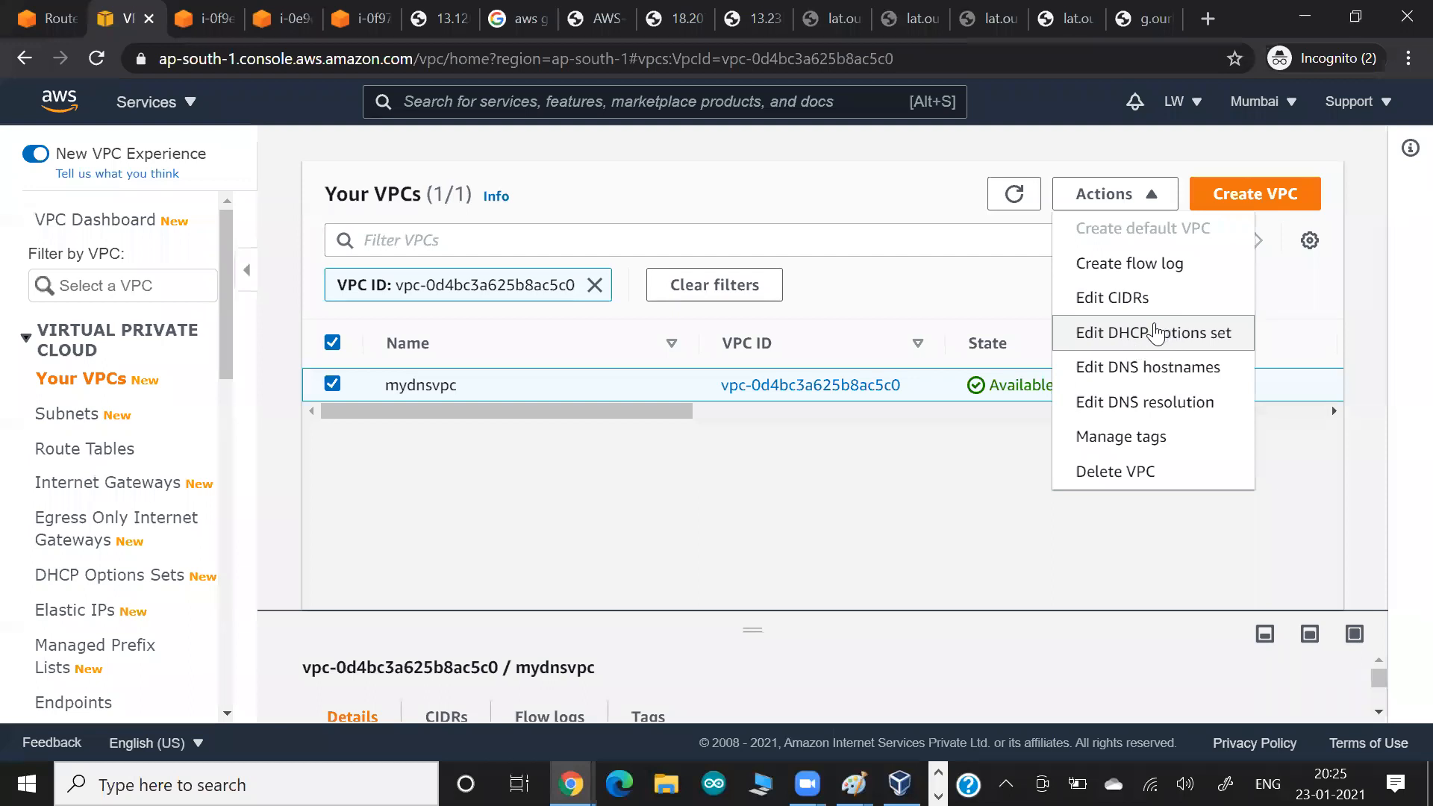
pyautogui.hotkey('alt', 'Tab')
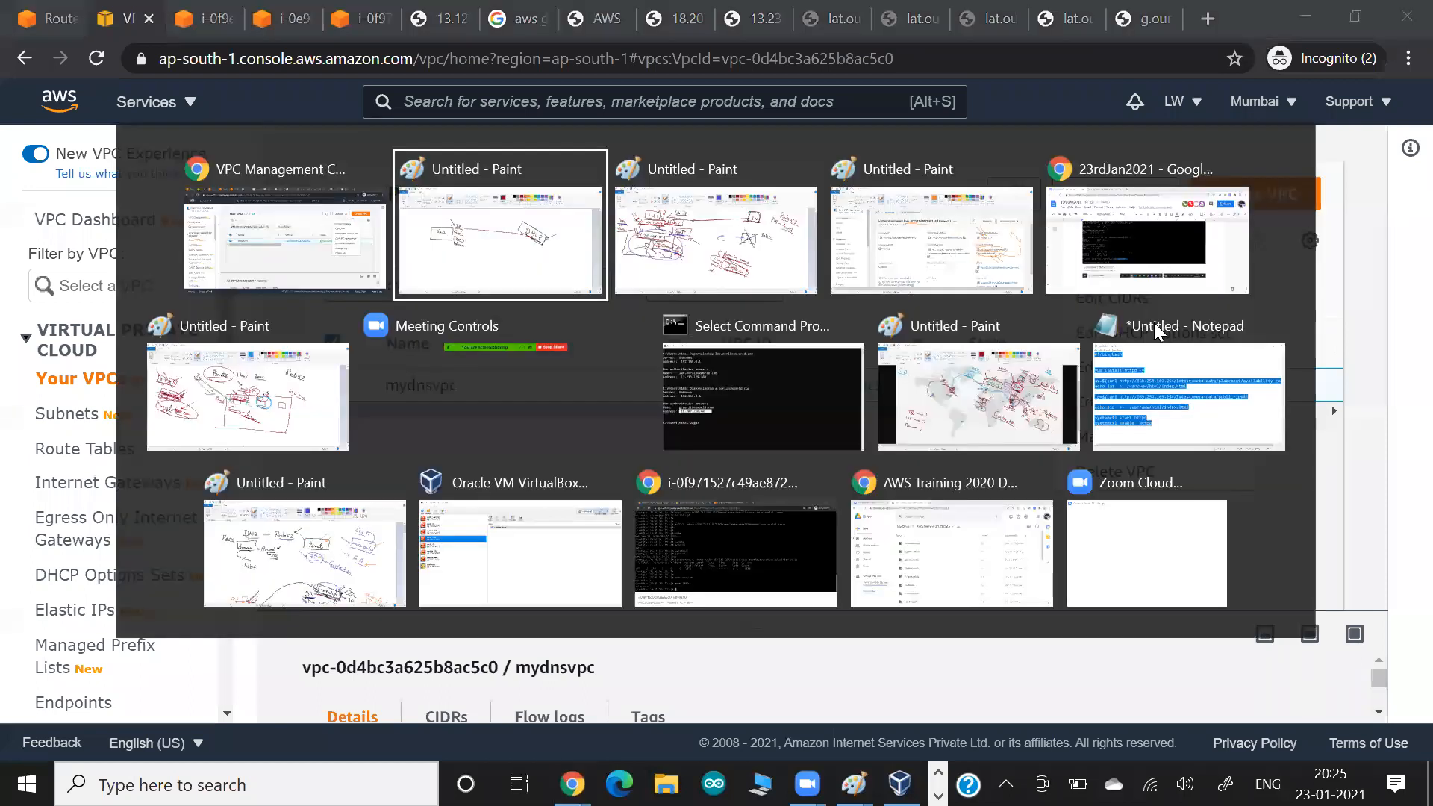
pyautogui.press('Tab')
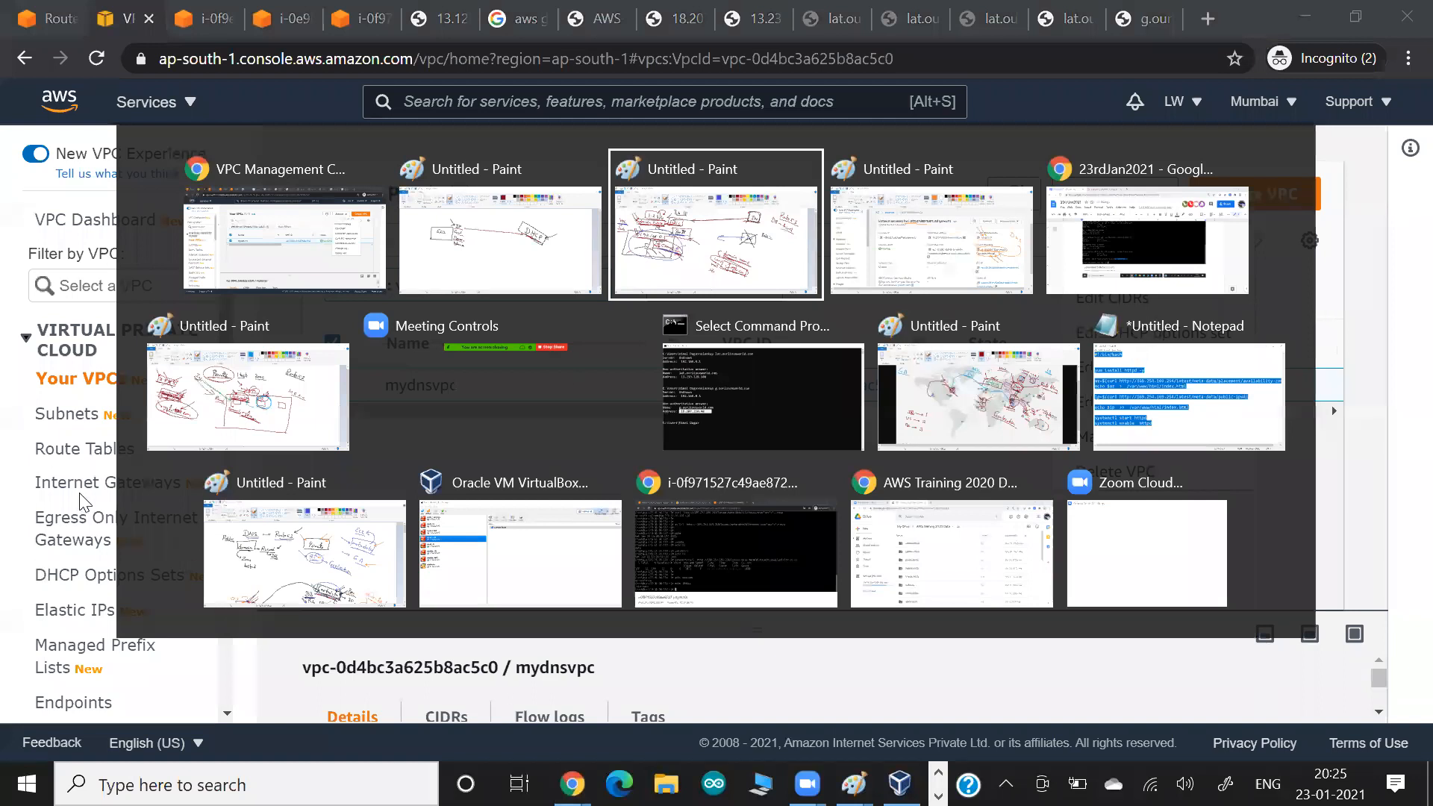
pyautogui.press('Escape')
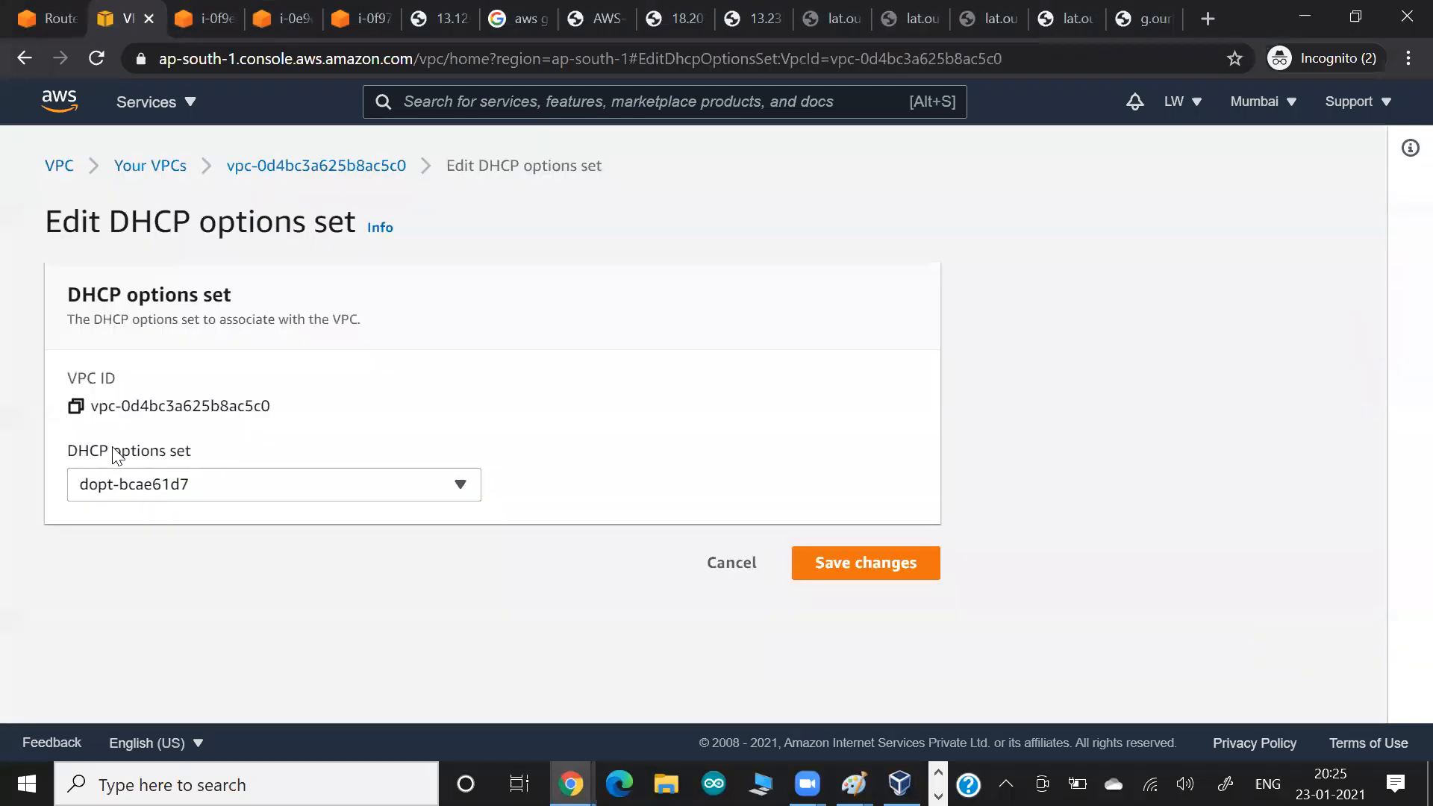
# Leave the Edit DHCP options set page without saving and select dopt-bcae61d7 in the list of DHCP options sets.
pyautogui.click(747, 568)
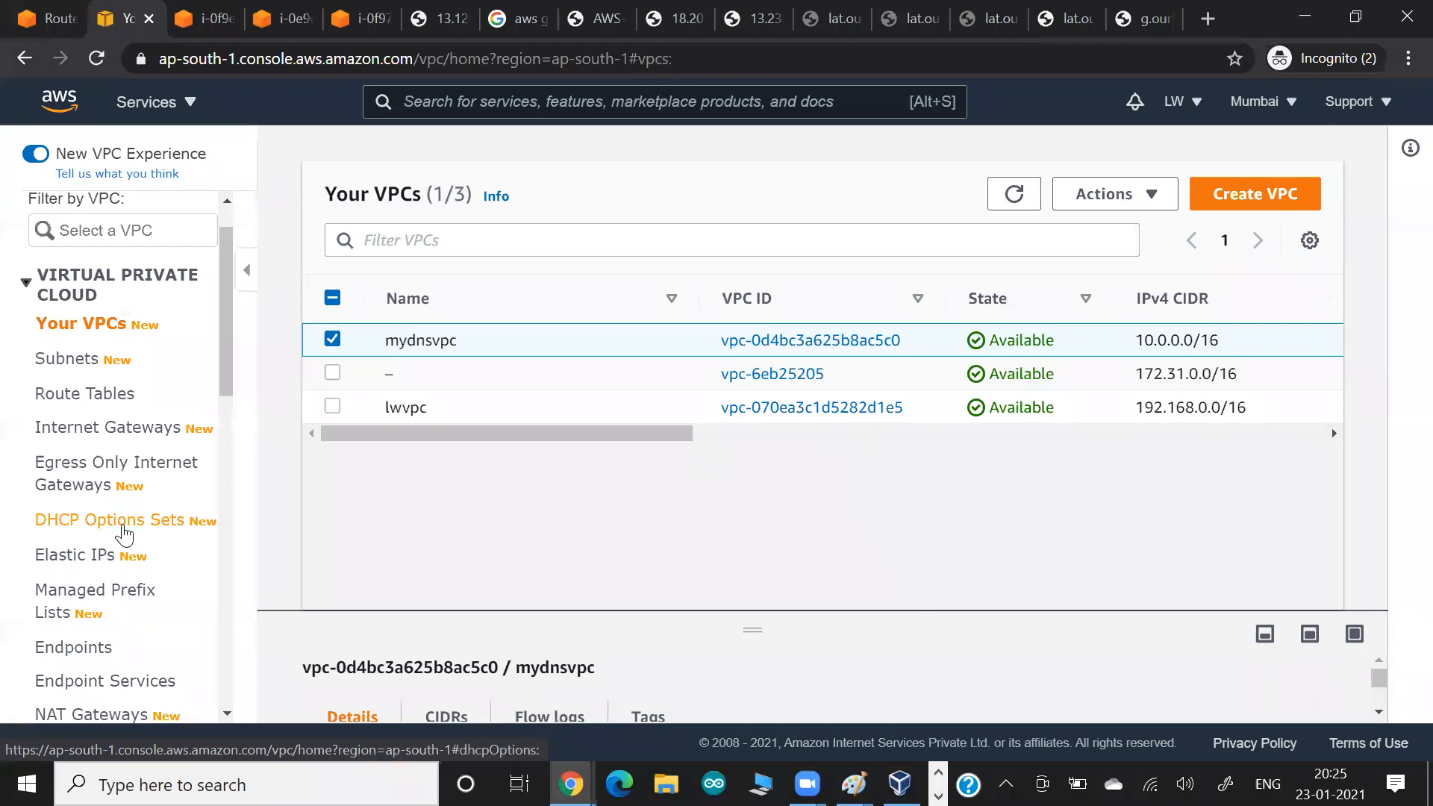
pyautogui.click(124, 535)
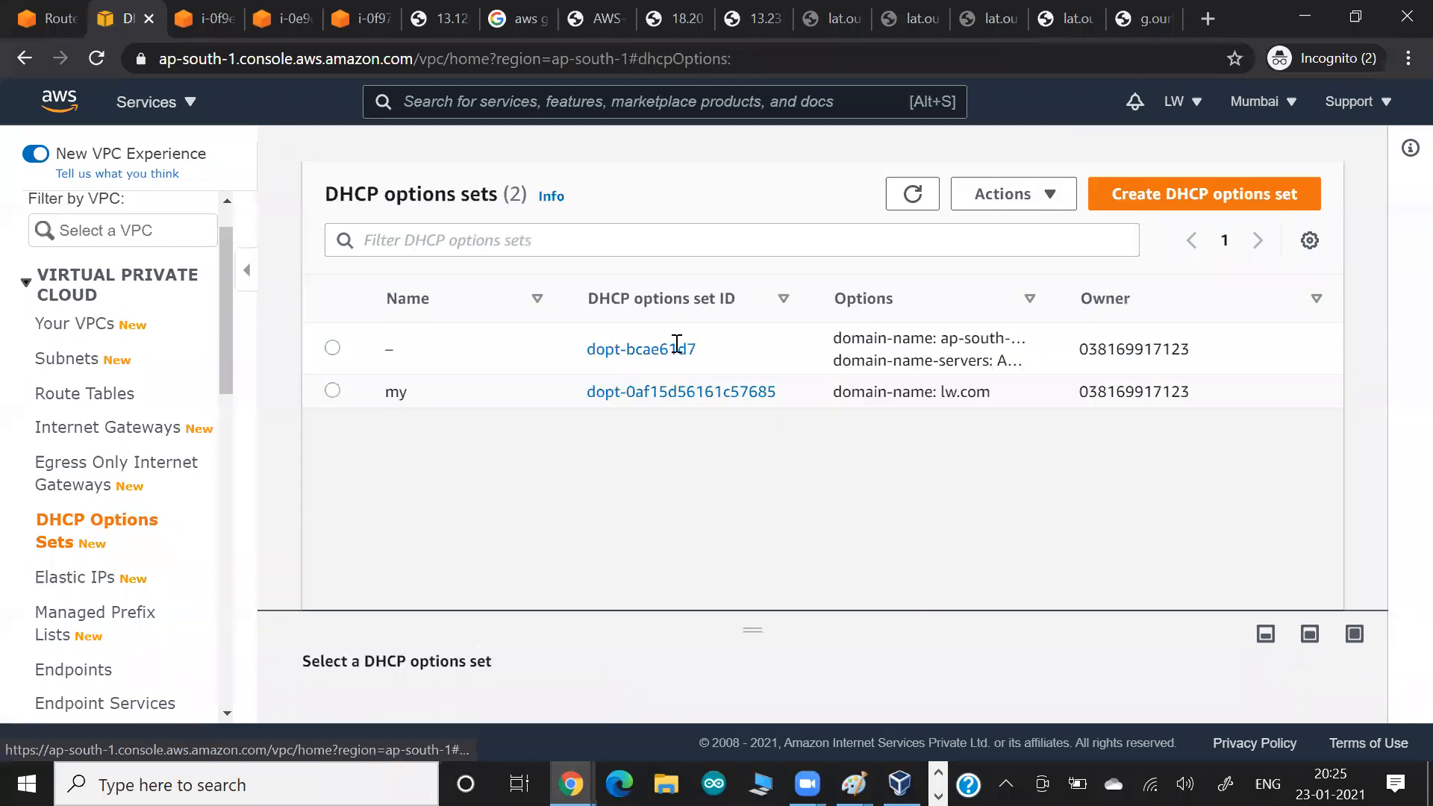
pyautogui.tripleClick(723, 351)
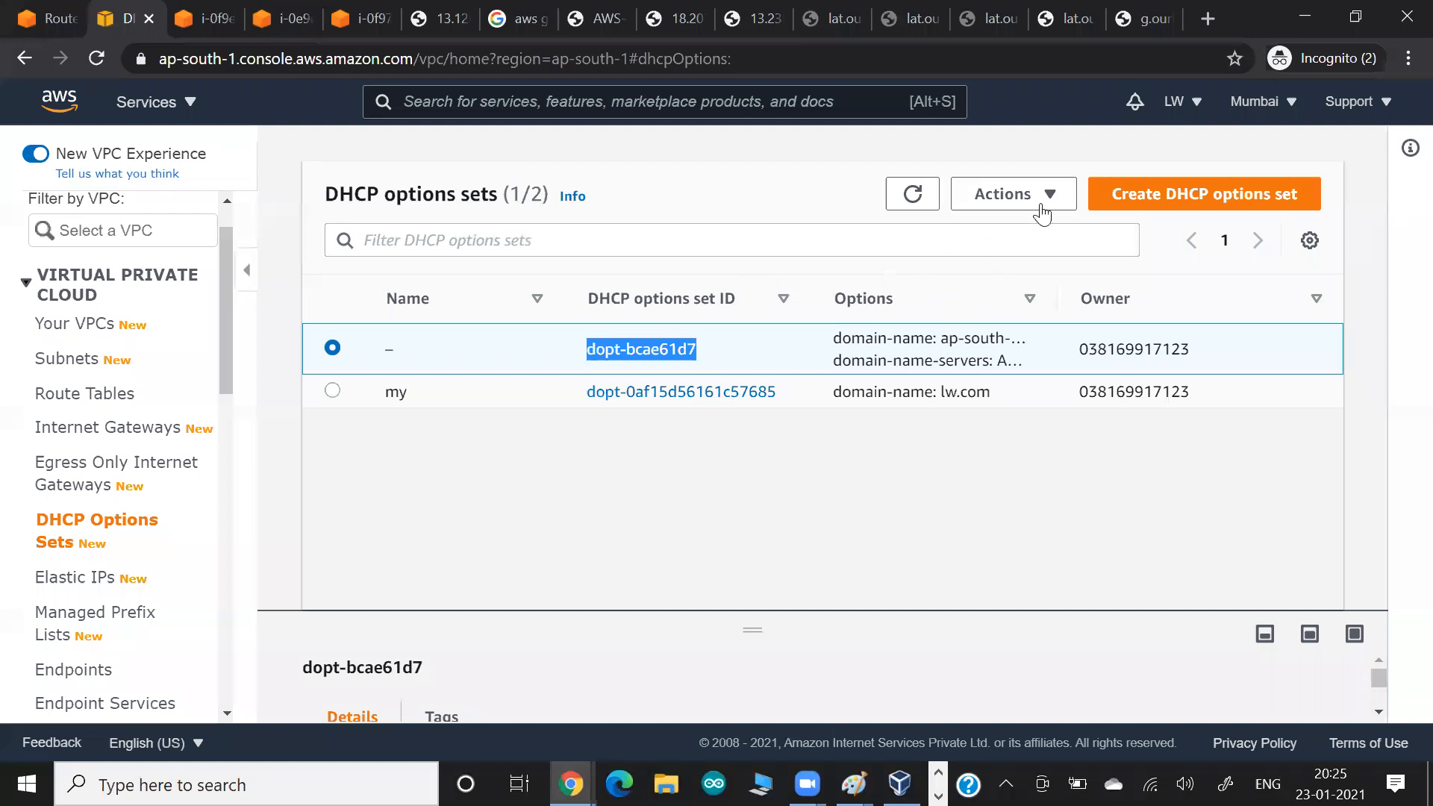
# Start a new DHCP options set named mydhcp-for-mylw and enter mylw.com as its domain name.
pyautogui.click(1030, 183)
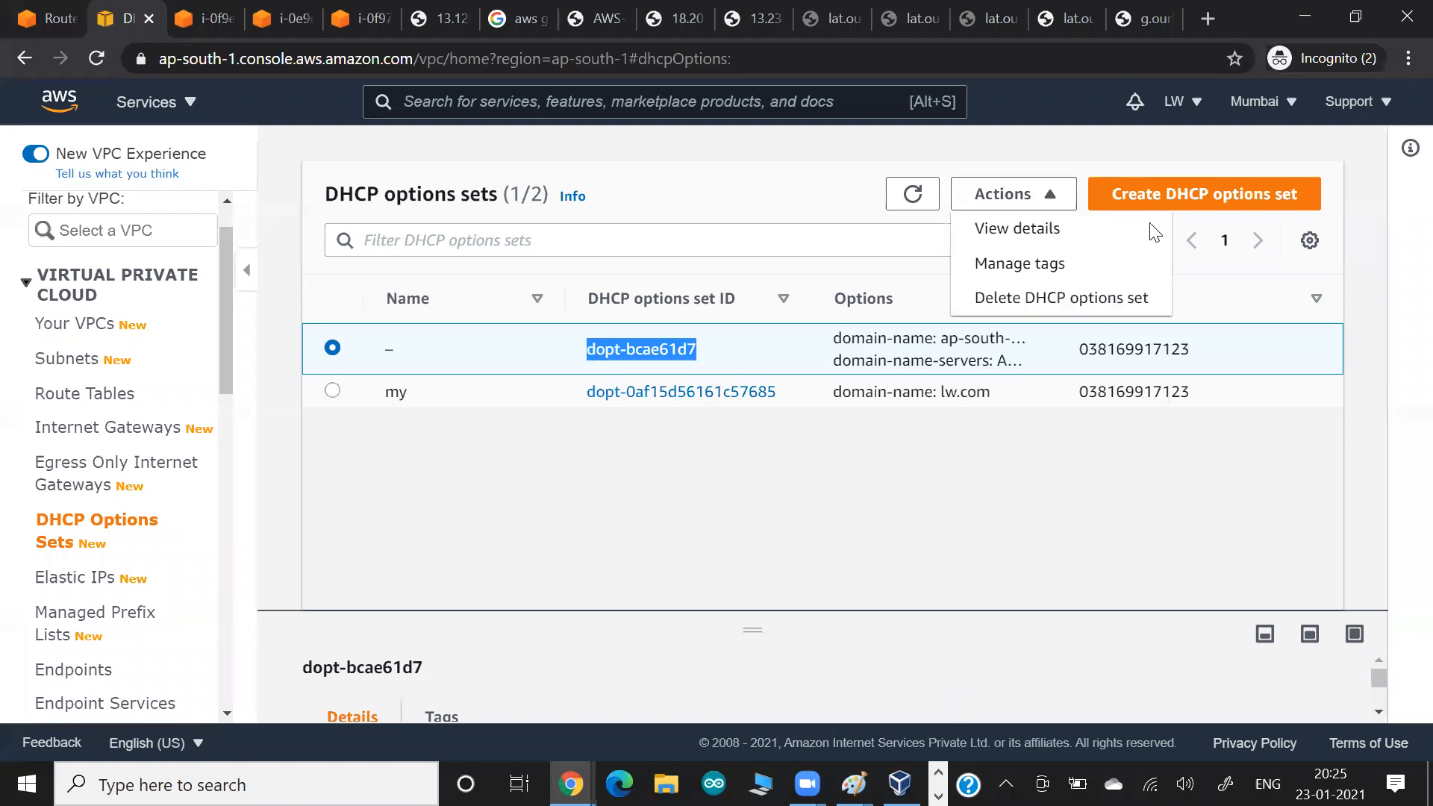
pyautogui.click(1174, 209)
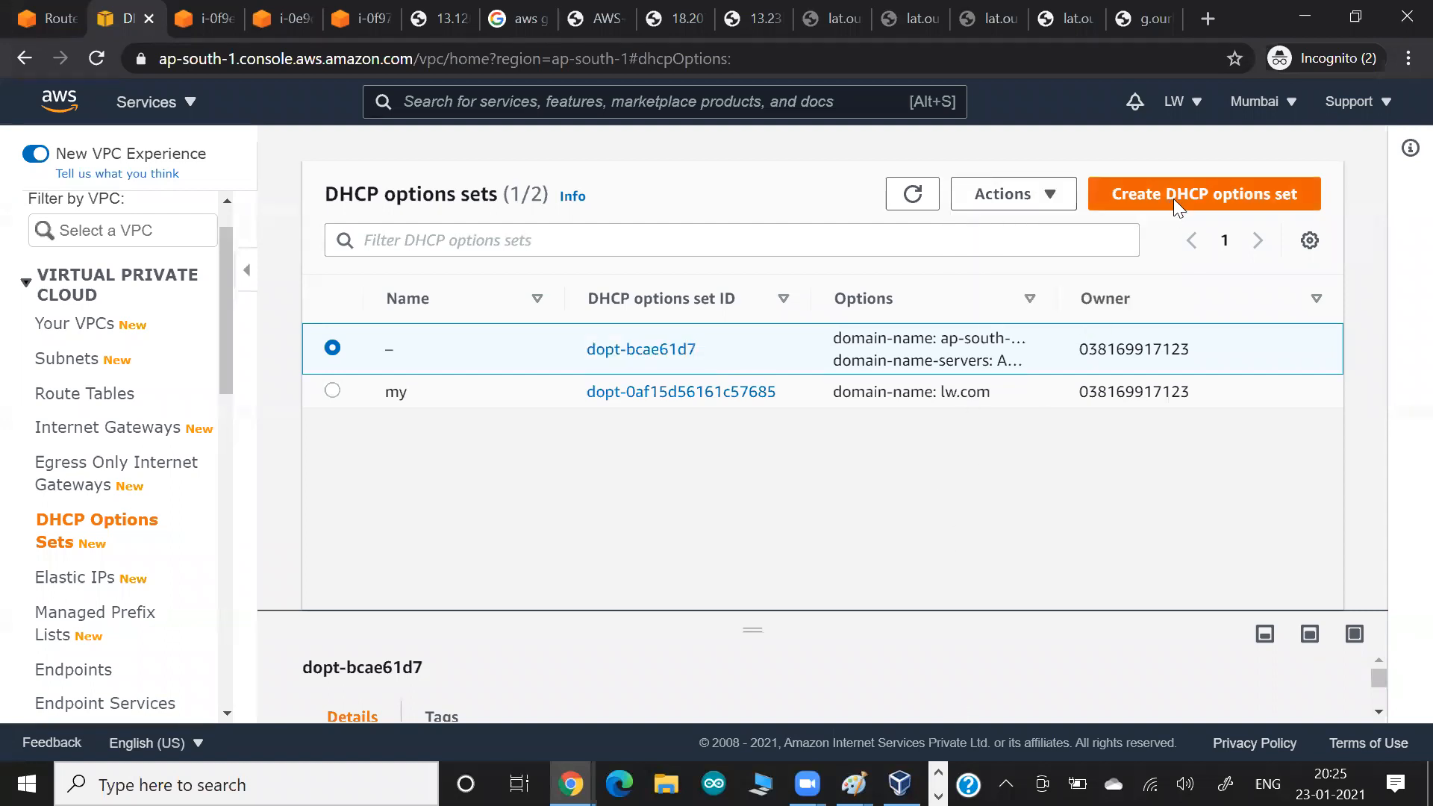
pyautogui.click(1174, 200)
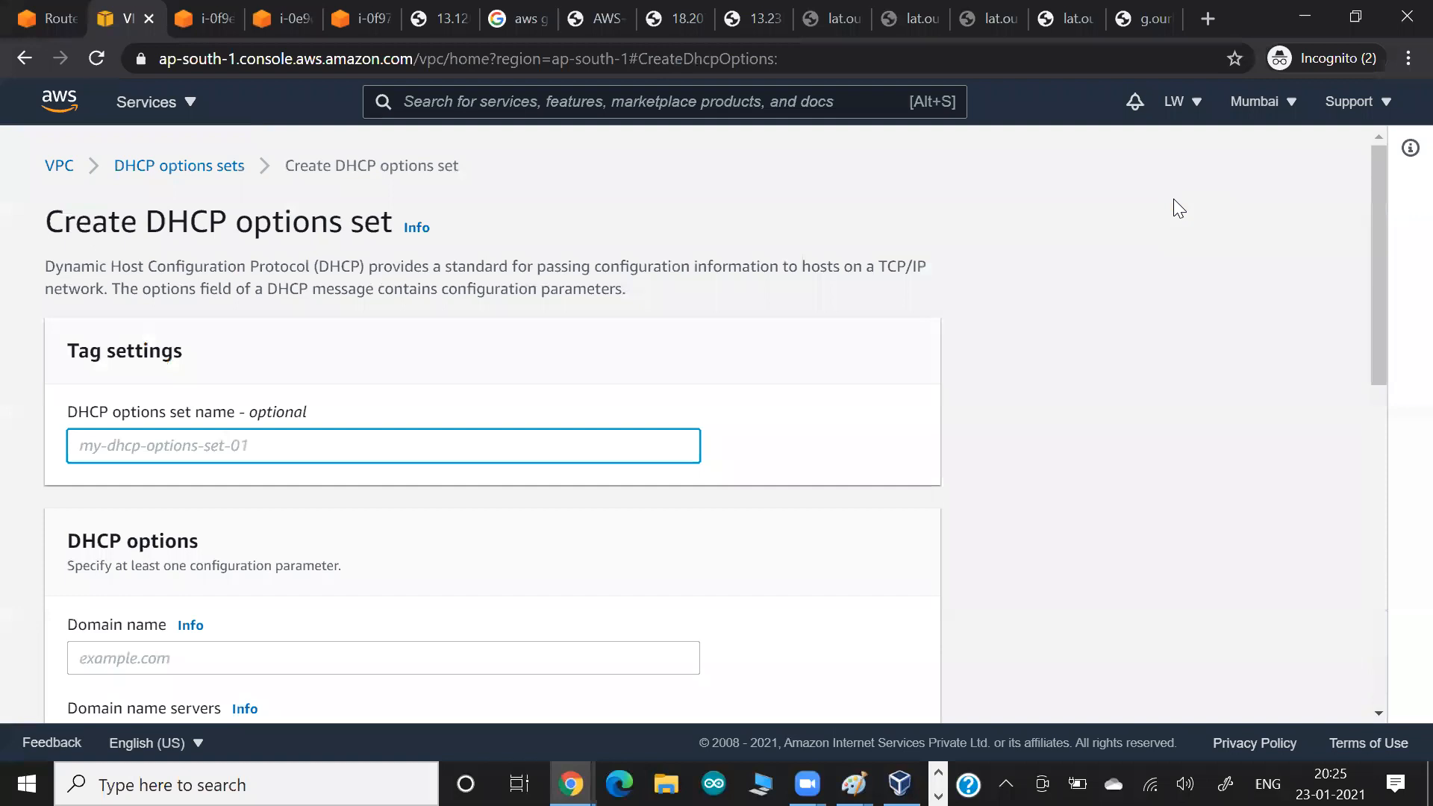
pyautogui.write('mydhcp-')
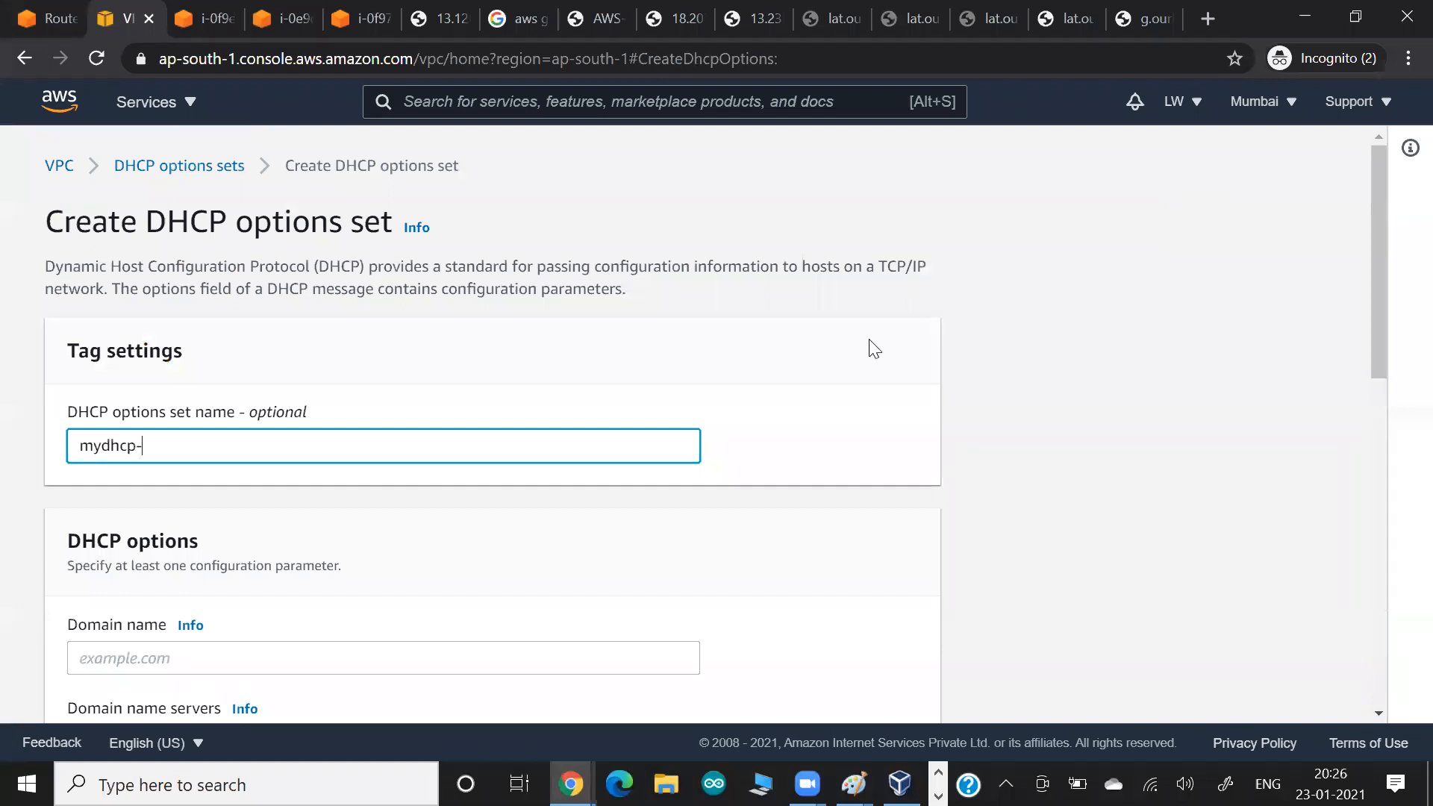
pyautogui.write('for-myl')
pyautogui.write('ab')
pyautogui.scroll(-4, 361, 326)
pyautogui.click(362, 331)
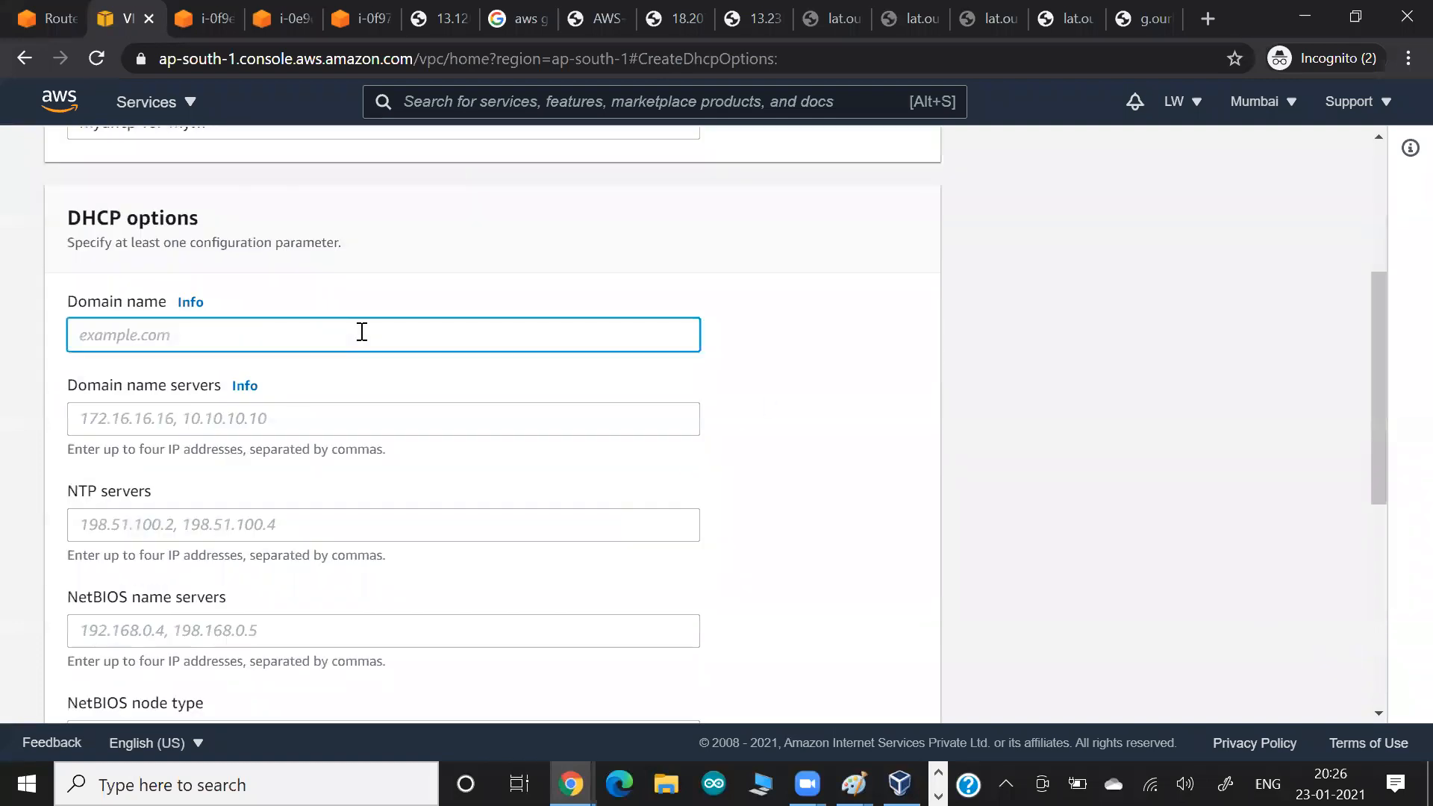
pyautogui.write('lw.com')
# Look through the Paint drawings for the EC2 and DHCP sketch, and return to the DHCP options set form.
pyautogui.hotkey('alt', 'Tab')
pyautogui.hotkey('alt', 'Tab')
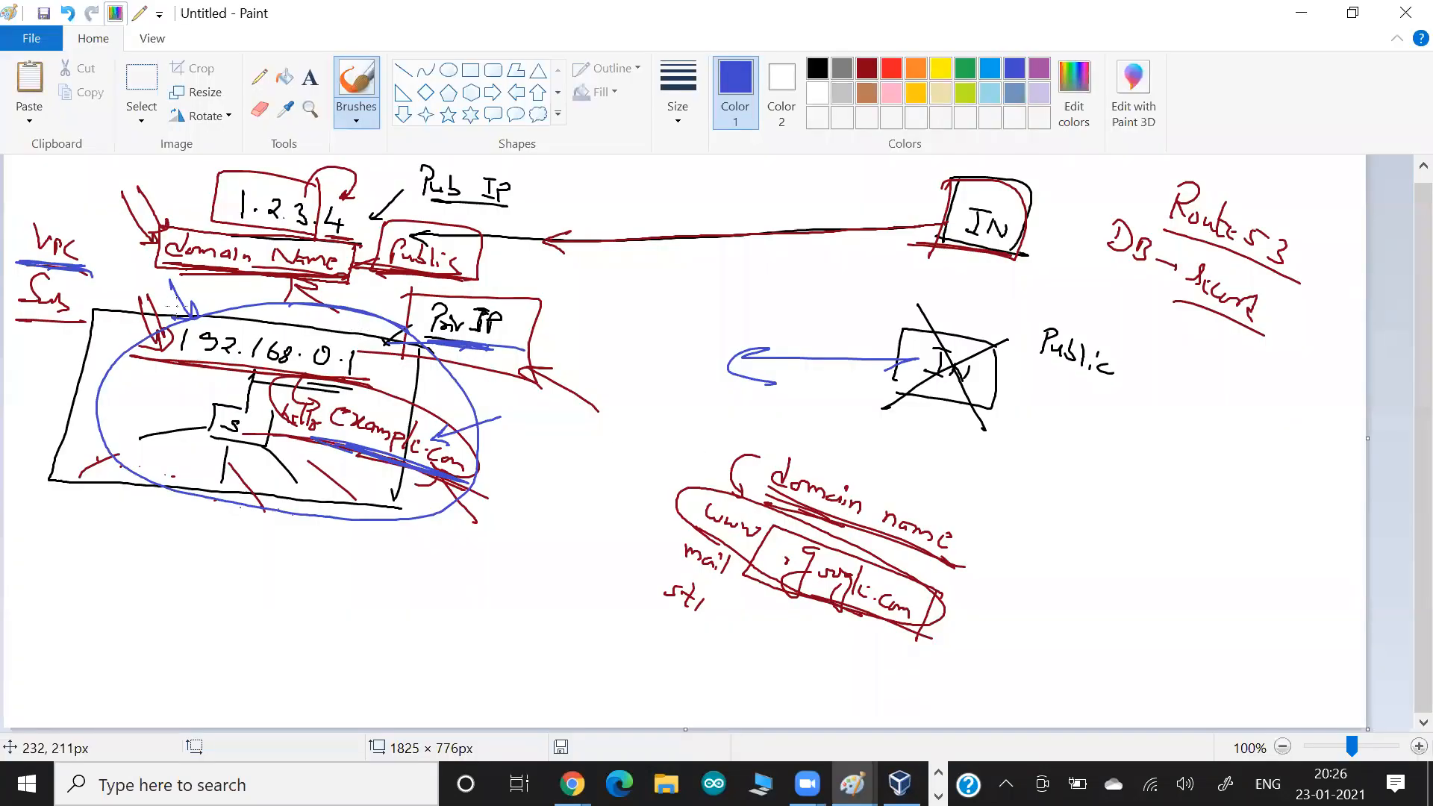
pyautogui.hotkey('alt', 'Tab')
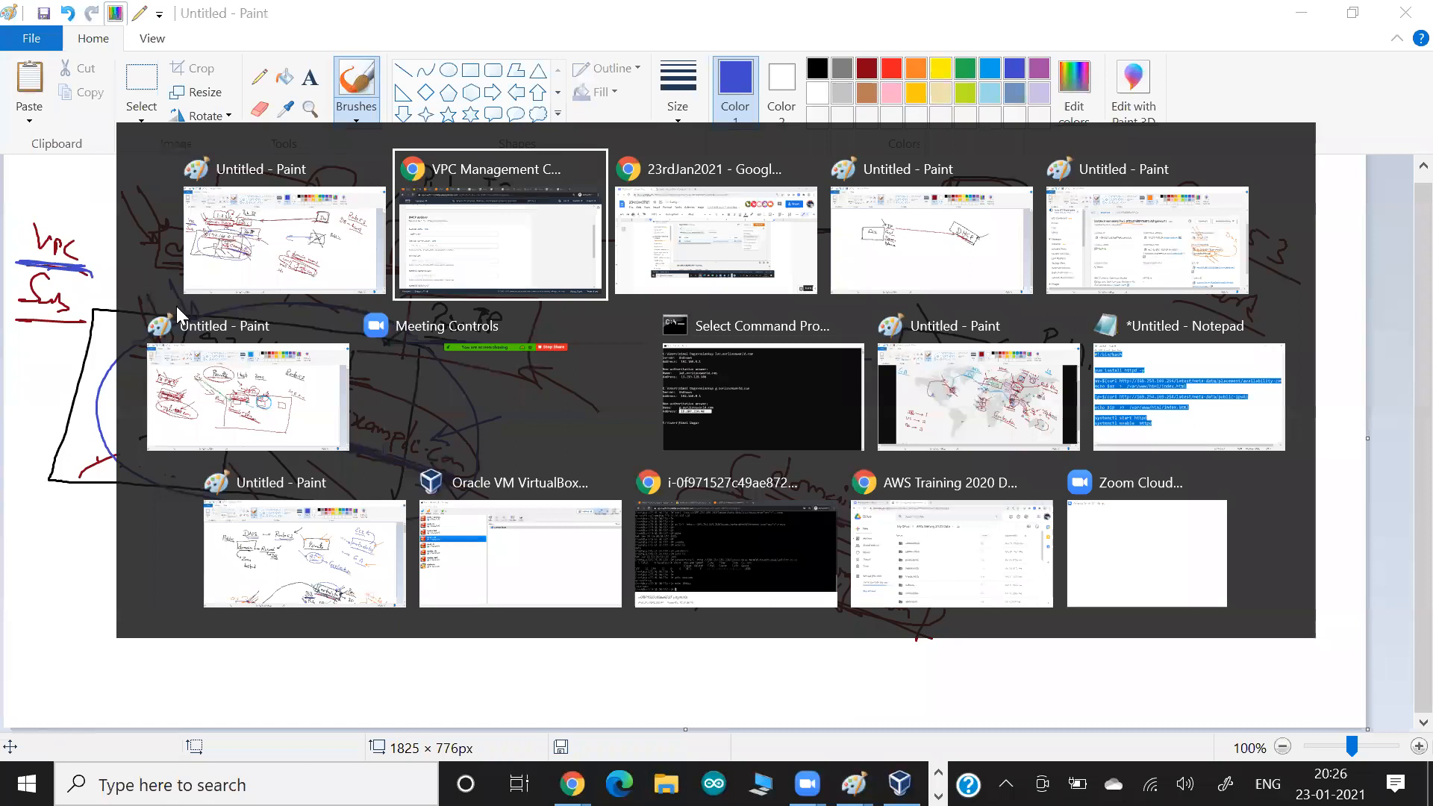
pyautogui.hotkey('alt', 'Tab')
pyautogui.hotkey('alt', 'Tab')
pyautogui.hotkey('alt', 'Tab')
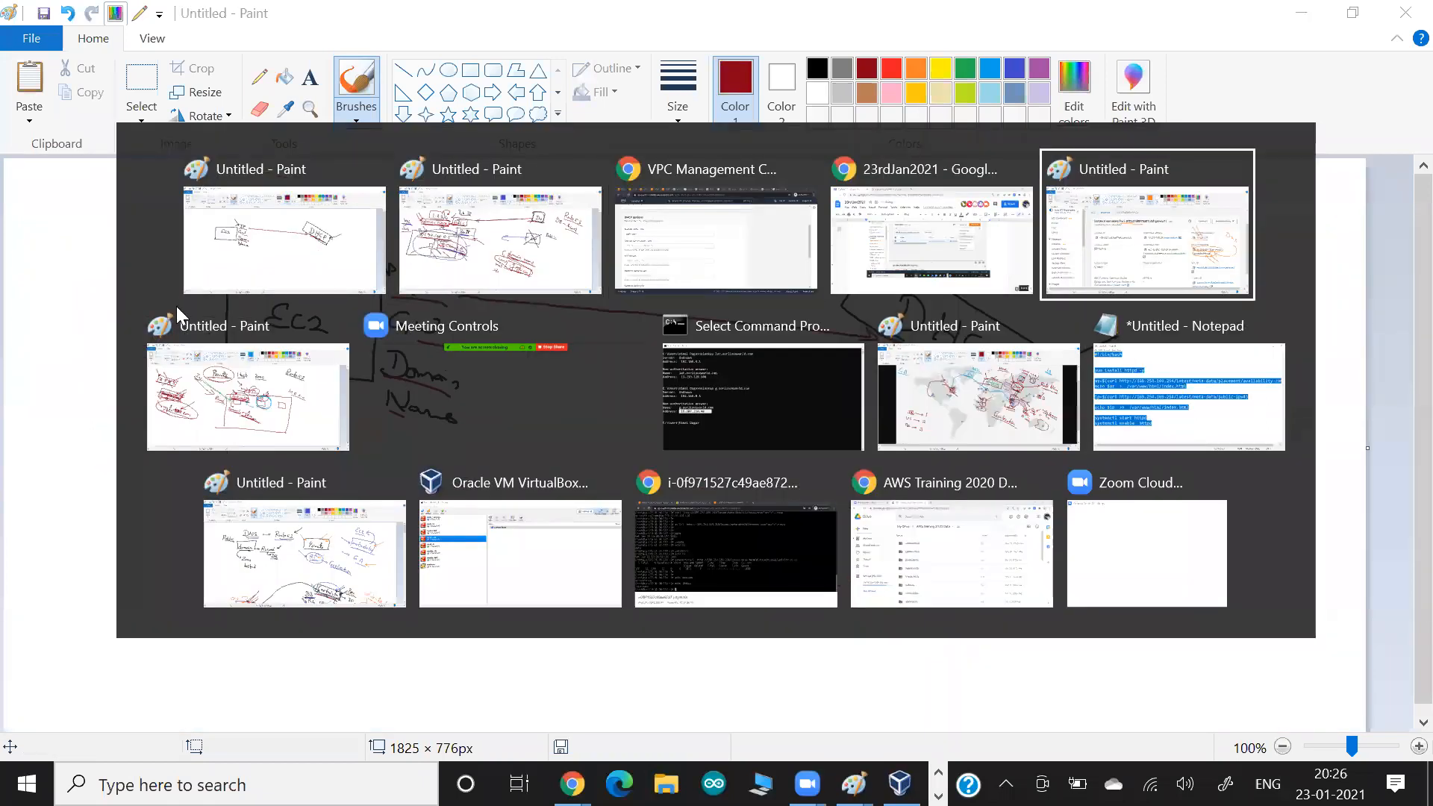
pyautogui.hotkey('alt', 'shift', 'Tab')
pyautogui.hotkey('alt', 'shift', 'Tab')
# Highlight the DHCP options heading and the domain name mylw.com, and review the form's remaining server fields and tags.
pyautogui.moveTo(96, 218); pyautogui.dragTo(165, 218)
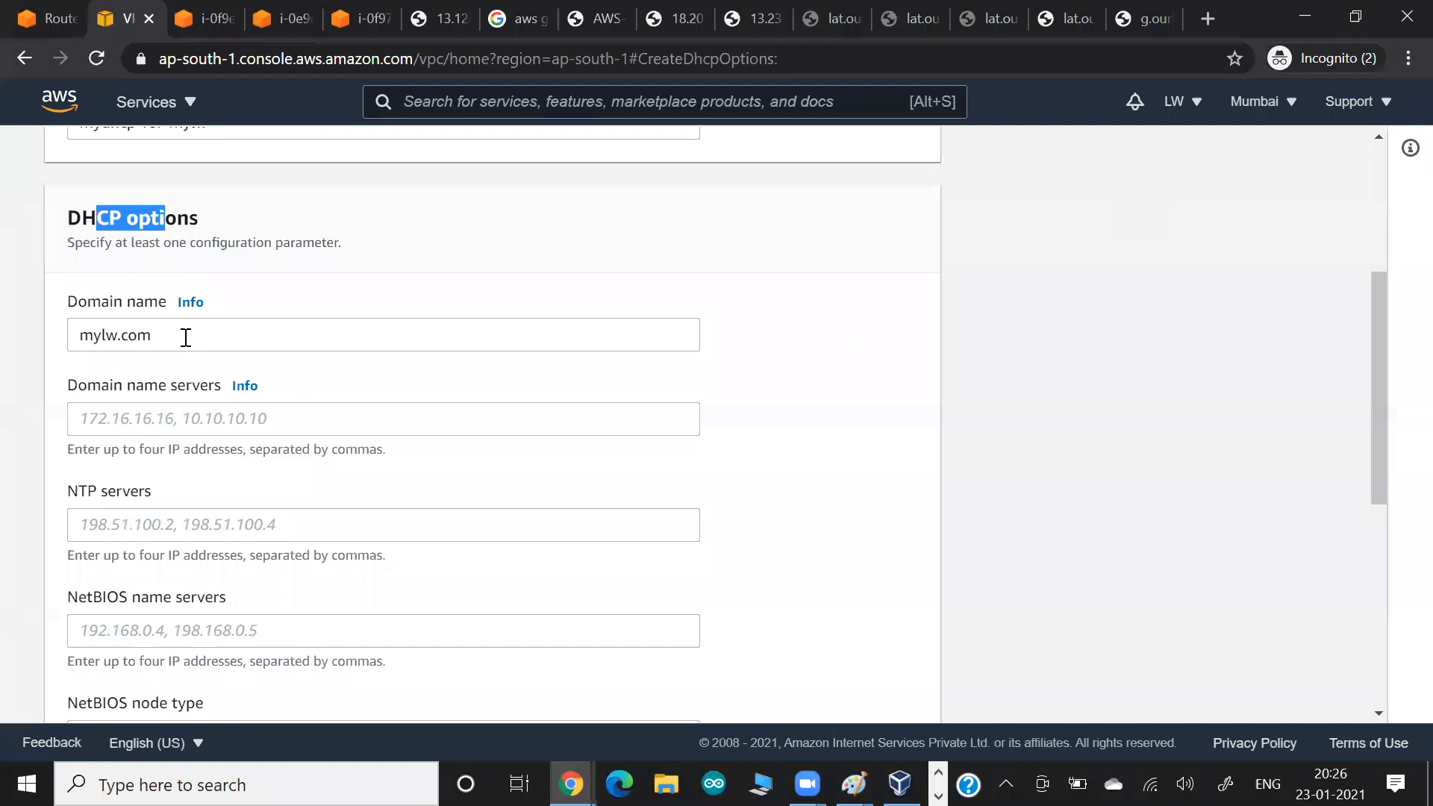
pyautogui.moveTo(182, 336); pyautogui.dragTo(32, 330)
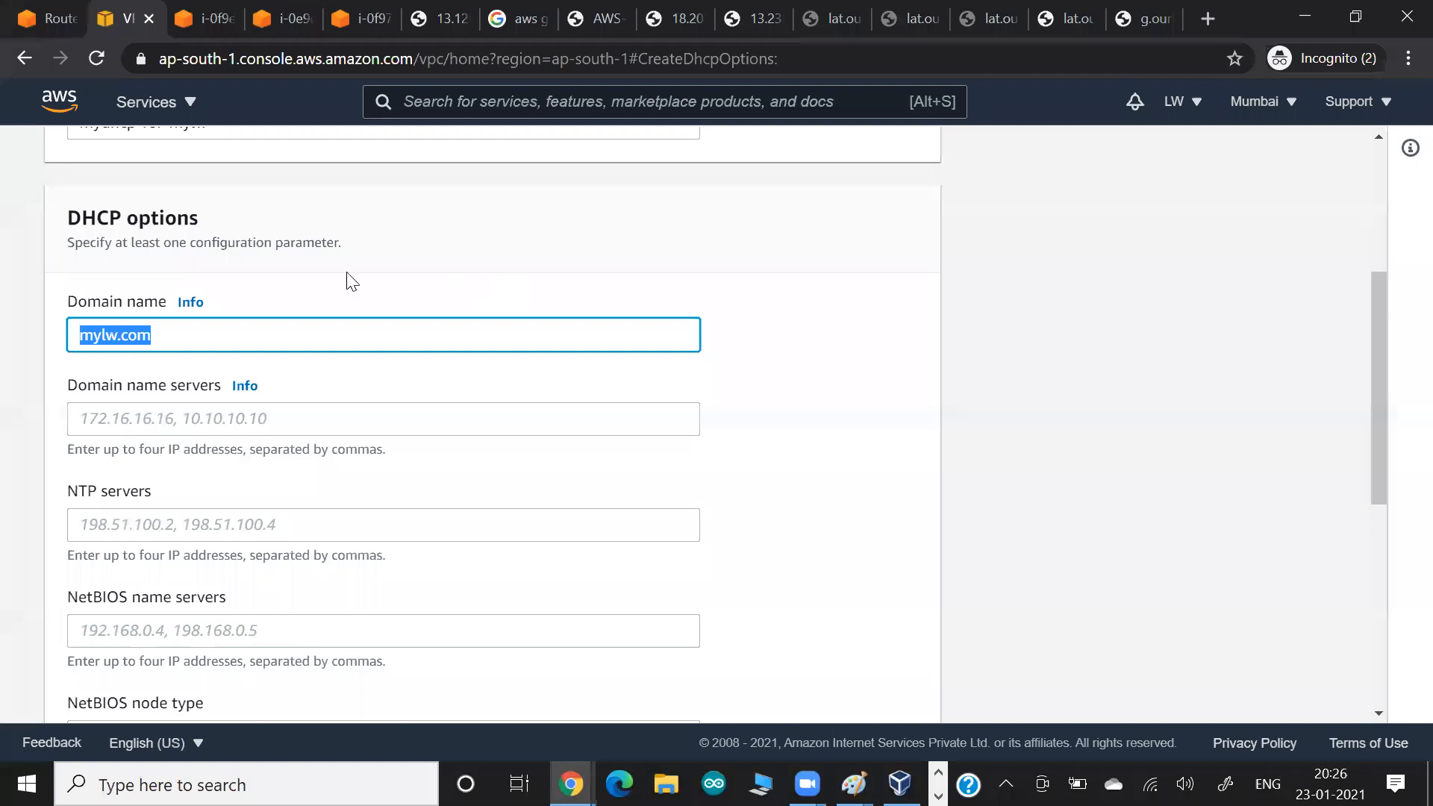
pyautogui.moveTo(116, 399); pyautogui.dragTo(90, 496)
pyautogui.scroll(-7, 360, 405)
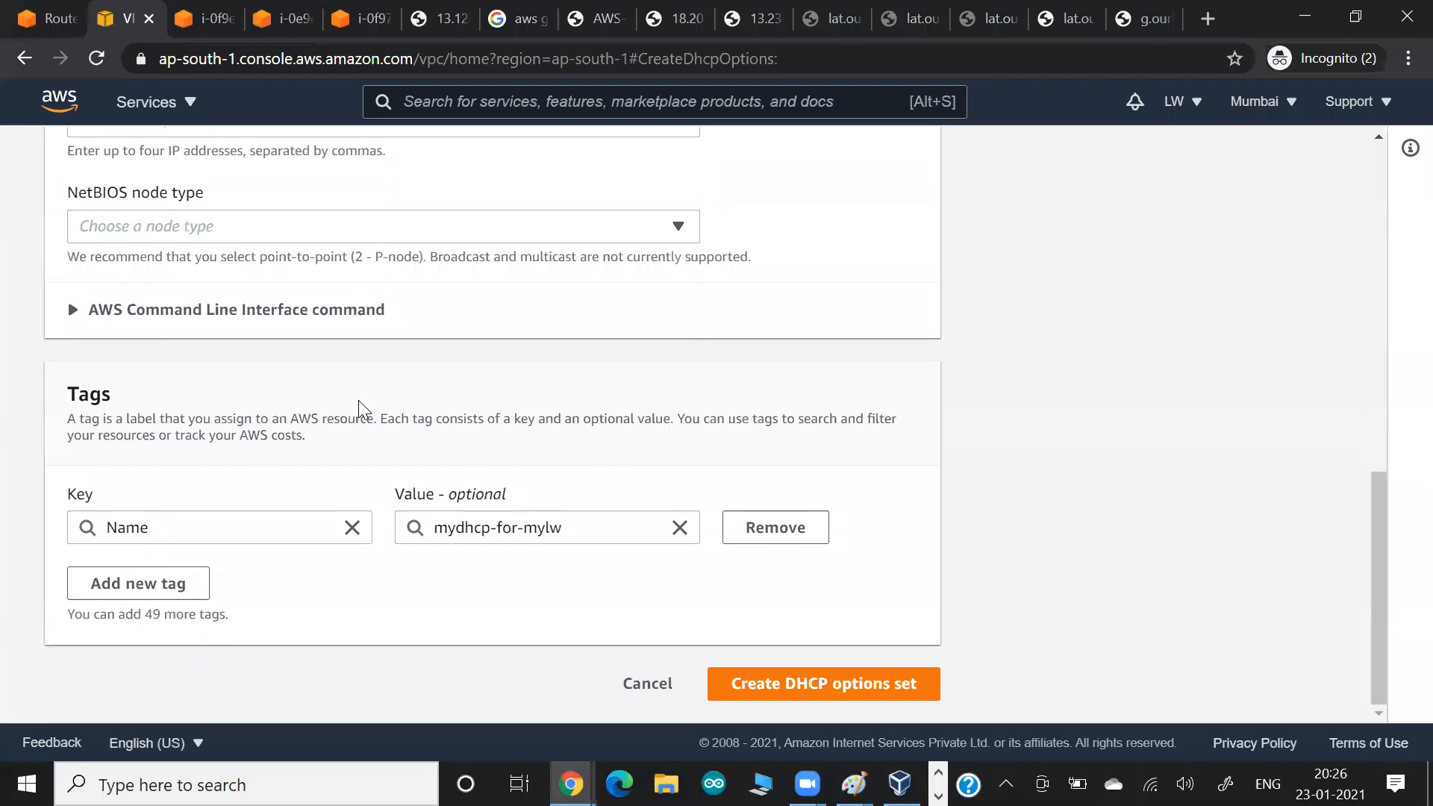
pyautogui.scroll(8, 262, 553)
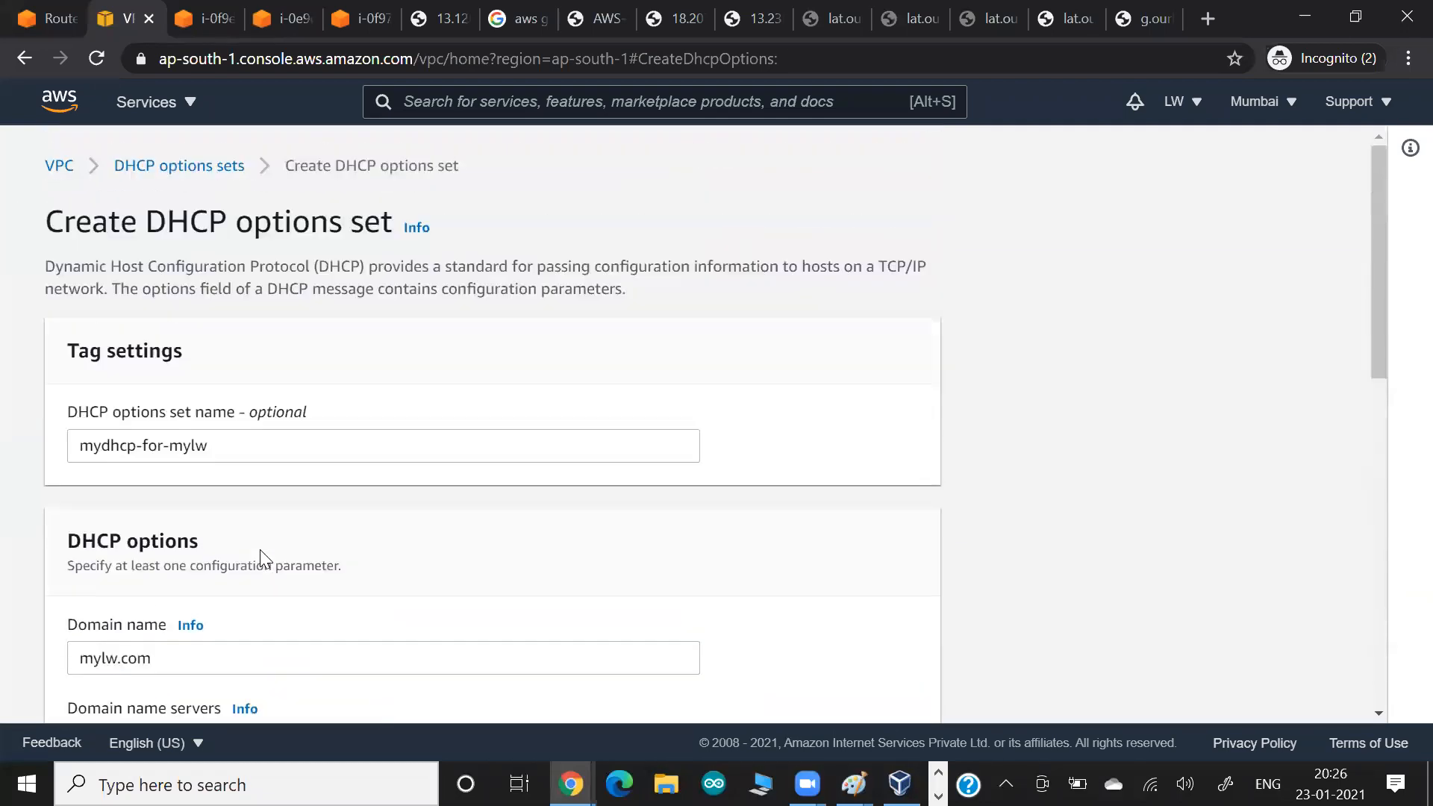
pyautogui.scroll(-2, 412, 484)
pyautogui.scroll(-1, 417, 495)
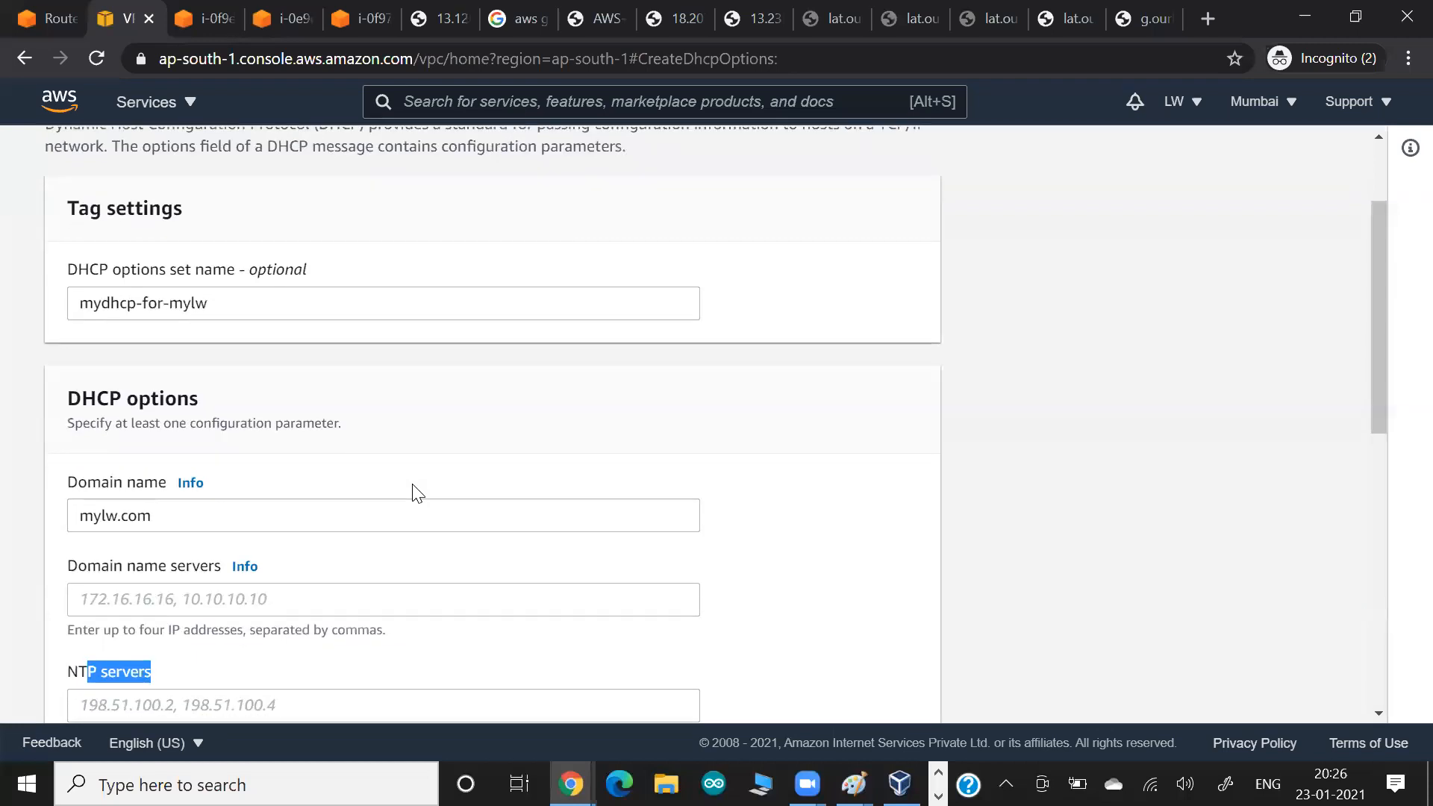
# Paste a screenshot of the DHCP options set form into the 23rdJan2021 Google Docs notes and return to the AWS console.
pyautogui.hotkey('alt', 'Tab')
pyautogui.hotkey('alt', 'Tab')
pyautogui.hotkey('alt', 'Tab')
pyautogui.hotkey('alt', 'Tab')
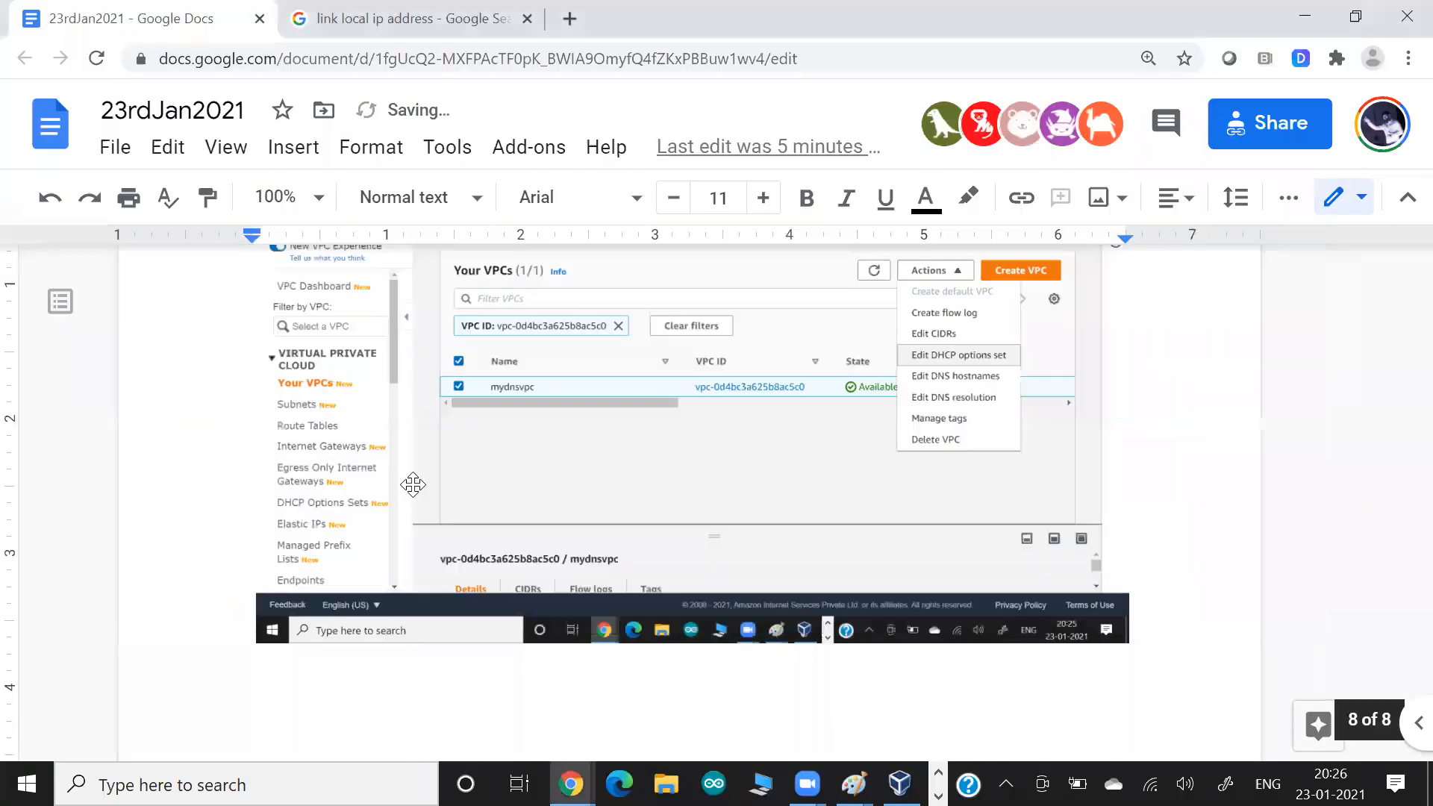
pyautogui.hotkey('ctrl', 'v')
pyautogui.hotkey('alt', 'Tab')
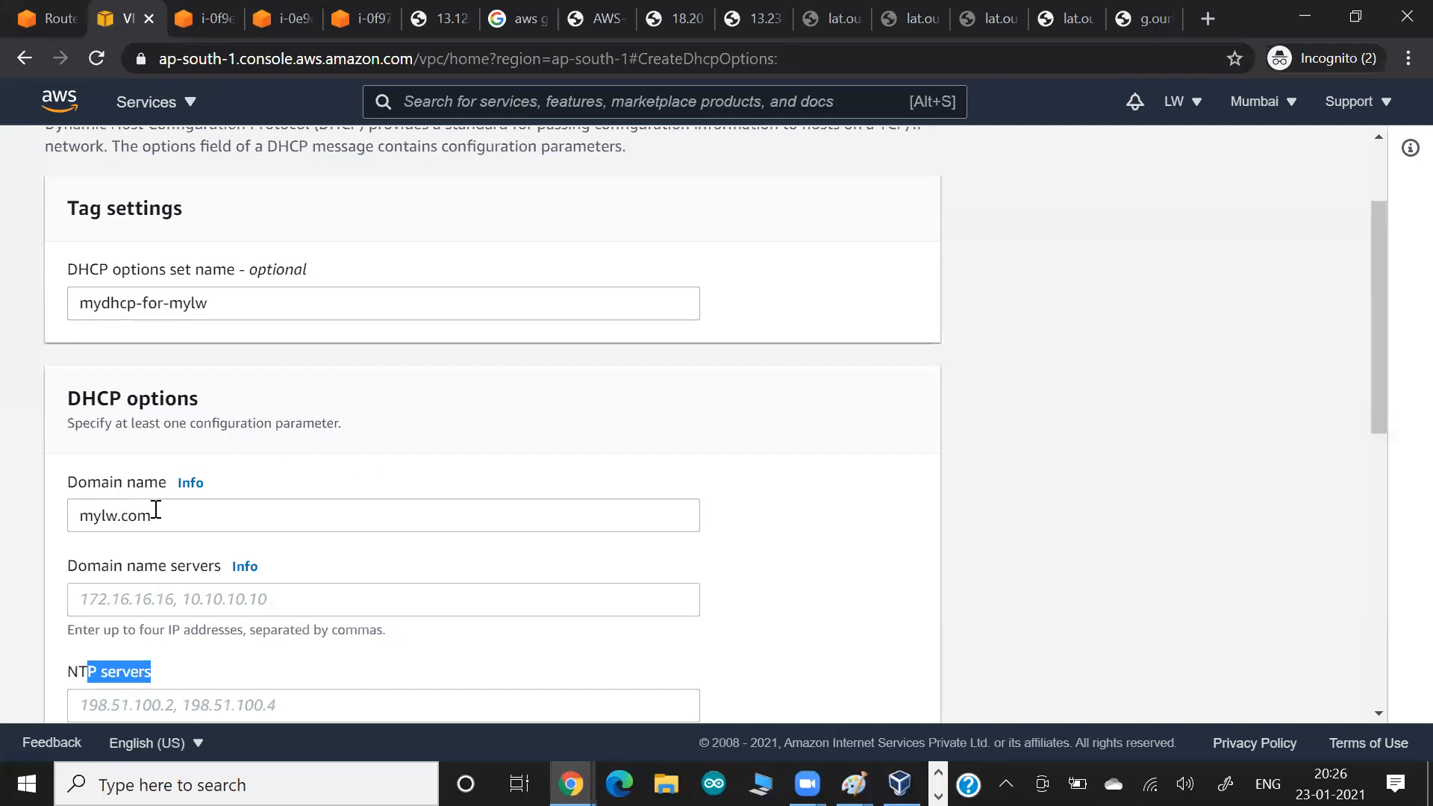
# Create the DHCP options set and select mydhcp-for-mylw in the list, highlighting its ID.
pyautogui.scroll(-7, 477, 419)
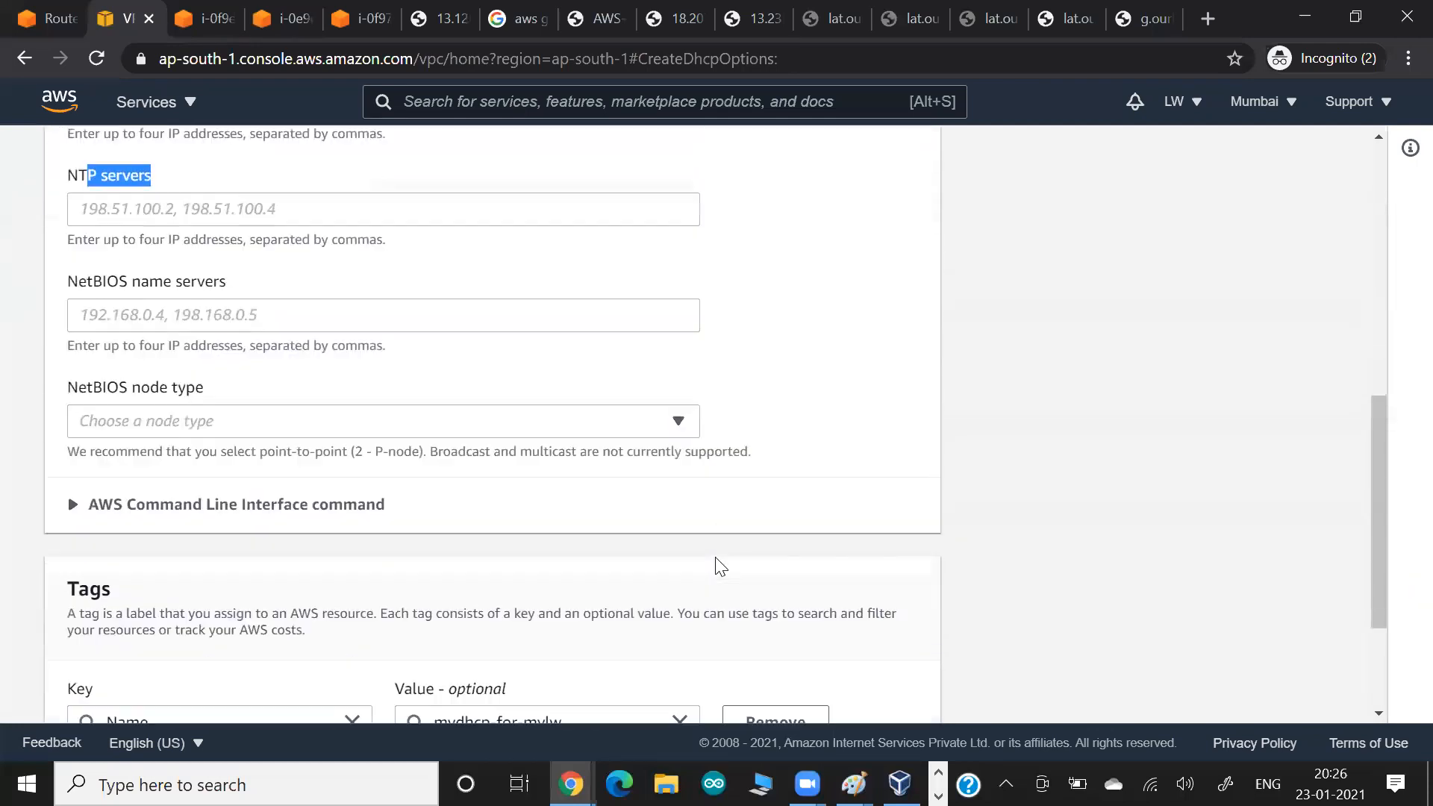
pyautogui.scroll(-3, 721, 568)
pyautogui.click(807, 681)
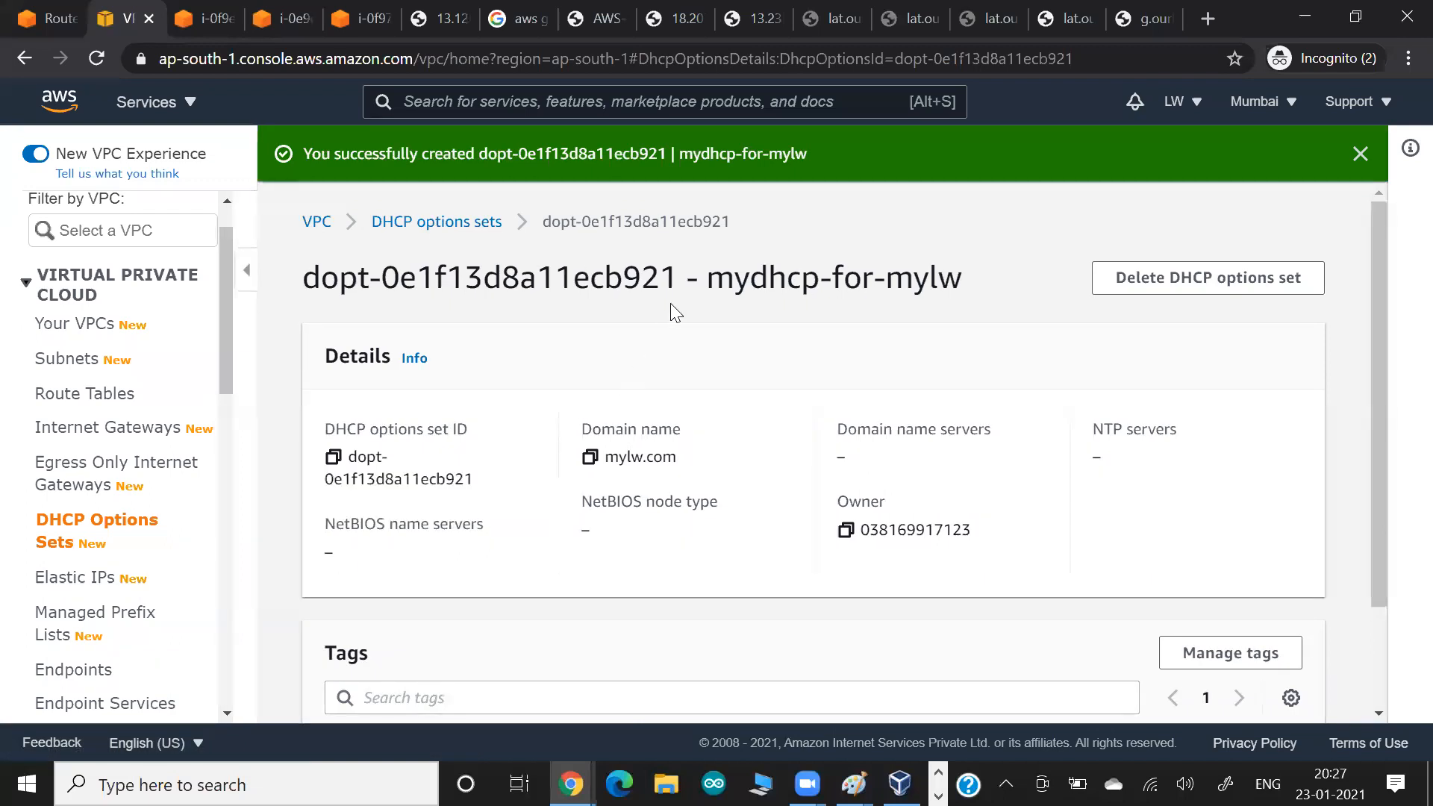
pyautogui.moveTo(715, 282); pyautogui.dragTo(978, 304)
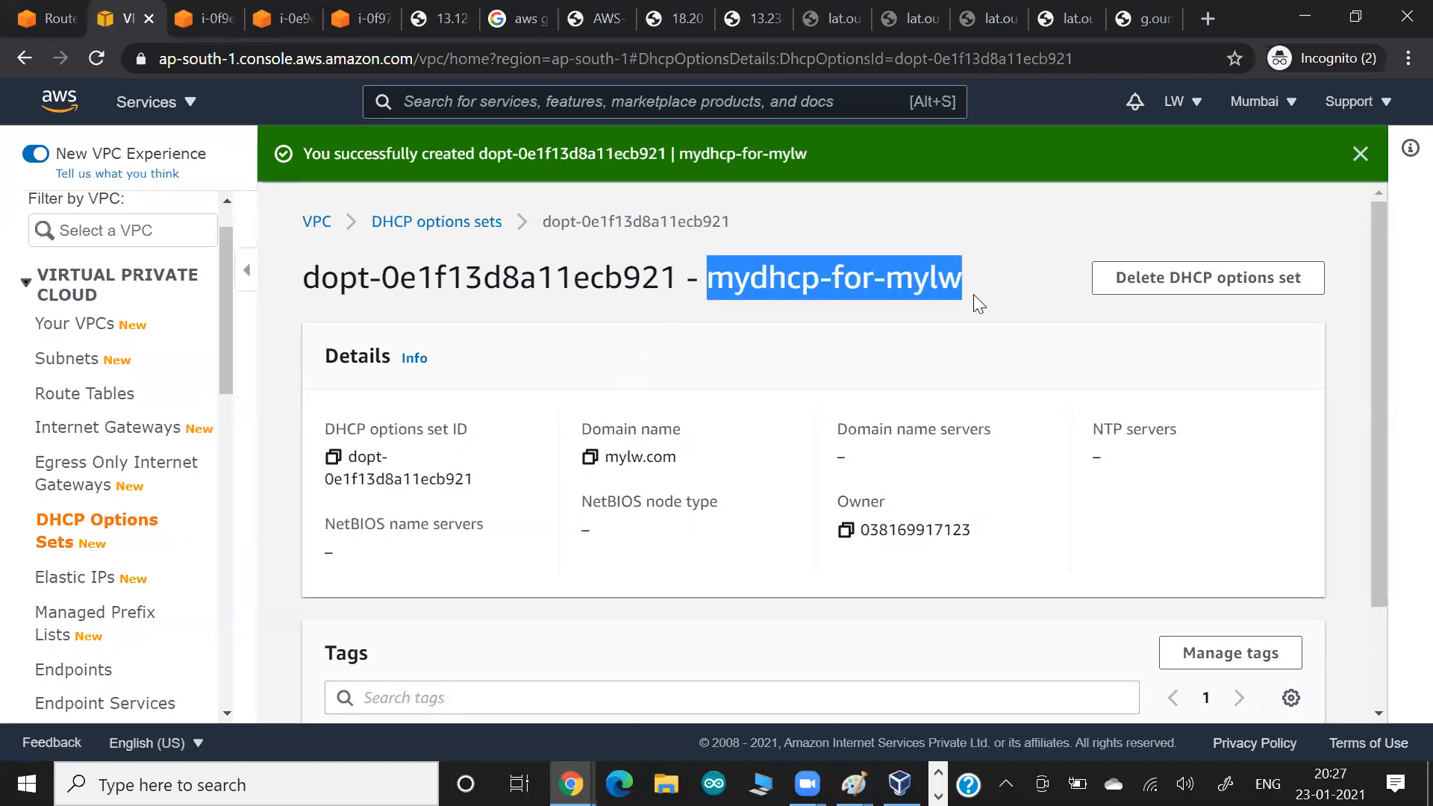
pyautogui.click(82, 526)
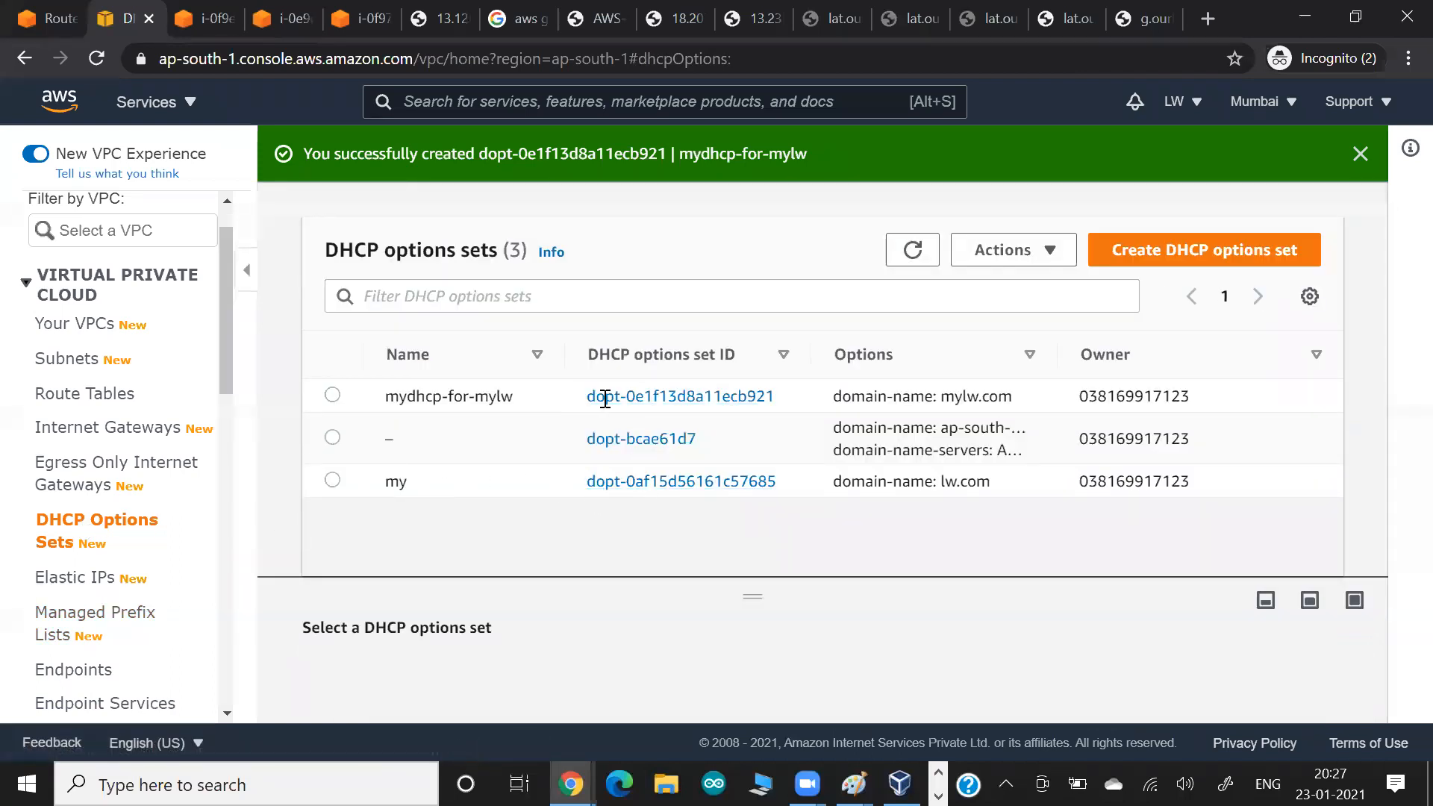
pyautogui.moveTo(586, 398); pyautogui.dragTo(793, 406)
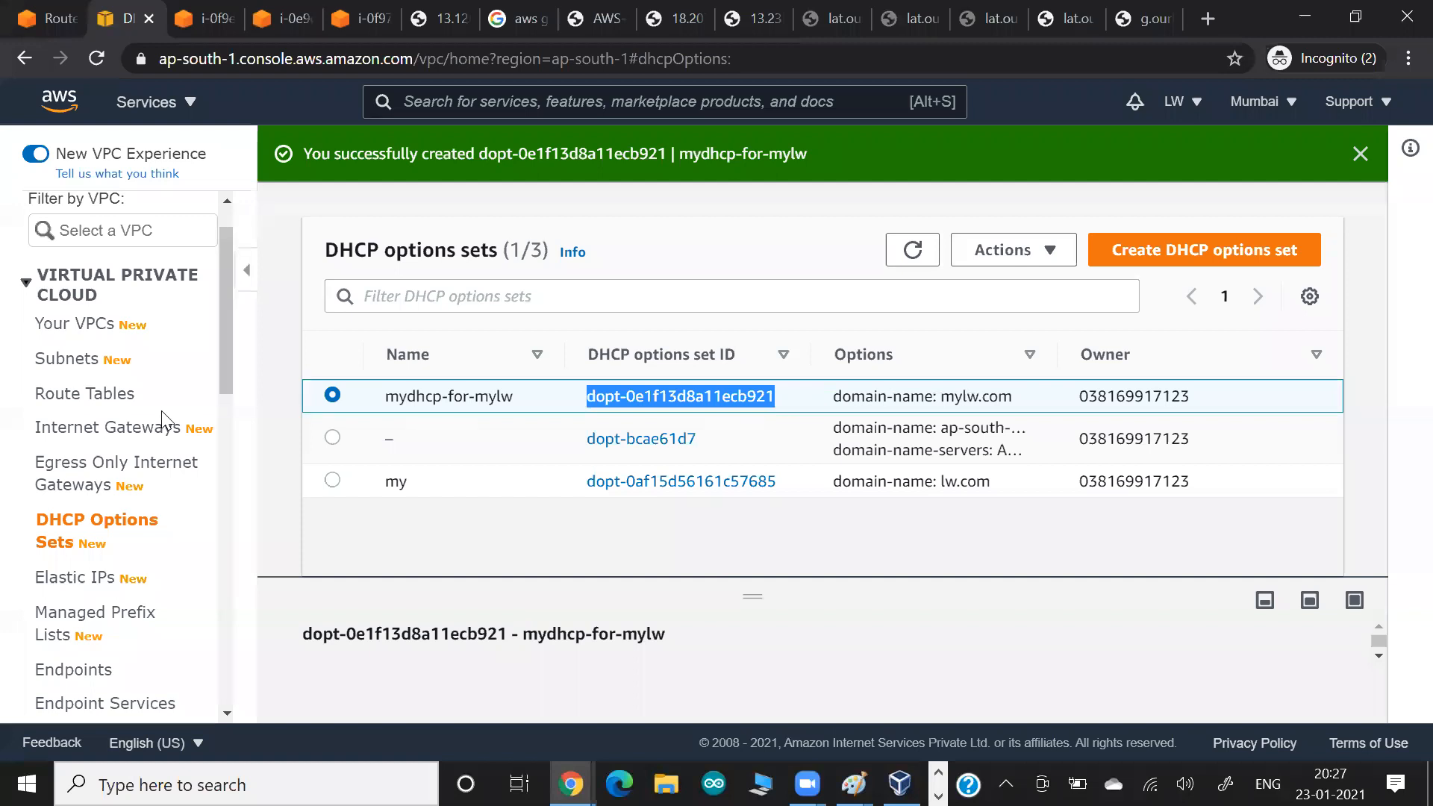
# Open the DHCP options set editing of mydnsvpc and show the available options sets.
pyautogui.click(94, 324)
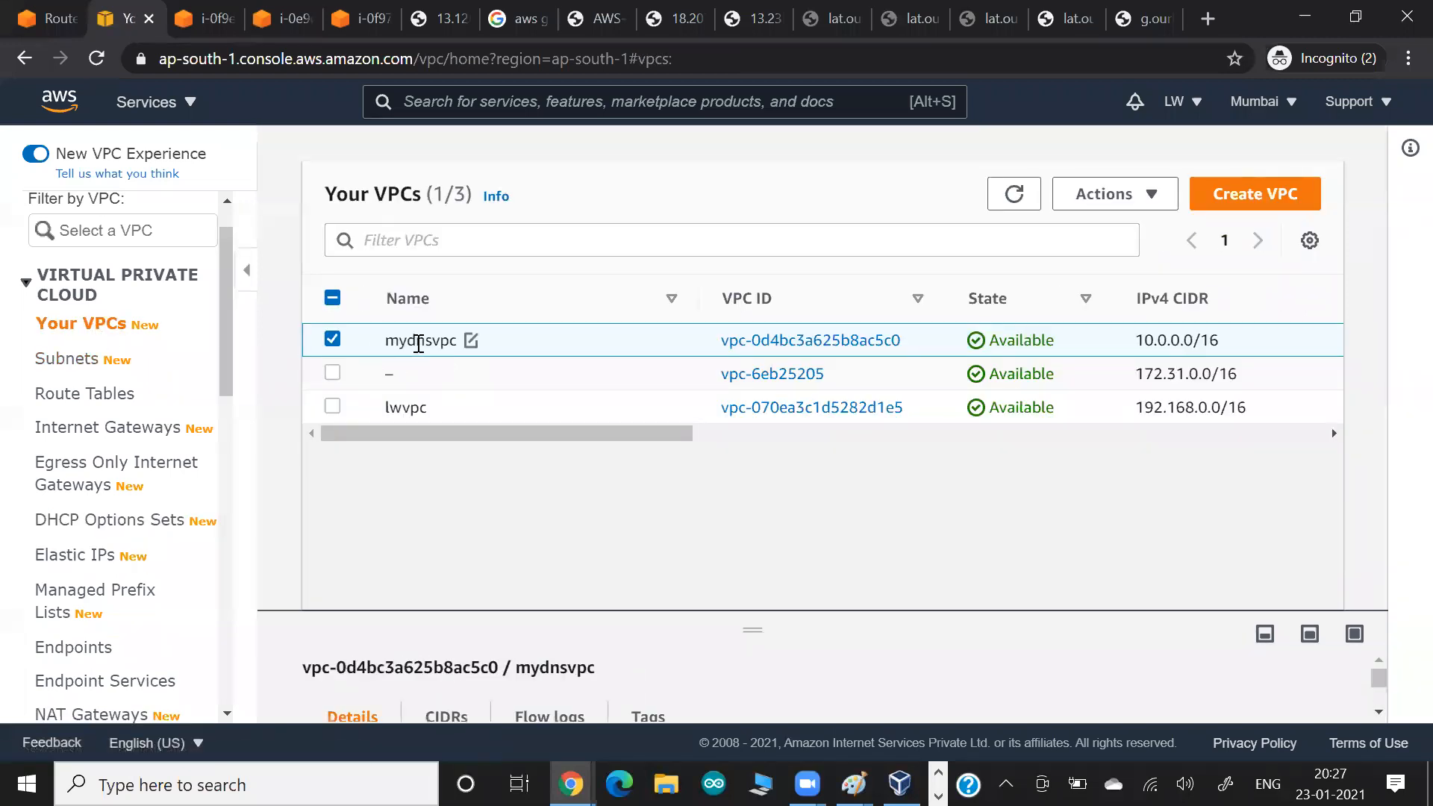
pyautogui.click(1158, 195)
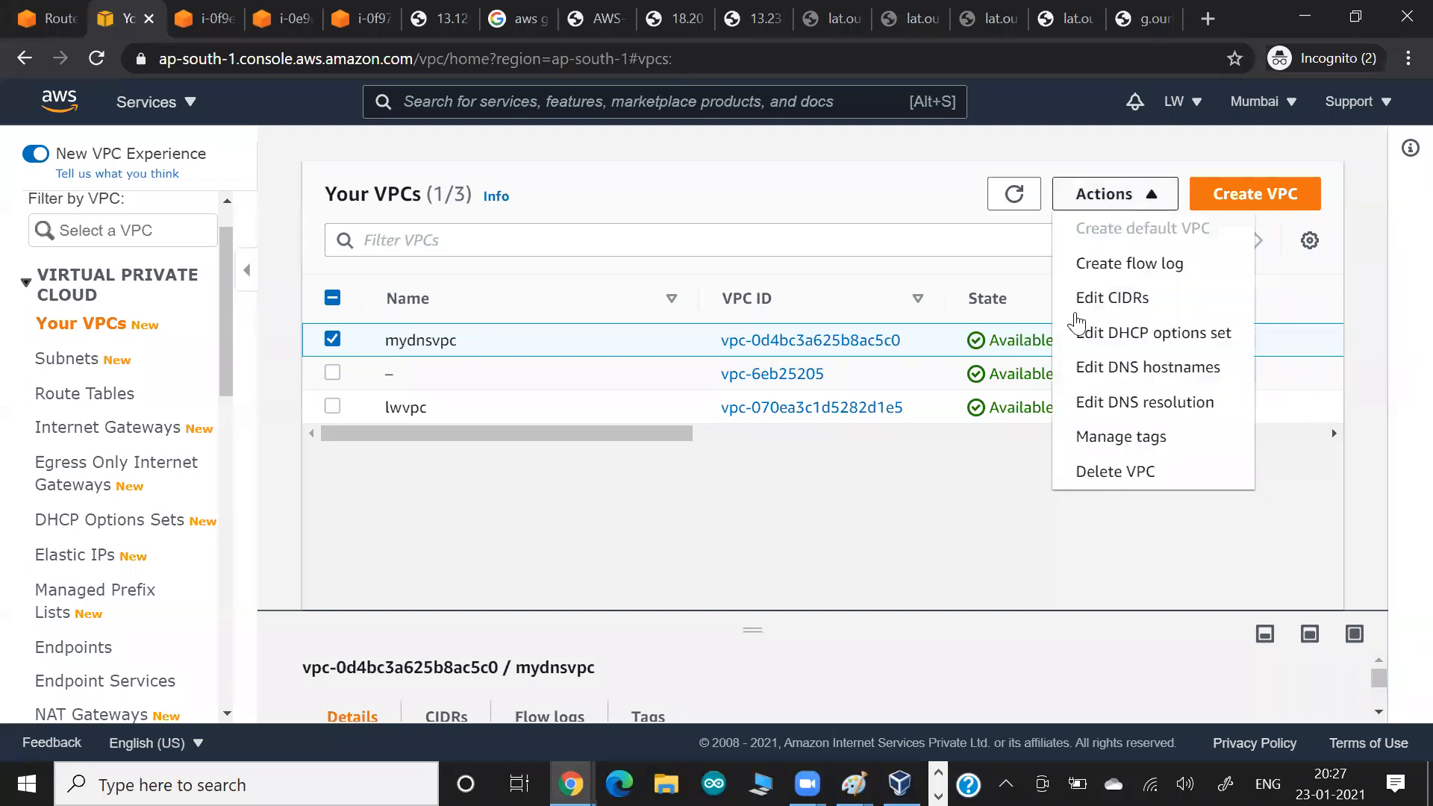
pyautogui.click(1122, 340)
pyautogui.click(224, 483)
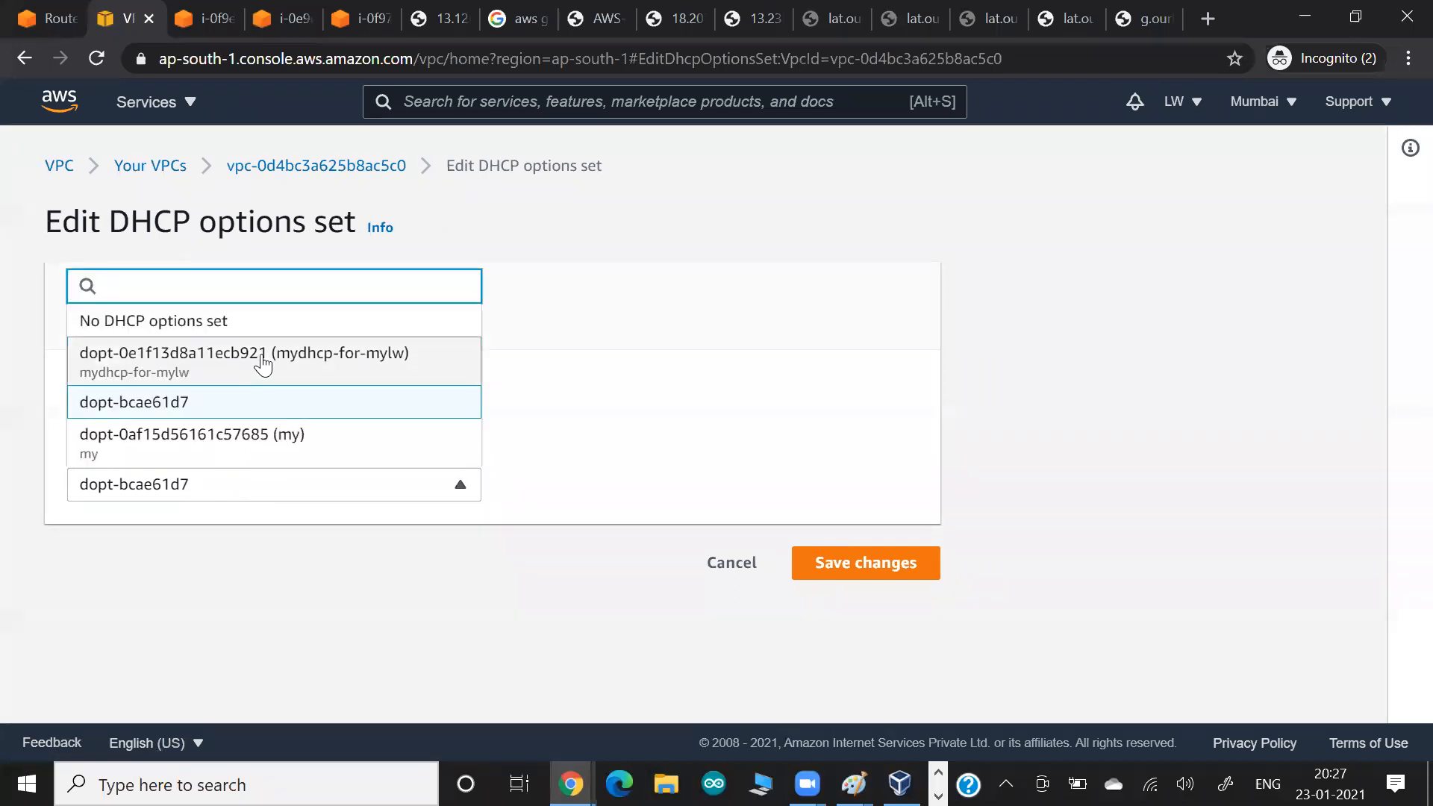
# Paste a screenshot of the available DHCP options sets into the 23rdJan2021 notes, add blank lines below, and return to the AWS console.
pyautogui.hotkey('alt', 'Tab')
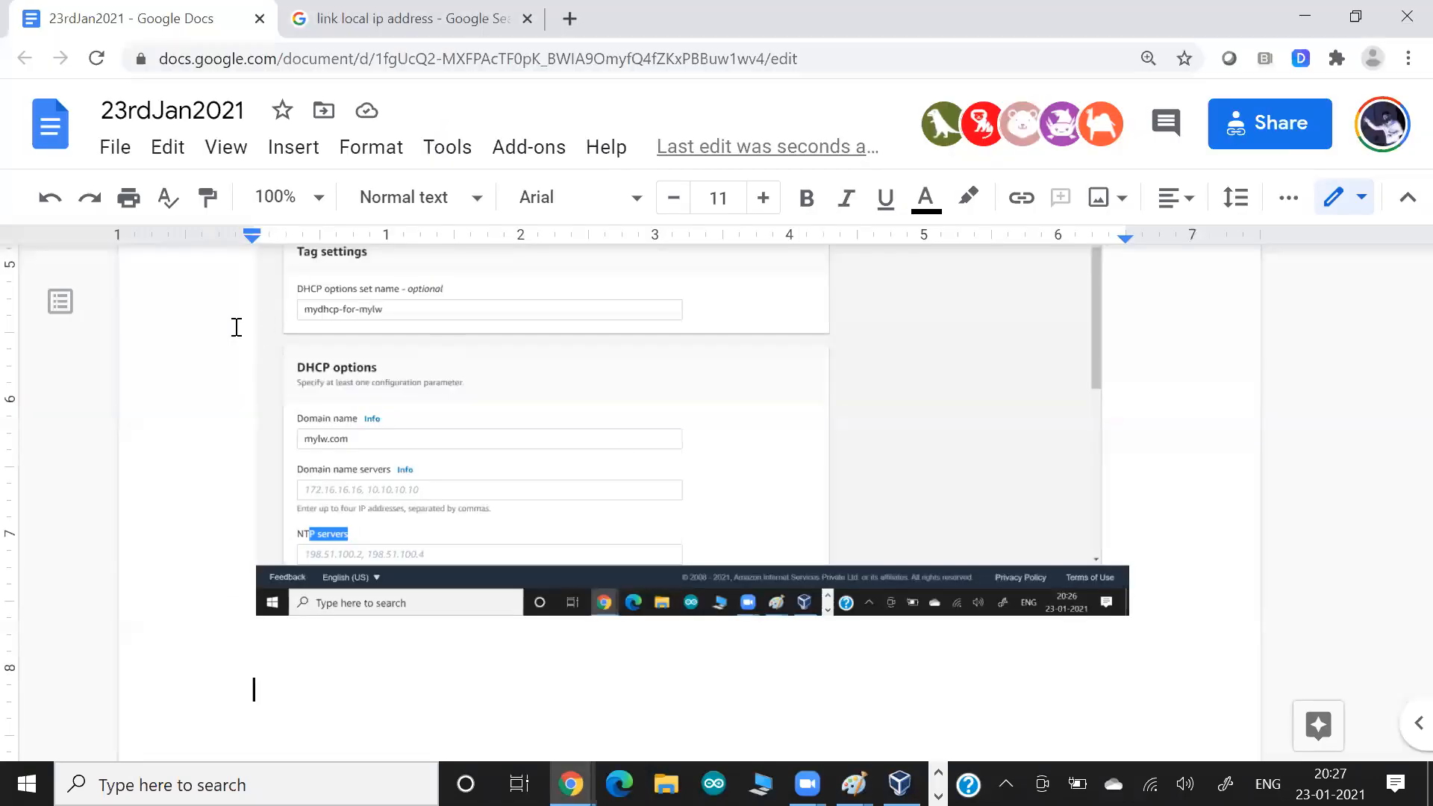
pyautogui.hotkey('ctrl', 'v')
pyautogui.press('Return')
pyautogui.press('Return')
pyautogui.hotkey('alt', 'Tab')
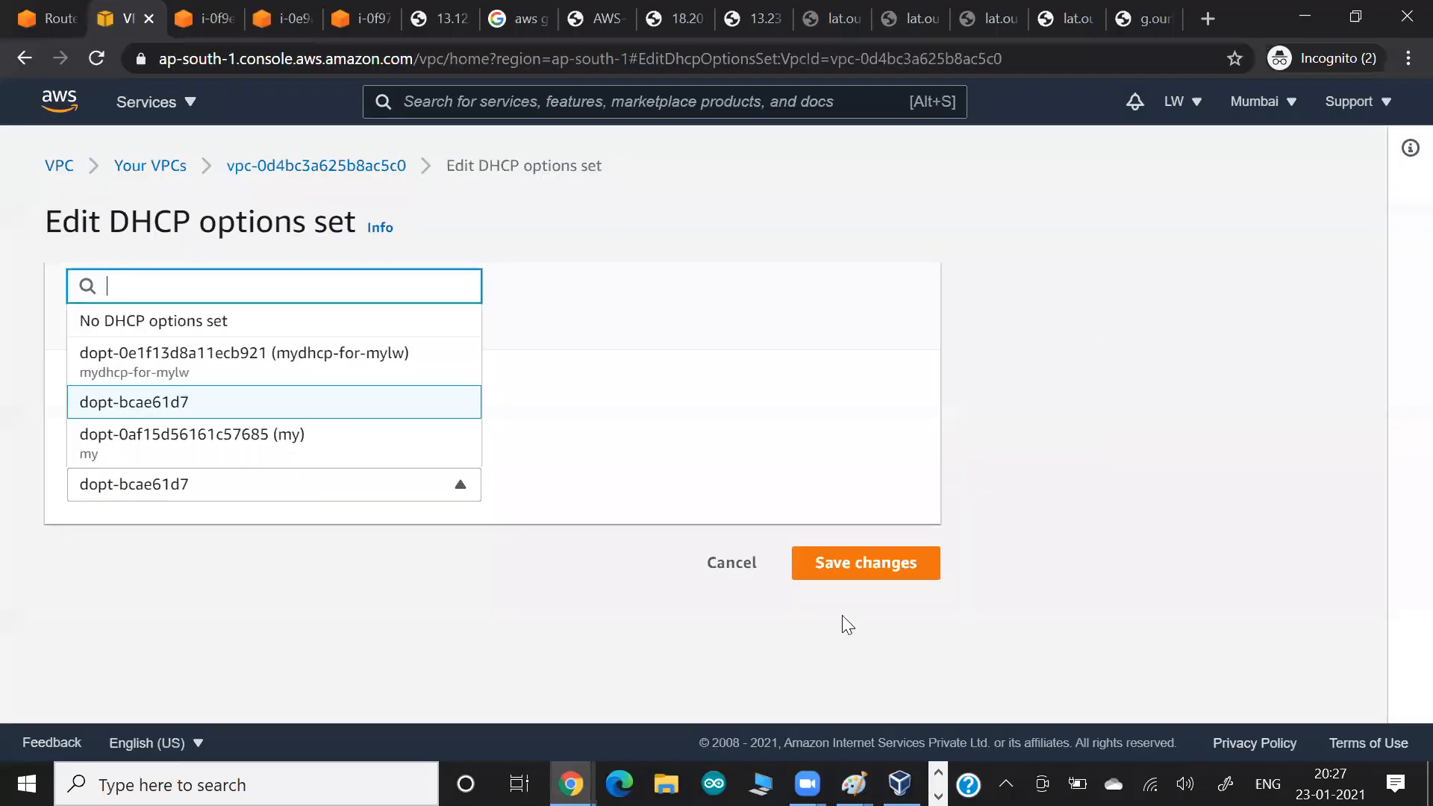
# Assign the mydhcp-for-mylw options set to mydnsvpc and save the change.
pyautogui.press('Up')
pyautogui.press('Return')
pyautogui.click(864, 561)
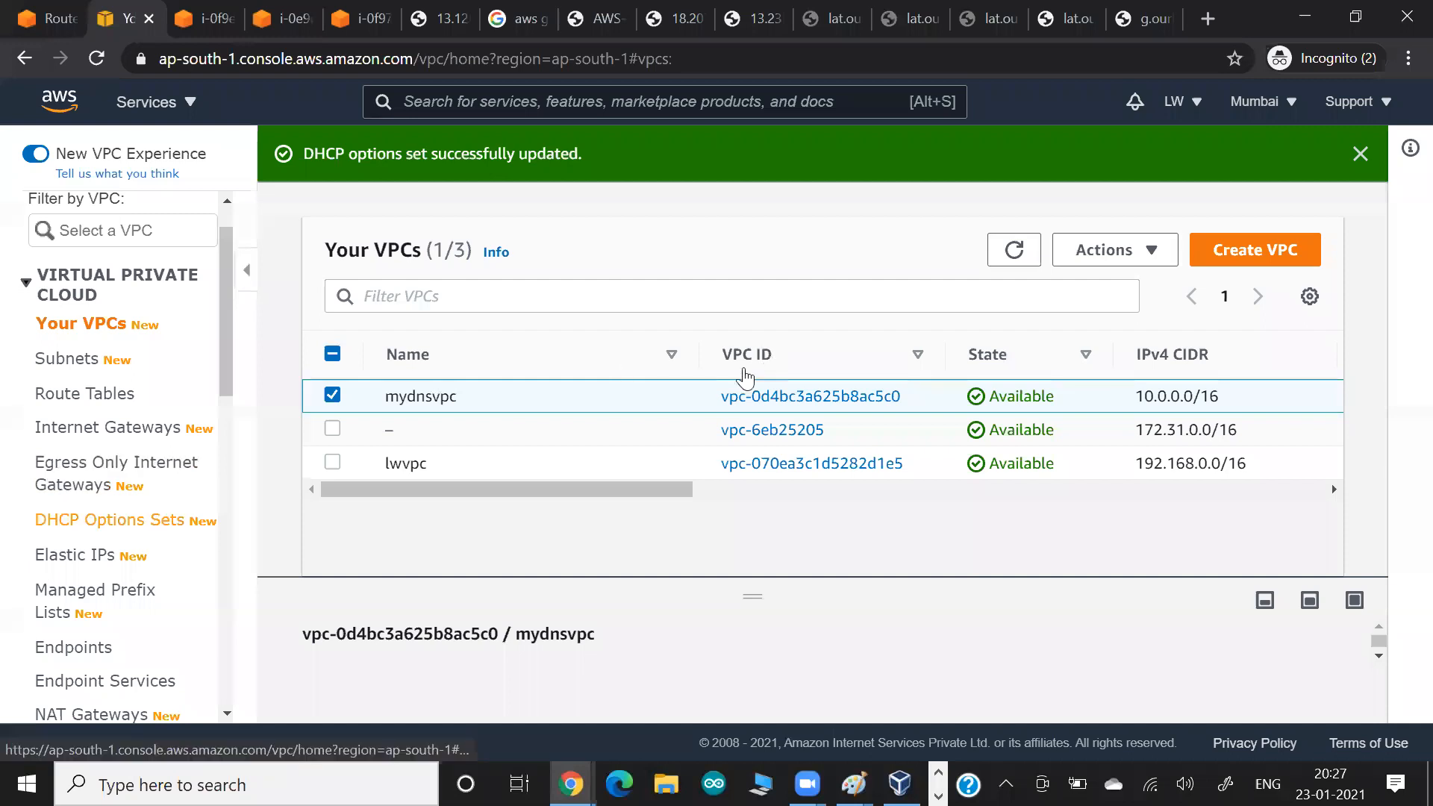
# Highlight the ID of mydnsvpc, and highlight the domain name of mydhcp-for-mylw in the list of DHCP options sets.
pyautogui.moveTo(708, 393); pyautogui.dragTo(788, 396)
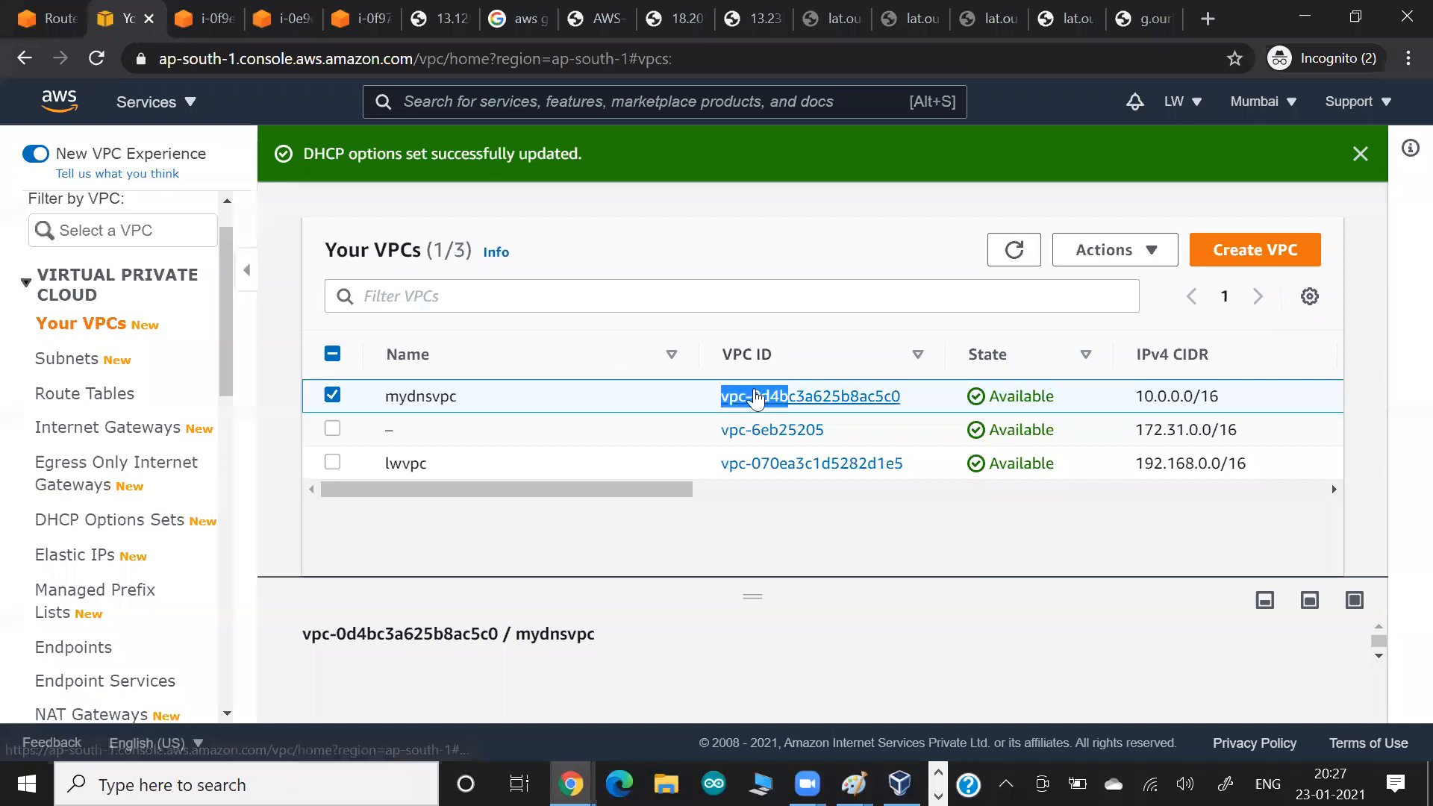
pyautogui.click(147, 525)
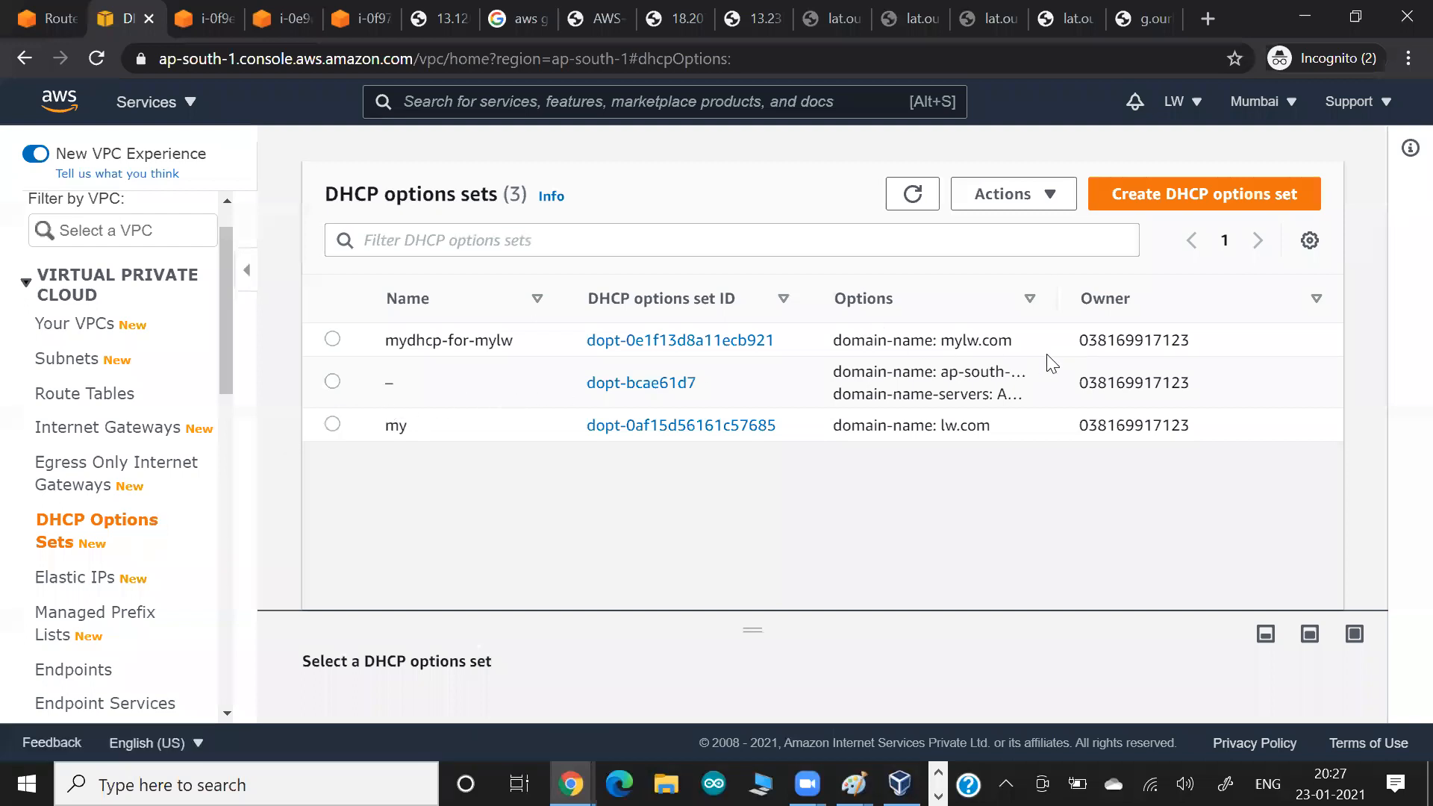
pyautogui.moveTo(933, 342); pyautogui.dragTo(1048, 356)
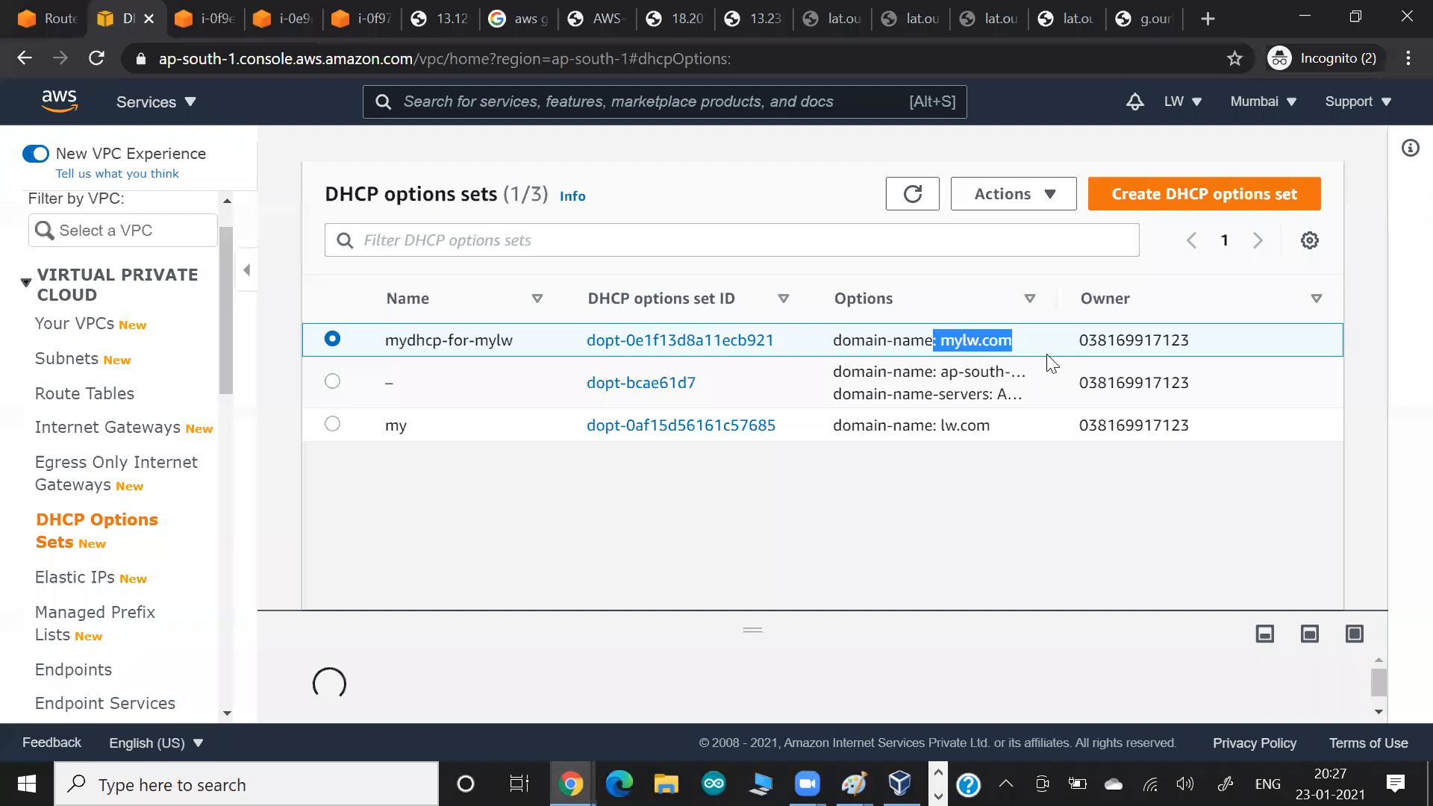
# Go to the EC2 service, list the running instances, and open the details of privos1 (i-0f9ebb8e8874058b9).
pyautogui.click(439, 107)
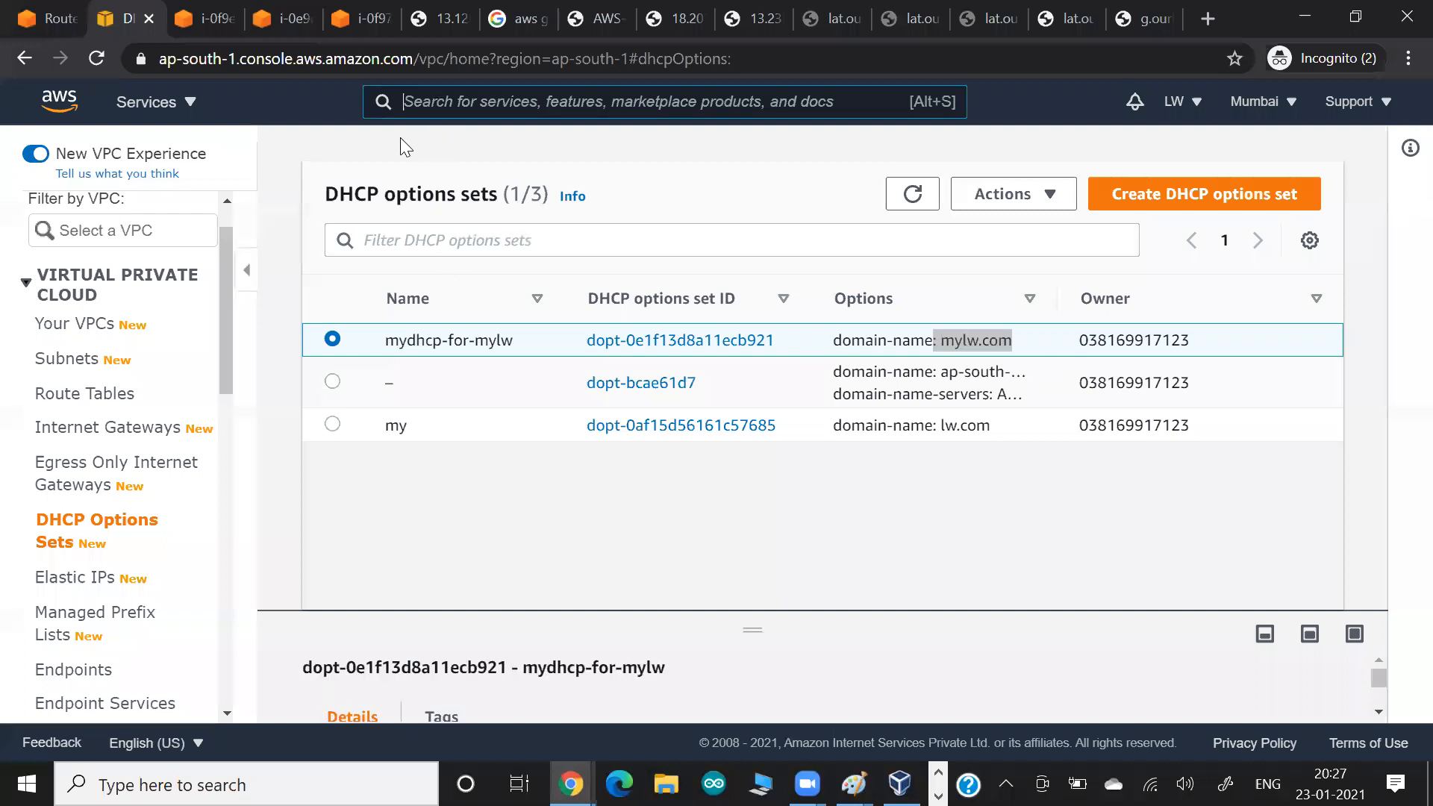
pyautogui.write('ec2')
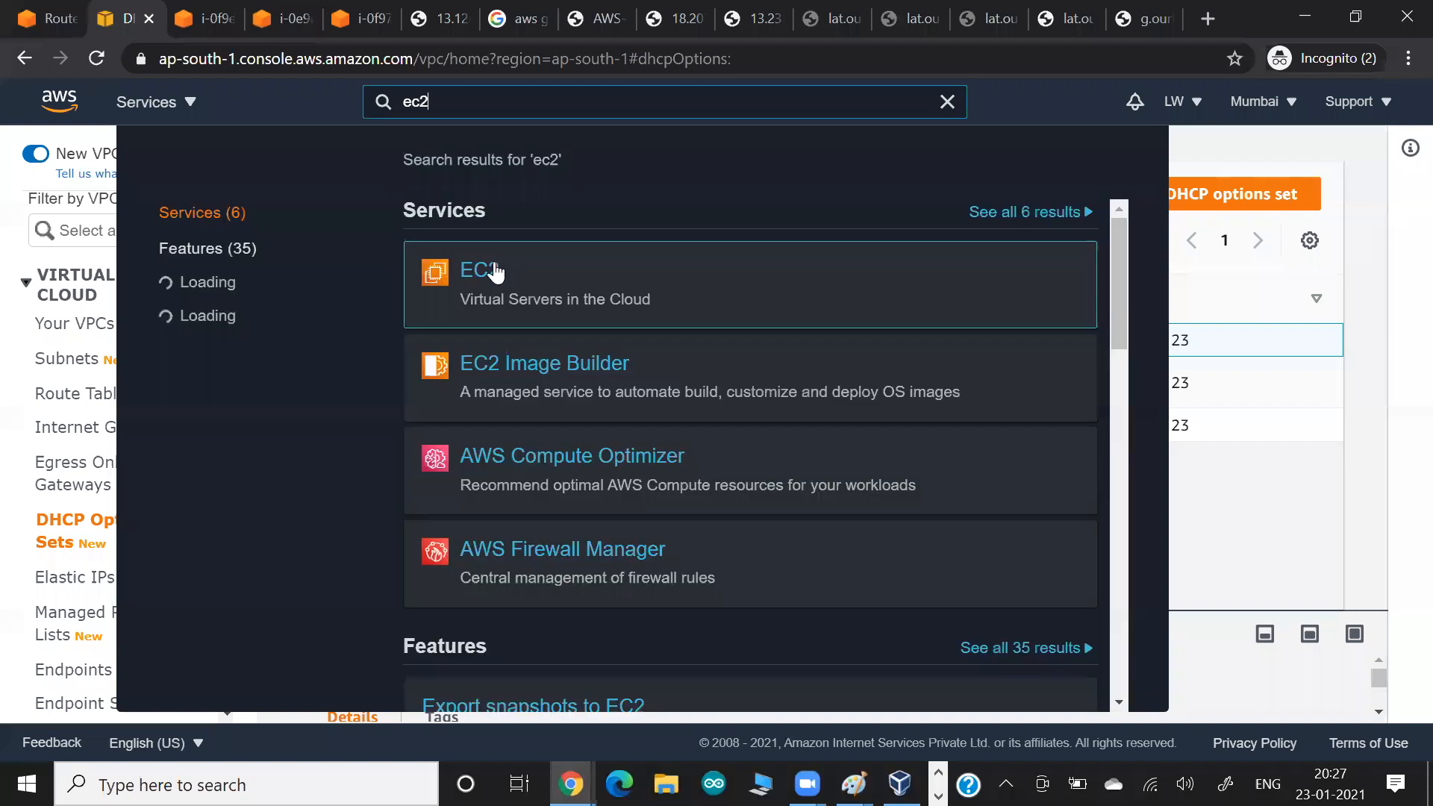
pyautogui.click(495, 273)
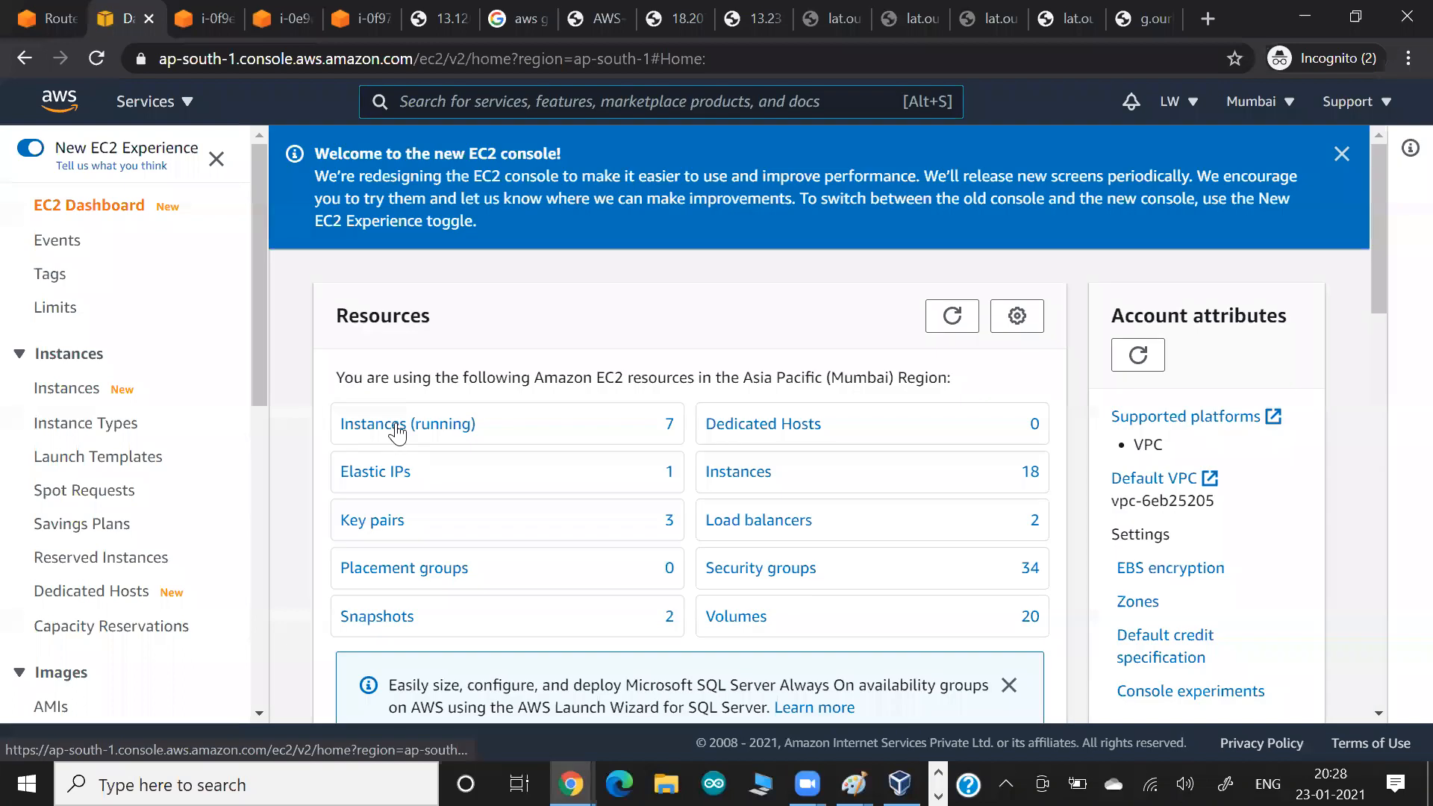
pyautogui.click(397, 427)
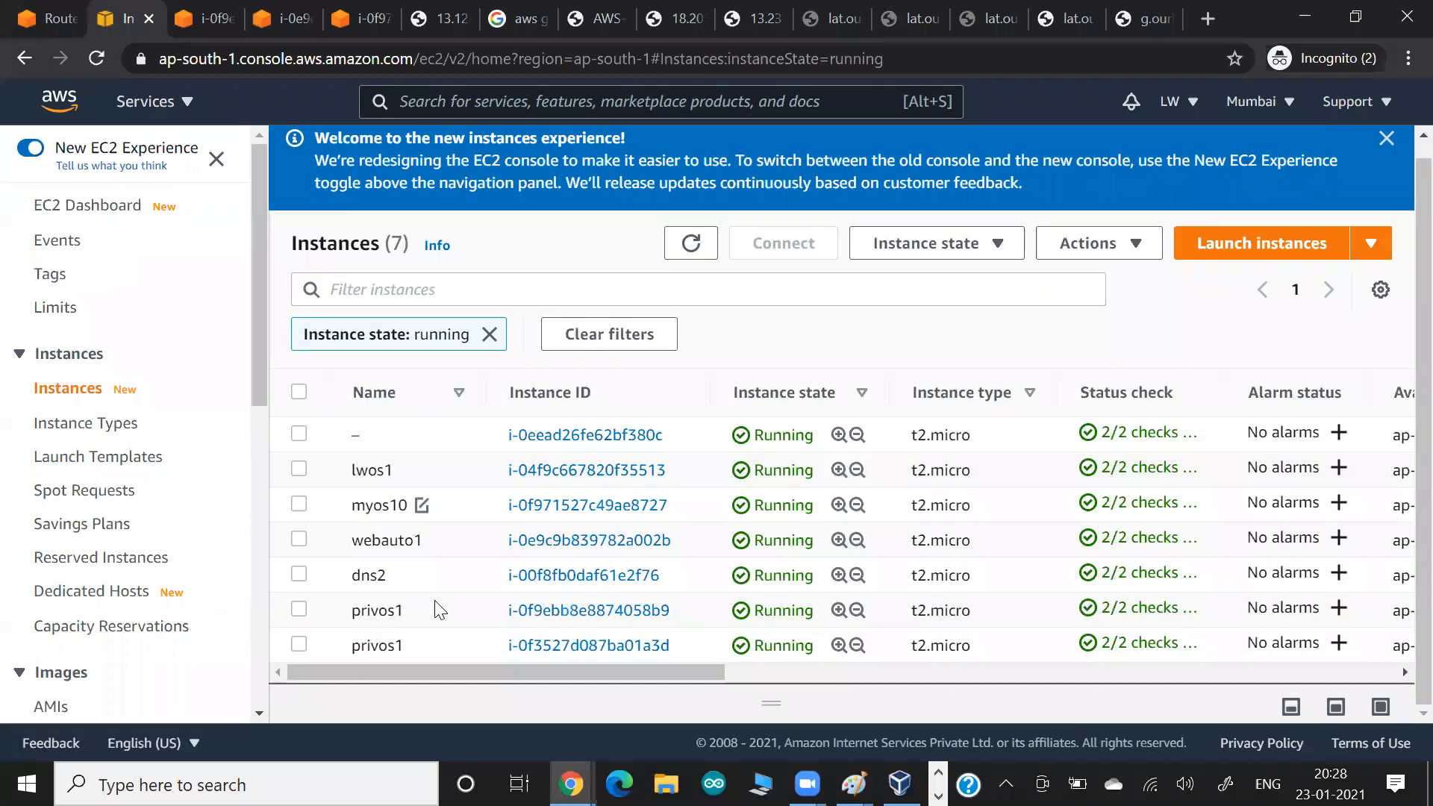
pyautogui.moveTo(441, 611); pyautogui.dragTo(371, 611)
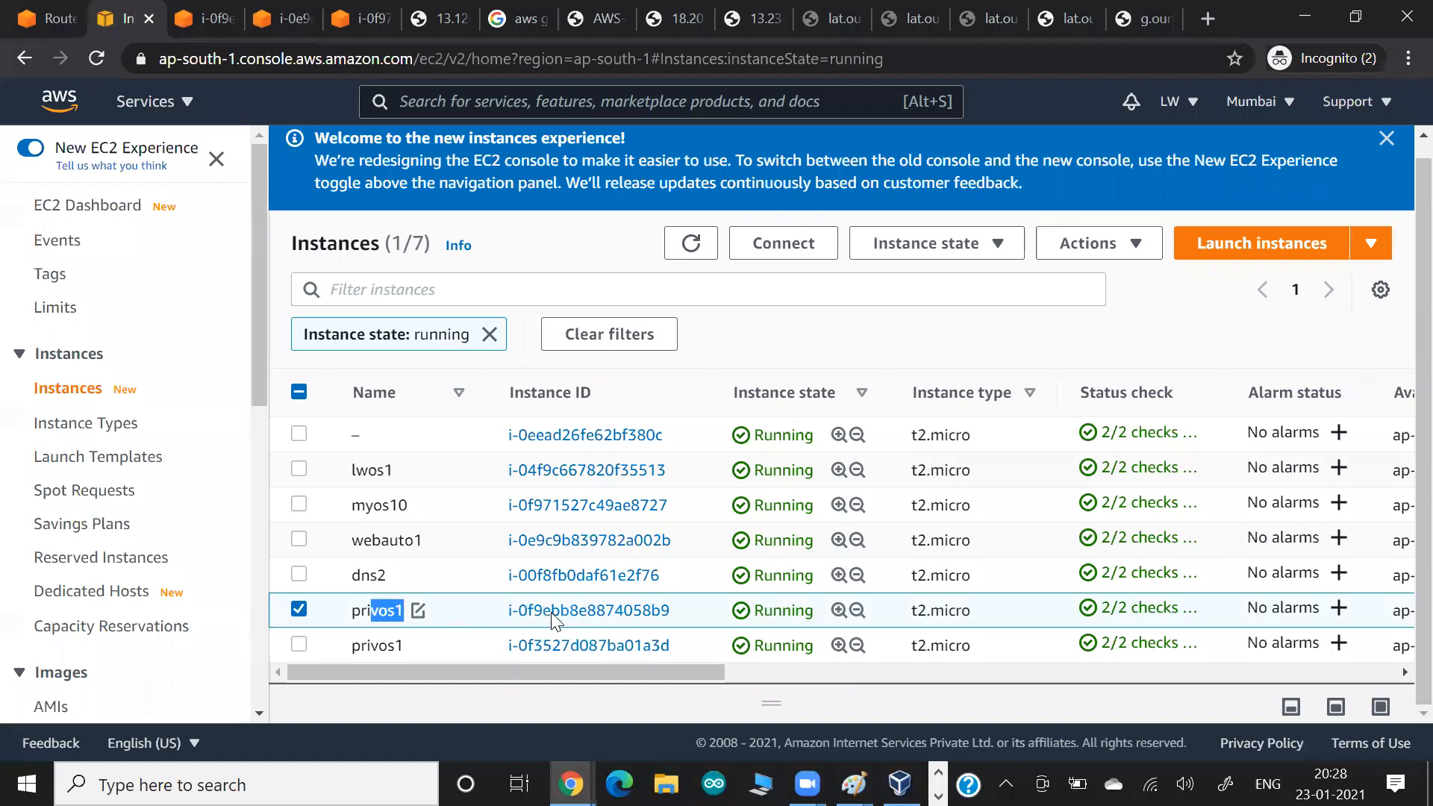
pyautogui.click(646, 606)
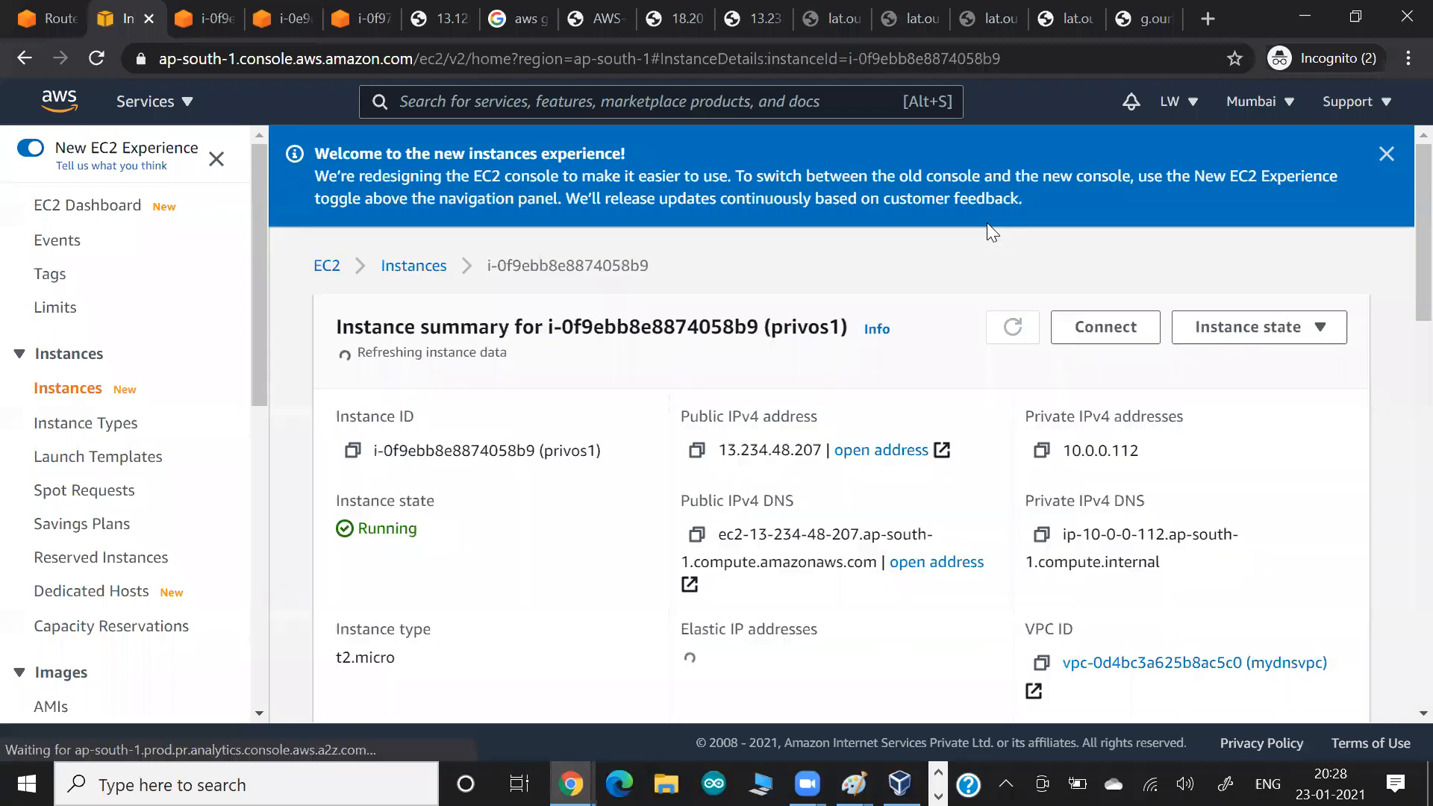
# Refresh the privos1 instance summary and check its private IPv4 DNS name and VPC.
pyautogui.click(1012, 328)
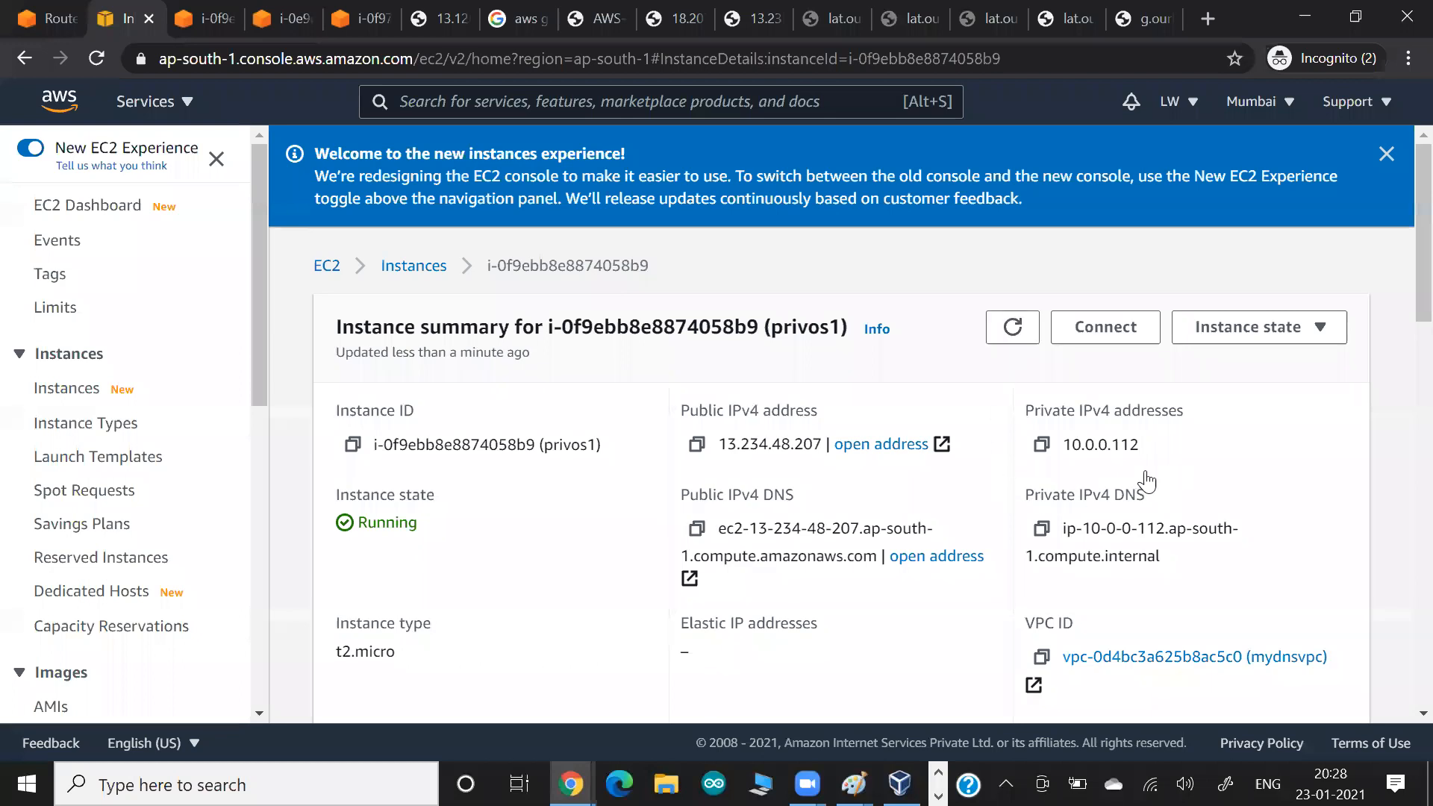
pyautogui.scroll(-2, 1116, 399)
pyautogui.scroll(-1, 1013, 283)
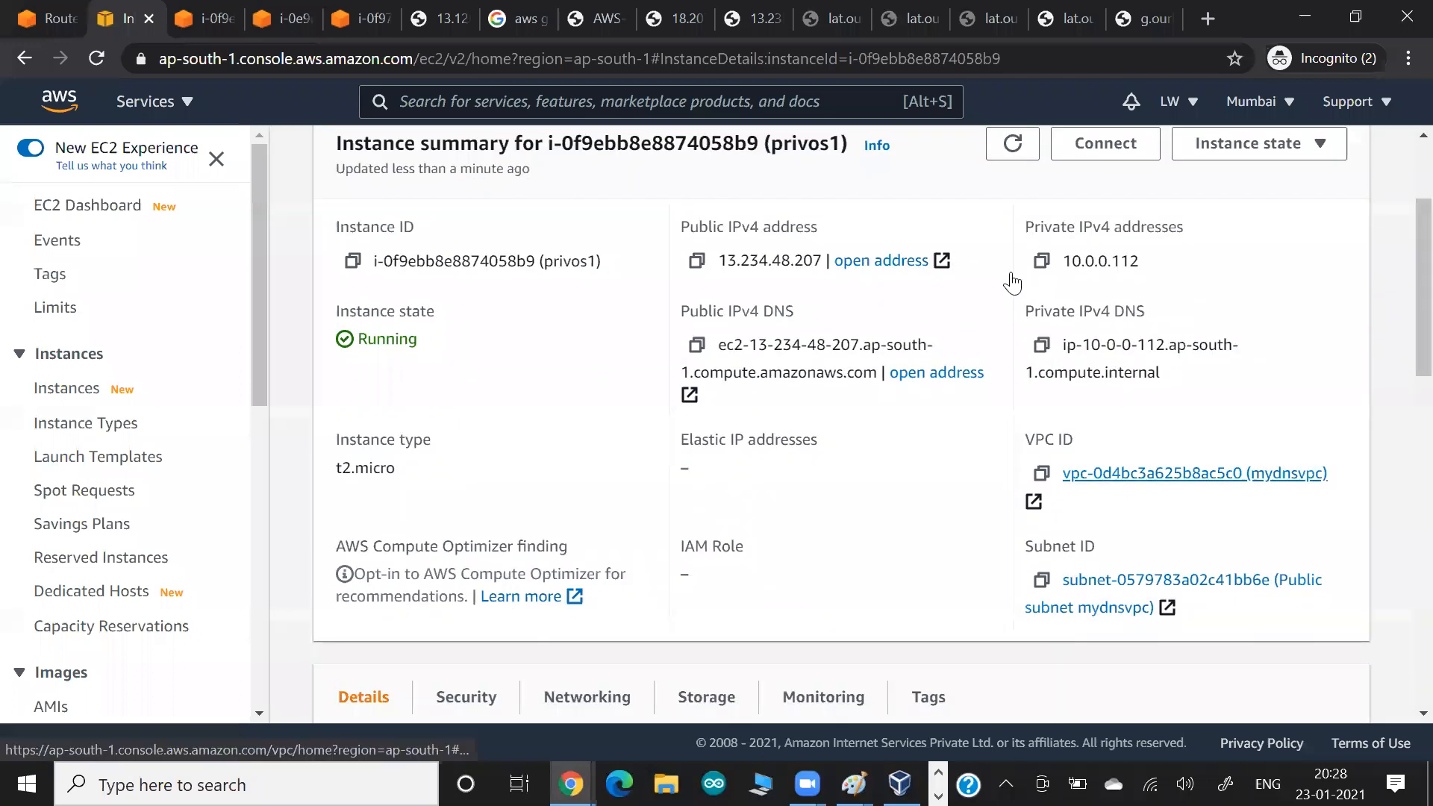
pyautogui.scroll(2, 1066, 381)
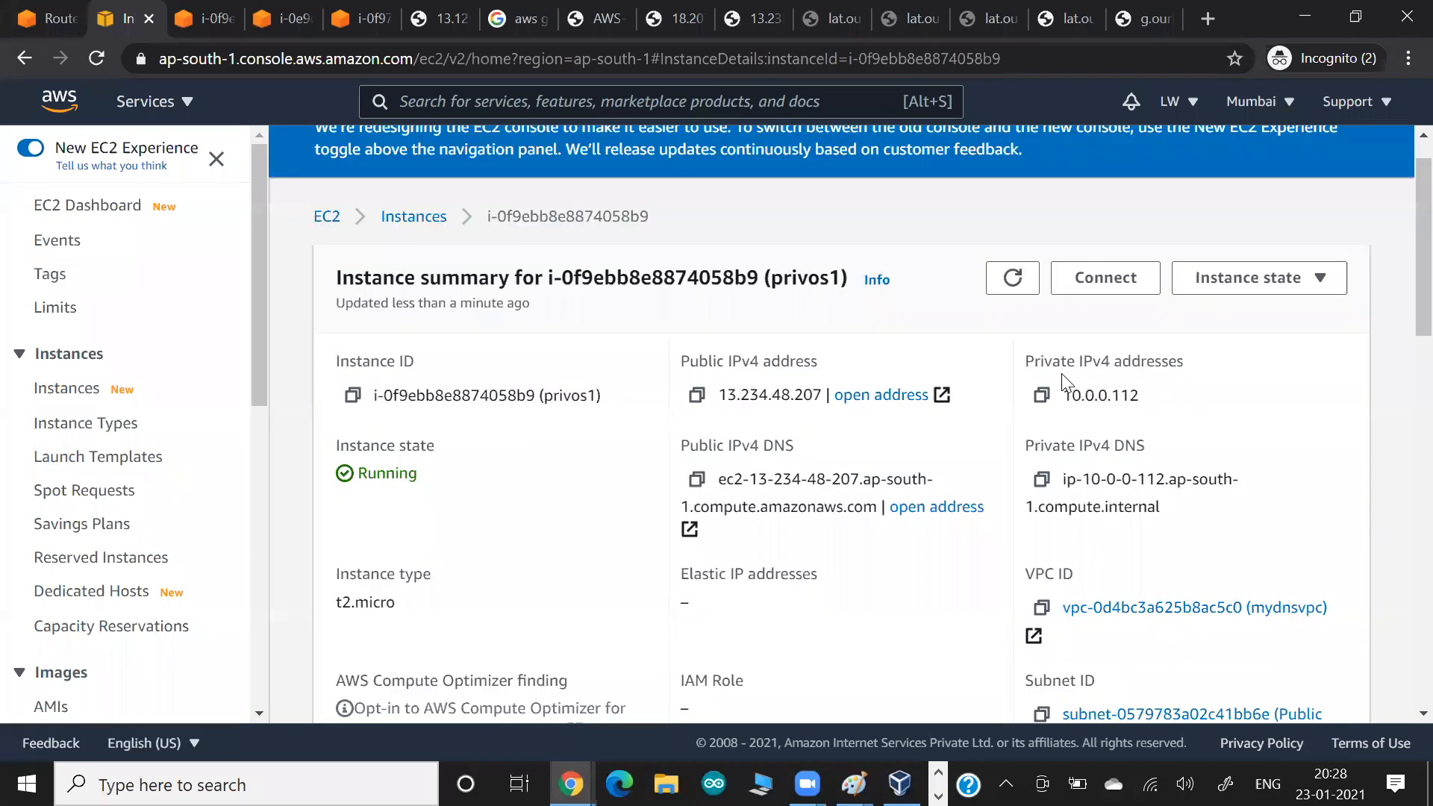
pyautogui.scroll(-1, 1064, 385)
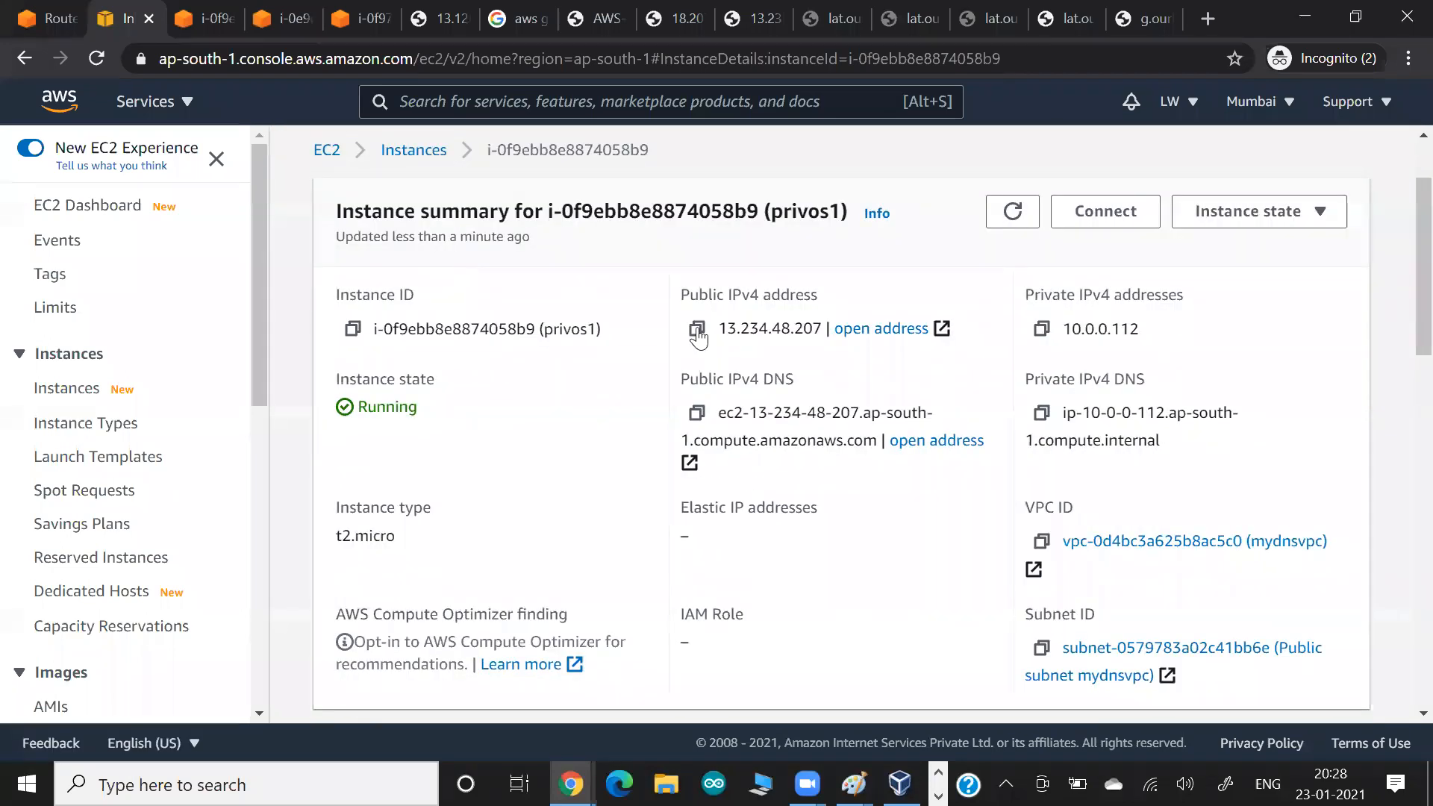
# Open mydnsvpc and check its assigned DHCP options set, DNS hostnames and DNS resolution settings.
pyautogui.click(1096, 542)
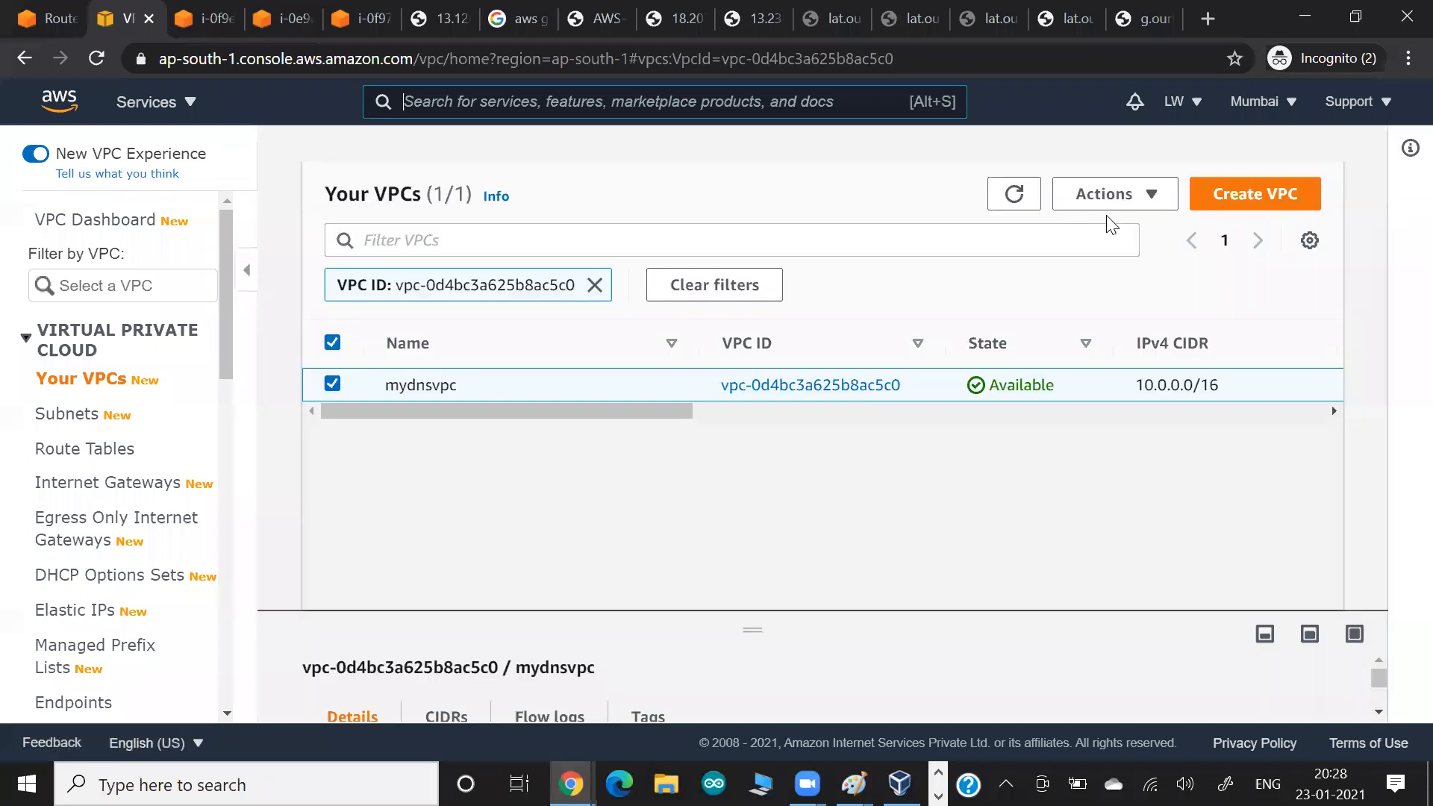
pyautogui.click(1135, 196)
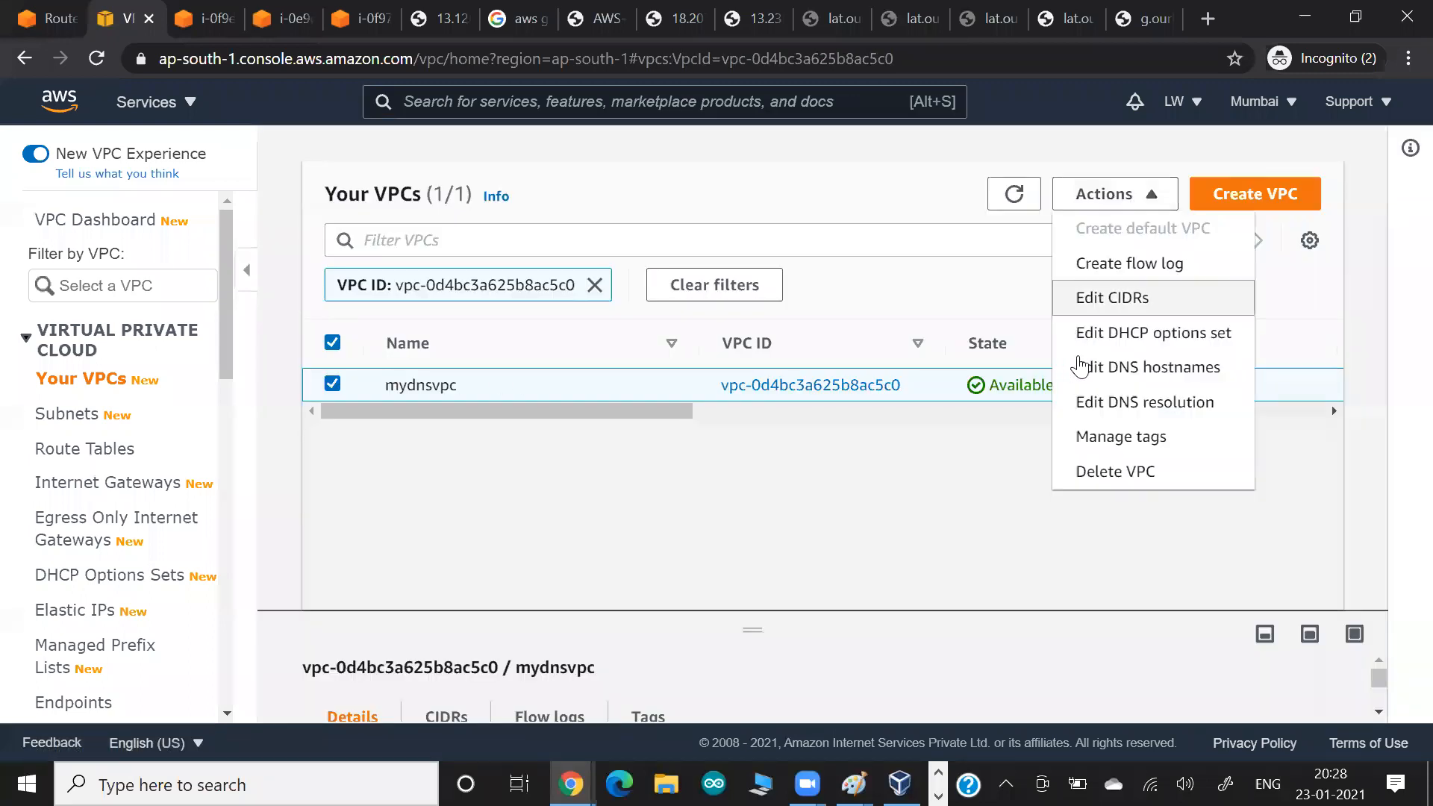
pyautogui.click(1120, 342)
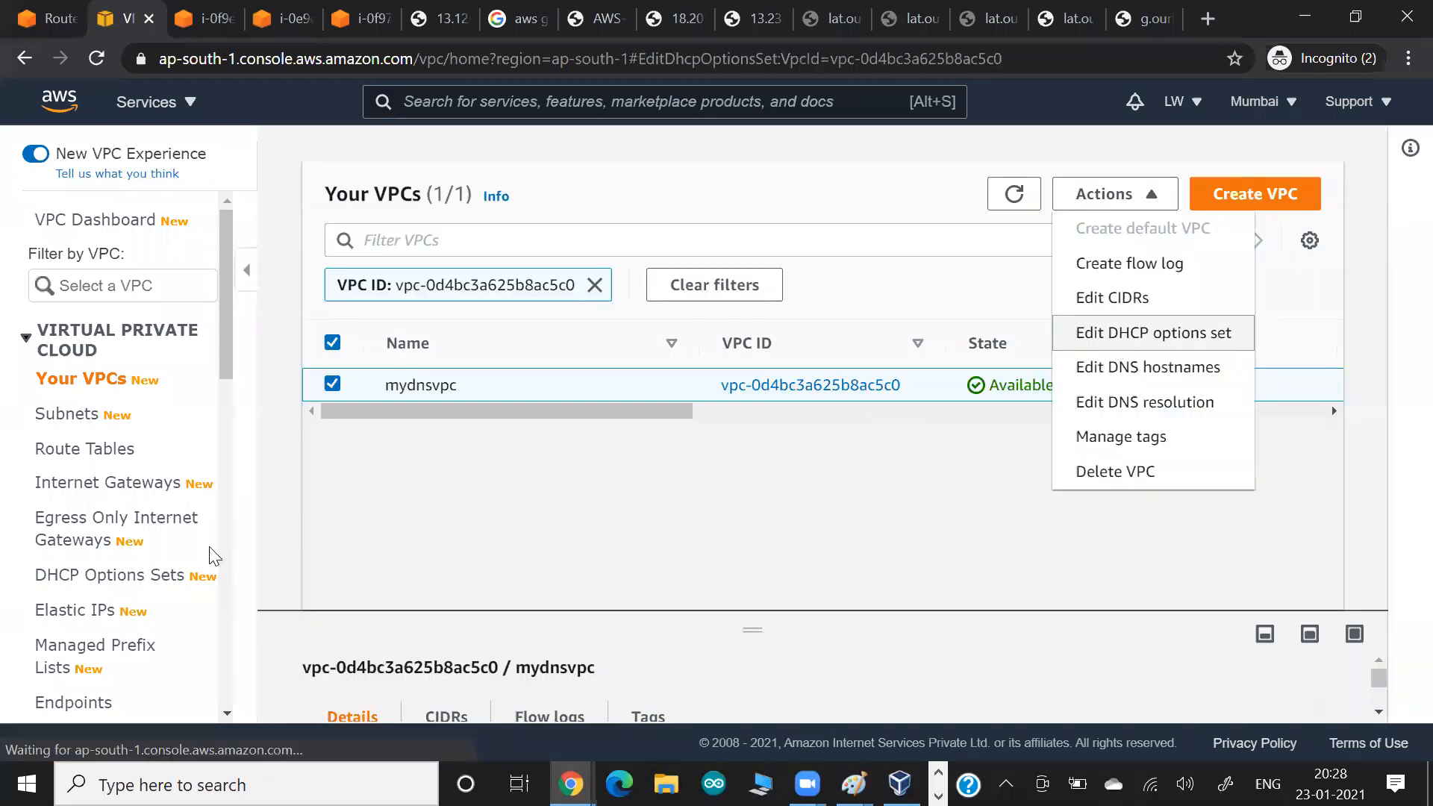
pyautogui.click(732, 563)
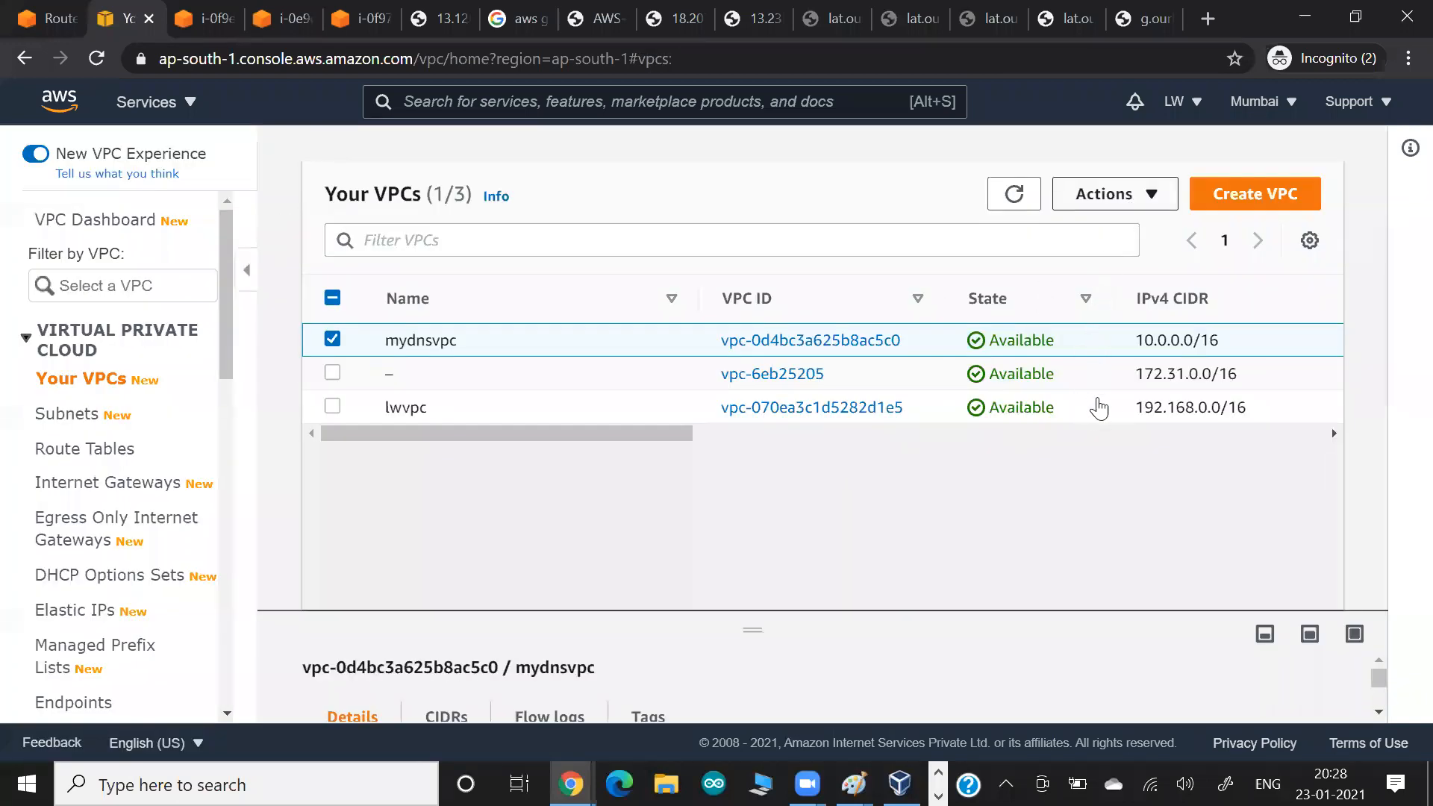
pyautogui.click(1115, 194)
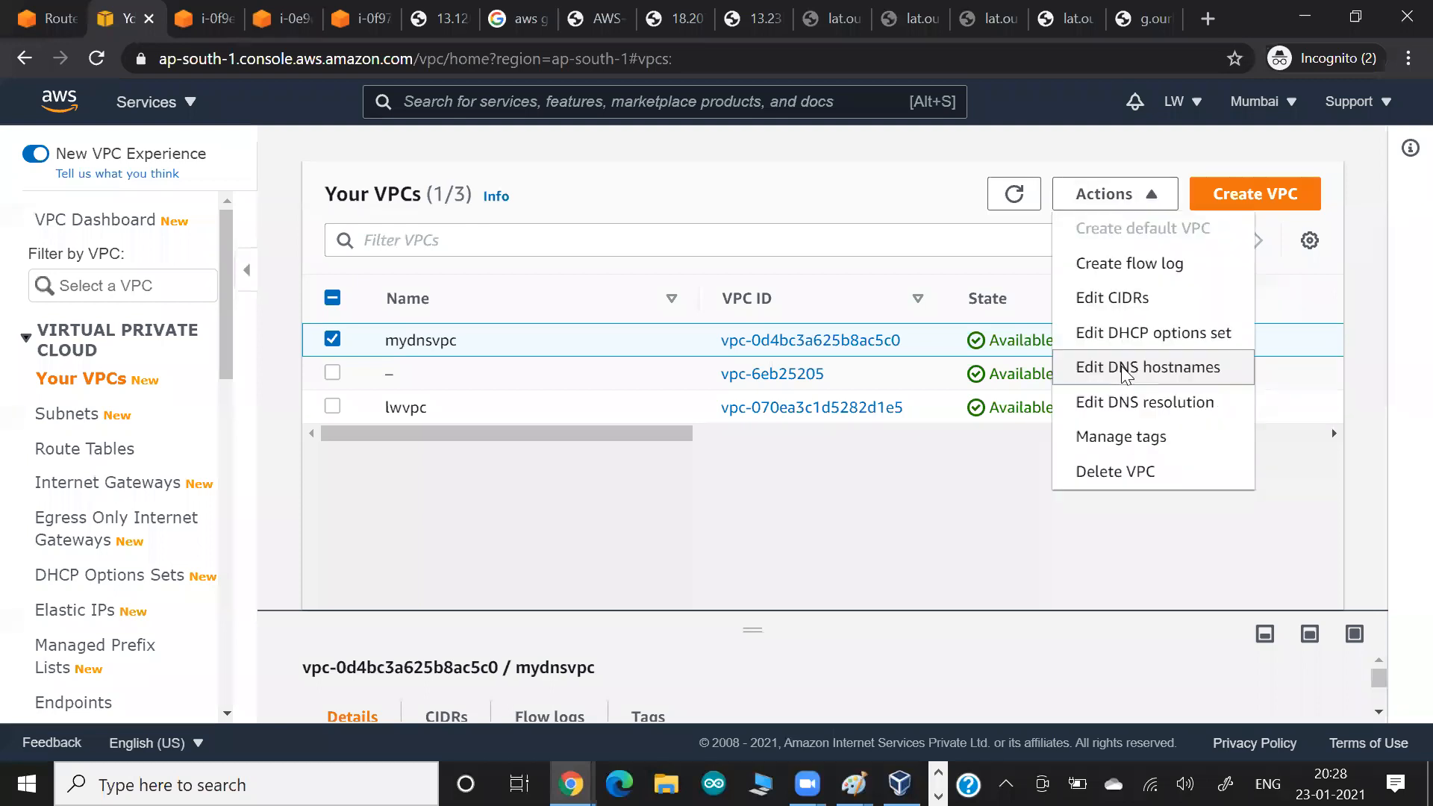
pyautogui.click(1085, 371)
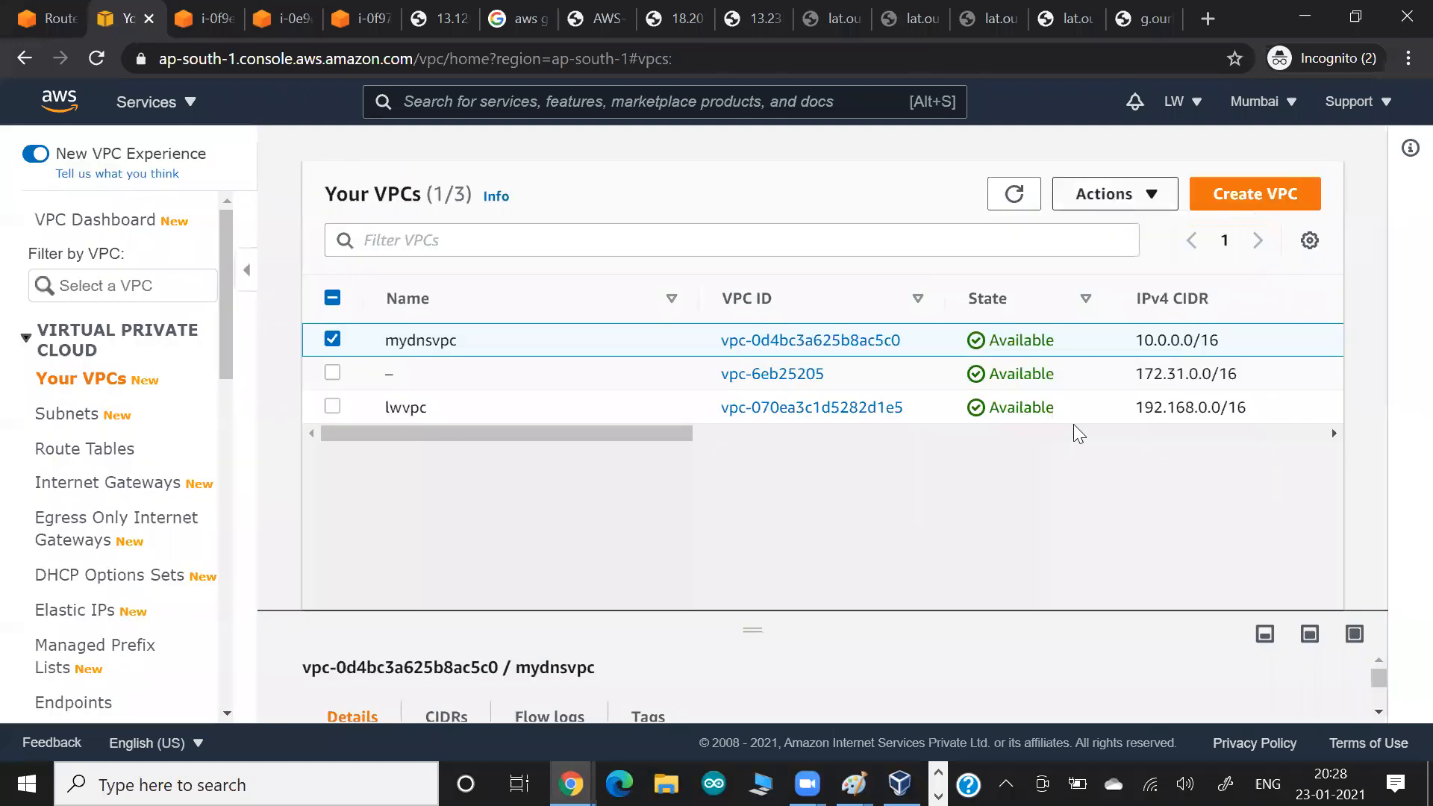
pyautogui.click(1116, 194)
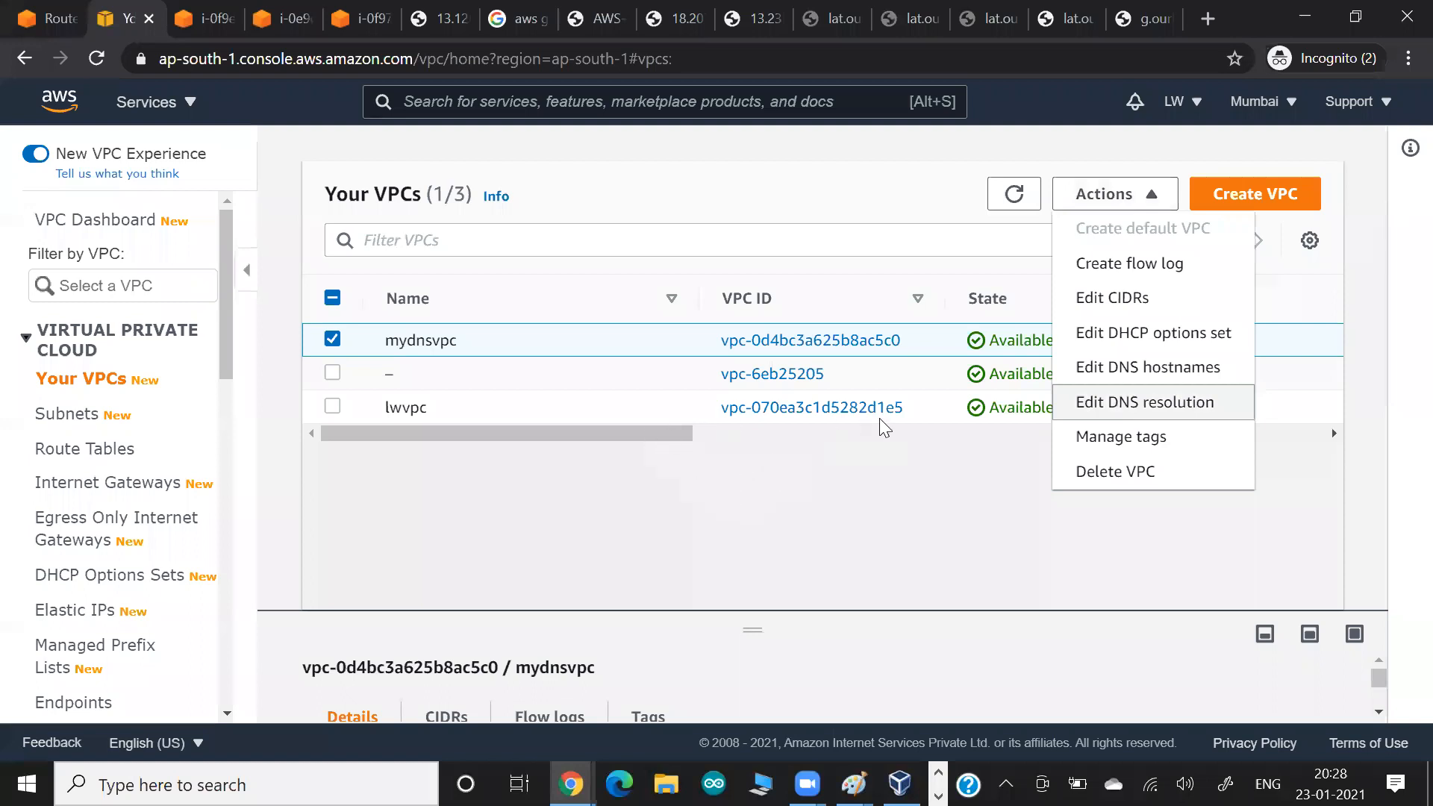
pyautogui.click(1001, 392)
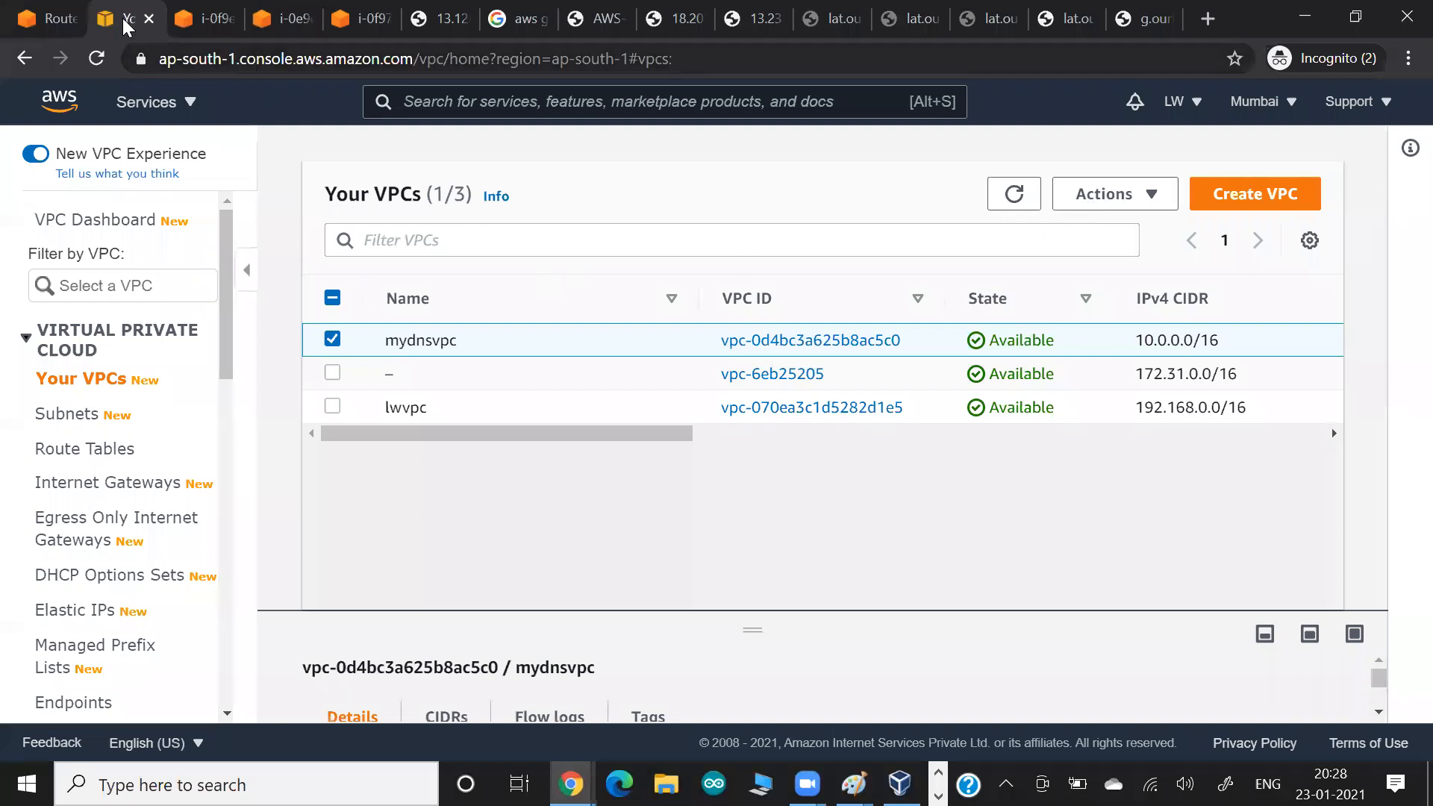
# Go back to EC2, reopen the running privos1 instance, and highlight the domain part of its private IPv4 DNS name.
pyautogui.click(406, 103)
pyautogui.write('ec2')
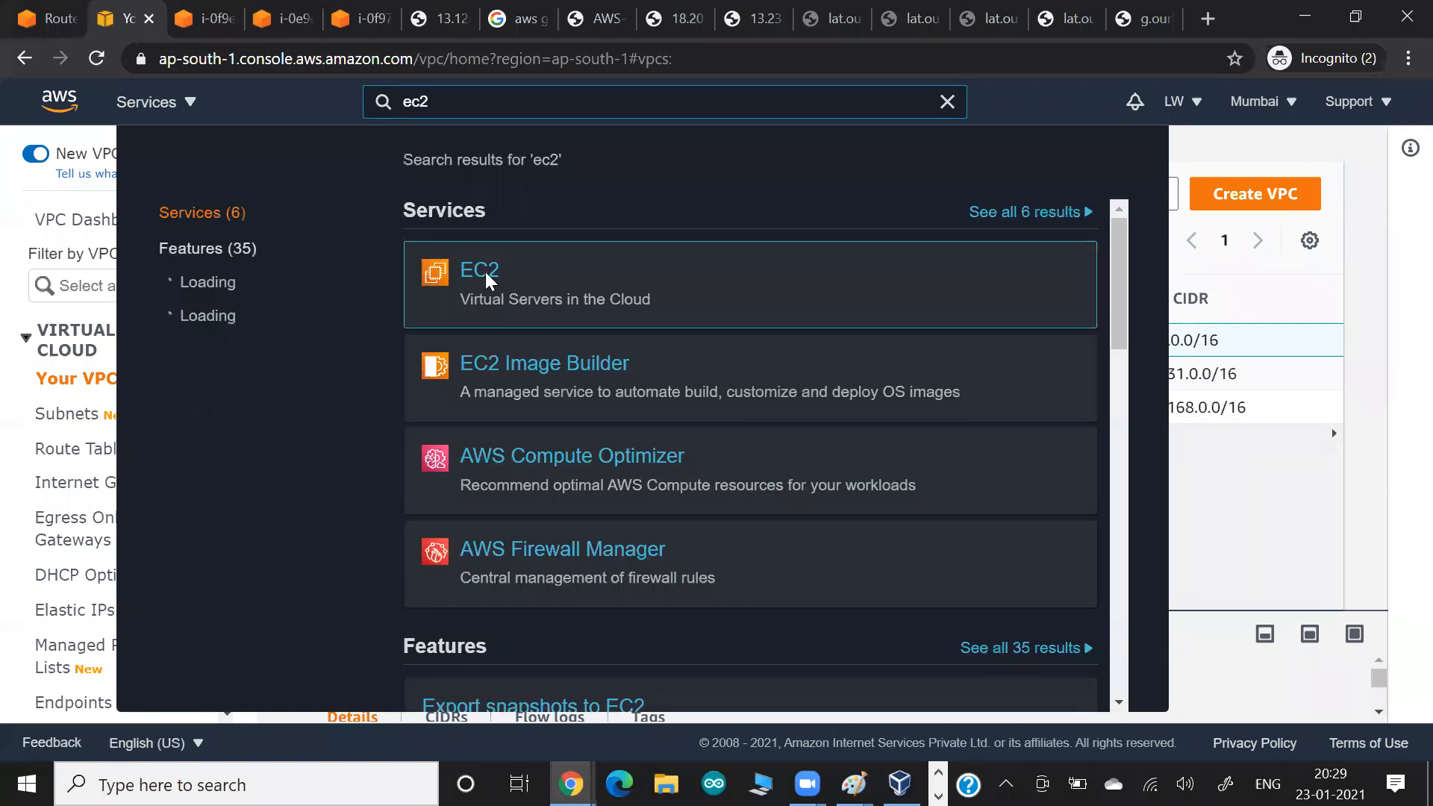
pyautogui.click(486, 272)
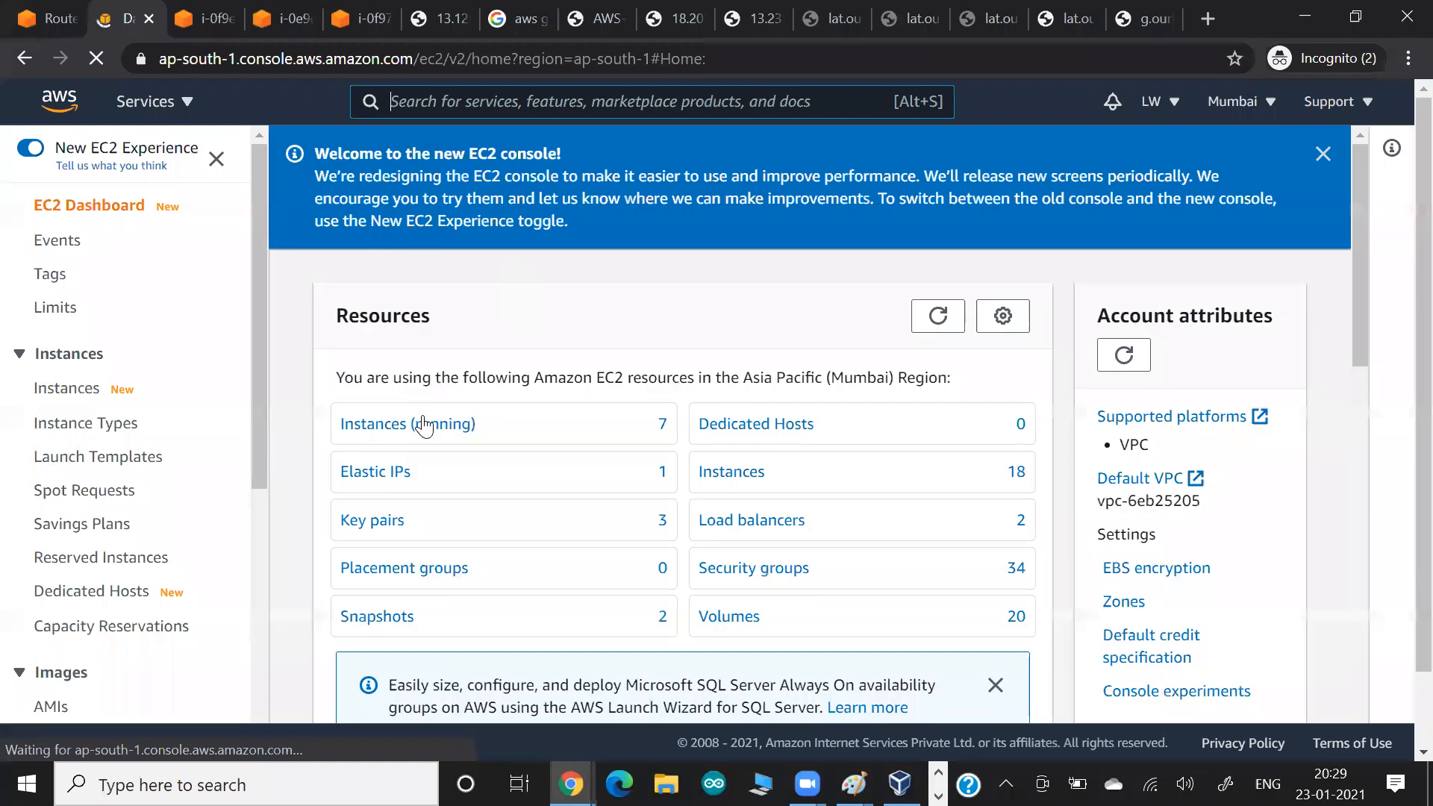
pyautogui.click(425, 426)
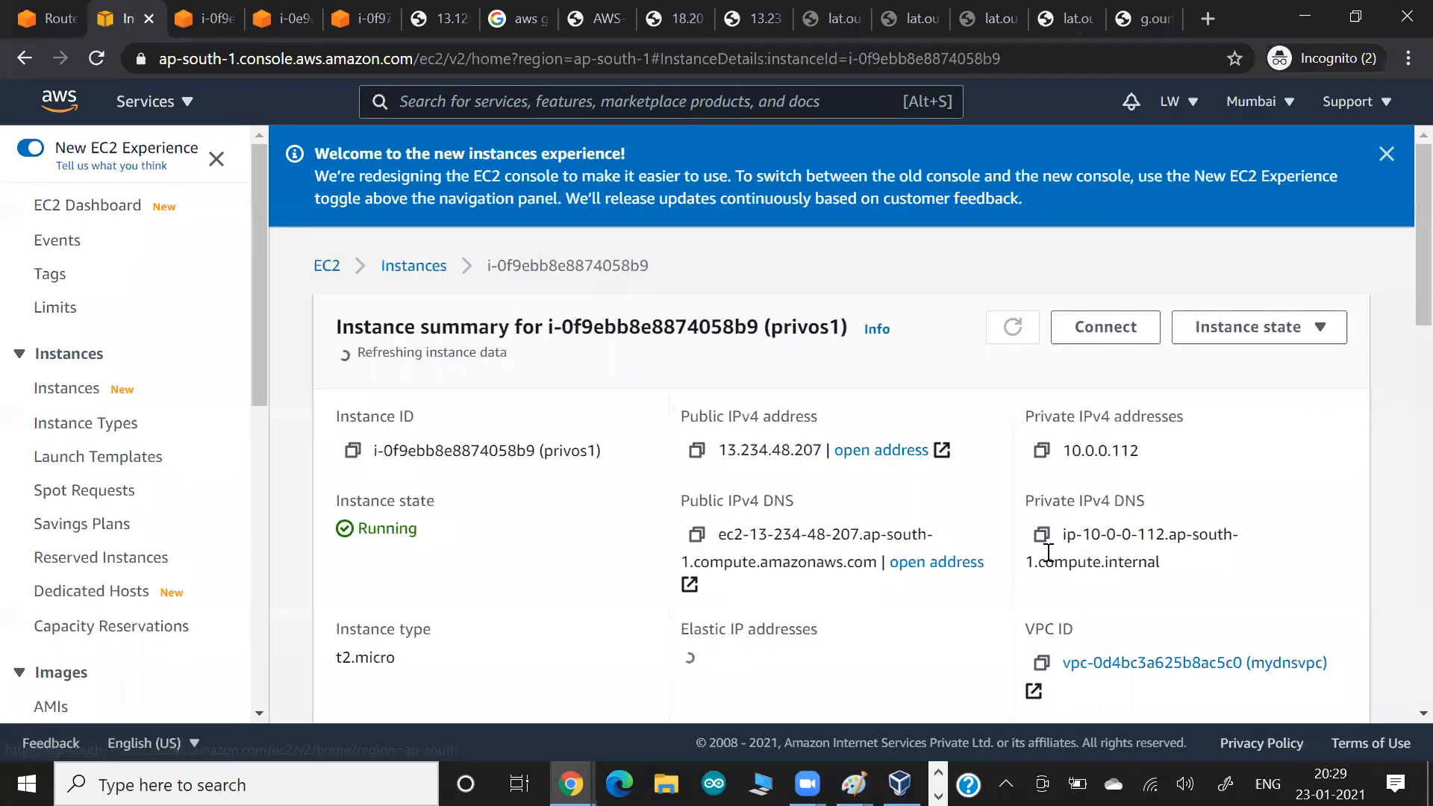
pyautogui.moveTo(1125, 556); pyautogui.dragTo(1040, 556)
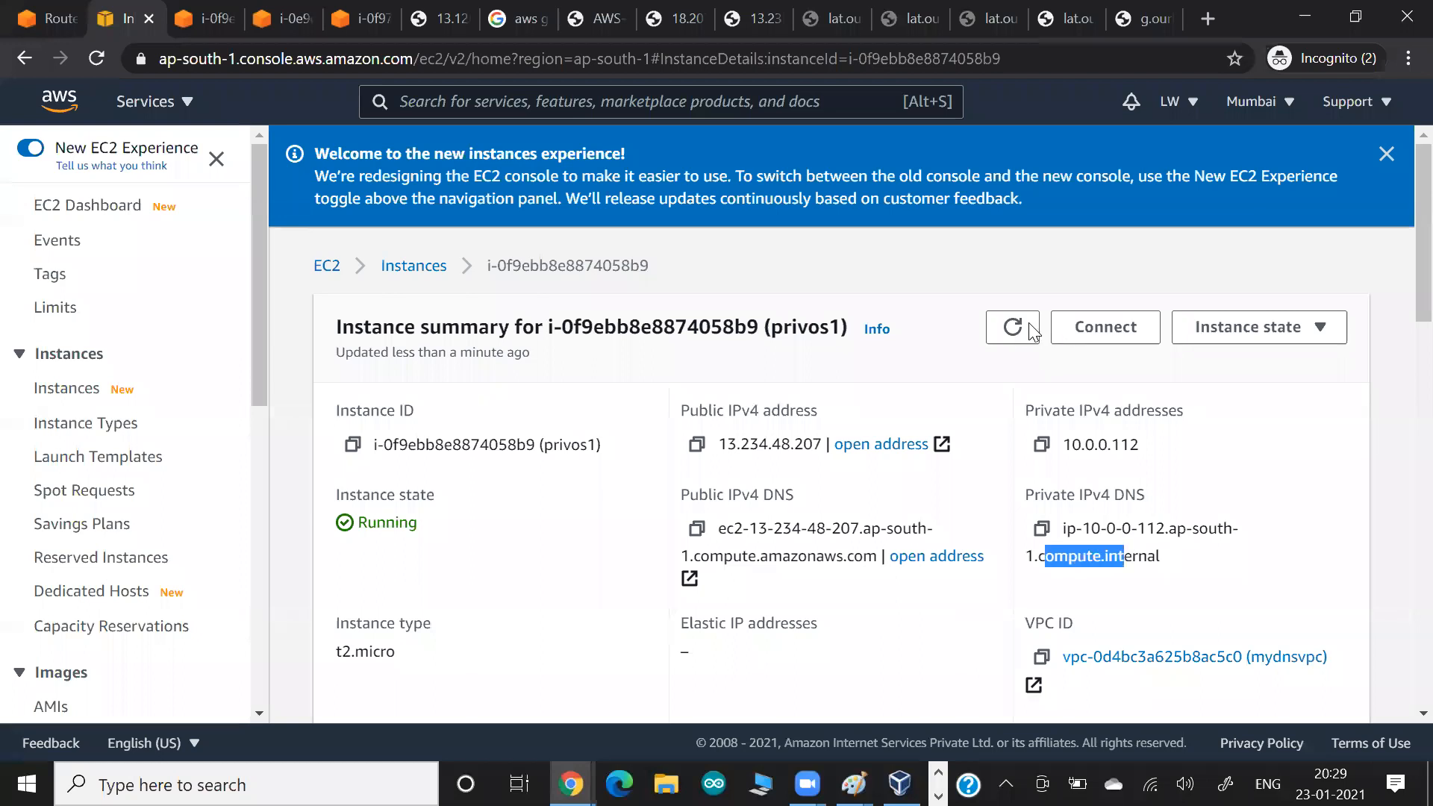
pyautogui.scroll(-2, 326, 415)
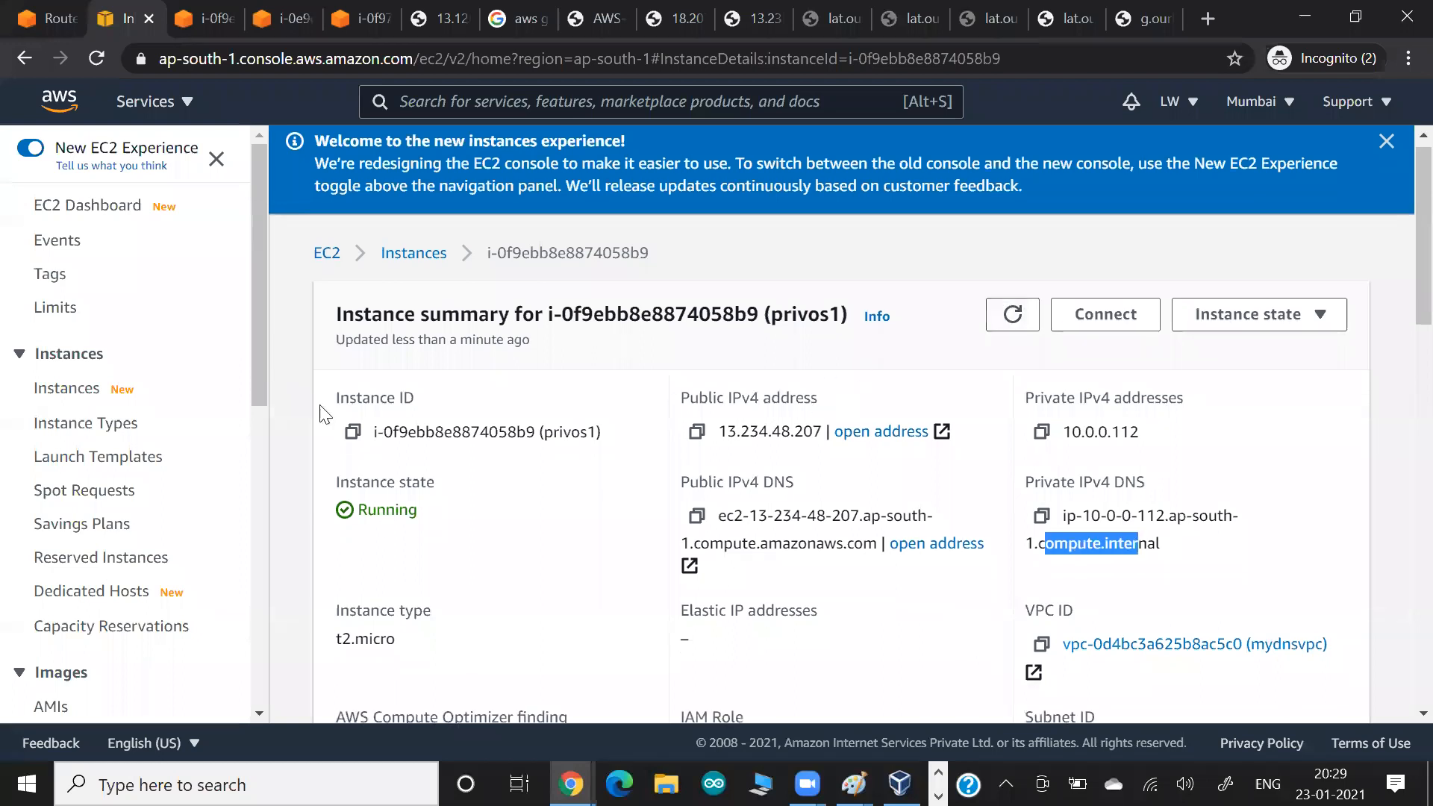
pyautogui.scroll(1, 1126, 472)
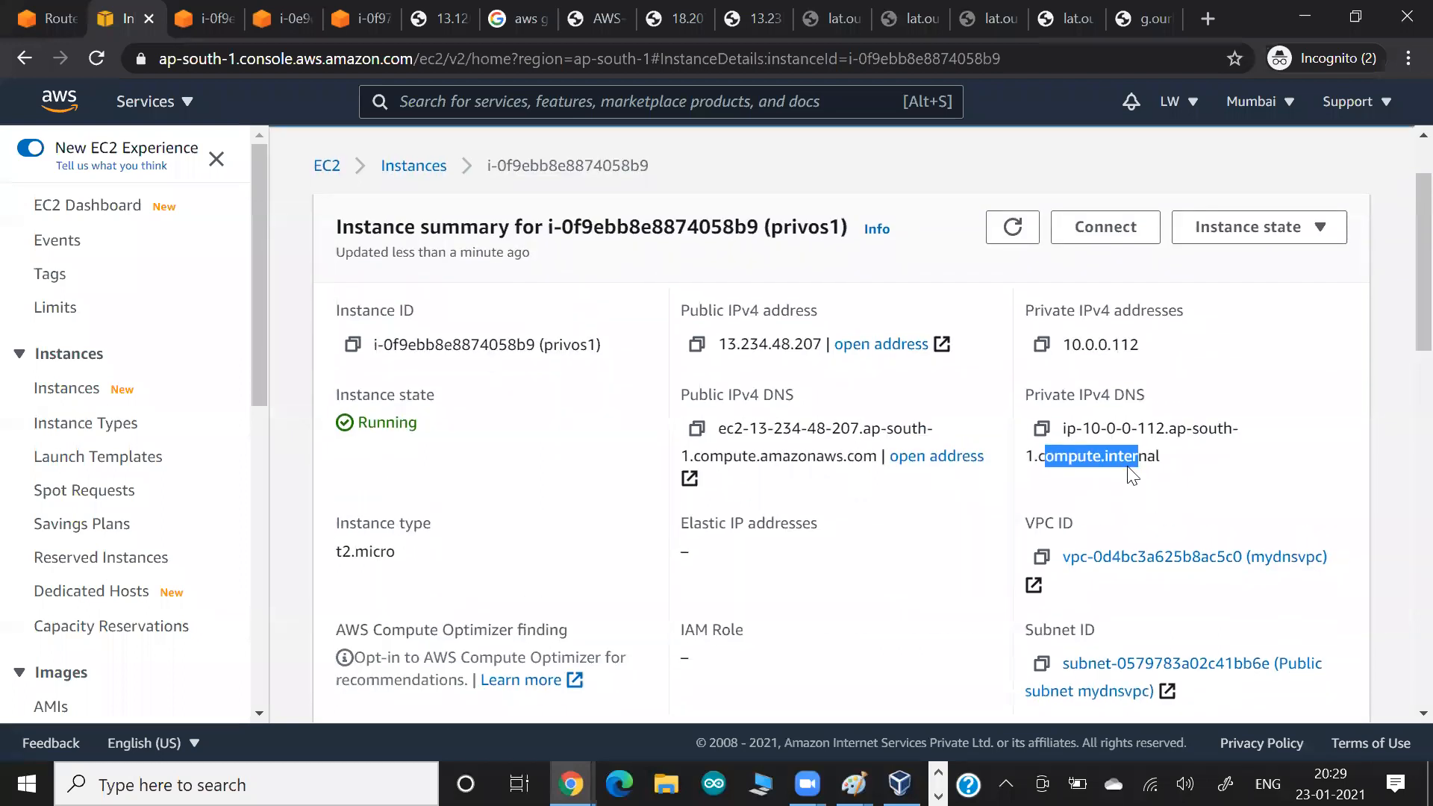
pyautogui.click(327, 221)
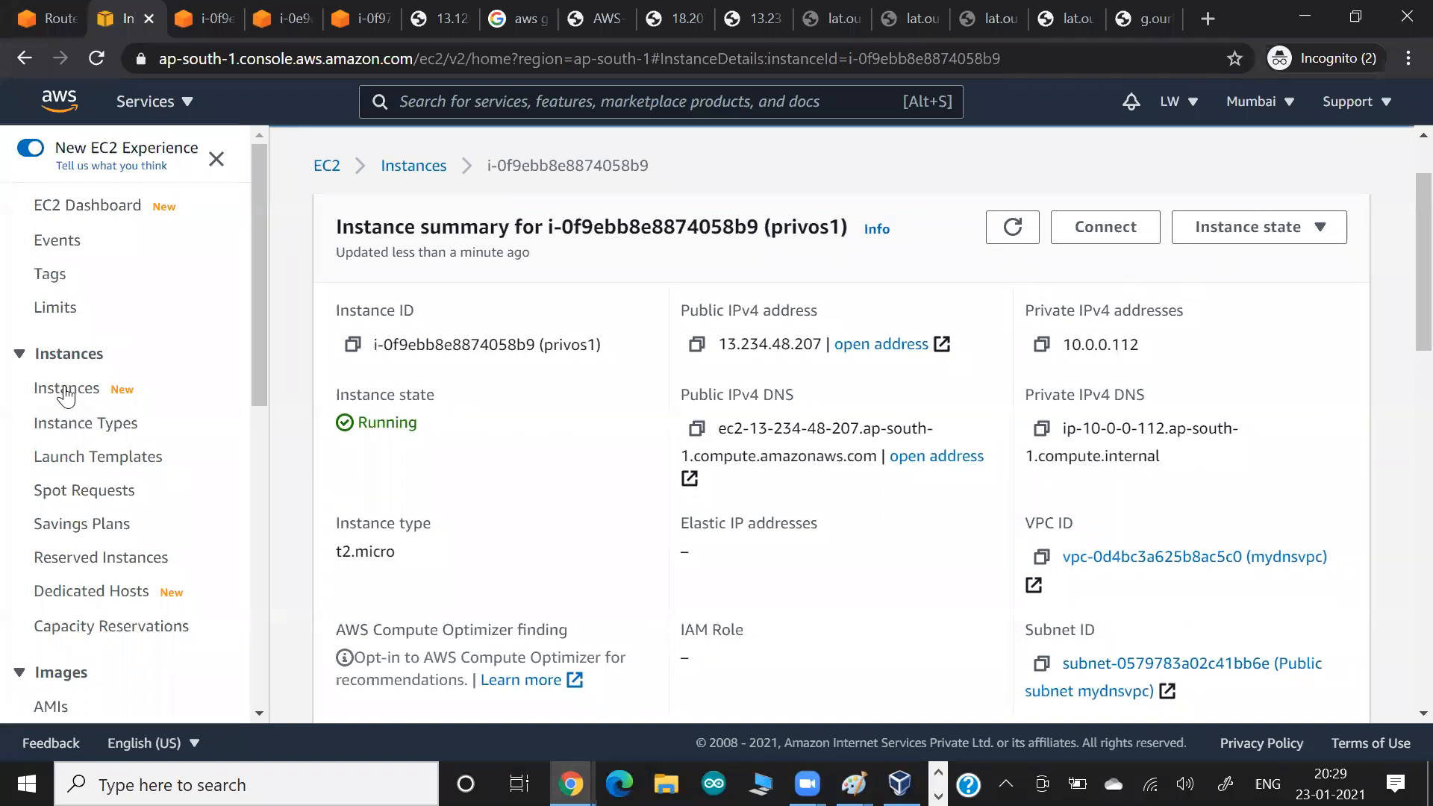
# Start launching an Amazon Linux 2 AMI (64-bit x86) instance in the public subnet of mydnsvpc with Auto-assign Public IP enabled.
pyautogui.click(66, 394)
pyautogui.click(1232, 159)
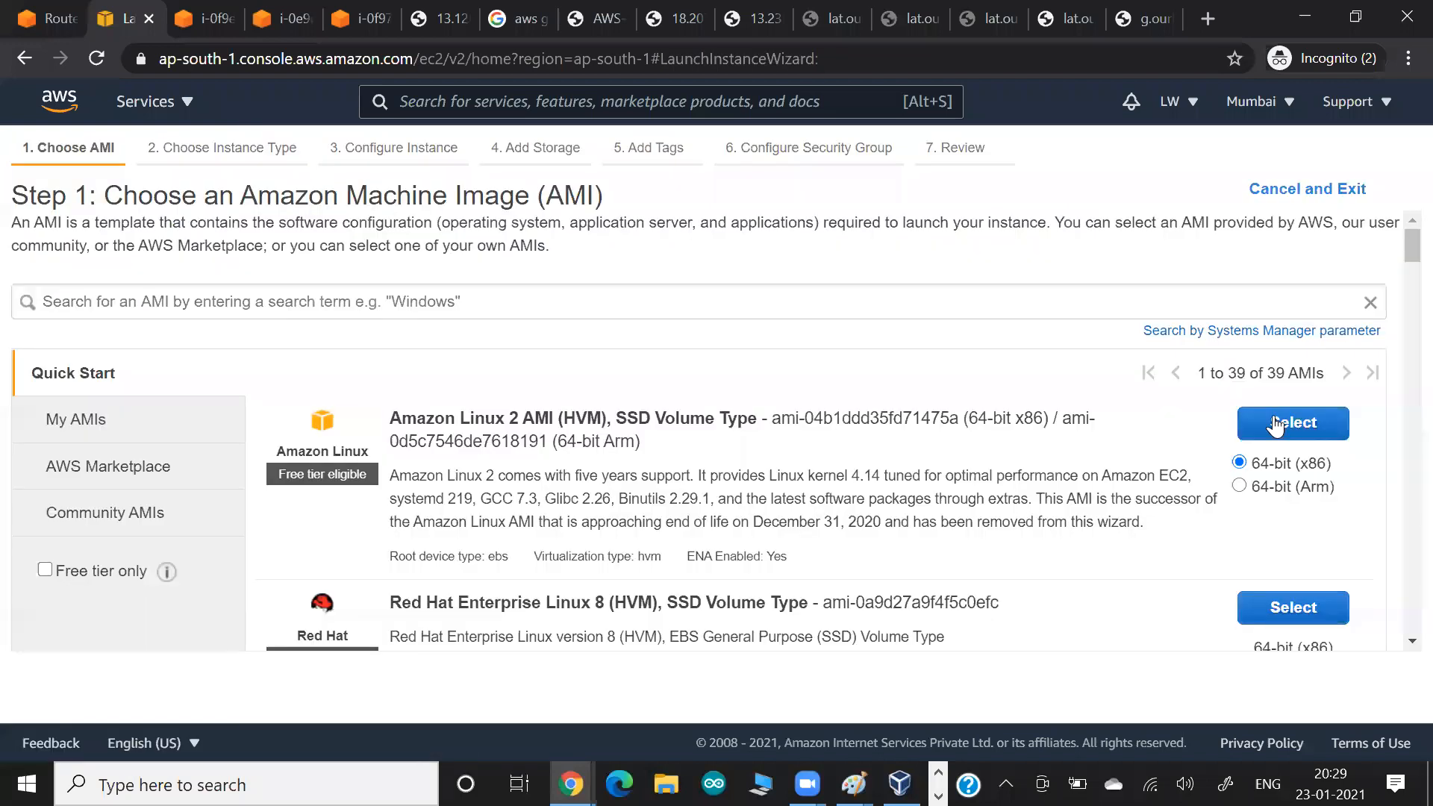
pyautogui.click(1272, 419)
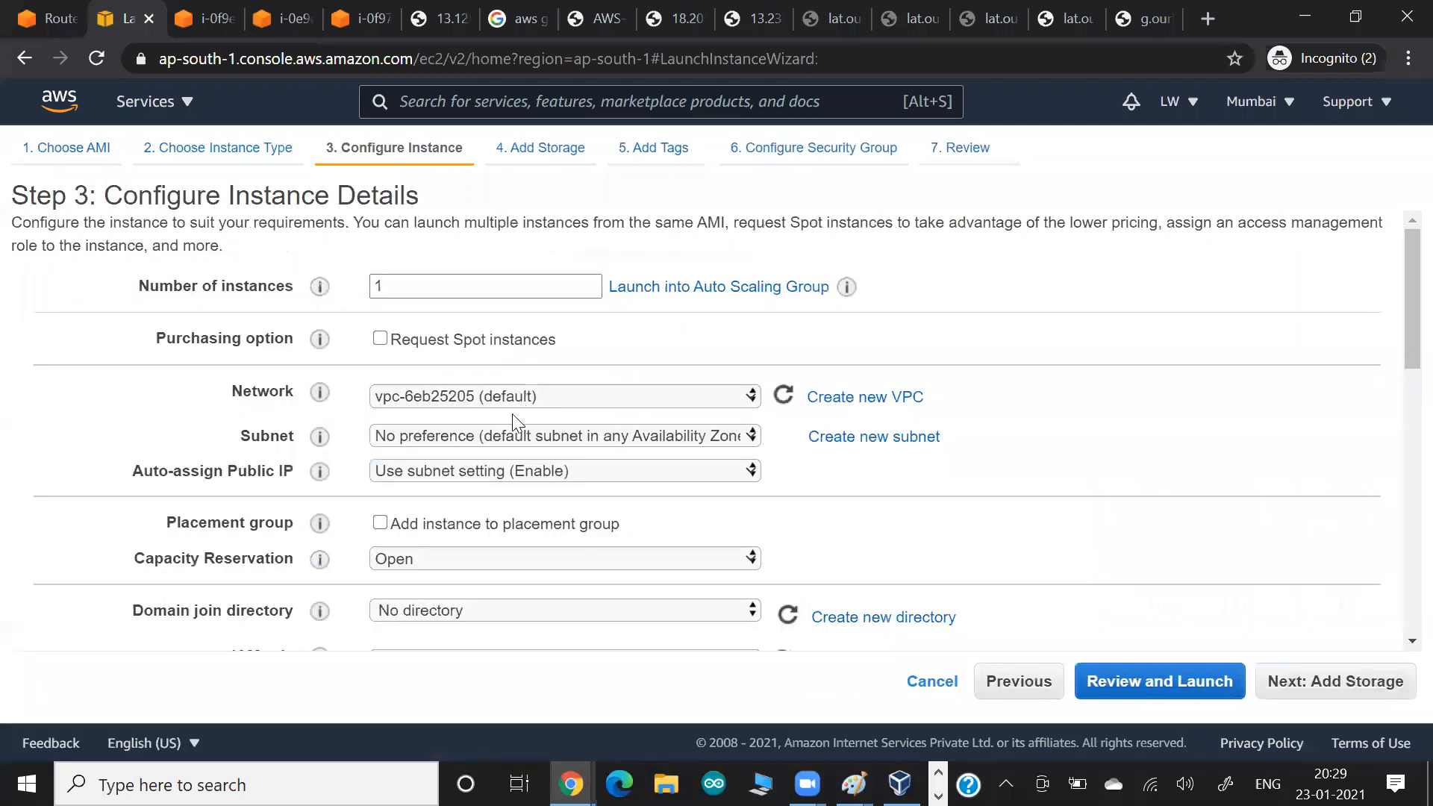
pyautogui.click(514, 403)
pyautogui.click(756, 426)
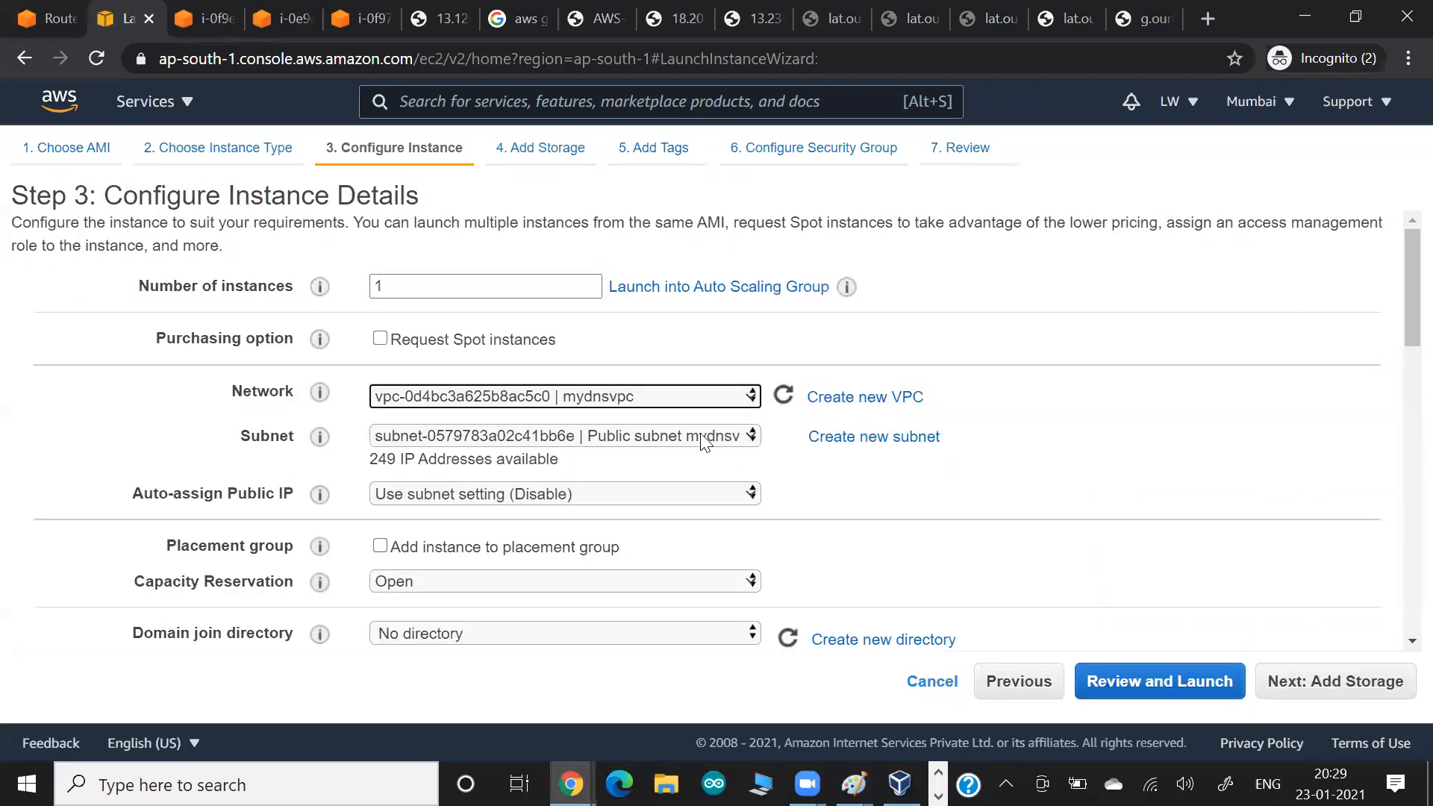
pyautogui.click(580, 546)
pyautogui.click(1054, 482)
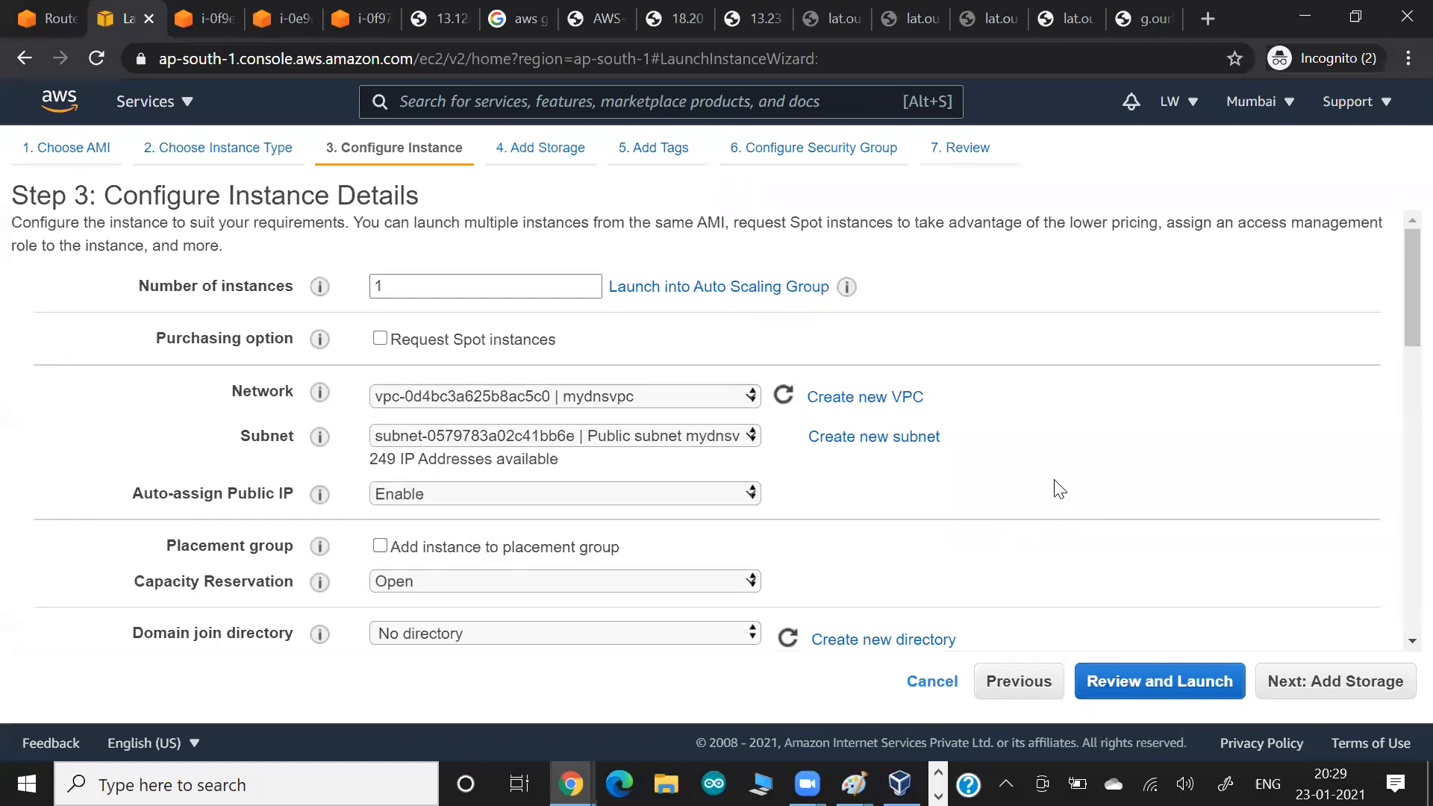
# Keep the default storage, set the Name tag to dhcp1, and allow All traffic in the new security group.
pyautogui.click(1313, 682)
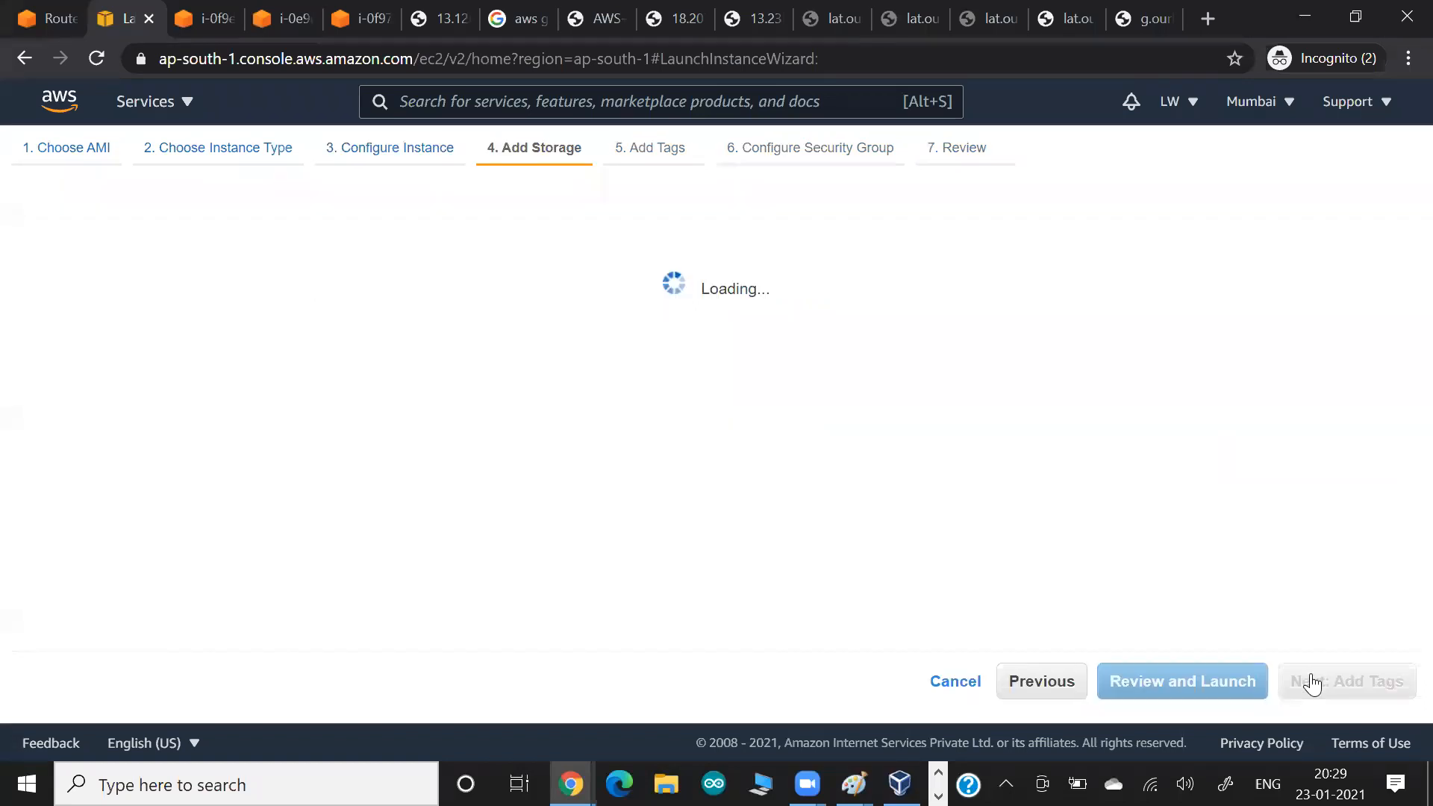
pyautogui.click(1308, 681)
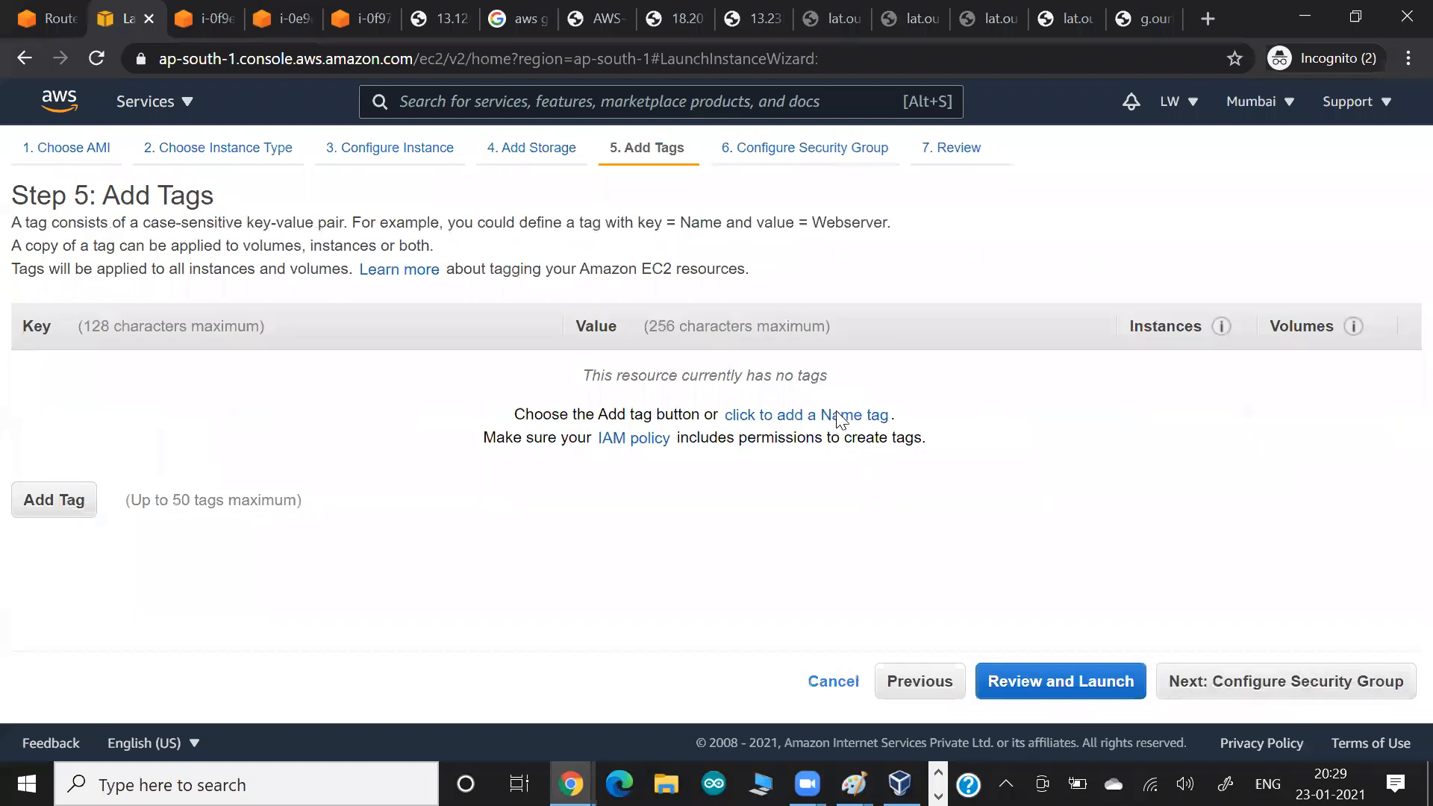
pyautogui.click(838, 417)
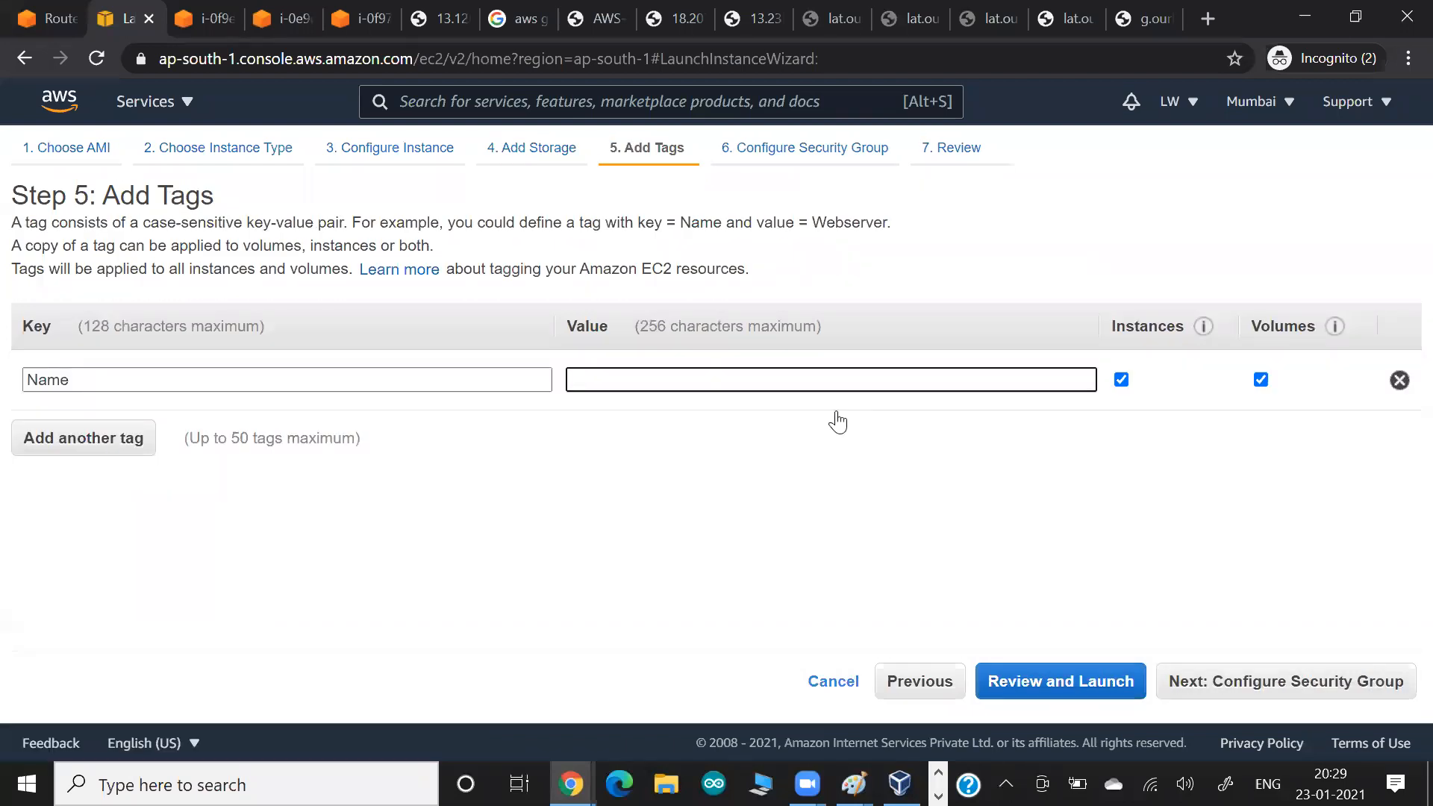
pyautogui.write('d')
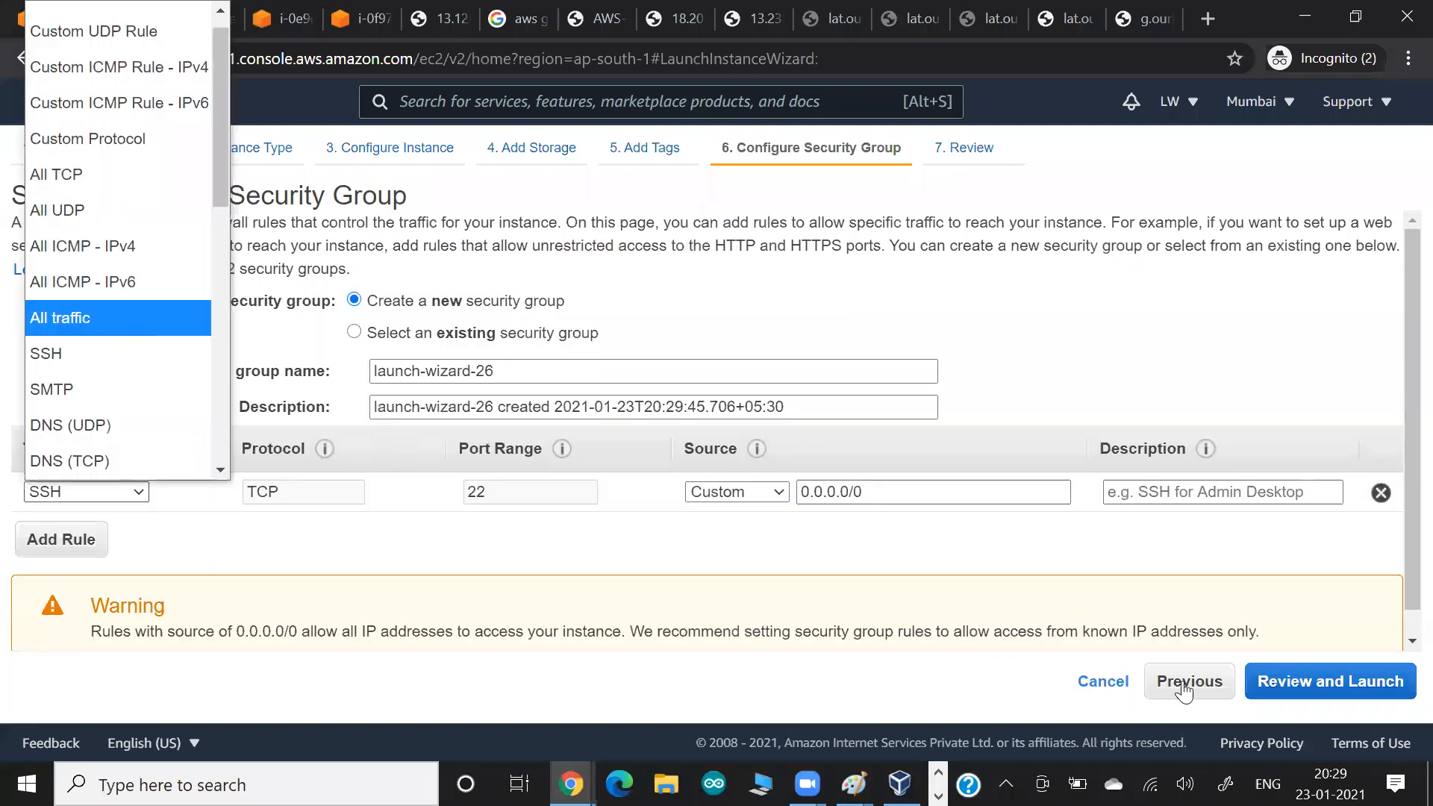
pyautogui.press('Return')
pyautogui.click(1369, 672)
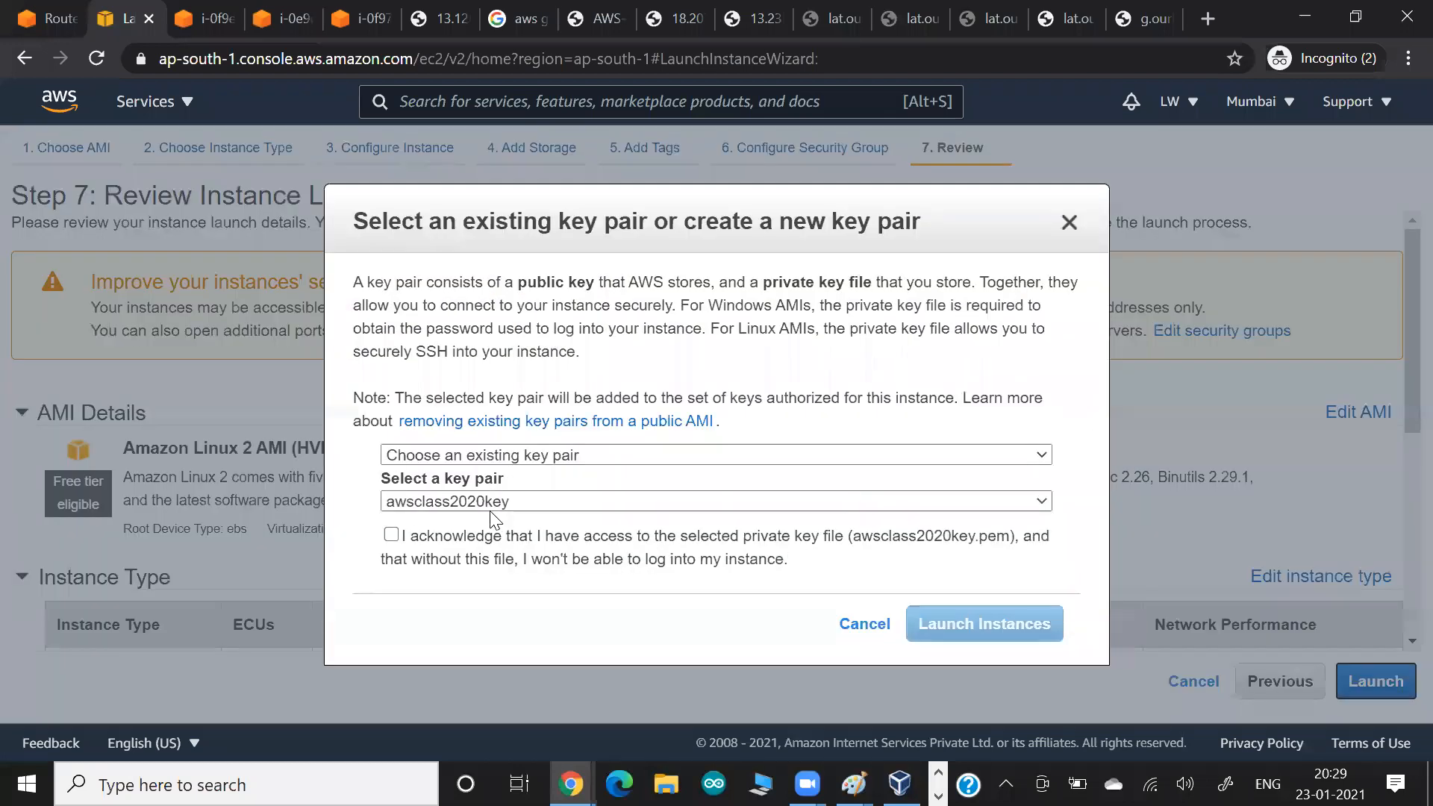
# Choose the existing account SSH key pair instead of awsclass2020key, acknowledge having its private key file, and launch the instance.
pyautogui.click(492, 501)
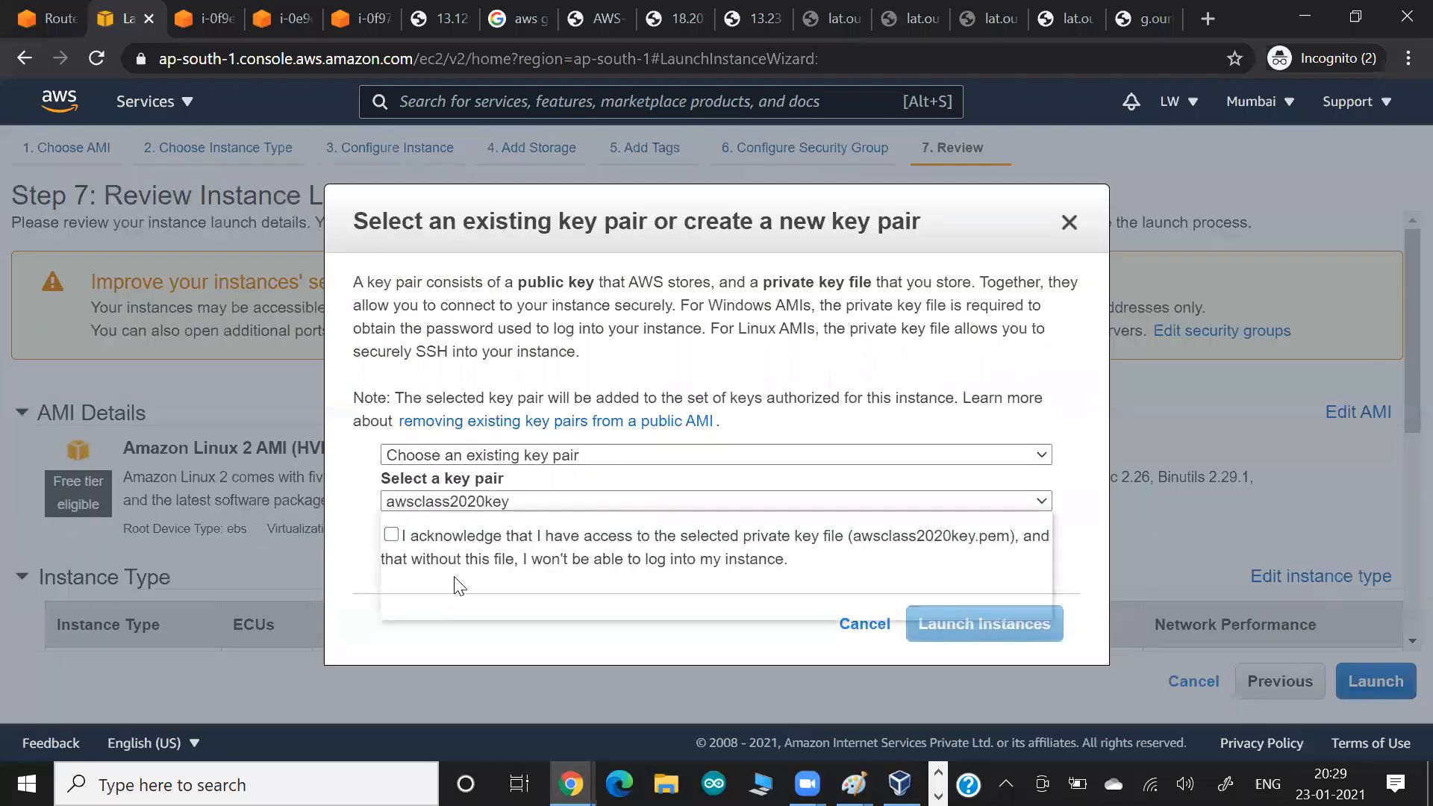
pyautogui.click(400, 549)
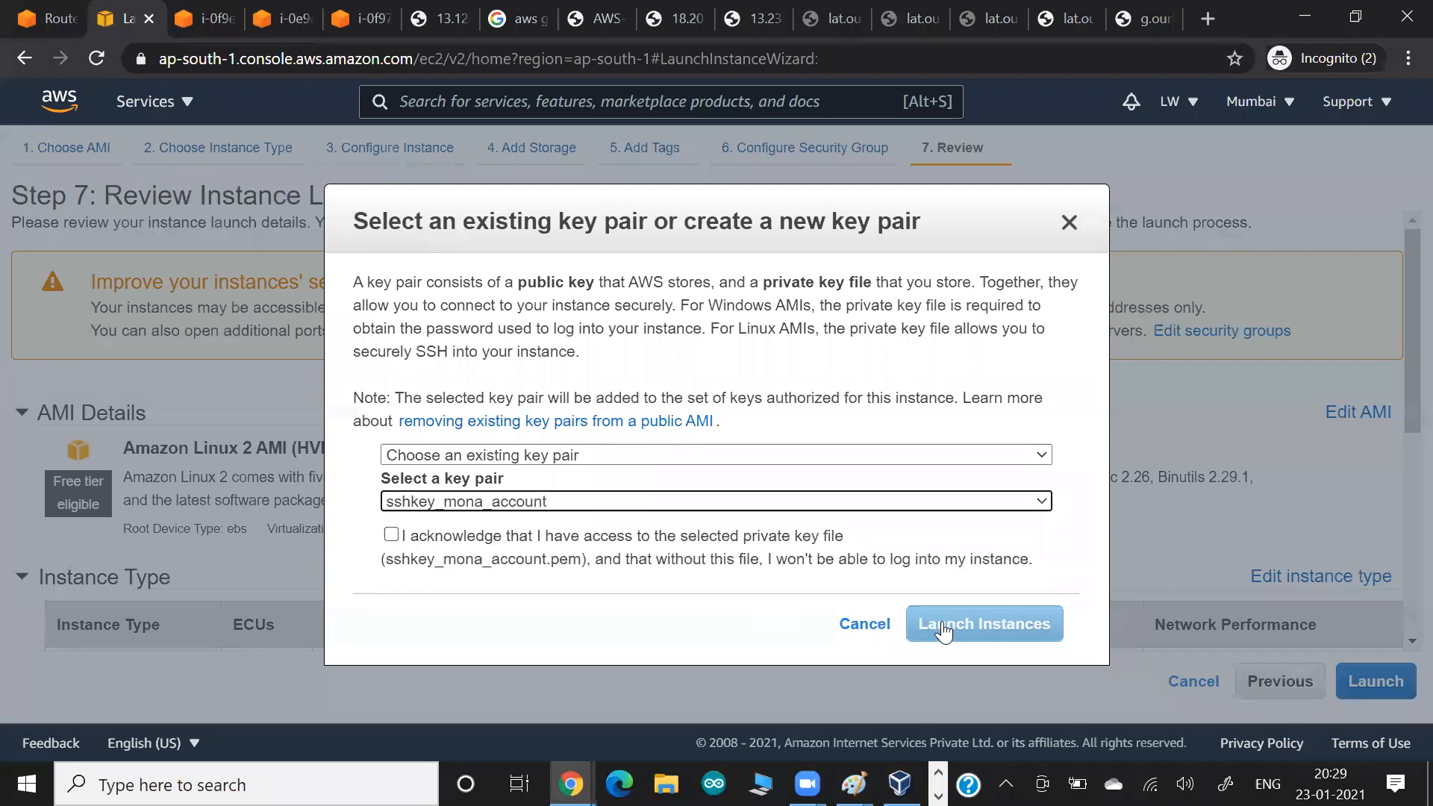
pyautogui.click(955, 622)
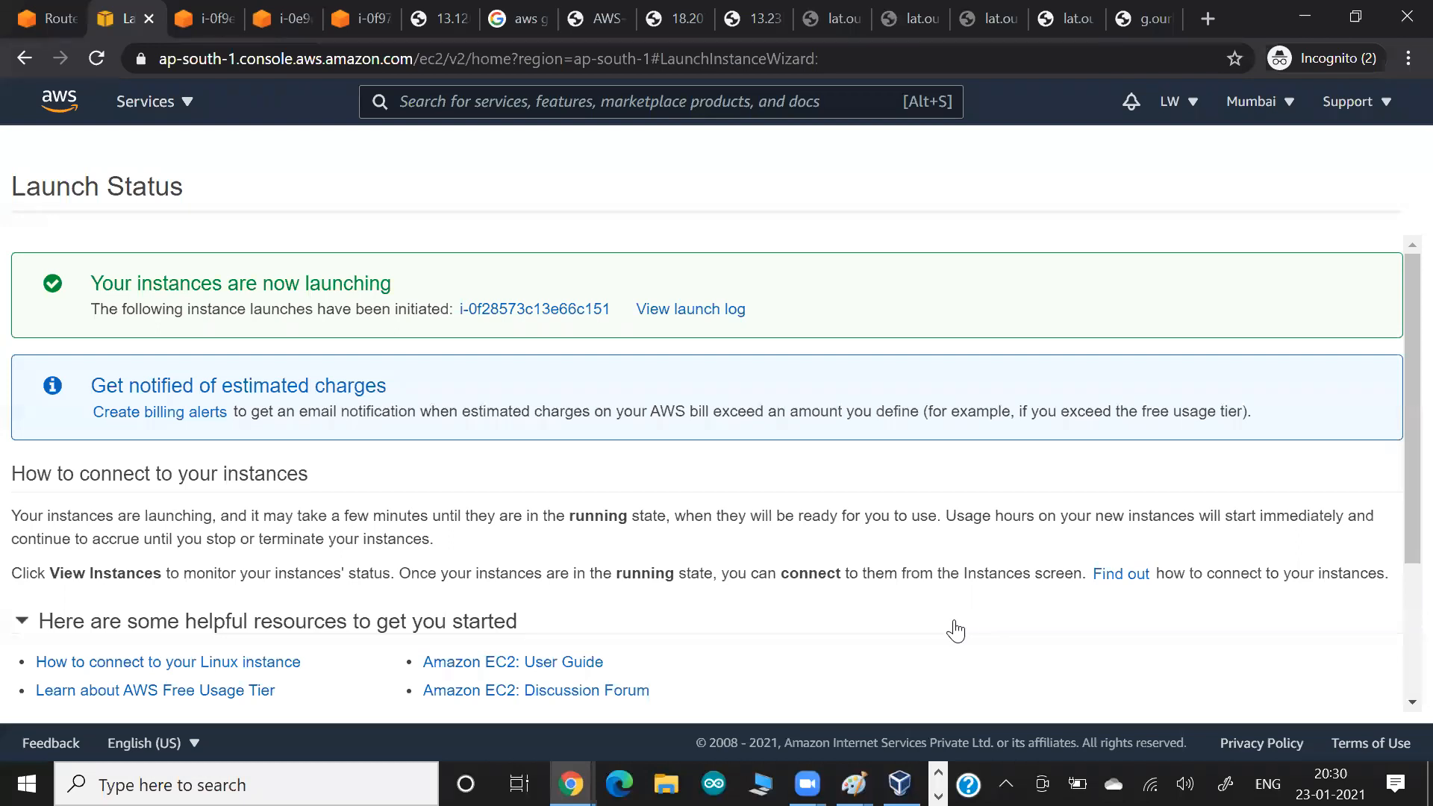
# Open the details of the new dhcp1 instance and highlight the domain part of its private IPv4 DNS name.
pyautogui.click(556, 314)
pyautogui.click(547, 349)
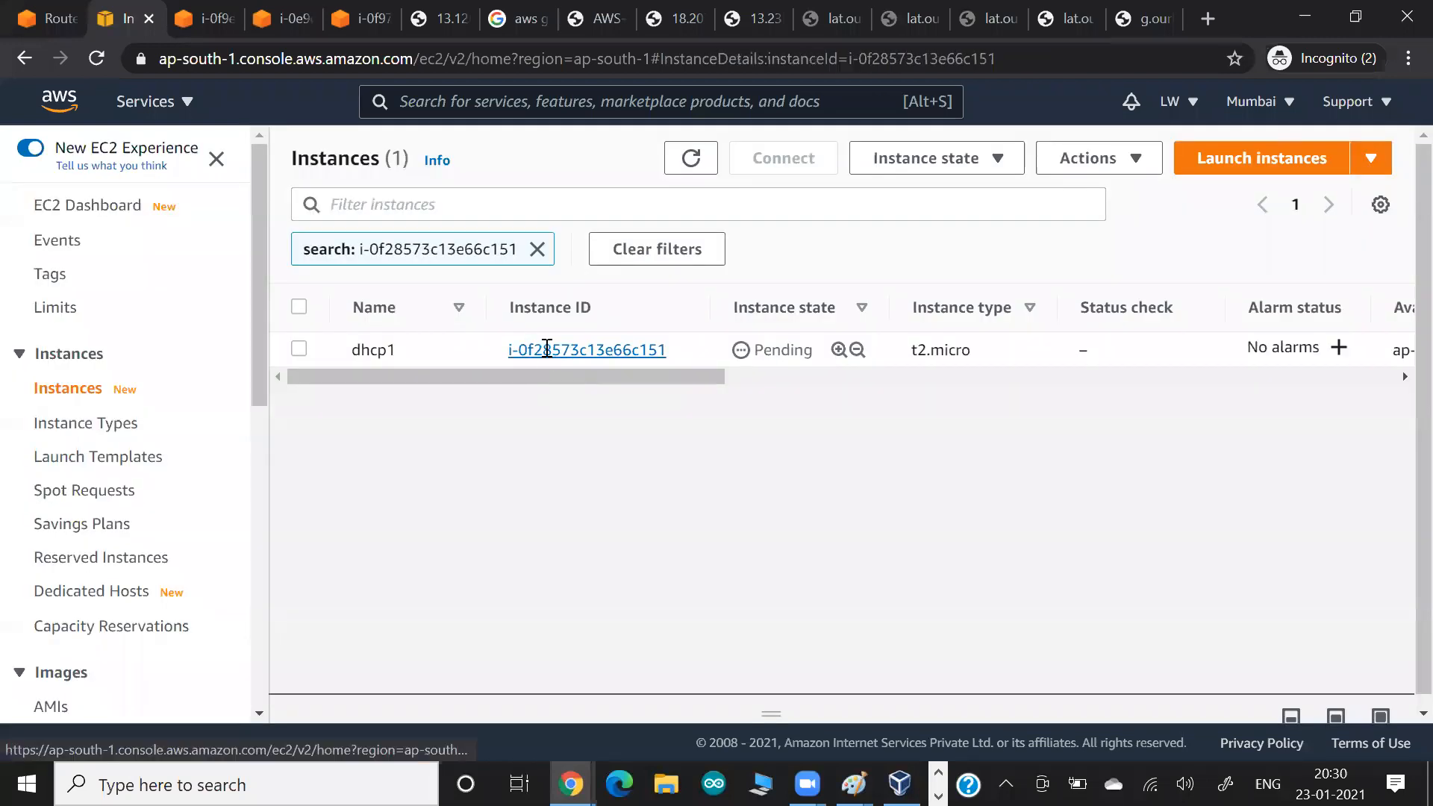
pyautogui.moveTo(1051, 462); pyautogui.dragTo(1161, 452)
pyautogui.click(1161, 451)
pyautogui.scroll(-2, 1210, 452)
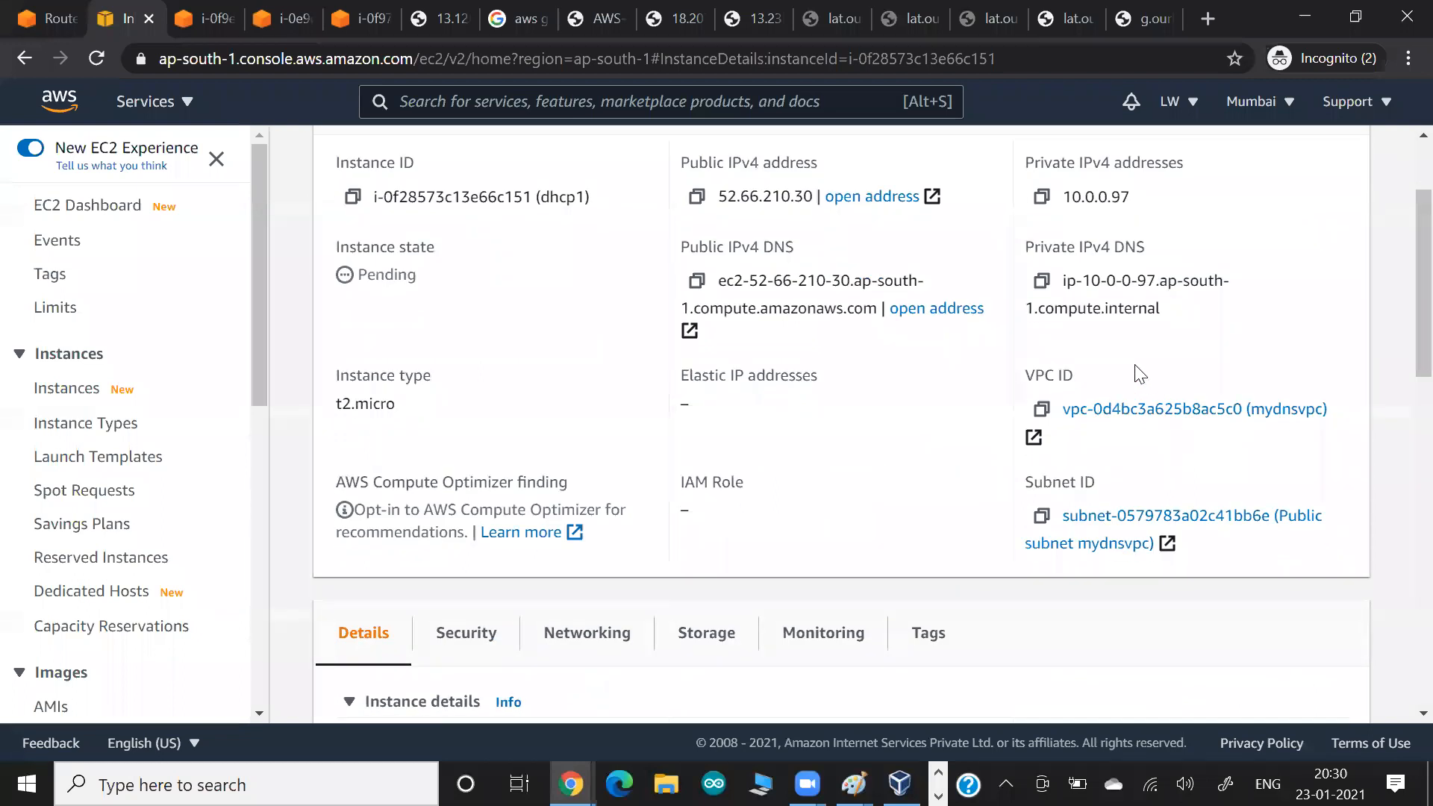
pyautogui.scroll(2, 1135, 342)
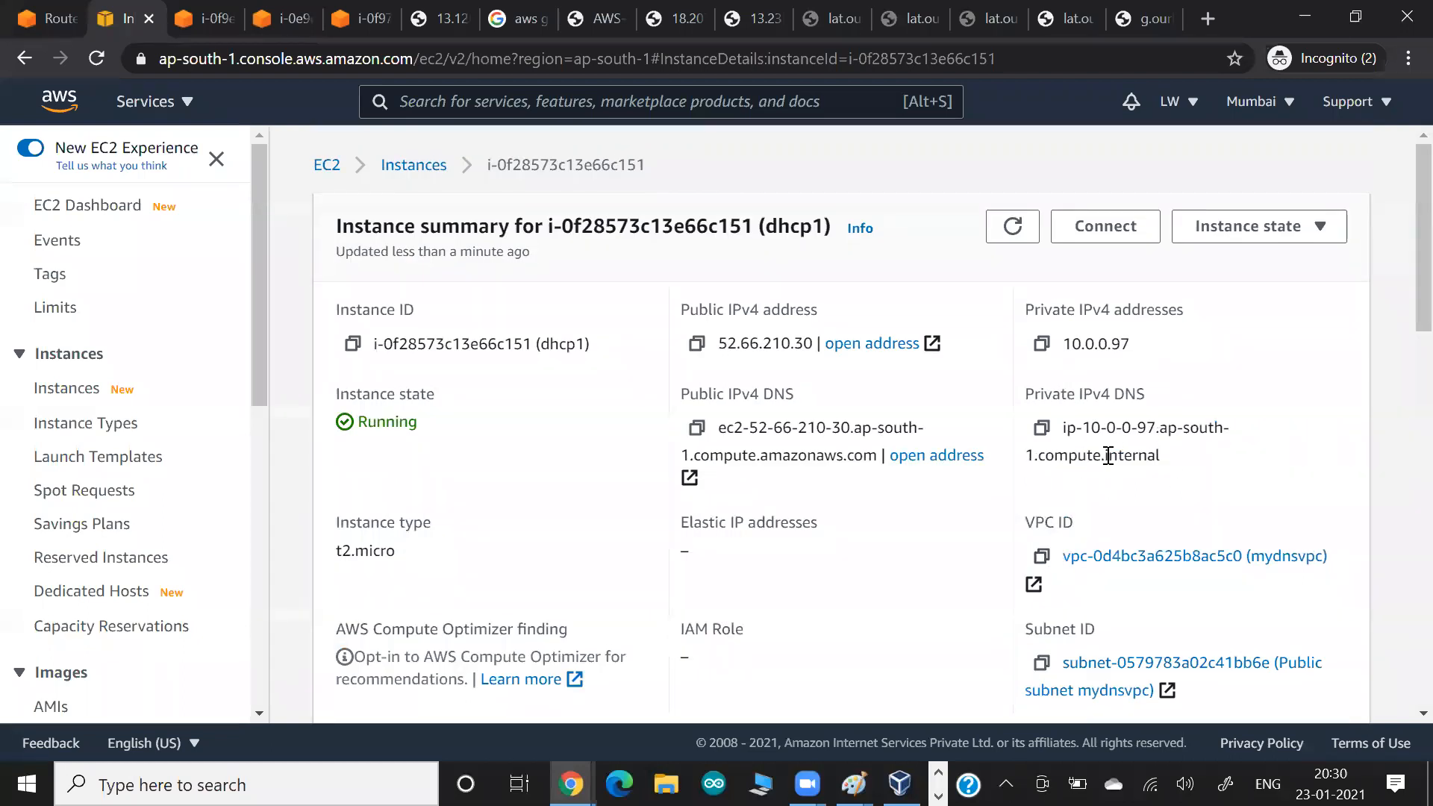
pyautogui.moveTo(1050, 457); pyautogui.dragTo(1160, 457)
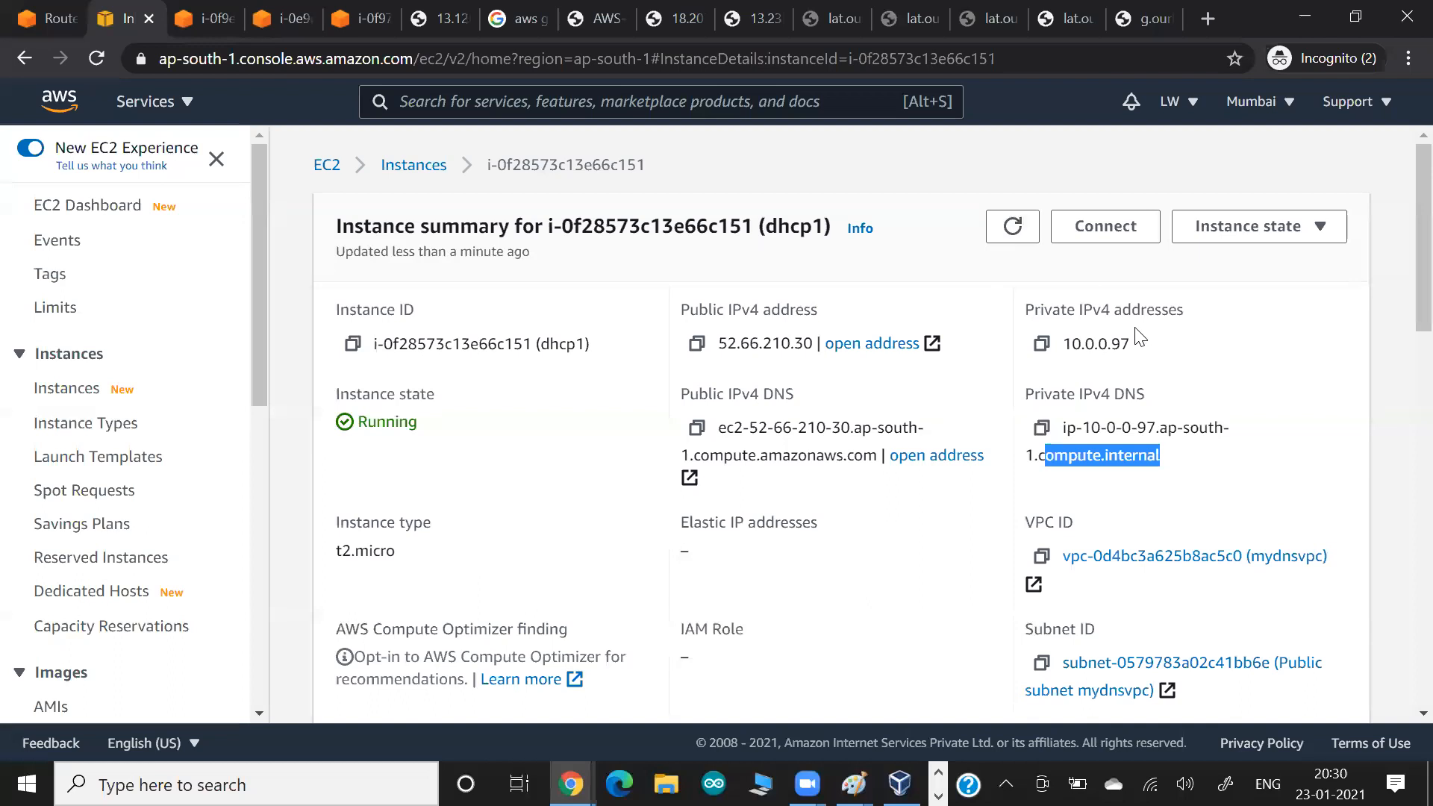
# Open the VPC of the dhcp1 instance and check which DHCP options set it is assigned, leaving the assignment as is.
pyautogui.doubleClick(1124, 345)
pyautogui.scroll(-2, 1135, 351)
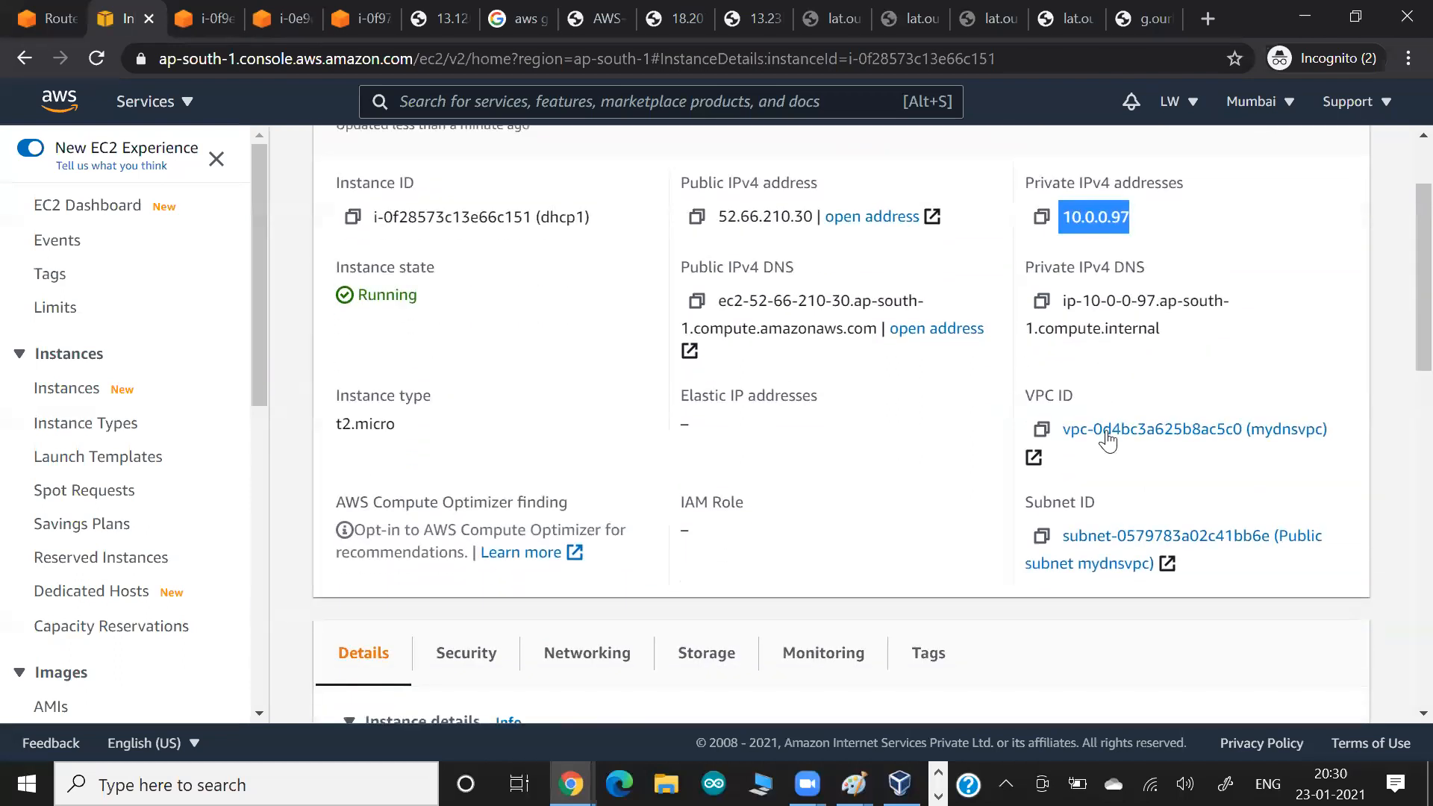
pyautogui.click(1108, 430)
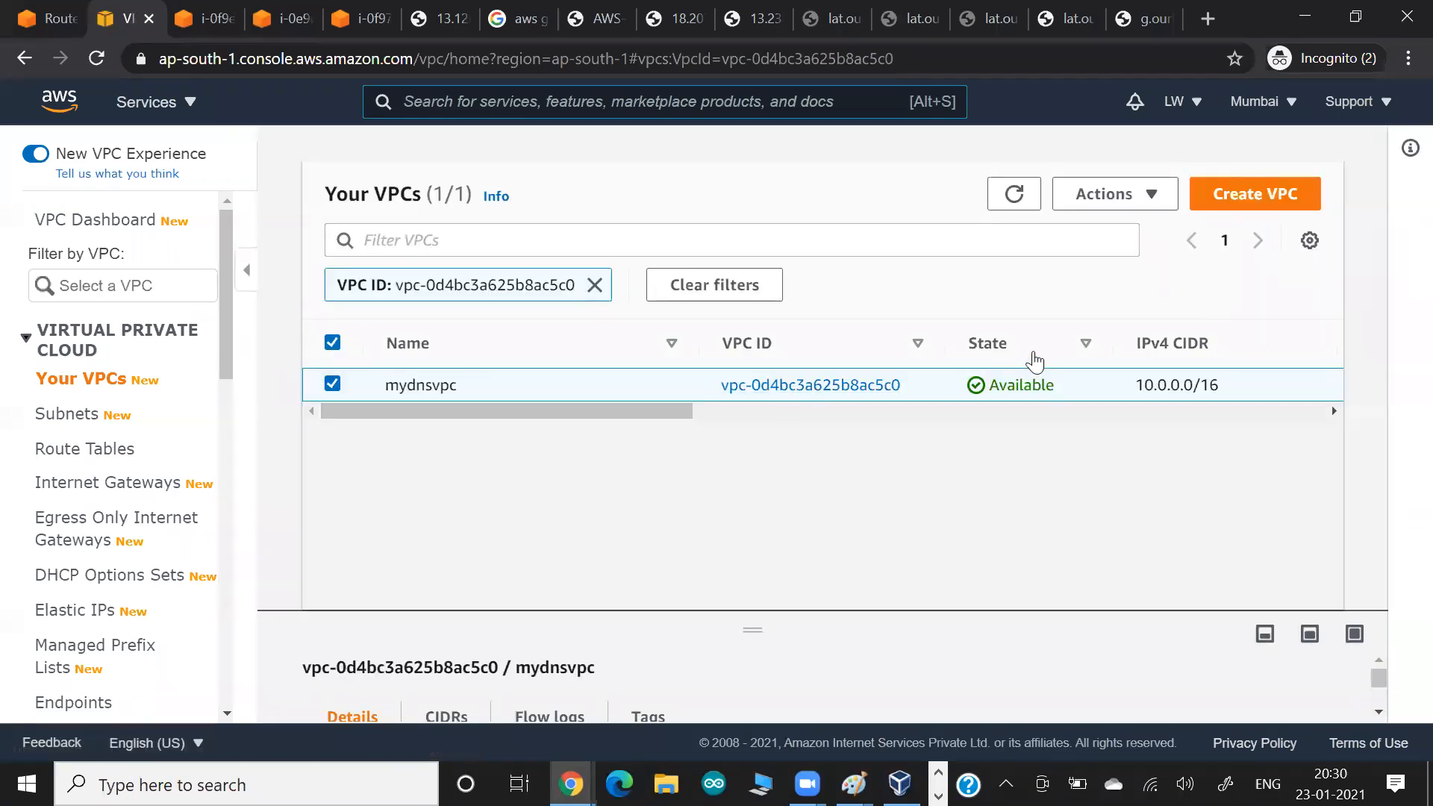
pyautogui.click(1112, 200)
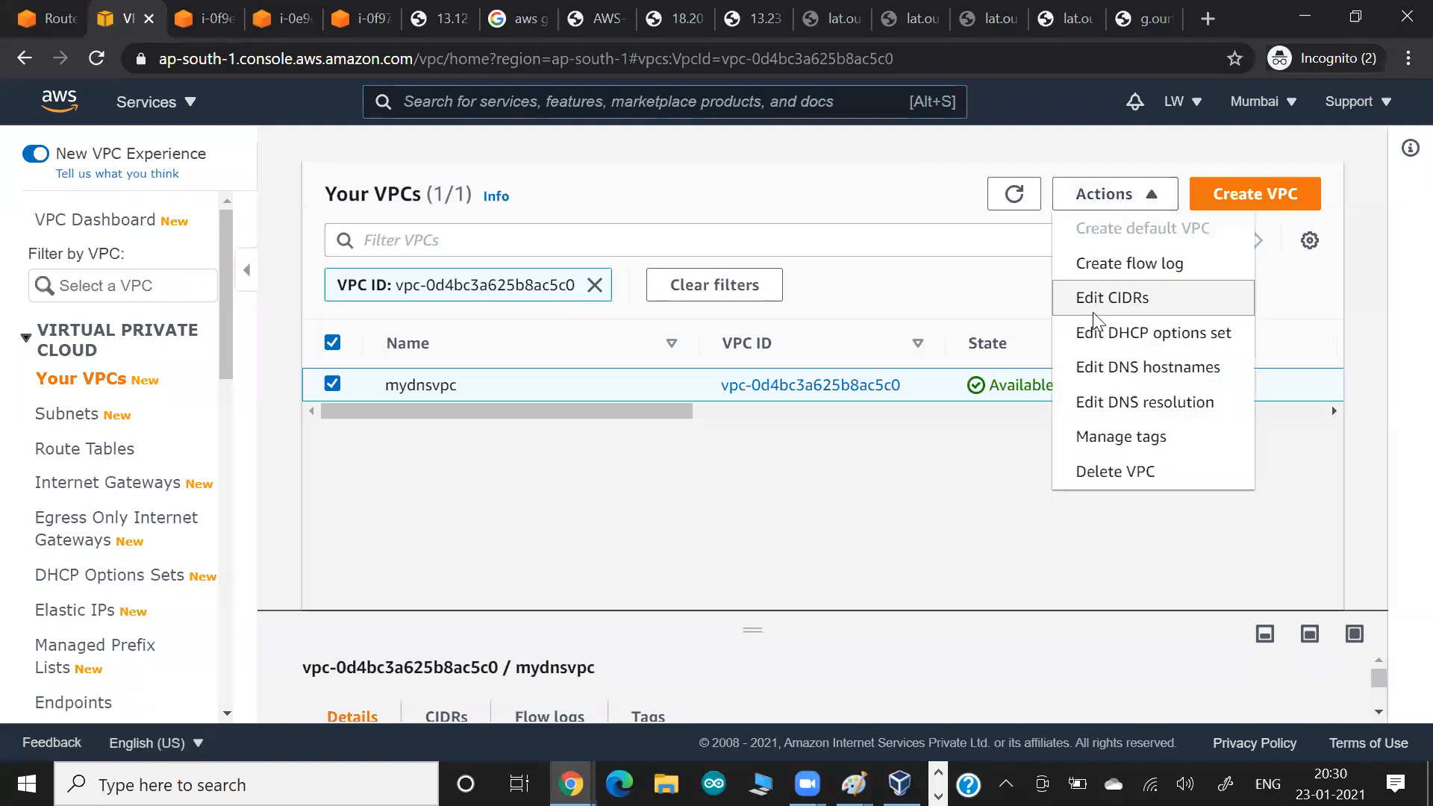
pyautogui.click(1110, 333)
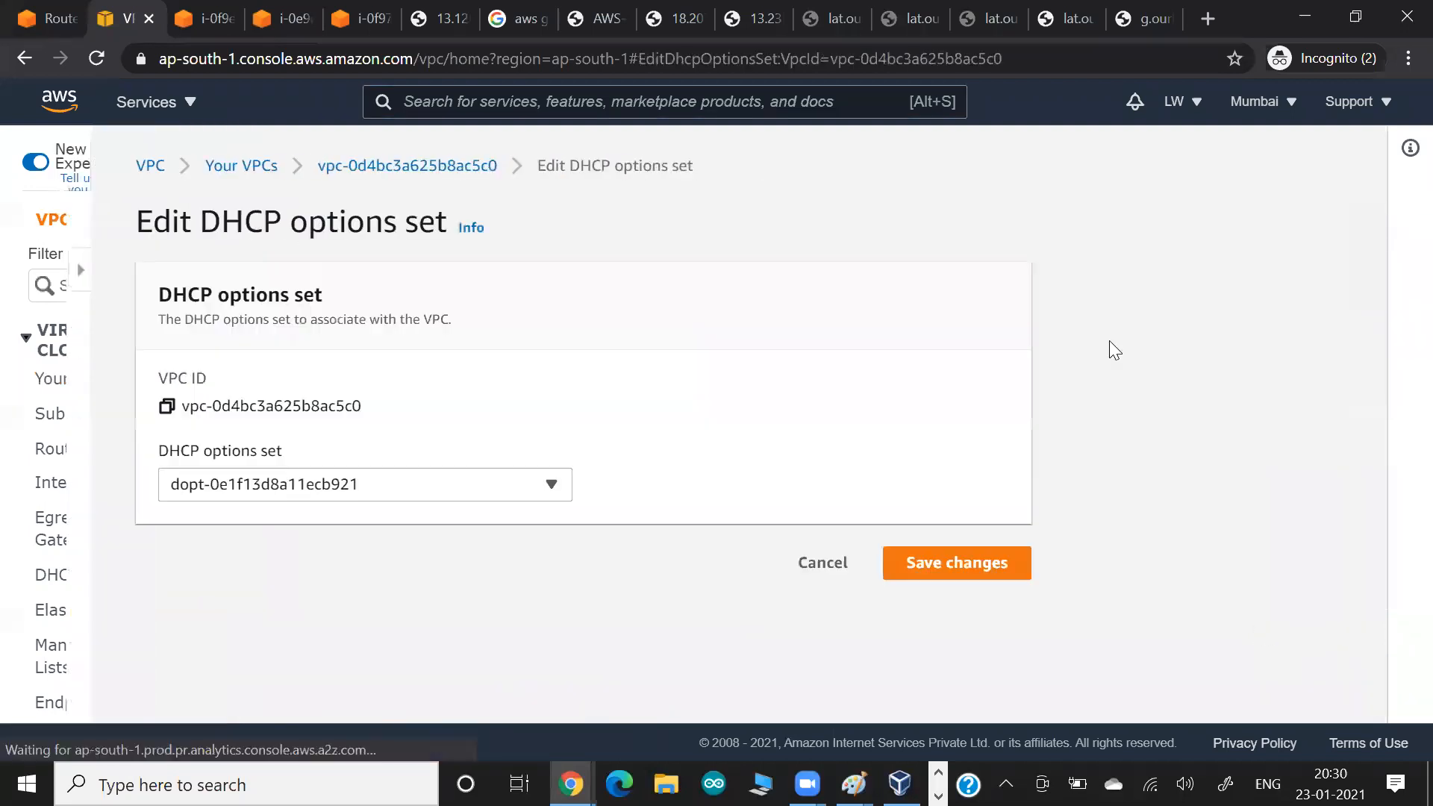
pyautogui.click(187, 490)
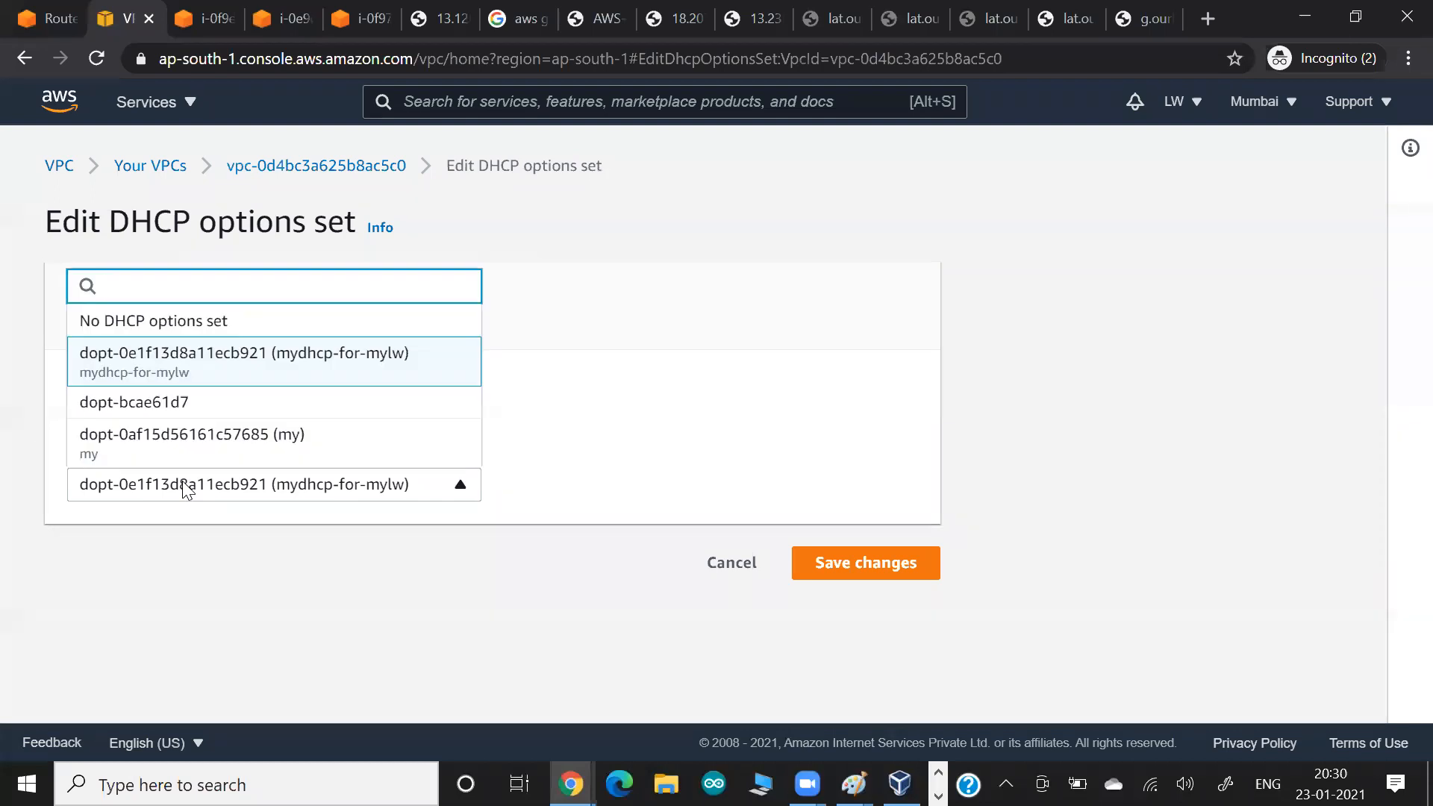
pyautogui.click(661, 385)
pyautogui.click(732, 566)
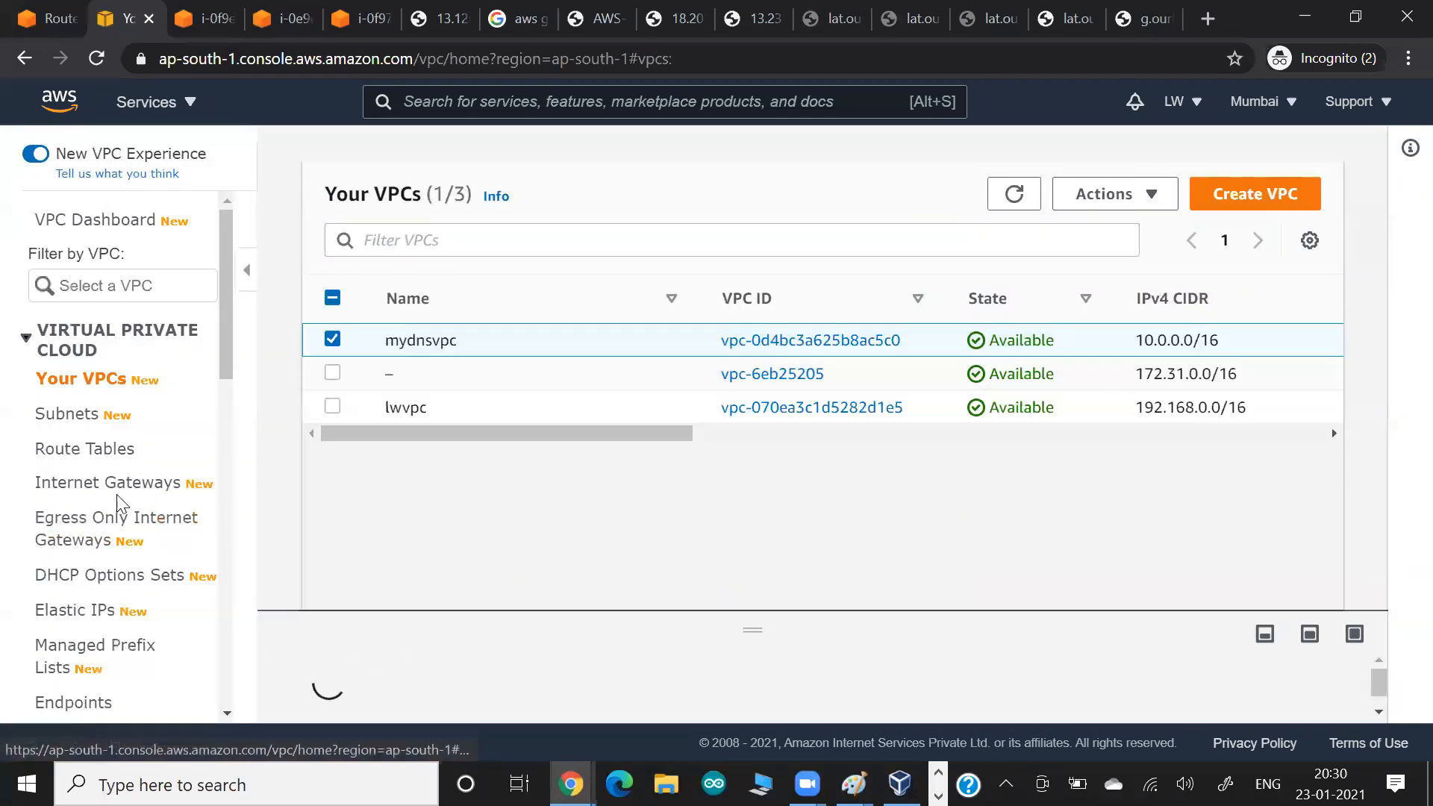
# Open the details of the mydhcp-for-mylw DHCP options set and check its domain name and tags.
pyautogui.click(96, 577)
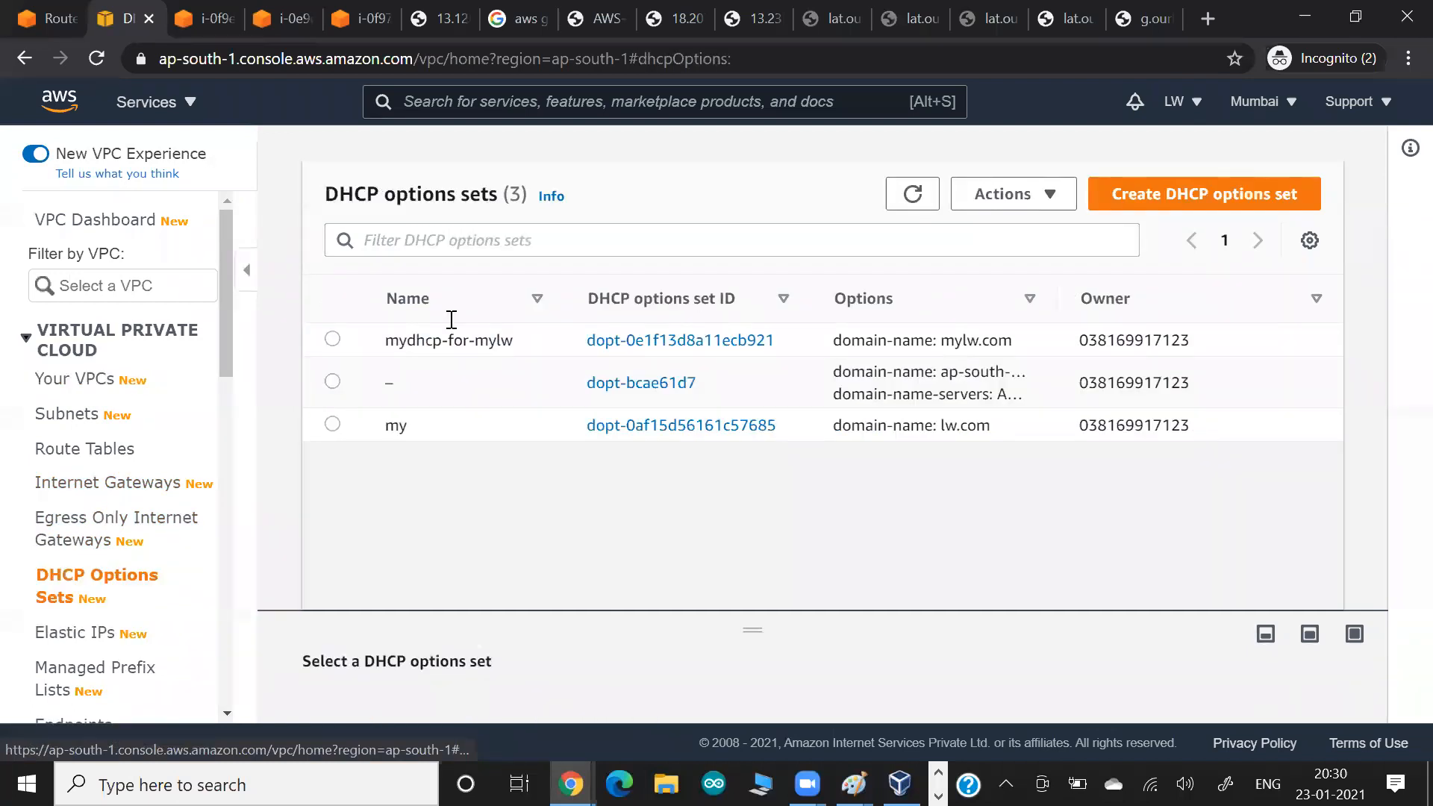
pyautogui.click(650, 345)
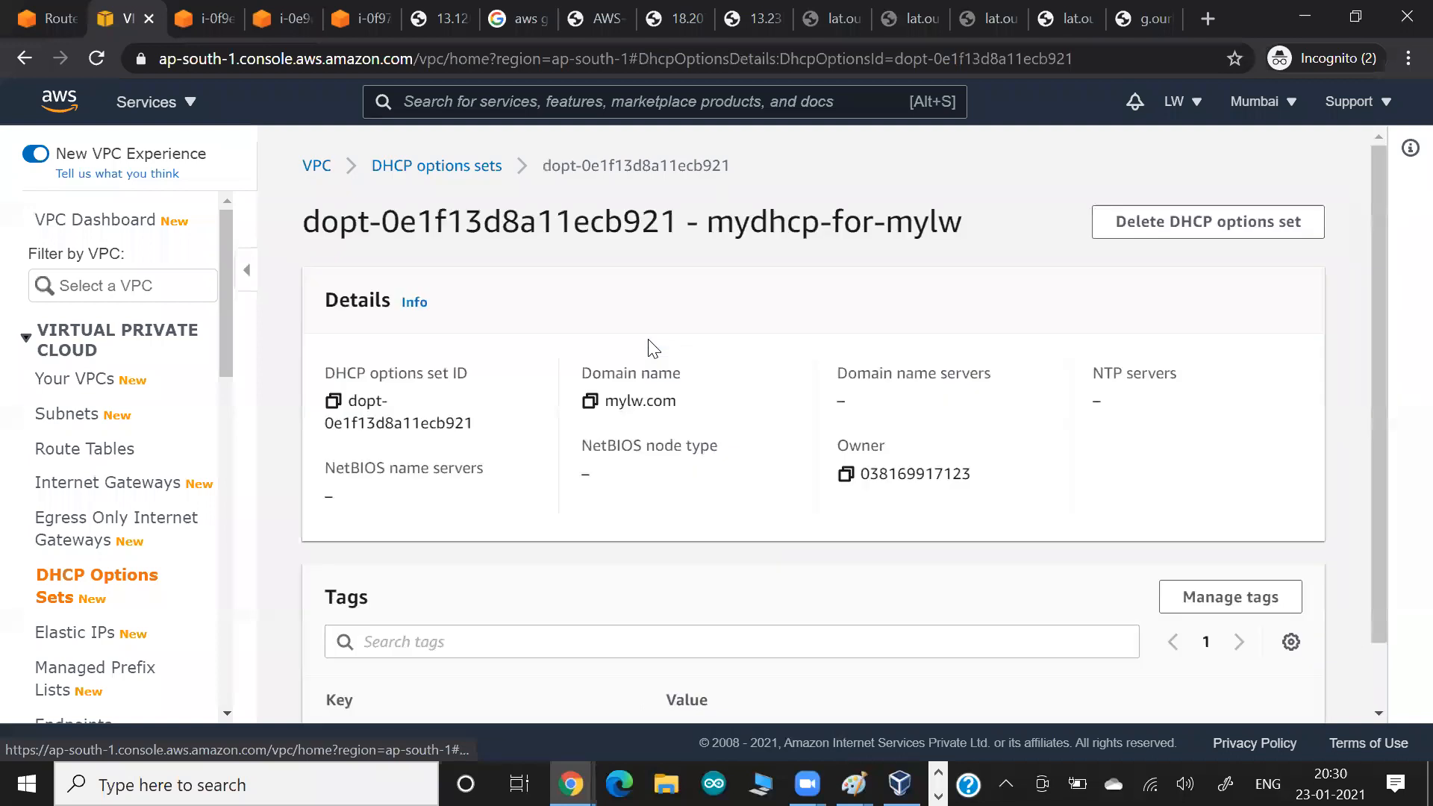
pyautogui.moveTo(605, 402); pyautogui.dragTo(695, 405)
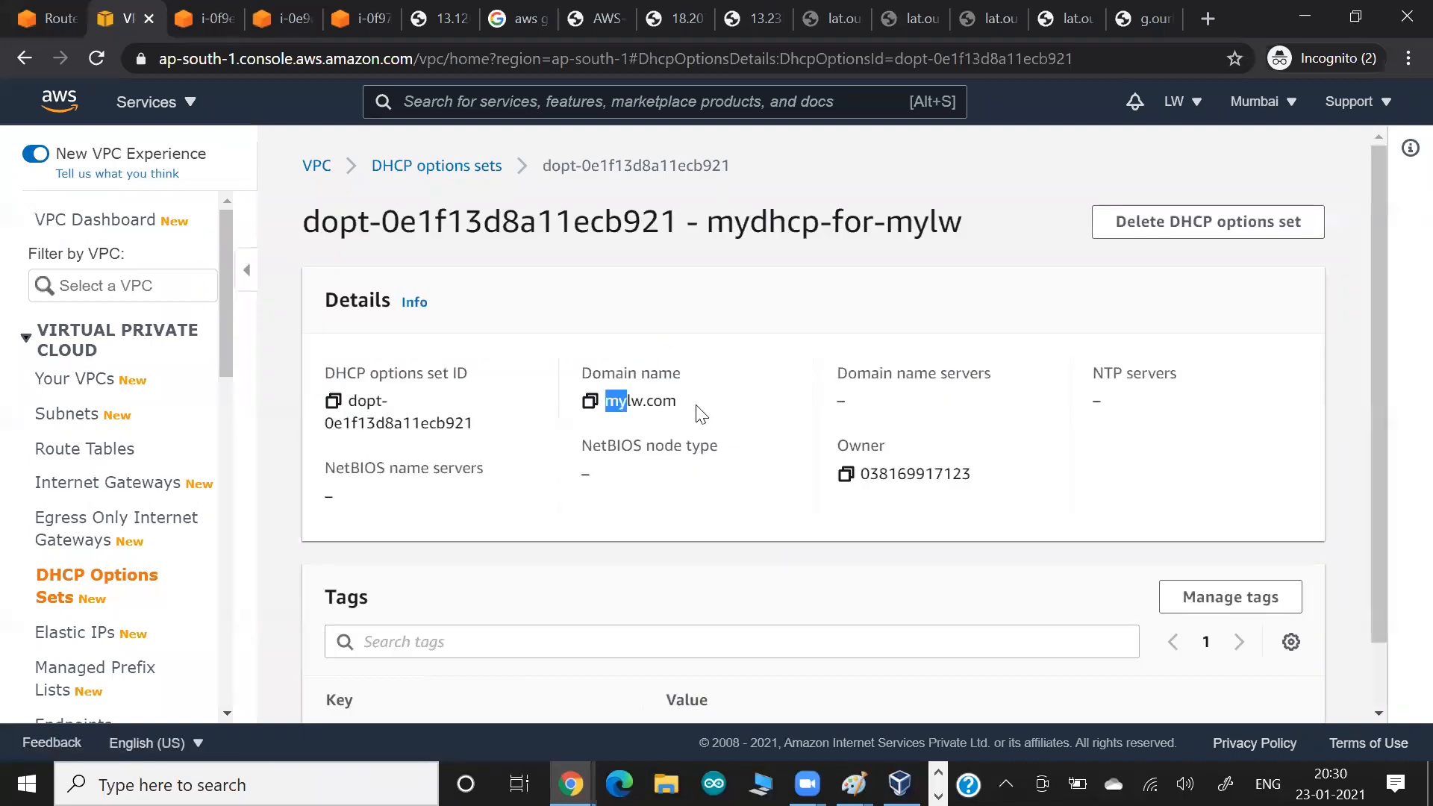
pyautogui.scroll(-1, 700, 414)
pyautogui.scroll(1, 701, 414)
pyautogui.scroll(-1, 701, 414)
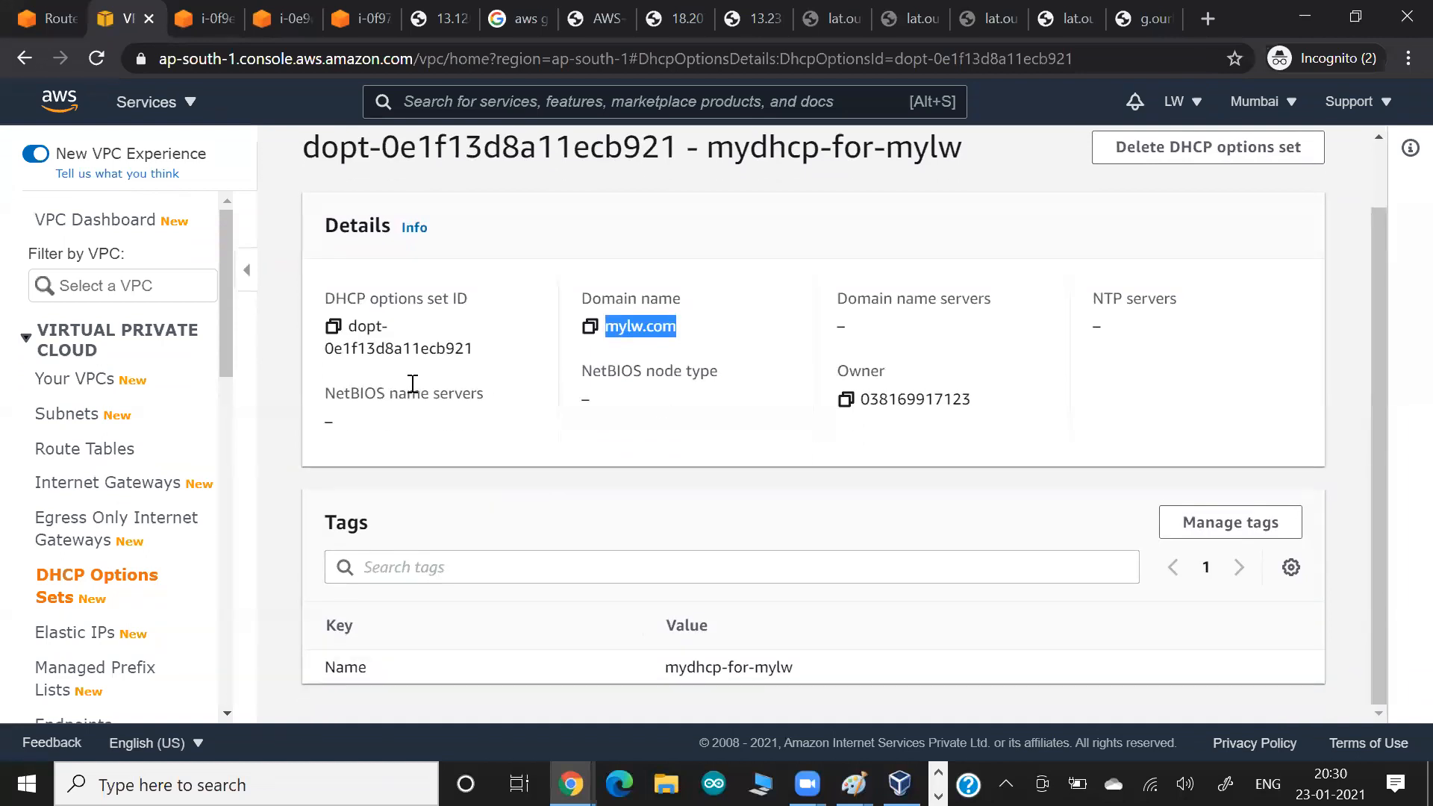
pyautogui.scroll(1, 418, 383)
# Return to the list of DHCP options sets and check the domain name of the set named my.
pyautogui.click(78, 579)
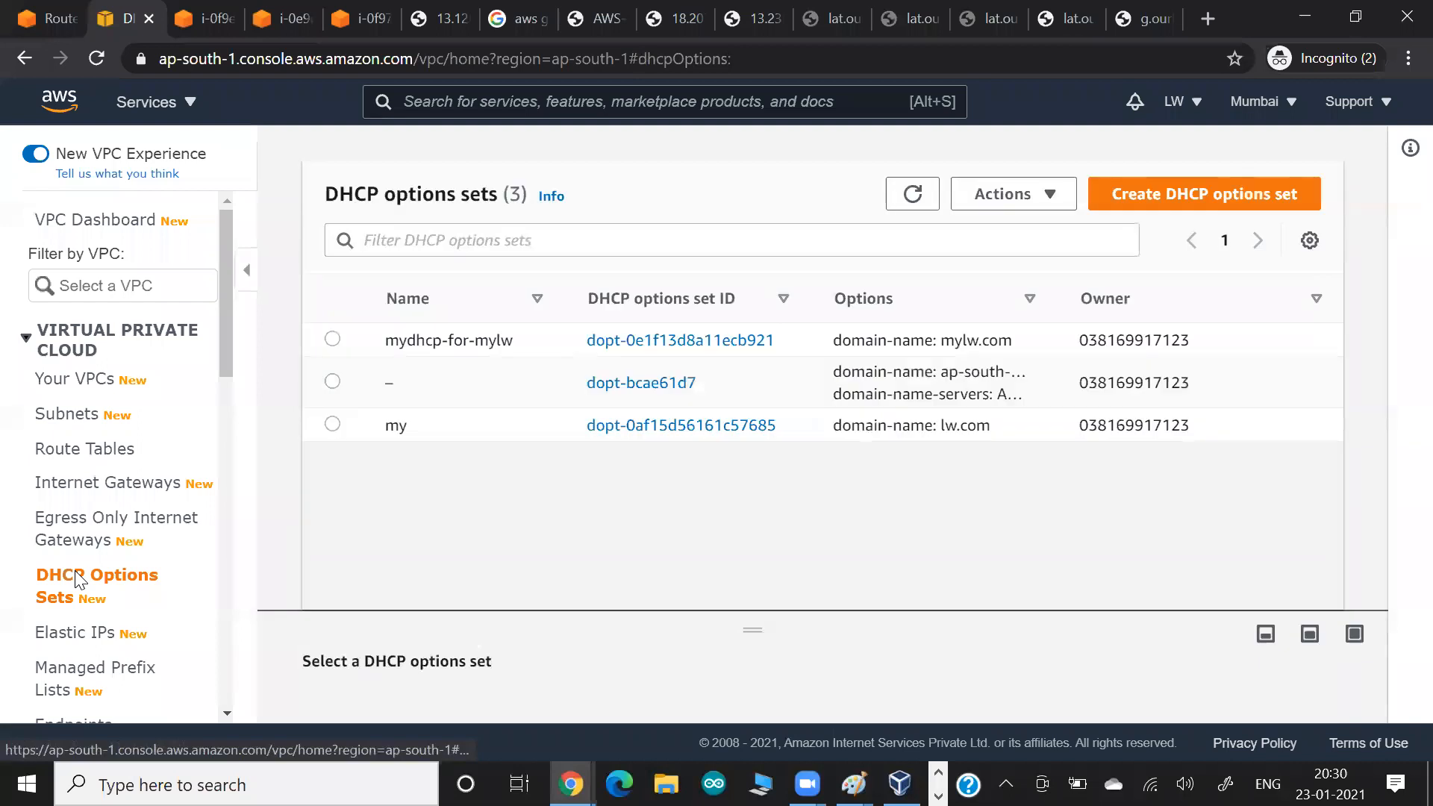
pyautogui.doubleClick(391, 428)
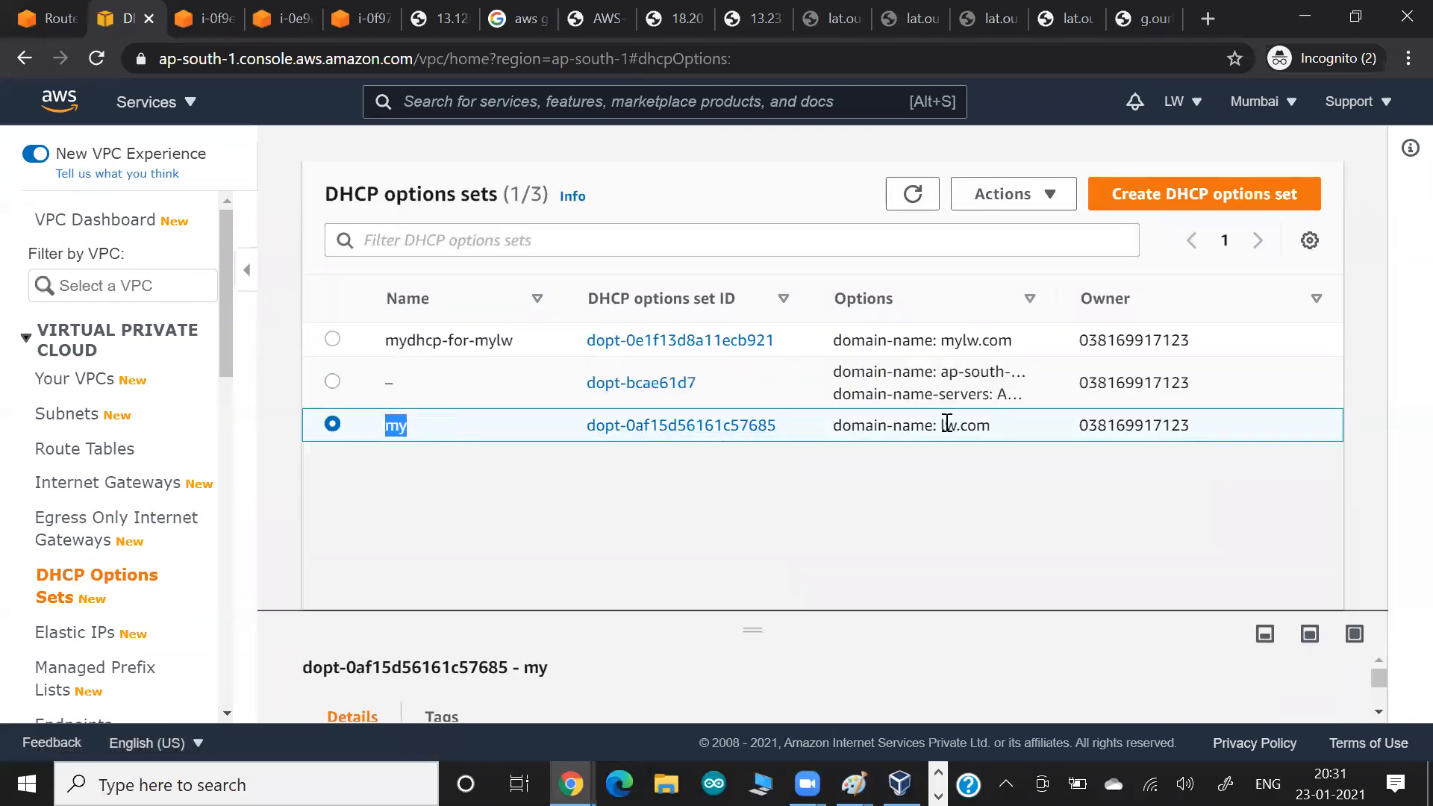
pyautogui.moveTo(943, 419); pyautogui.dragTo(1024, 420)
# Change the DHCP options set of mydnsvpc to the one named my and save the change.
pyautogui.click(52, 381)
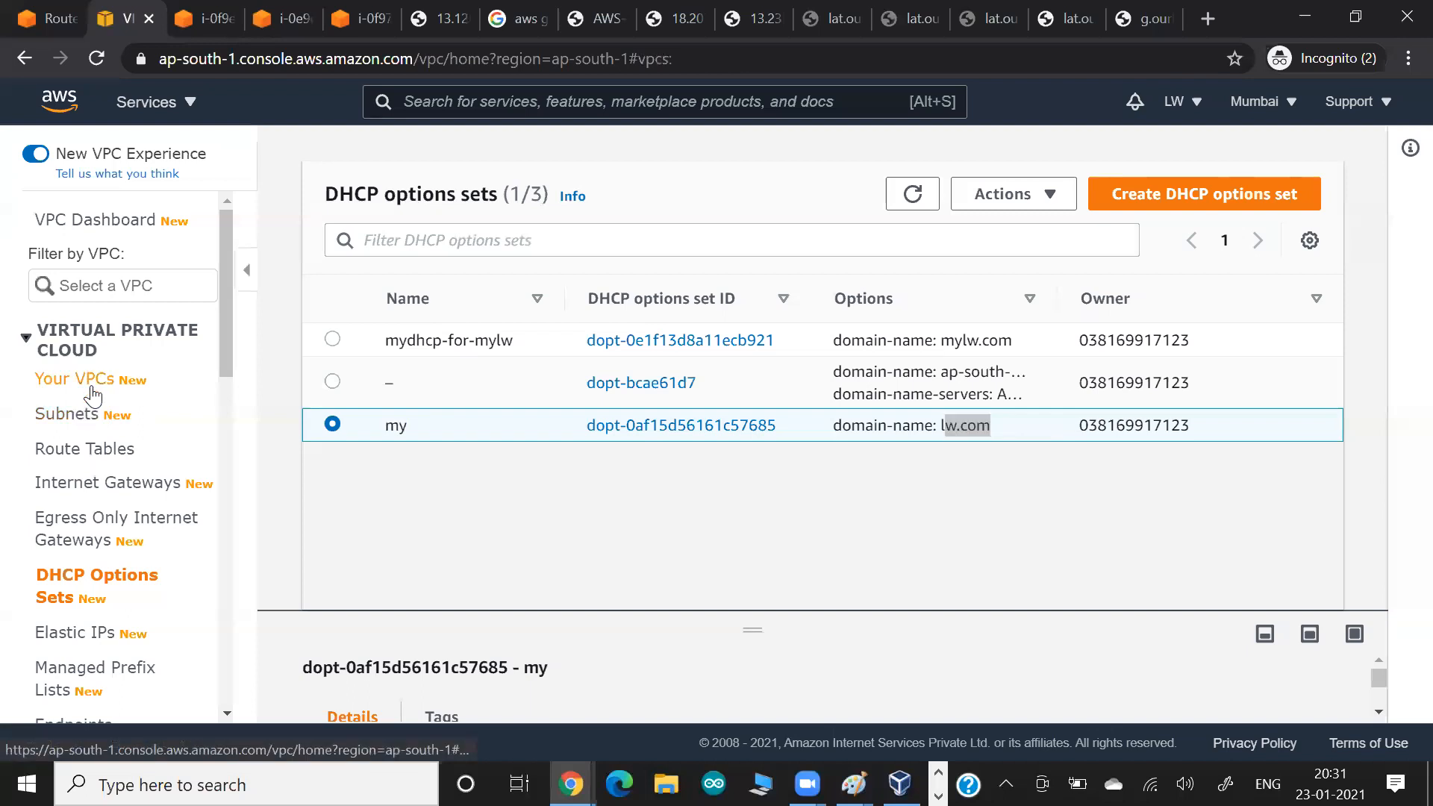
pyautogui.click(979, 349)
pyautogui.click(1129, 203)
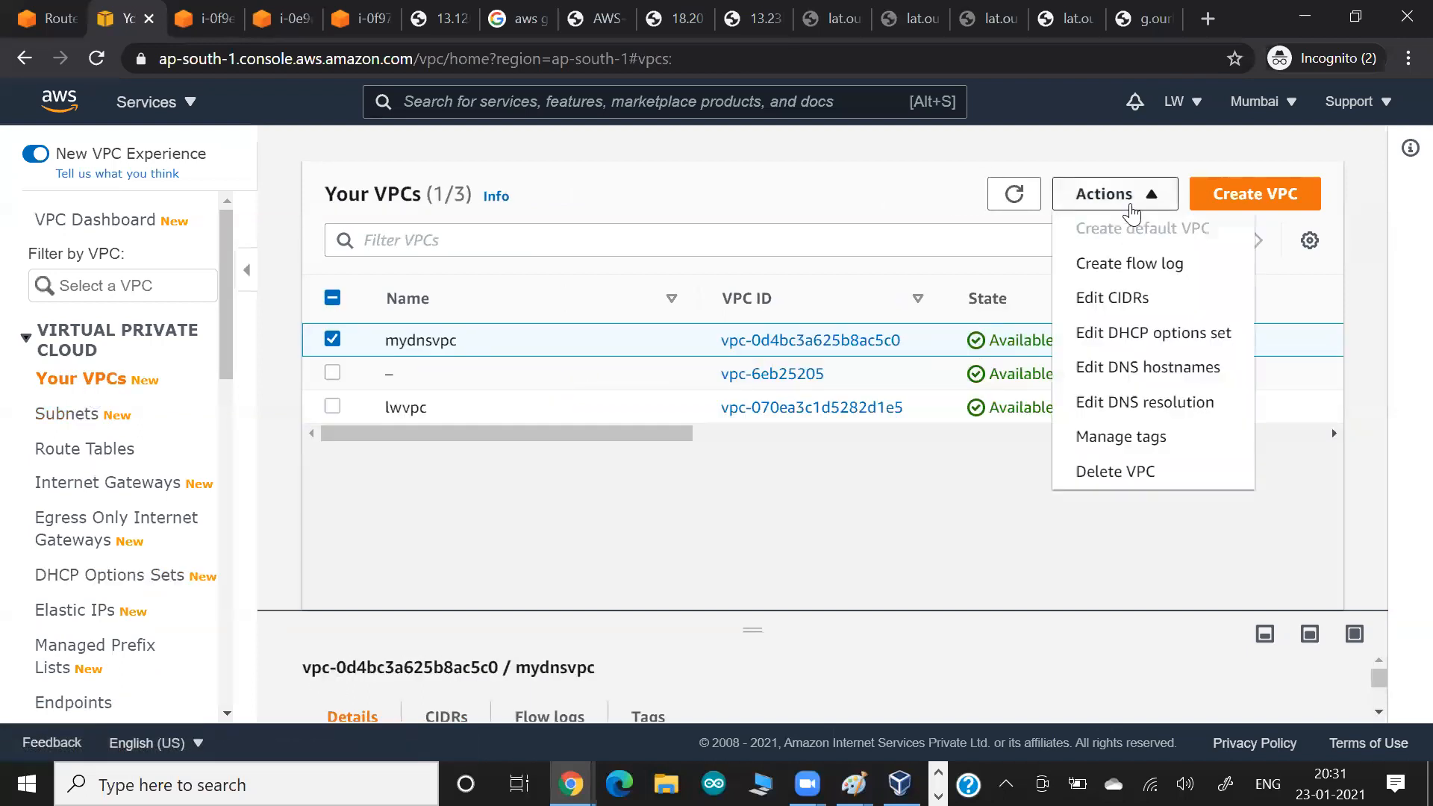
pyautogui.click(1095, 338)
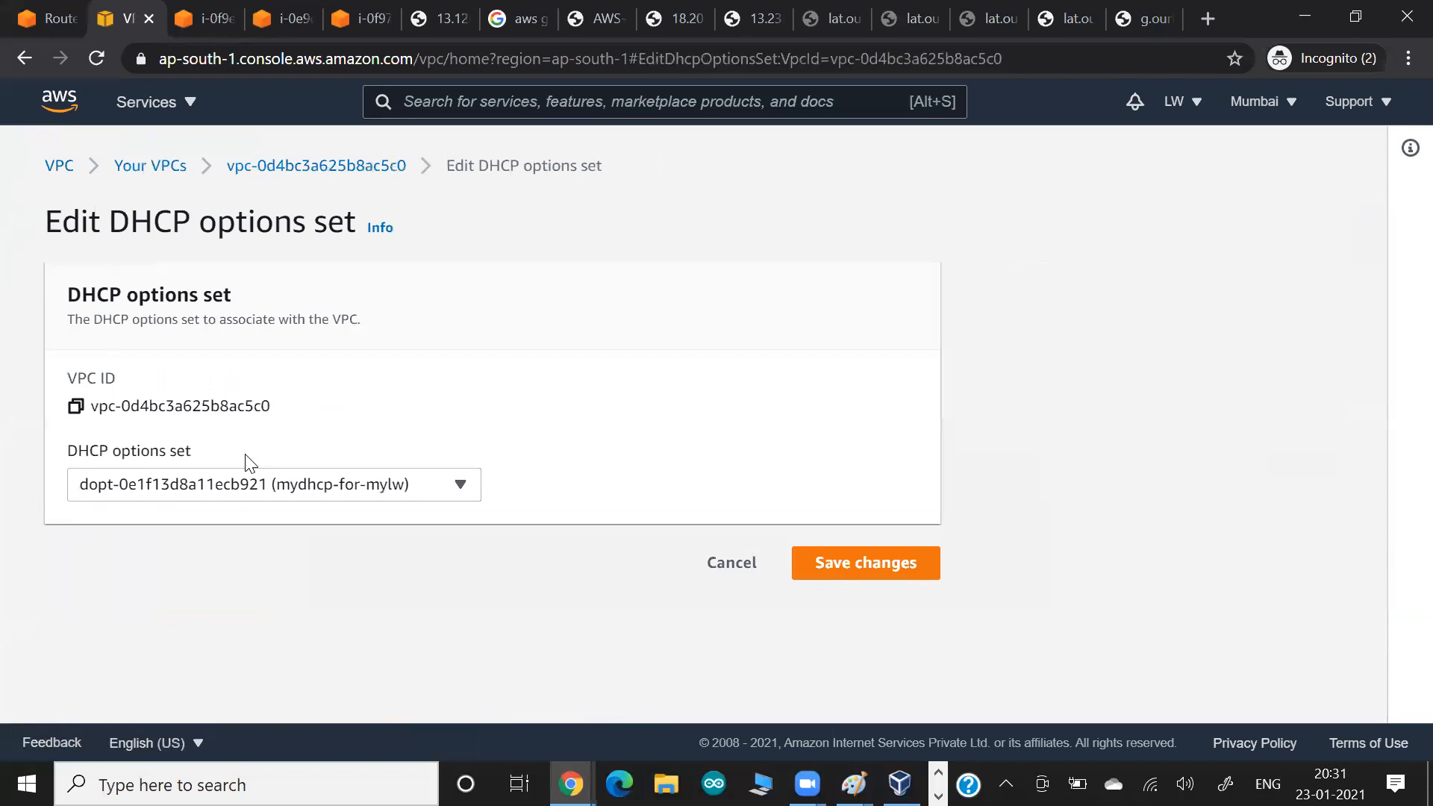
pyautogui.click(257, 491)
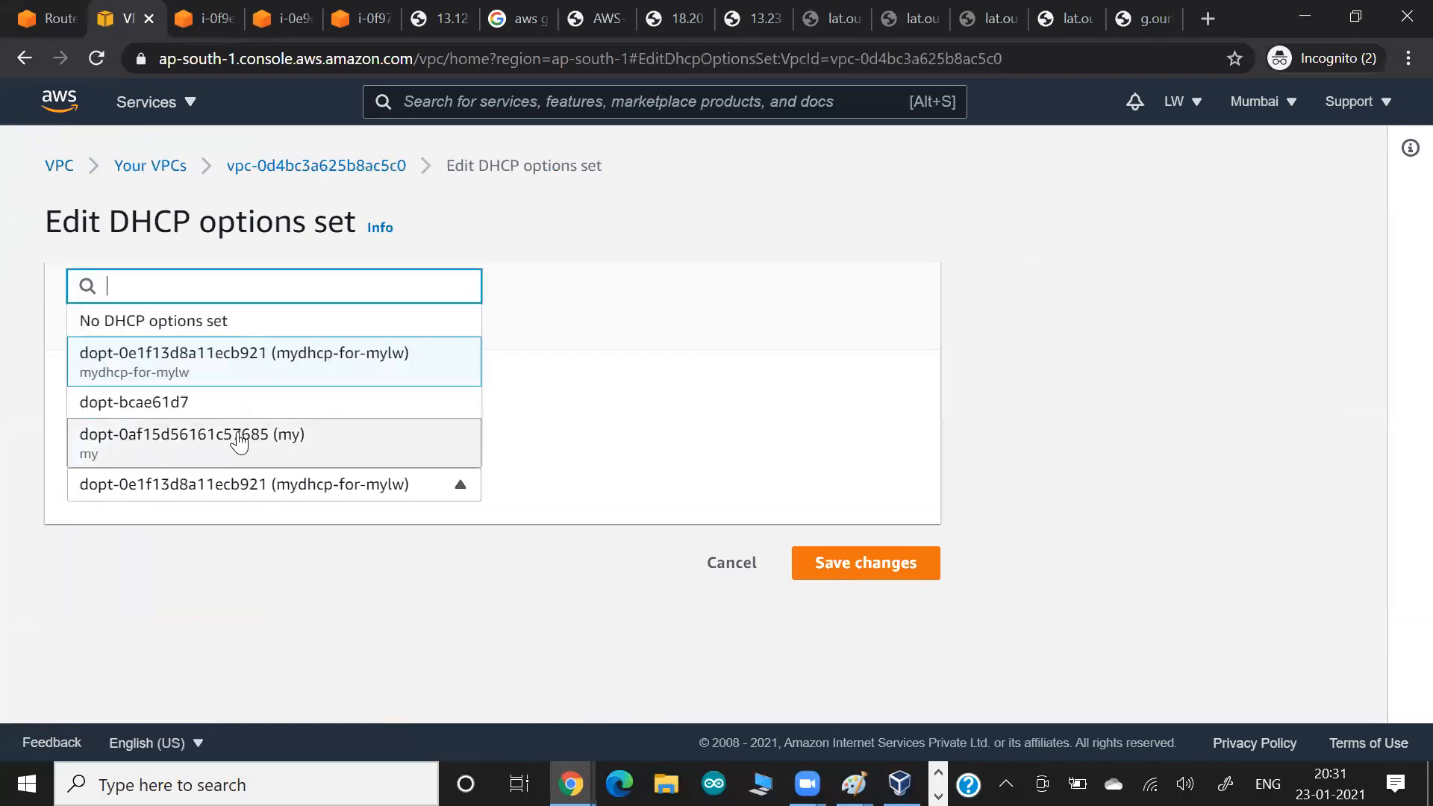
pyautogui.click(241, 446)
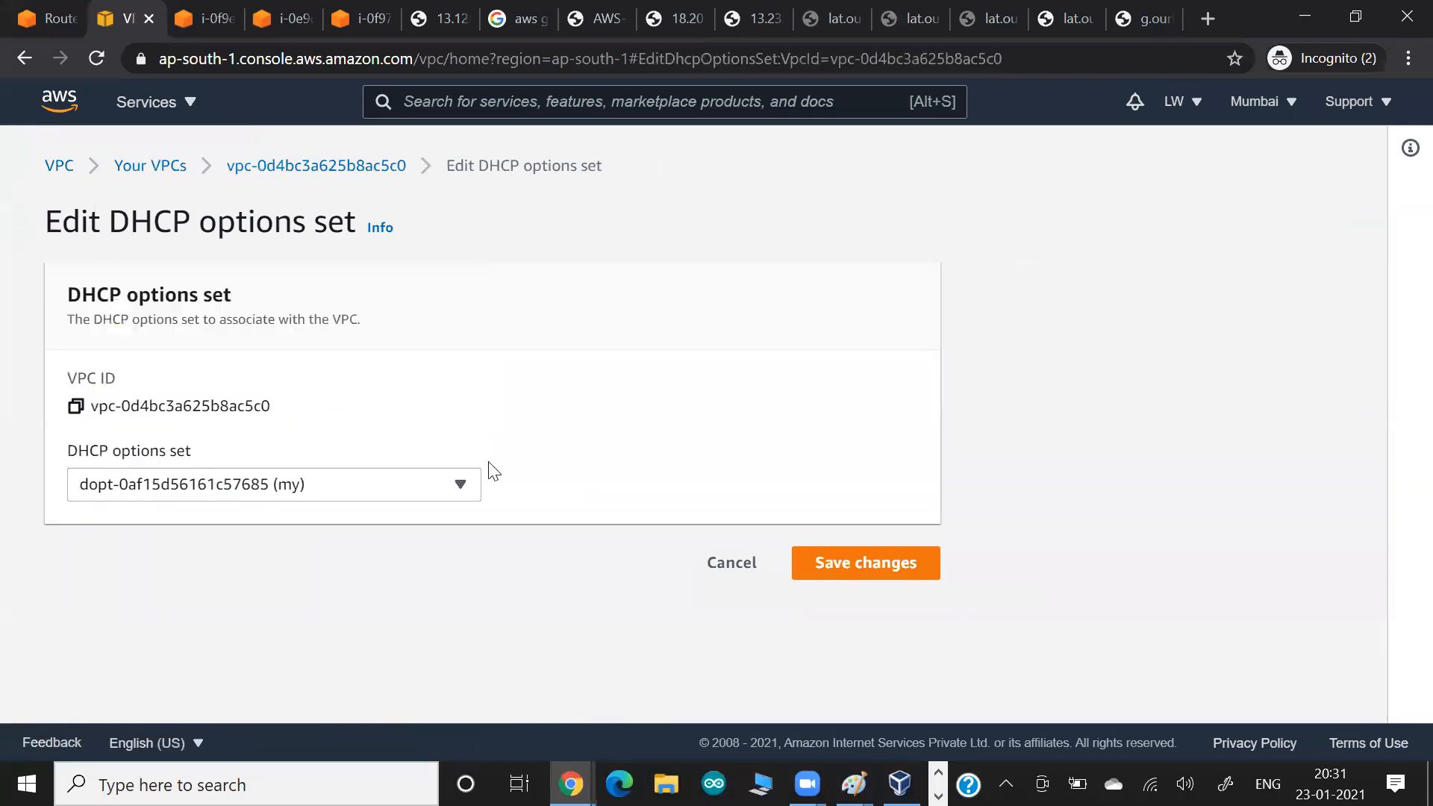
pyautogui.click(833, 563)
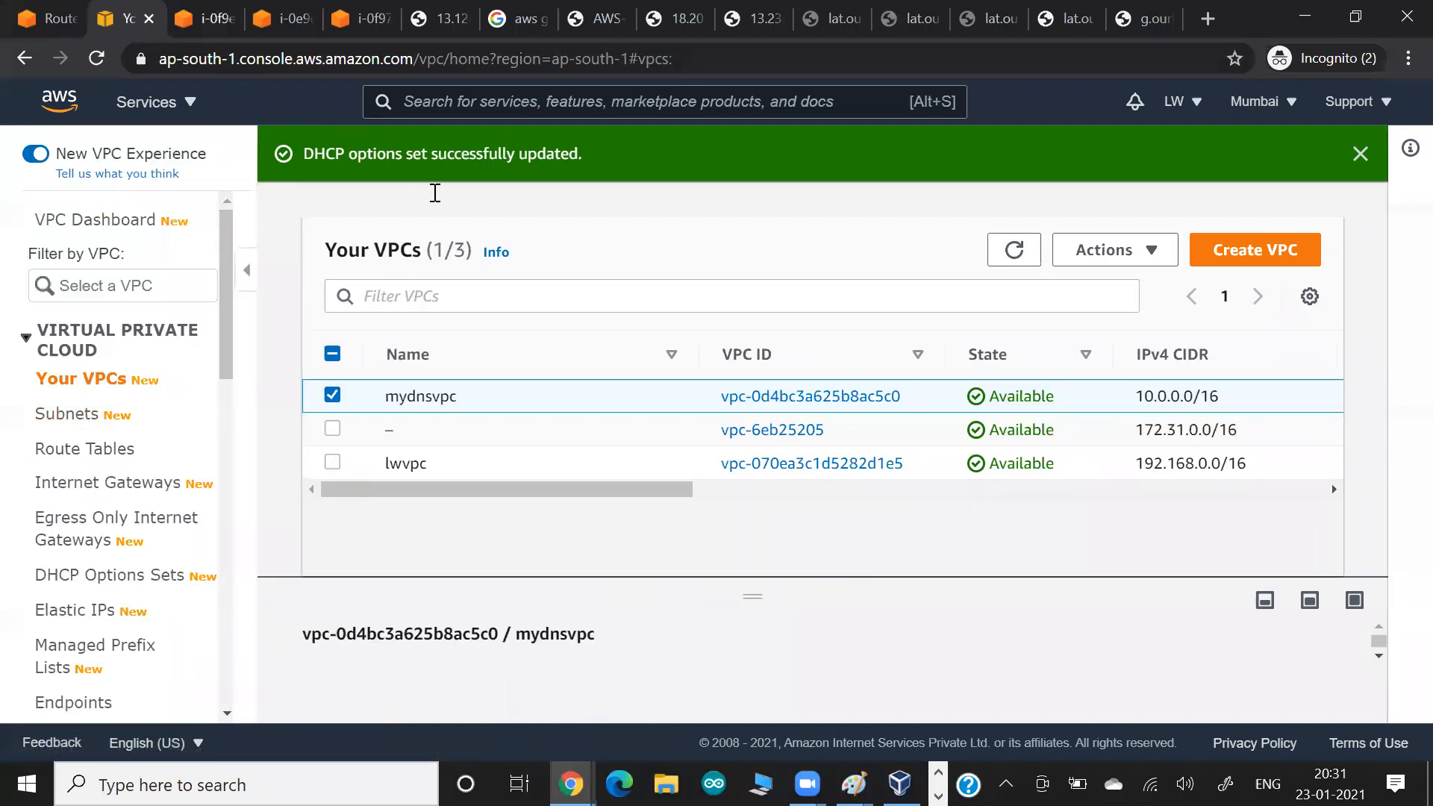
# Switch the Route 53 browser tab to EC2, list the running instances, and open the details of dhcp1.
pyautogui.hotkey('ctrl', 'shift', 'Tab')
pyautogui.click(161, 105)
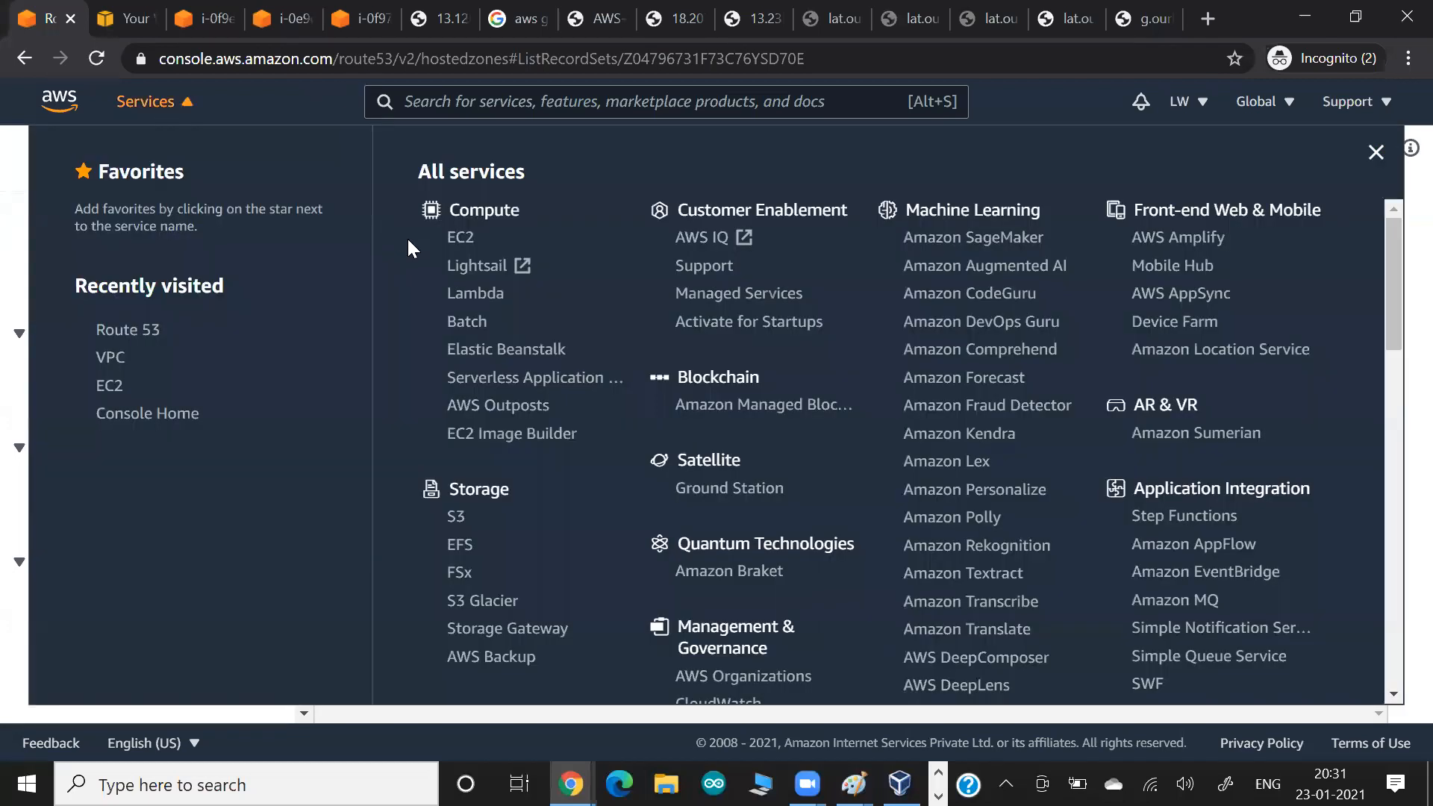
pyautogui.click(460, 239)
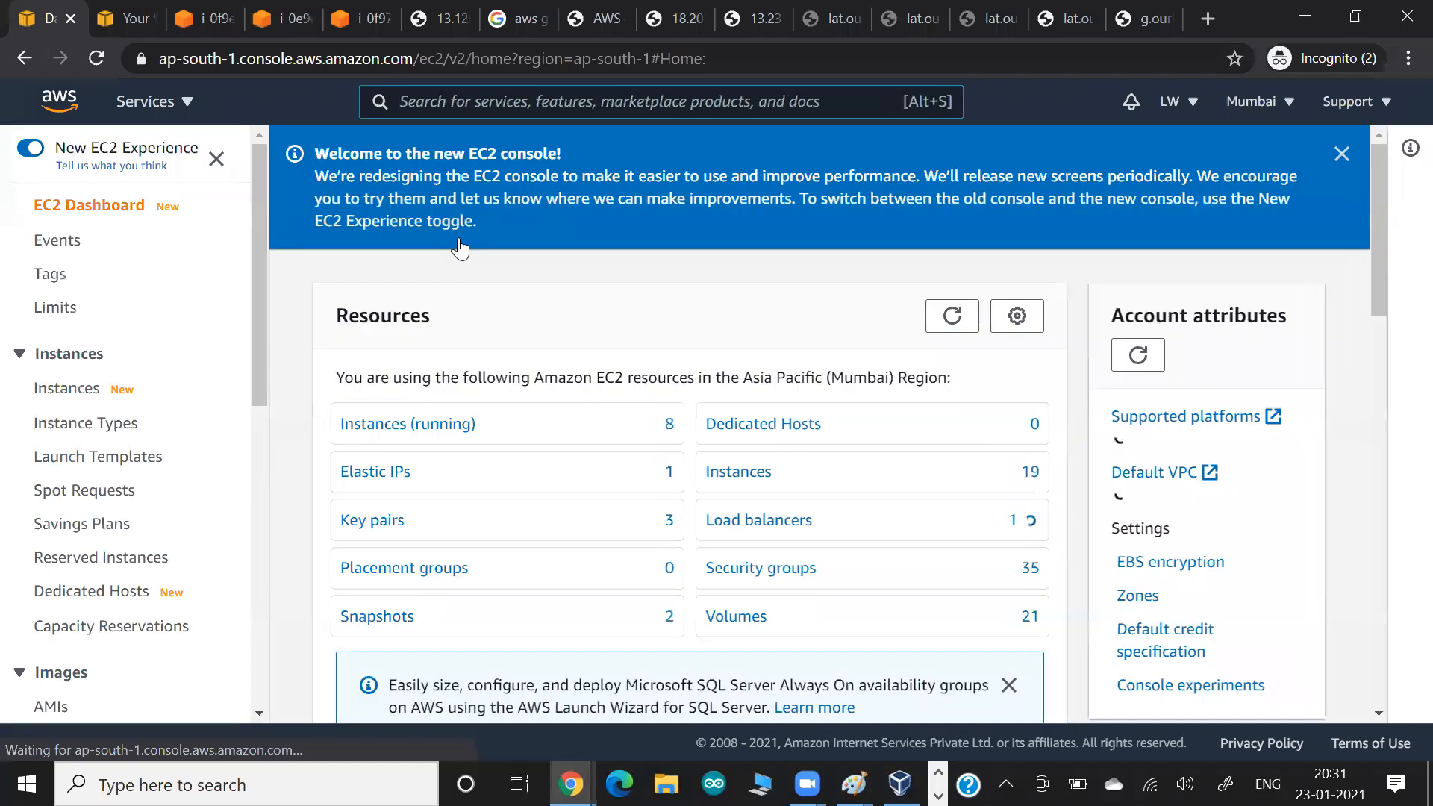
pyautogui.click(416, 424)
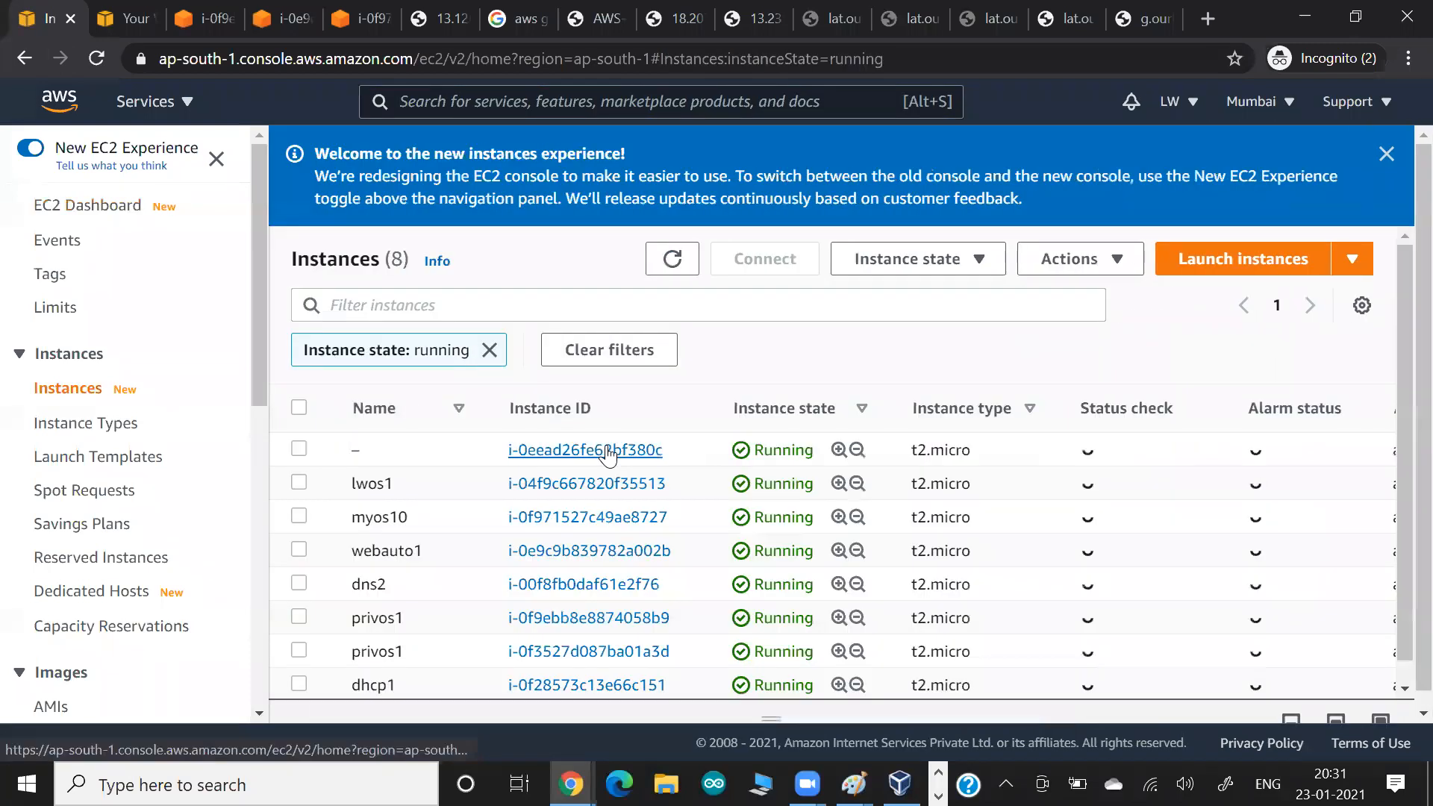
pyautogui.scroll(-2, 522, 560)
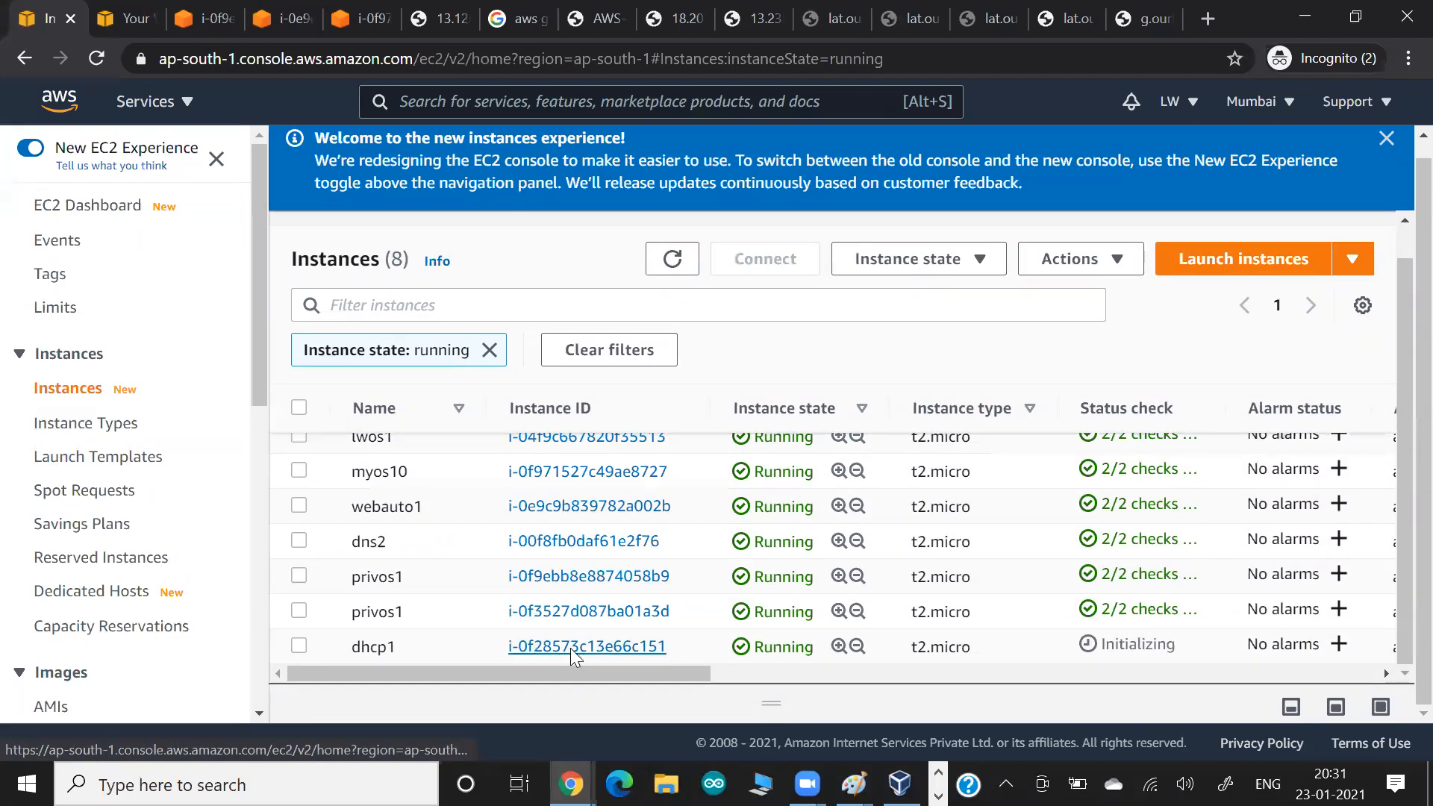
pyautogui.click(570, 648)
pyautogui.click(1007, 344)
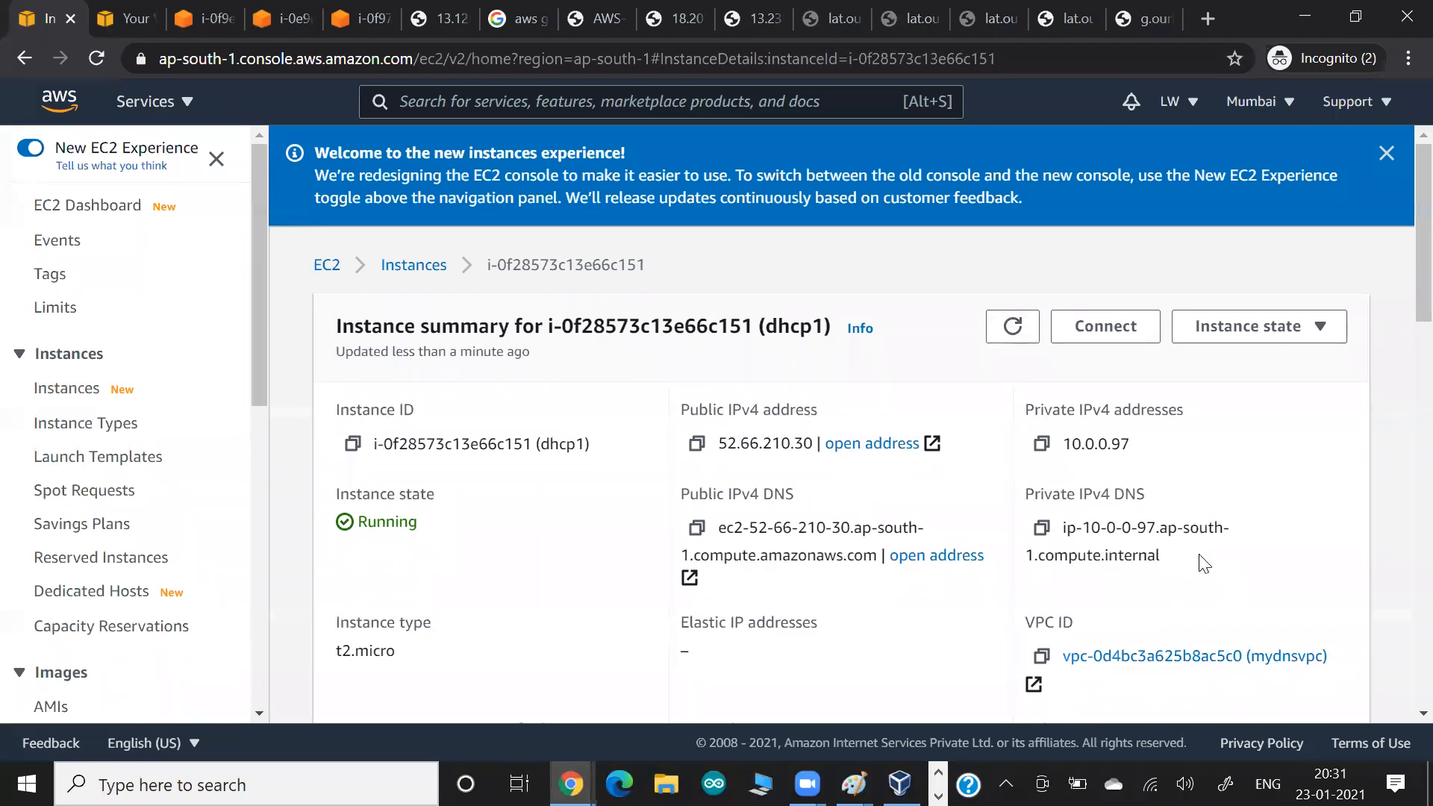
# Examine the dhcp1 instance details, highlight the domain part of its private IPv4 DNS name, and refresh the summary.
pyautogui.scroll(-3, 1200, 563)
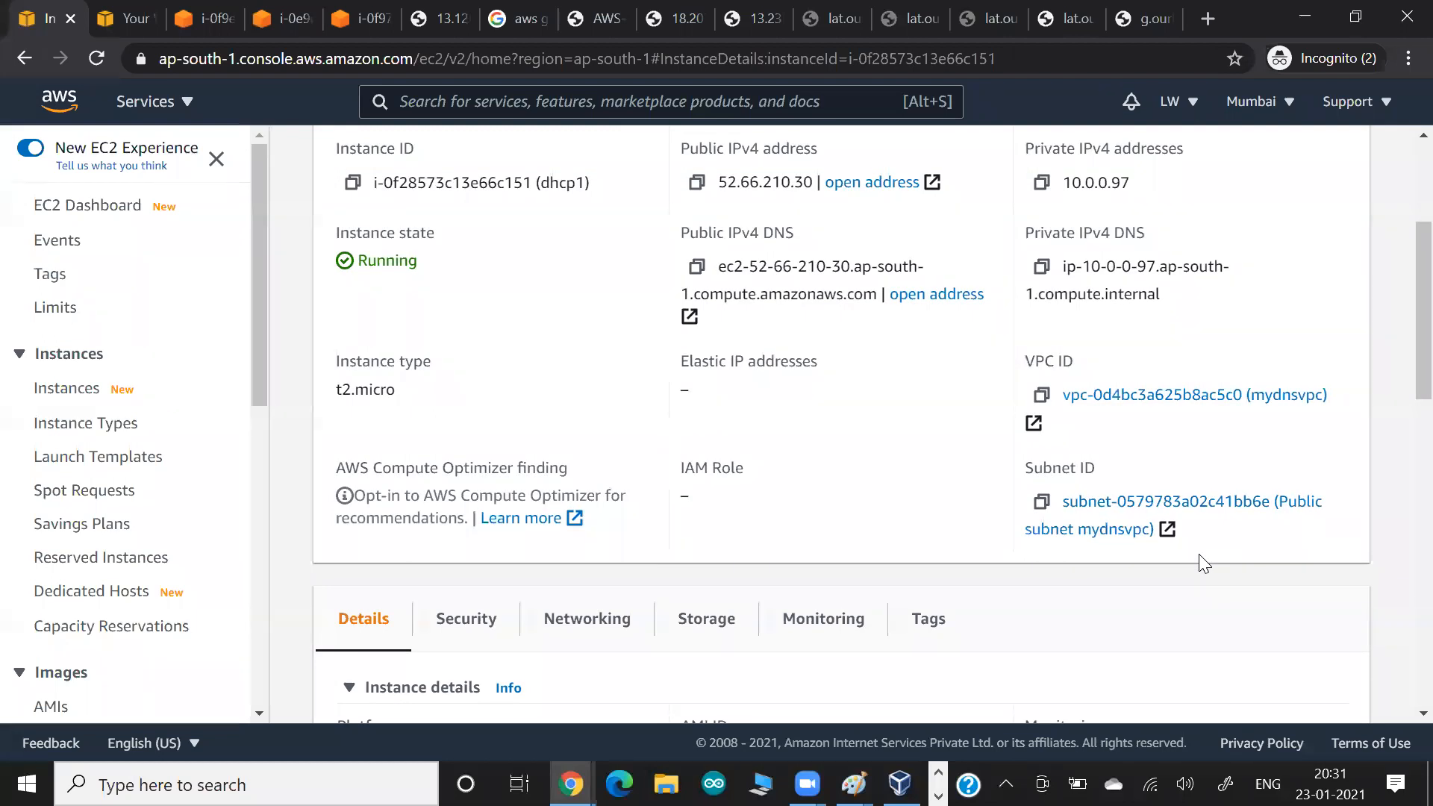
pyautogui.scroll(-4, 1199, 555)
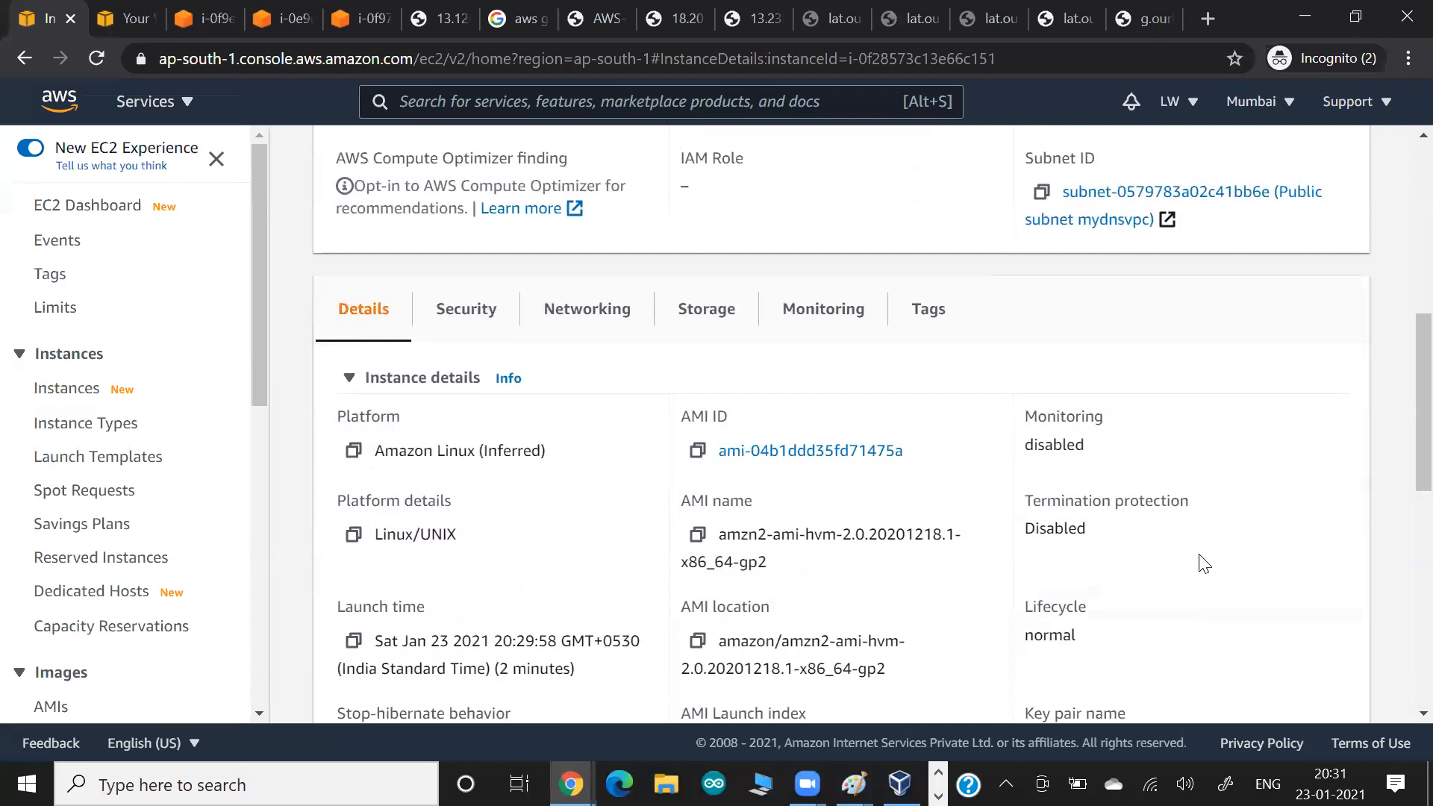
pyautogui.scroll(3, 1203, 564)
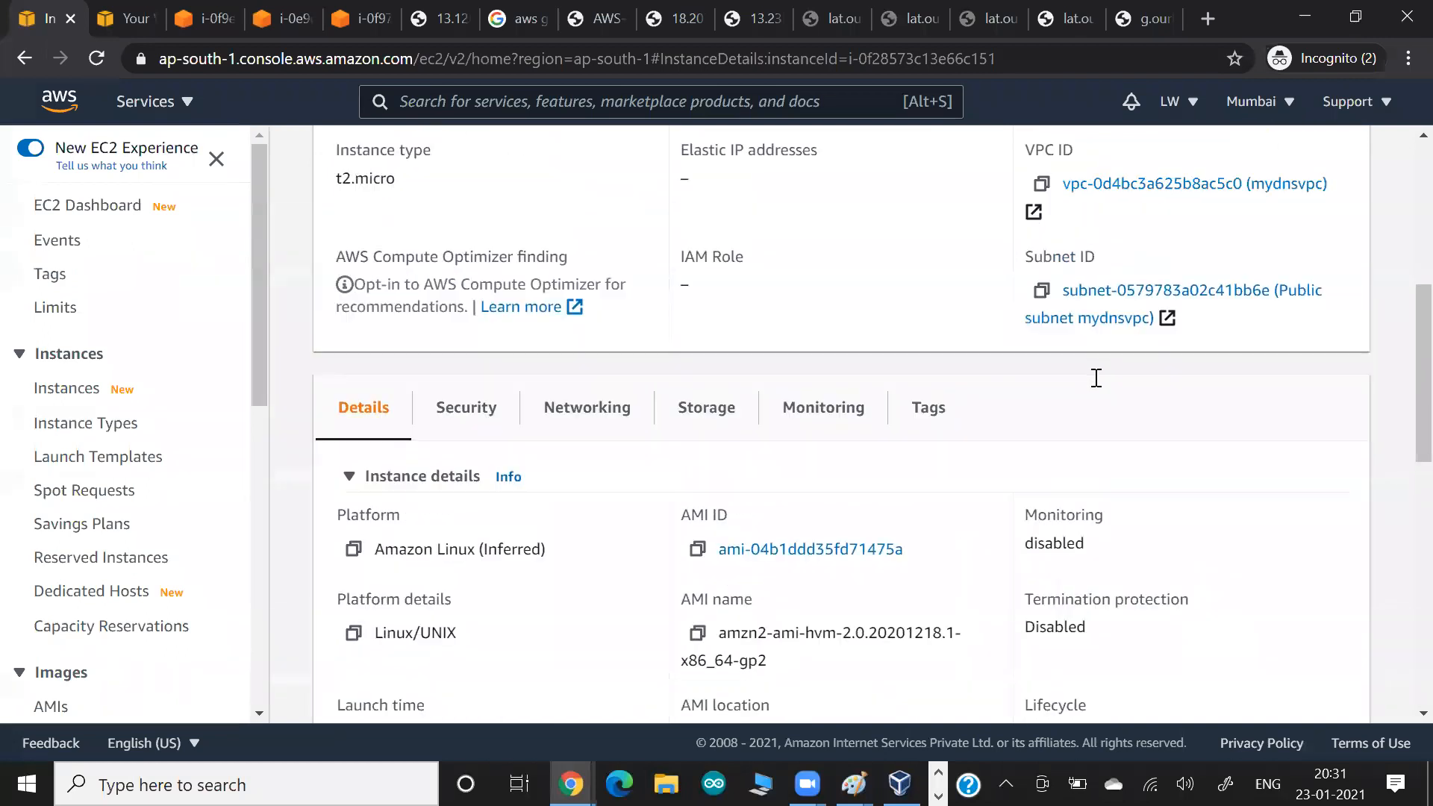
pyautogui.scroll(4, 1219, 438)
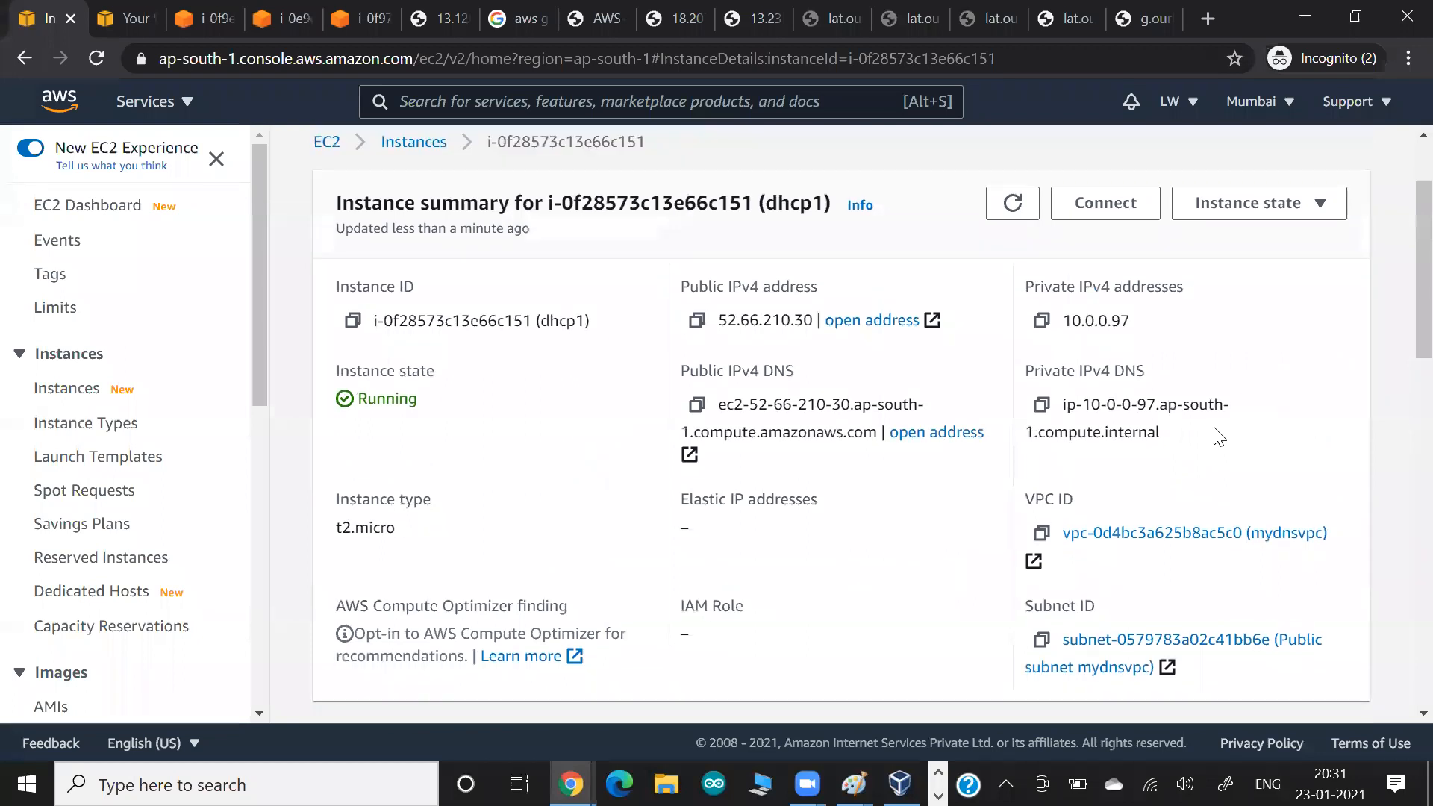
pyautogui.doubleClick(1219, 437)
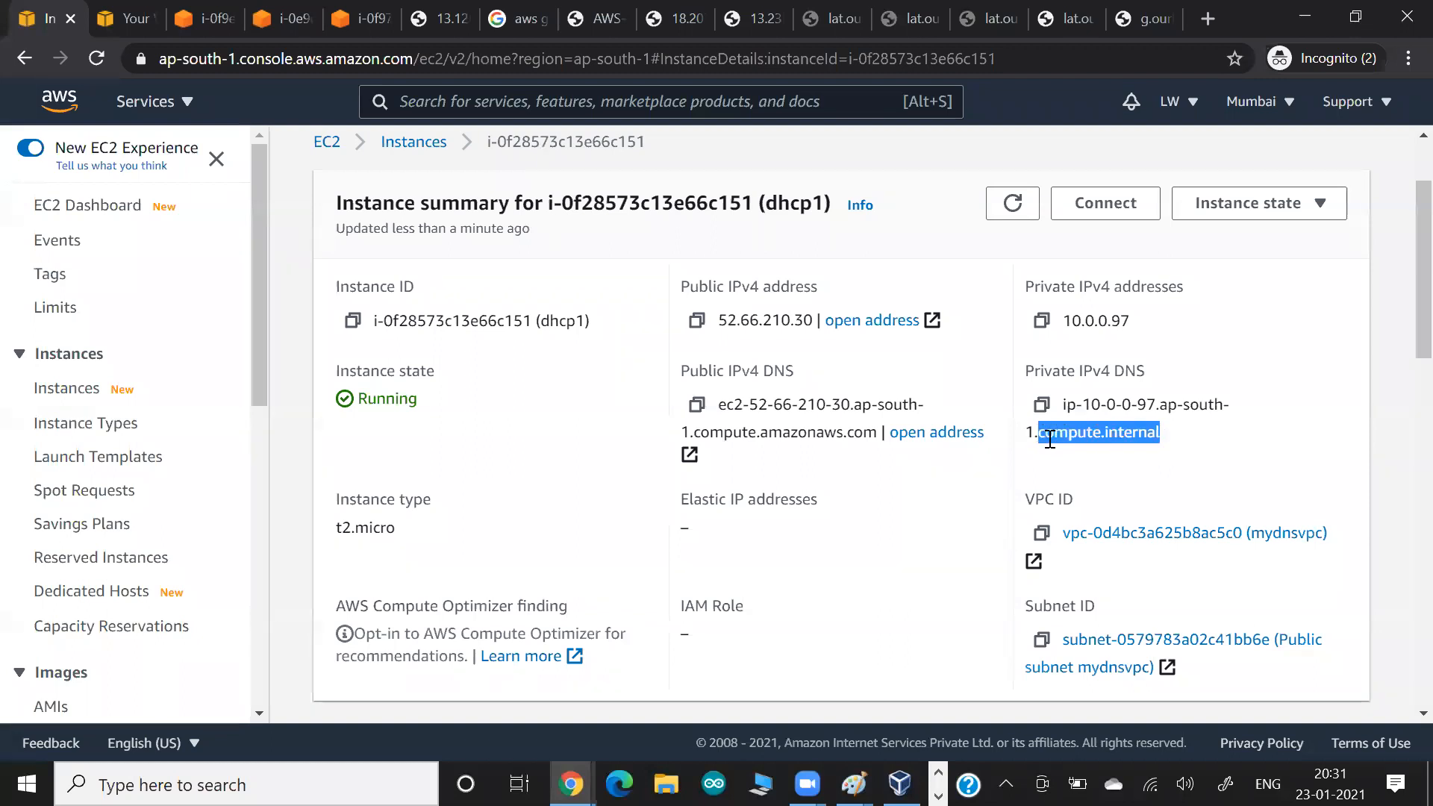
pyautogui.click(1206, 451)
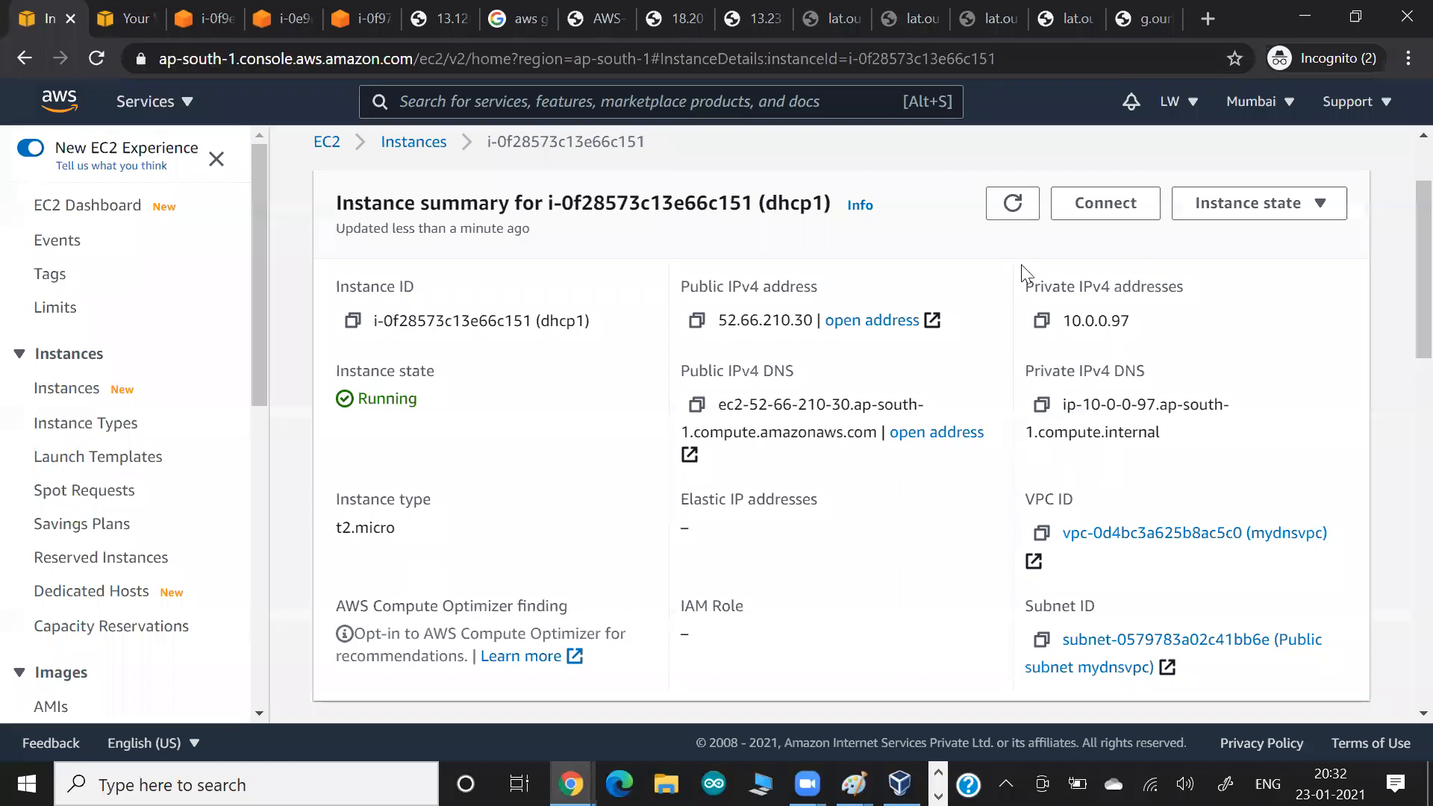
pyautogui.click(1013, 203)
# Go back to the VPC browser tab and review the details of the DHCP options set named my.
pyautogui.hotkey('ctrl', 'Tab')
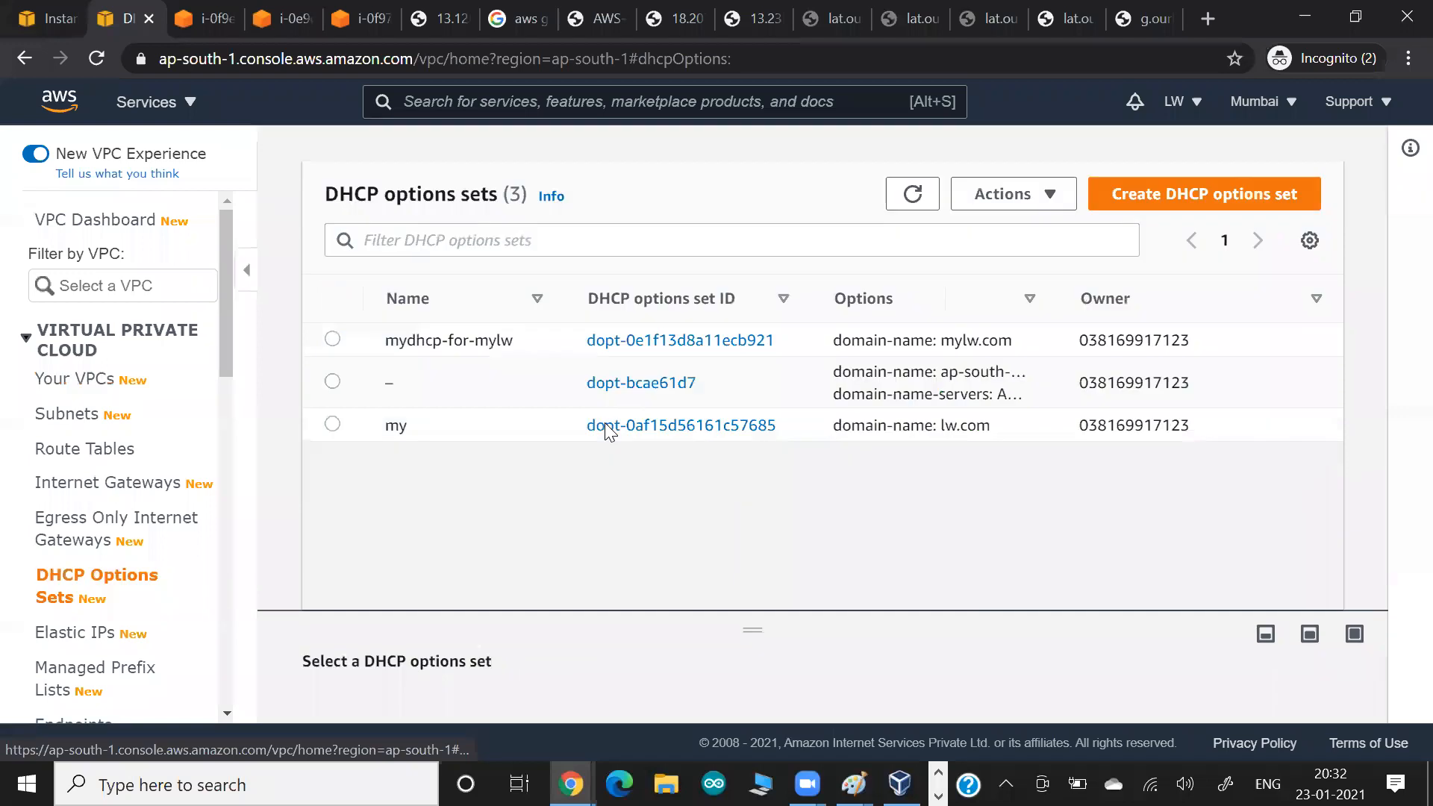
pyautogui.click(606, 425)
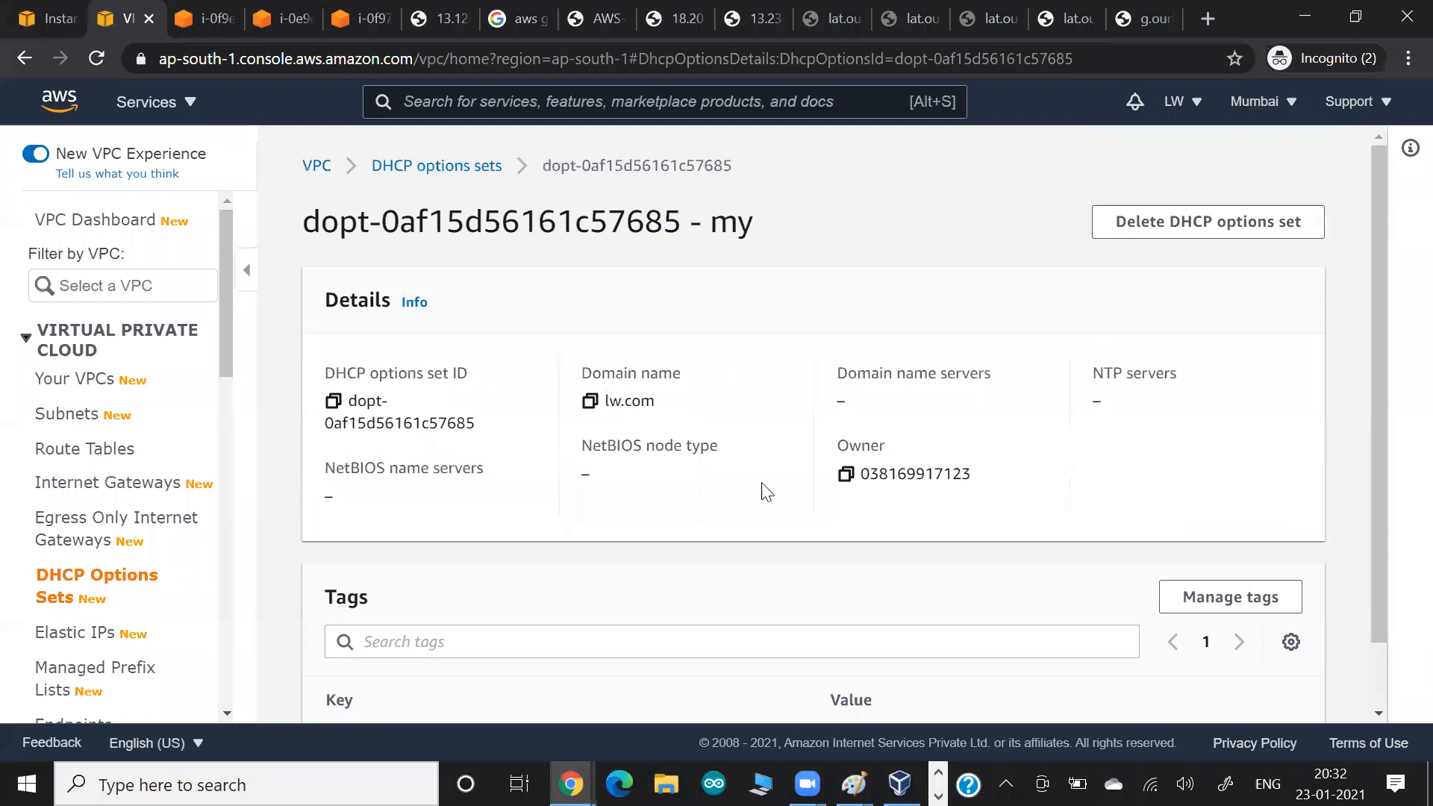
pyautogui.moveTo(467, 429); pyautogui.dragTo(351, 408)
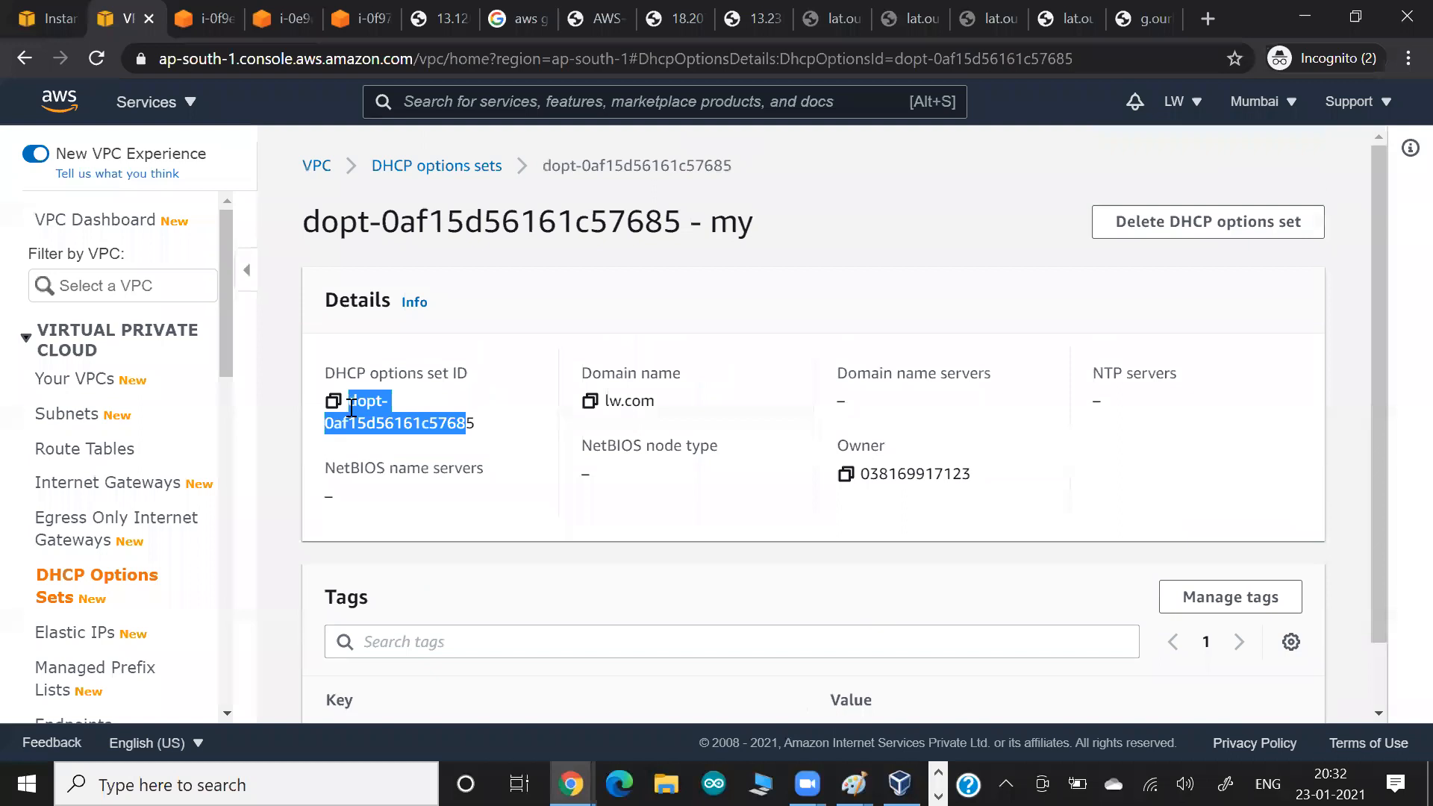
pyautogui.click(351, 408)
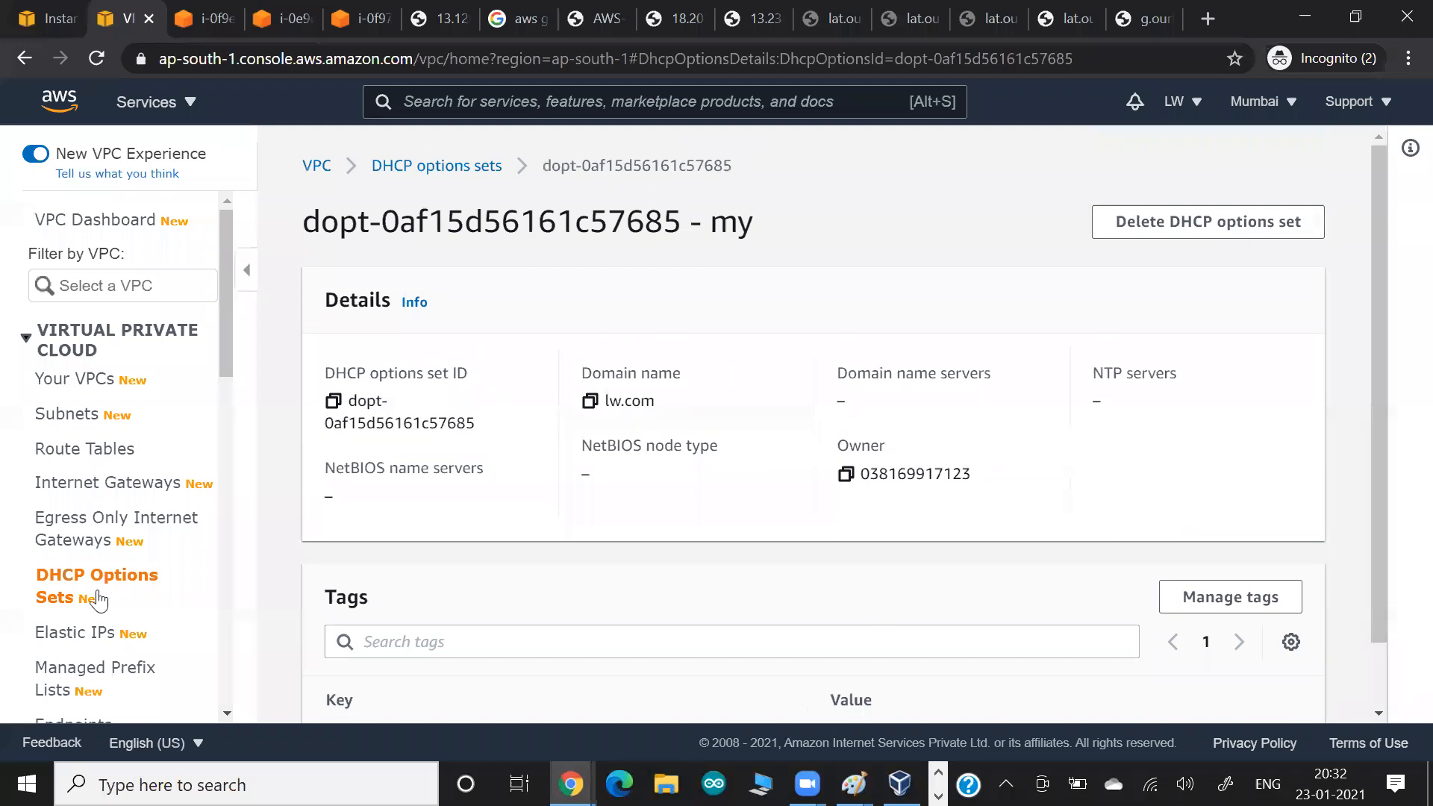